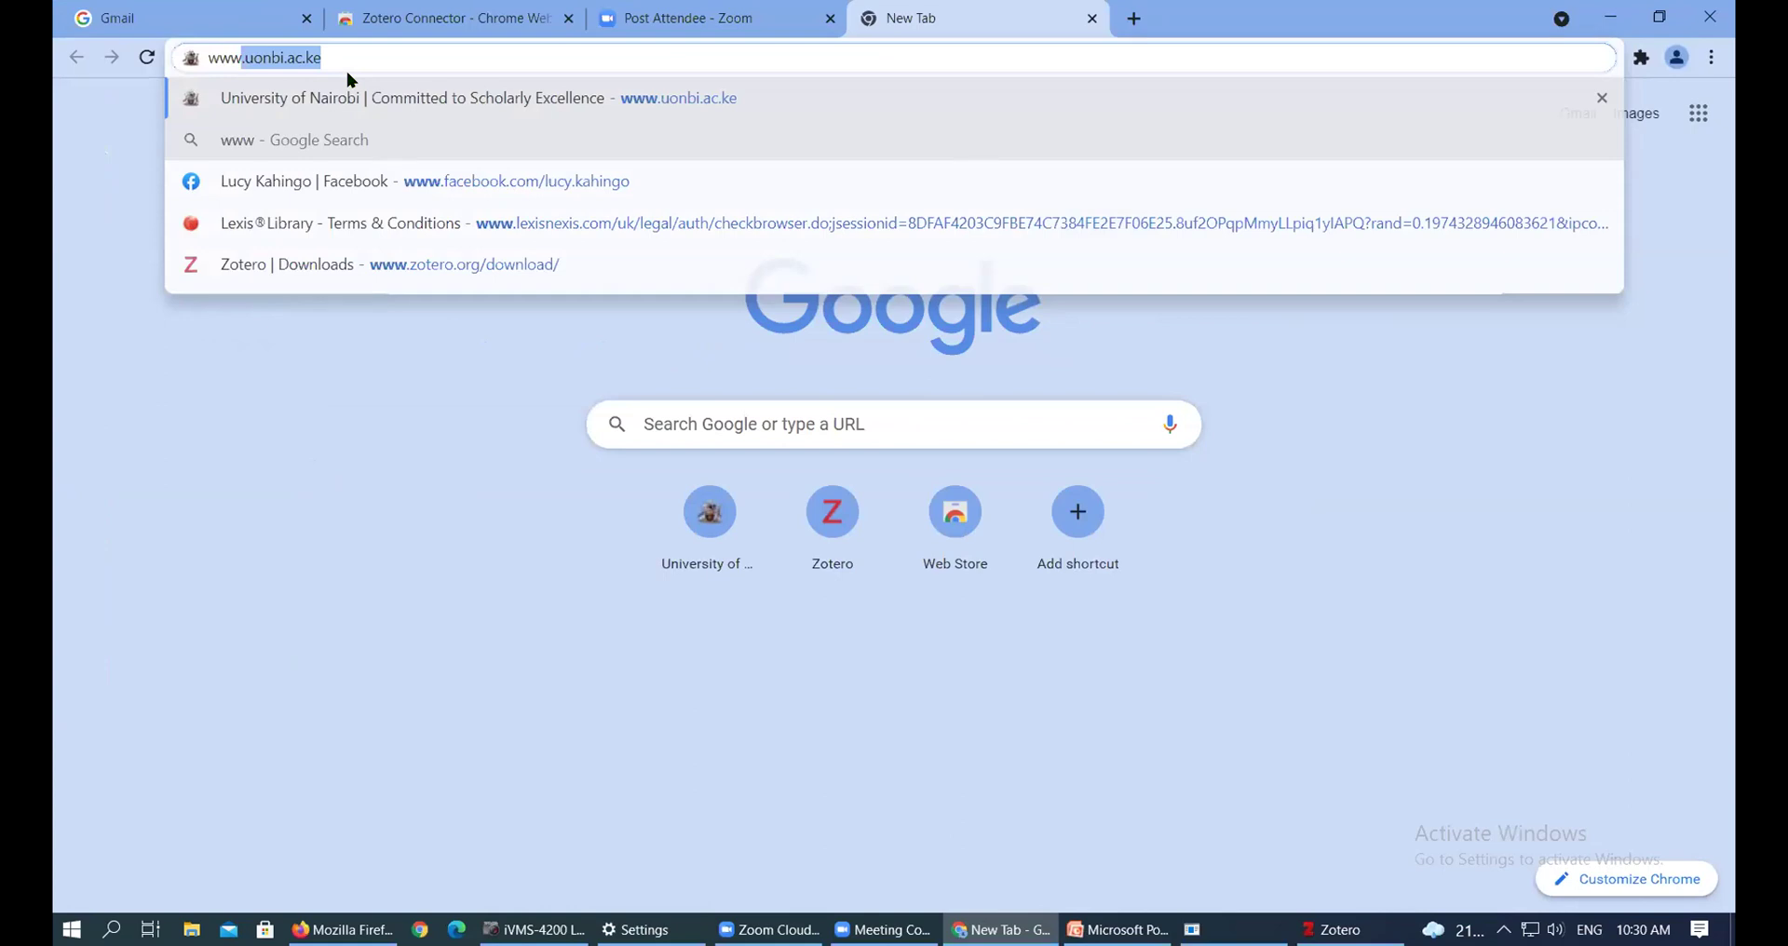
Type zotero.org into Chrome's address bar and load the Zotero website
{"action": "key", "text": "BackSpace"}
{"action": "type", "text": "zote"}
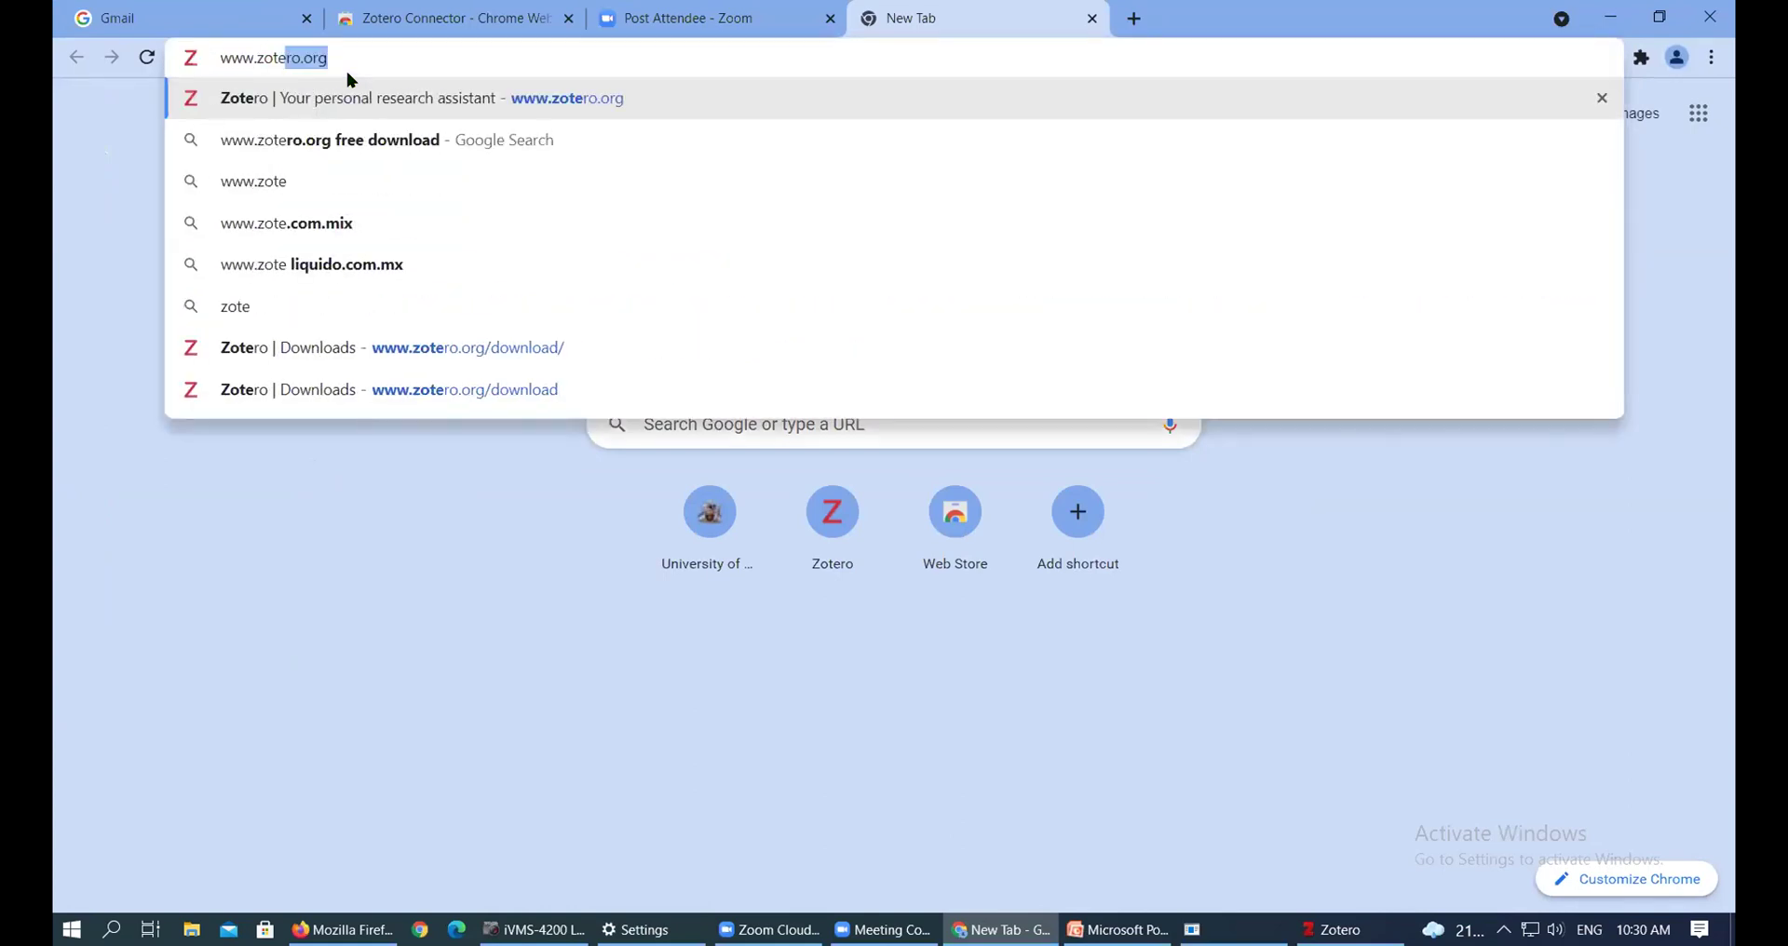
{"action": "type", "text": "ro.or"}
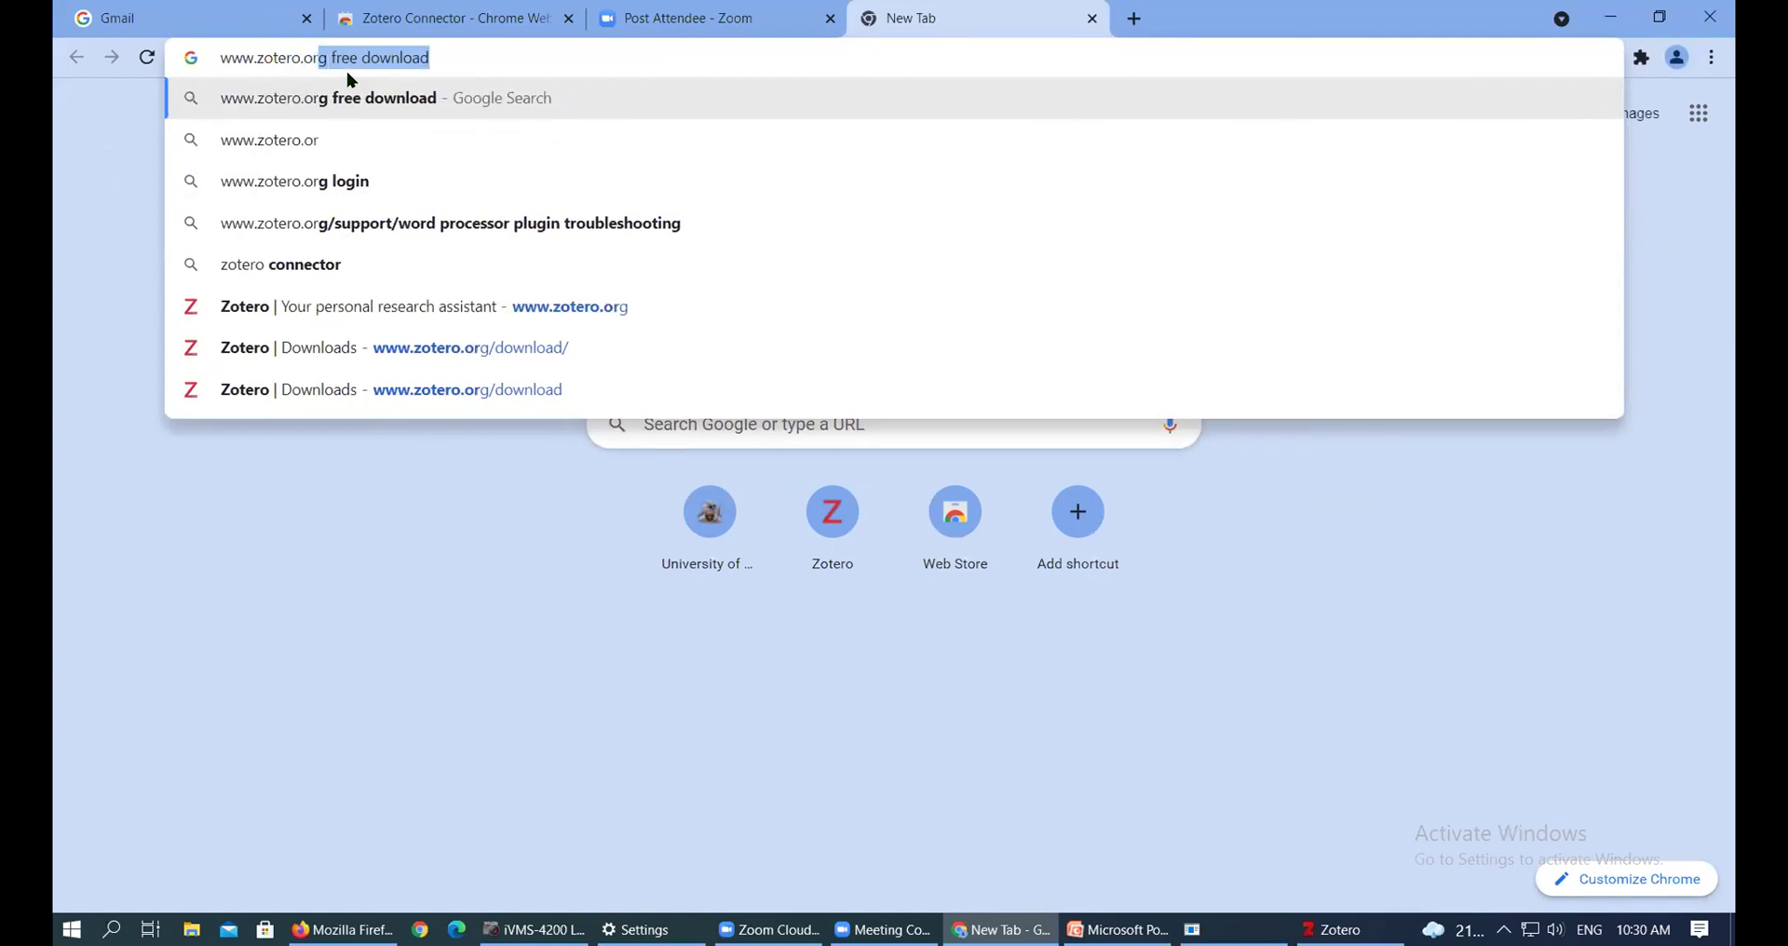
{"action": "type", "text": "g"}
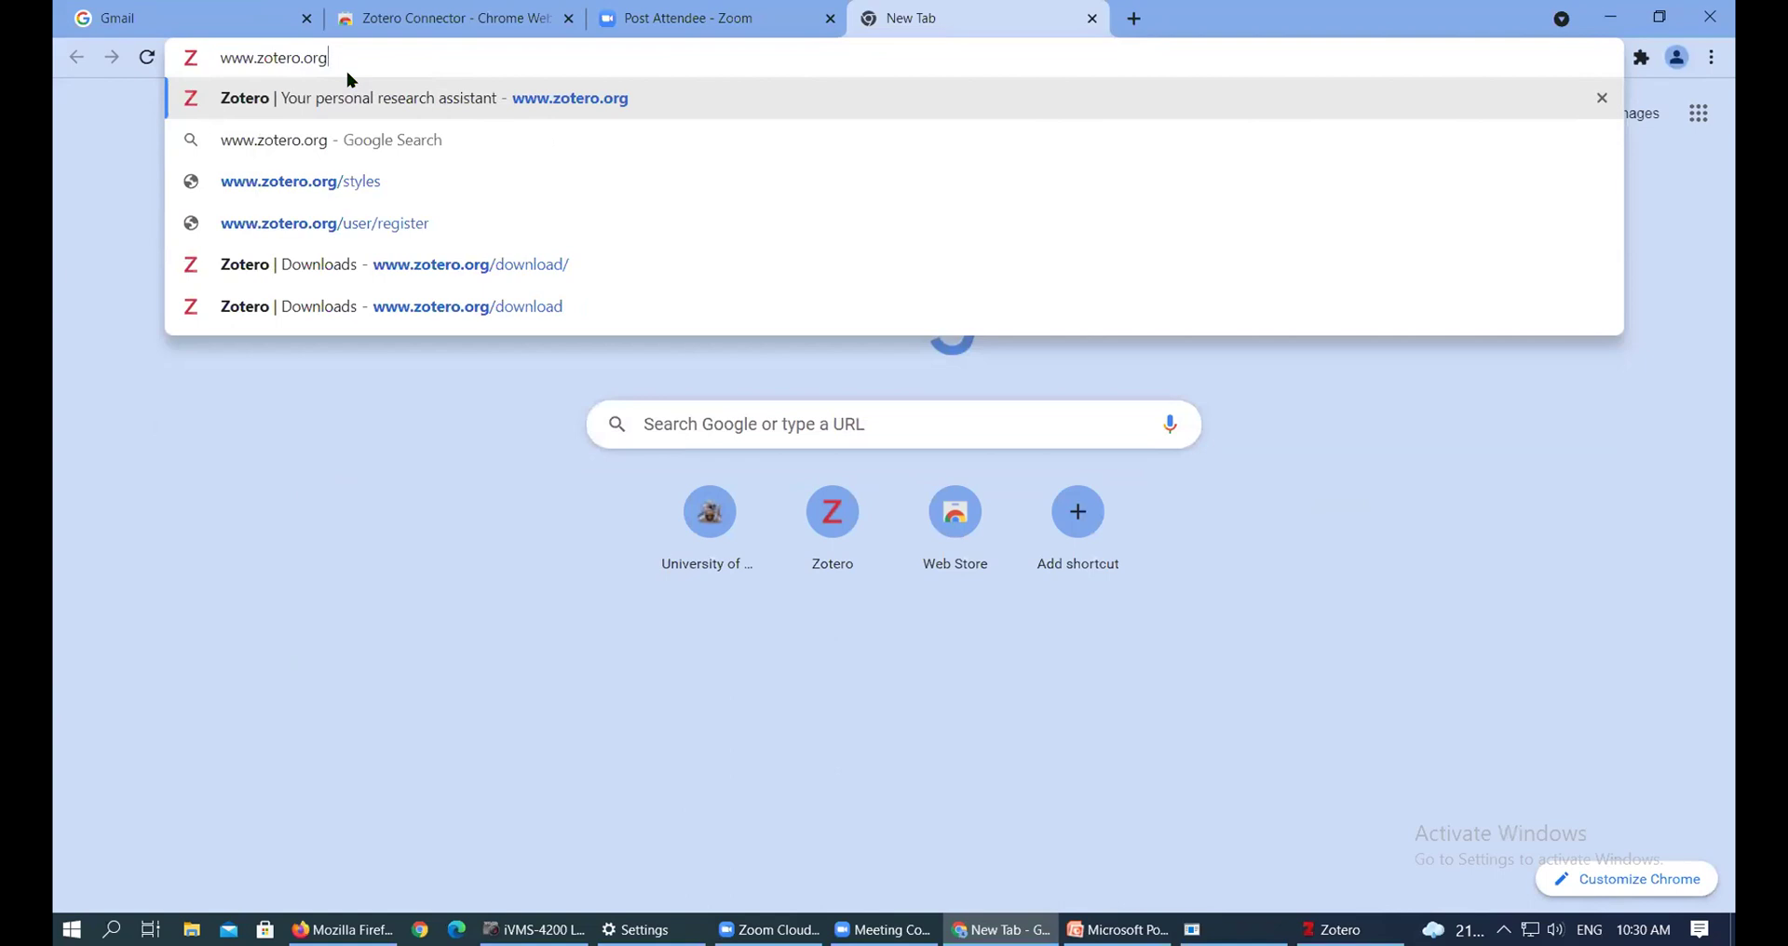
{"action": "left_click", "coordinate": [1557, 930]}
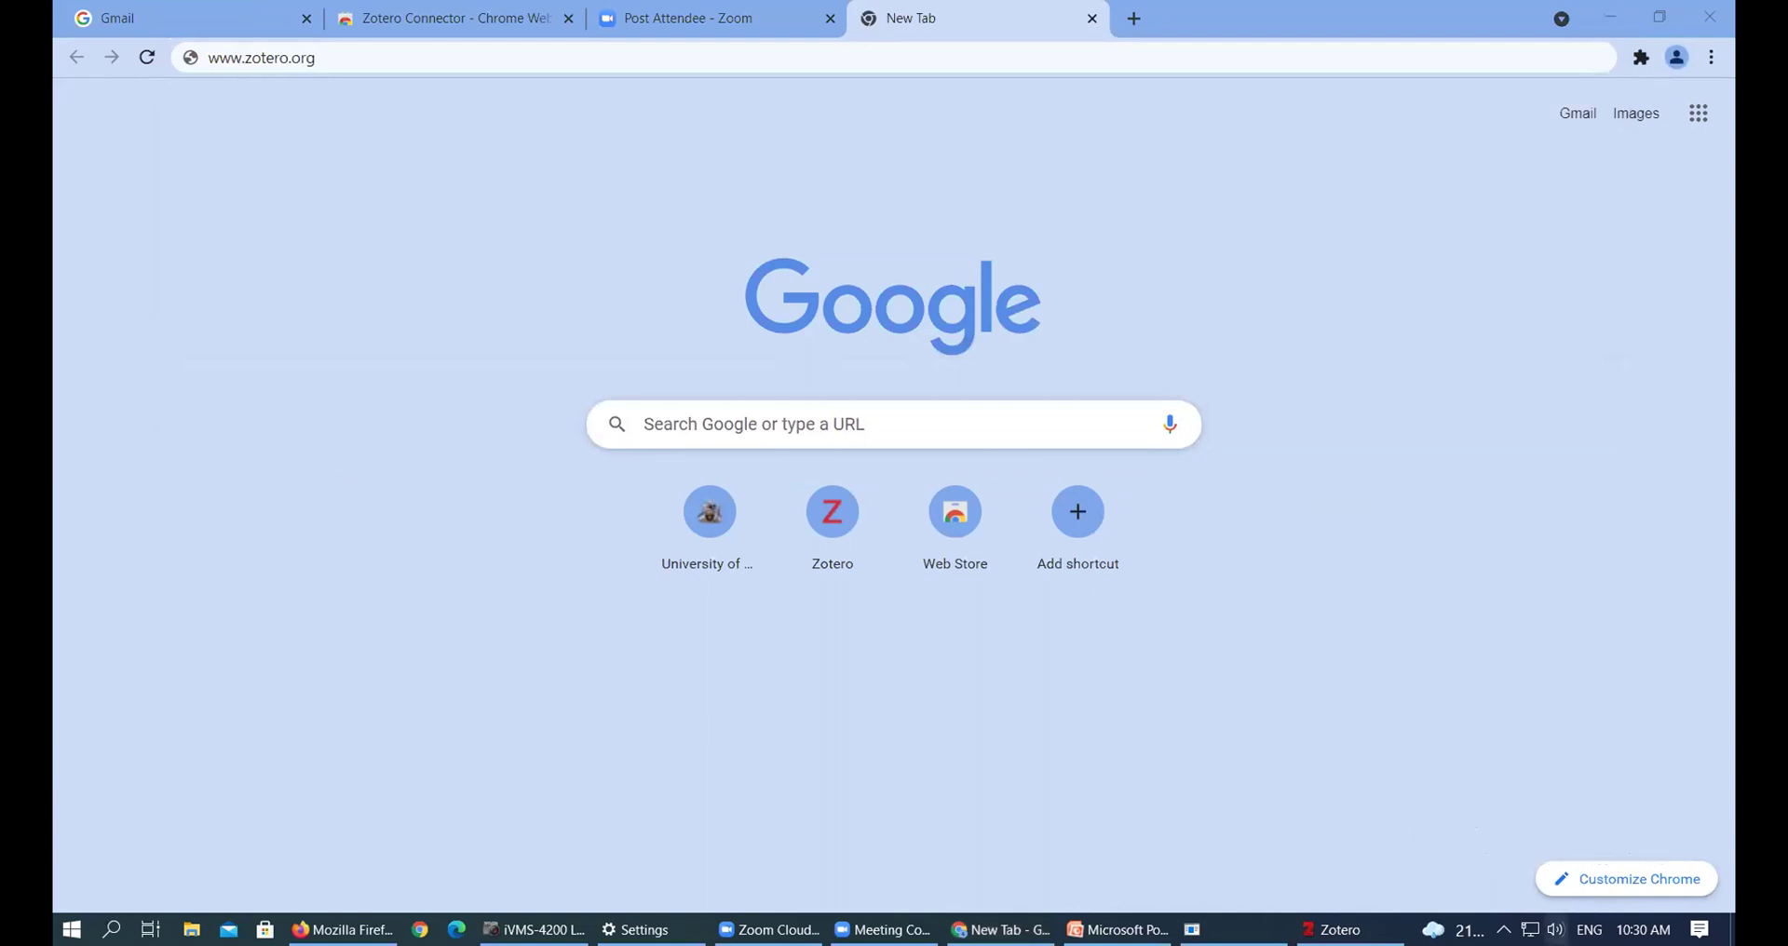
{"action": "left_click", "coordinate": [1556, 930]}
{"action": "scroll", "coordinate": [1560, 896], "scroll_direction": "up", "scroll_amount": 12}
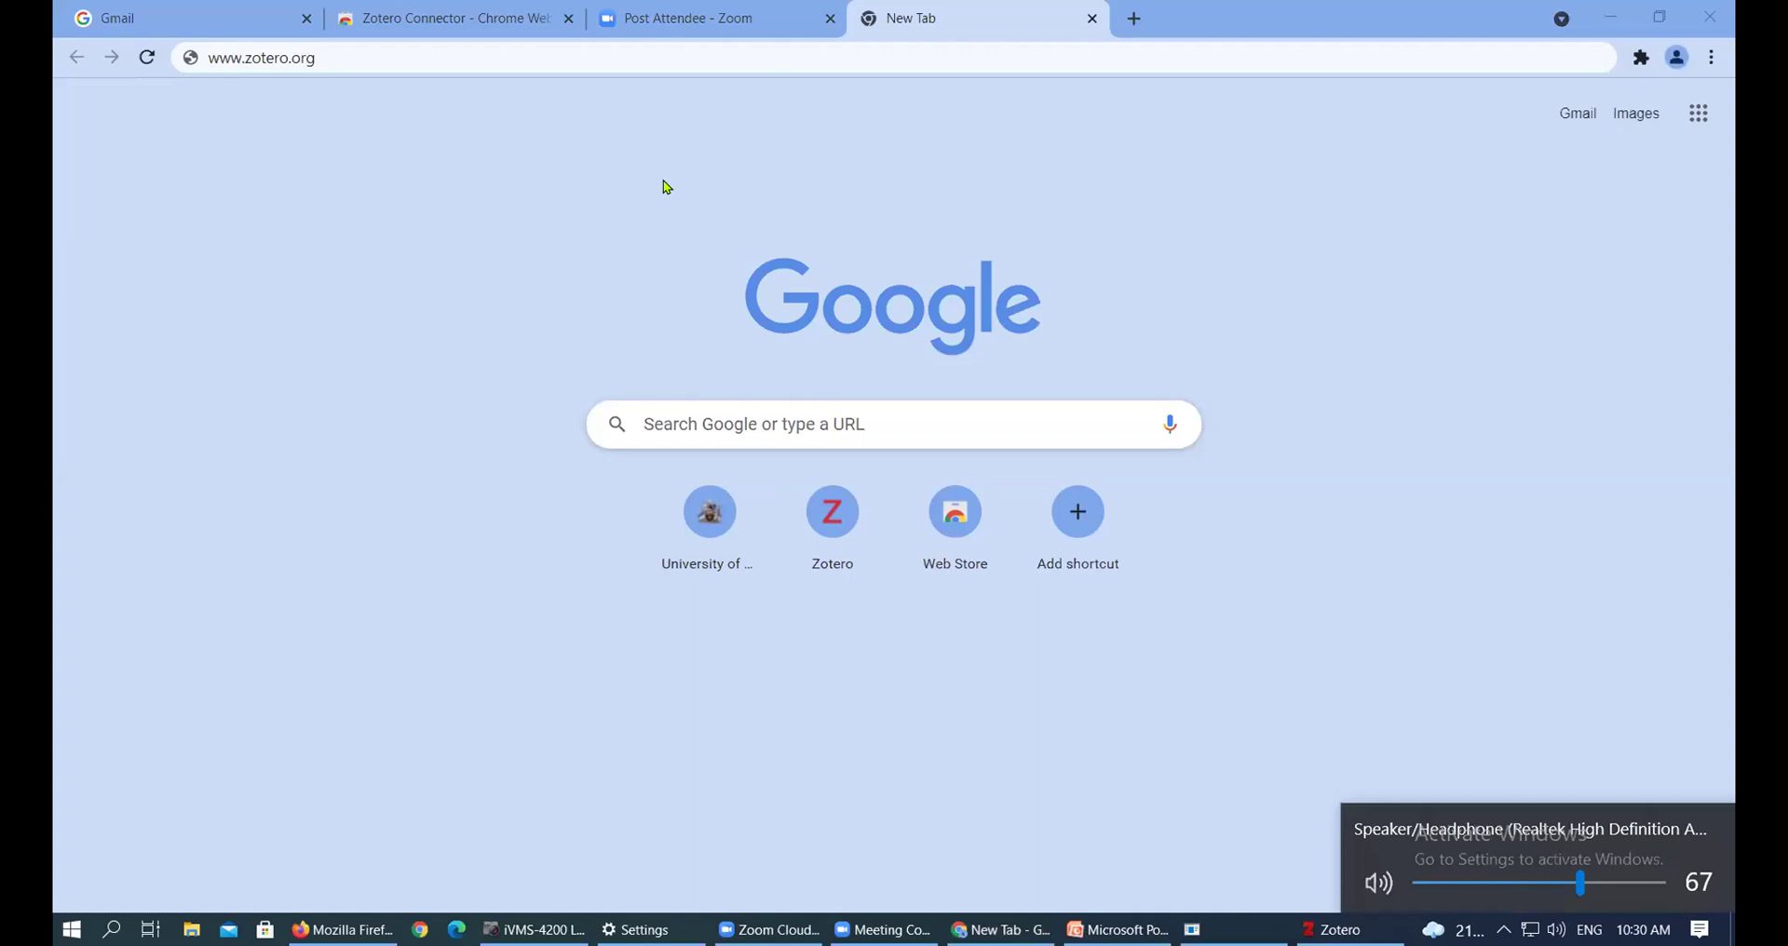
{"action": "left_click", "coordinate": [335, 62]}
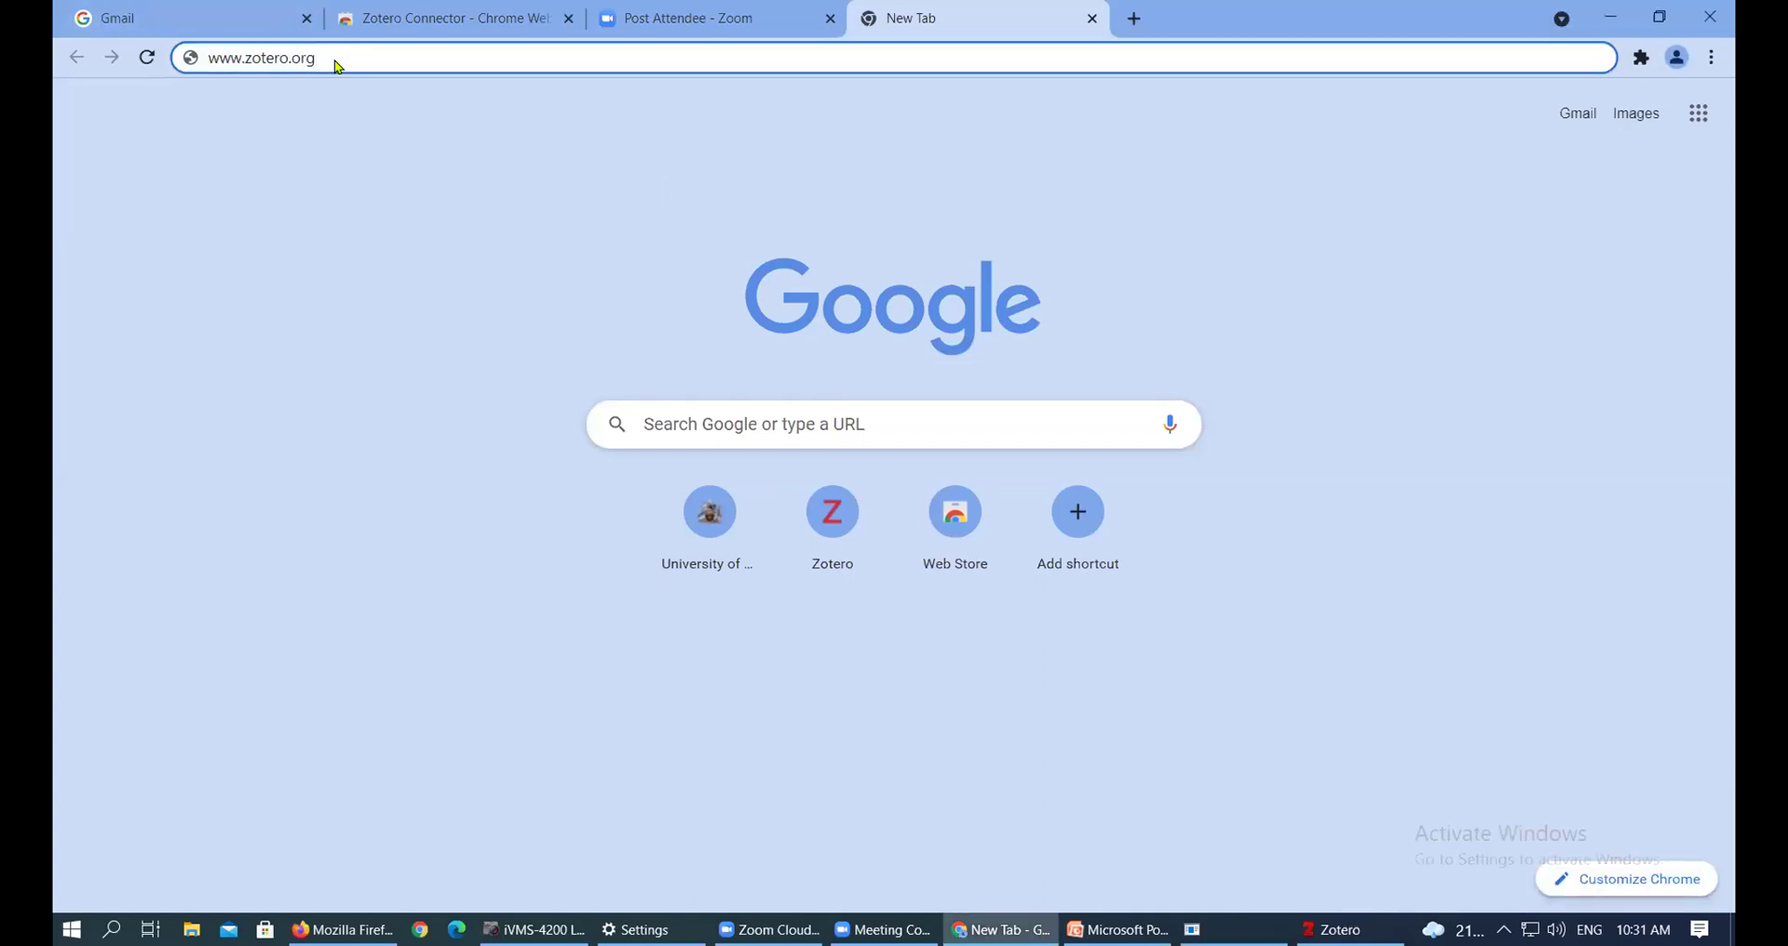
{"action": "key", "text": "Return"}
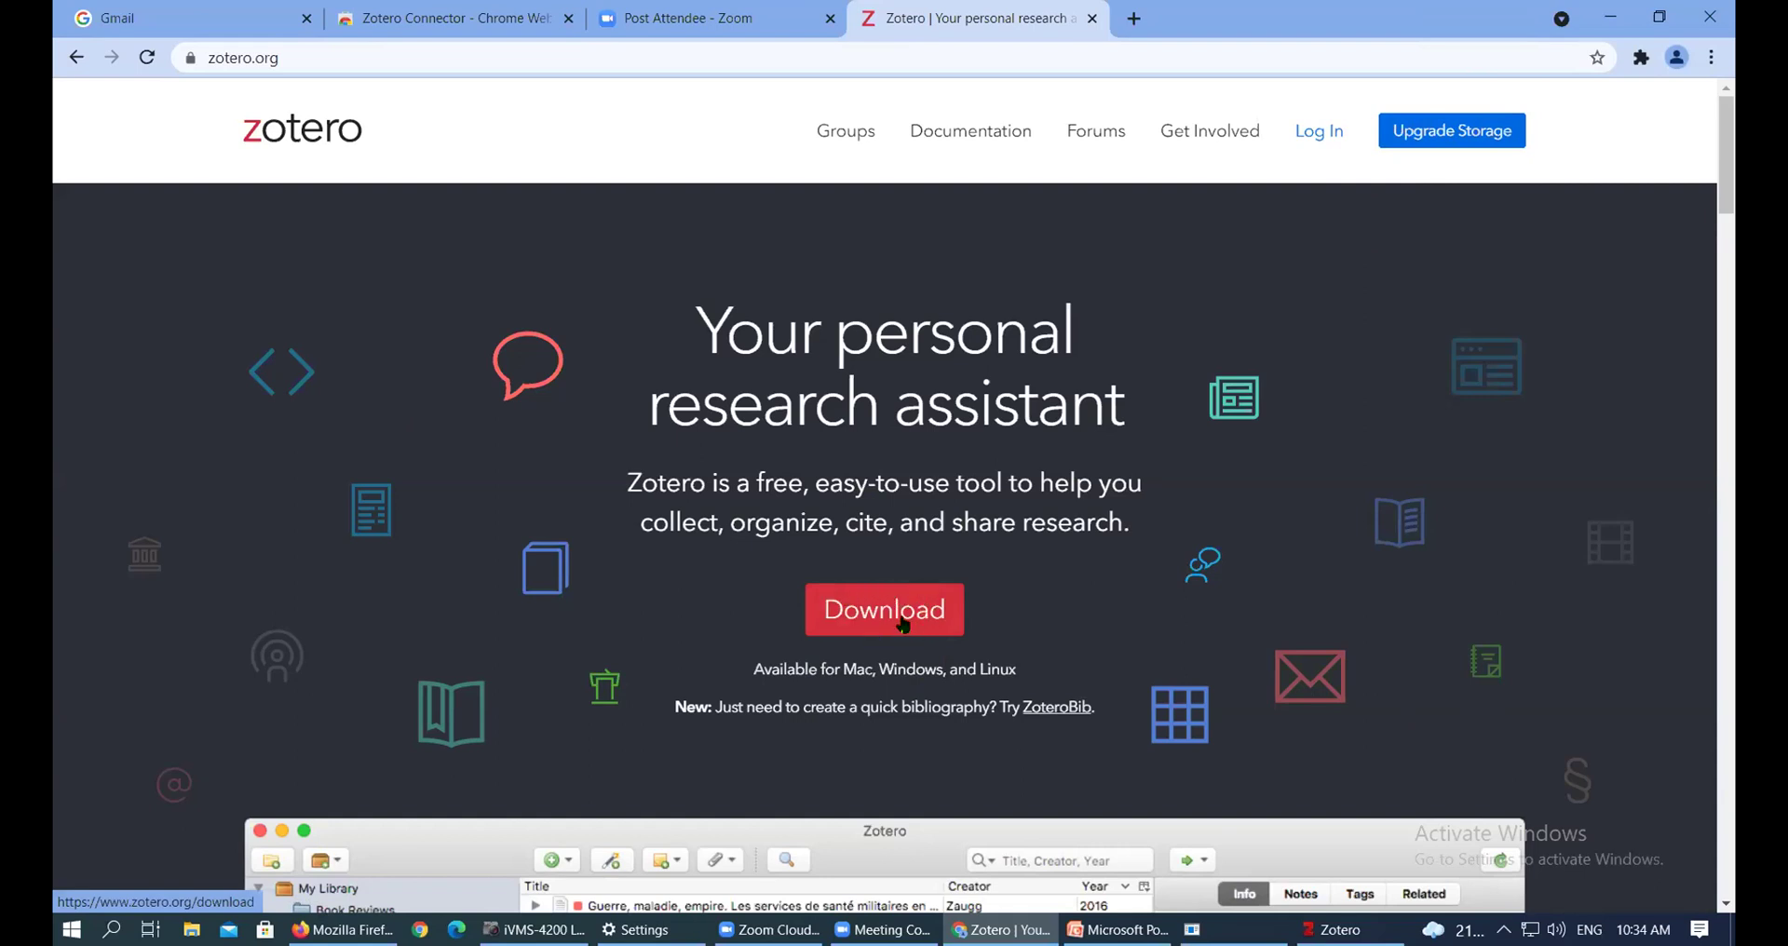
Open the Zotero Downloads page and look over the Windows and Connector download options
{"action": "left_click", "coordinate": [910, 615]}
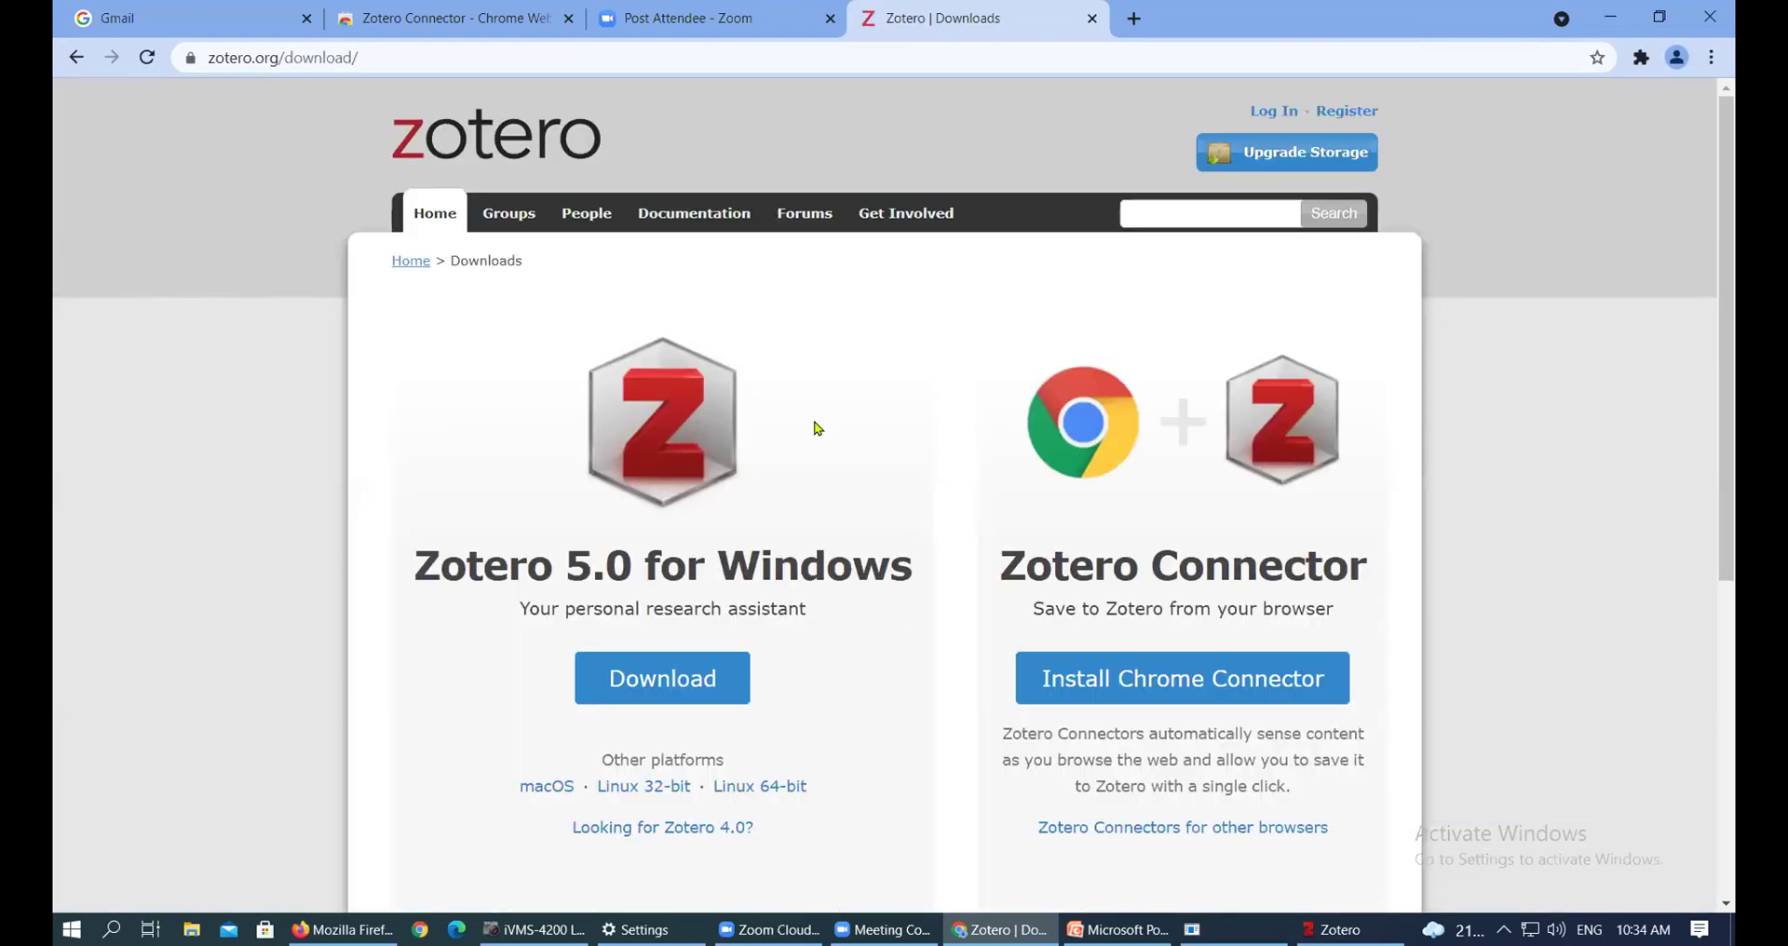
{"action": "scroll", "coordinate": [815, 420], "scroll_direction": "down", "scroll_amount": 1}
{"action": "scroll", "coordinate": [815, 420], "scroll_direction": "down", "scroll_amount": 1}
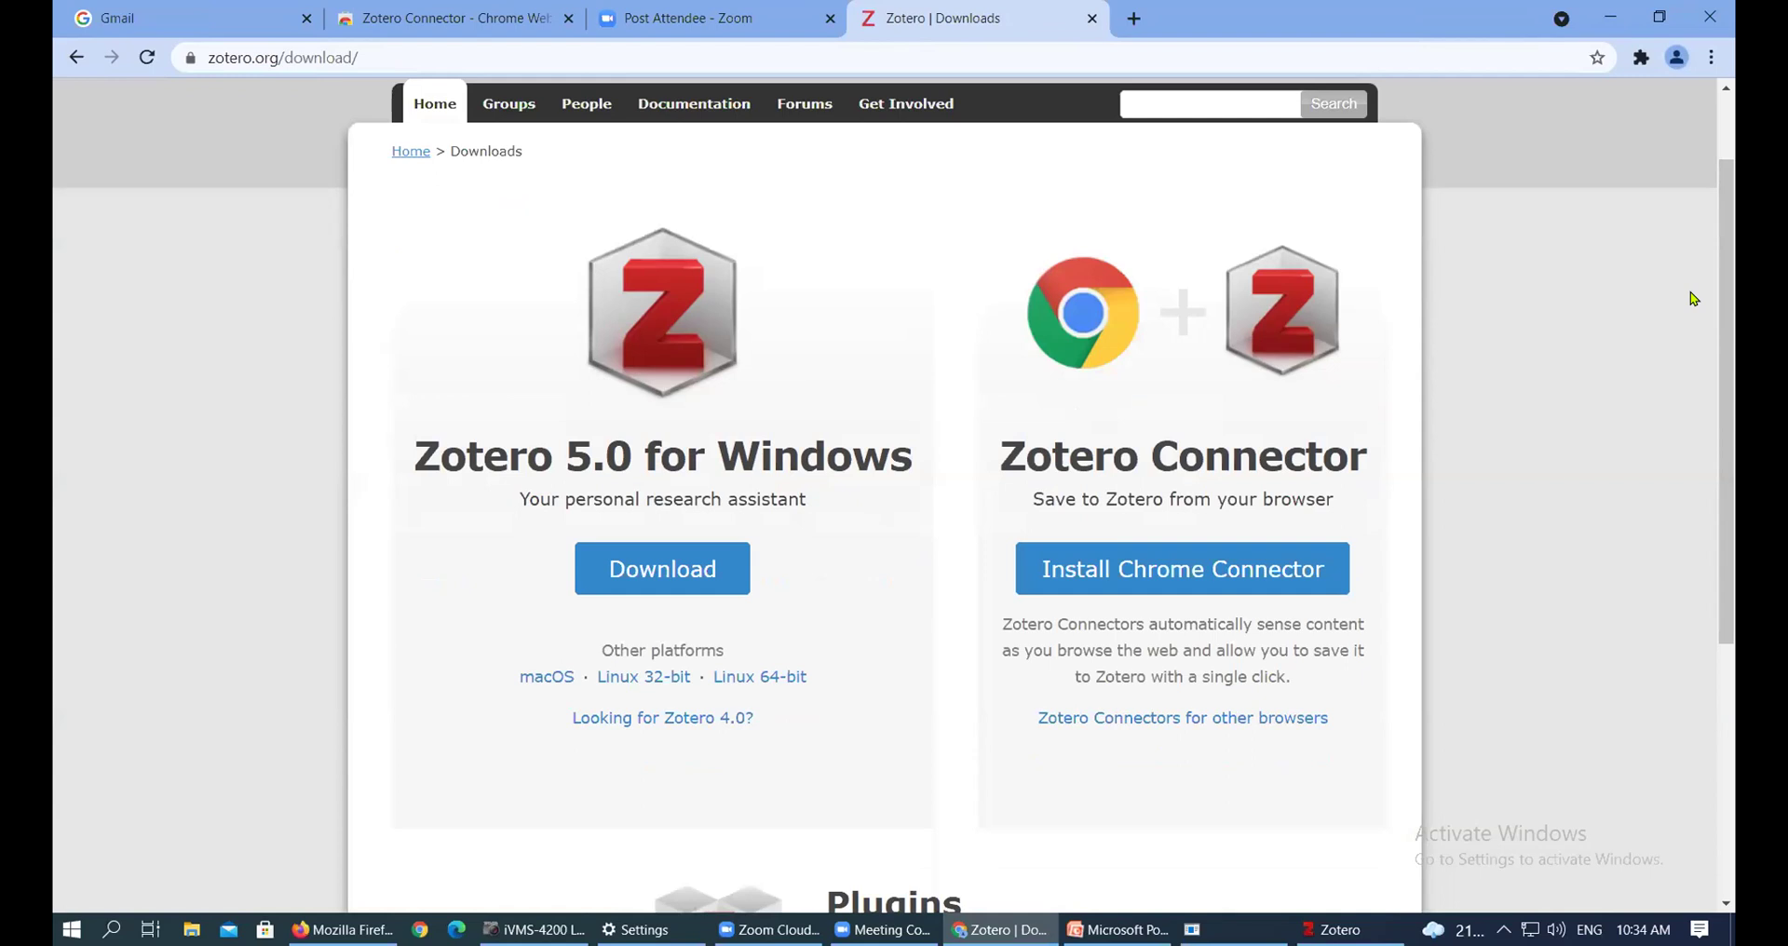
{"action": "mouse_move", "coordinate": [1731, 275]}
{"action": "left_mouse_down"}
{"action": "mouse_move", "coordinate": [1734, 322]}
{"action": "mouse_move", "coordinate": [1736, 268]}
{"action": "left_mouse_up"}
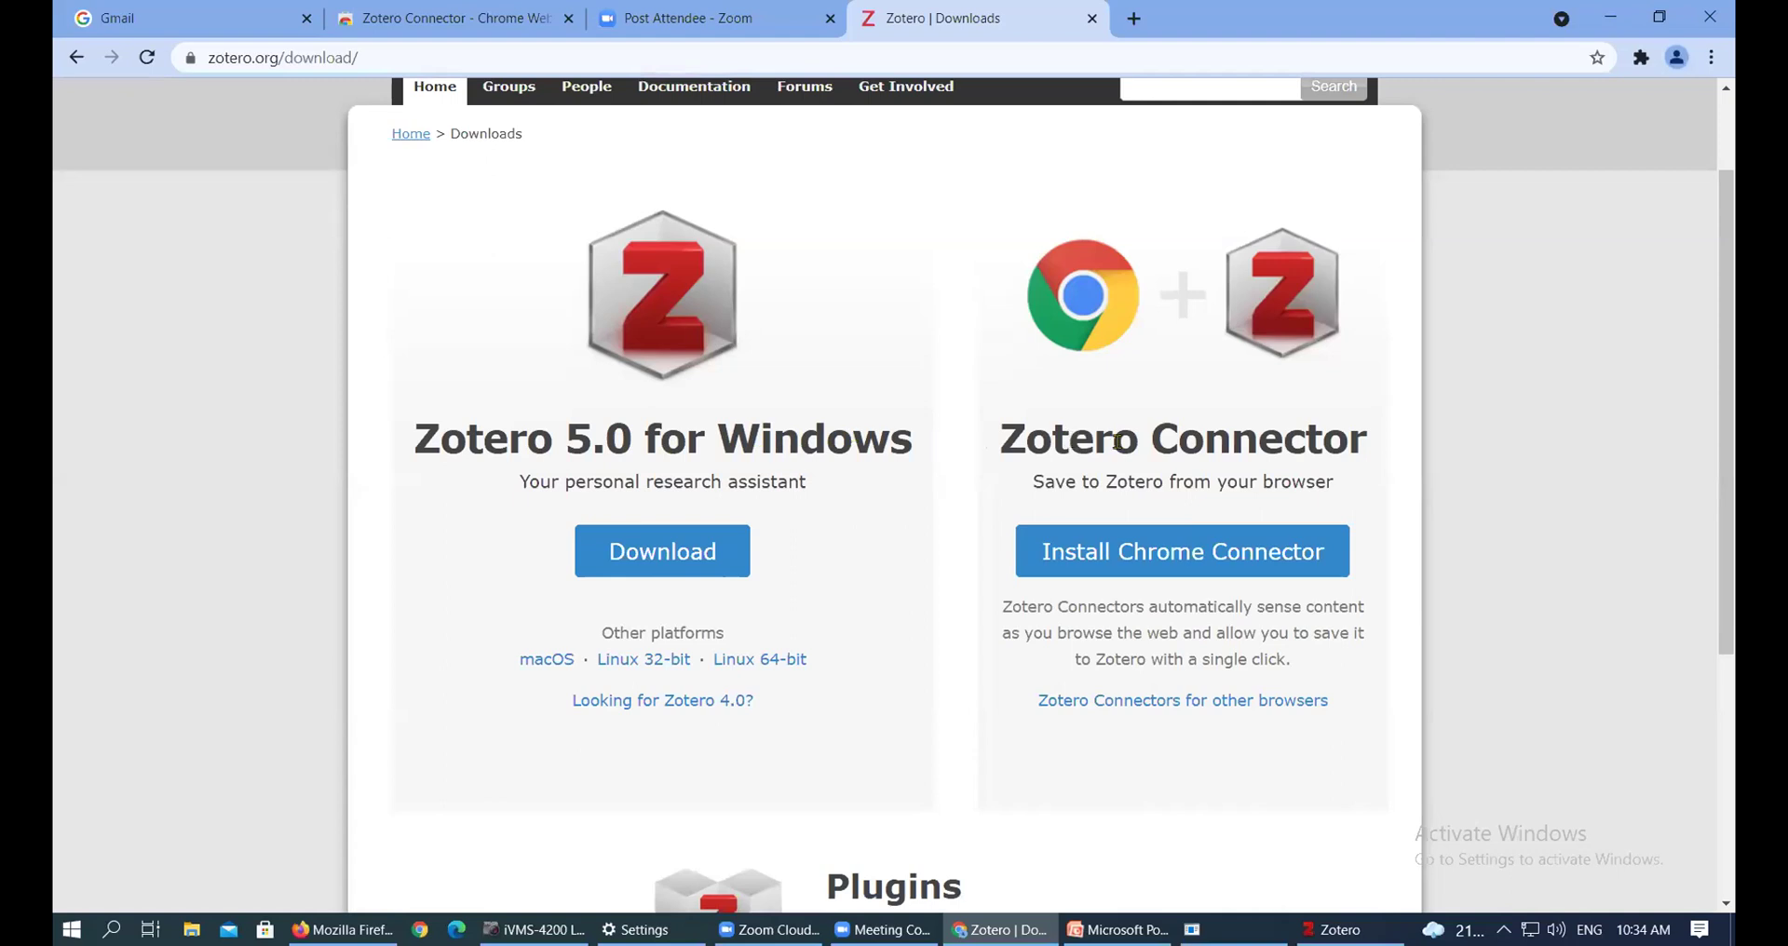
{"action": "mouse_move", "coordinate": [1721, 298]}
{"action": "left_mouse_down"}
{"action": "mouse_move", "coordinate": [1734, 461]}
{"action": "mouse_move", "coordinate": [1732, 303]}
{"action": "left_mouse_up"}
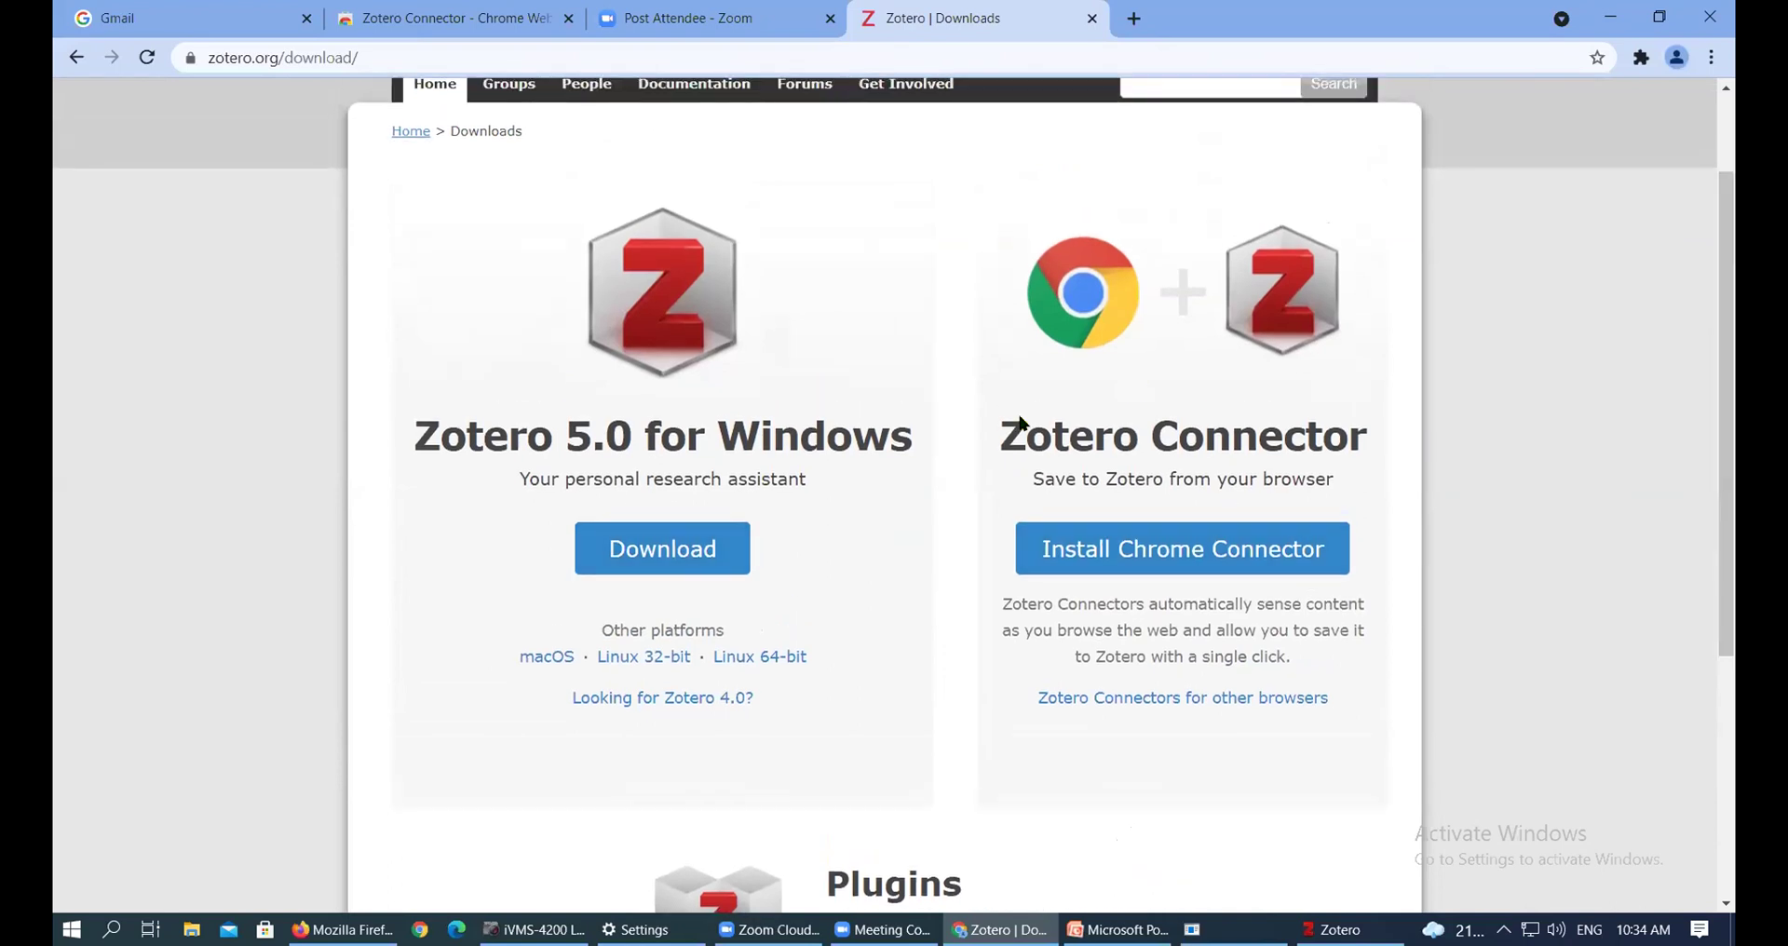
{"action": "scroll", "coordinate": [970, 723], "scroll_direction": "down", "scroll_amount": 2}
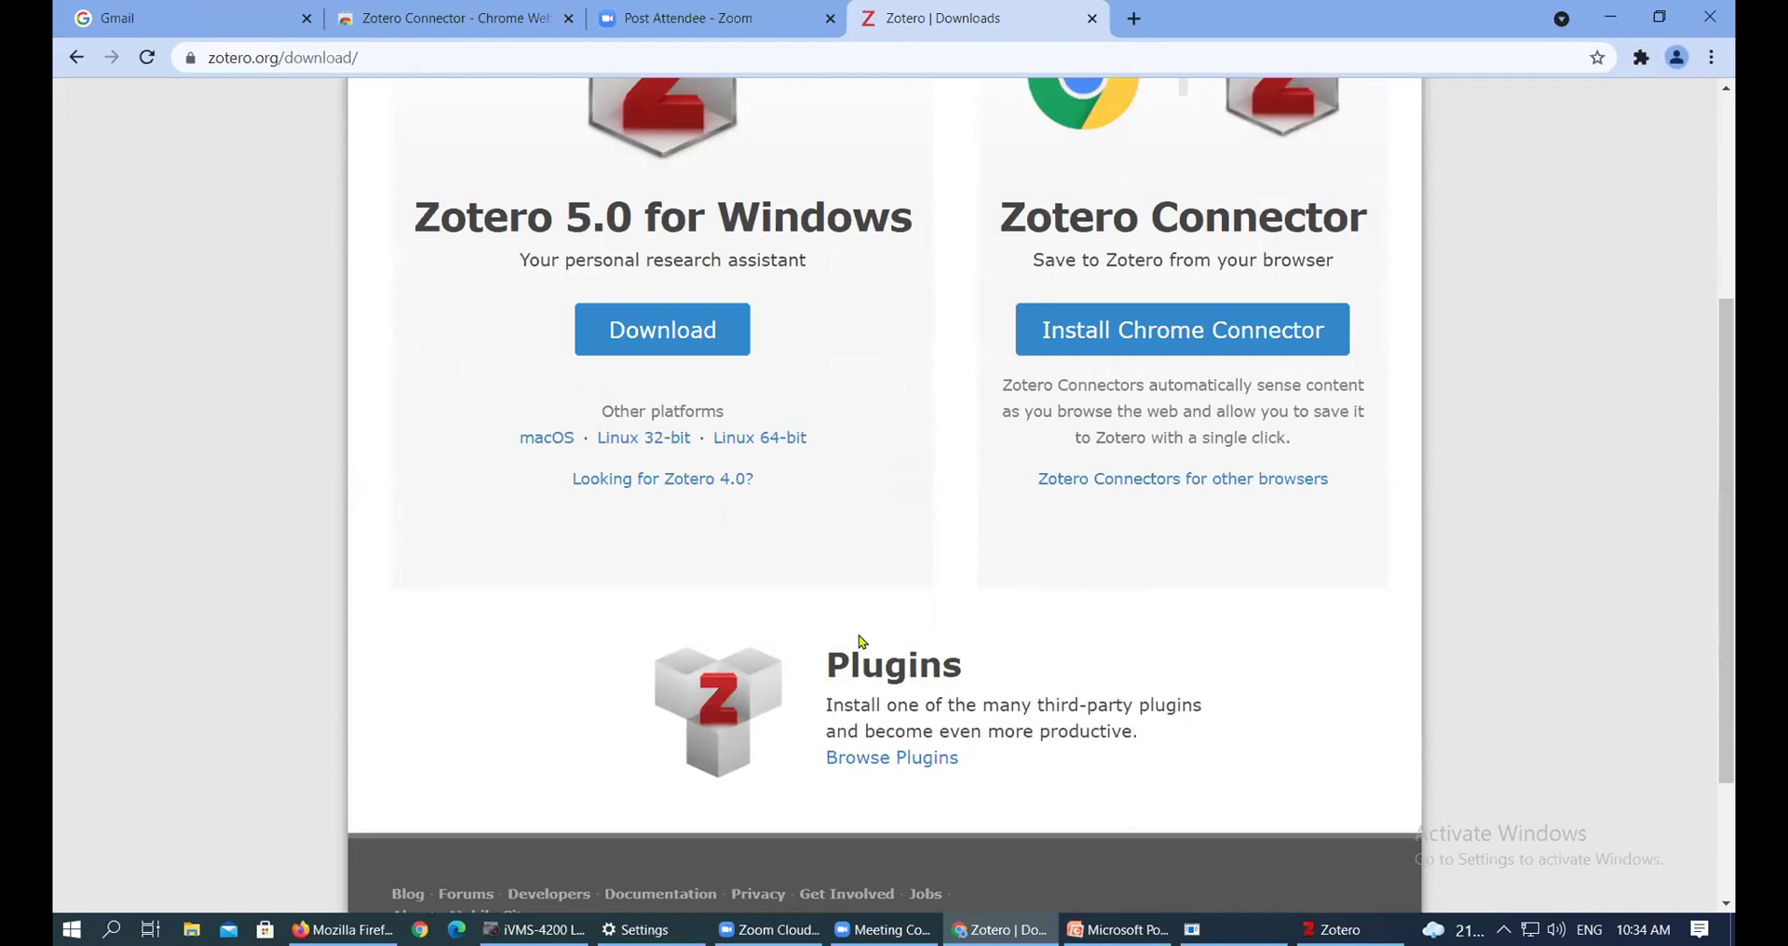
{"action": "scroll", "coordinate": [876, 733], "scroll_direction": "up", "scroll_amount": 1}
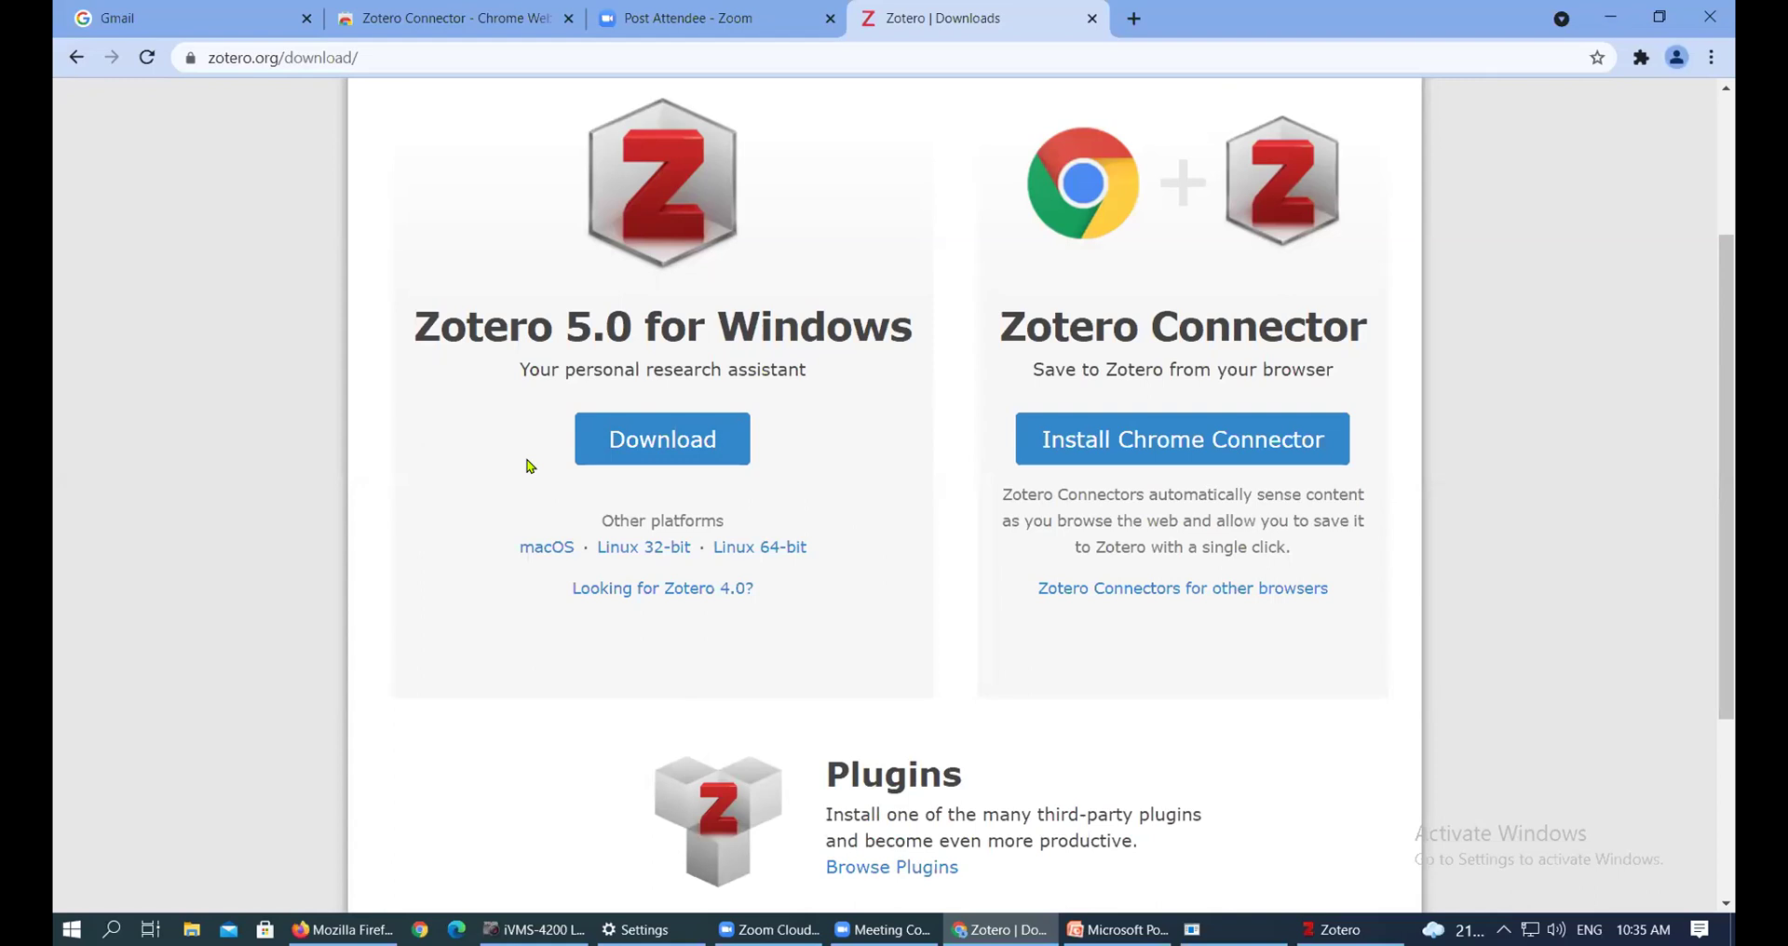
{"action": "scroll", "coordinate": [573, 456], "scroll_direction": "up", "scroll_amount": 3}
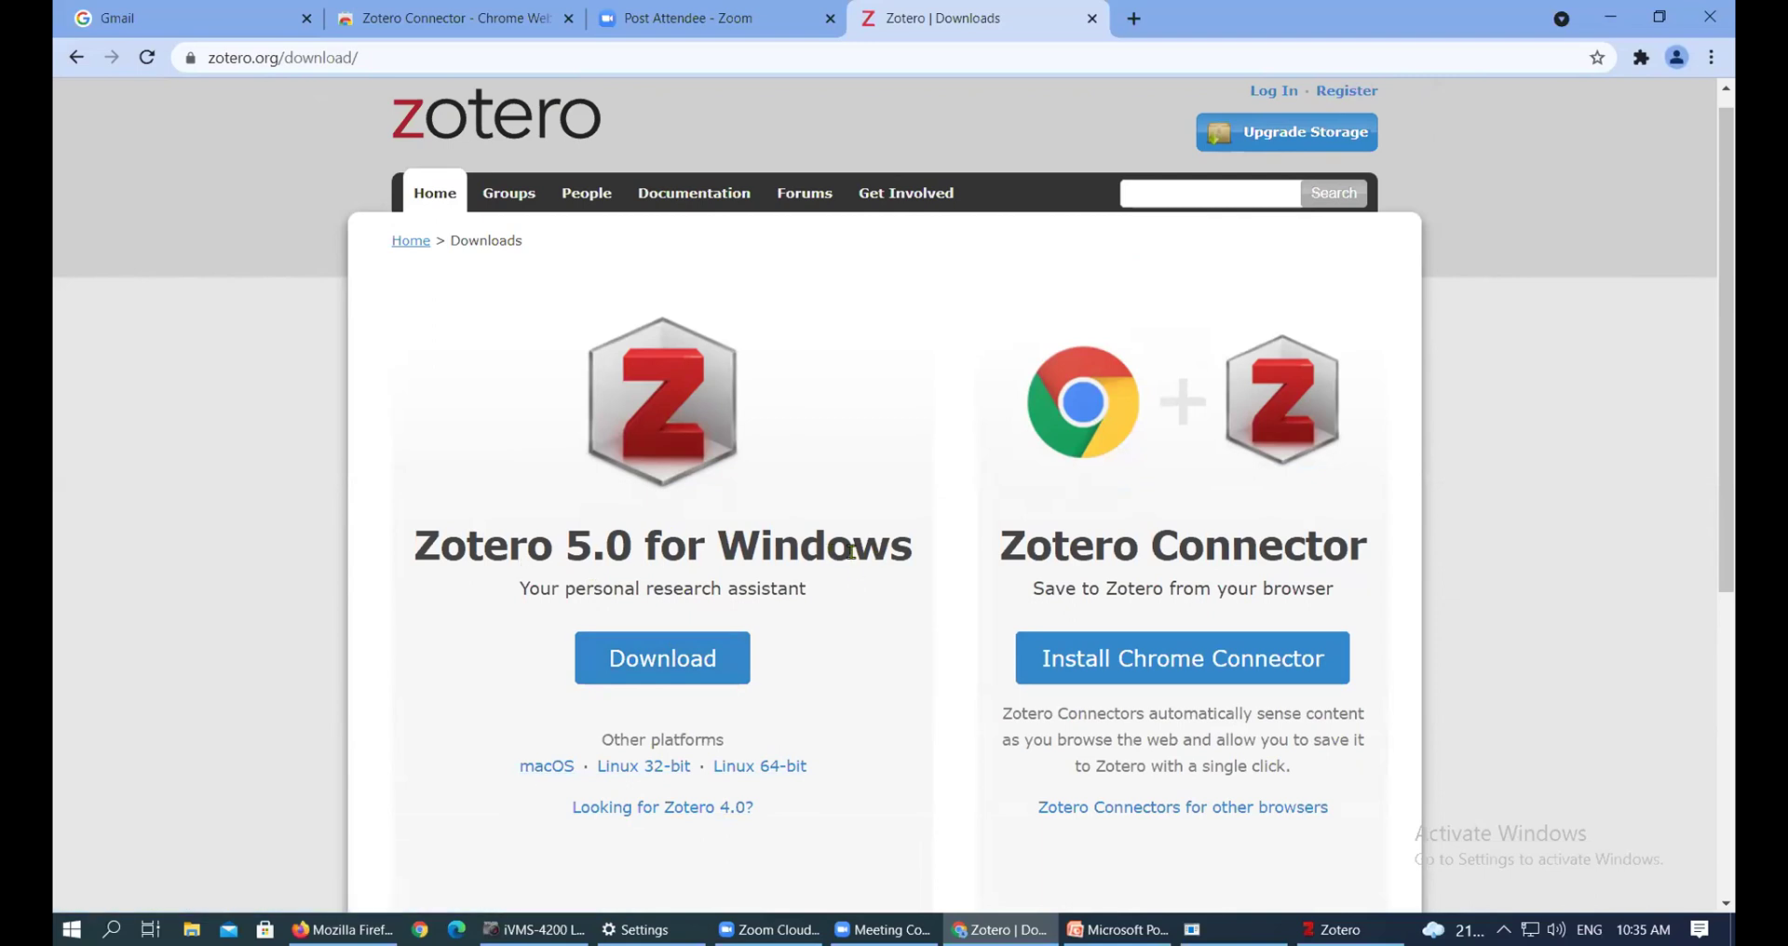
Download the Zotero 5.0 for Windows installer and launch the .exe from the download bar
{"action": "left_click_drag", "start_coordinate": [735, 533], "coordinate": [773, 537]}
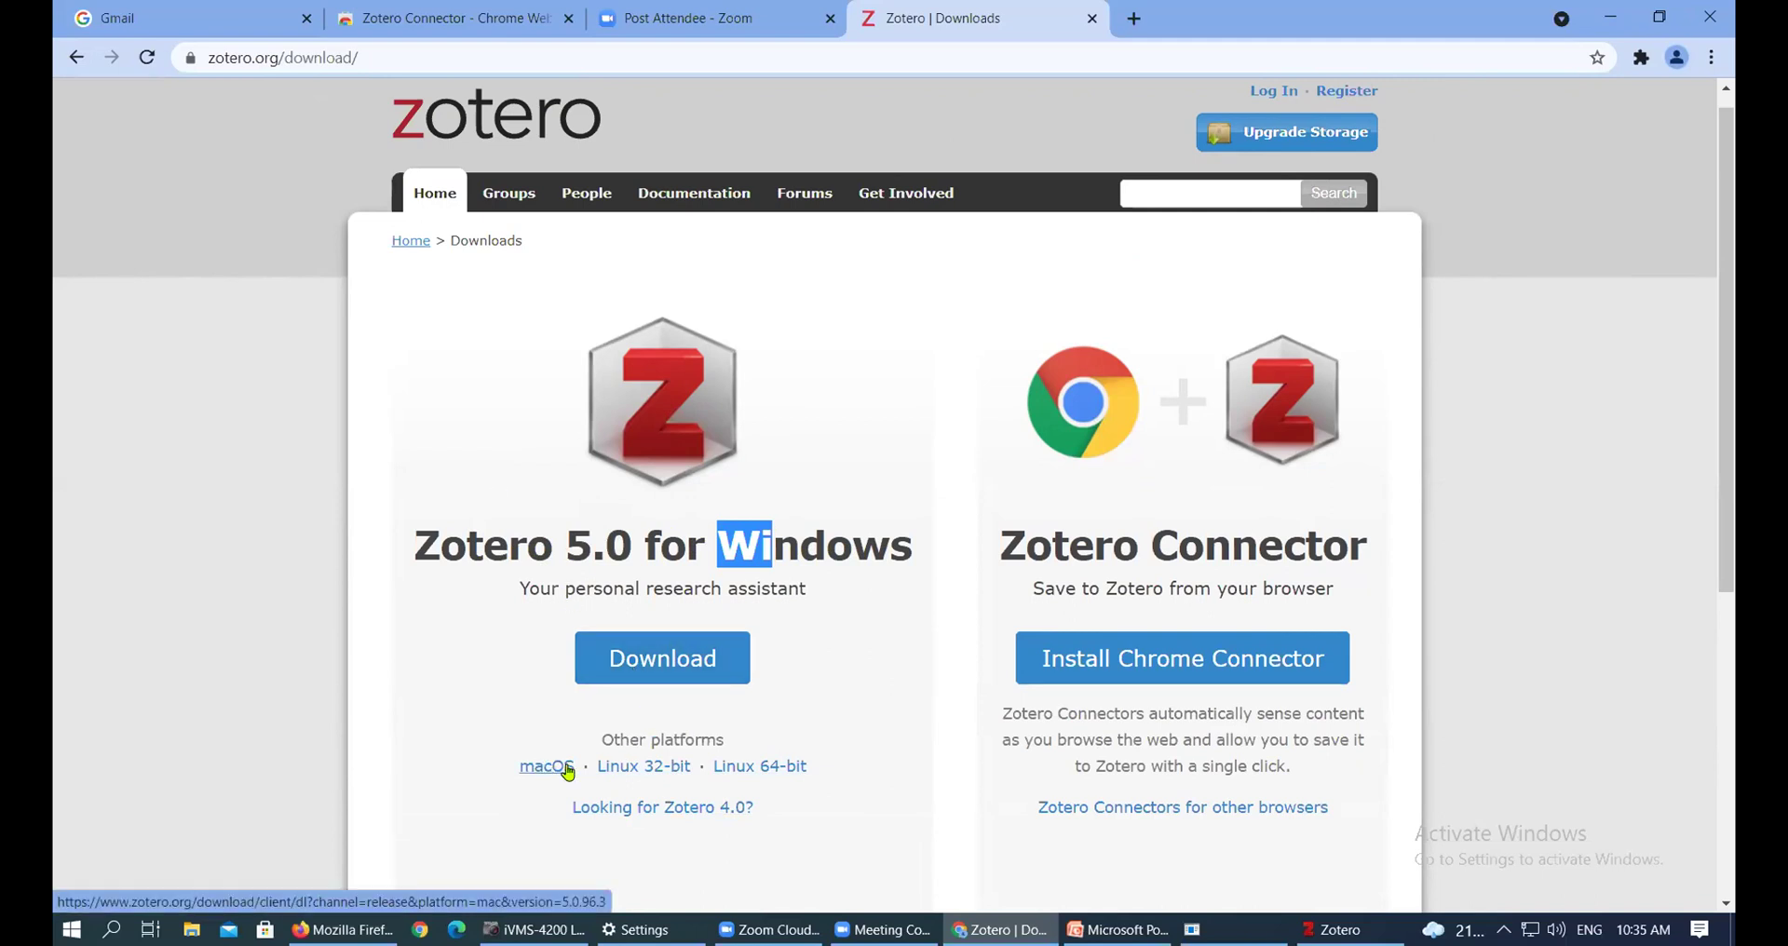
{"action": "left_click_drag", "start_coordinate": [723, 537], "coordinate": [905, 537]}
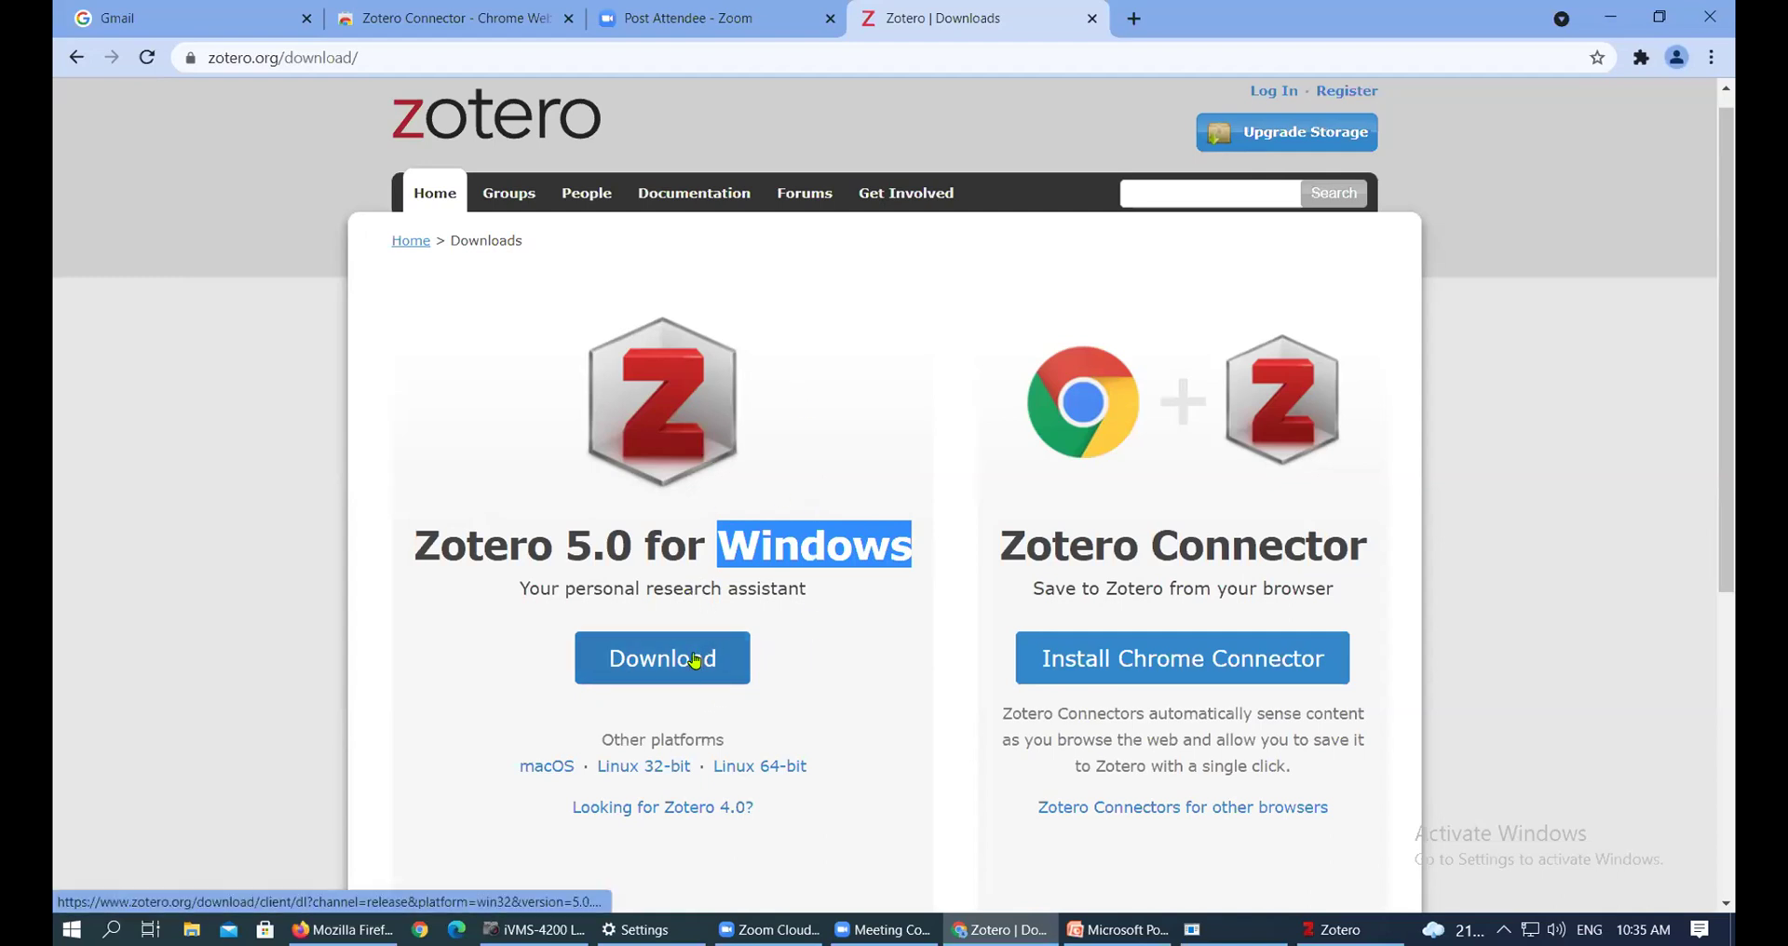
{"action": "left_click", "coordinate": [843, 424]}
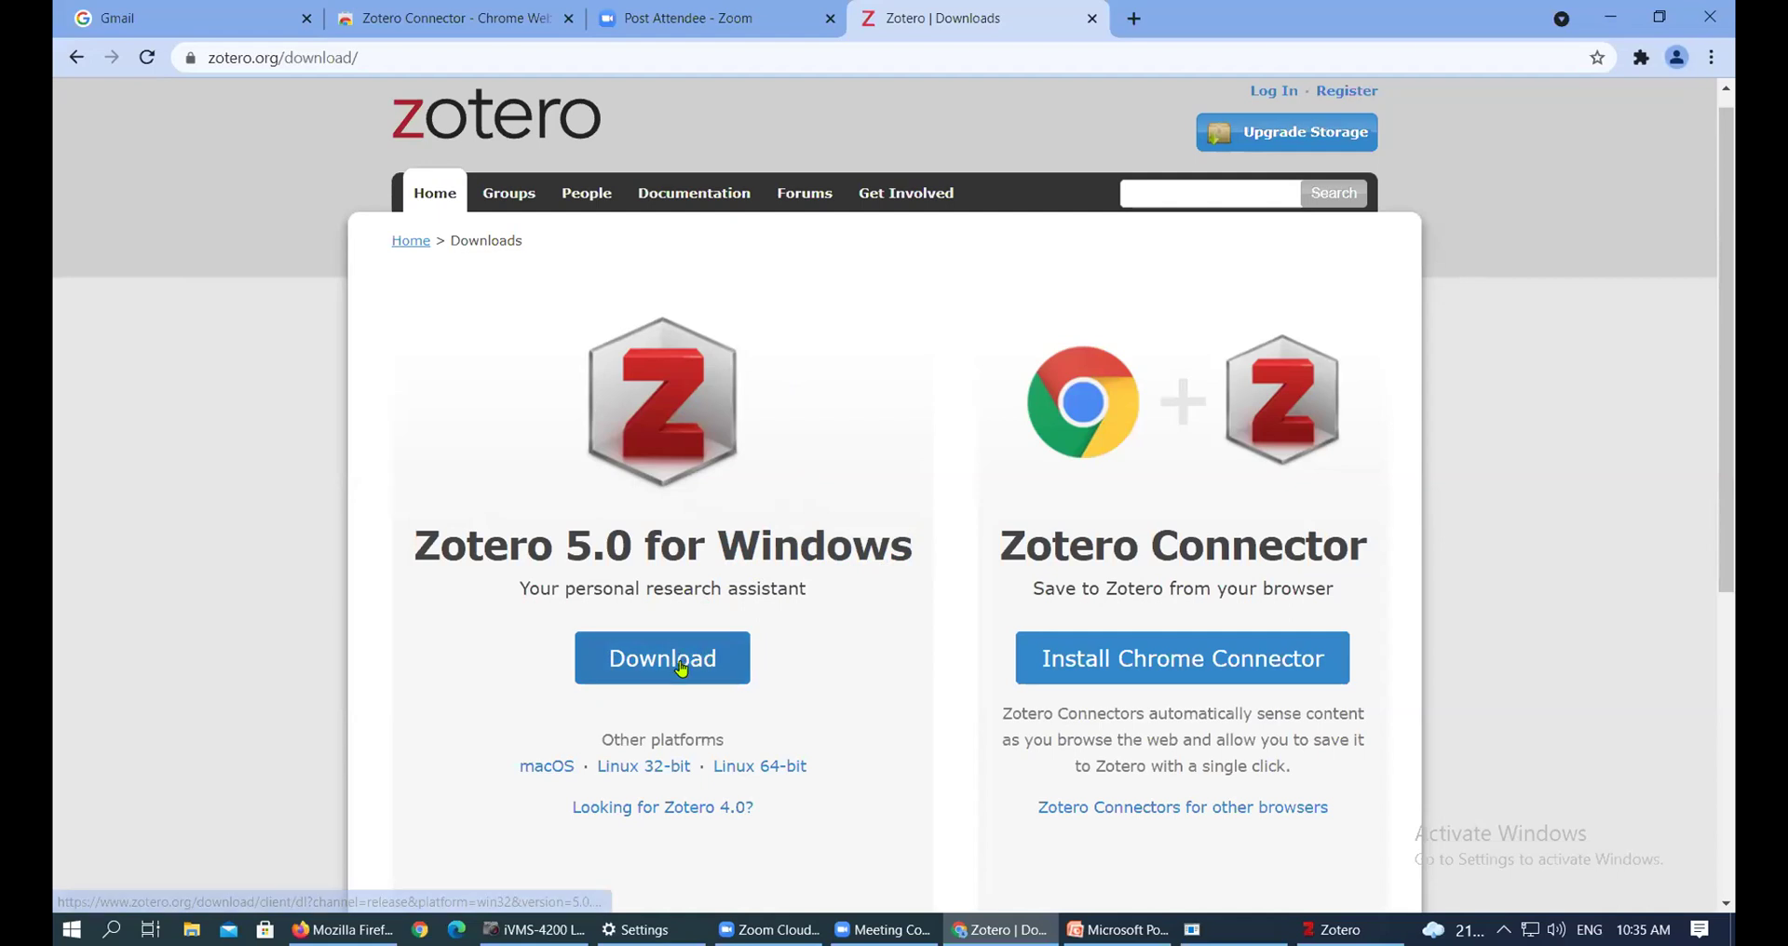
{"action": "left_click", "coordinate": [684, 667]}
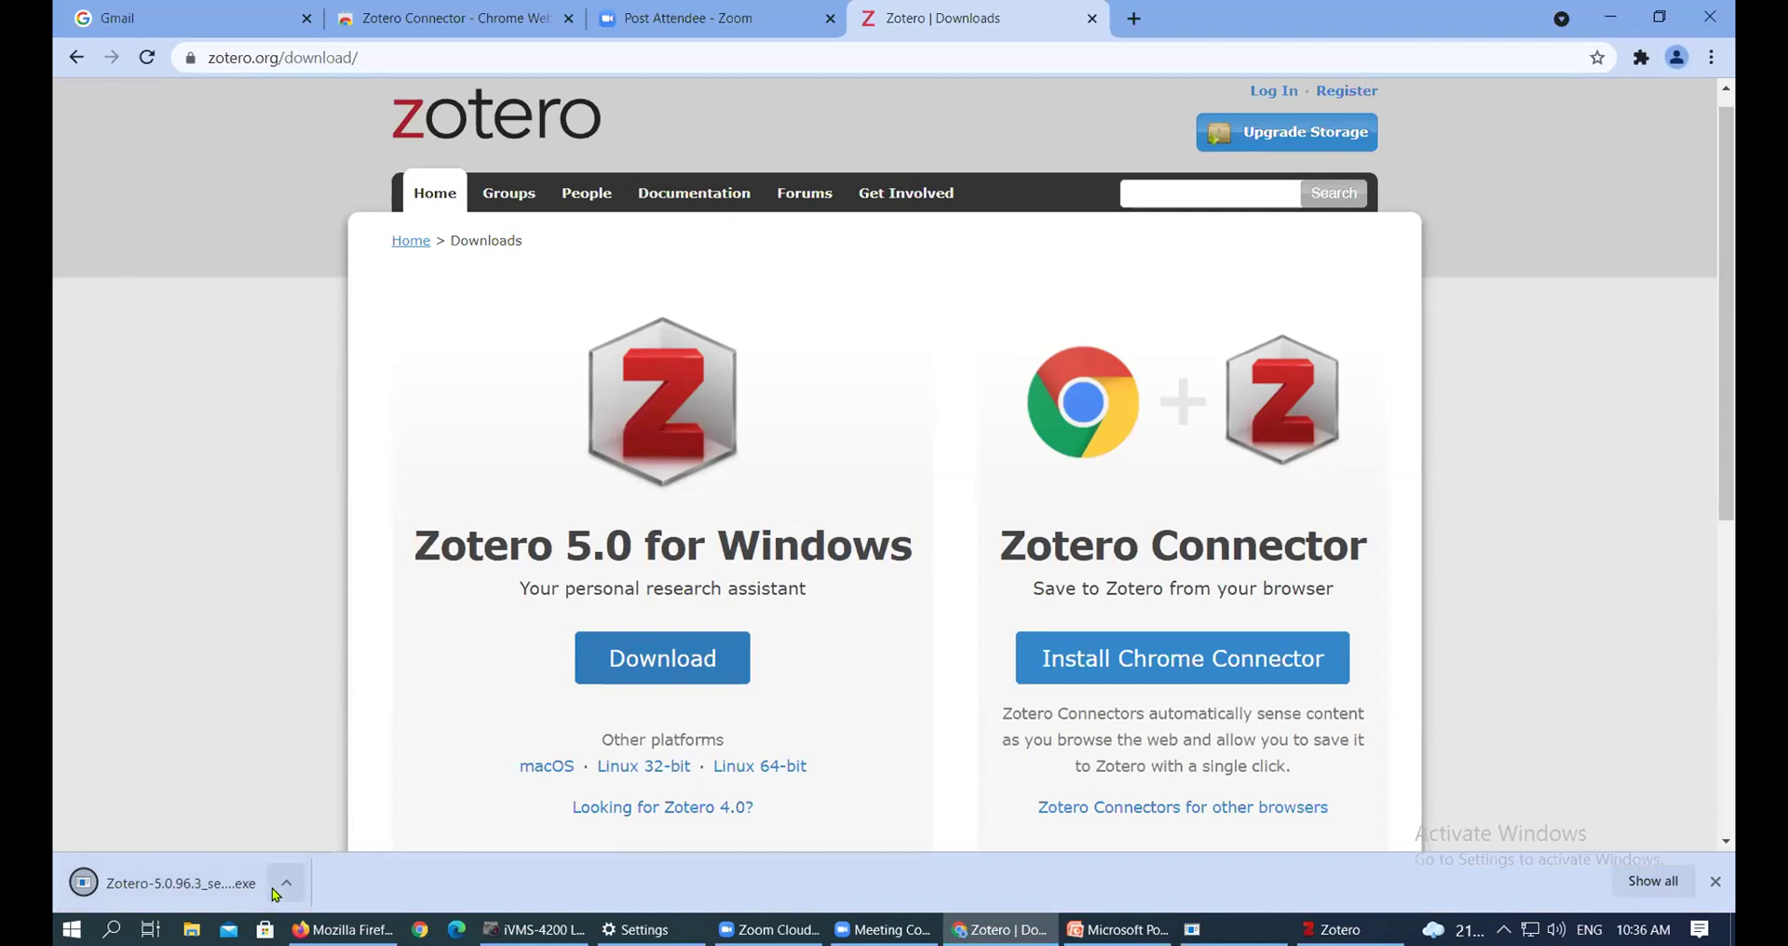
{"action": "left_click", "coordinate": [247, 889]}
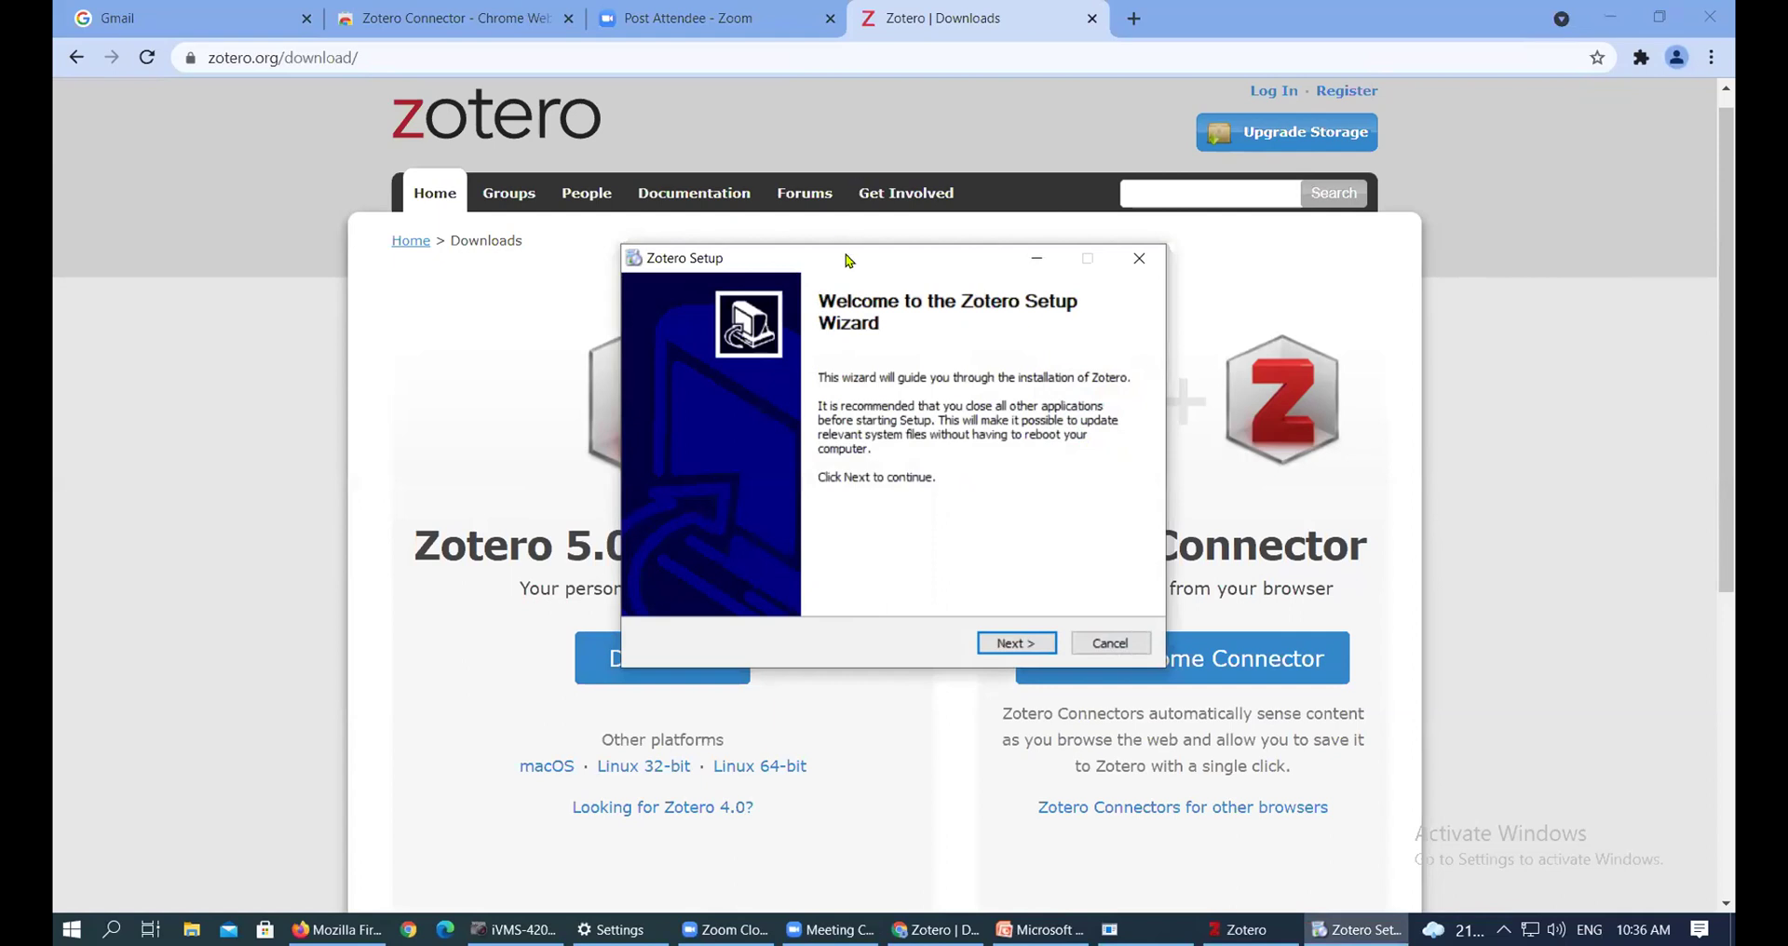
Drag the Zotero Setup wizard window into place over the Downloads page
{"action": "left_click_drag", "start_coordinate": [852, 258], "coordinate": [795, 133]}
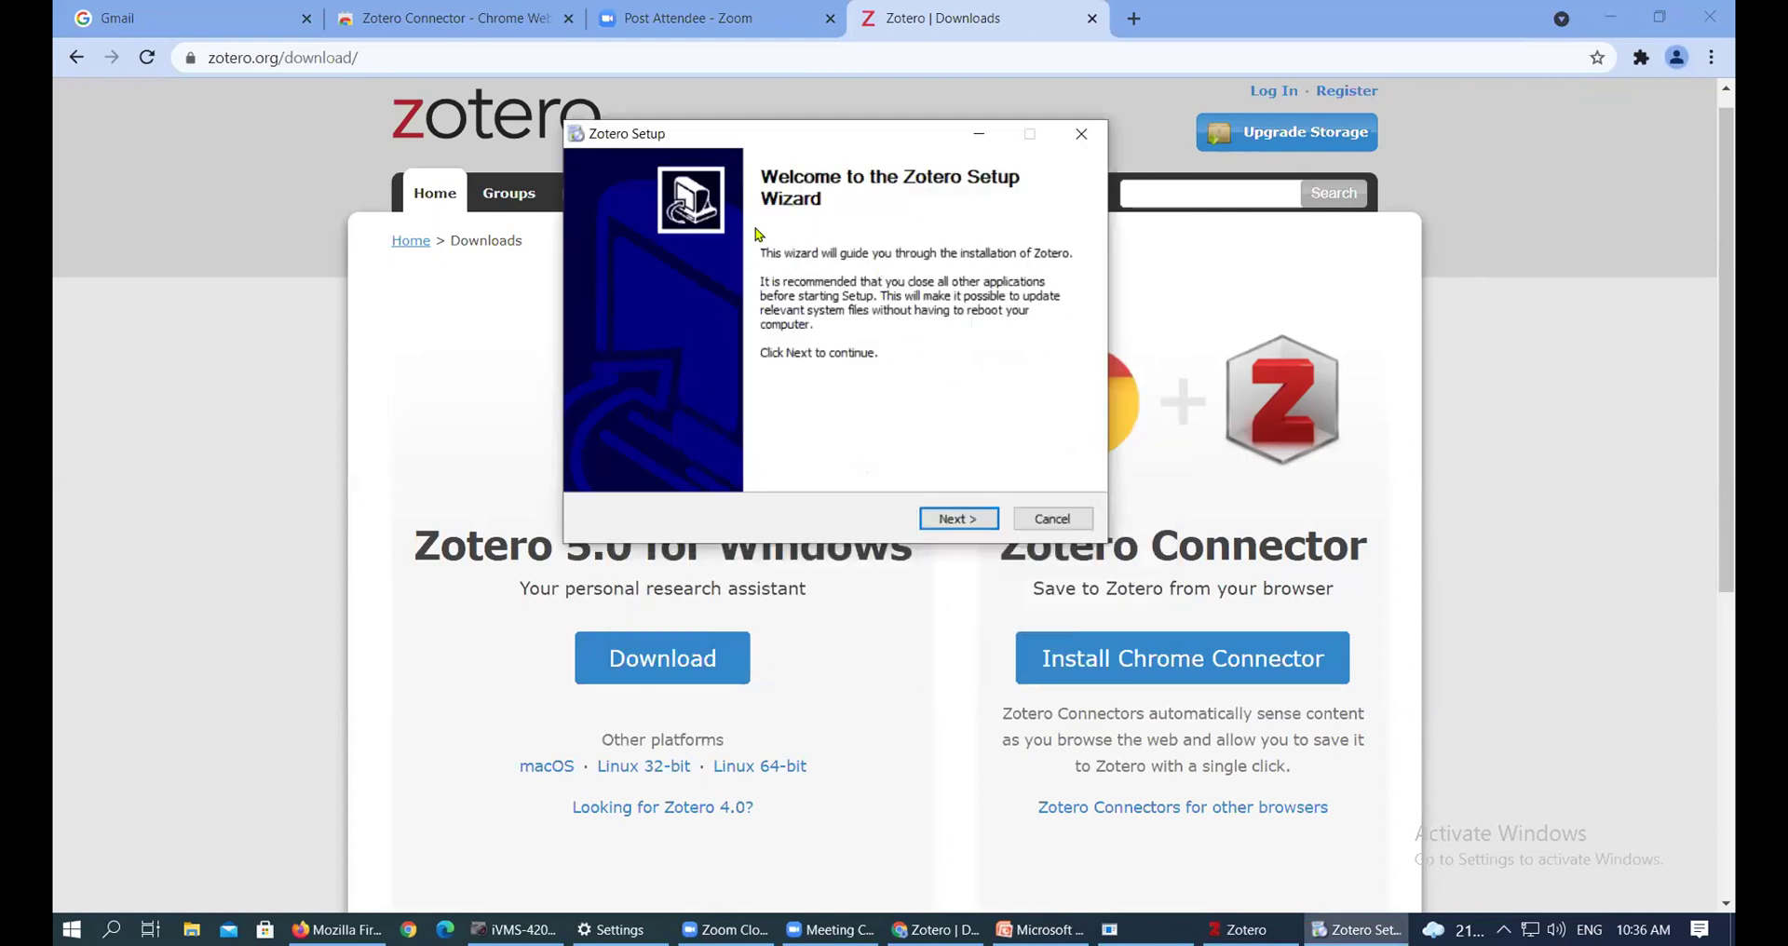
{"action": "left_click_drag", "start_coordinate": [908, 137], "coordinate": [930, 166]}
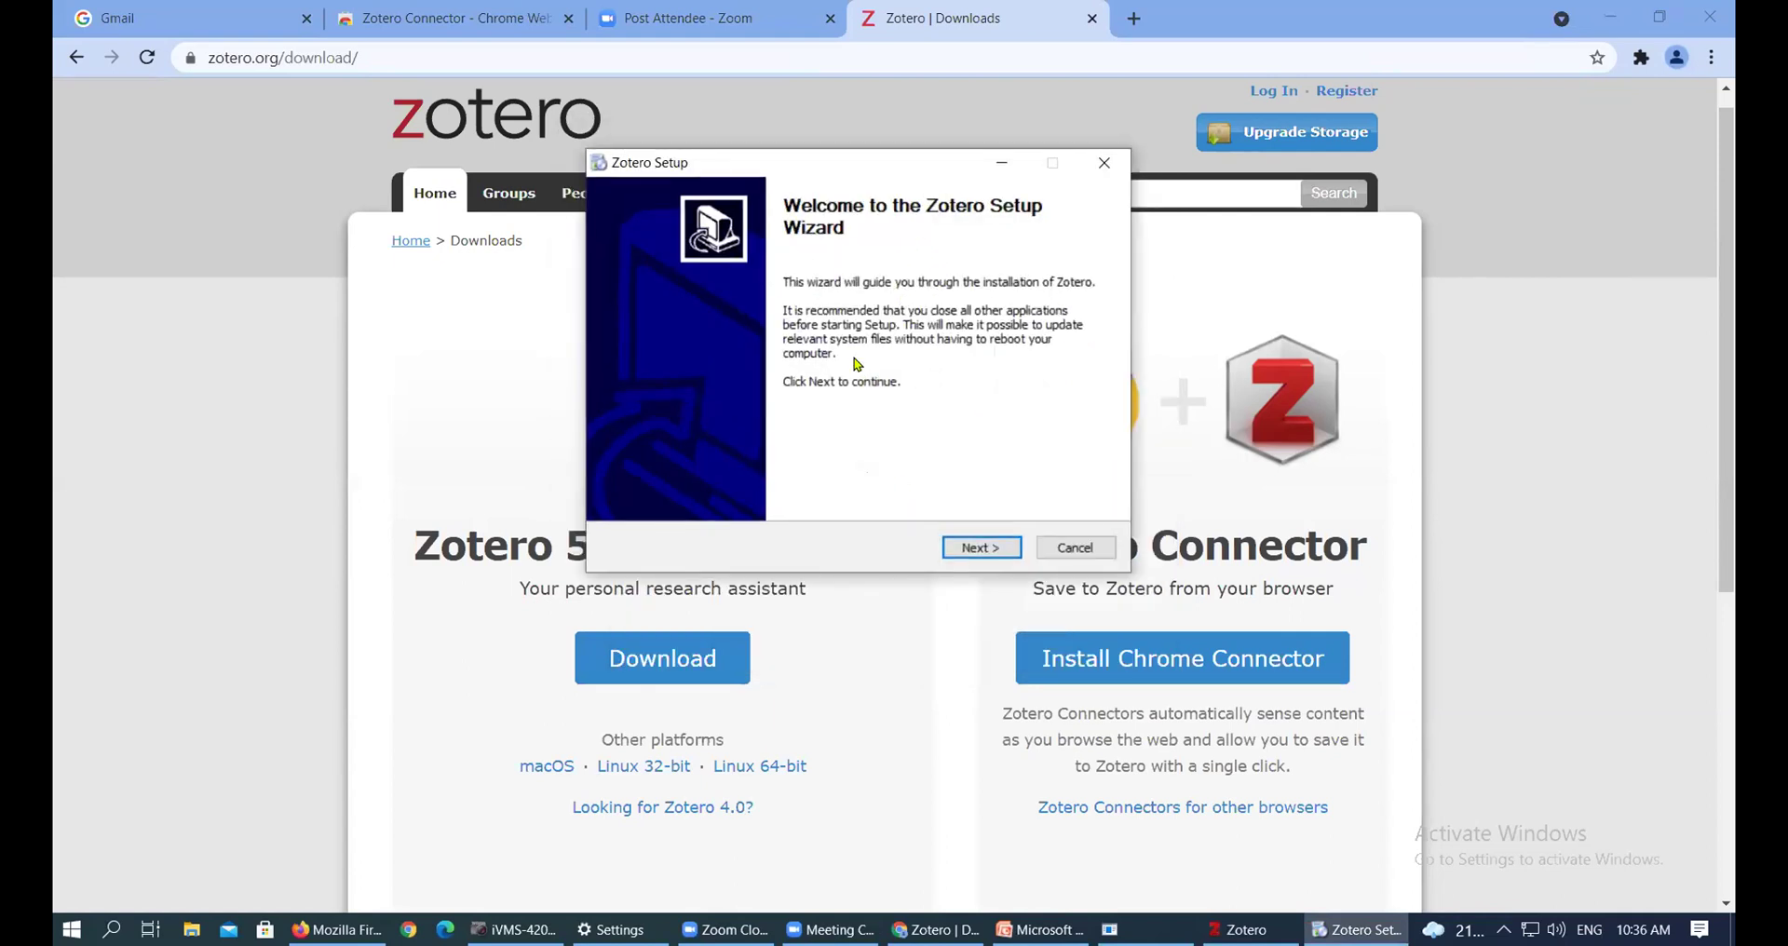
Advance past the welcome page and continue with the Standard setup type
{"action": "left_click", "coordinate": [974, 555]}
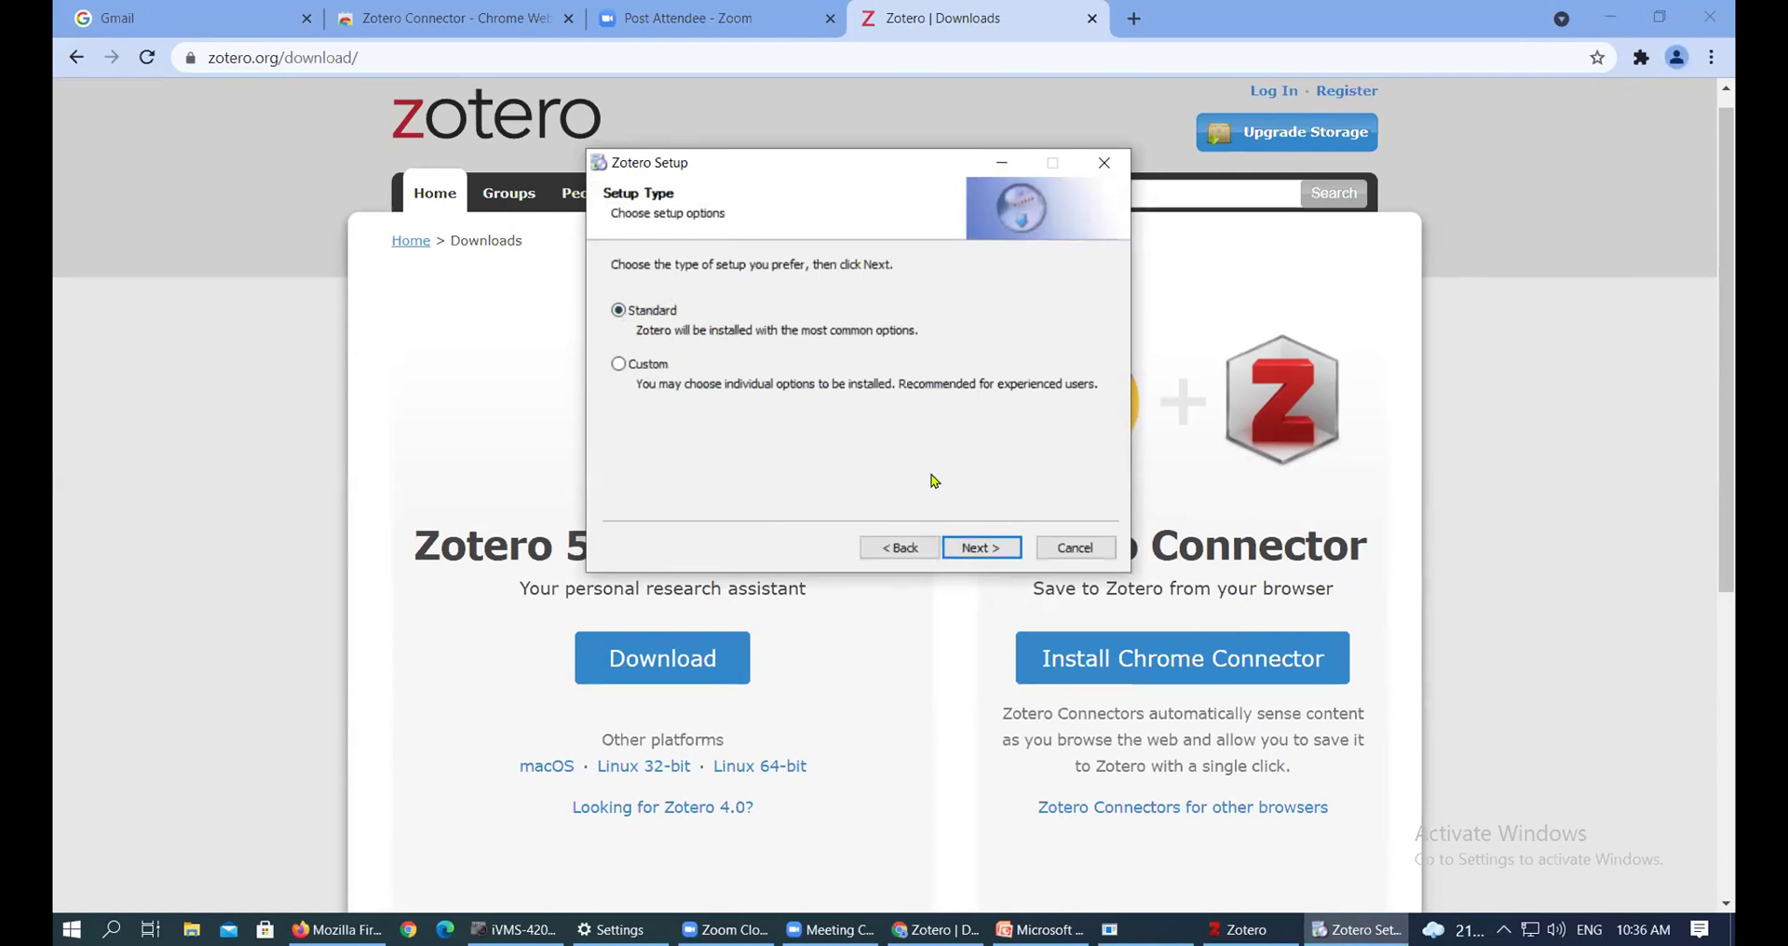
{"action": "left_click", "coordinate": [983, 553]}
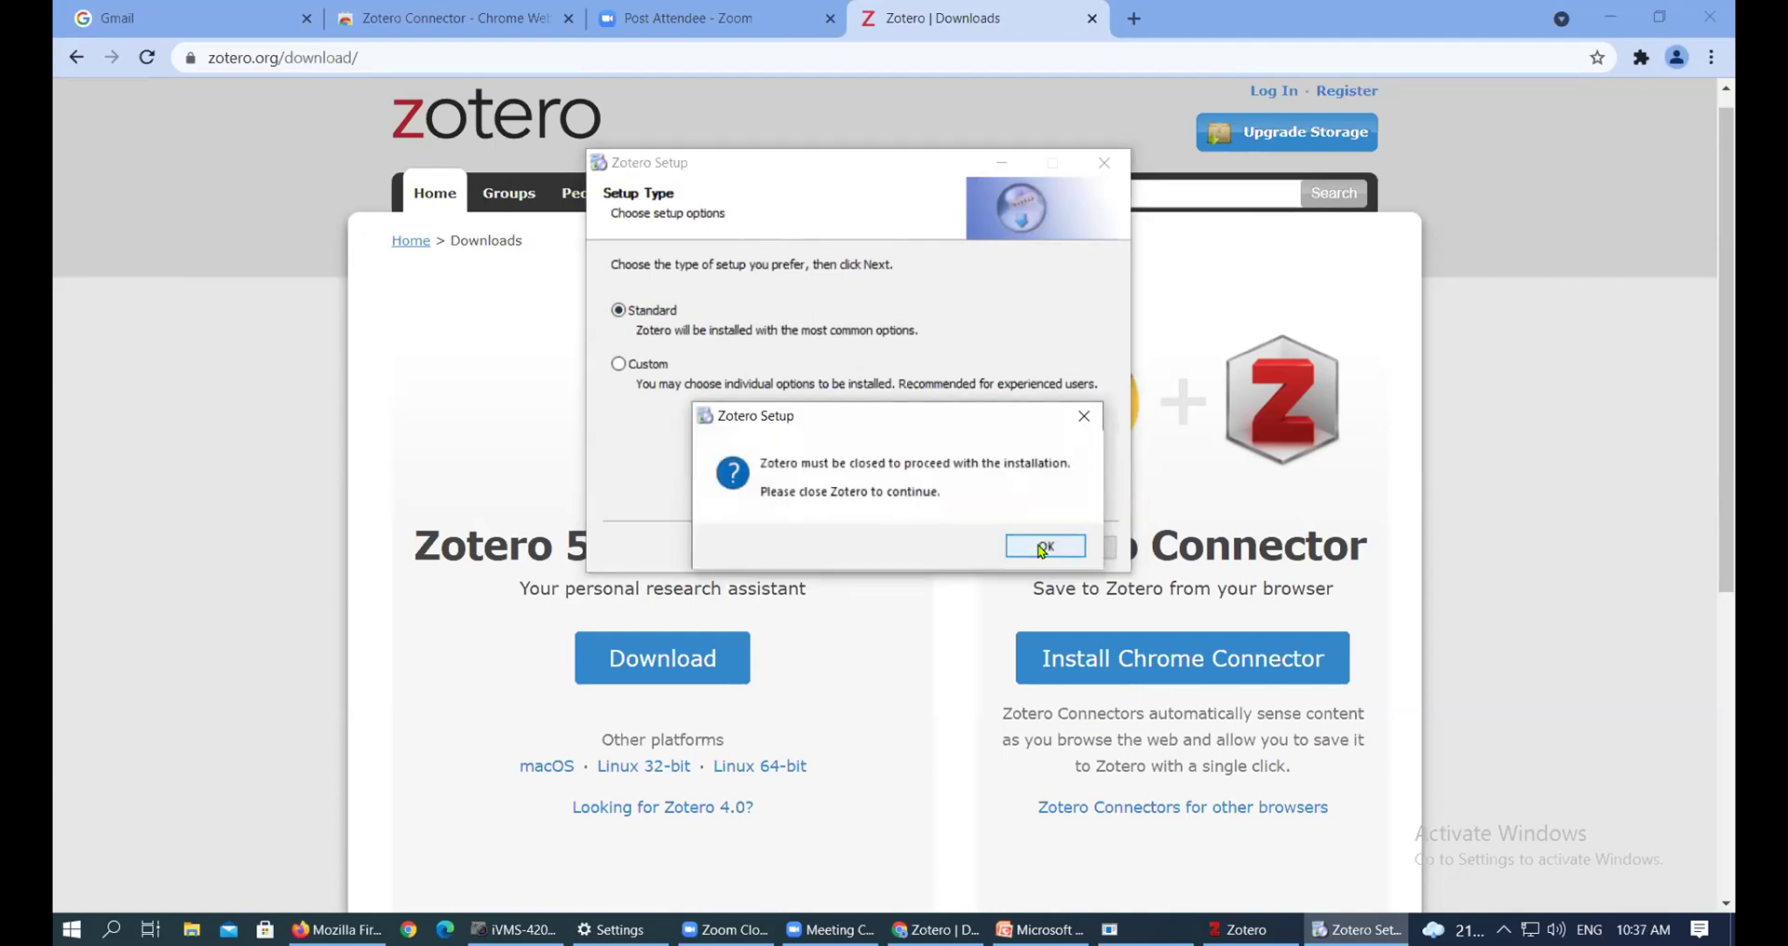
Close the running Zotero application, then continue the Standard installation in Zotero Setup
{"action": "left_click", "coordinate": [1038, 549]}
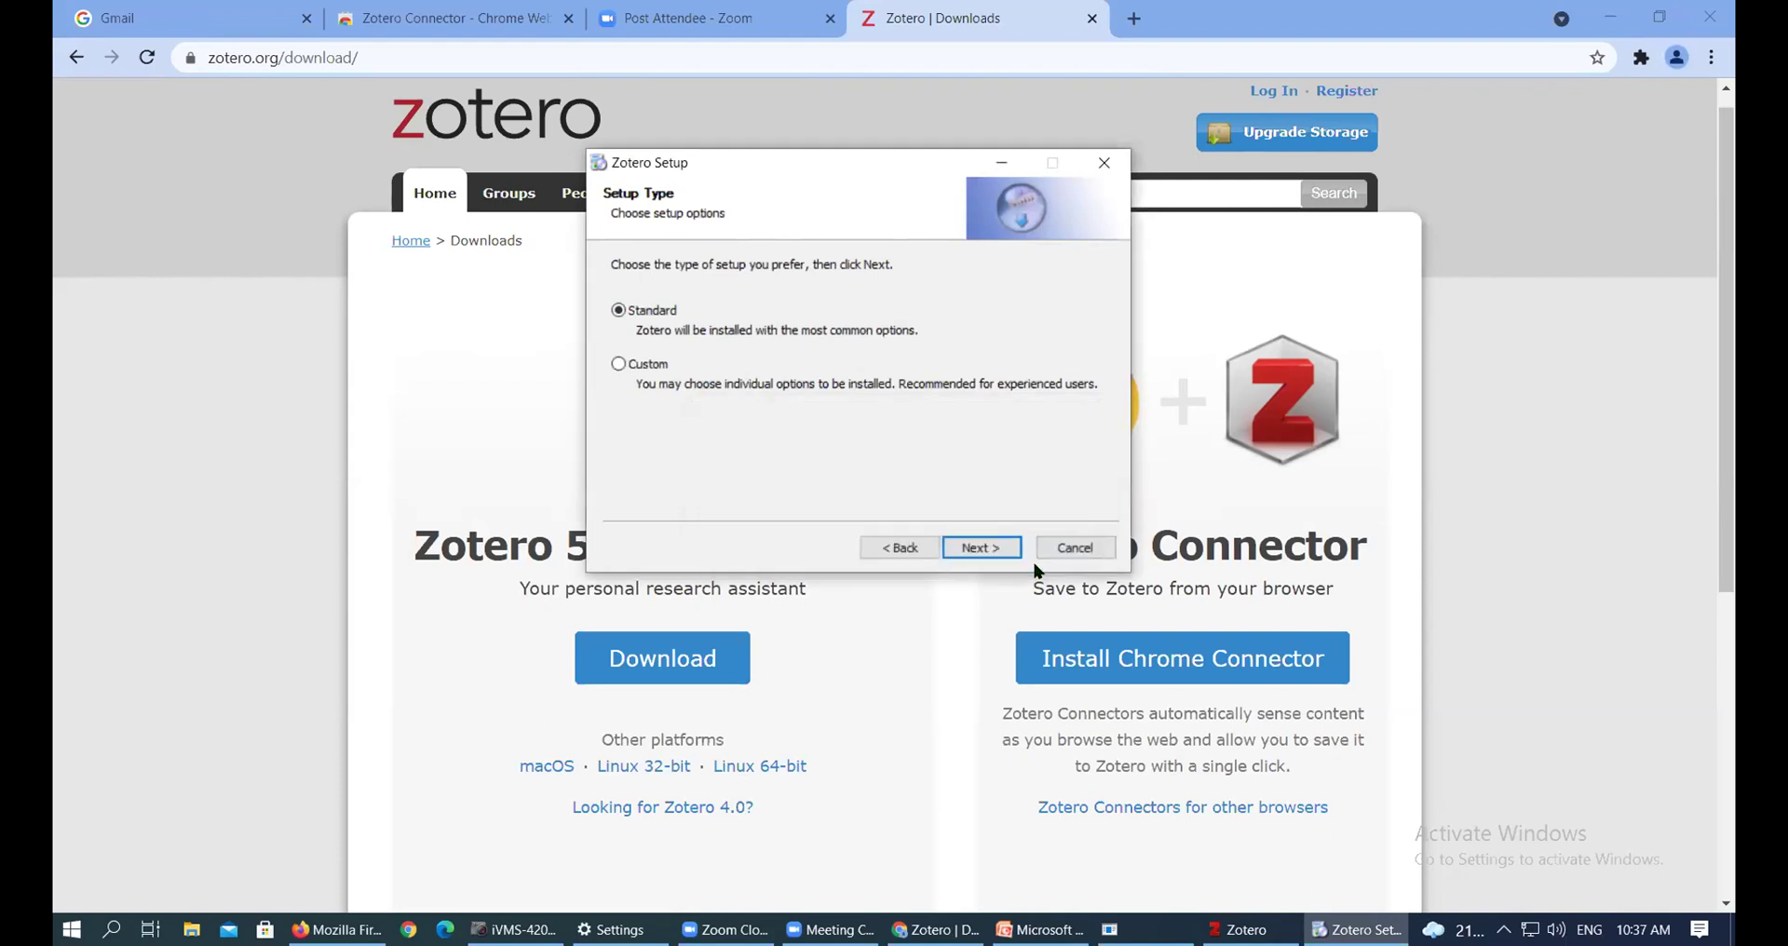
{"action": "left_click", "coordinate": [1612, 18]}
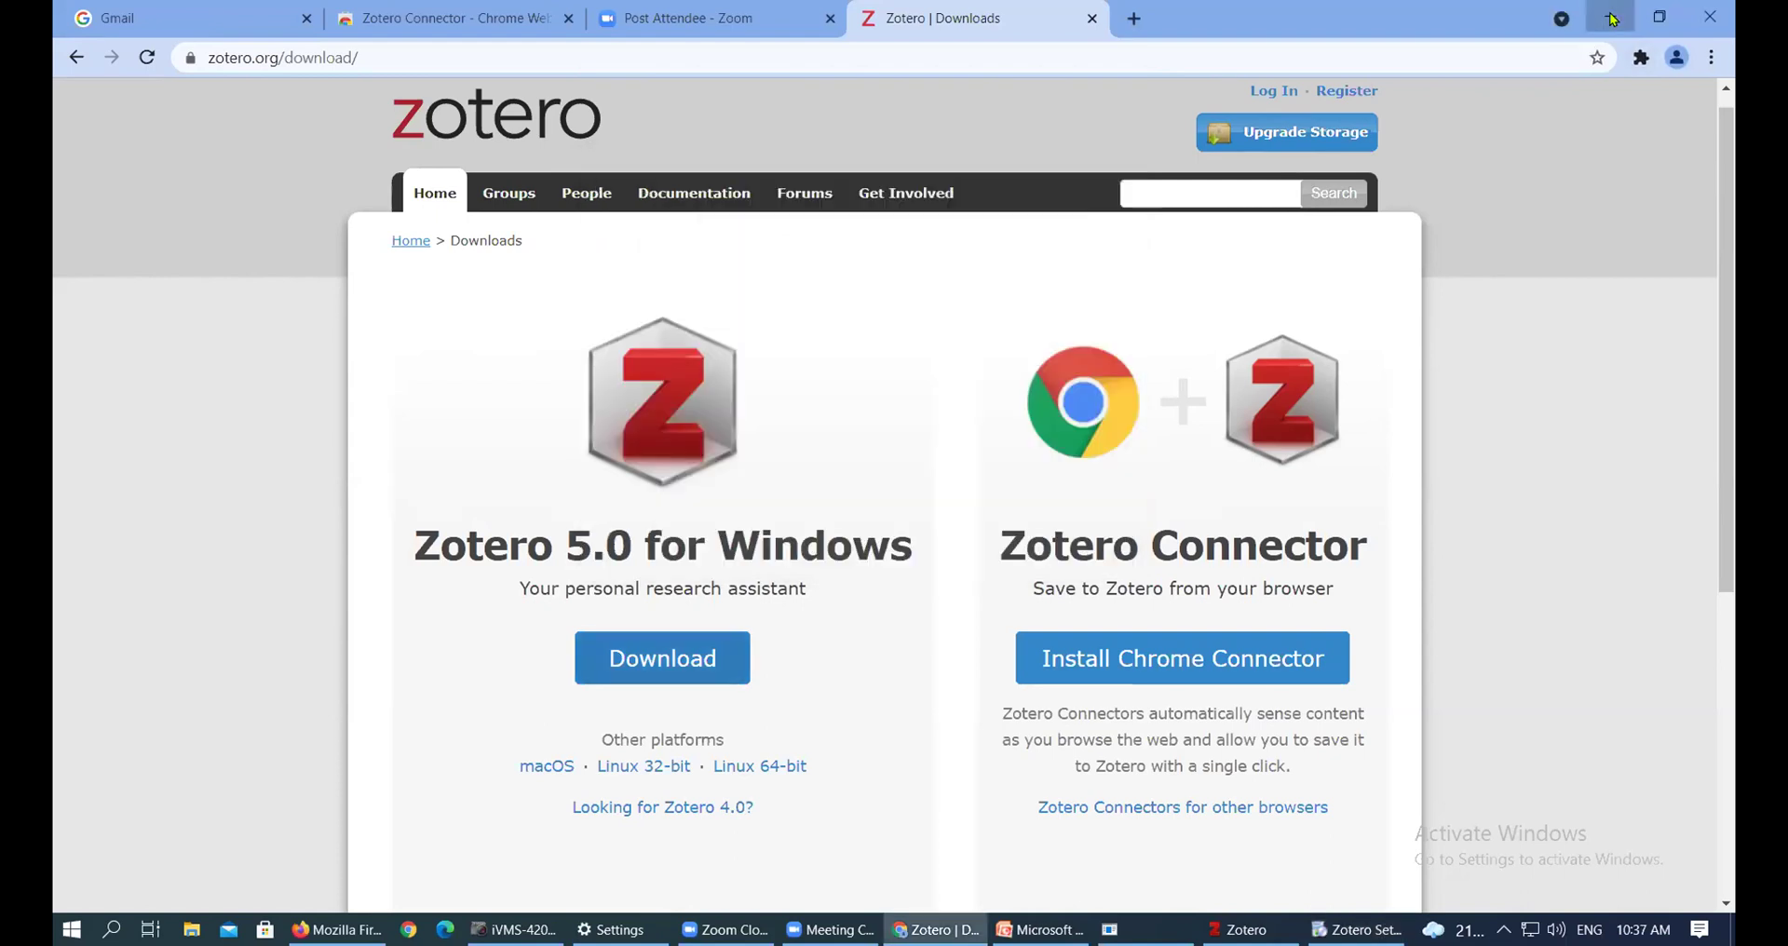
{"action": "left_click", "coordinate": [1612, 17]}
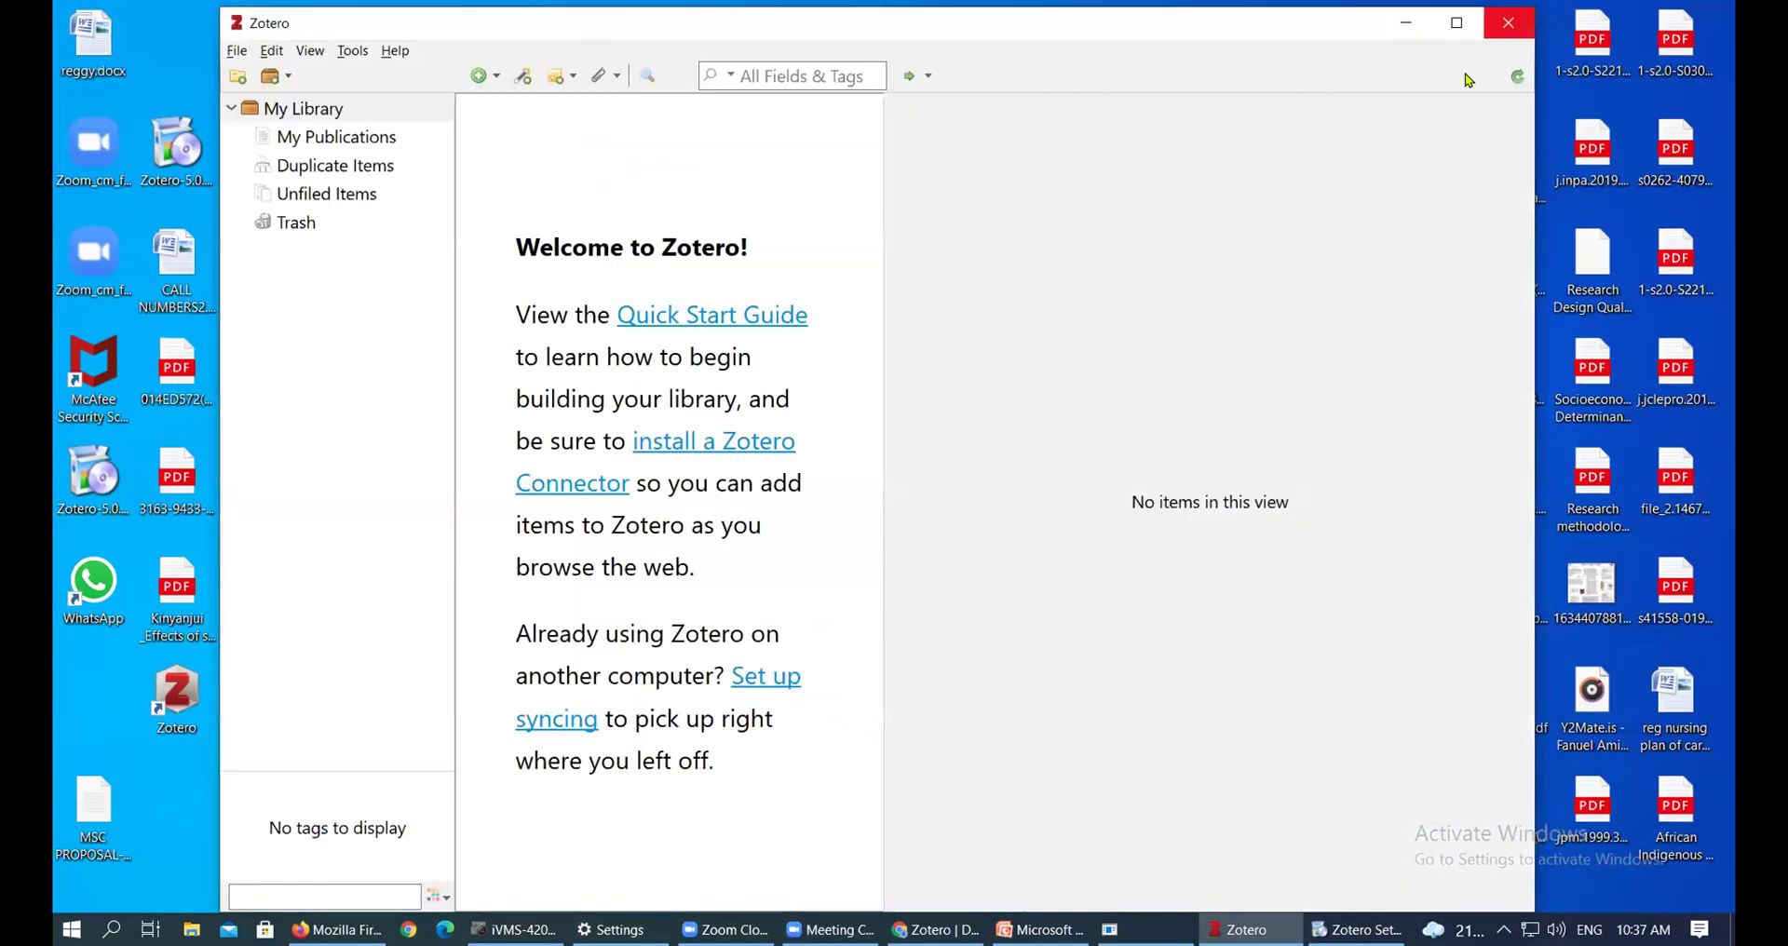
{"action": "left_click", "coordinate": [1510, 37]}
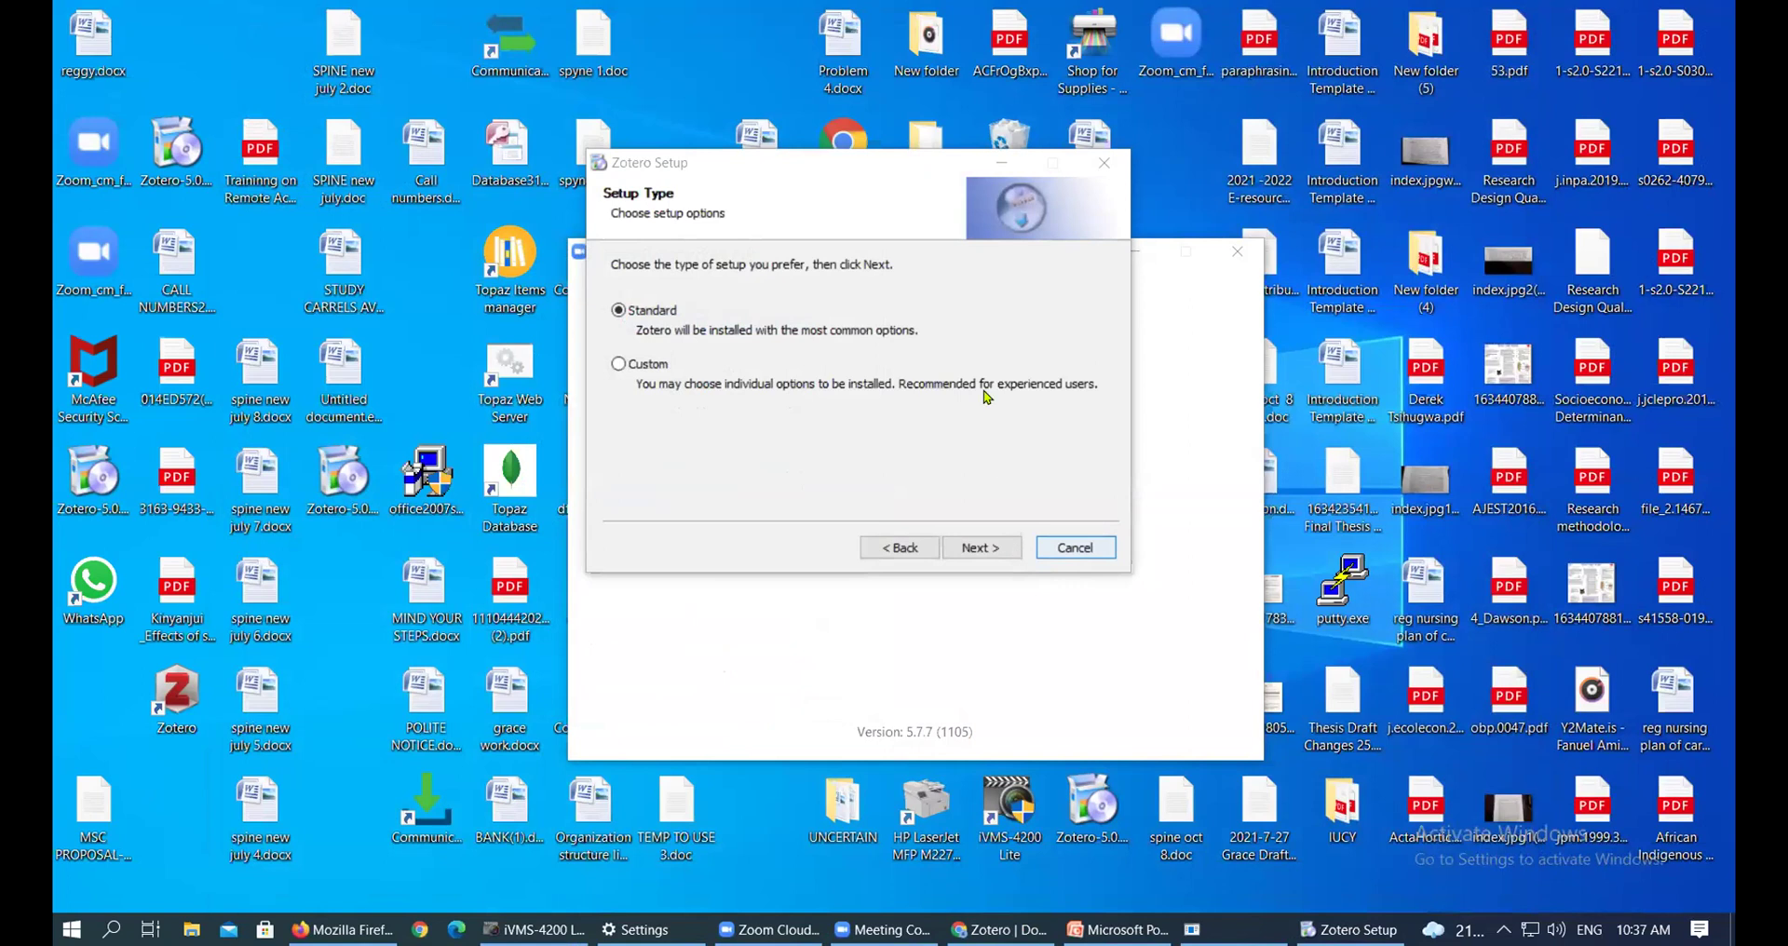
{"action": "left_click", "coordinate": [1001, 929]}
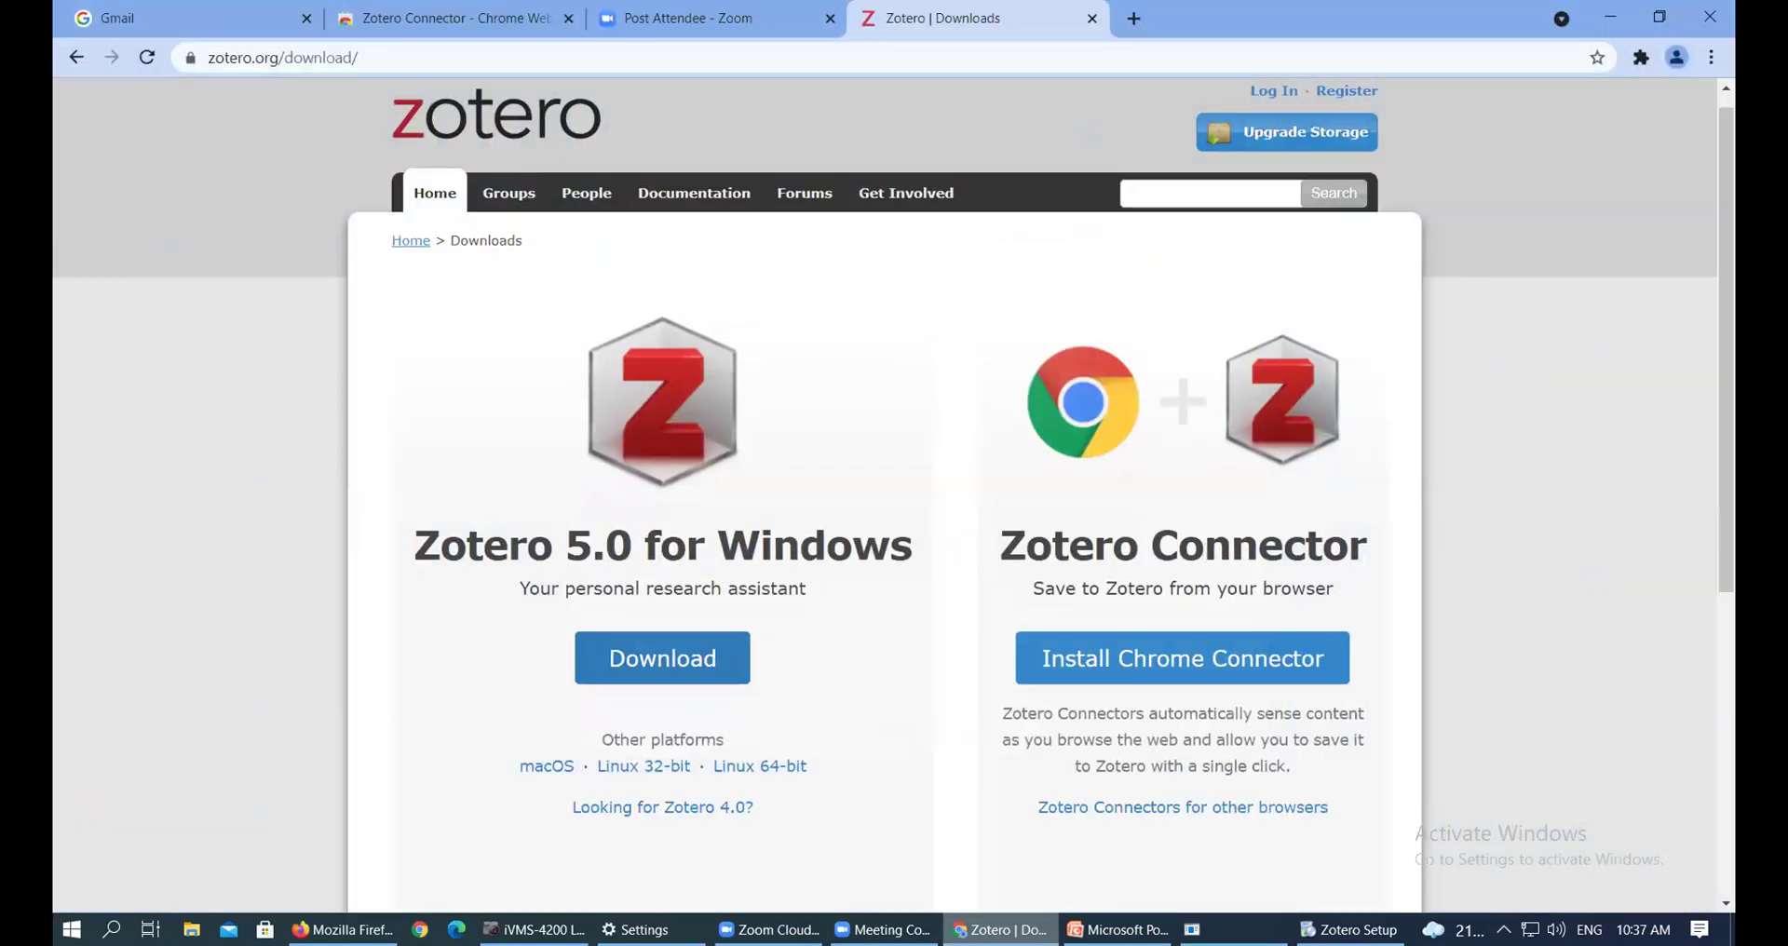
{"action": "left_click", "coordinate": [1349, 930]}
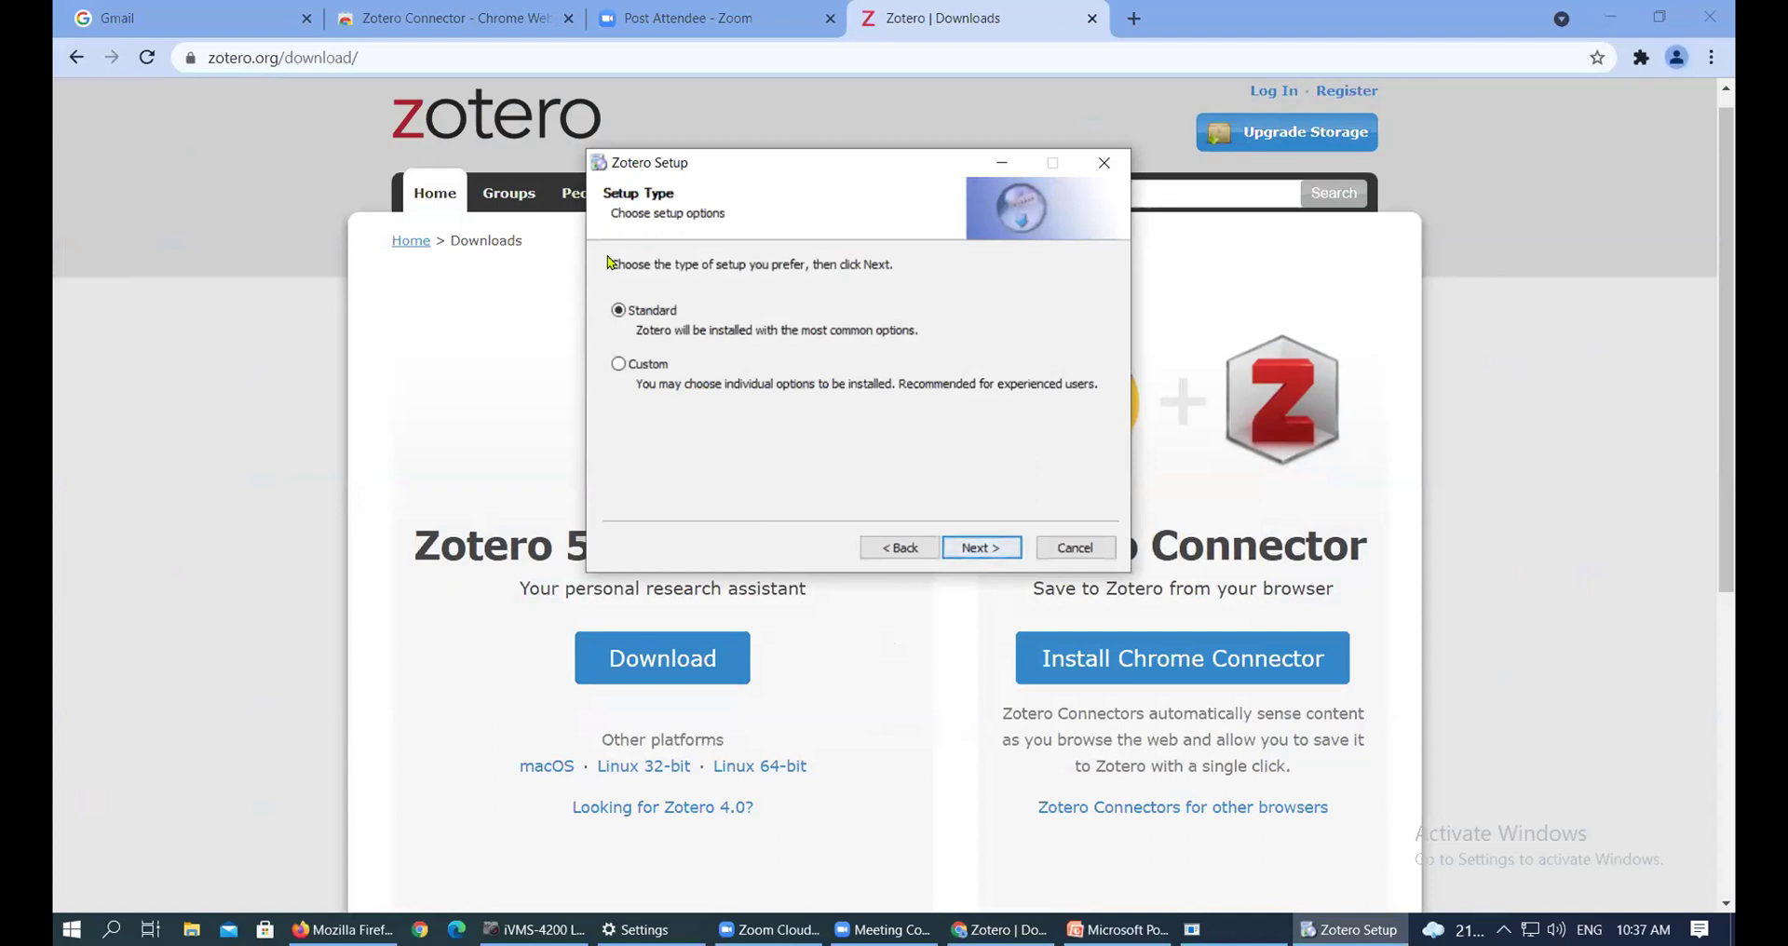
{"action": "left_click", "coordinate": [975, 549]}
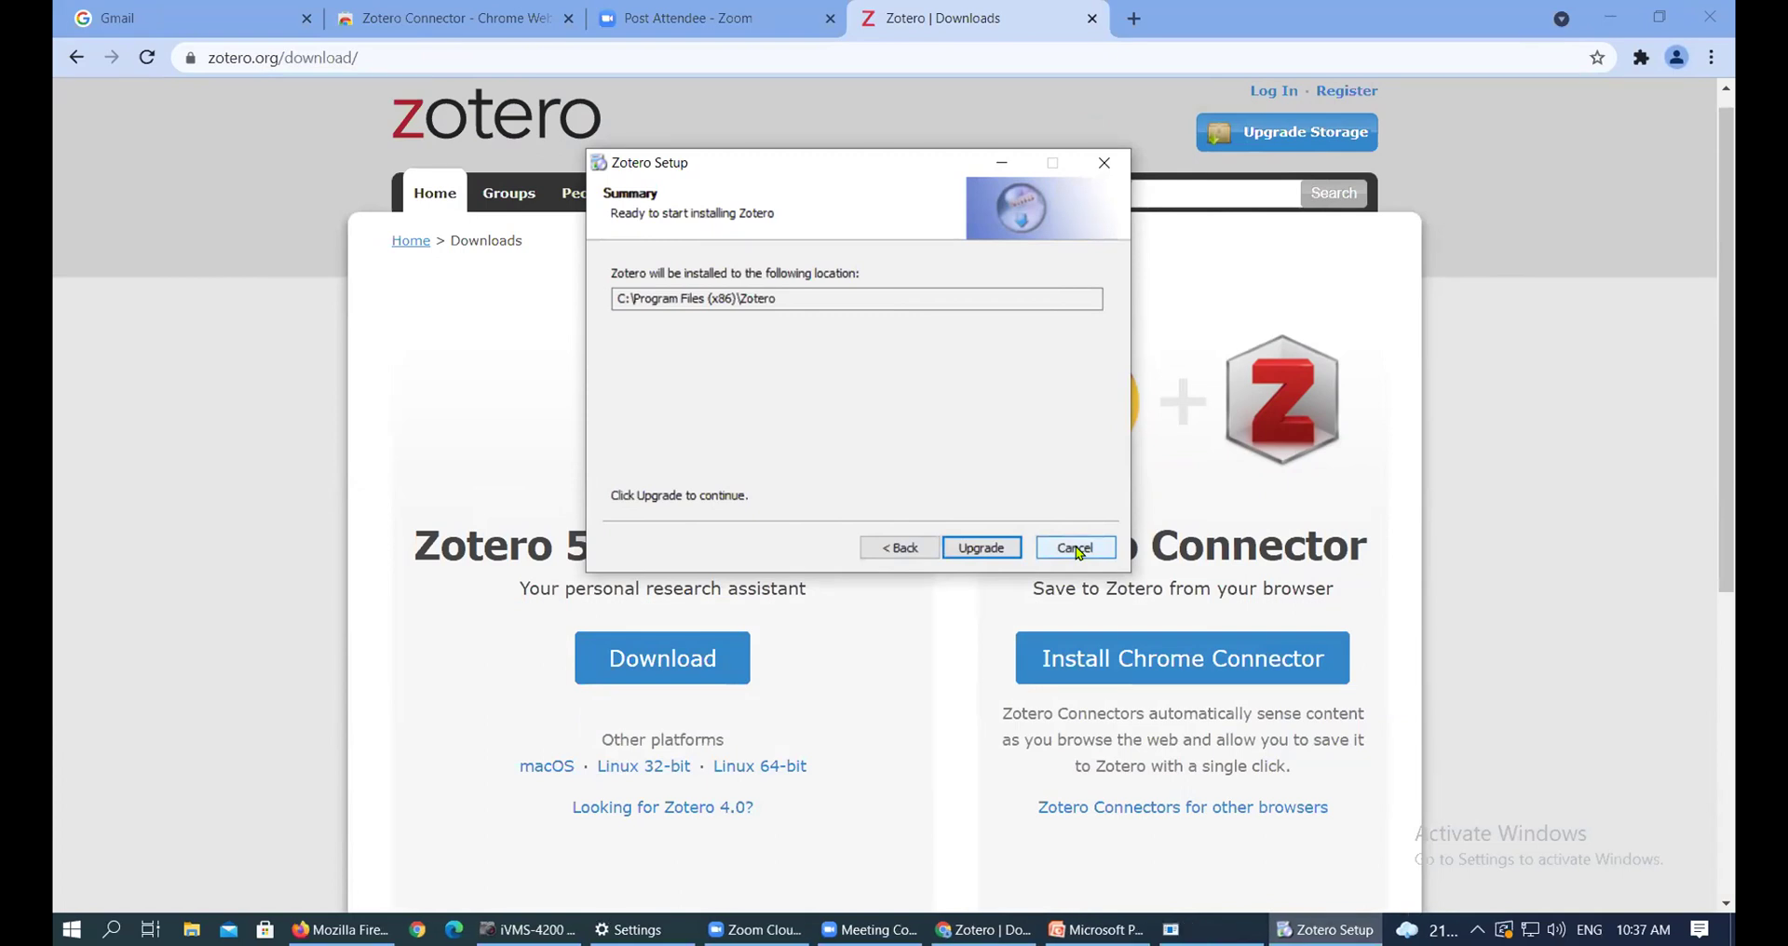
Cancel Zotero Setup and confirm quitting the installer
{"action": "left_click", "coordinate": [1078, 550]}
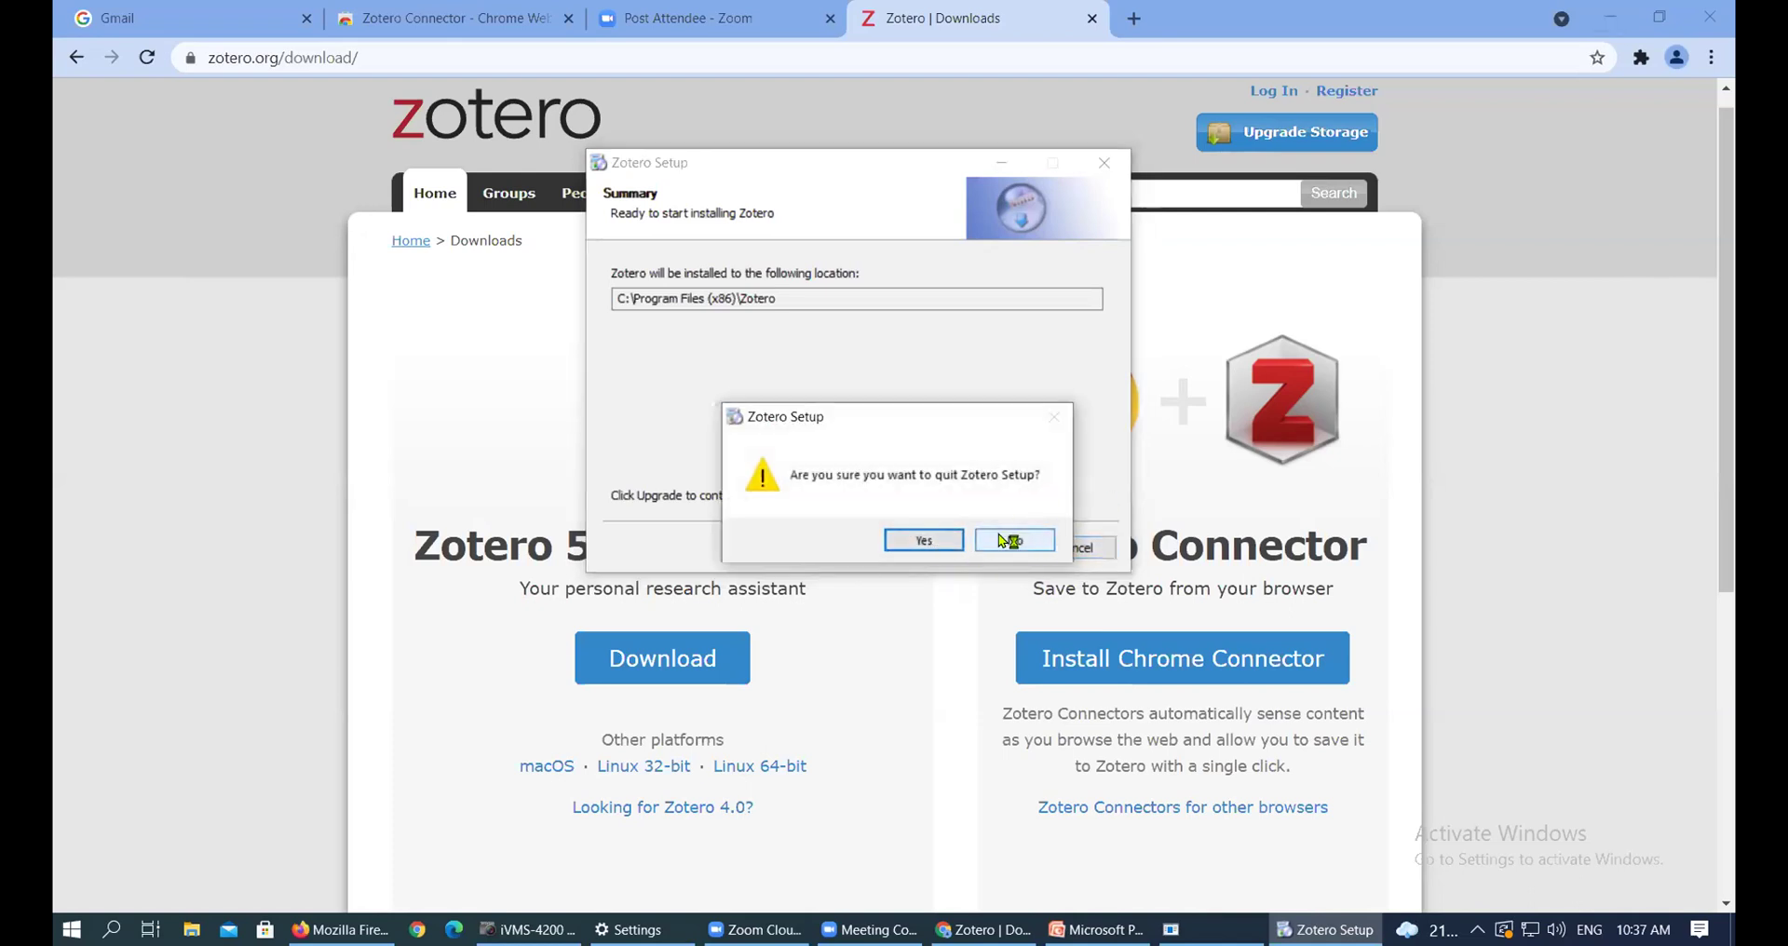
{"action": "left_click", "coordinate": [1015, 542]}
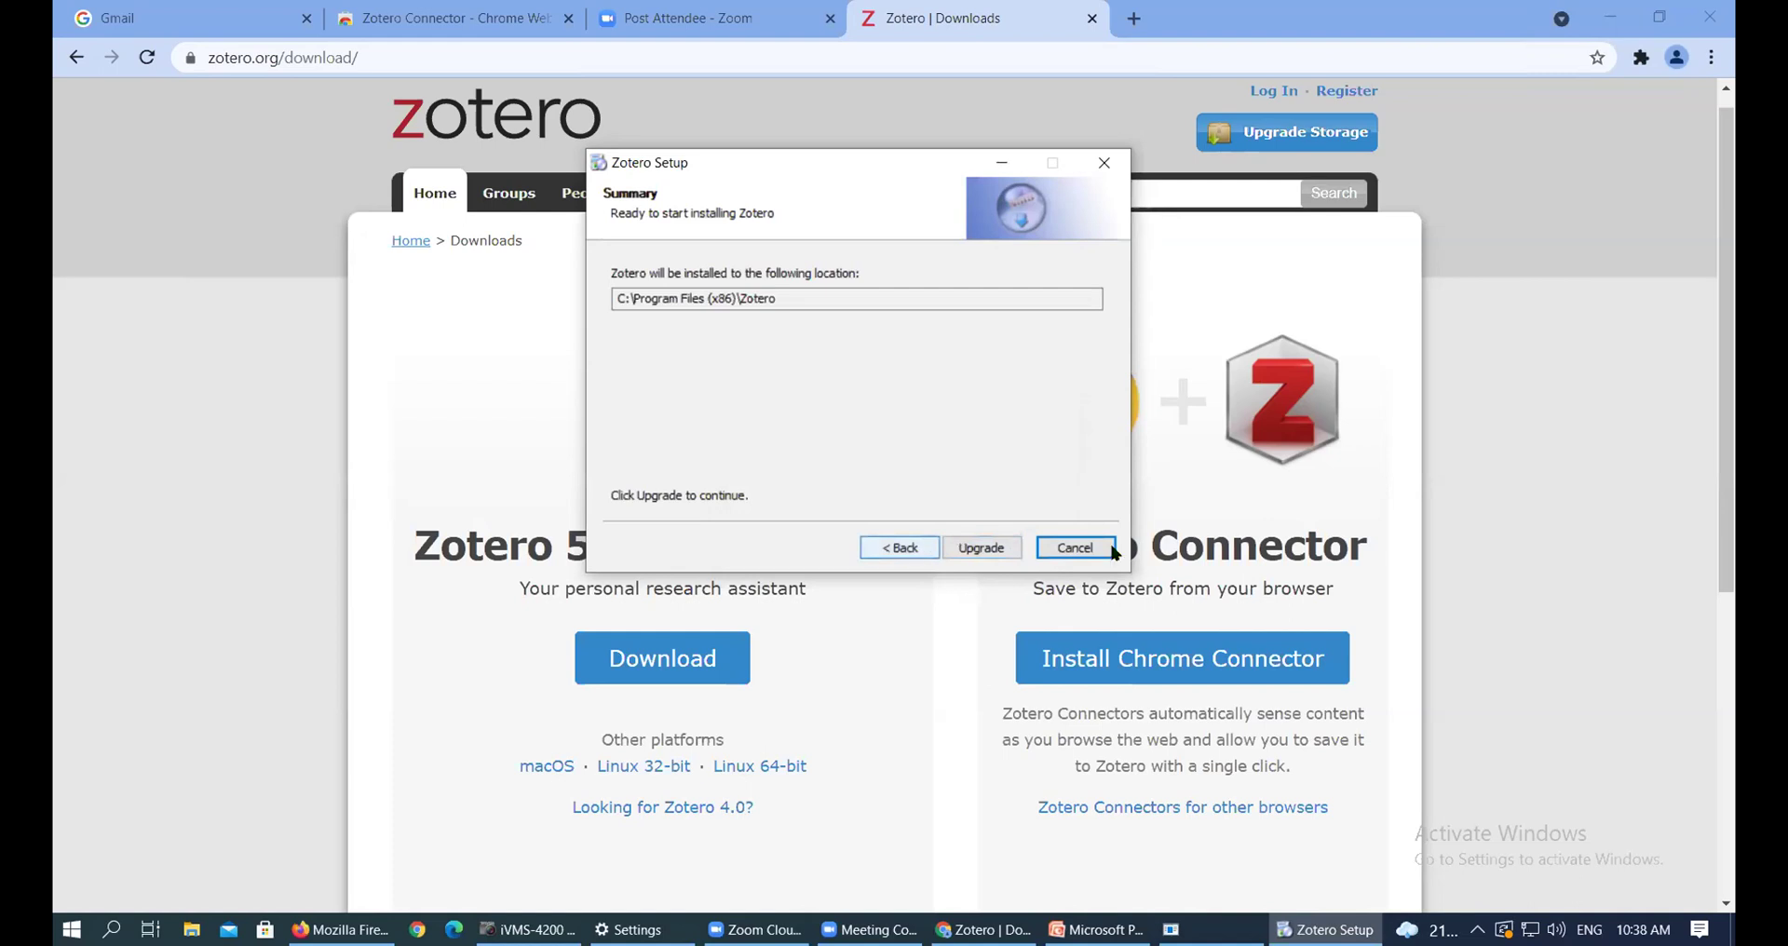
{"action": "left_click", "coordinate": [1076, 547]}
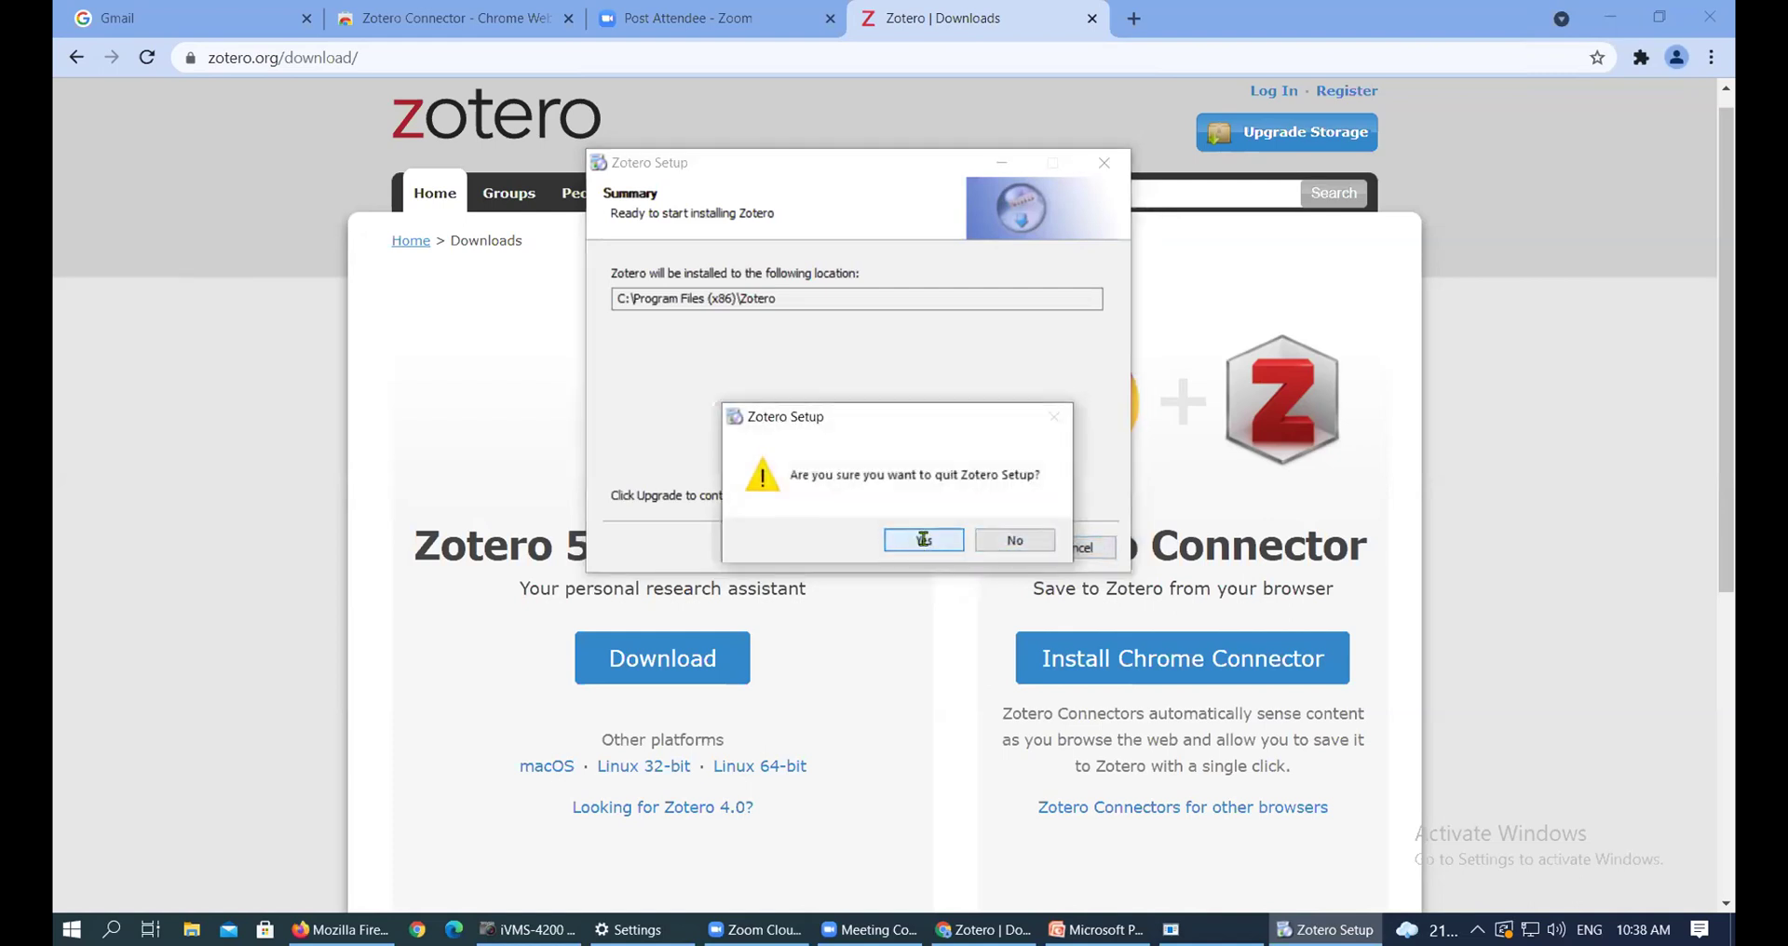
{"action": "left_click", "coordinate": [925, 542]}
Minimize Chrome and the Zoom window, then open and close the Start menu's app list
{"action": "left_click", "coordinate": [1608, 15]}
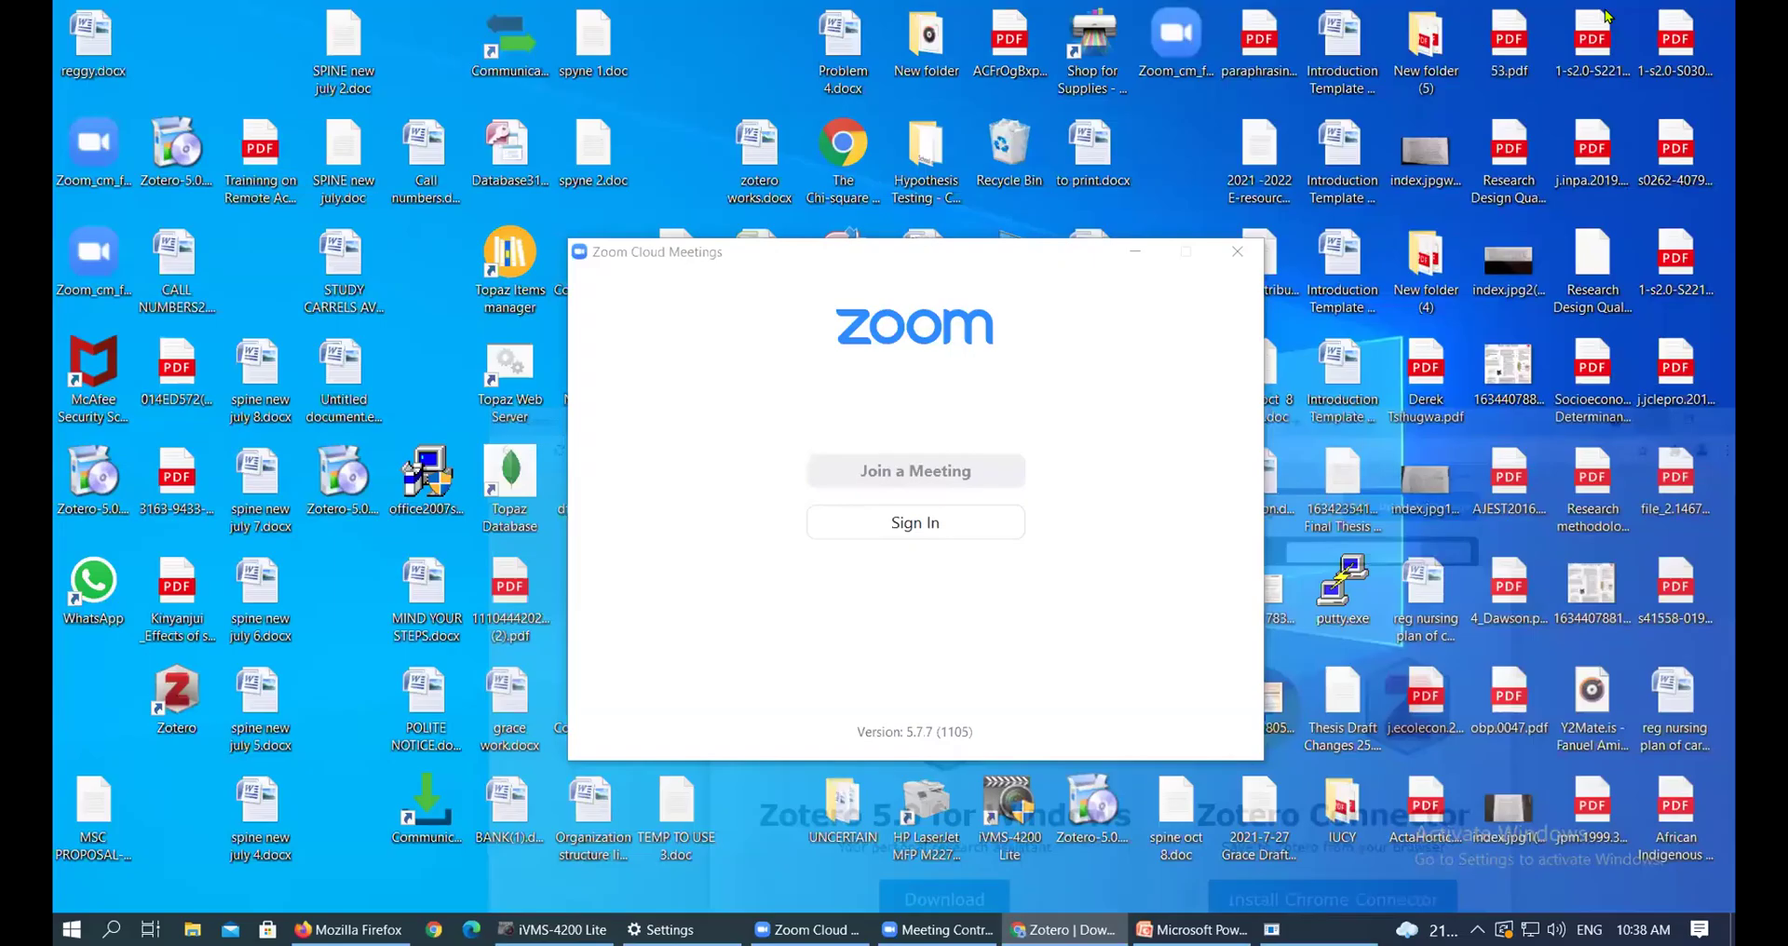
{"action": "left_click", "coordinate": [1129, 249]}
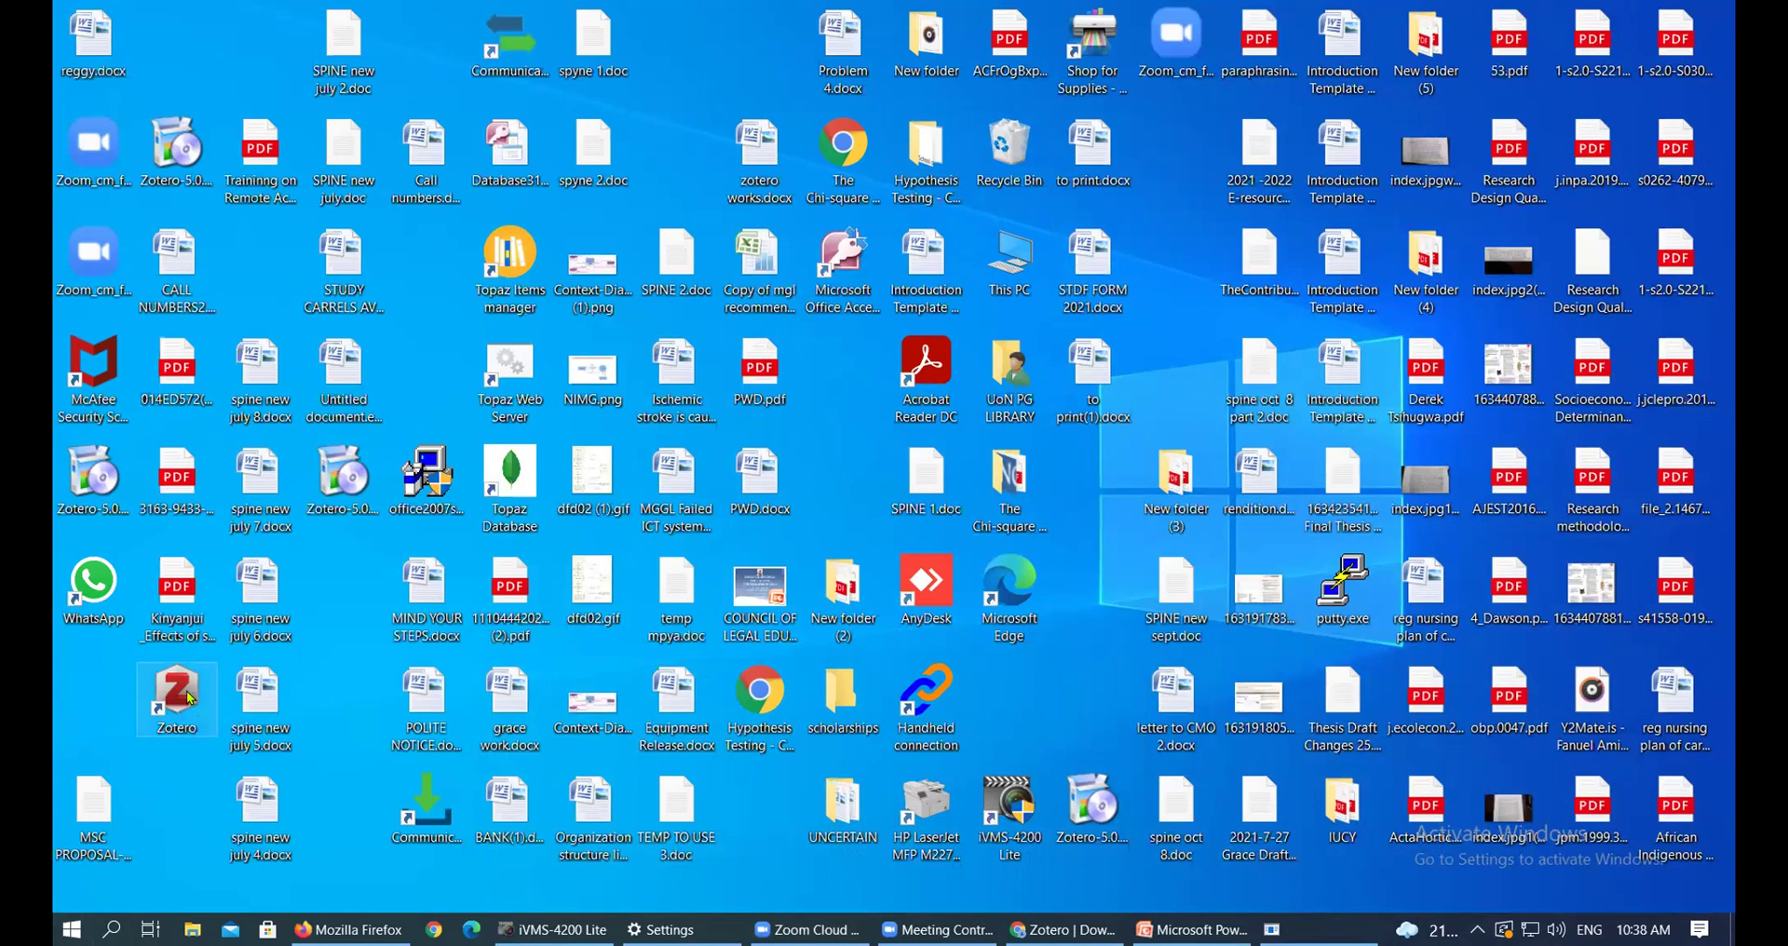
{"action": "left_click", "coordinate": [72, 929]}
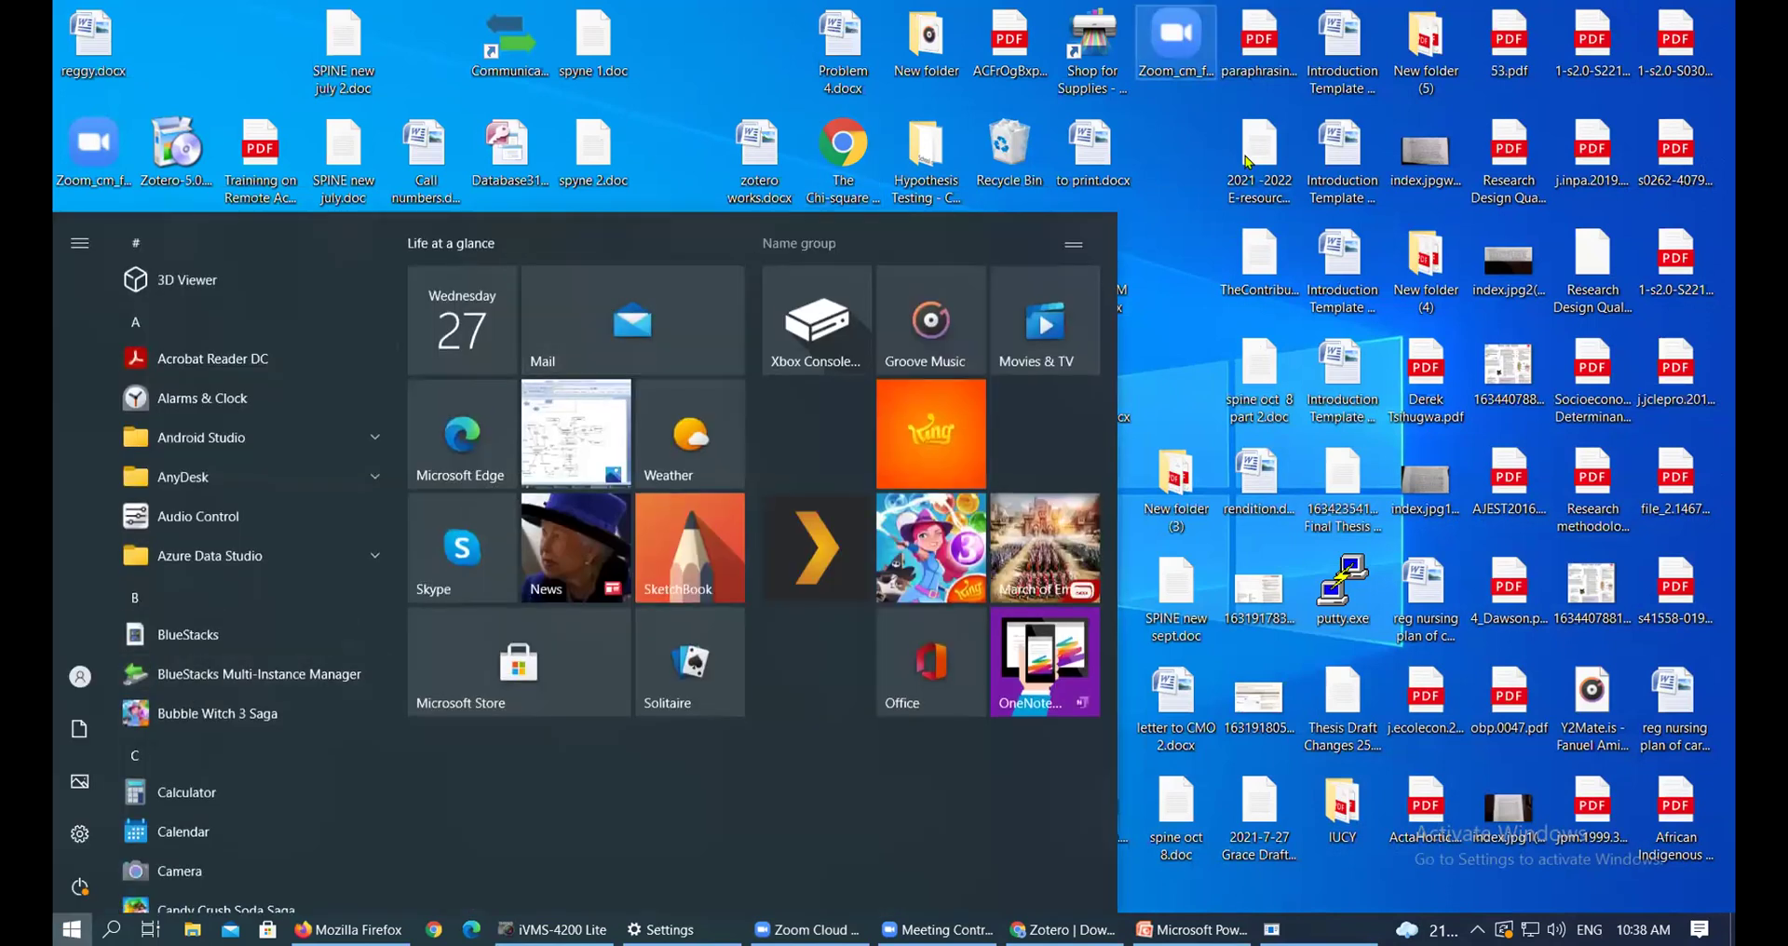
{"action": "left_click", "coordinate": [1248, 160]}
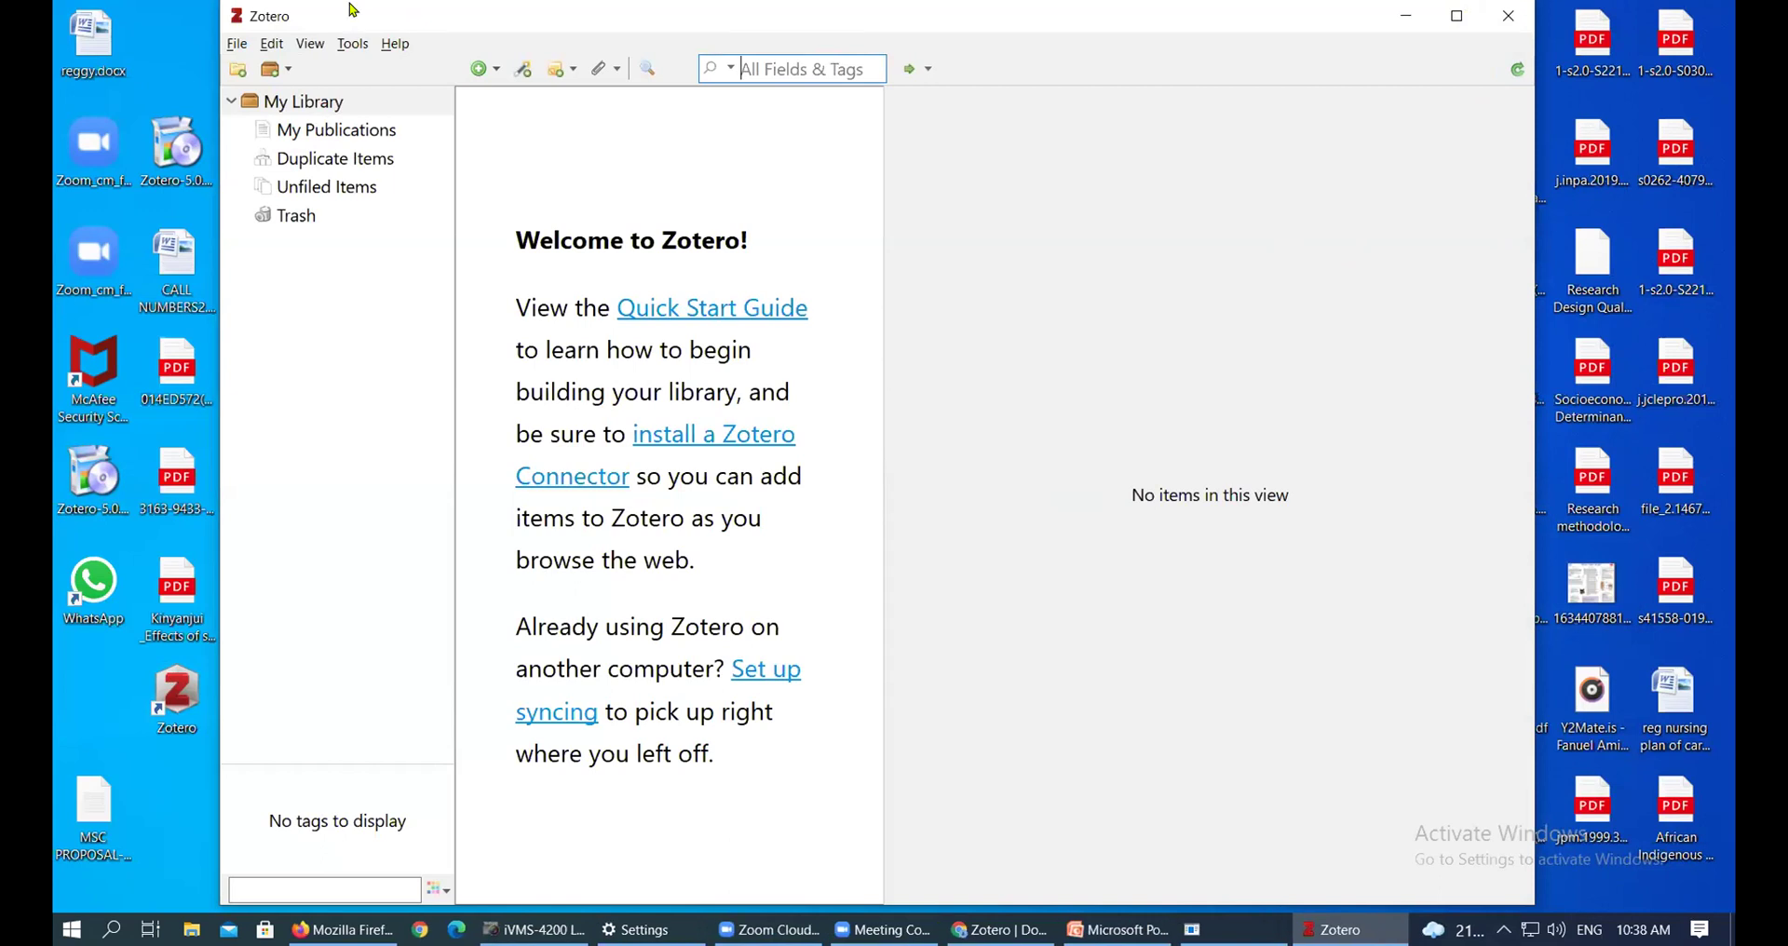
Minimize the Zotero window and move its desktop shortcut to an empty spot
{"action": "key", "text": "super+Down"}
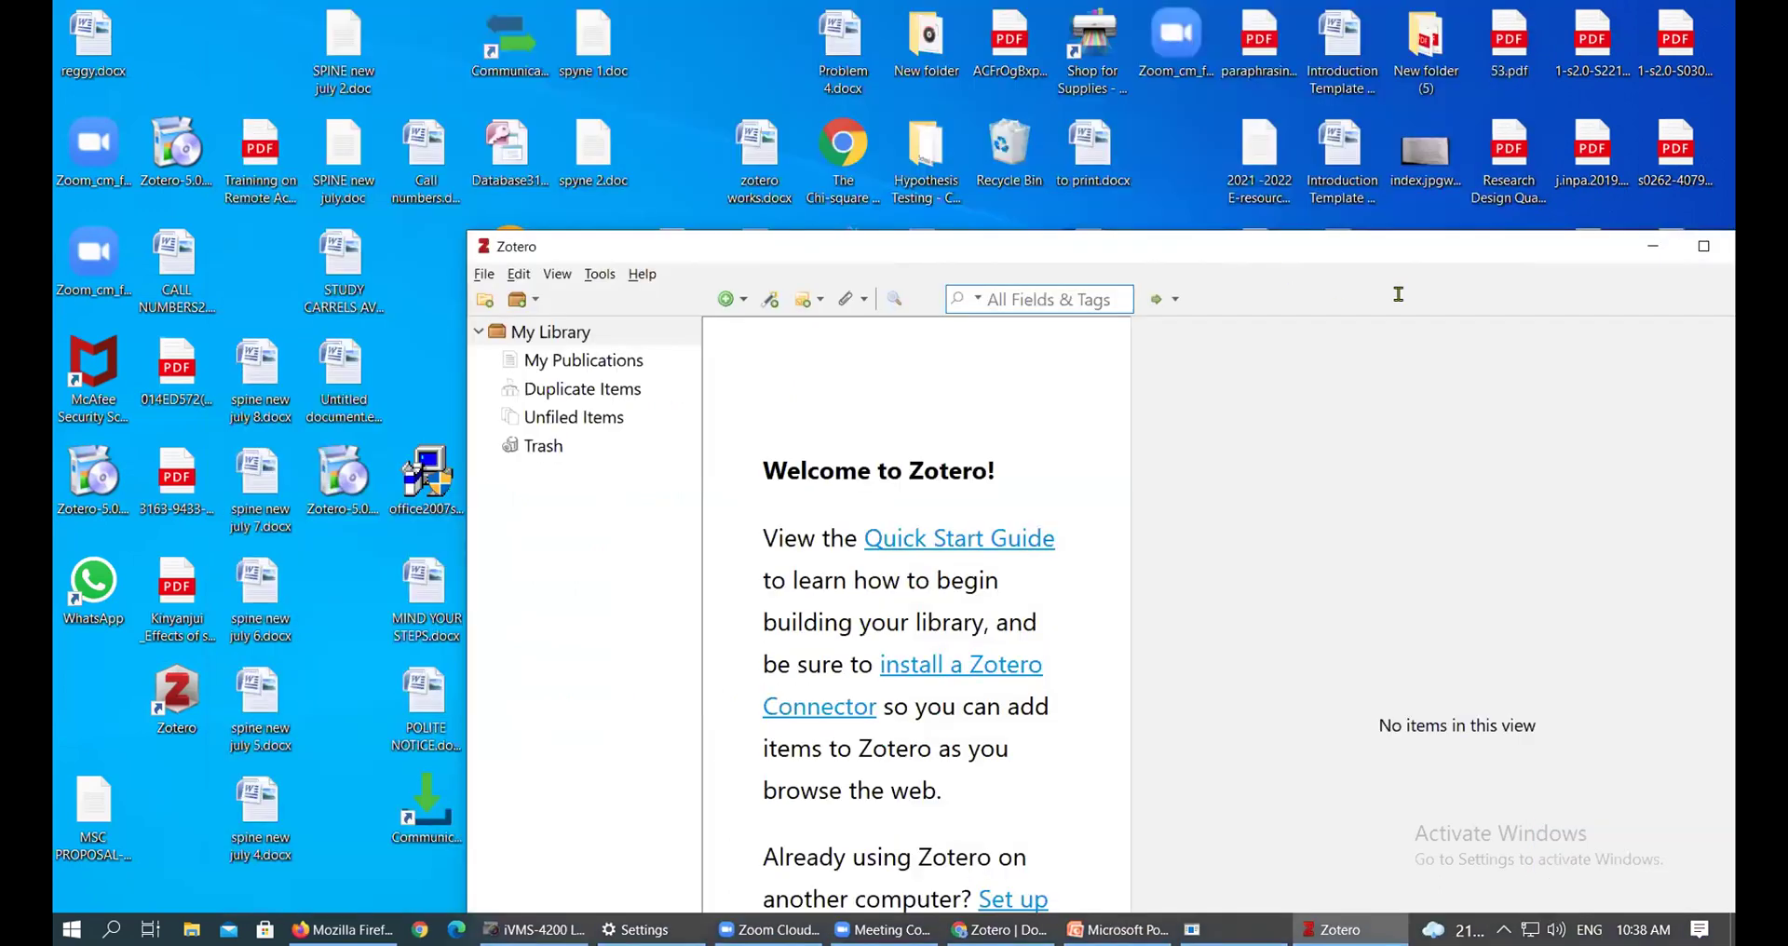
{"action": "key", "text": "super+Down"}
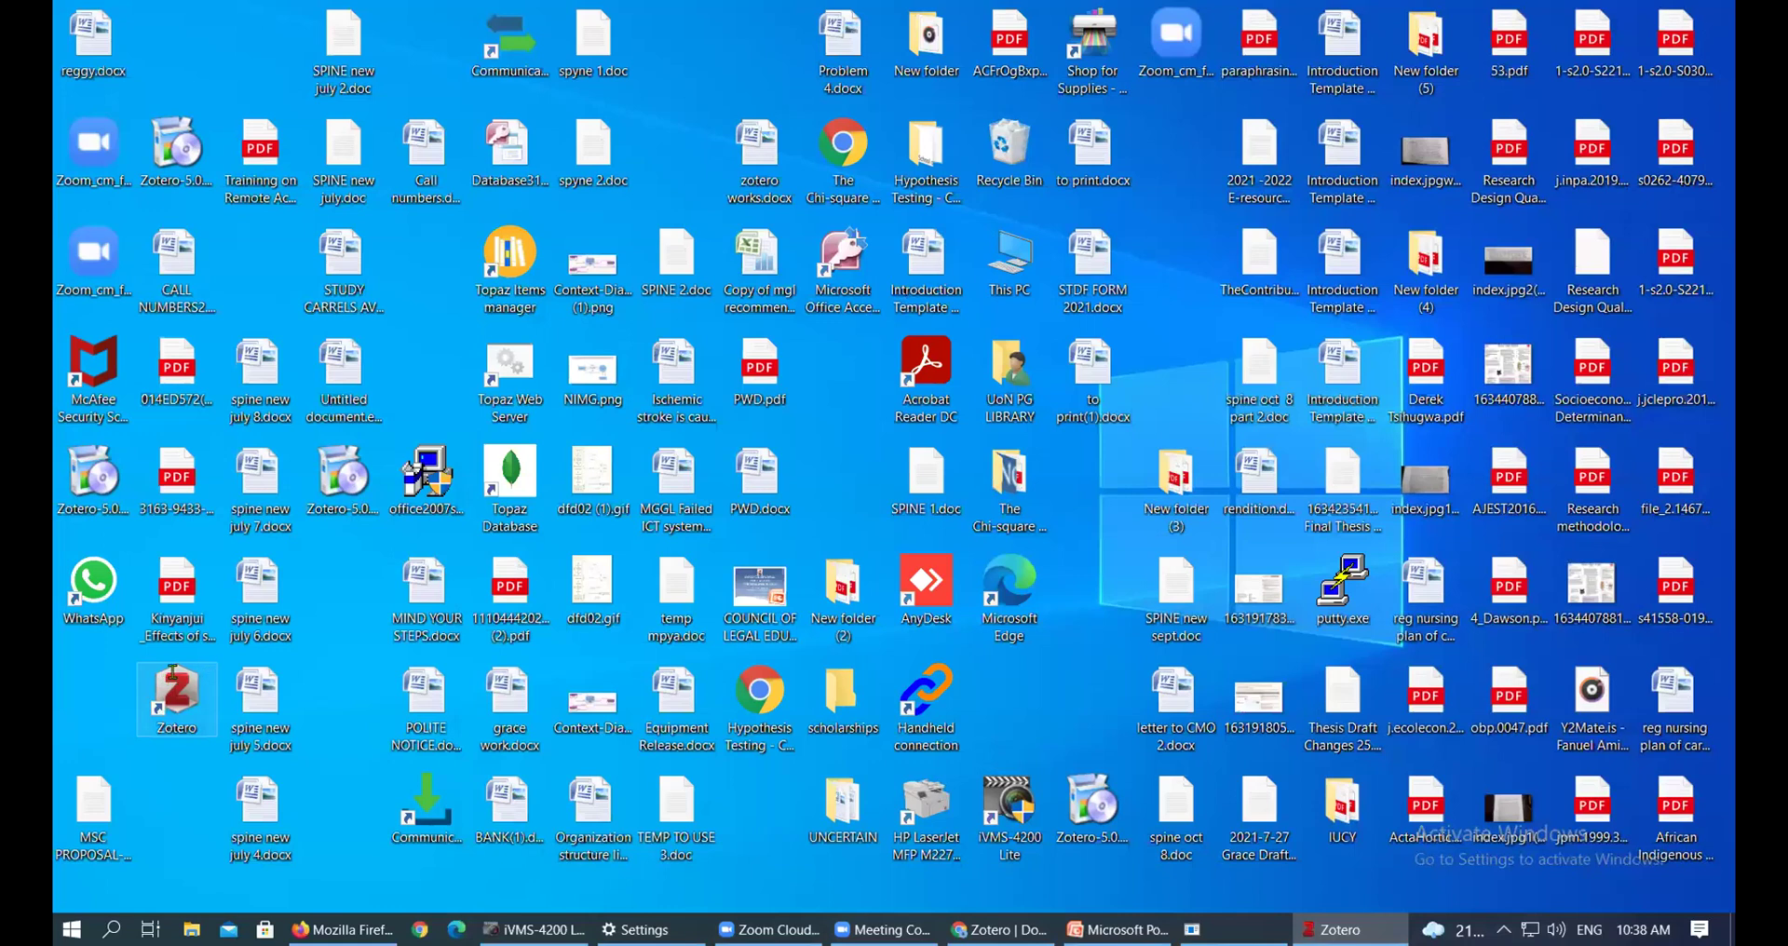
{"action": "left_click_drag", "start_coordinate": [173, 697], "coordinate": [336, 591]}
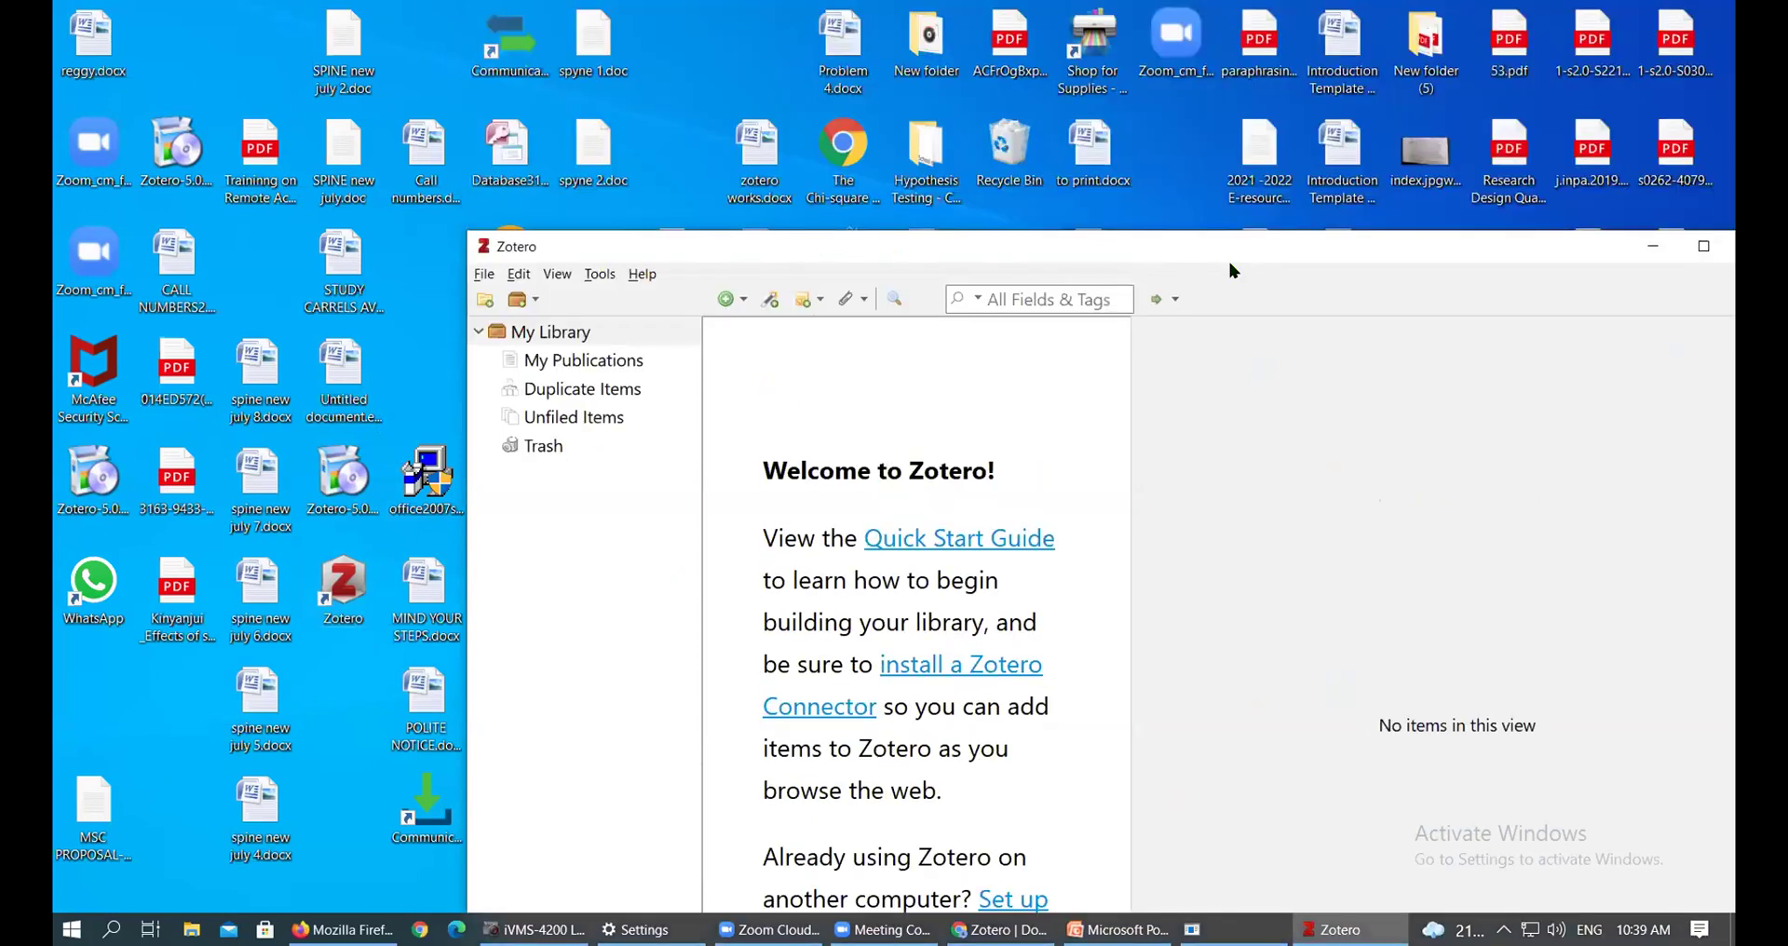
Move and widen the Zotero window, broaden the collections pane, then return to Chrome
{"action": "left_click_drag", "start_coordinate": [1220, 250], "coordinate": [956, 87]}
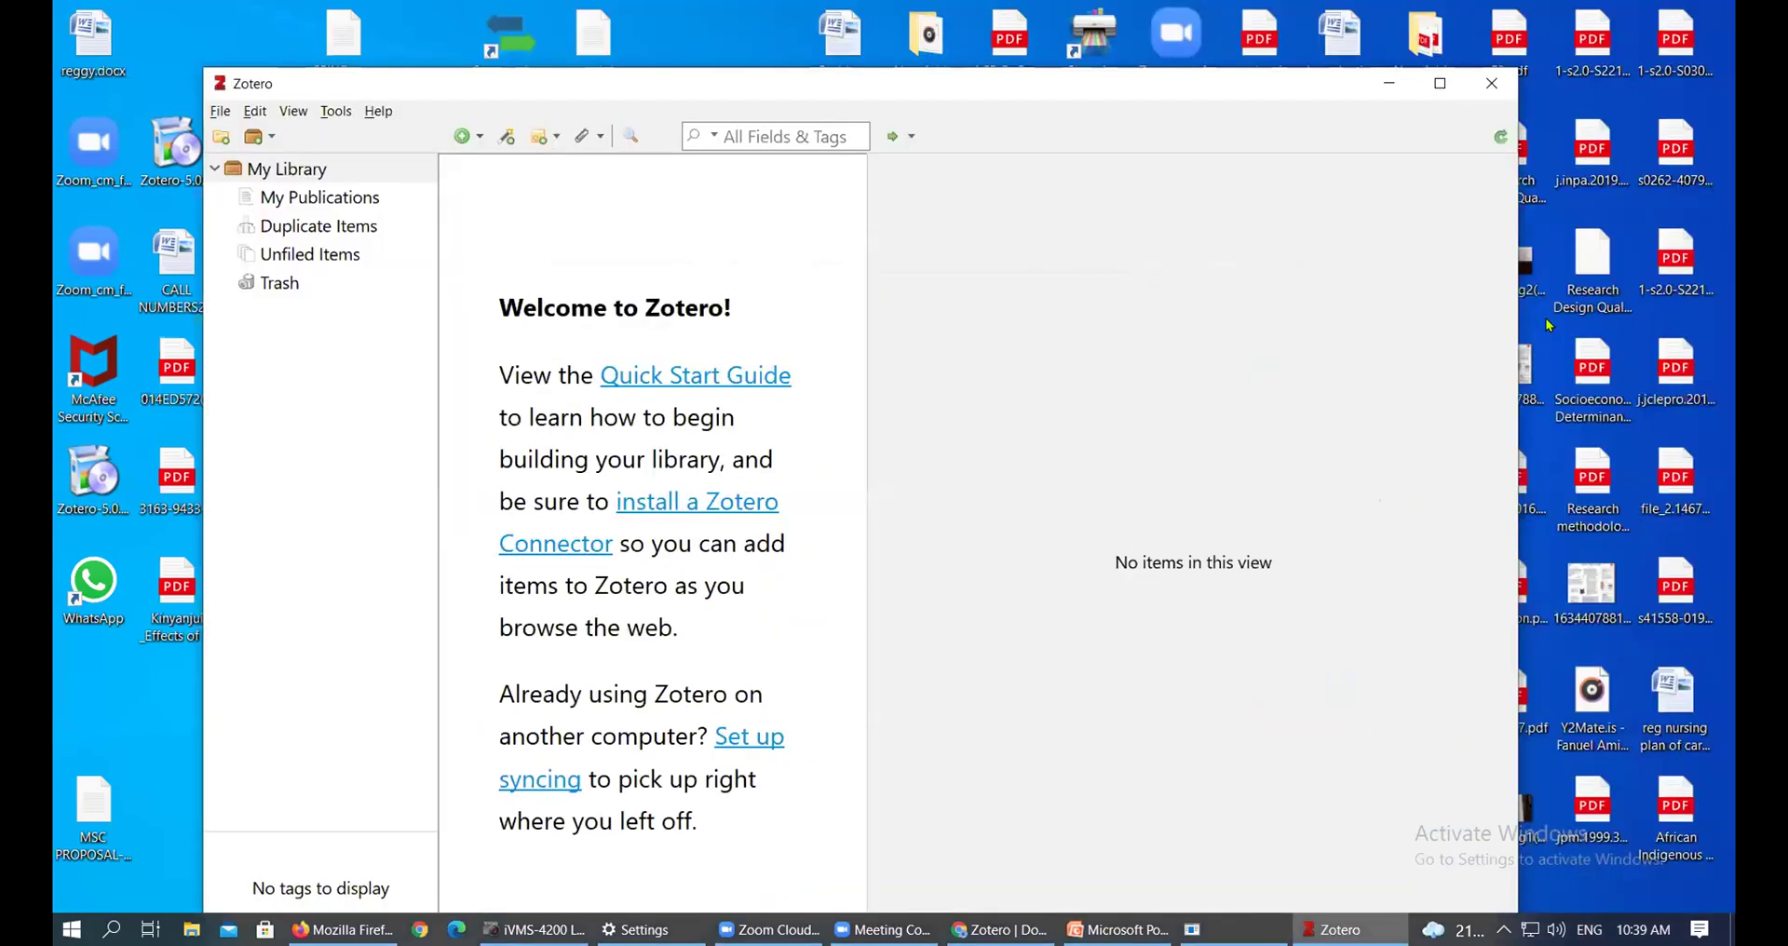
{"action": "left_click_drag", "start_coordinate": [1516, 306], "coordinate": [1695, 307]}
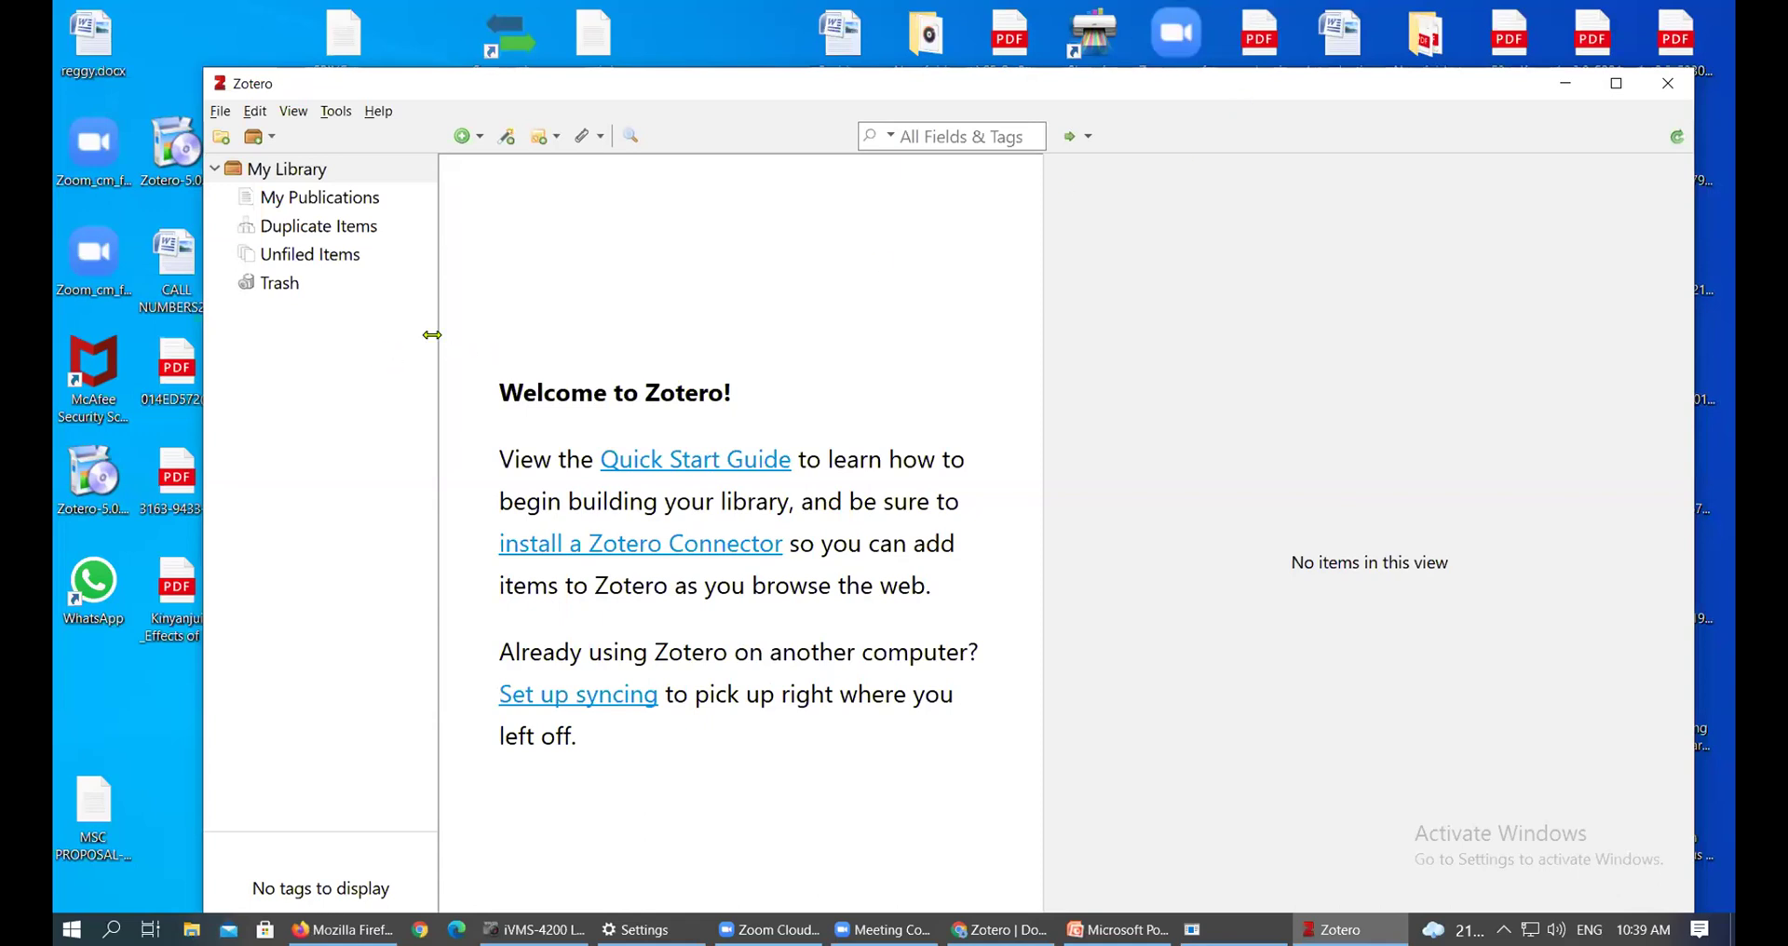
{"action": "left_click_drag", "start_coordinate": [432, 335], "coordinate": [499, 343]}
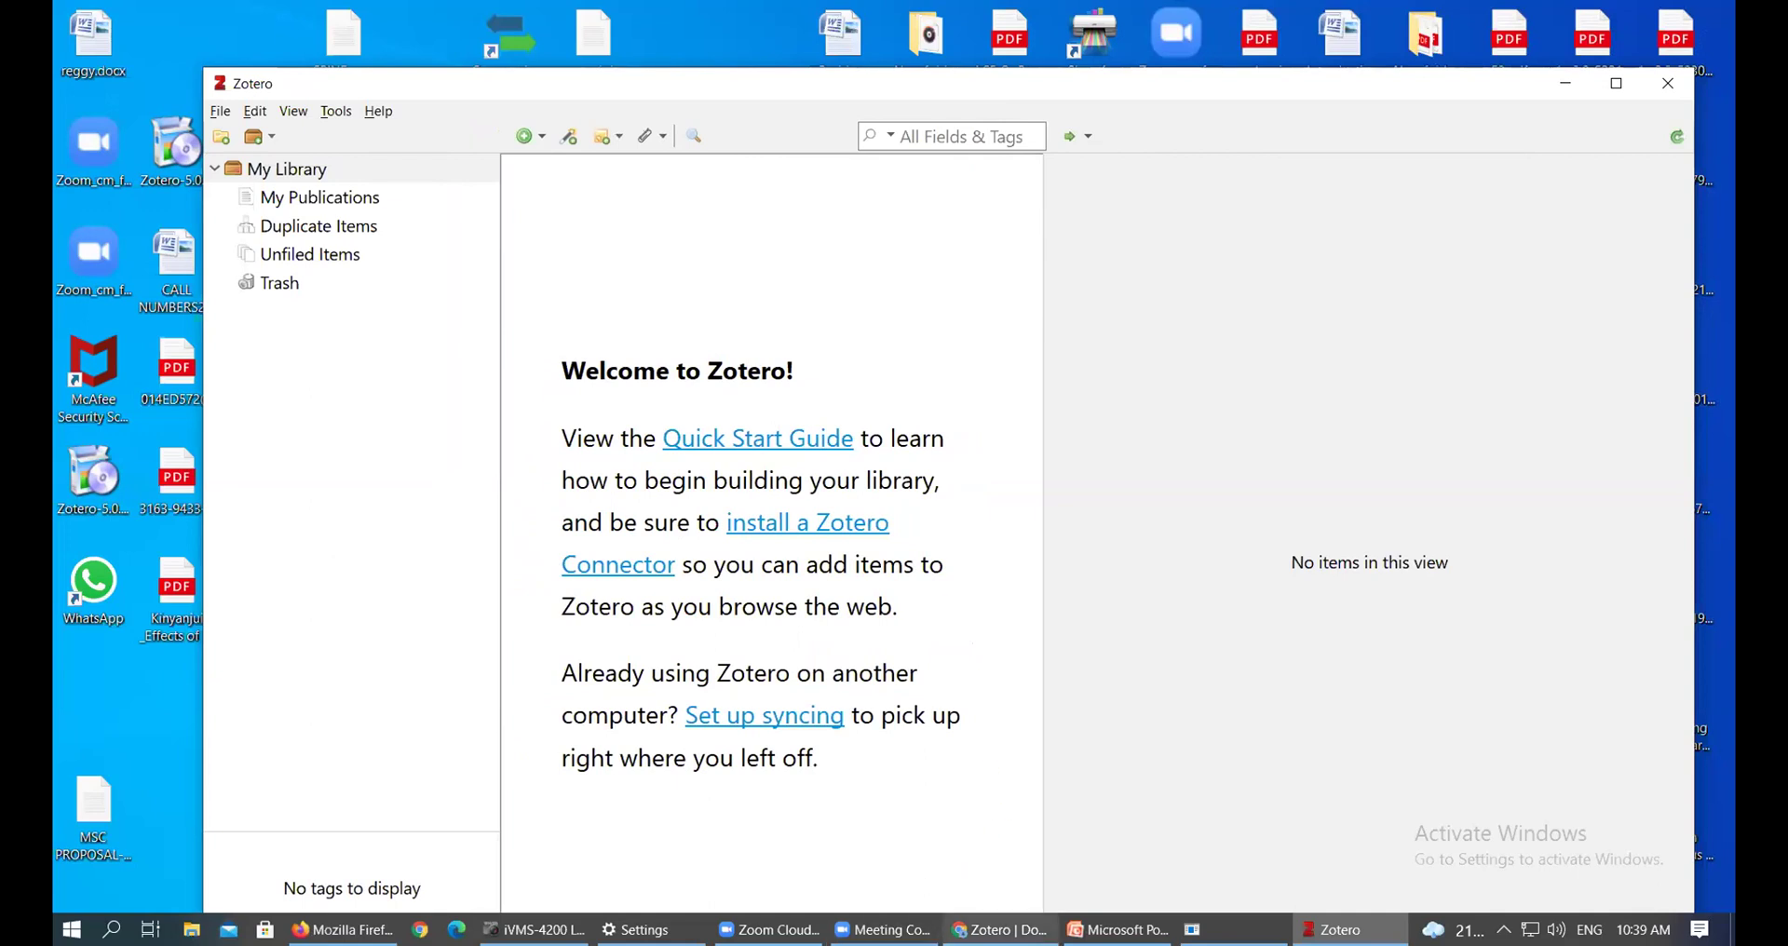
{"action": "left_click", "coordinate": [1002, 930]}
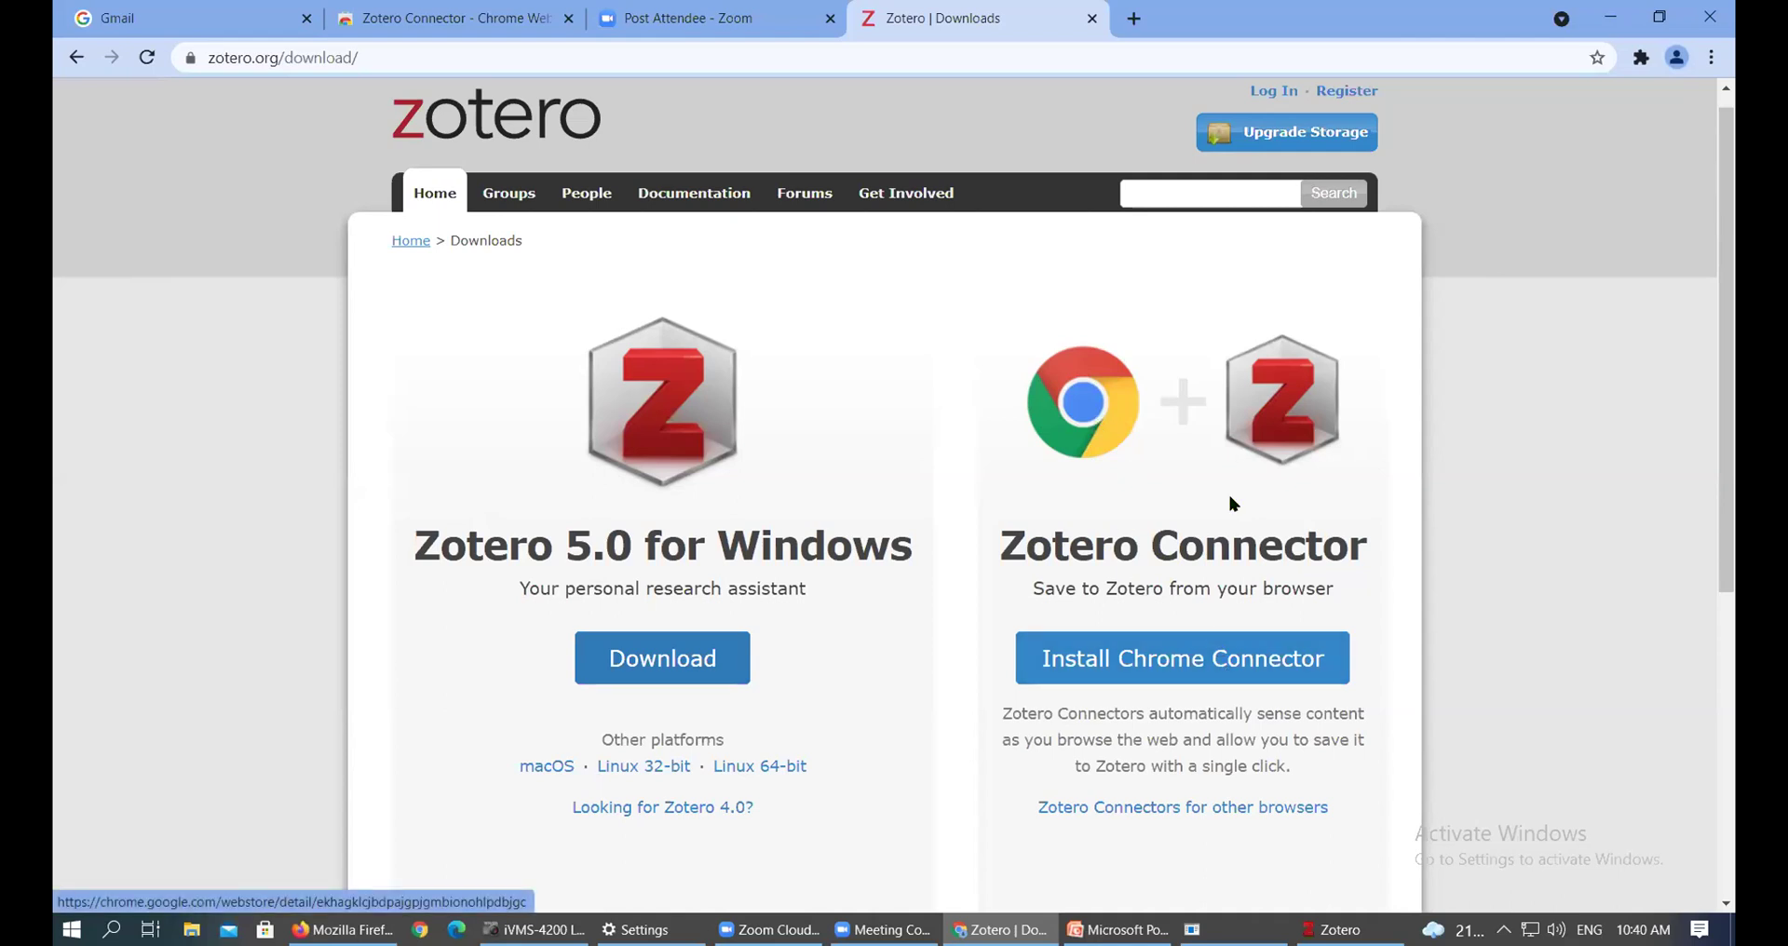
Show the Zotero Connectors for other browsers and open the Chrome Connector's Web Store page
{"action": "left_click", "coordinate": [1209, 811]}
{"action": "scroll", "coordinate": [1281, 694], "scroll_direction": "down", "scroll_amount": 4}
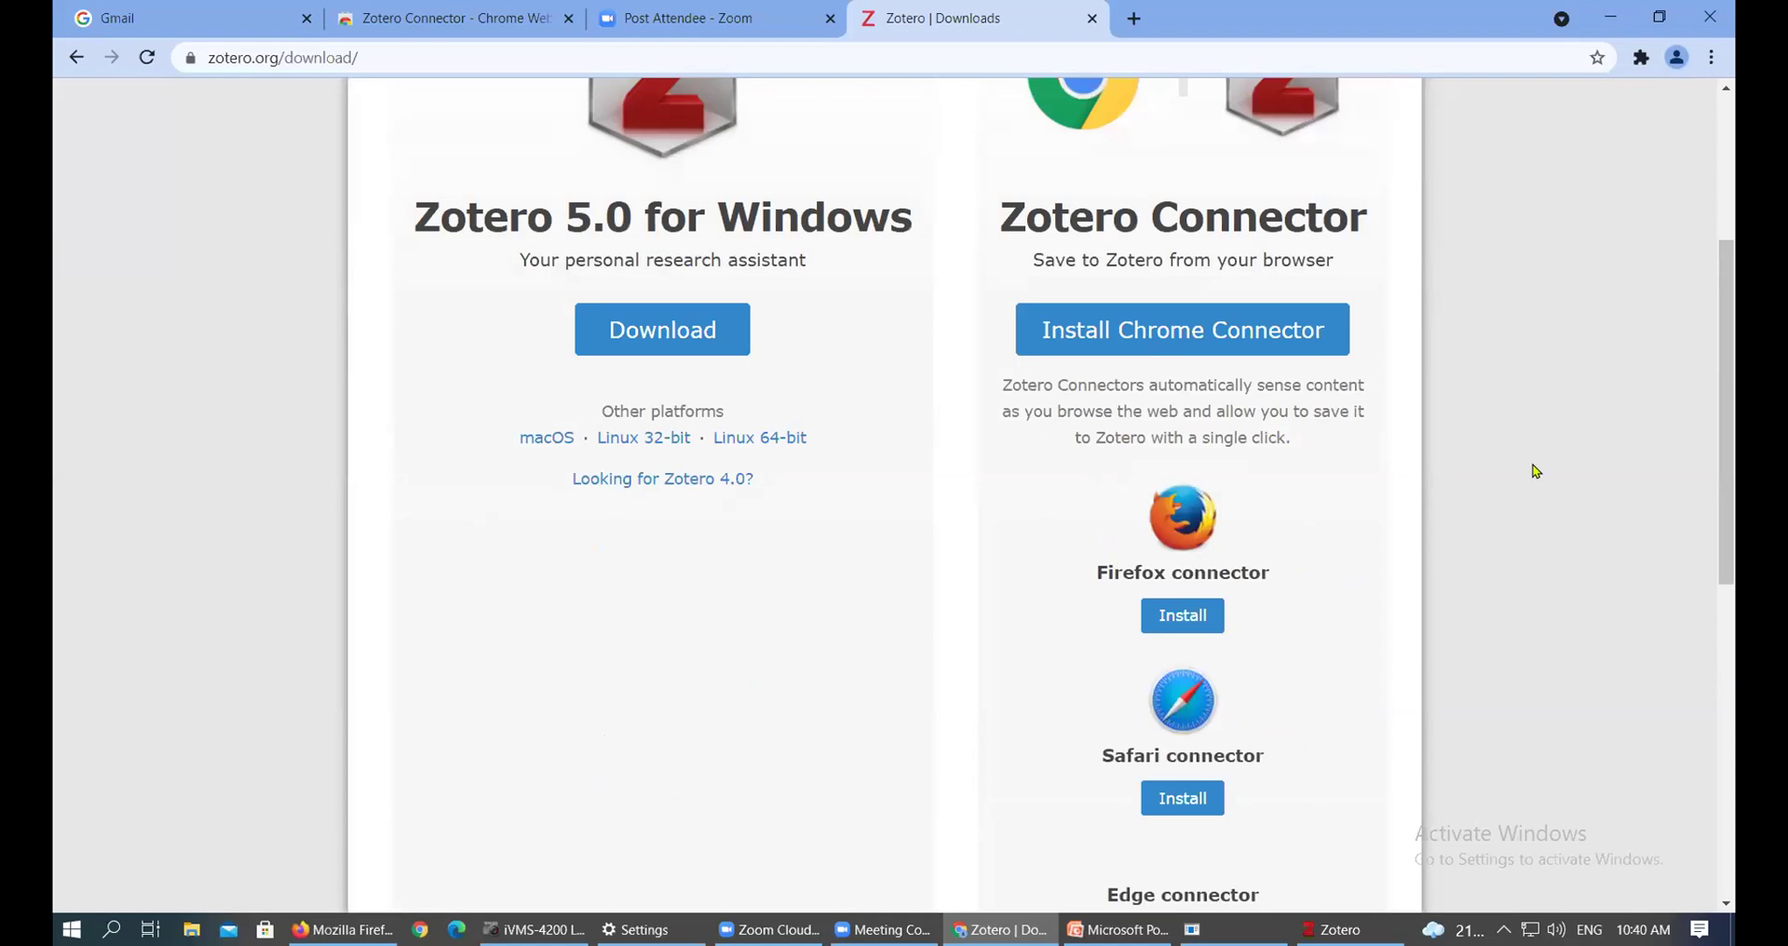
{"action": "scroll", "coordinate": [1164, 417], "scroll_direction": "up", "scroll_amount": 2}
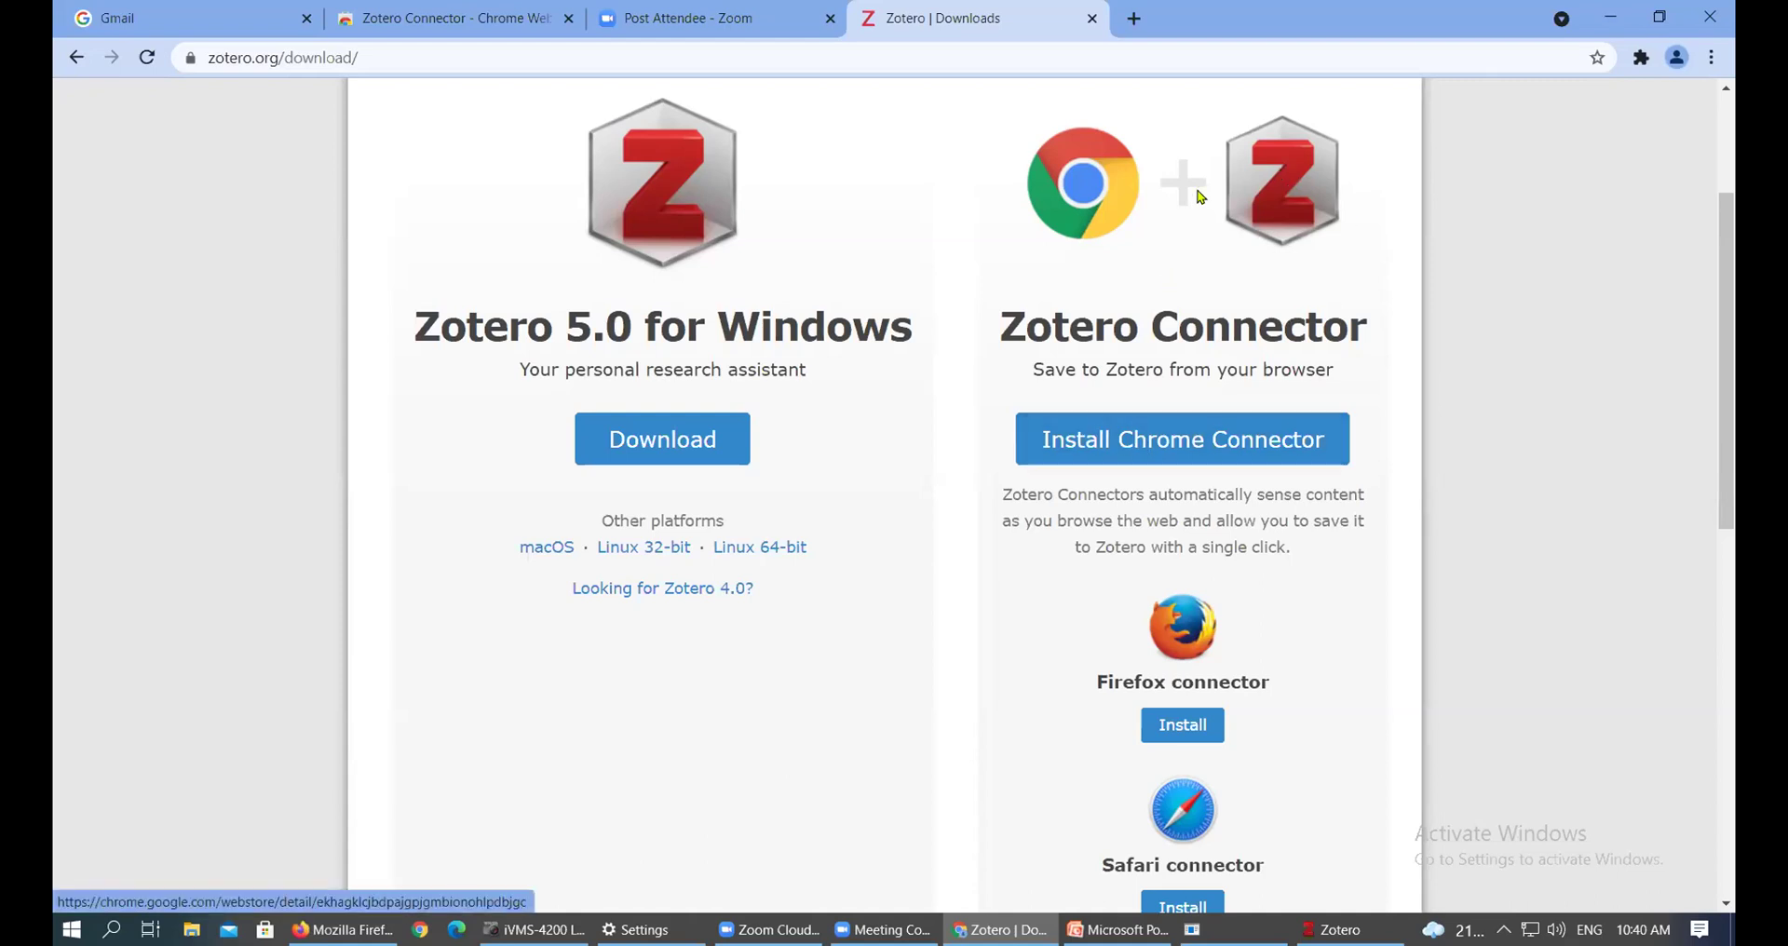
{"action": "left_click", "coordinate": [1181, 450]}
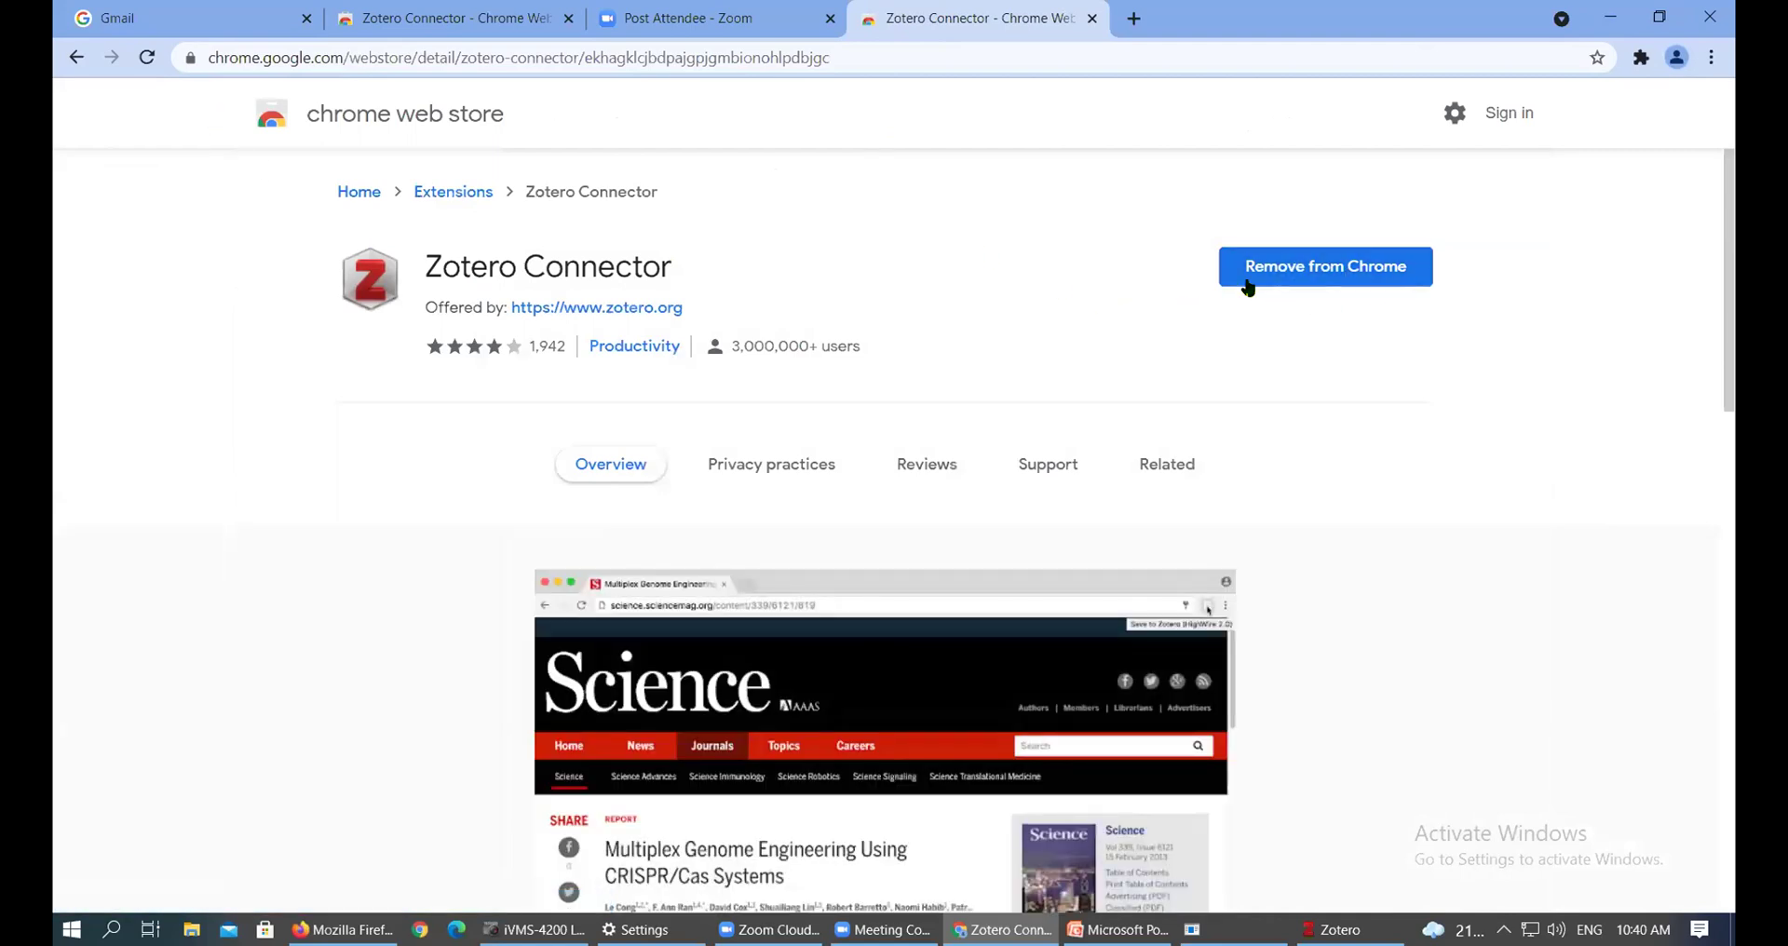
Remove the Zotero Connector from Chrome, add it back, and check the extensions list
{"action": "left_click", "coordinate": [1397, 279]}
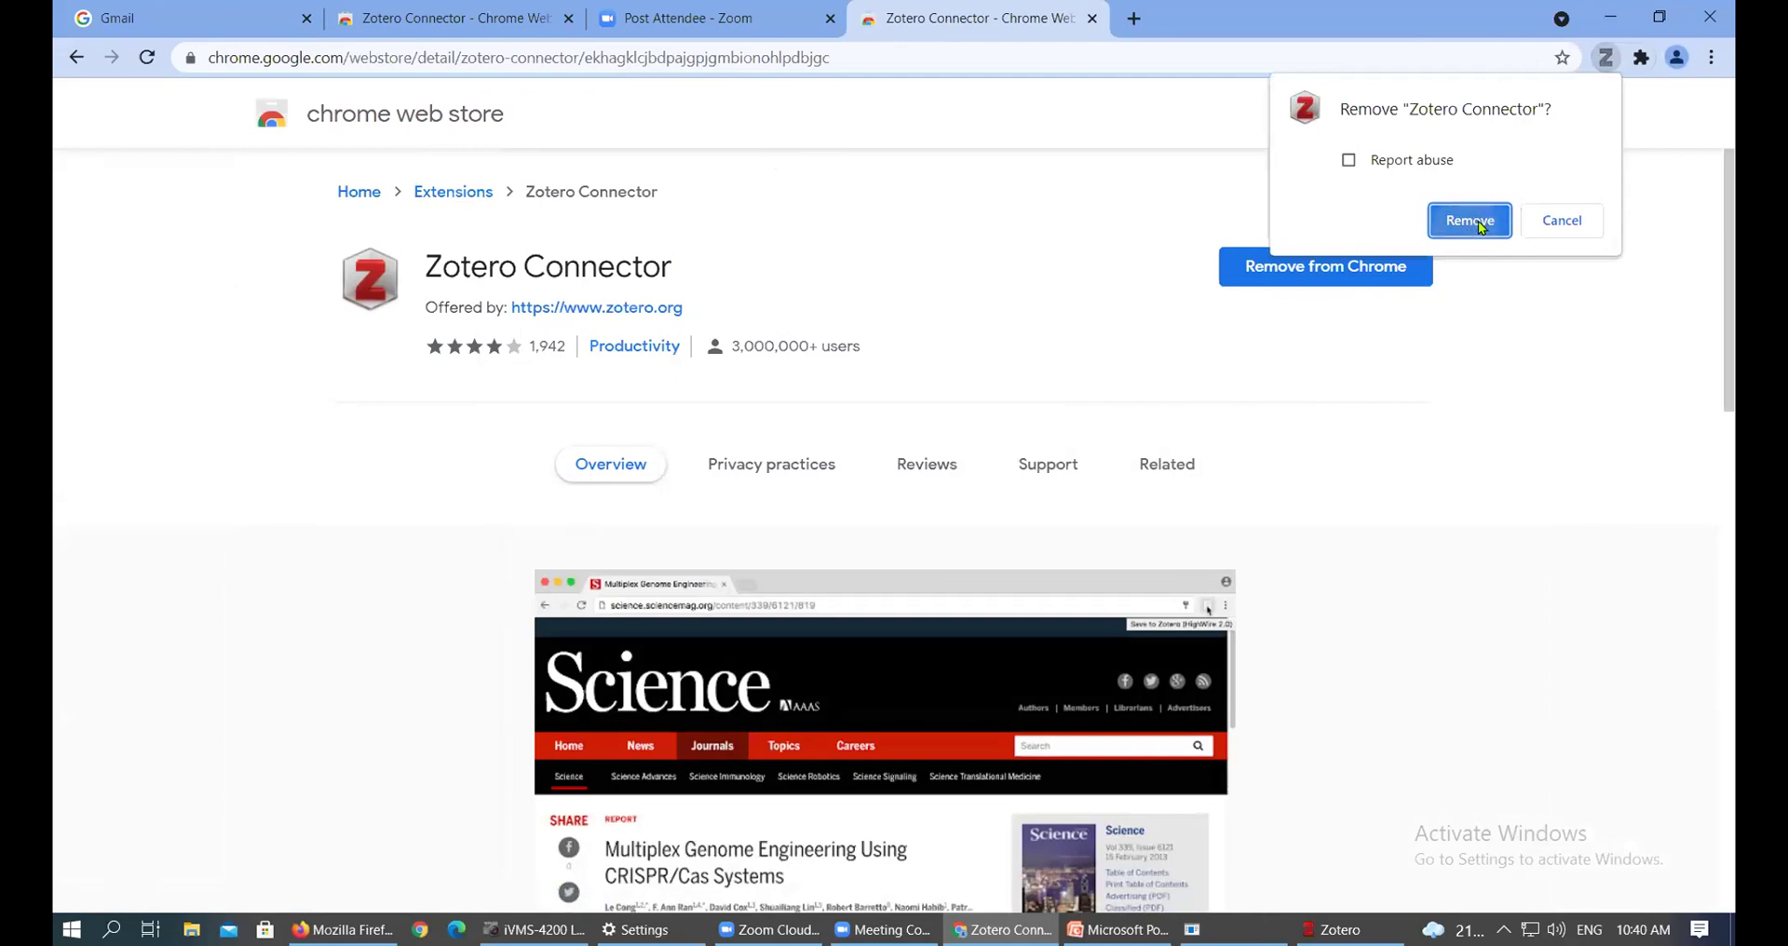
{"action": "left_click", "coordinate": [1469, 220]}
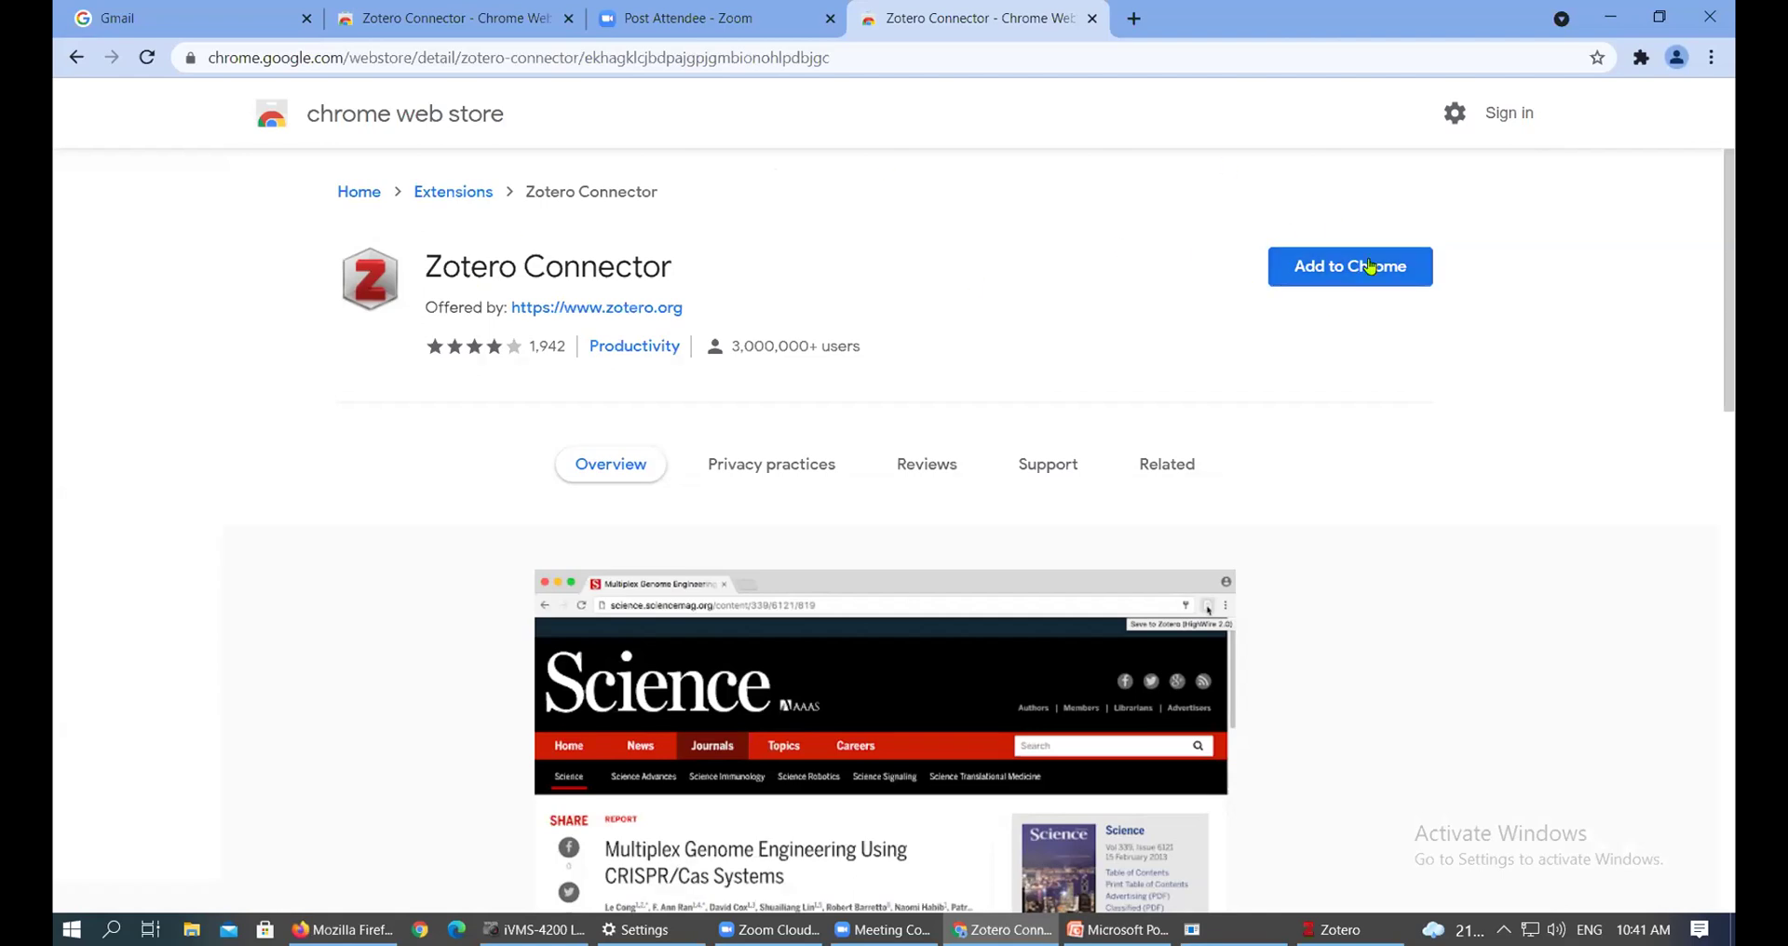
{"action": "left_click", "coordinate": [1340, 274]}
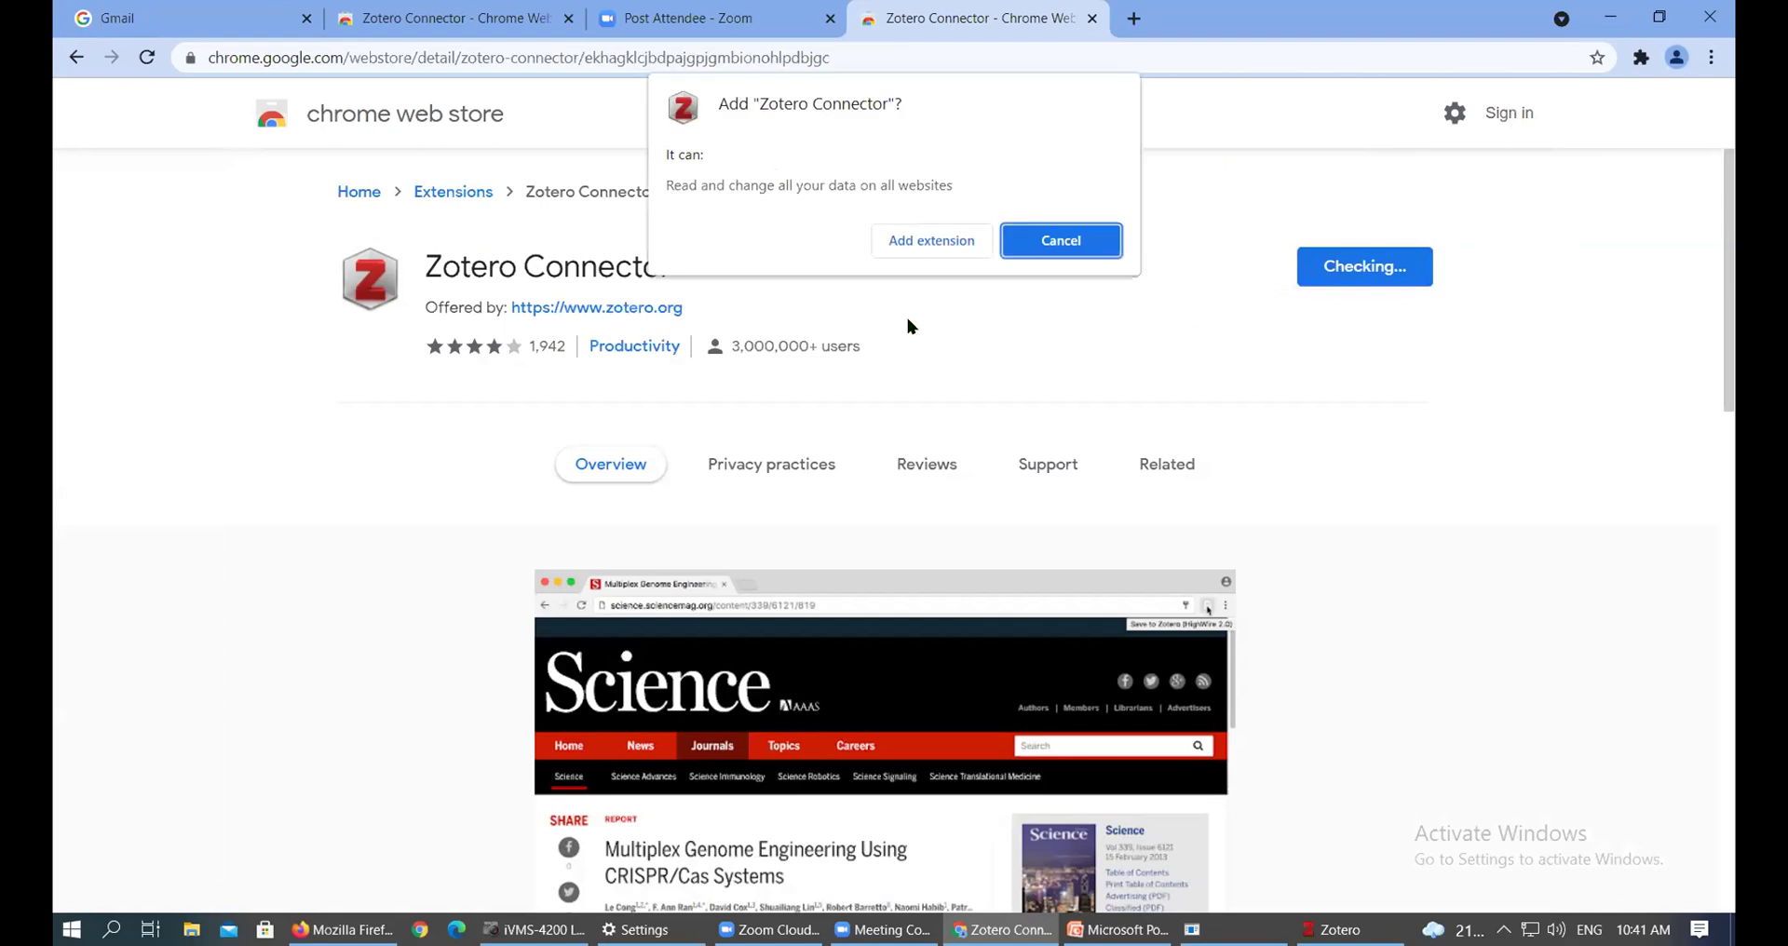
{"action": "left_click", "coordinate": [920, 249]}
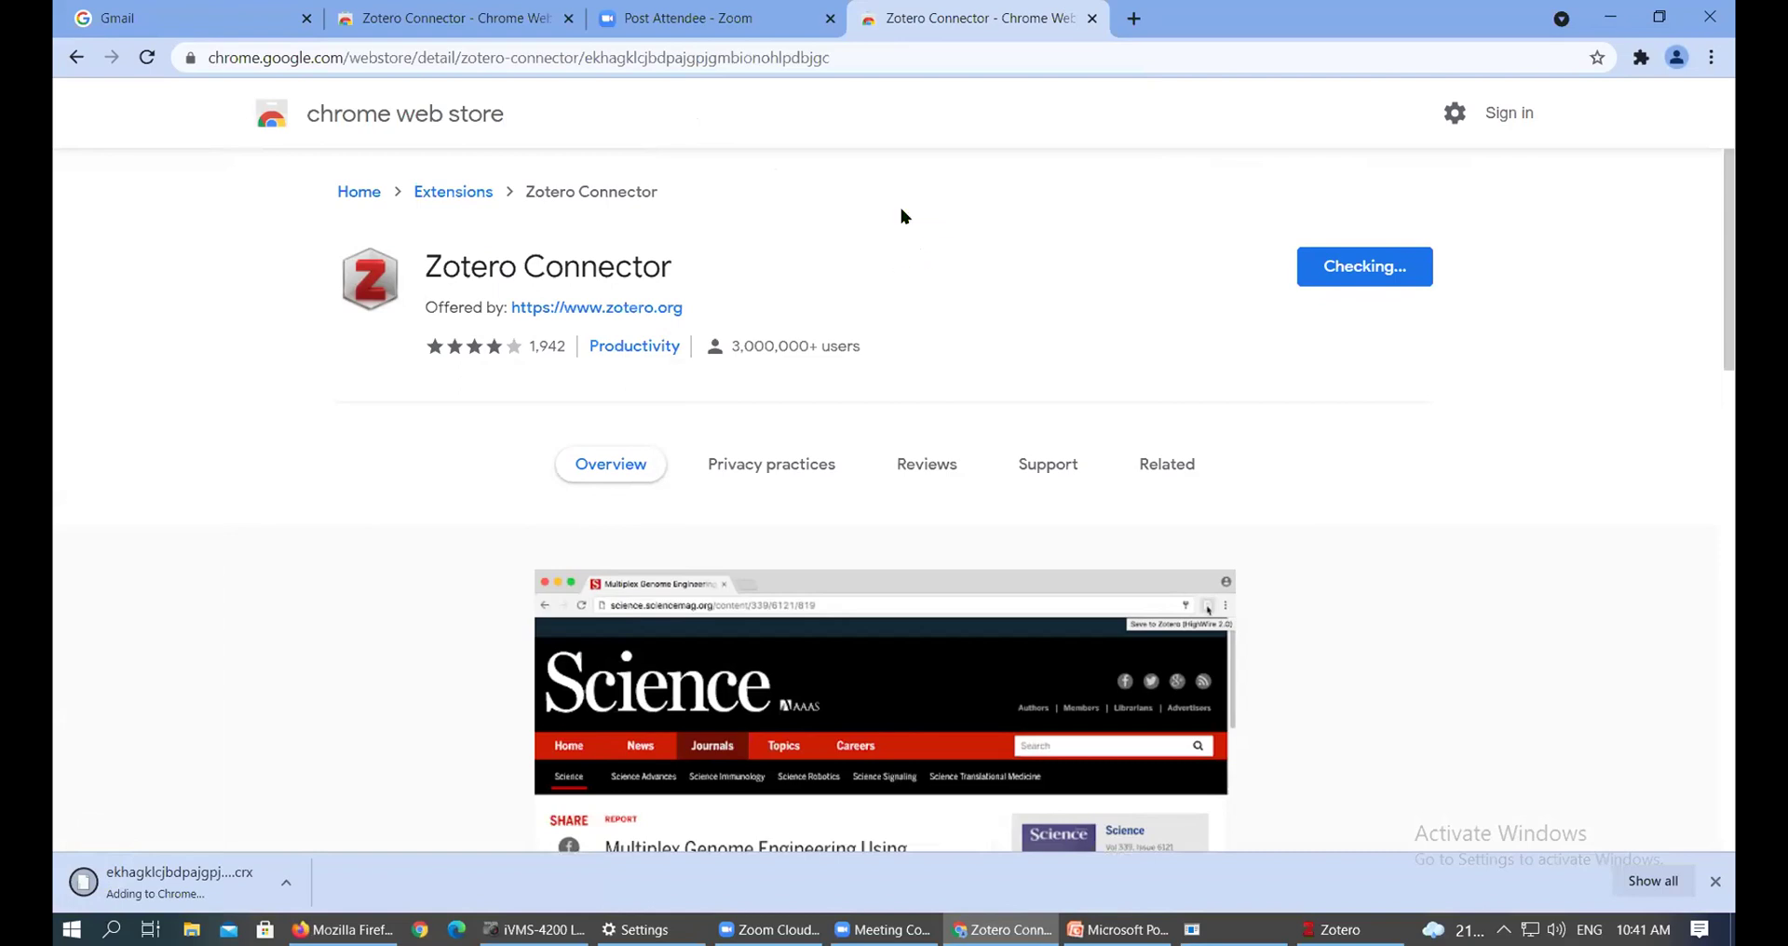
{"action": "left_click", "coordinate": [1641, 58]}
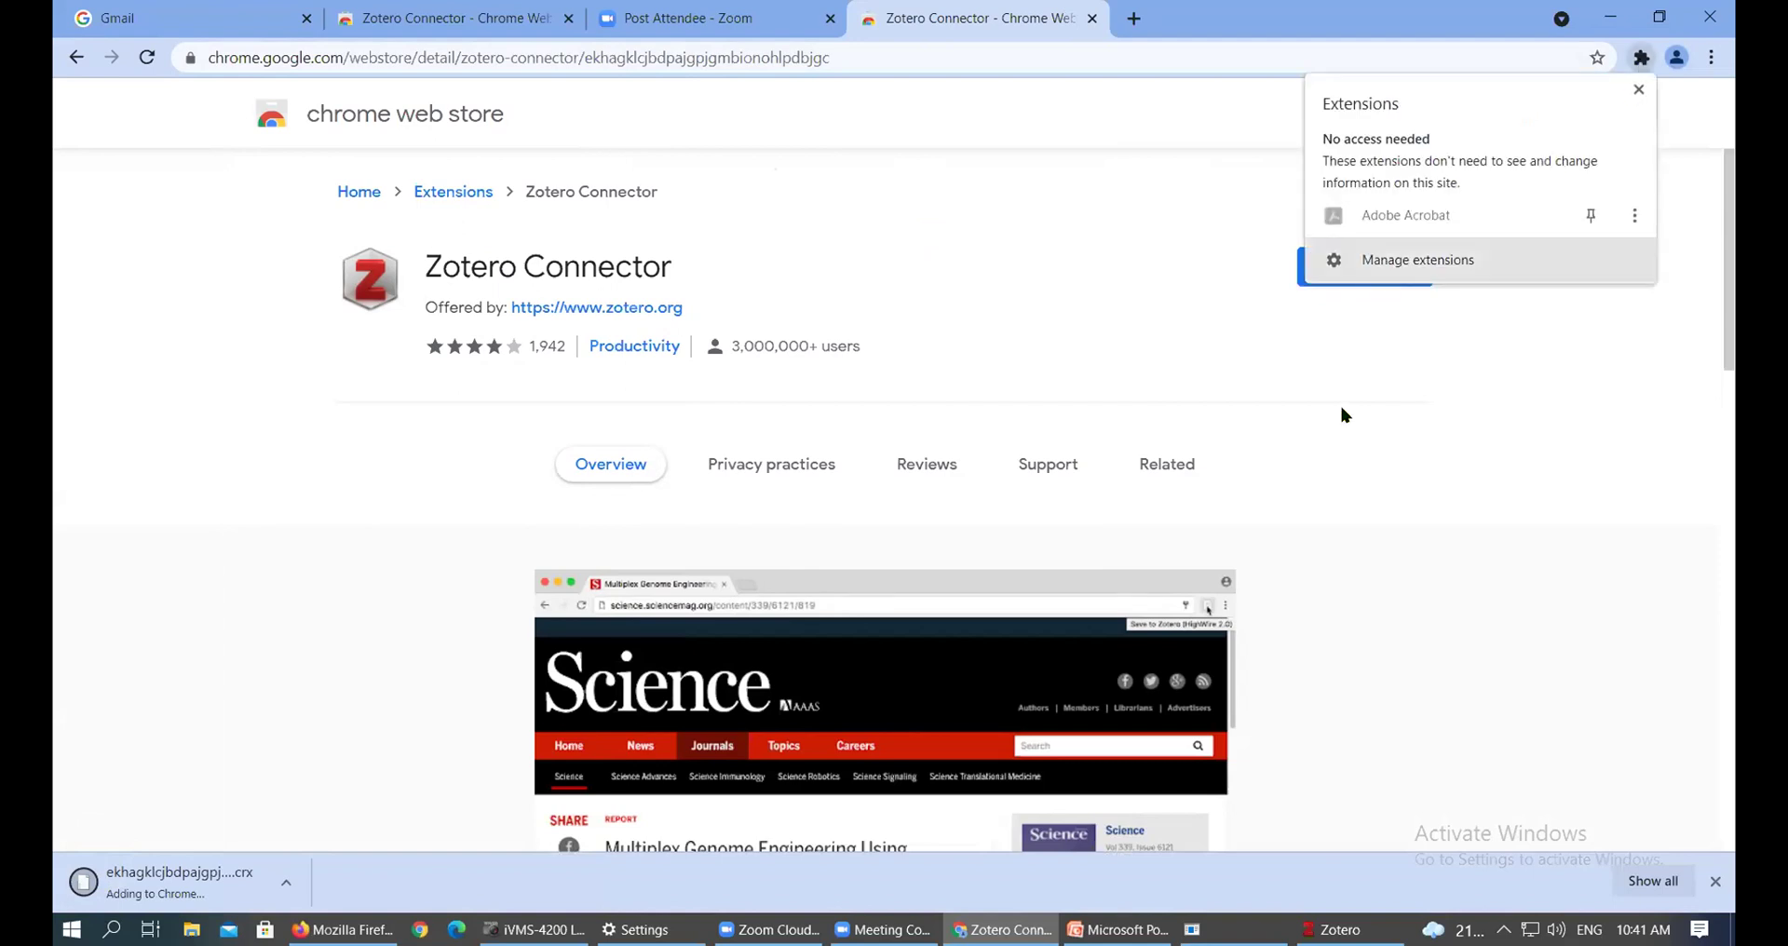
{"action": "left_click", "coordinate": [1364, 361]}
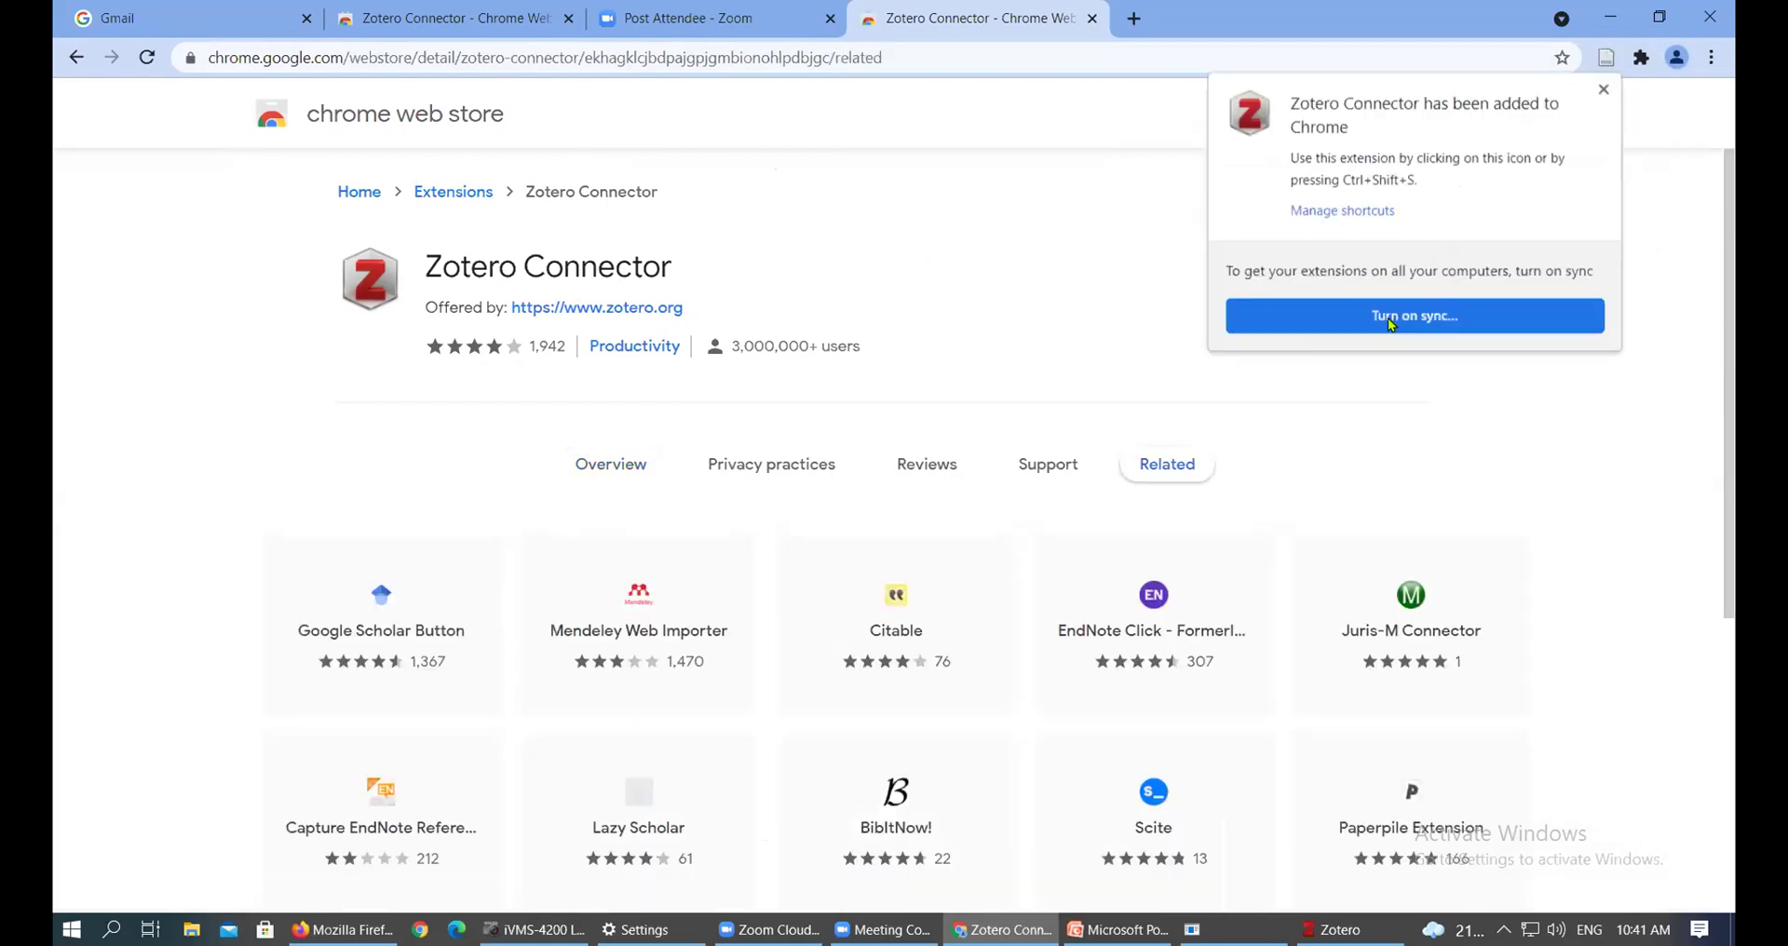
Confirm Zotero Connector is listed among Chrome's extensions, then switch to the Firefox window
{"action": "left_click", "coordinate": [1601, 92]}
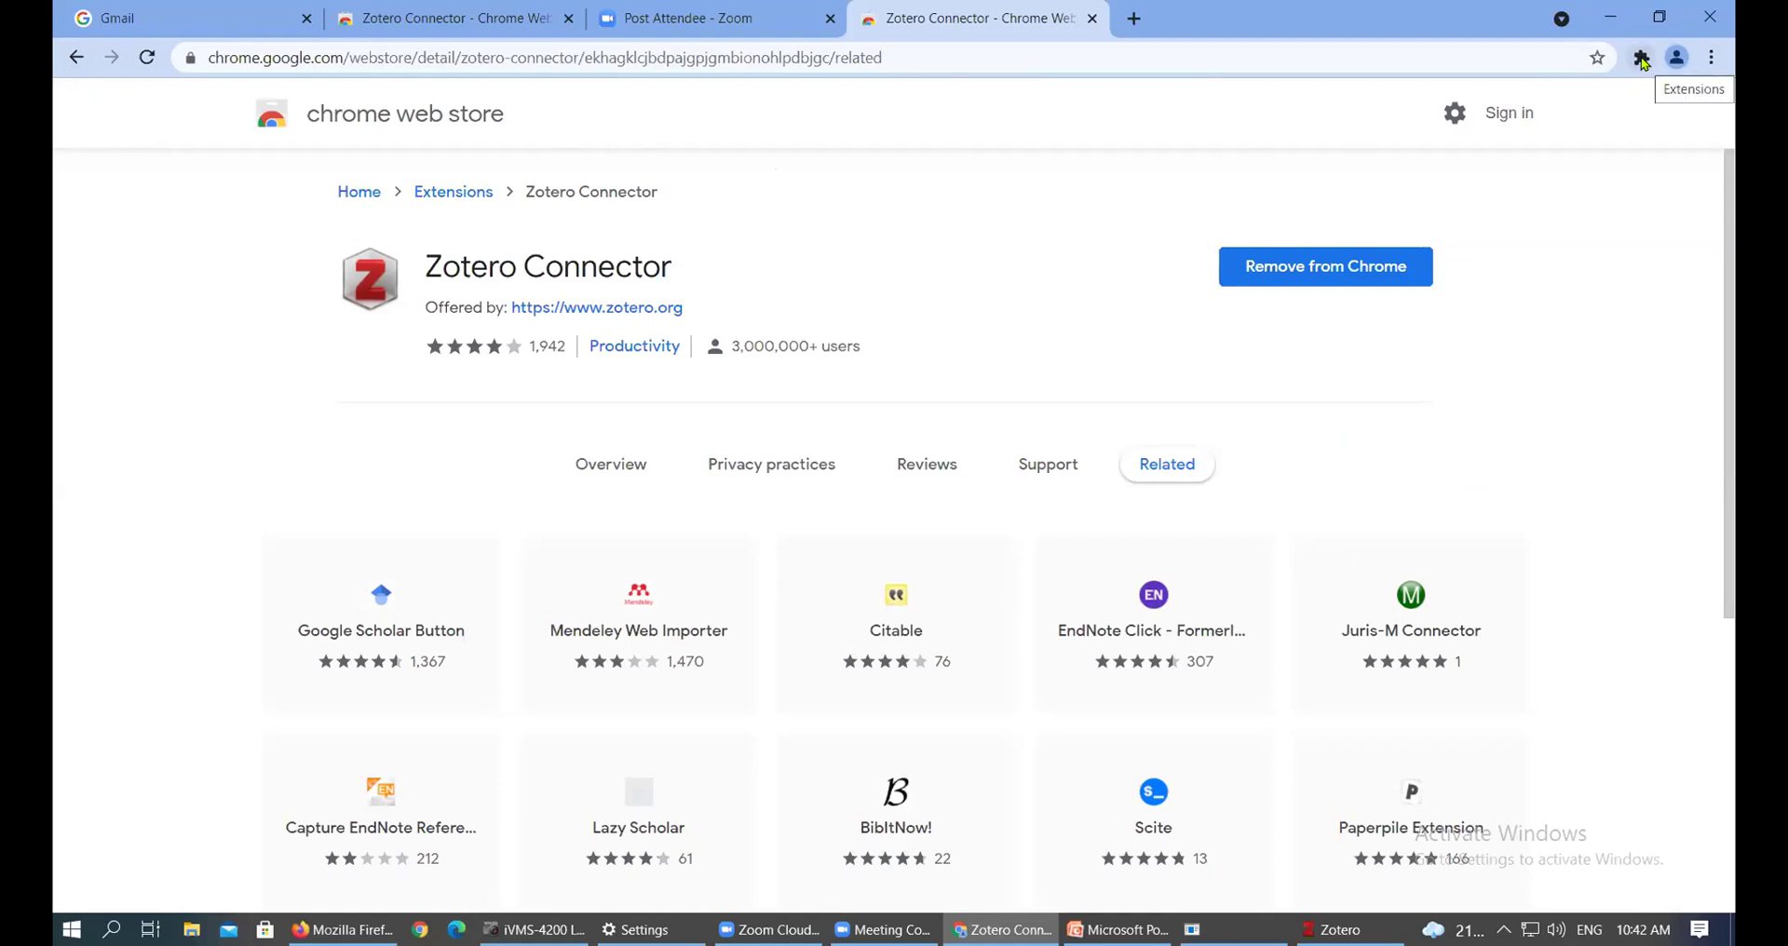
{"action": "left_click", "coordinate": [1642, 60]}
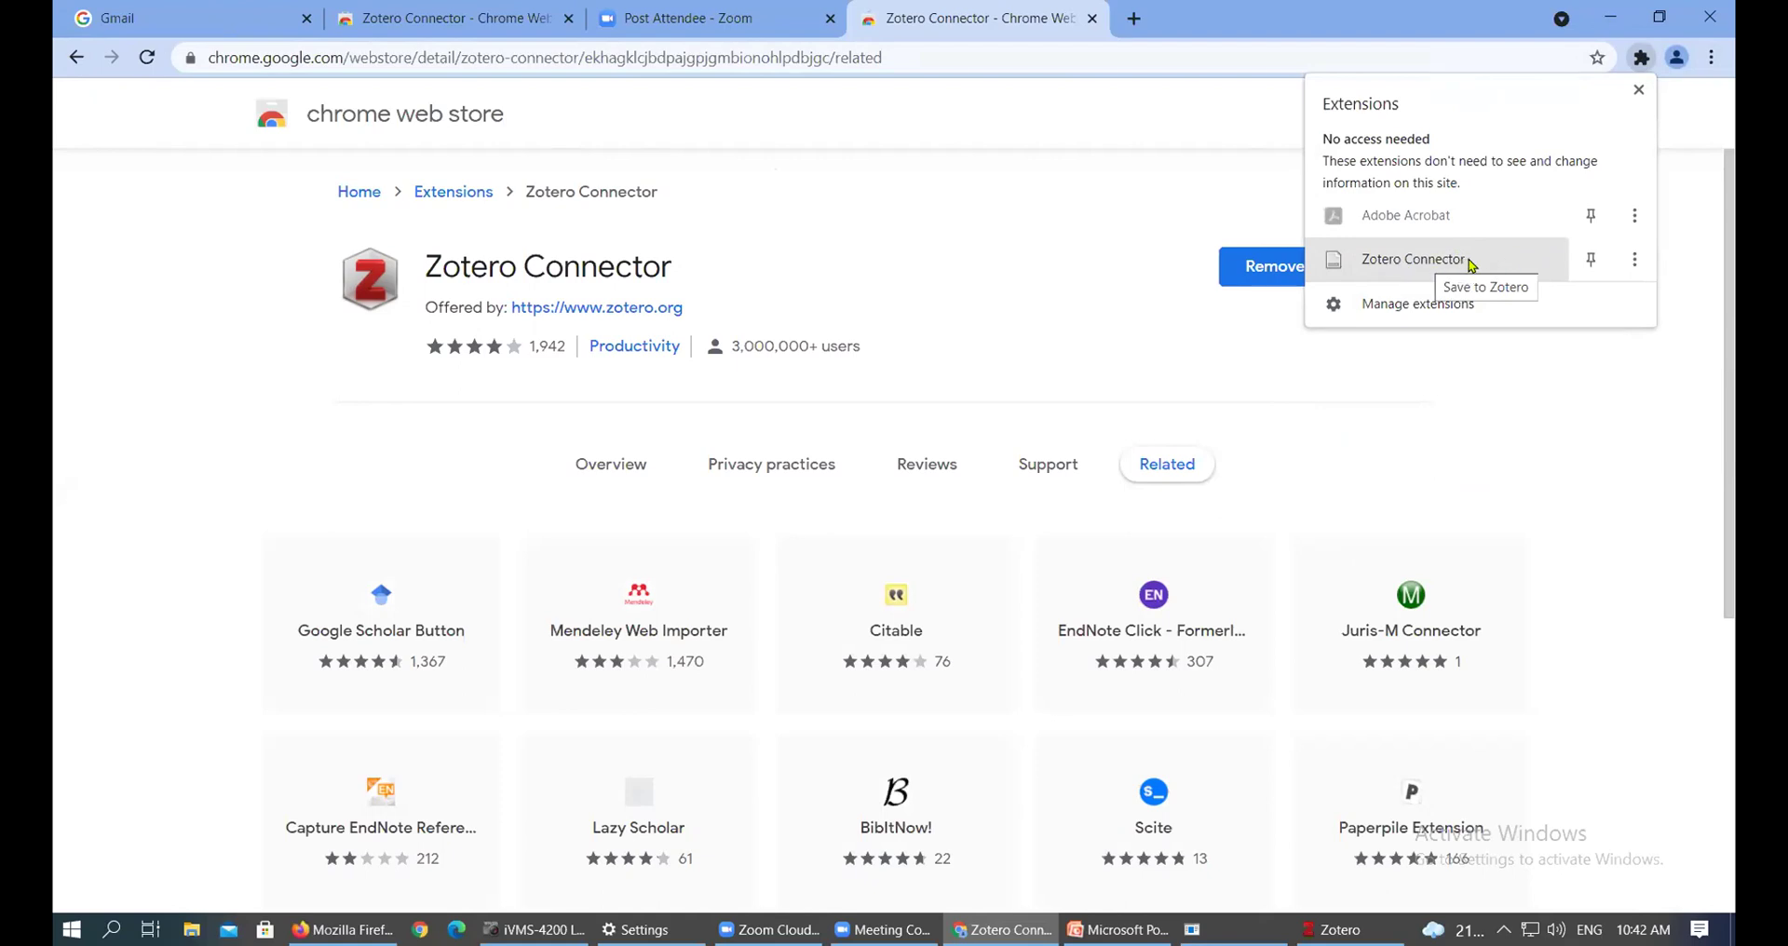
{"action": "left_click", "coordinate": [1464, 448]}
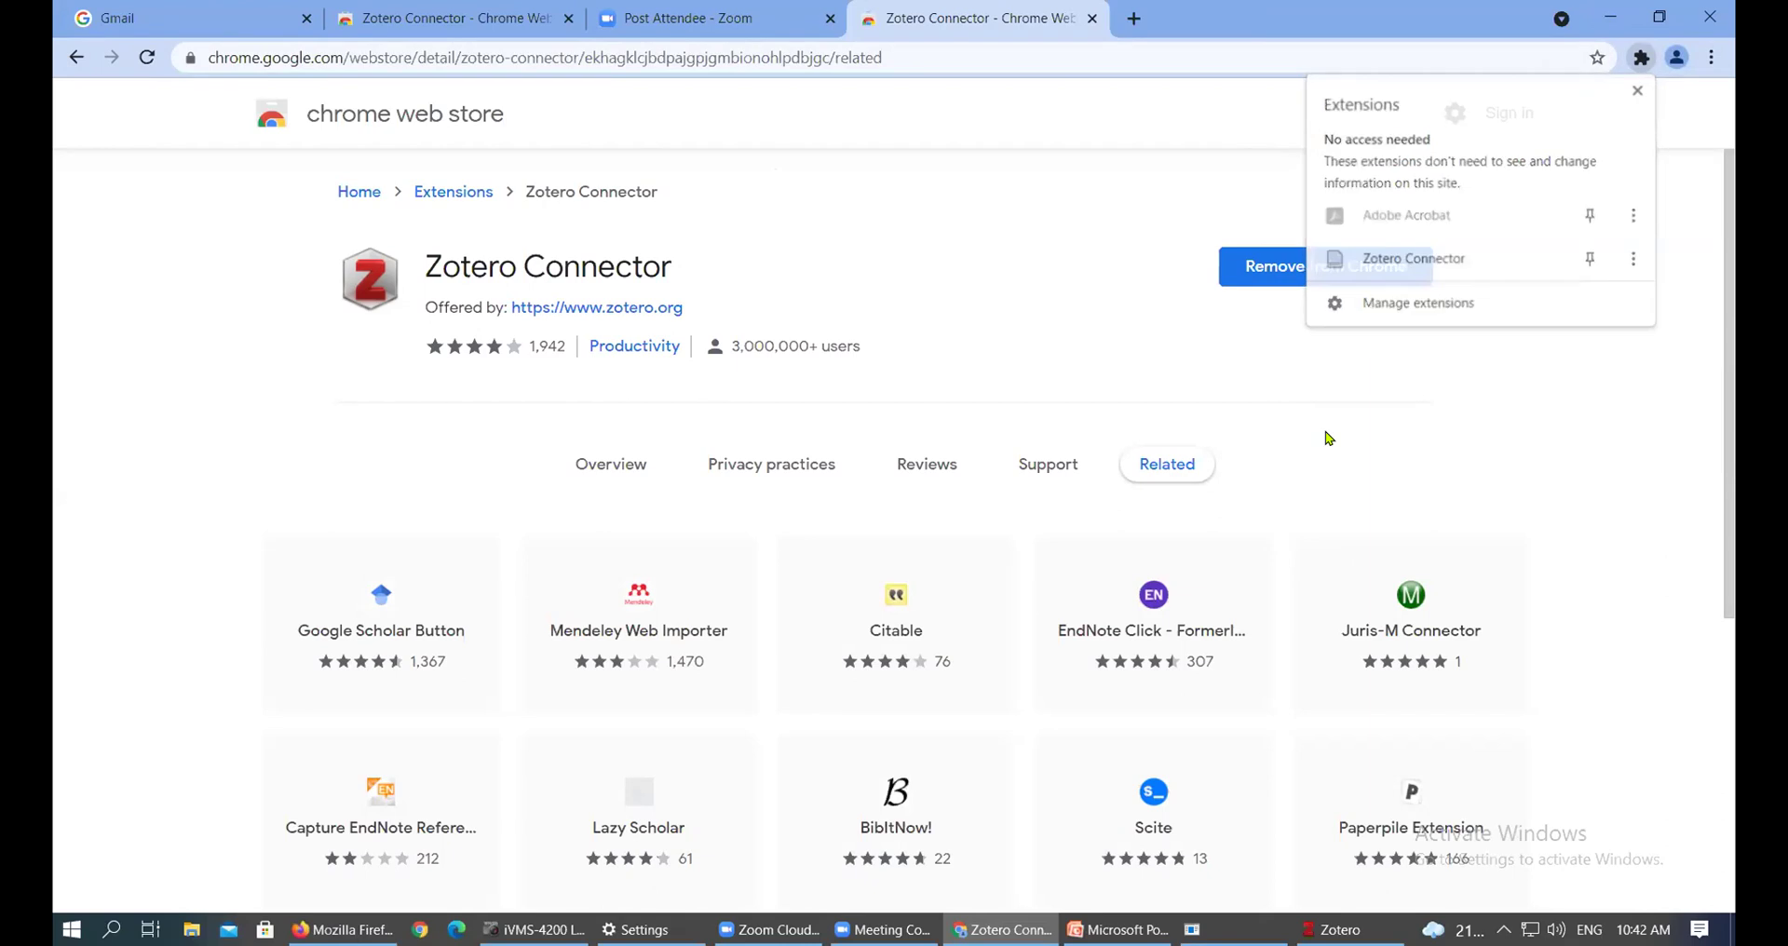
{"action": "key", "text": "alt+Tab"}
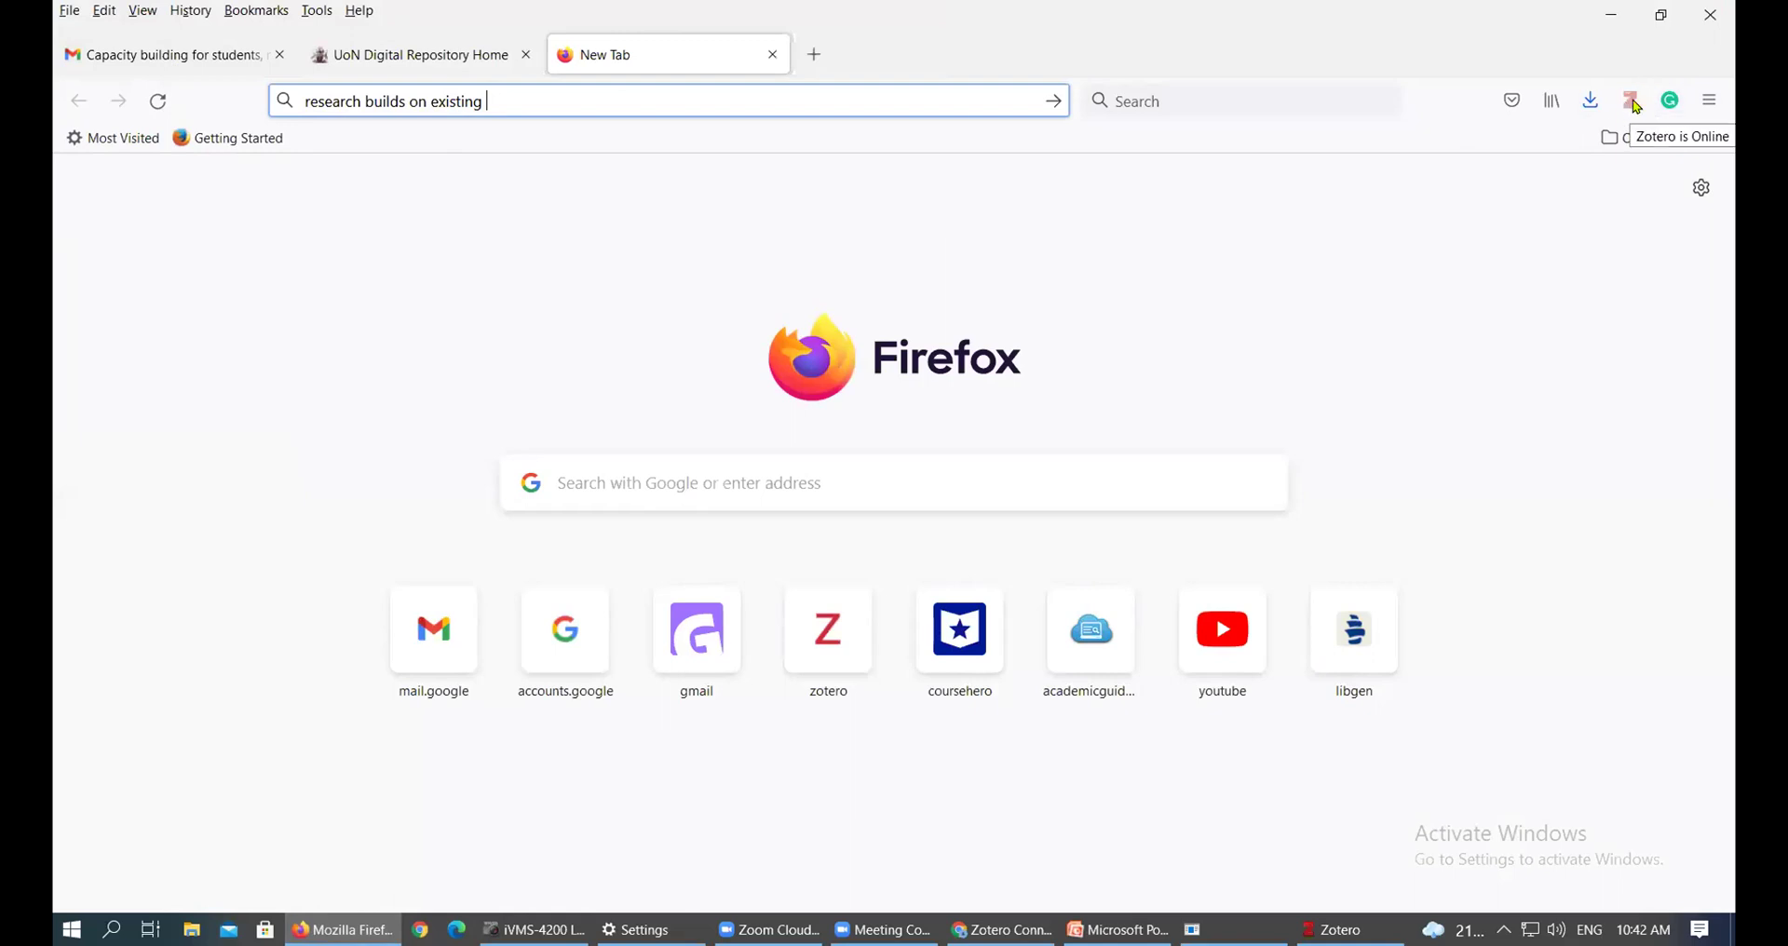
Show the Gmail tab with the Zotero Referencing Tool training message, after glancing at the UoN Digital Repository tab
{"action": "left_click", "coordinate": [1708, 103]}
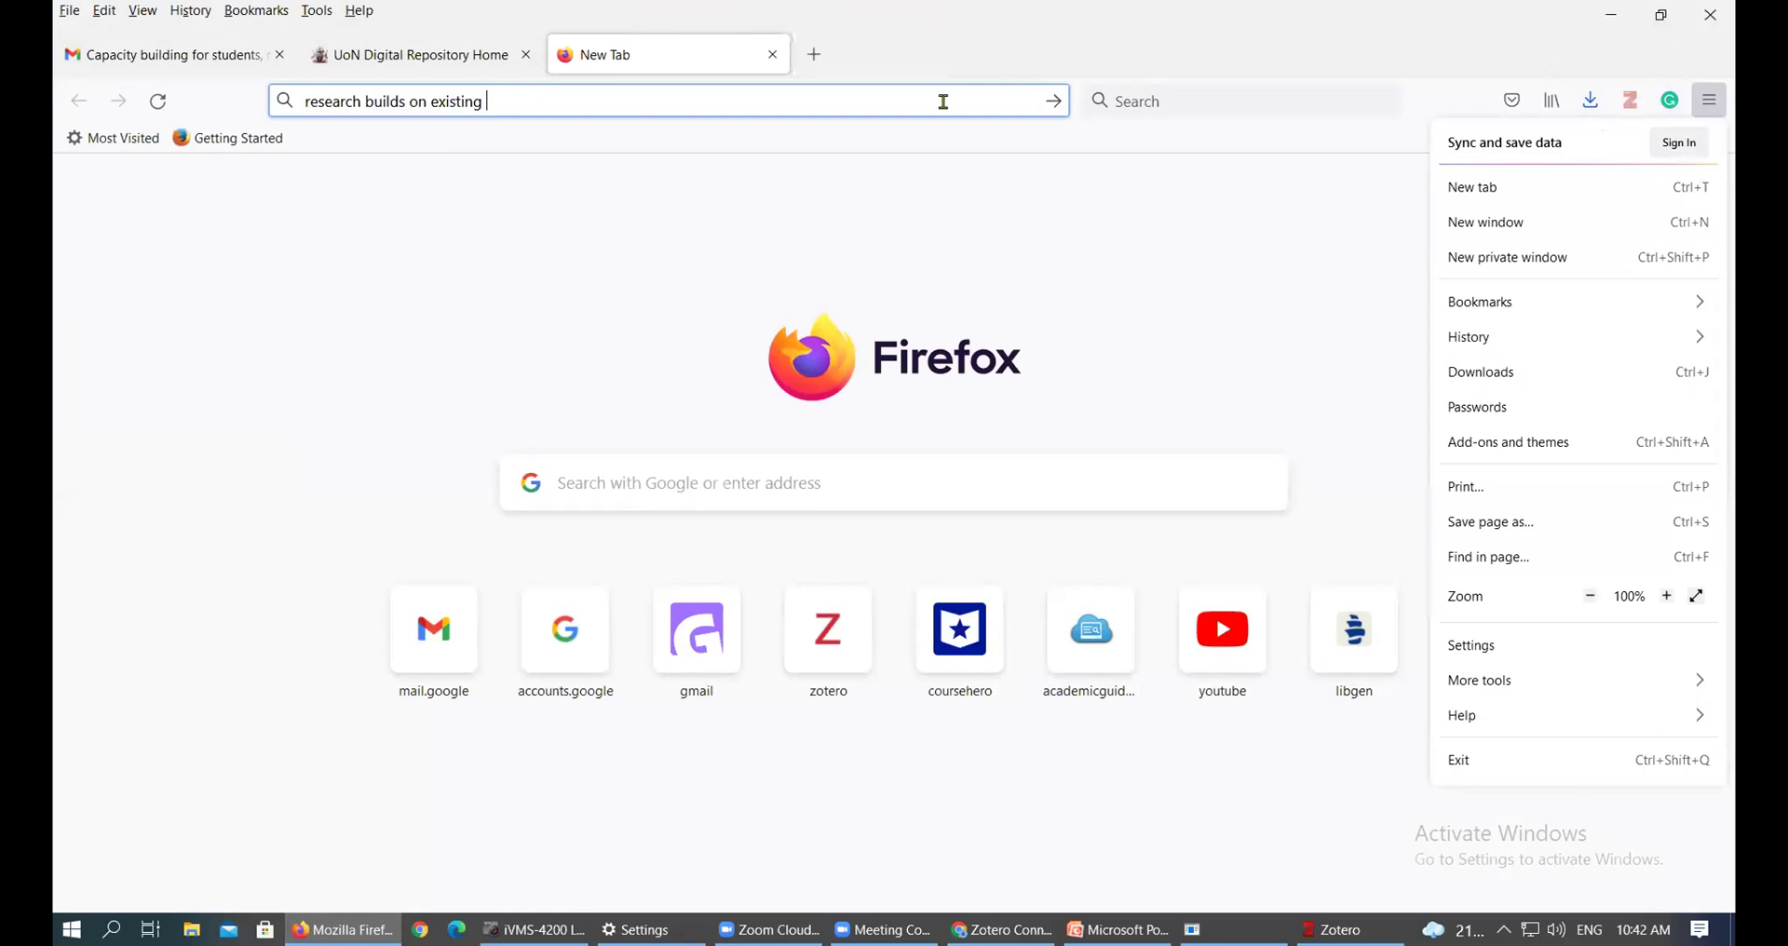
{"action": "left_click", "coordinate": [247, 54]}
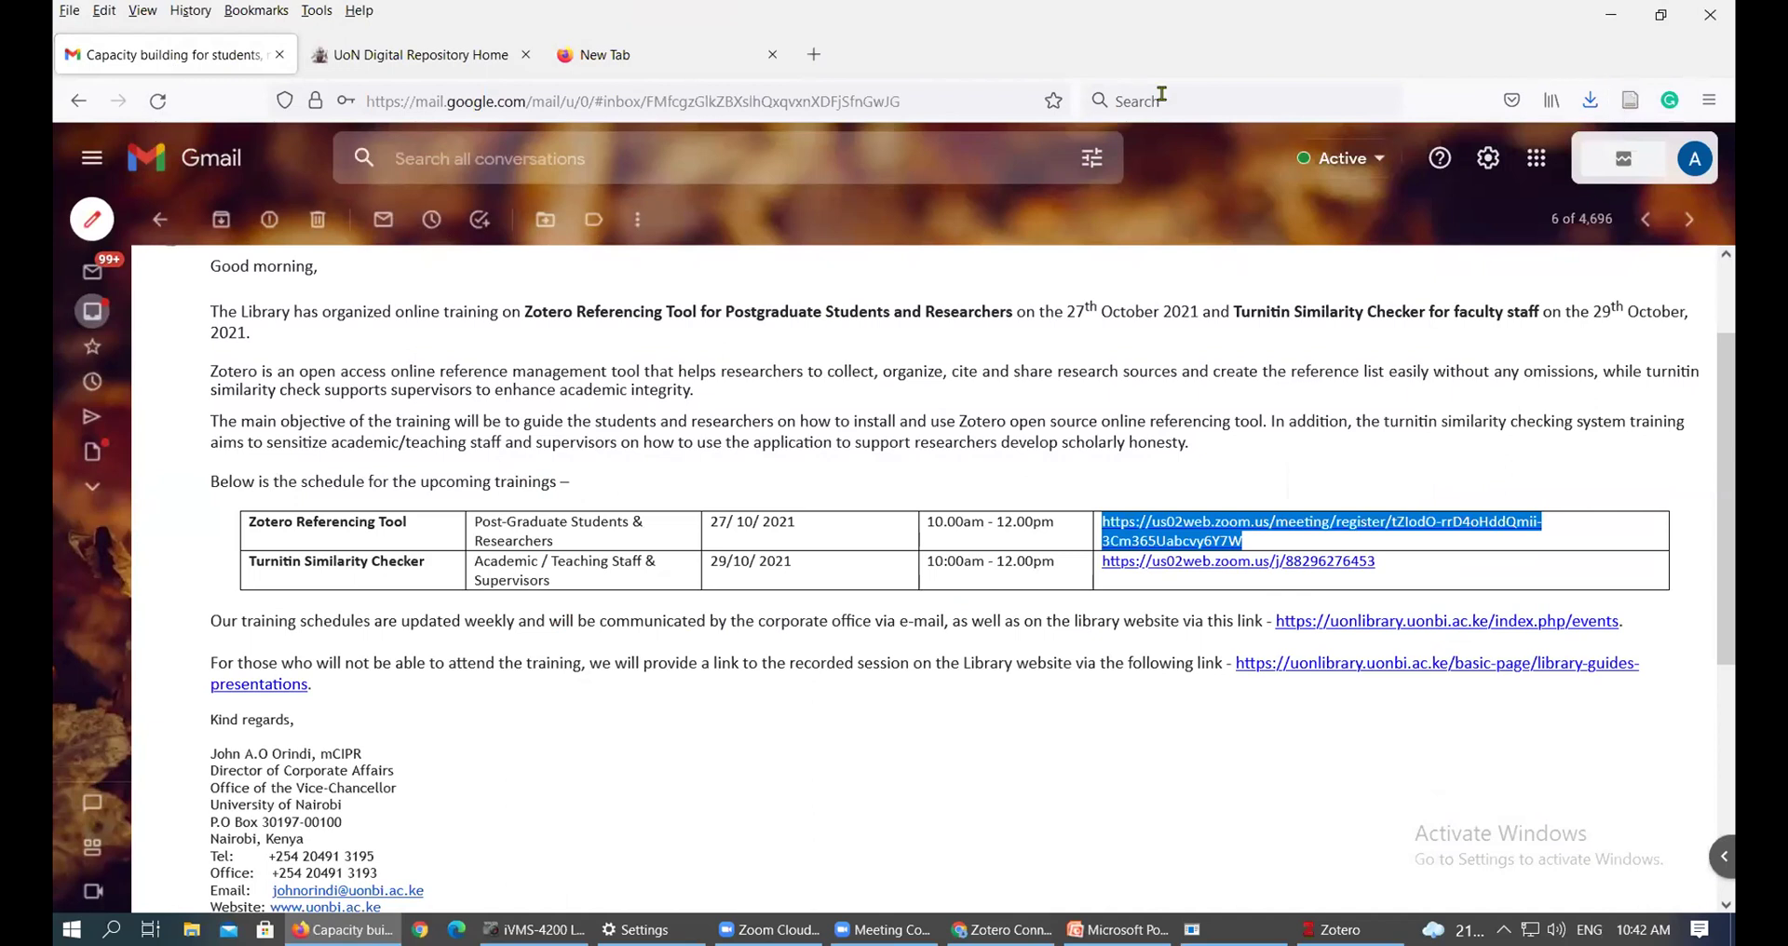
{"action": "left_click", "coordinate": [384, 55]}
{"action": "left_click", "coordinate": [270, 56]}
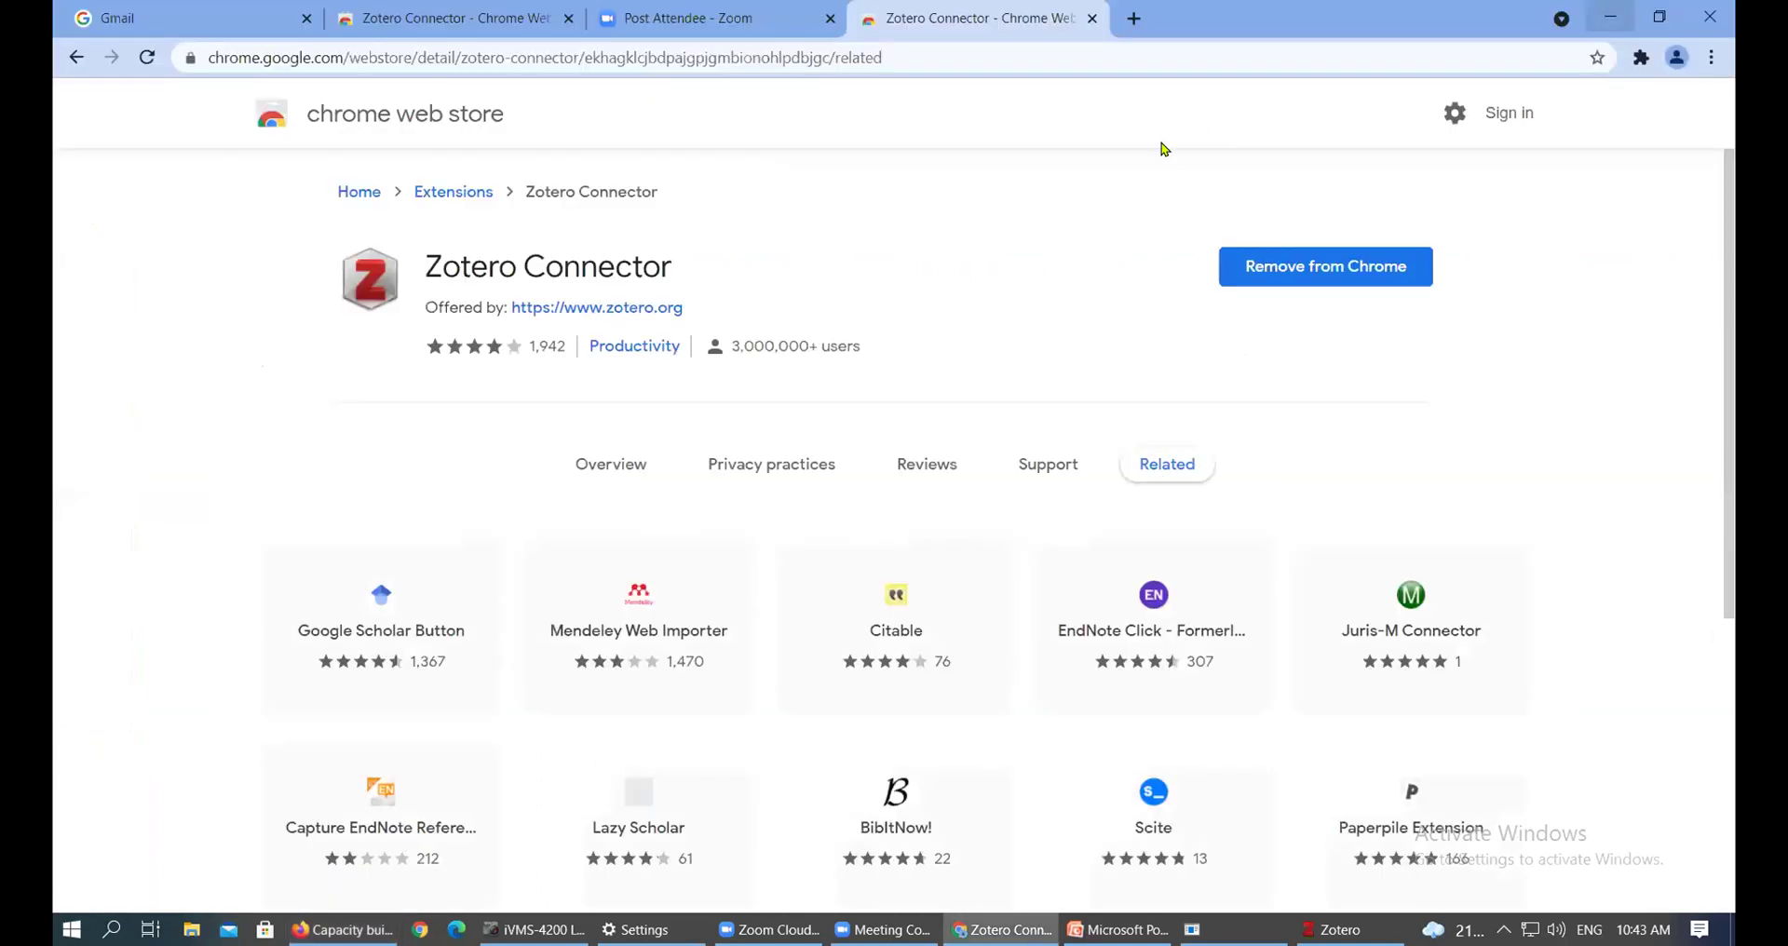
Minimize both the Chrome Web Store window and the Zotero library window to the taskbar
{"action": "left_click", "coordinate": [1612, 16]}
{"action": "left_click", "coordinate": [994, 923]}
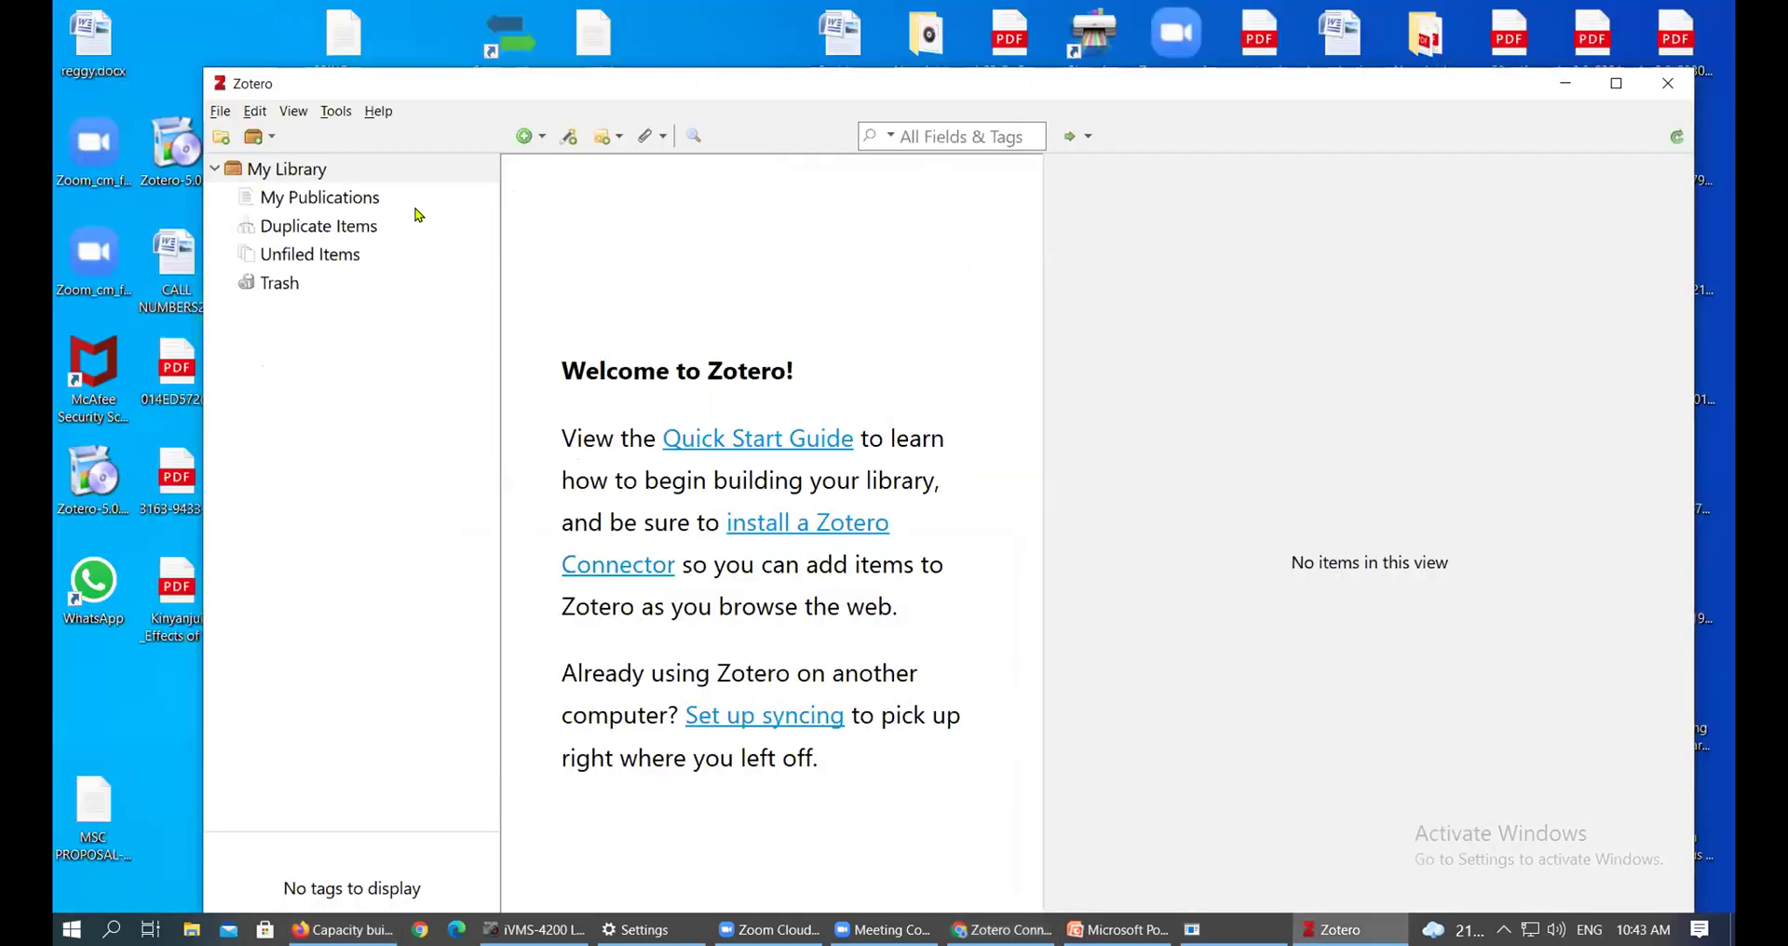
{"action": "left_click", "coordinate": [1001, 929]}
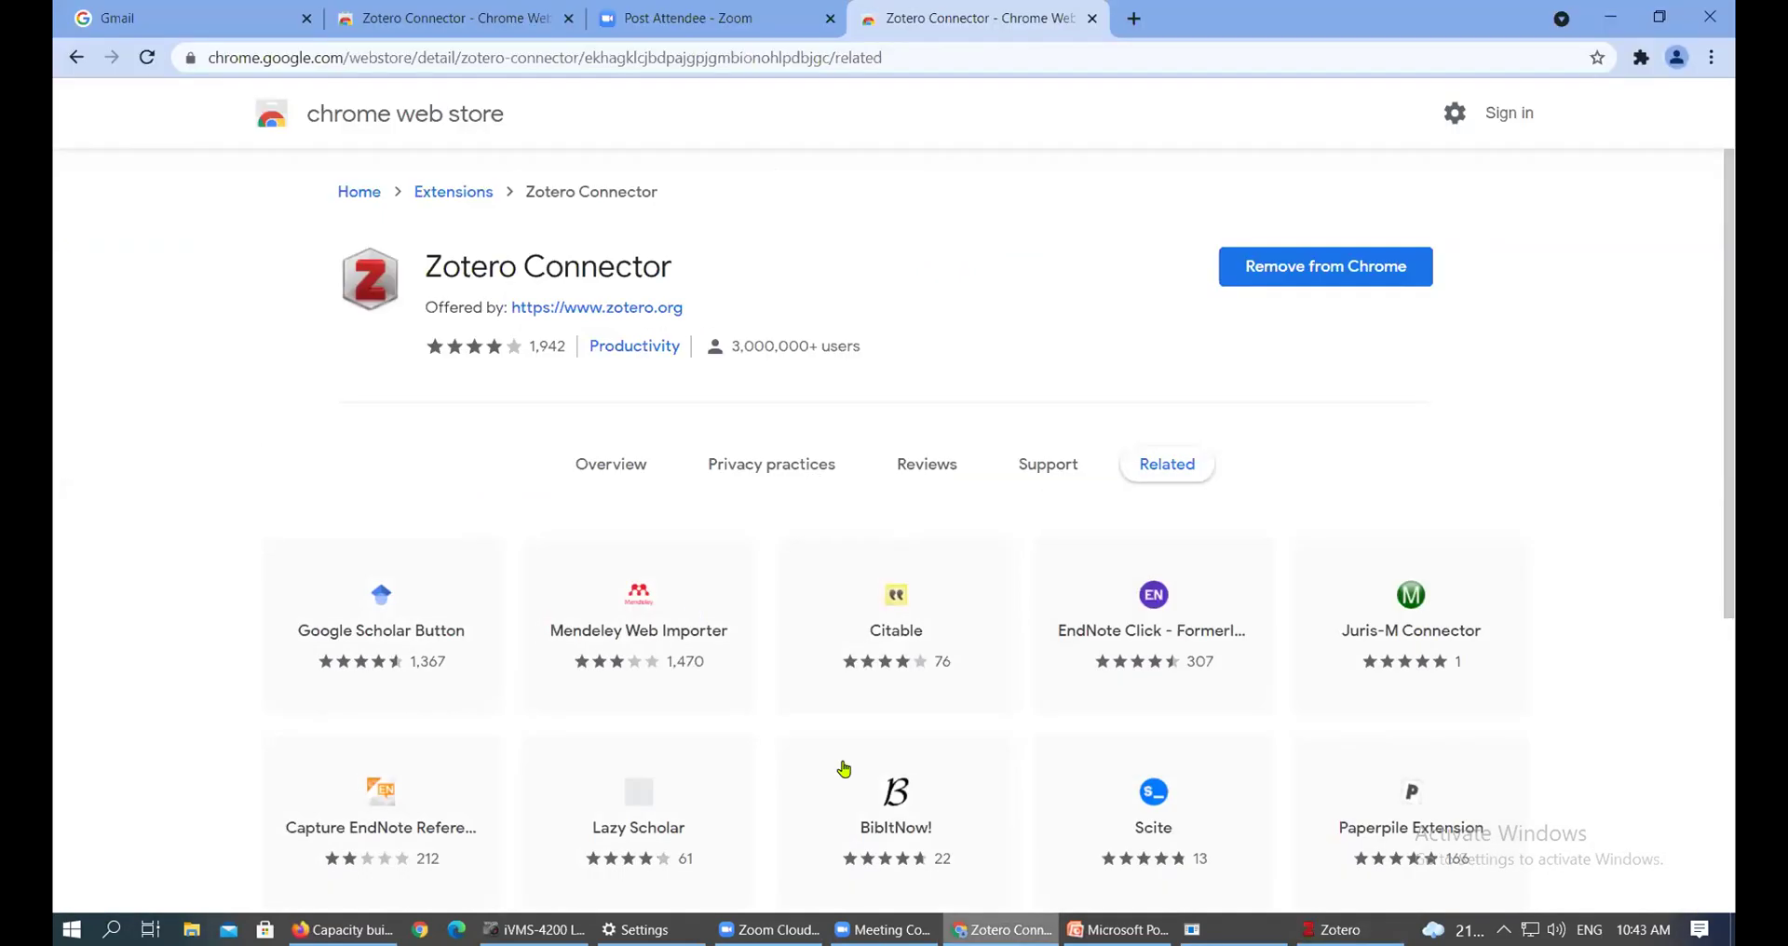
{"action": "left_click", "coordinate": [1610, 16]}
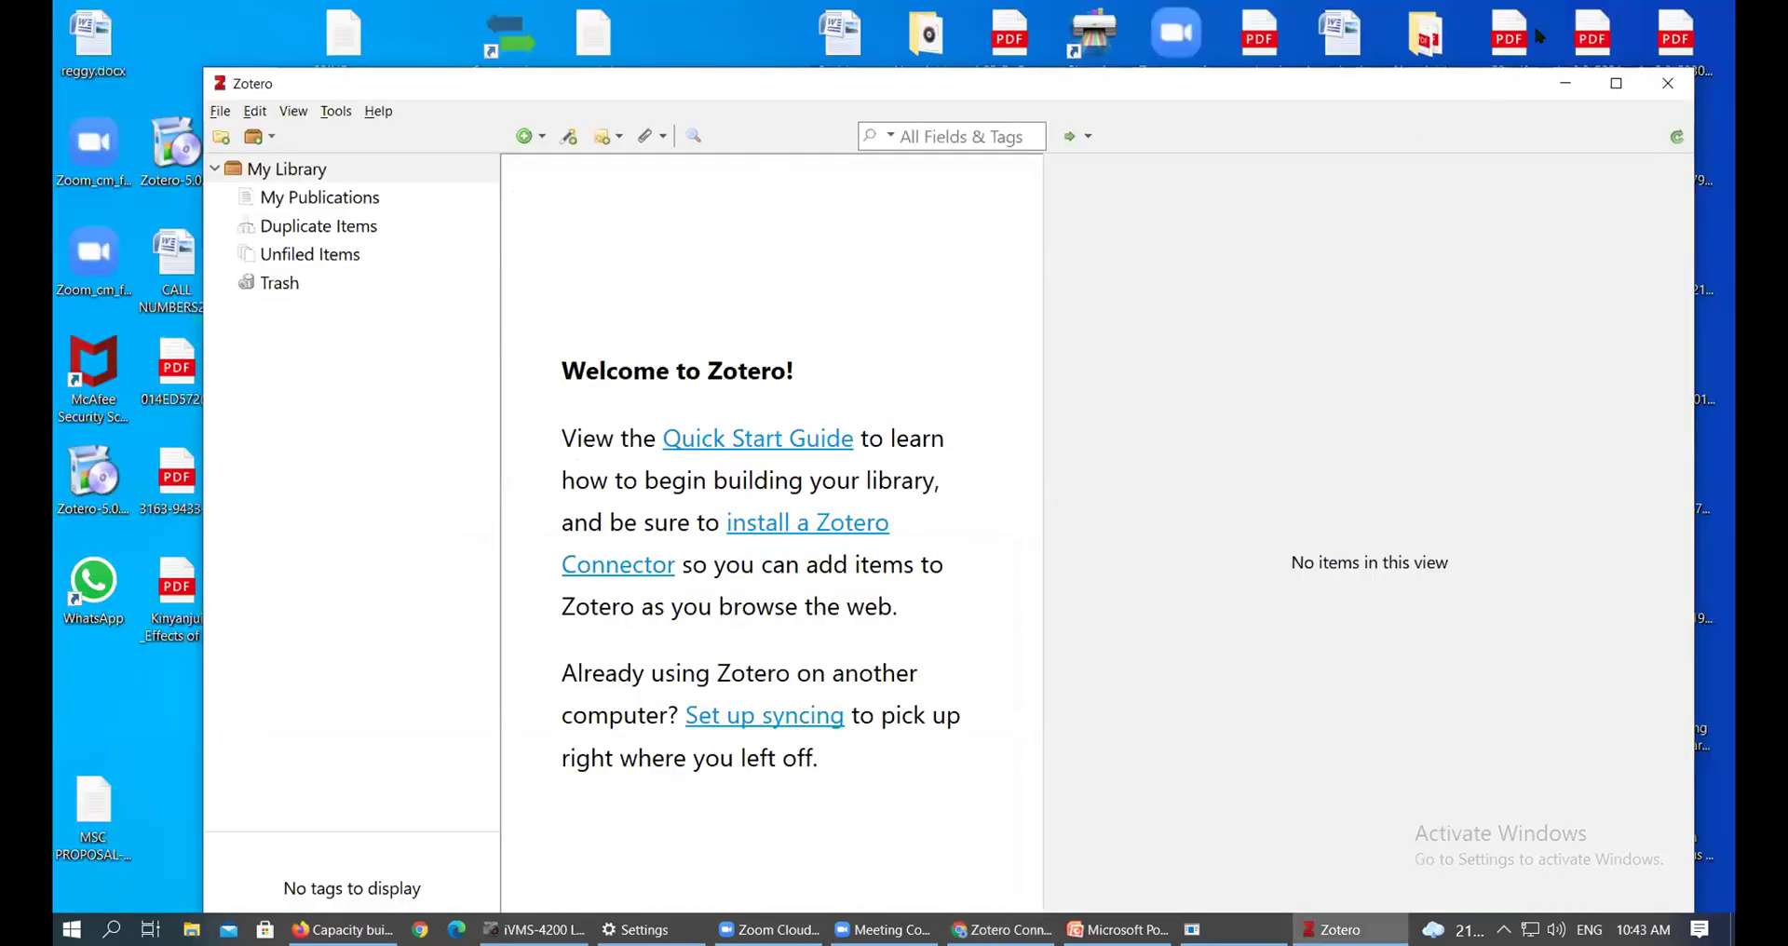
{"action": "left_click", "coordinate": [1565, 82]}
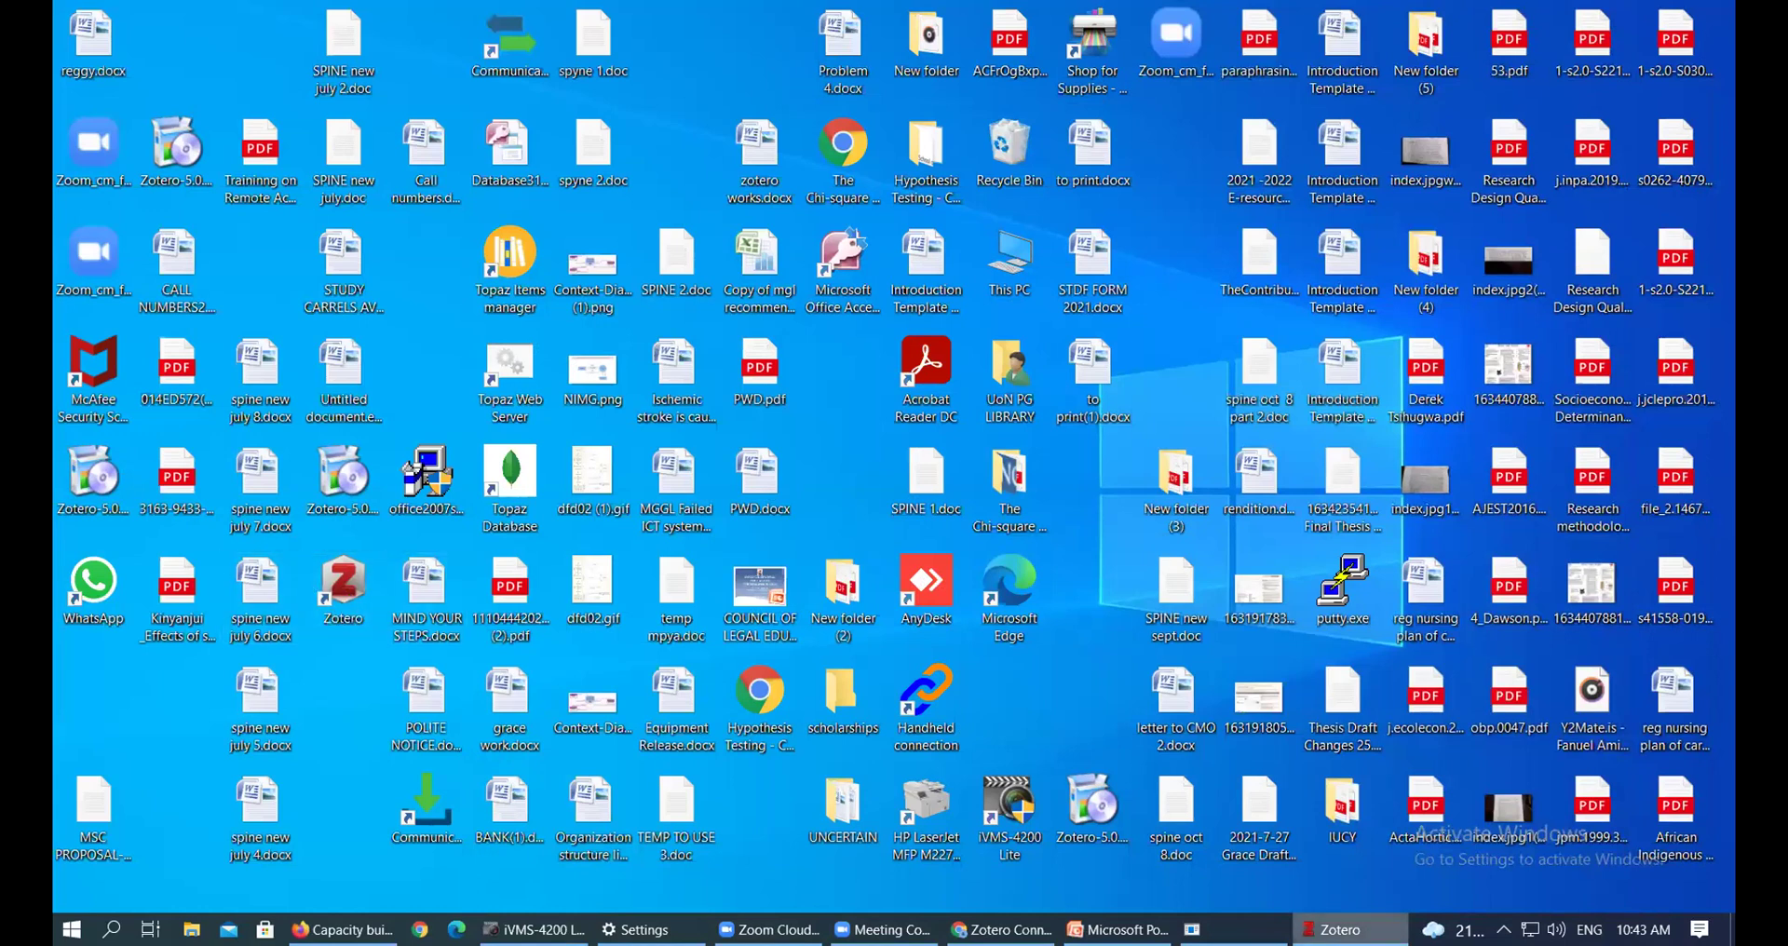
{"action": "left_click", "coordinate": [1348, 929]}
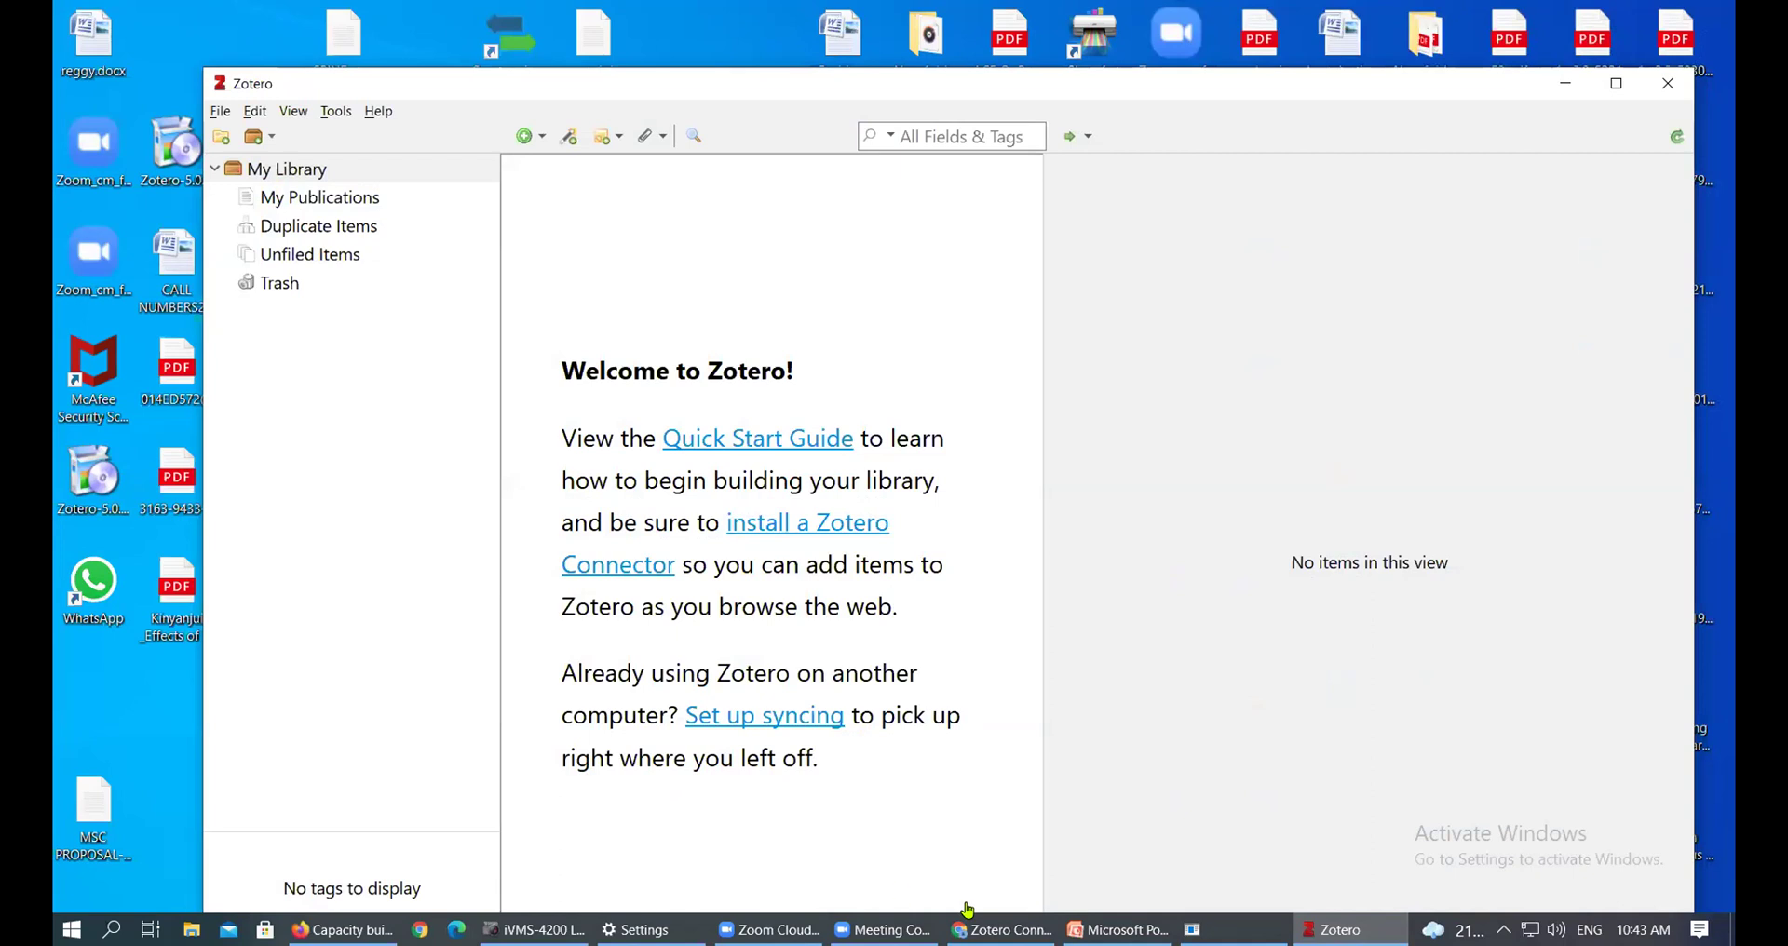
{"action": "left_click", "coordinate": [1002, 929]}
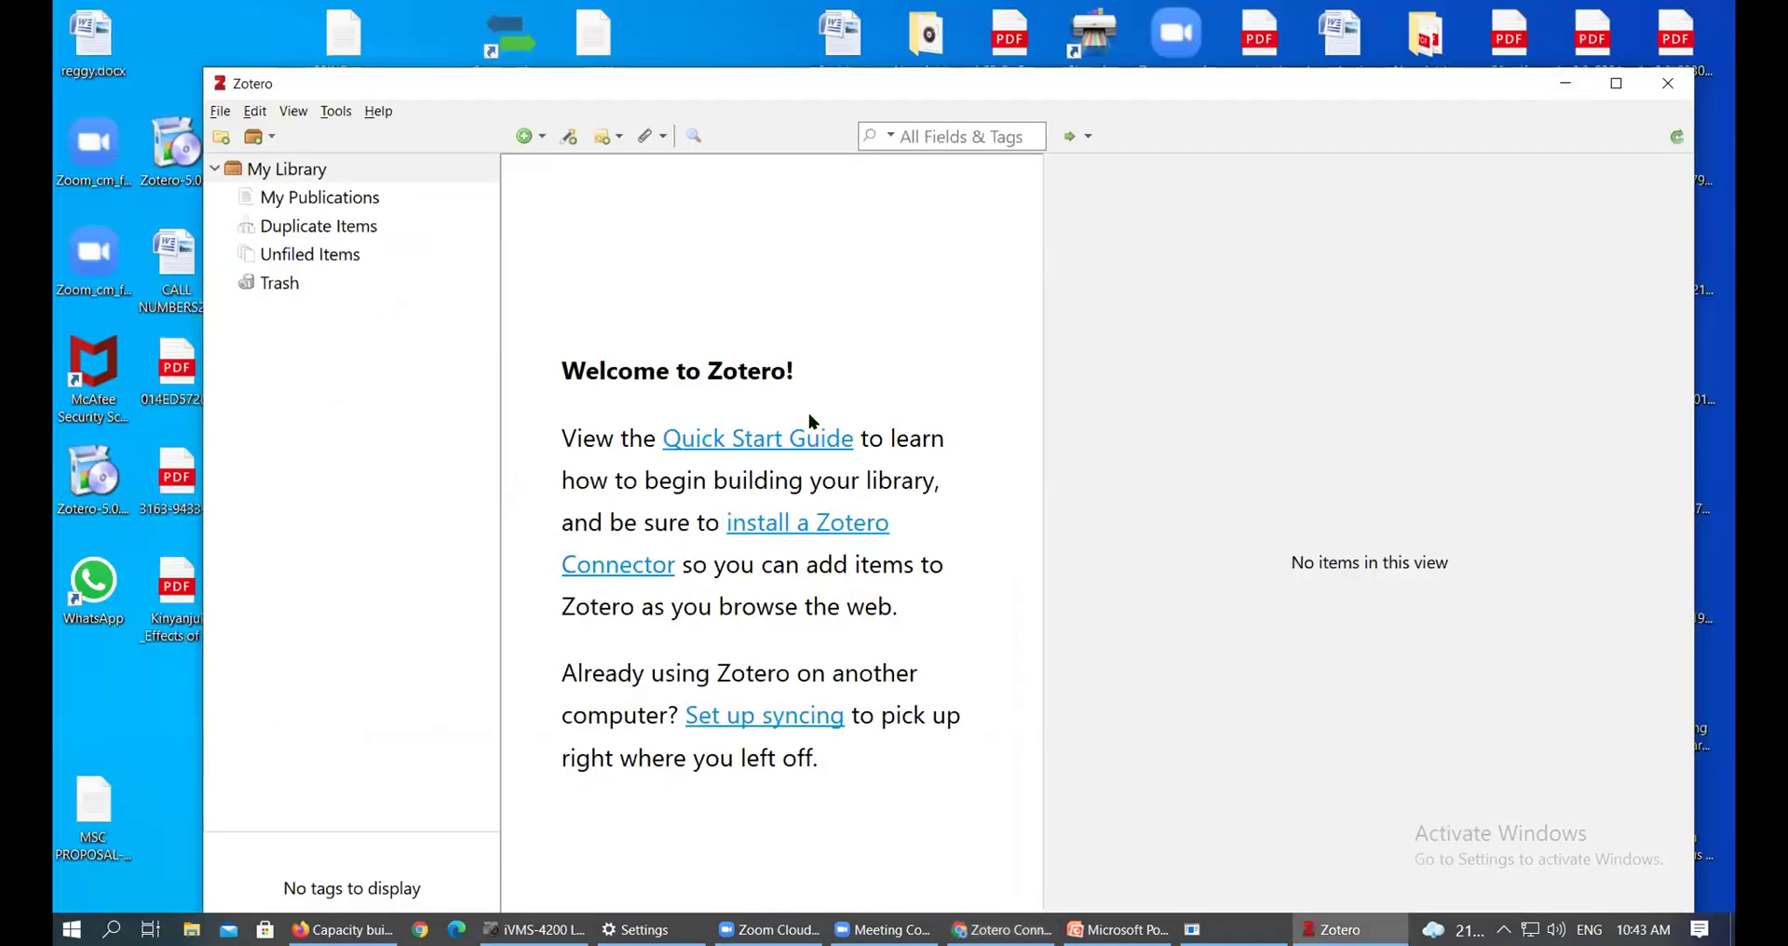
{"action": "left_click", "coordinate": [1614, 18]}
{"action": "left_click", "coordinate": [1550, 93]}
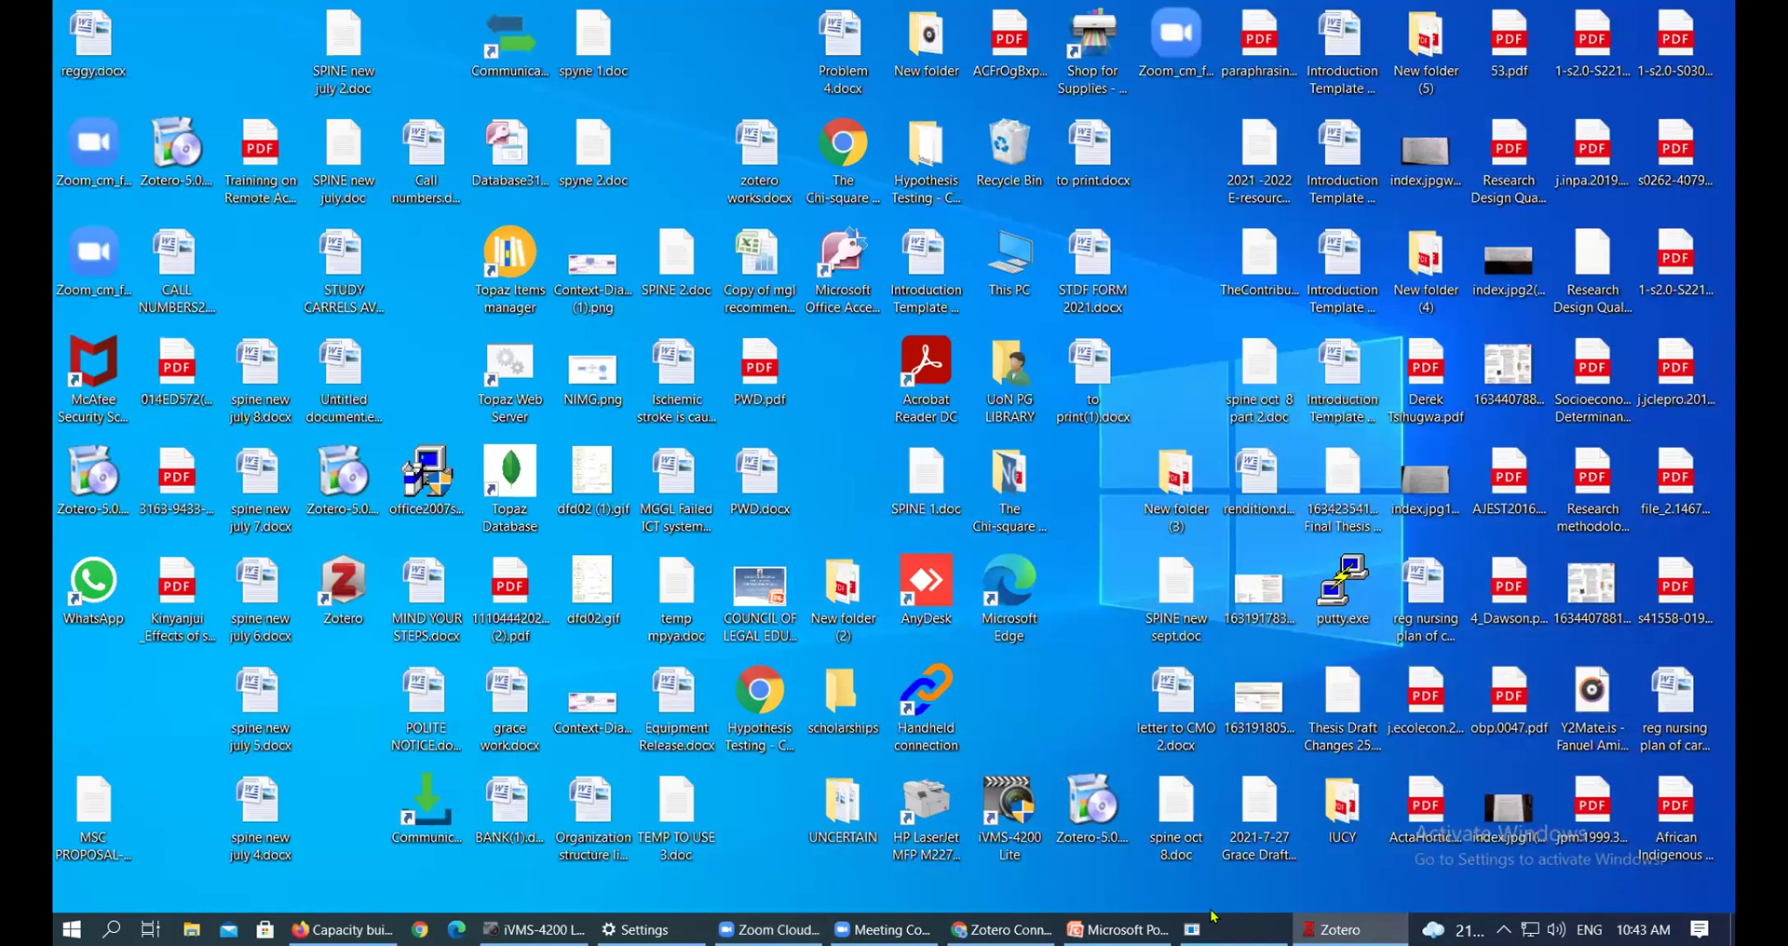
Launch Word through Start > Microsoft Office > Microsoft Office Word 2007
{"action": "left_click", "coordinate": [72, 928]}
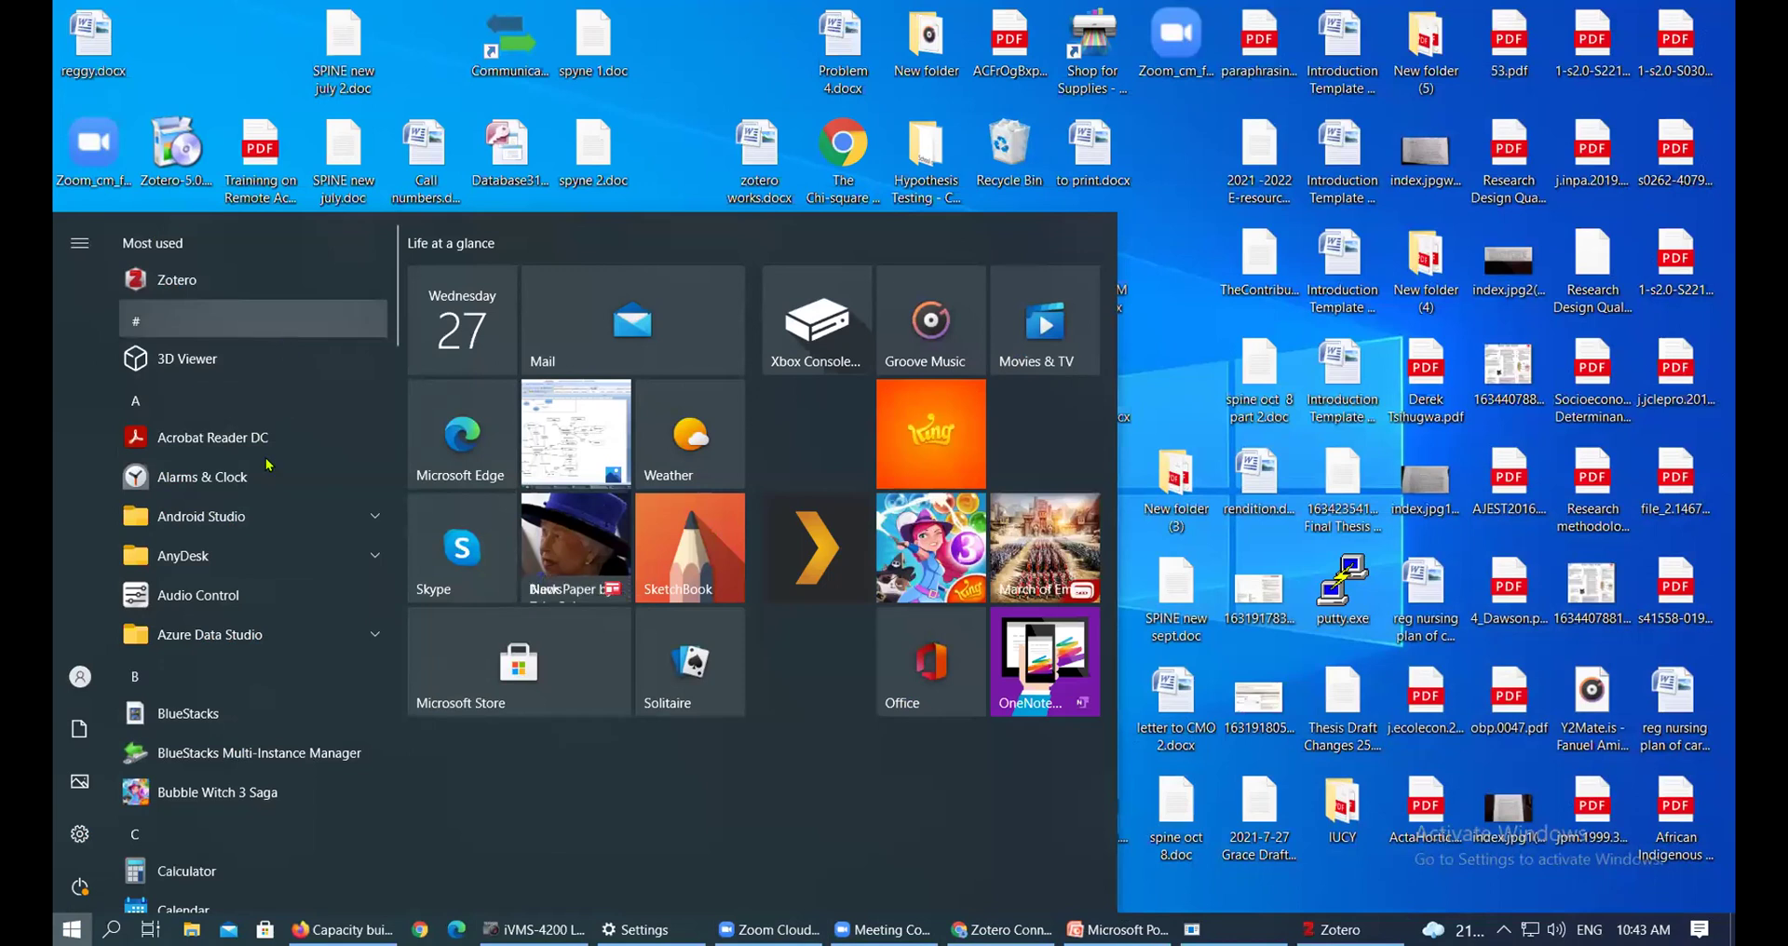
{"action": "scroll", "coordinate": [270, 457], "scroll_direction": "down", "scroll_amount": 10}
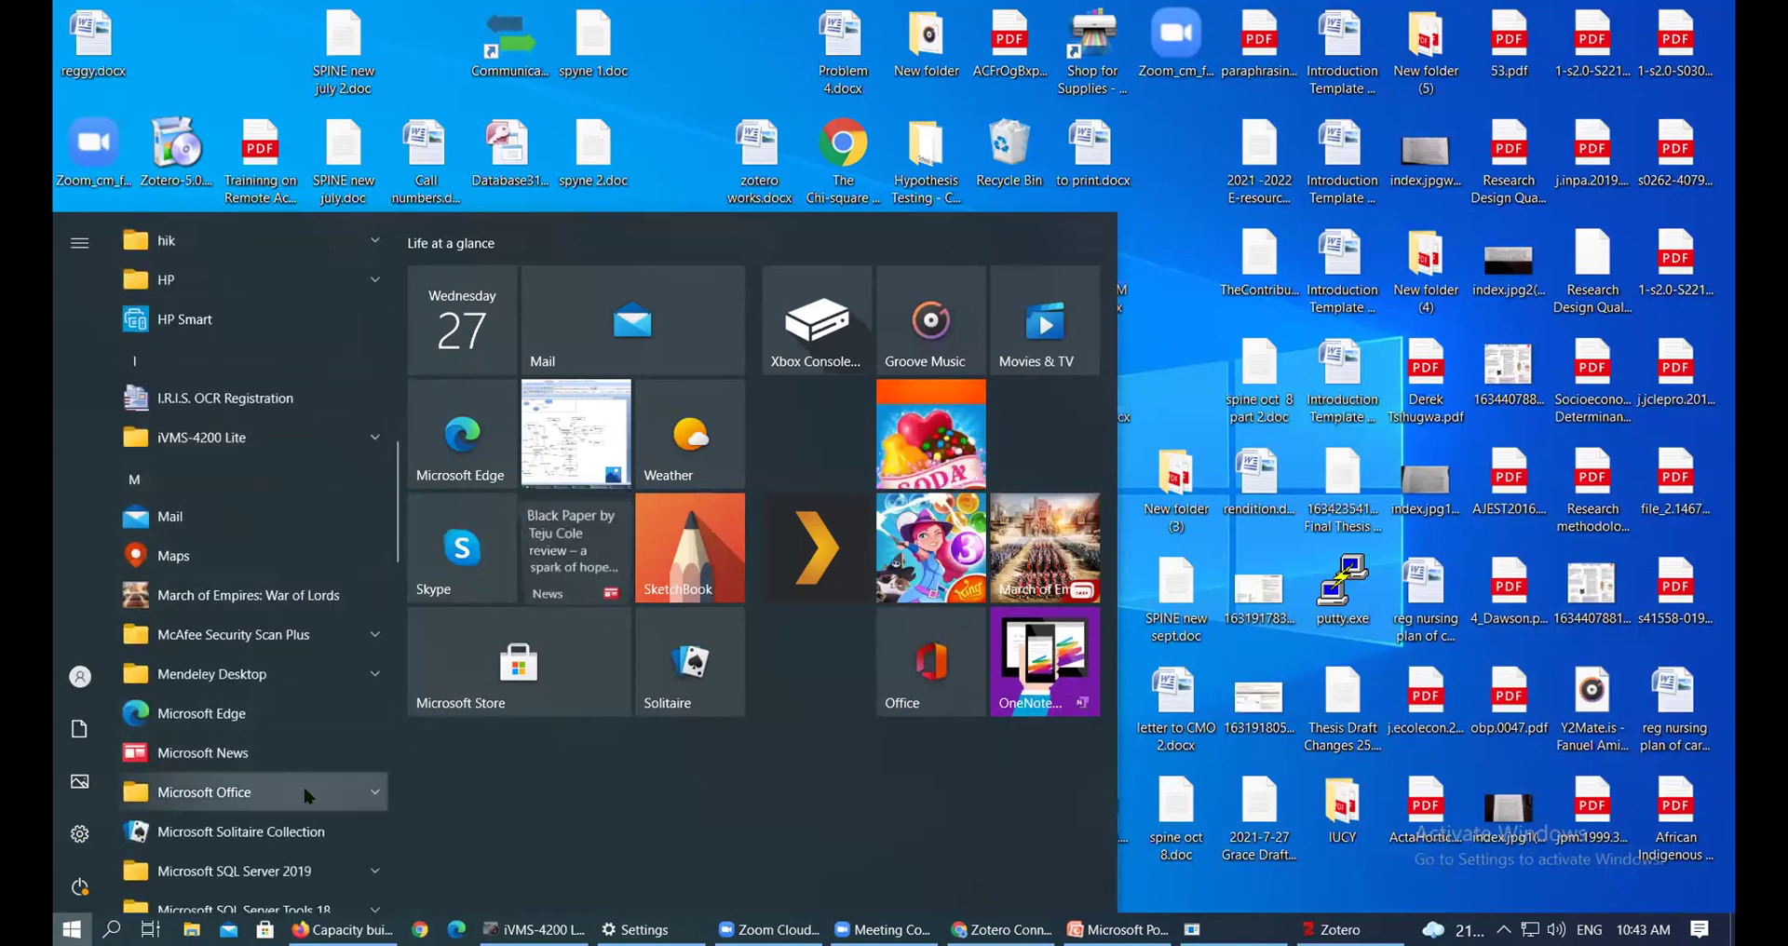
{"action": "left_click", "coordinate": [377, 794]}
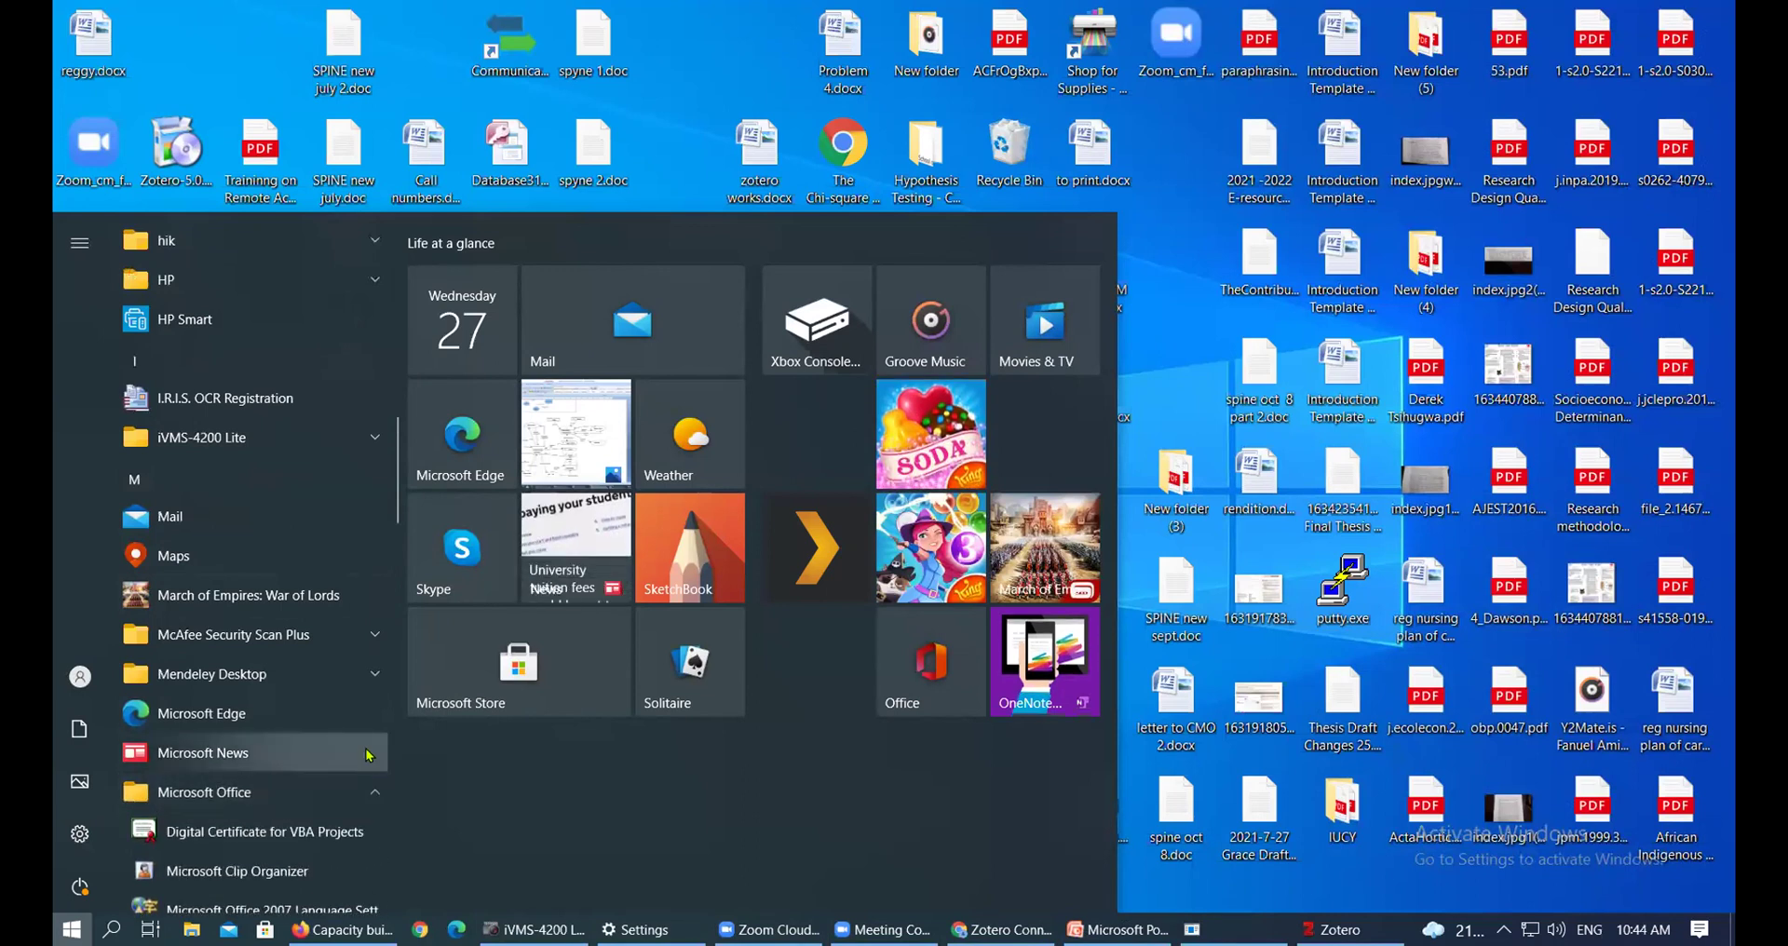
{"action": "scroll", "coordinate": [363, 745], "scroll_direction": "down", "scroll_amount": 5}
{"action": "scroll", "coordinate": [349, 713], "scroll_direction": "down", "scroll_amount": 2}
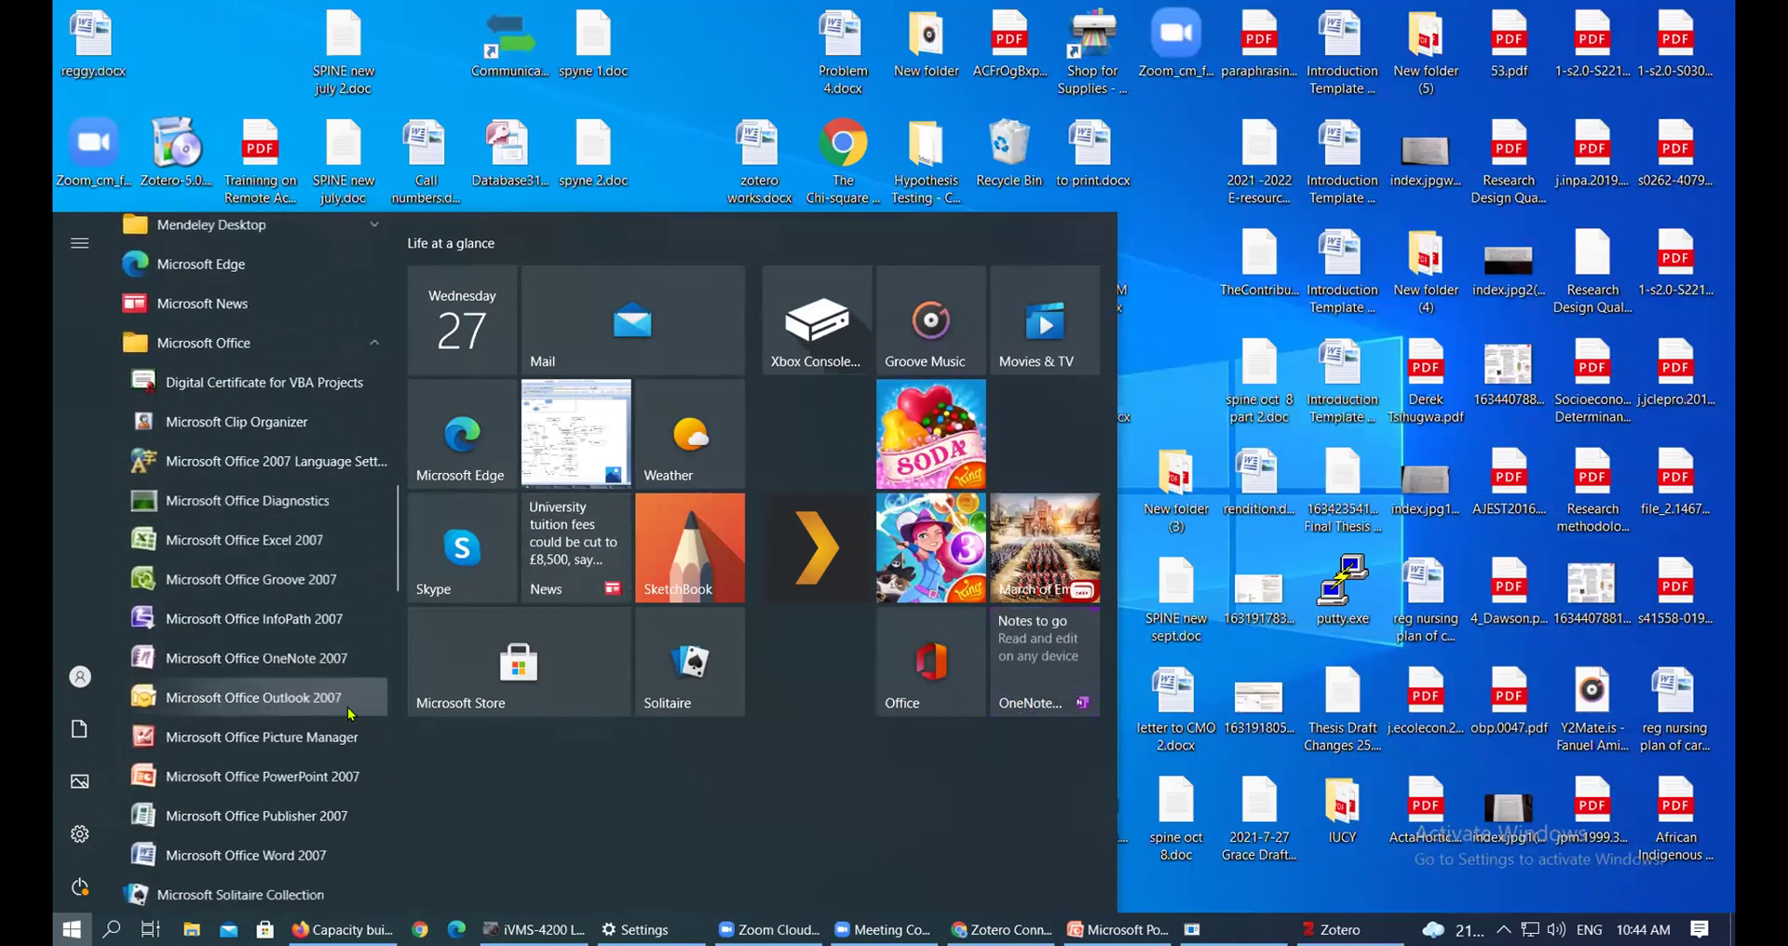
{"action": "left_click", "coordinate": [891, 466]}
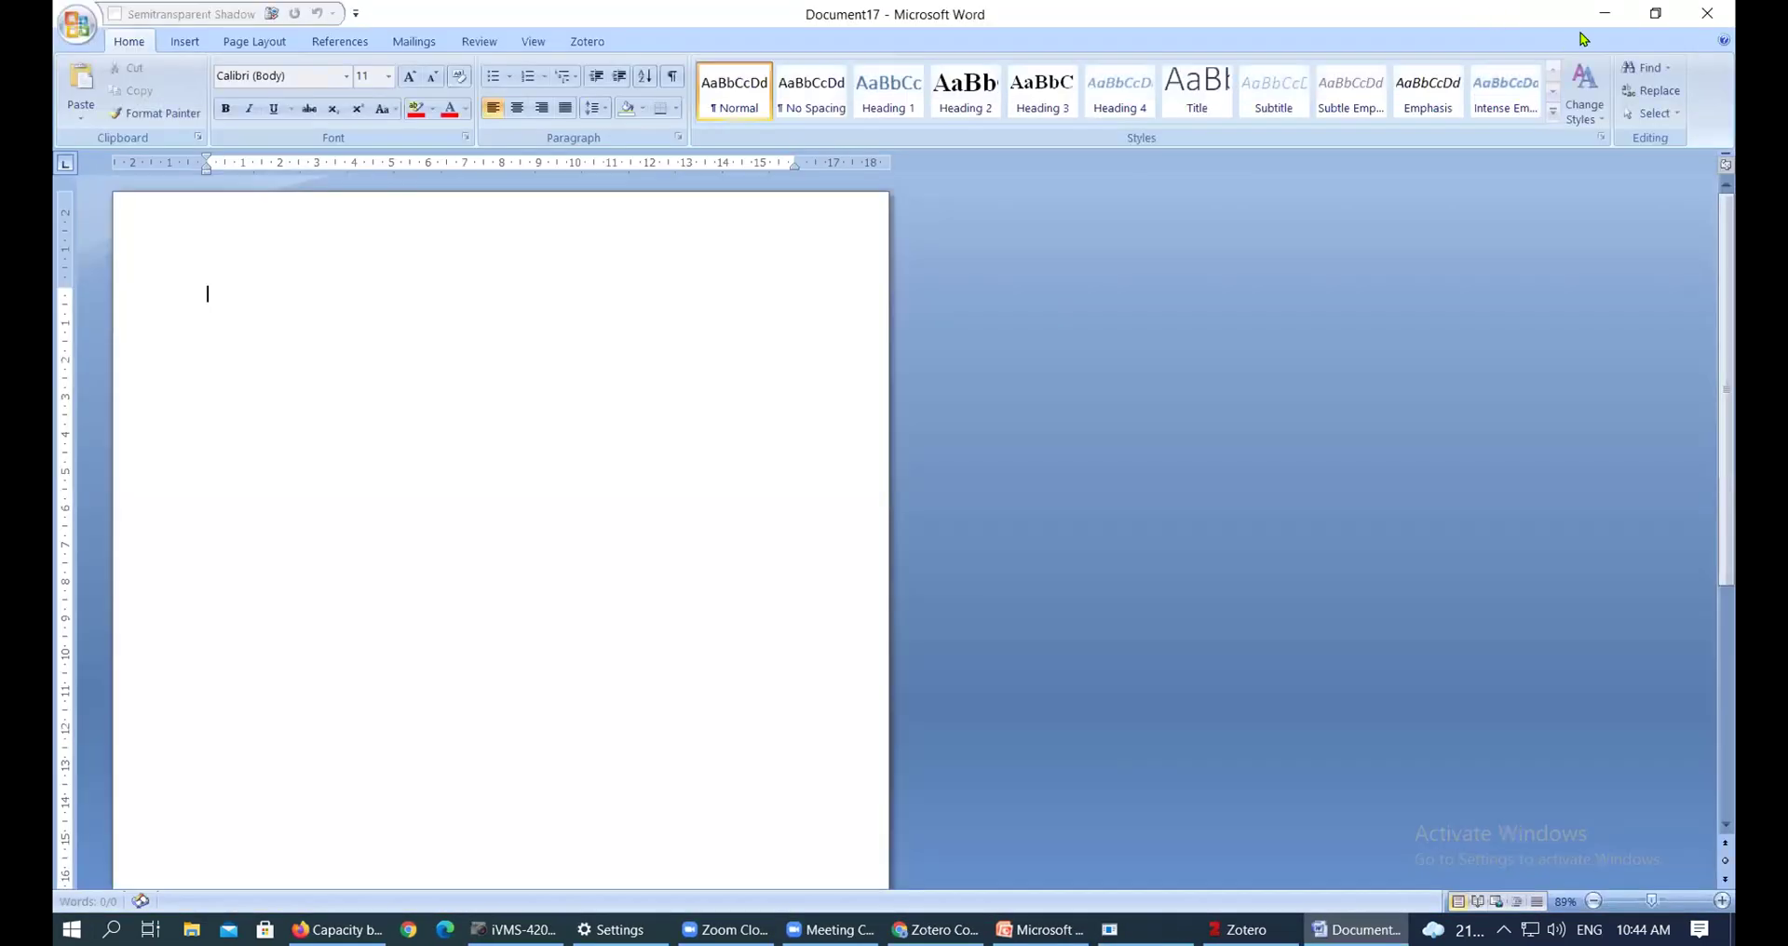
Make Word's blank Document17 a wide, centred window, then bring Chrome's Zotero Connector page forward
{"action": "left_click", "coordinate": [1655, 13]}
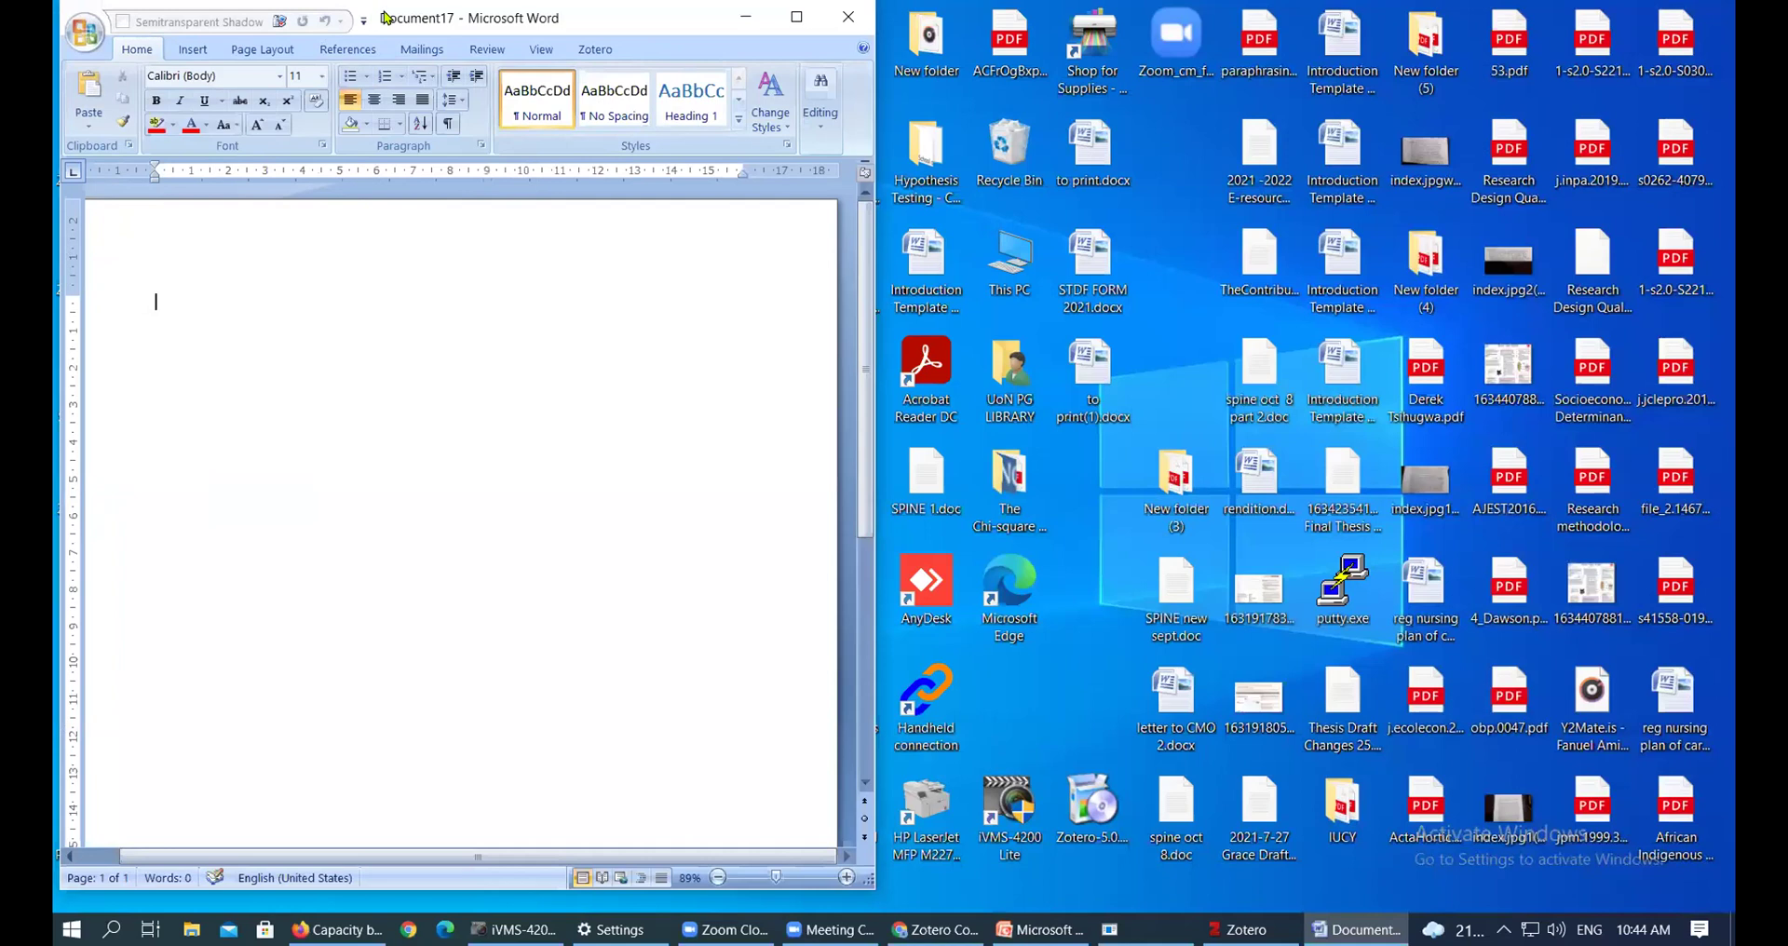
{"action": "left_click_drag", "start_coordinate": [385, 18], "coordinate": [614, 181]}
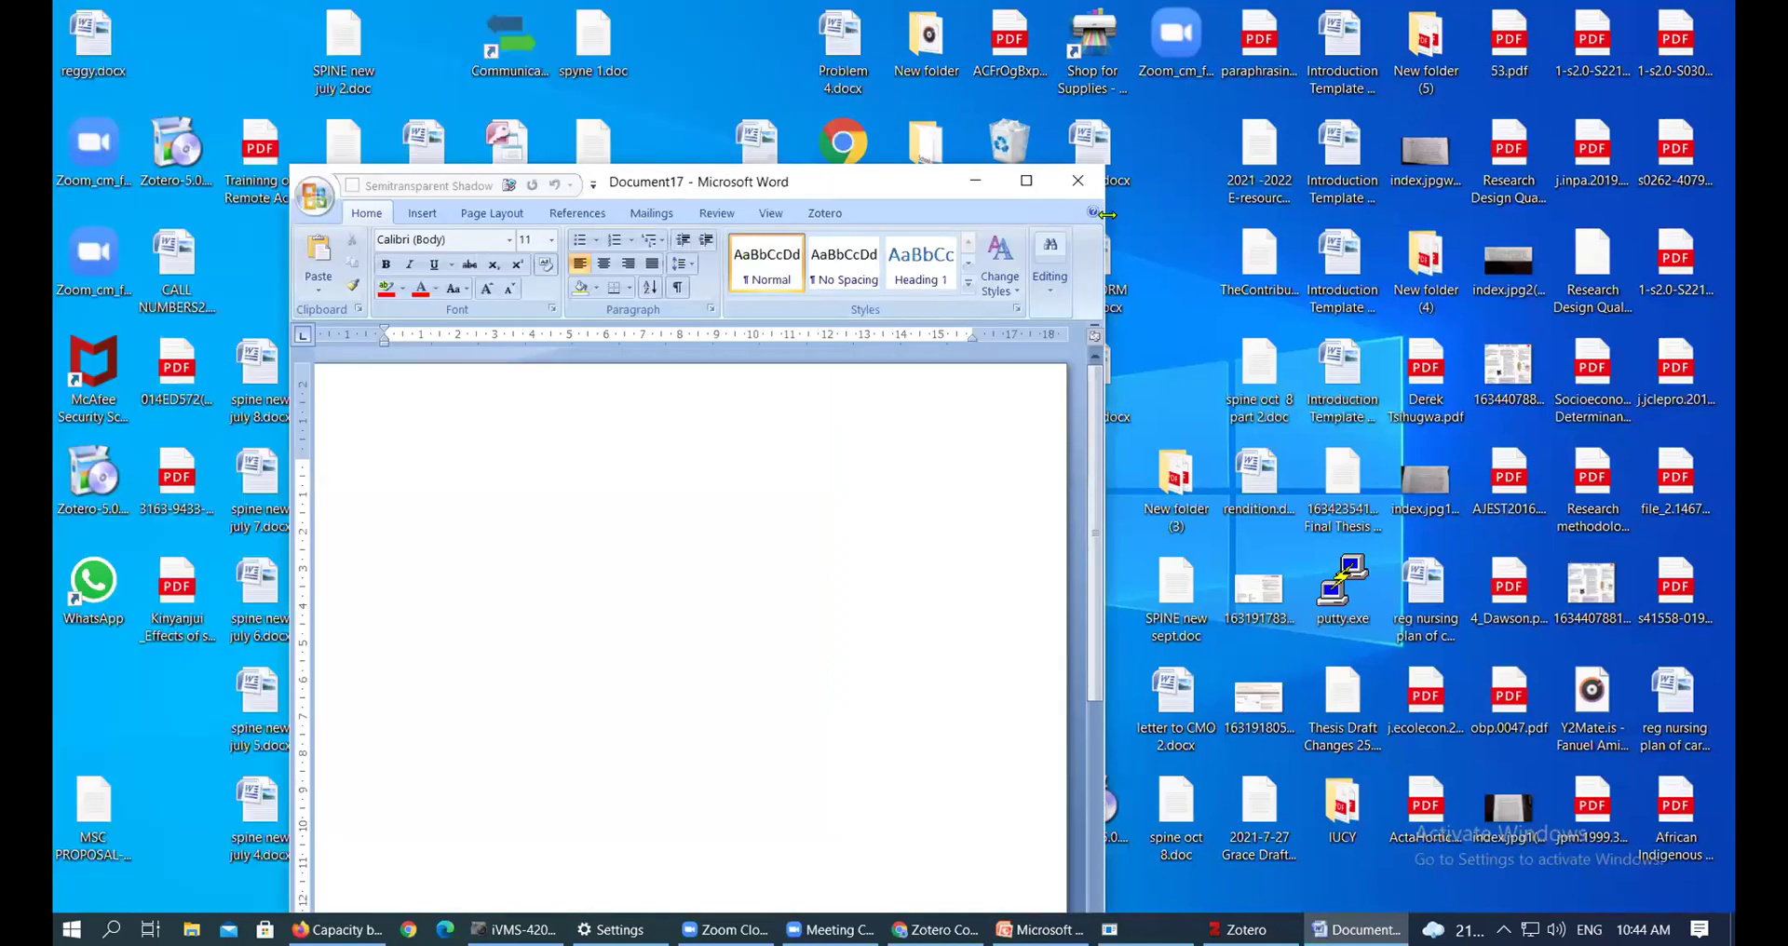
{"action": "left_click_drag", "start_coordinate": [1106, 214], "coordinate": [1730, 214]}
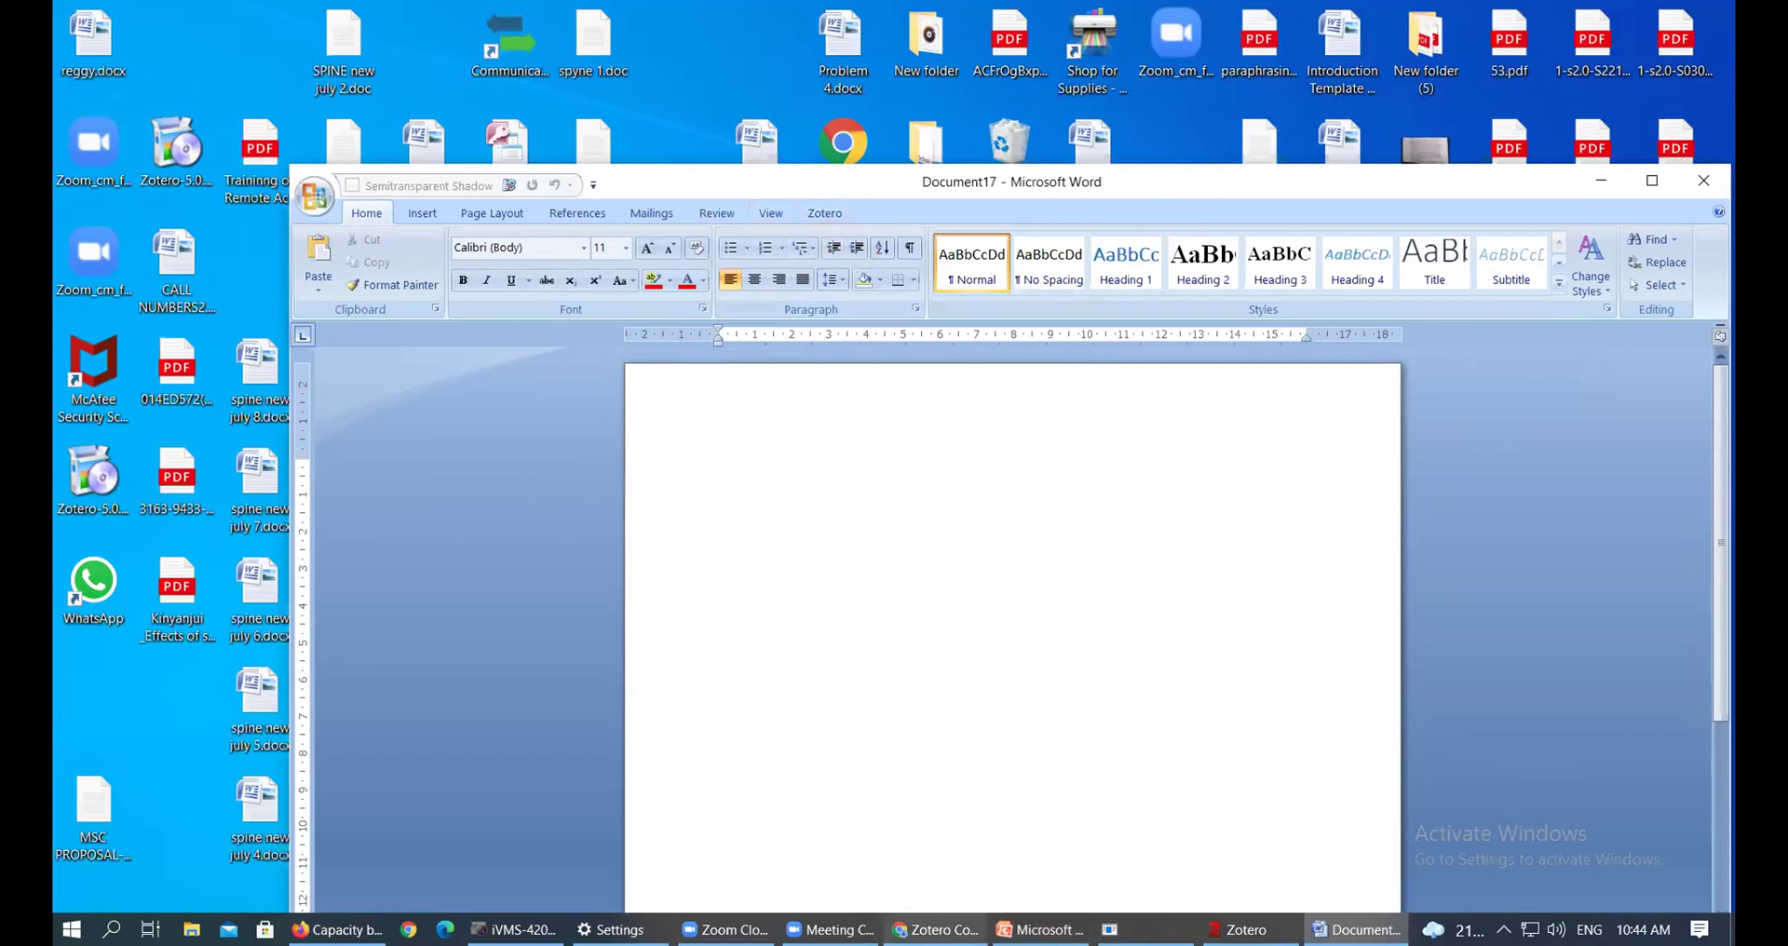
{"action": "left_click", "coordinate": [935, 929]}
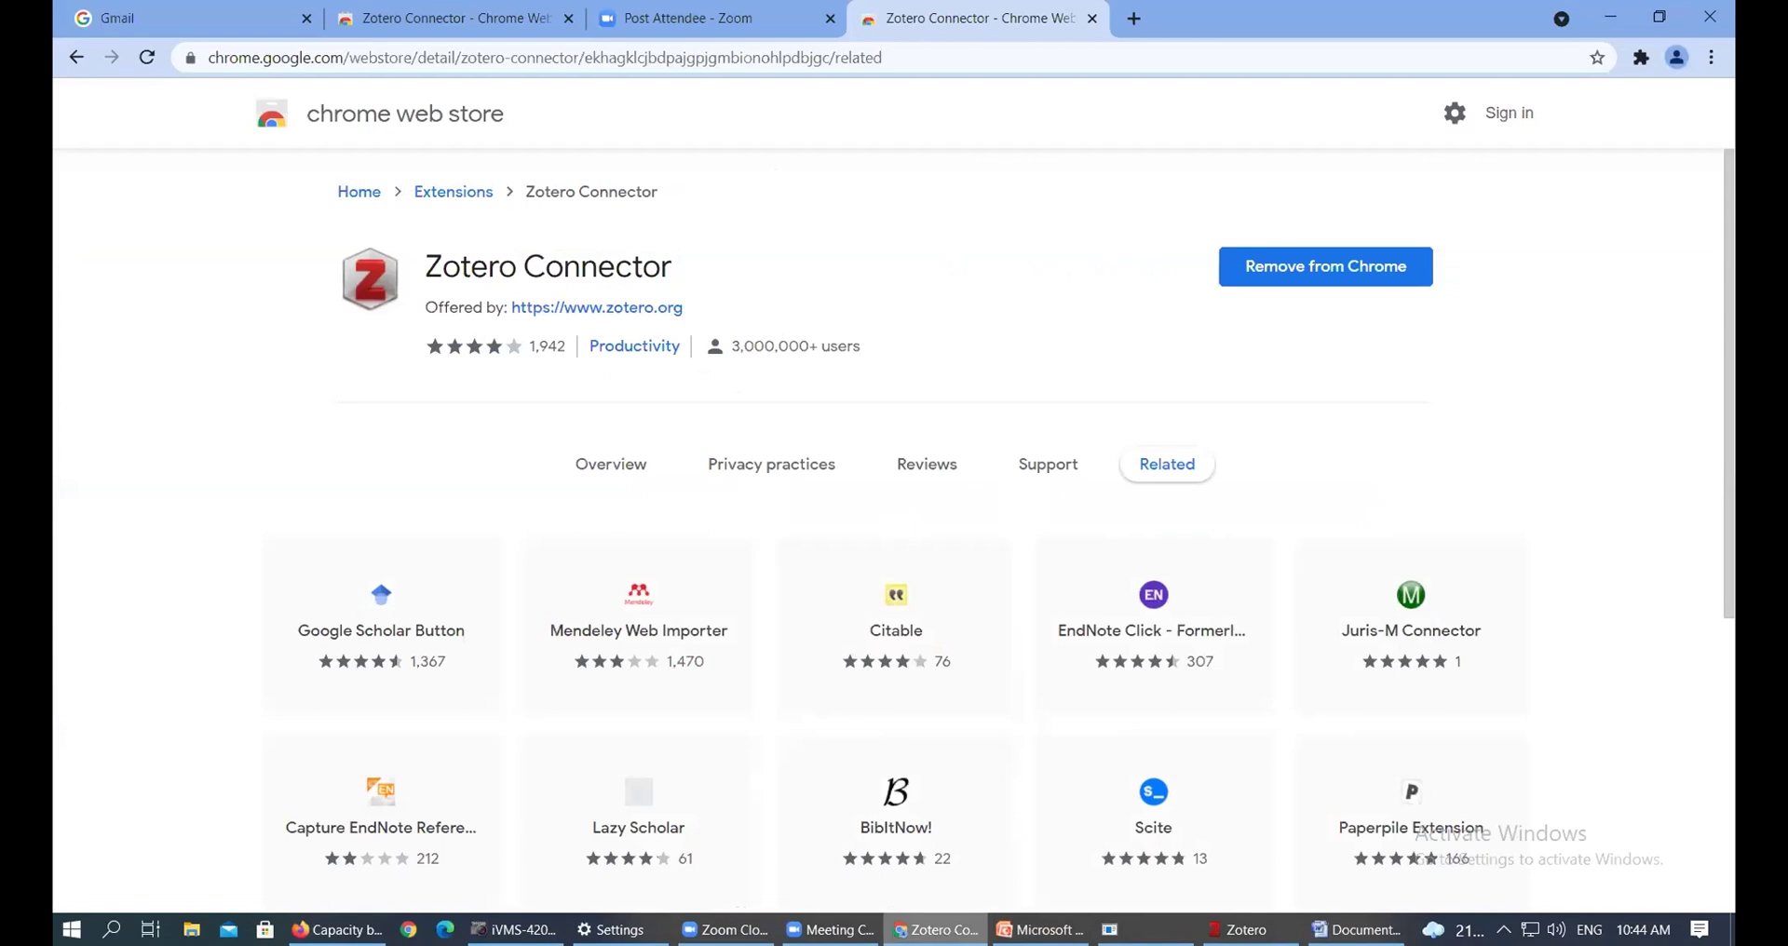
Take Chrome's fourth tab back twice to the zotero.org downloads page
{"action": "left_click", "coordinate": [1611, 17]}
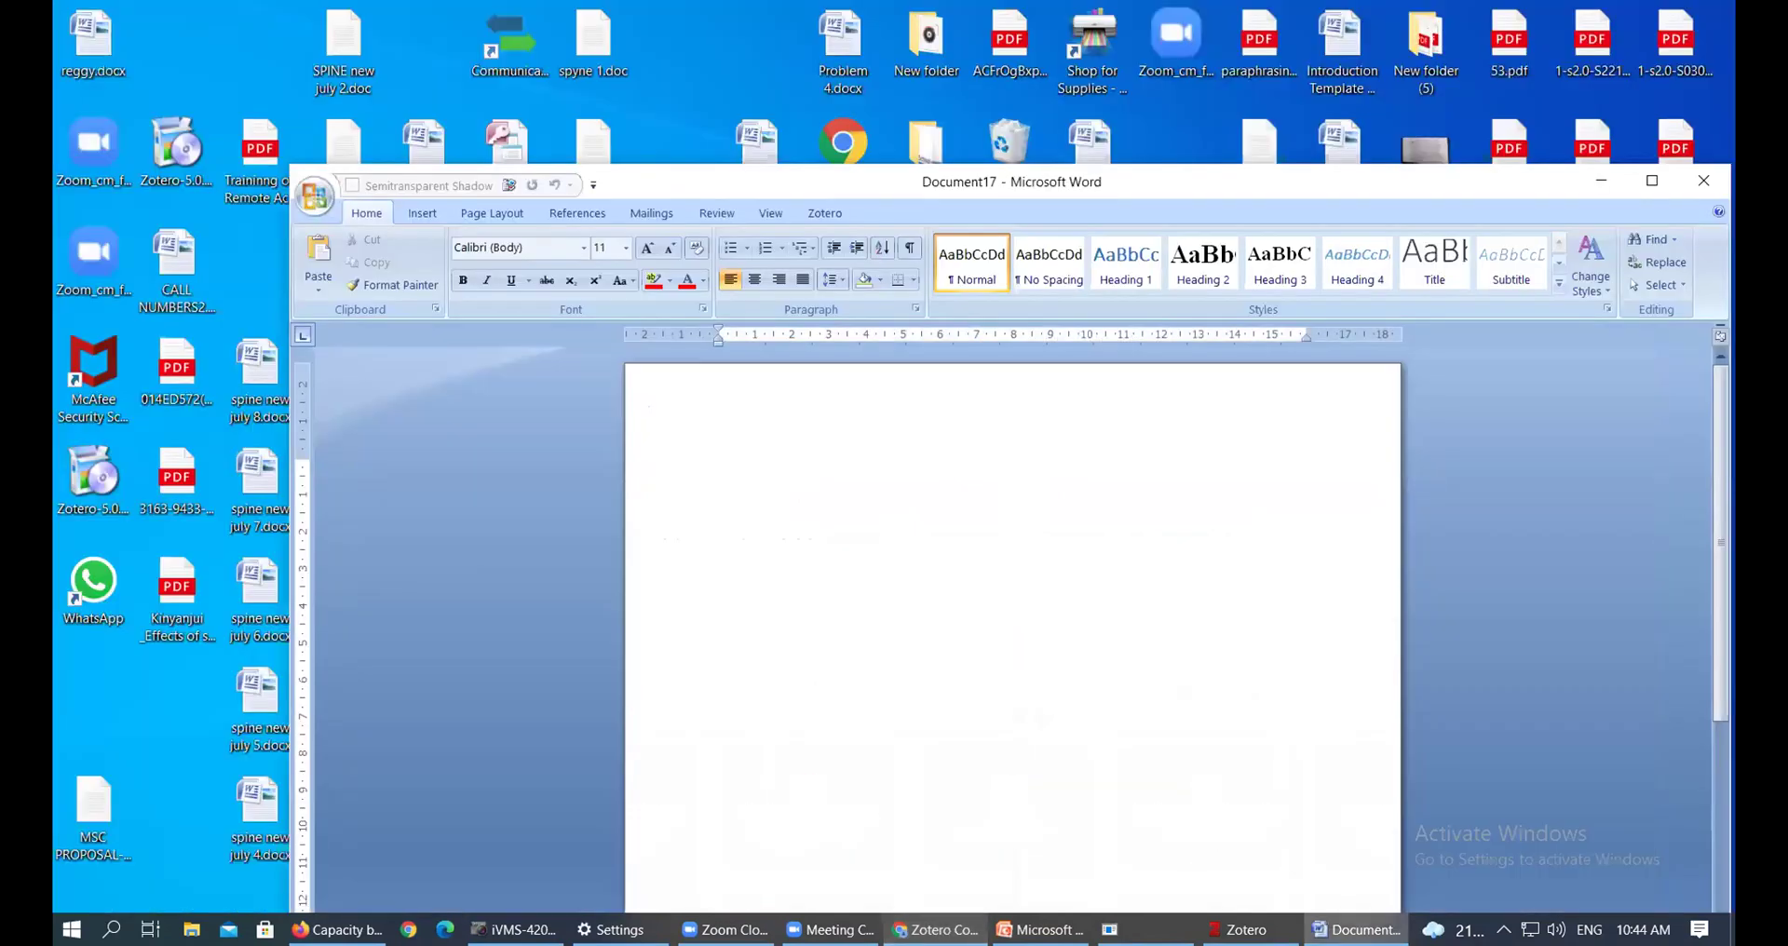
{"action": "left_click", "coordinate": [935, 930]}
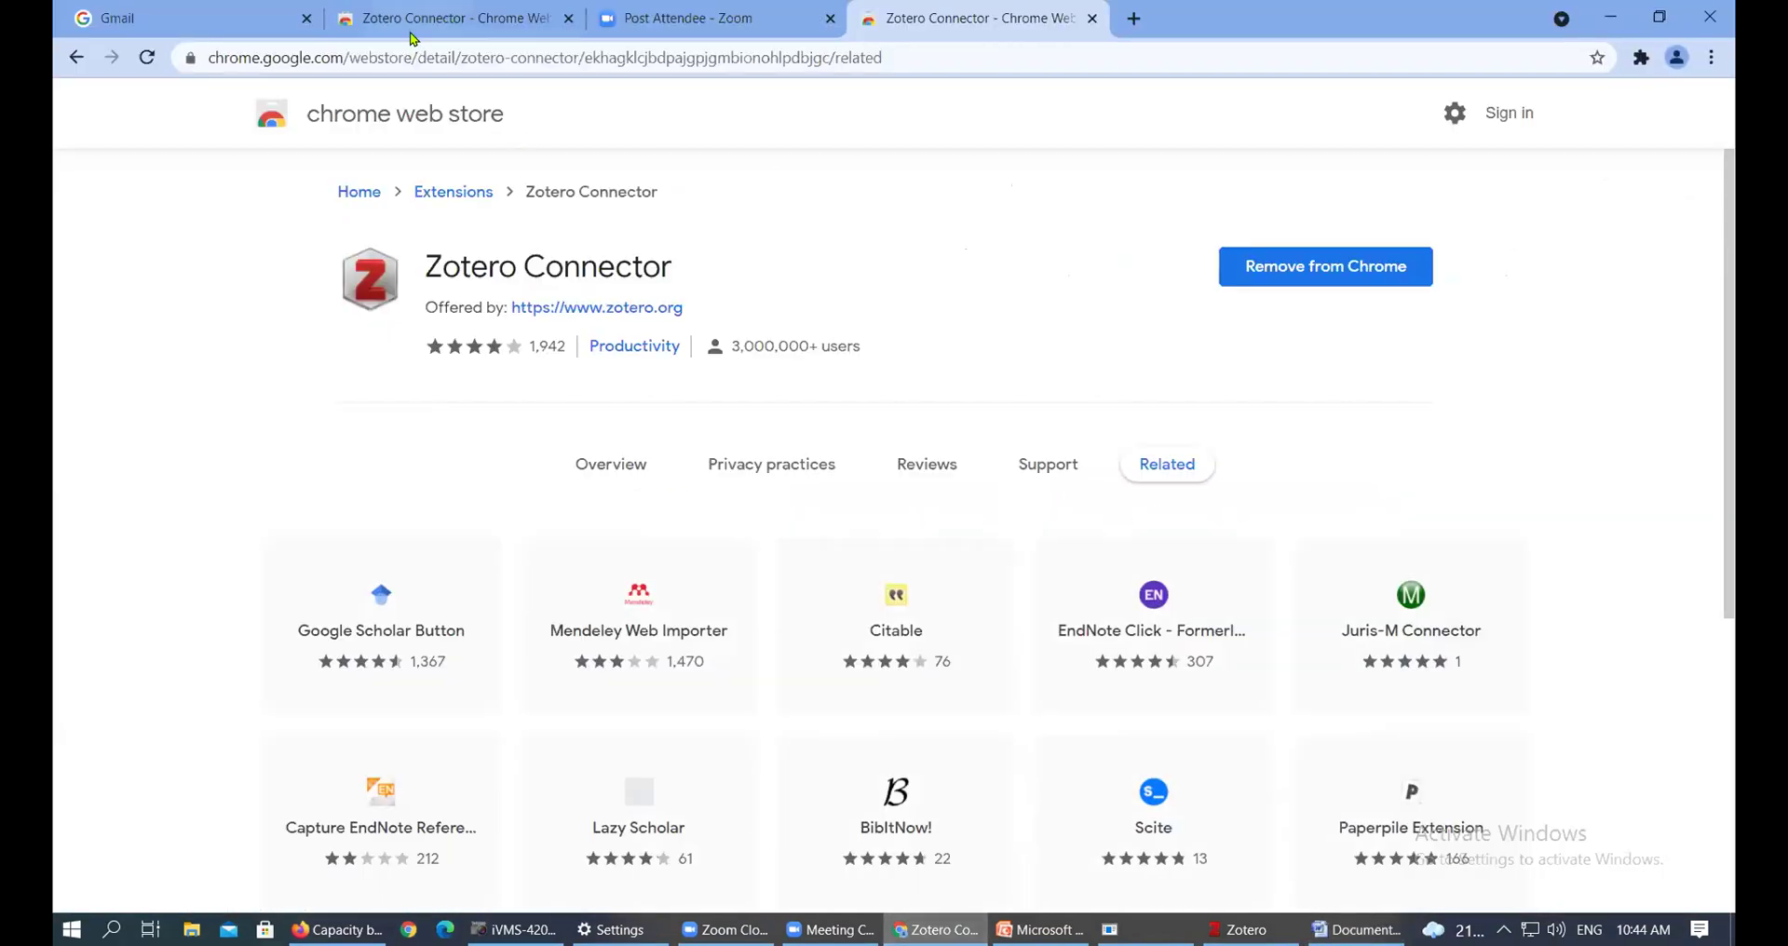
{"action": "double_click", "coordinate": [1520, 19]}
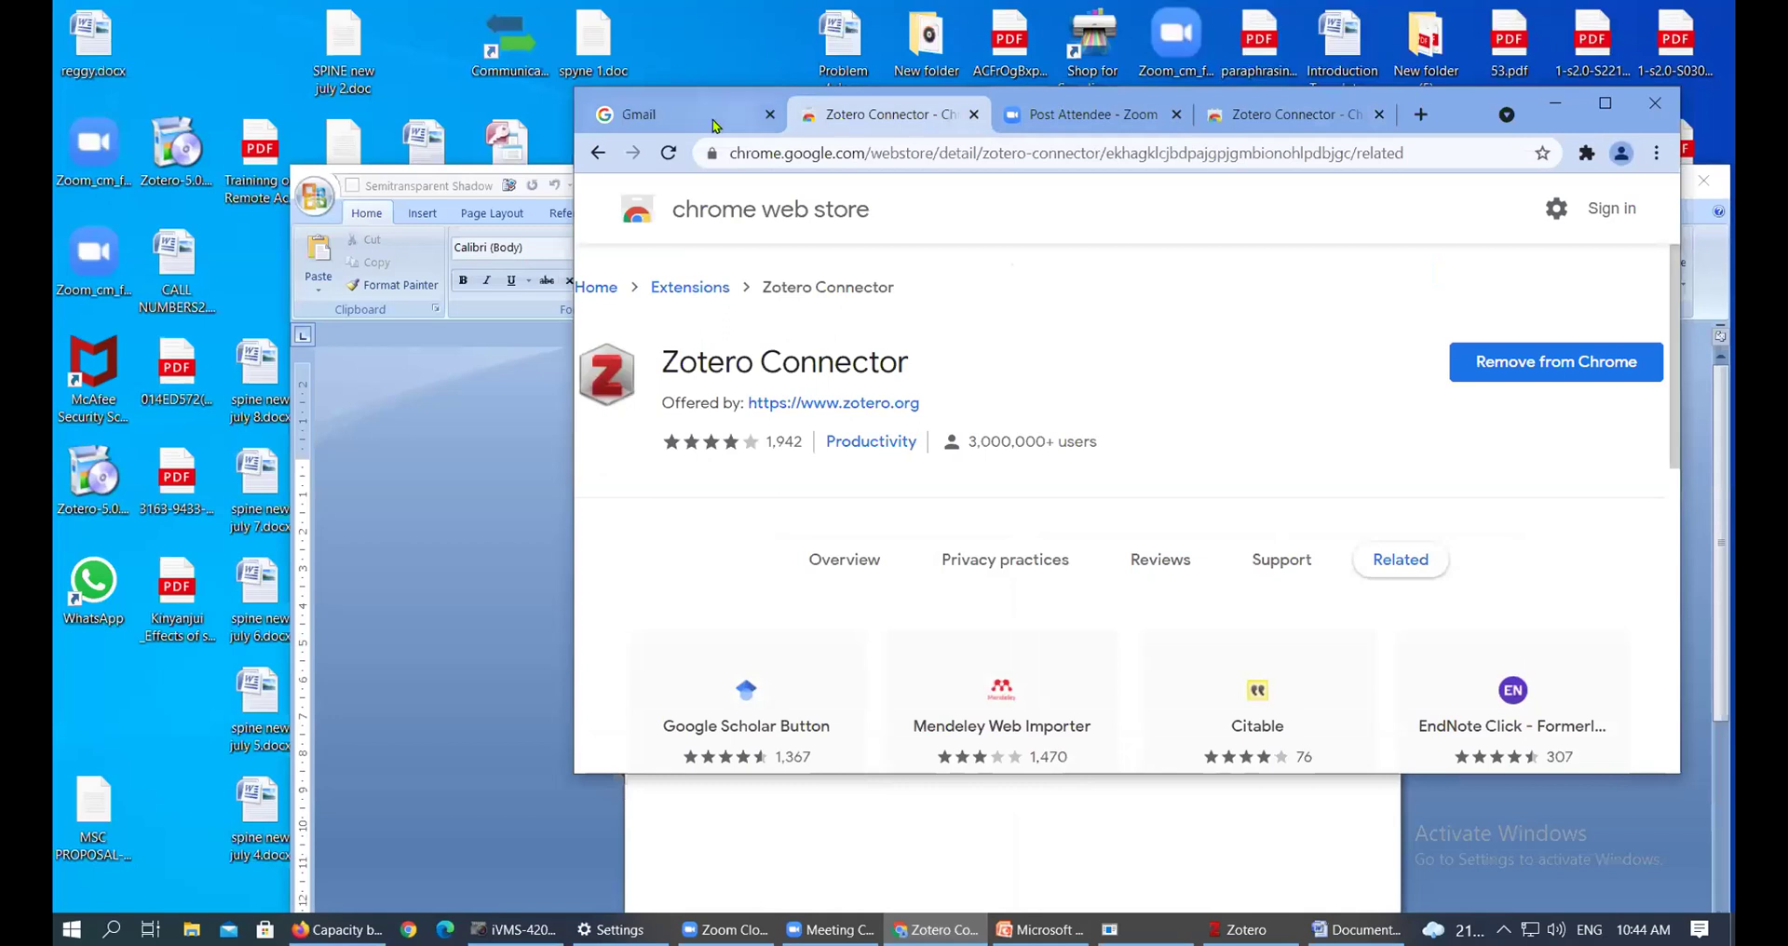
{"action": "left_click", "coordinate": [707, 121]}
{"action": "left_click", "coordinate": [1080, 118]}
{"action": "left_click", "coordinate": [1315, 118]}
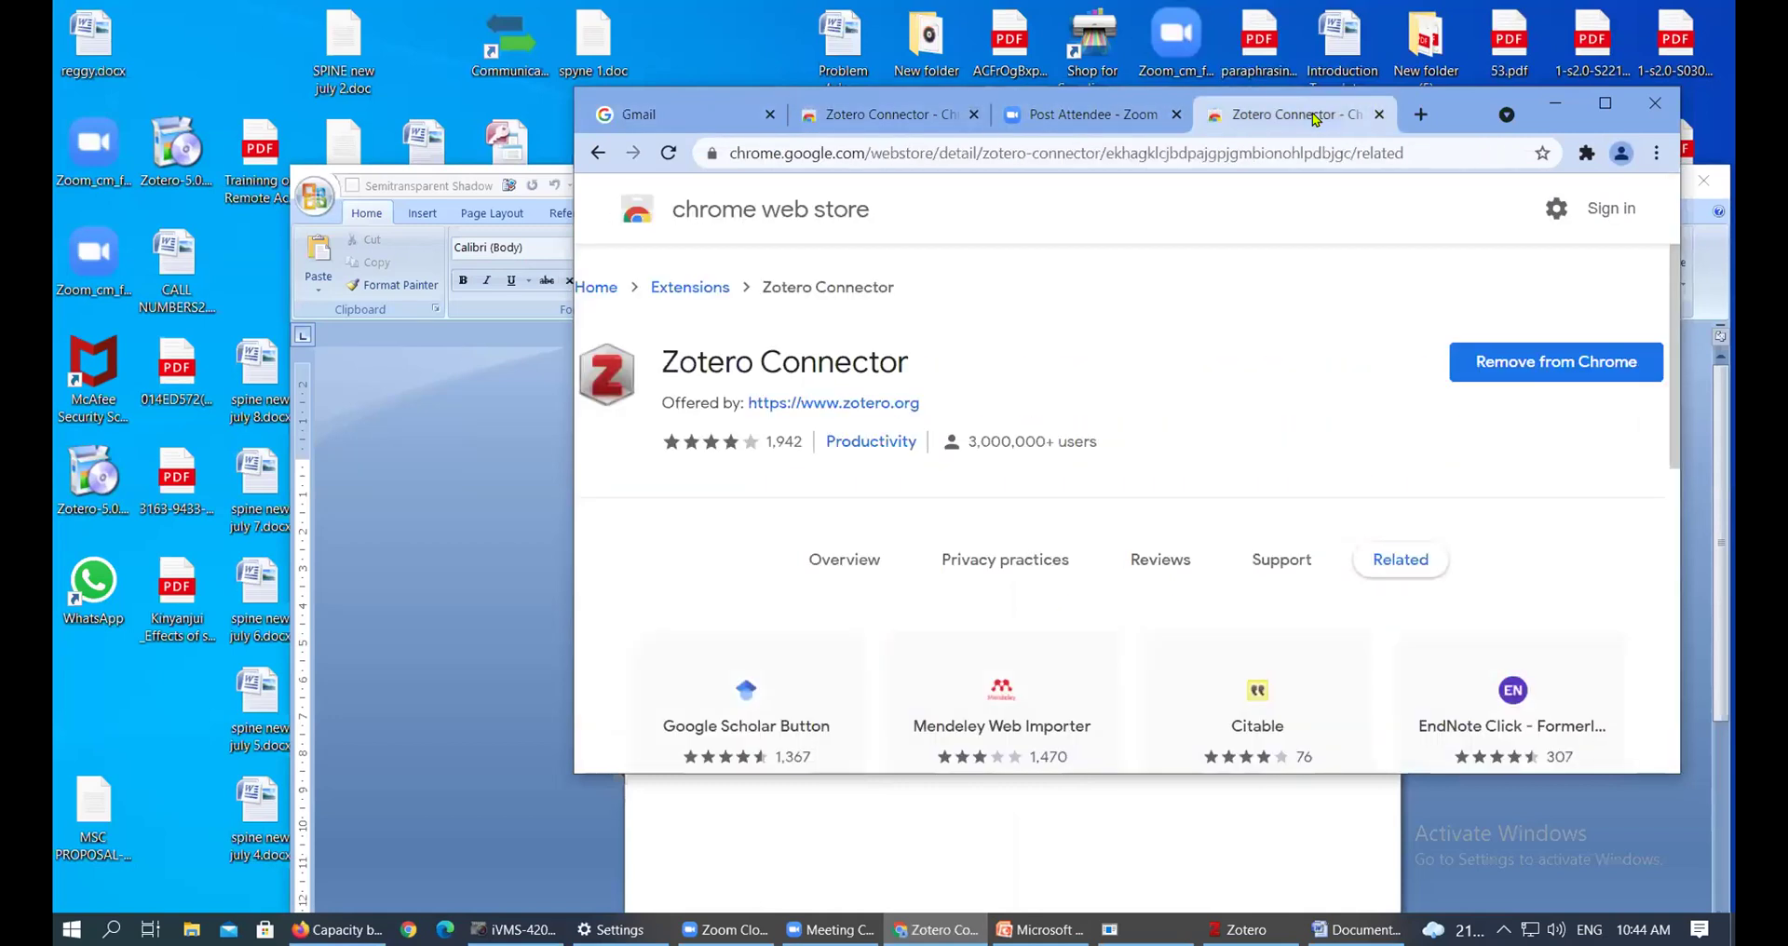
{"action": "left_click", "coordinate": [600, 156]}
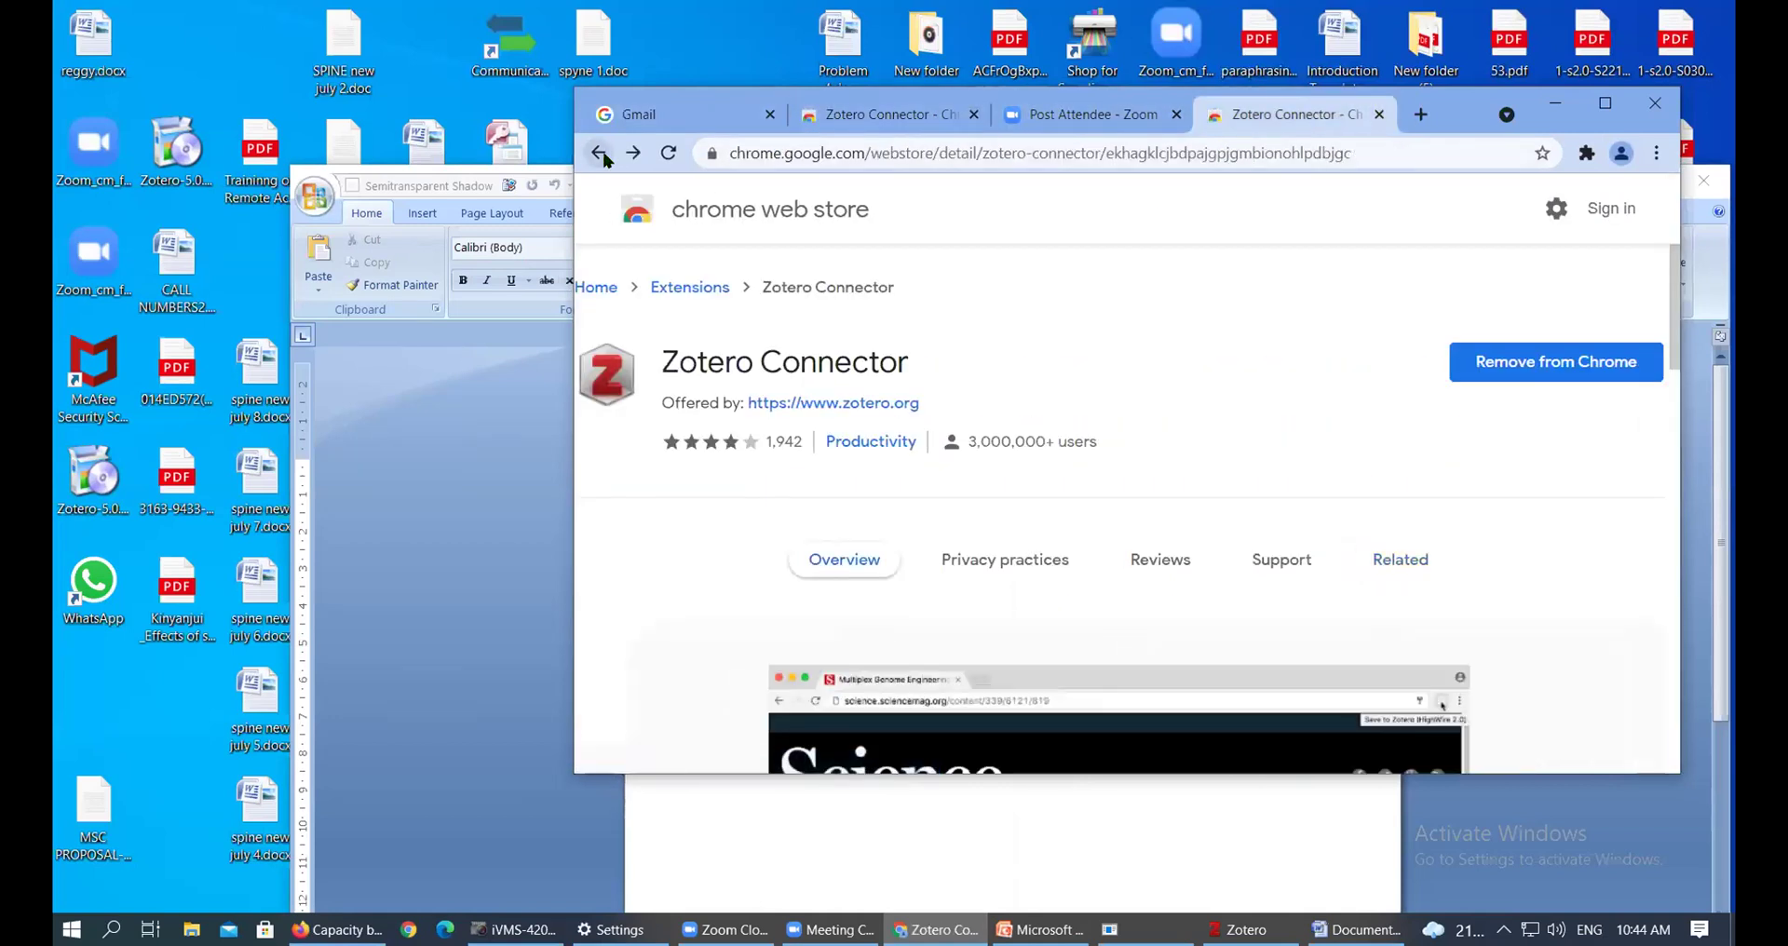
{"action": "left_click", "coordinate": [601, 156]}
Adjust Chrome's window size and position, maximize it, then minimize it to the taskbar
{"action": "left_click", "coordinate": [1604, 104]}
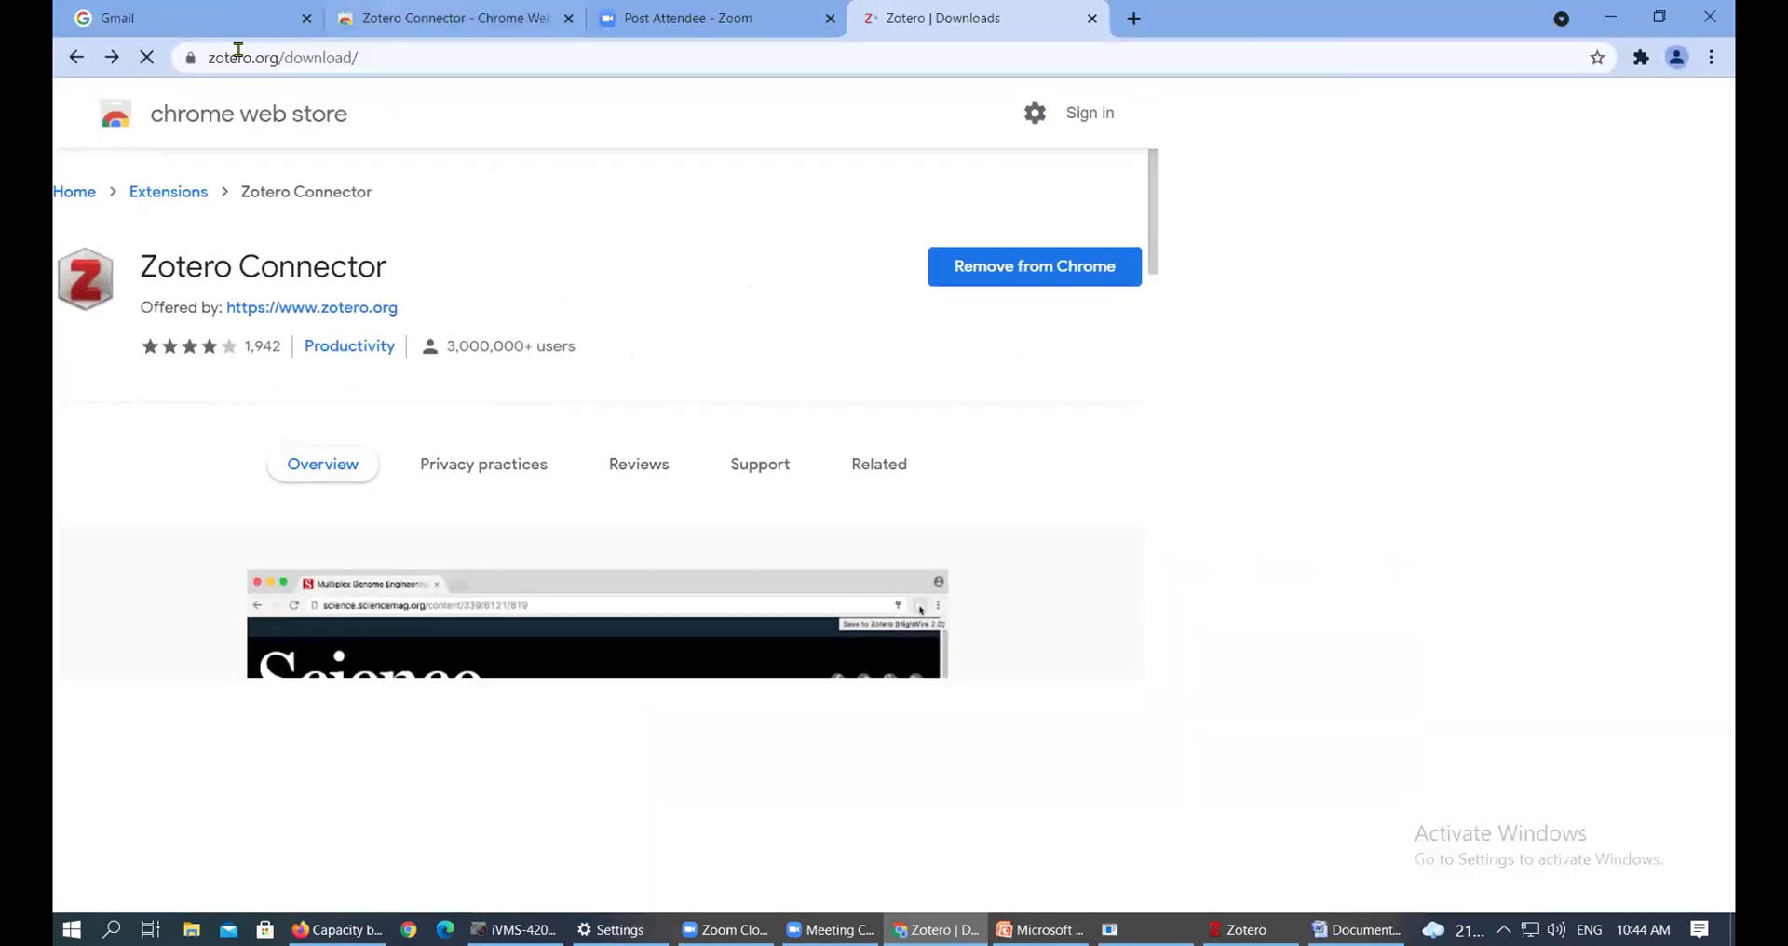
{"action": "left_click_drag", "start_coordinate": [1730, 337], "coordinate": [1728, 157]}
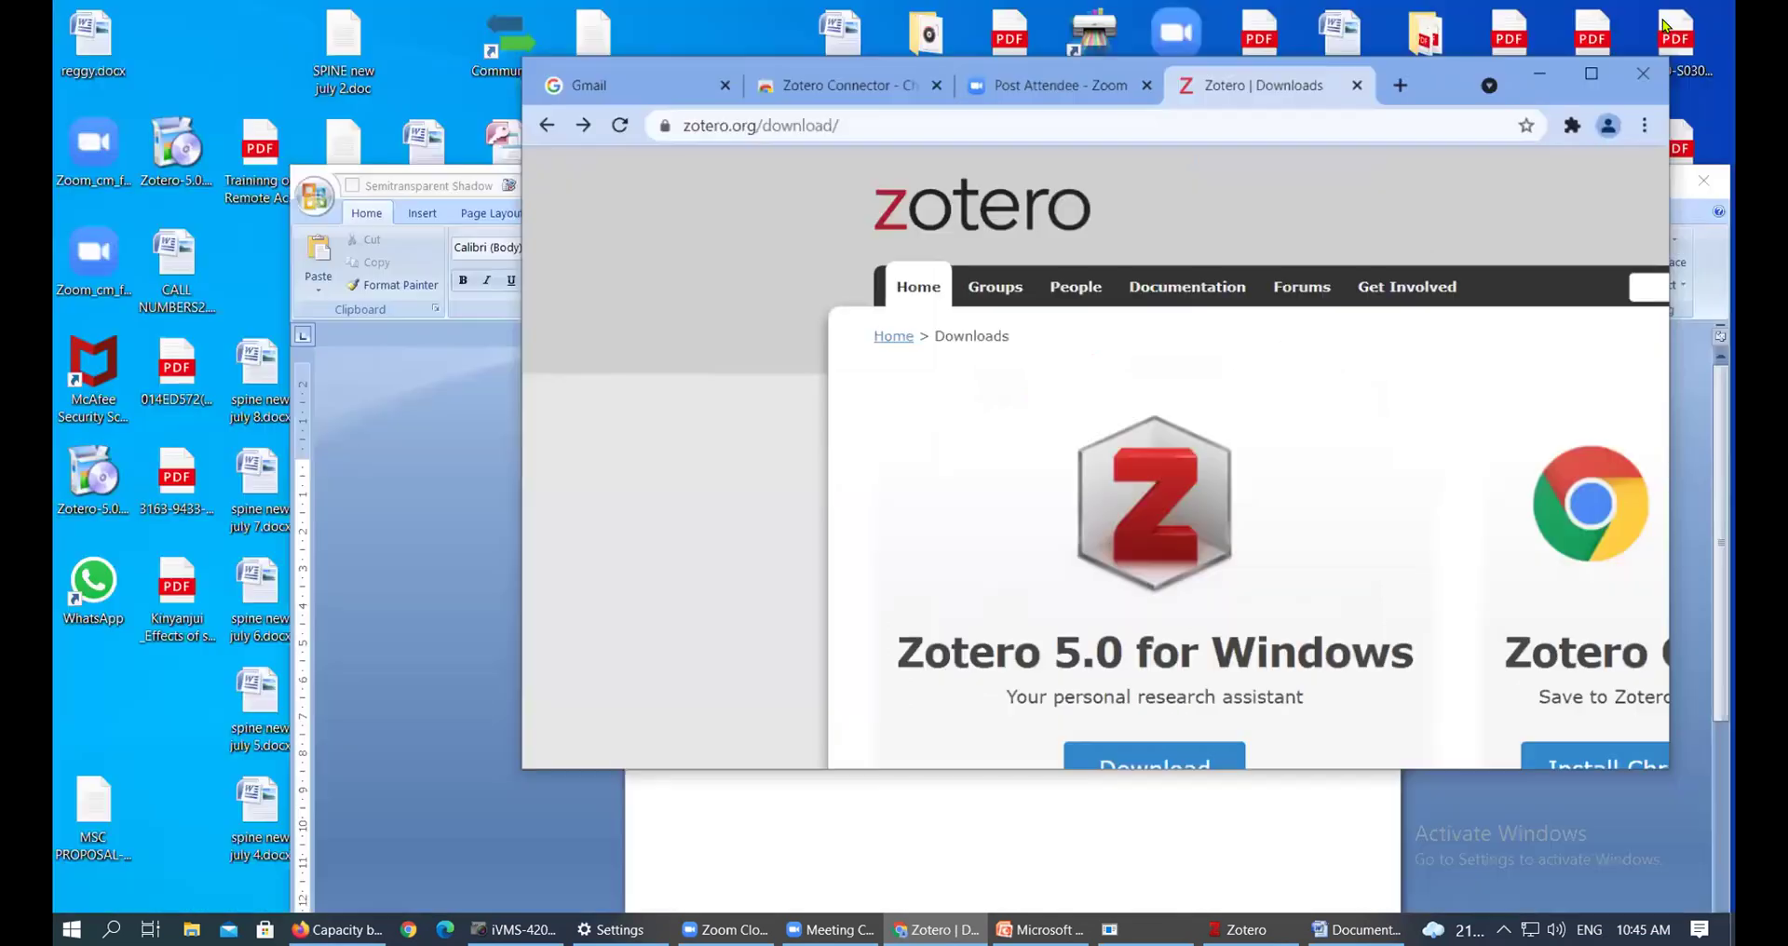
{"action": "left_click", "coordinate": [1660, 17]}
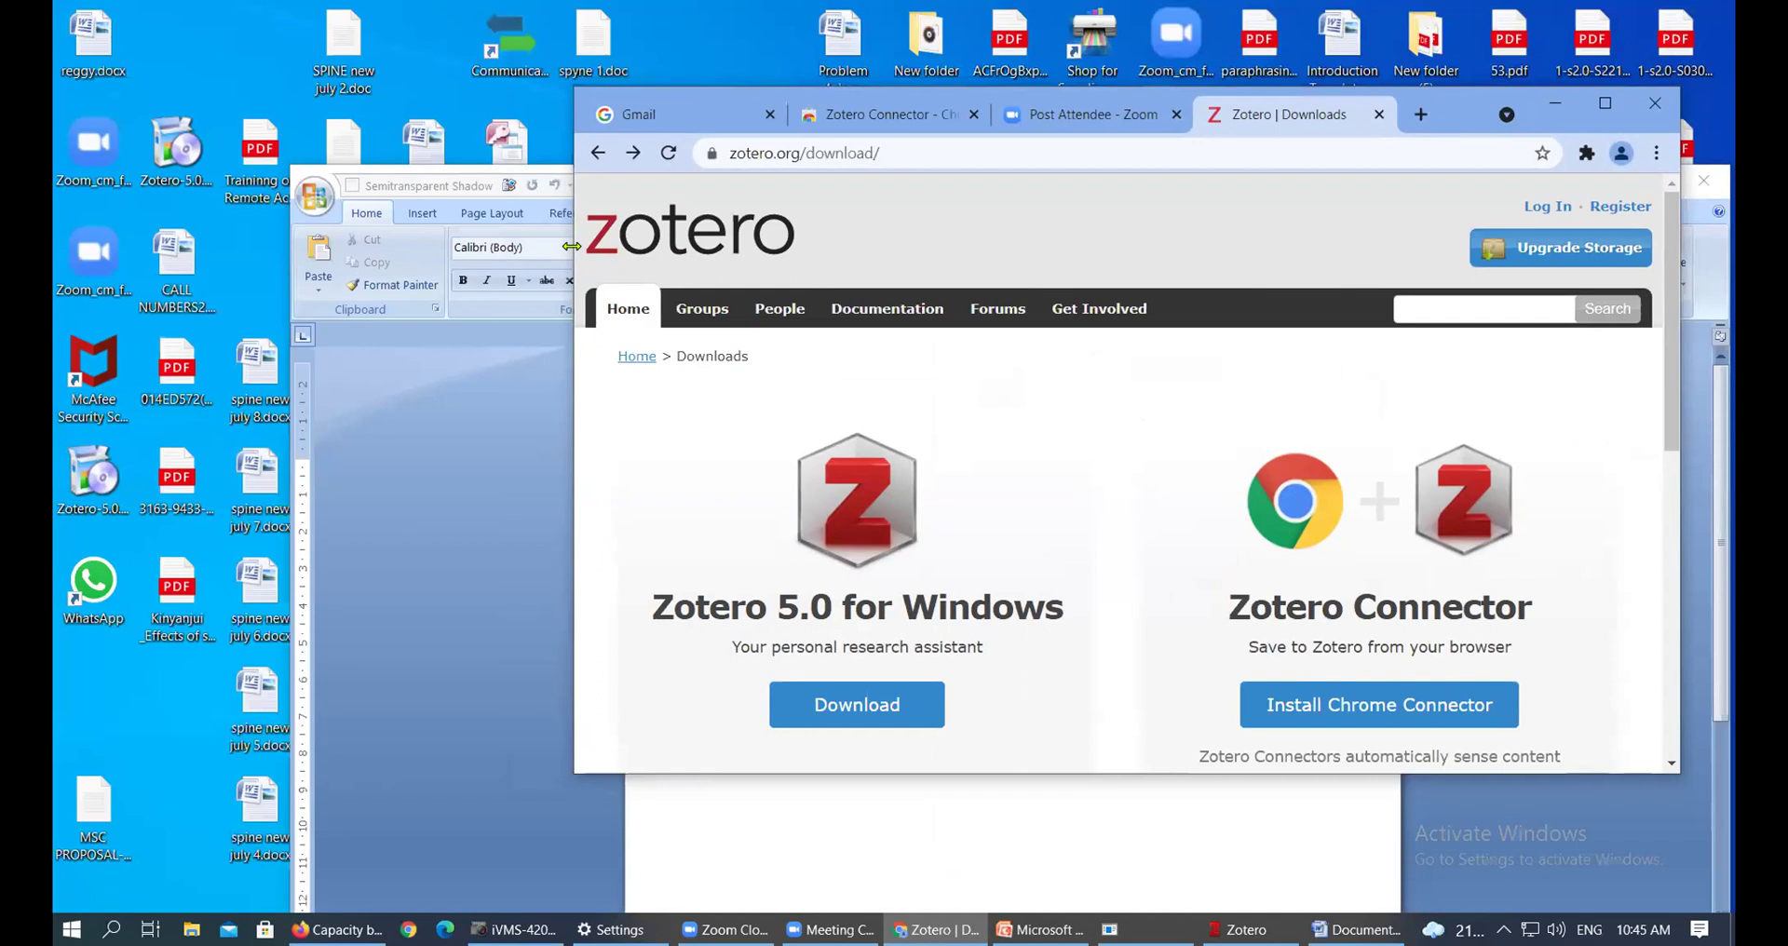
{"action": "left_click_drag", "start_coordinate": [571, 246], "coordinate": [260, 248]}
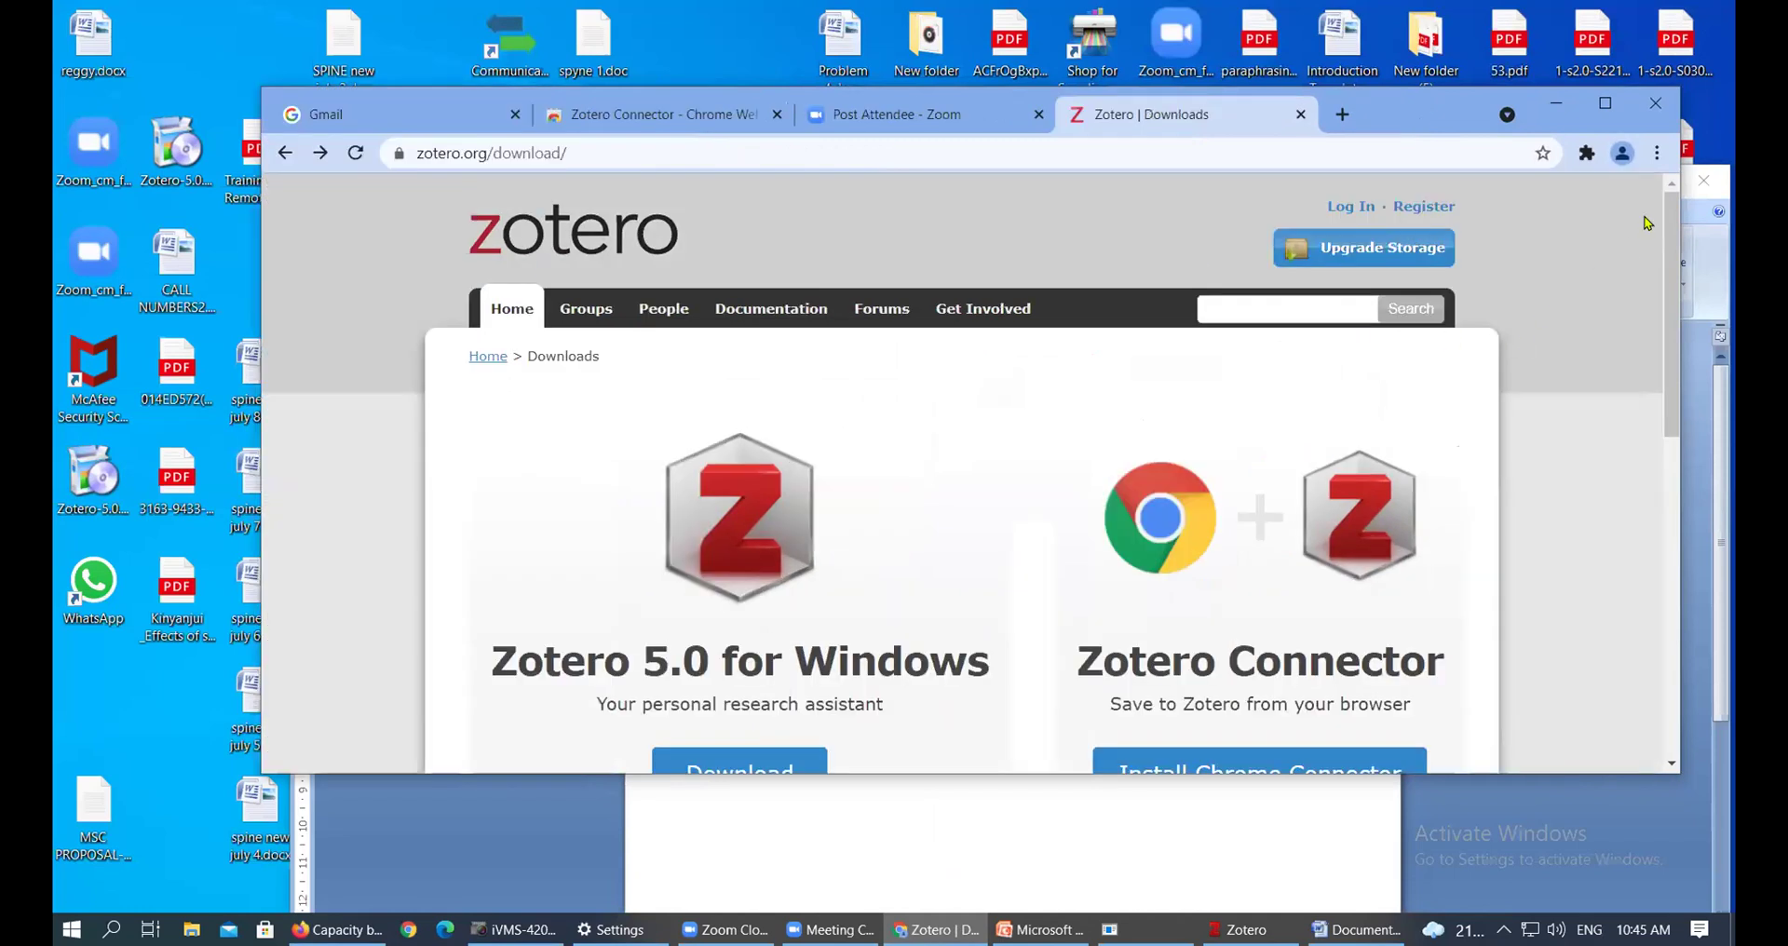
{"action": "mouse_move", "coordinate": [1676, 233]}
{"action": "left_mouse_down"}
{"action": "mouse_move", "coordinate": [1681, 452]}
{"action": "mouse_move", "coordinate": [1679, 233]}
{"action": "mouse_move", "coordinate": [1684, 338]}
{"action": "mouse_move", "coordinate": [1684, 259]}
{"action": "left_mouse_up"}
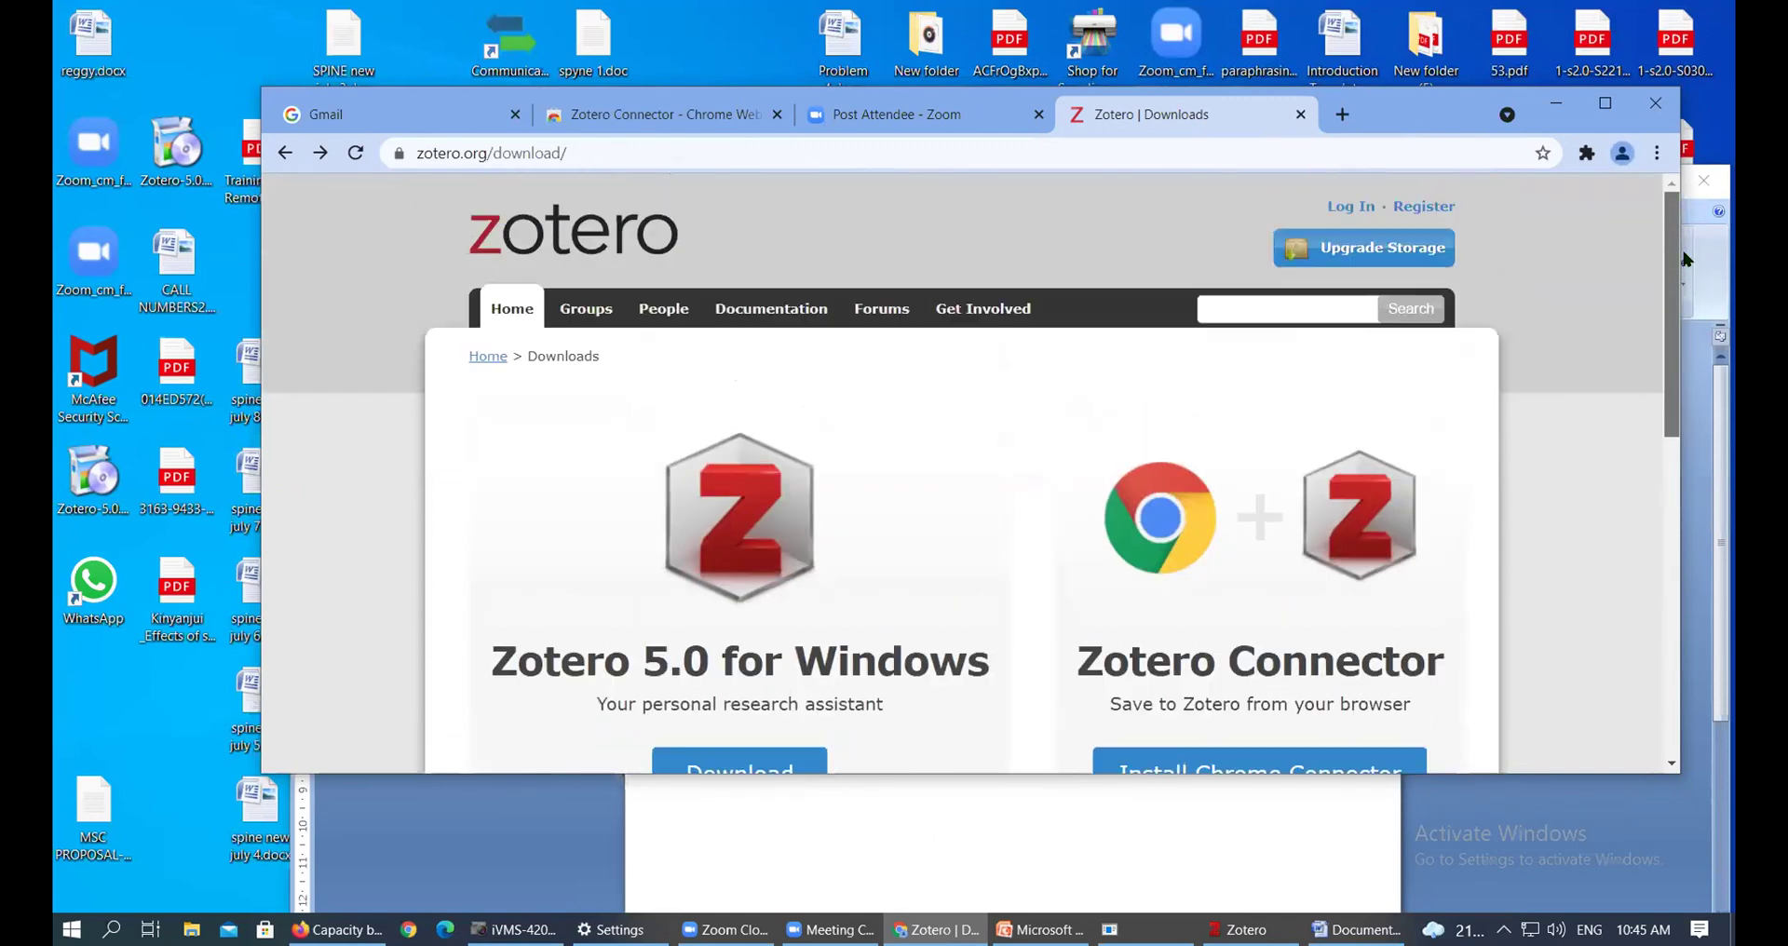
{"action": "left_click_drag", "start_coordinate": [1437, 114], "coordinate": [1451, 131]}
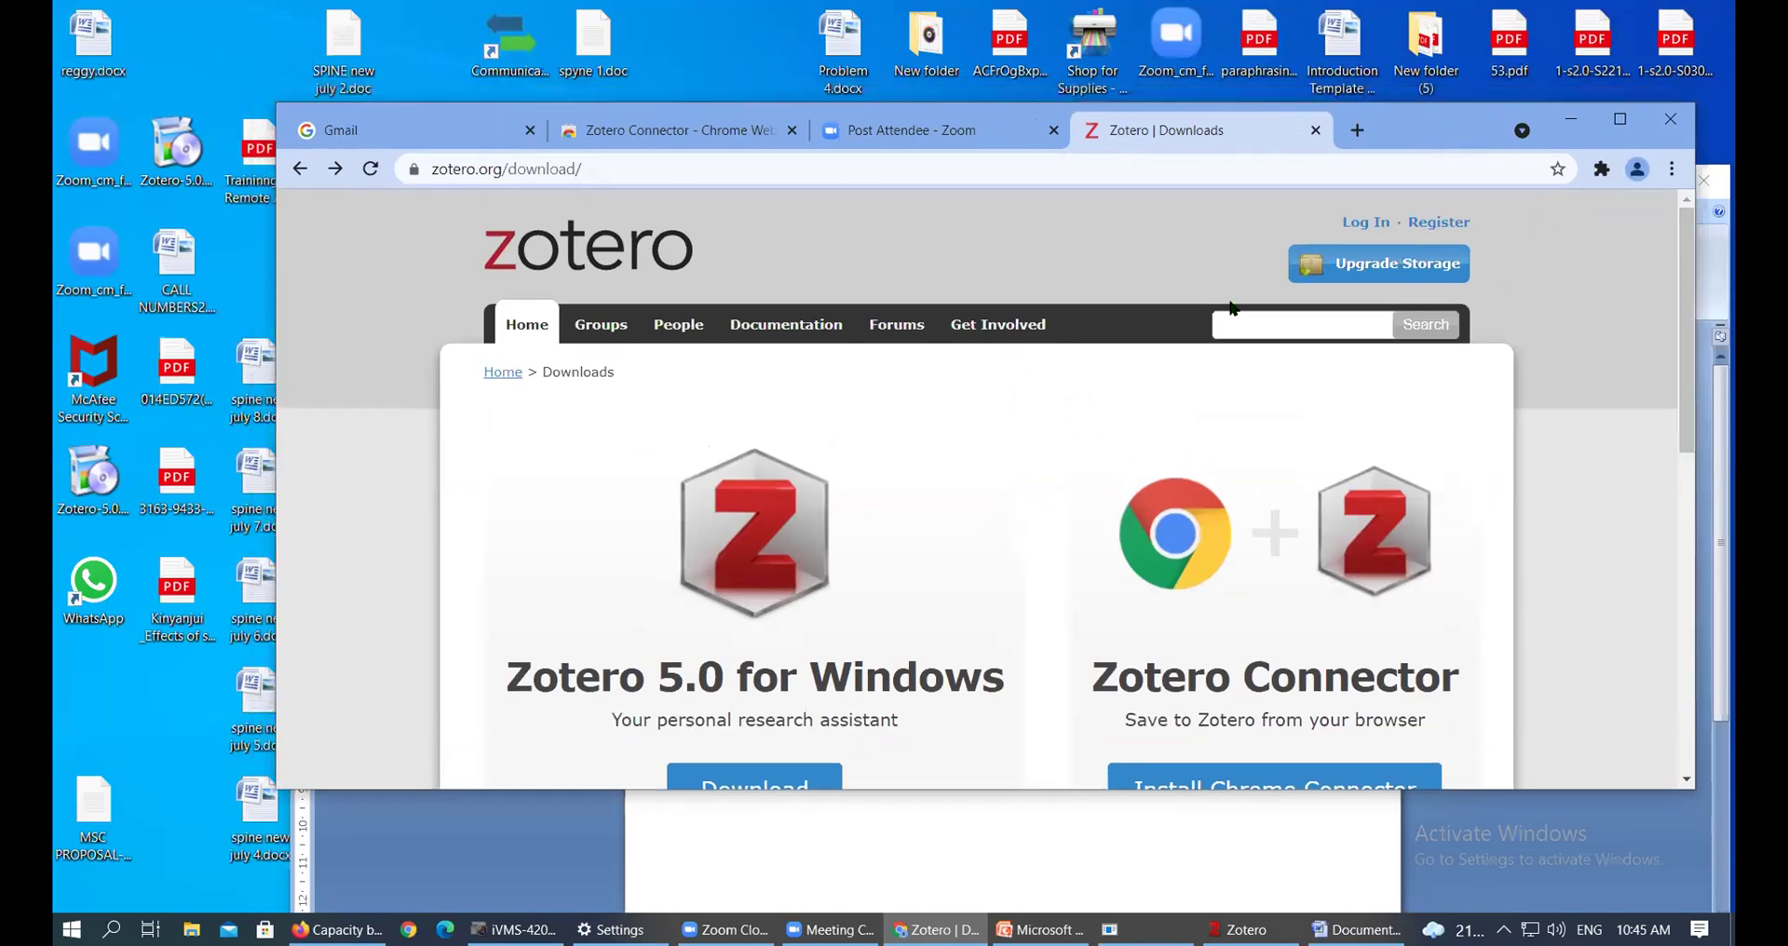
{"action": "left_click", "coordinate": [1620, 121]}
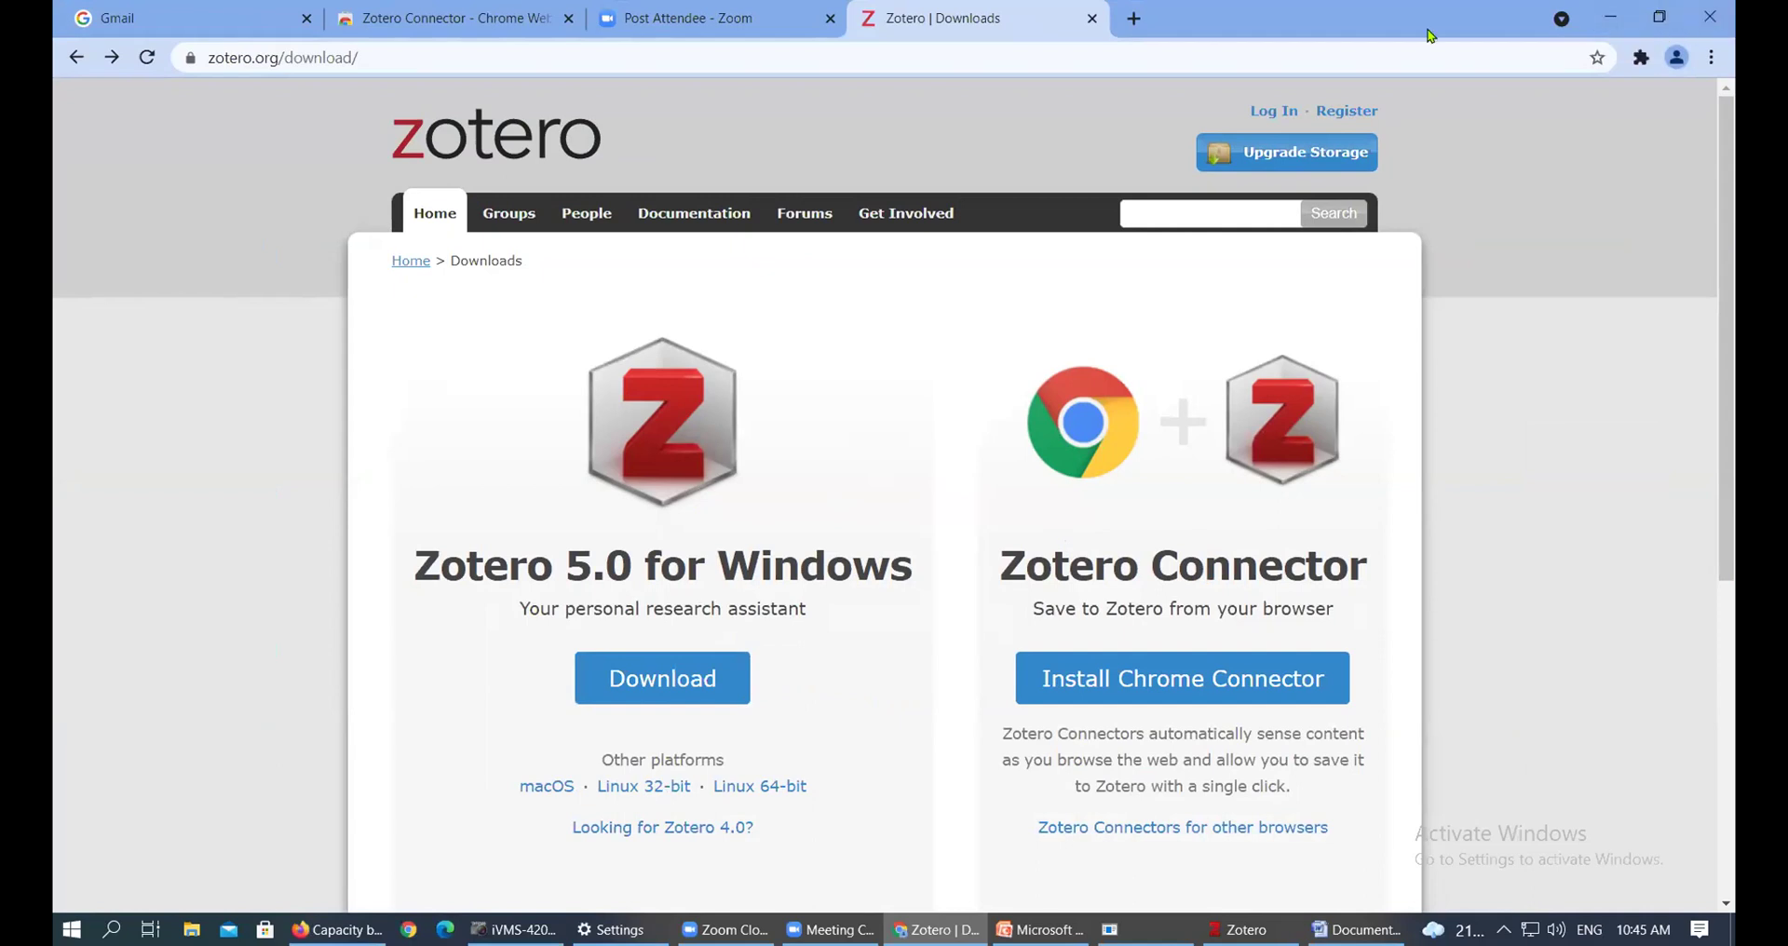
{"action": "left_click", "coordinate": [1621, 14]}
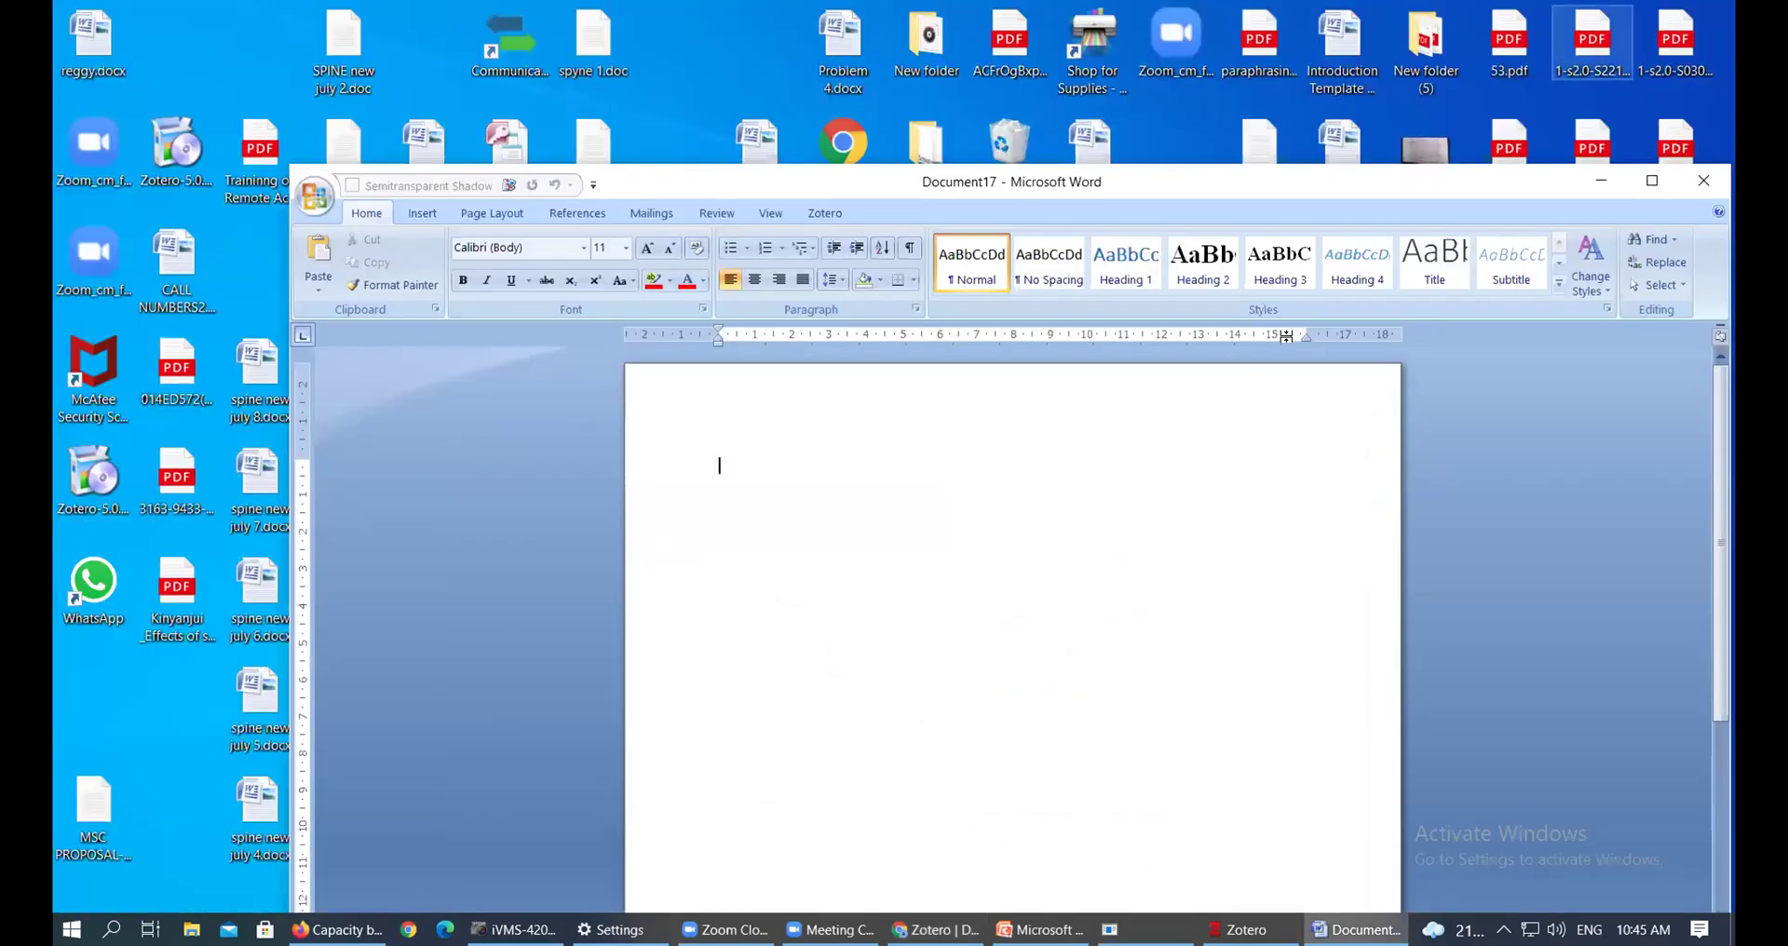
{"action": "left_click", "coordinate": [1608, 183]}
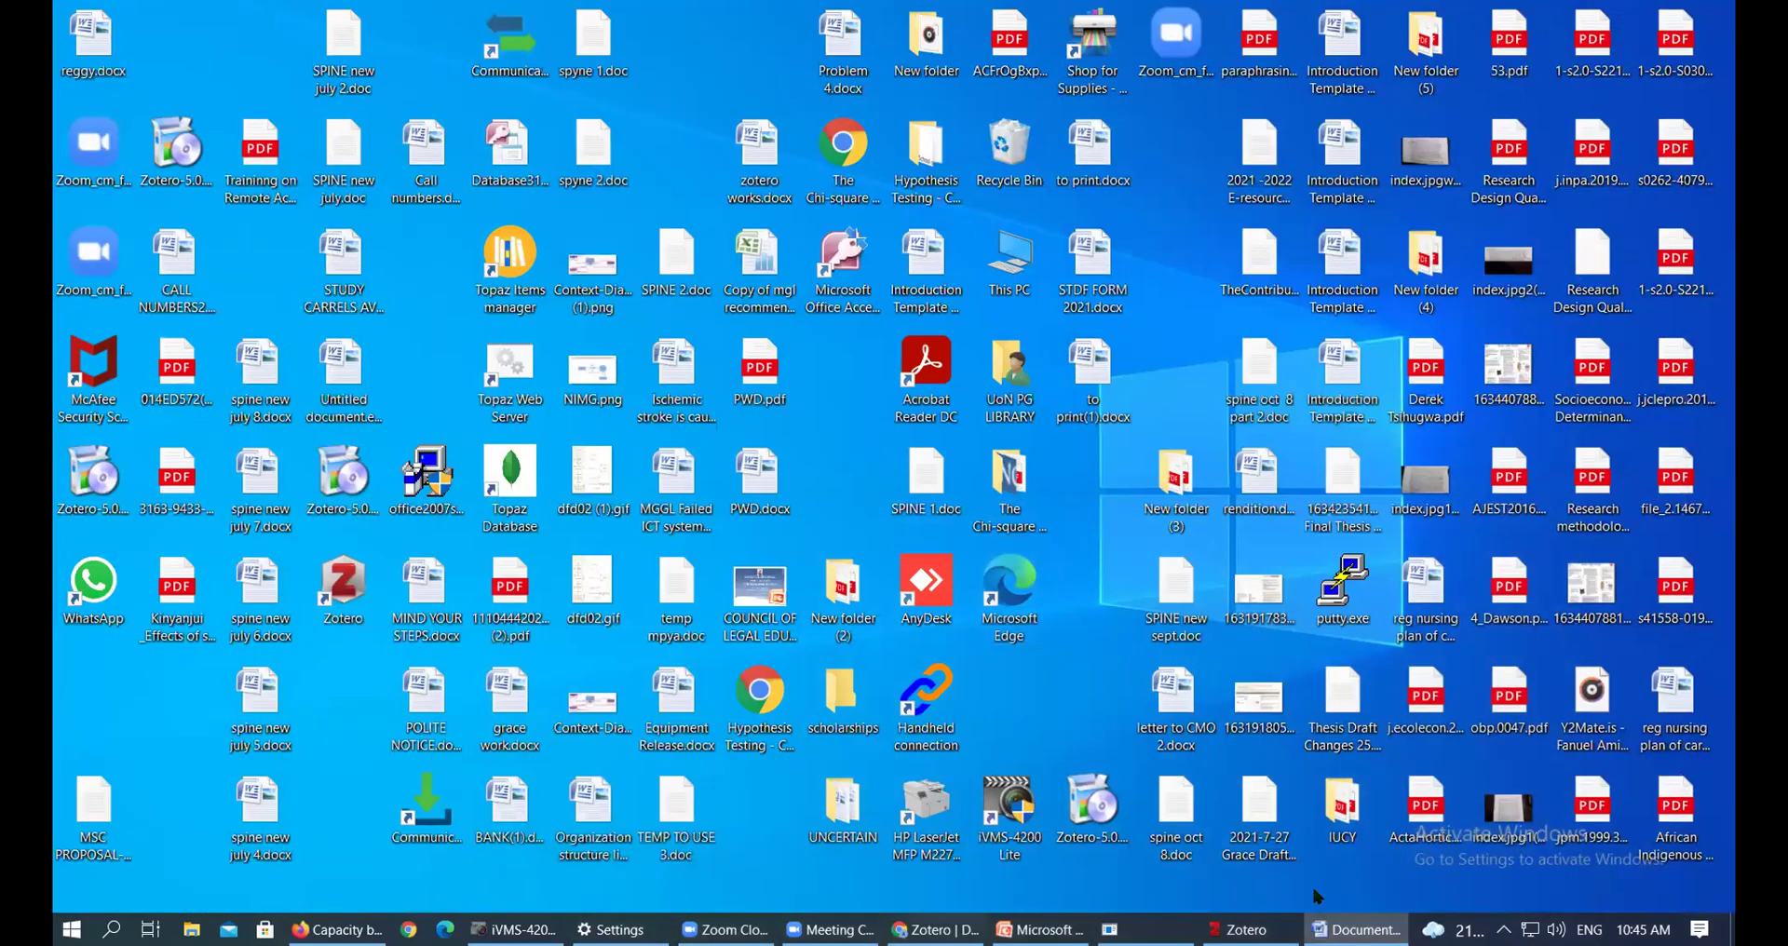
Restore Zotero's empty My Library window, widen its left edge, and move it right and down
{"action": "left_click", "coordinate": [1243, 929]}
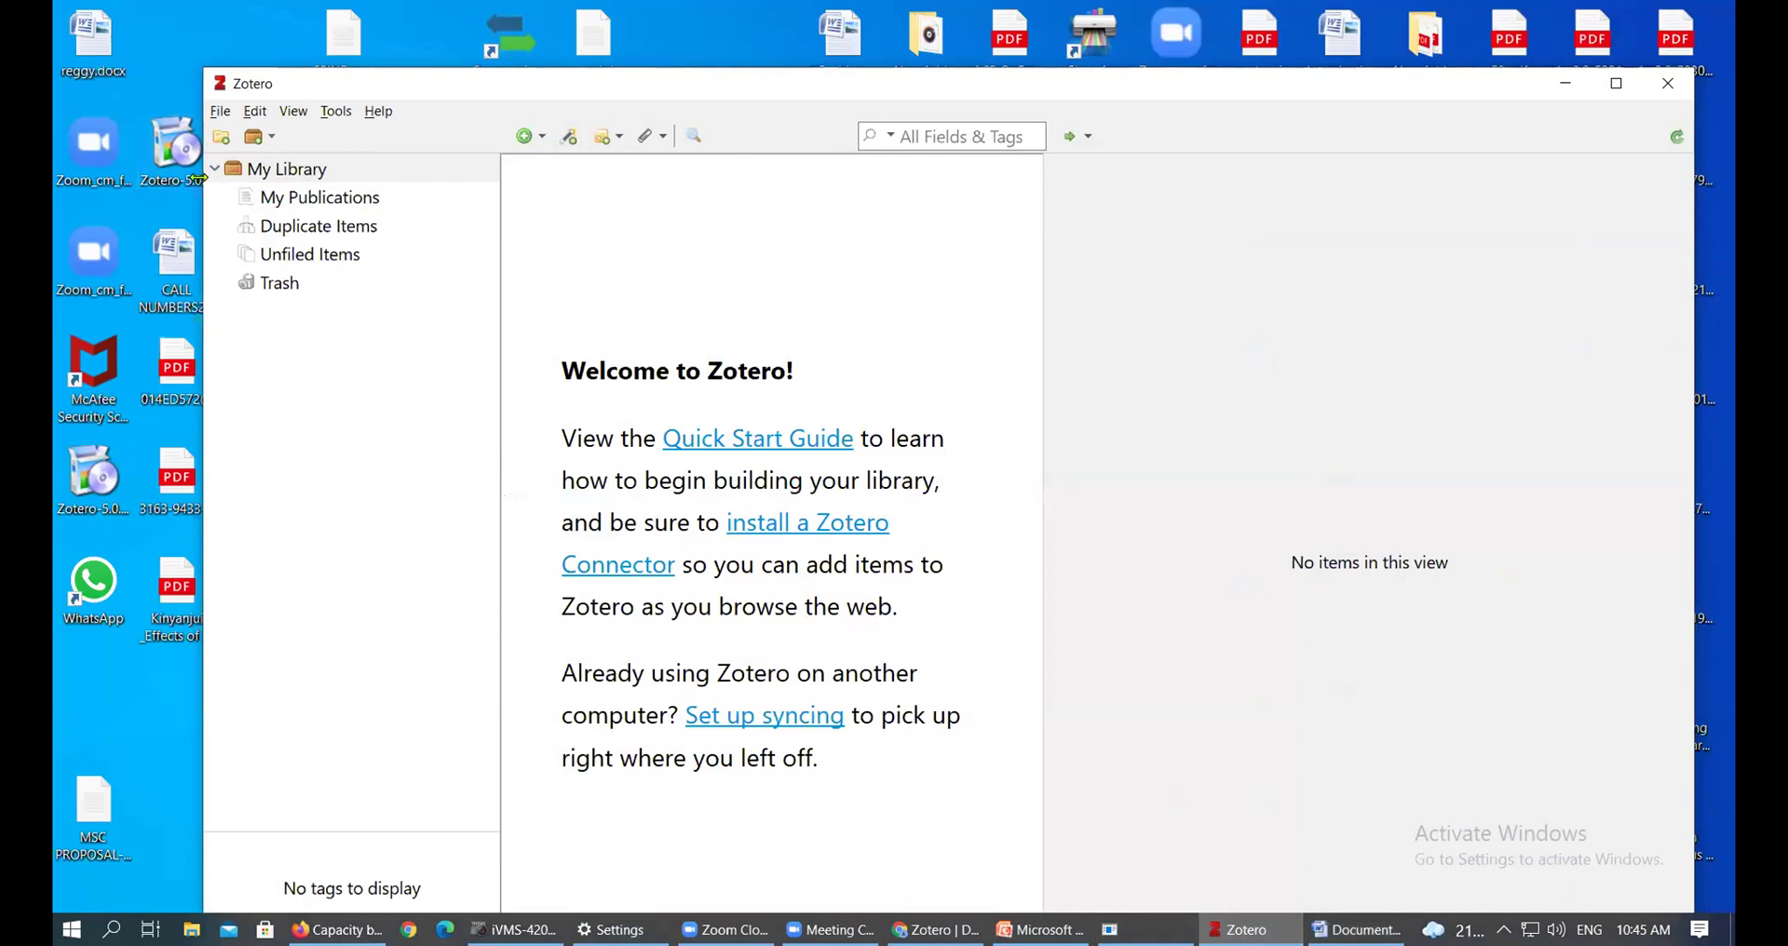
{"action": "left_click_drag", "start_coordinate": [199, 179], "coordinate": [61, 191]}
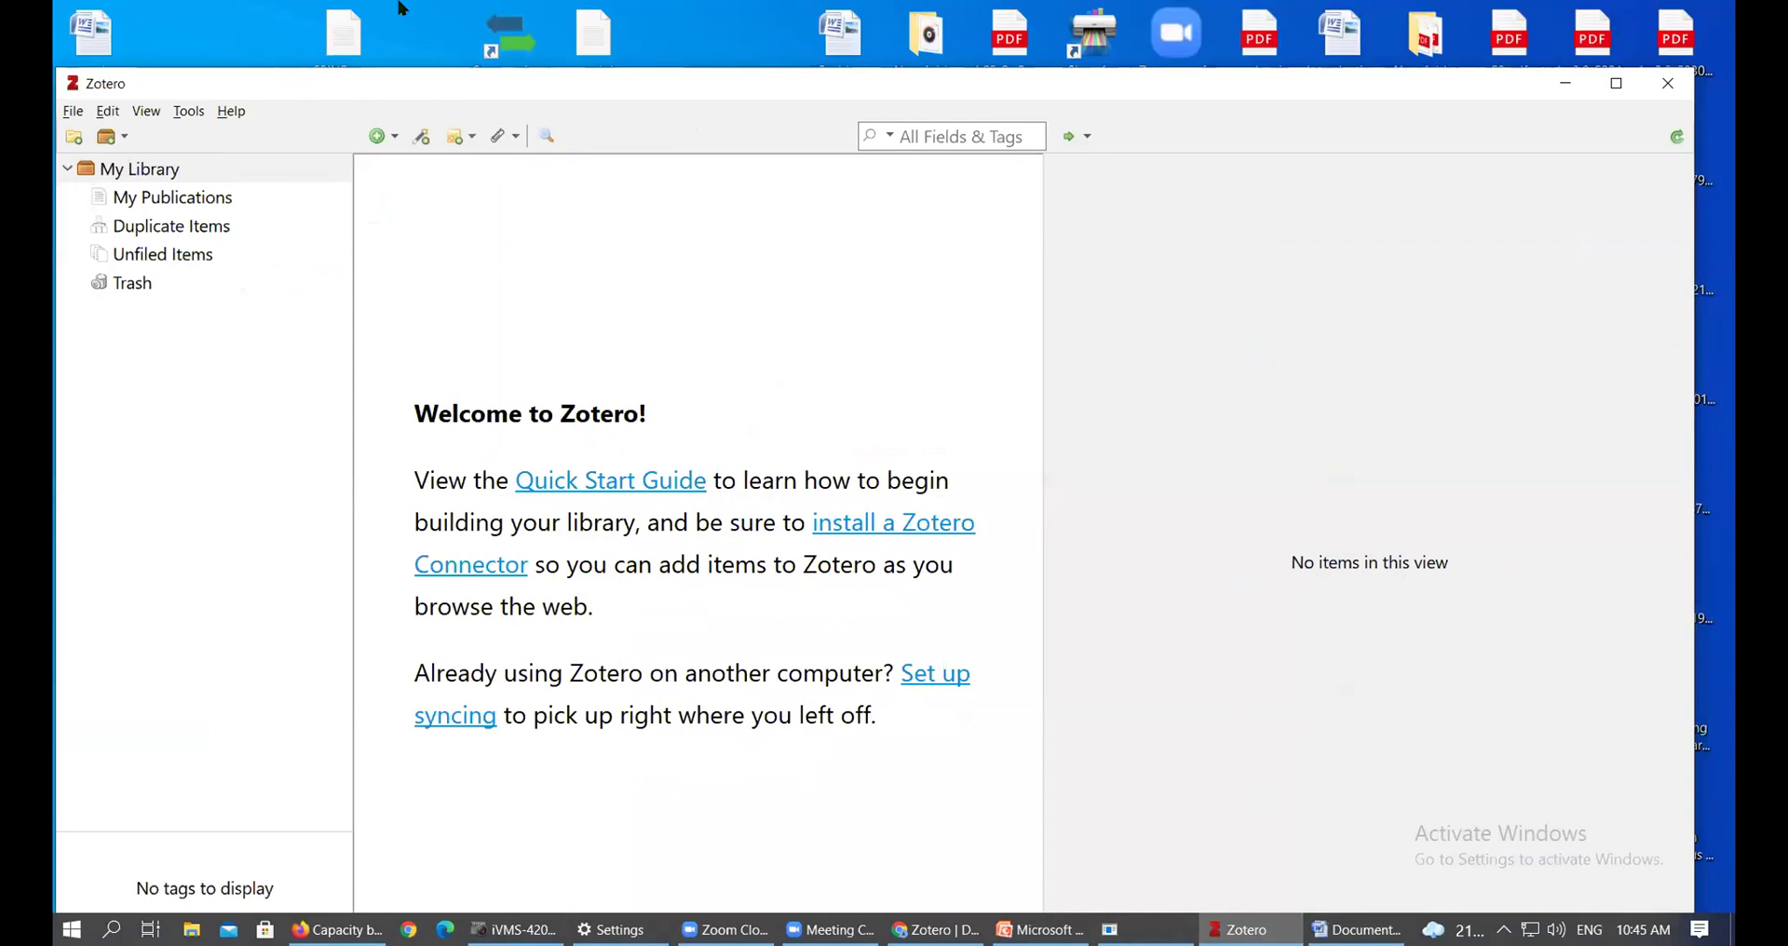
{"action": "left_click_drag", "start_coordinate": [1282, 108], "coordinate": [1386, 127]}
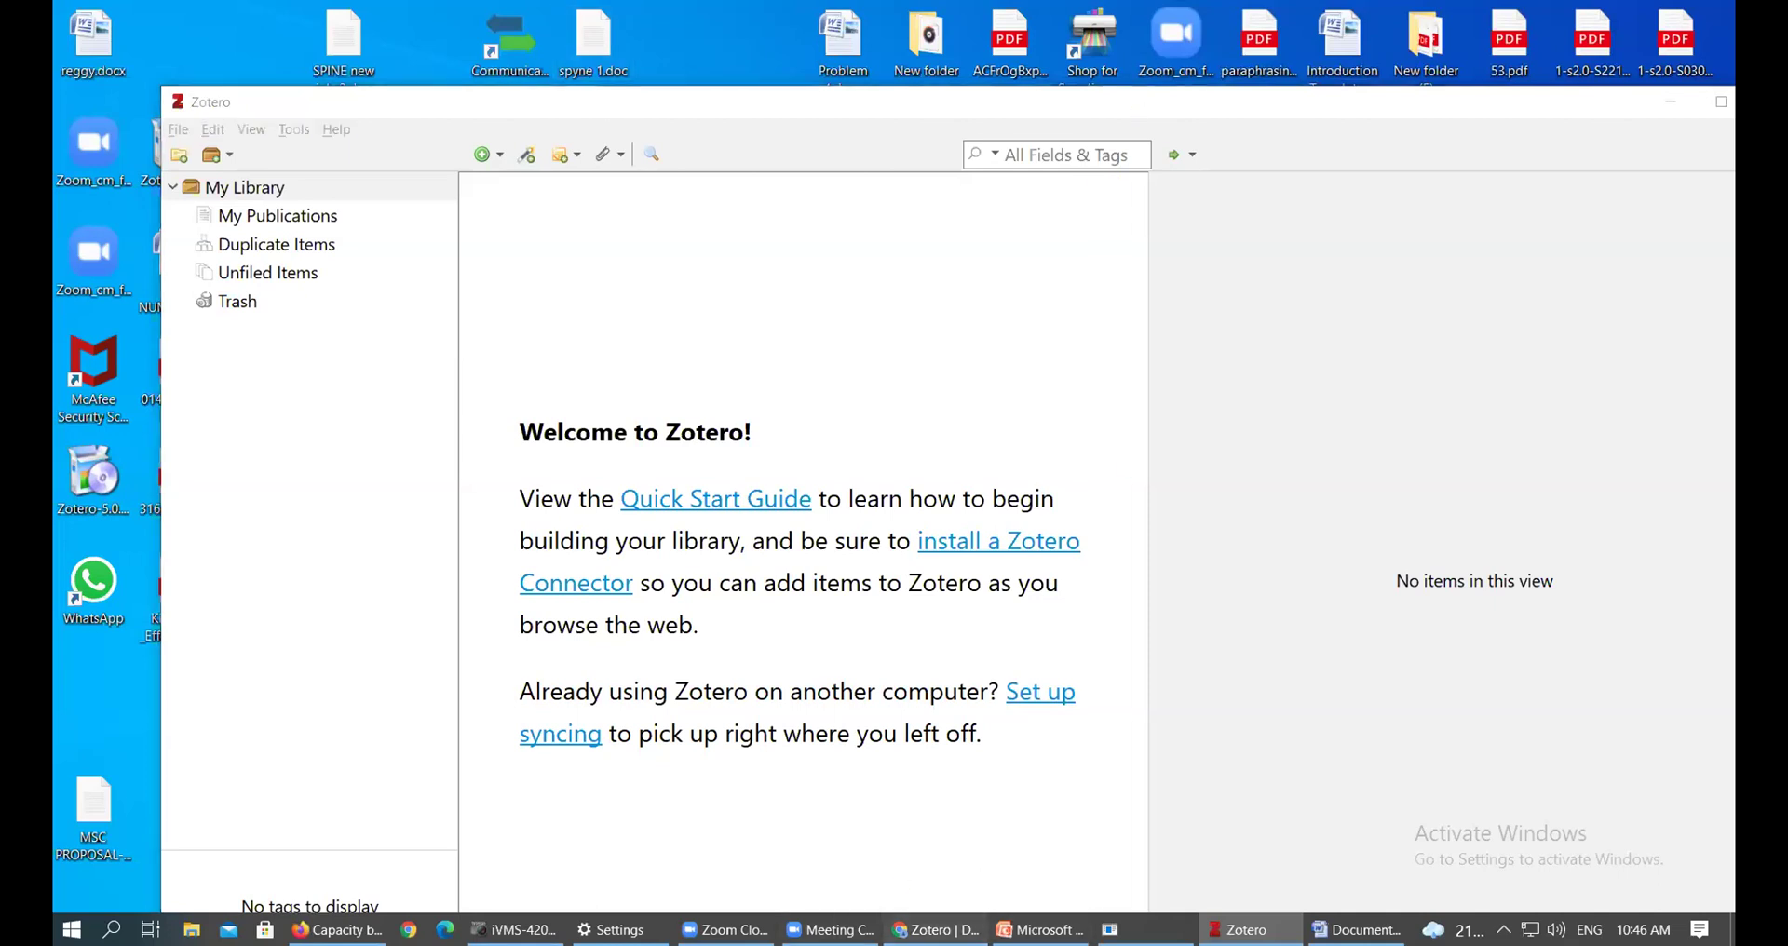
Restore Chrome as a smaller window over Zotero and open a blank new tab
{"action": "left_click", "coordinate": [936, 929]}
{"action": "double_click", "coordinate": [1518, 17]}
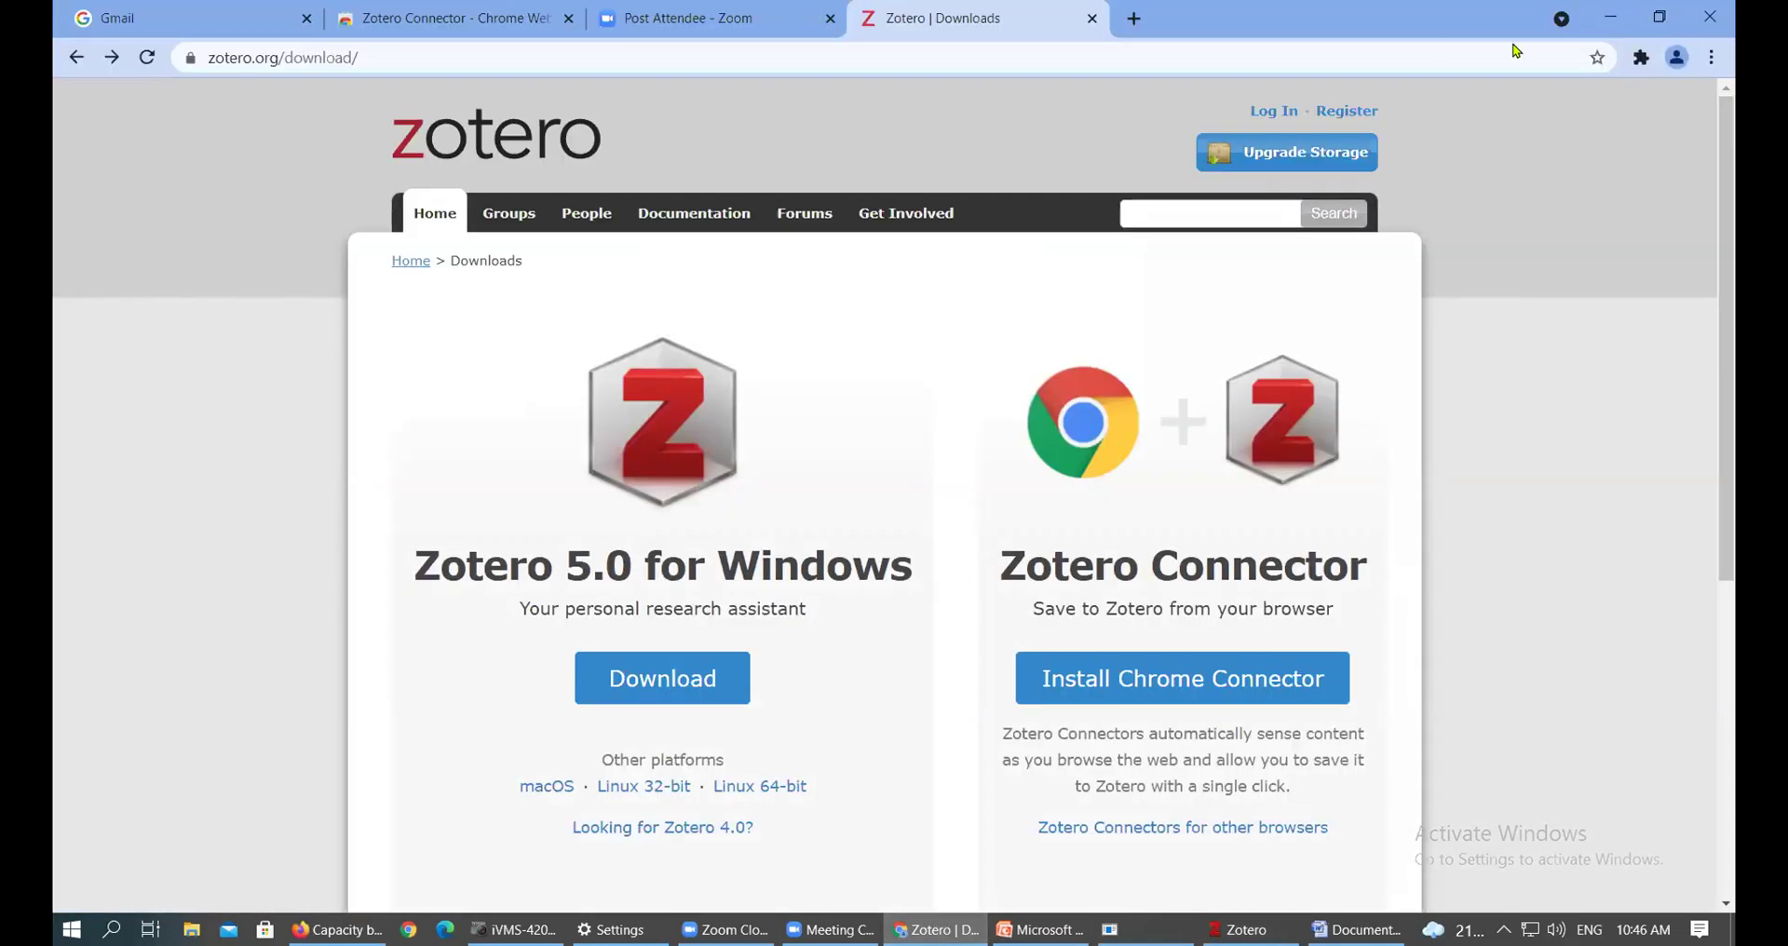
{"action": "left_click_drag", "start_coordinate": [1516, 49], "coordinate": [1450, 104]}
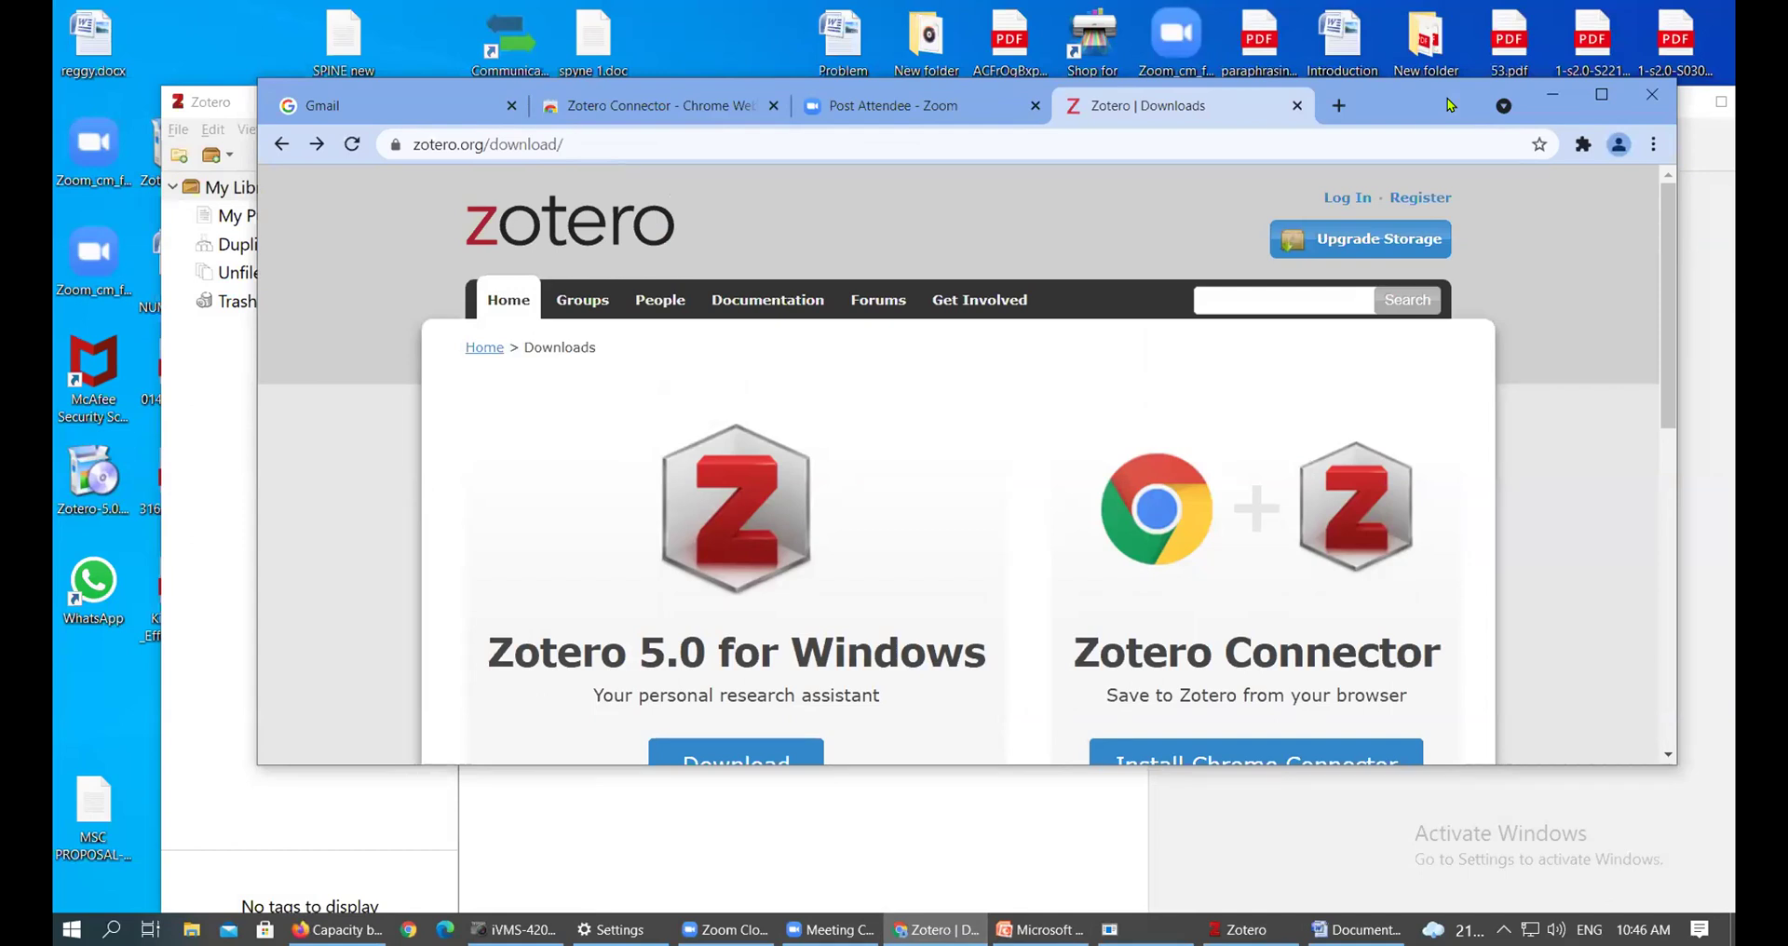
{"action": "left_click", "coordinate": [1338, 105]}
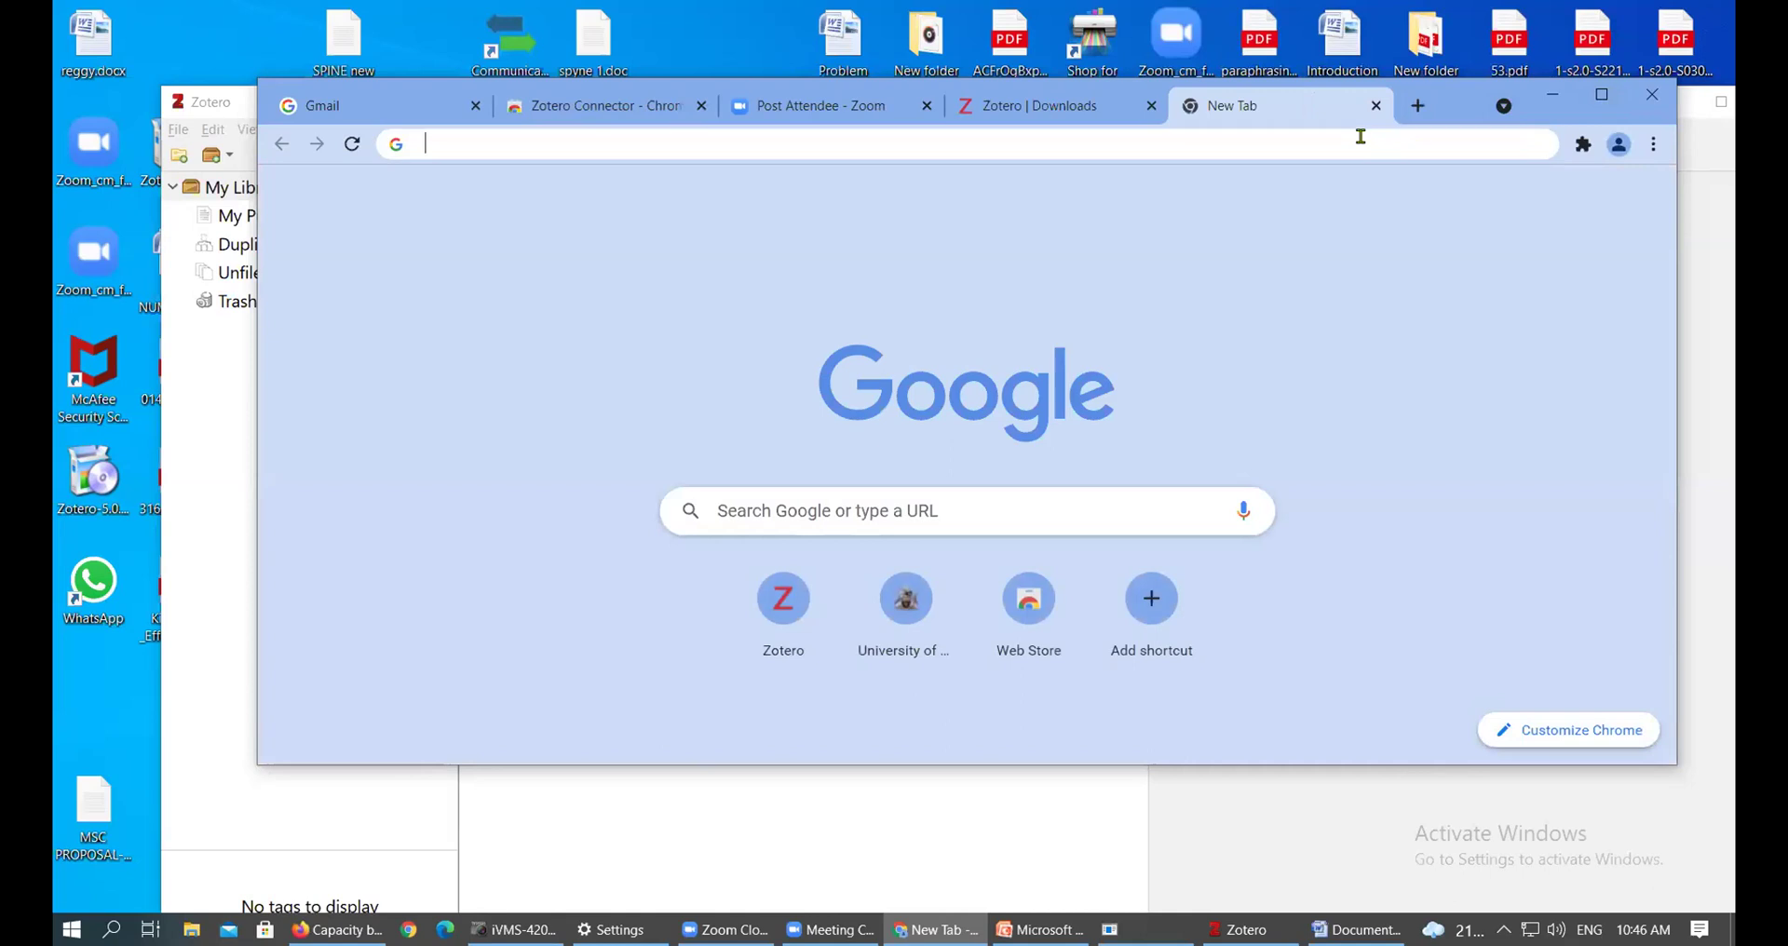
Search Google for 'university of nairobi' and scroll through the results
{"action": "left_click", "coordinate": [1360, 136]}
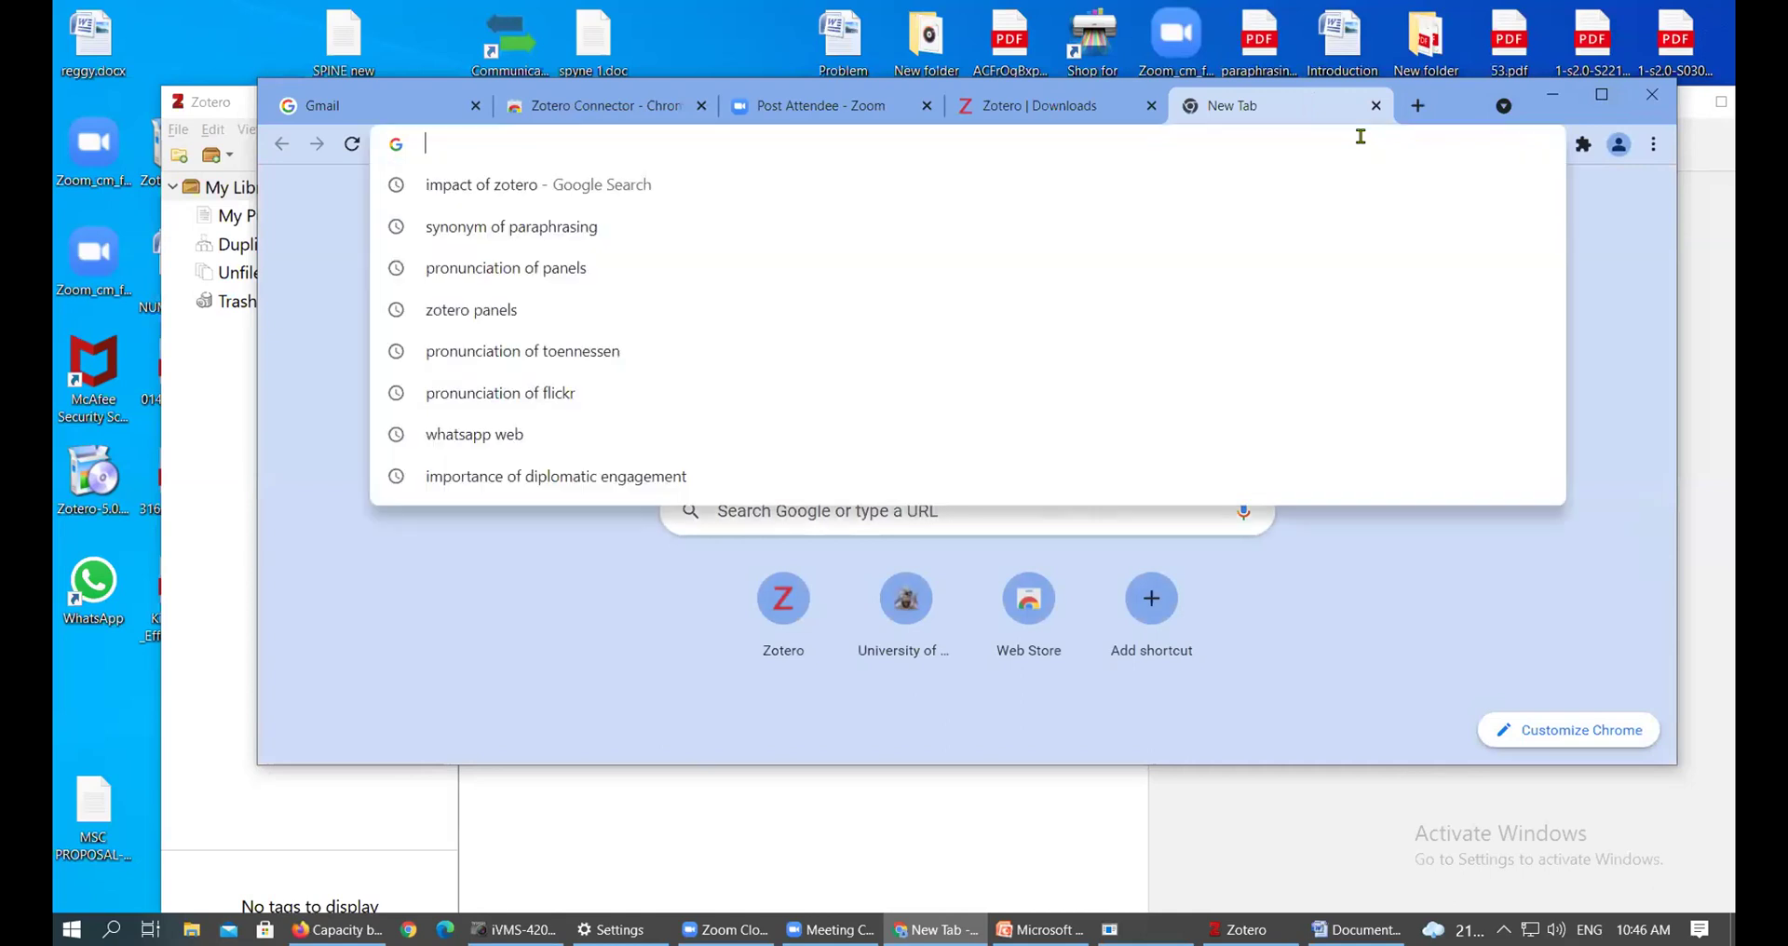
{"action": "type", "text": "university of nairobi"}
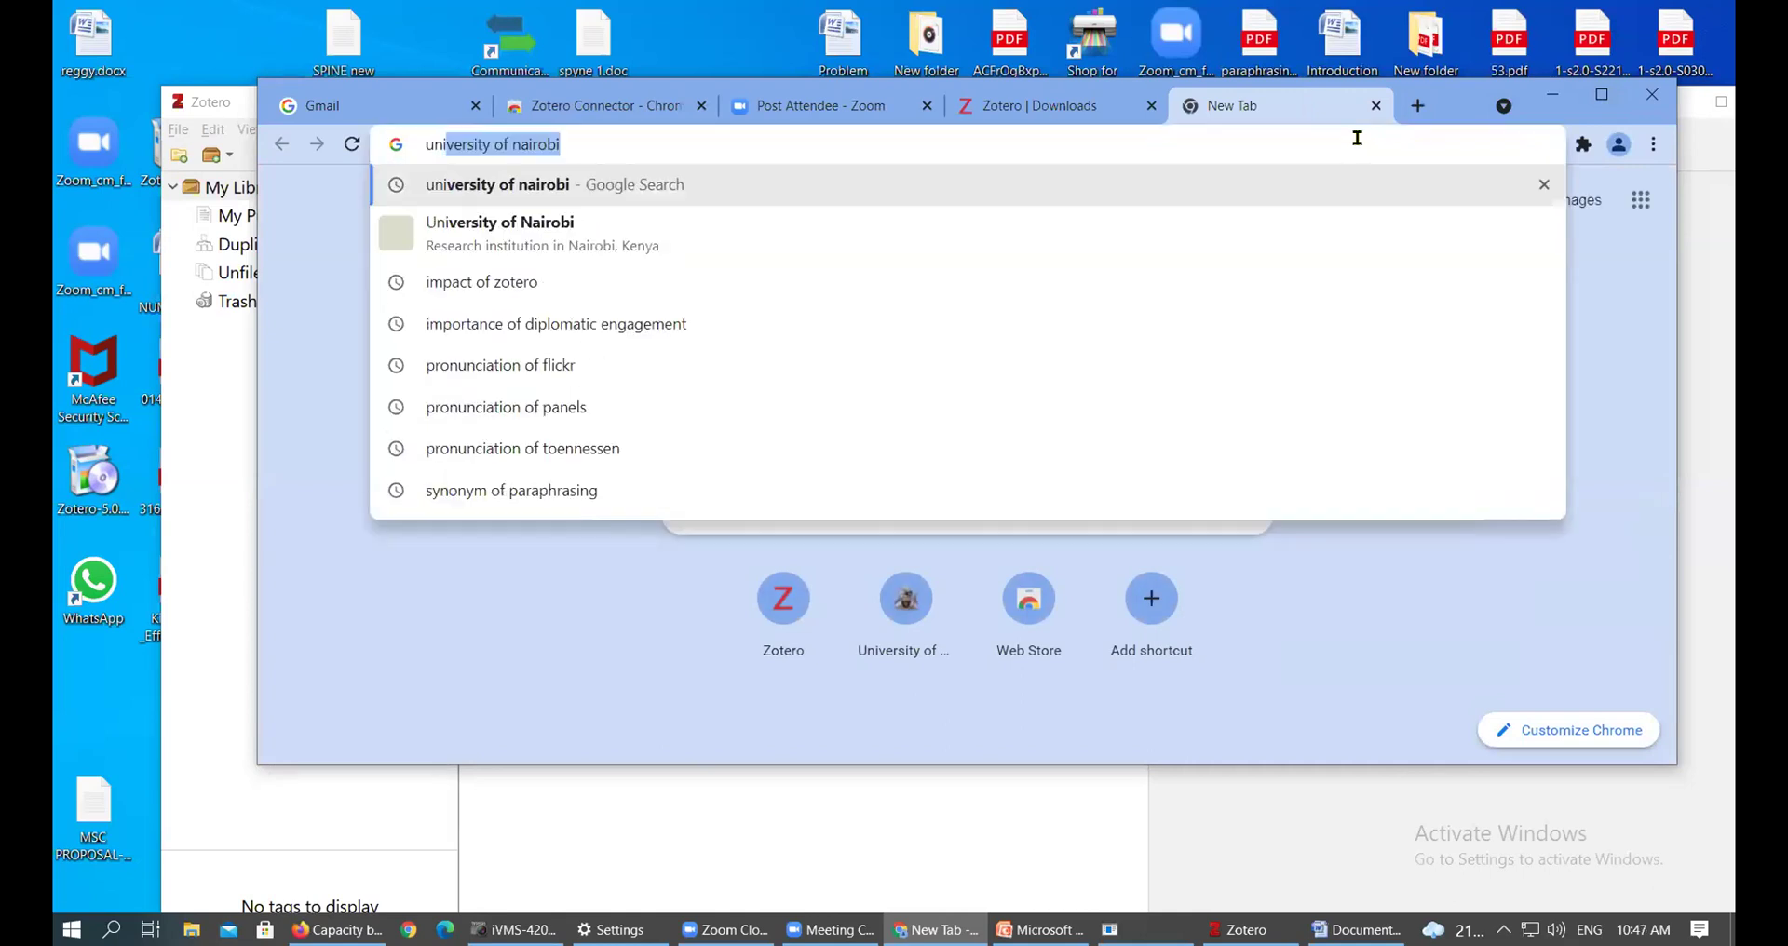
{"action": "key", "text": "Return"}
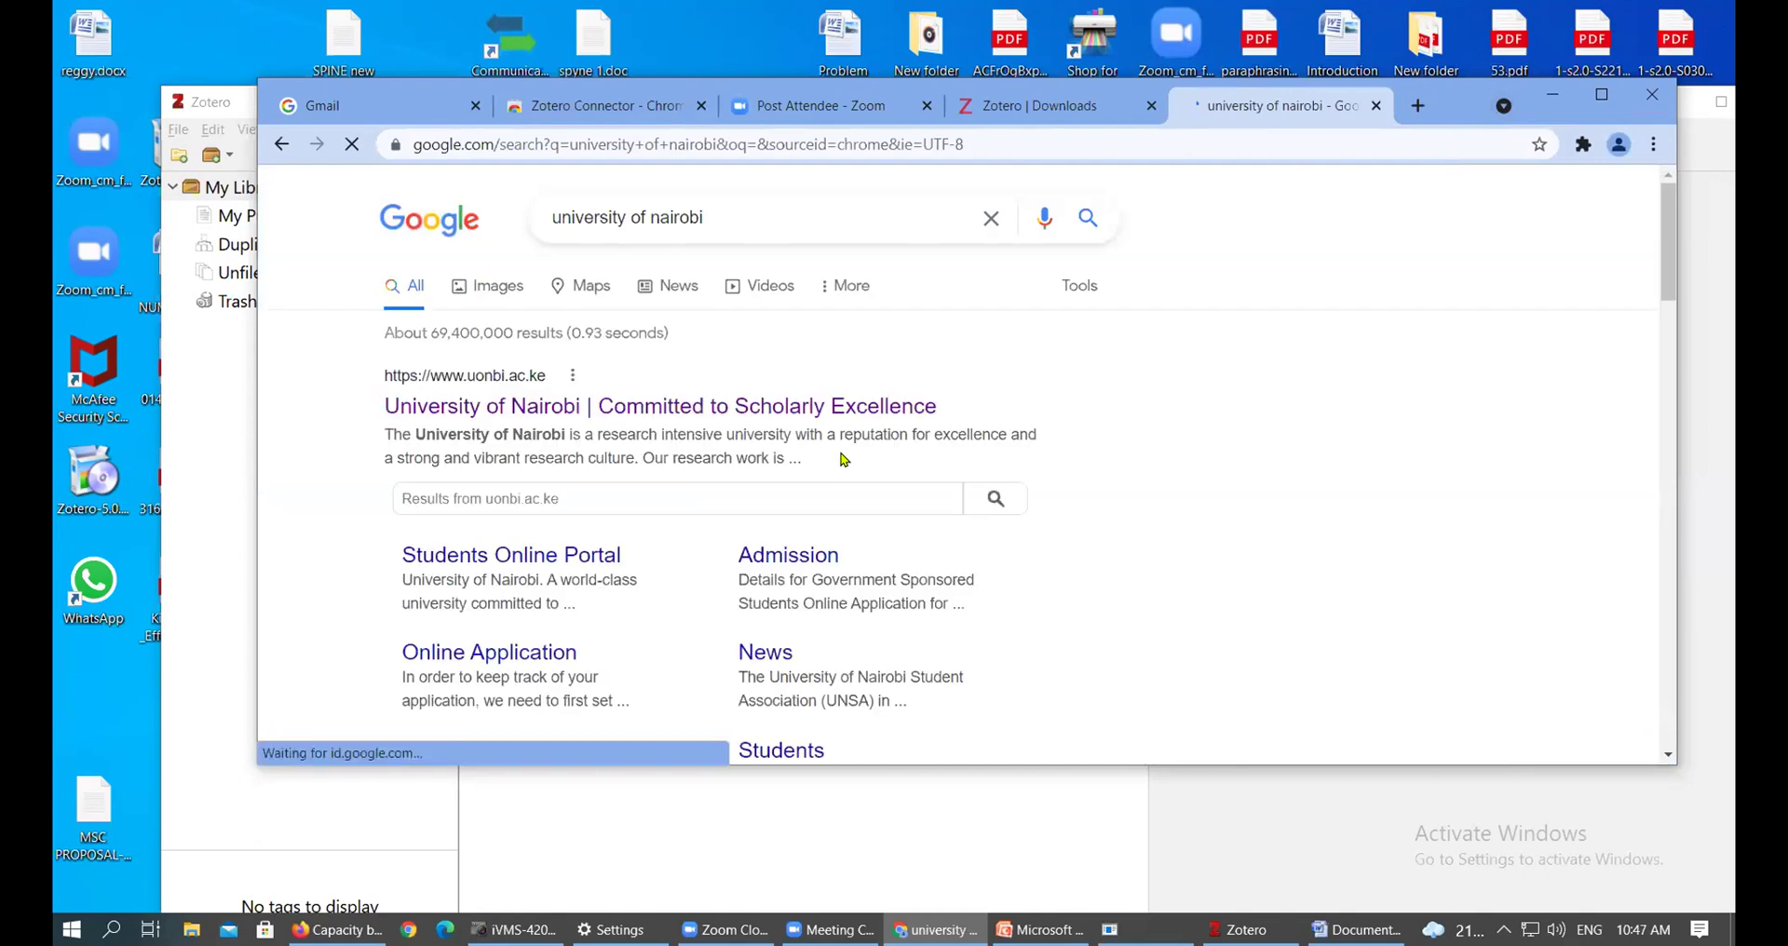
{"action": "scroll", "coordinate": [843, 459], "scroll_direction": "down", "scroll_amount": 5}
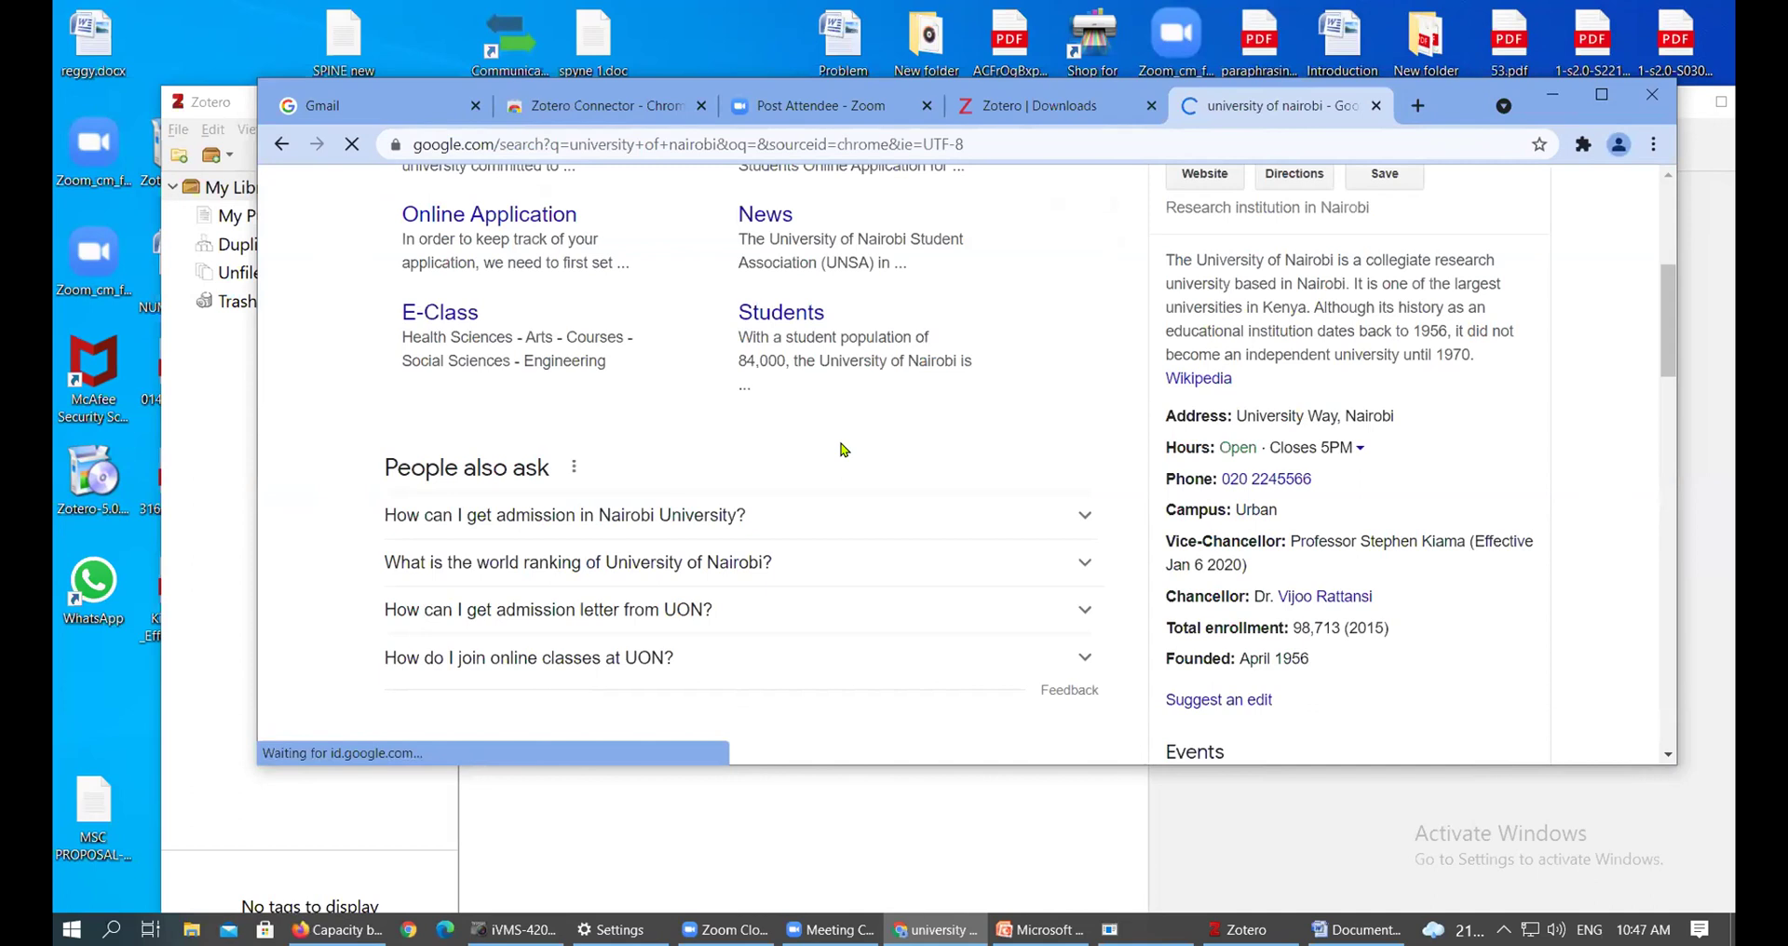
{"action": "scroll", "coordinate": [857, 391], "scroll_direction": "down", "scroll_amount": 5}
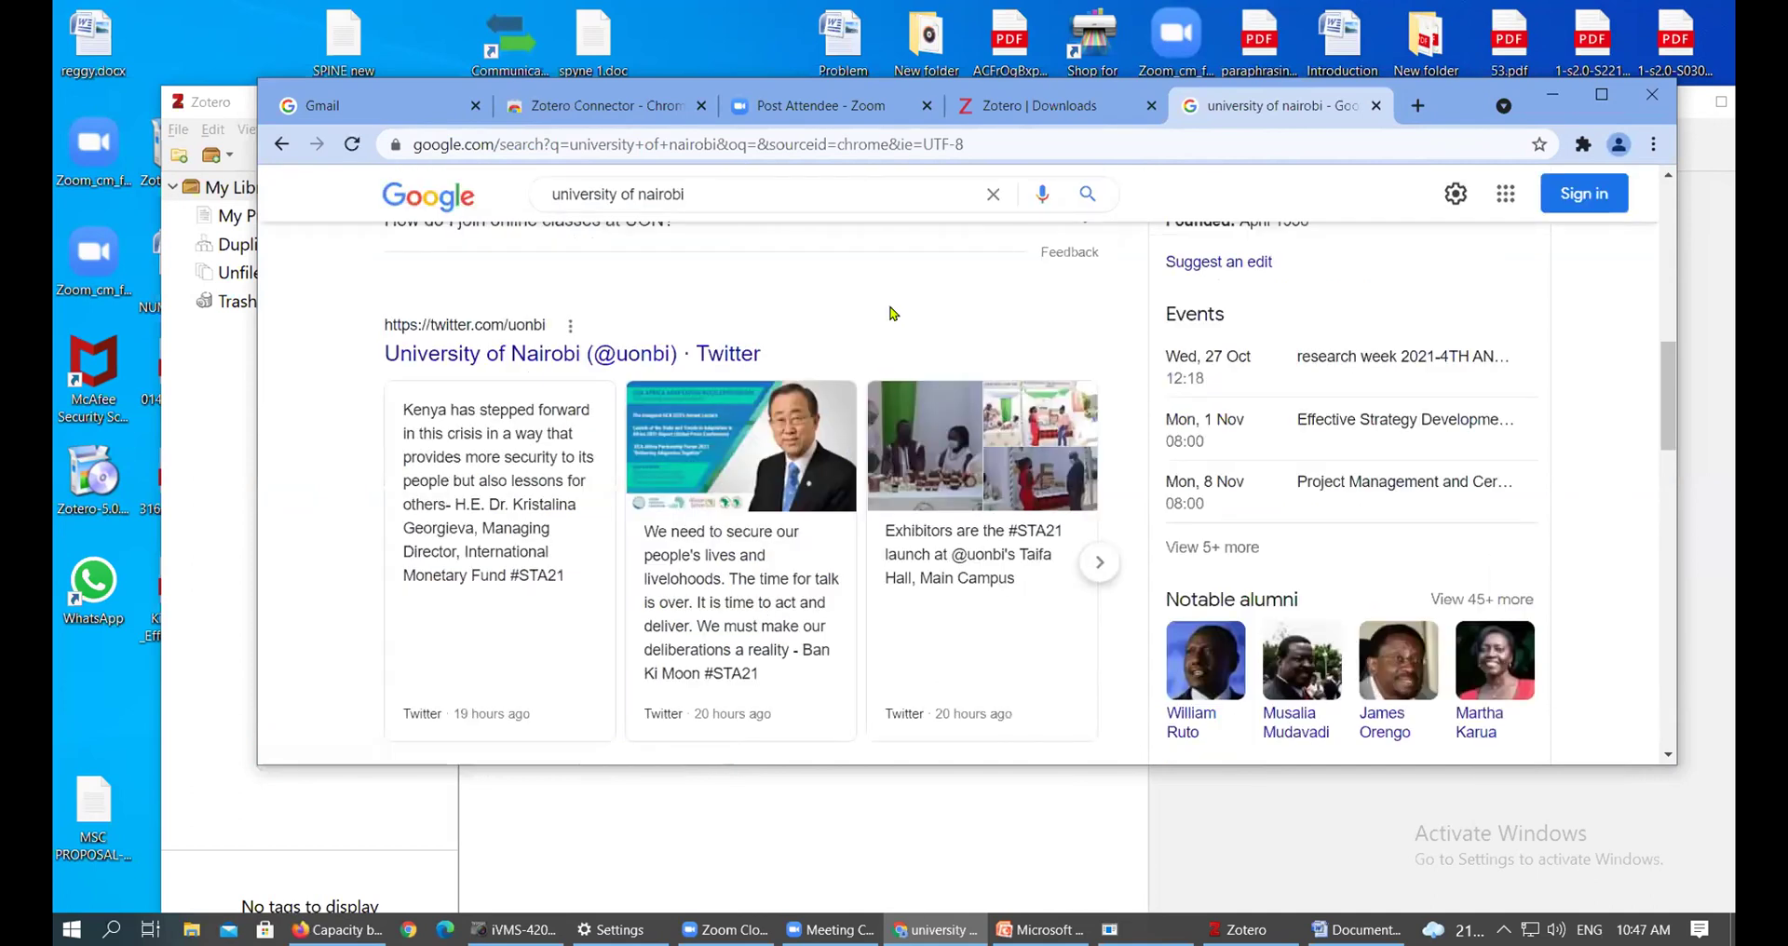
{"action": "scroll", "coordinate": [892, 313], "scroll_direction": "down", "scroll_amount": 3}
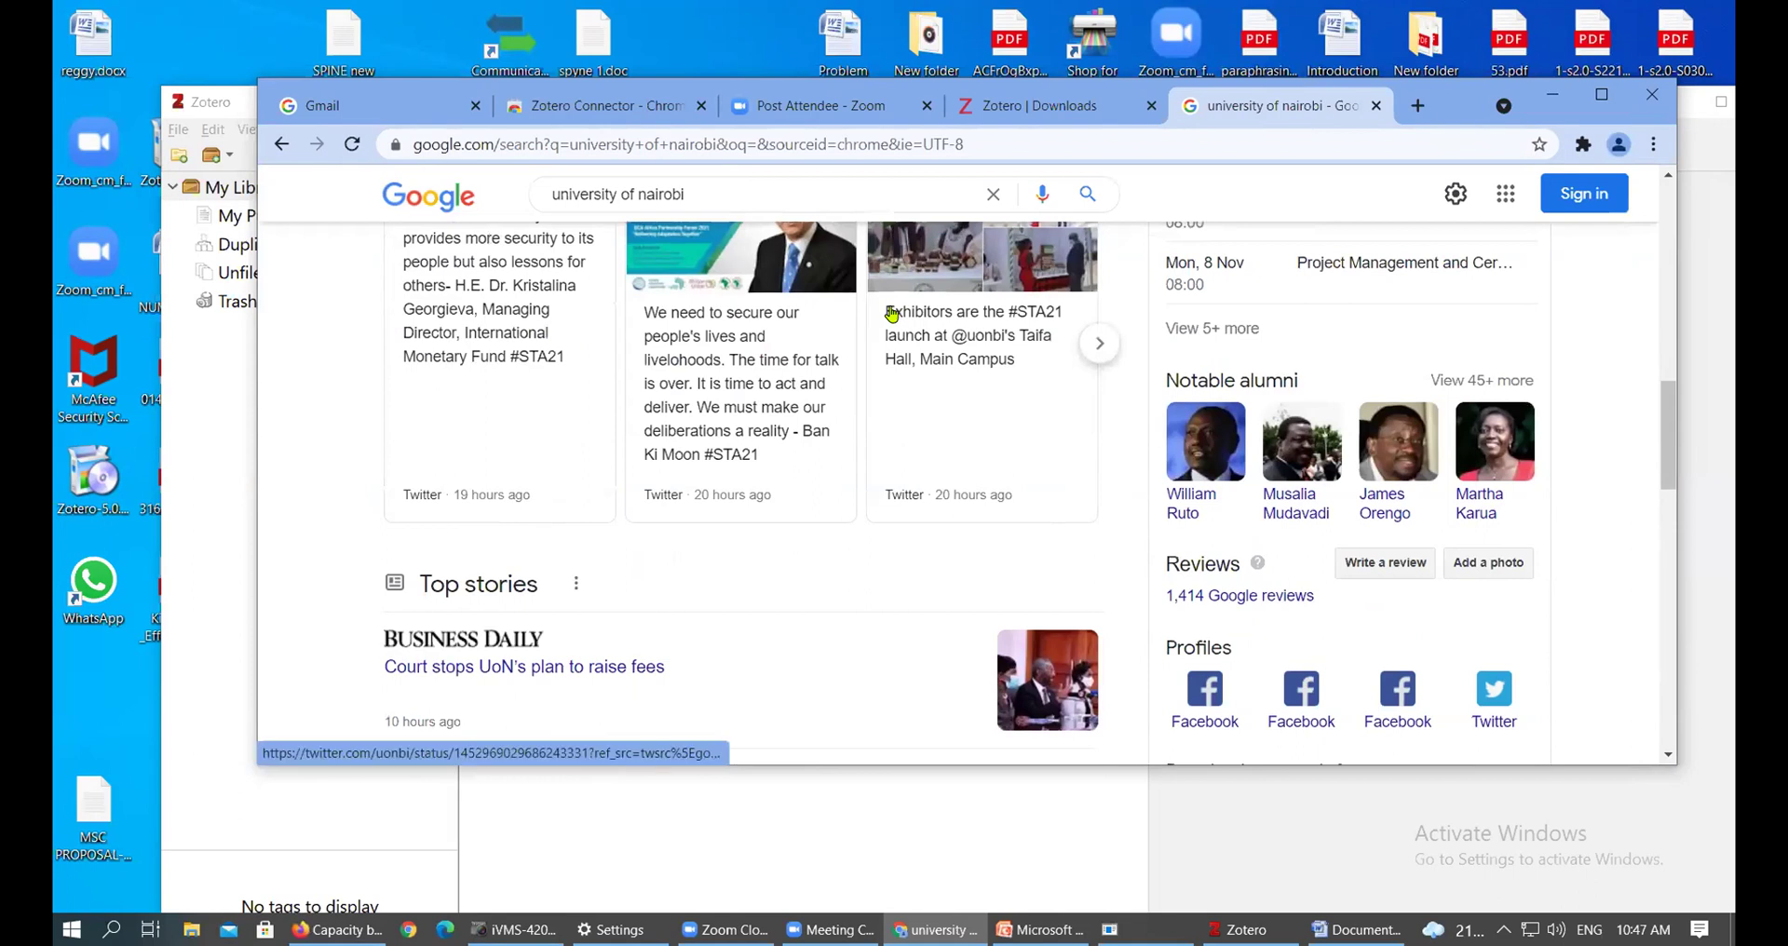
{"action": "scroll", "coordinate": [892, 313], "scroll_direction": "down", "scroll_amount": 10}
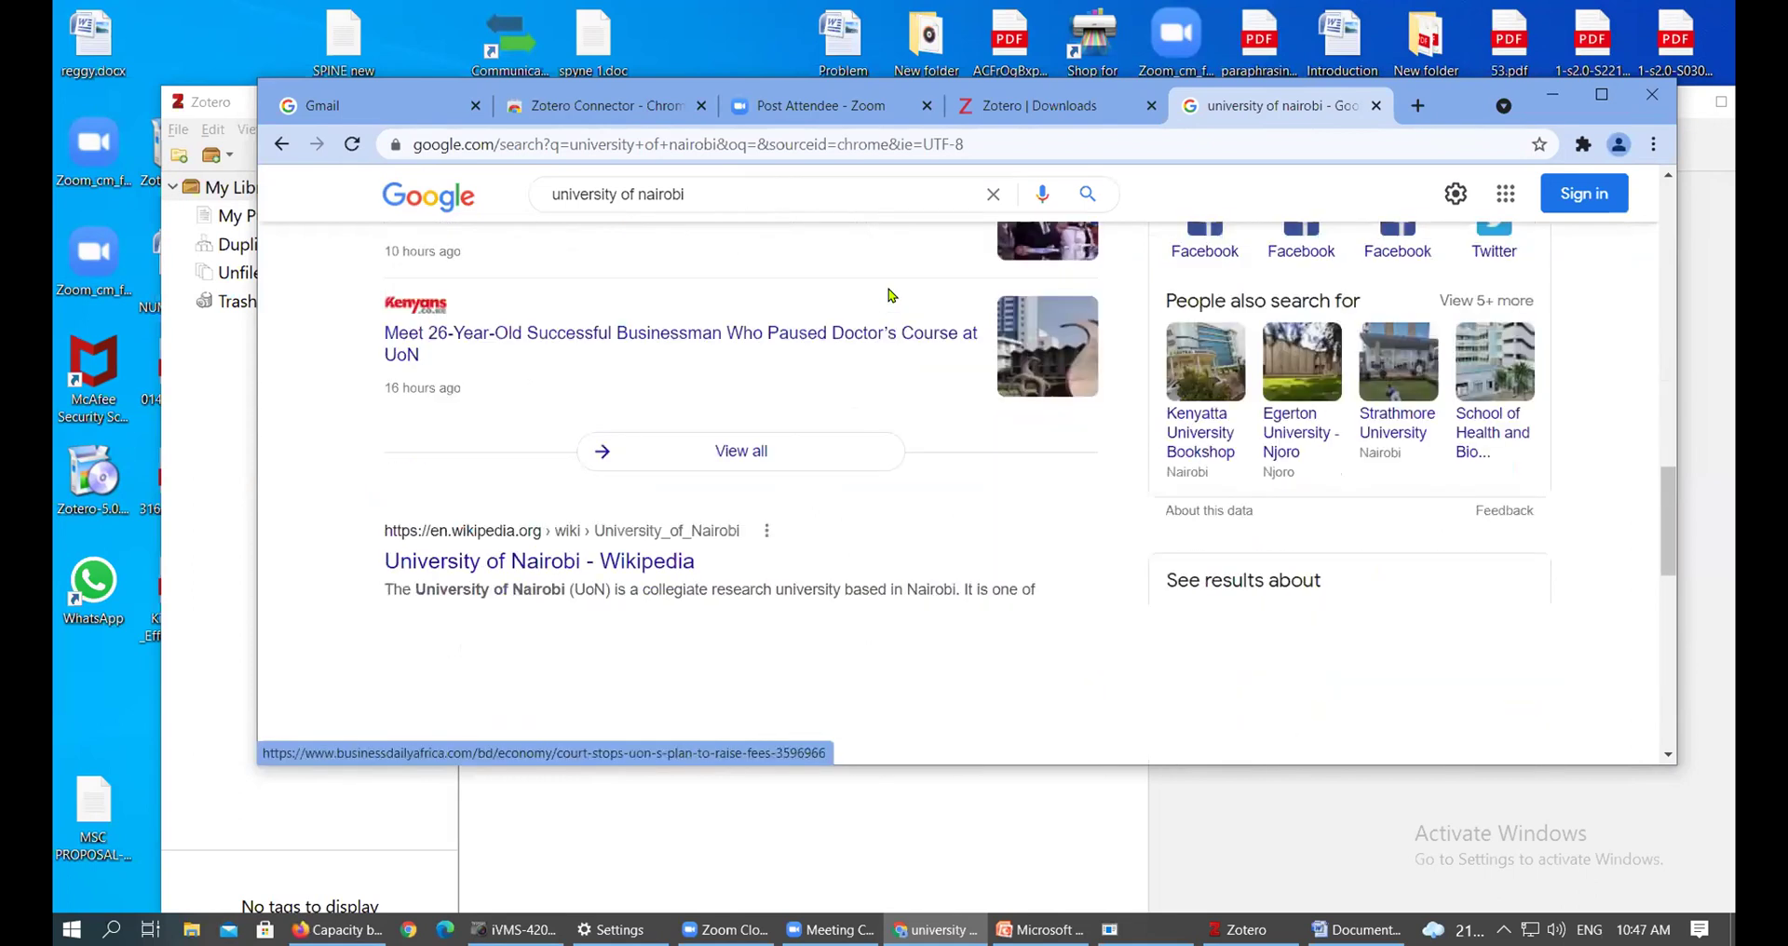
{"action": "scroll", "coordinate": [680, 416], "scroll_direction": "up", "scroll_amount": 10}
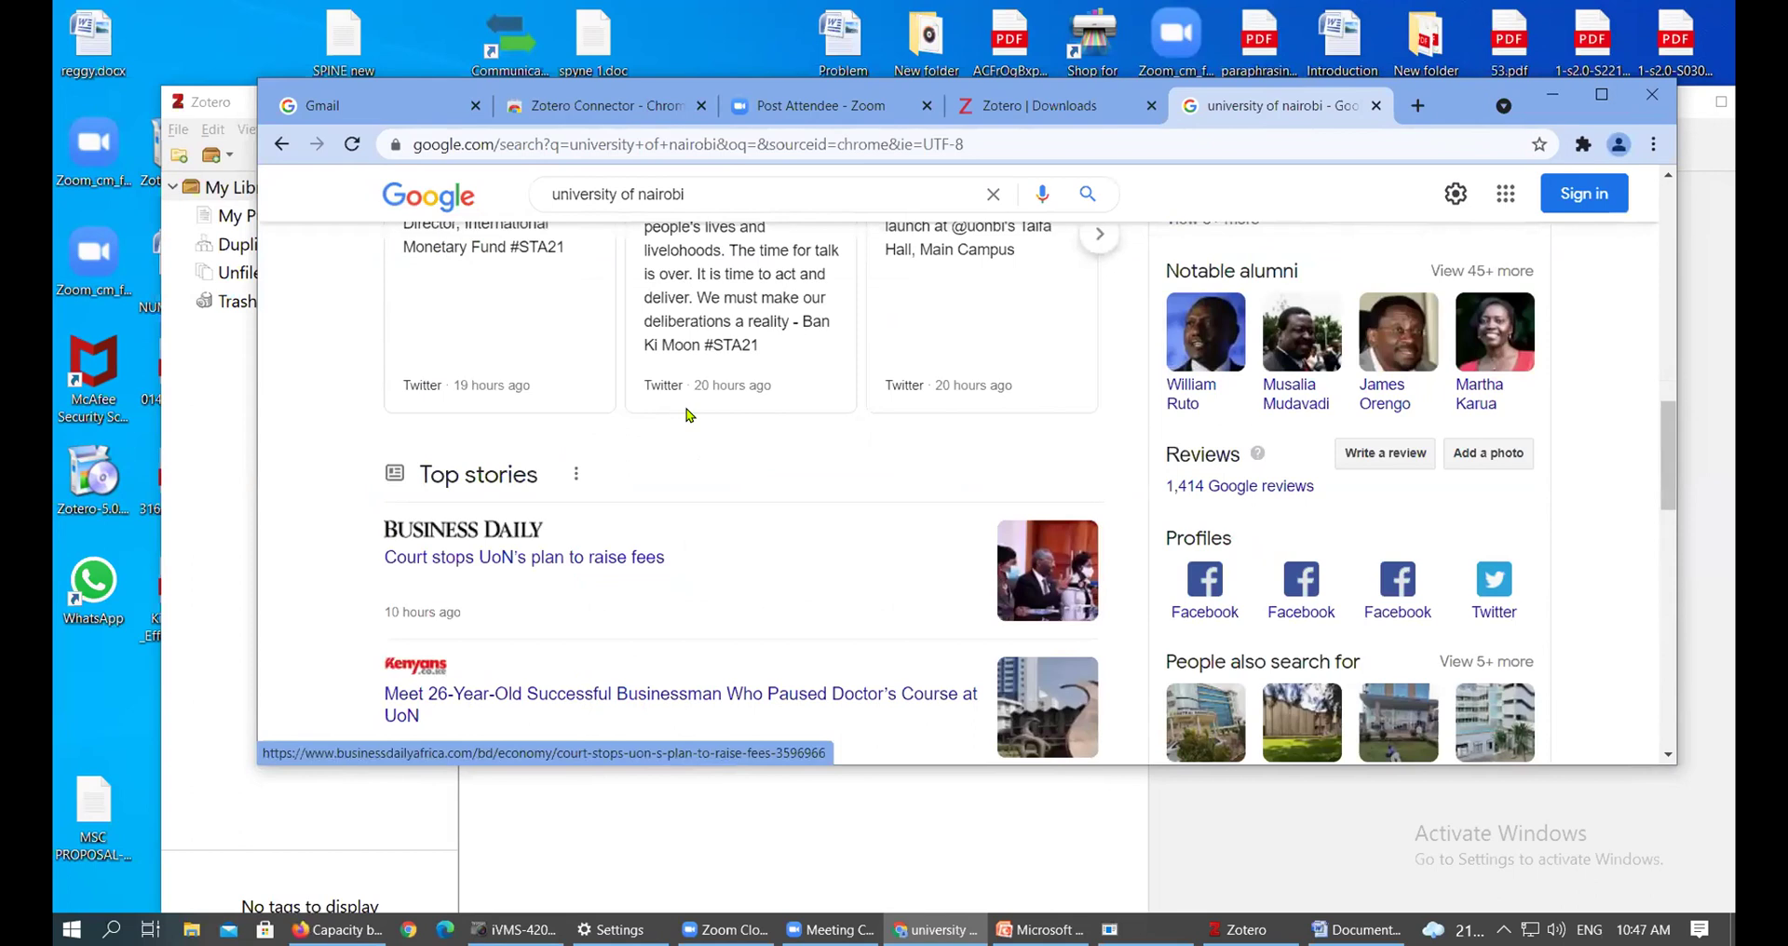
{"action": "left_click", "coordinate": [735, 142]}
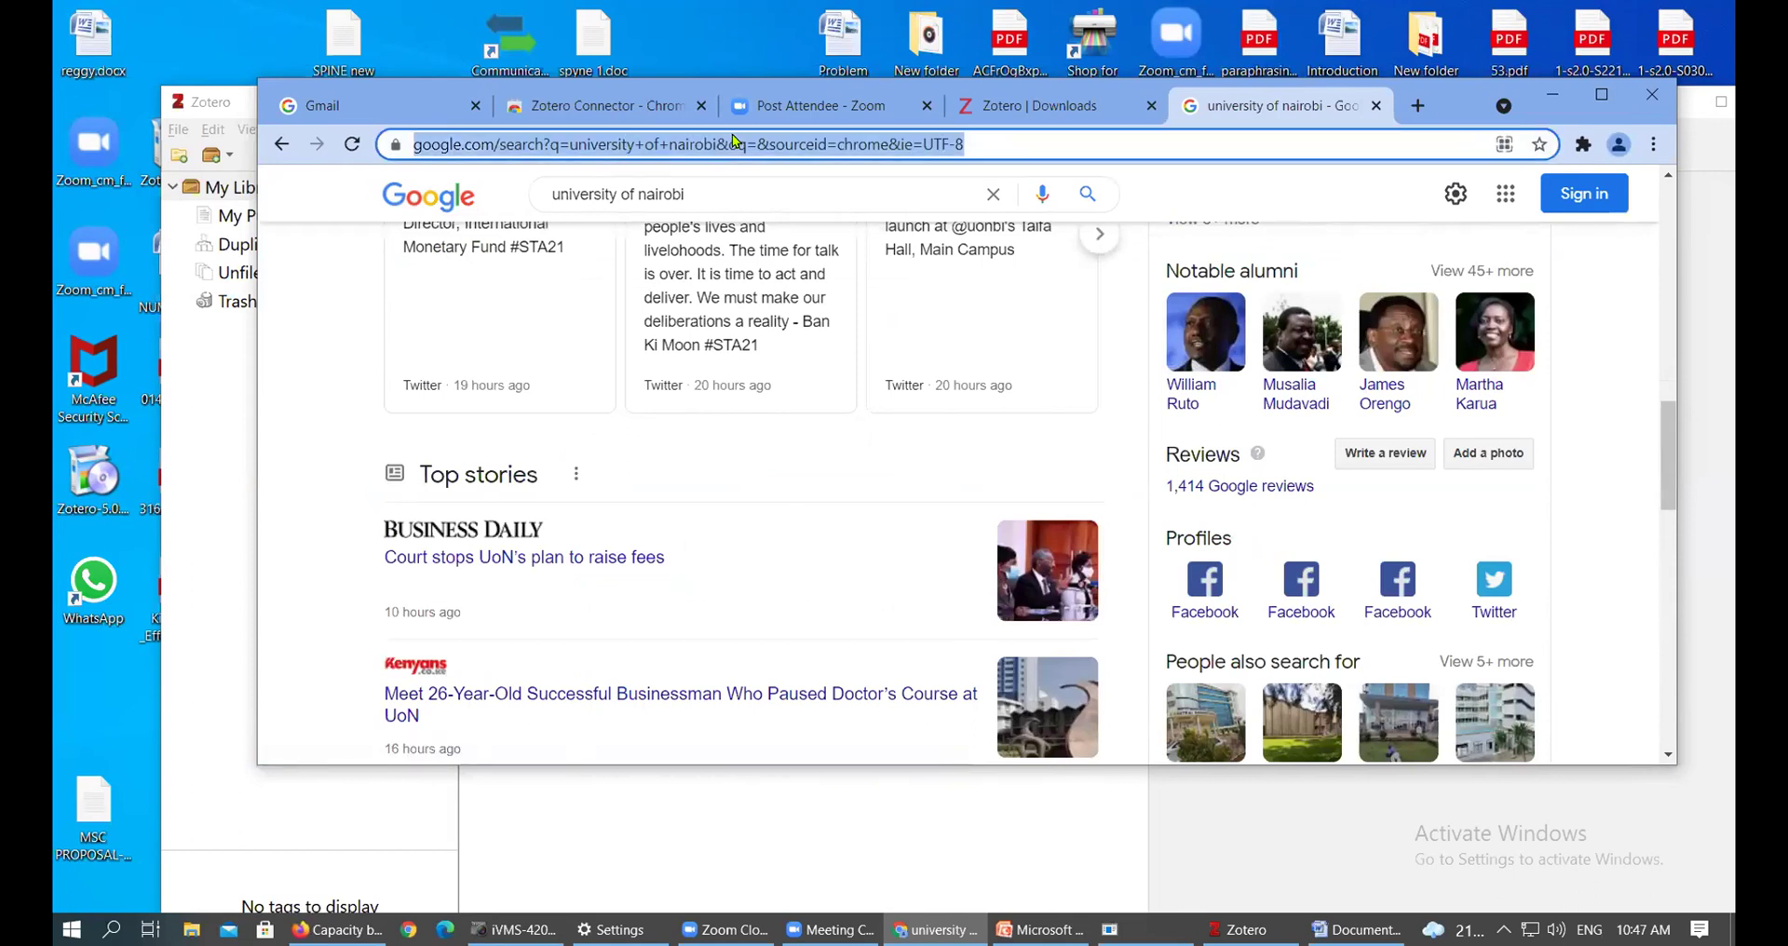
{"action": "type", "text": "www.uonbi.ac.ke"}
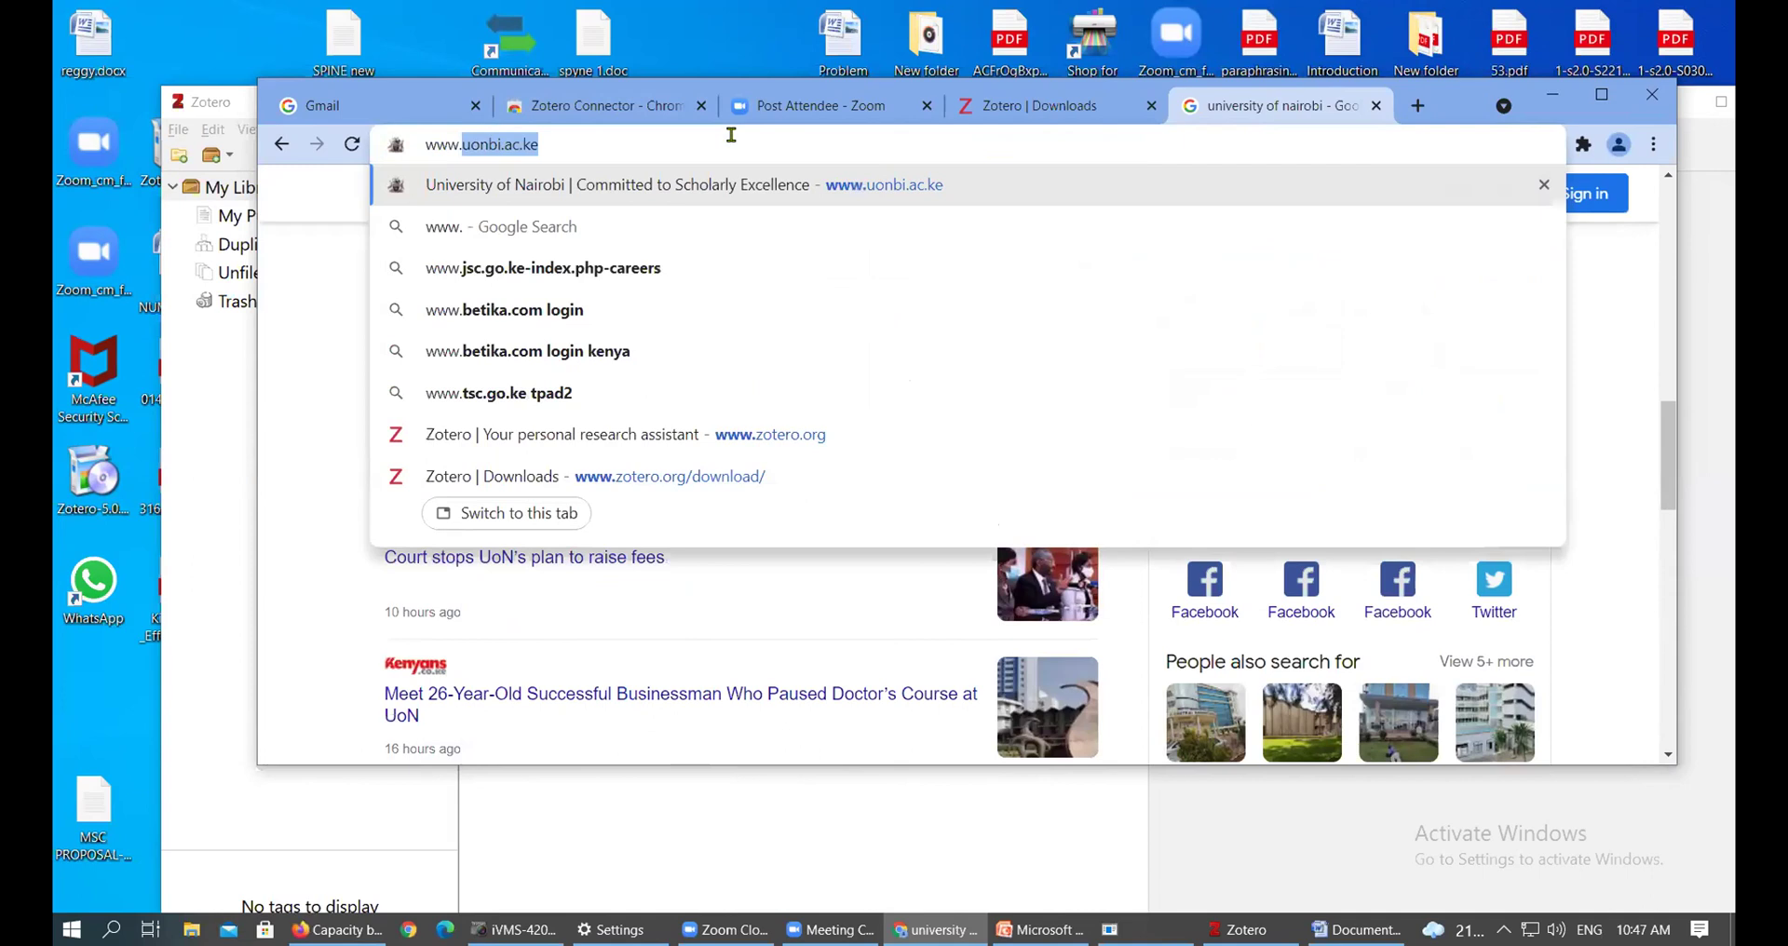
{"action": "key", "text": "Return"}
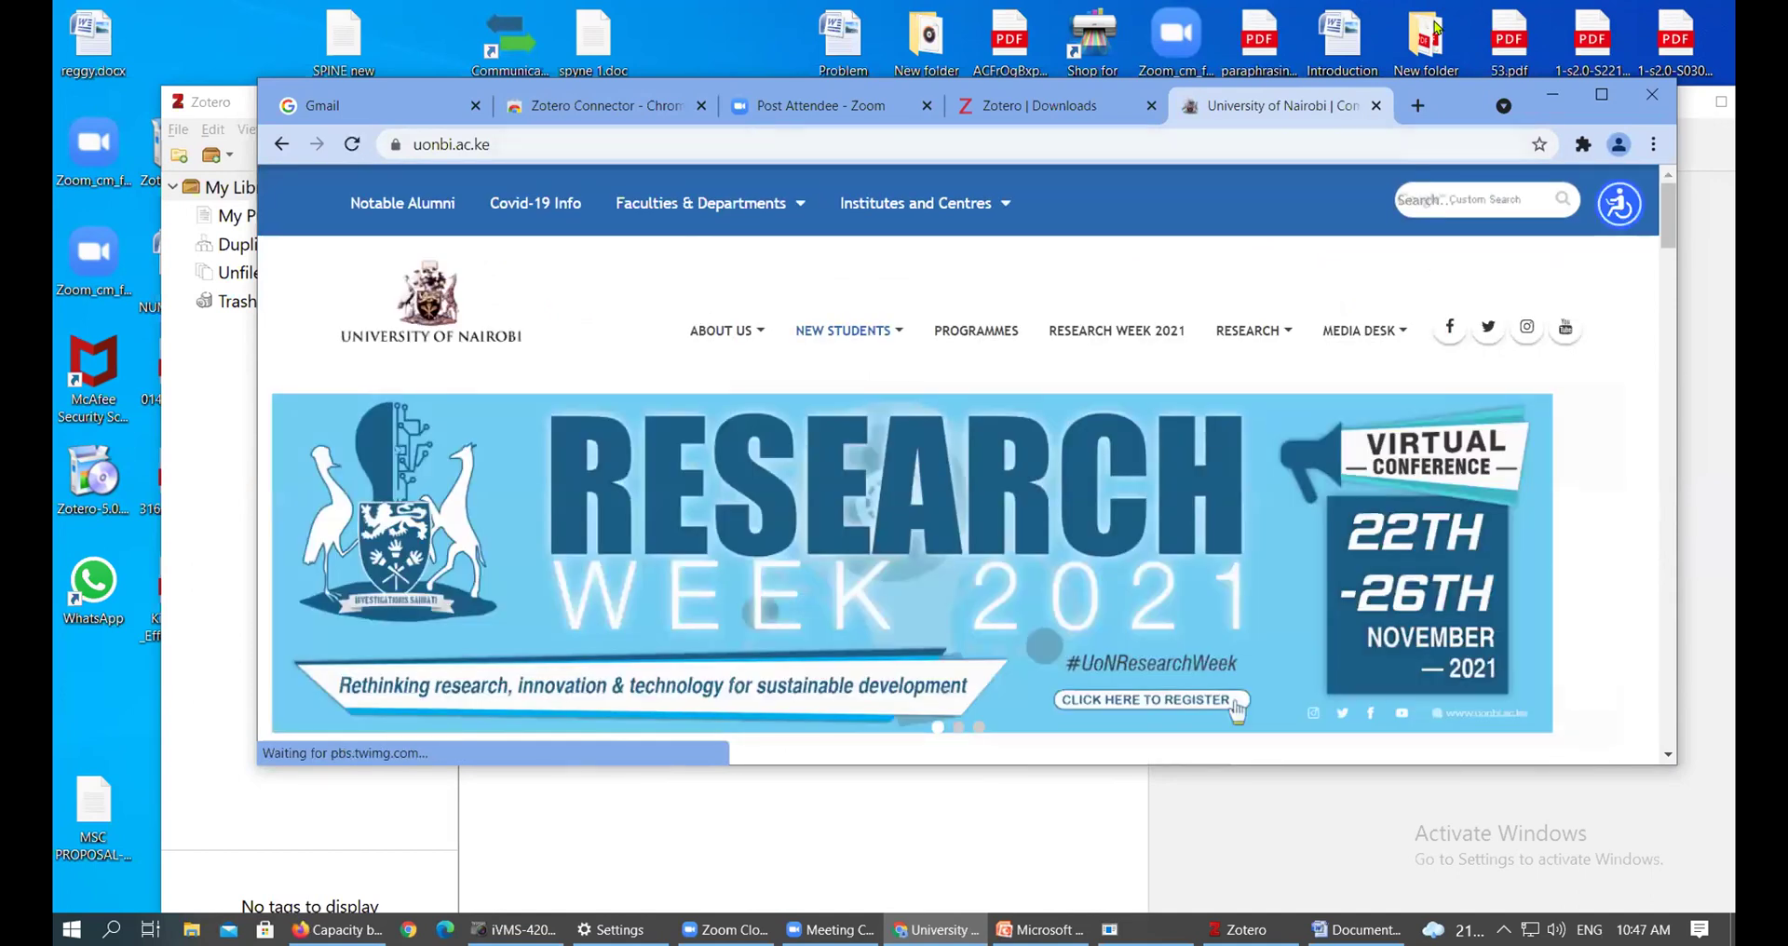
Open the Library Services Portal (uonlibrary.uonbi.ac.ke) from the homepage footer
{"action": "left_click_drag", "start_coordinate": [1670, 211], "coordinate": [1682, 341]}
{"action": "left_click_drag", "start_coordinate": [1645, 519], "coordinate": [1671, 419]}
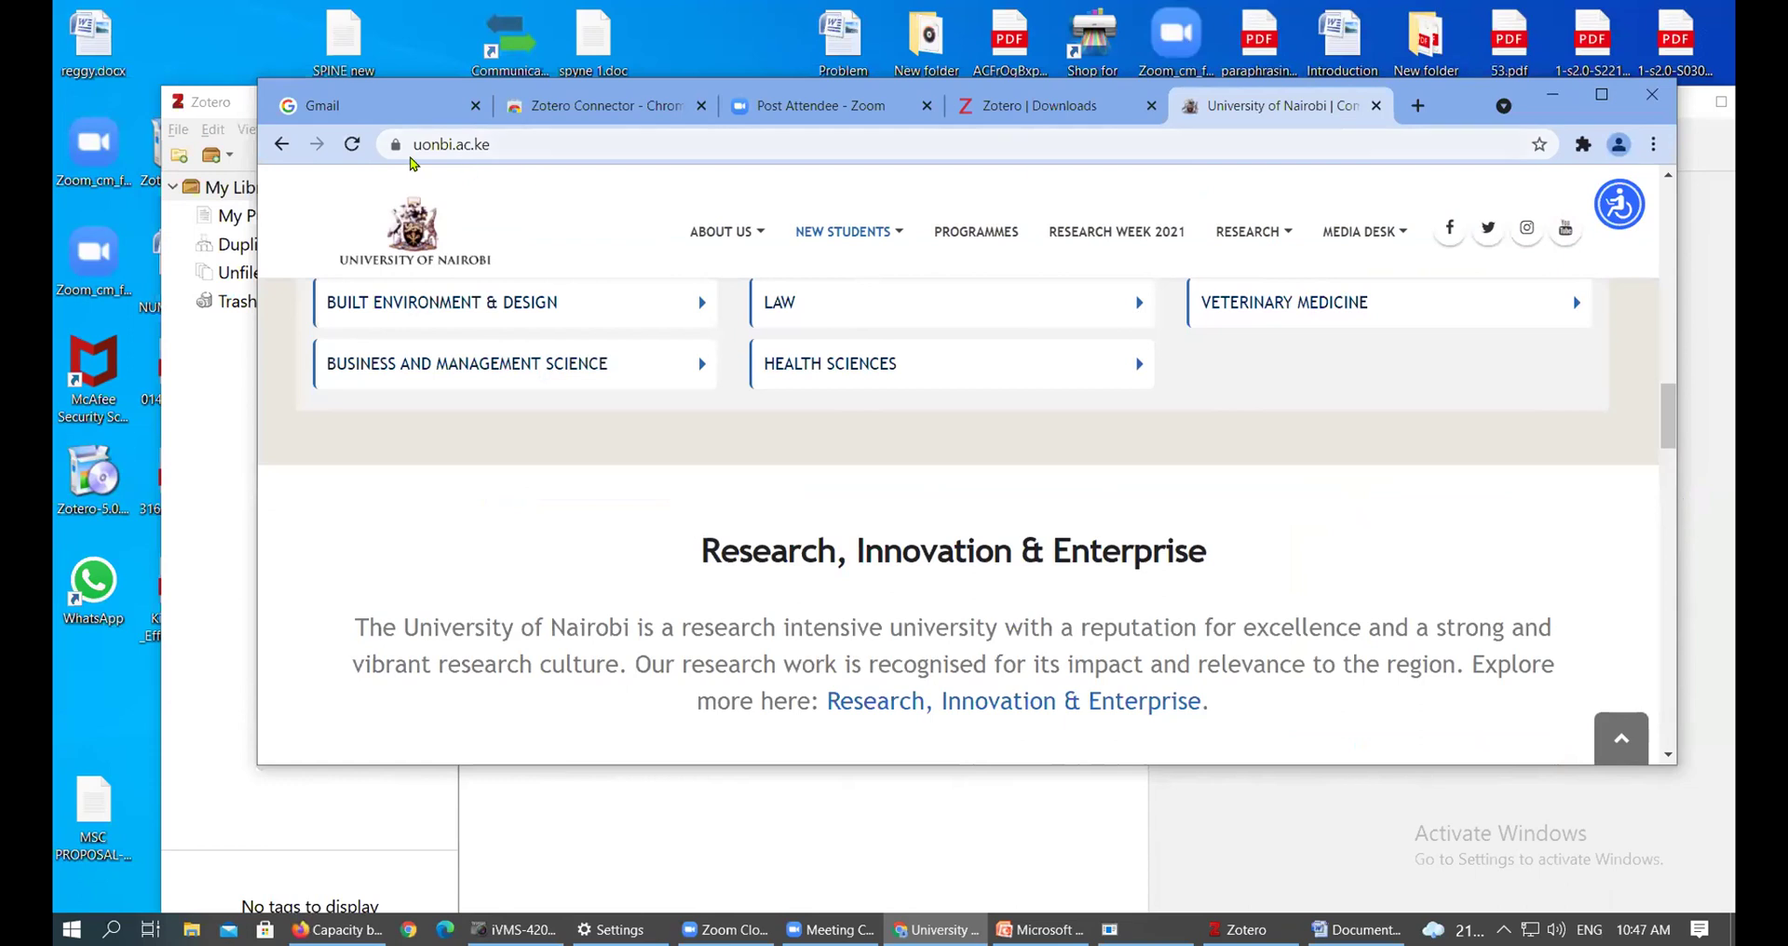
{"action": "left_click_drag", "start_coordinate": [1671, 408], "coordinate": [1709, 758]}
{"action": "scroll", "coordinate": [1022, 445], "scroll_direction": "up", "scroll_amount": 3}
{"action": "left_click", "coordinate": [762, 621]}
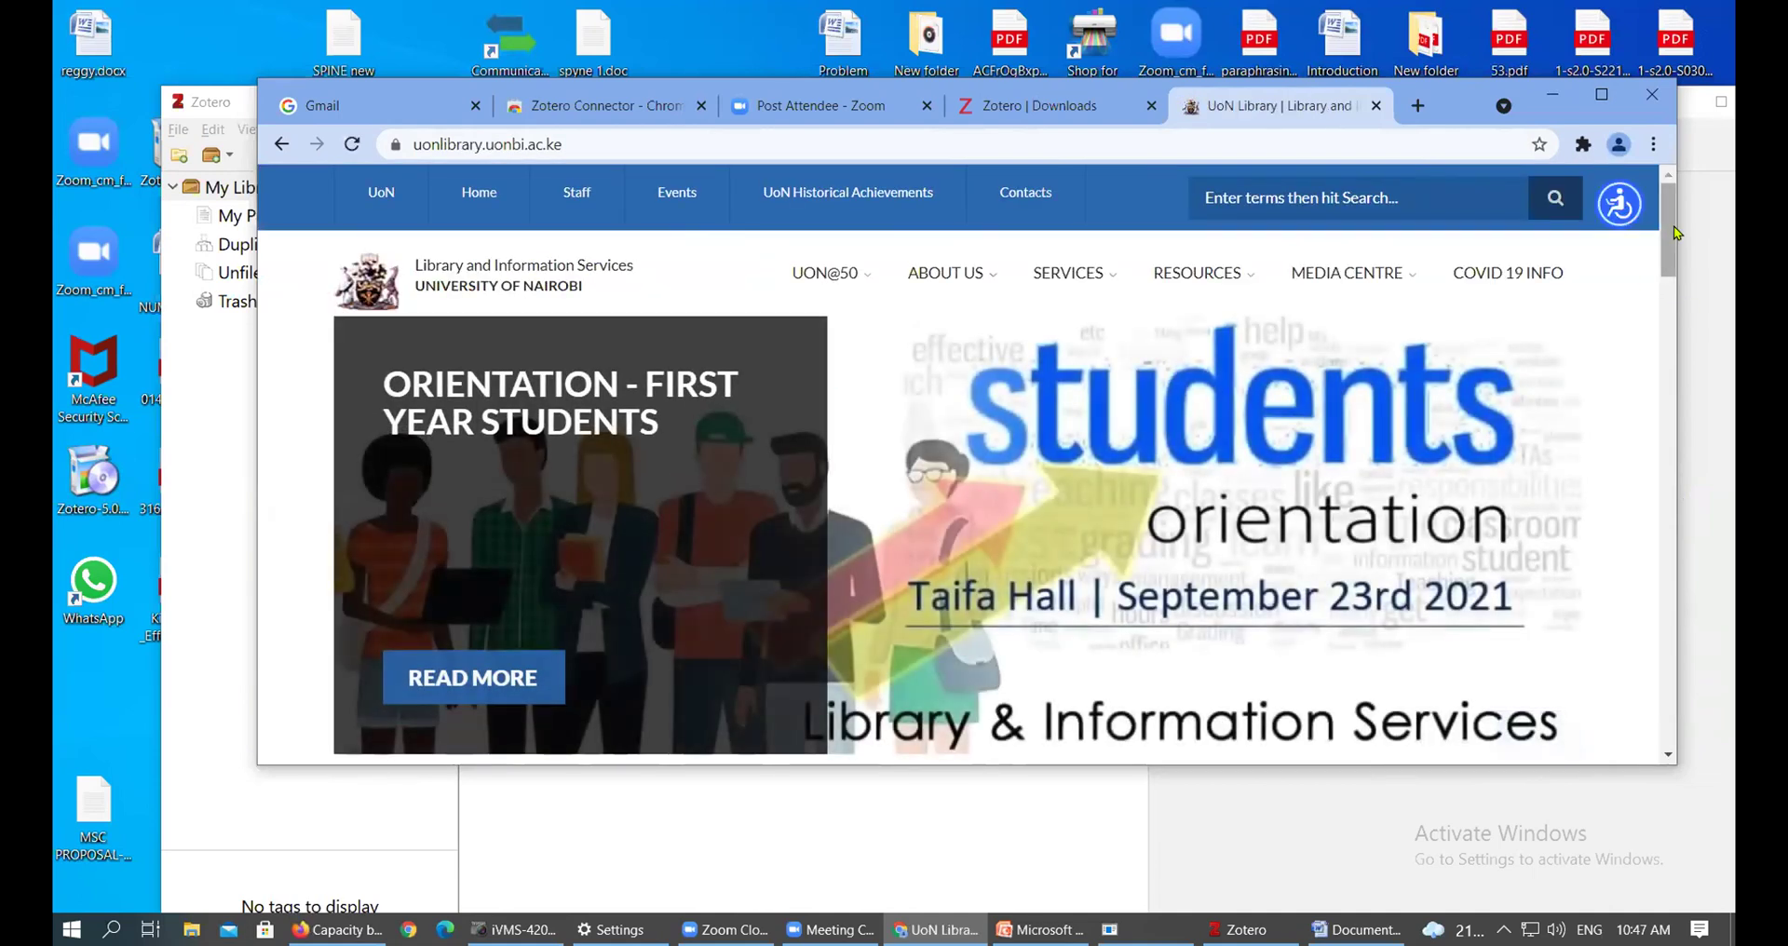
Open the library's Electronic Journals list from the footer and scroll down to the JSTOR entry
{"action": "left_click", "coordinate": [1673, 613]}
{"action": "left_click_drag", "start_coordinate": [1669, 331], "coordinate": [1654, 682]}
{"action": "scroll", "coordinate": [949, 586], "scroll_direction": "down", "scroll_amount": 3}
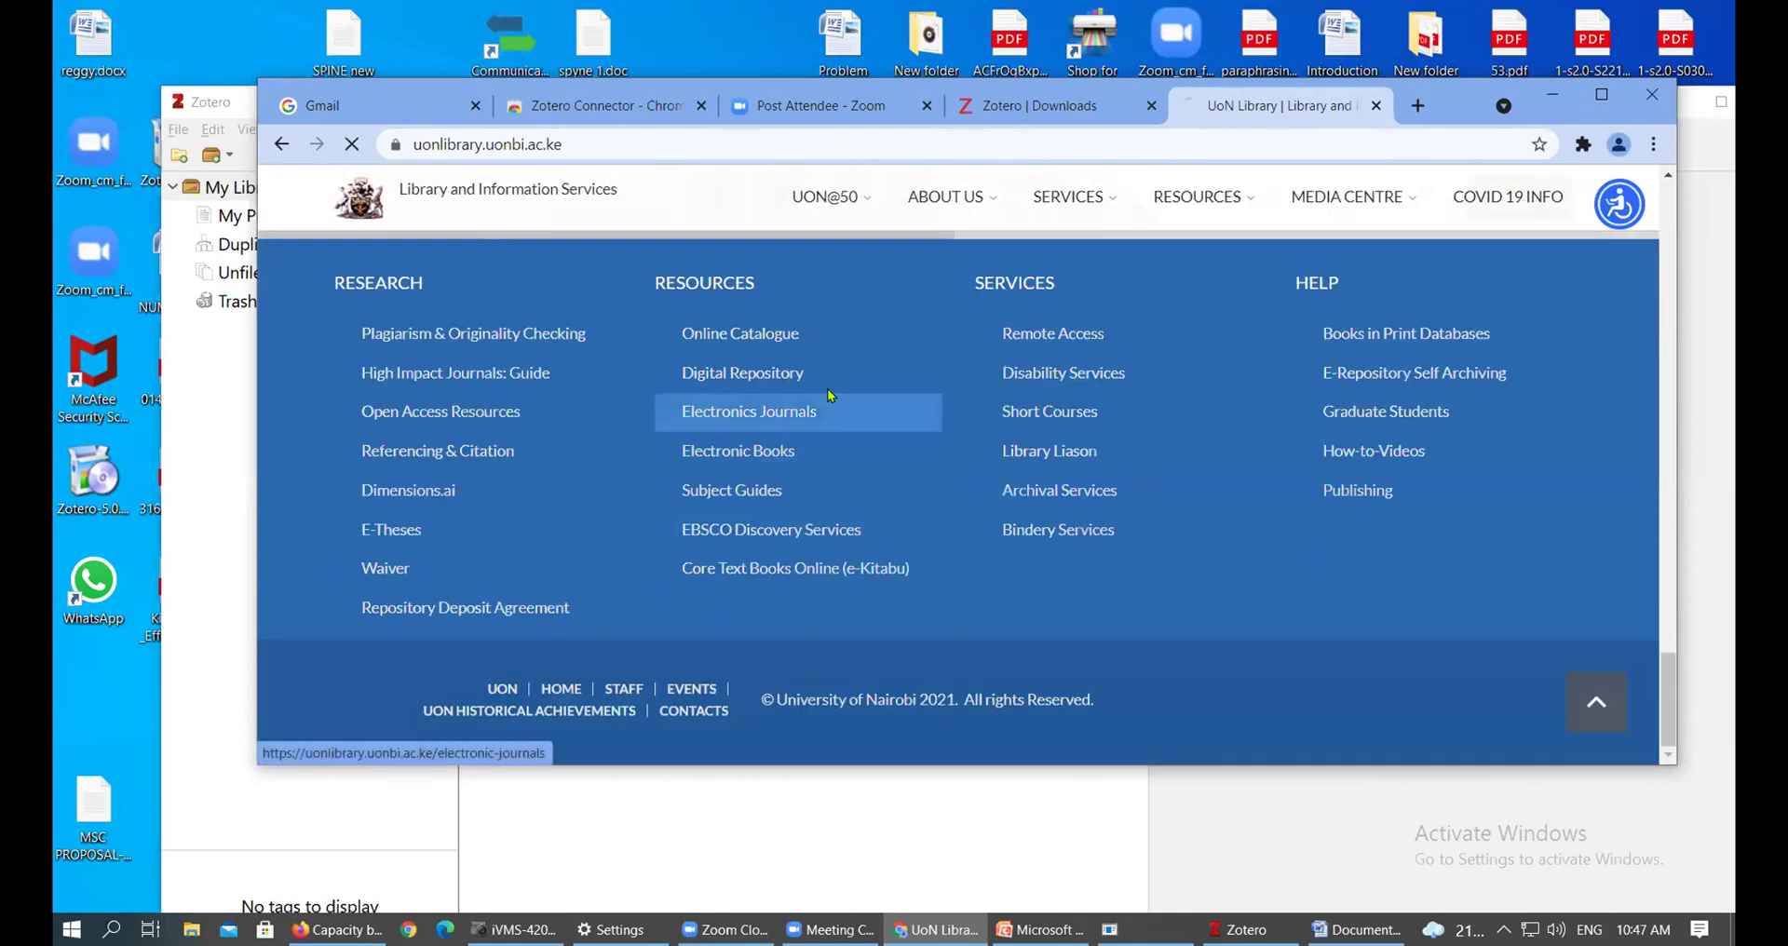
{"action": "left_click", "coordinate": [748, 410]}
{"action": "scroll", "coordinate": [1269, 330], "scroll_direction": "down", "scroll_amount": 4}
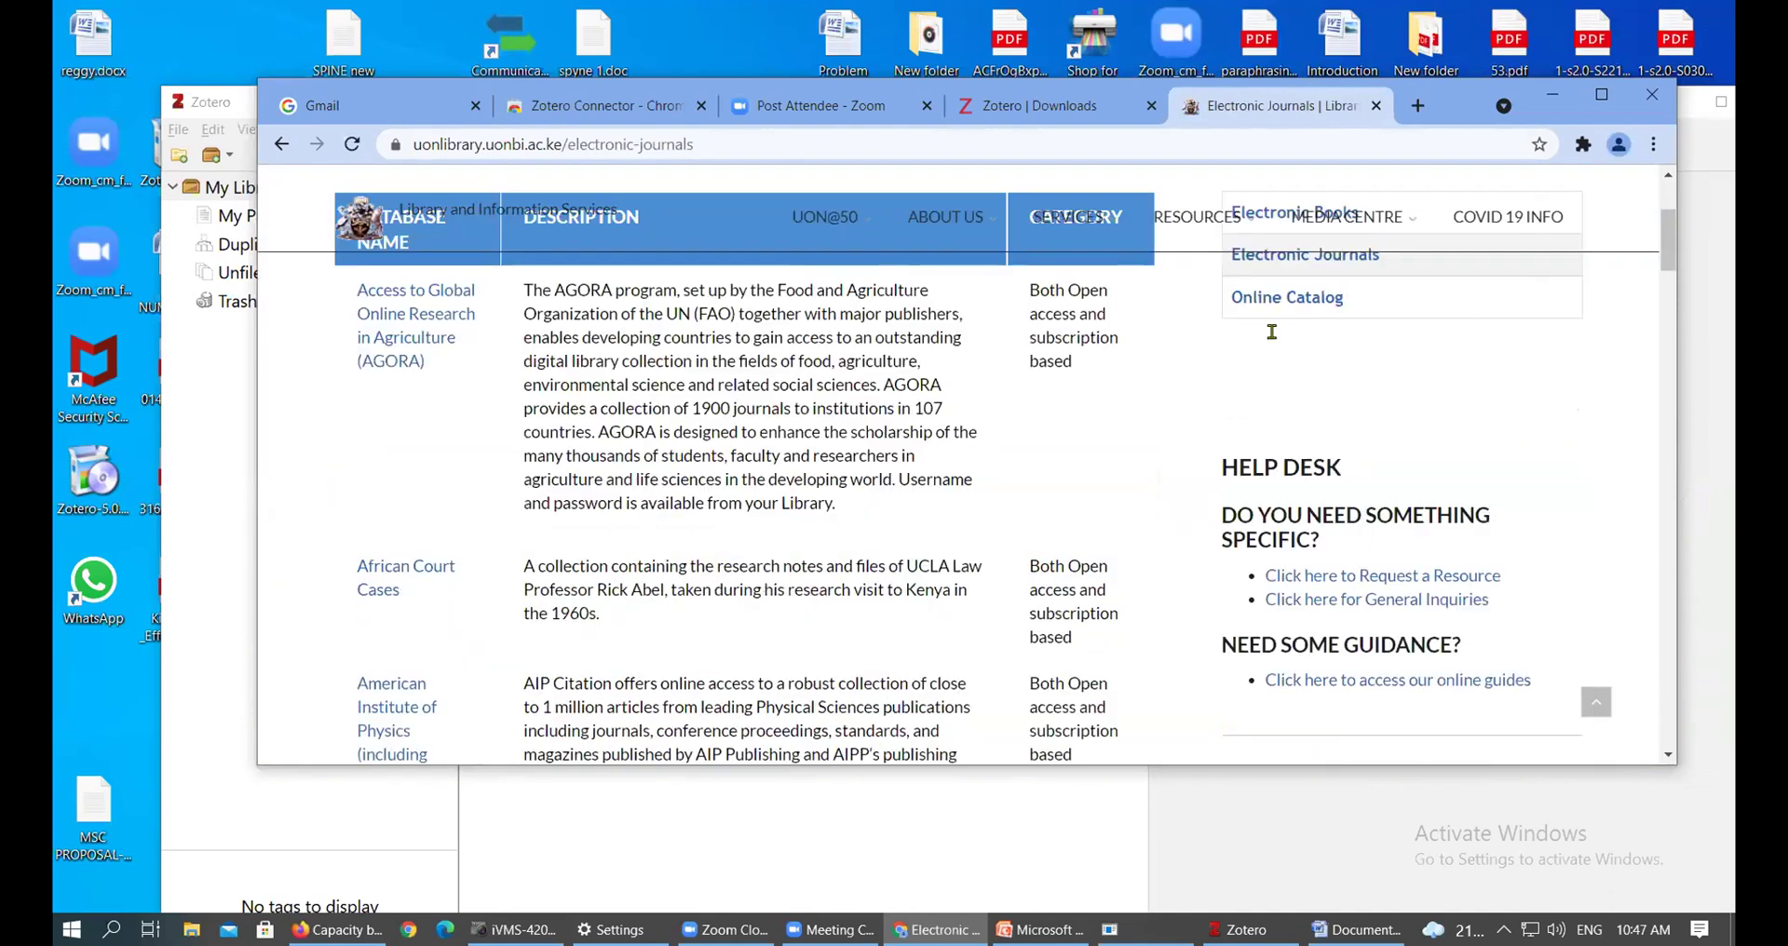
{"action": "left_click_drag", "start_coordinate": [1669, 245], "coordinate": [1717, 518]}
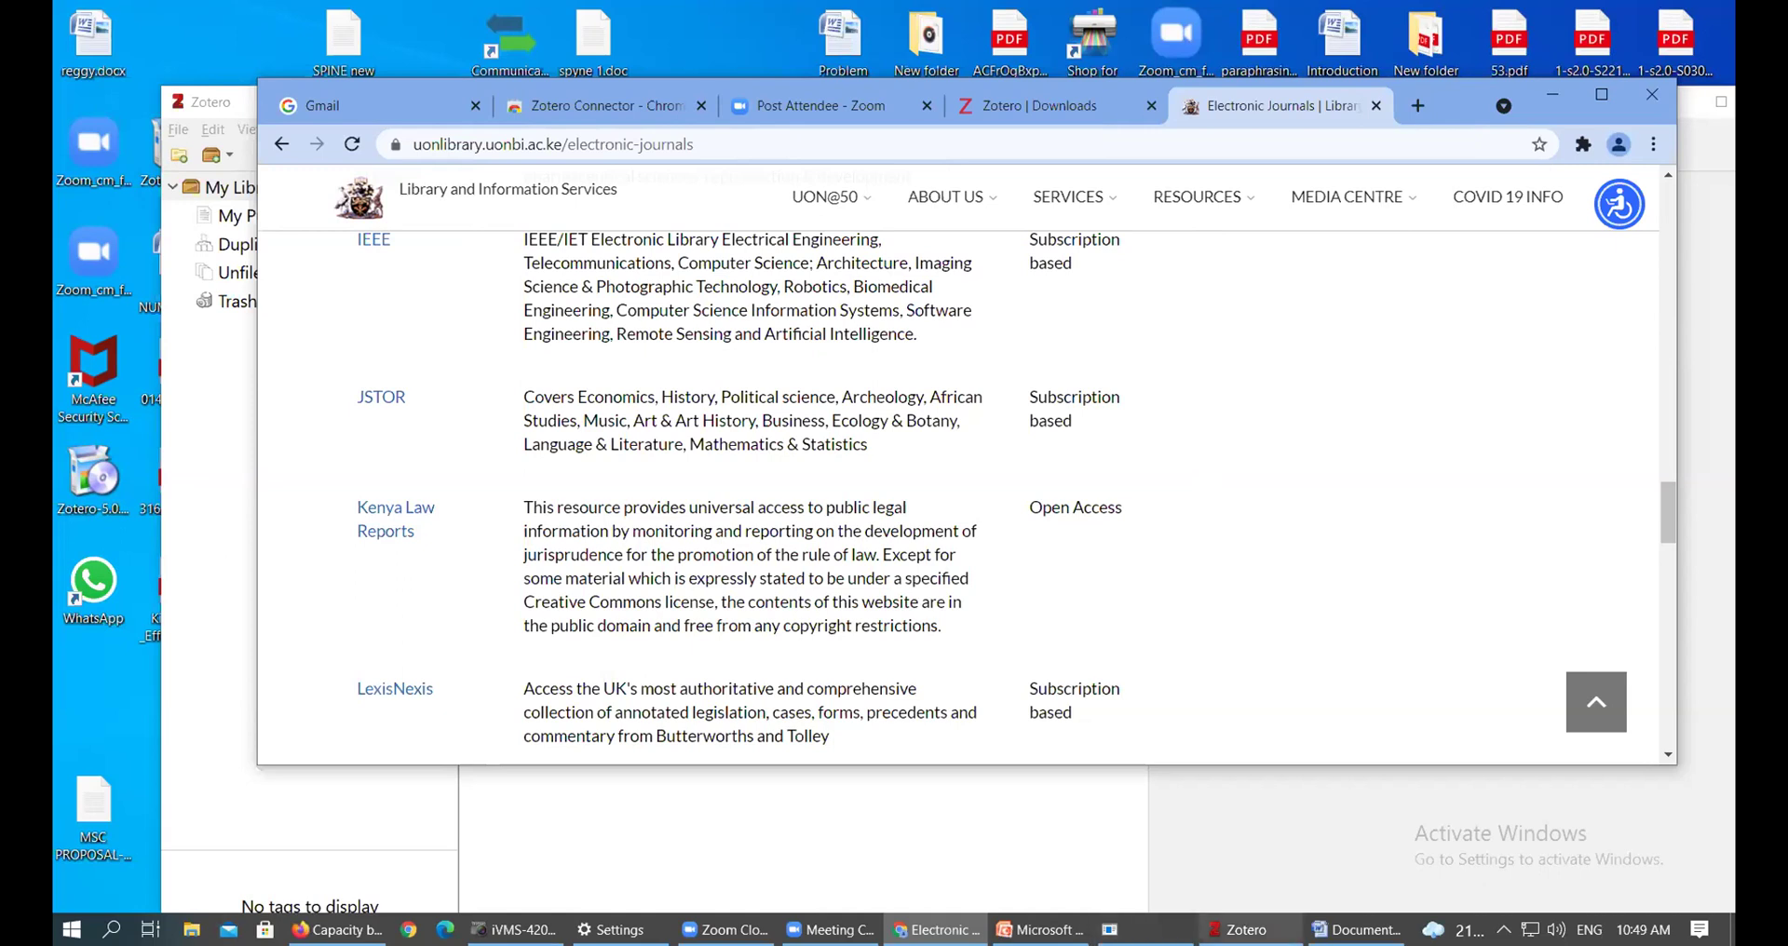
Minimise the Zotero window so Chrome's Electronic Journals page is in front
{"action": "left_click", "coordinate": [1211, 928]}
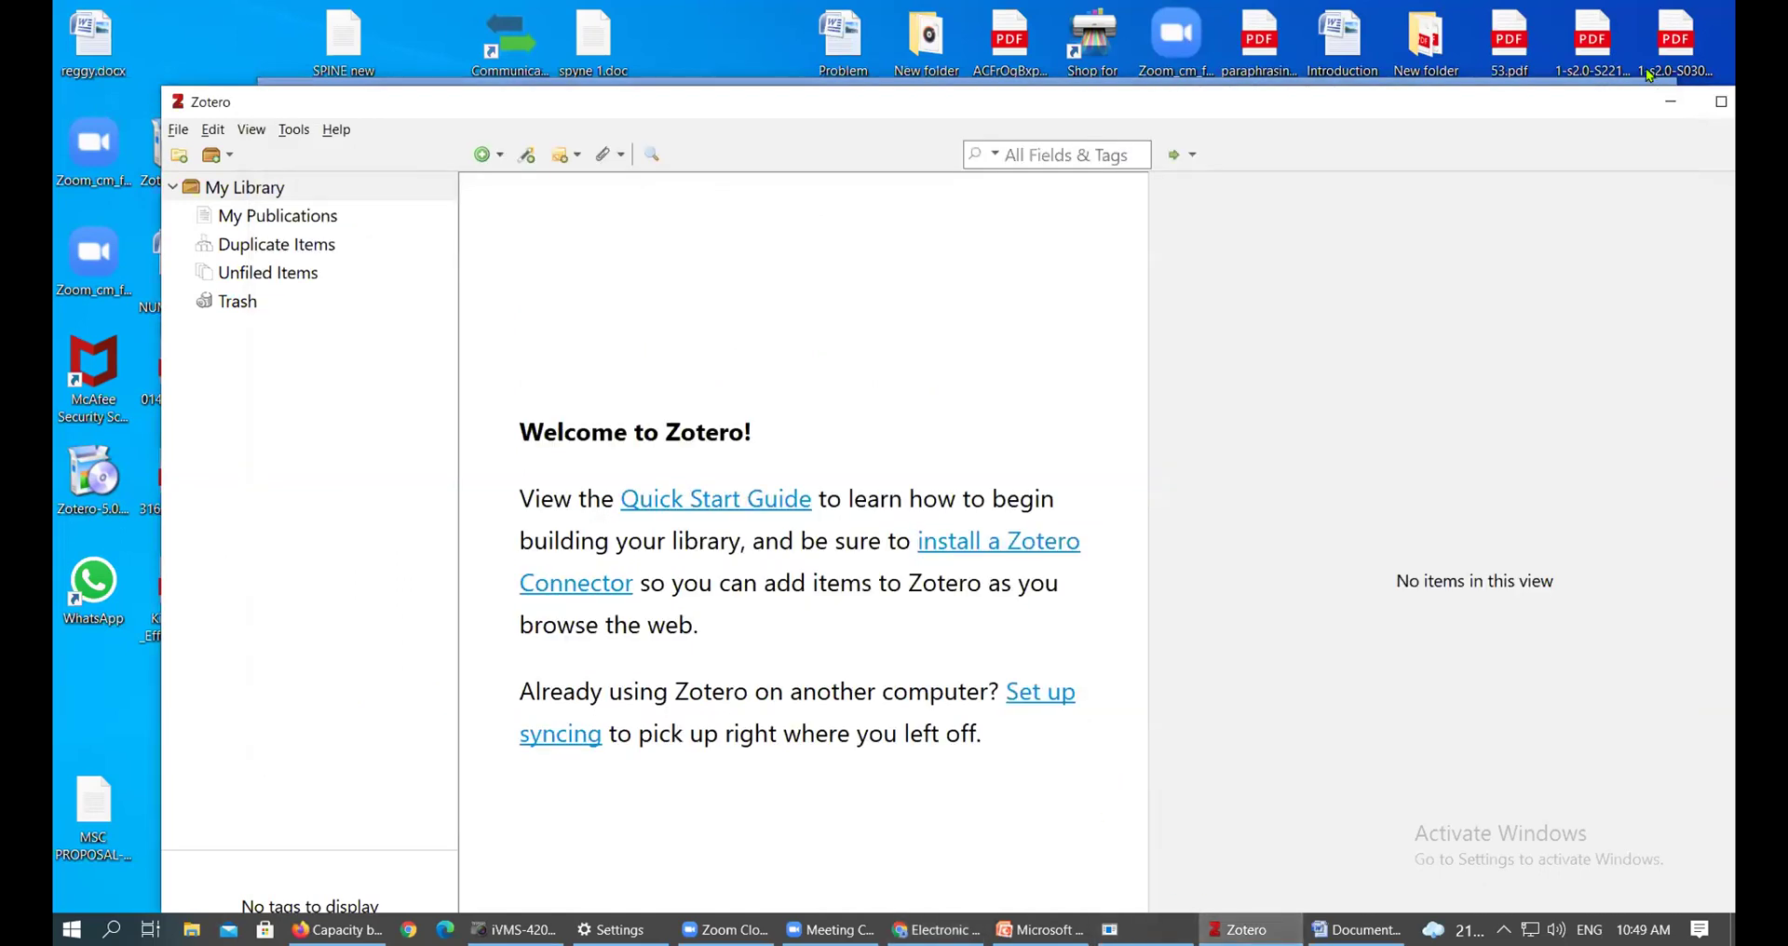
{"action": "left_click", "coordinate": [1667, 108]}
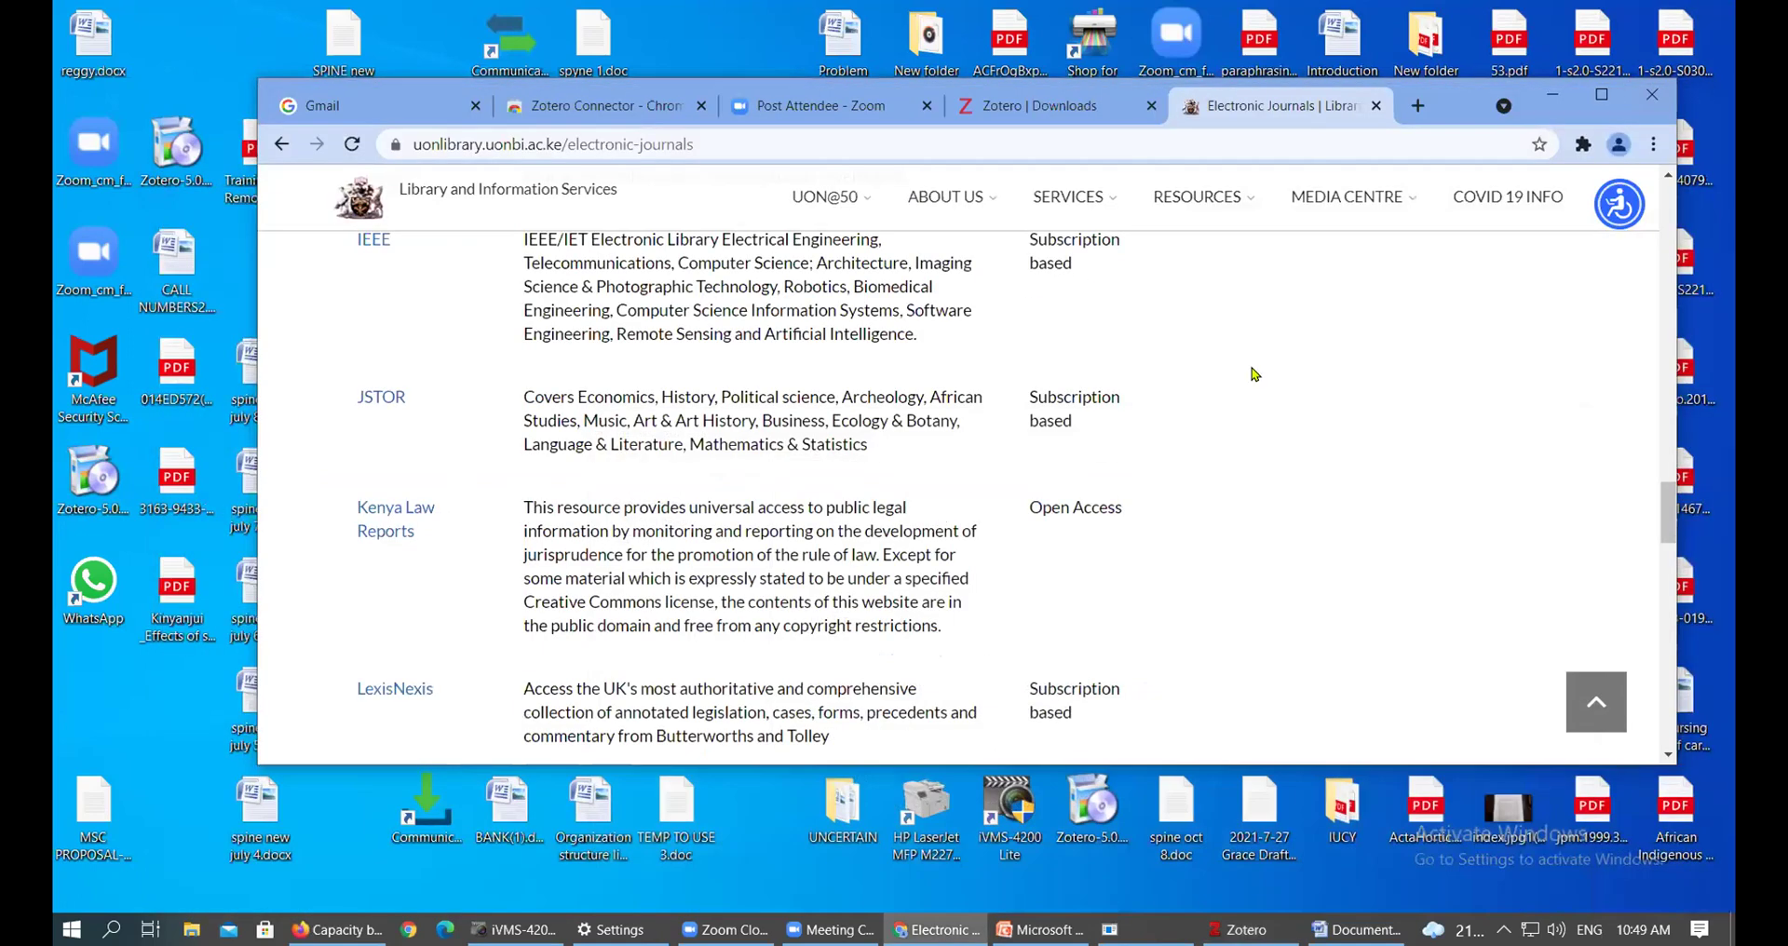
{"action": "scroll", "coordinate": [1249, 372], "scroll_direction": "up", "scroll_amount": 2}
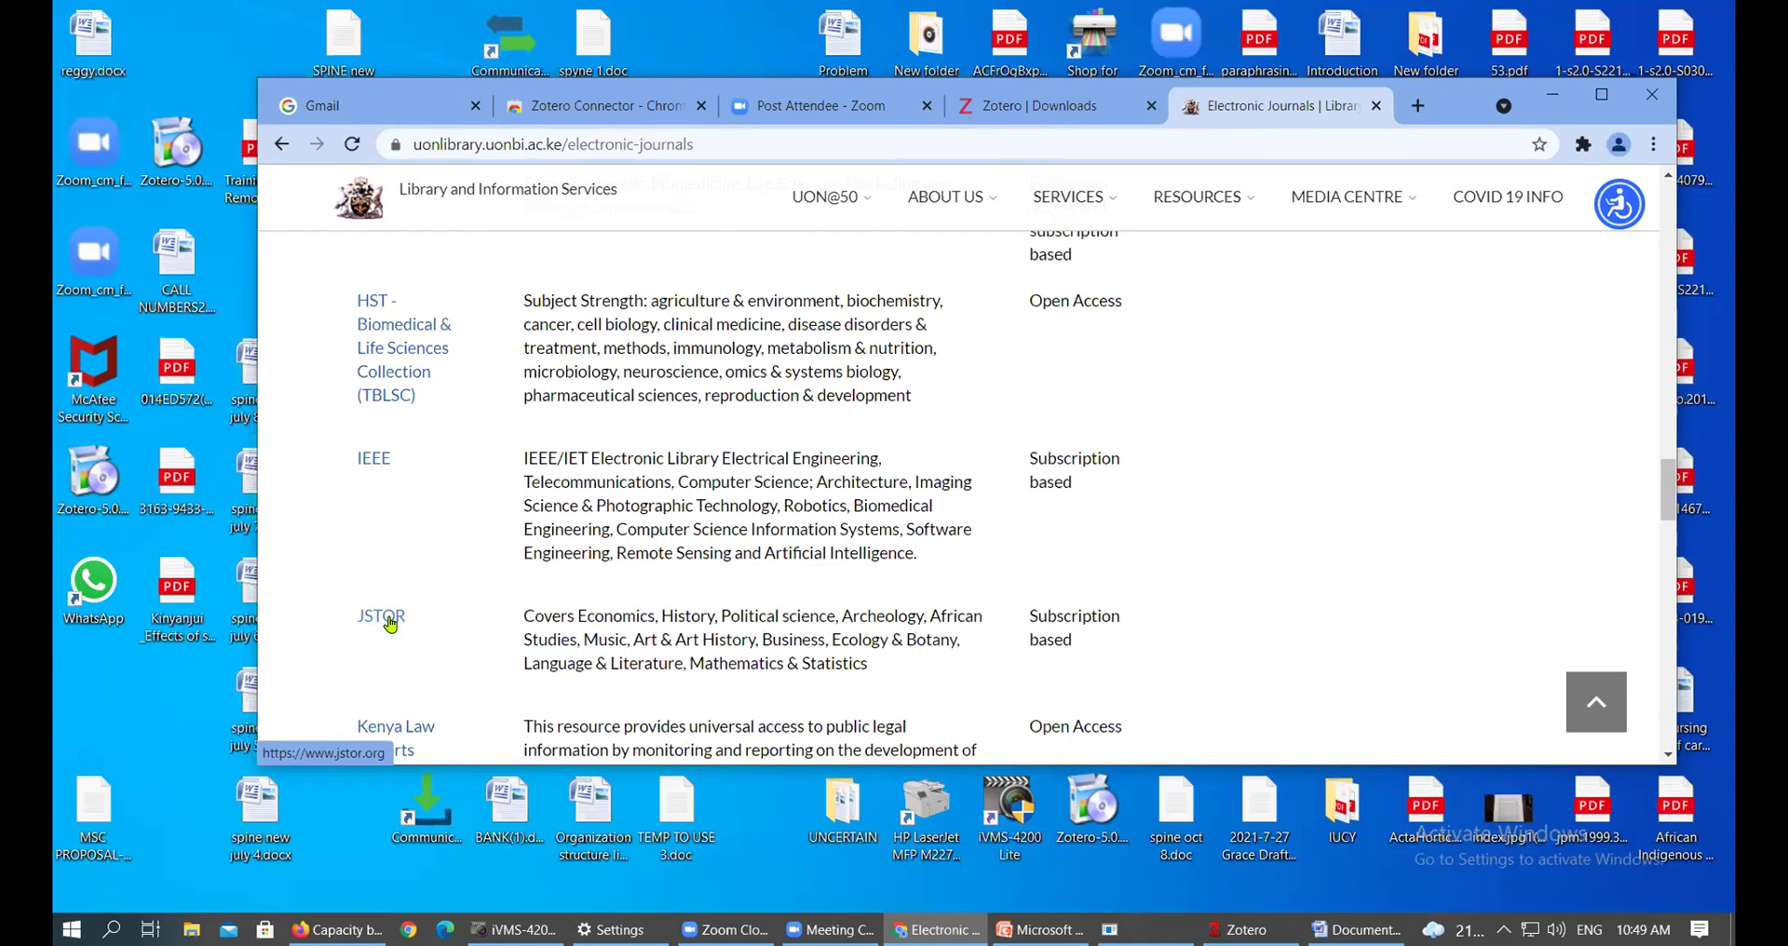
Open JSTOR from the journal list in a maximised Chrome window, with the Search JSTOR box active
{"action": "left_click", "coordinate": [390, 622]}
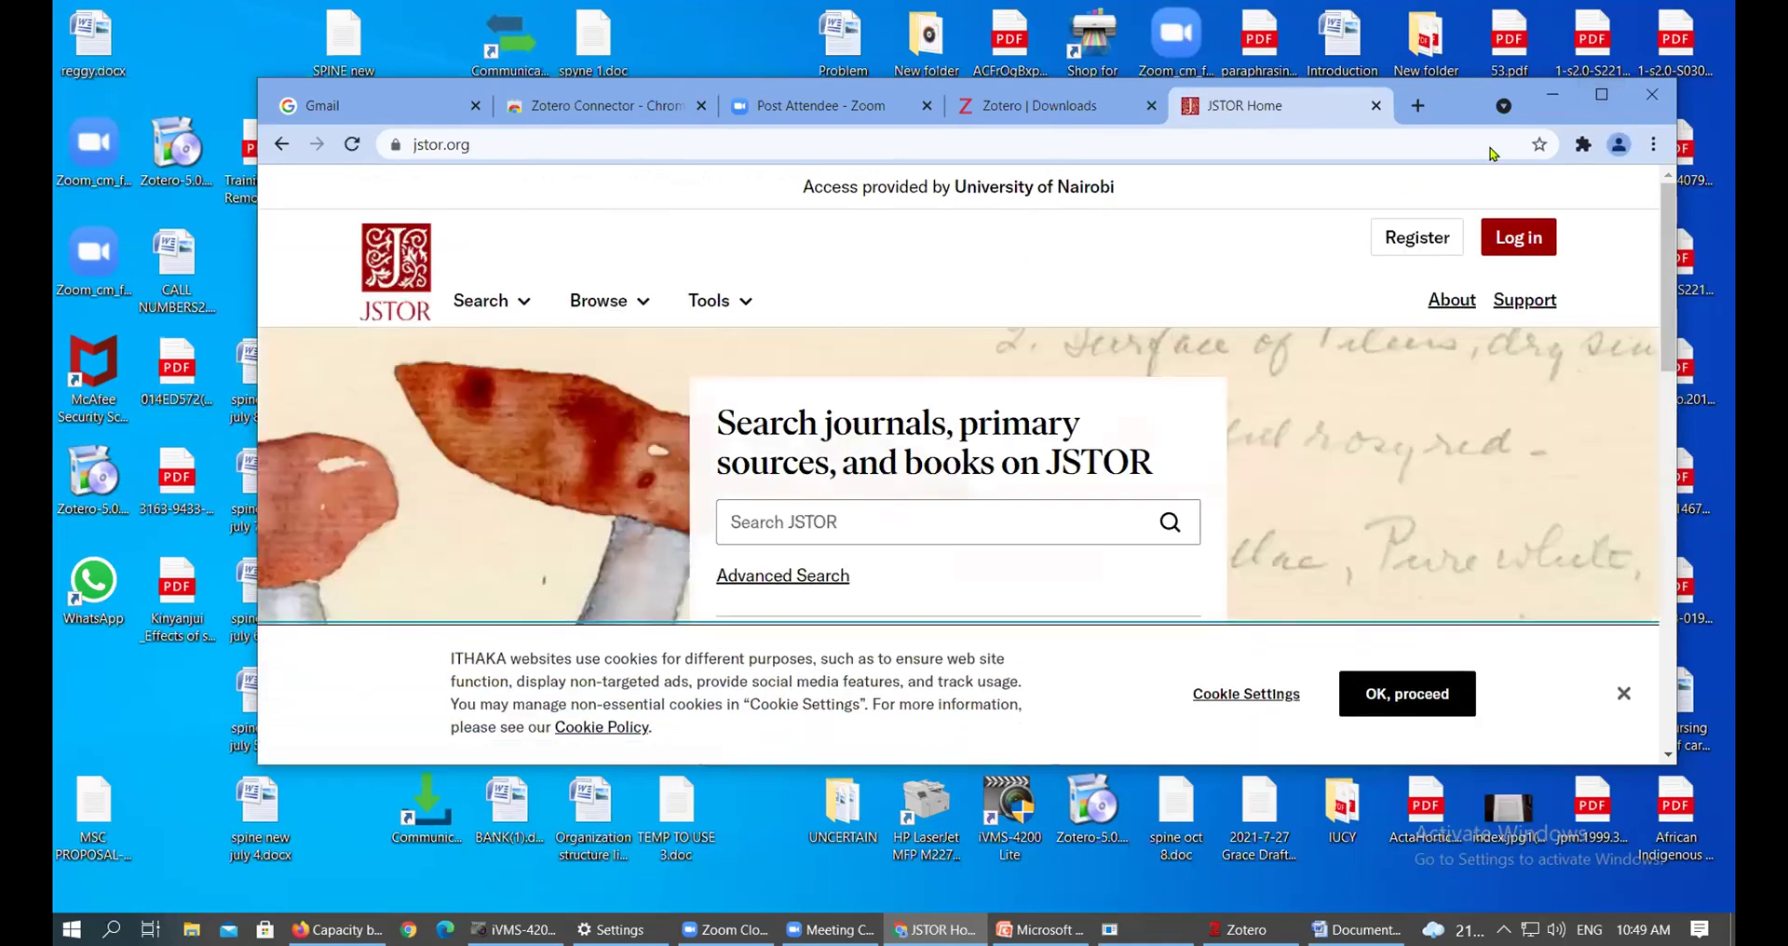
{"action": "left_click", "coordinate": [1594, 108]}
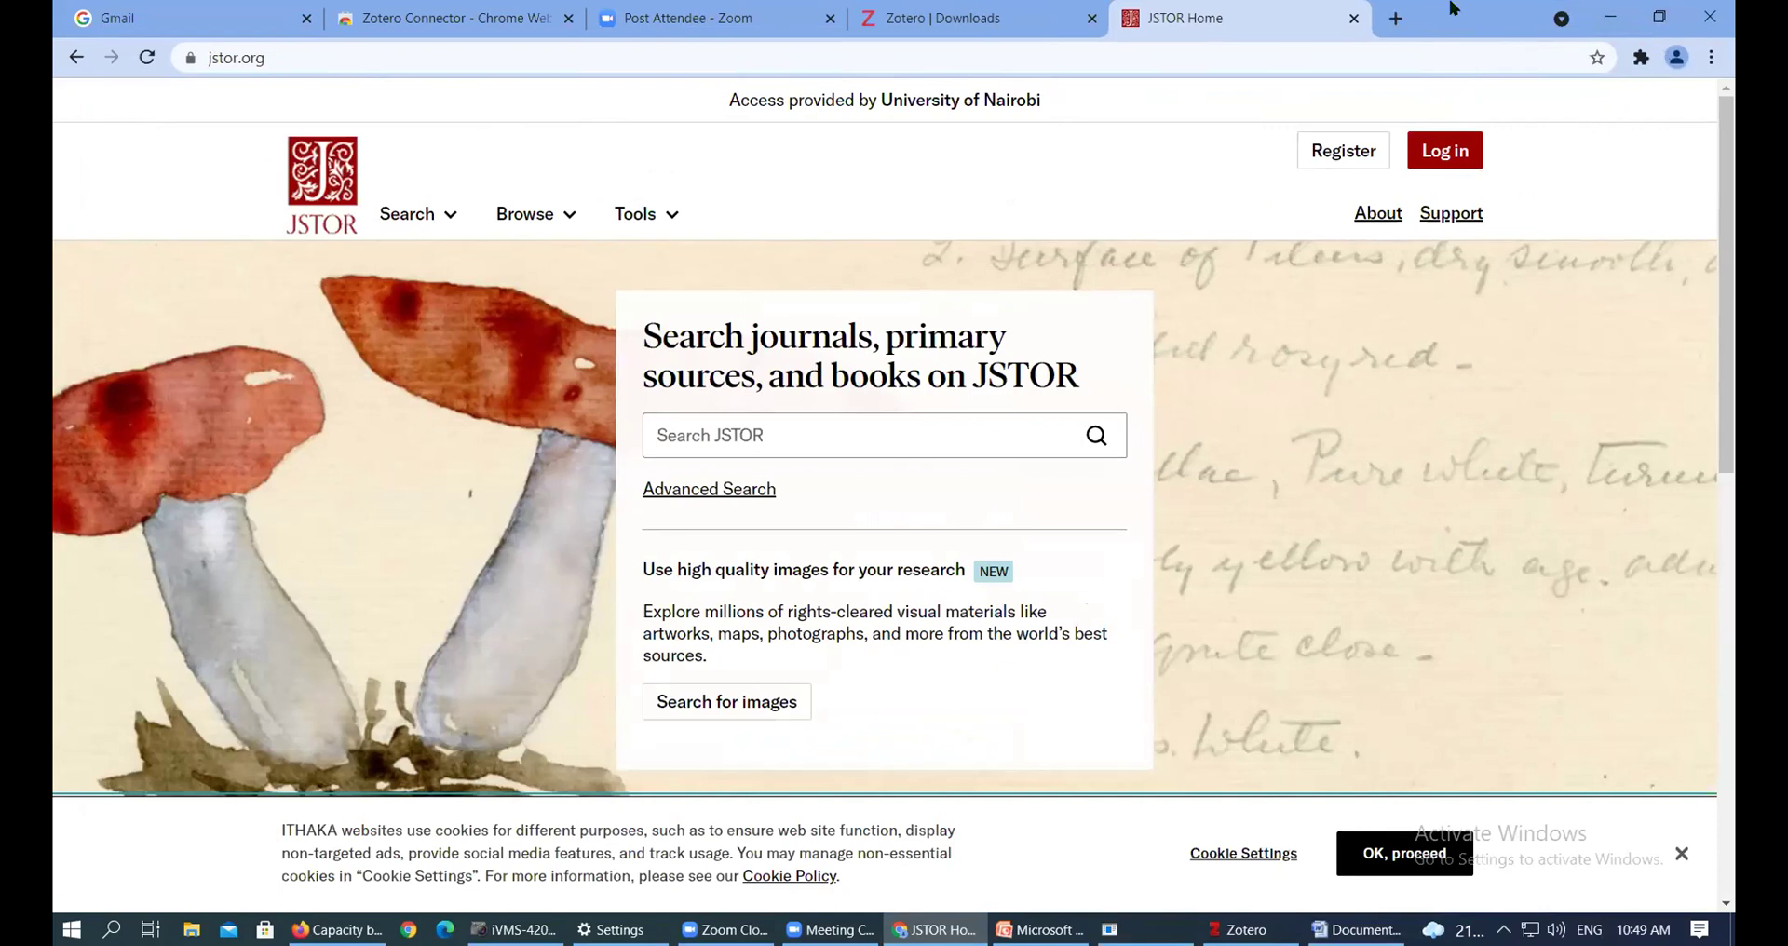
{"action": "left_click_drag", "start_coordinate": [1481, 14], "coordinate": [1338, 119]}
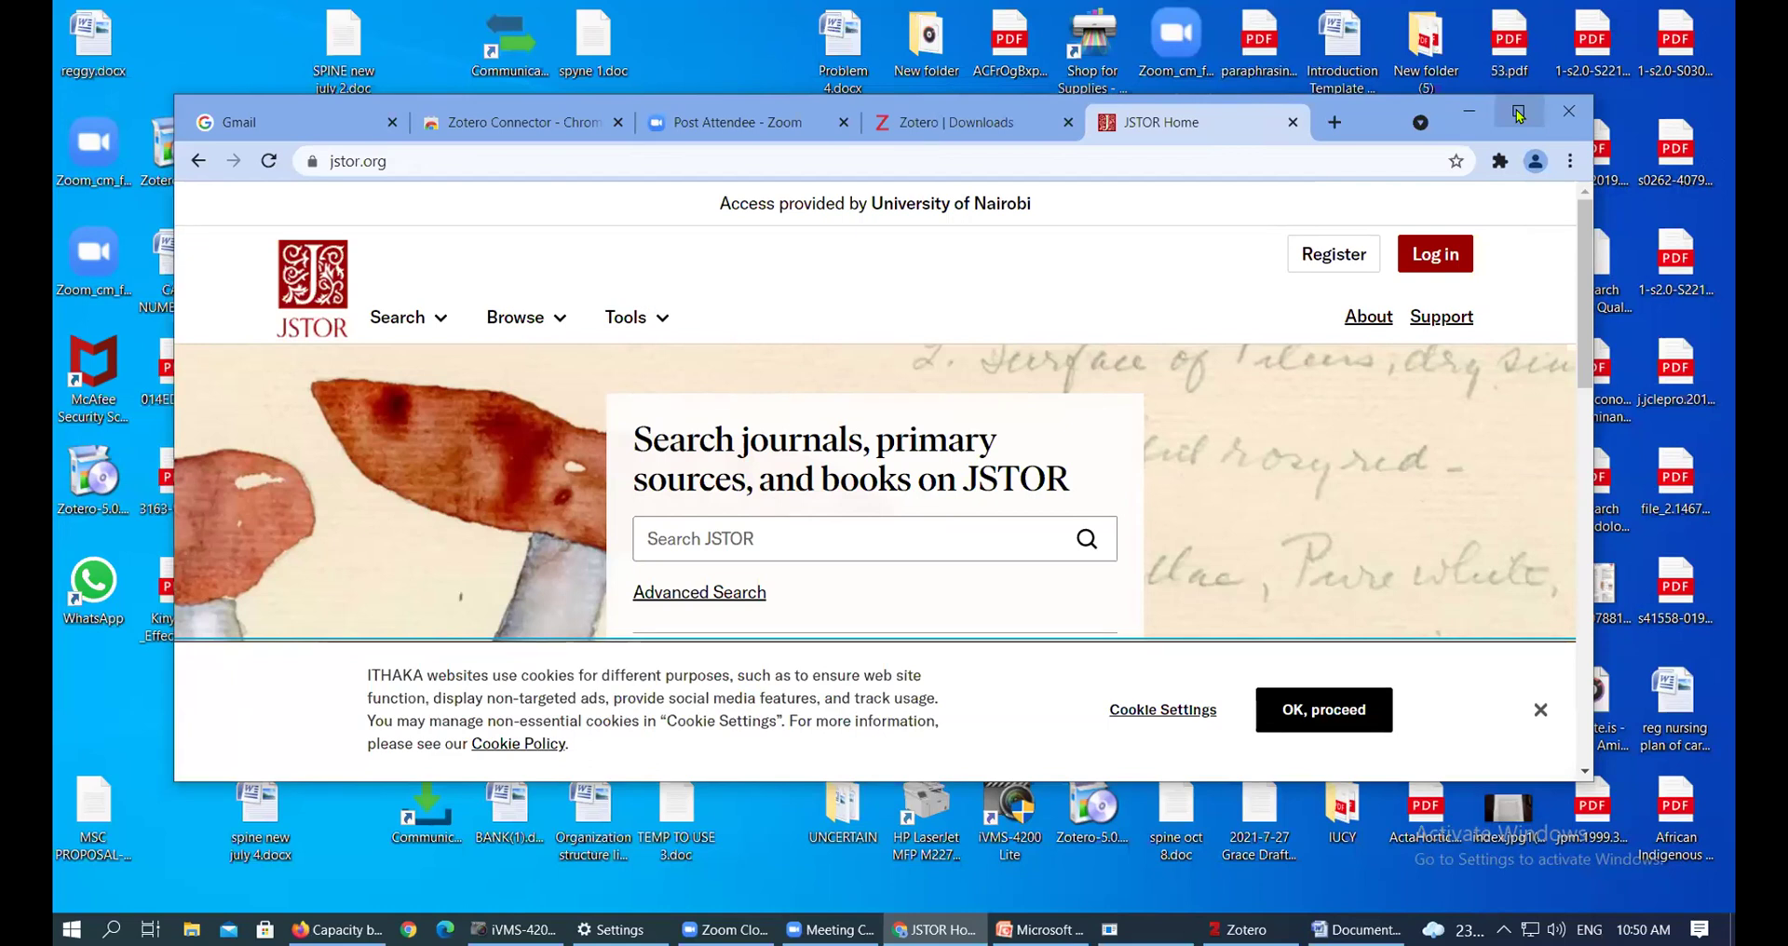
{"action": "left_click", "coordinate": [1518, 113]}
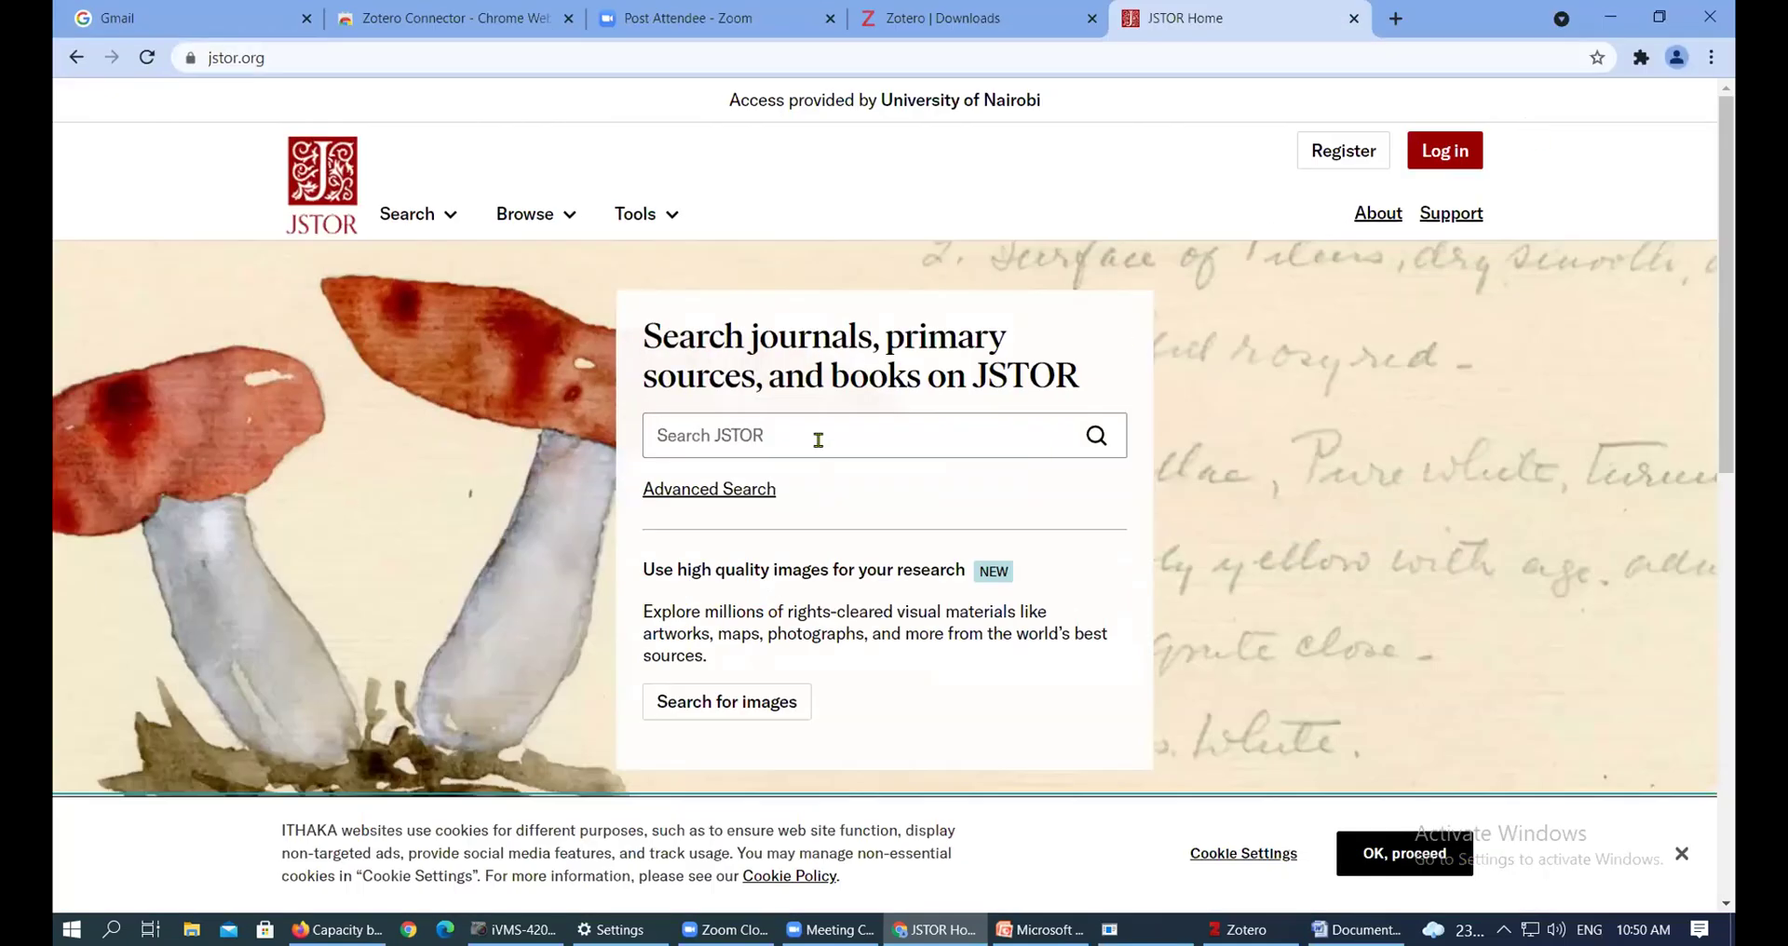
{"action": "left_click", "coordinate": [817, 440]}
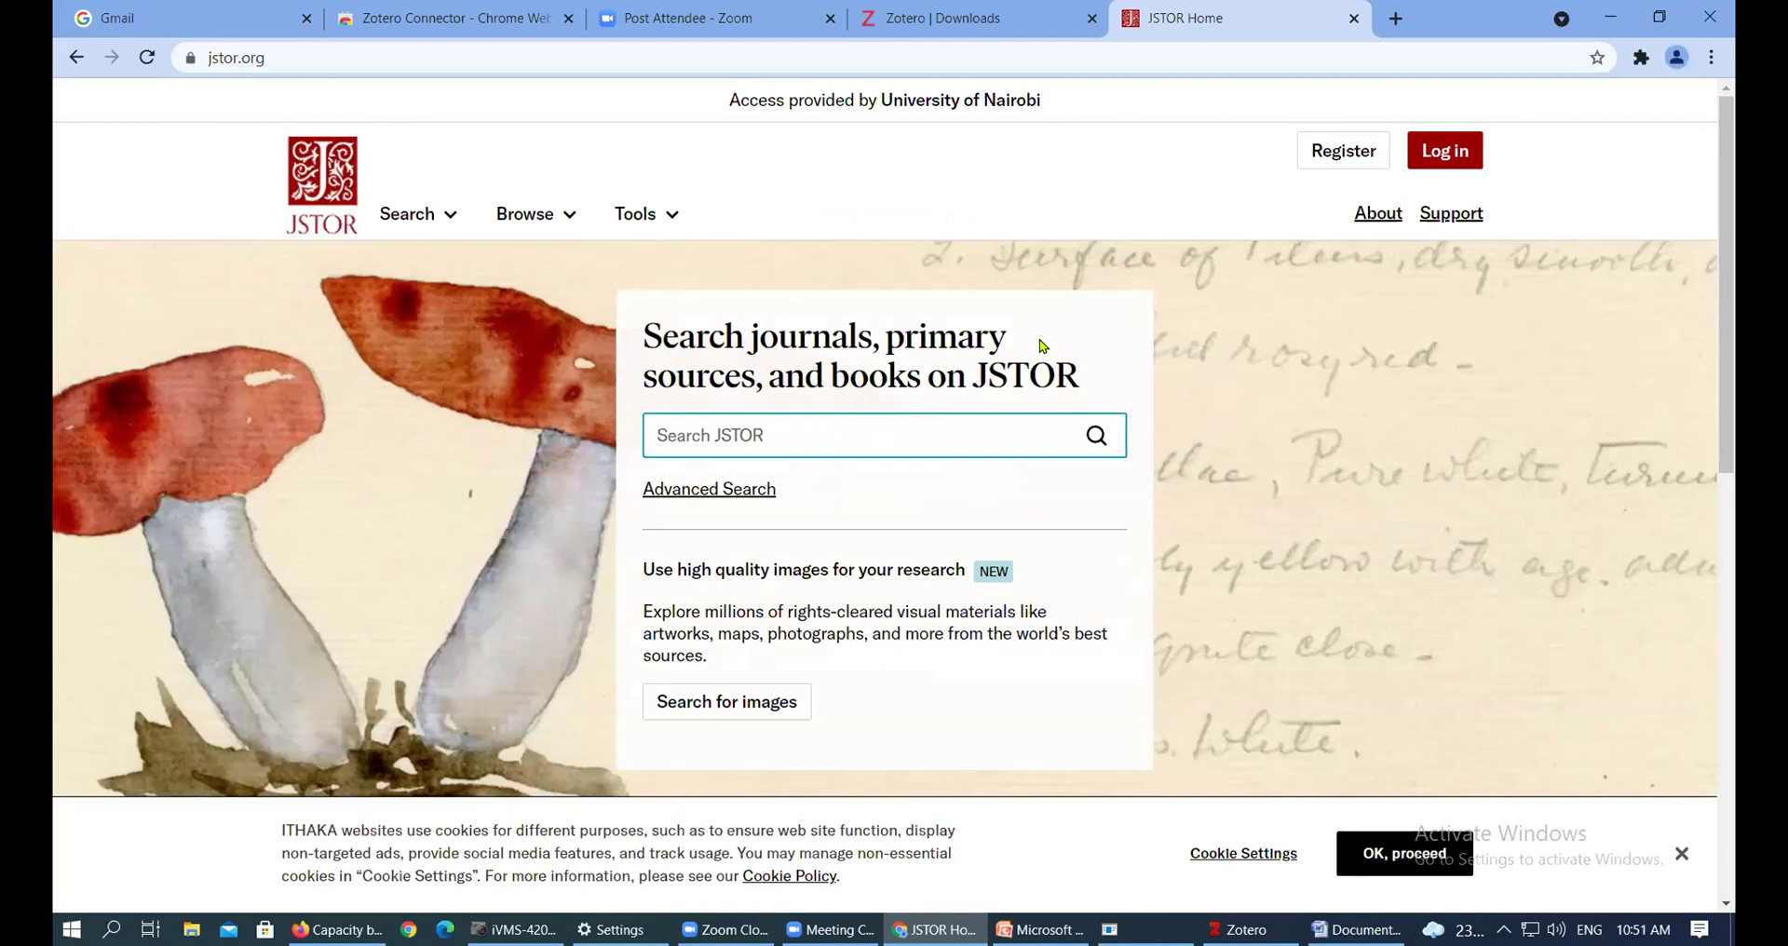
Search JSTOR for 'diplomatic engagements africa', bringing up 5,237 results
{"action": "type", "text": "fr"}
{"action": "key", "text": "BackSpace"}
{"action": "key", "text": "BackSpace"}
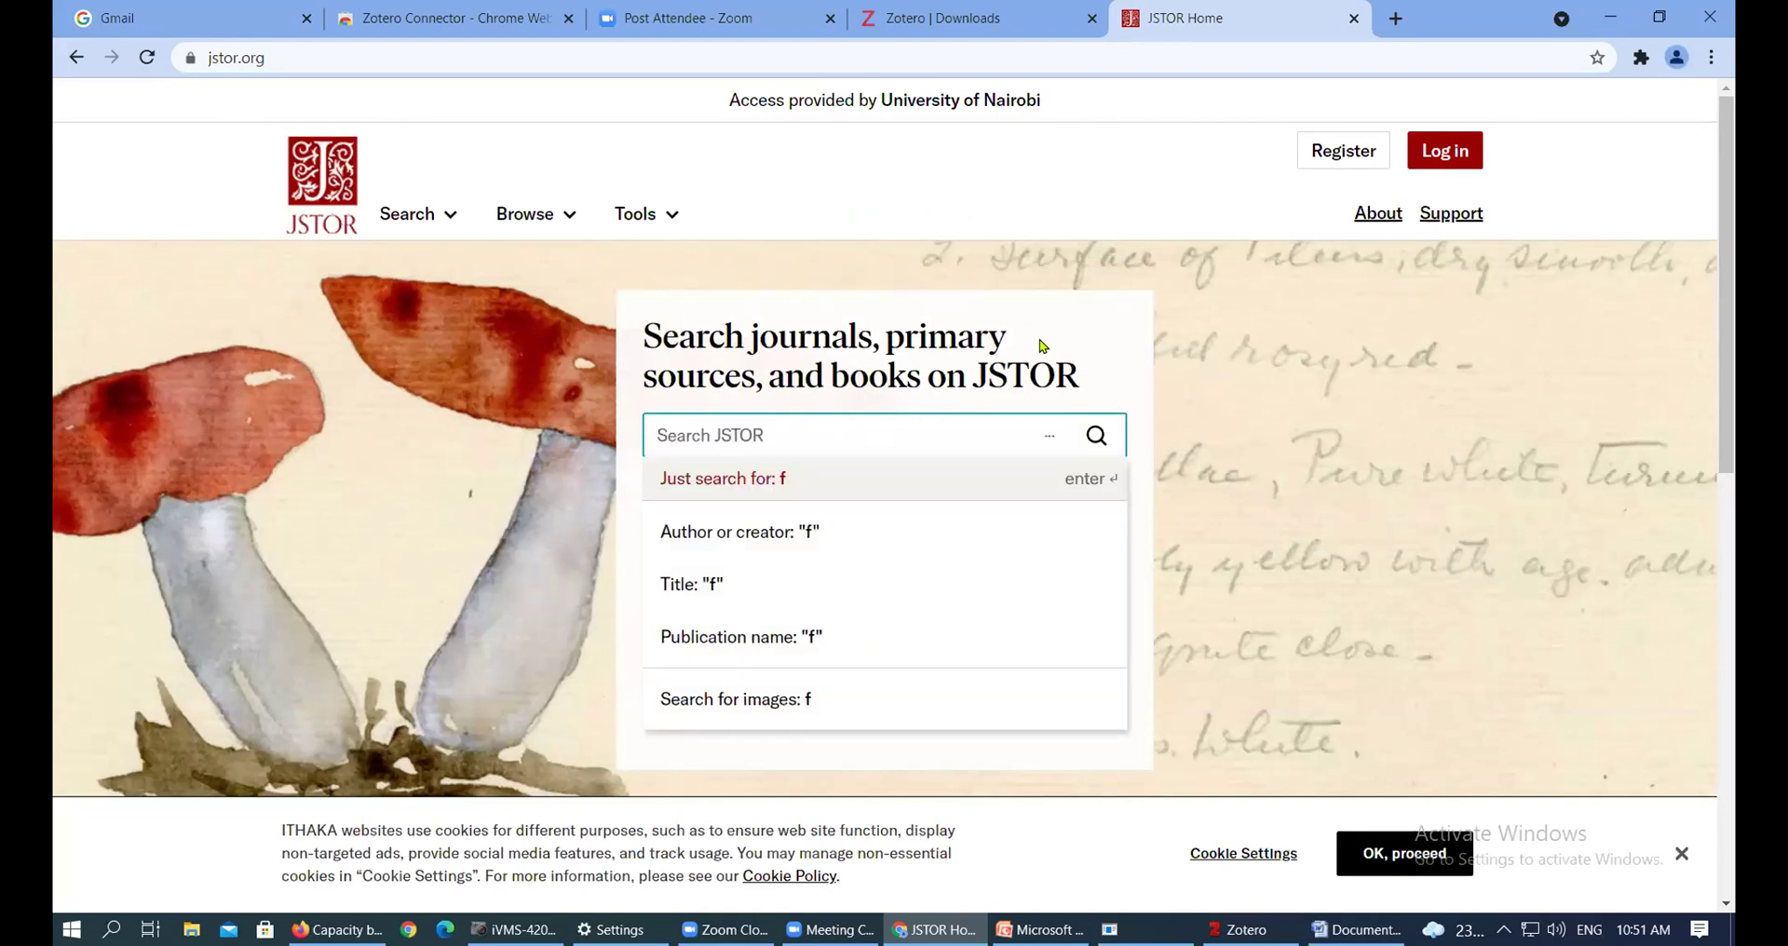
{"action": "type", "text": "diplomacy"}
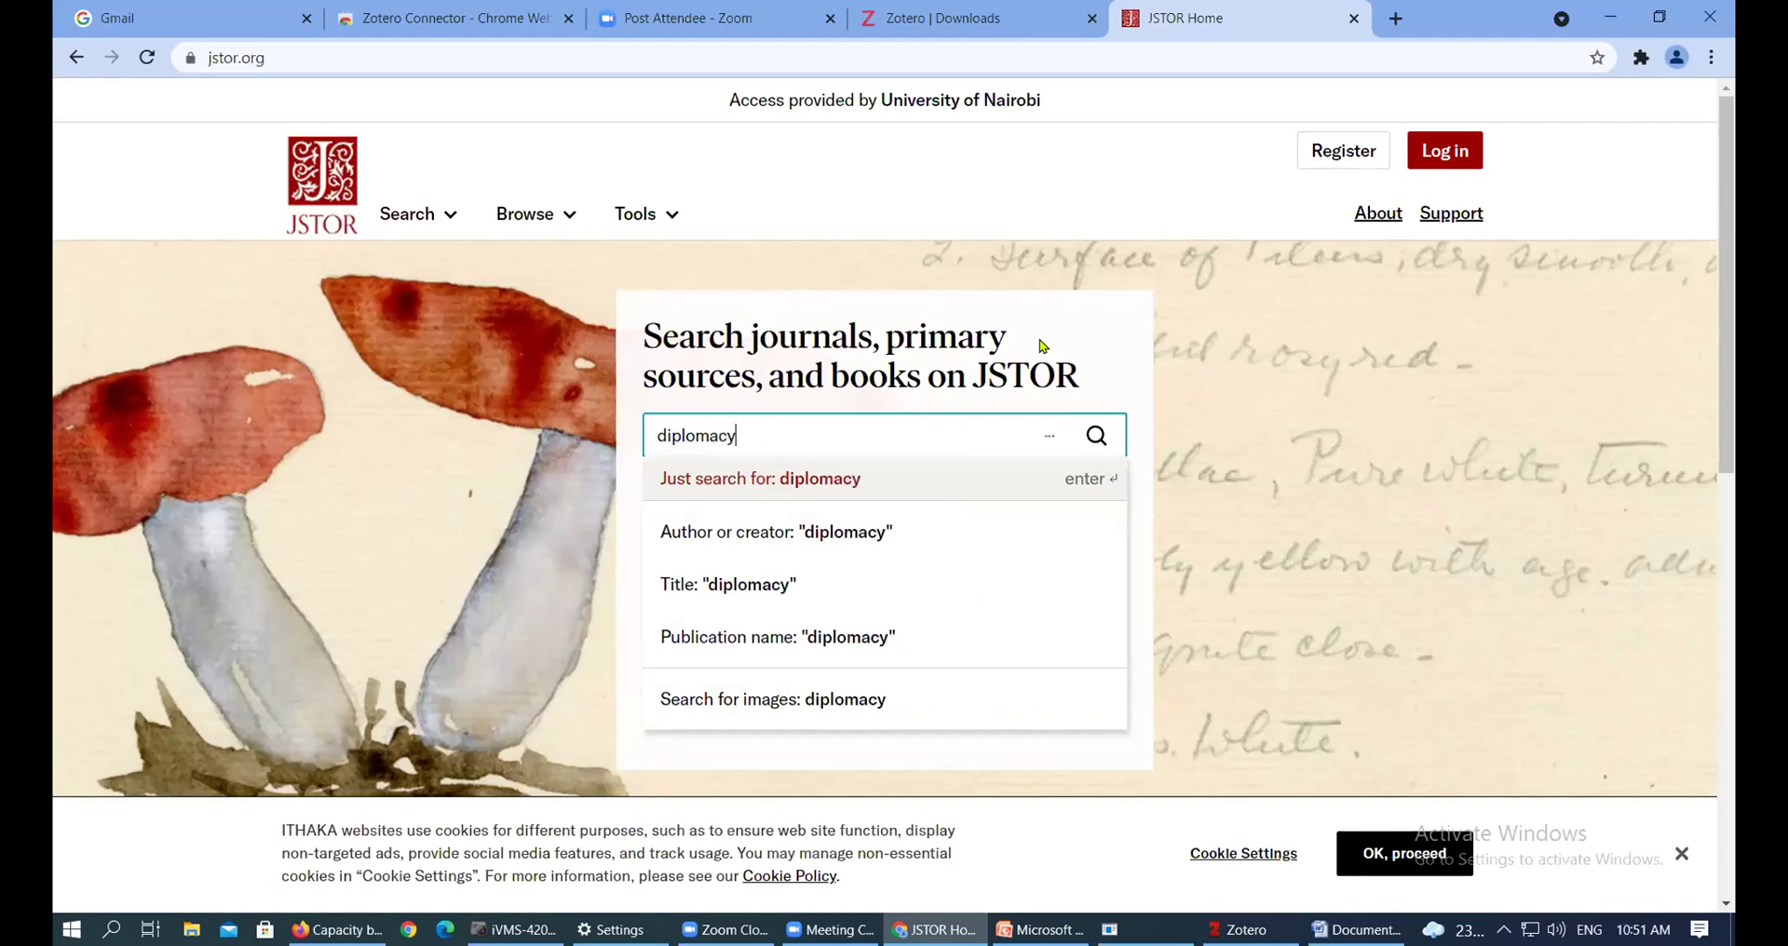
{"action": "key", "text": "BackSpace"}
{"action": "key", "text": "BackSpace"}
{"action": "type", "text": "tic enge"}
{"action": "key", "text": "BackSpace"}
{"action": "type", "text": "agement"}
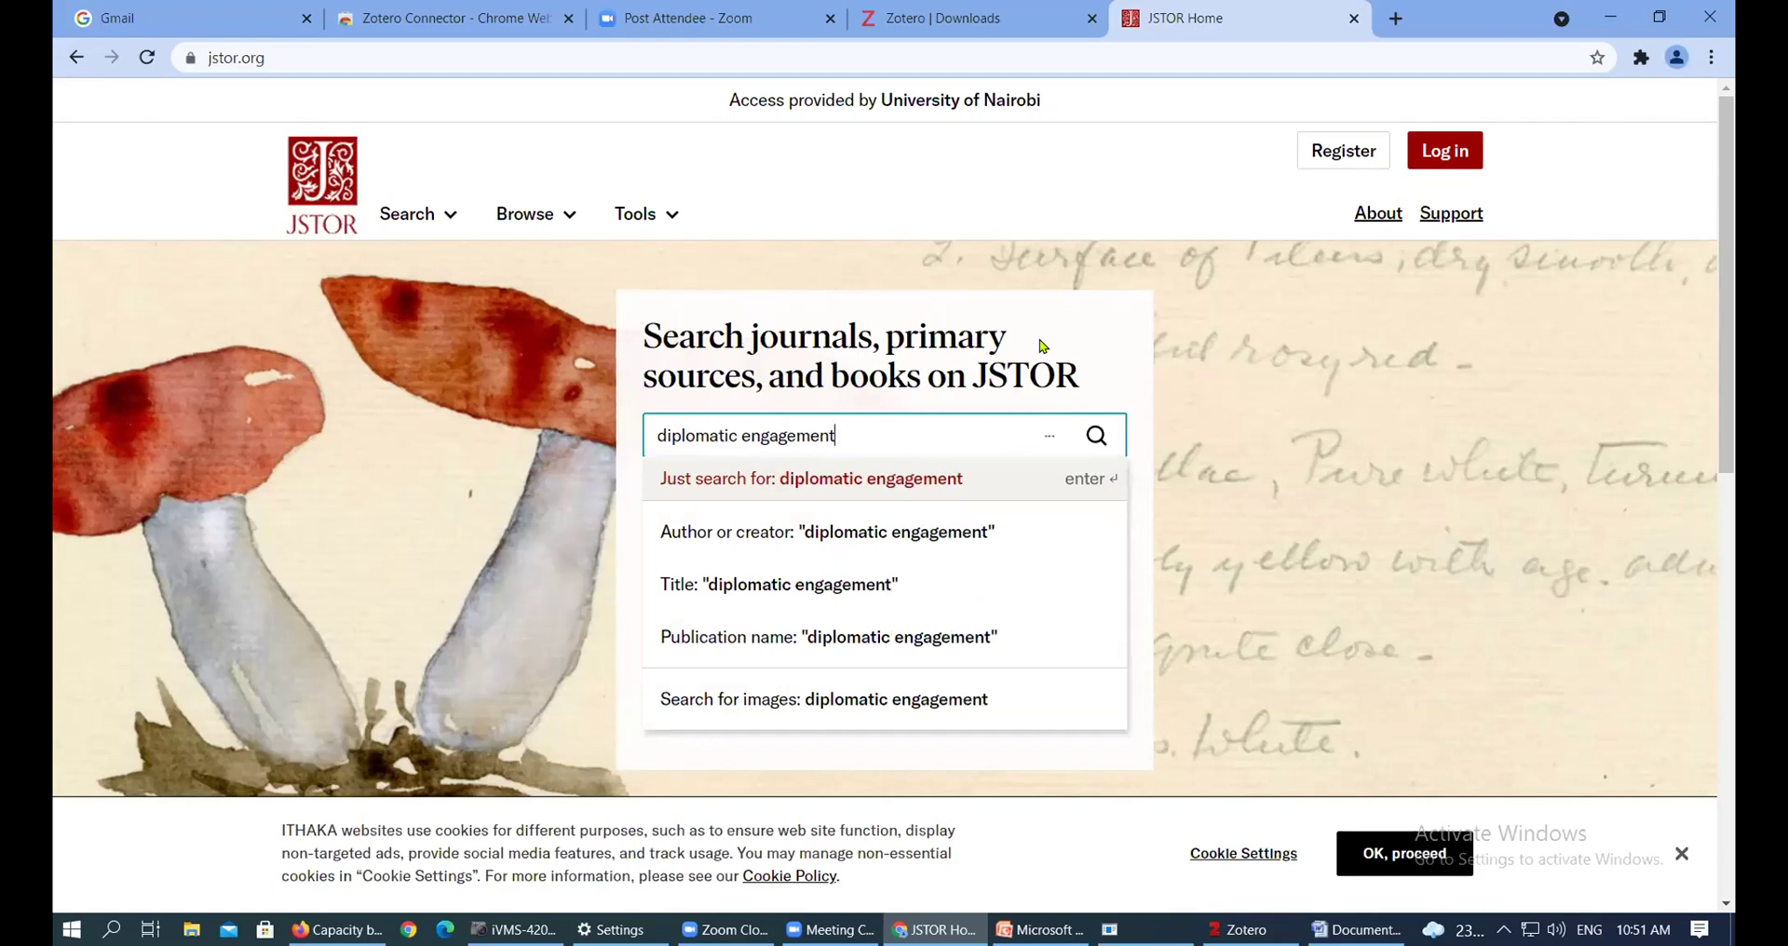
{"action": "type", "text": "s af"}
{"action": "key", "text": "BackSpace"}
{"action": "type", "text": "a"}
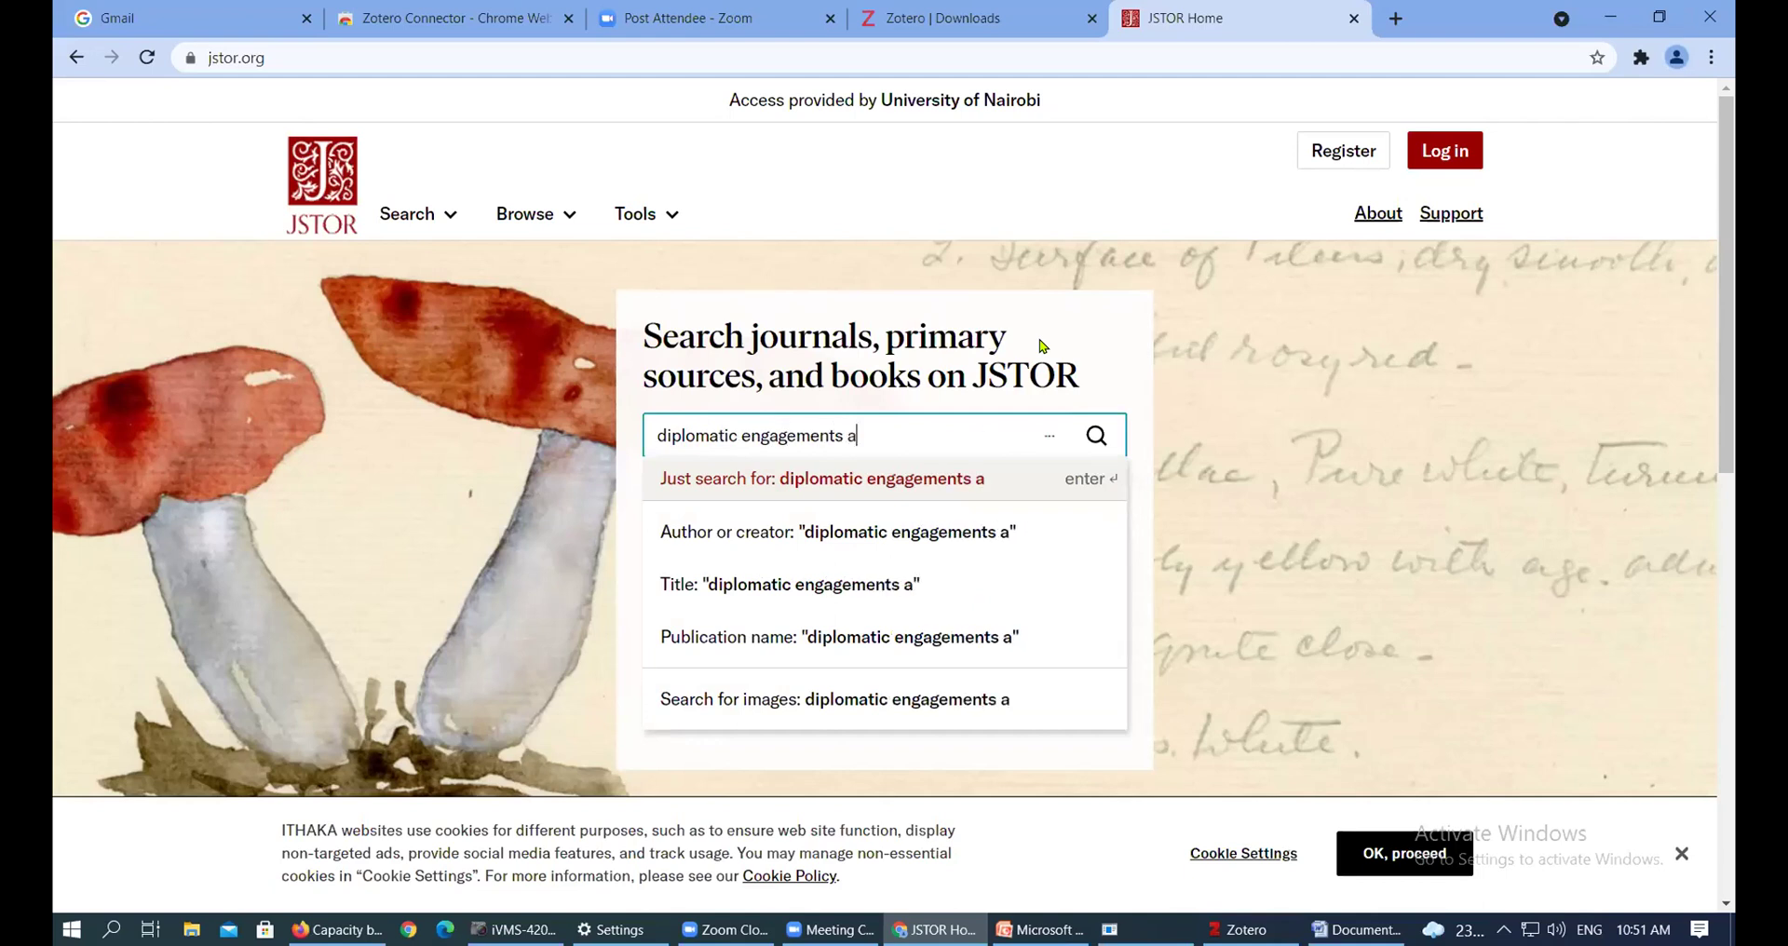
{"action": "type", "text": "frica"}
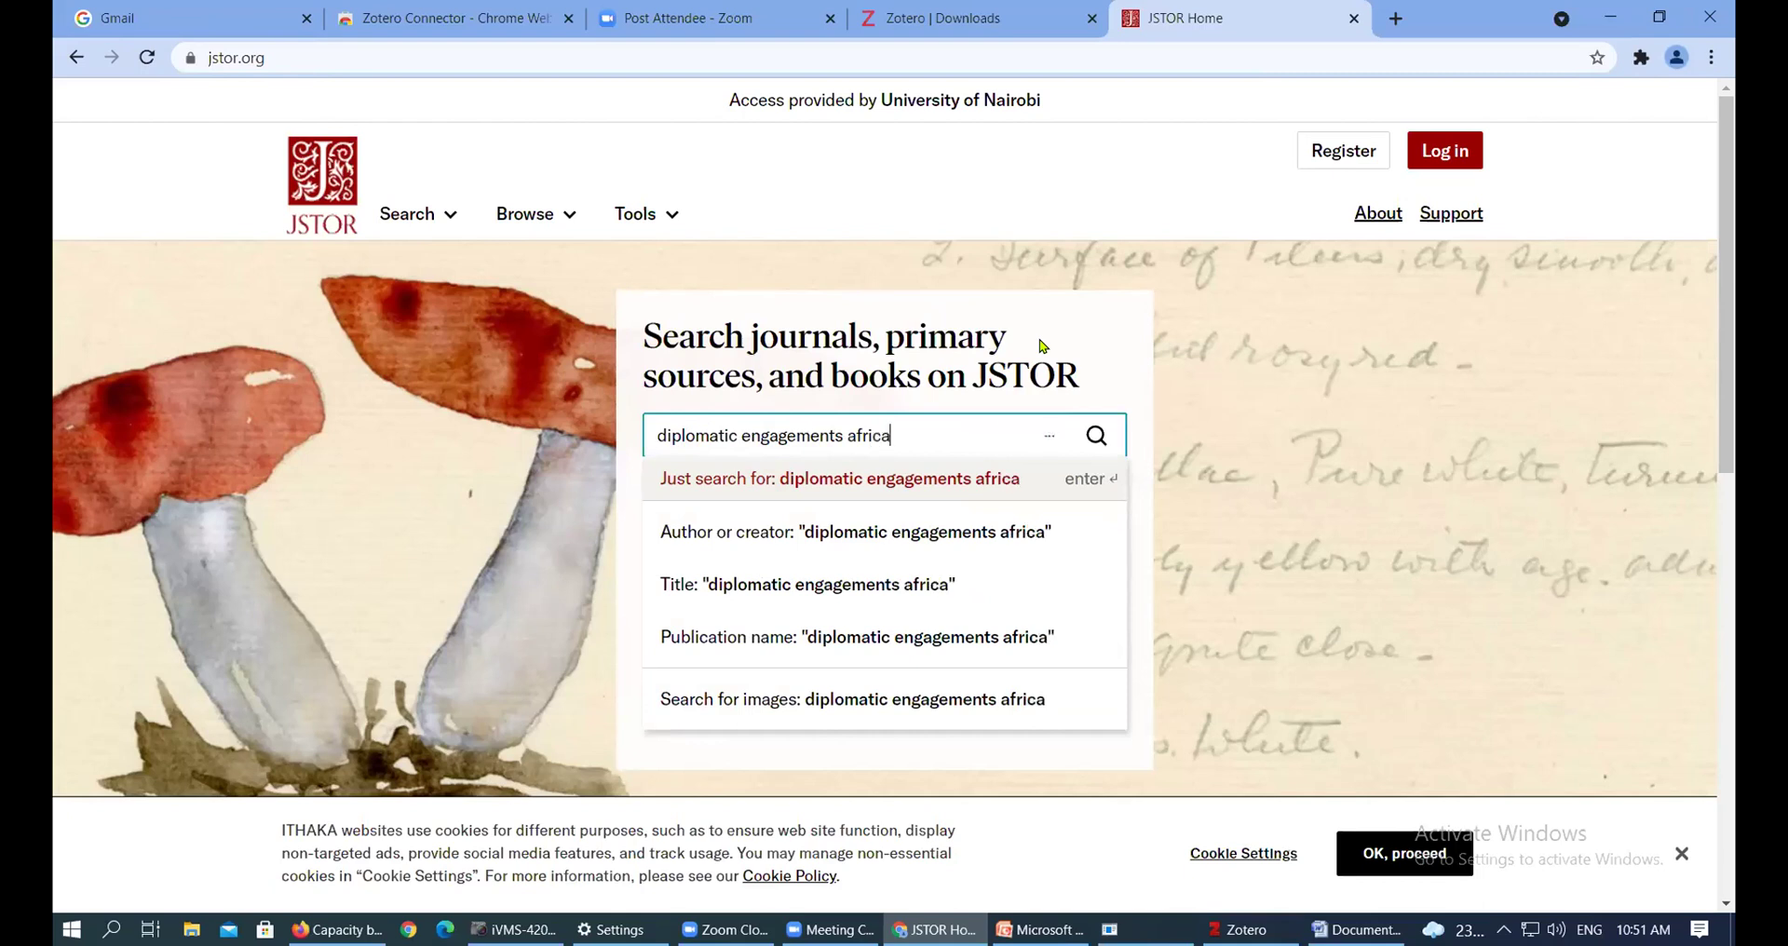
{"action": "key", "text": "Escape"}
{"action": "key", "text": "Return"}
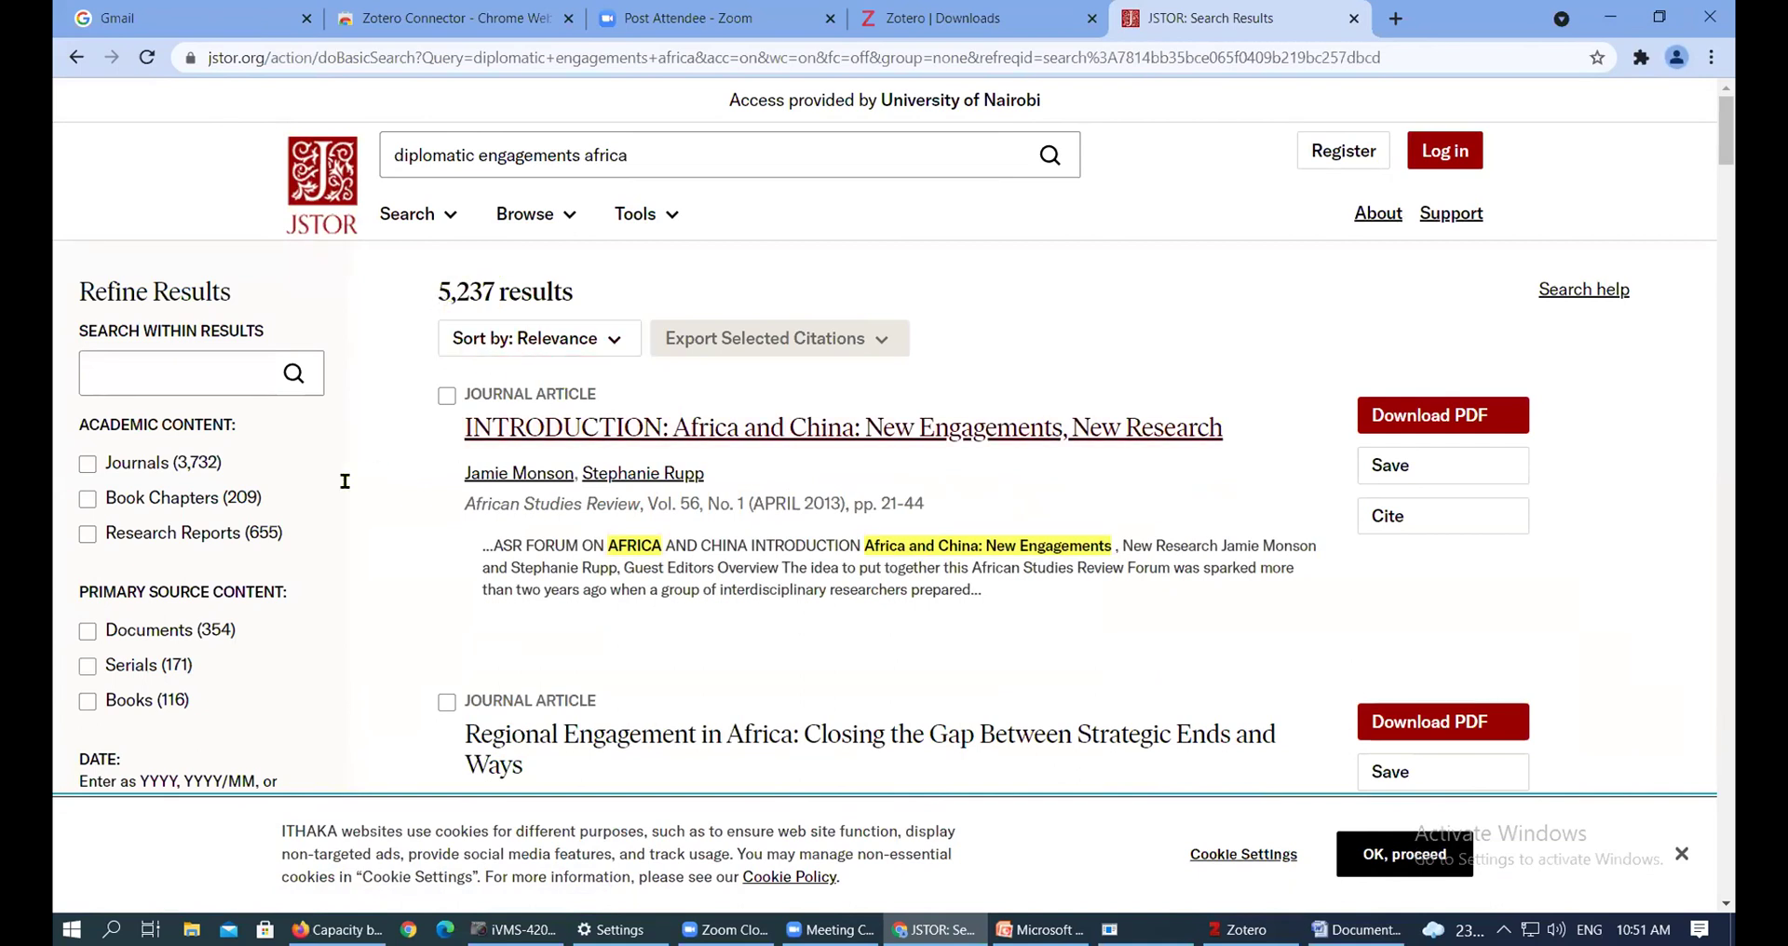
Limit the 'diplomatic engagements africa' results to Journals
{"action": "scroll", "coordinate": [473, 344], "scroll_direction": "down", "scroll_amount": 2}
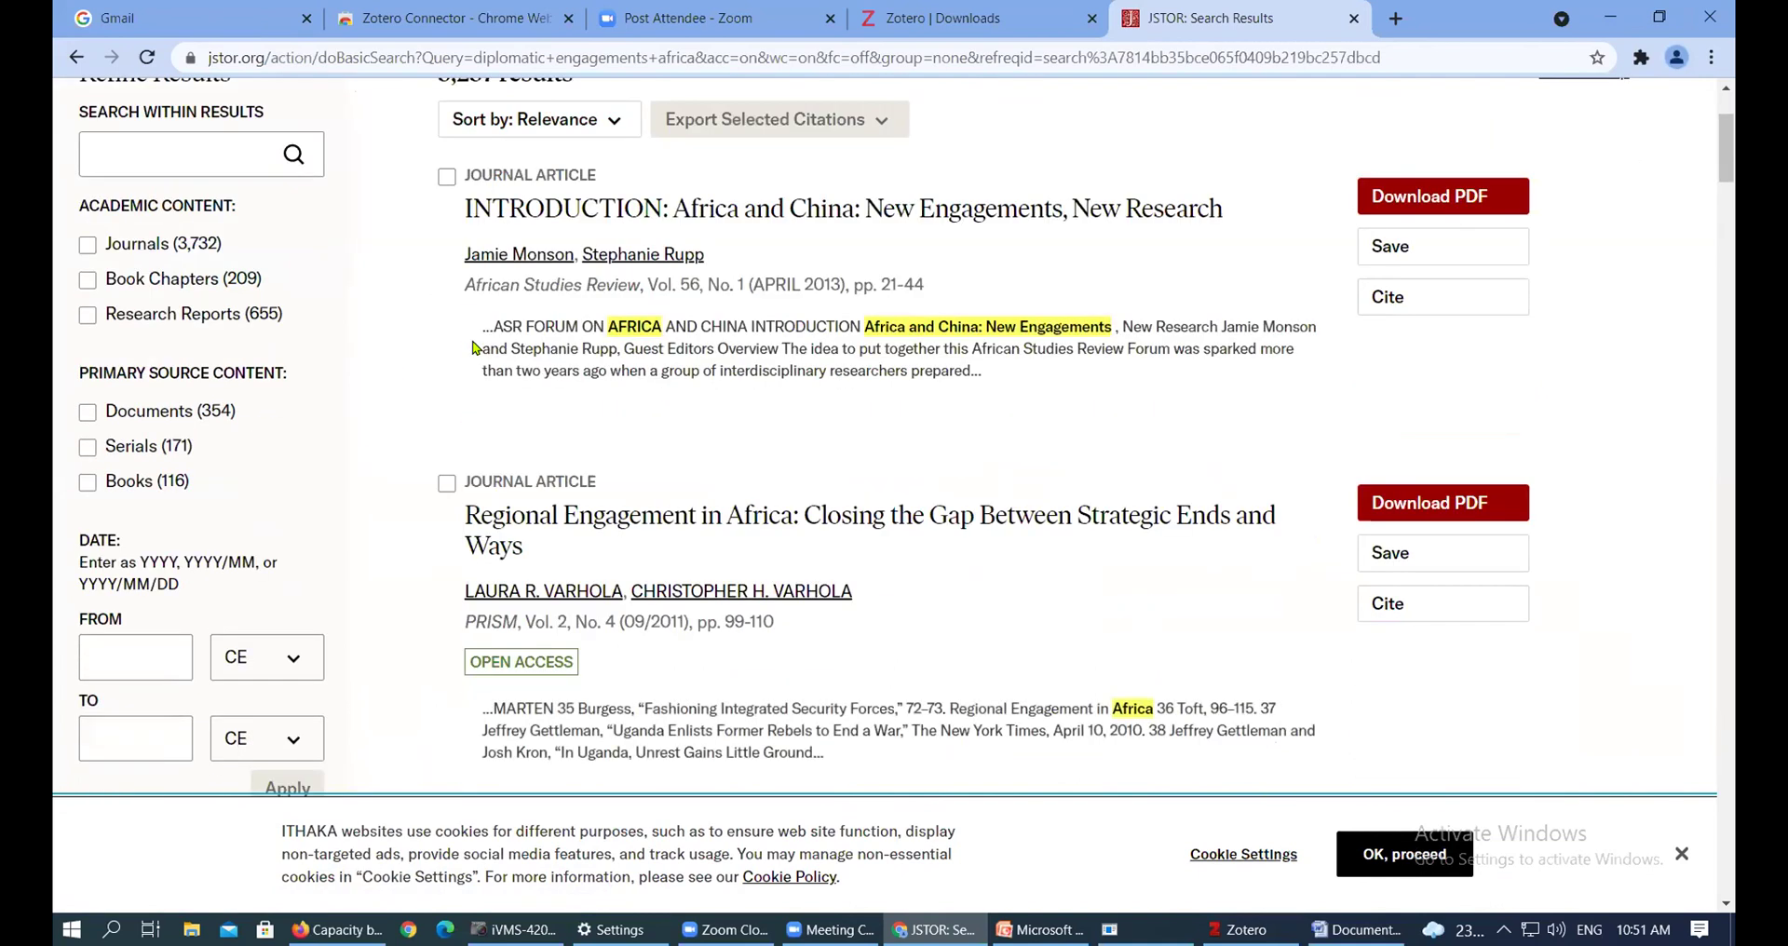
{"action": "scroll", "coordinate": [290, 610], "scroll_direction": "up", "scroll_amount": 1}
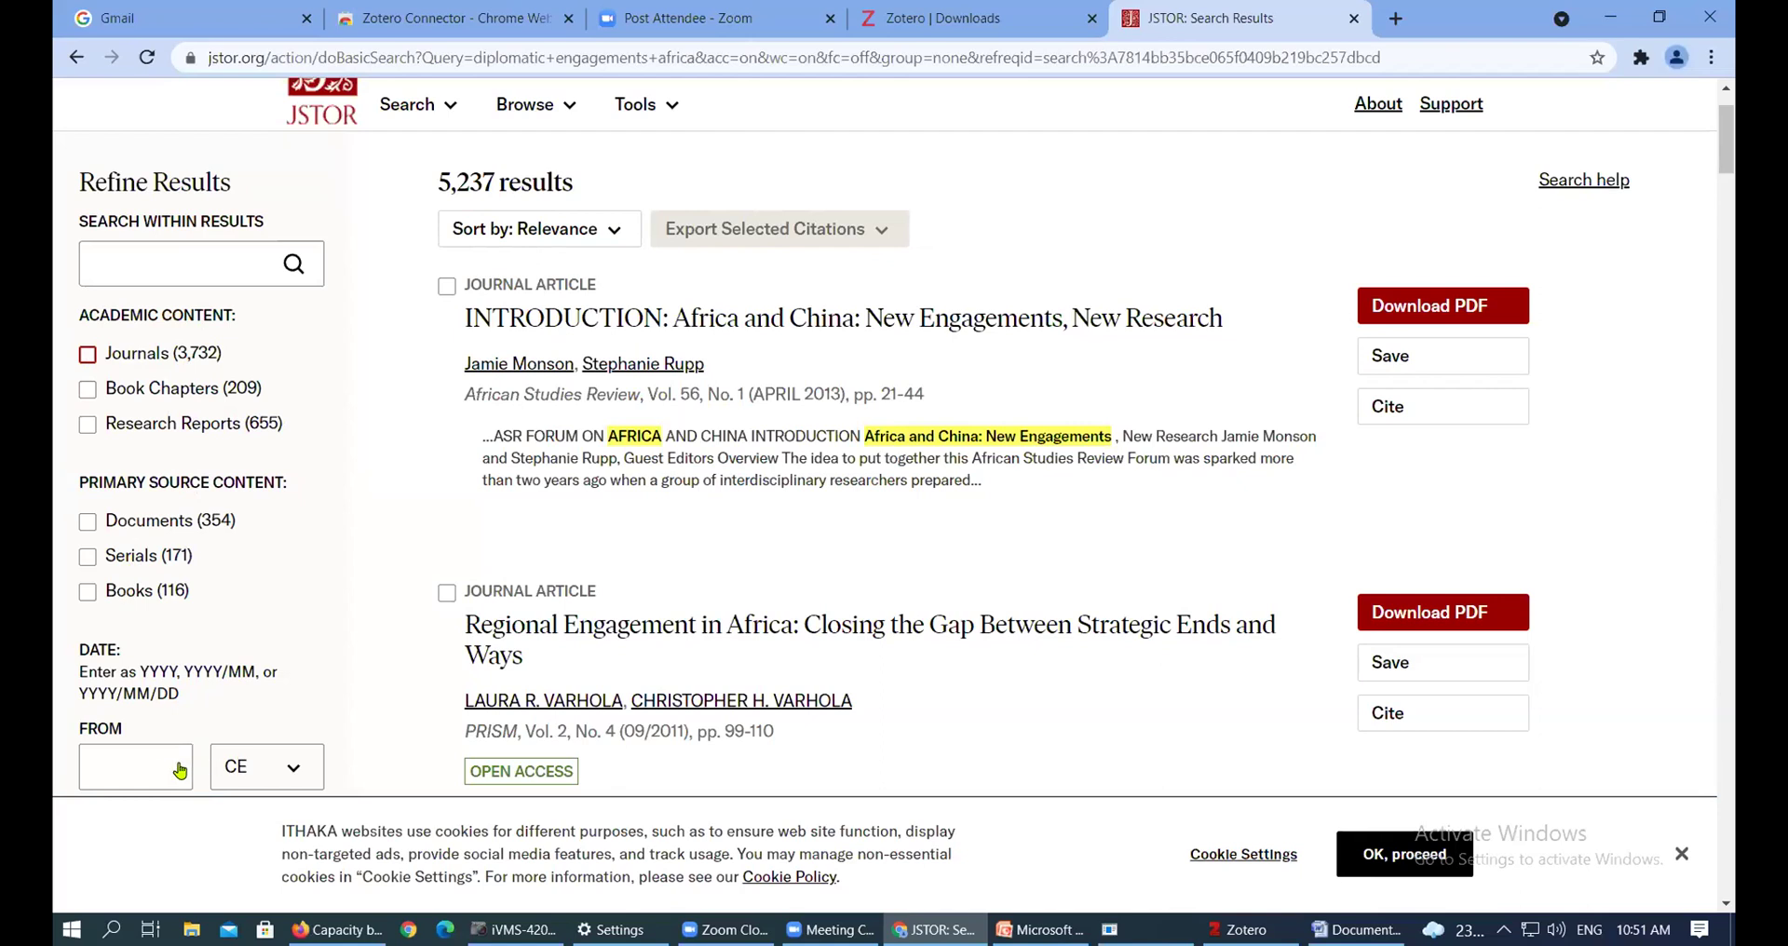
{"action": "left_click", "coordinate": [86, 360]}
{"action": "left_click", "coordinate": [672, 216]}
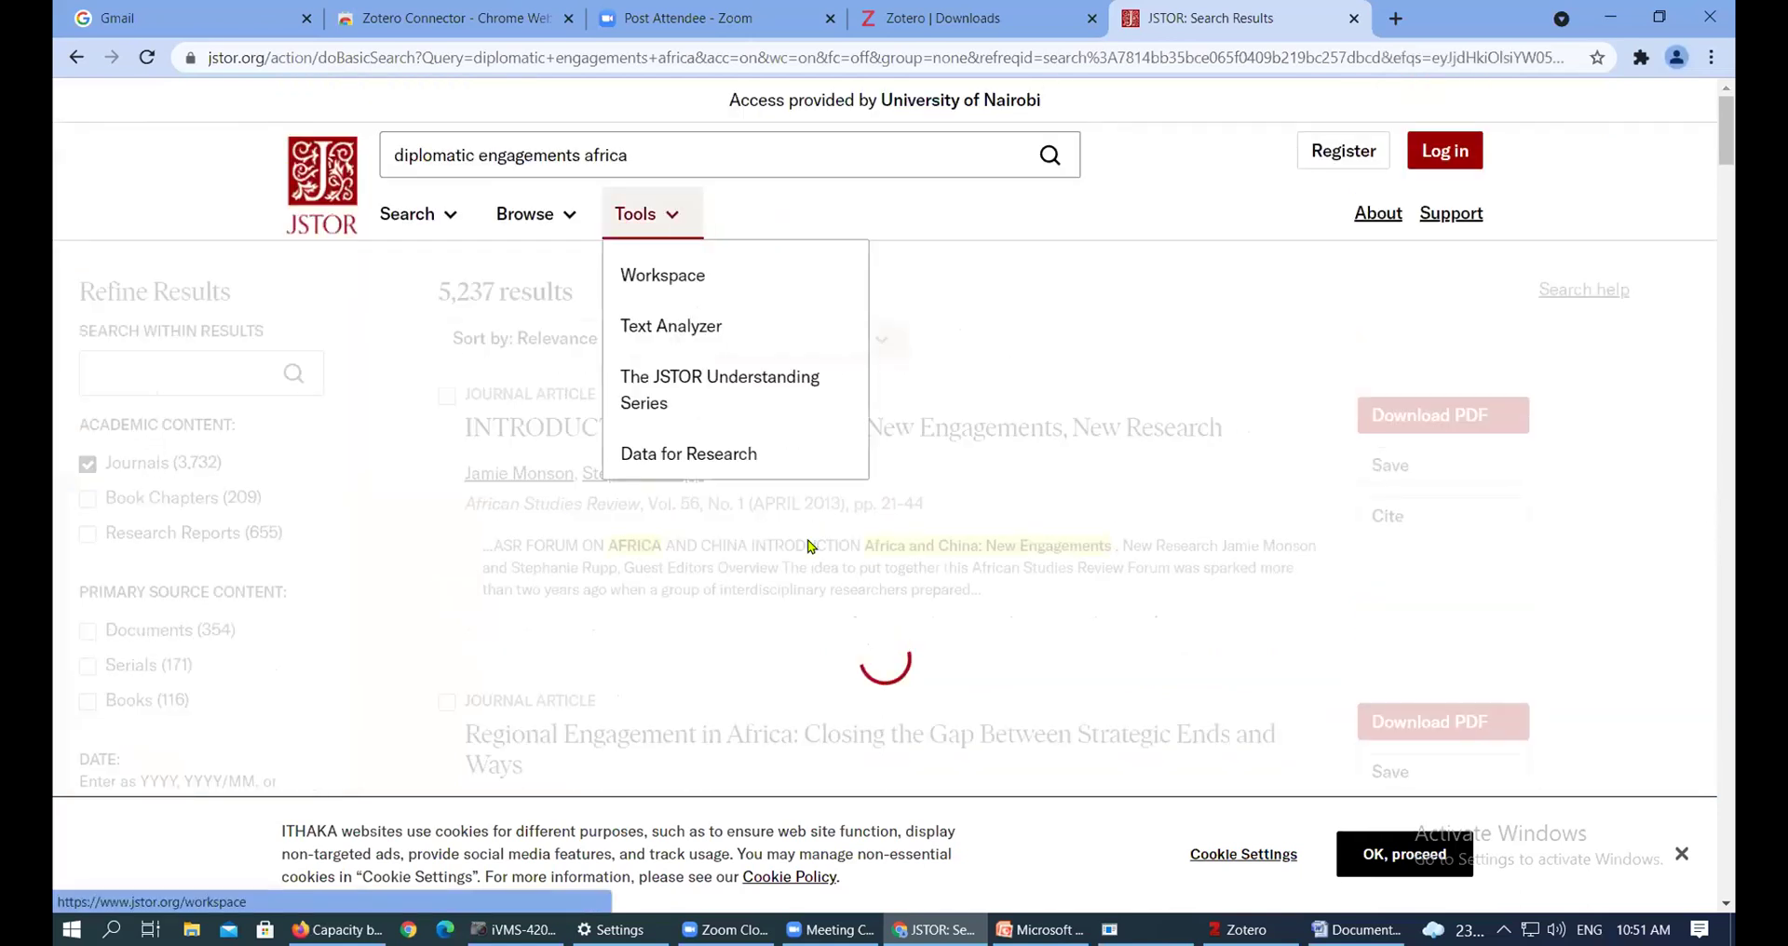
{"action": "scroll", "coordinate": [203, 392], "scroll_direction": "down", "scroll_amount": 3}
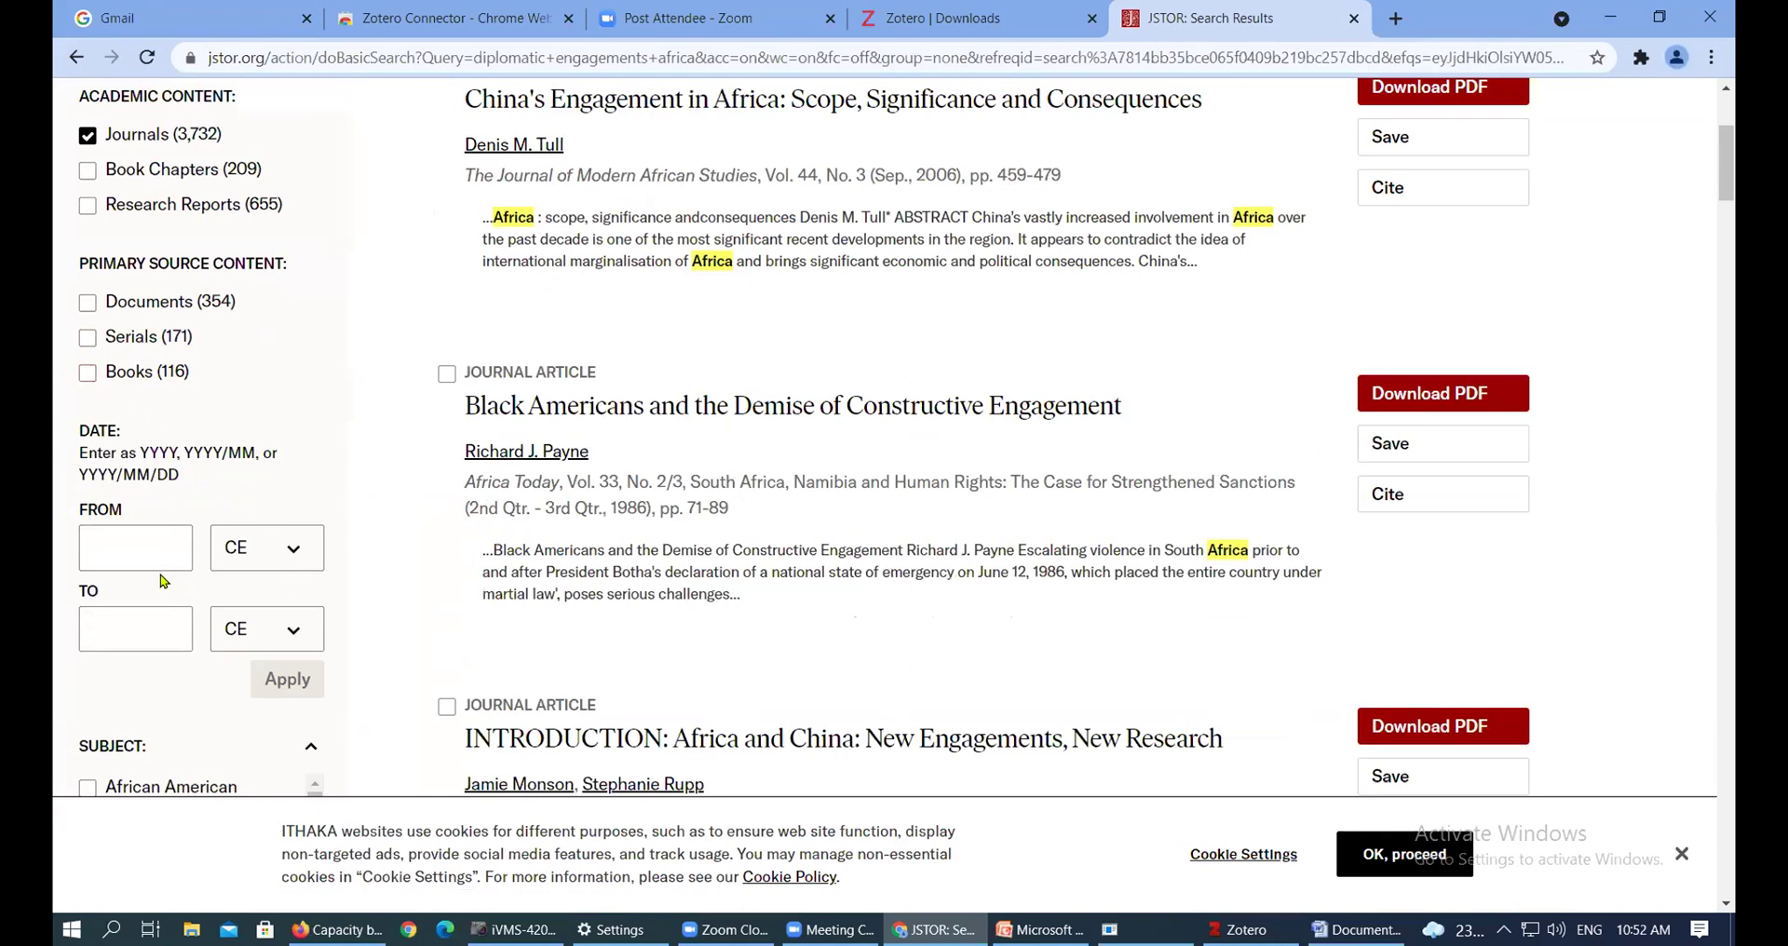
Restrict the publication dates to 2016–2021, leaving 314 results
{"action": "left_click", "coordinate": [173, 549]}
{"action": "type", "text": "2016"}
{"action": "left_click", "coordinate": [133, 615]}
{"action": "type", "text": "201"}
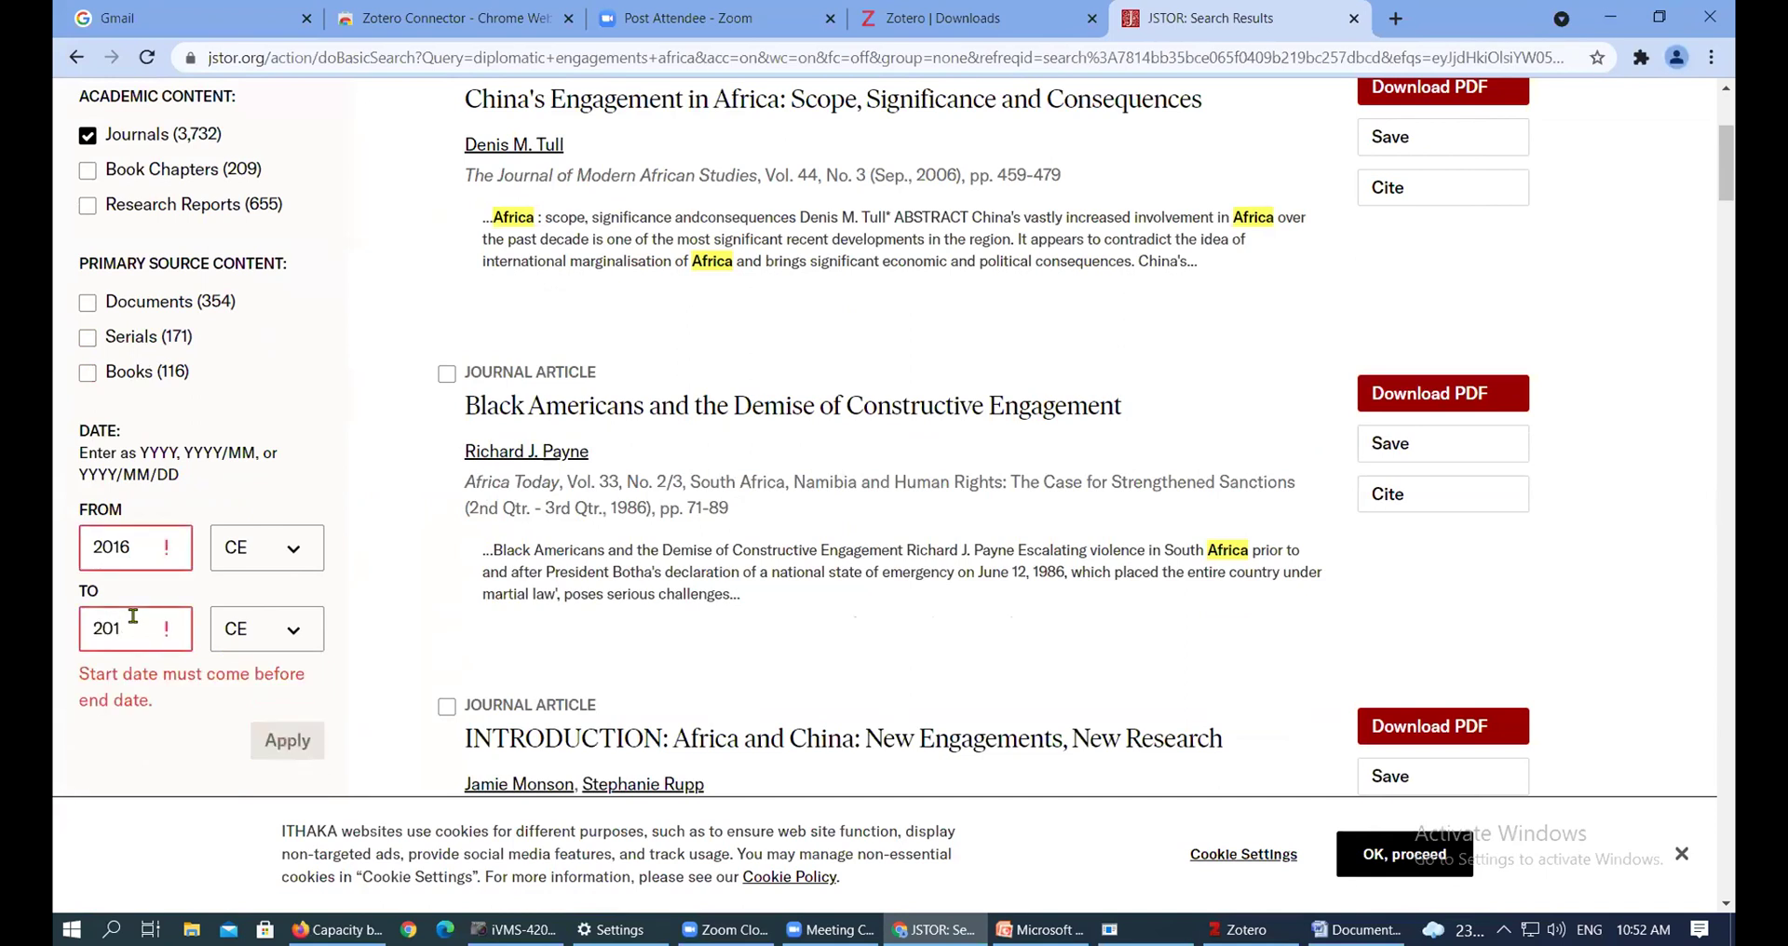
{"action": "type", "text": "1"}
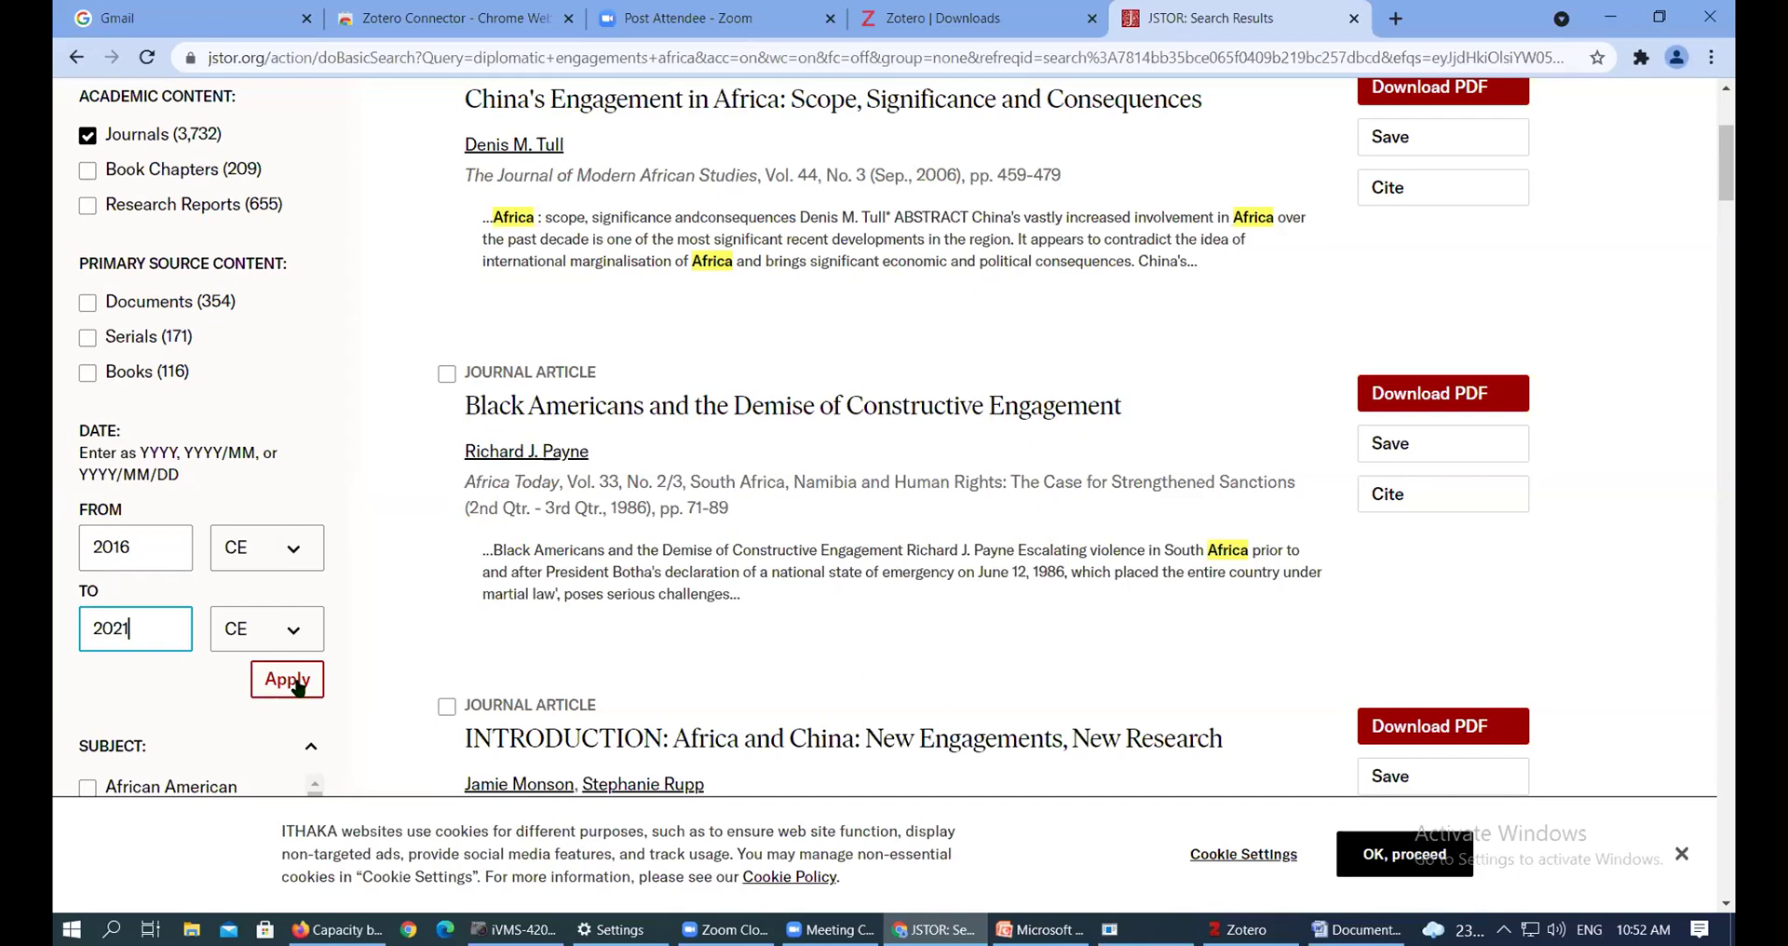
{"action": "left_click", "coordinate": [297, 685]}
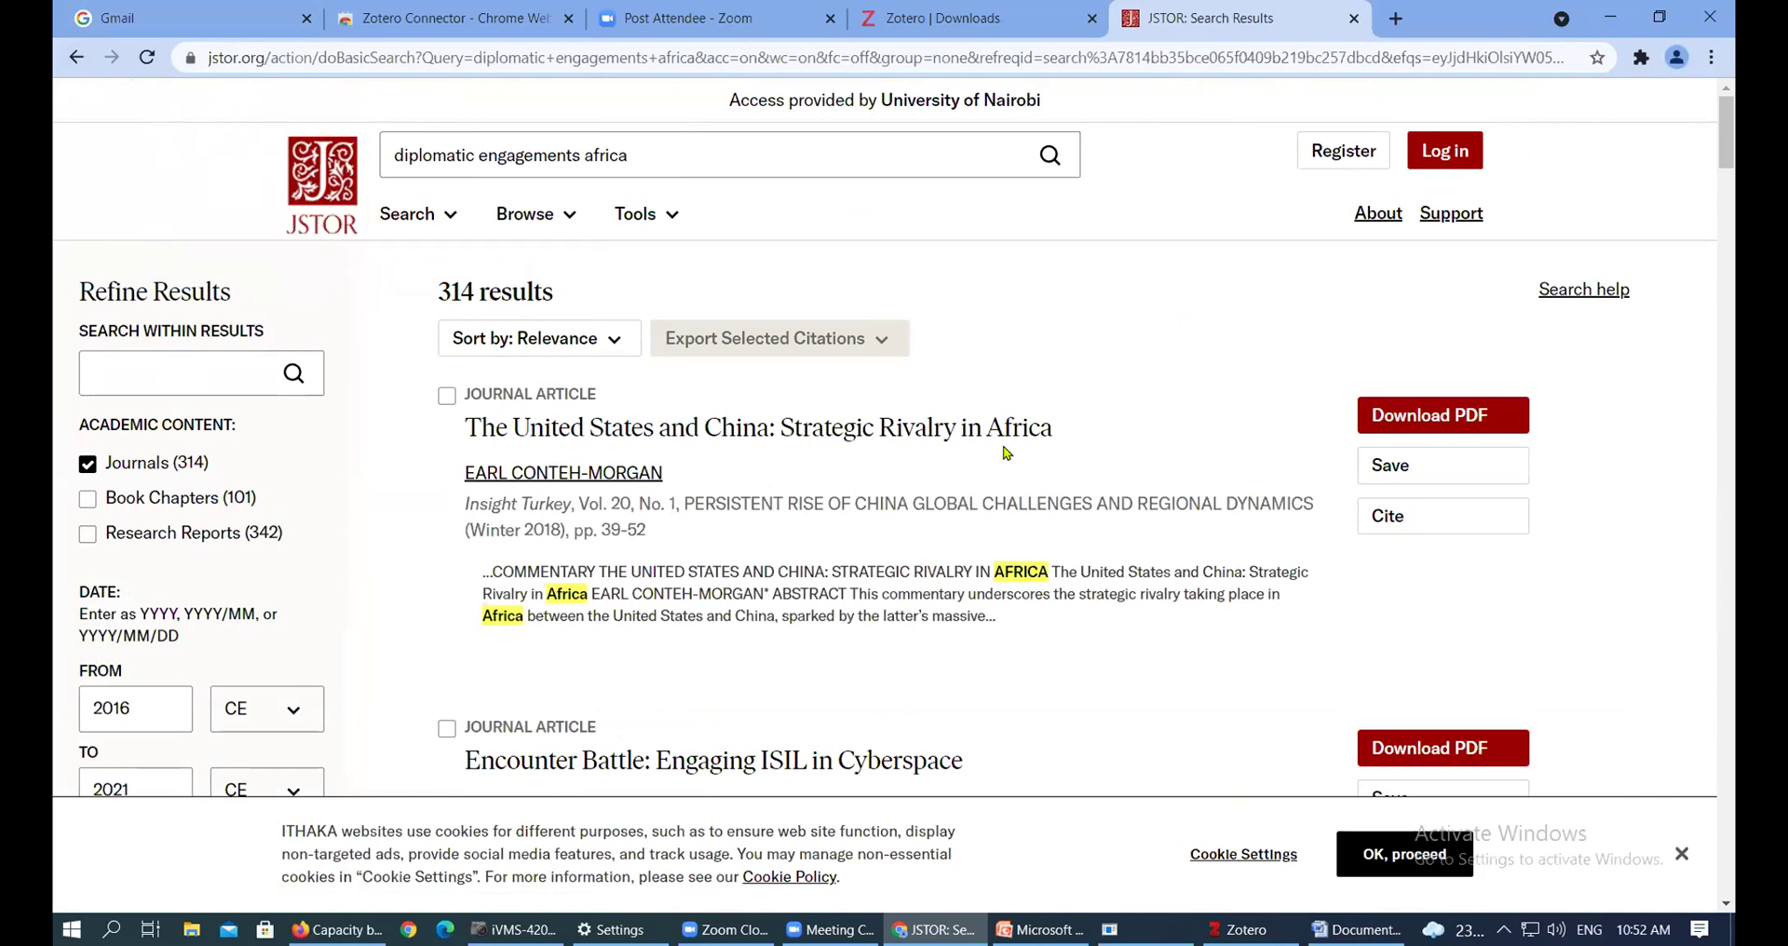
Open the first result, 'The United States and China: Strategic Rivalry in Africa'
{"action": "scroll", "coordinate": [1091, 337], "scroll_direction": "down", "scroll_amount": 2}
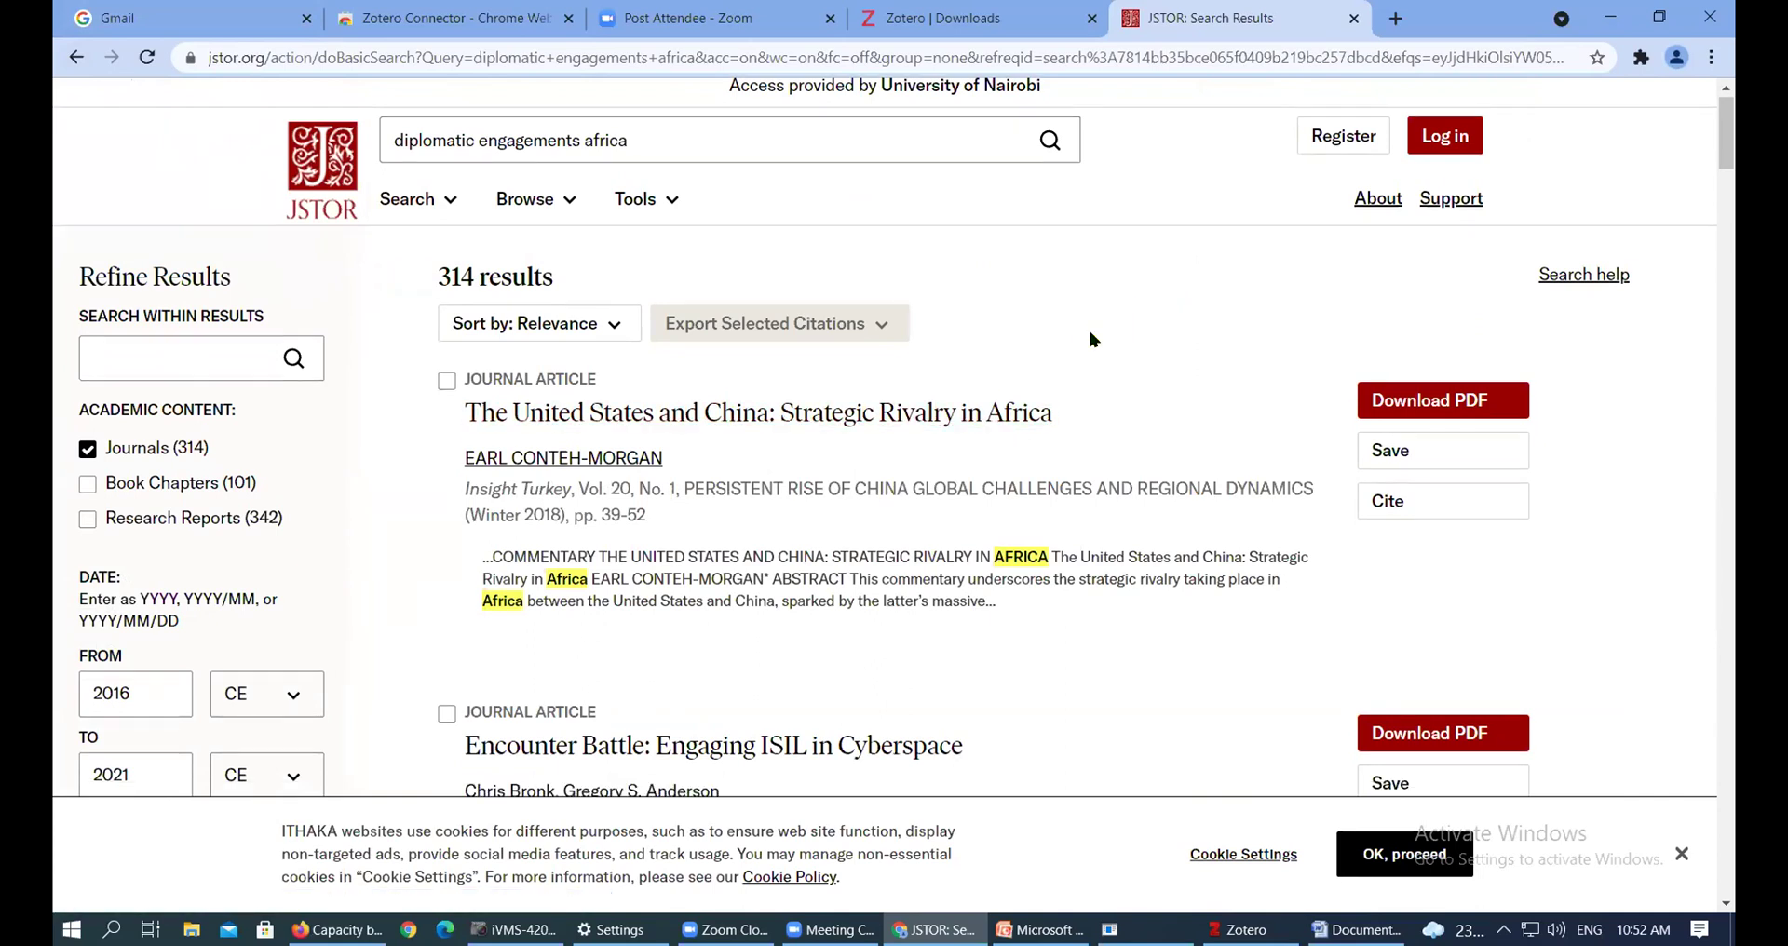
{"action": "scroll", "coordinate": [1091, 343], "scroll_direction": "up", "scroll_amount": 1}
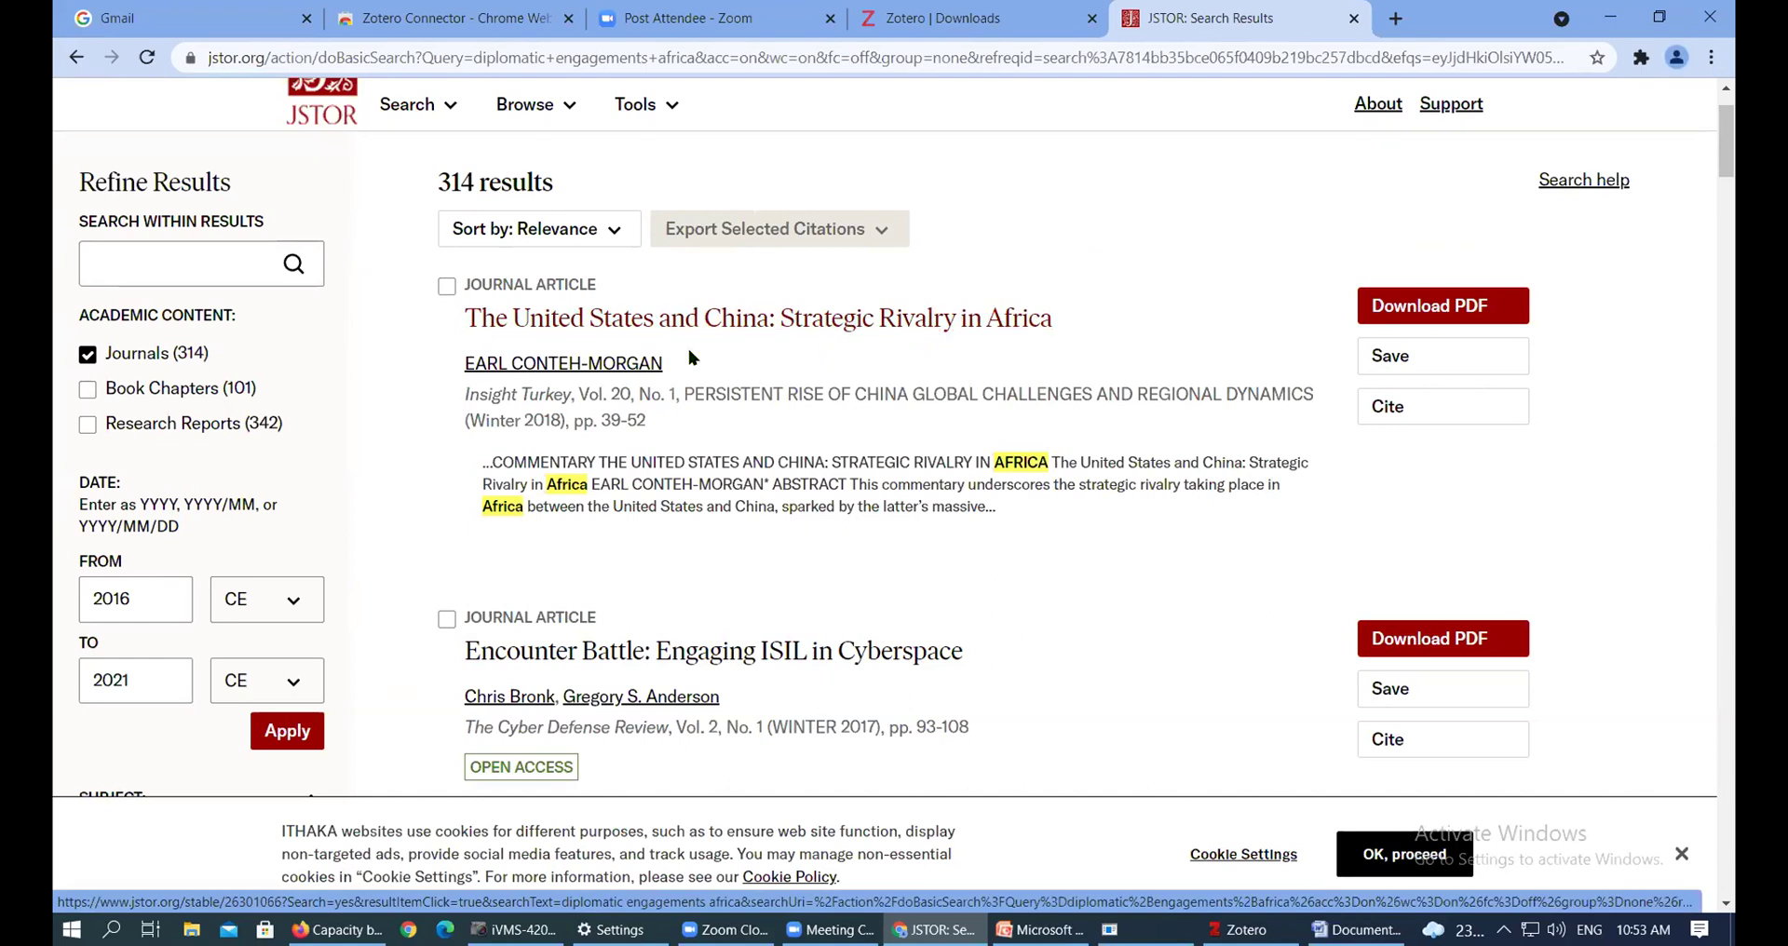
{"action": "left_click", "coordinate": [654, 331]}
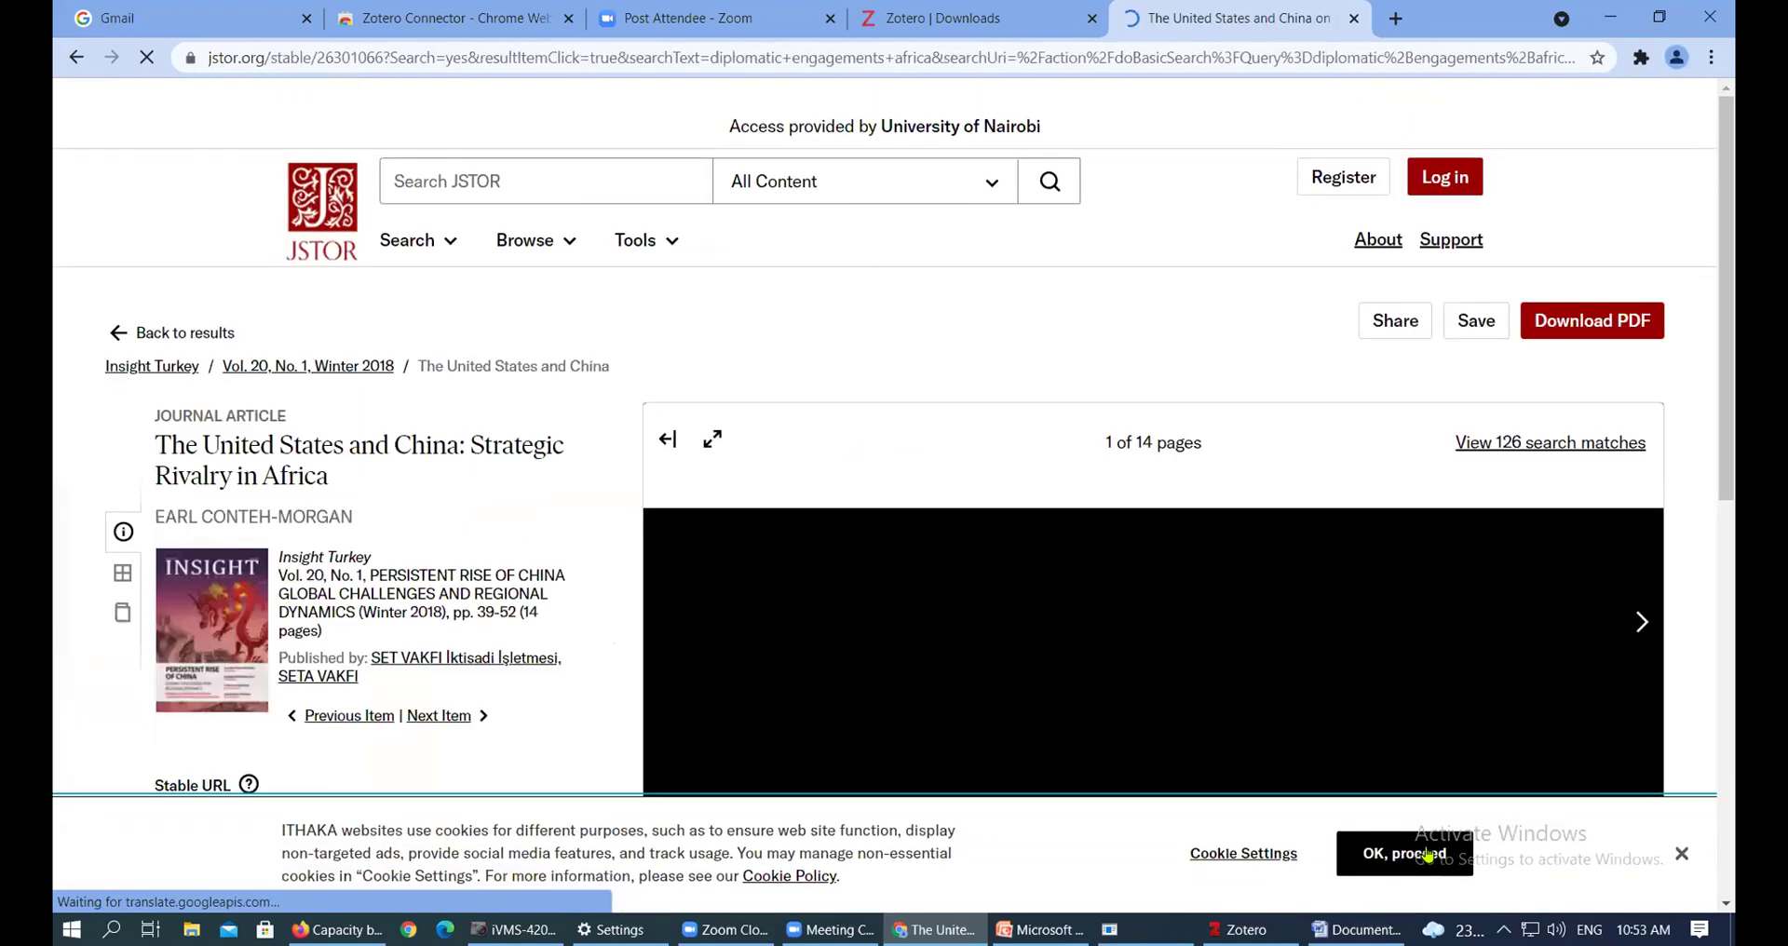
Accept the cookie notice and scroll through the Insight Turkey article's abstract and page preview
{"action": "left_click", "coordinate": [1428, 855]}
{"action": "scroll", "coordinate": [1180, 550], "scroll_direction": "down", "scroll_amount": 3}
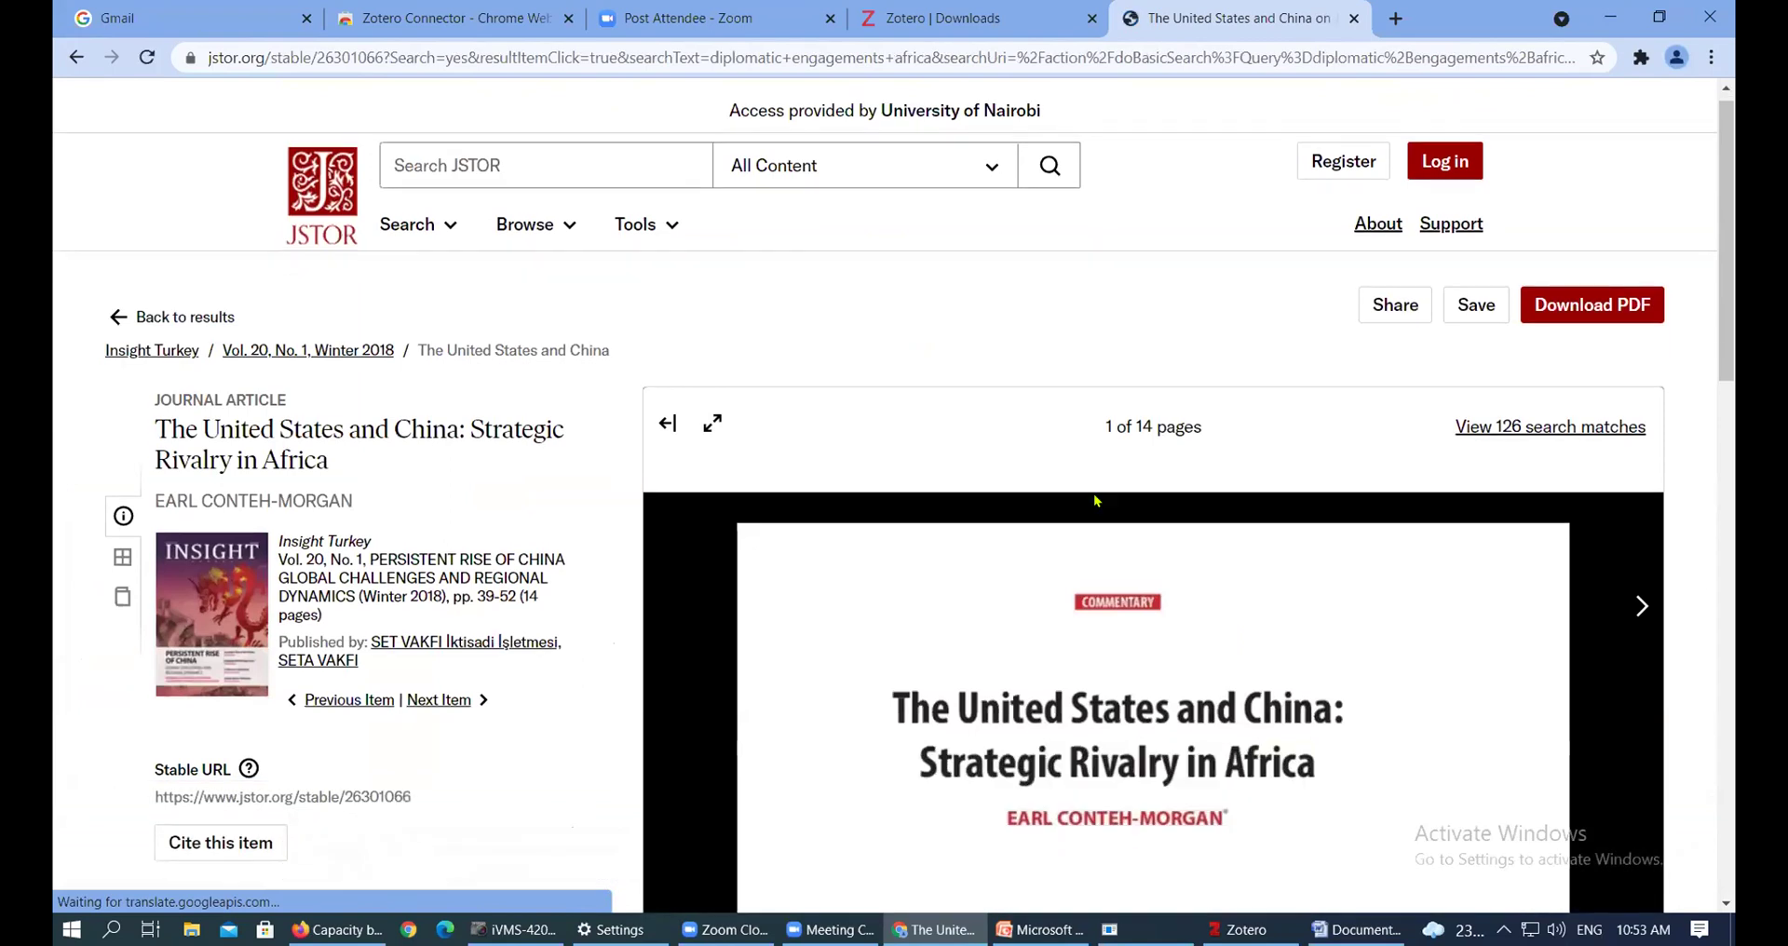
{"action": "scroll", "coordinate": [1181, 550], "scroll_direction": "down", "scroll_amount": 4}
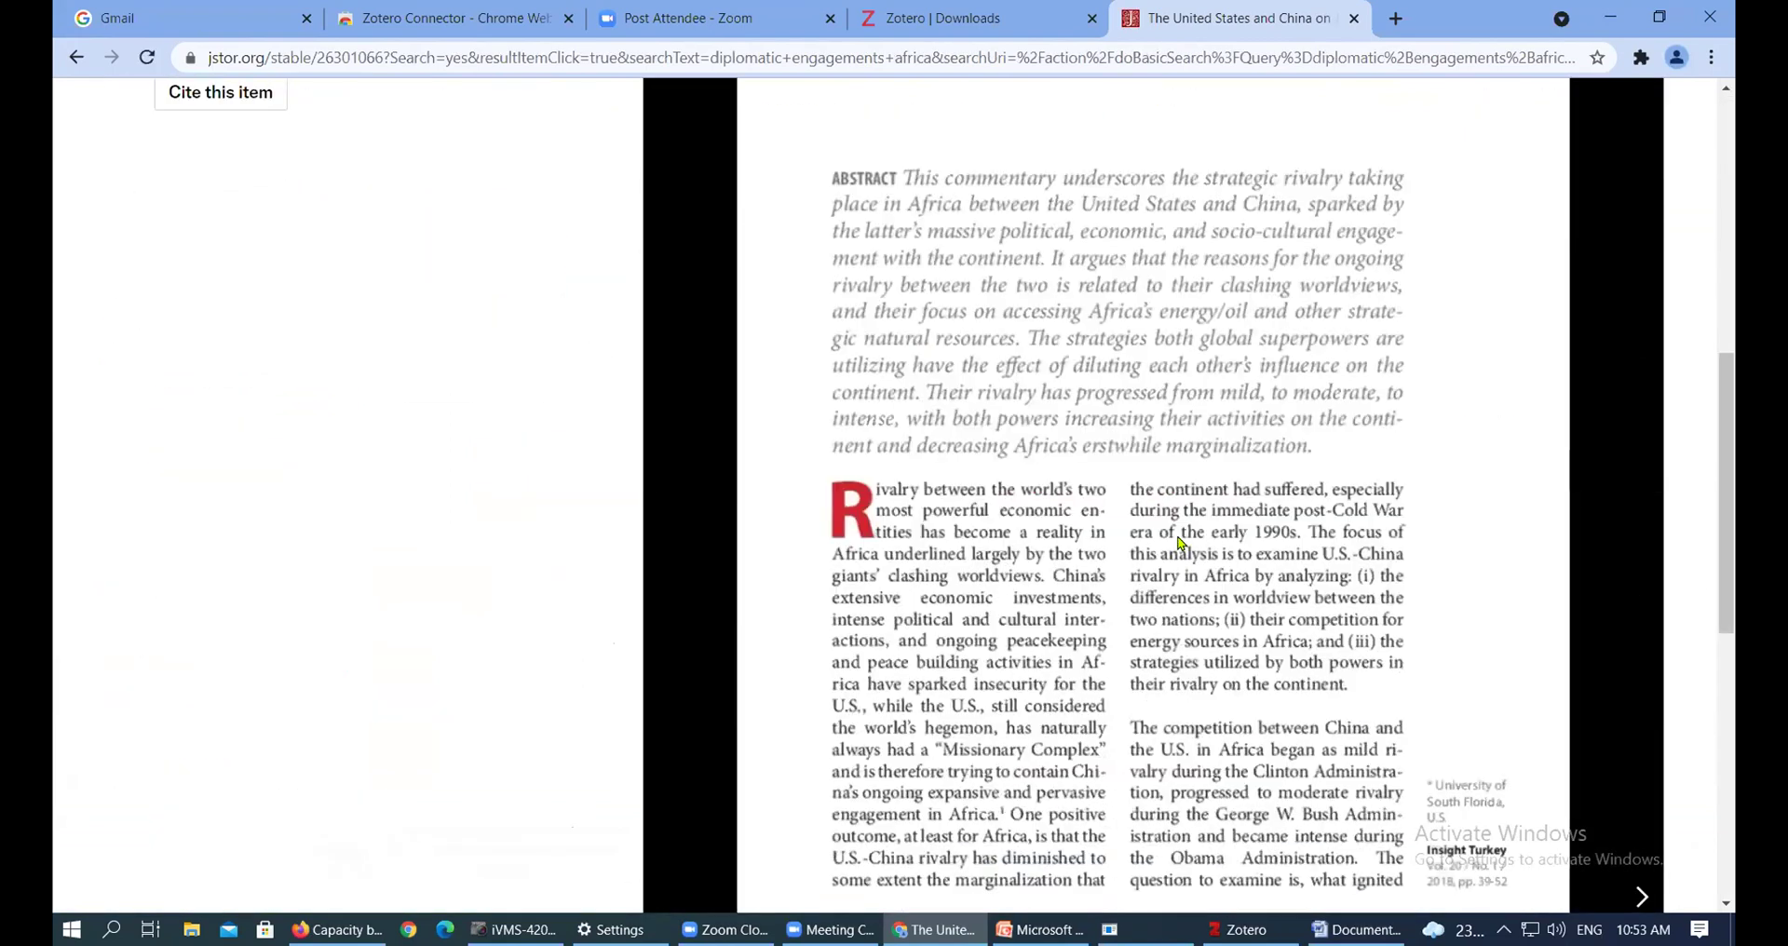
{"action": "scroll", "coordinate": [1732, 438], "scroll_direction": "up", "scroll_amount": 3}
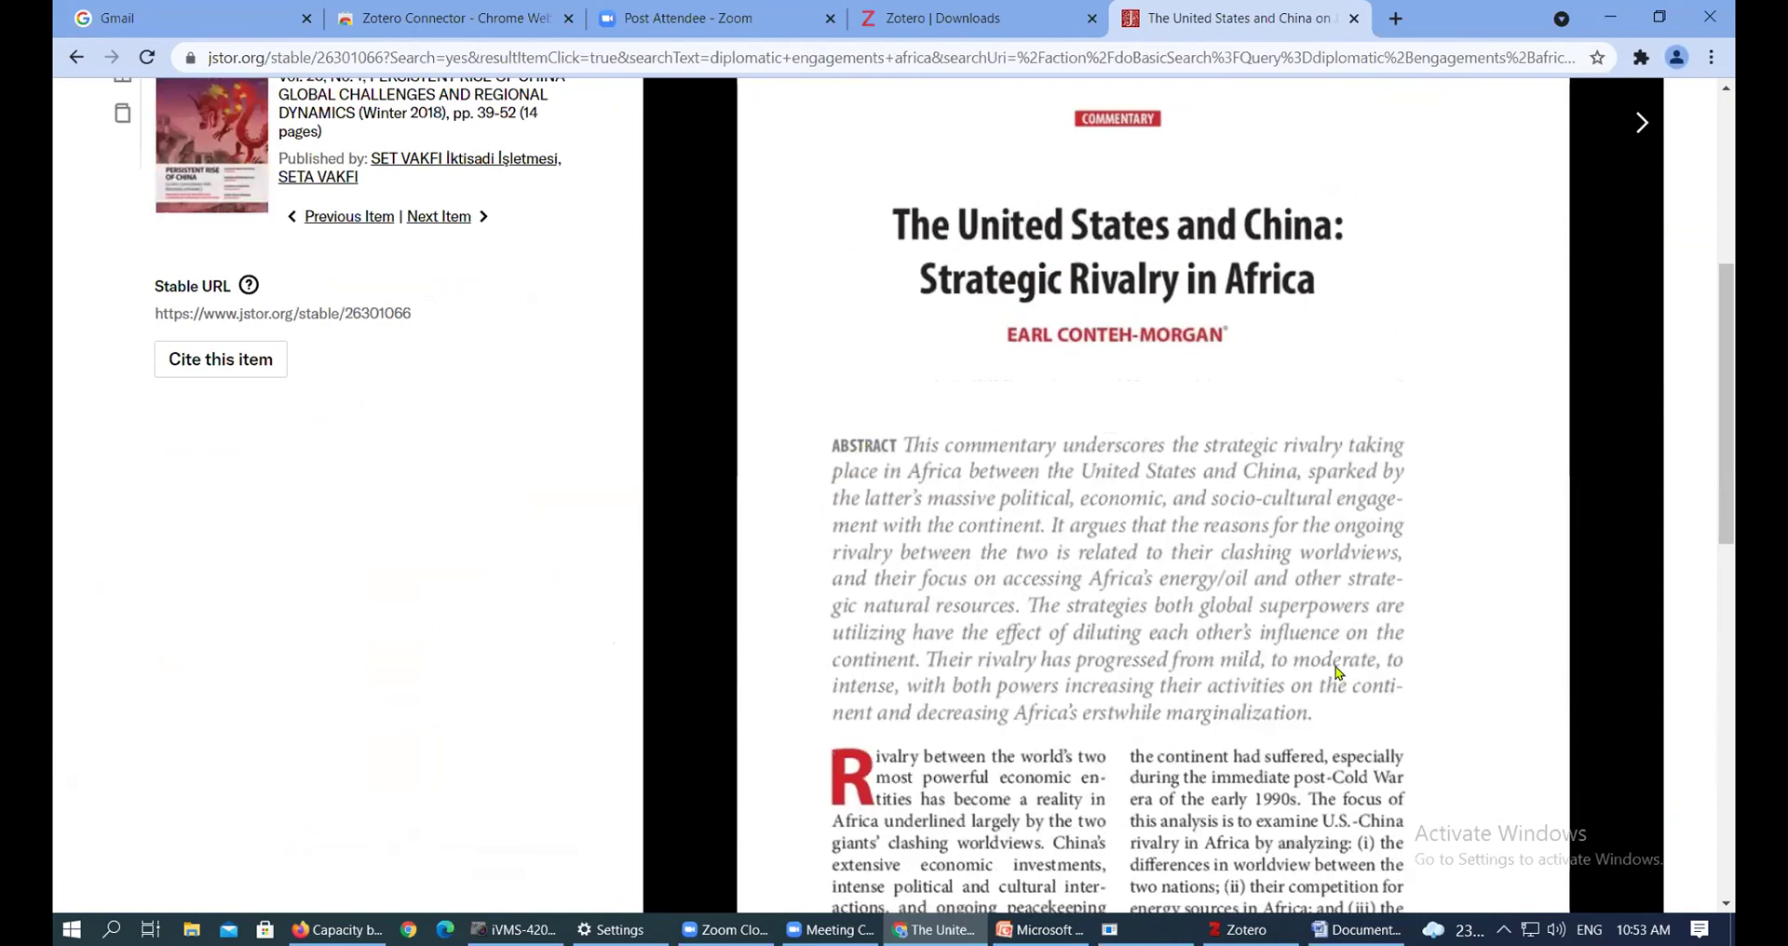
{"action": "left_click_drag", "start_coordinate": [1728, 497], "coordinate": [1721, 305]}
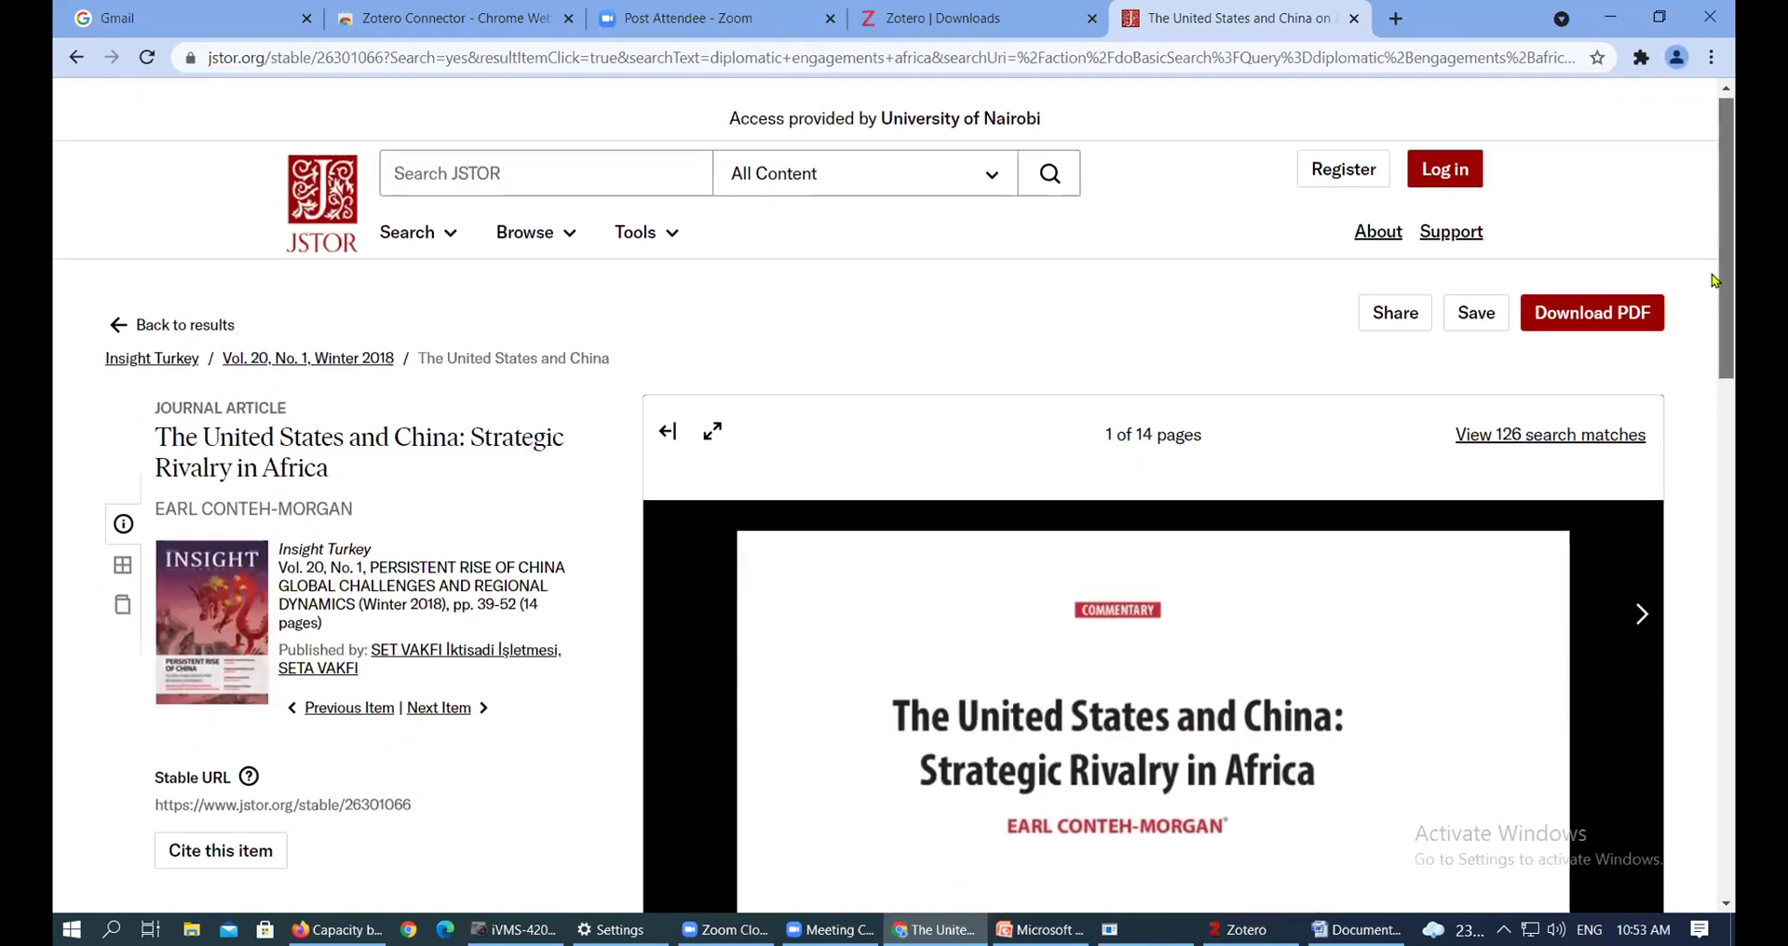
{"action": "scroll", "coordinate": [1701, 340], "scroll_direction": "down", "scroll_amount": 4}
{"action": "scroll", "coordinate": [1701, 347], "scroll_direction": "up", "scroll_amount": 3}
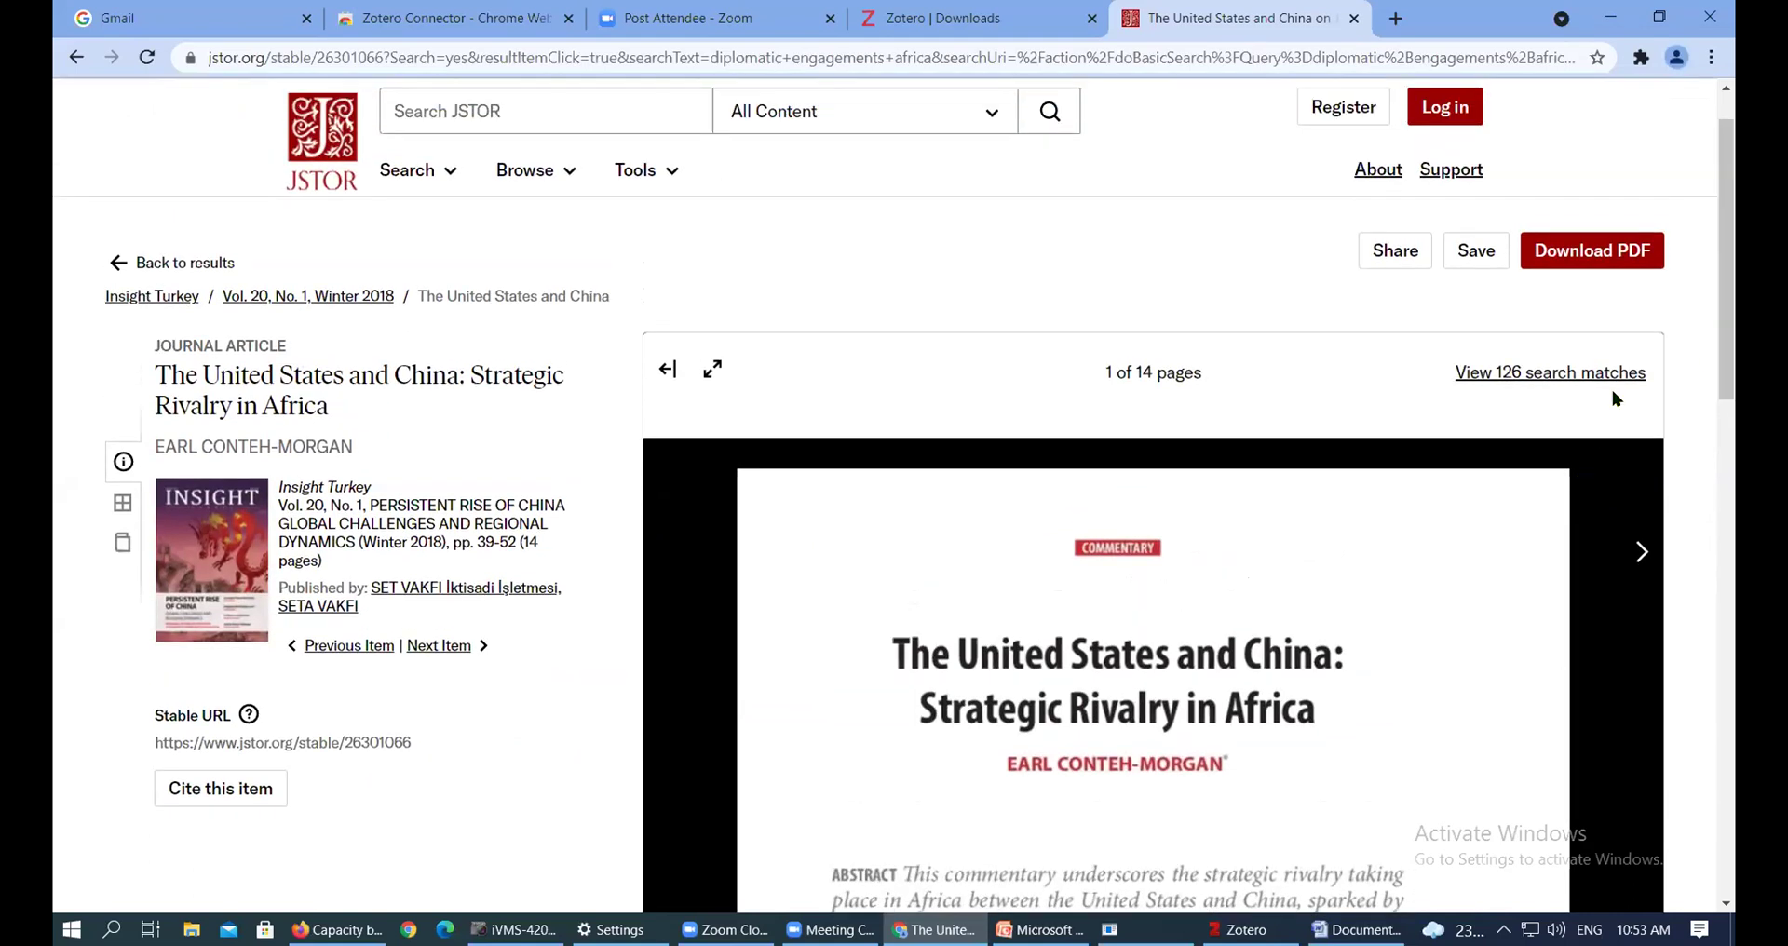
{"action": "left_click_drag", "start_coordinate": [1736, 233], "coordinate": [1736, 203]}
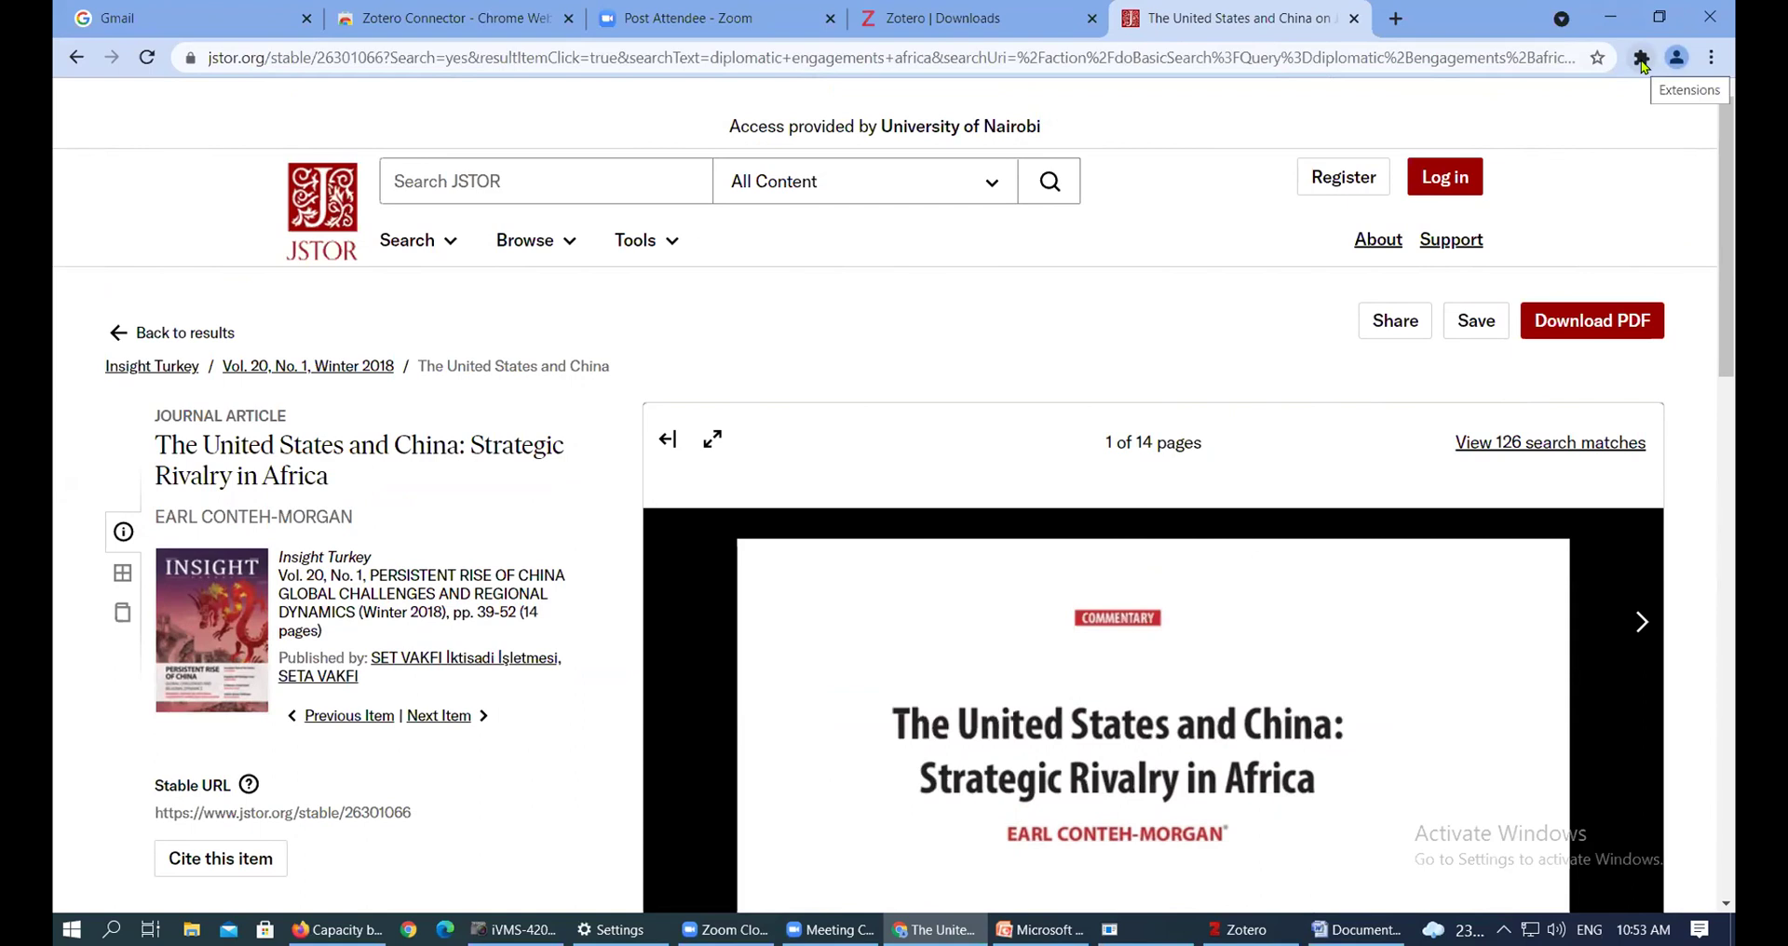
Activate Zotero Connector from Chrome's extensions and dismiss its welcome notice
{"action": "left_click", "coordinate": [1641, 59]}
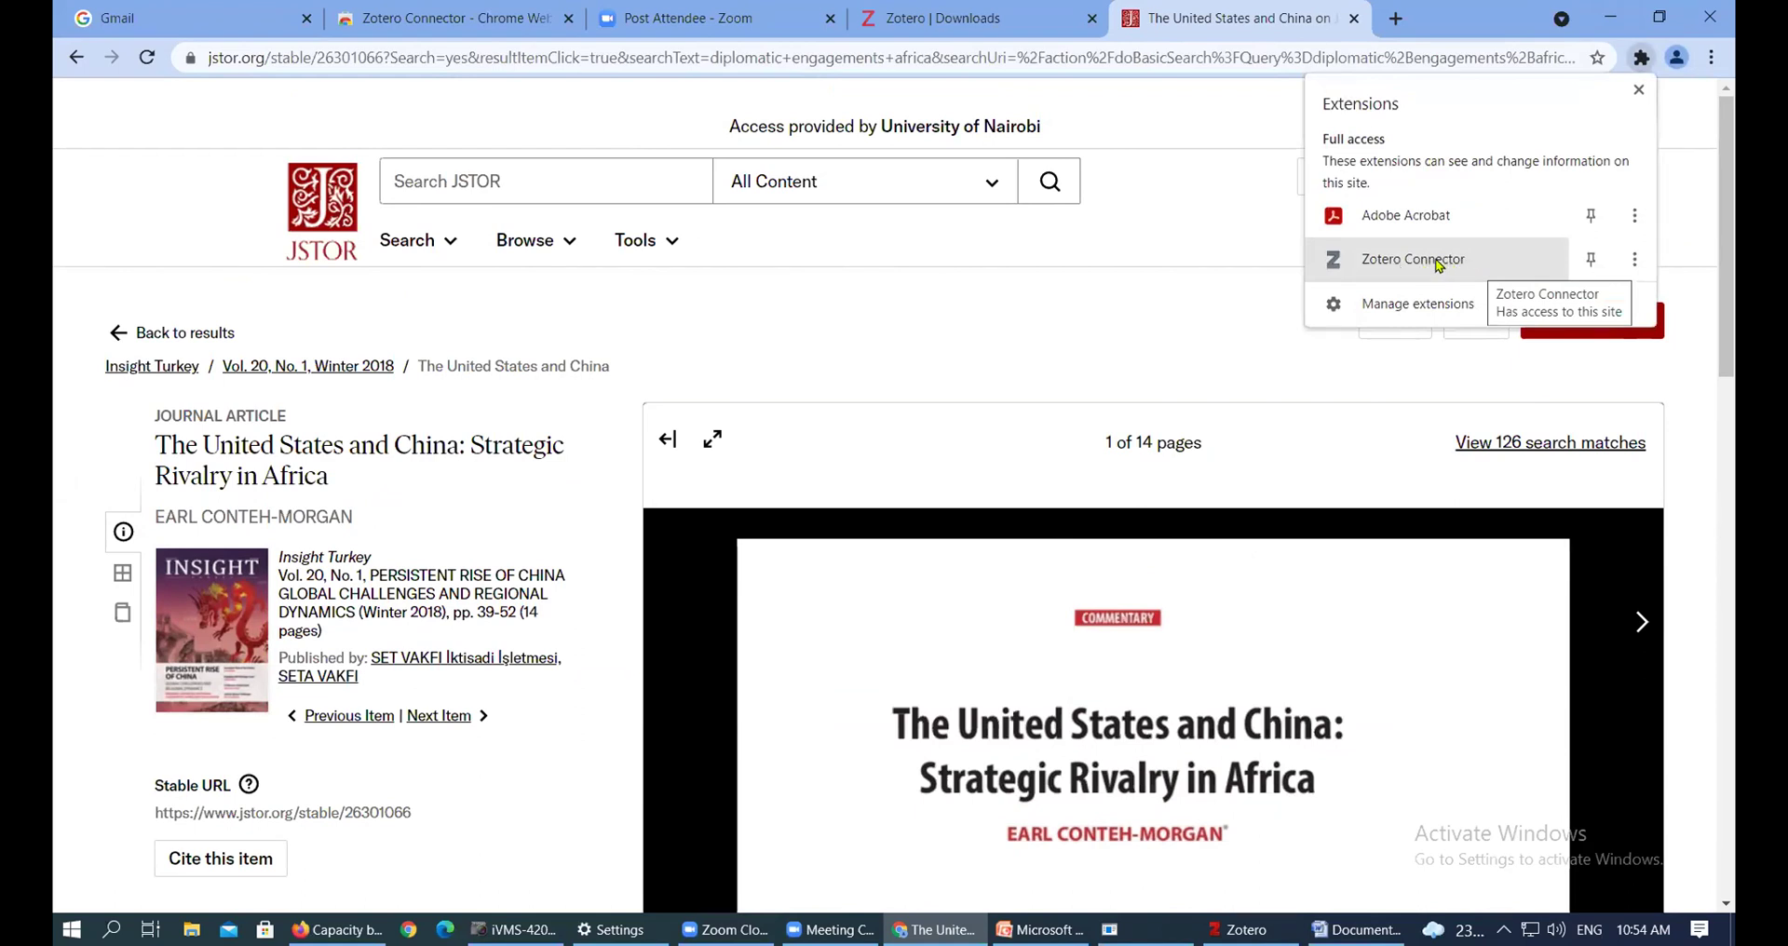
{"action": "left_click", "coordinate": [1438, 265]}
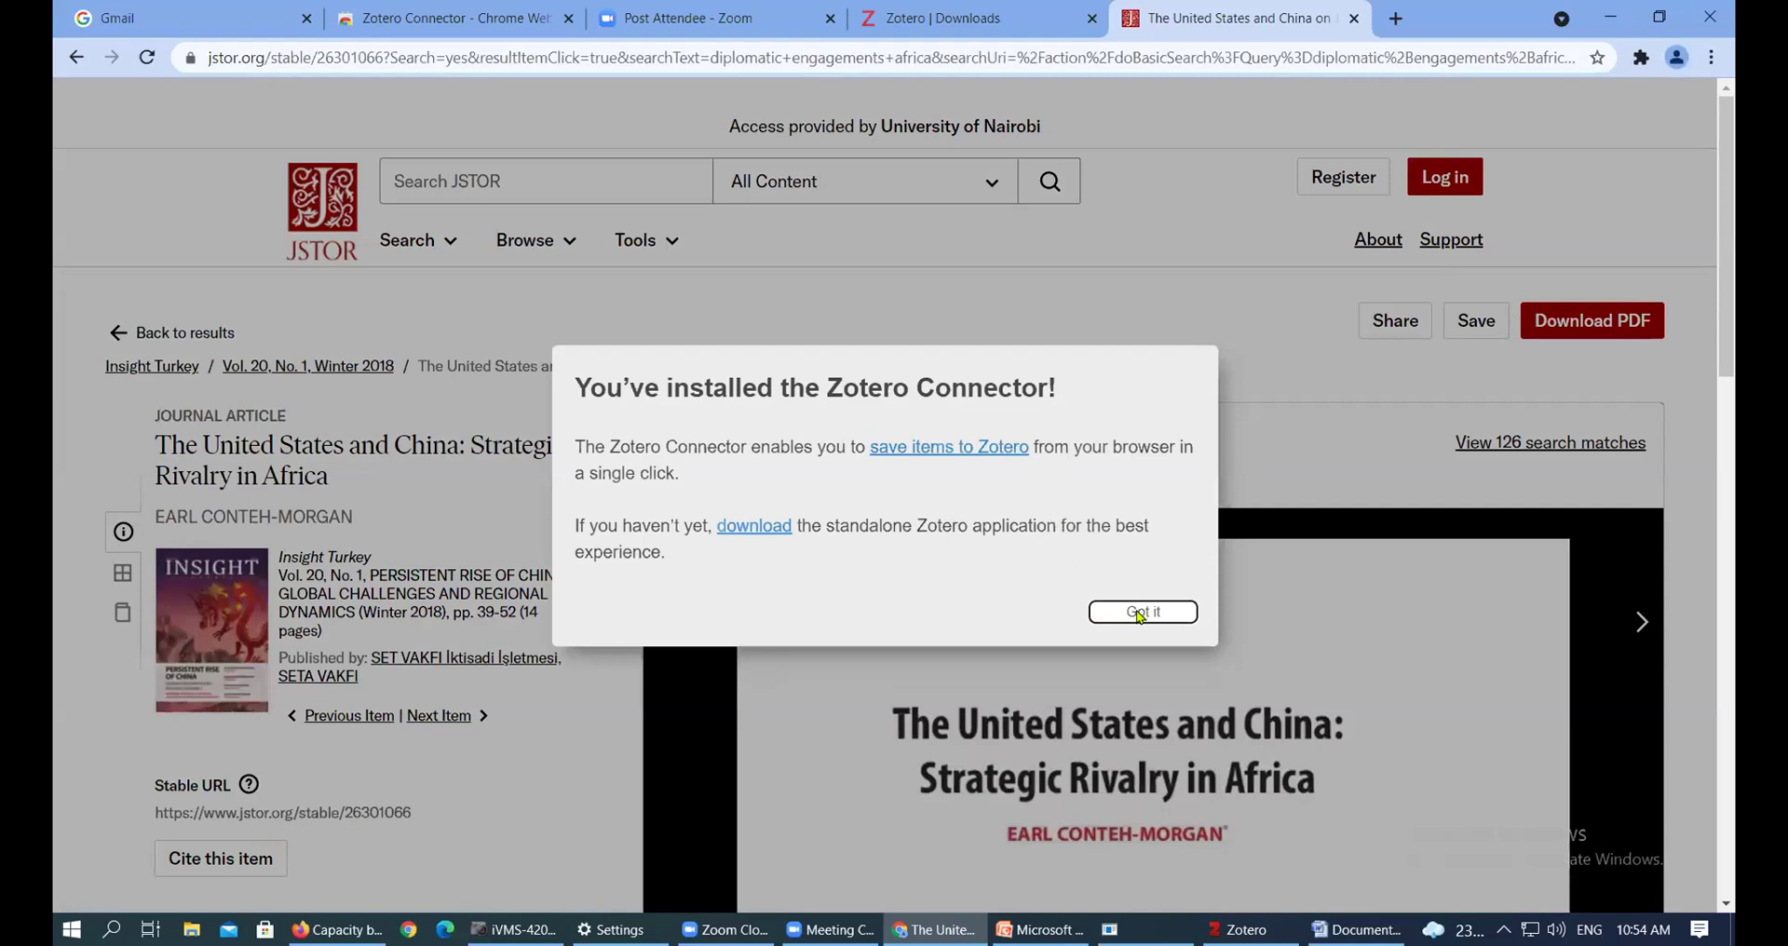
{"action": "left_click", "coordinate": [1143, 611]}
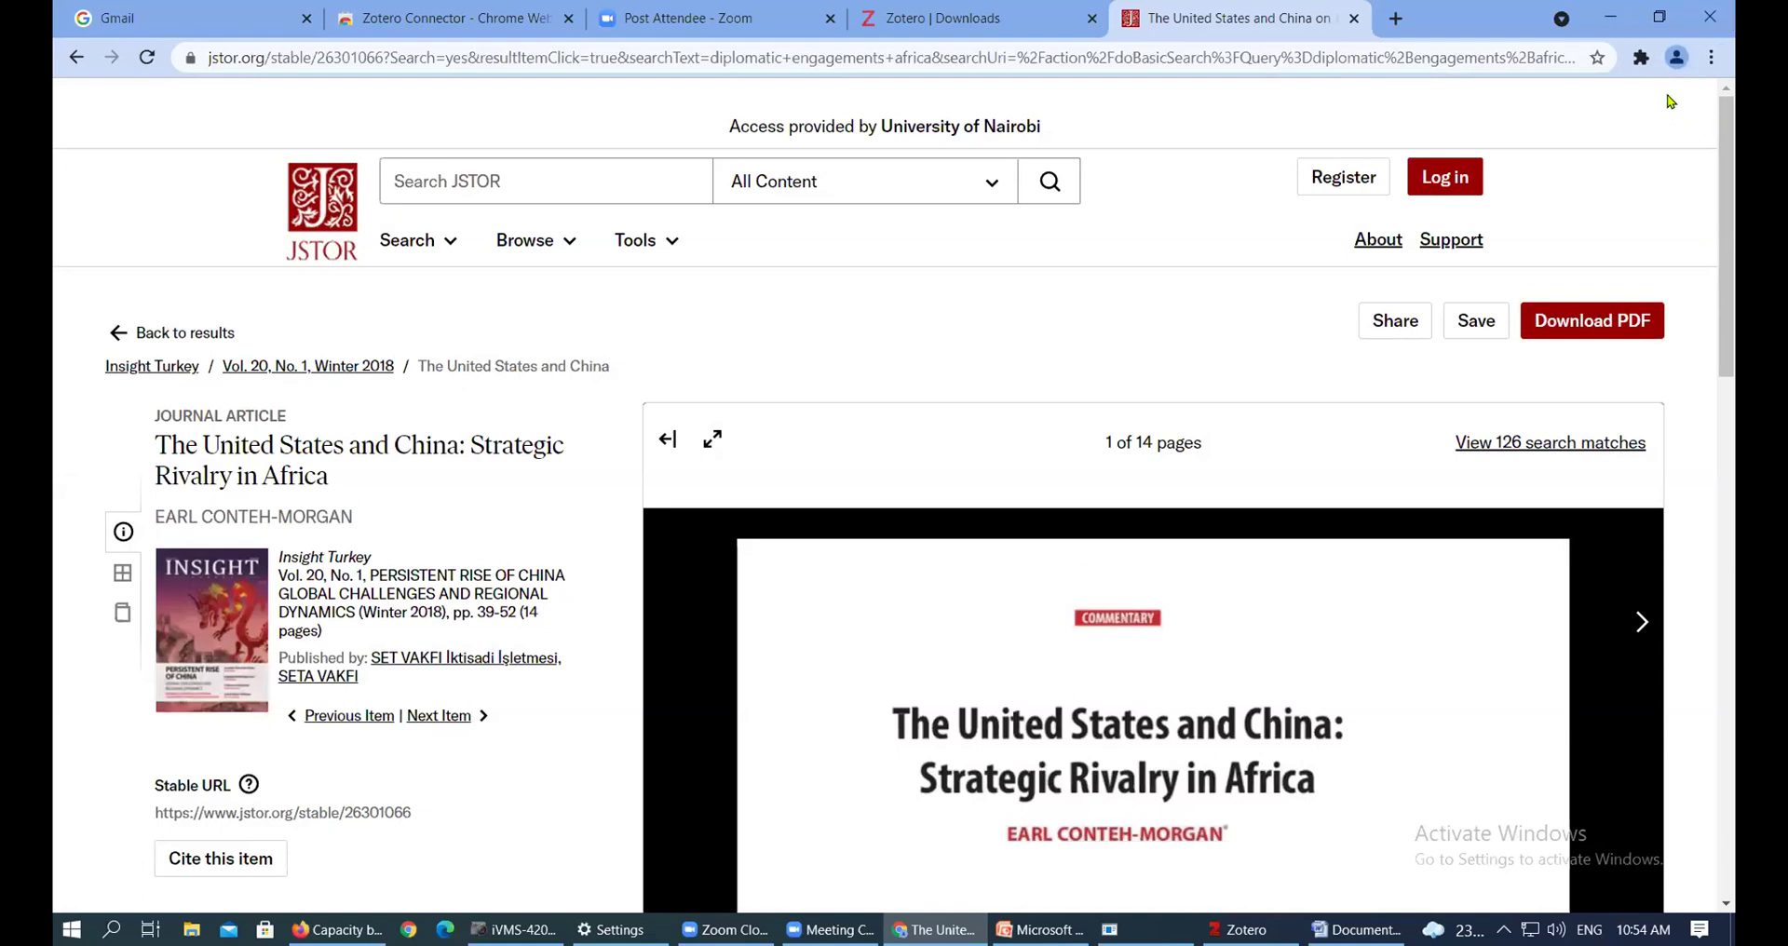
{"action": "left_click", "coordinate": [1641, 57]}
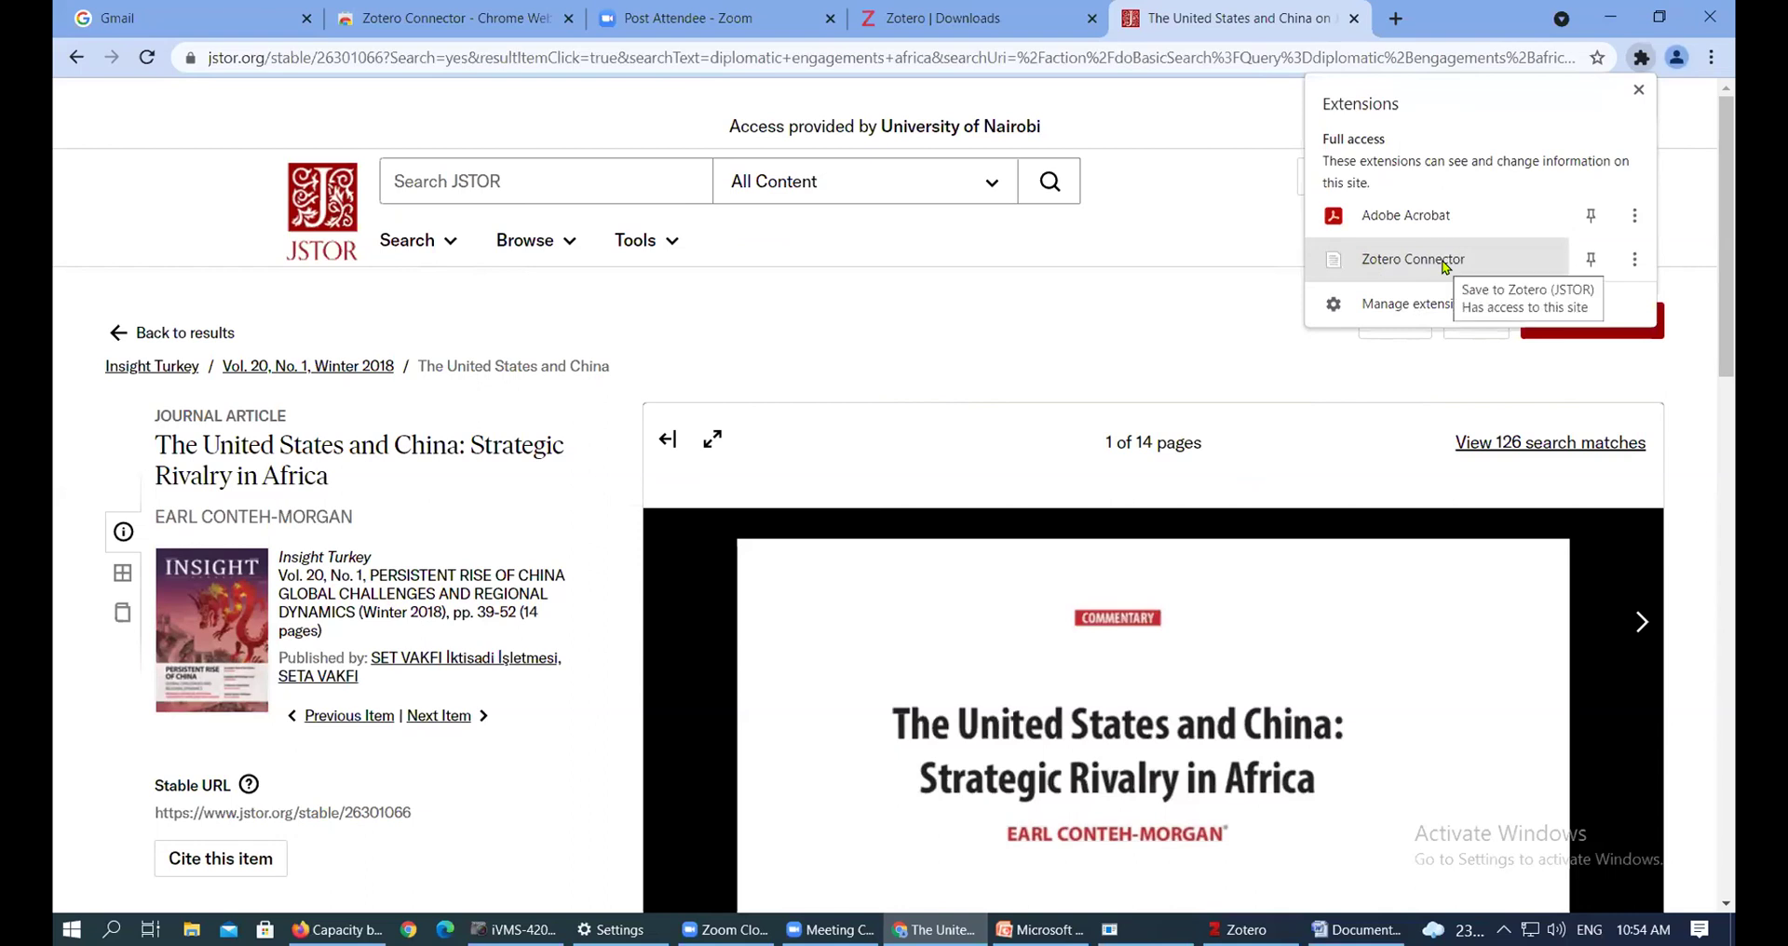
Save 'The United States and China: Strategic Rivalry in Africa' to My Library and check it in Zotero
{"action": "left_click", "coordinate": [1445, 265]}
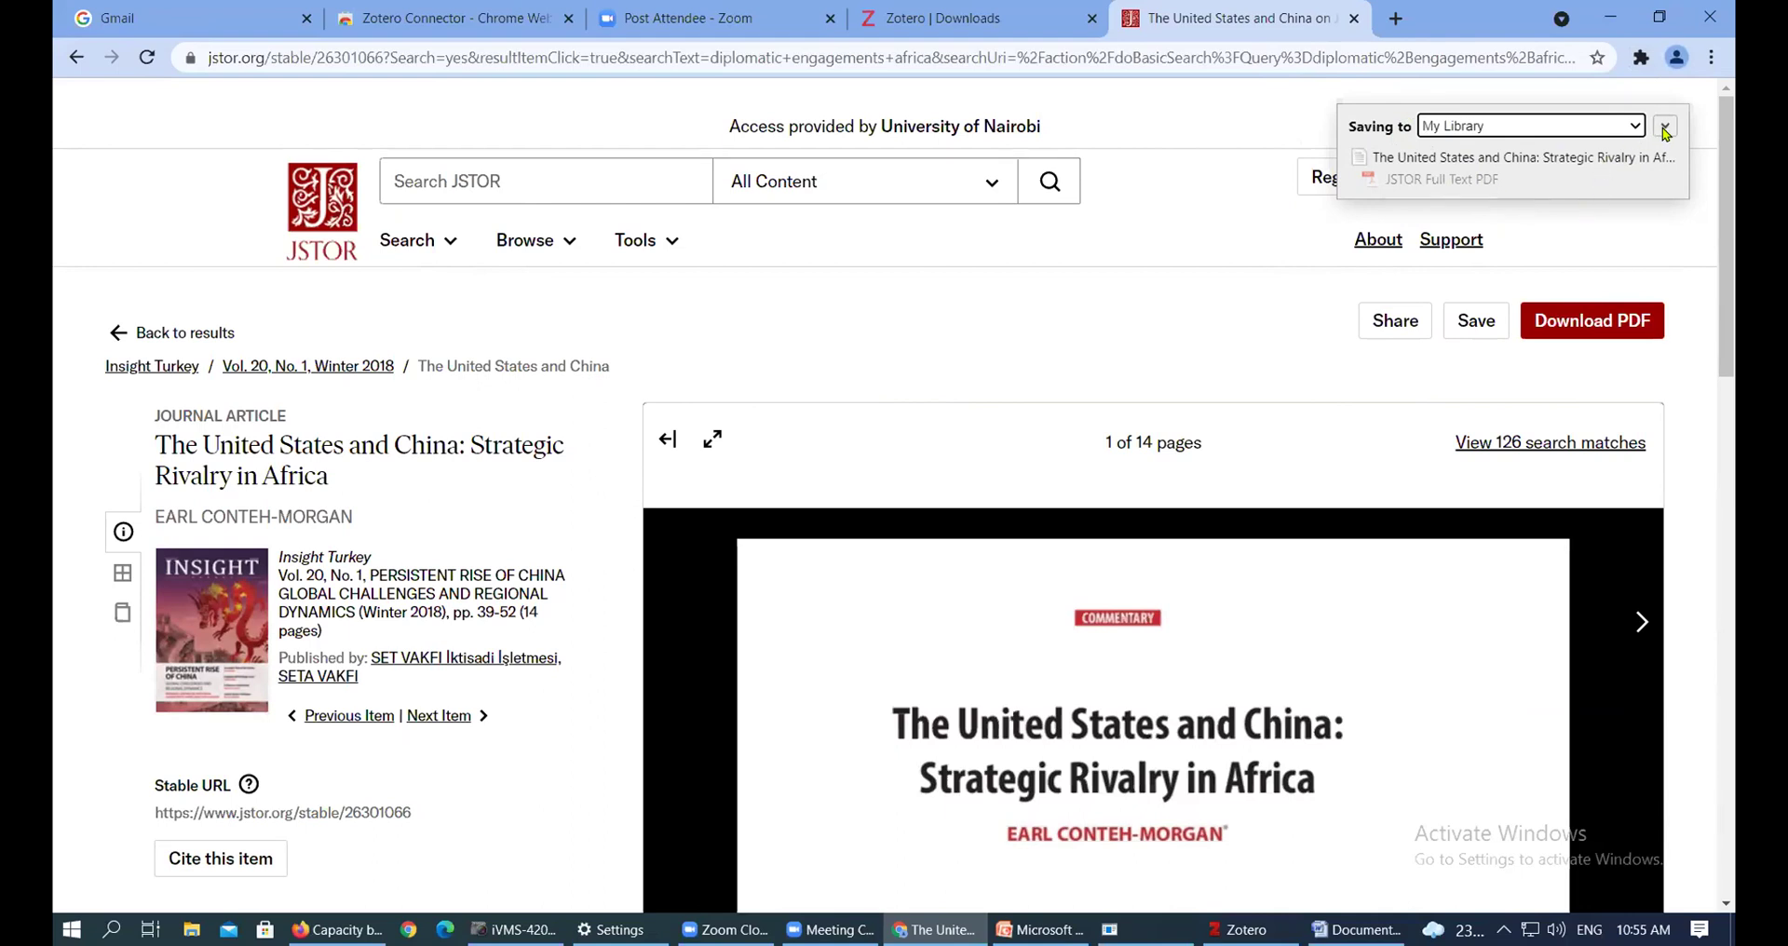
{"action": "left_click", "coordinate": [1665, 128]}
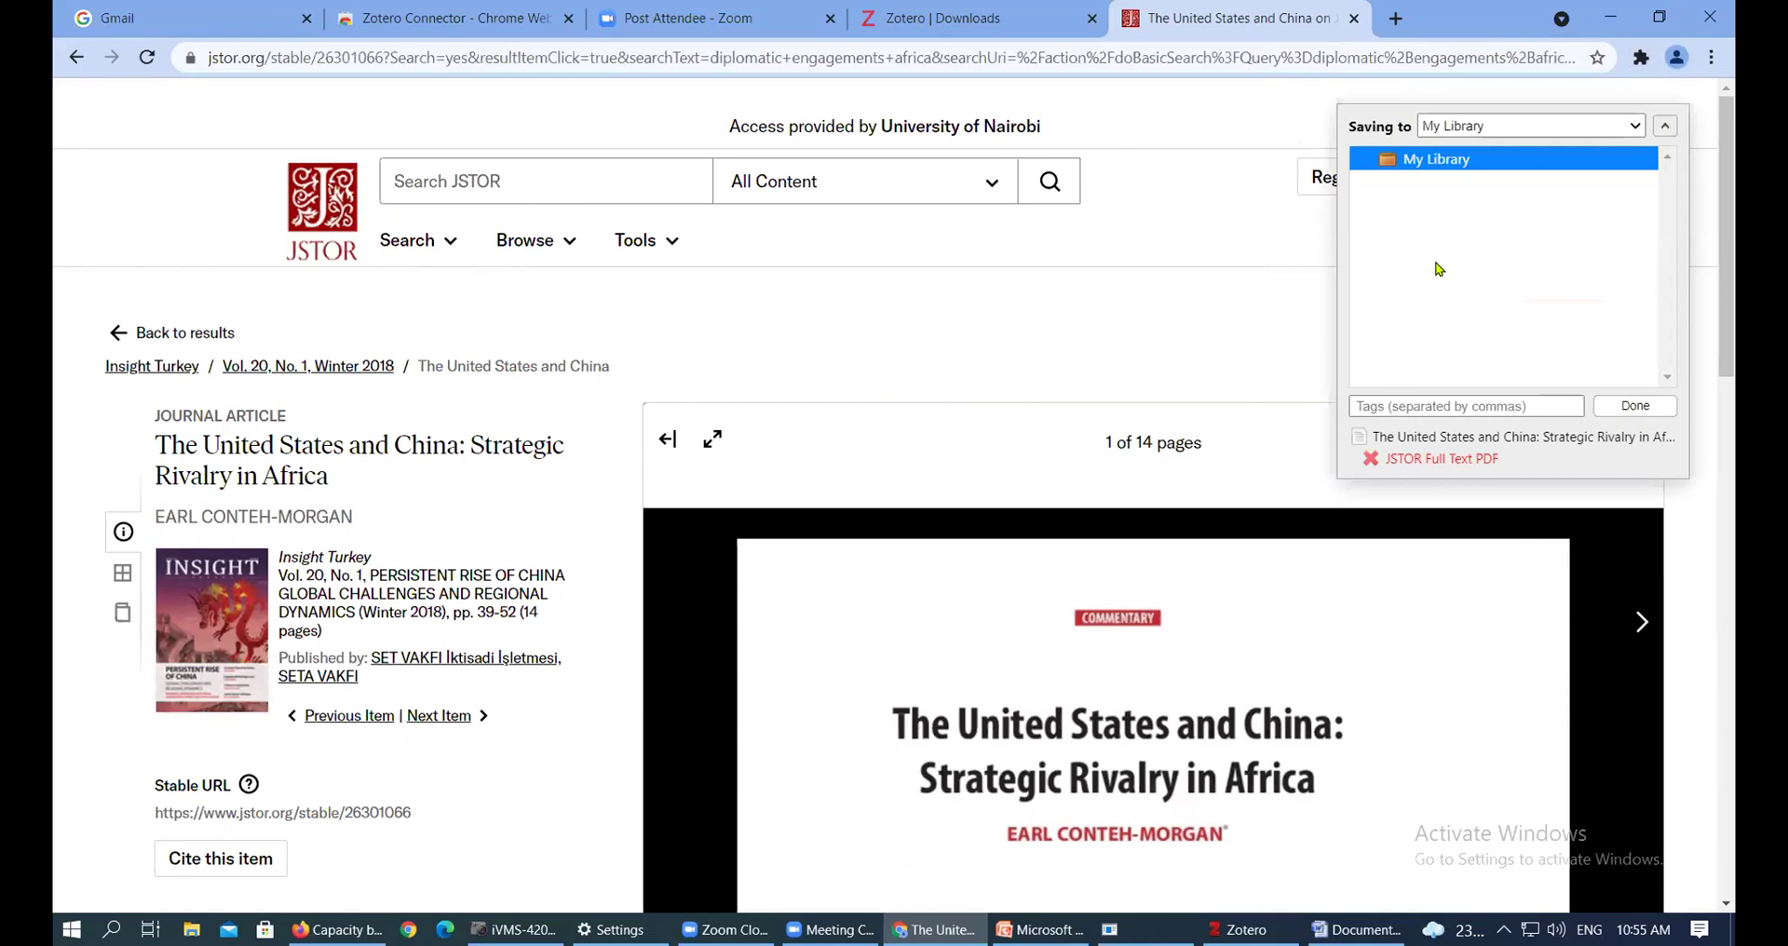
{"action": "left_click", "coordinate": [1535, 101]}
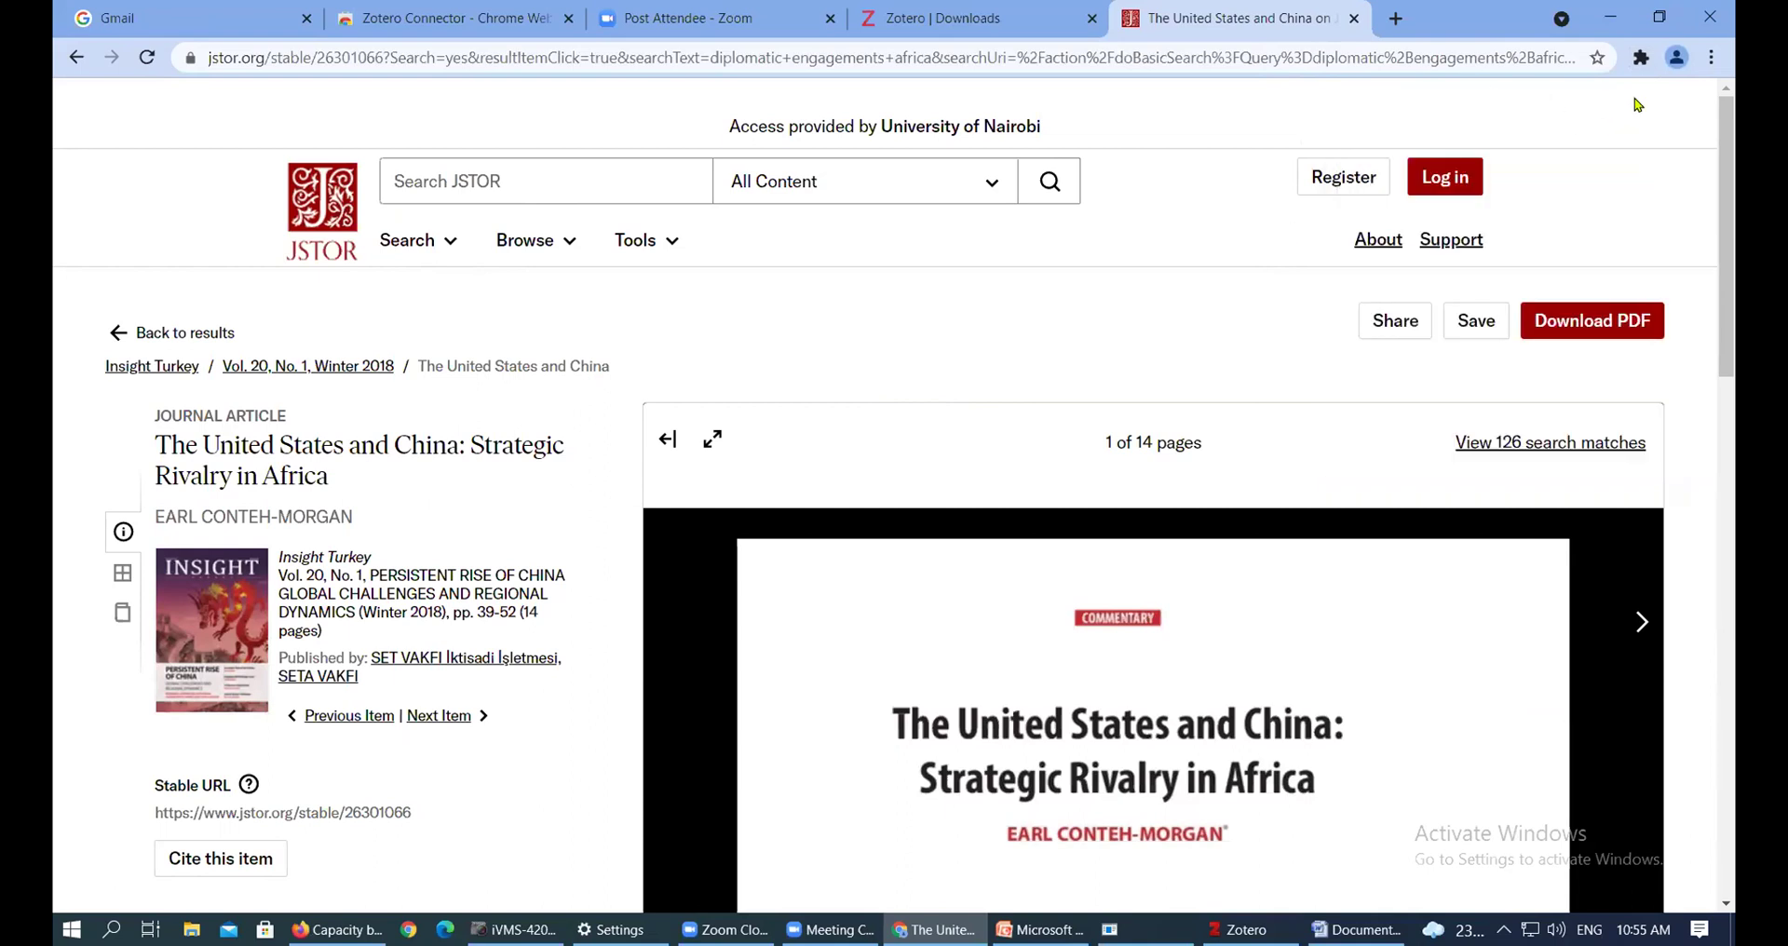
{"action": "left_click", "coordinate": [1642, 64]}
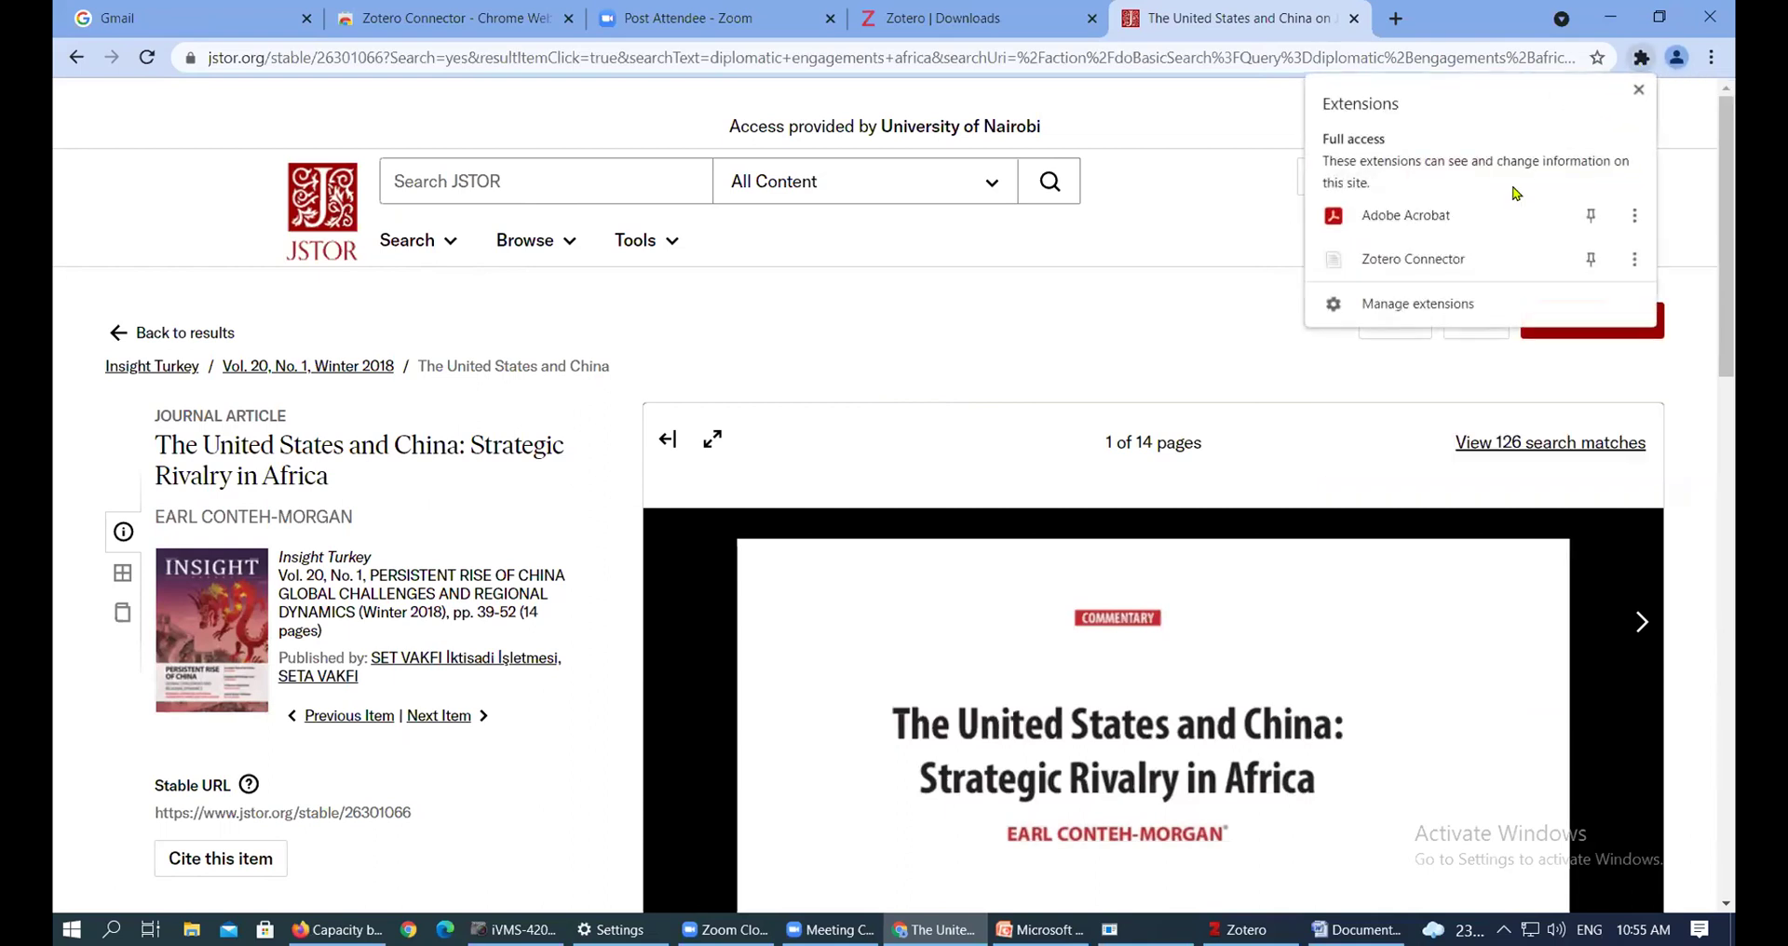
{"action": "left_click", "coordinate": [1455, 257]}
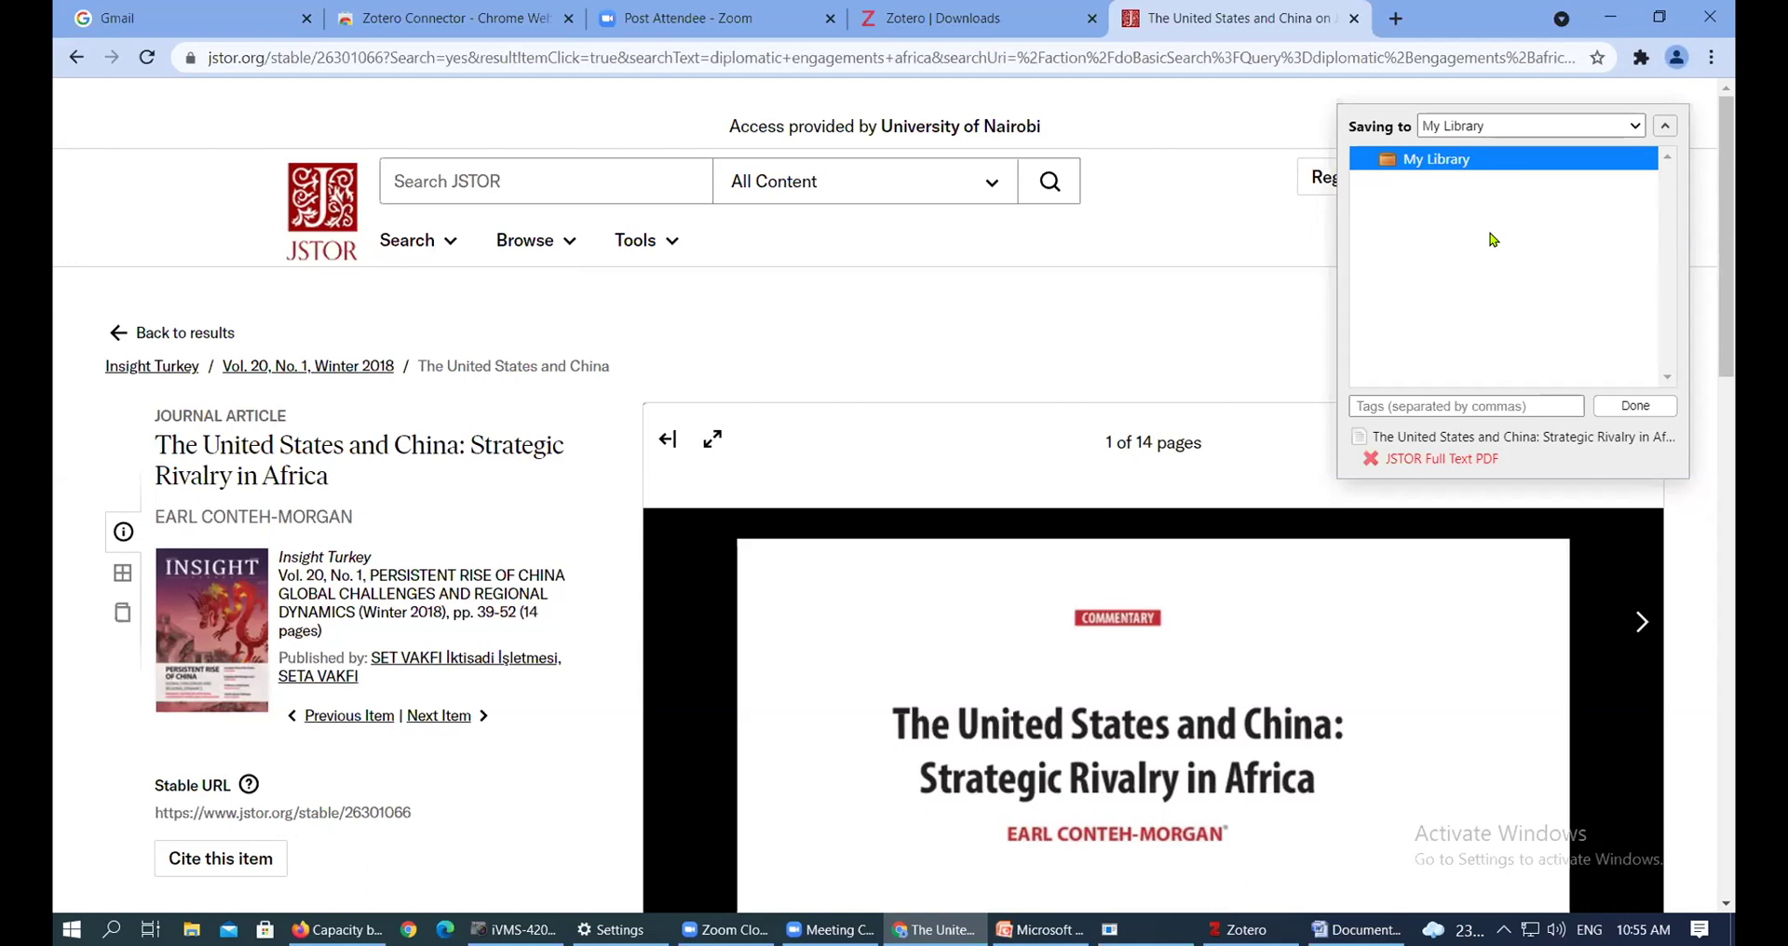
{"action": "left_click", "coordinate": [1644, 402]}
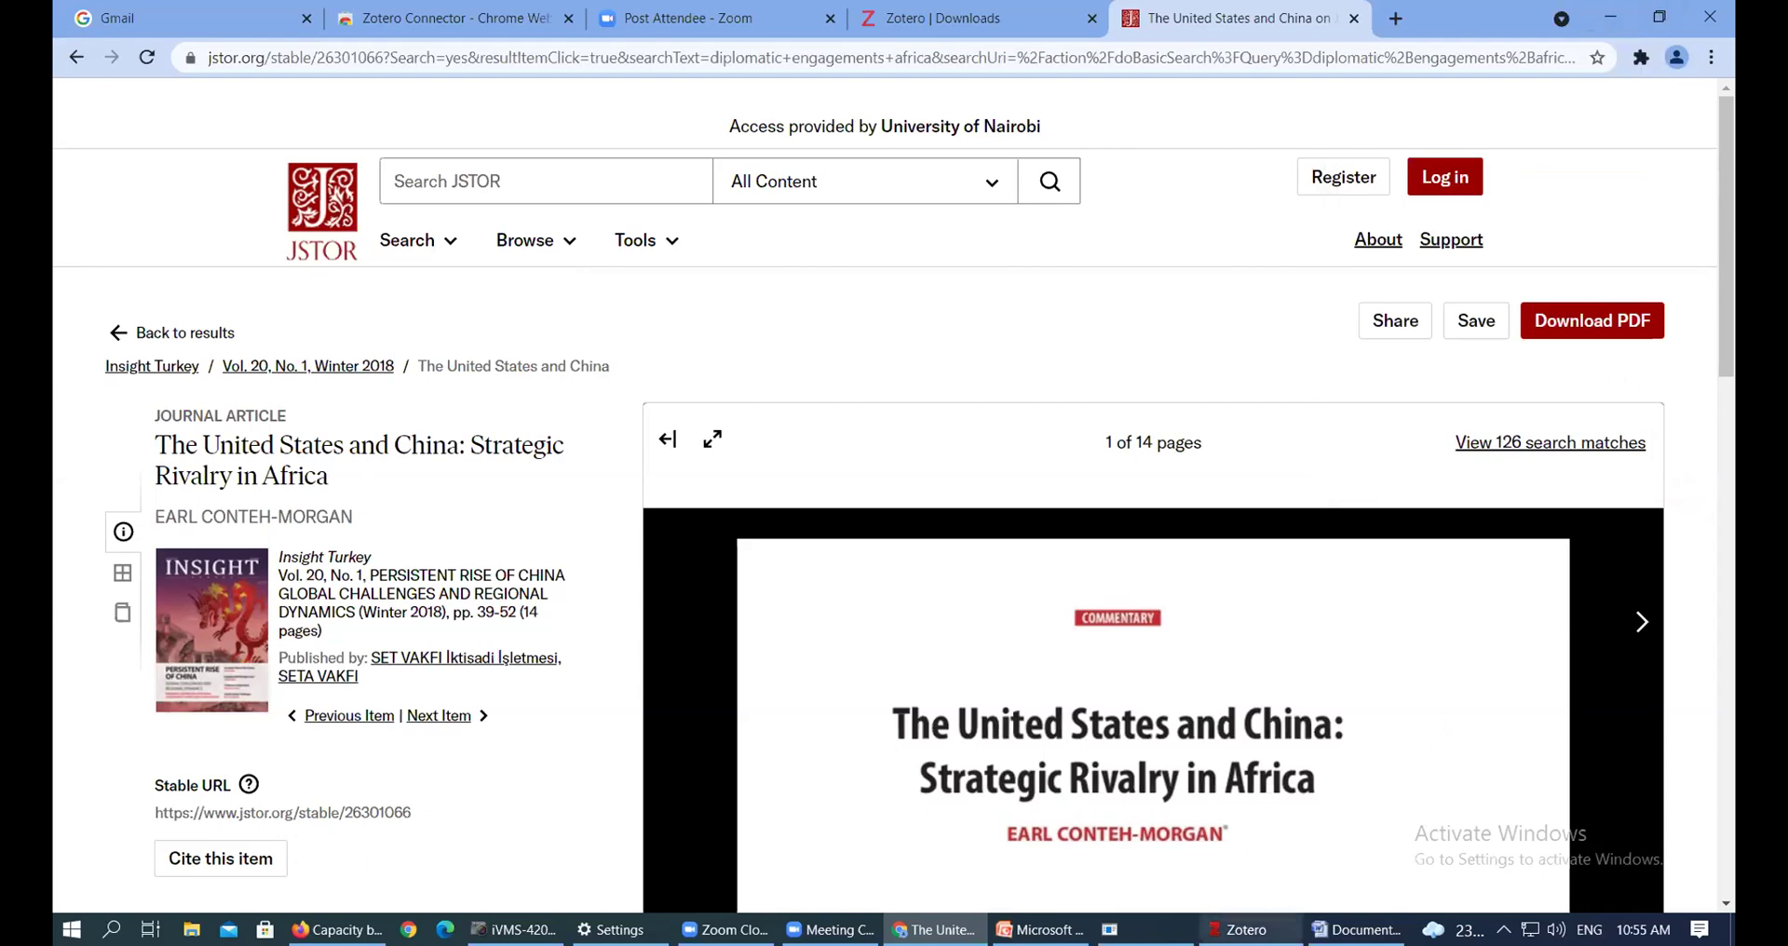
{"action": "left_click", "coordinate": [1247, 929]}
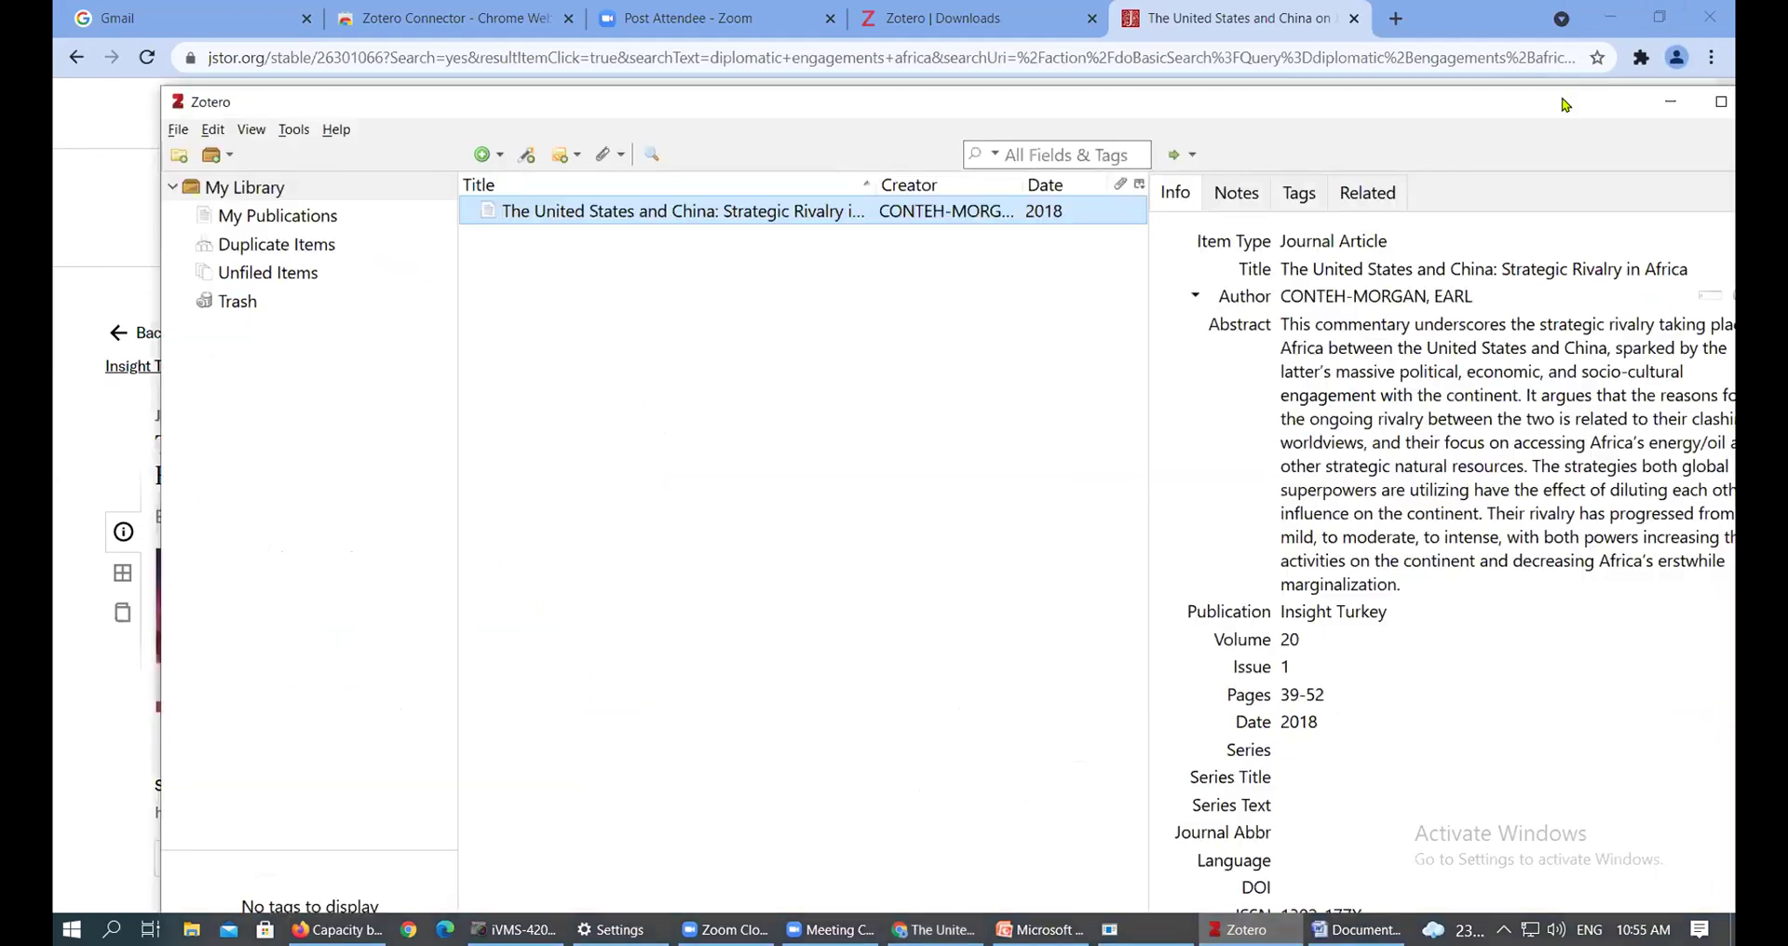
{"action": "left_click_drag", "start_coordinate": [1564, 104], "coordinate": [1447, 90]}
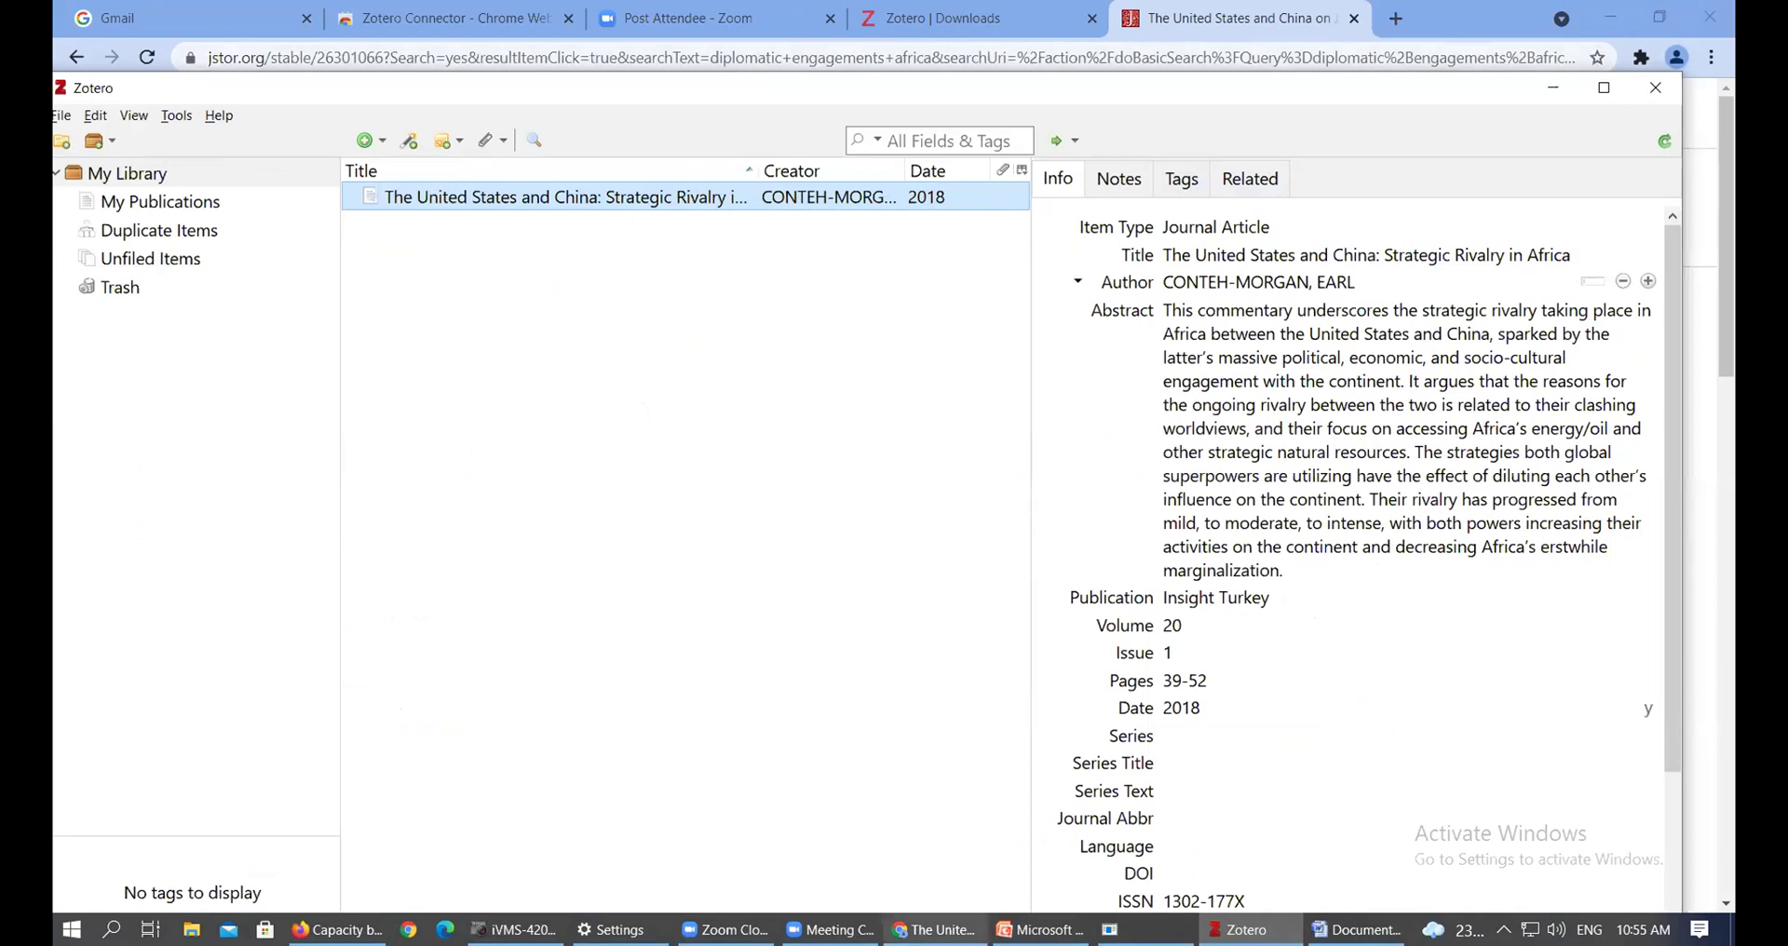
{"action": "left_click", "coordinate": [934, 930]}
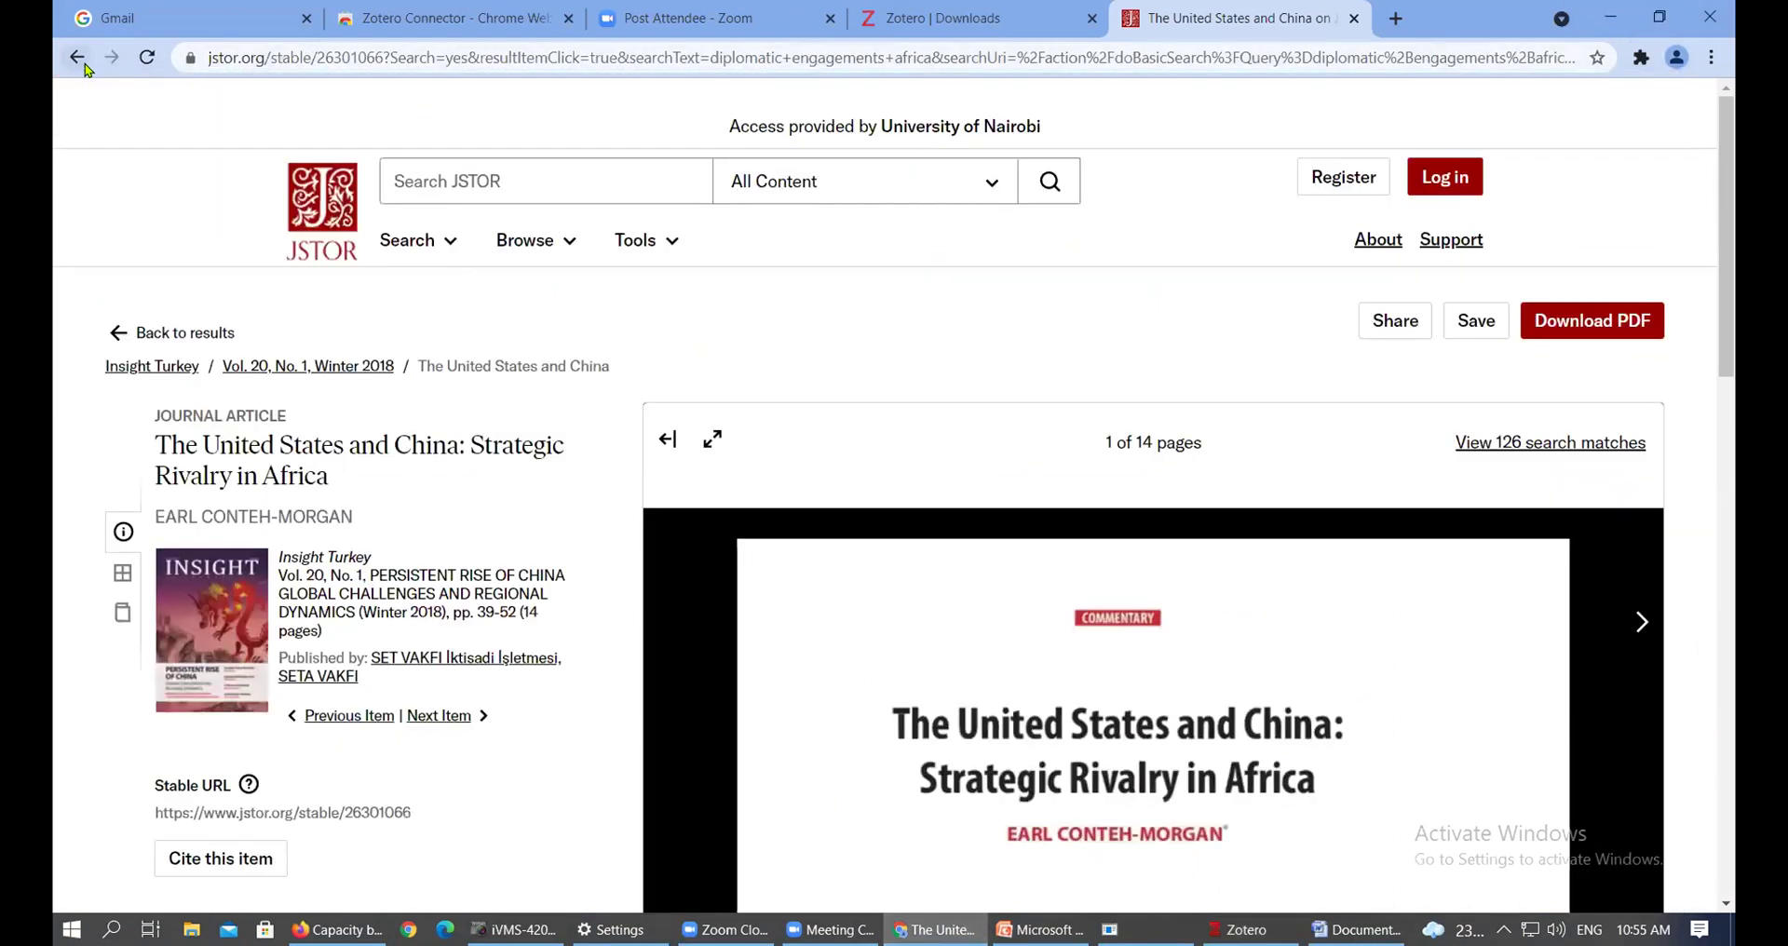
Go back to the 314 filtered journal results and scroll through the listing
{"action": "left_click", "coordinate": [76, 57]}
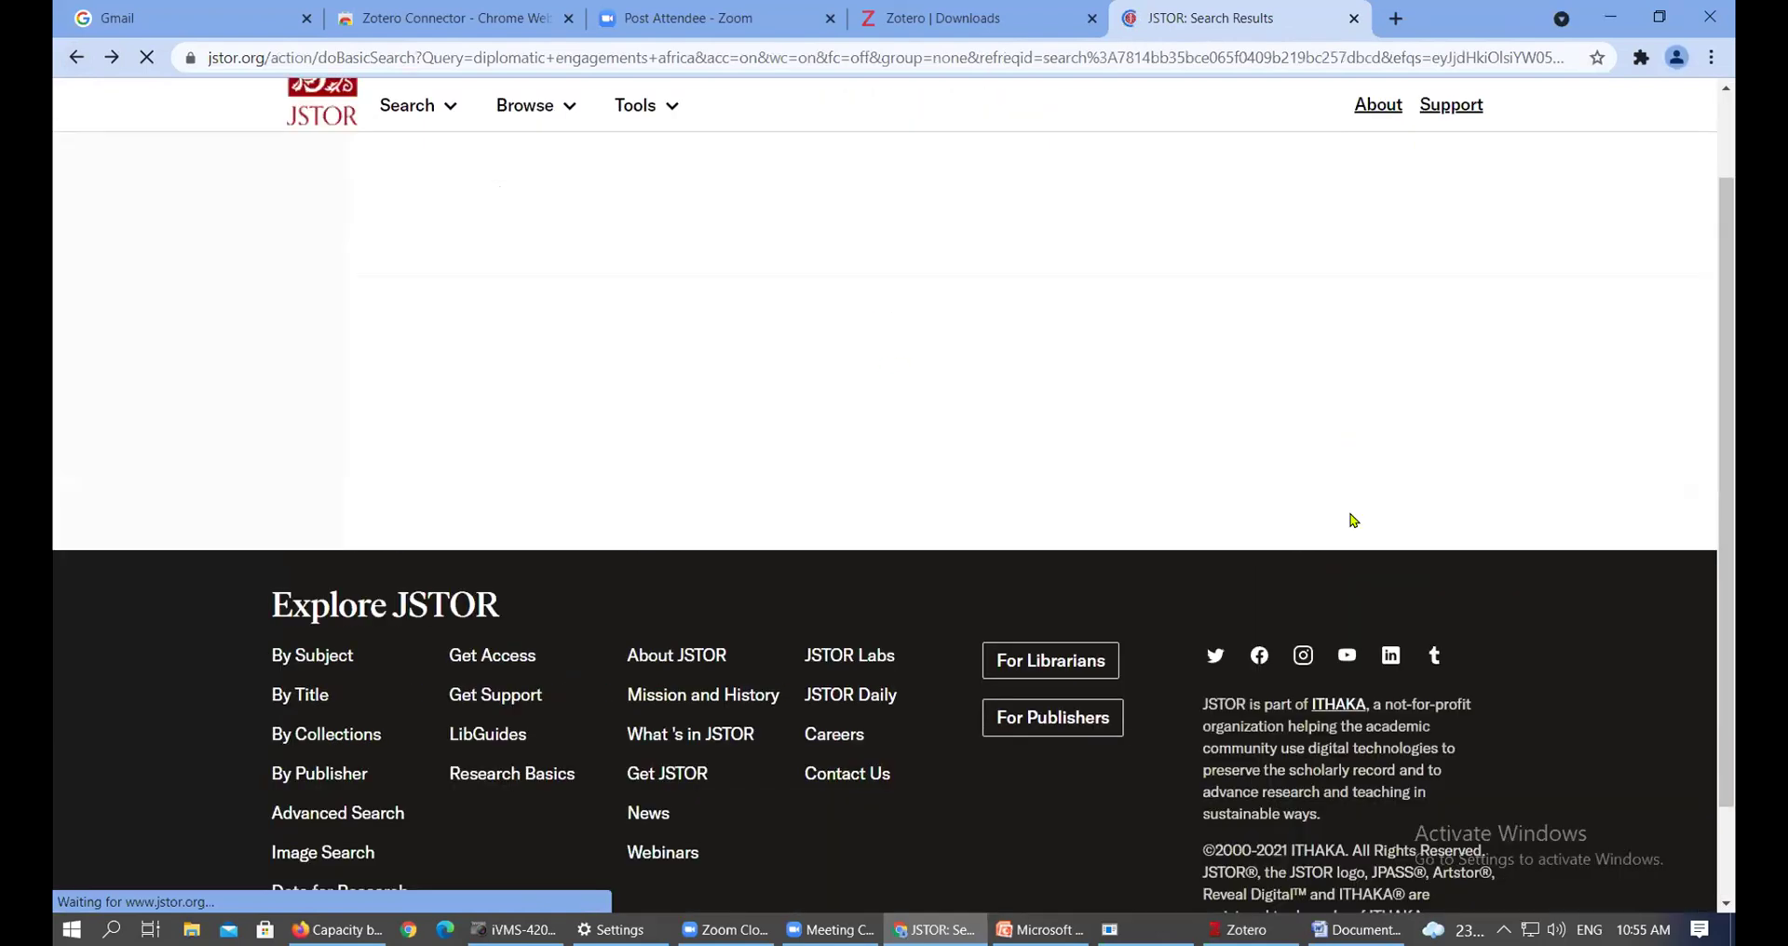
{"action": "scroll", "coordinate": [1099, 472], "scroll_direction": "up", "scroll_amount": 1}
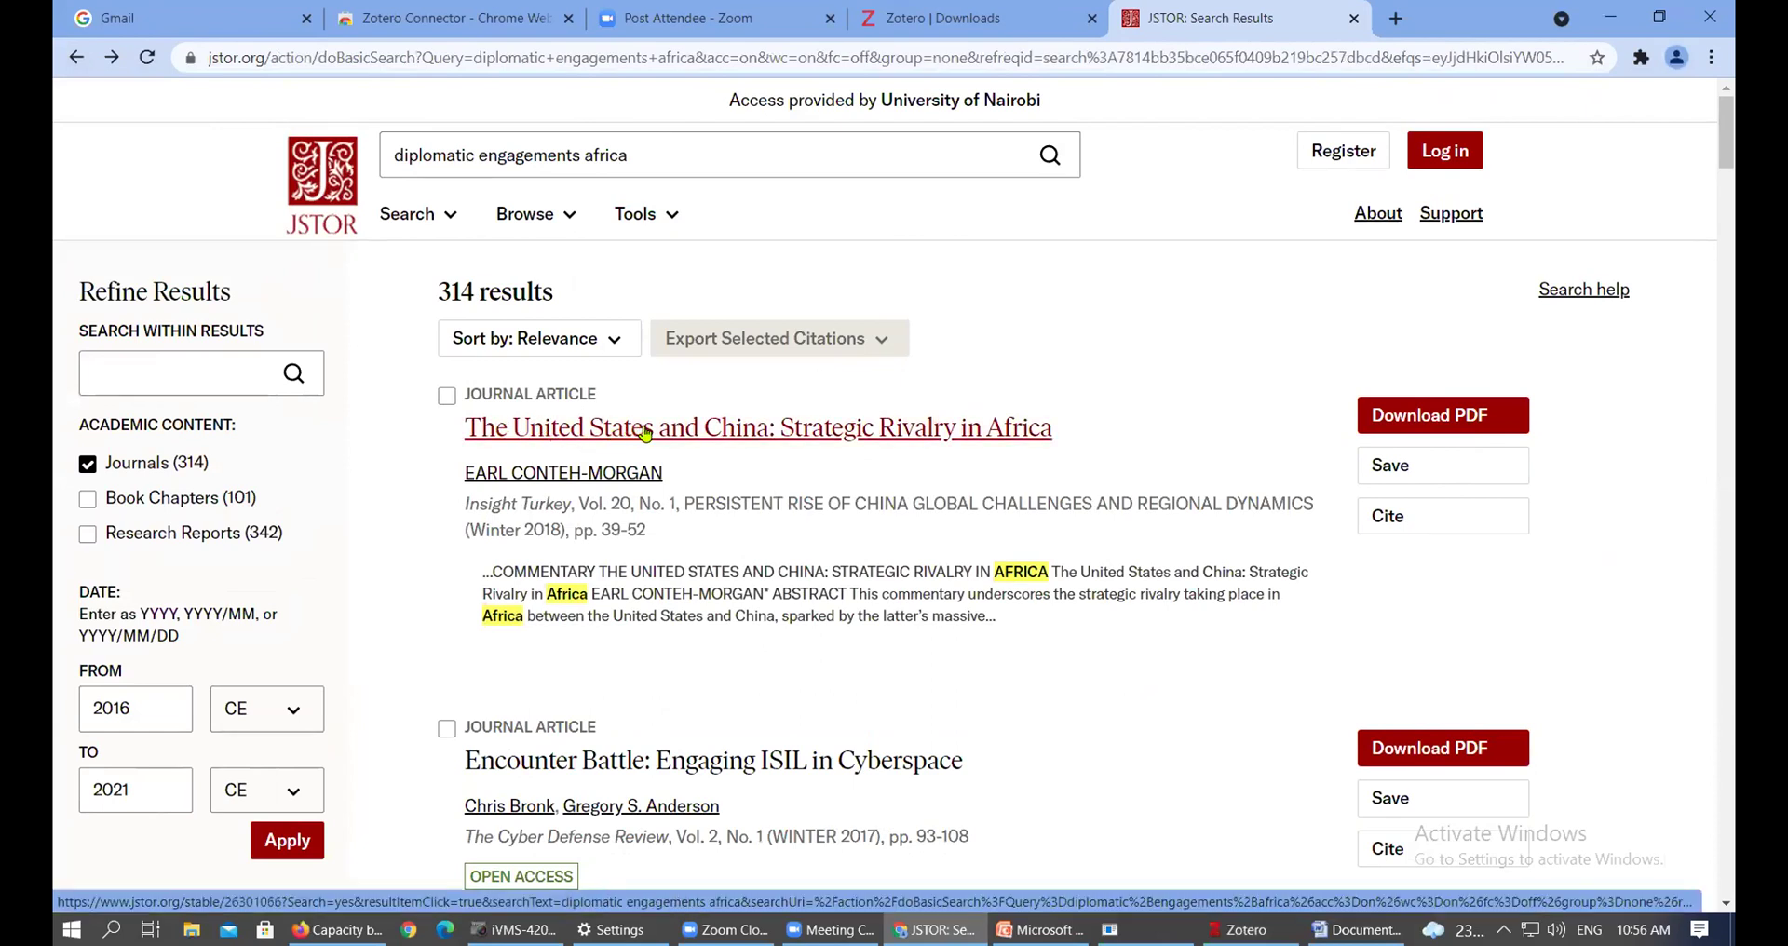
{"action": "left_click", "coordinate": [968, 438]}
{"action": "scroll", "coordinate": [959, 419], "scroll_direction": "down", "scroll_amount": 1}
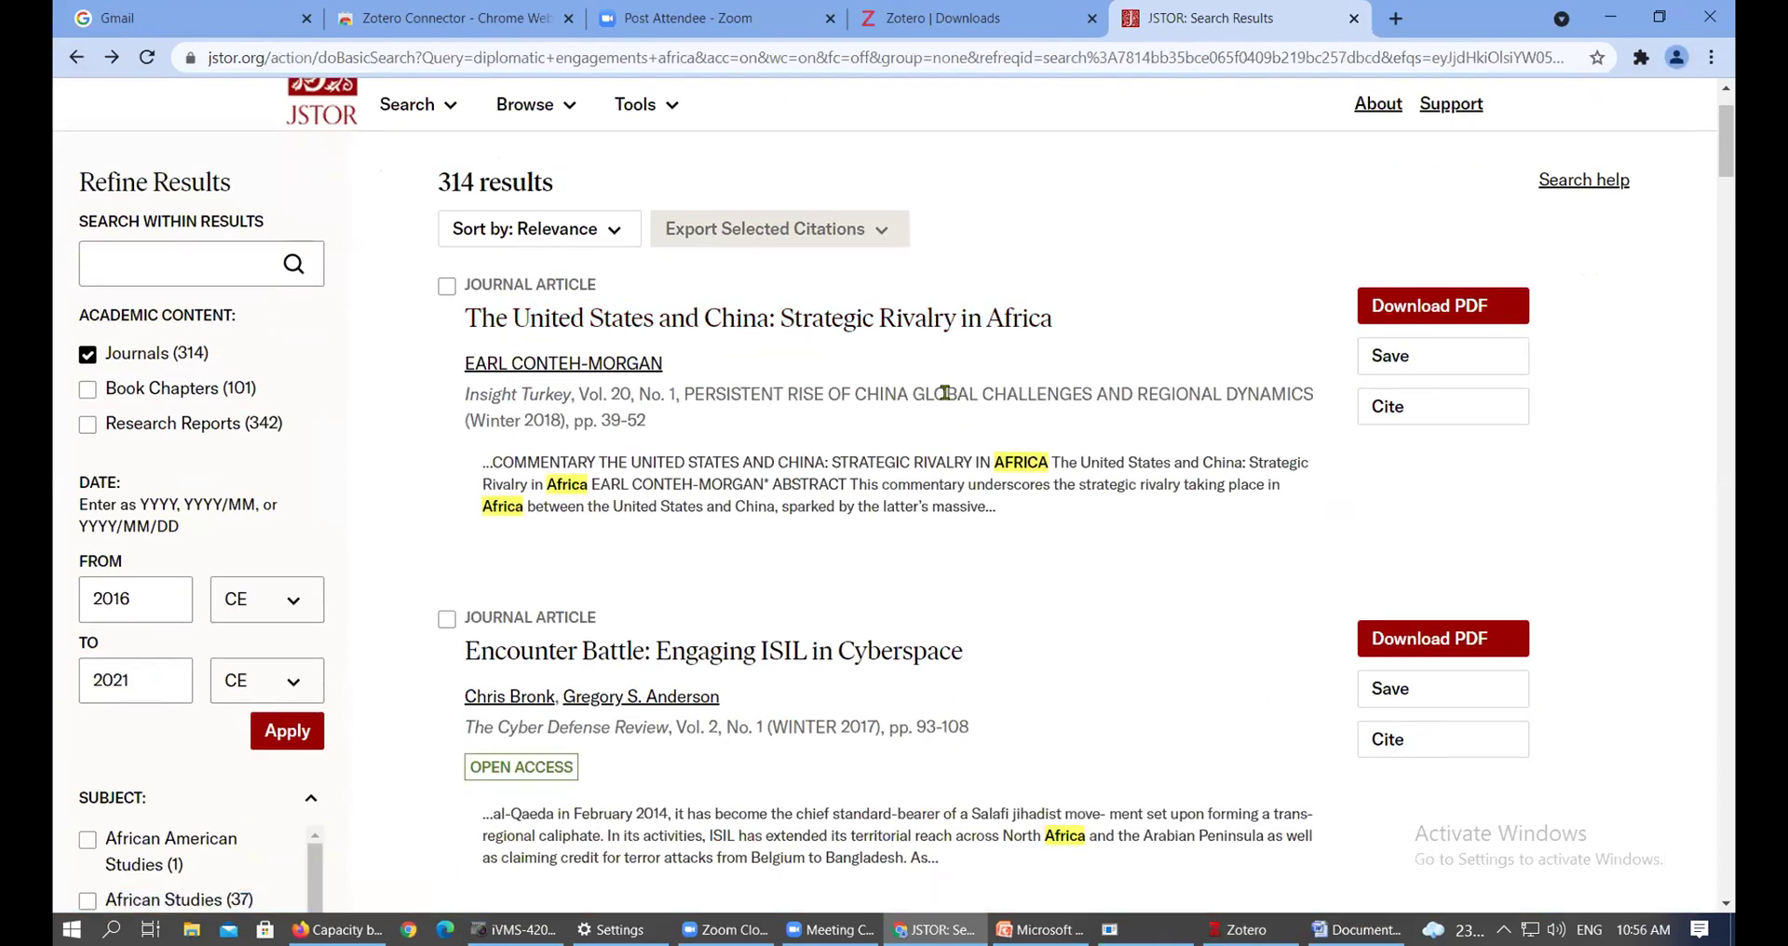
{"action": "scroll", "coordinate": [945, 393], "scroll_direction": "down", "scroll_amount": 4}
{"action": "scroll", "coordinate": [941, 358], "scroll_direction": "down", "scroll_amount": 7}
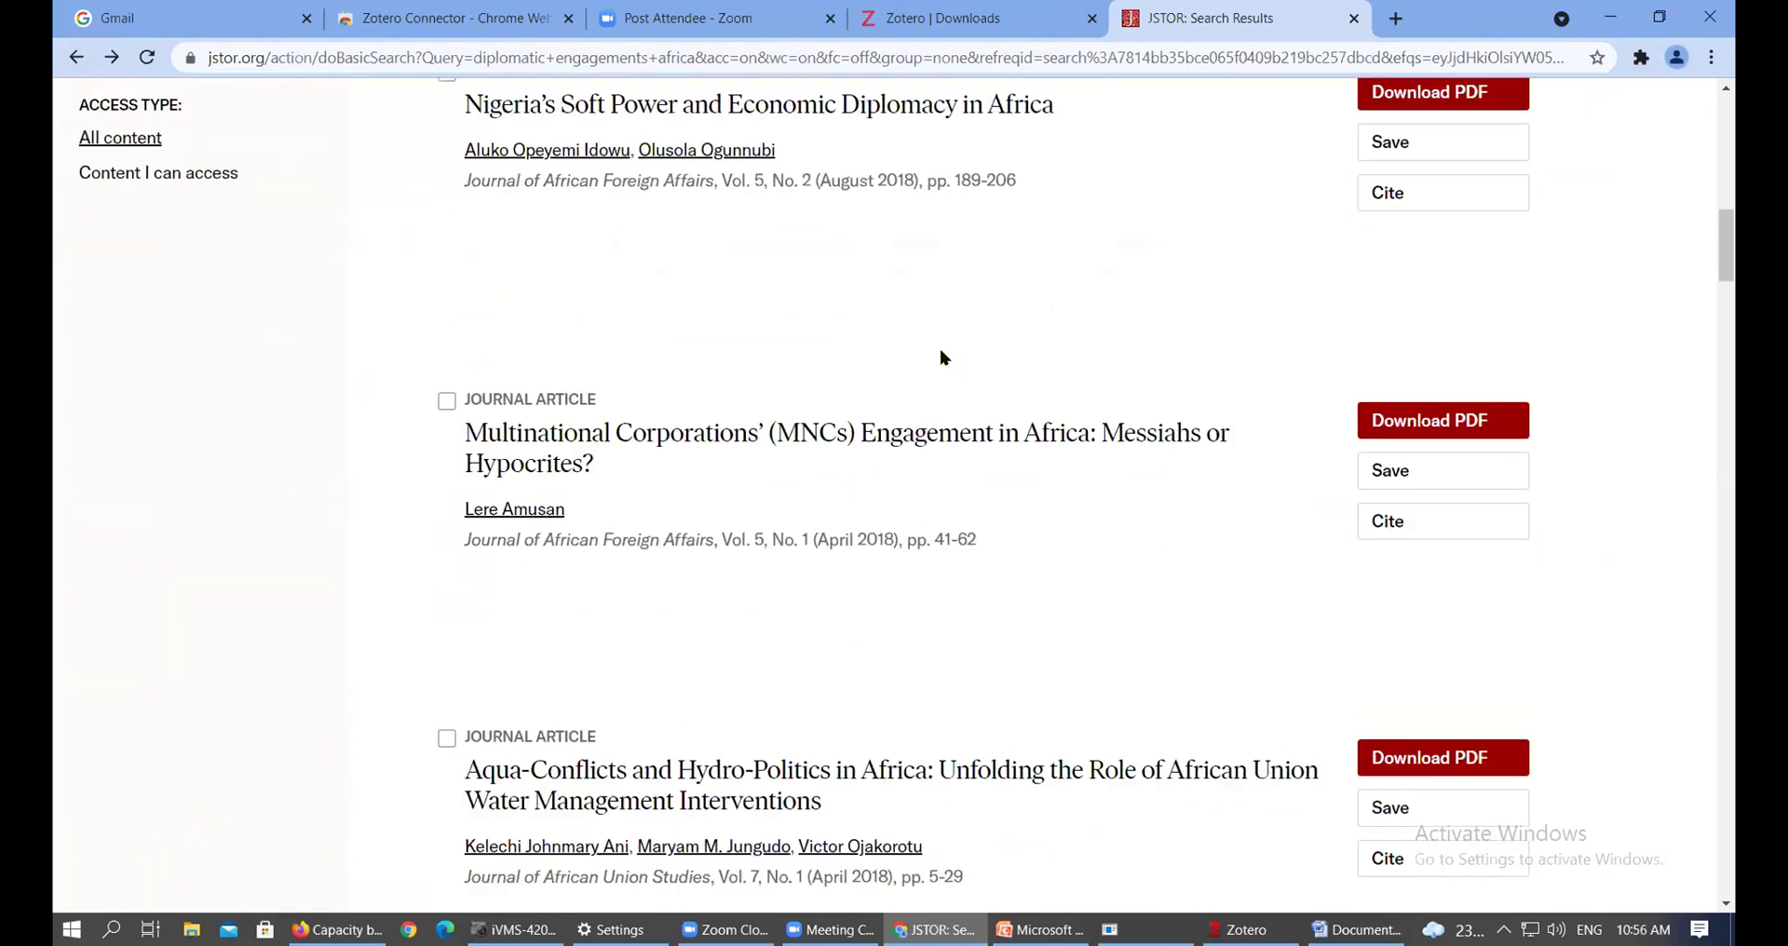
{"action": "scroll", "coordinate": [941, 358], "scroll_direction": "up", "scroll_amount": 4}
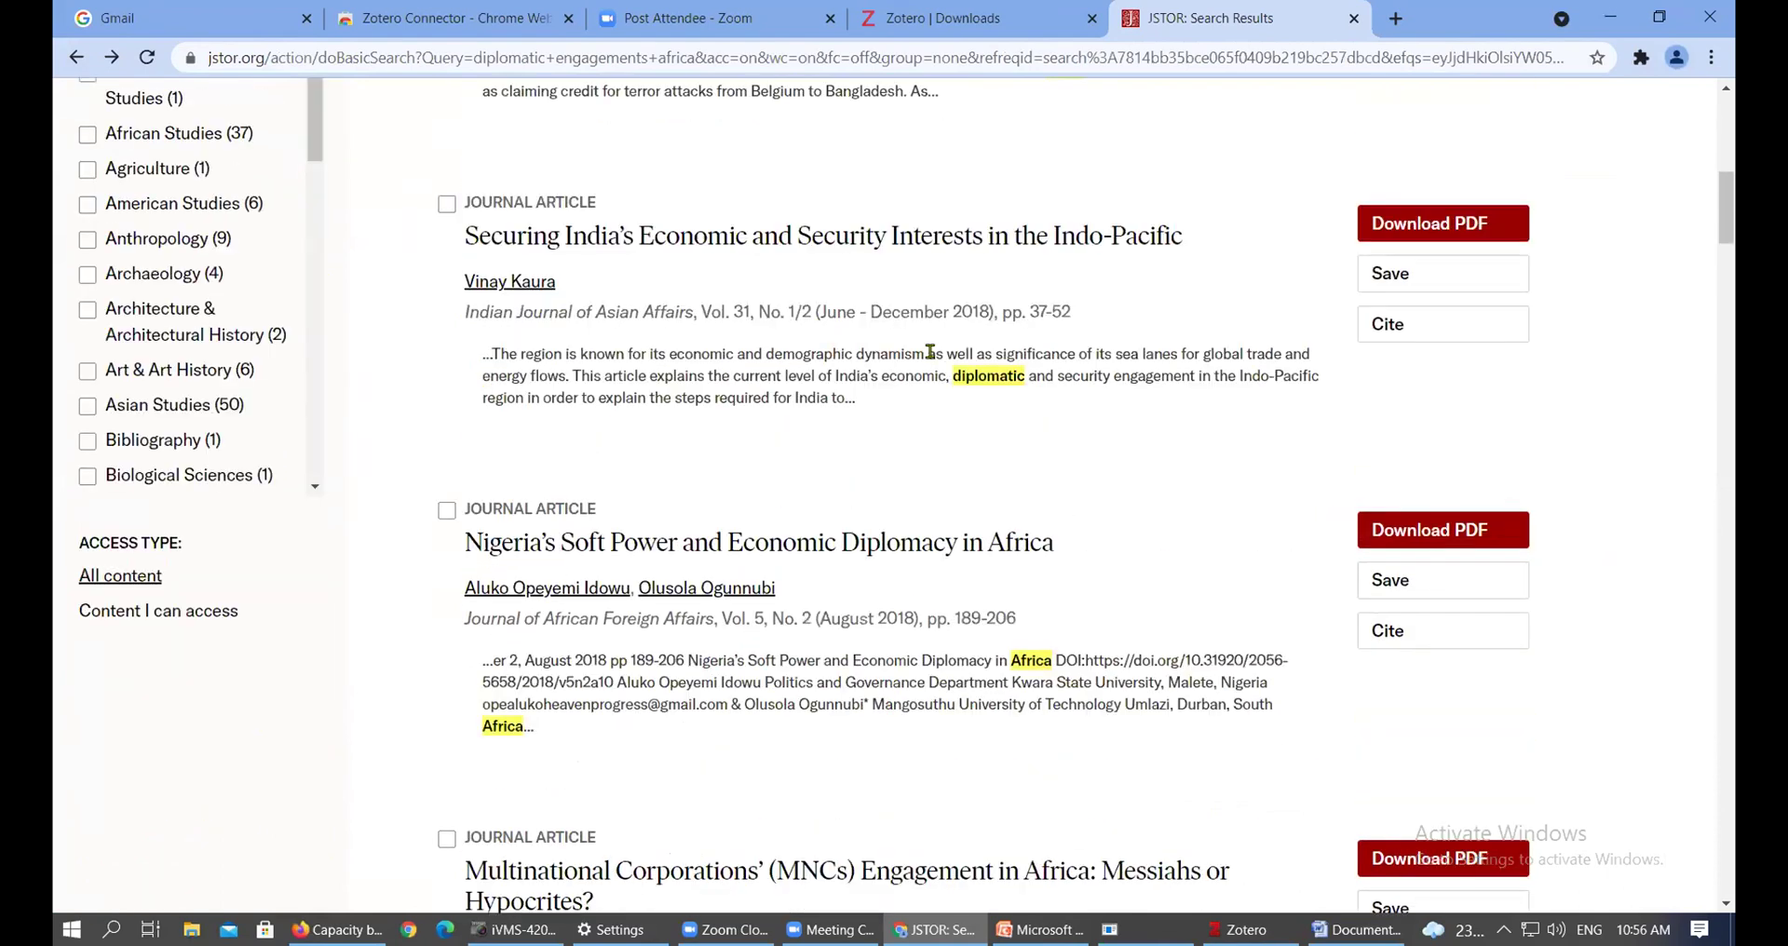
{"action": "scroll", "coordinate": [592, 410], "scroll_direction": "up", "scroll_amount": 2}
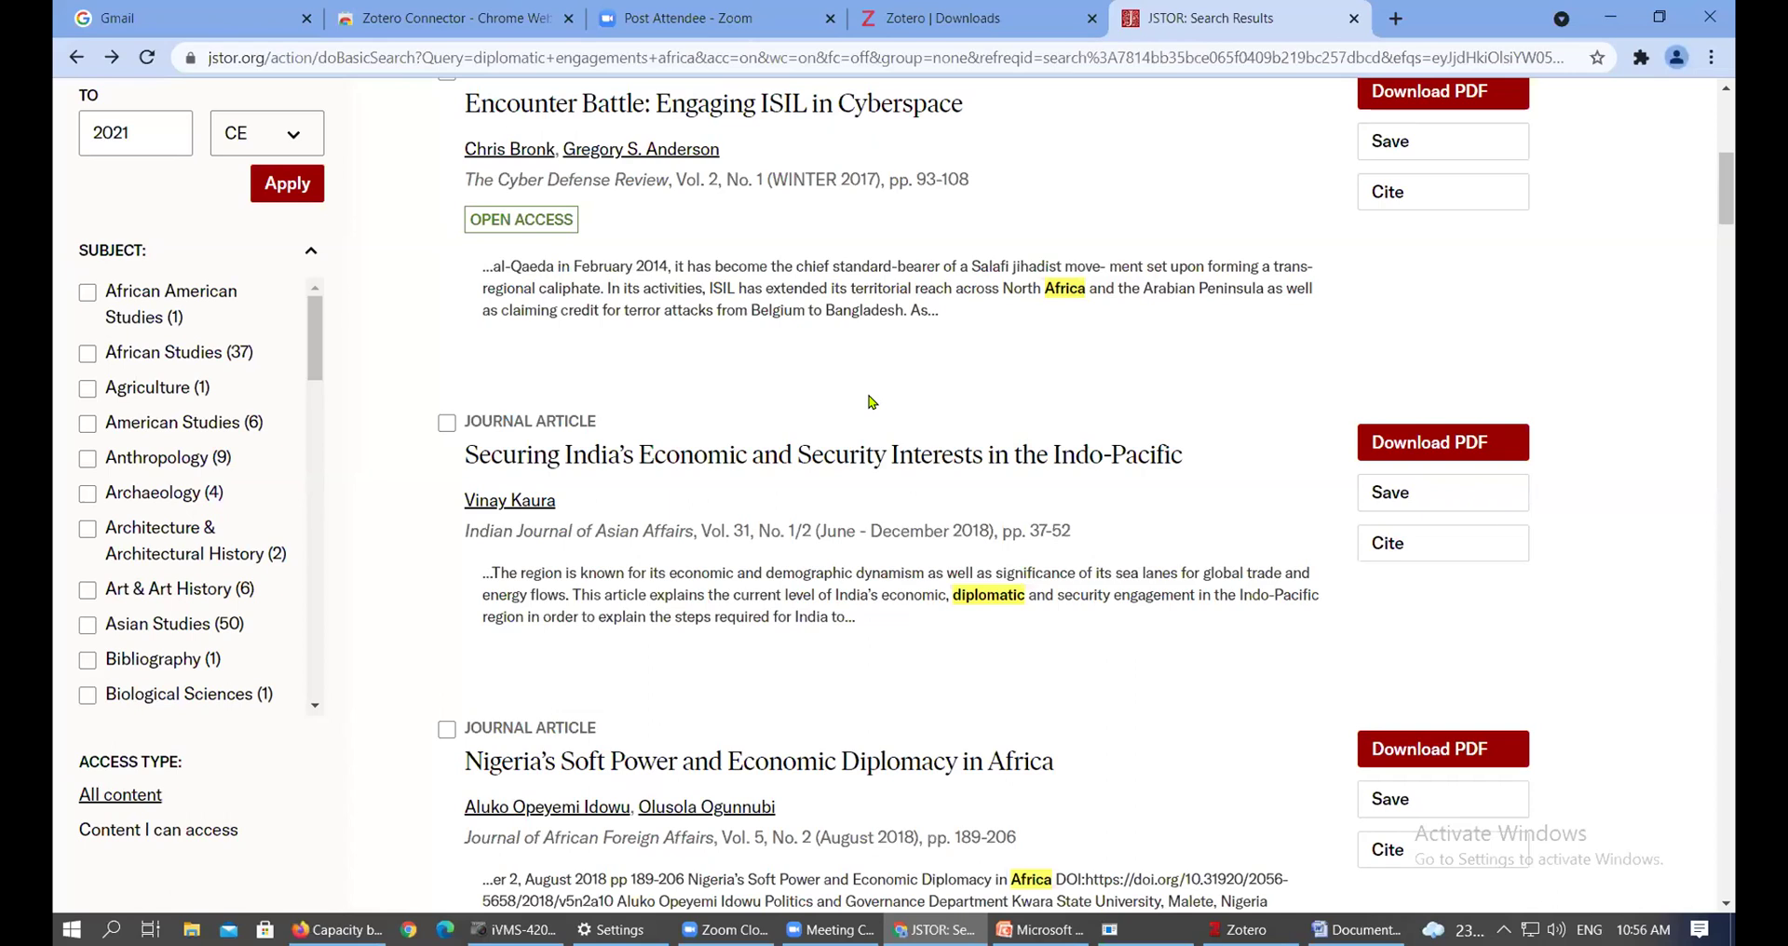
{"action": "scroll", "coordinate": [871, 401], "scroll_direction": "up", "scroll_amount": 4}
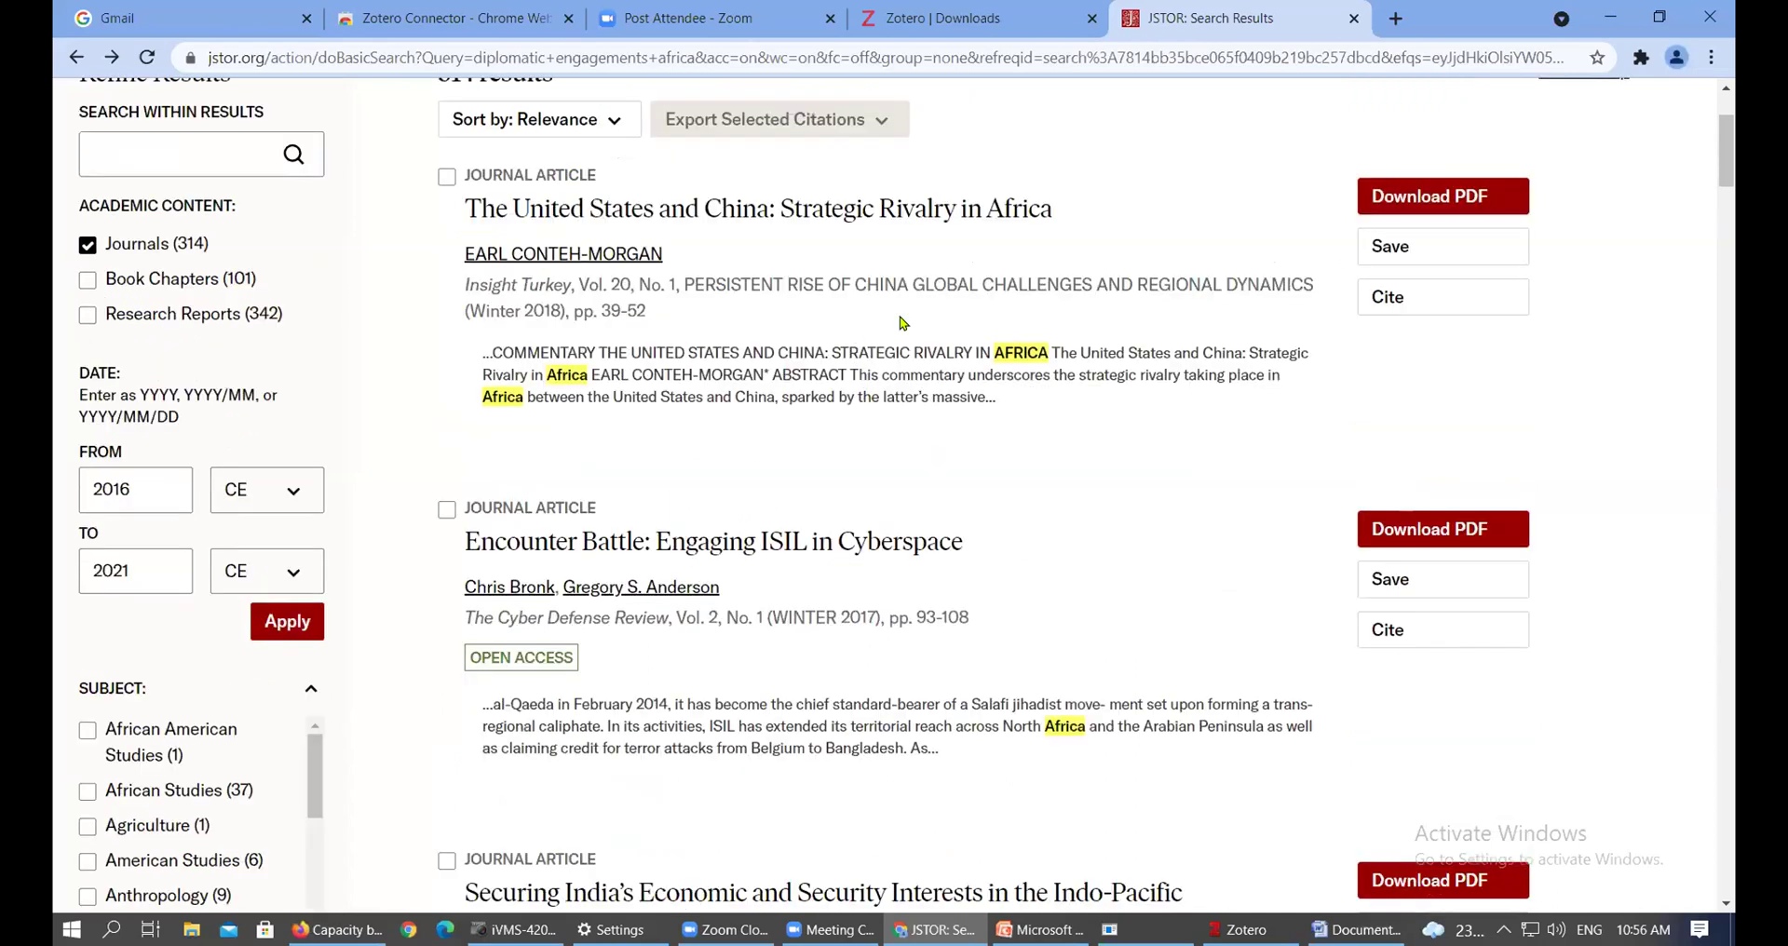
{"action": "left_click_drag", "start_coordinate": [1729, 139], "coordinate": [1728, 111]}
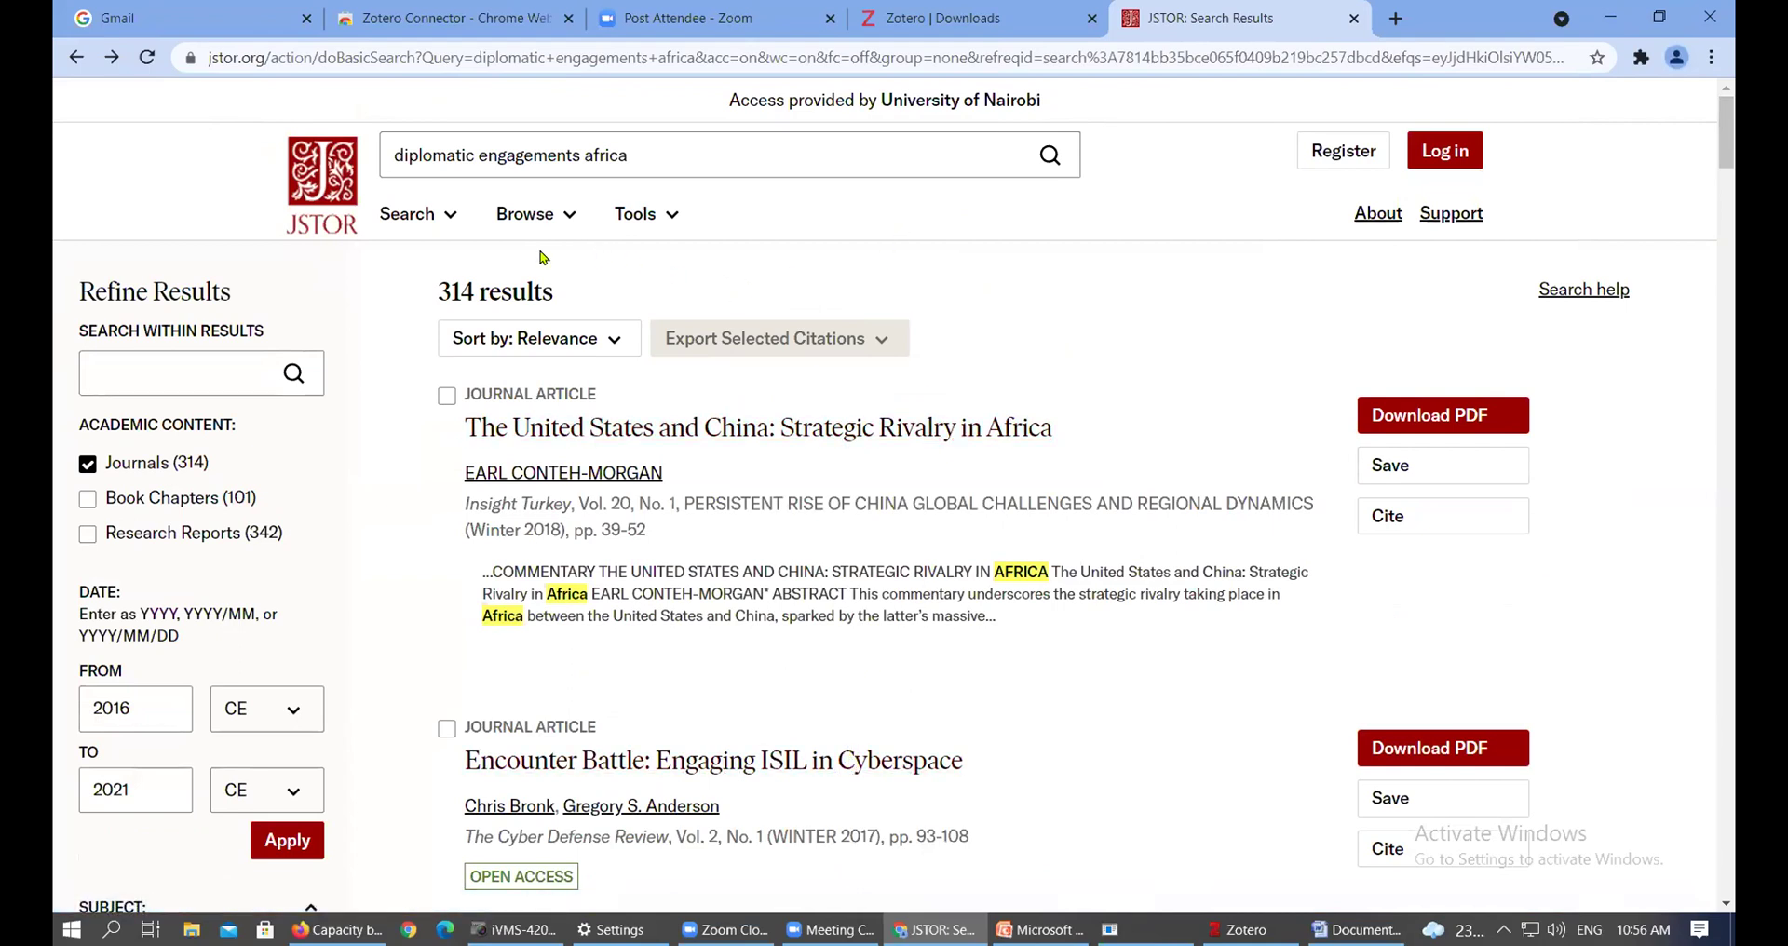
Bring up Chrome's extensions list over the JSTOR 'diplomatic engagements africa' results
{"action": "scroll", "coordinate": [670, 593], "scroll_direction": "down", "scroll_amount": 3}
{"action": "scroll", "coordinate": [670, 593], "scroll_direction": "down", "scroll_amount": 18}
{"action": "scroll", "coordinate": [1264, 370], "scroll_direction": "up", "scroll_amount": 1}
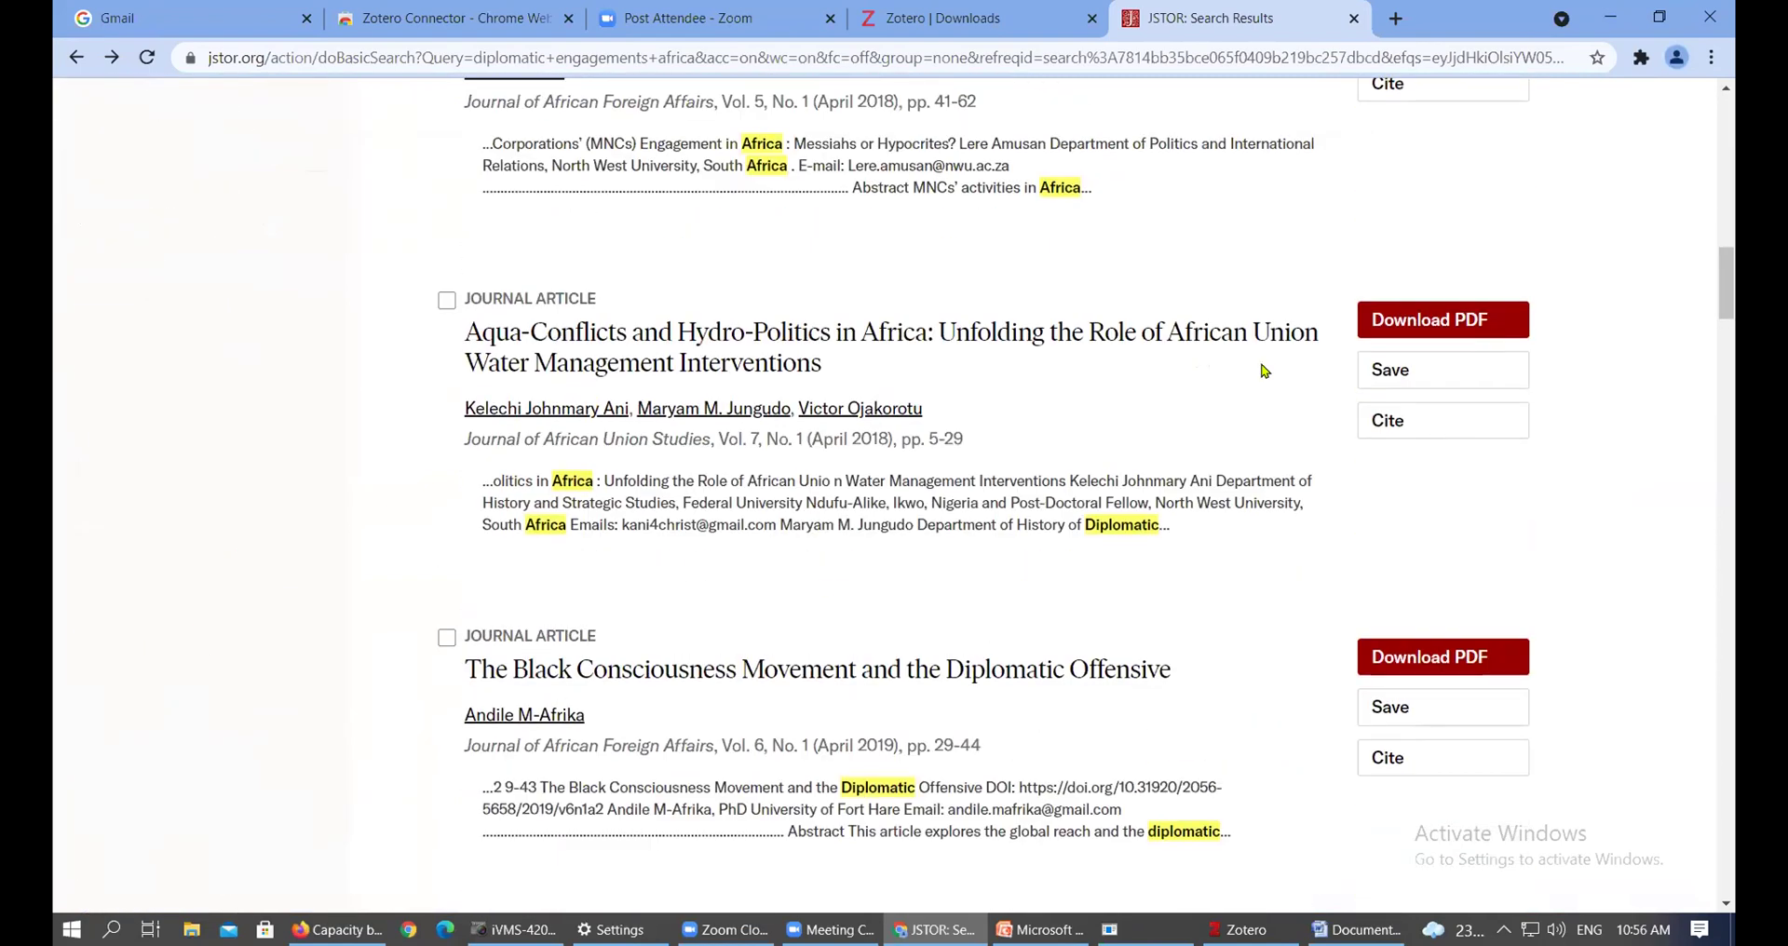
{"action": "left_click_drag", "start_coordinate": [1725, 280], "coordinate": [1724, 140]}
{"action": "left_click", "coordinate": [1645, 59]}
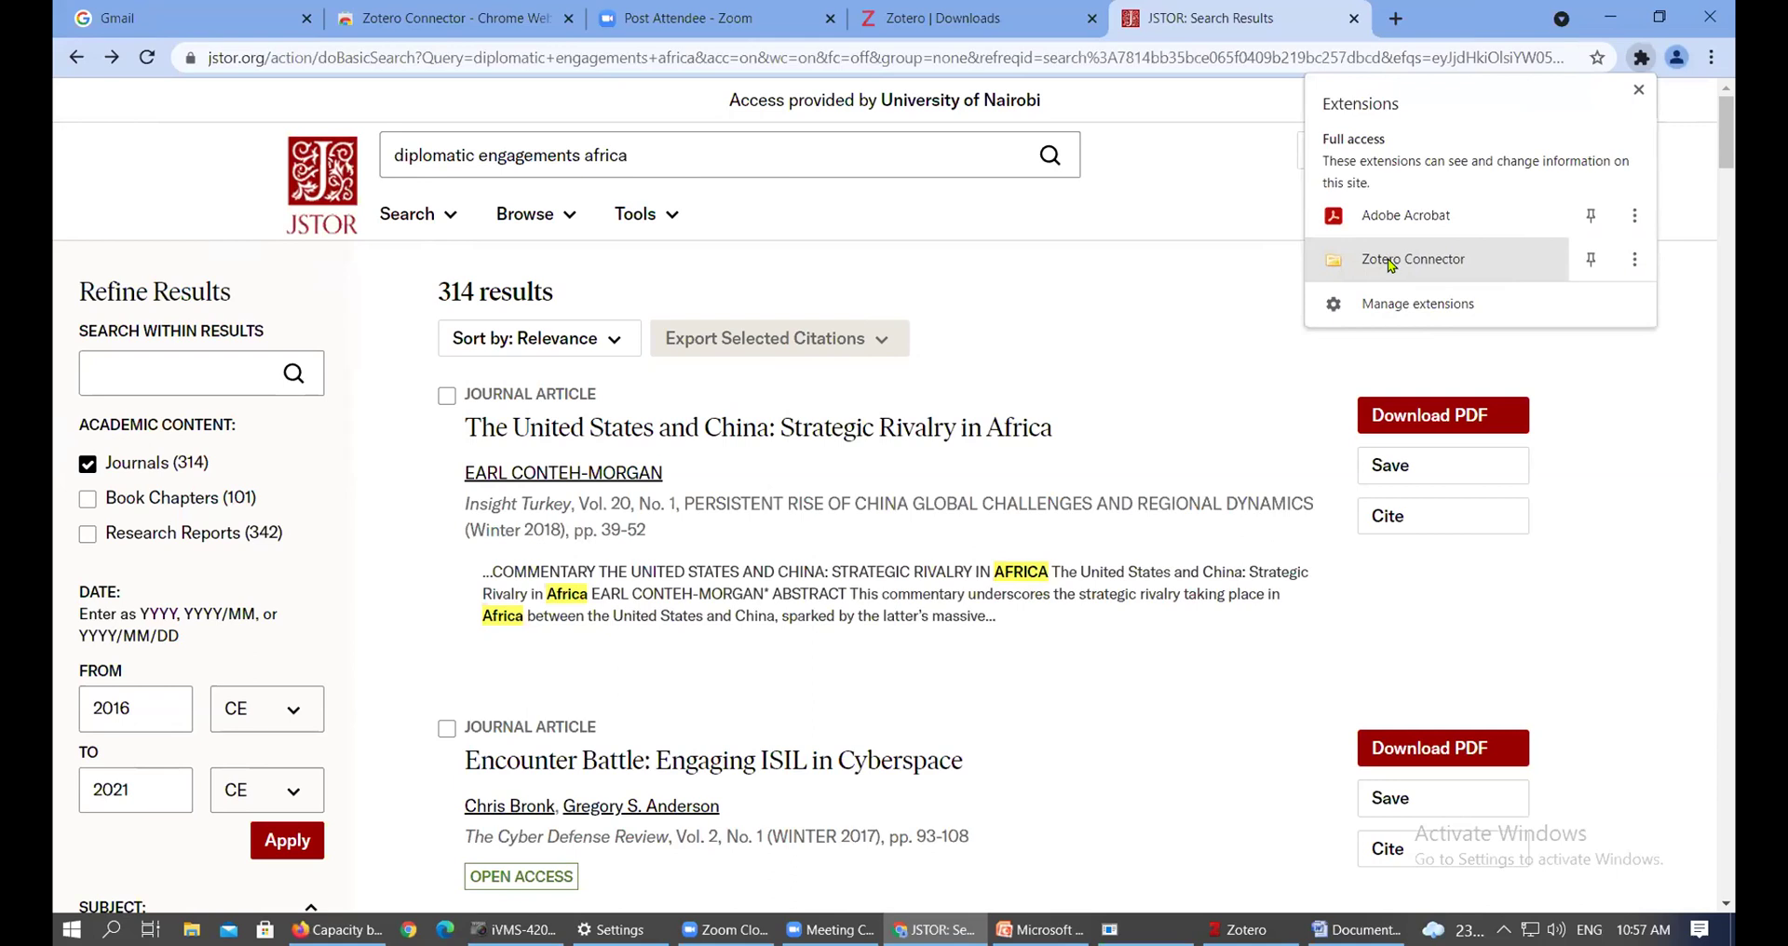
Run Zotero Connector on the results page and move its Item Selector fully into view
{"action": "left_click", "coordinate": [1390, 266]}
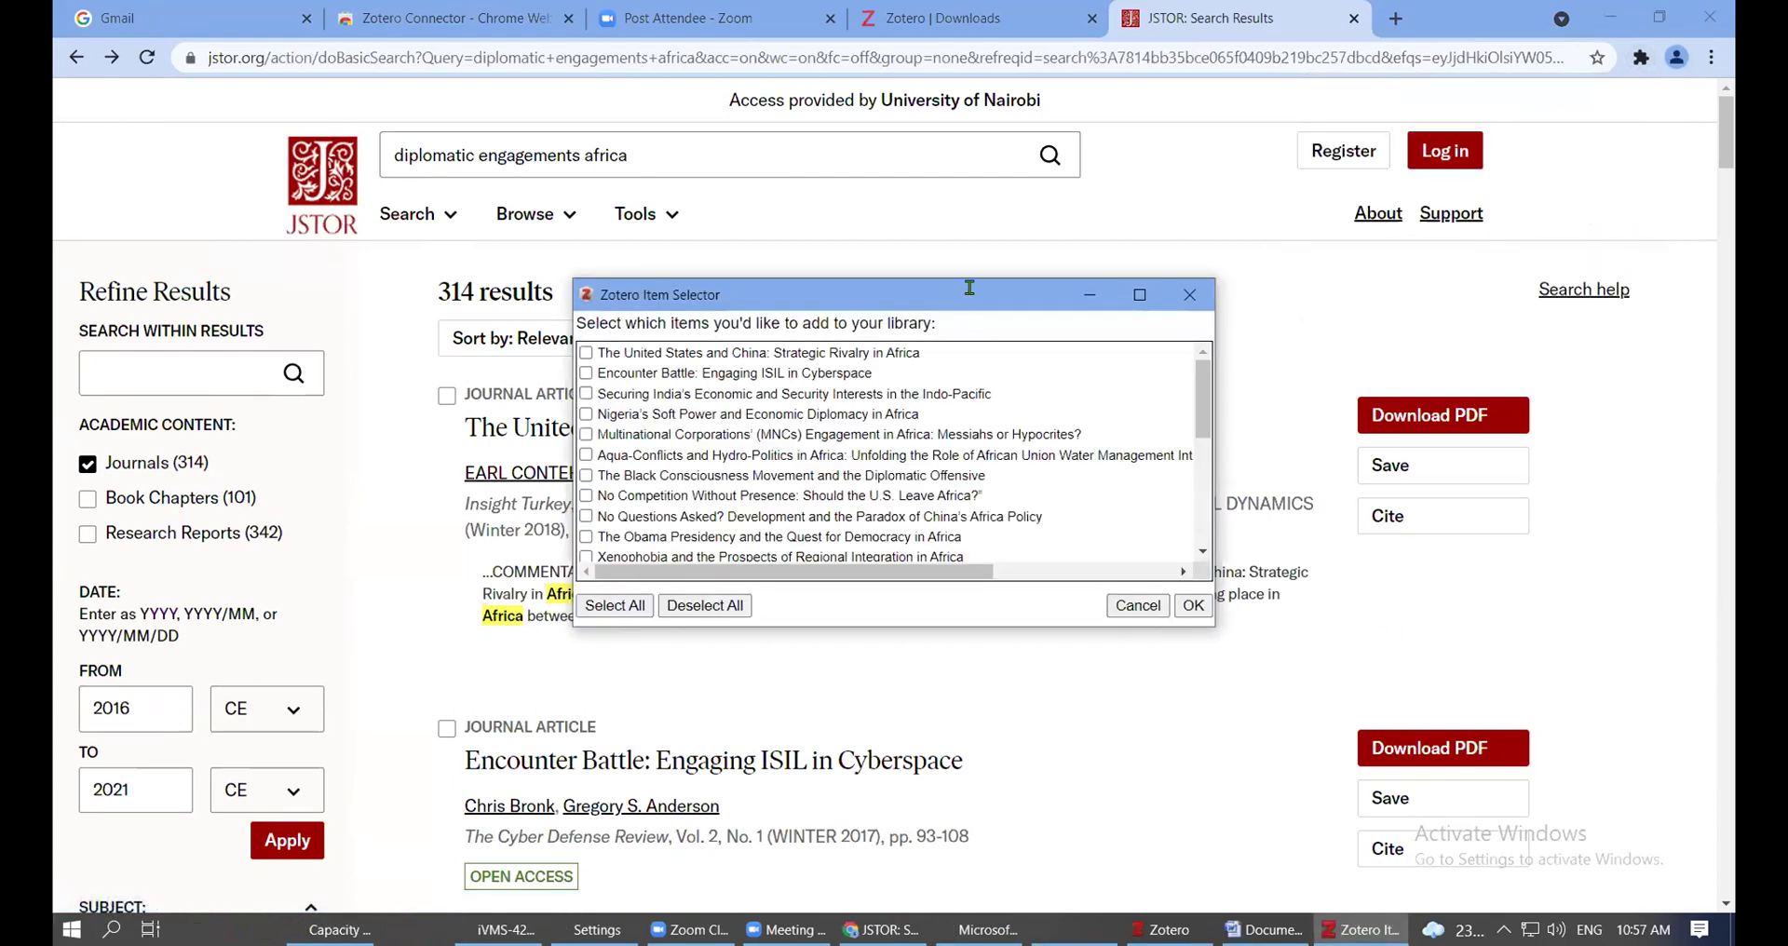
{"action": "left_click_drag", "start_coordinate": [969, 287], "coordinate": [1006, 187]}
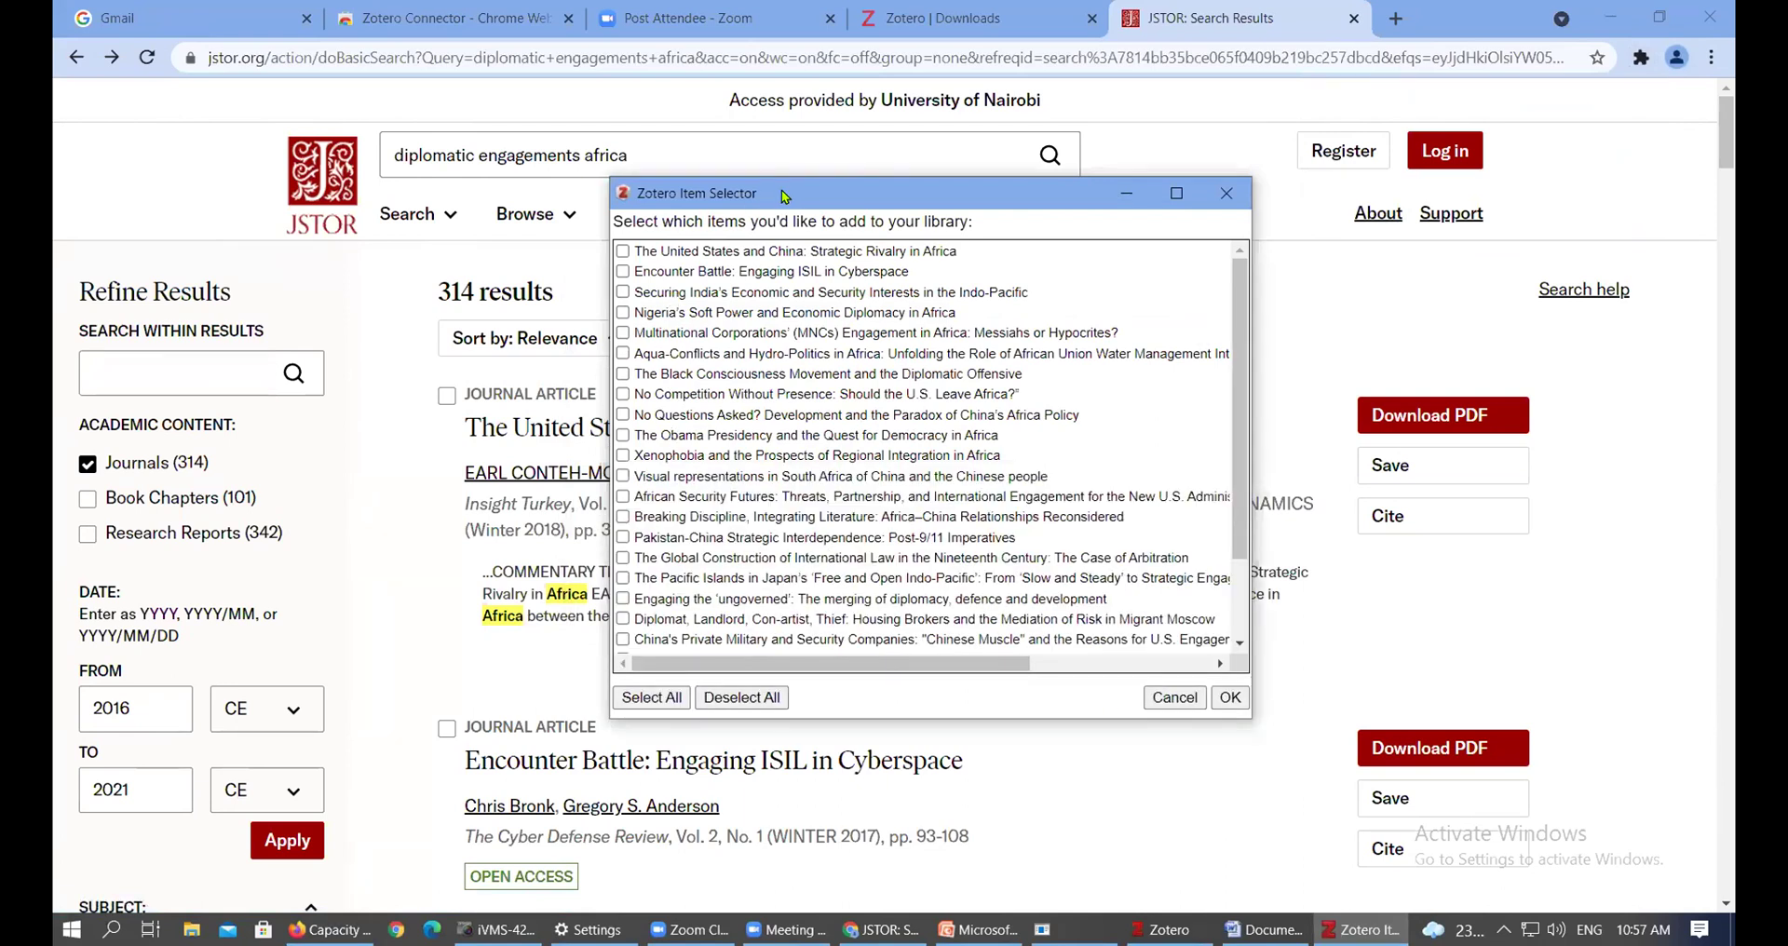
{"action": "left_click_drag", "start_coordinate": [785, 196], "coordinate": [1017, 154]}
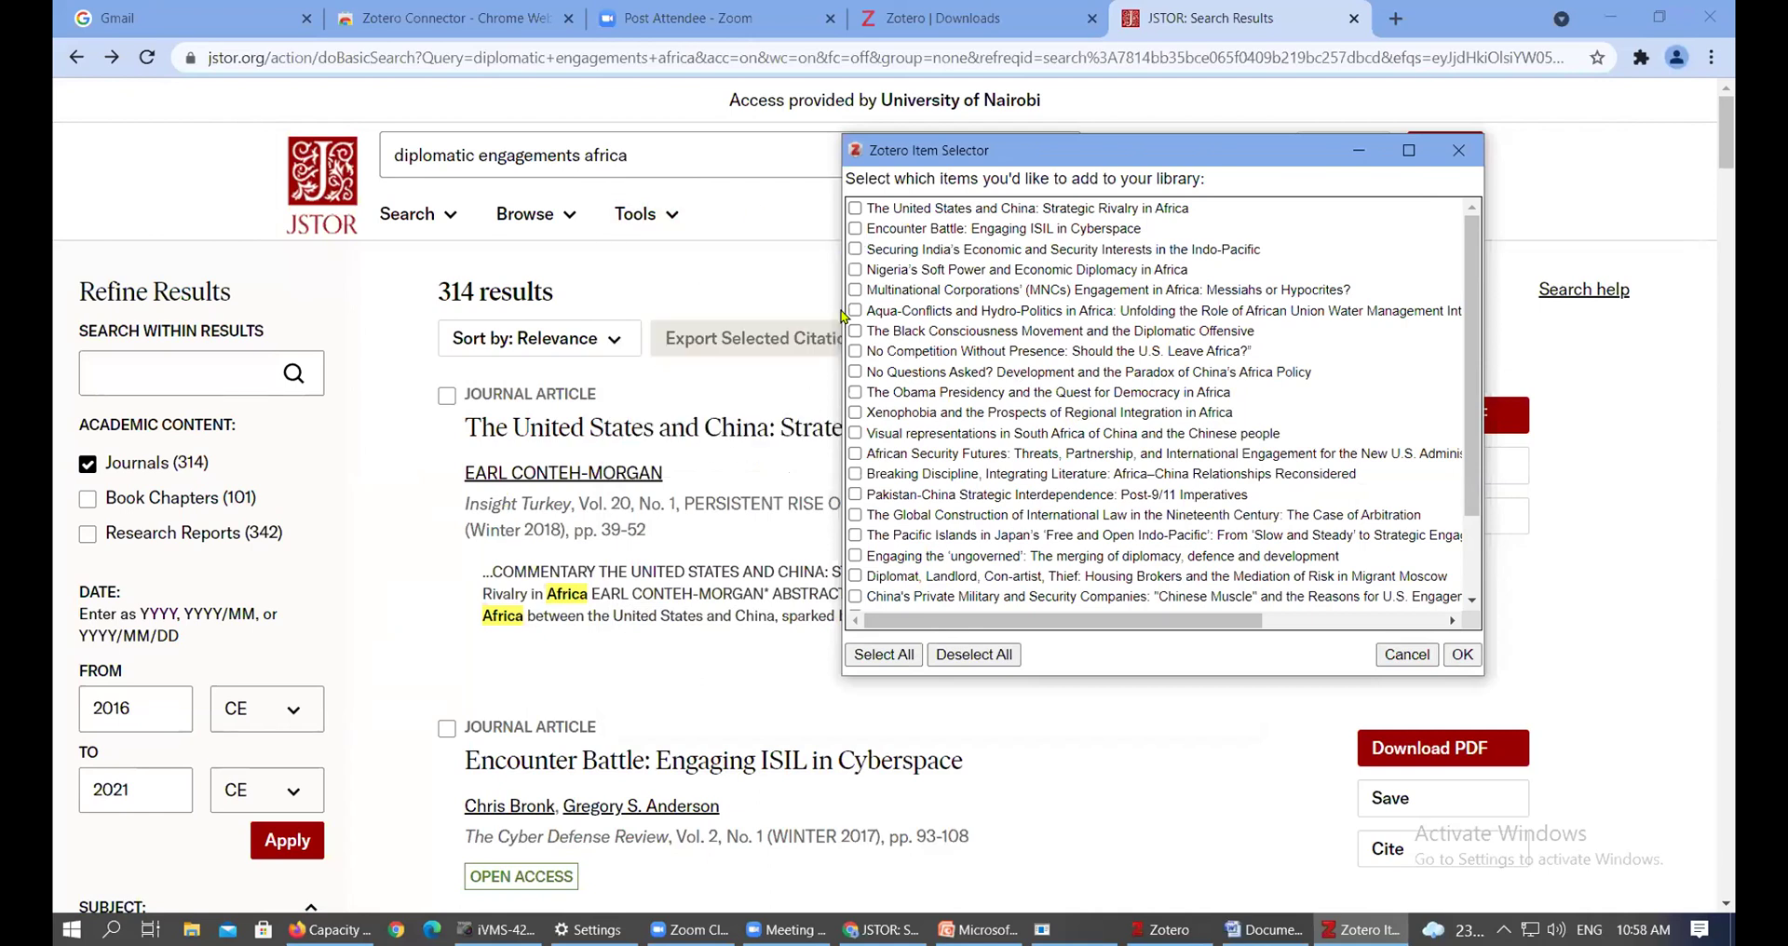
In the Item Selector, tick nine articles, including Encounter Battle, Xenophobia and African Security Futures
{"action": "left_click", "coordinate": [911, 658]}
{"action": "left_click", "coordinate": [968, 656]}
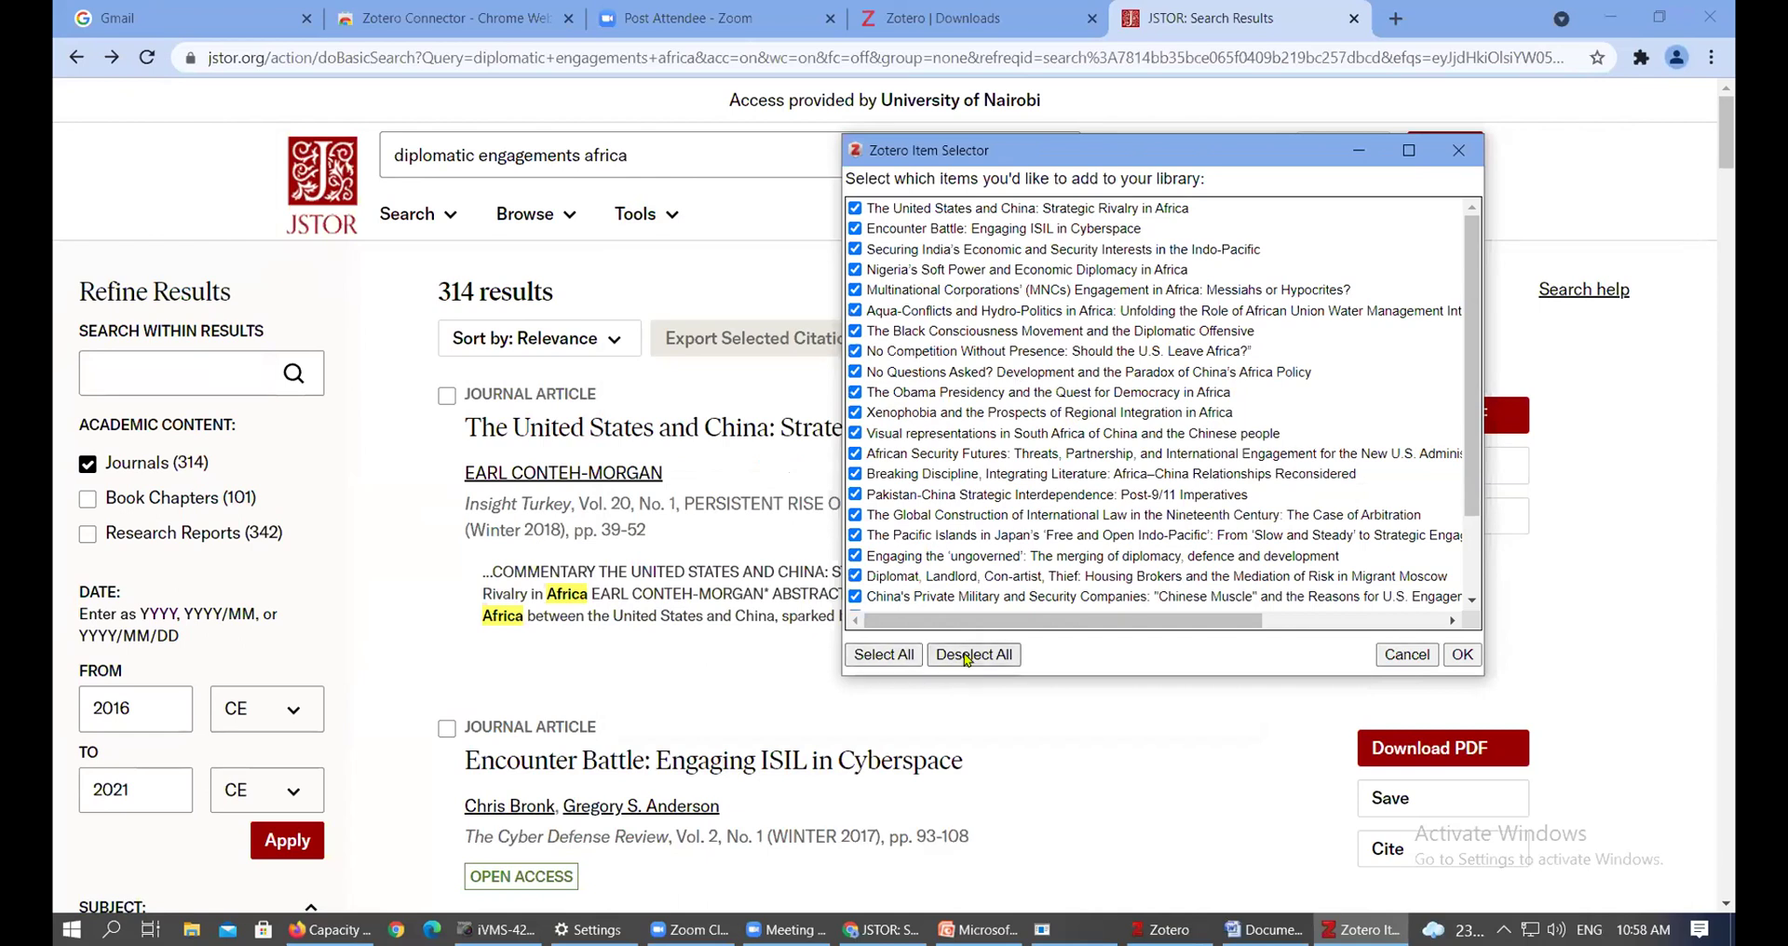
{"action": "left_click", "coordinate": [855, 495]}
{"action": "left_click", "coordinate": [855, 453]}
{"action": "left_click", "coordinate": [855, 413]}
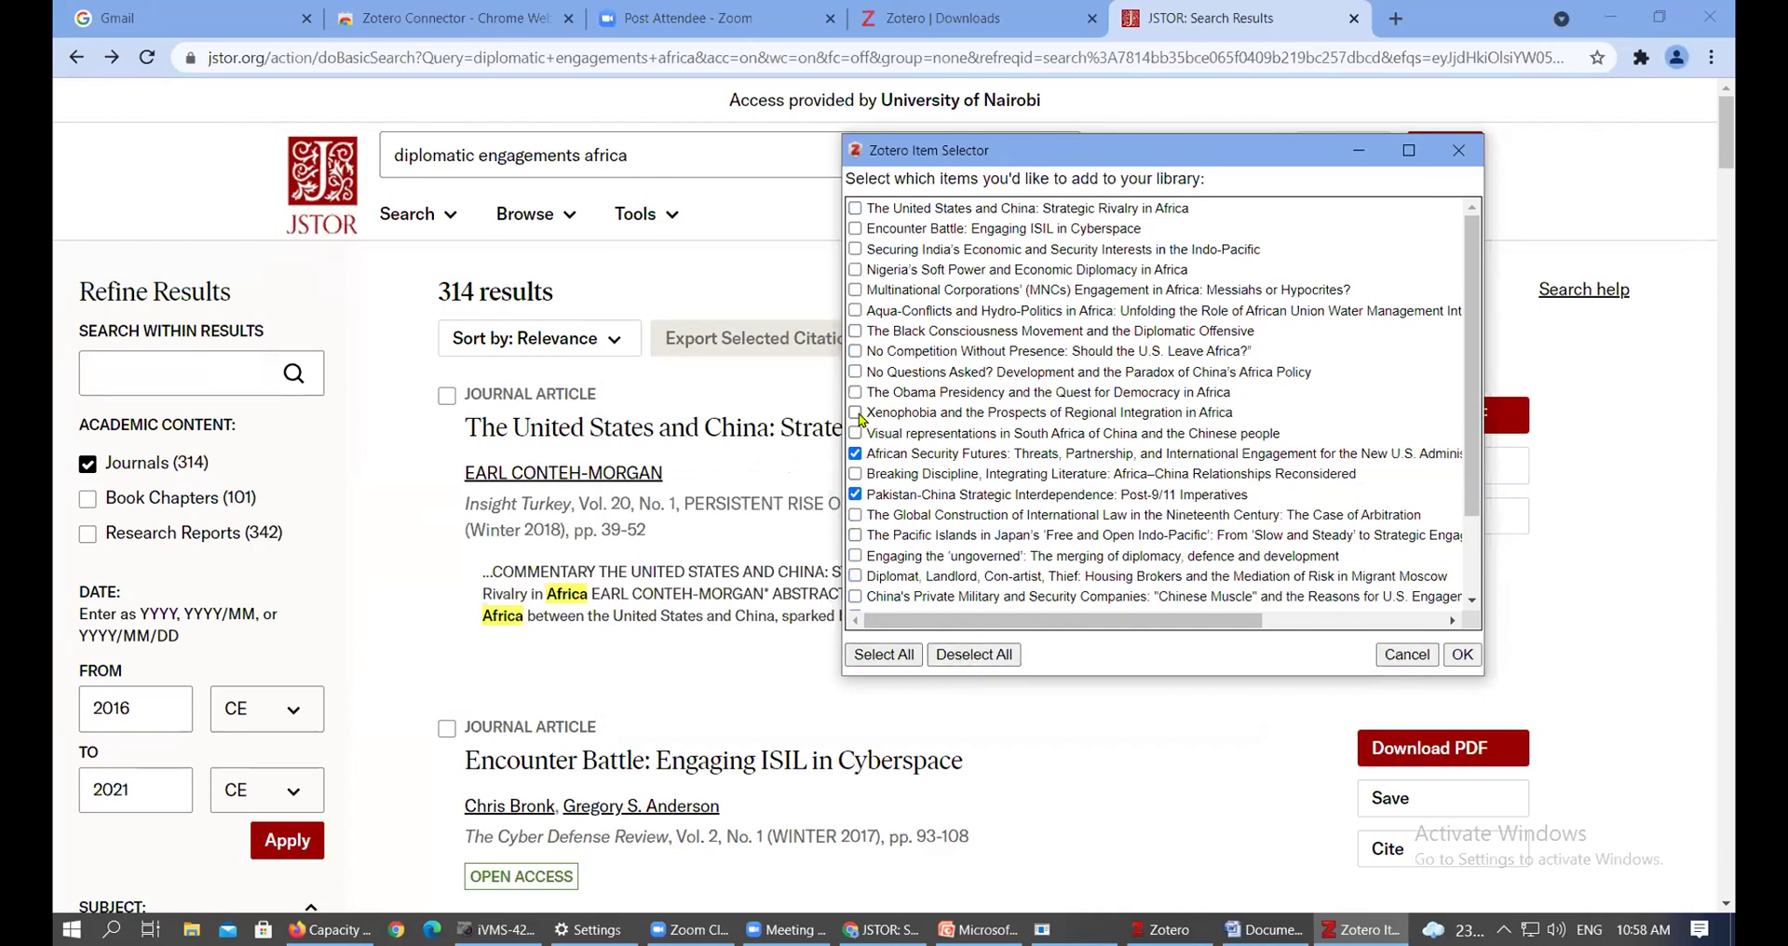
{"action": "left_click", "coordinate": [855, 372]}
{"action": "left_click", "coordinate": [855, 331]}
{"action": "left_click", "coordinate": [855, 289]}
{"action": "left_click", "coordinate": [855, 228]}
{"action": "left_click", "coordinate": [855, 208]}
{"action": "left_click", "coordinate": [855, 556]}
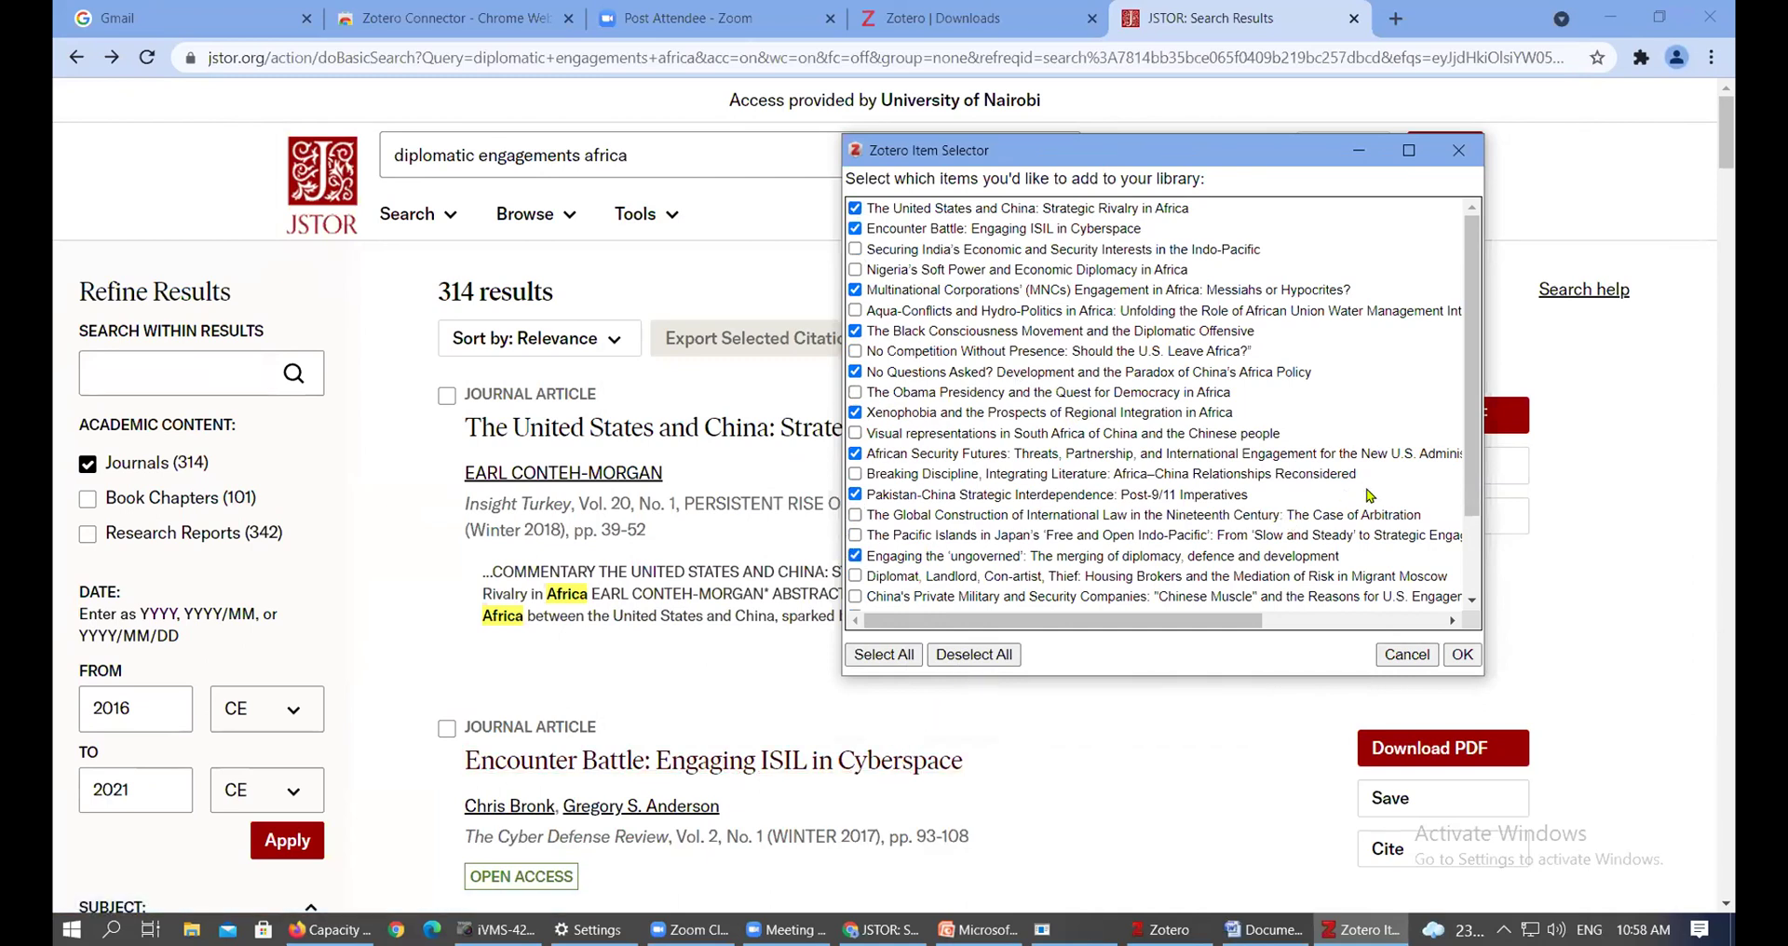
Save the ticked articles to My Library, dismiss the confirmation and return to Zotero
{"action": "left_click", "coordinate": [1463, 656]}
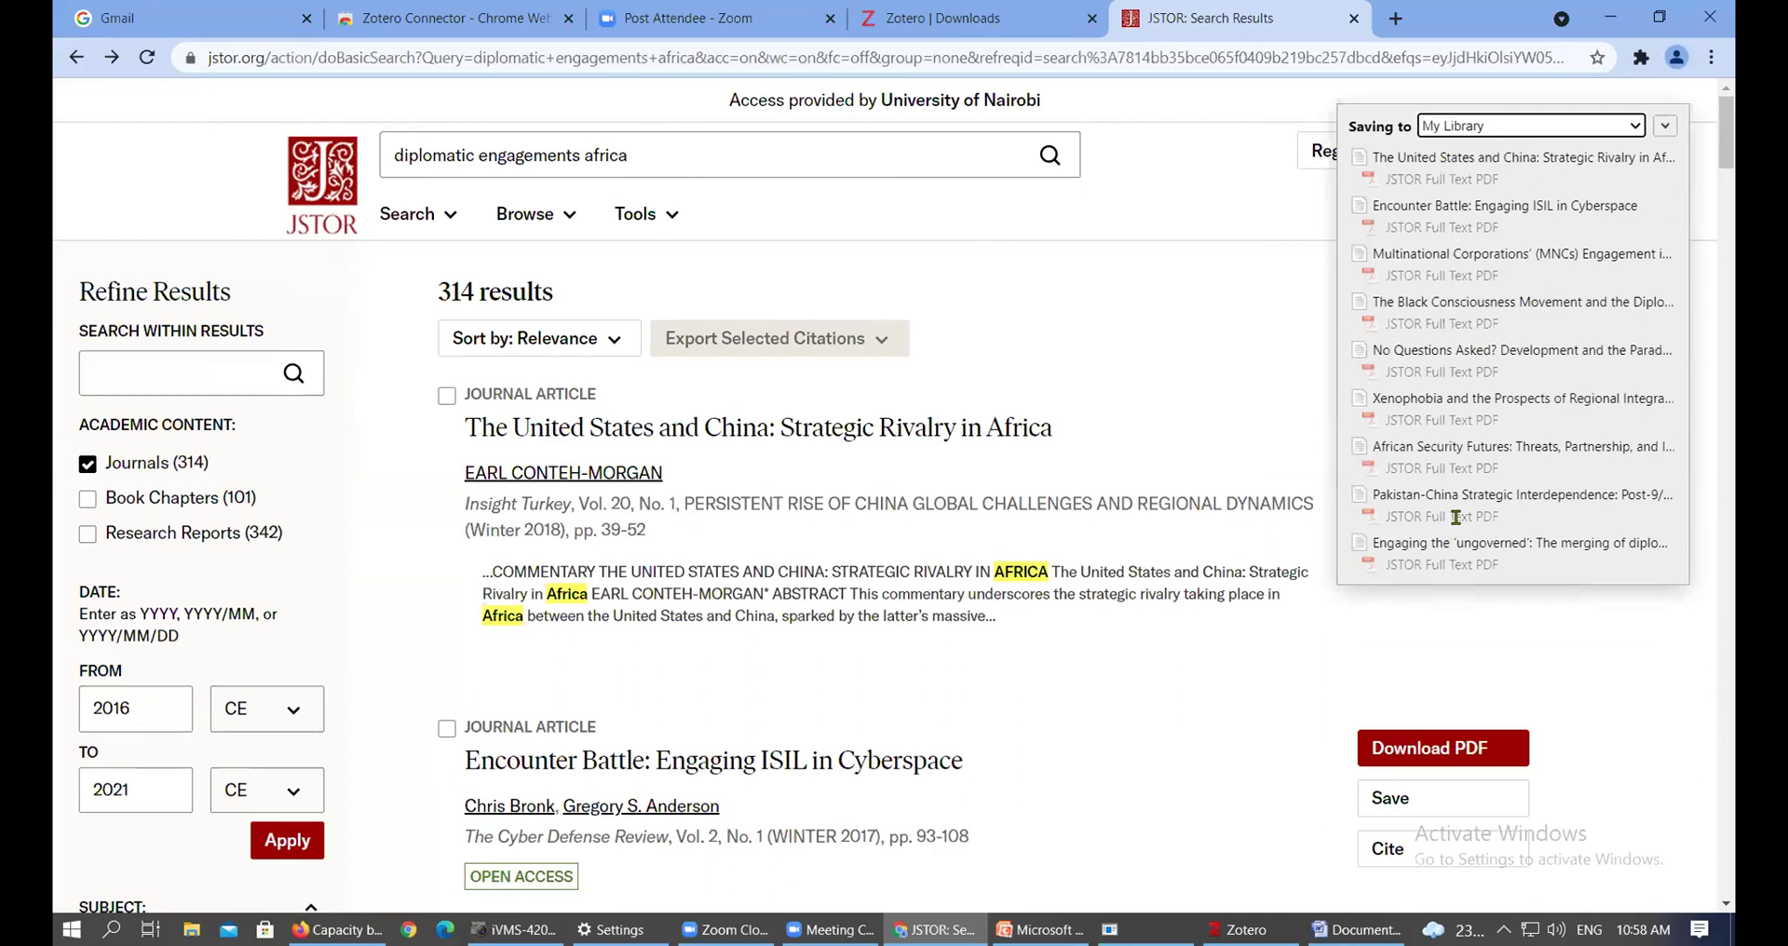
{"action": "left_click", "coordinate": [1665, 127]}
{"action": "left_click", "coordinate": [1634, 406]}
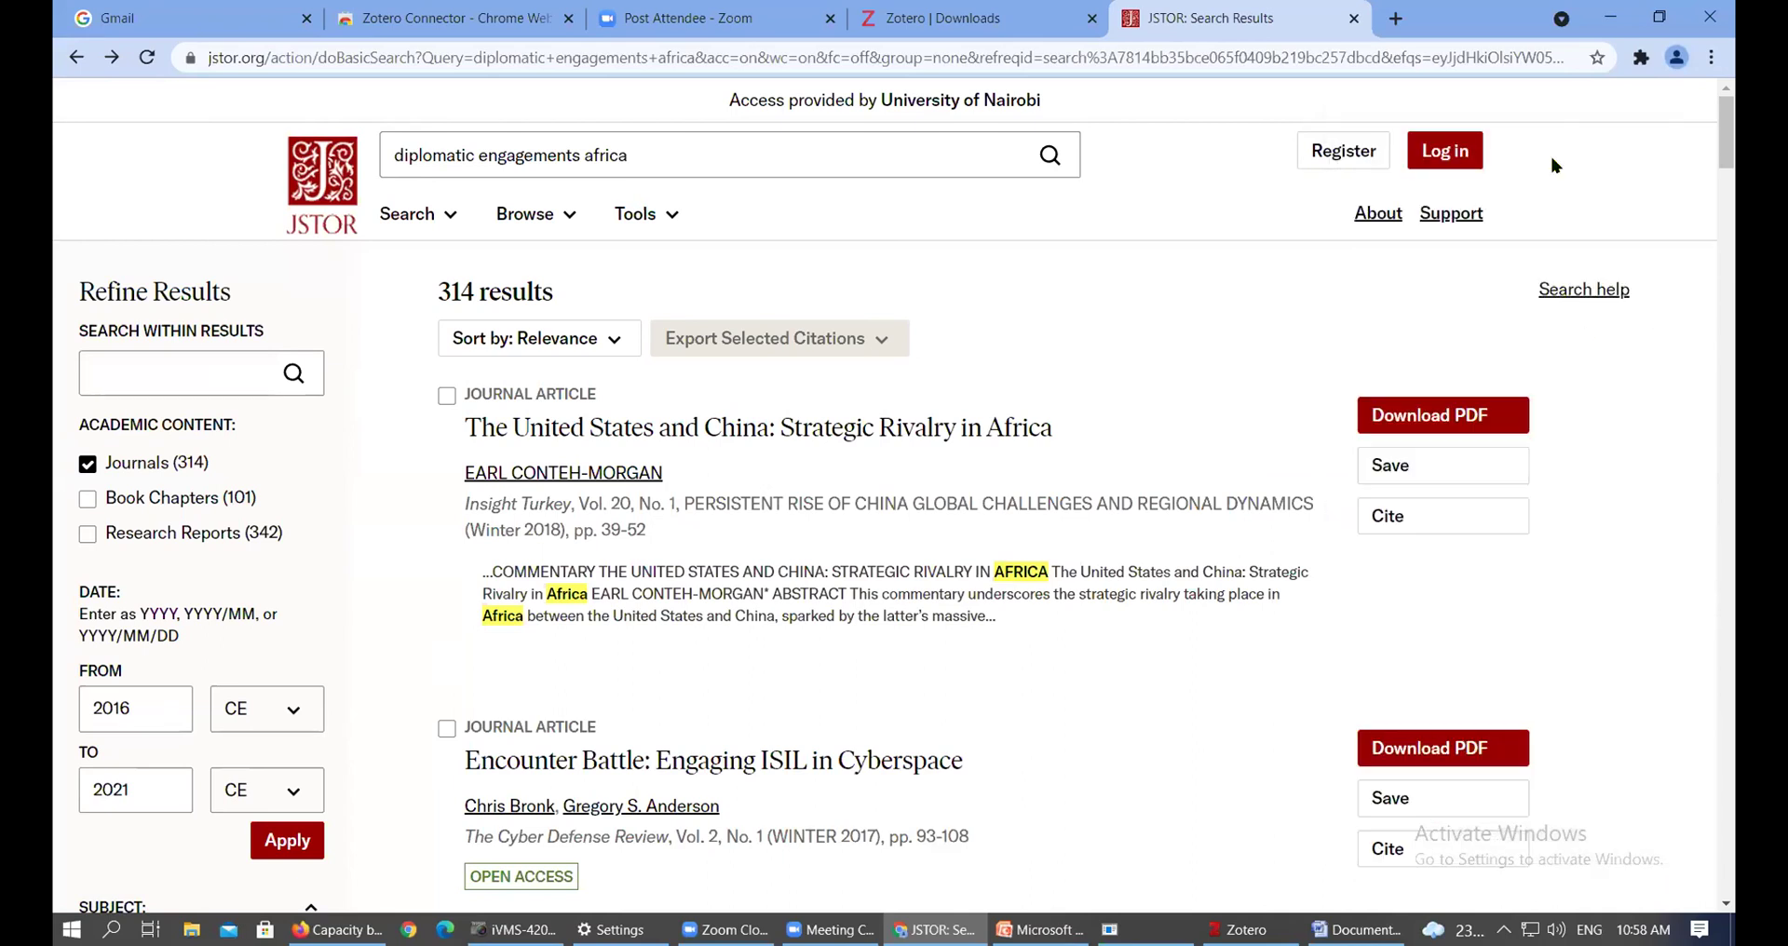
{"action": "left_click", "coordinate": [1610, 17]}
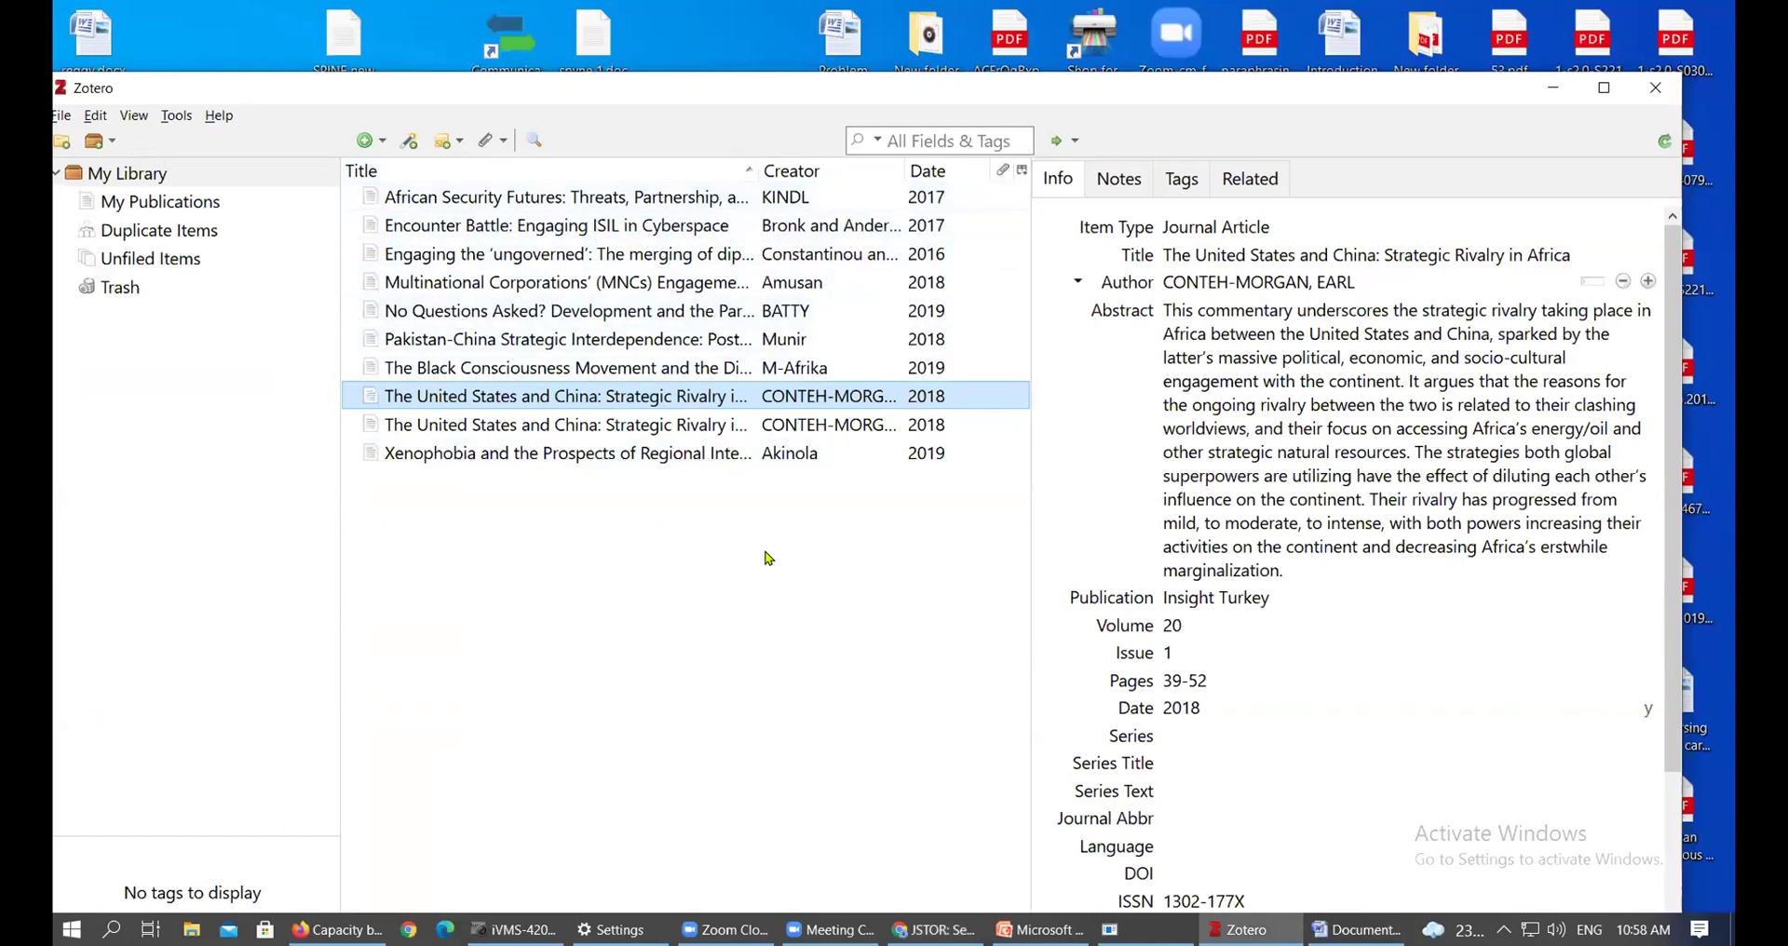
{"action": "left_click", "coordinate": [578, 198]}
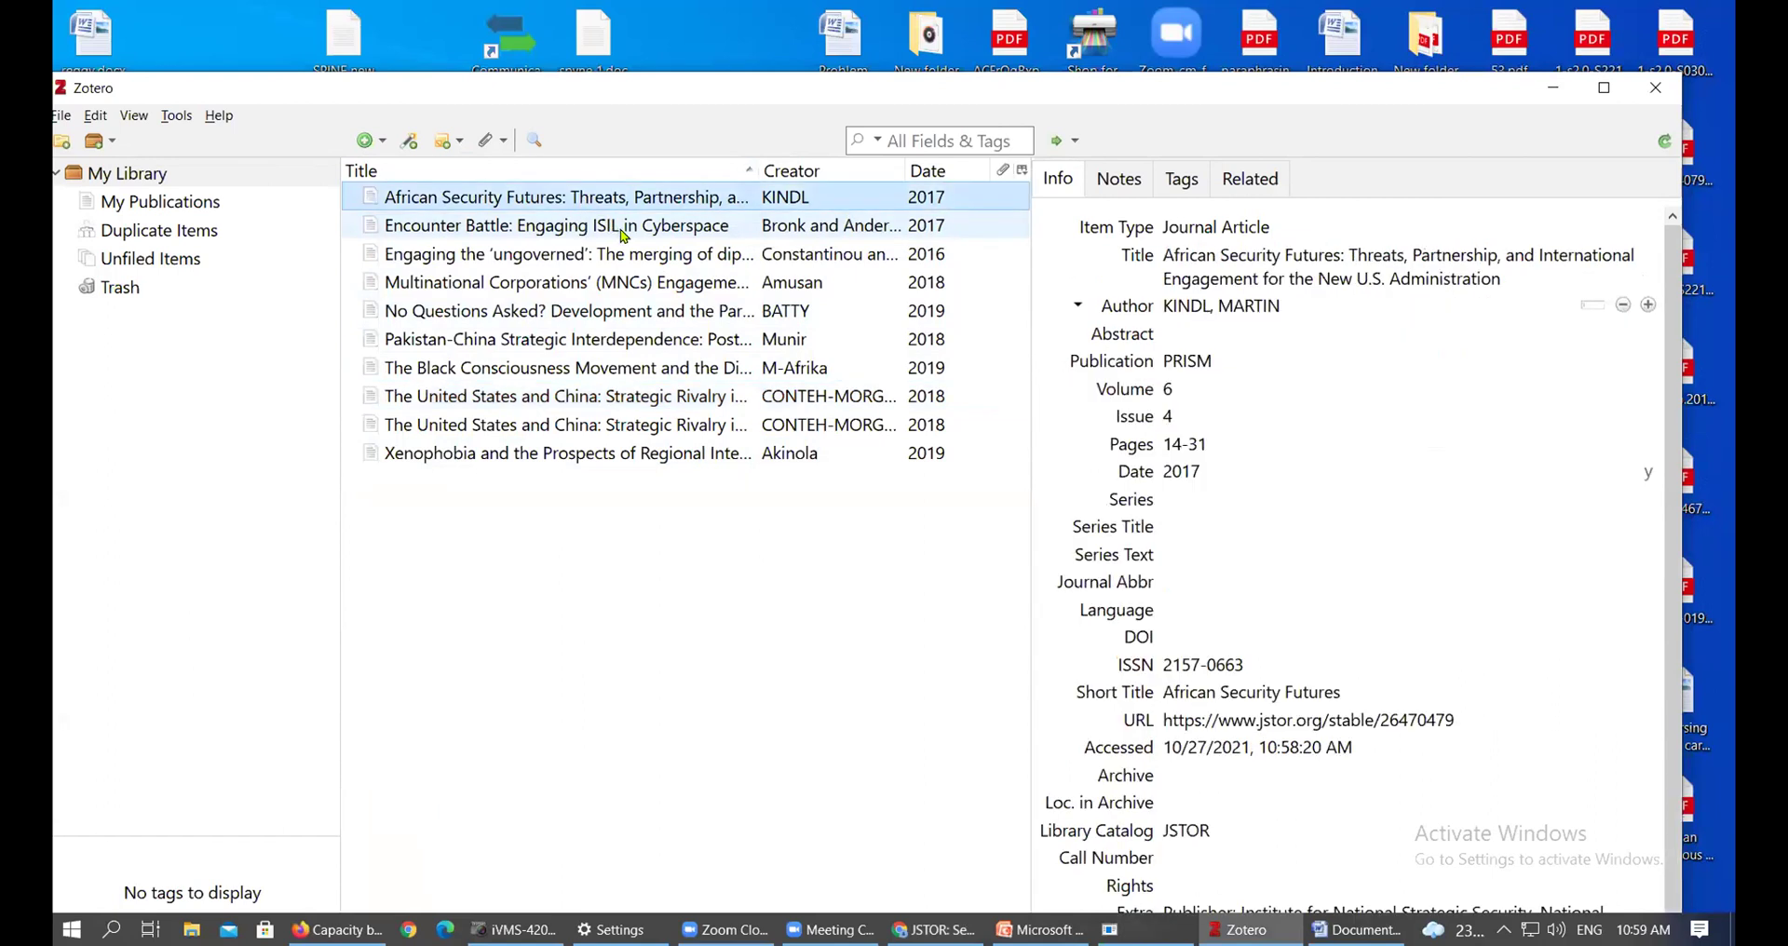
{"action": "left_click", "coordinate": [624, 236]}
{"action": "left_click", "coordinate": [640, 213]}
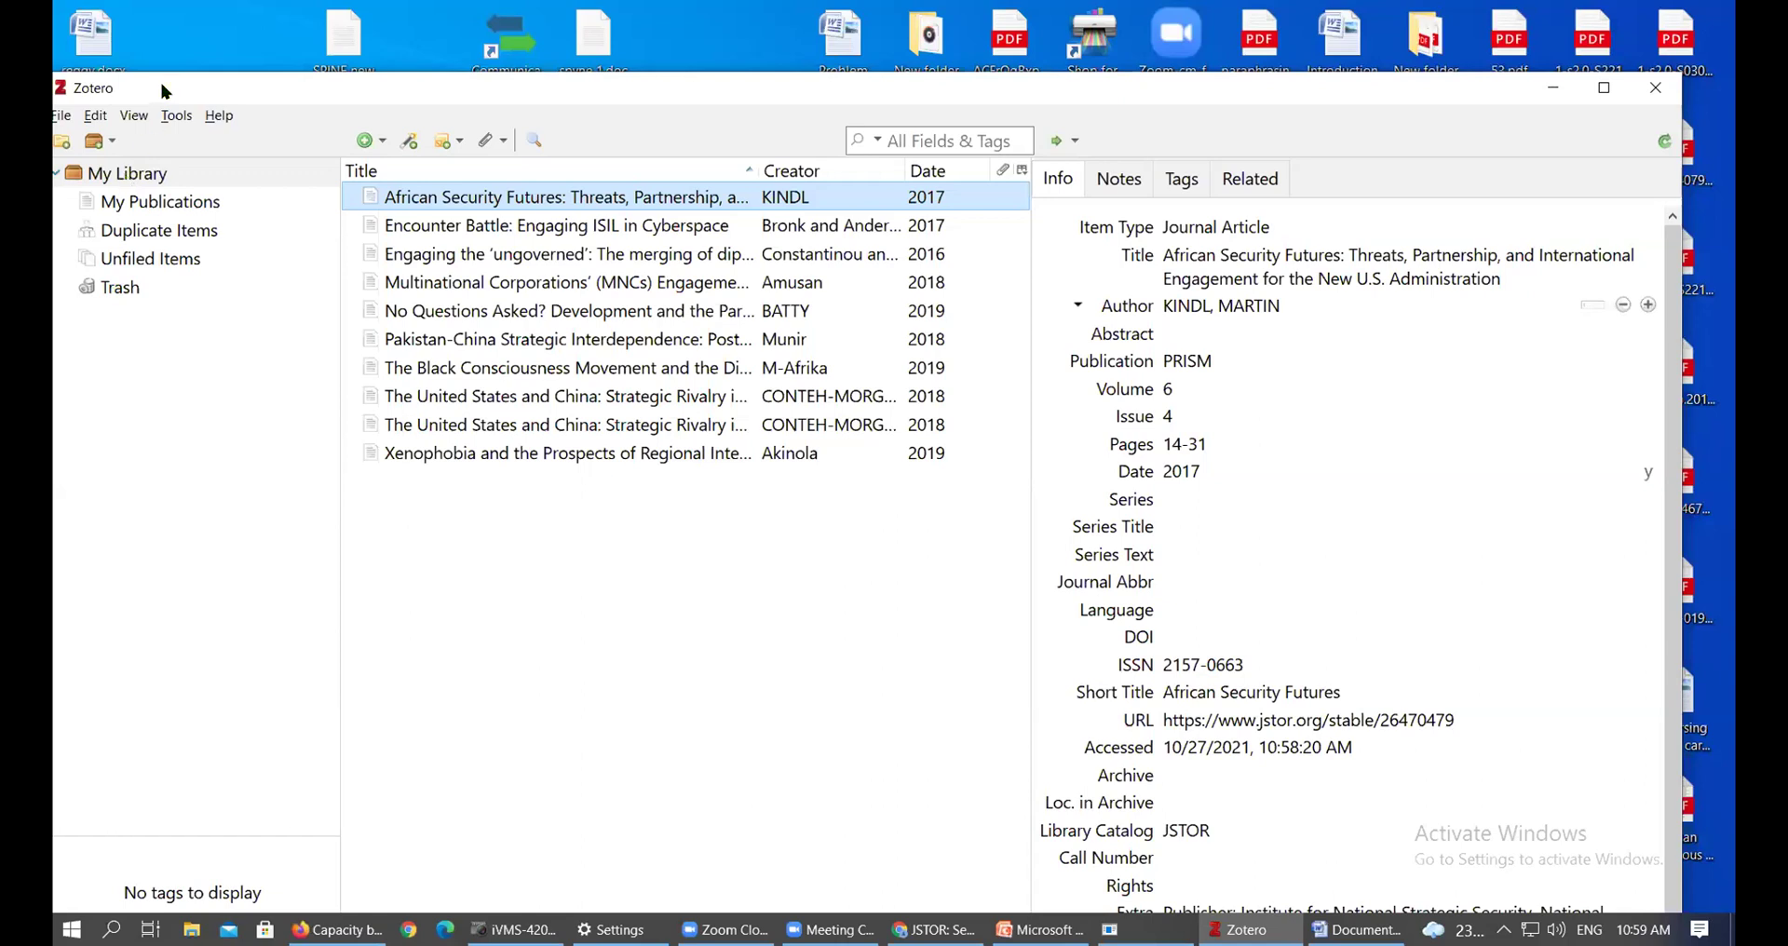
{"action": "left_click_drag", "start_coordinate": [163, 91], "coordinate": [209, 78]}
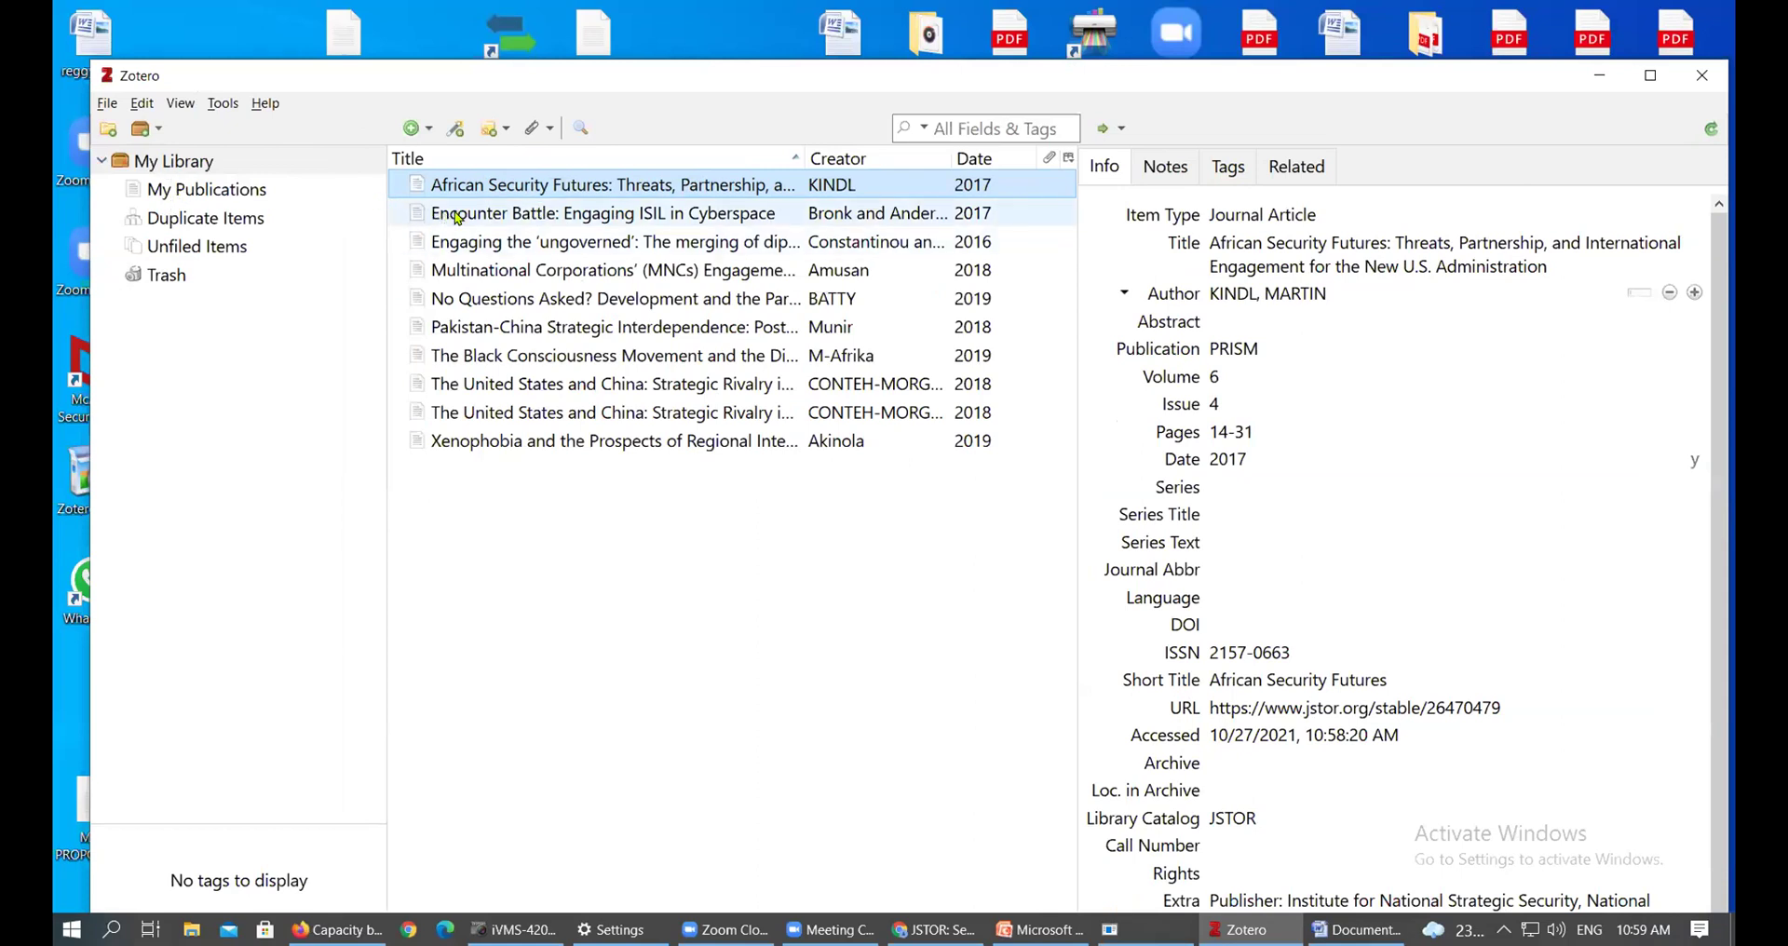
{"action": "left_click", "coordinate": [191, 170]}
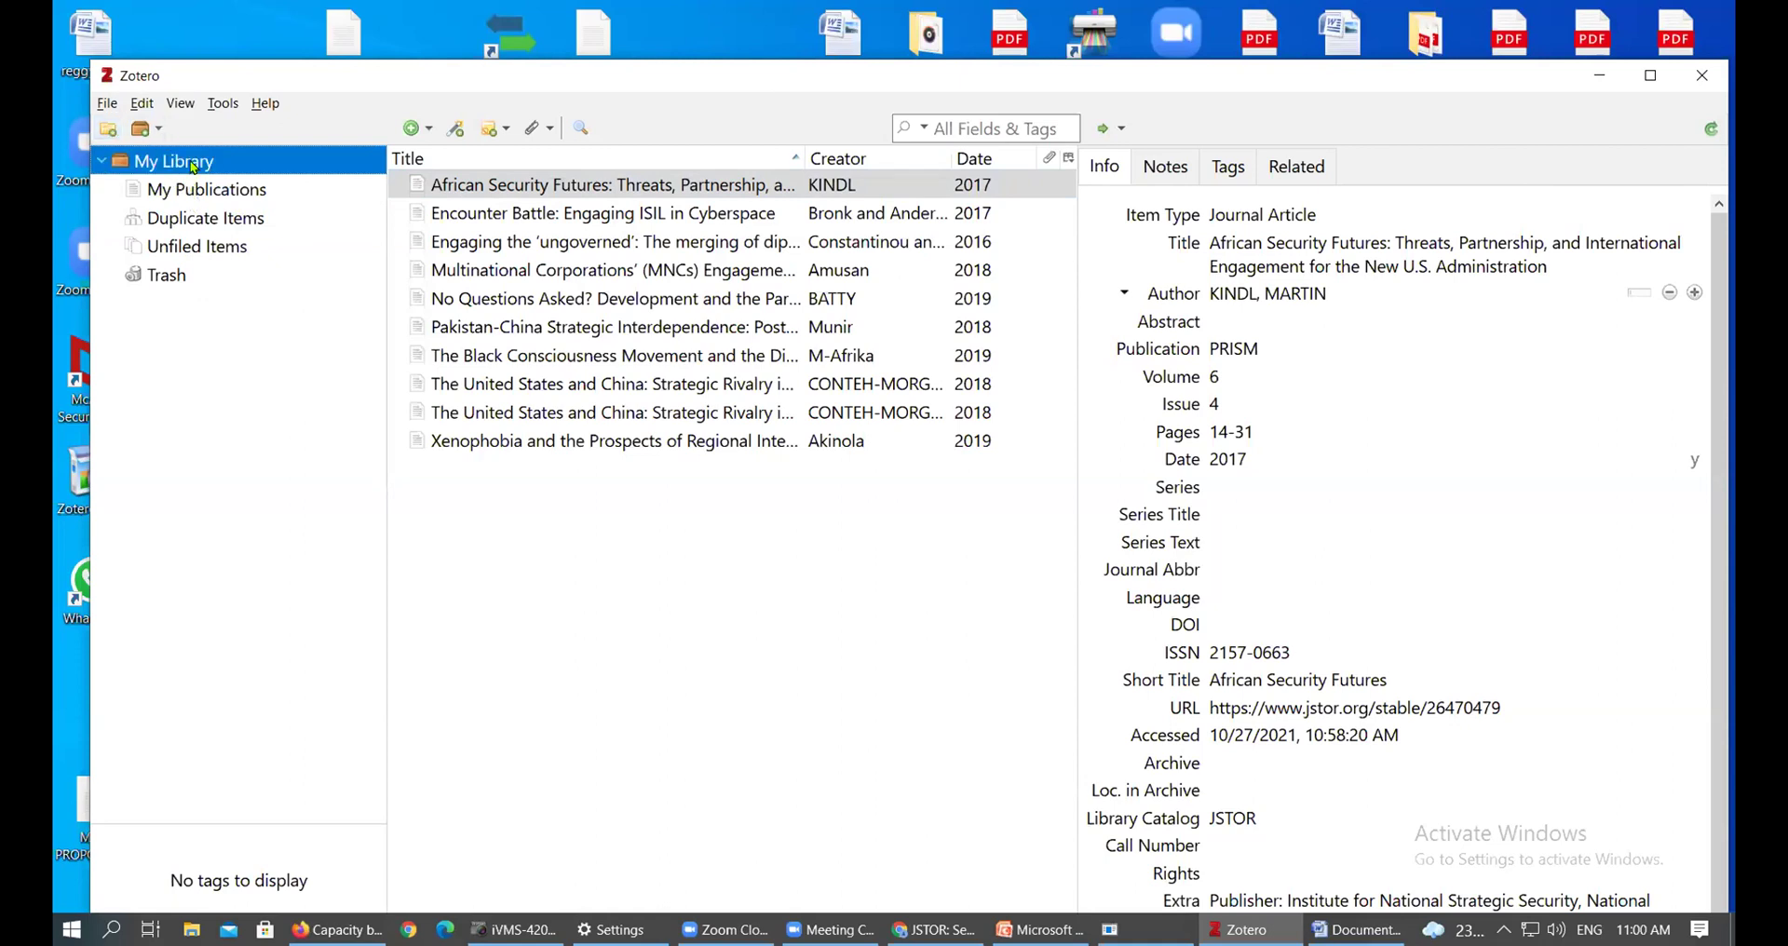
Create a new collection named 'Diplomacy'
{"action": "left_click", "coordinate": [110, 131]}
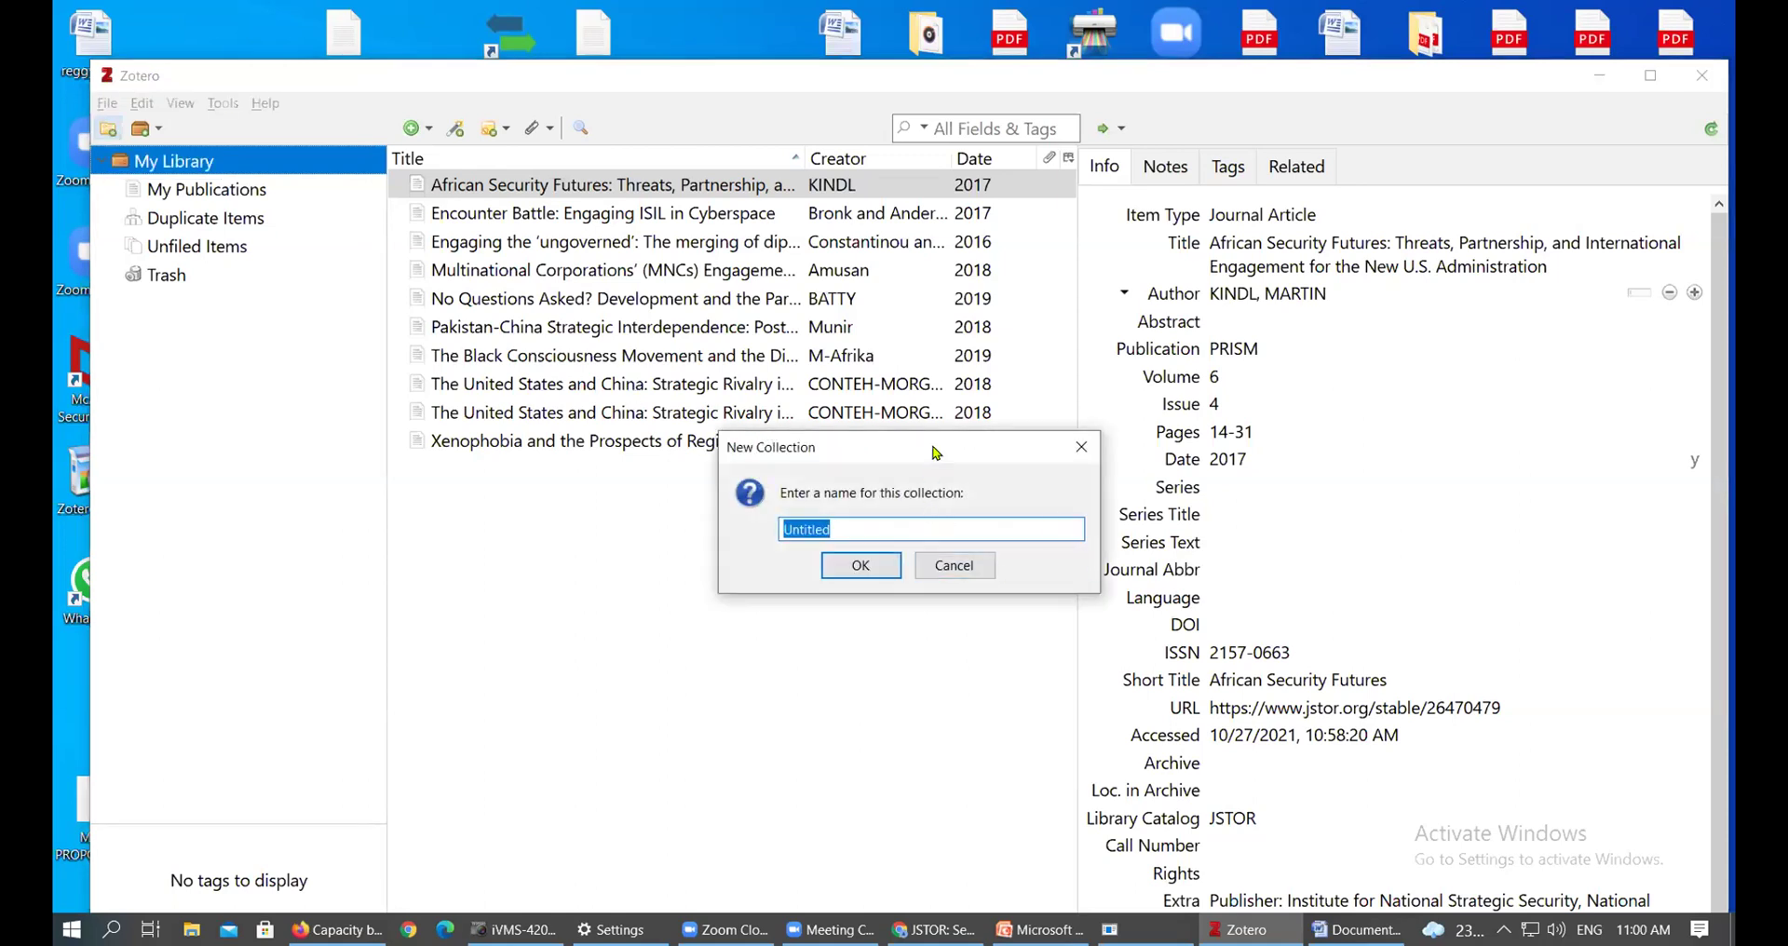
{"action": "left_click_drag", "start_coordinate": [936, 454], "coordinate": [820, 342]}
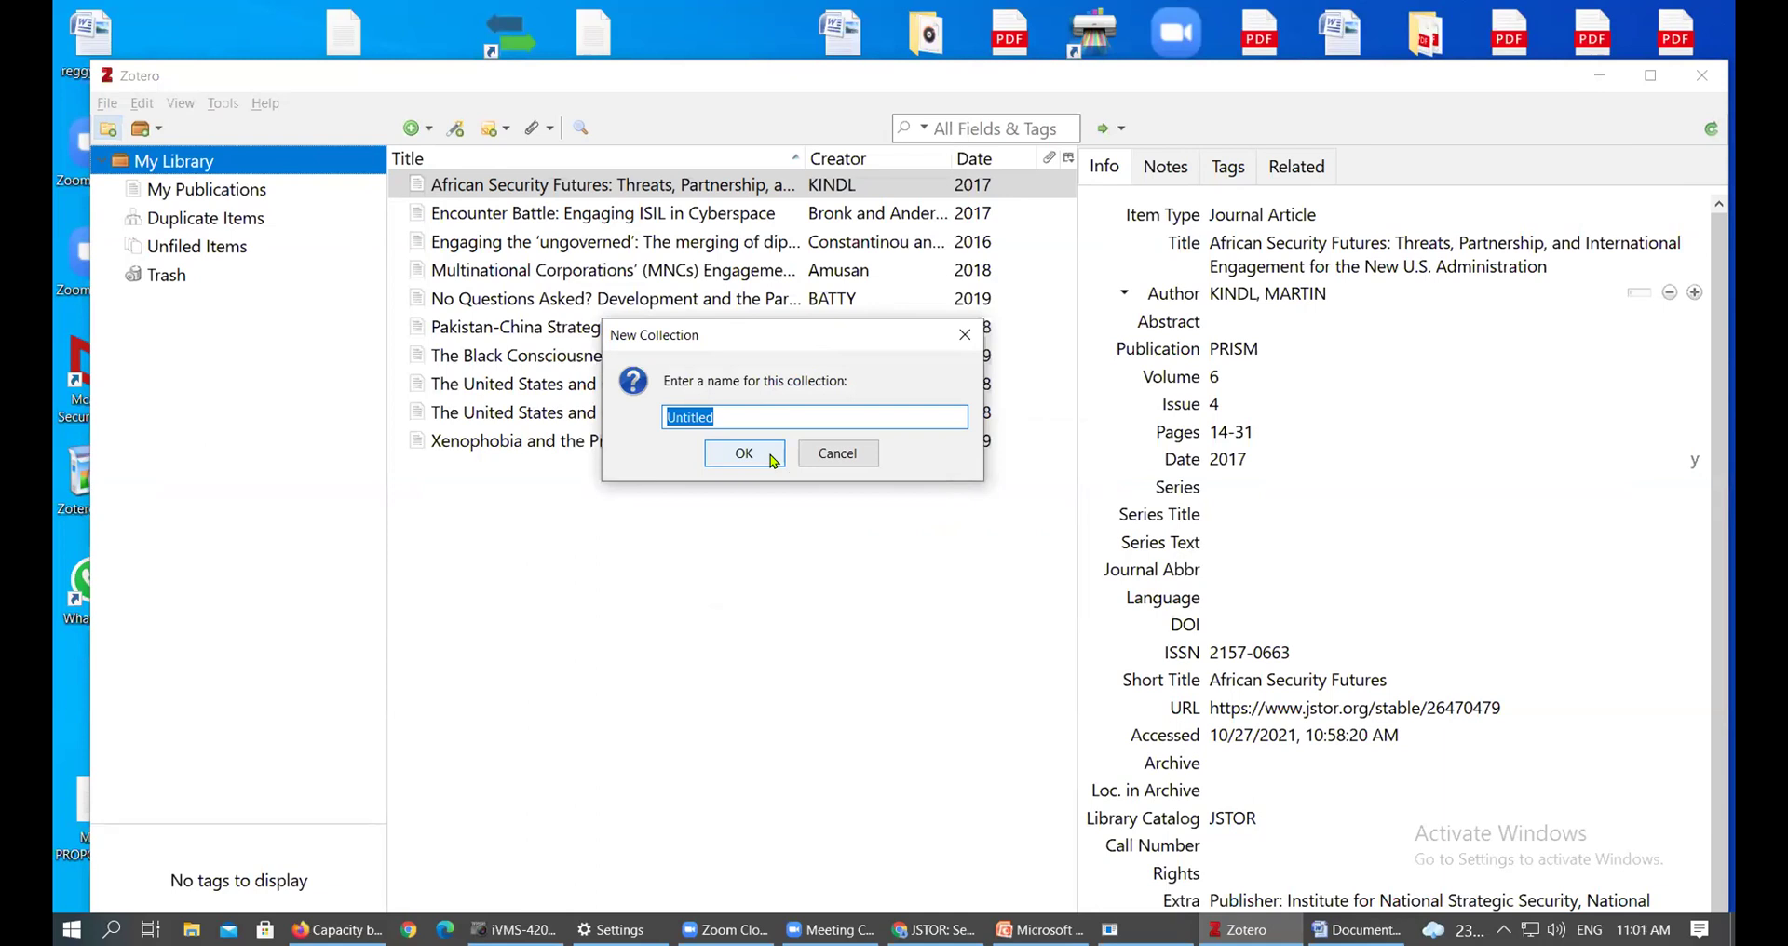
{"action": "type", "text": "Diplomacy"}
{"action": "left_click", "coordinate": [762, 455]}
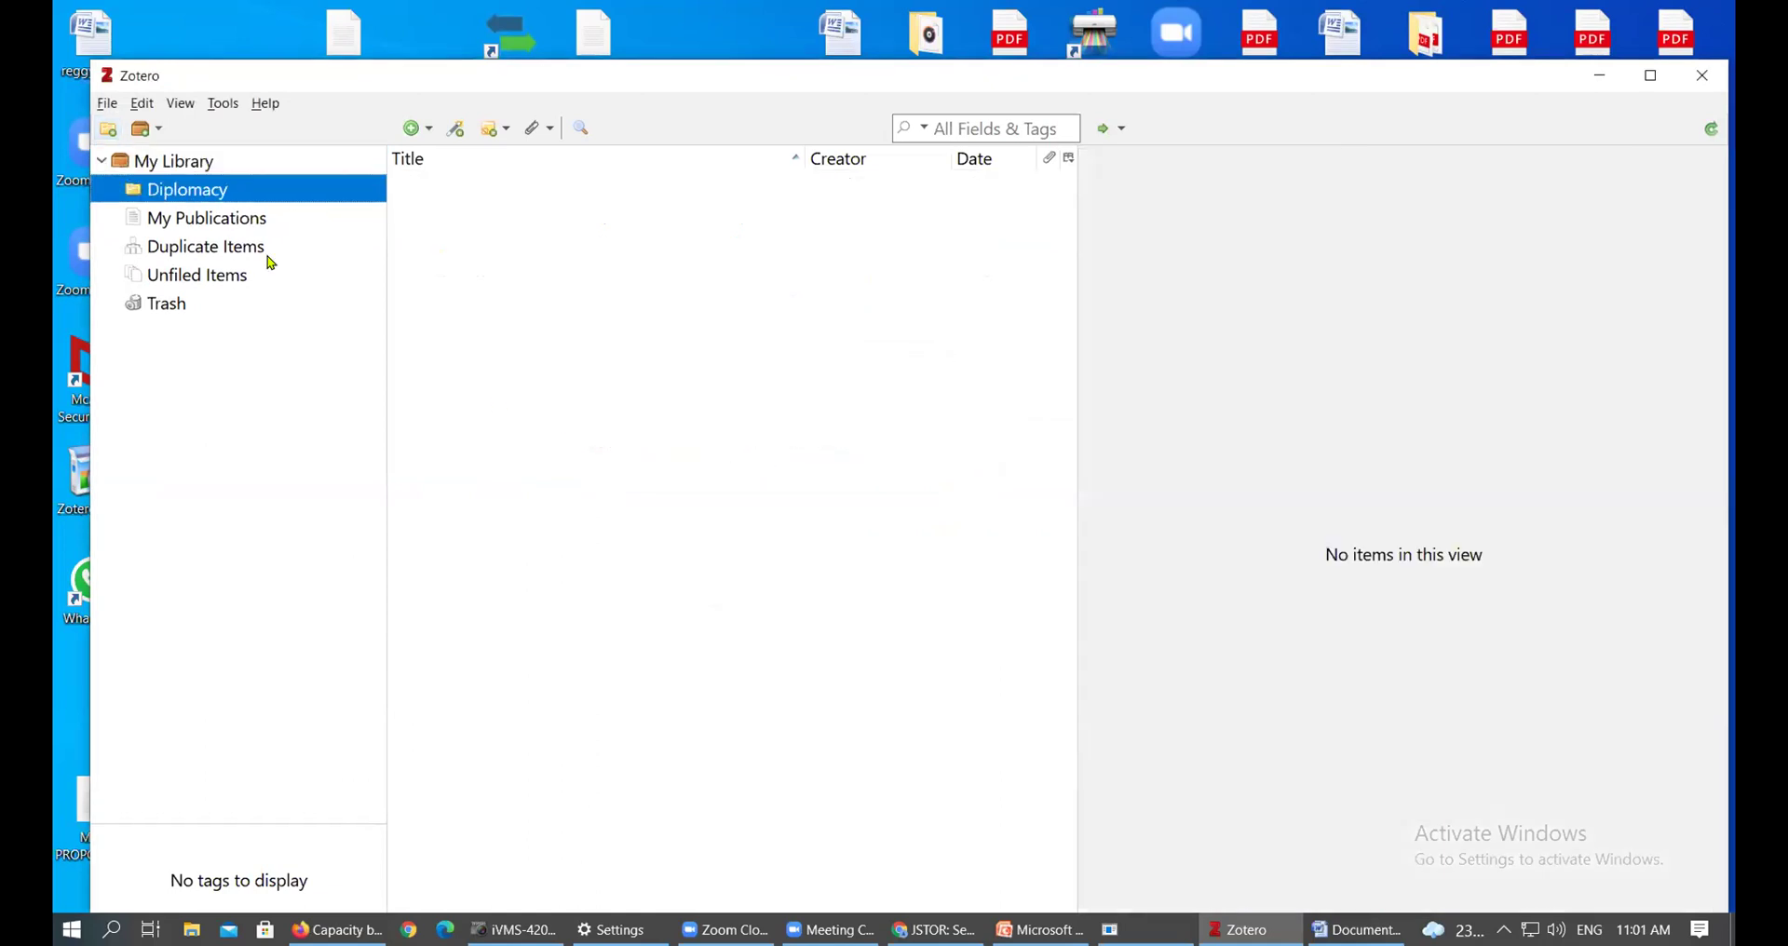
Switch between My Library's 10 items and the empty Diplomacy collection
{"action": "left_click", "coordinate": [156, 165]}
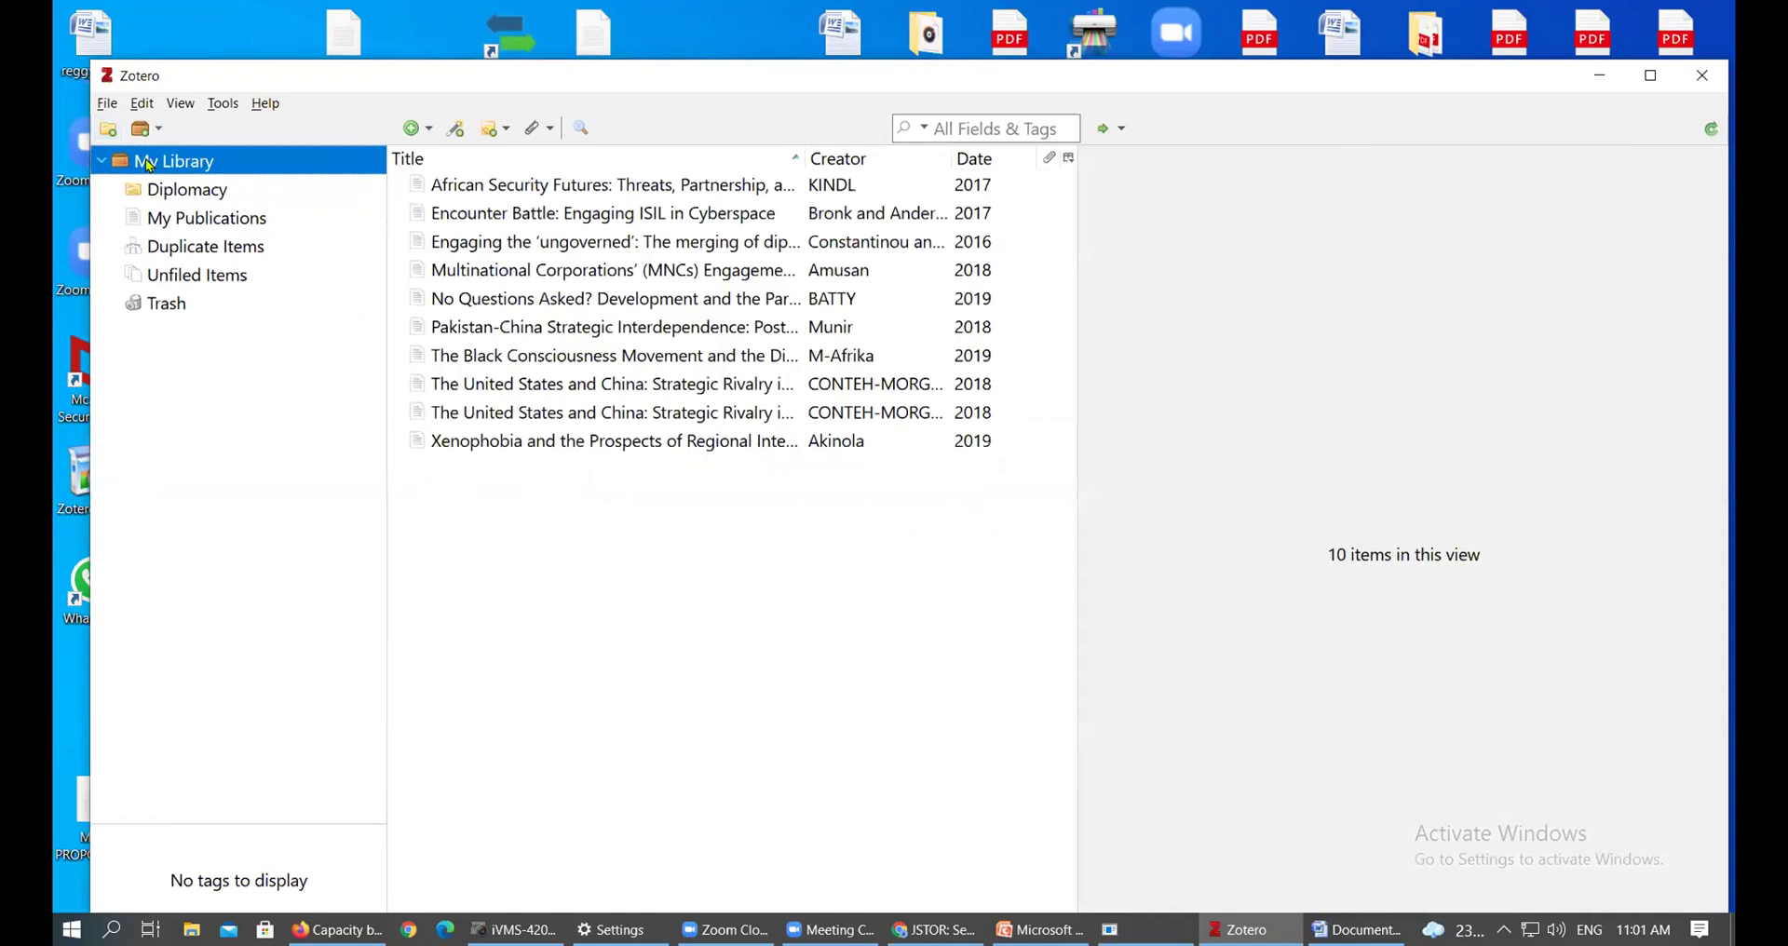
{"action": "left_click", "coordinate": [180, 191]}
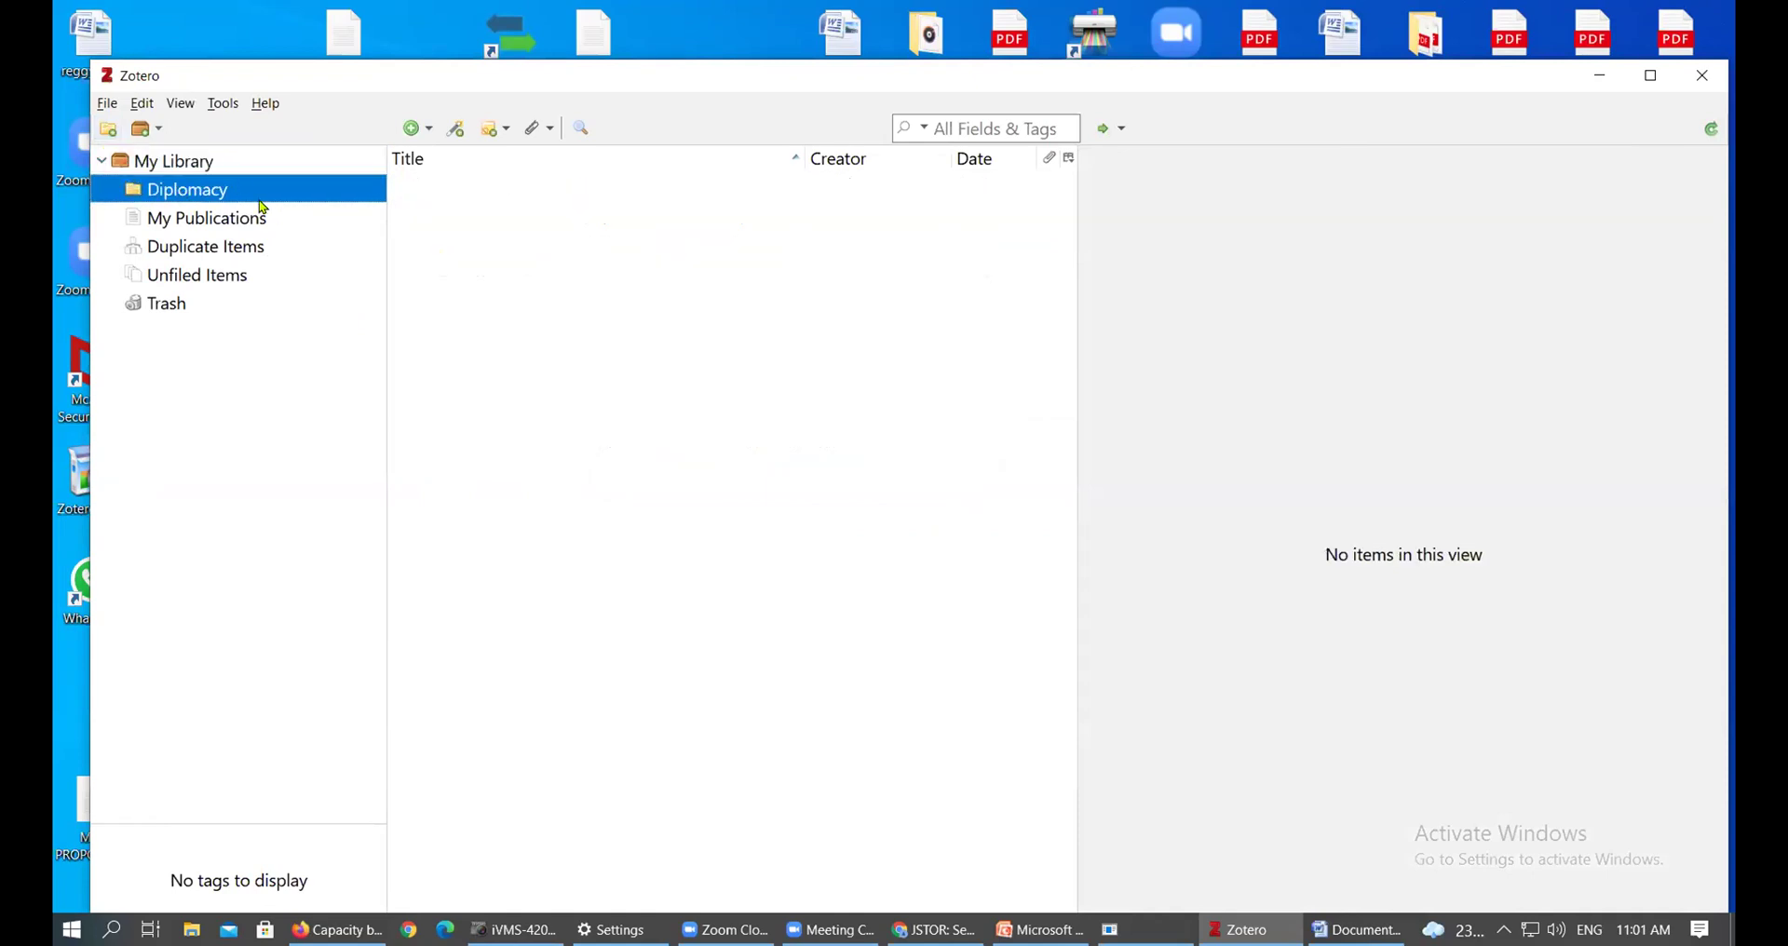
{"action": "left_click", "coordinate": [201, 168]}
{"action": "left_click", "coordinate": [212, 192]}
{"action": "left_click", "coordinate": [182, 166]}
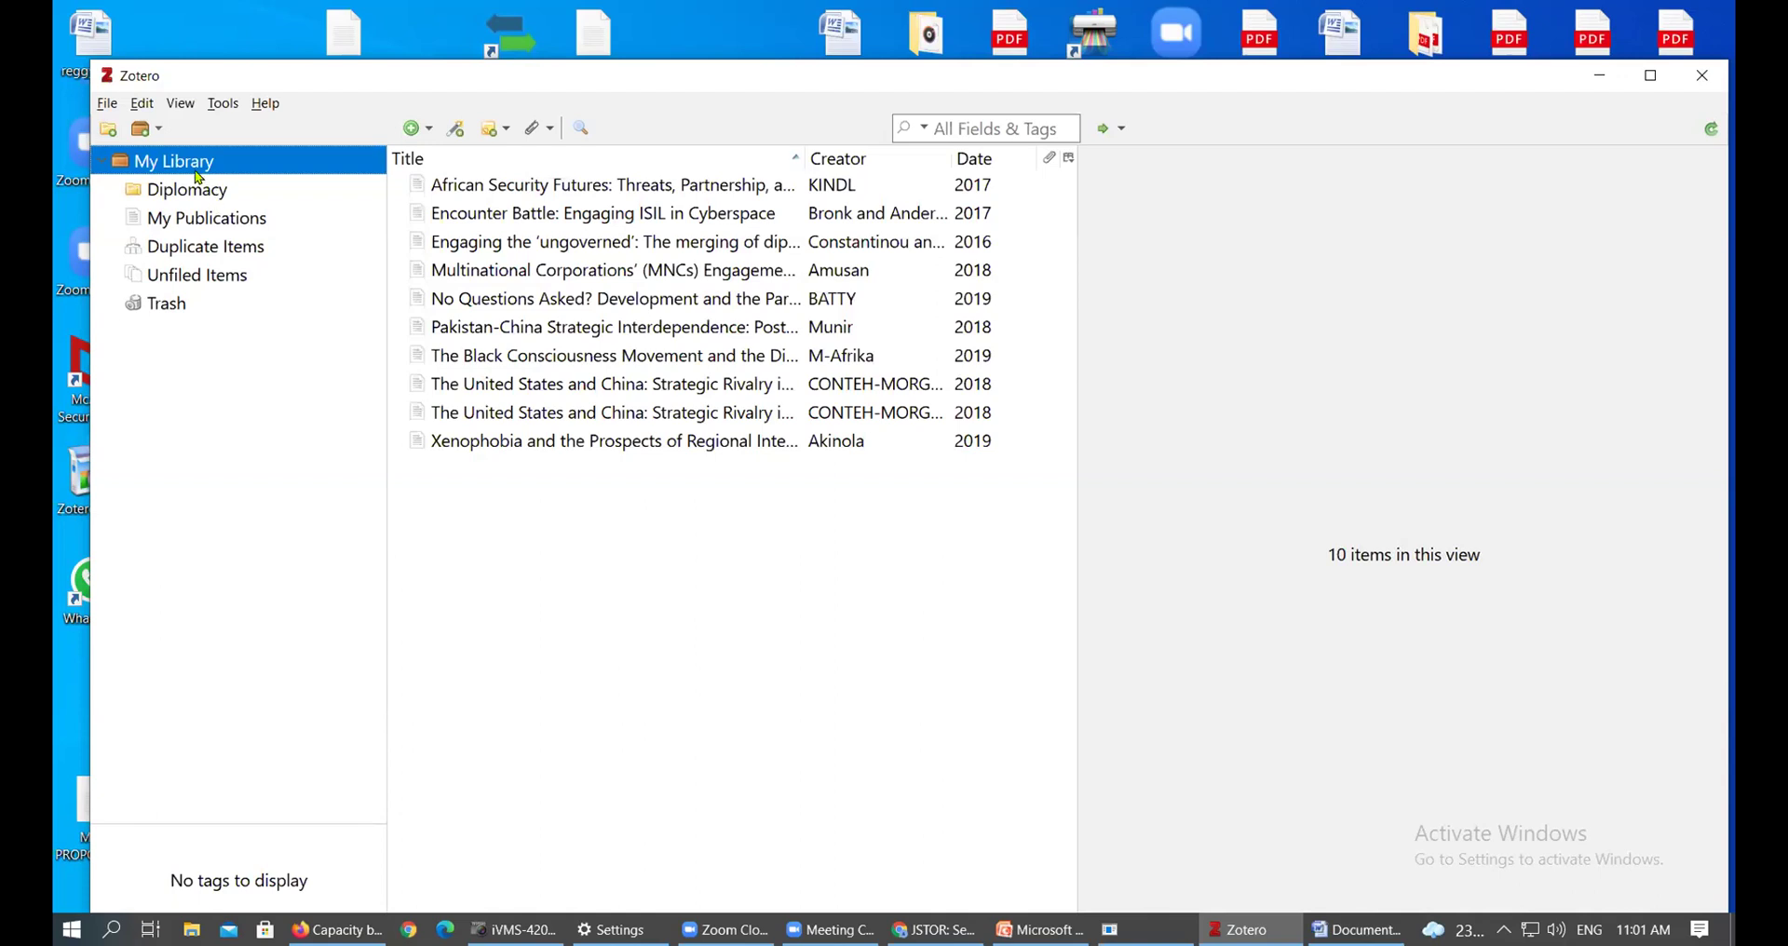
{"action": "left_click", "coordinate": [176, 196]}
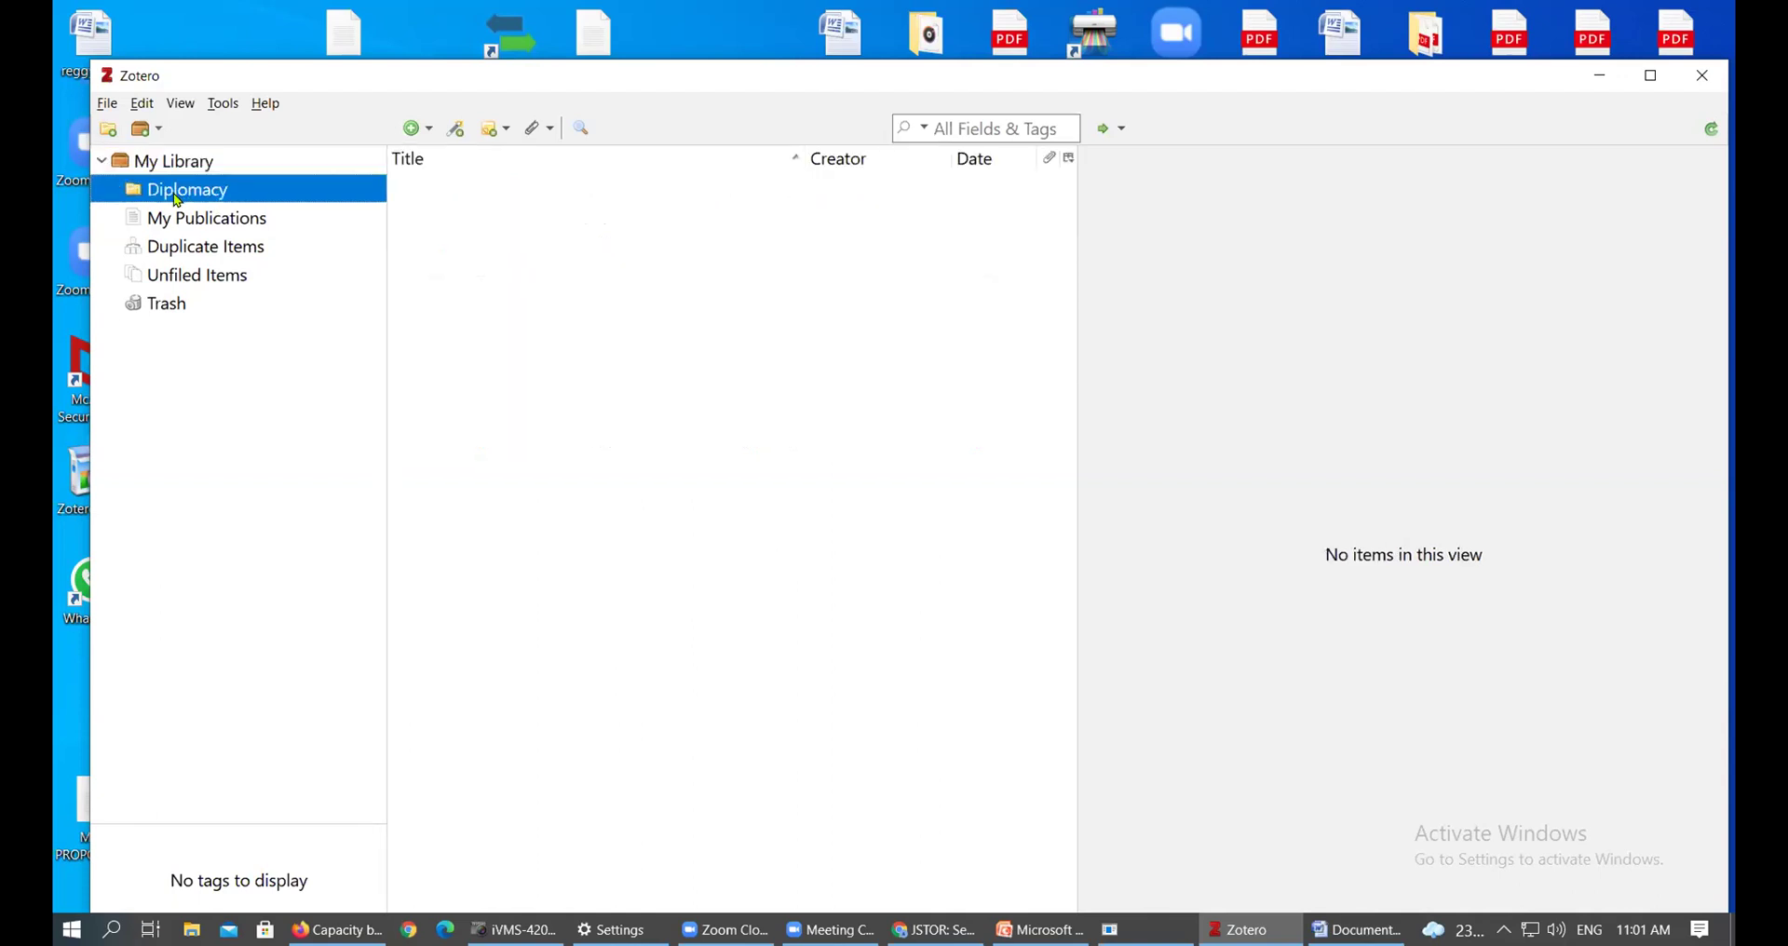
Add a collection named 'Population studies', correcting the initial mistyped name
{"action": "left_click", "coordinate": [110, 129]}
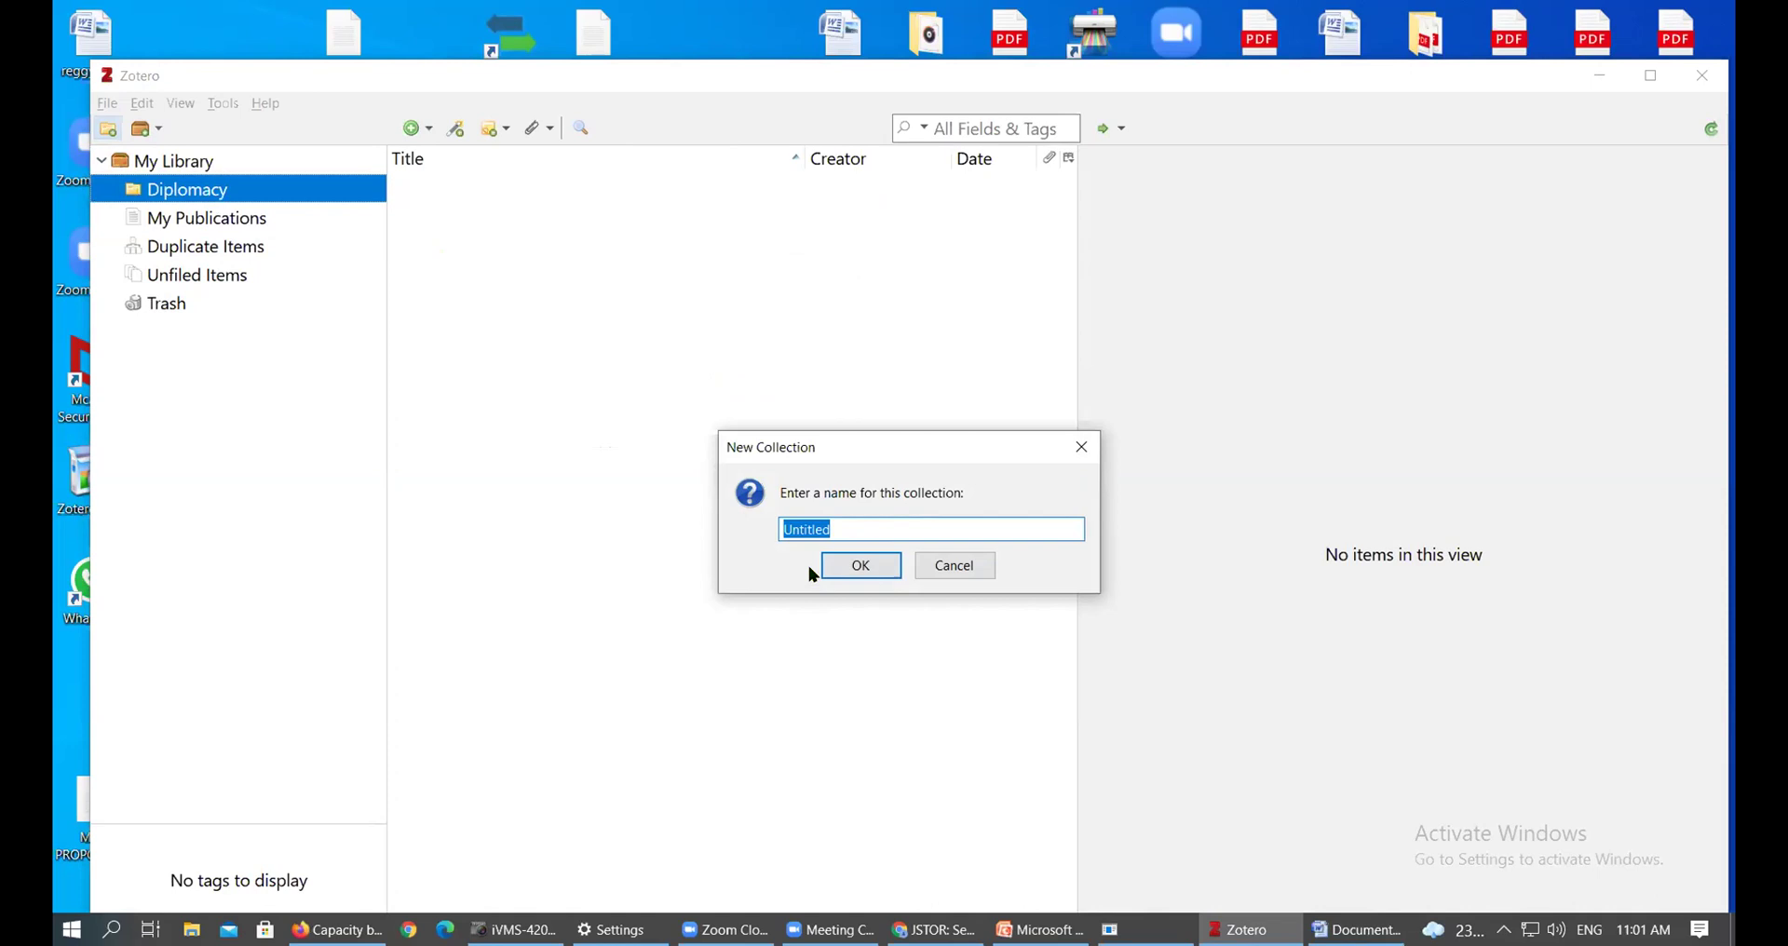
{"action": "type", "text": "IP"}
{"action": "key", "text": "BackSpace"}
{"action": "type", "text": "POP"}
{"action": "key", "text": "BackSpace"}
{"action": "key", "text": "BackSpace"}
{"action": "key", "text": "BackSpace"}
{"action": "type", "text": "Population studies"}
{"action": "left_click", "coordinate": [828, 567]}
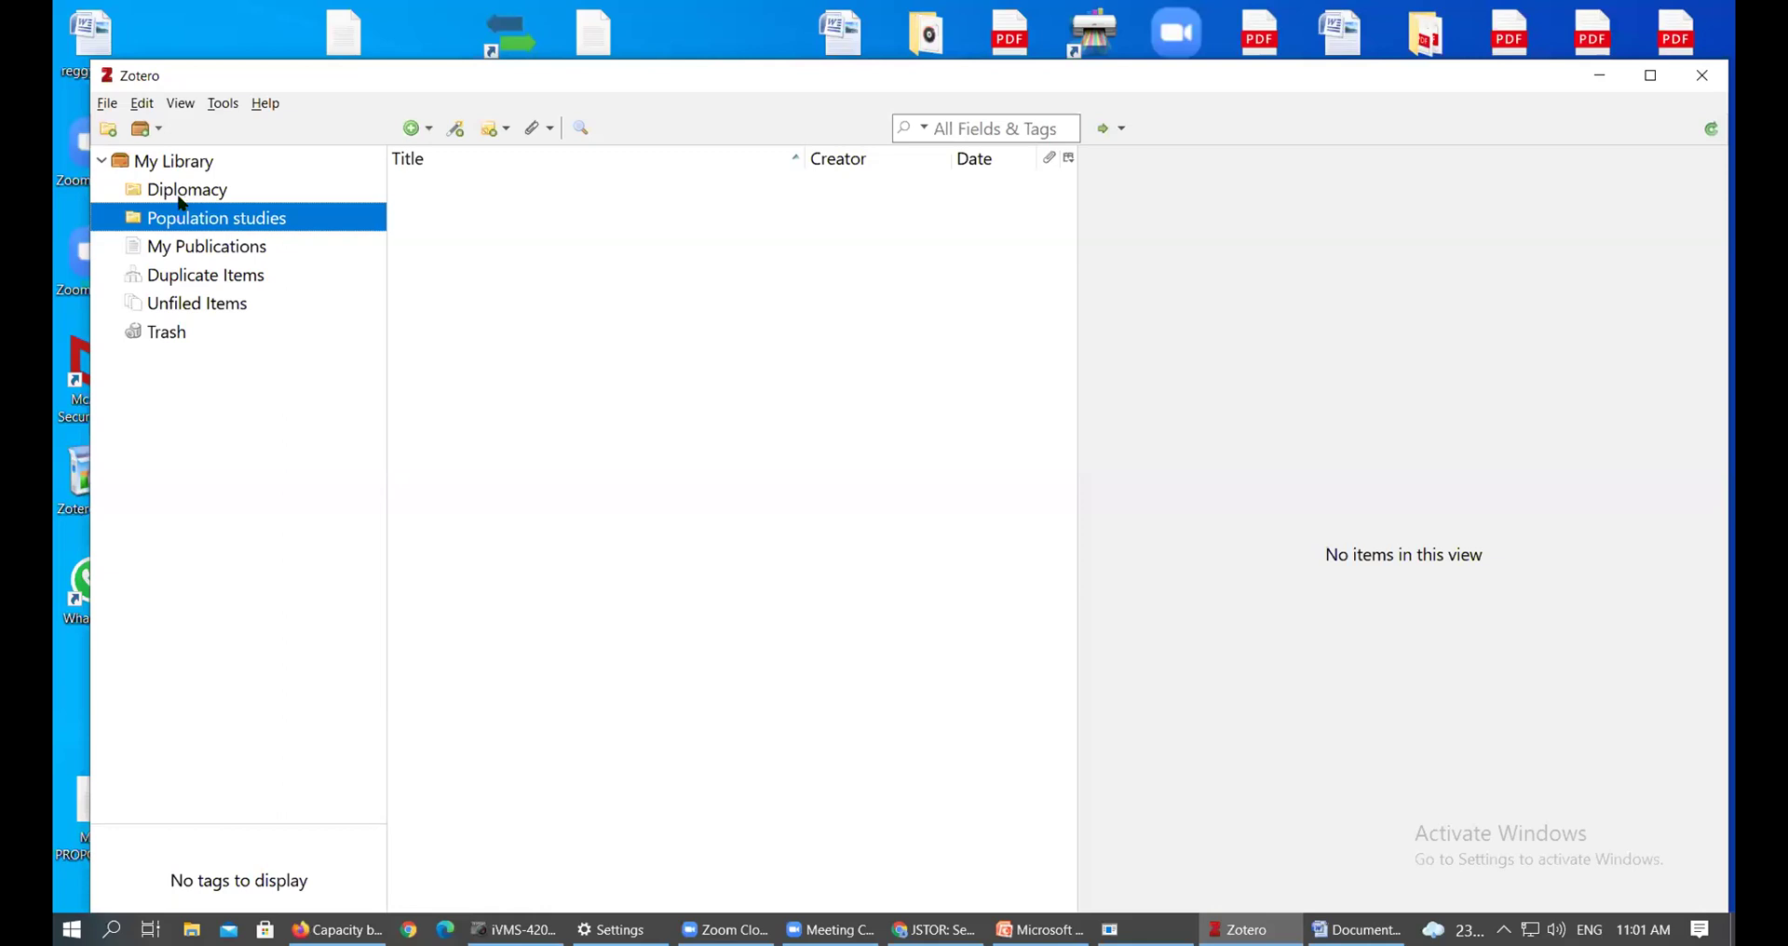
Add a 'Foreign relations' subcollection under Diplomacy
{"action": "left_click", "coordinate": [177, 197]}
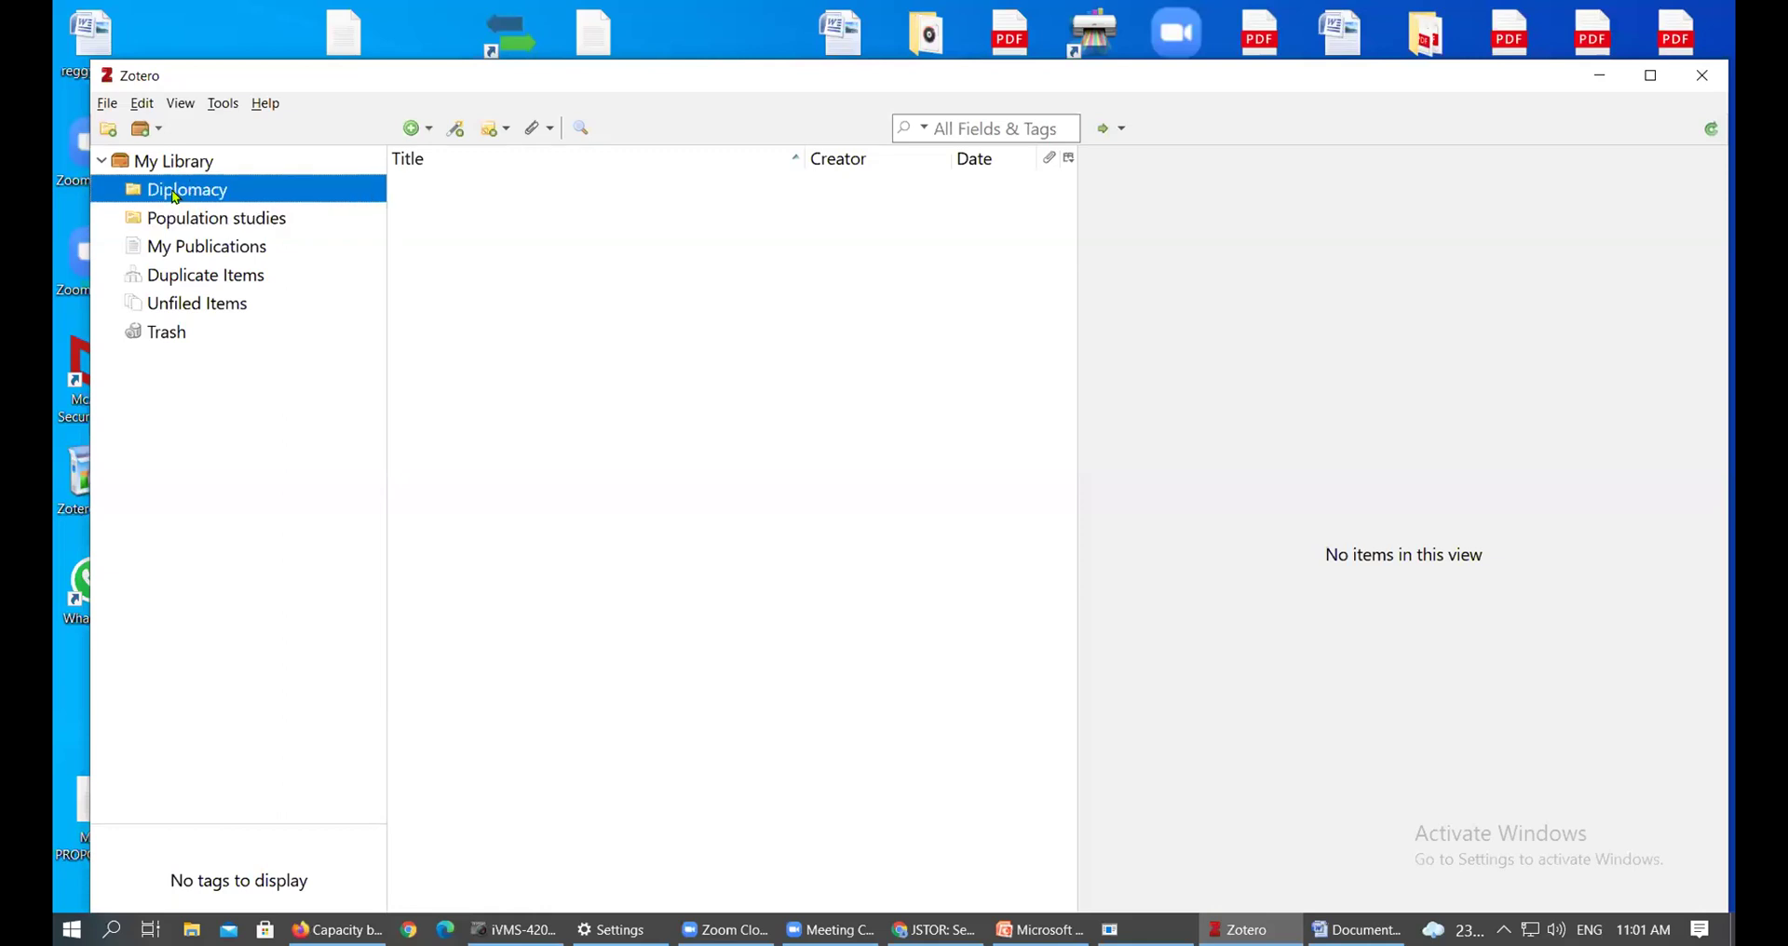
{"action": "right_click", "coordinate": [200, 196]}
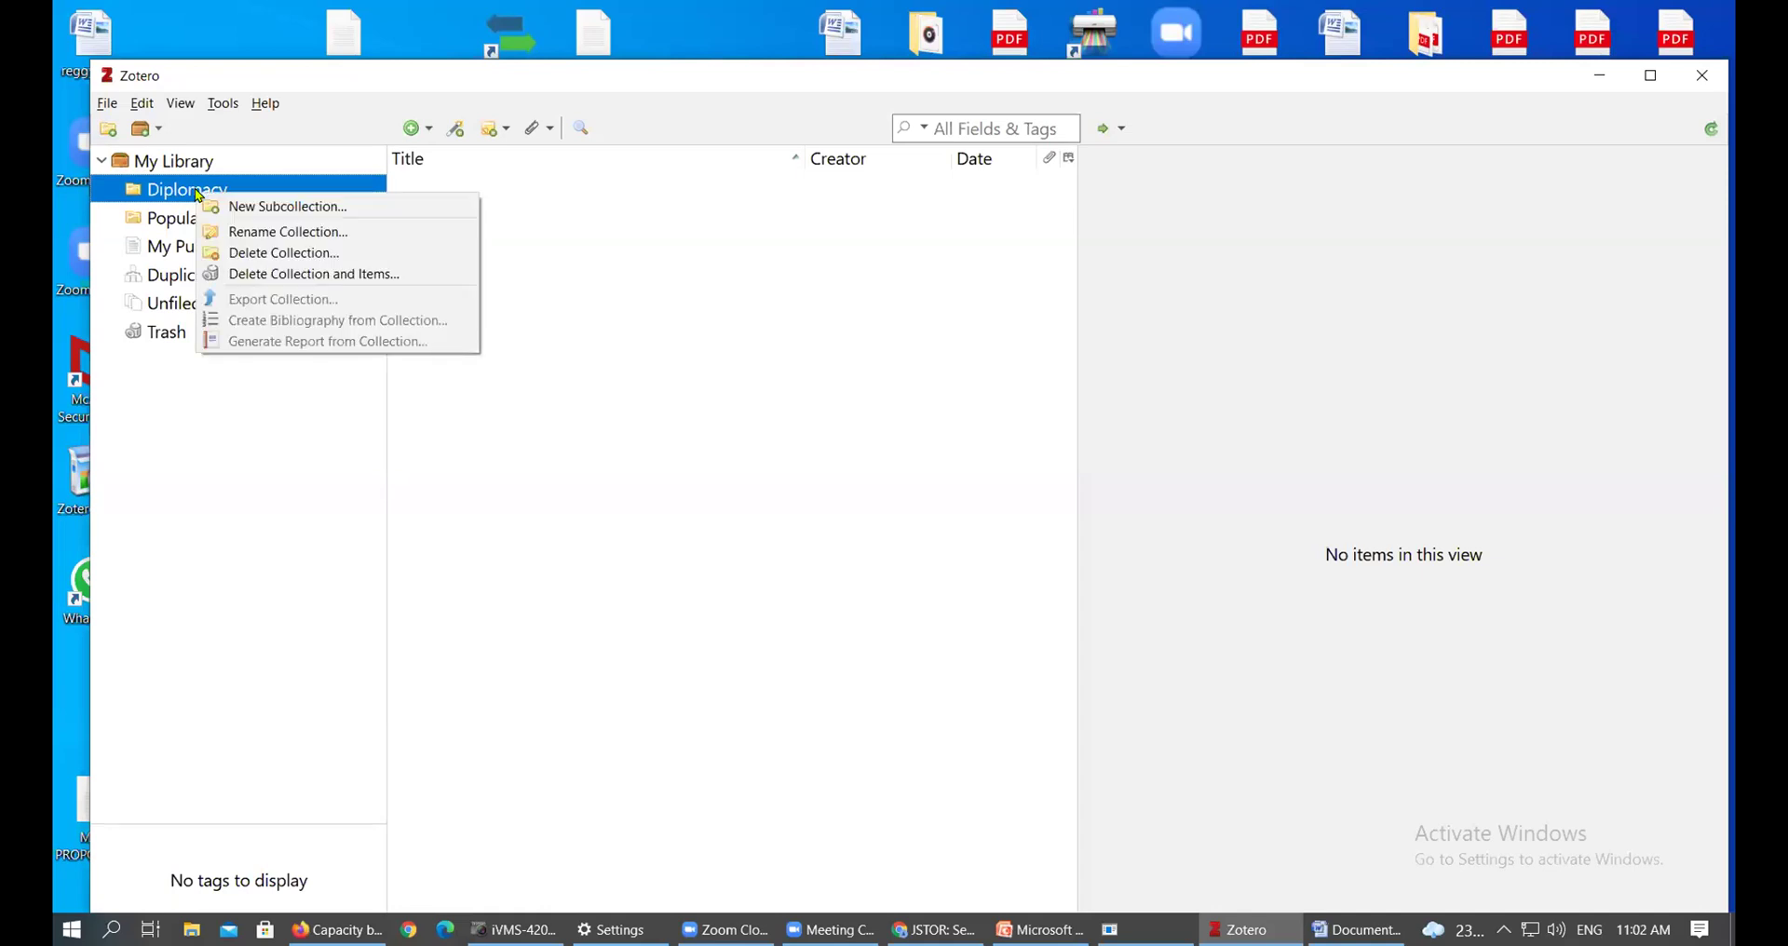
{"action": "right_click", "coordinate": [184, 195]}
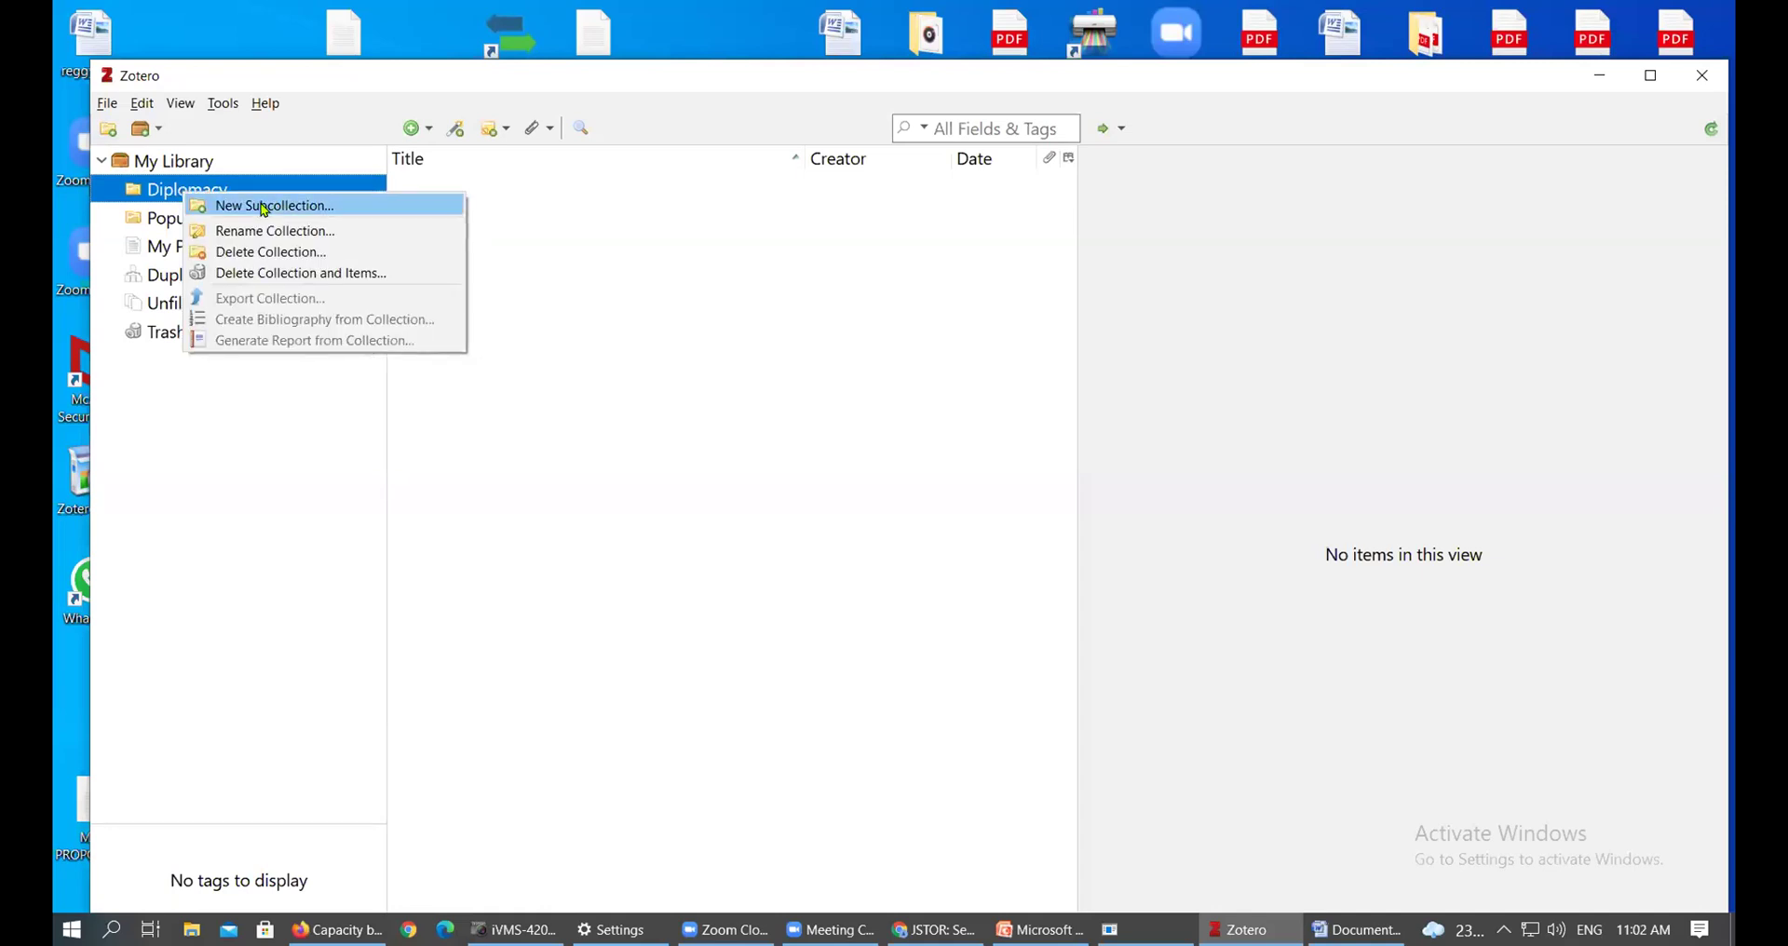
{"action": "left_click", "coordinate": [265, 211]}
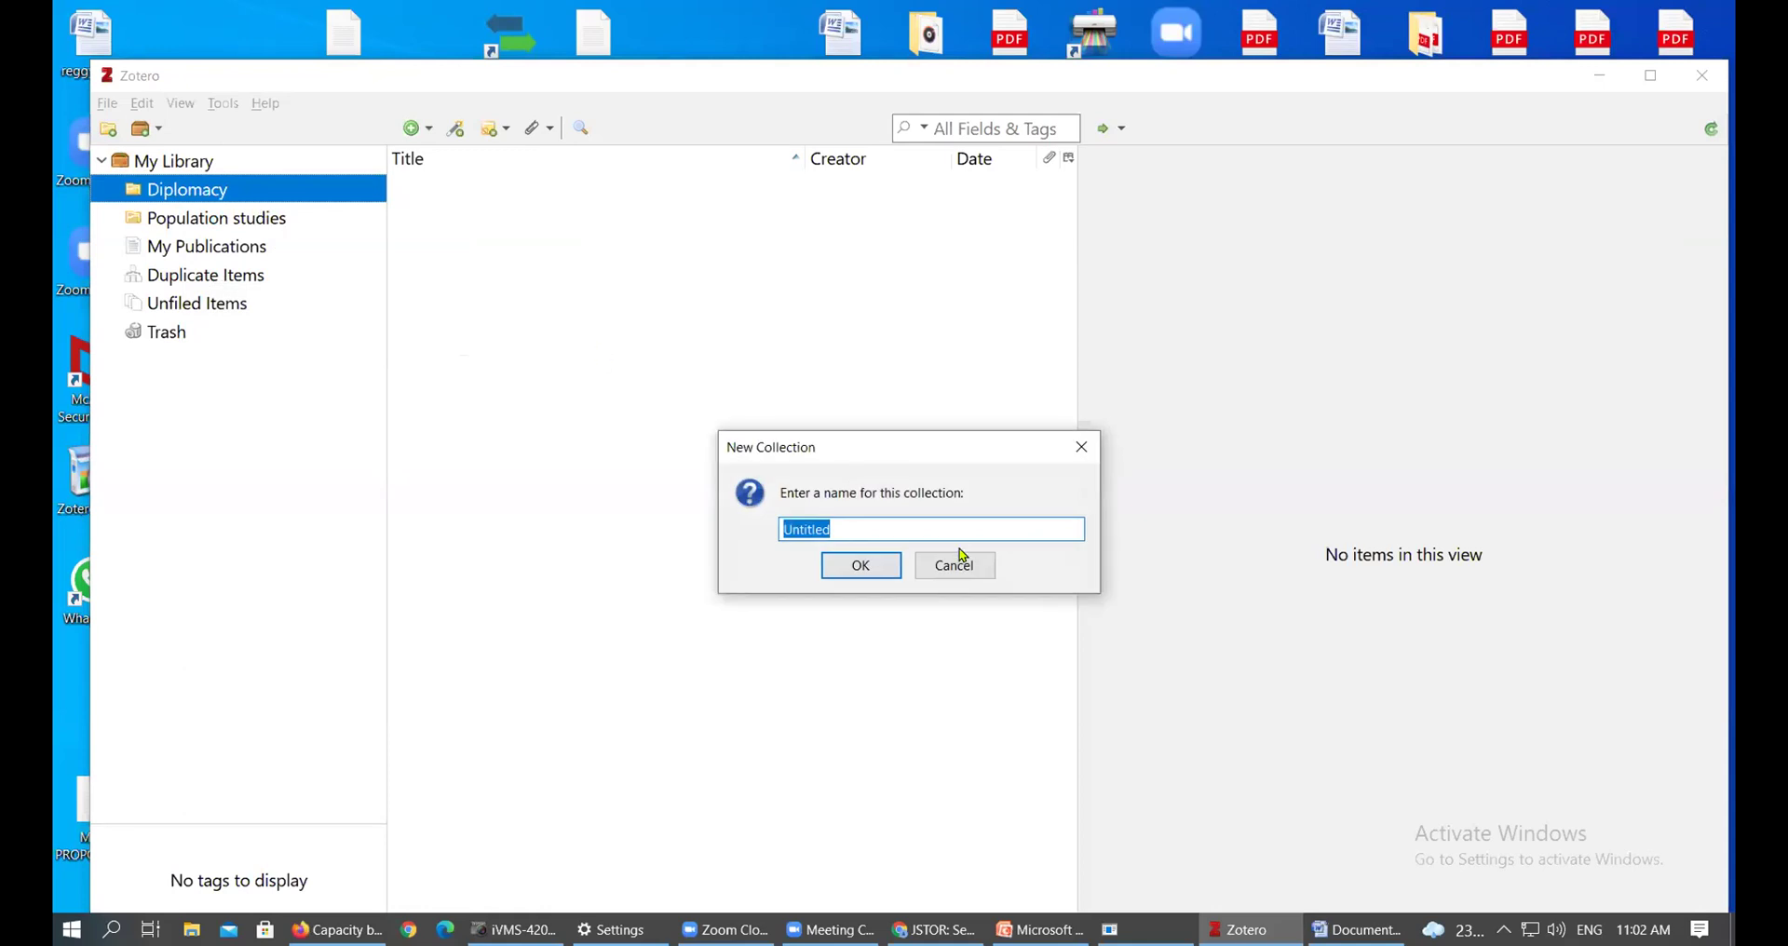
{"action": "type", "text": "Foreign relations"}
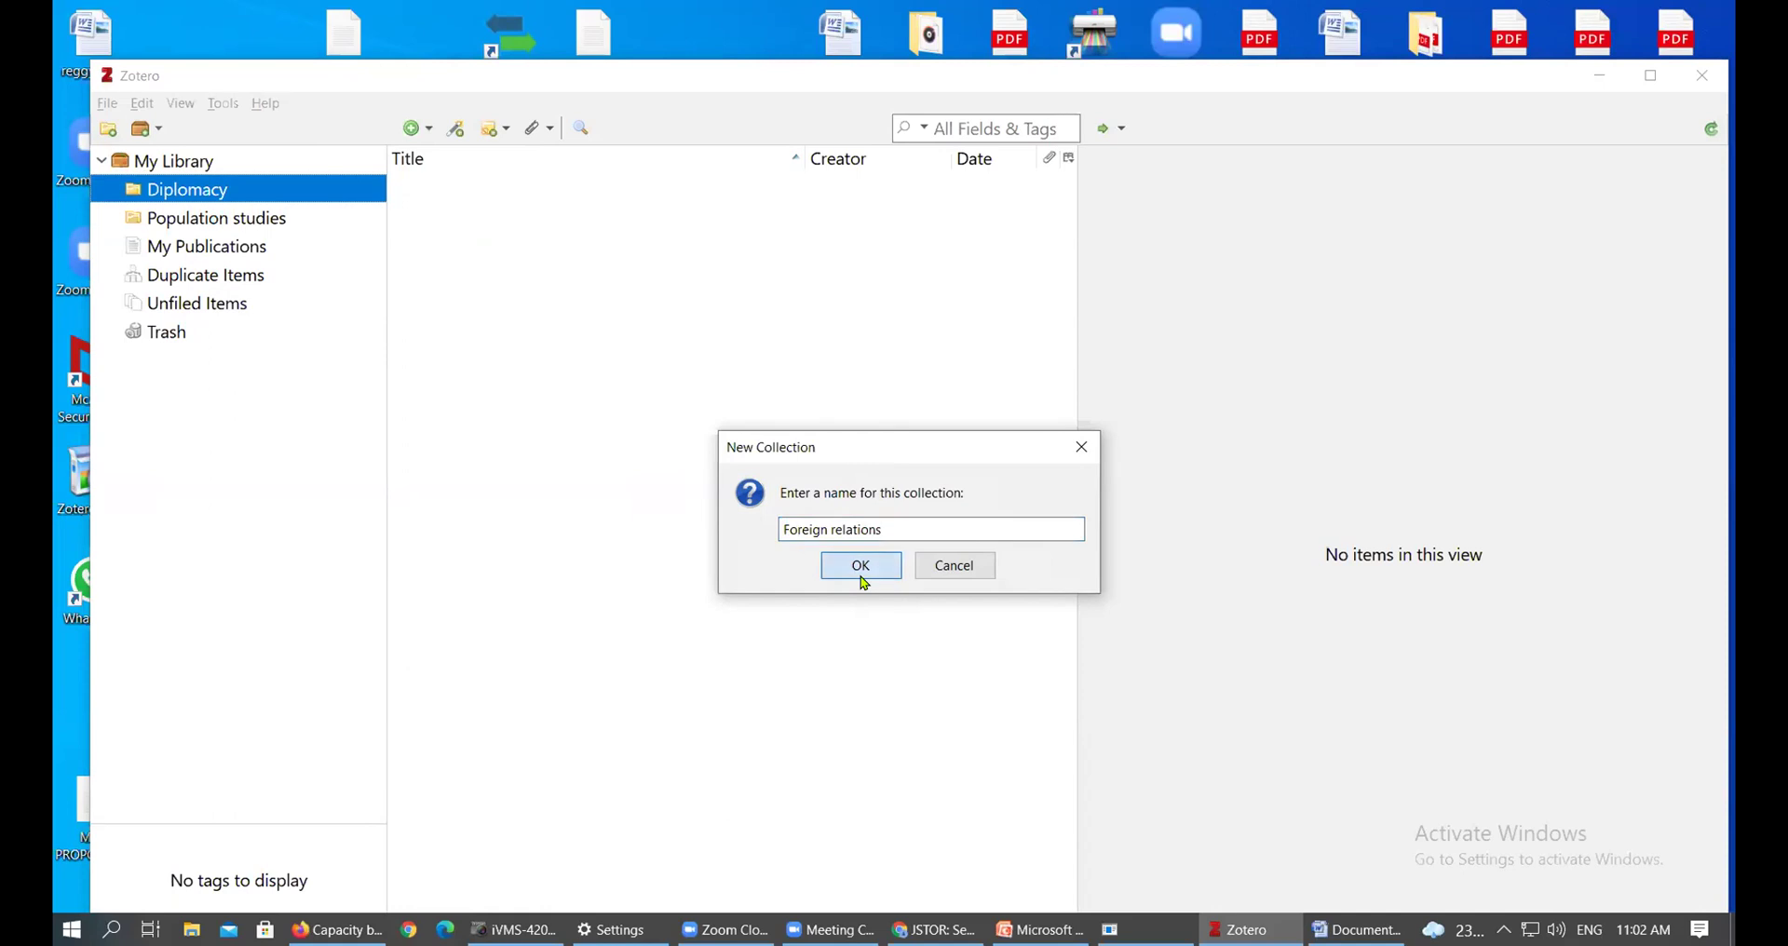
{"action": "left_click", "coordinate": [861, 567]}
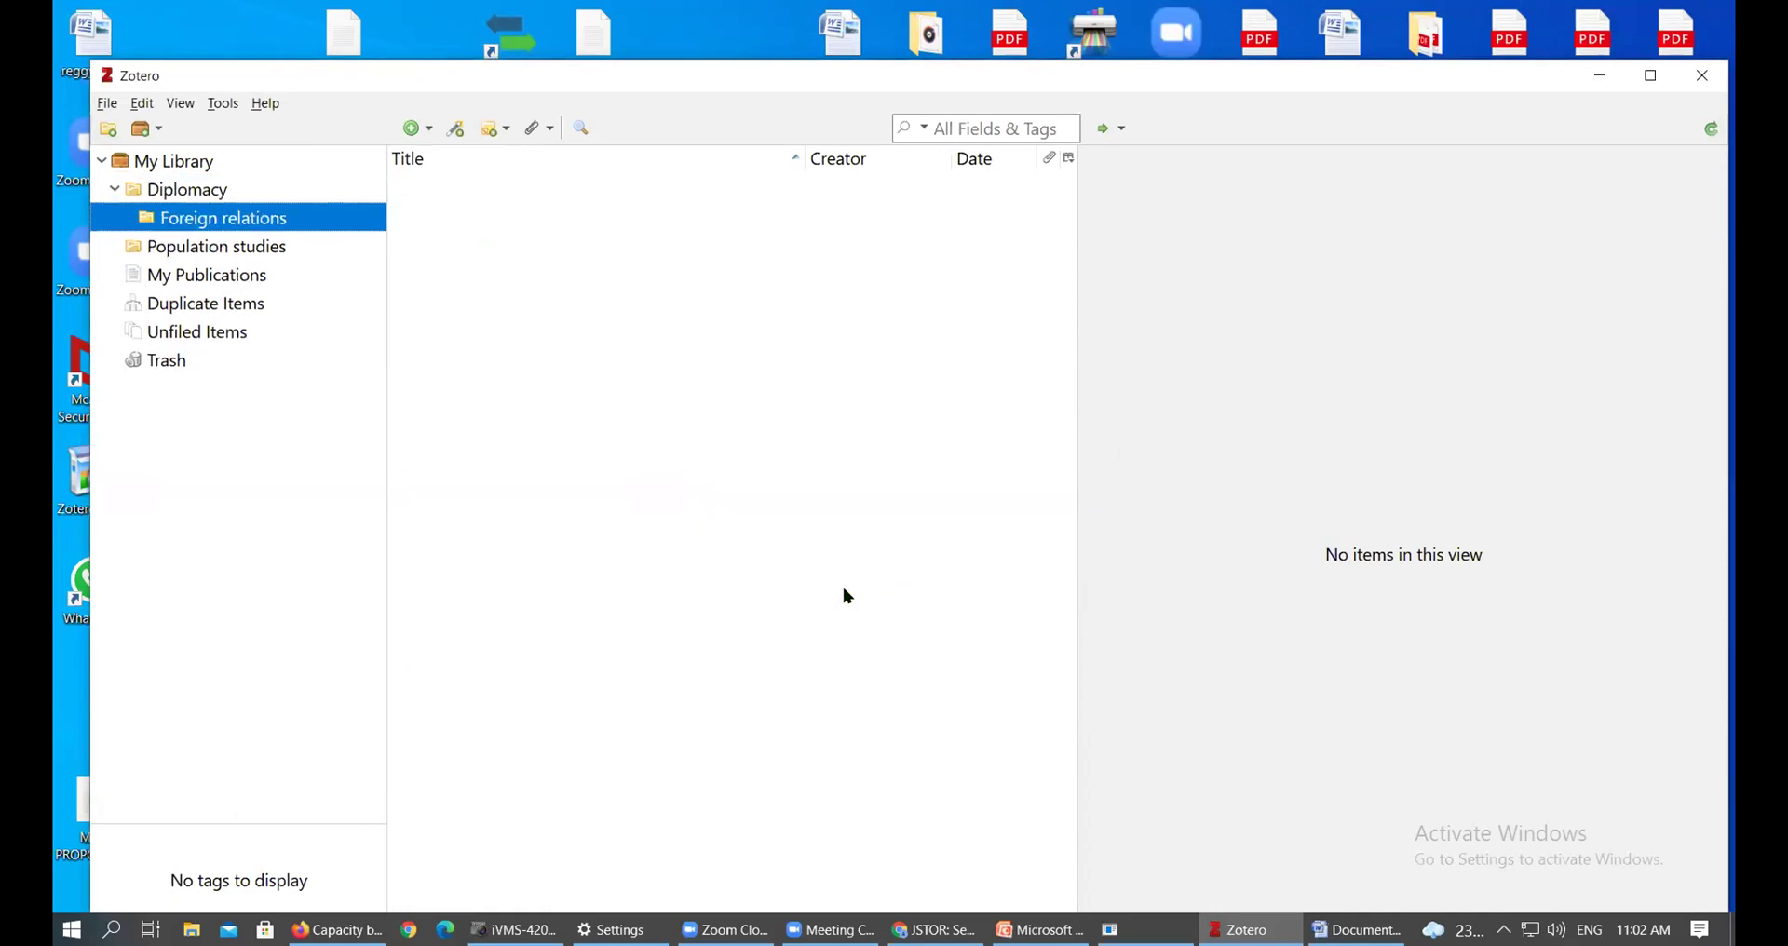
Browse Diplomacy, Population studies and Foreign relations, ending on My Library
{"action": "left_click", "coordinate": [180, 276]}
{"action": "left_click", "coordinate": [152, 160]}
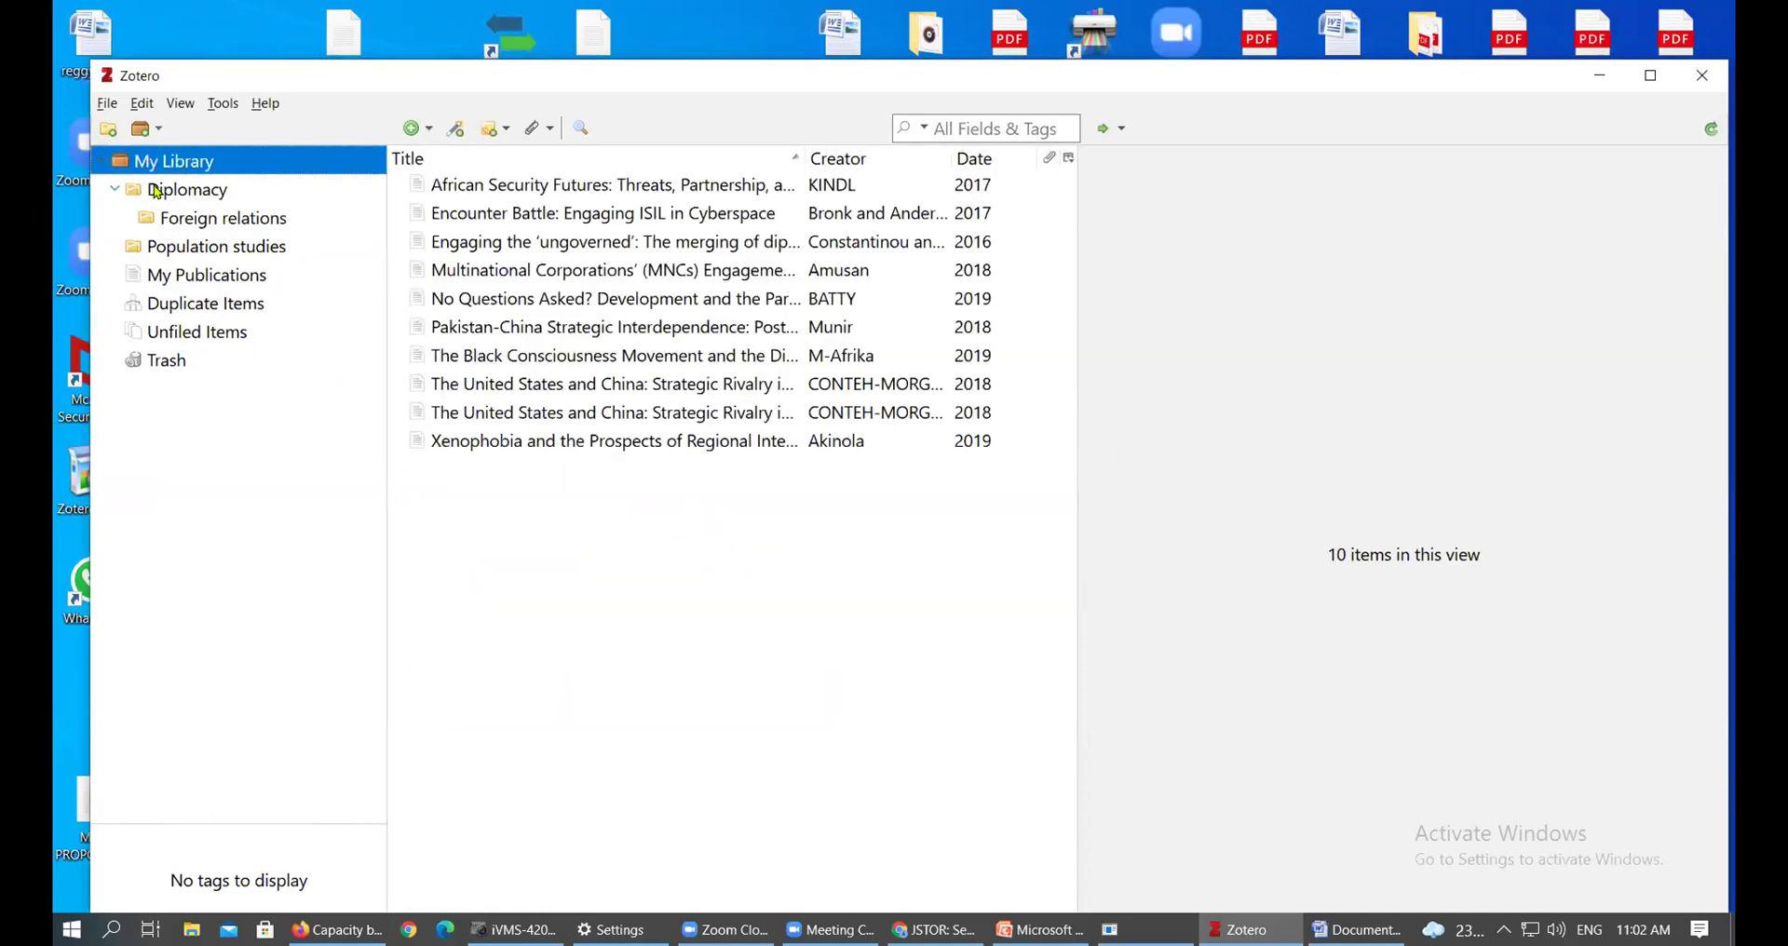
{"action": "left_click", "coordinate": [158, 190]}
{"action": "left_click", "coordinate": [175, 249]}
{"action": "left_click", "coordinate": [199, 190]}
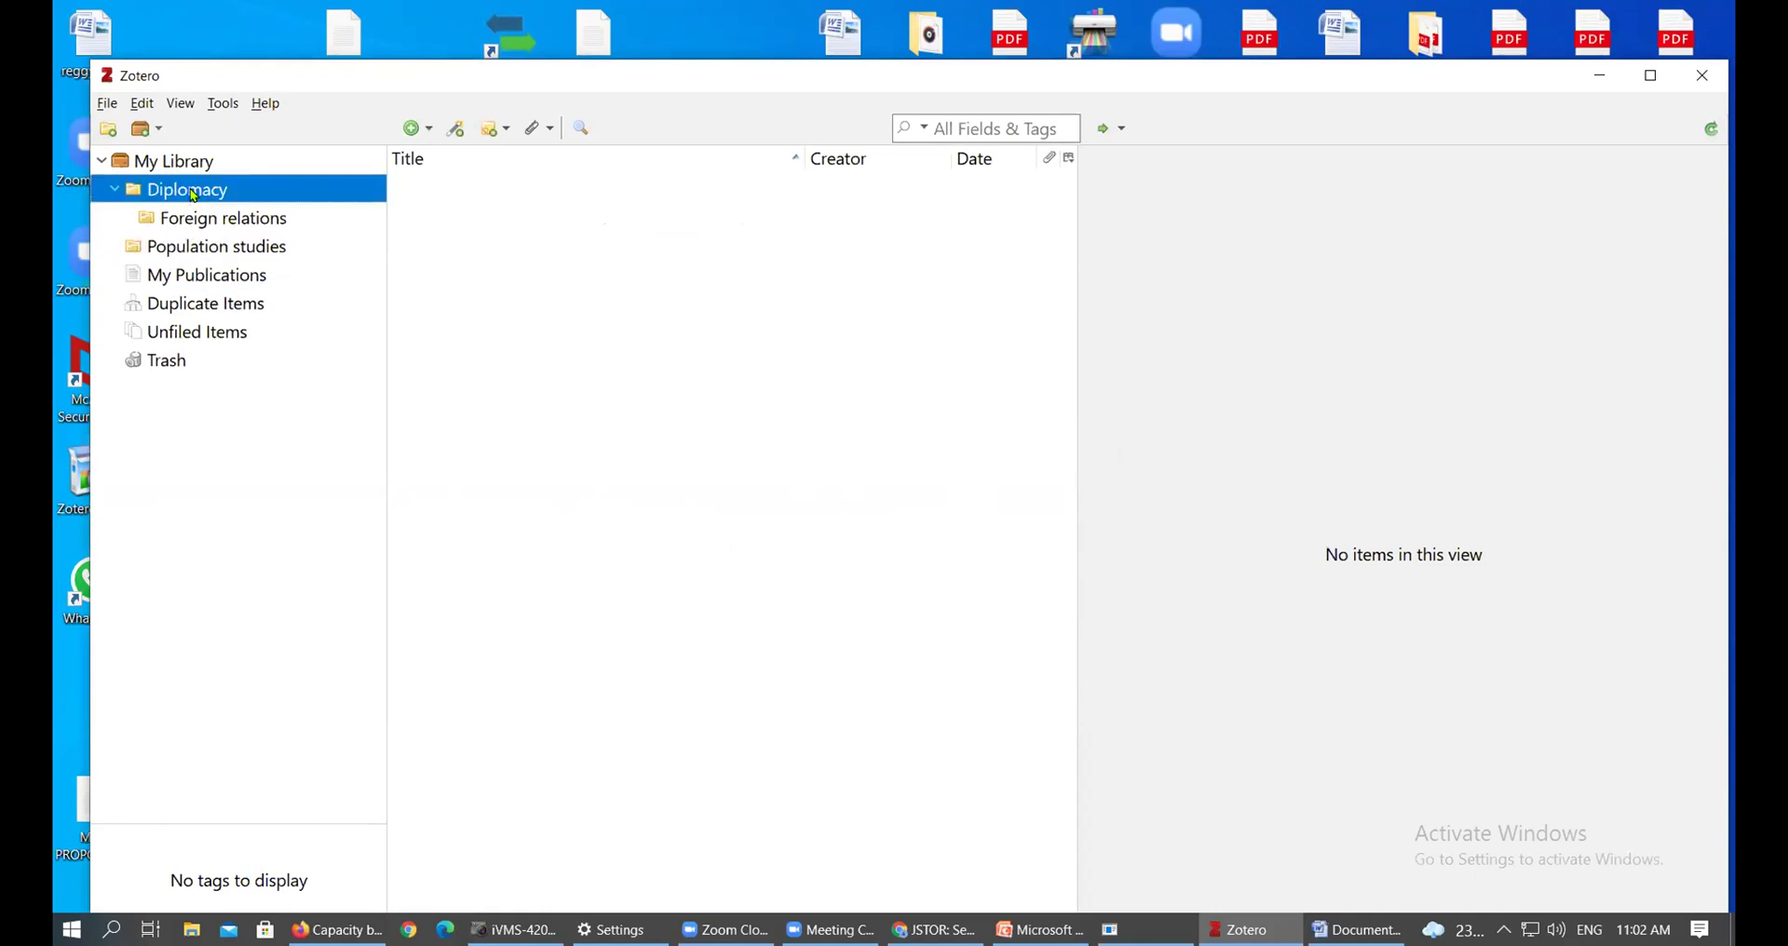
{"action": "left_click", "coordinate": [207, 247]}
{"action": "left_click", "coordinate": [208, 220]}
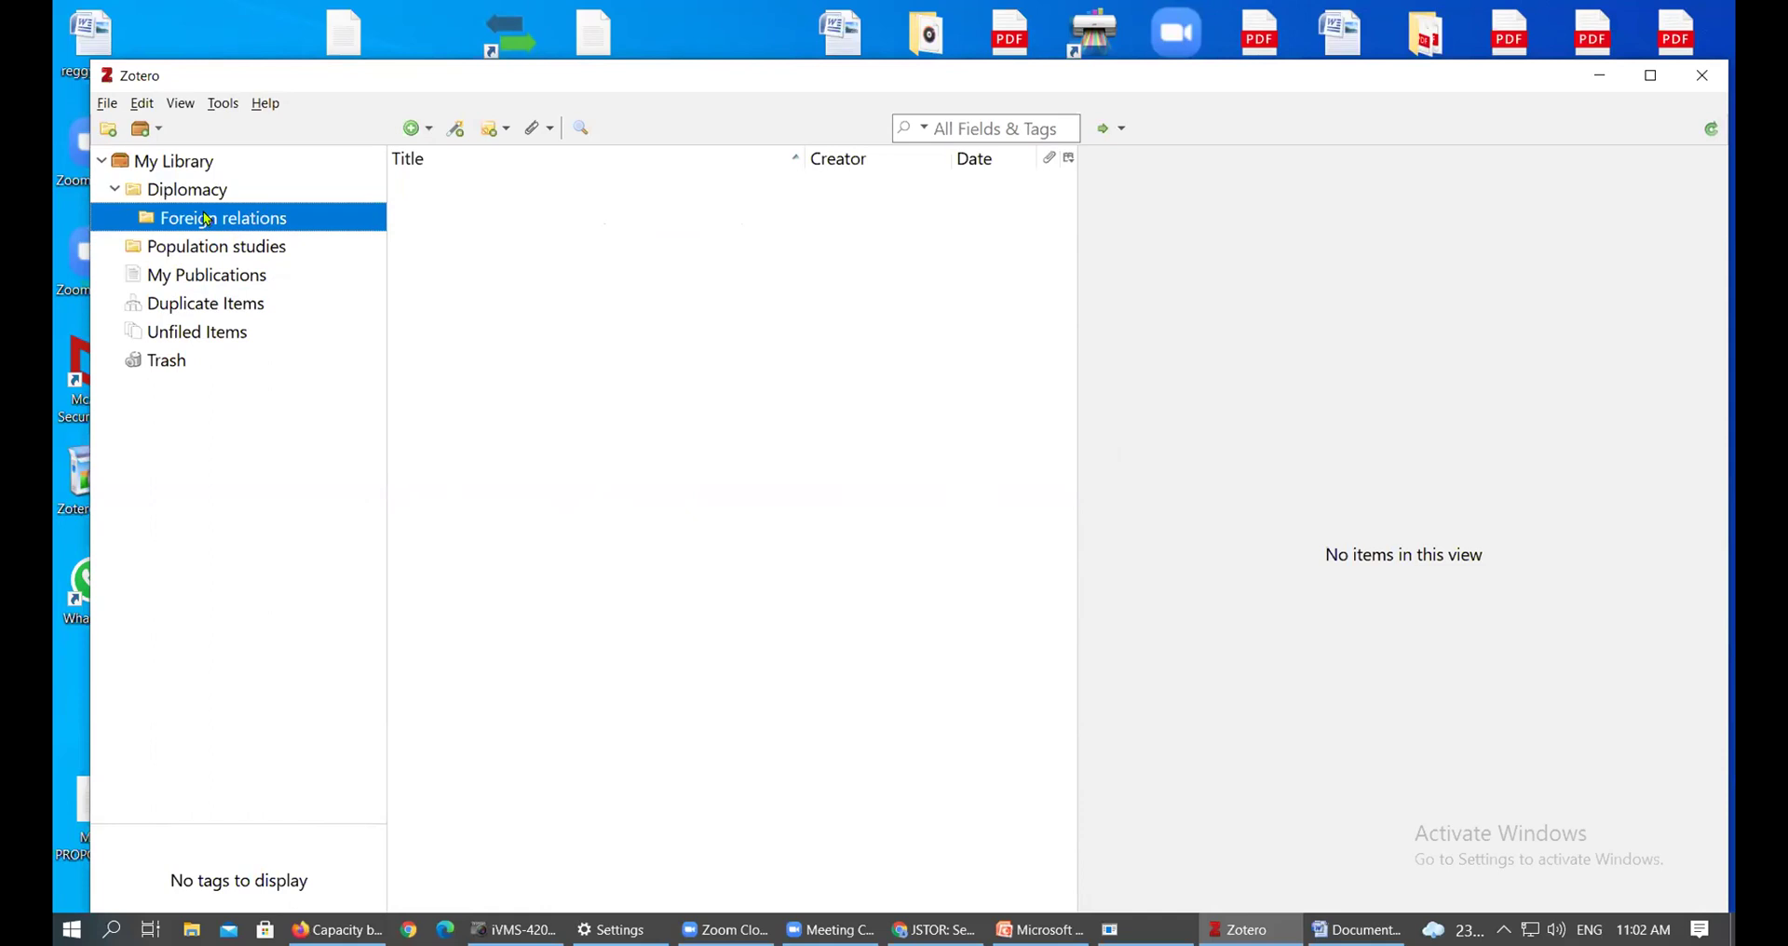
{"action": "left_click", "coordinate": [205, 193]}
{"action": "left_click", "coordinate": [208, 163]}
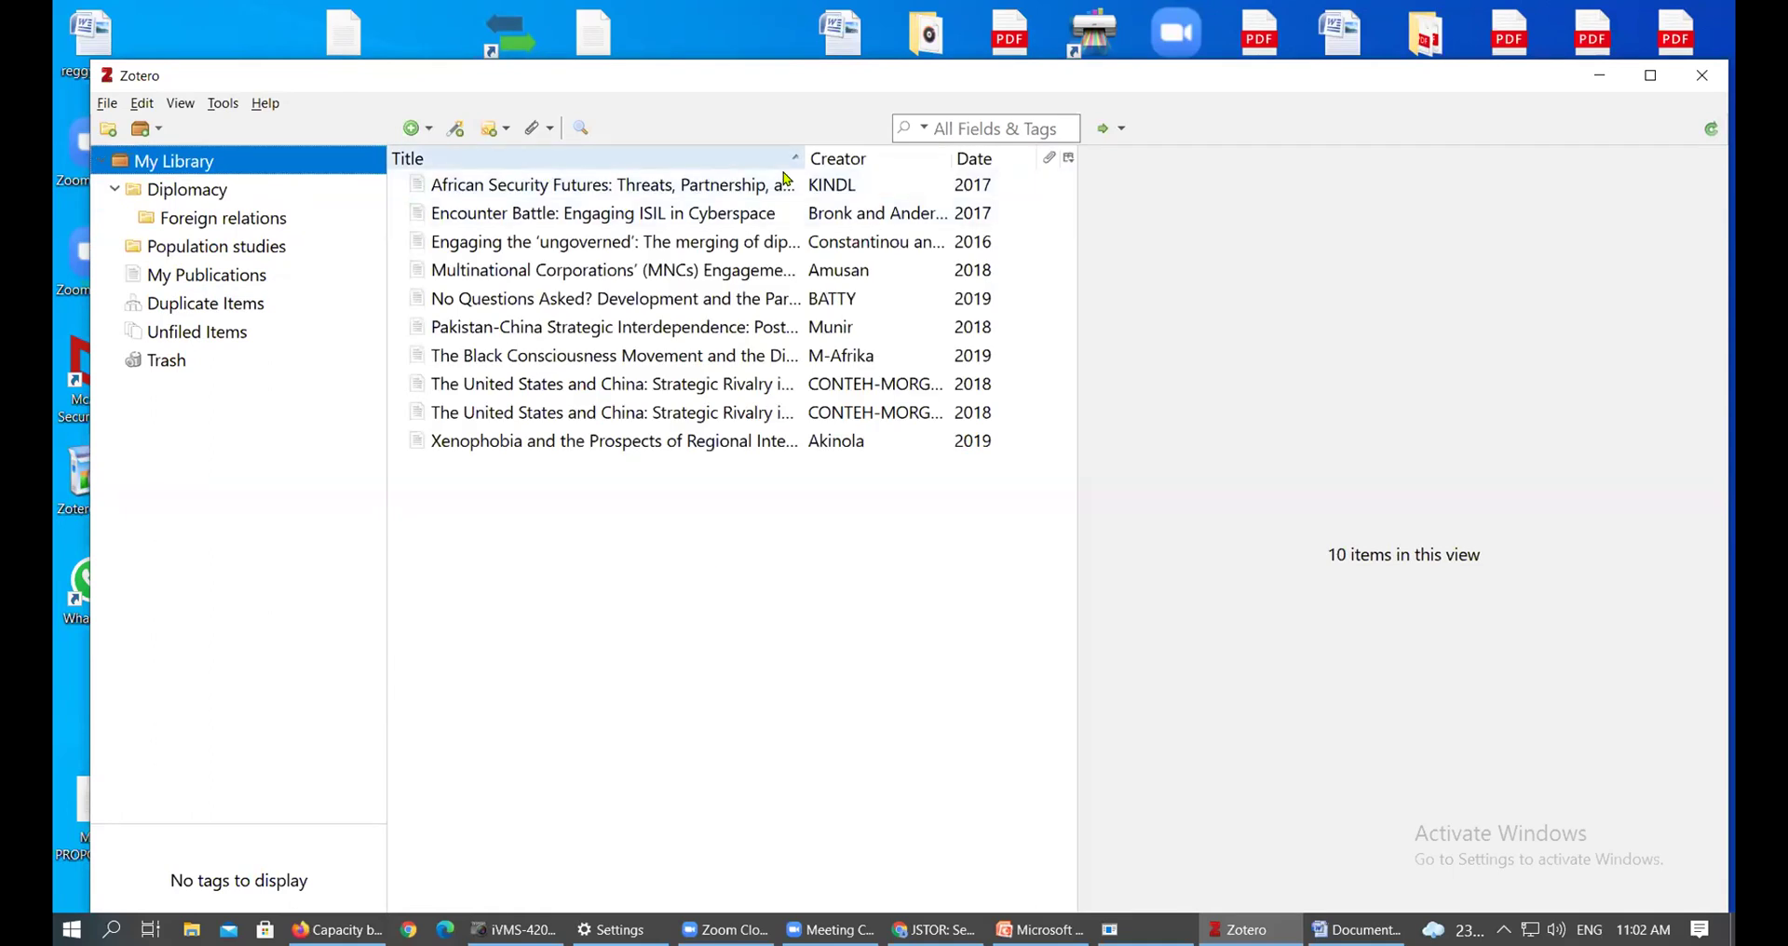
Drag the list/pane splitter right so fuller titles and creator names show
{"action": "left_click_drag", "start_coordinate": [1079, 207], "coordinate": [1317, 227]}
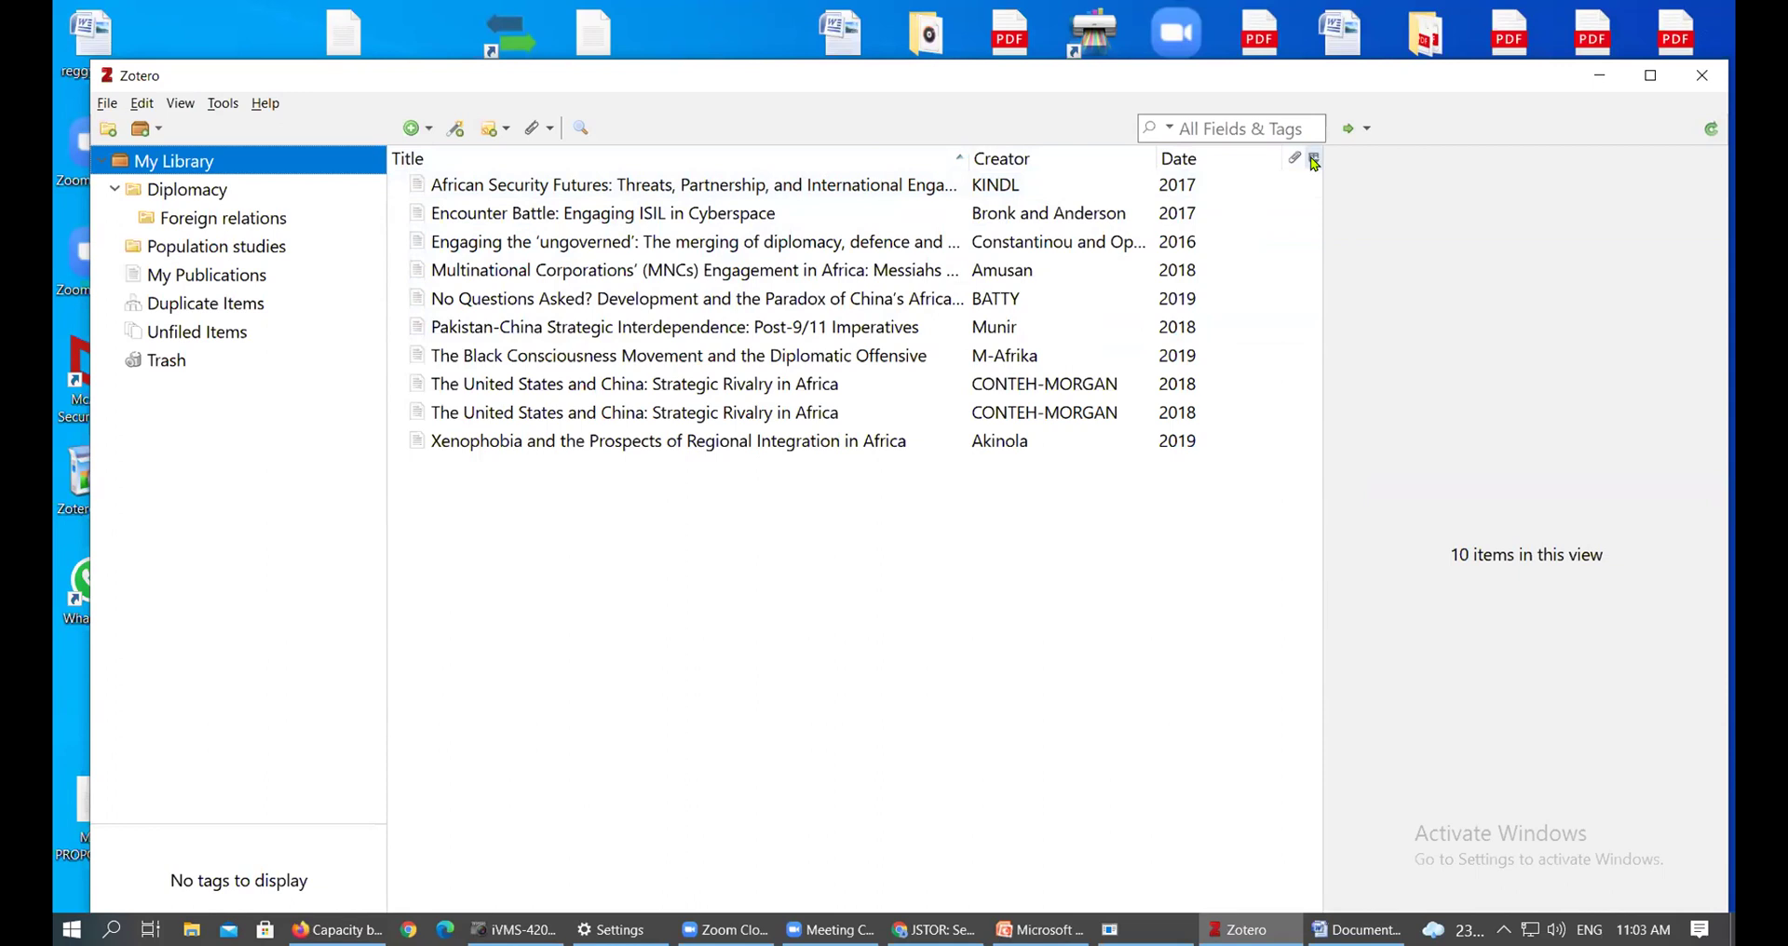
Hide and then restore the Date column in the item list
{"action": "left_click", "coordinate": [1314, 161]}
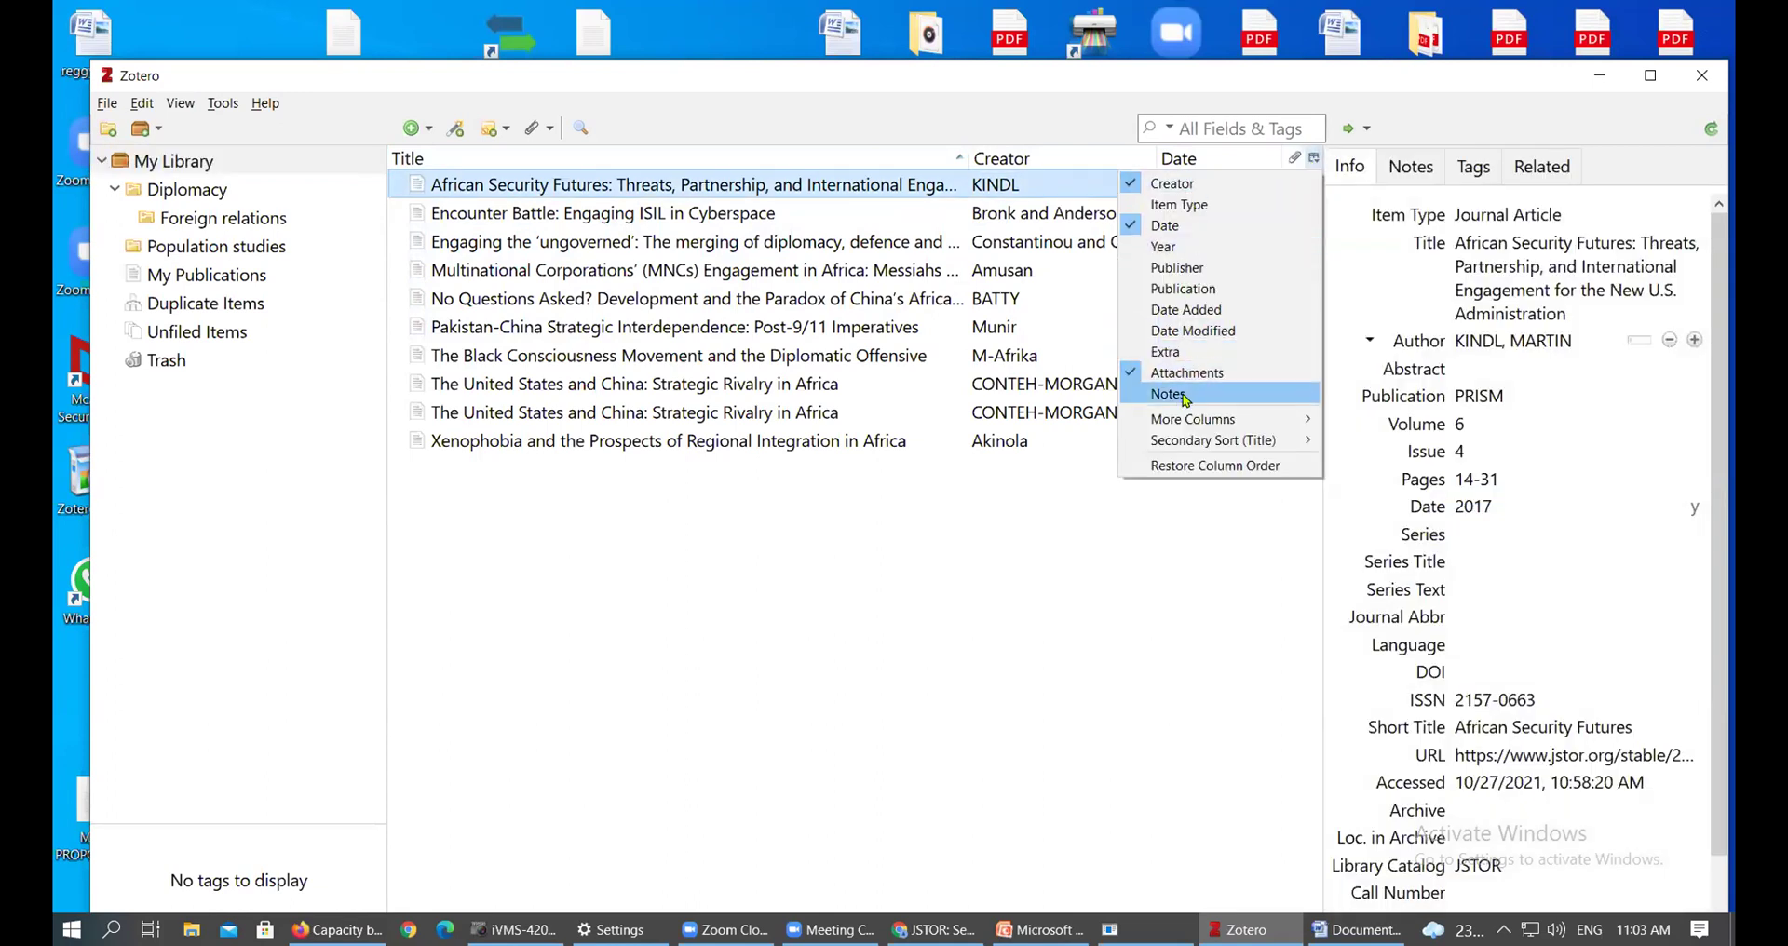
{"action": "left_click", "coordinate": [1170, 229]}
{"action": "left_click", "coordinate": [1314, 158]}
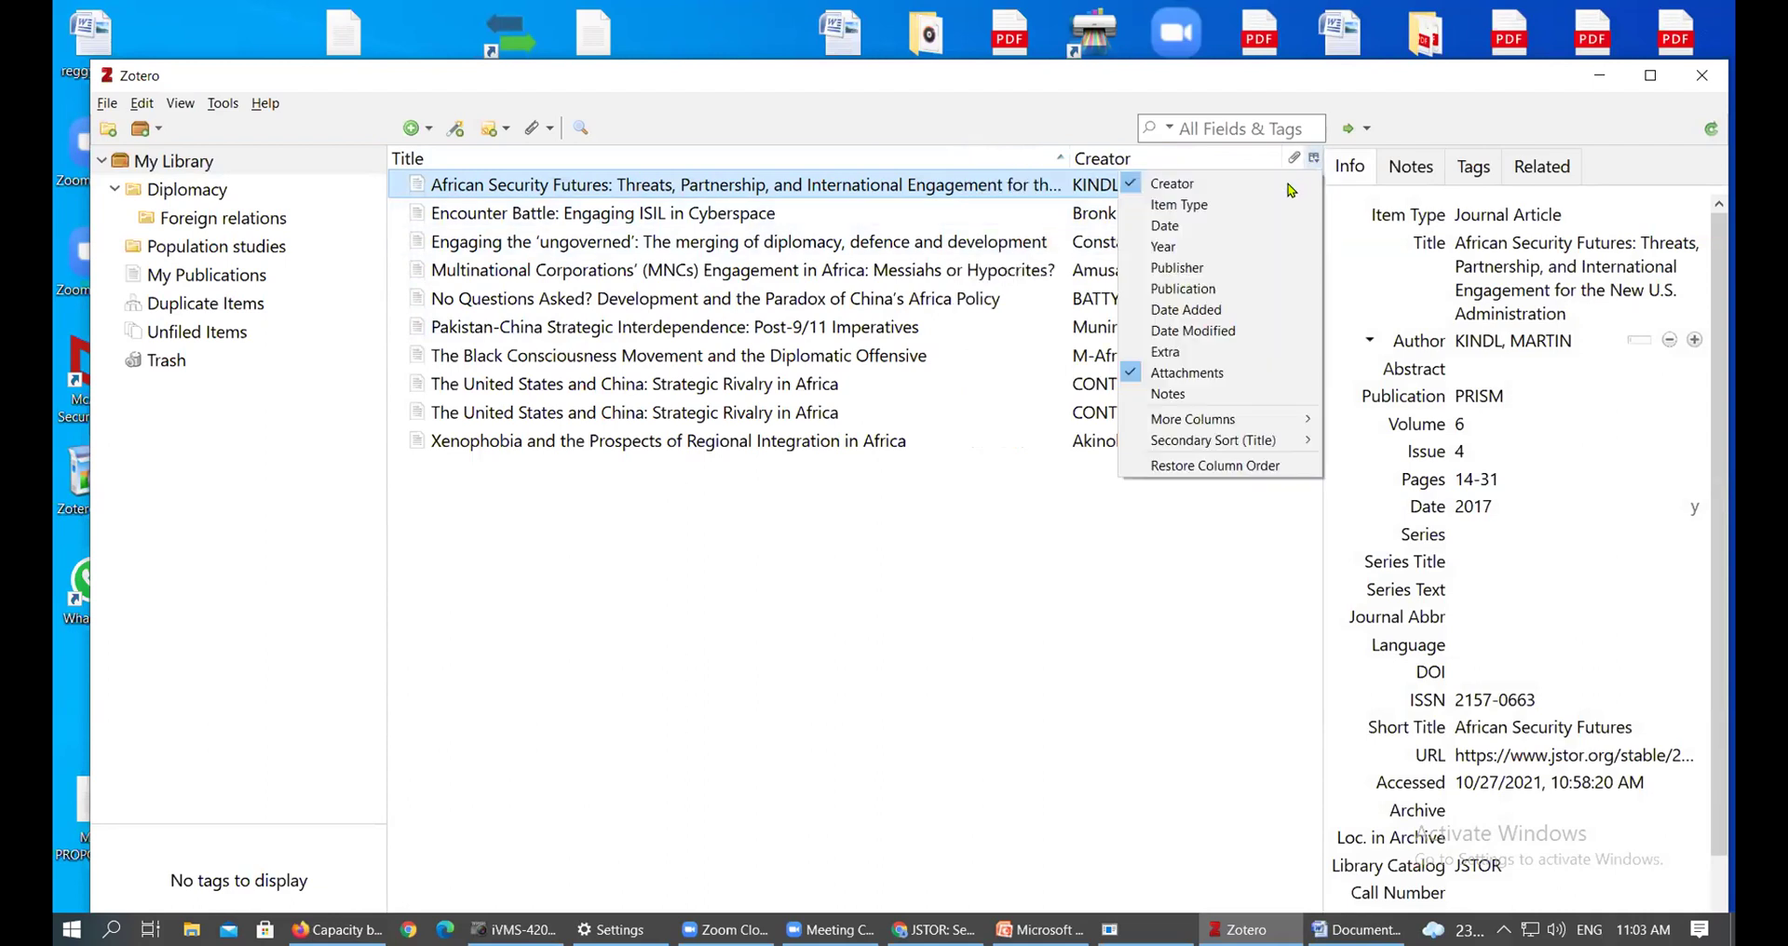
{"action": "left_click", "coordinate": [1198, 227]}
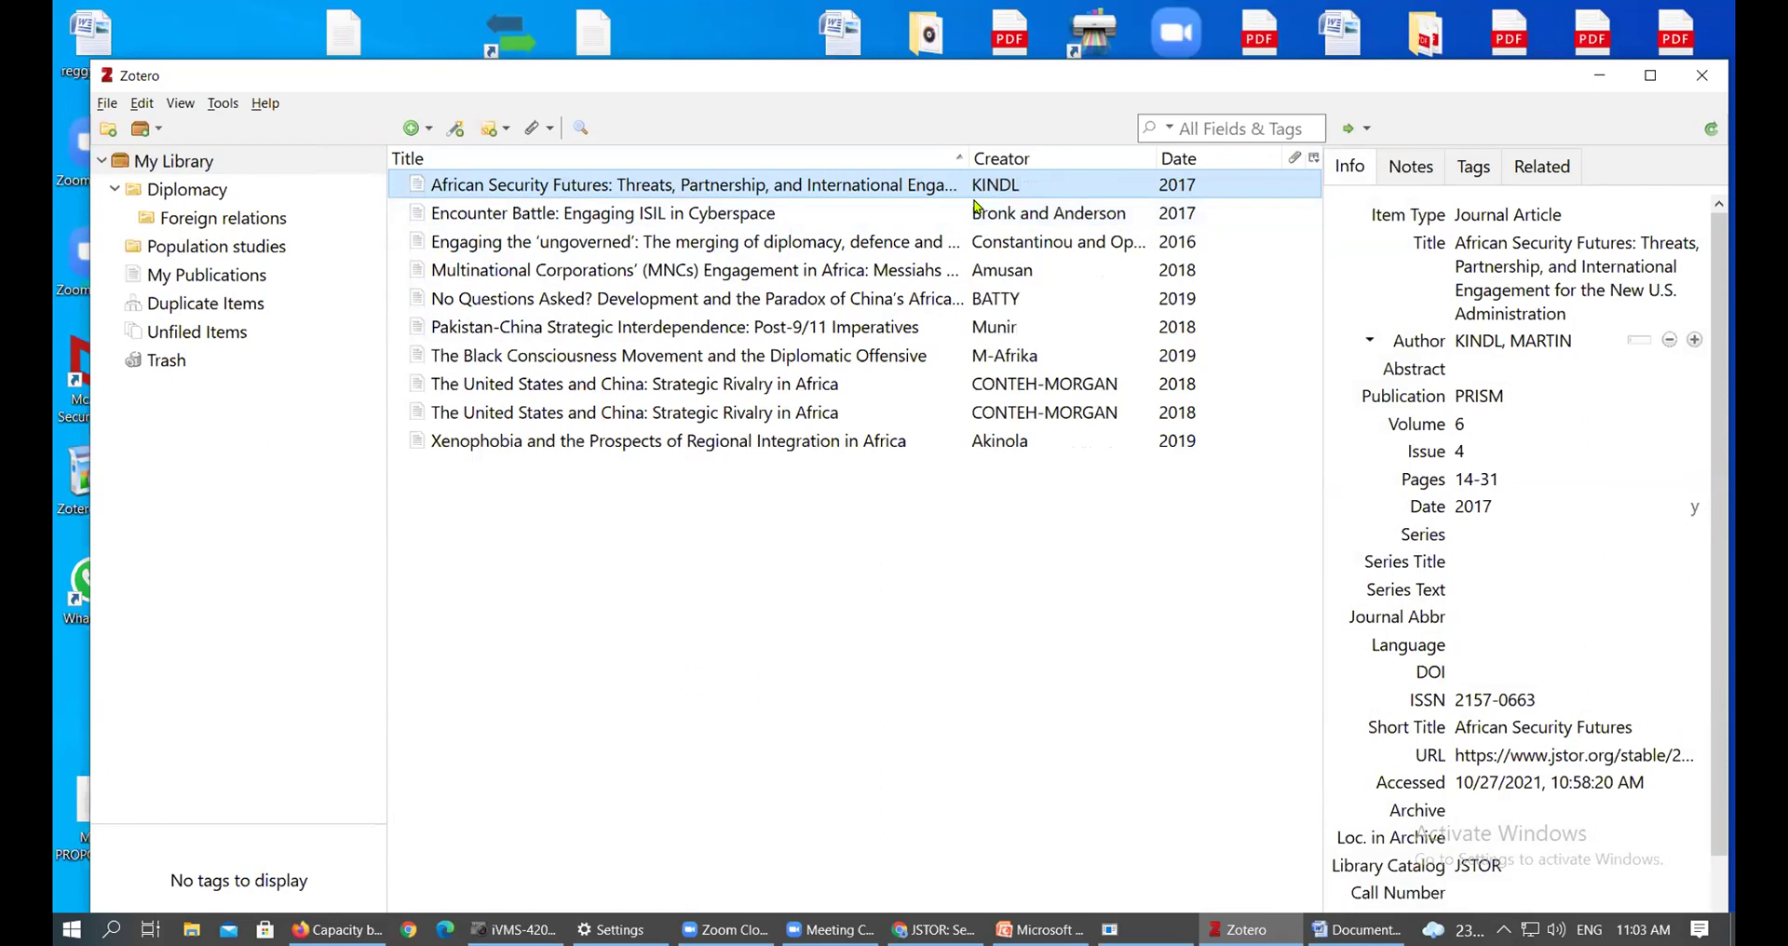
Add, widen and remove an Item Type column, then narrow Title to widen Creator
{"action": "left_click", "coordinate": [1314, 158]}
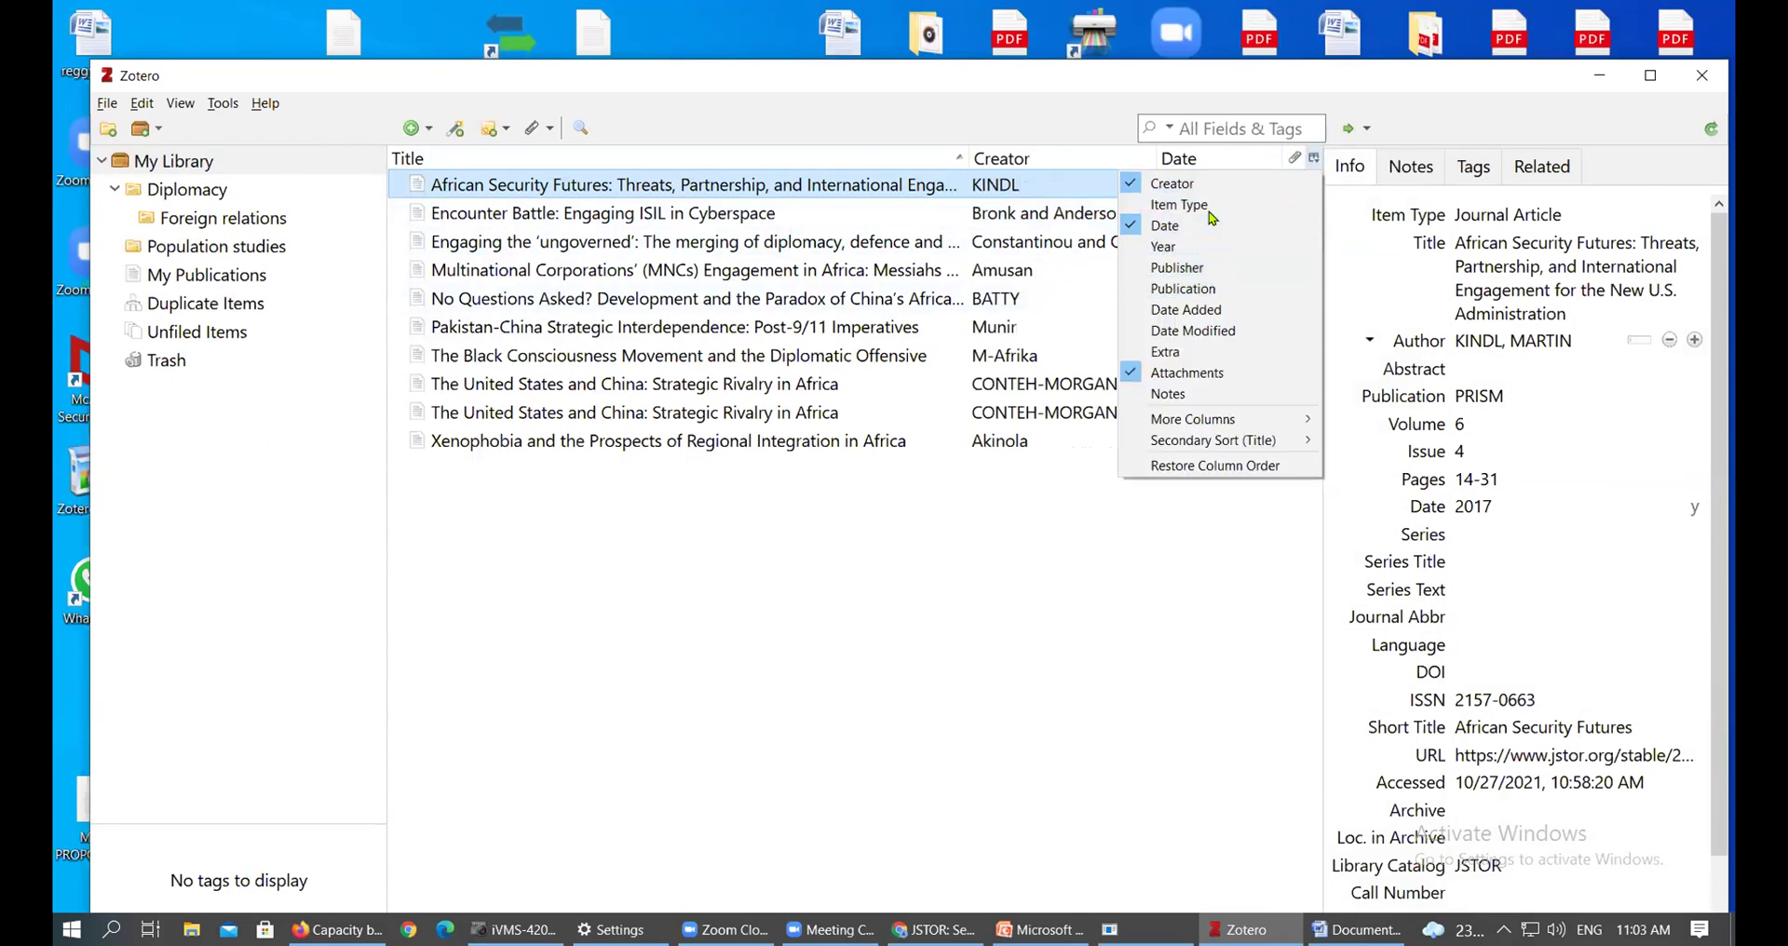
{"action": "left_click", "coordinate": [1209, 207]}
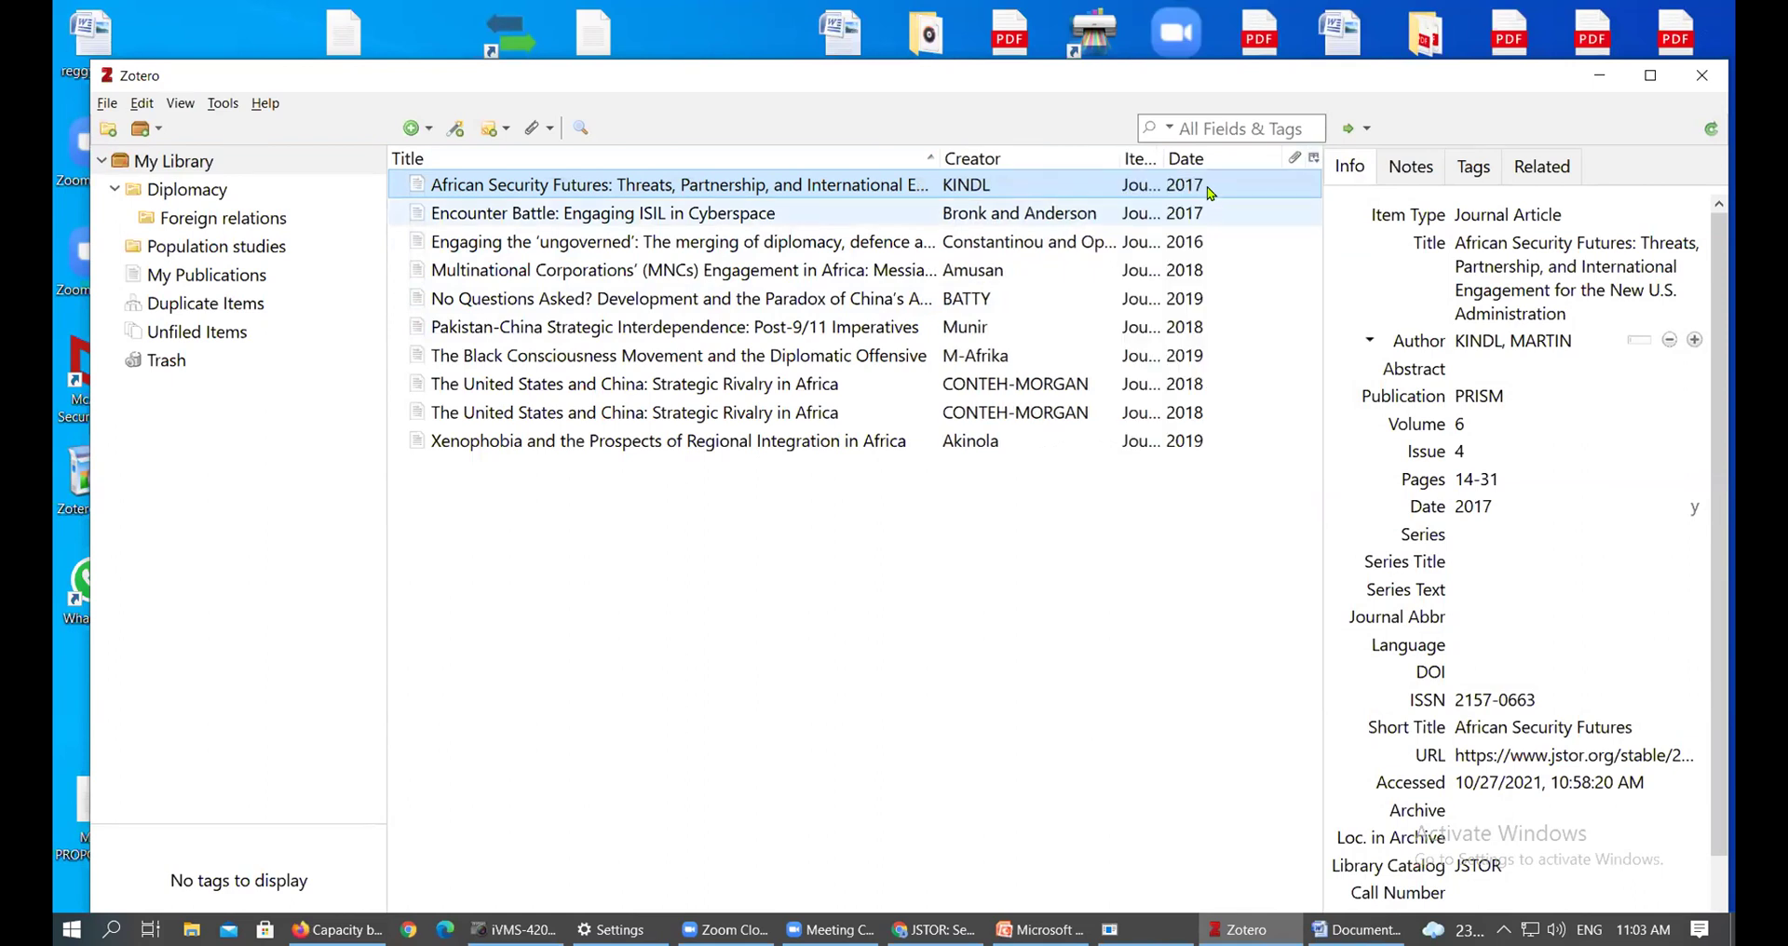
{"action": "left_click_drag", "start_coordinate": [1185, 160], "coordinate": [1248, 160]}
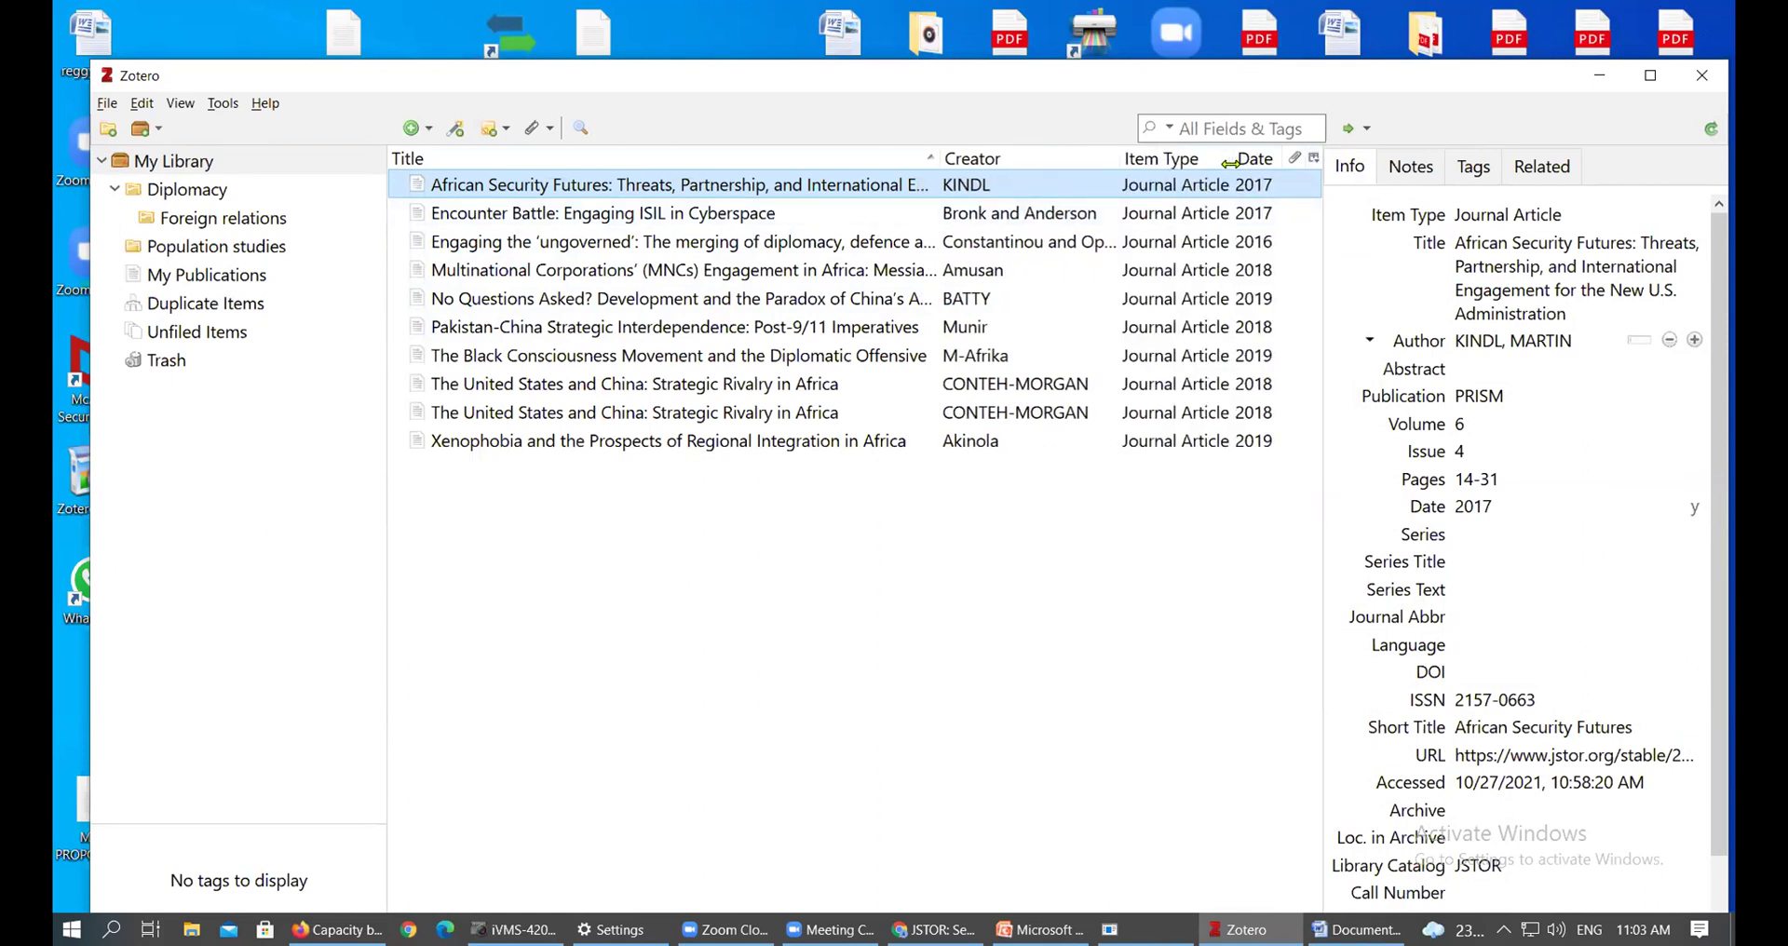
{"action": "left_click", "coordinate": [1314, 158]}
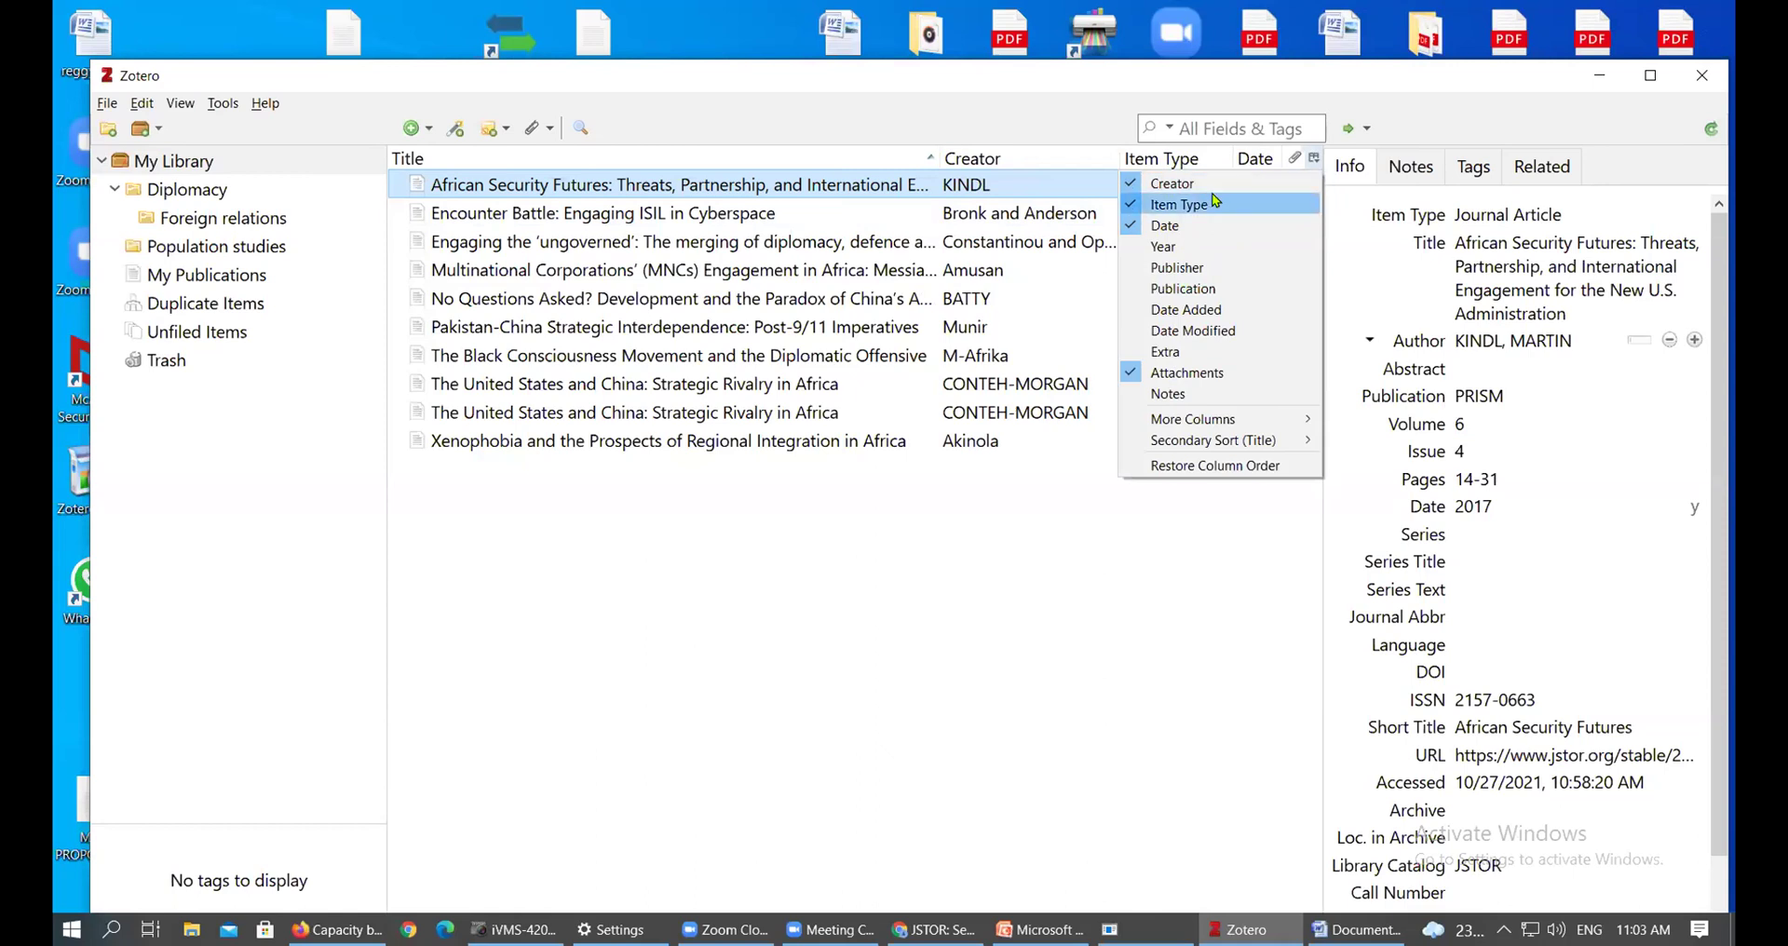
{"action": "left_click", "coordinate": [1221, 206]}
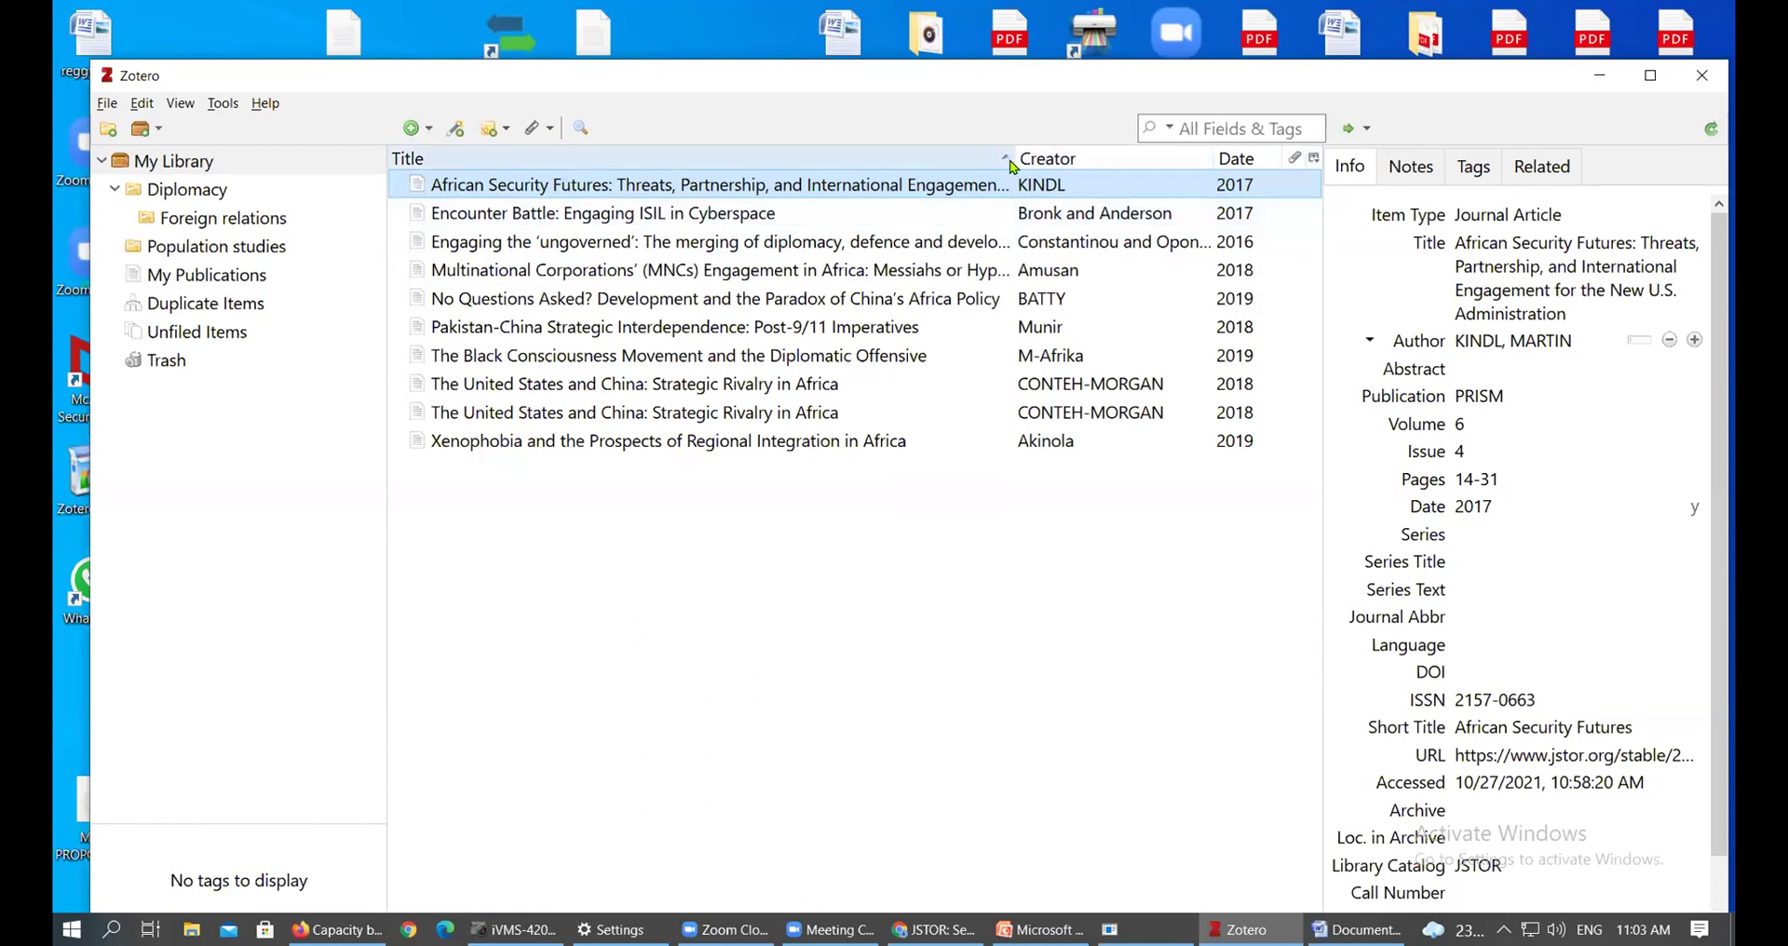
{"action": "left_click_drag", "start_coordinate": [1010, 156], "coordinate": [983, 157]}
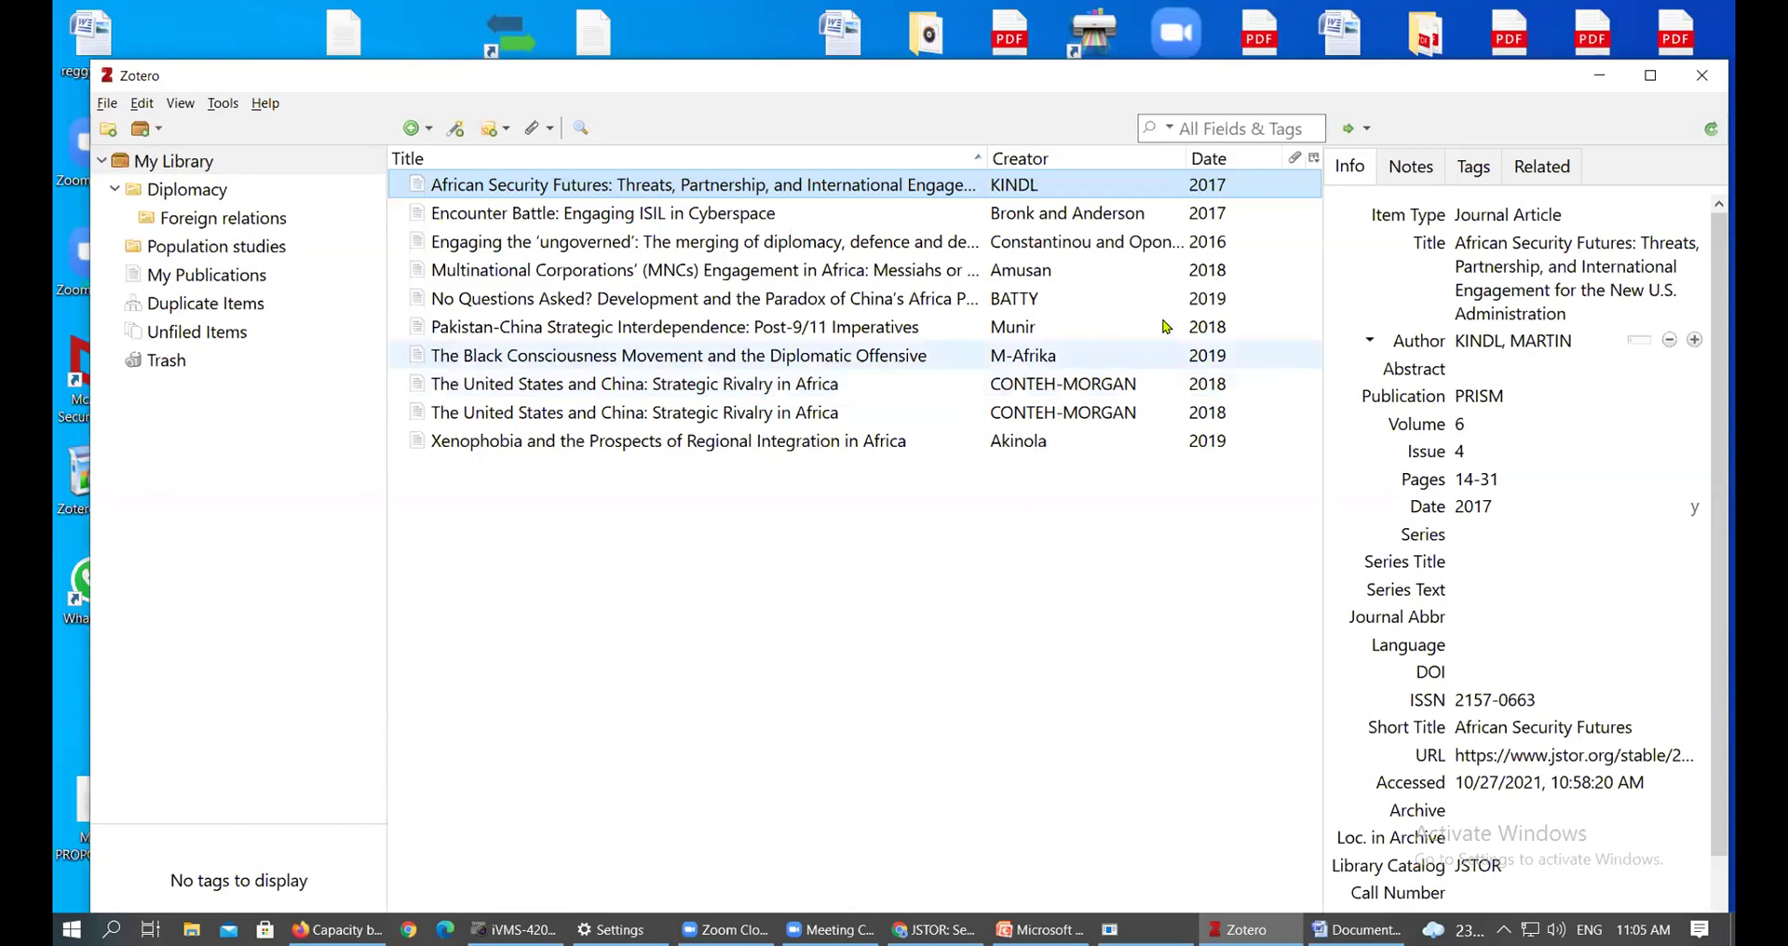
Drag the splitter left to widen the details pane so the full JSTOR URL fits
{"action": "left_click_drag", "start_coordinate": [1317, 250], "coordinate": [1203, 249]}
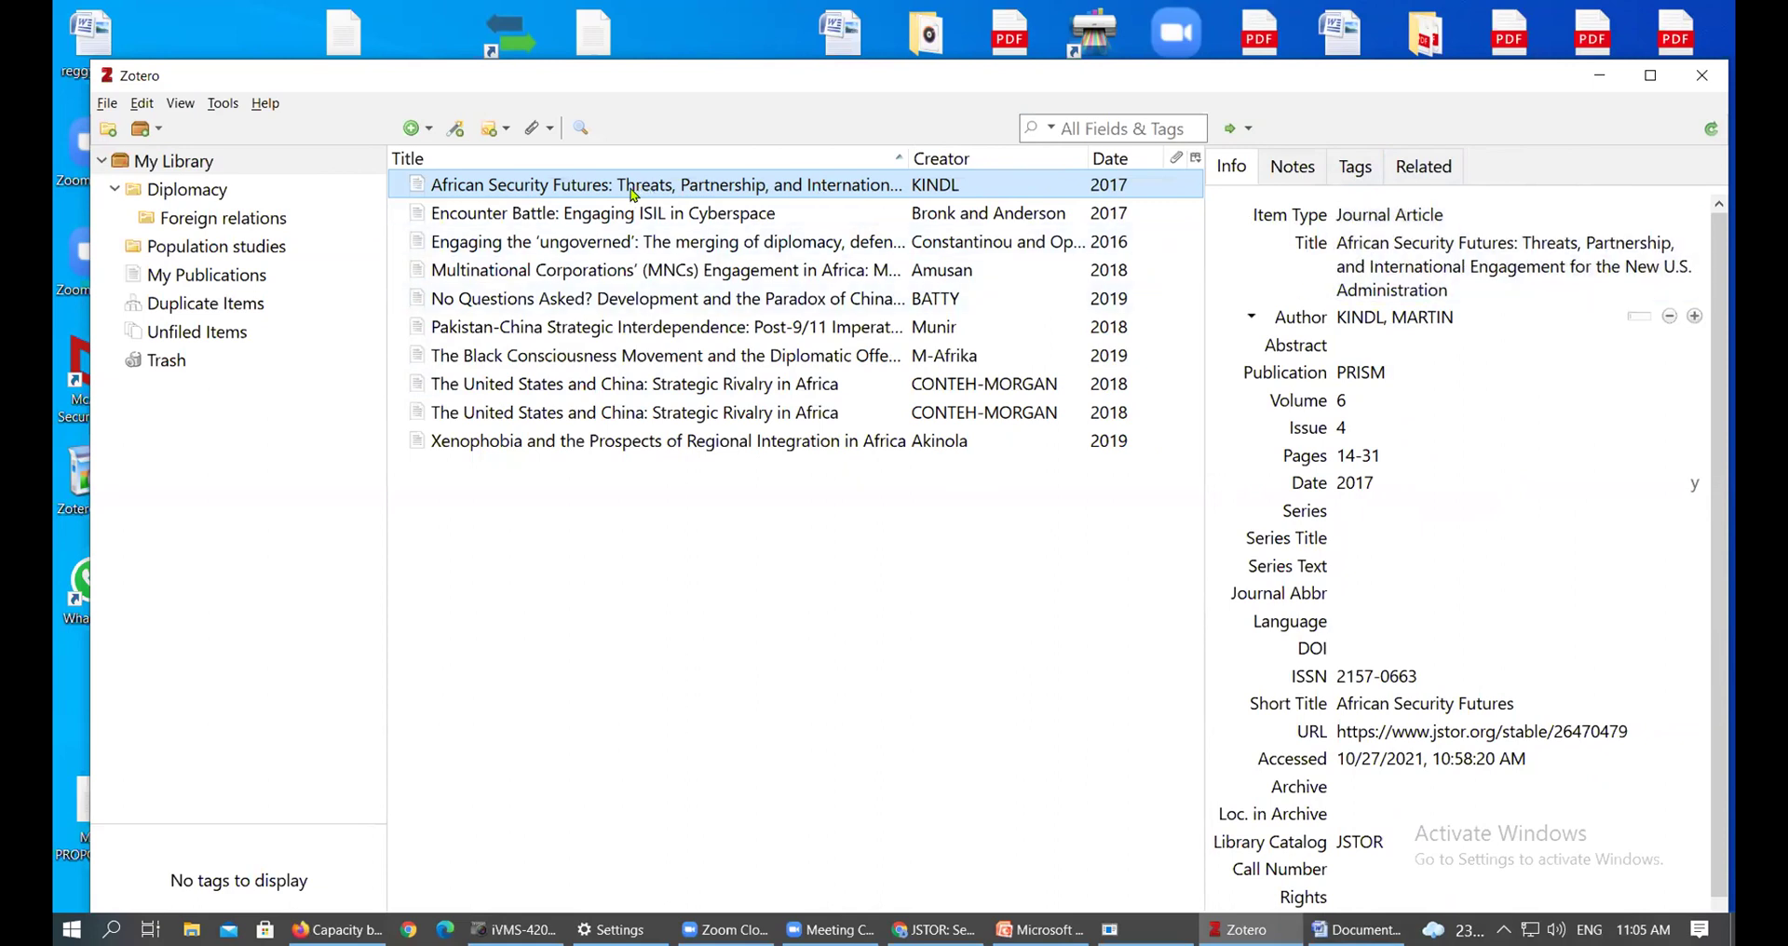
Step down through the items to select 'No Questions Asked?'
{"action": "left_click", "coordinate": [796, 216]}
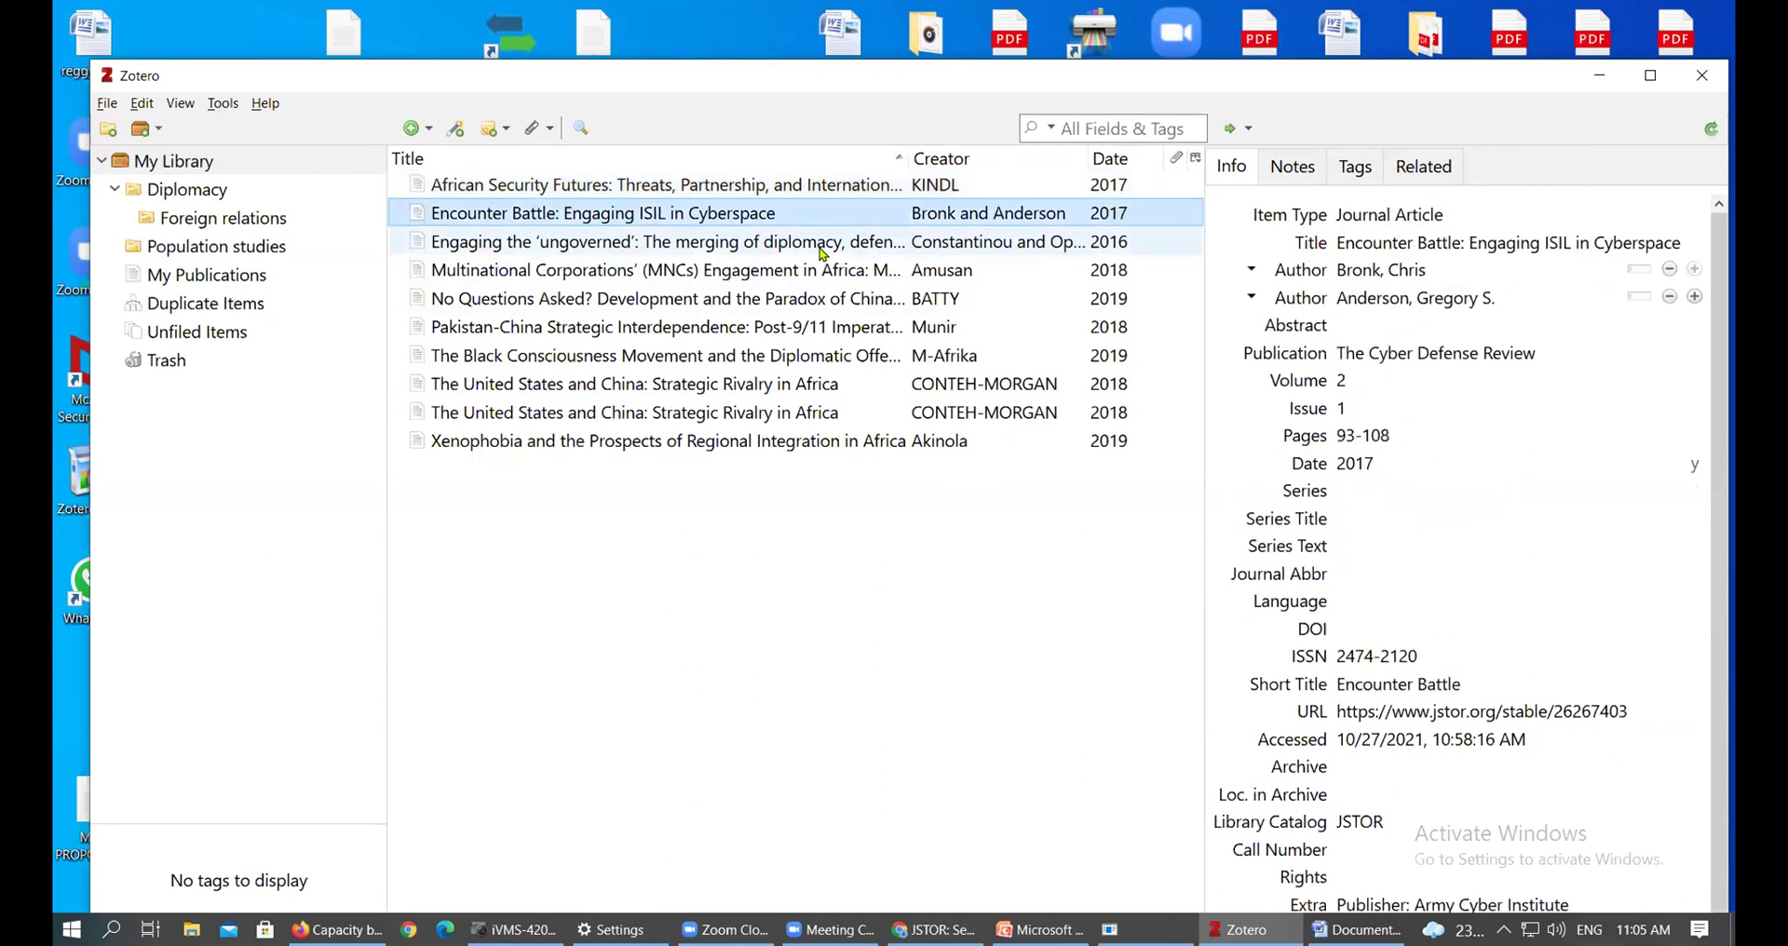
{"action": "left_click", "coordinate": [825, 244]}
{"action": "left_click", "coordinate": [861, 272]}
{"action": "left_click", "coordinate": [900, 301]}
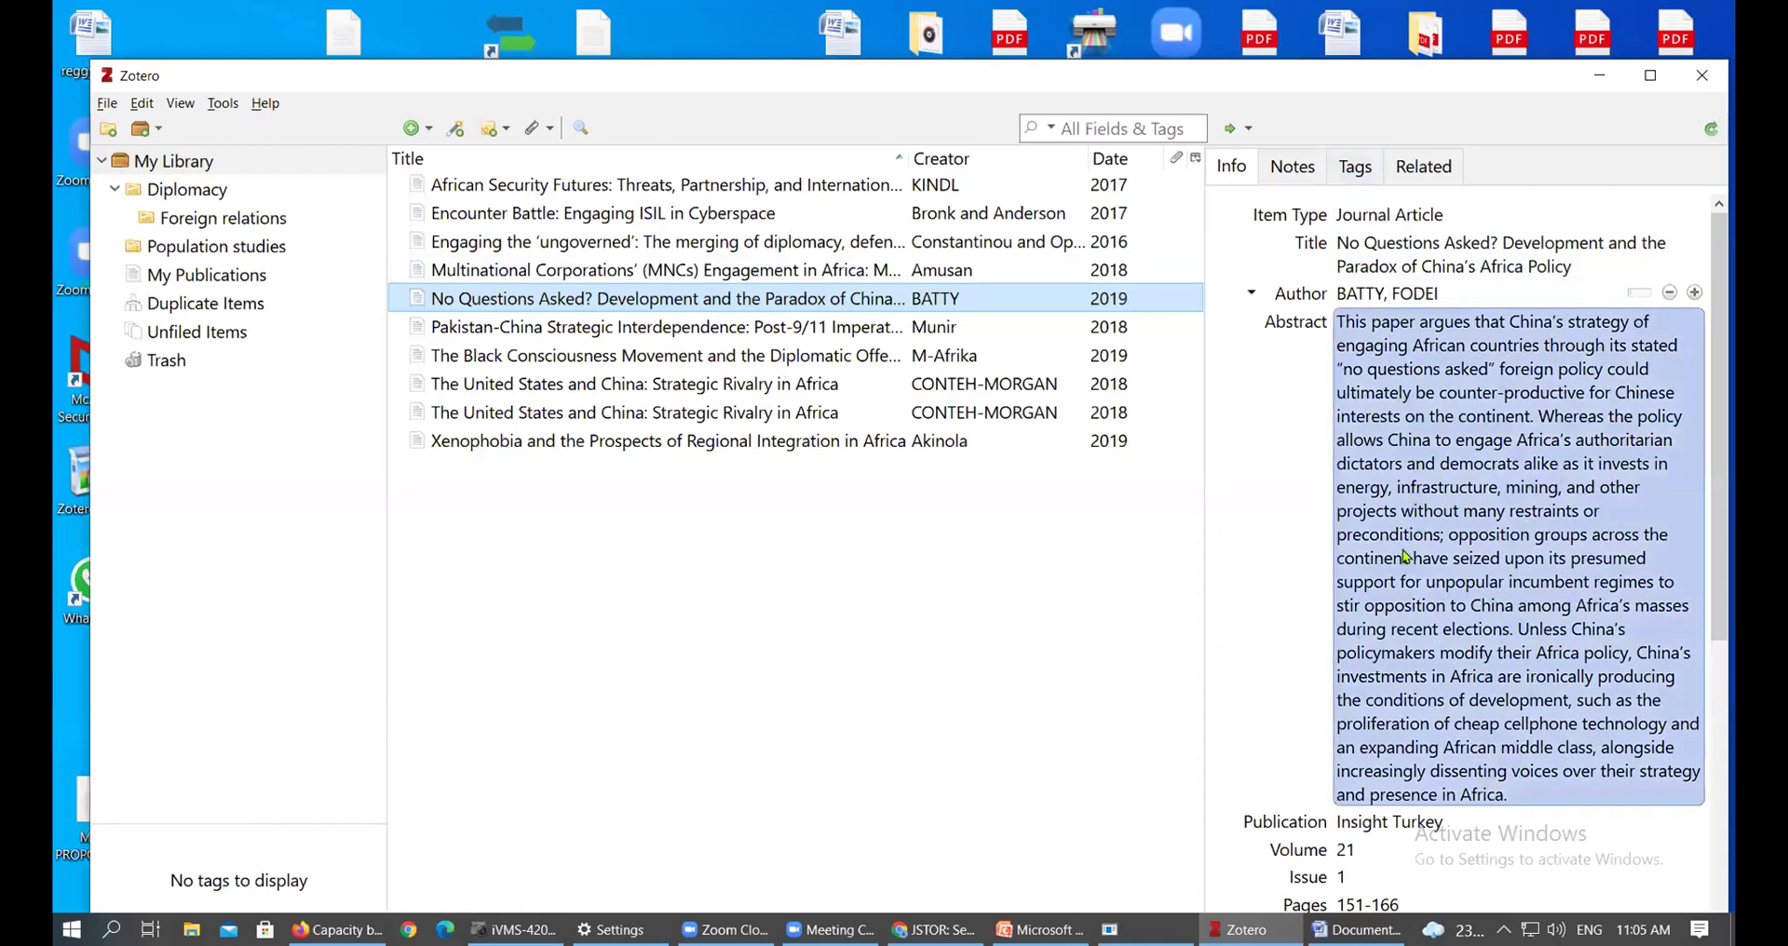
Scroll through the article's Info fields, checking the author name and abstract
{"action": "scroll", "coordinate": [1411, 535], "scroll_direction": "down", "scroll_amount": 5}
{"action": "scroll", "coordinate": [1404, 548], "scroll_direction": "up", "scroll_amount": 5}
{"action": "scroll", "coordinate": [1405, 548], "scroll_direction": "down", "scroll_amount": 5}
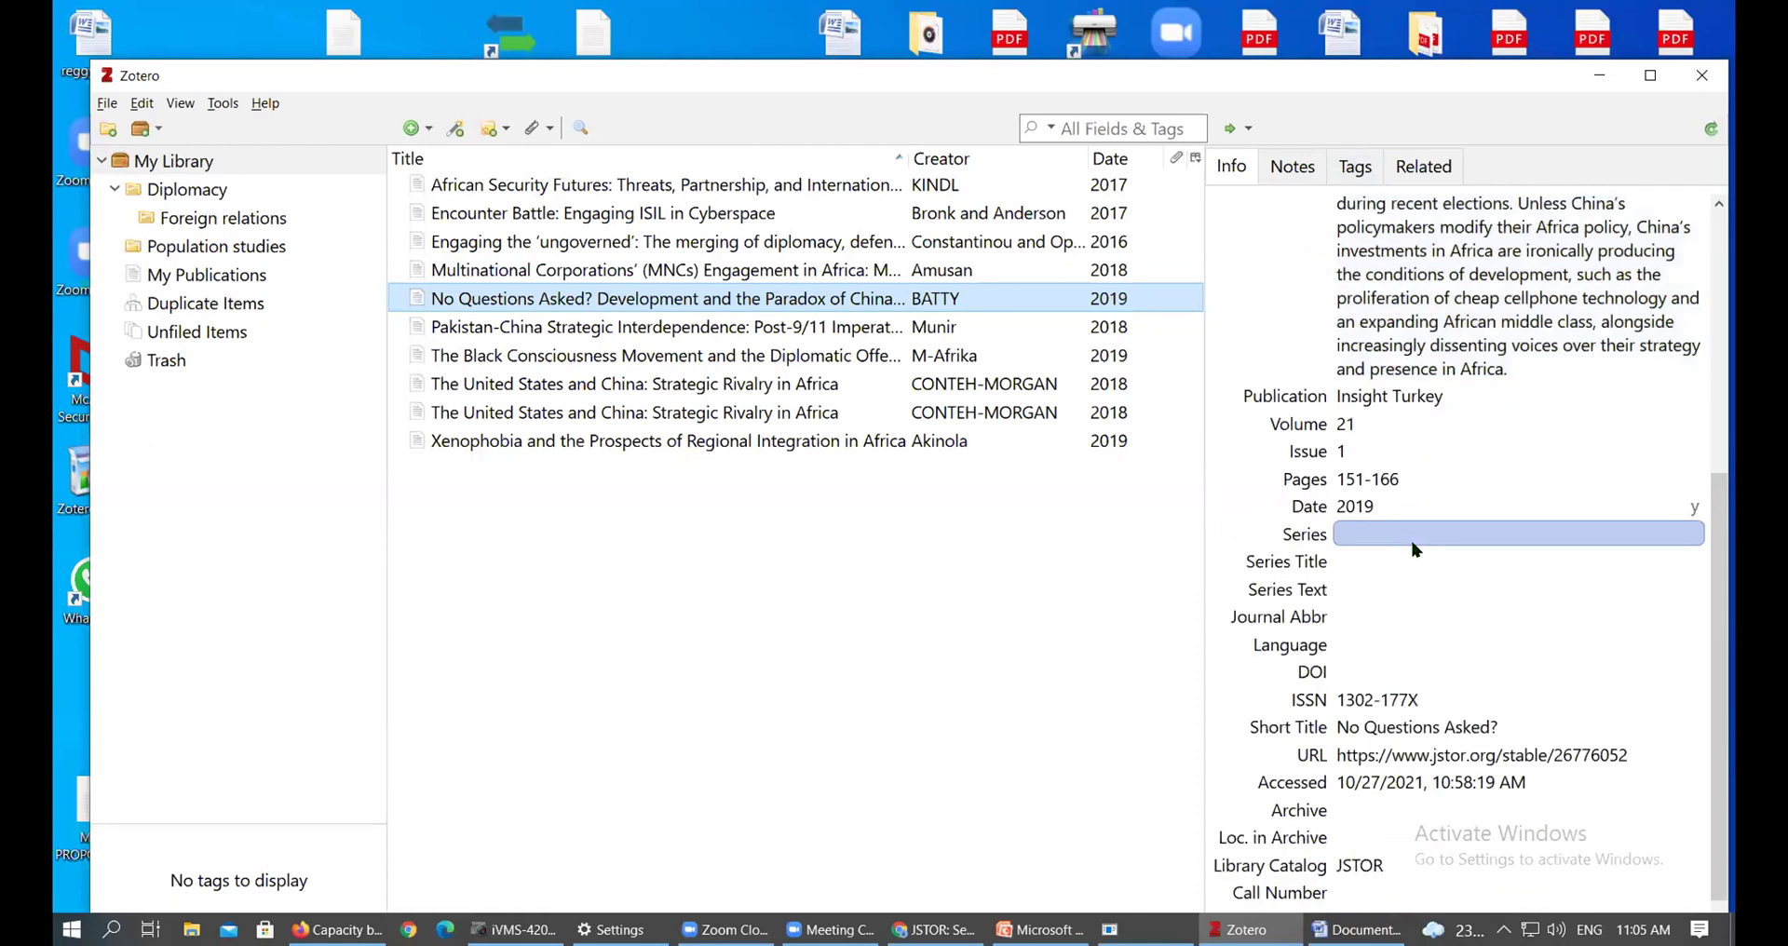
{"action": "scroll", "coordinate": [1413, 550], "scroll_direction": "up", "scroll_amount": 5}
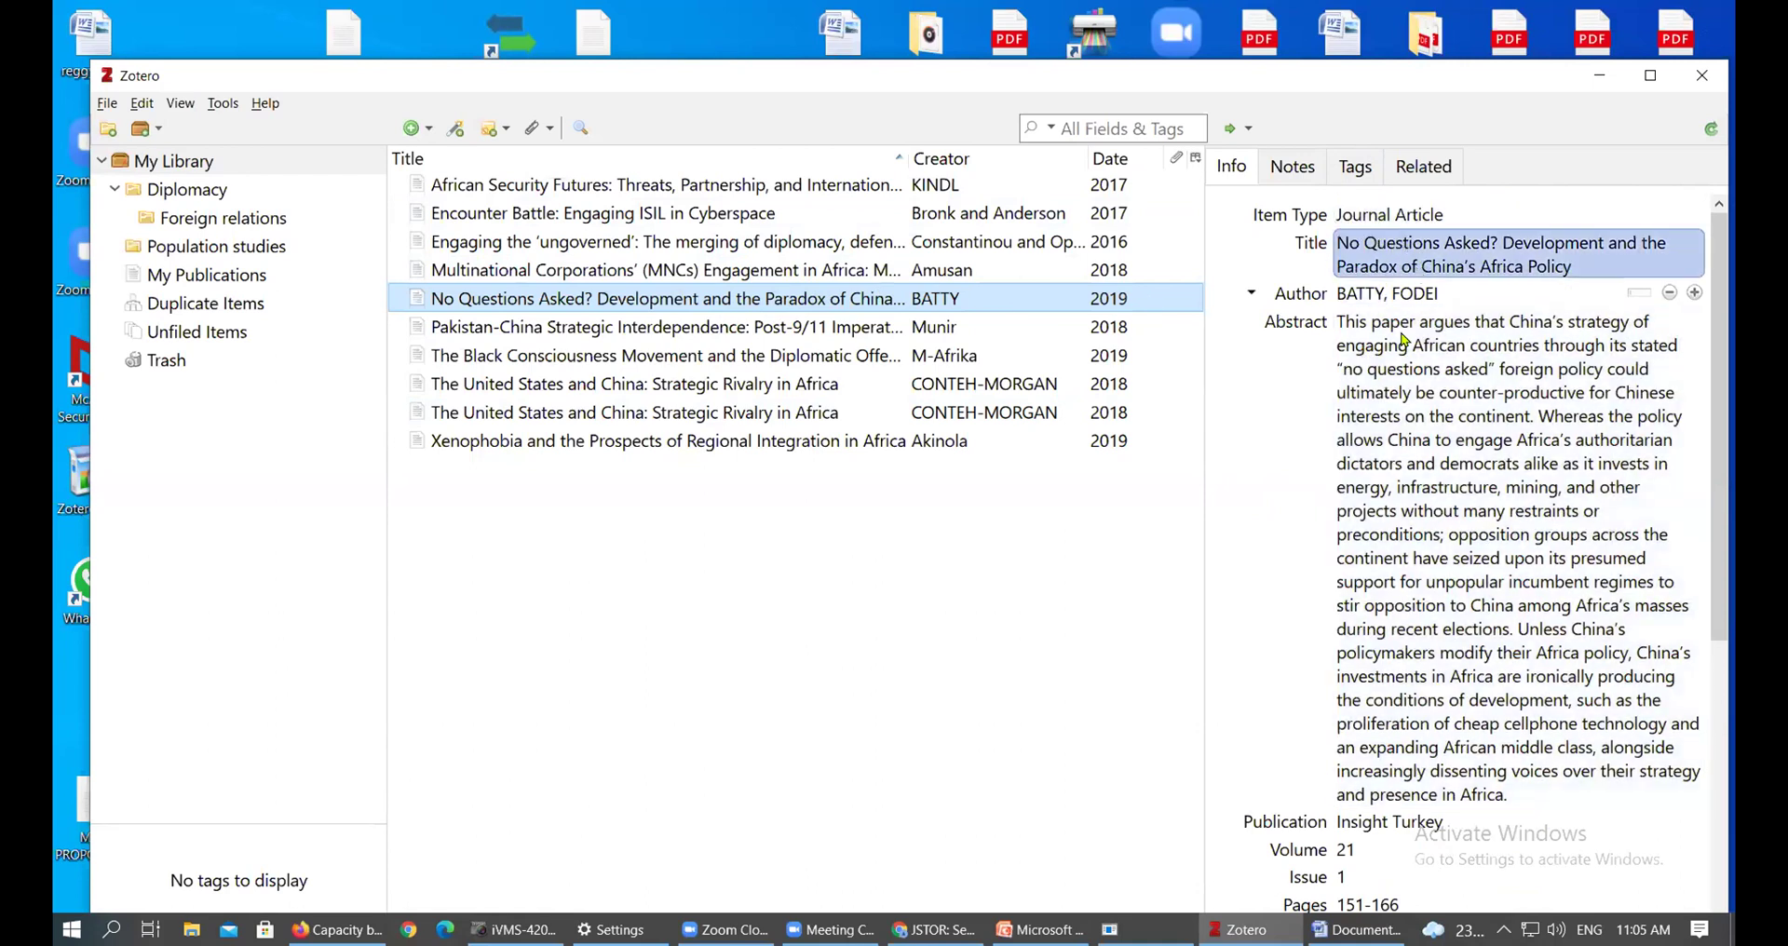
{"action": "scroll", "coordinate": [1413, 354], "scroll_direction": "down", "scroll_amount": 5}
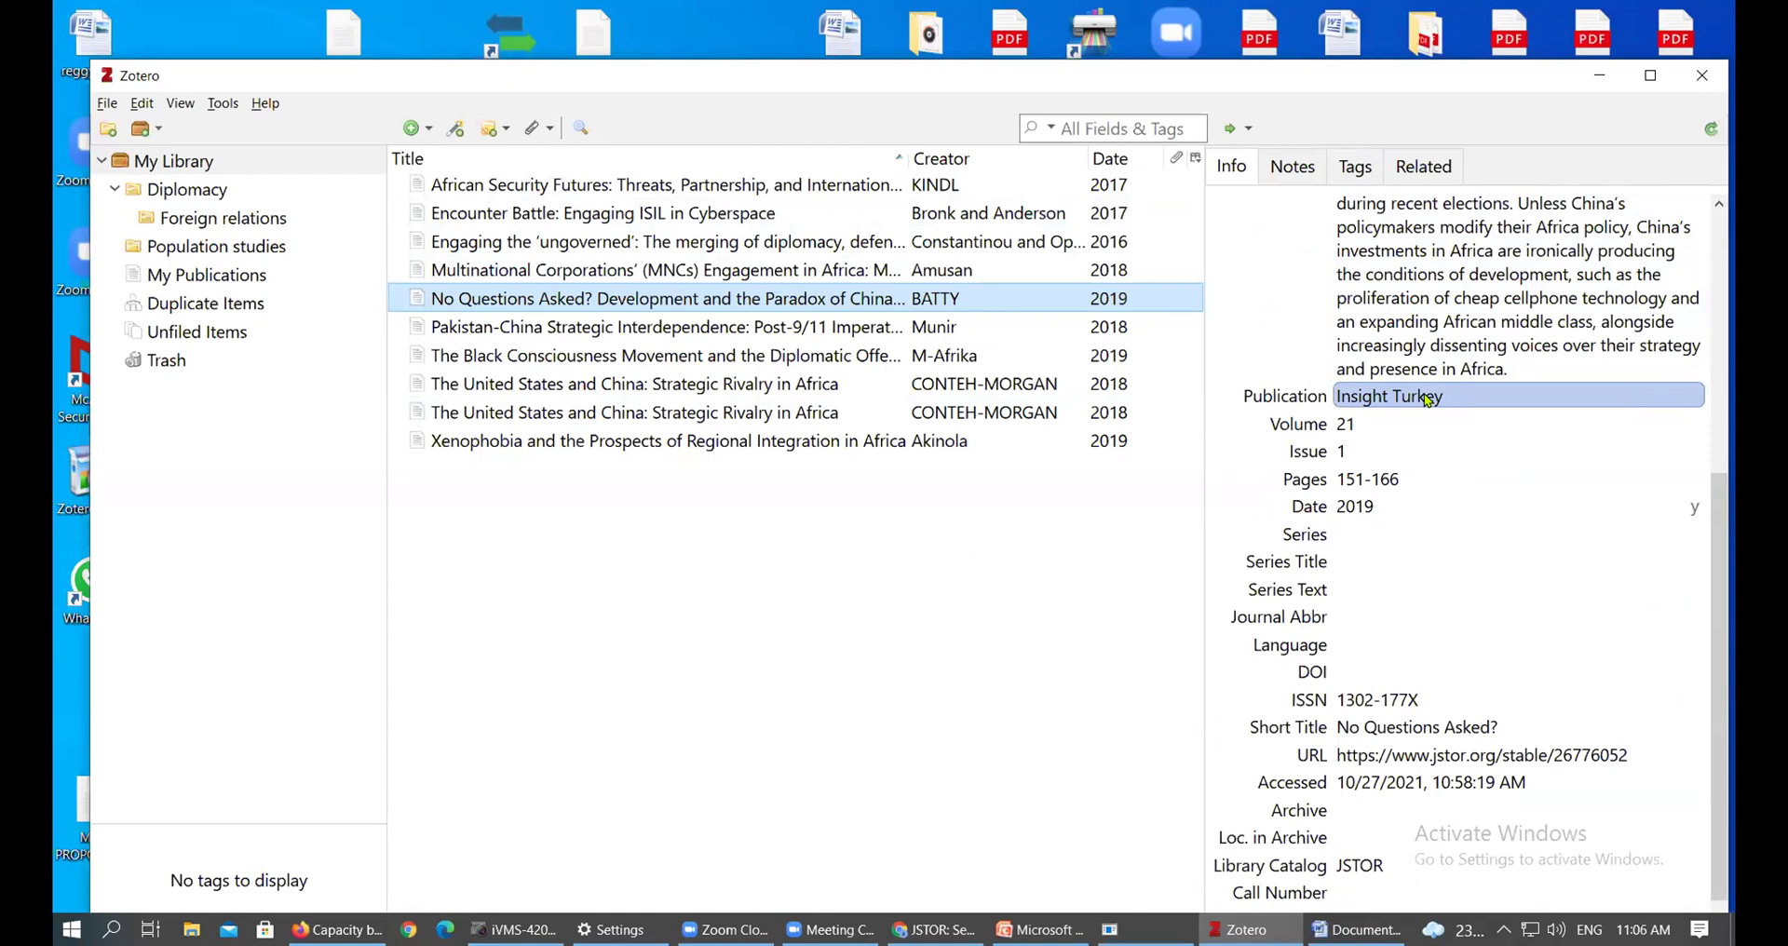
{"action": "scroll", "coordinate": [1428, 399], "scroll_direction": "up", "scroll_amount": 5}
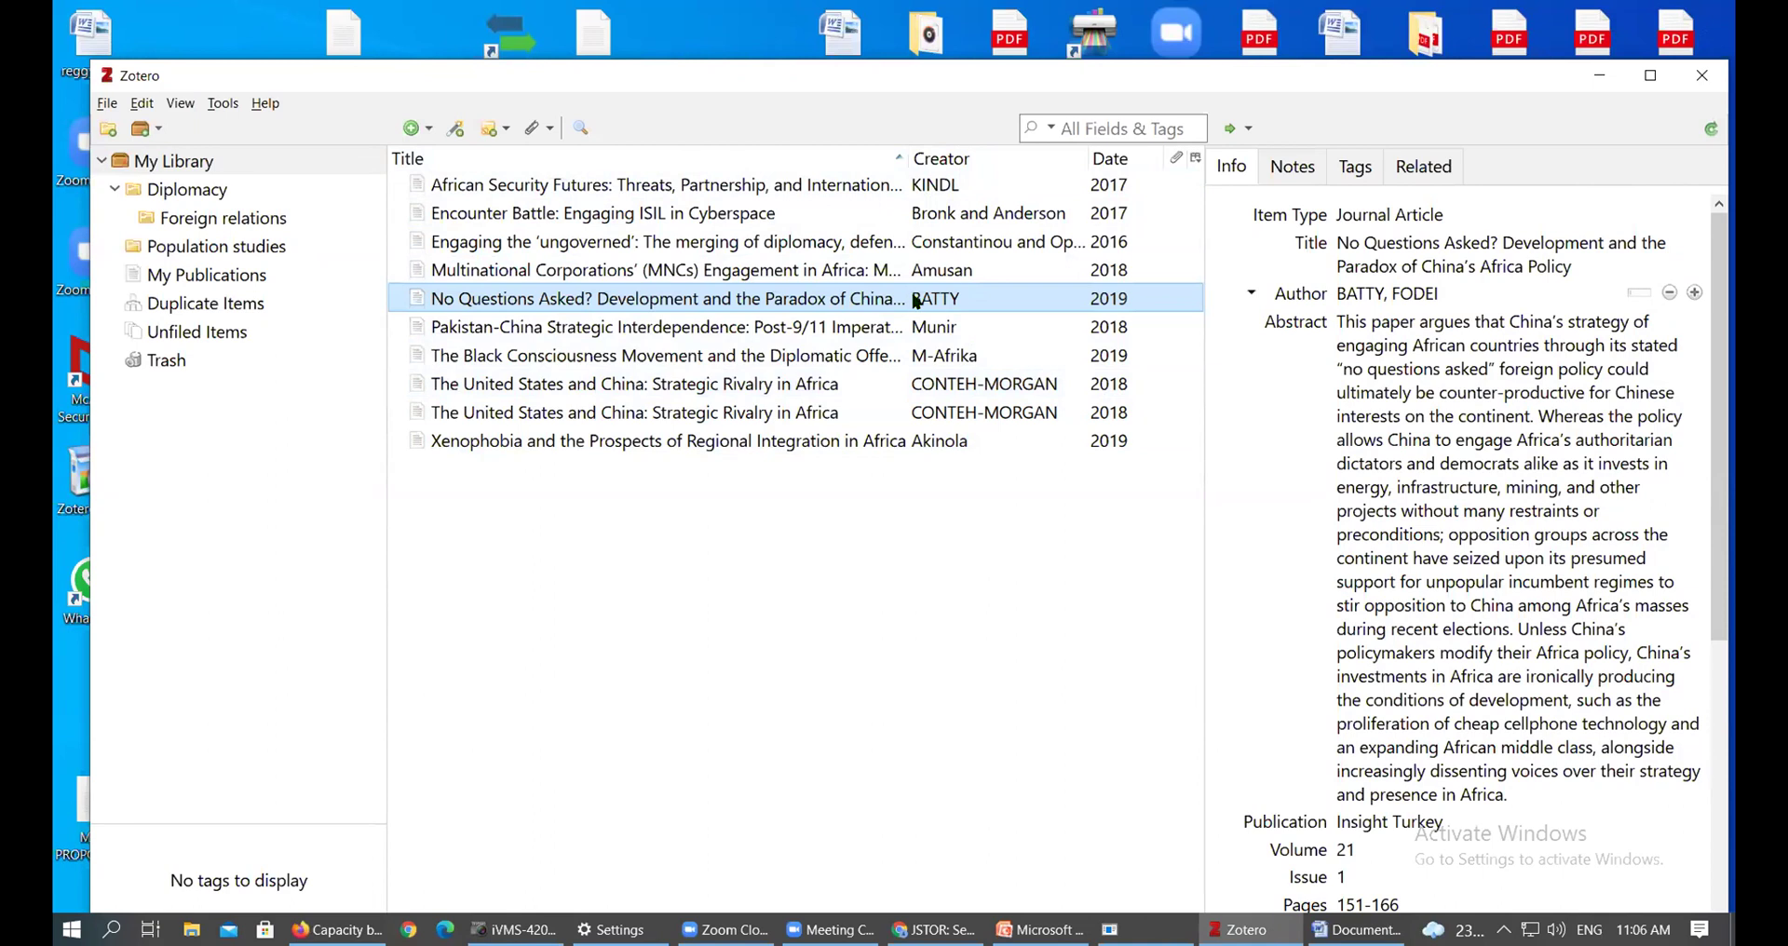
{"action": "left_click", "coordinate": [1404, 296]}
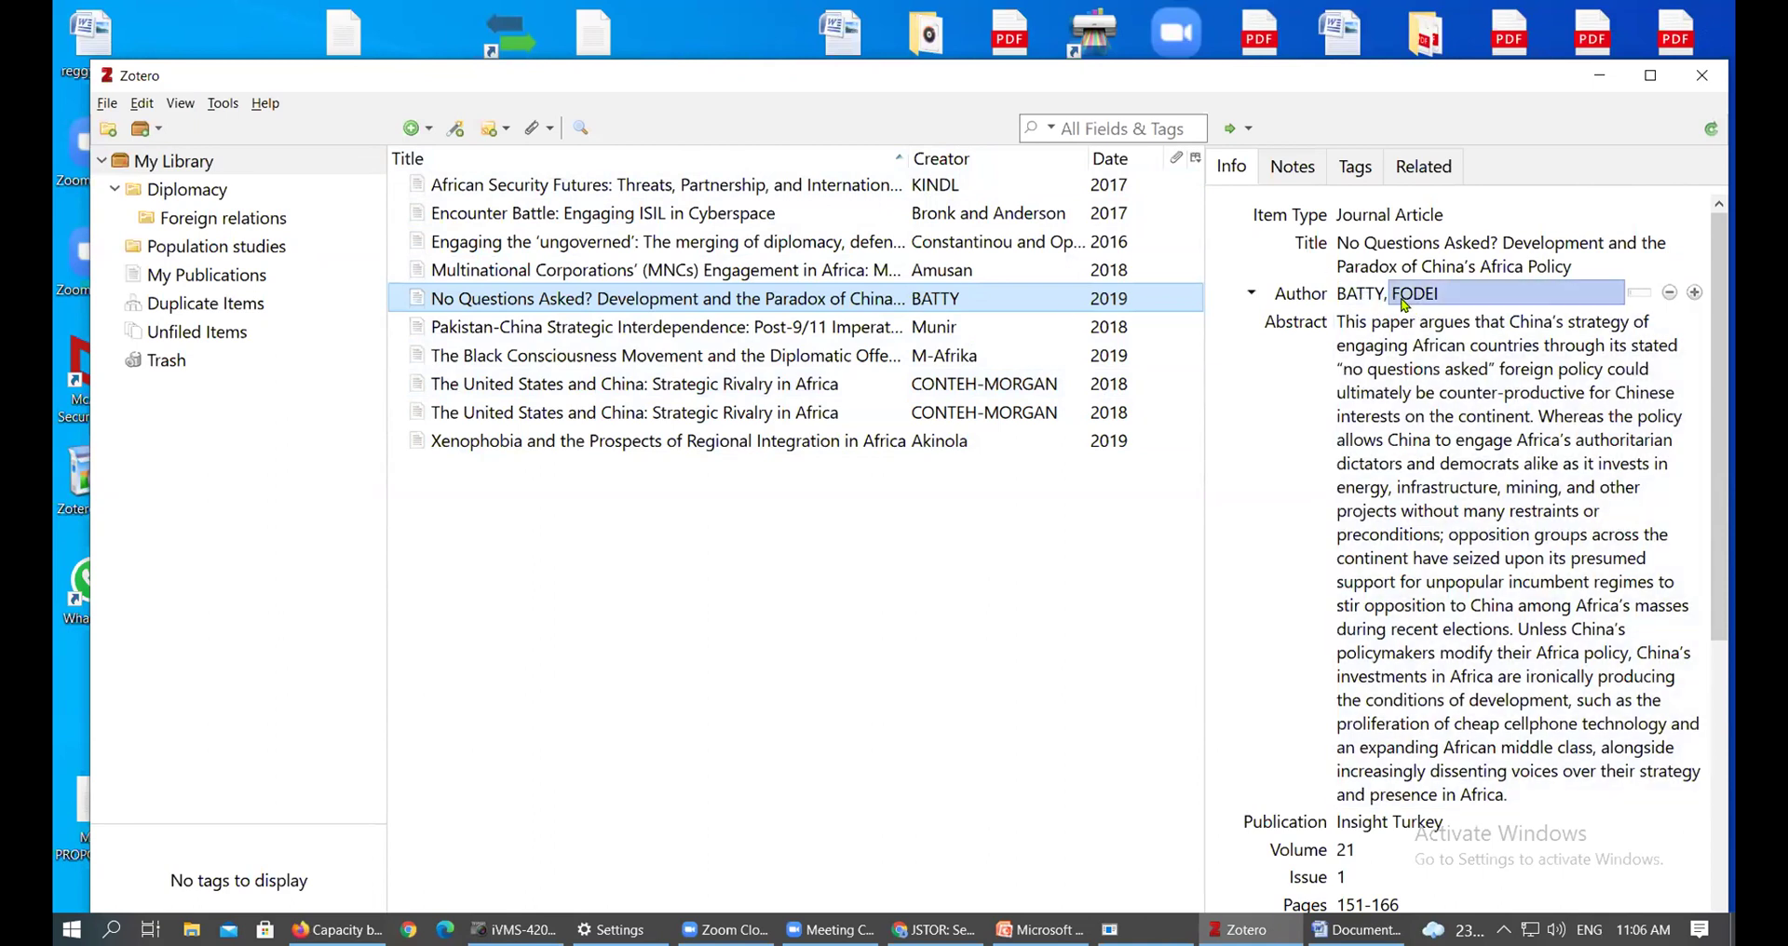
{"action": "left_click", "coordinate": [1350, 371]}
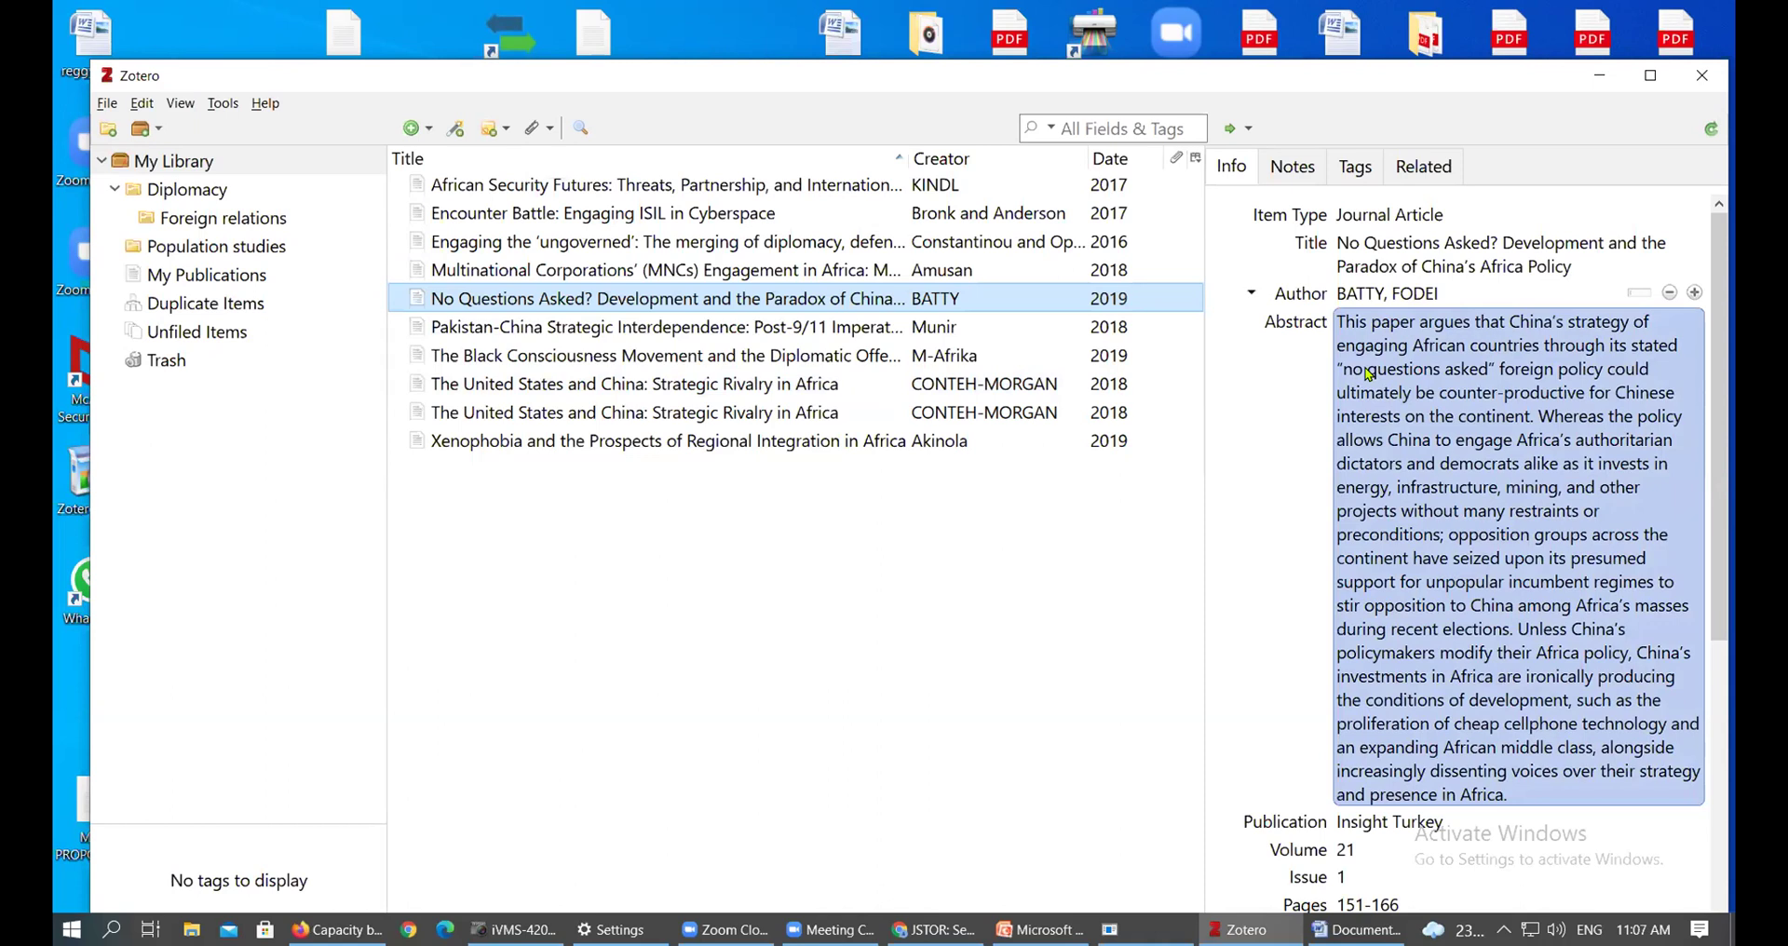
Inspect the author's last name field in the Info pane
{"action": "left_click", "coordinate": [1371, 294]}
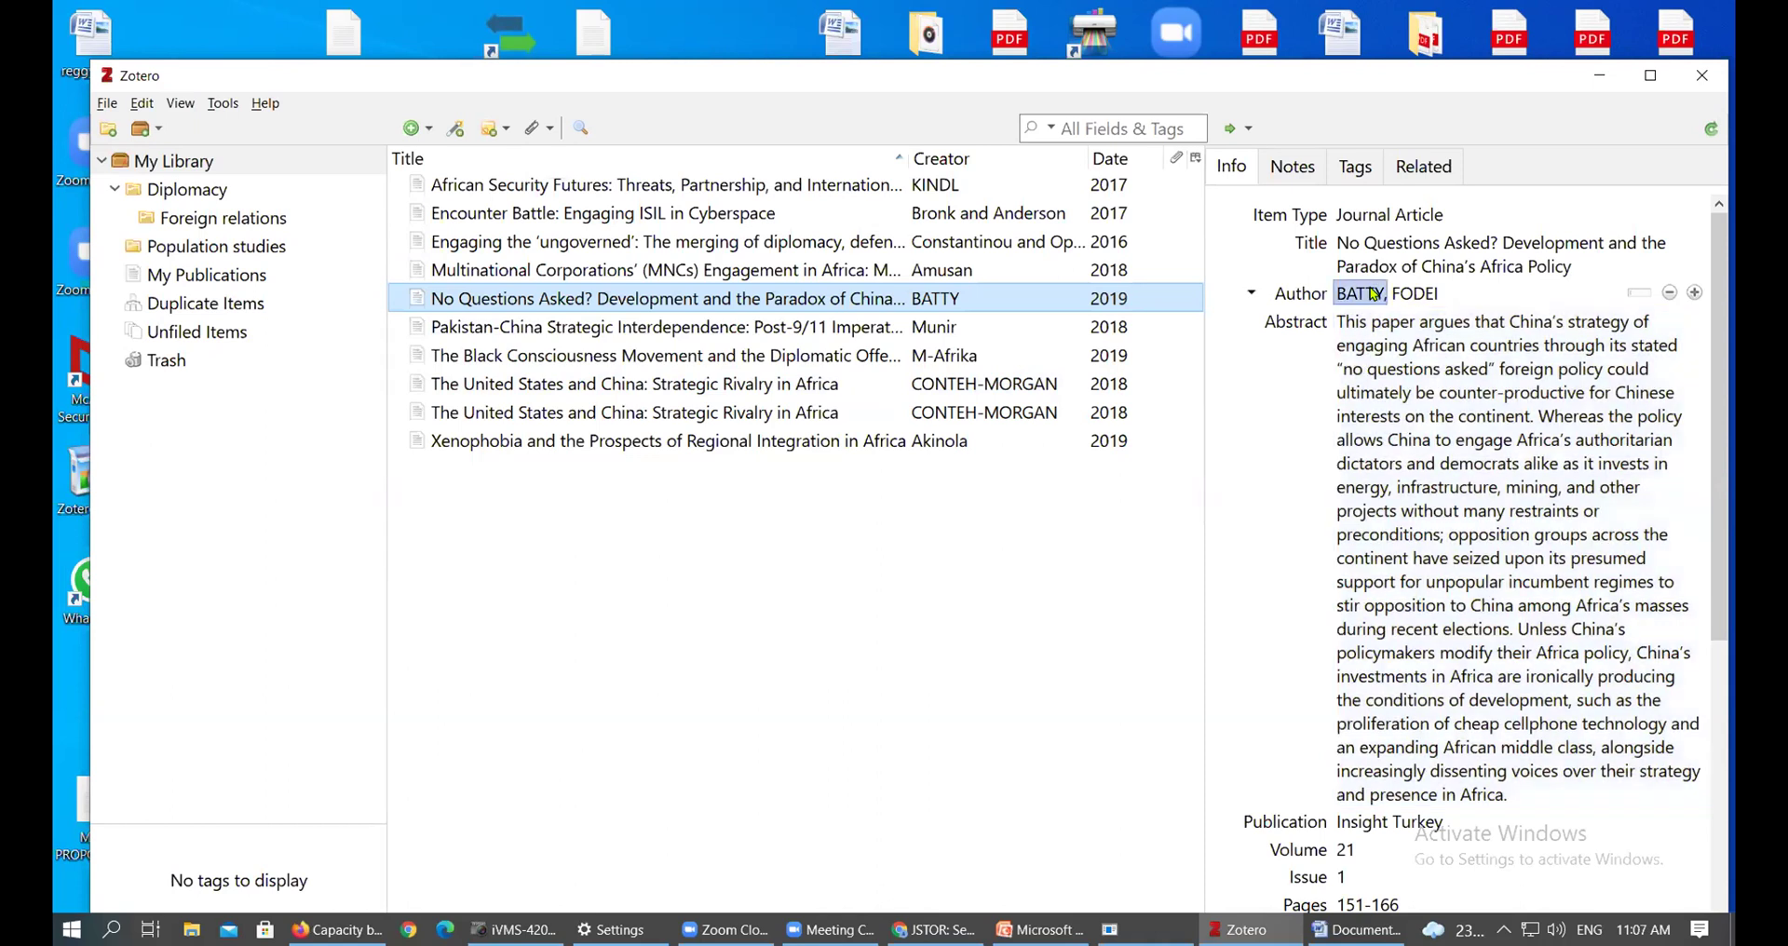
{"action": "double_click", "coordinate": [1340, 296]}
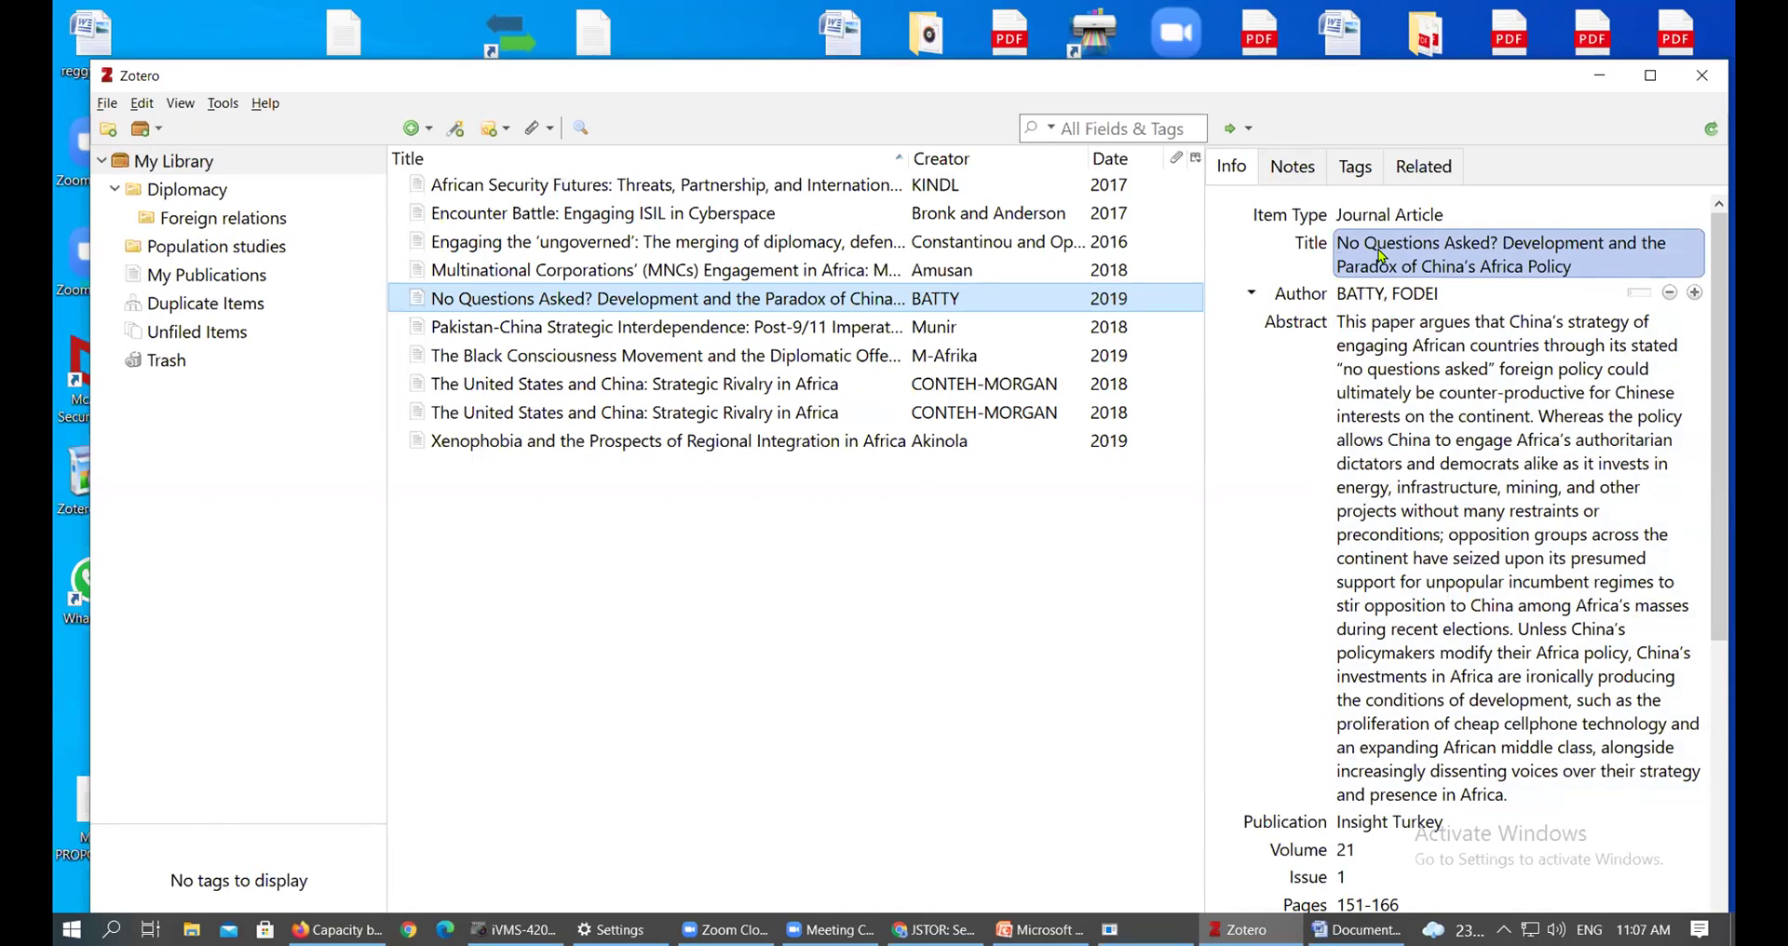
{"action": "left_click", "coordinate": [1377, 296]}
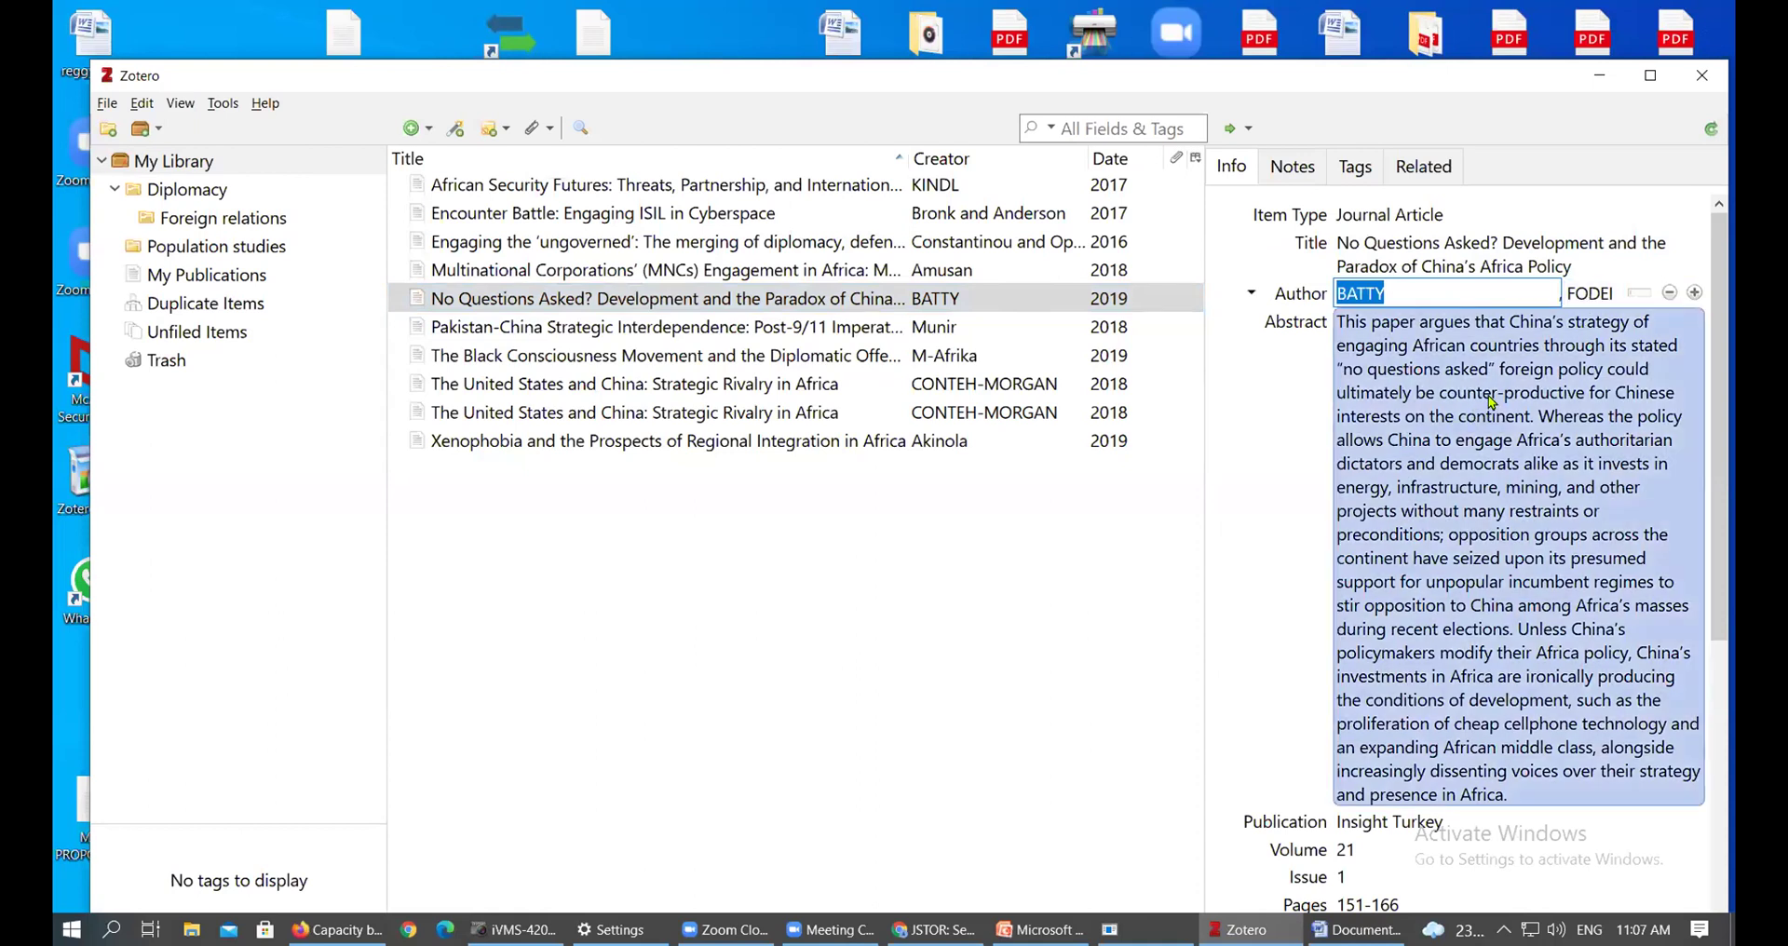
{"action": "scroll", "coordinate": [1484, 408], "scroll_direction": "down", "scroll_amount": 5}
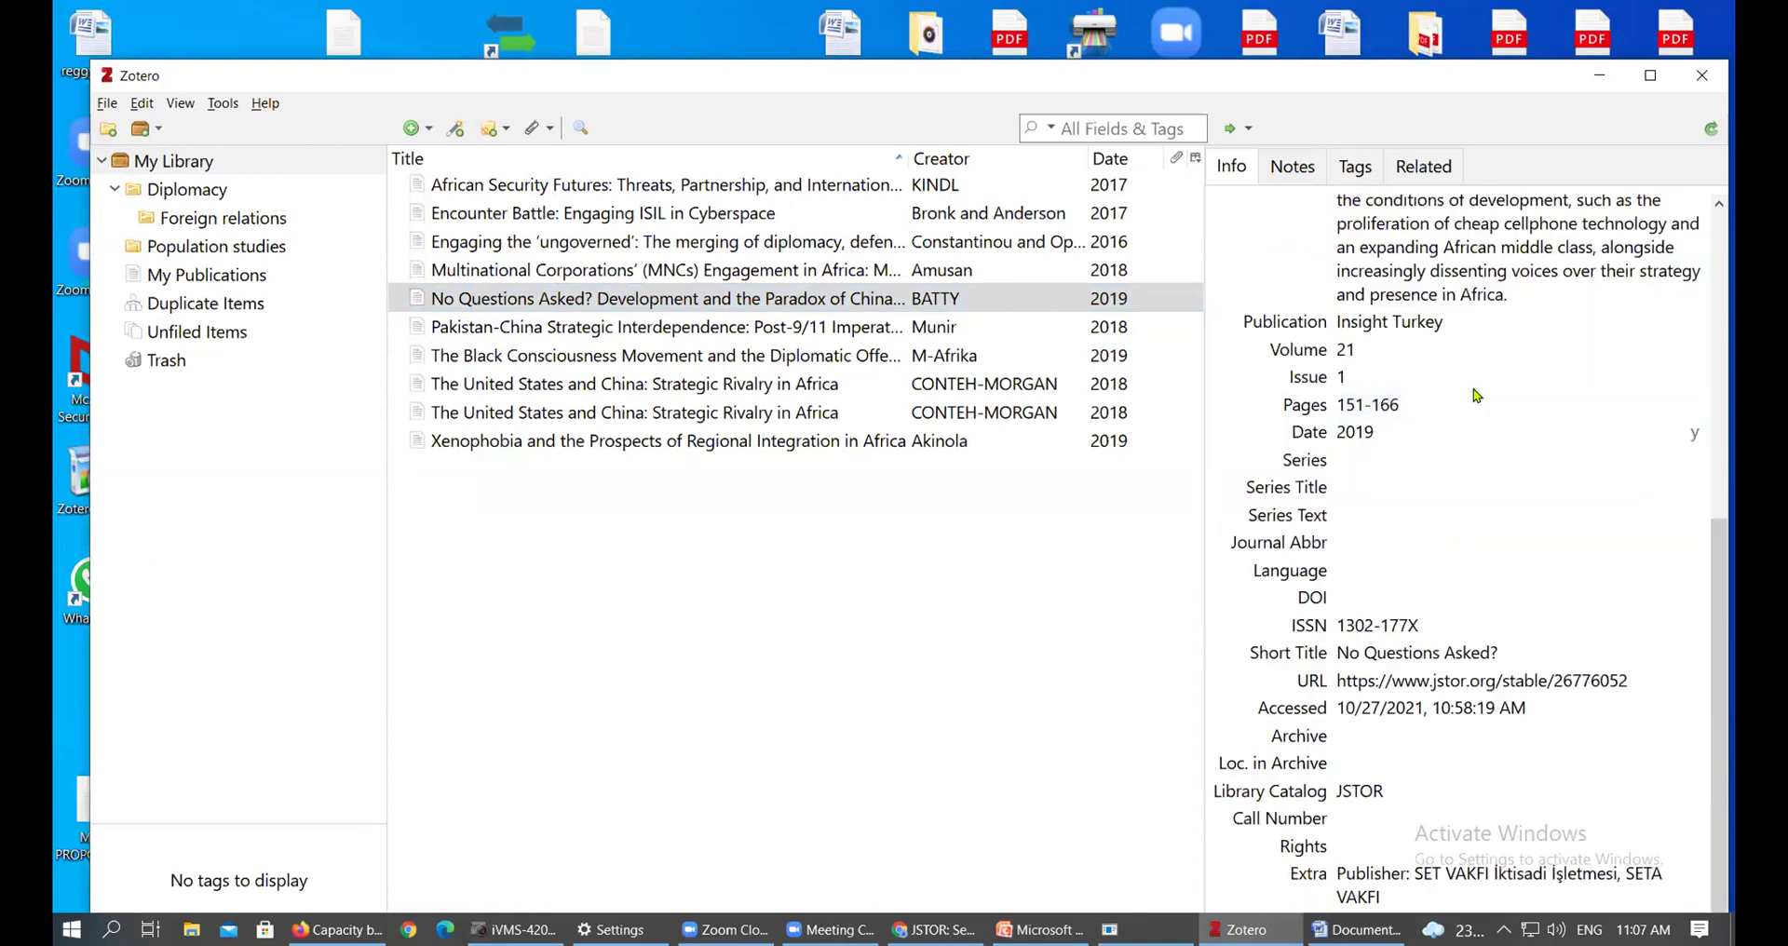
{"action": "left_click_drag", "start_coordinate": [1717, 556], "coordinate": [1688, 253]}
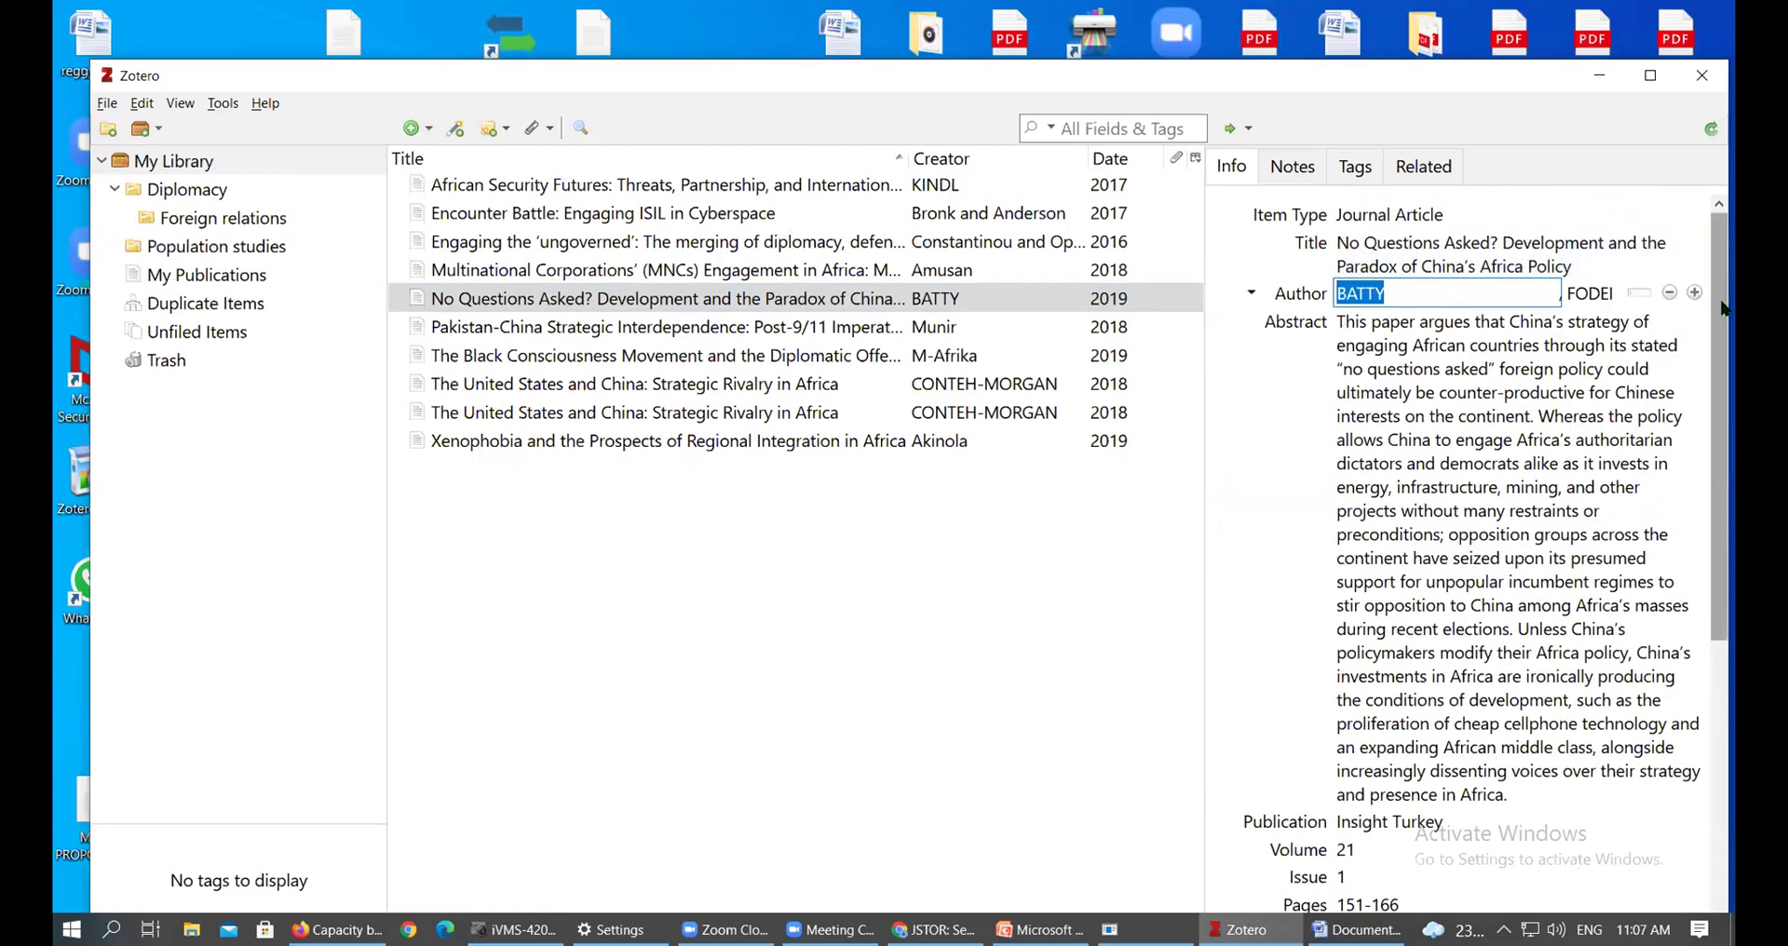
{"action": "left_click", "coordinate": [1399, 292]}
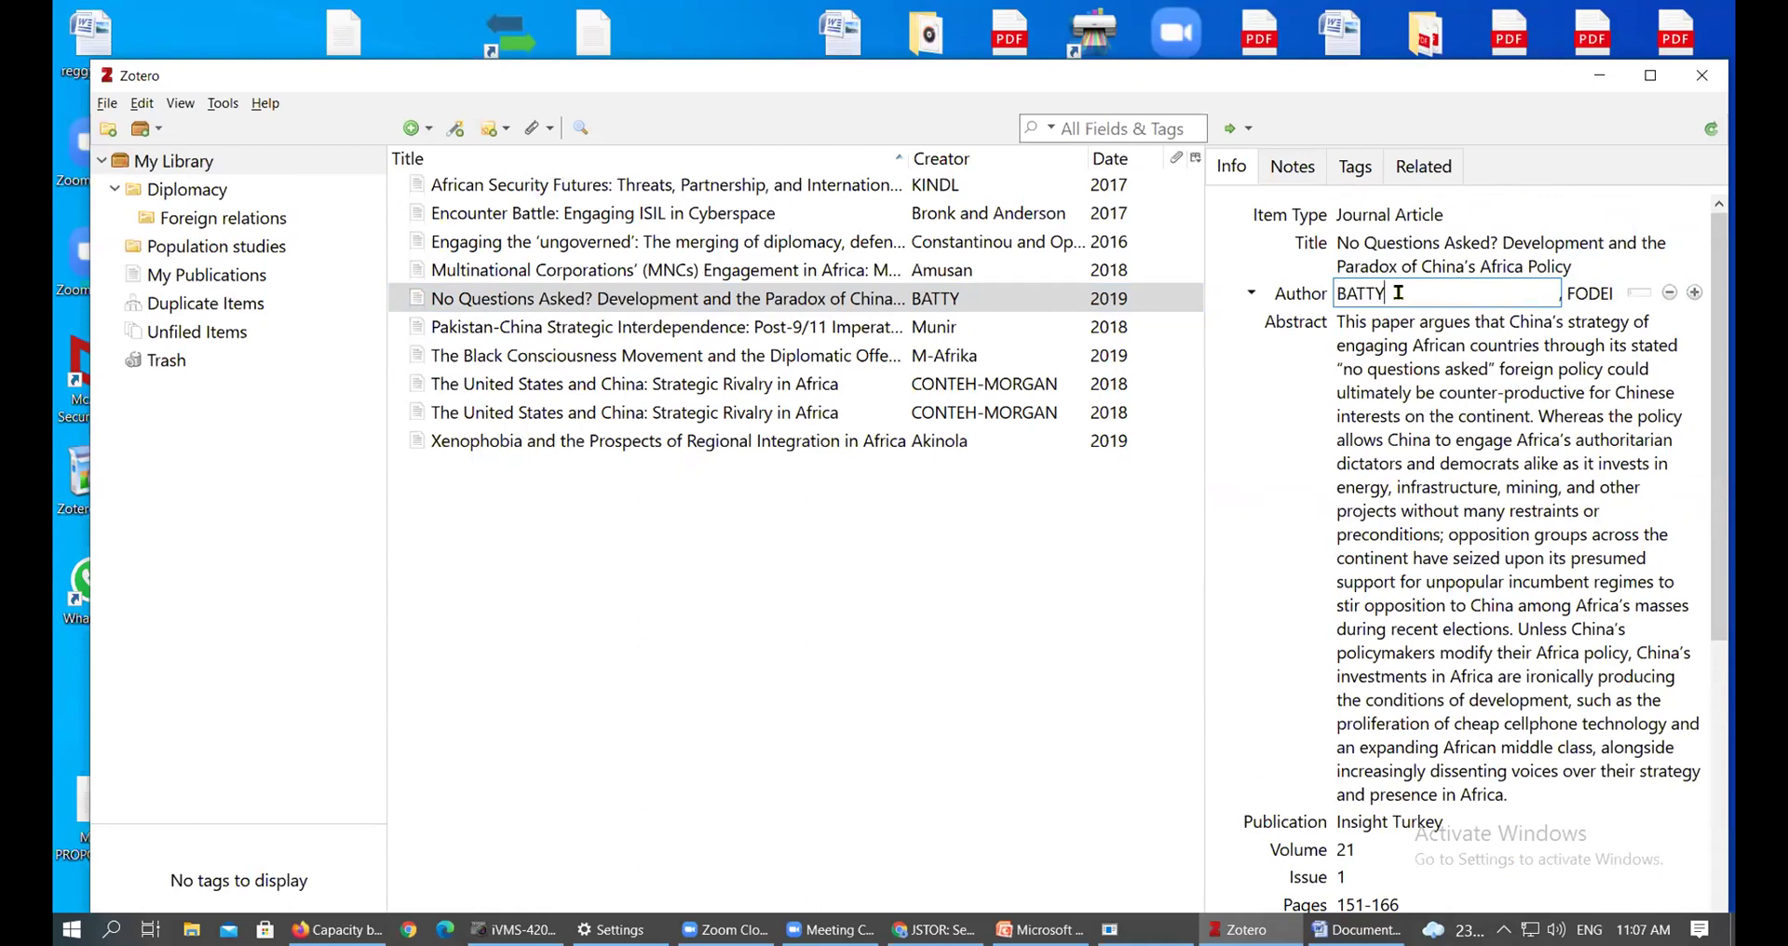
Retype the author's capitalised first name in normal case and commit it
{"action": "left_click", "coordinate": [1587, 296]}
{"action": "left_click", "coordinate": [1587, 298]}
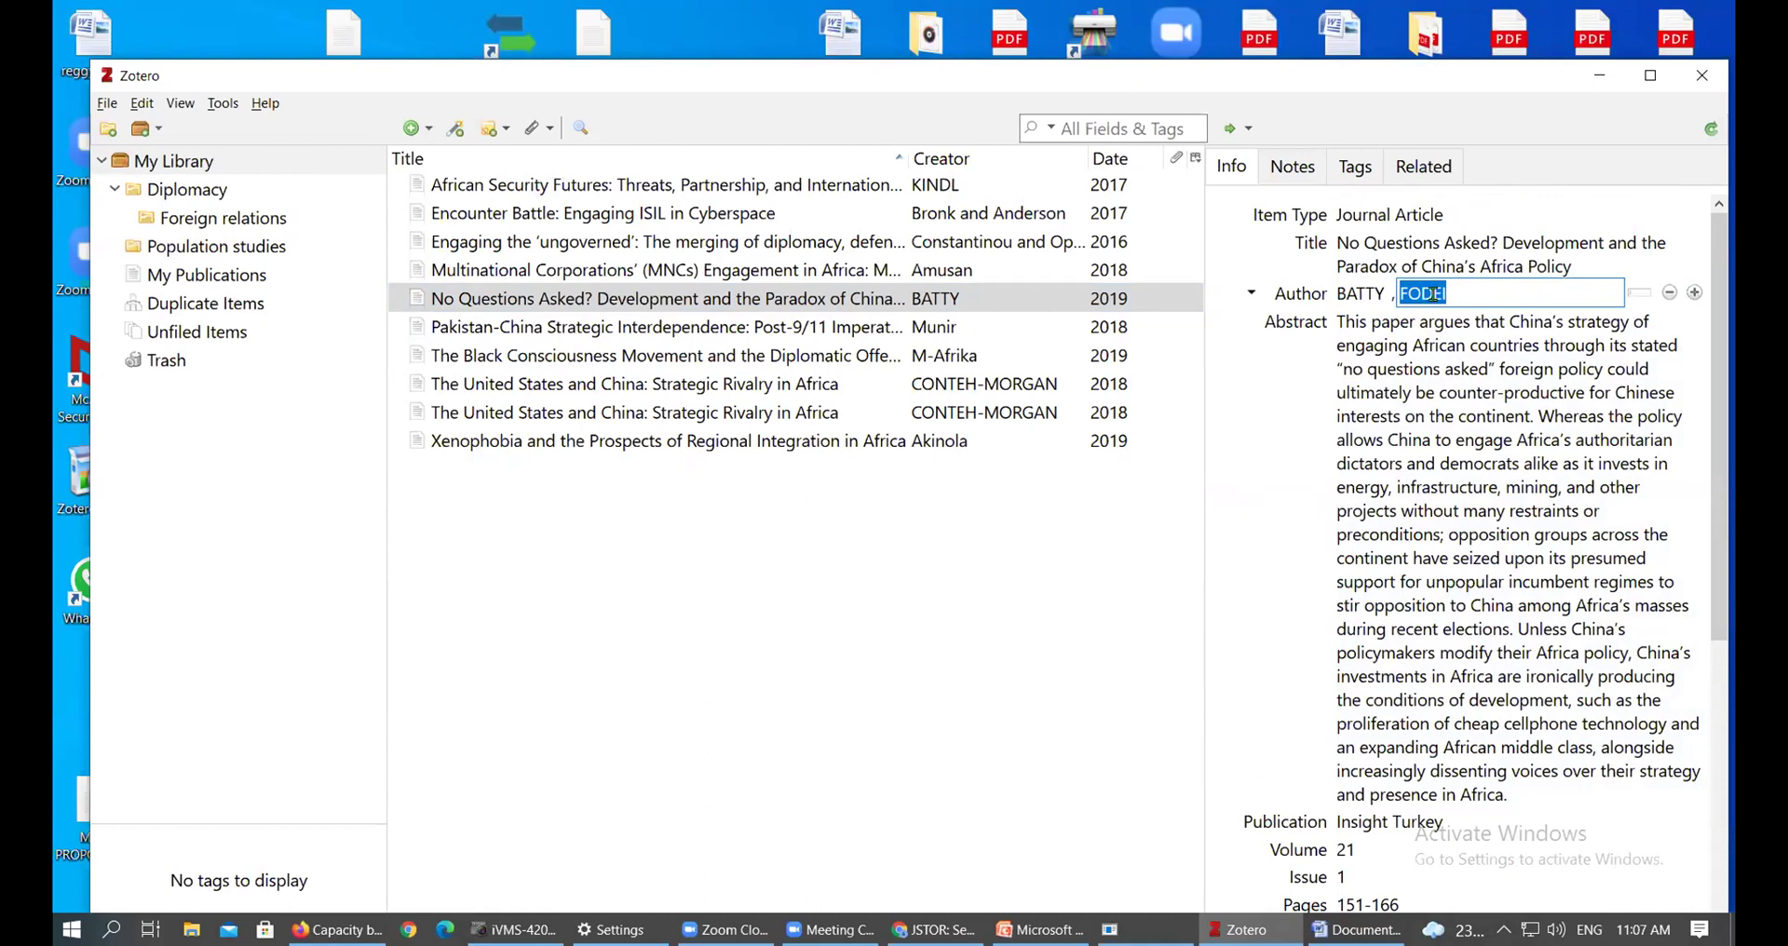
{"action": "left_click", "coordinate": [1580, 300]}
{"action": "type", "text": "ode"}
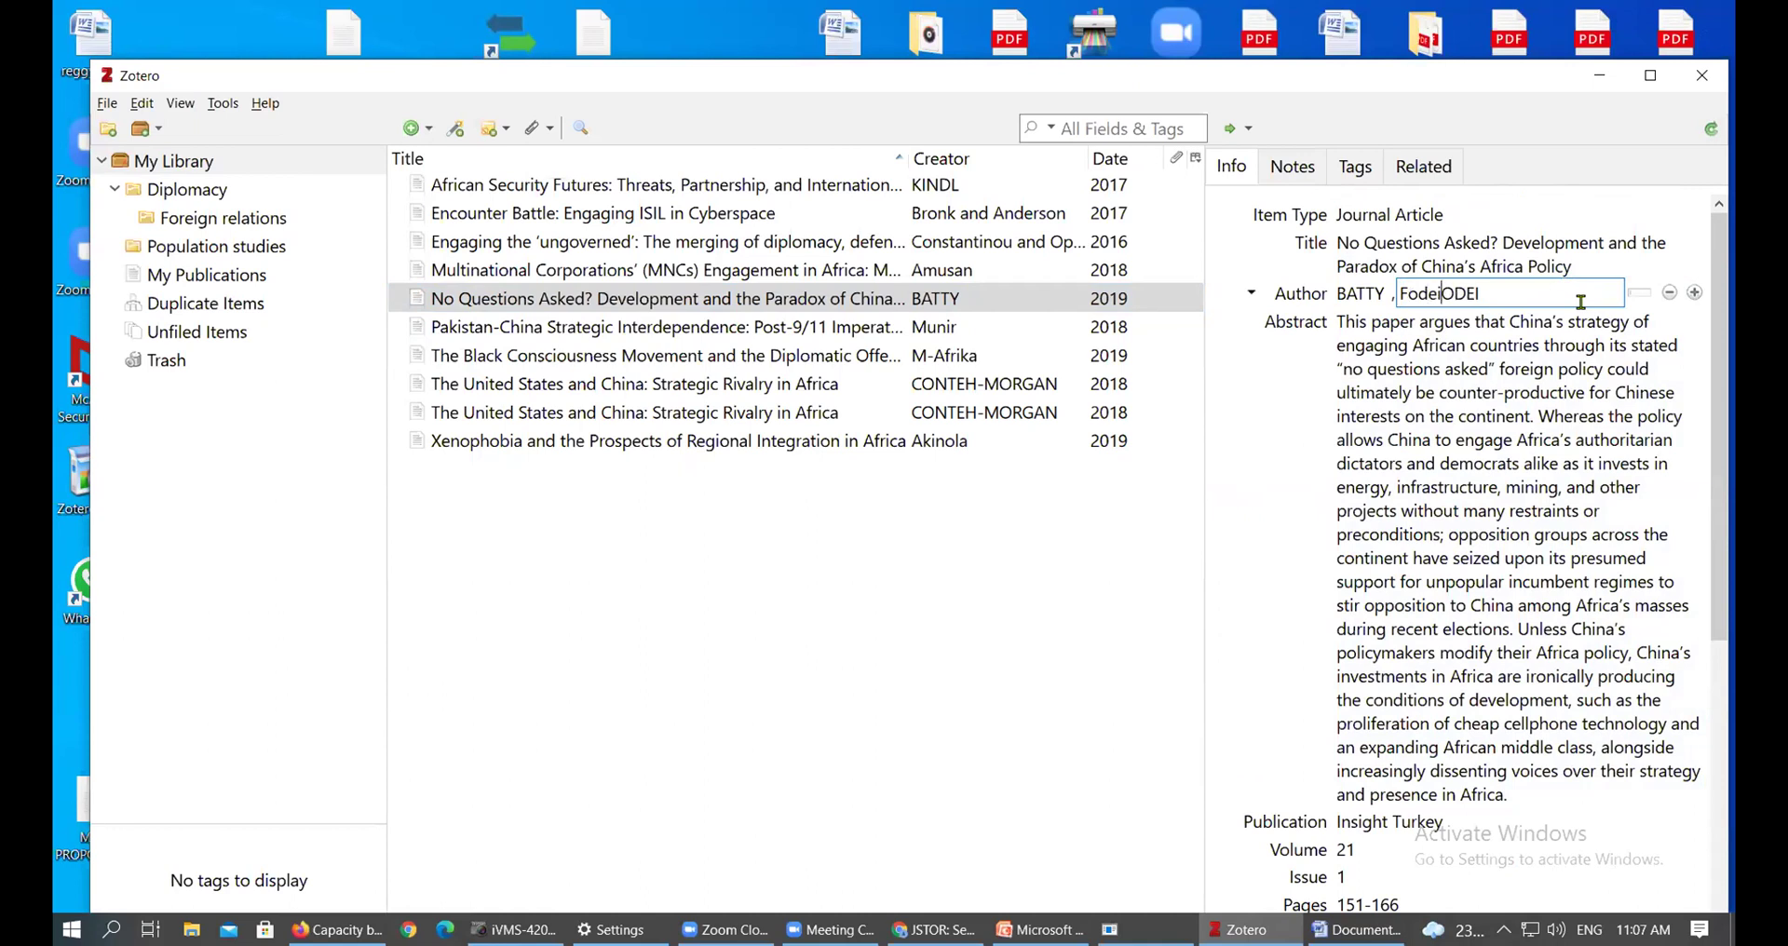
{"action": "type", "text": "i"}
{"action": "key", "text": "Delete"}
{"action": "key", "text": "Delete"}
{"action": "key", "text": "Delete"}
{"action": "key", "text": "Delete"}
{"action": "key", "text": "Tab"}
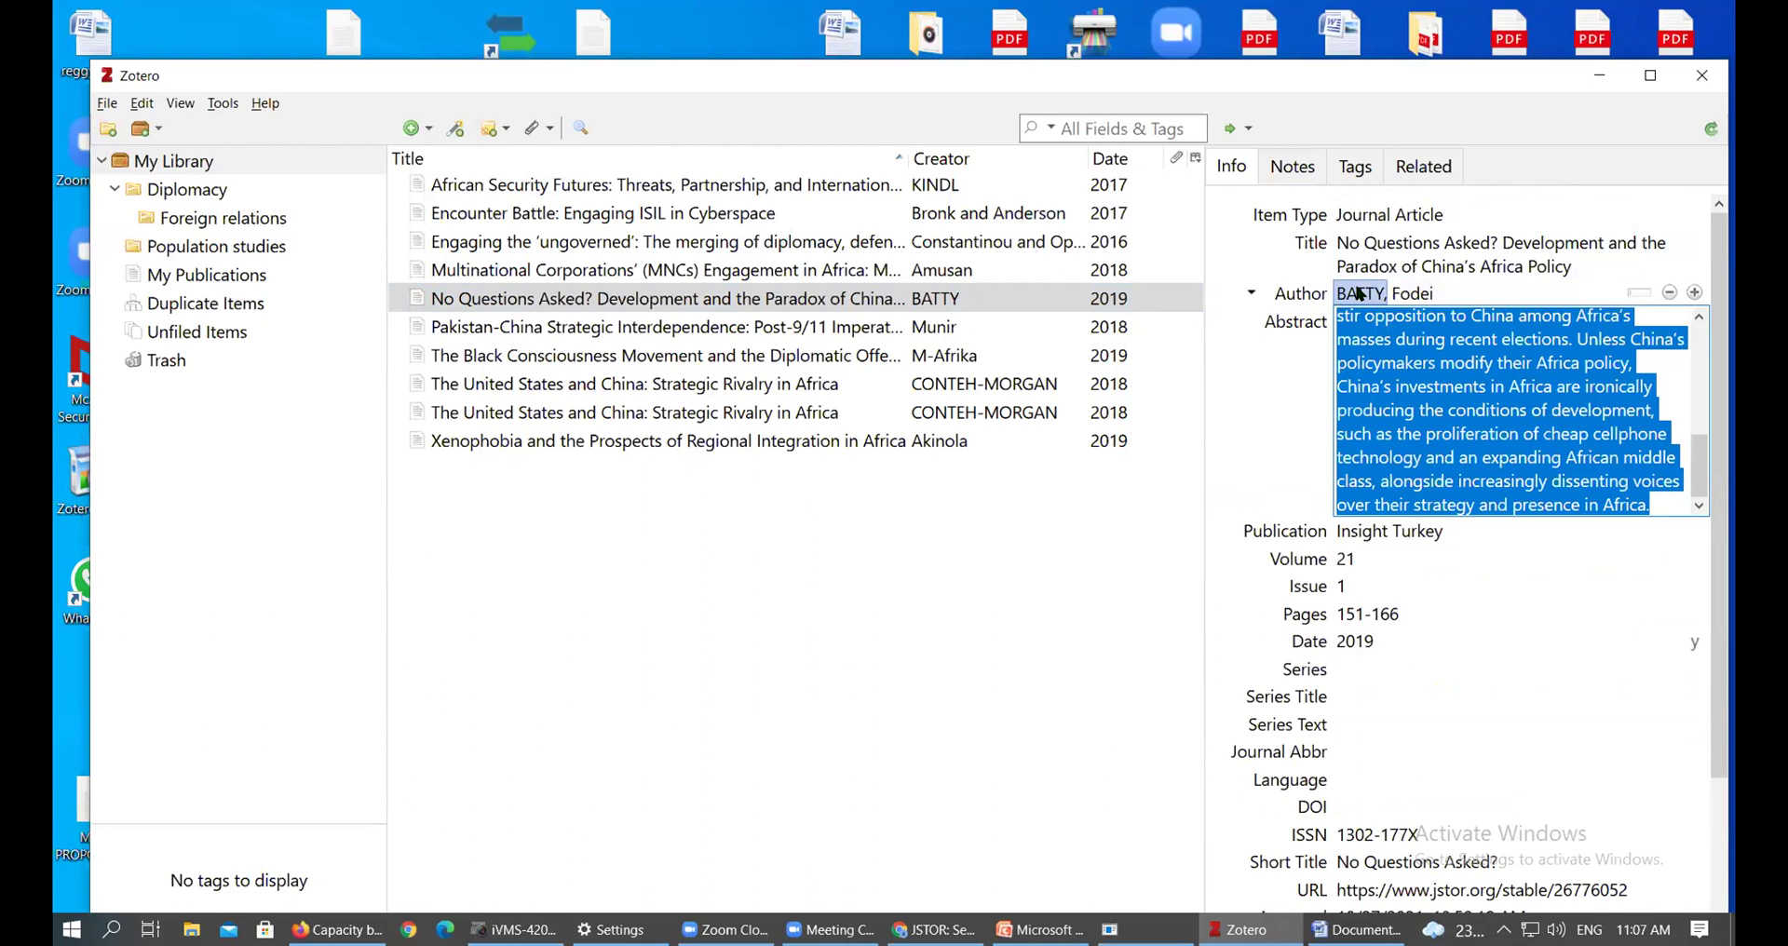
{"action": "left_click", "coordinate": [1359, 293]}
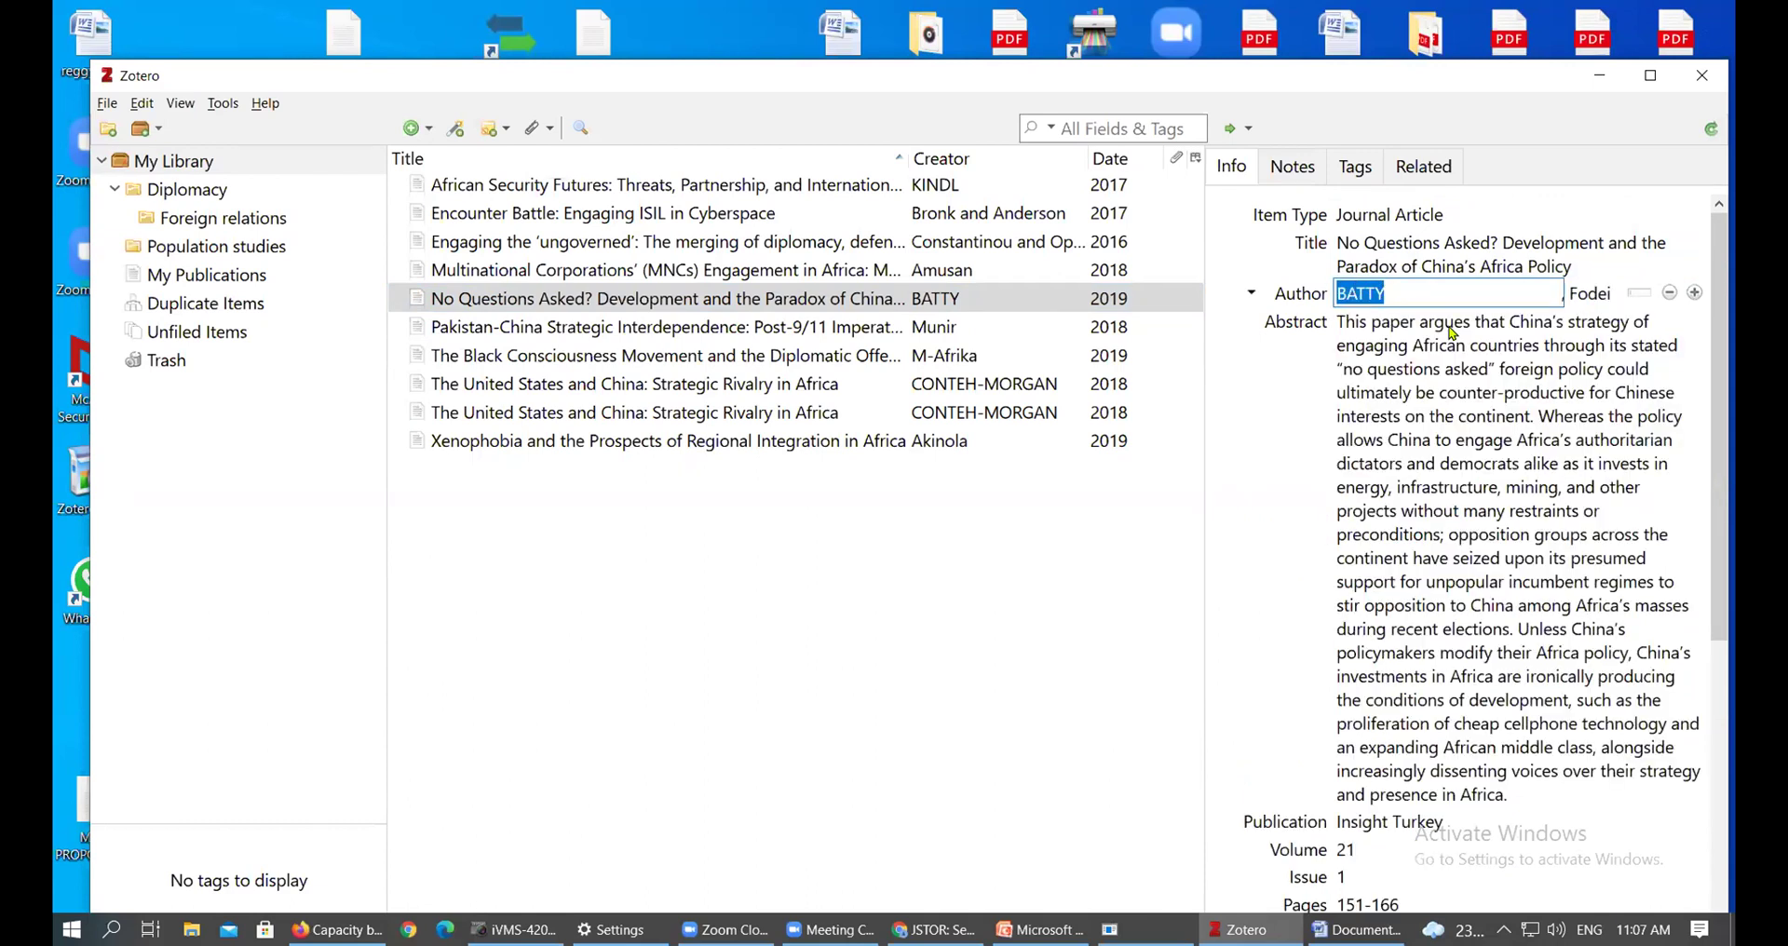
{"action": "left_click", "coordinate": [1452, 333]}
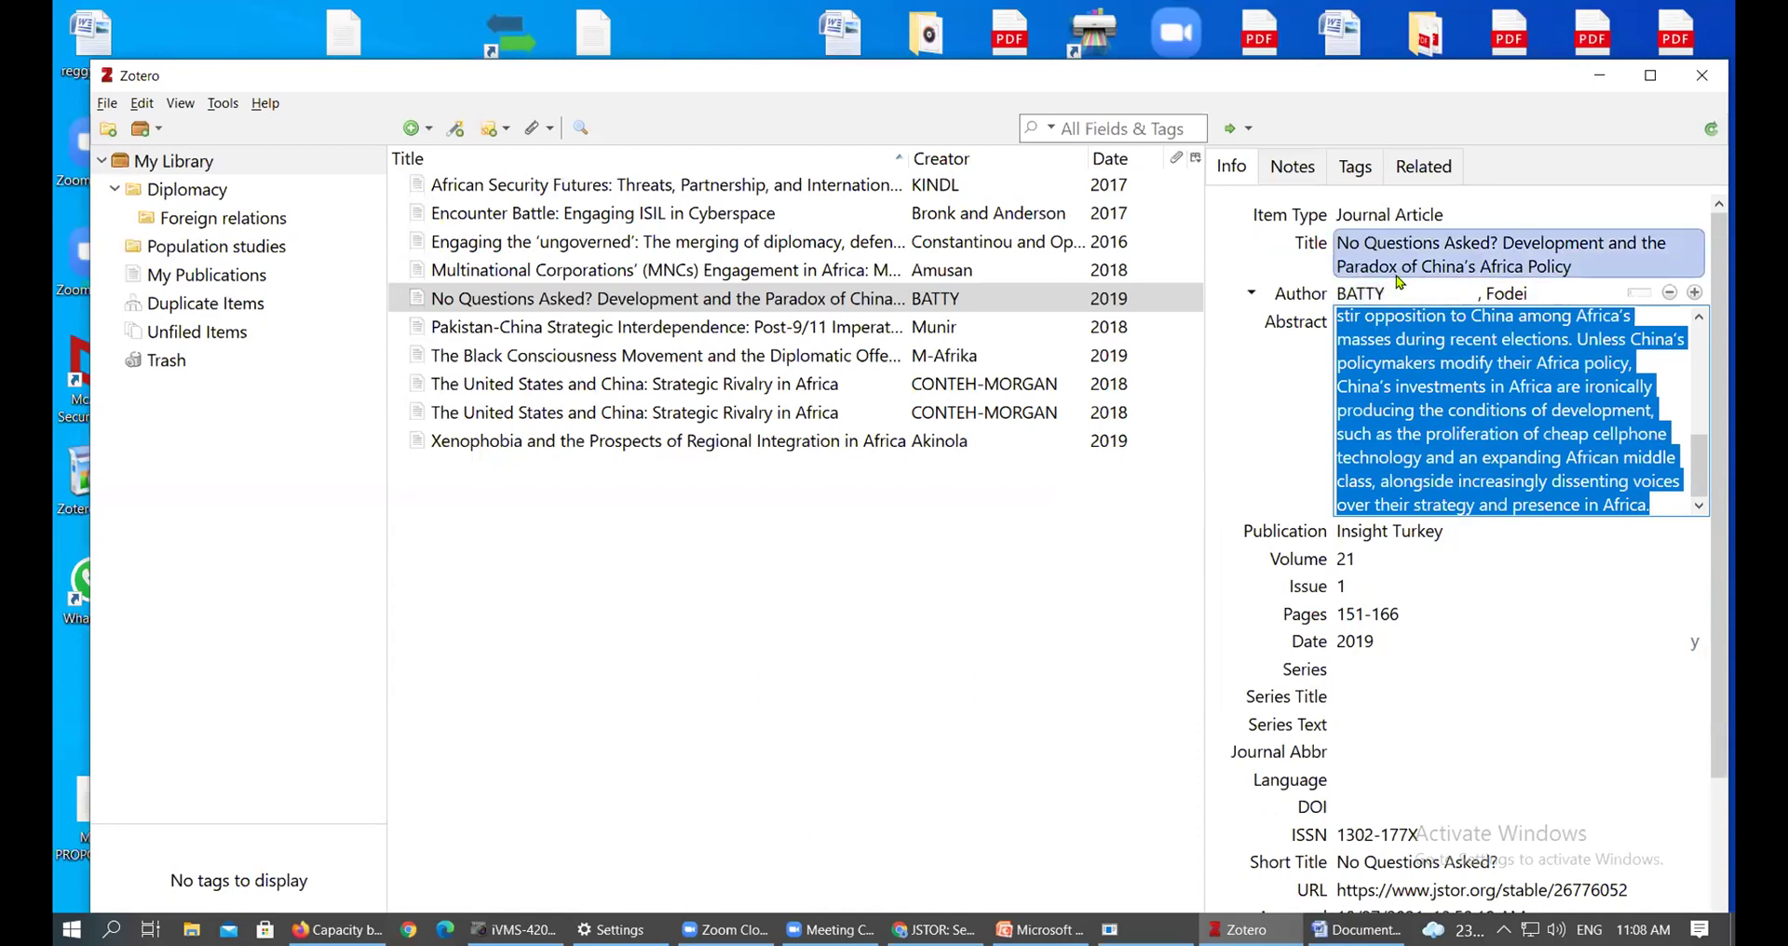
Leave the current title unchanged and select 'The United States and China: Strategic Rivalry in Africa'
{"action": "left_click", "coordinate": [1404, 296]}
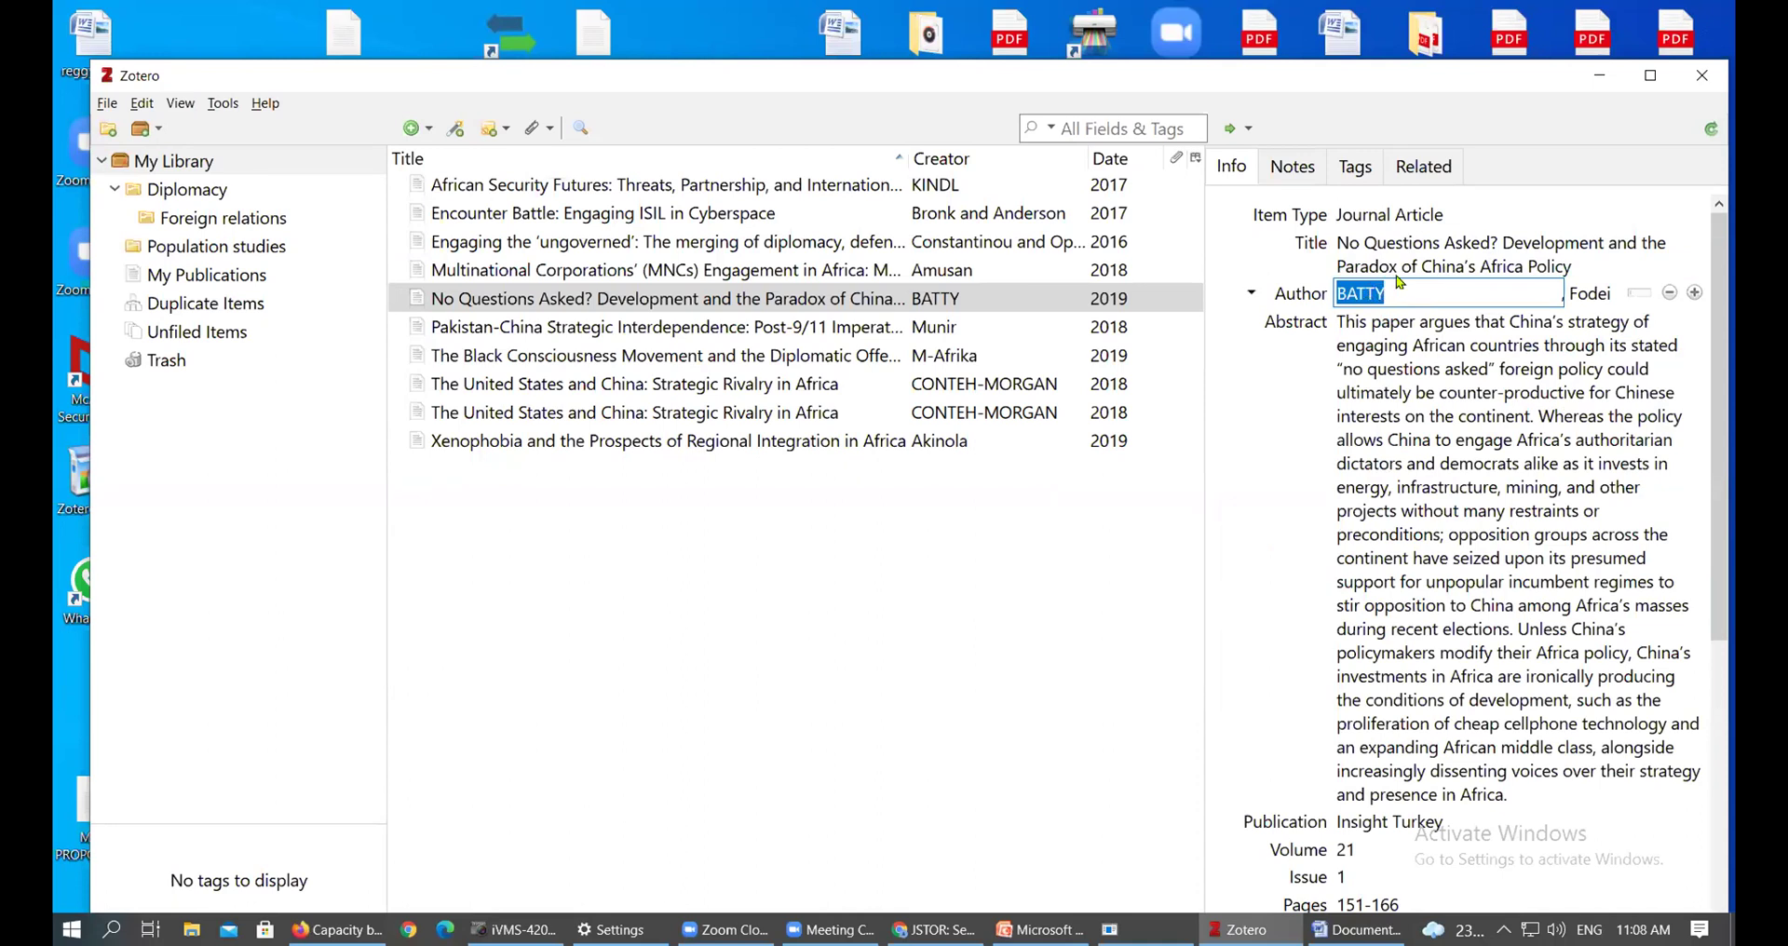
{"action": "left_click", "coordinate": [1413, 267]}
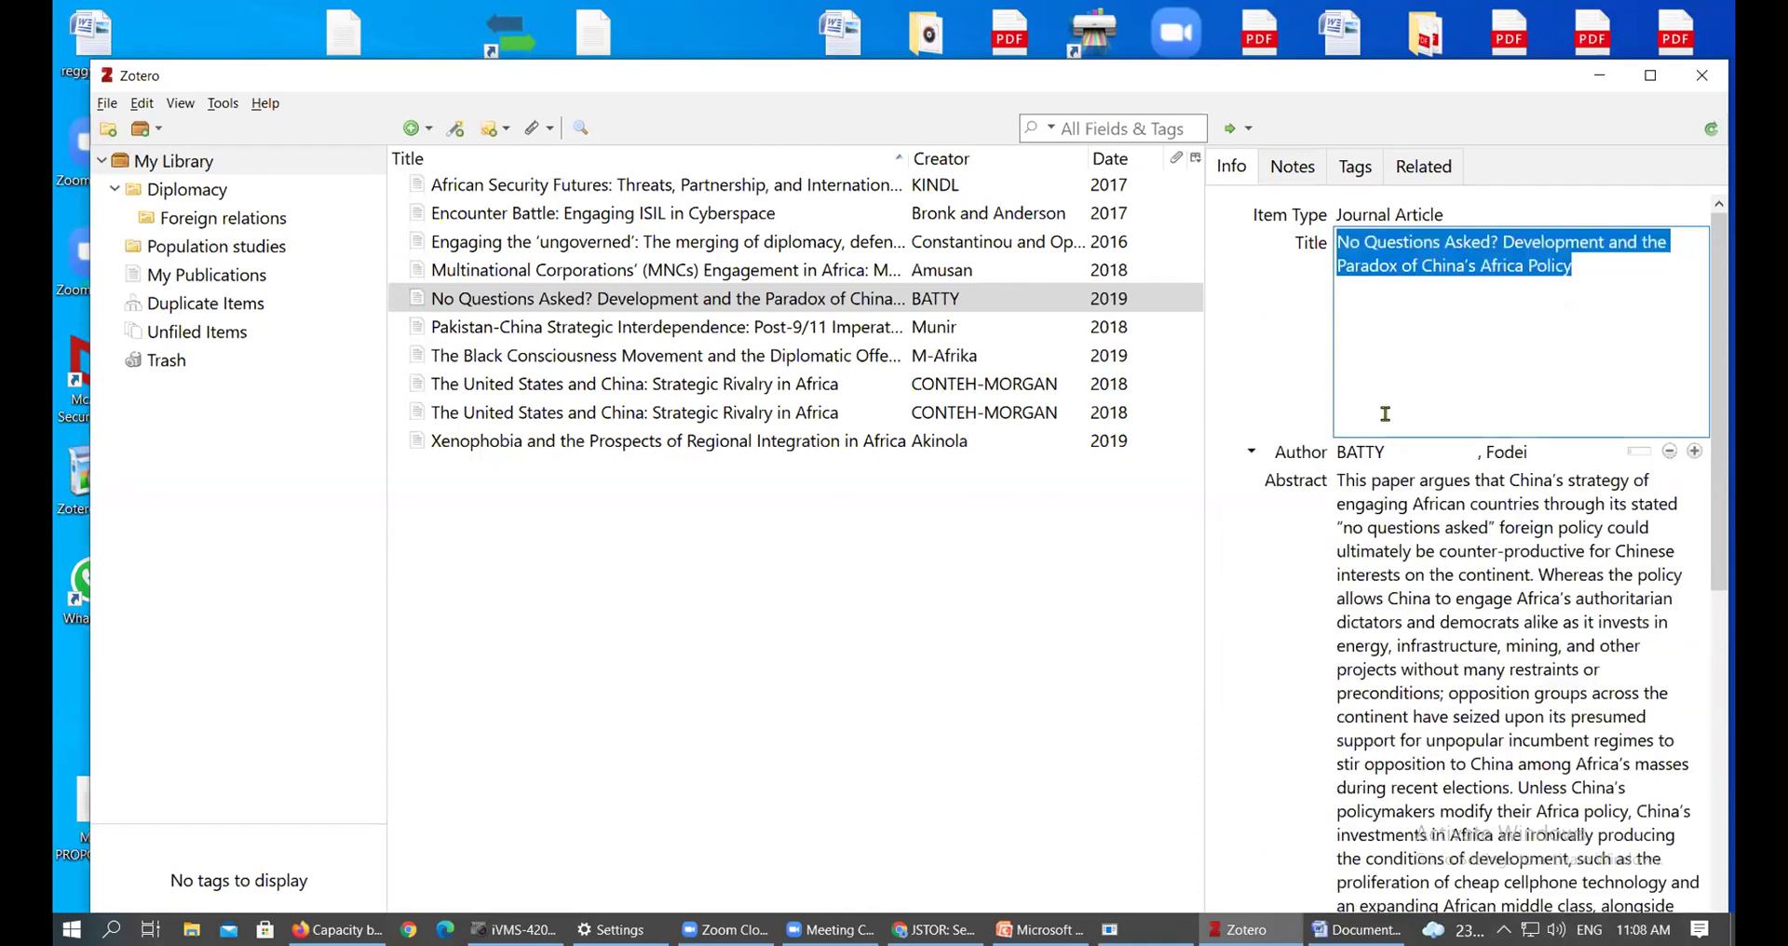
{"action": "left_click", "coordinate": [1394, 572]}
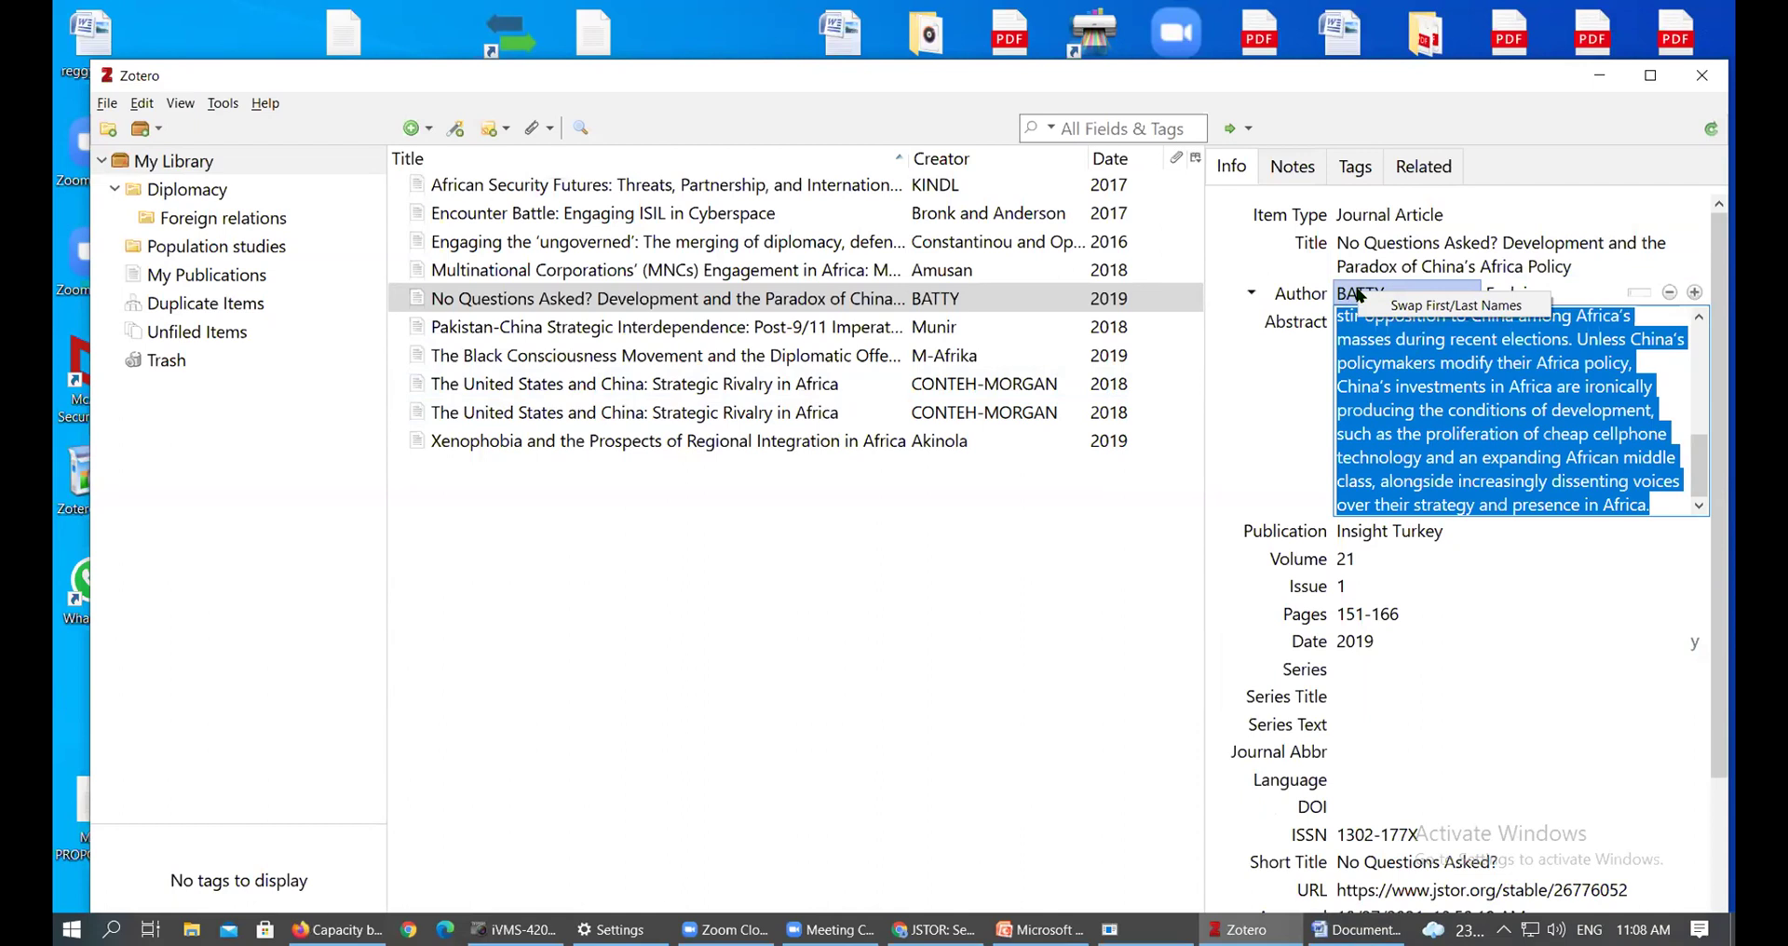
{"action": "left_click", "coordinate": [1386, 270]}
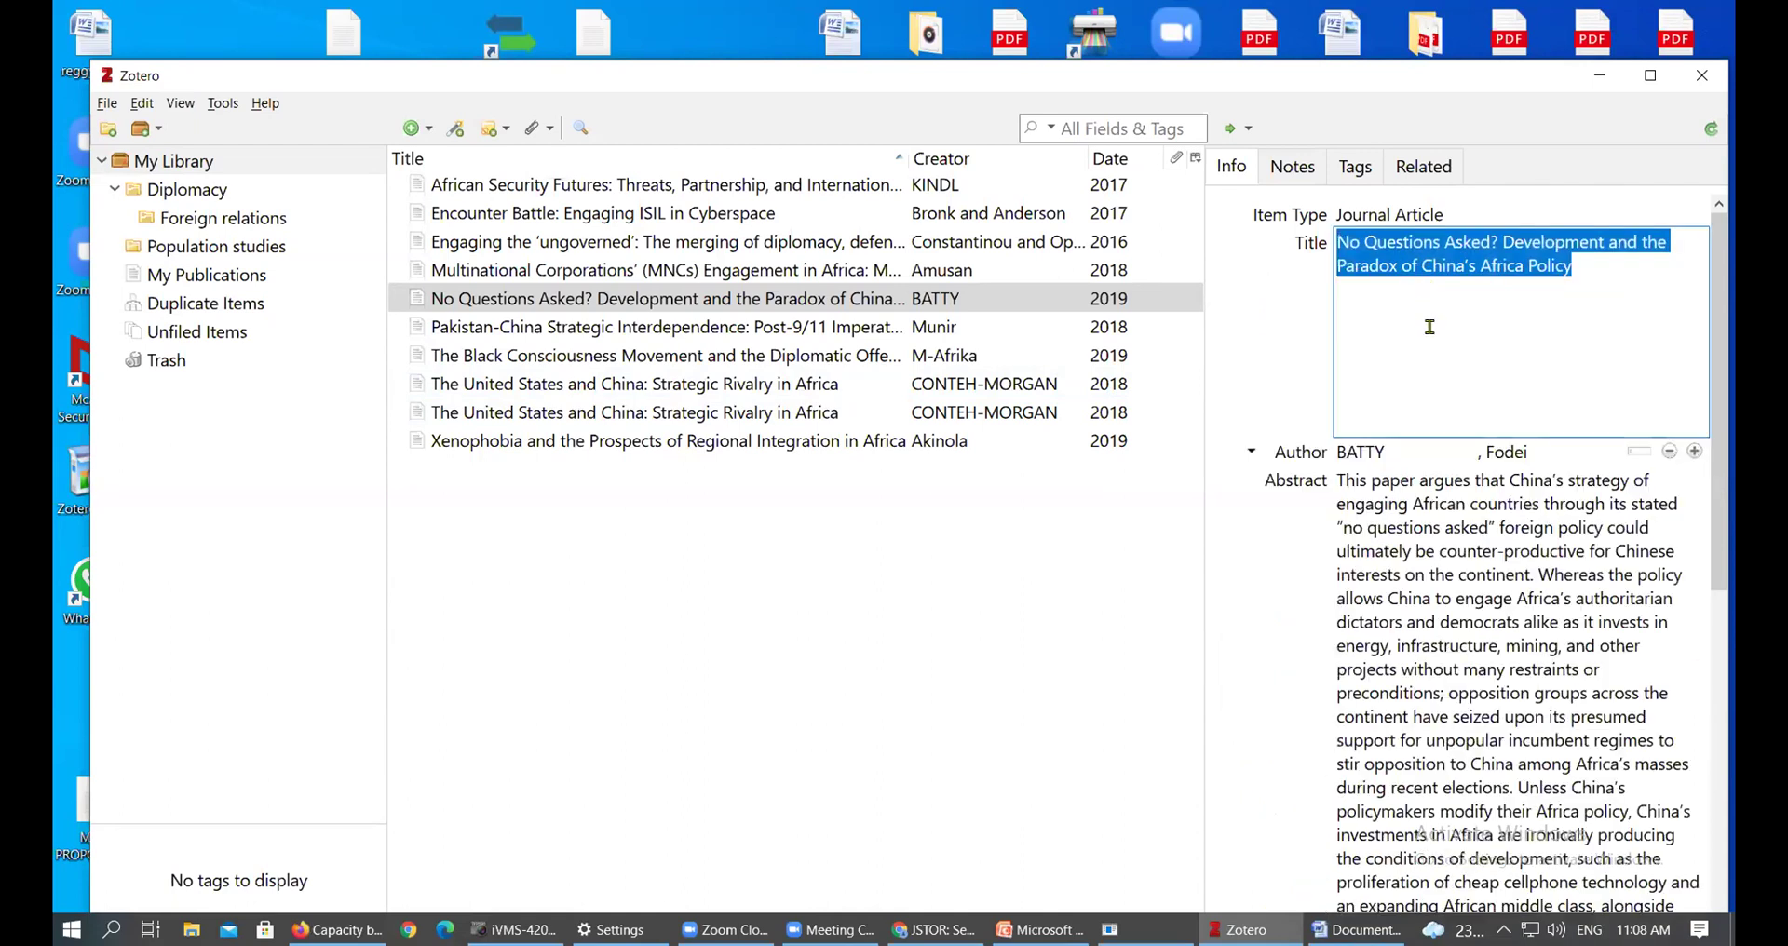
{"action": "key", "text": "Tab"}
{"action": "left_click", "coordinate": [1417, 266]}
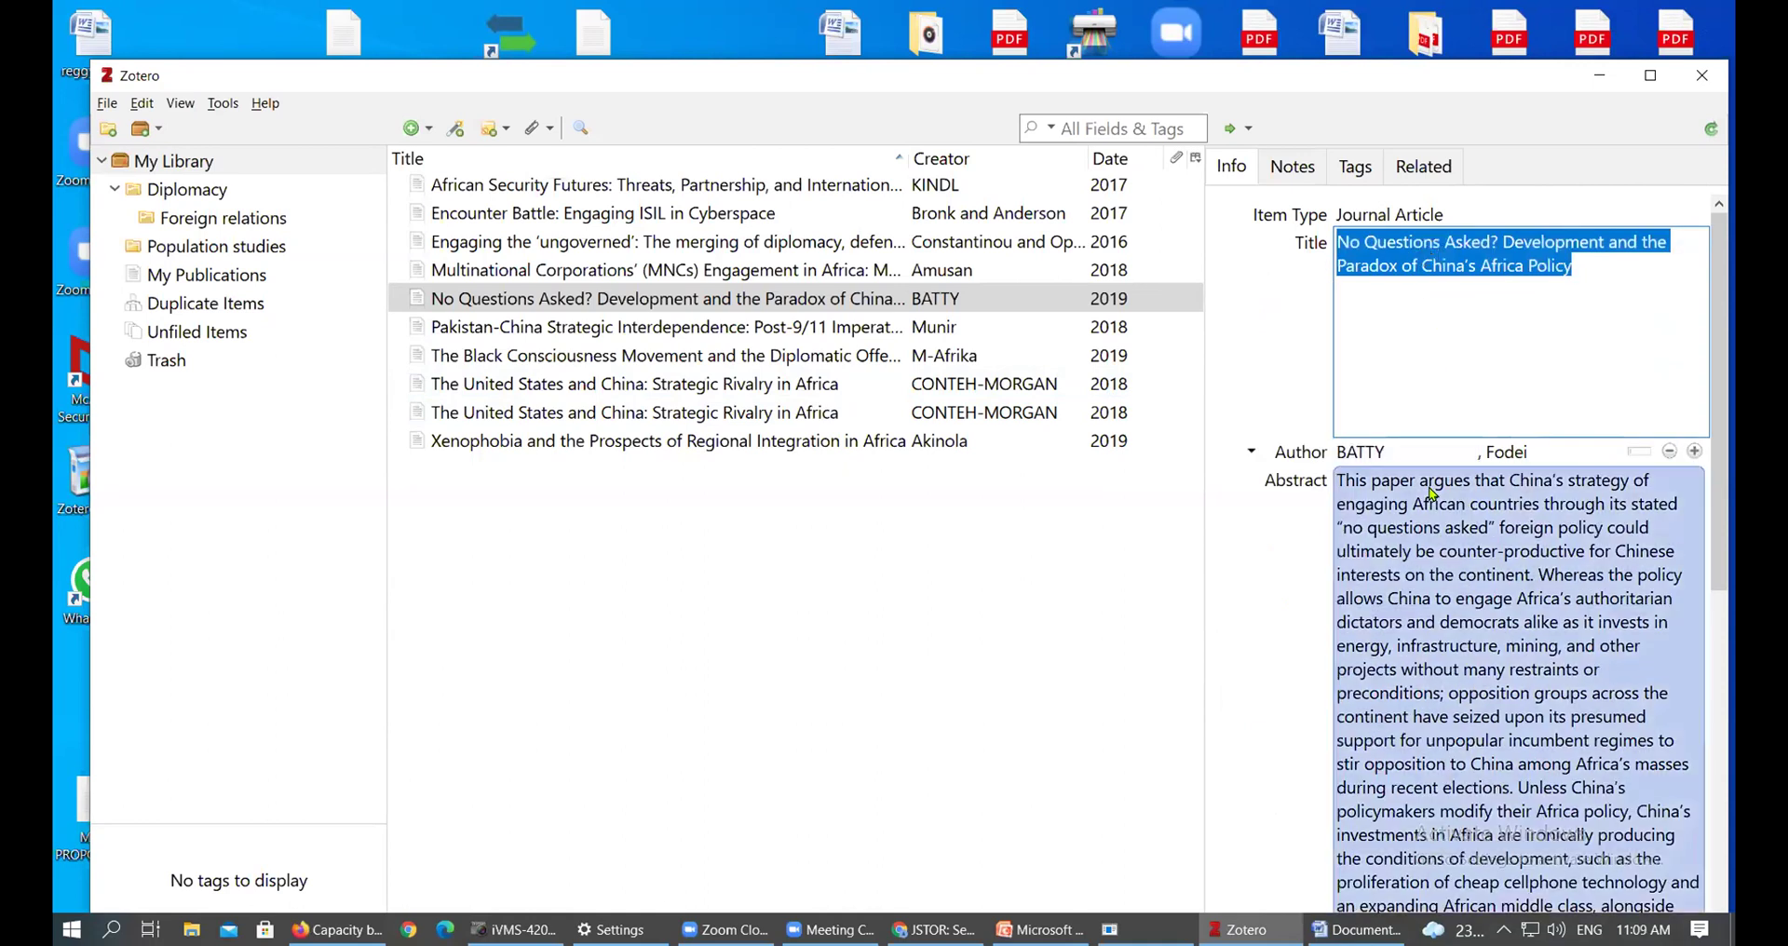
{"action": "left_click", "coordinate": [1431, 494]}
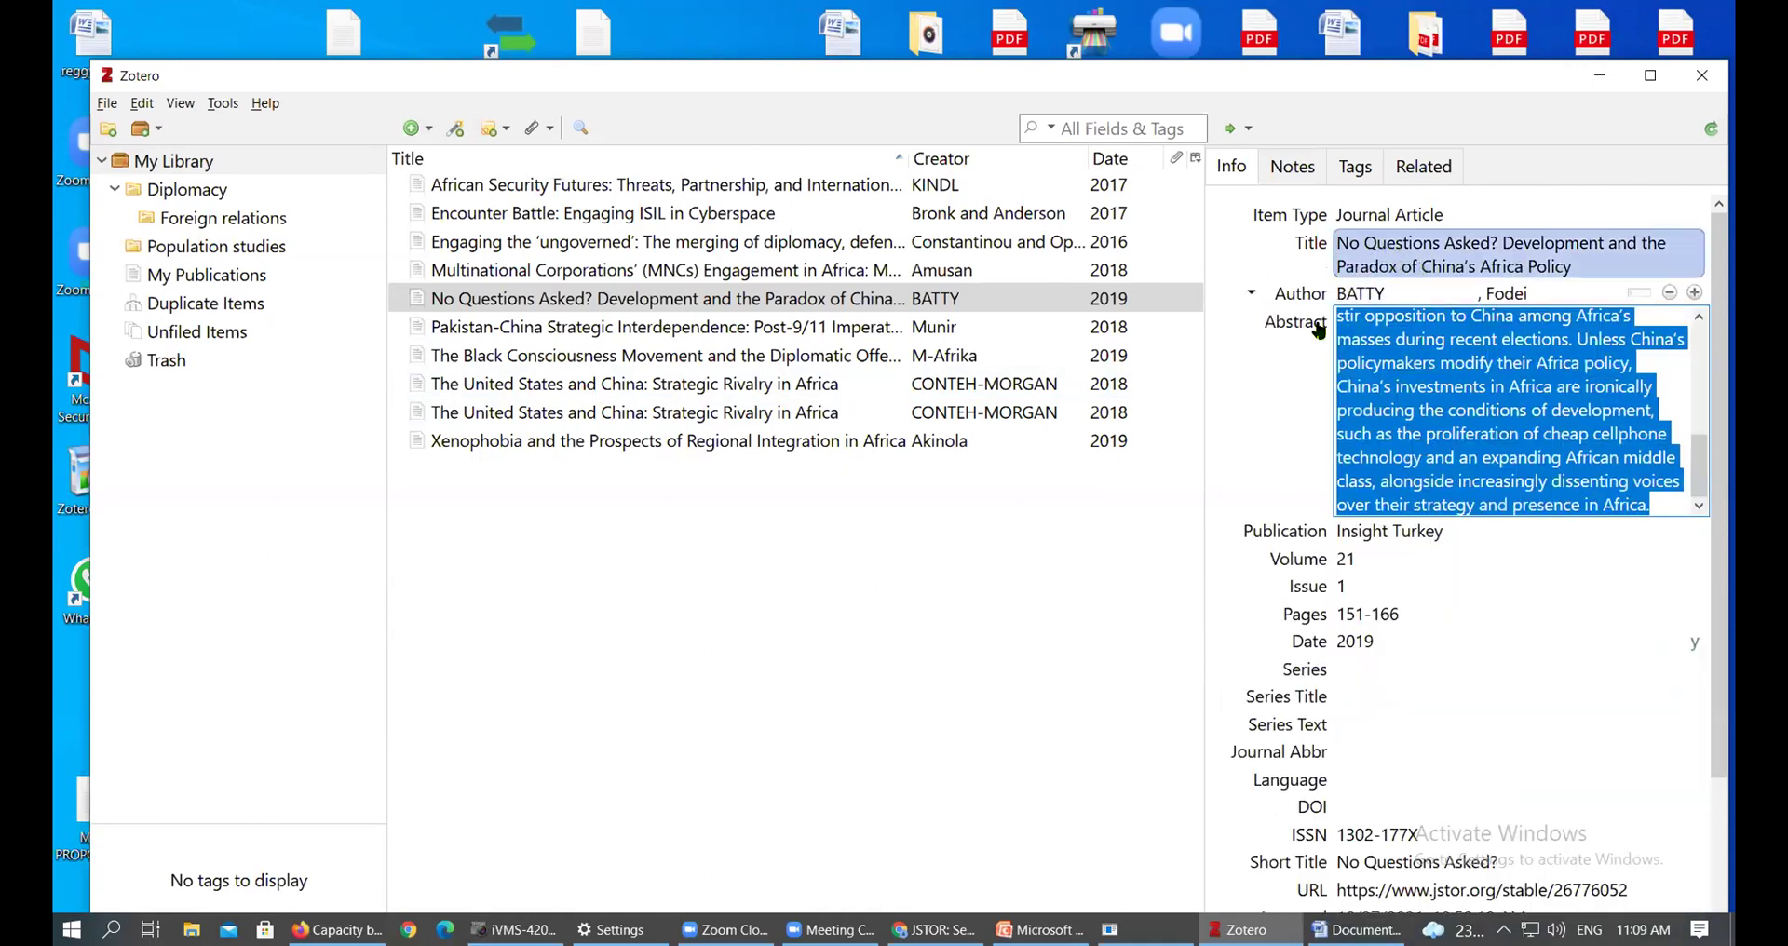
{"action": "right_click", "coordinate": [1379, 250]}
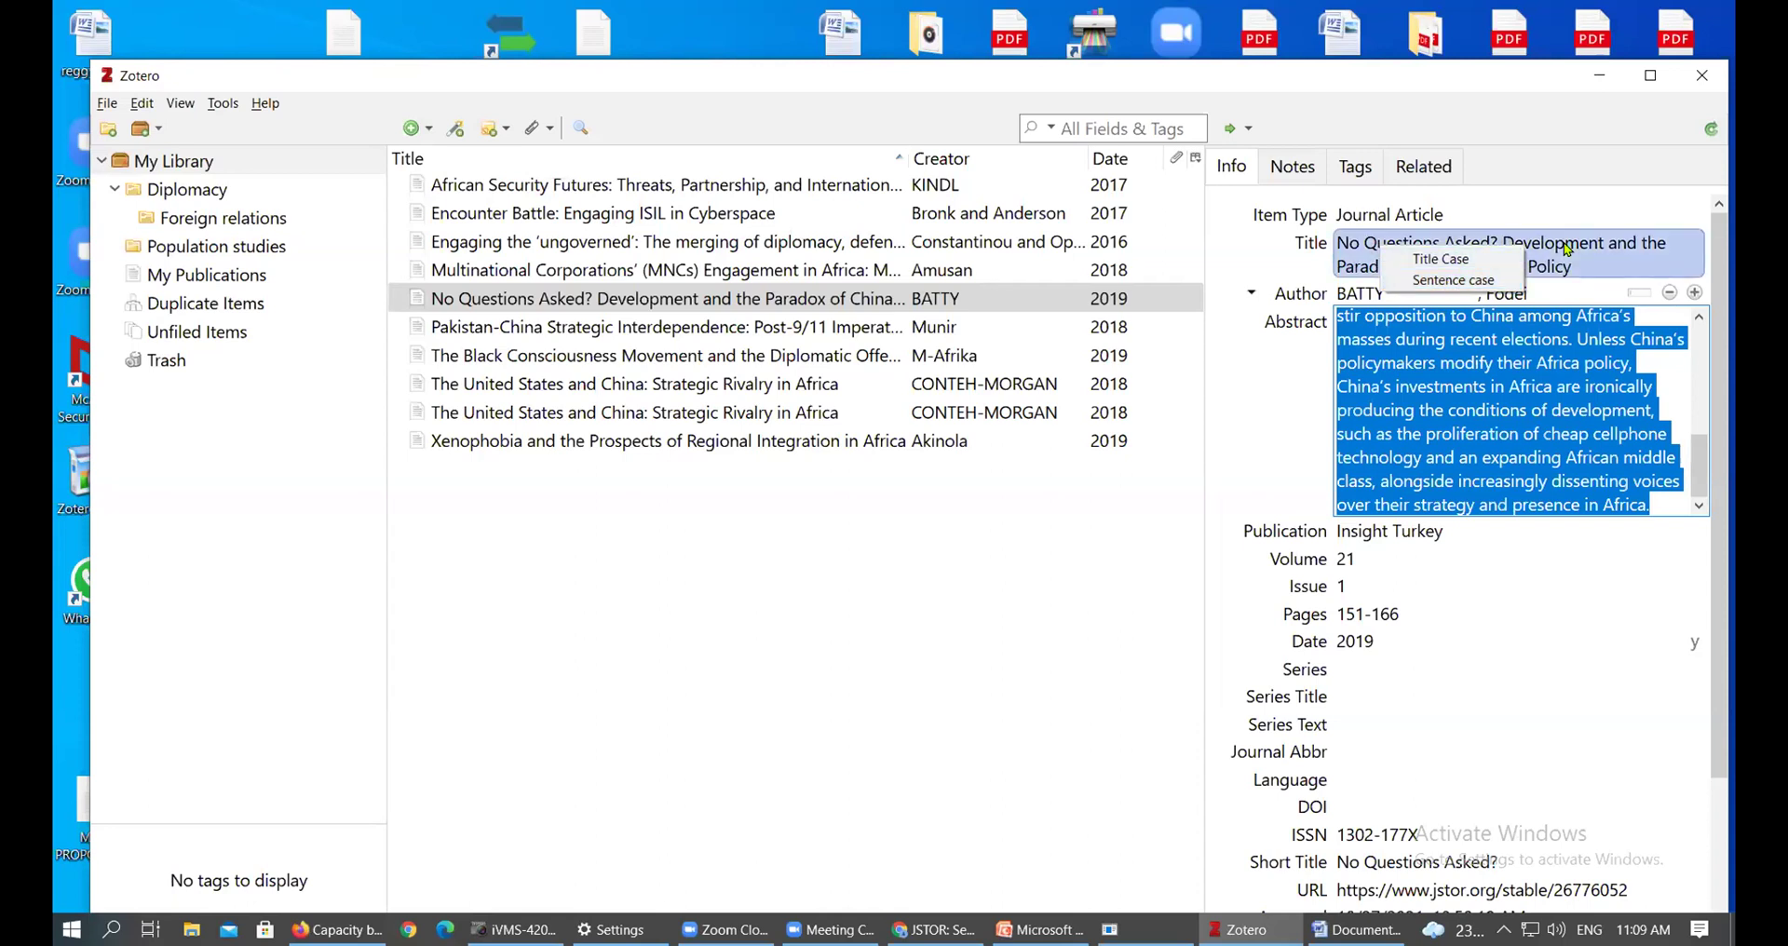
{"action": "left_click", "coordinate": [963, 385]}
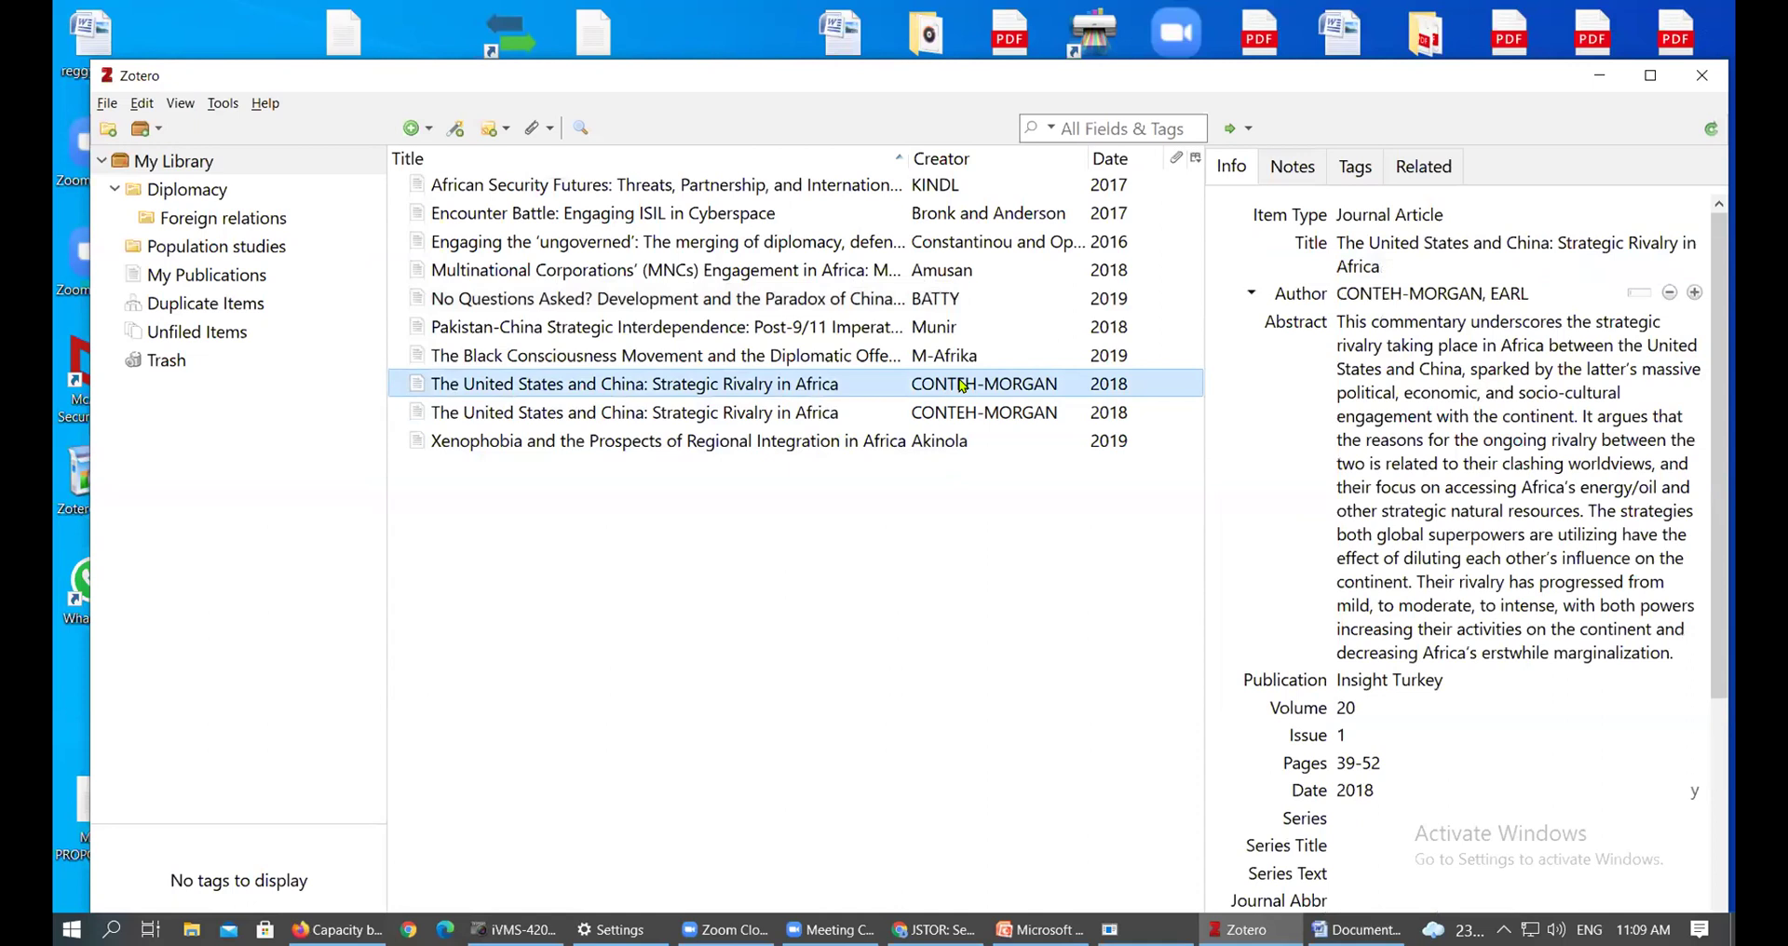
Convert the African Security Futures title to sentence case, then check its author fields
{"action": "left_click", "coordinate": [805, 188]}
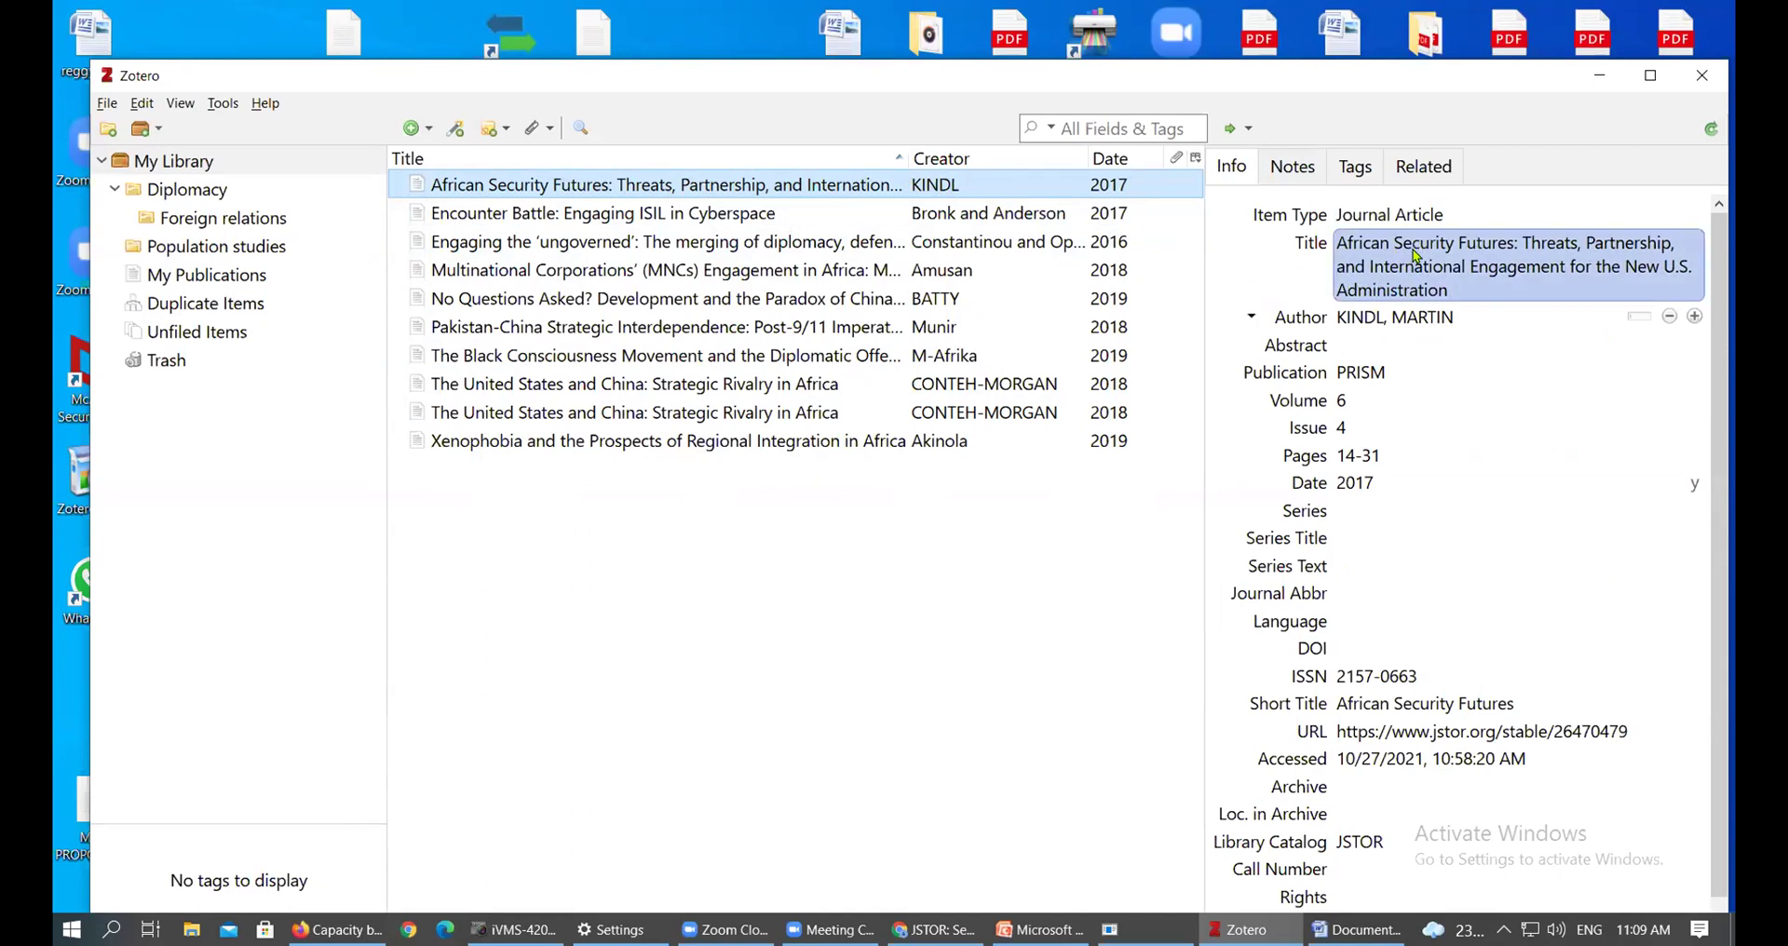
{"action": "right_click", "coordinate": [1415, 256]}
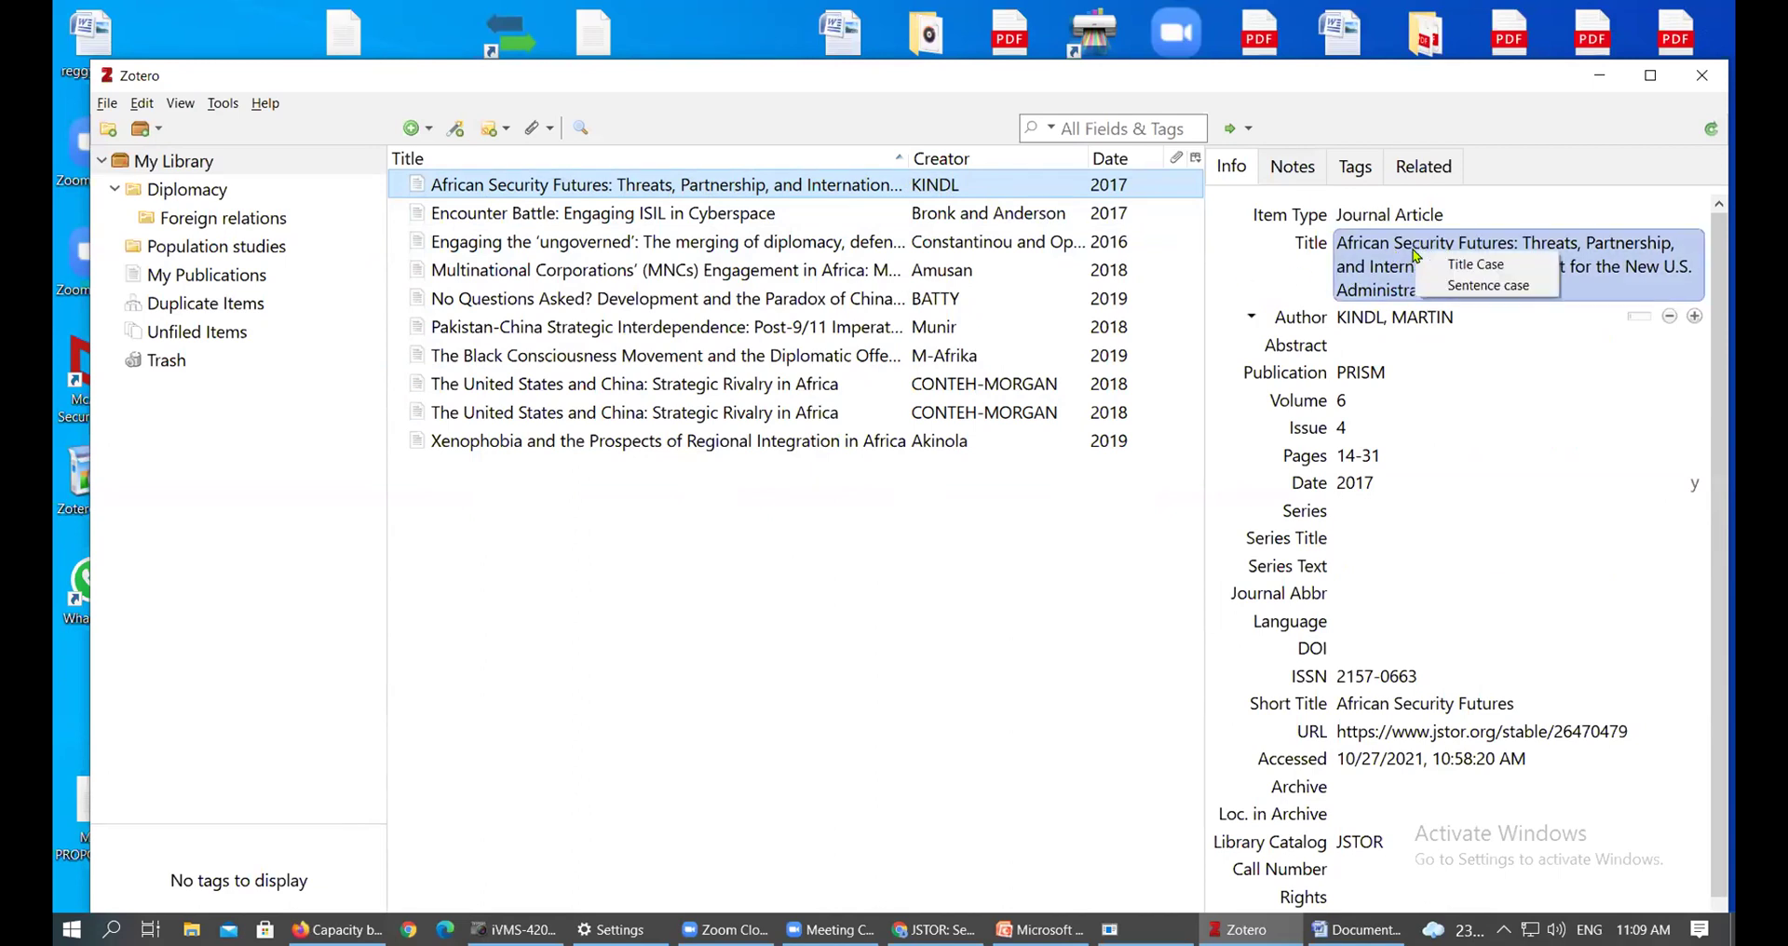
{"action": "left_click", "coordinate": [1494, 286]}
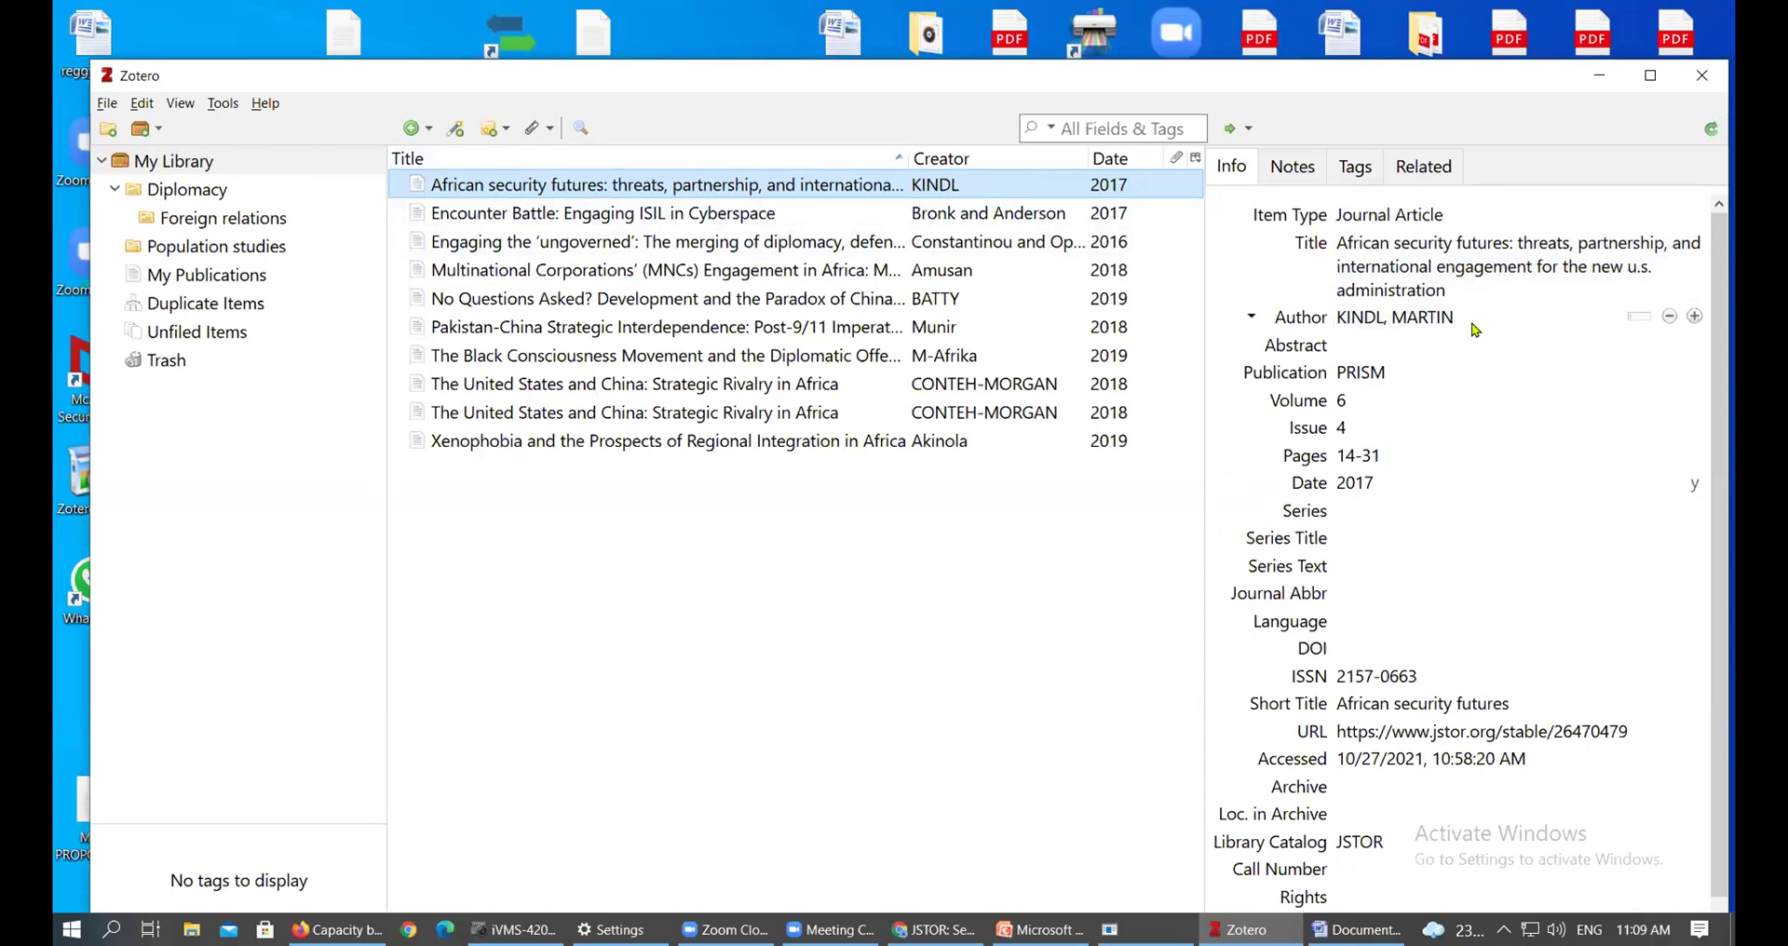
{"action": "left_click", "coordinate": [1442, 318]}
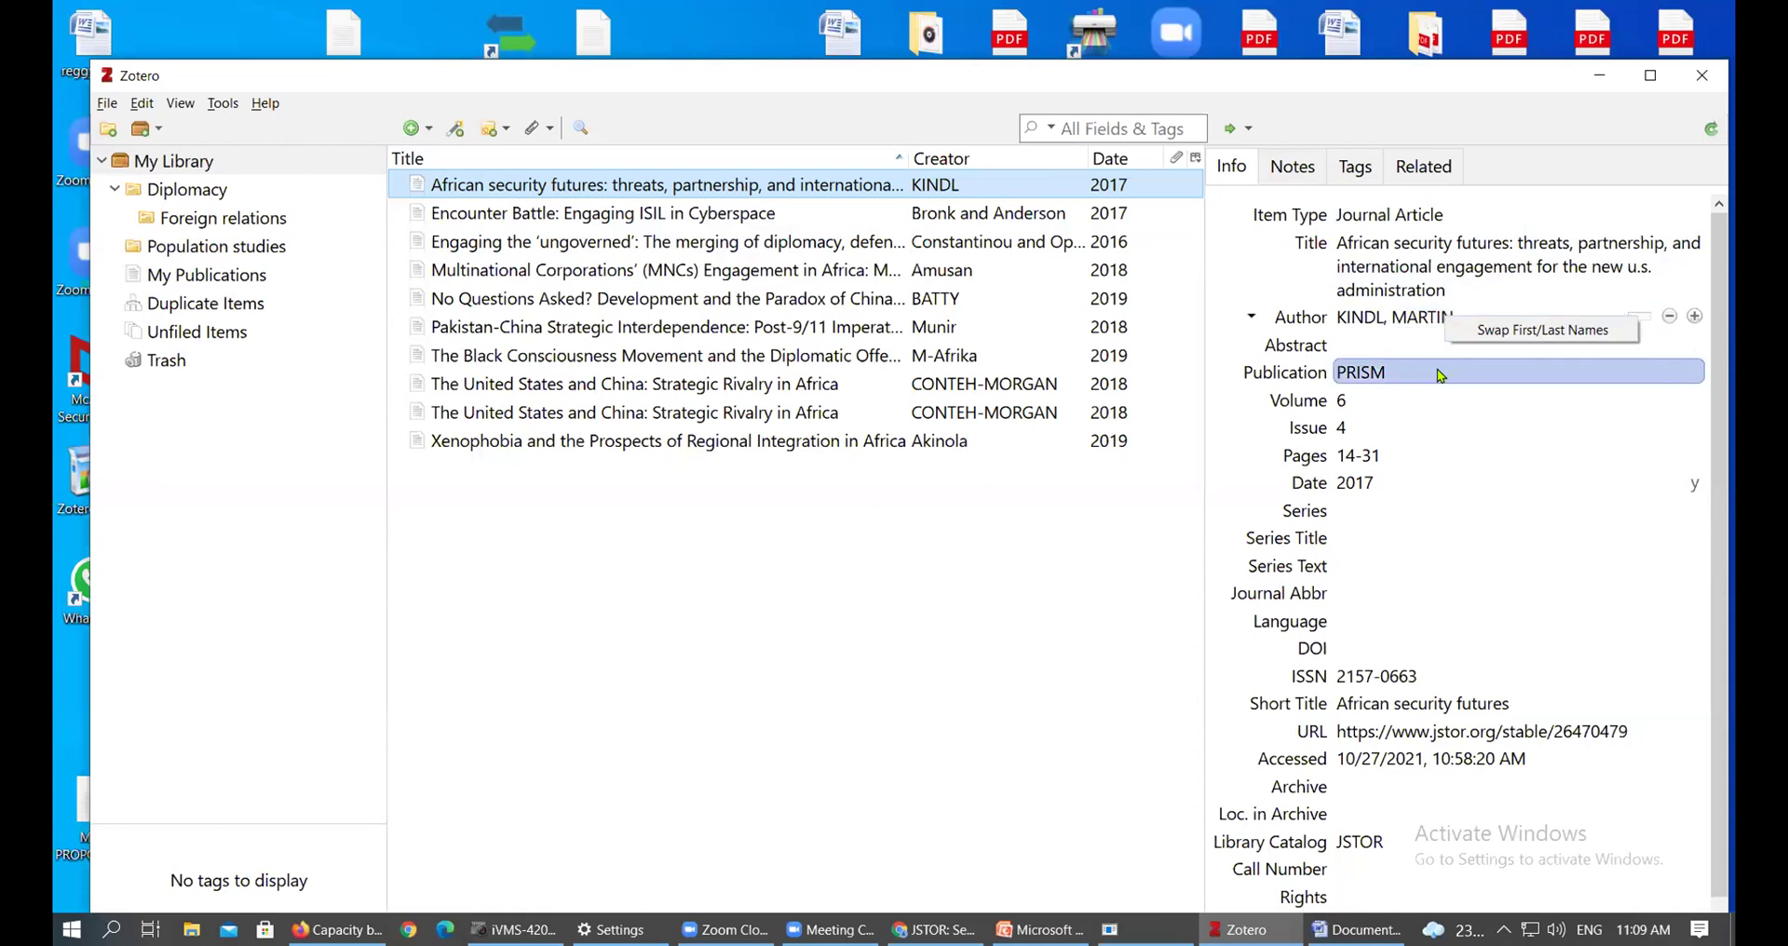
{"action": "key", "text": "Tab"}
{"action": "left_click", "coordinate": [1379, 319]}
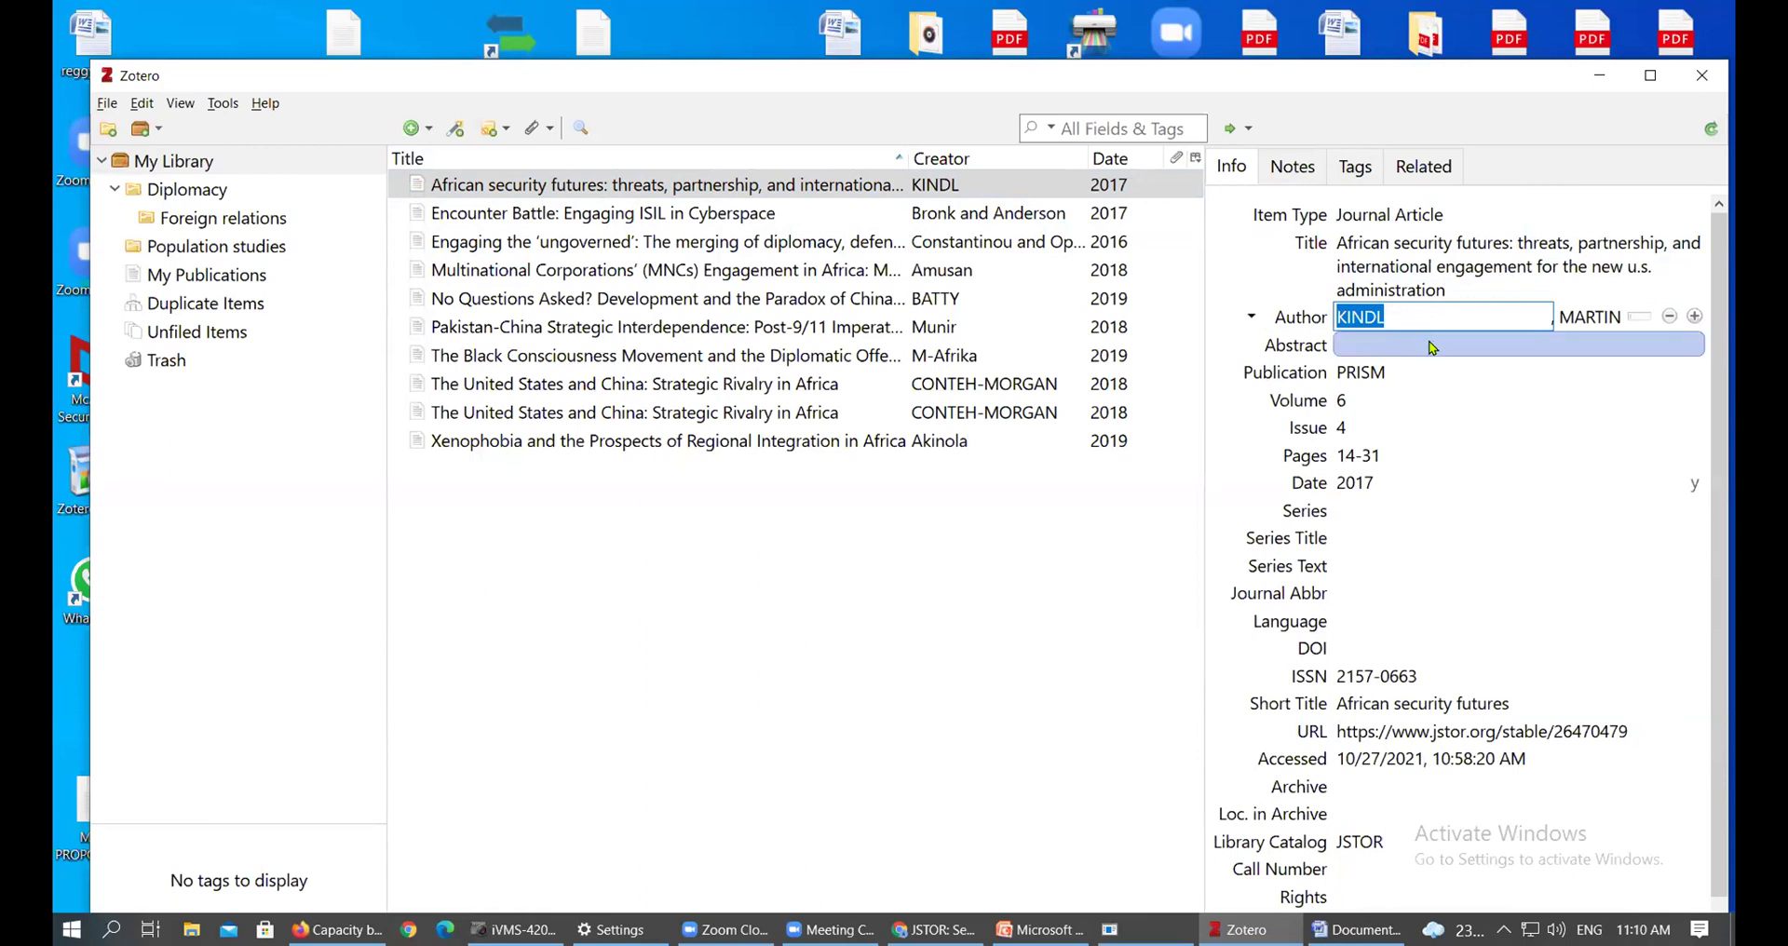
Retype the author's surname and first name 'Martin' in normal capitalisation
{"action": "left_click_drag", "start_coordinate": [1411, 313], "coordinate": [1349, 316]}
{"action": "type", "text": "indl"}
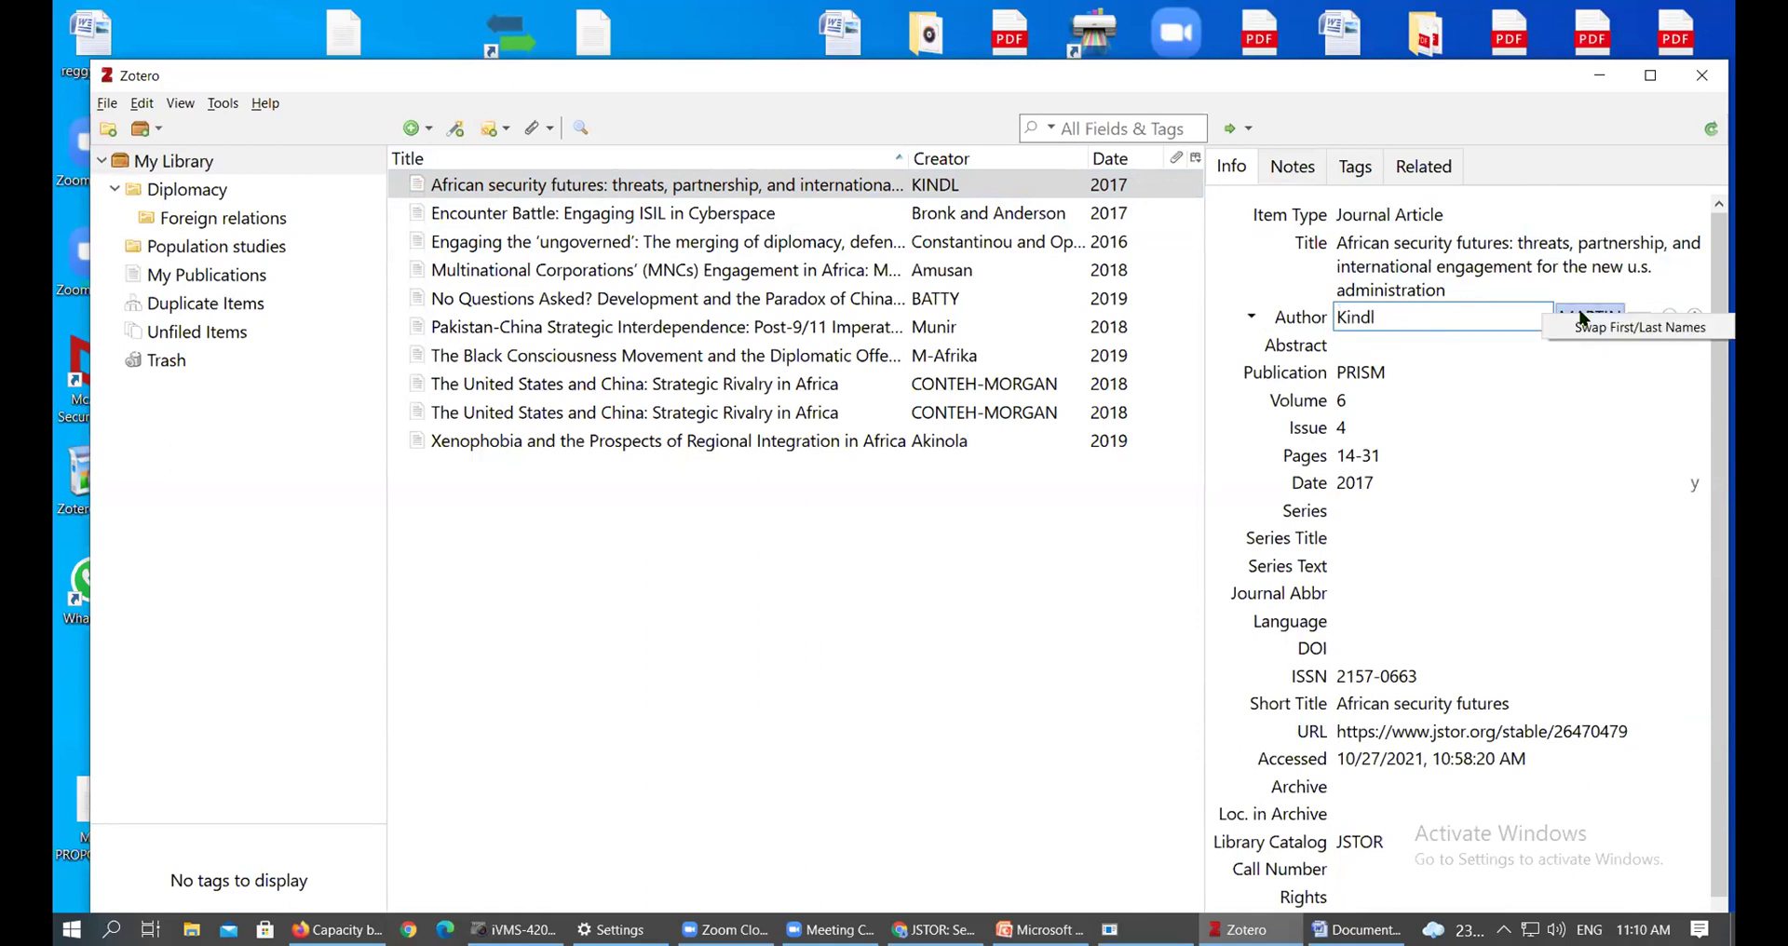
{"action": "left_click", "coordinate": [1591, 319]}
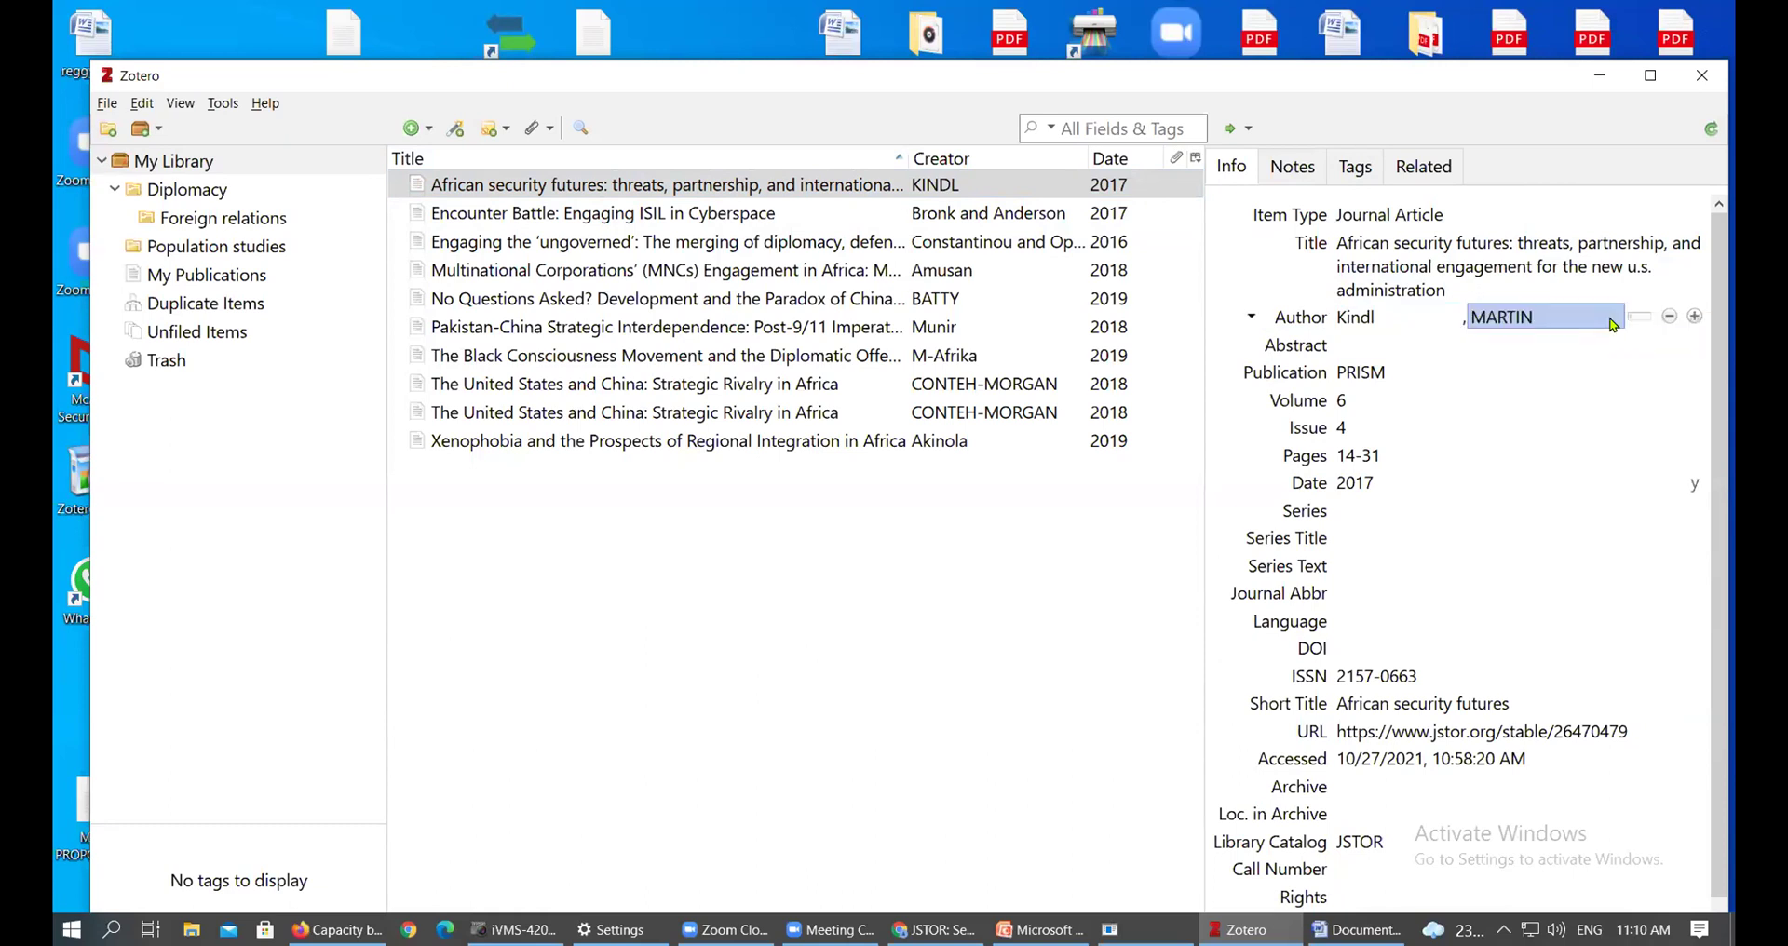
{"action": "left_click", "coordinate": [1569, 309]}
{"action": "key", "text": "BackSpace"}
{"action": "key", "text": "BackSpace"}
{"action": "key", "text": "BackSpace"}
{"action": "key", "text": "BackSpace"}
{"action": "key", "text": "BackSpace"}
{"action": "type", "text": "artin"}
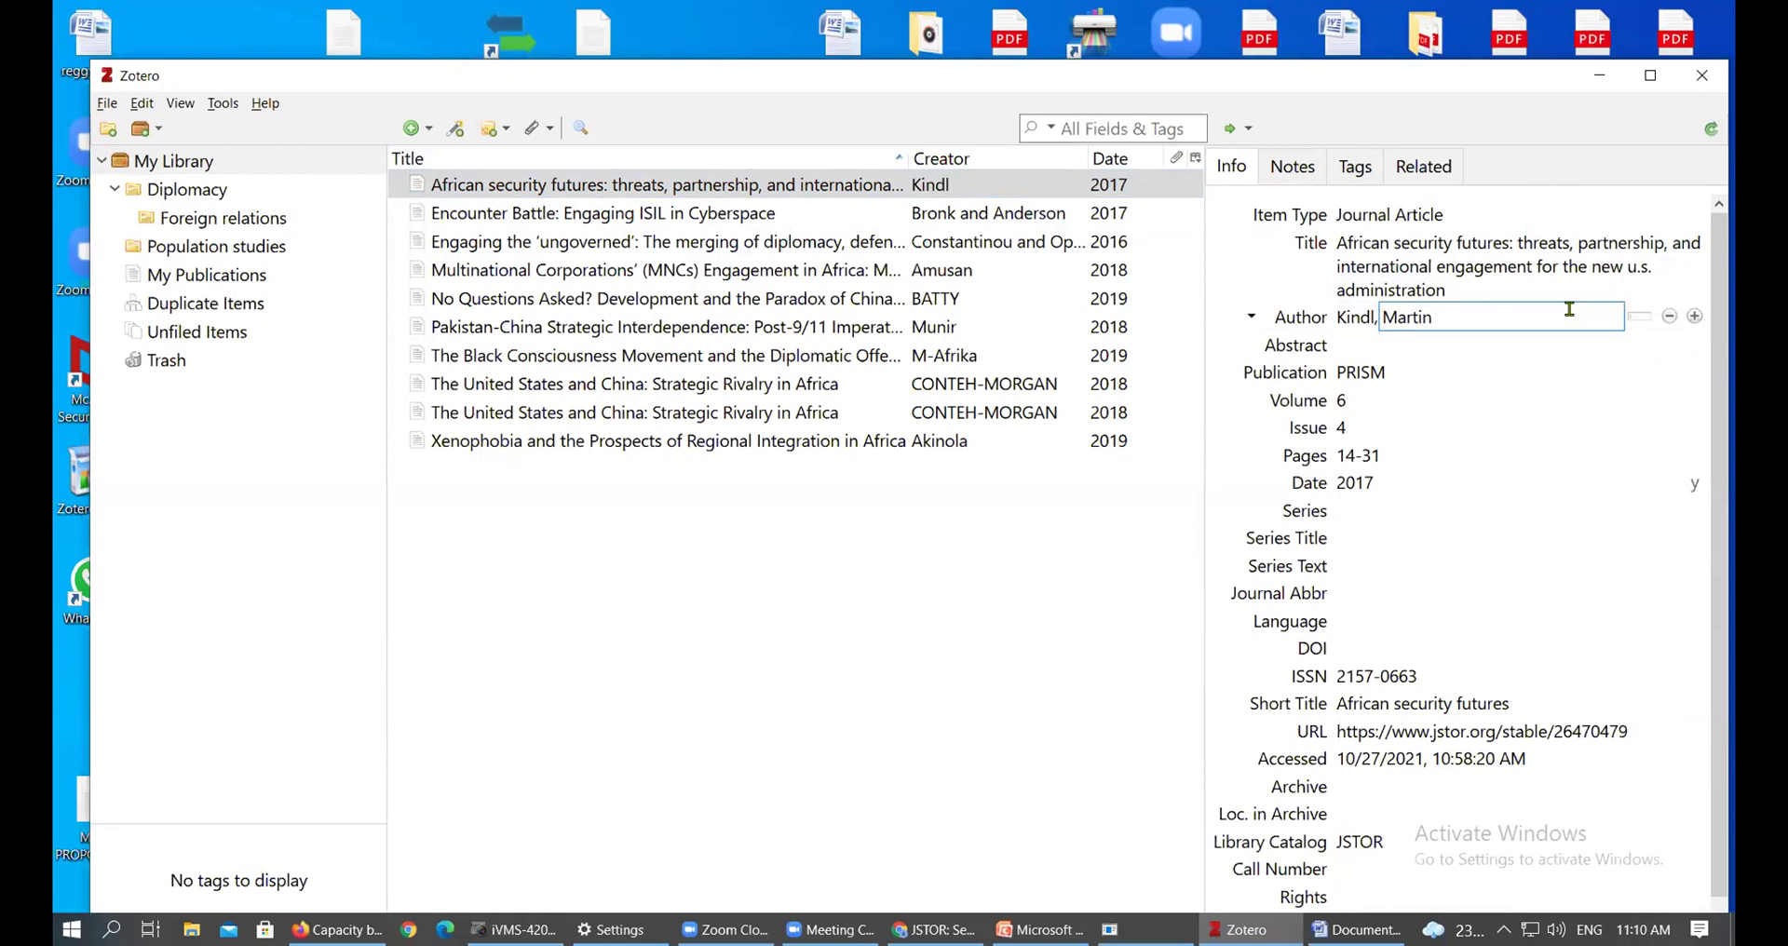
{"action": "key", "text": "Tab"}
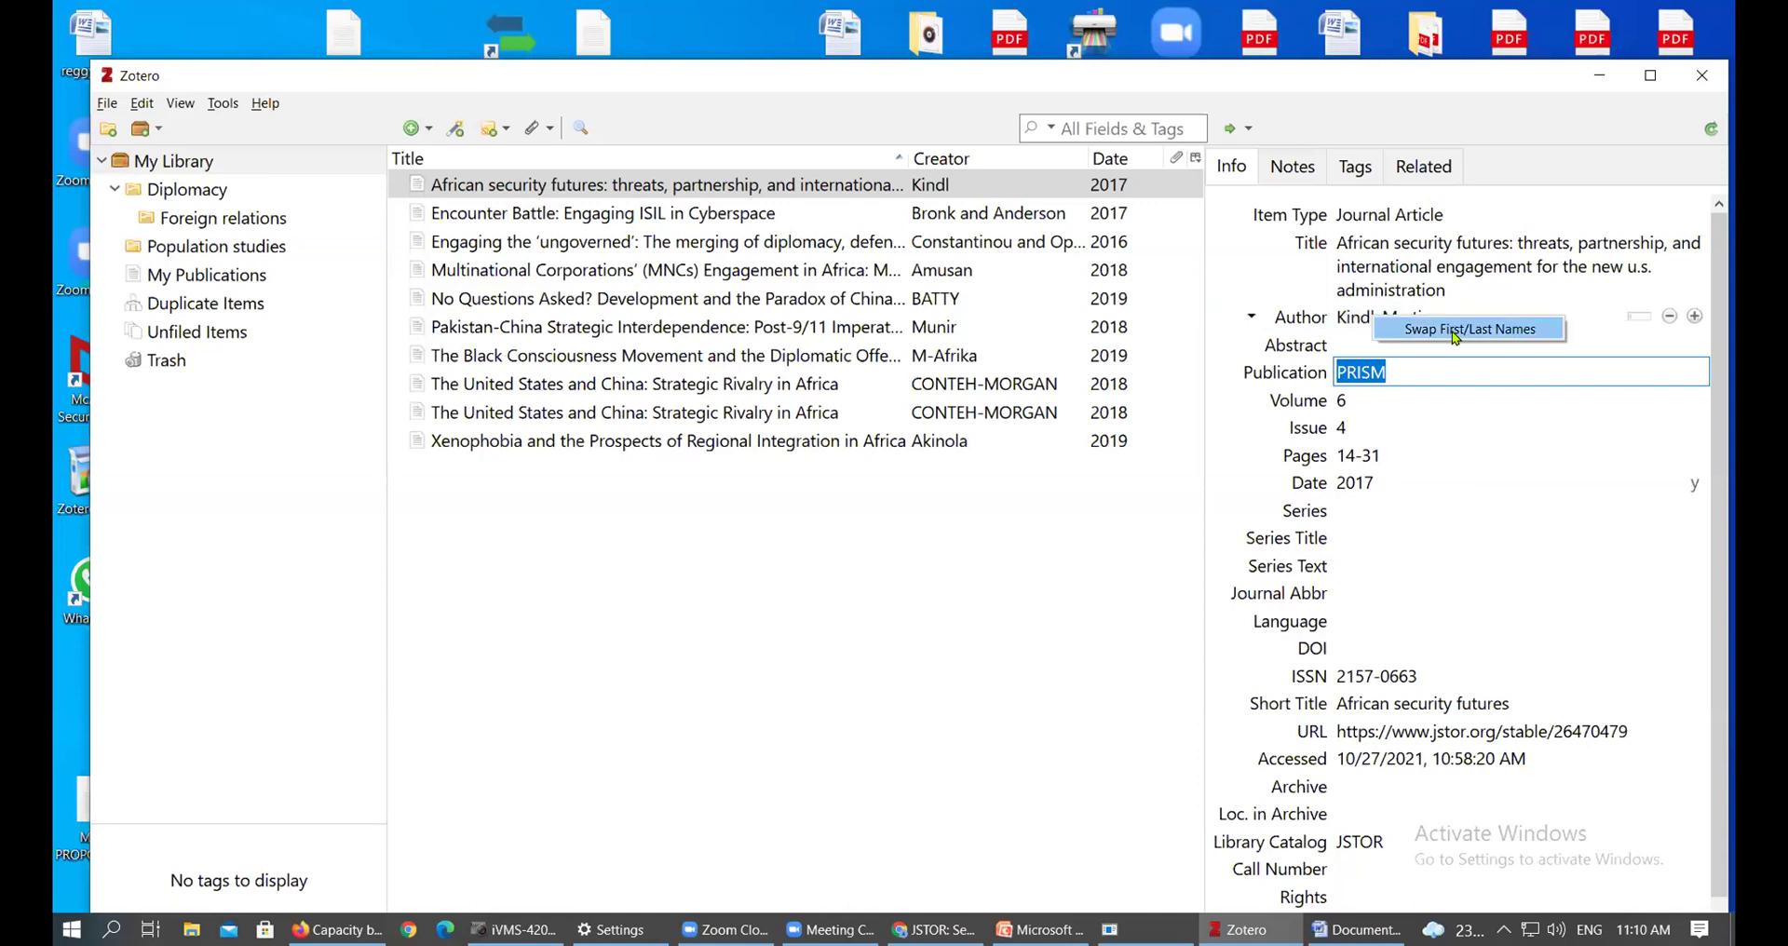
Swap the author's first and last names so the surname comes first again
{"action": "left_click", "coordinate": [1470, 337]}
{"action": "left_click", "coordinate": [1397, 317]}
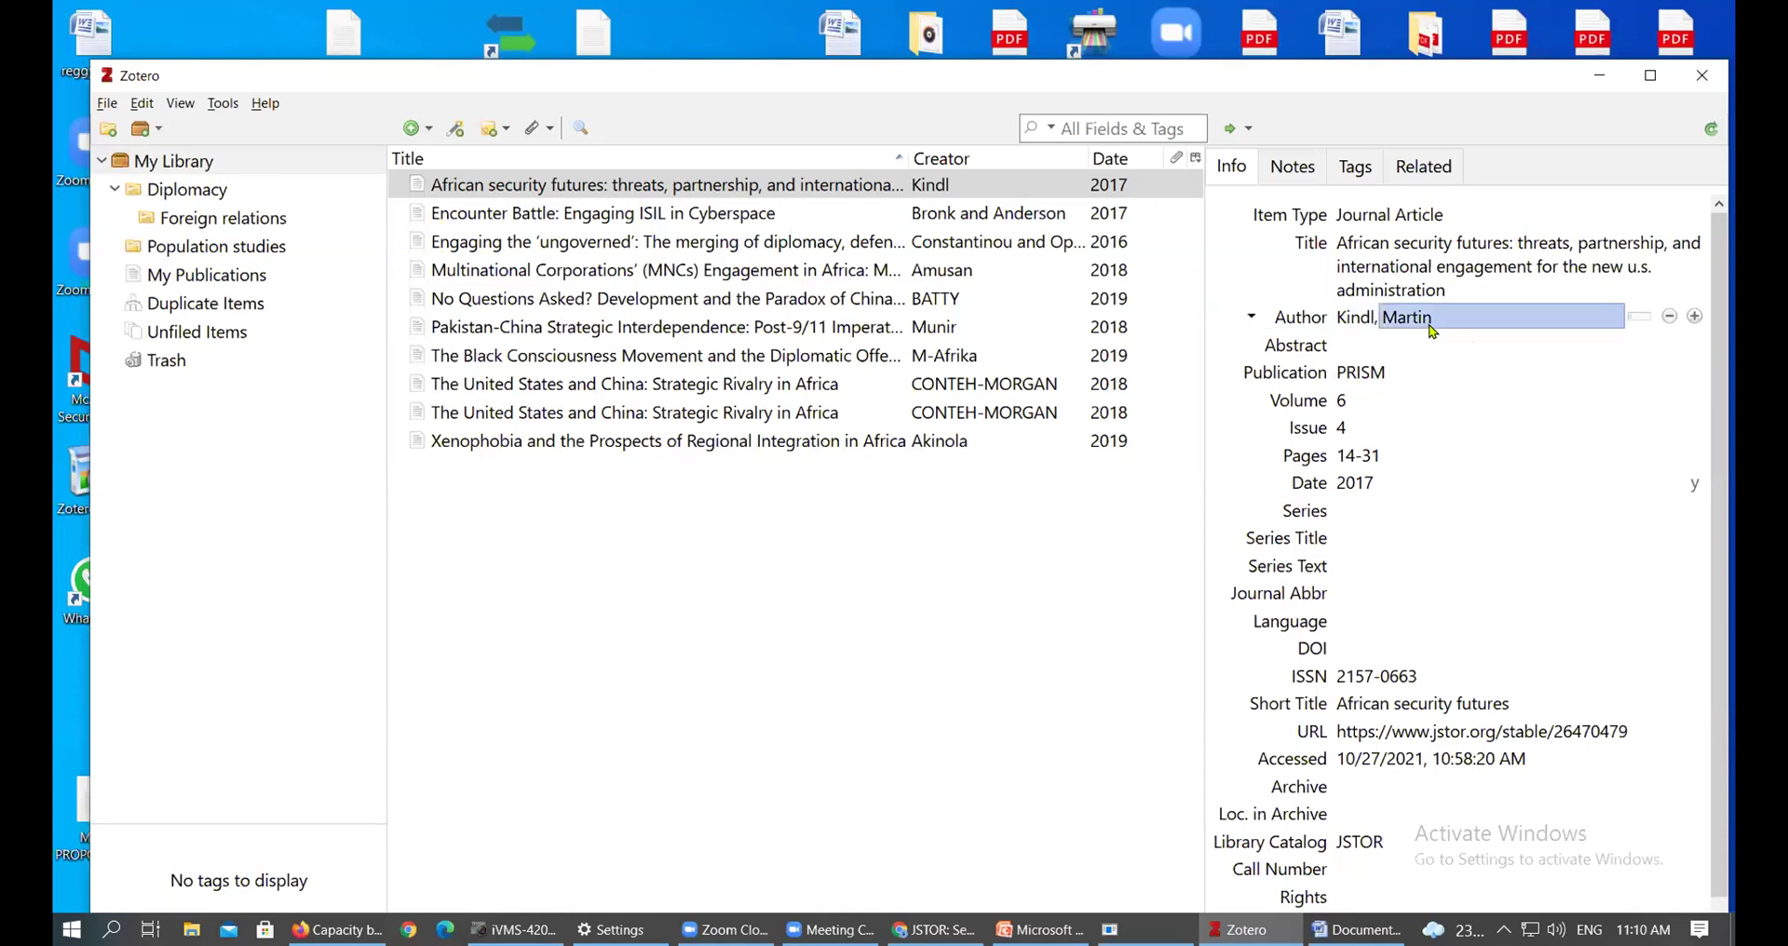
{"action": "left_click", "coordinate": [1365, 317]}
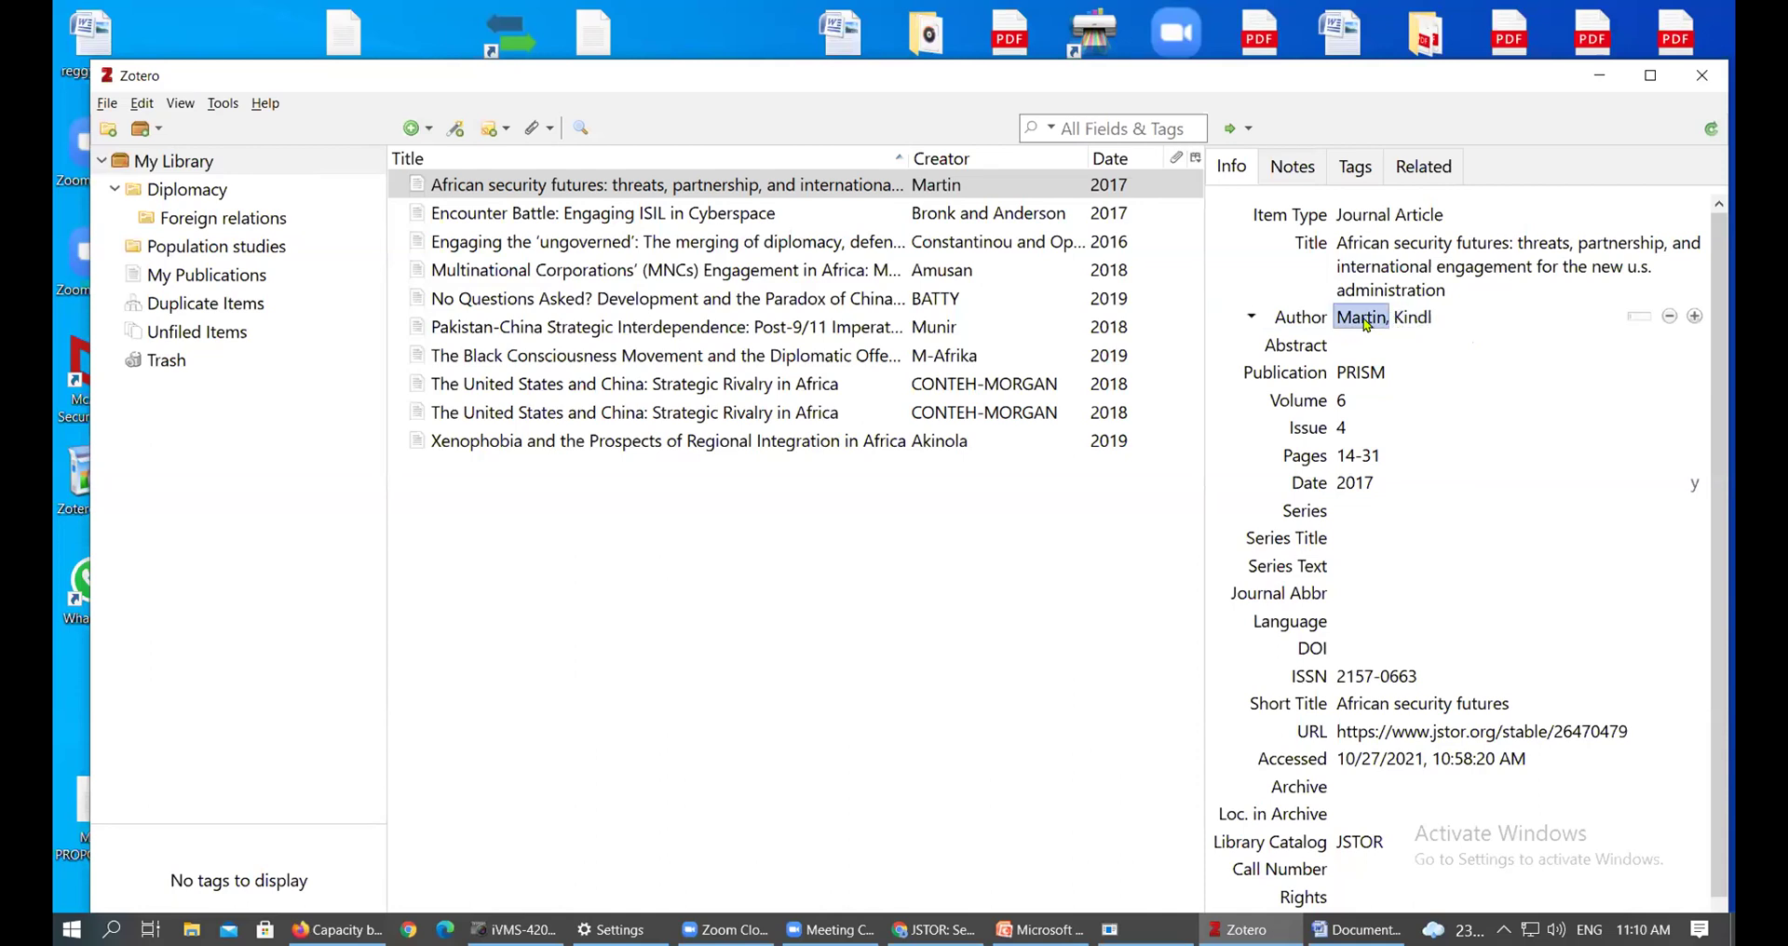
{"action": "right_click", "coordinate": [1367, 323]}
{"action": "left_click", "coordinate": [1411, 338]}
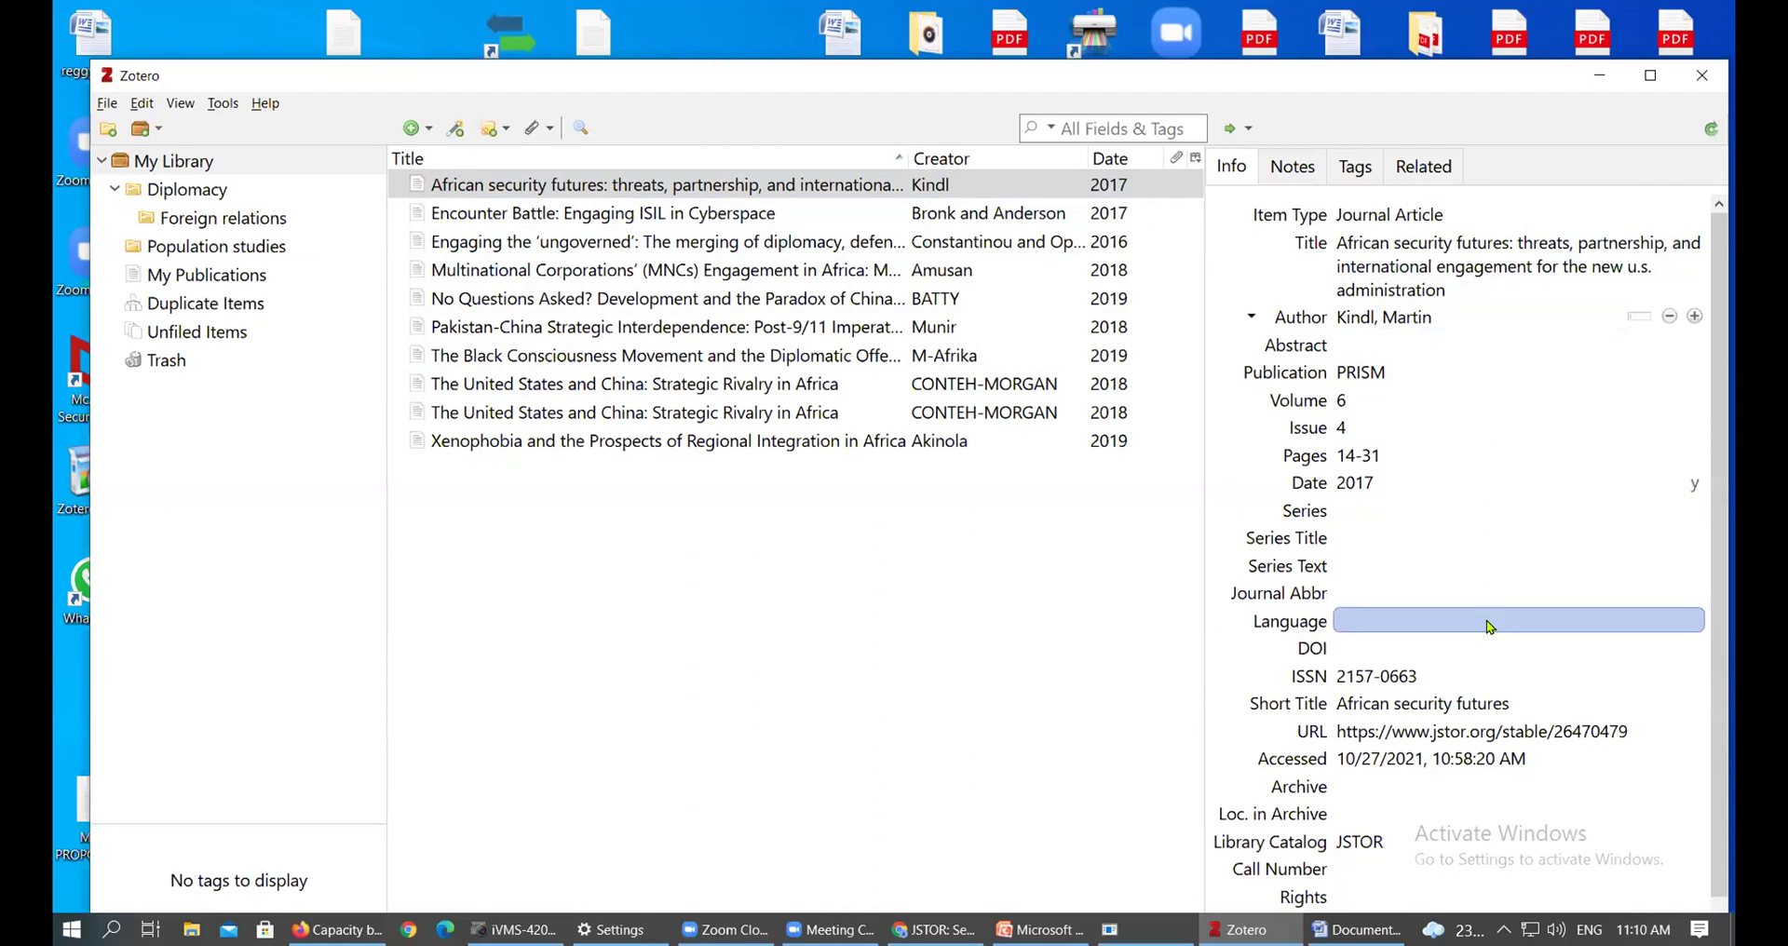
Delete the incorrect date from the Encounter Battle article
{"action": "left_click", "coordinate": [1075, 217]}
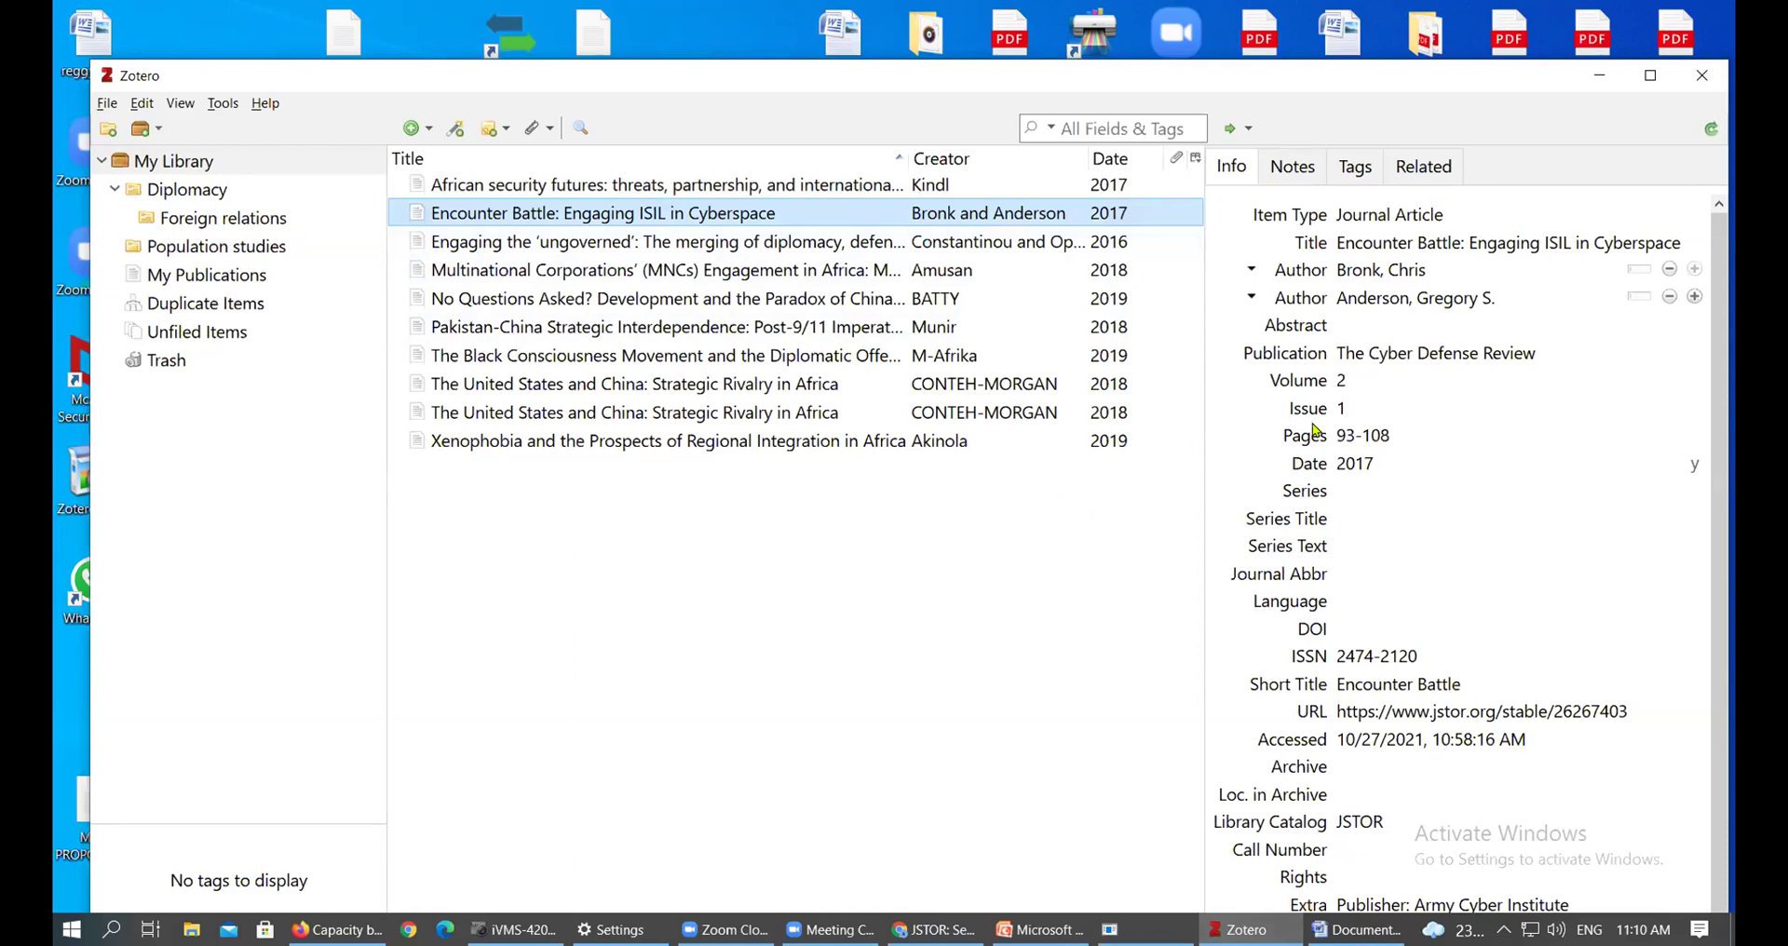
{"action": "left_click", "coordinate": [1518, 464]}
{"action": "key", "text": "BackSpace"}
{"action": "left_click", "coordinate": [855, 296]}
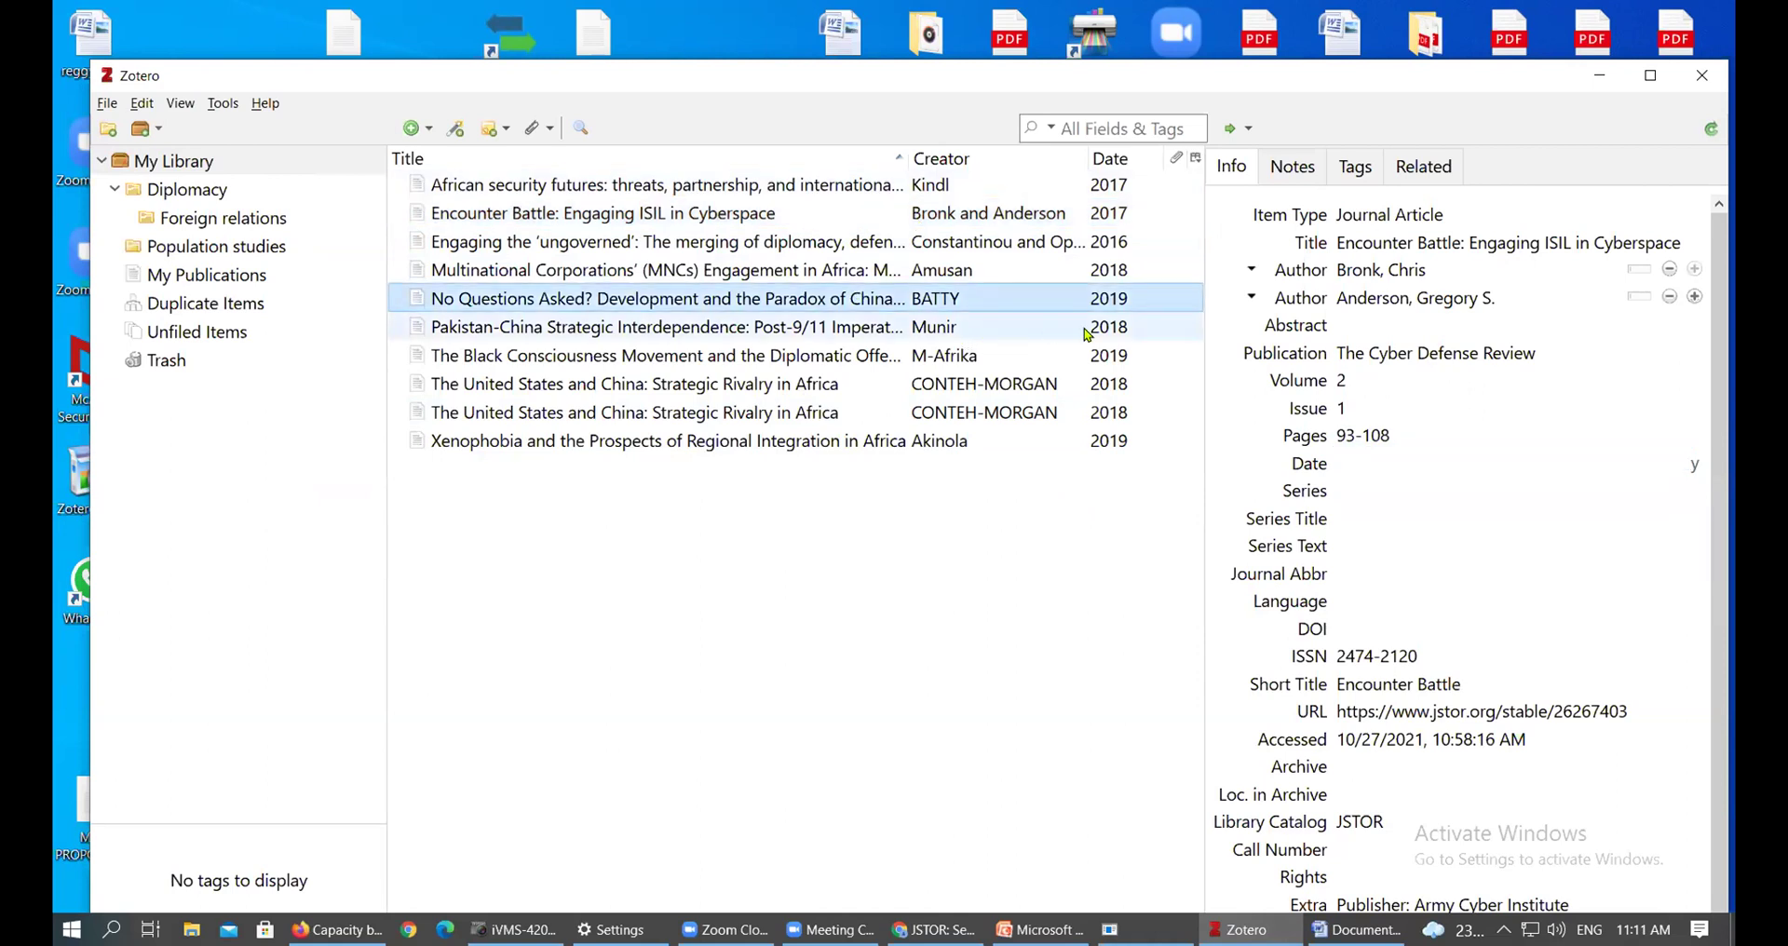
{"action": "left_click", "coordinate": [1028, 216]}
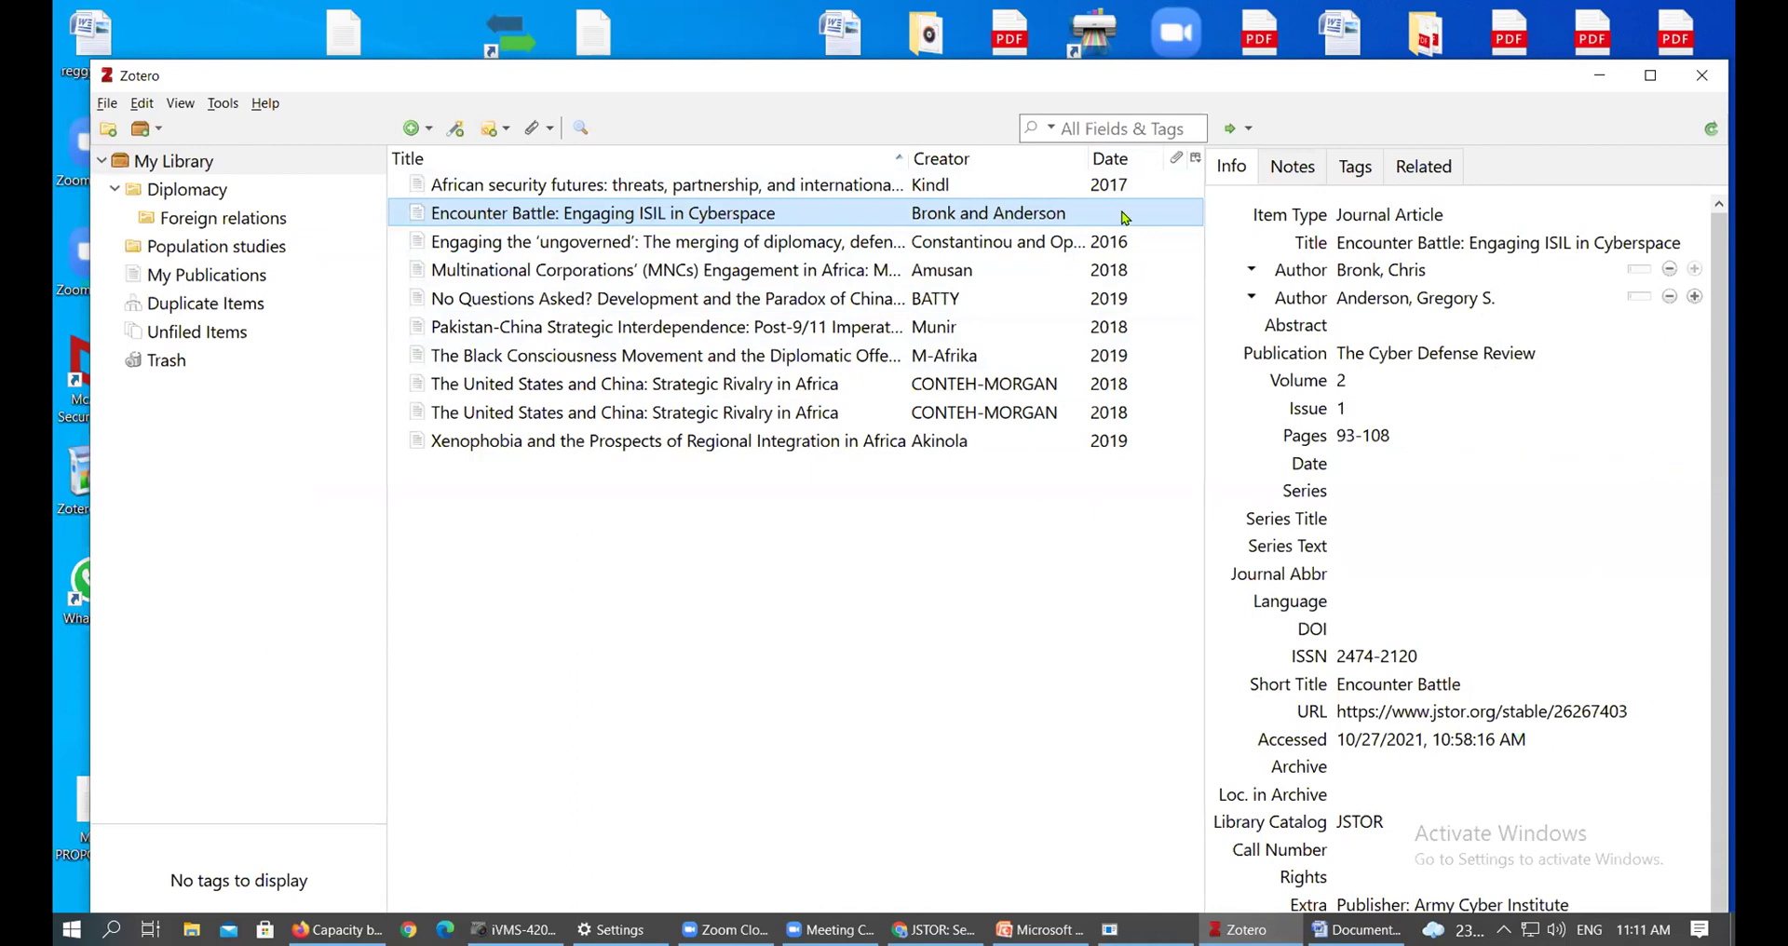
Compare Encounter Battle with neighbouring articles and select its JSTOR web address
{"action": "left_click", "coordinate": [1118, 241]}
{"action": "left_click", "coordinate": [1110, 224]}
{"action": "left_click", "coordinate": [1374, 297]}
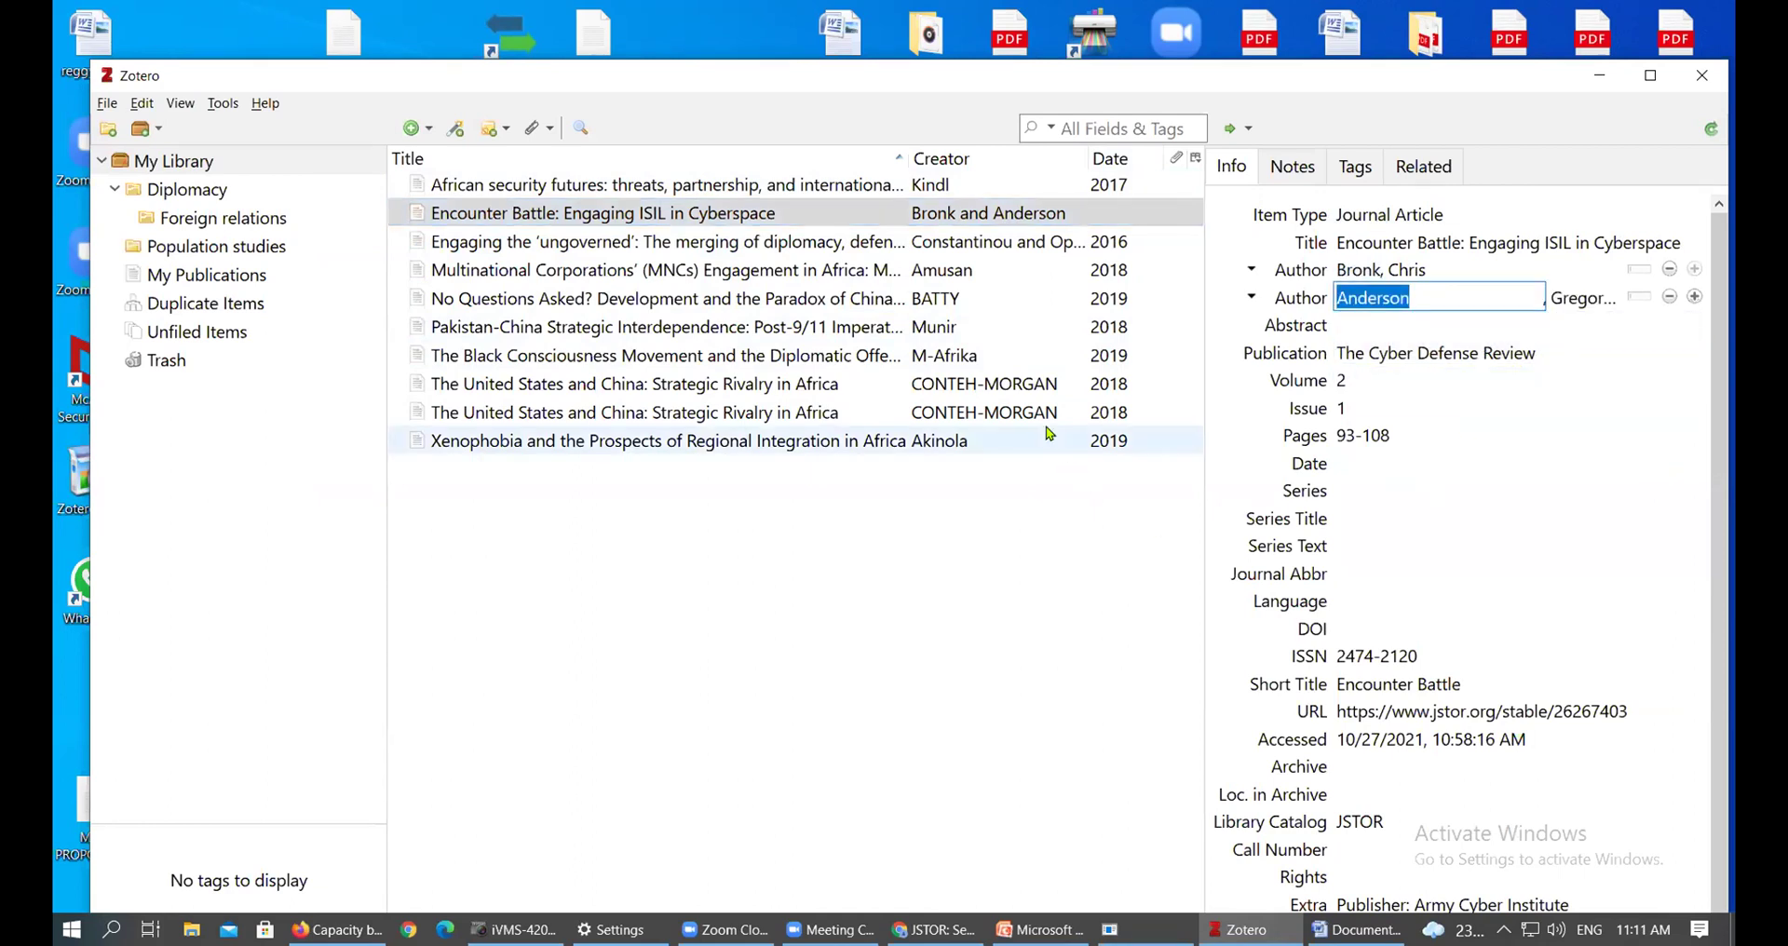
{"action": "left_click", "coordinate": [1049, 436]}
{"action": "left_click", "coordinate": [1053, 216]}
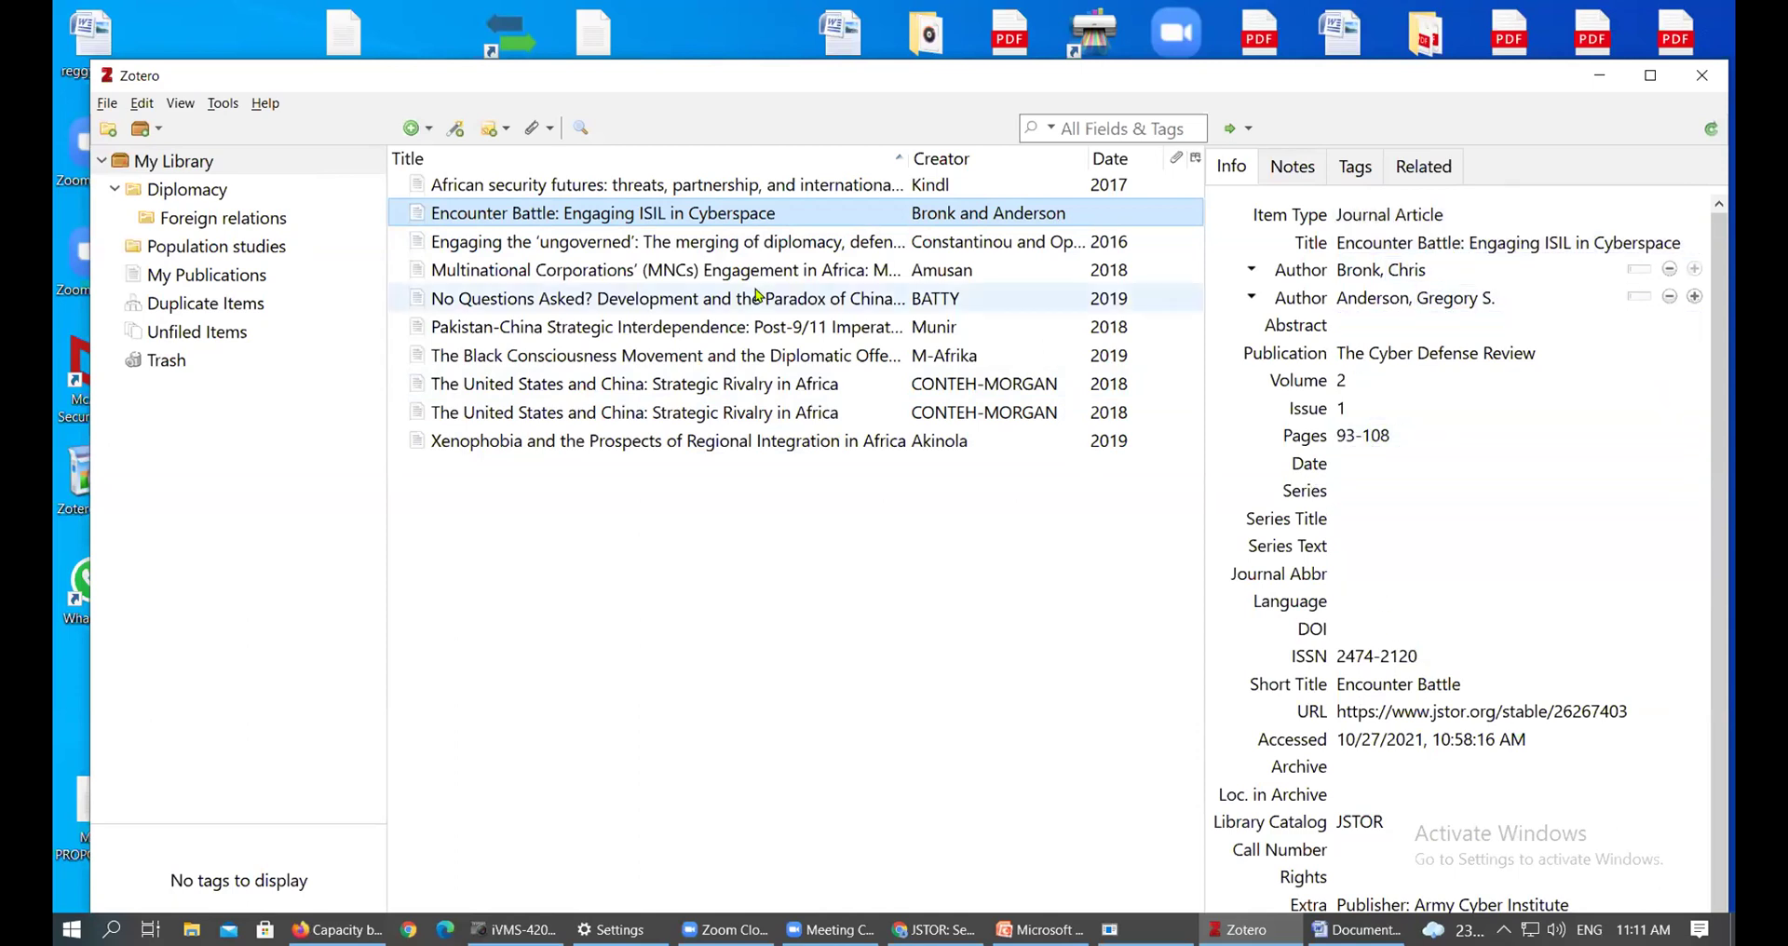
{"action": "left_click", "coordinate": [812, 273]}
{"action": "left_click", "coordinate": [848, 221]}
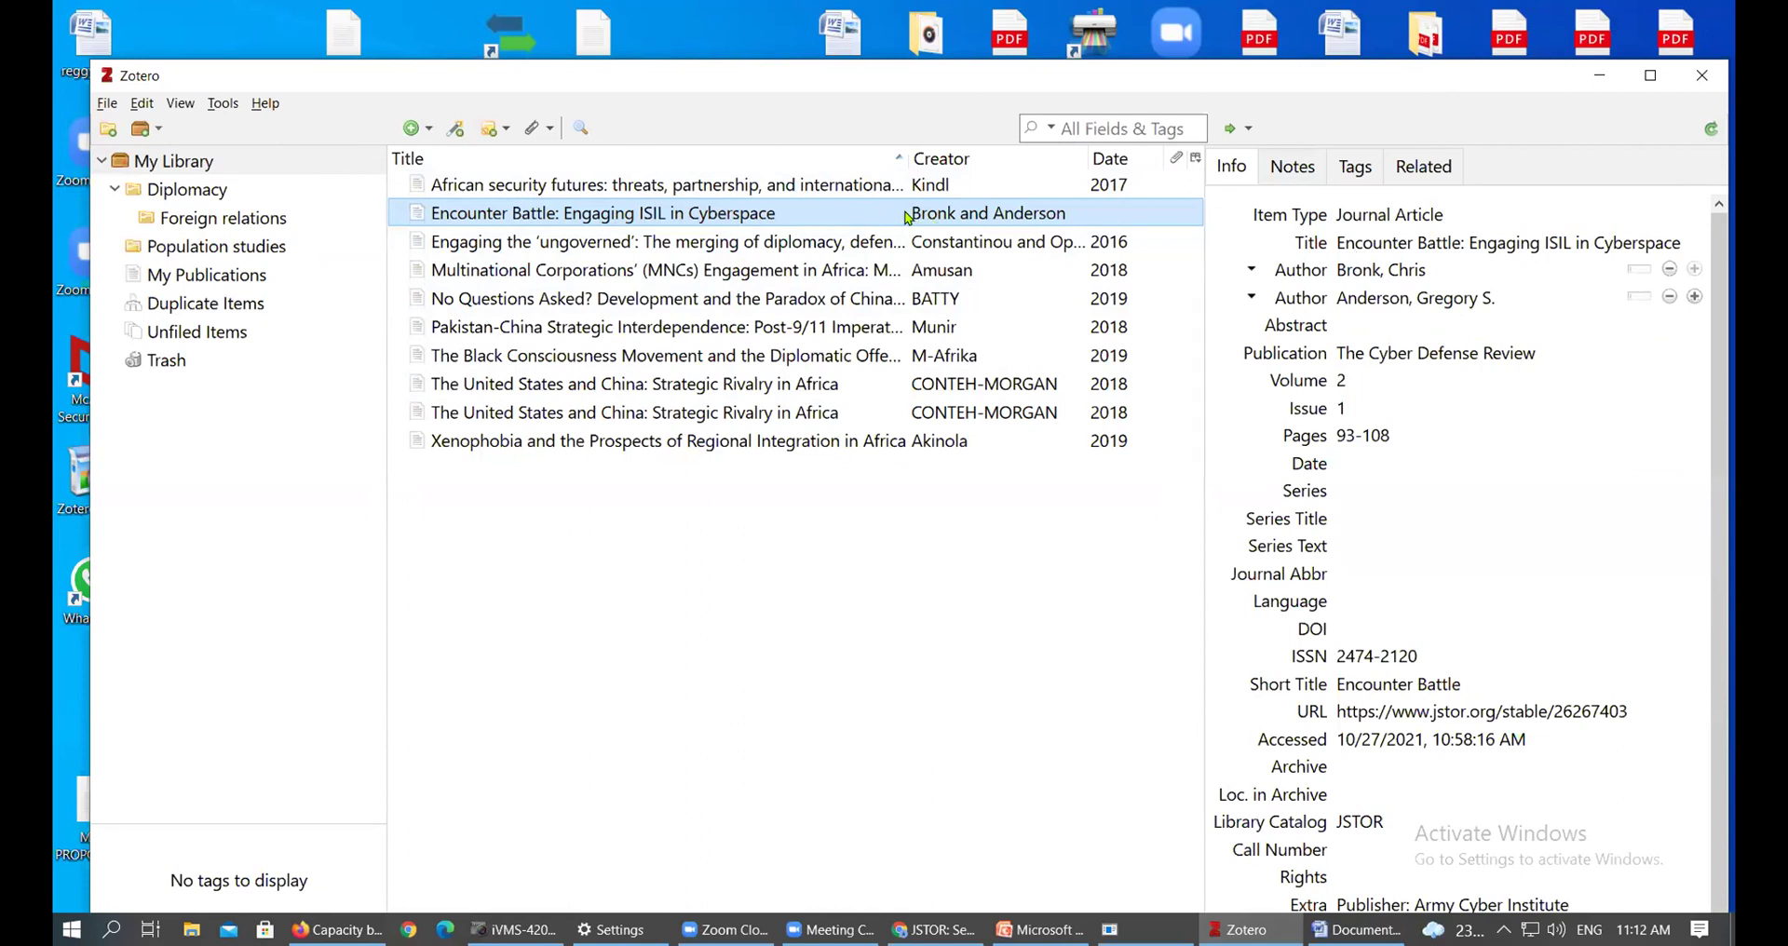
{"action": "left_click", "coordinate": [1541, 711]}
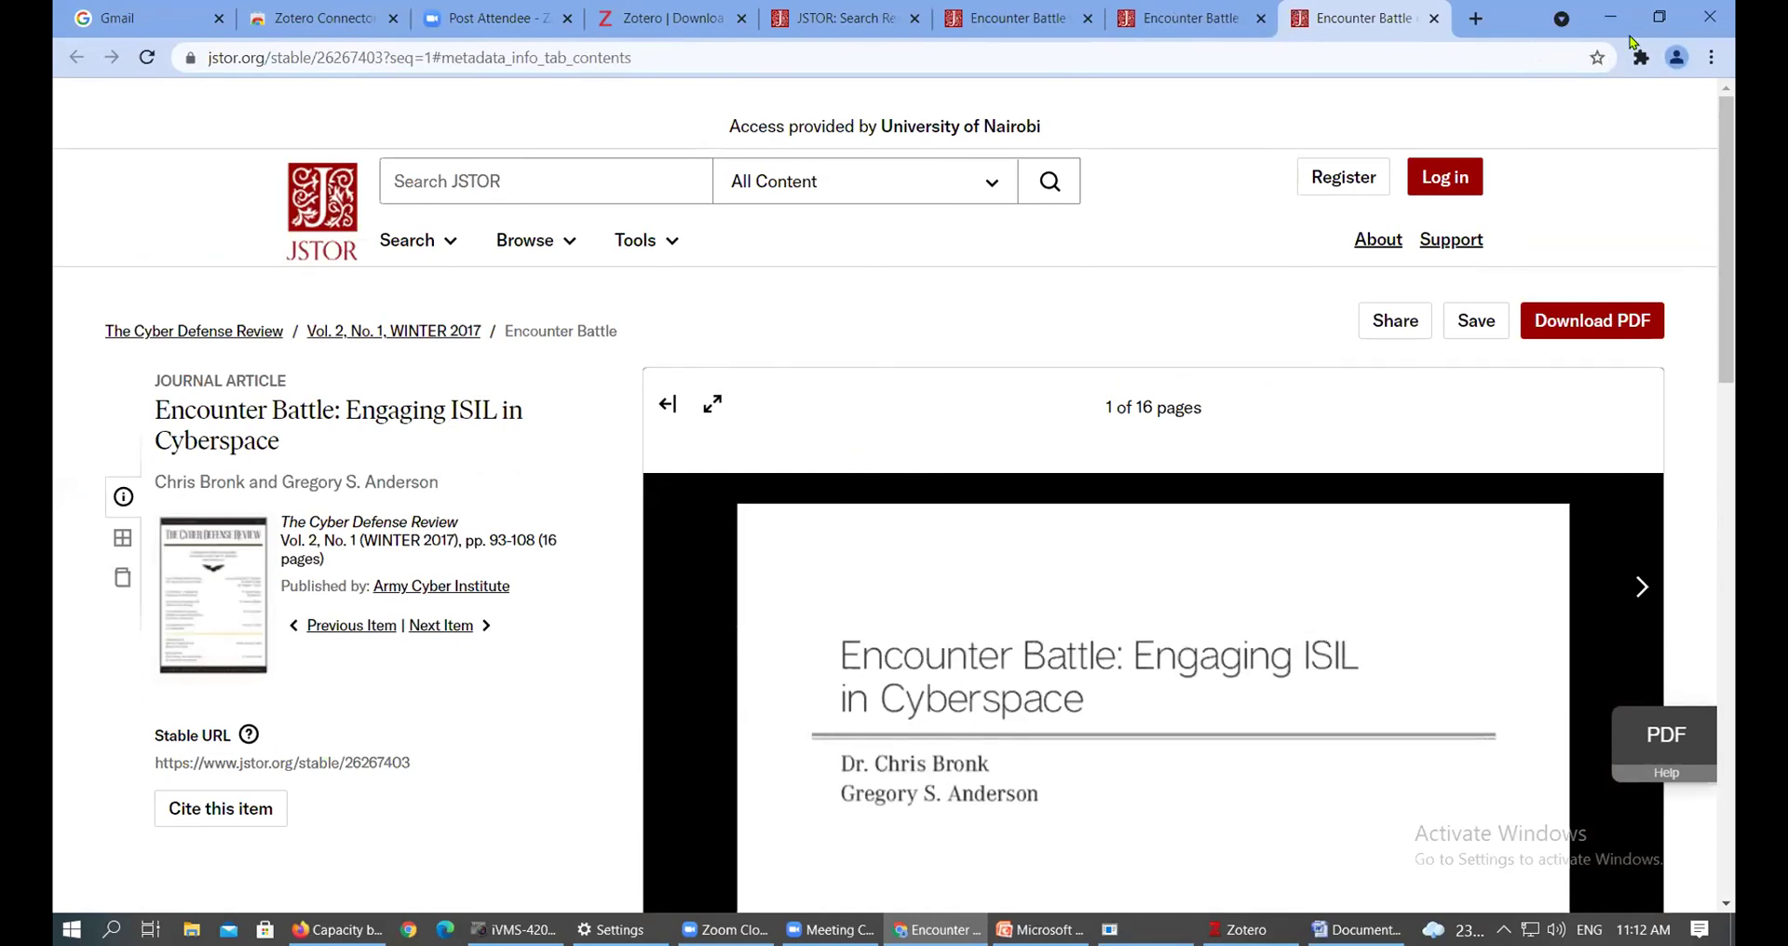
Confirm JSTOR lists Vol. 2, No. 1, WINTER 2017, then return to the Zotero record
{"action": "left_click_drag", "start_coordinate": [1733, 154], "coordinate": [1734, 137]}
{"action": "left_click_drag", "start_coordinate": [454, 540], "coordinate": [432, 540]}
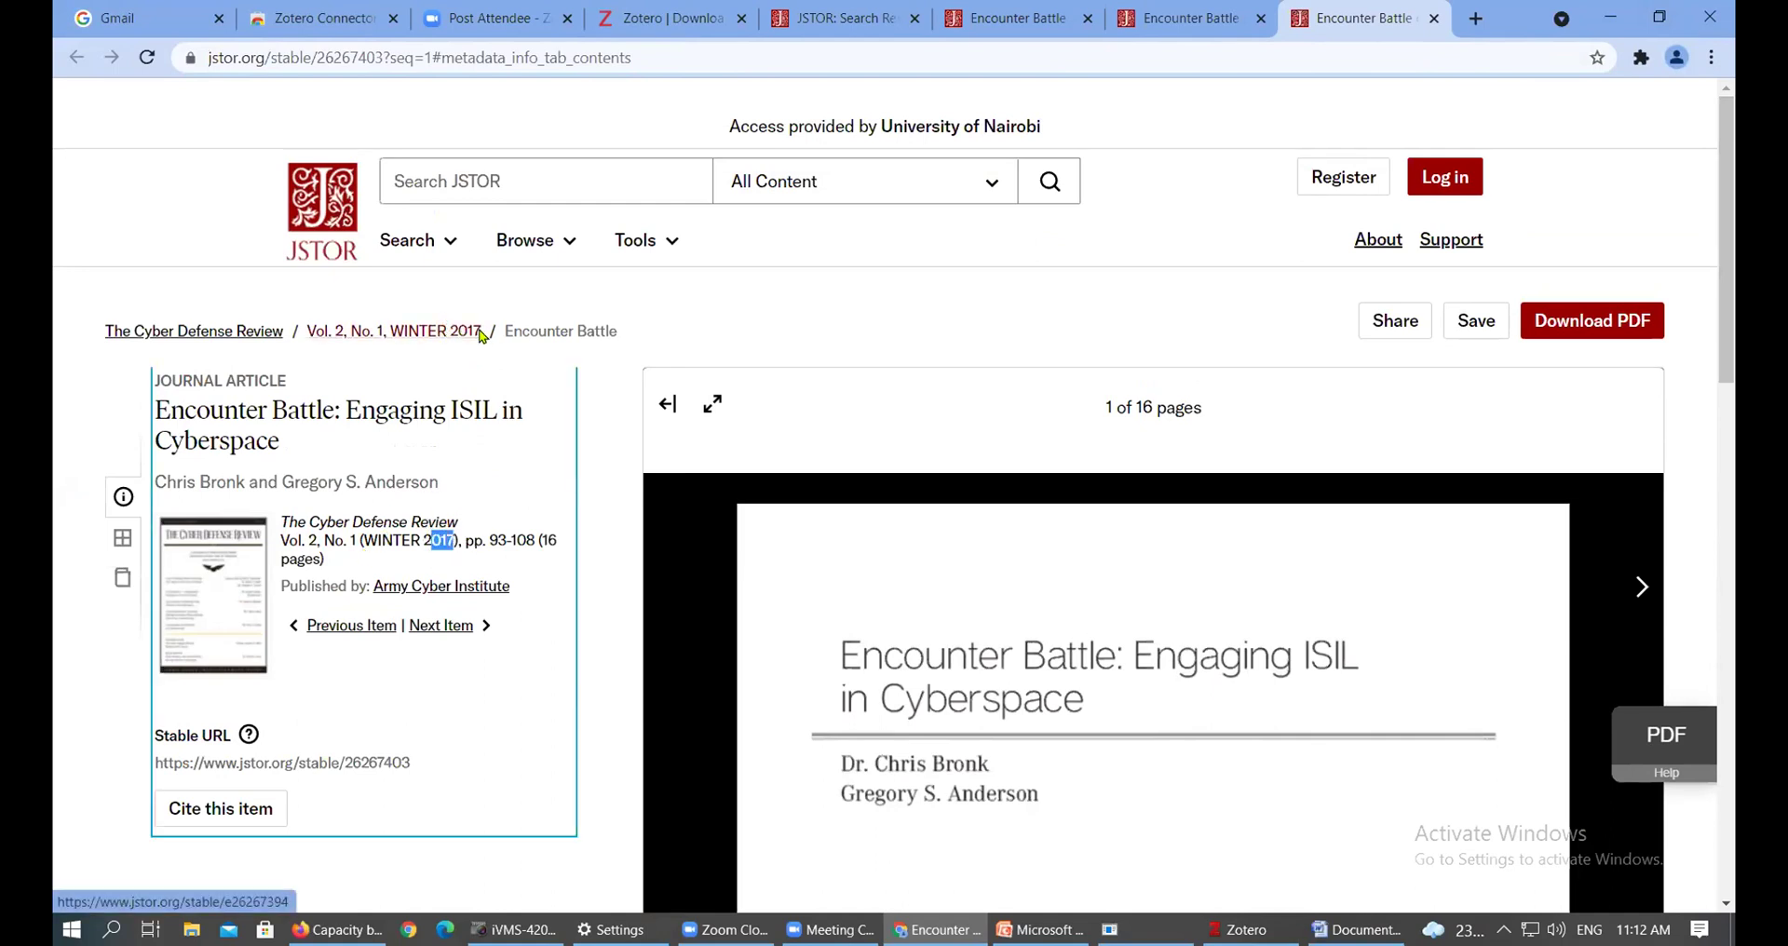
{"action": "left_click", "coordinate": [1243, 929]}
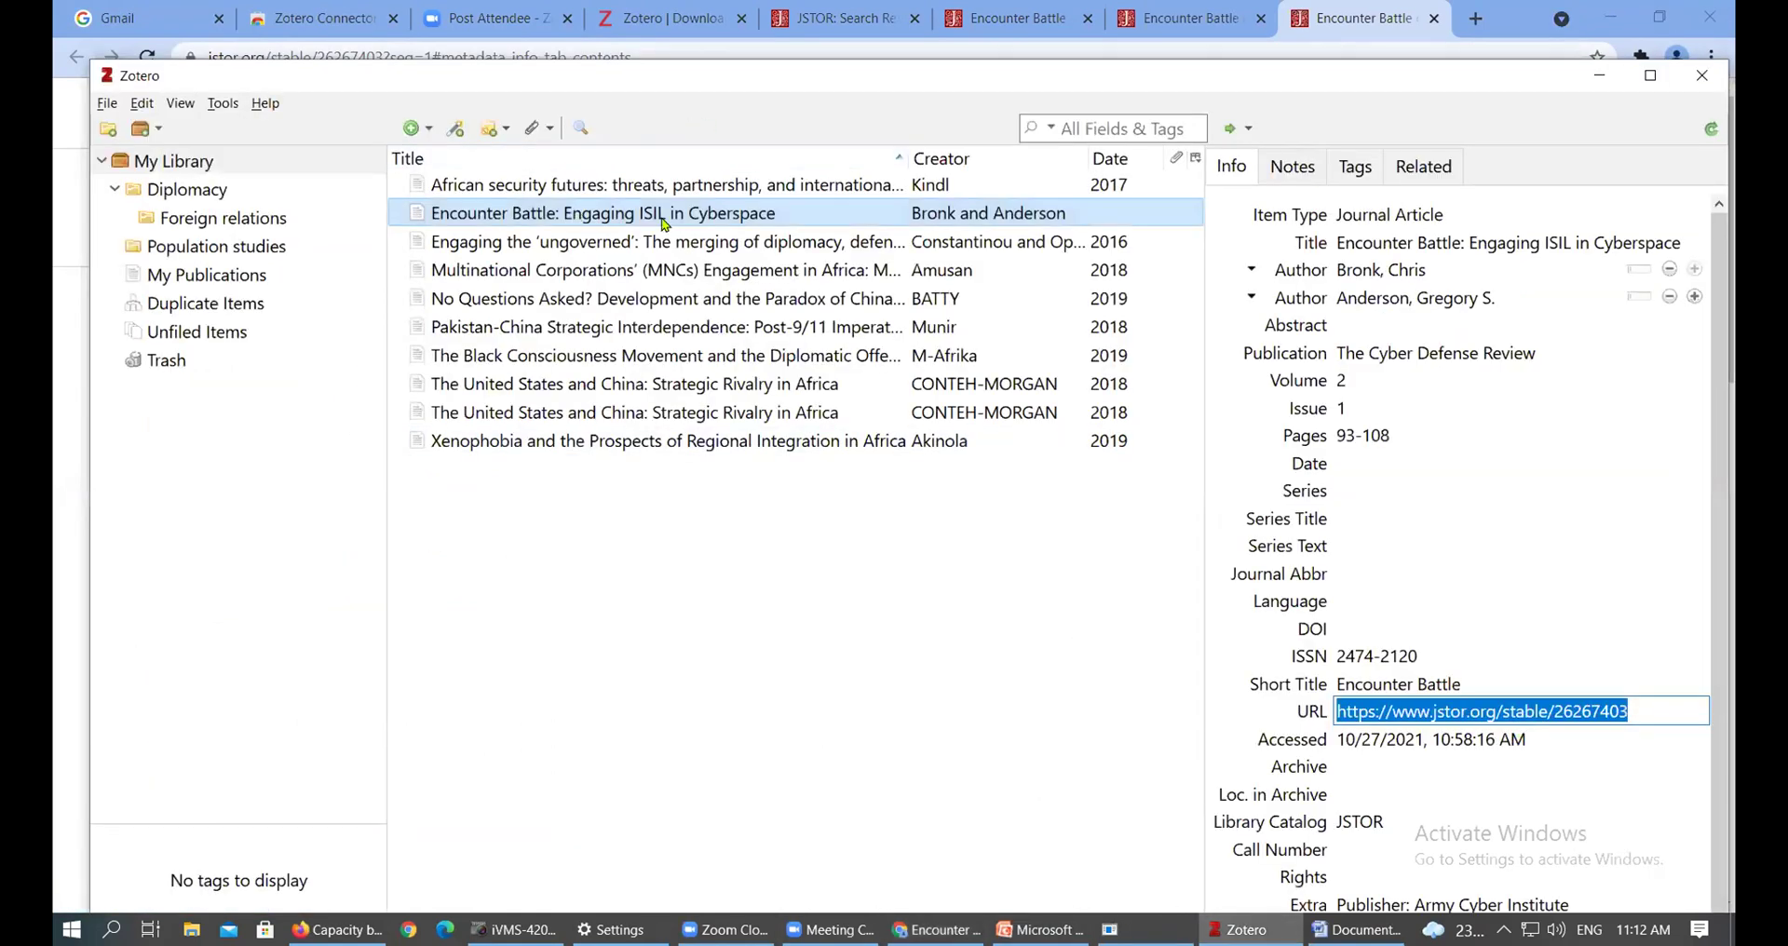
{"action": "left_click", "coordinate": [751, 222]}
Enter 2017 as the Encounter Battle article's date
{"action": "left_click", "coordinate": [1417, 464]}
{"action": "type", "text": "2017"}
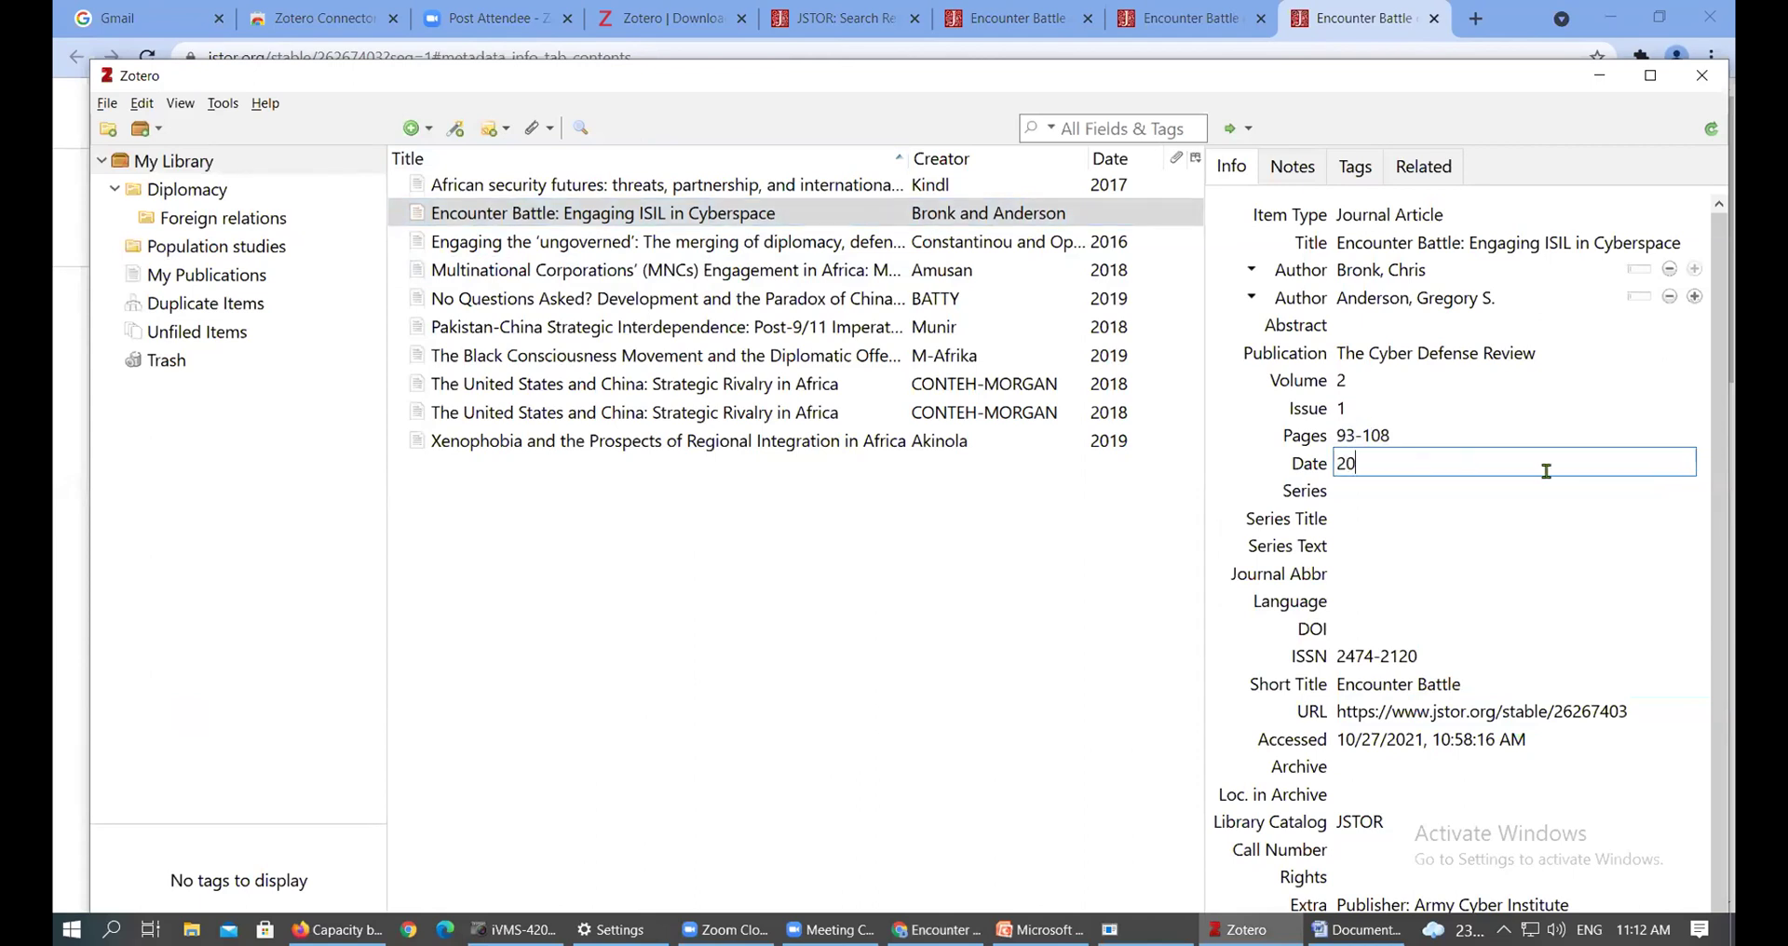
{"action": "left_click", "coordinate": [1476, 513]}
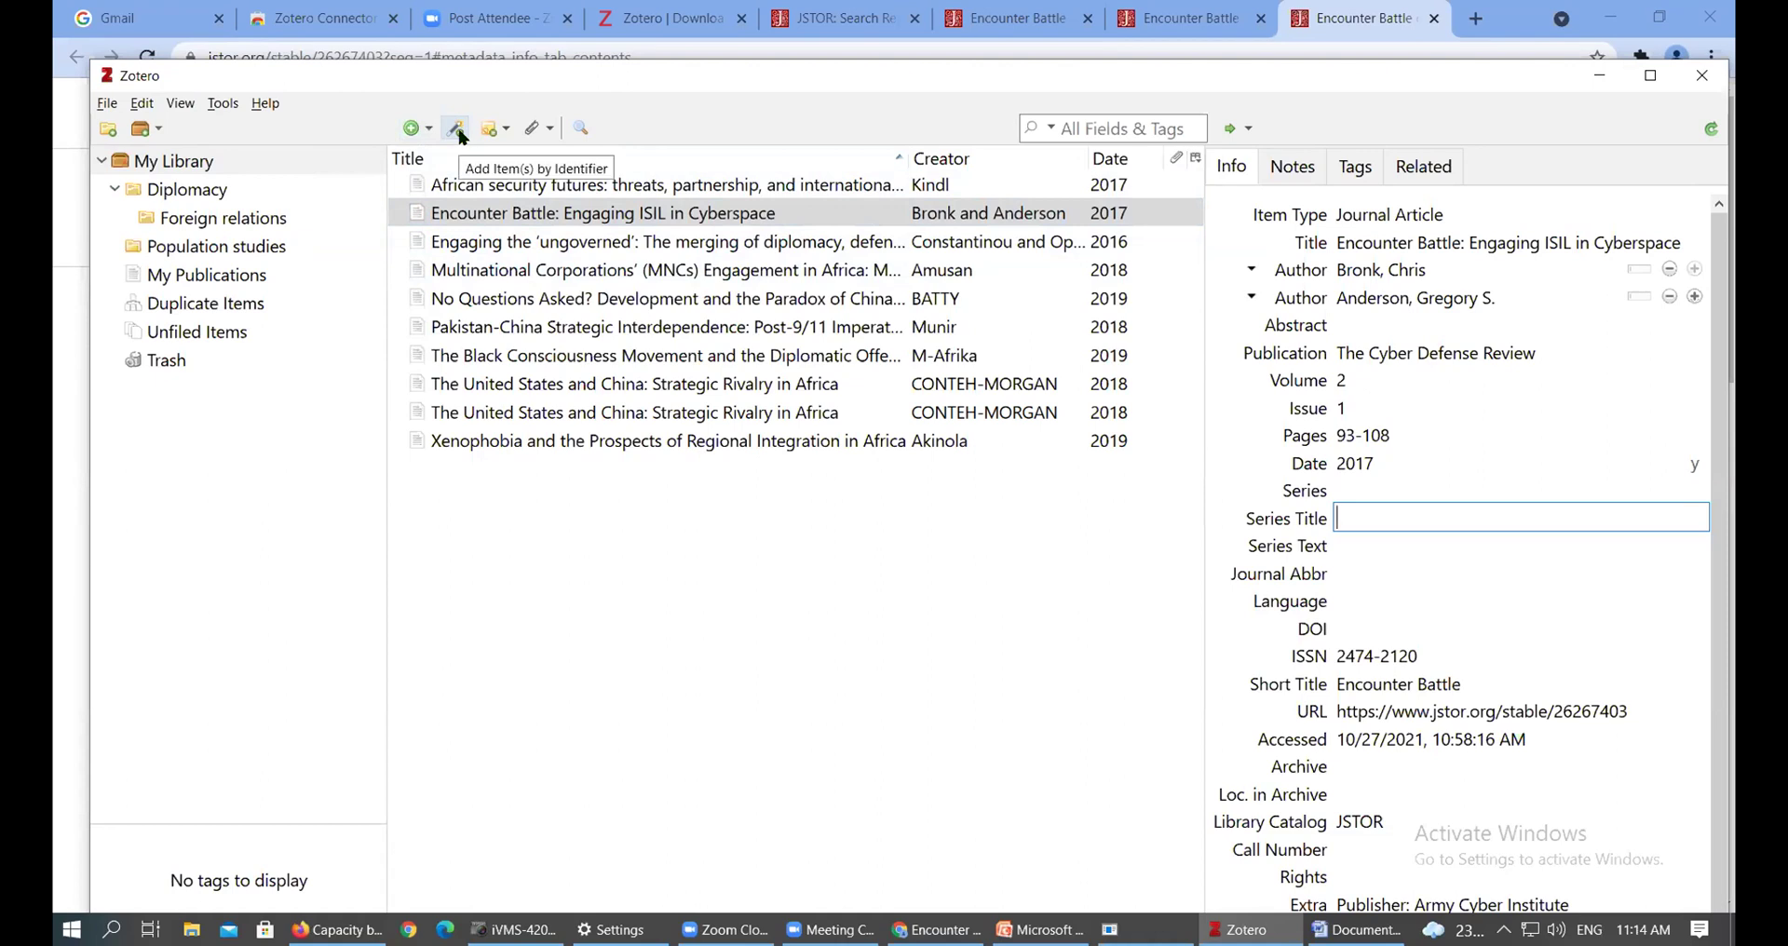
{"action": "left_click", "coordinate": [456, 133]}
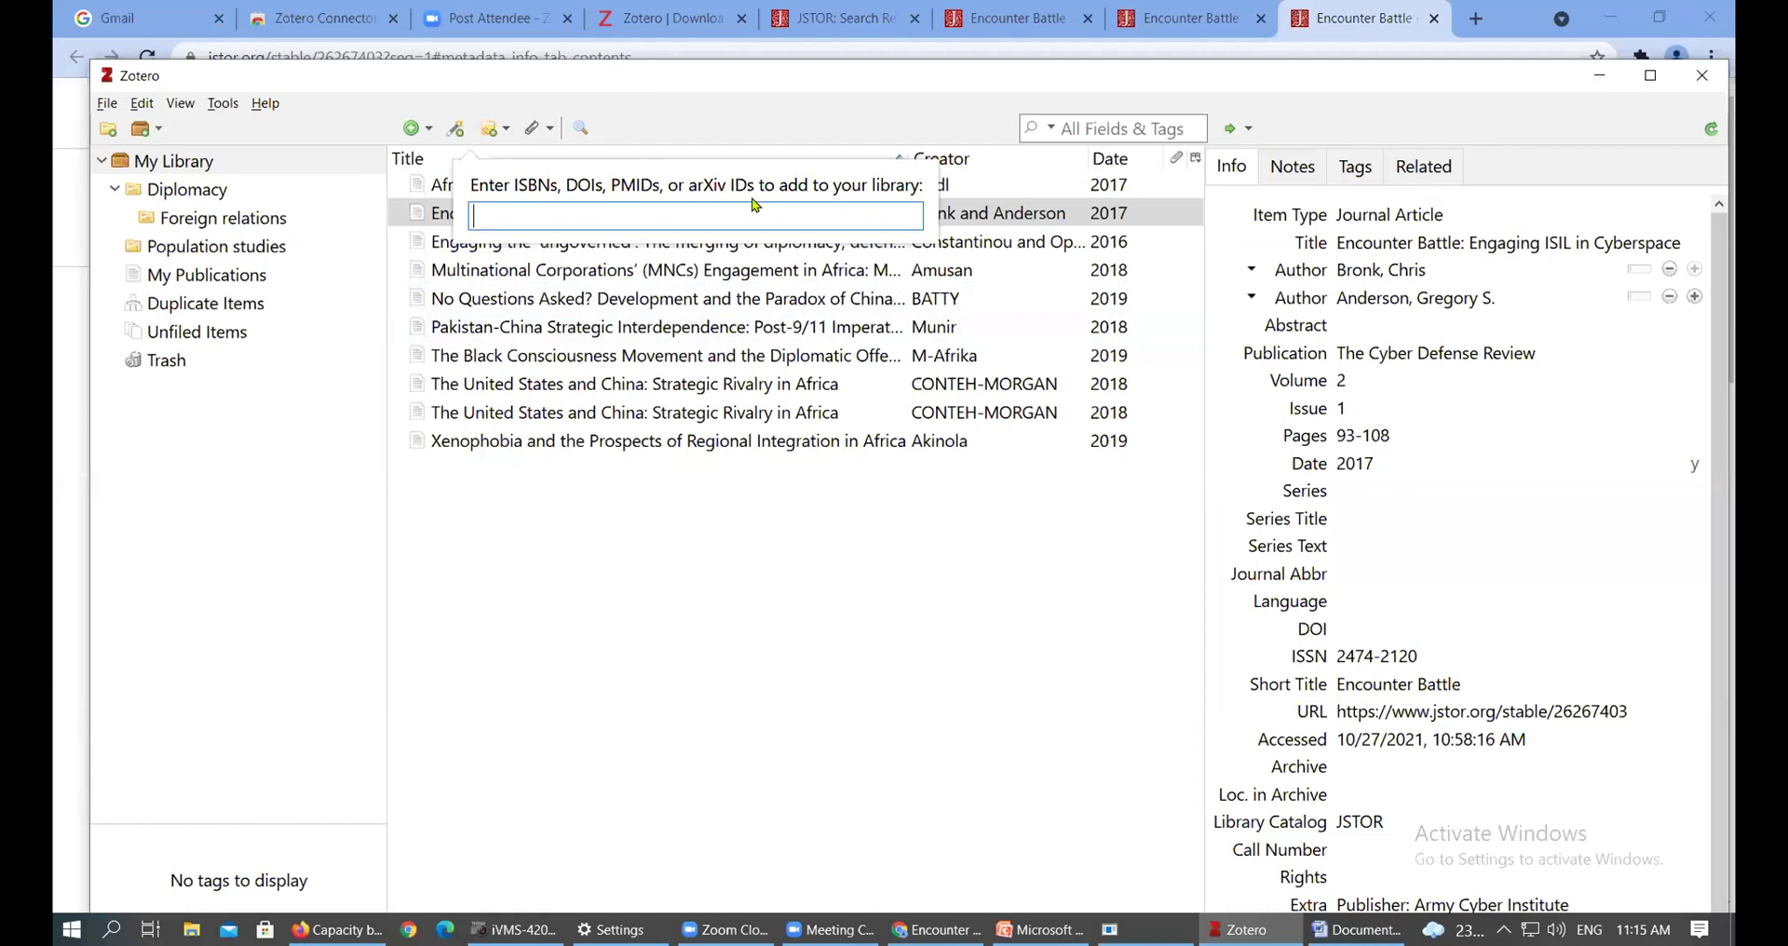
{"action": "type", "text": "9780761968238"}
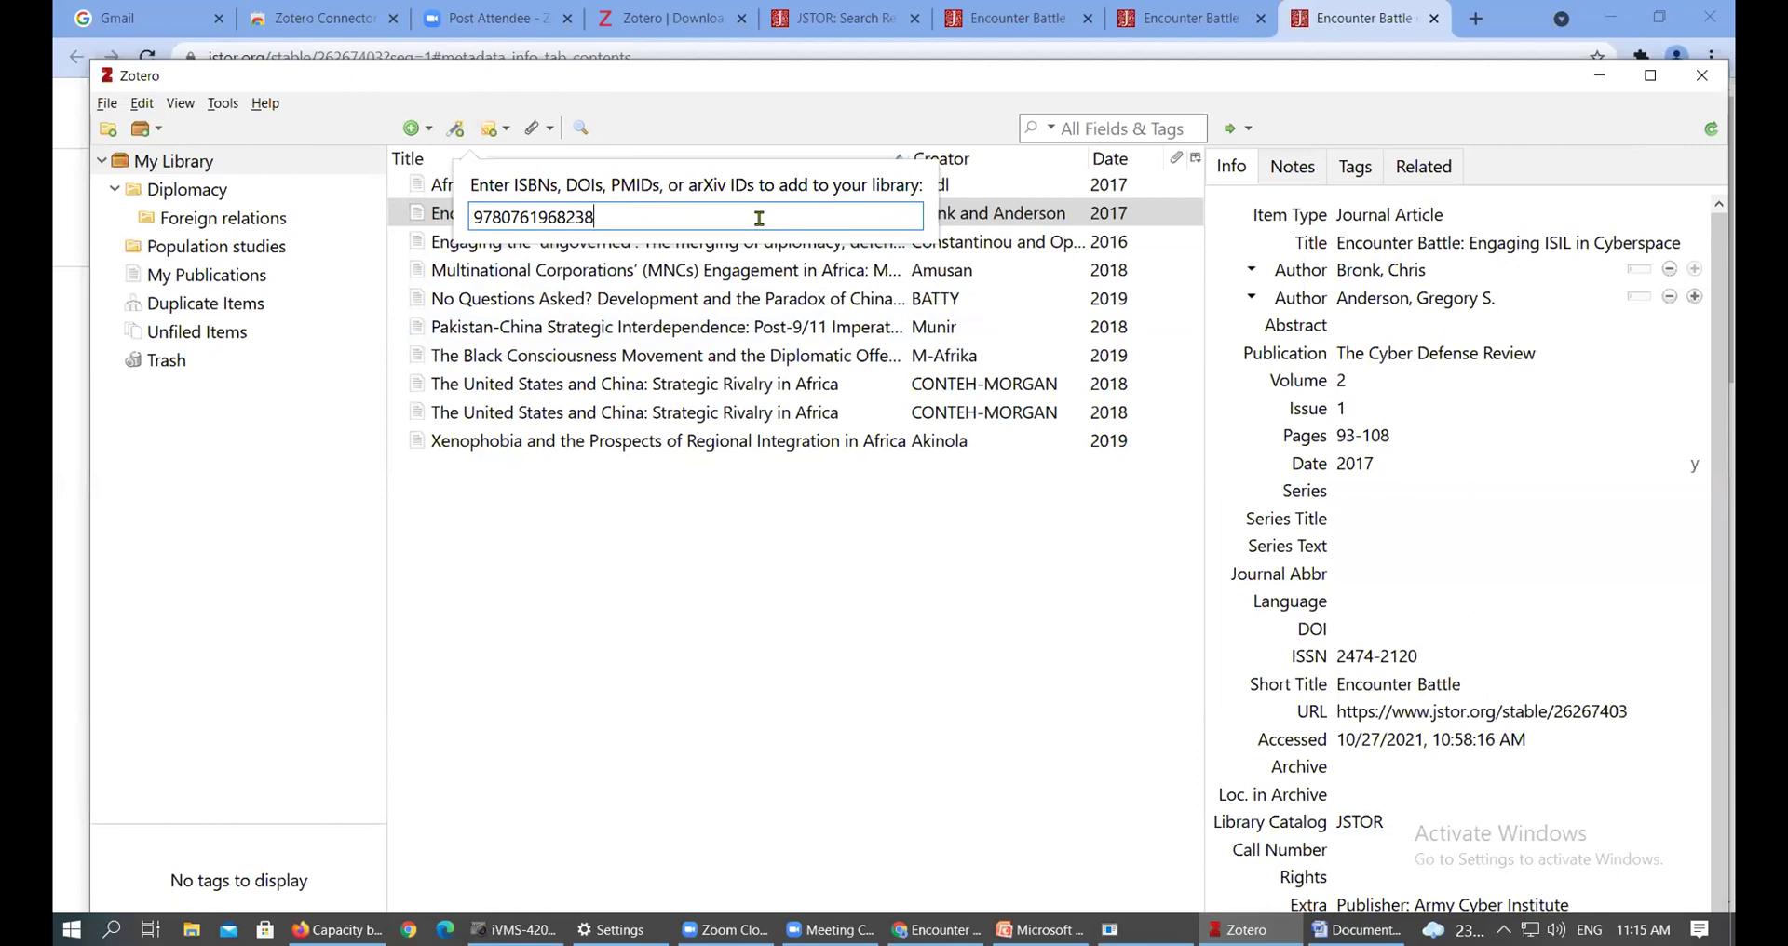
{"action": "key", "text": "ctrl+a"}
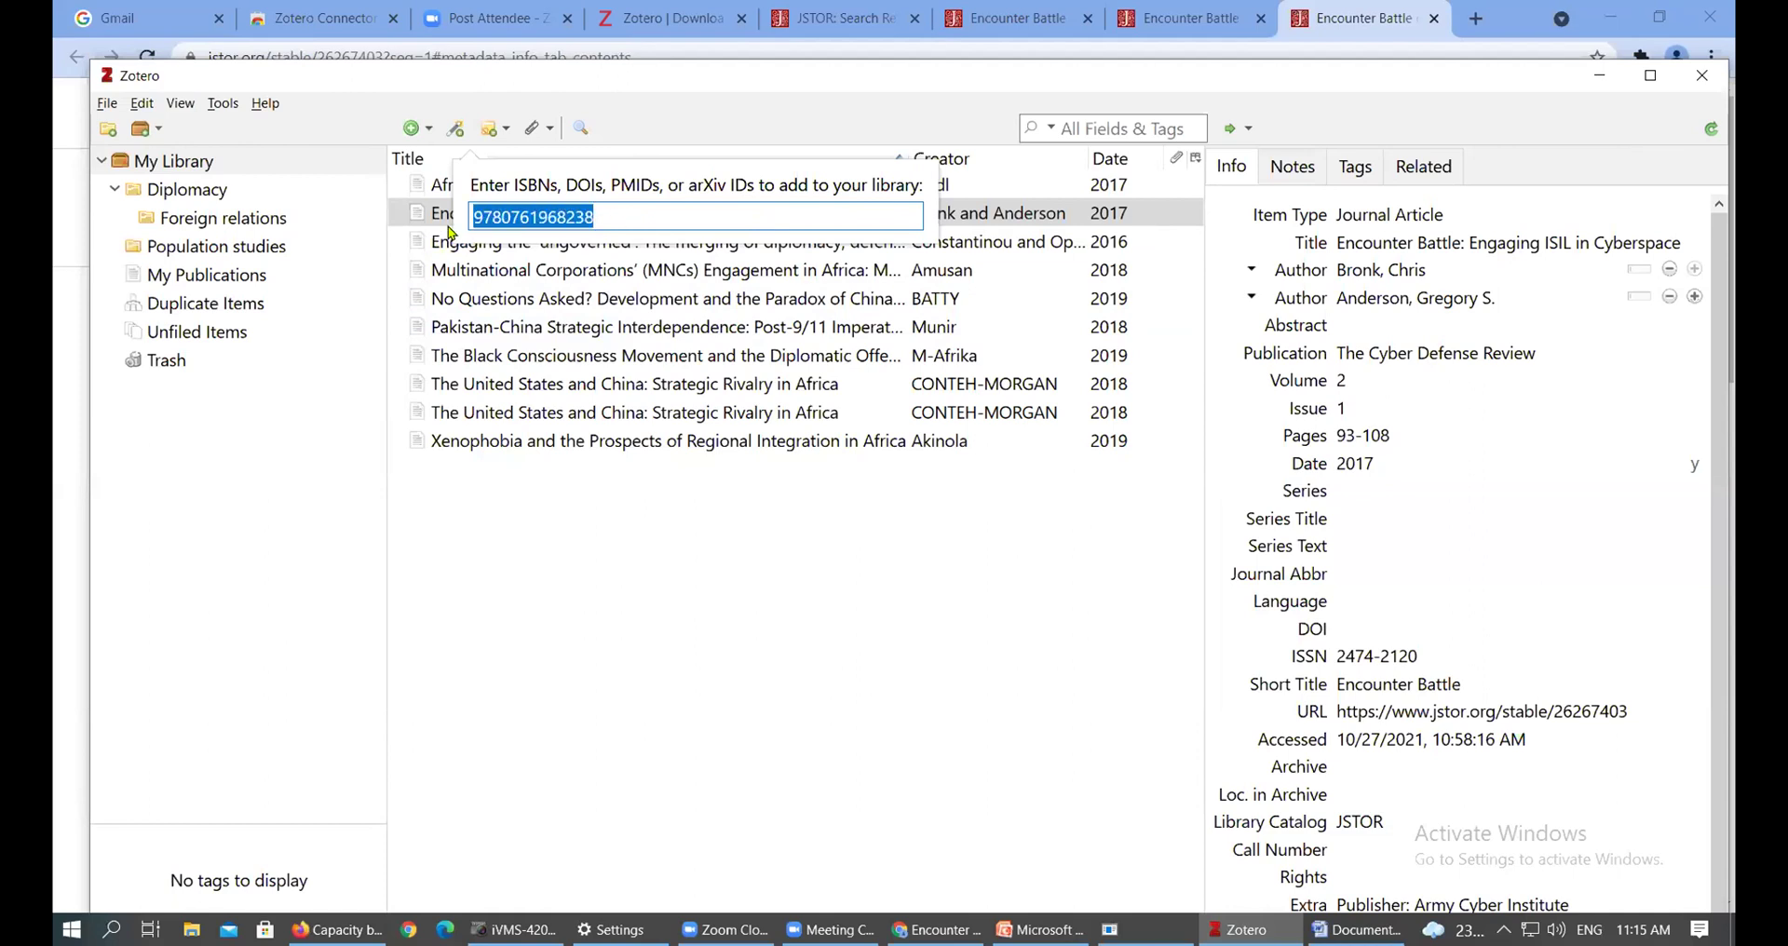
{"action": "key", "text": "Return"}
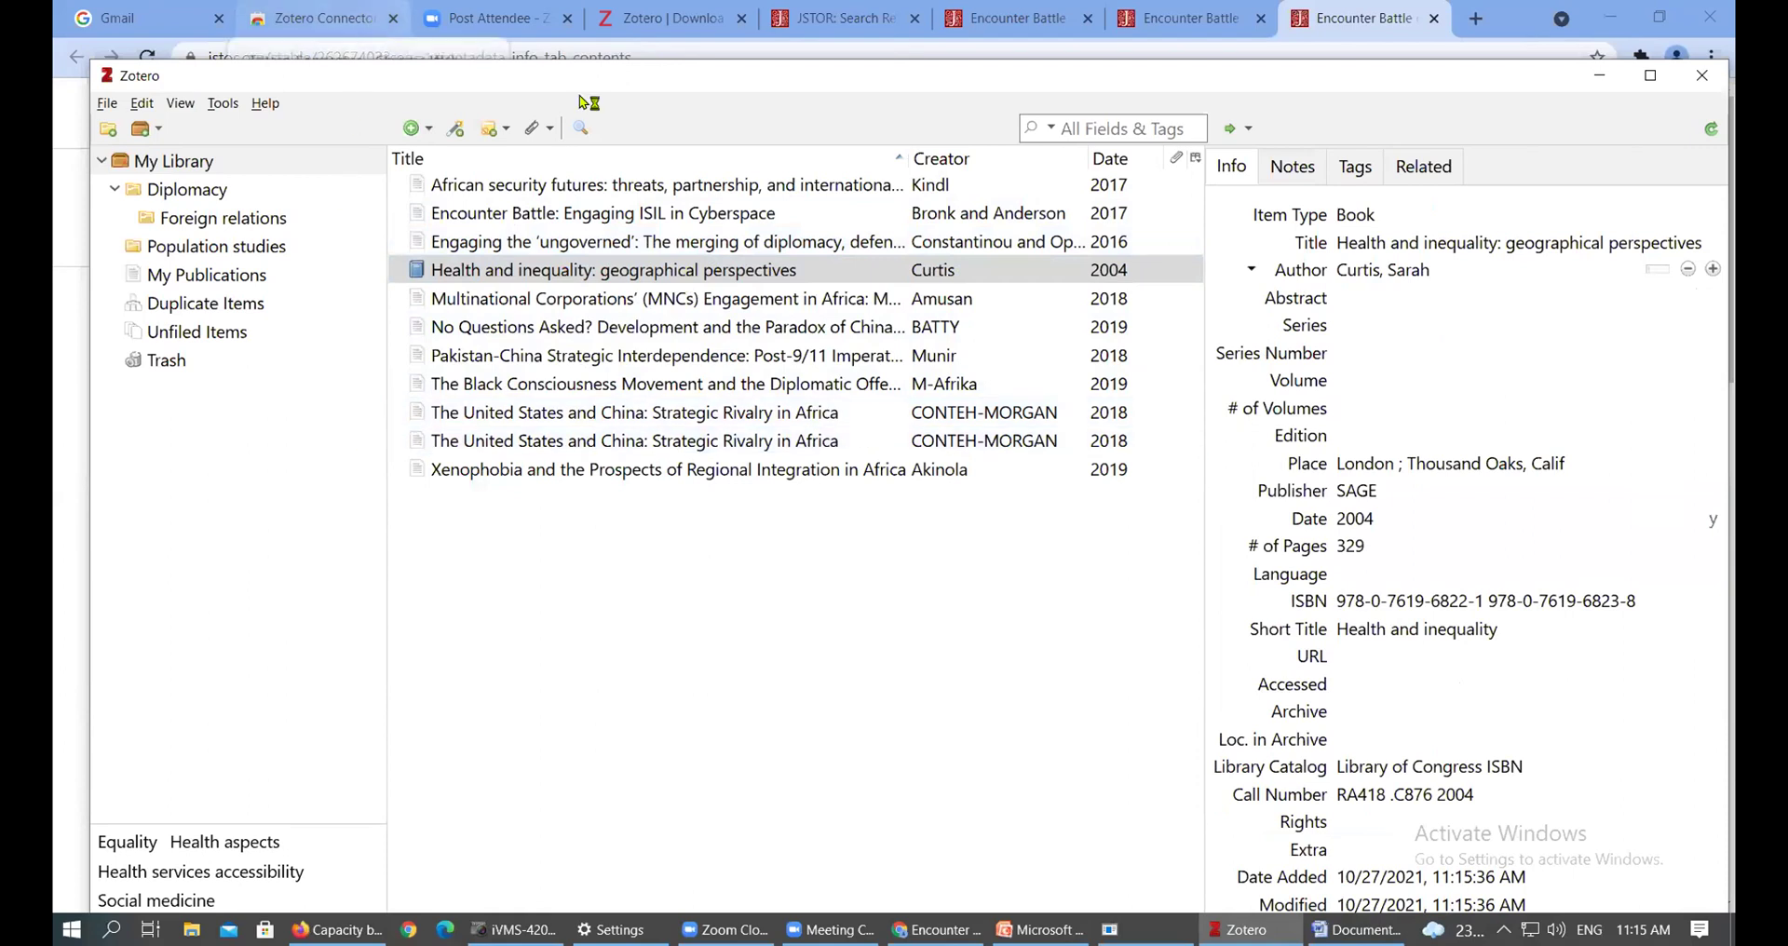
{"action": "left_click", "coordinate": [631, 272]}
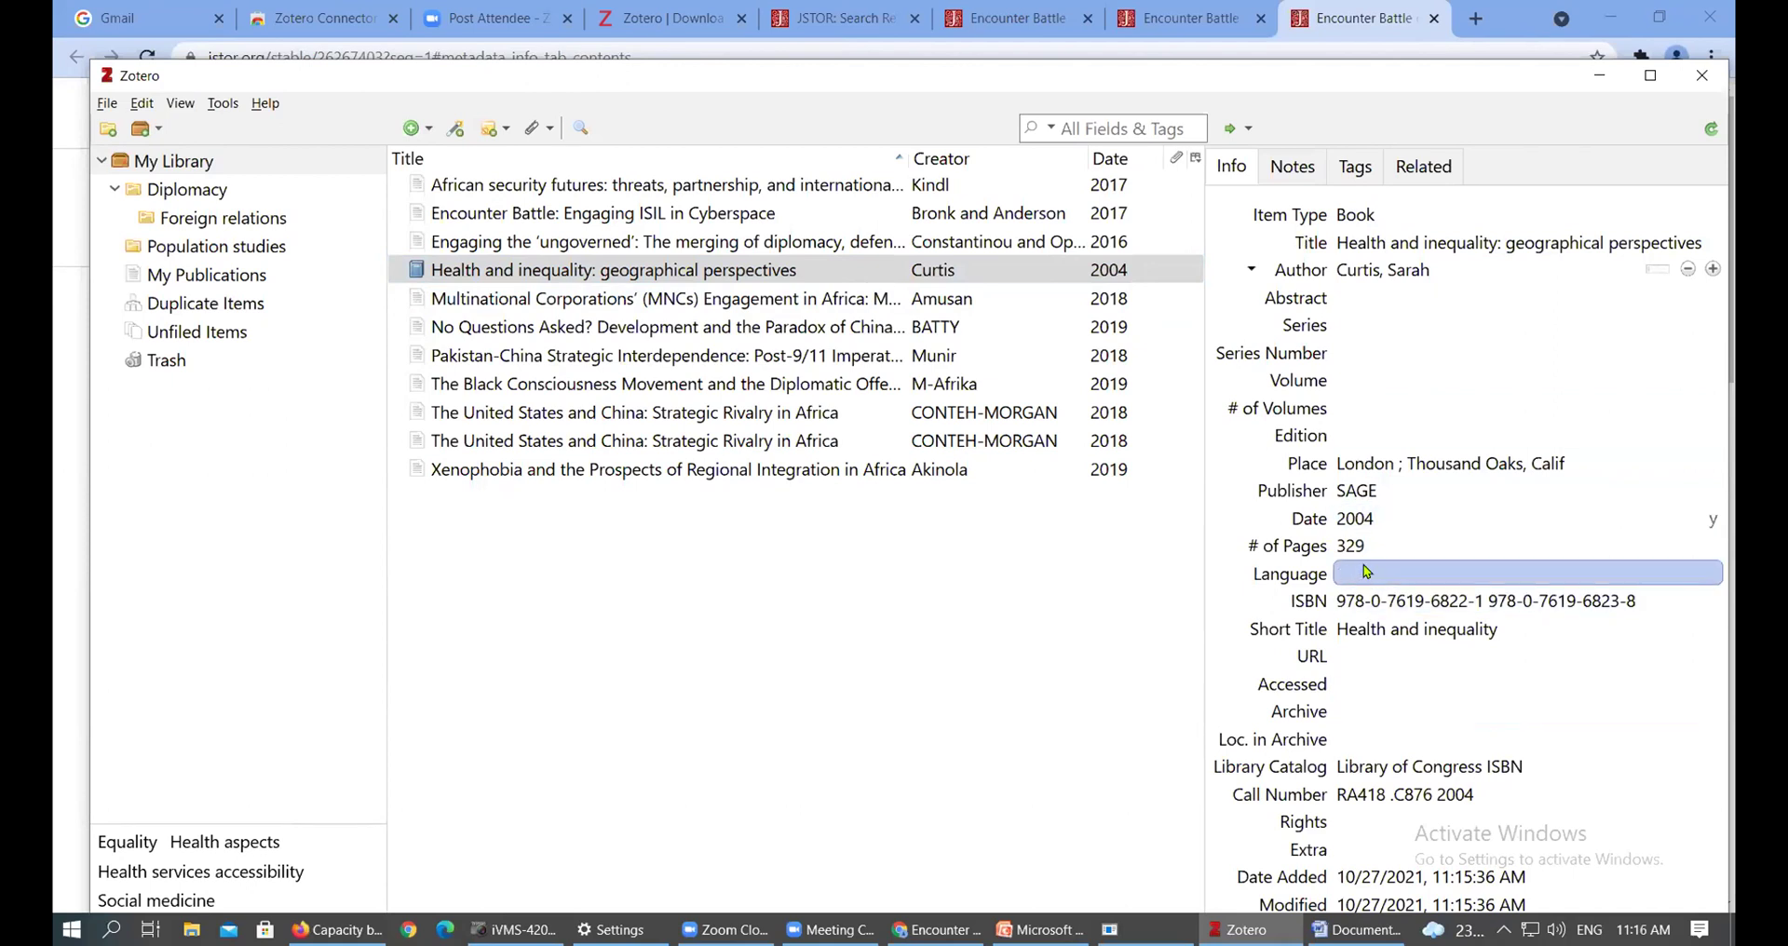
Review the library's article and book records, then open the Add Item by Identifier box
{"action": "left_click", "coordinate": [542, 245]}
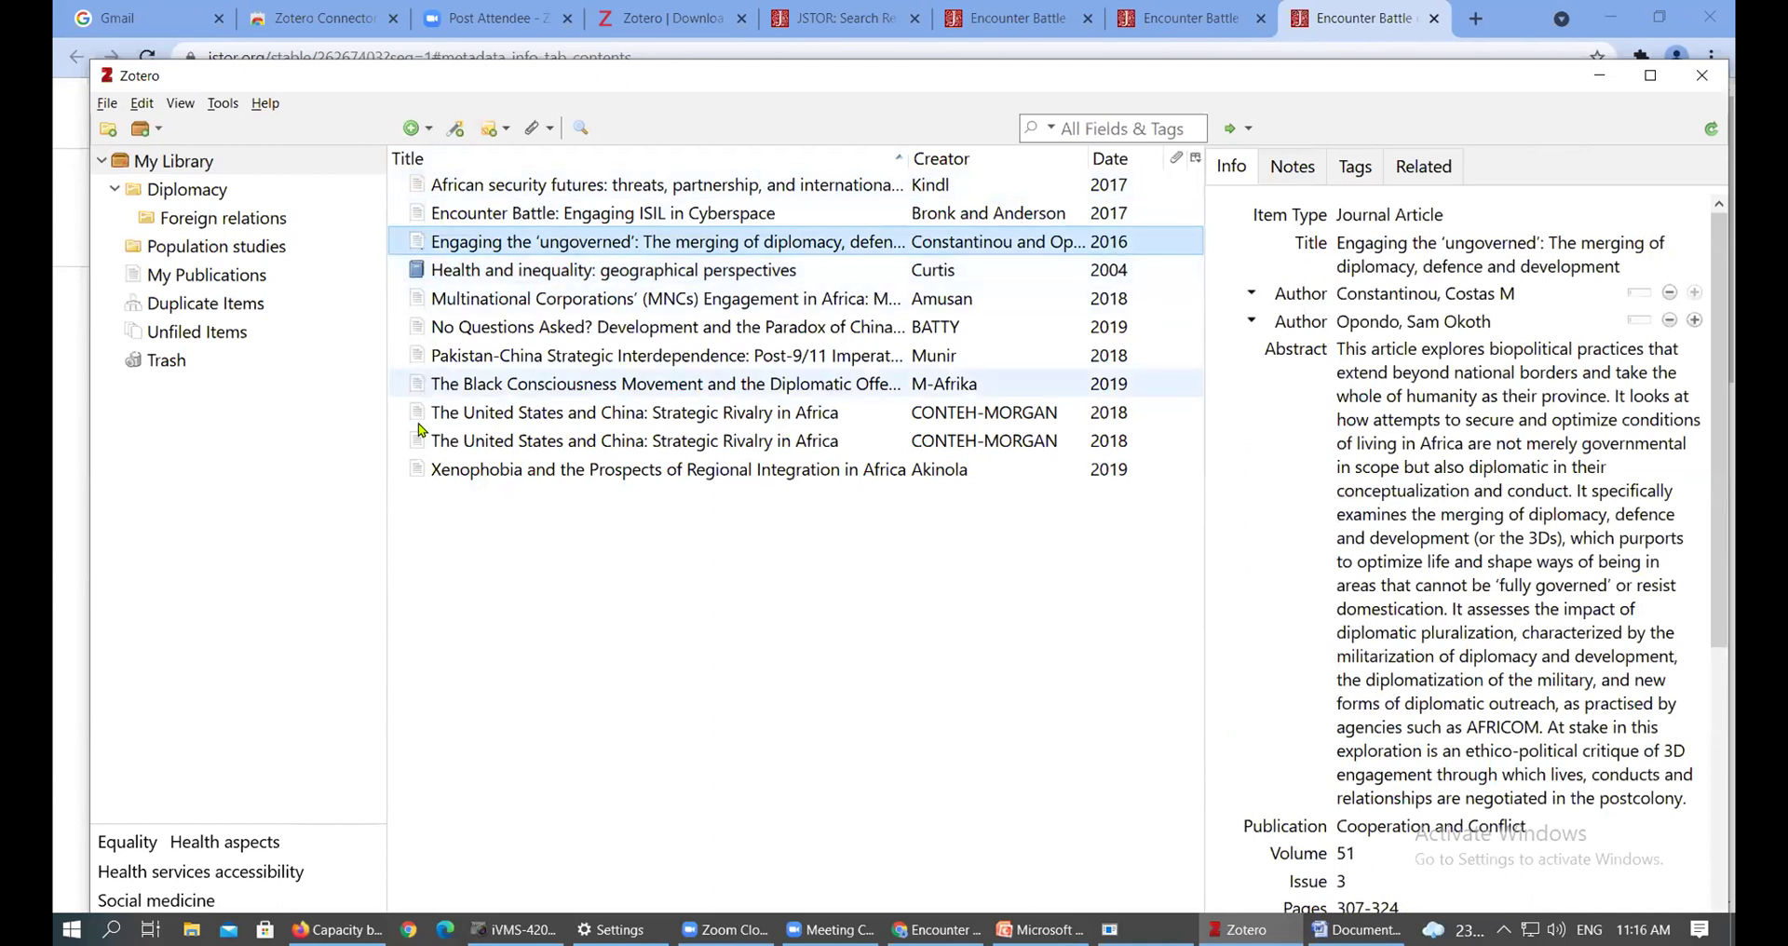
{"action": "left_click", "coordinate": [416, 186]}
{"action": "left_click", "coordinate": [418, 213]}
{"action": "left_click", "coordinate": [421, 240]}
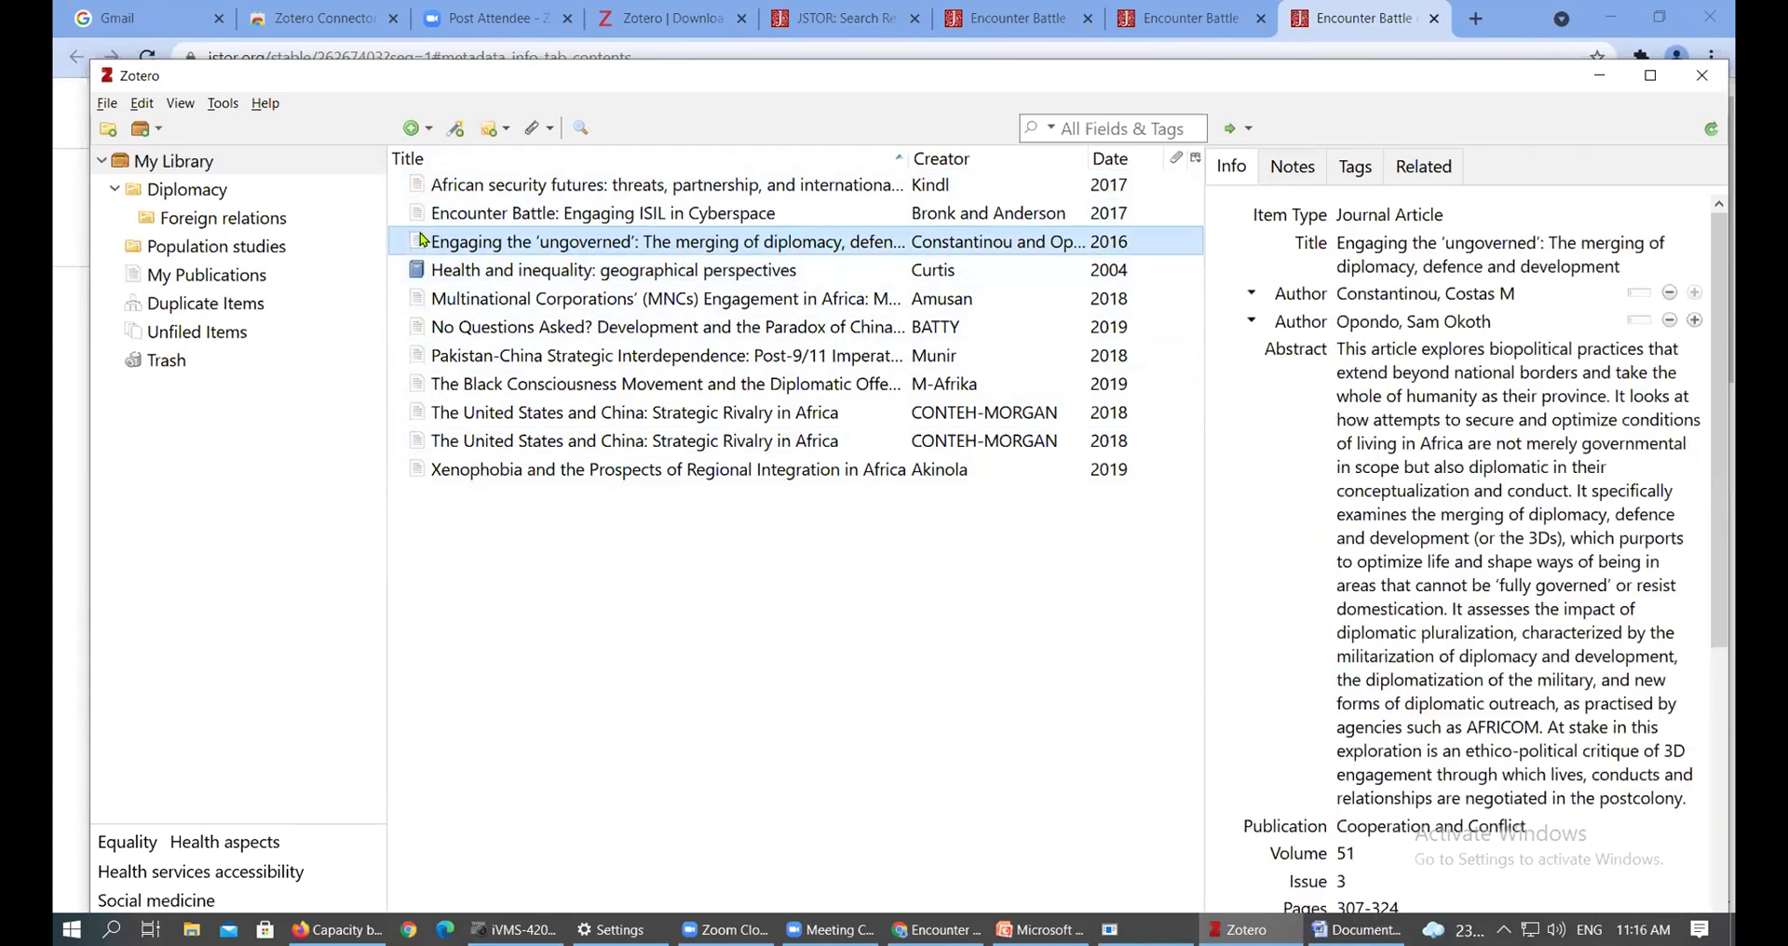
{"action": "left_click", "coordinate": [419, 186]}
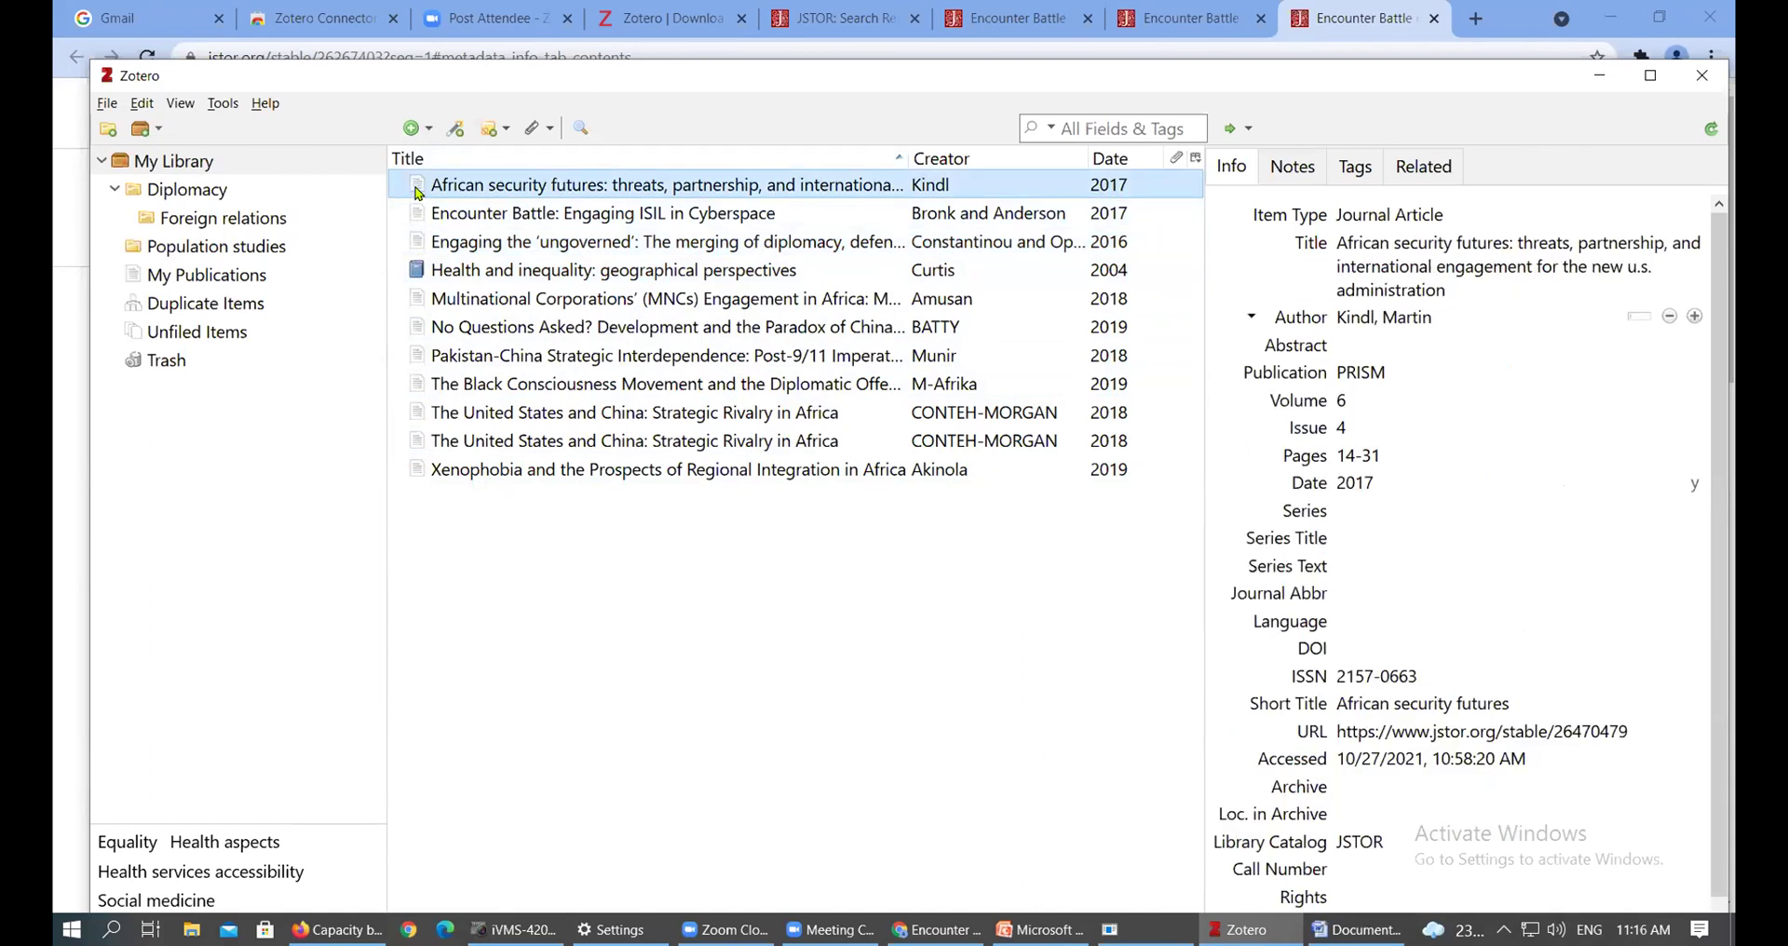
{"action": "left_click", "coordinate": [426, 276]}
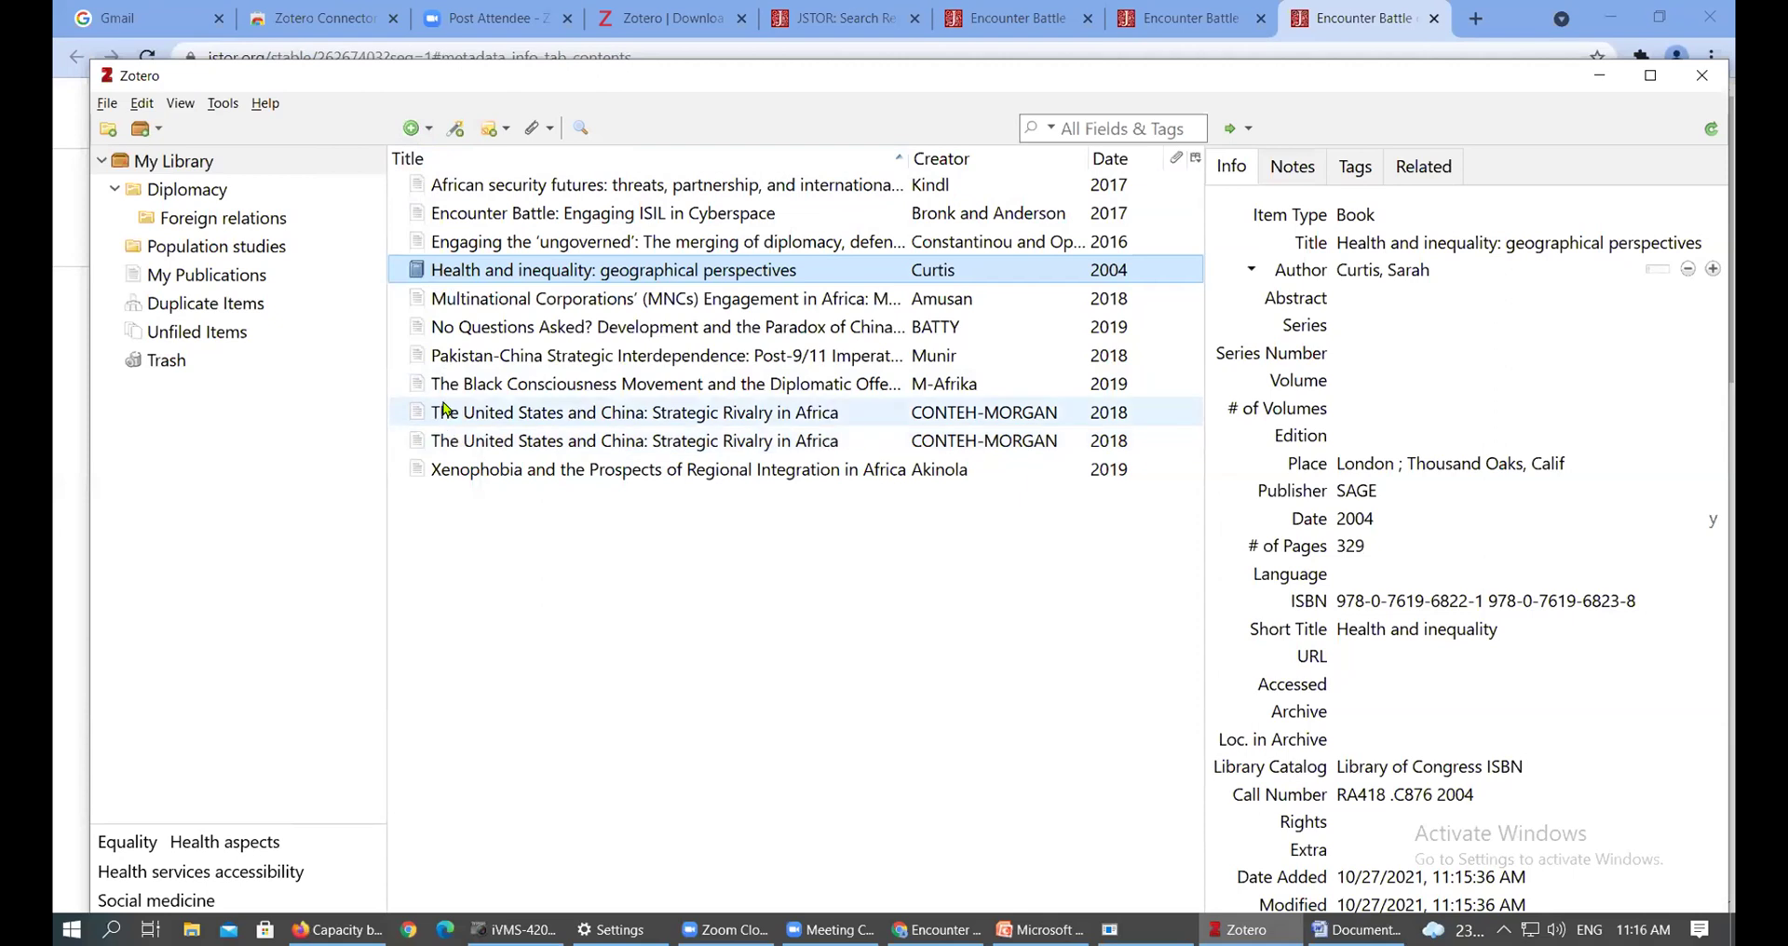
{"action": "left_click", "coordinate": [455, 128]}
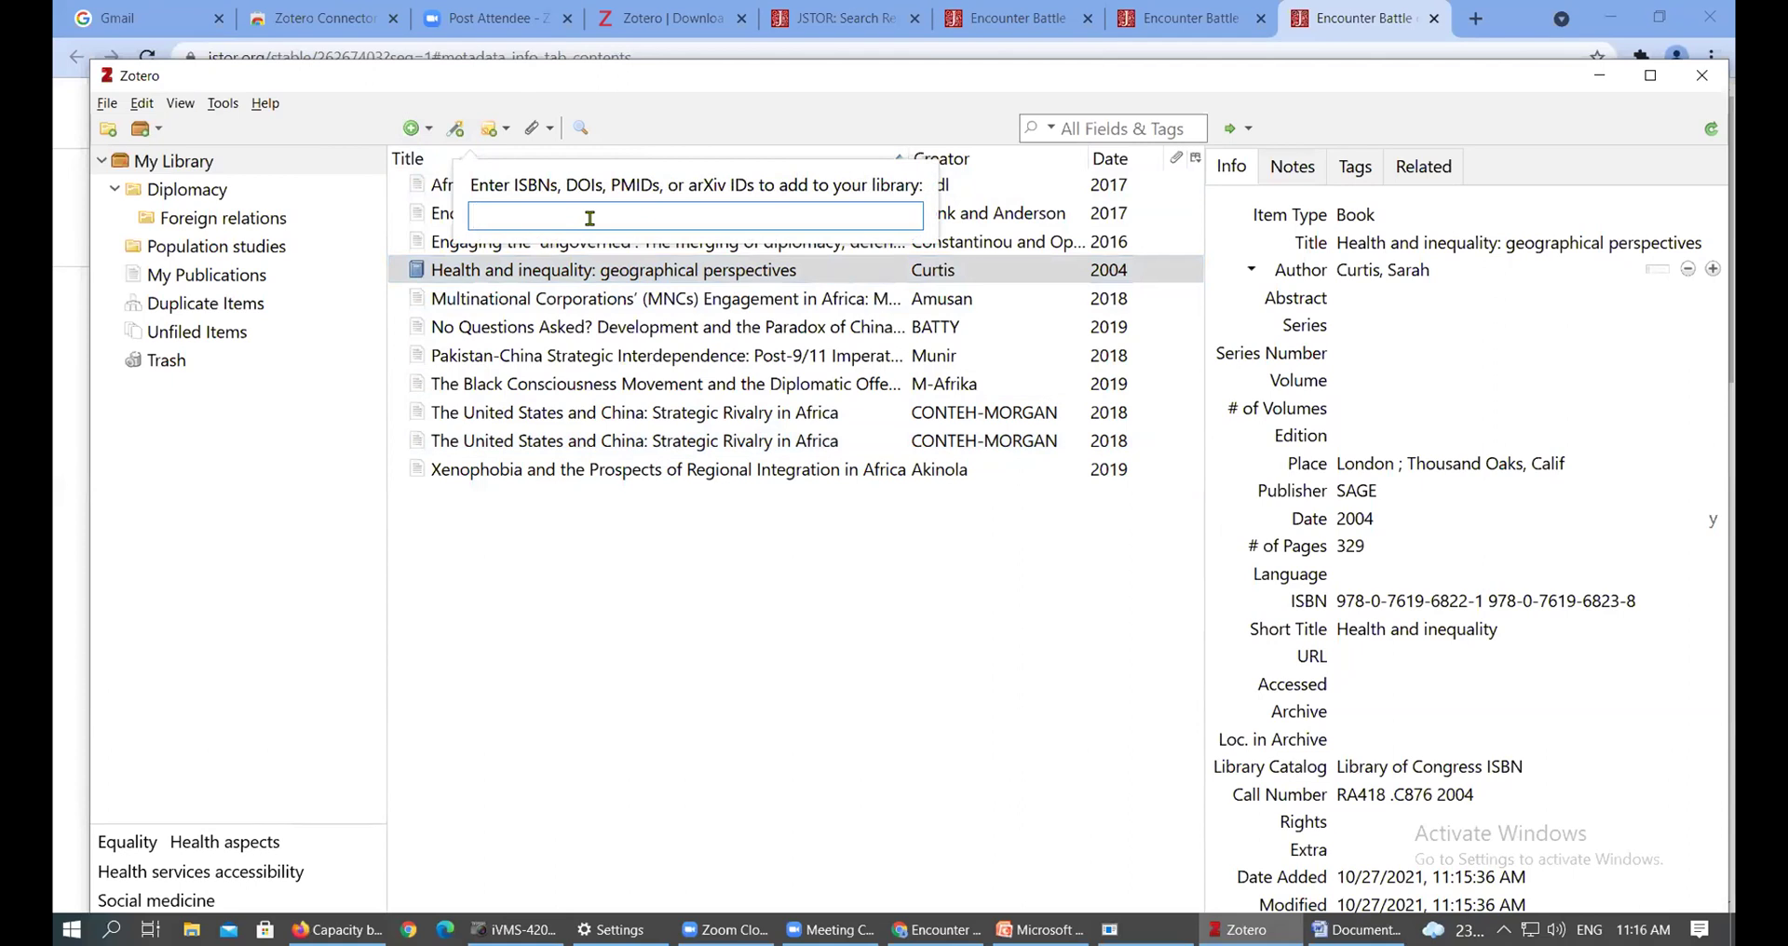
Close the identifier box by selecting the Multinational Corporations (MNCs) in Africa article
{"action": "left_click", "coordinate": [644, 302]}
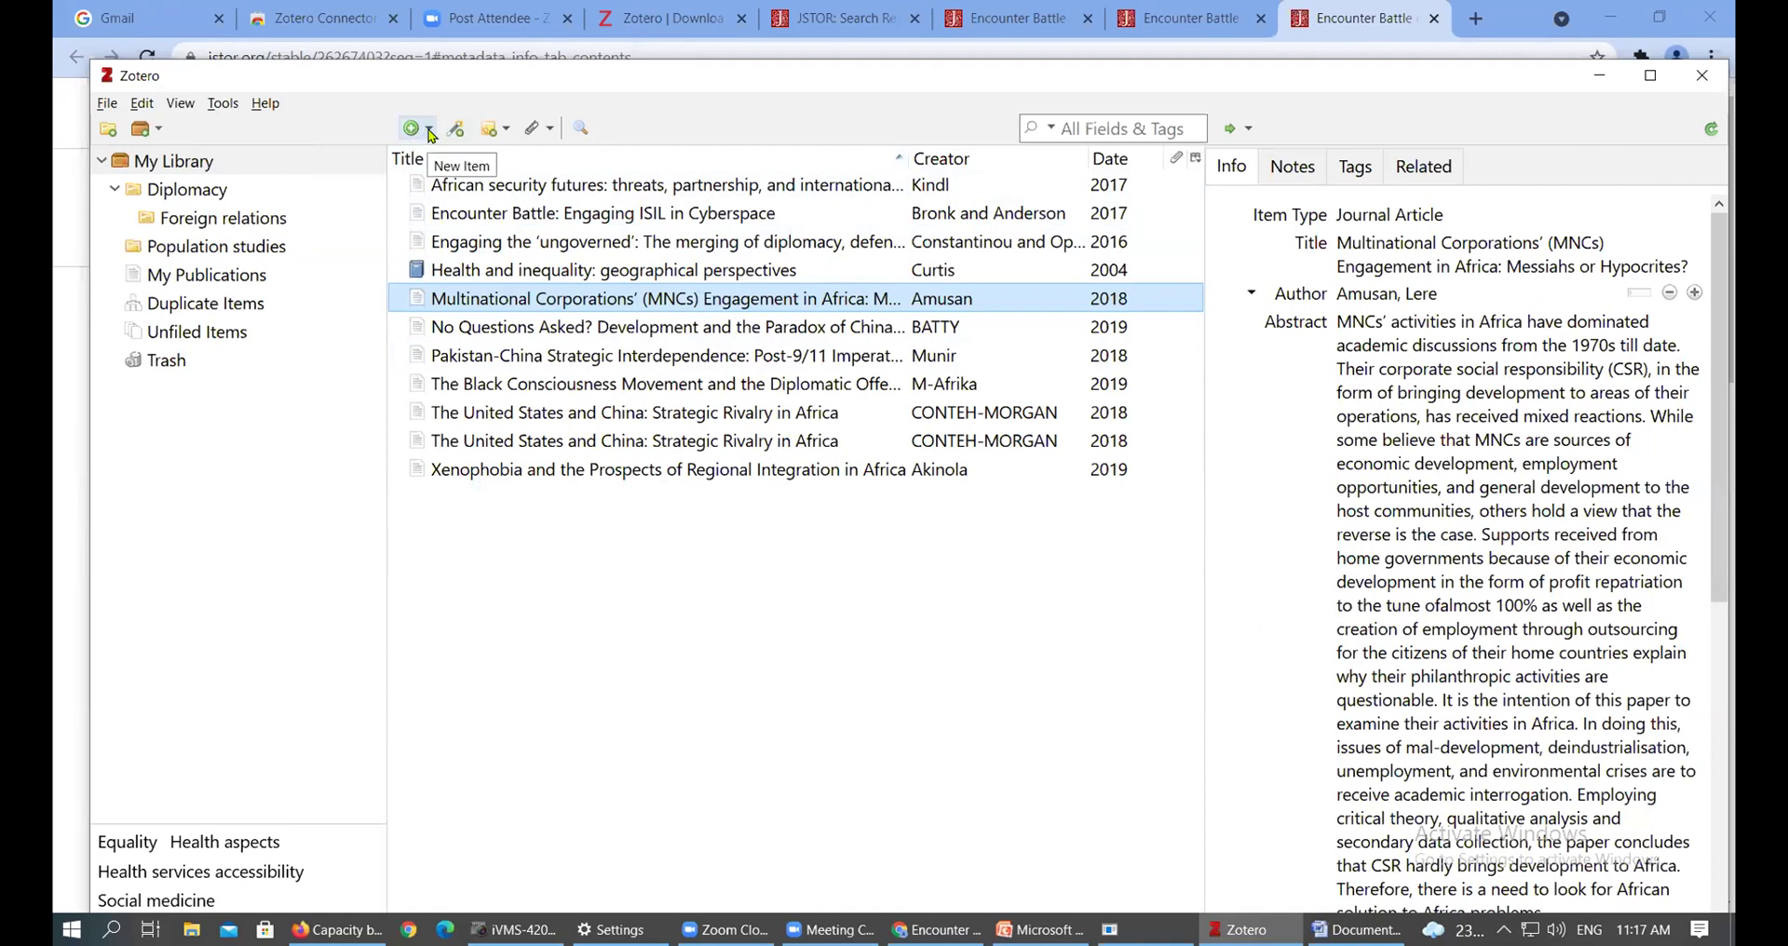
Create a new blank Book item from the New Item type list
{"action": "left_click", "coordinate": [430, 130]}
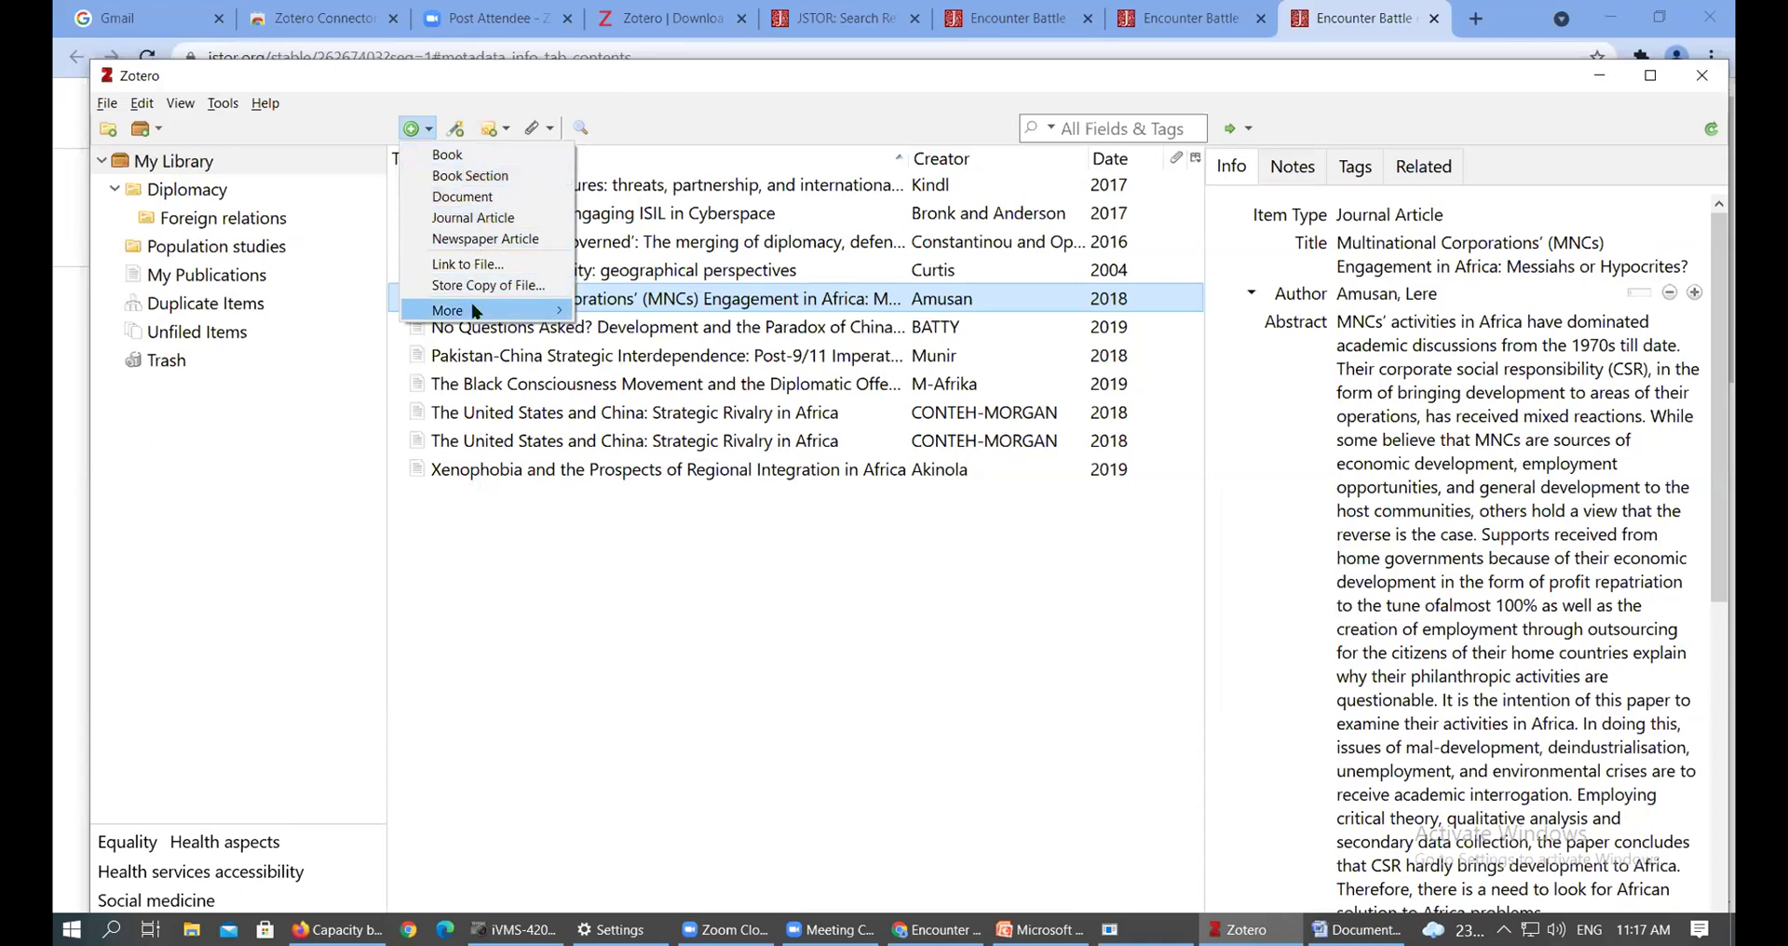
{"action": "mouse_move", "coordinate": [473, 311]}
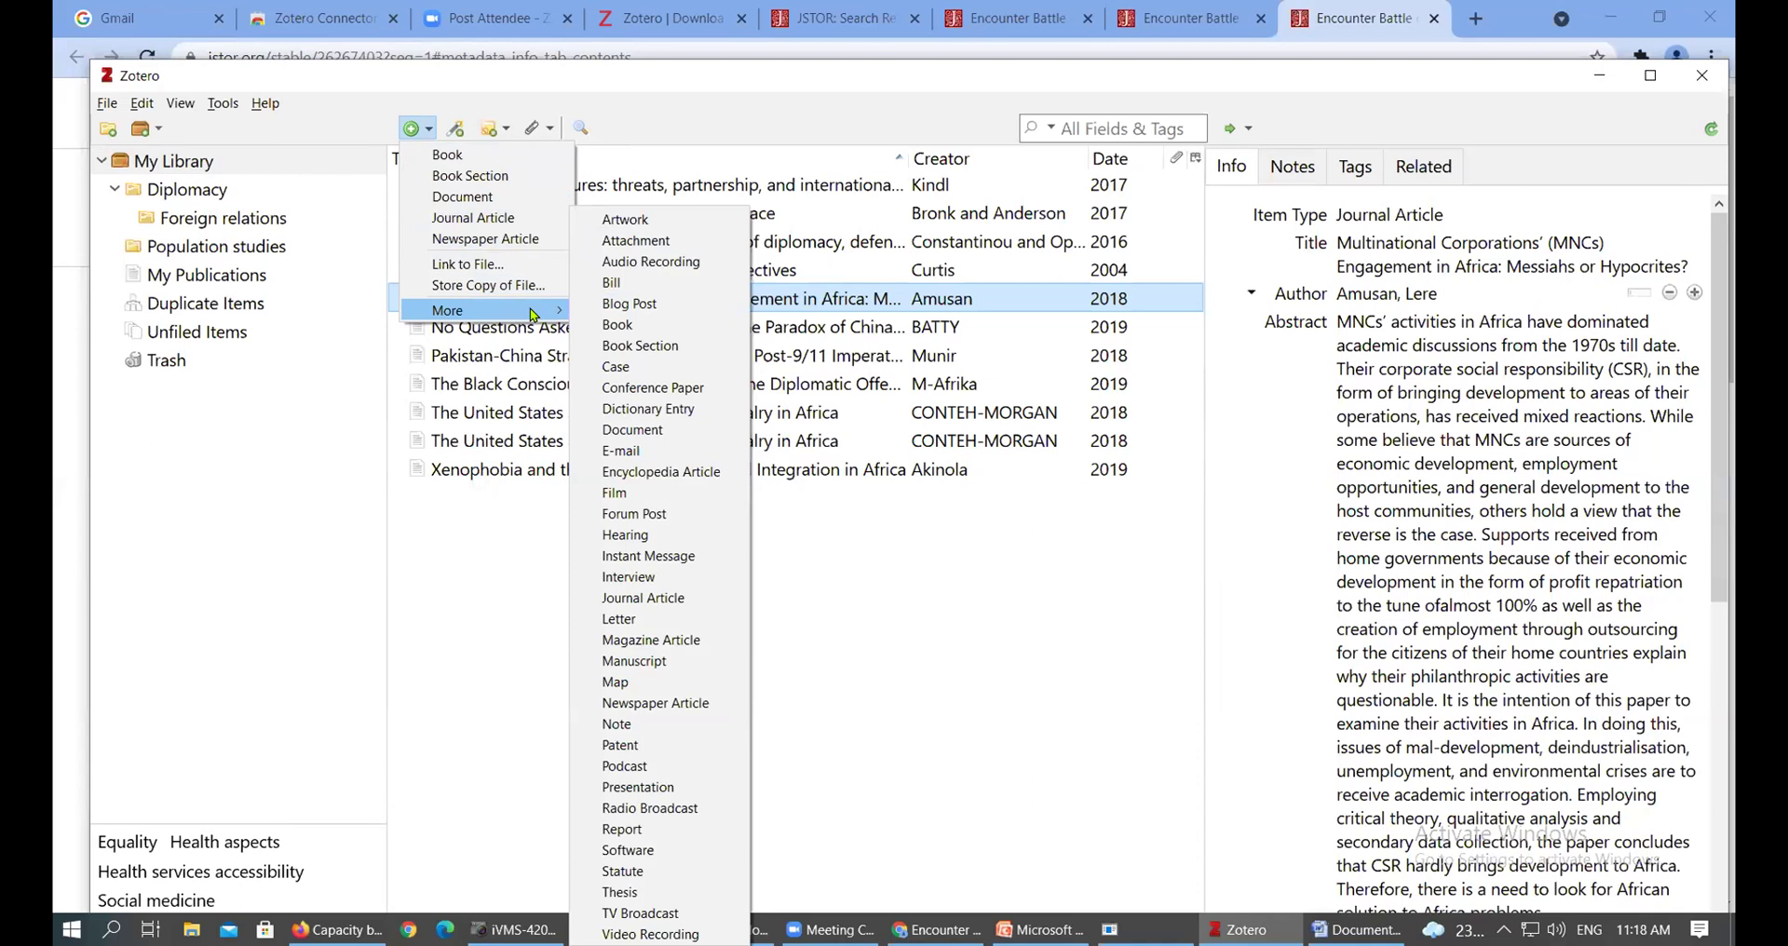
{"action": "left_click", "coordinate": [507, 155]}
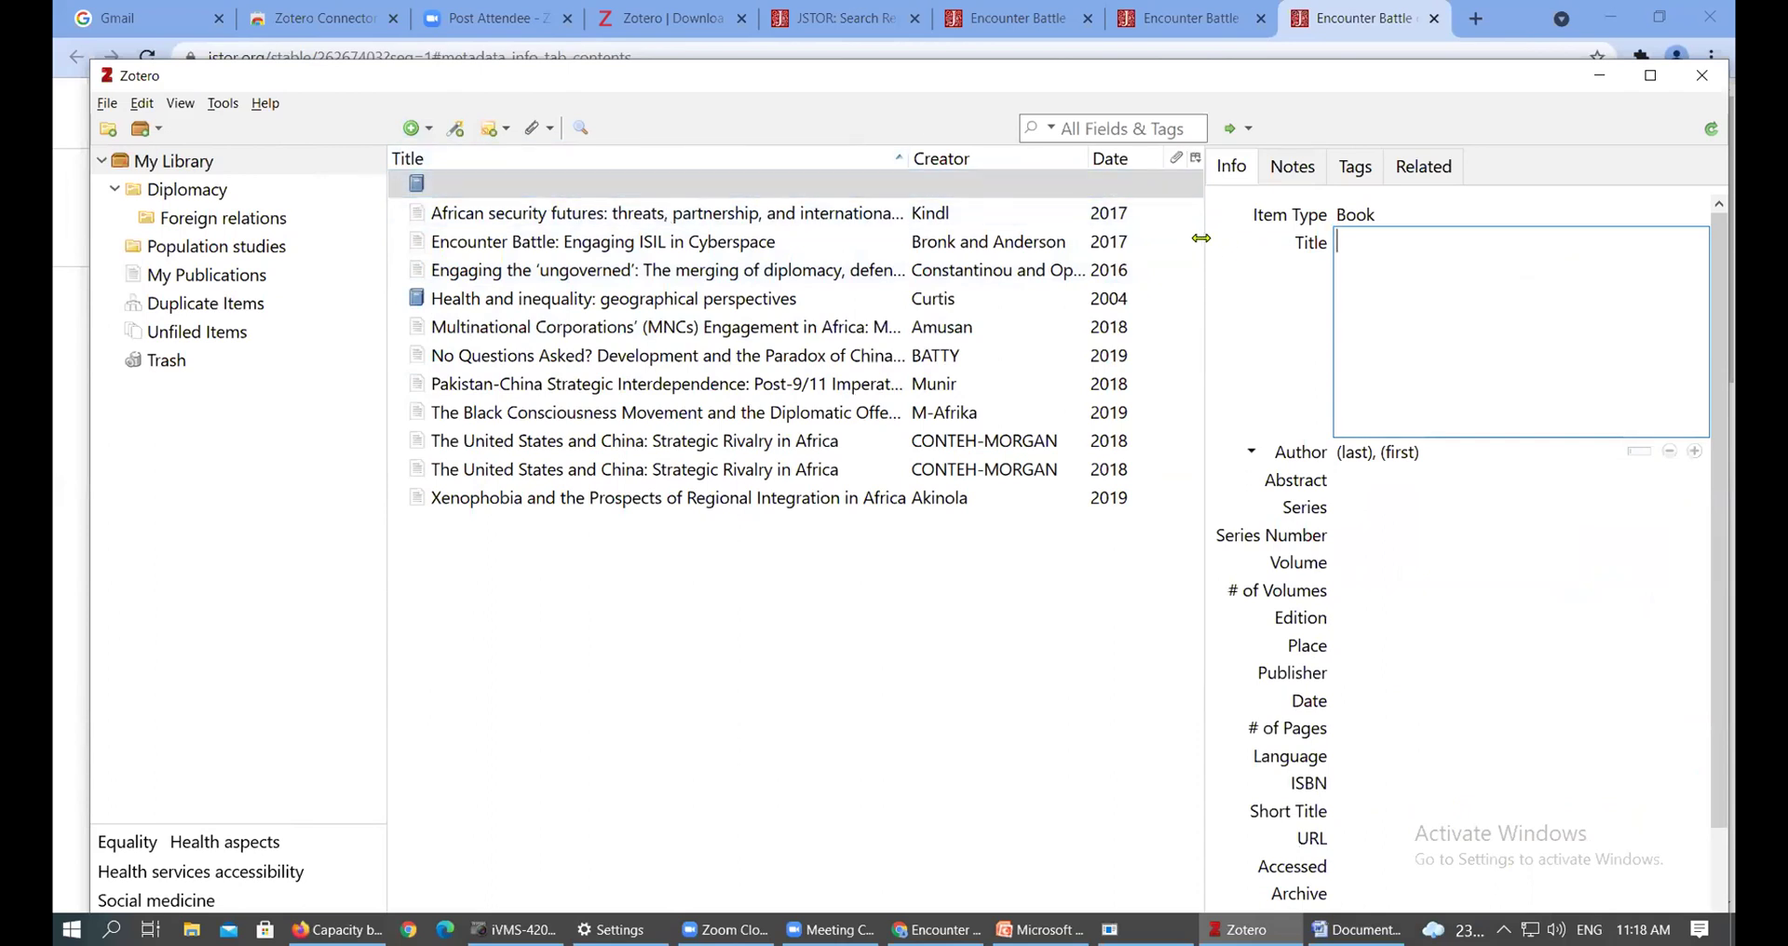
Title the book 'Research methods : Qualitative and quantitative approach'
{"action": "left_click_drag", "start_coordinate": [1202, 238], "coordinate": [1079, 239]}
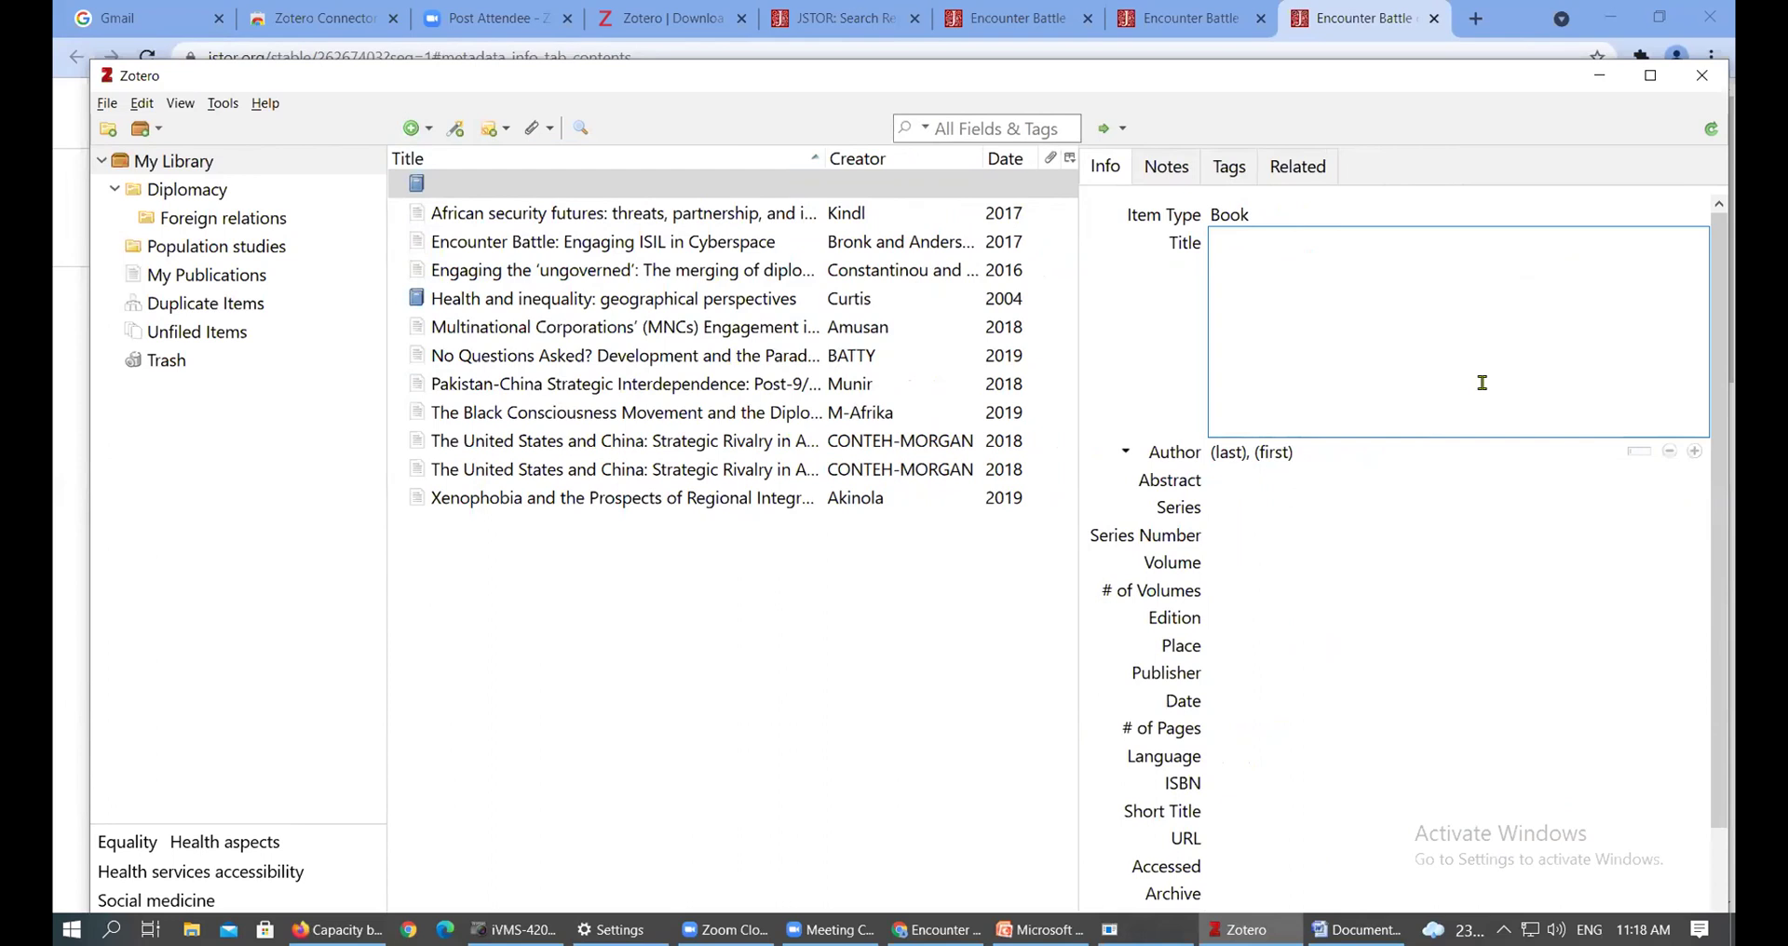
{"action": "type", "text": "Research methods : Qualitativ"}
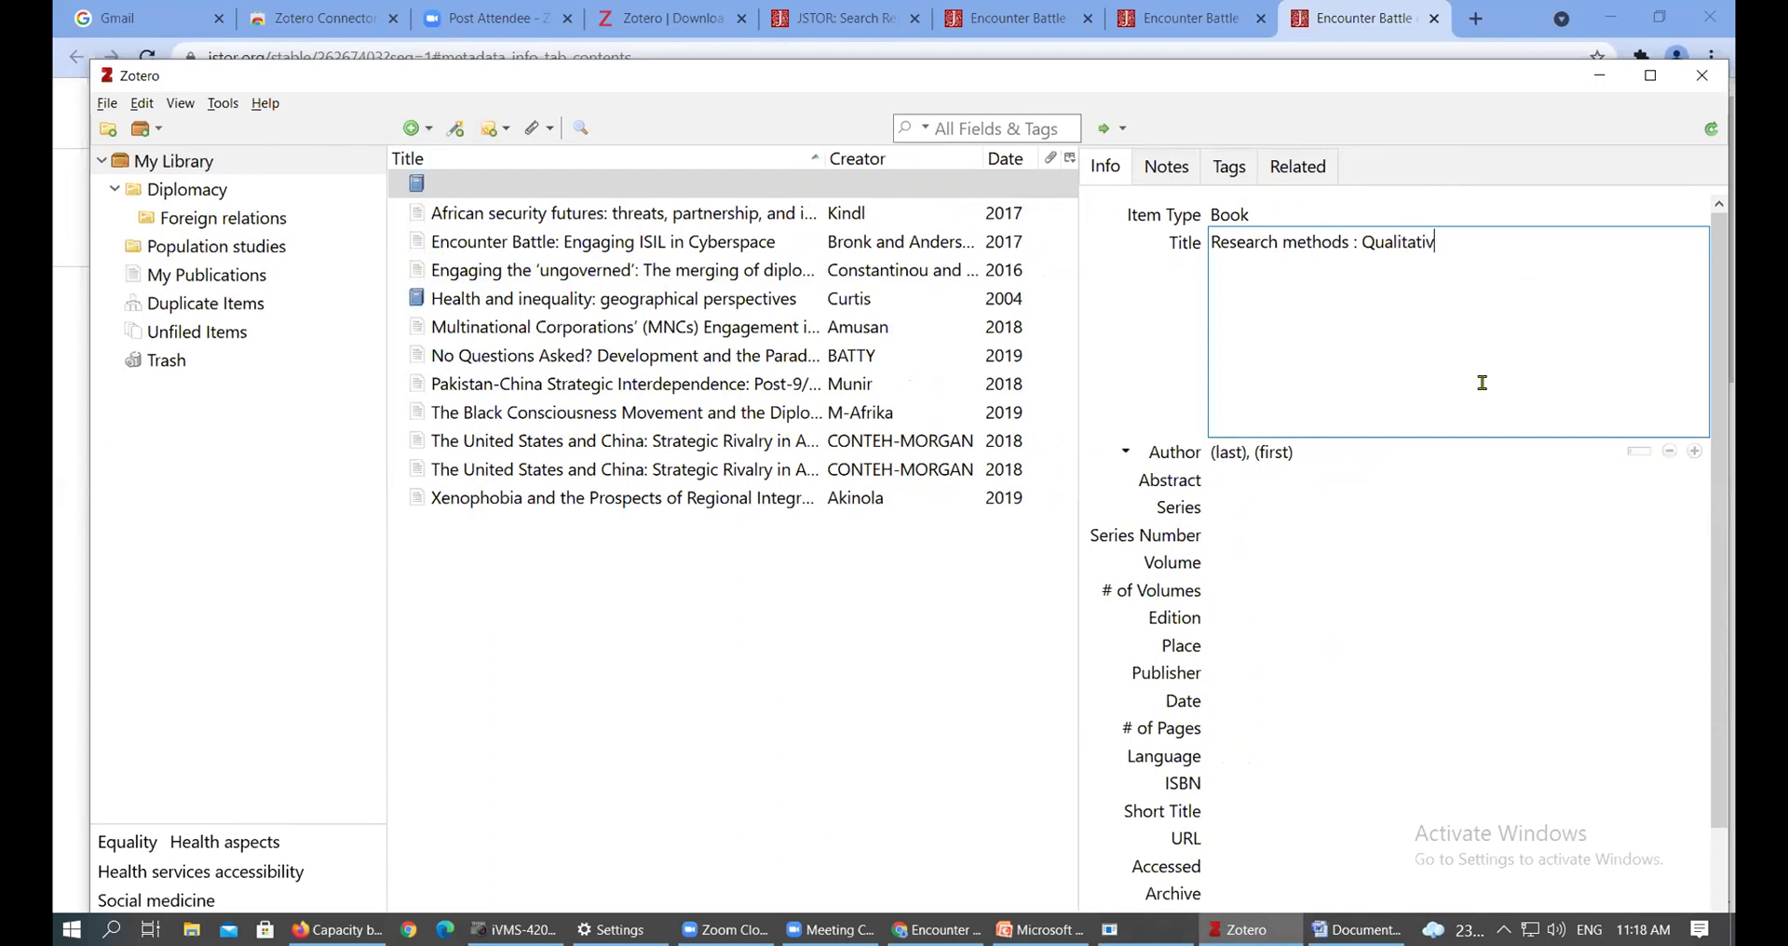
{"action": "type", "text": "e and quantitative app"}
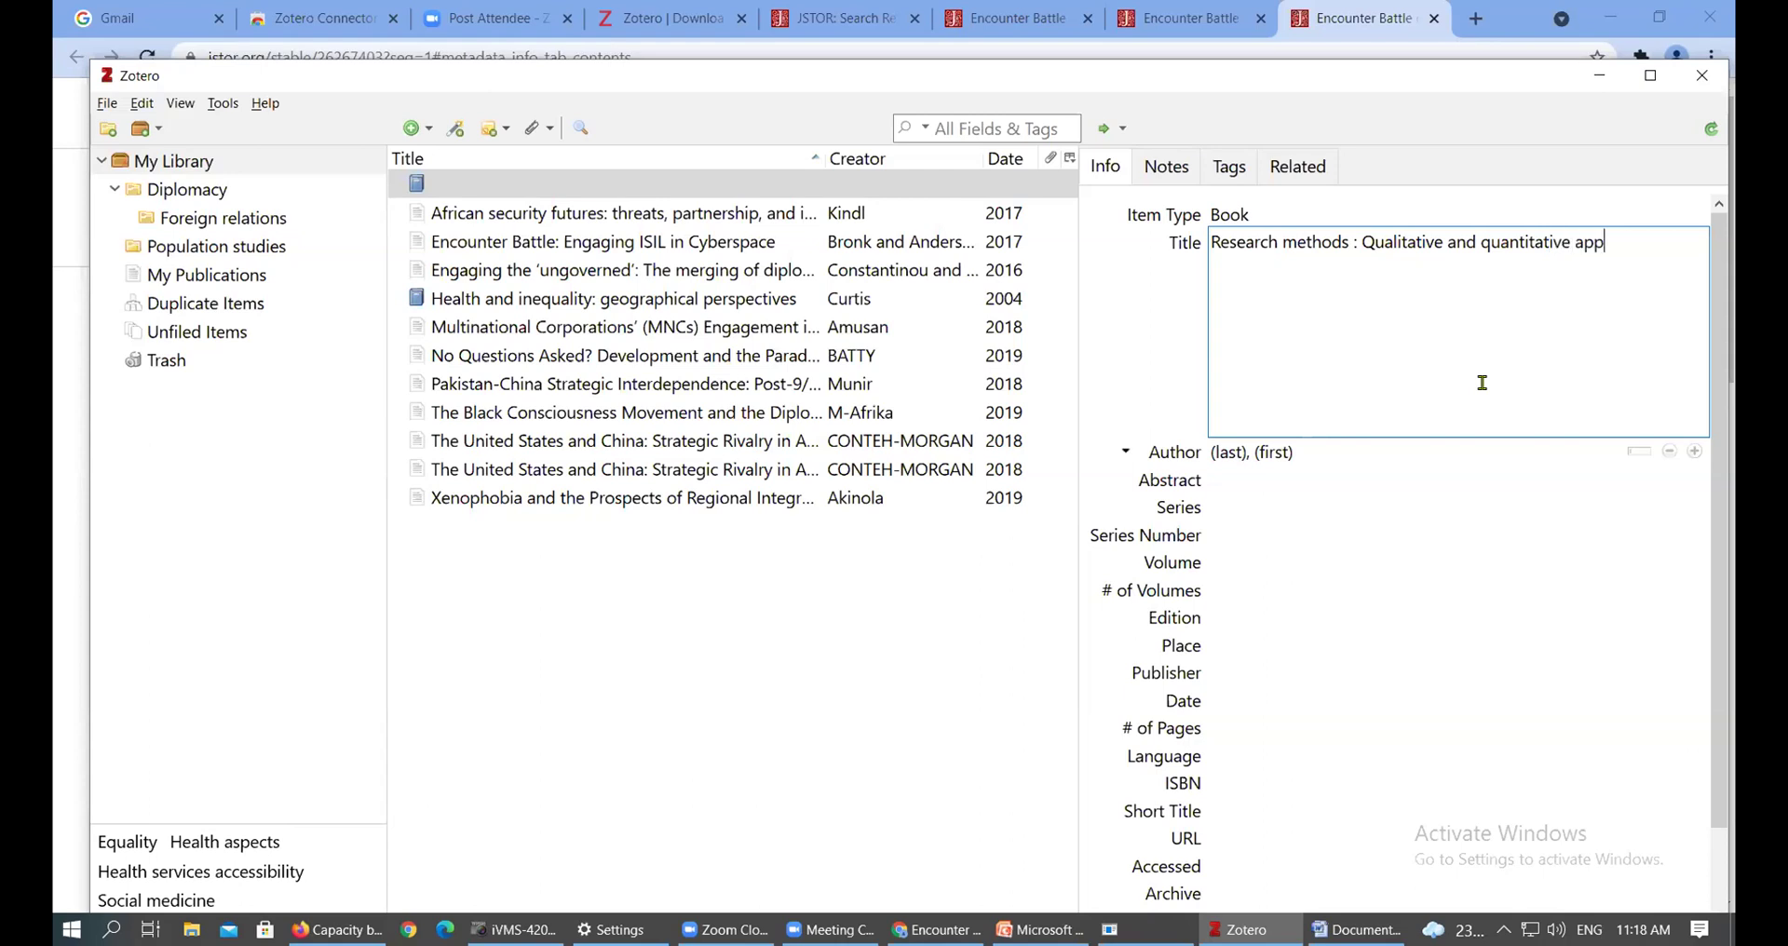
{"action": "type", "text": "roach"}
{"action": "left_click", "coordinate": [1356, 241]}
Enter the book author's last name and first name
{"action": "left_click", "coordinate": [1230, 454]}
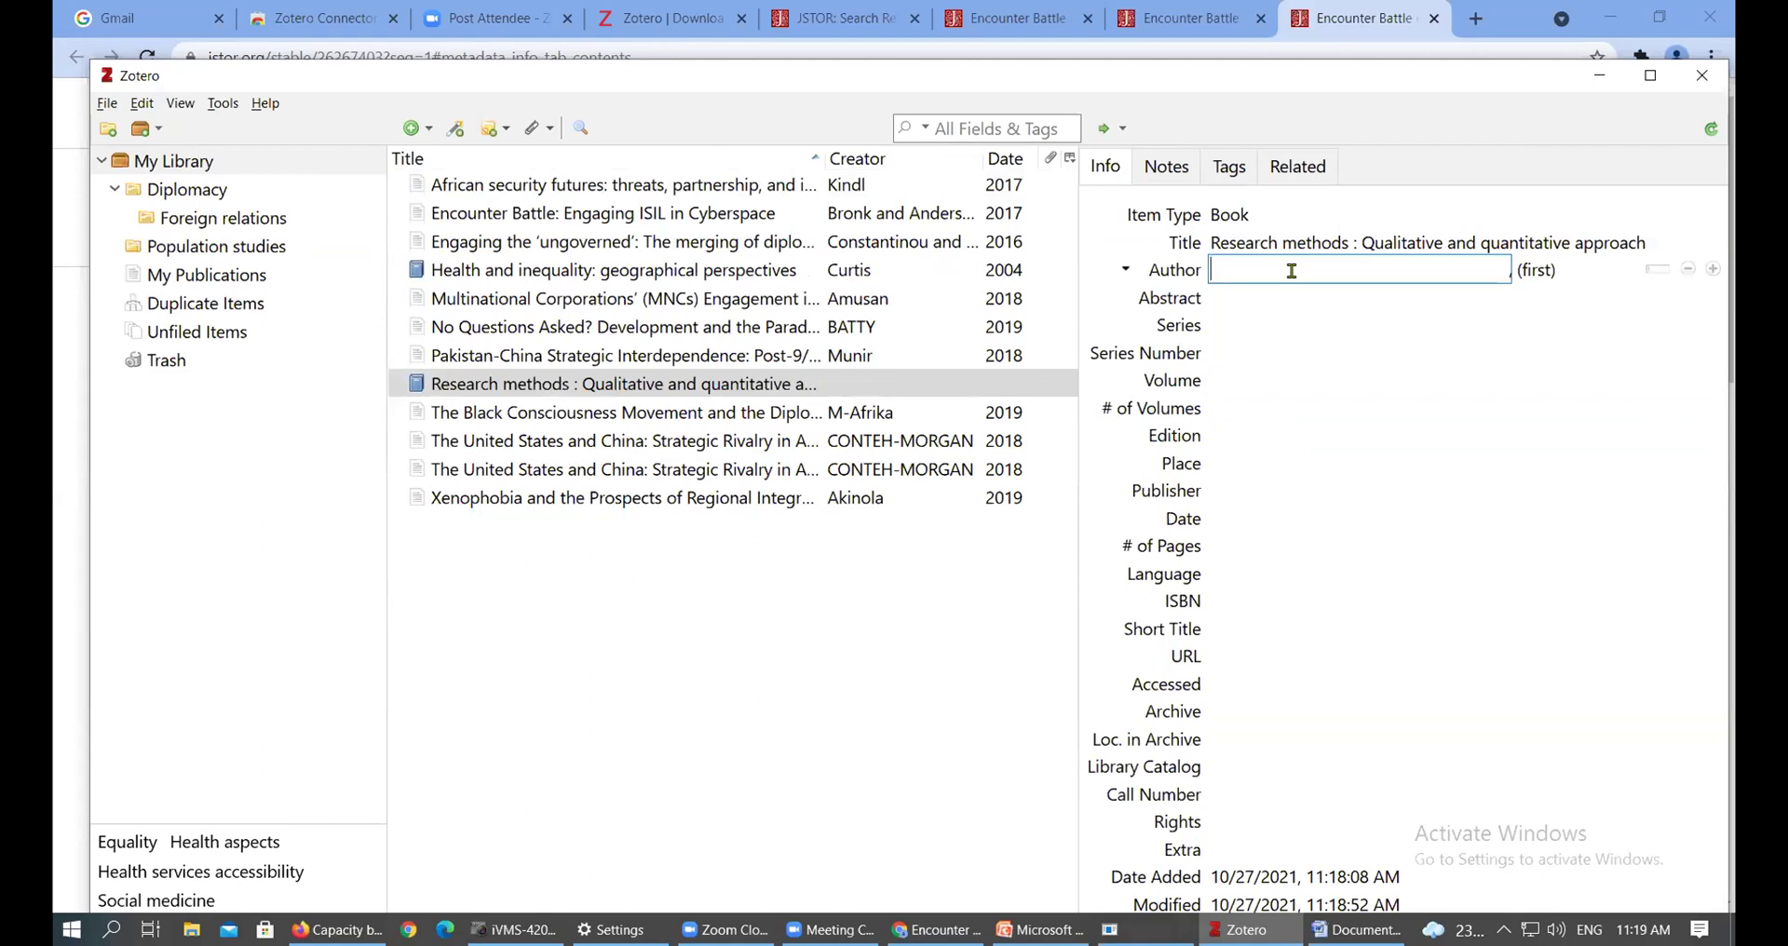
{"action": "type", "text": "Mugenda"}
{"action": "left_click", "coordinate": [1559, 276]}
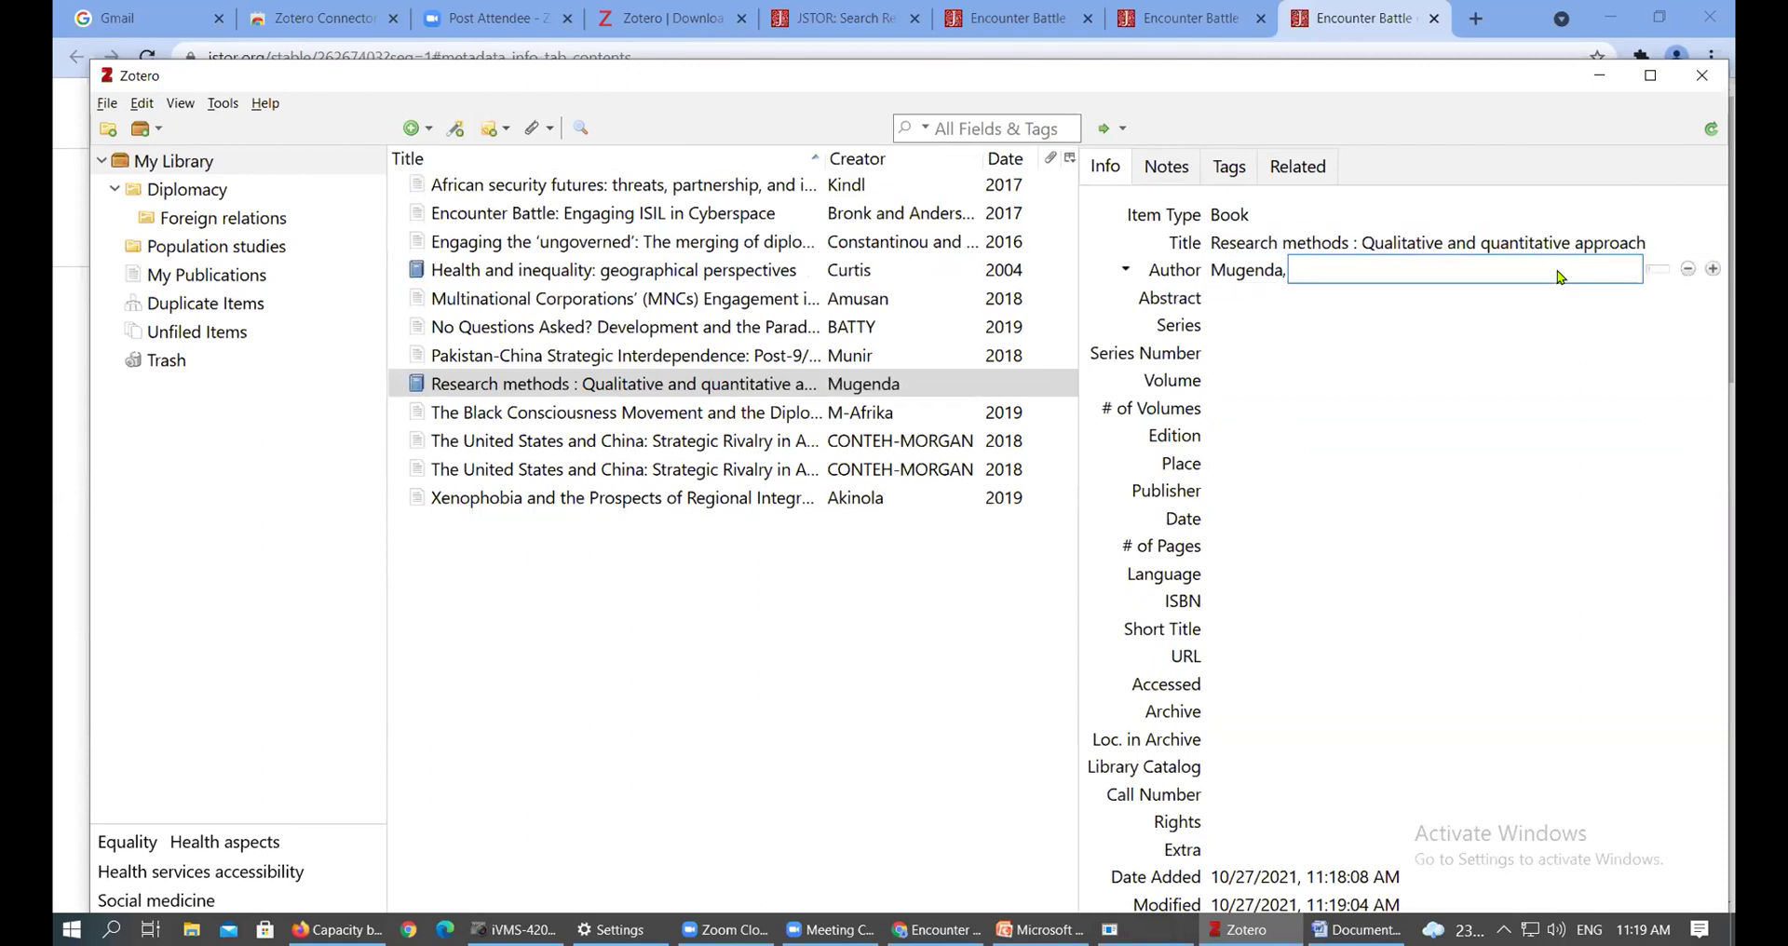
{"action": "type", "text": "Olive"}
{"action": "left_click", "coordinate": [1301, 325]}
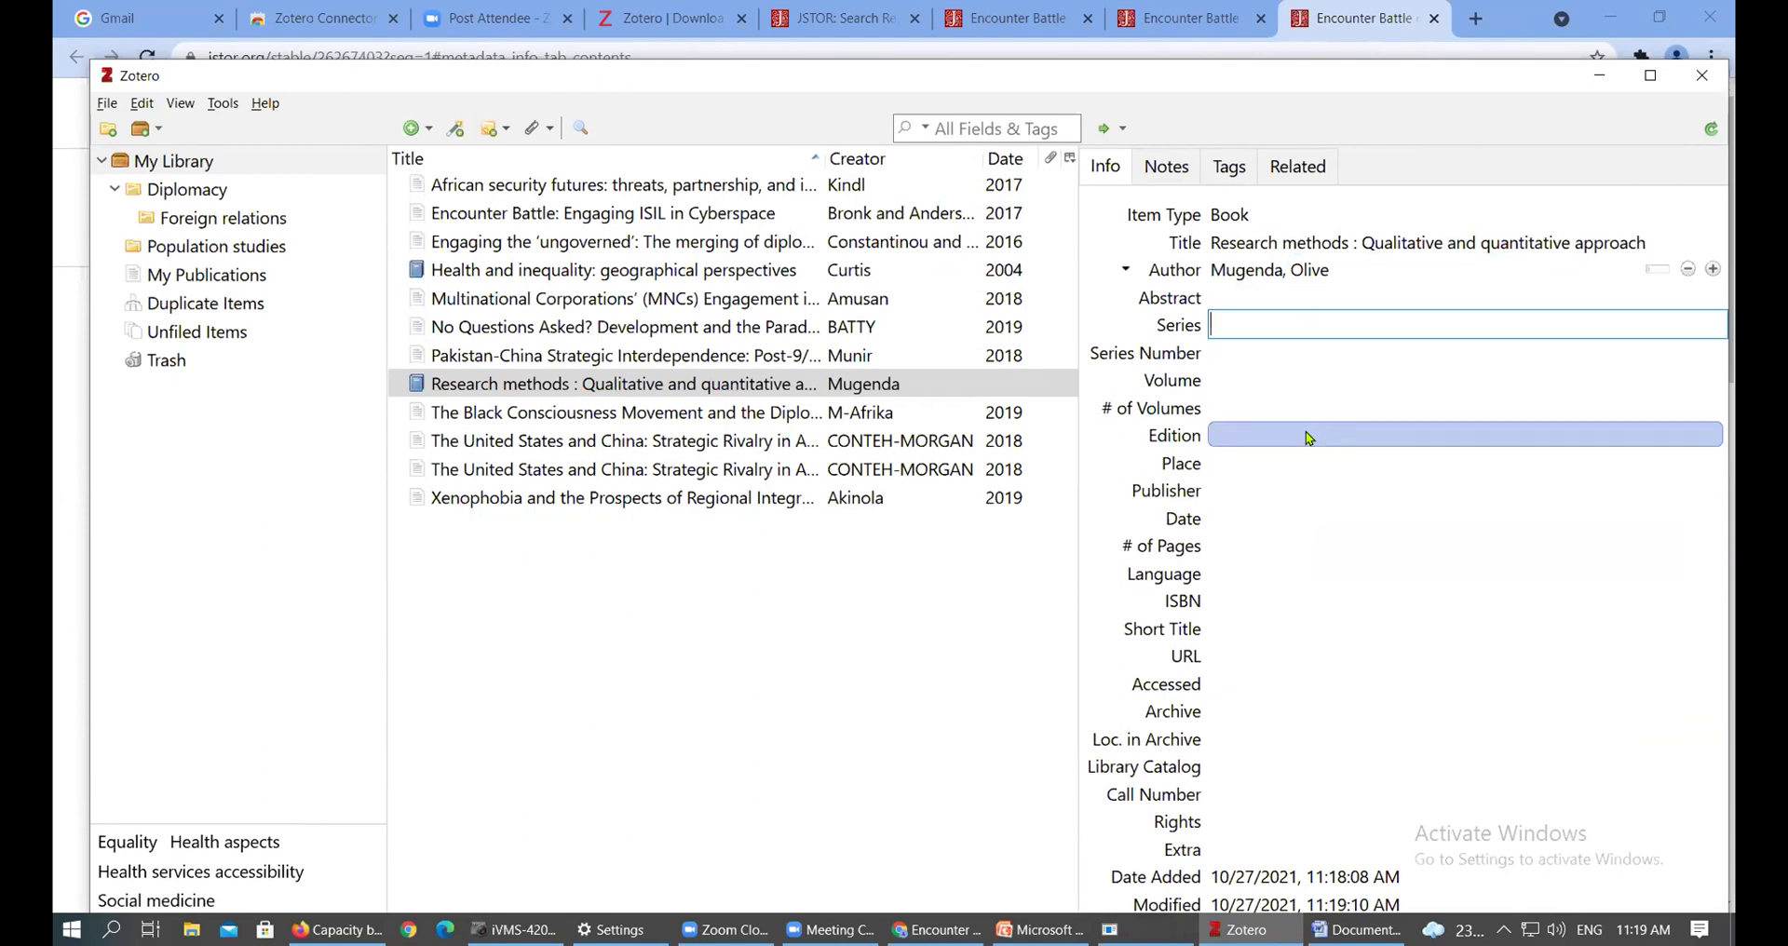
Set edition 2nd ed., place Nairobi and publisher Heinnemann Publishers Ltd
{"action": "left_click", "coordinate": [1389, 430]}
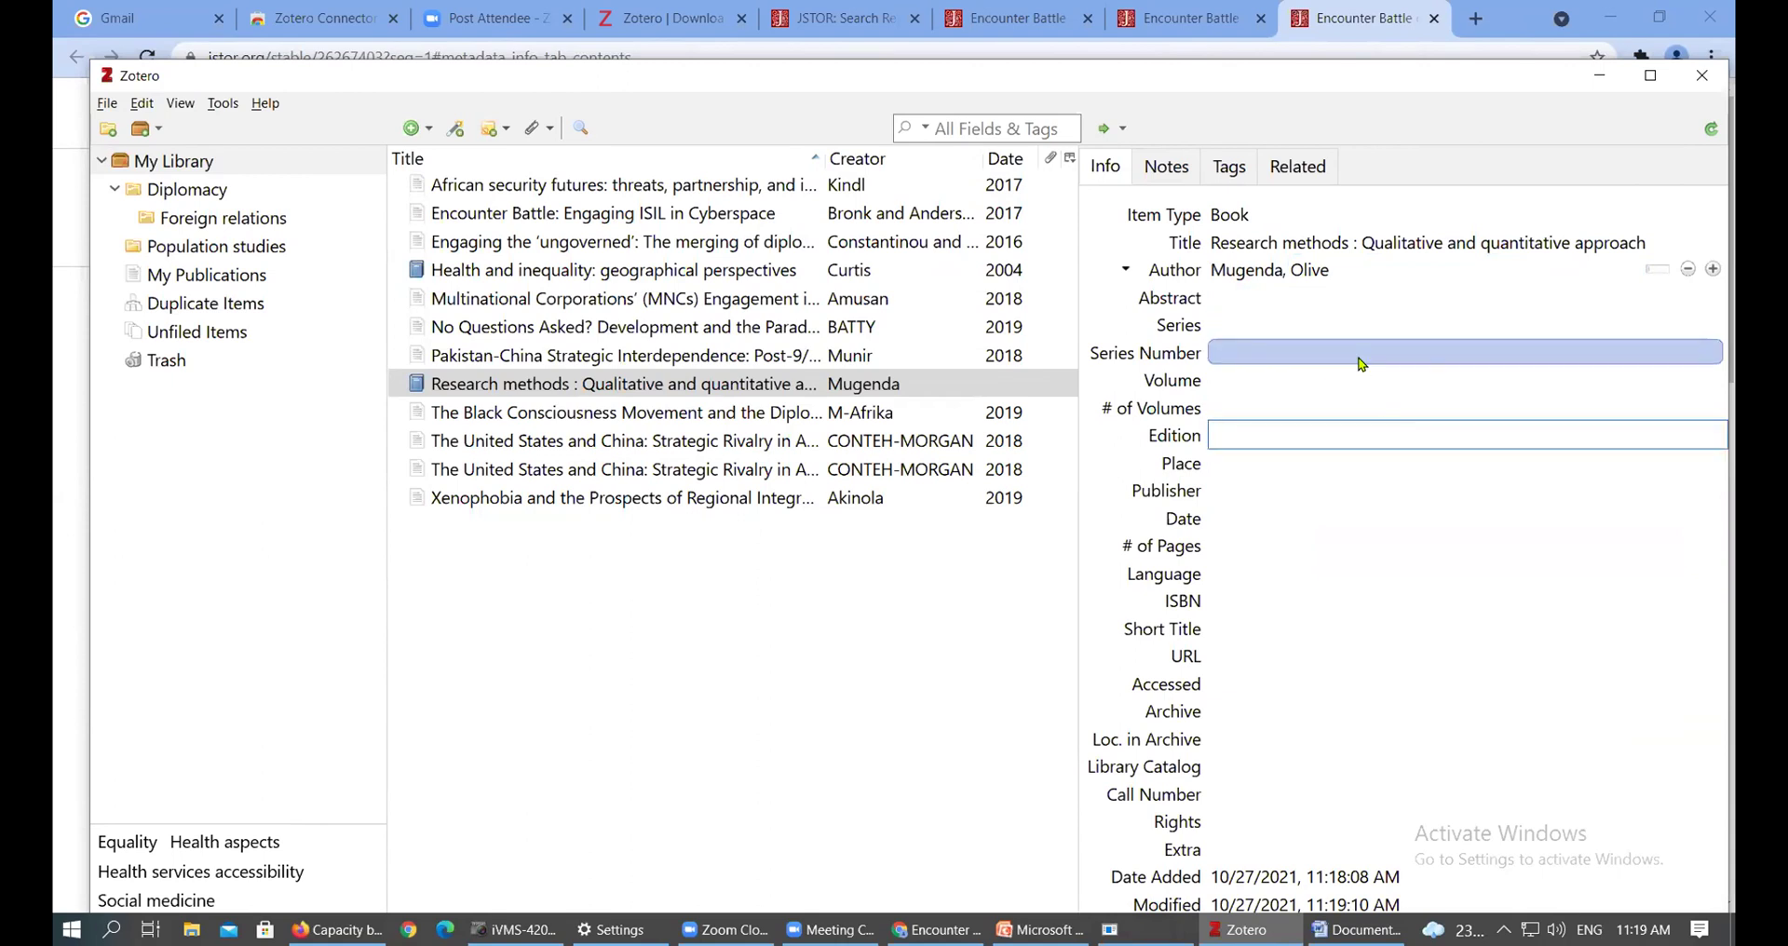
{"action": "type", "text": "2nd ed."}
{"action": "left_click", "coordinate": [1327, 462]}
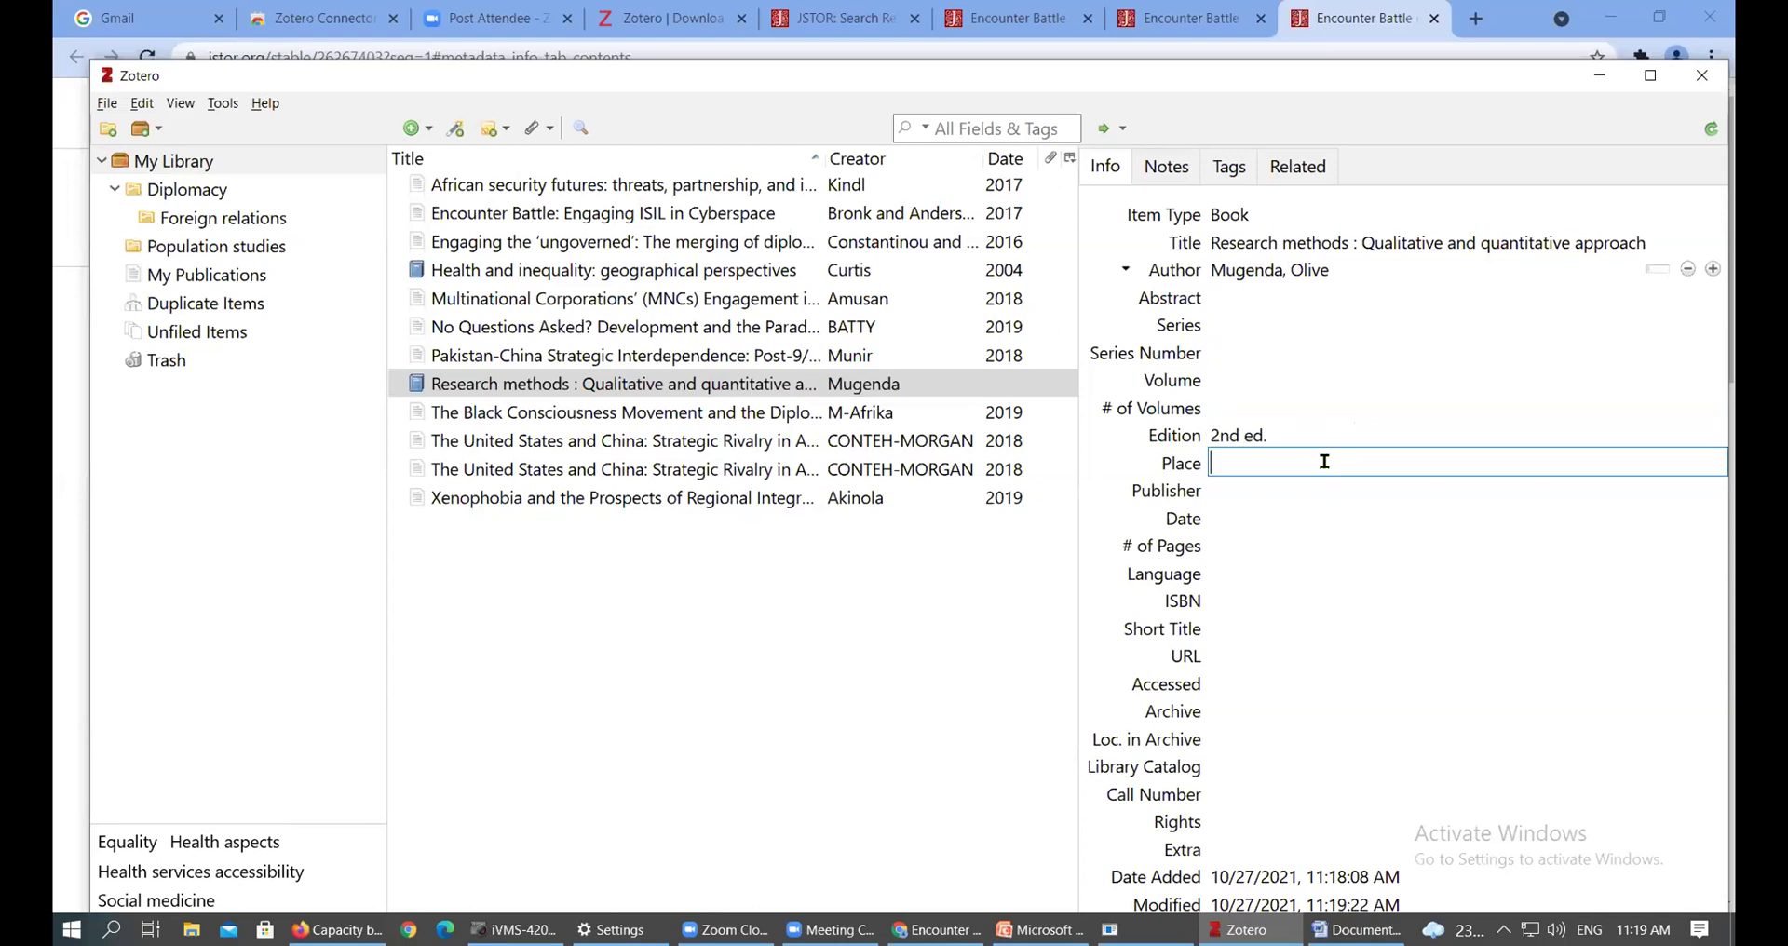
{"action": "type", "text": "Nairobi"}
{"action": "key", "text": "Tab"}
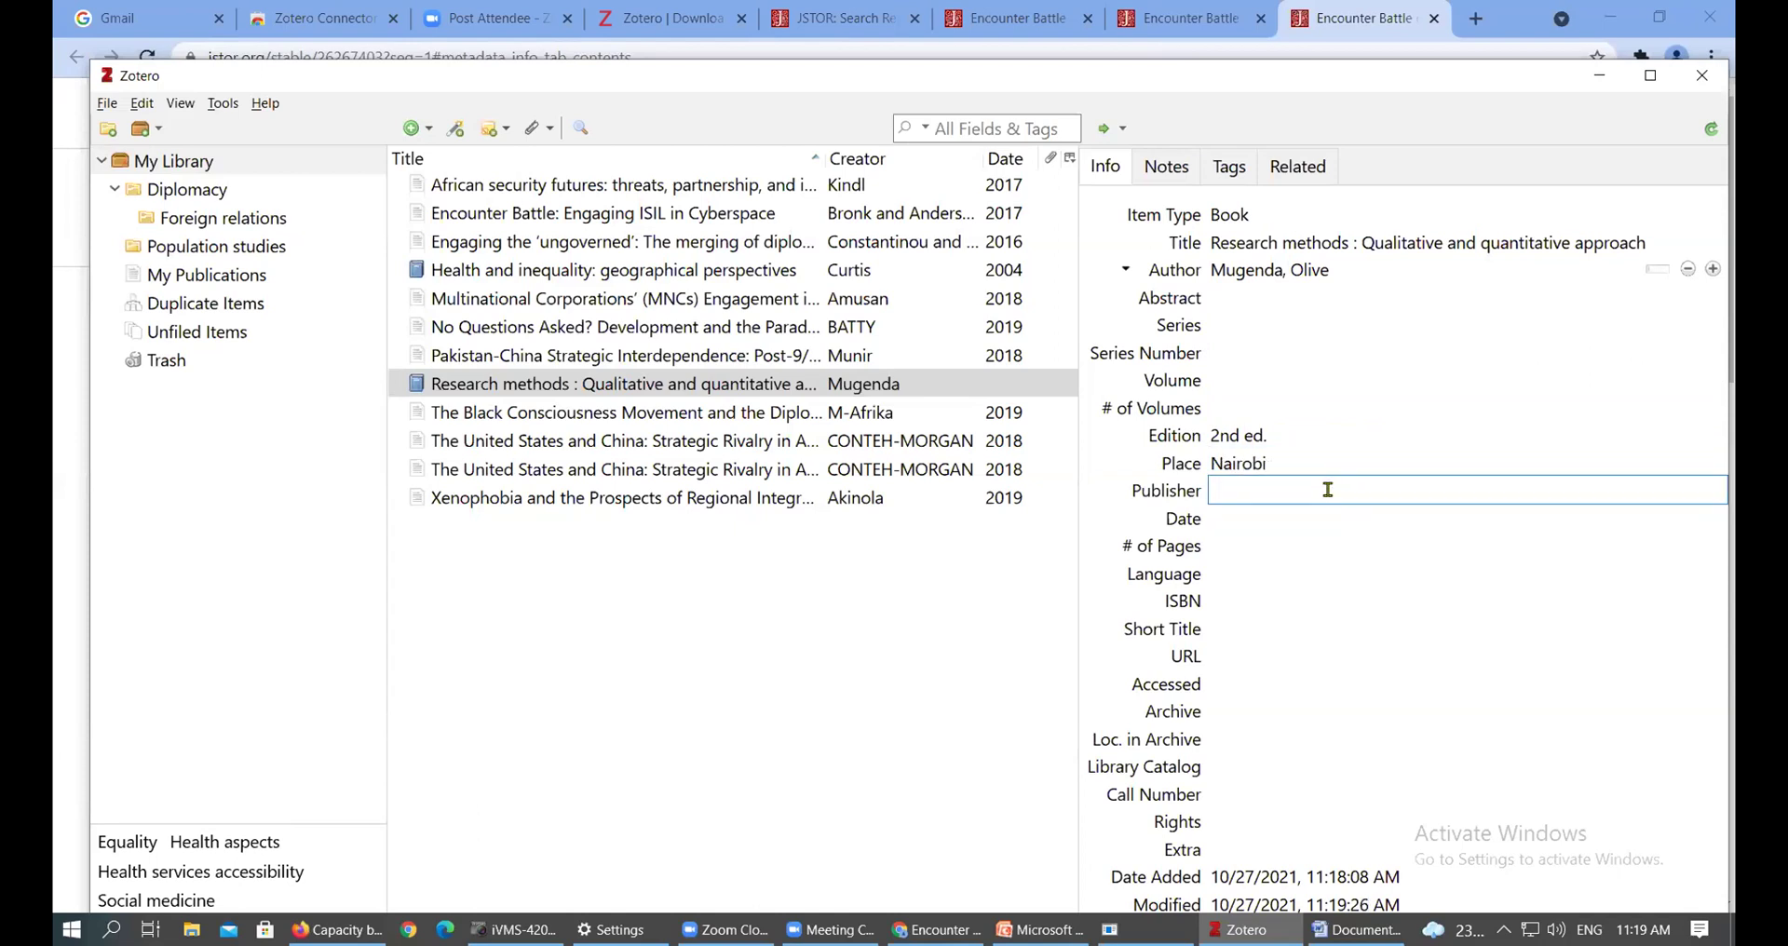
{"action": "type", "text": "Heinnemann Publishers Ltd."}
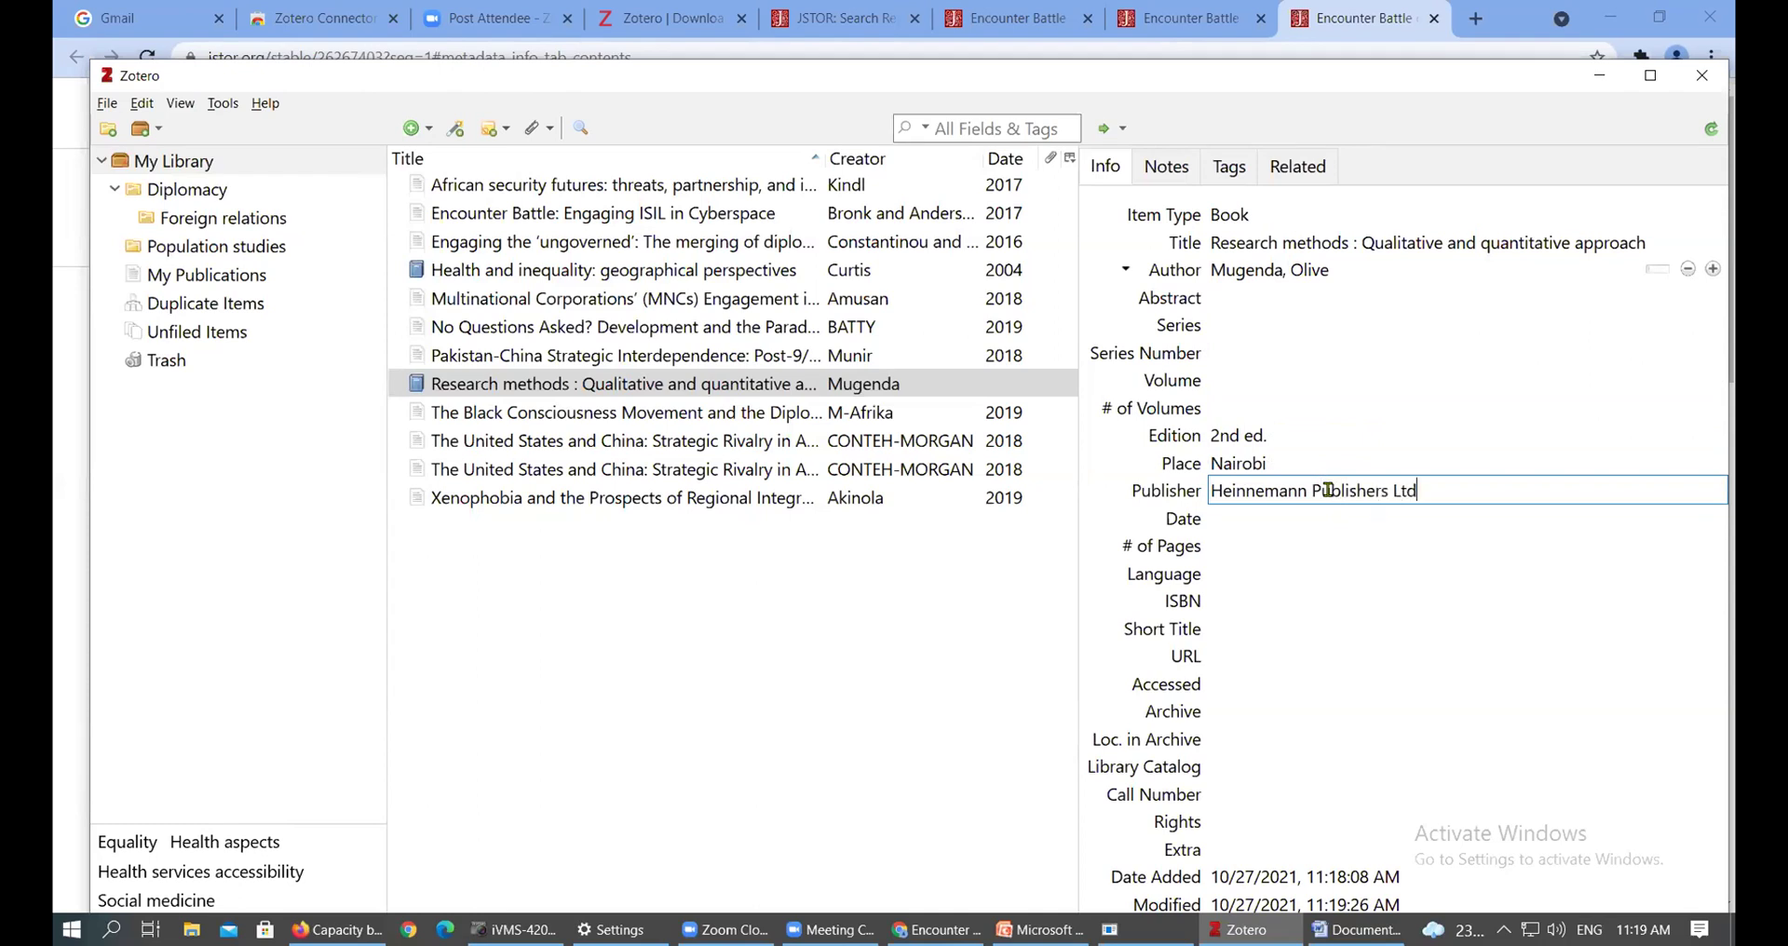
{"action": "left_click", "coordinate": [1286, 520]}
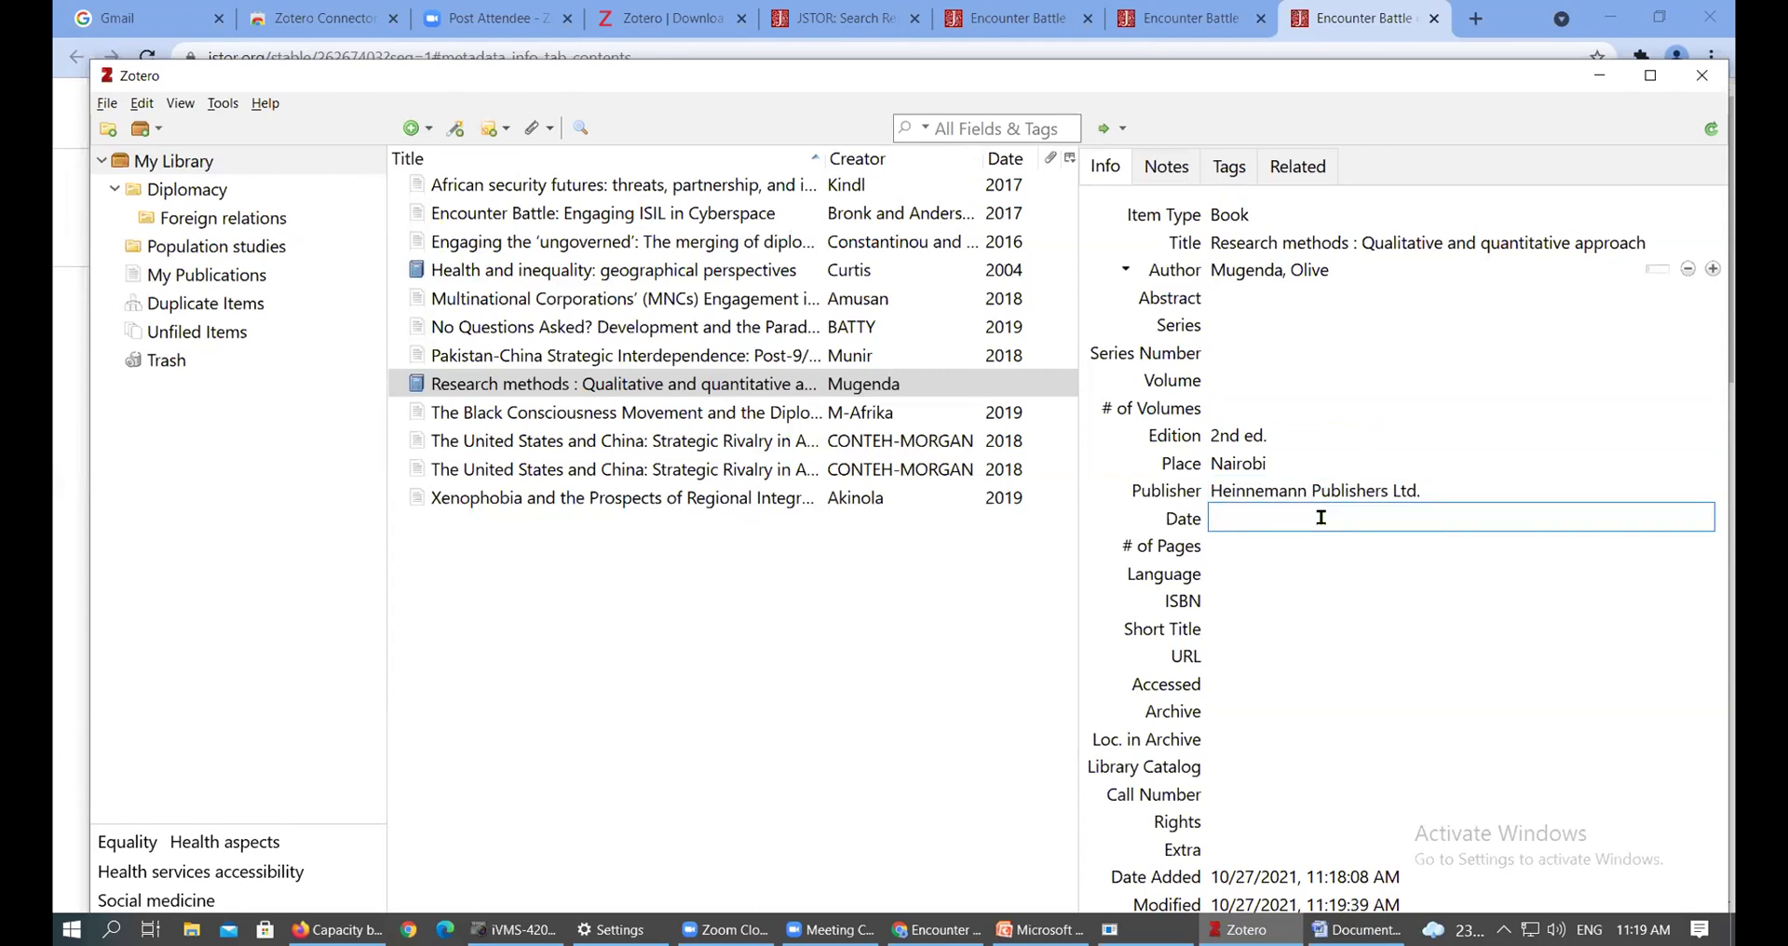
{"action": "type", "text": "2013"}
{"action": "left_click", "coordinate": [1355, 552]}
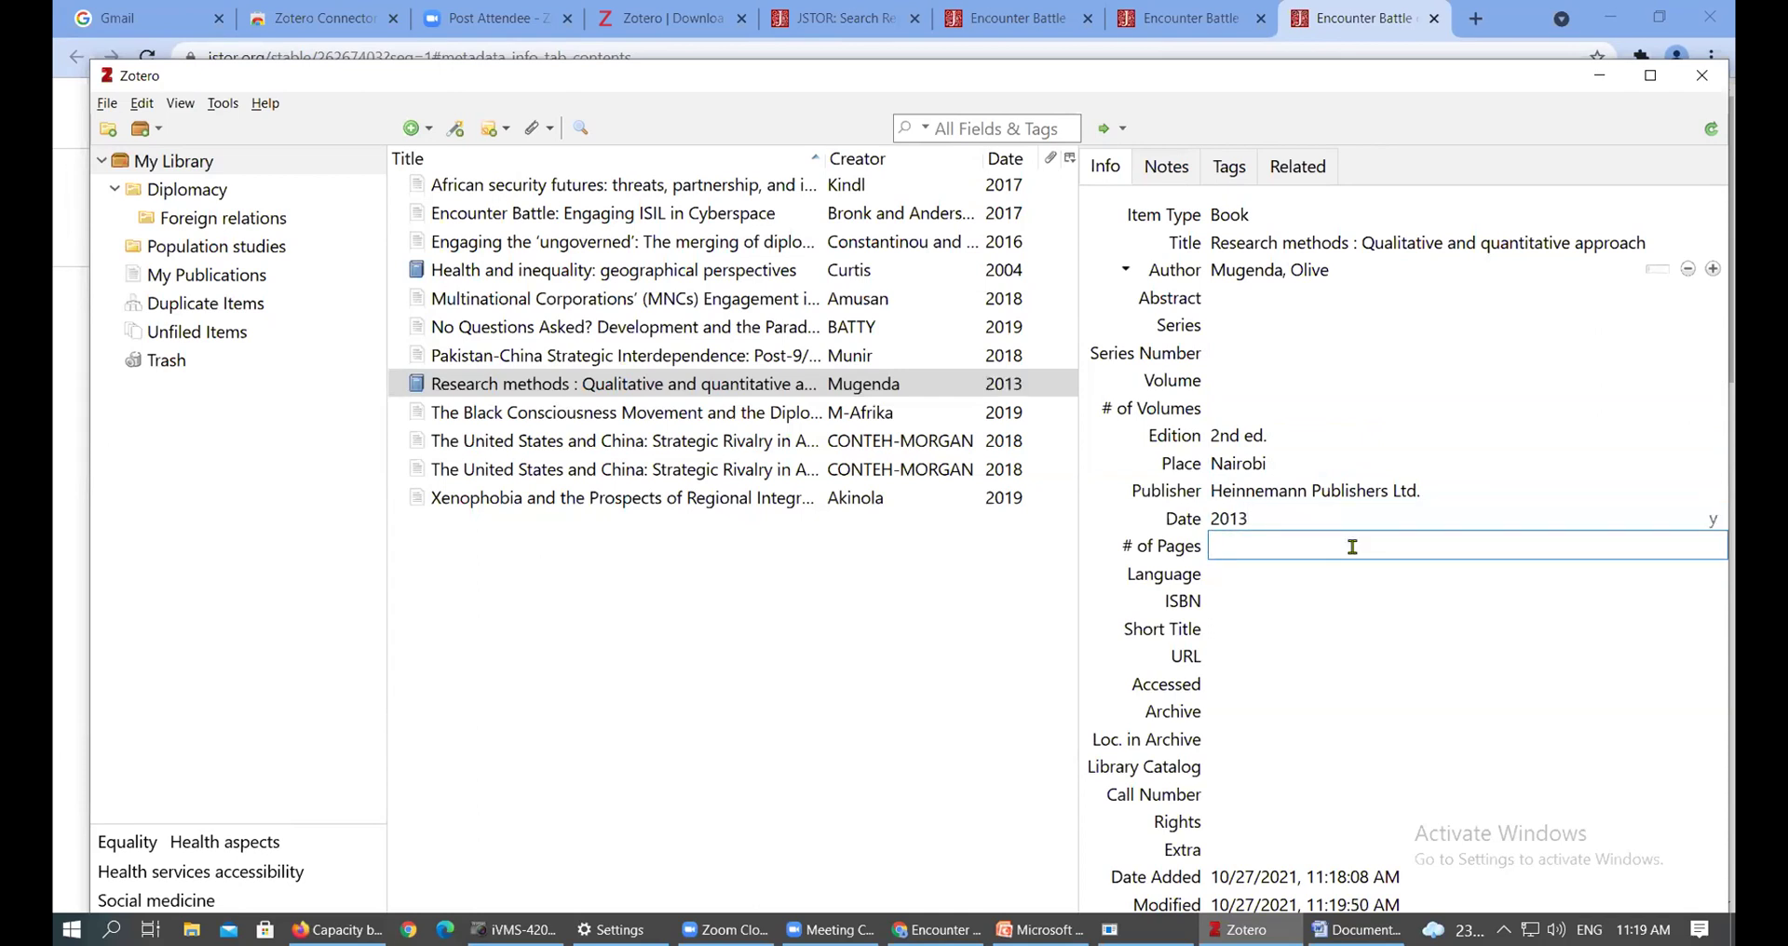
{"action": "type", "text": "312"}
{"action": "left_click", "coordinate": [1265, 597]}
{"action": "type", "text": "99"}
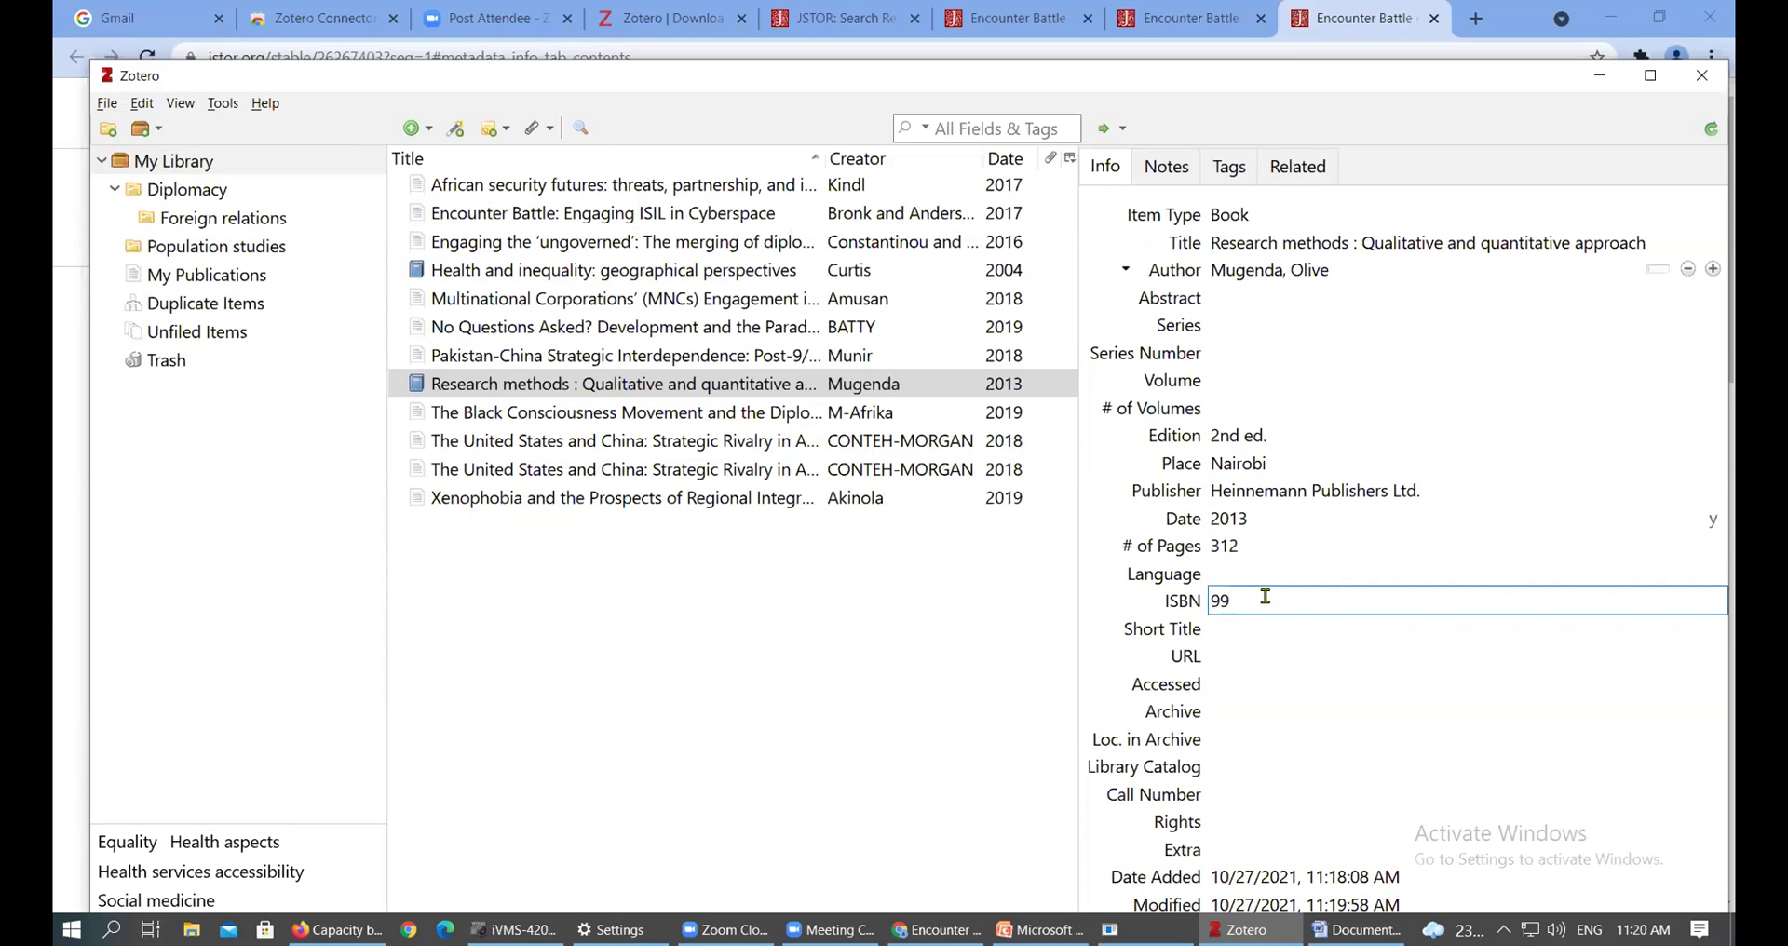
{"action": "type", "text": "664545464"}
{"action": "left_click_drag", "start_coordinate": [1258, 604], "coordinate": [1311, 605]}
{"action": "left_click", "coordinate": [1316, 601]}
{"action": "key", "text": "BackSpace"}
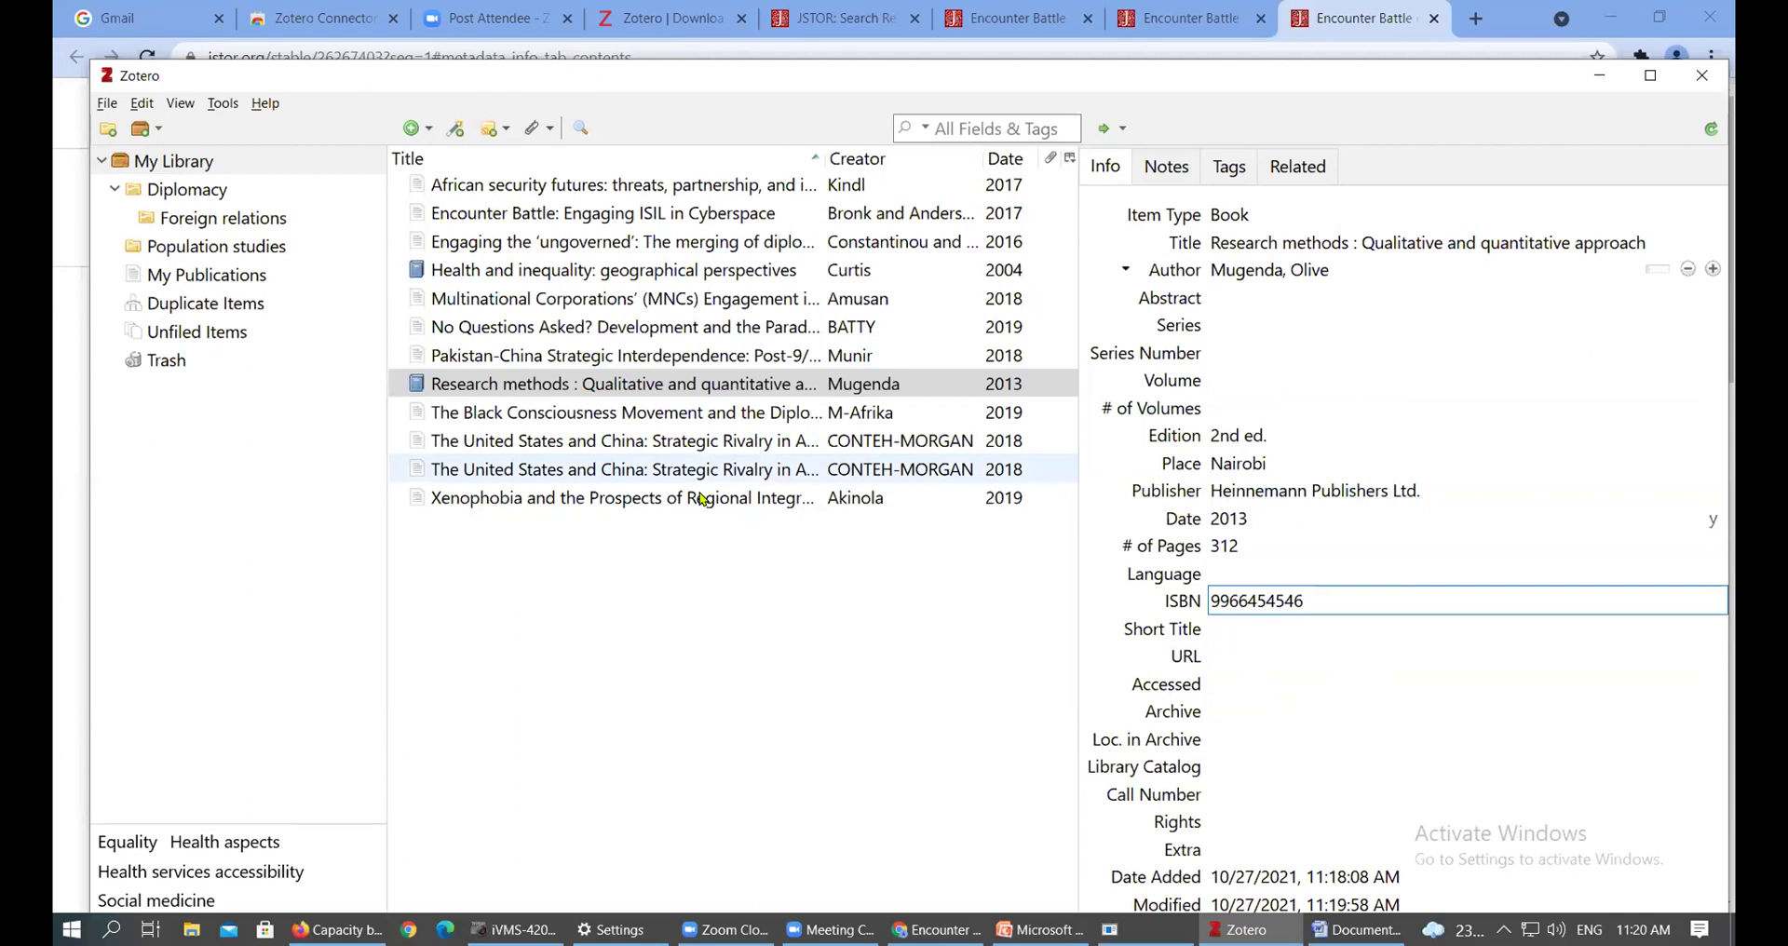
{"action": "left_click", "coordinate": [717, 412]}
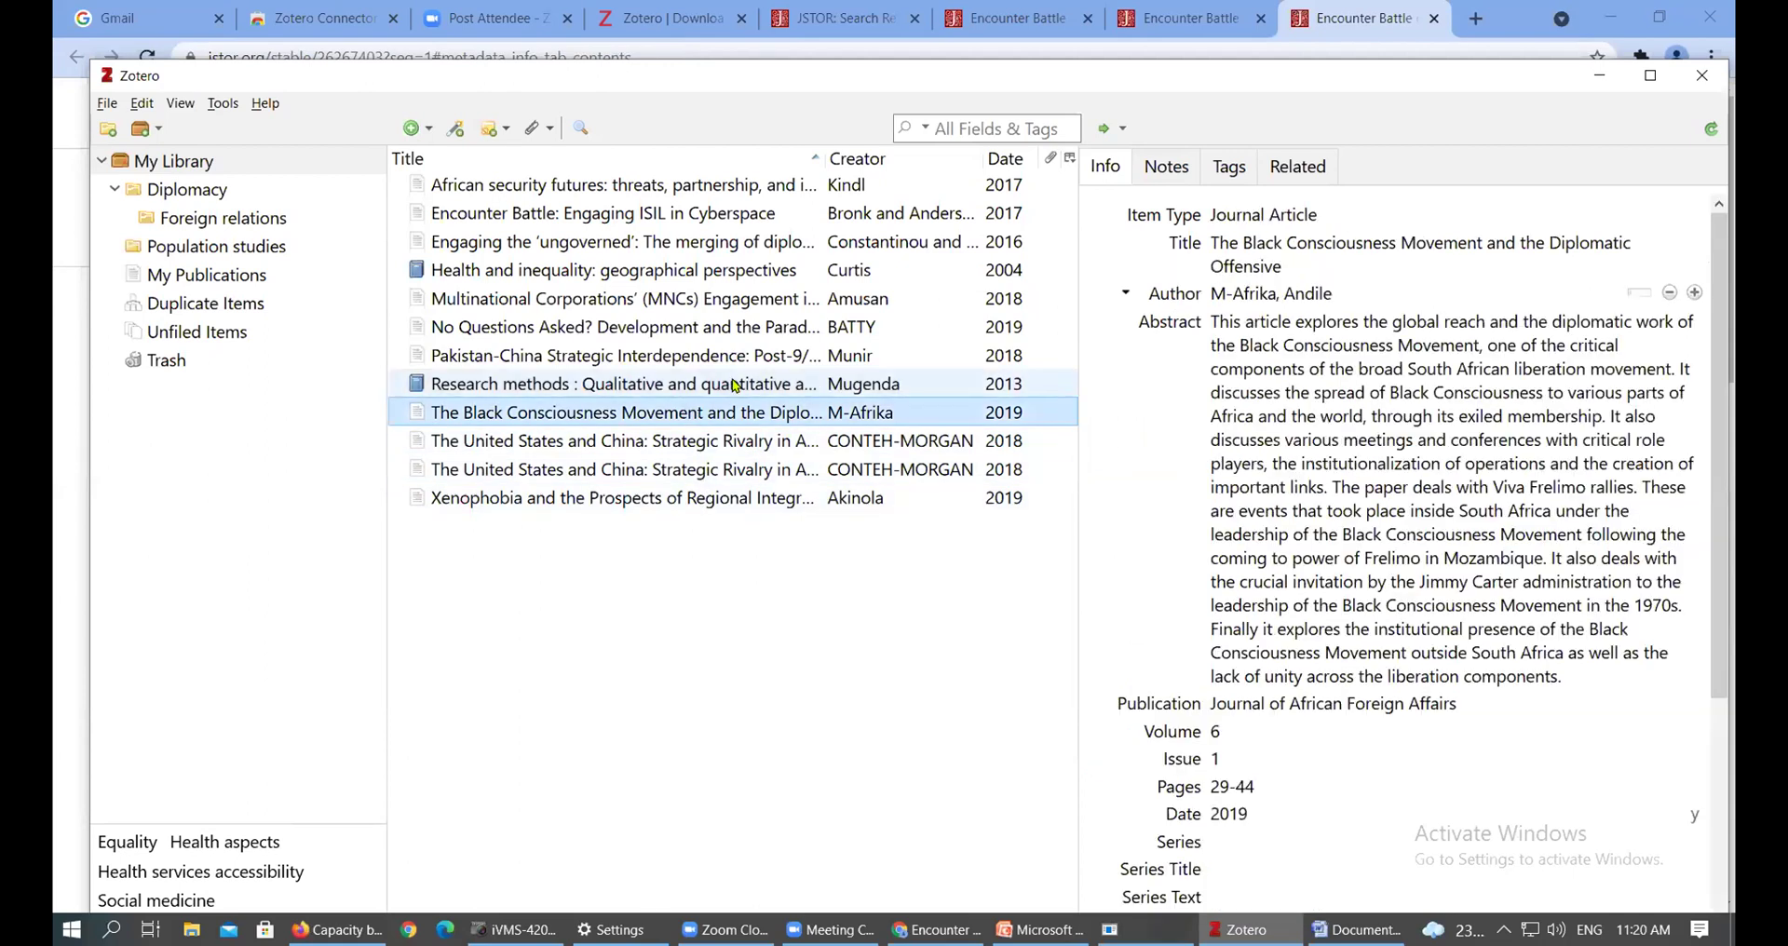
{"action": "left_click", "coordinate": [735, 385]}
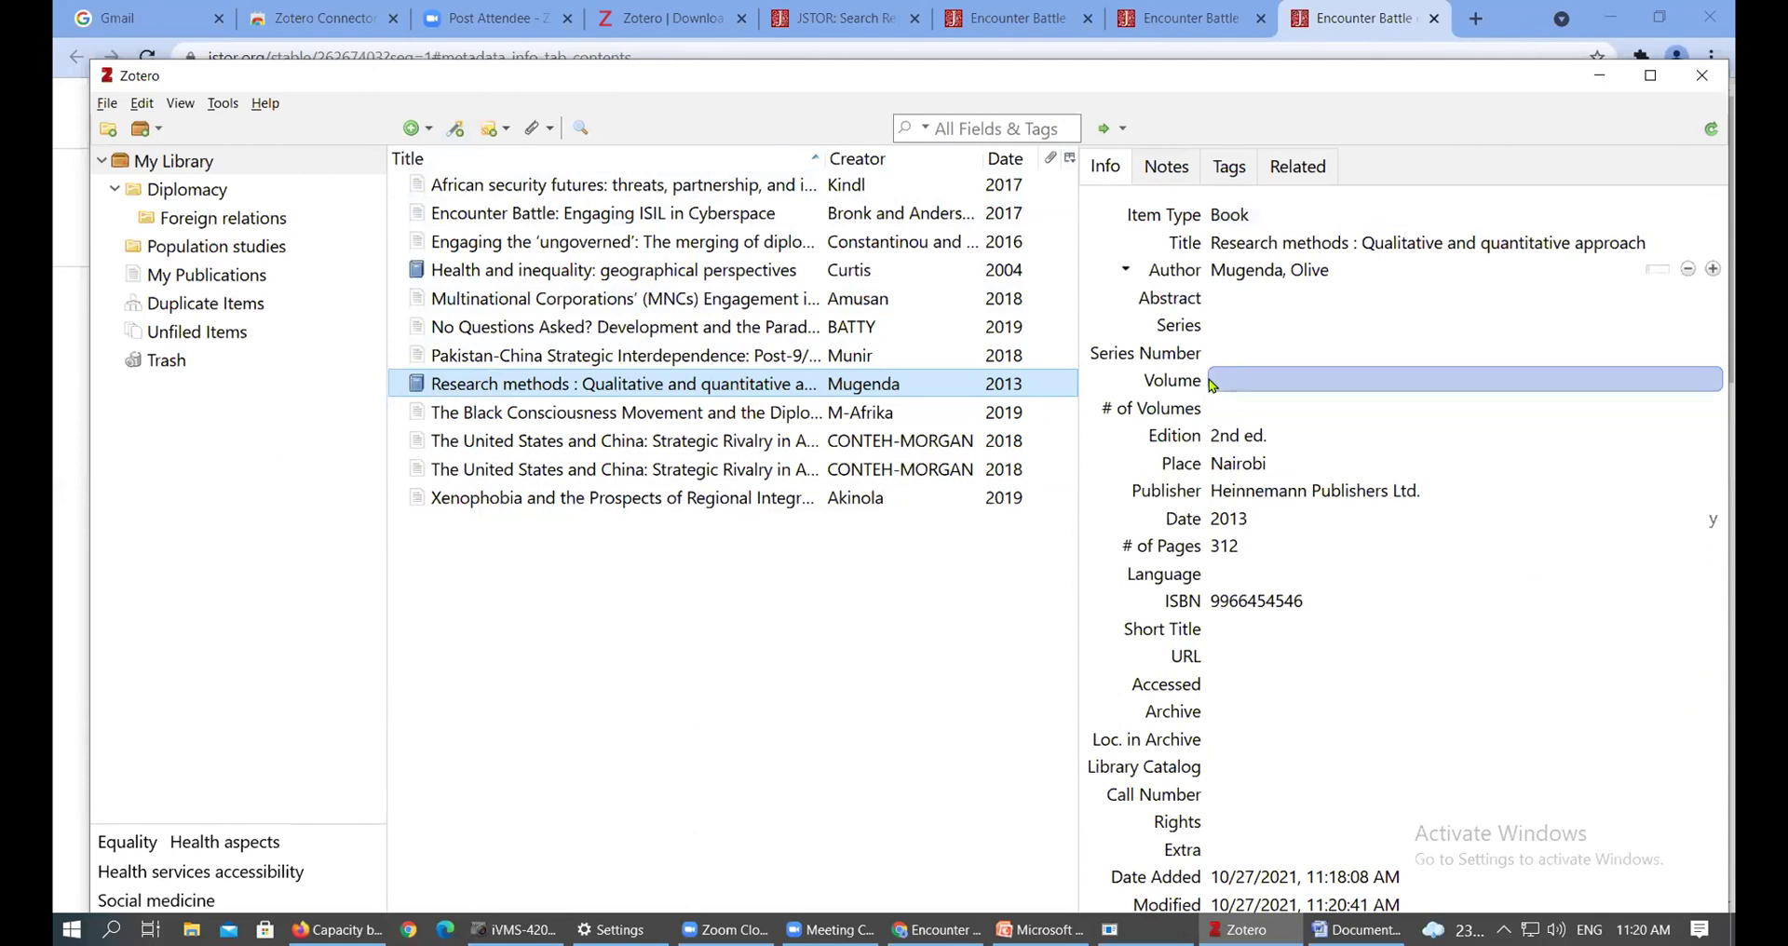
{"action": "left_click", "coordinate": [458, 136]}
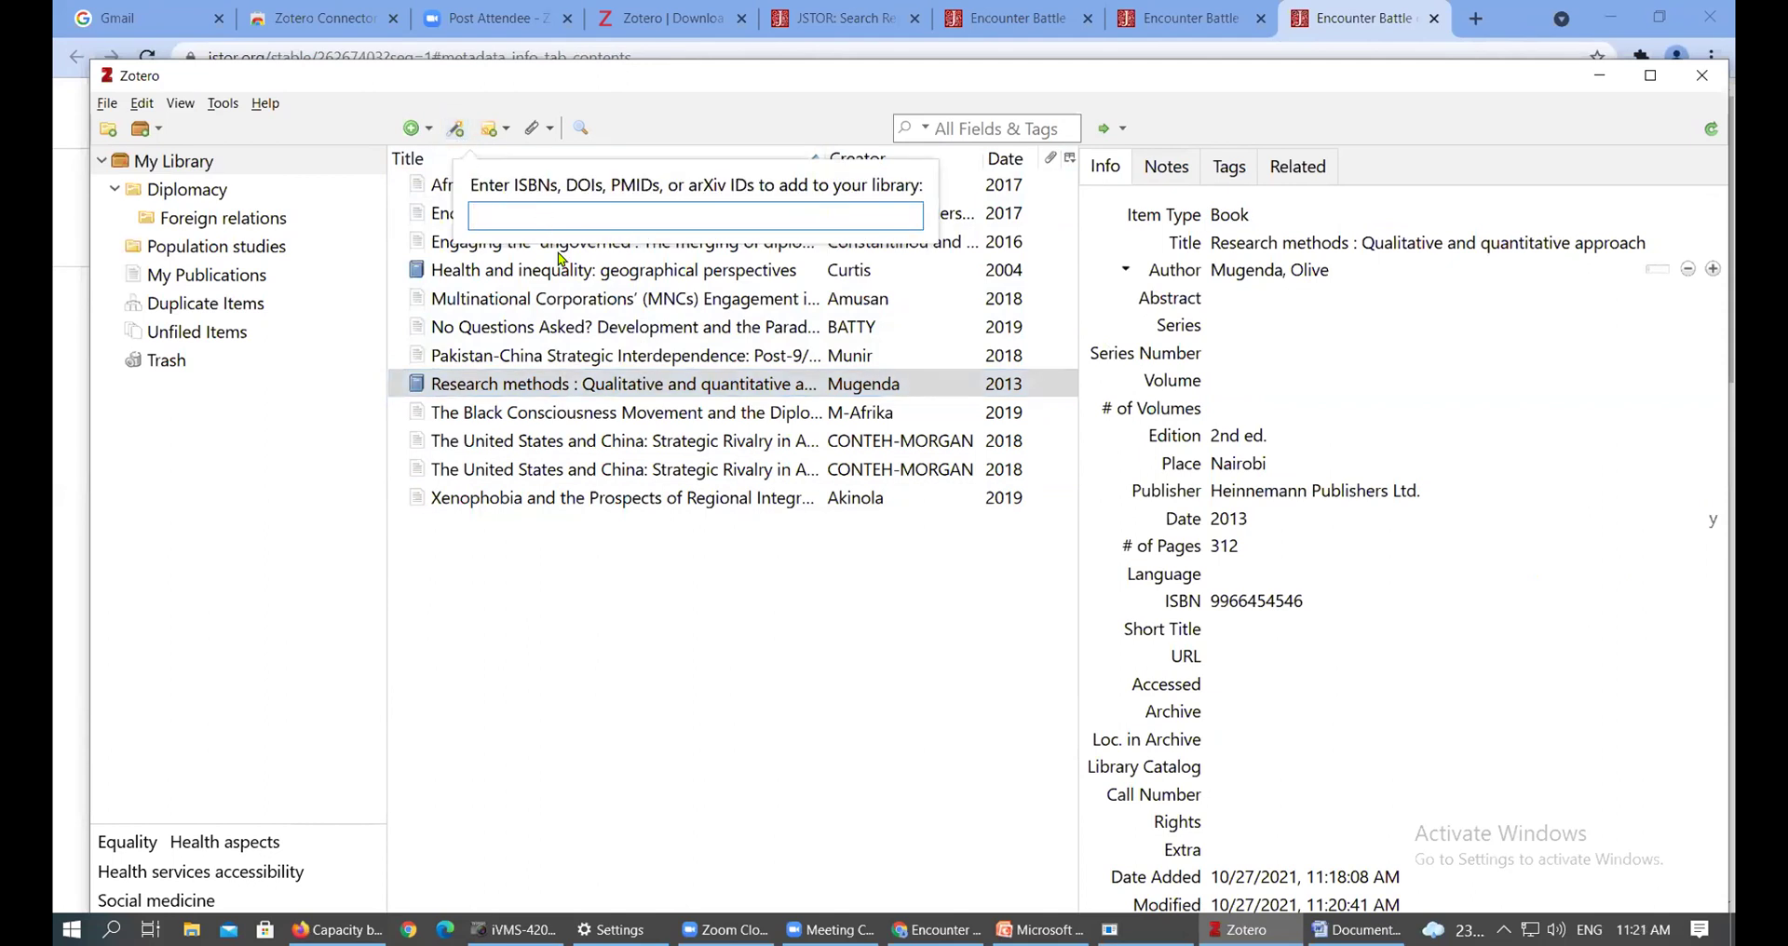
{"action": "left_click", "coordinate": [586, 298]}
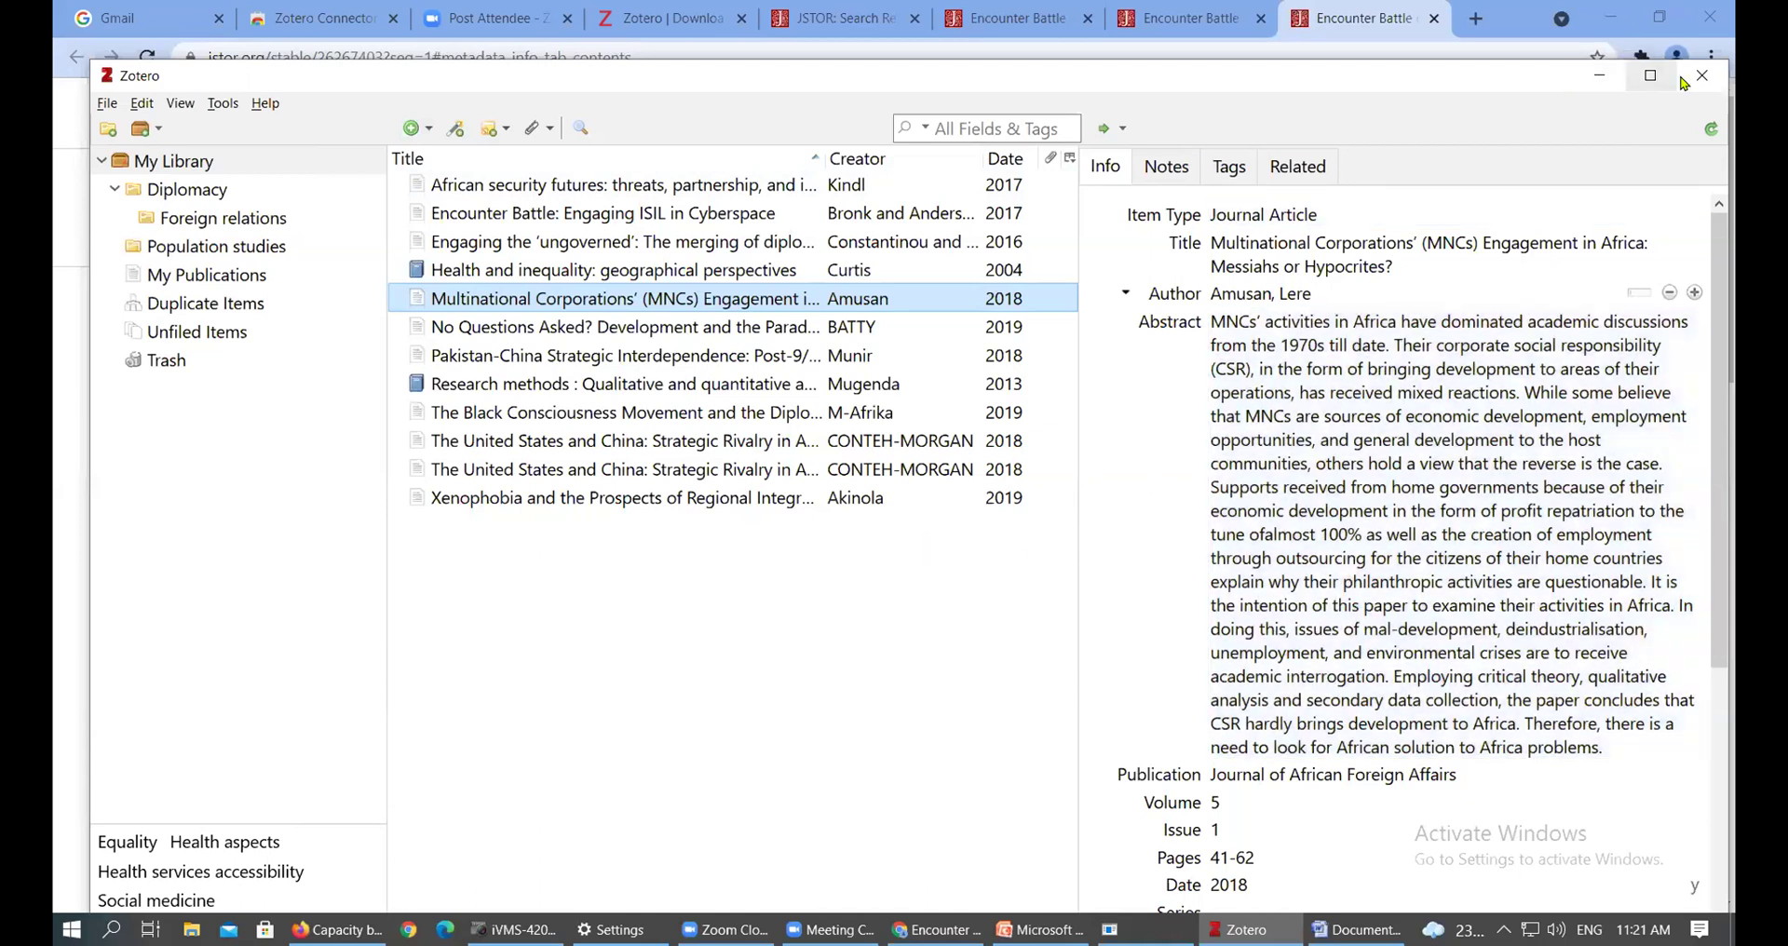
Restore the Zotero window to a smaller size, move it down-right and narrow it from the left
{"action": "left_click", "coordinate": [1650, 74]}
{"action": "left_click", "coordinate": [1656, 13]}
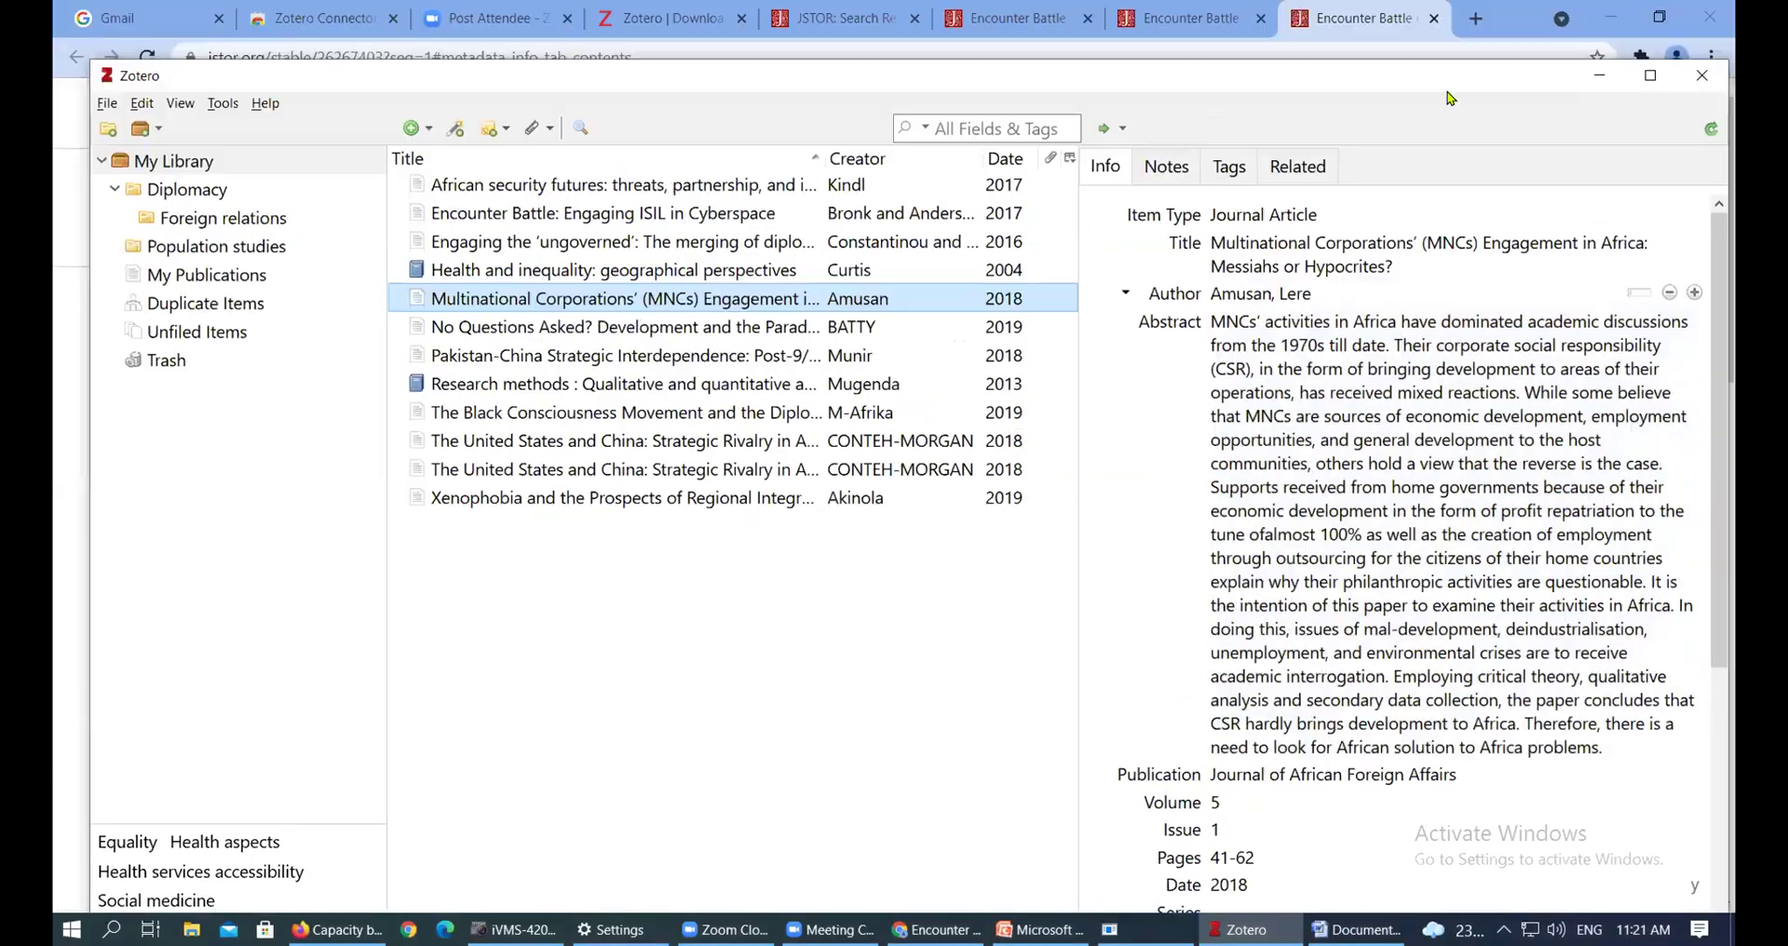
{"action": "left_click_drag", "start_coordinate": [1121, 67], "coordinate": [1236, 102]}
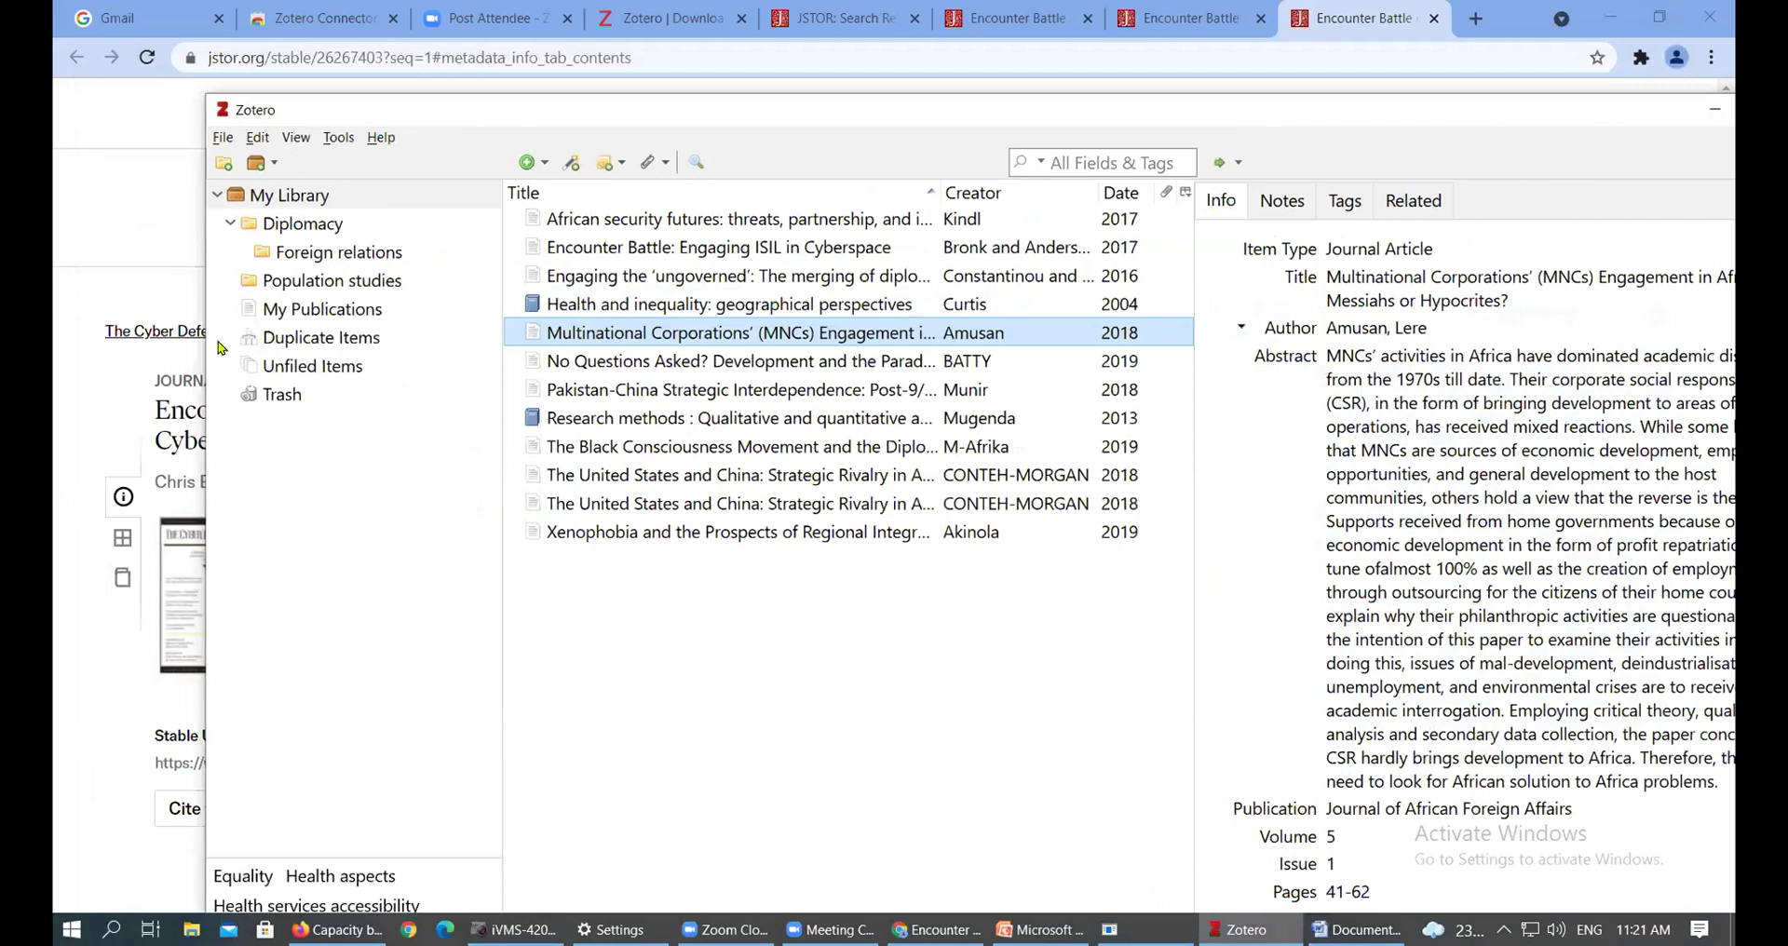
{"action": "left_click_drag", "start_coordinate": [203, 359], "coordinate": [591, 360]}
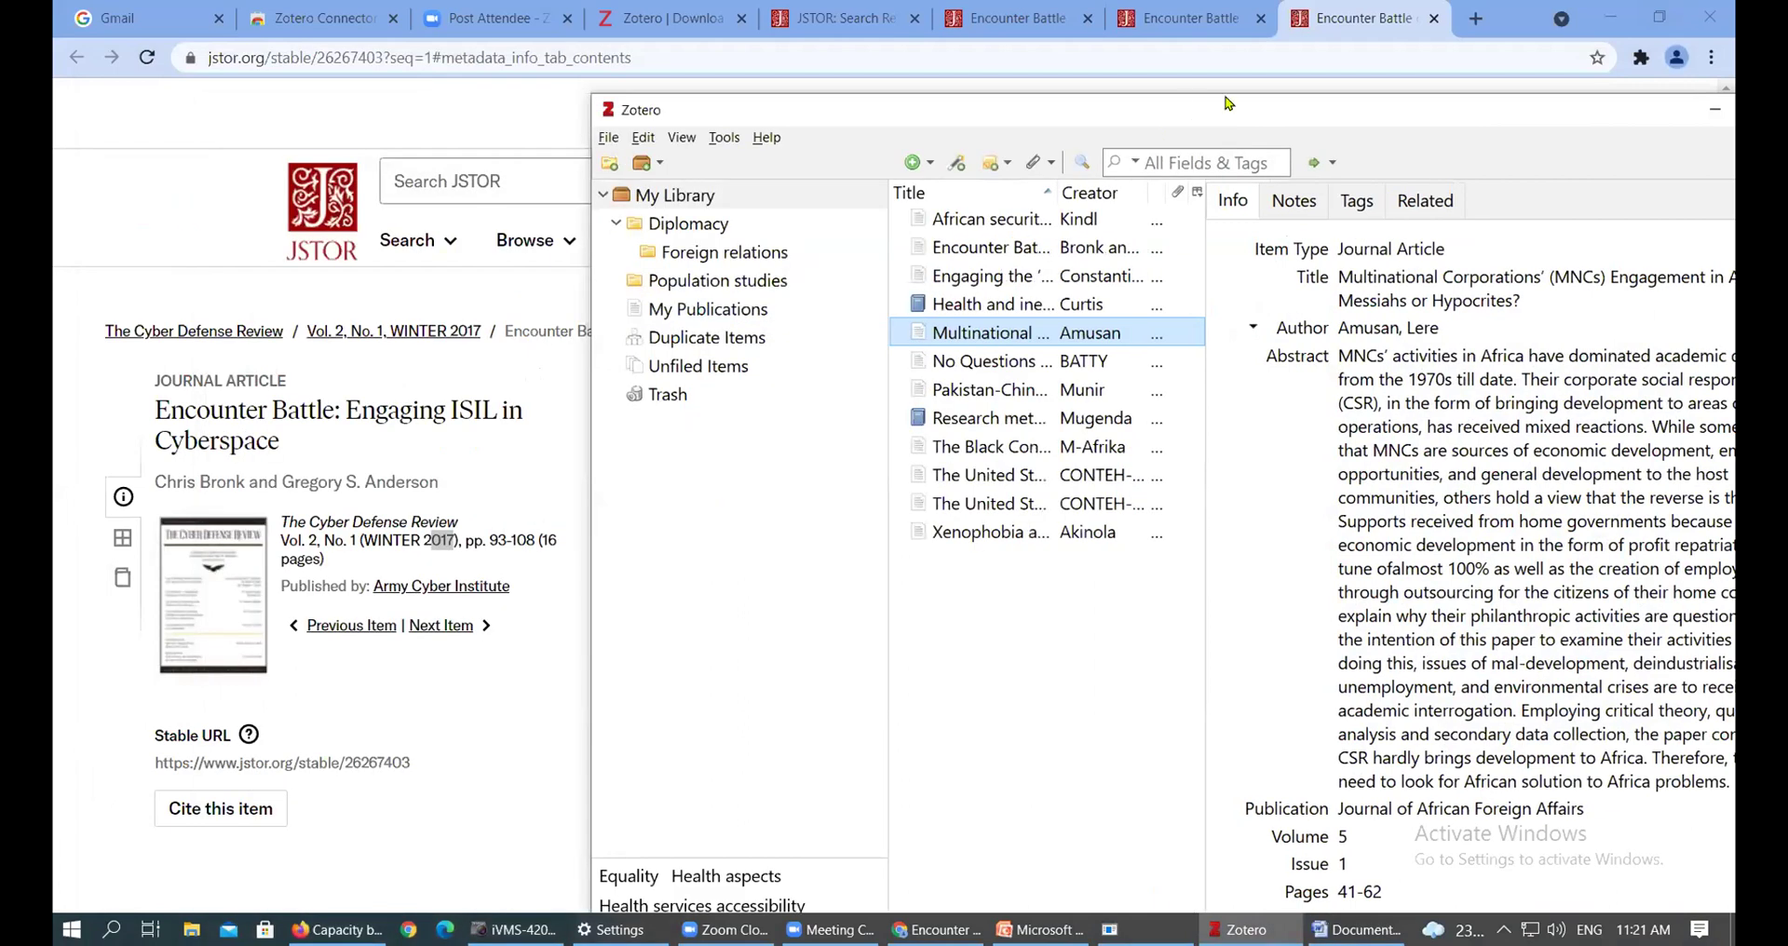
Minimize Chrome, shift Zotero left to uncover the desktop PDFs, and select the Socioeconomic Determinants PDF
{"action": "left_click", "coordinate": [1609, 26]}
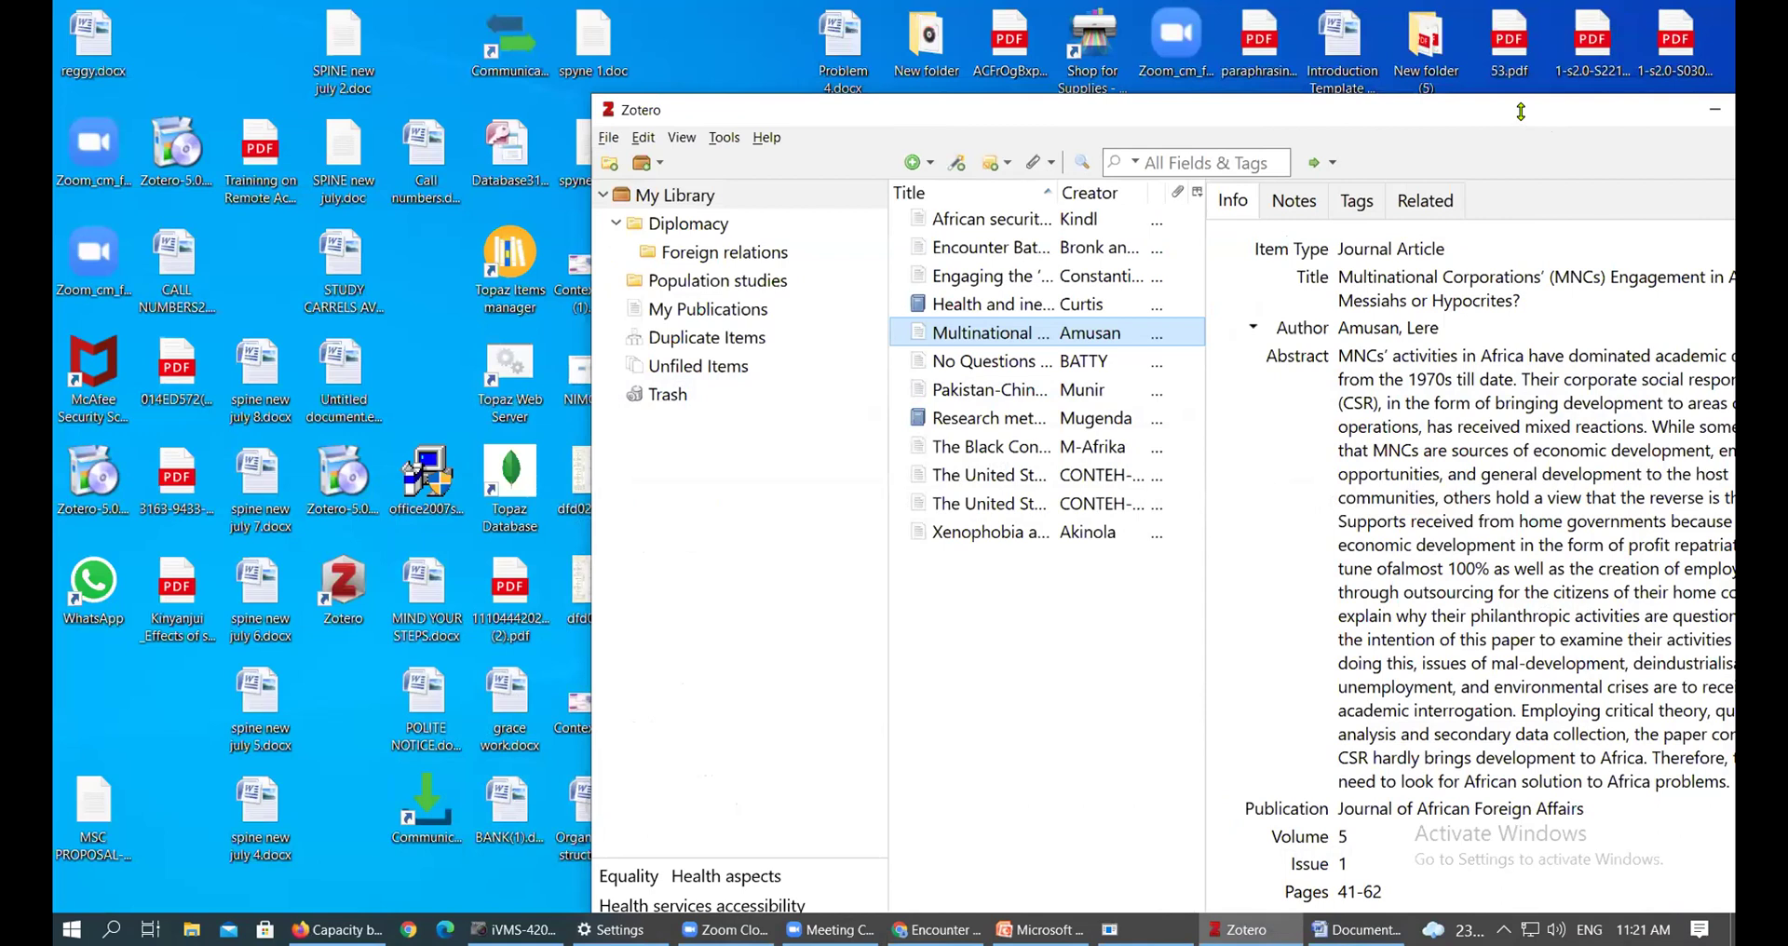
{"action": "left_click_drag", "start_coordinate": [1283, 115], "coordinate": [825, 145]}
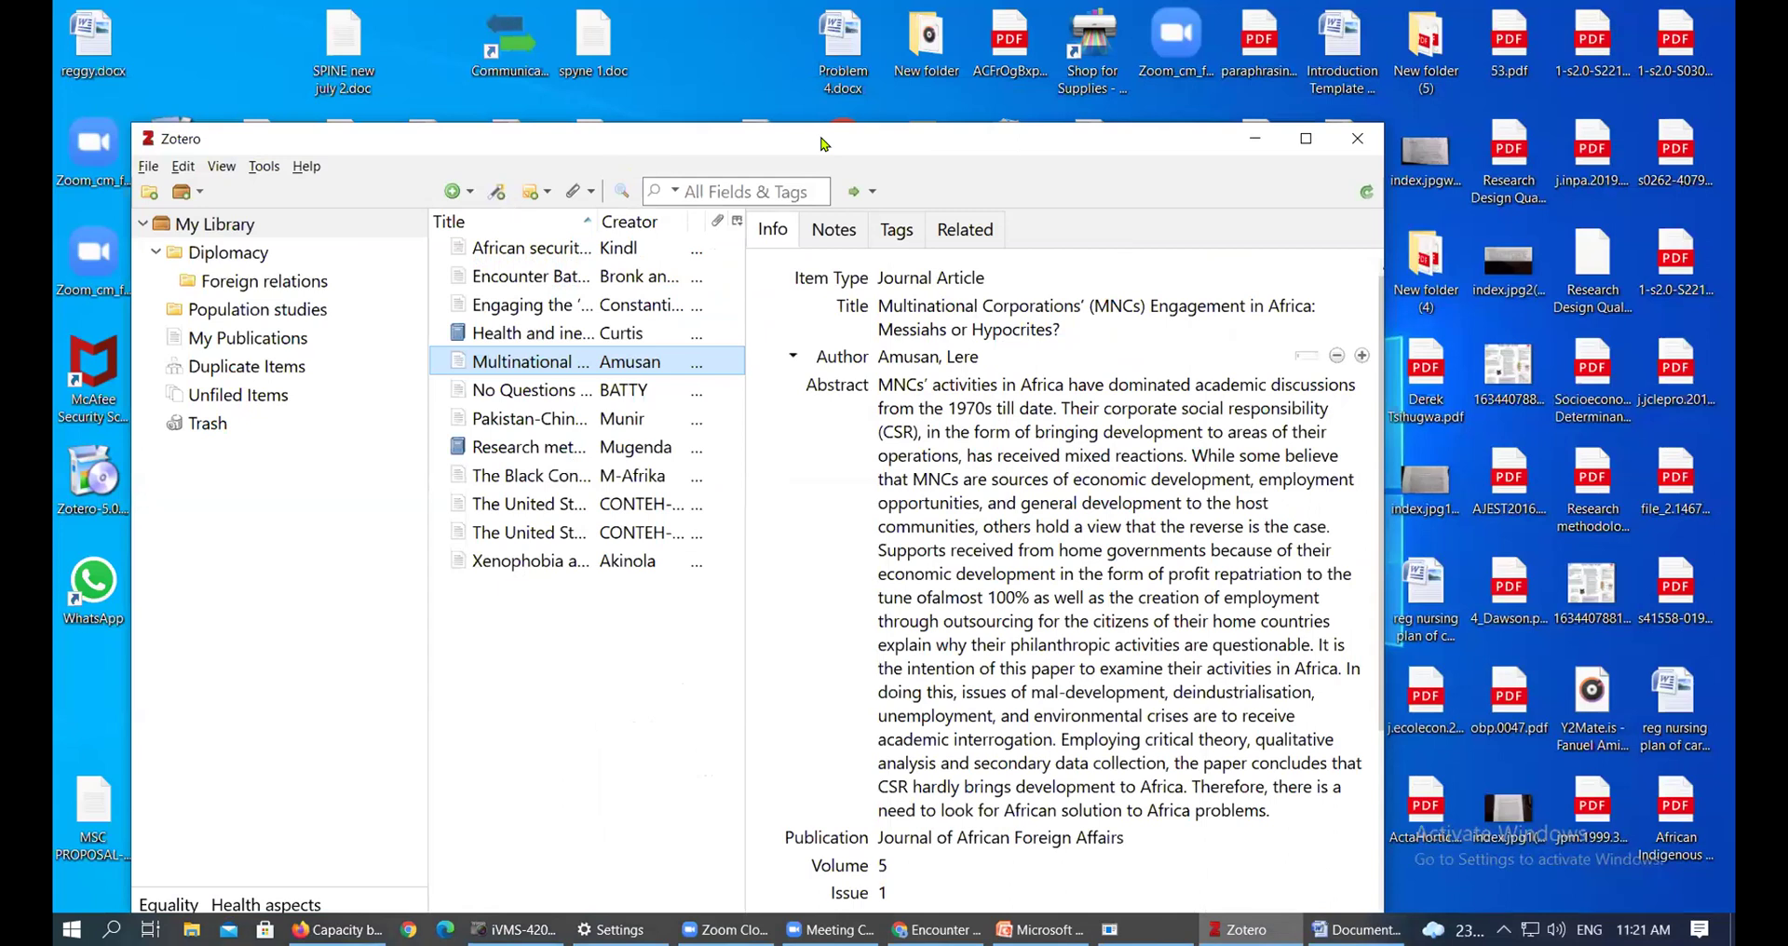
{"action": "left_click_drag", "start_coordinate": [824, 144], "coordinate": [873, 130]}
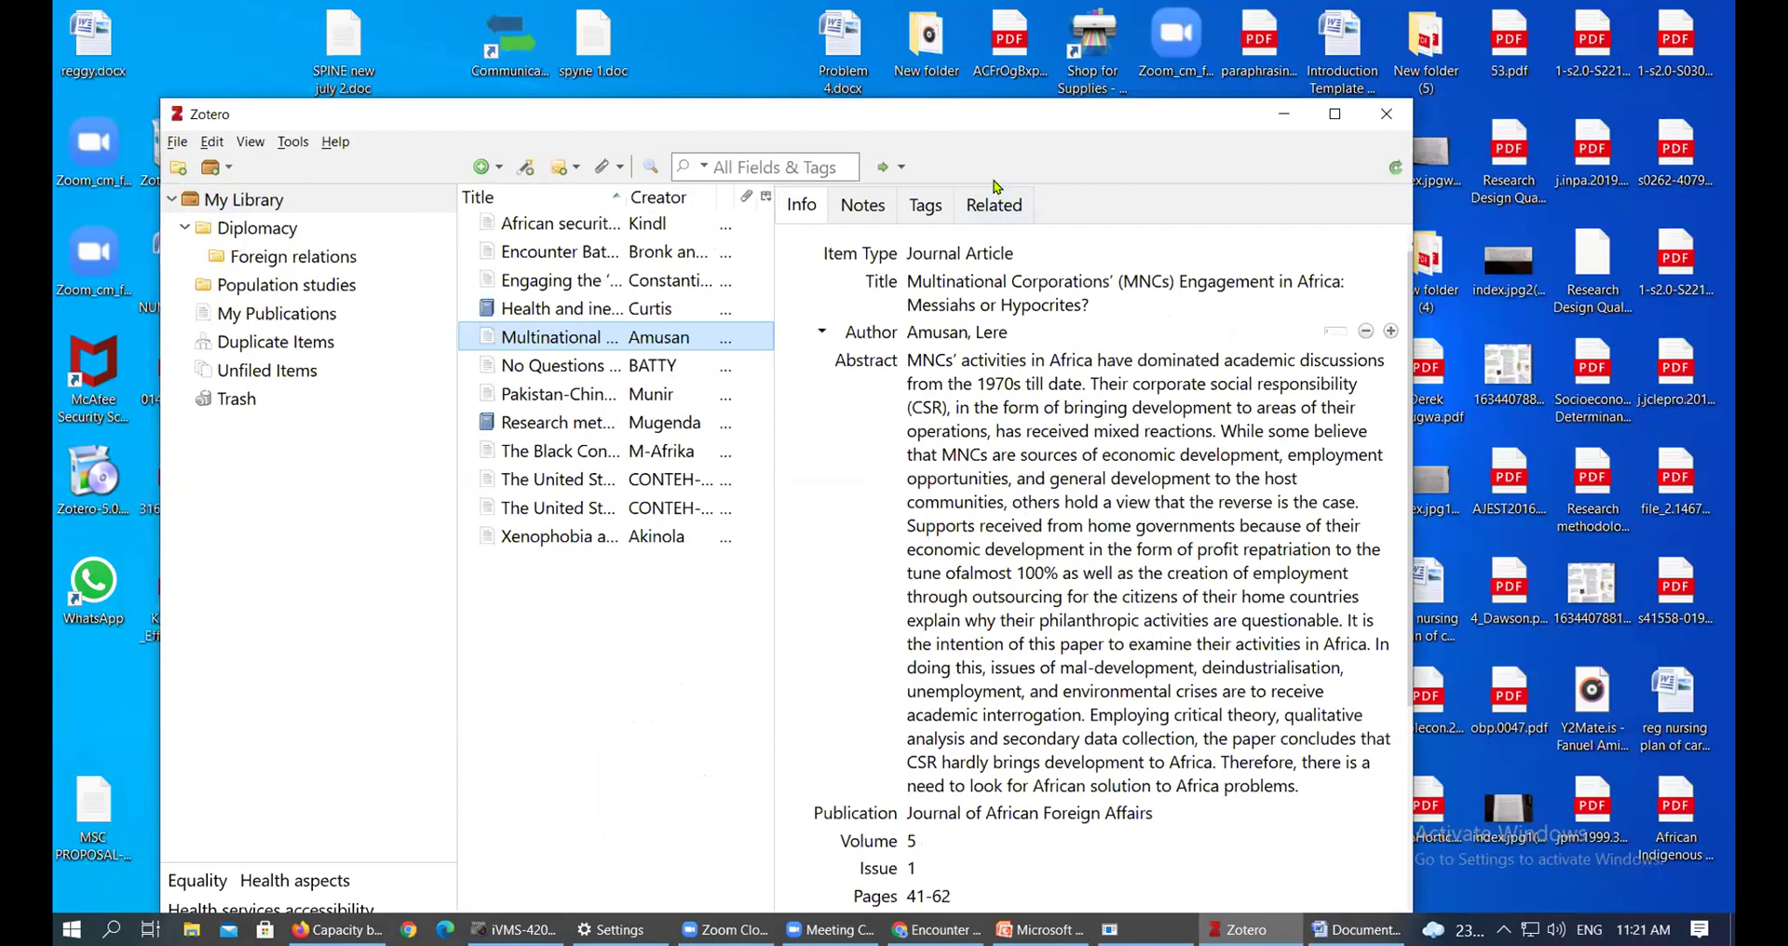
{"action": "left_click_drag", "start_coordinate": [1024, 112], "coordinate": [986, 107]}
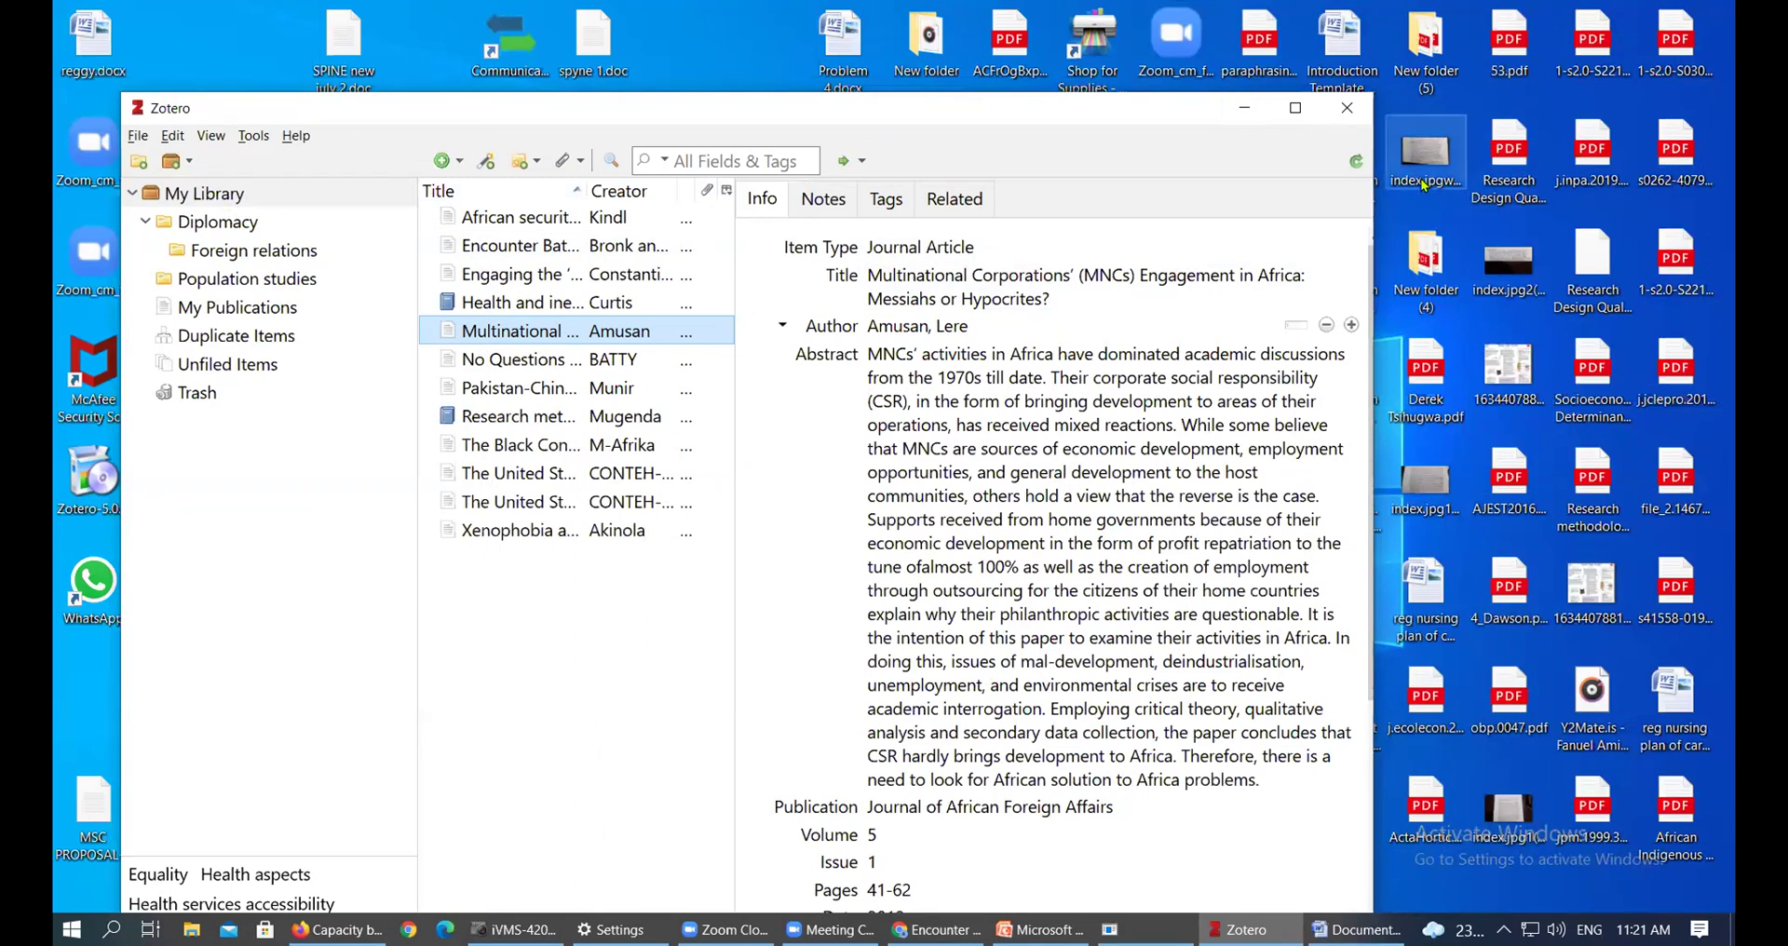
{"action": "left_click", "coordinate": [1600, 377]}
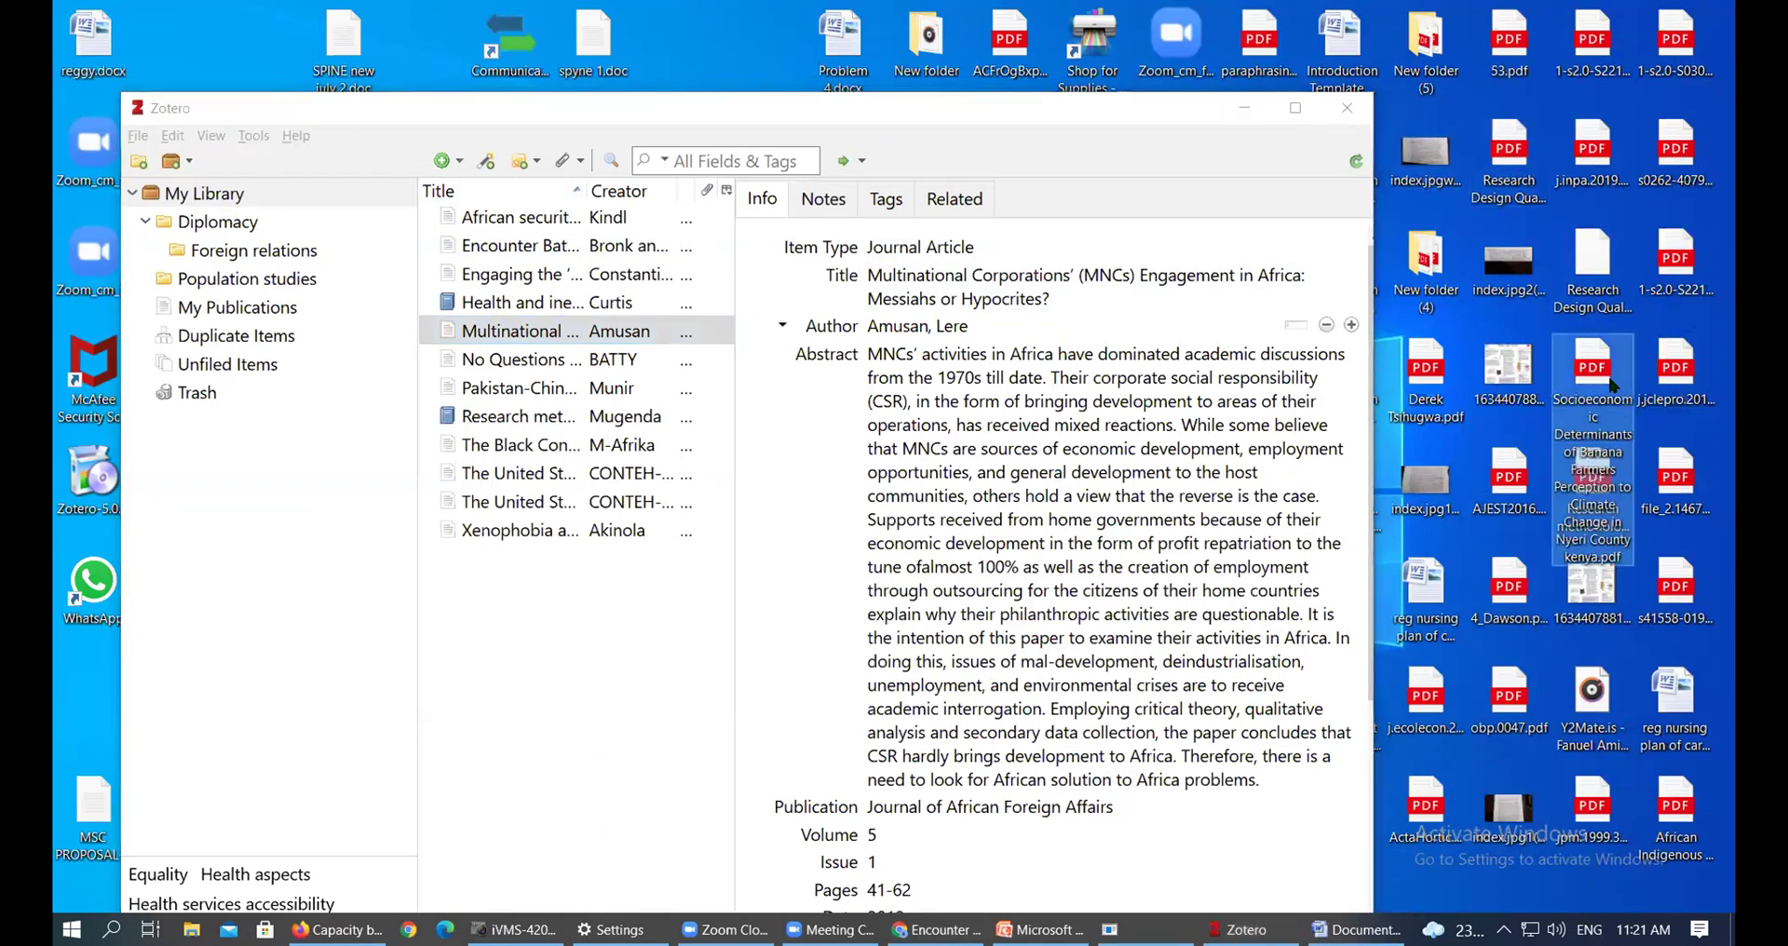
Import the banana farmers PDF into Zotero, maximize to check it, then move it to the trash
{"action": "left_click_drag", "start_coordinate": [1595, 377], "coordinate": [237, 198]}
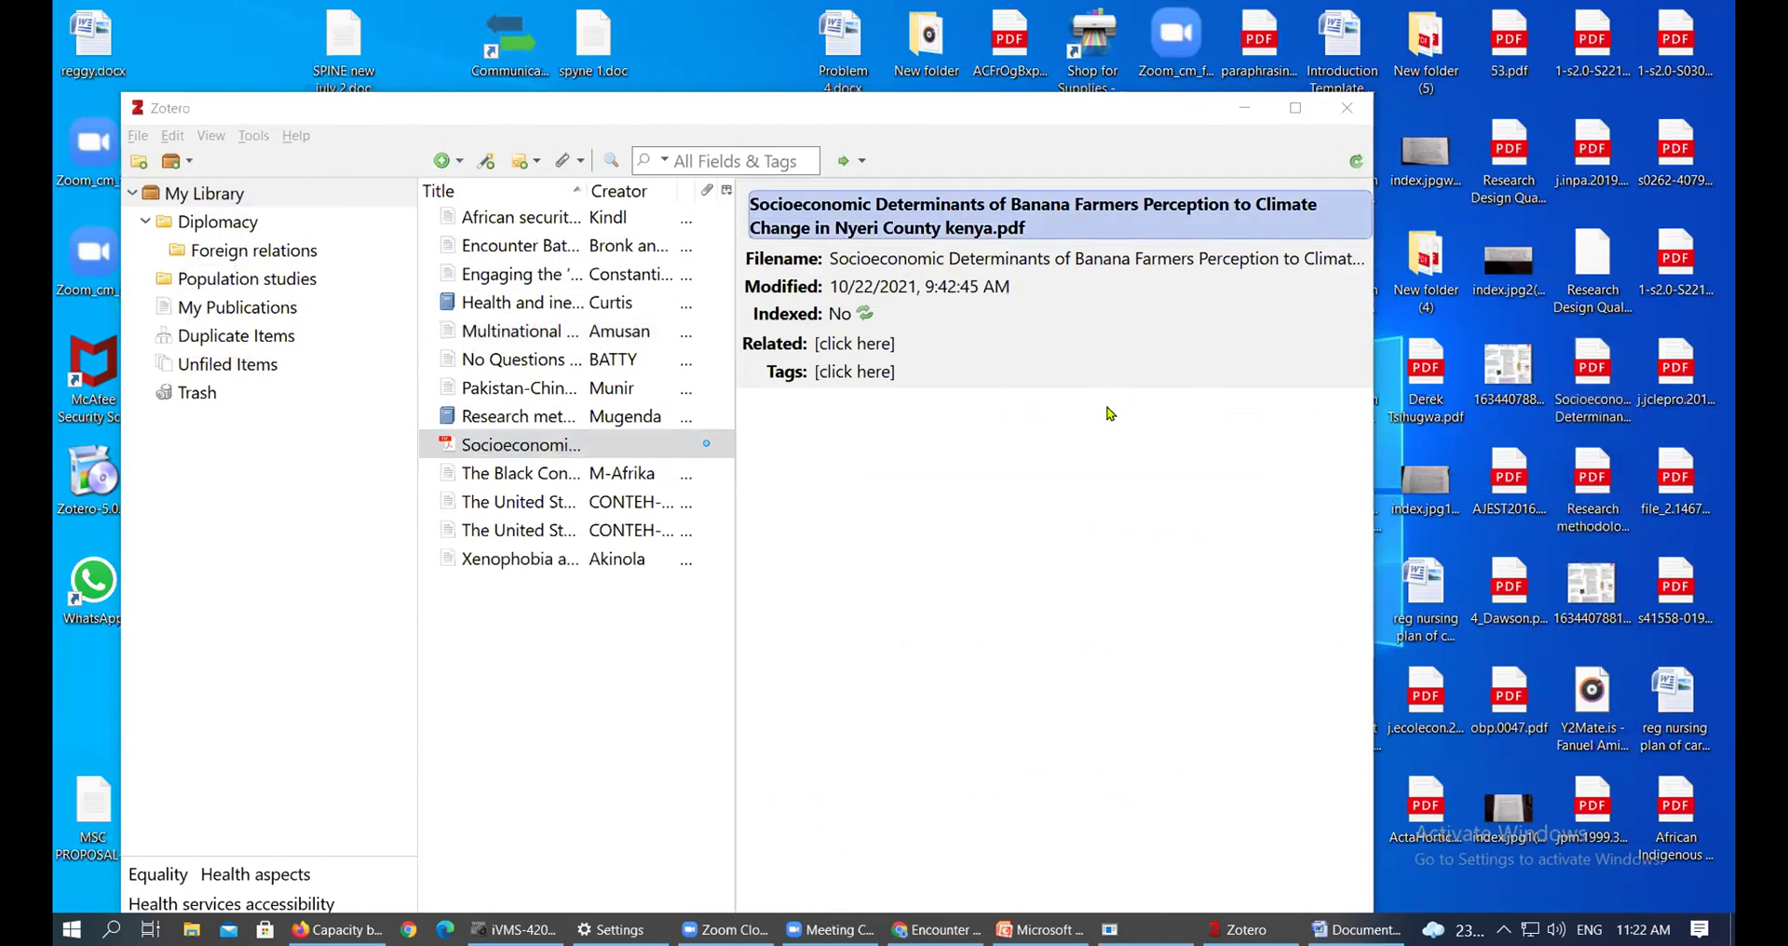
{"action": "key", "text": "super+Up"}
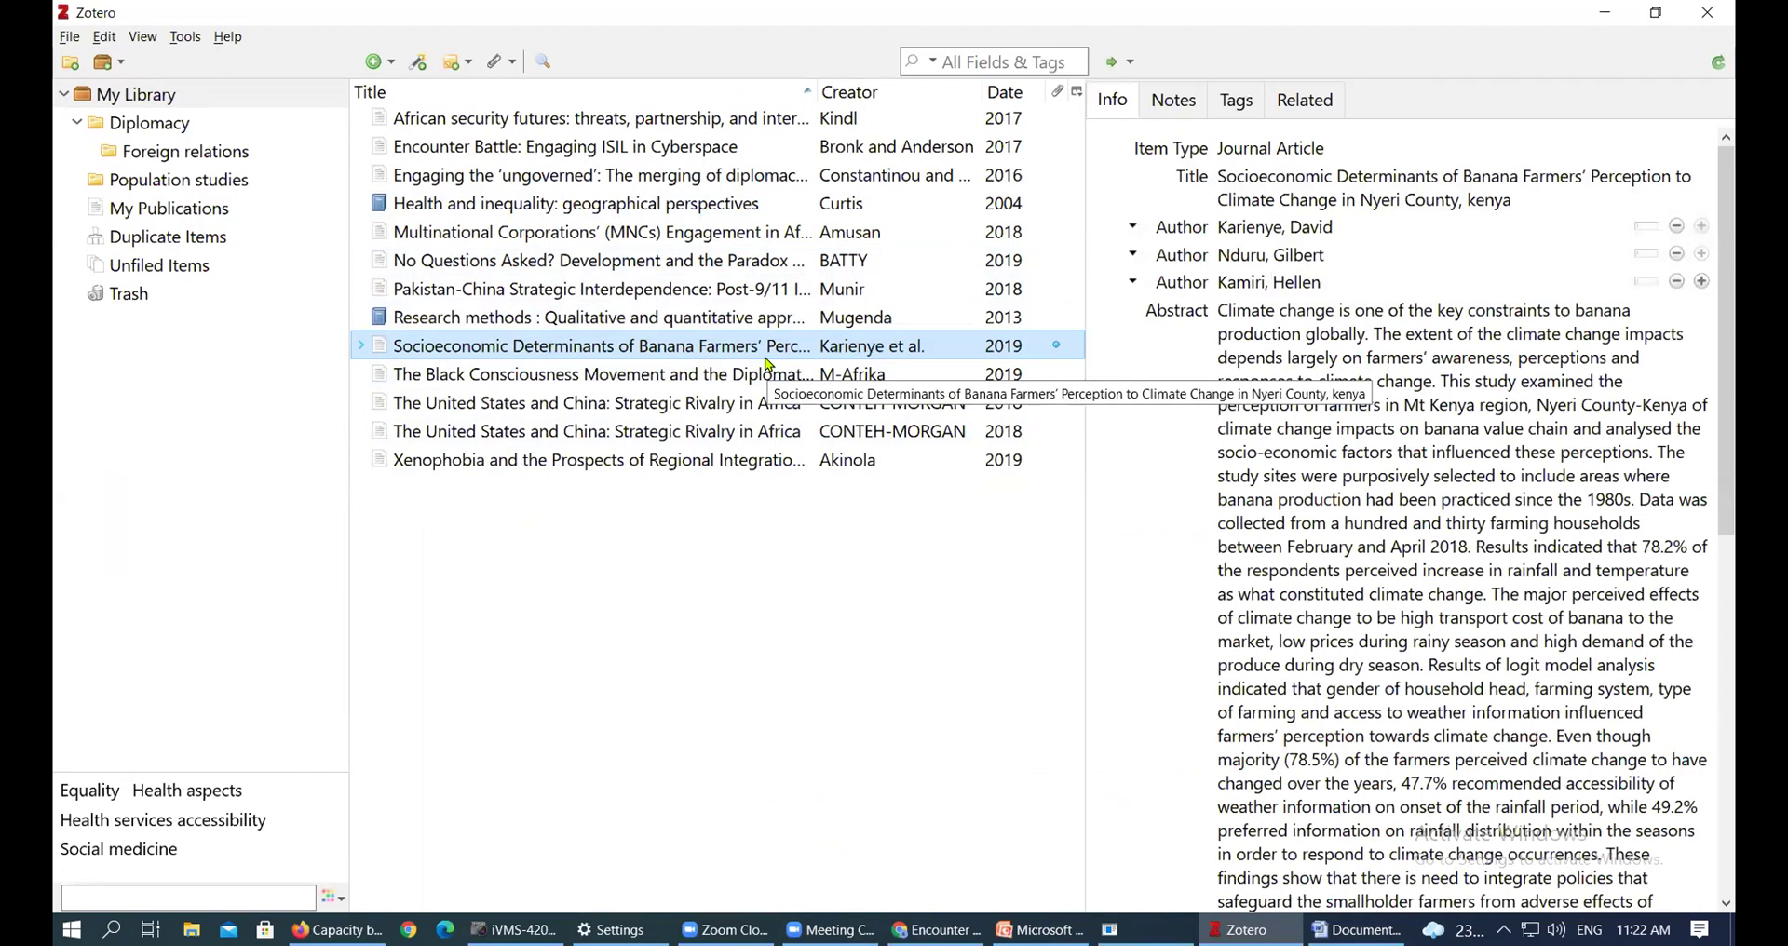
{"action": "key", "text": "Delete"}
{"action": "left_click", "coordinate": [846, 492]}
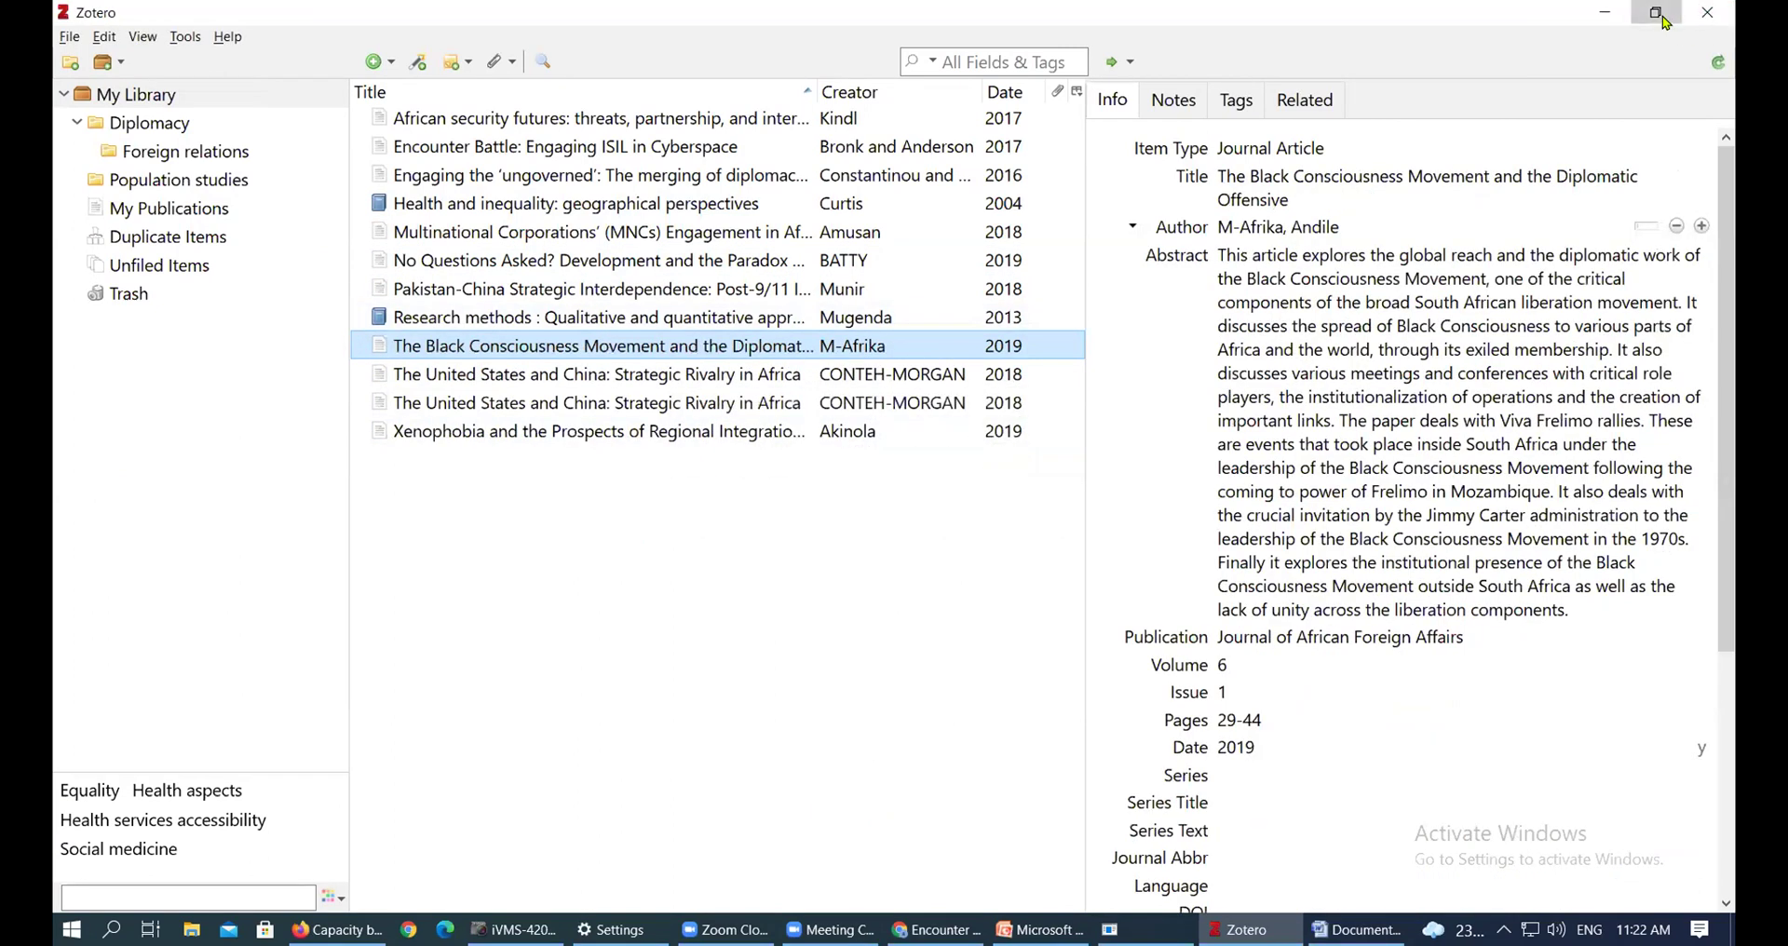
Restore and reposition Zotero, then drag the Socioeconomic Determinants PDF from the desktop into My Library
{"action": "left_click", "coordinate": [1666, 20]}
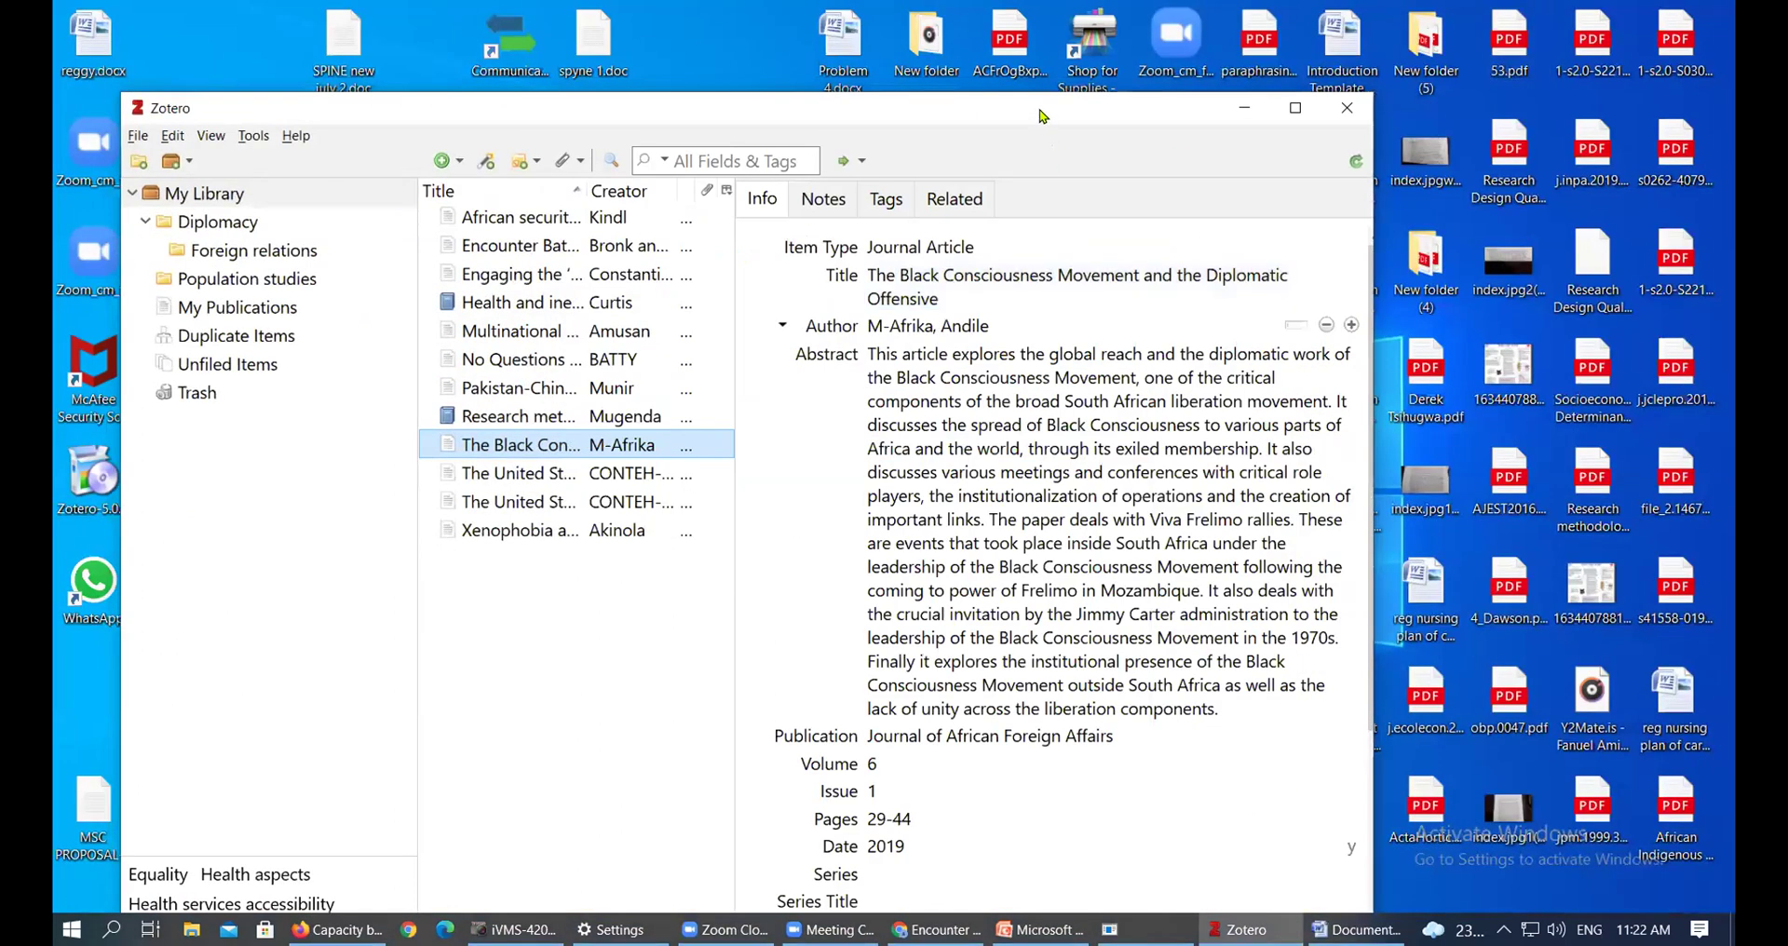
{"action": "left_click_drag", "start_coordinate": [1042, 115], "coordinate": [946, 99]}
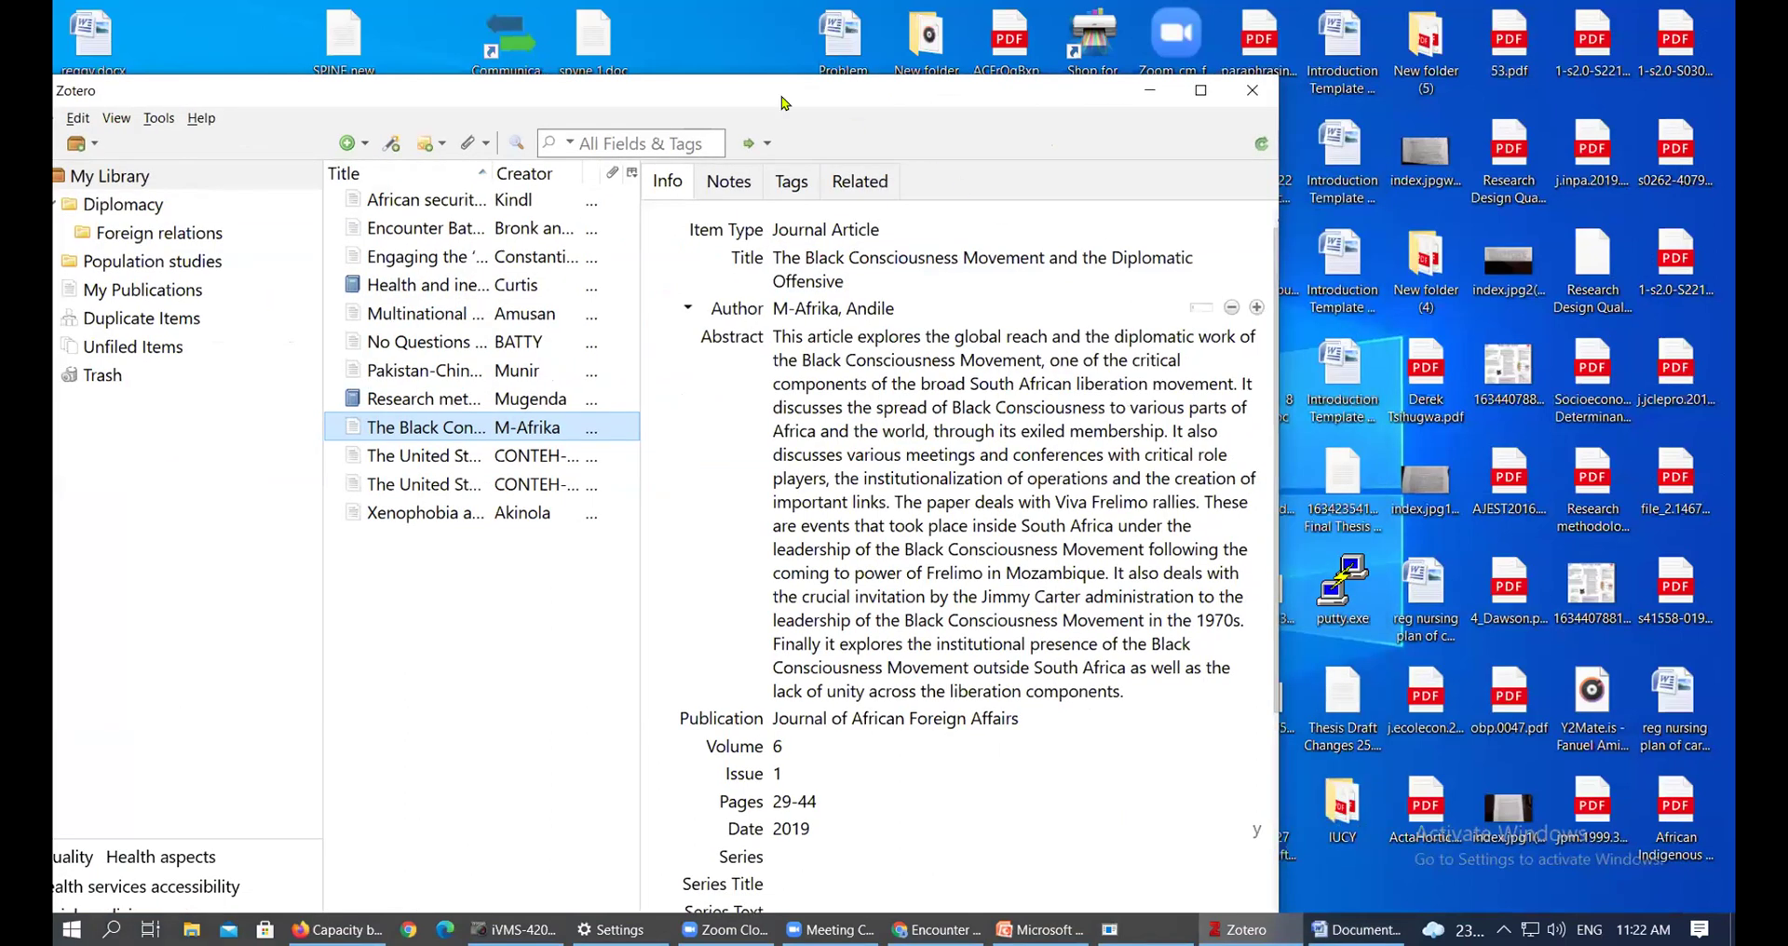
{"action": "left_click_drag", "start_coordinate": [781, 97], "coordinate": [872, 63]}
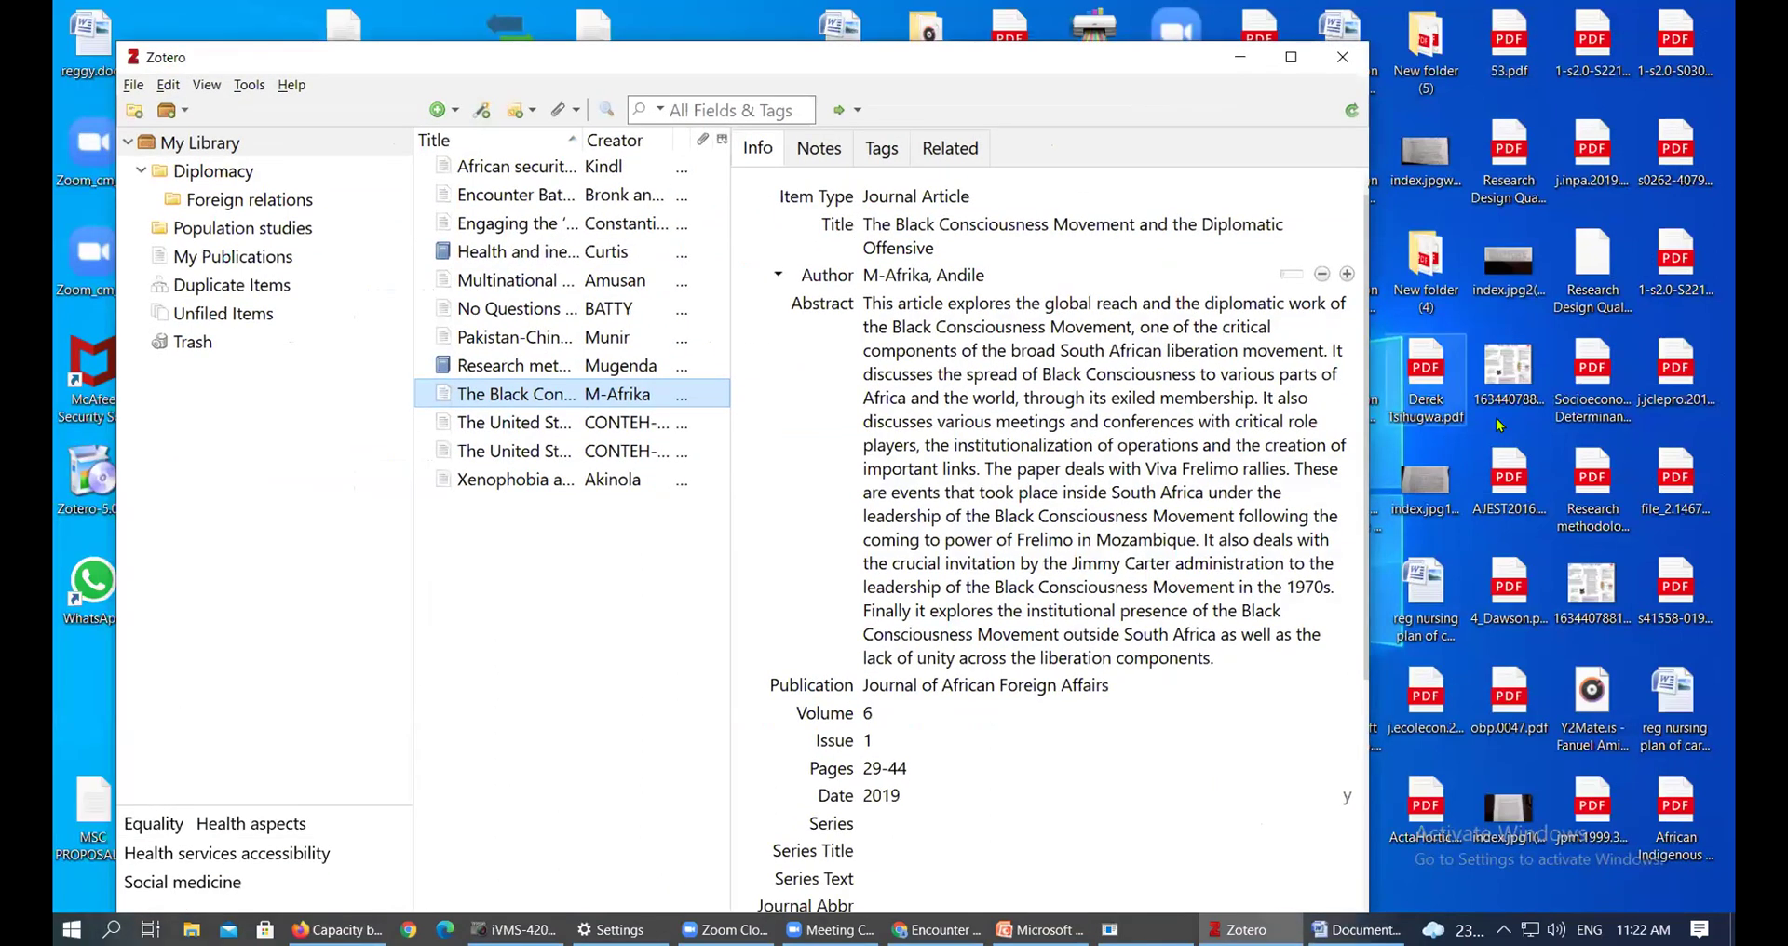
{"action": "left_click", "coordinate": [1593, 382]}
{"action": "left_click_drag", "start_coordinate": [1590, 384], "coordinate": [191, 149]}
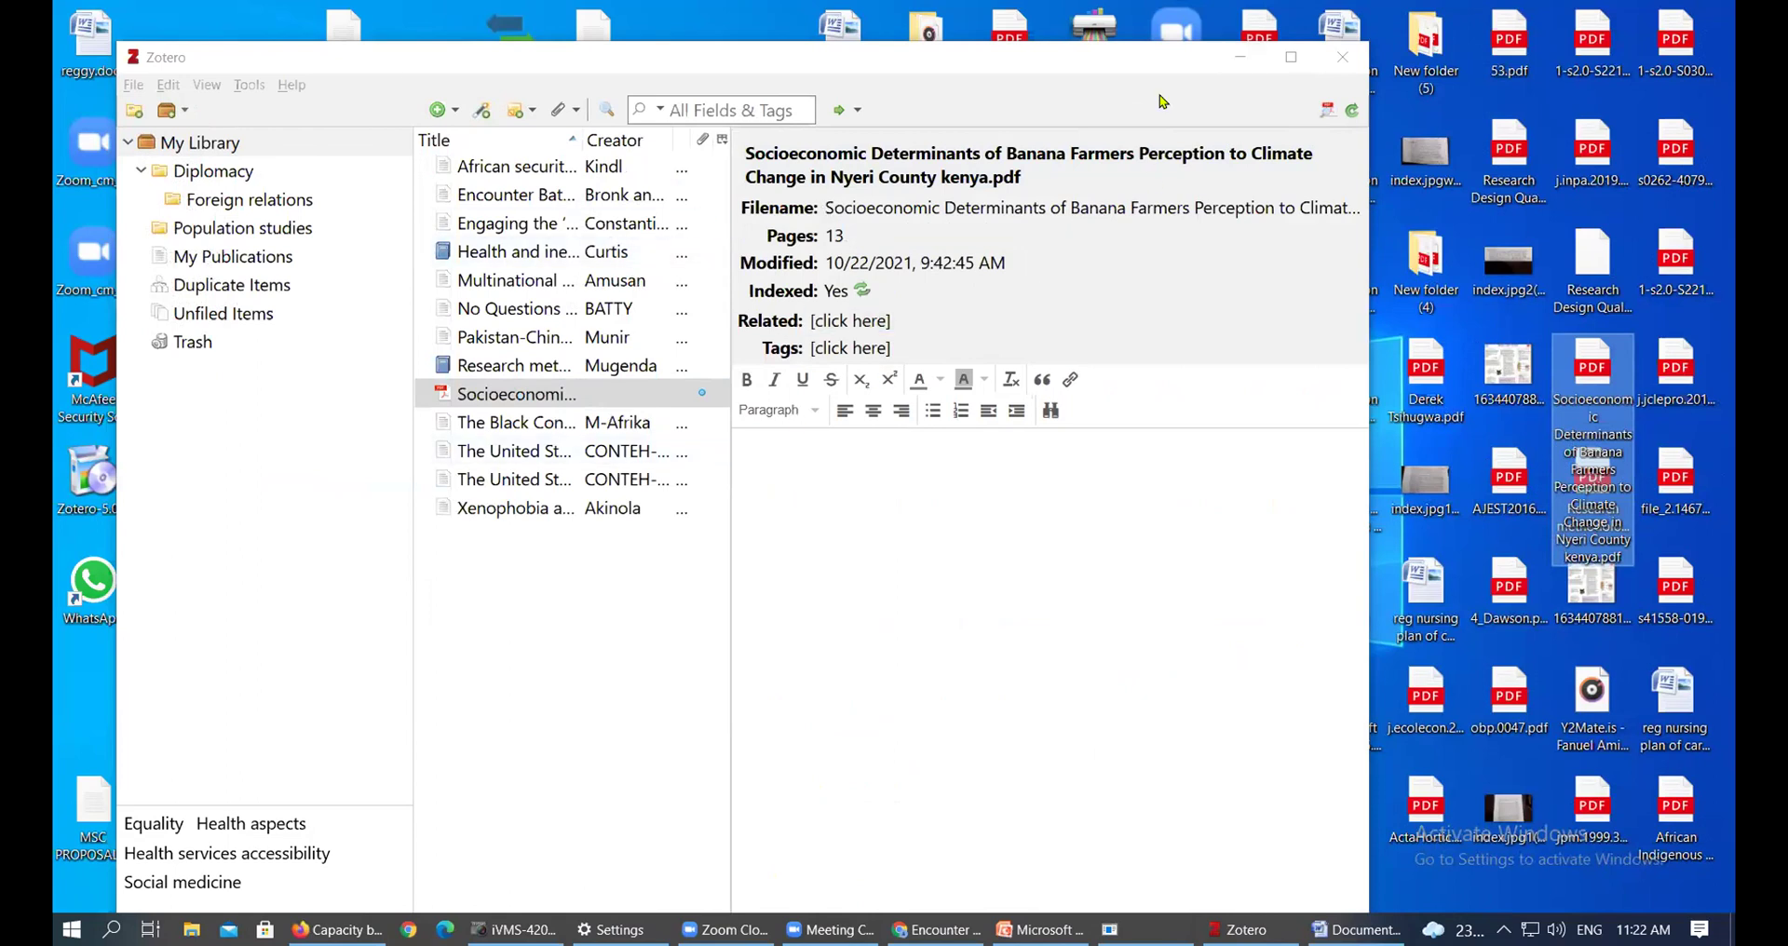
Maximize to inspect the imported item, restore the window, and move the item to the trash
{"action": "left_click", "coordinate": [1291, 57]}
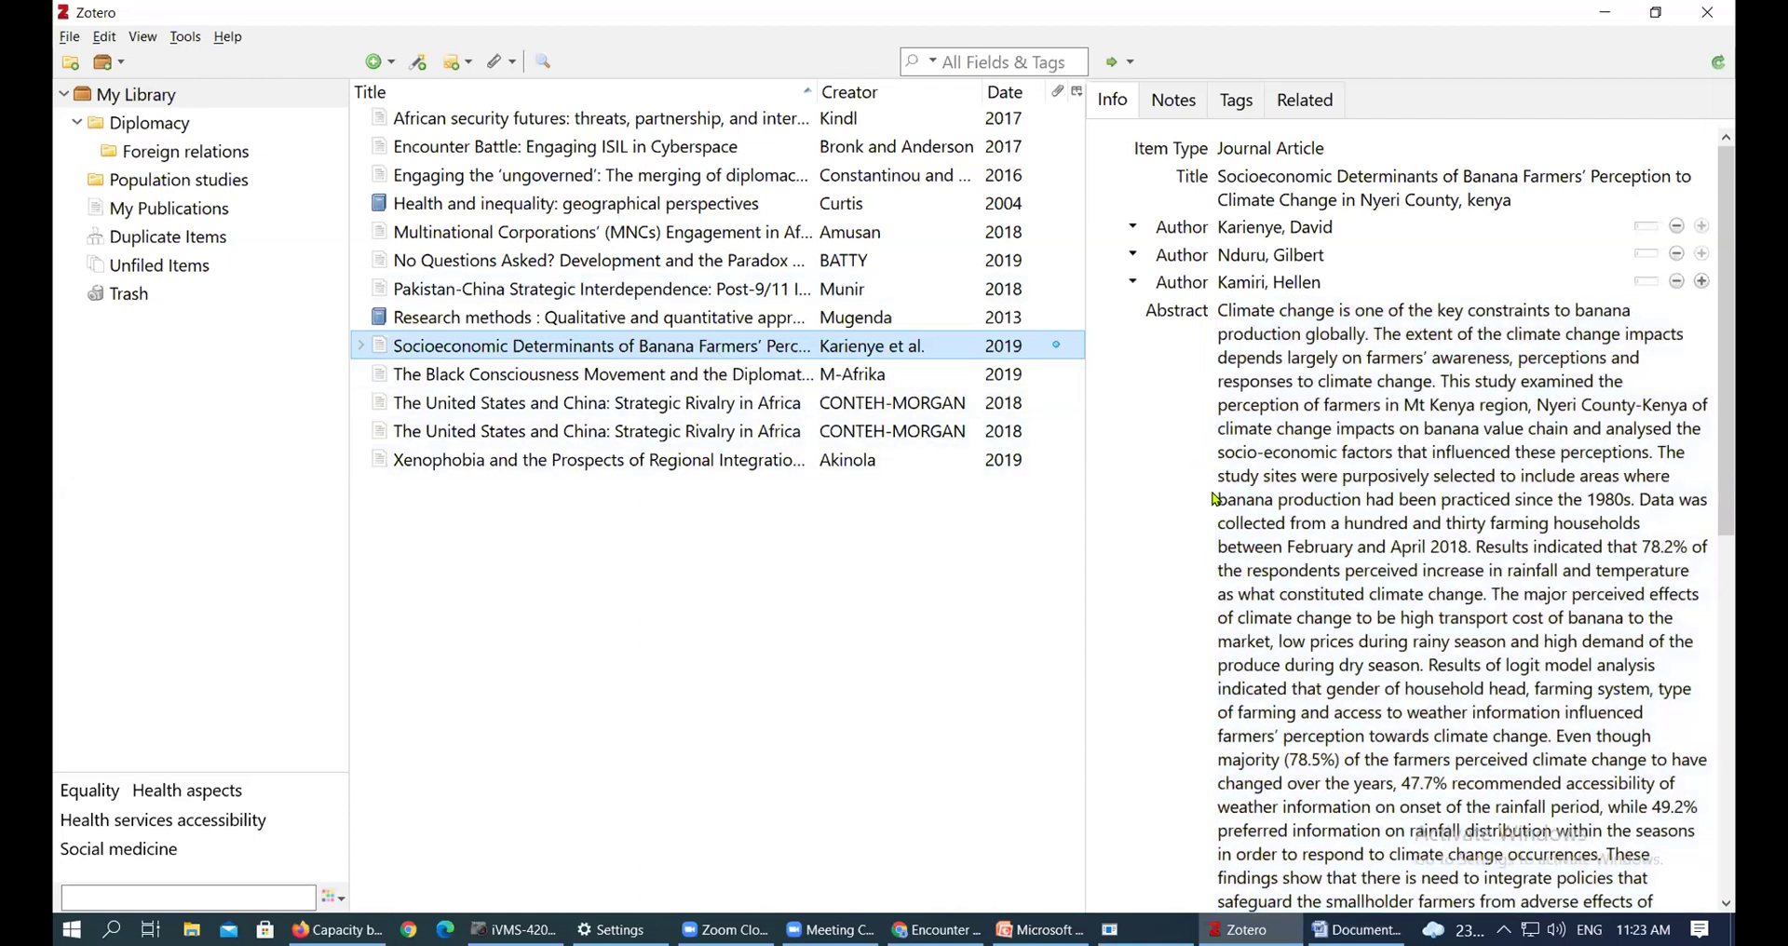
{"action": "left_click", "coordinate": [1656, 12]}
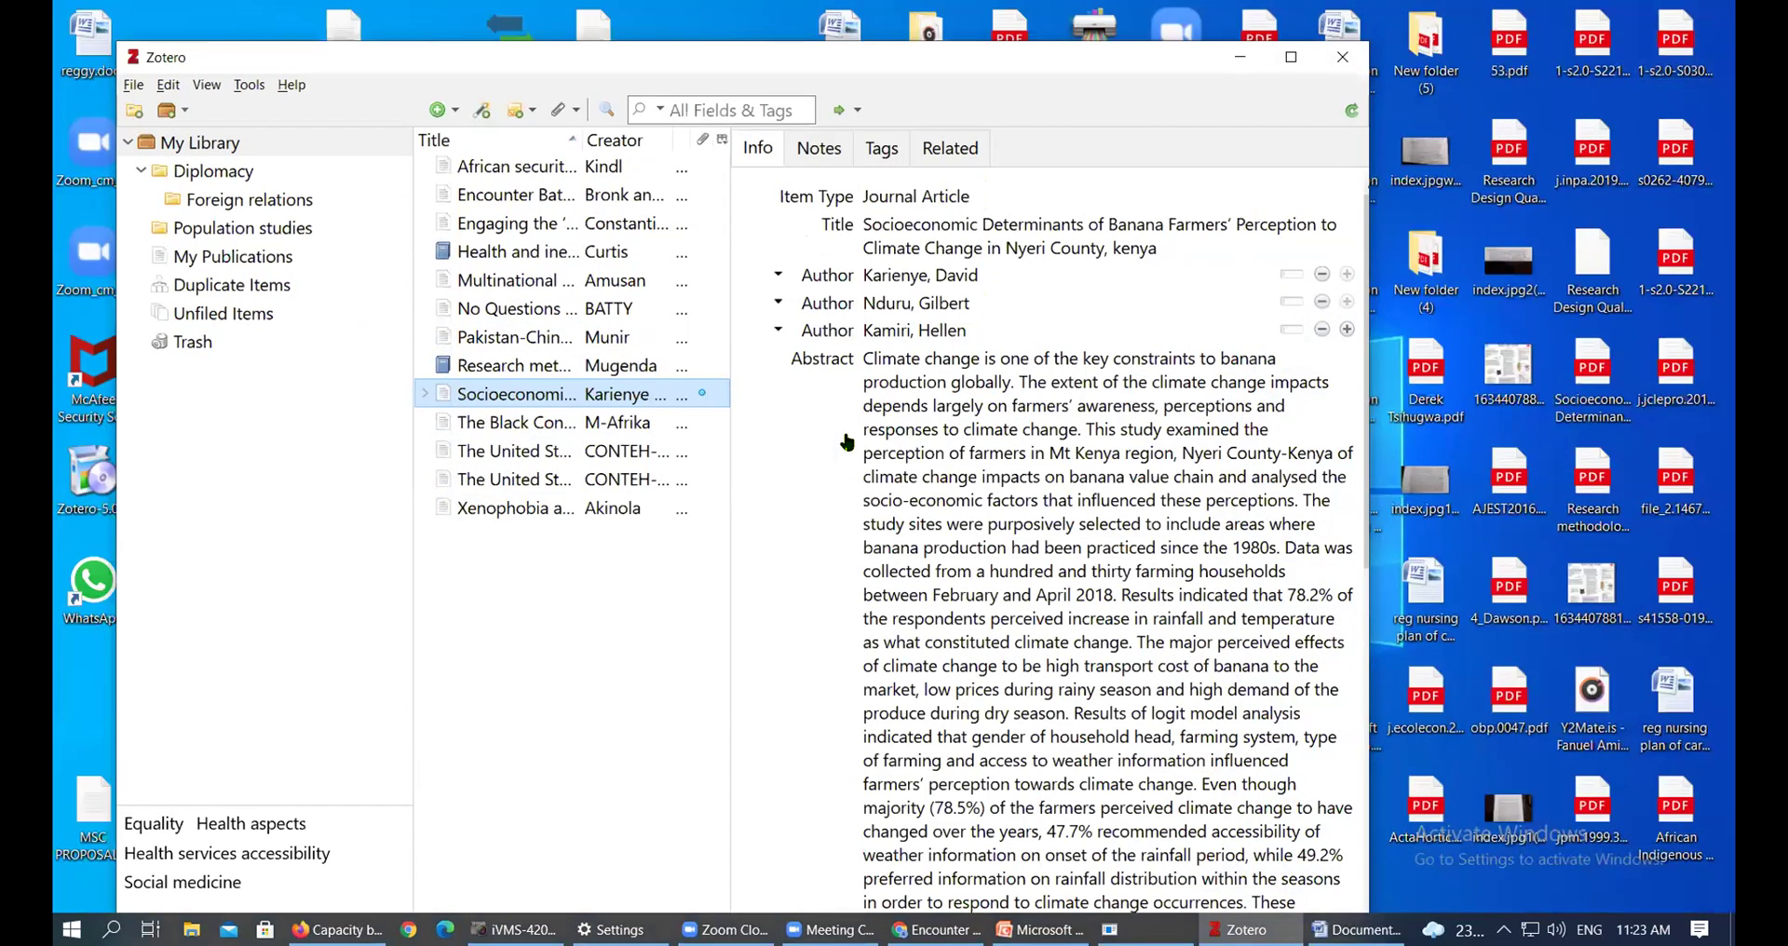
{"action": "key", "text": "Delete"}
{"action": "left_click", "coordinate": [719, 529]}
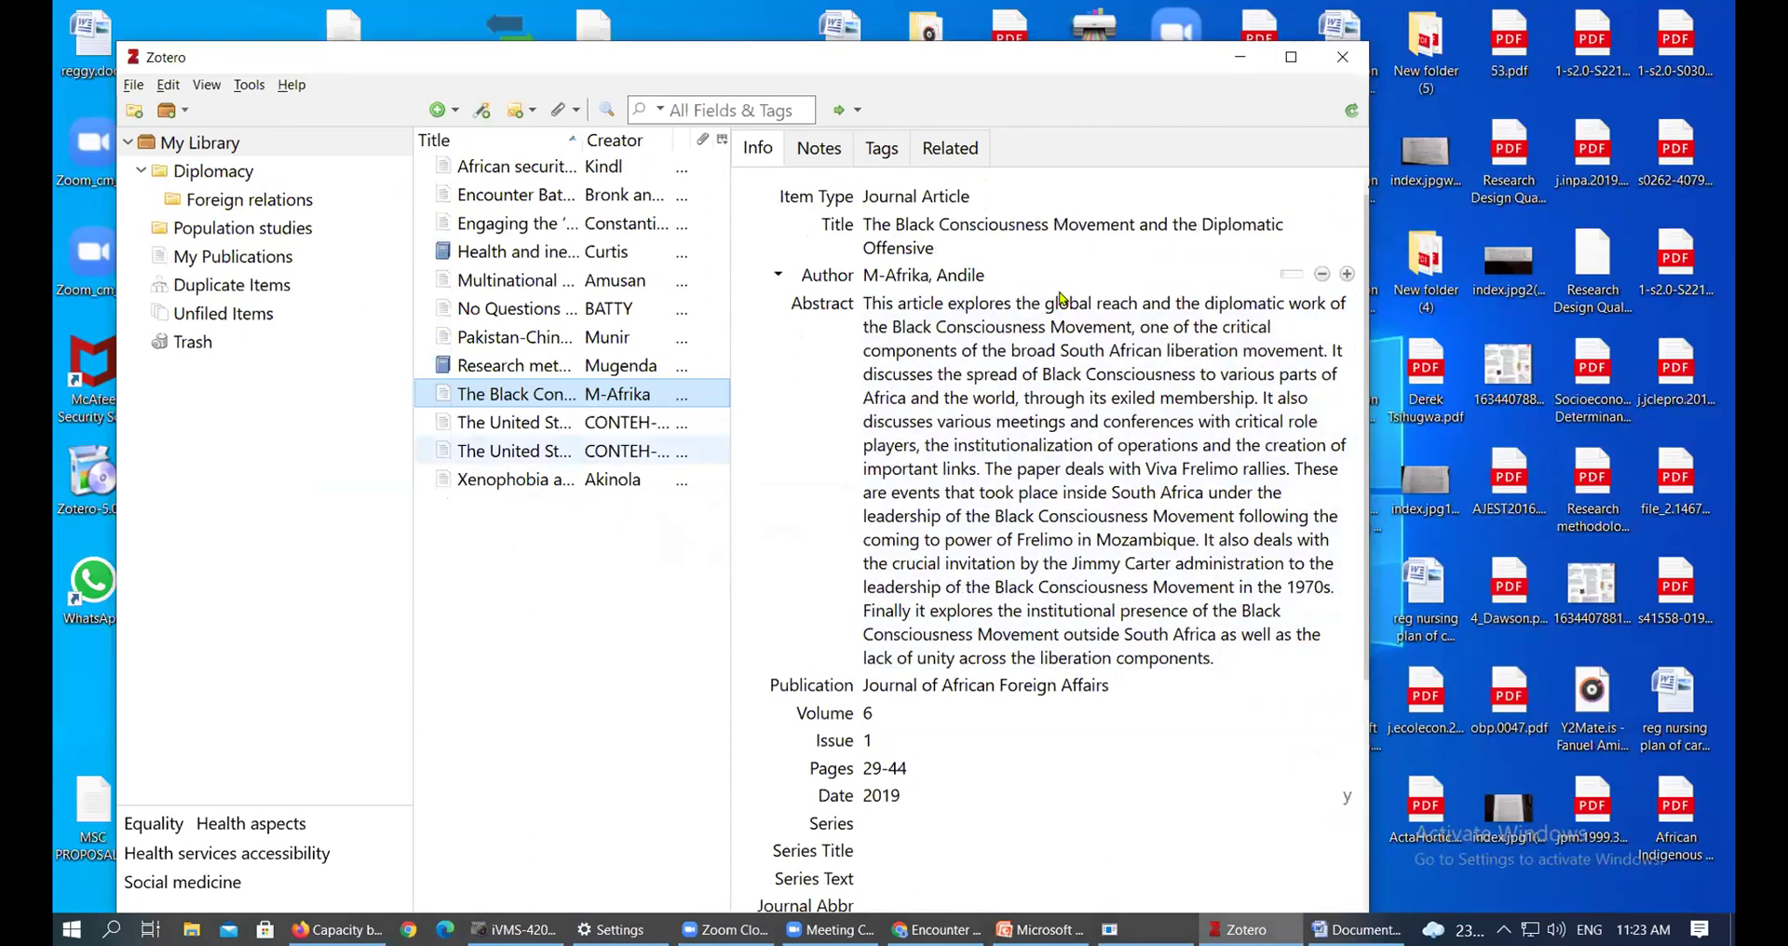
Import the Socioeconomic Determinants PDF again, keeping it as a 2019 Journal of Arts and Humanities article
{"action": "left_click_drag", "start_coordinate": [1589, 396], "coordinate": [230, 200]}
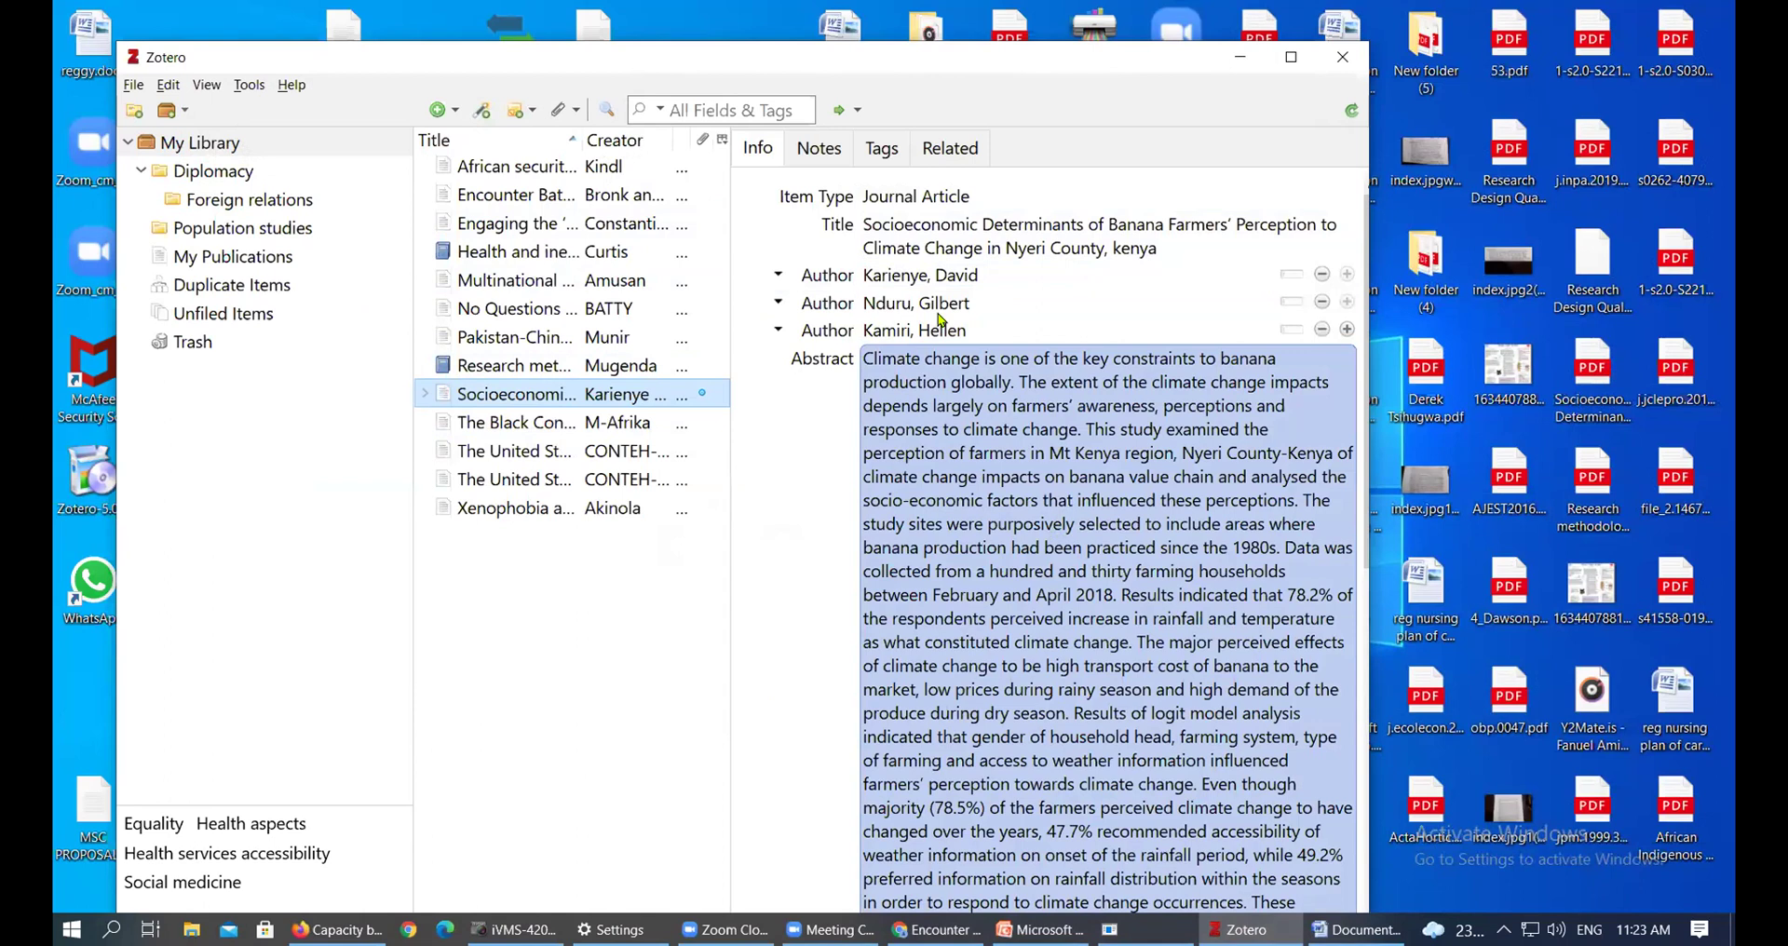
{"action": "scroll", "coordinate": [972, 473], "scroll_direction": "down", "scroll_amount": 5}
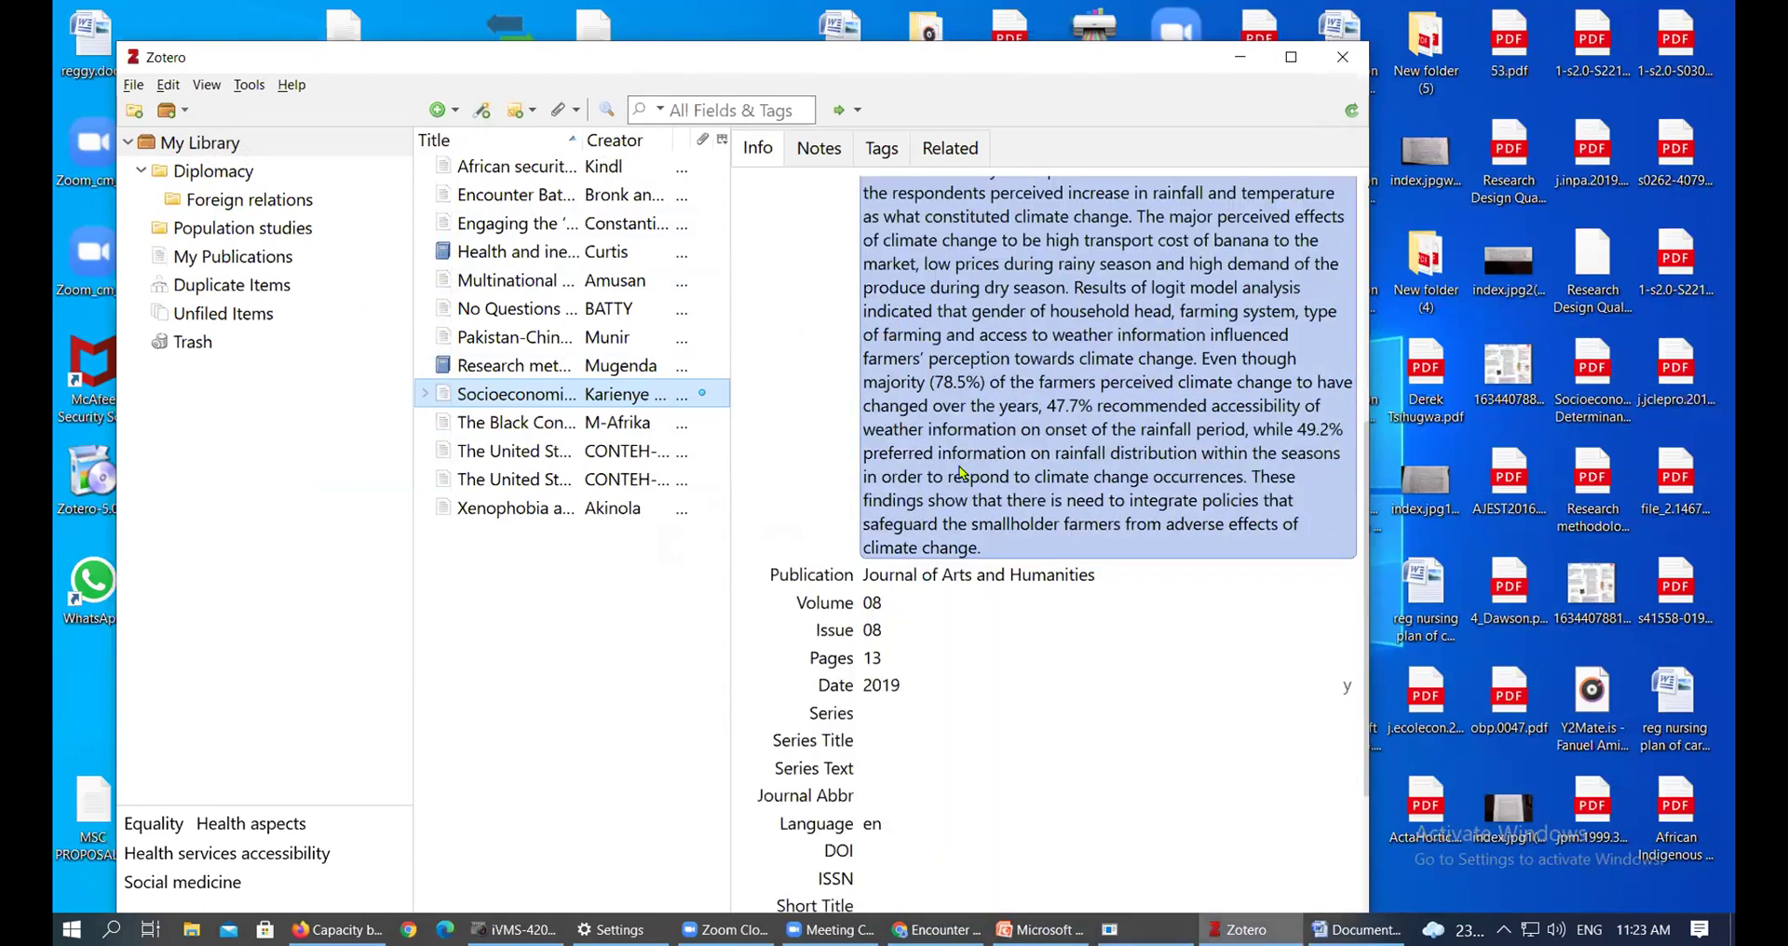
{"action": "double_click", "coordinate": [390, 66]}
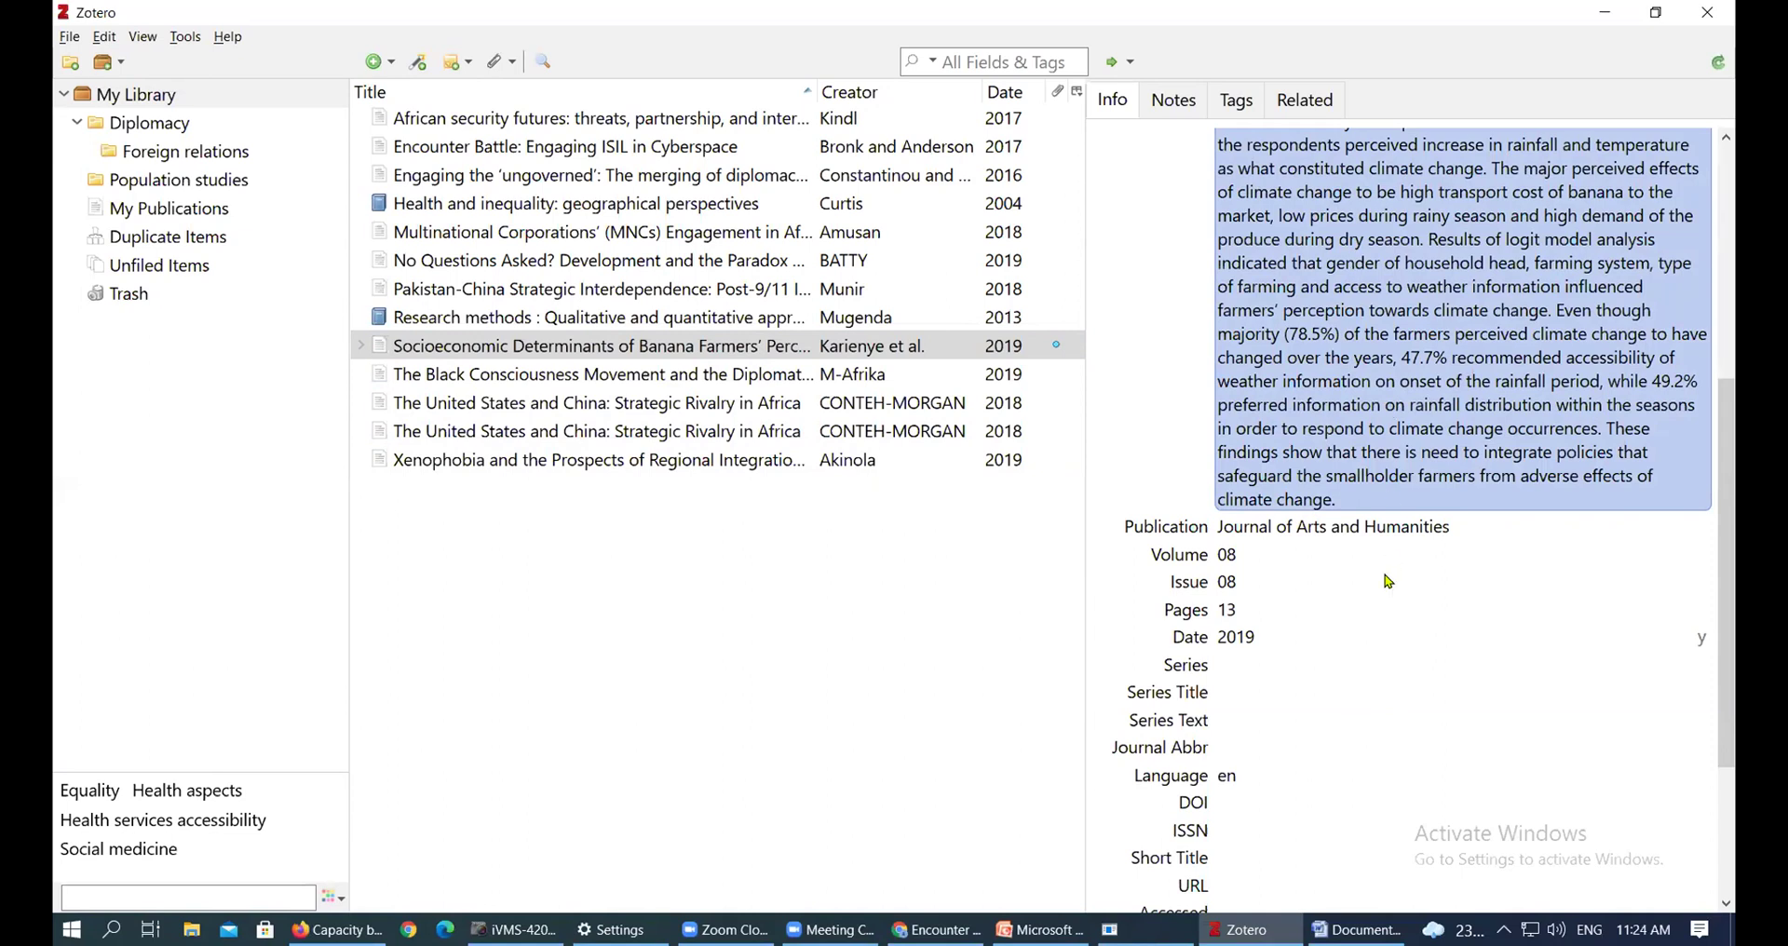
{"action": "left_click", "coordinate": [1657, 20]}
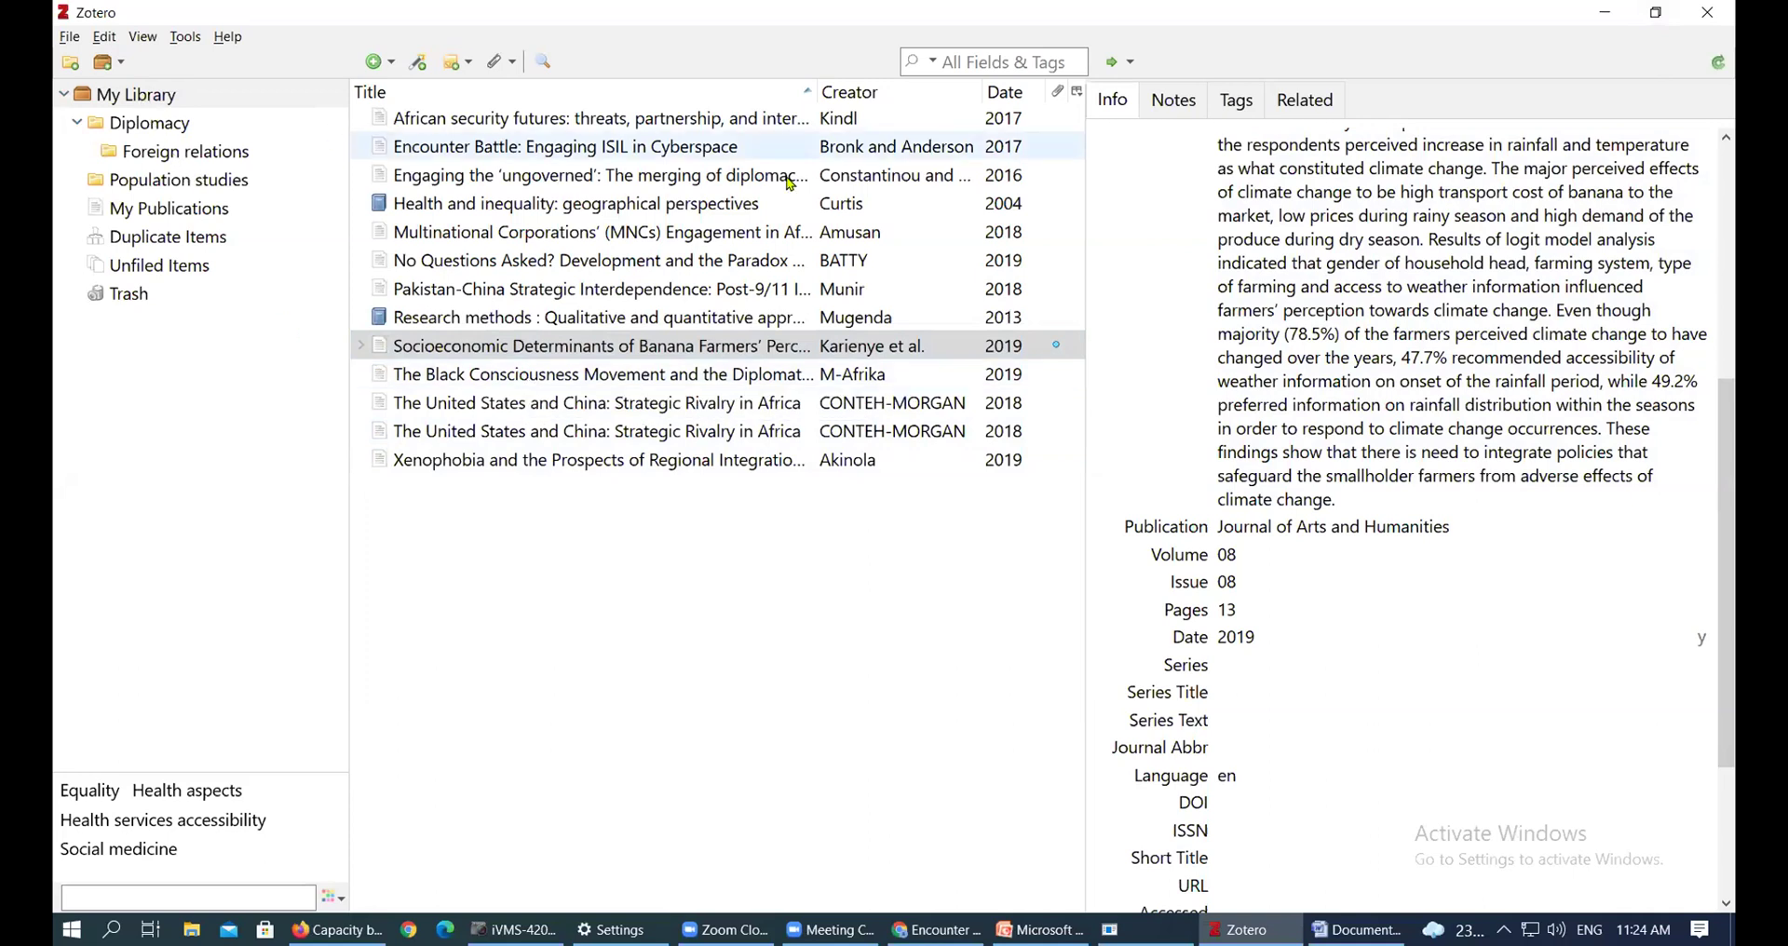
Check the Diplomacy and Foreign relations collections, then select Multinational Corporations, Pakistan-China and others and file them under Foreign relations
{"action": "left_click", "coordinate": [1674, 166]}
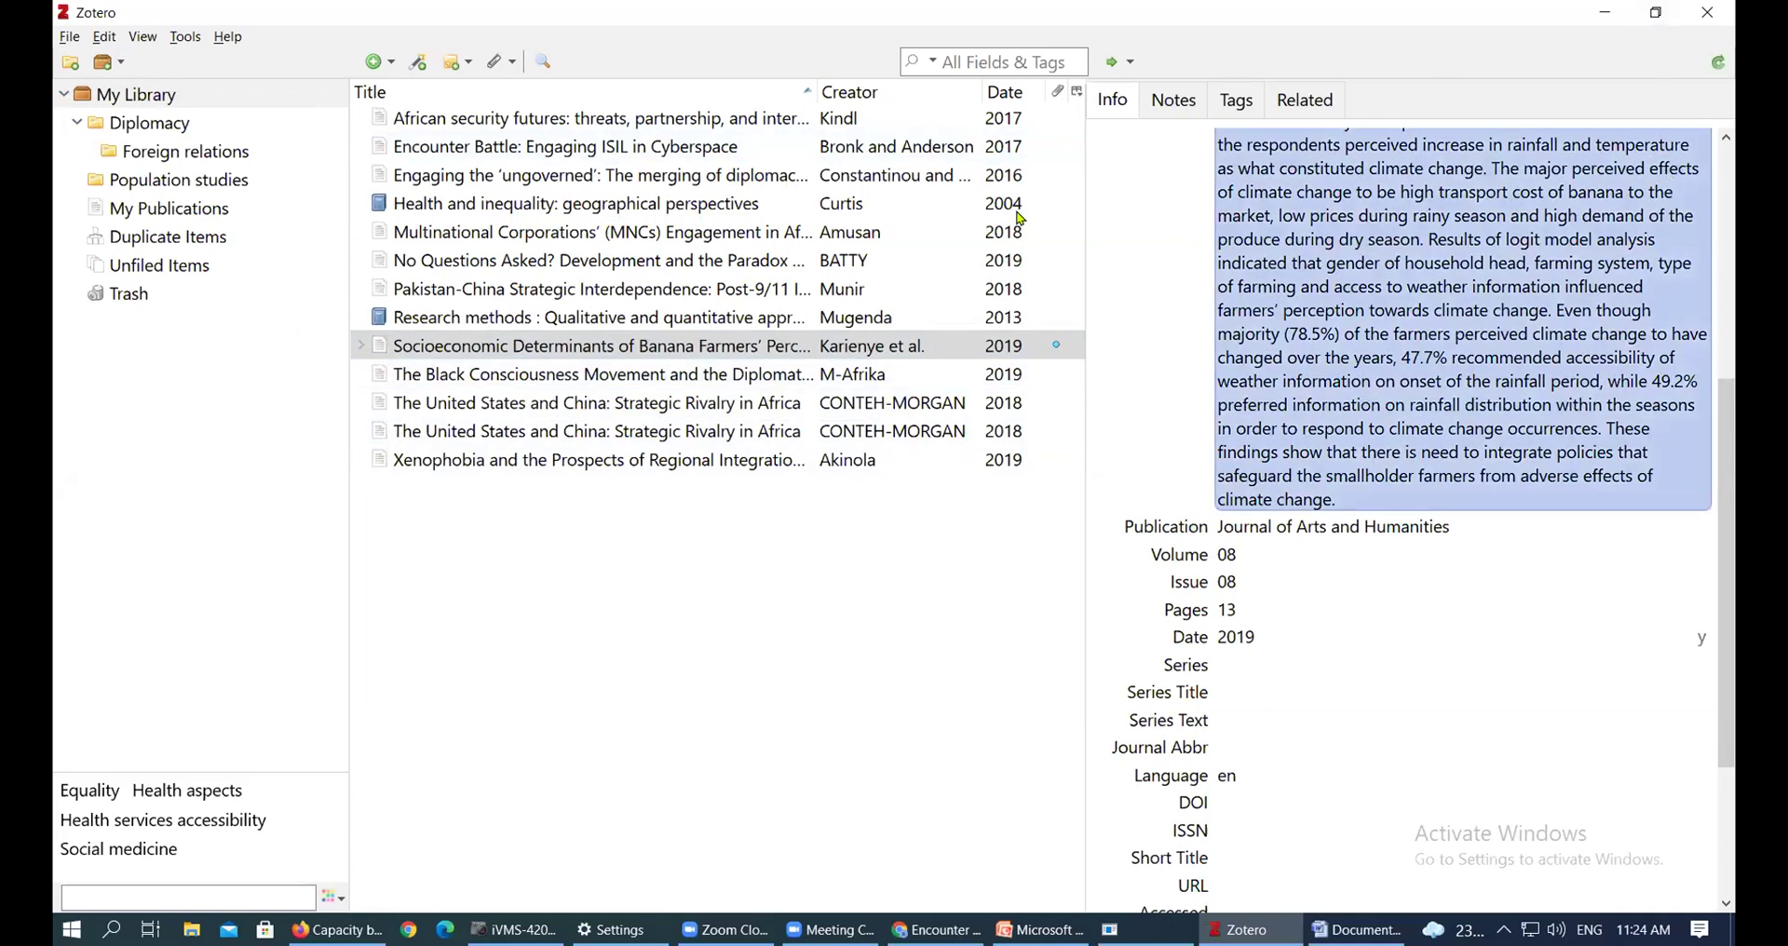
{"action": "left_click", "coordinate": [119, 105]}
{"action": "left_click", "coordinate": [143, 130]}
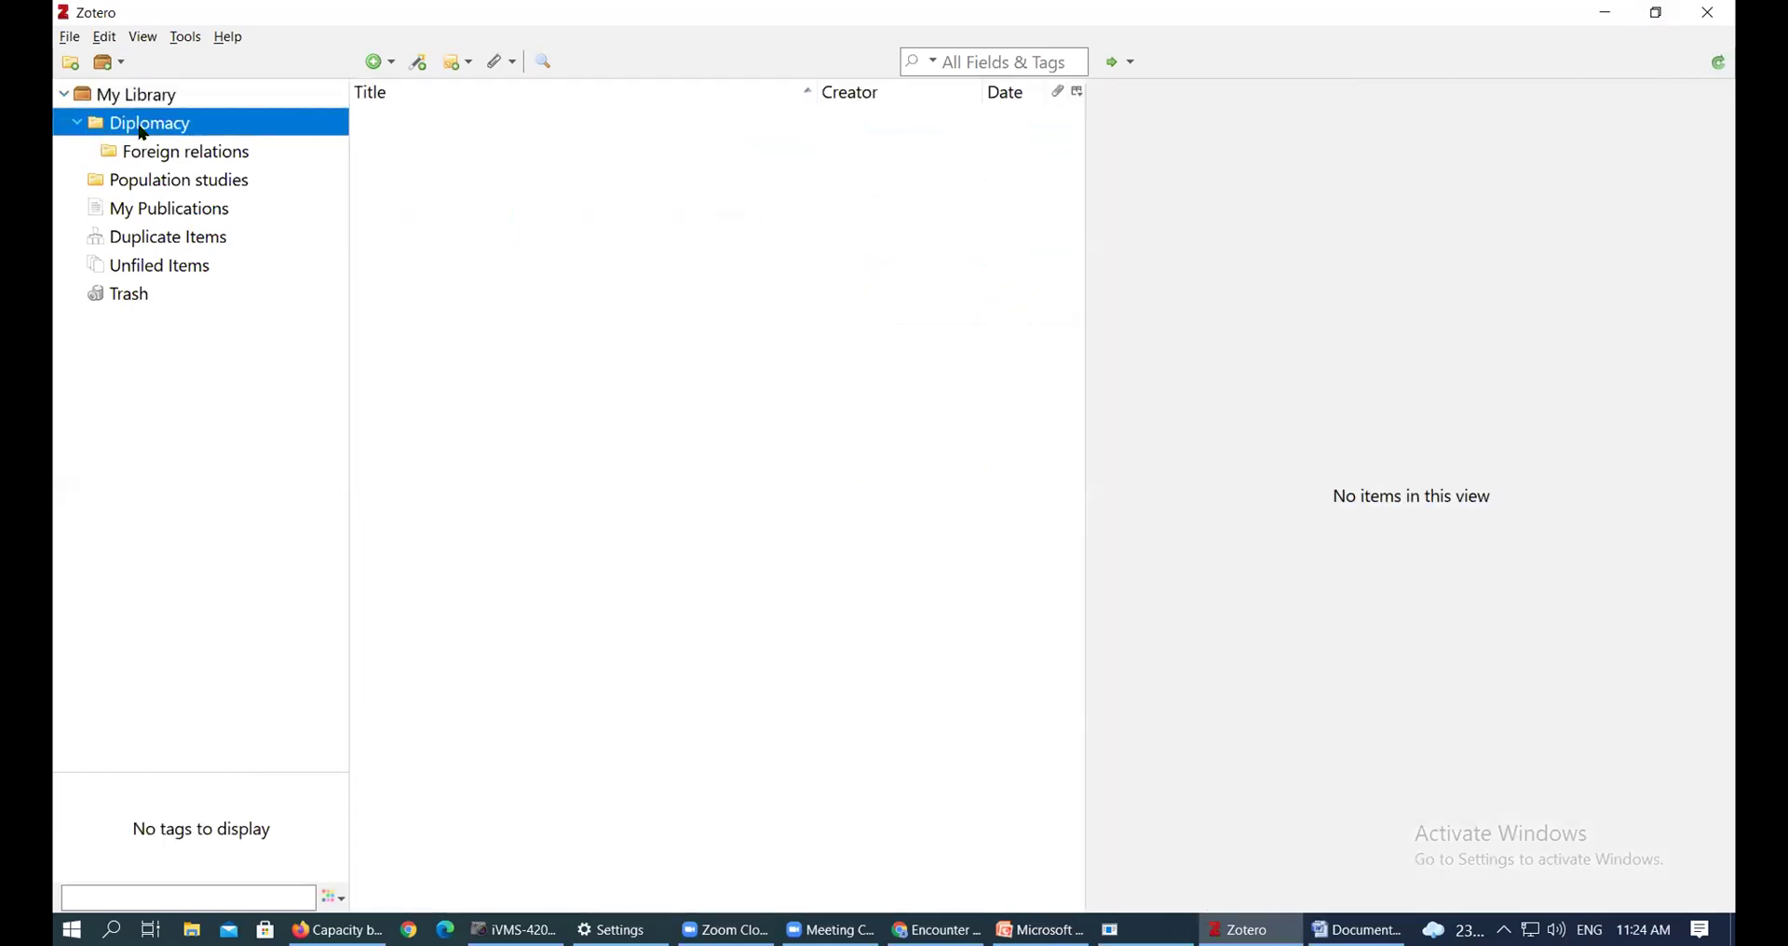
{"action": "left_click", "coordinate": [159, 152]}
{"action": "left_click", "coordinate": [162, 103]}
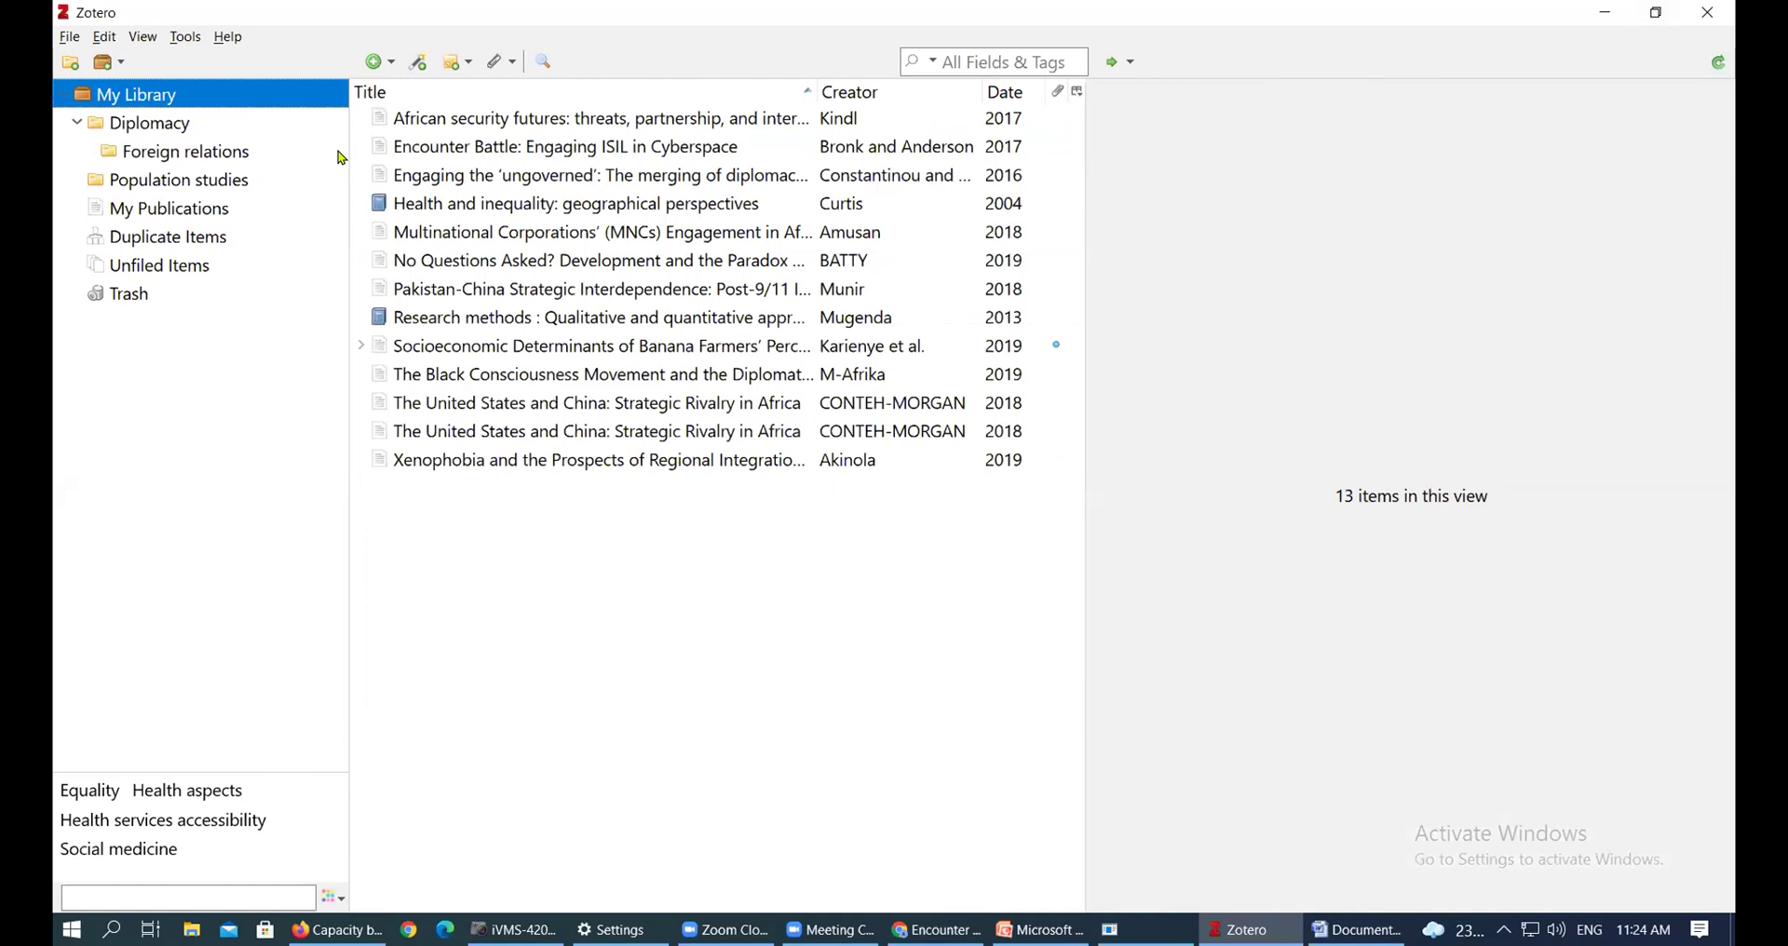
{"action": "left_click", "coordinate": [581, 233], "text": "ctrl"}
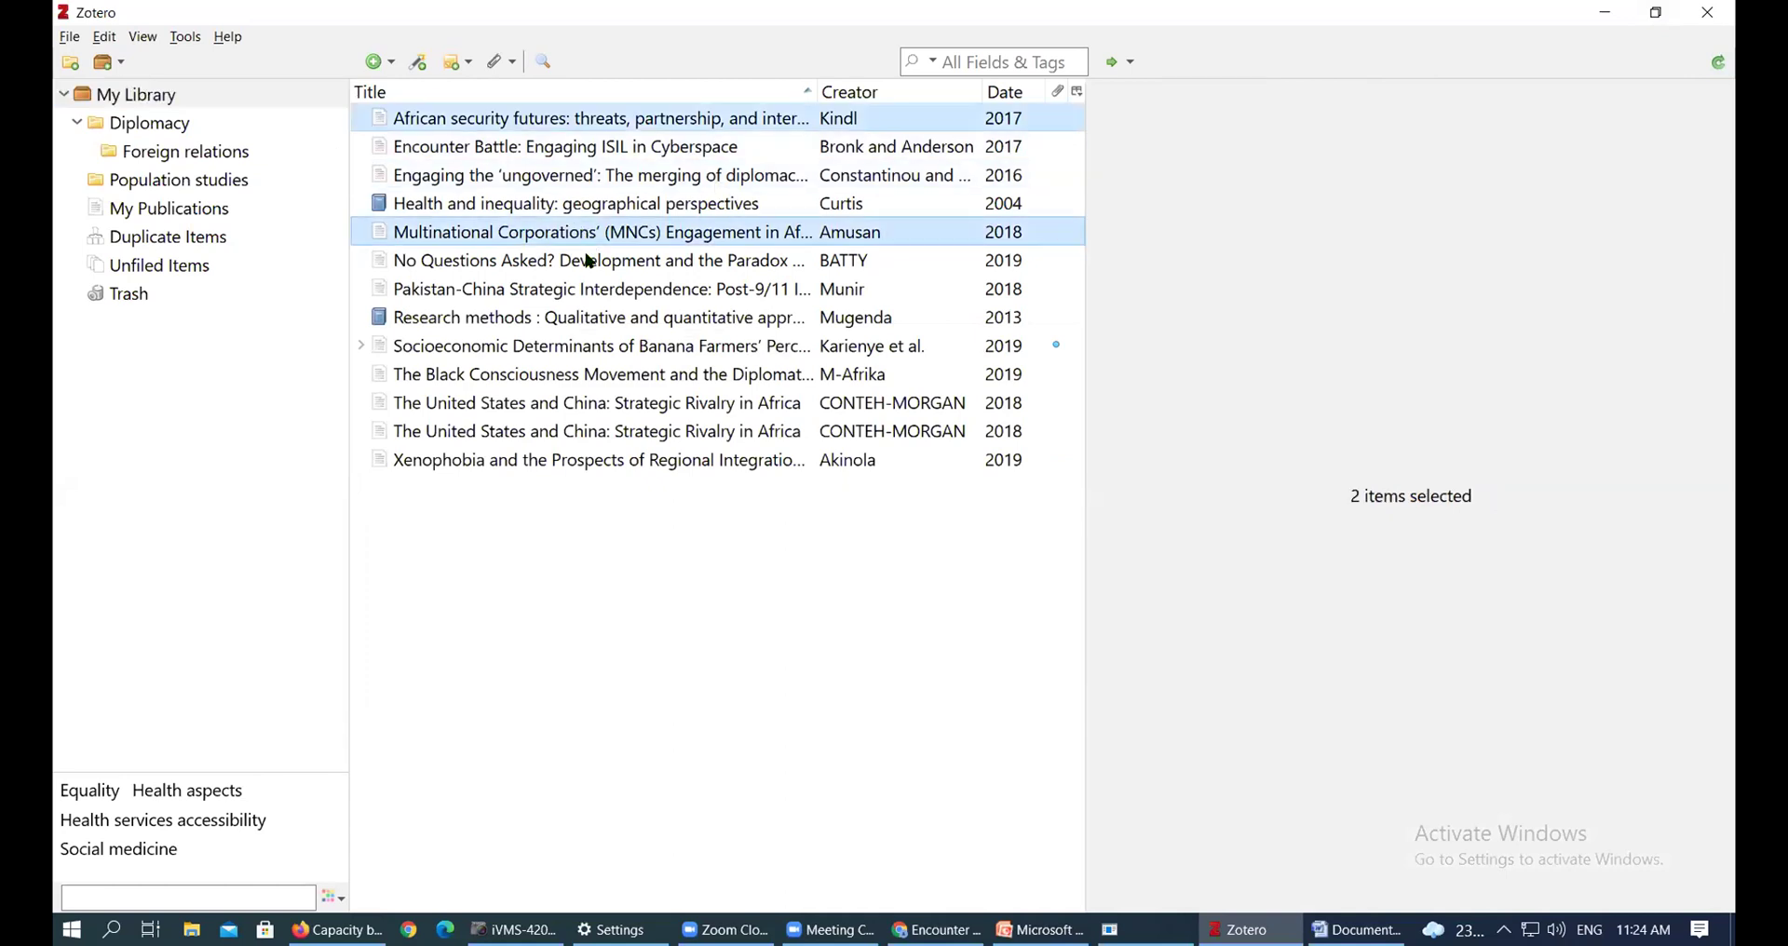
{"action": "left_click", "coordinate": [589, 261], "text": "ctrl"}
{"action": "left_click", "coordinate": [585, 319], "text": "ctrl"}
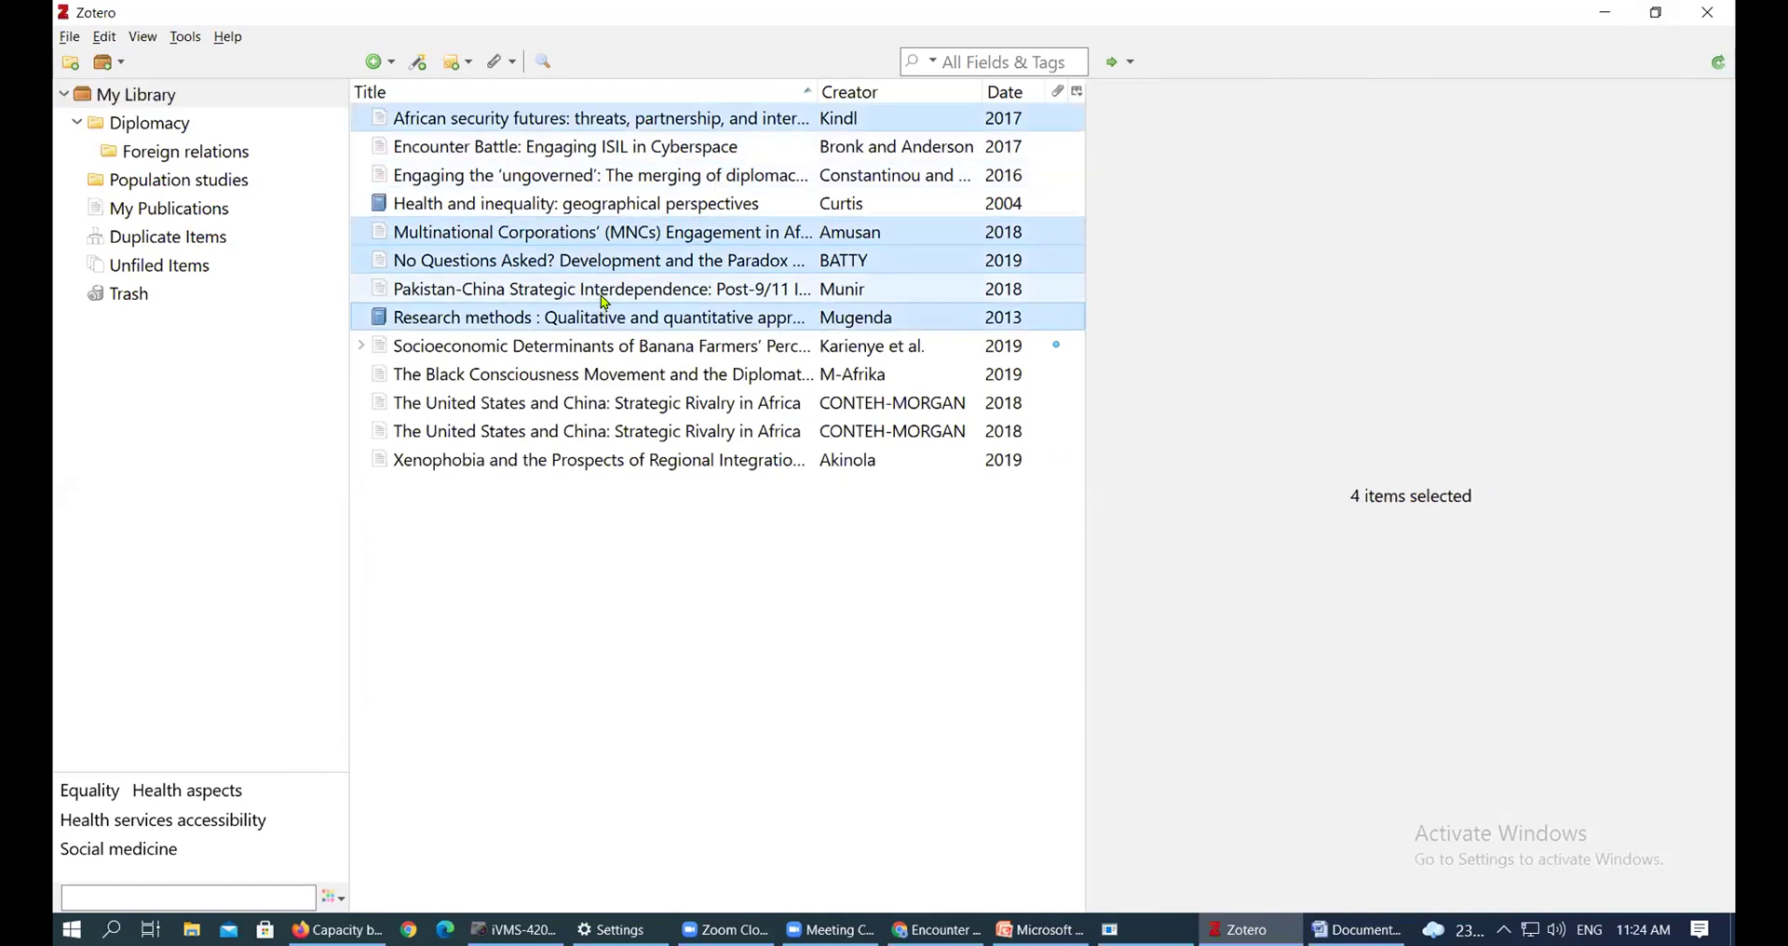
{"action": "left_click", "coordinate": [600, 293], "text": "ctrl"}
{"action": "left_click_drag", "start_coordinate": [495, 246], "coordinate": [598, 248]}
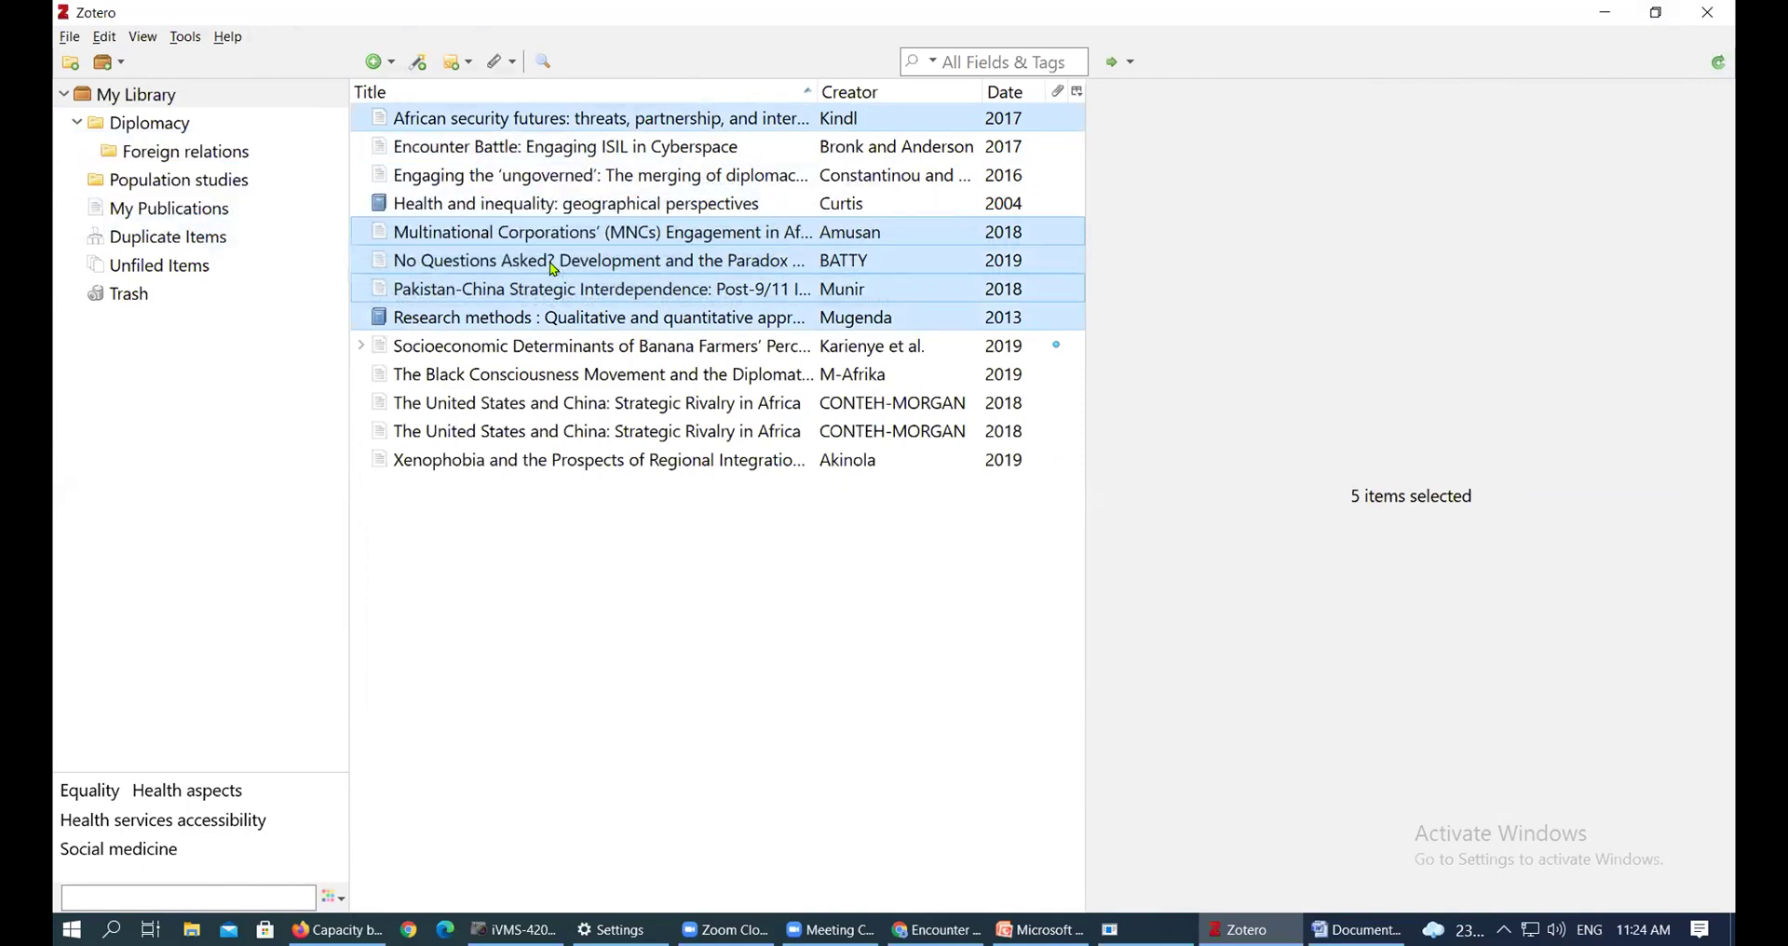
File No Questions Asked?, Research methods, Pakistan-China, Multinational Corporations and Health and inequality under Diplomacy
{"action": "left_click", "coordinate": [653, 274]}
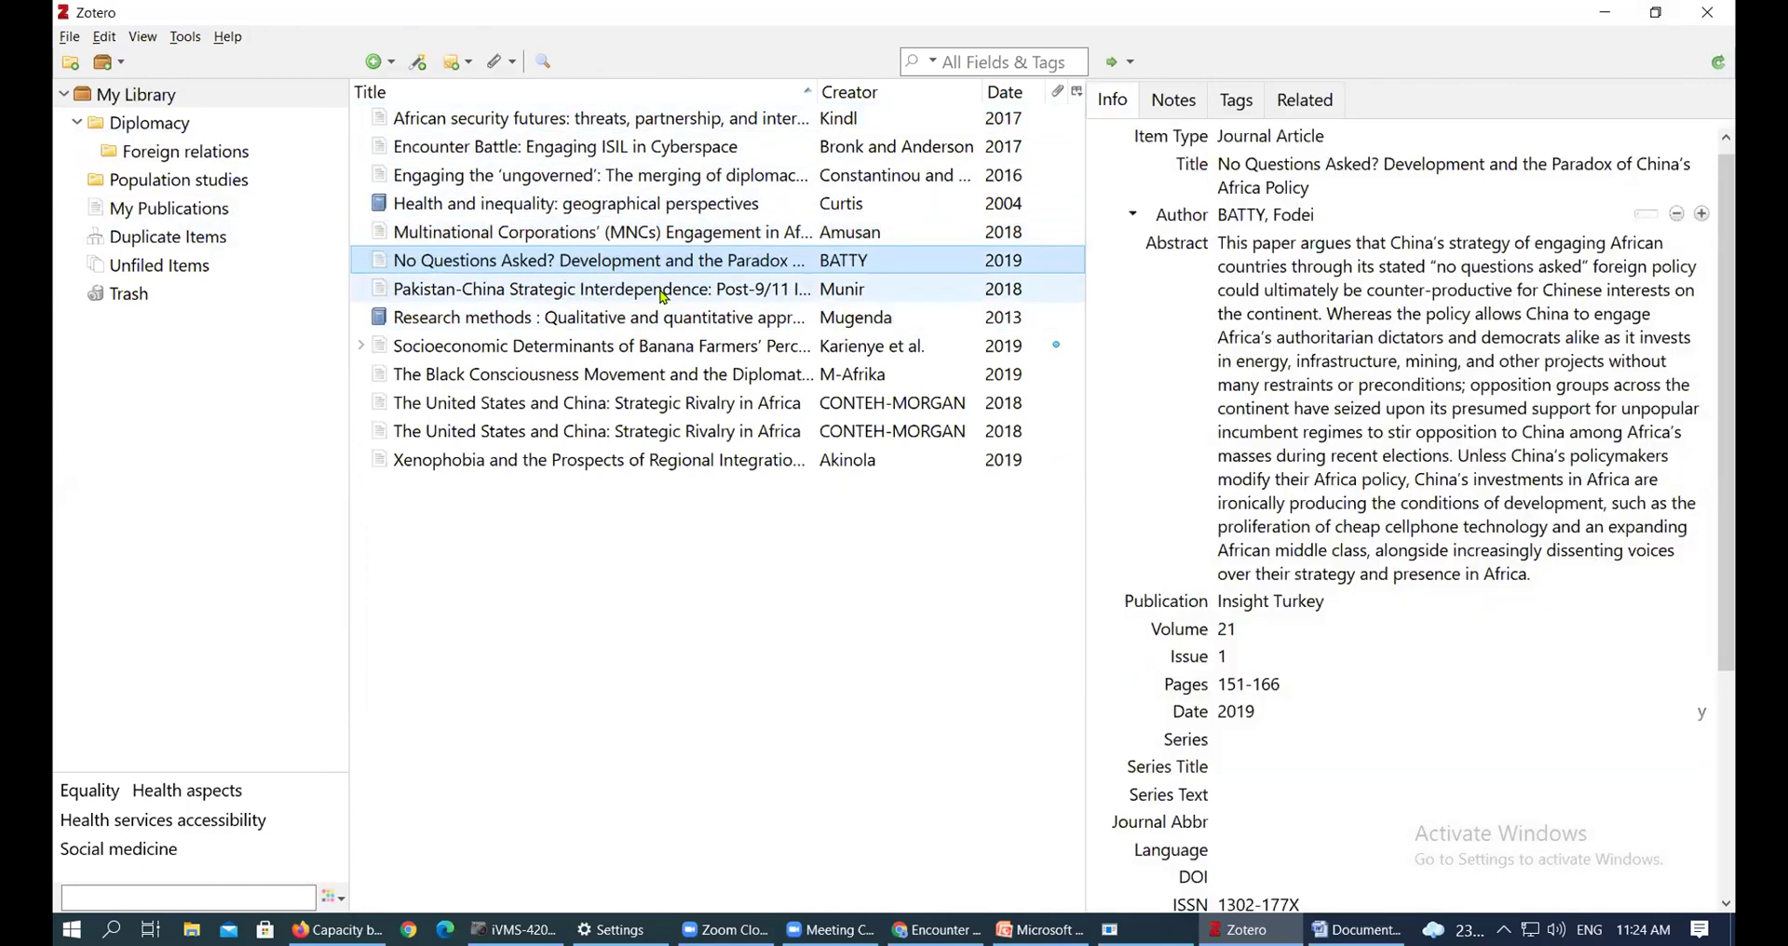
{"action": "left_click", "coordinate": [635, 320], "text": "ctrl"}
{"action": "left_click", "coordinate": [652, 289], "text": "ctrl"}
{"action": "left_click", "coordinate": [672, 234], "text": "ctrl"}
{"action": "left_click", "coordinate": [727, 213], "text": "ctrl"}
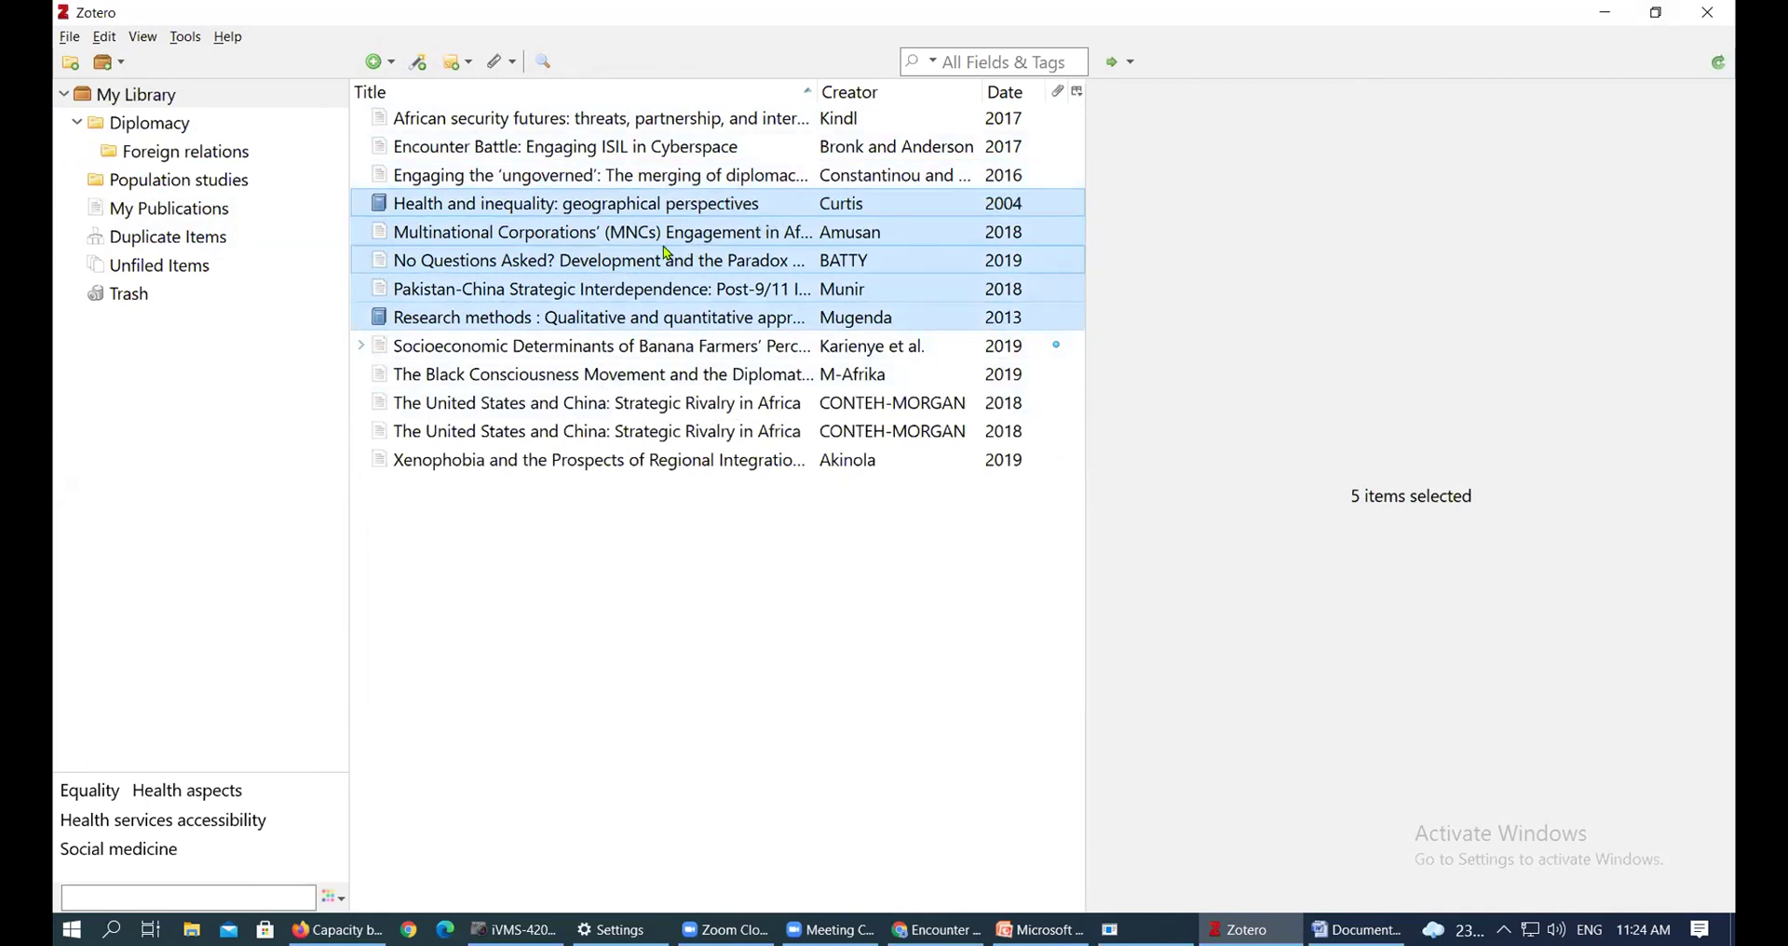
{"action": "left_click", "coordinate": [678, 175], "text": "ctrl"}
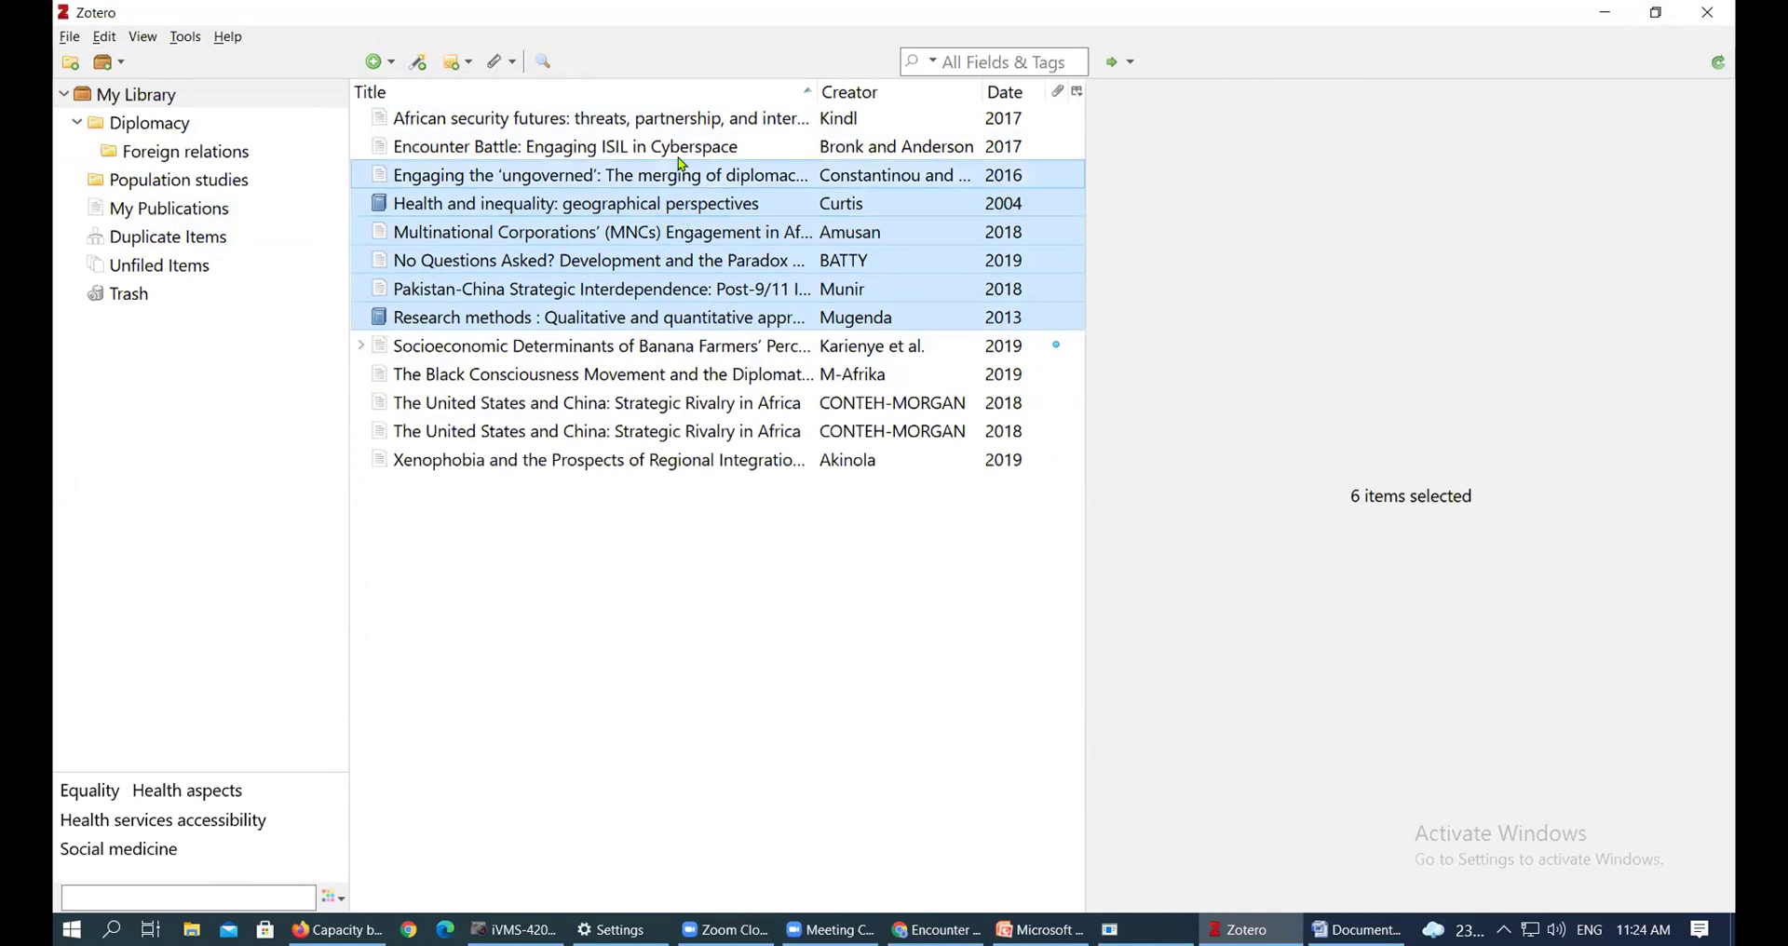
{"action": "left_click", "coordinate": [682, 155], "text": "ctrl"}
{"action": "left_click", "coordinate": [715, 149], "text": "ctrl"}
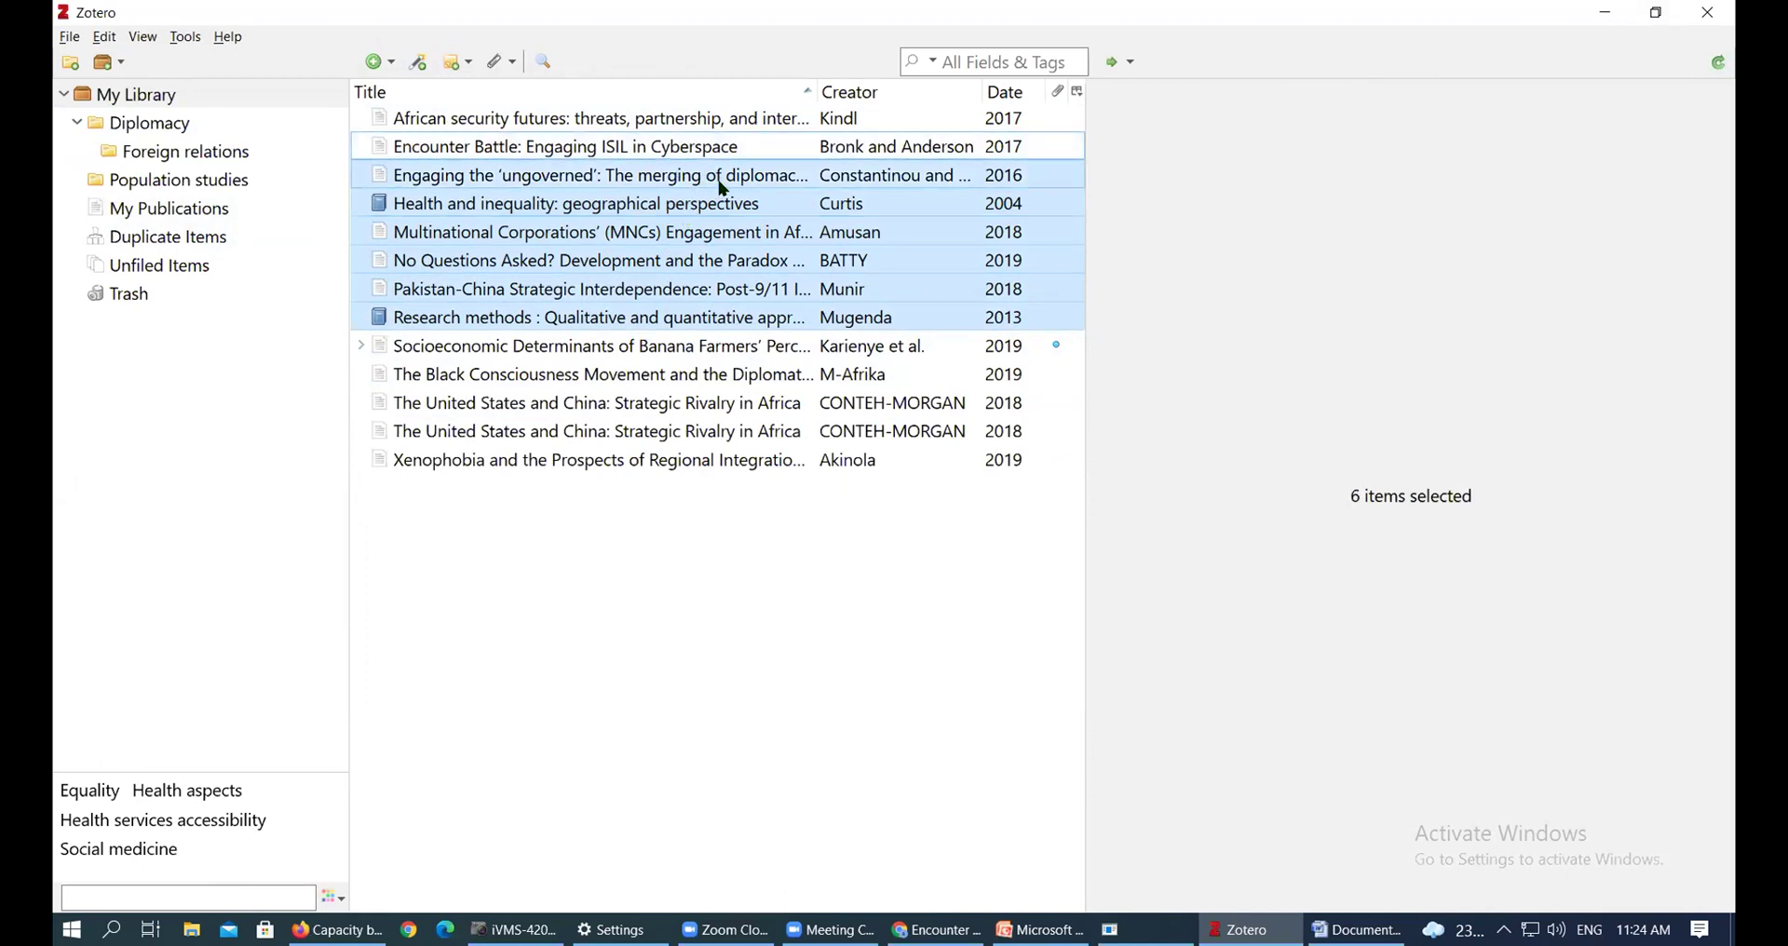
{"action": "left_click", "coordinate": [717, 177], "text": "ctrl"}
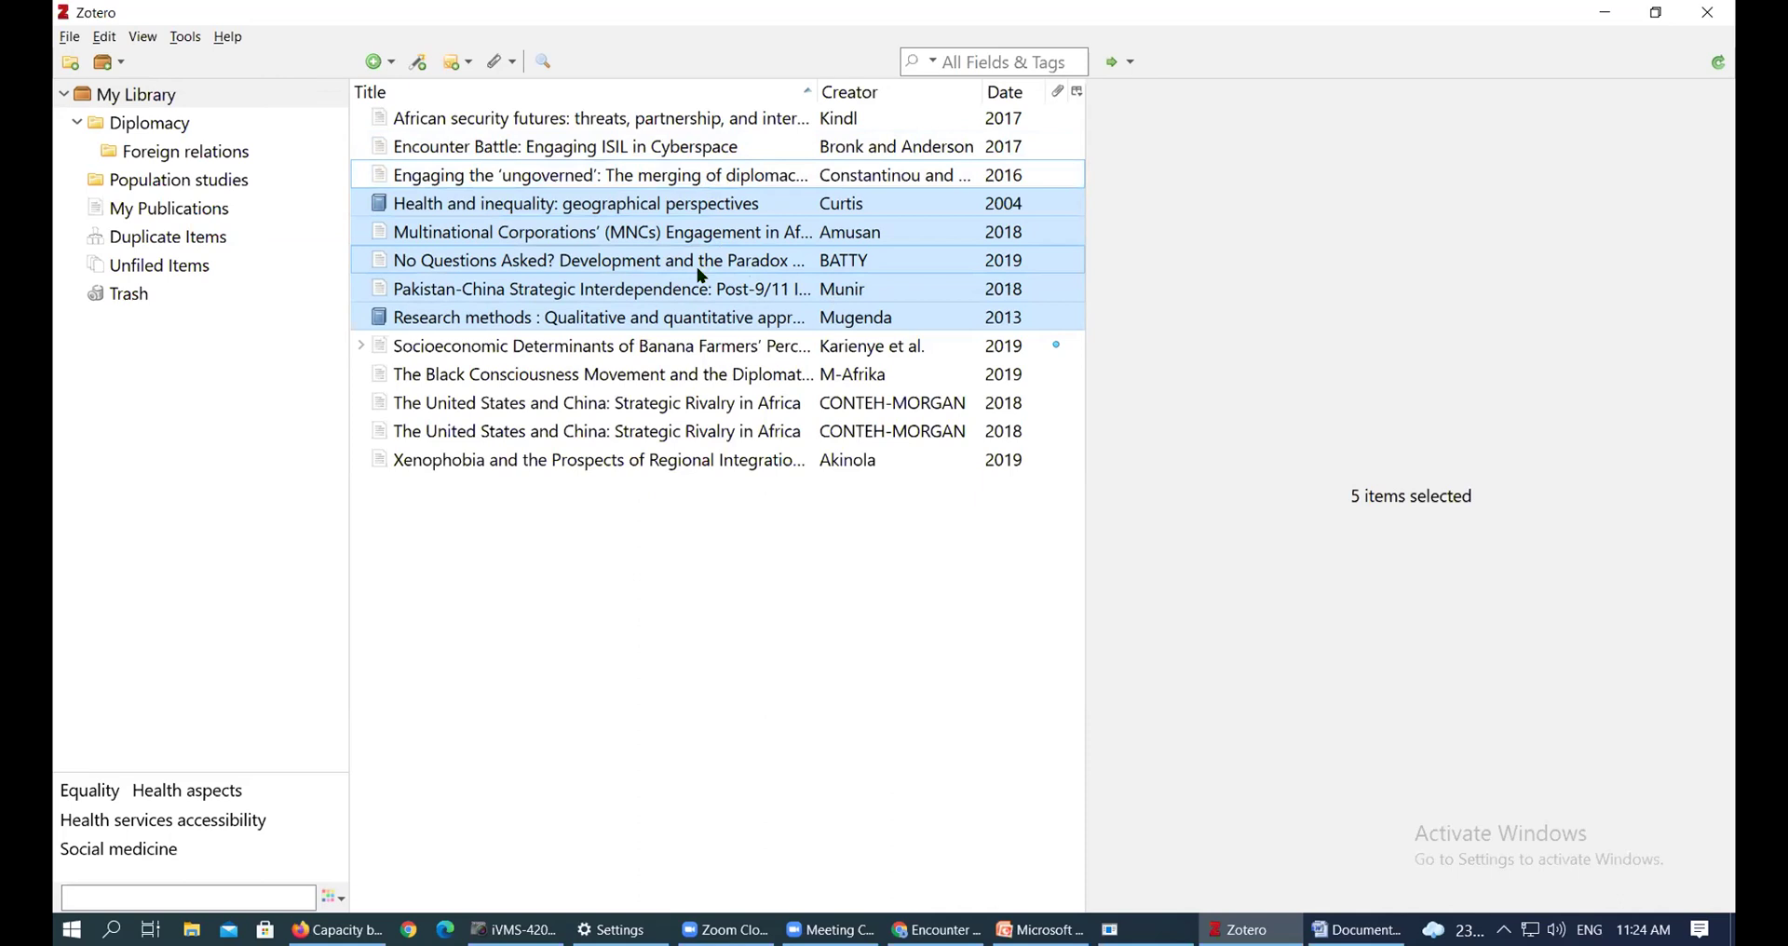
{"action": "left_click_drag", "start_coordinate": [612, 217], "coordinate": [210, 173]}
Review both collections, then file Research methods and three articles into Foreign relations
{"action": "left_click", "coordinate": [199, 162]}
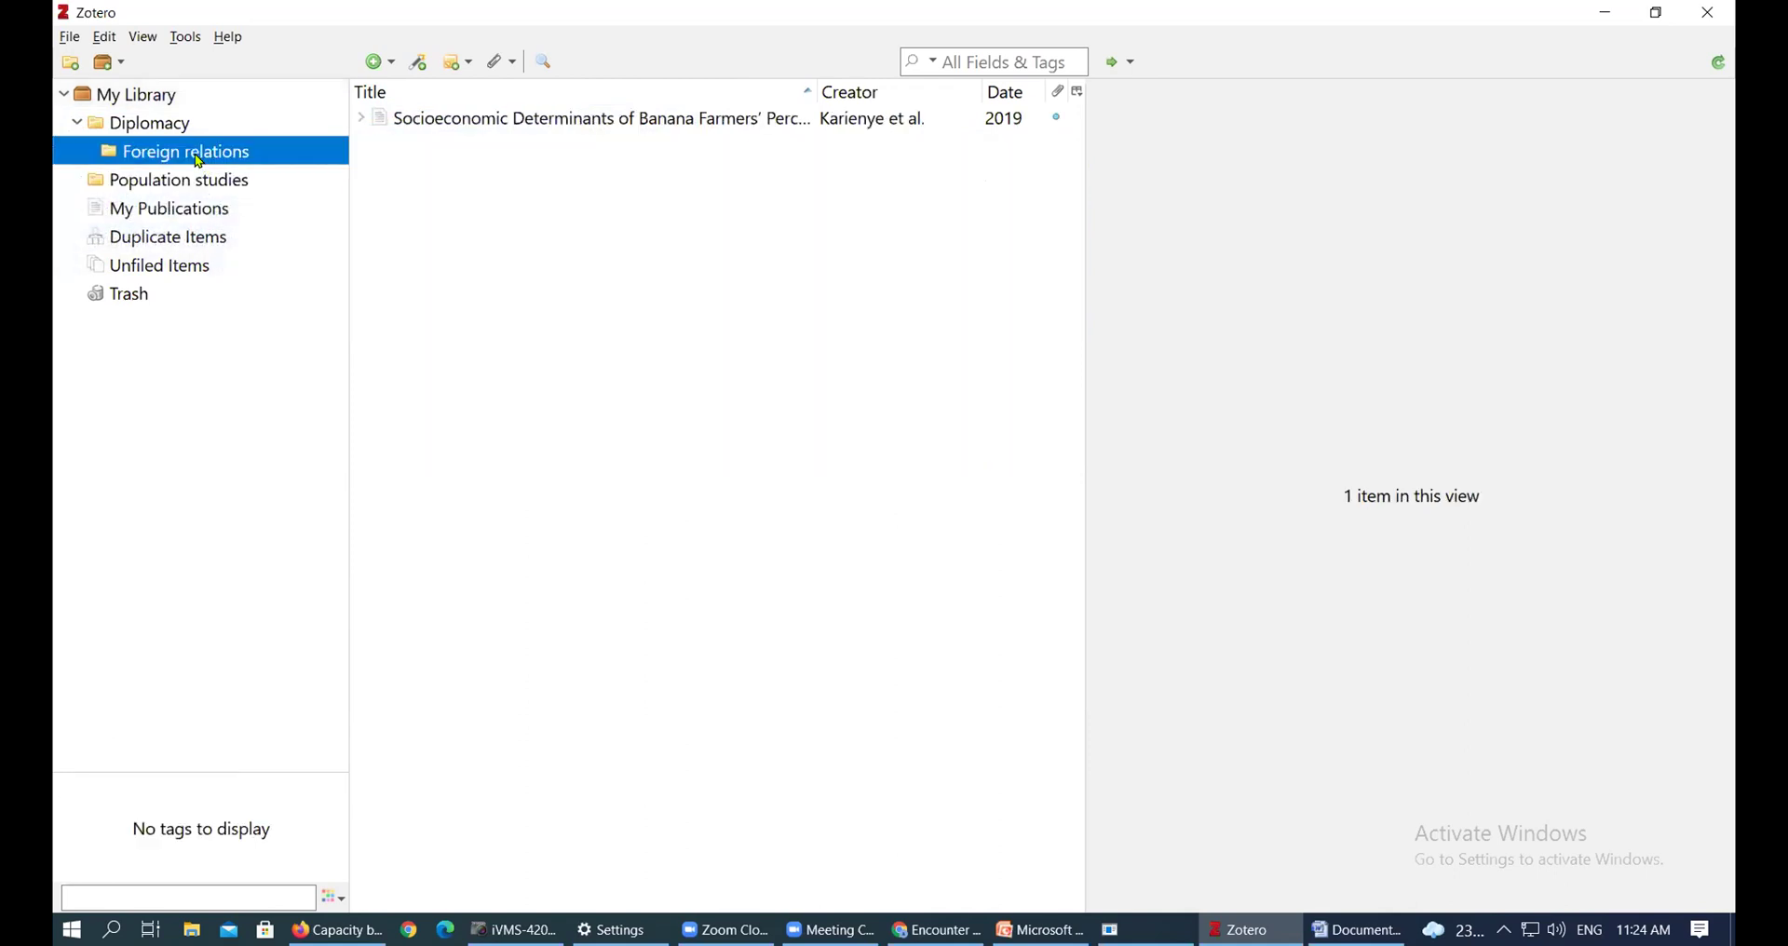
{"action": "left_click", "coordinate": [180, 126]}
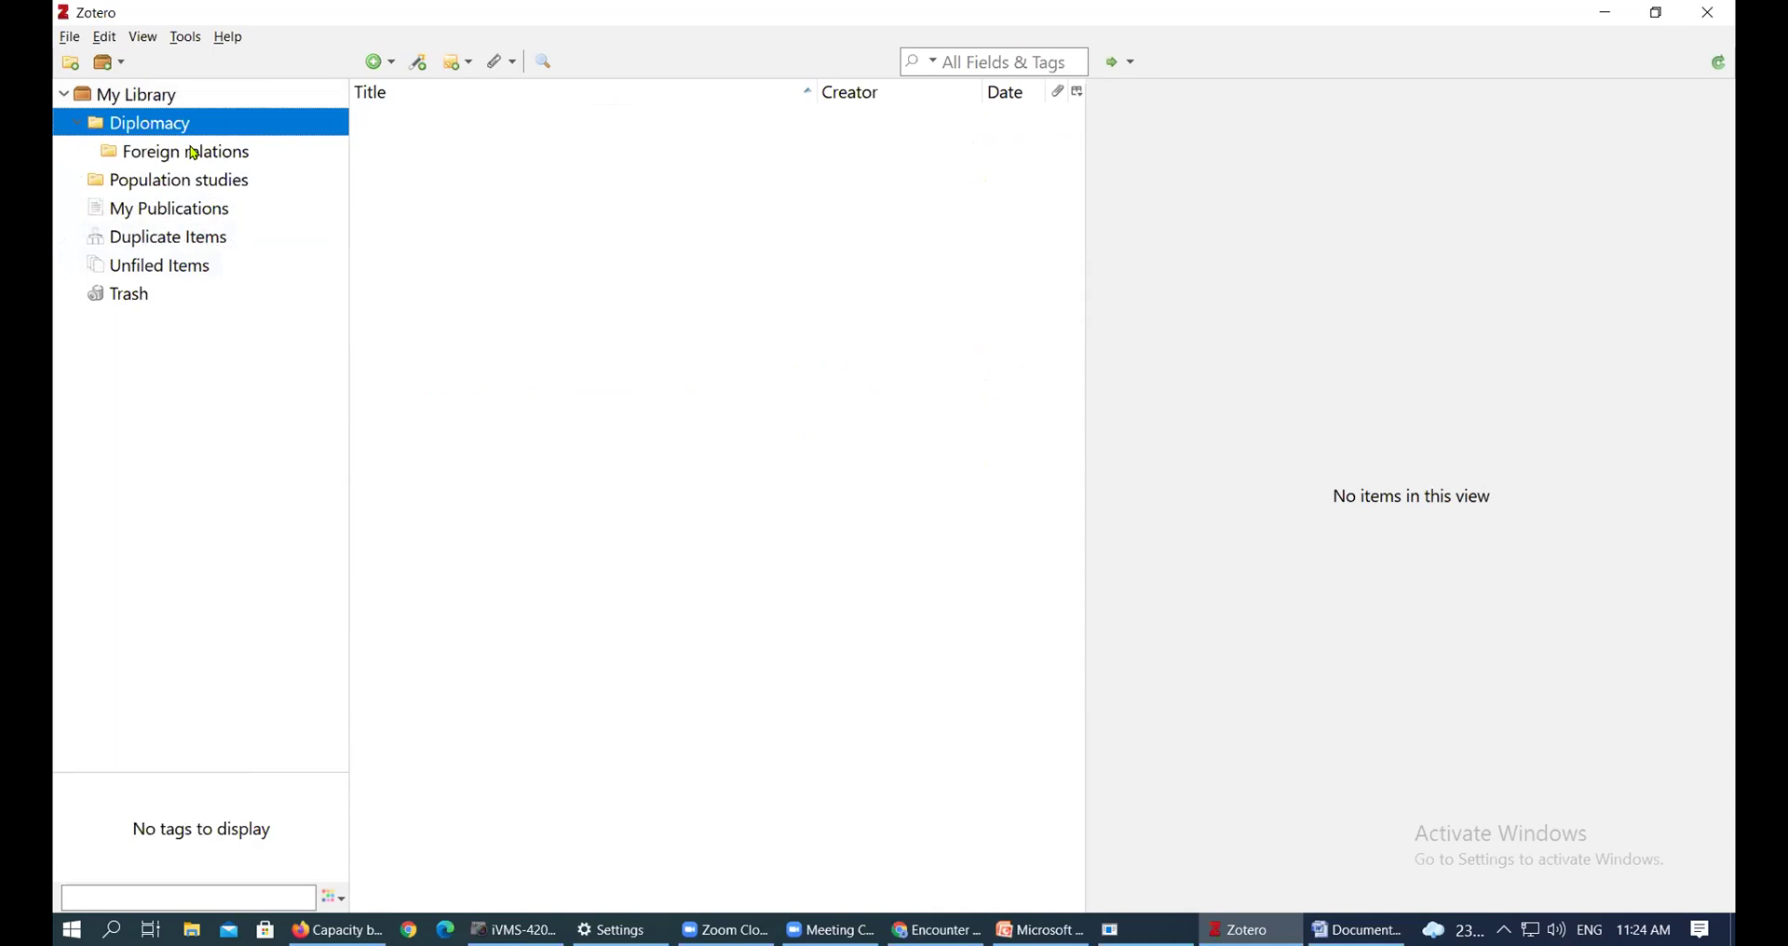
{"action": "left_click", "coordinate": [213, 159]}
{"action": "left_click", "coordinate": [168, 125]}
{"action": "left_click", "coordinate": [135, 95]}
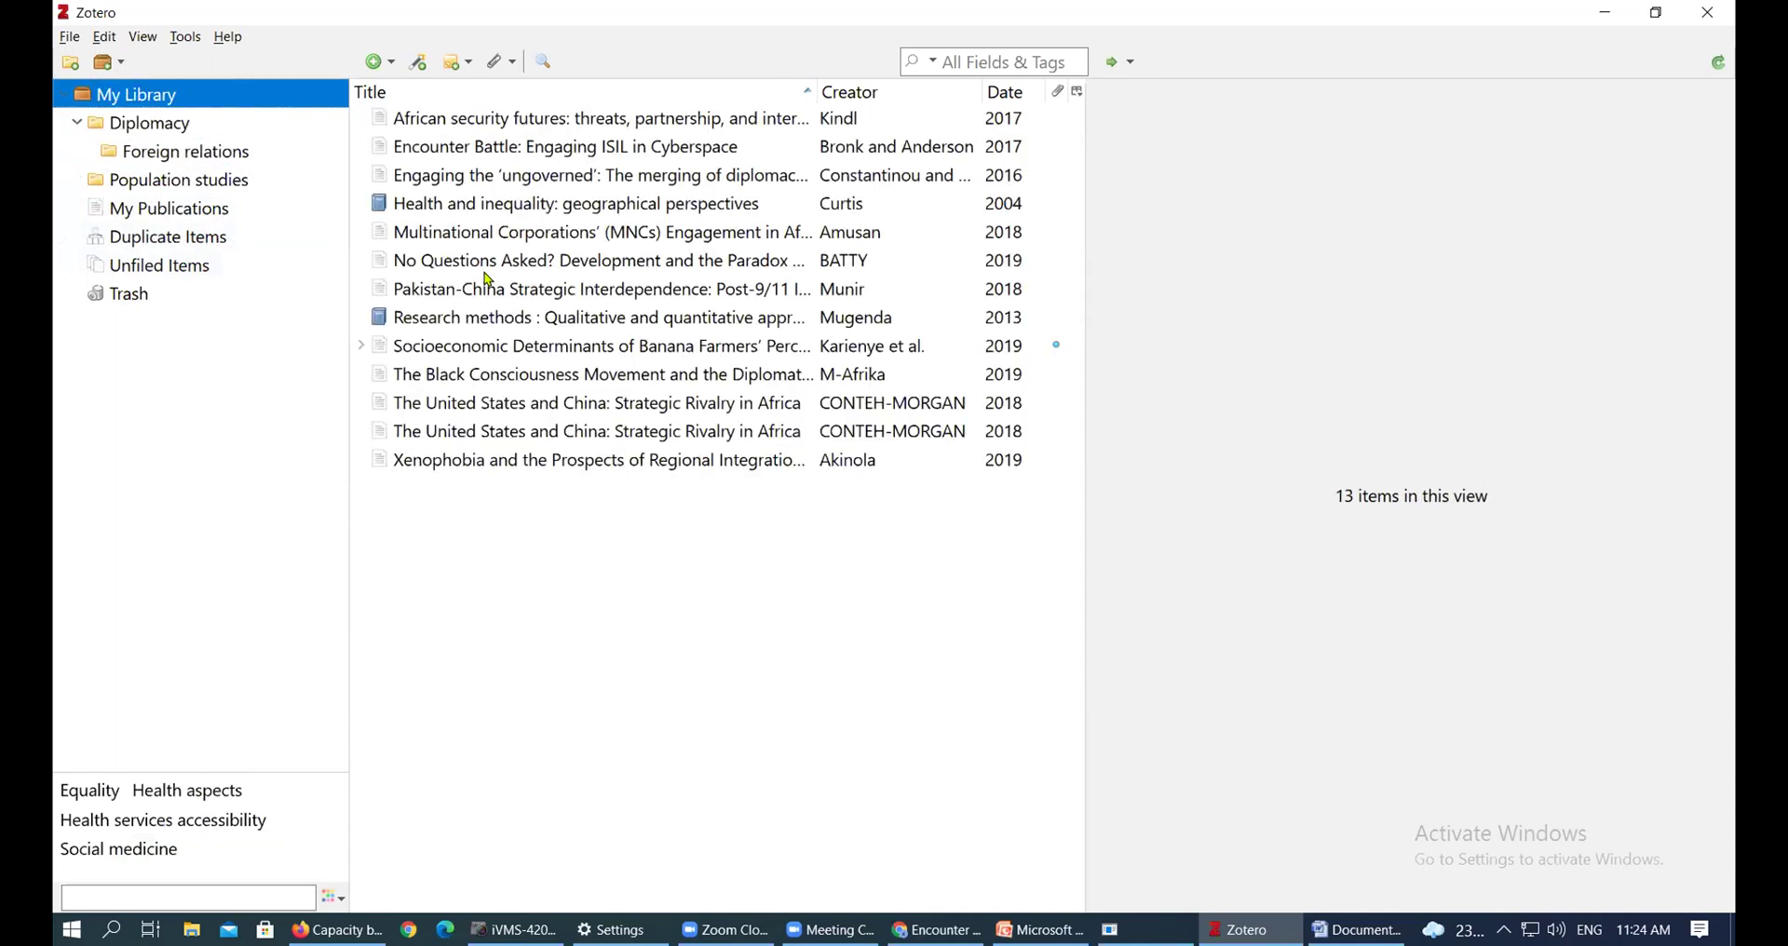
{"action": "left_click", "coordinate": [593, 318]}
{"action": "left_click", "coordinate": [608, 265], "text": "ctrl"}
{"action": "left_click", "coordinate": [615, 289], "text": "ctrl"}
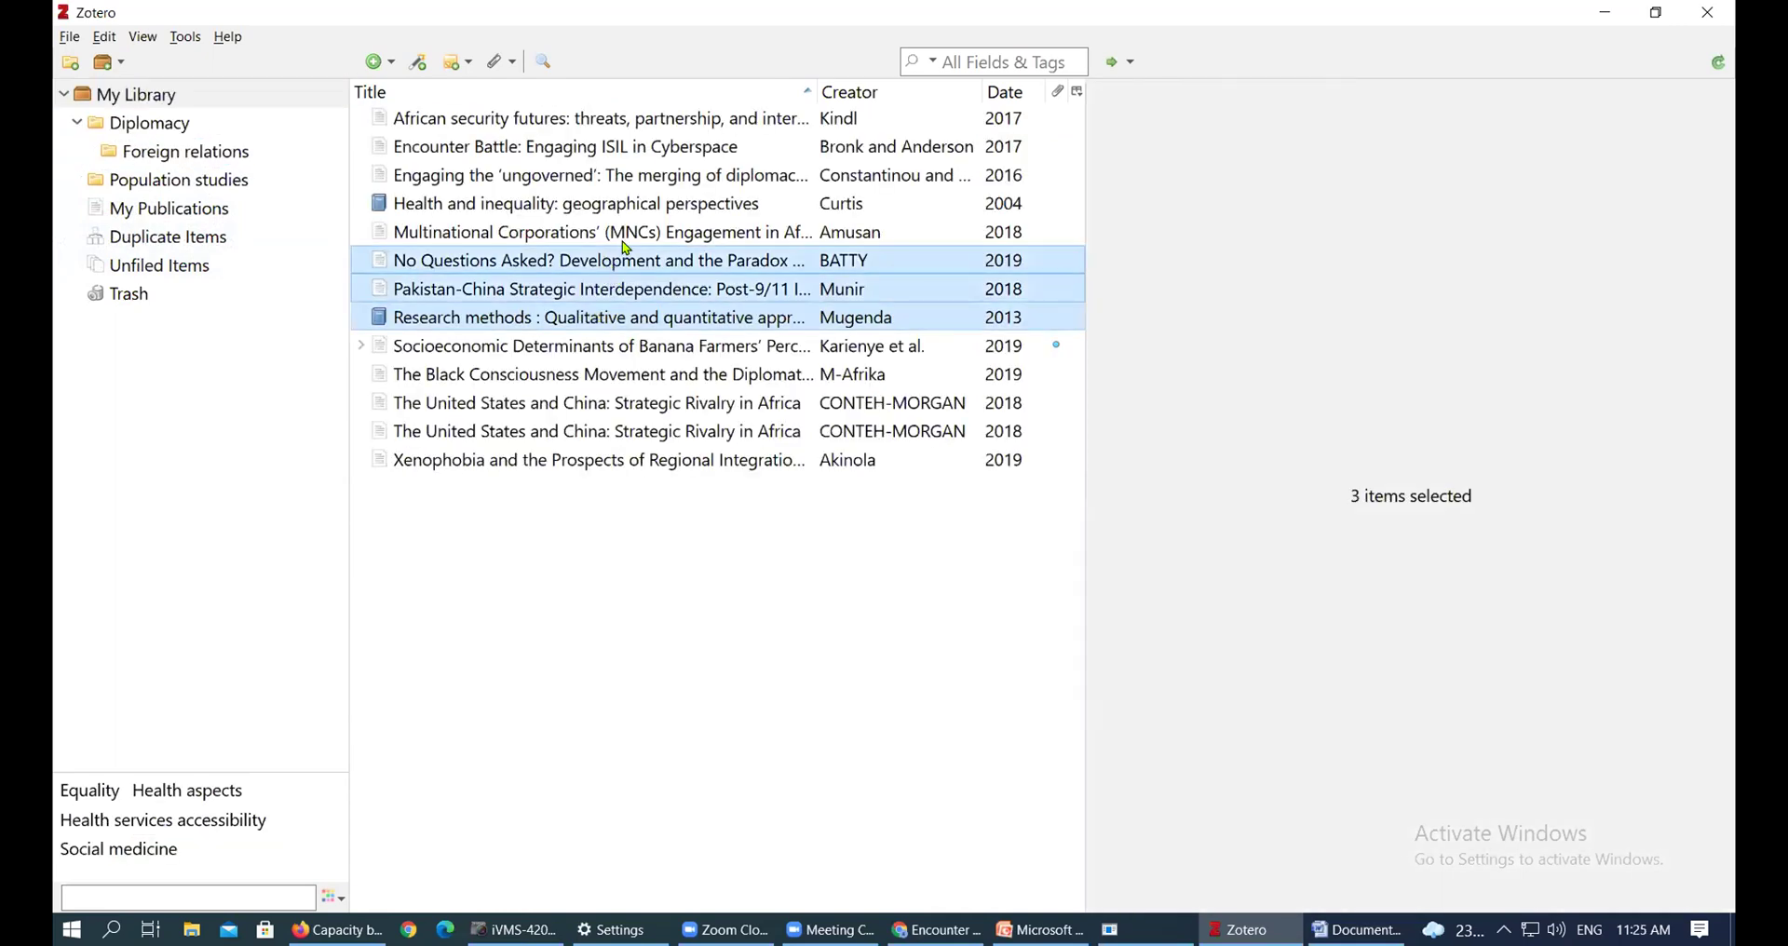
{"action": "left_click", "coordinate": [586, 234], "text": "ctrl"}
{"action": "left_click_drag", "start_coordinate": [581, 234], "coordinate": [113, 154]}
Verify Foreign relations holds five items, review Diplomacy and Population studies, then list Duplicate Items
{"action": "left_click", "coordinate": [155, 160]}
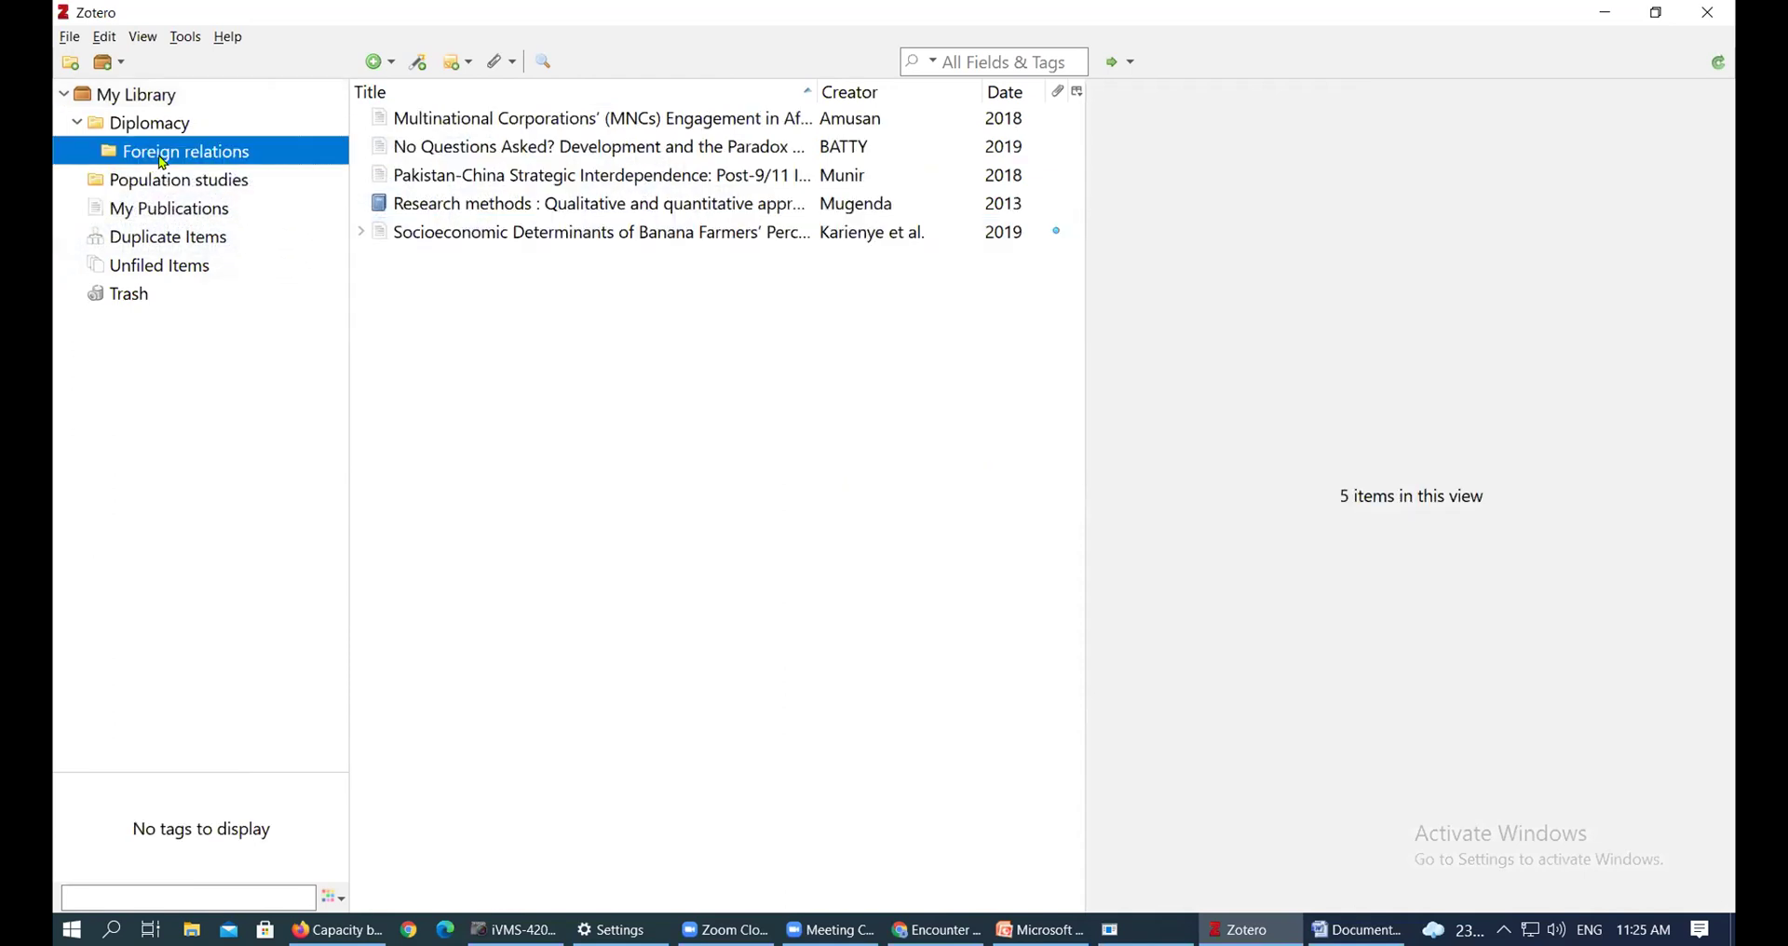
{"action": "left_click", "coordinate": [170, 106]}
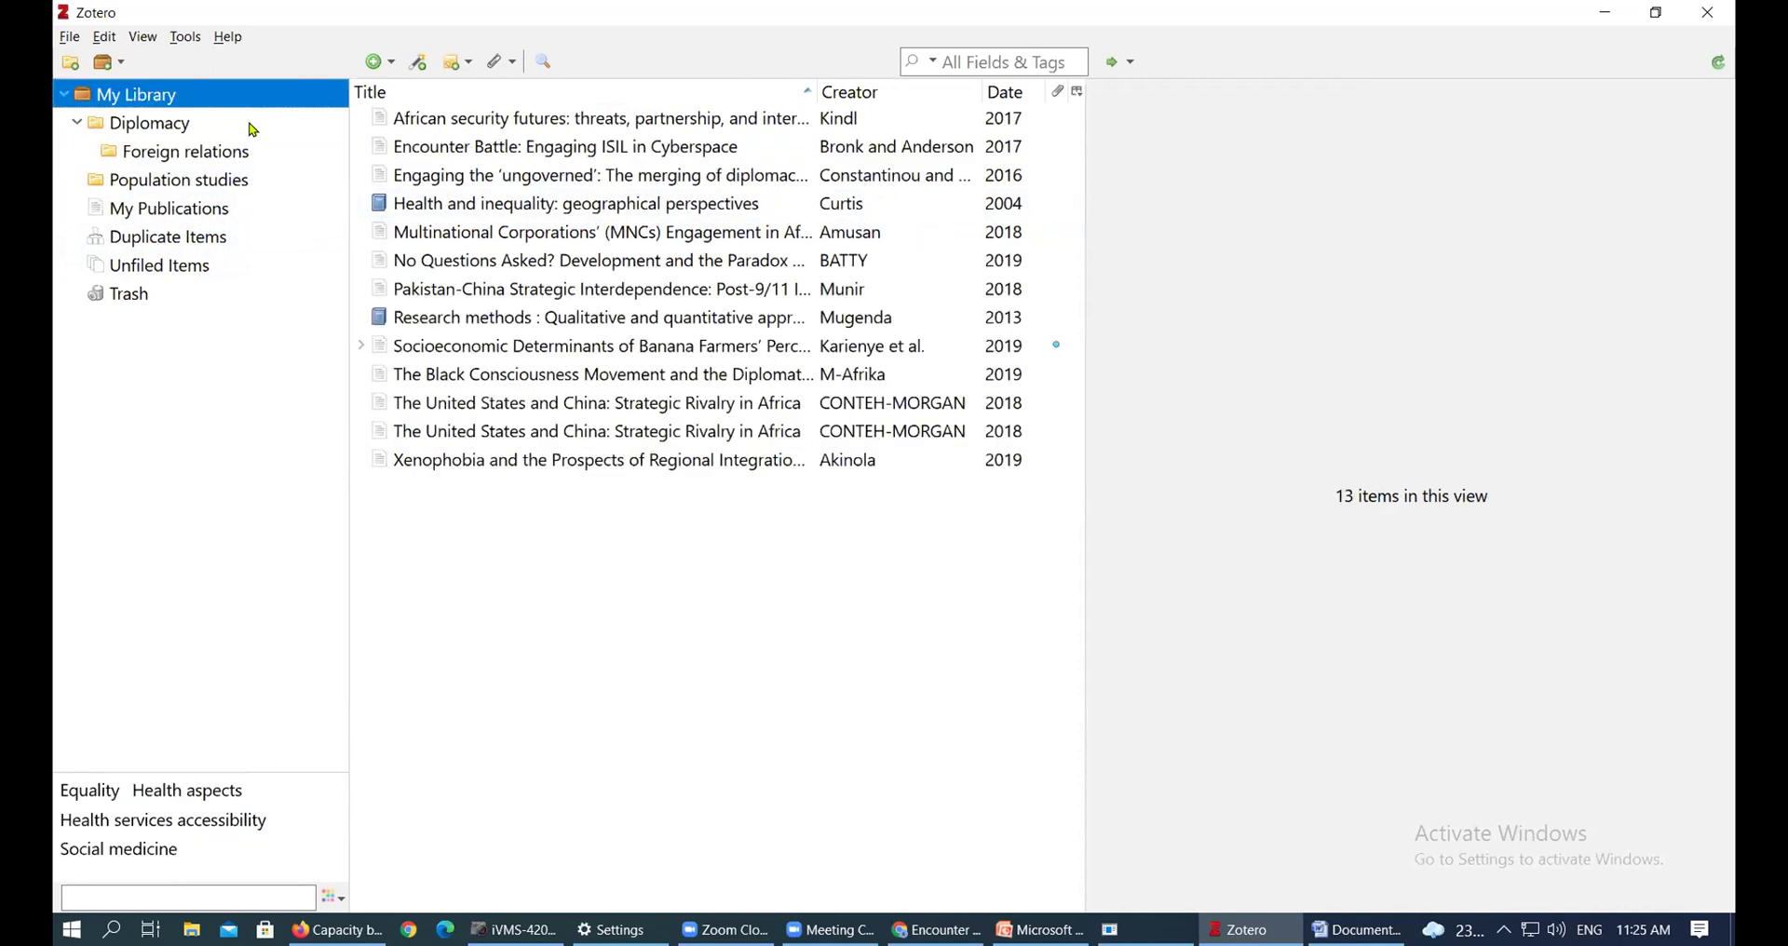
{"action": "left_click", "coordinate": [189, 133]}
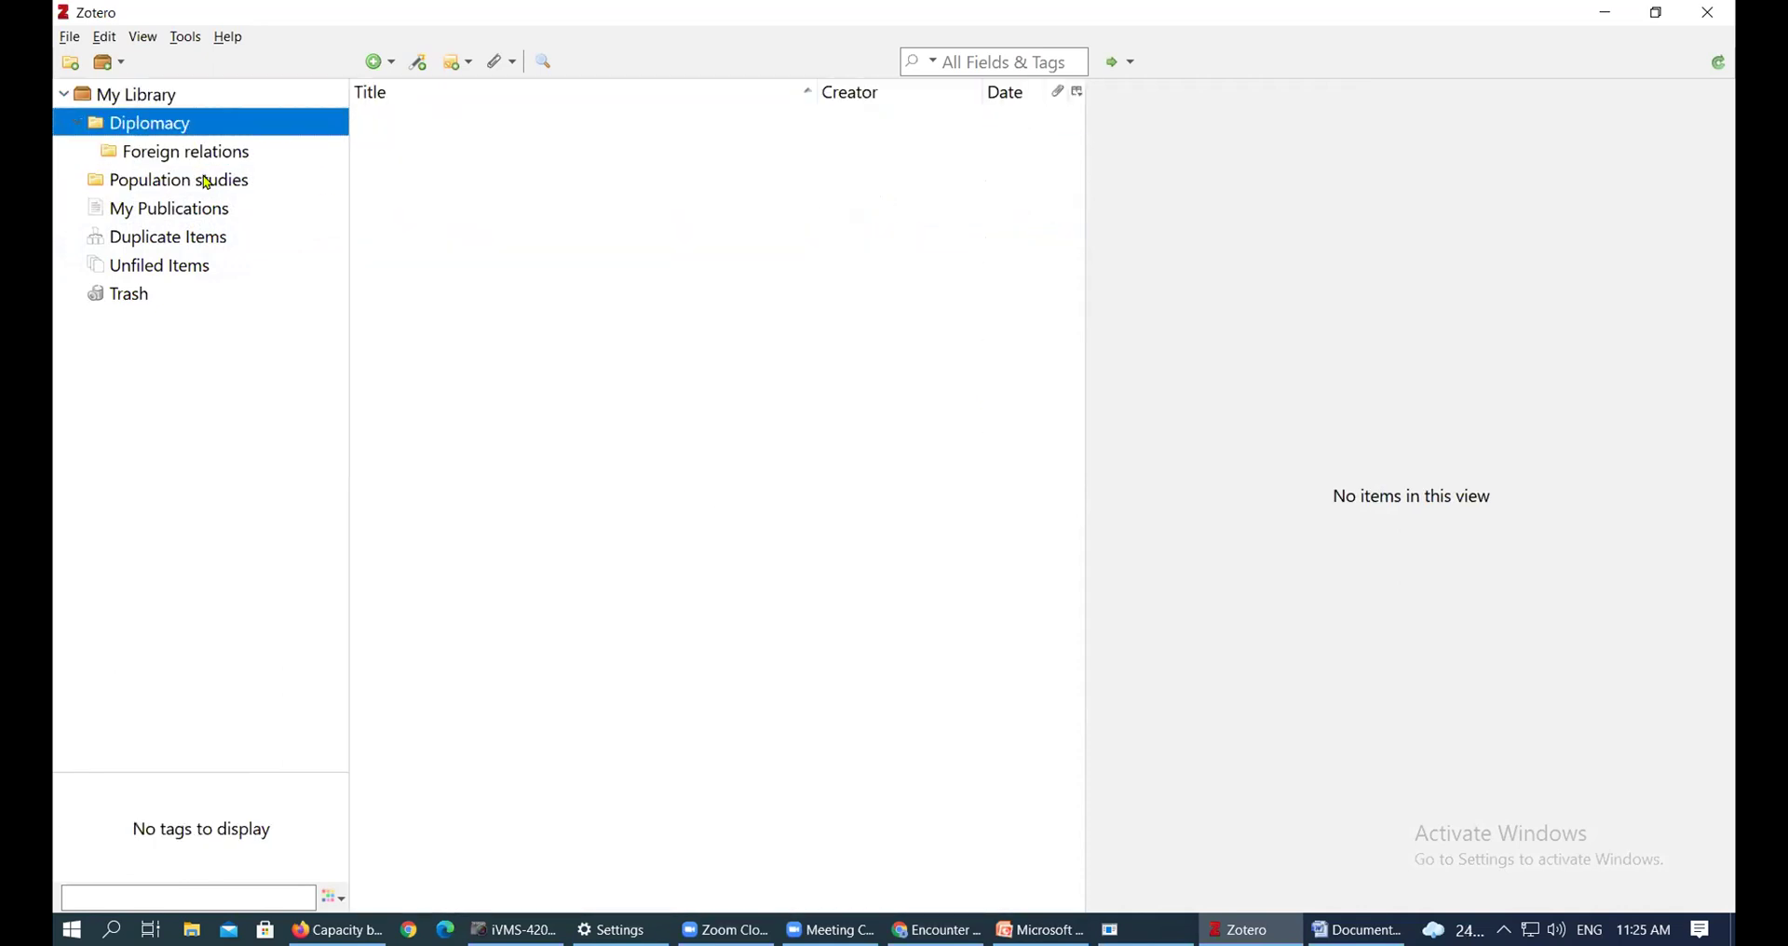
{"action": "left_click", "coordinate": [207, 183]}
{"action": "left_click", "coordinate": [205, 158]}
{"action": "left_click", "coordinate": [173, 132]}
{"action": "left_click", "coordinate": [170, 101]}
{"action": "left_click", "coordinate": [187, 131]}
{"action": "left_click", "coordinate": [189, 160]}
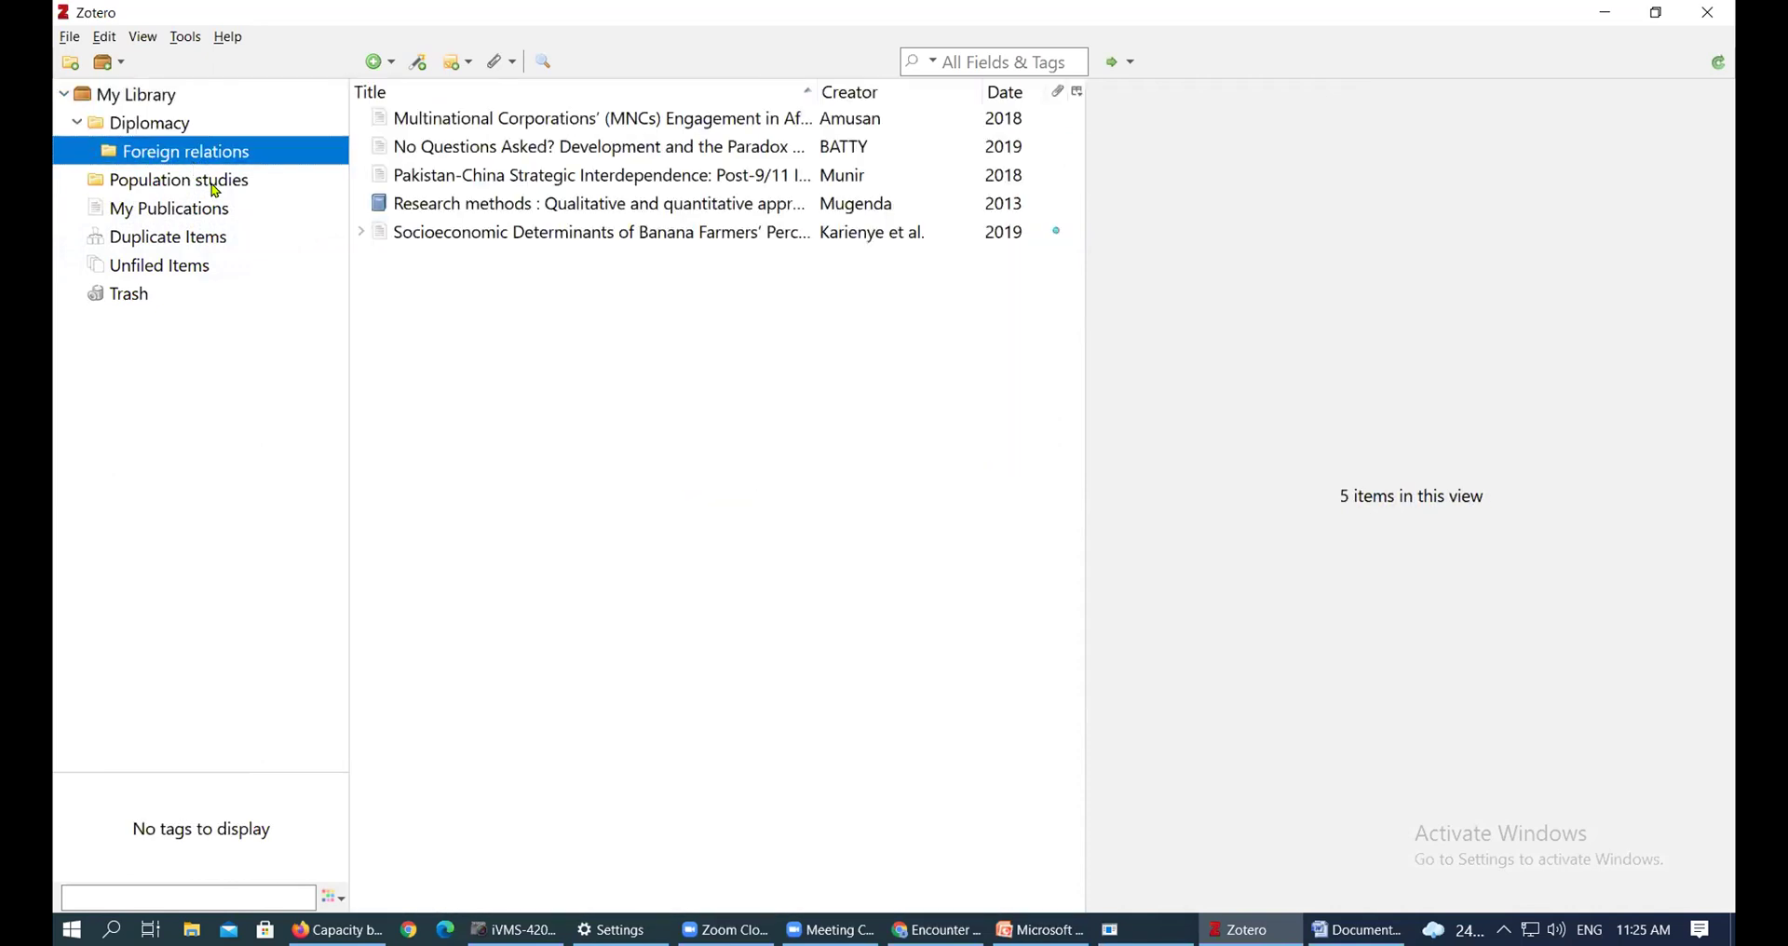
{"action": "left_click", "coordinate": [216, 186]}
{"action": "left_click", "coordinate": [171, 122]}
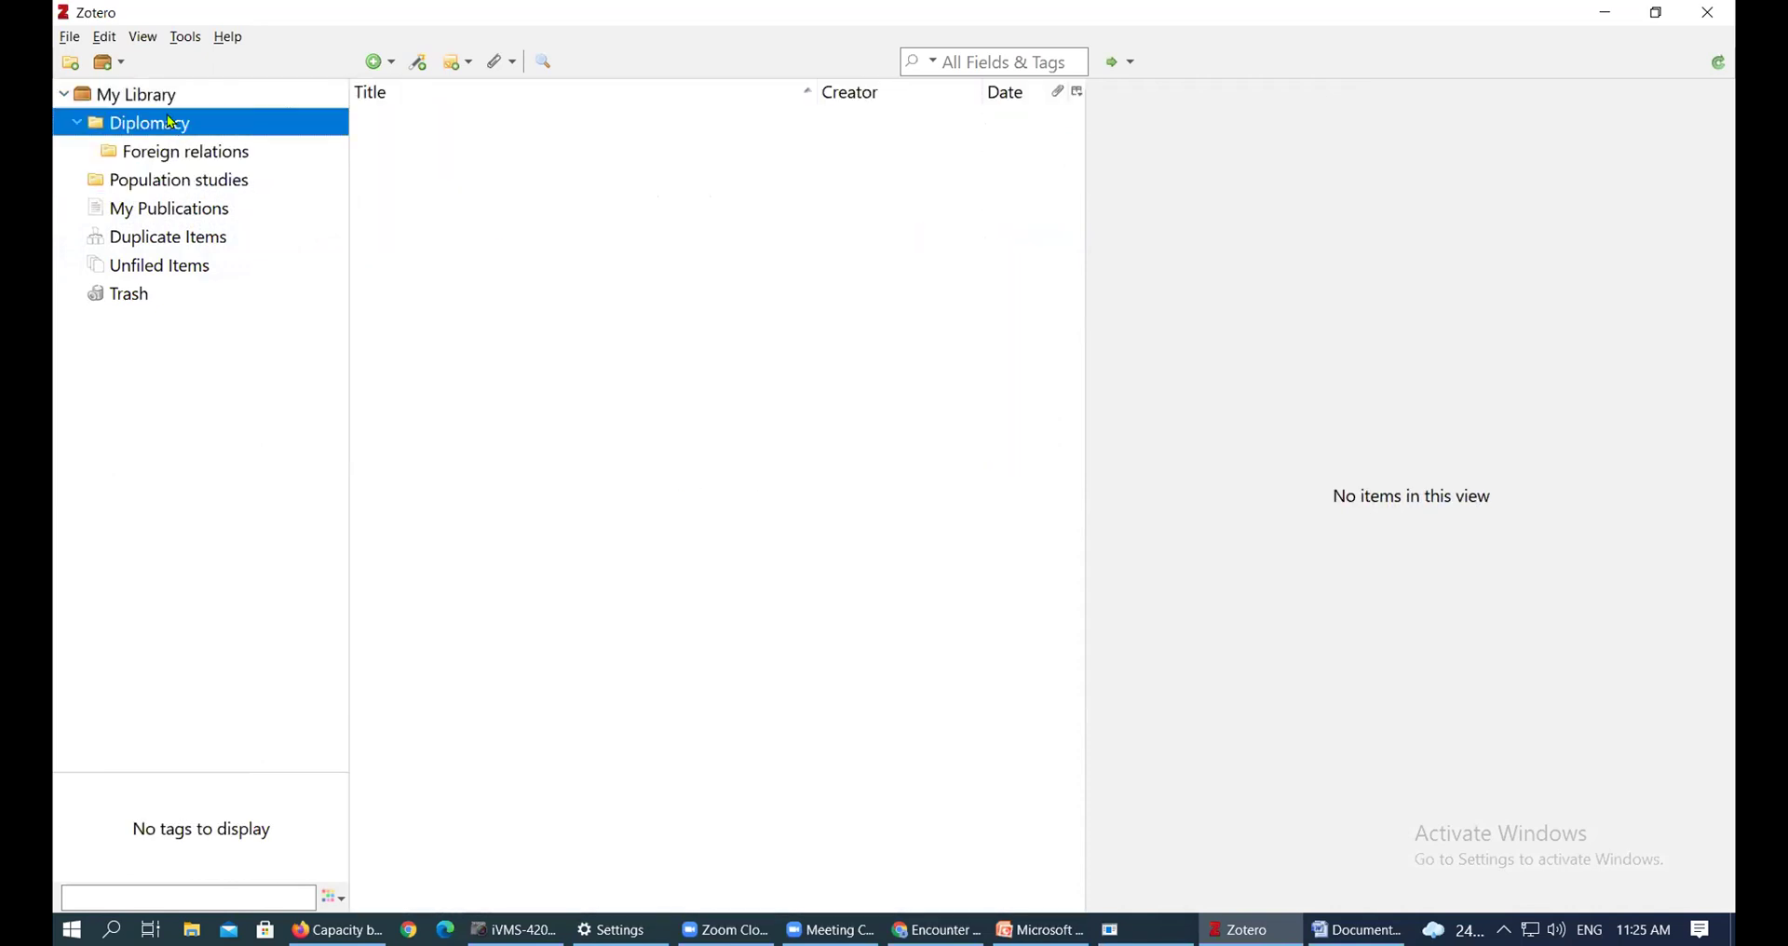
{"action": "left_click", "coordinate": [158, 97]}
{"action": "left_click", "coordinate": [200, 248]}
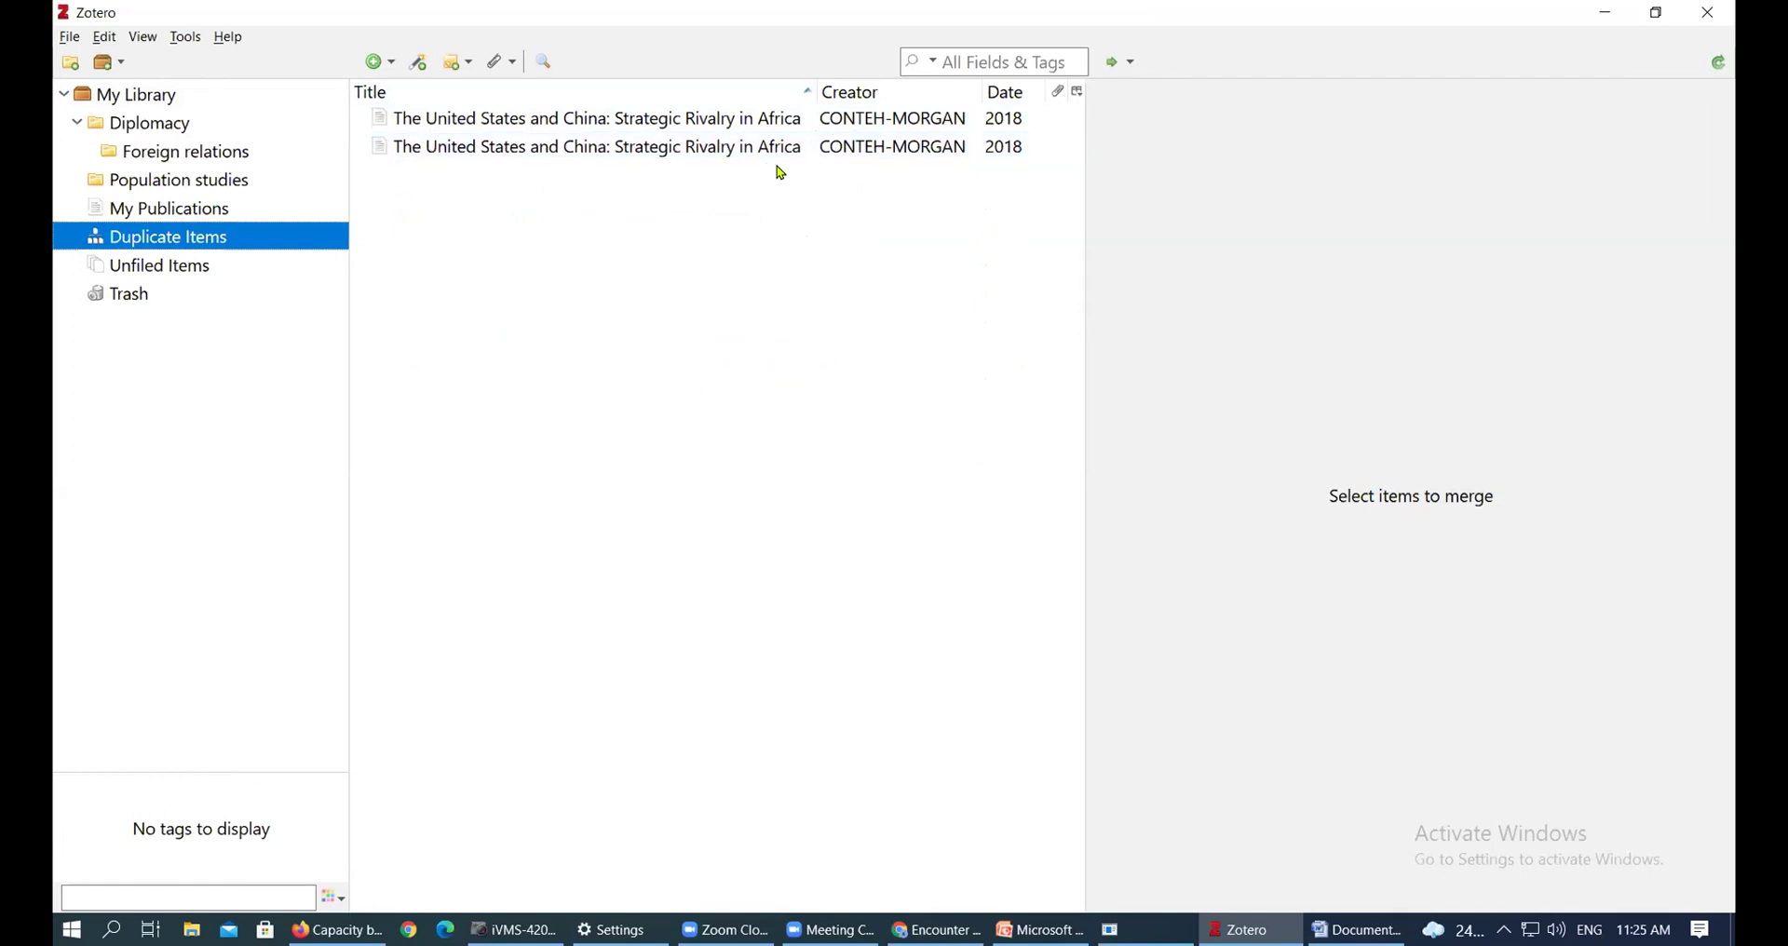
Select both Strategic Rivalry in Africa copies and merge them, leaving Duplicate Items empty
{"action": "left_click", "coordinate": [831, 147]}
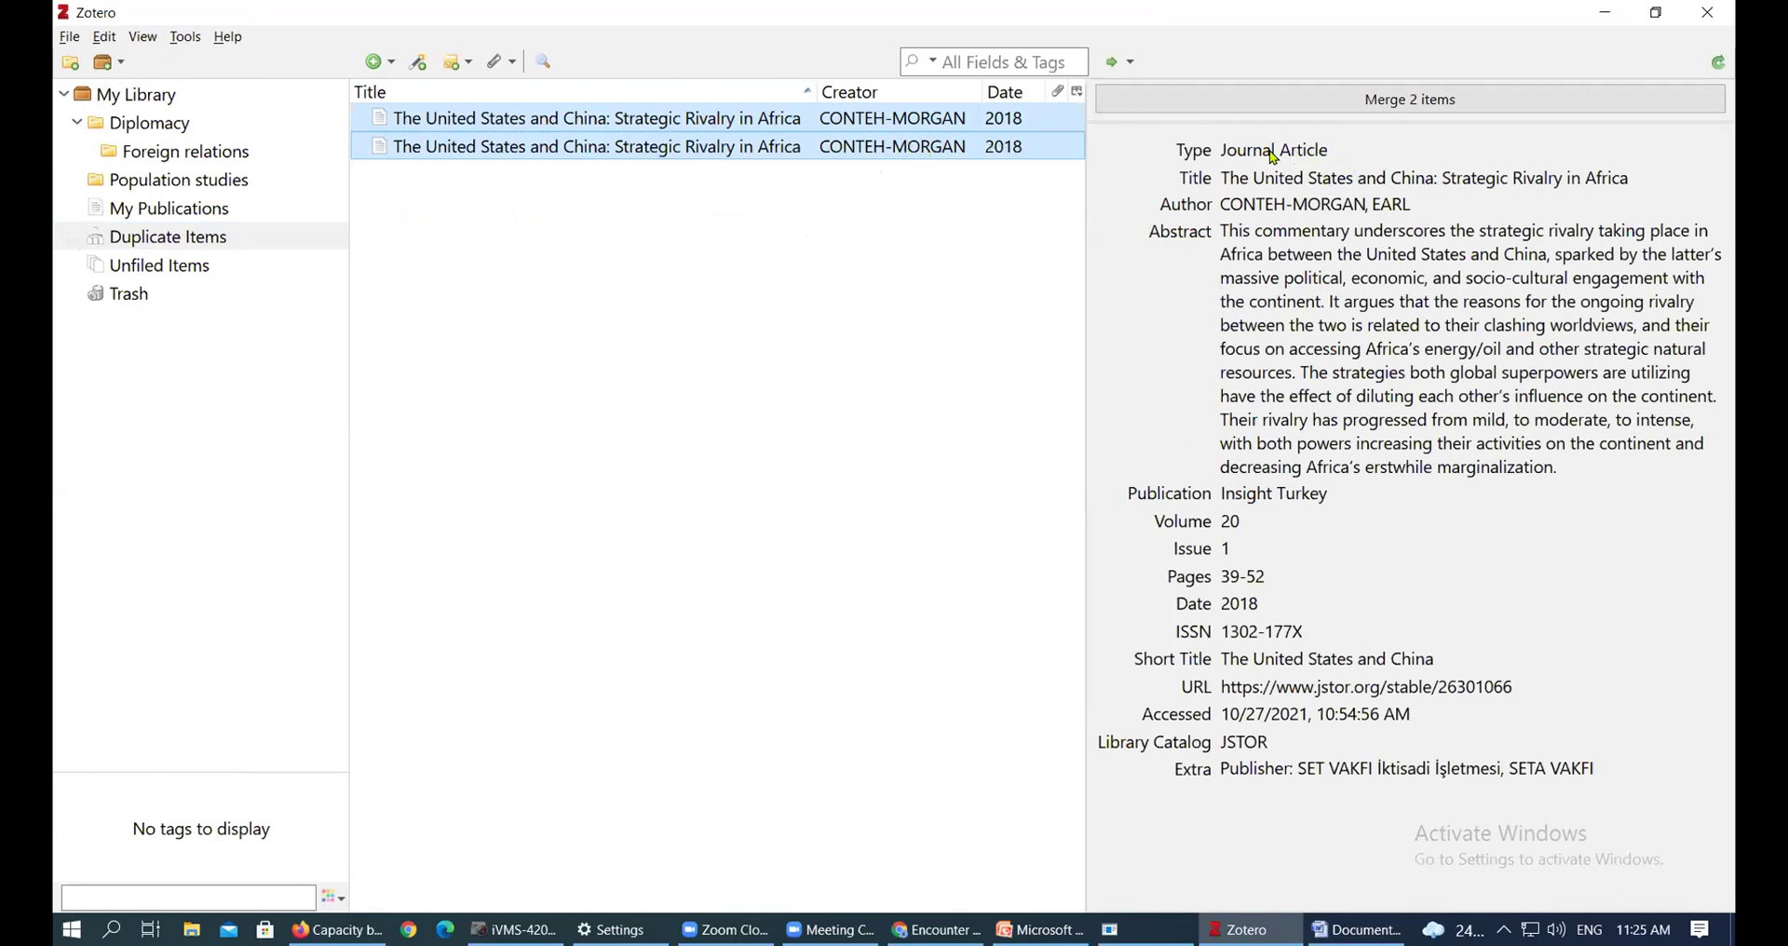
{"action": "left_click", "coordinate": [1243, 110]}
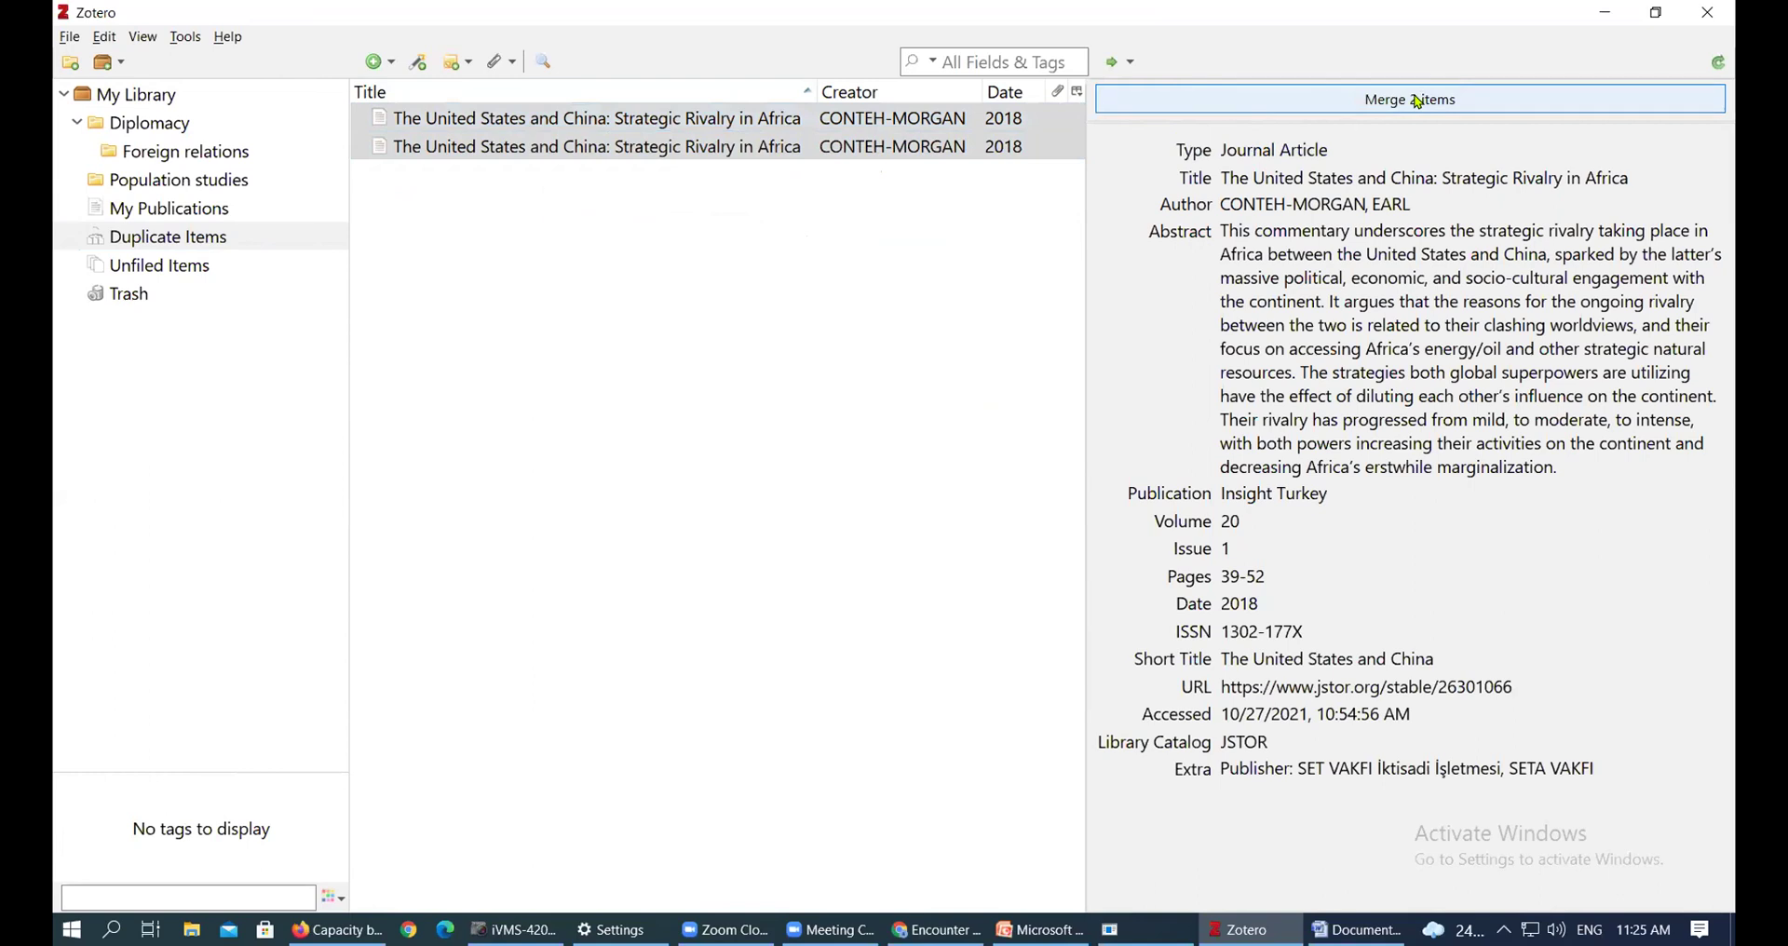
{"action": "left_click", "coordinate": [960, 128]}
{"action": "left_click", "coordinate": [964, 149], "text": "ctrl"}
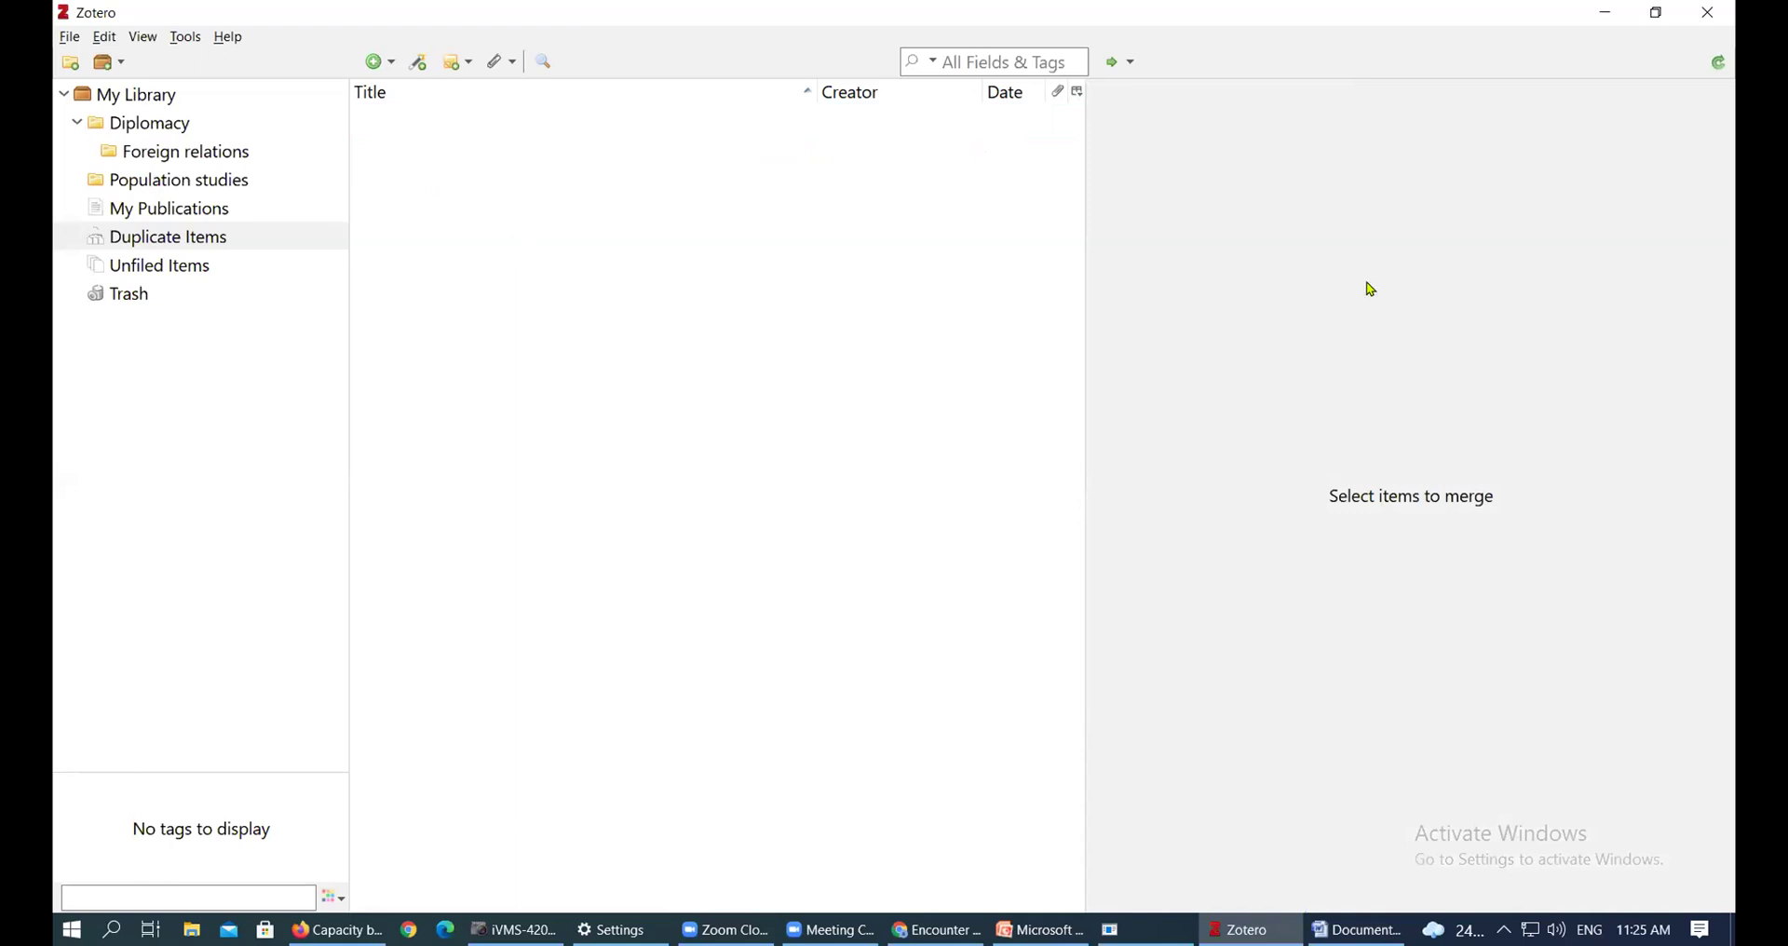
{"action": "left_click", "coordinate": [179, 244]}
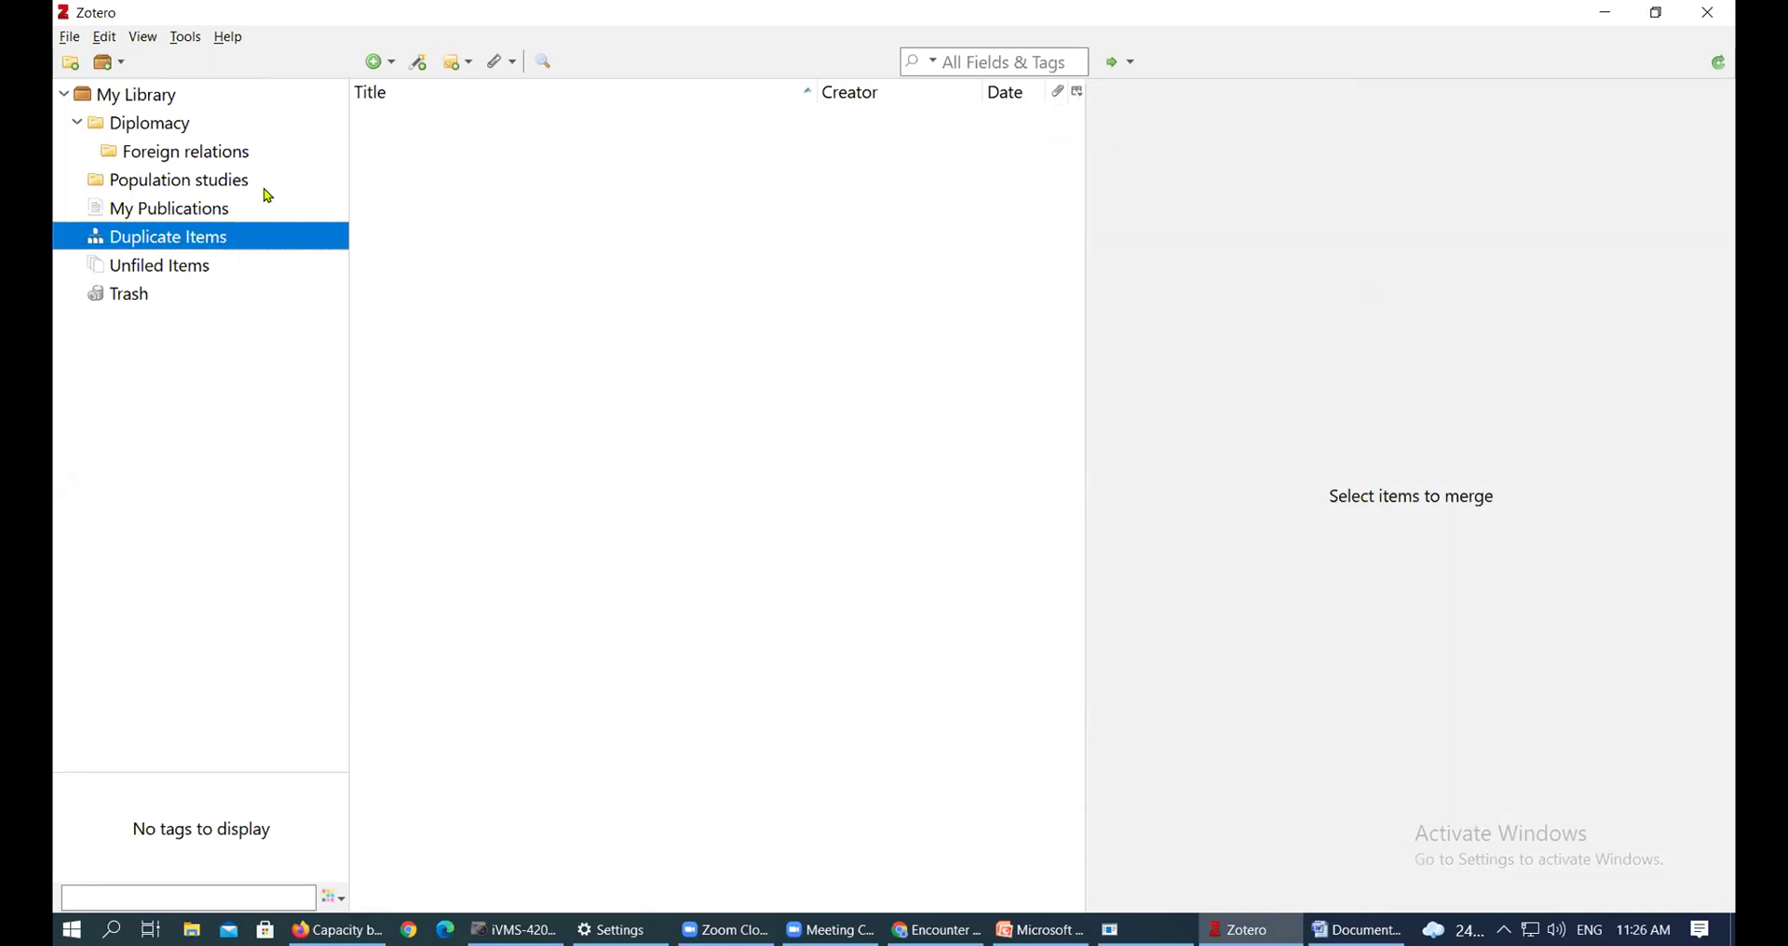
Browse the 12-item library, viewing No Questions Asked? and Encounter Battle, and confirm no duplicates remain
{"action": "left_click", "coordinate": [168, 97]}
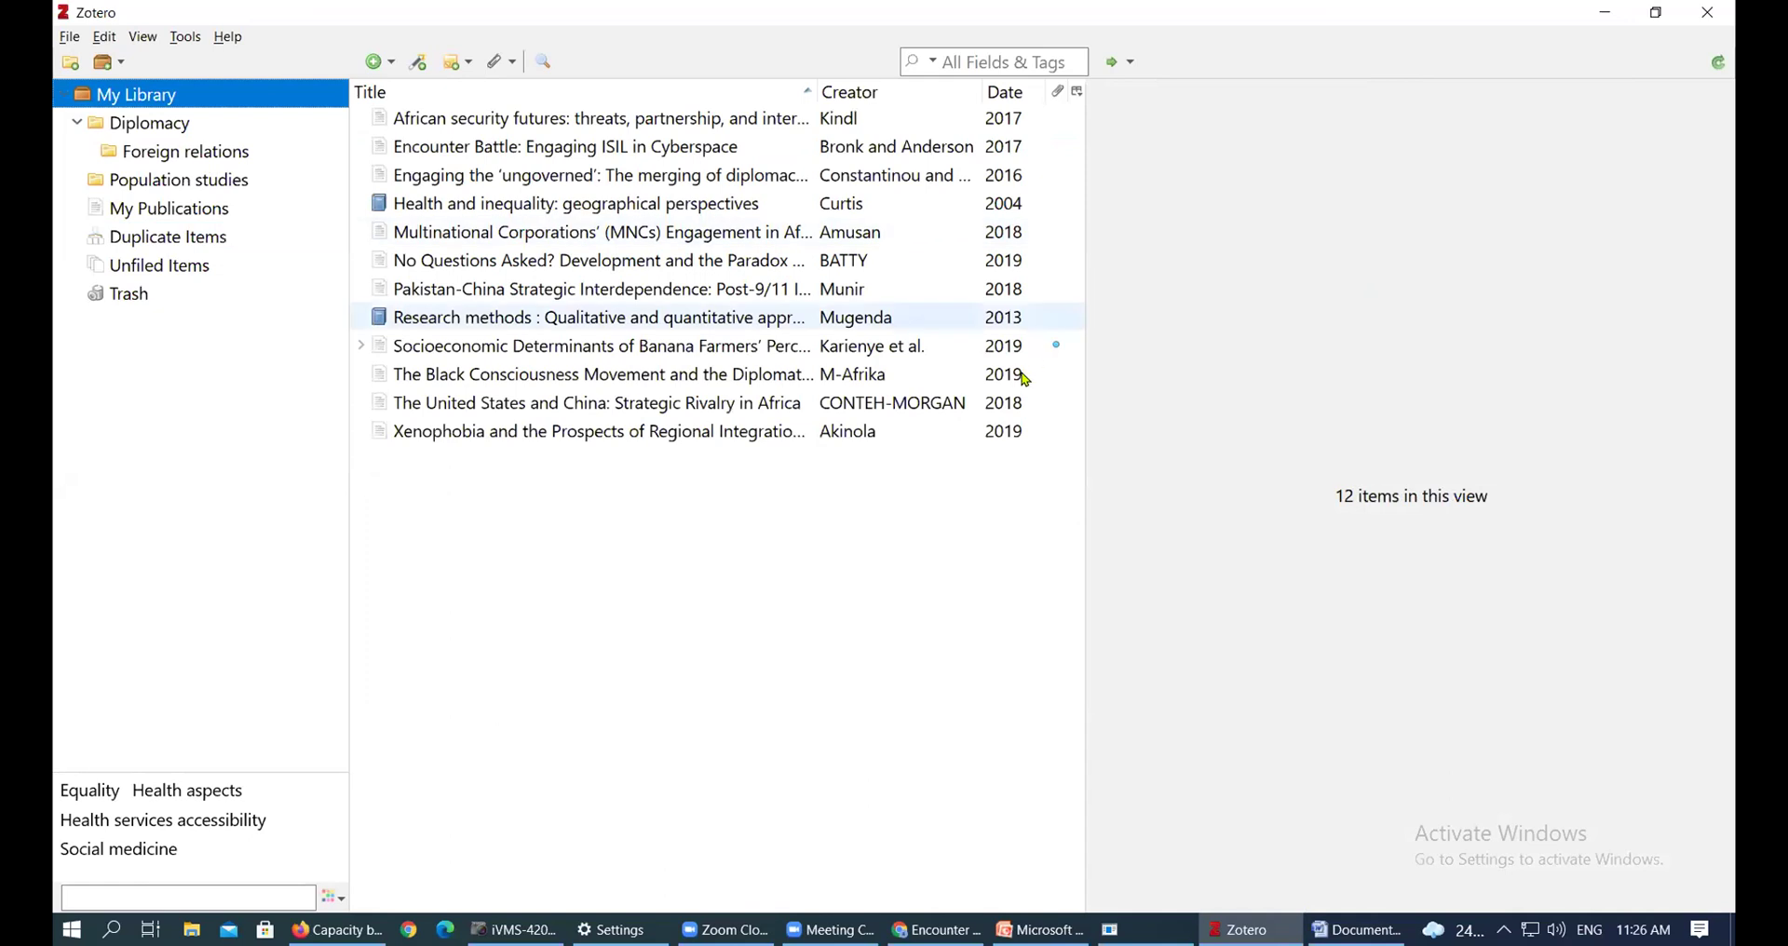
{"action": "left_click", "coordinate": [994, 260]}
{"action": "left_click", "coordinate": [968, 149]}
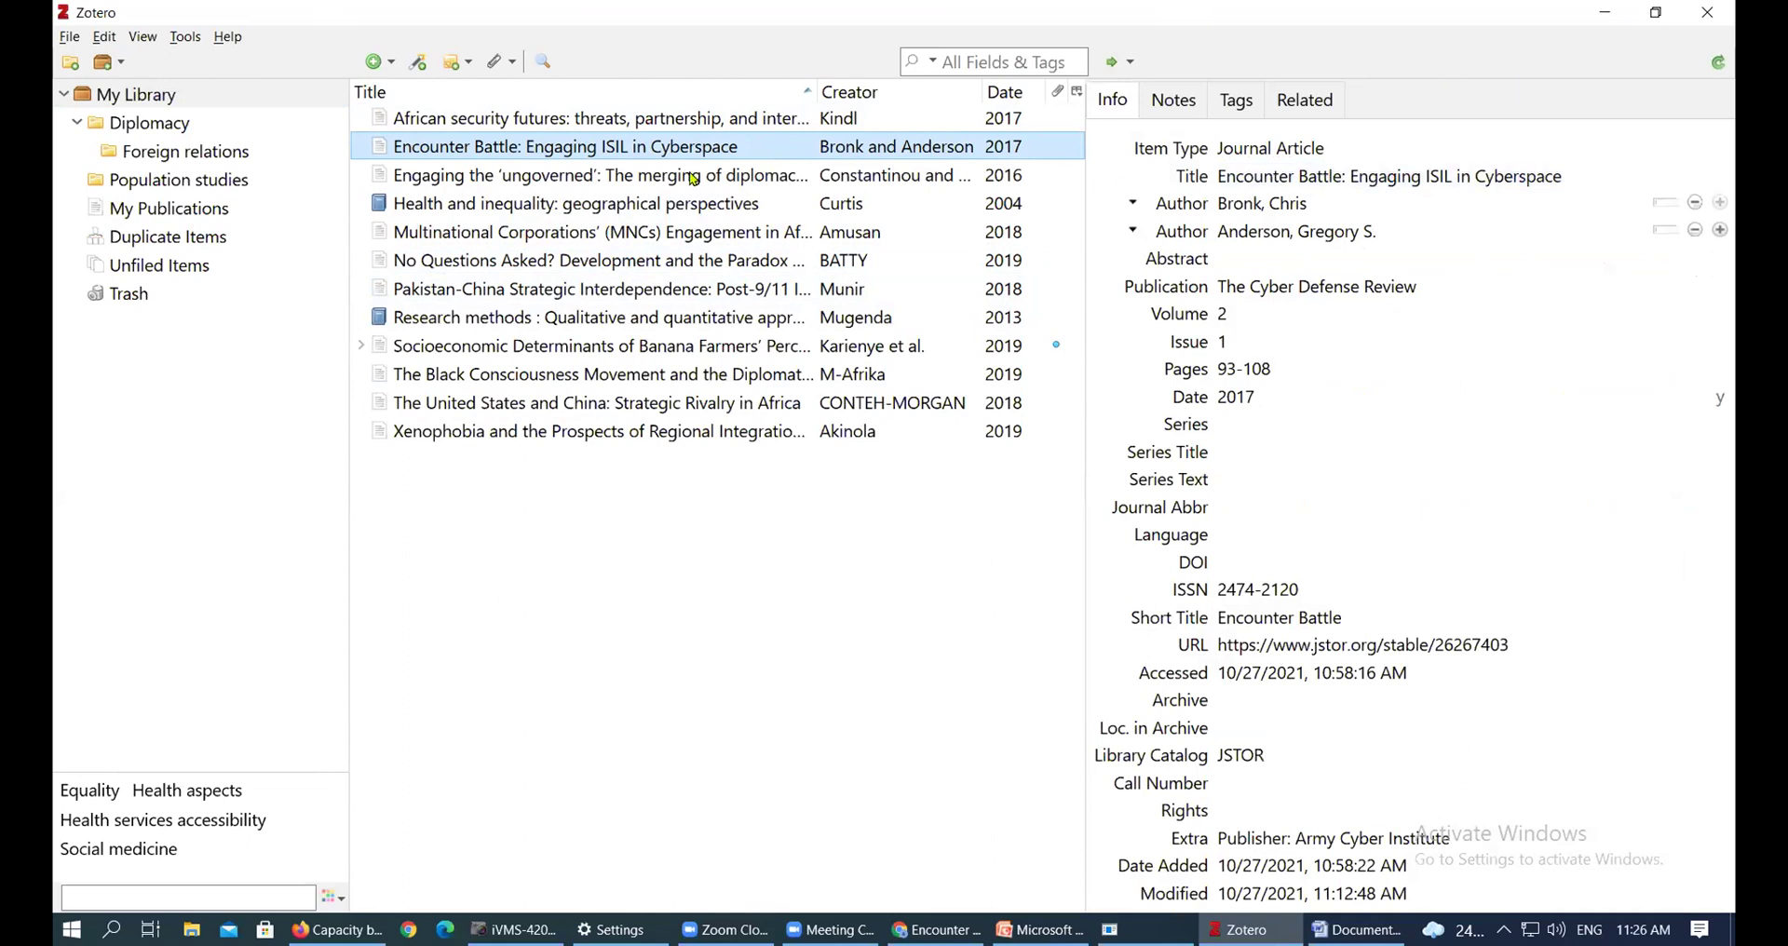
{"action": "left_click", "coordinate": [192, 244]}
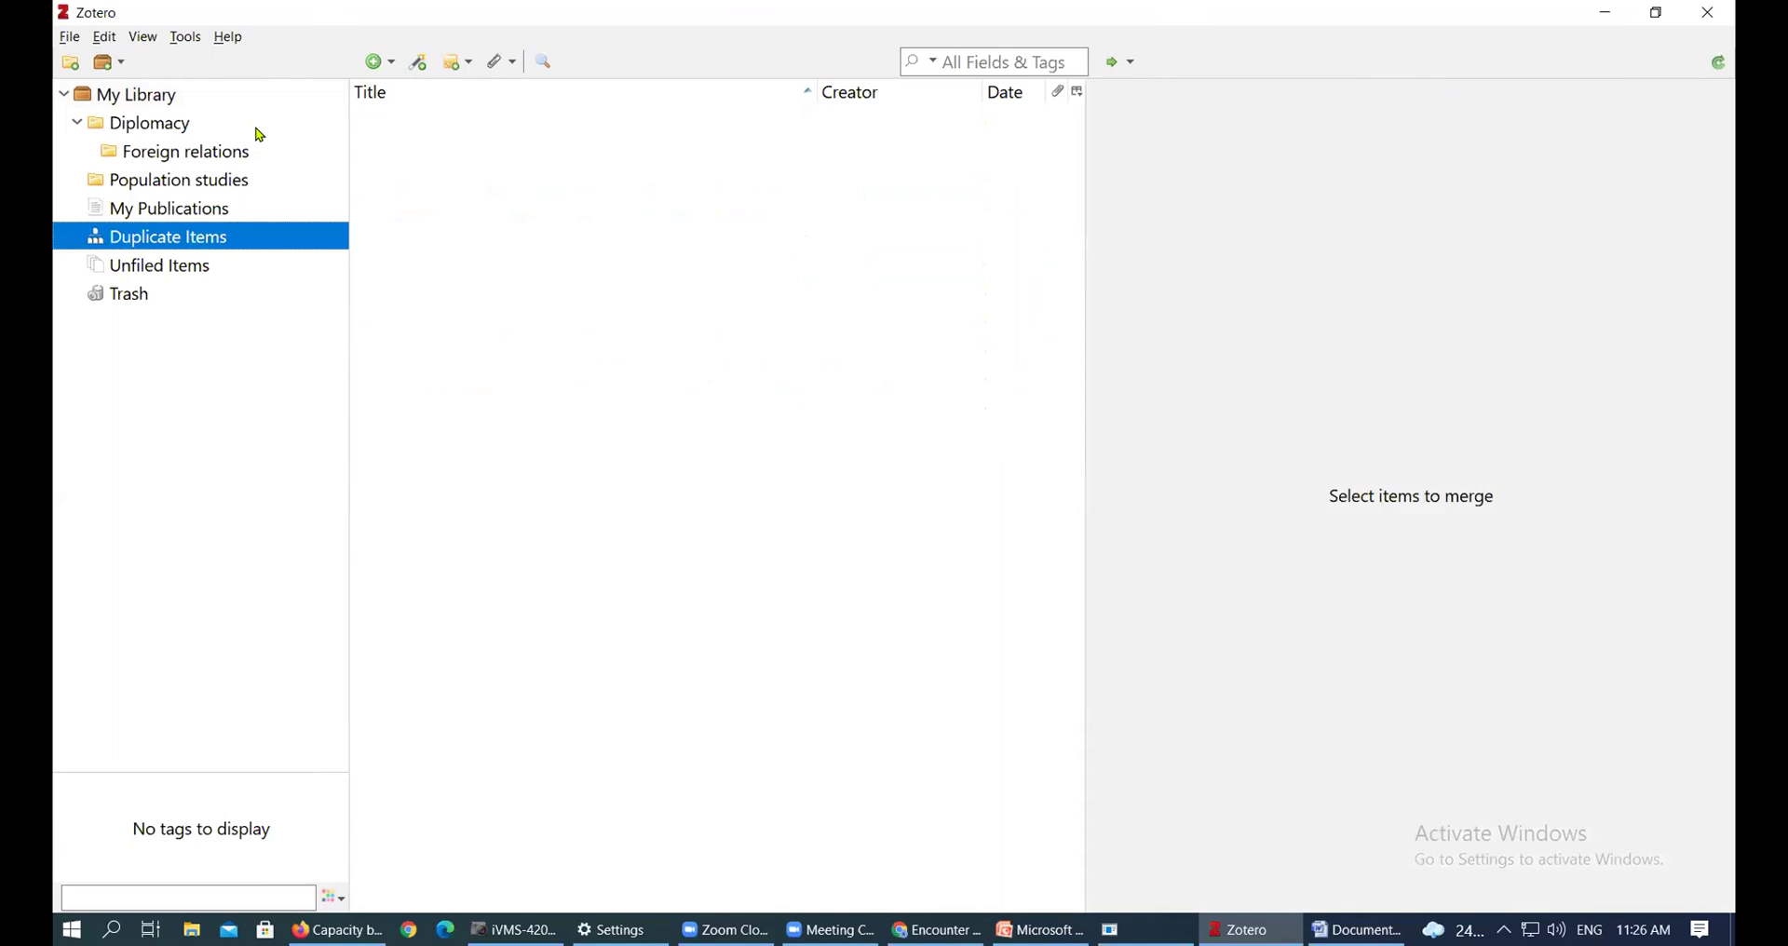
{"action": "left_click", "coordinate": [179, 98]}
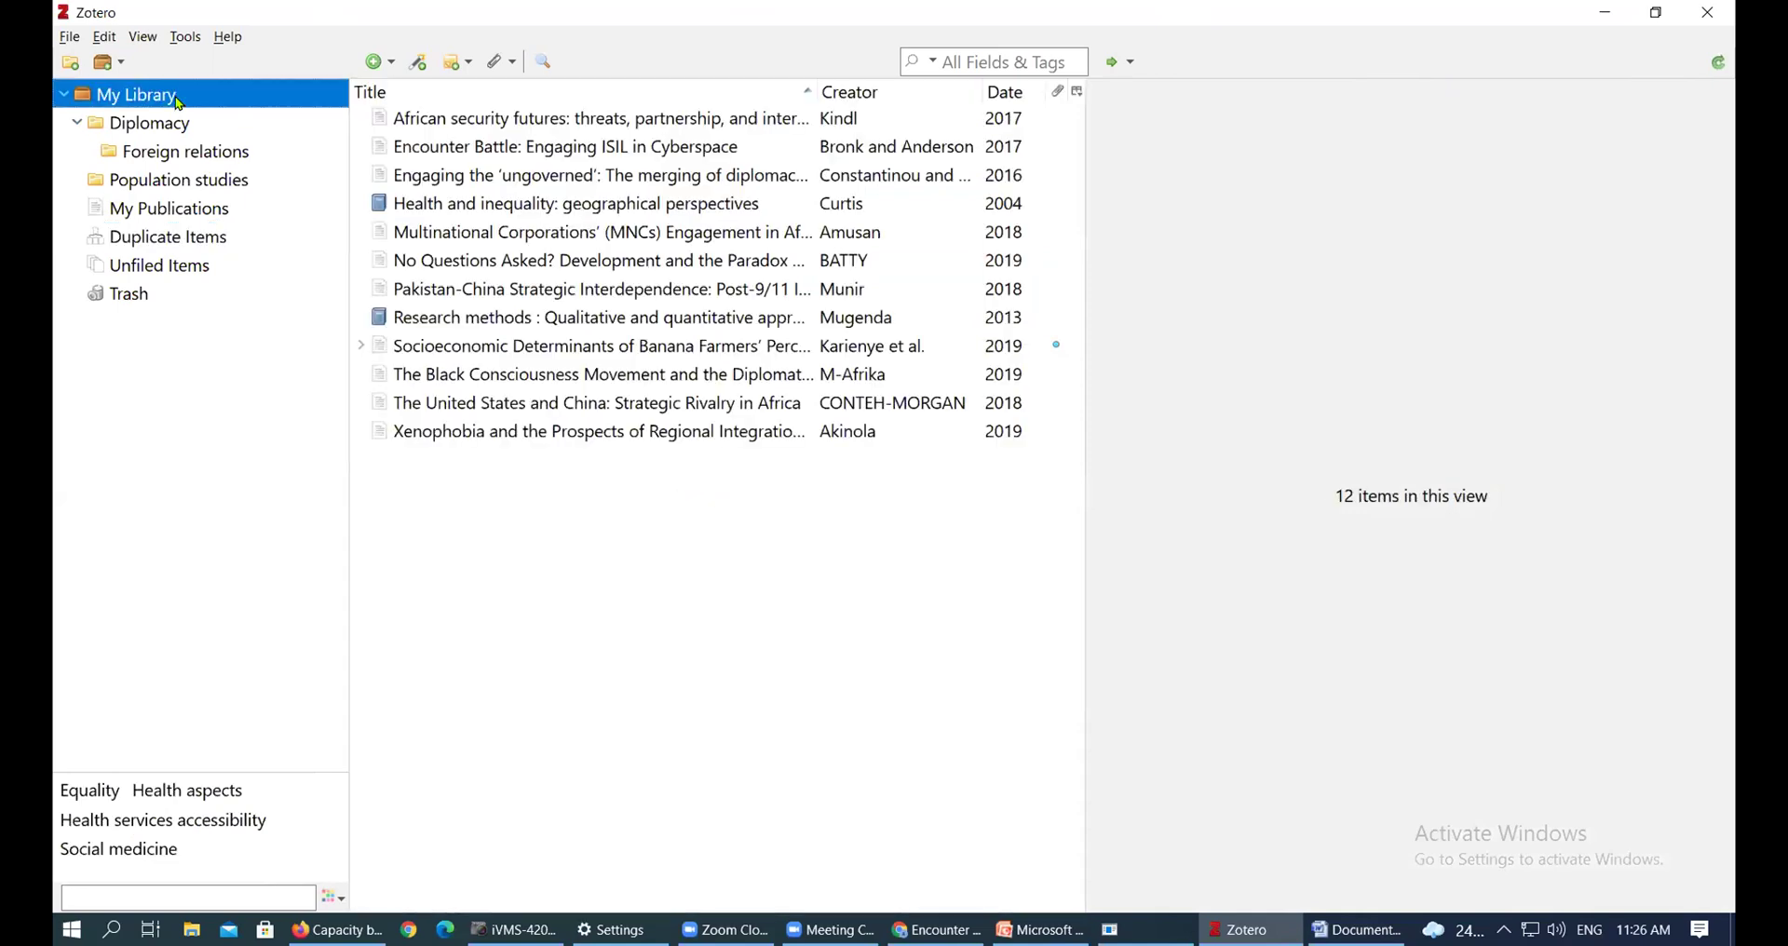
Show Engaging the 'ungoverned' details: Cooperation and Conflict volume 51, issue 3, pages 307-324
{"action": "left_click", "coordinate": [920, 180]}
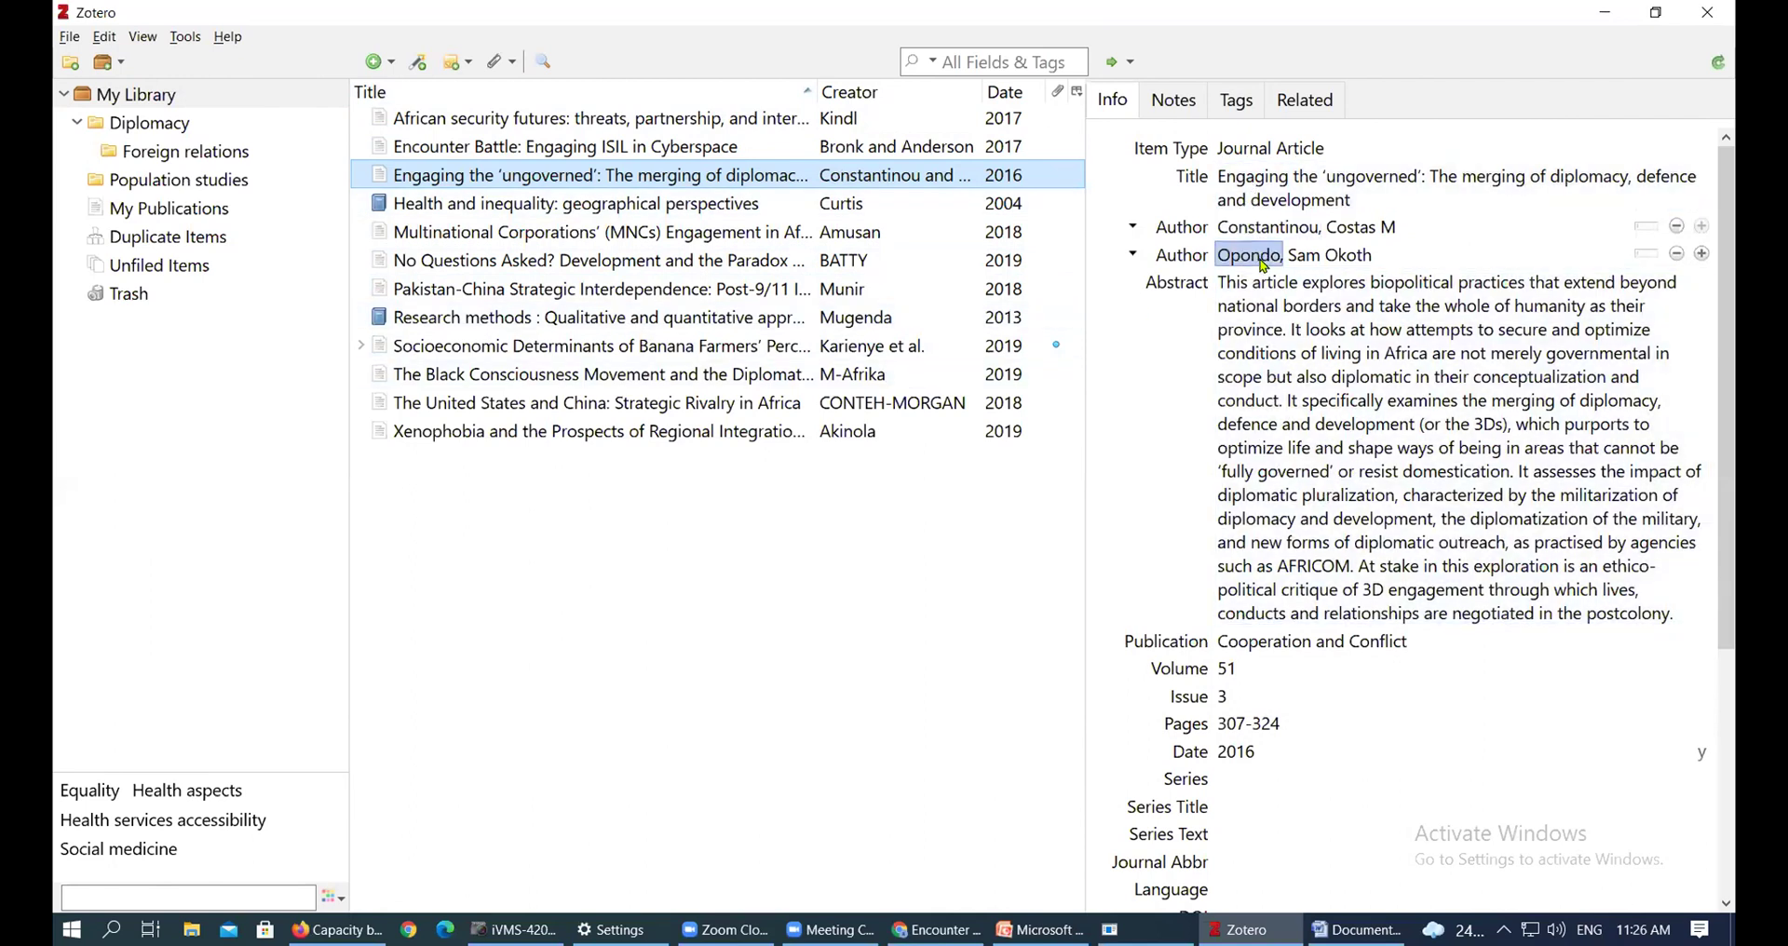
{"action": "scroll", "coordinate": [1320, 403], "scroll_direction": "down", "scroll_amount": 5}
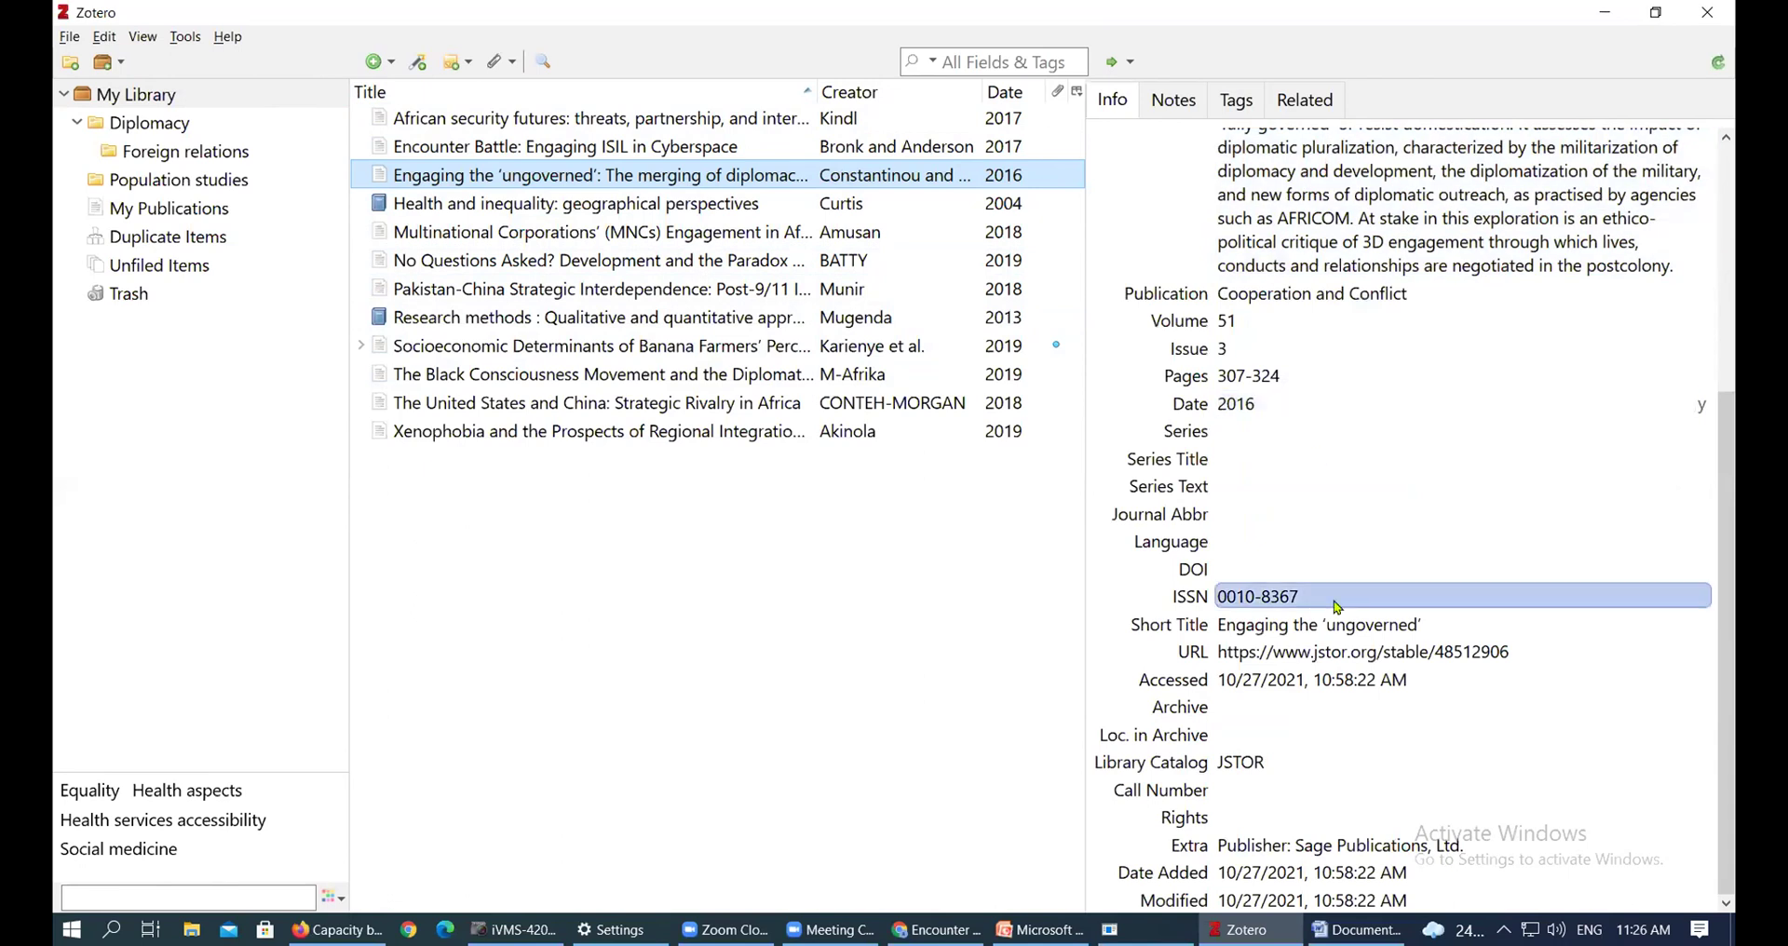
{"action": "scroll", "coordinate": [1325, 310], "scroll_direction": "up", "scroll_amount": 4}
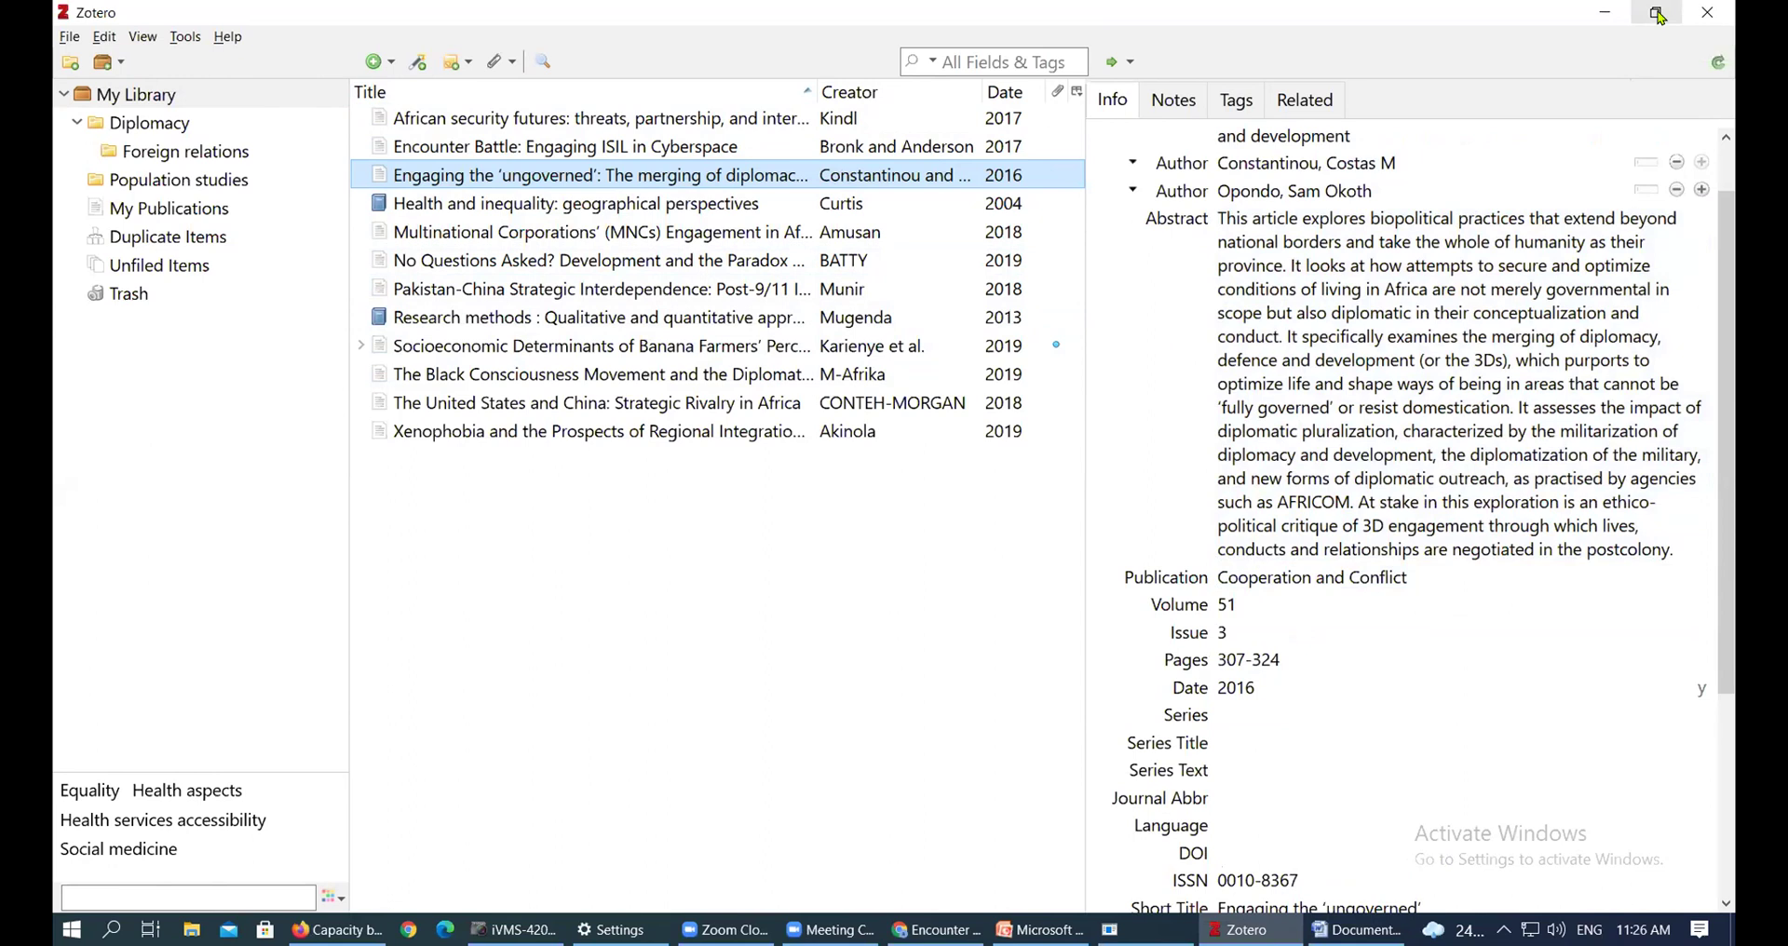
Restore Zotero from full screen and drag it so the desktop PDFs show alongside
{"action": "left_click", "coordinate": [1660, 16]}
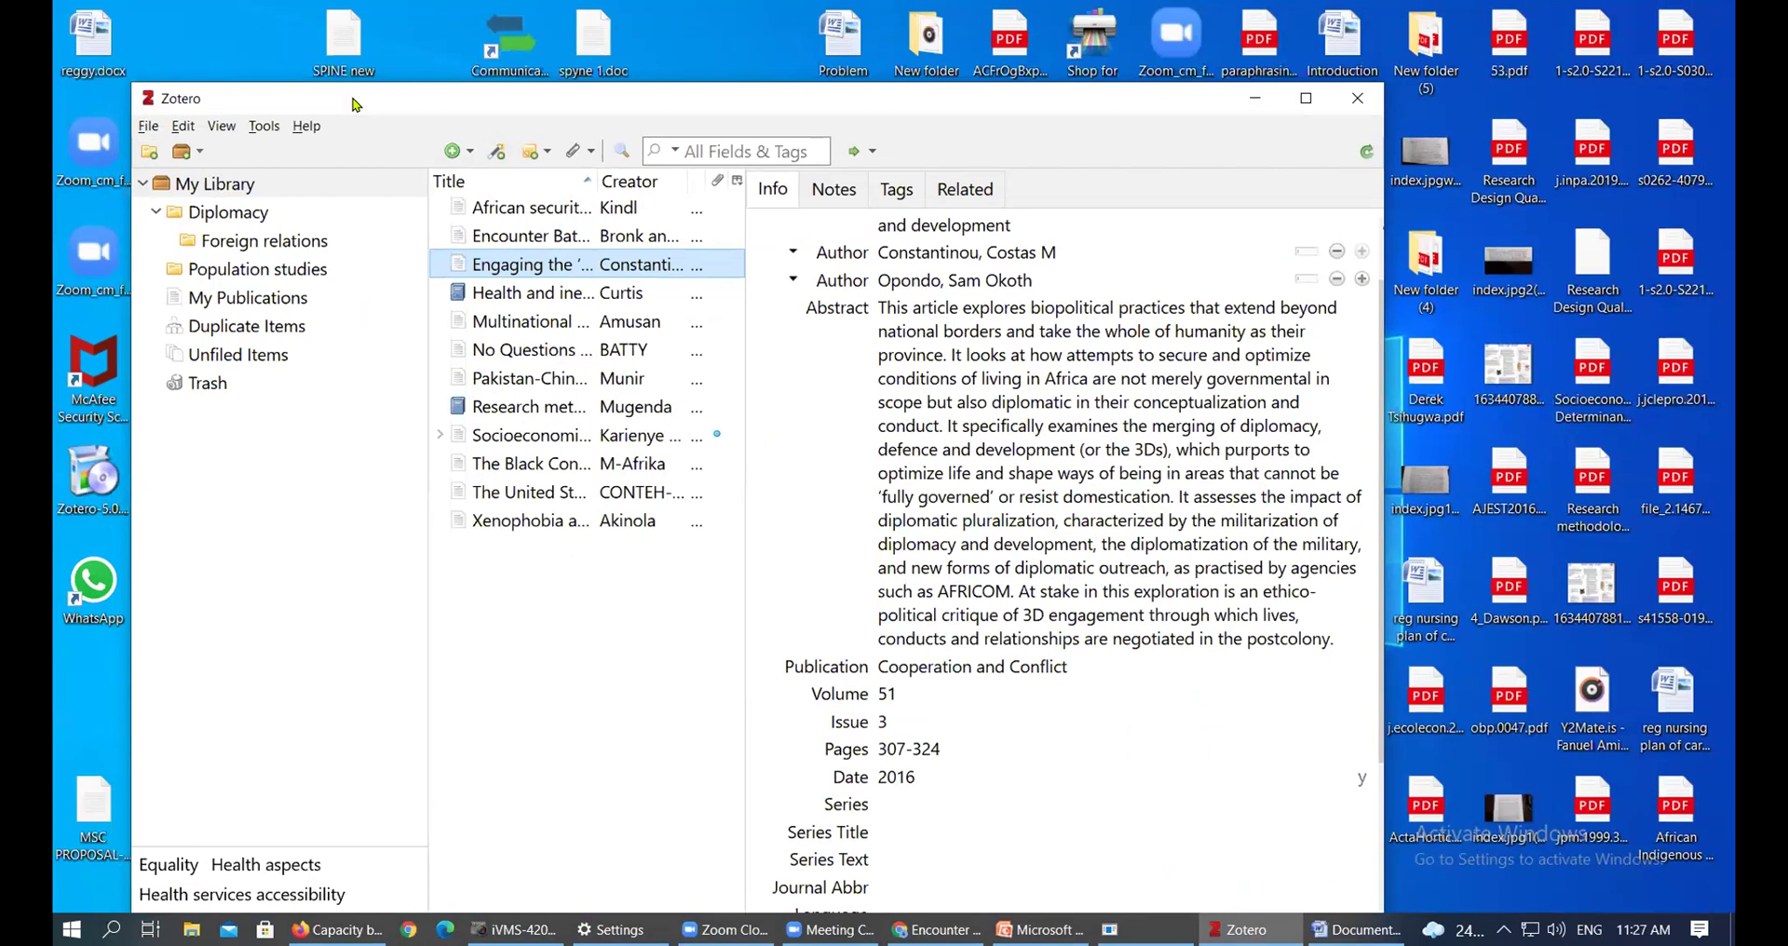
{"action": "double_click", "coordinate": [899, 106]}
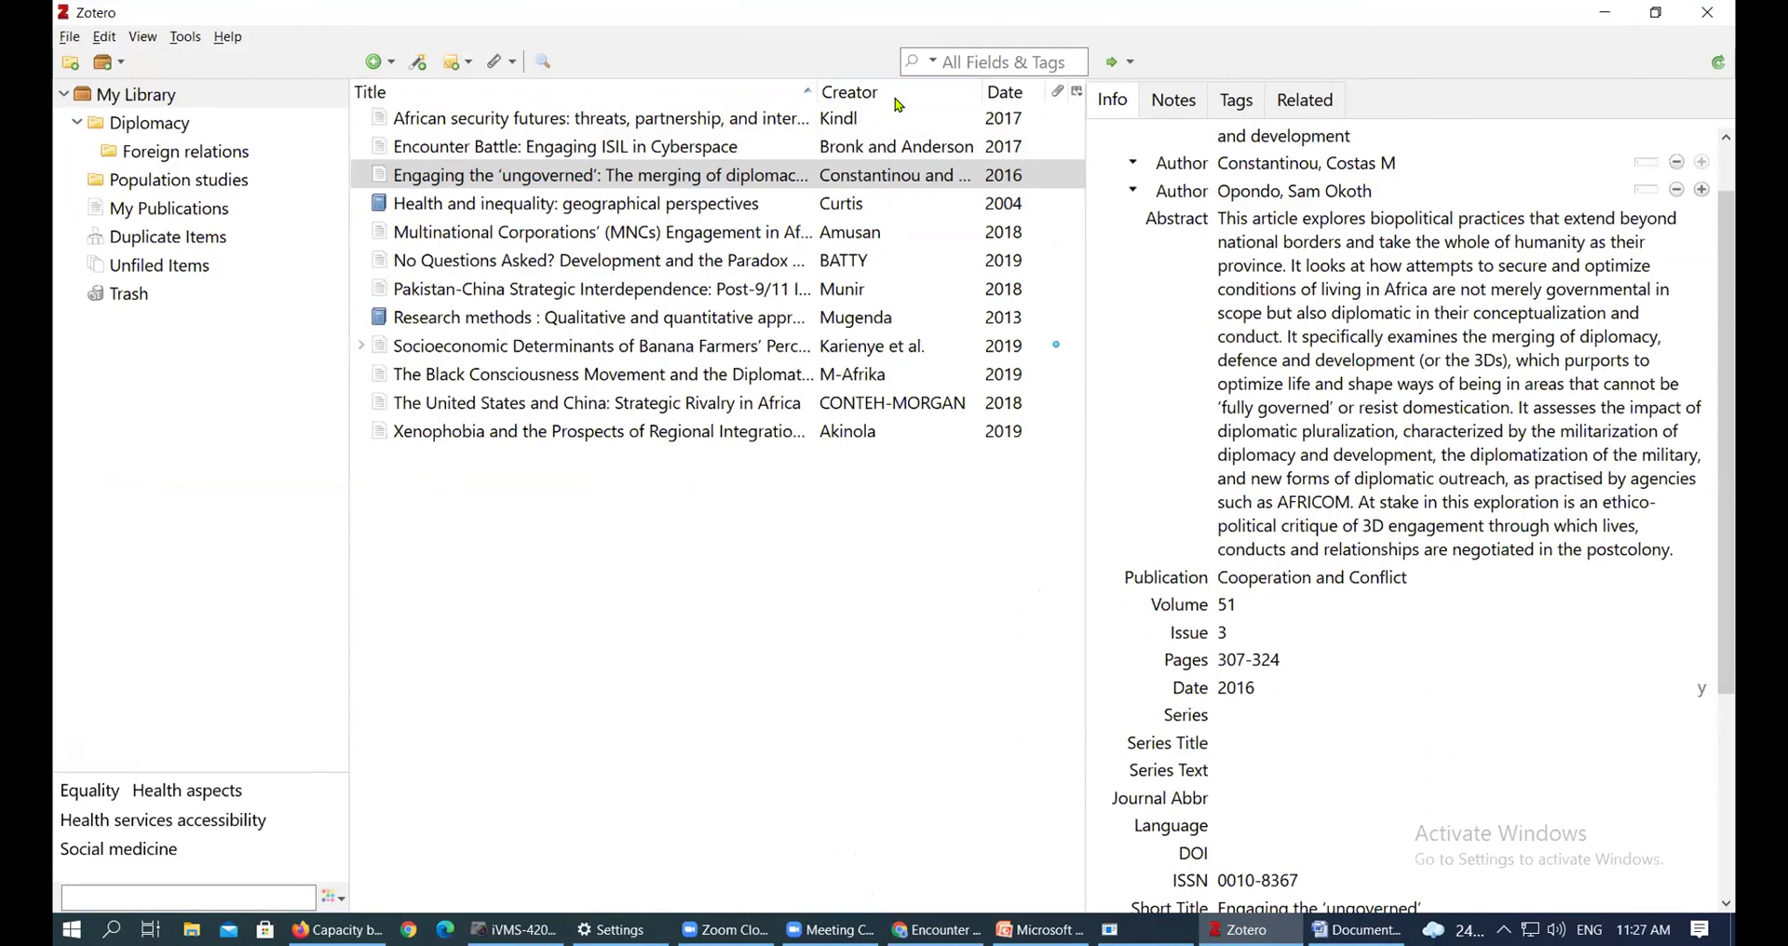
{"action": "left_click", "coordinate": [1657, 14]}
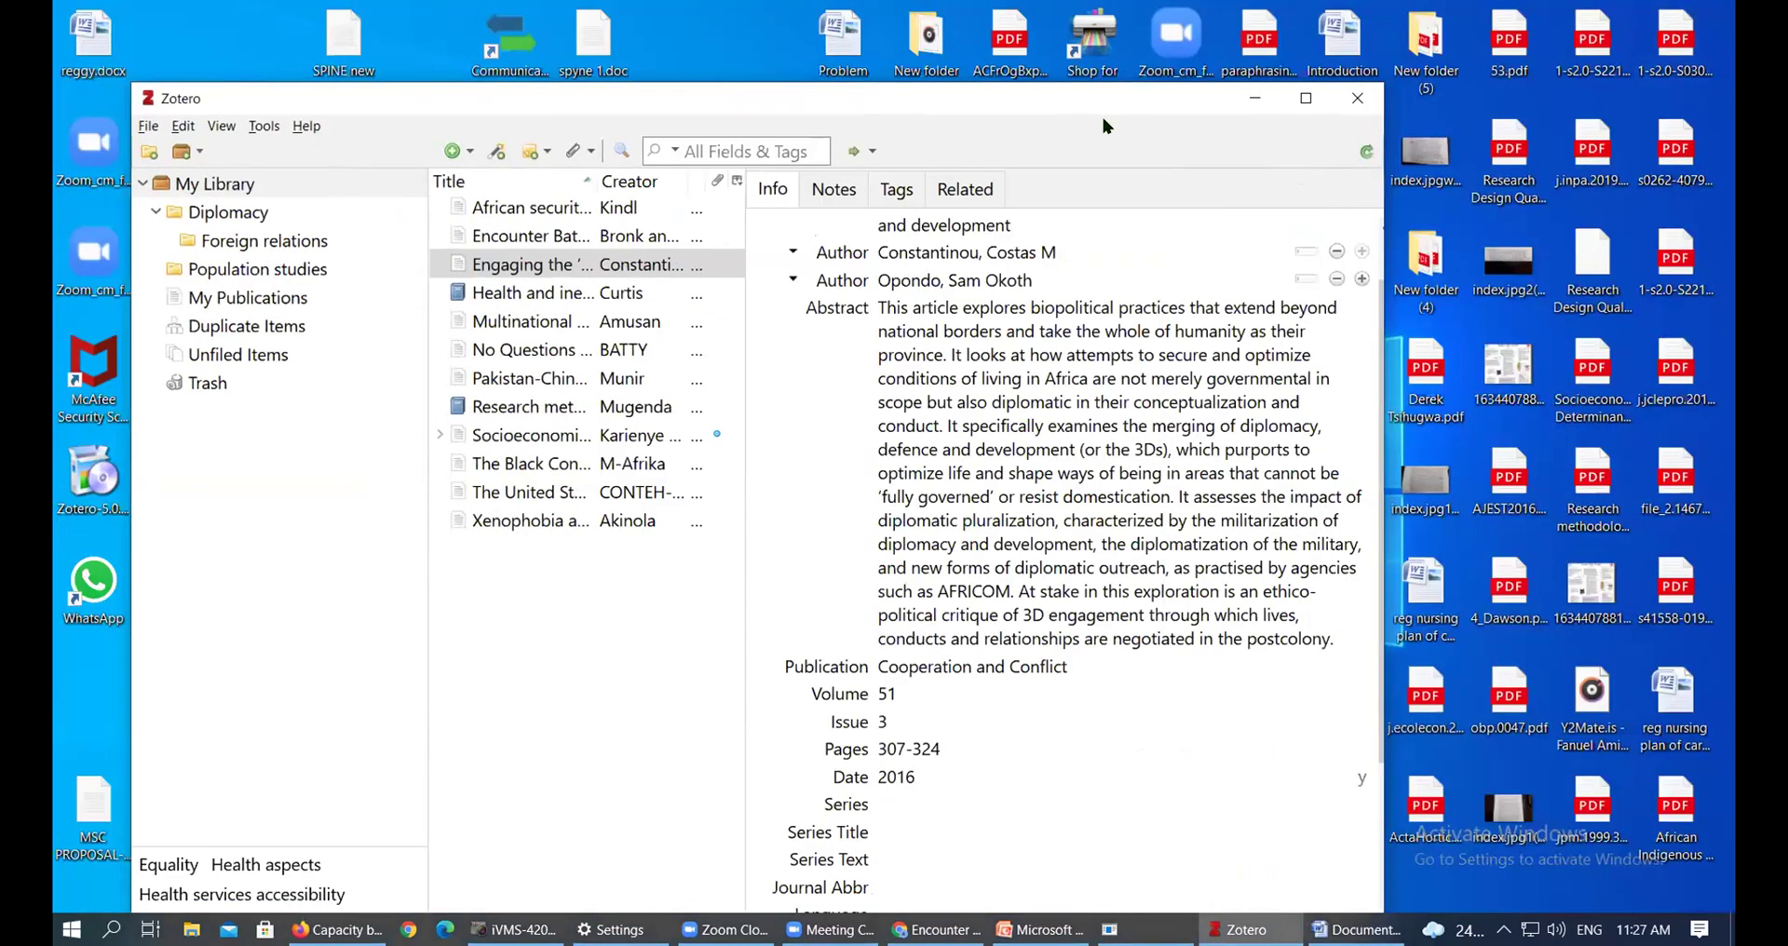
{"action": "left_click_drag", "start_coordinate": [1101, 104], "coordinate": [1172, 14]}
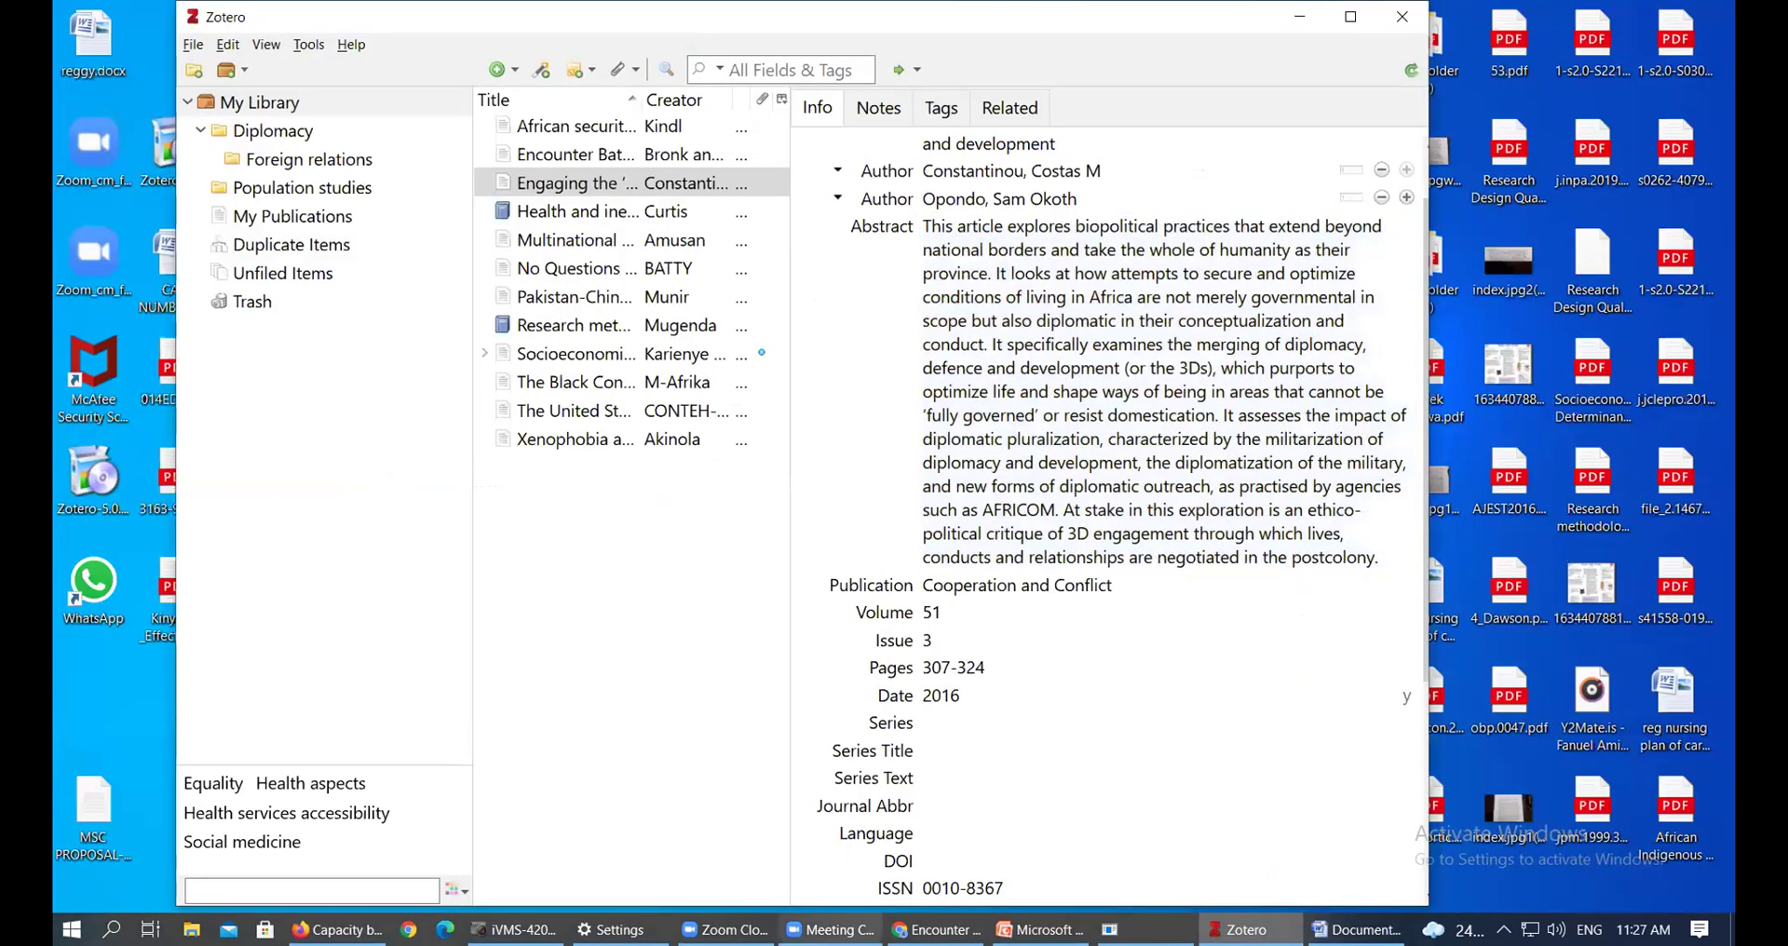
Bring Microsoft Word to the front from the taskbar, leaving its window at the smaller size
{"action": "mouse_move", "coordinate": [829, 930]}
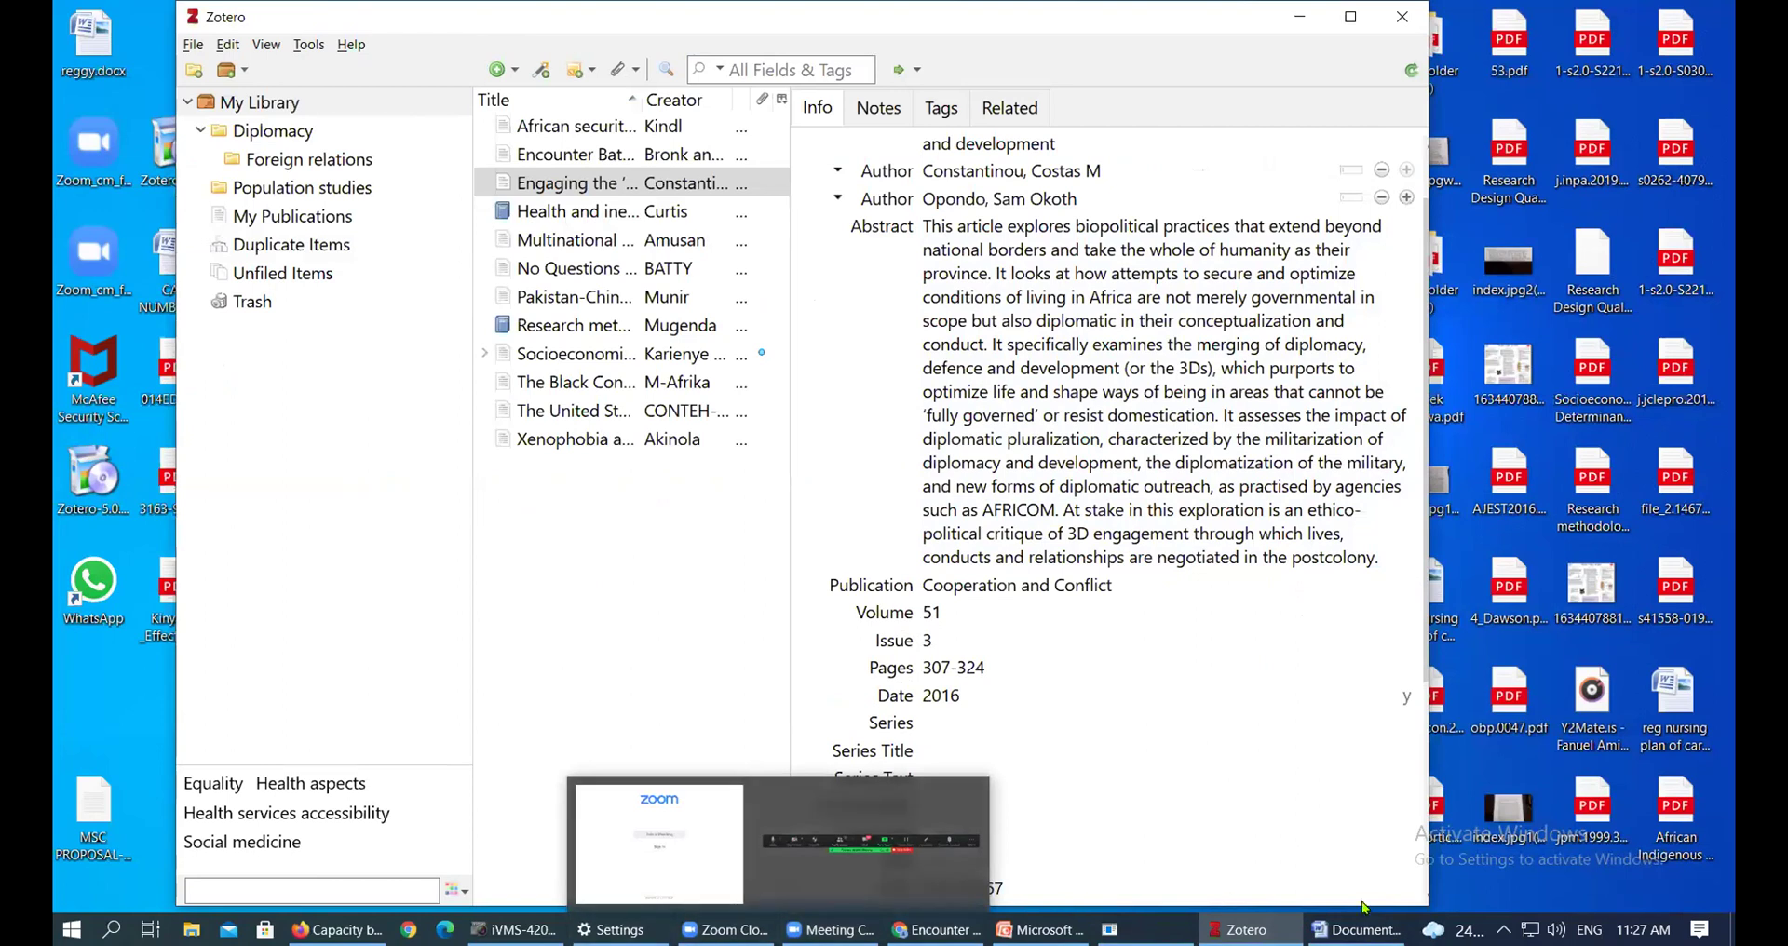
{"action": "left_click", "coordinate": [1357, 929]}
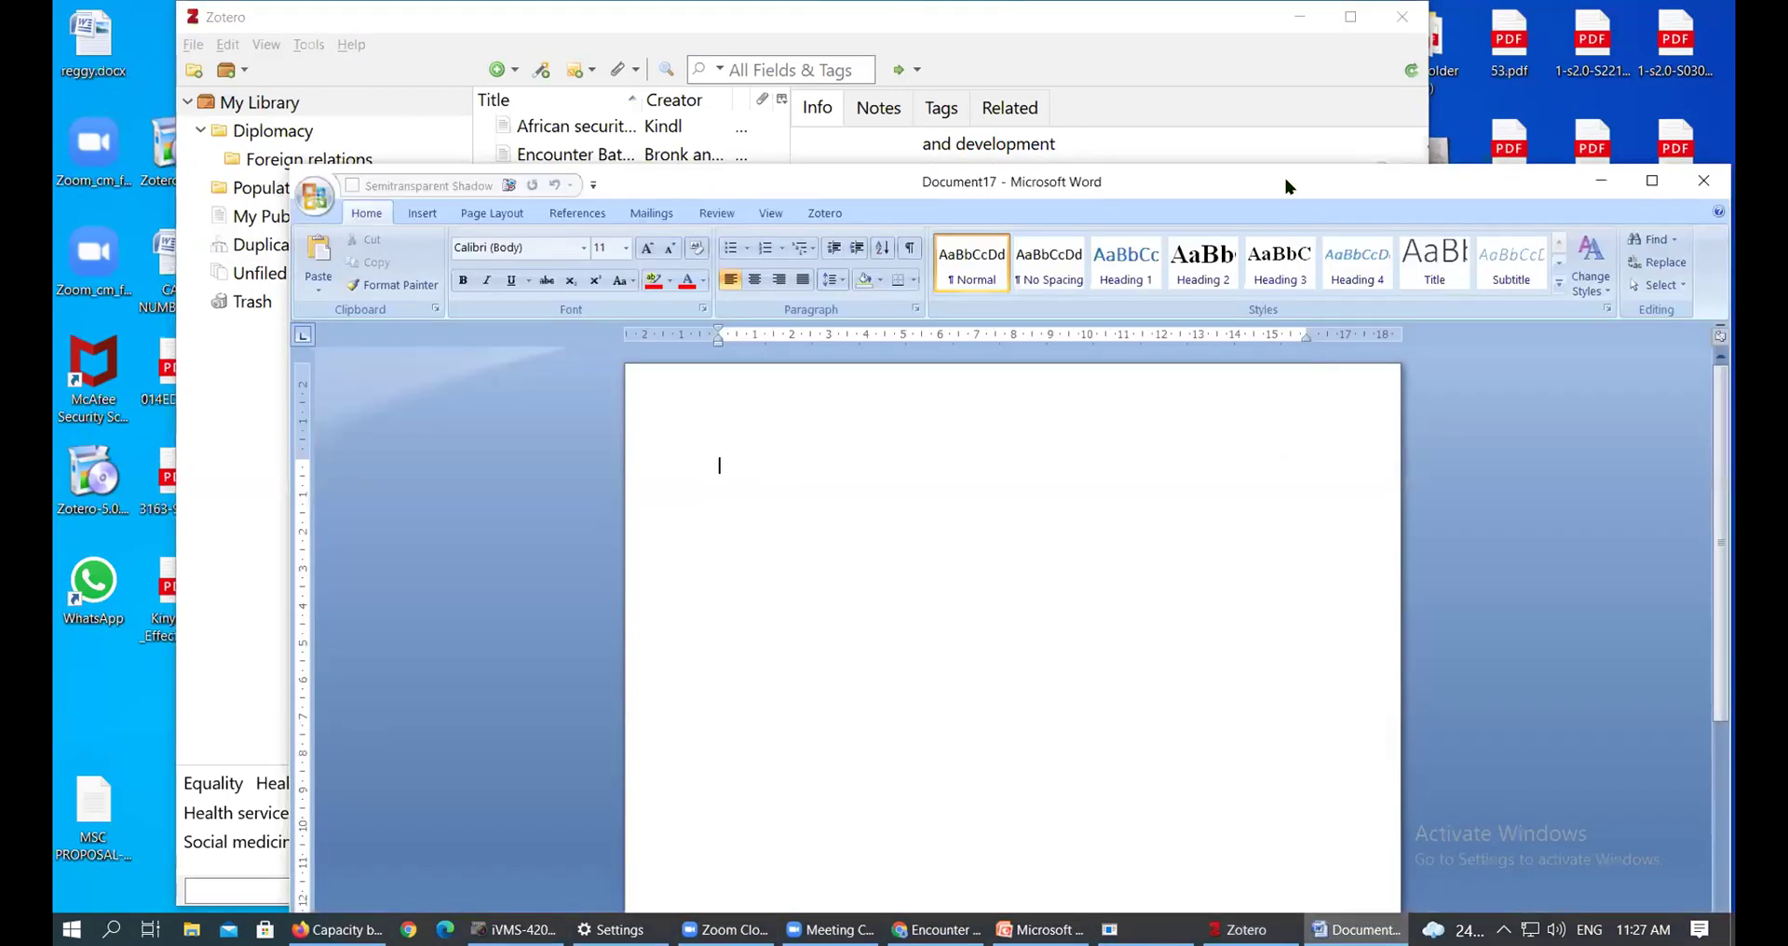
{"action": "double_click", "coordinate": [1286, 186]}
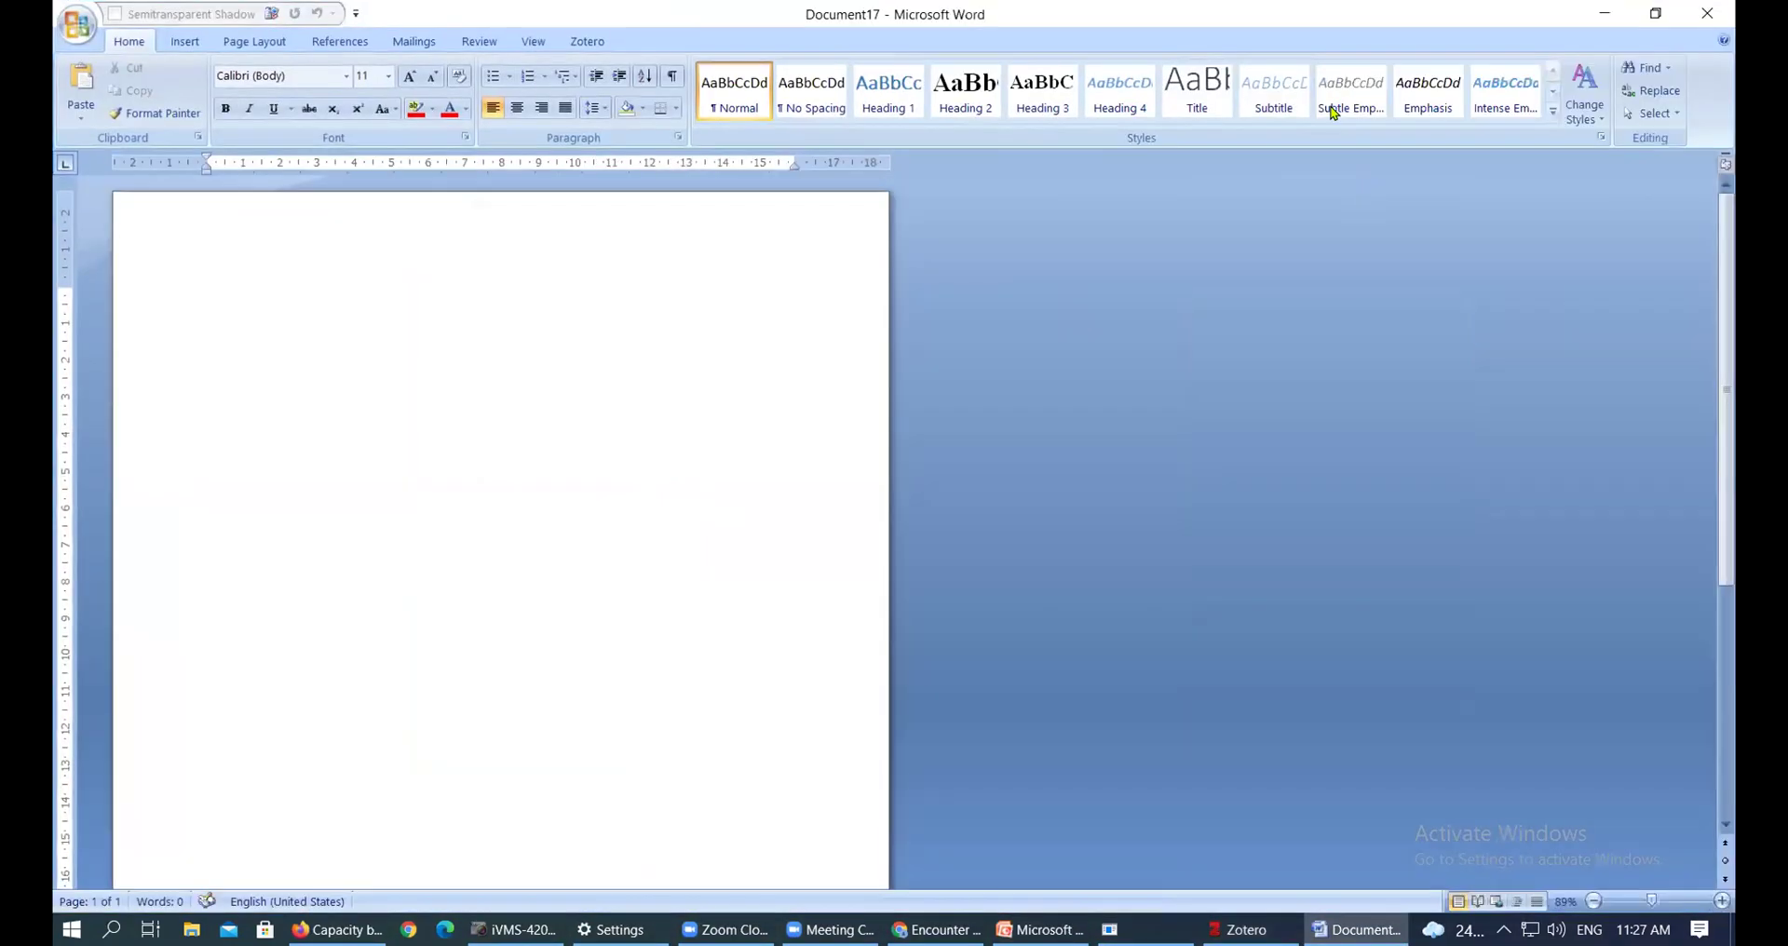
{"action": "double_click", "coordinate": [1490, 23]}
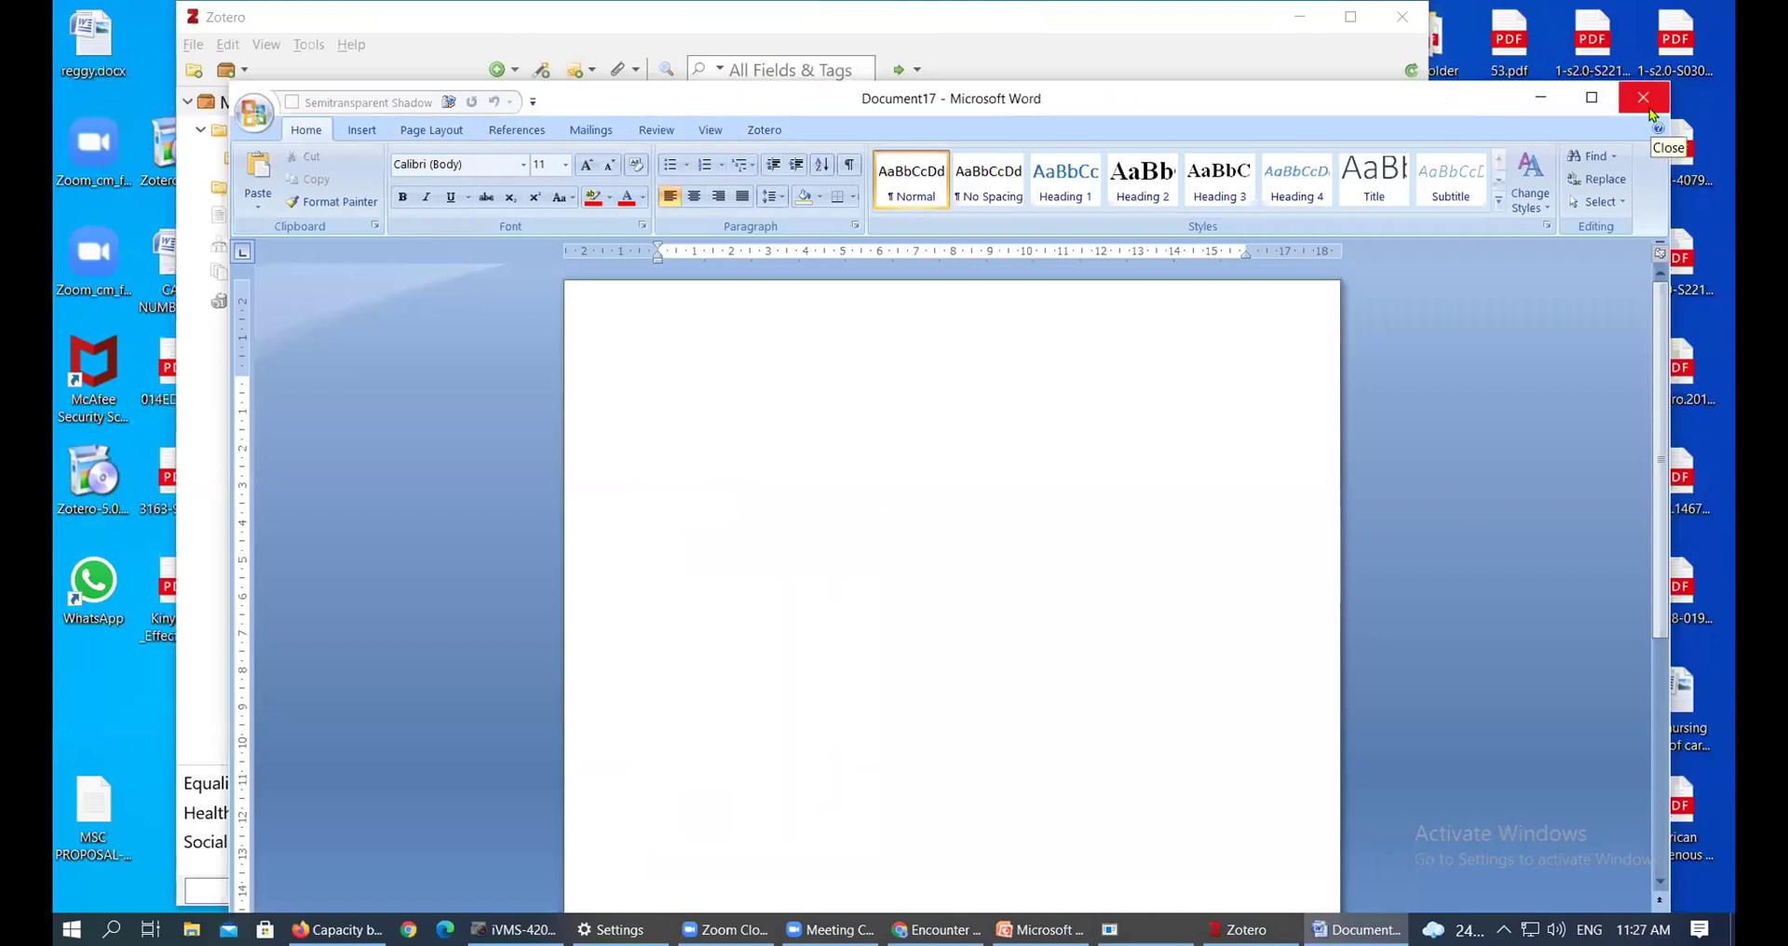
Open rendition.docx from Recent Documents and move its window right and down beside Zotero
{"action": "left_click", "coordinate": [252, 119]}
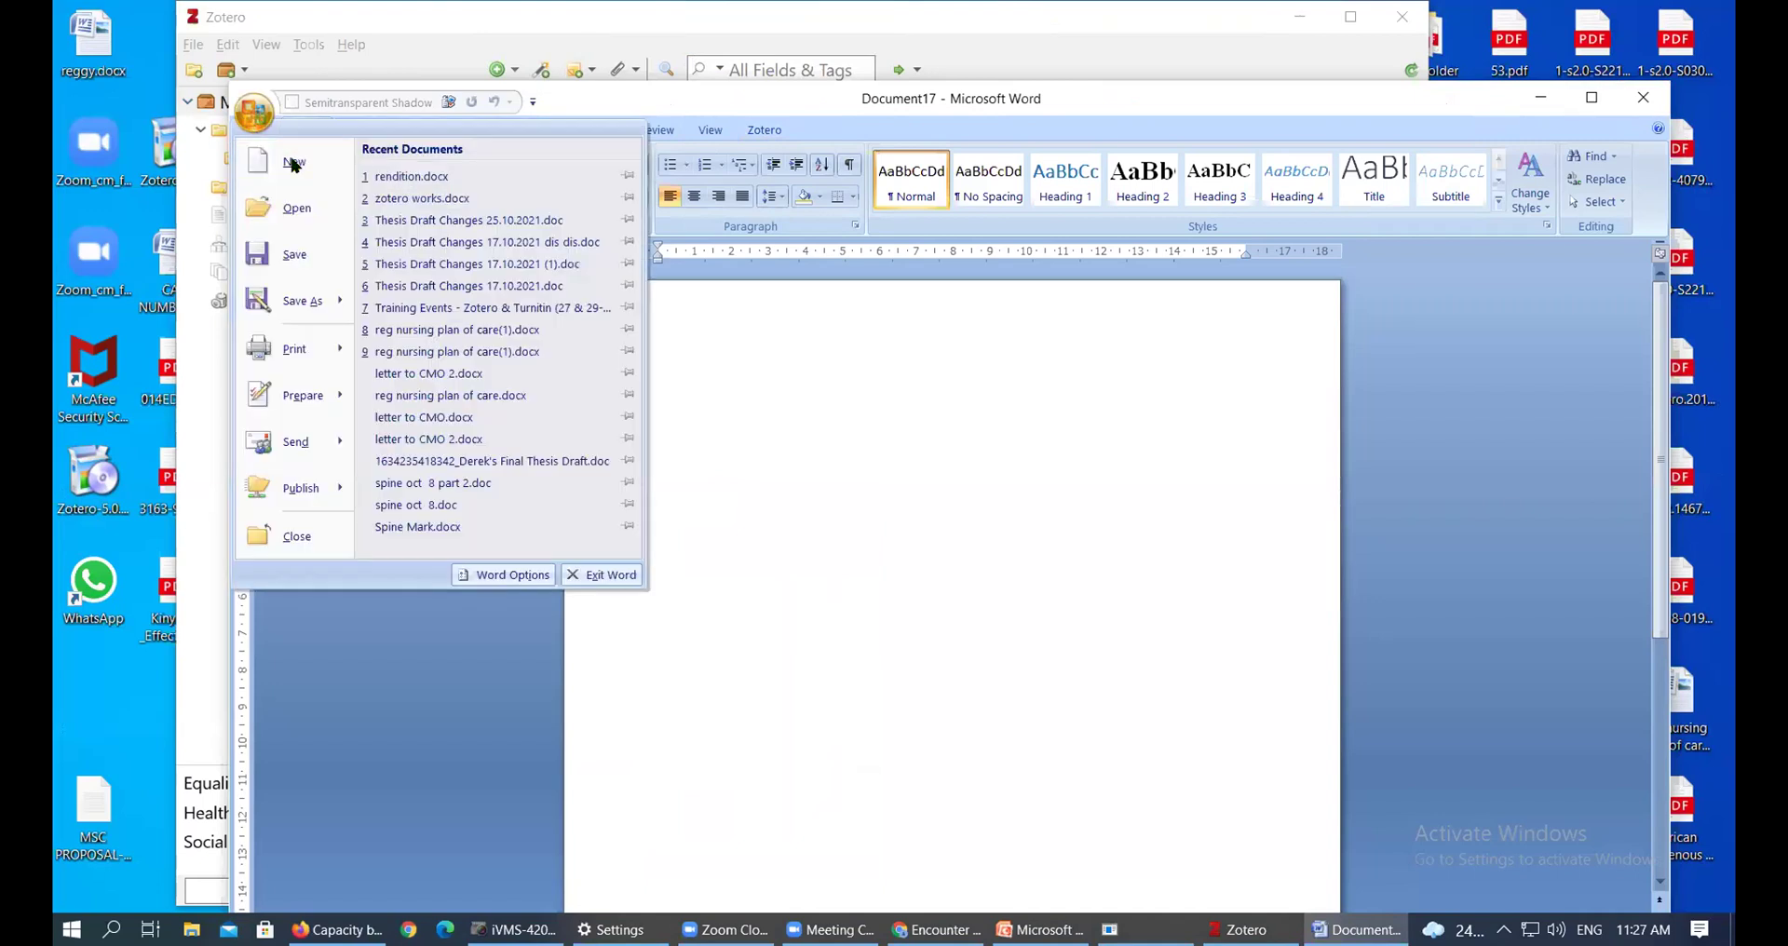
{"action": "left_click", "coordinate": [389, 177]}
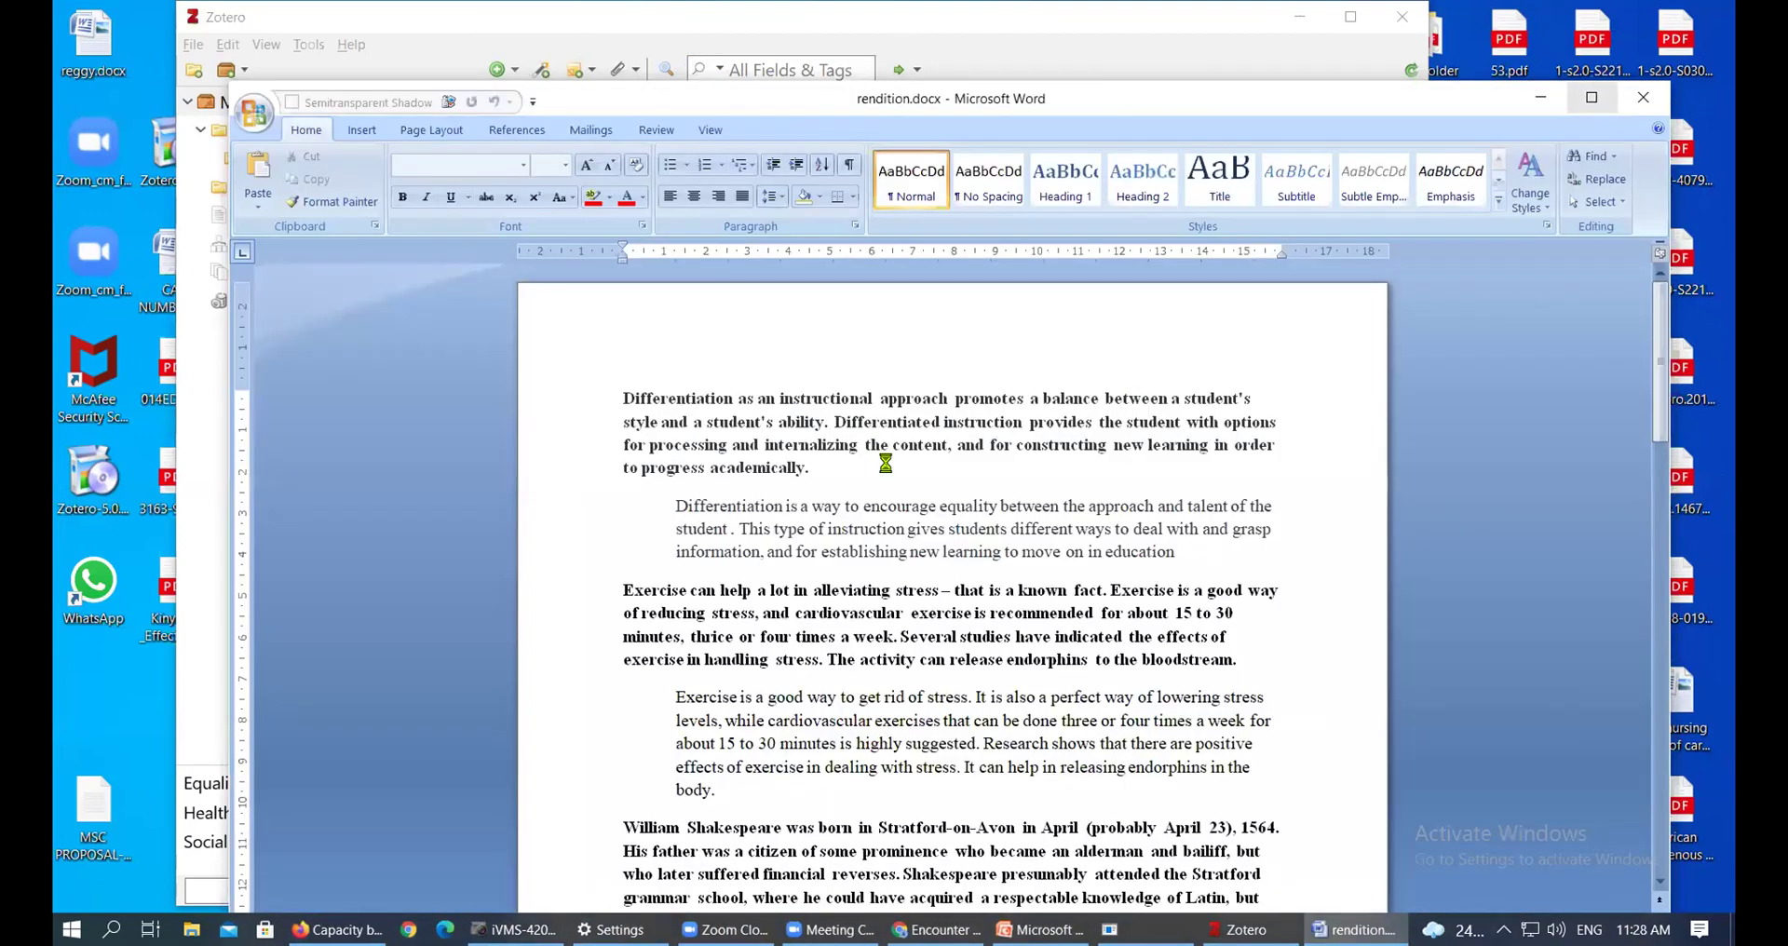
{"action": "left_click", "coordinate": [906, 447]}
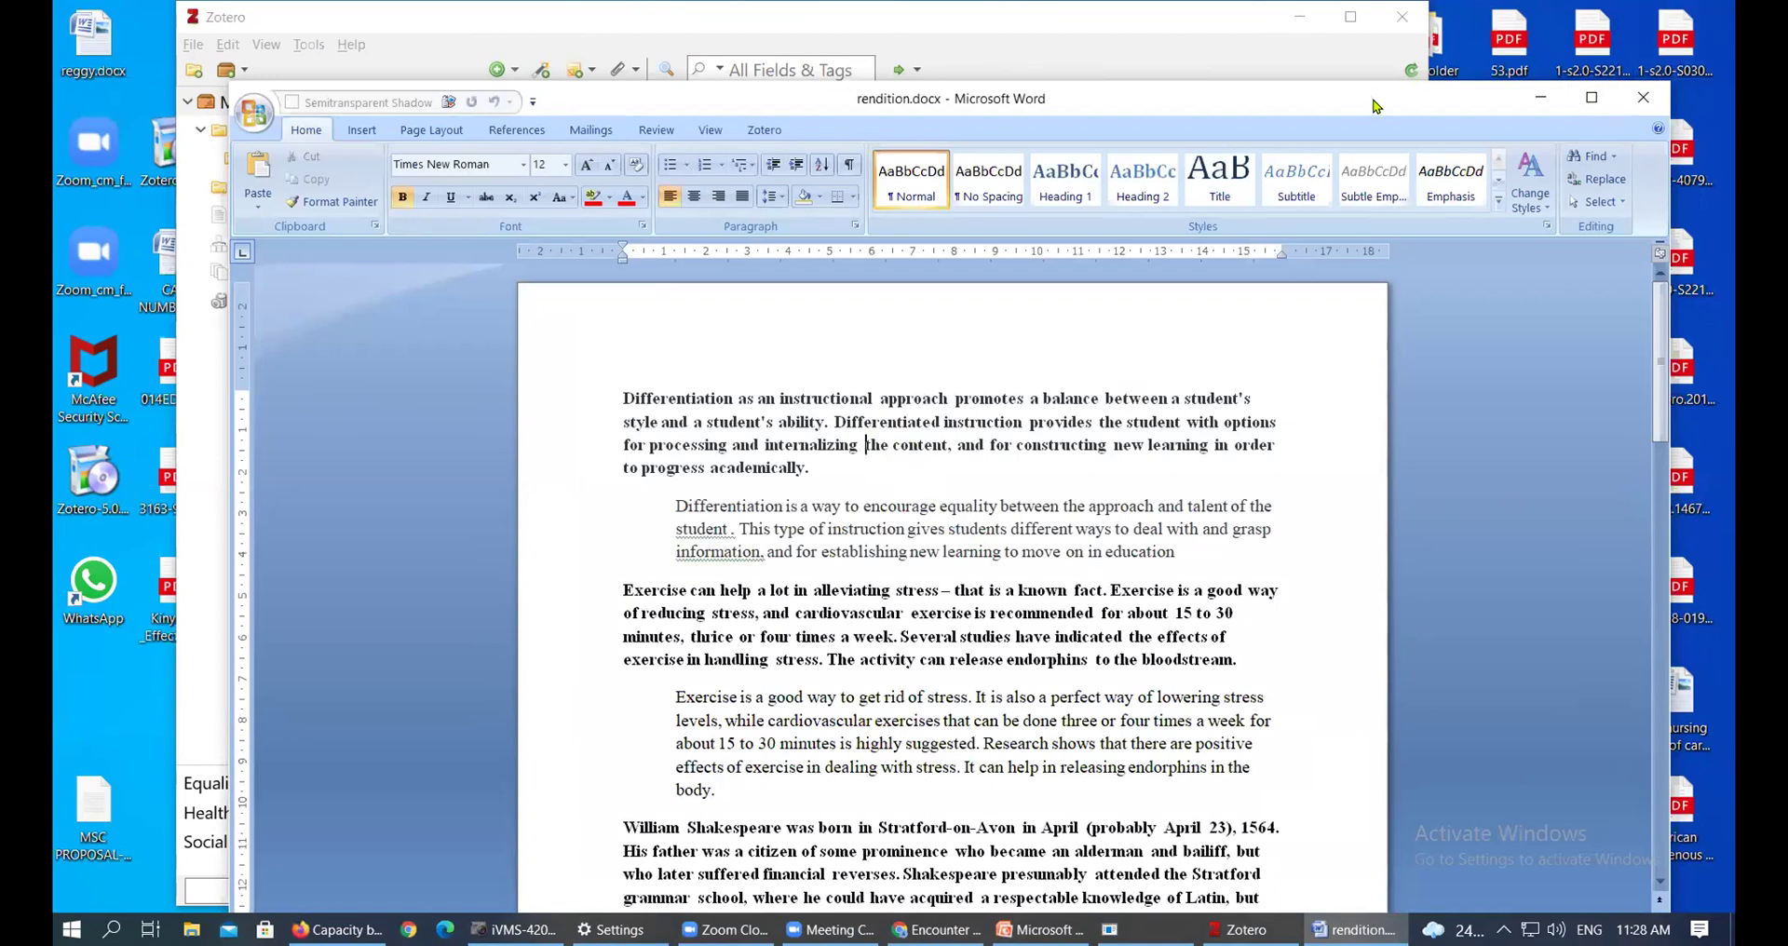
{"action": "left_click_drag", "start_coordinate": [1374, 104], "coordinate": [1487, 224]}
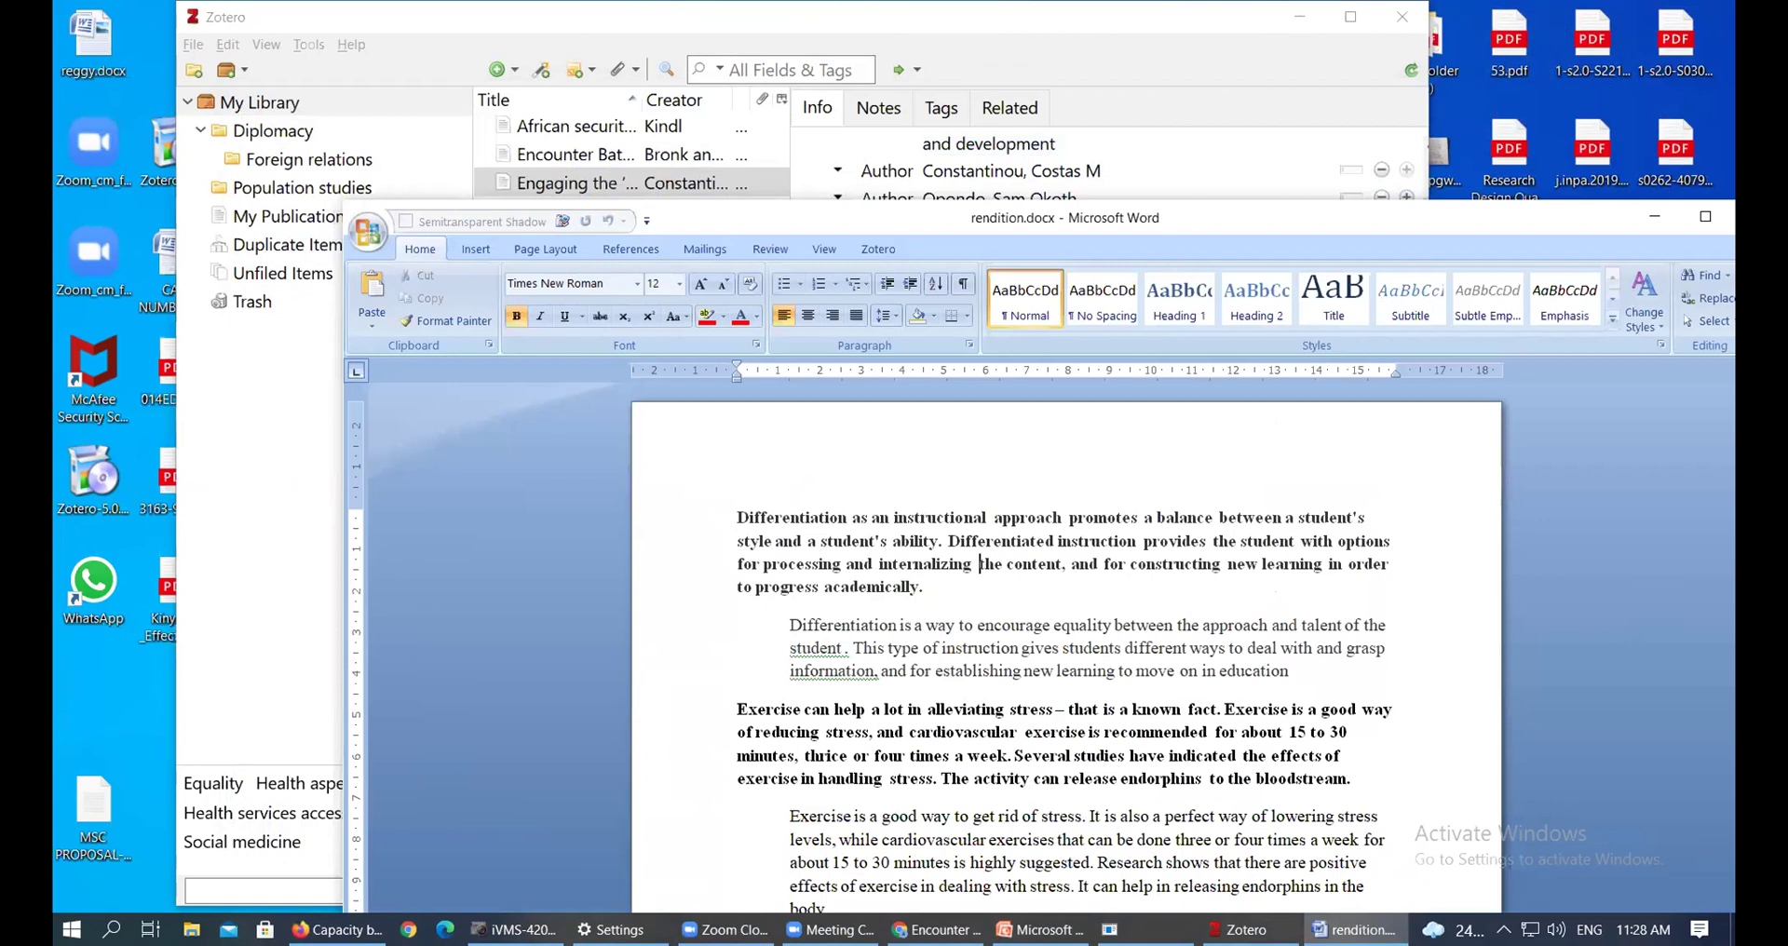
Return to the JSTOR 'Encounter Battle: Engaging ISIL in Cyberspace' PDF and scroll to its page 93 introduction
{"action": "left_click", "coordinate": [936, 930]}
{"action": "scroll", "coordinate": [922, 643], "scroll_direction": "down", "scroll_amount": 5}
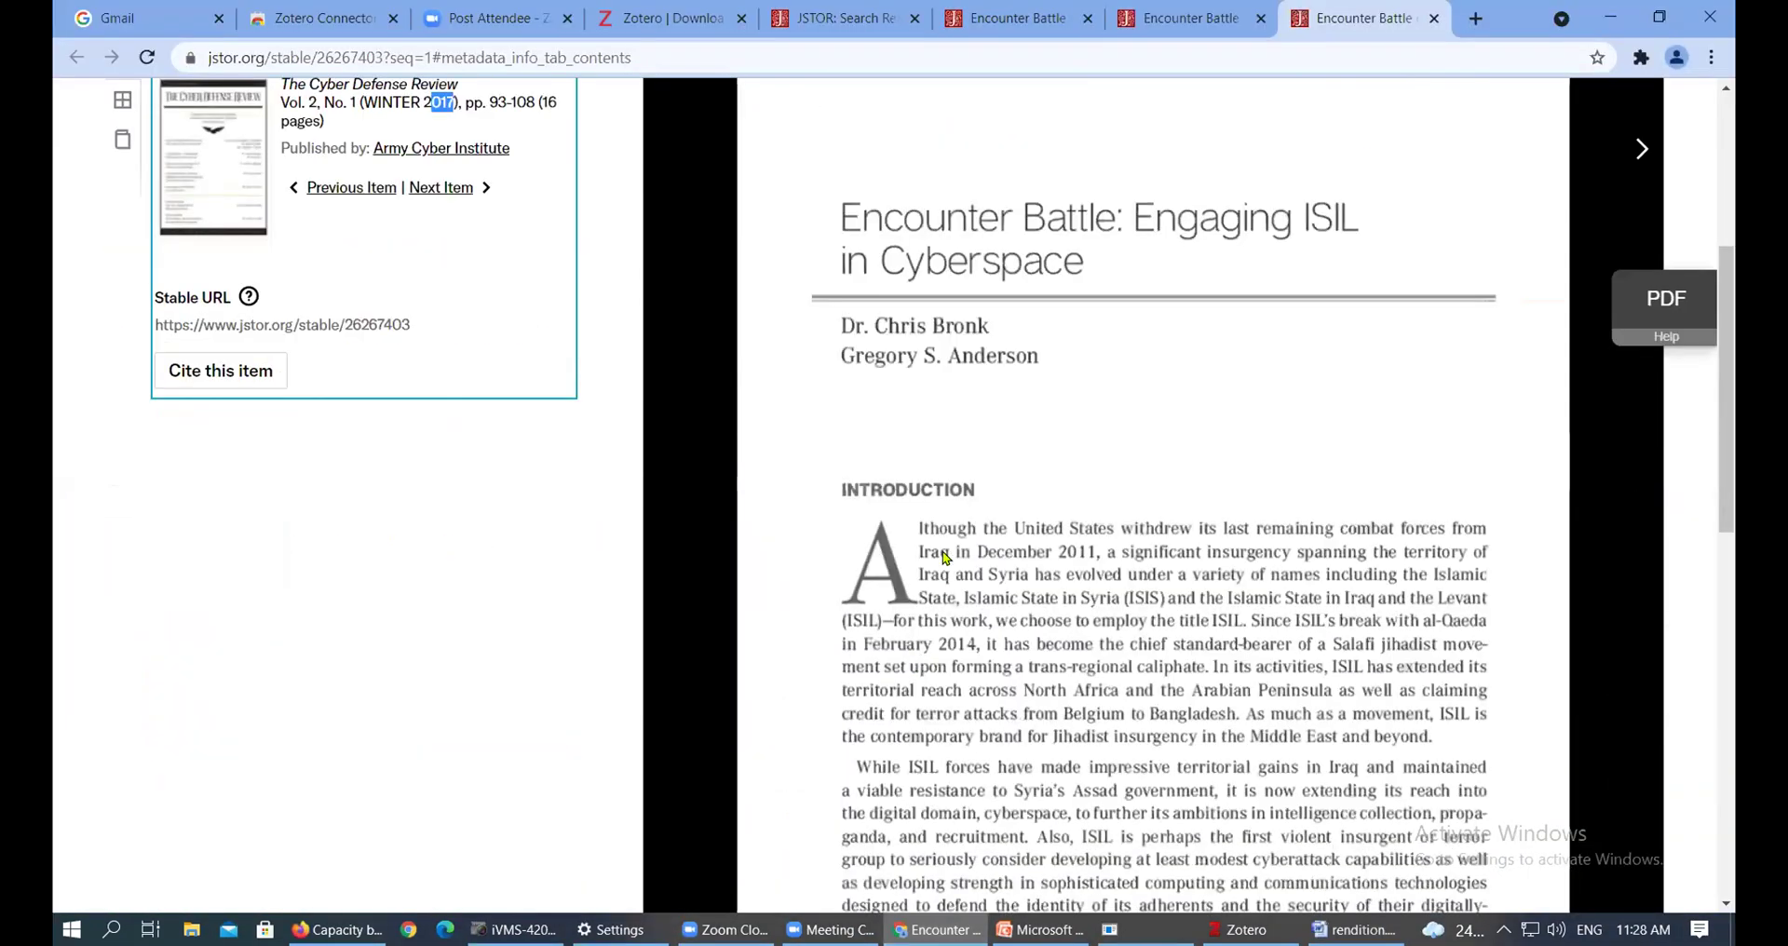
{"action": "scroll", "coordinate": [521, 372], "scroll_direction": "up", "scroll_amount": 3}
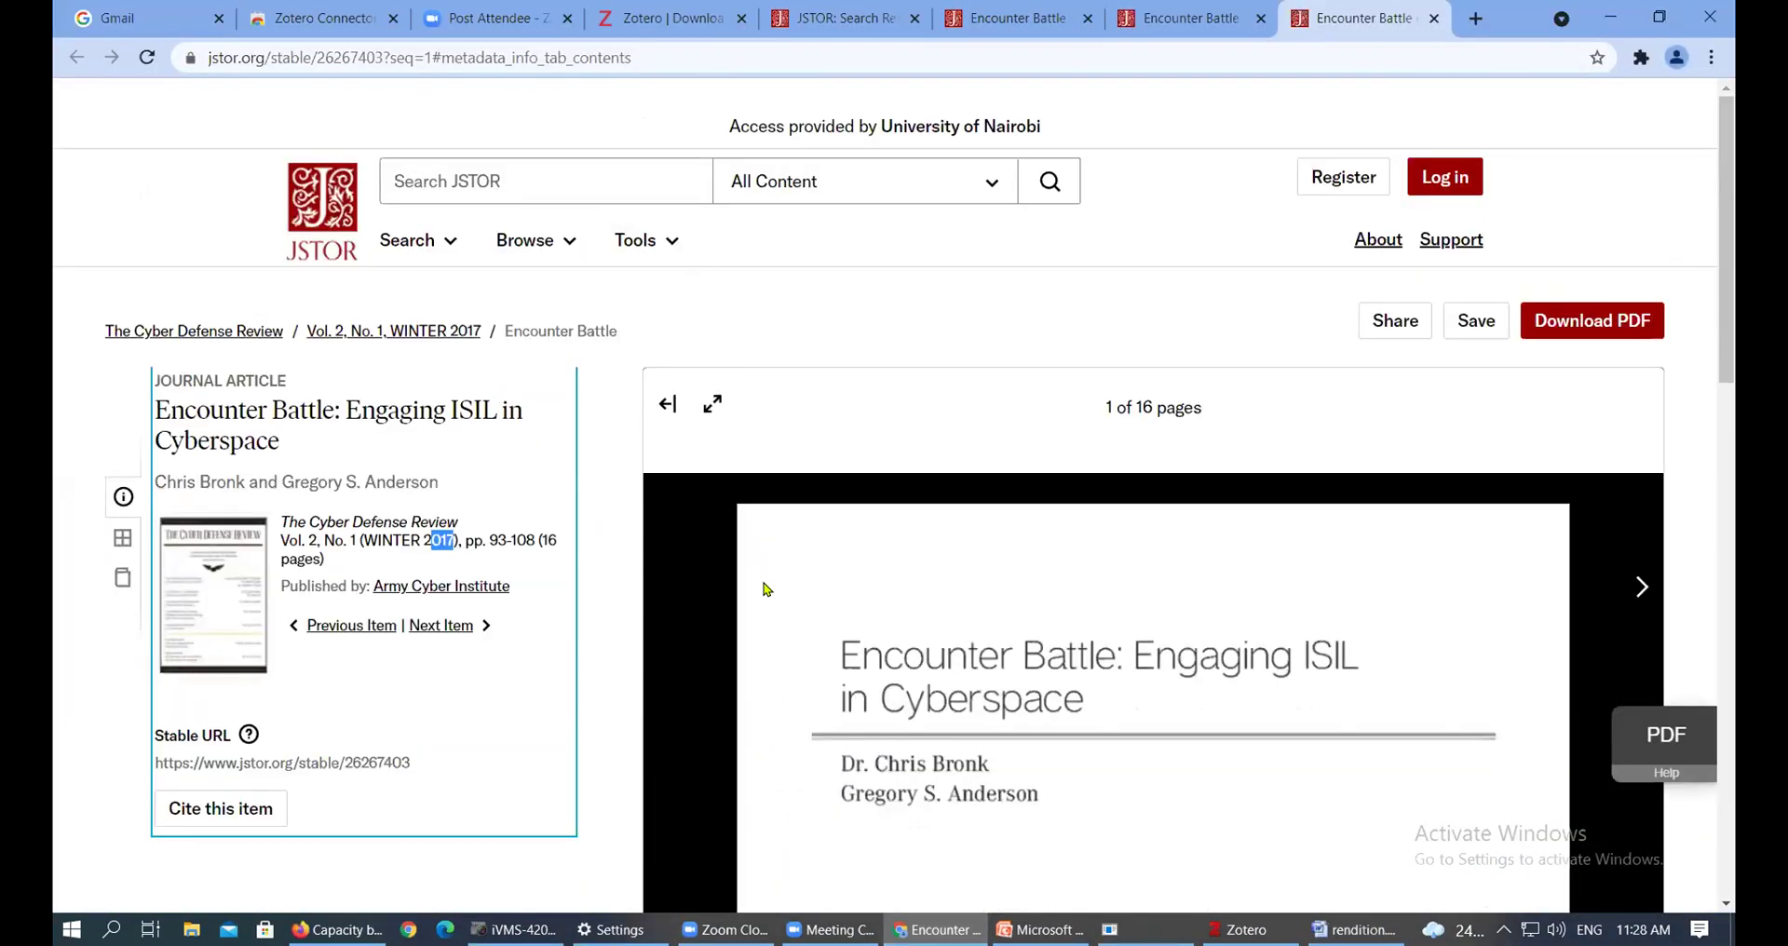
{"action": "scroll", "coordinate": [838, 615], "scroll_direction": "down", "scroll_amount": 2}
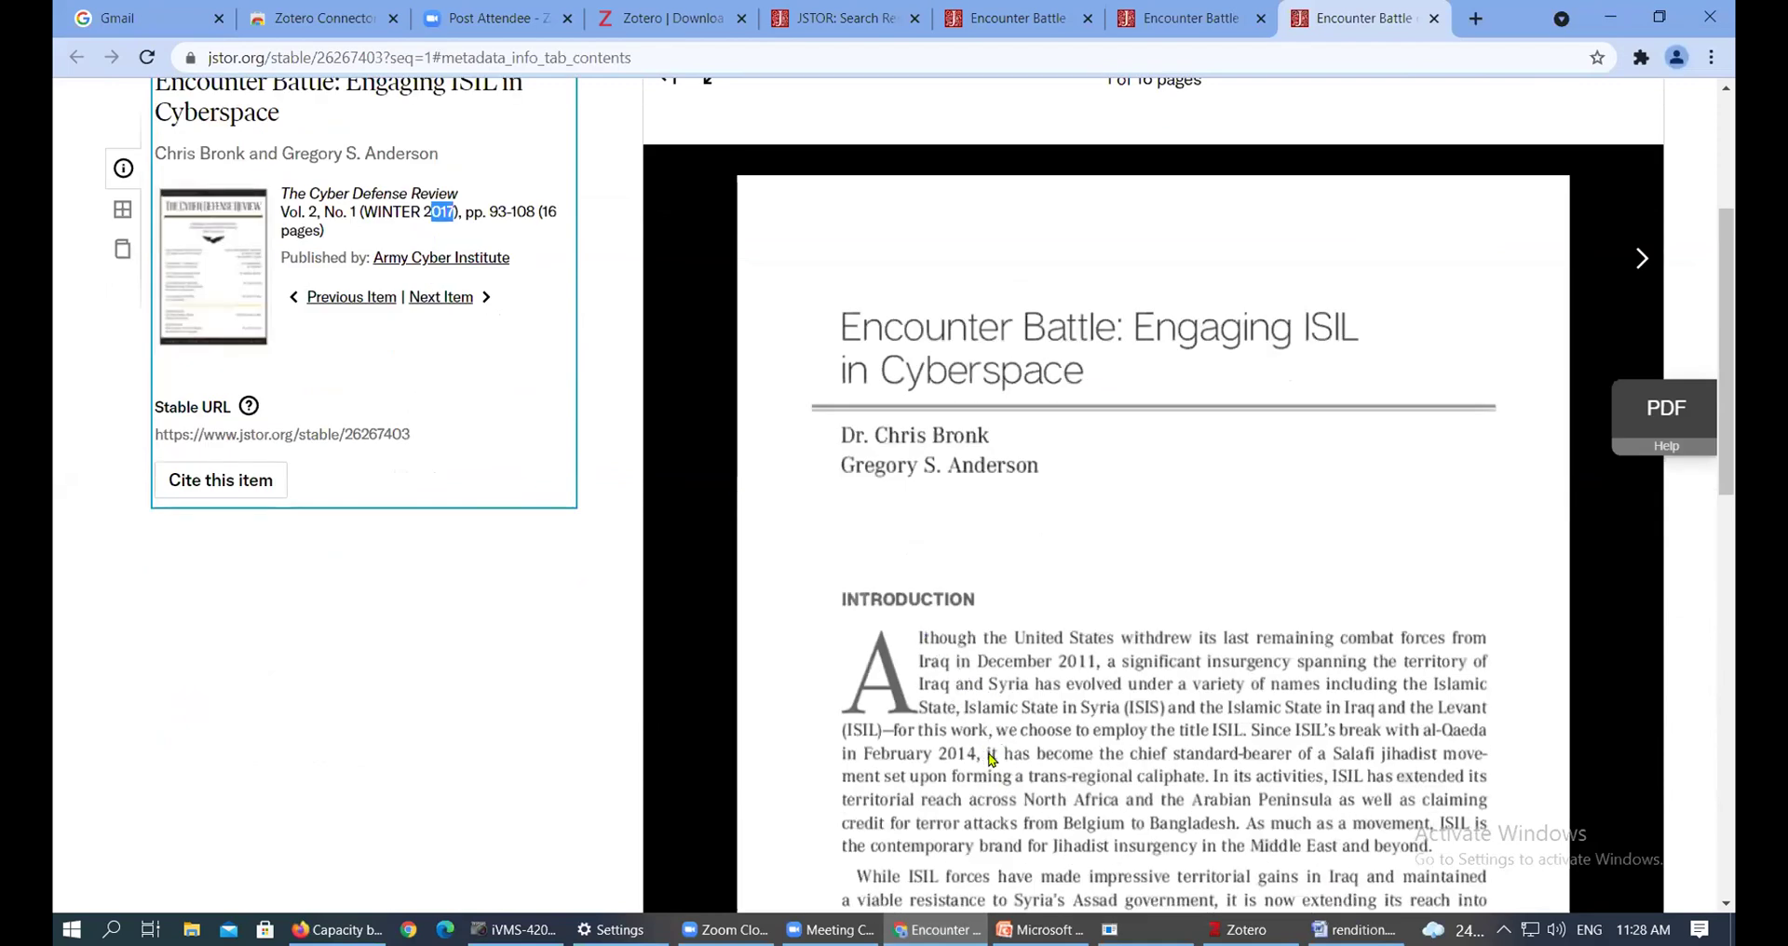
{"action": "scroll", "coordinate": [1025, 727], "scroll_direction": "down", "scroll_amount": 5}
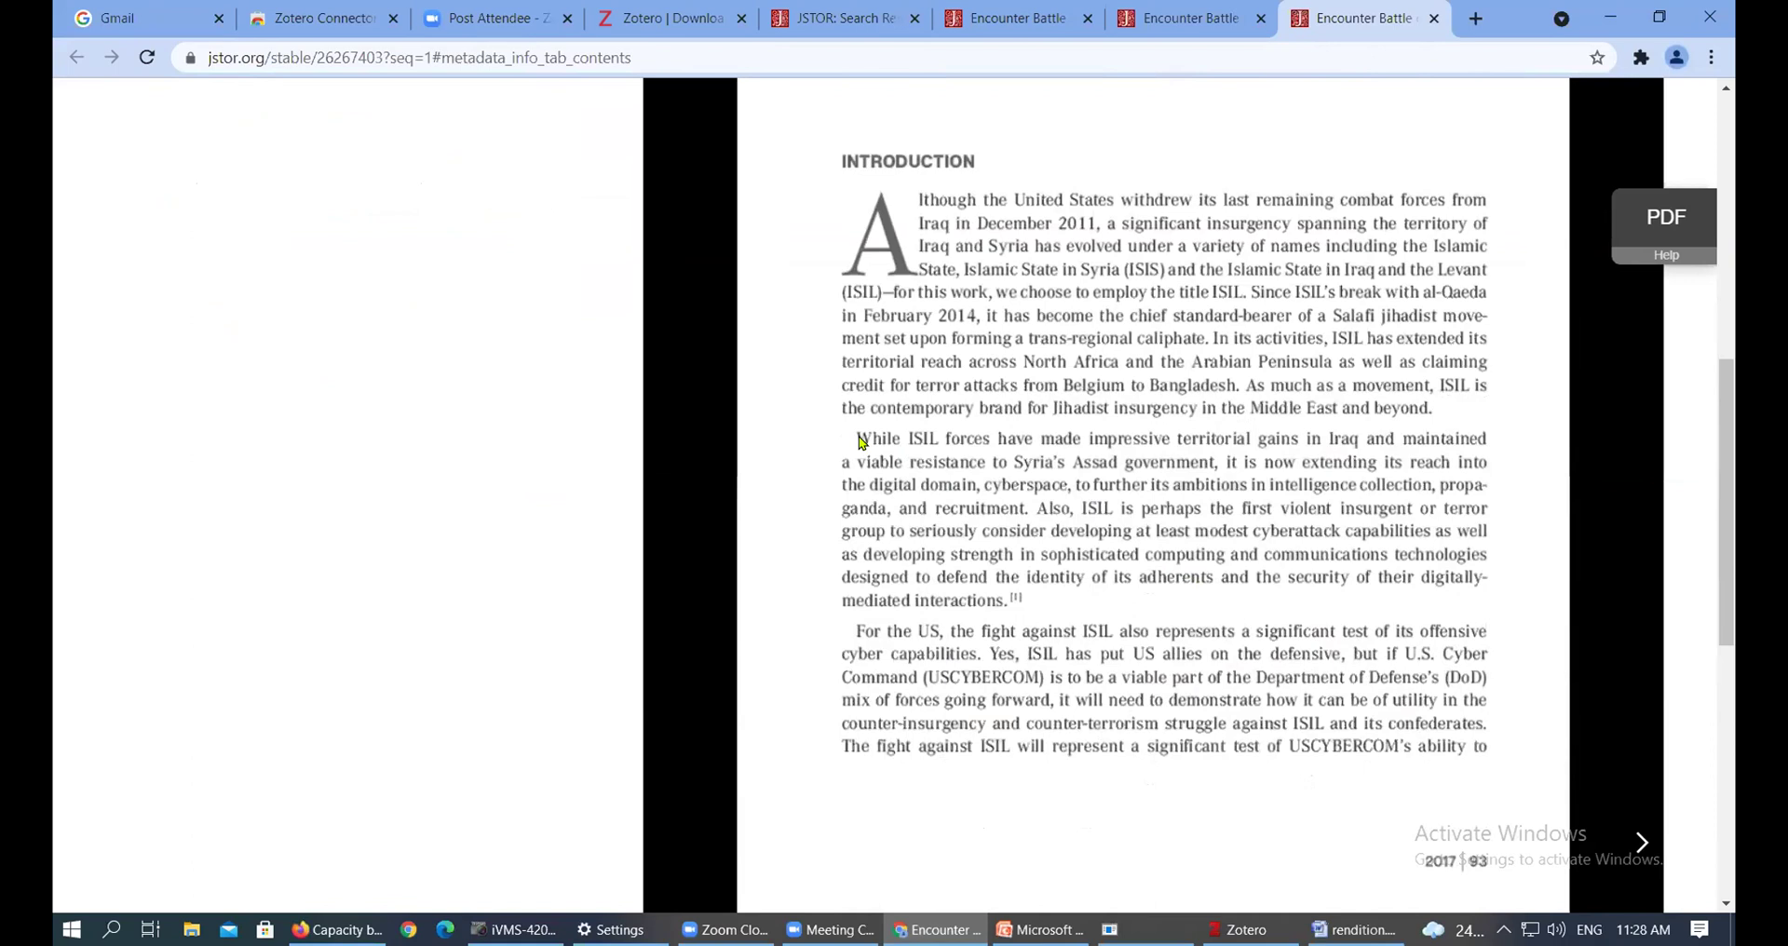
{"action": "left_click_drag", "start_coordinate": [861, 442], "coordinate": [920, 518]}
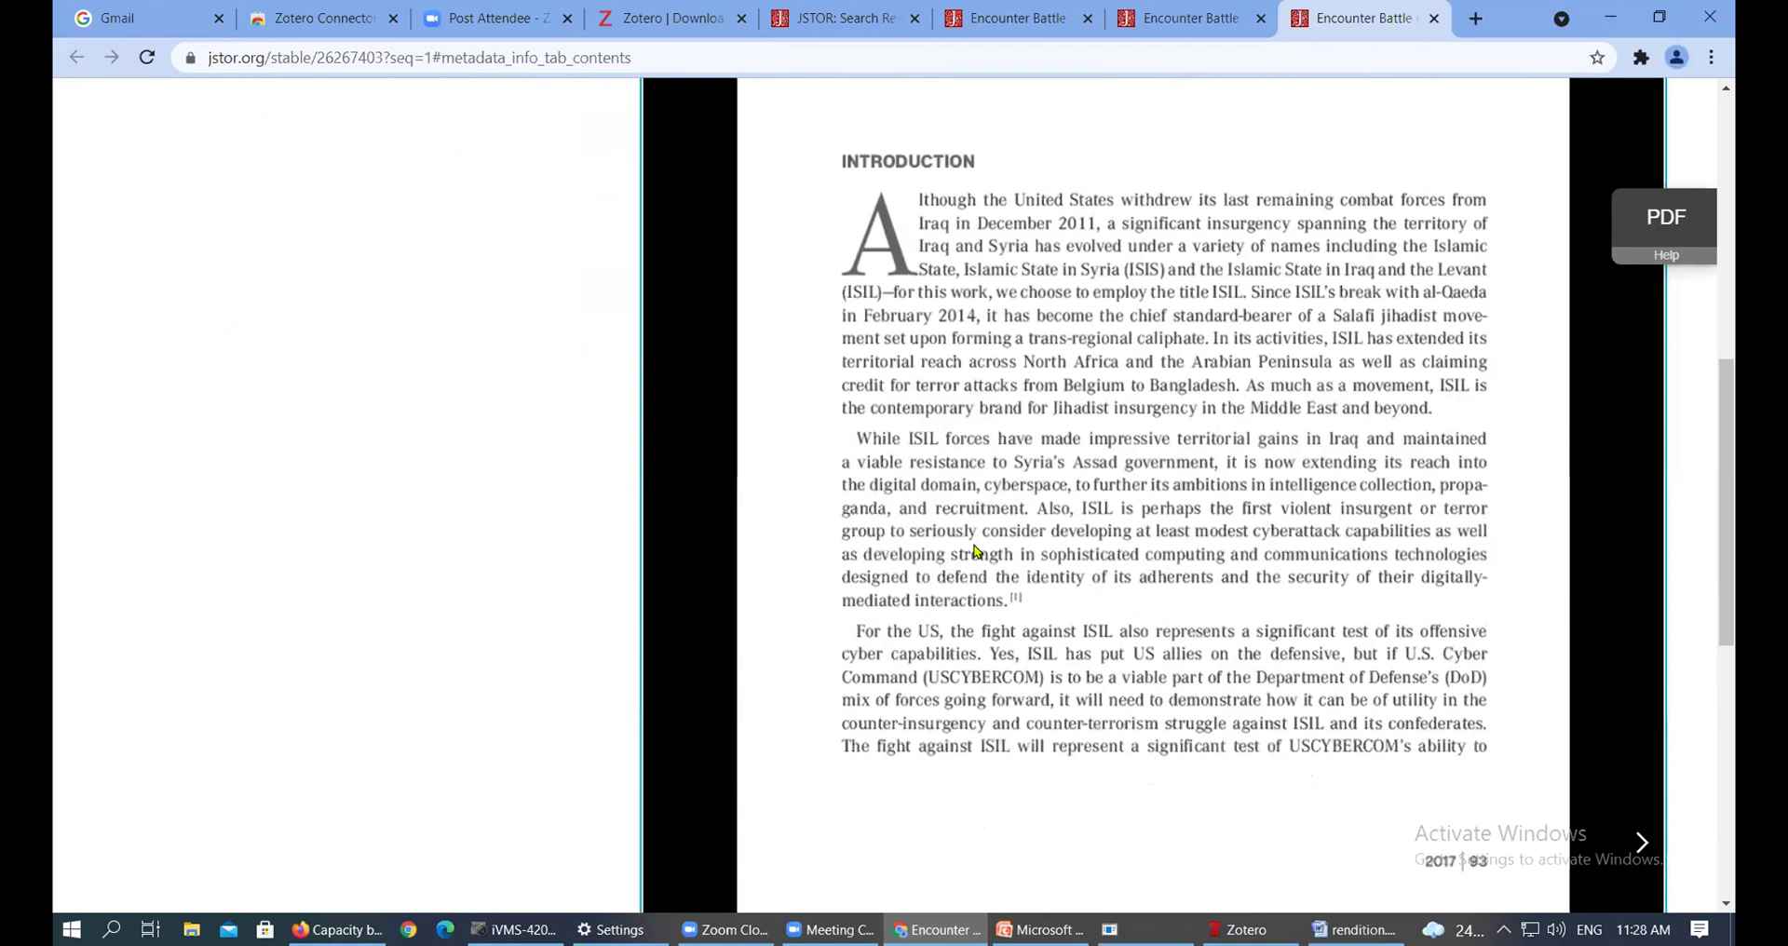
In rendition.docx, reposition the Word window and try selecting the bold paragraph and the indented Differentiation paragraph
{"action": "left_click", "coordinate": [1352, 929]}
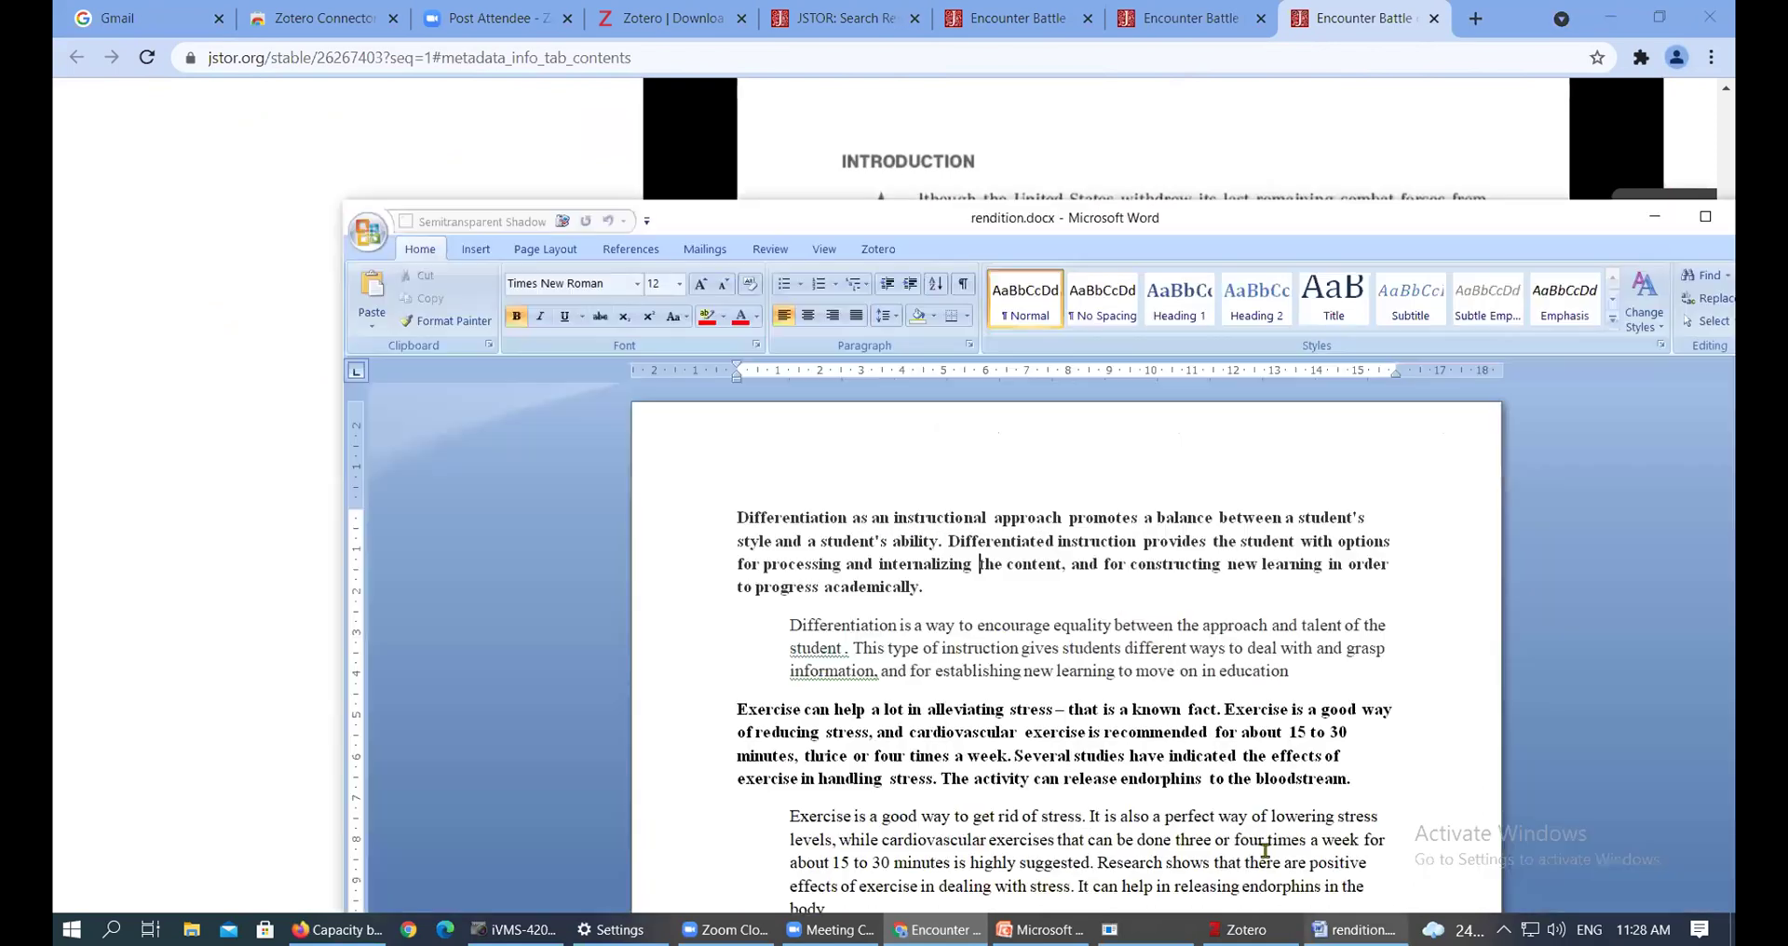
{"action": "left_click_drag", "start_coordinate": [936, 589], "coordinate": [737, 513]}
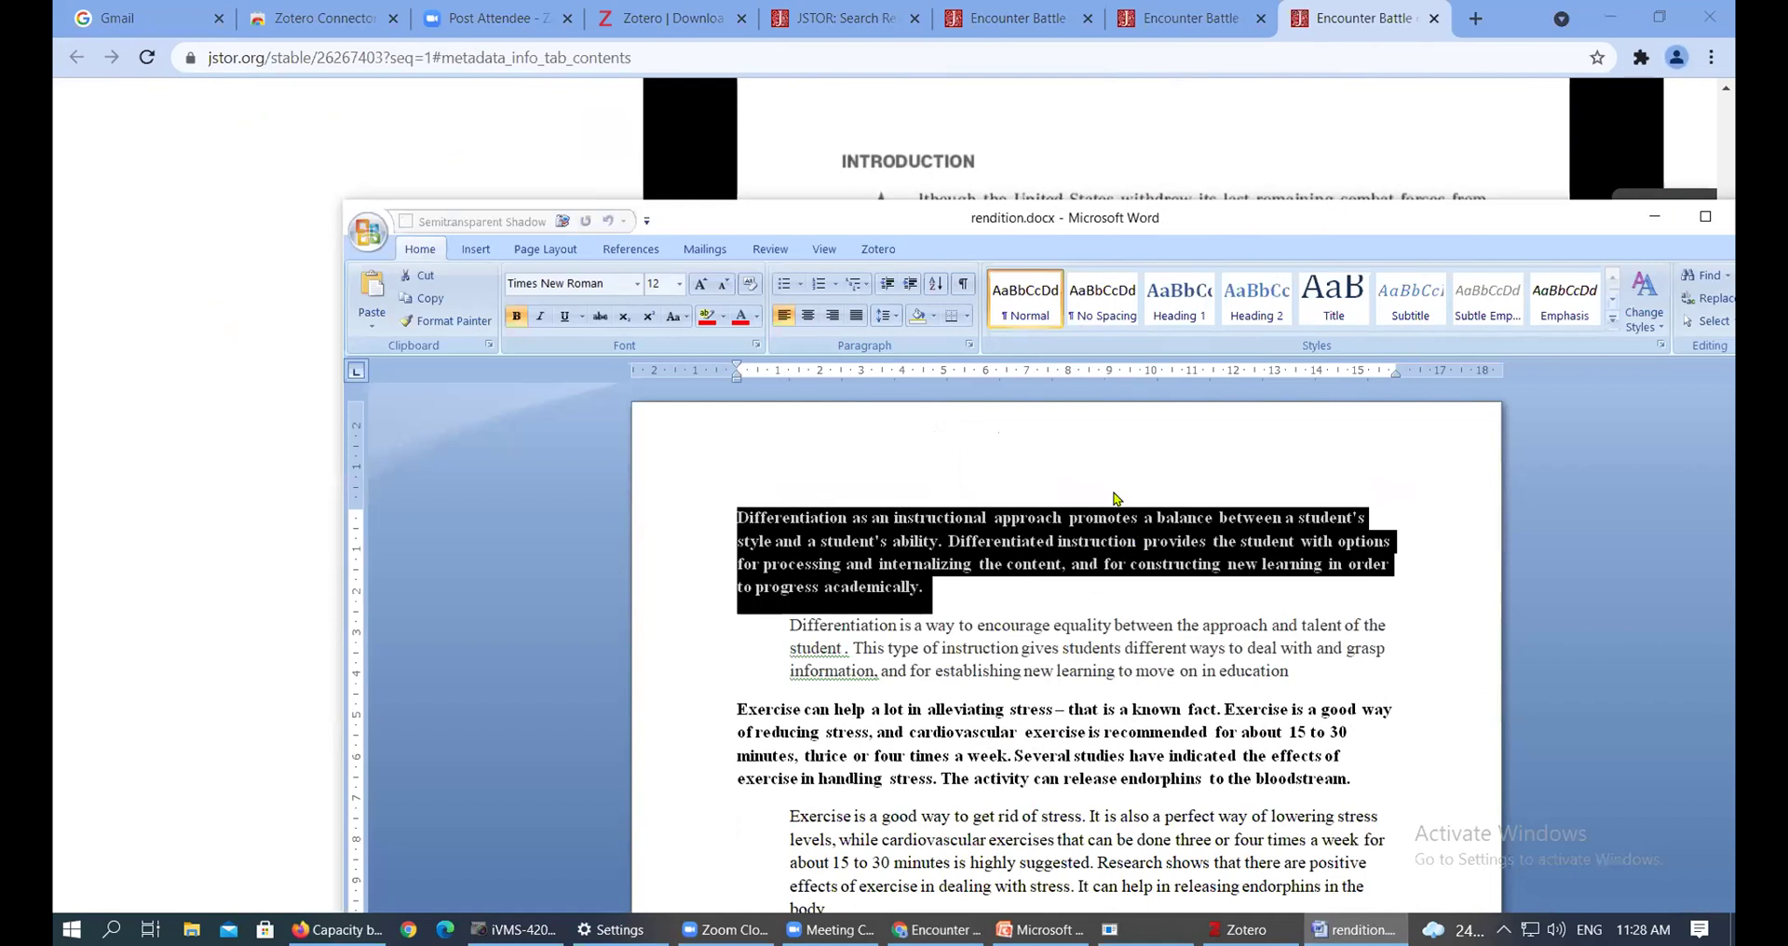
{"action": "key", "text": "Right"}
{"action": "triple_click", "coordinate": [864, 573]}
{"action": "left_click", "coordinate": [968, 598]}
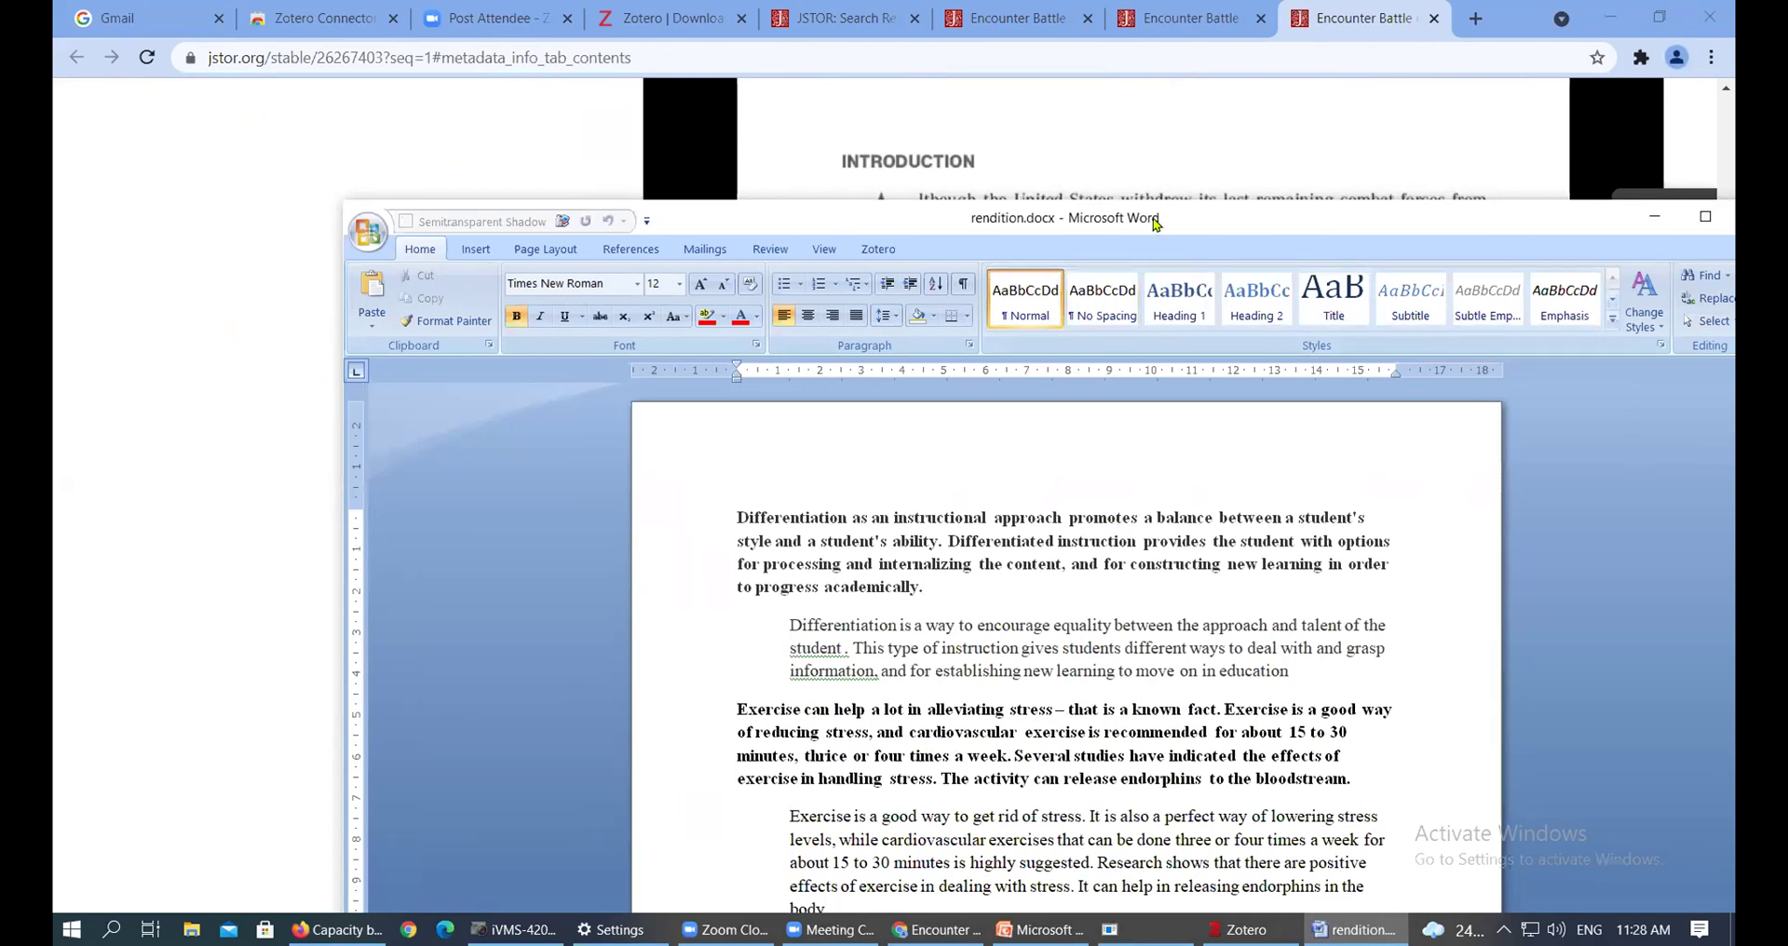
{"action": "left_click_drag", "start_coordinate": [1165, 230], "coordinate": [995, 121]}
{"action": "left_click_drag", "start_coordinate": [756, 480], "coordinate": [570, 410]}
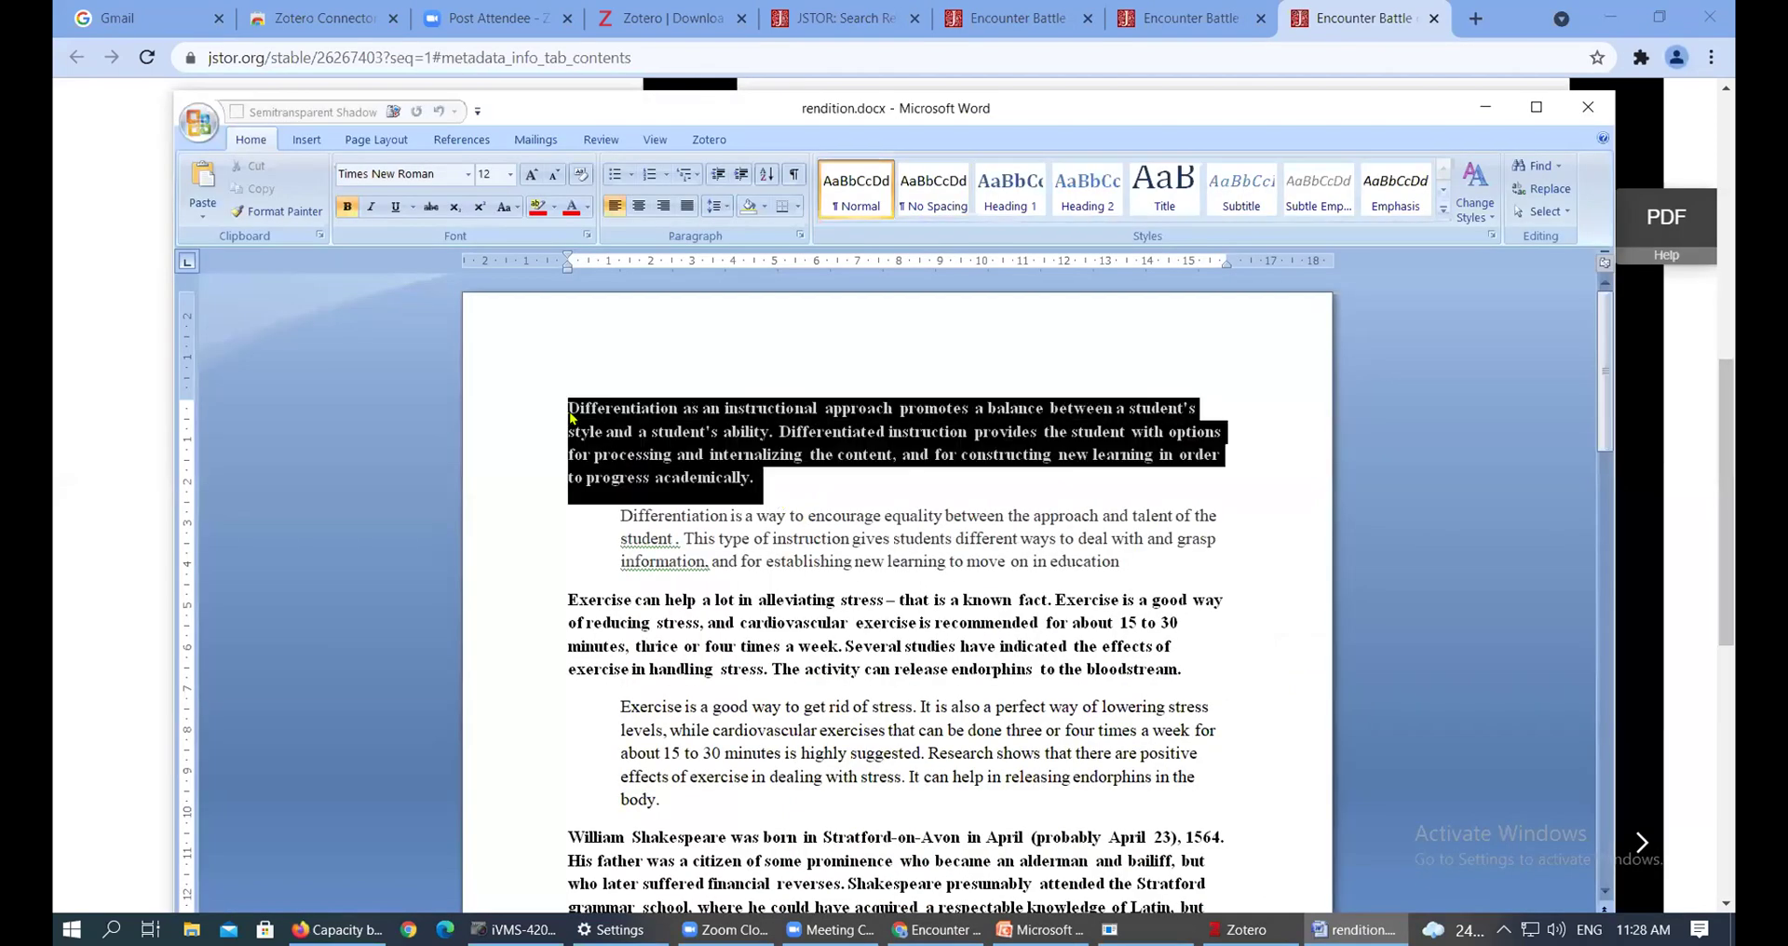
{"action": "left_click", "coordinate": [803, 561]}
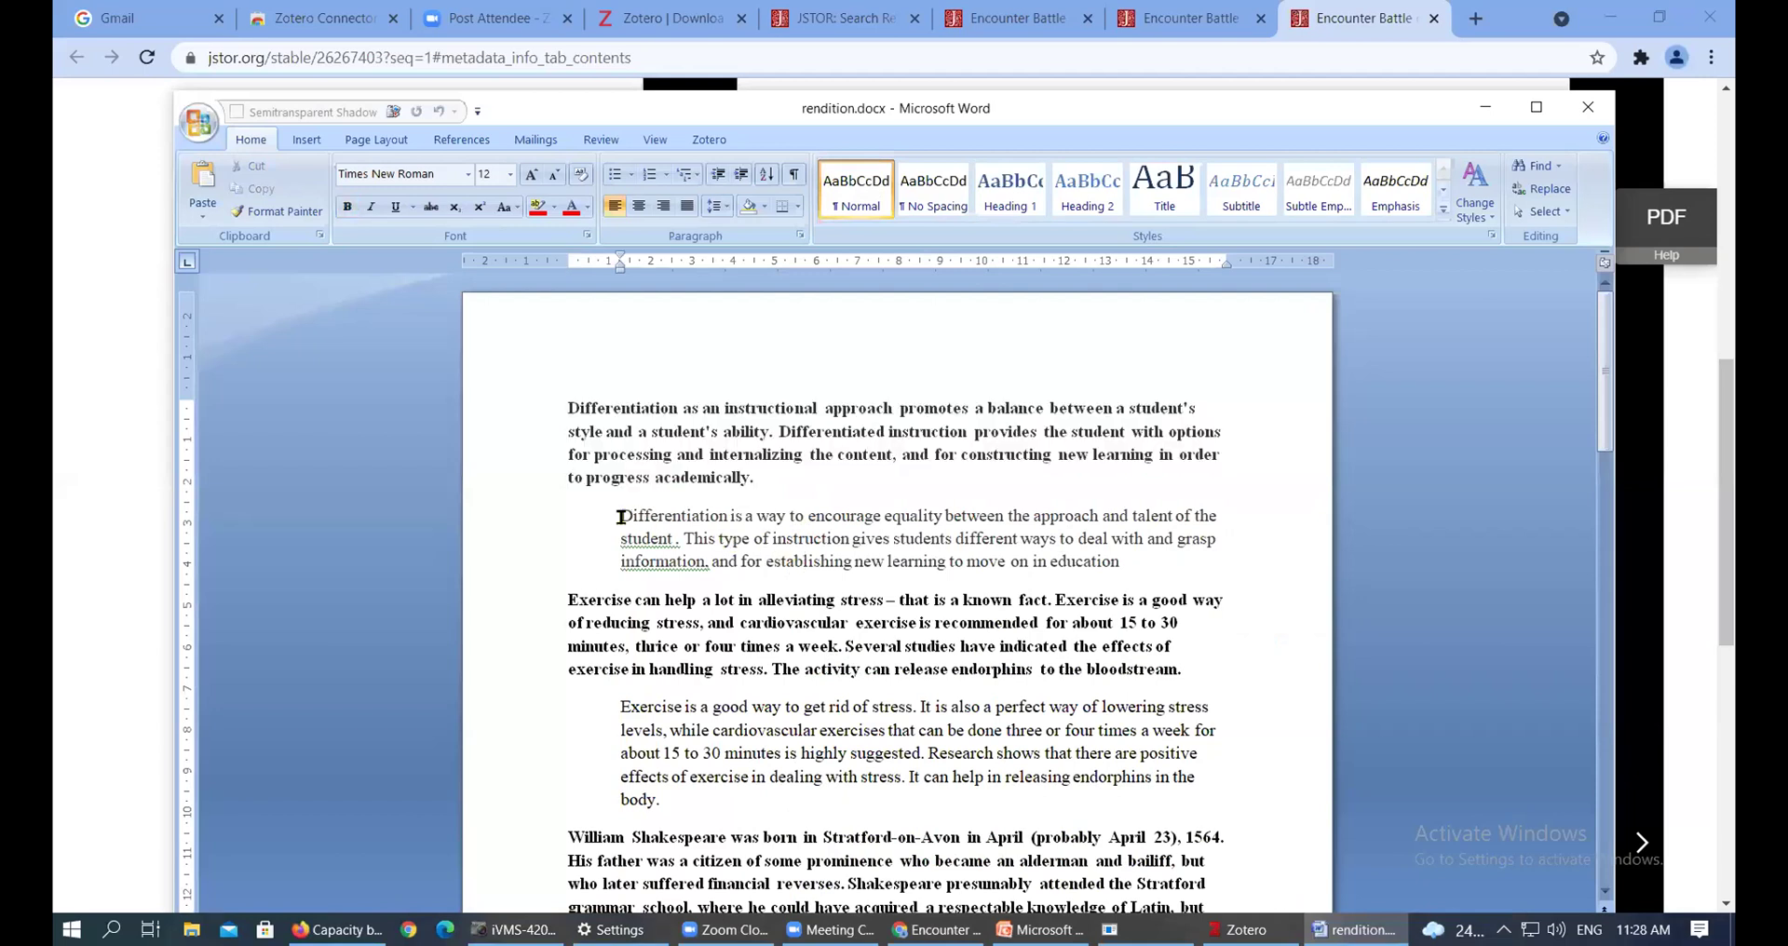
{"action": "left_click_drag", "start_coordinate": [614, 515], "coordinate": [1117, 574]}
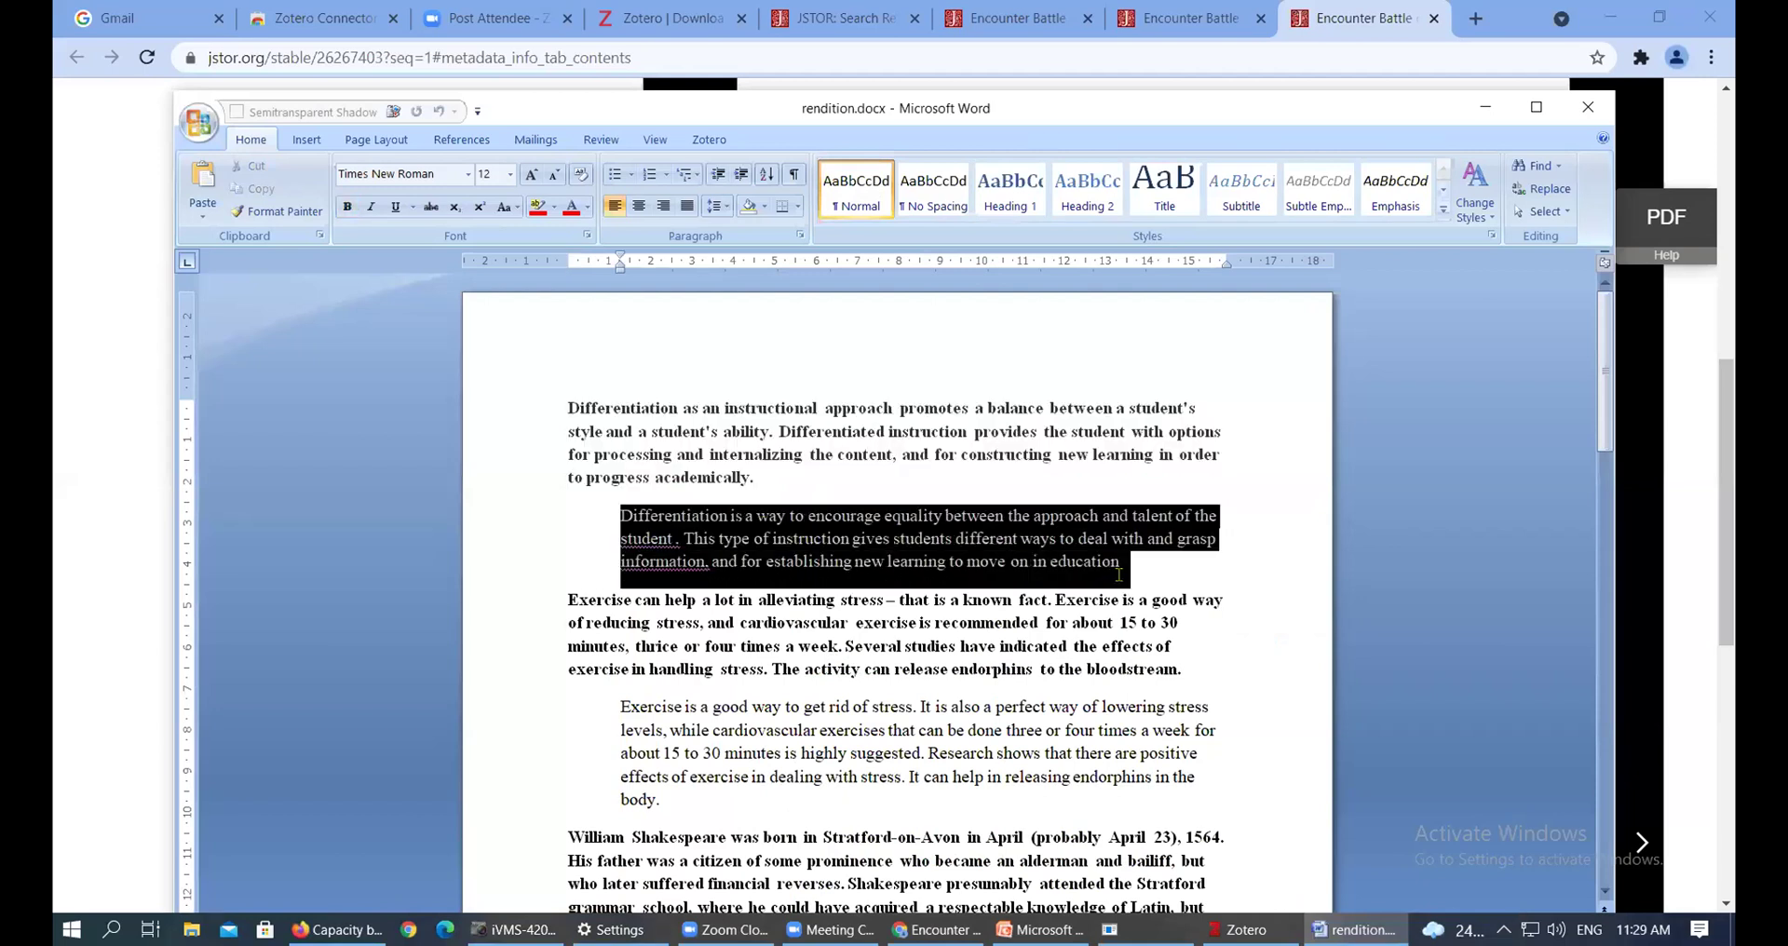
{"action": "left_click", "coordinate": [894, 431]}
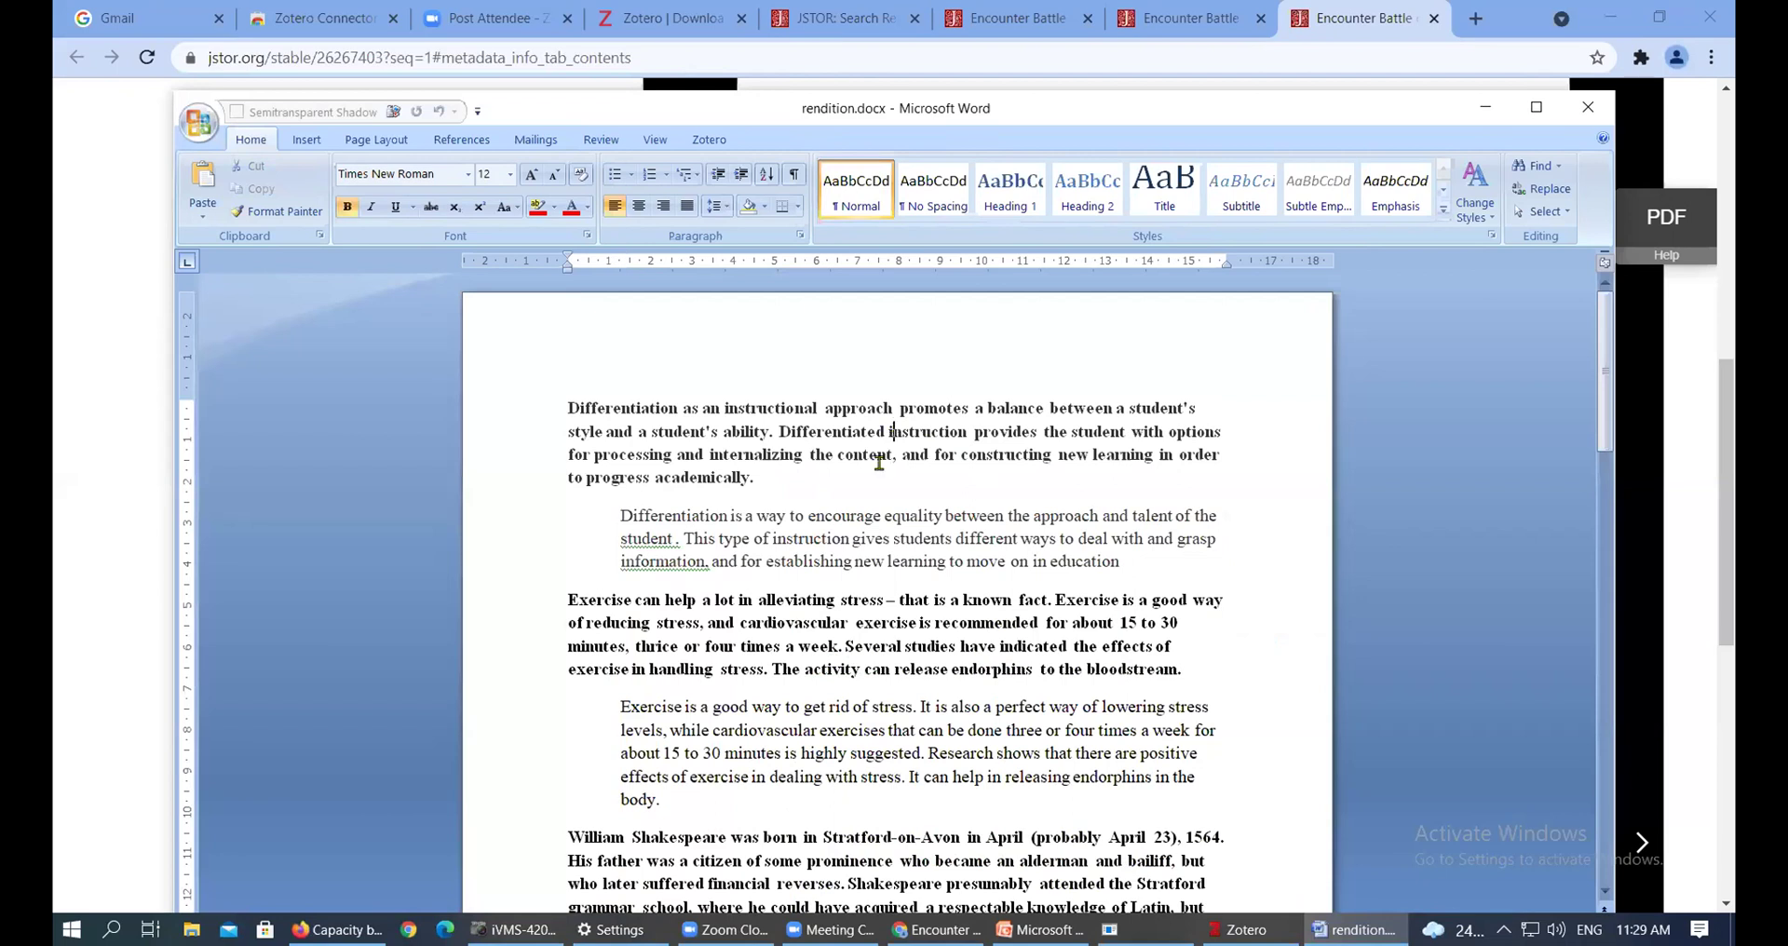
{"action": "left_click_drag", "start_coordinate": [618, 515], "coordinate": [1125, 573]}
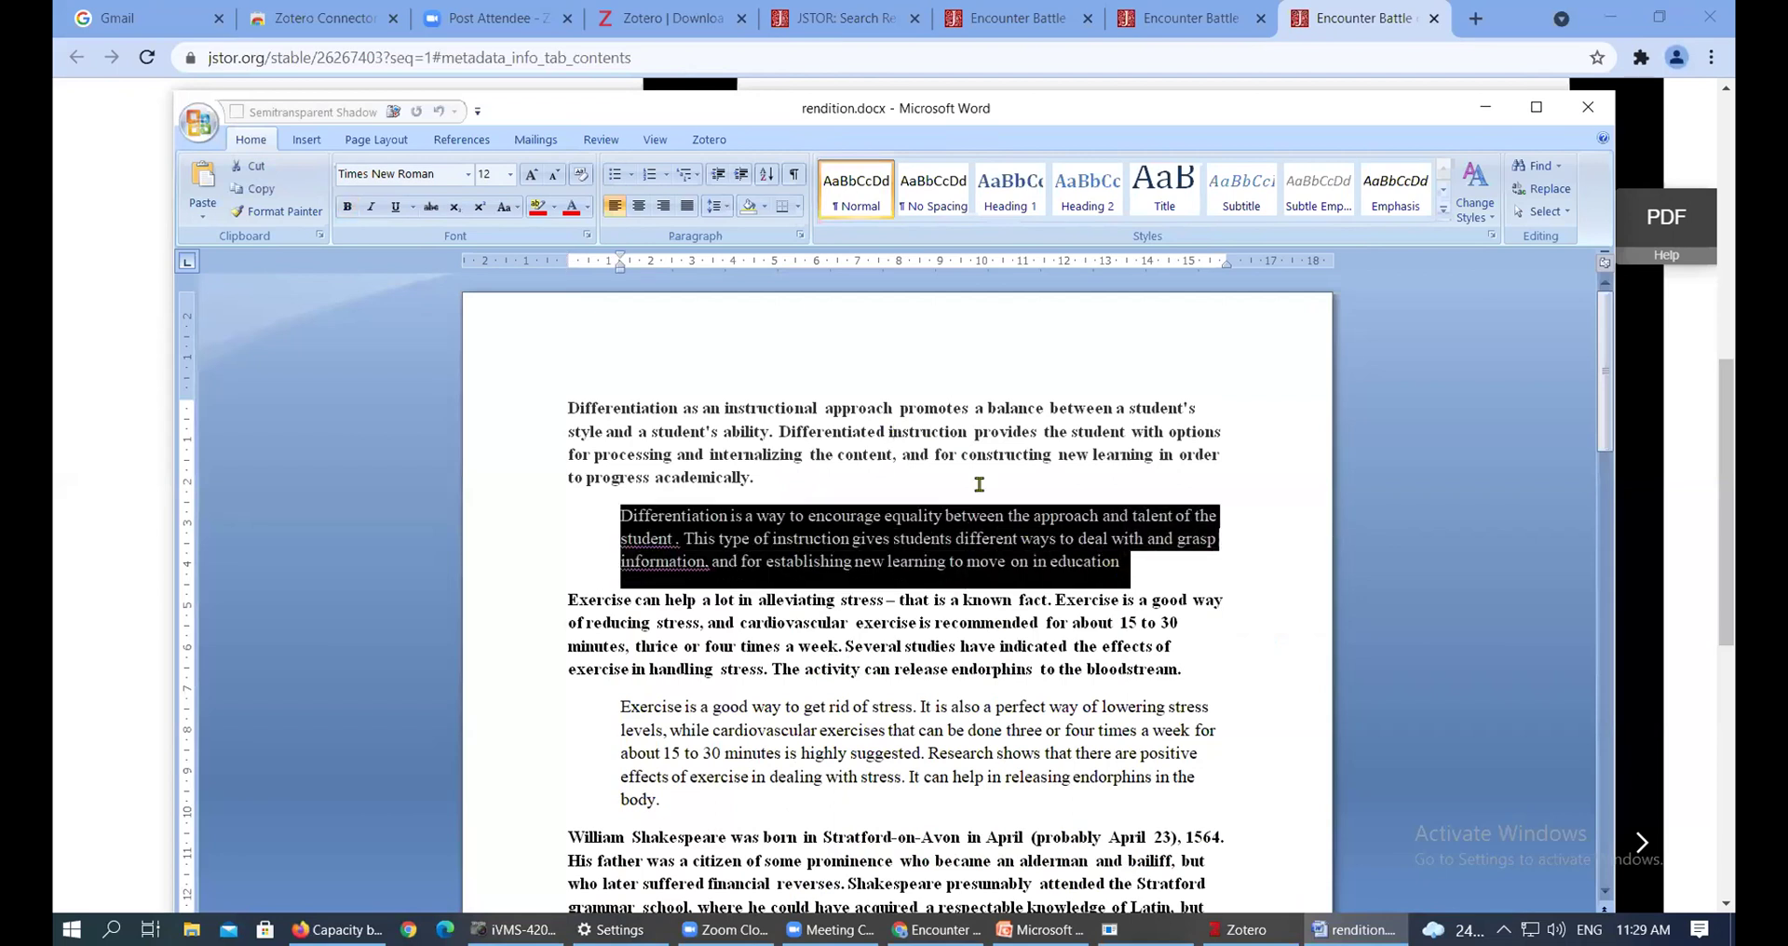
{"action": "left_click", "coordinate": [892, 443]}
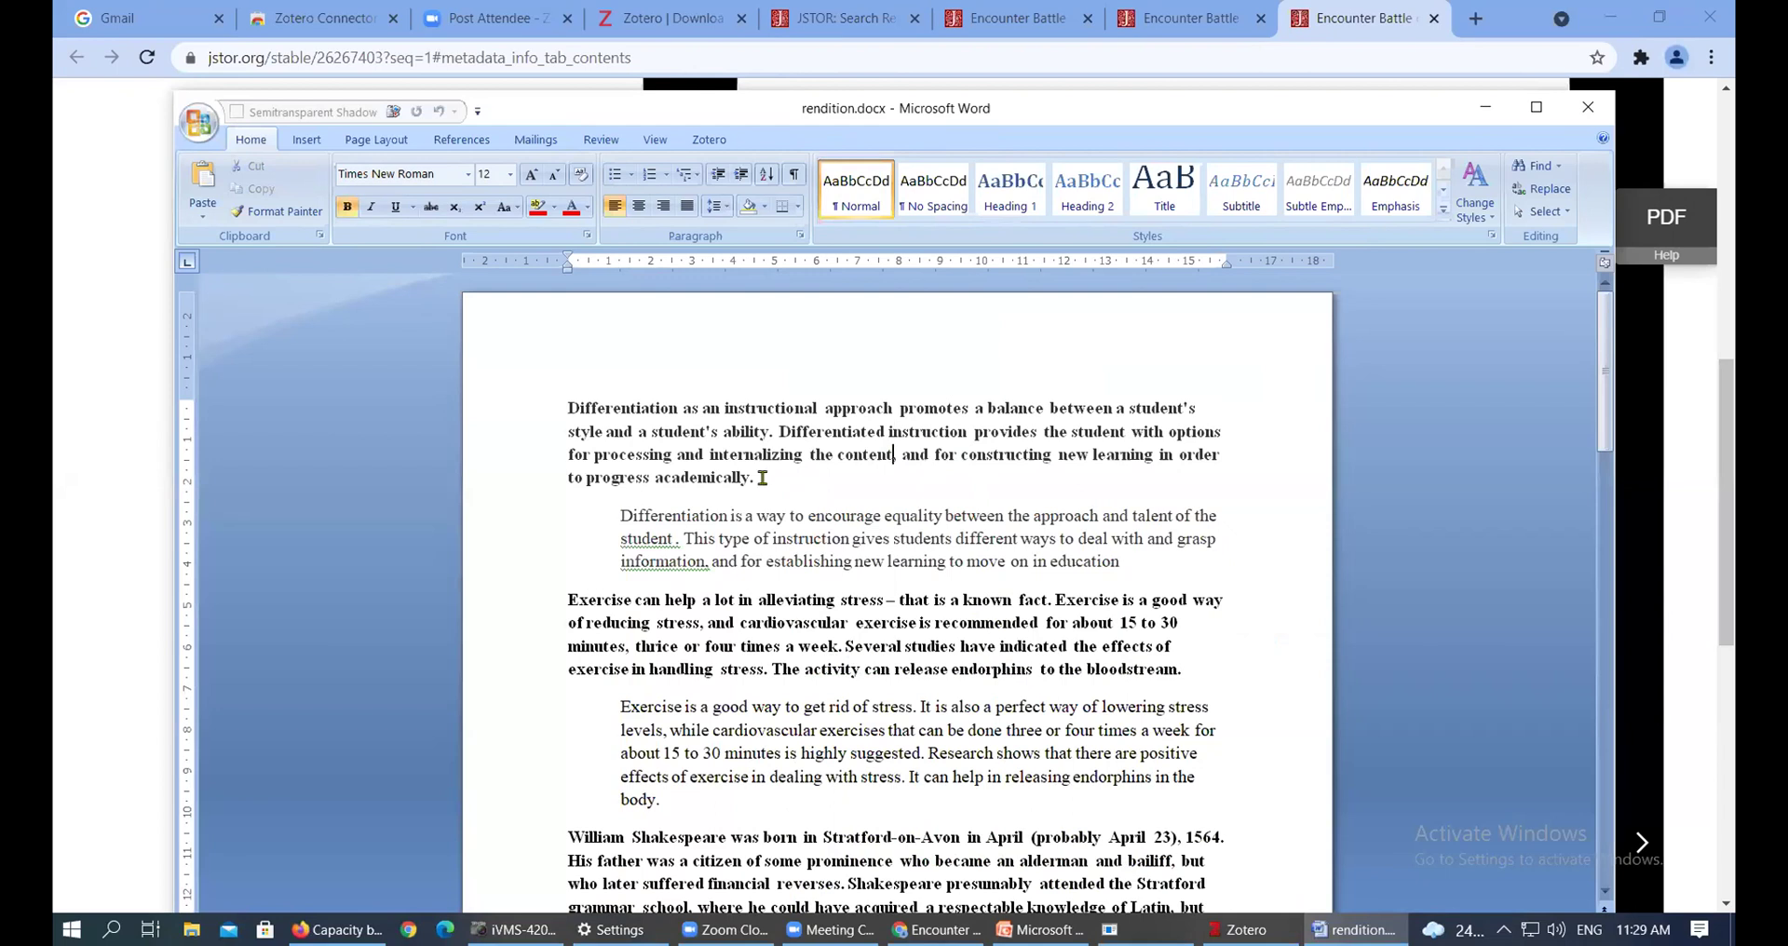
Delete the bold opening paragraph and remove the Differentiation paragraph's indent so it sits flush left
{"action": "left_click_drag", "start_coordinate": [756, 477], "coordinate": [561, 404]}
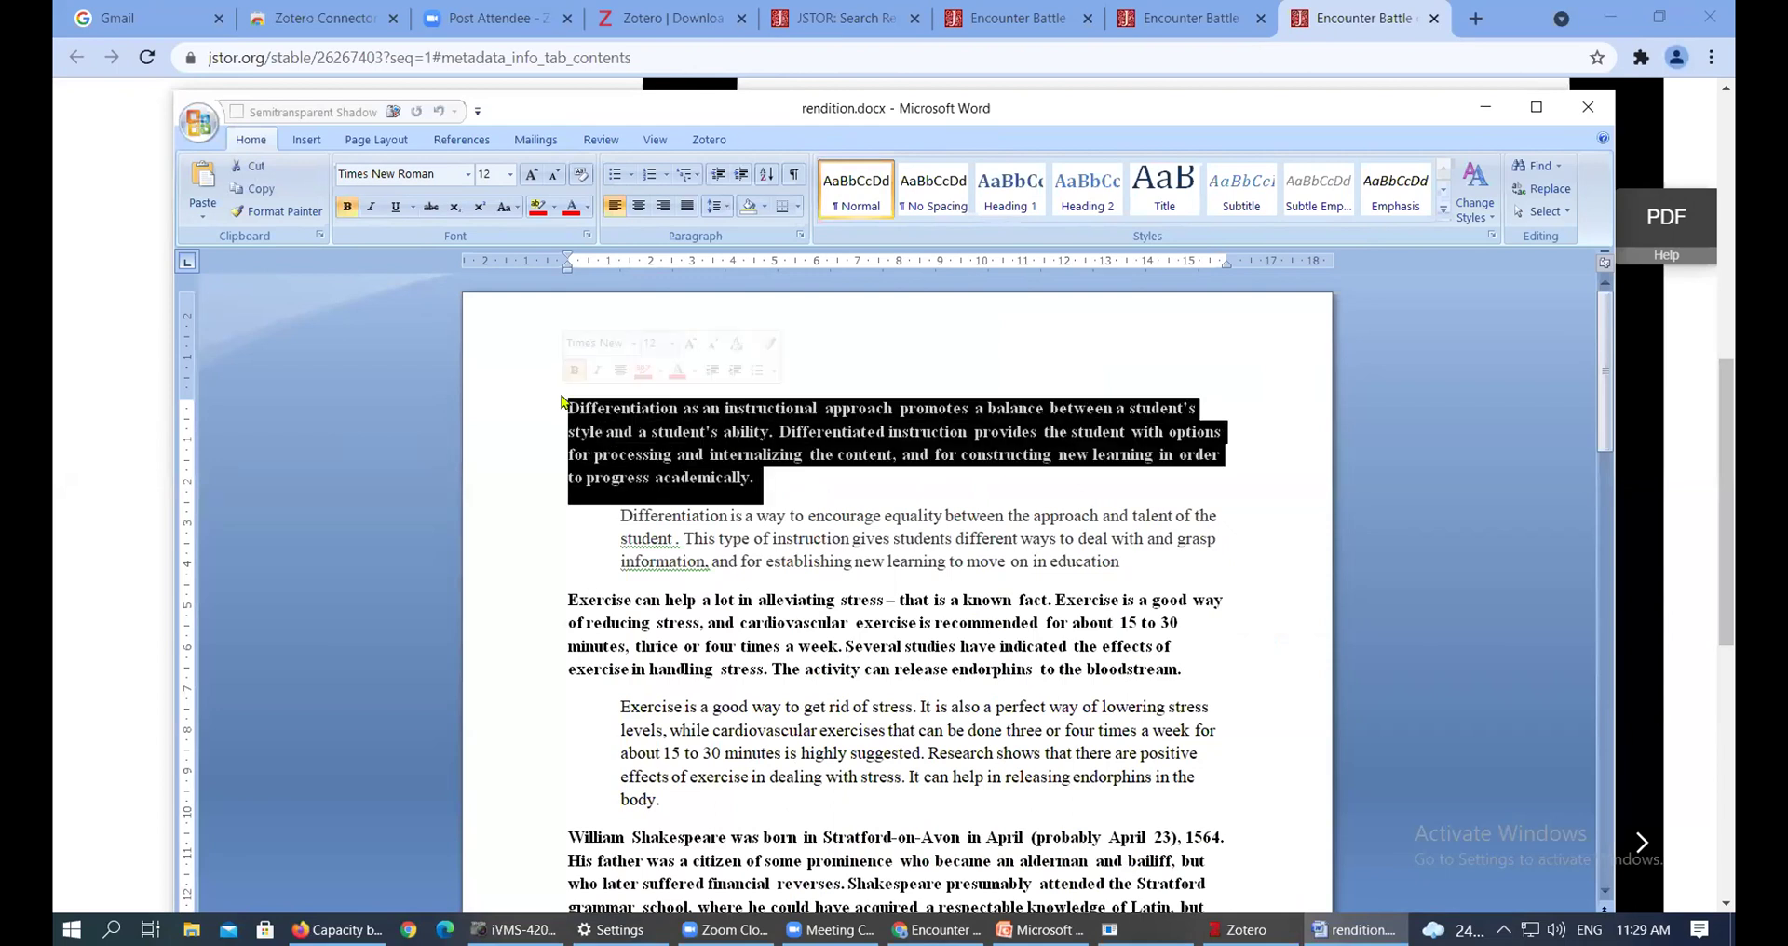
{"action": "key", "text": "BackSpace"}
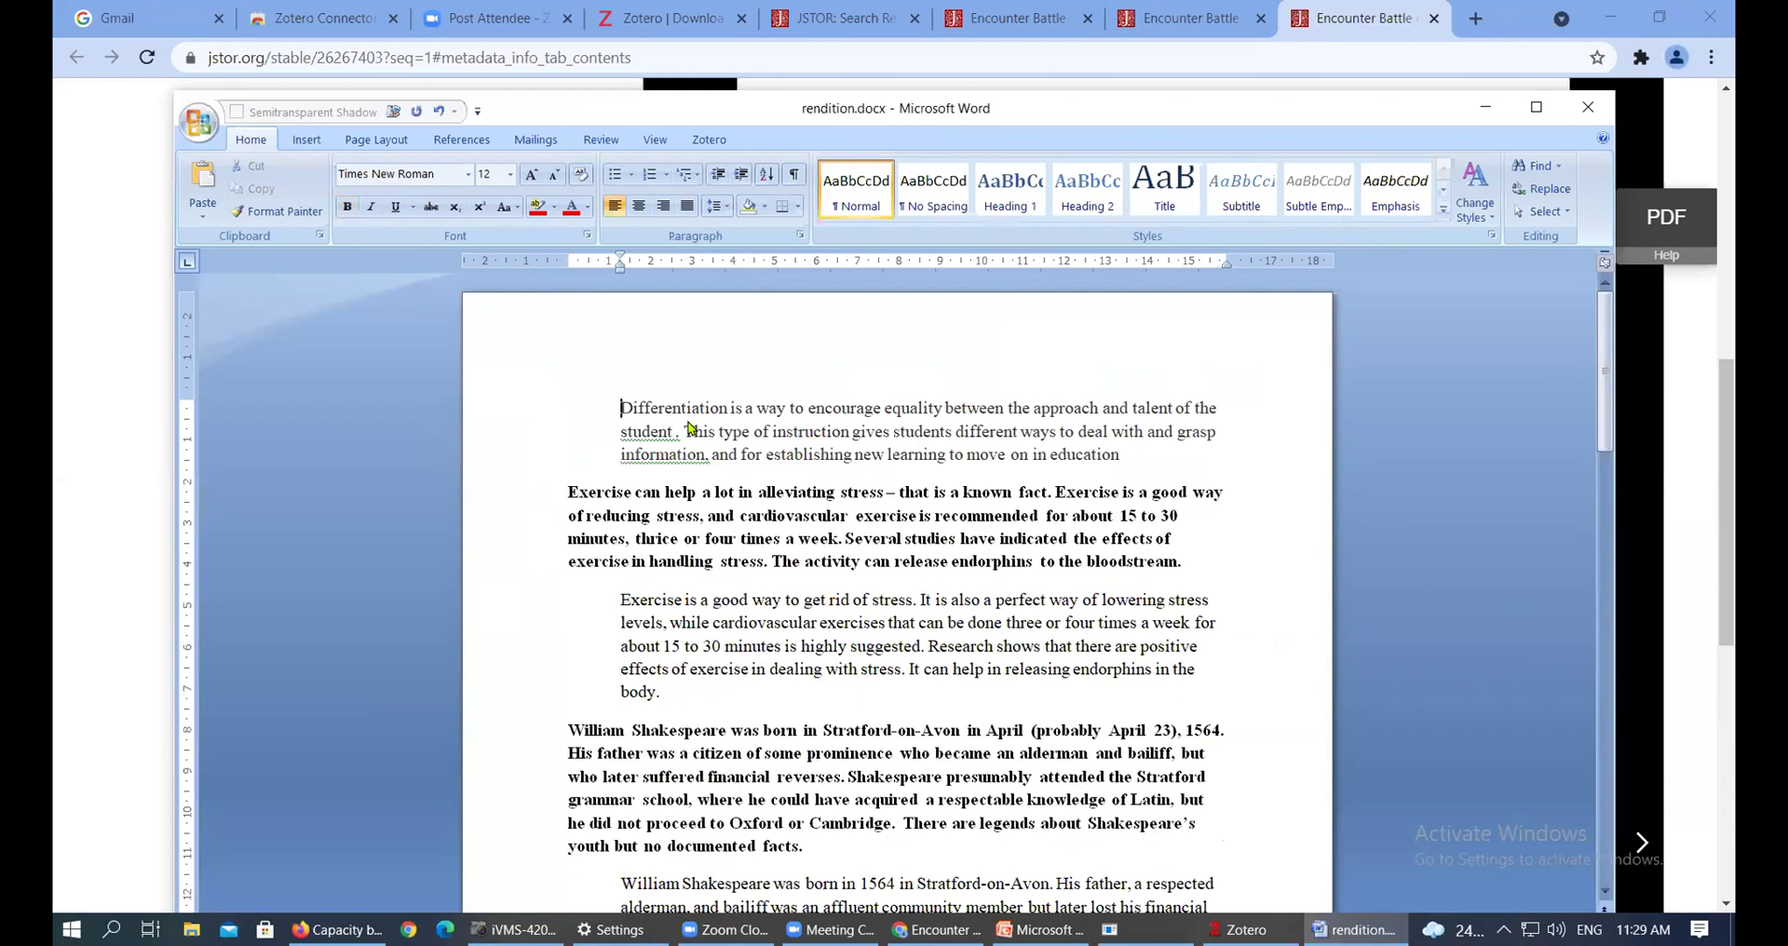
{"action": "key", "text": "BackSpace"}
{"action": "left_click", "coordinate": [1073, 458]}
{"action": "left_click", "coordinate": [1070, 456]}
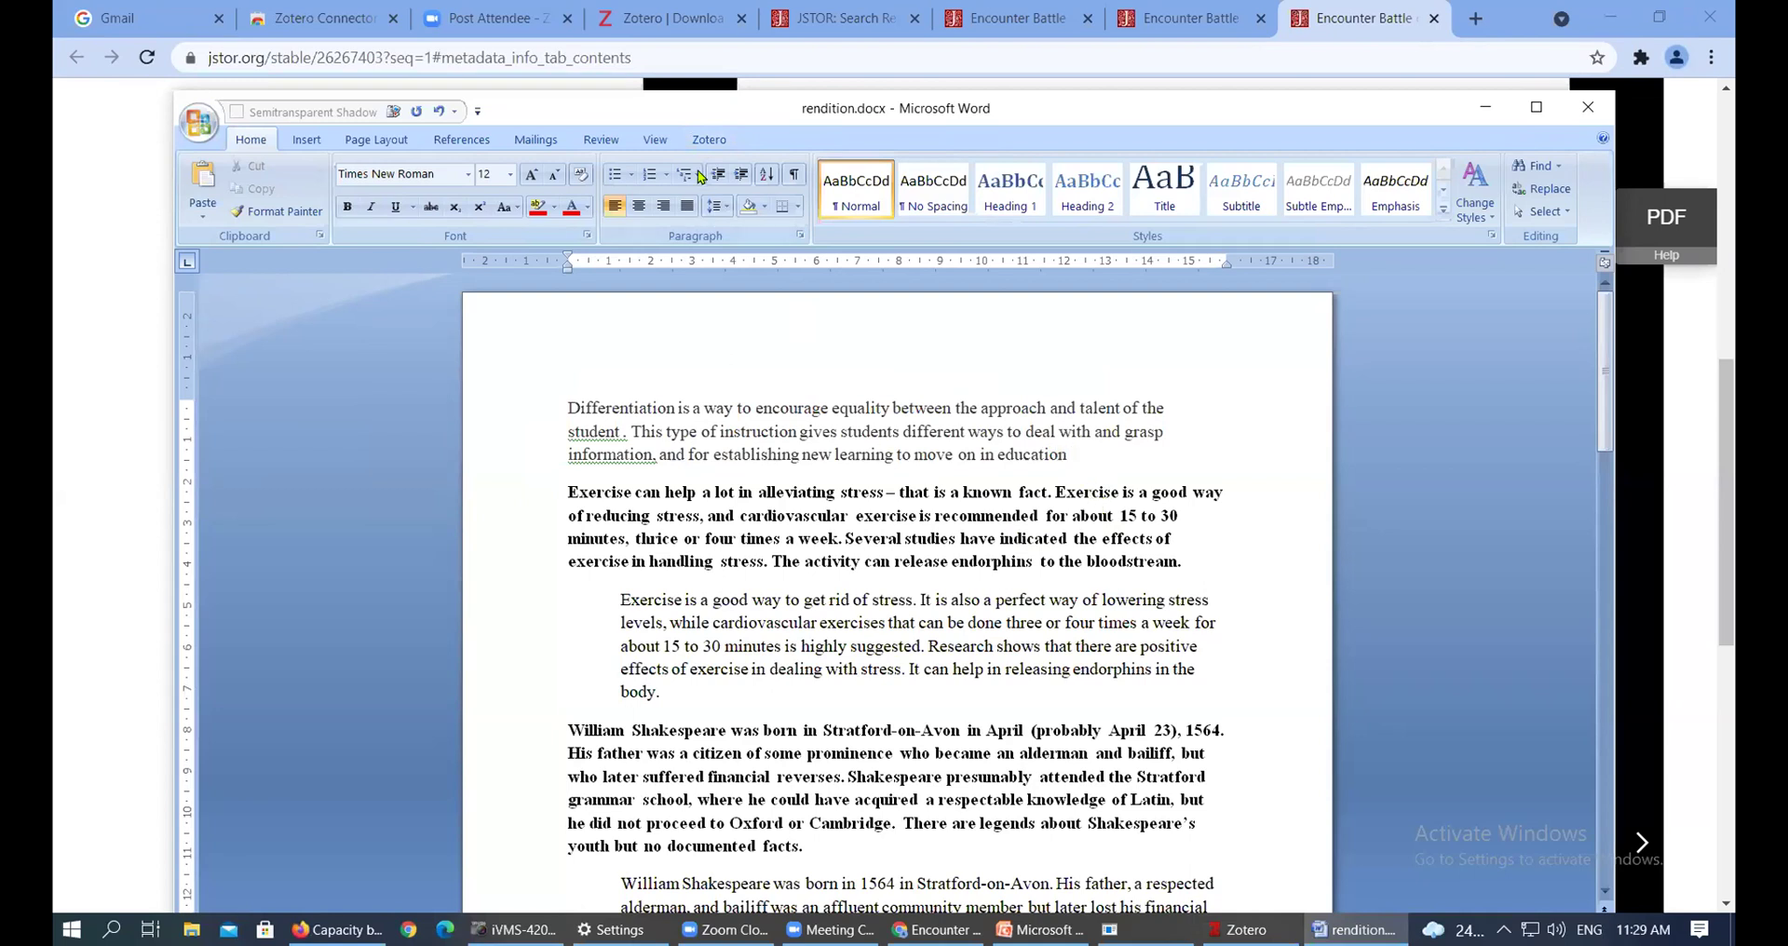
In Zotero Document Preferences, choose American Psychological Association 7th edition as the citation style
{"action": "left_click", "coordinate": [708, 141]}
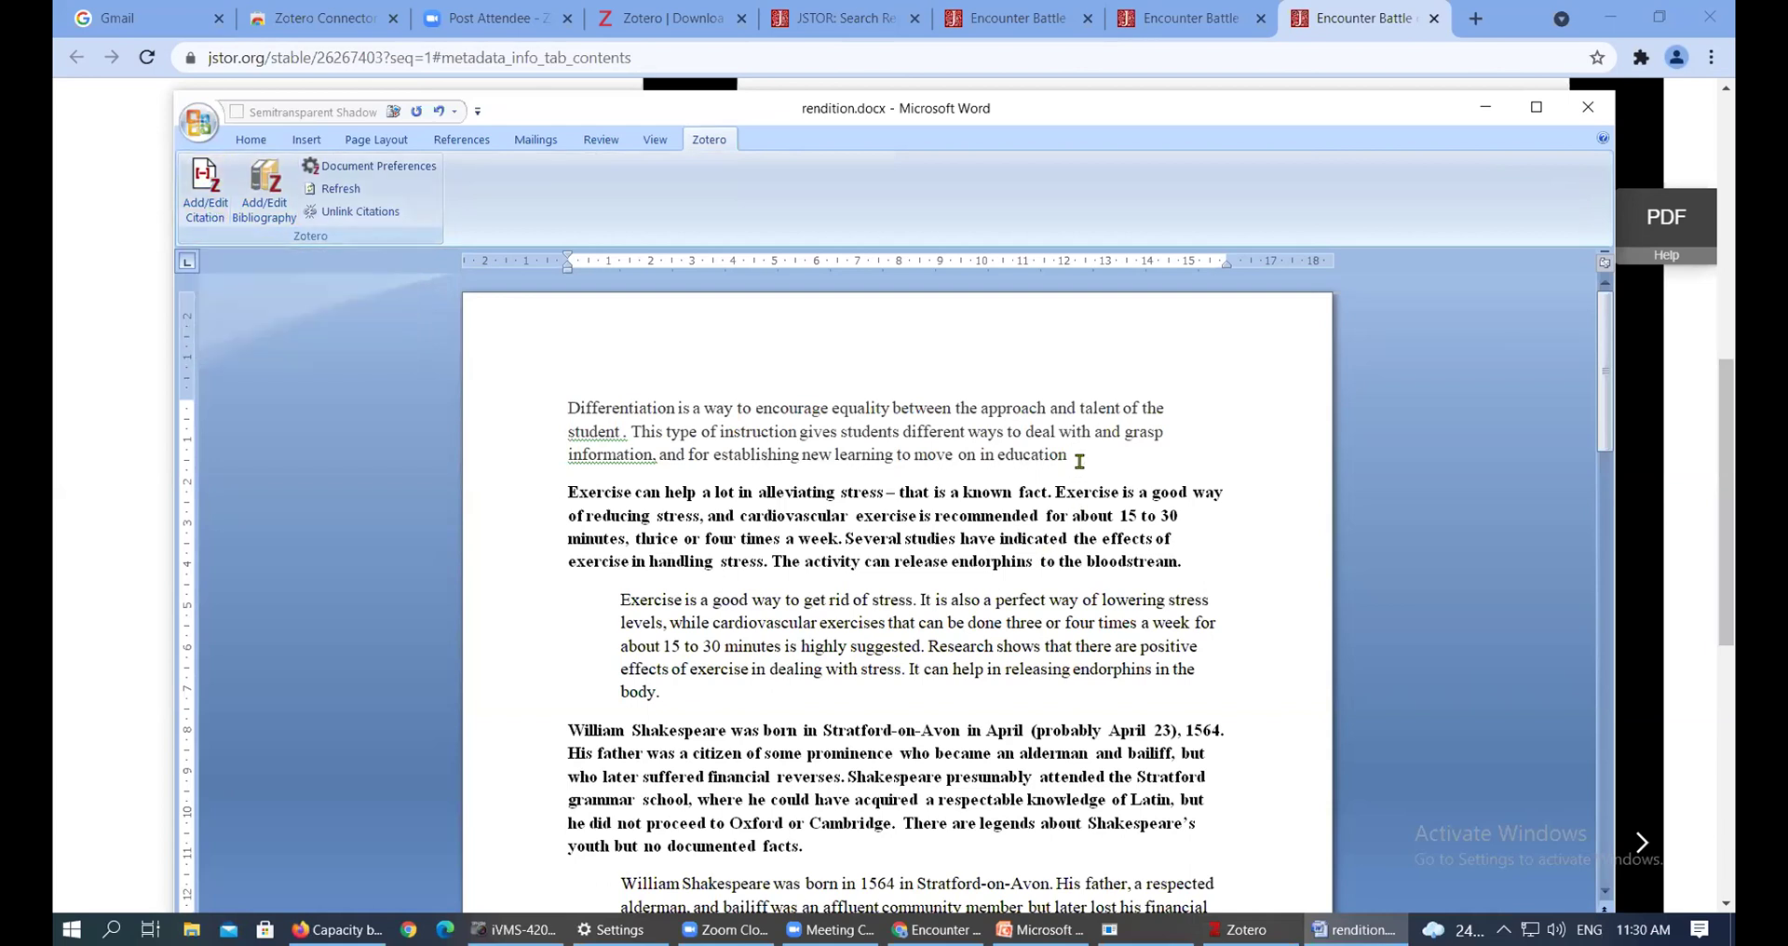
{"action": "left_click", "coordinate": [205, 203]}
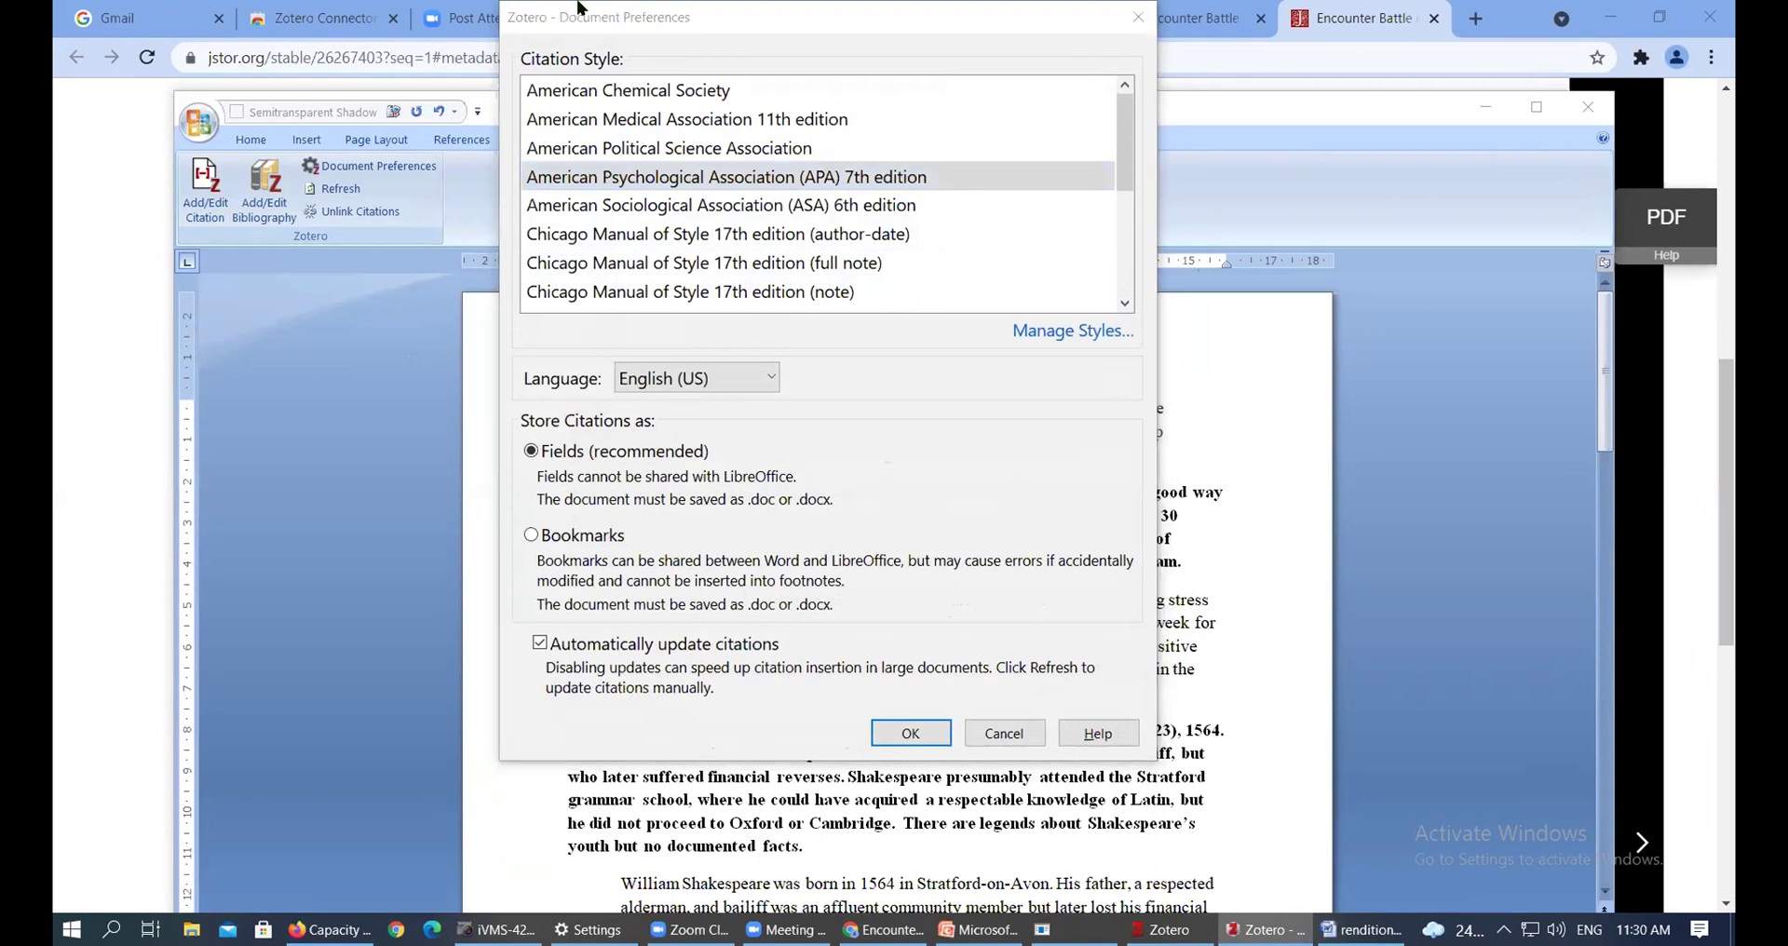
{"action": "left_click", "coordinate": [802, 19]}
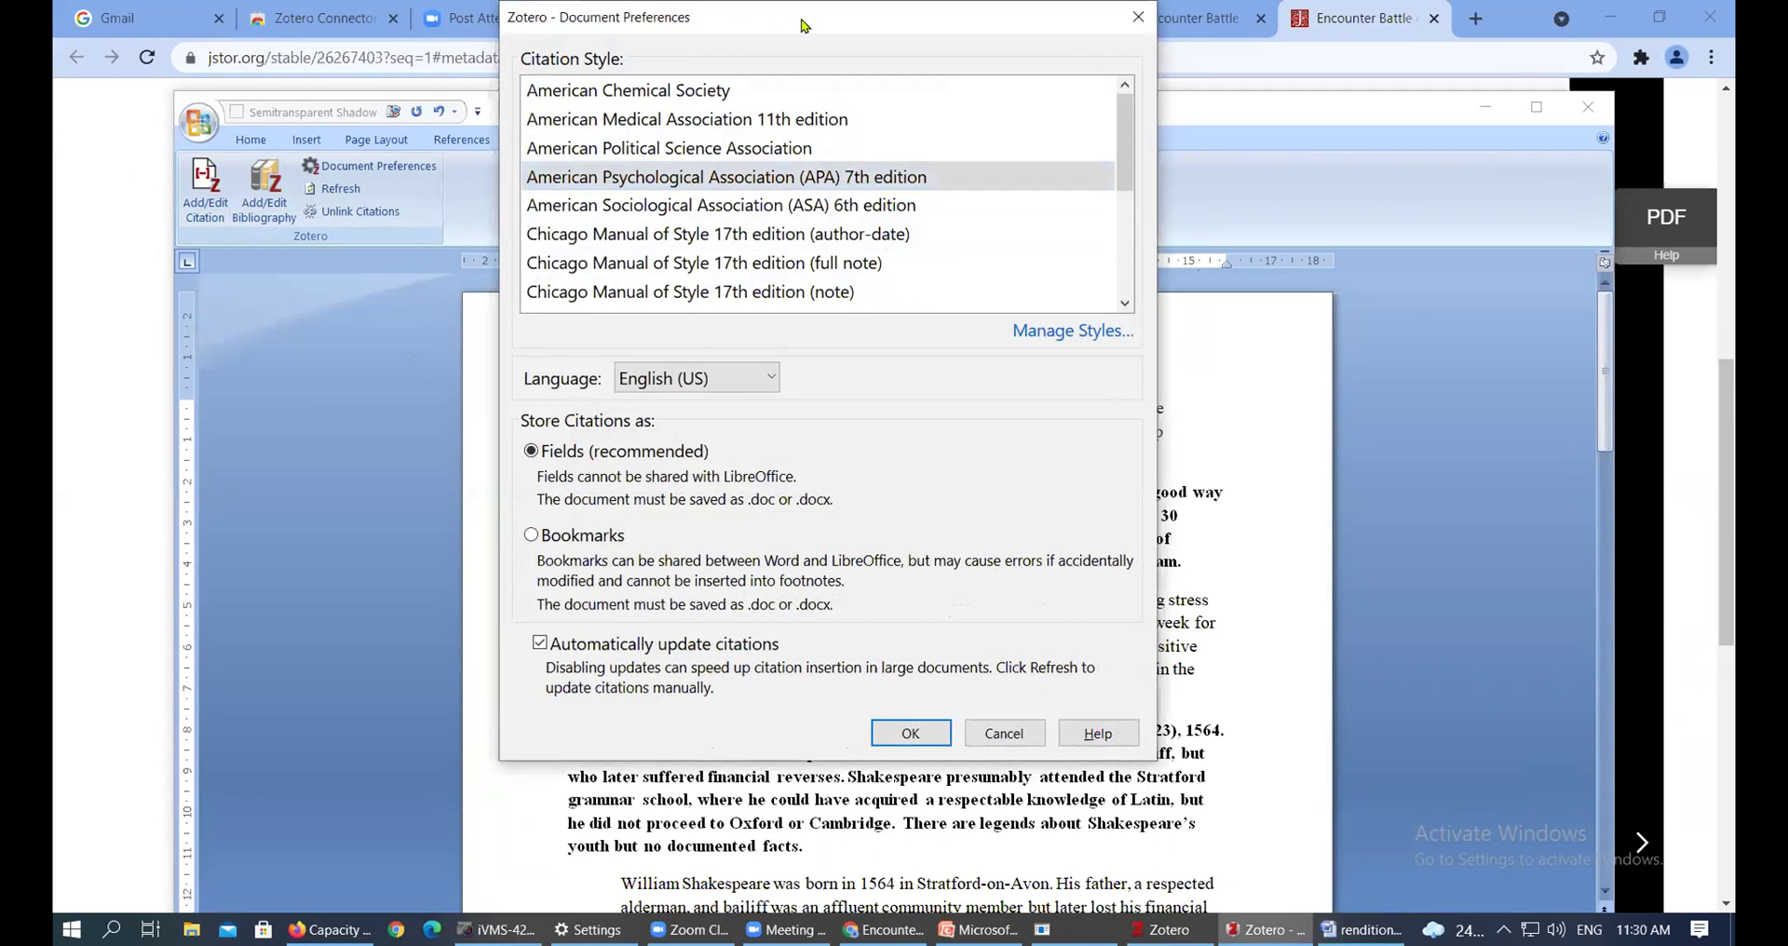
{"action": "left_click_drag", "start_coordinate": [802, 20], "coordinate": [659, 29]}
{"action": "mouse_move", "coordinate": [972, 147]}
{"action": "left_mouse_down"}
{"action": "mouse_move", "coordinate": [984, 184]}
{"action": "mouse_move", "coordinate": [980, 132]}
{"action": "left_mouse_up"}
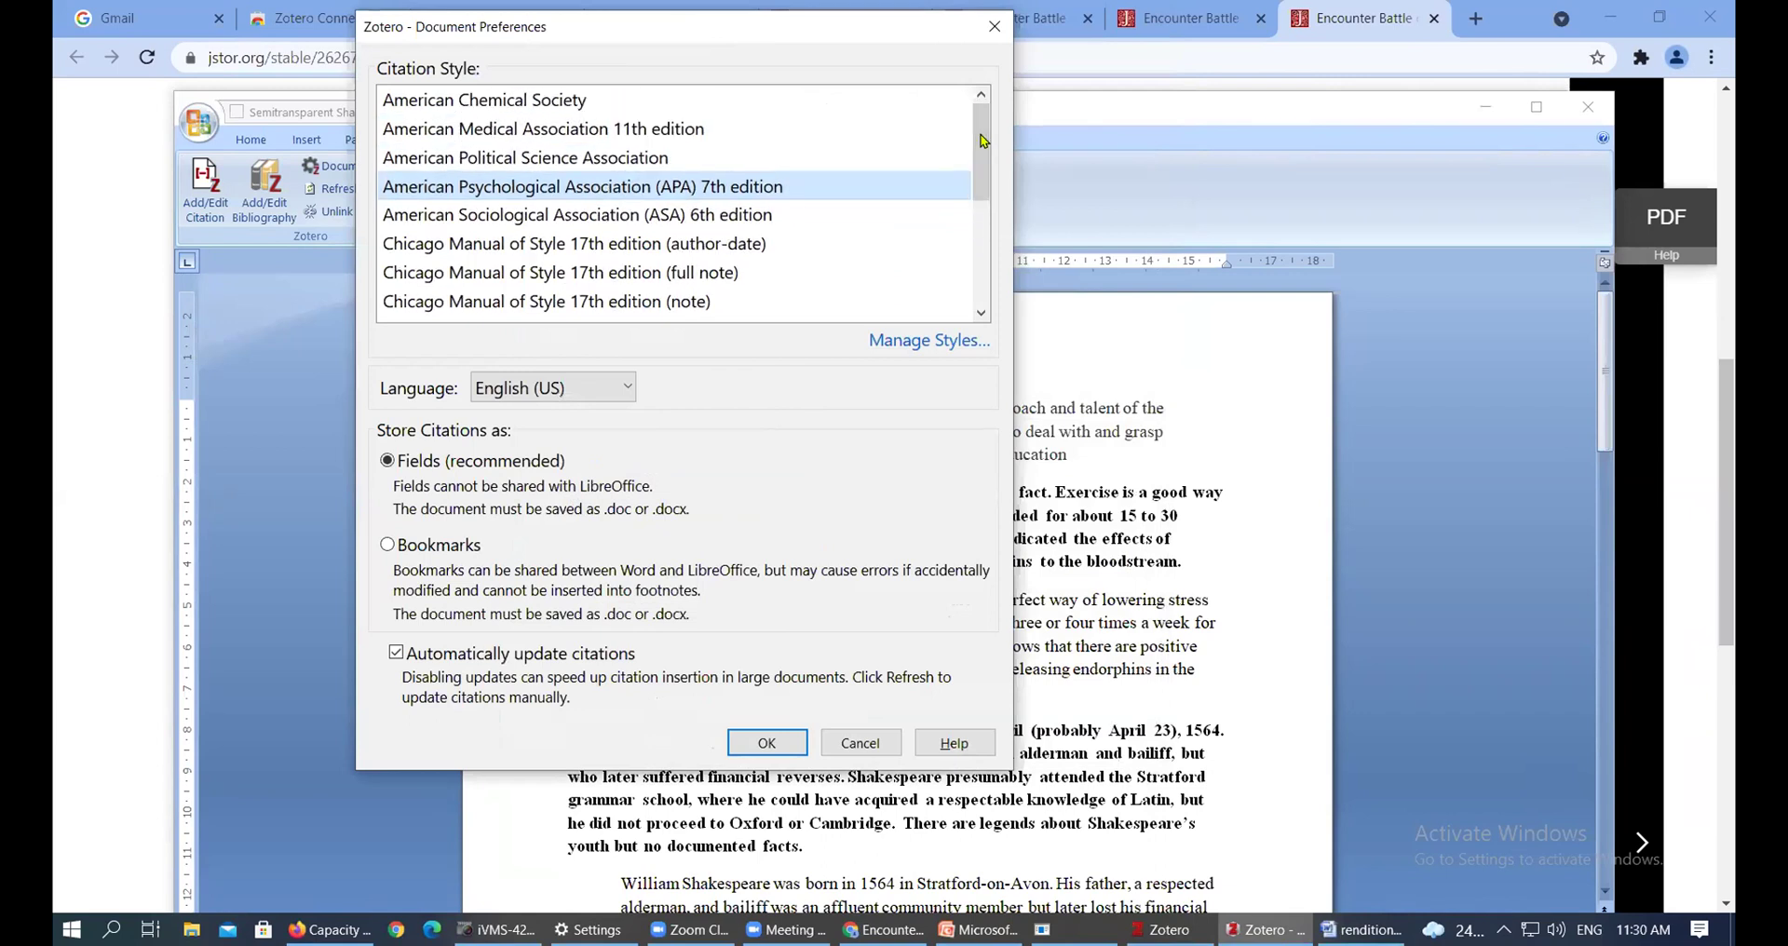
{"action": "mouse_move", "coordinate": [982, 136]}
{"action": "left_mouse_down"}
{"action": "mouse_move", "coordinate": [998, 222]}
{"action": "mouse_move", "coordinate": [983, 132]}
{"action": "left_mouse_up"}
{"action": "left_click", "coordinate": [776, 748]}
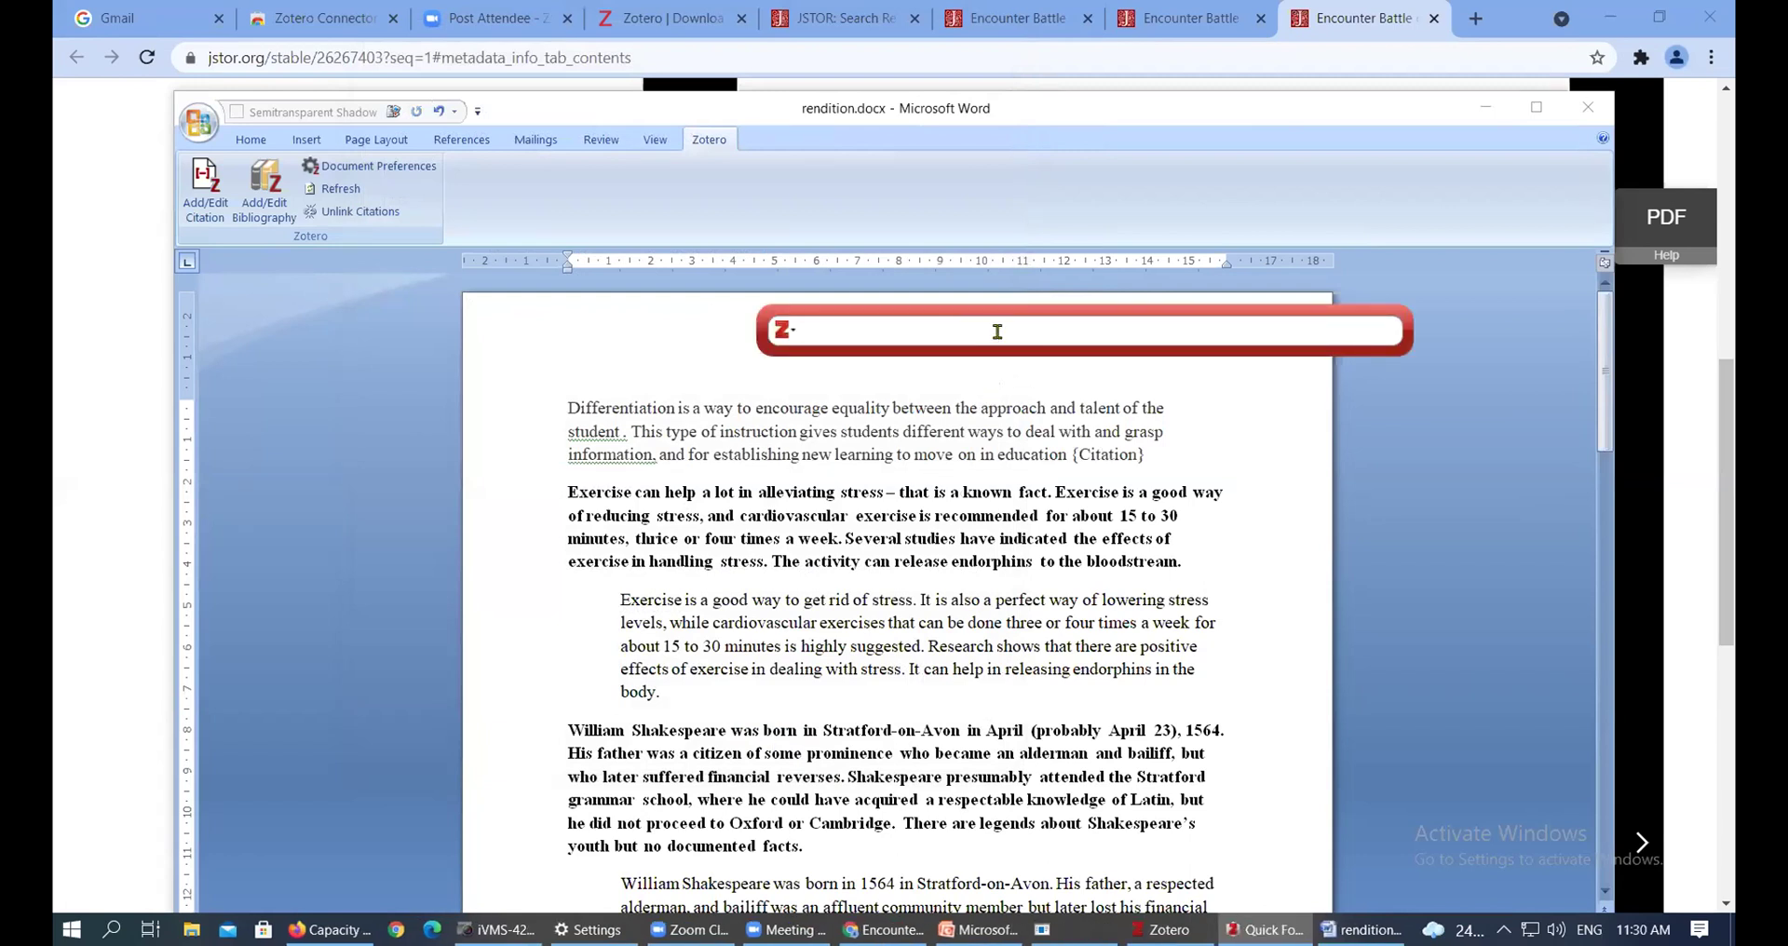
{"action": "left_click_drag", "start_coordinate": [1016, 318], "coordinate": [819, 339]}
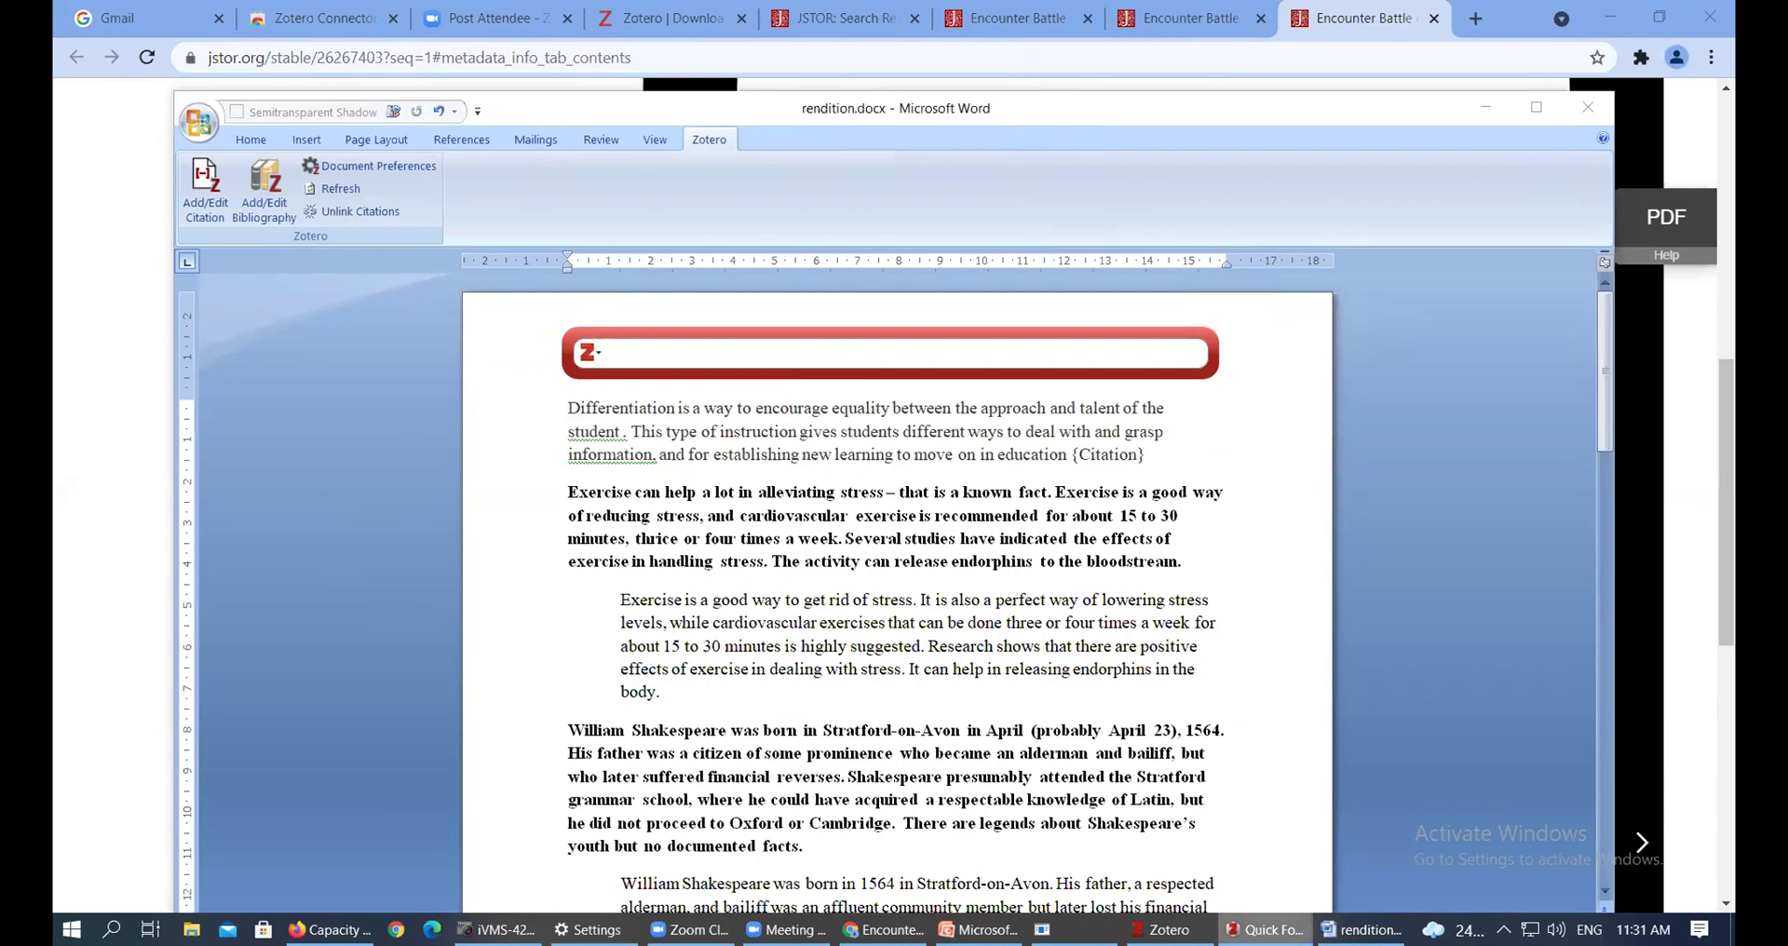
{"action": "left_click", "coordinate": [1164, 929]}
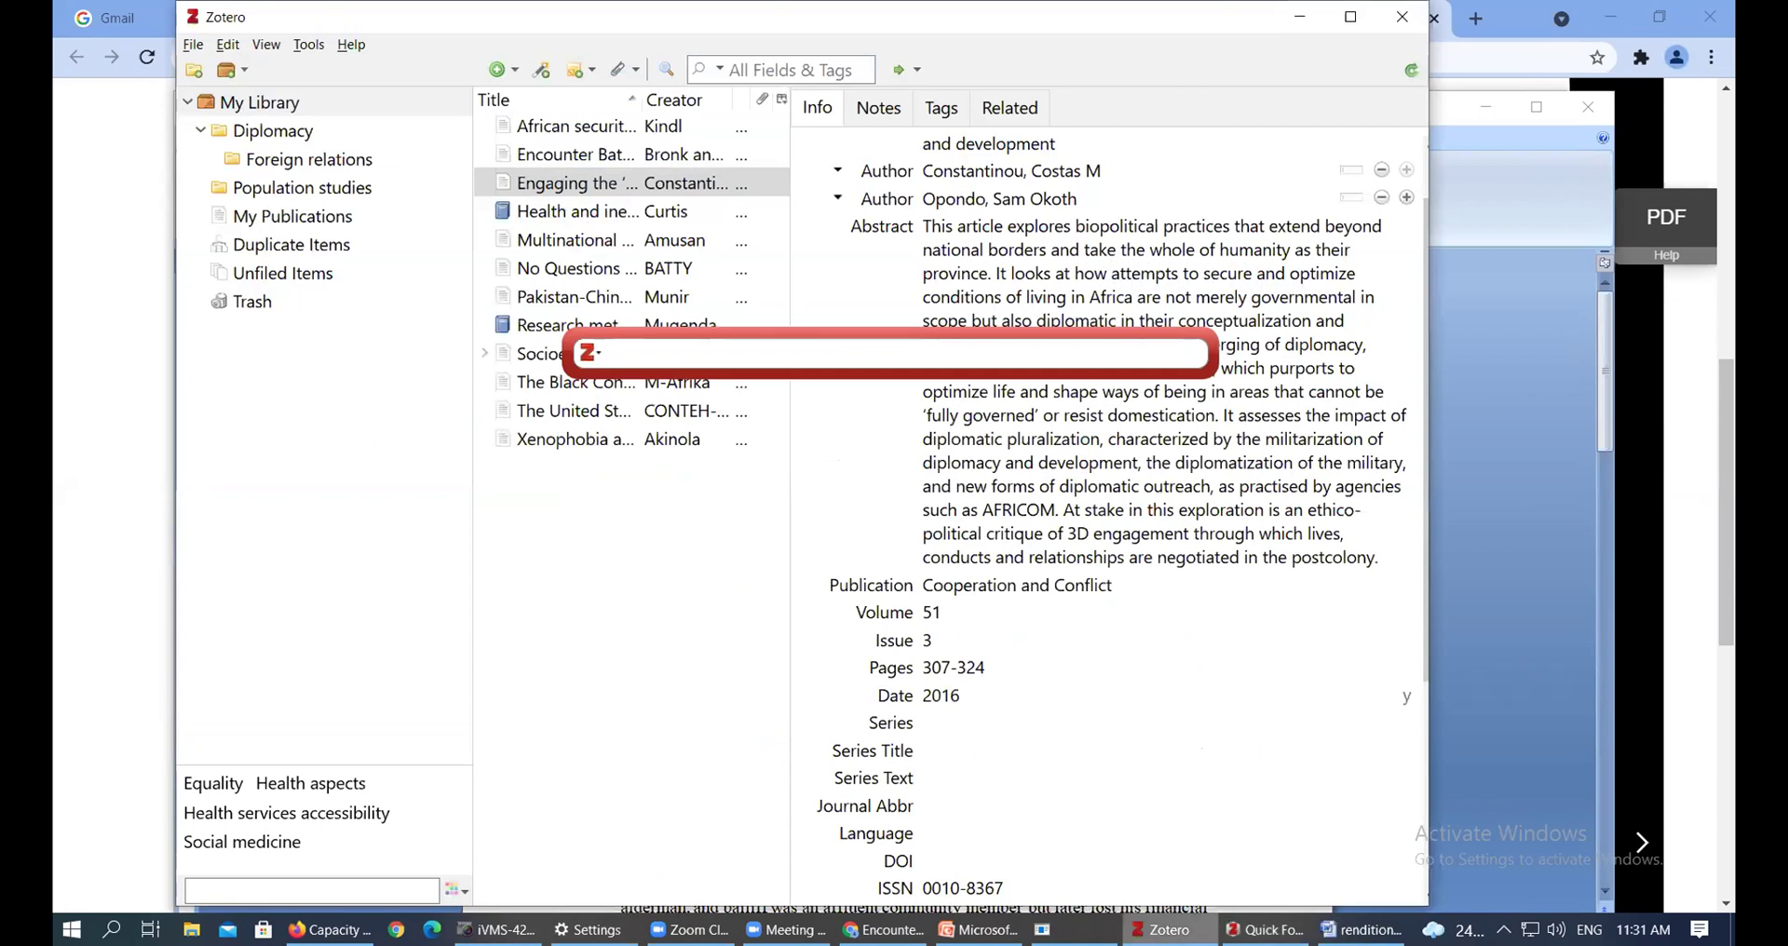
{"action": "left_click", "coordinate": [1164, 930]}
{"action": "left_click", "coordinate": [1164, 930]}
{"action": "left_click", "coordinate": [1164, 929]}
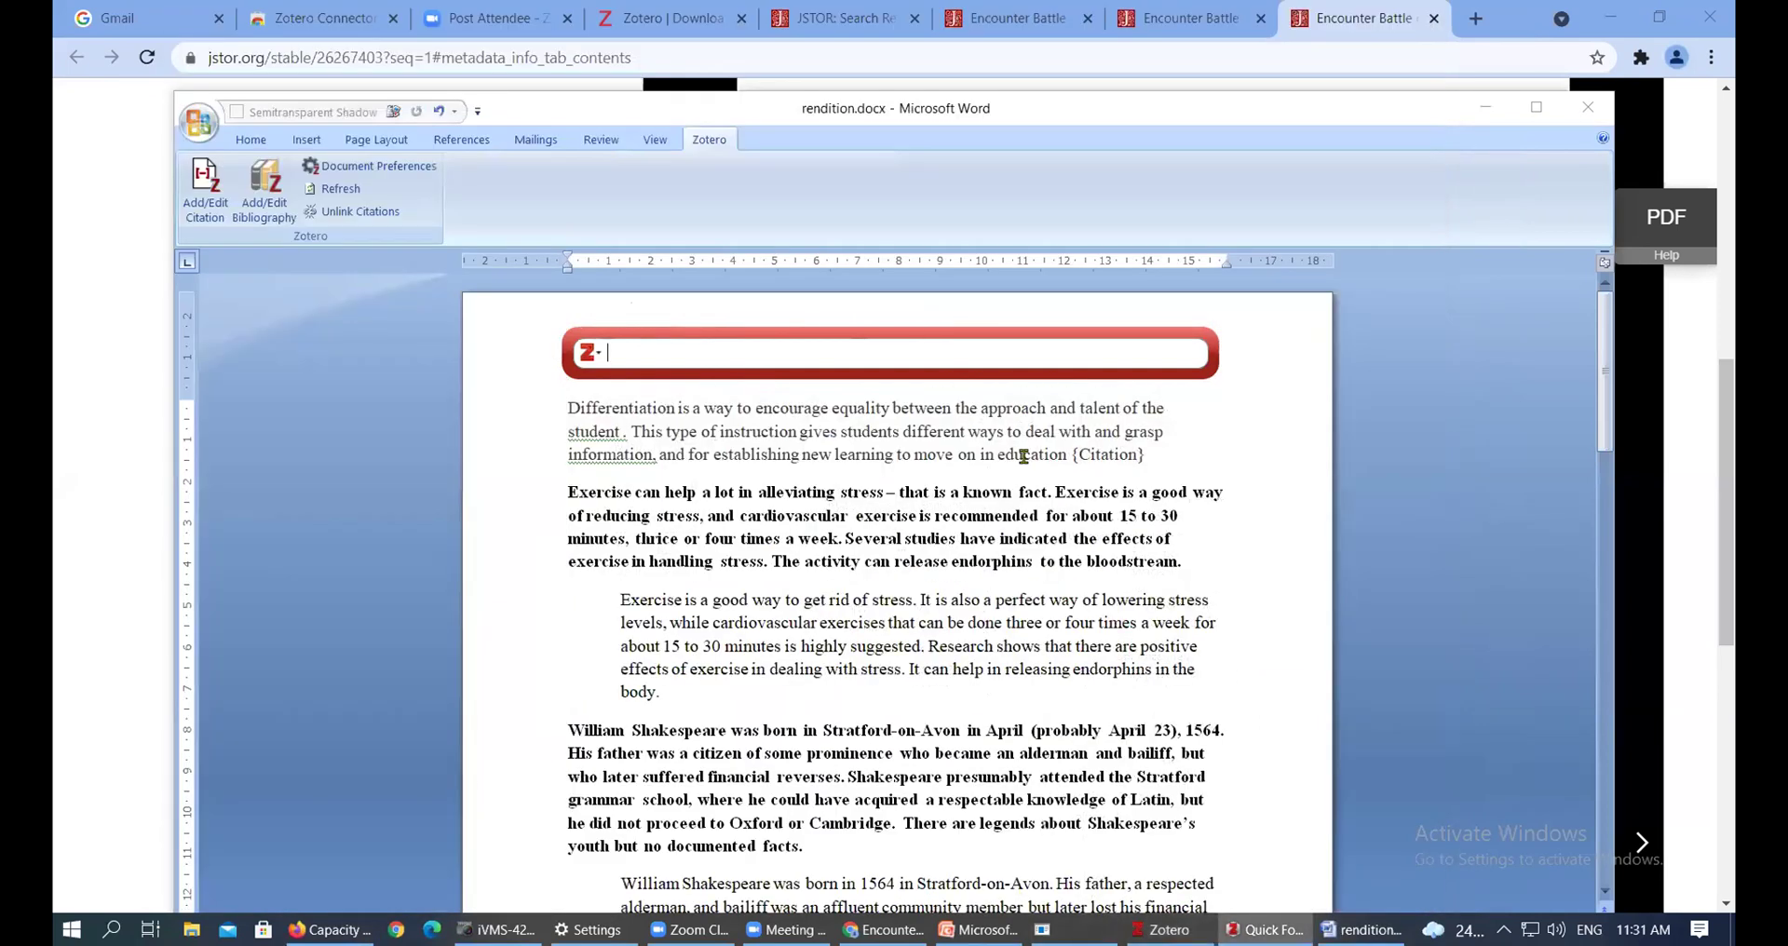
{"action": "key", "text": "Escape"}
{"action": "left_click", "coordinate": [1126, 454]}
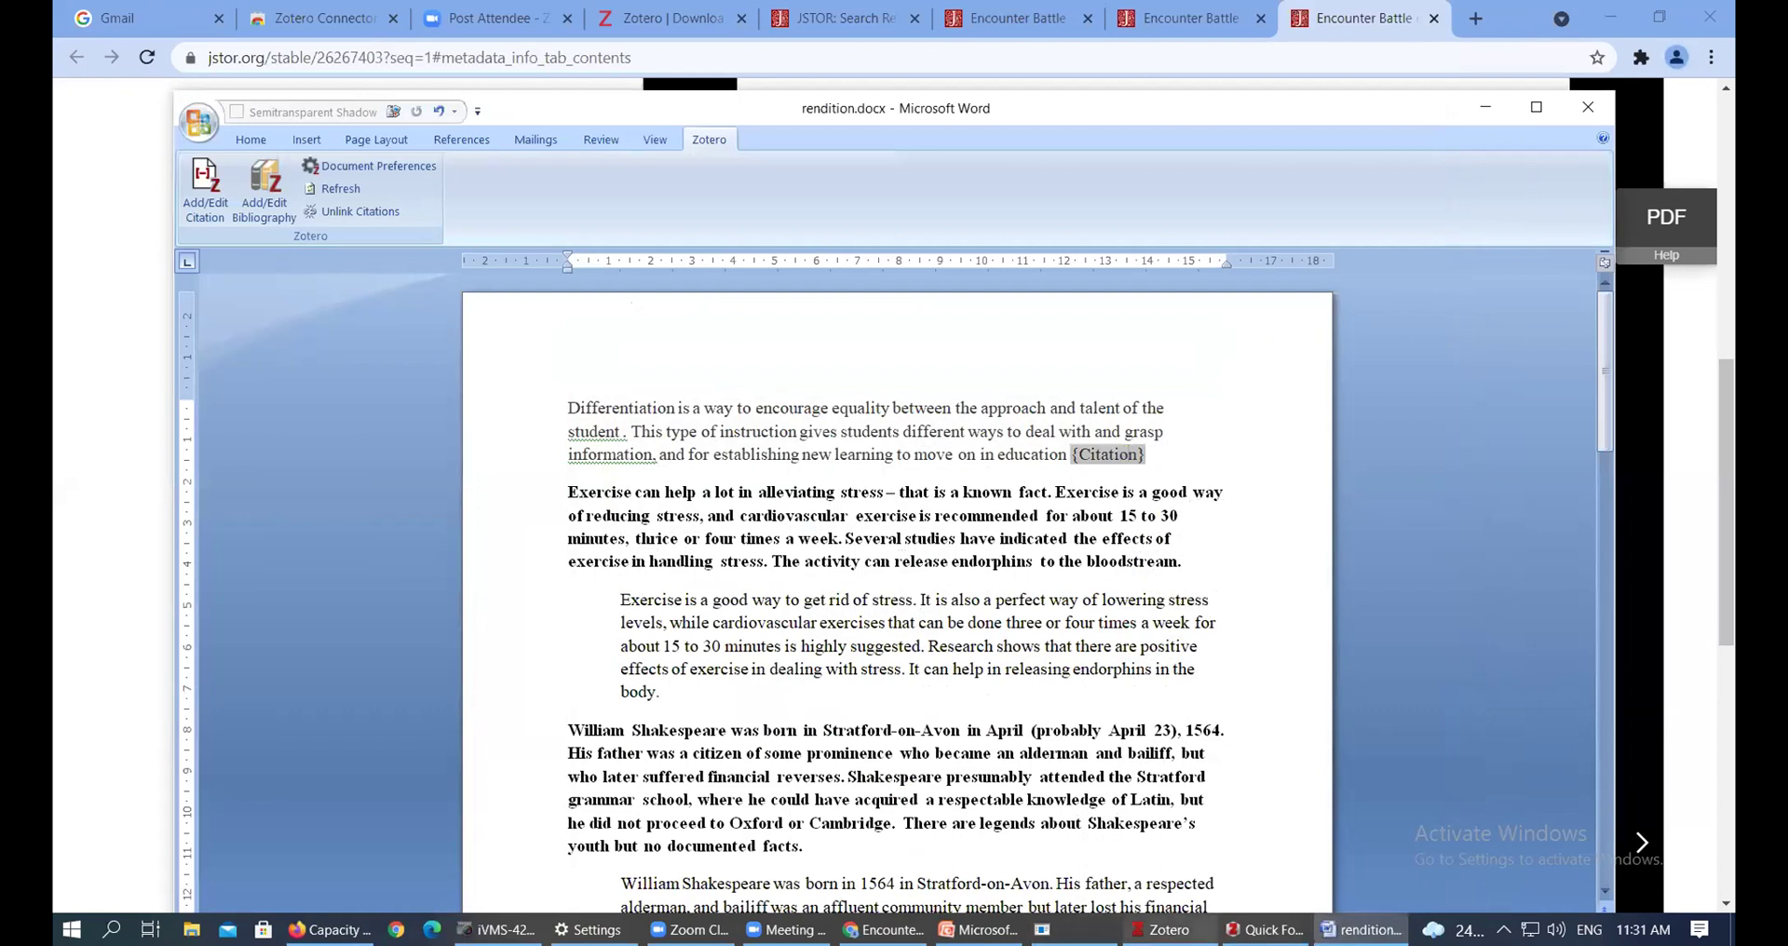
{"action": "left_click", "coordinate": [1265, 929]}
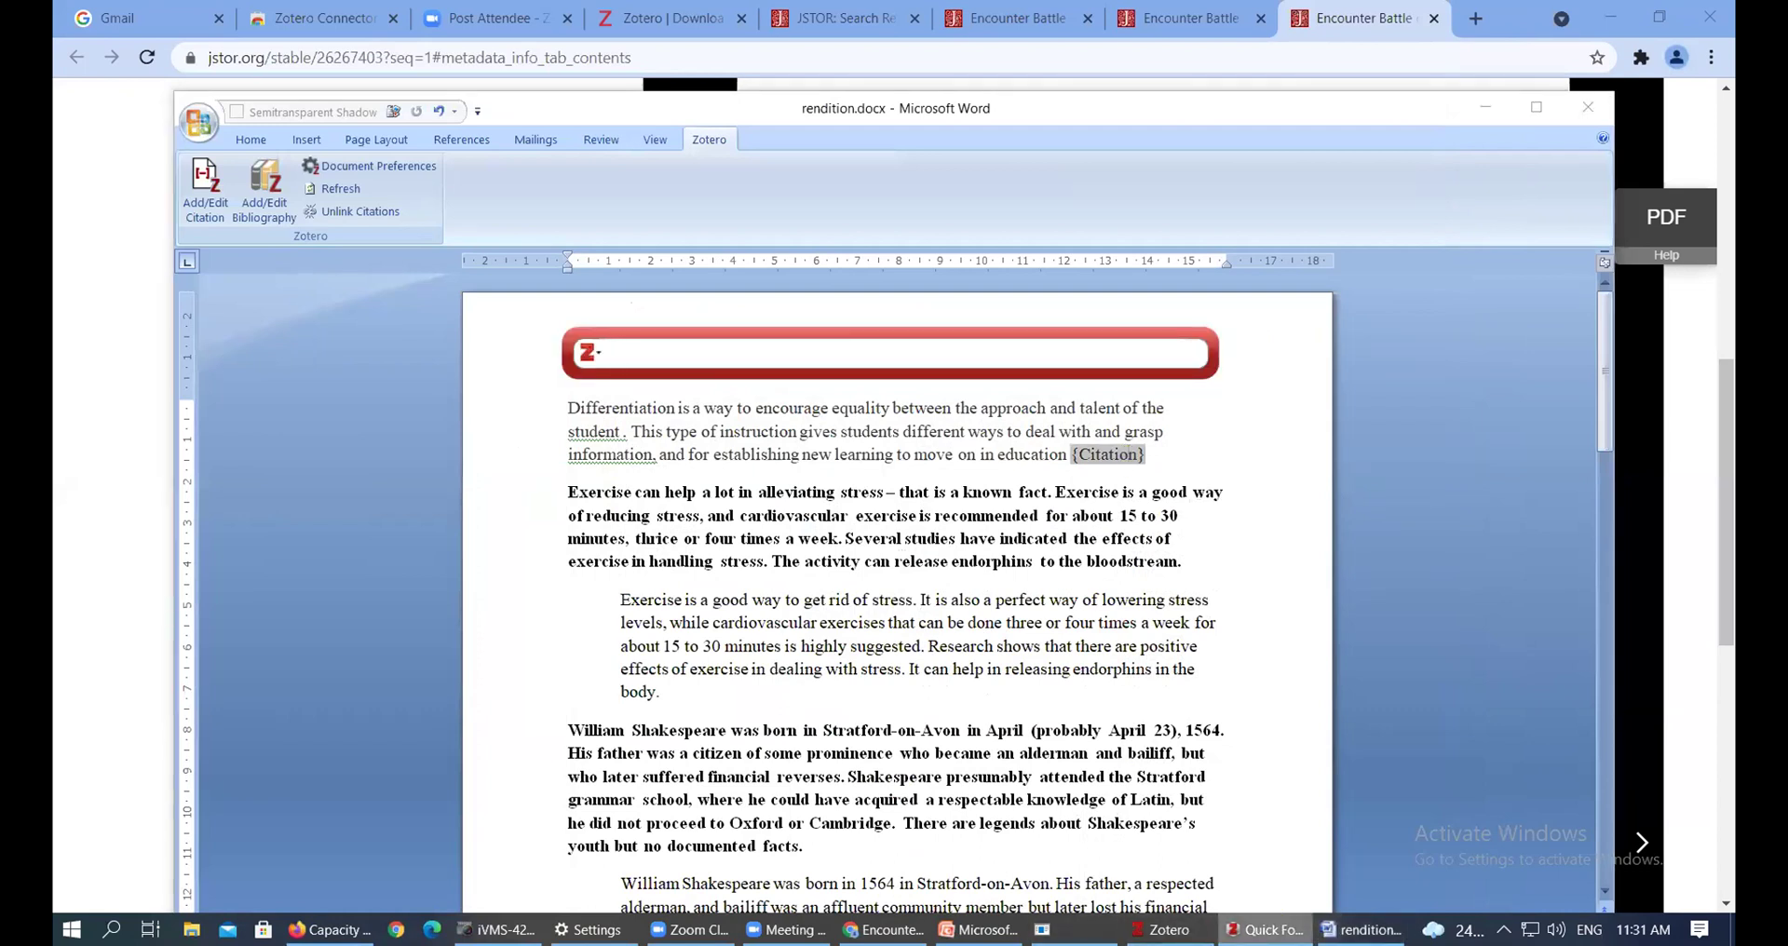
{"action": "right_click", "coordinate": [1164, 929]}
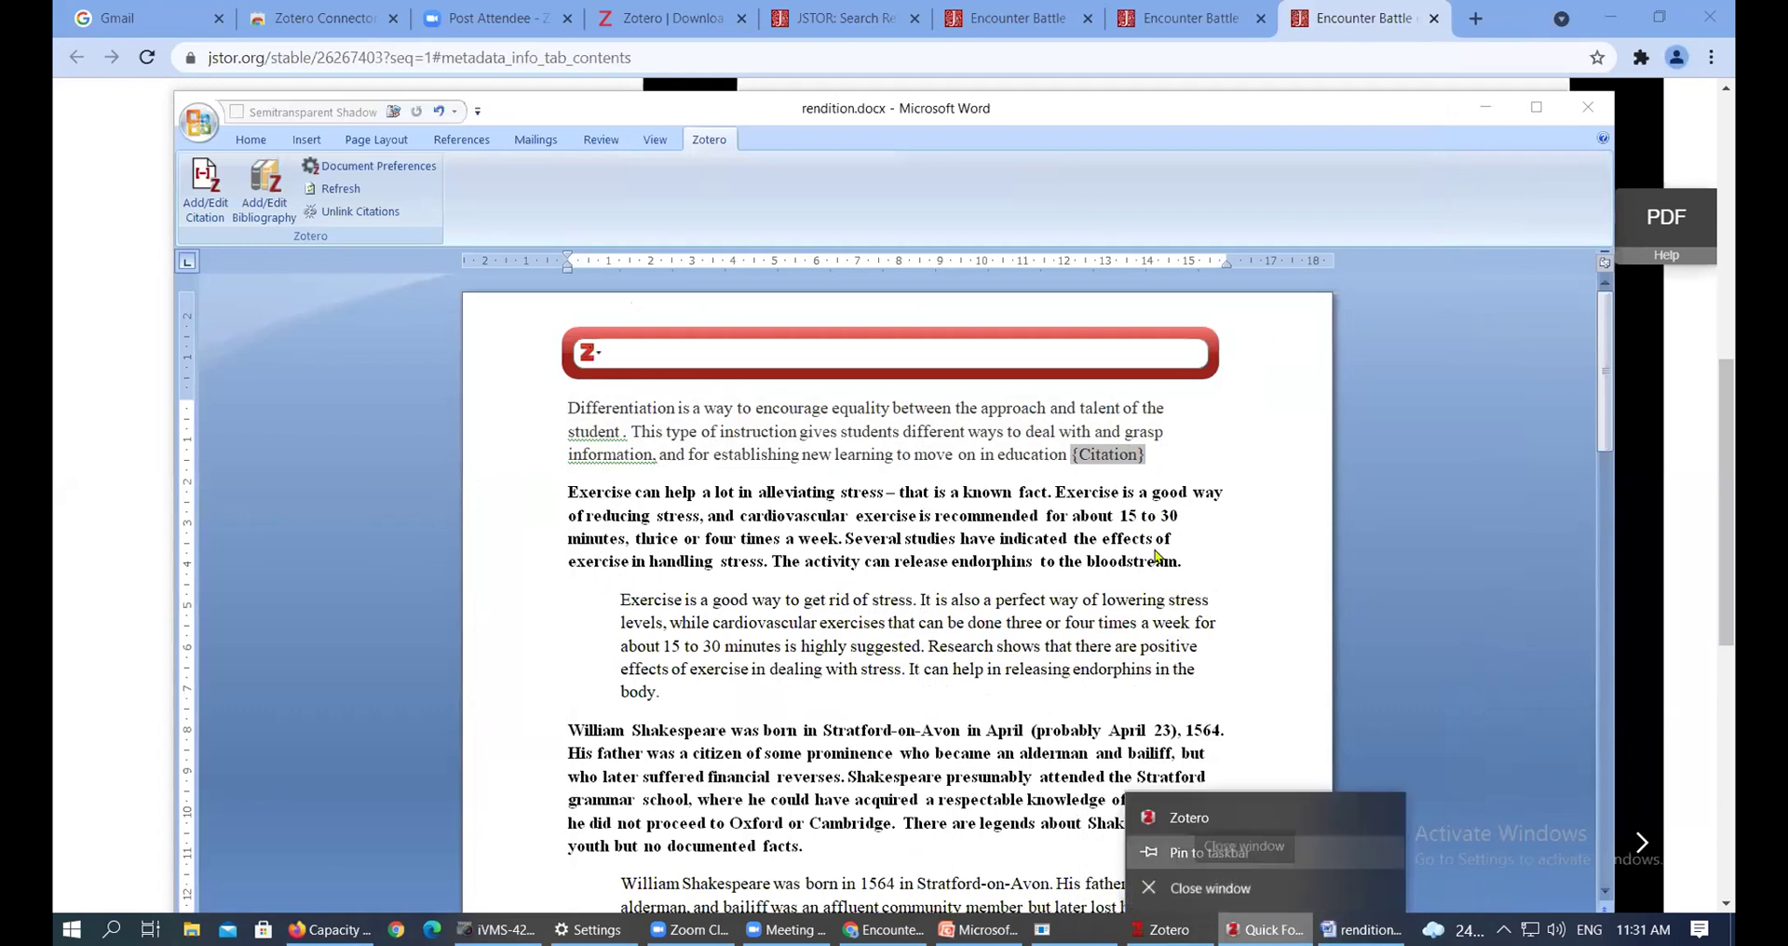
{"action": "left_click", "coordinate": [1211, 887]}
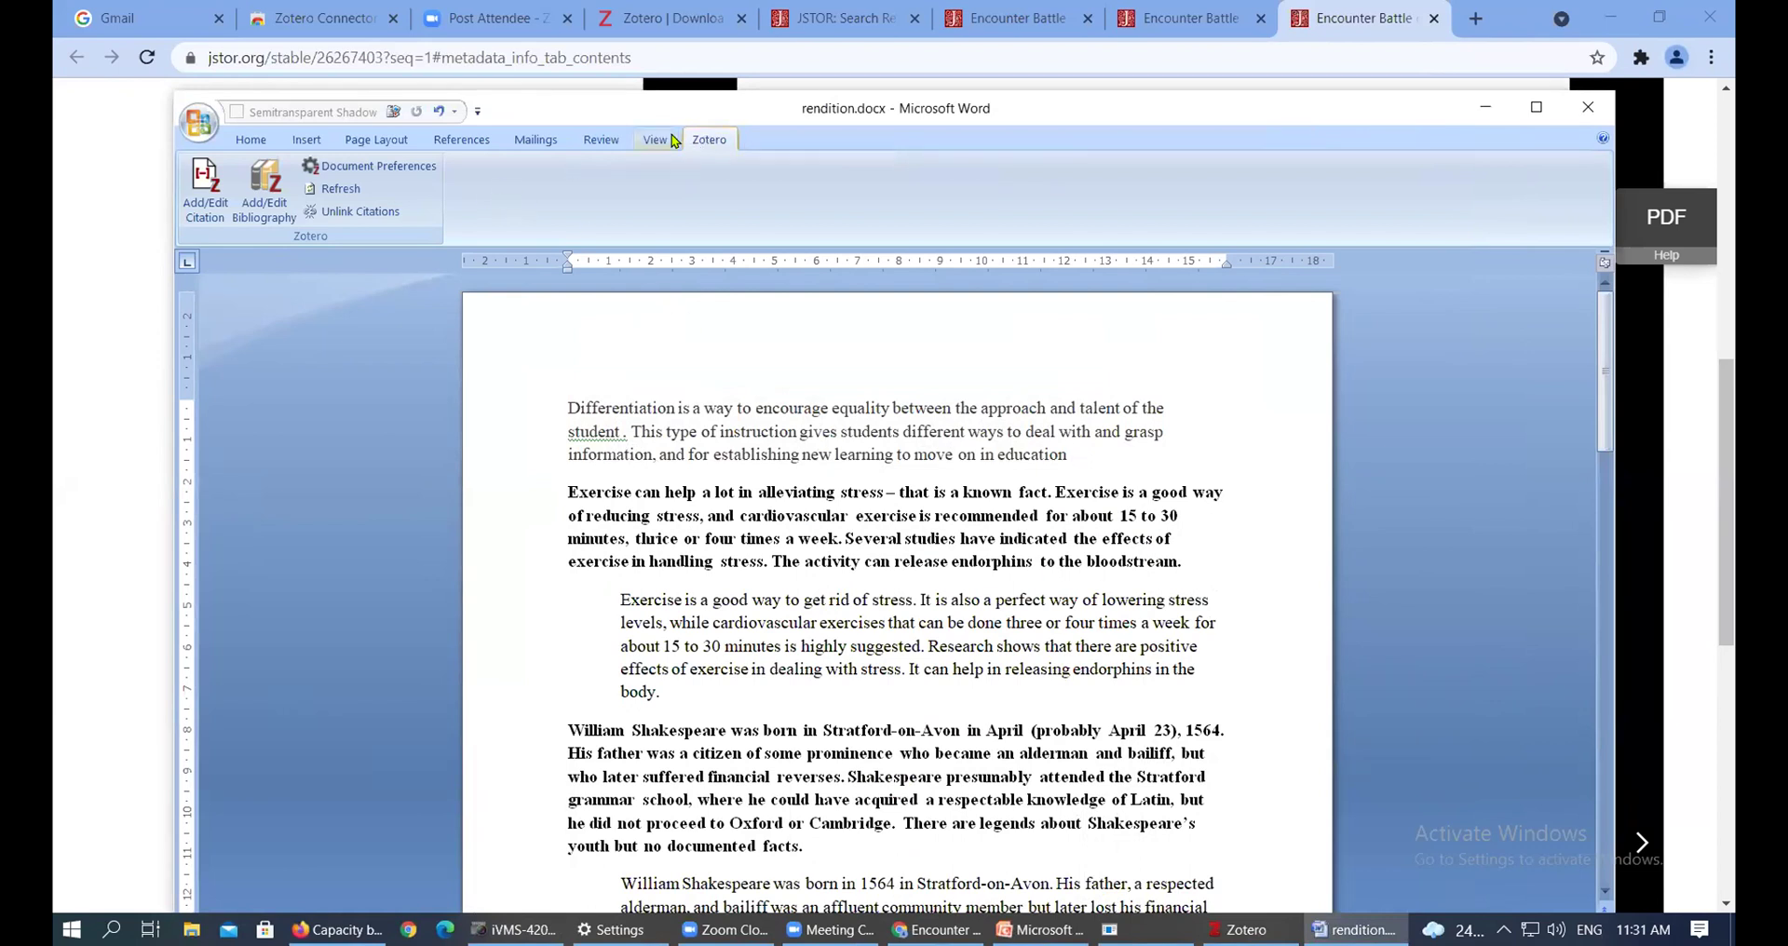
Search 'opondo' and insert the Constantinou & Opondo (2016) citation after 'education'
{"action": "left_click", "coordinate": [204, 203]}
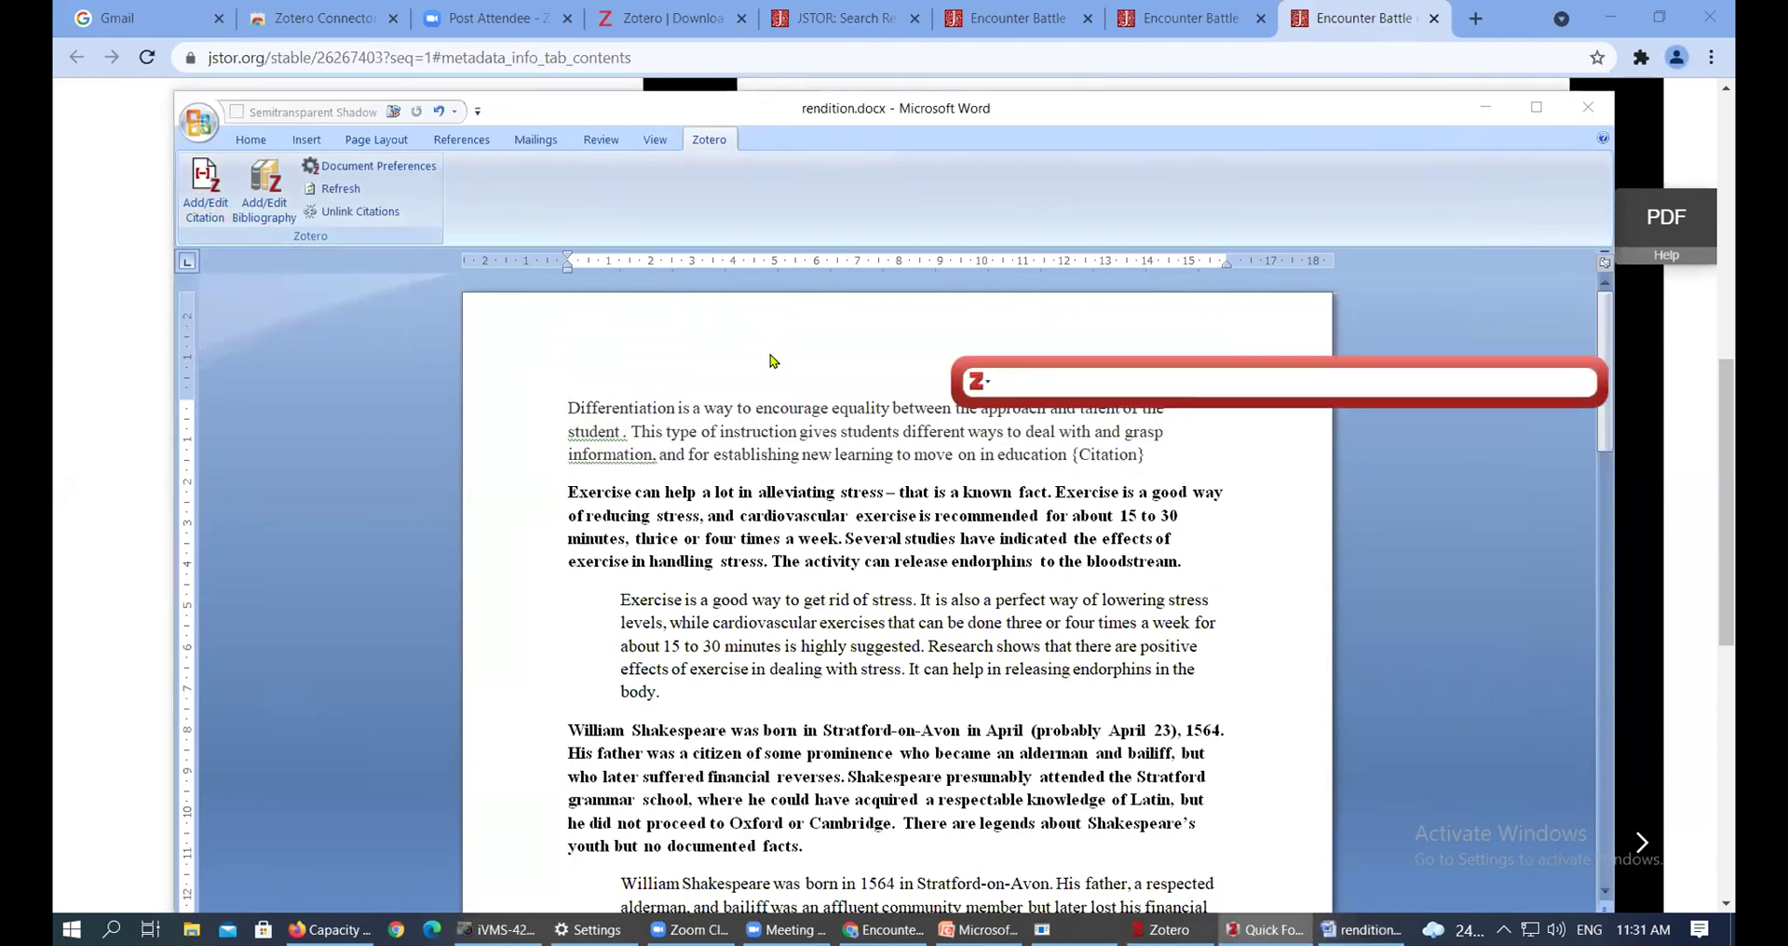
{"action": "left_click_drag", "start_coordinate": [1142, 361], "coordinate": [946, 286]}
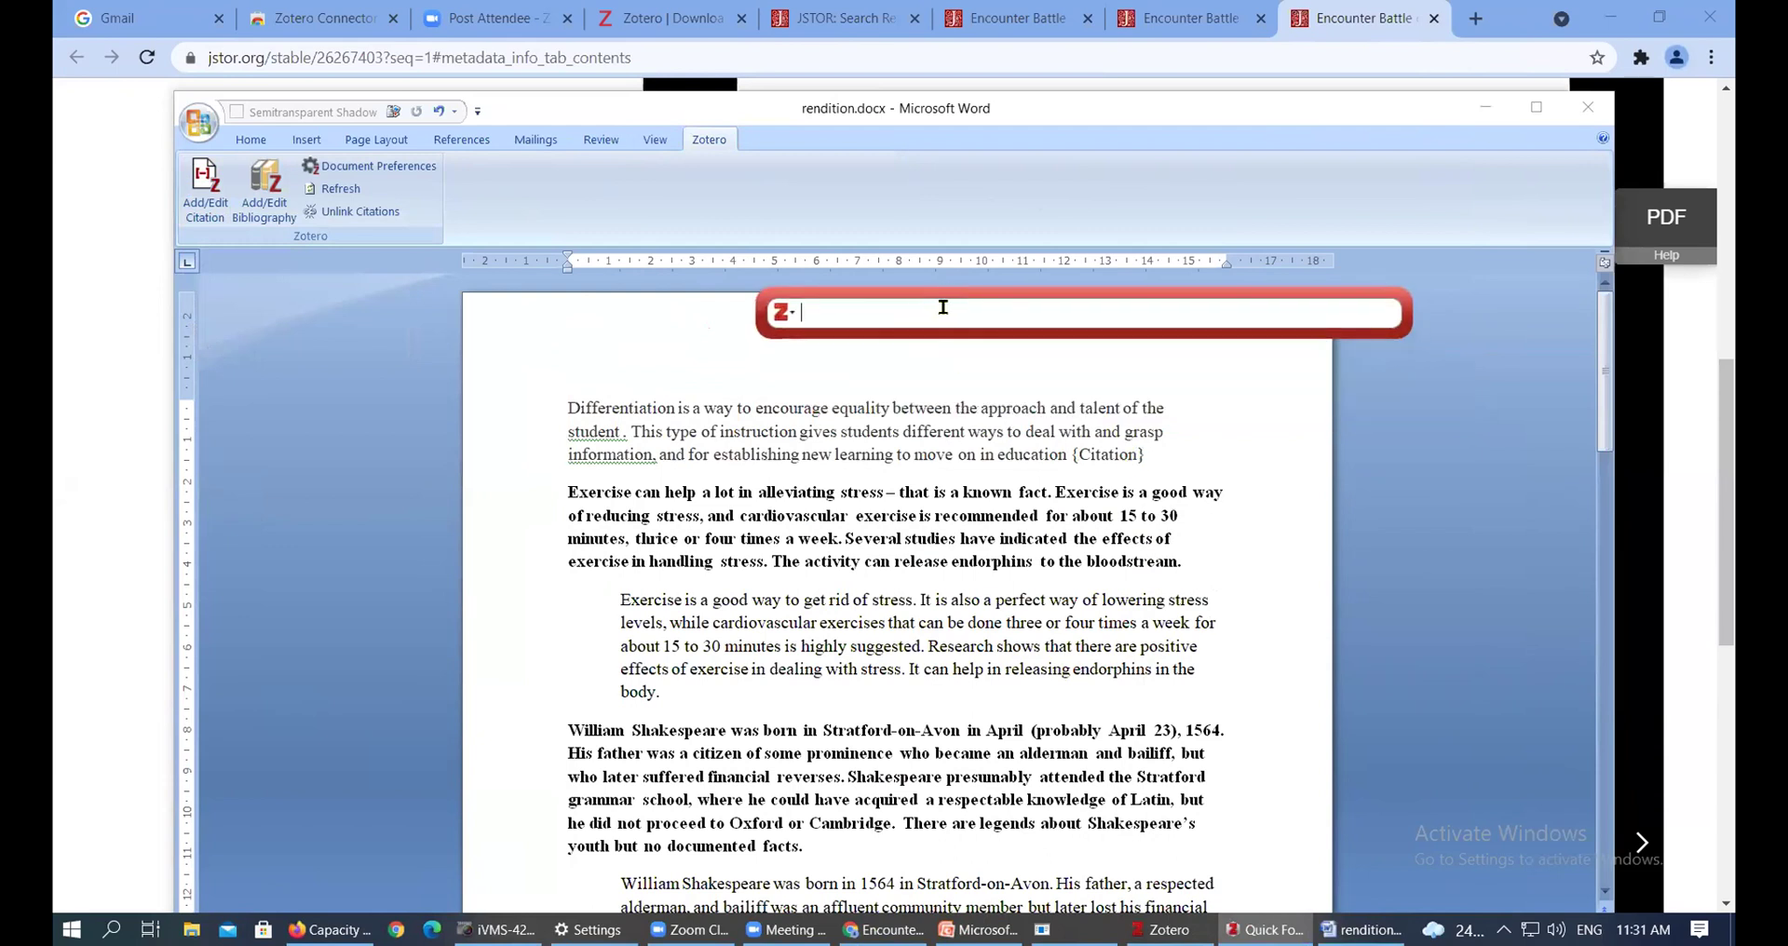
{"action": "type", "text": "opo"}
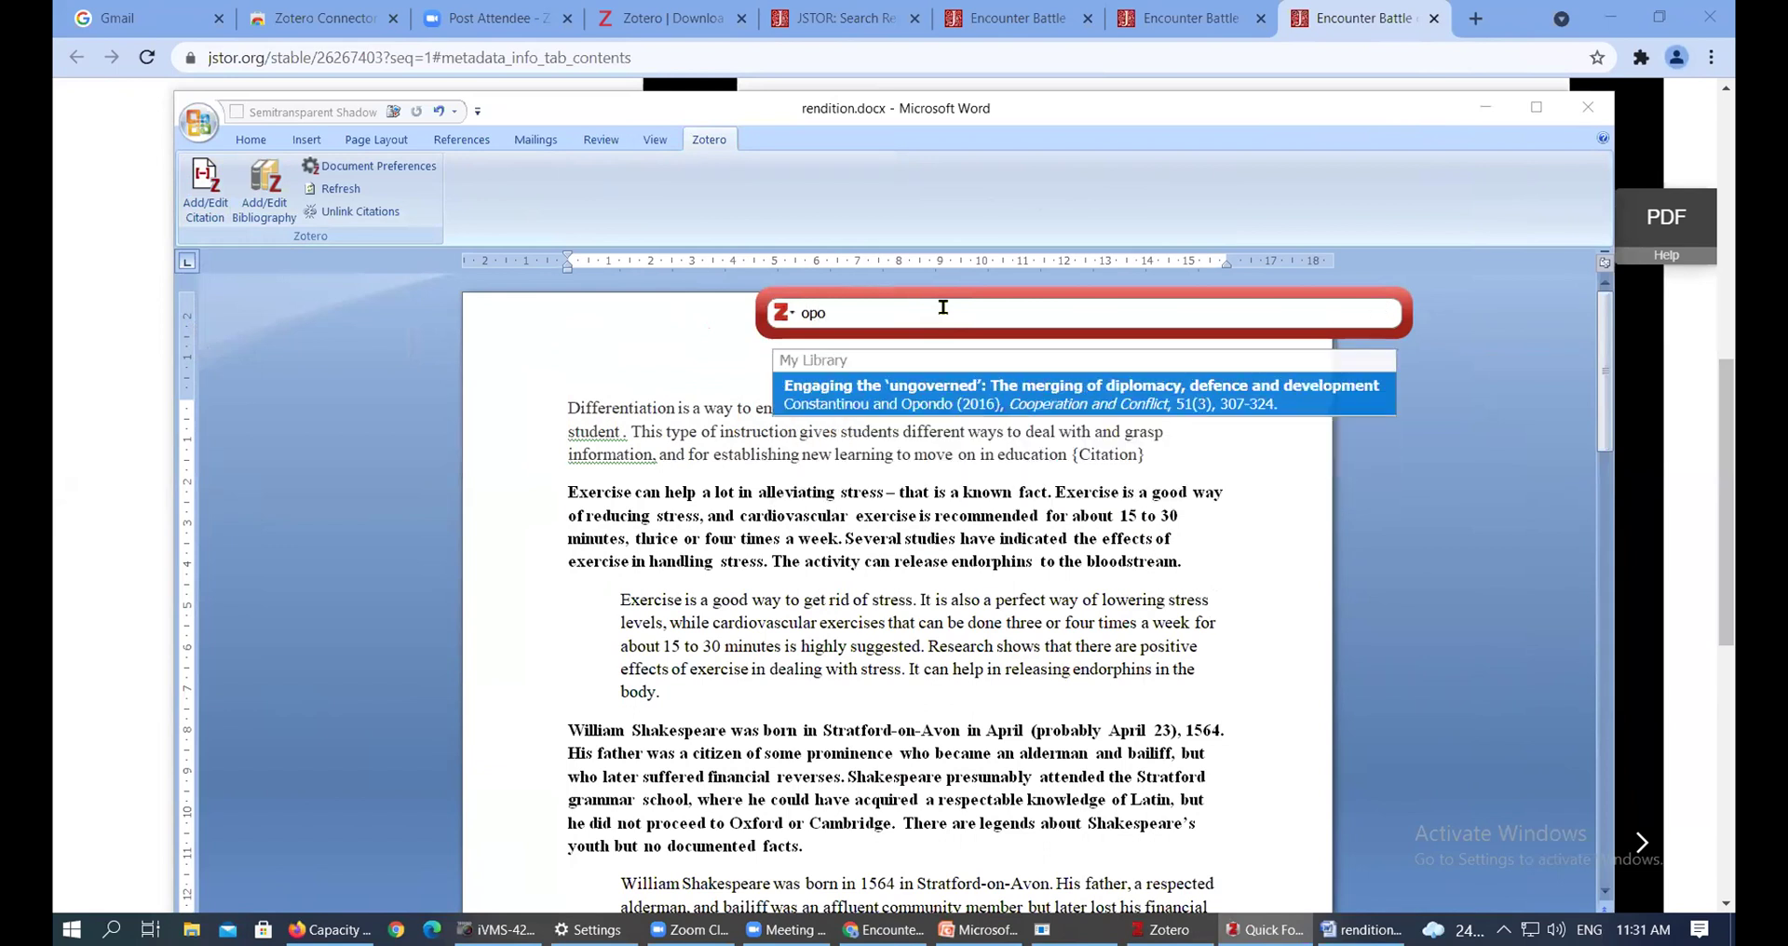
{"action": "type", "text": "ndo"}
{"action": "left_click", "coordinate": [942, 401]}
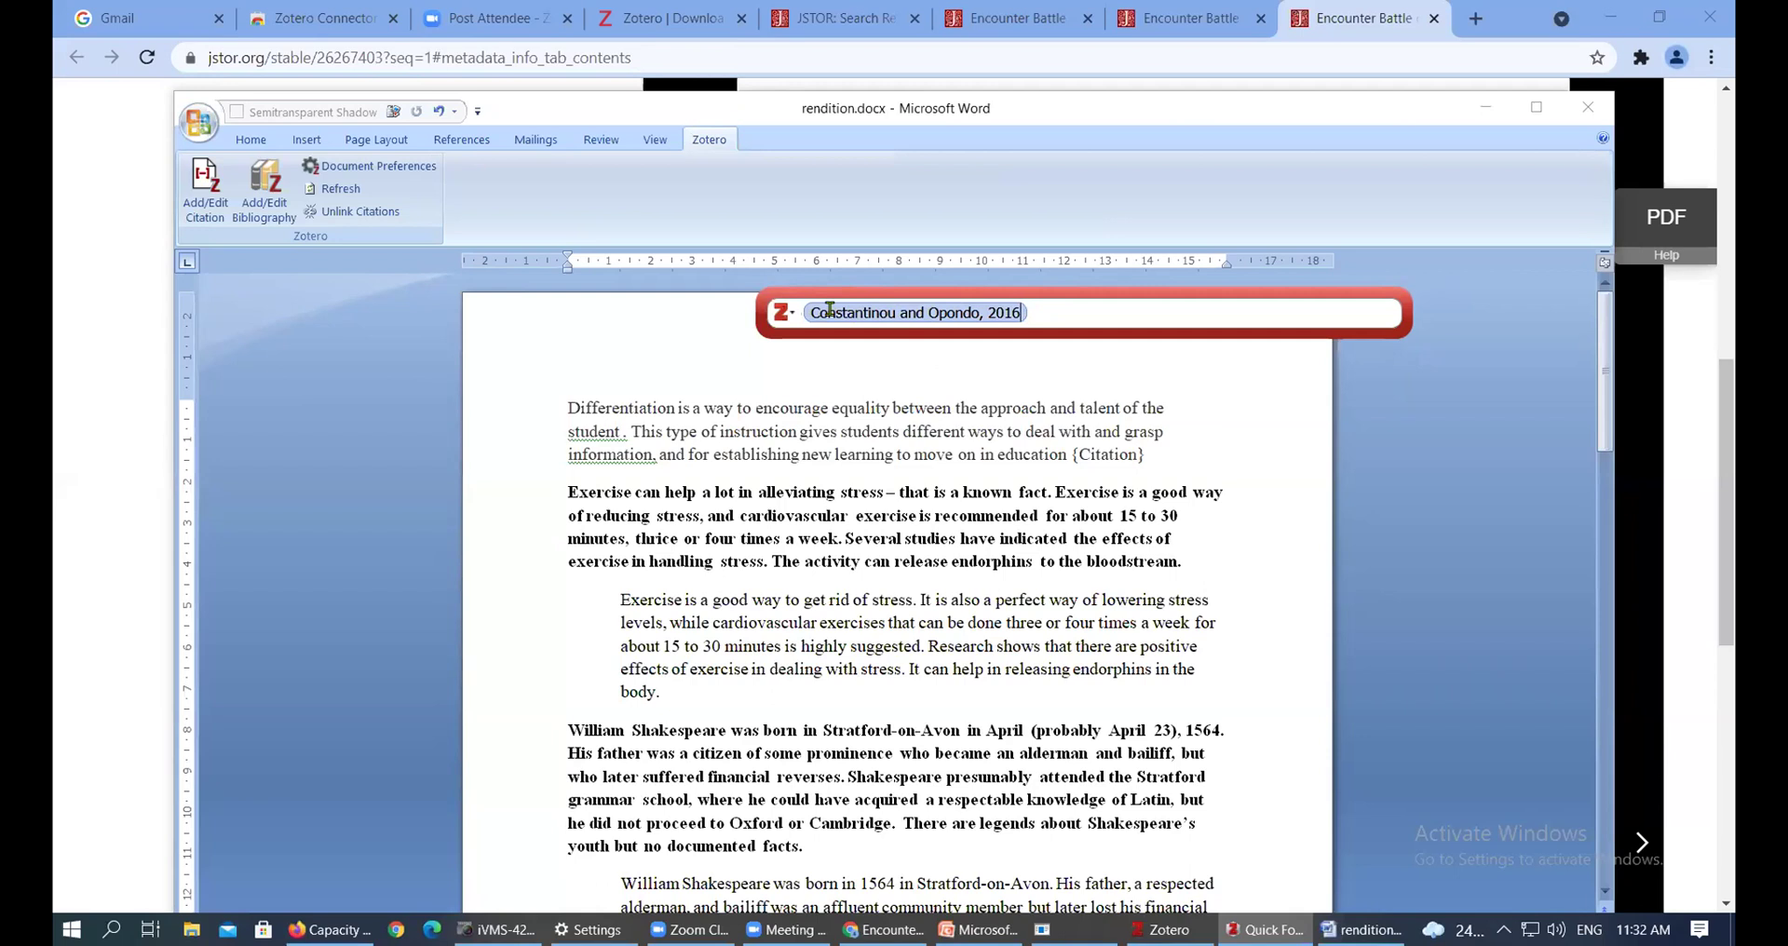
{"action": "left_click", "coordinate": [1020, 312]}
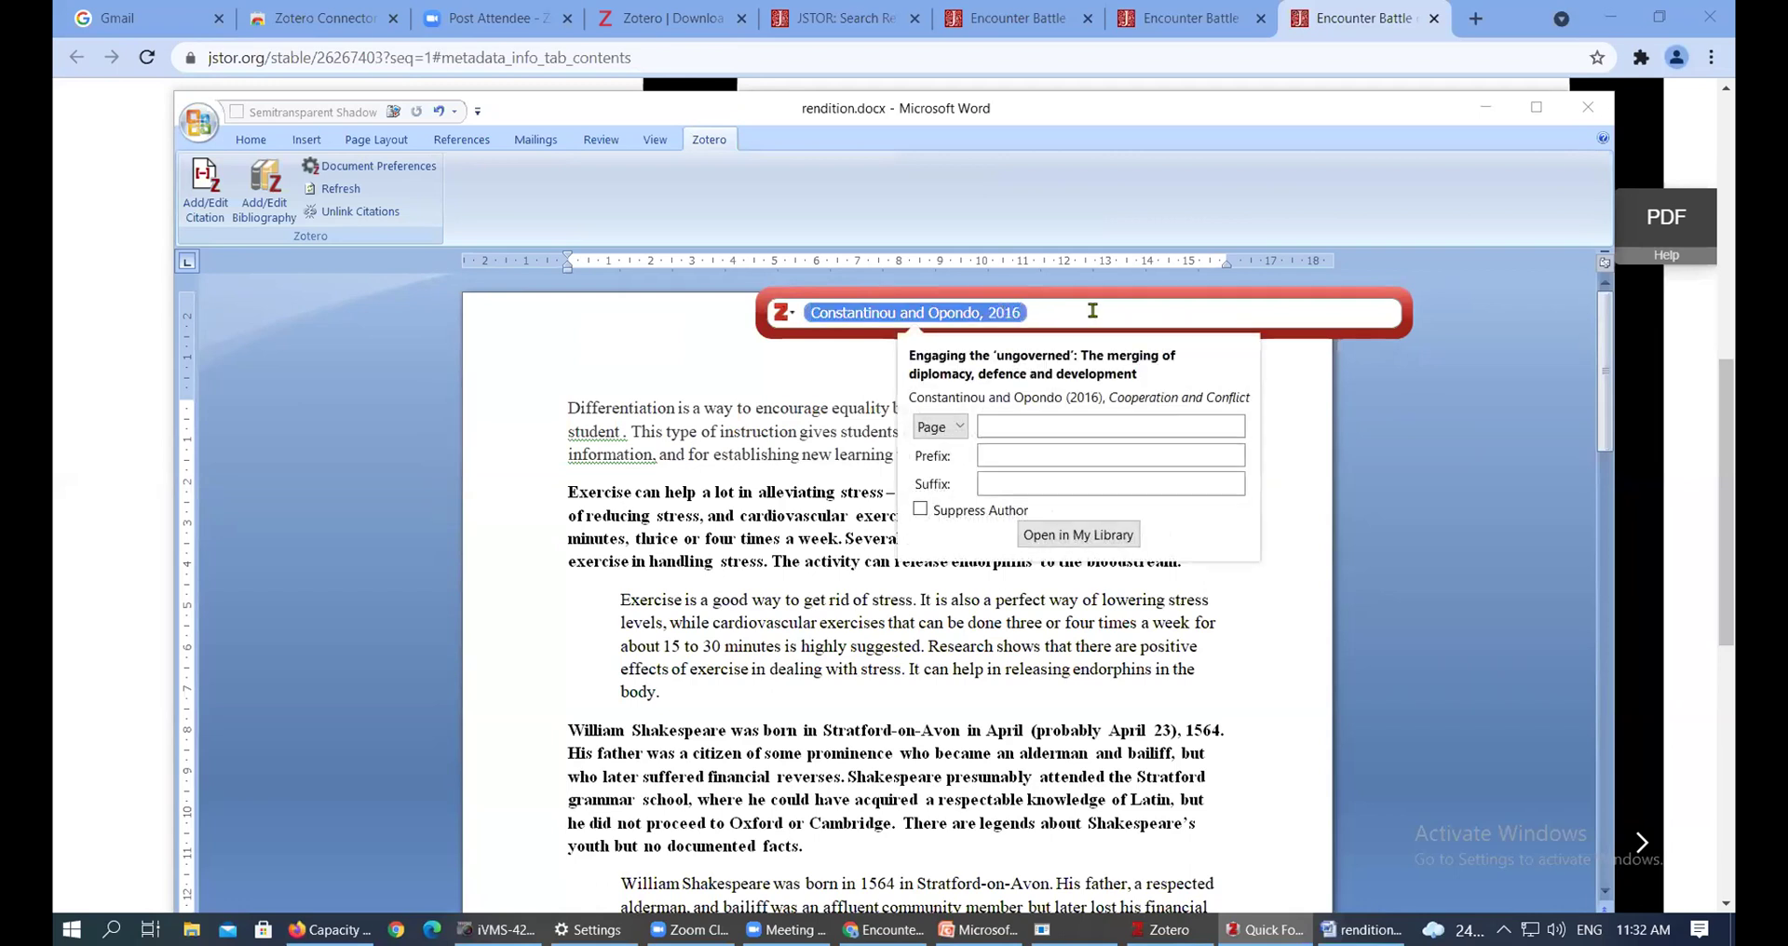
{"action": "left_click", "coordinate": [1038, 312]}
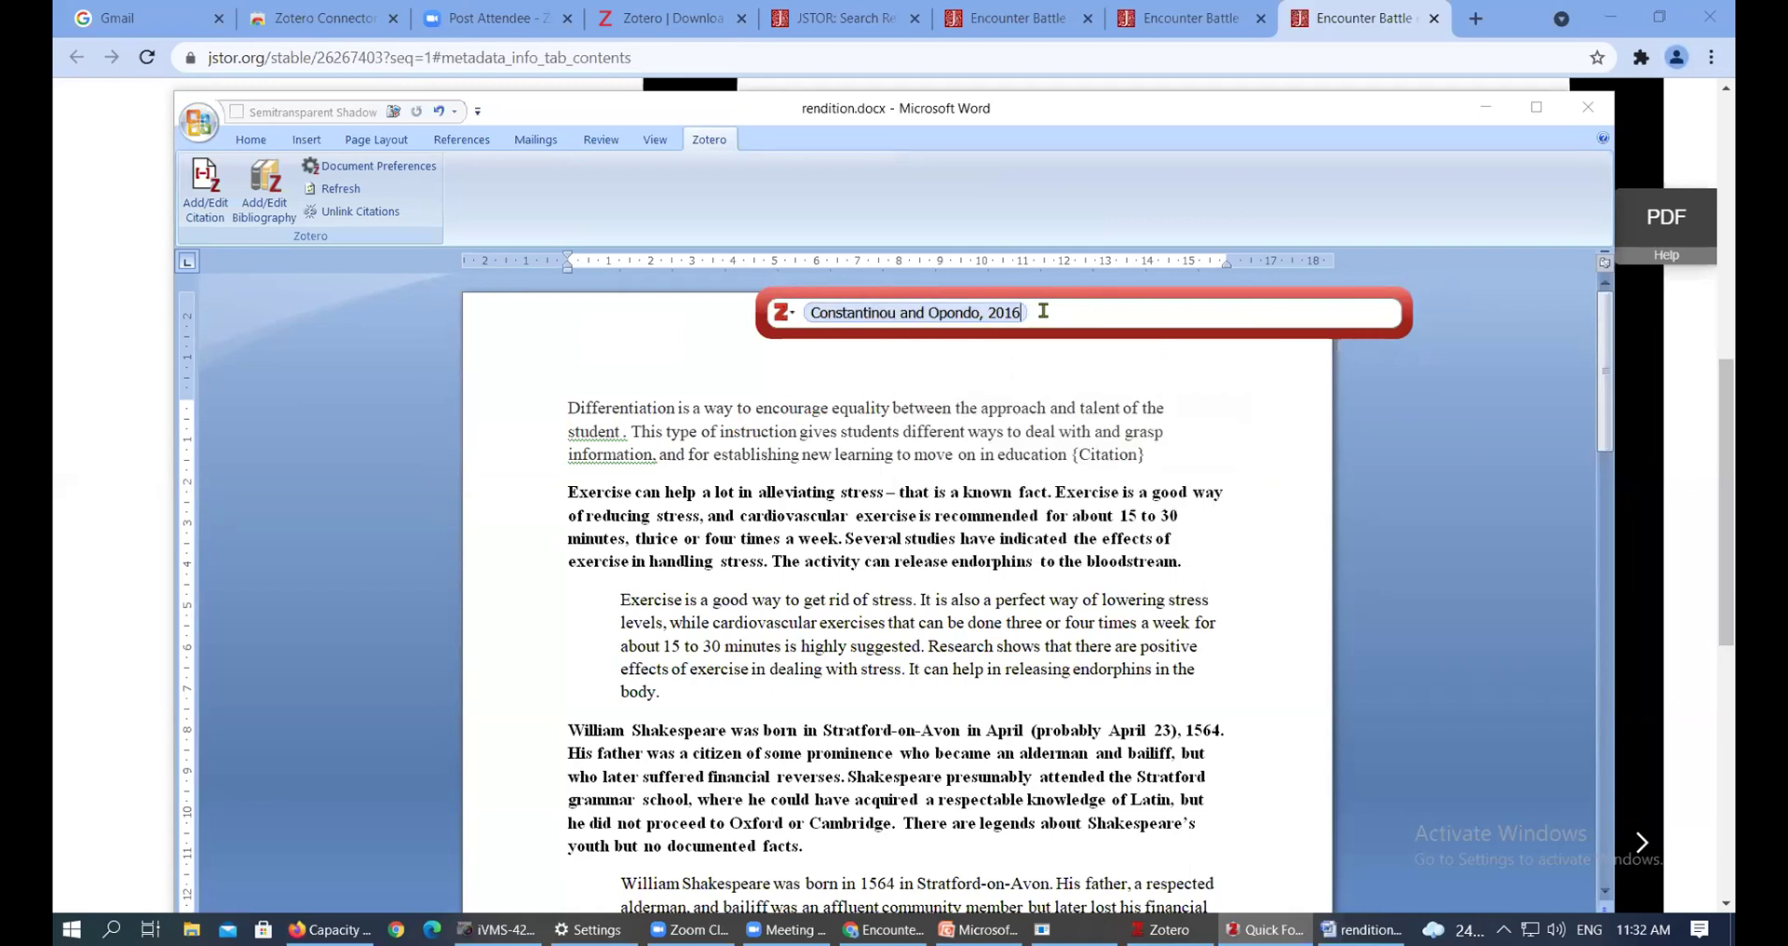
{"action": "key", "text": "Return"}
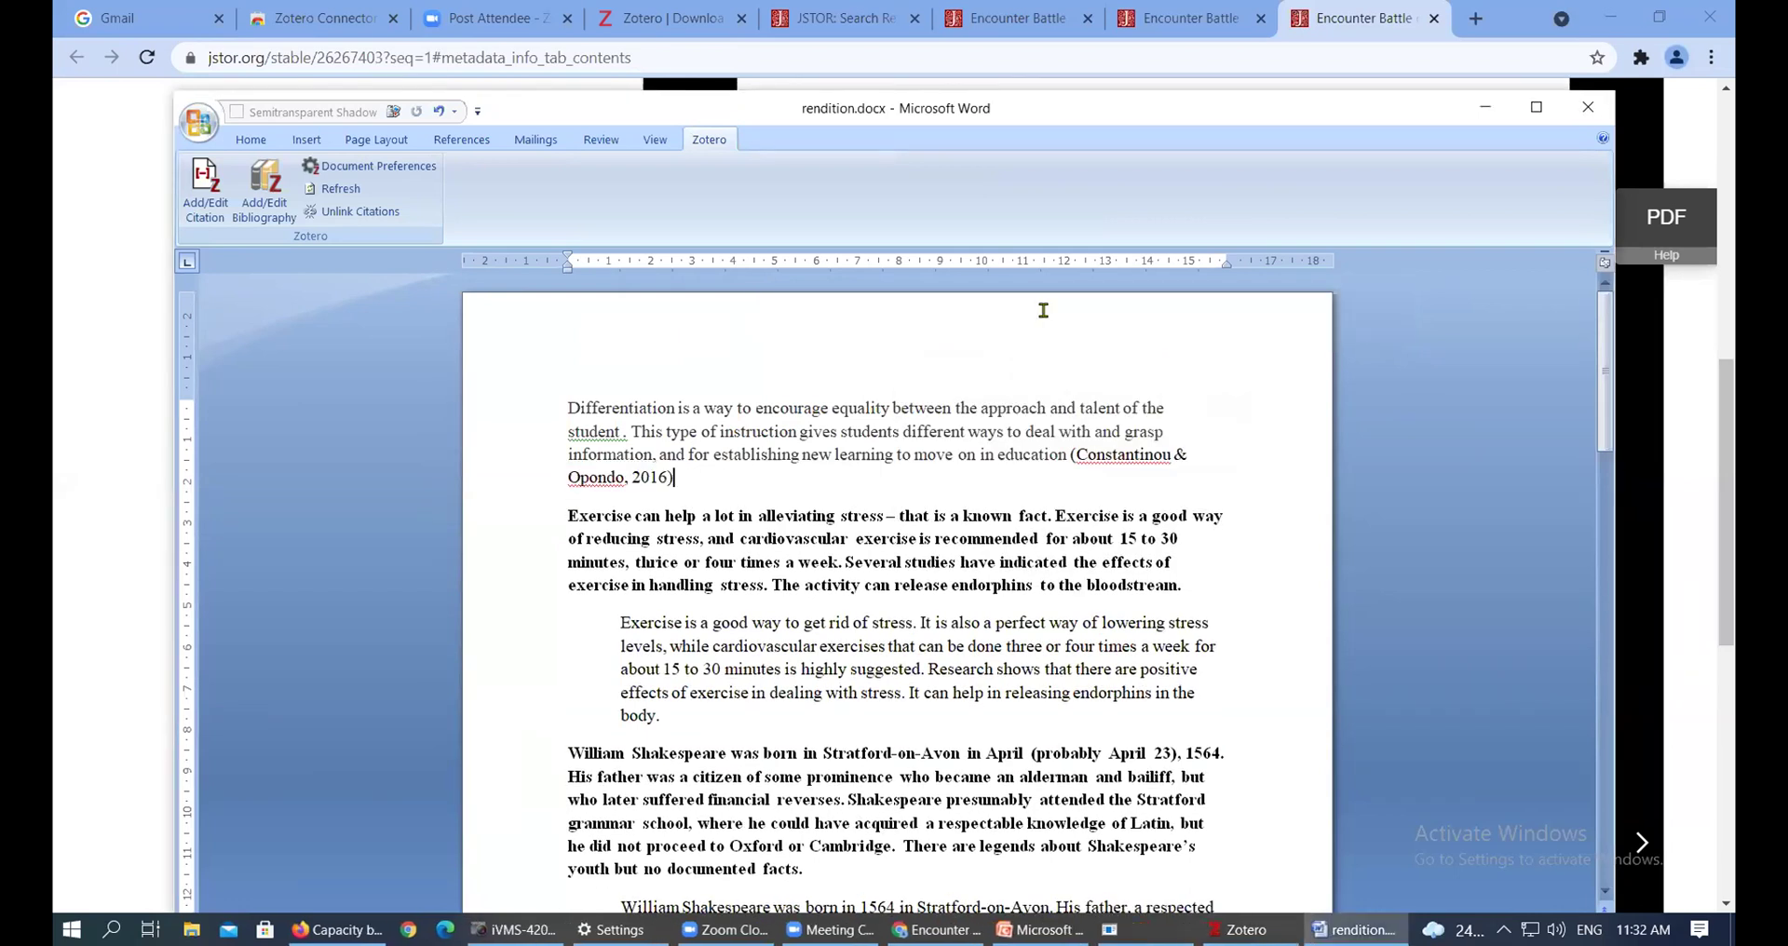
Check the new citation, then try deleting the bold 'Exercise can help' paragraph and undo it
{"action": "left_click", "coordinate": [1094, 453]}
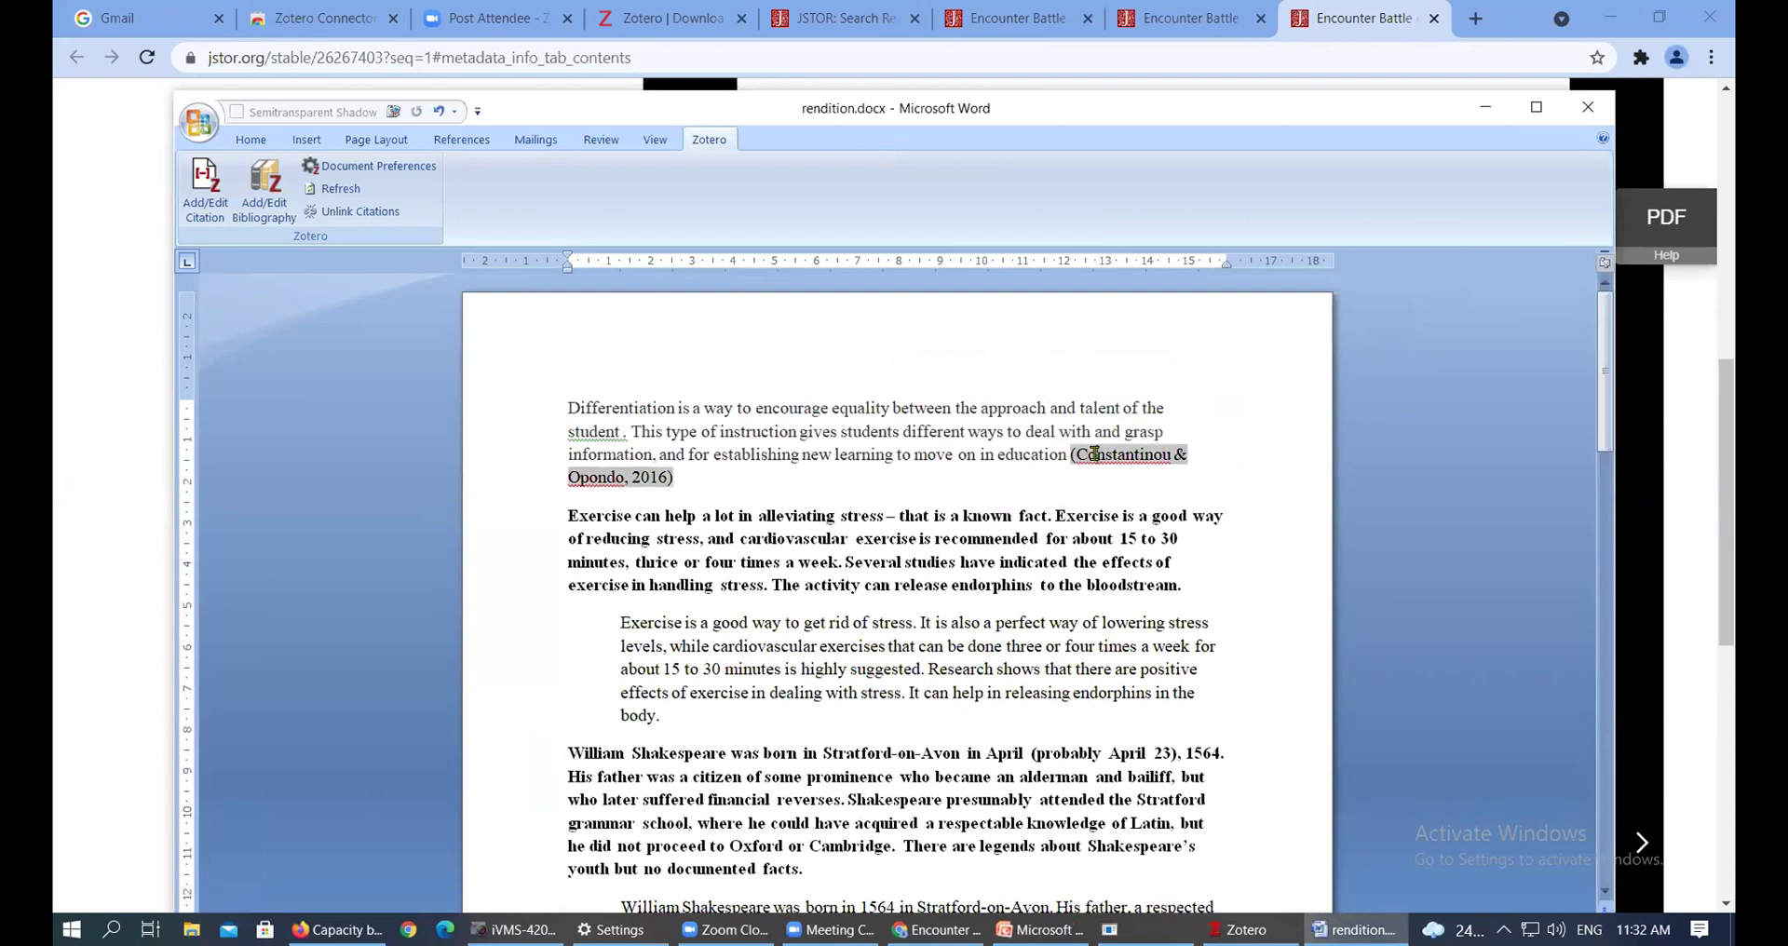
{"action": "left_click", "coordinate": [732, 473]}
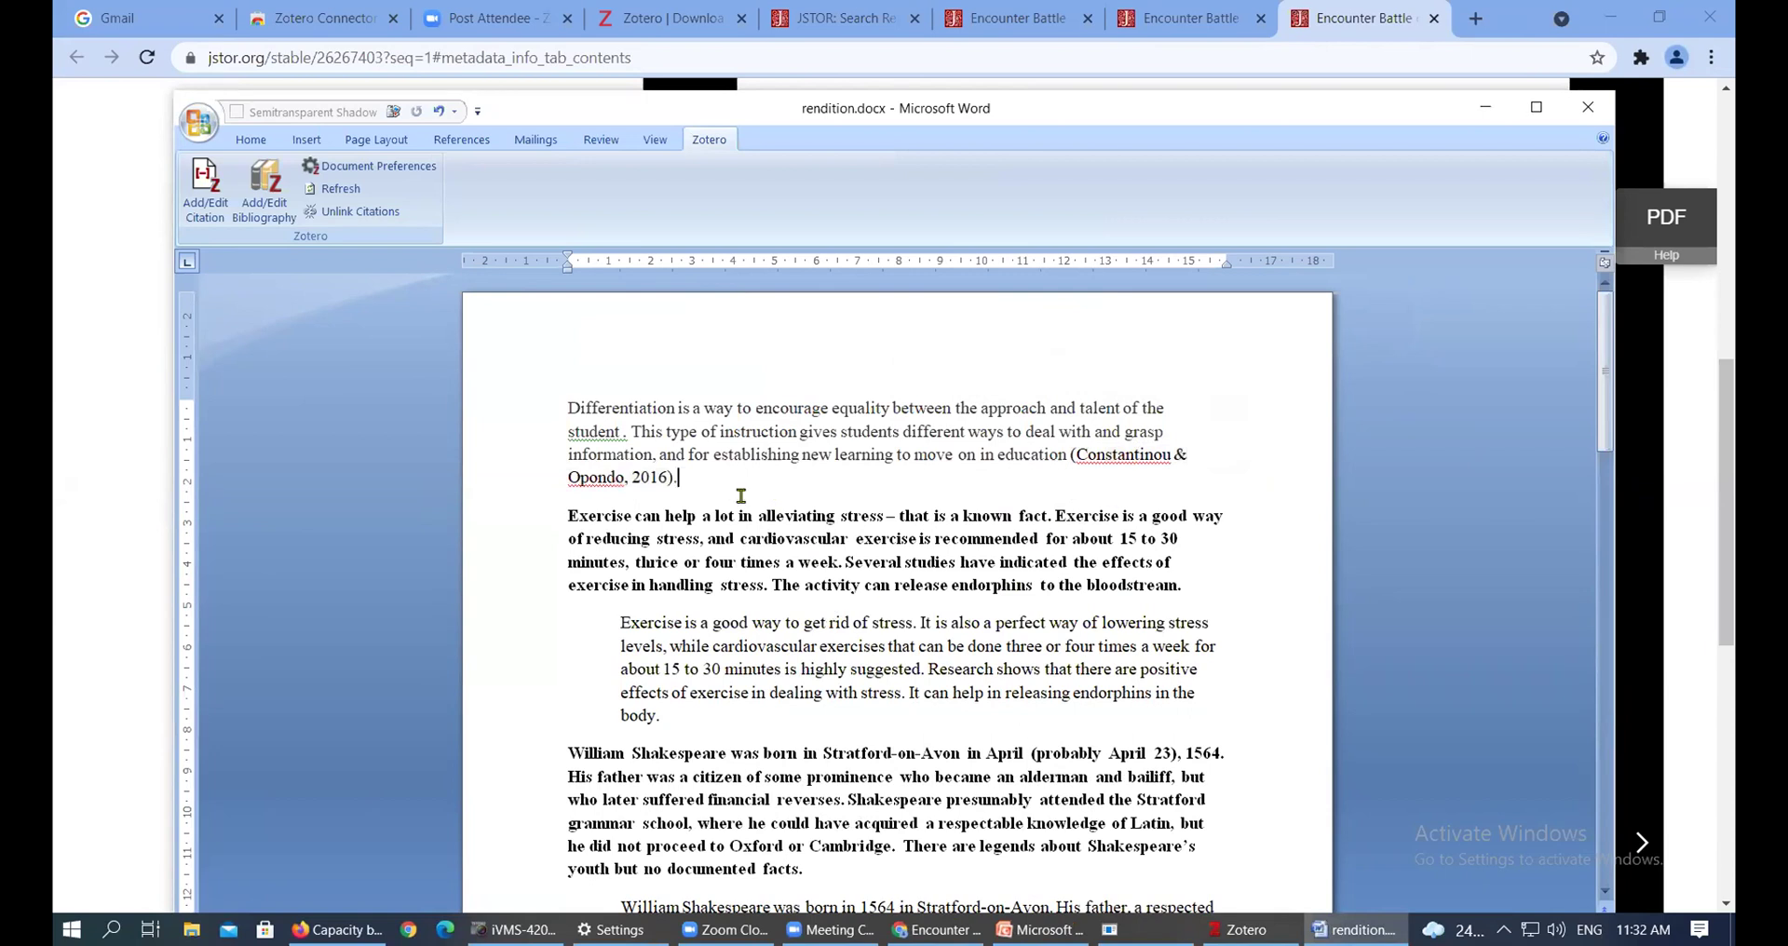
{"action": "scroll", "coordinate": [741, 515], "scroll_direction": "down", "scroll_amount": 1}
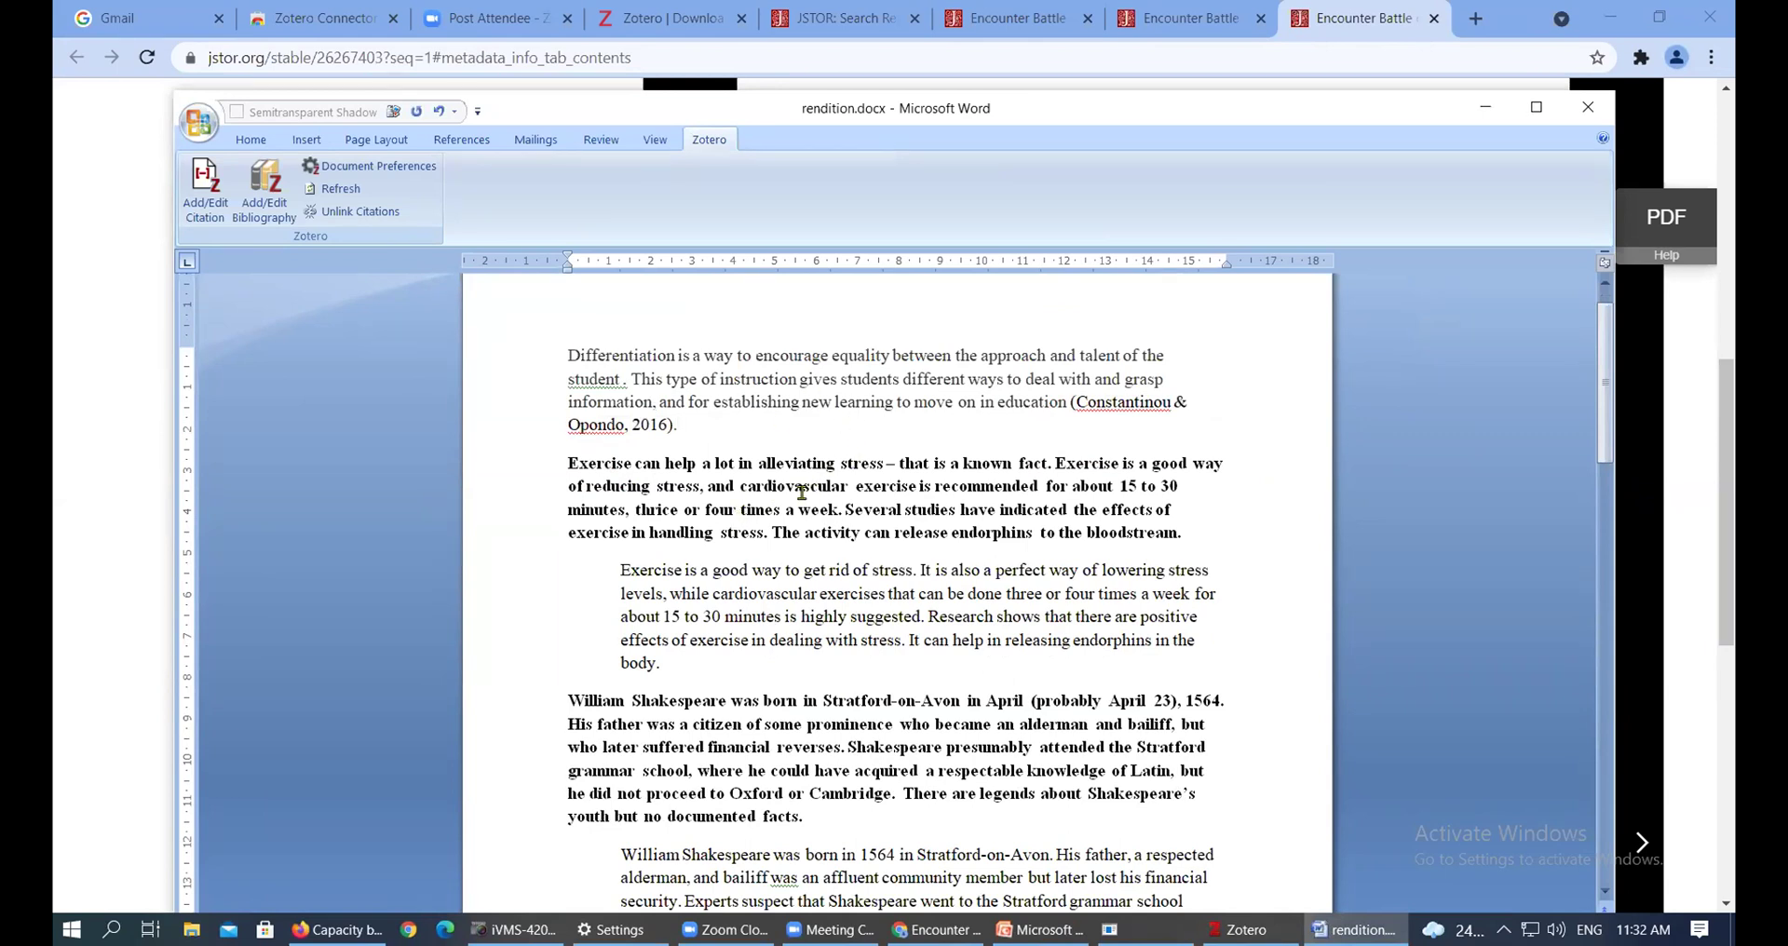
{"action": "left_click_drag", "start_coordinate": [1186, 529], "coordinate": [532, 464]}
{"action": "key", "text": "Delete"}
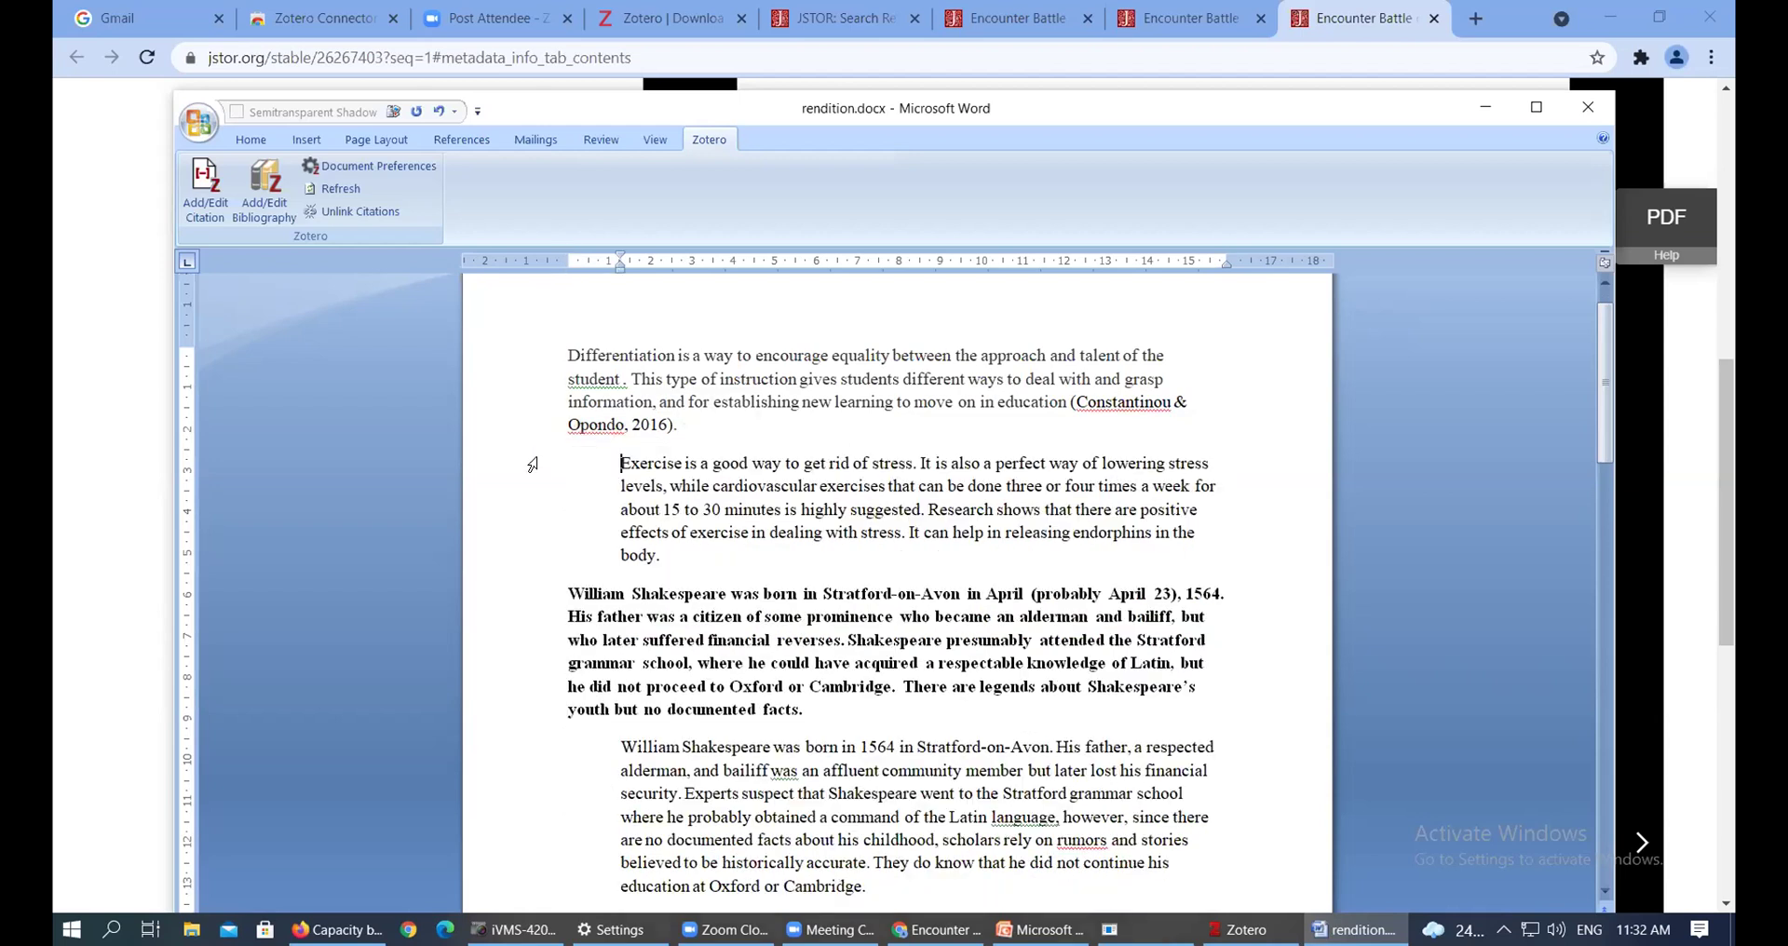
{"action": "key", "text": "ctrl+z"}
Delete the bold exercise paragraph and remove the indent from the remaining exercise paragraph
{"action": "left_click", "coordinate": [656, 485]}
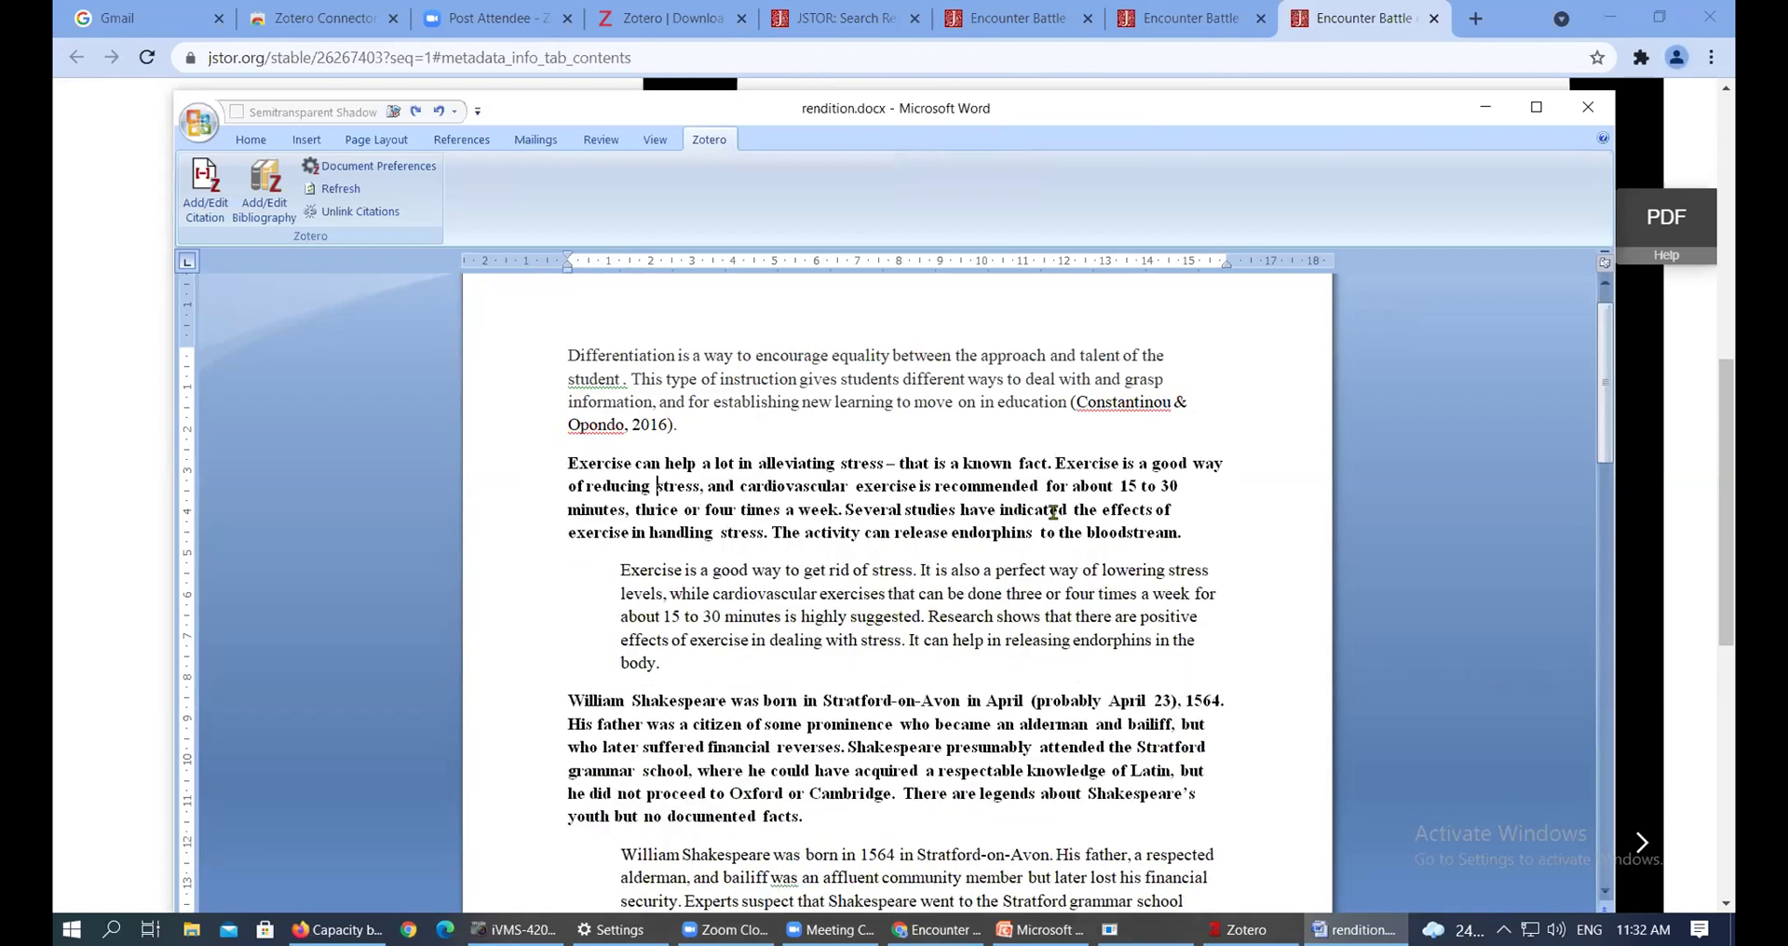
{"action": "left_click_drag", "start_coordinate": [1184, 545], "coordinate": [559, 458]}
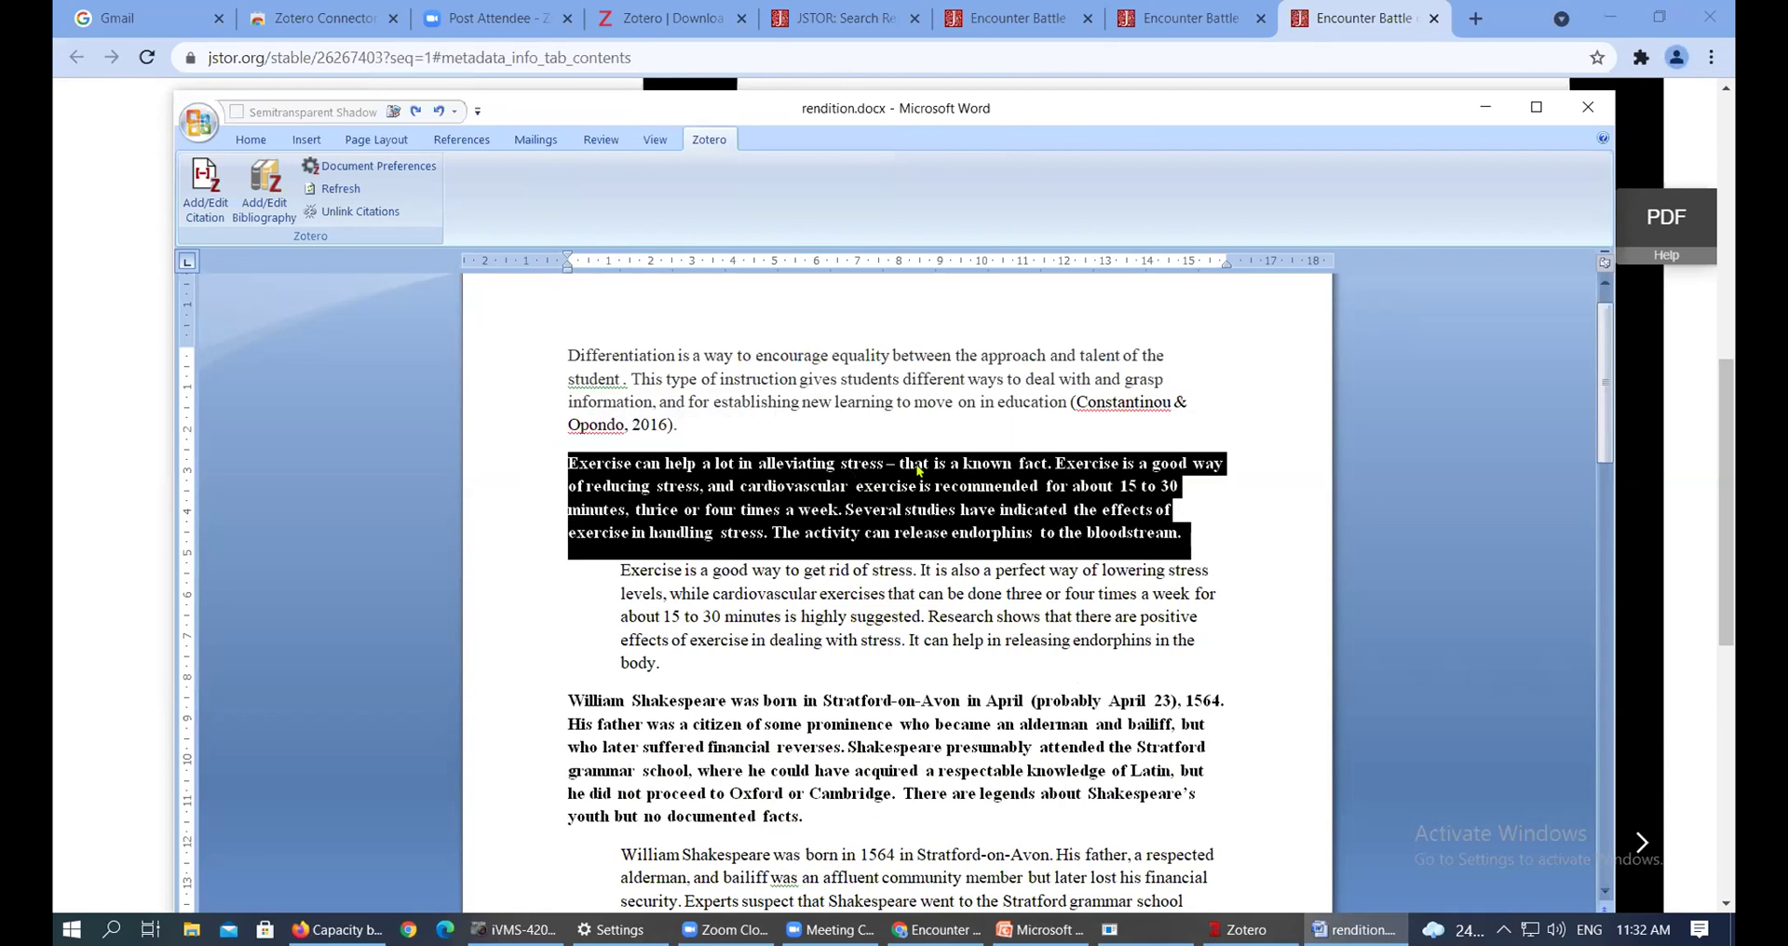
{"action": "left_click", "coordinate": [707, 613]}
{"action": "left_click_drag", "start_coordinate": [667, 663], "coordinate": [625, 573]}
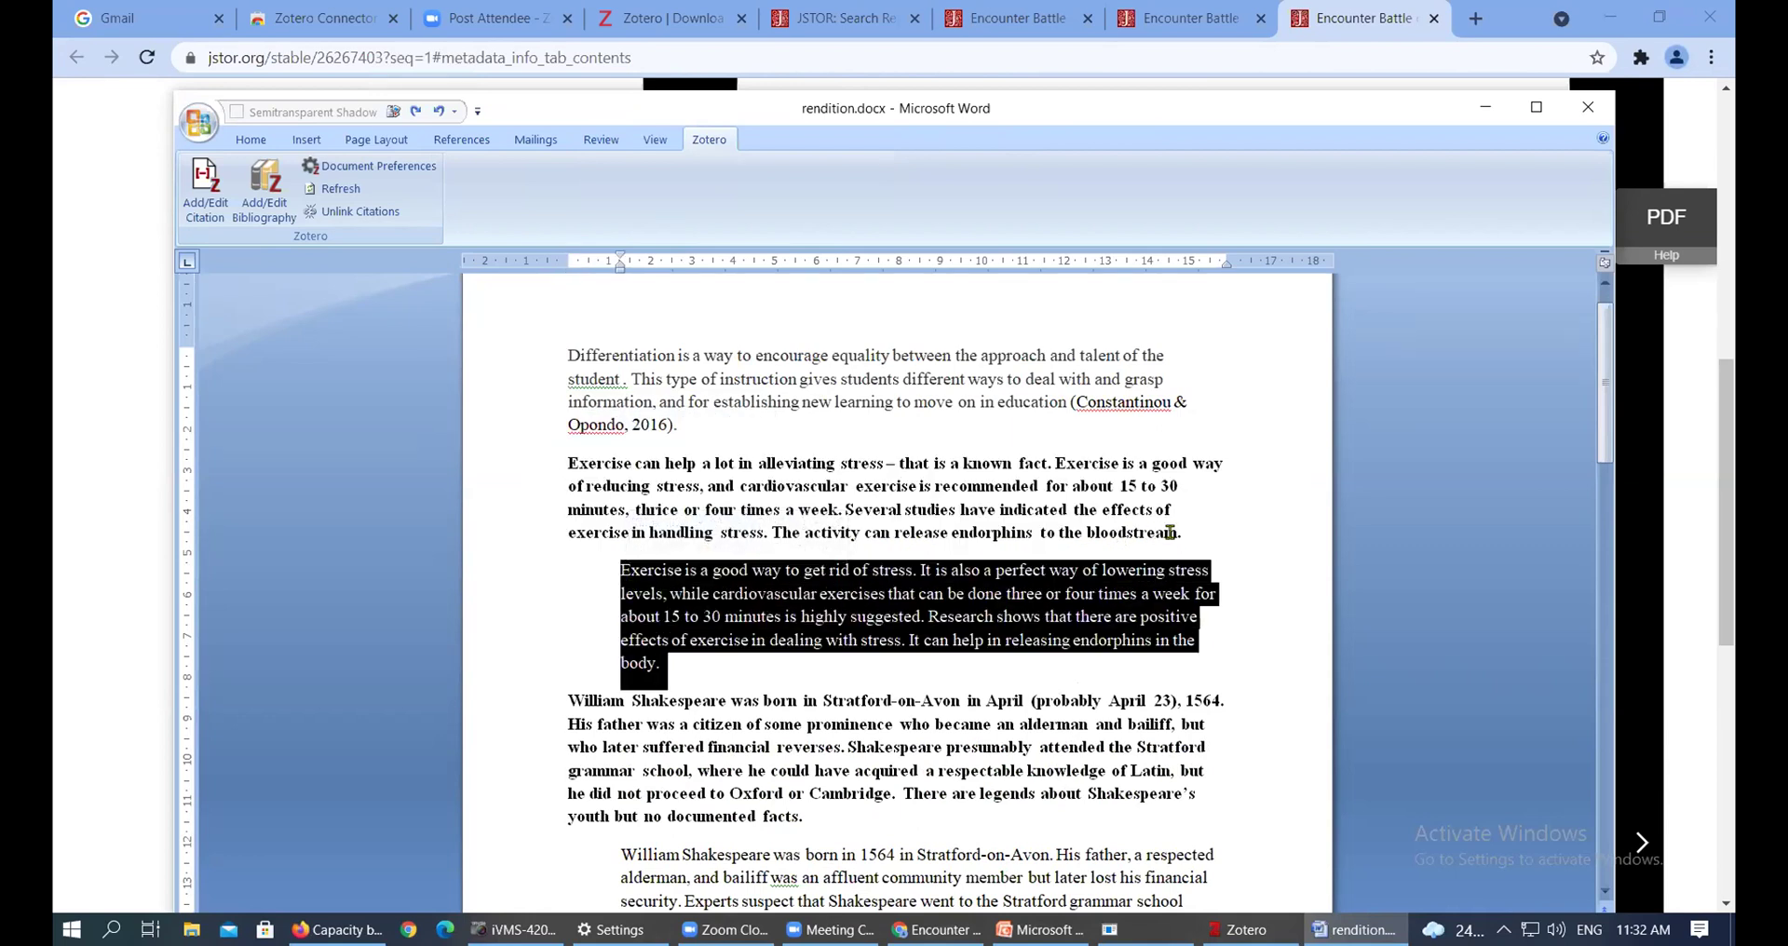
{"action": "left_click_drag", "start_coordinate": [1202, 532], "coordinate": [565, 466]}
{"action": "key", "text": "Delete"}
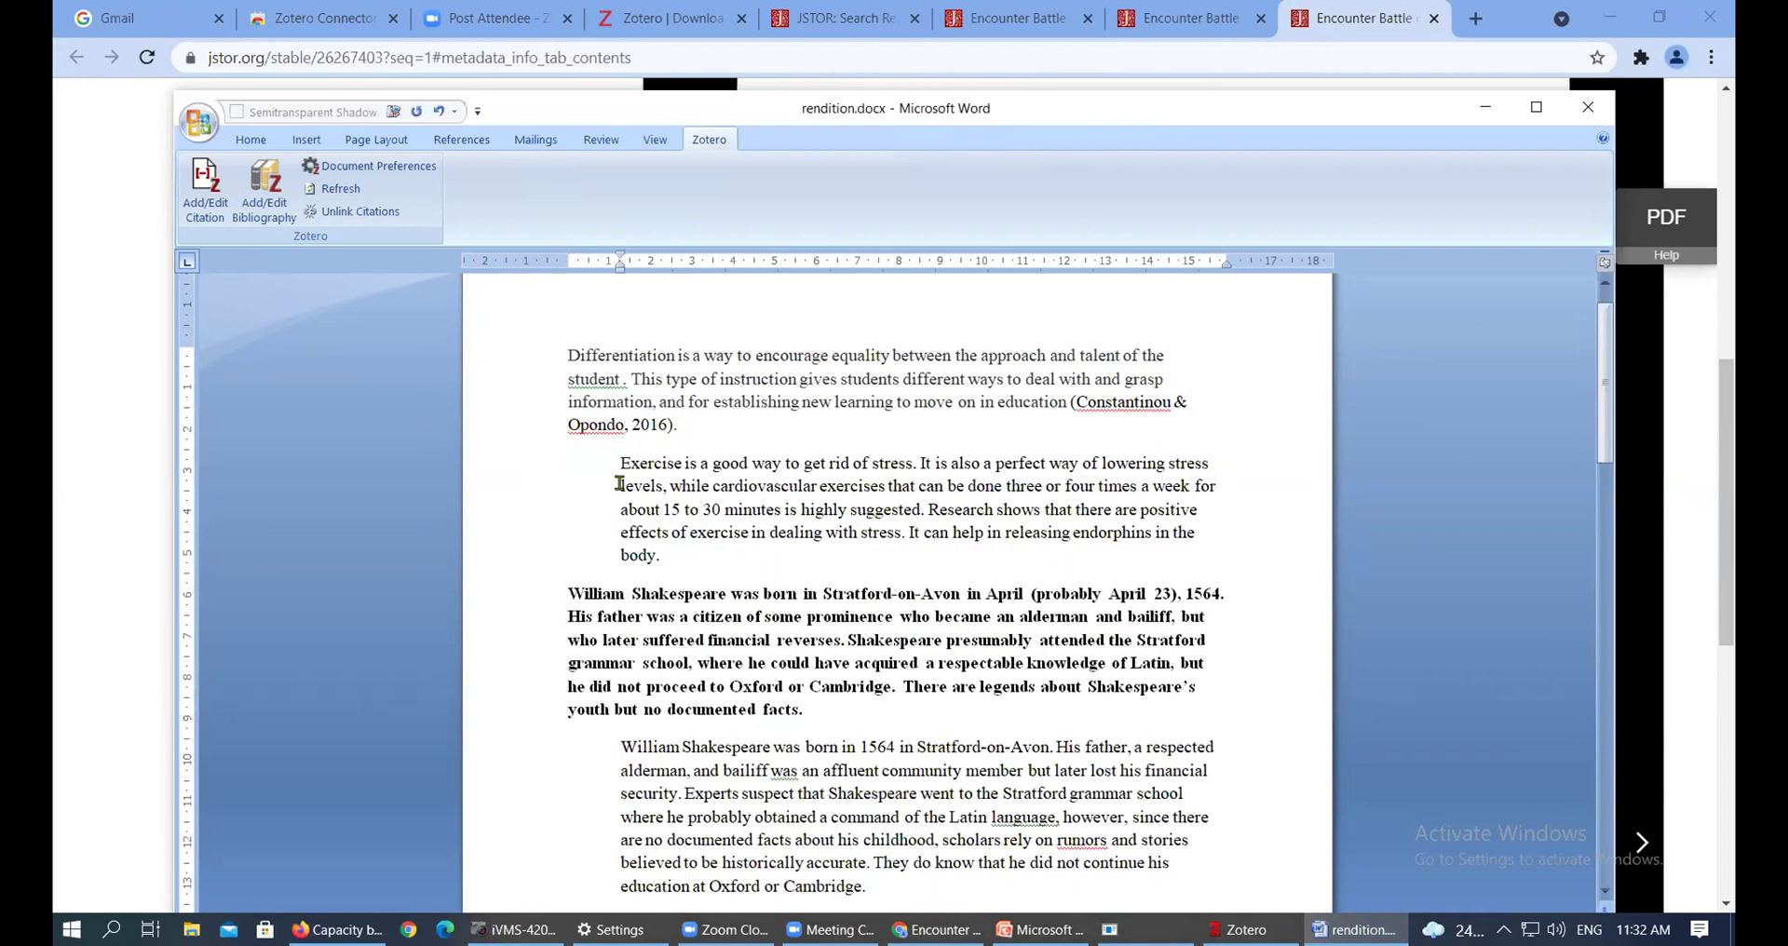
{"action": "key", "text": "BackSpace"}
Place the cursor at the end of the exercise paragraph, after 'body'
{"action": "left_click", "coordinate": [732, 445]}
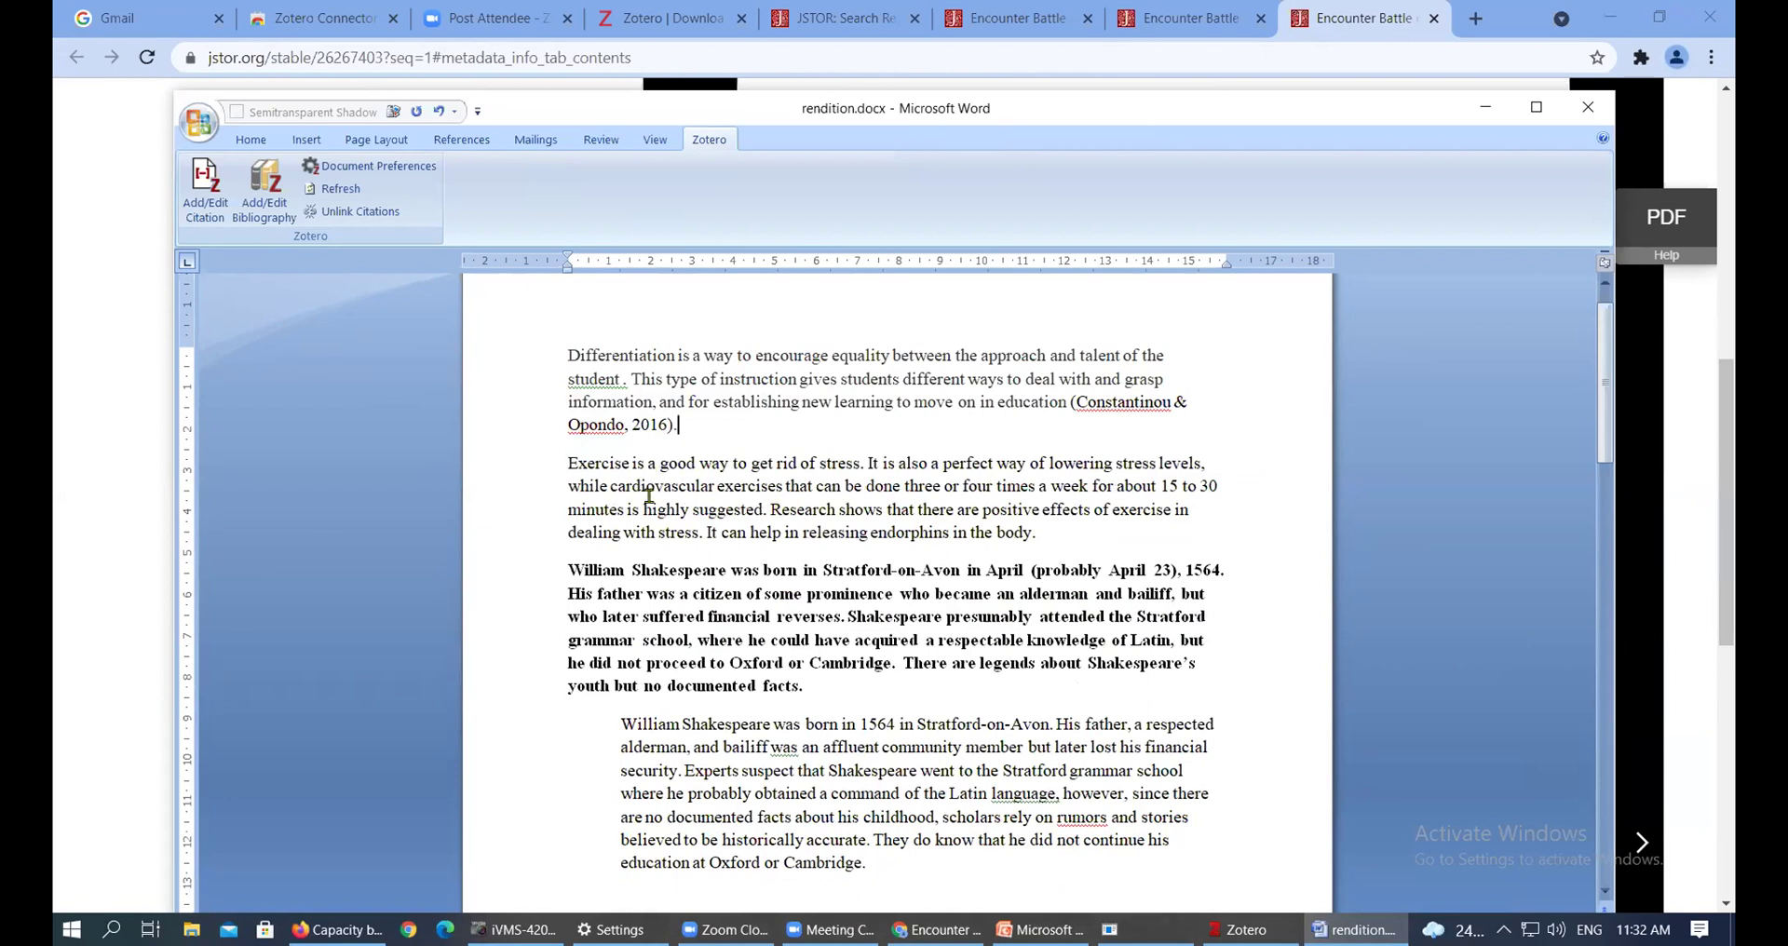
{"action": "left_click_drag", "start_coordinate": [568, 462], "coordinate": [1017, 531]}
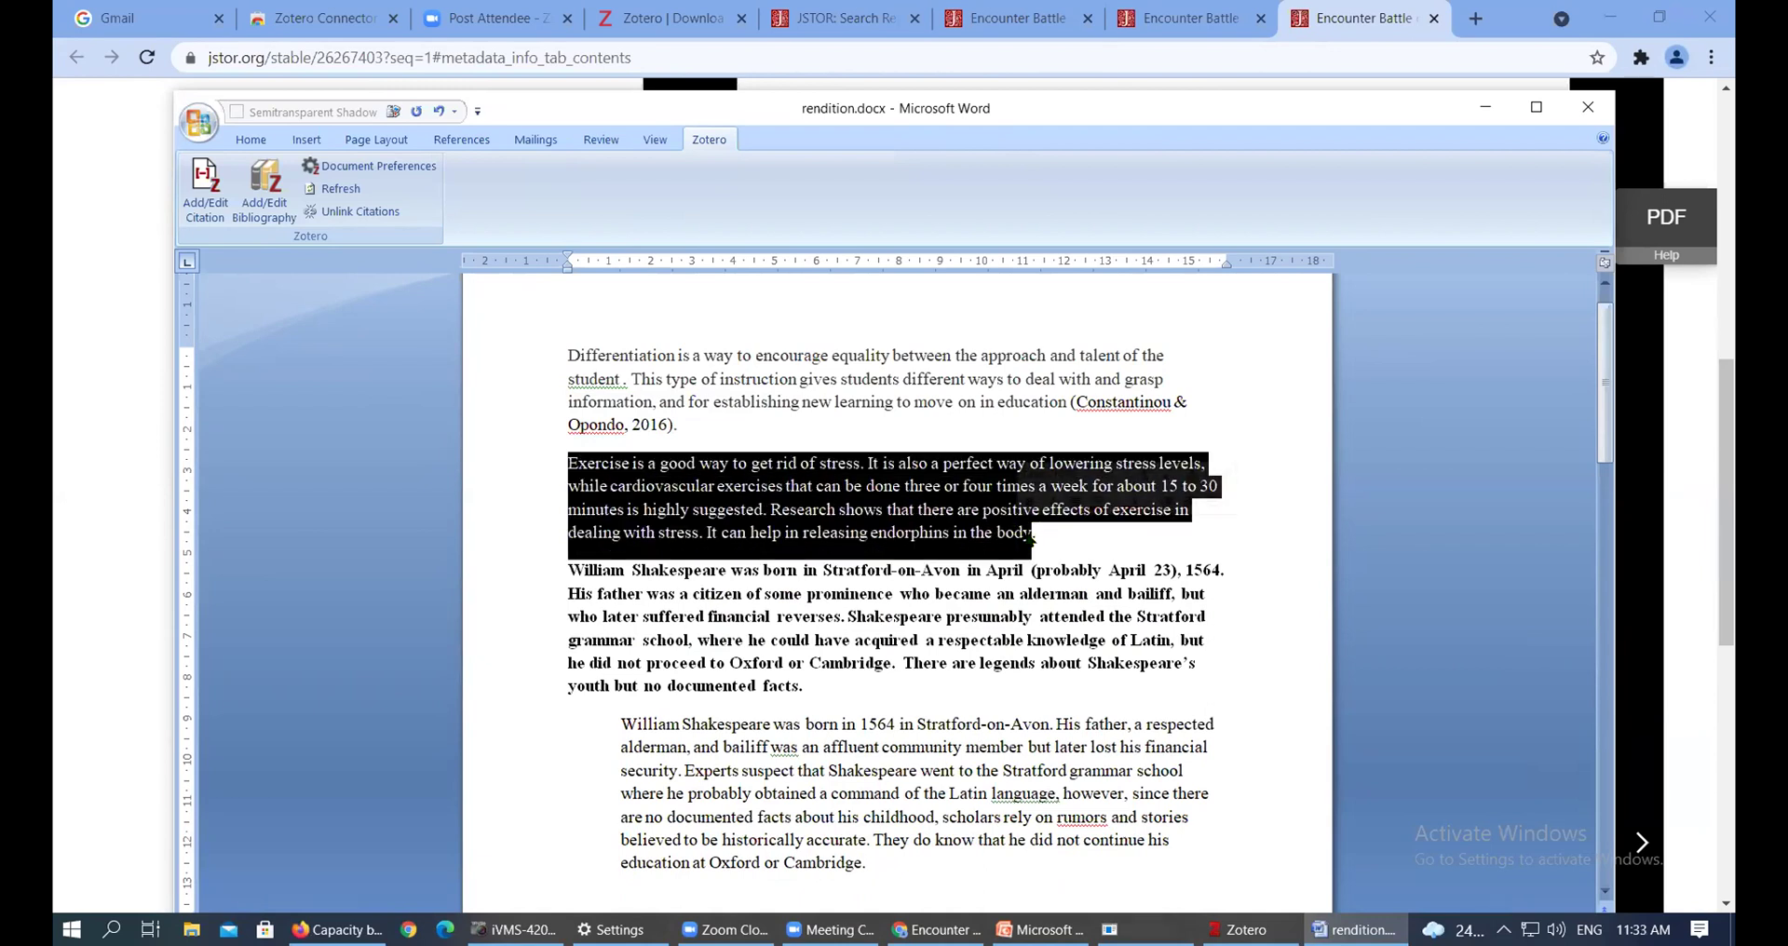
{"action": "left_click", "coordinate": [1034, 531]}
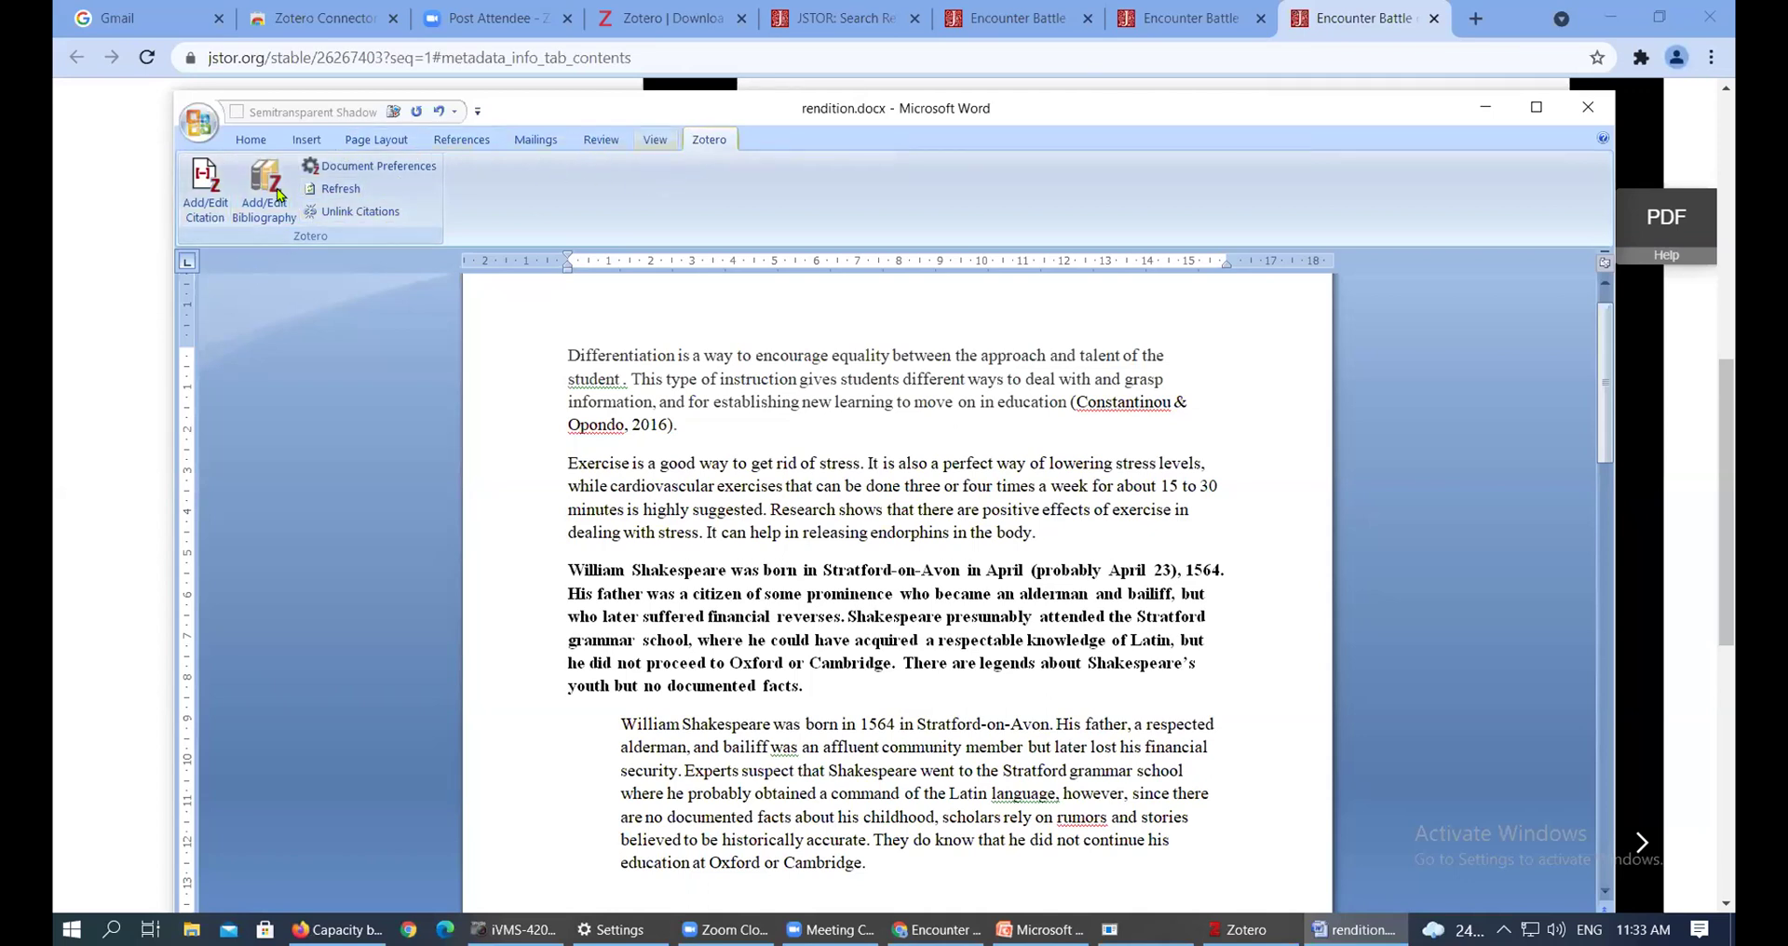
Start a new citation after 'body' and search the library for 'diplomacy'
{"action": "left_click", "coordinate": [205, 212]}
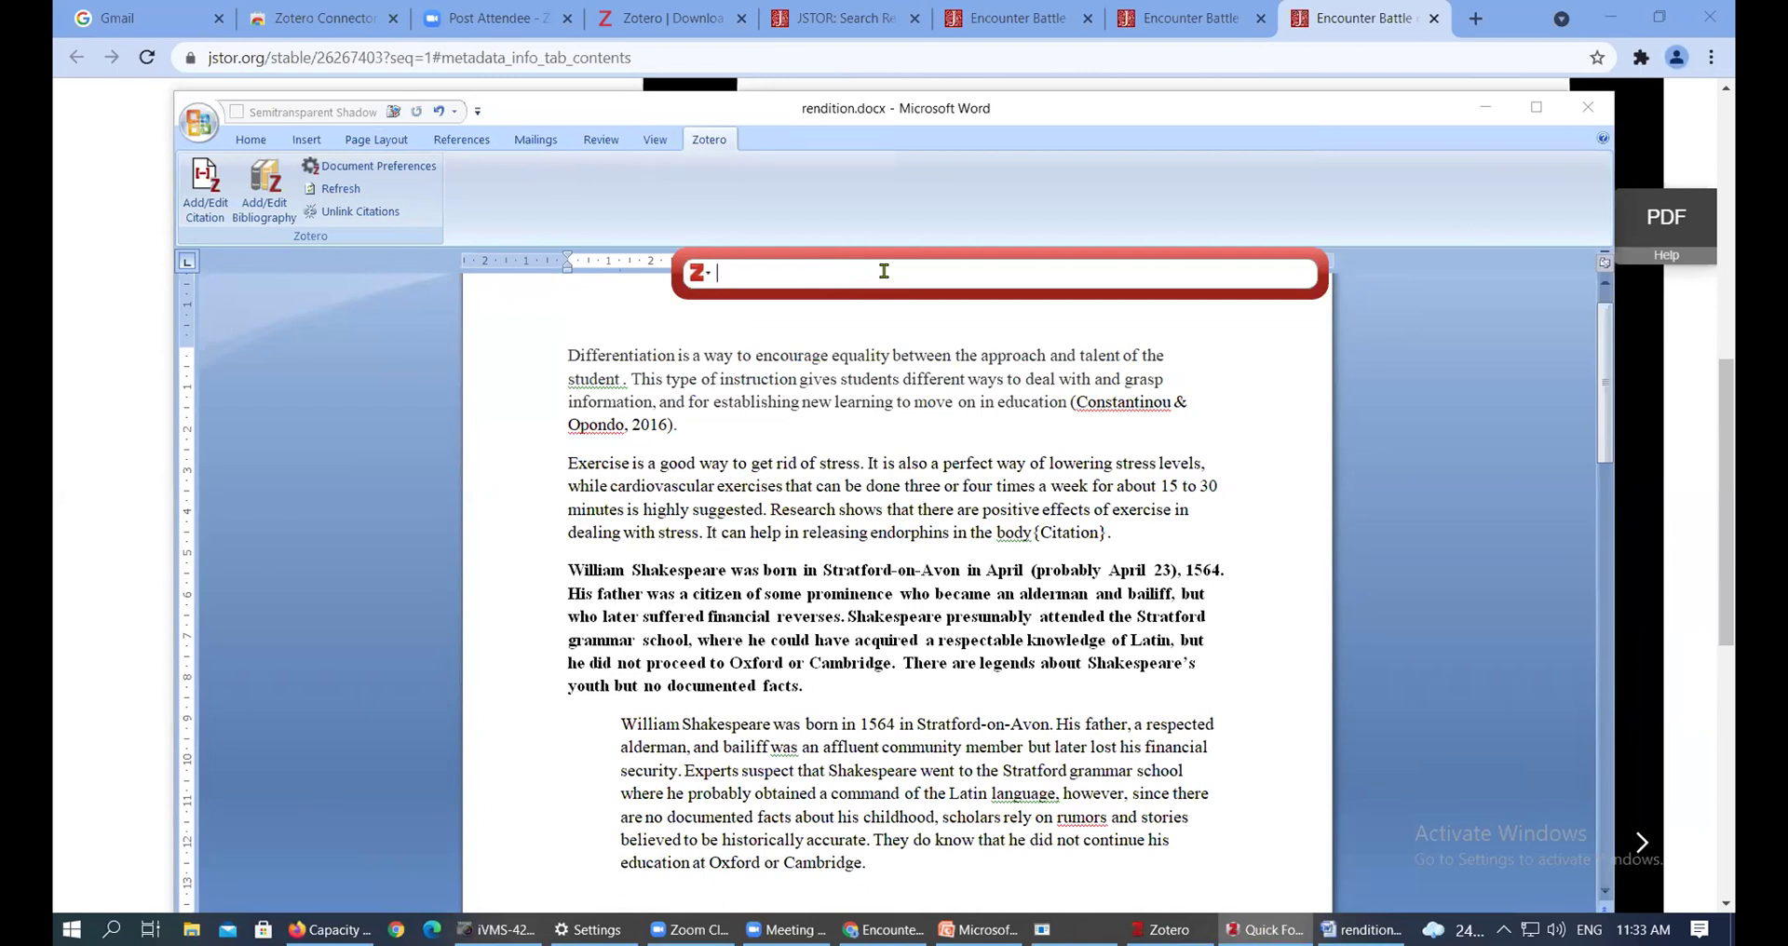
{"action": "type", "text": "dipl"}
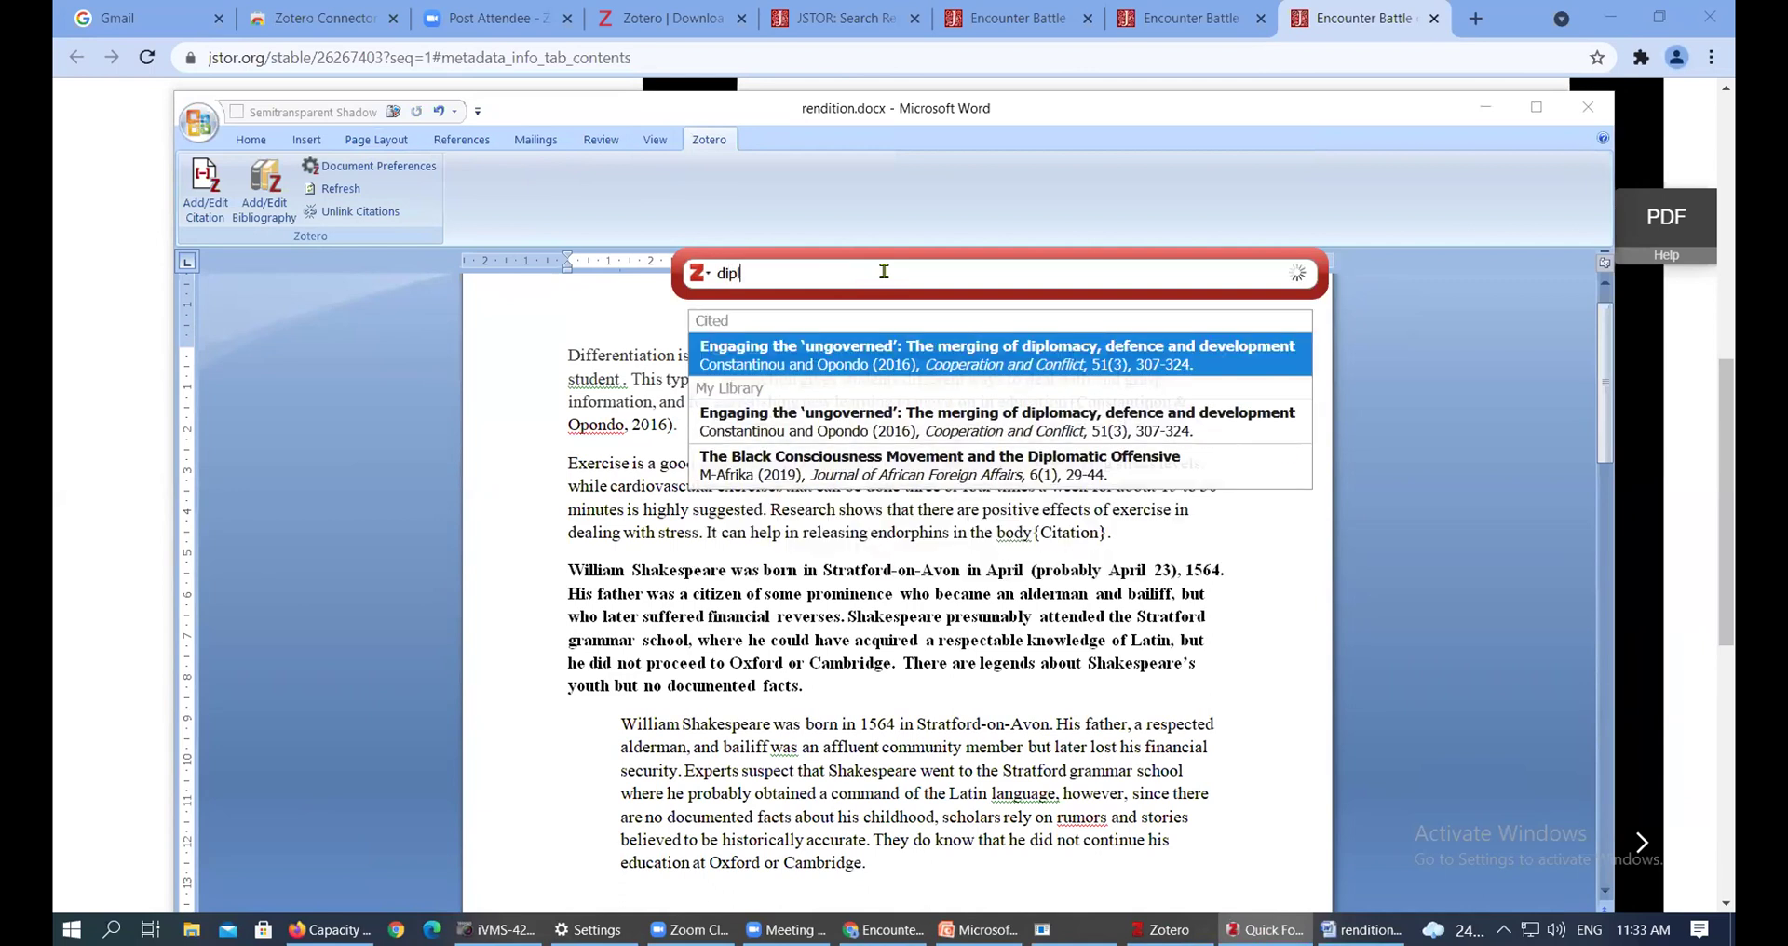
{"action": "type", "text": "oa"}
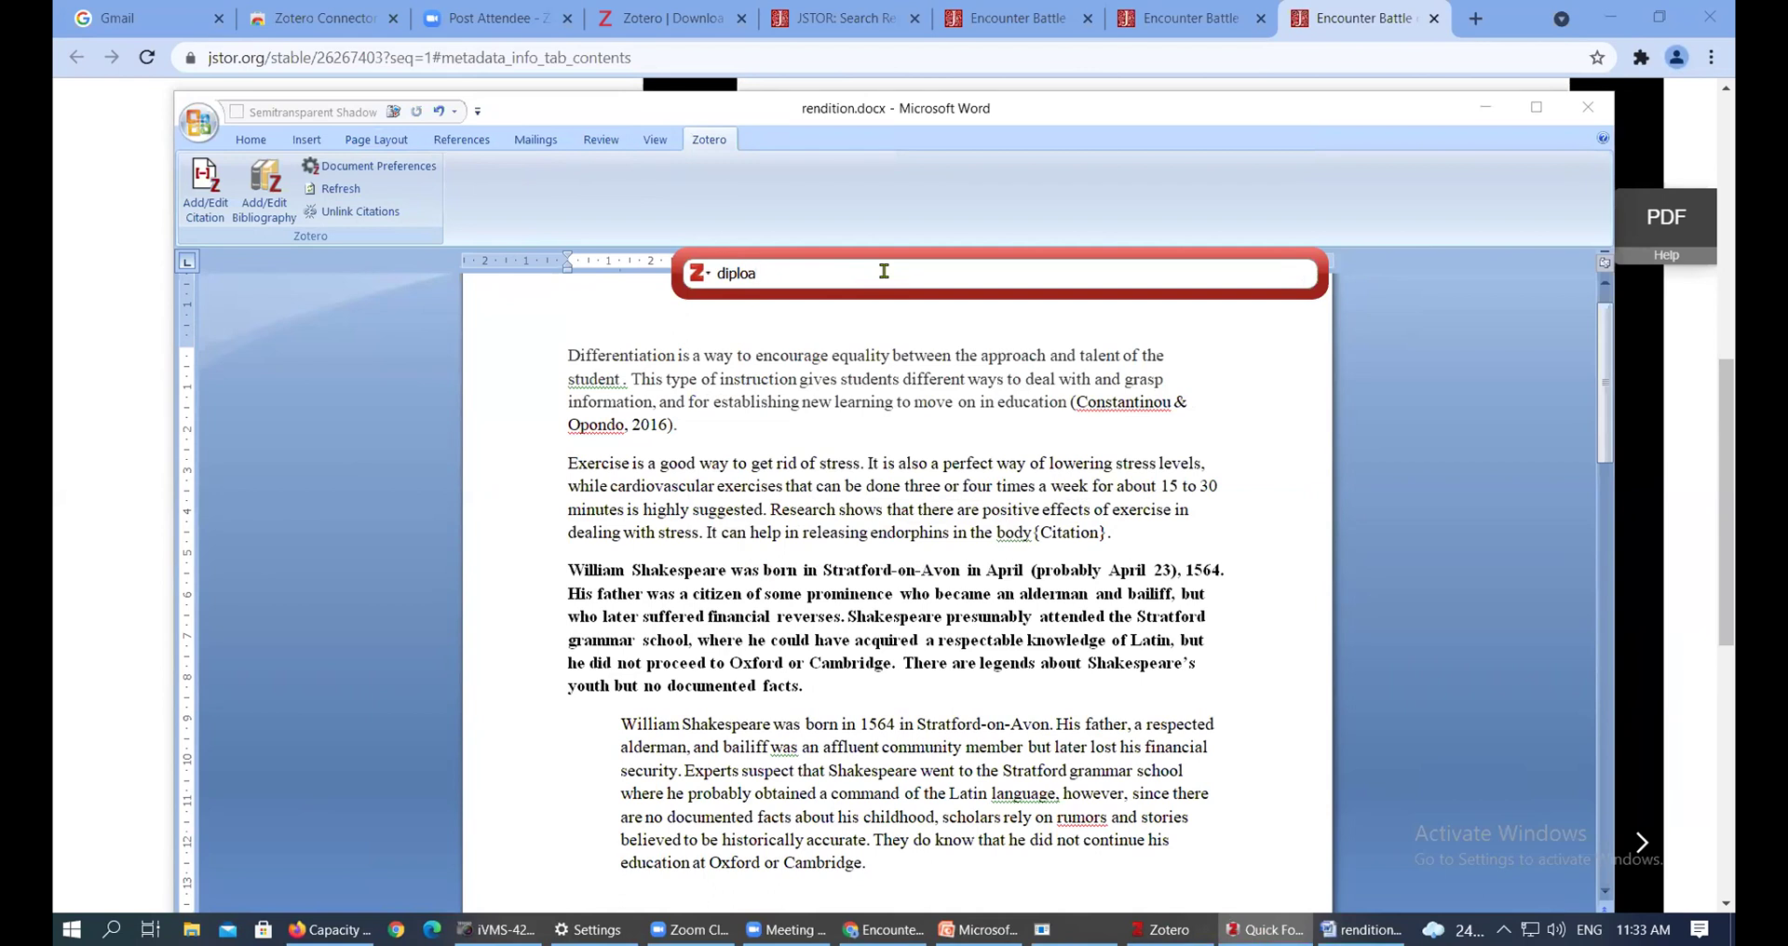
{"action": "key", "text": "BackSpace"}
{"action": "key", "text": "BackSpace"}
{"action": "type", "text": "omacy"}
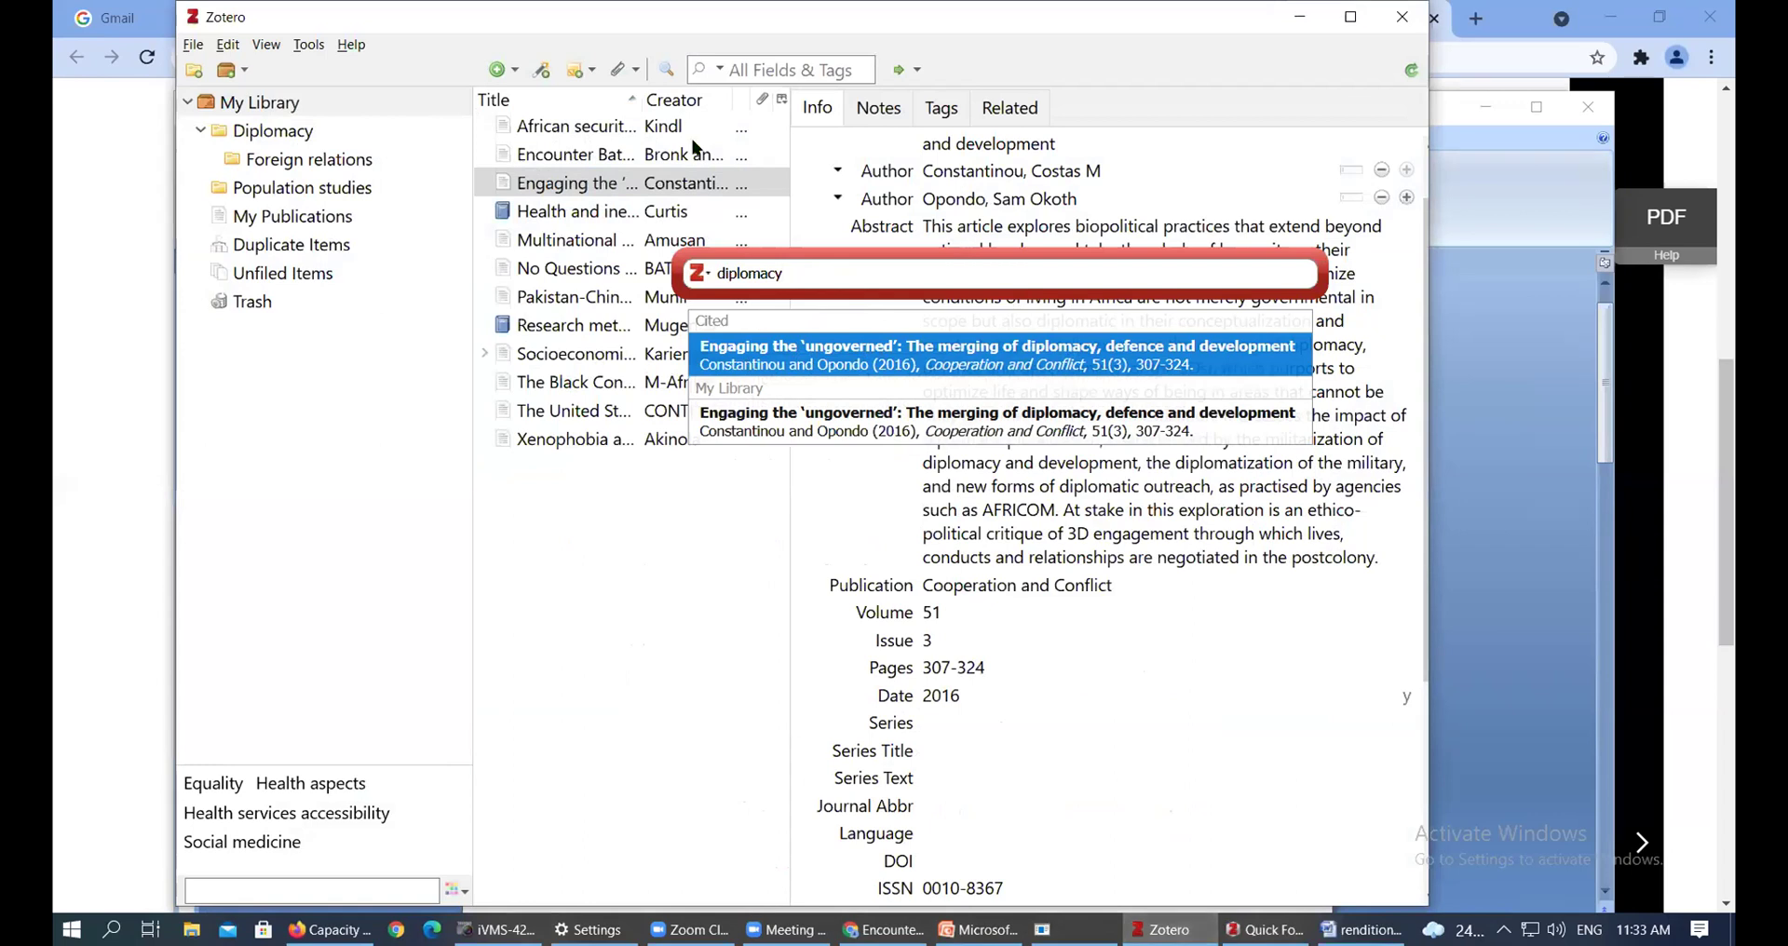
{"action": "left_click_drag", "start_coordinate": [788, 139], "coordinate": [1015, 140]}
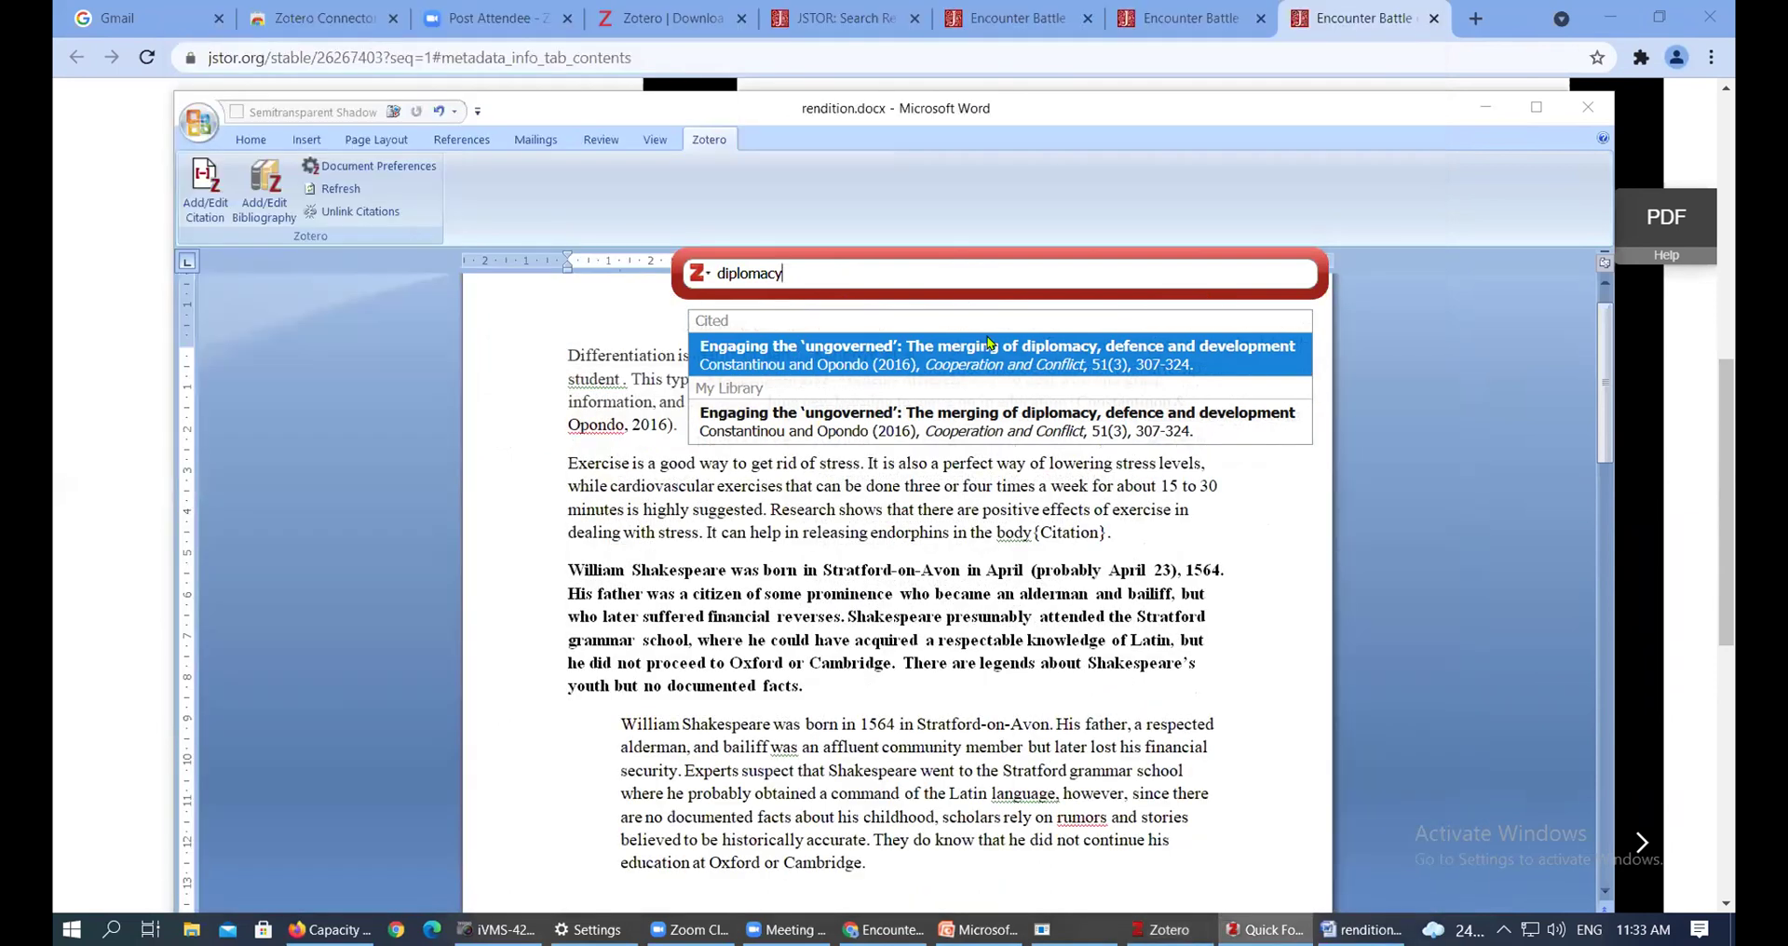
Replace the search with 'mugenda' and insert the Research methods (Mugenda, 2013) citation
{"action": "left_click_drag", "start_coordinate": [843, 281], "coordinate": [611, 271]}
{"action": "type", "text": "mugenda"}
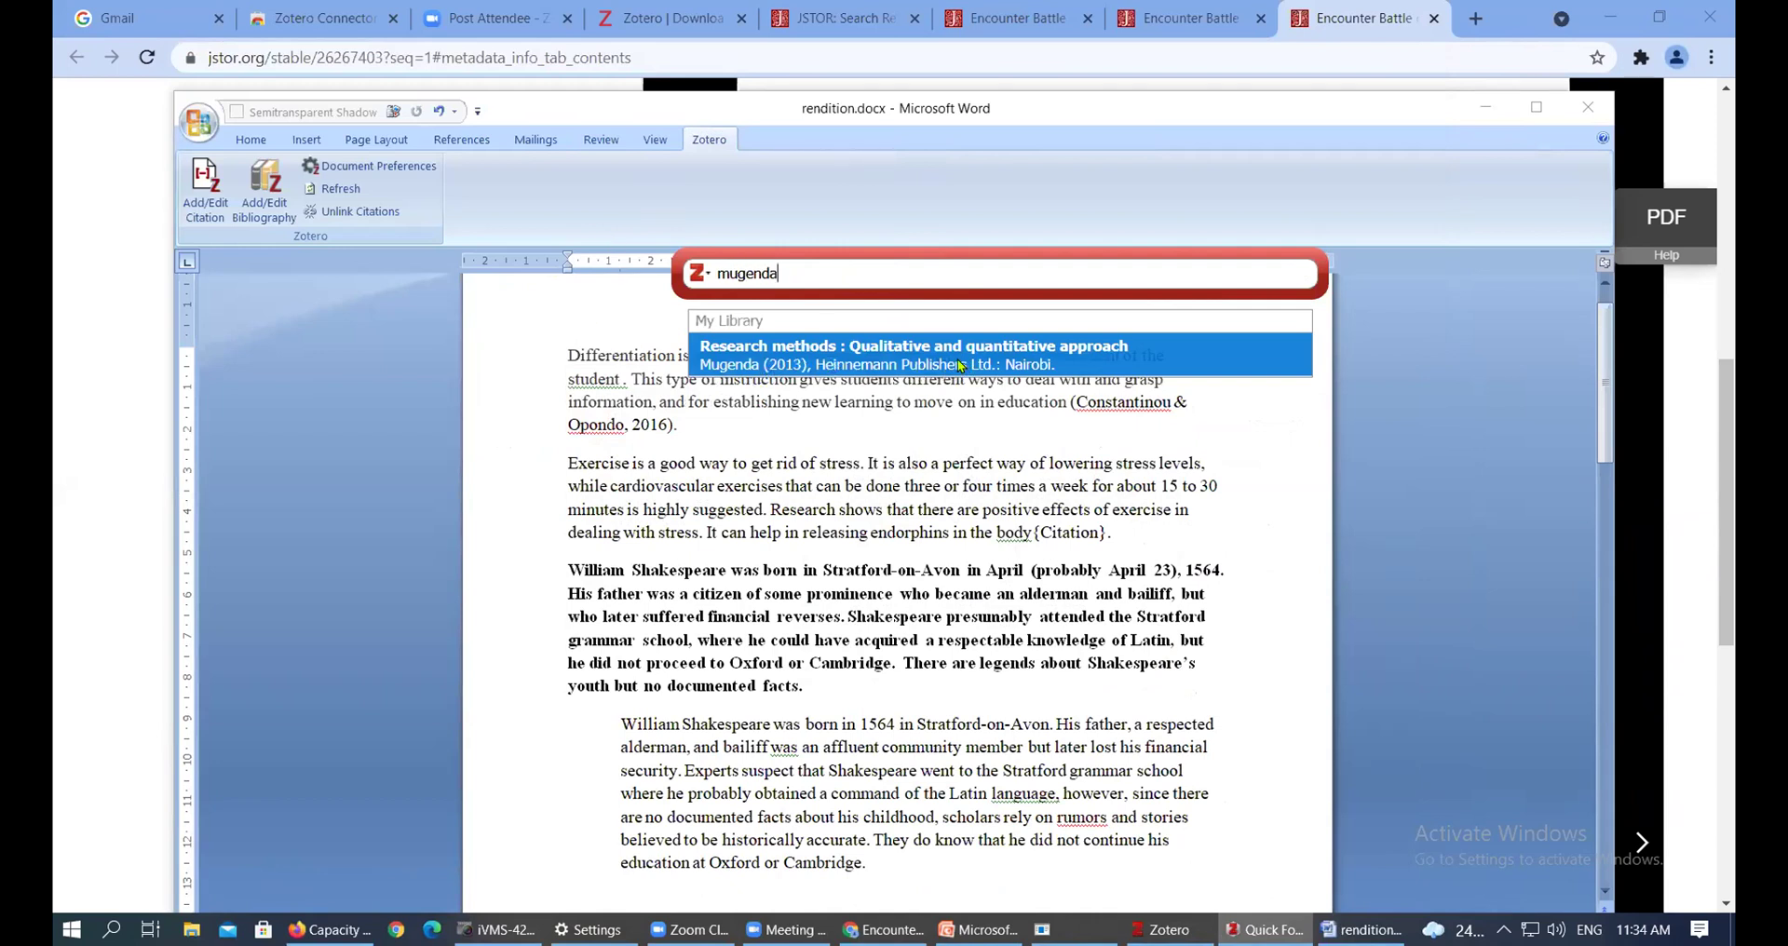
{"action": "left_click", "coordinate": [806, 362]}
{"action": "key", "text": "Return"}
{"action": "left_click", "coordinate": [1127, 532]}
{"action": "left_click", "coordinate": [1171, 532]}
{"action": "left_click", "coordinate": [1029, 530]}
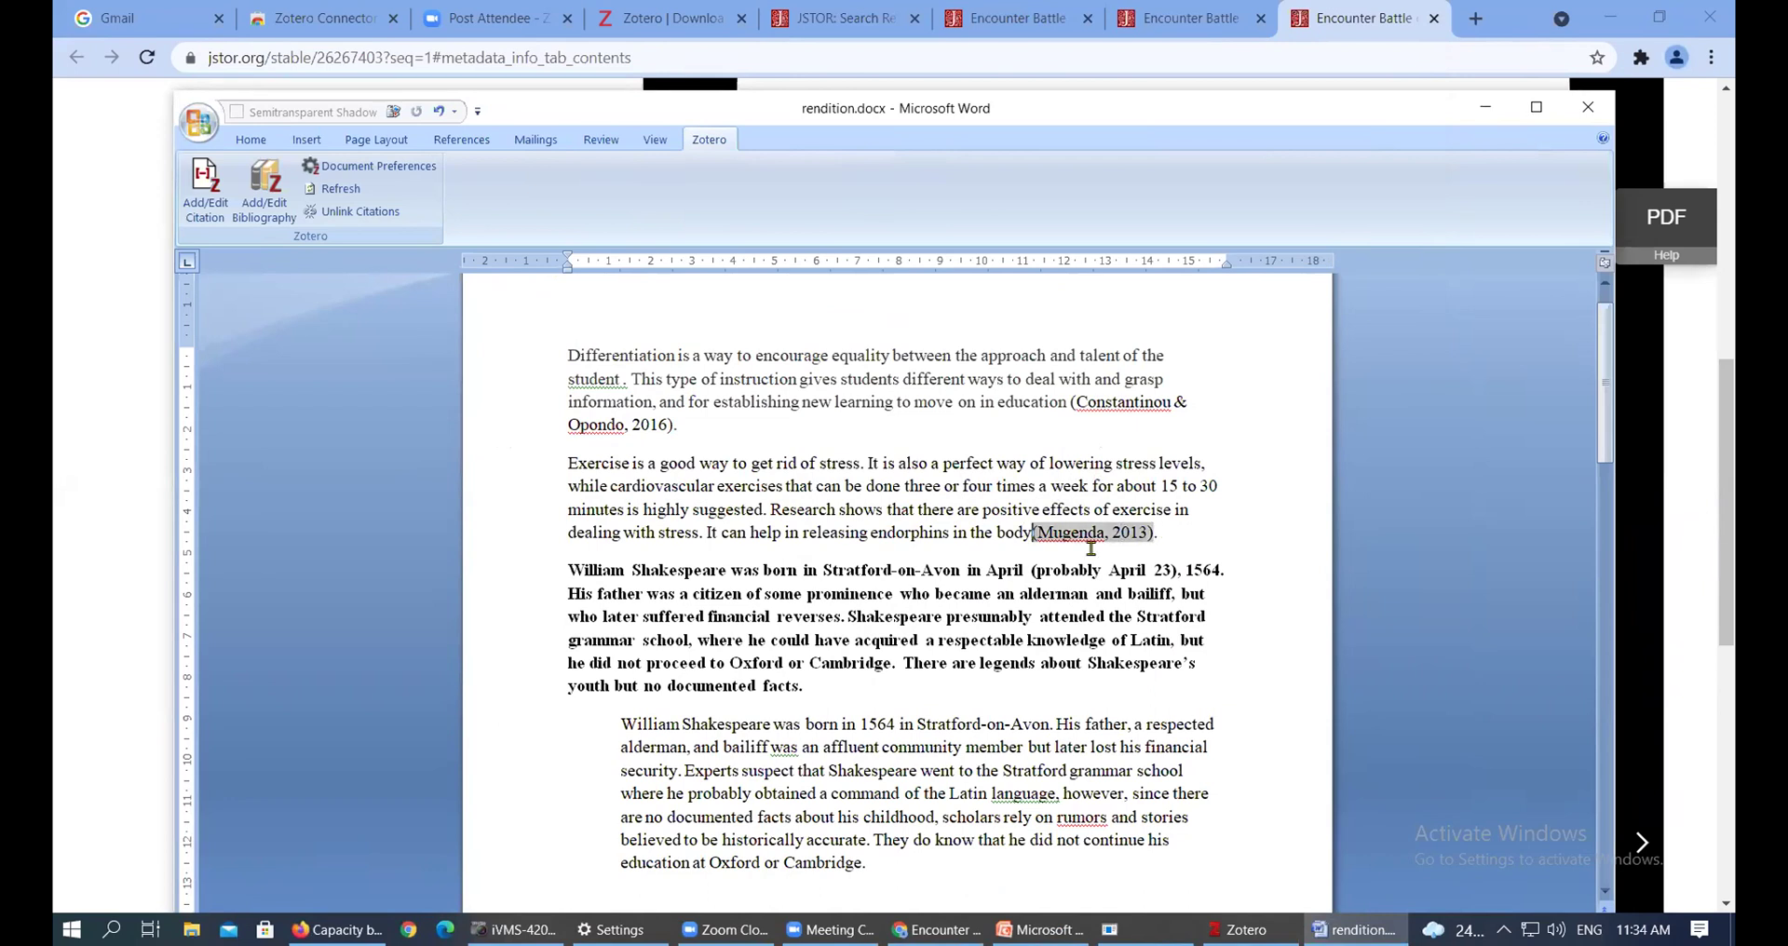
Delete the bold Shakespeare paragraph
{"action": "left_click", "coordinate": [1206, 537]}
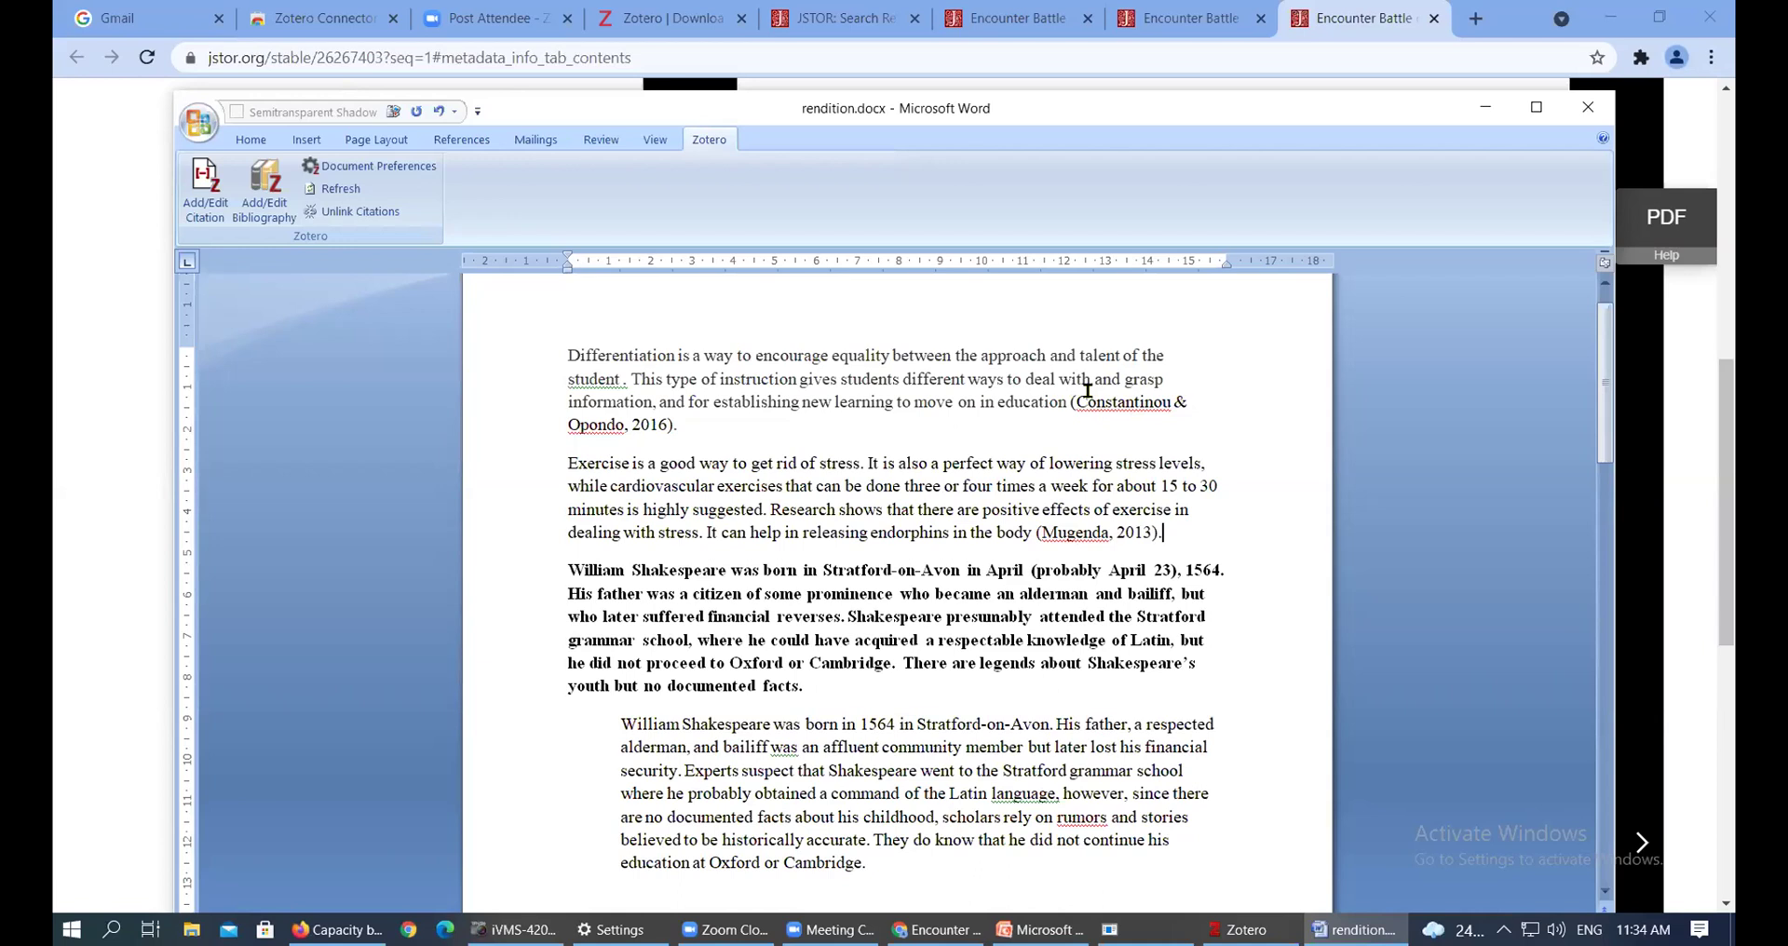
{"action": "scroll", "coordinate": [946, 475], "scroll_direction": "down", "scroll_amount": 3}
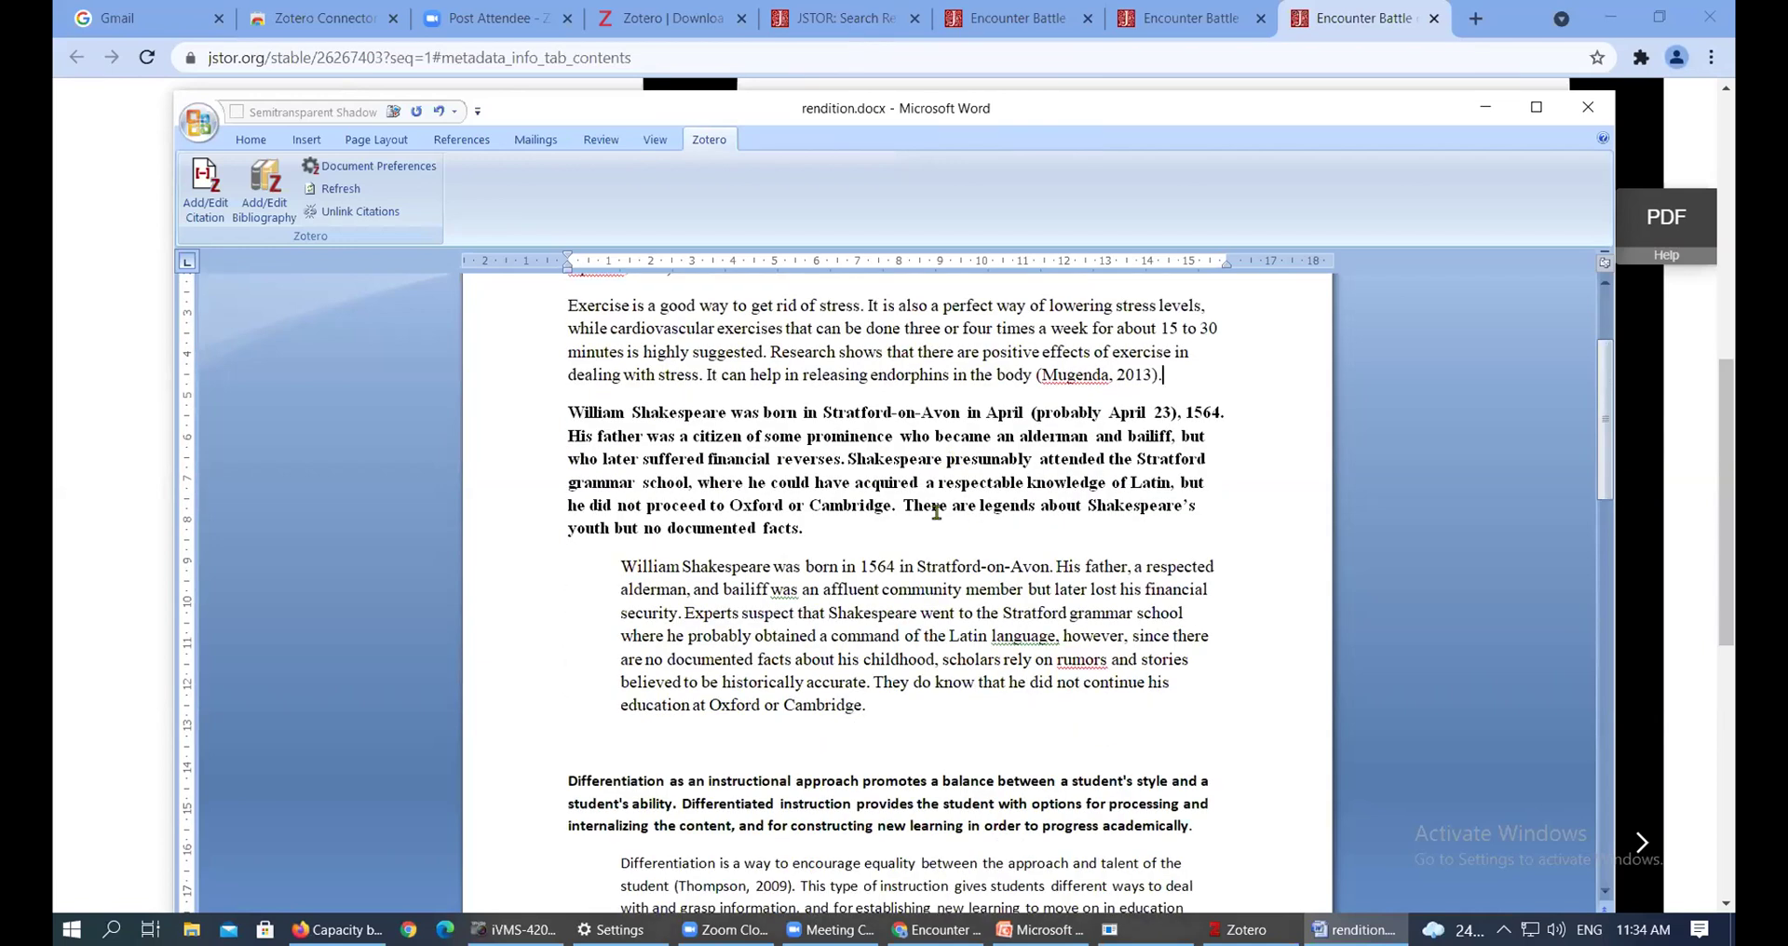
{"action": "scroll", "coordinate": [936, 513], "scroll_direction": "up", "scroll_amount": 2}
{"action": "left_click_drag", "start_coordinate": [803, 636], "coordinate": [529, 521]}
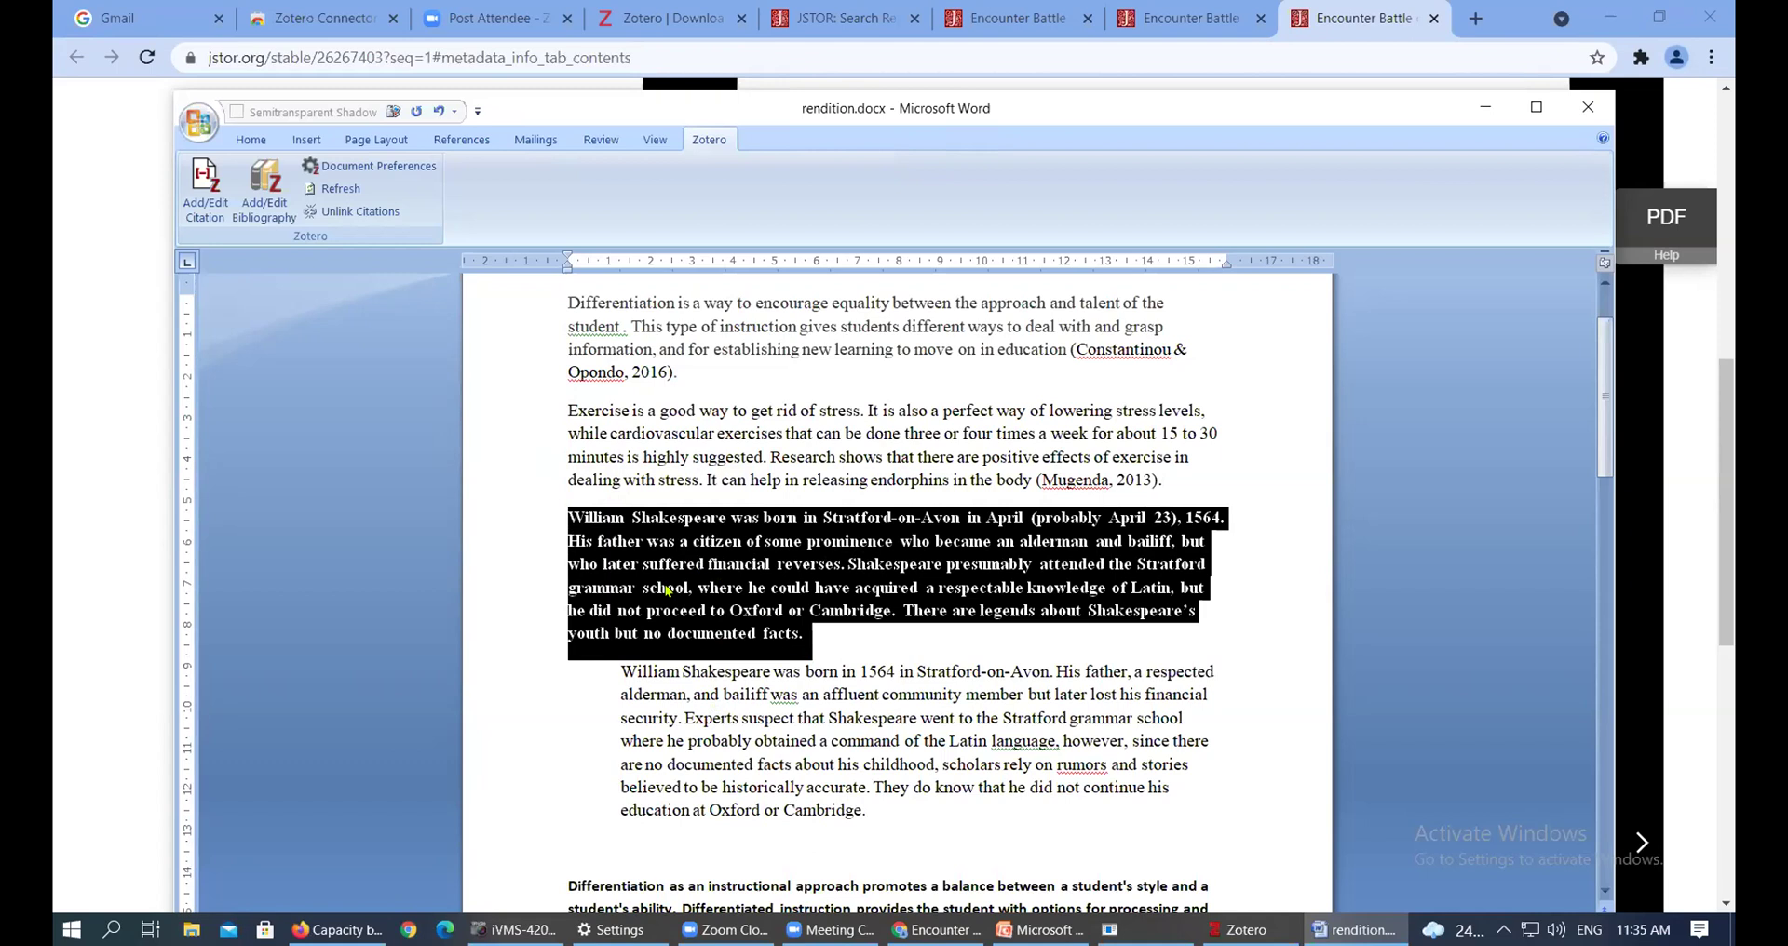
{"action": "key", "text": "BackSpace"}
{"action": "key", "text": "BackSpace"}
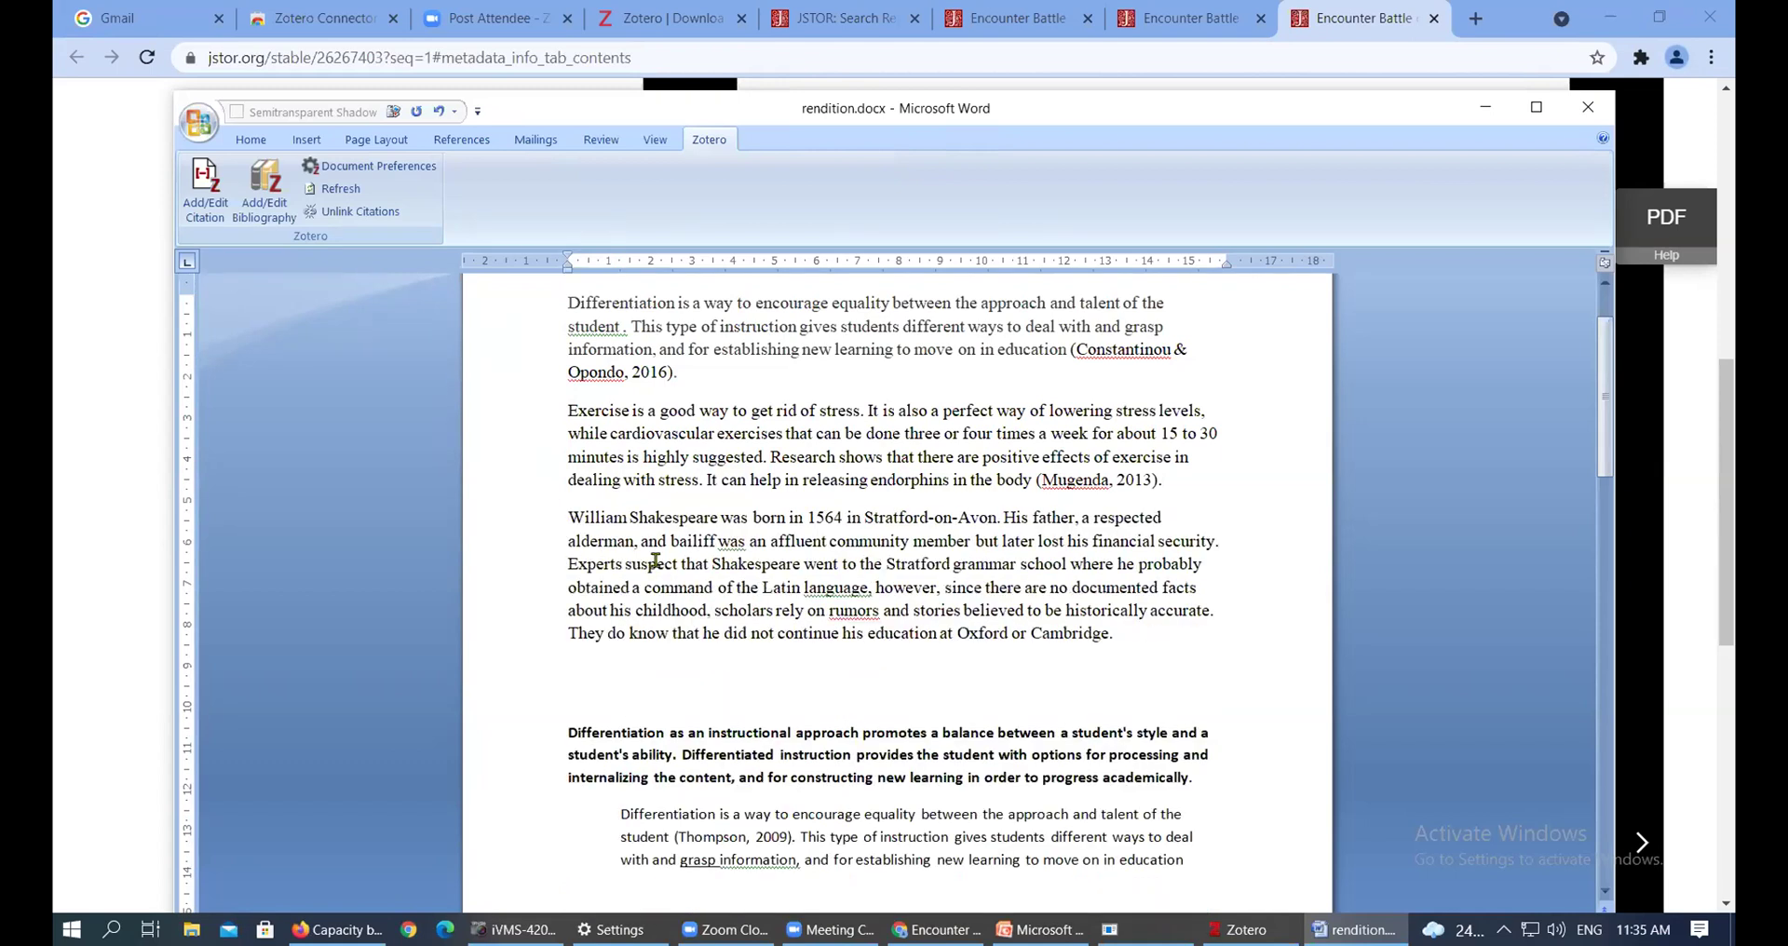
Type 'As noted by' at the start of the remaining Shakespeare paragraph, before 'William'
{"action": "left_click_drag", "start_coordinate": [564, 520], "coordinate": [1120, 645]}
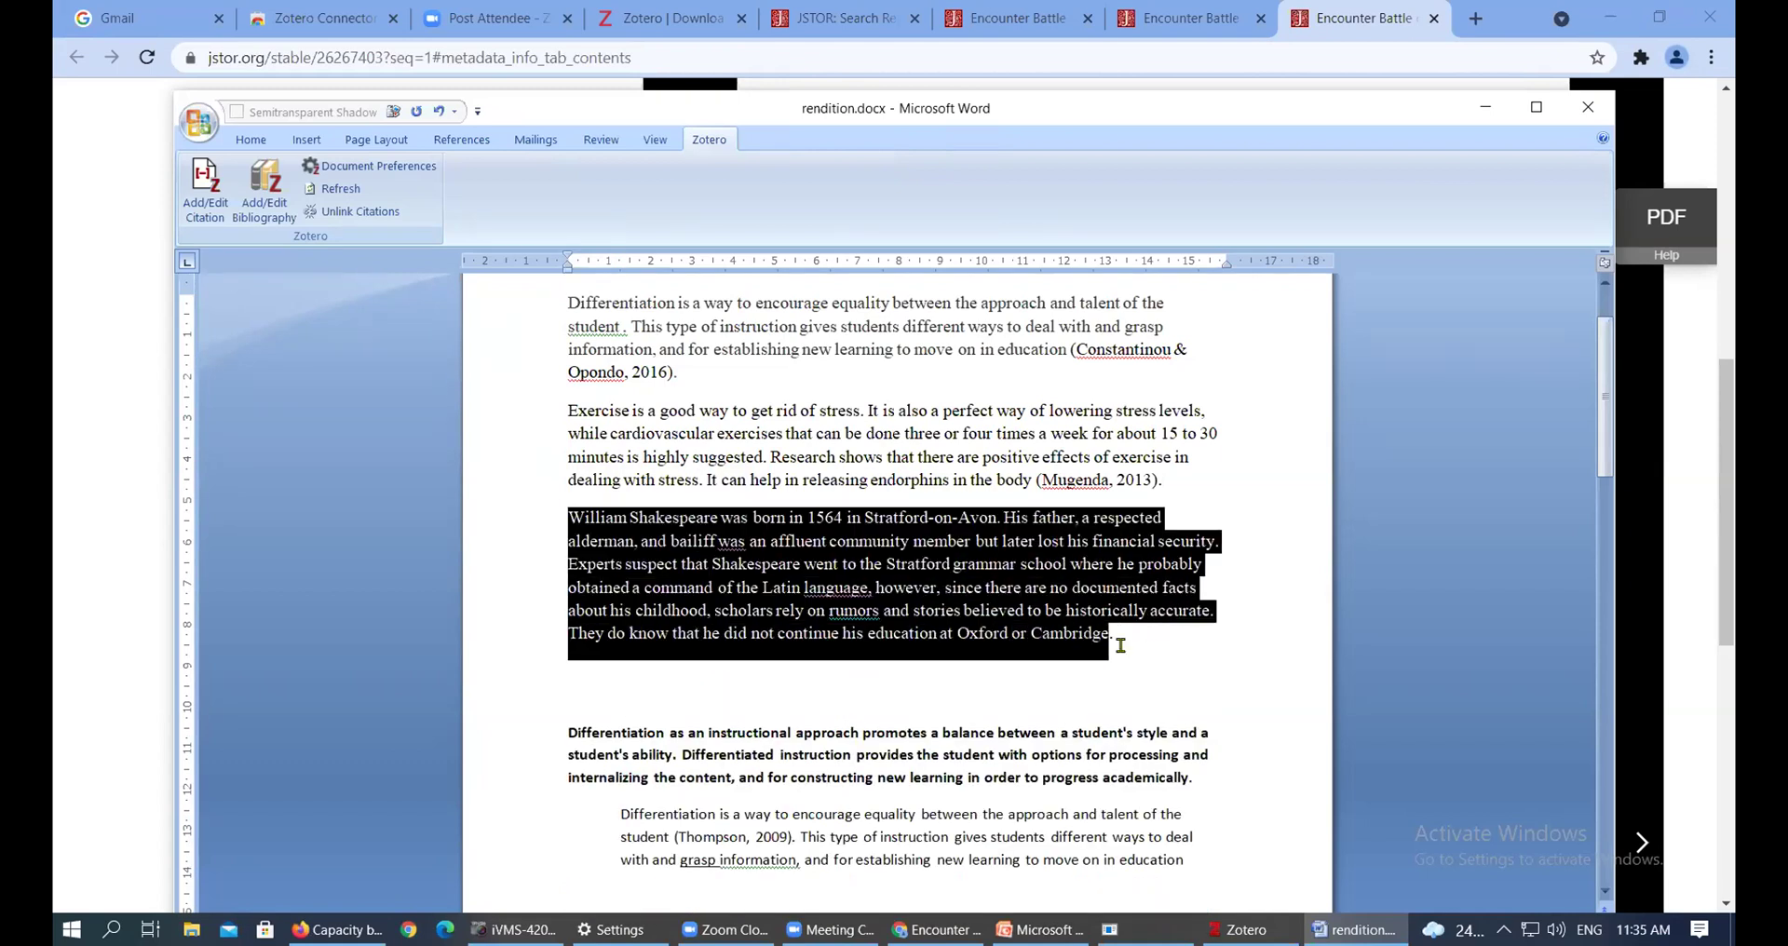
{"action": "left_click", "coordinate": [1135, 642]}
{"action": "left_click", "coordinate": [570, 519]}
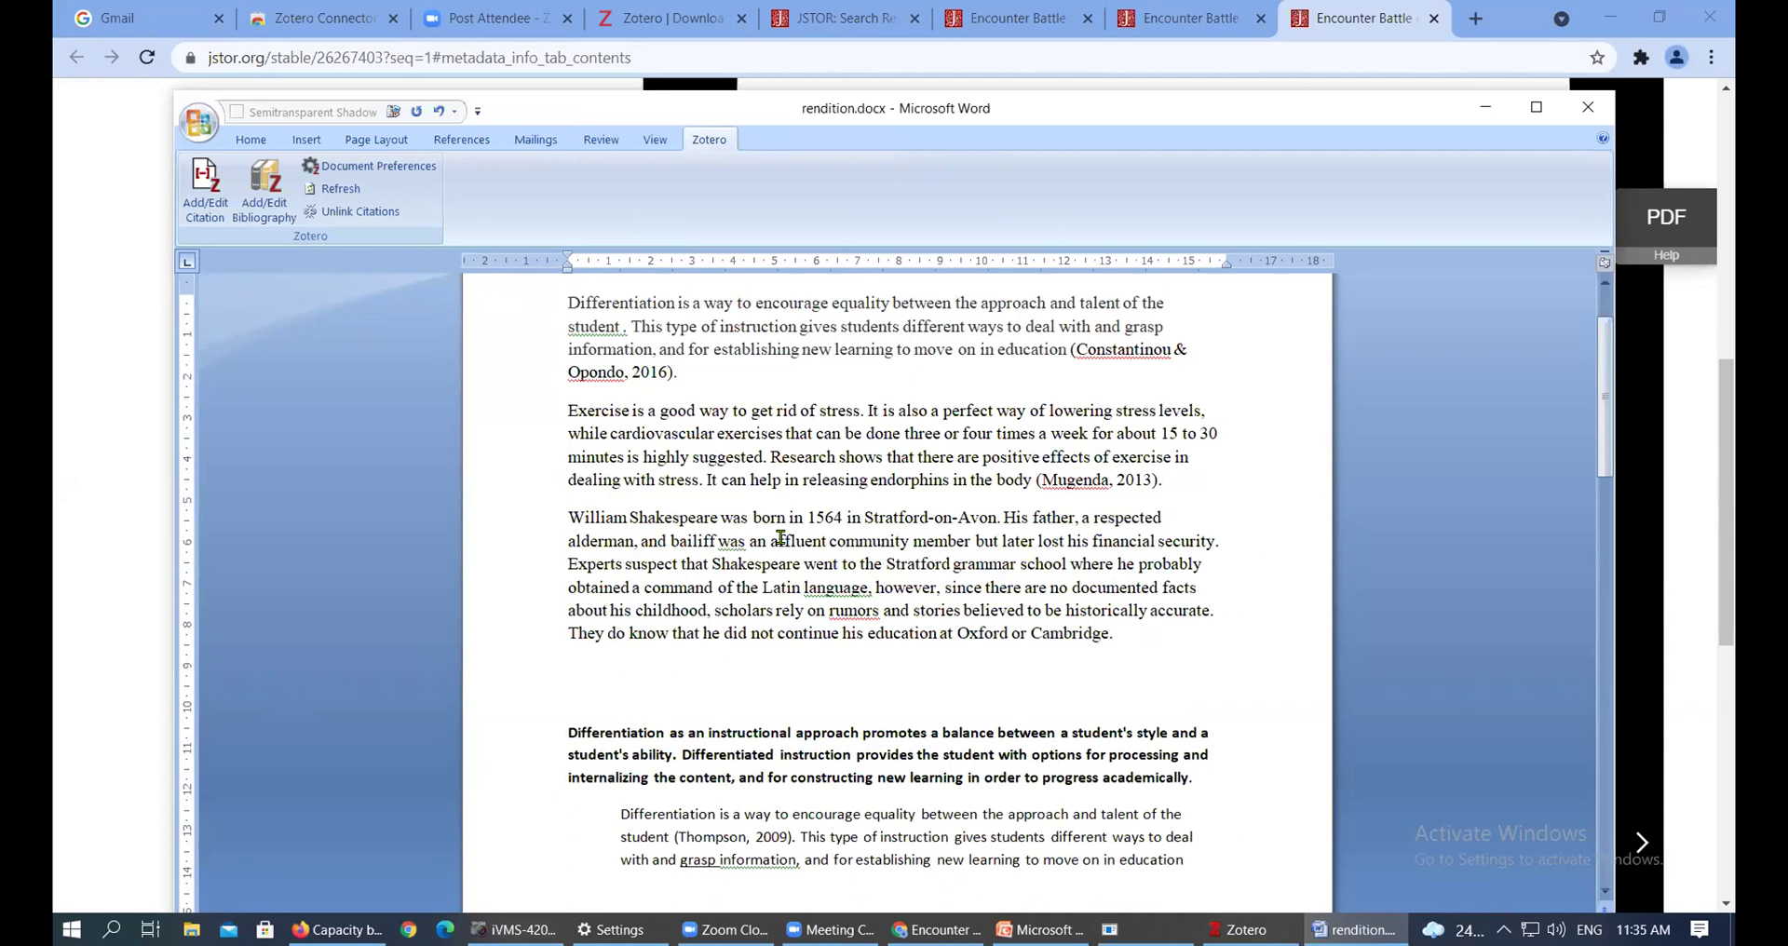
{"action": "type", "text": "As no"}
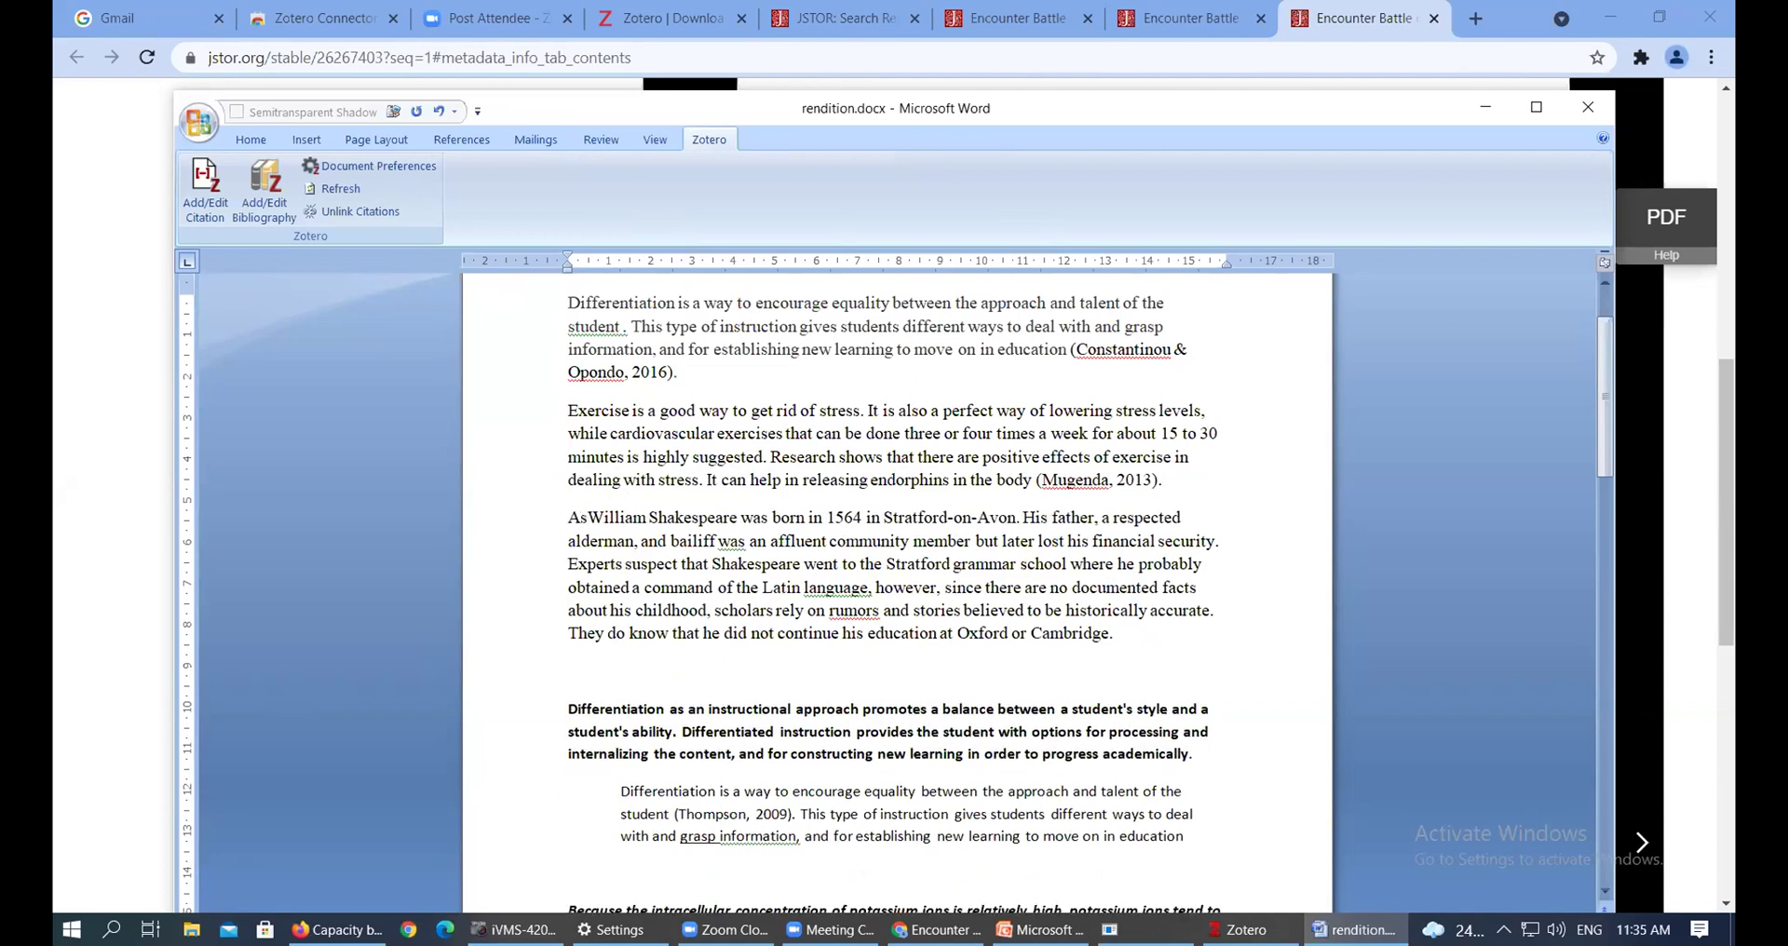
{"action": "type", "text": "ted by"}
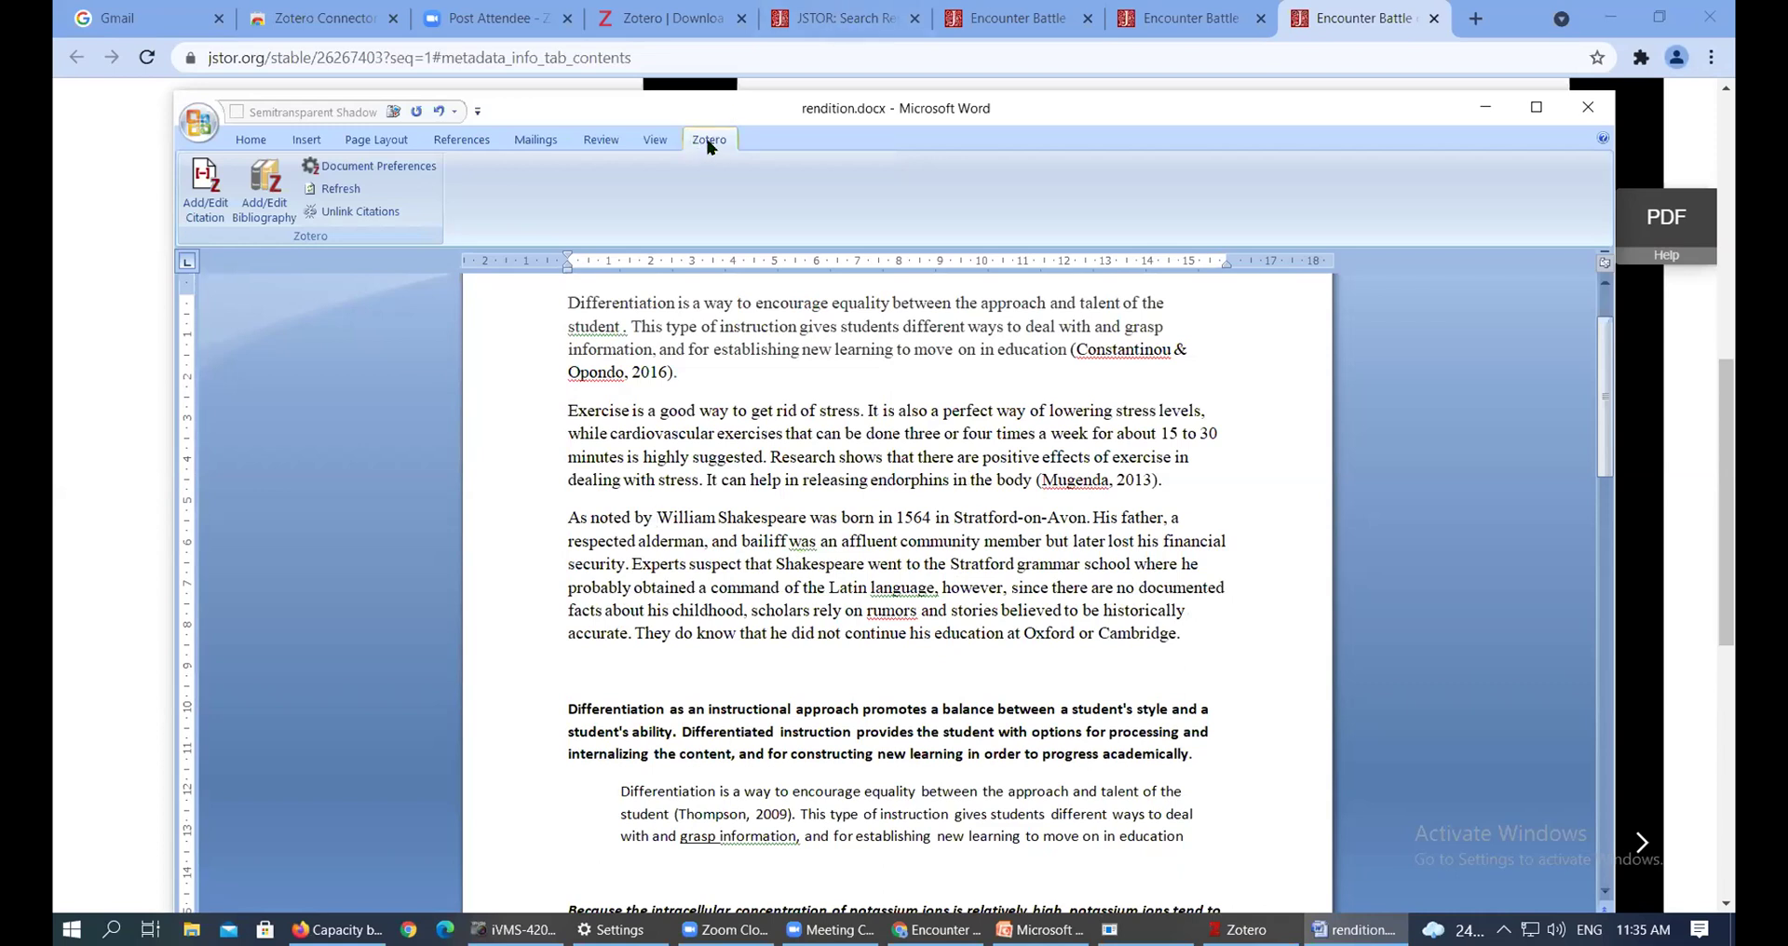
Start a citation after 'As noted by' and open the Quick Format bar's Z menu
{"action": "left_click", "coordinate": [192, 198]}
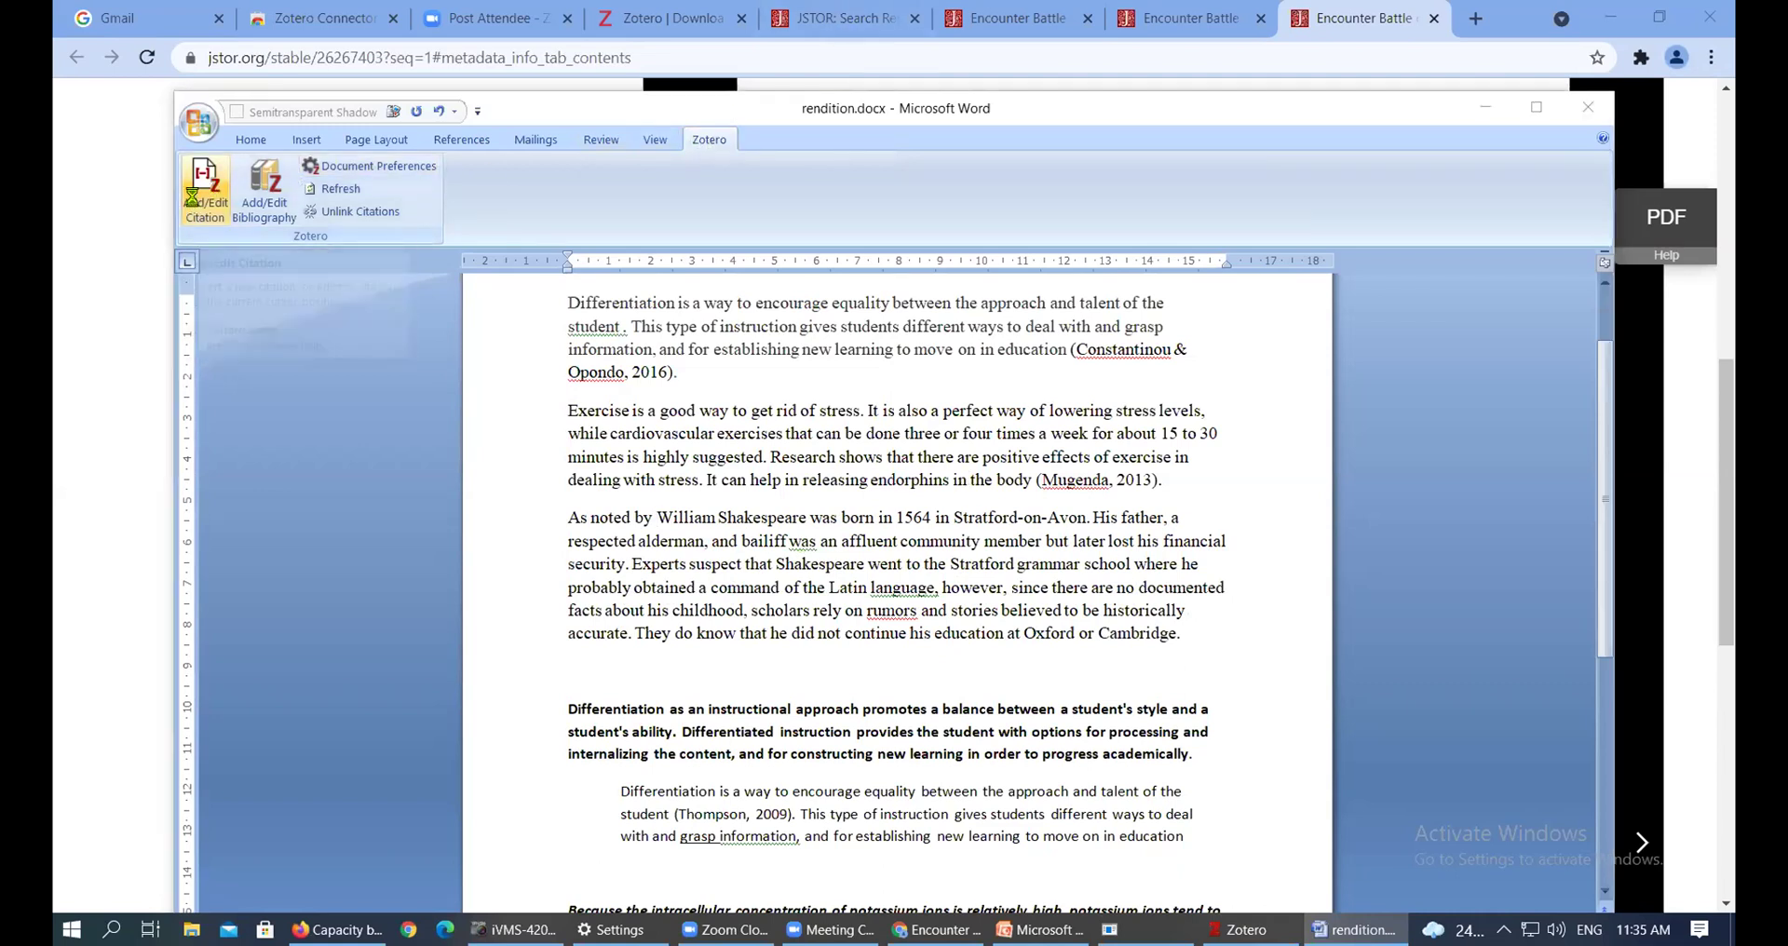
{"action": "left_click_drag", "start_coordinate": [834, 258], "coordinate": [966, 220]}
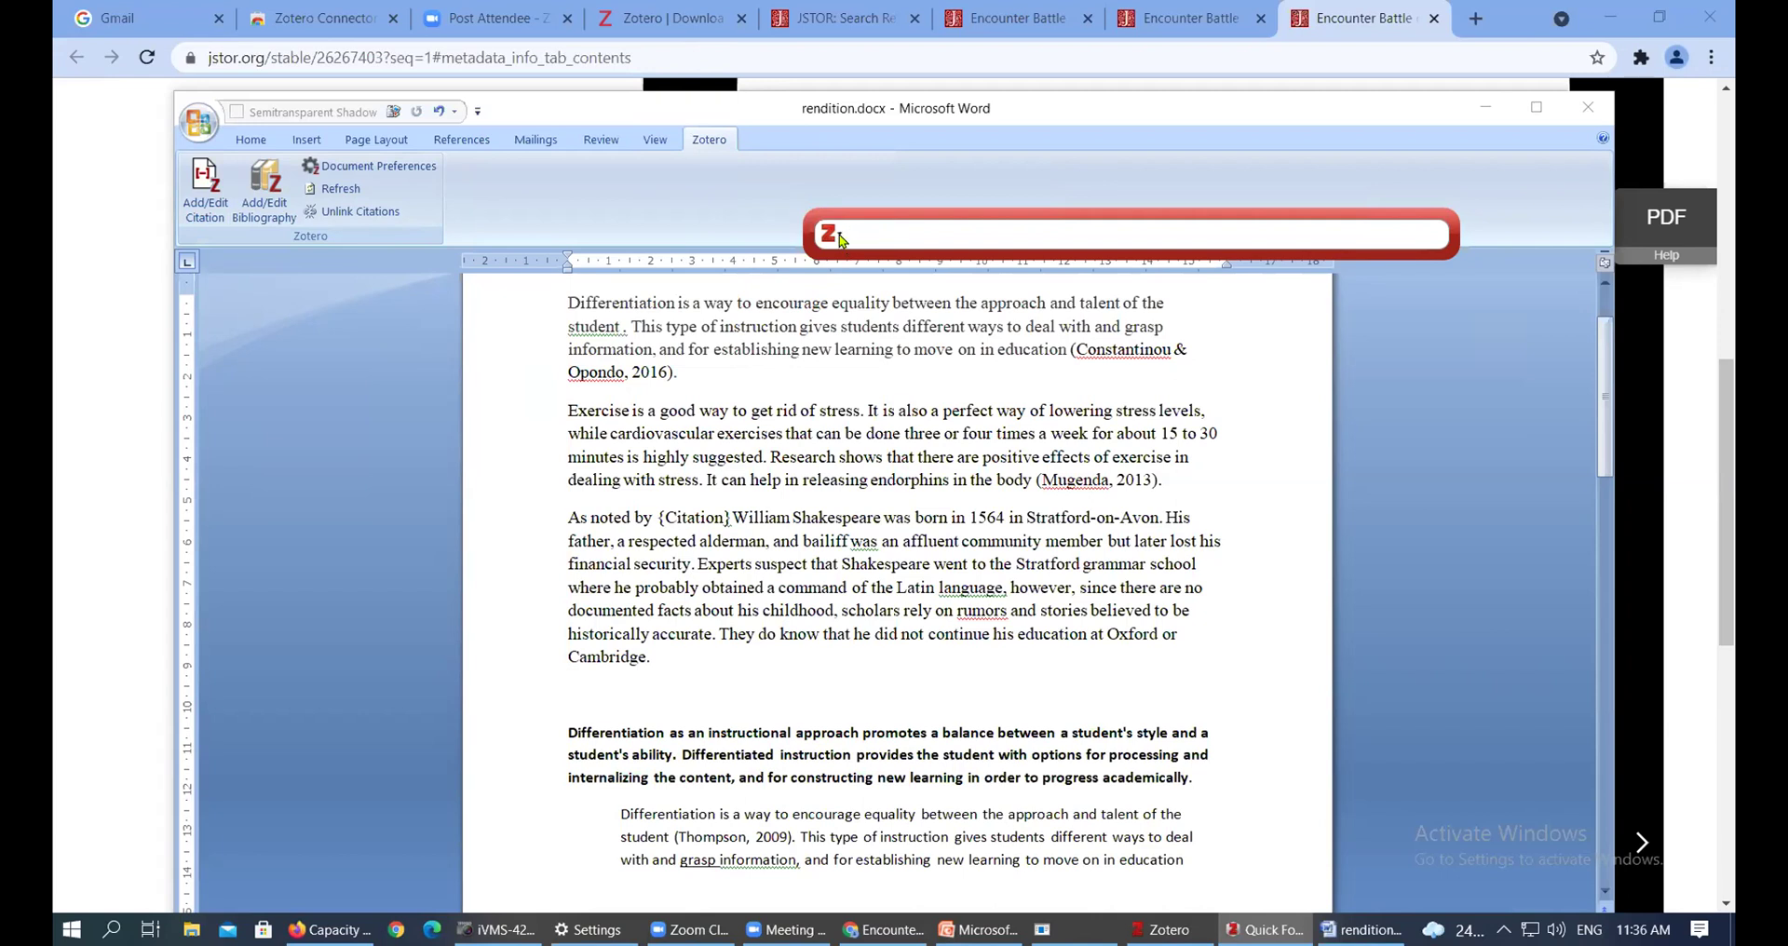
{"action": "left_click", "coordinate": [840, 239]}
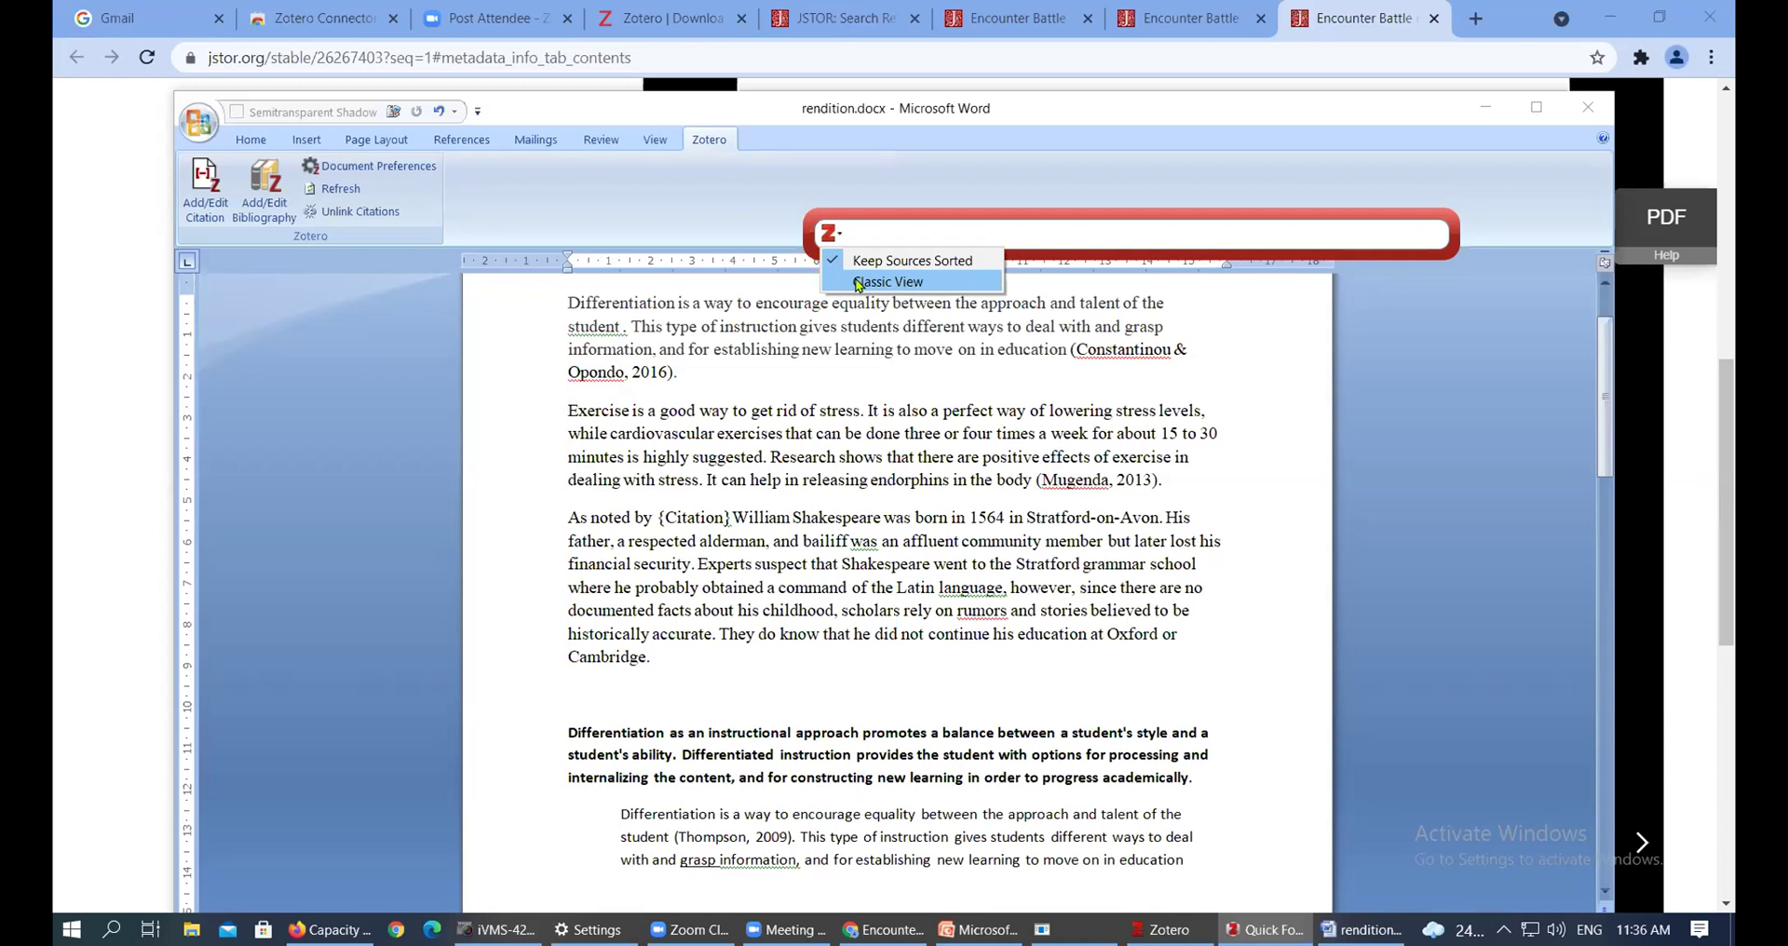
In Classic View, select 'The Black Consciousness Movement and the Diplomatic Offensive' and insert it
{"action": "left_click", "coordinate": [858, 282]}
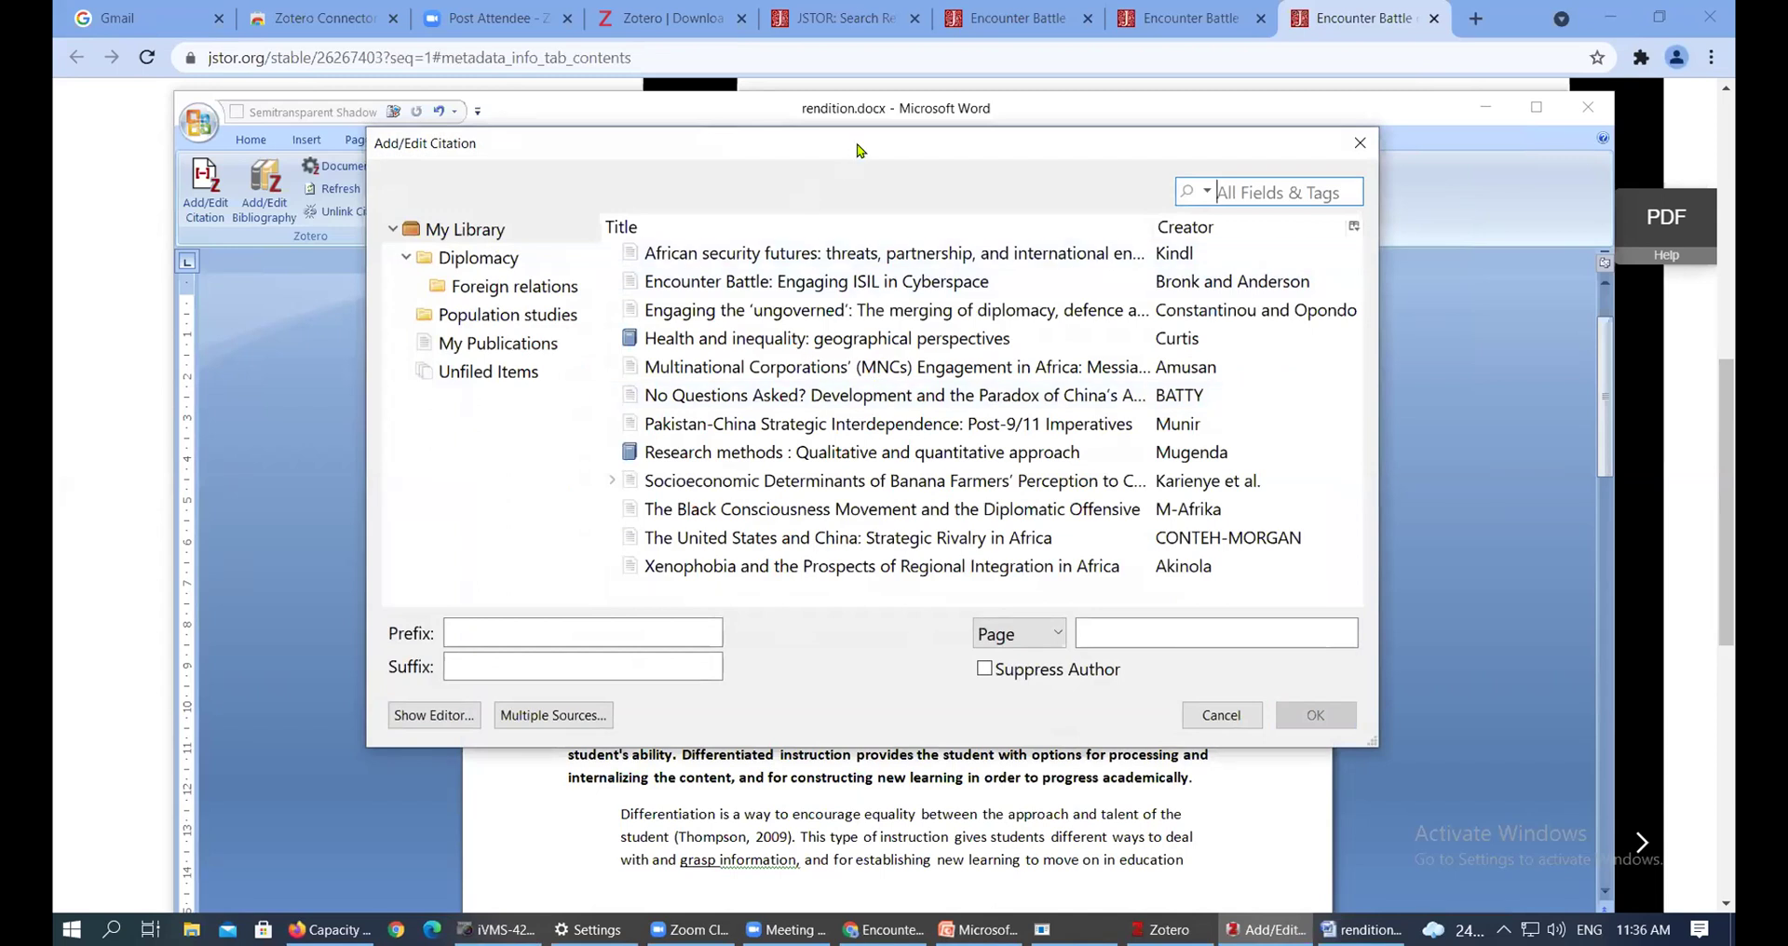
{"action": "left_click_drag", "start_coordinate": [858, 147], "coordinate": [862, 196]}
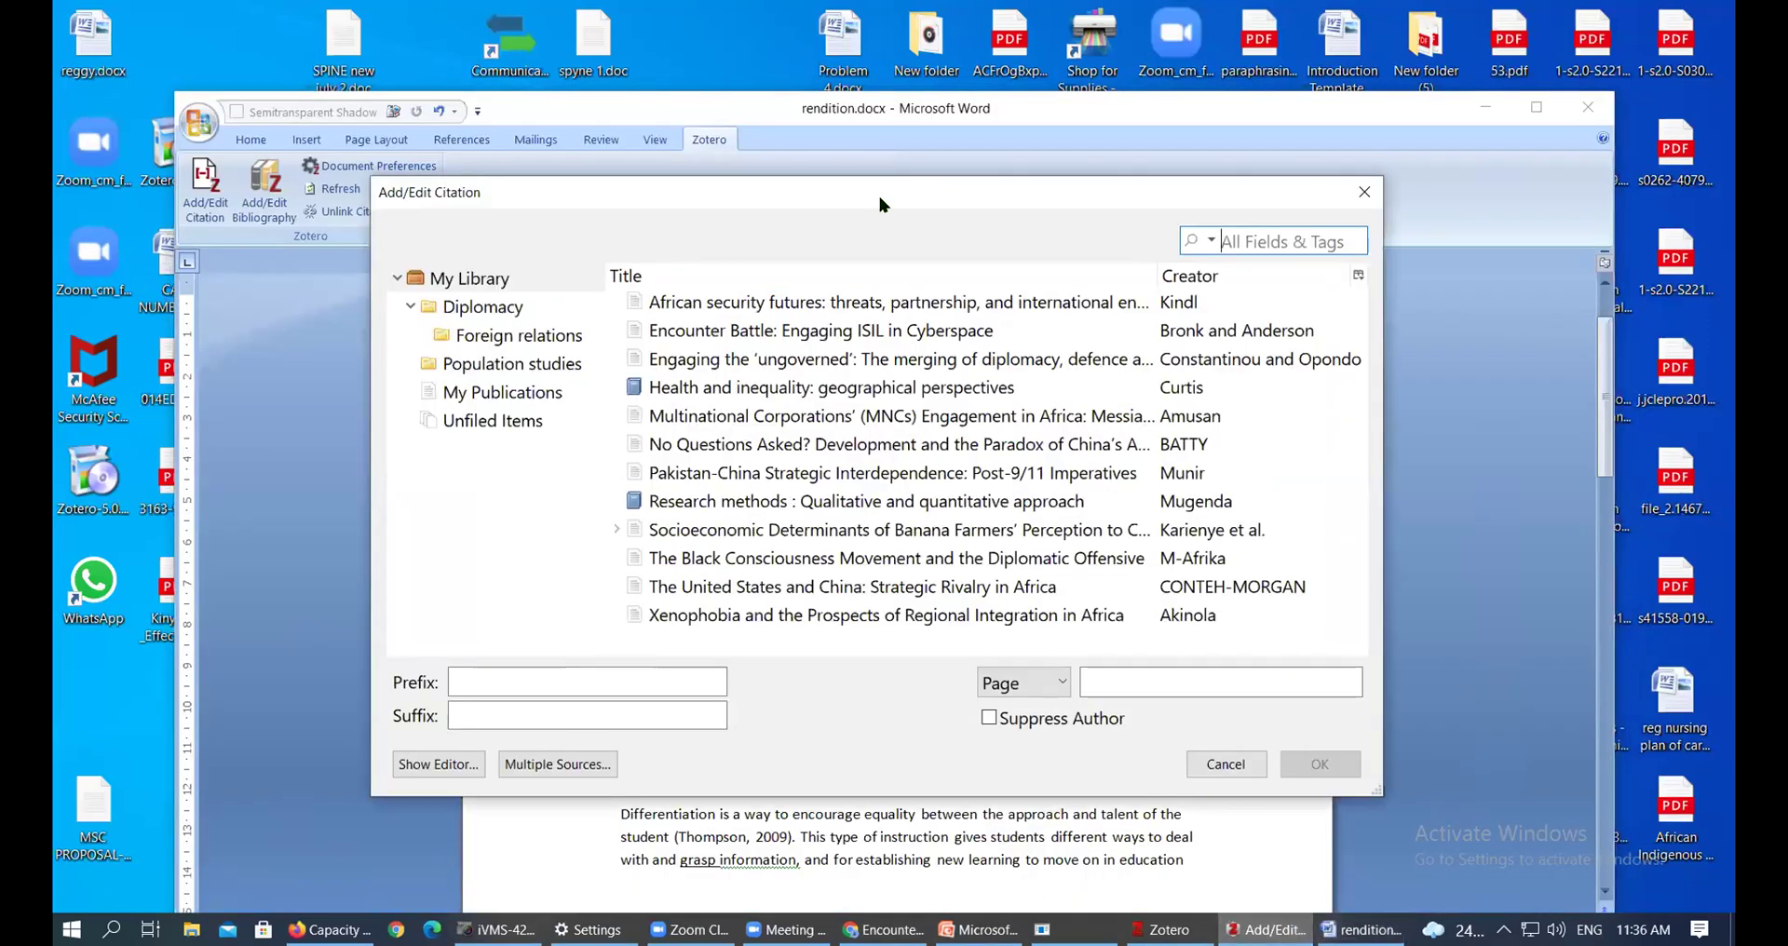
{"action": "left_click_drag", "start_coordinate": [877, 192], "coordinate": [841, 111]}
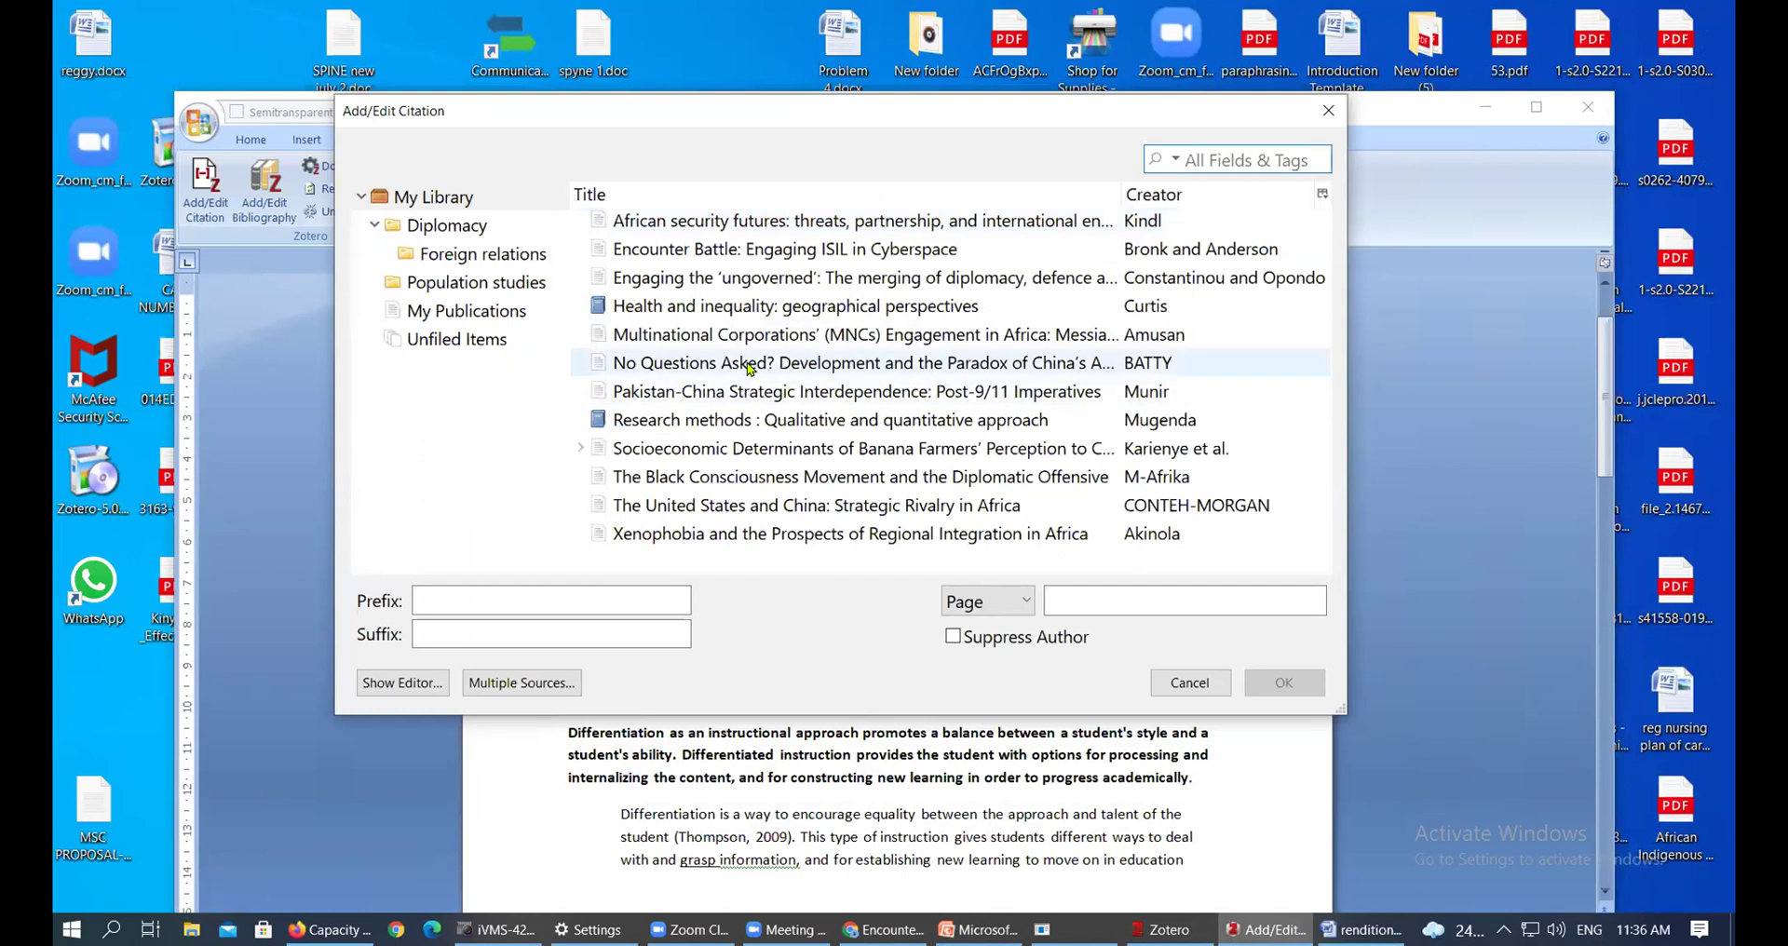
{"action": "left_click", "coordinate": [733, 281]}
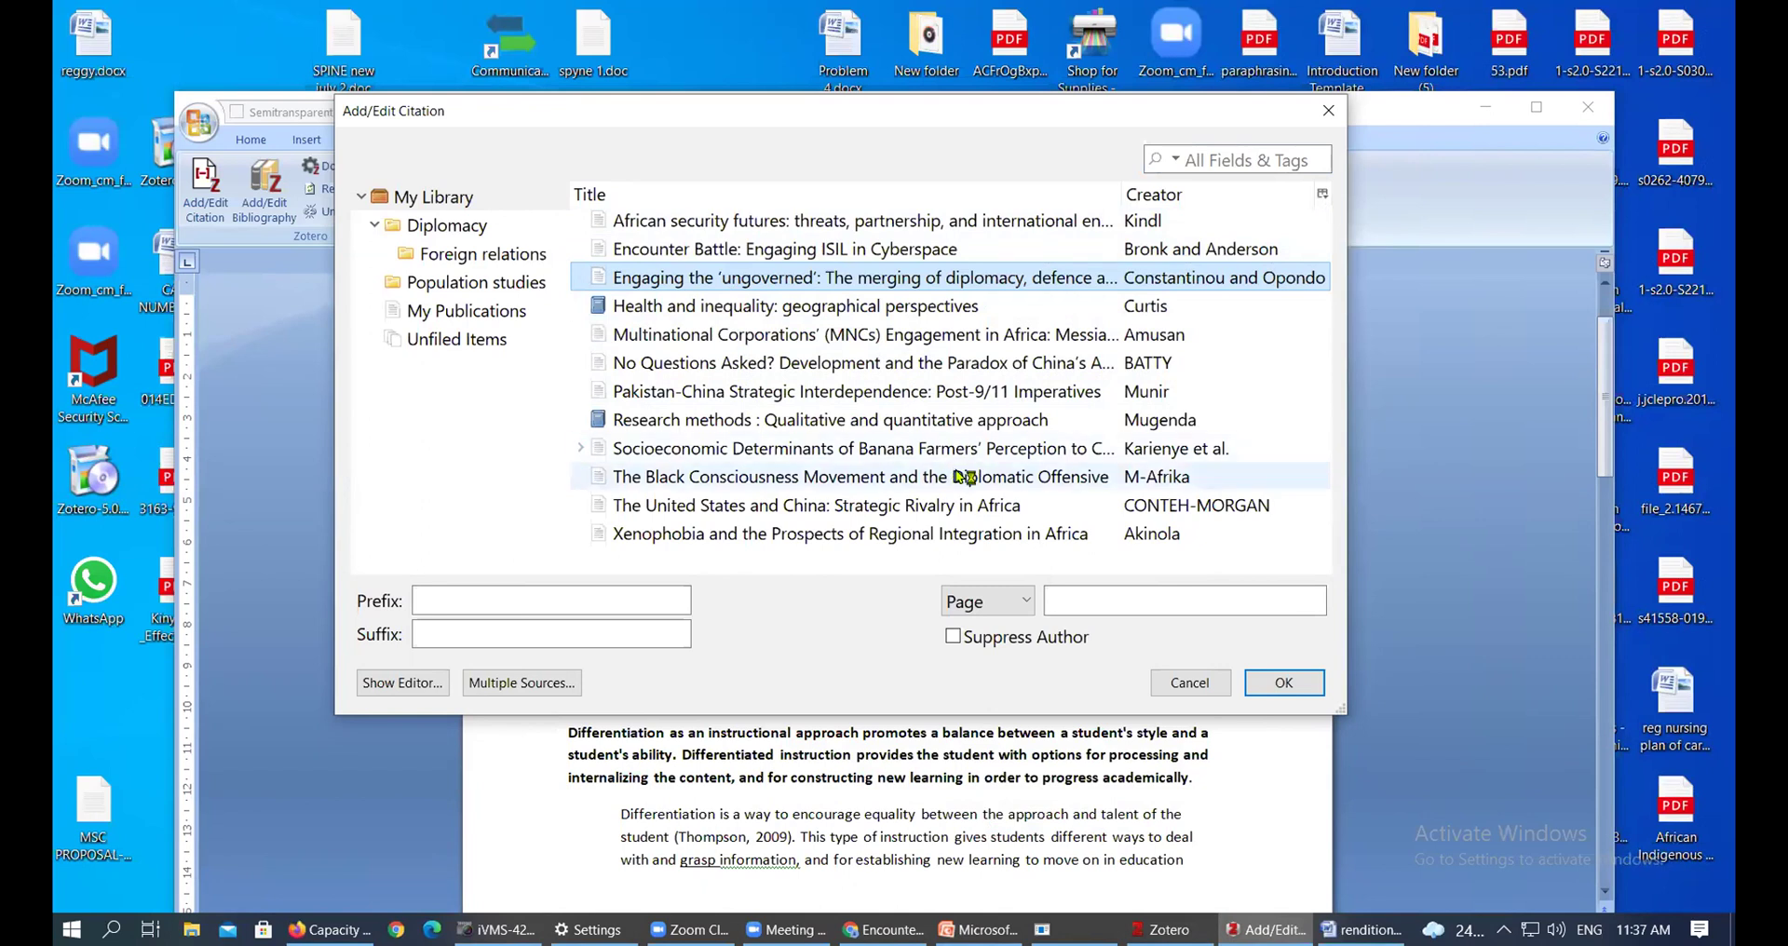
{"action": "left_click", "coordinate": [931, 482]}
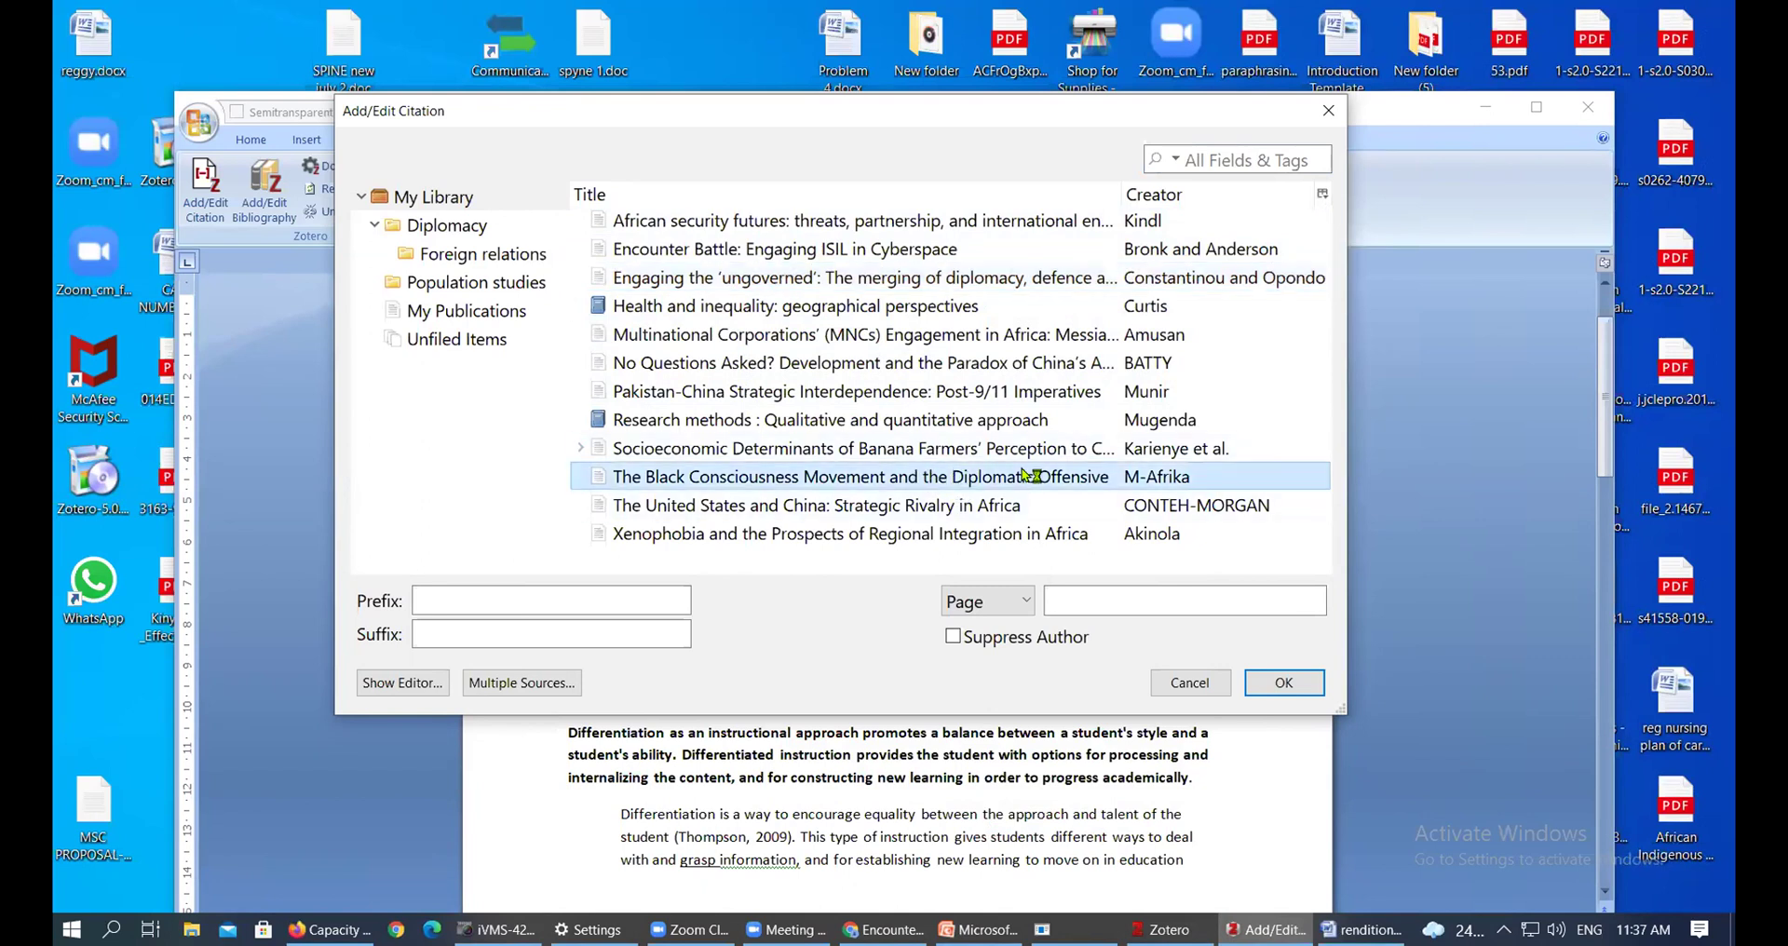
{"action": "left_click", "coordinate": [1285, 681]}
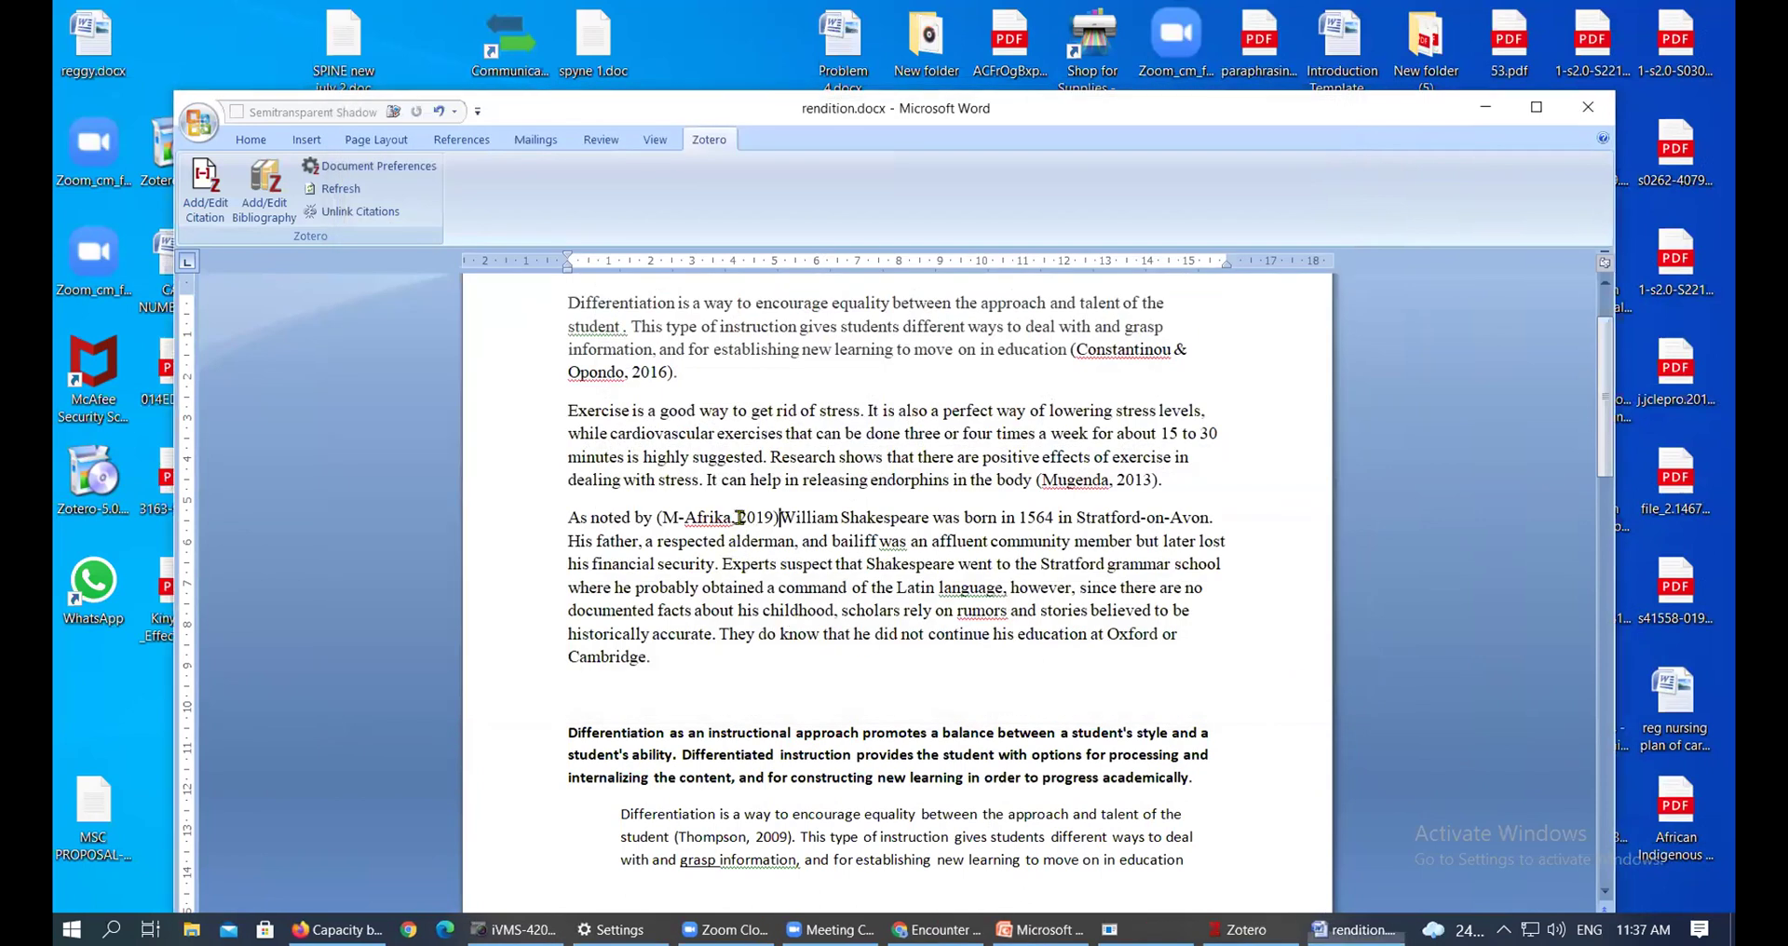
Restore the (M-Afrika, 2019) citation with two undos and add a comma after it
{"action": "left_click", "coordinate": [766, 517]}
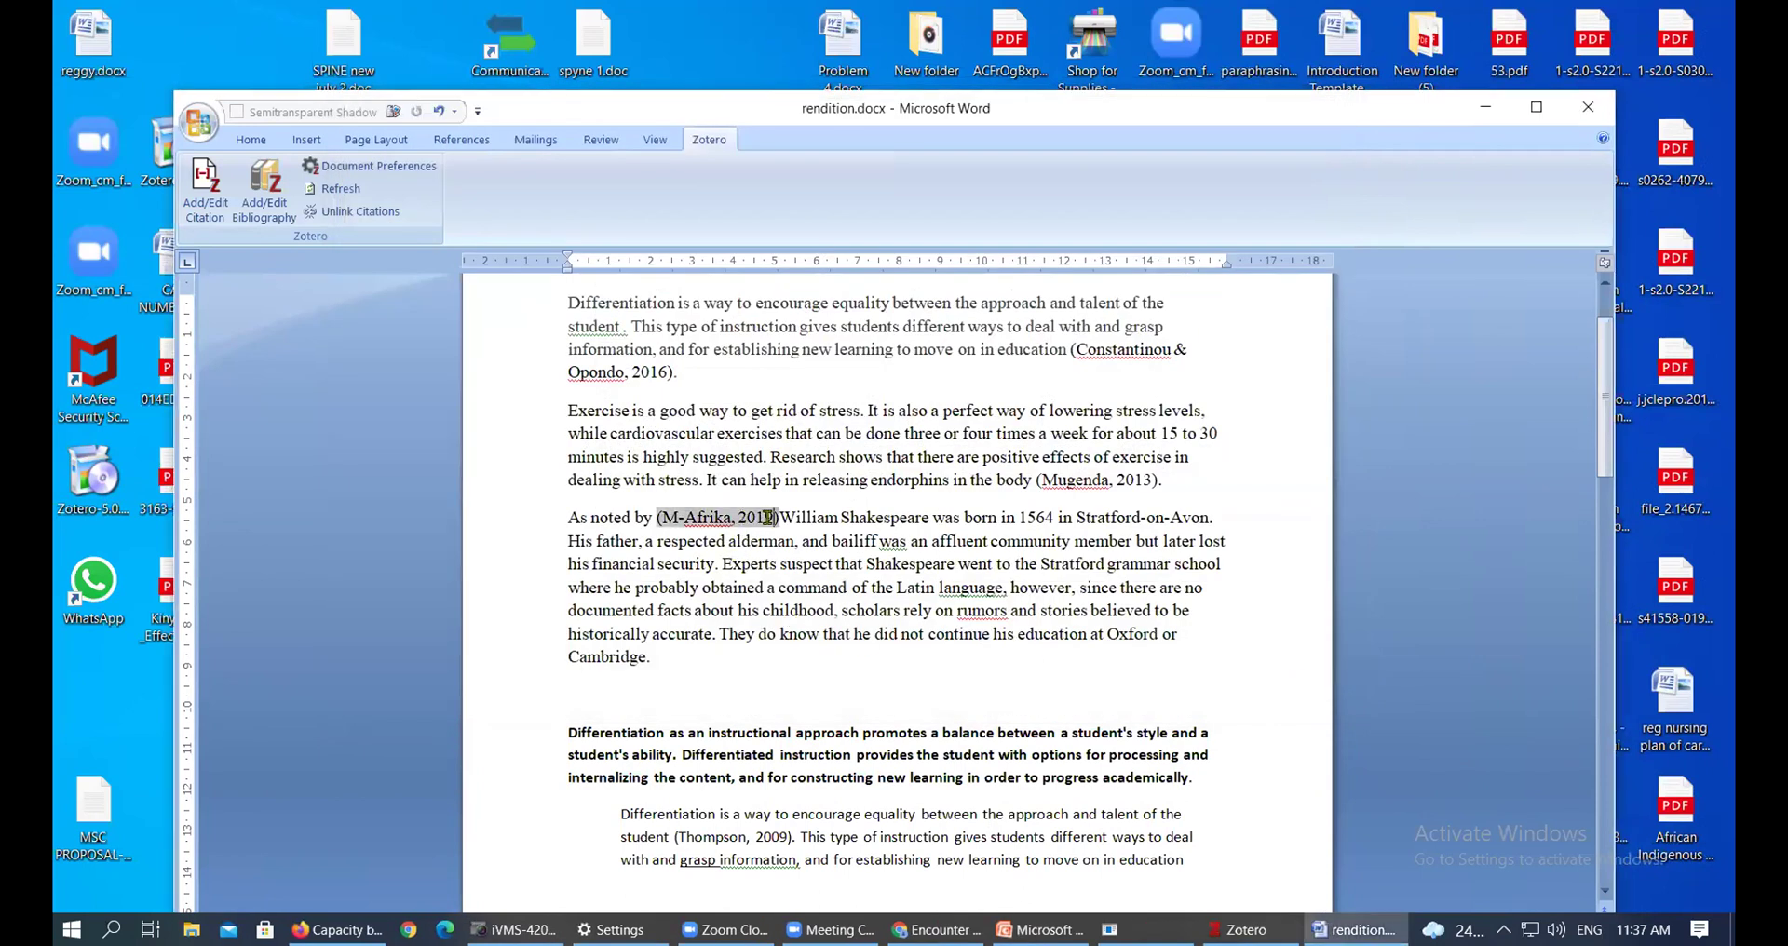
{"action": "left_click", "coordinate": [769, 587]}
{"action": "left_click", "coordinate": [657, 518]}
{"action": "left_click", "coordinate": [782, 518]}
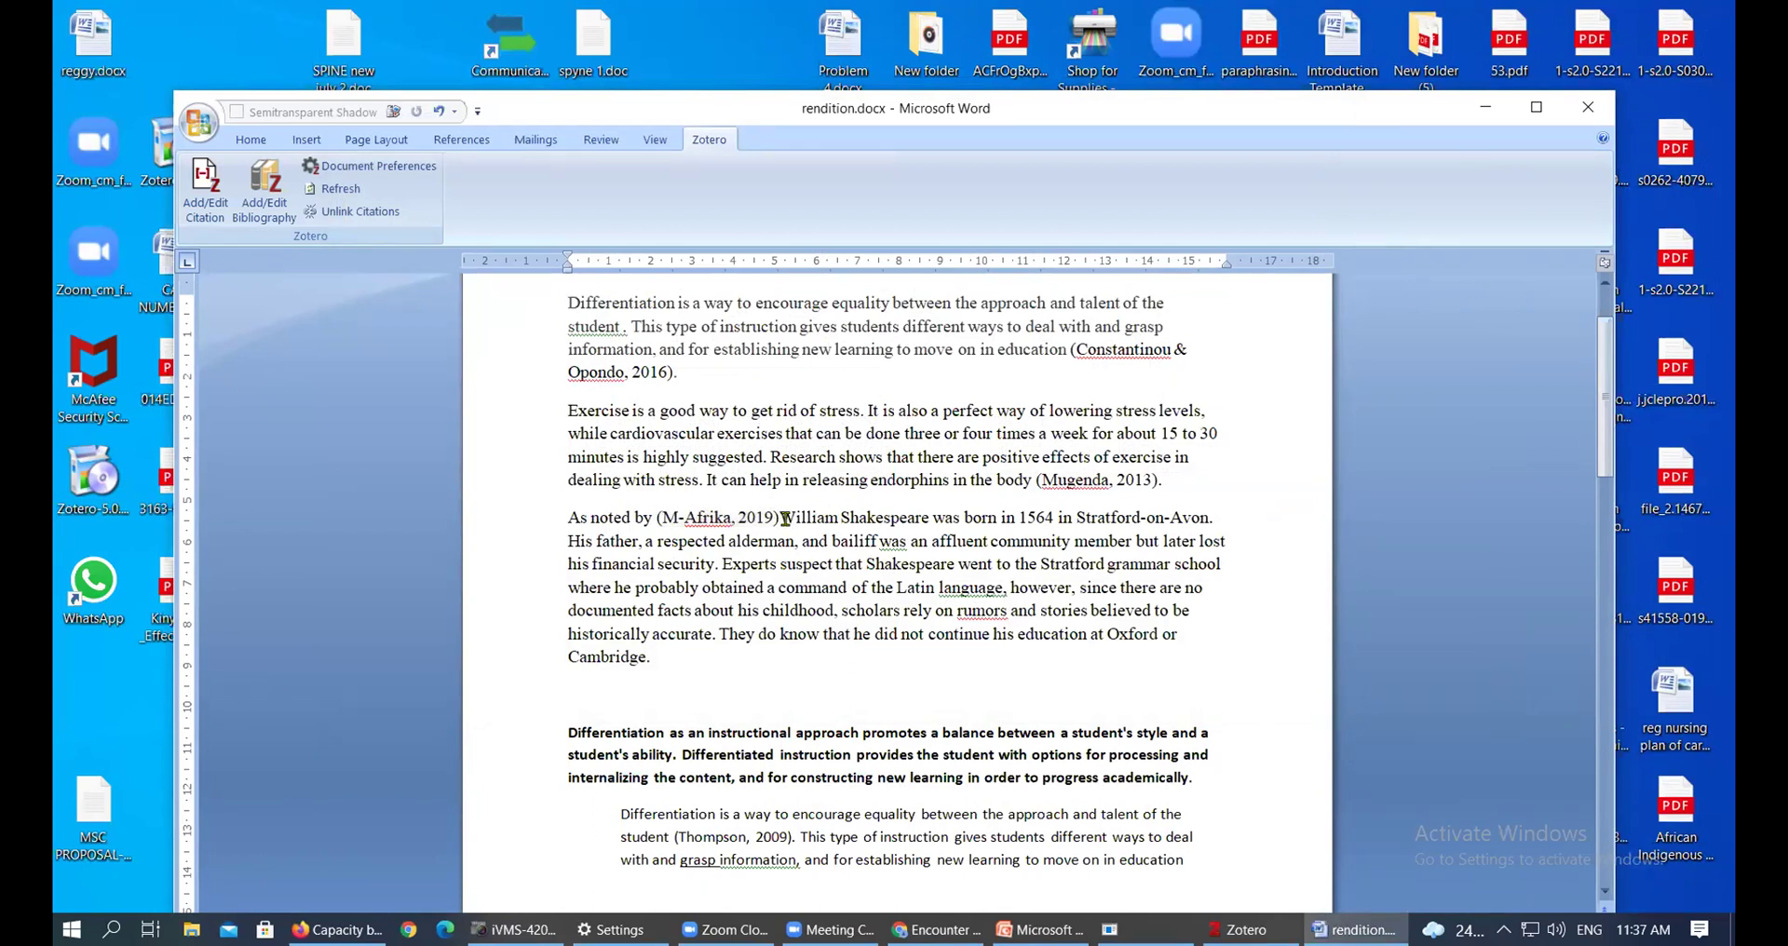
{"action": "key", "text": "BackSpace"}
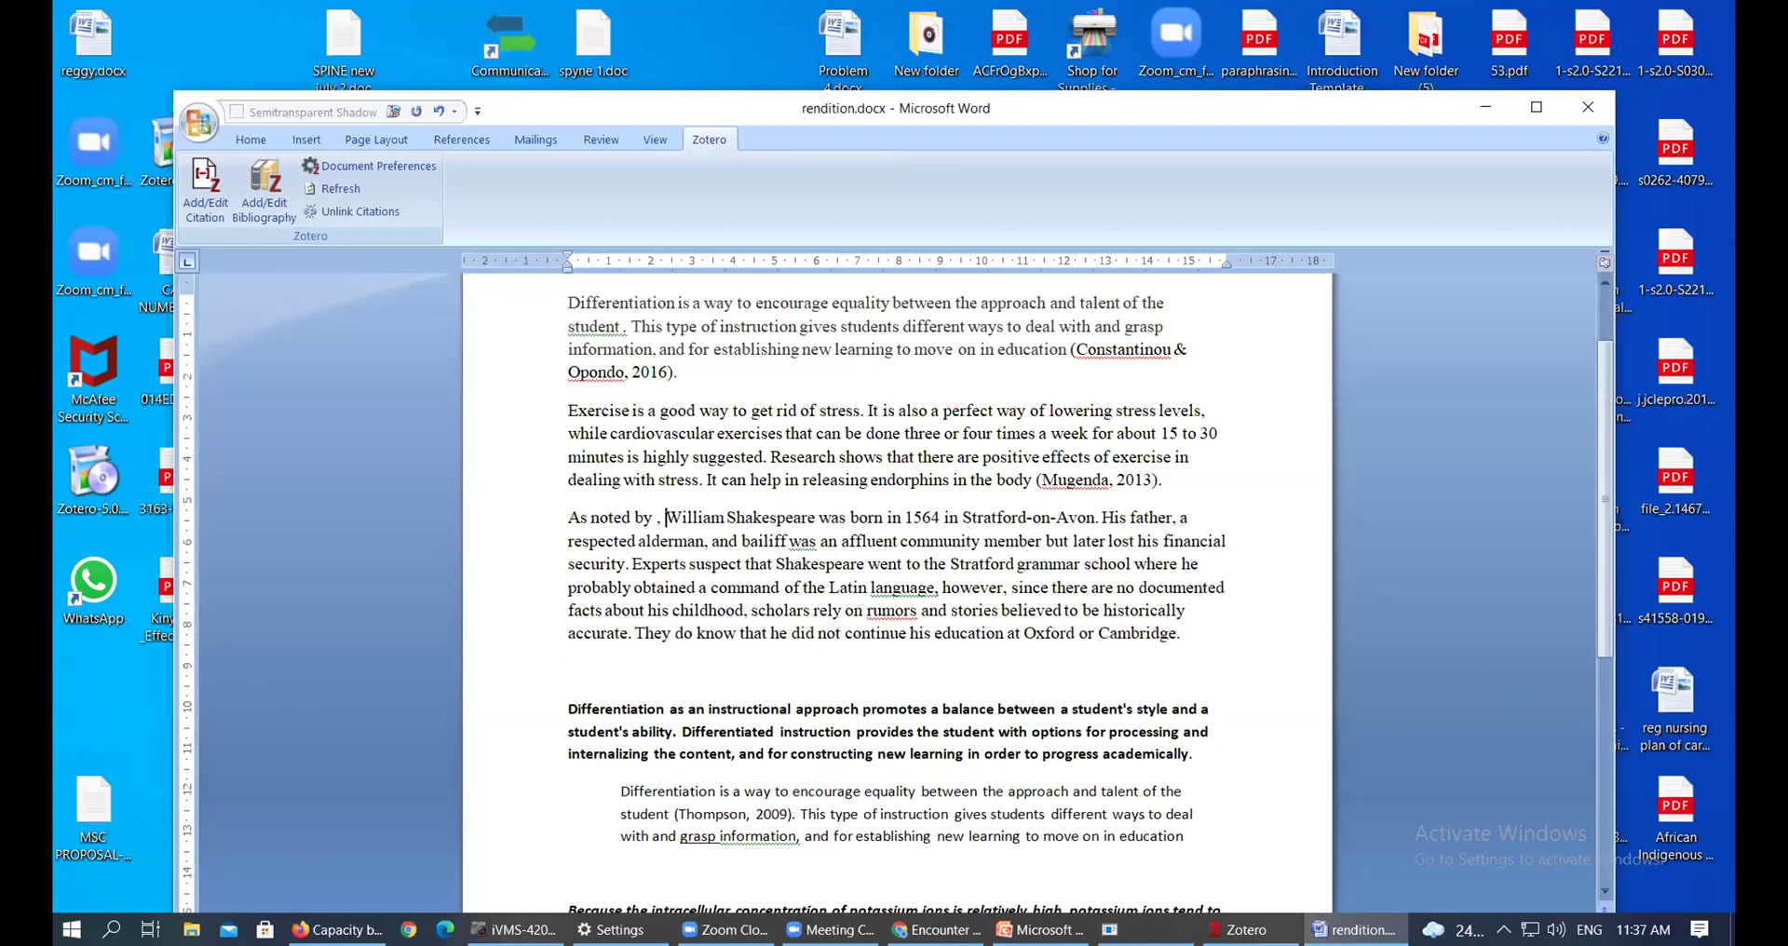
{"action": "key", "text": "ctrl+z"}
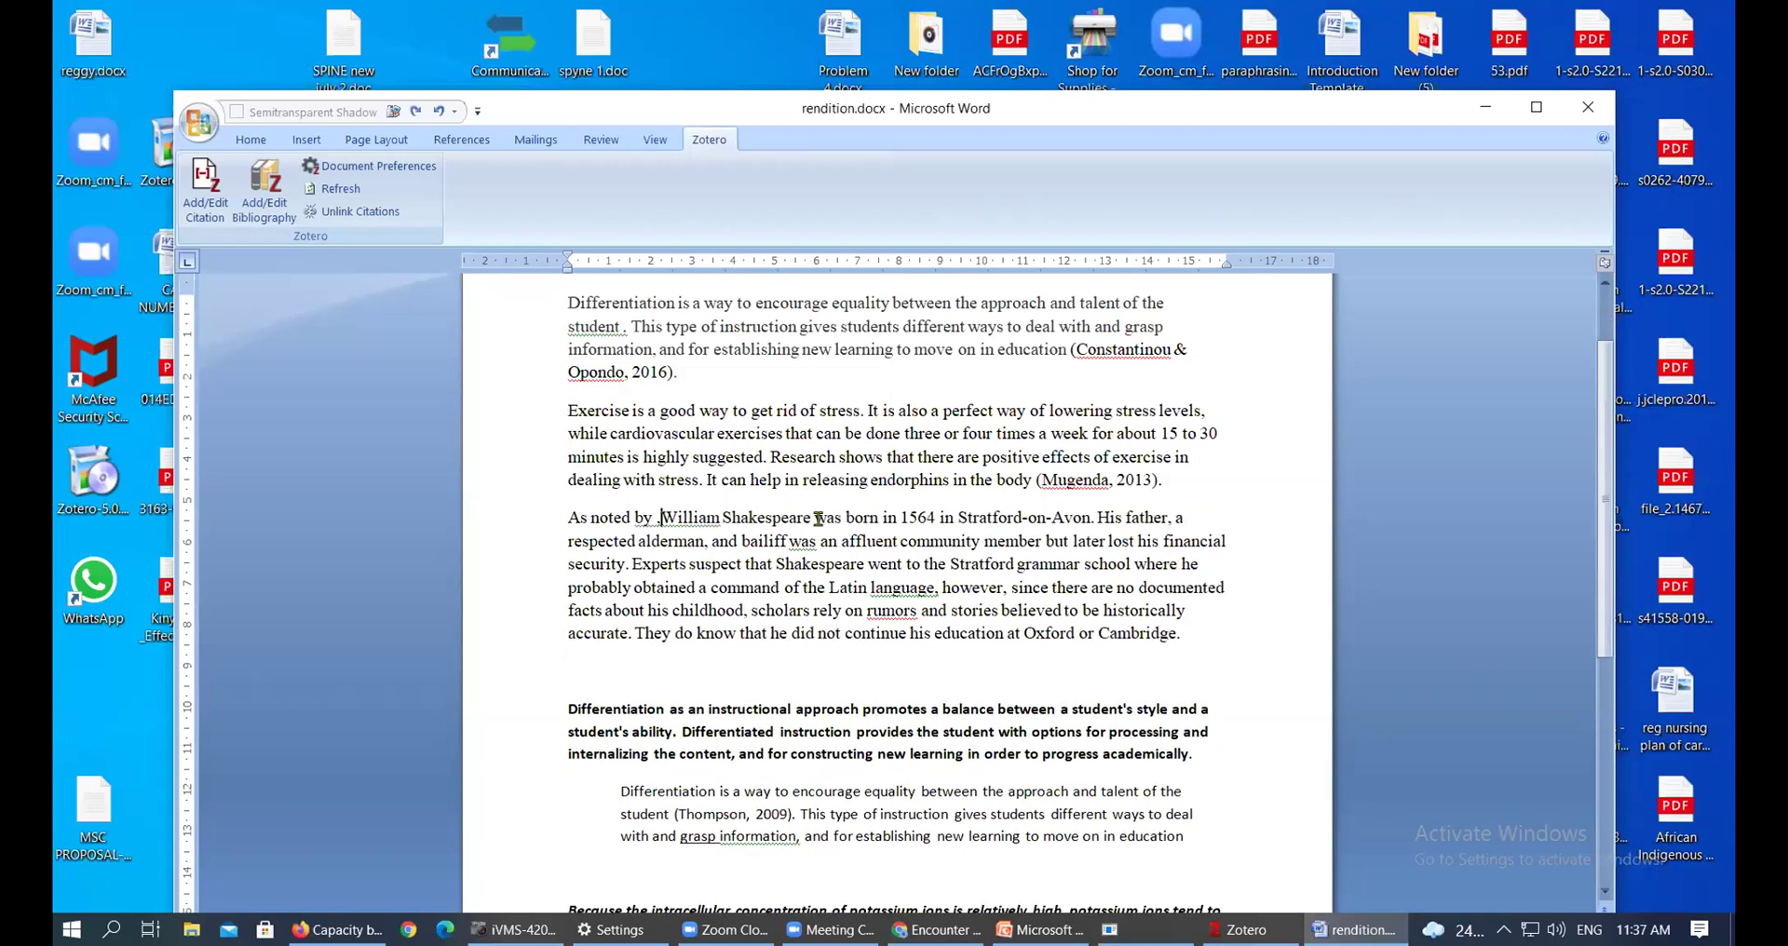
{"action": "key", "text": "ctrl+z"}
{"action": "key", "text": "Right"}
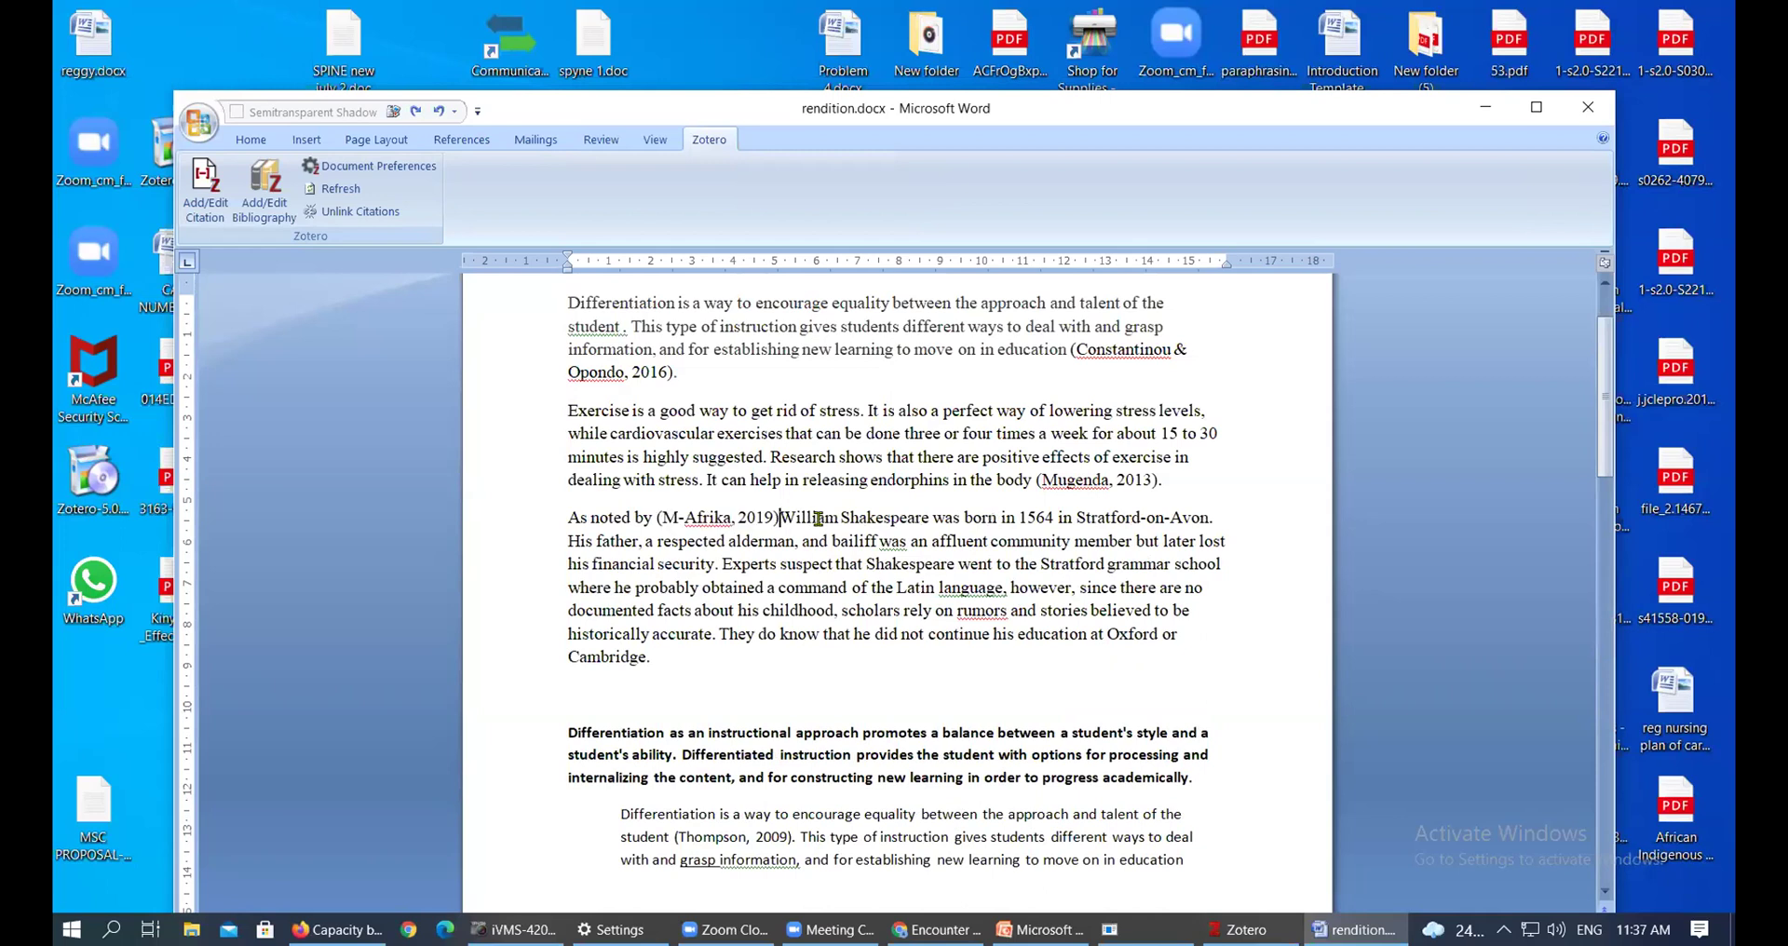
{"action": "type", "text": ","}
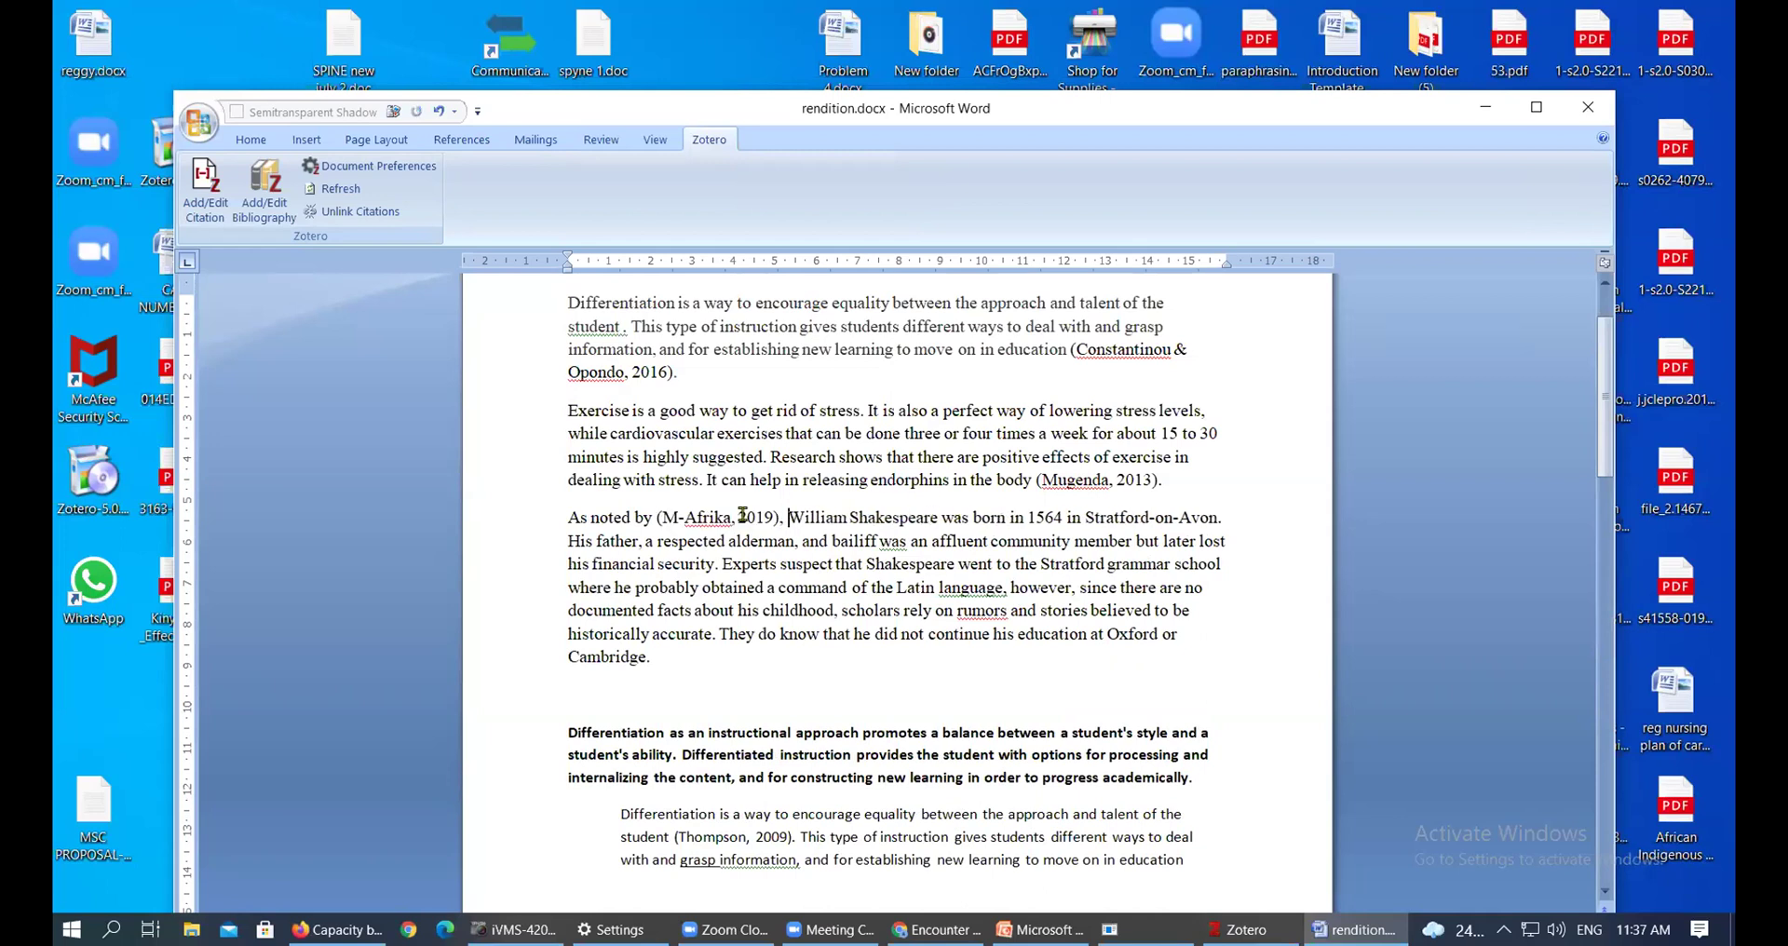
Inspect the Constantinou & Opondo, Mugenda and M-Afrika citation fields to compare them
{"action": "left_click_drag", "start_coordinate": [662, 517], "coordinate": [724, 522]}
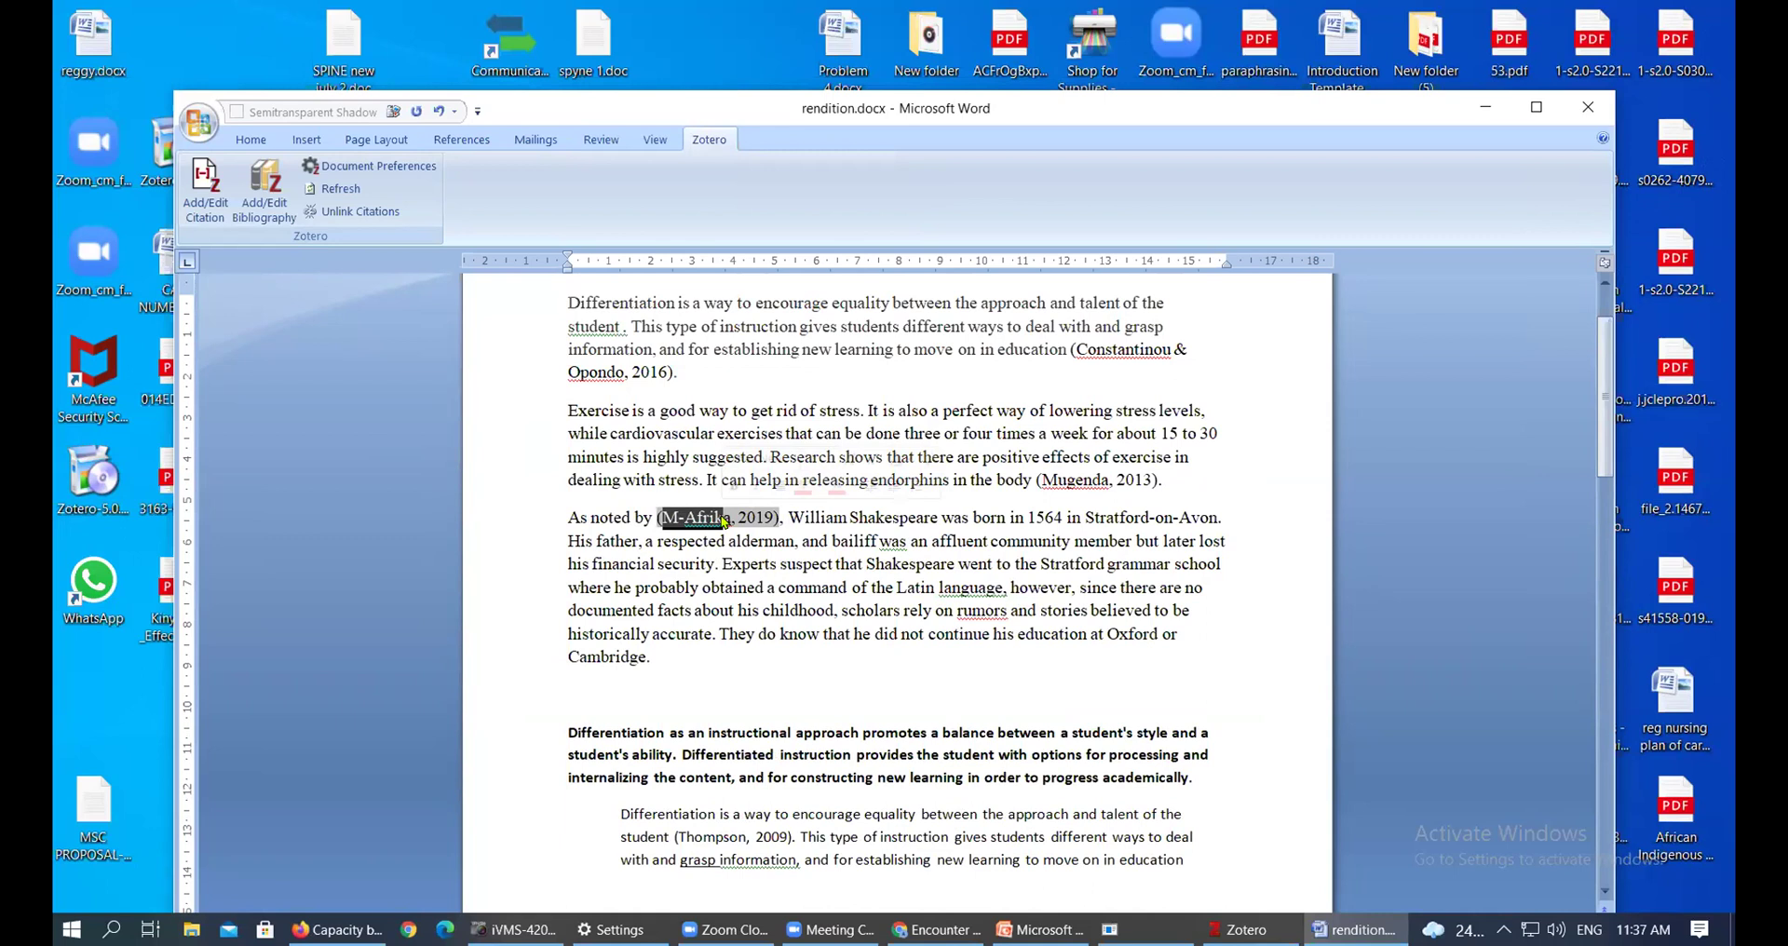
{"action": "left_click", "coordinate": [938, 587]}
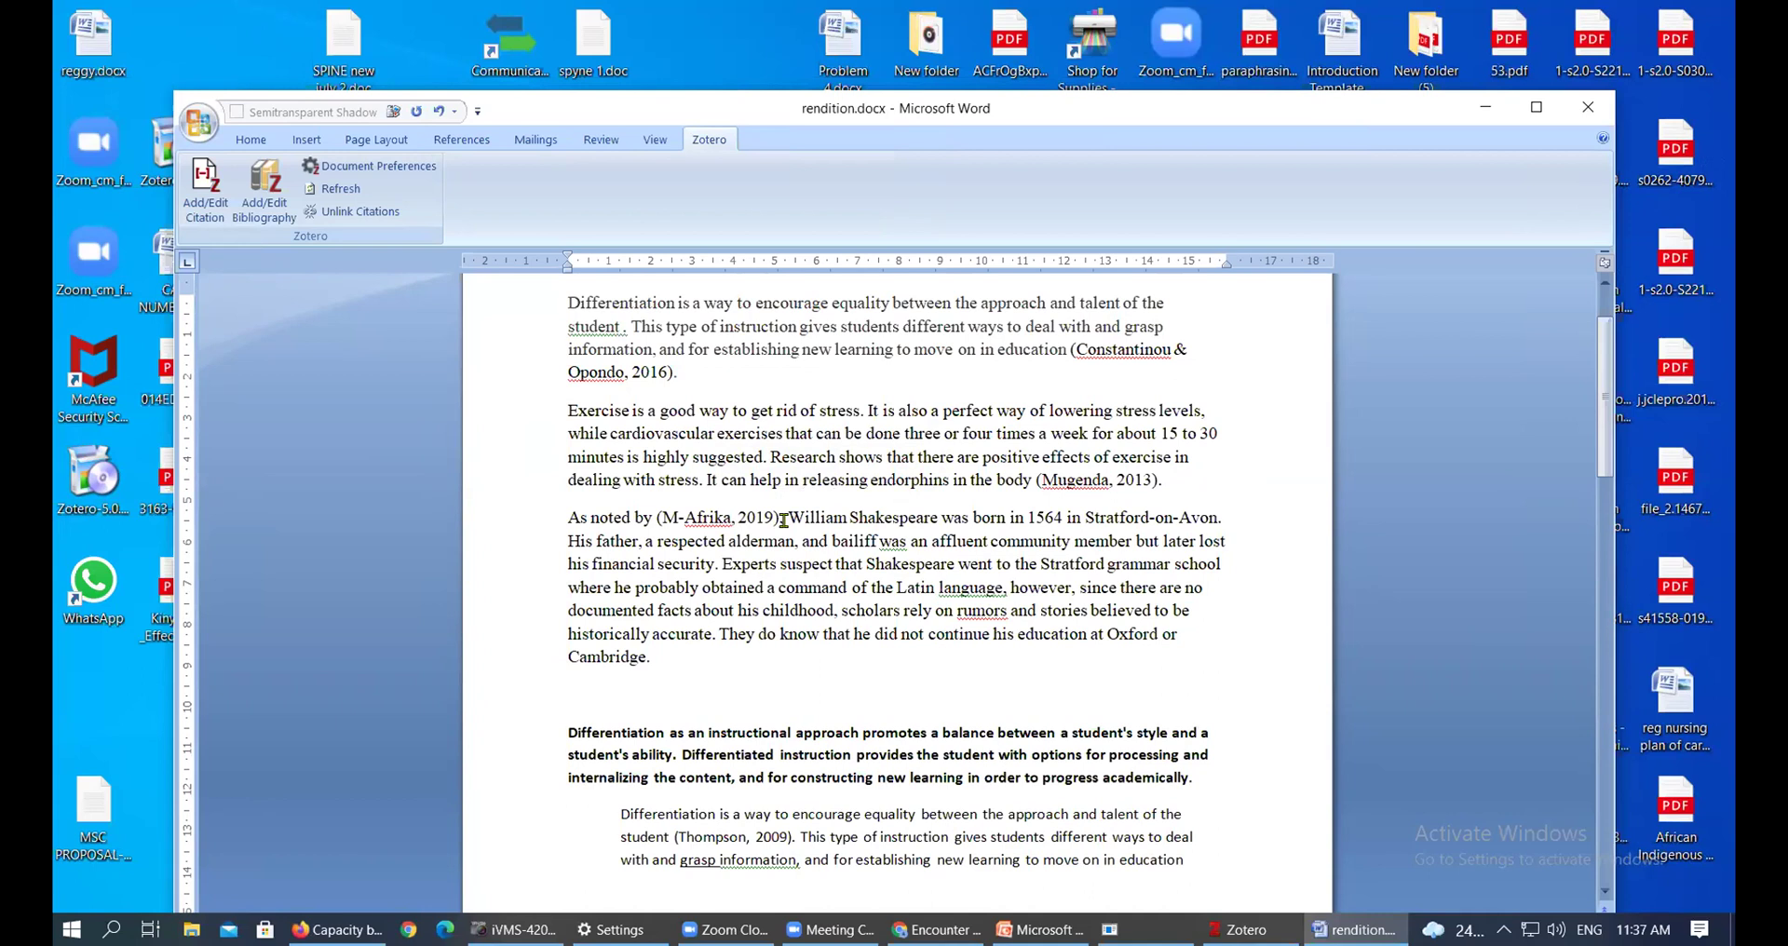
{"action": "left_click", "coordinate": [1134, 350]}
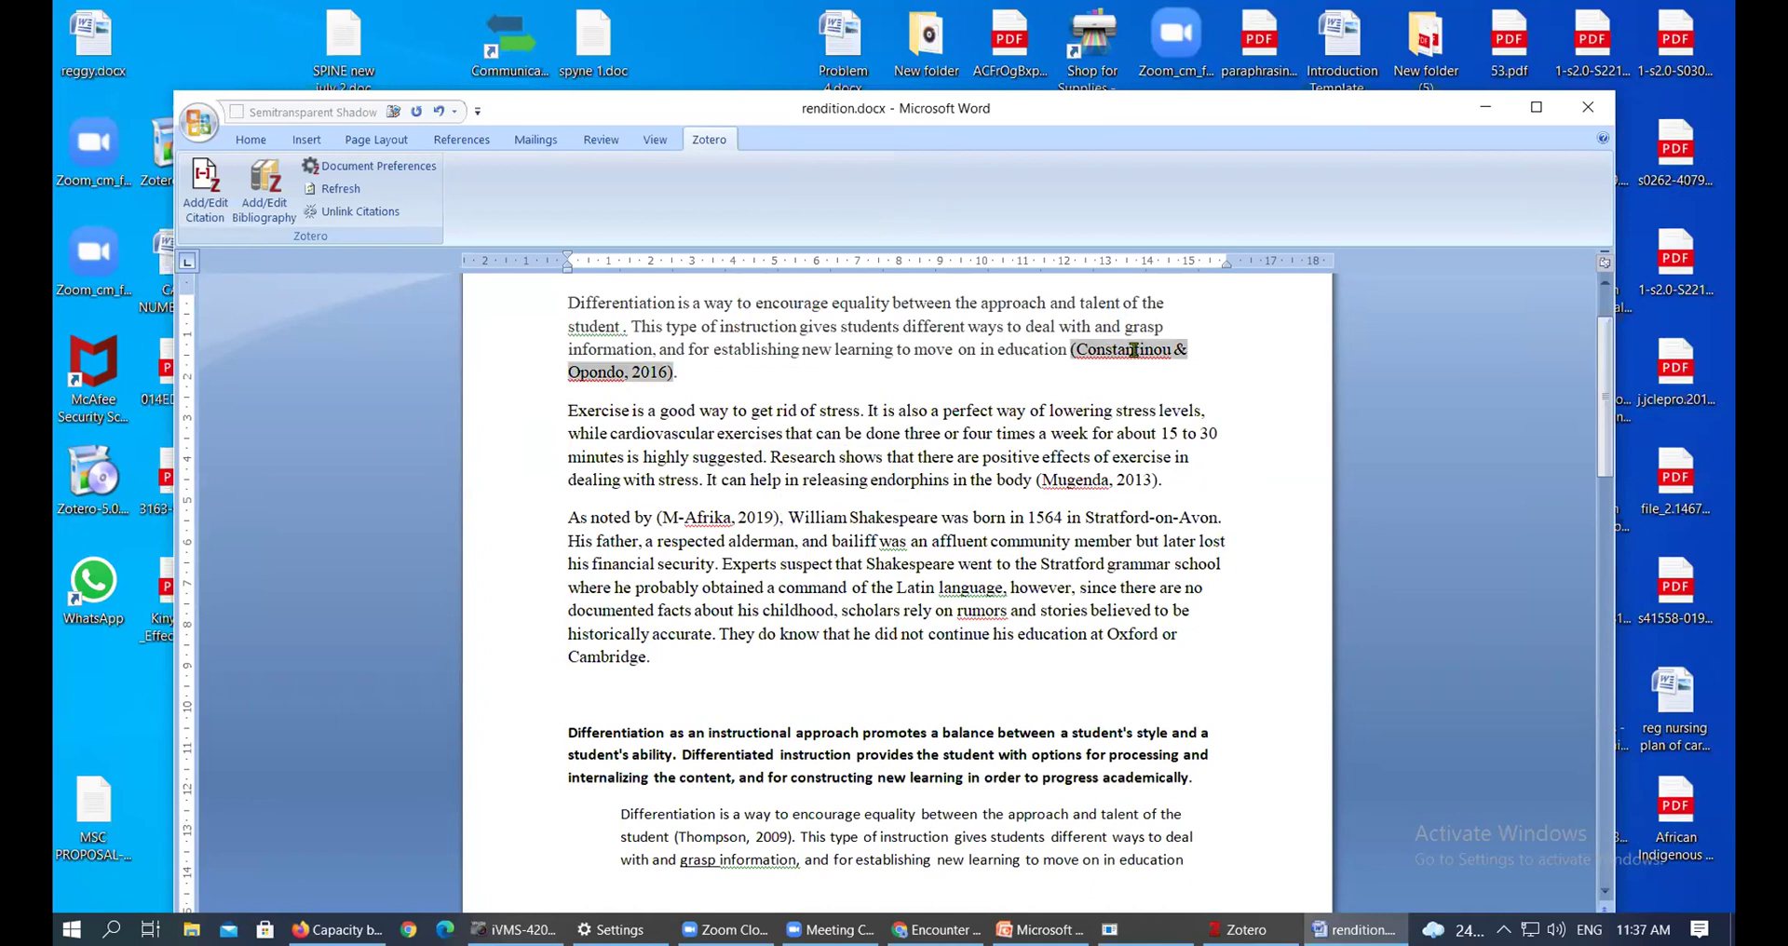
{"action": "left_click", "coordinate": [1098, 480]}
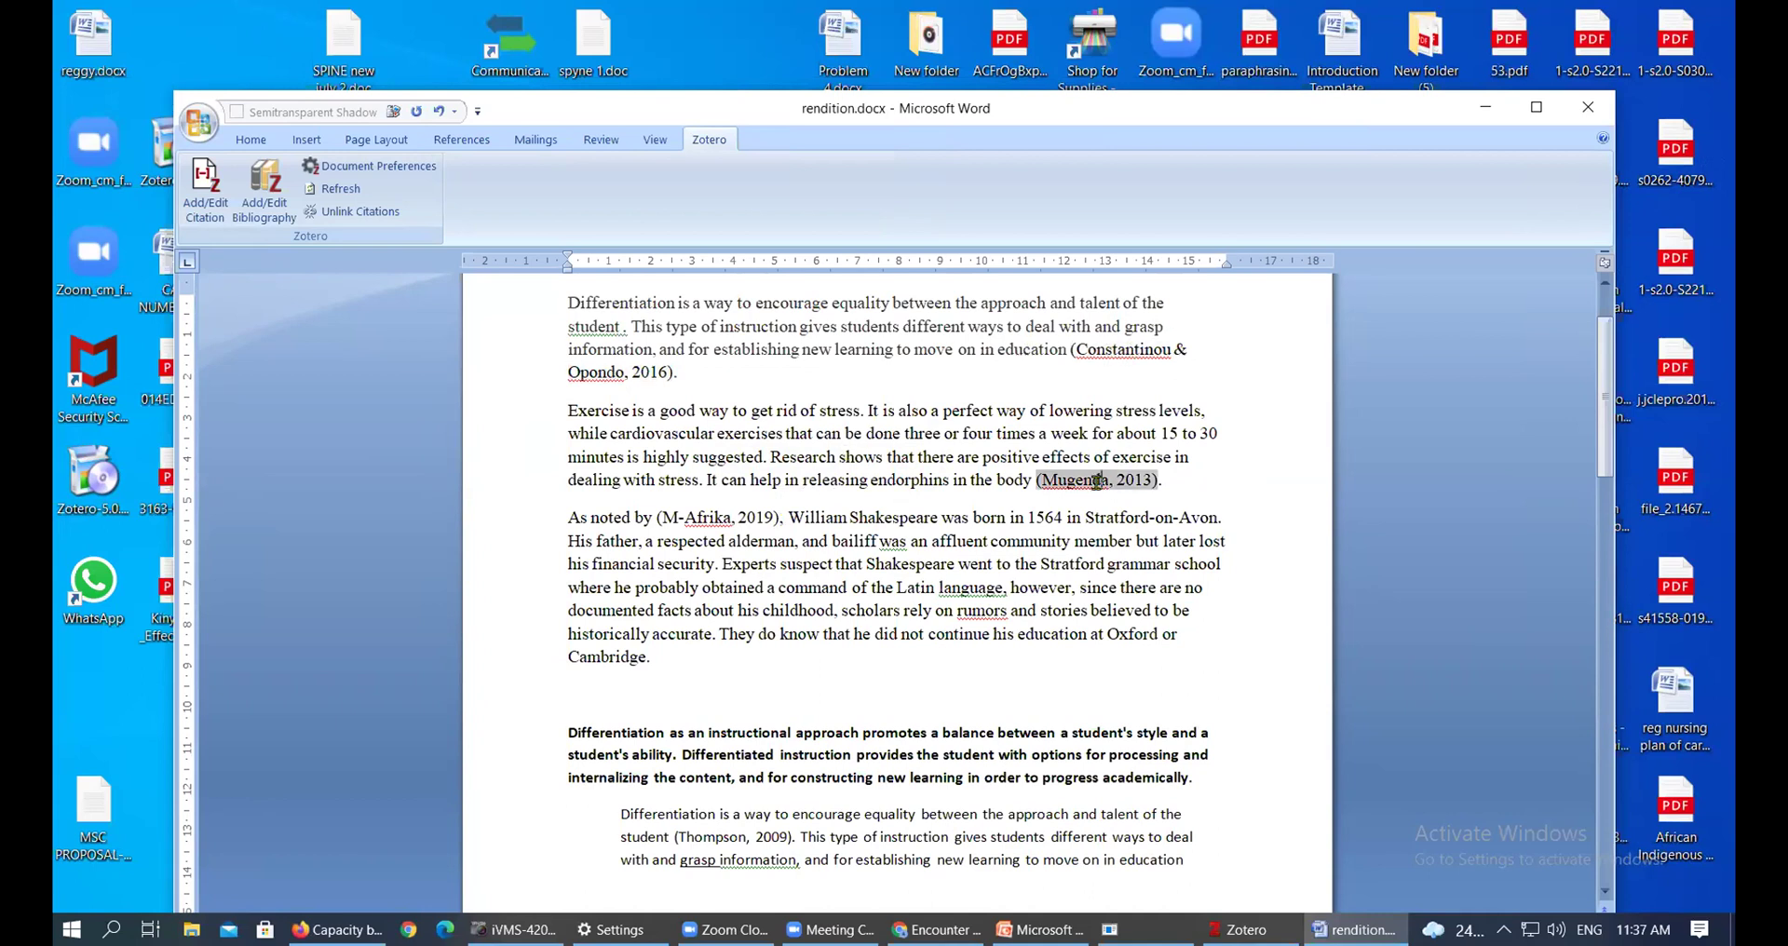
{"action": "left_click", "coordinate": [661, 518]}
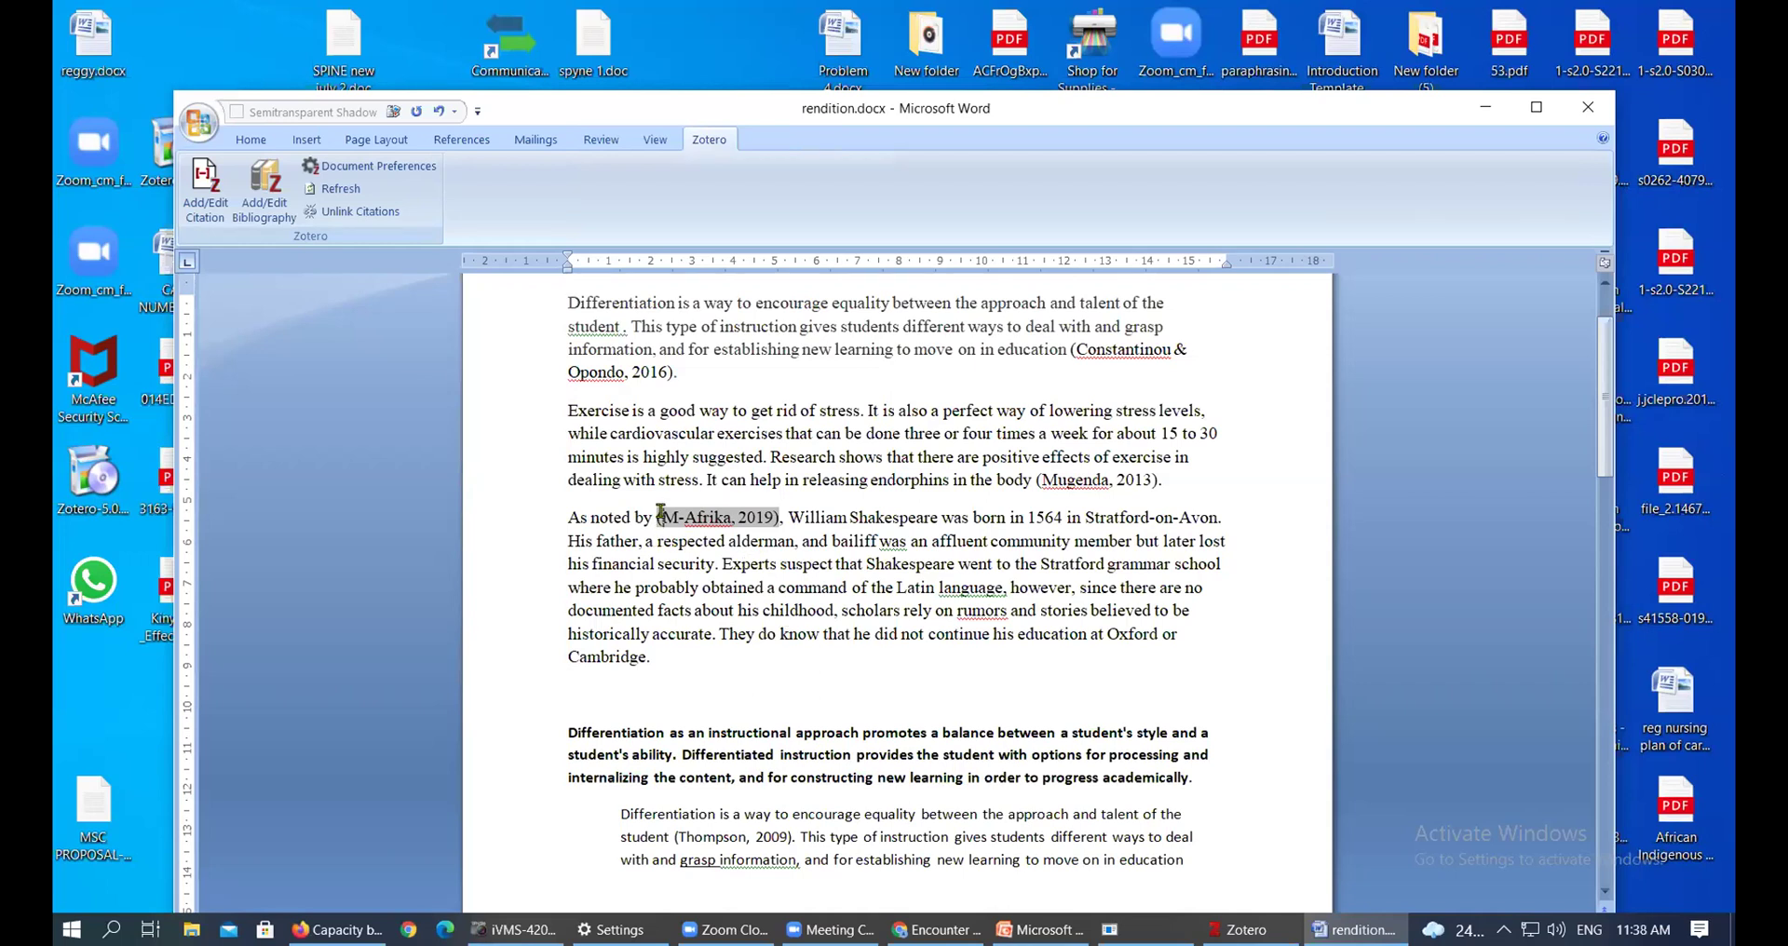
{"action": "left_click", "coordinate": [1063, 478]}
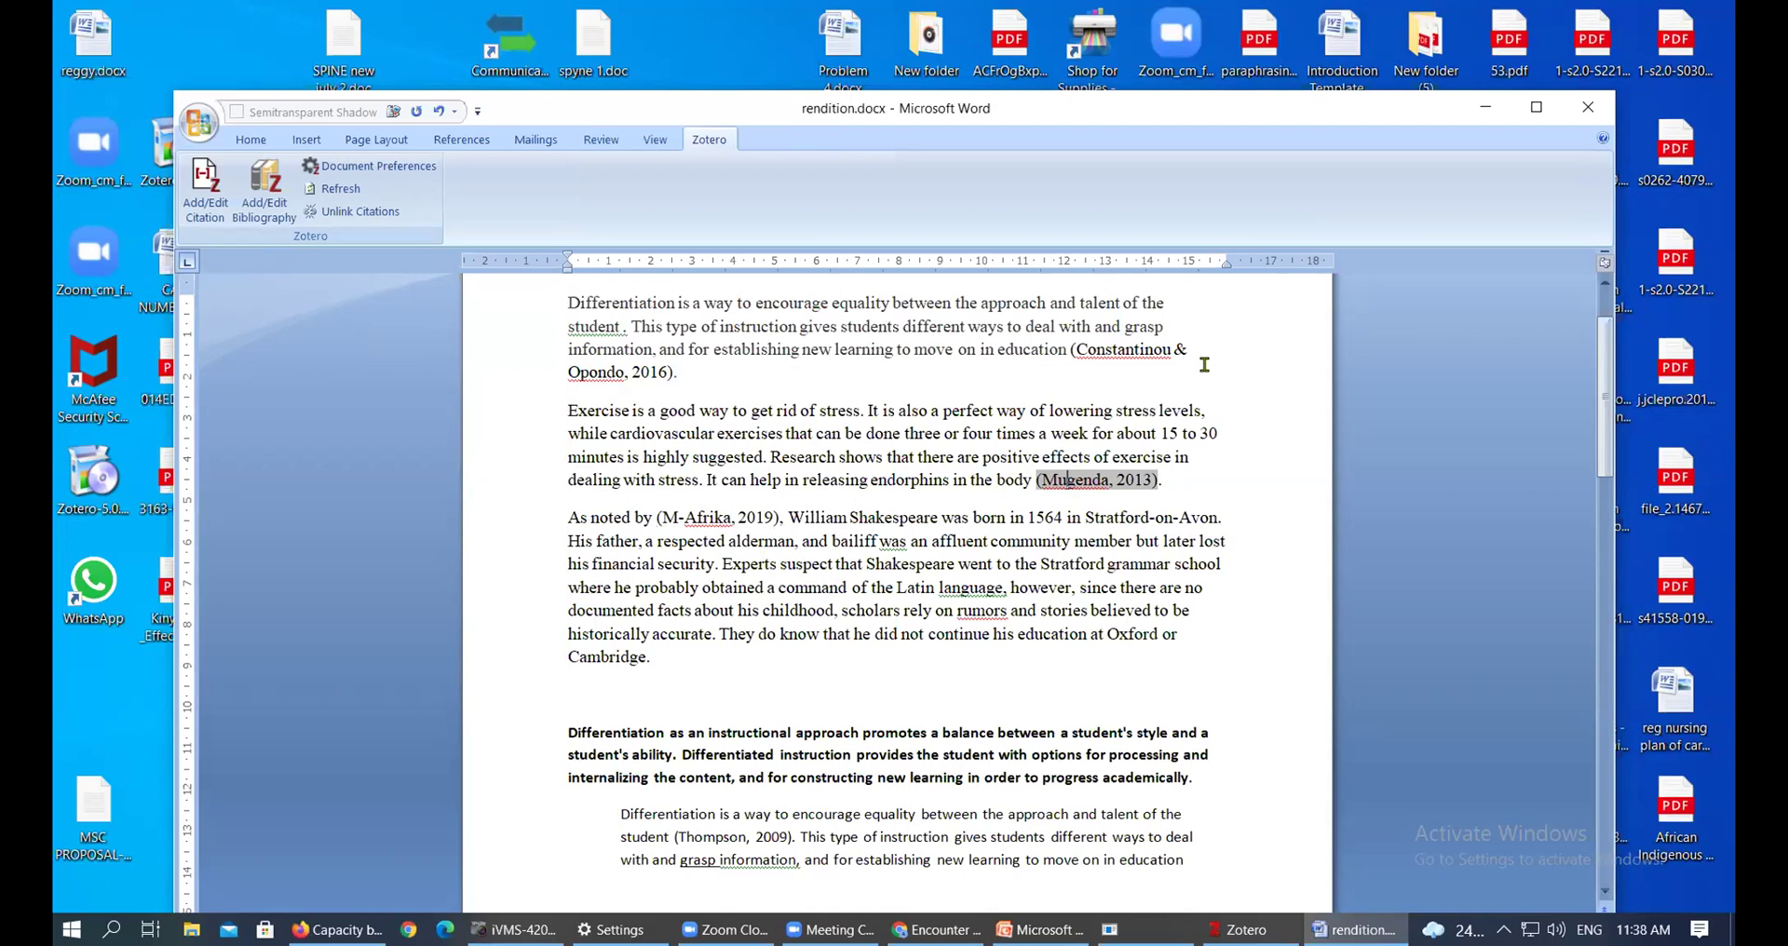
{"action": "left_click", "coordinate": [760, 519]}
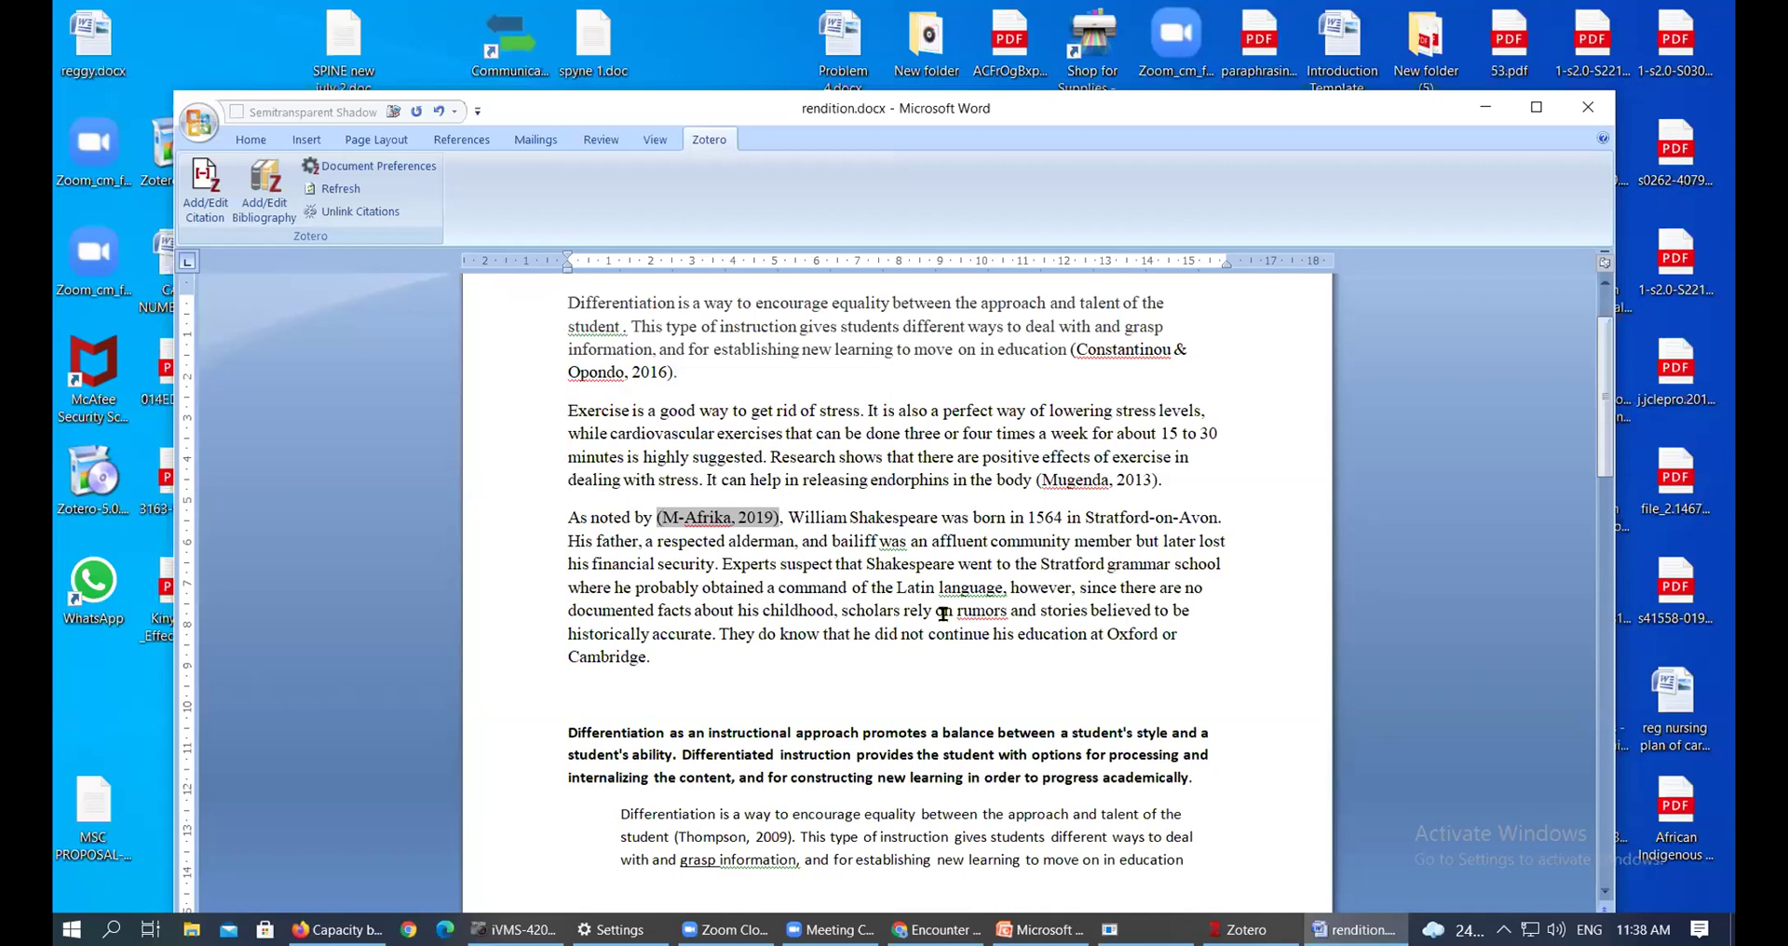
Edit the M-Afrika citation field to read 'M-Afrika (2019)' by removing the parenthesis and comma
{"action": "key", "text": "BackSpace"}
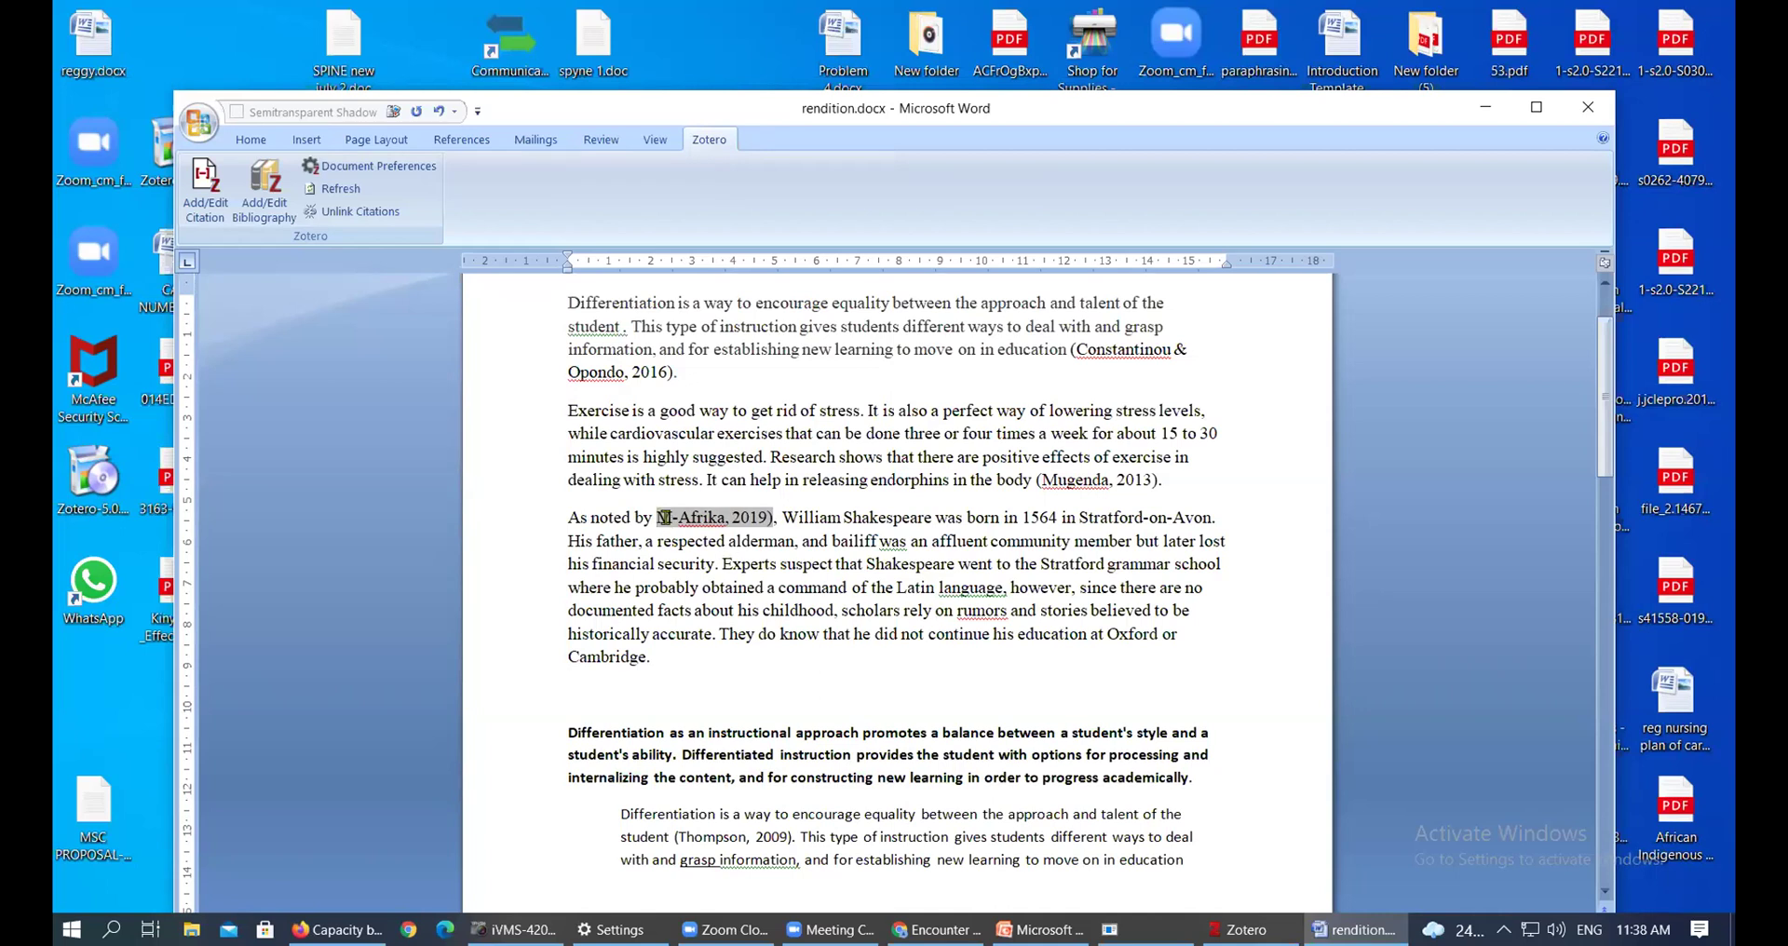
{"action": "left_click", "coordinate": [726, 514]}
{"action": "key", "text": "BackSpace"}
{"action": "type", "text": "("}
{"action": "key", "text": "Delete"}
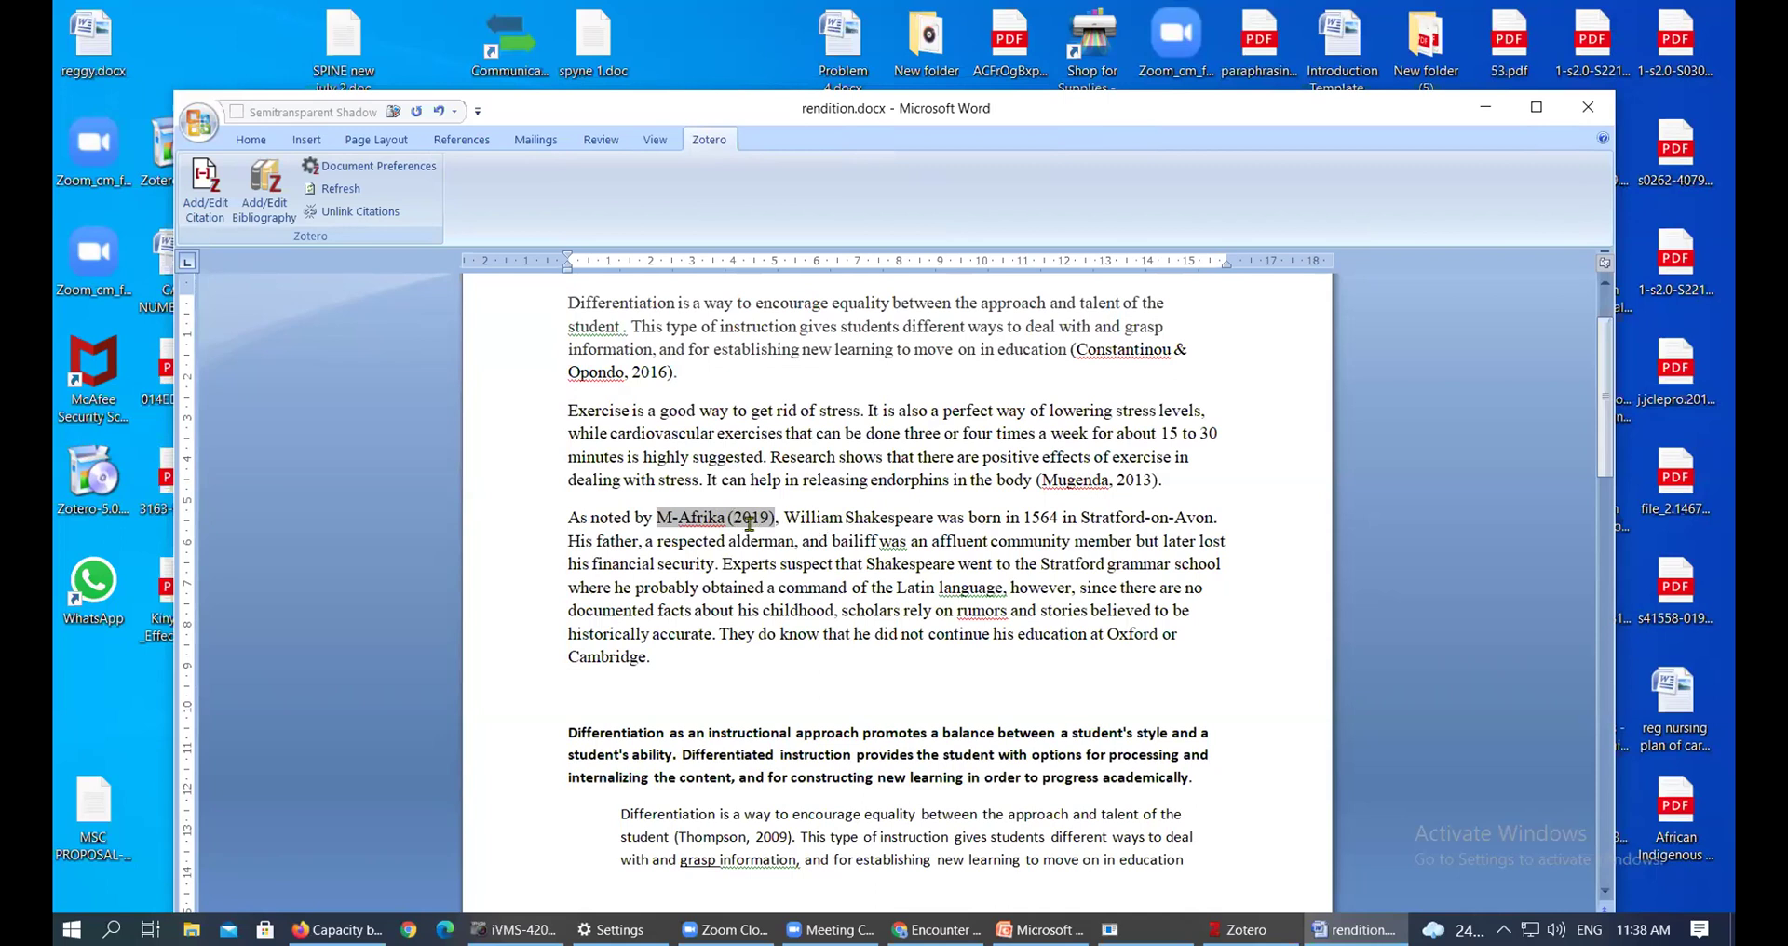
{"action": "left_click", "coordinate": [817, 524]}
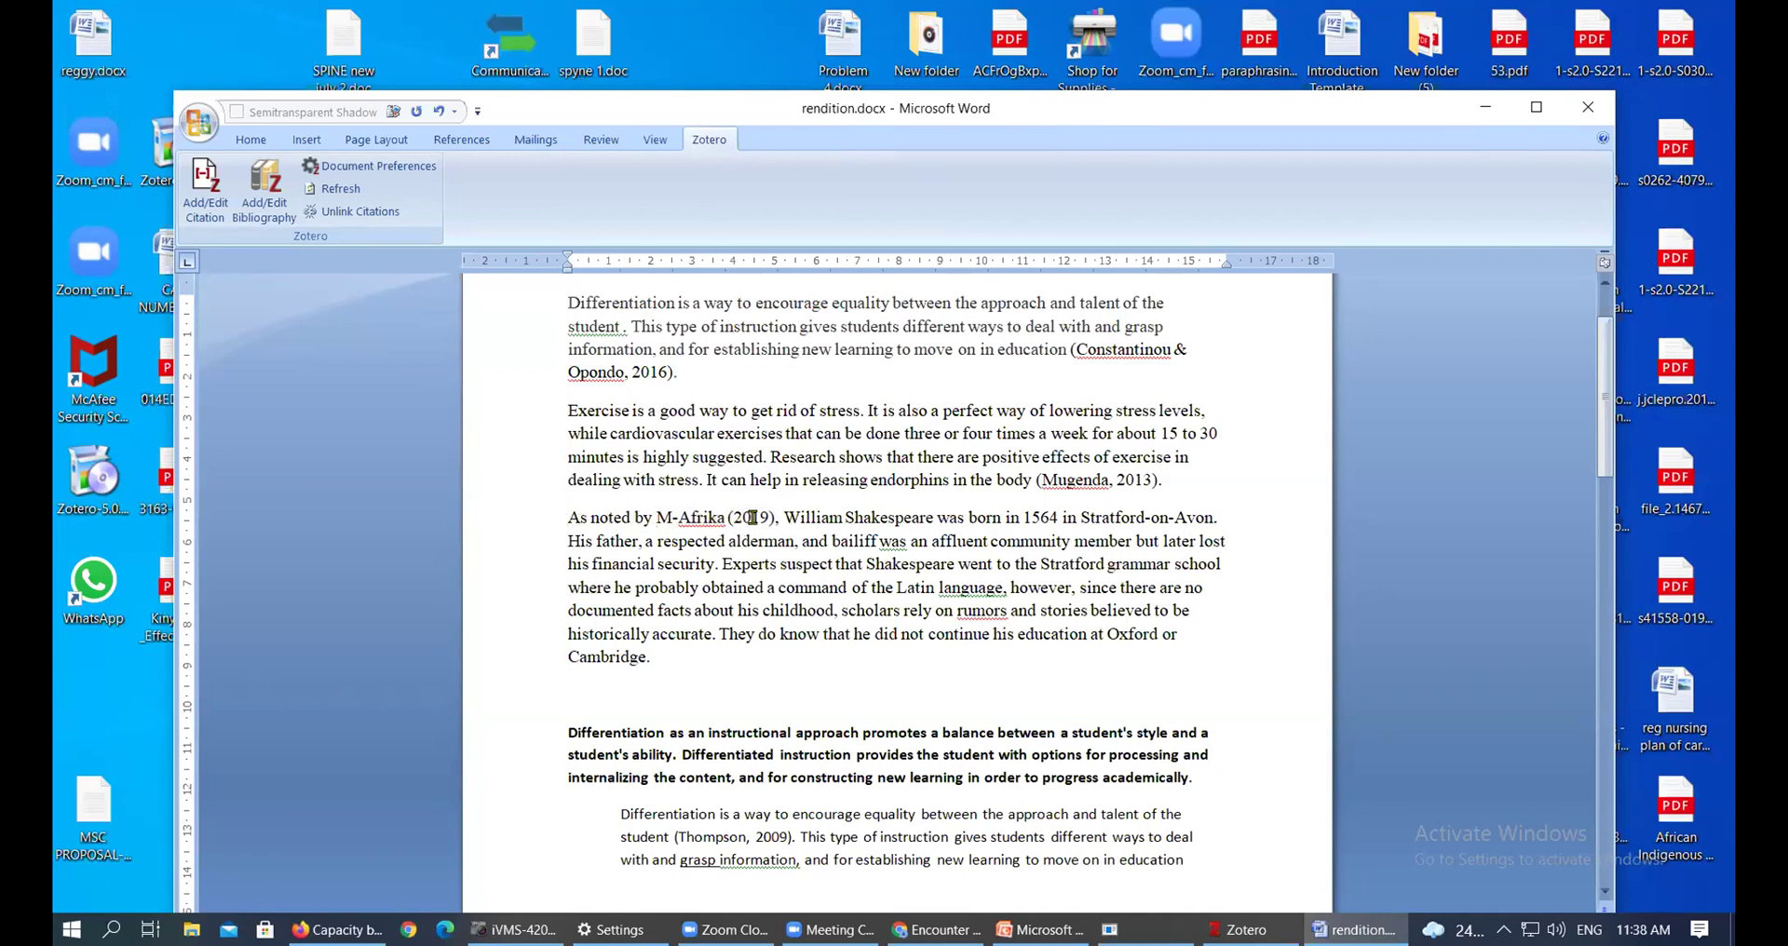
Compare the edited M-Afrika (2019) field with the Constantinou & Opondo and Mugenda citations
{"action": "left_click", "coordinate": [753, 517]}
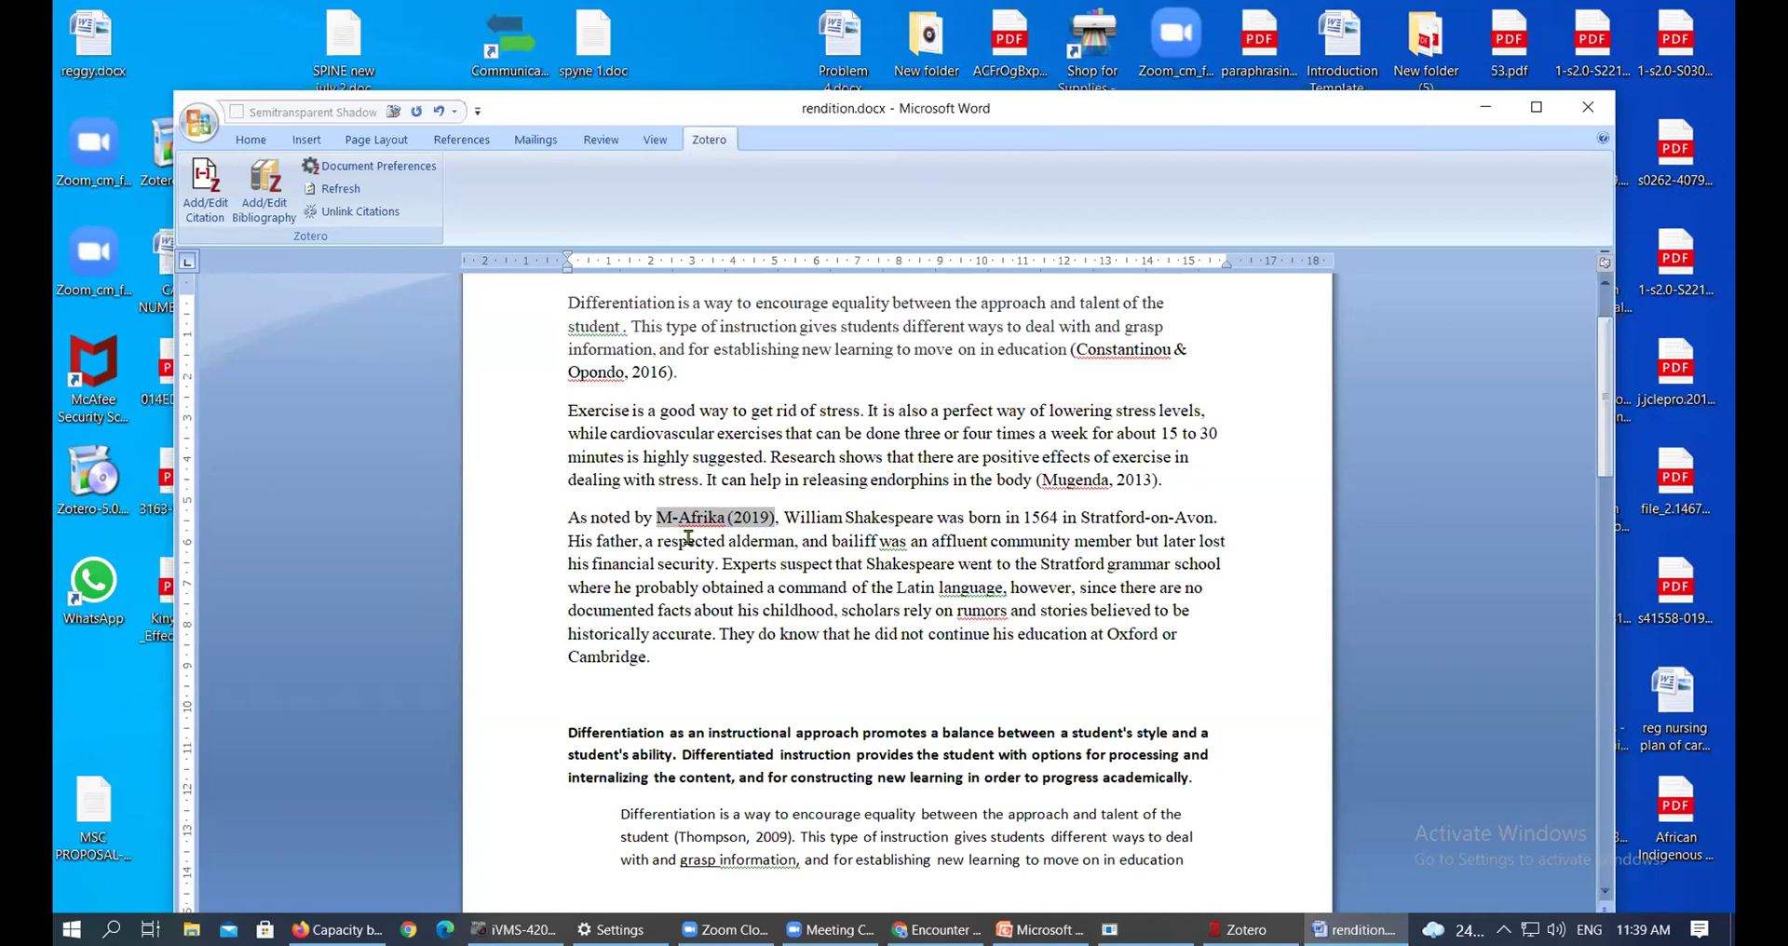
{"action": "left_click", "coordinate": [678, 517]}
{"action": "left_click", "coordinate": [1107, 350]}
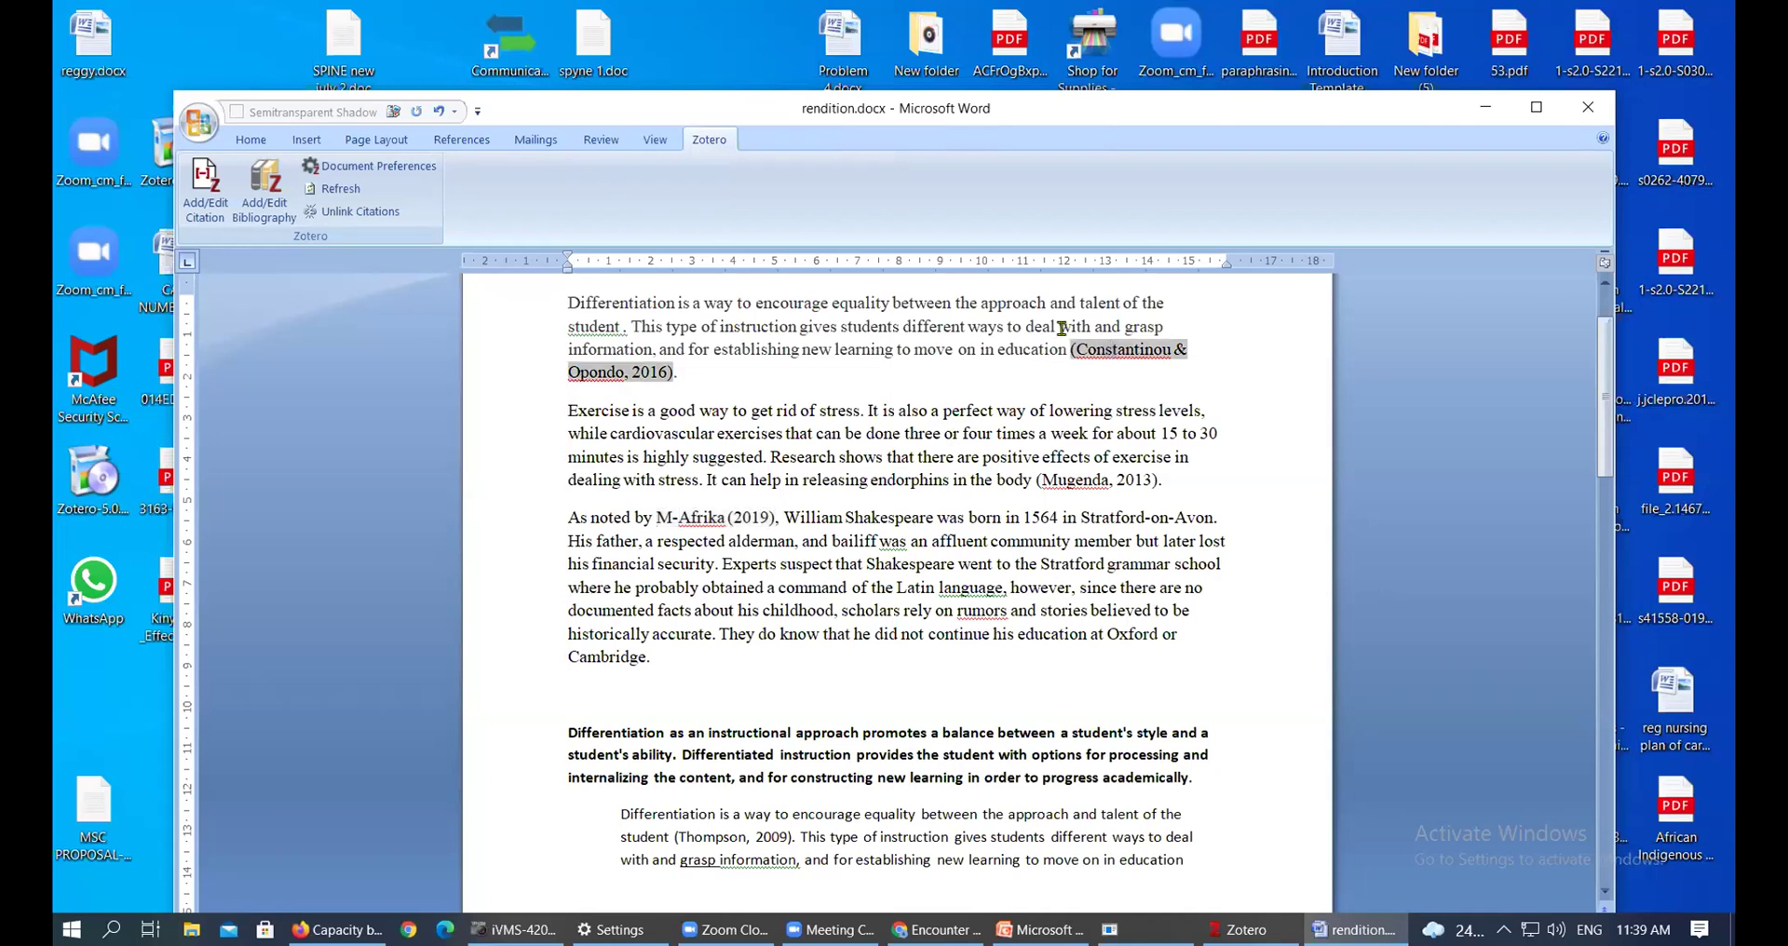
{"action": "left_click", "coordinate": [1085, 478]}
{"action": "left_click", "coordinate": [880, 325]}
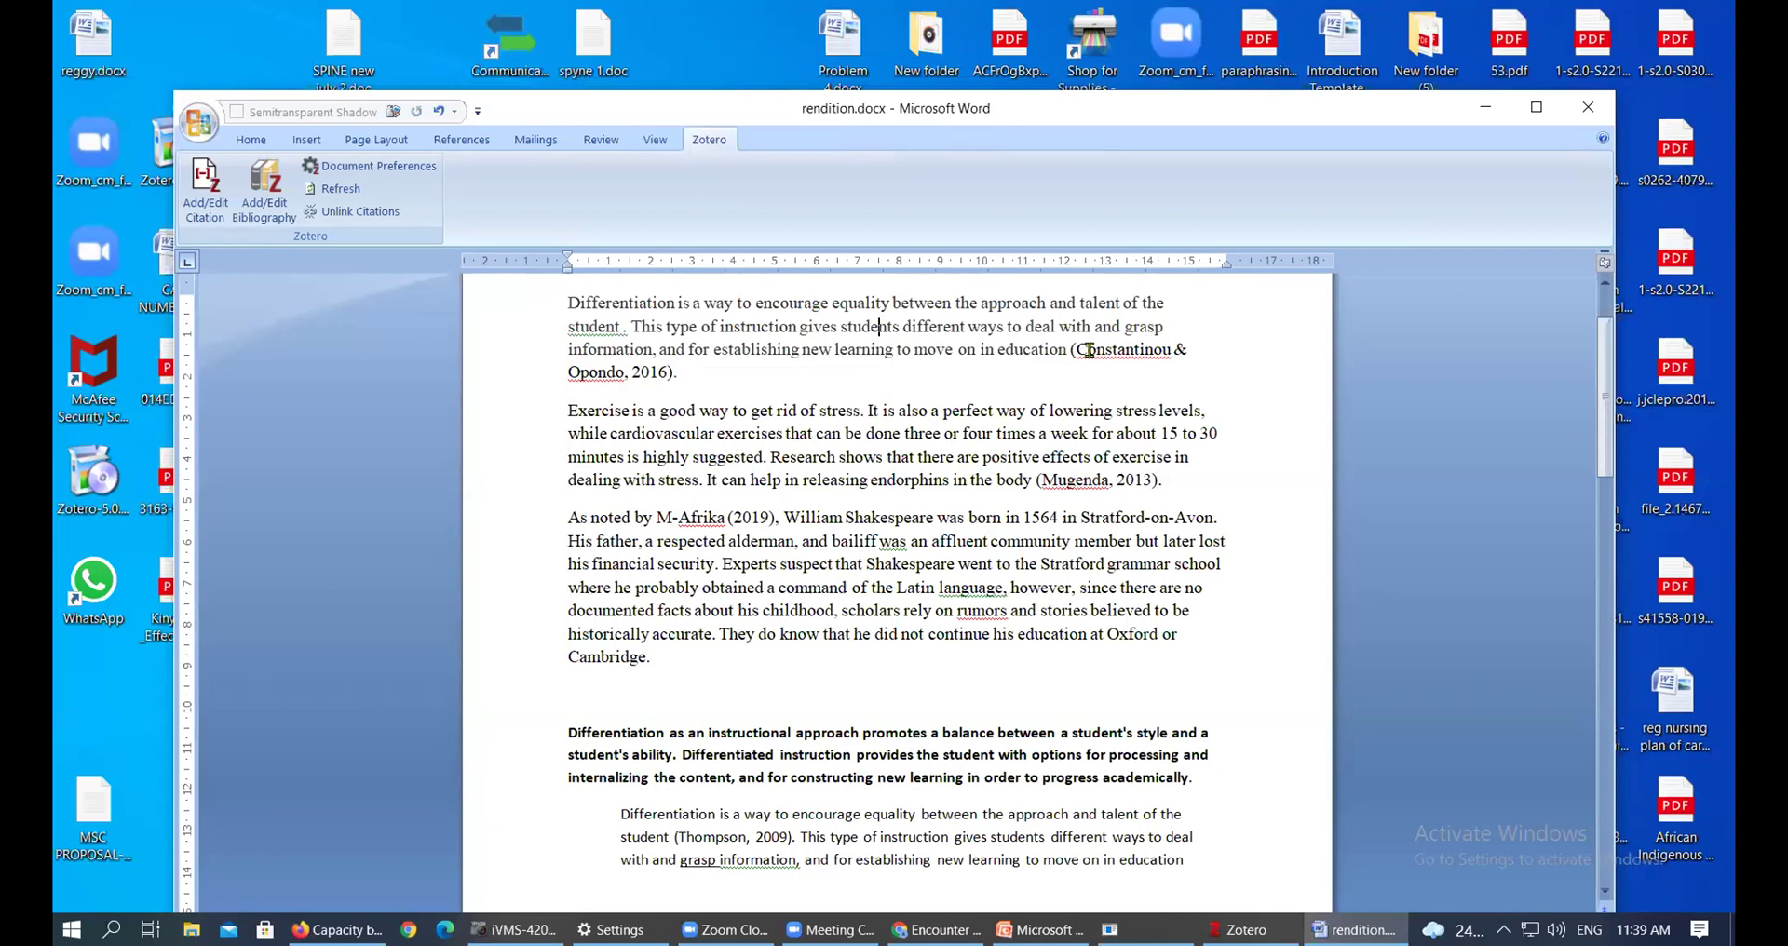
{"action": "left_click", "coordinate": [1089, 350]}
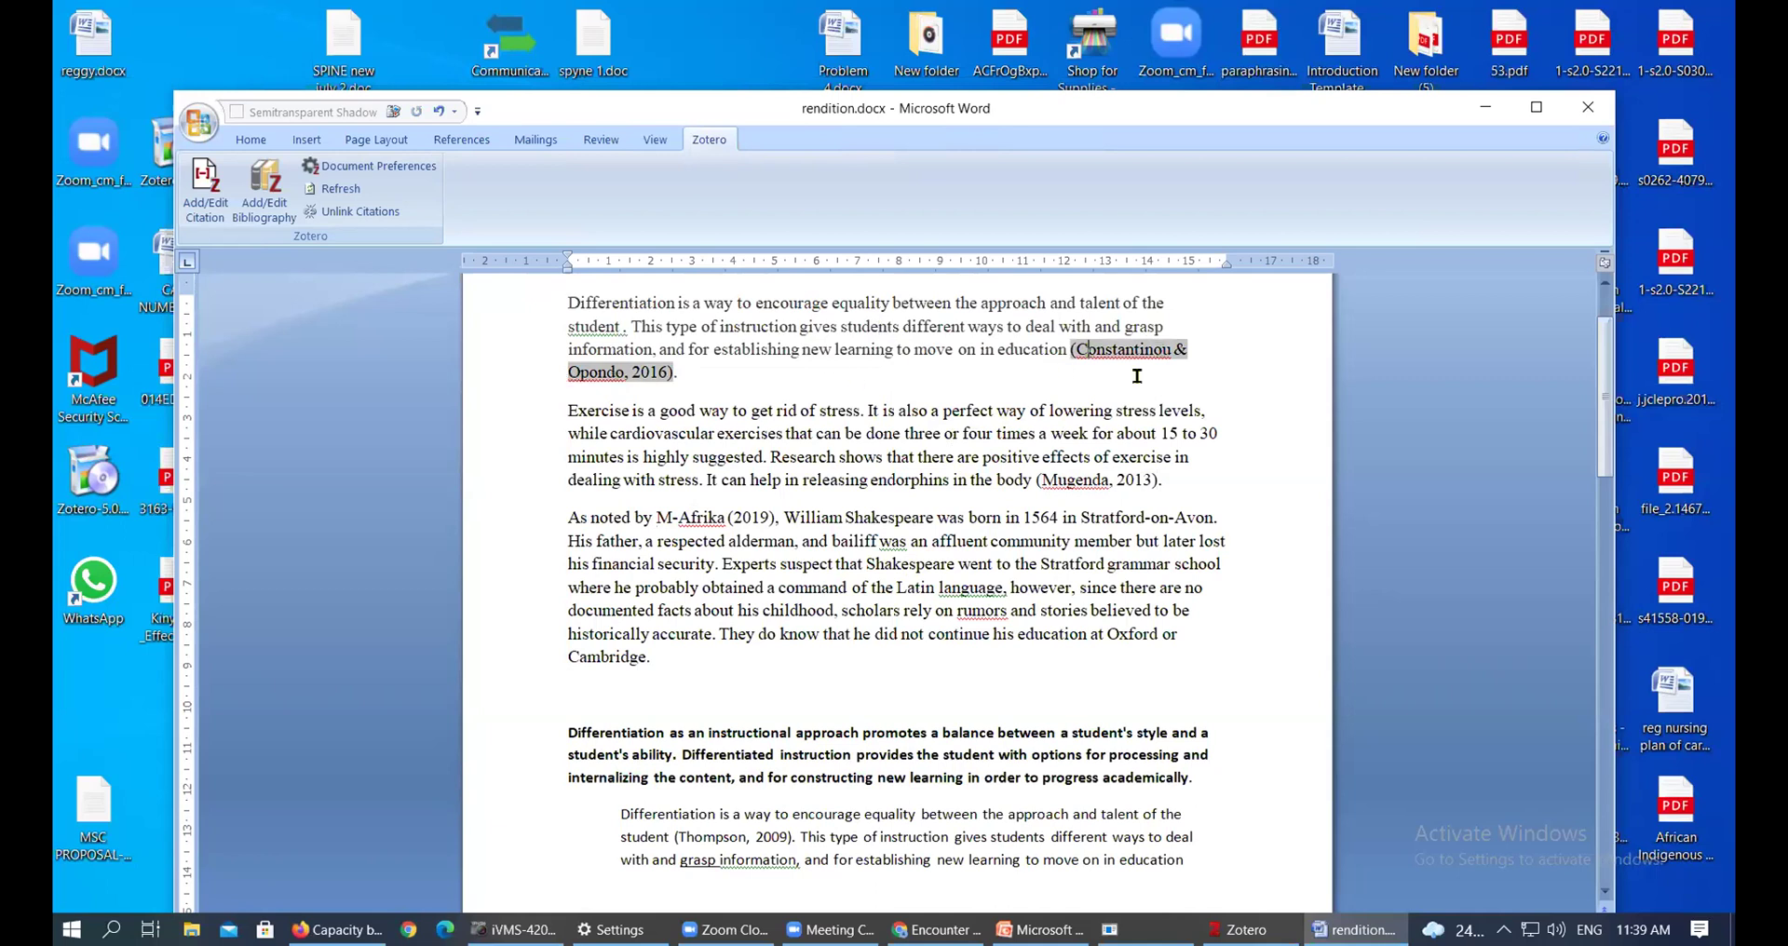
{"action": "left_click", "coordinate": [1091, 477]}
{"action": "left_click", "coordinate": [706, 517]}
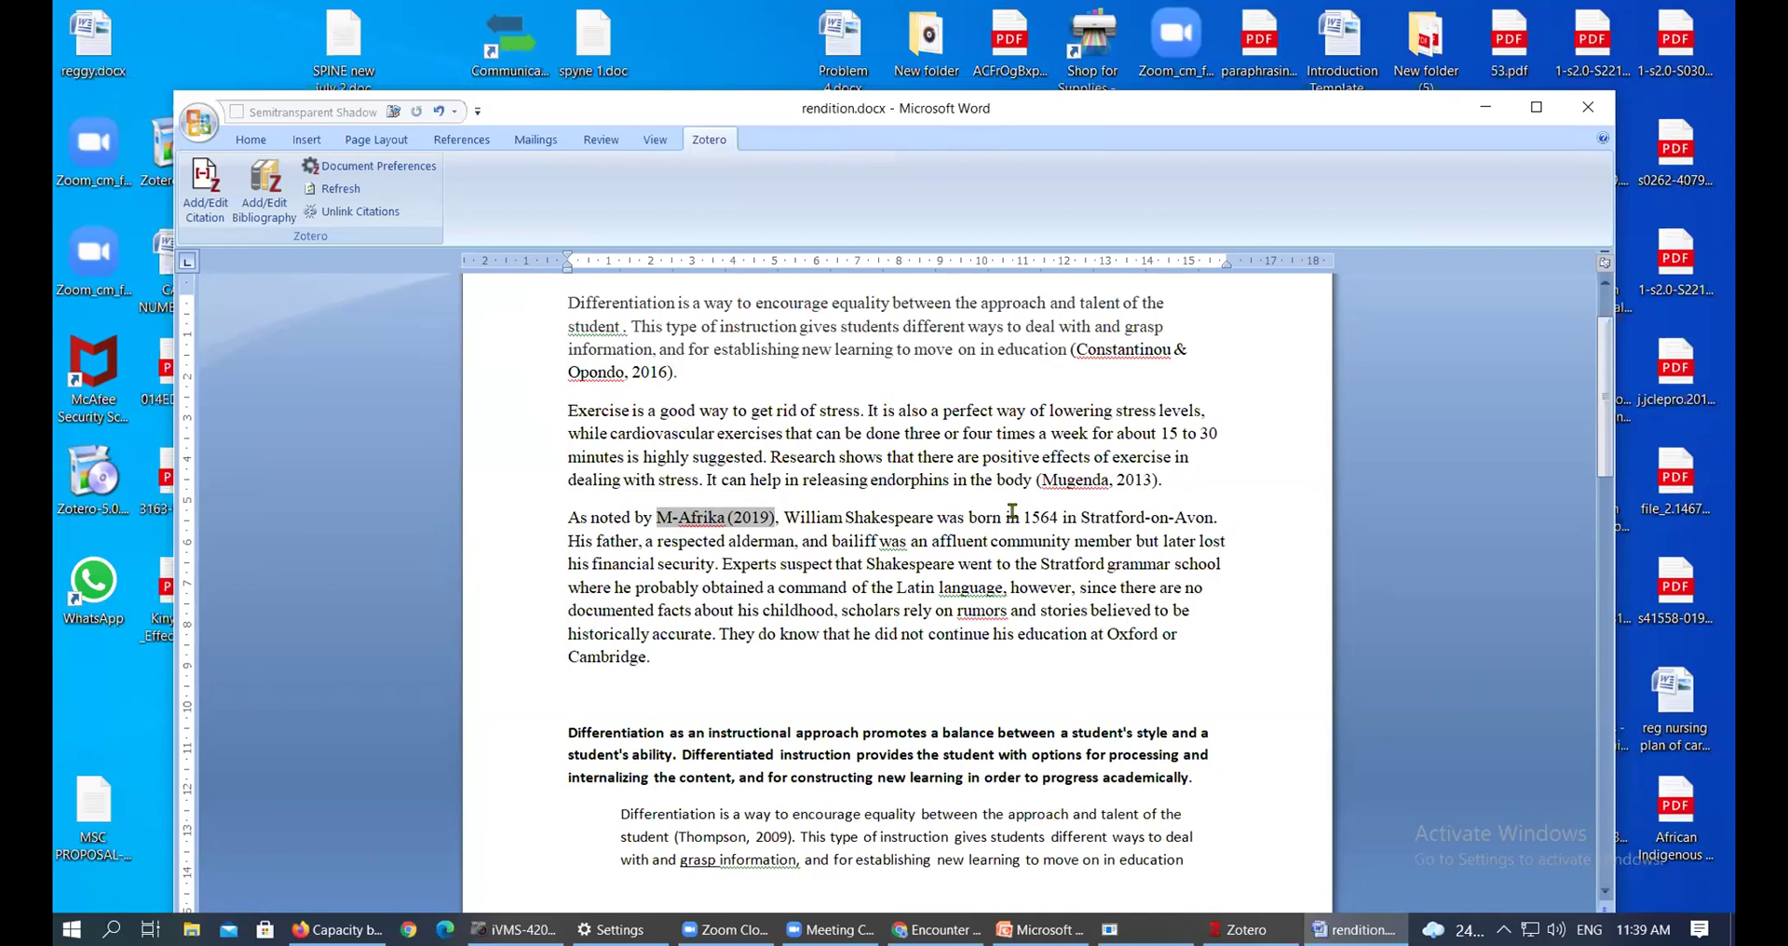
Delete the bold Differentiation paragraph and remove the other paragraph's indent
{"action": "scroll", "coordinate": [1048, 643], "scroll_direction": "down", "scroll_amount": 2}
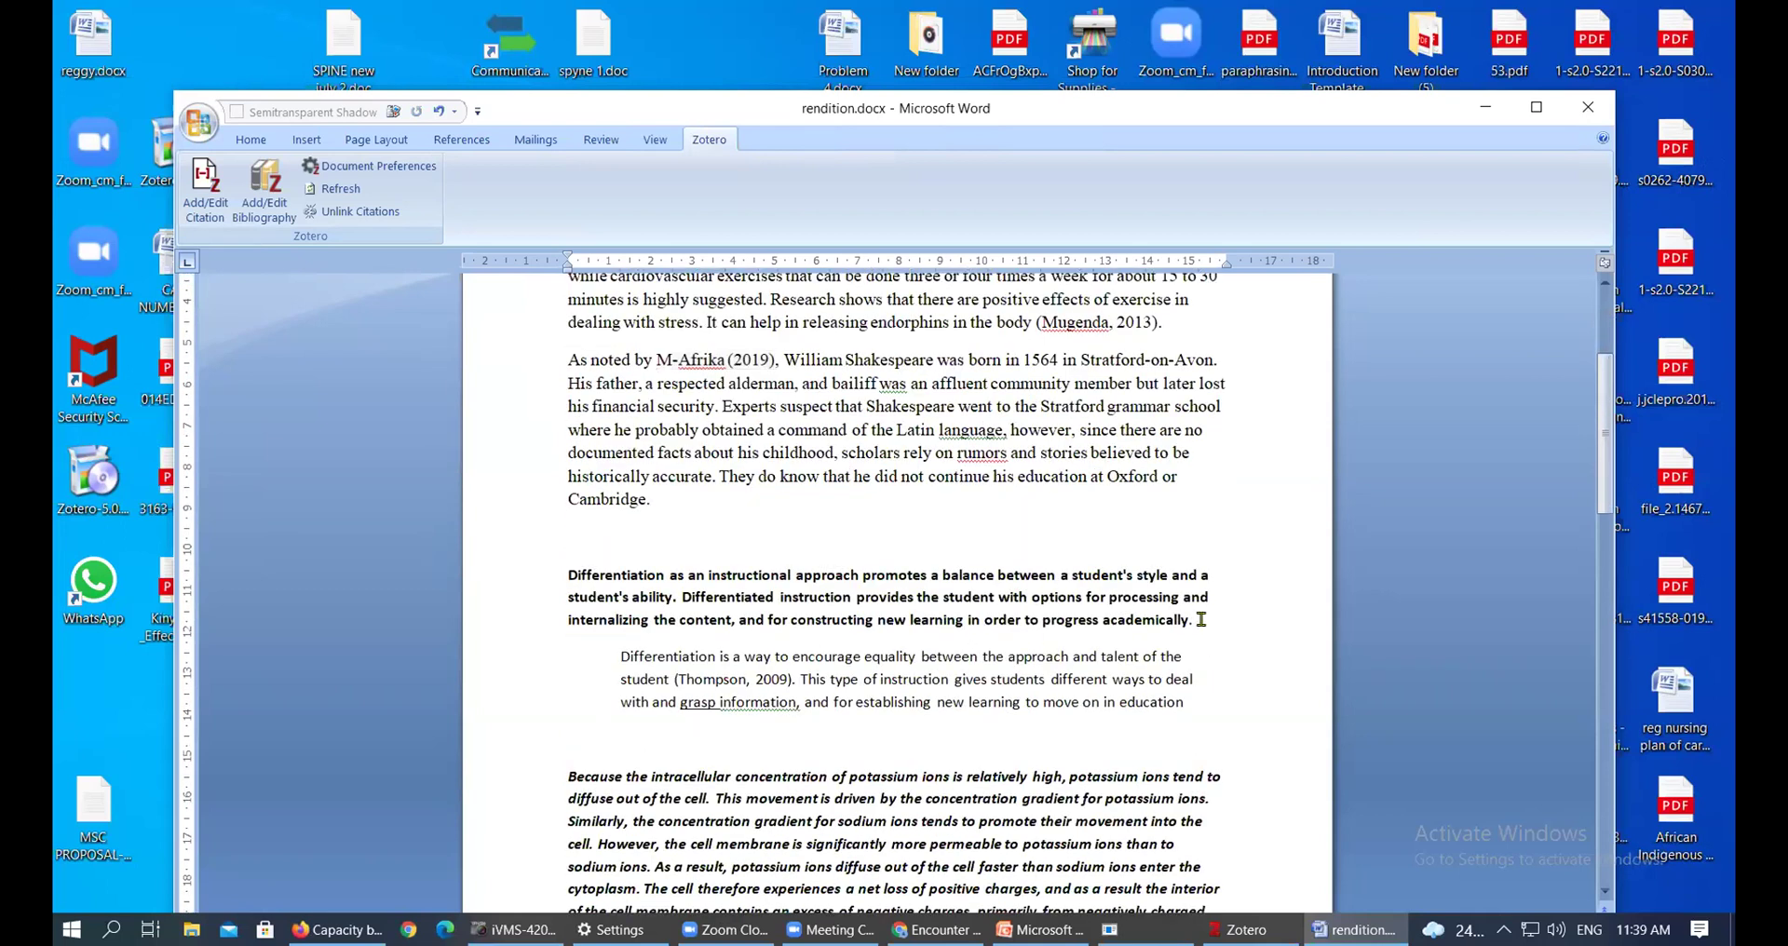
{"action": "triple_click", "coordinate": [1069, 601]}
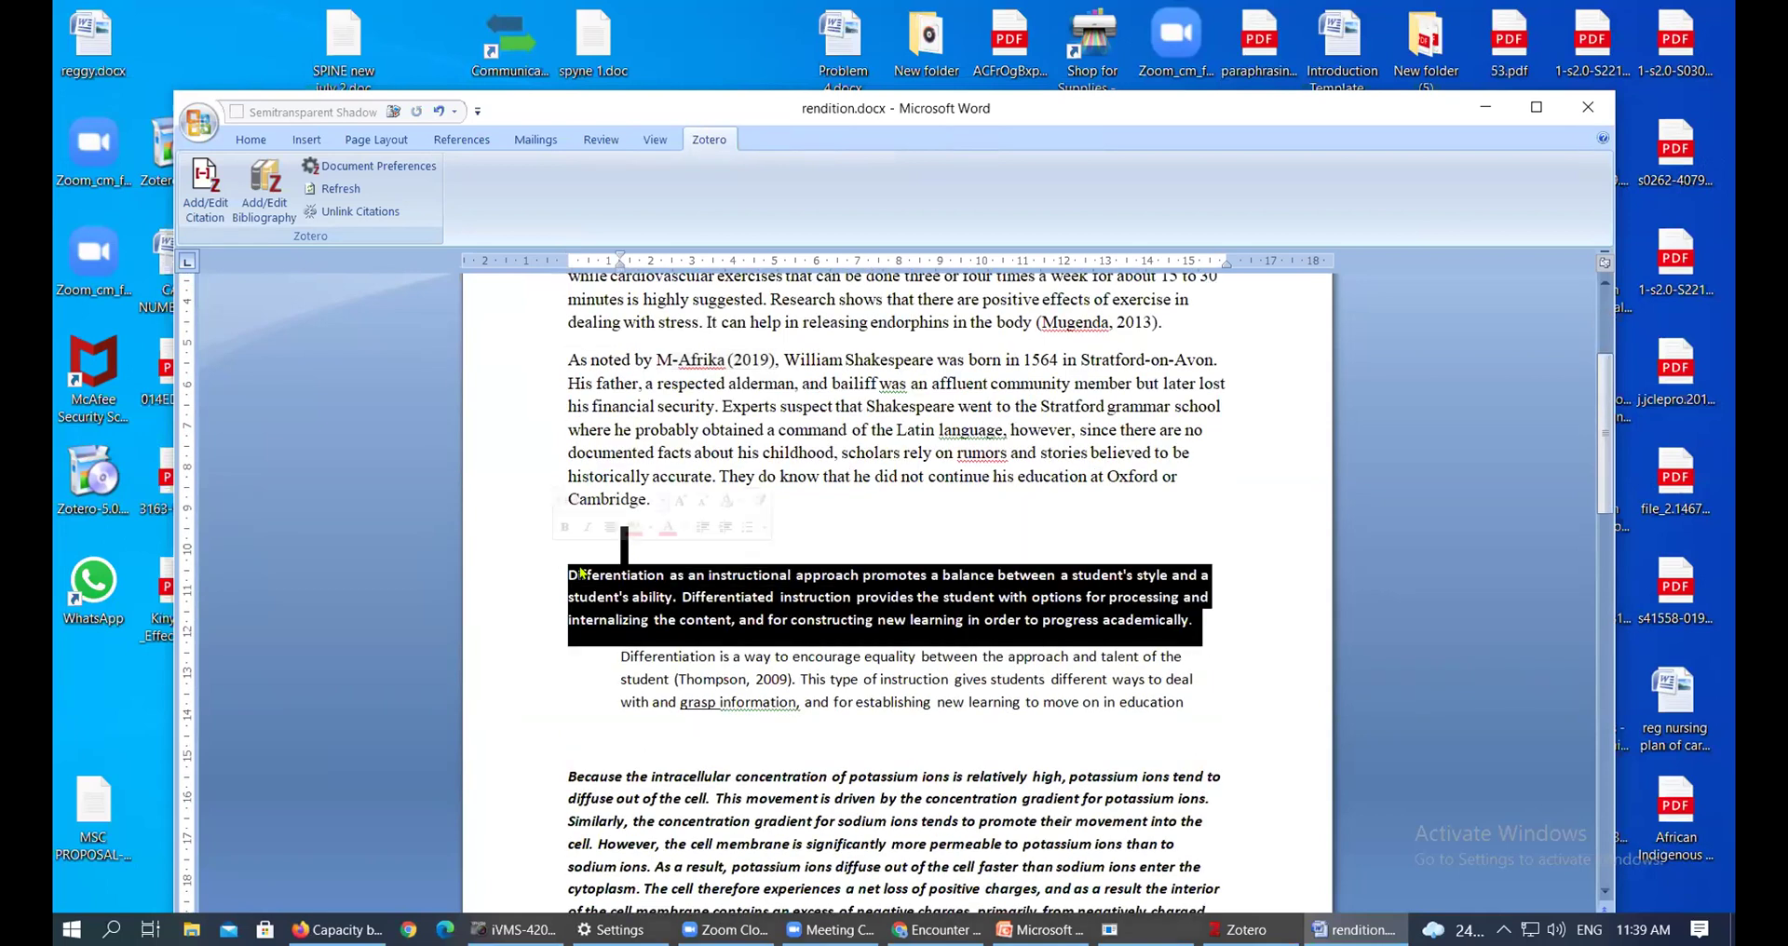
{"action": "key", "text": "Delete"}
{"action": "key", "text": "BackSpace"}
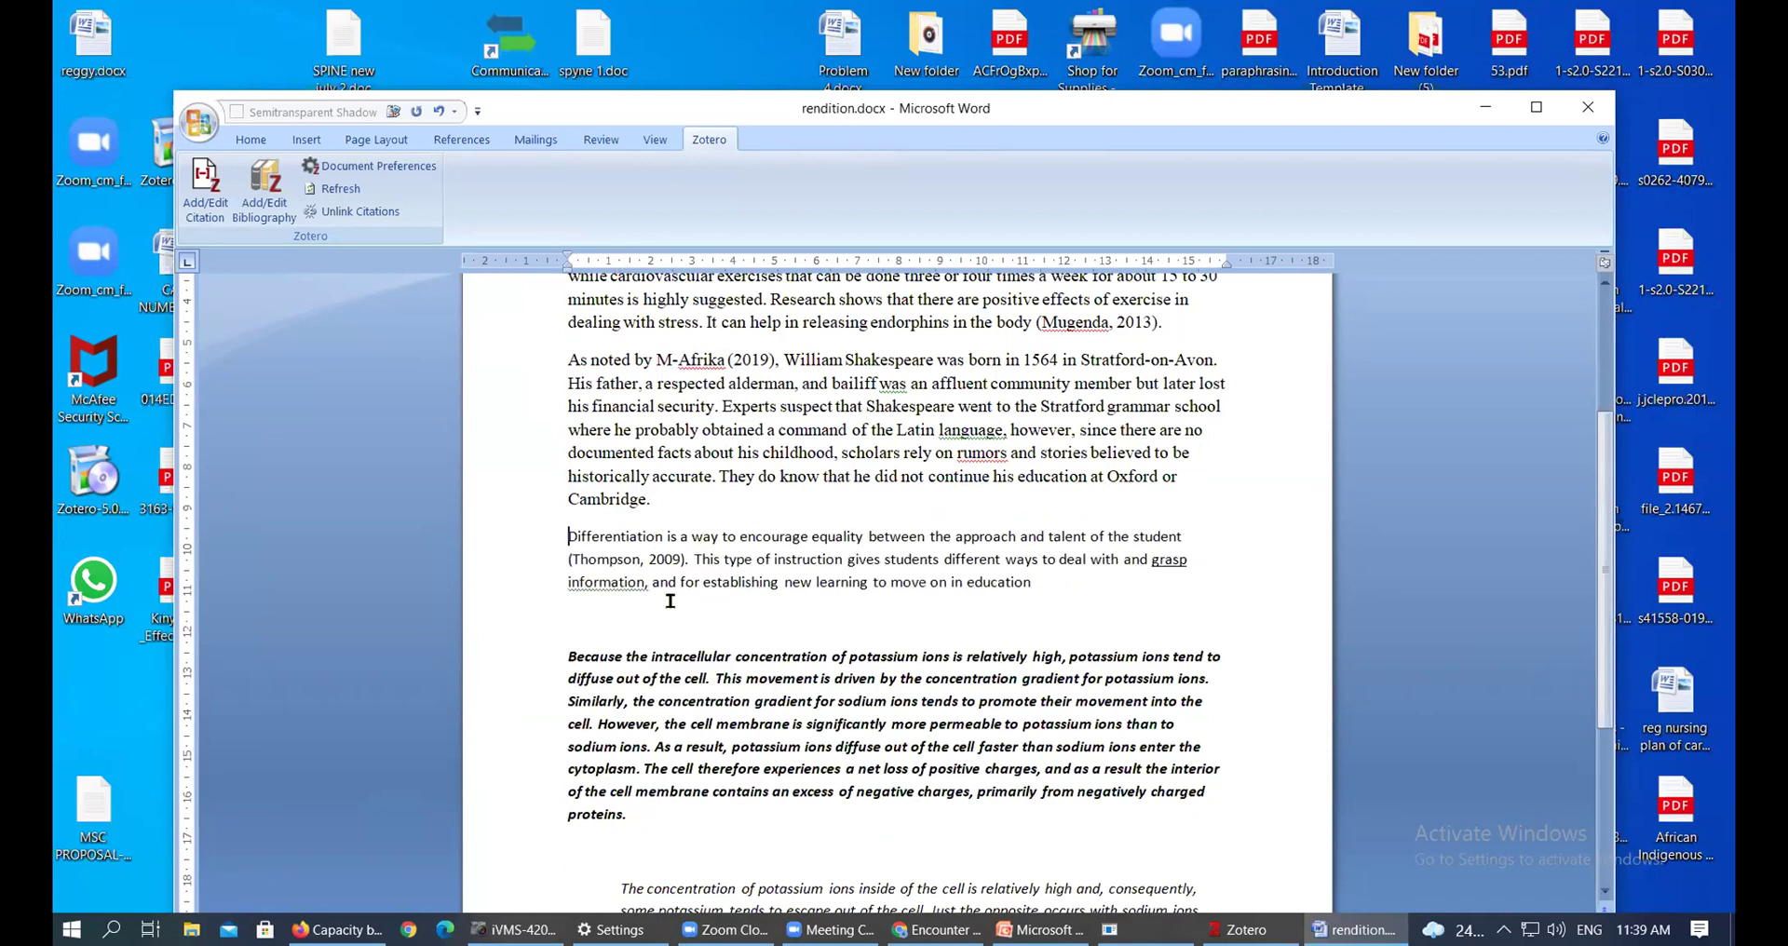
Delete the (Thompson, 2009) citation and insert 'according to' after 'Differentiation'
{"action": "double_click", "coordinate": [682, 560]}
{"action": "left_click", "coordinate": [560, 559], "text": "shift"}
{"action": "key", "text": "Delete"}
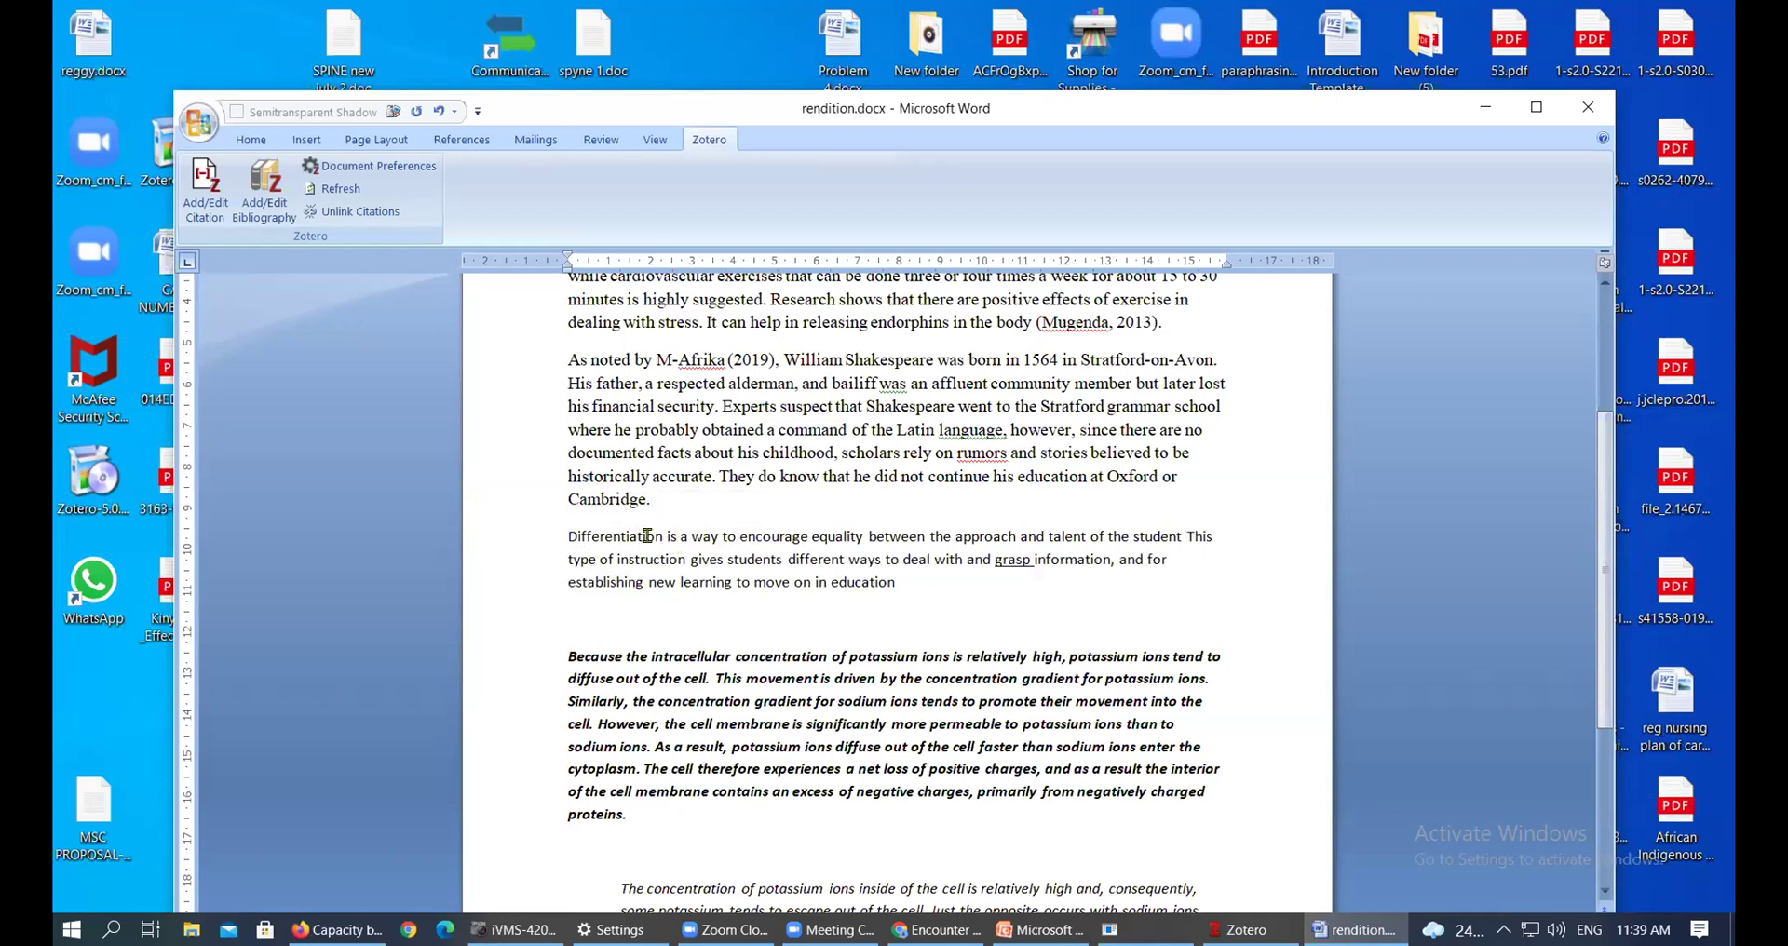
{"action": "left_click", "coordinate": [667, 537]}
{"action": "type", "text": "according to"}
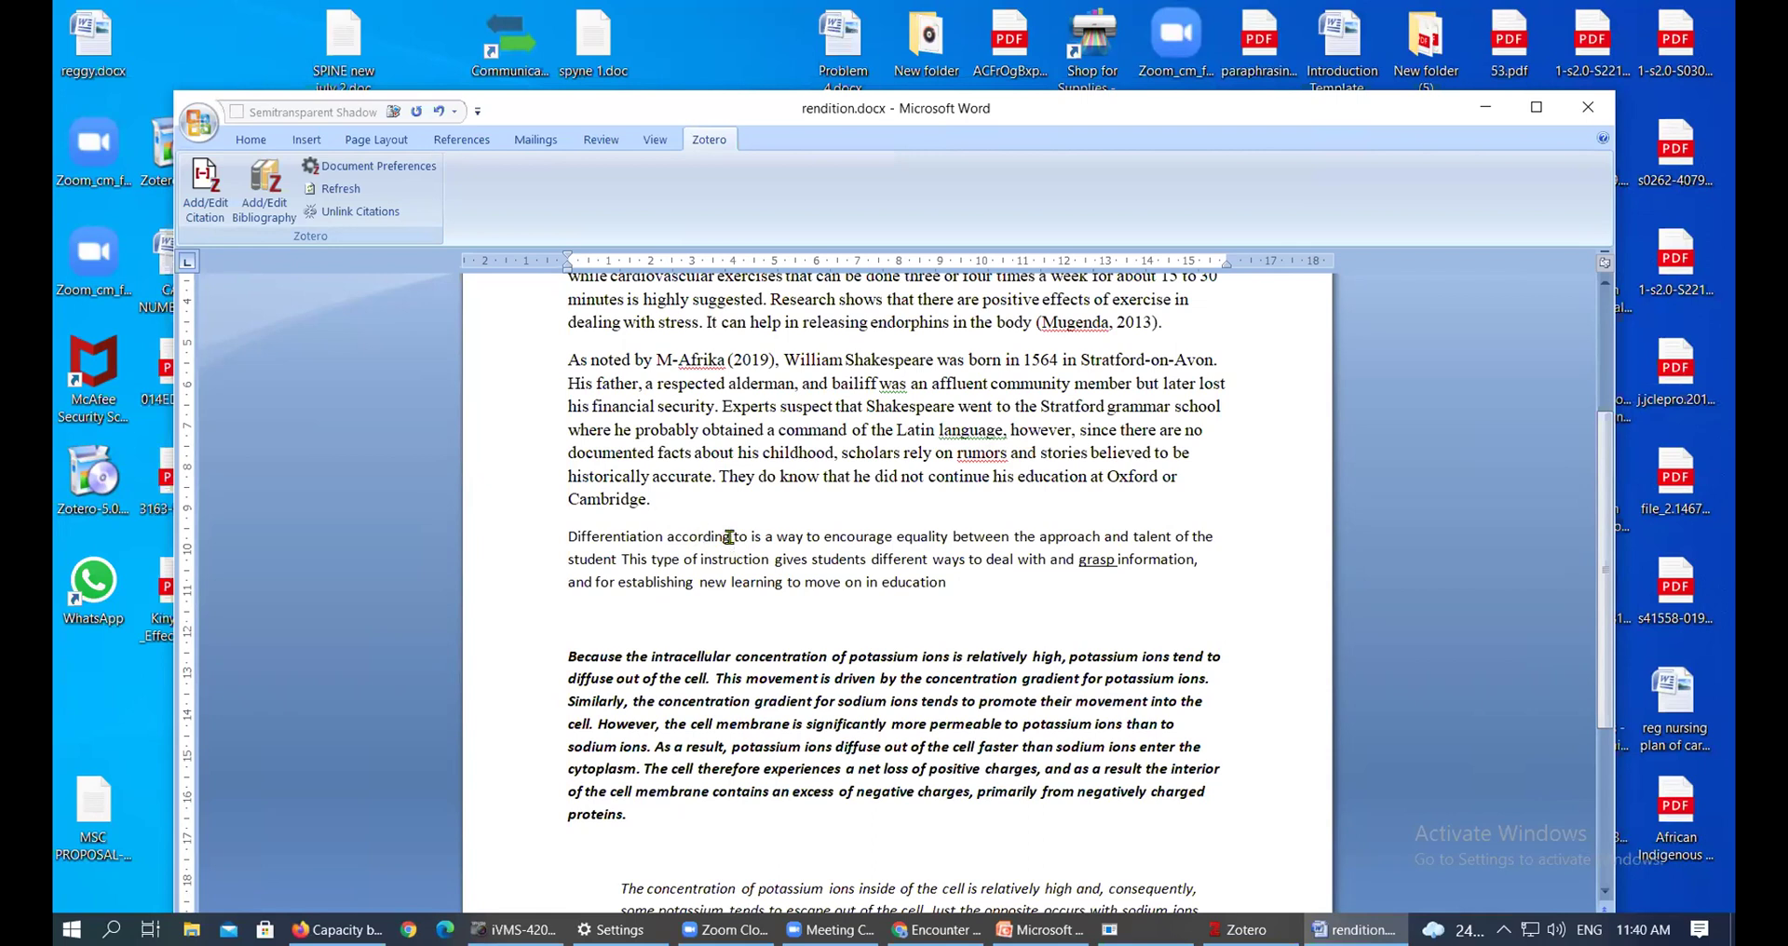
{"action": "left_click", "coordinate": [731, 537]}
{"action": "left_click", "coordinate": [752, 538]}
Start a new citation in Zotero's classic picker, widened to read titles, and pick African security futures
{"action": "left_click", "coordinate": [198, 203]}
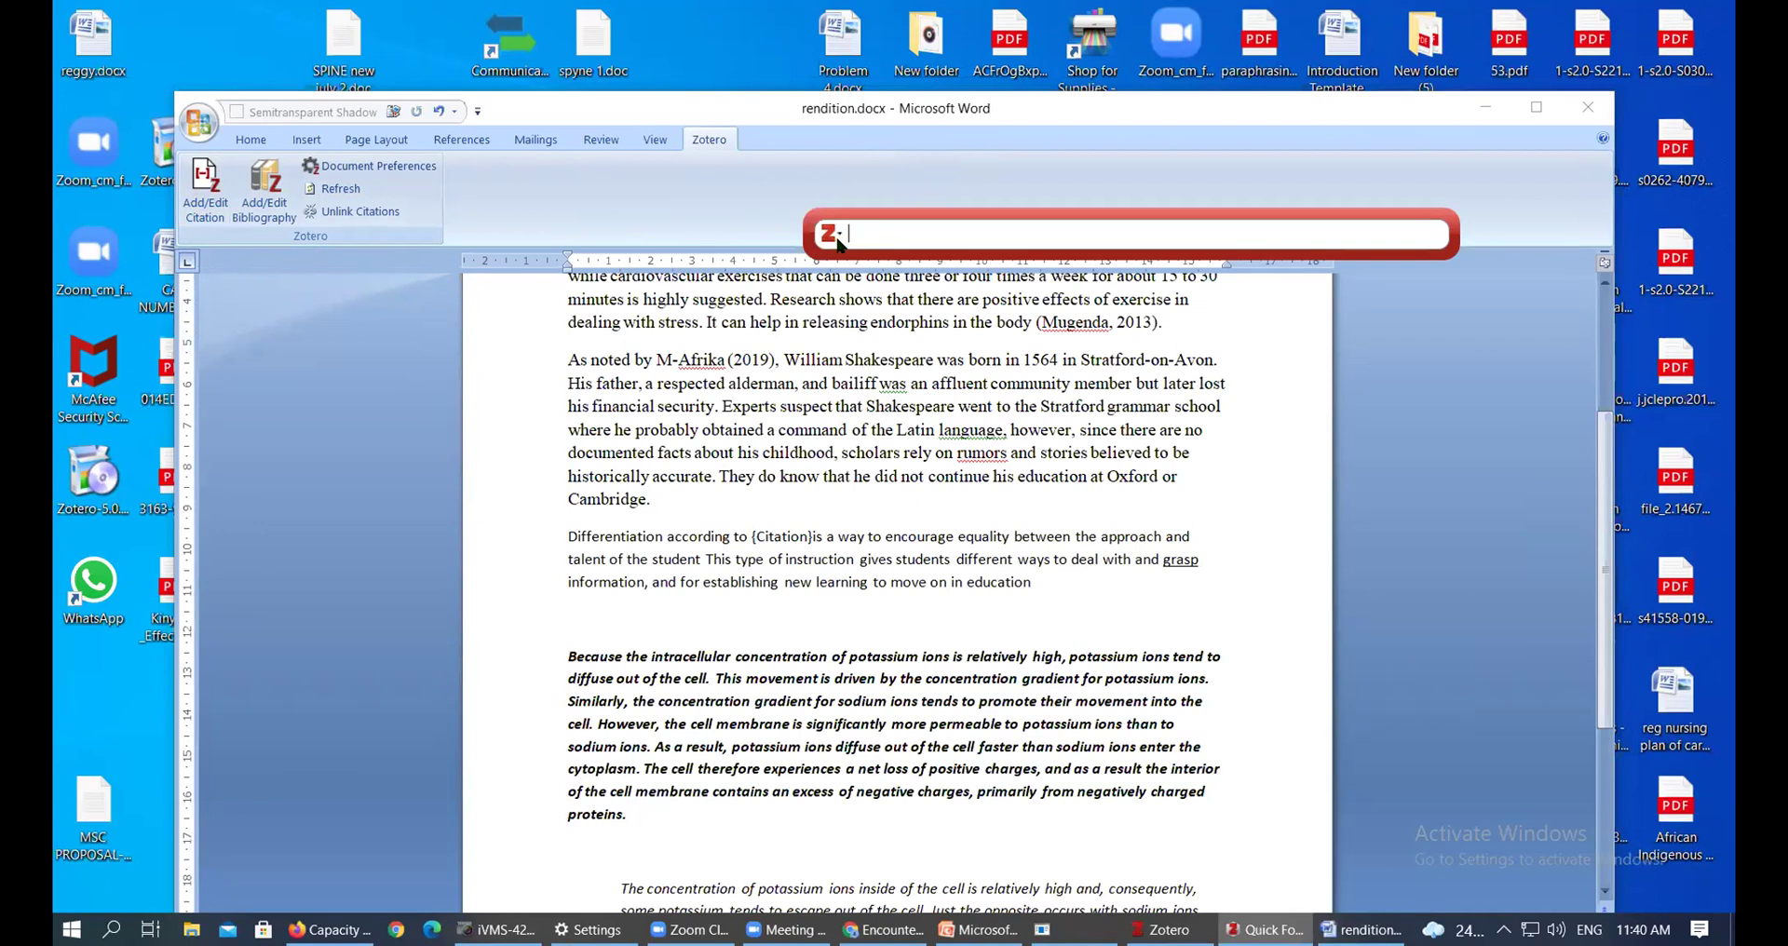
{"action": "left_click", "coordinate": [838, 239]}
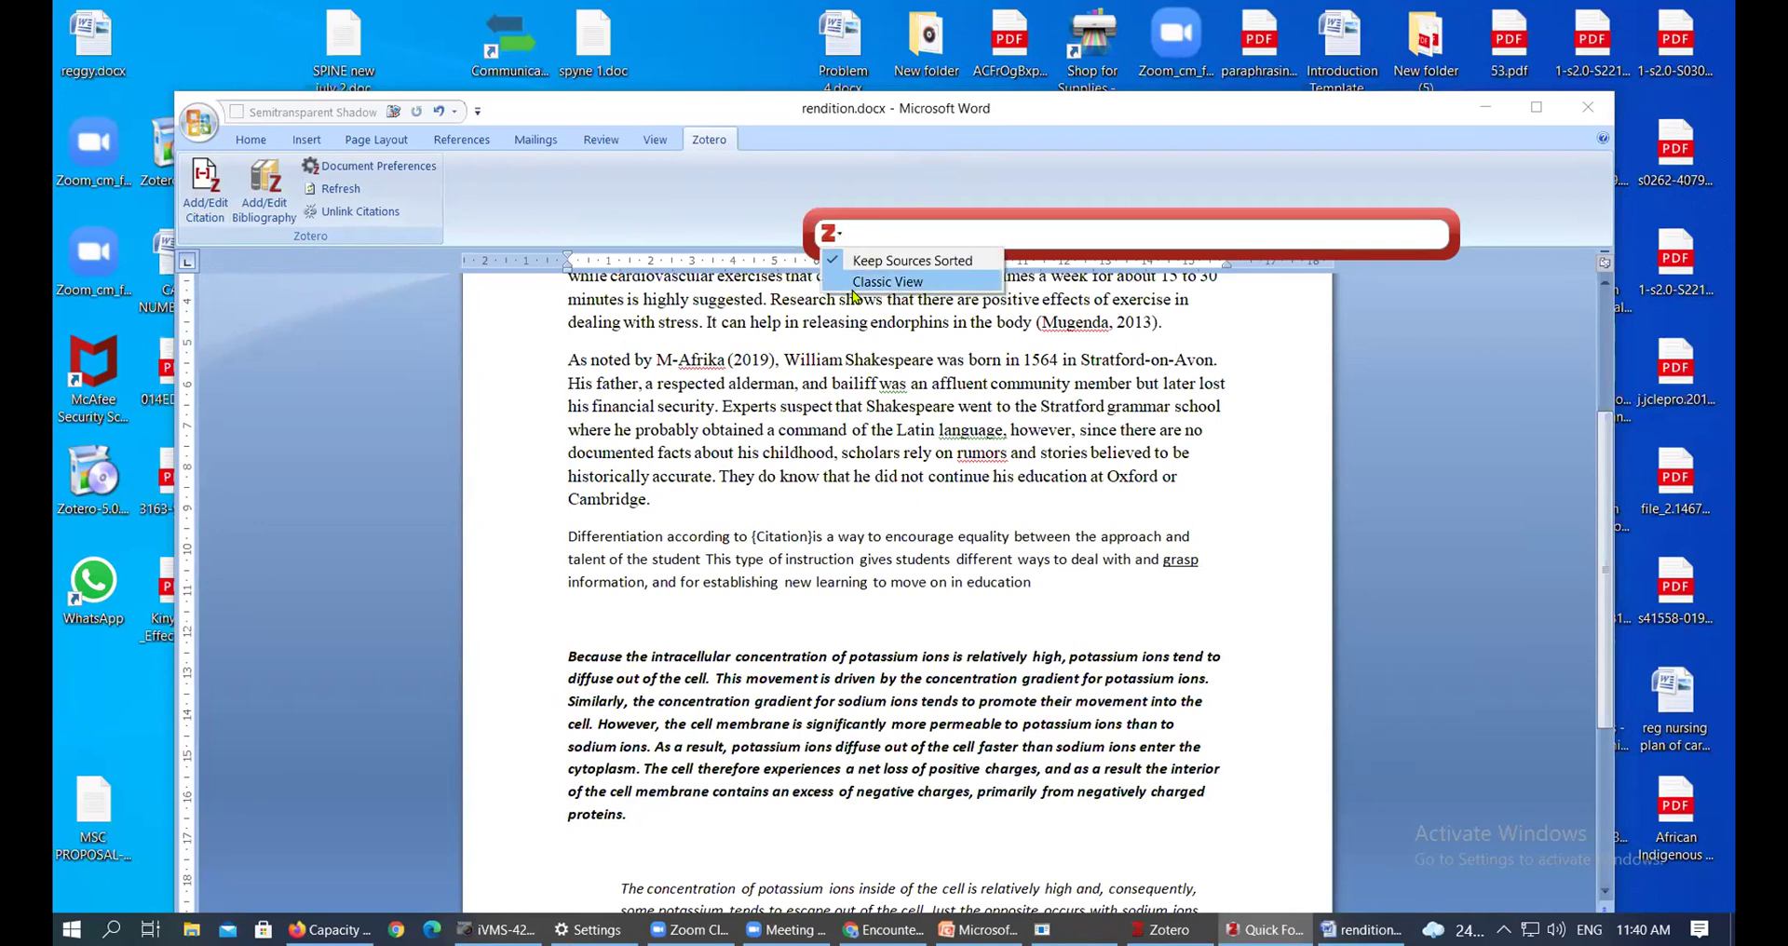
{"action": "left_click", "coordinate": [888, 281]}
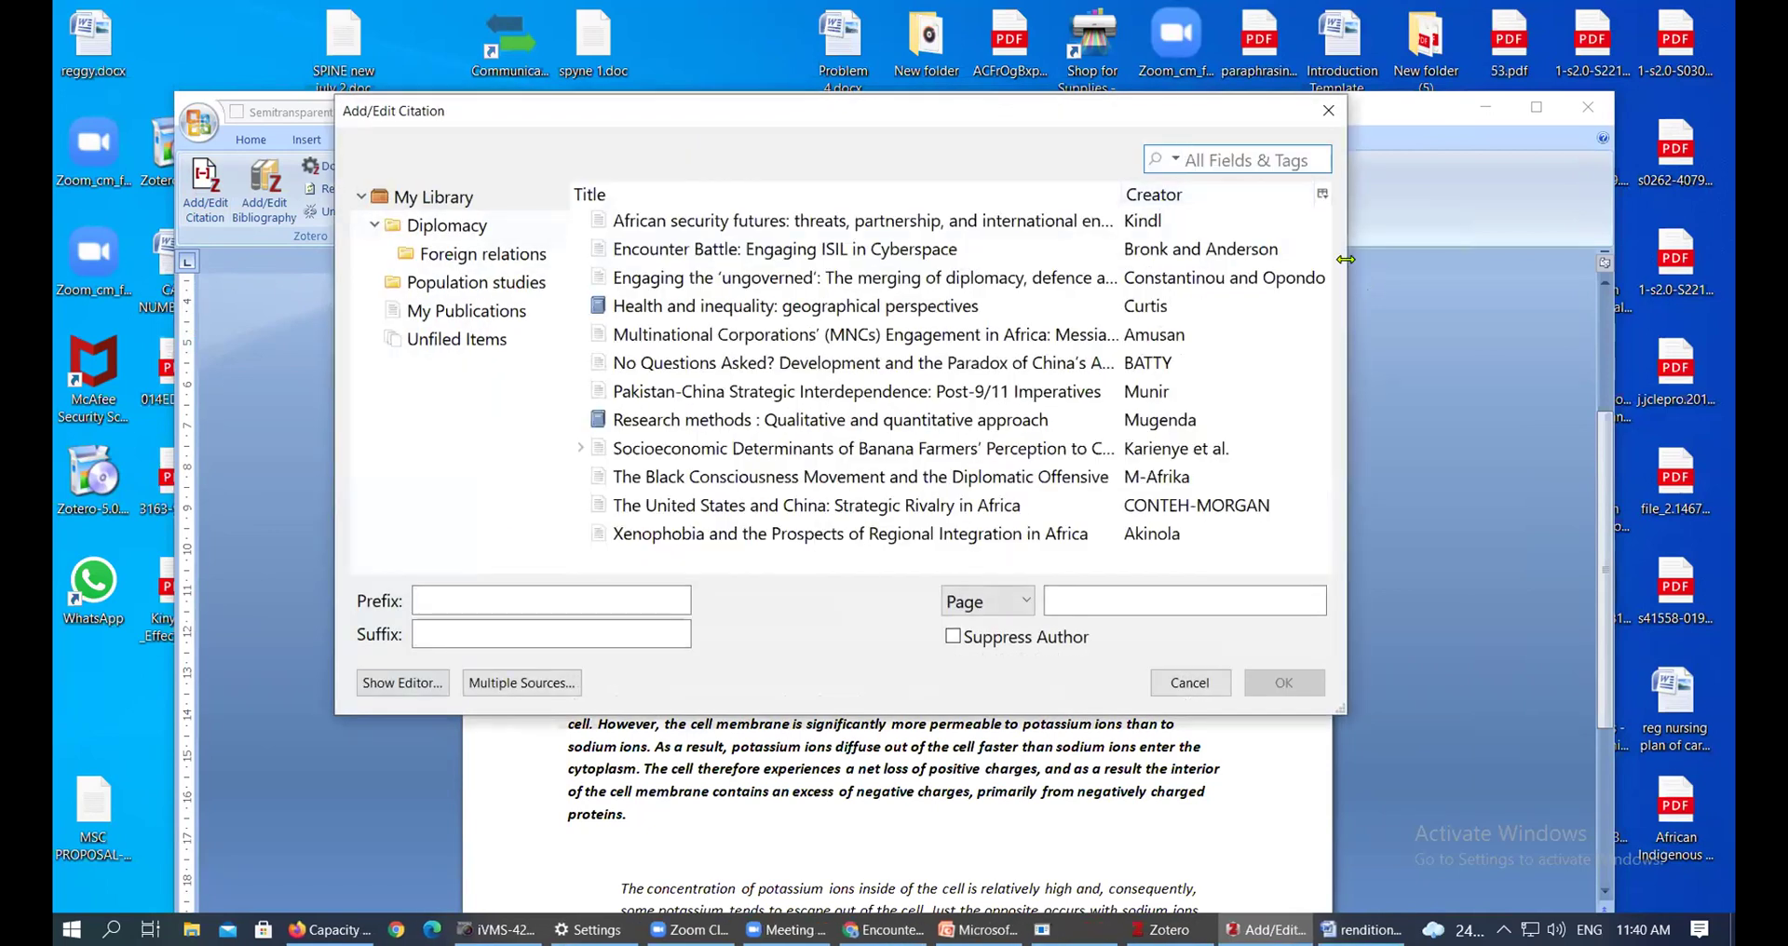
{"action": "left_click_drag", "start_coordinate": [1345, 260], "coordinate": [1494, 261]}
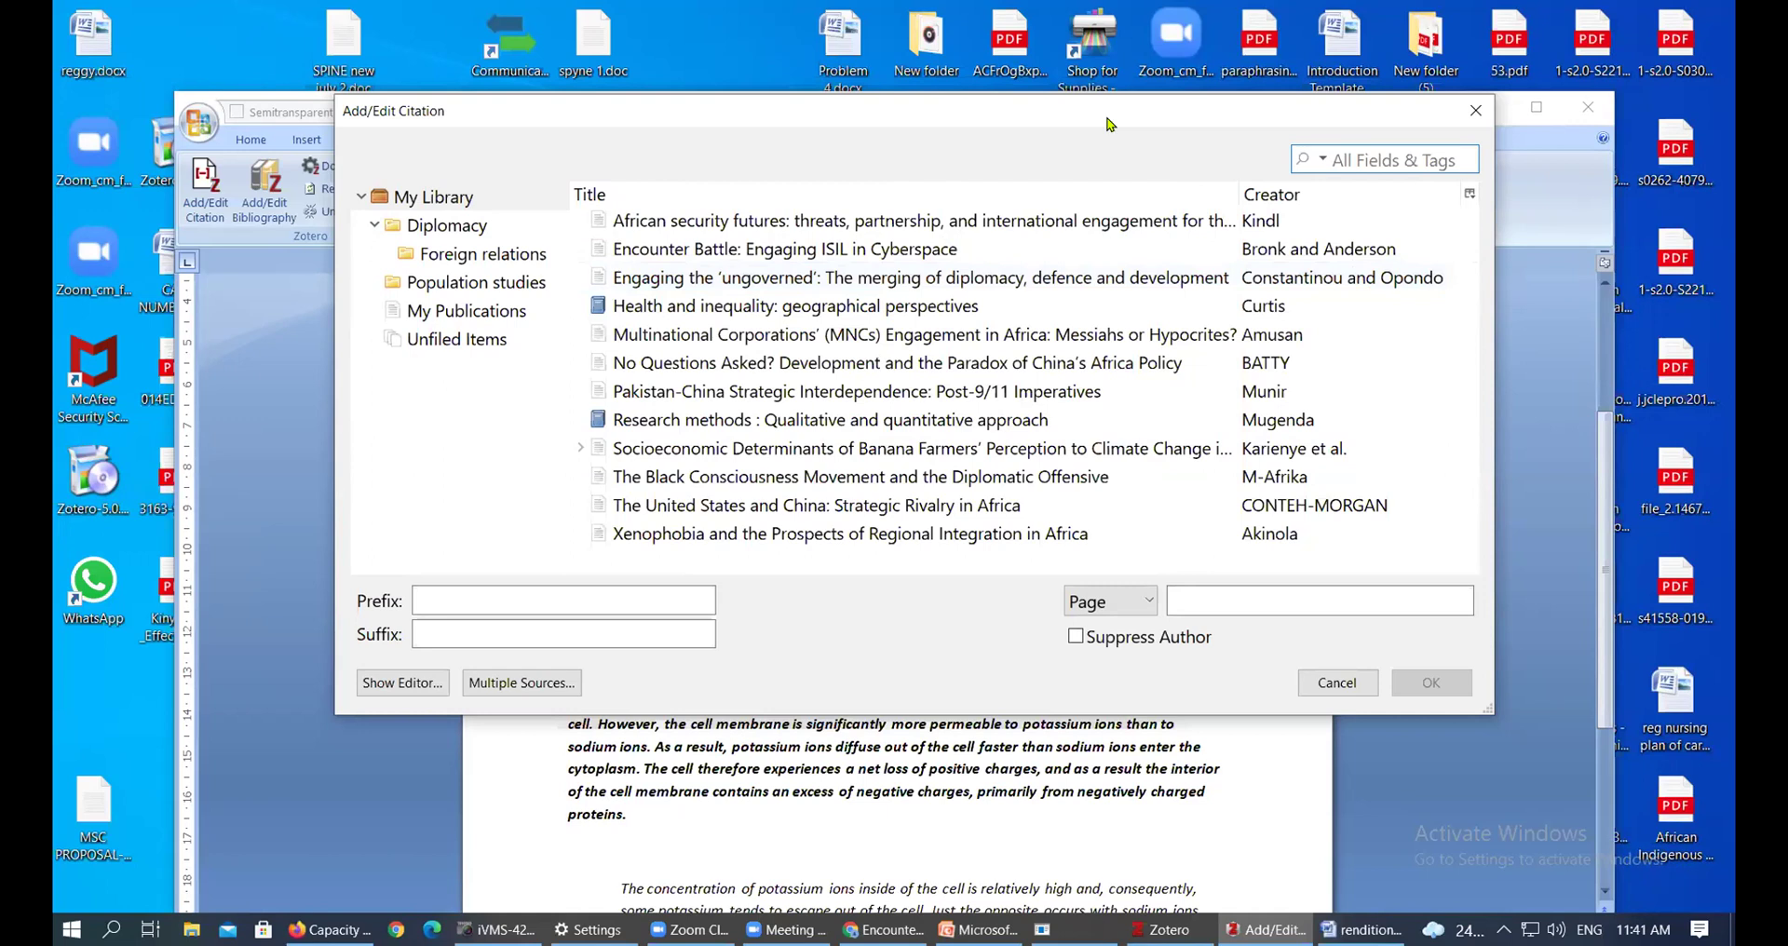
{"action": "left_click_drag", "start_coordinate": [1107, 120], "coordinate": [1112, 125]}
{"action": "left_click", "coordinate": [935, 230]}
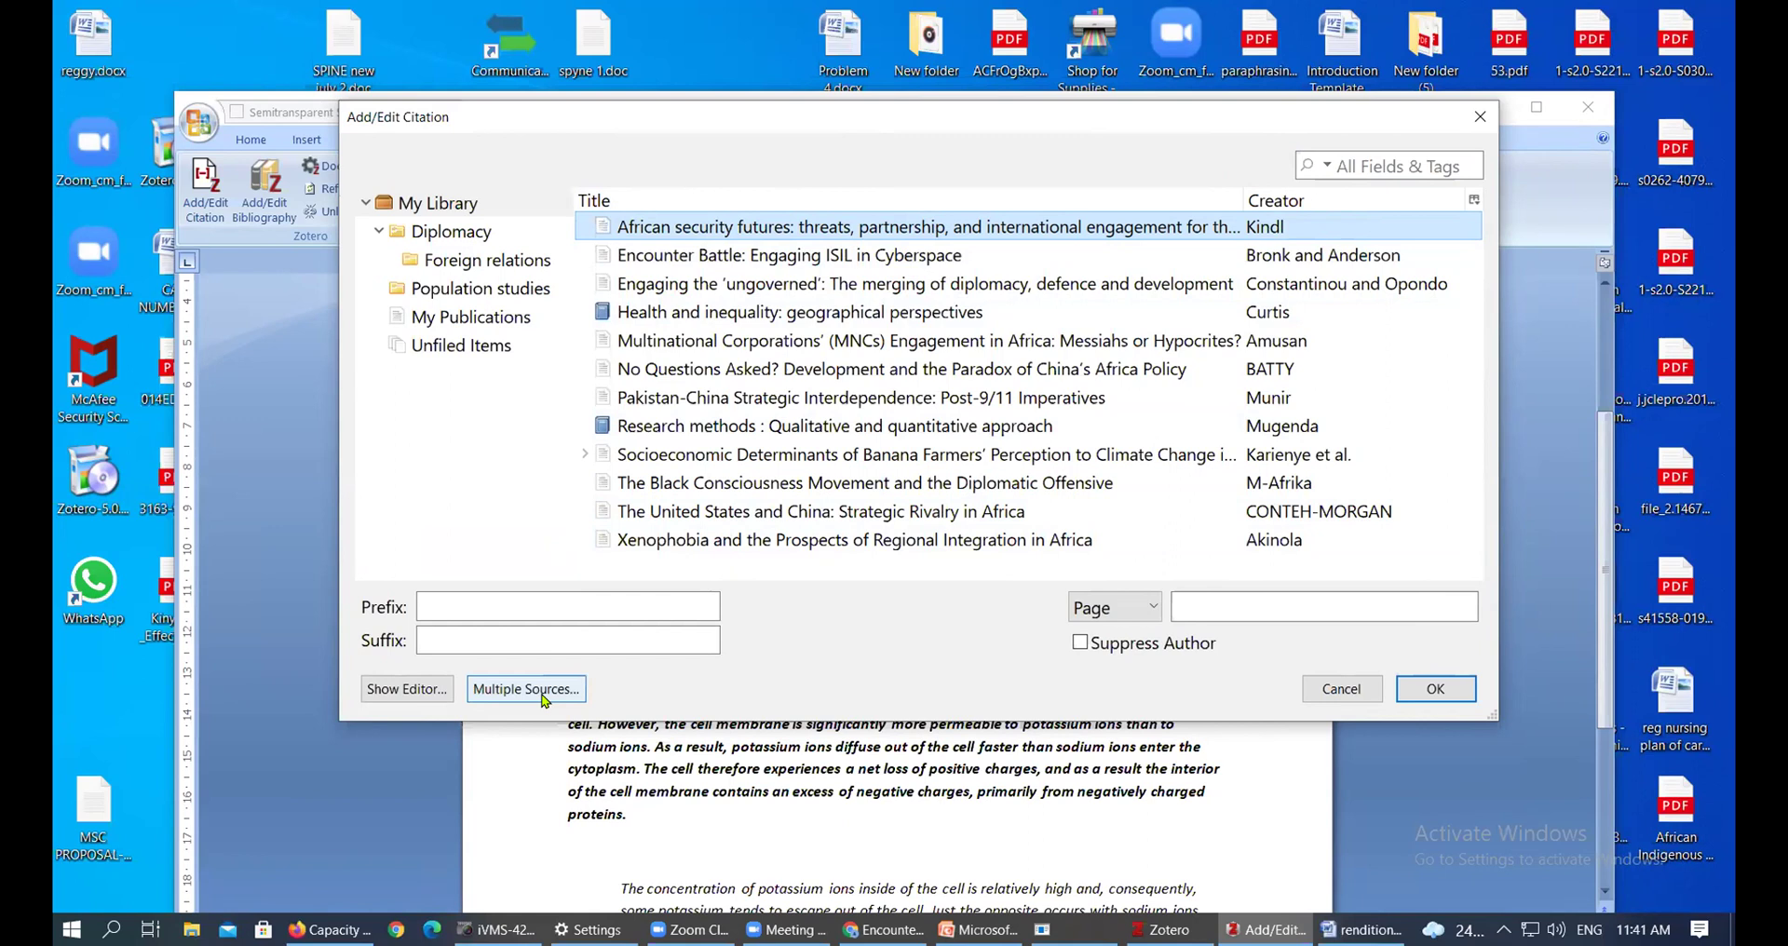
Add African security futures, Health and inequality and Socioeconomic Determinants to one multi-source citation and confirm
{"action": "left_click", "coordinate": [526, 689]}
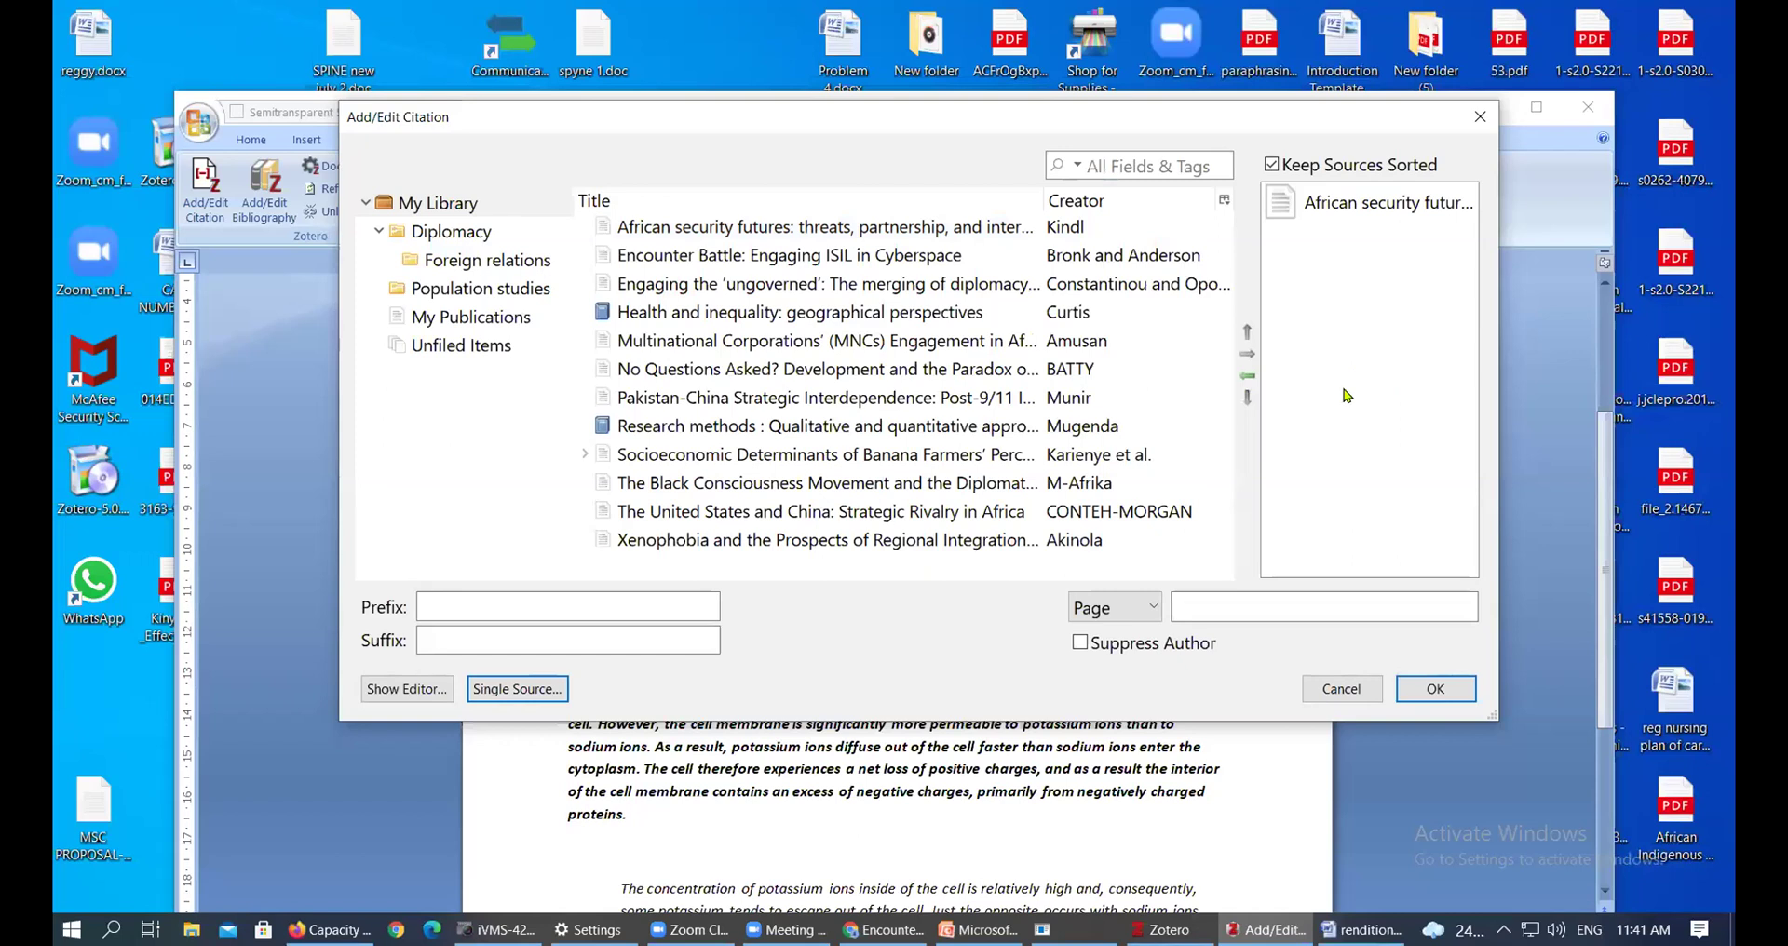
{"action": "left_click", "coordinate": [826, 258]}
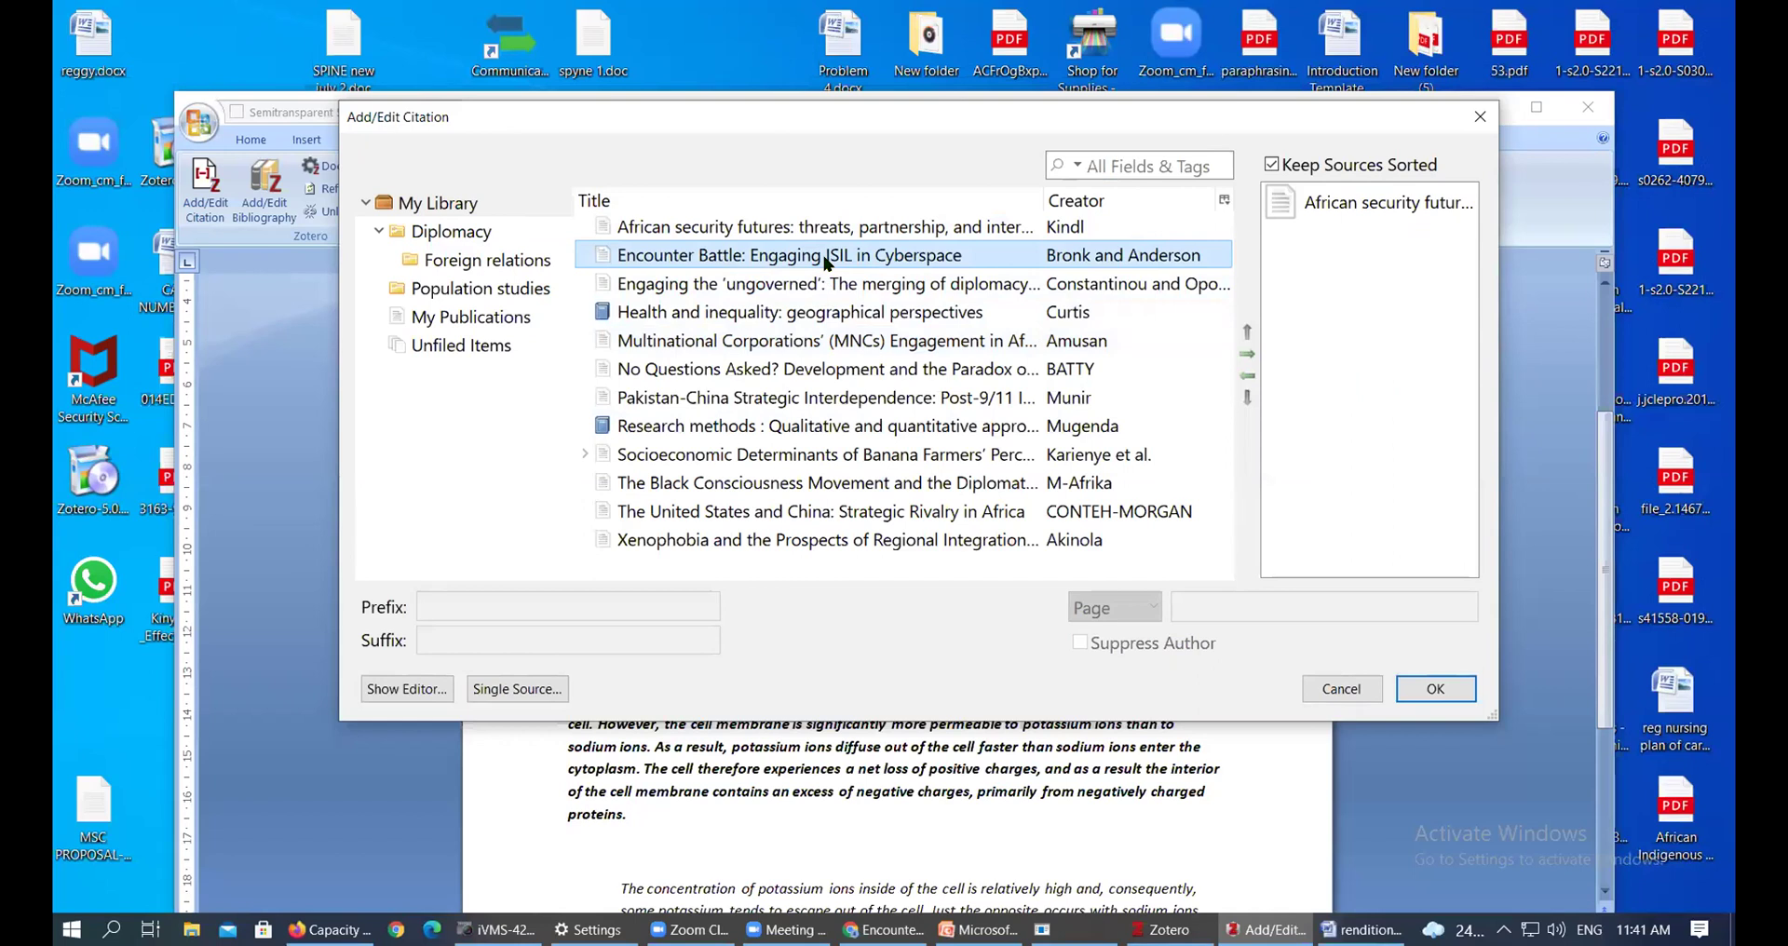
{"action": "left_click", "coordinate": [836, 233]}
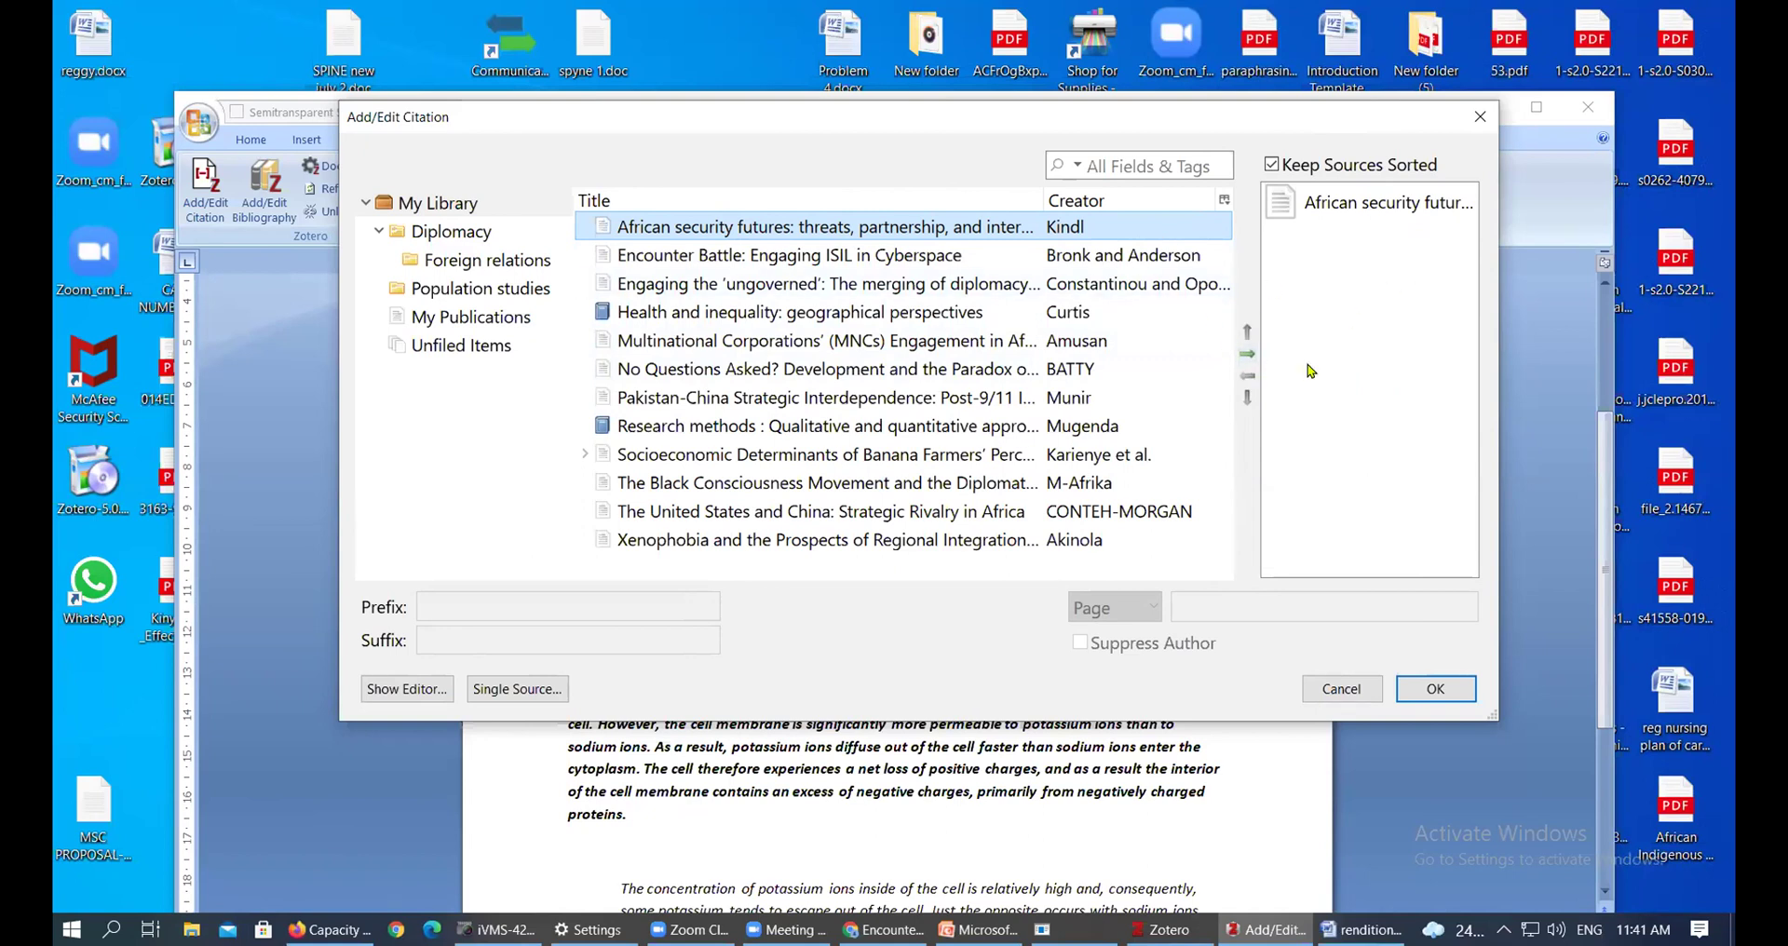
{"action": "left_click", "coordinate": [1248, 354]}
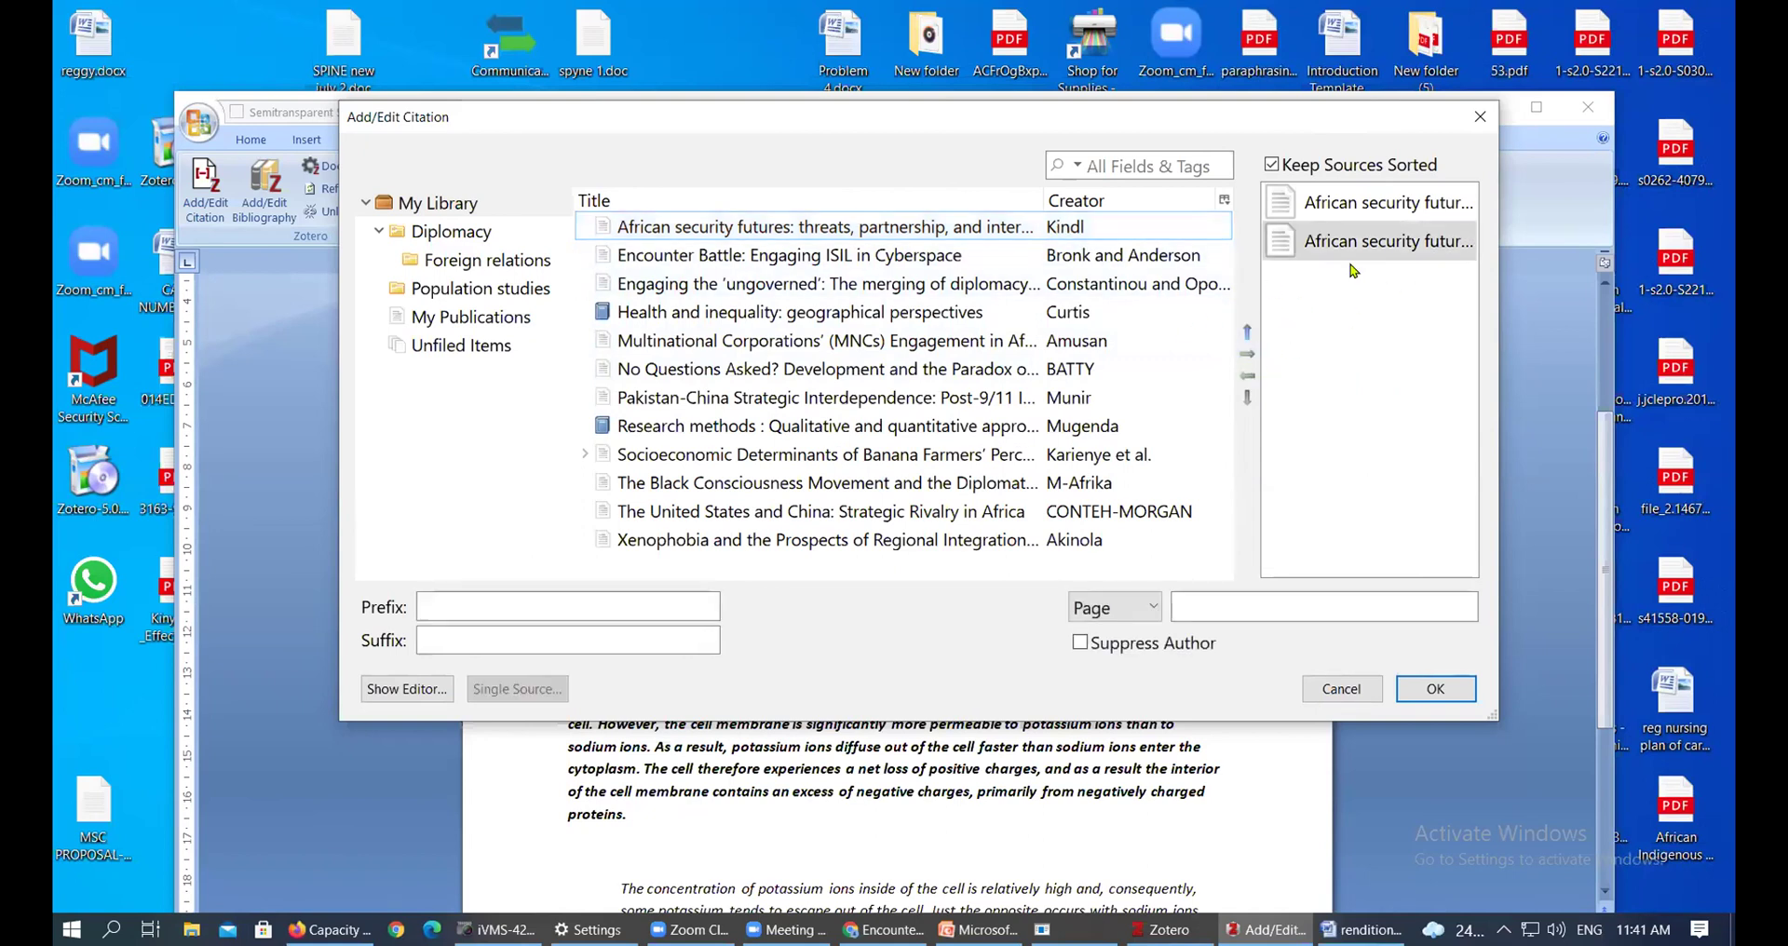
{"action": "left_click", "coordinate": [756, 309]}
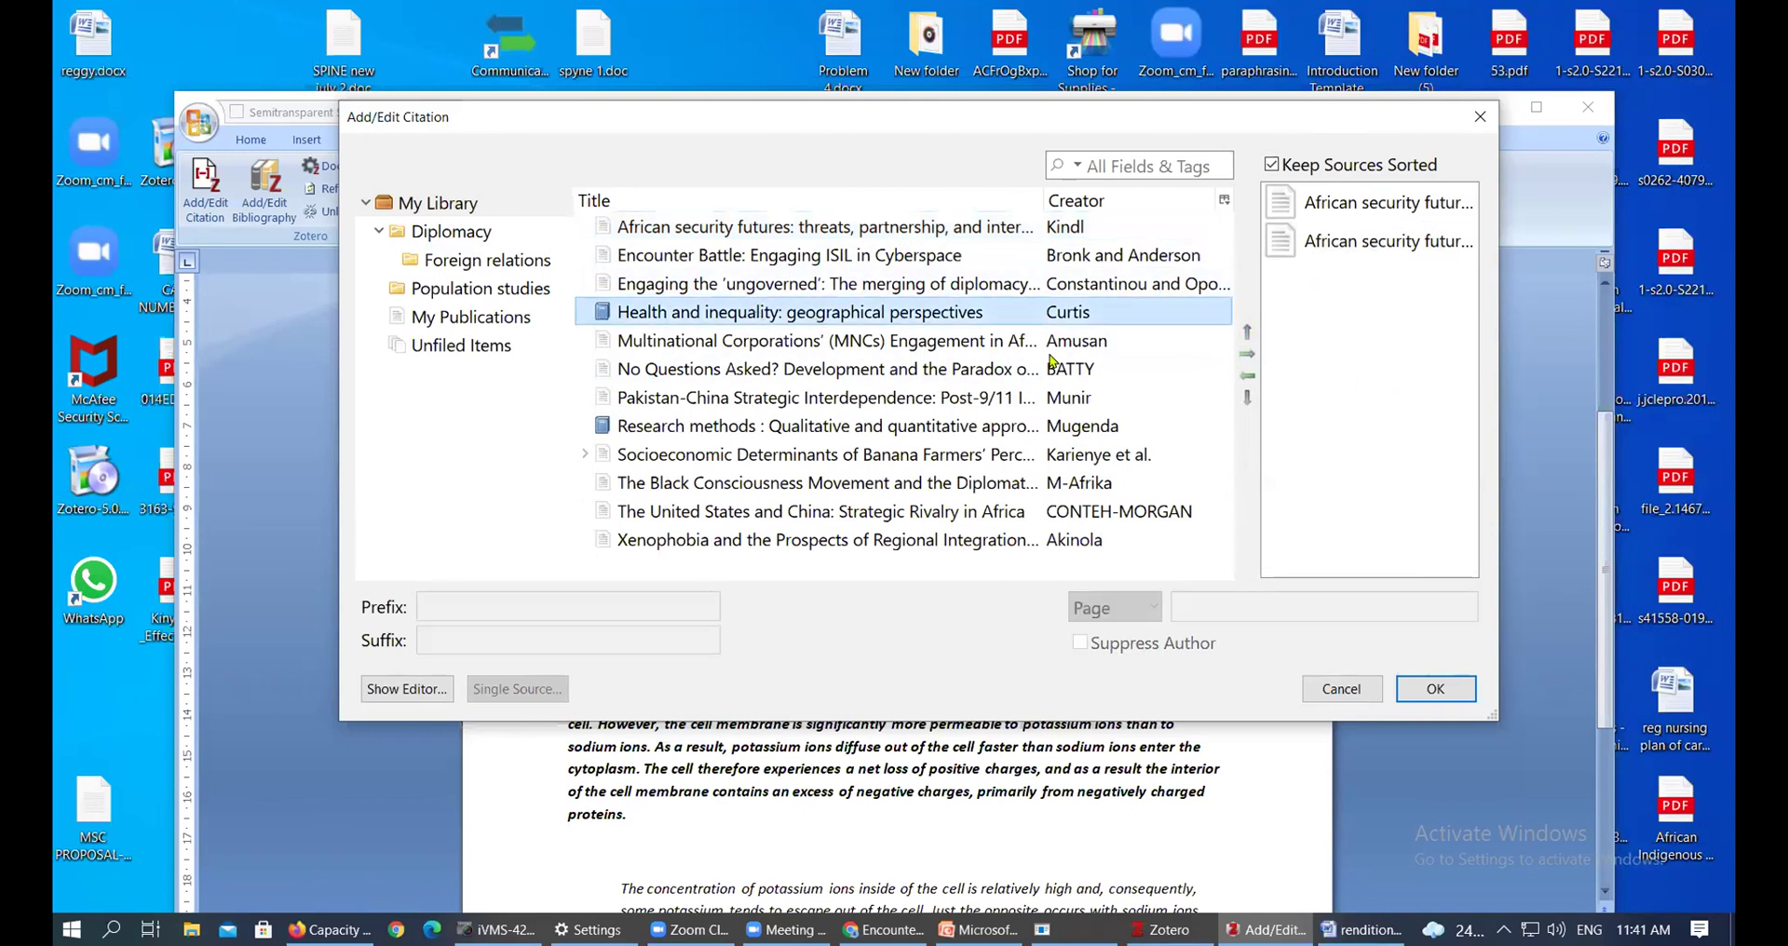
{"action": "left_click", "coordinate": [1248, 356]}
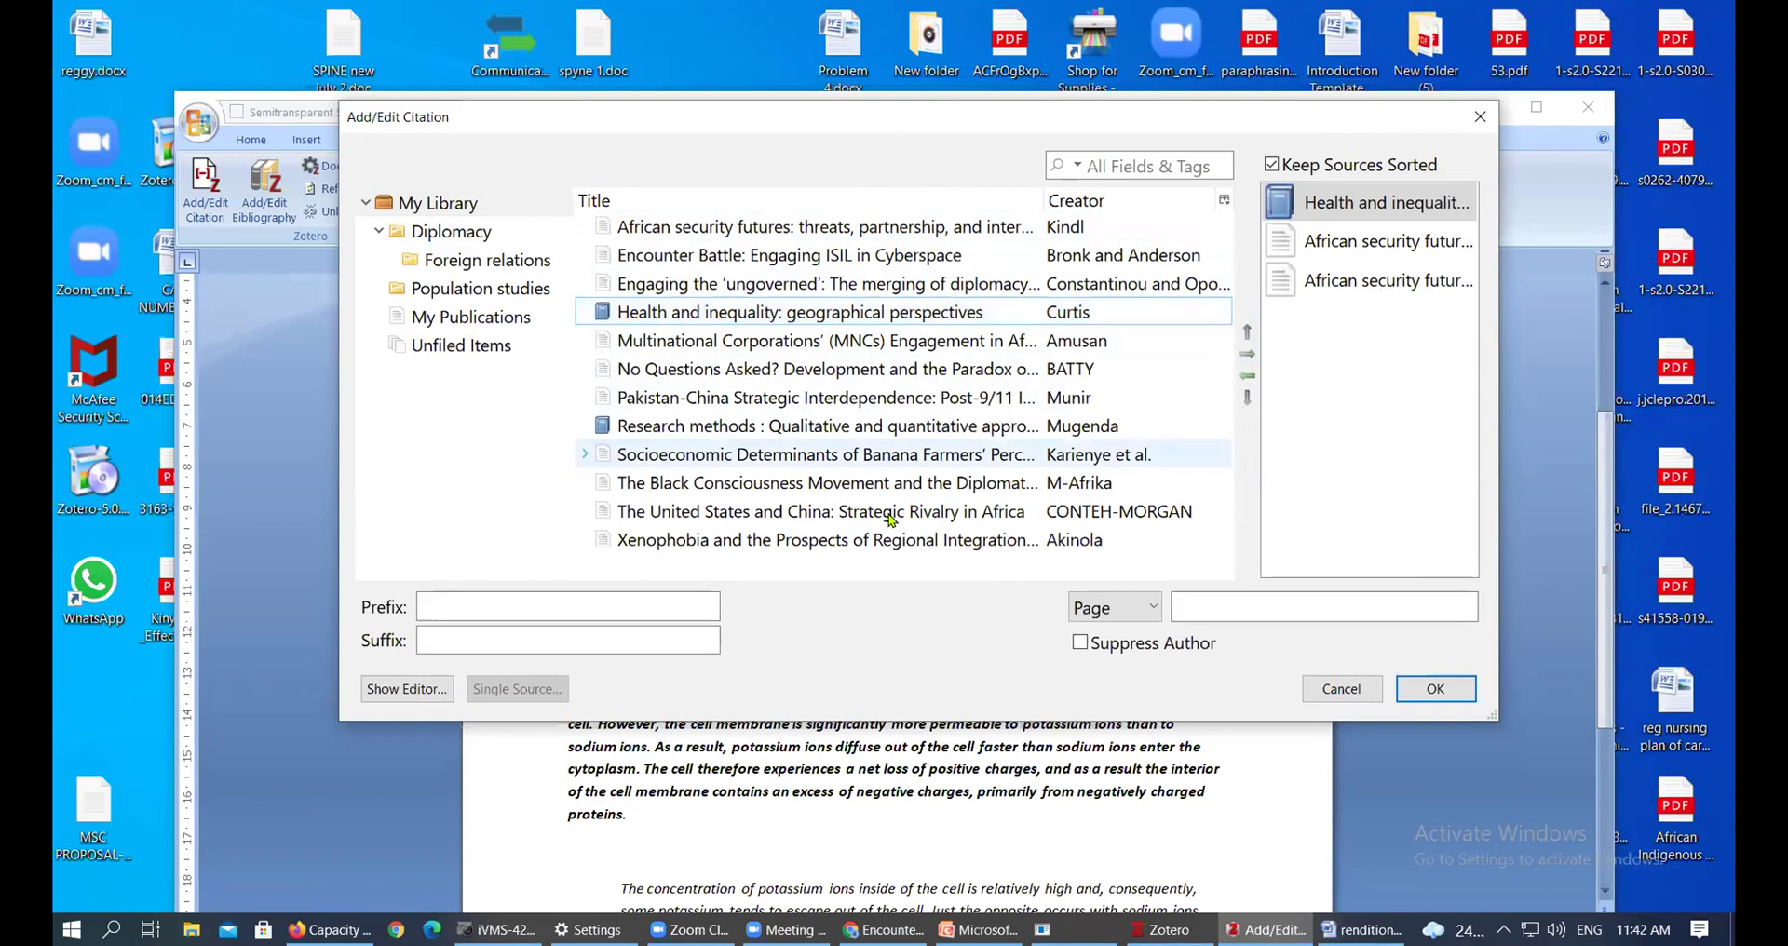
{"action": "left_click", "coordinate": [816, 456]}
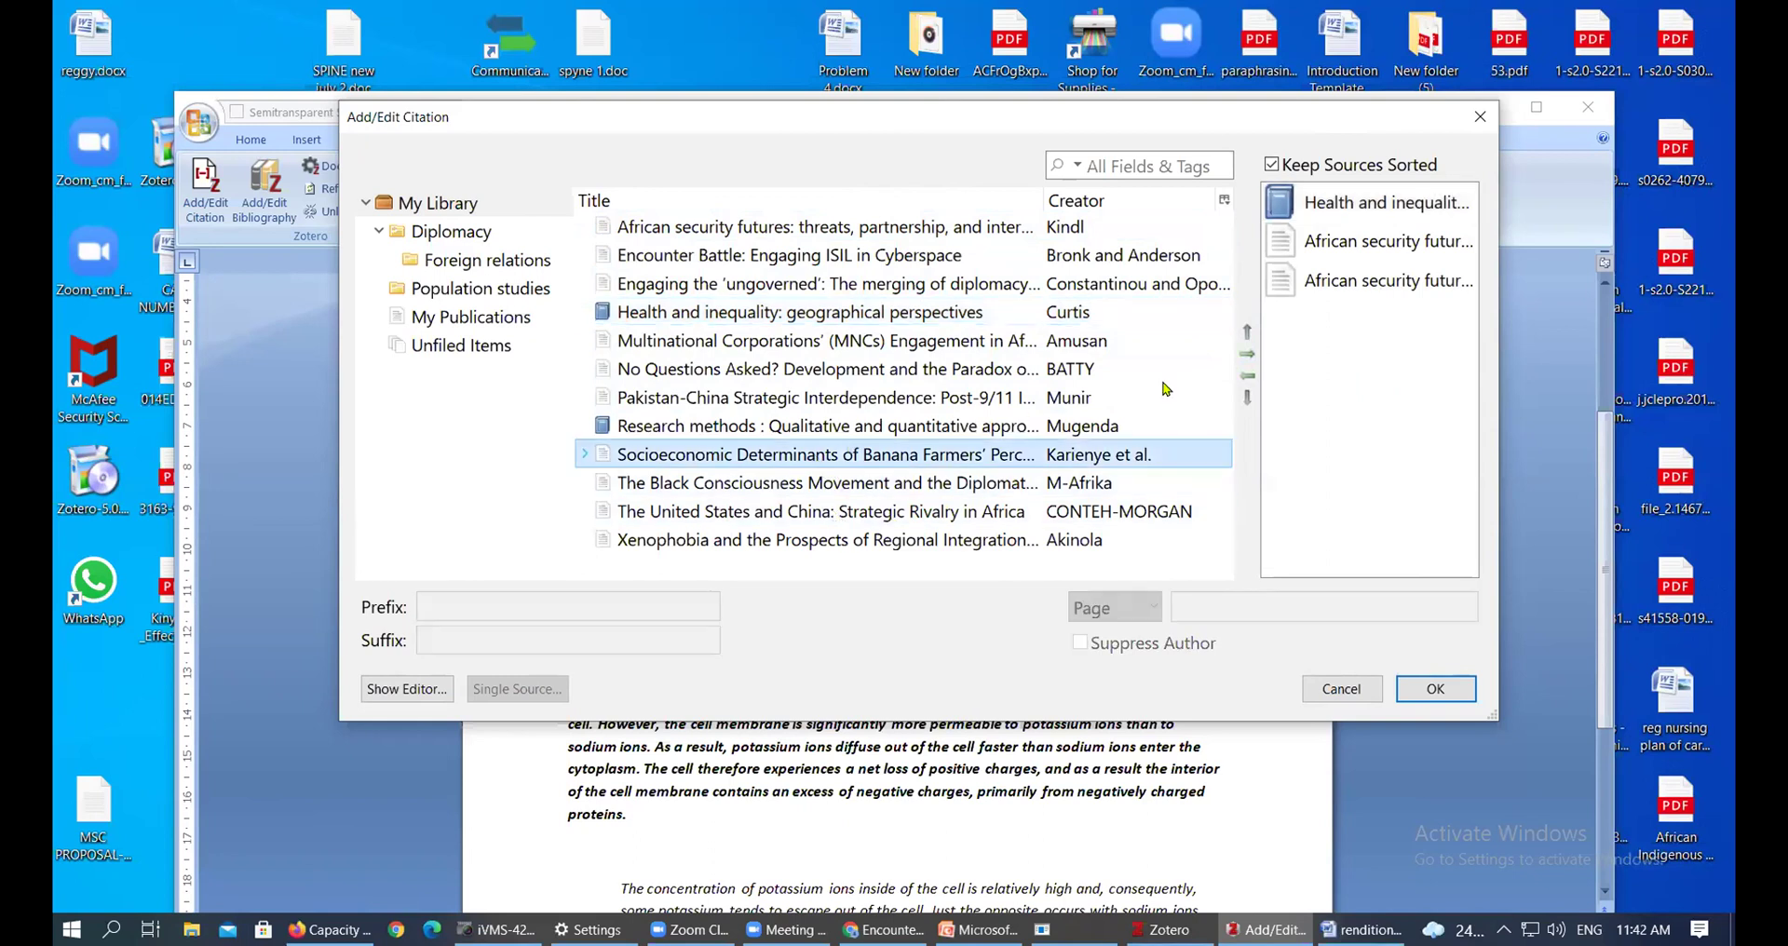
{"action": "left_click", "coordinate": [1249, 354]}
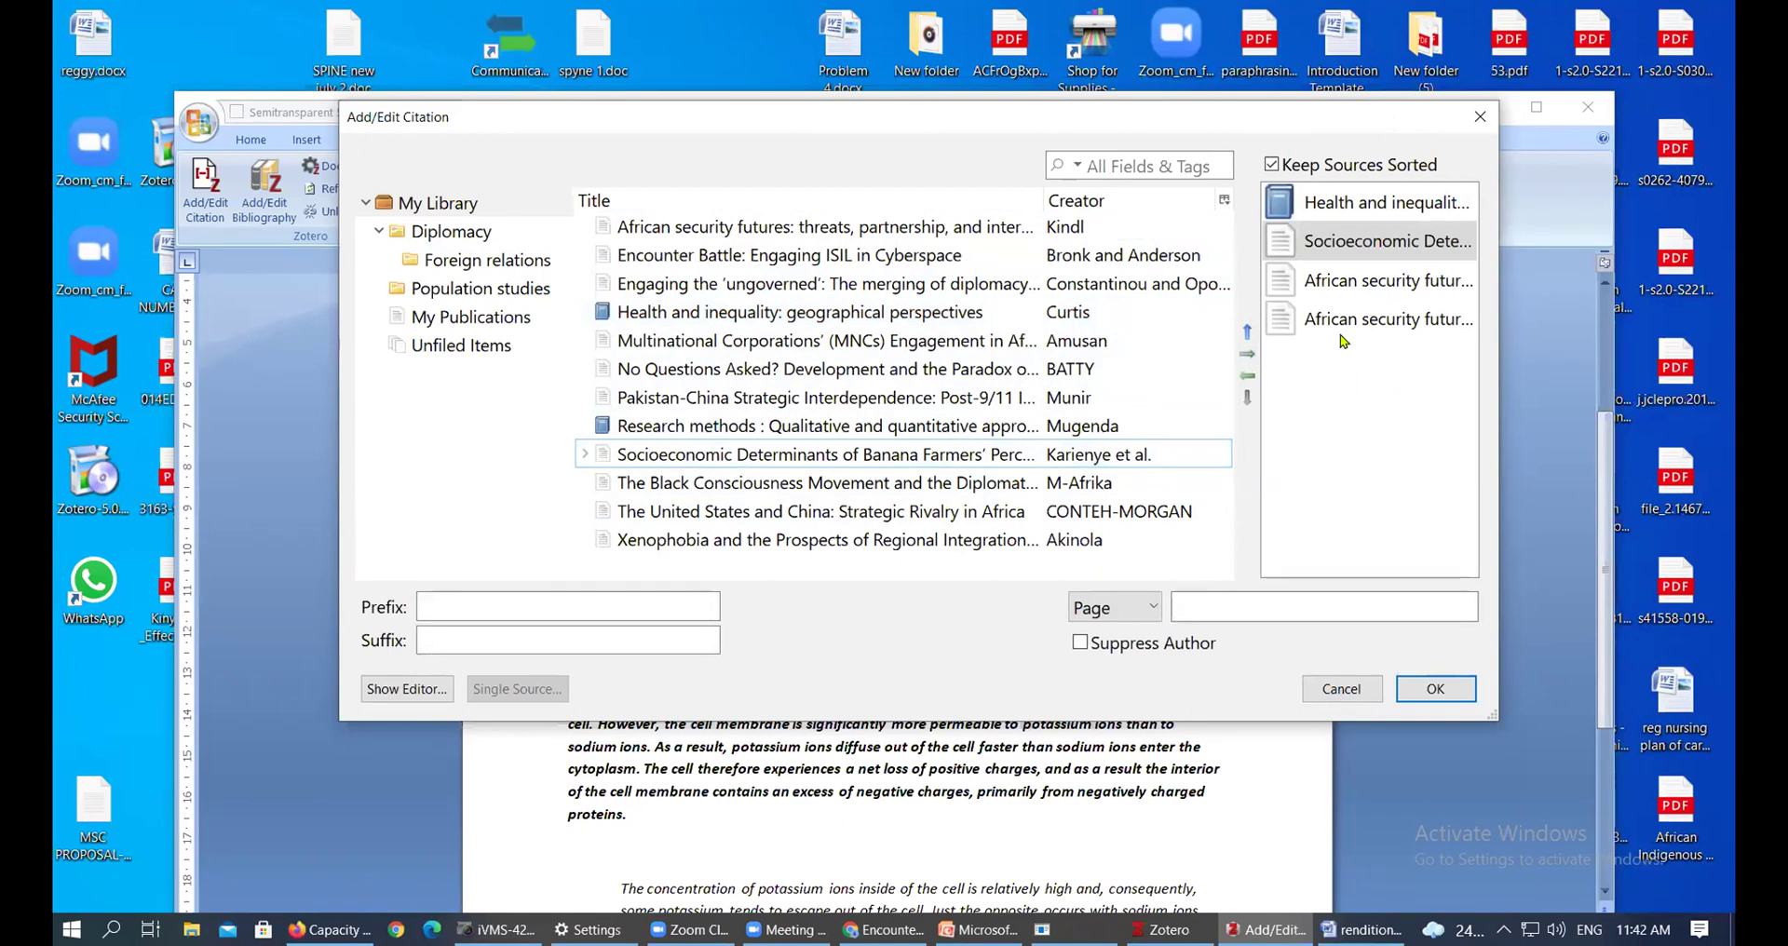
{"action": "left_click", "coordinate": [1434, 693]}
{"action": "left_click", "coordinate": [1435, 694]}
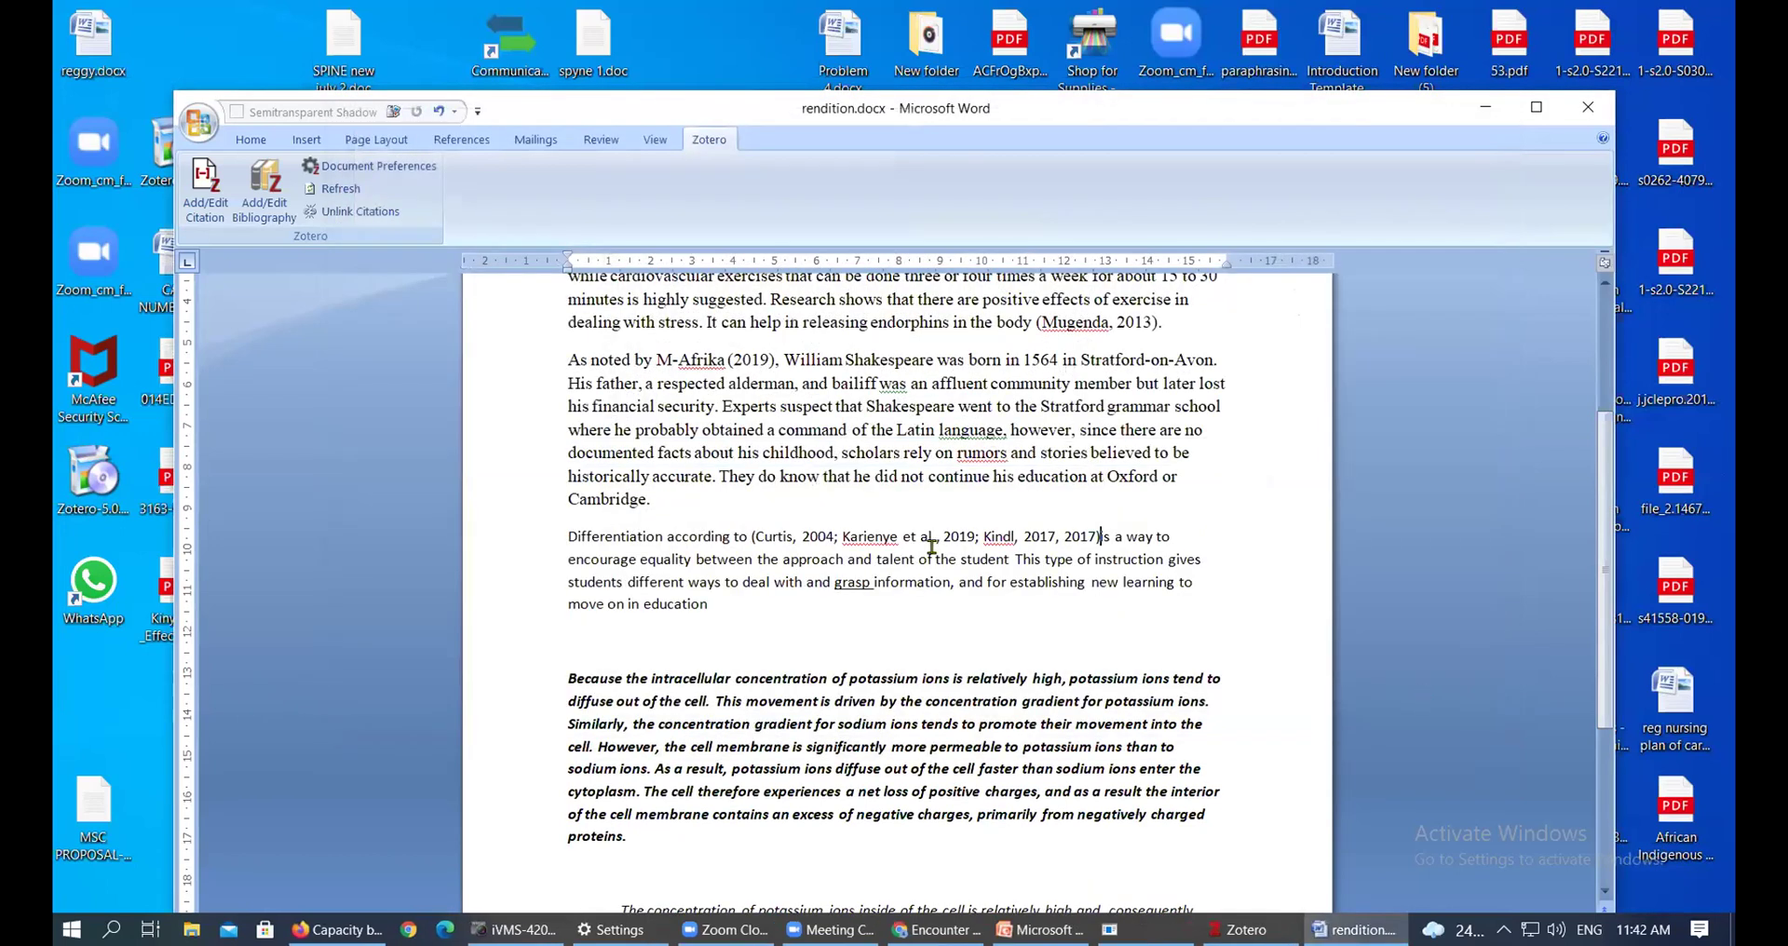
Move the combined citation to the end of the paragraph after 'education' and add a full stop
{"action": "left_click", "coordinate": [907, 536]}
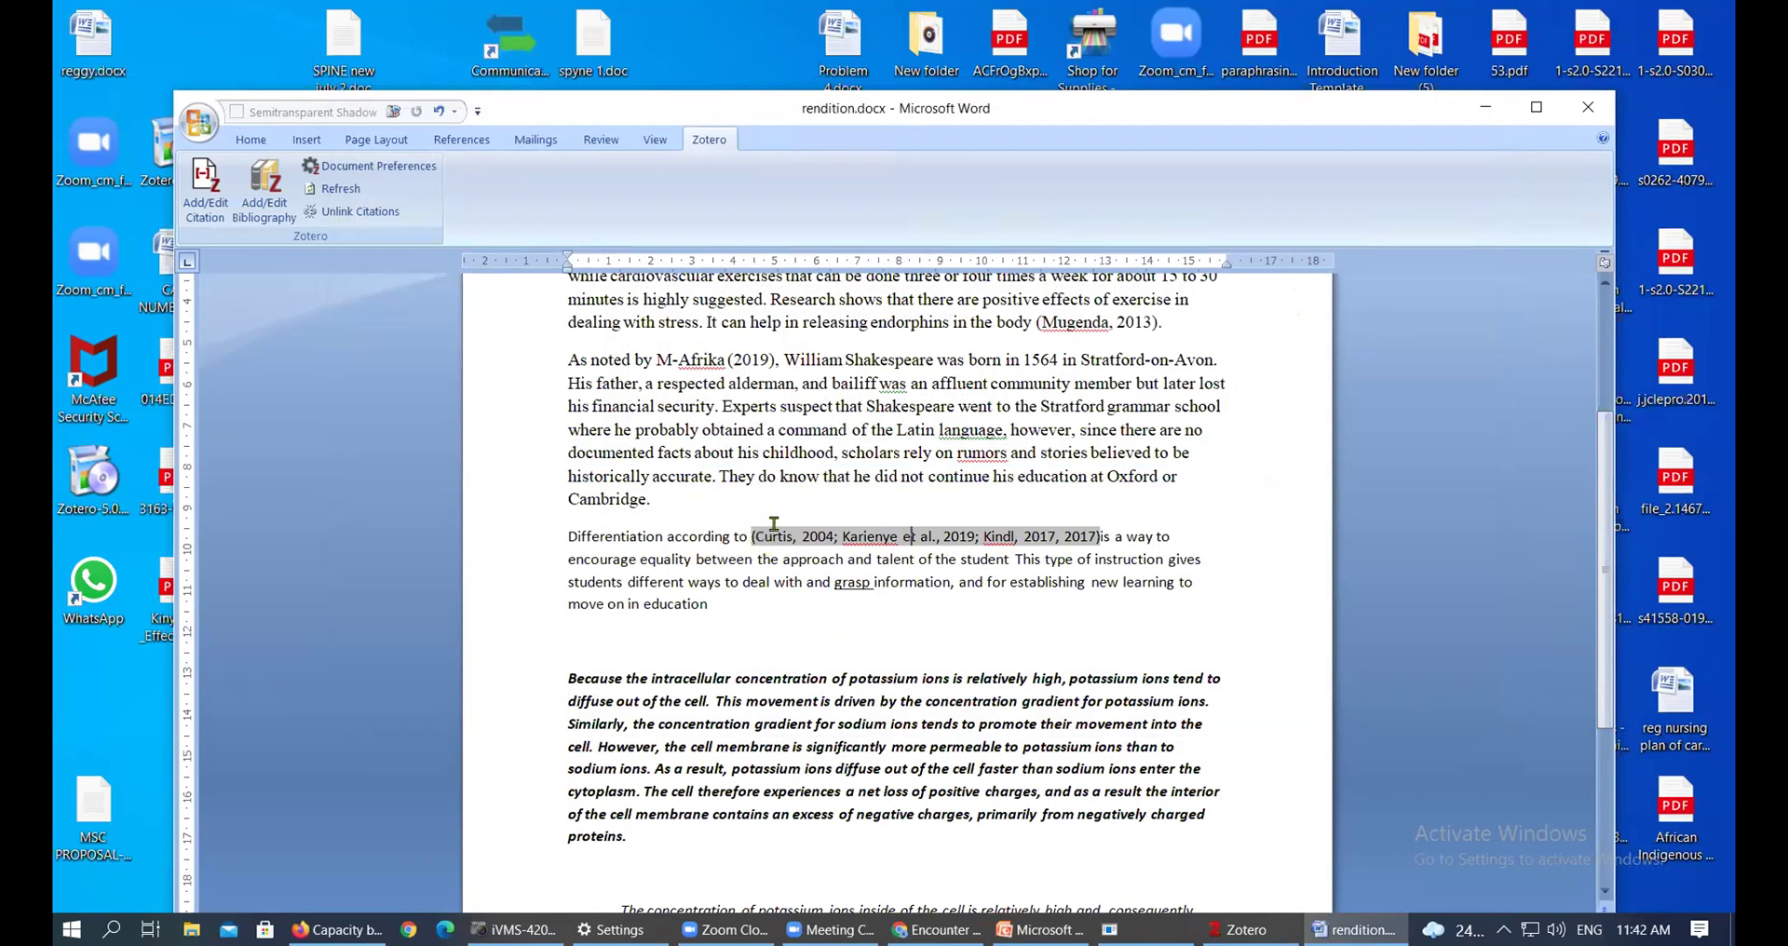
{"action": "left_click_drag", "start_coordinate": [745, 536], "coordinate": [1090, 542]}
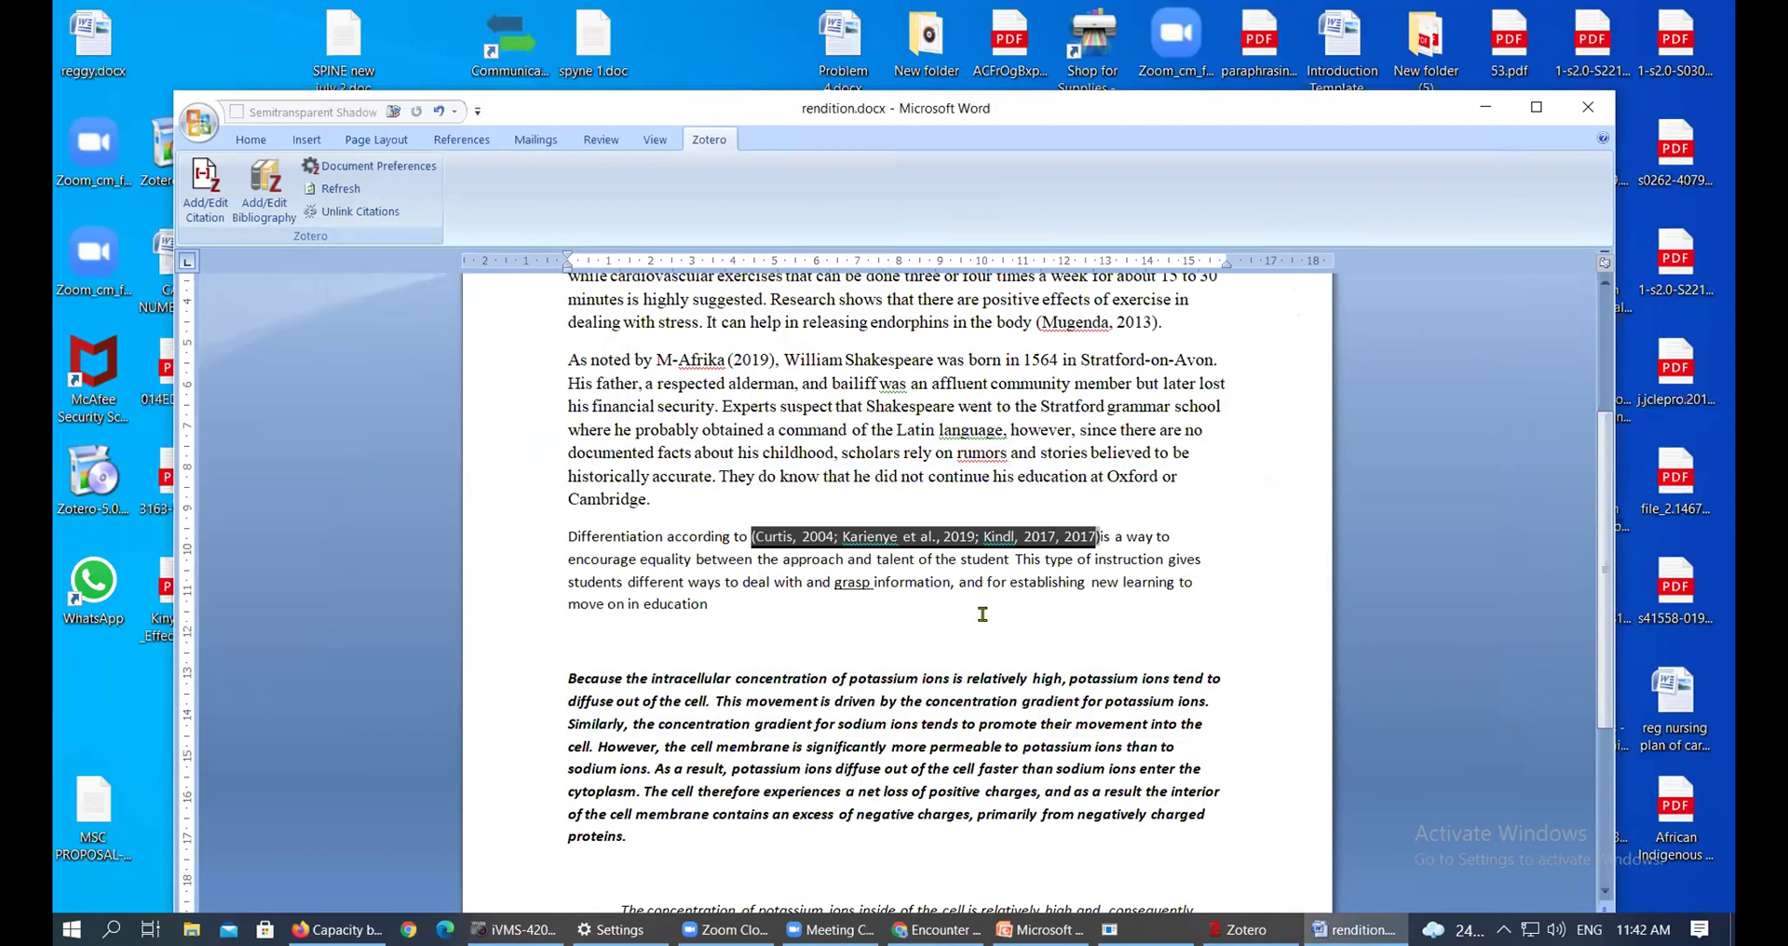
{"action": "left_click", "coordinate": [754, 536]}
{"action": "left_click_drag", "start_coordinate": [754, 536], "coordinate": [1094, 538]}
{"action": "left_click", "coordinate": [1085, 559]}
{"action": "left_click_drag", "start_coordinate": [1099, 536], "coordinate": [754, 537]}
{"action": "left_click_drag", "start_coordinate": [931, 537], "coordinate": [818, 613]}
{"action": "left_click", "coordinate": [972, 605]}
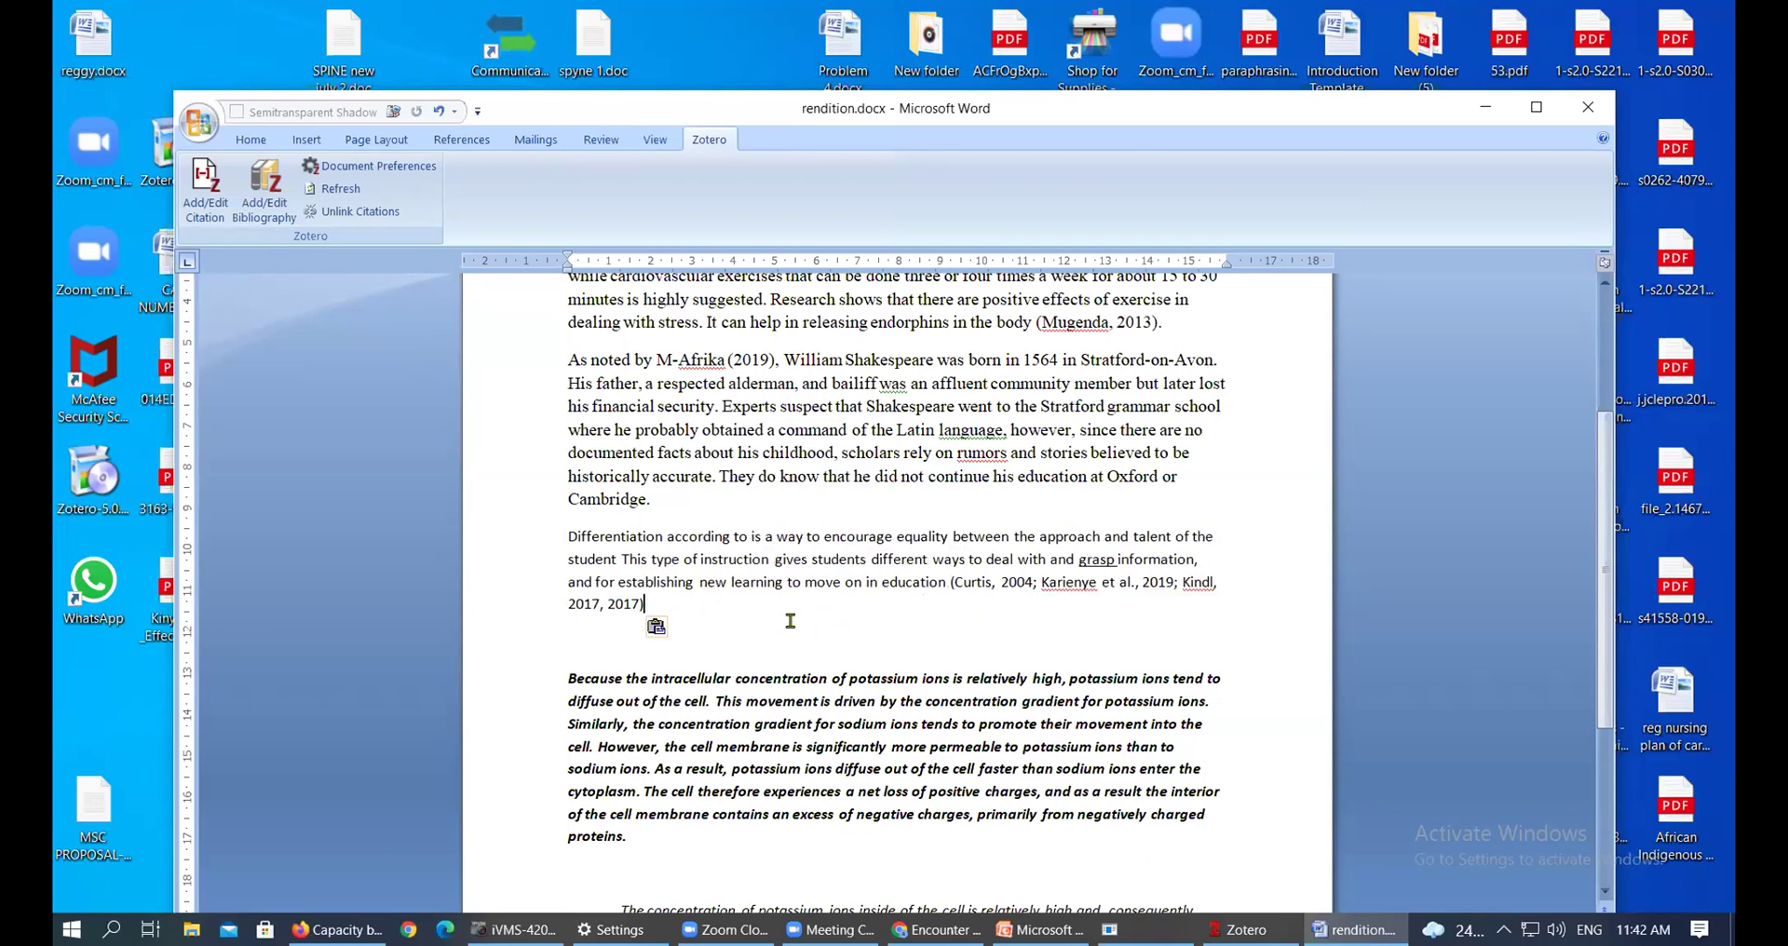
{"action": "type", "text": "."}
Delete the bold potassium-ions paragraph below the differentiation paragraph
{"action": "left_click", "coordinate": [1030, 584]}
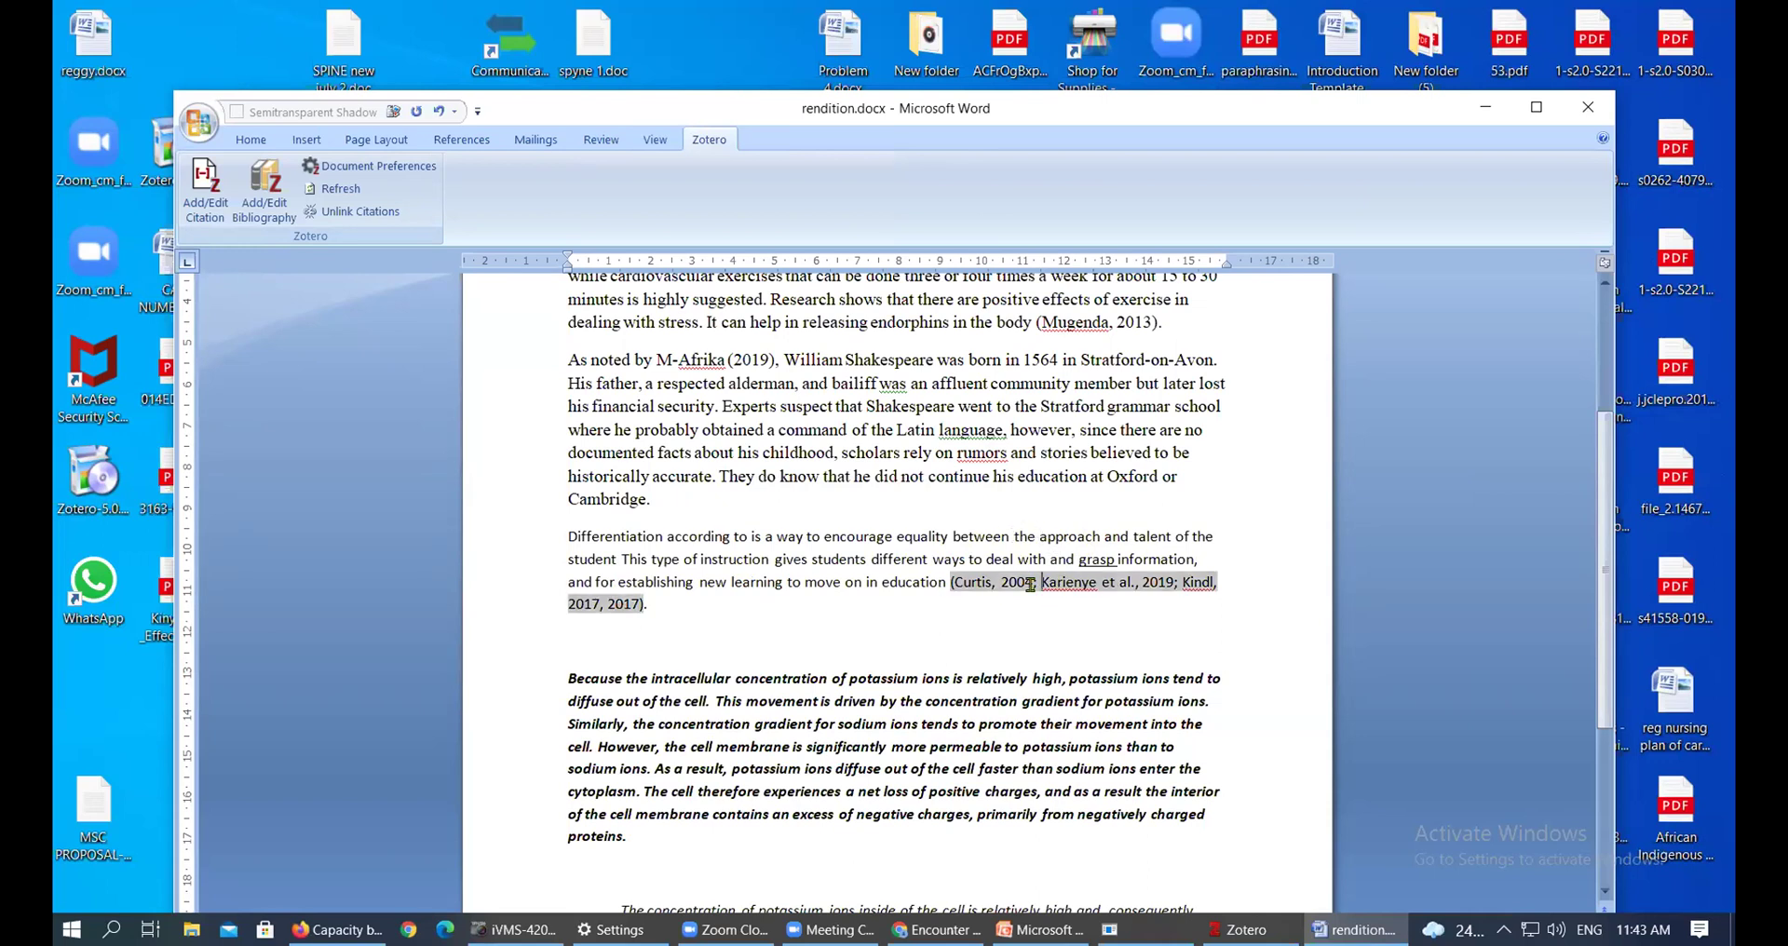
{"action": "scroll", "coordinate": [1036, 590], "scroll_direction": "down", "scroll_amount": 3}
{"action": "left_click_drag", "start_coordinate": [639, 678], "coordinate": [1211, 651]}
{"action": "key", "text": "Delete"}
{"action": "key", "text": "Delete"}
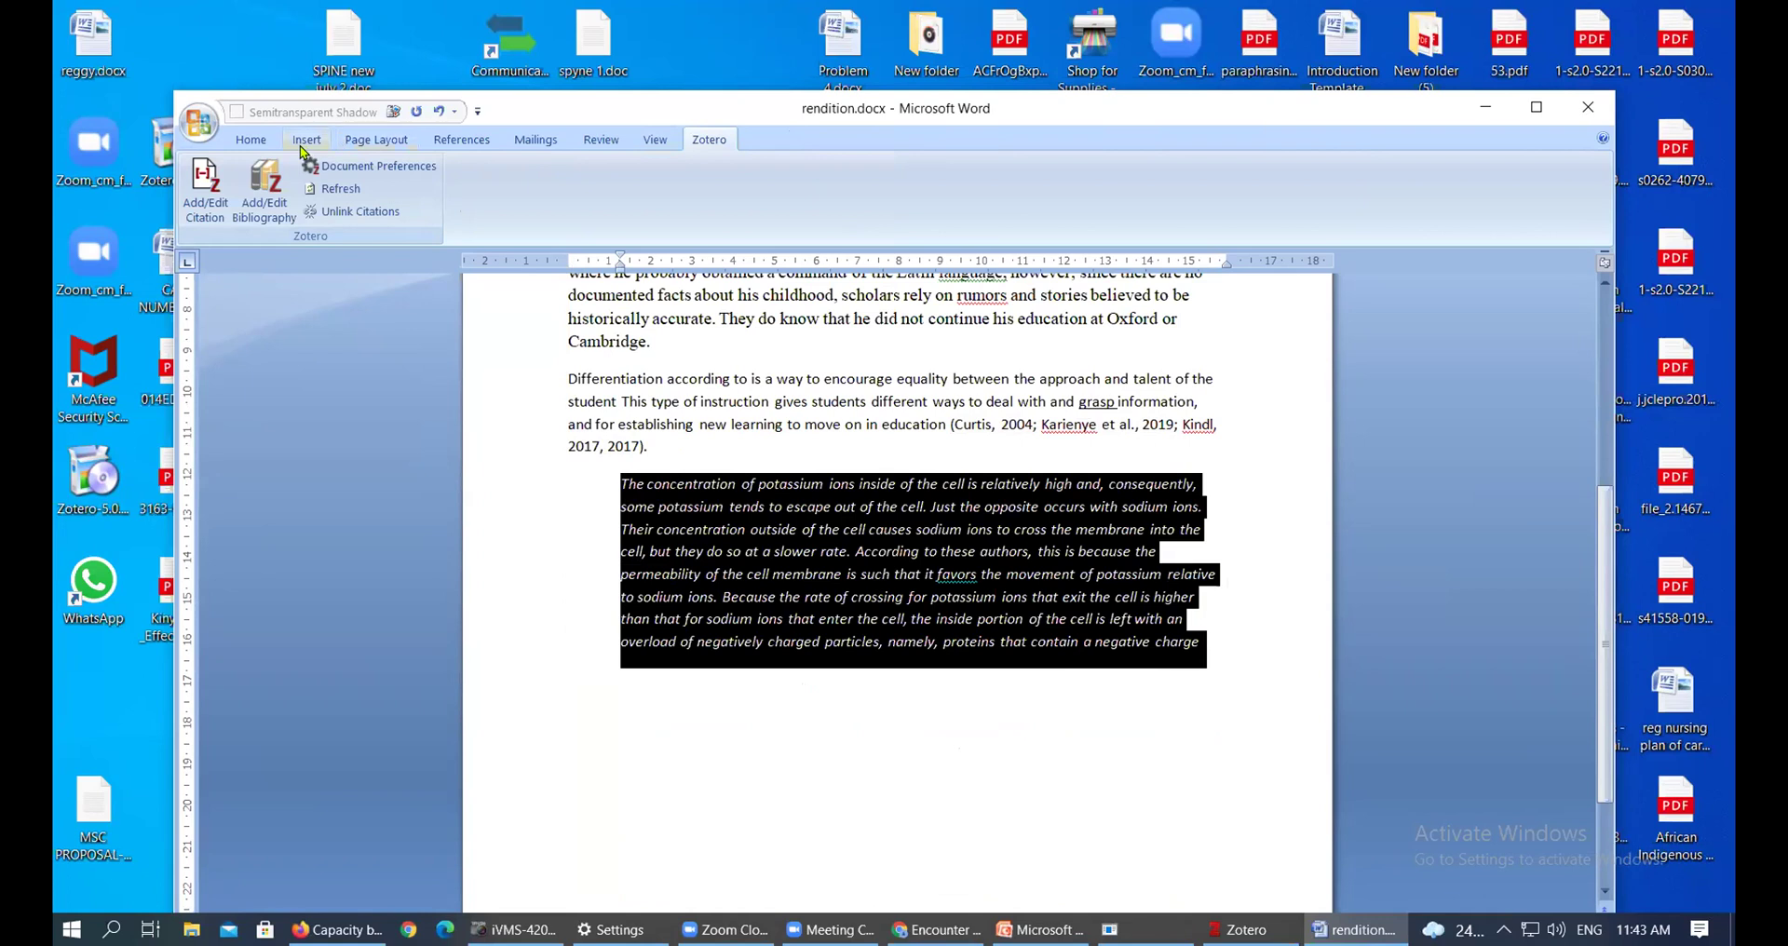
Outdent the italic potassium paragraph to the left margin and place the cursor after 'slower rate'
{"action": "left_click", "coordinate": [252, 140]}
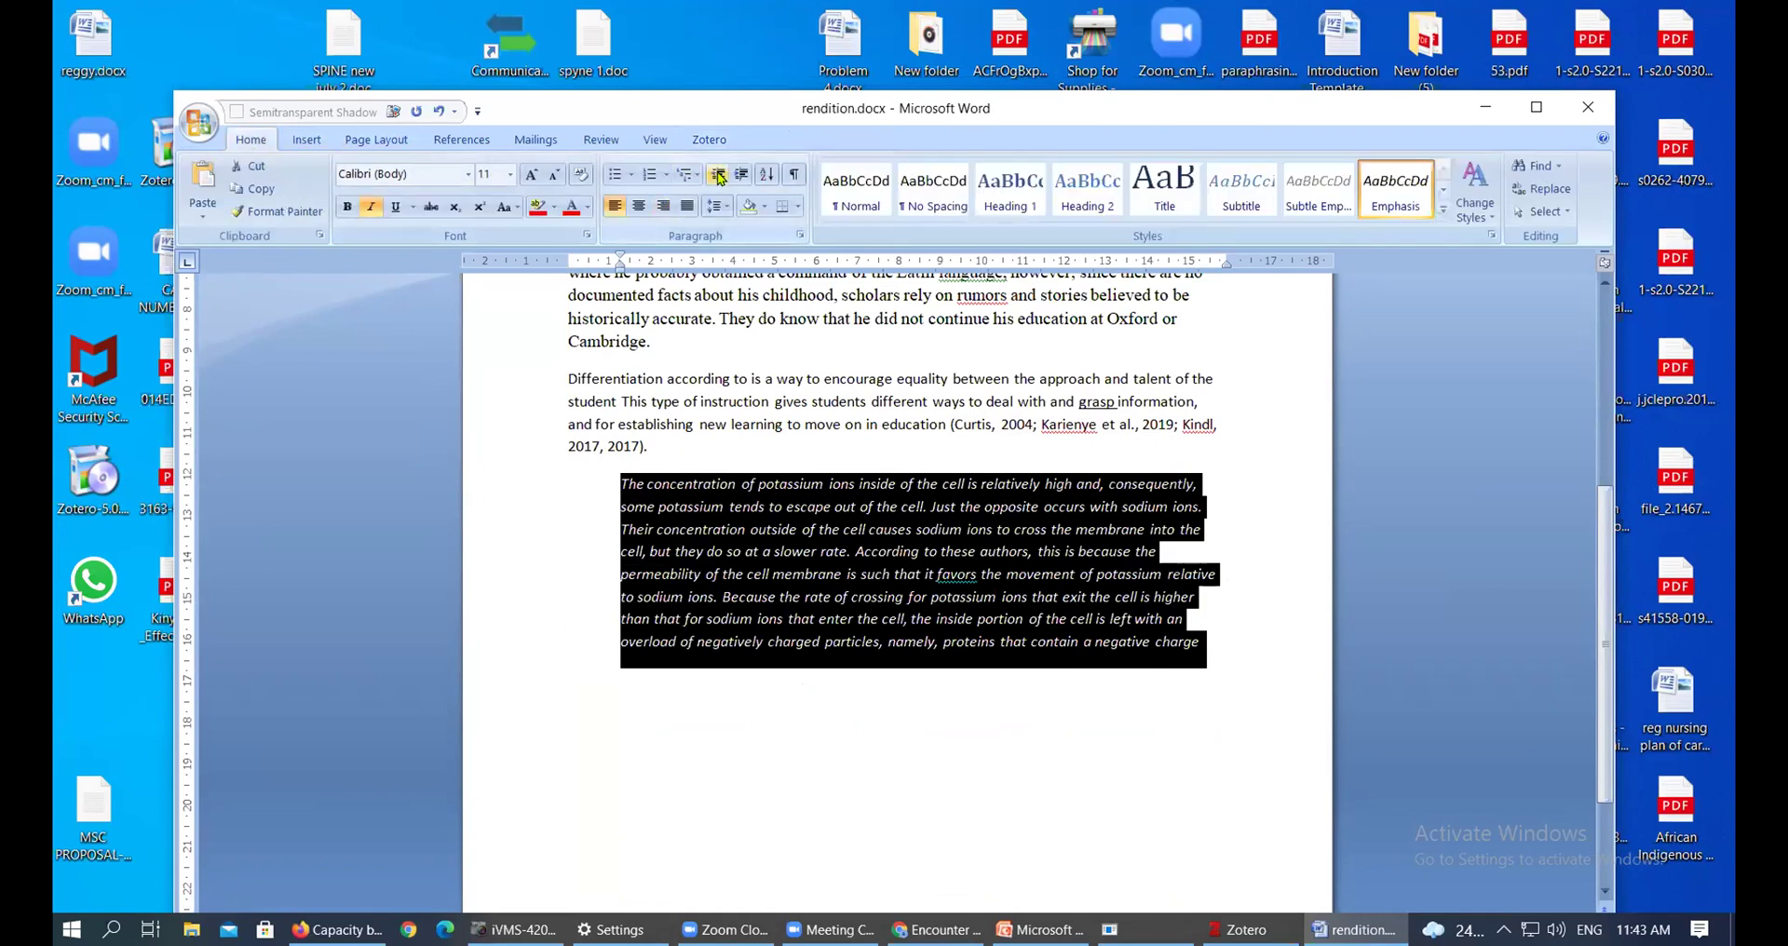
{"action": "left_click", "coordinate": [718, 175]}
{"action": "left_click", "coordinate": [715, 465]}
{"action": "left_click", "coordinate": [761, 640]}
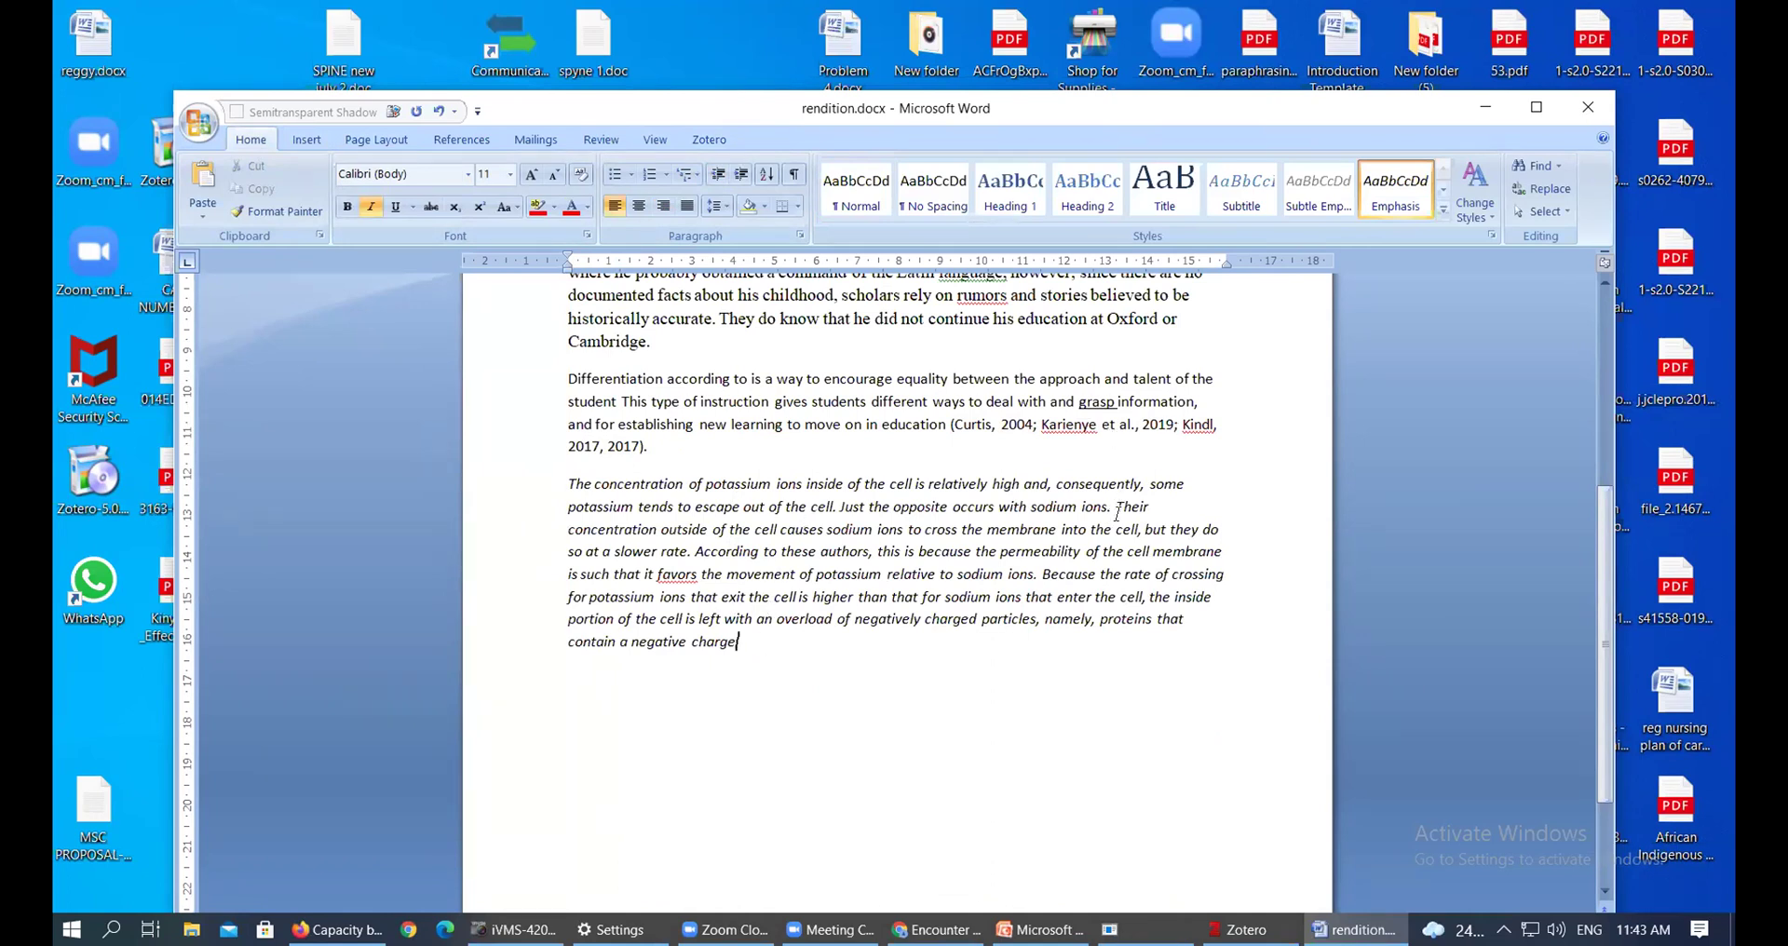
{"action": "left_click", "coordinate": [689, 552]}
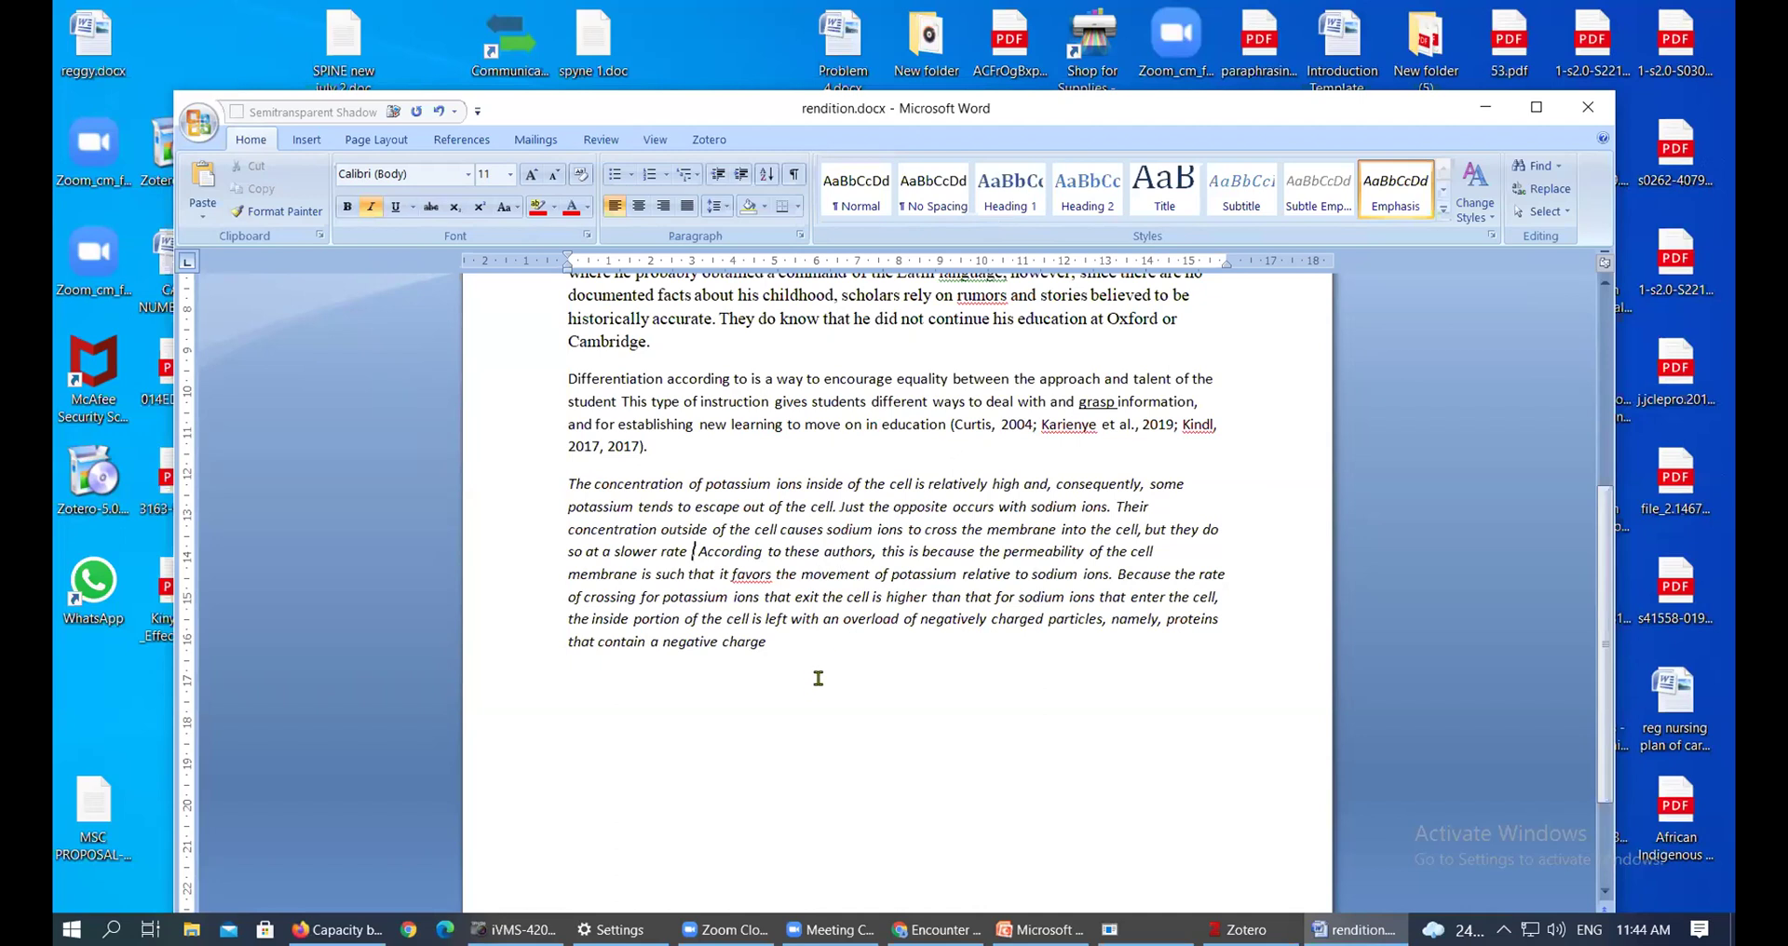
Remove the full stop after 'rate' and insert a Curtis 2004 citation with page 23
{"action": "key", "text": "BackSpace"}
{"action": "left_click", "coordinate": [709, 139]}
{"action": "left_click", "coordinate": [206, 203]}
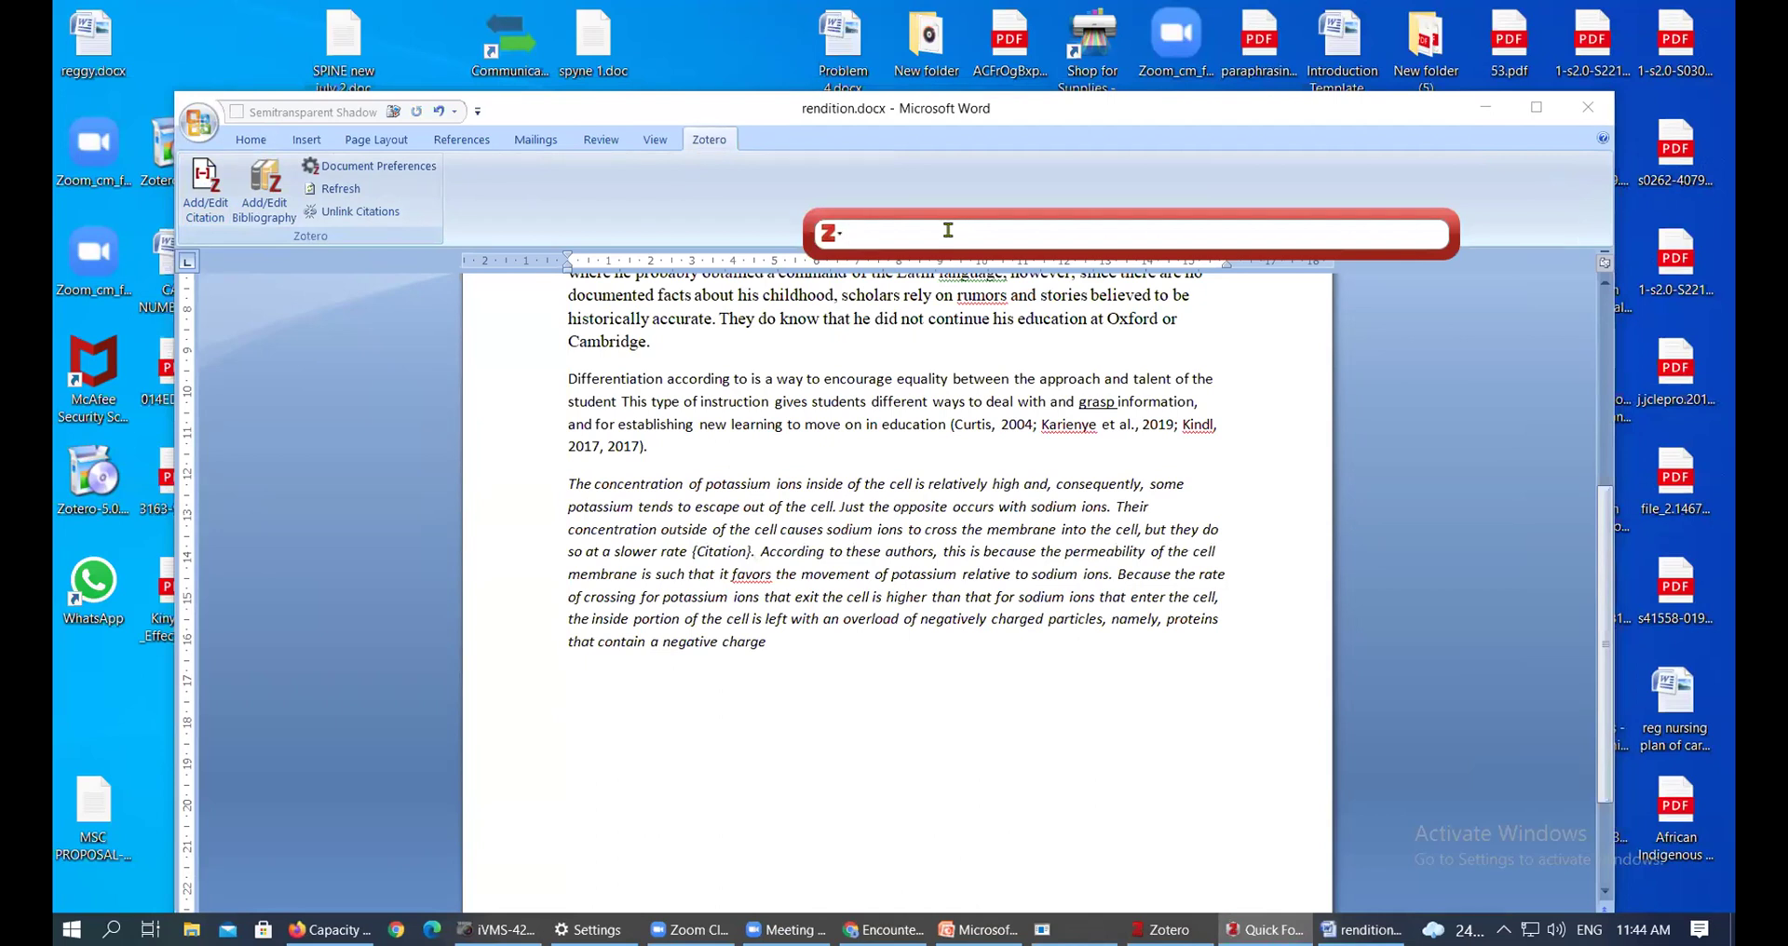
{"action": "type", "text": "curtis"}
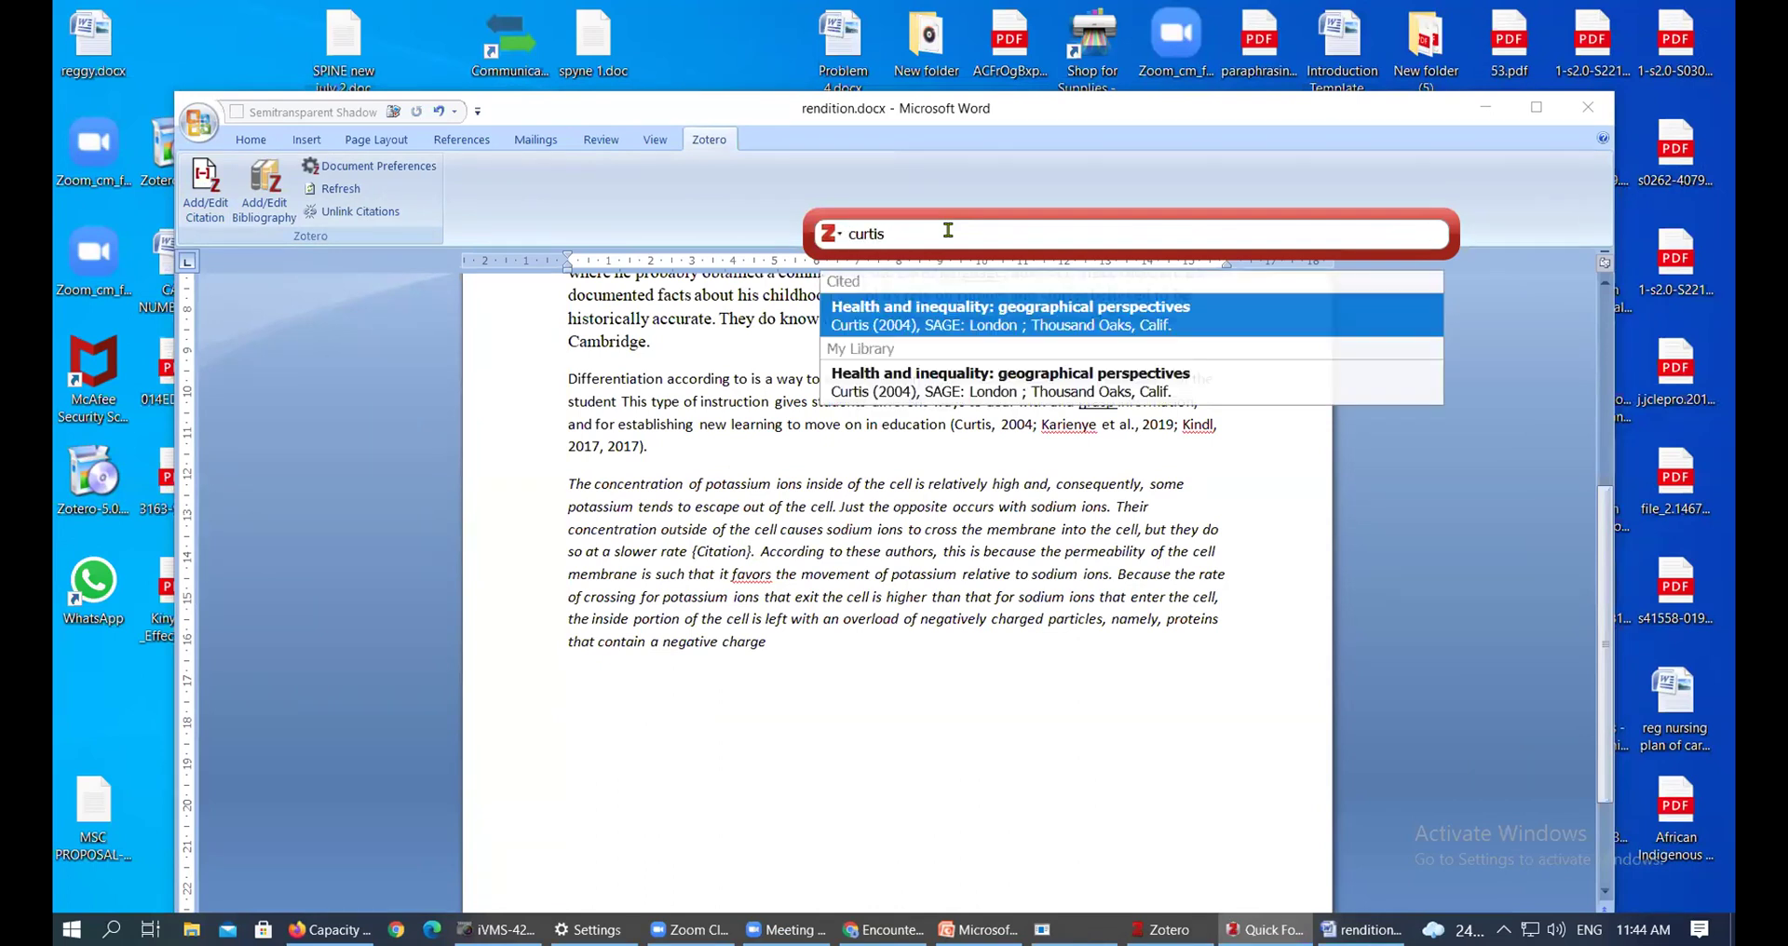
{"action": "left_click", "coordinate": [942, 325]}
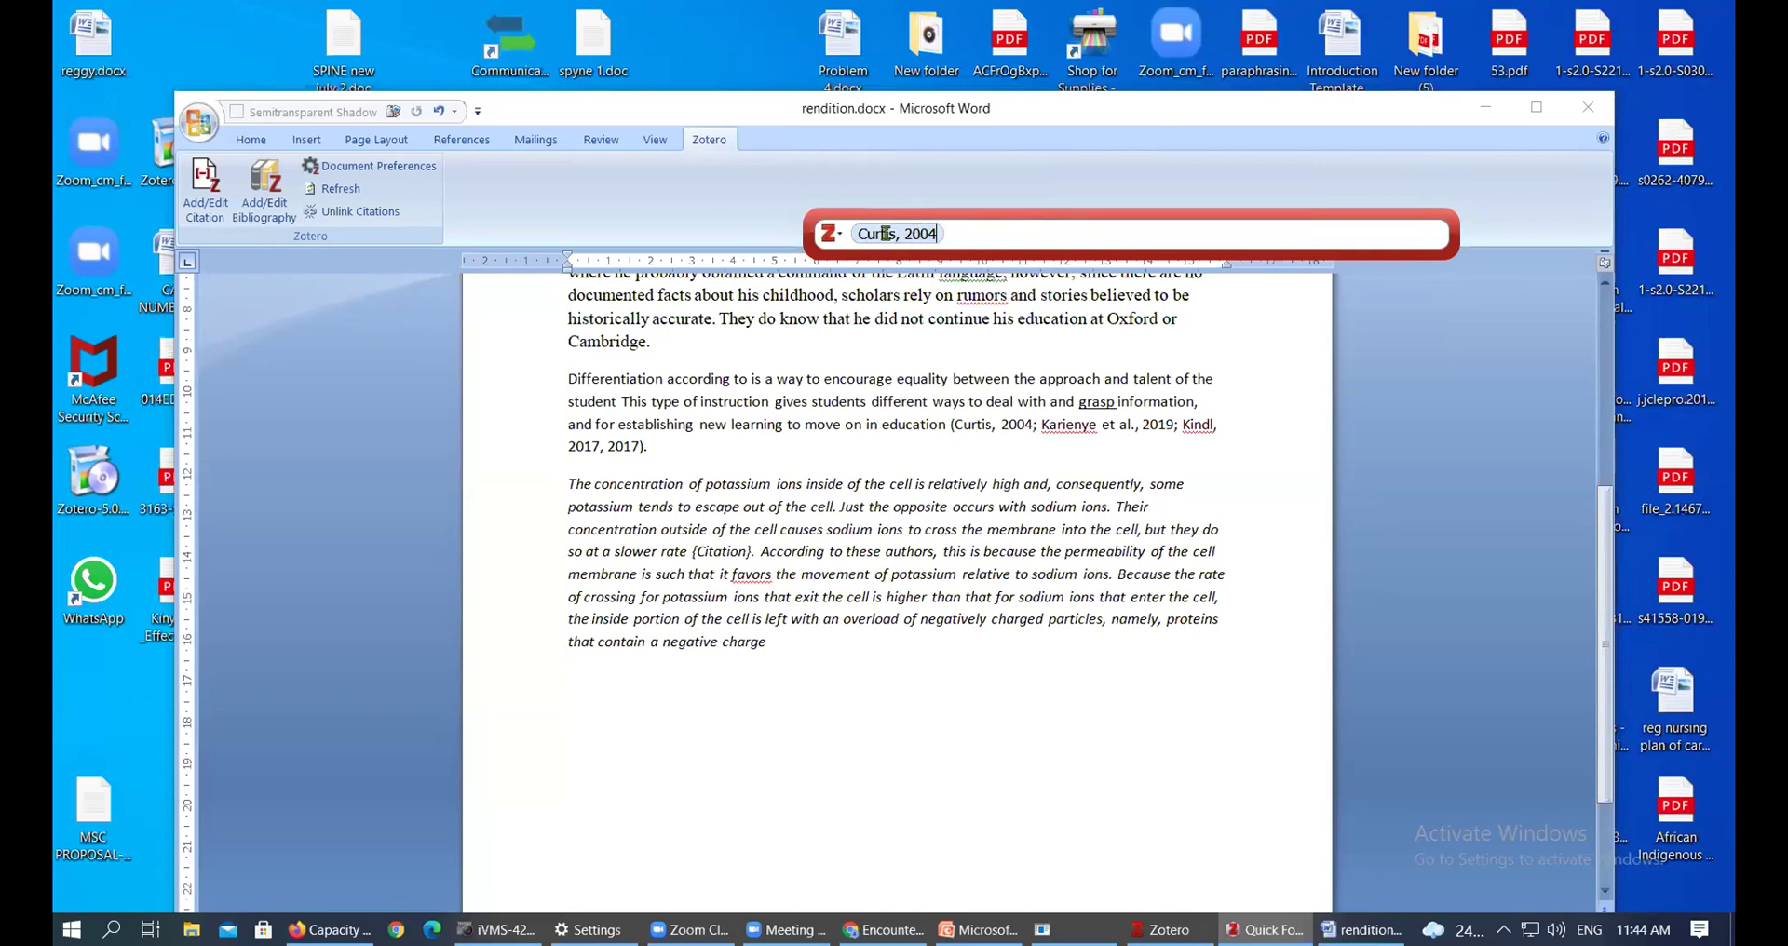
{"action": "left_click", "coordinate": [909, 232]}
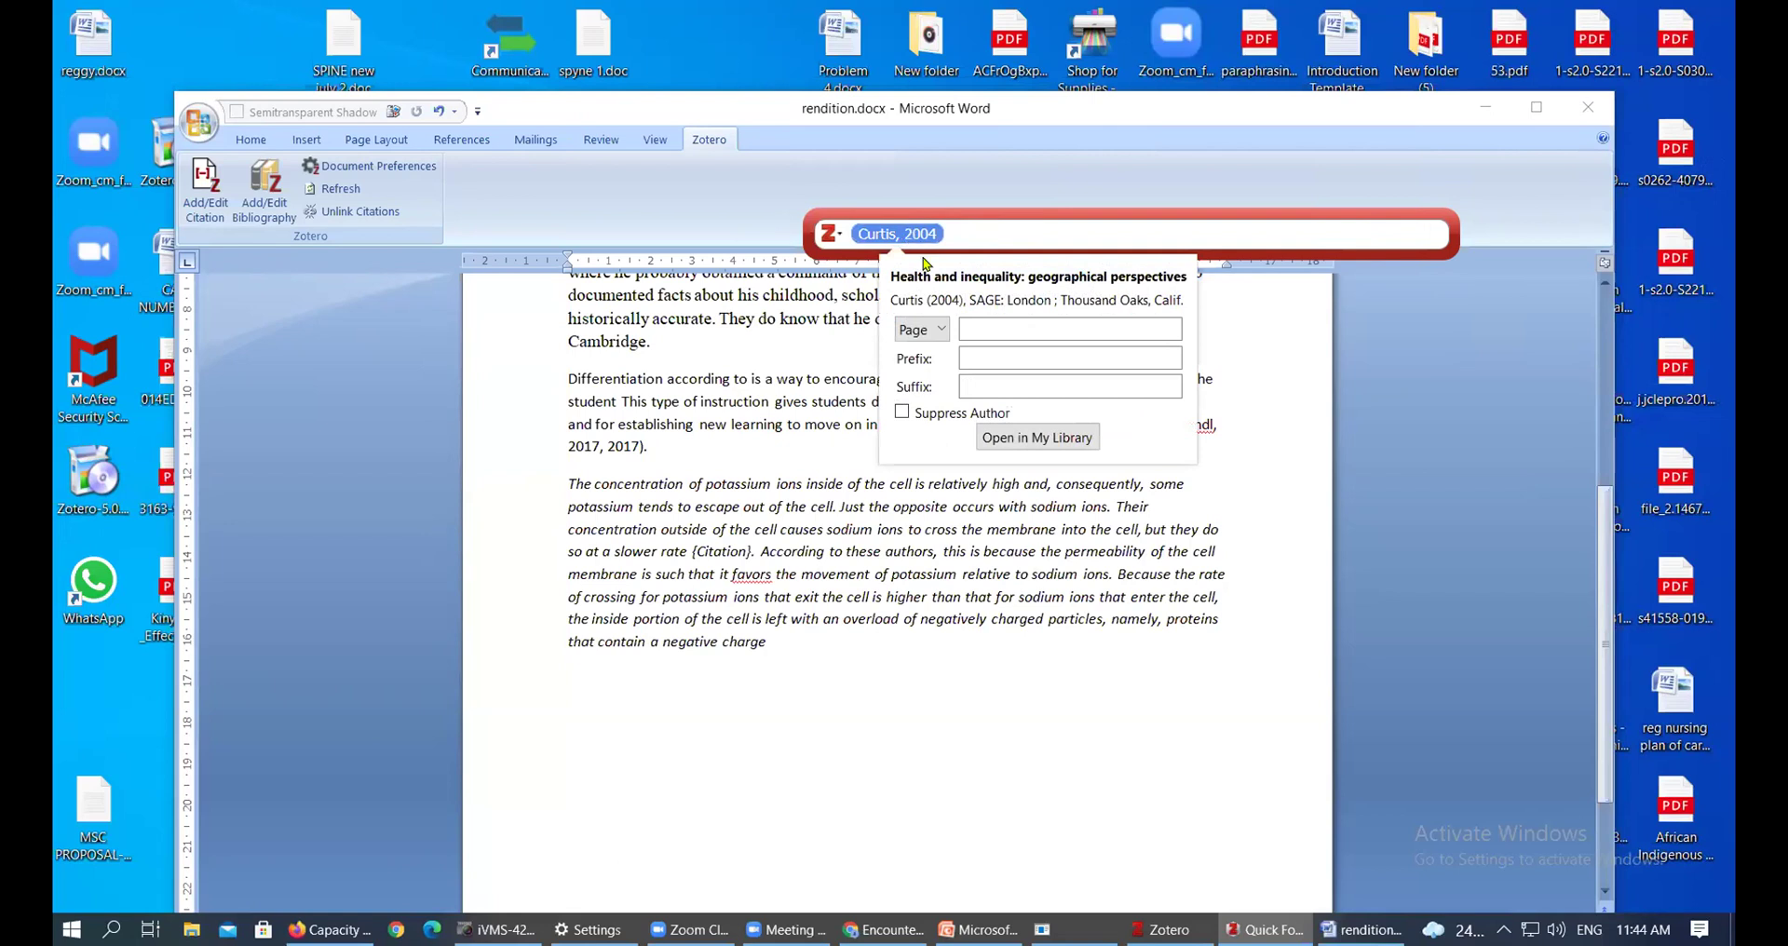
{"action": "left_click", "coordinate": [979, 327]}
{"action": "type", "text": "23"}
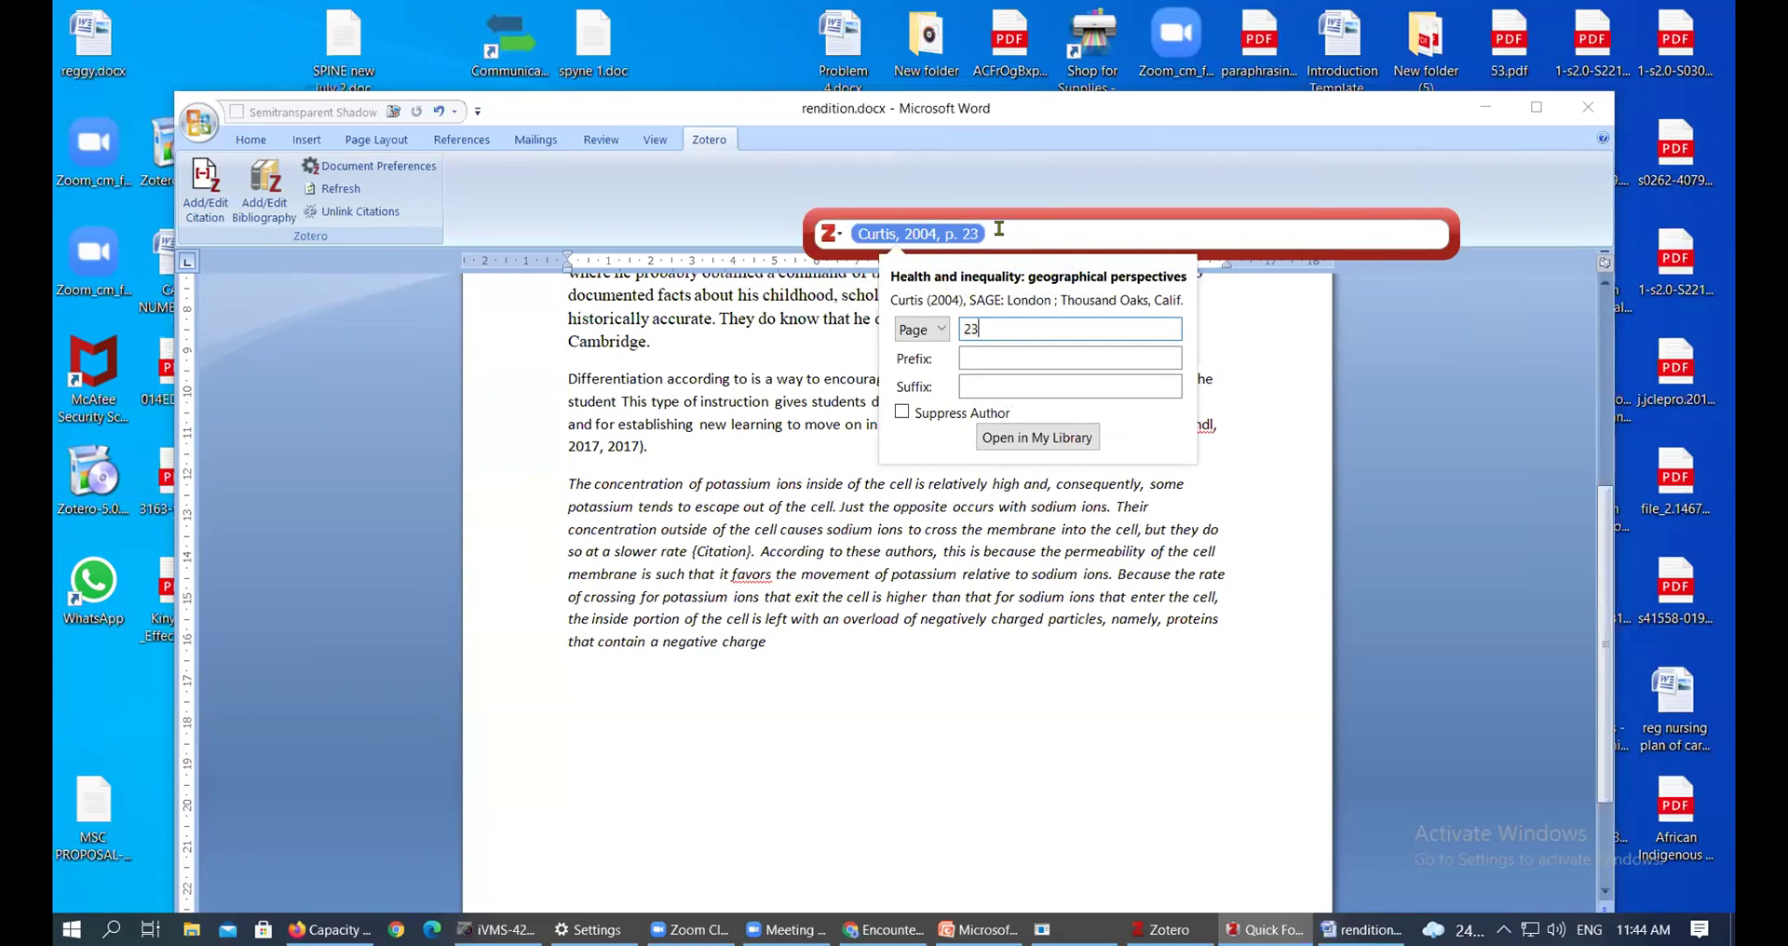
{"action": "left_click", "coordinate": [1049, 239]}
{"action": "key", "text": "Return"}
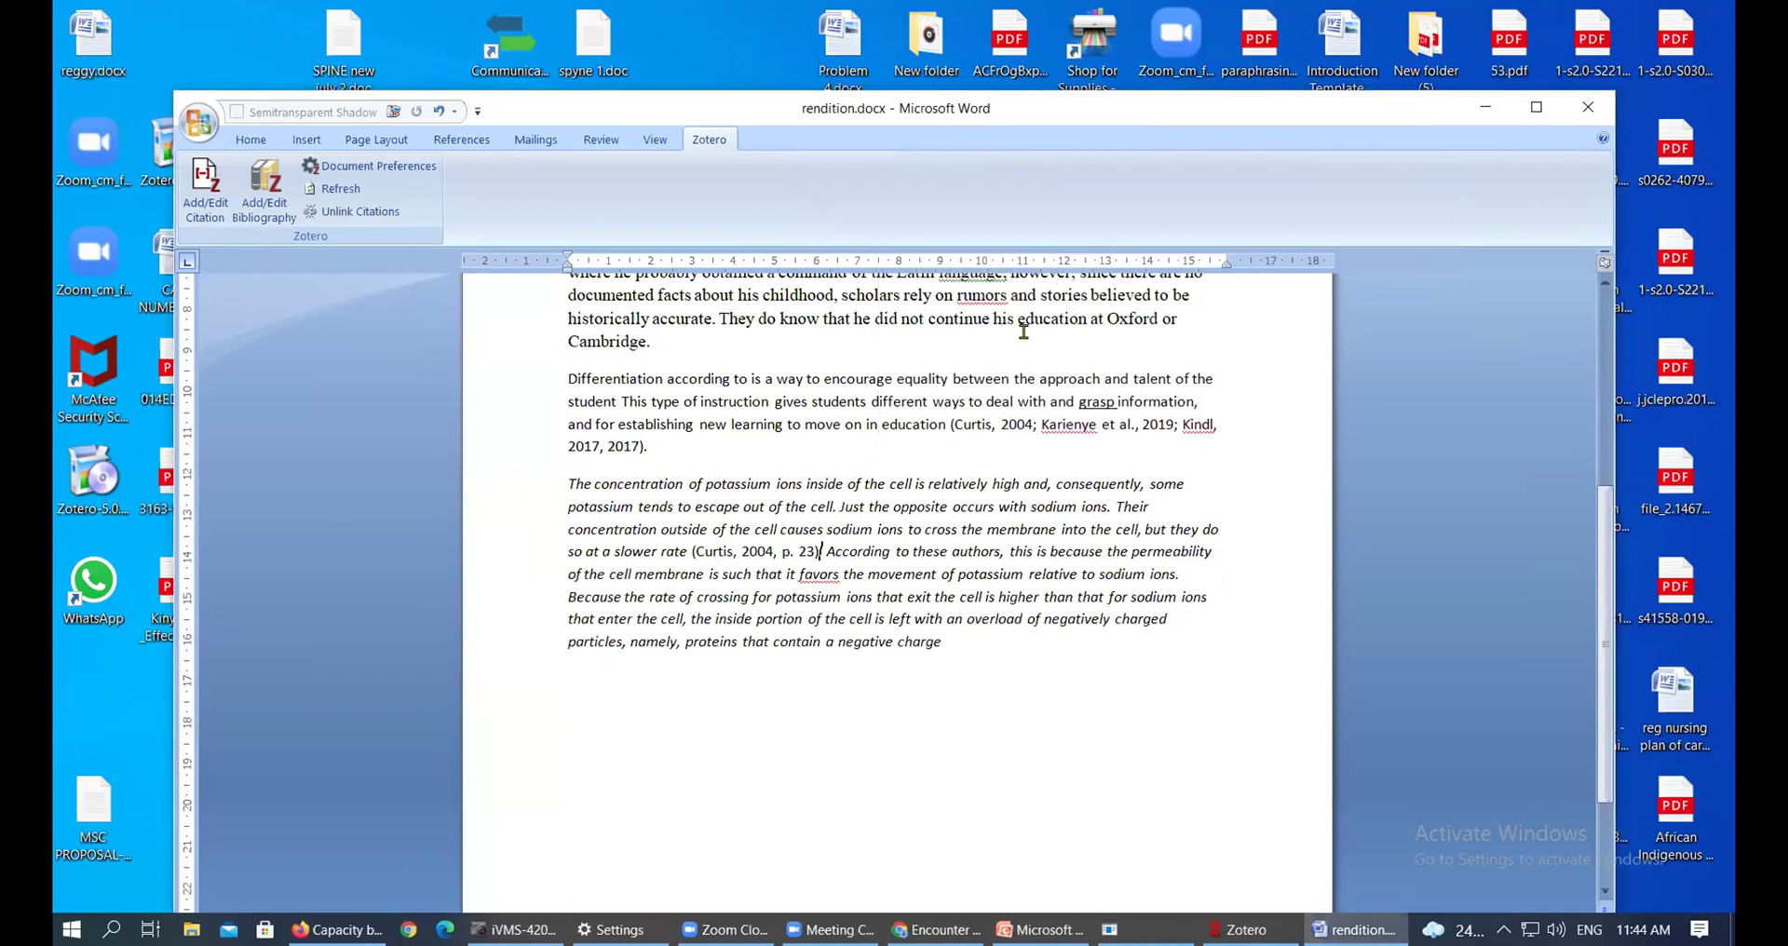
Select the year 2004 inside the new (Curtis, 2004, p. 23) citation
{"action": "left_click", "coordinate": [705, 552]}
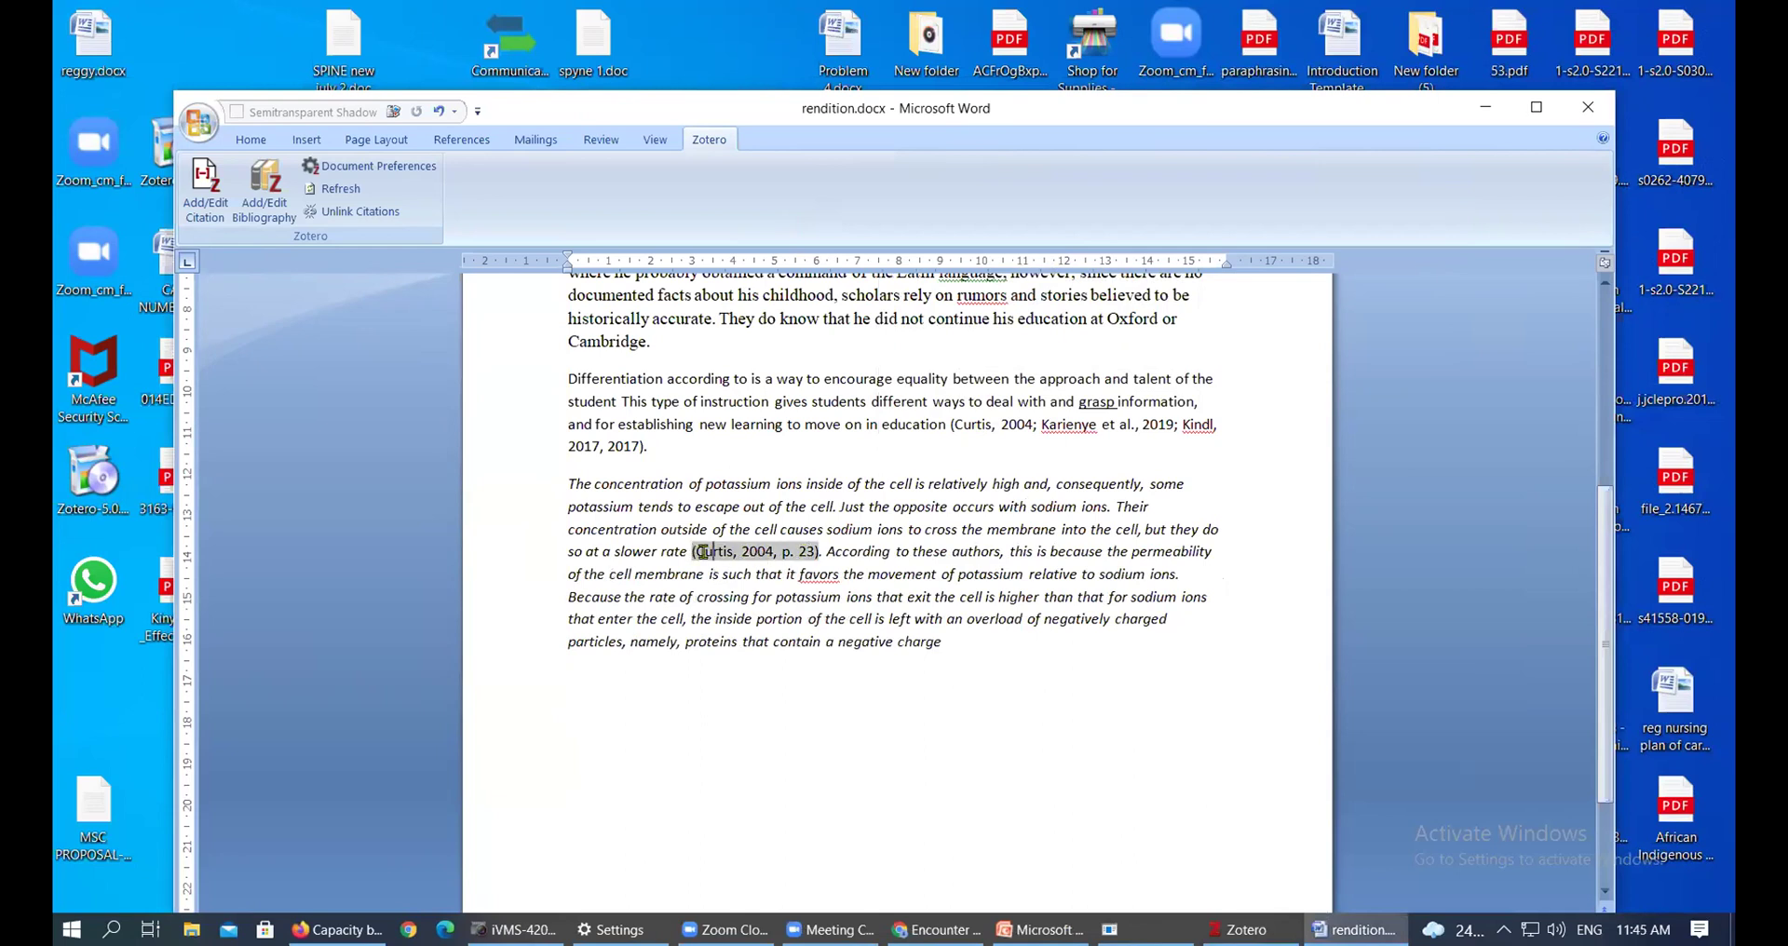
{"action": "left_click", "coordinate": [743, 552]}
{"action": "double_click", "coordinate": [774, 550]}
Start a new citation after 'charge' in the full chooser and choose Curtis's Health and inequality
{"action": "left_click", "coordinate": [961, 639]}
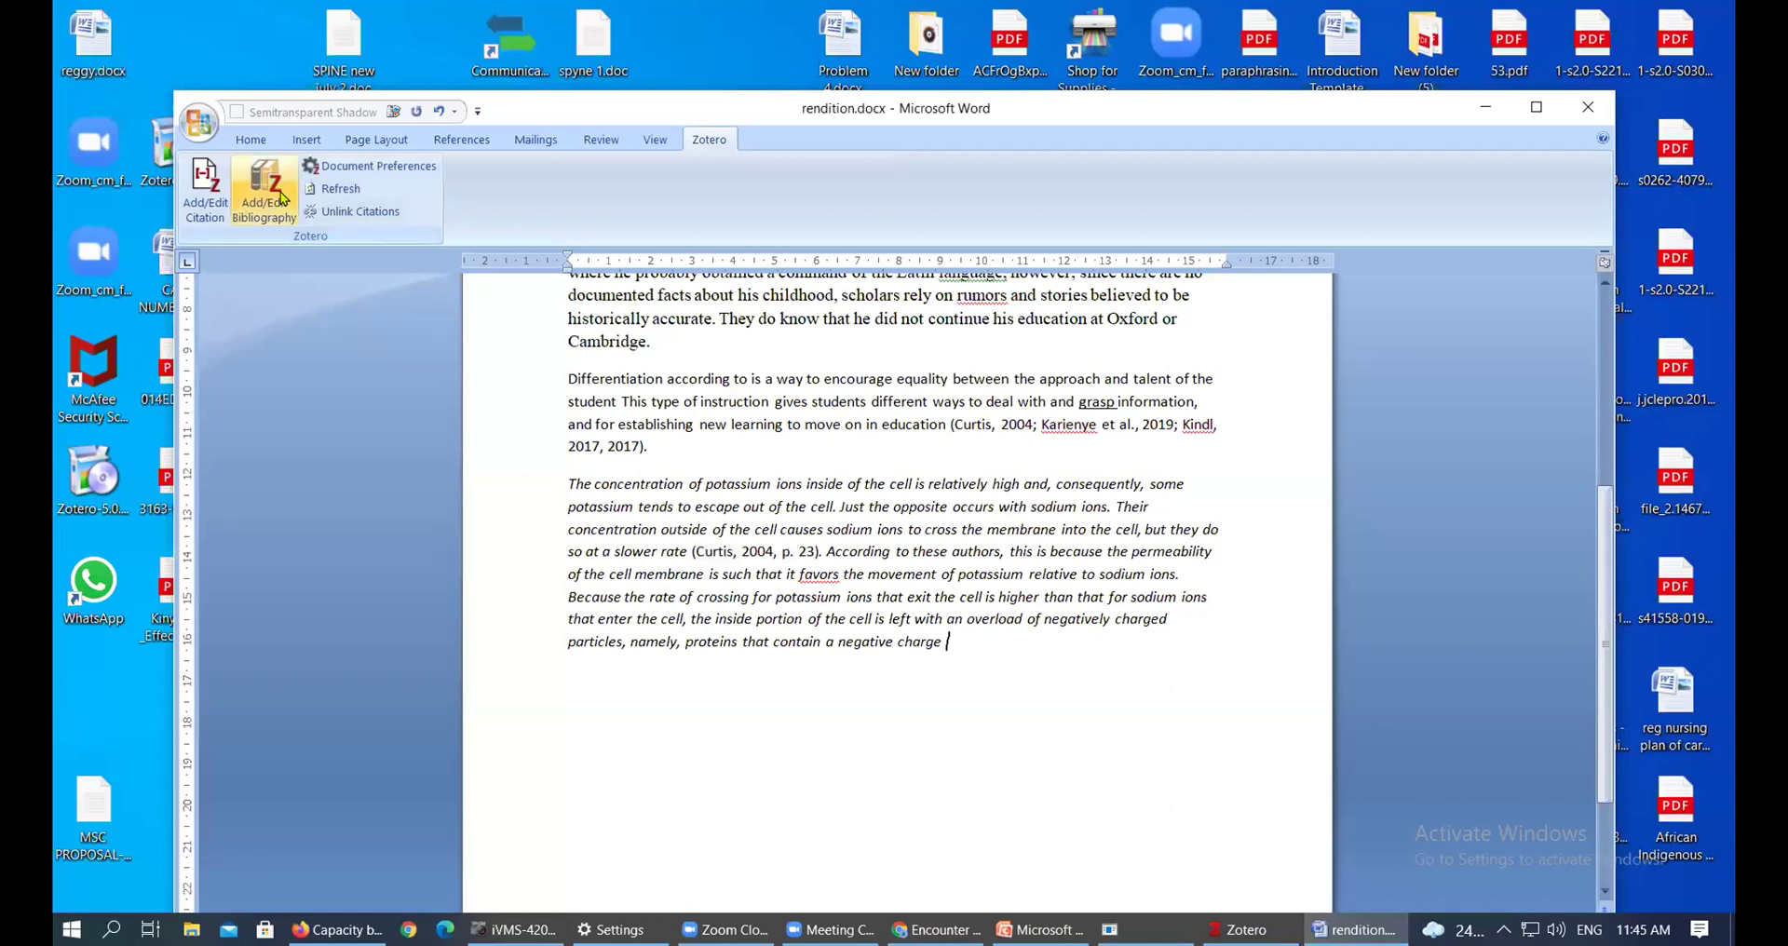
{"action": "left_click", "coordinate": [205, 191]}
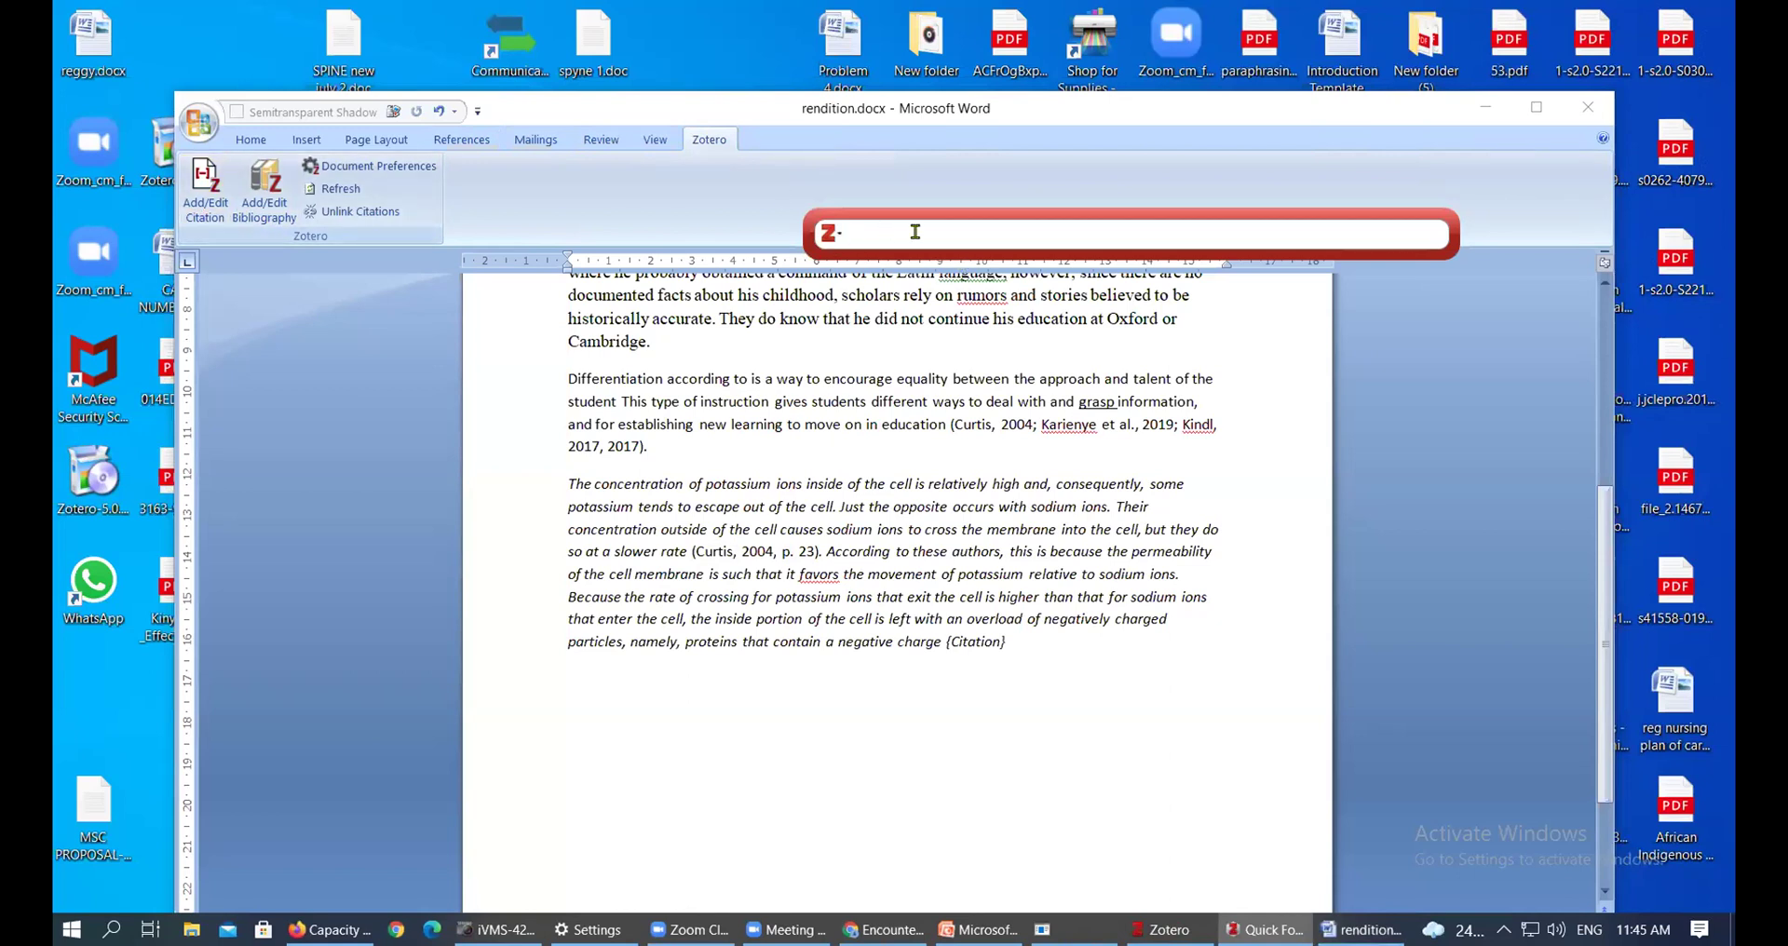
{"action": "left_click", "coordinate": [829, 233]}
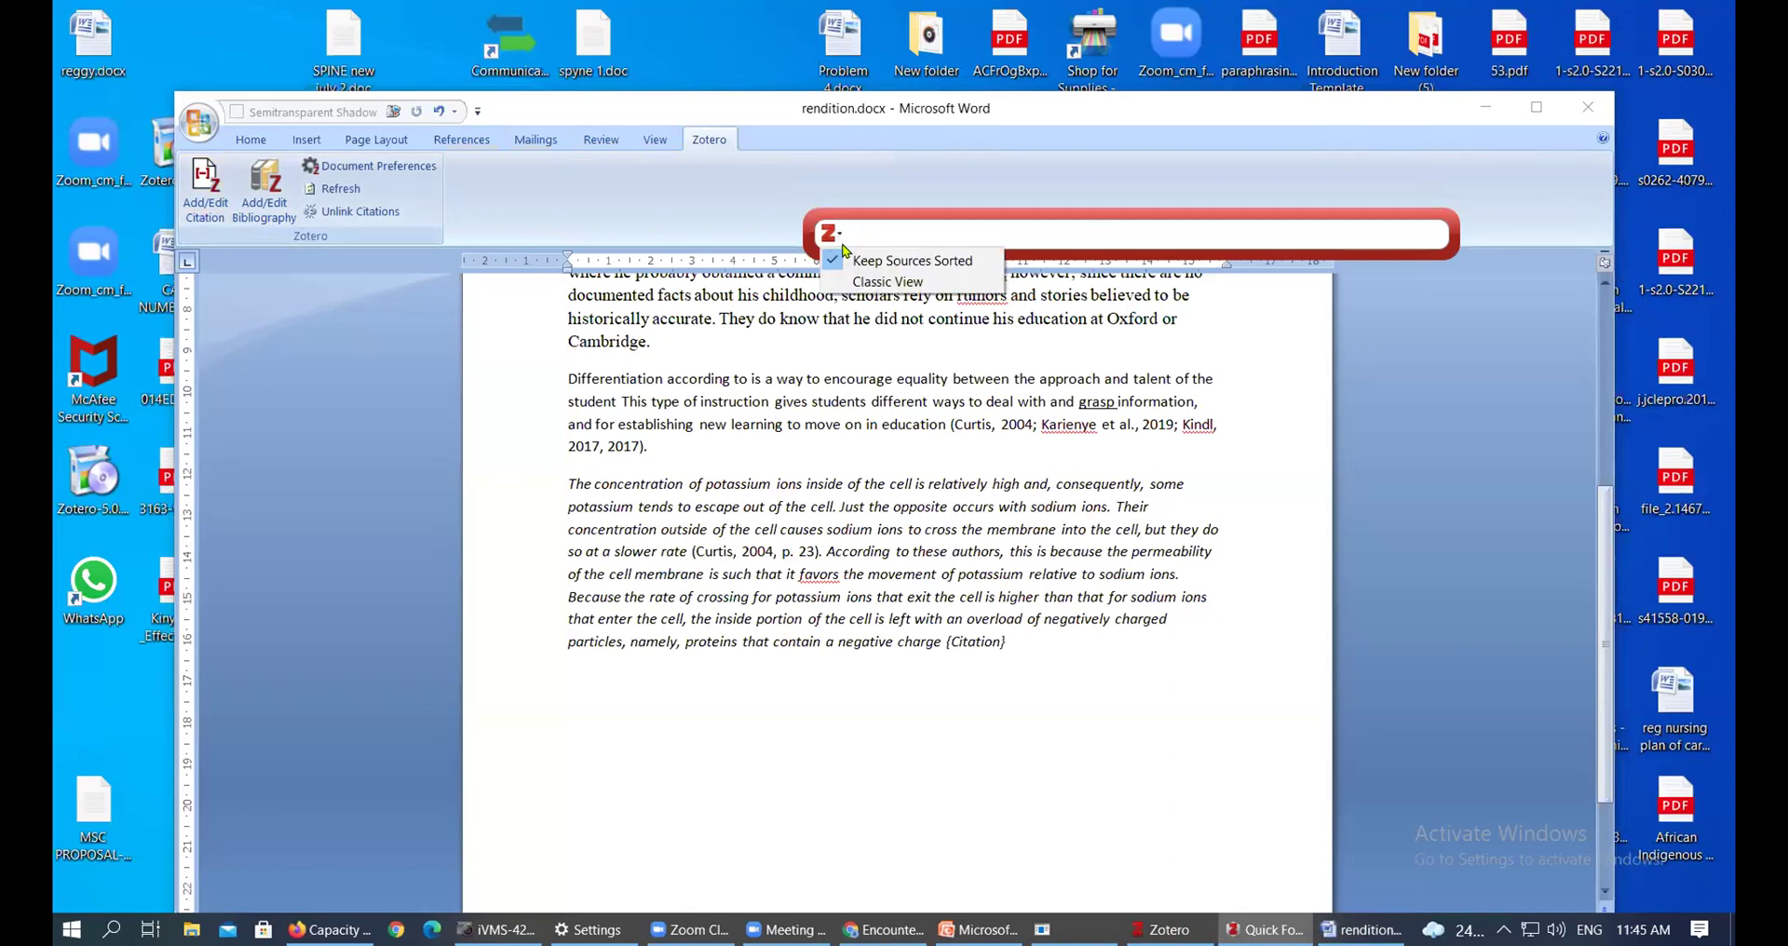
{"action": "left_click", "coordinate": [858, 281]}
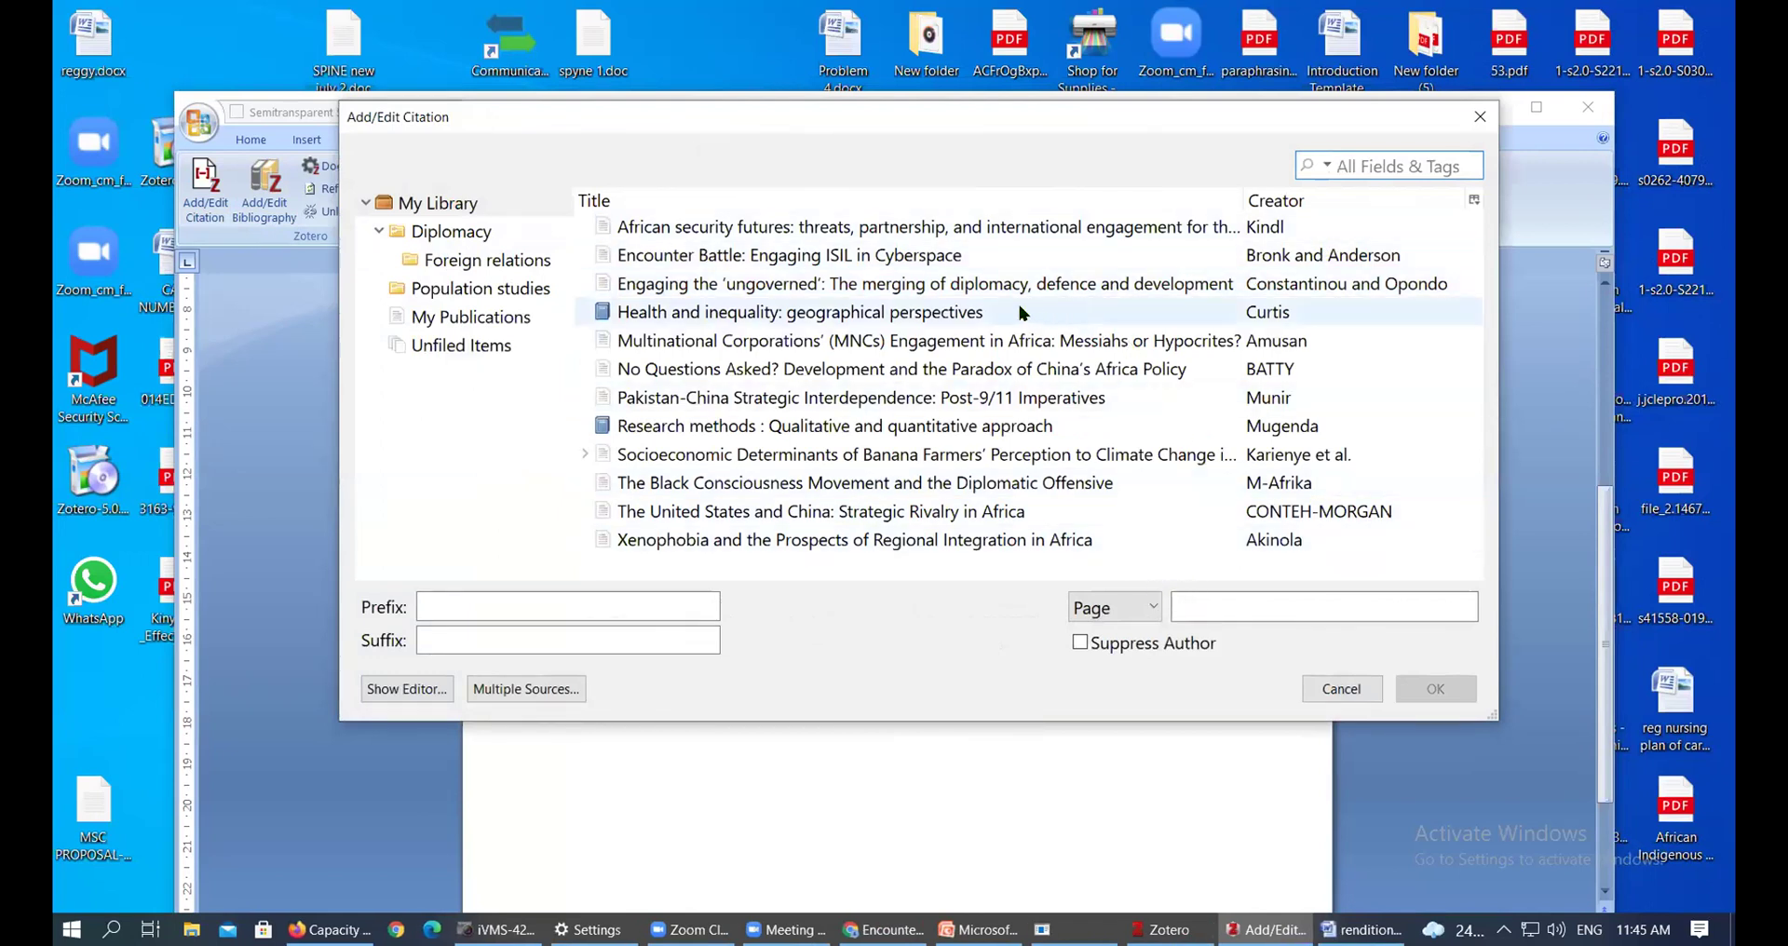
{"action": "left_click", "coordinate": [947, 316]}
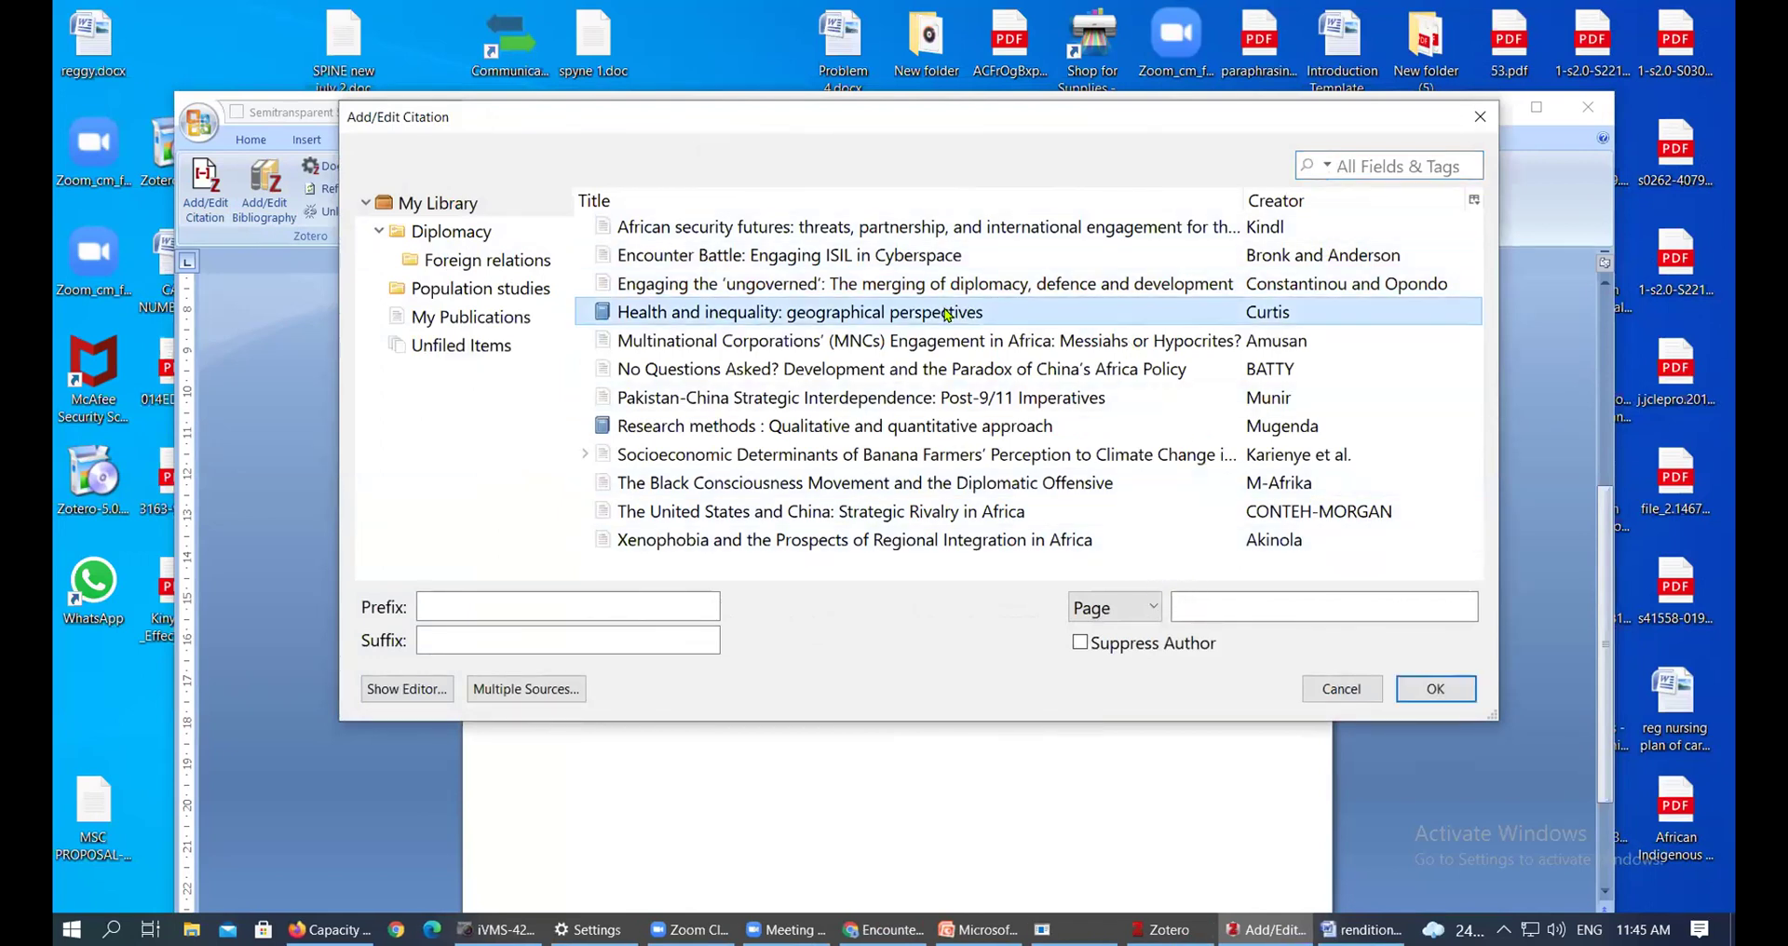
Set the Curtis citation's page to 112, confirm it, and check the inserted (Curtis, 2004, p. 112)
{"action": "left_click", "coordinate": [1194, 609]}
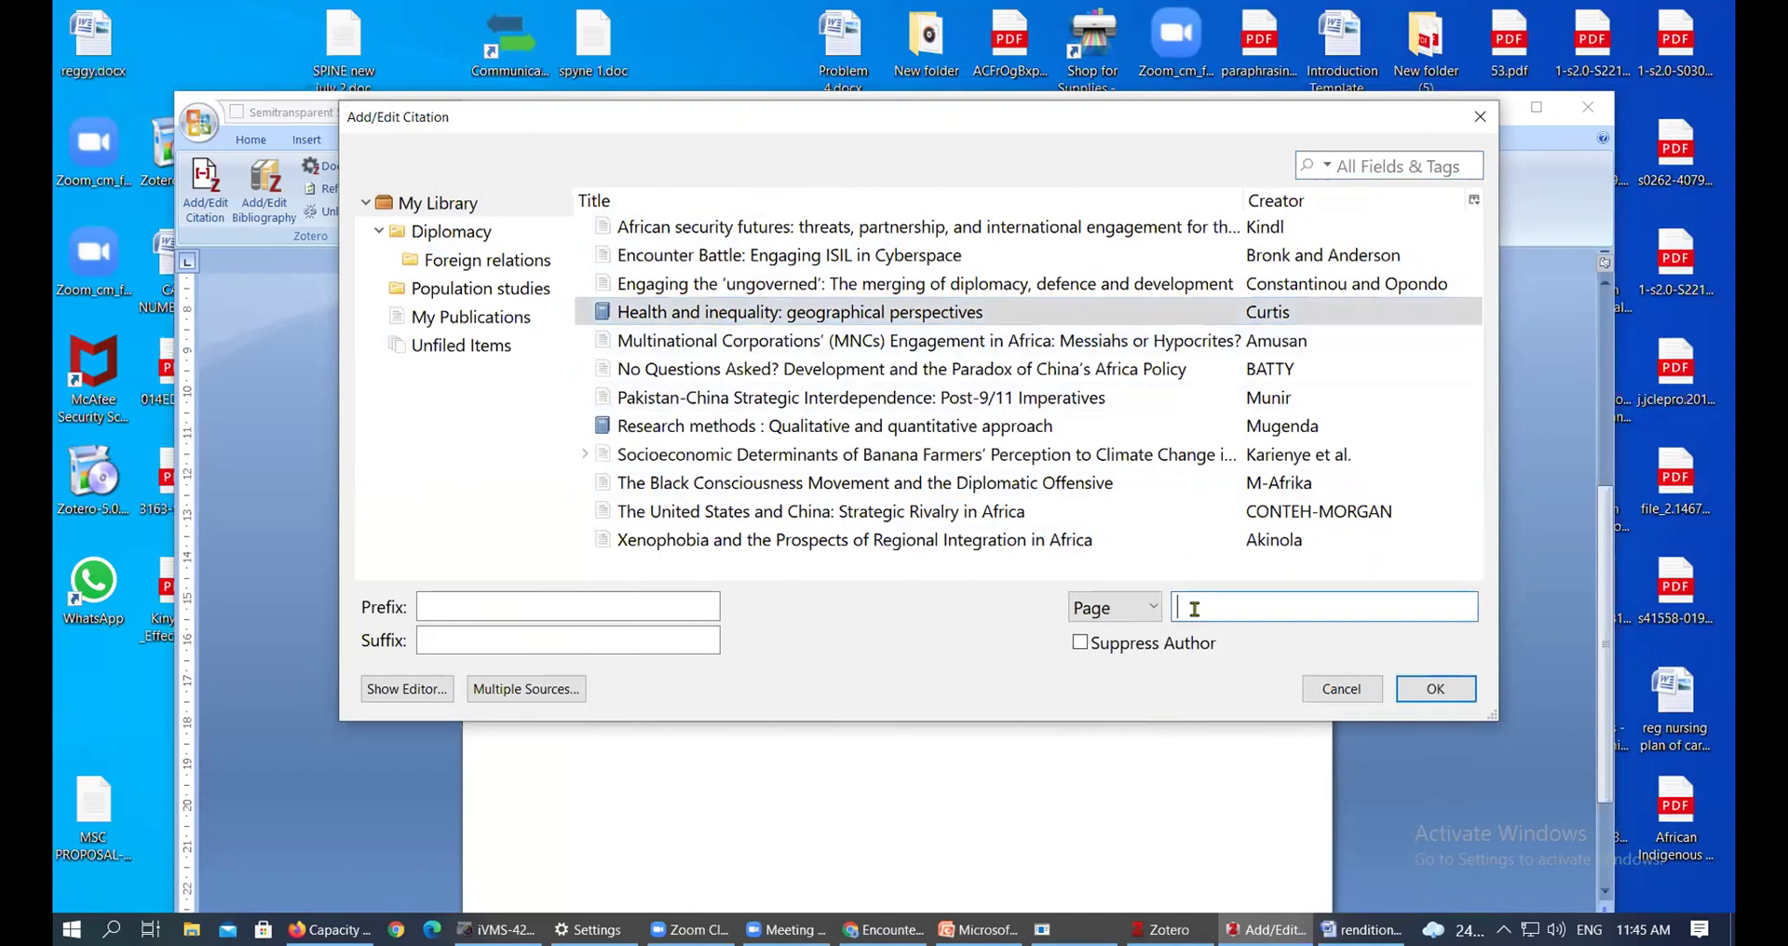
{"action": "type", "text": "12"}
{"action": "left_click", "coordinate": [948, 317]}
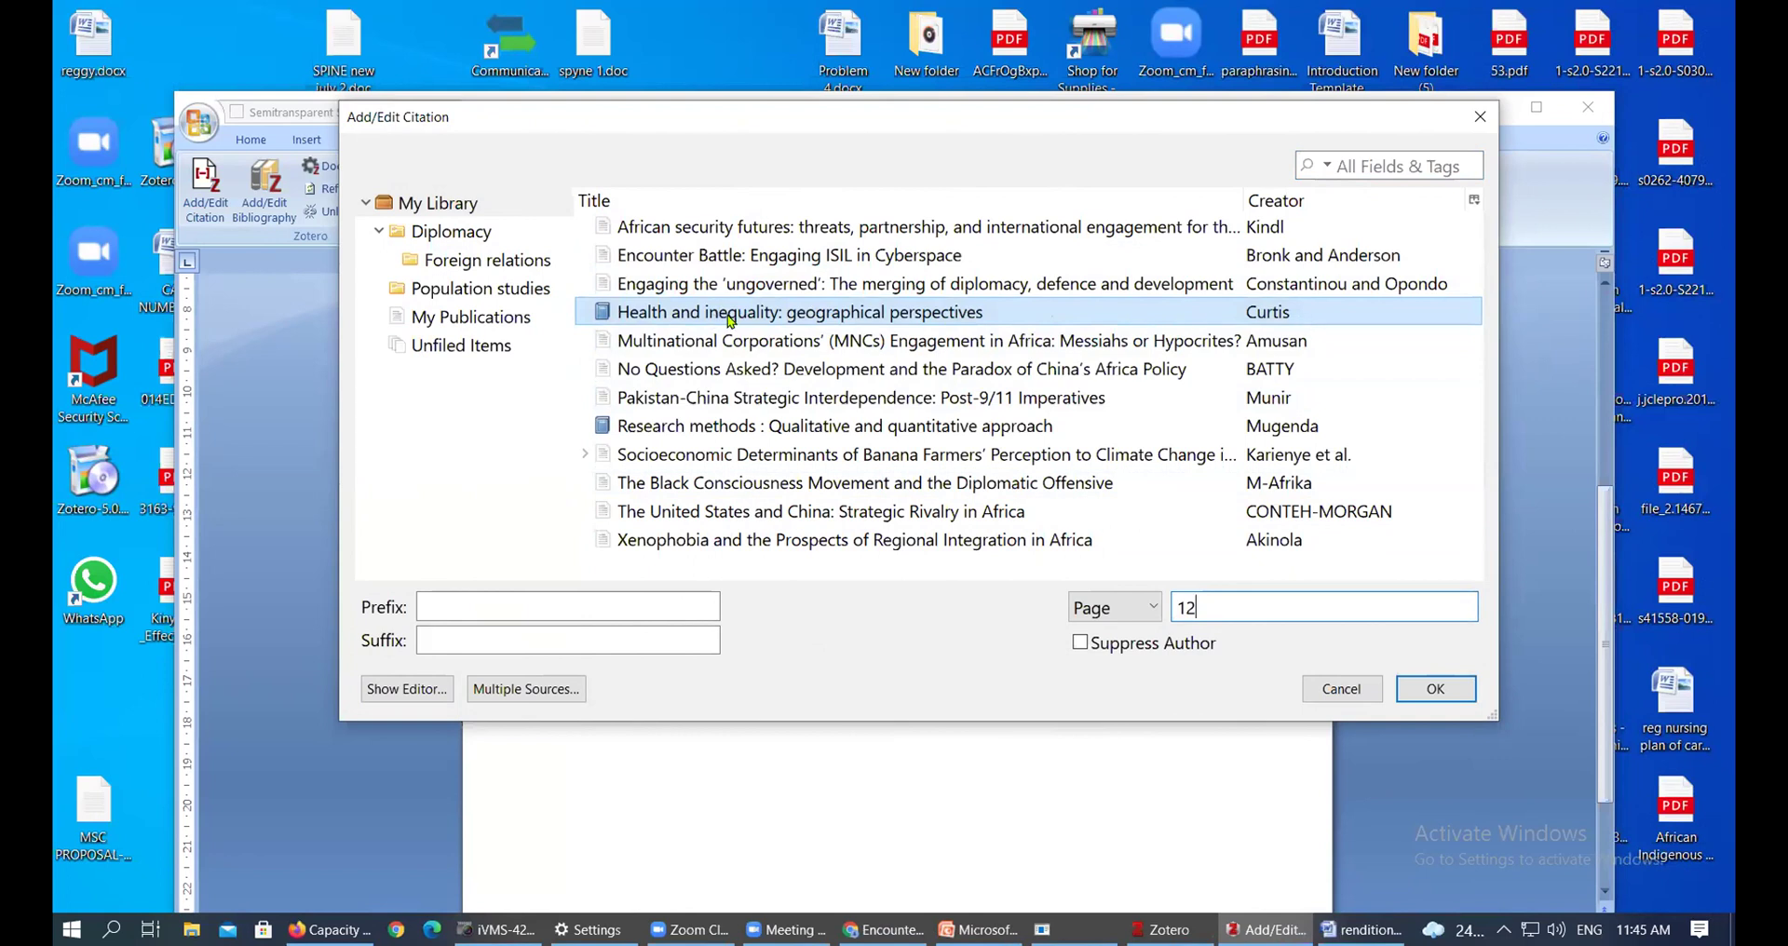
{"action": "key", "text": "BackSpace"}
{"action": "type", "text": "12"}
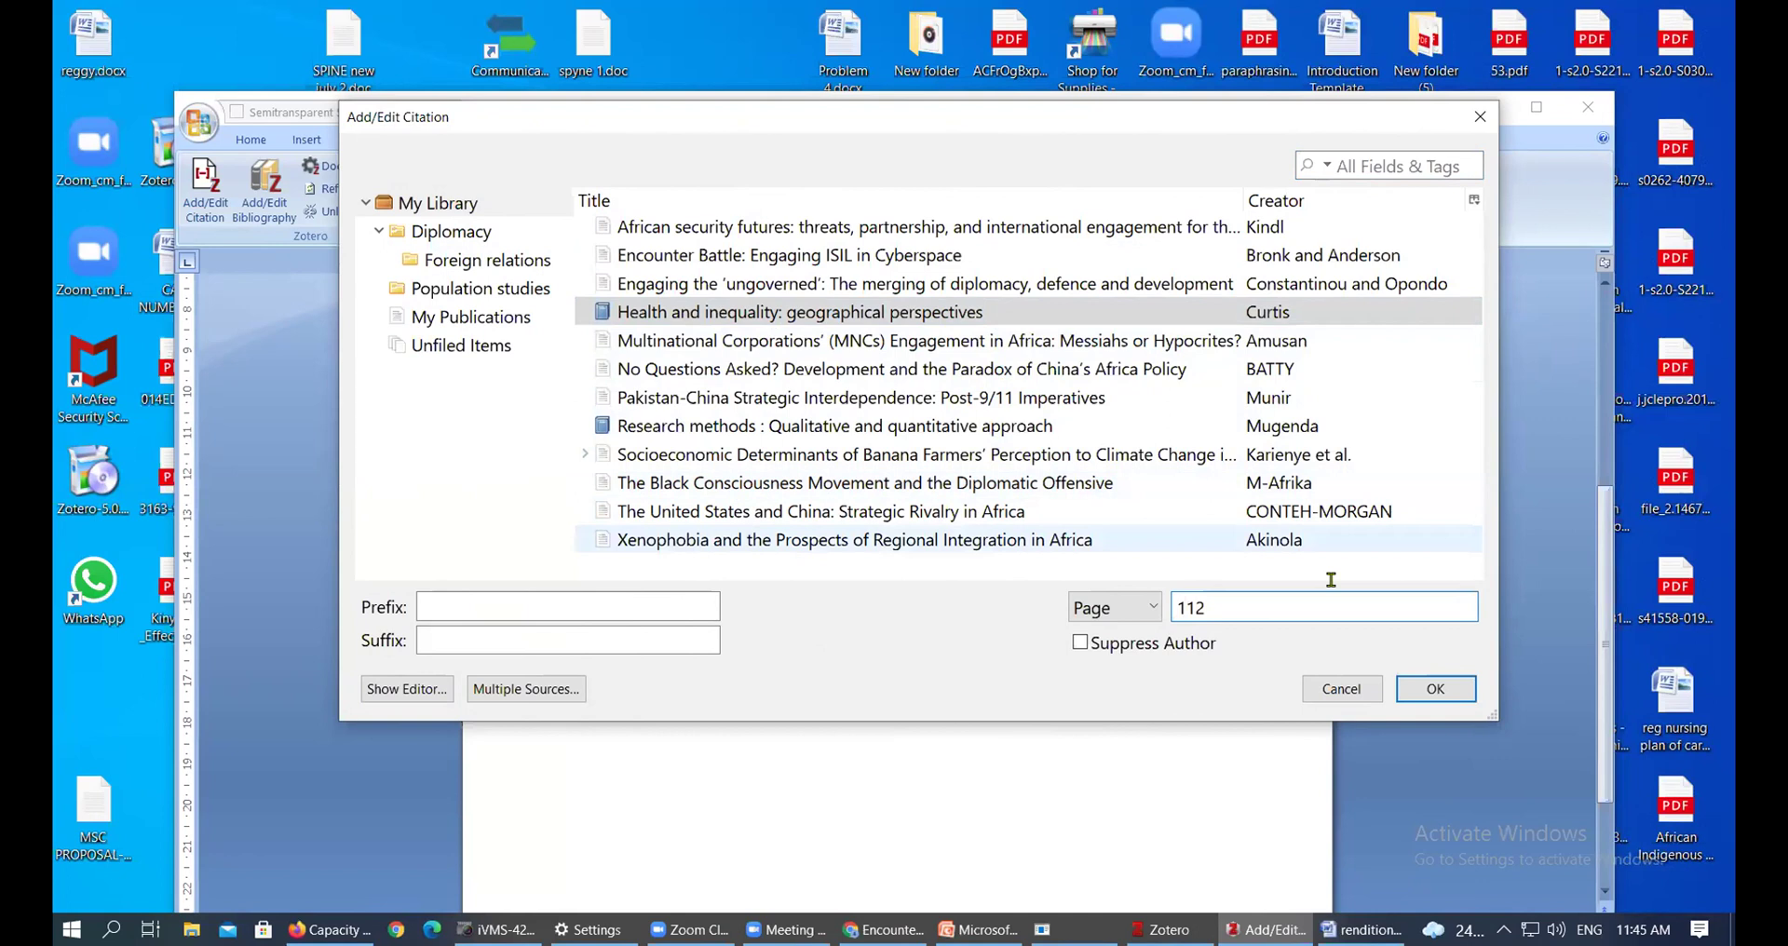
{"action": "left_click", "coordinate": [1430, 690]}
{"action": "left_click", "coordinate": [981, 641]}
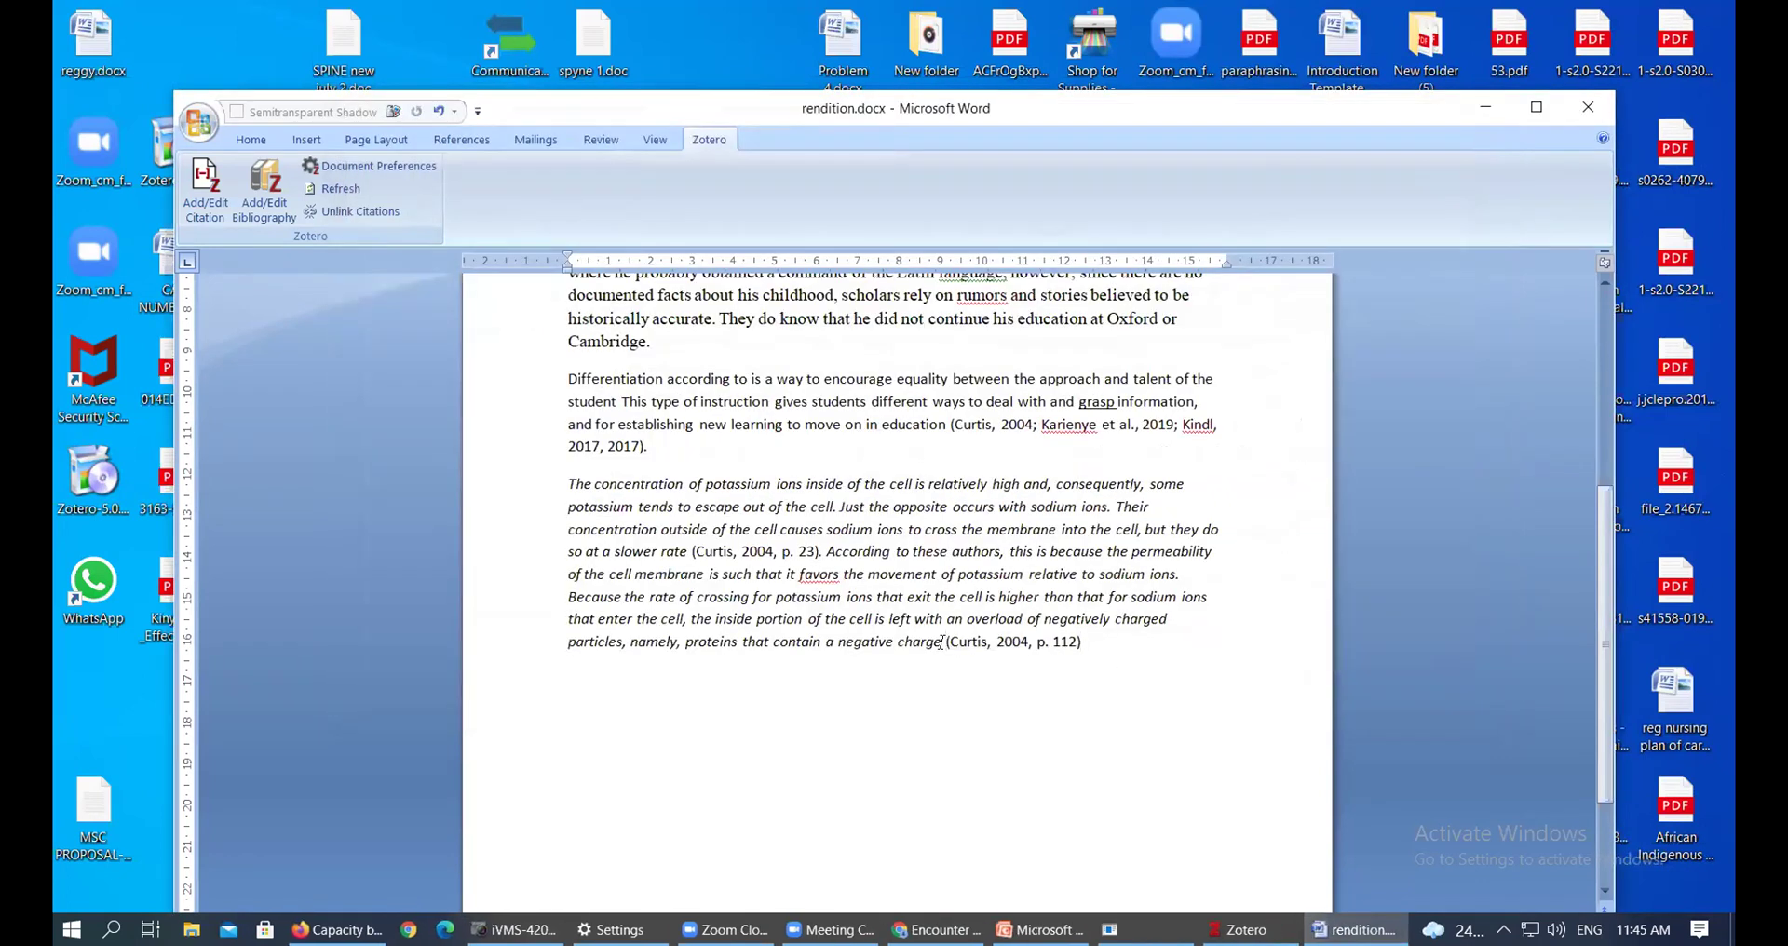
{"action": "left_click", "coordinate": [946, 641]}
{"action": "left_click", "coordinate": [967, 642]}
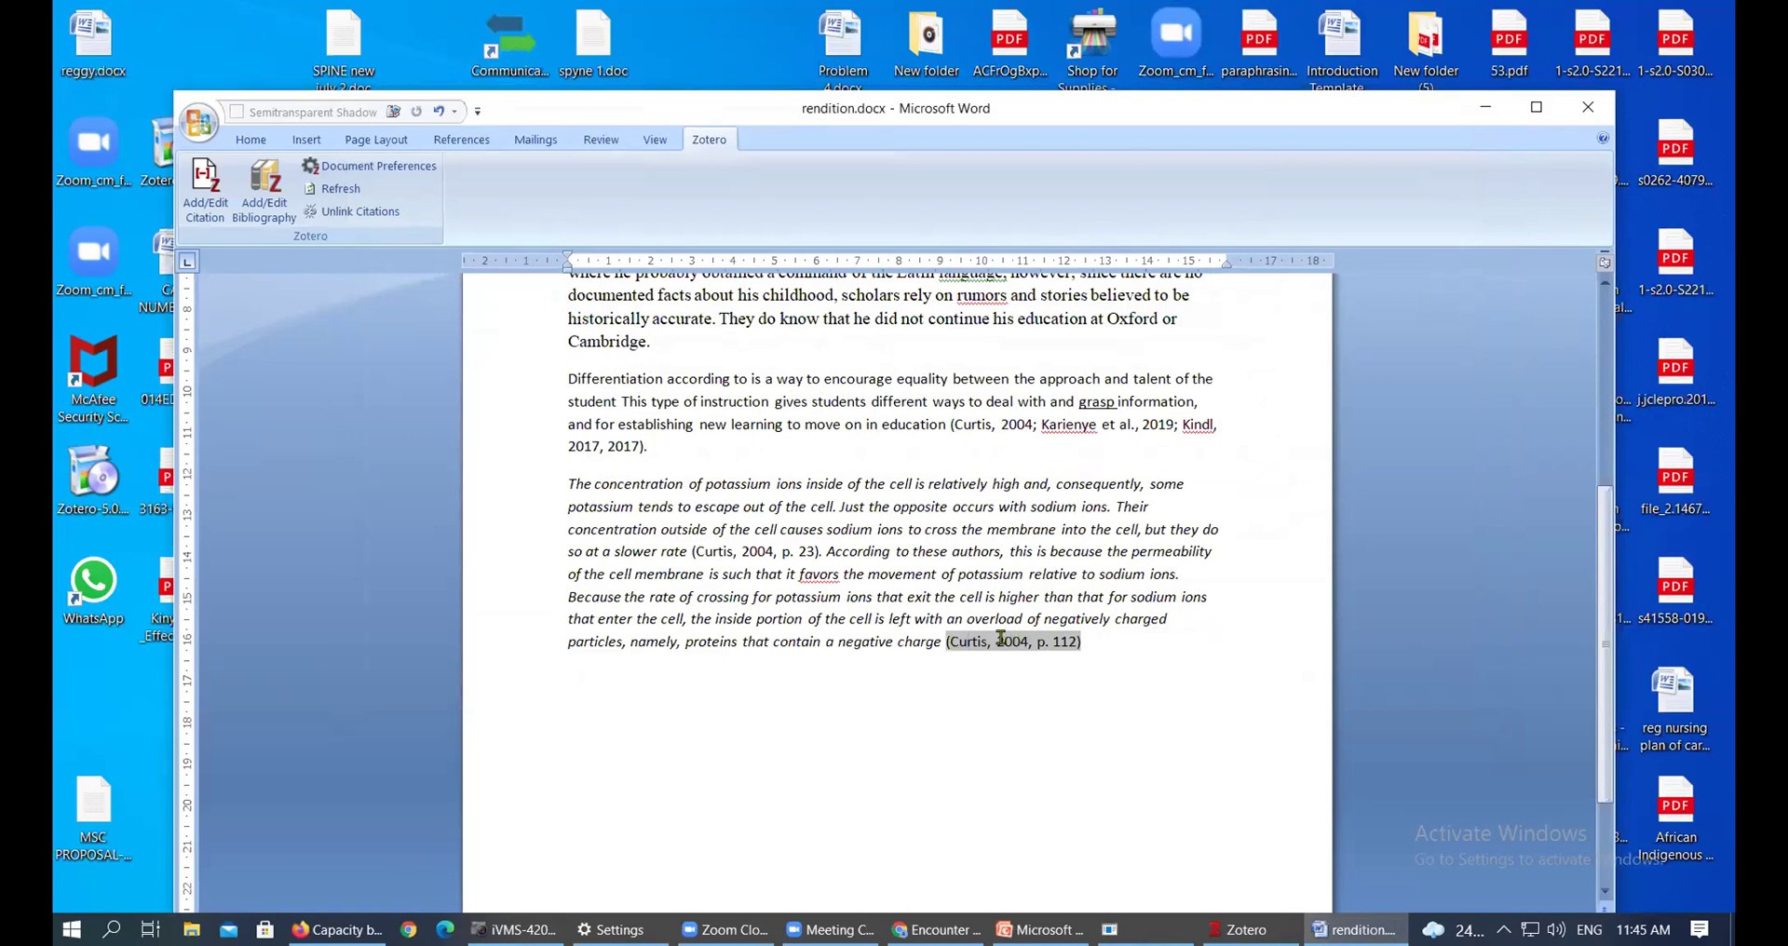
{"action": "left_click", "coordinate": [1092, 641]}
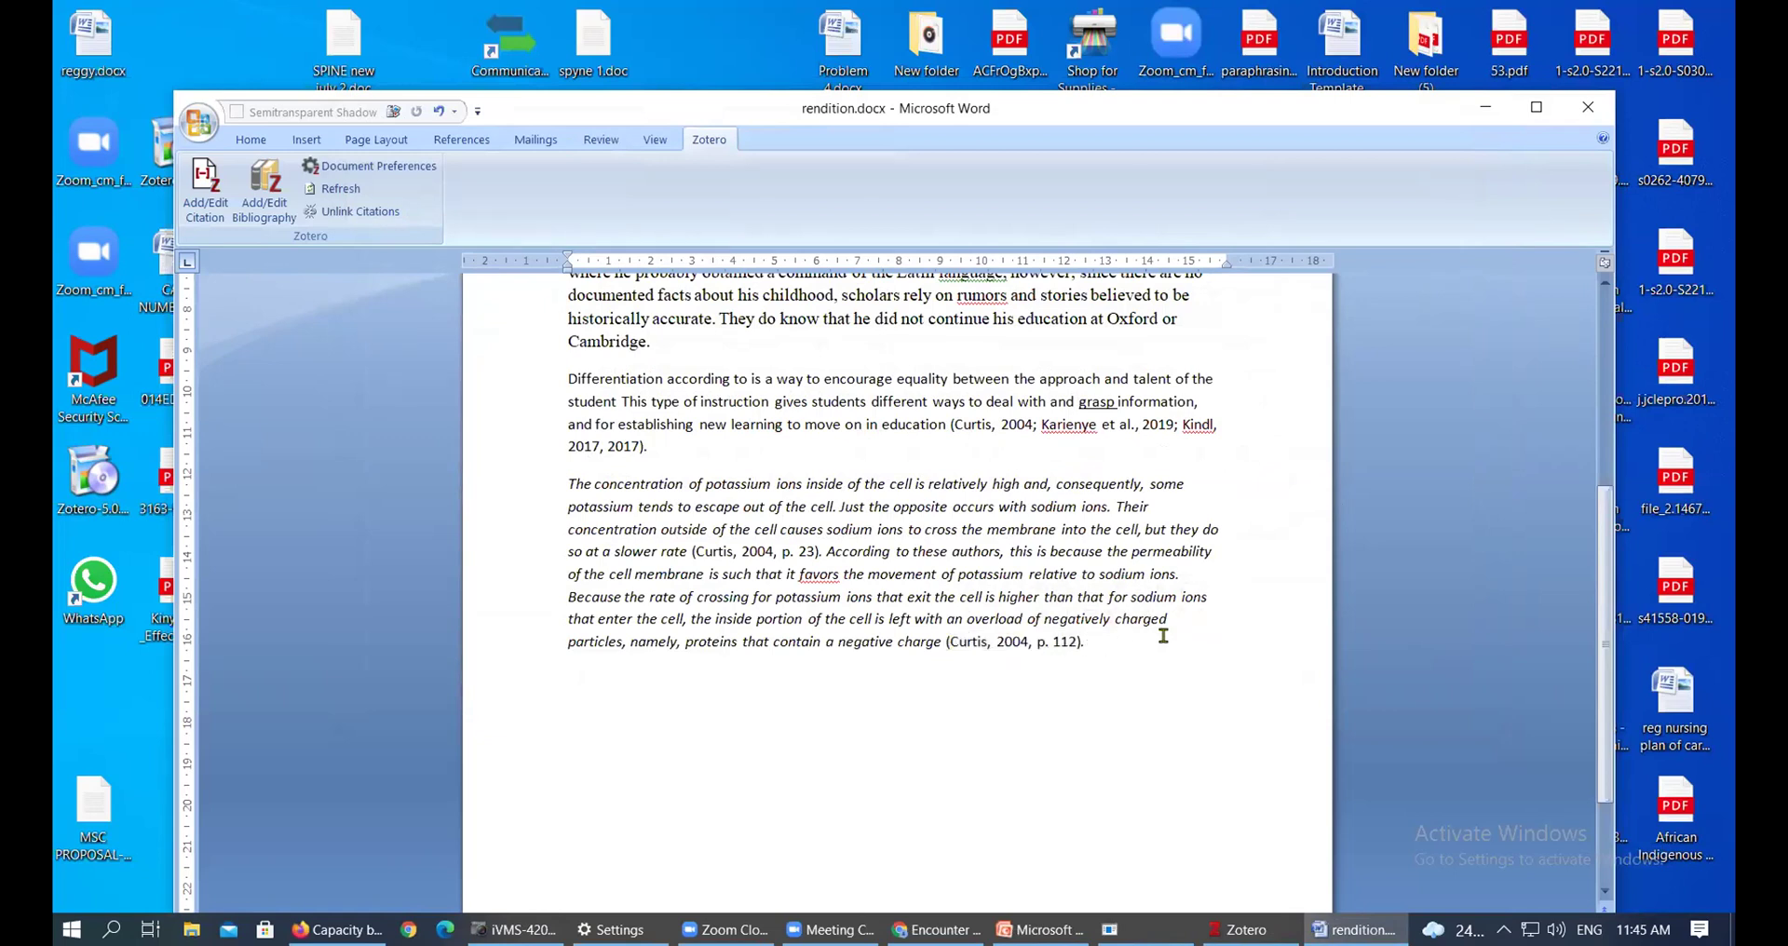
Check each citation from Constantinou & Opondo down to (Curtis, 2004, p. 23)
{"action": "scroll", "coordinate": [1153, 639], "scroll_direction": "up", "scroll_amount": 3}
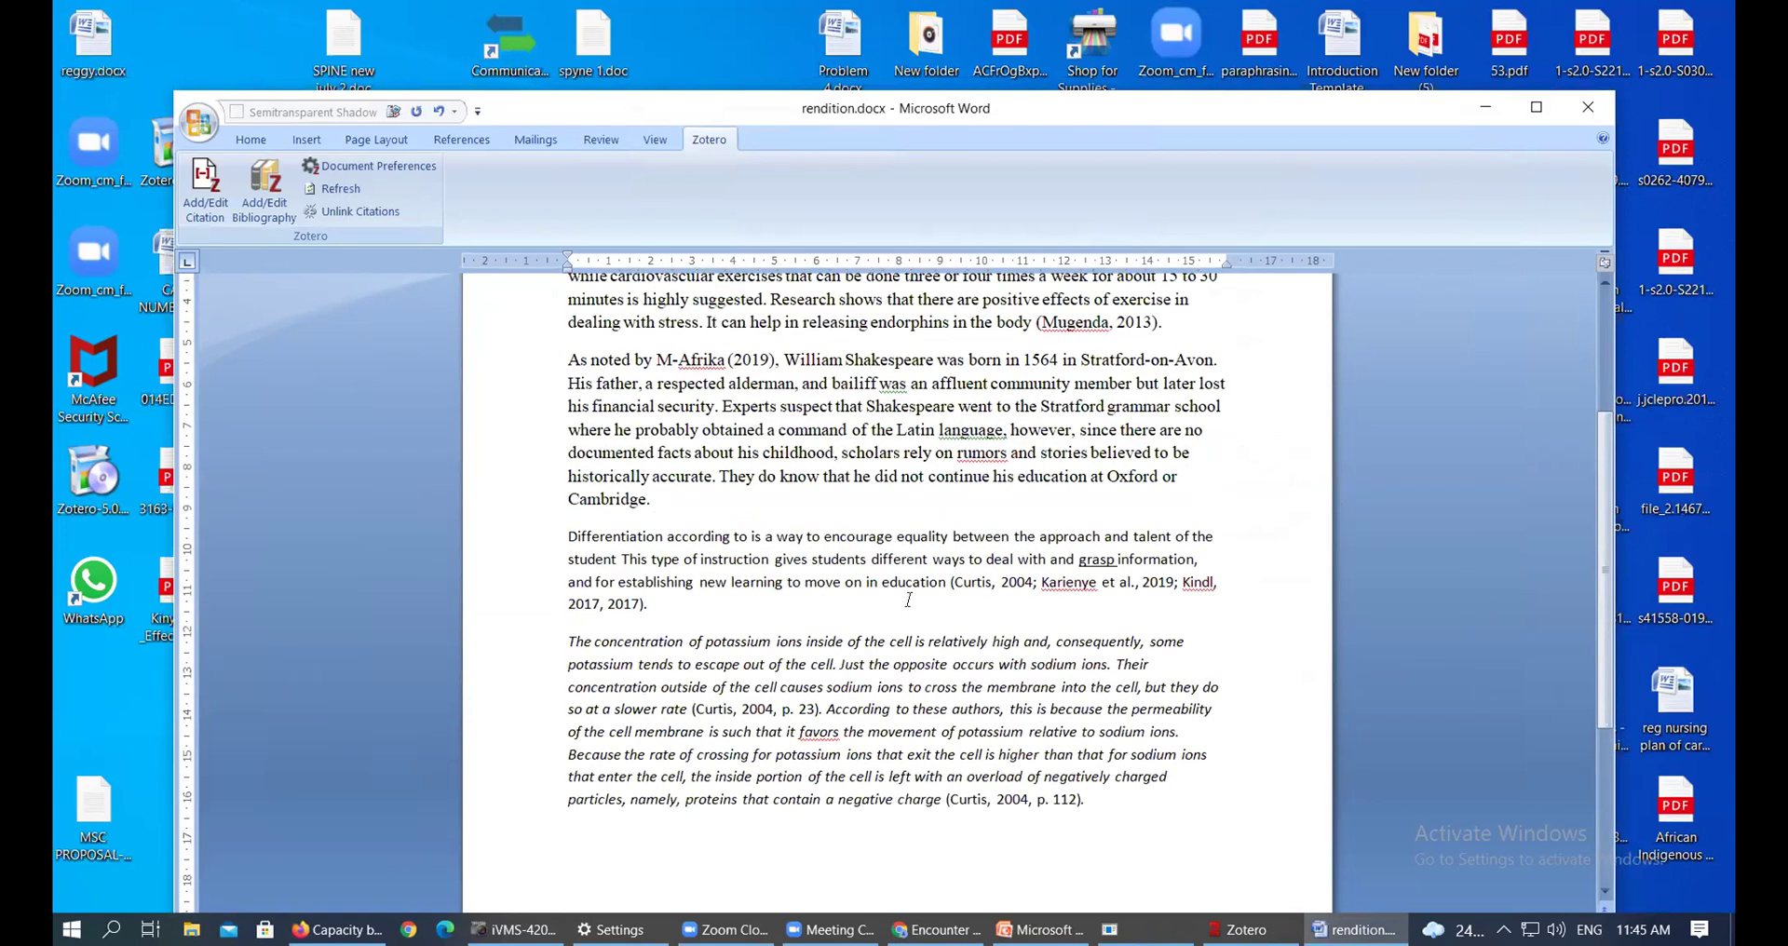
{"action": "scroll", "coordinate": [908, 600], "scroll_direction": "down", "scroll_amount": 2}
{"action": "scroll", "coordinate": [944, 450], "scroll_direction": "up", "scroll_amount": 3}
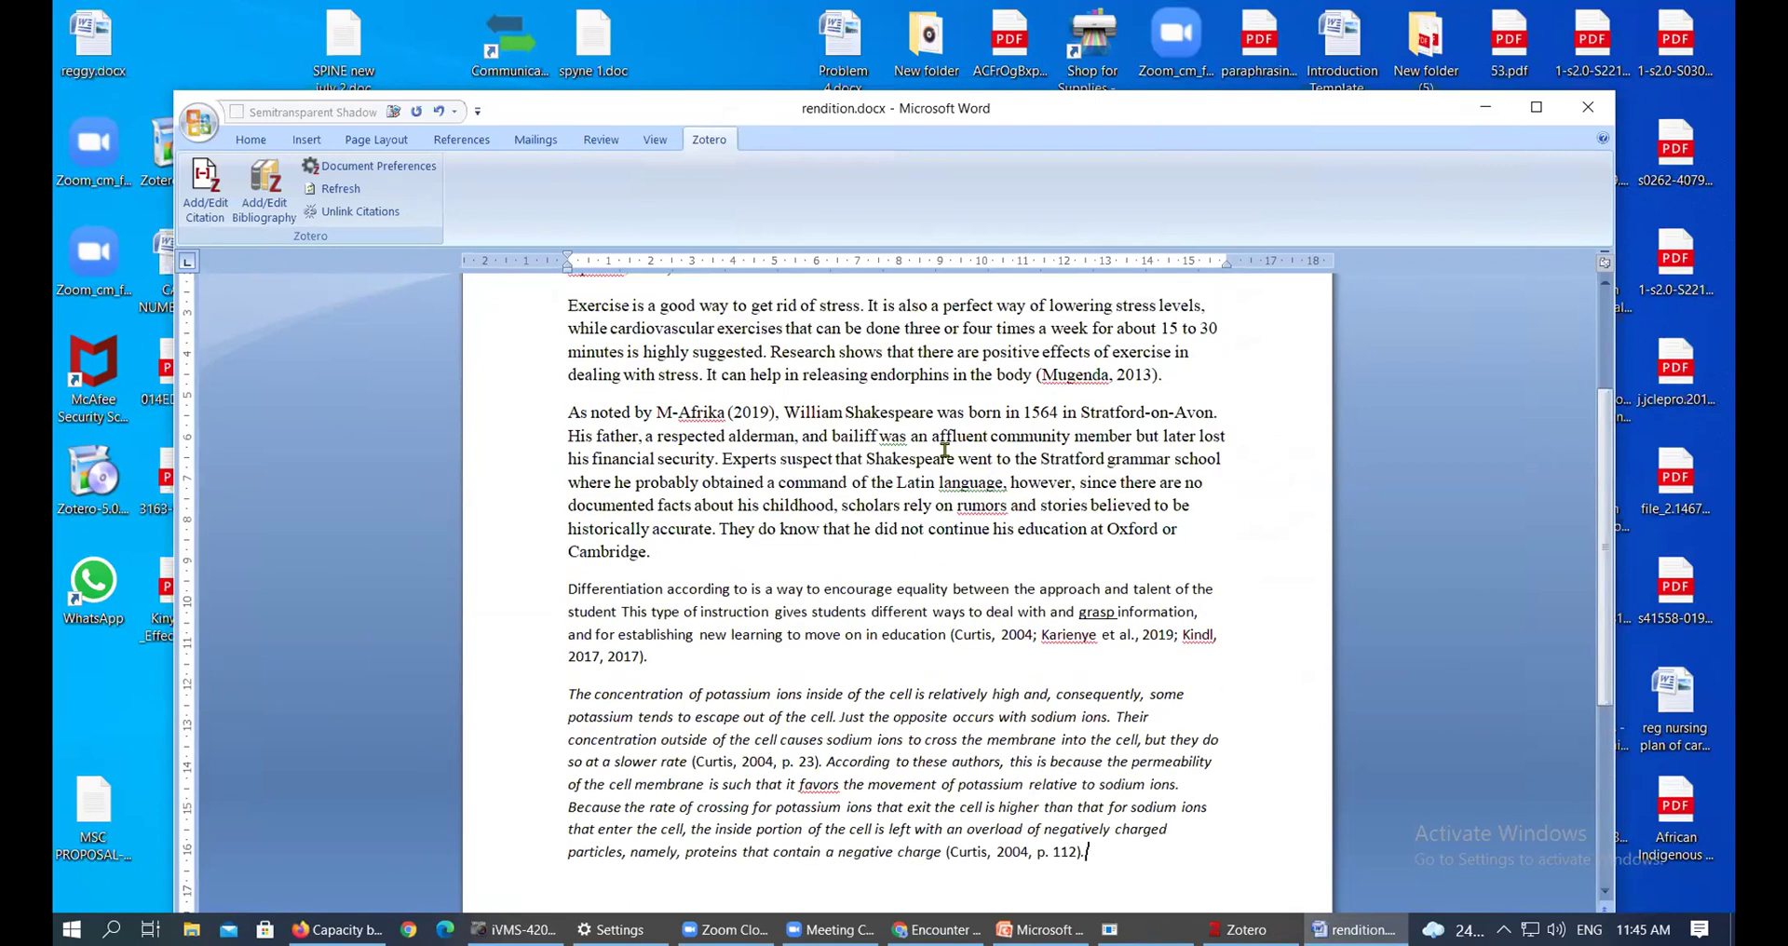
{"action": "scroll", "coordinate": [698, 493], "scroll_direction": "up", "scroll_amount": 3}
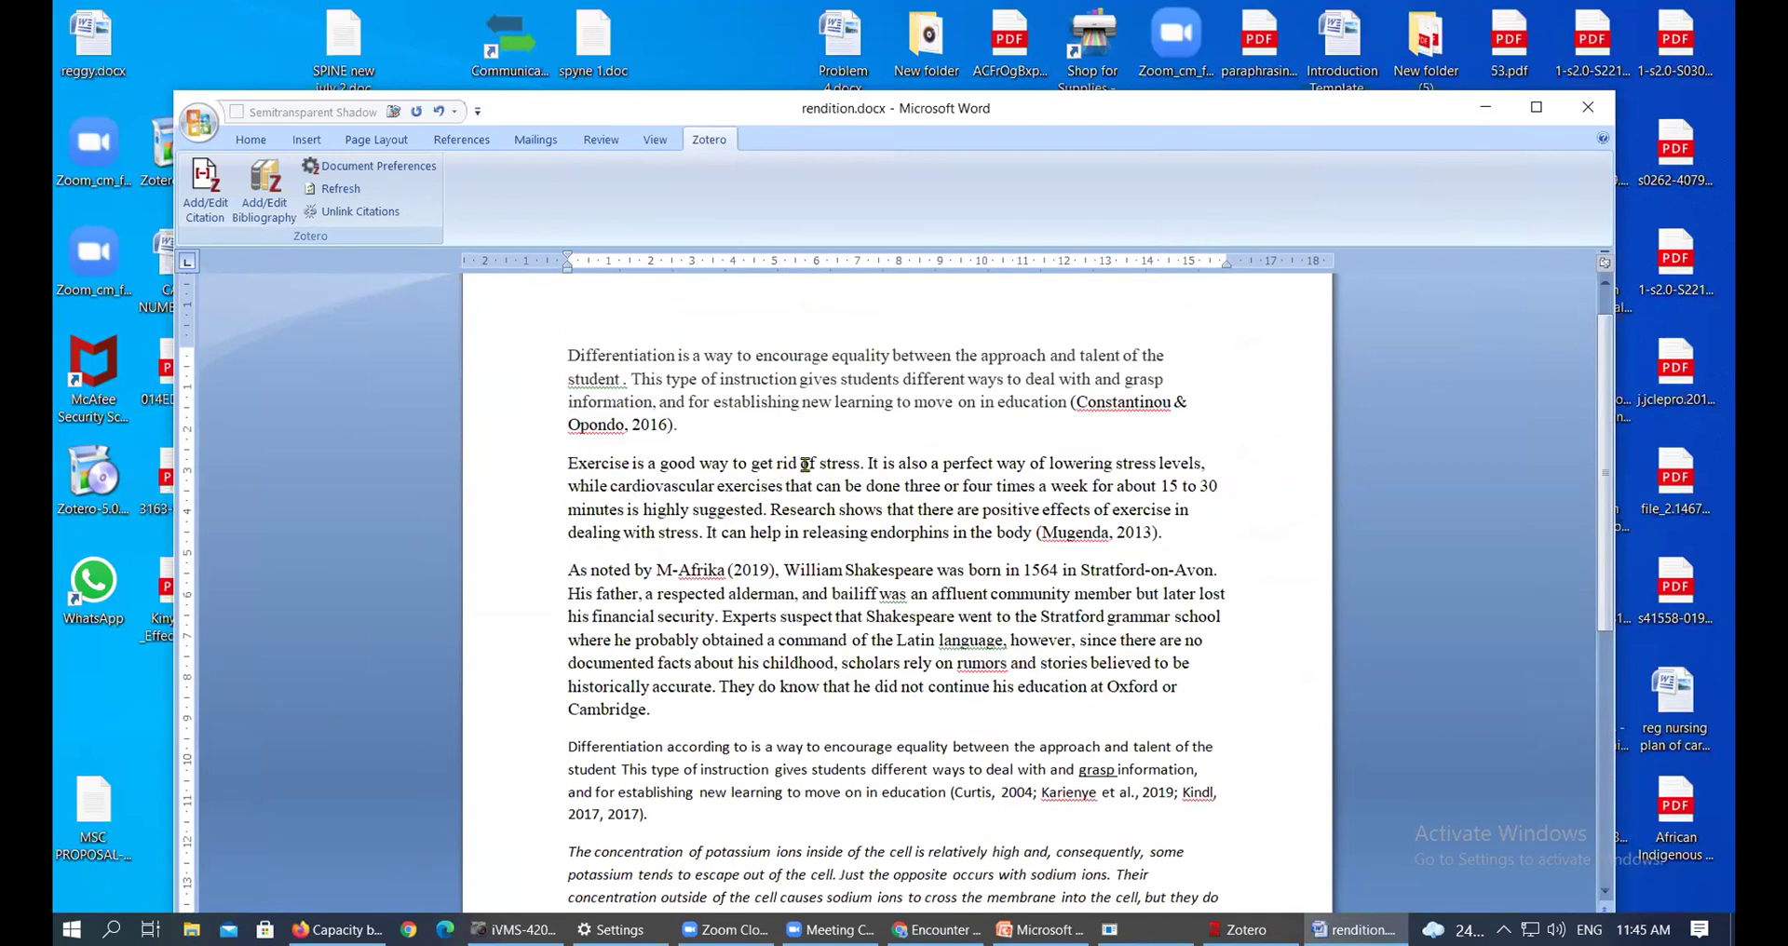
{"action": "left_click", "coordinate": [1152, 400]}
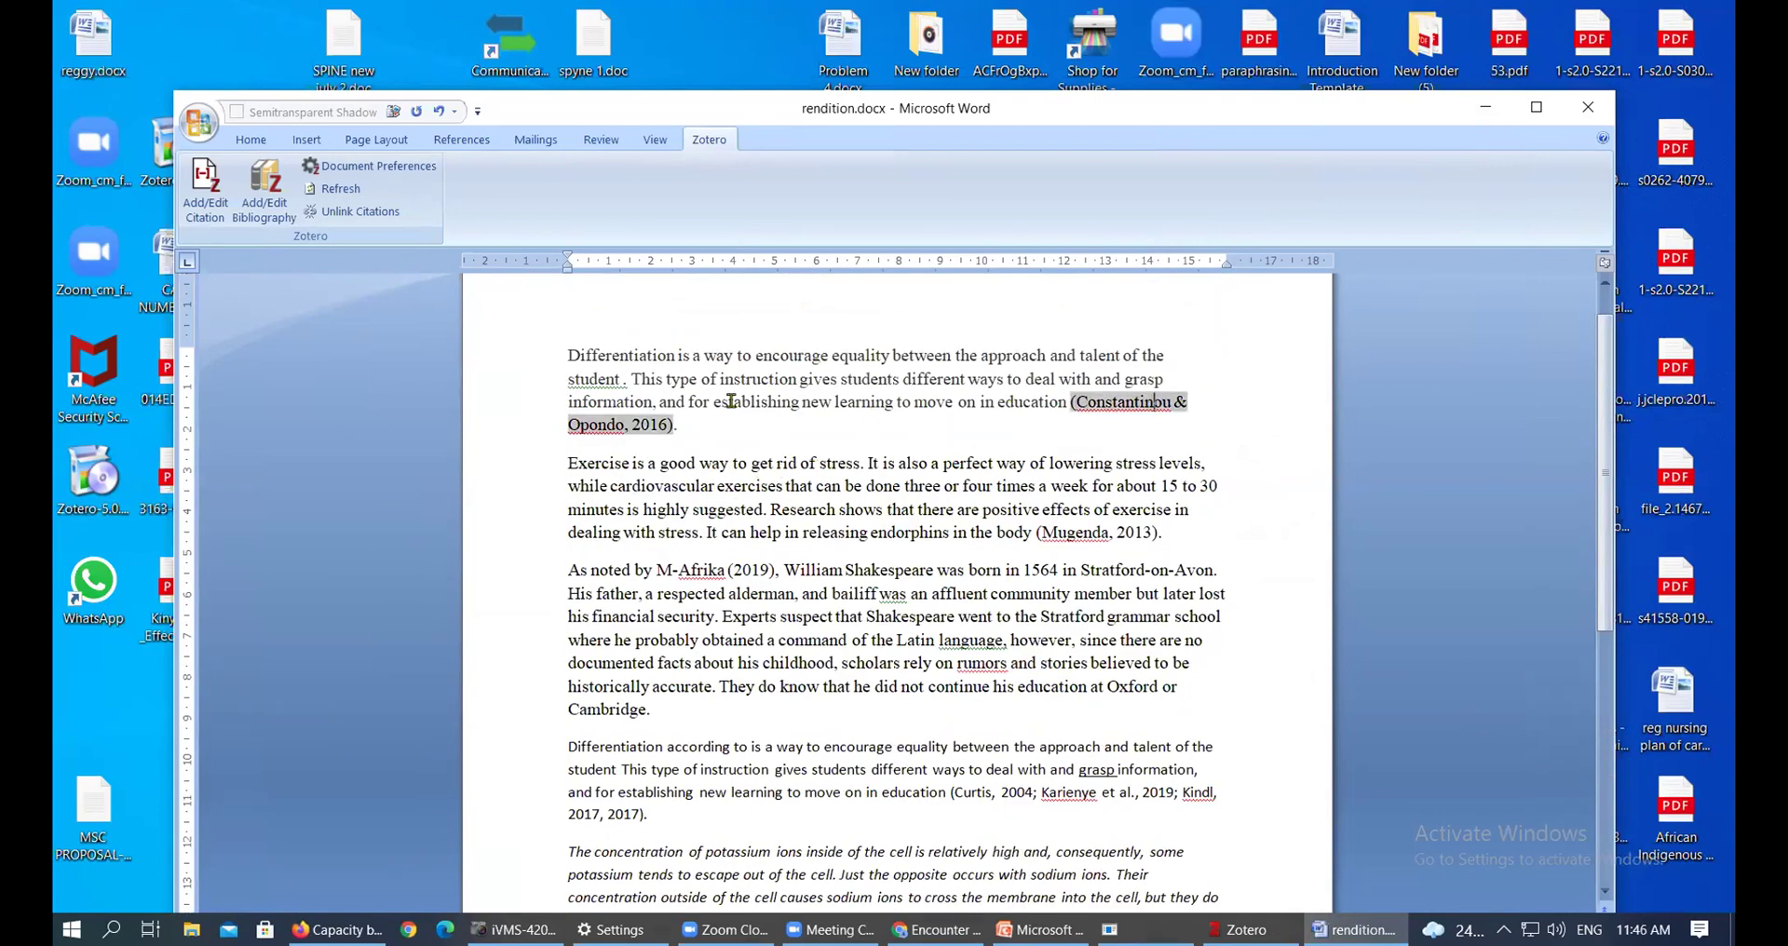
{"action": "left_click", "coordinate": [1112, 531]}
{"action": "scroll", "coordinate": [1112, 531], "scroll_direction": "down", "scroll_amount": 1}
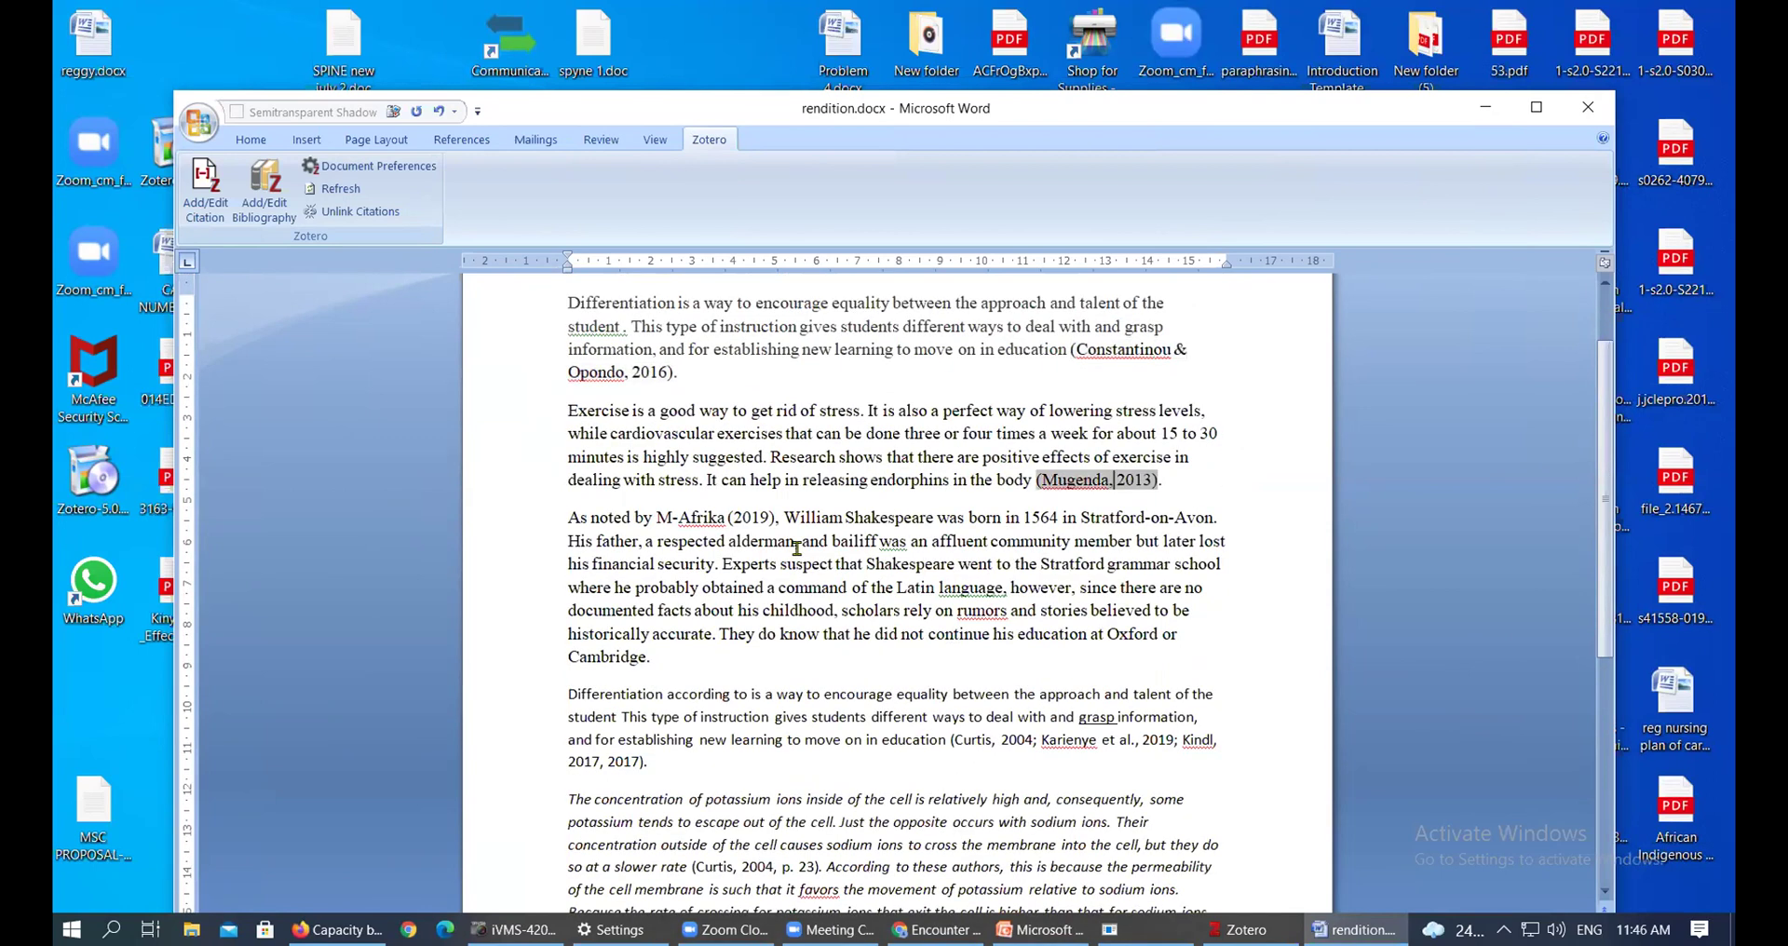
{"action": "left_click", "coordinate": [747, 517]}
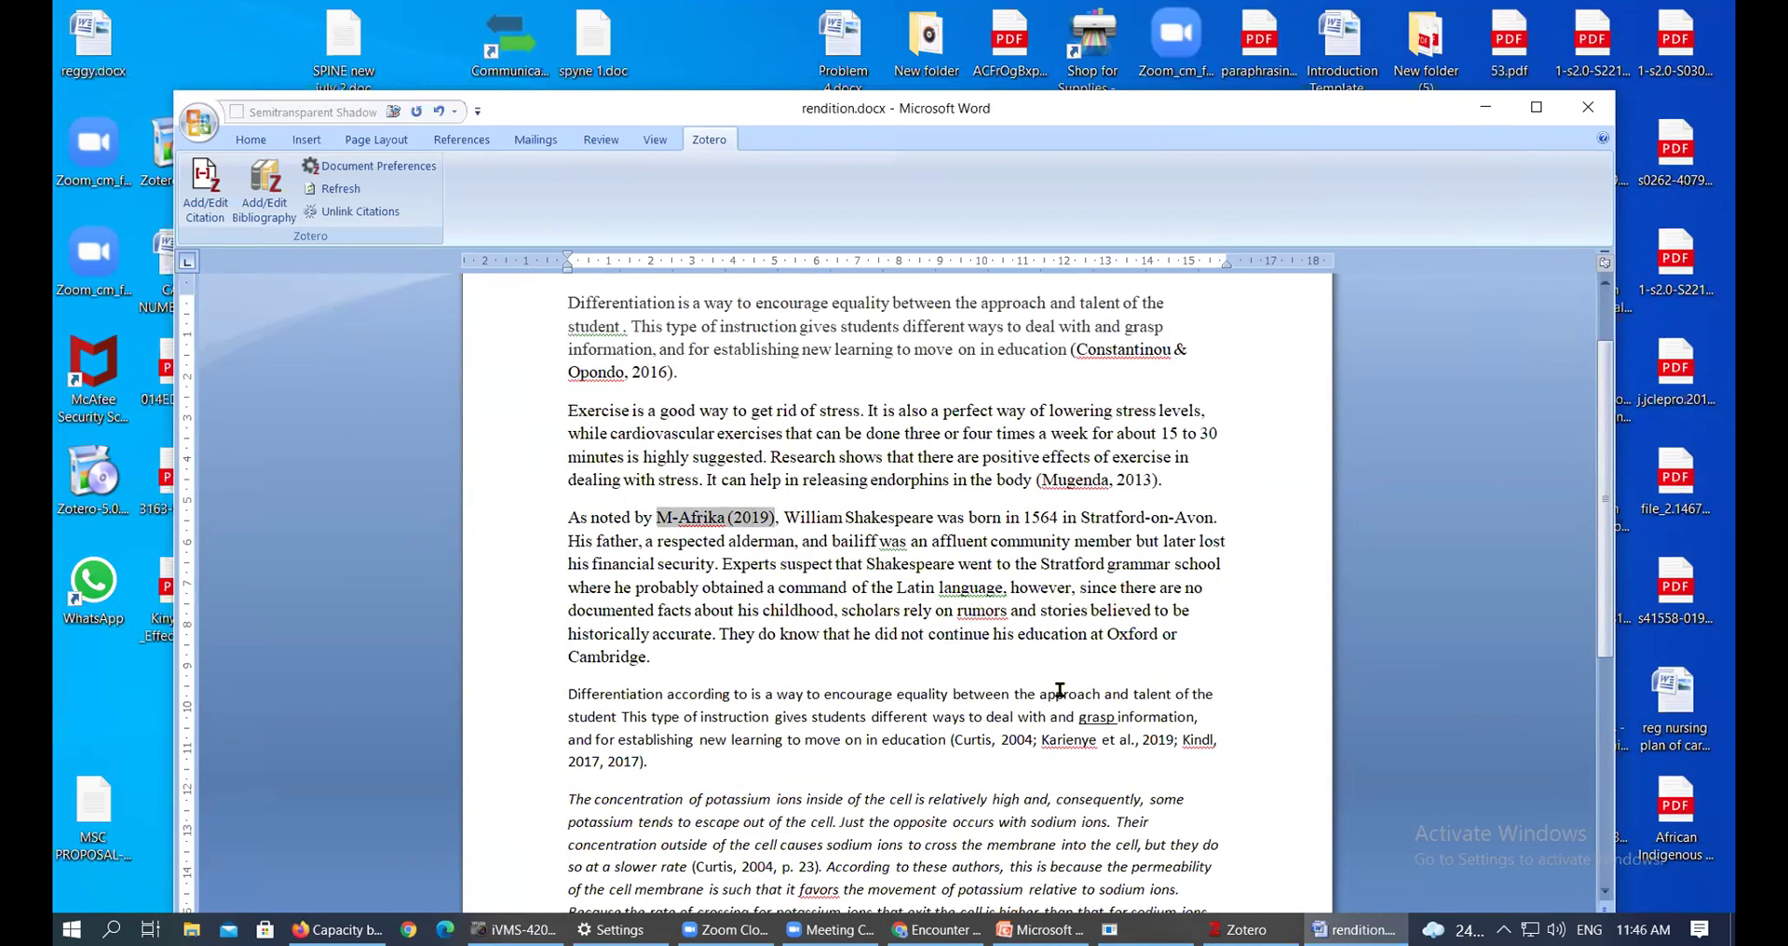
{"action": "scroll", "coordinate": [999, 622], "scroll_direction": "down", "scroll_amount": 2}
{"action": "left_click", "coordinate": [1017, 634]}
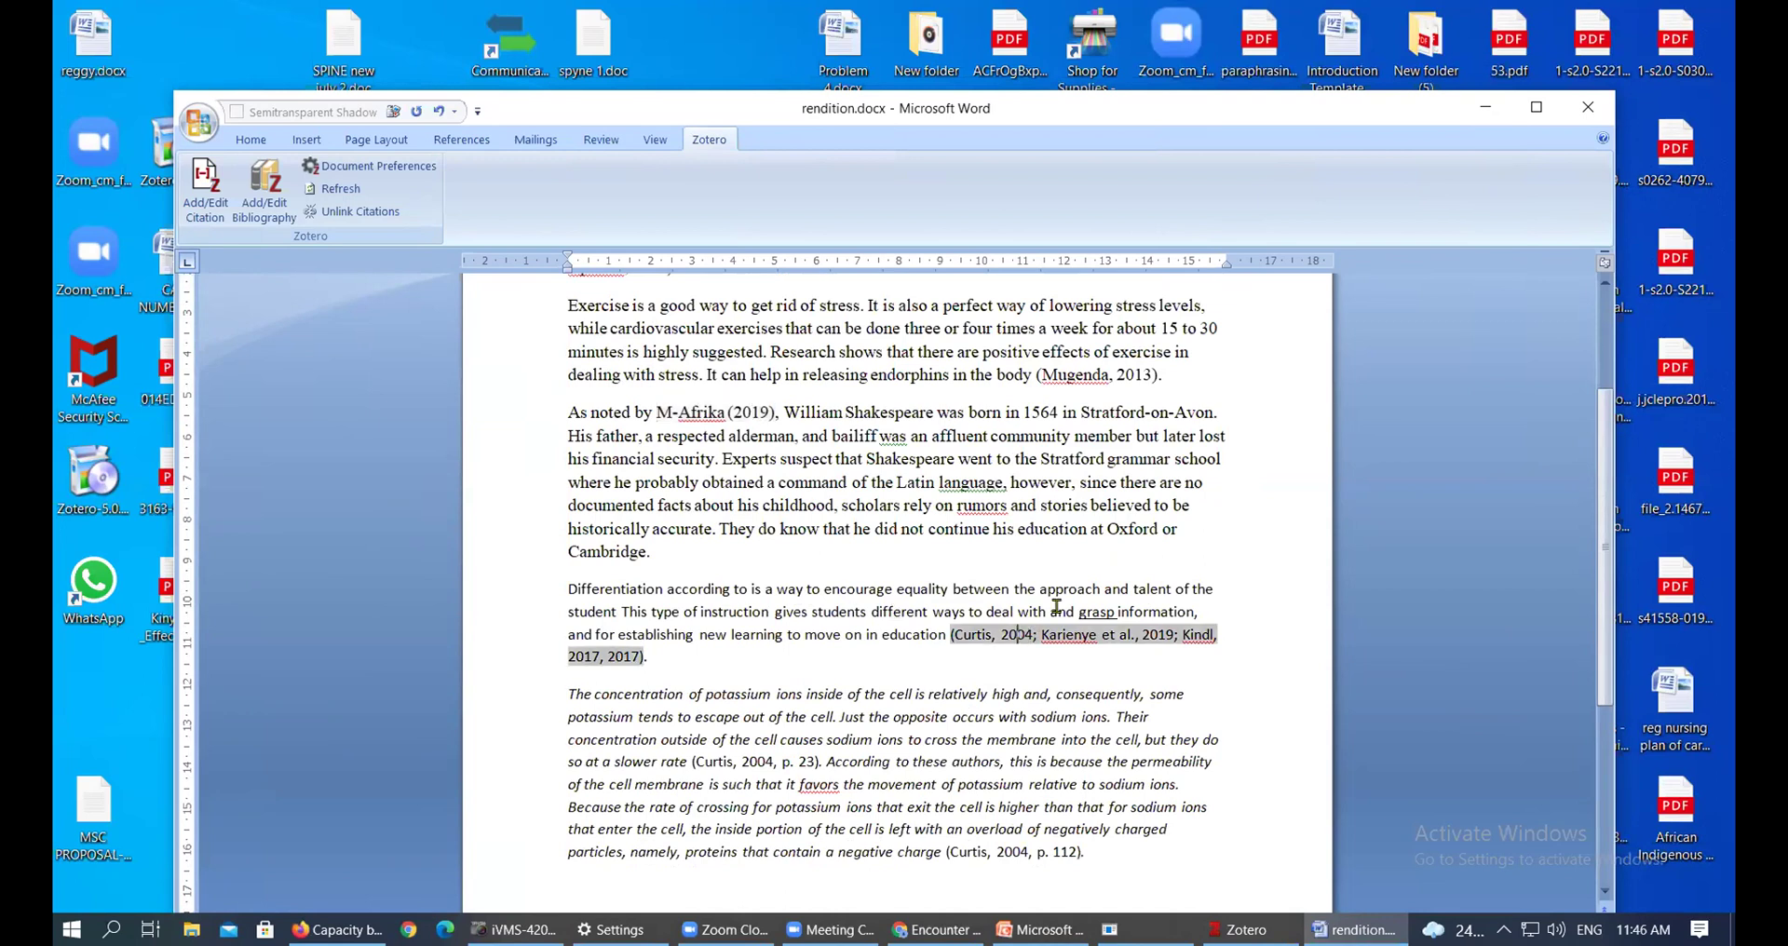
{"action": "scroll", "coordinate": [1057, 607], "scroll_direction": "down", "scroll_amount": 3}
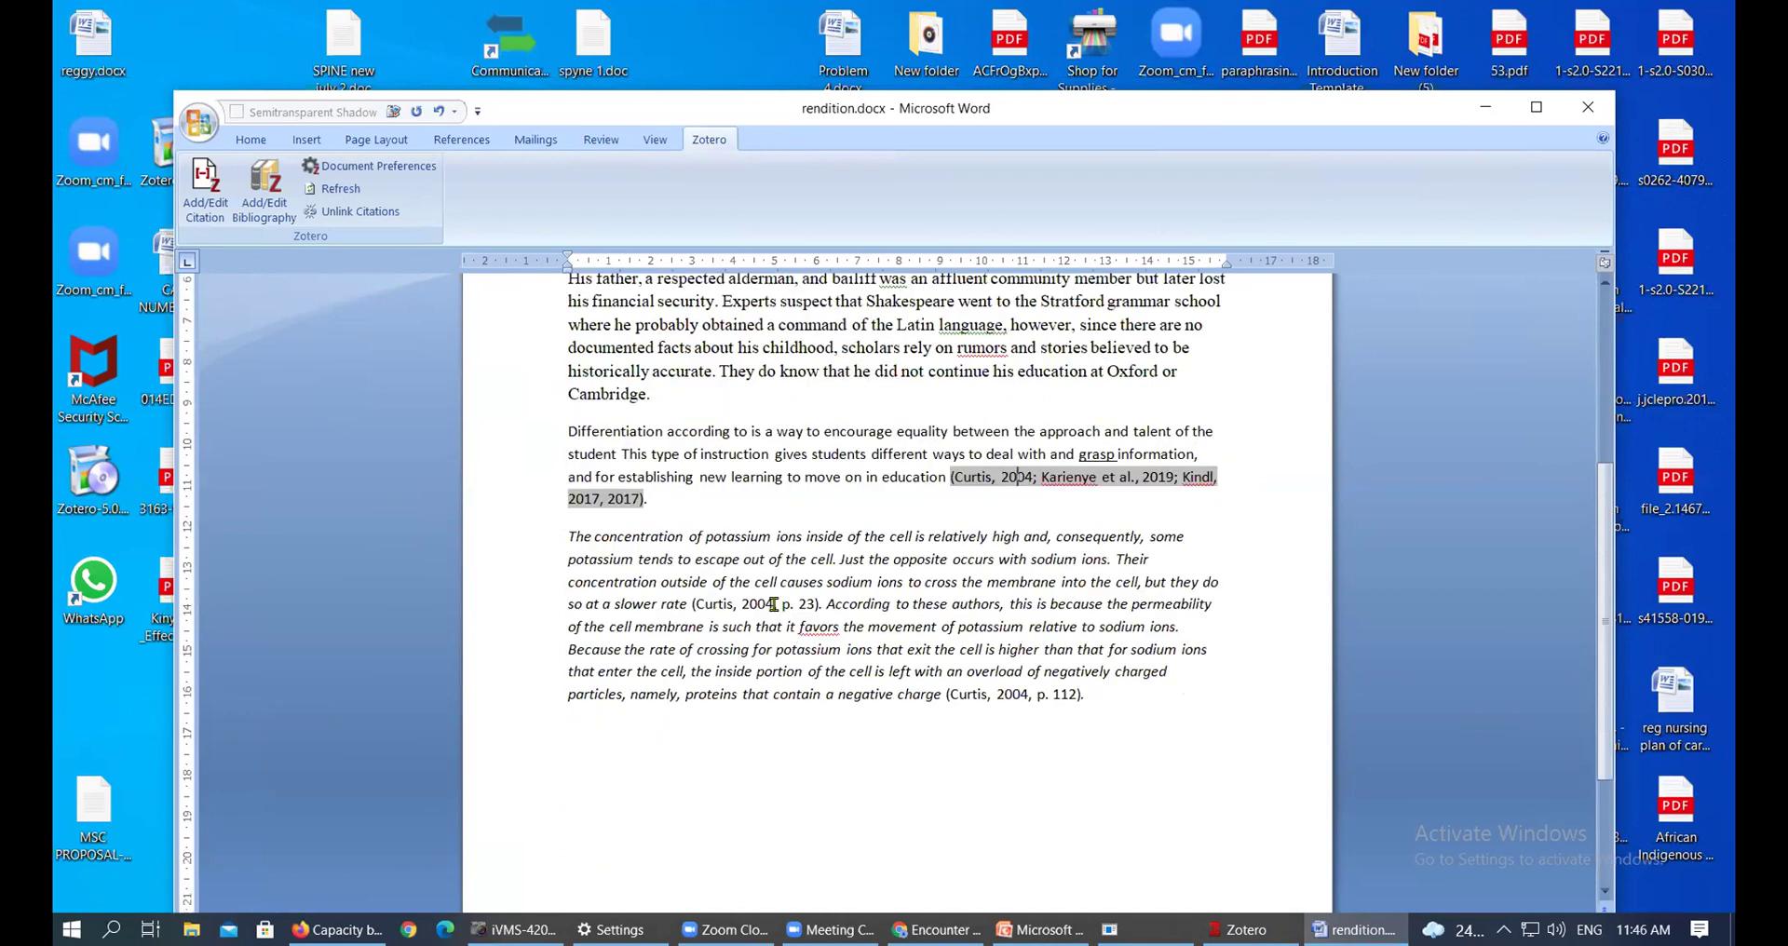
{"action": "left_click", "coordinate": [773, 604]}
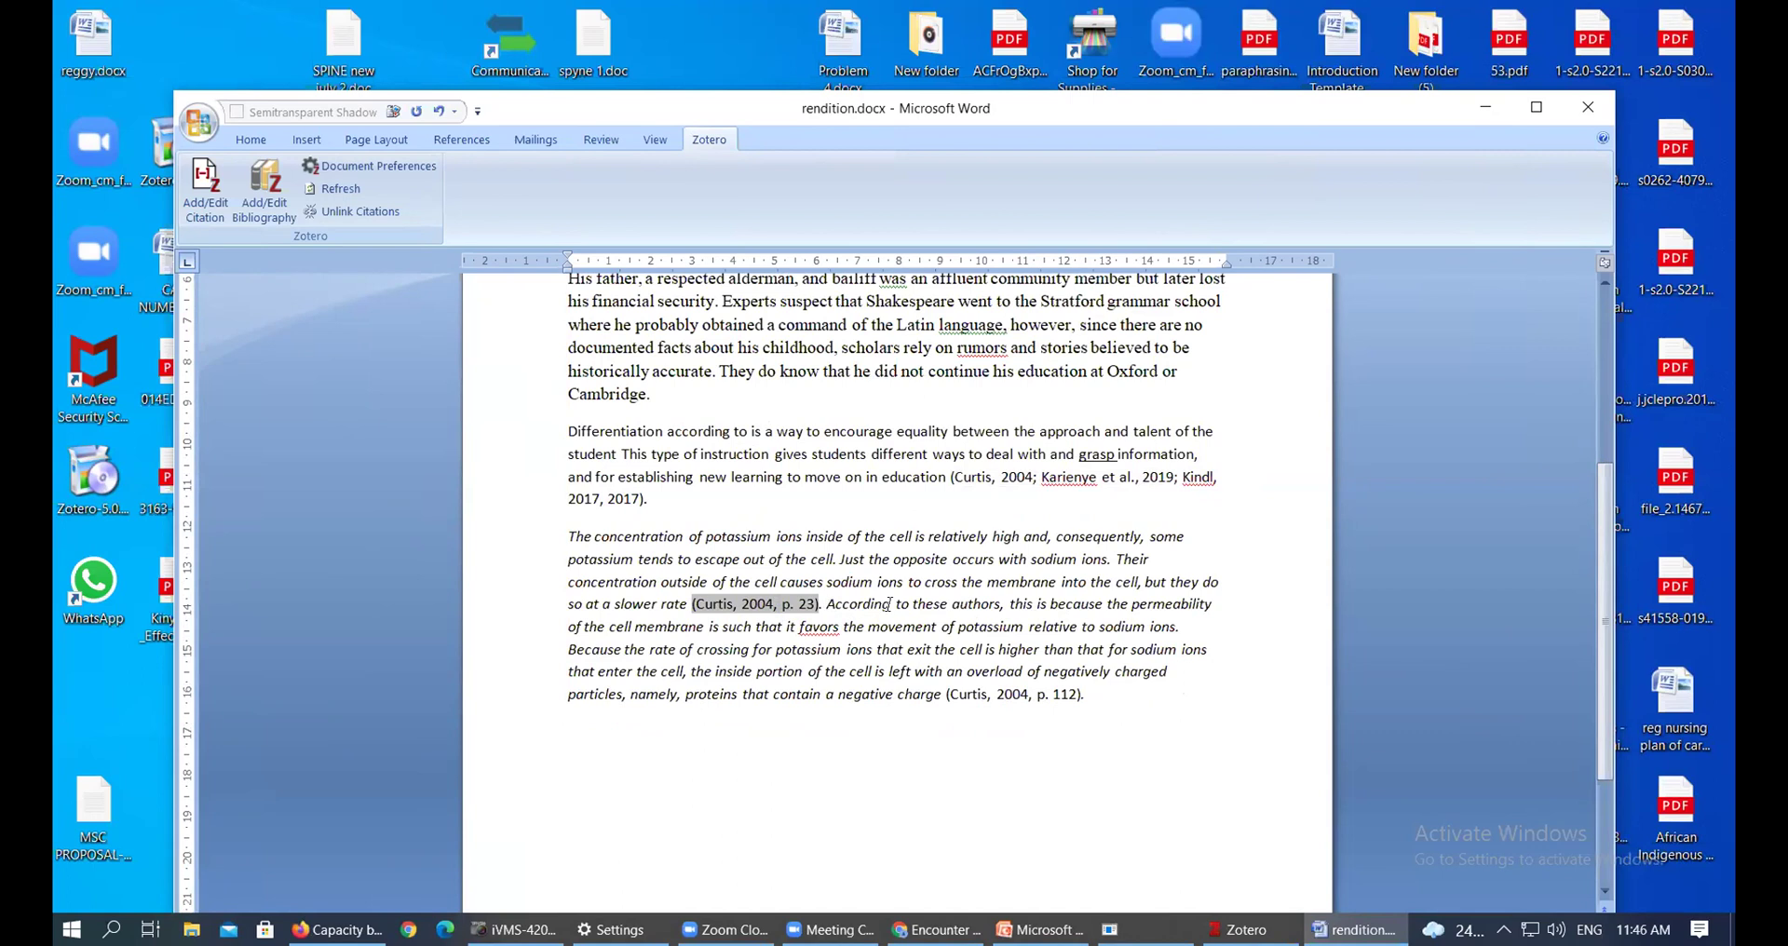
Delete 'According to these authors,' and capitalise 'This' at the start of the sentence
{"action": "left_click", "coordinate": [1004, 603]}
{"action": "left_click_drag", "start_coordinate": [1003, 603], "coordinate": [859, 601]}
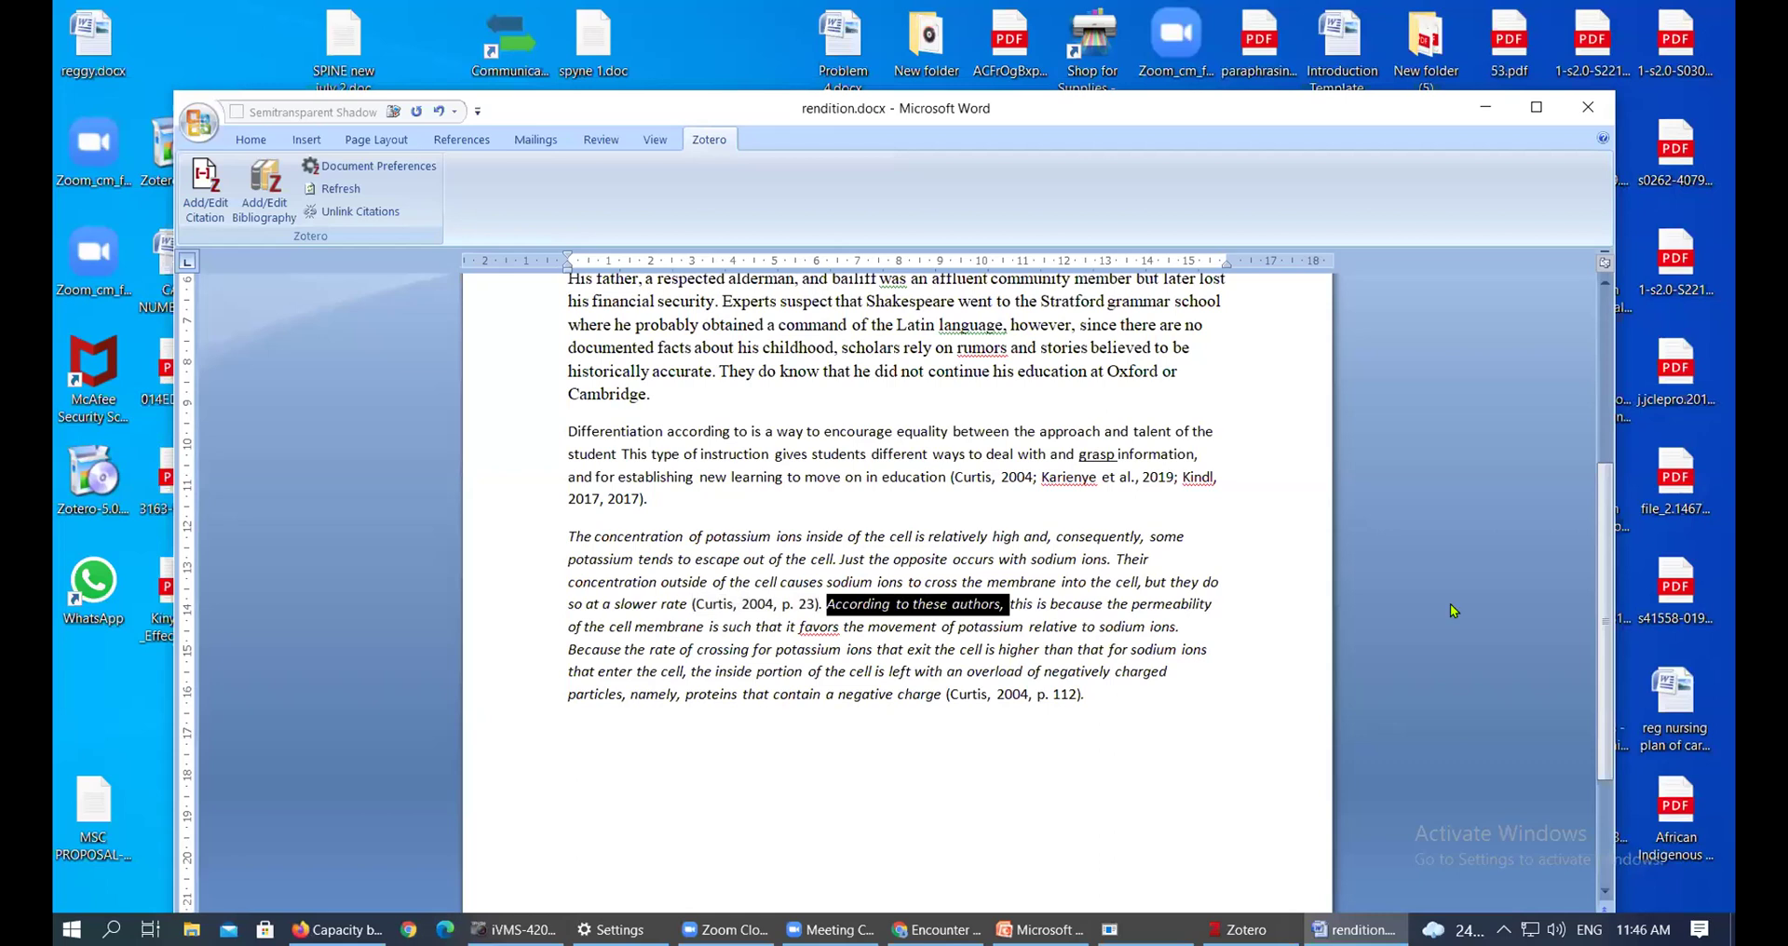
{"action": "key", "text": "Delete"}
{"action": "key", "text": "Delete"}
{"action": "type", "text": "T"}
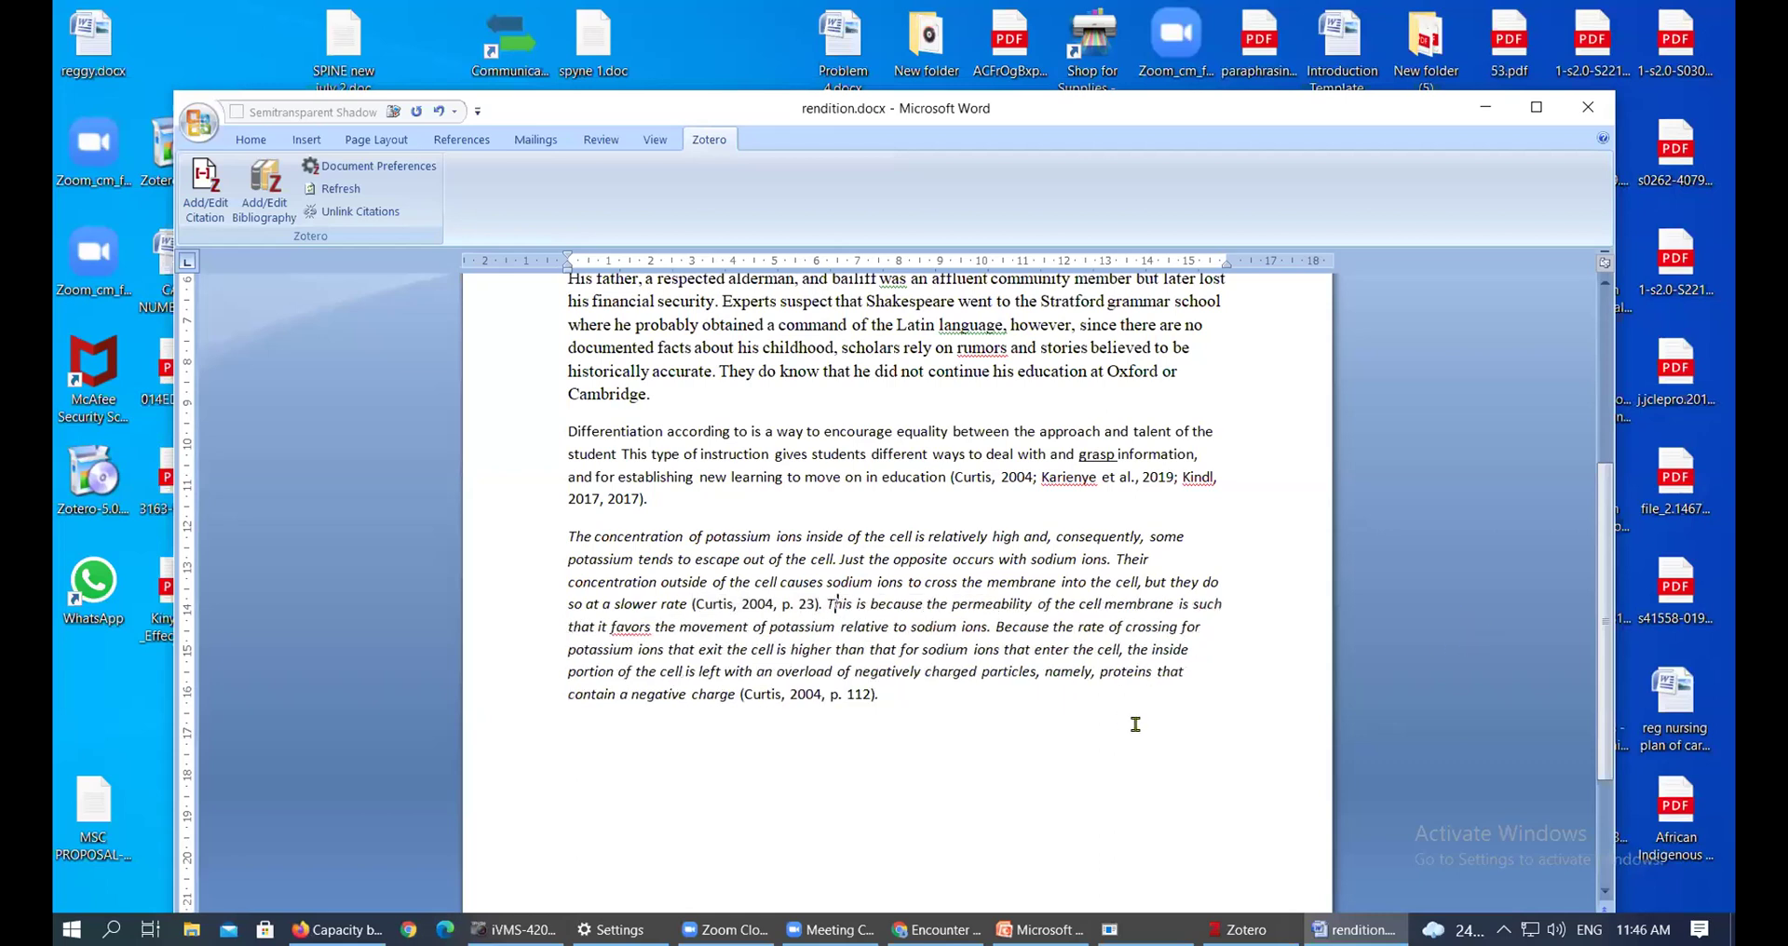
Re-check the citations from page 112 back up to Mugenda and M-Afrika (2019)
{"action": "left_click", "coordinate": [864, 694]}
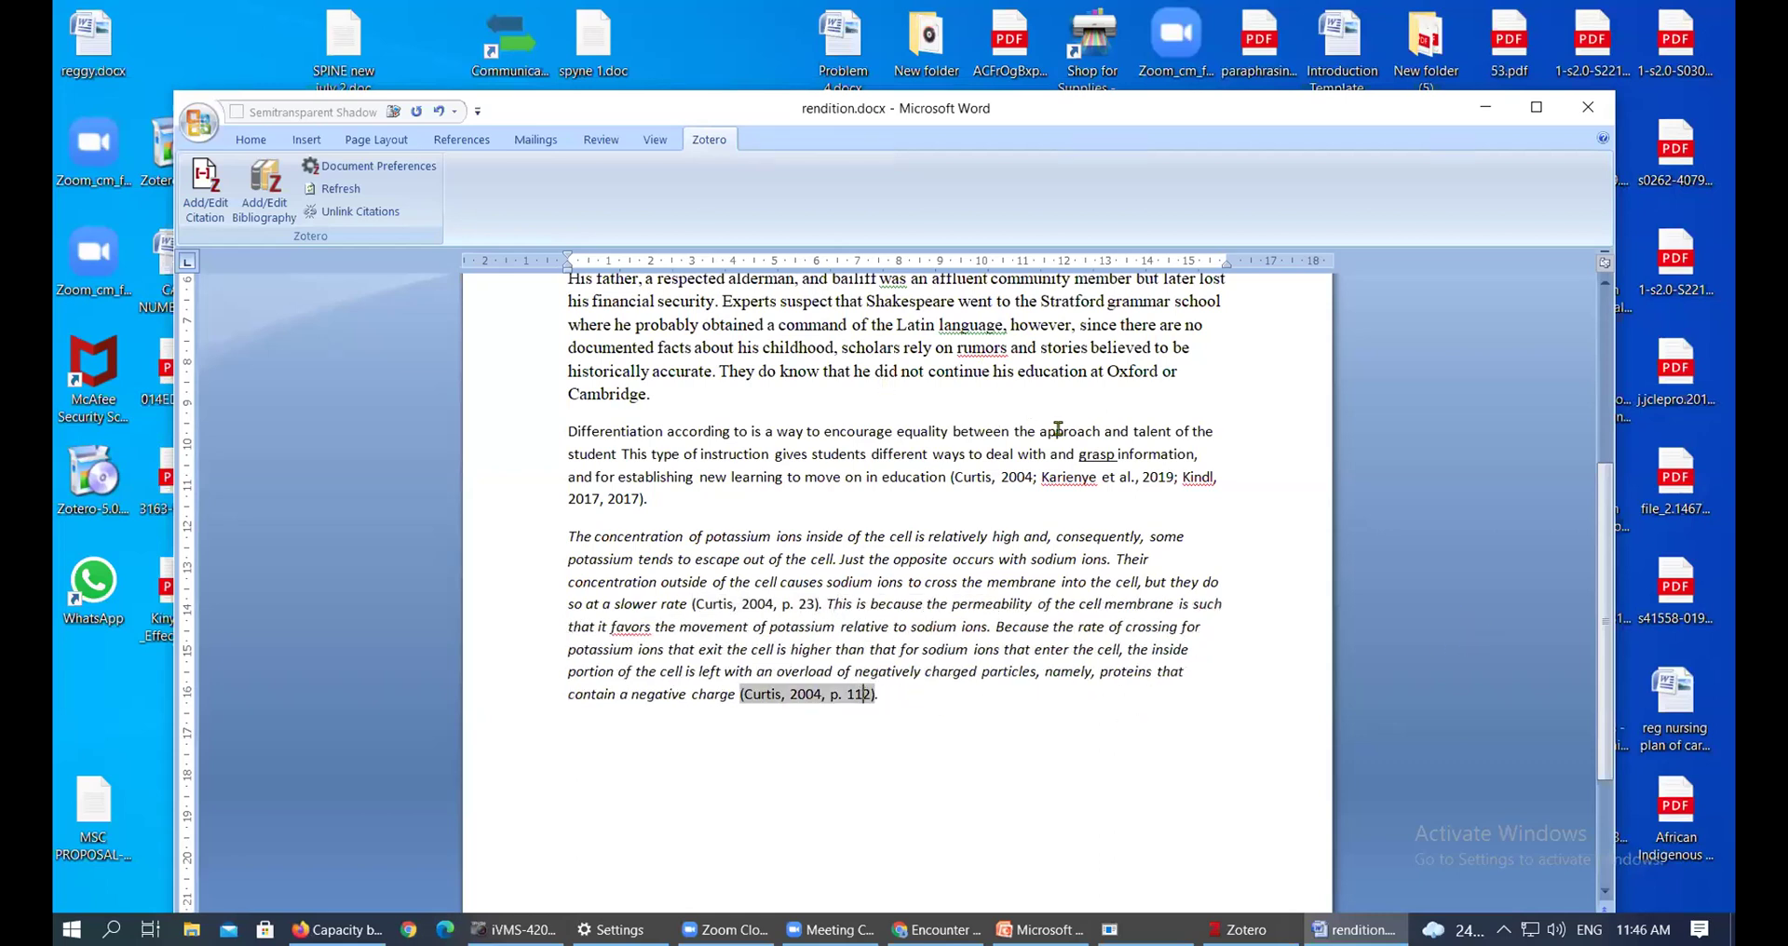
{"action": "left_click", "coordinate": [1132, 477]}
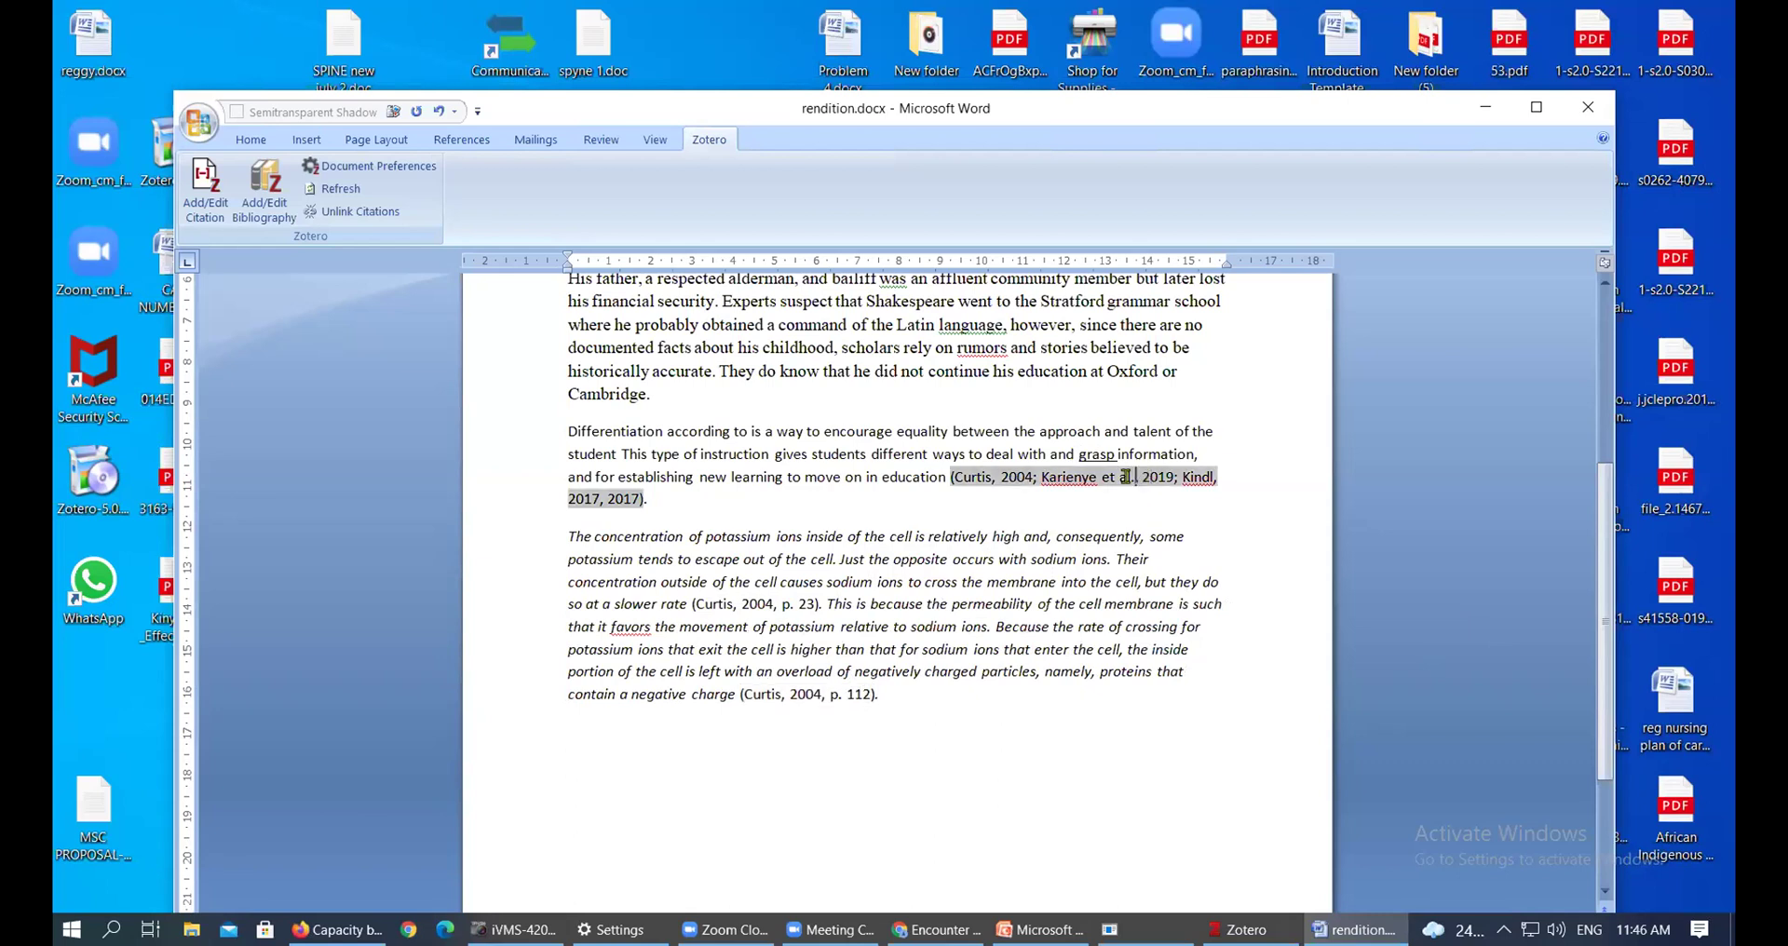
{"action": "left_click", "coordinate": [780, 604]}
{"action": "scroll", "coordinate": [870, 588], "scroll_direction": "up", "scroll_amount": 3}
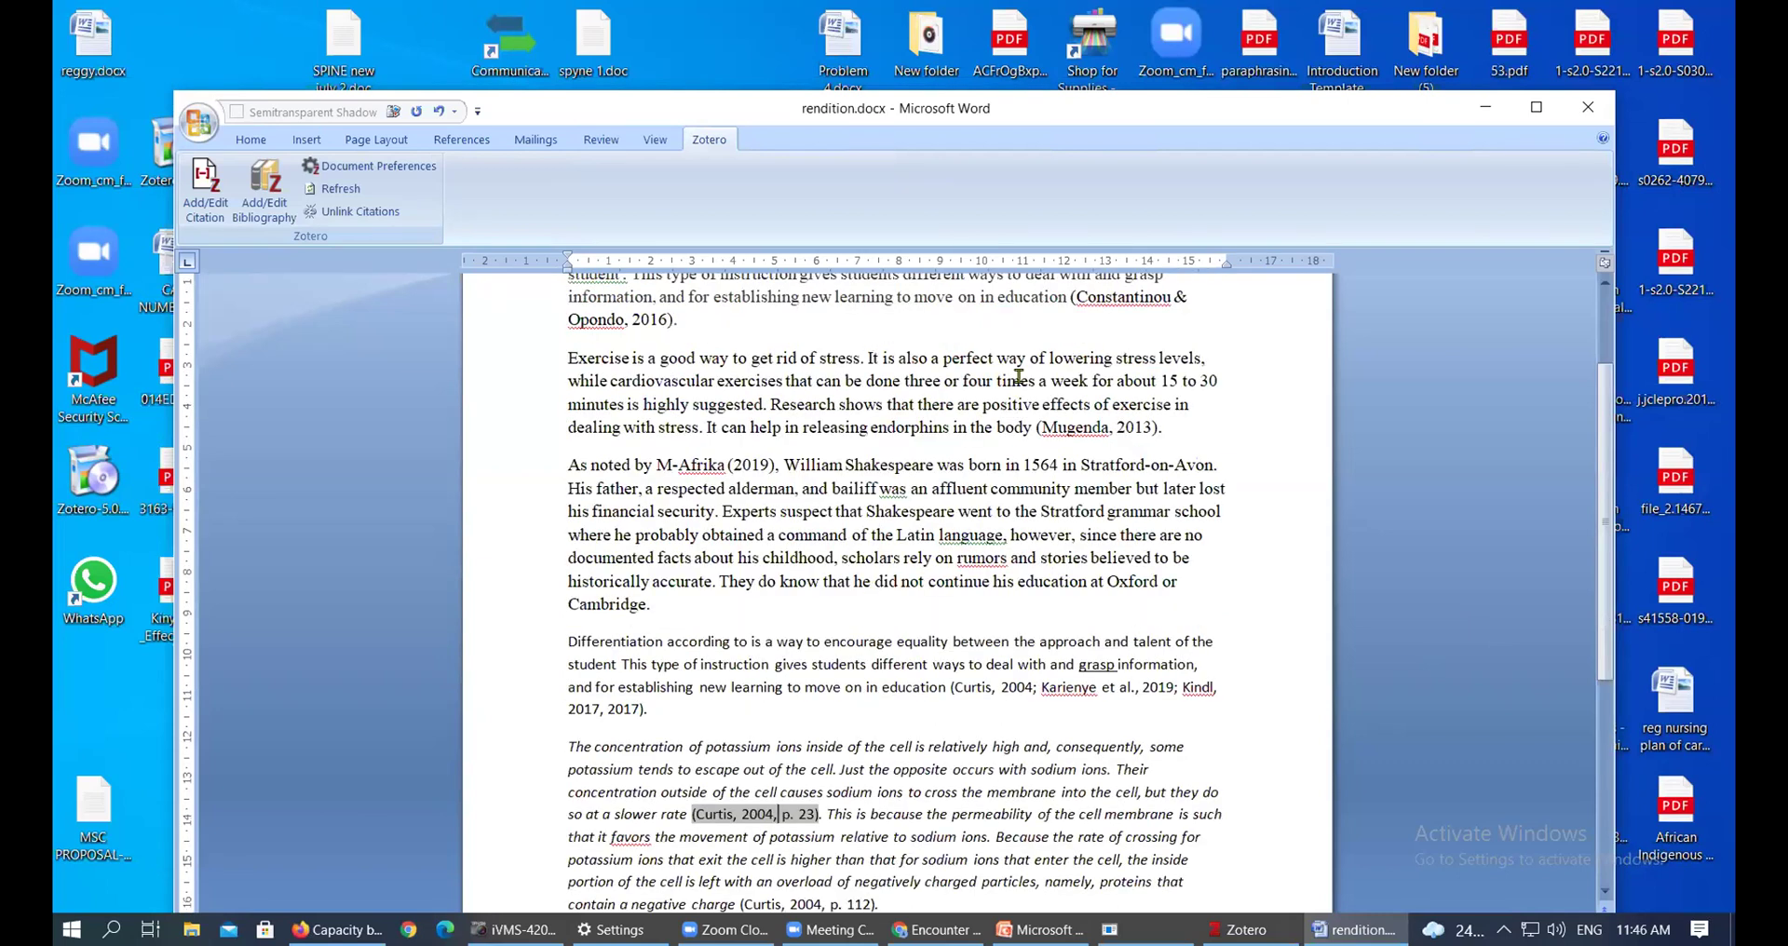
{"action": "left_click", "coordinate": [1097, 296]}
{"action": "left_click", "coordinate": [1090, 431]}
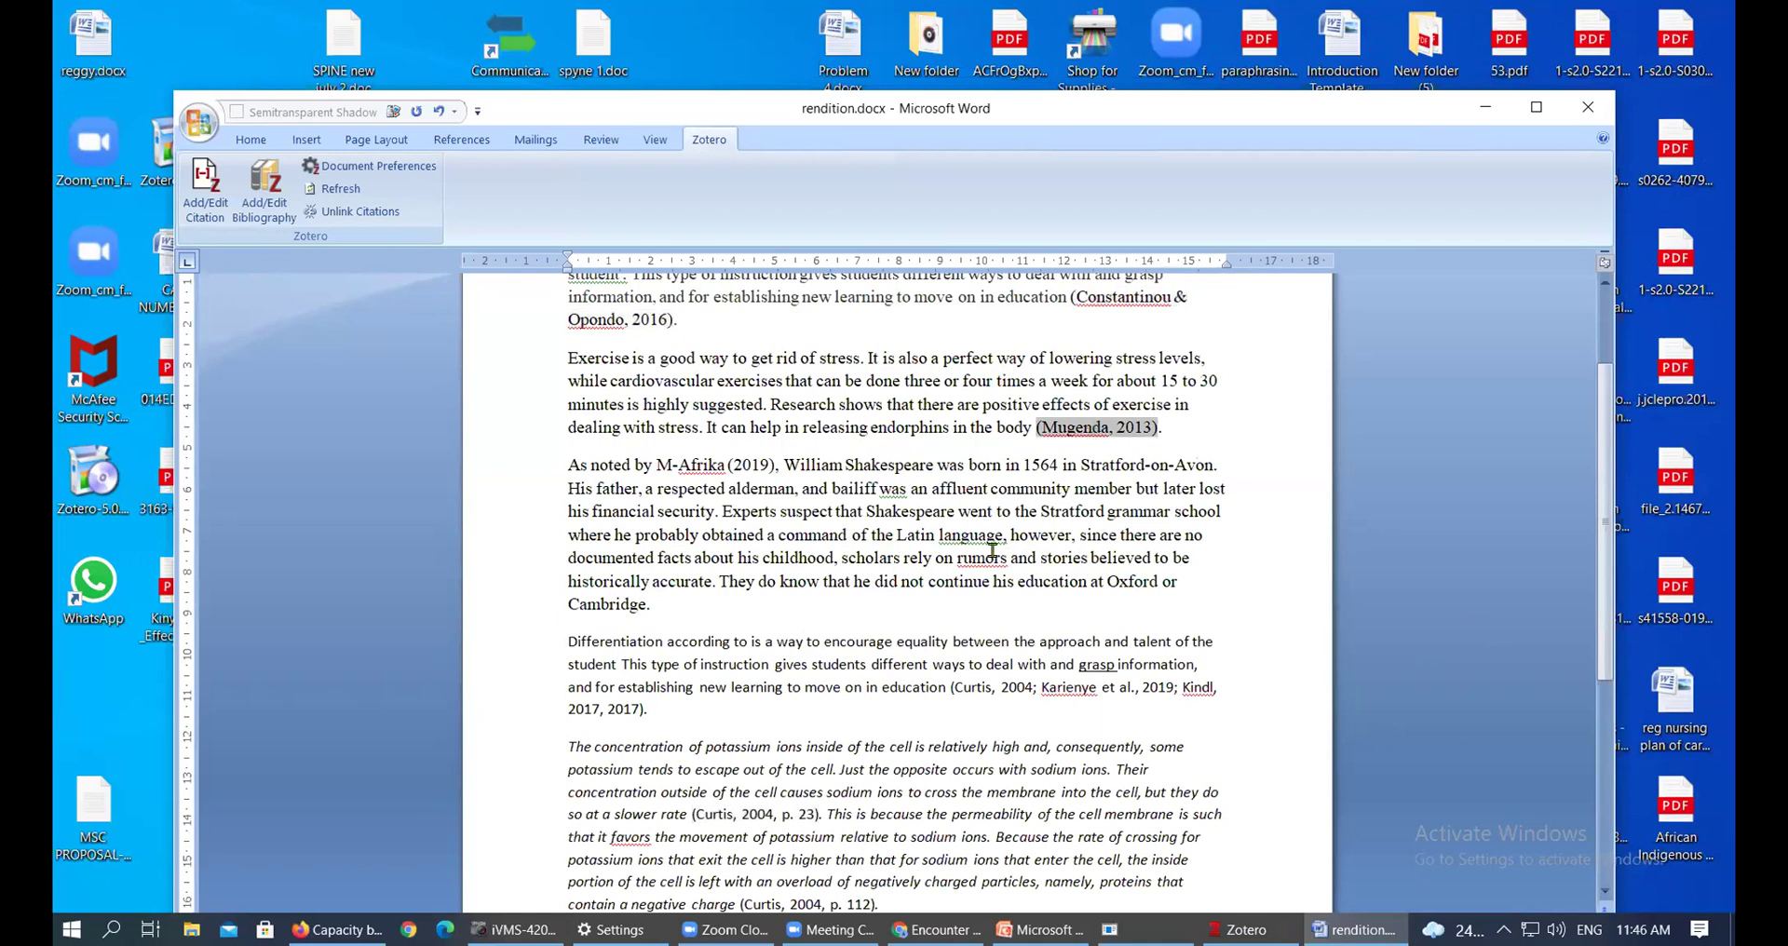
{"action": "left_click", "coordinate": [730, 465]}
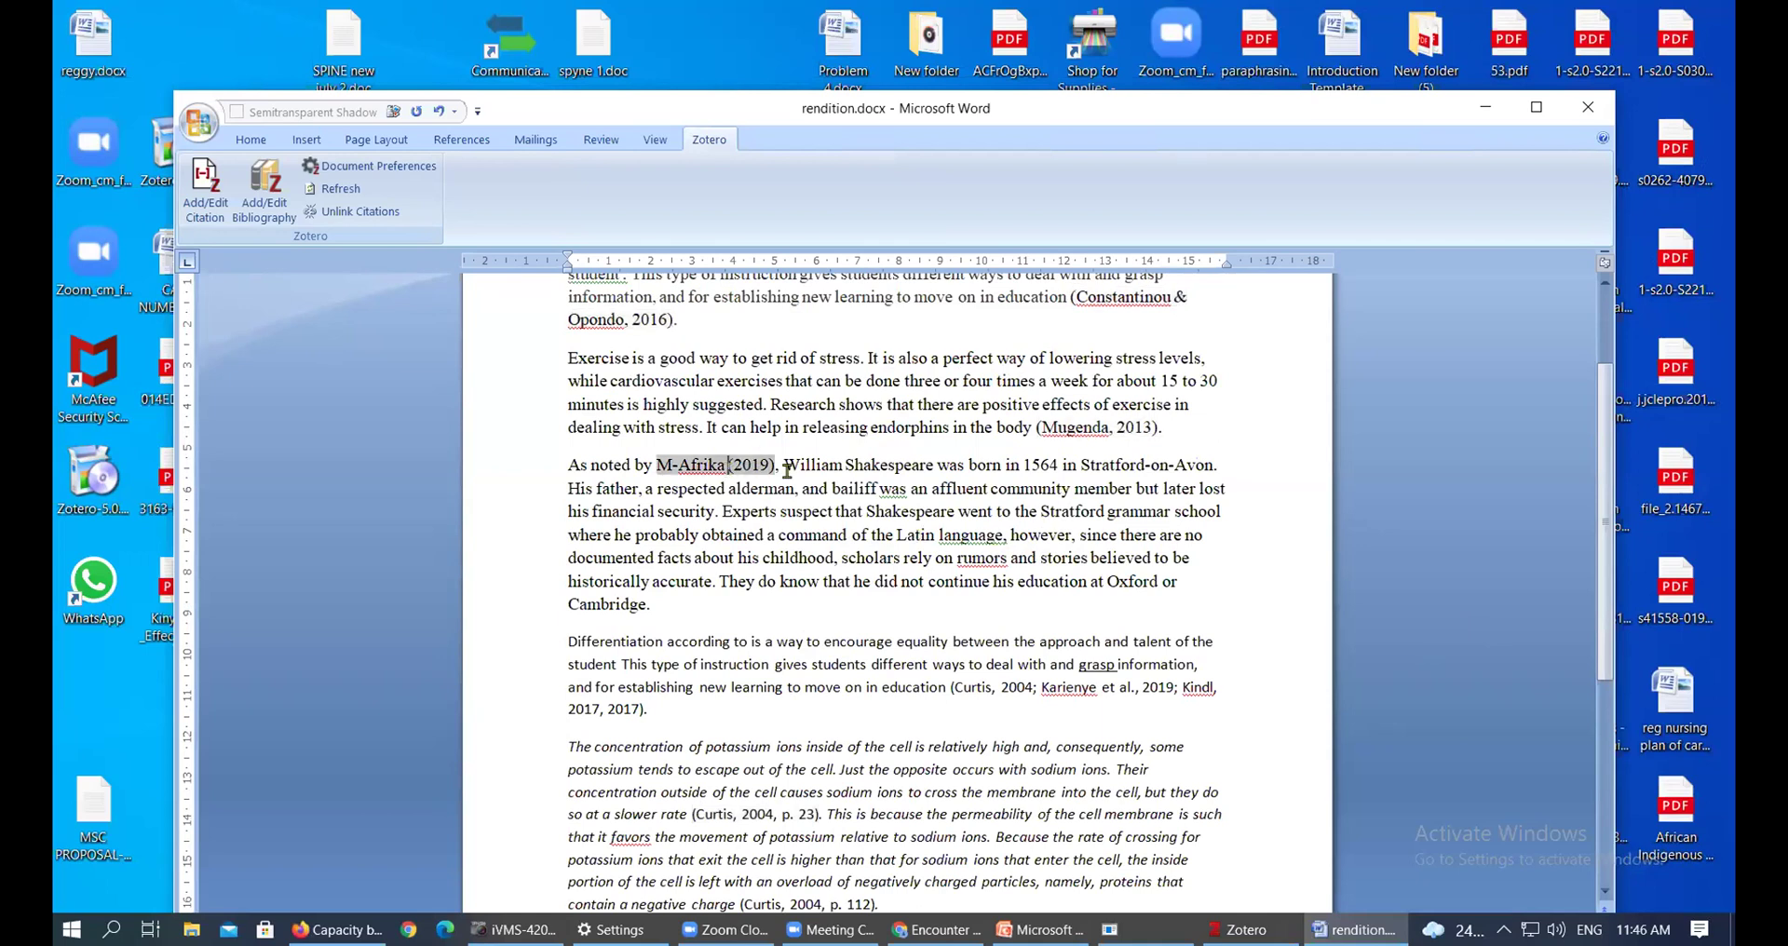
{"action": "left_click", "coordinate": [1105, 430]}
Maximise the Word window and add an empty line after the last paragraph
{"action": "double_click", "coordinate": [1297, 108]}
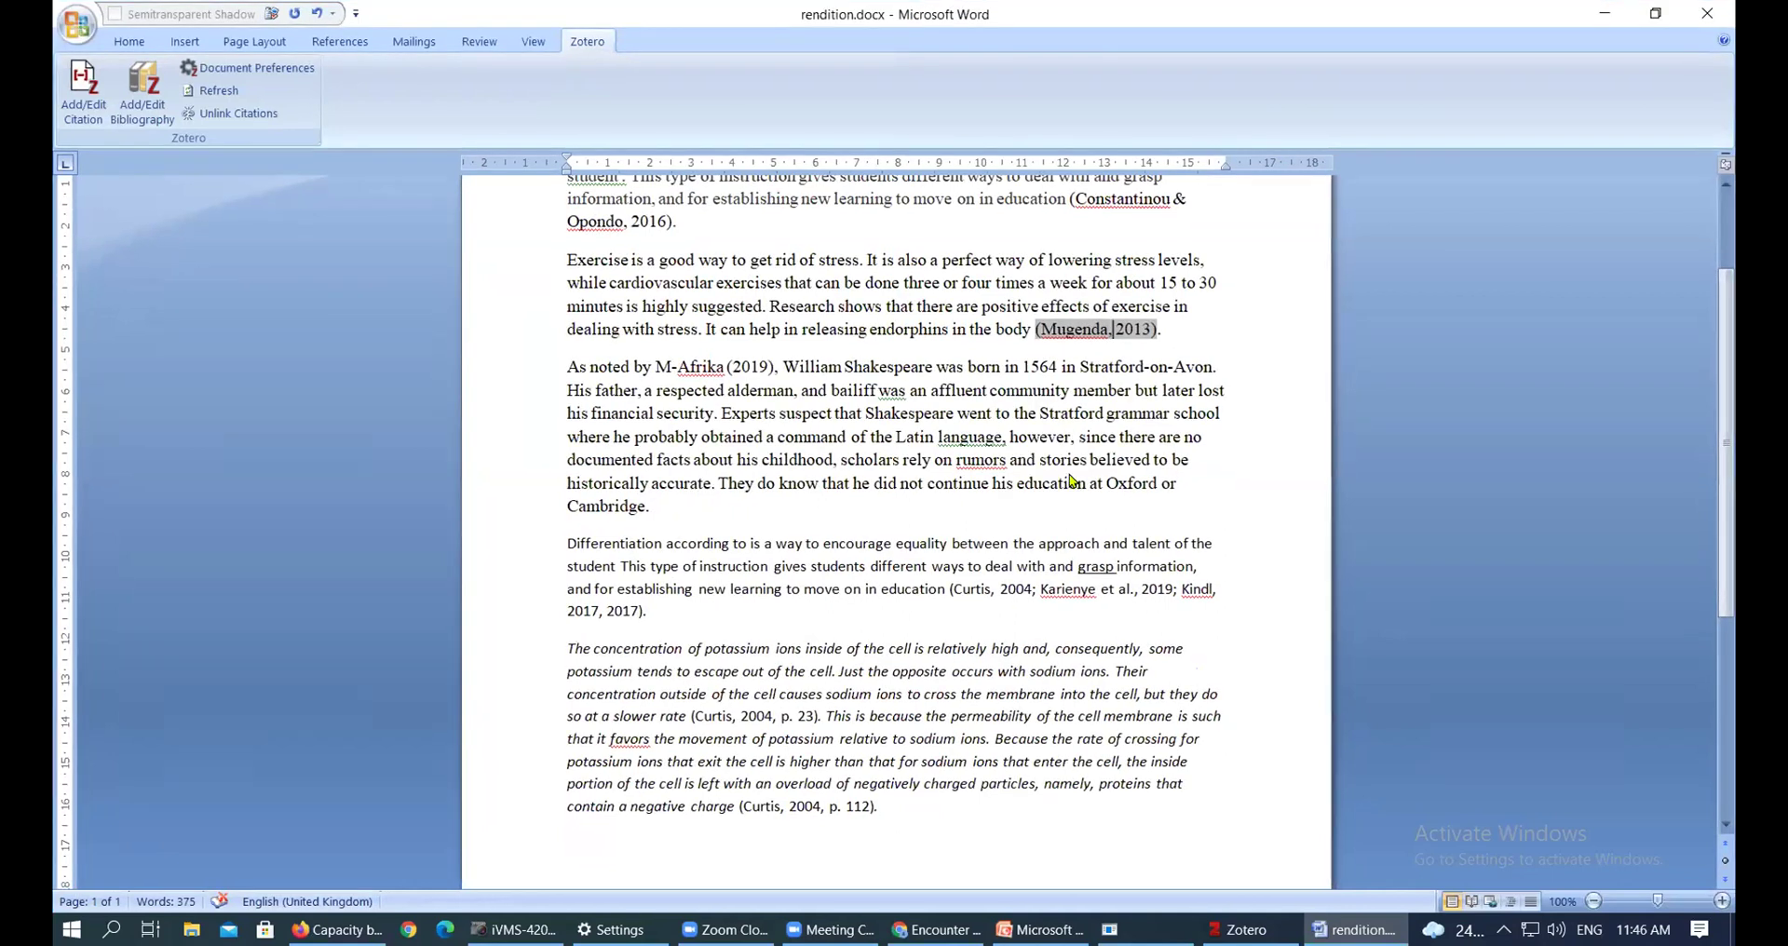
{"action": "scroll", "coordinate": [1071, 481], "scroll_direction": "down", "scroll_amount": 1}
{"action": "scroll", "coordinate": [1019, 611], "scroll_direction": "down", "scroll_amount": 5}
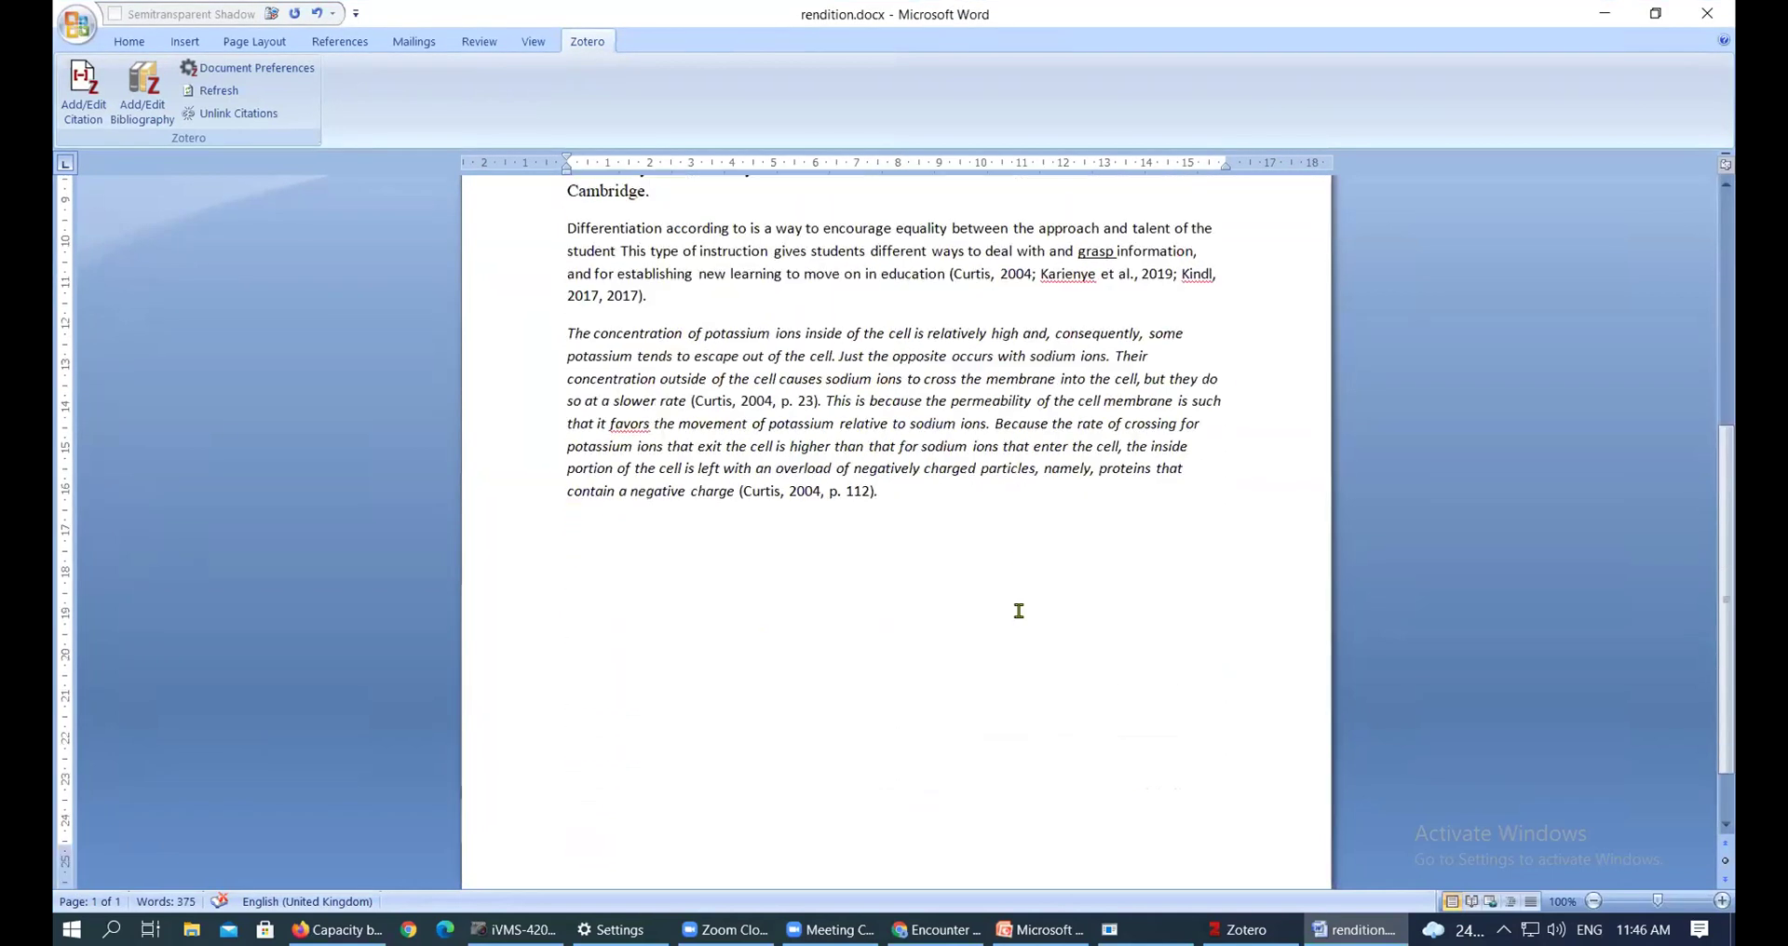
{"action": "left_click_drag", "start_coordinate": [1730, 489], "coordinate": [1734, 195]}
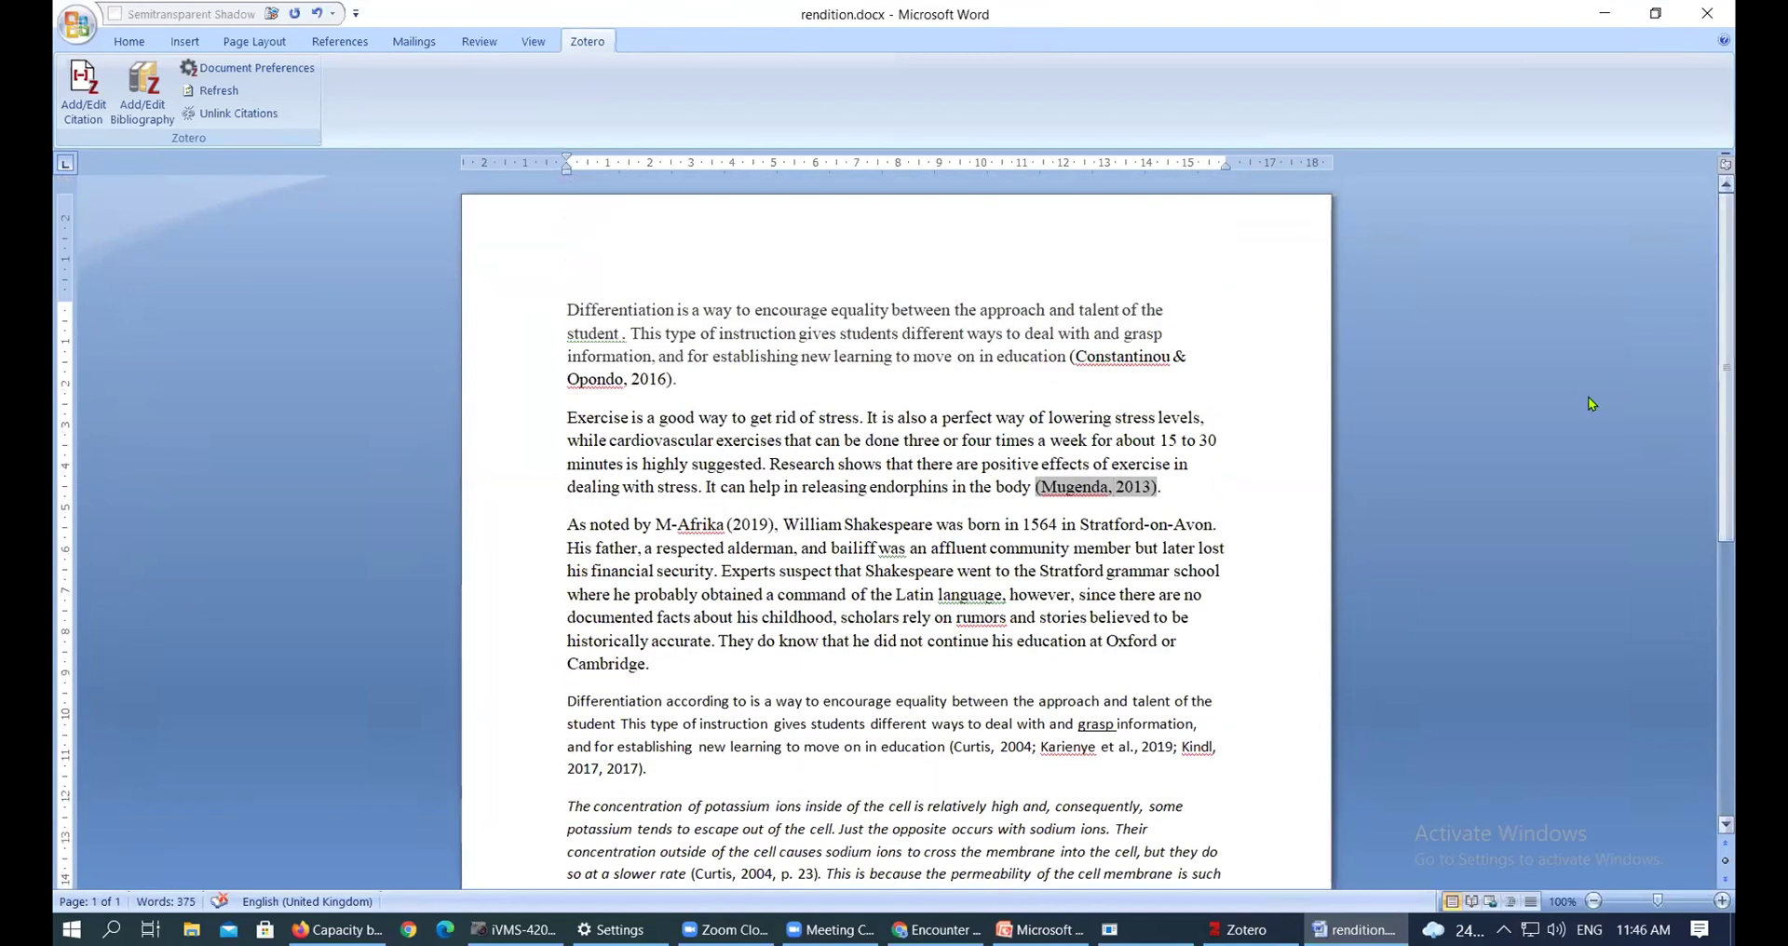
{"action": "scroll", "coordinate": [966, 499], "scroll_direction": "down", "scroll_amount": 3}
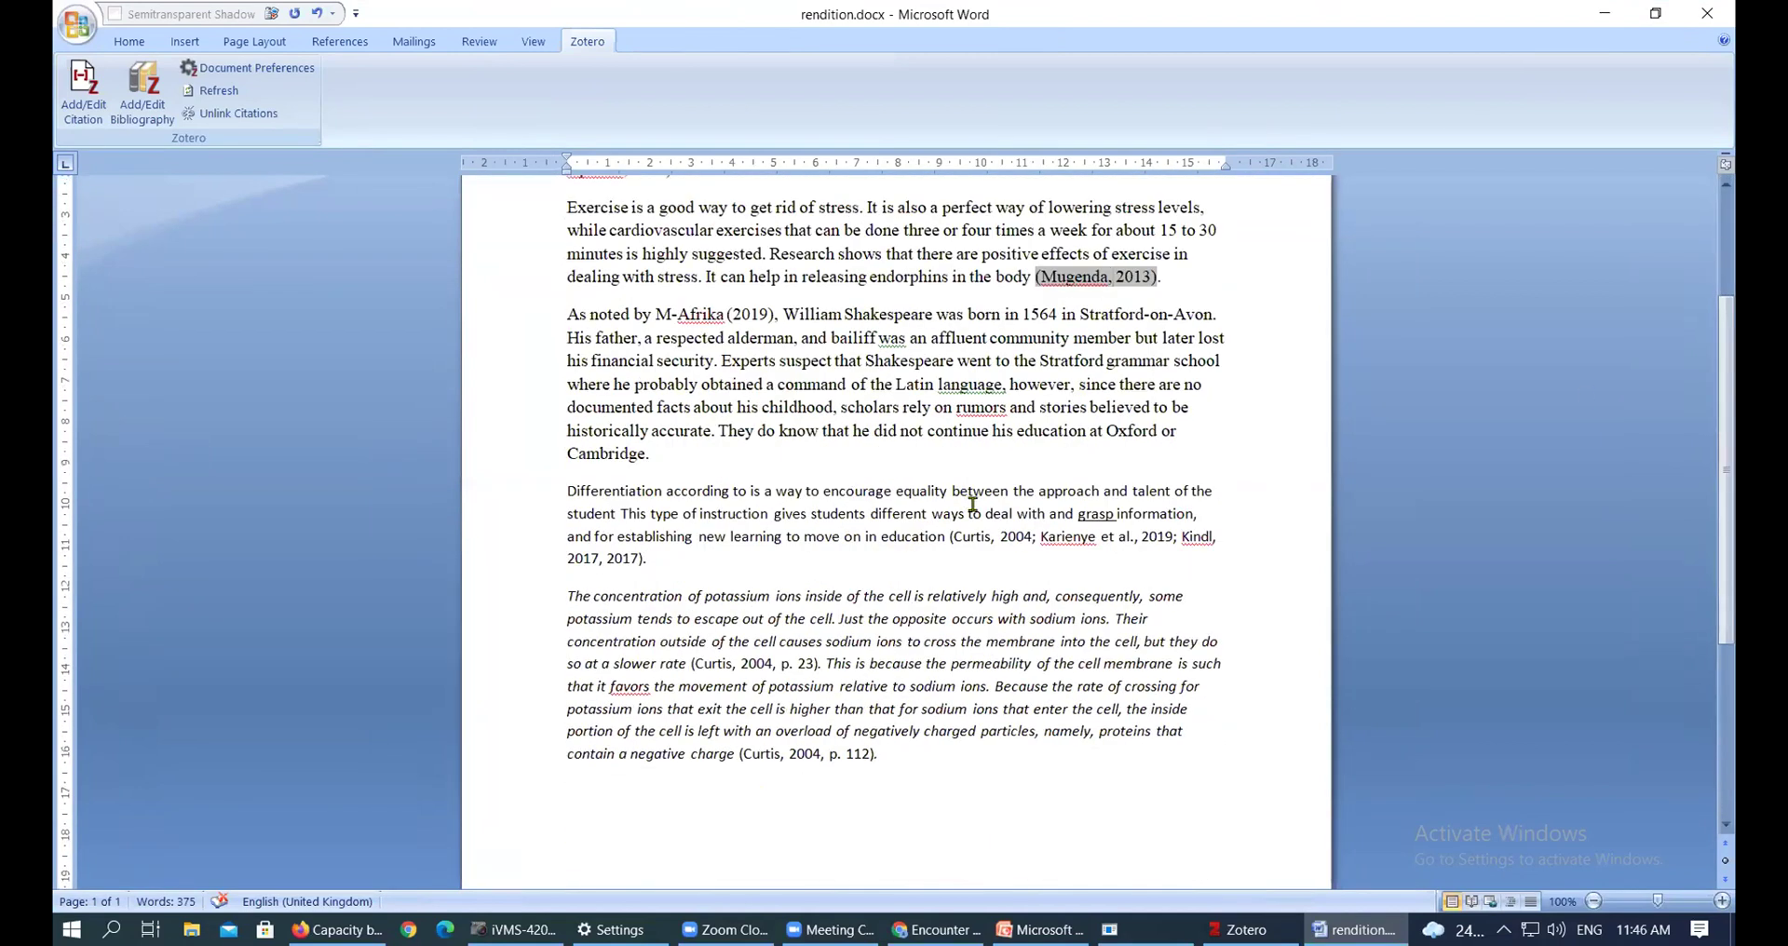
{"action": "scroll", "coordinate": [968, 502], "scroll_direction": "down", "scroll_amount": 4}
{"action": "left_click", "coordinate": [941, 508]}
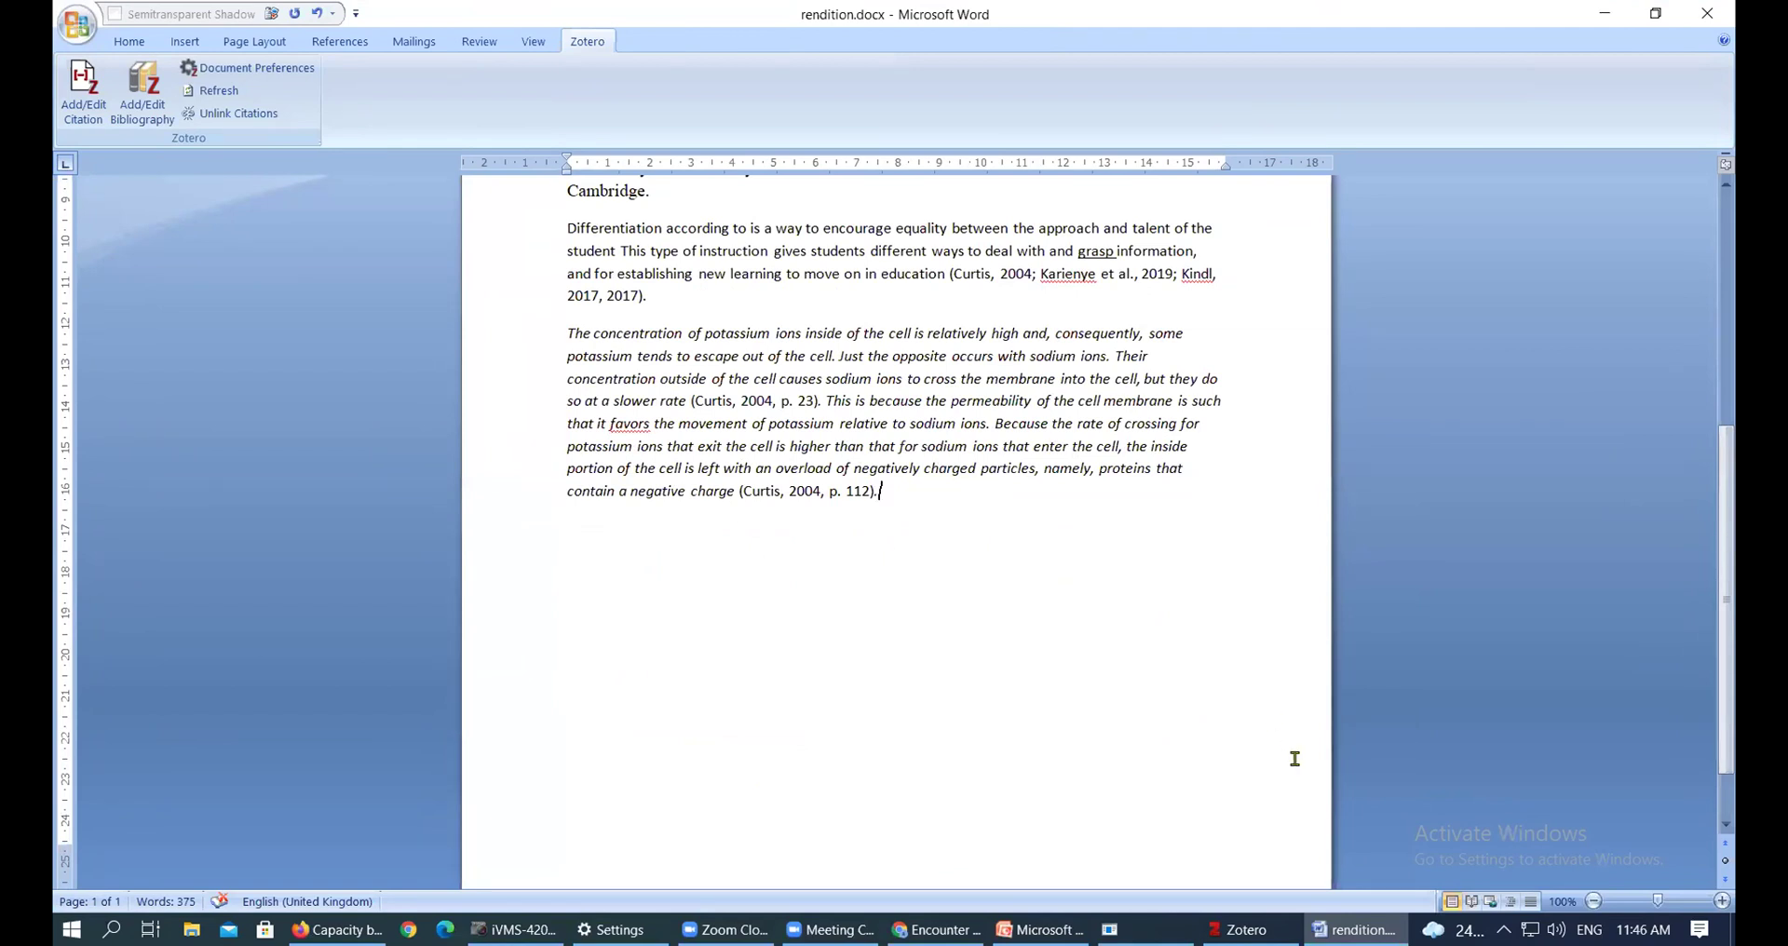
{"action": "key", "text": "Return"}
Insert a page break after the last paragraph to start page 2
{"action": "key", "text": "Tab"}
{"action": "key", "text": "BackSpace"}
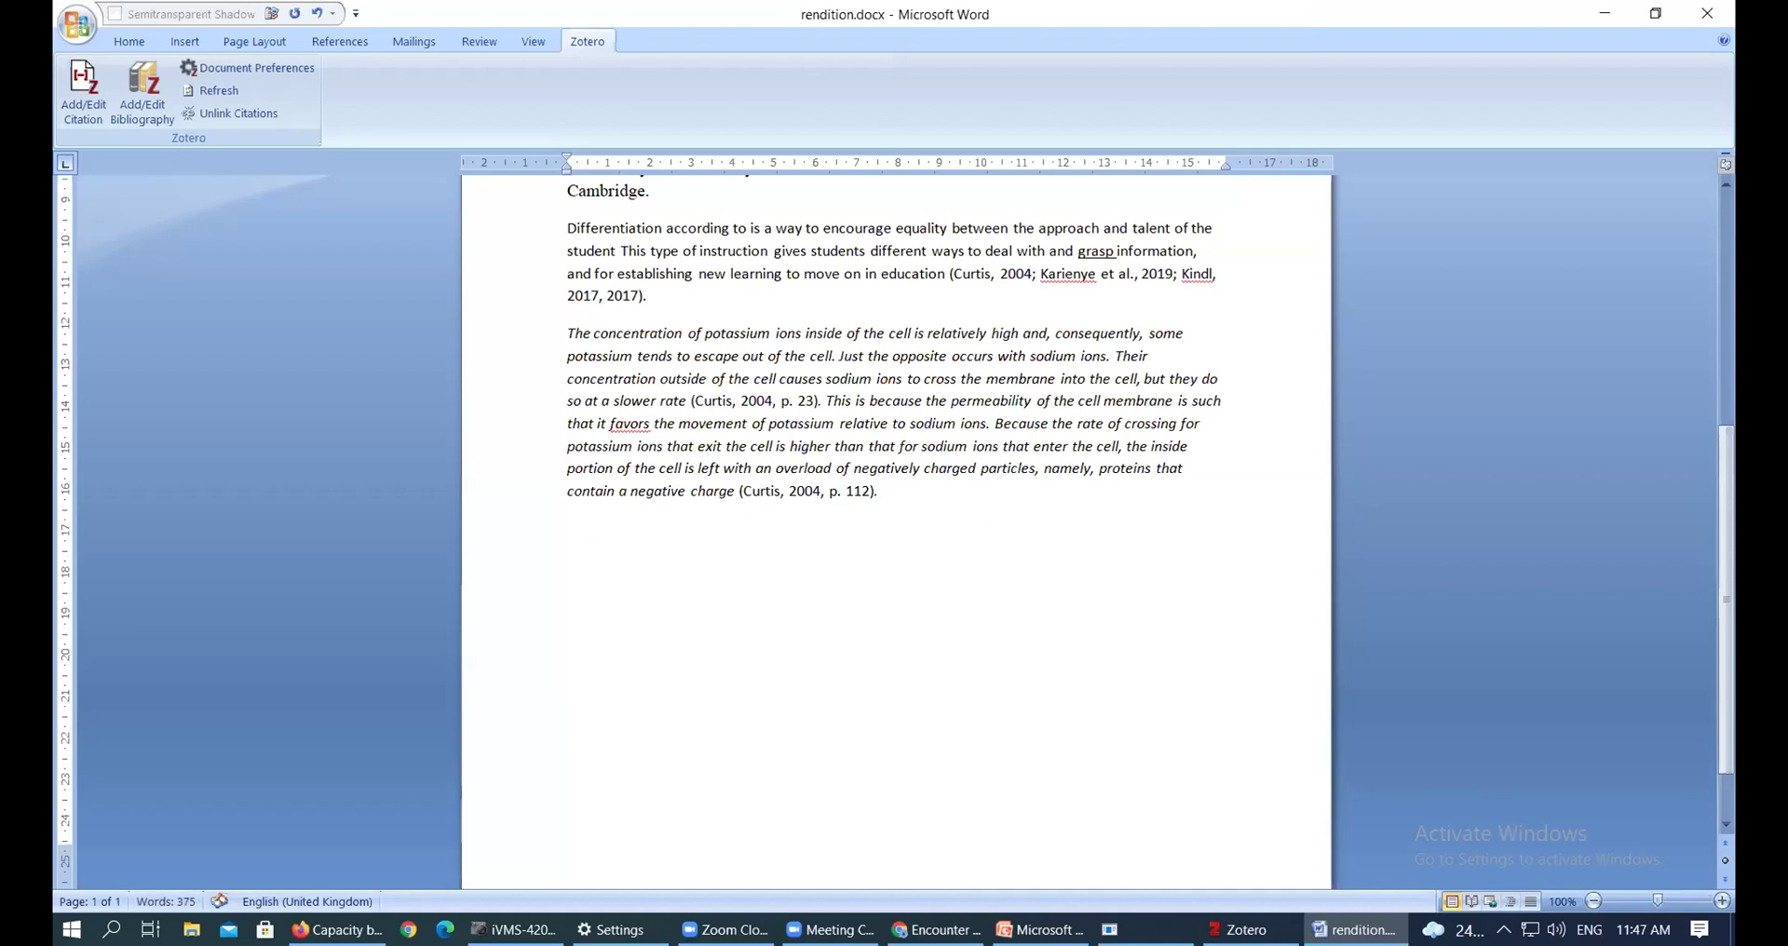
{"action": "key", "text": "ctrl+Return"}
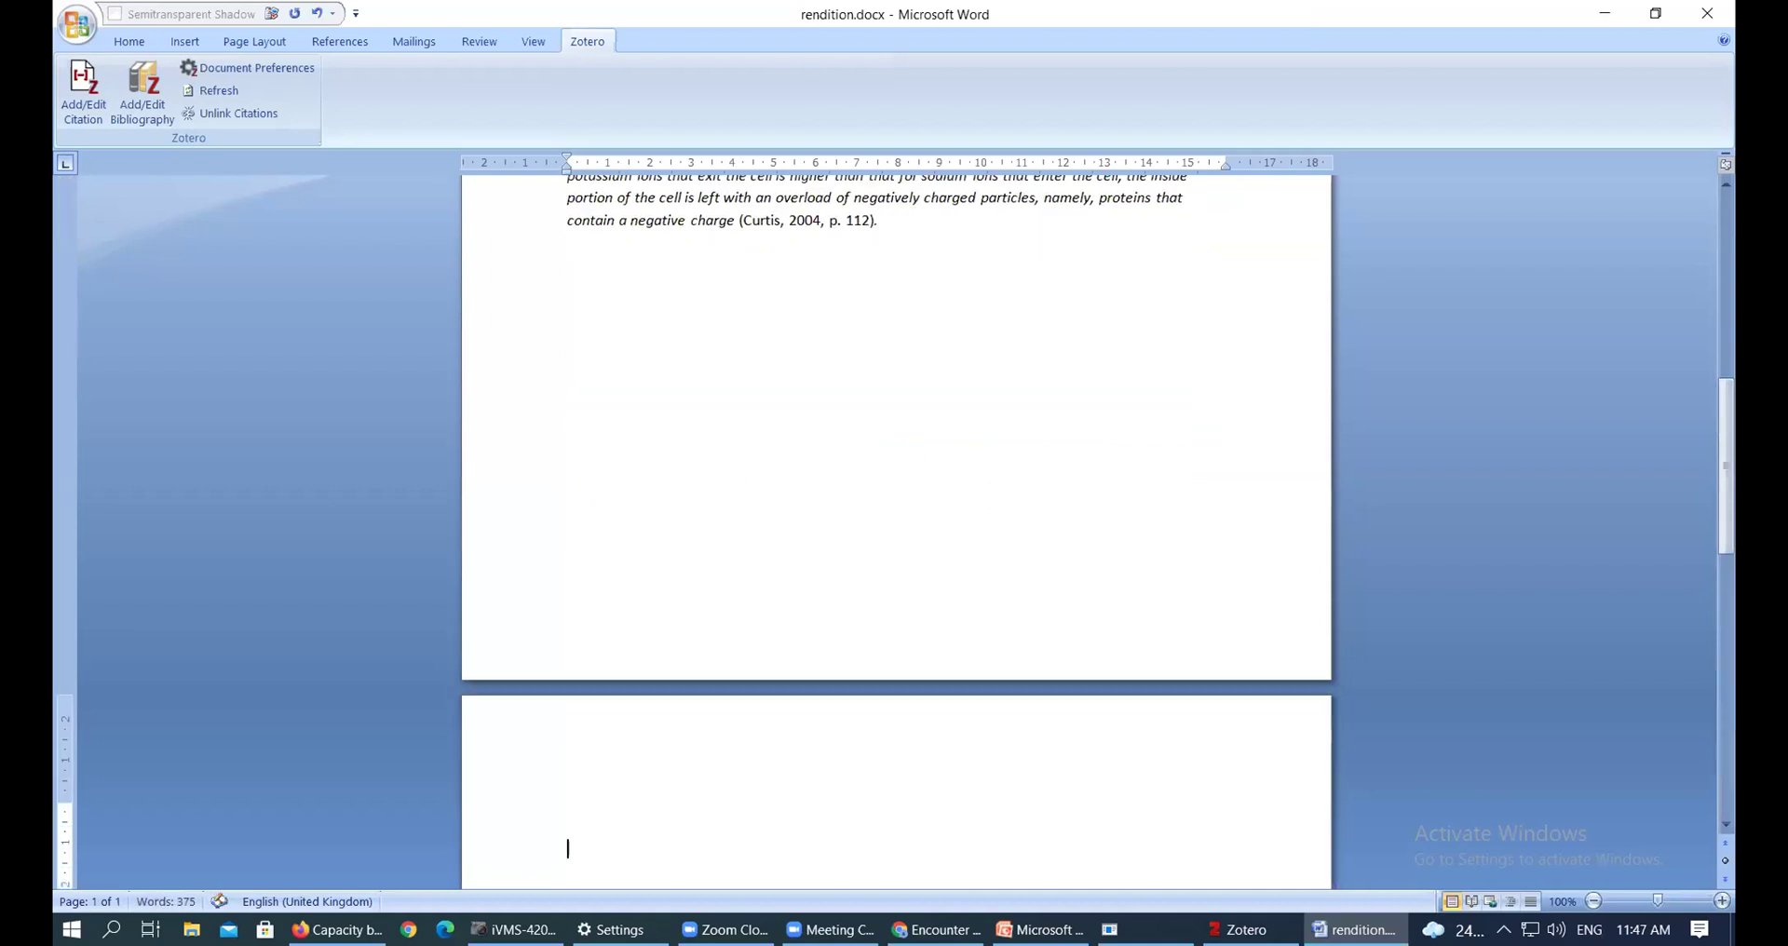
{"action": "scroll", "coordinate": [584, 531], "scroll_direction": "down", "scroll_amount": 3}
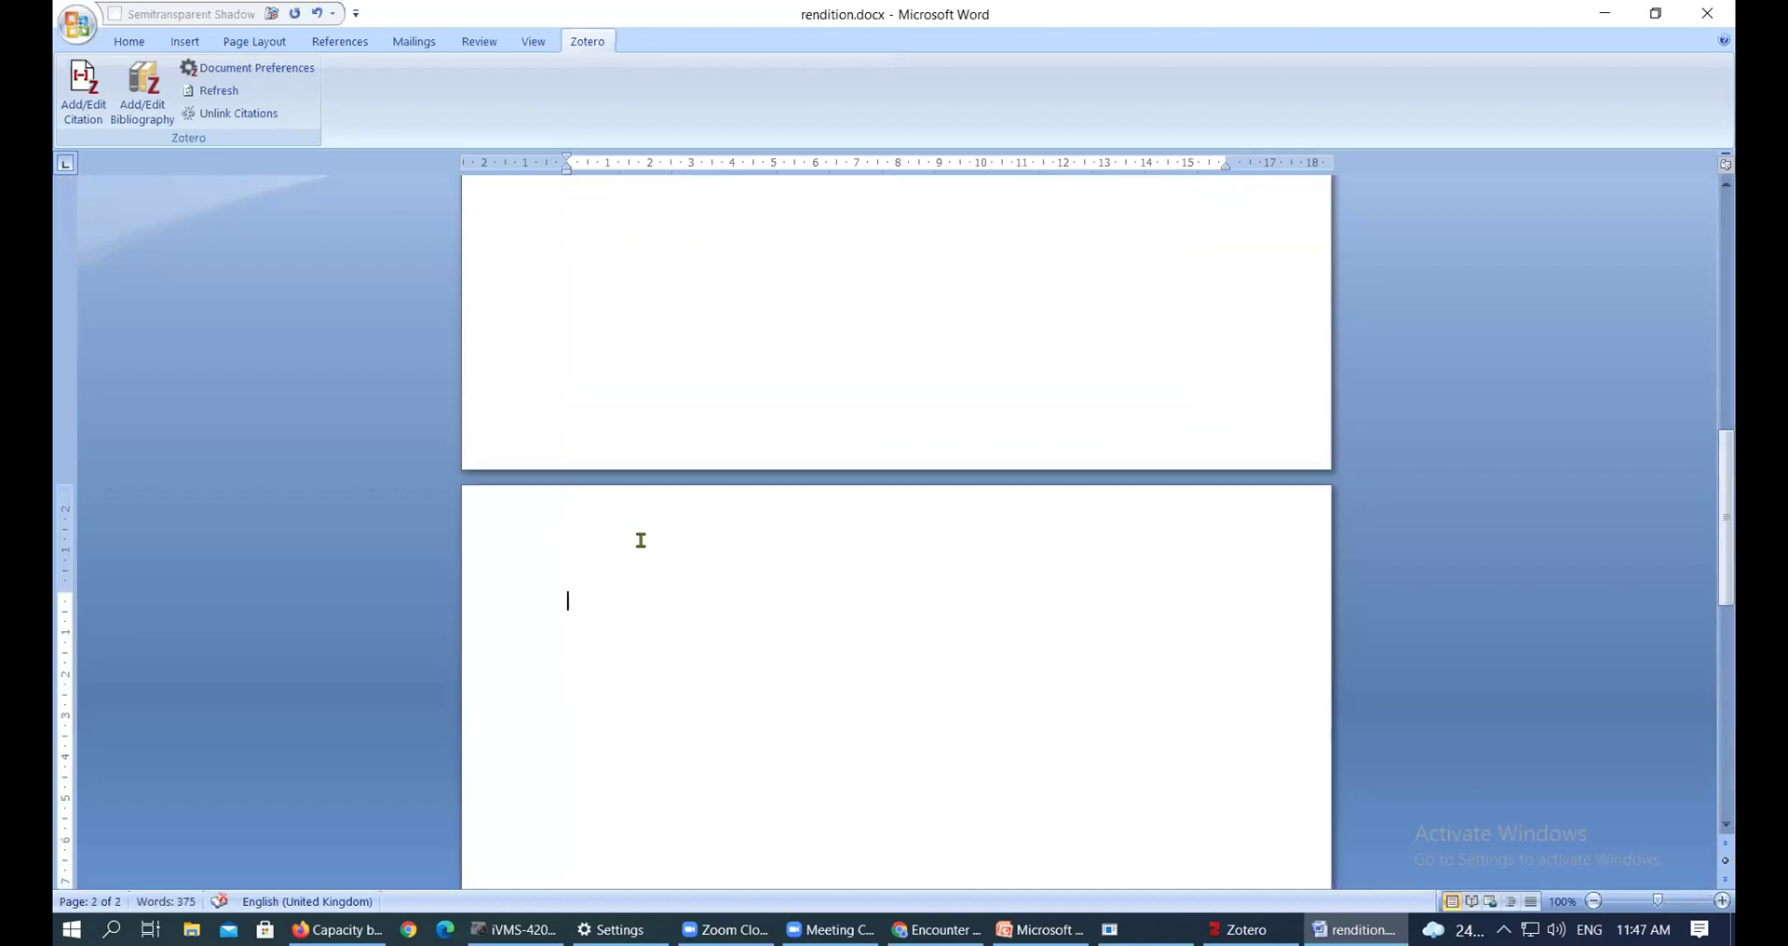
Type a bold 'References' heading at the top of page 2 with an empty line below
{"action": "type", "text": "REFERE"}
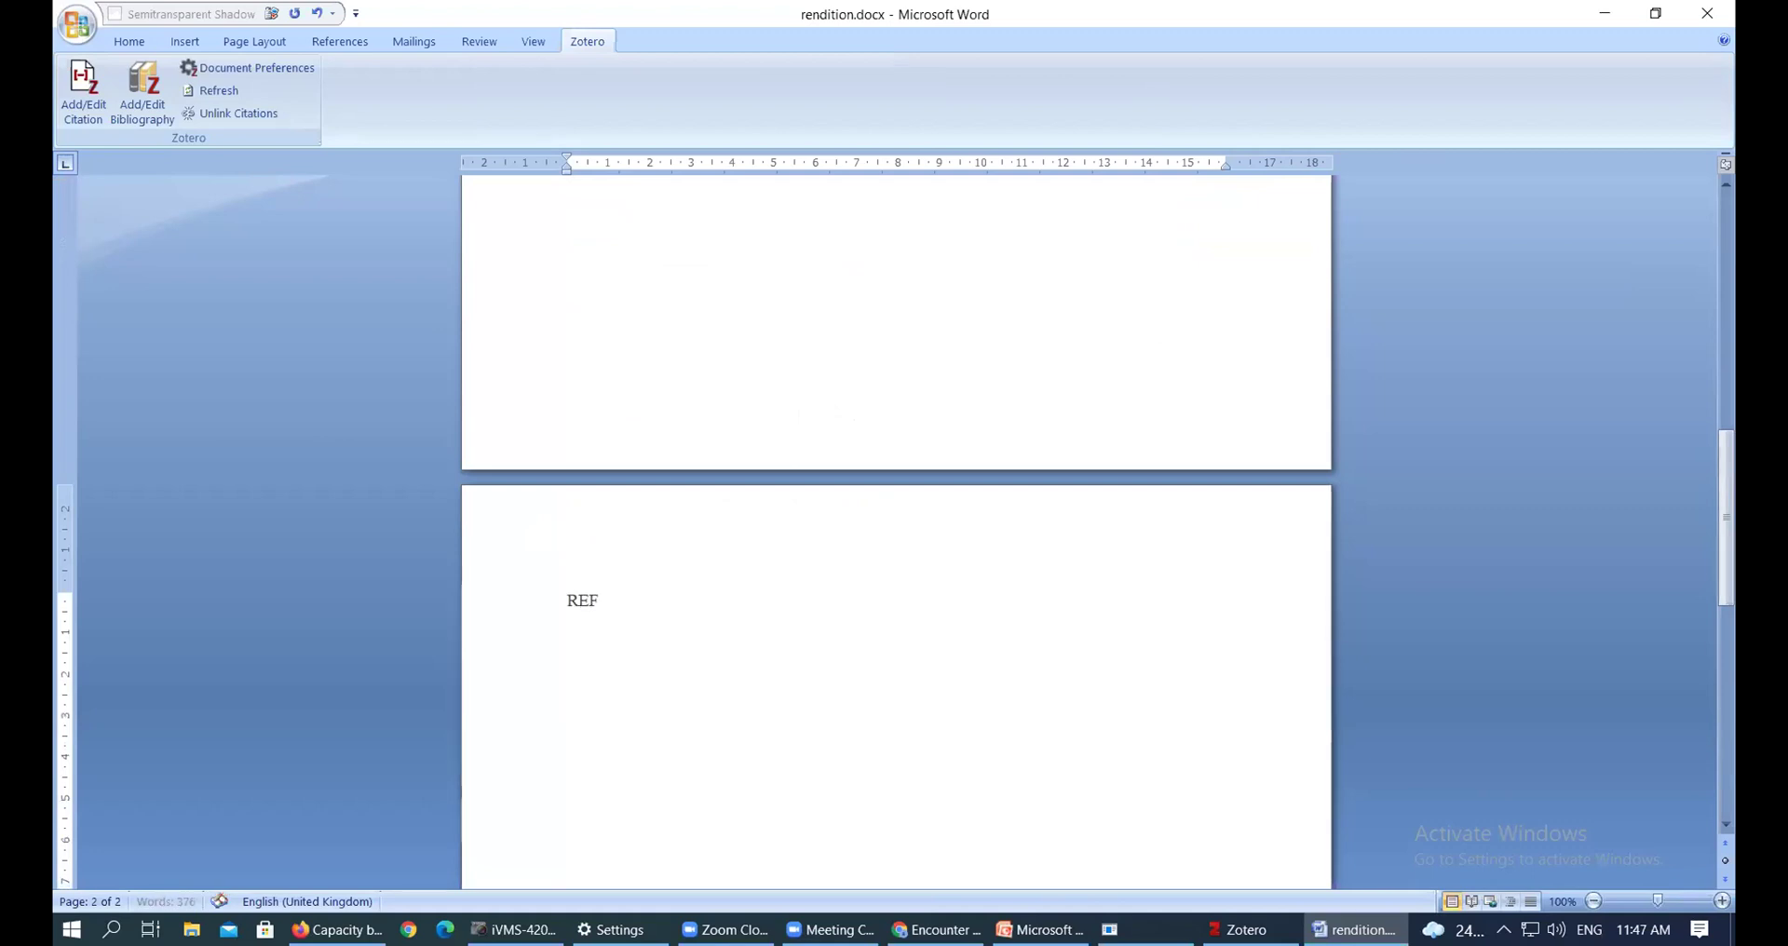
{"action": "key", "text": "BackSpace"}
{"action": "key", "text": "BackSpace"}
{"action": "key", "text": "BackSpace"}
{"action": "key", "text": "BackSpace"}
{"action": "key", "text": "BackSpace"}
{"action": "type", "text": "eferenc"}
{"action": "type", "text": "s"}
{"action": "key", "text": "Return"}
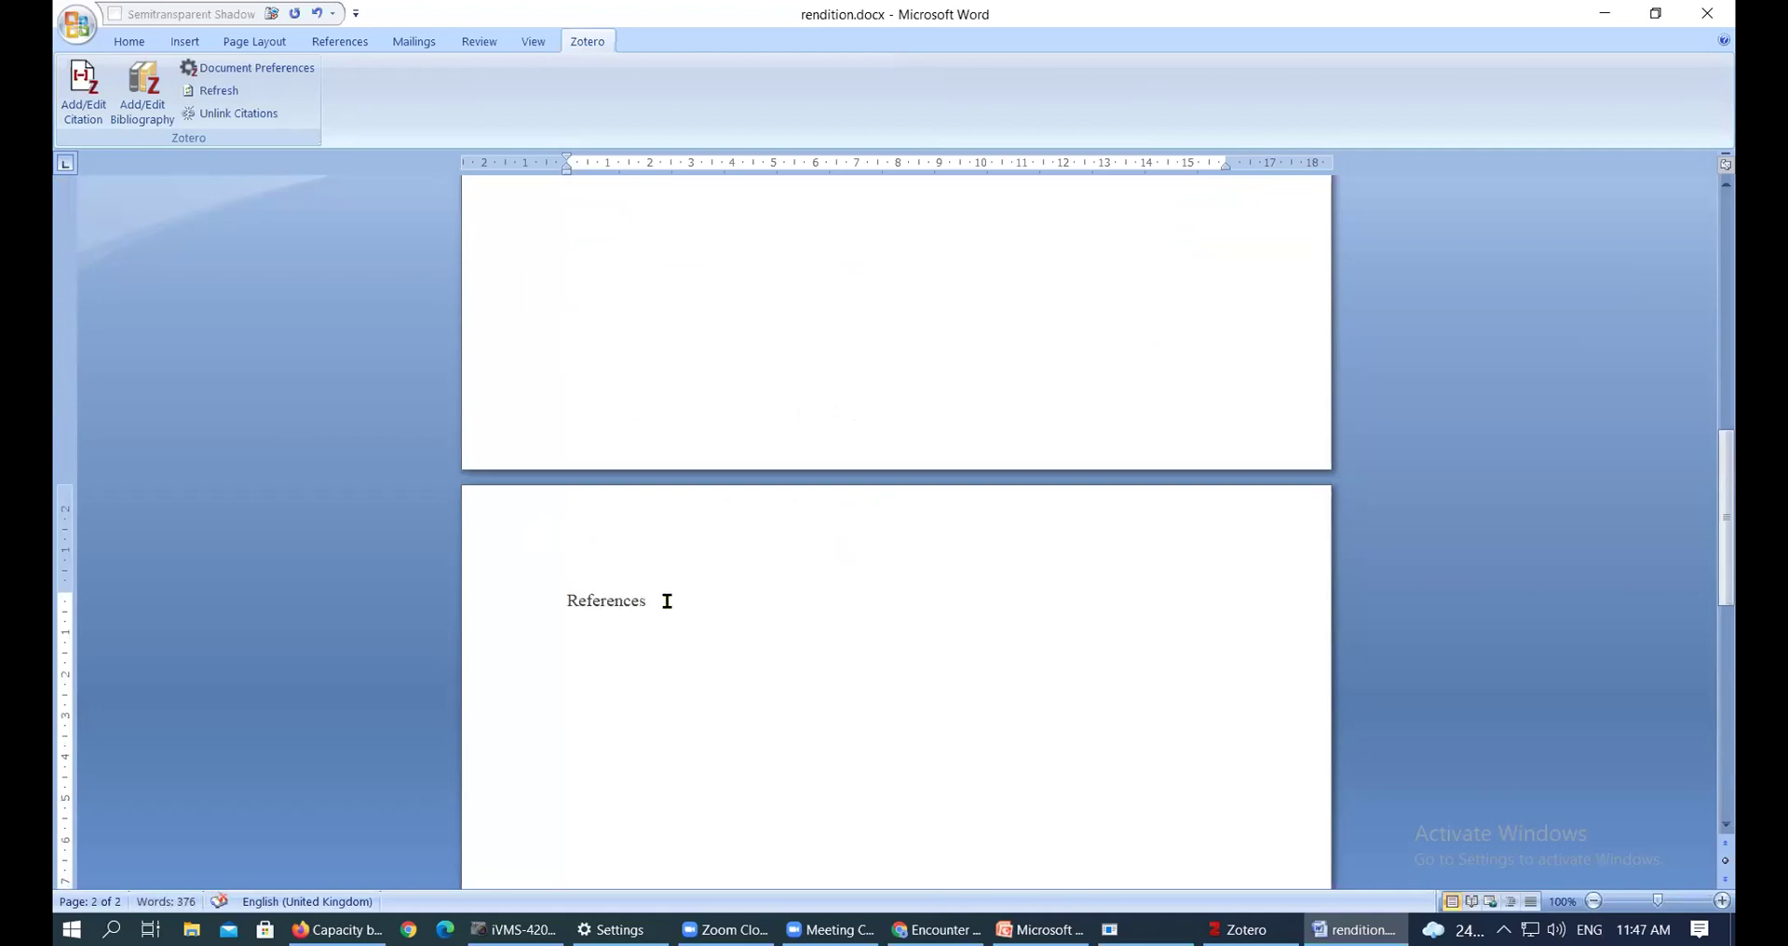
{"action": "left_click_drag", "start_coordinate": [665, 601], "coordinate": [556, 601]}
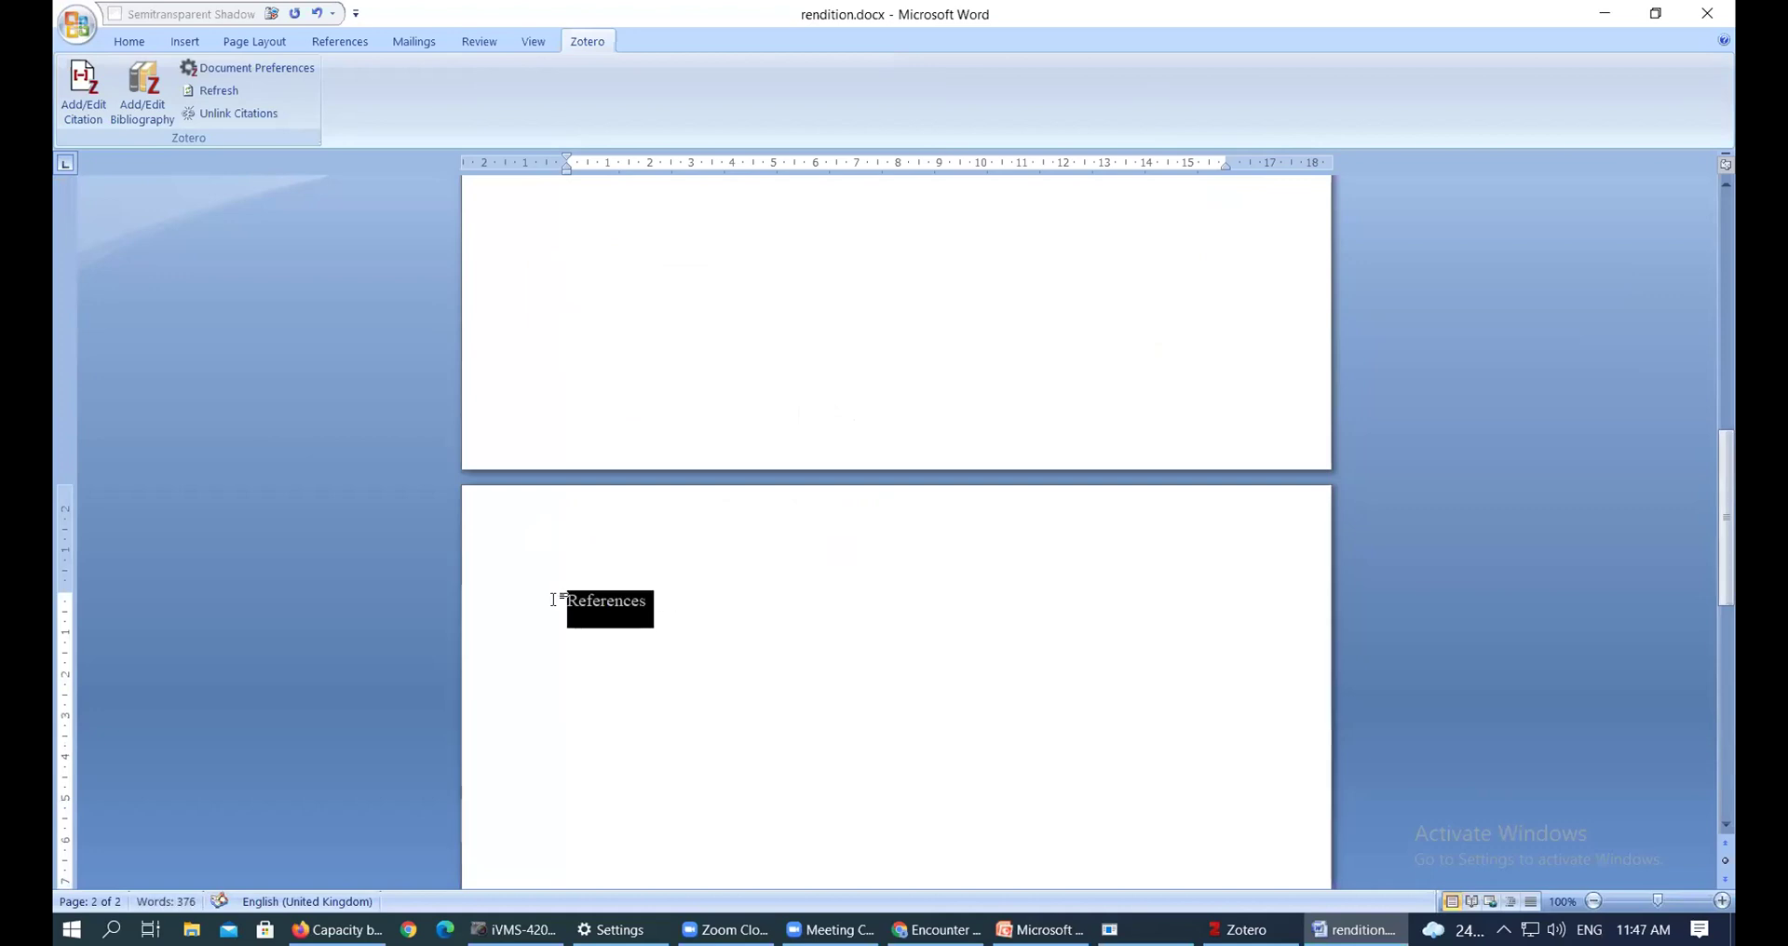
{"action": "left_click", "coordinate": [699, 669]}
{"action": "left_click", "coordinate": [592, 638]}
{"action": "scroll", "coordinate": [783, 576], "scroll_direction": "down", "scroll_amount": 2}
{"action": "scroll", "coordinate": [783, 577], "scroll_direction": "down", "scroll_amount": 2}
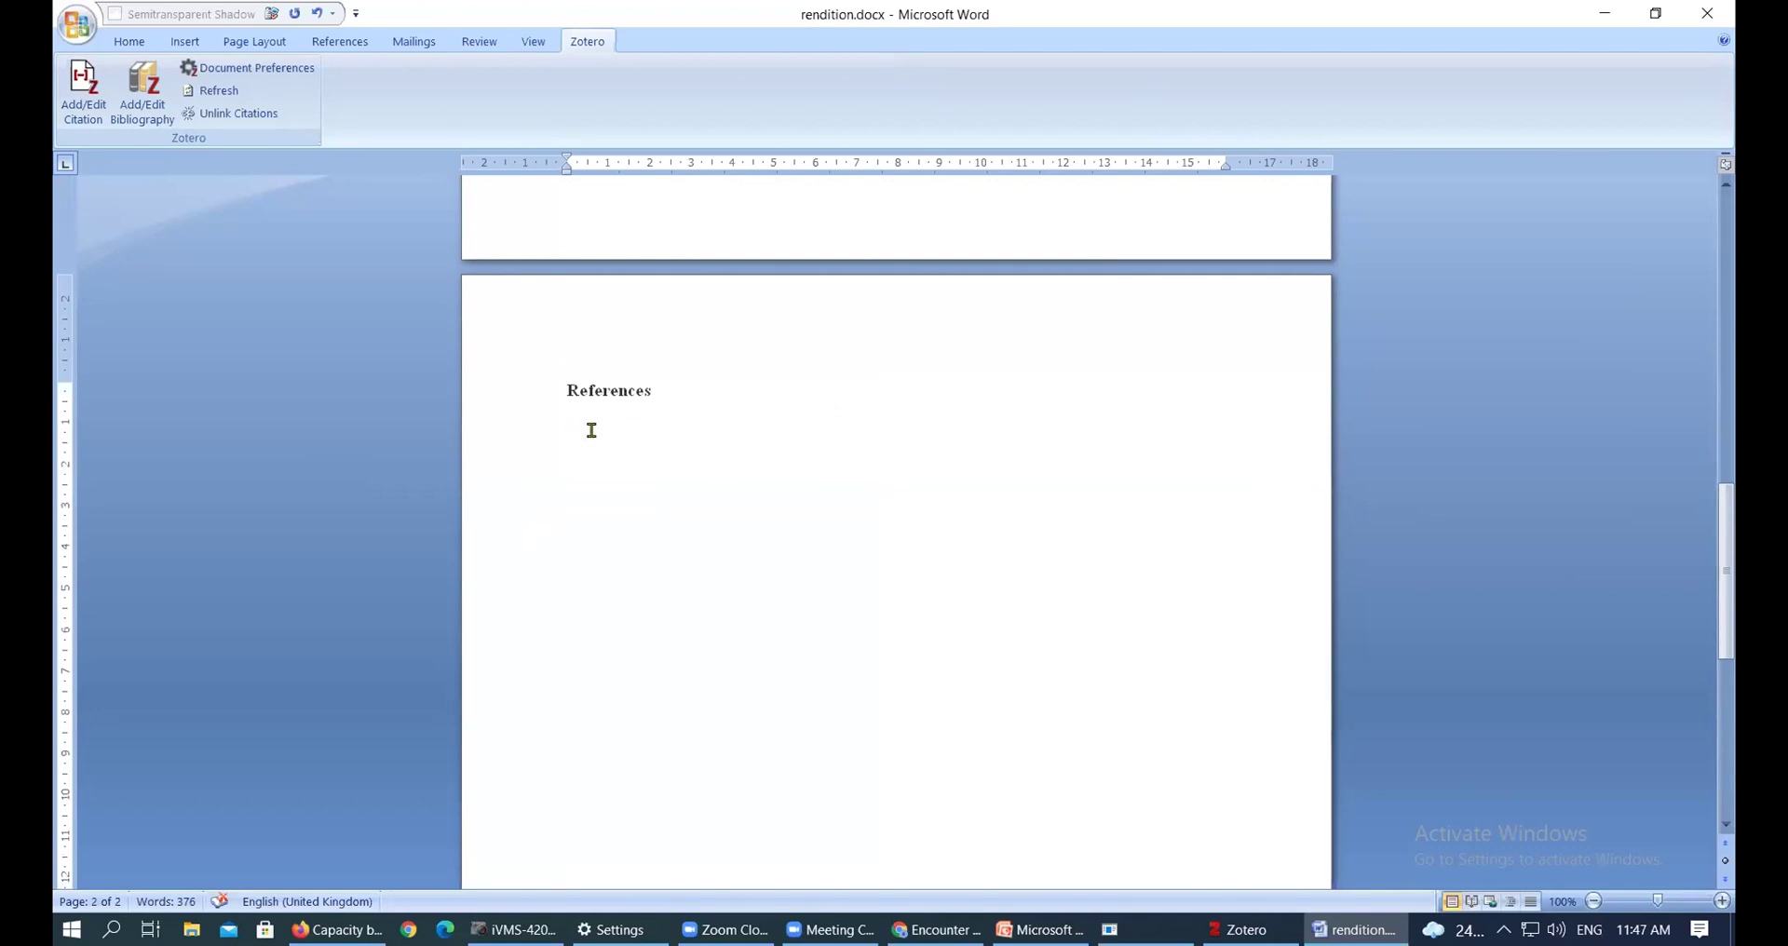
{"action": "scroll", "coordinate": [590, 429], "scroll_direction": "down", "scroll_amount": 1}
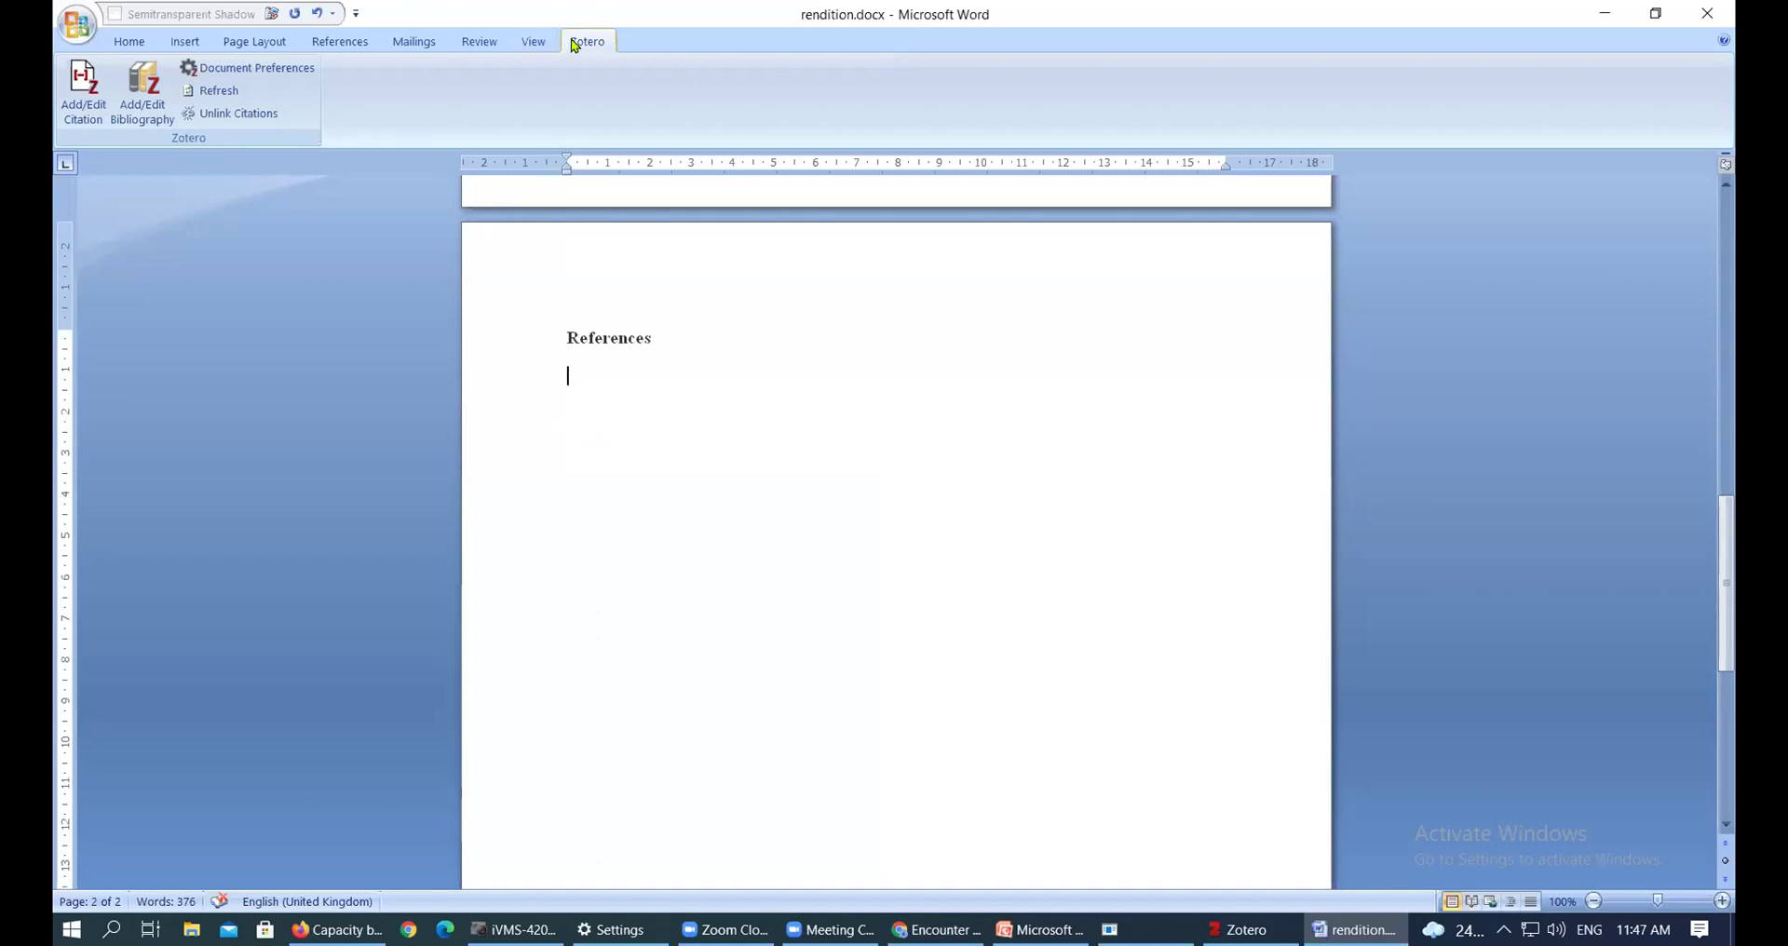
Insert the Zotero bibliography of six APA entries, Constantinou & Opondo to Mugenda, under References
{"action": "left_click", "coordinate": [87, 103]}
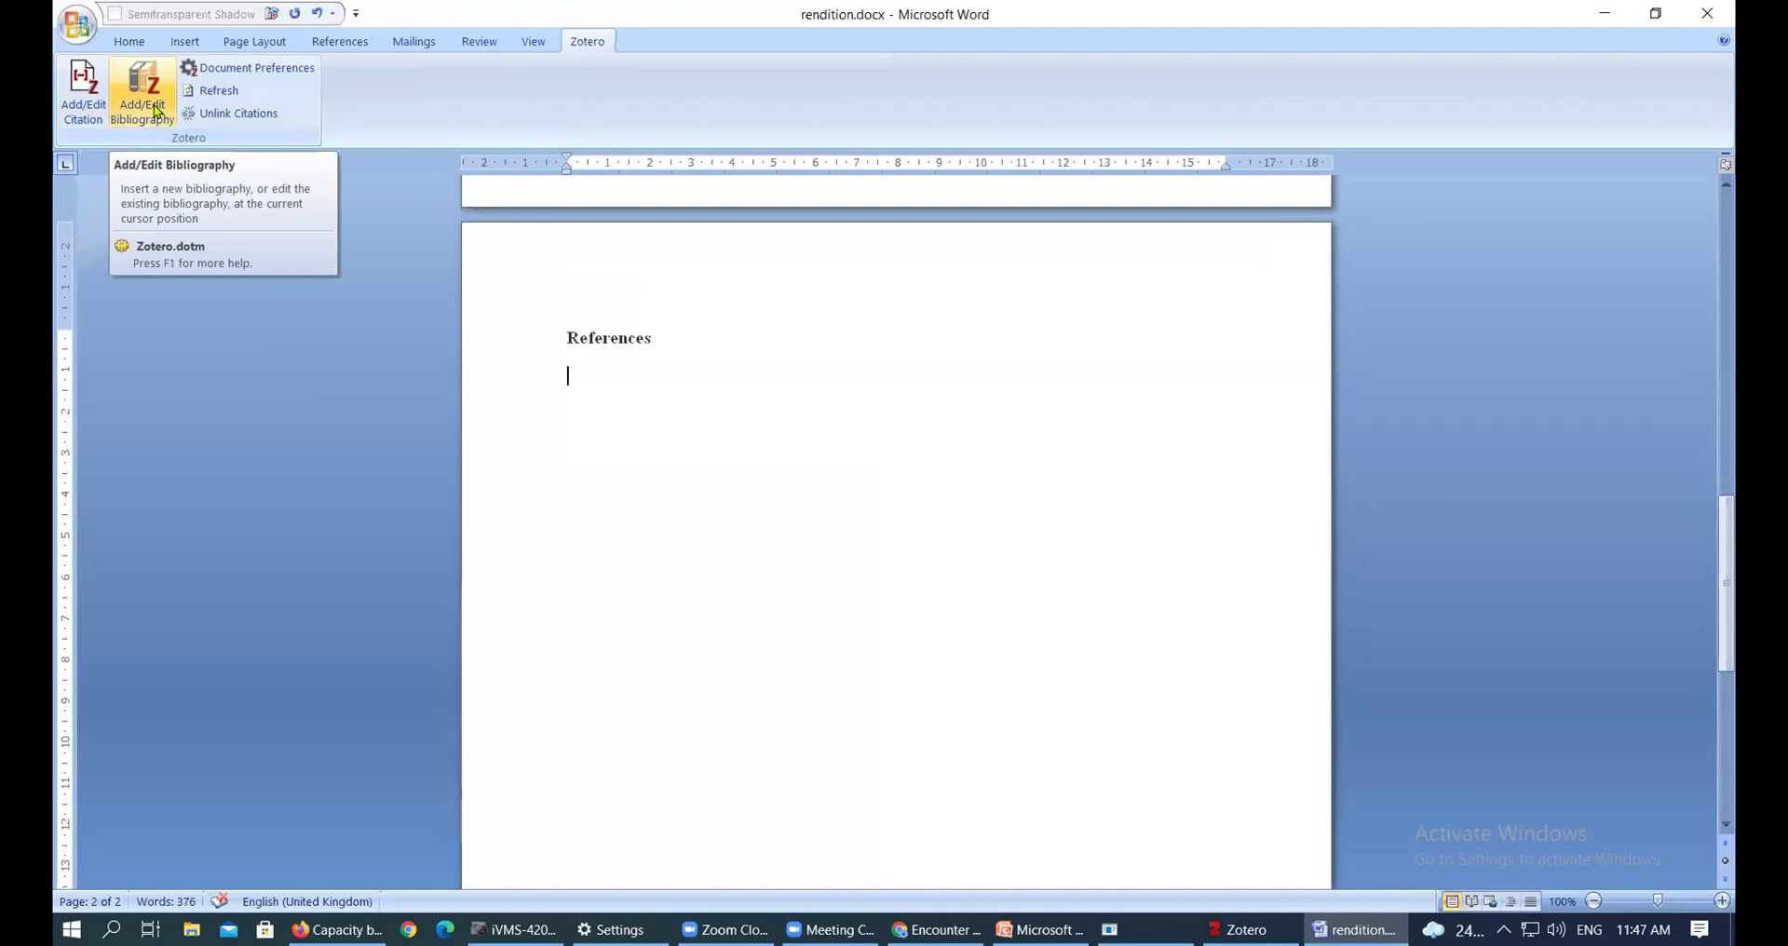
{"action": "left_click", "coordinate": [156, 112]}
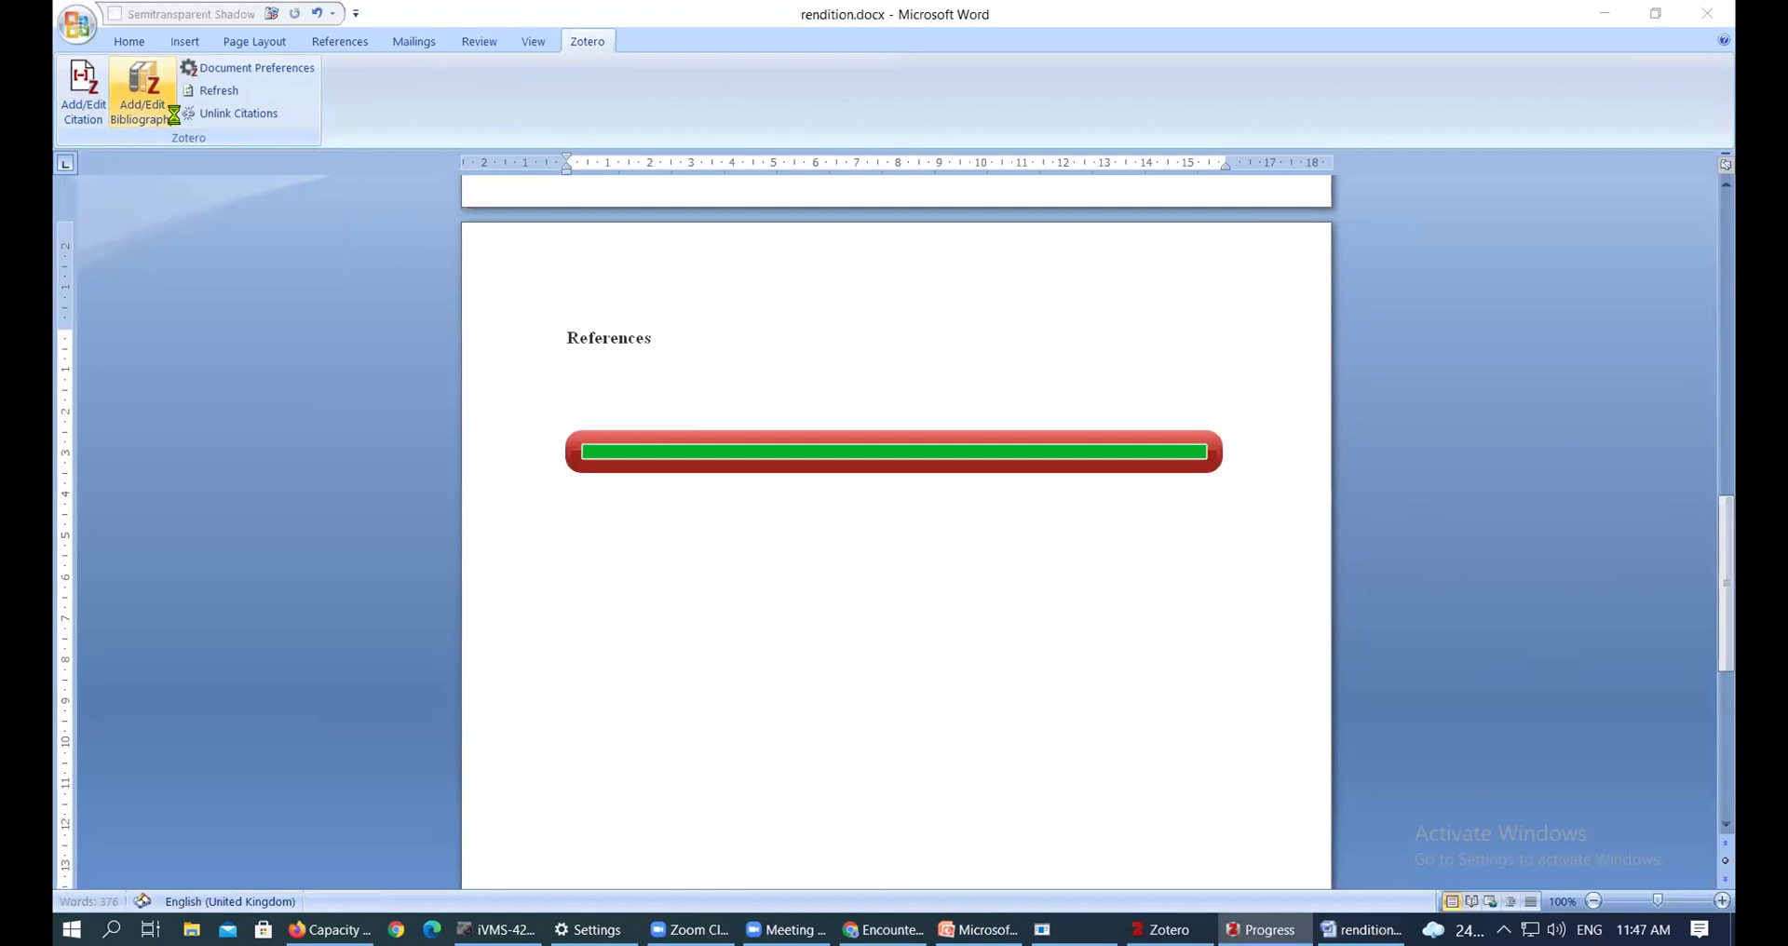
{"action": "scroll", "coordinate": [984, 587], "scroll_direction": "down", "scroll_amount": 3}
{"action": "left_click", "coordinate": [984, 587]}
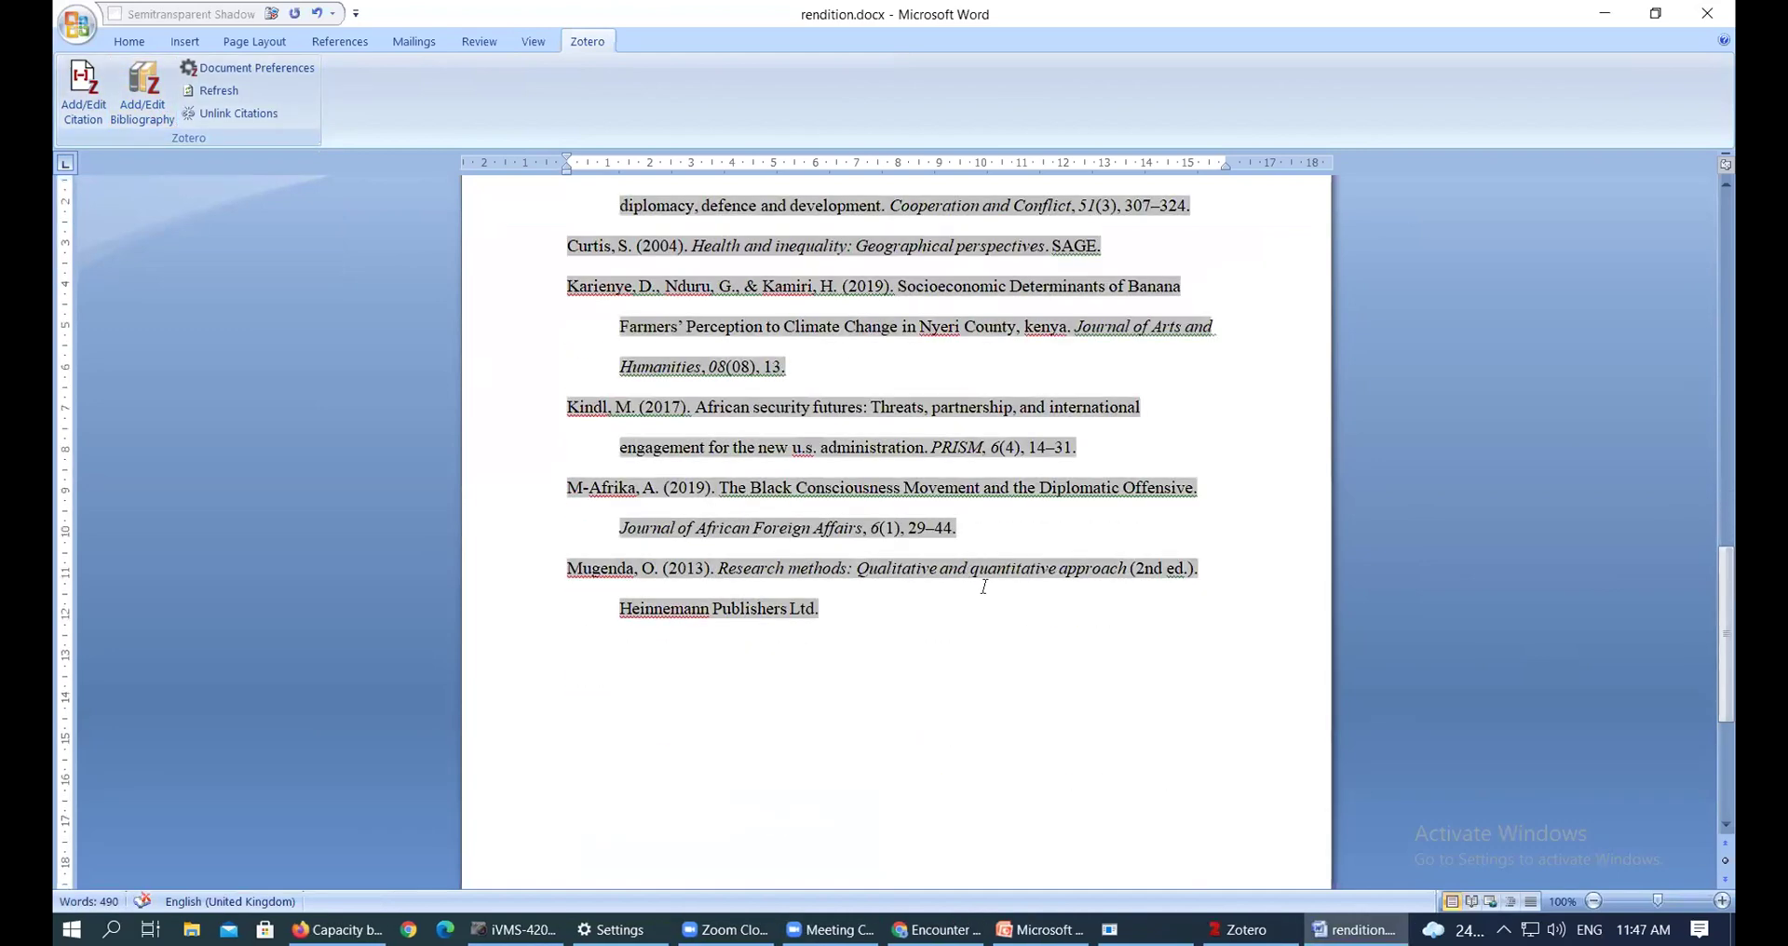
{"action": "scroll", "coordinate": [984, 587], "scroll_direction": "up", "scroll_amount": 2}
{"action": "scroll", "coordinate": [984, 587], "scroll_direction": "down", "scroll_amount": 1}
{"action": "scroll", "coordinate": [986, 591], "scroll_direction": "up", "scroll_amount": 3}
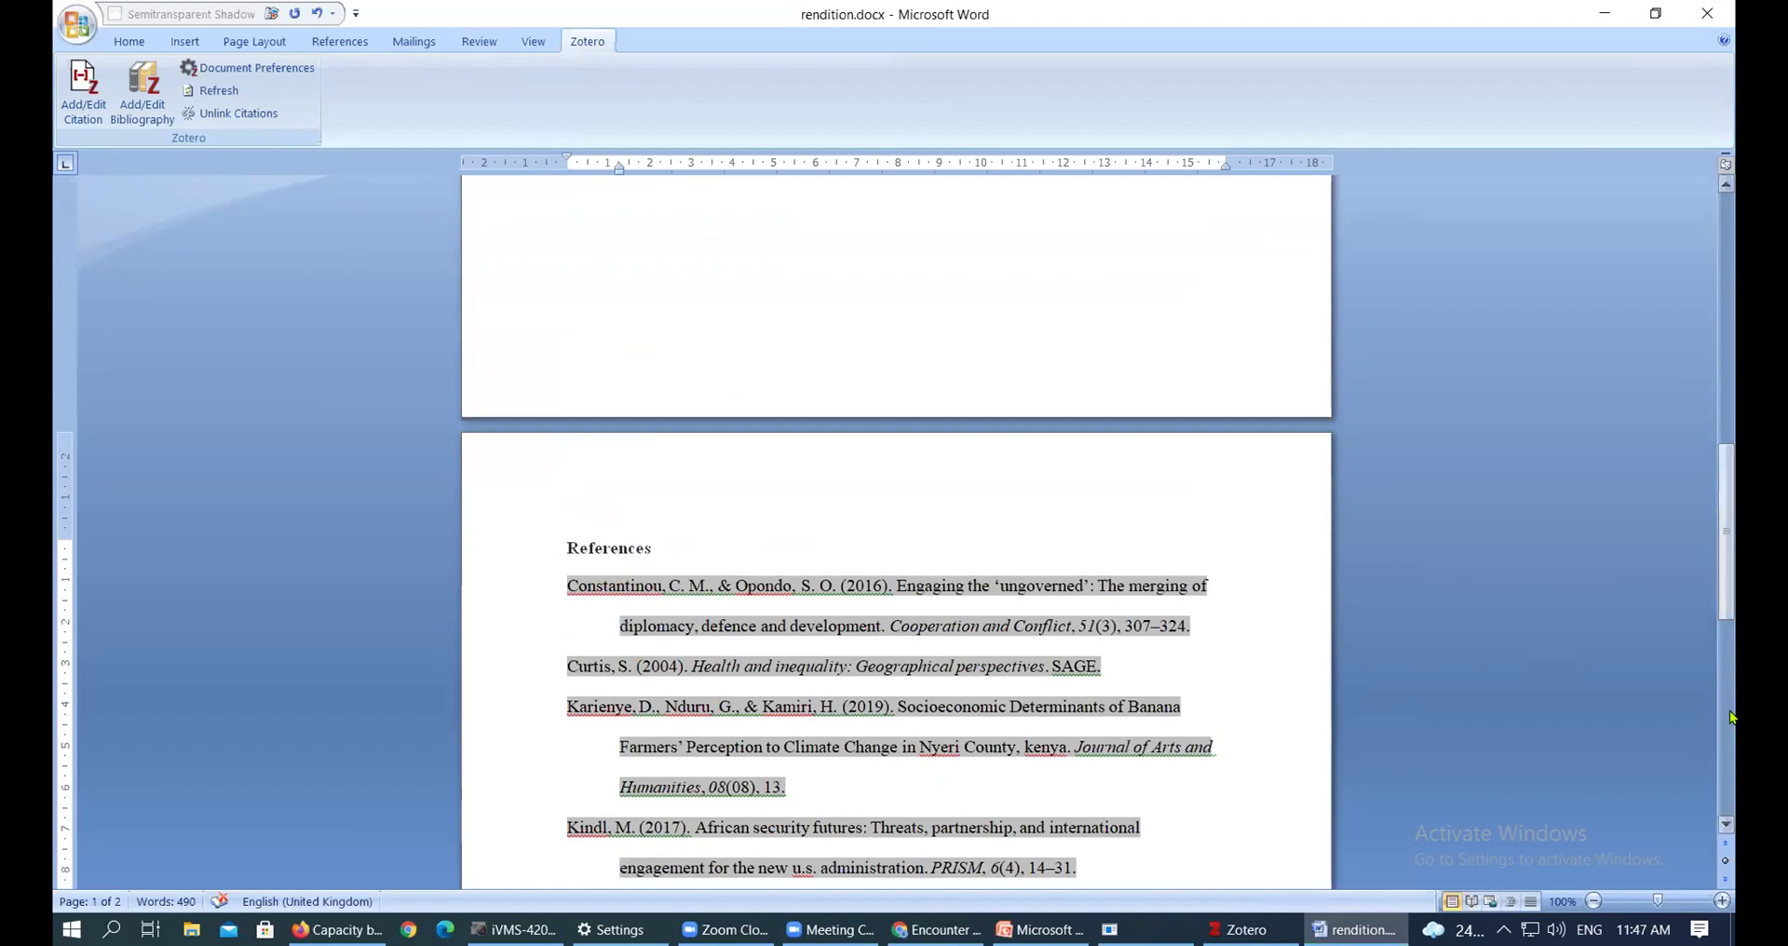
{"action": "left_click_drag", "start_coordinate": [1719, 510], "coordinate": [1719, 270]}
{"action": "left_click", "coordinate": [1125, 359]}
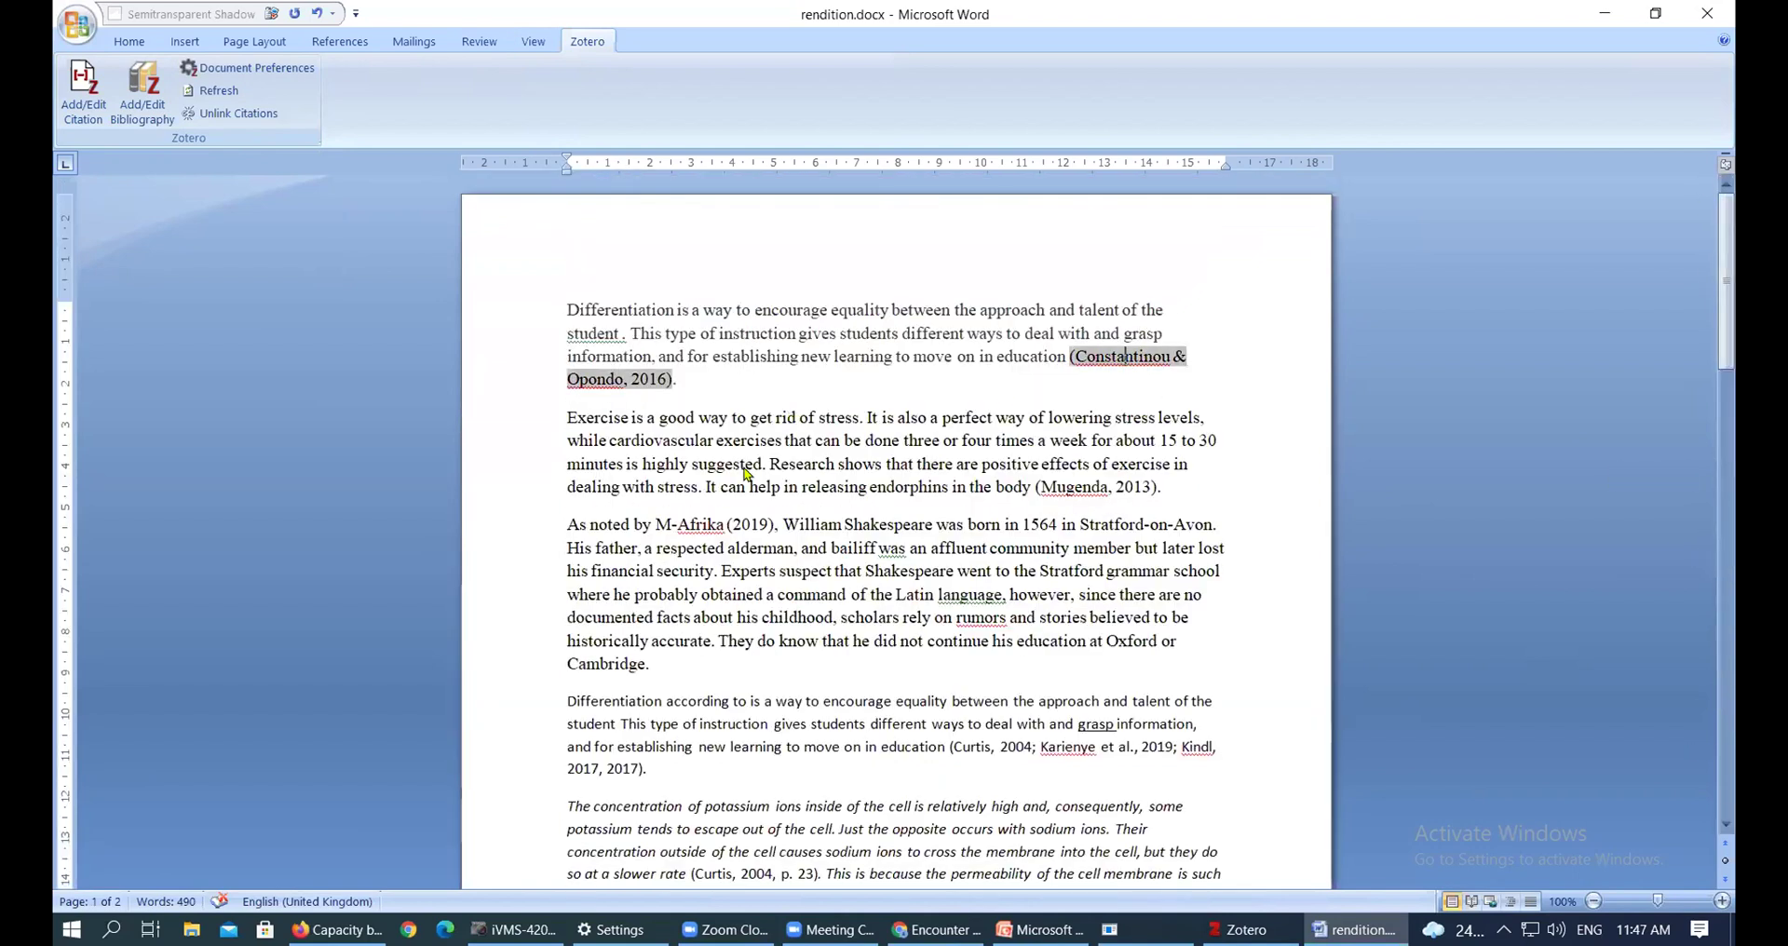
{"action": "left_click", "coordinate": [1105, 490]}
{"action": "scroll", "coordinate": [1105, 490], "scroll_direction": "down", "scroll_amount": 2}
{"action": "left_click", "coordinate": [729, 424]}
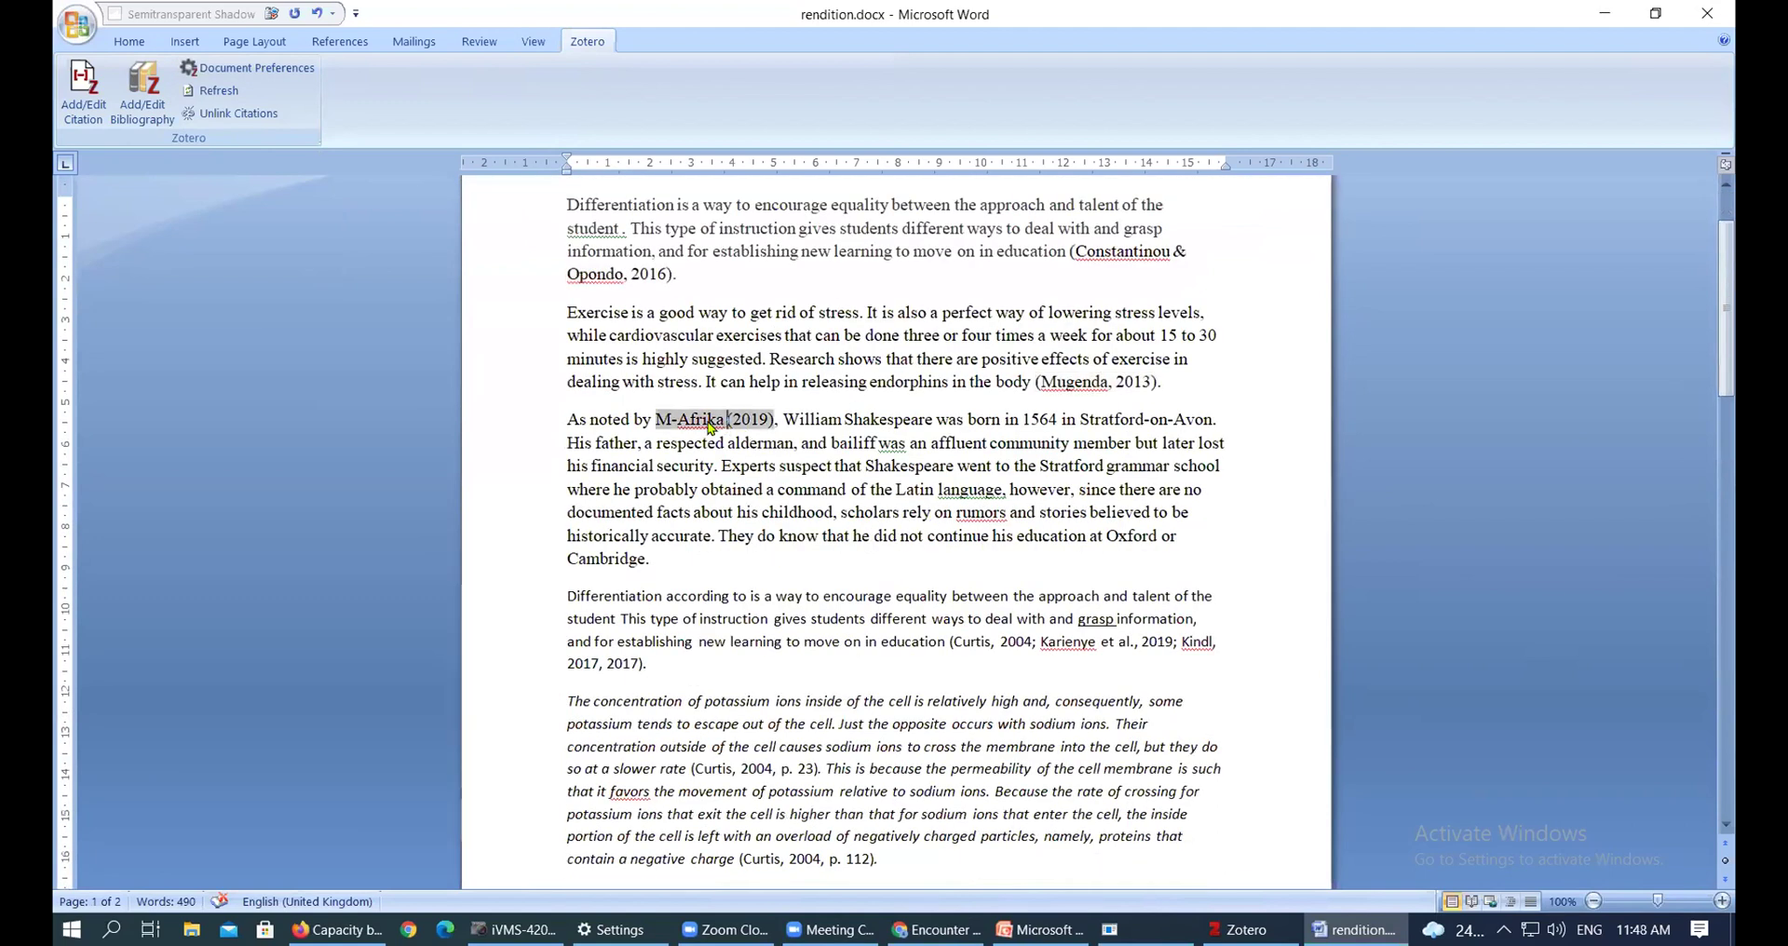
{"action": "scroll", "coordinate": [811, 554], "scroll_direction": "down", "scroll_amount": 20}
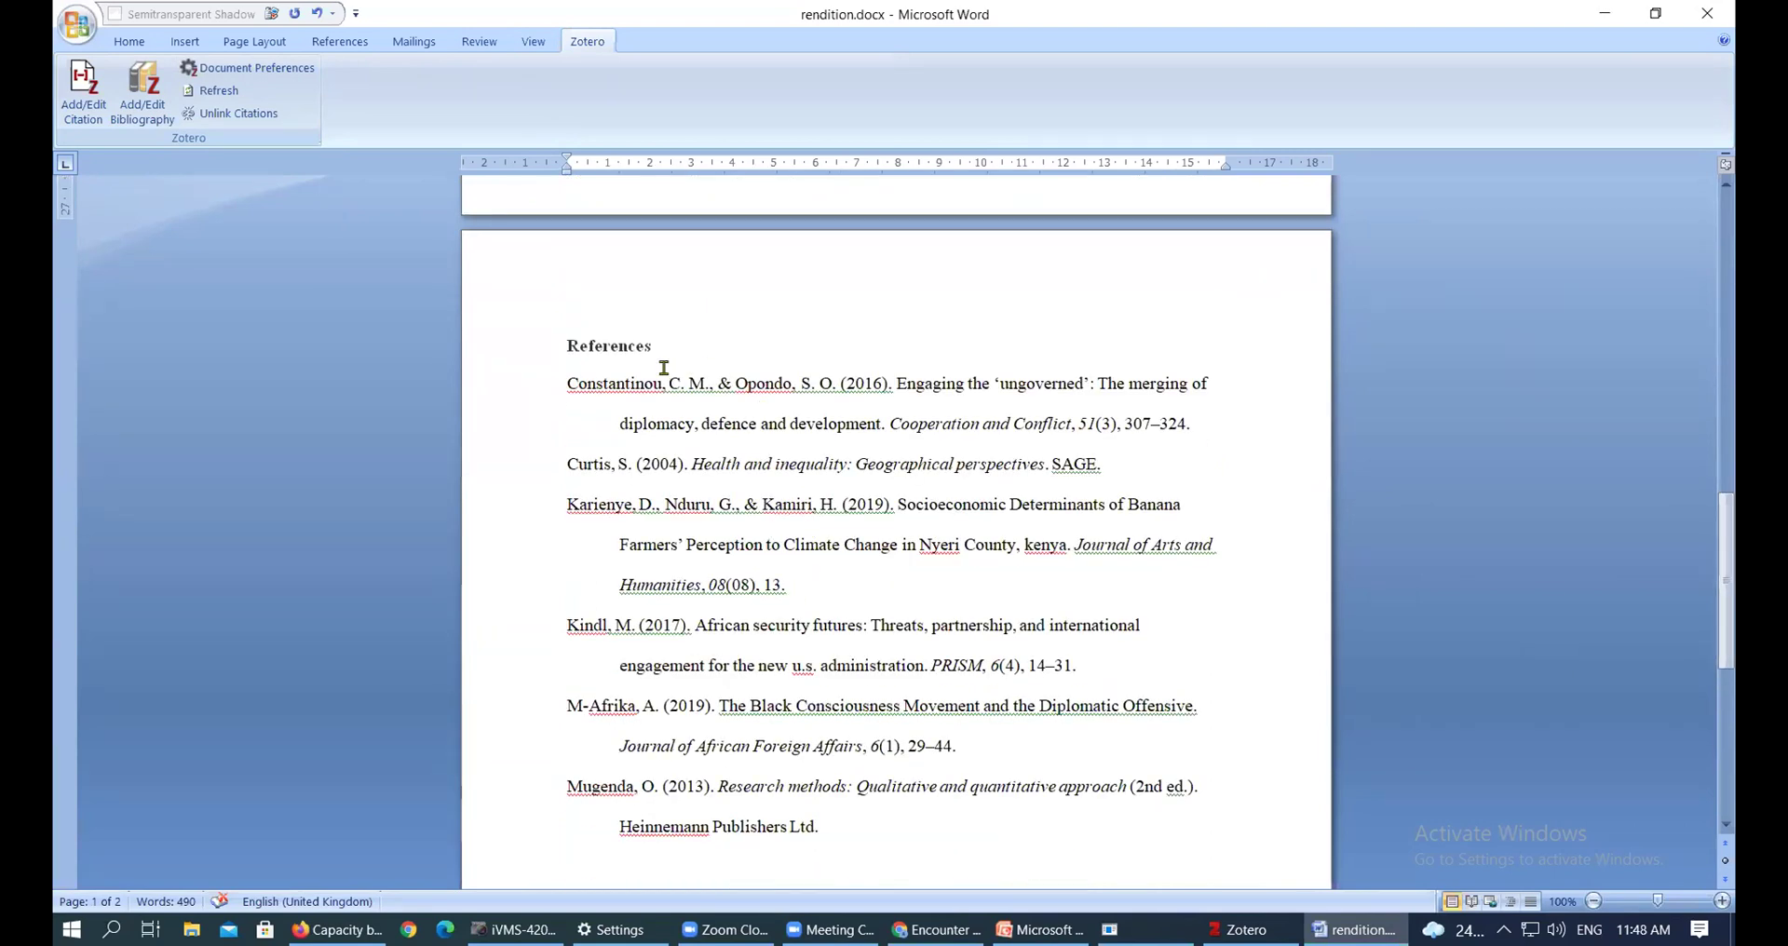
{"action": "left_click", "coordinate": [645, 383]}
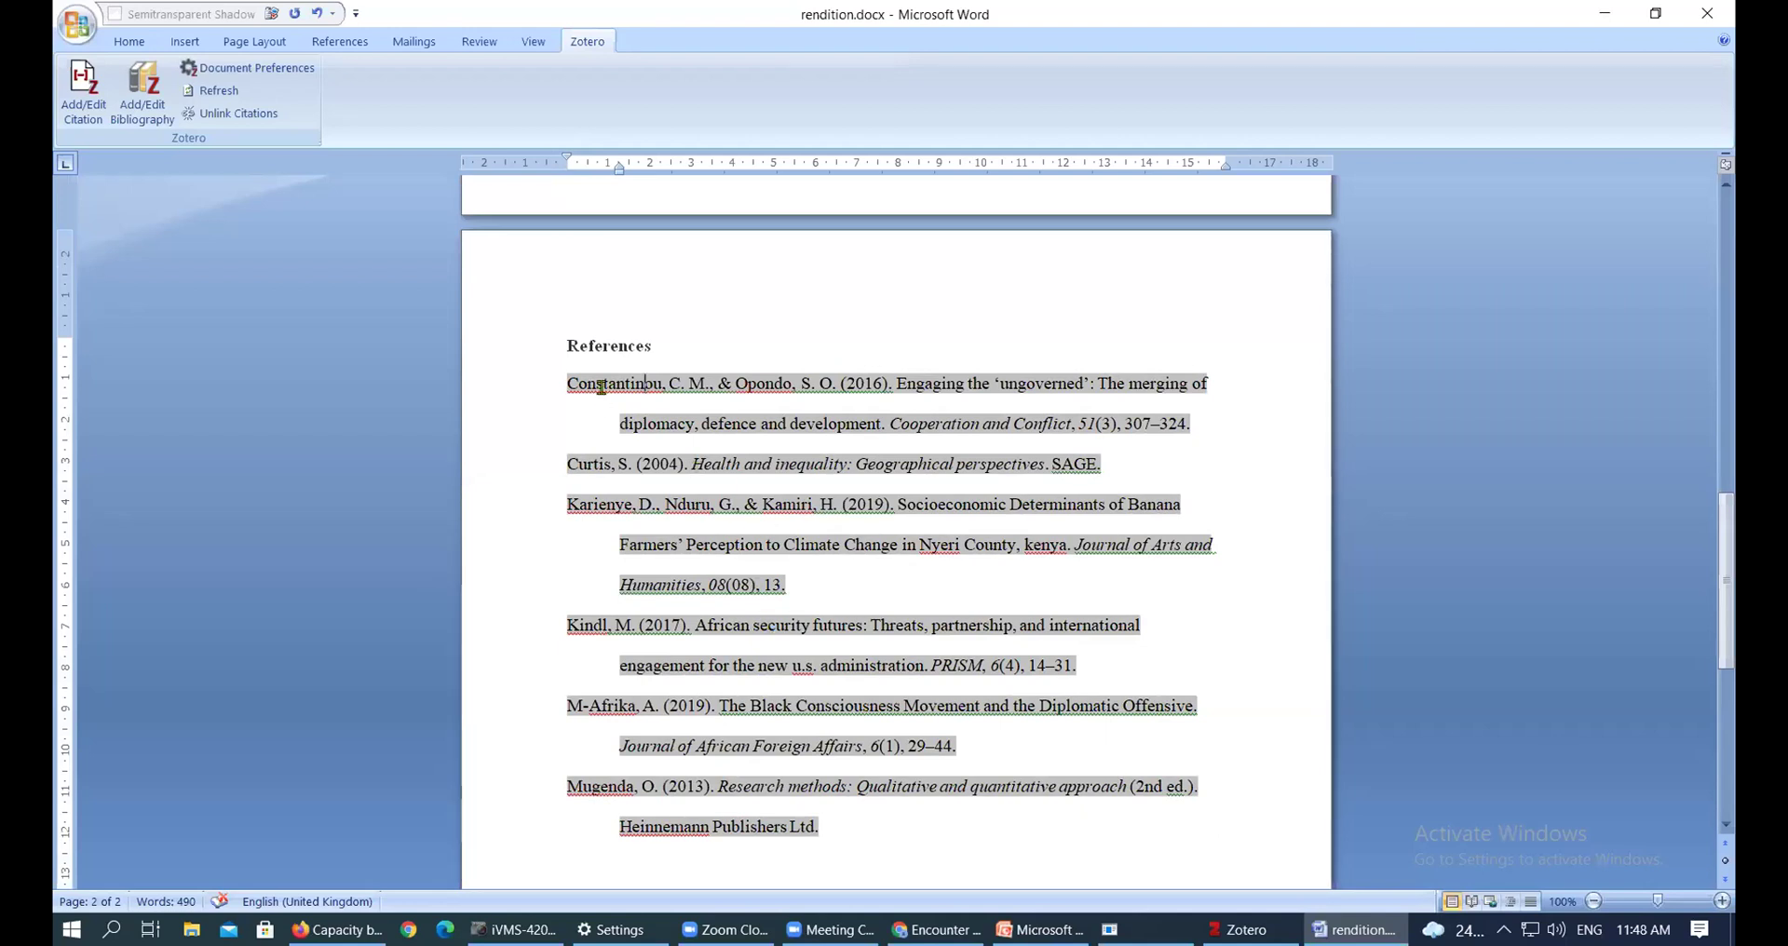
{"action": "left_click", "coordinate": [741, 504]}
{"action": "left_click_drag", "start_coordinate": [567, 383], "coordinate": [639, 507]}
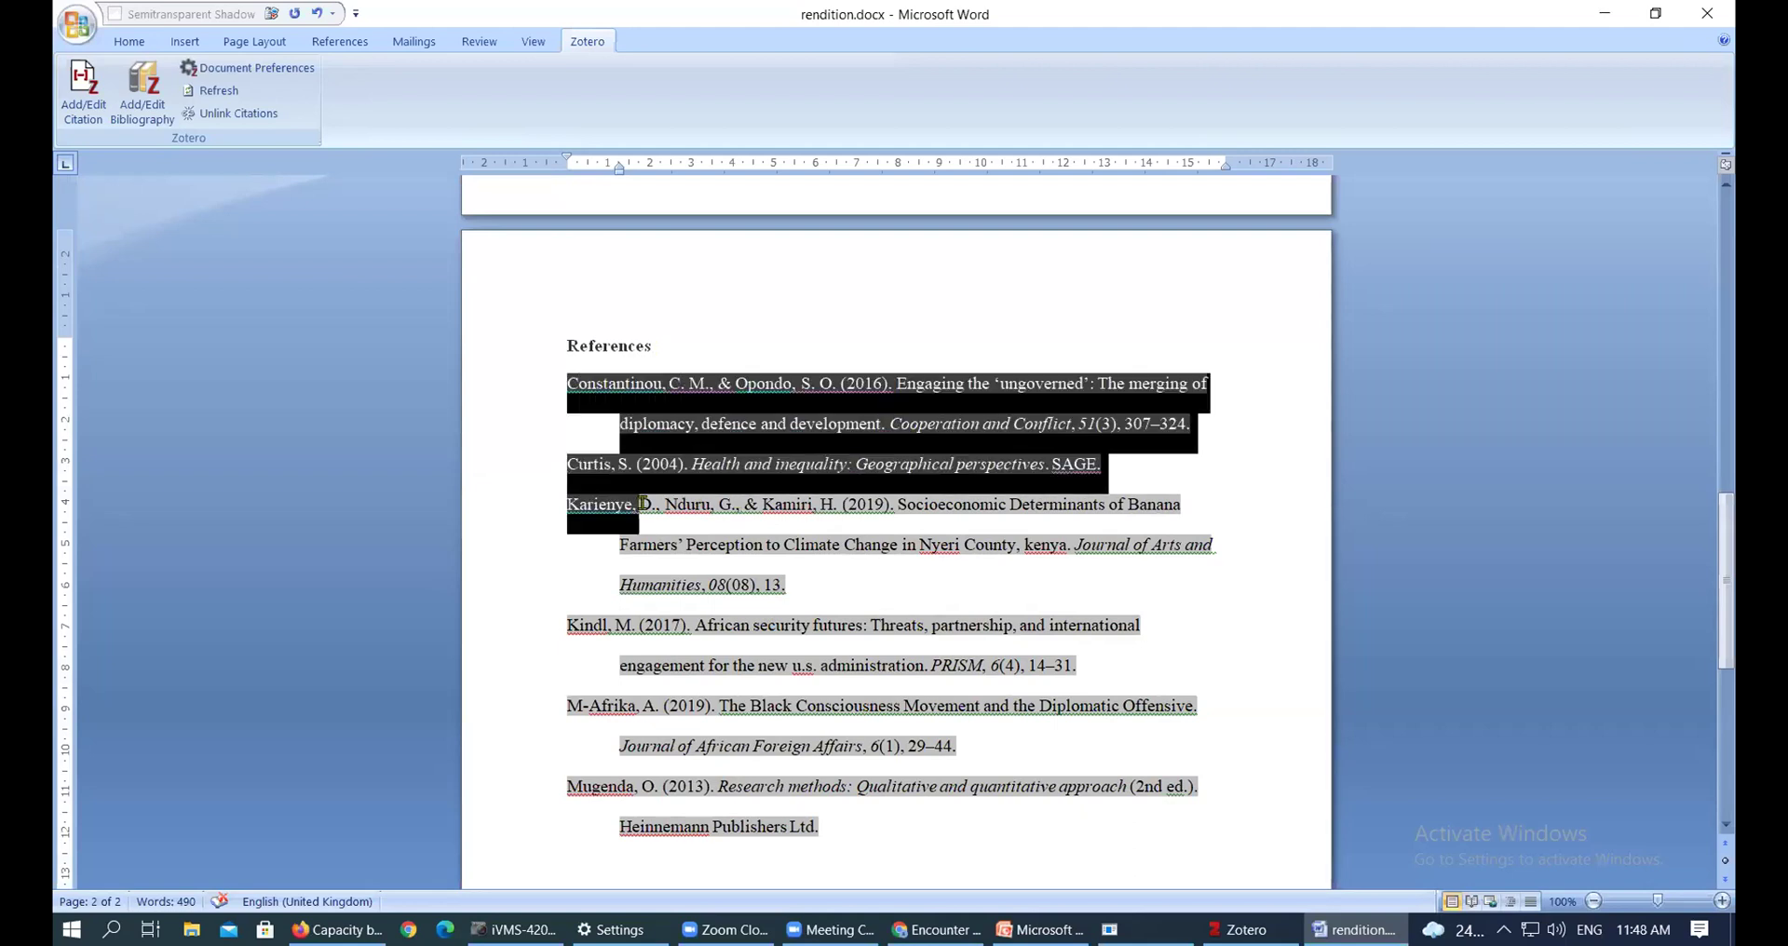
{"action": "left_click", "coordinate": [620, 426]}
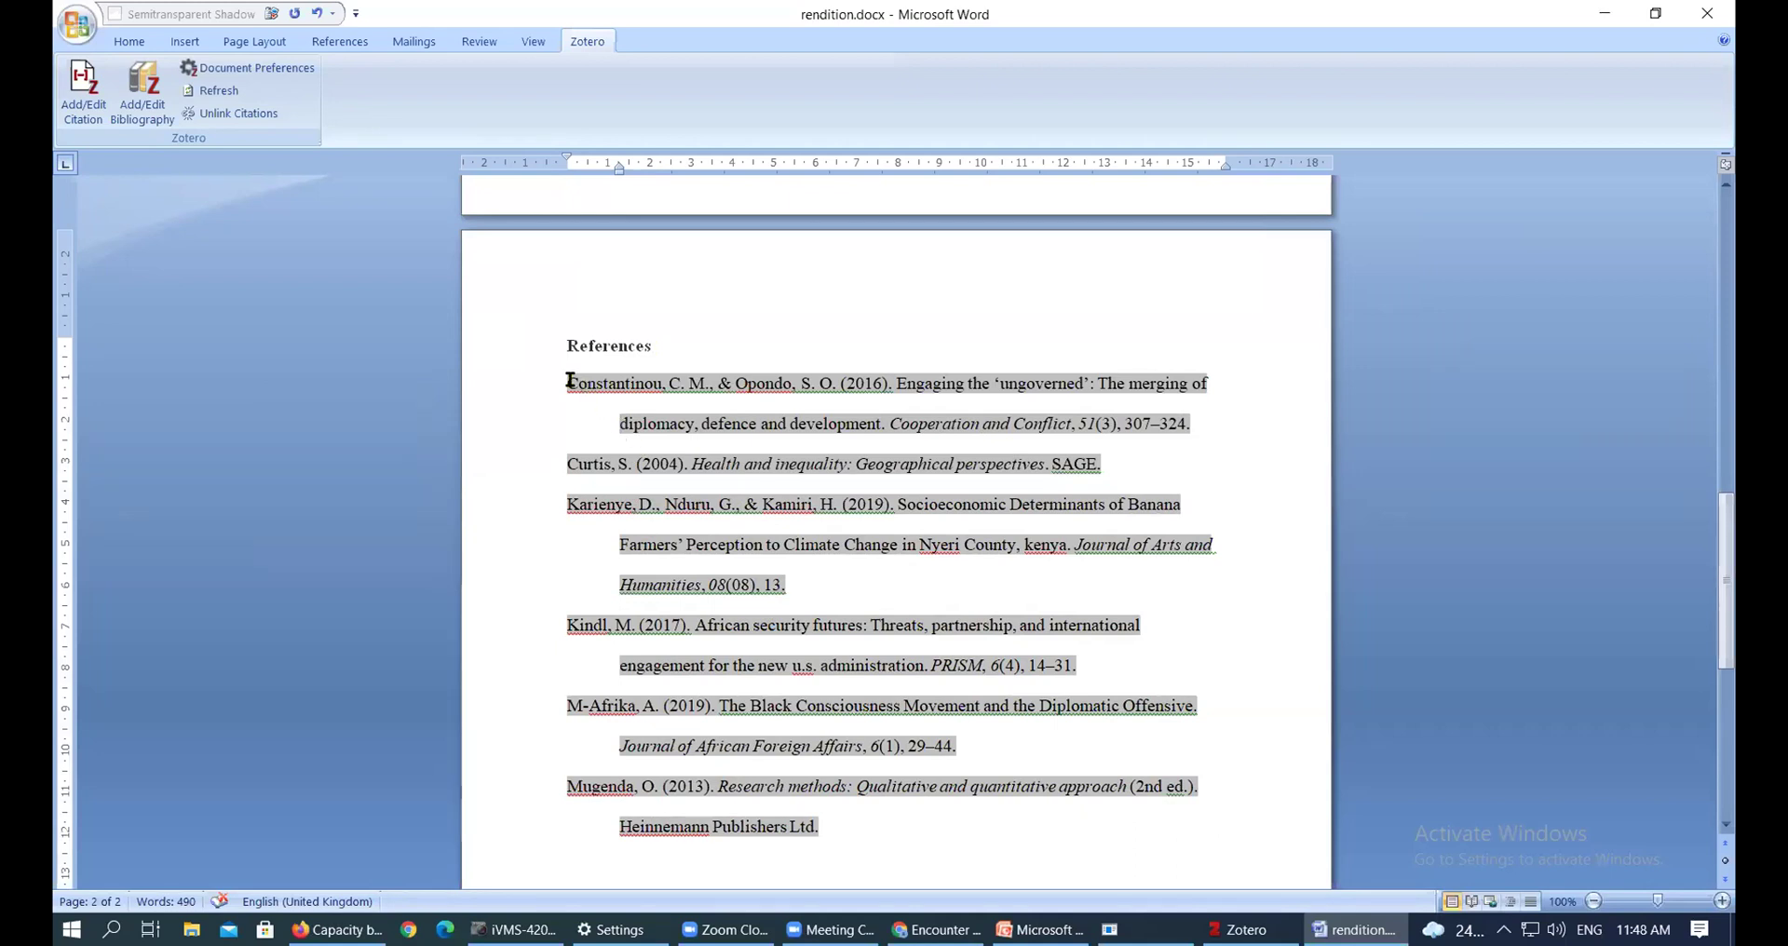
{"action": "left_click_drag", "start_coordinate": [567, 399], "coordinate": [614, 421]}
{"action": "scroll", "coordinate": [594, 583], "scroll_direction": "down", "scroll_amount": 3}
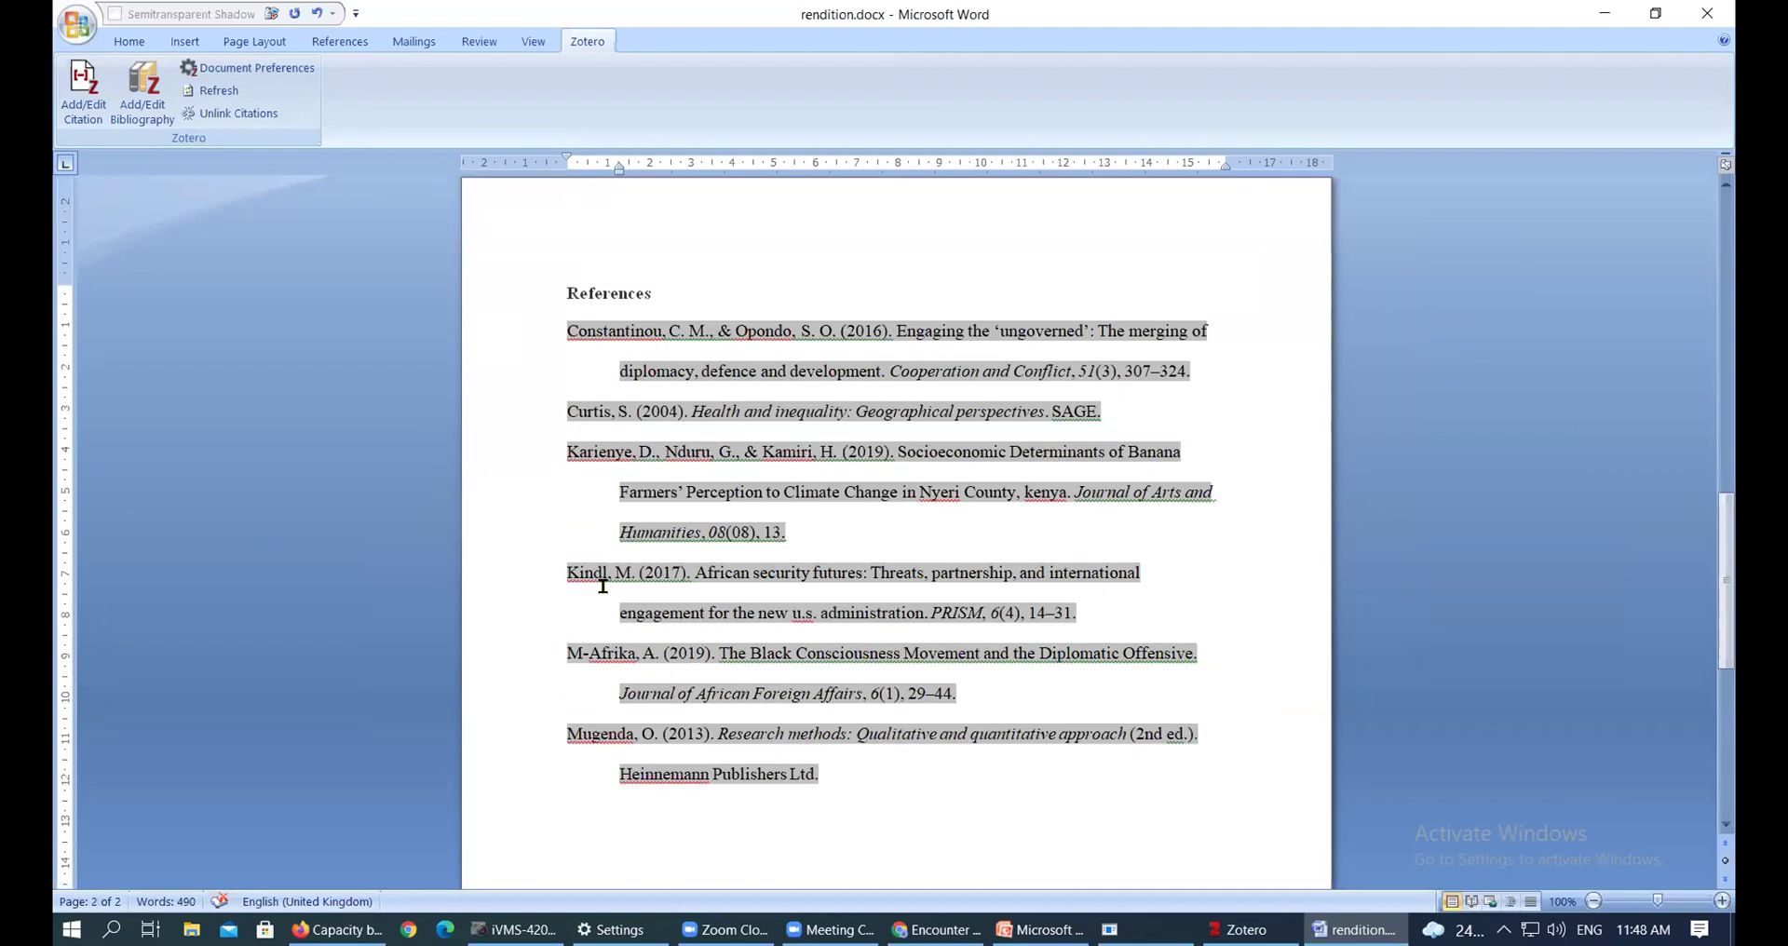
{"action": "scroll", "coordinate": [749, 642], "scroll_direction": "up", "scroll_amount": 2}
{"action": "scroll", "coordinate": [749, 624], "scroll_direction": "up", "scroll_amount": 3}
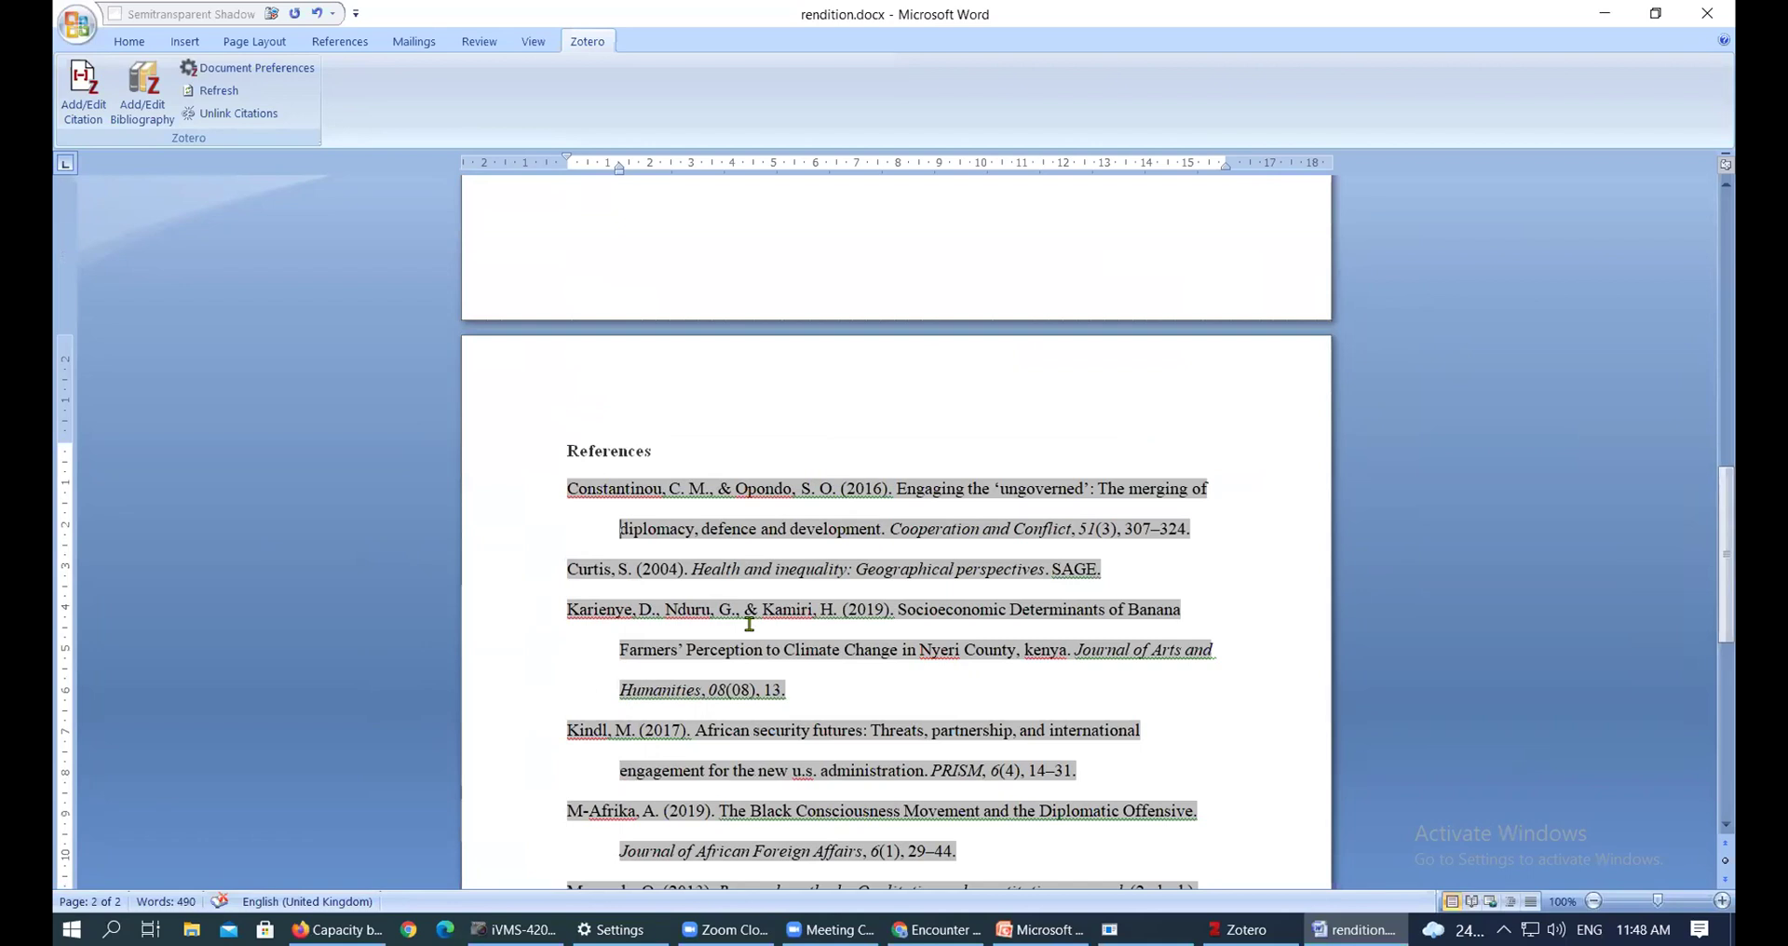
{"action": "scroll", "coordinate": [749, 624], "scroll_direction": "up", "scroll_amount": 5}
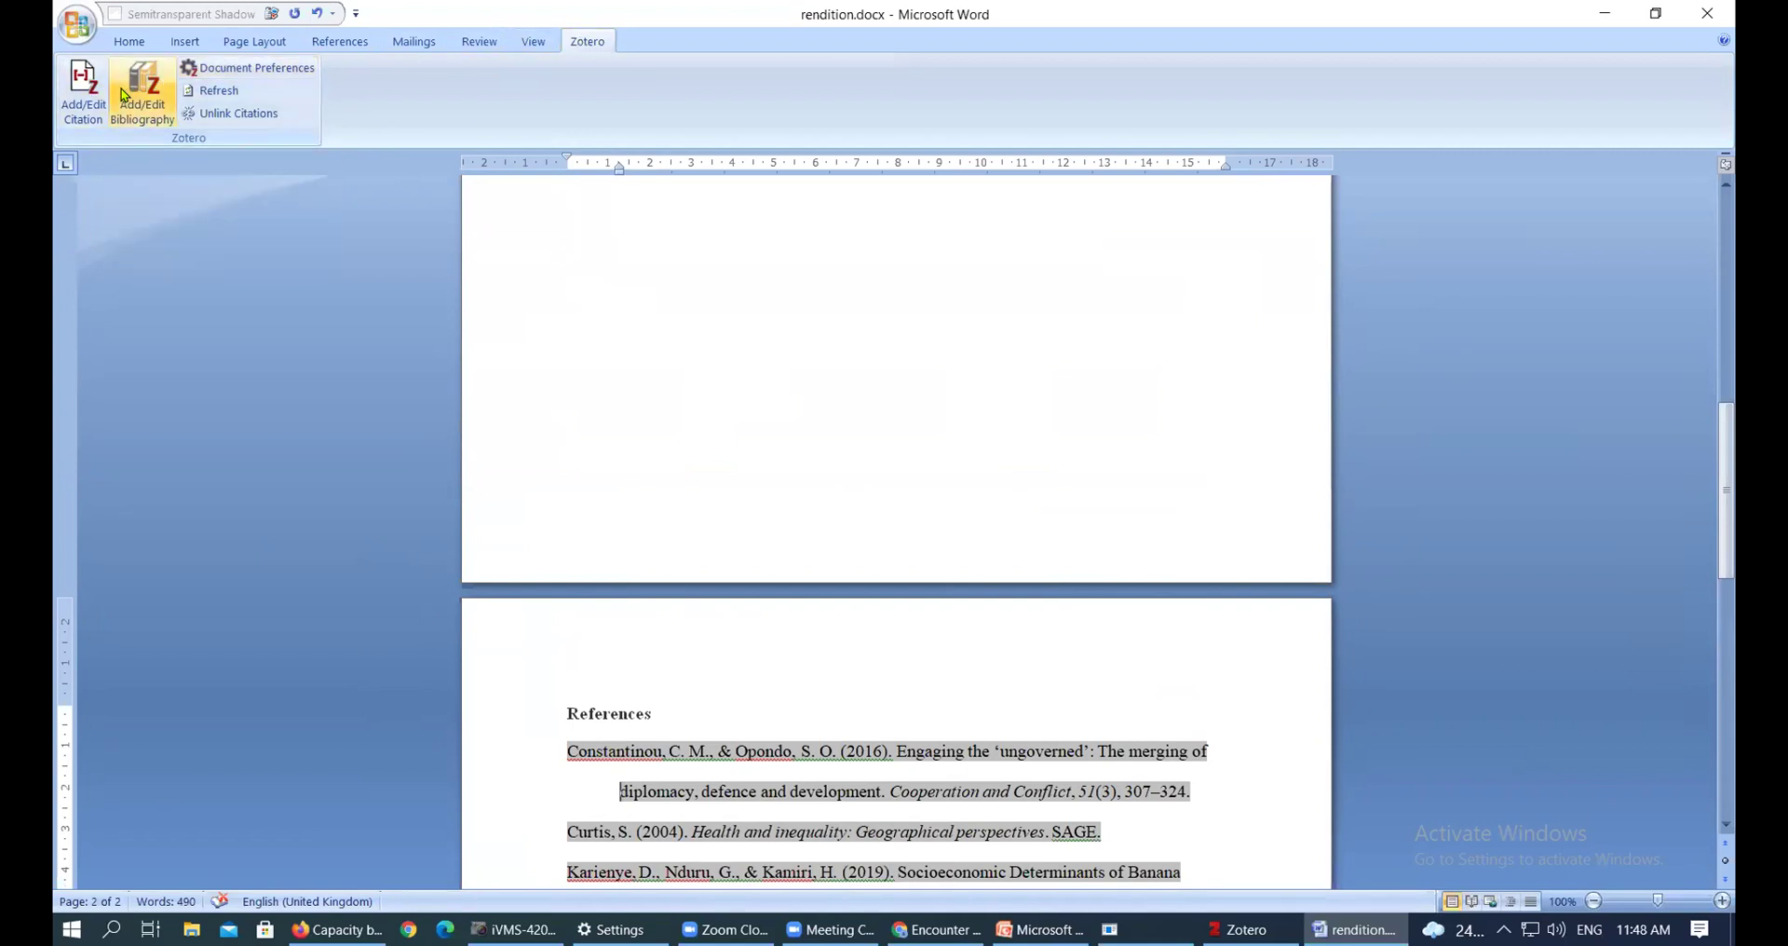
Switch the document's Zotero style to Chicago Manual of Style 17th edition (full note) footnotes
{"action": "left_click", "coordinate": [233, 69]}
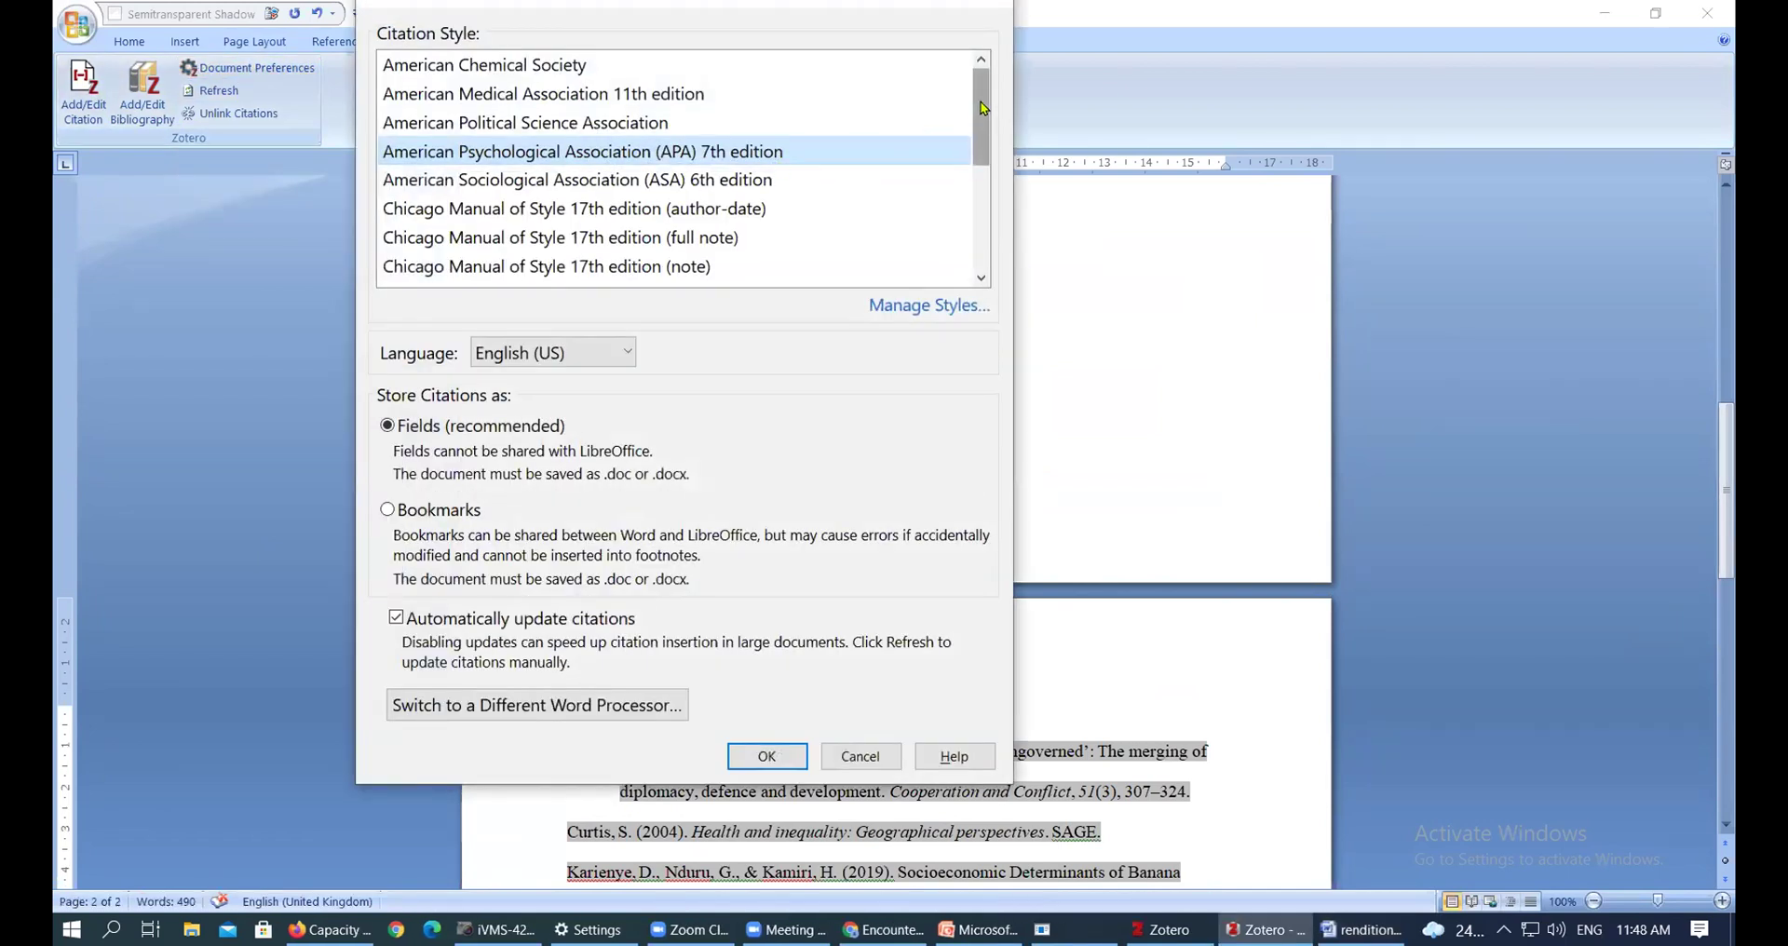
{"action": "left_click_drag", "start_coordinate": [983, 107], "coordinate": [993, 138]}
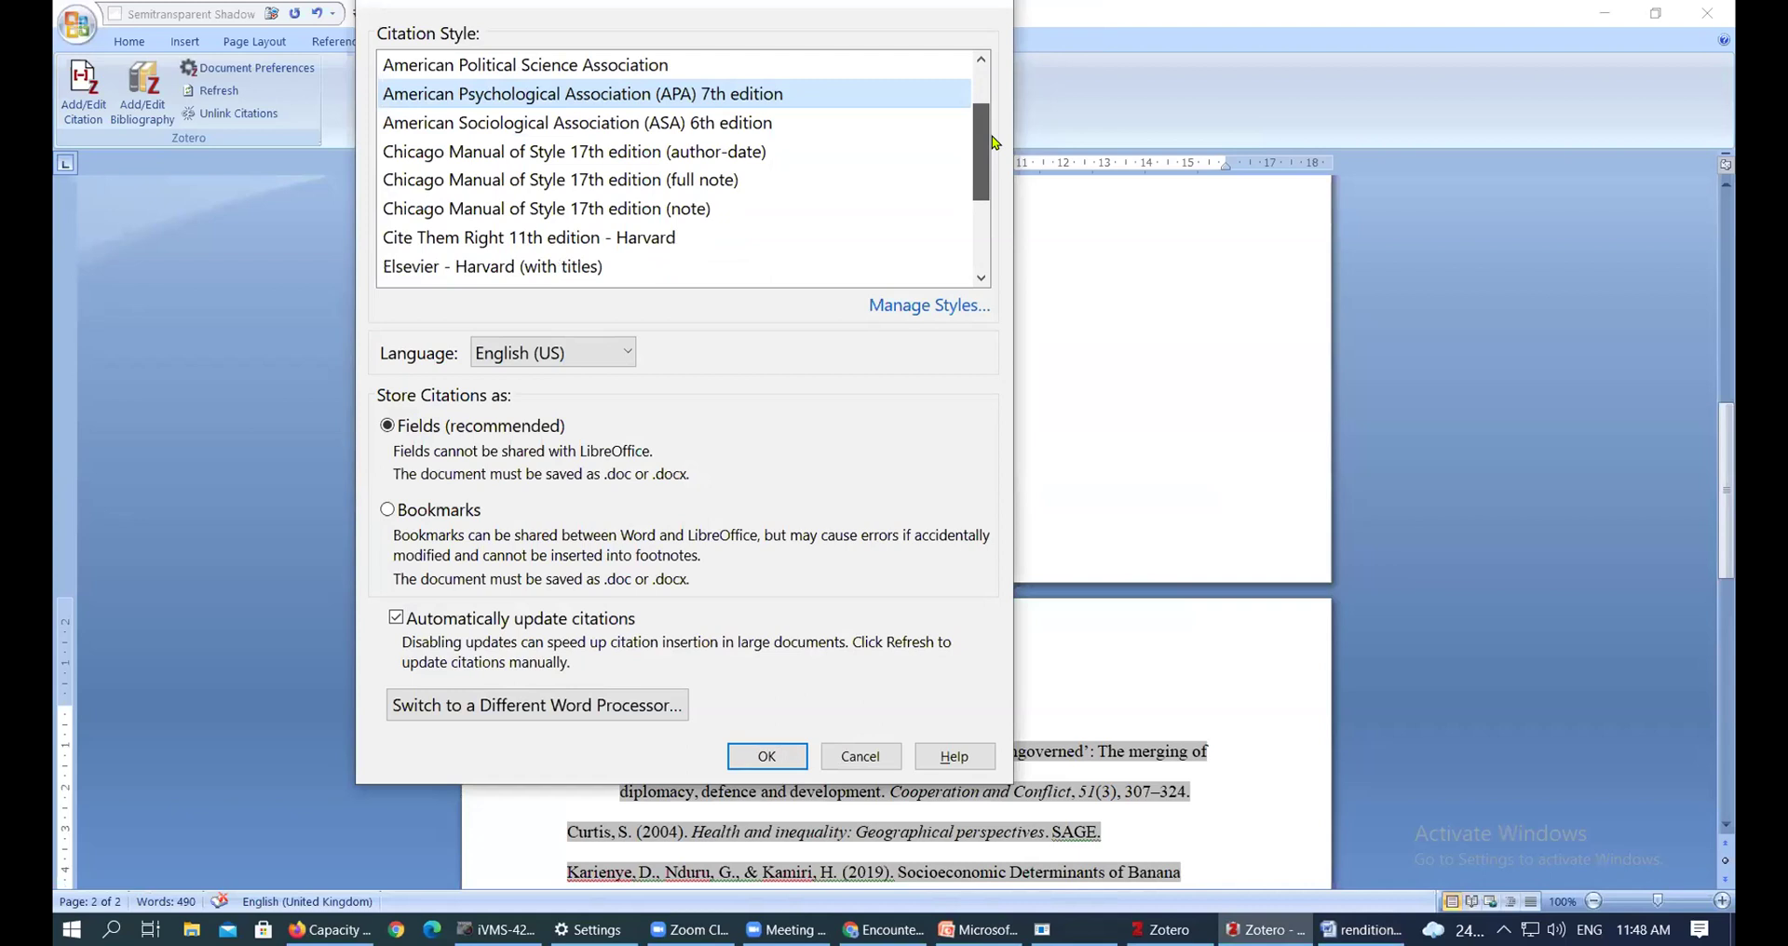
{"action": "left_click", "coordinate": [680, 183]}
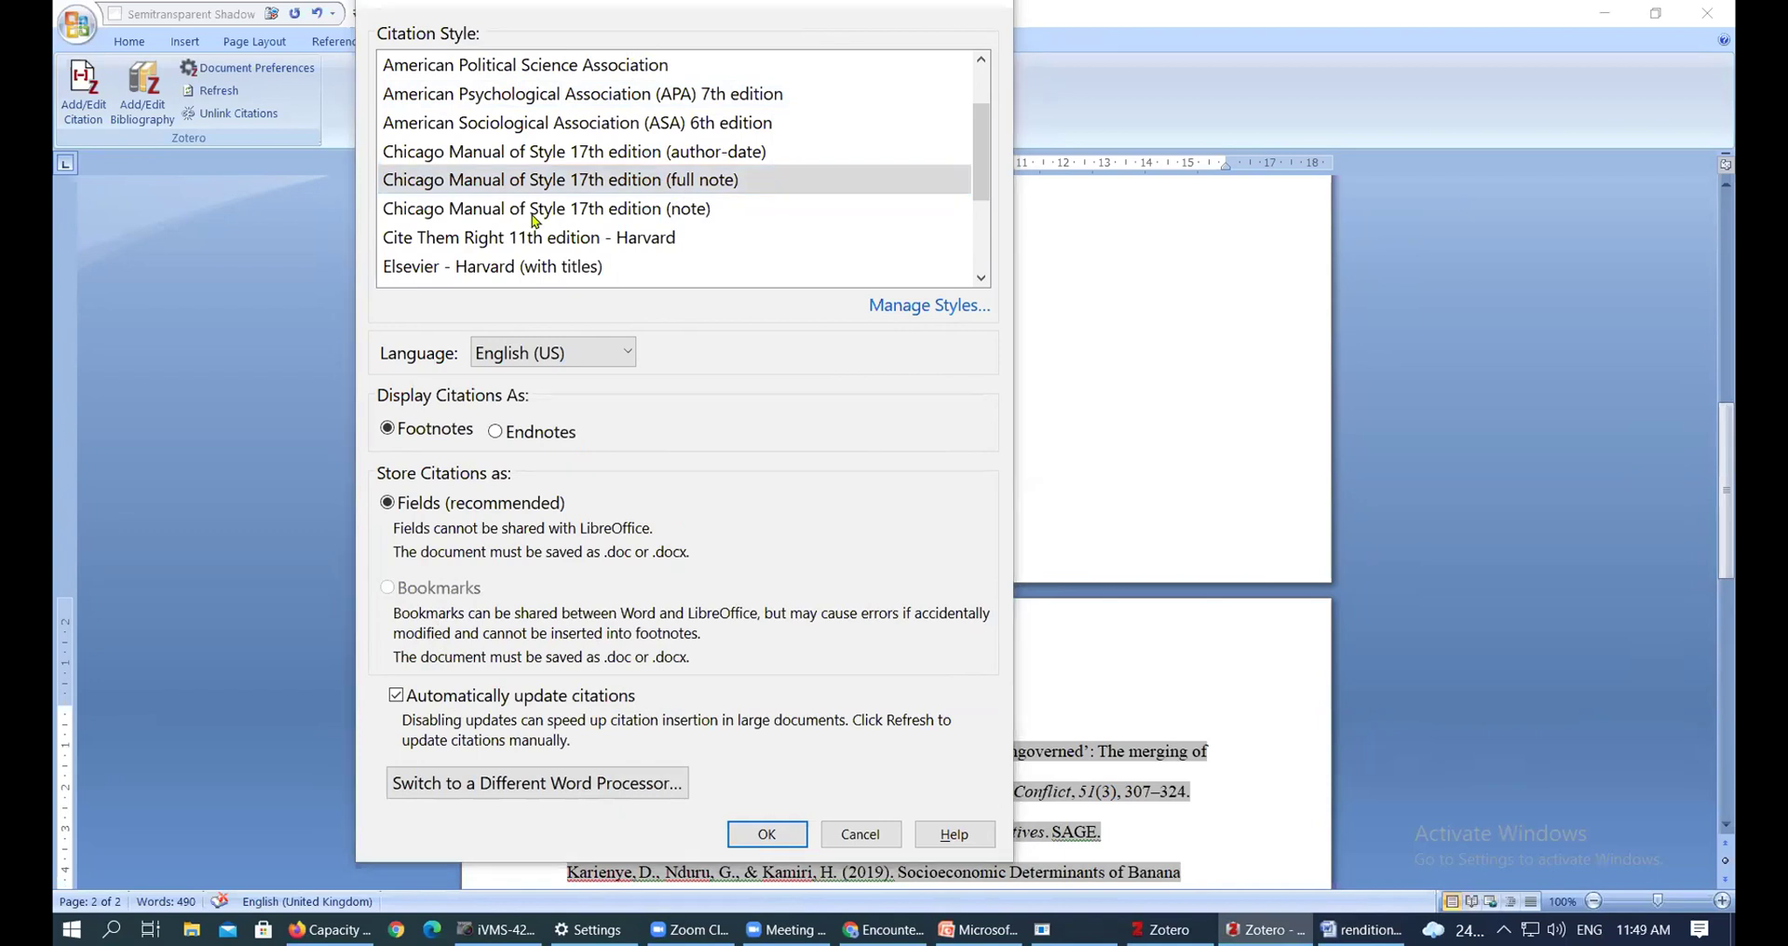
{"action": "left_click", "coordinate": [770, 838]}
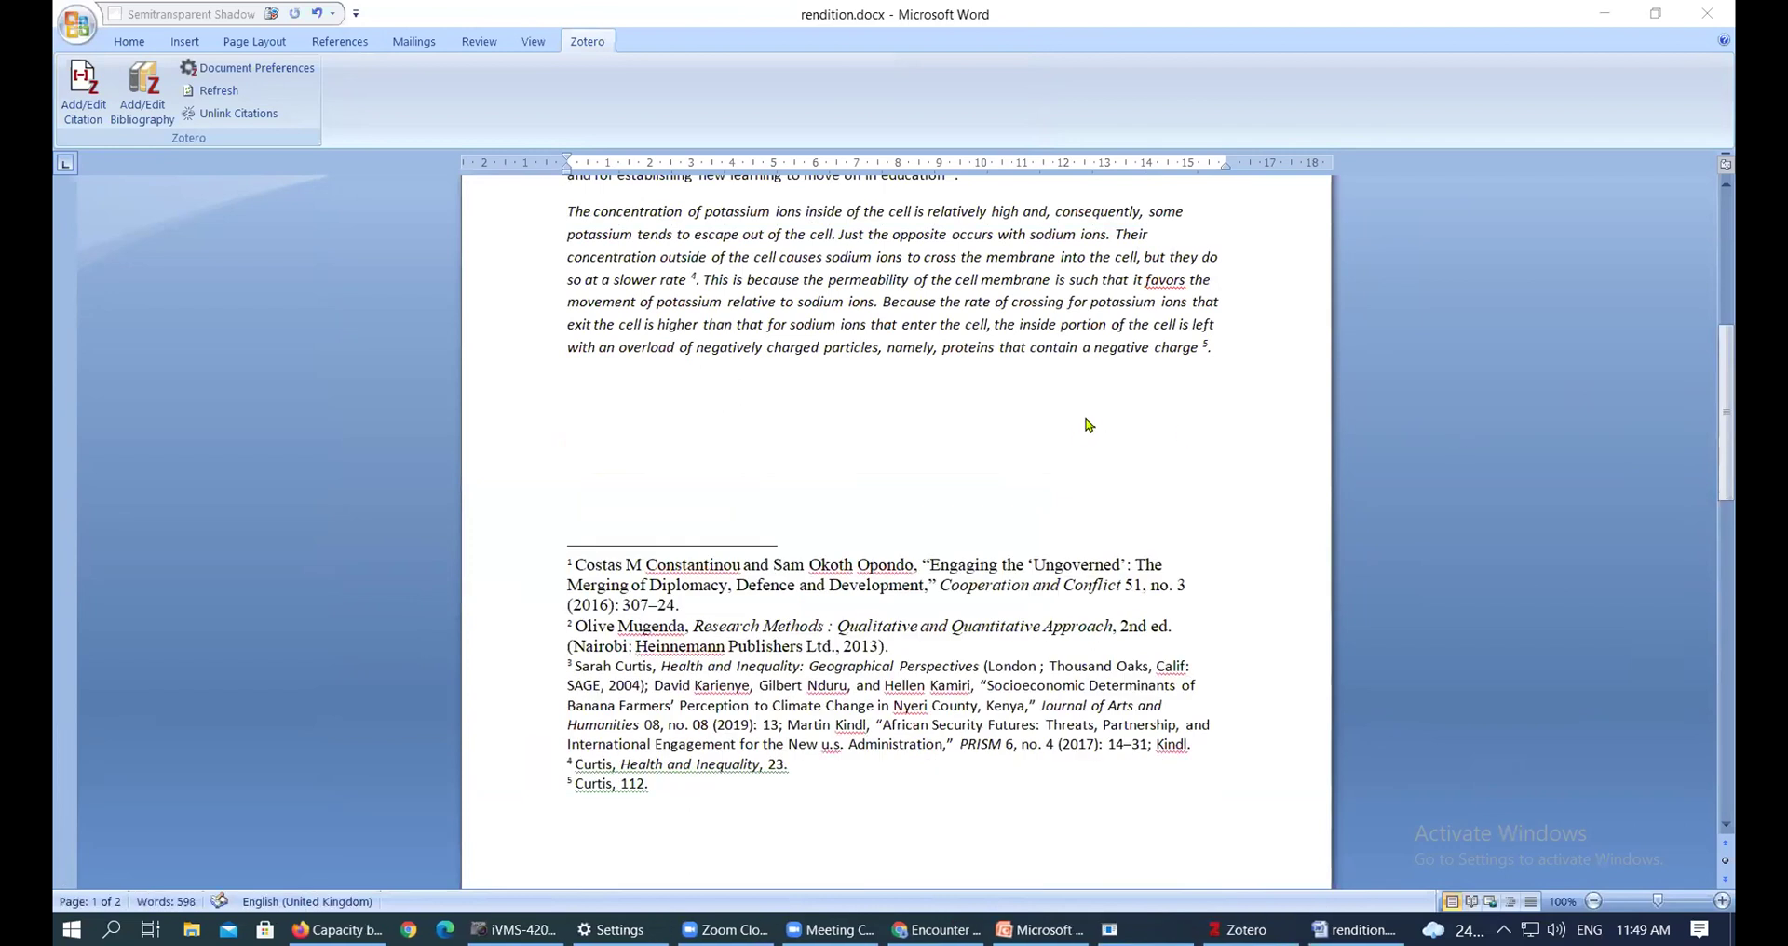
Inspect footnote markers 1, 2 and 3 after 'education' and 'body' in the text
{"action": "left_click_drag", "start_coordinate": [1733, 408], "coordinate": [1730, 218]}
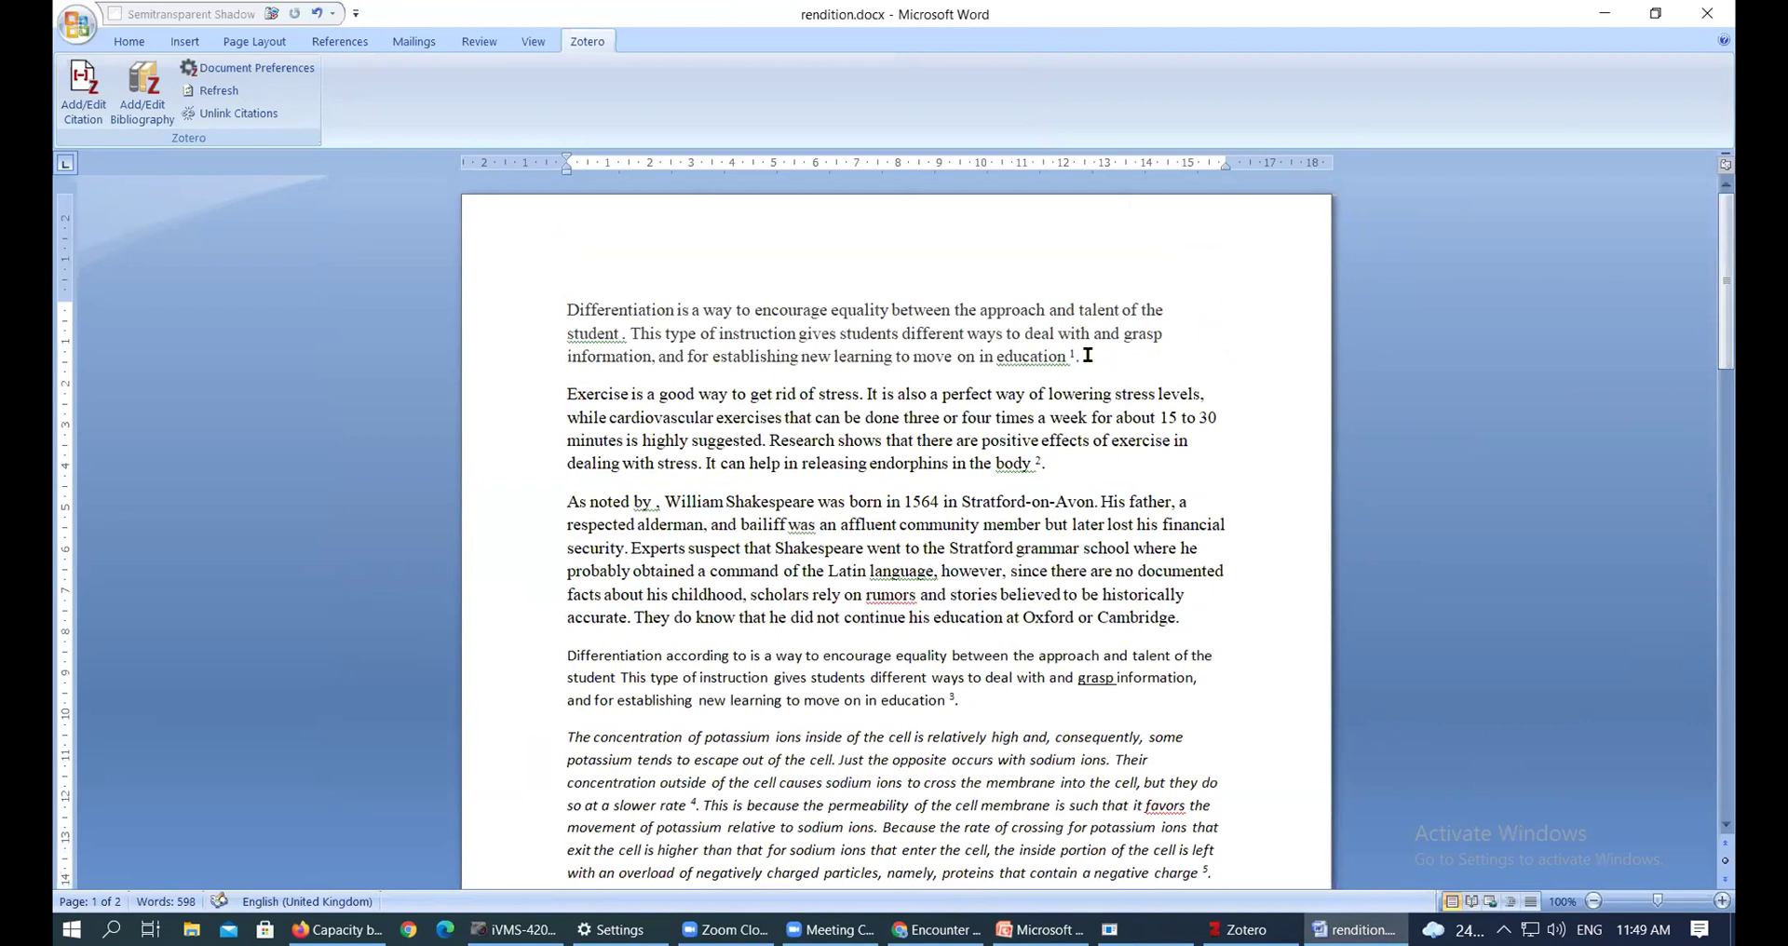
{"action": "left_click_drag", "start_coordinate": [1087, 355], "coordinate": [1072, 357]}
{"action": "left_click_drag", "start_coordinate": [994, 463], "coordinate": [1047, 460]}
{"action": "scroll", "coordinate": [1051, 465], "scroll_direction": "down", "scroll_amount": 3}
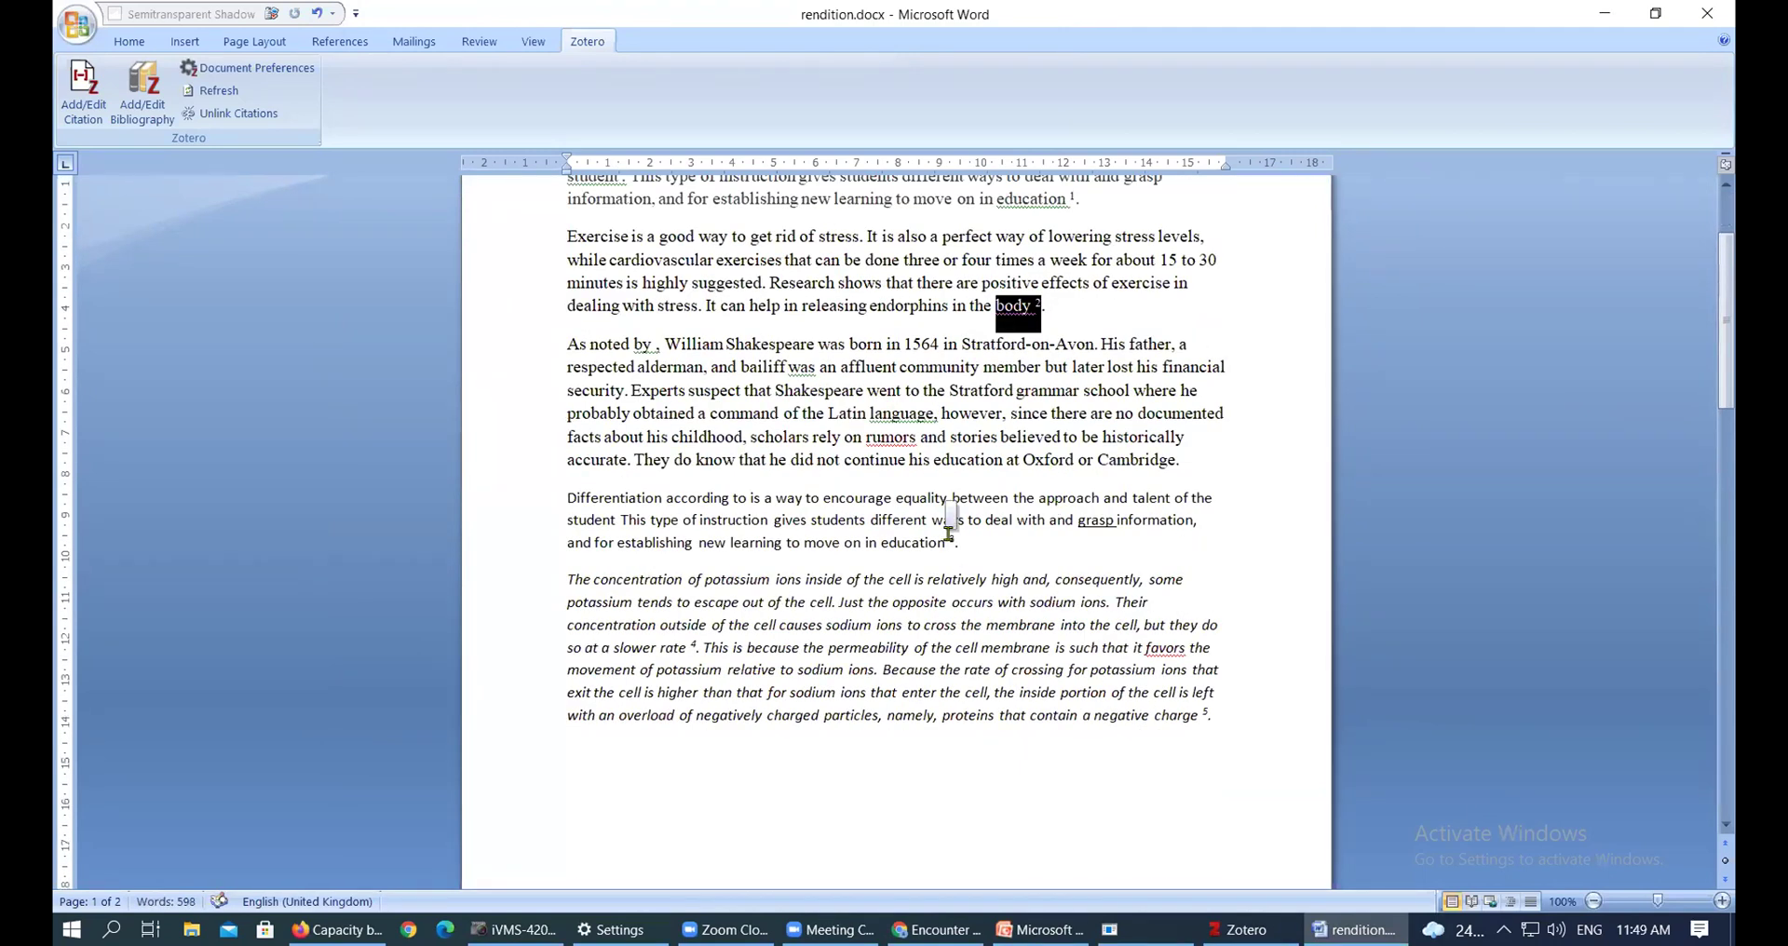
{"action": "left_click_drag", "start_coordinate": [949, 542], "coordinate": [959, 543]}
{"action": "left_click_drag", "start_coordinate": [1032, 305], "coordinate": [1045, 307]}
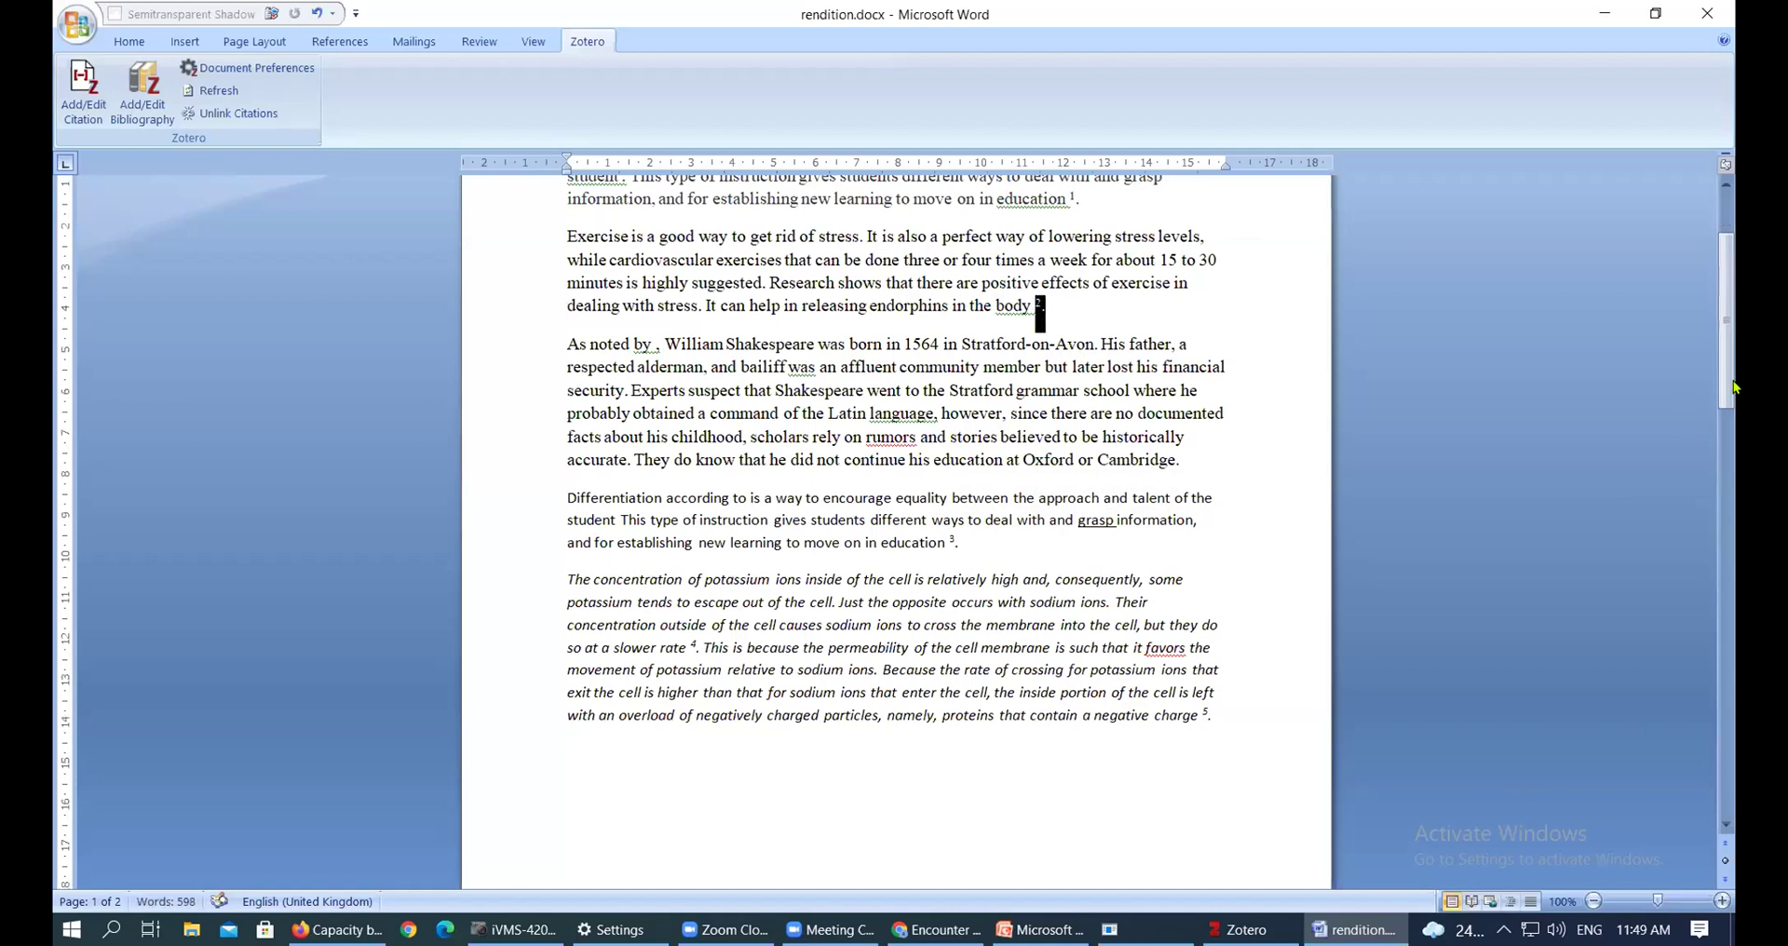
{"action": "left_click_drag", "start_coordinate": [1731, 297], "coordinate": [1732, 313]}
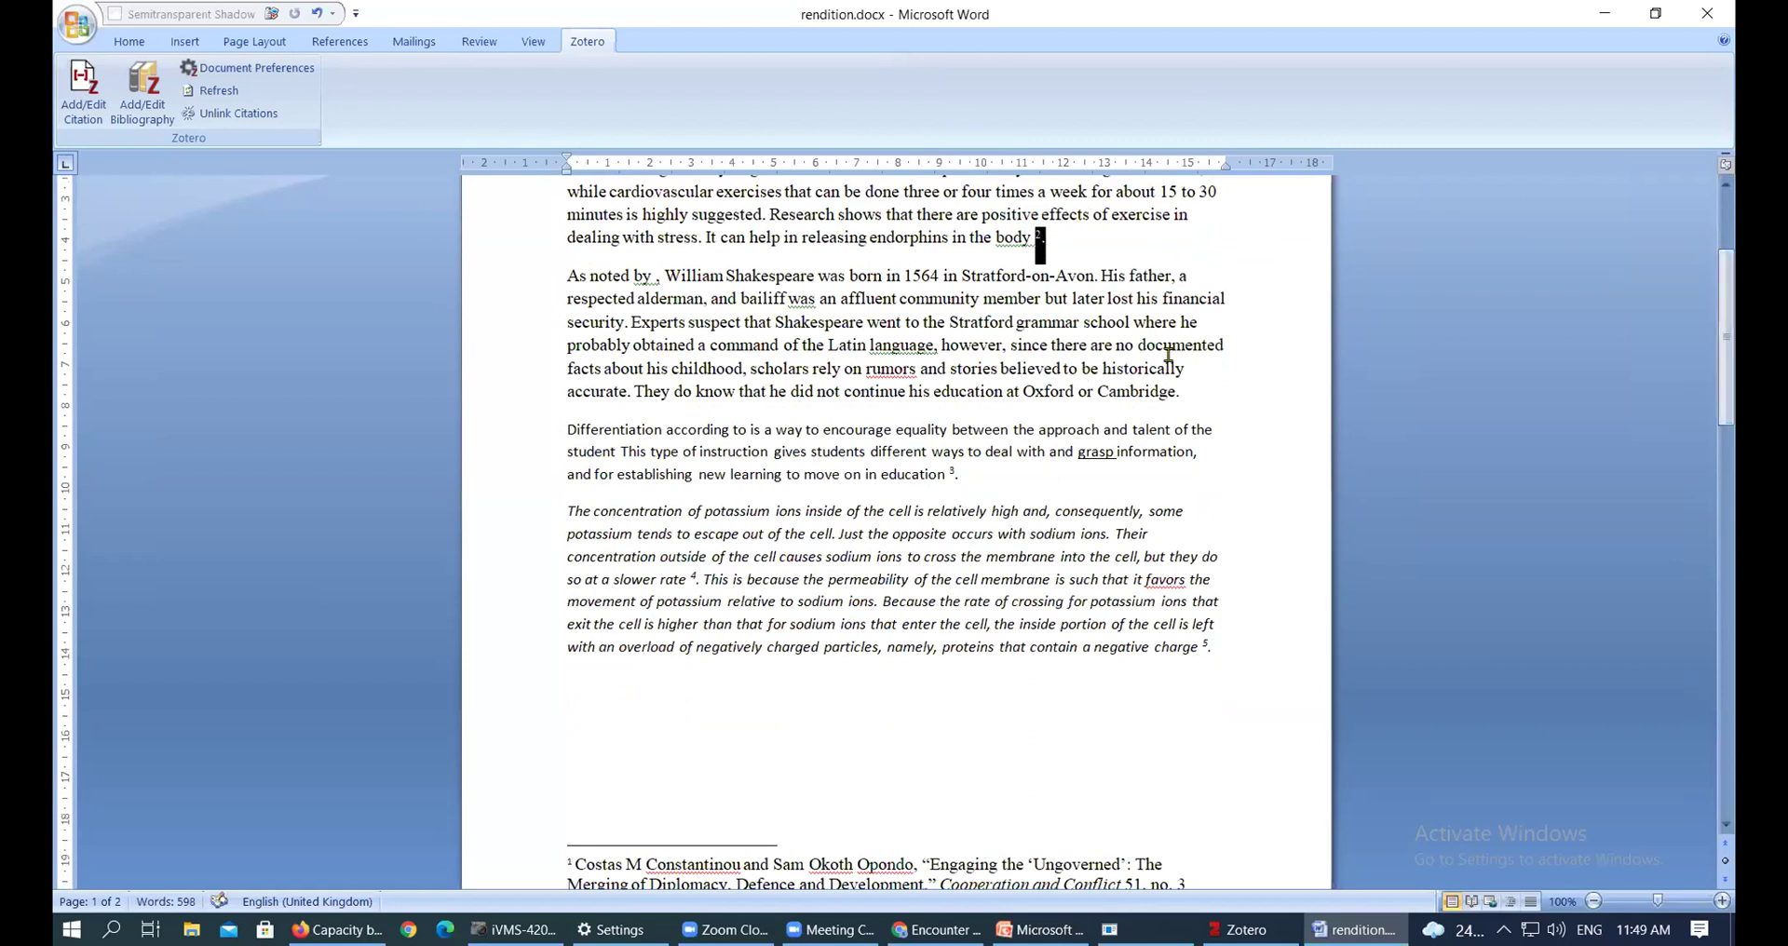
{"action": "scroll", "coordinate": [1155, 352], "scroll_direction": "up", "scroll_amount": 3}
{"action": "left_click", "coordinate": [1073, 339]}
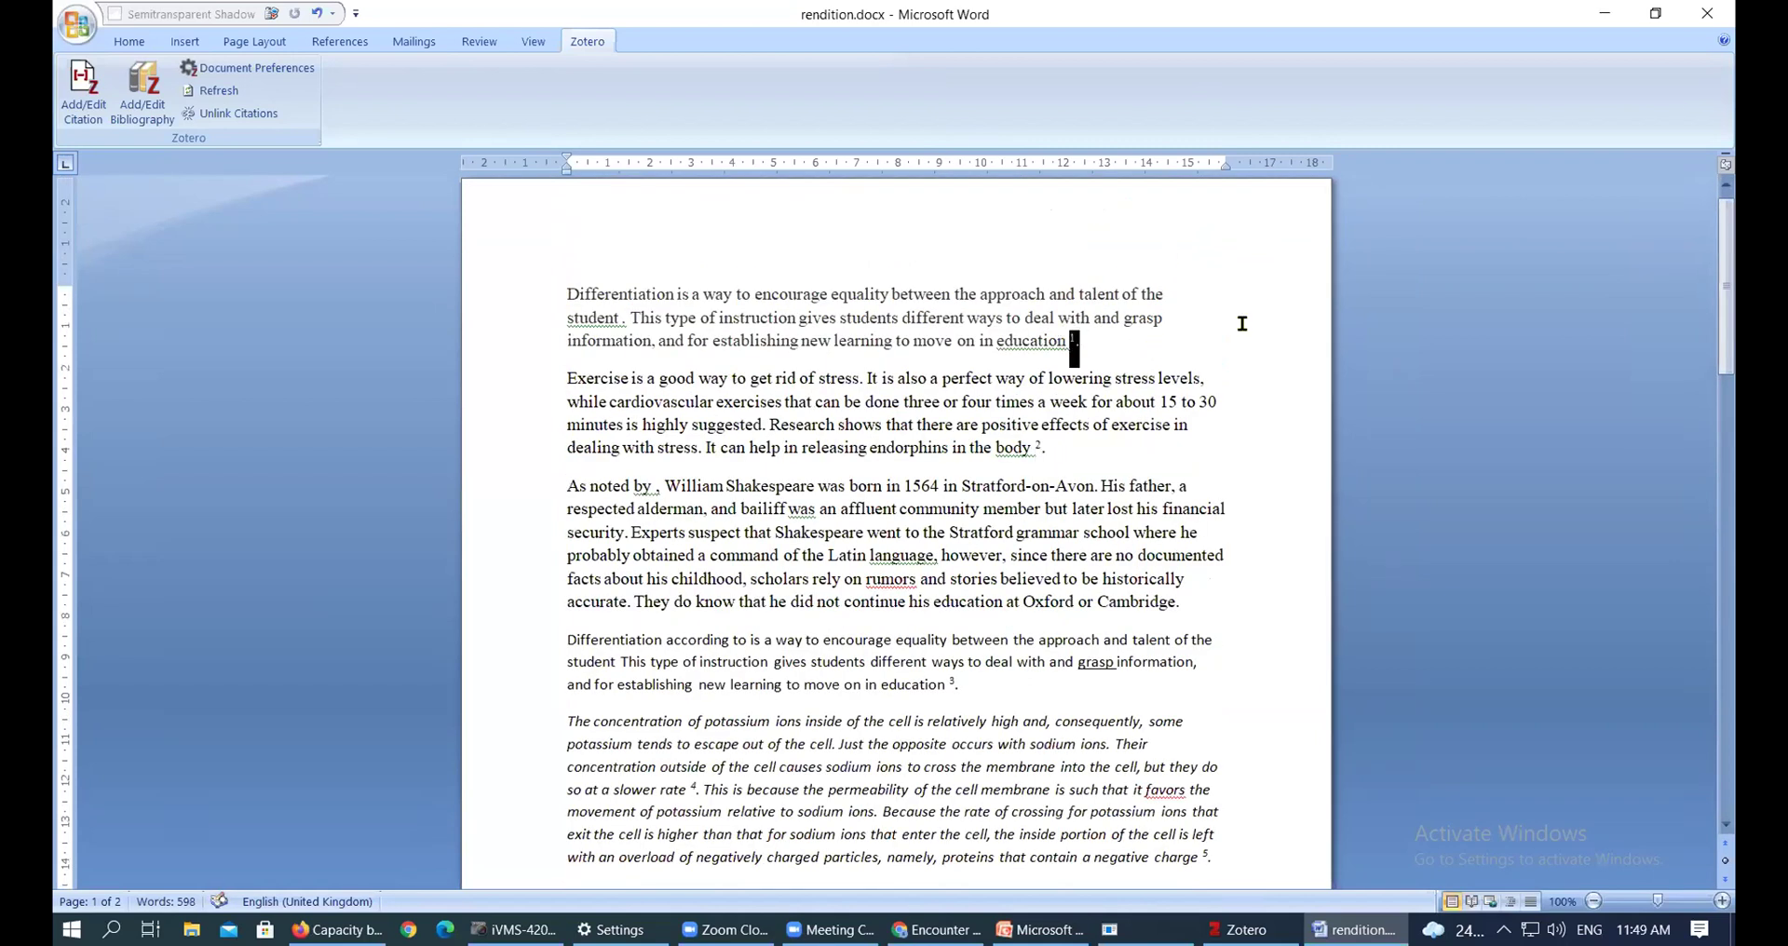
Select all five footnotes, then go to the References list on page 2
{"action": "left_click_drag", "start_coordinate": [1725, 253], "coordinate": [1734, 380]}
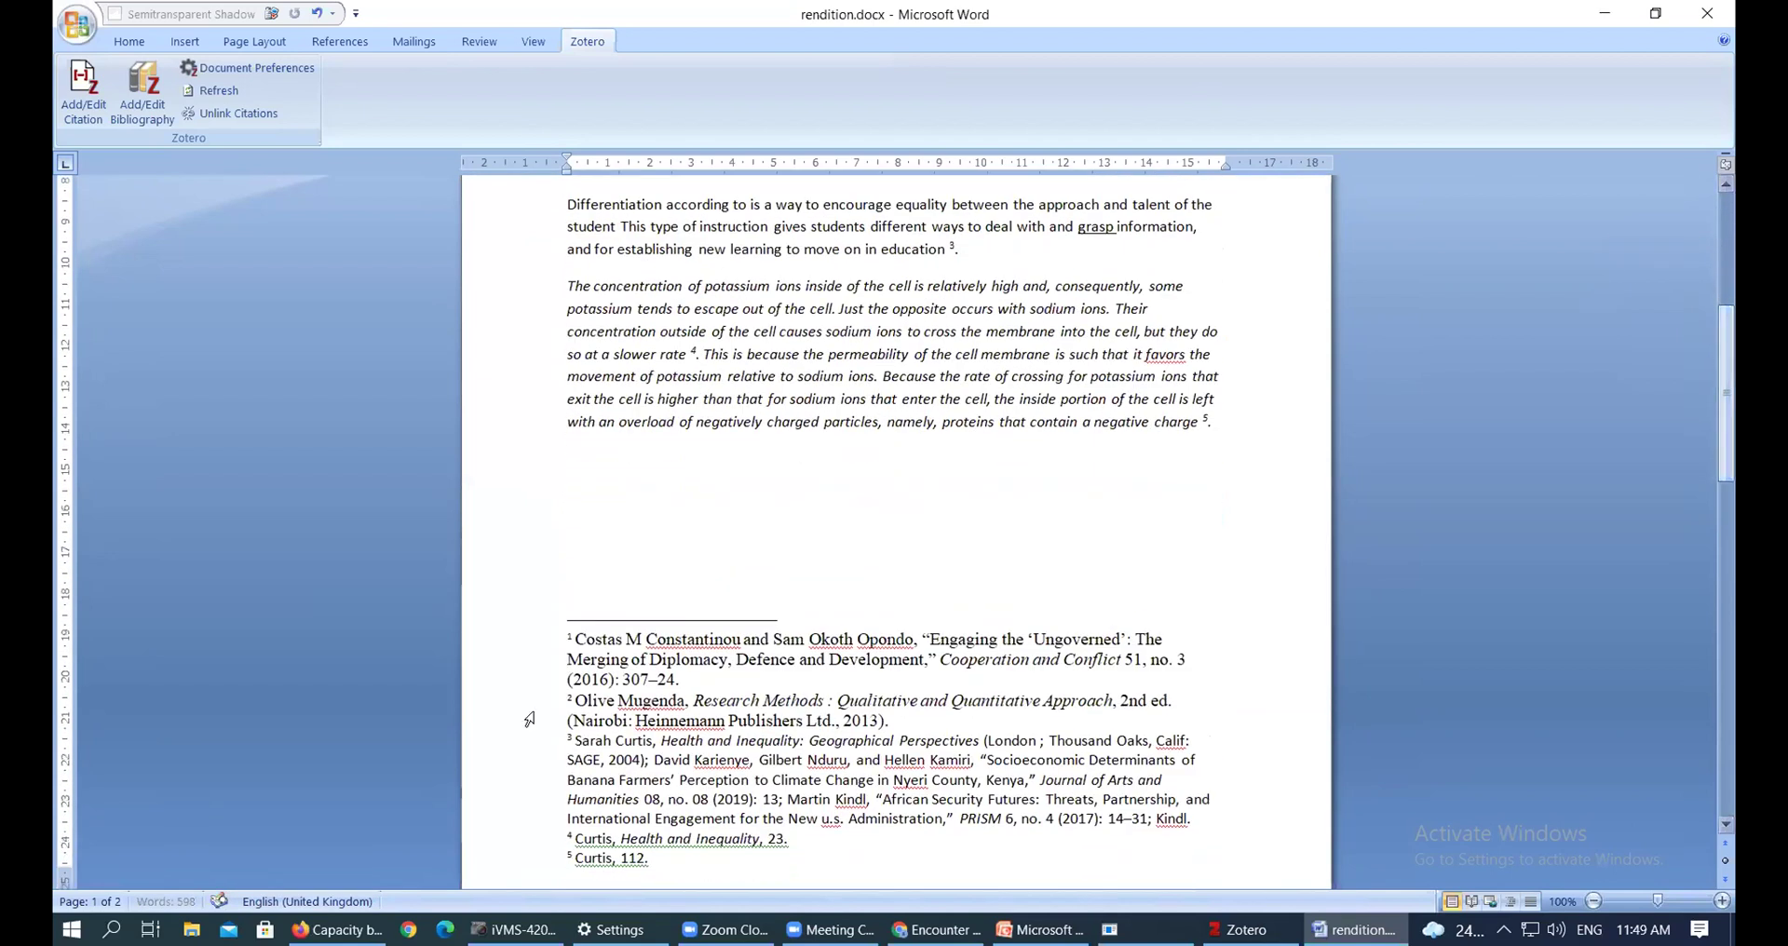
{"action": "left_click_drag", "start_coordinate": [576, 641], "coordinate": [691, 678]}
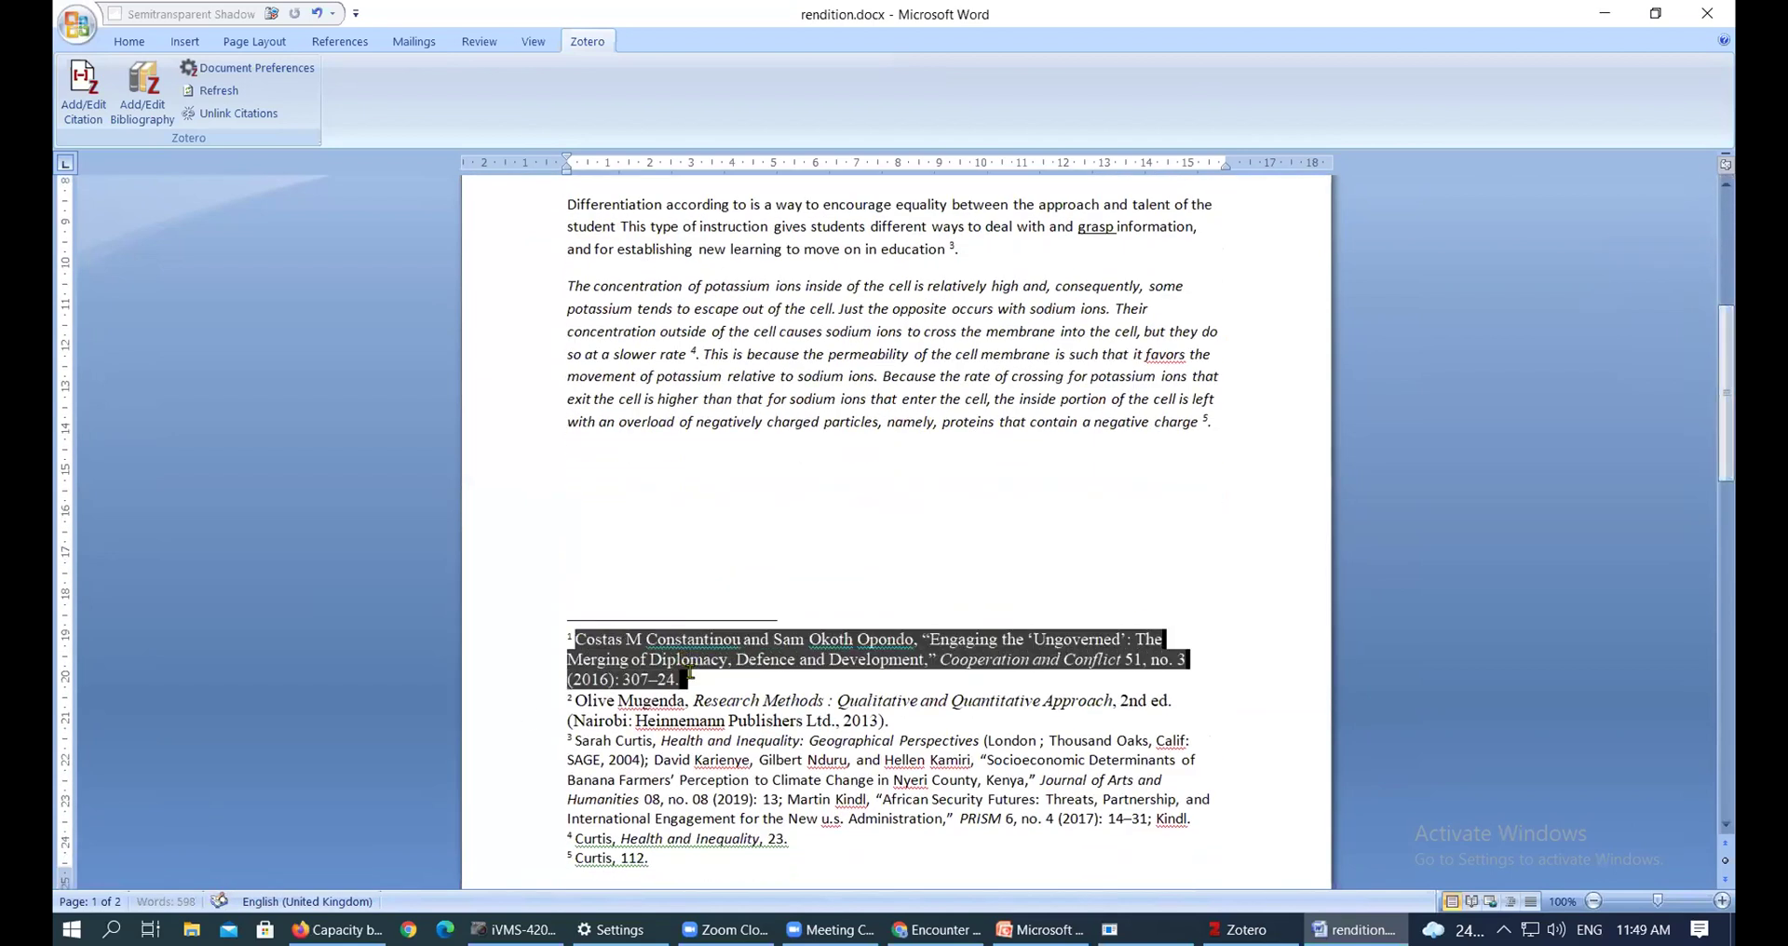
{"action": "left_click", "coordinate": [1206, 421]}
{"action": "left_click_drag", "start_coordinate": [1725, 354], "coordinate": [1724, 411]}
{"action": "left_click", "coordinate": [564, 628]}
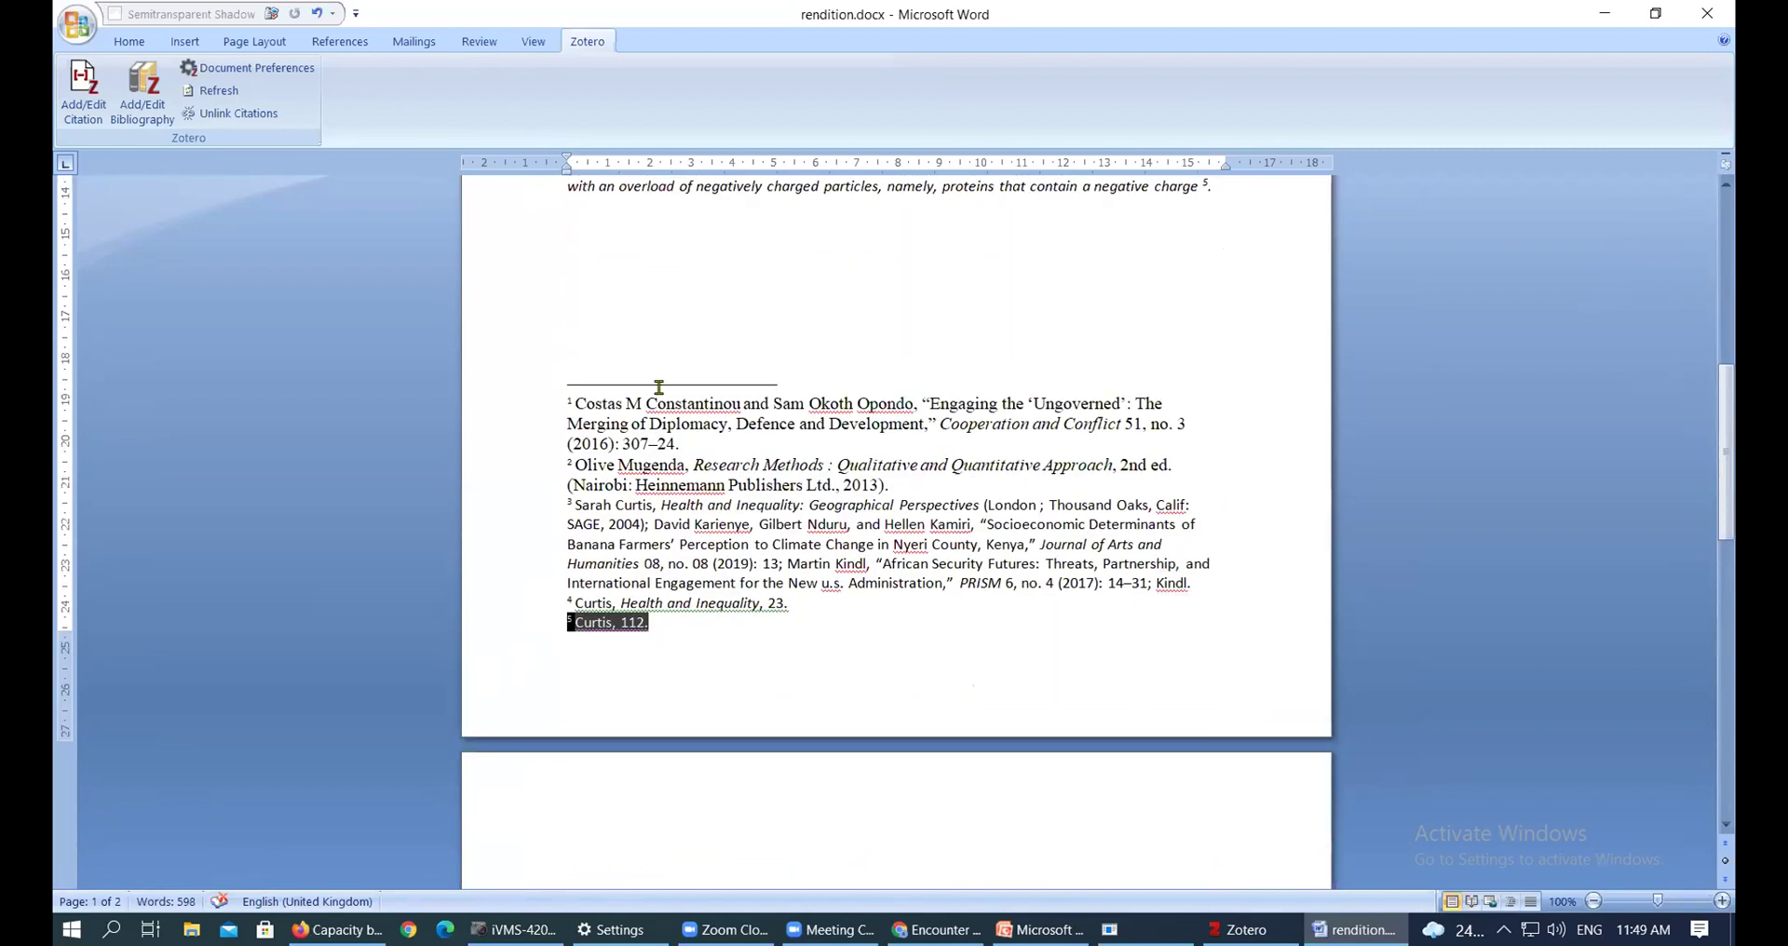
{"action": "left_click_drag", "start_coordinate": [570, 407], "coordinate": [686, 619]}
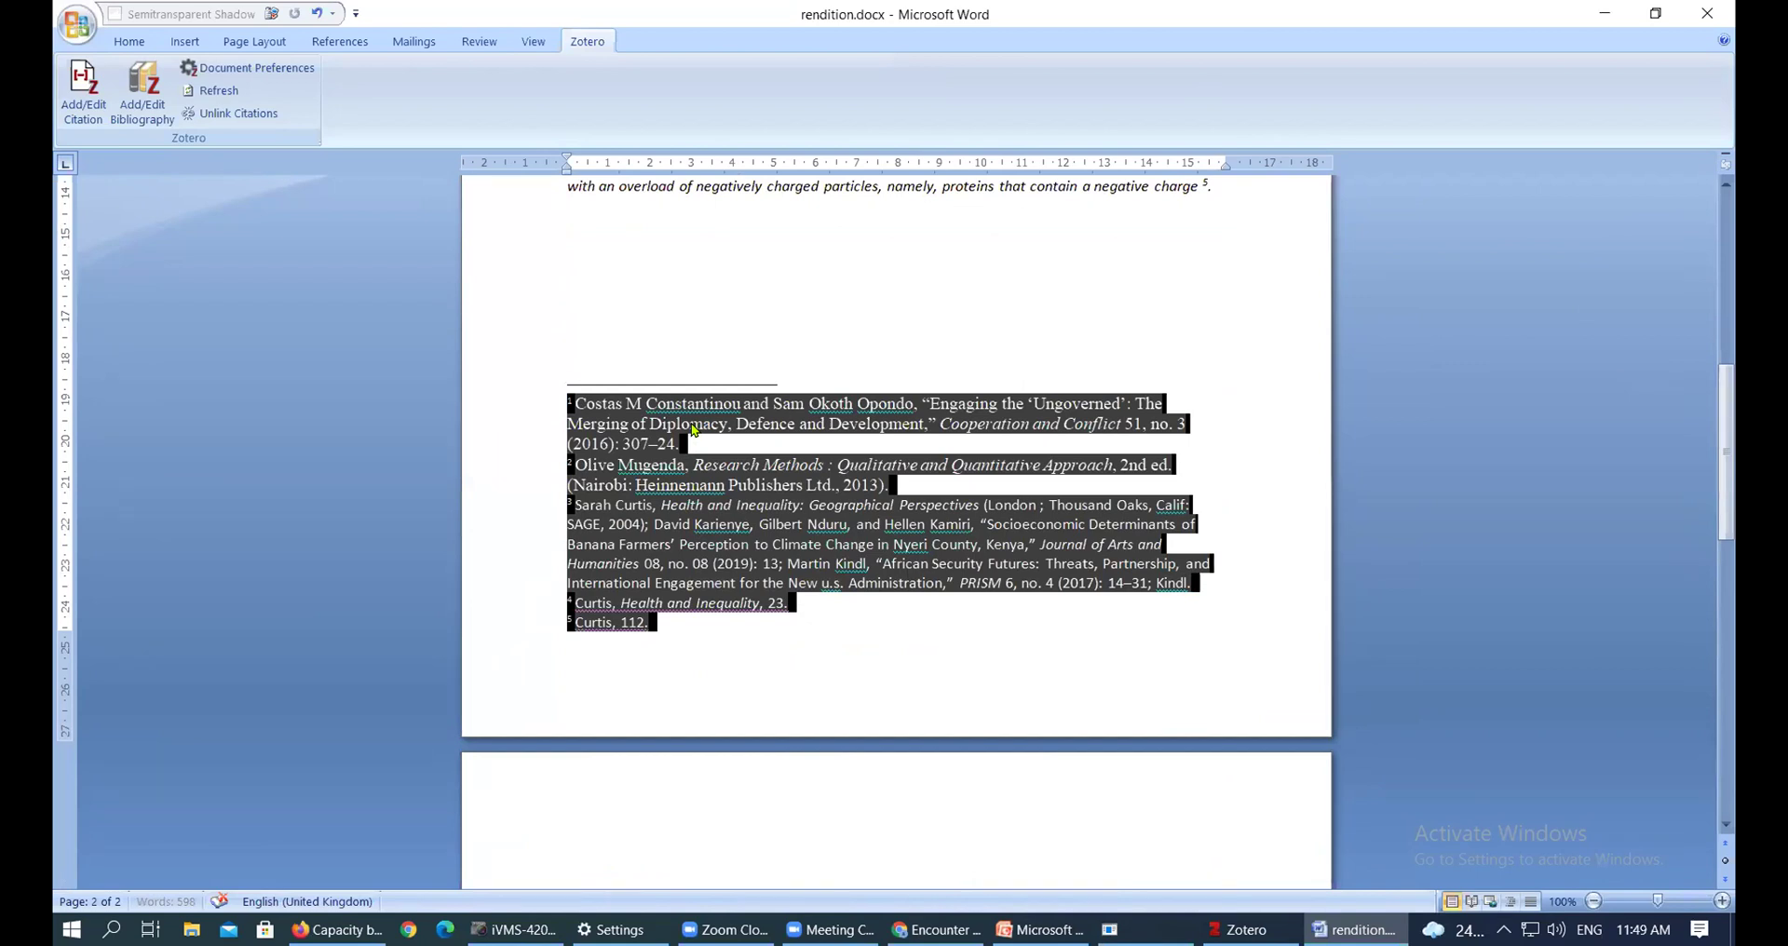
{"action": "scroll", "coordinate": [701, 447], "scroll_direction": "down", "scroll_amount": 10}
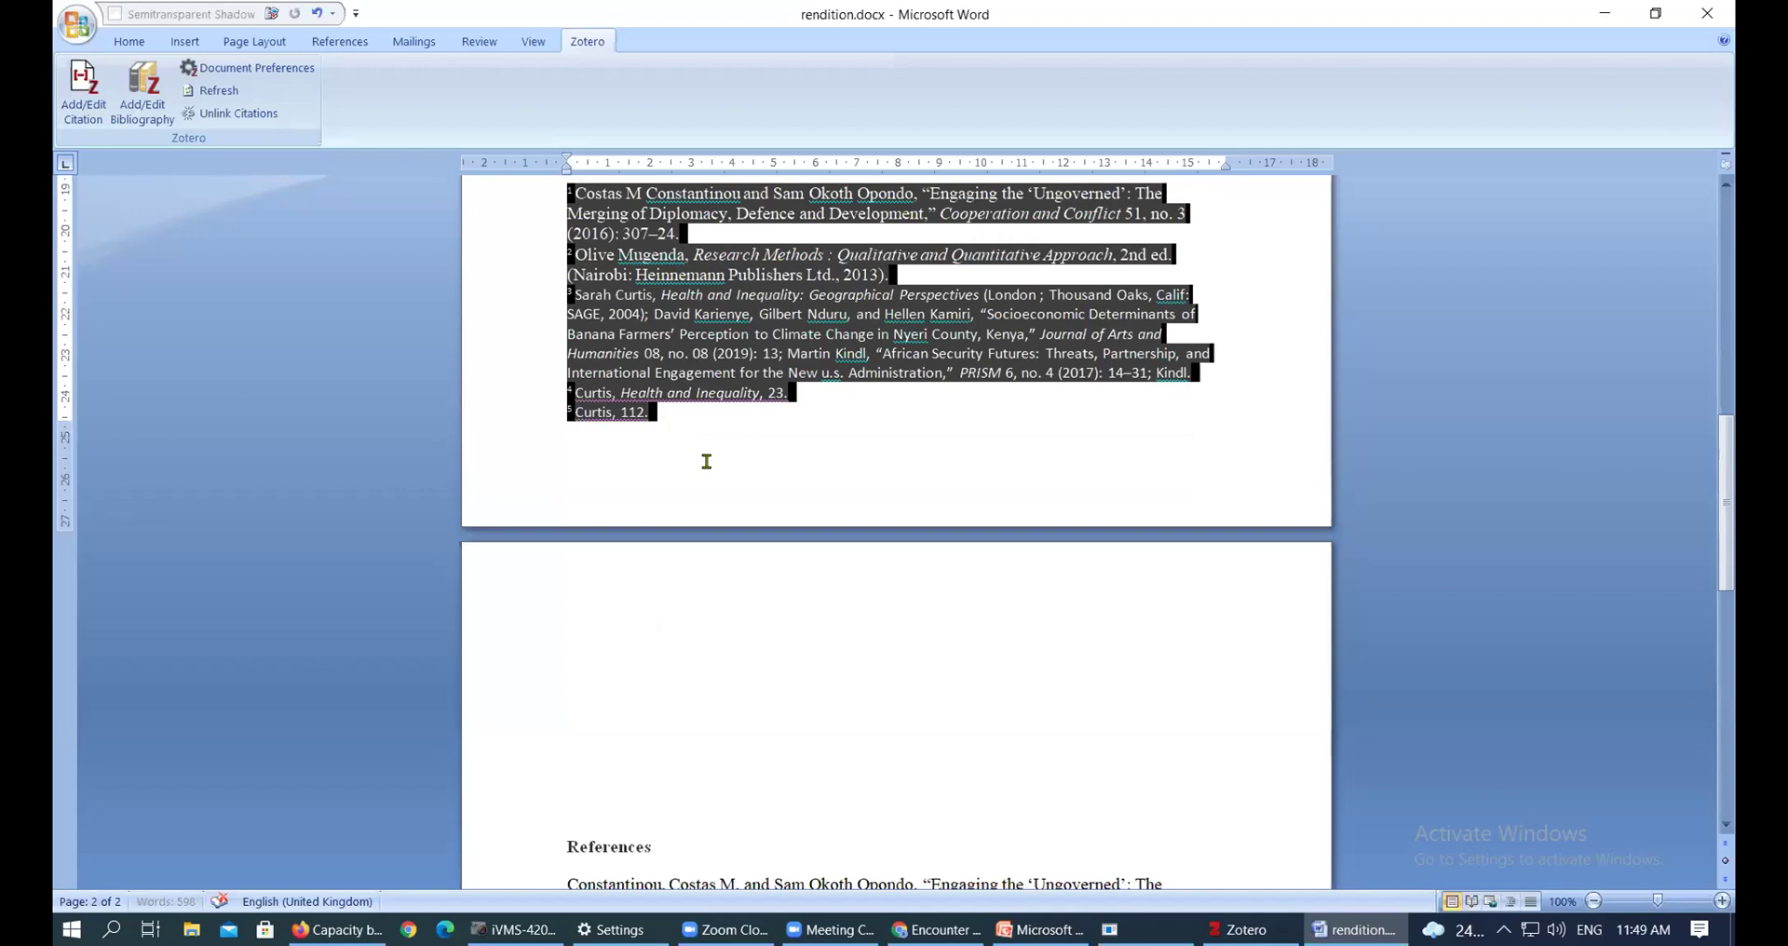
{"action": "left_click", "coordinate": [639, 349]}
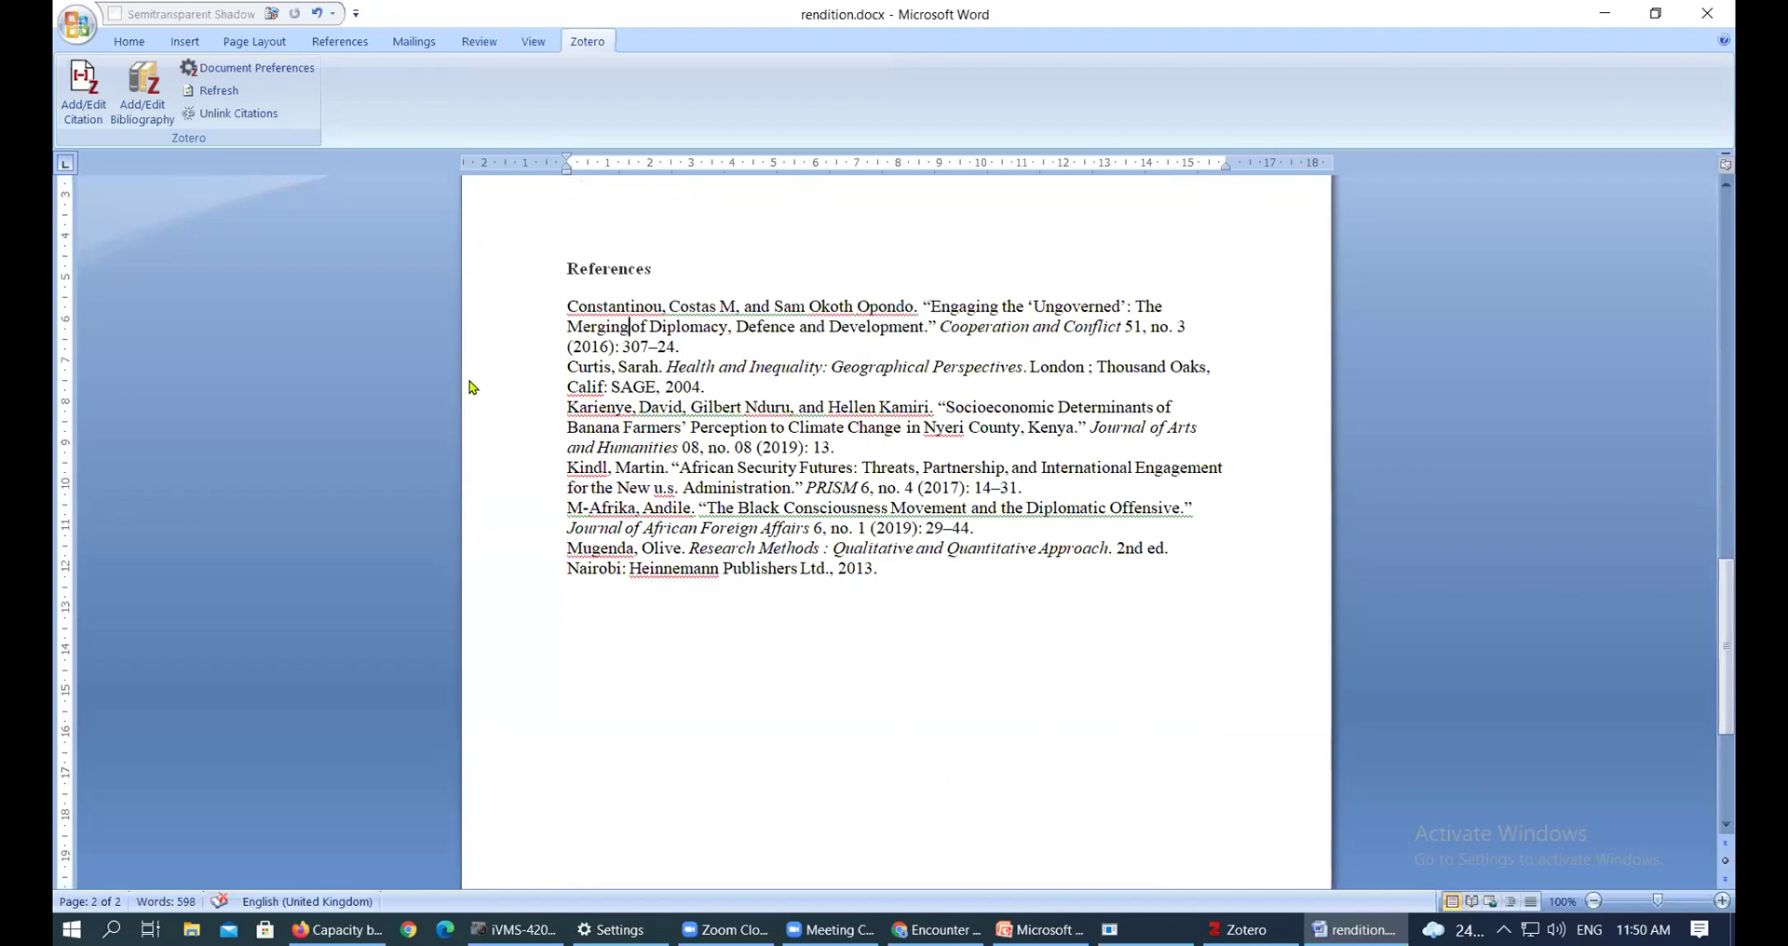
Switch the document's Zotero citation style to APA 7th edition
{"action": "left_click", "coordinate": [271, 73]}
{"action": "left_click", "coordinate": [589, 185]}
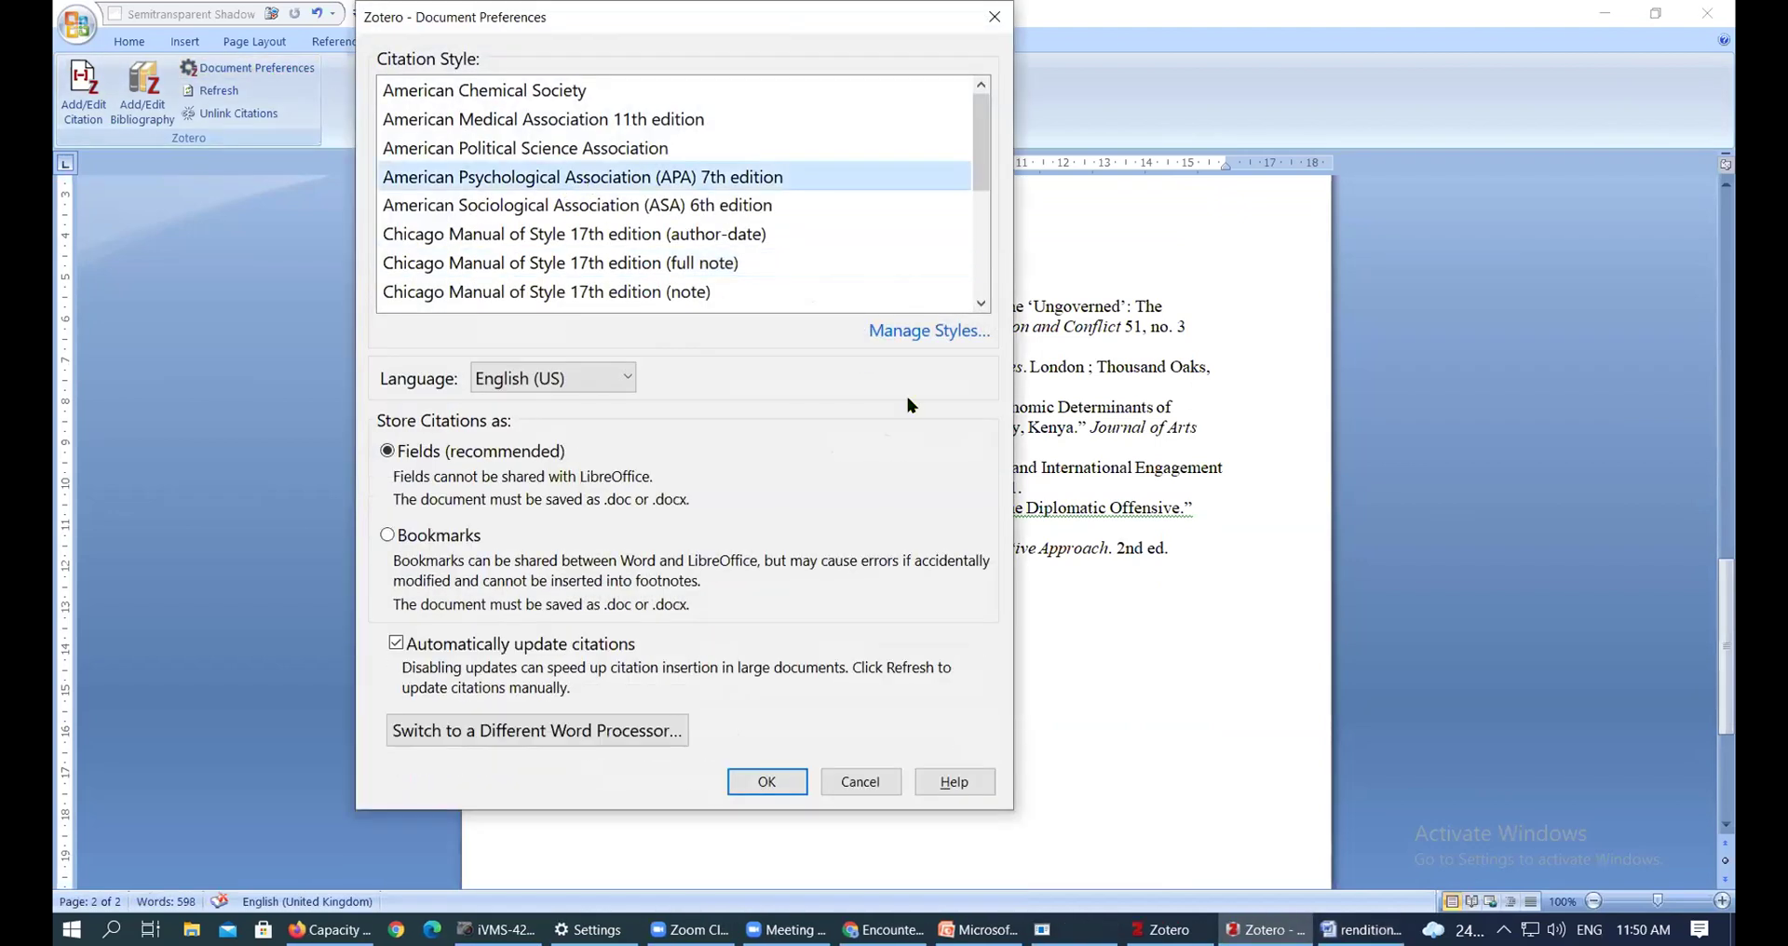
{"action": "left_click", "coordinate": [750, 783]}
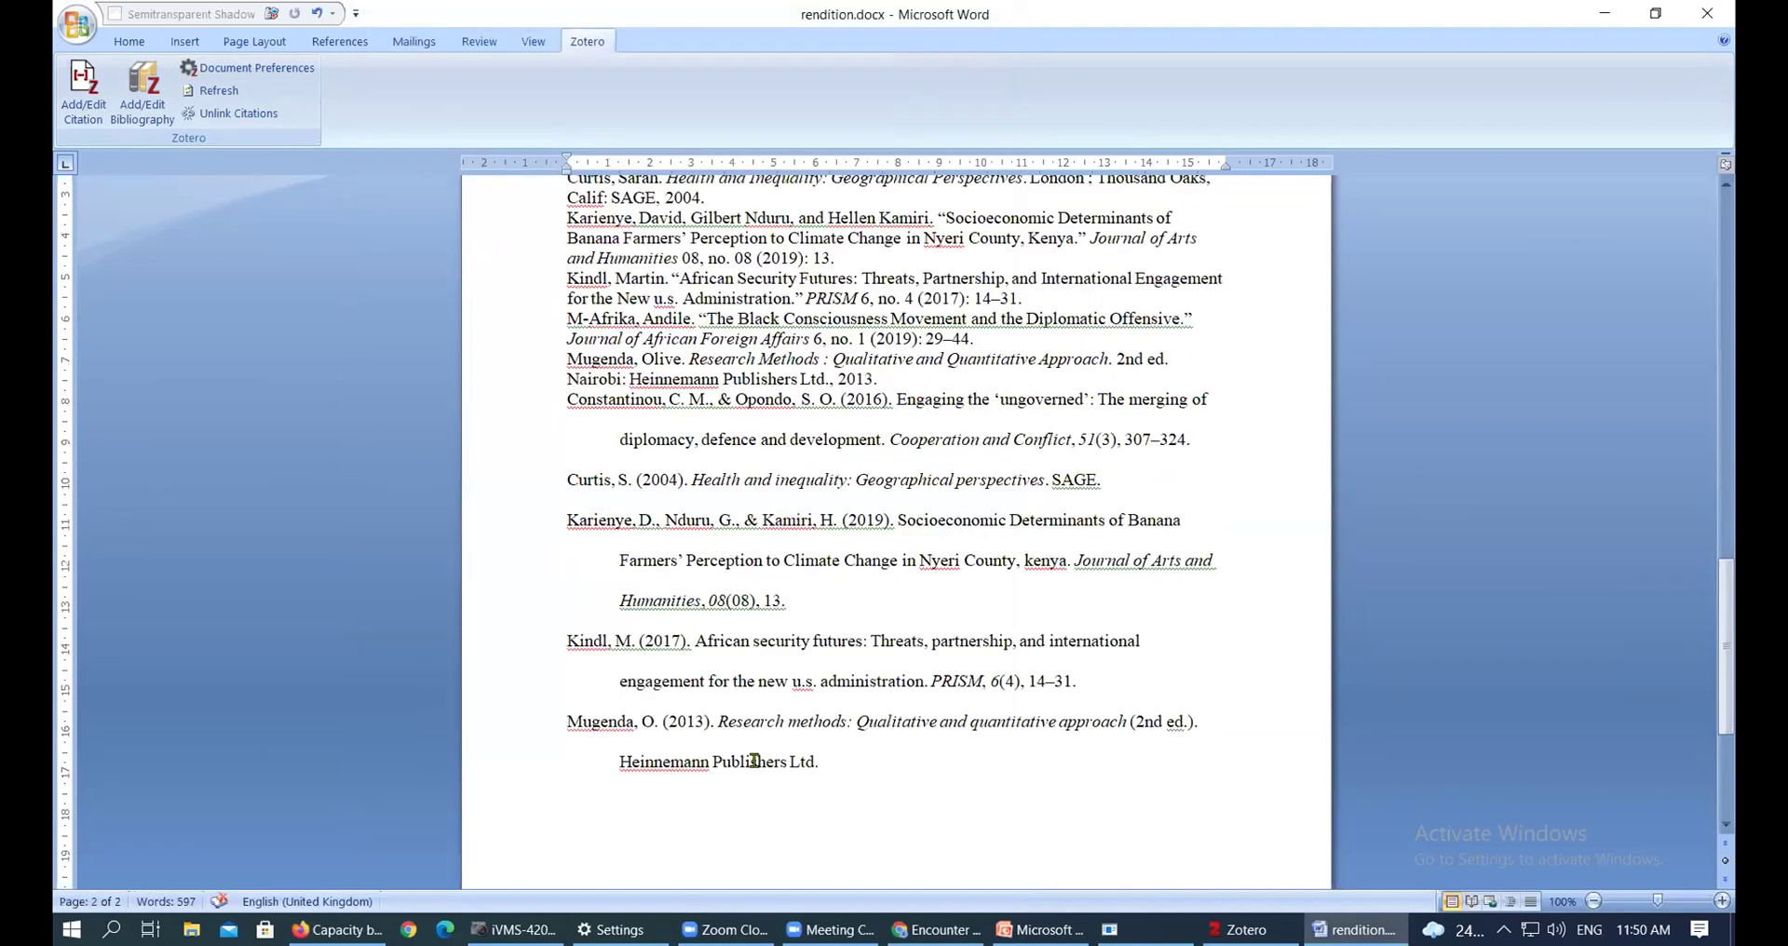
Delete the old Chicago bibliography and insert a fresh APA bibliography under References
{"action": "scroll", "coordinate": [755, 761], "scroll_direction": "up", "scroll_amount": 3}
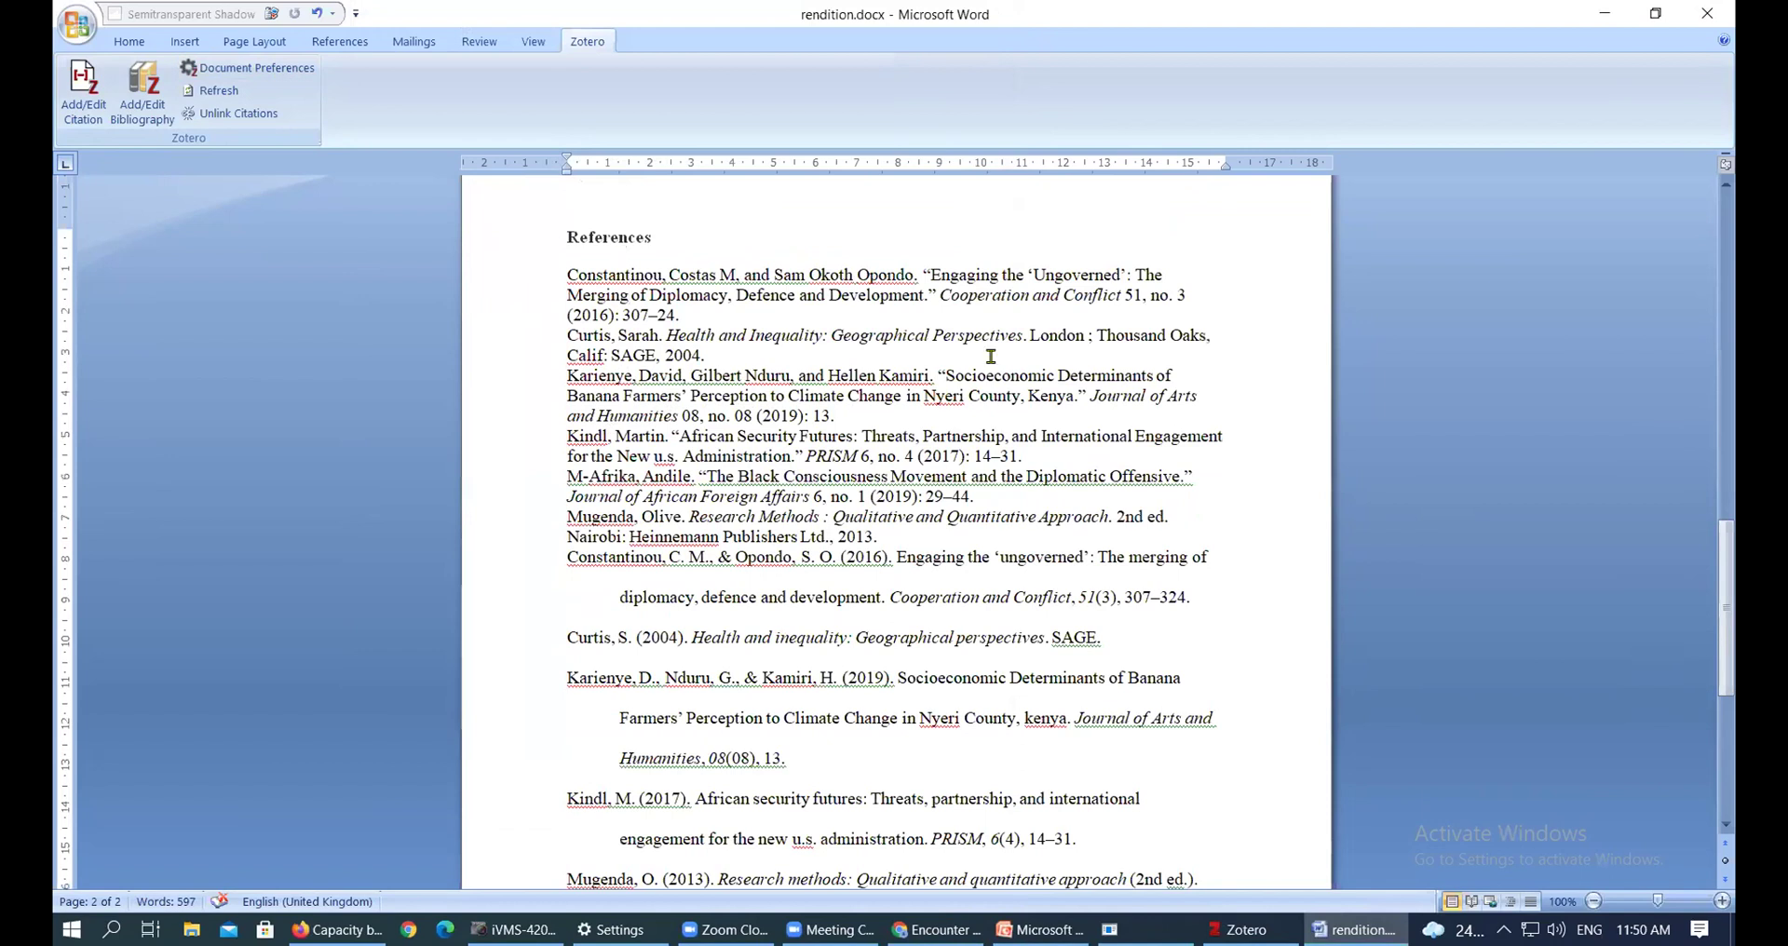
{"action": "scroll", "coordinate": [987, 606], "scroll_direction": "down", "scroll_amount": 5}
{"action": "left_click_drag", "start_coordinate": [1004, 732], "coordinate": [552, 506]}
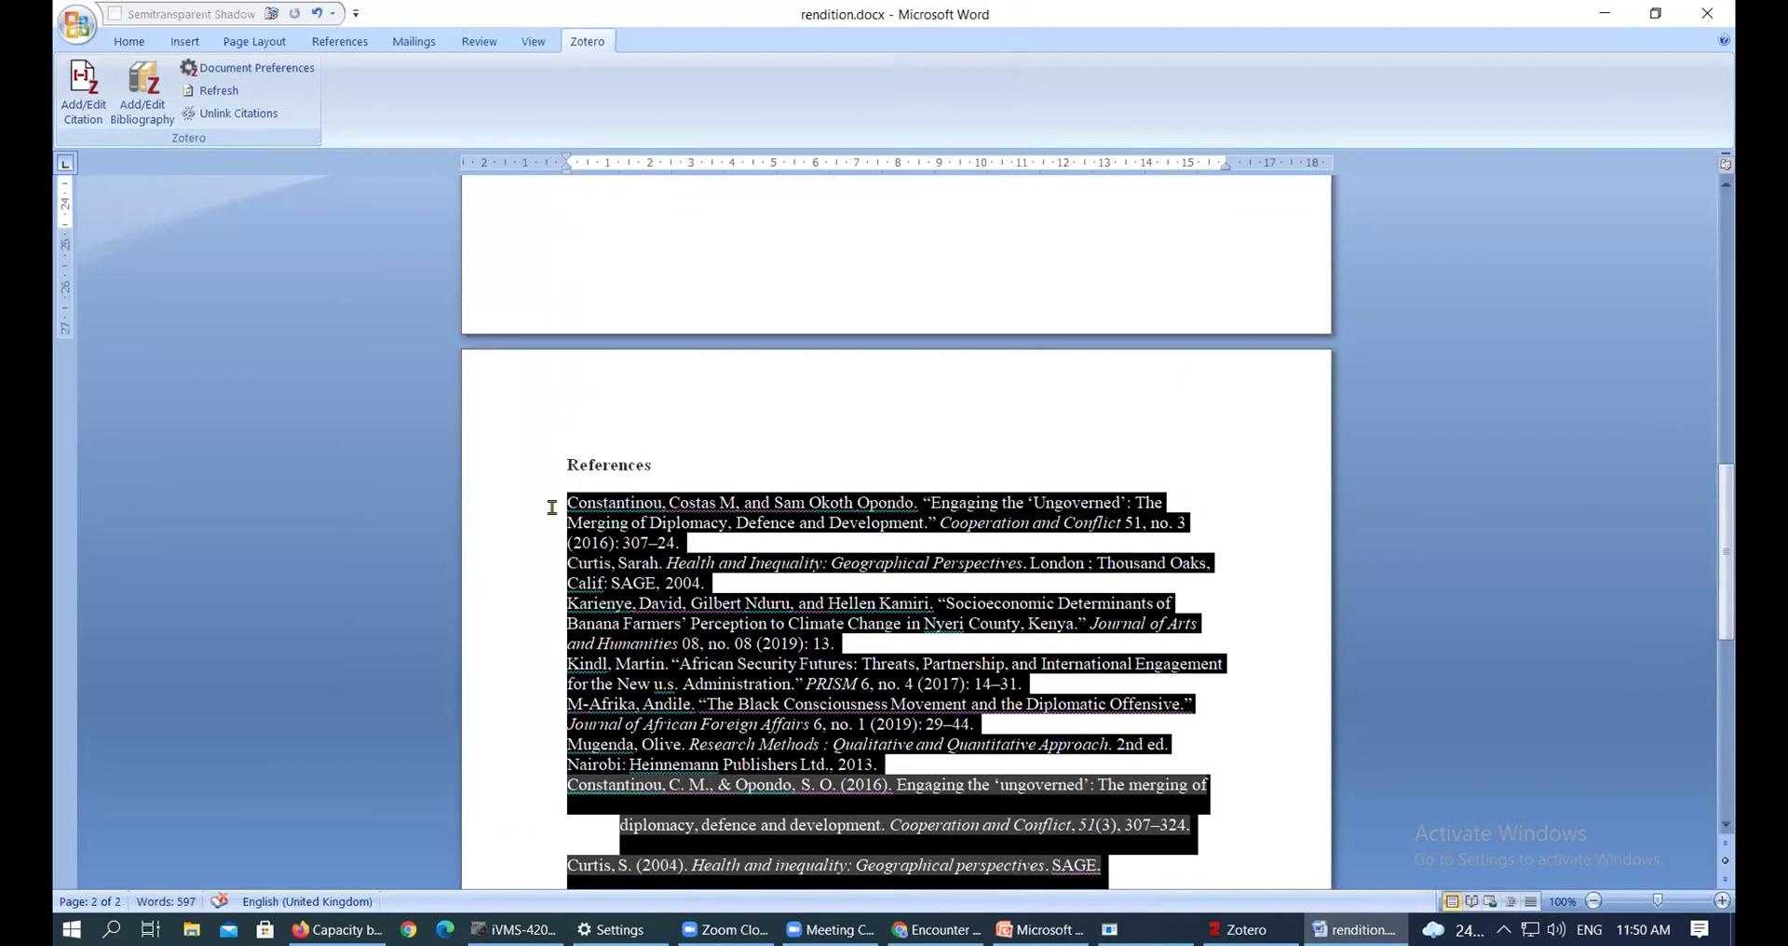
{"action": "key", "text": "Delete"}
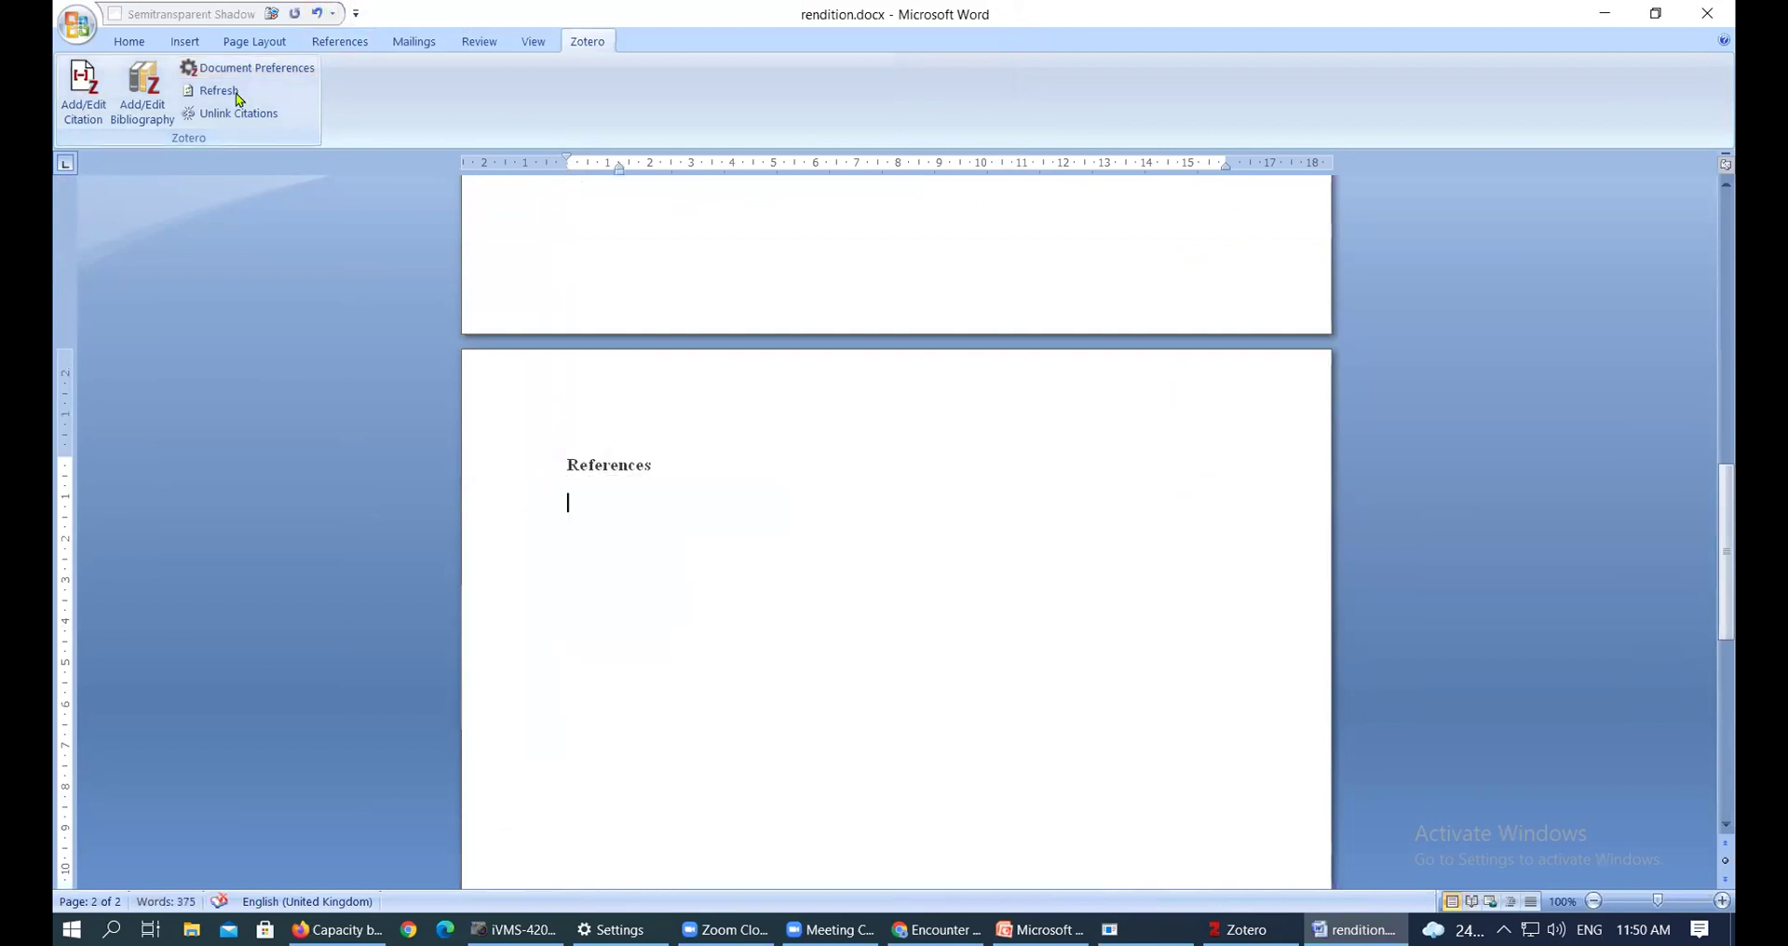
{"action": "left_click", "coordinate": [224, 78]}
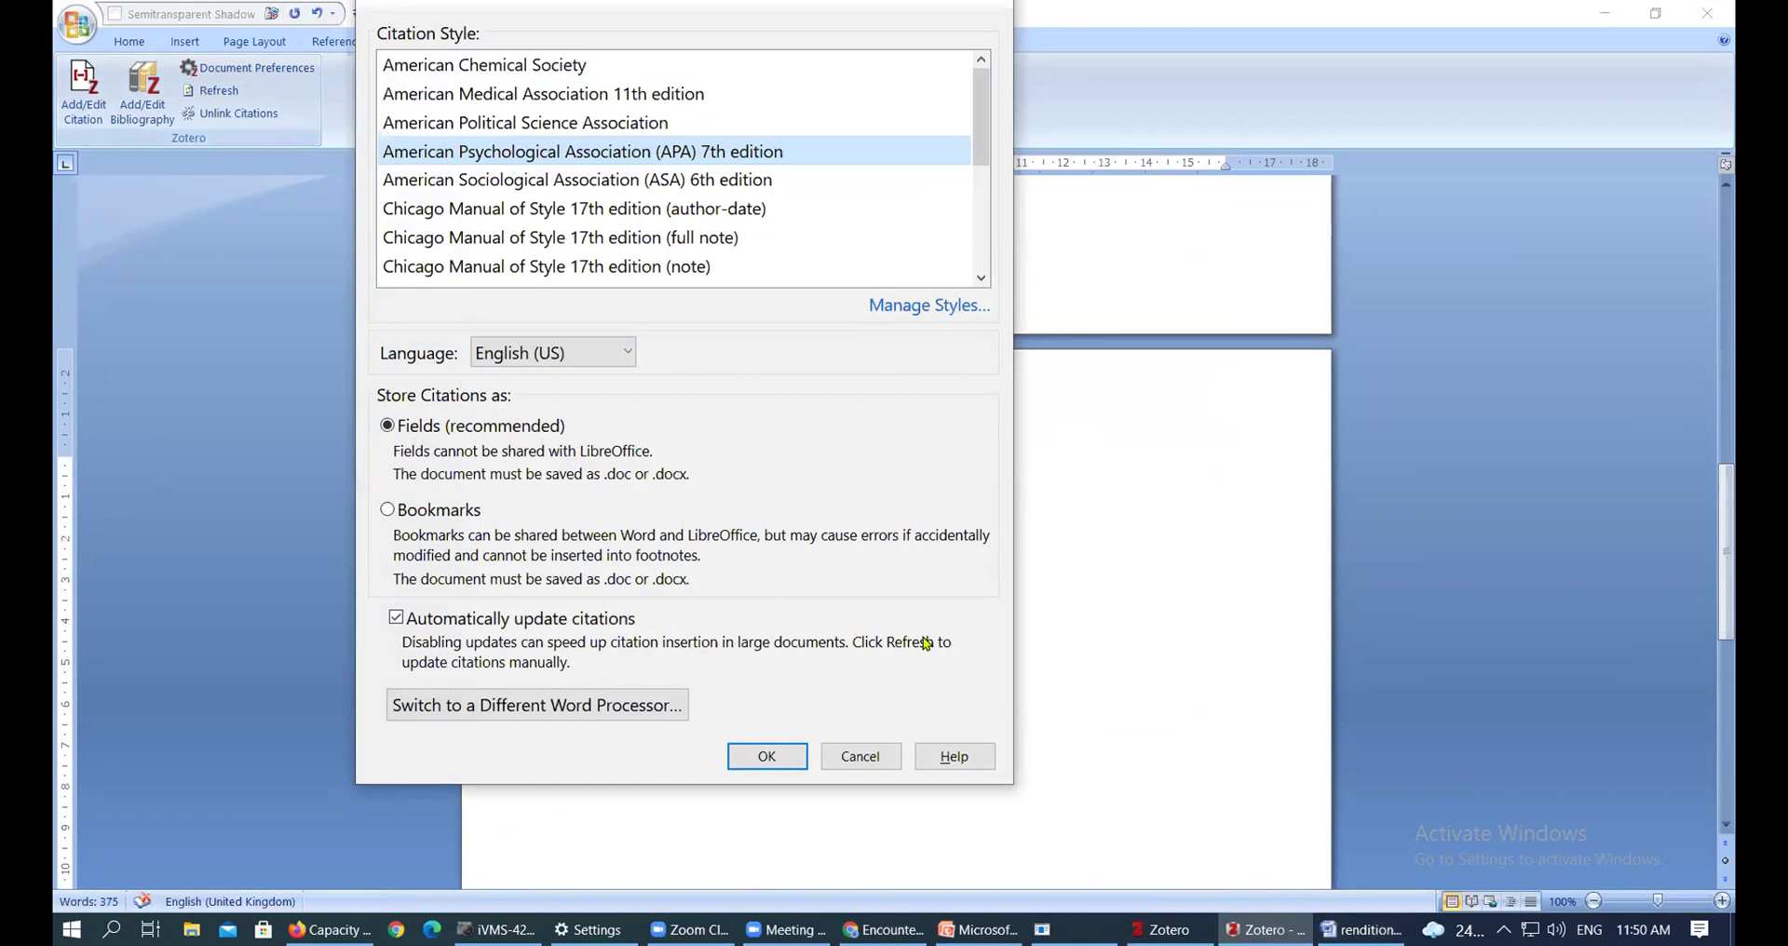
{"action": "left_click", "coordinate": [858, 755]}
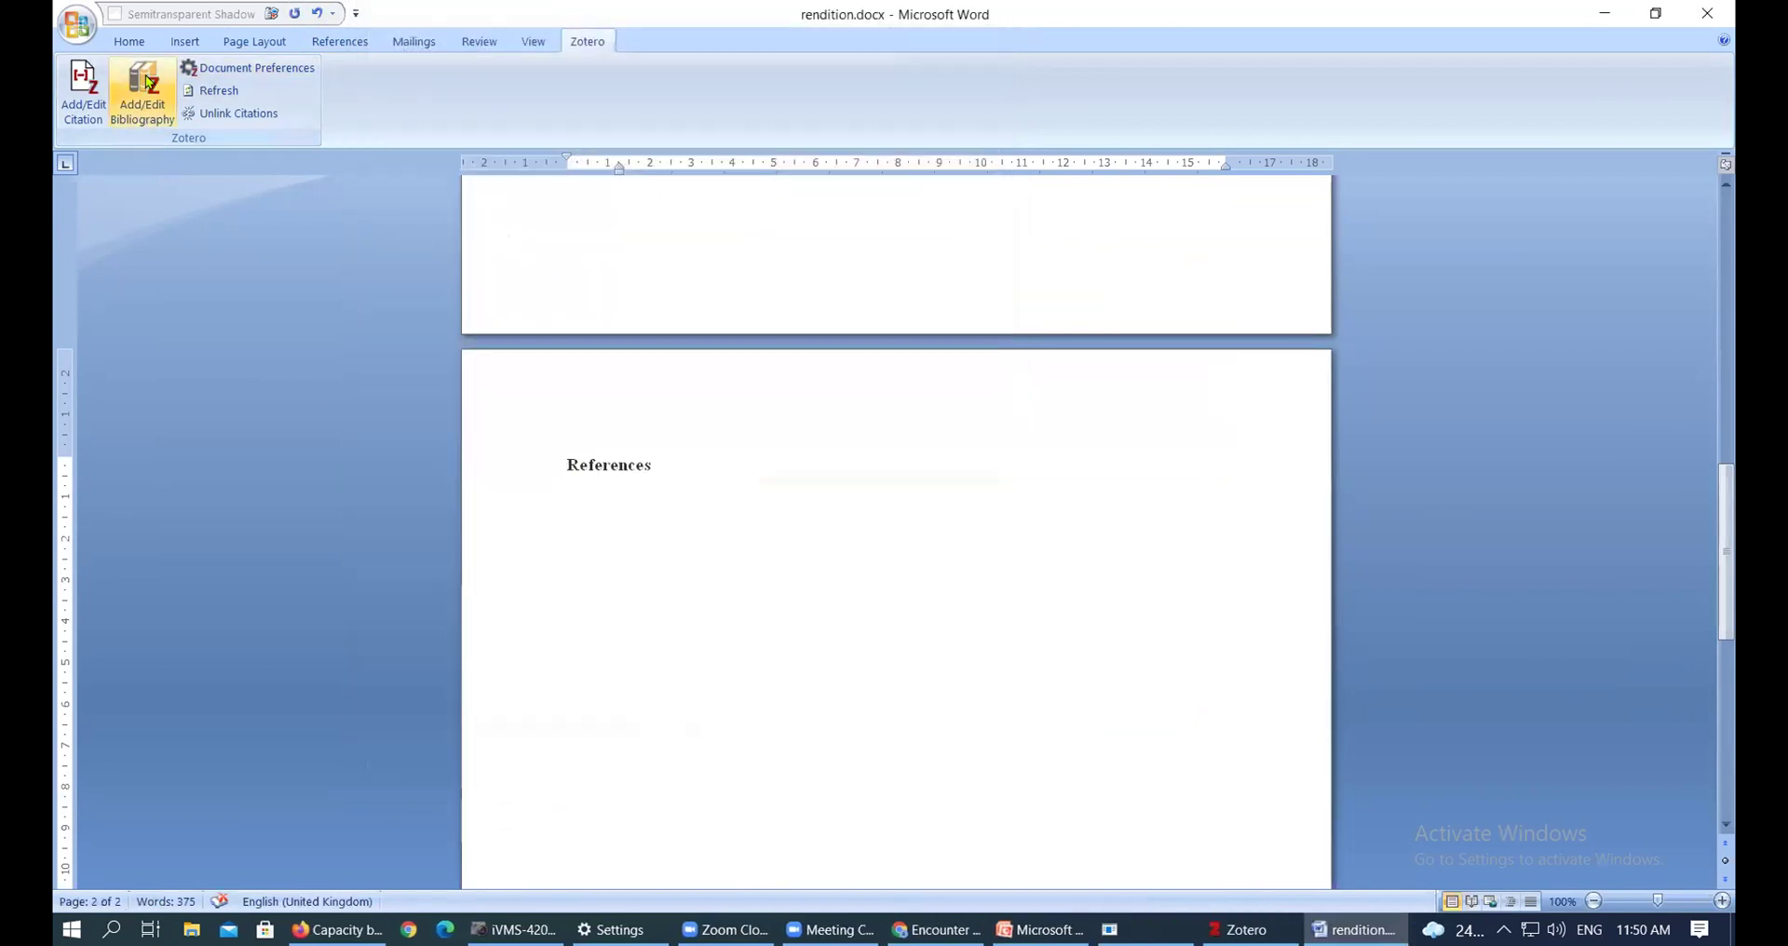
{"action": "left_click", "coordinate": [157, 121]}
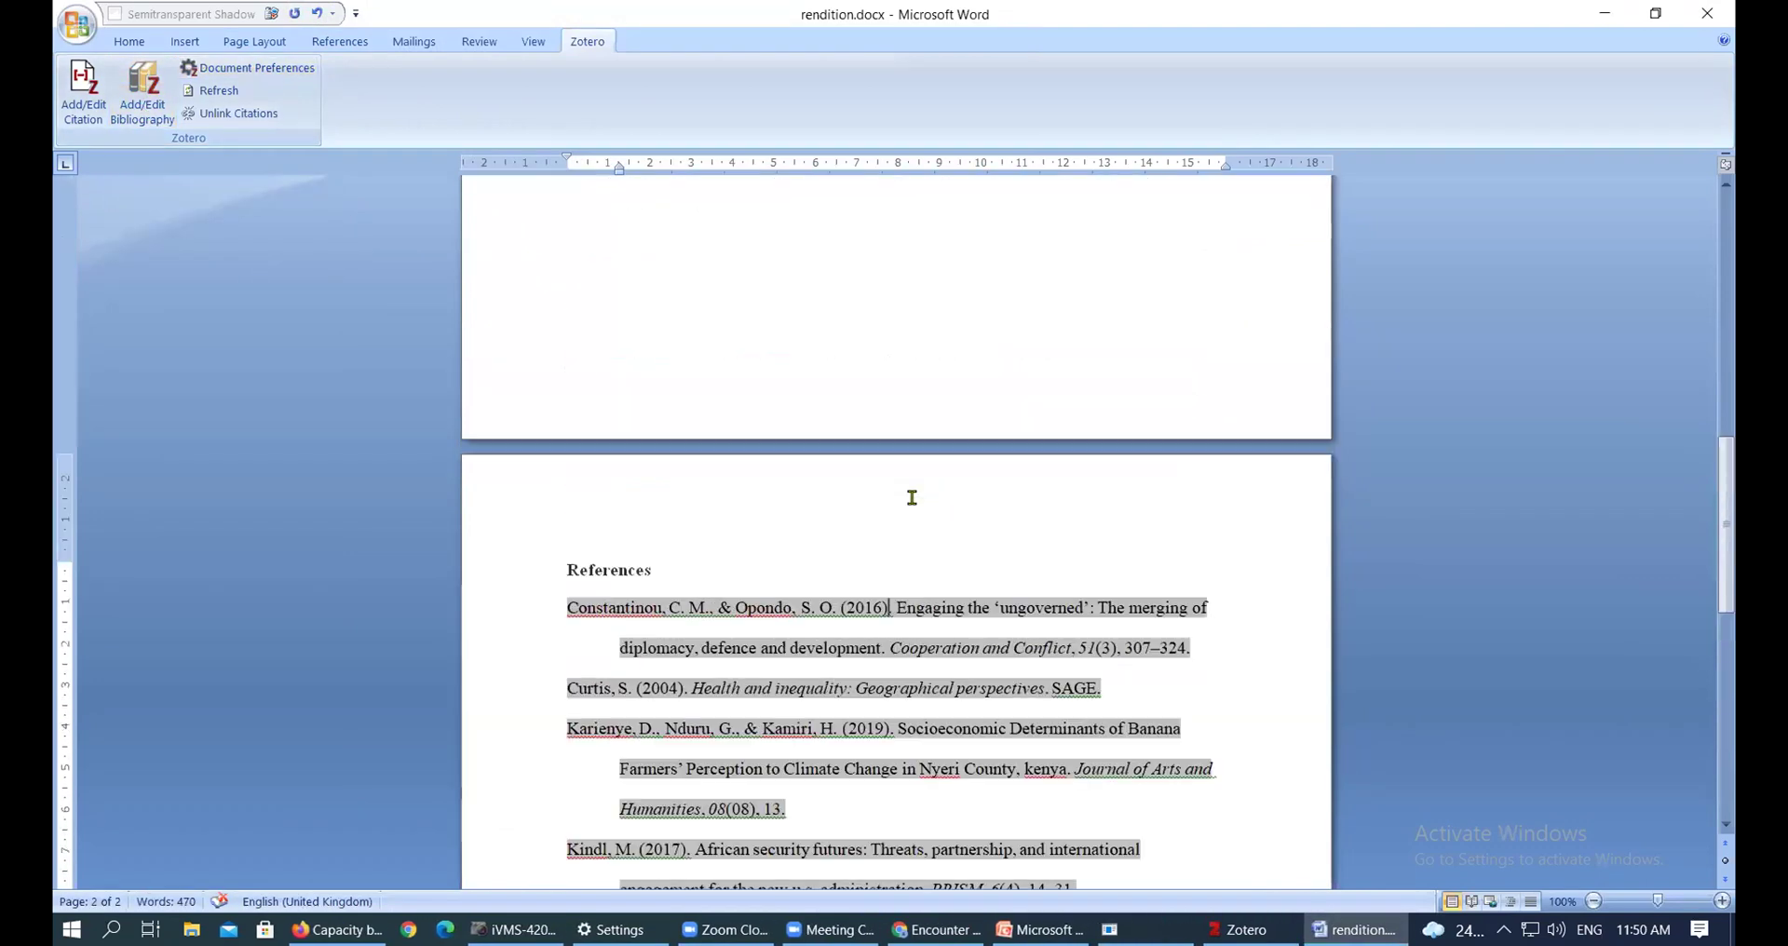
{"action": "left_click_drag", "start_coordinate": [1730, 491], "coordinate": [1731, 247]}
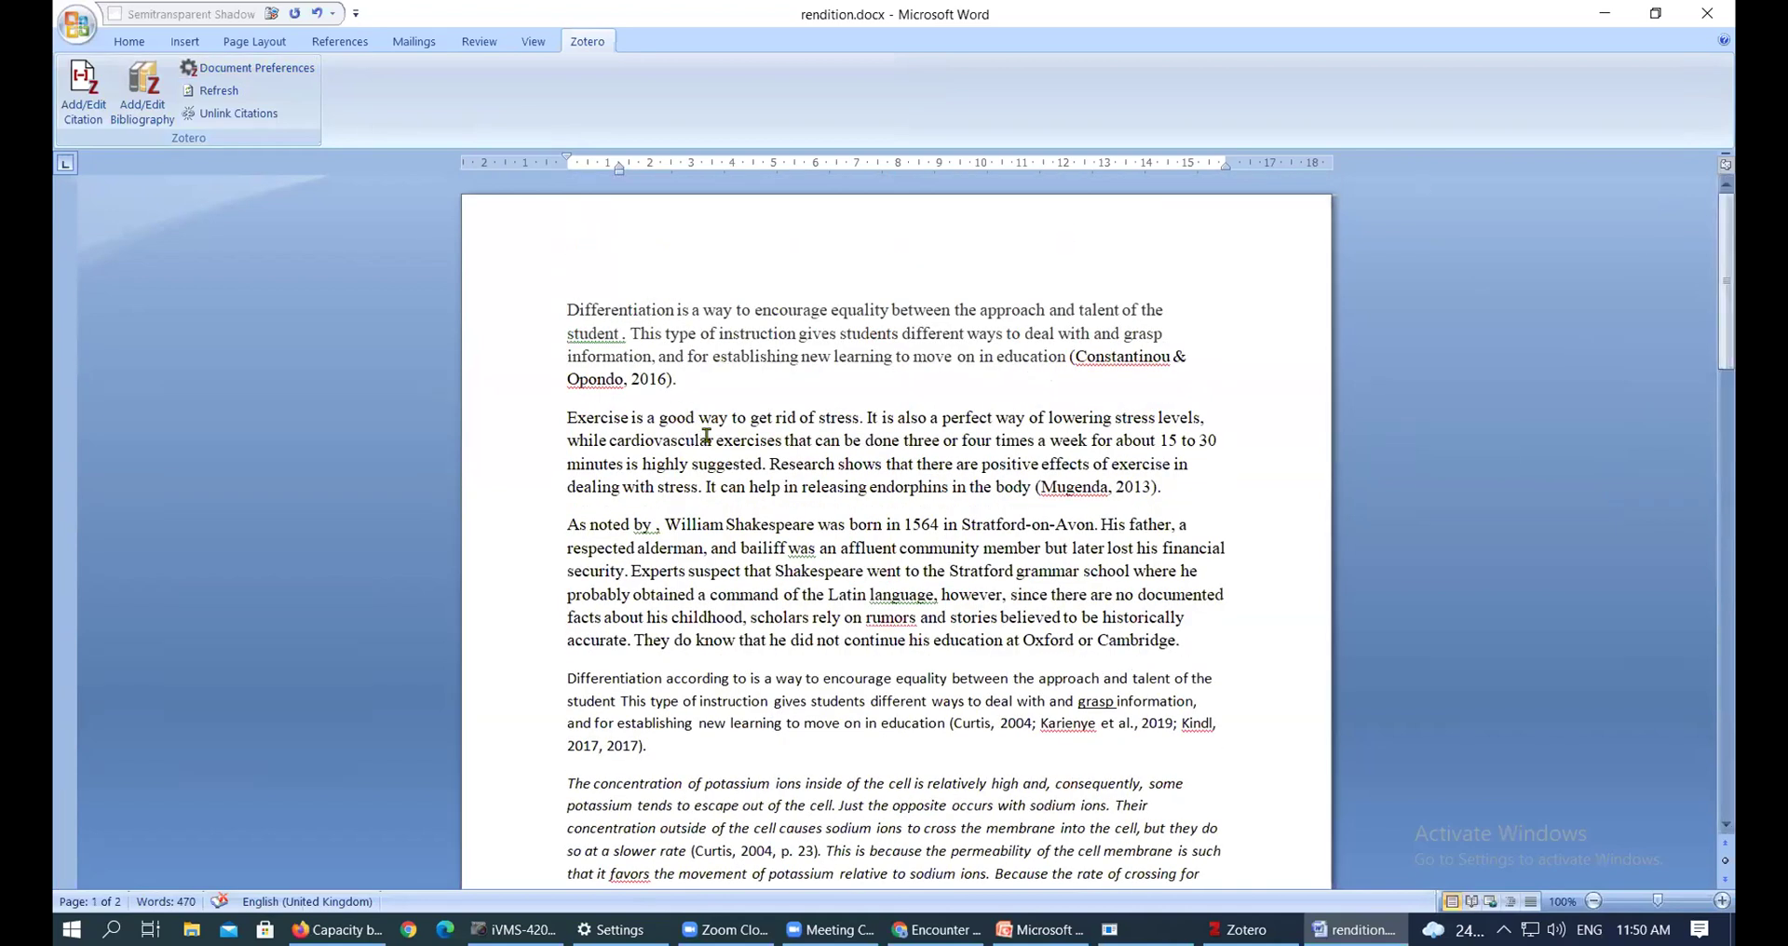
{"action": "scroll", "coordinate": [707, 435], "scroll_direction": "down", "scroll_amount": 20}
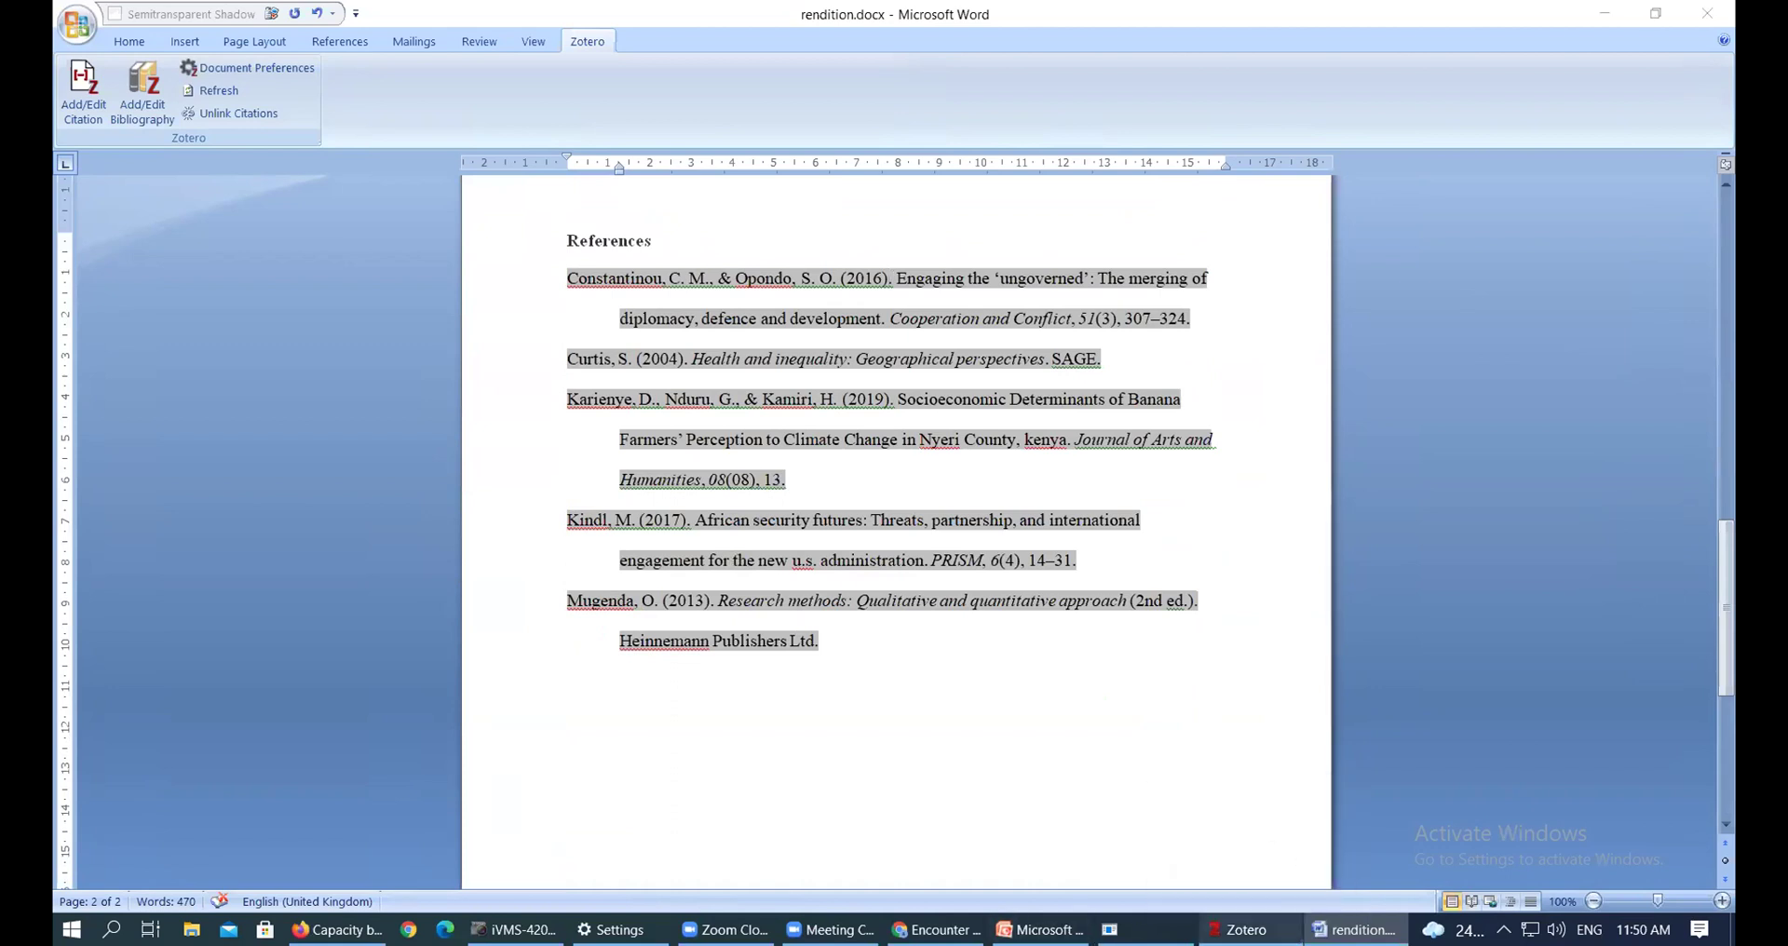
{"action": "left_click", "coordinate": [1243, 930]}
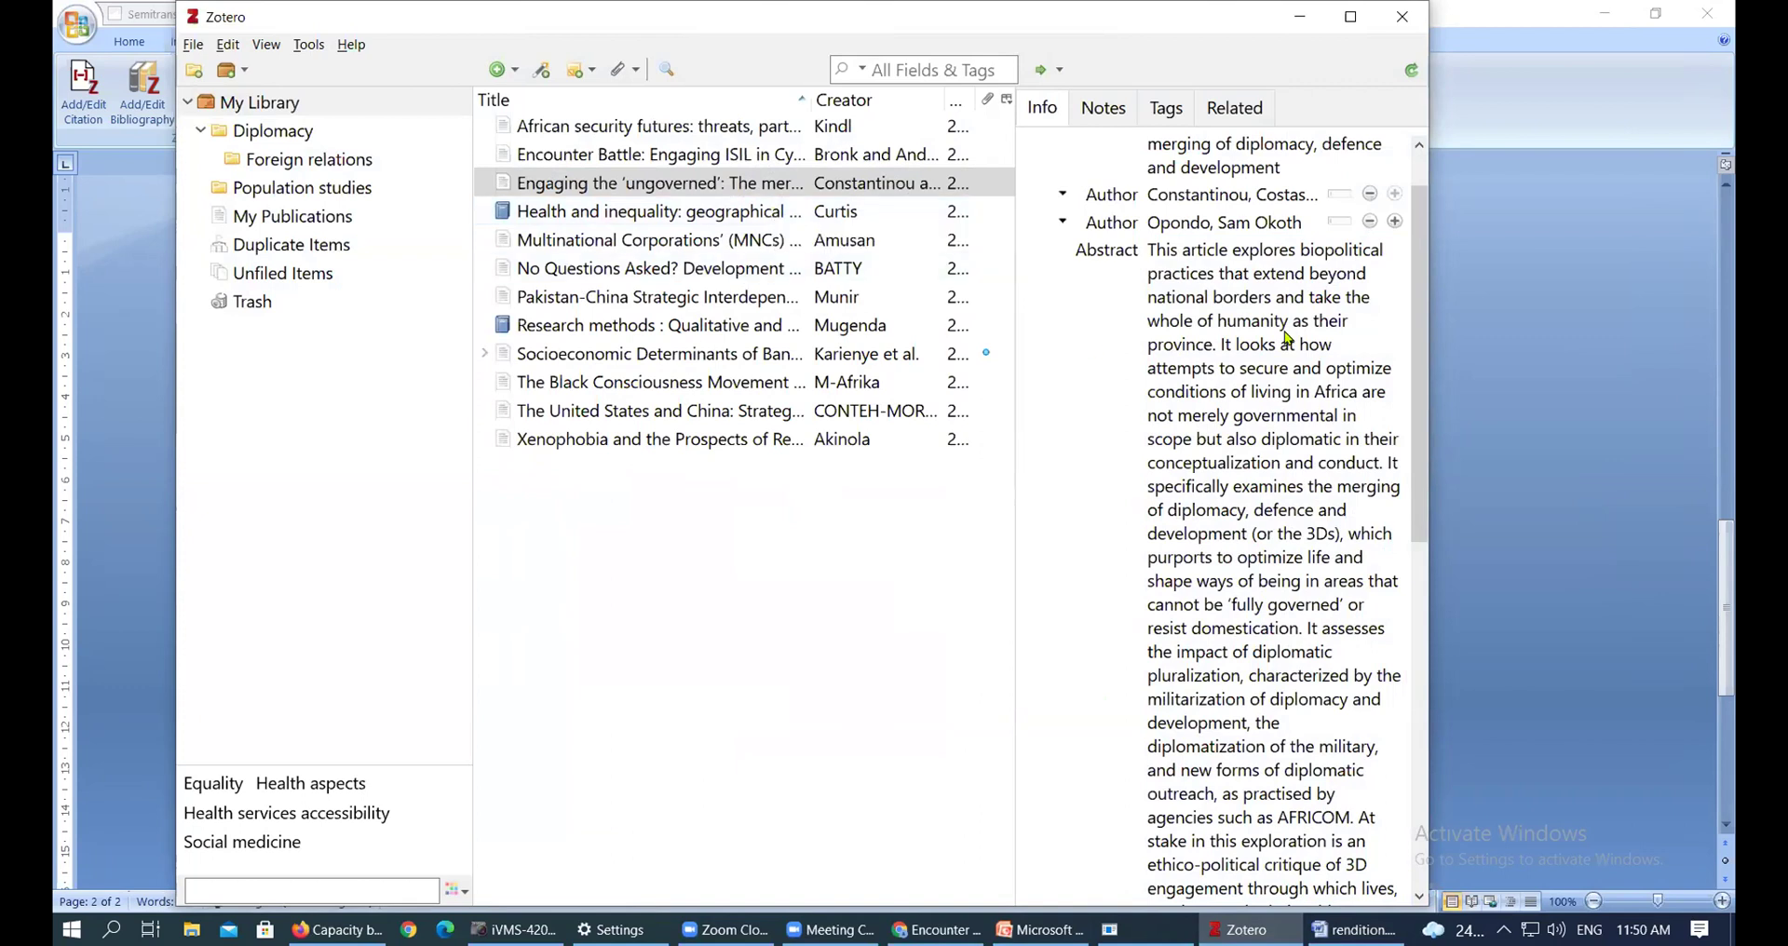
{"action": "left_click", "coordinate": [1257, 318]}
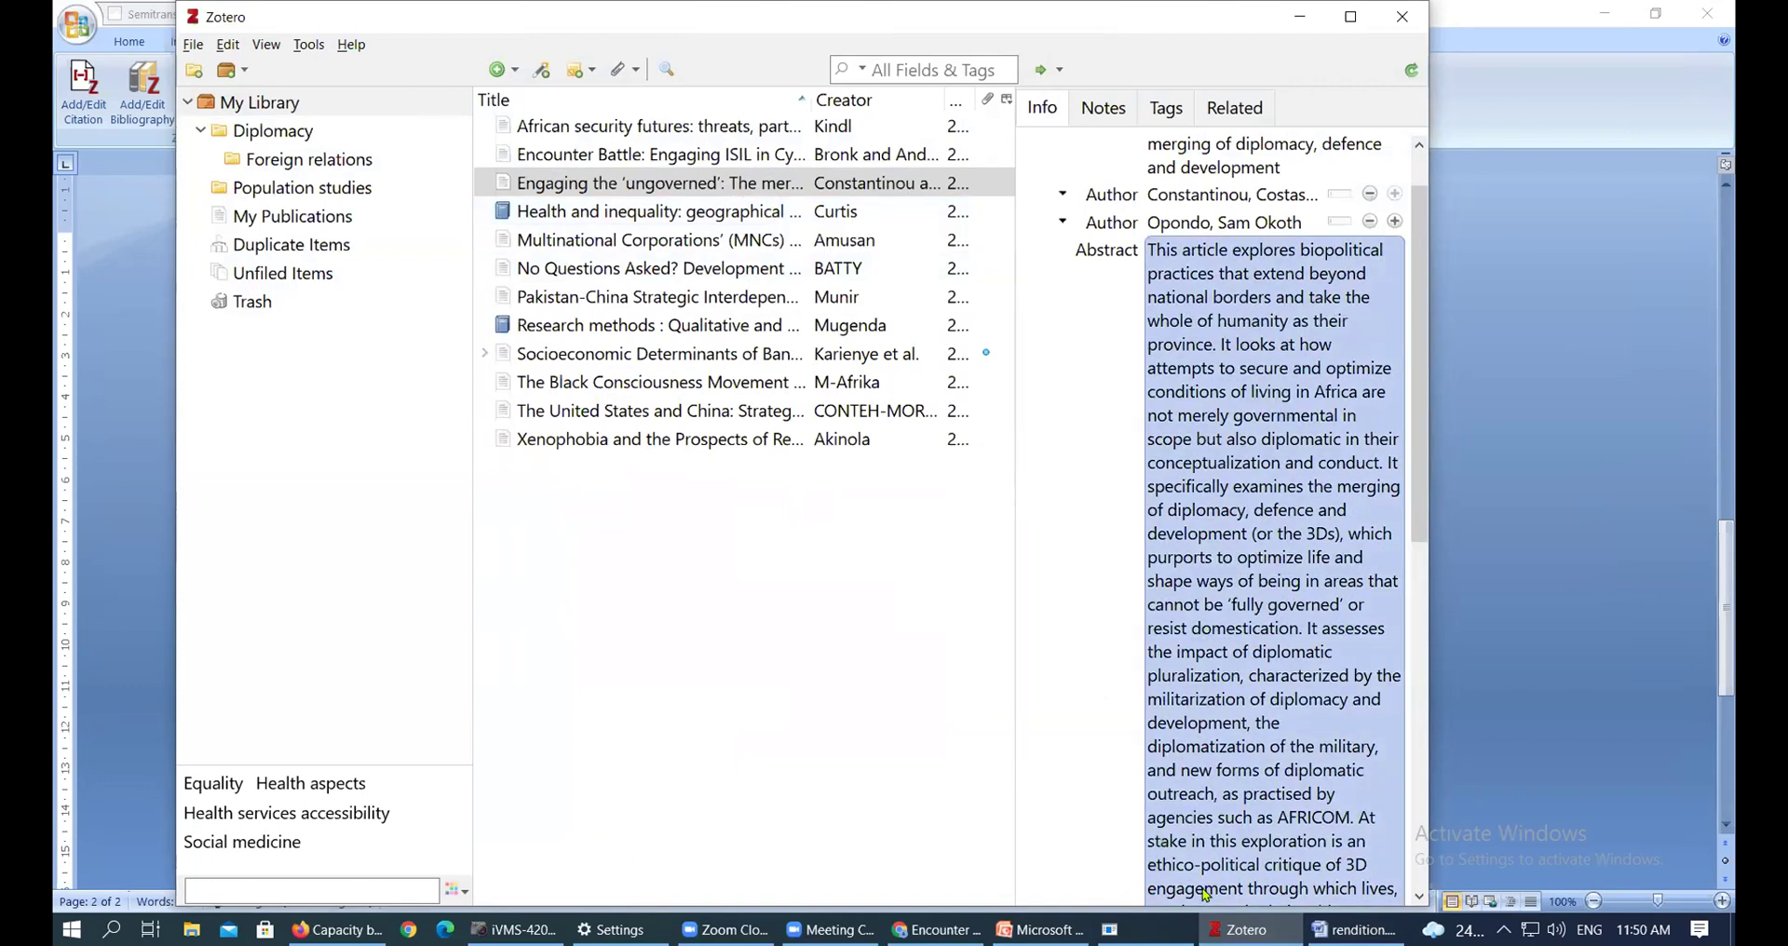
{"action": "left_click", "coordinate": [1355, 929]}
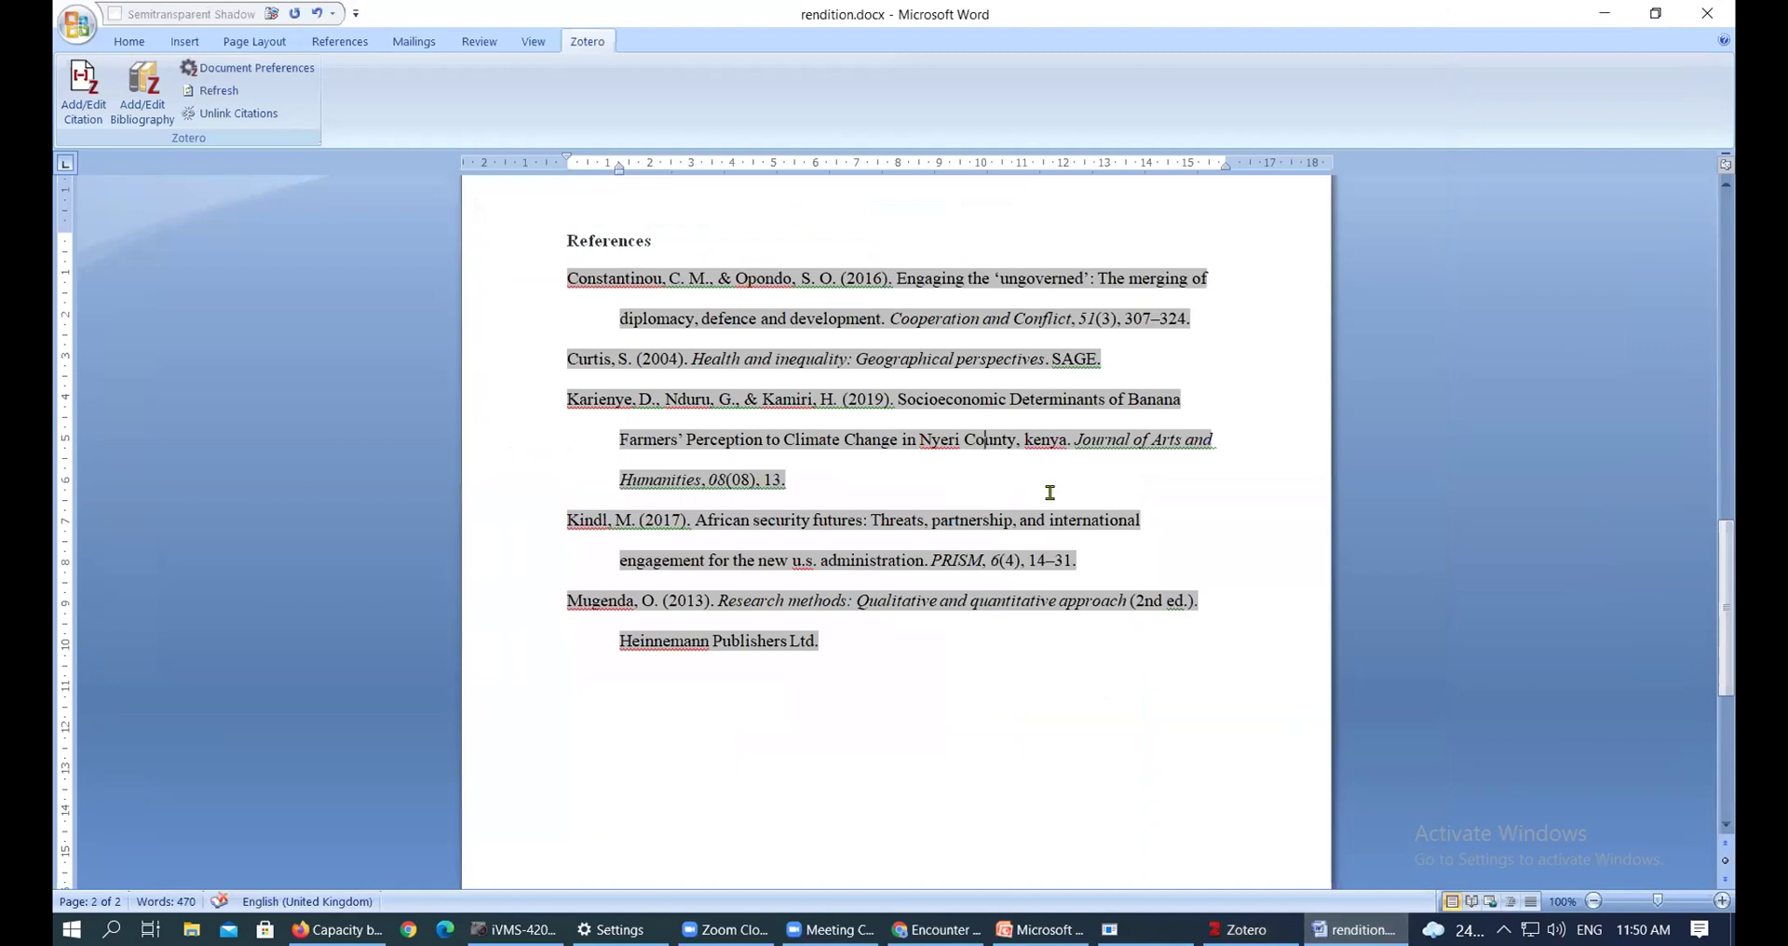
{"action": "scroll", "coordinate": [1051, 495], "scroll_direction": "up", "scroll_amount": 4}
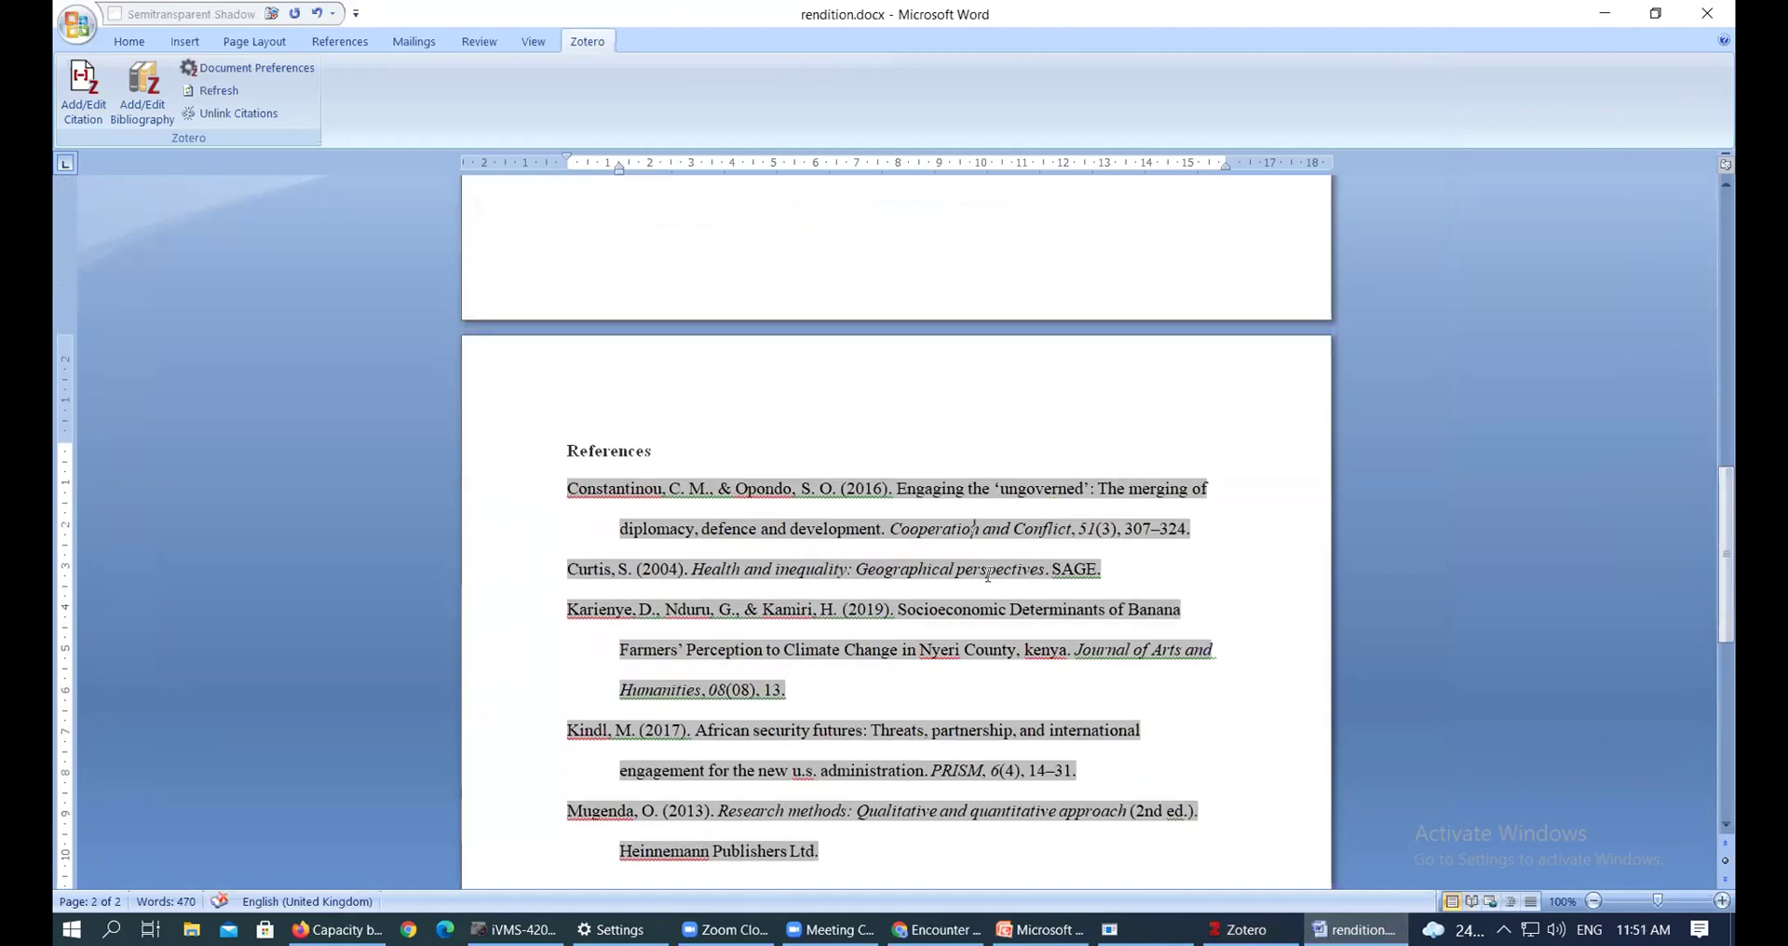
{"action": "scroll", "coordinate": [988, 575], "scroll_direction": "down", "scroll_amount": 3}
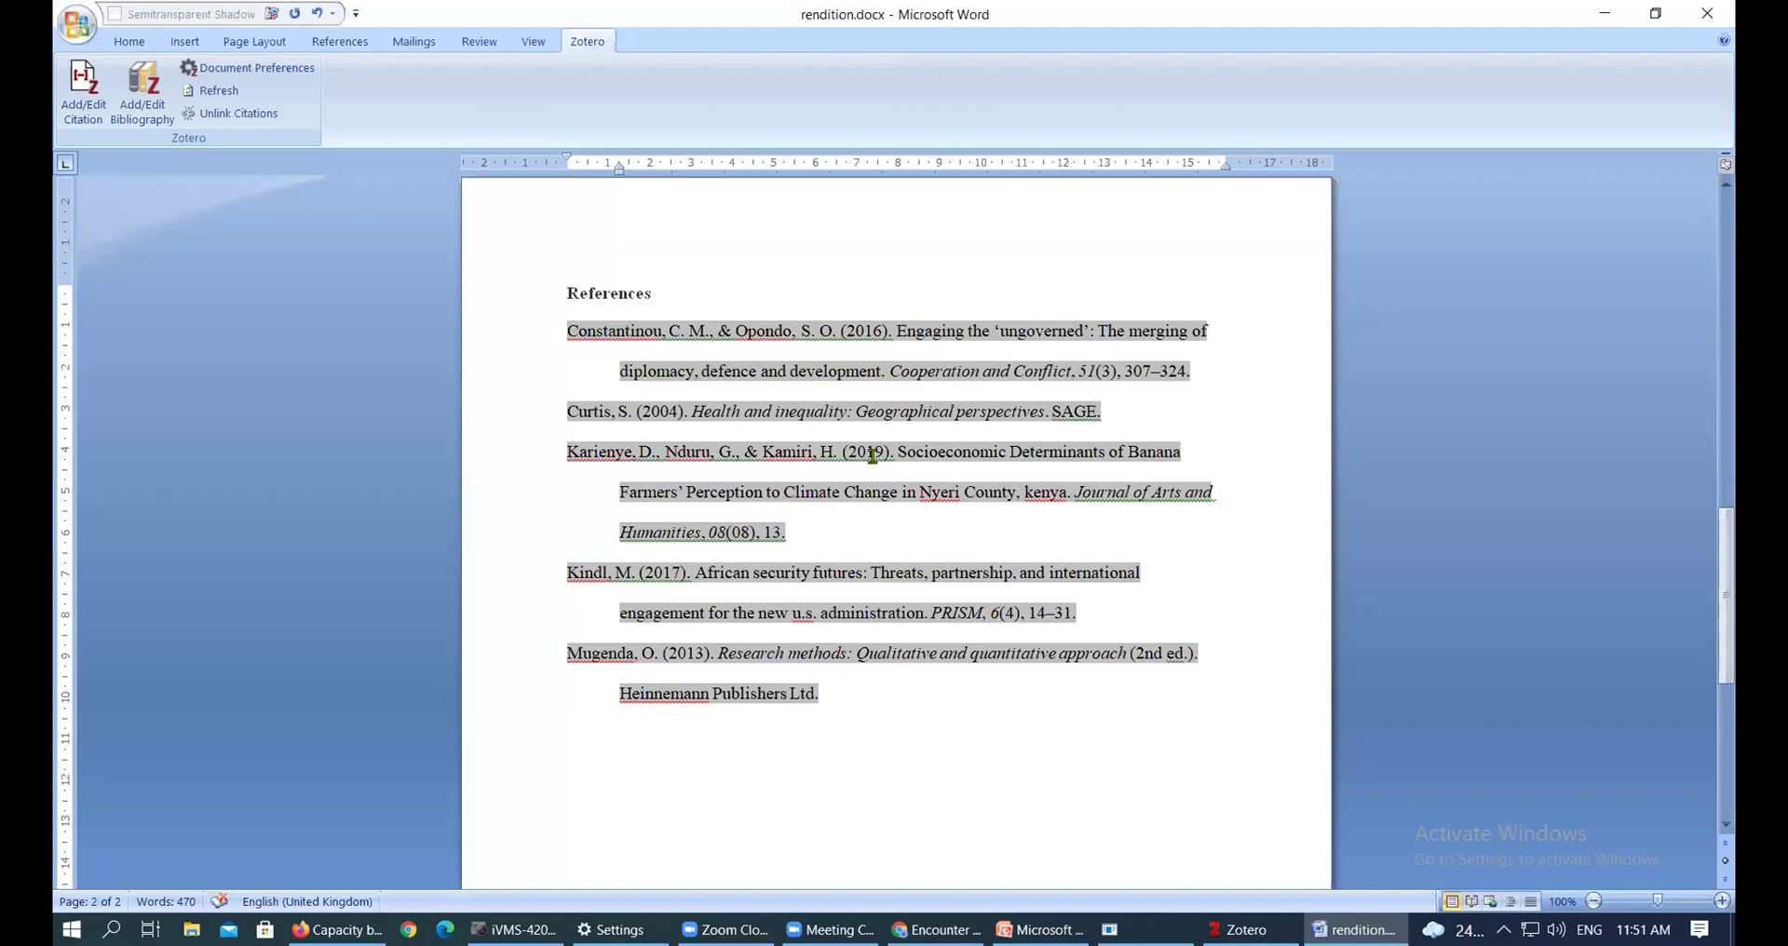
{"action": "left_click", "coordinate": [625, 411]}
{"action": "left_click_drag", "start_coordinate": [647, 411], "coordinate": [642, 408]}
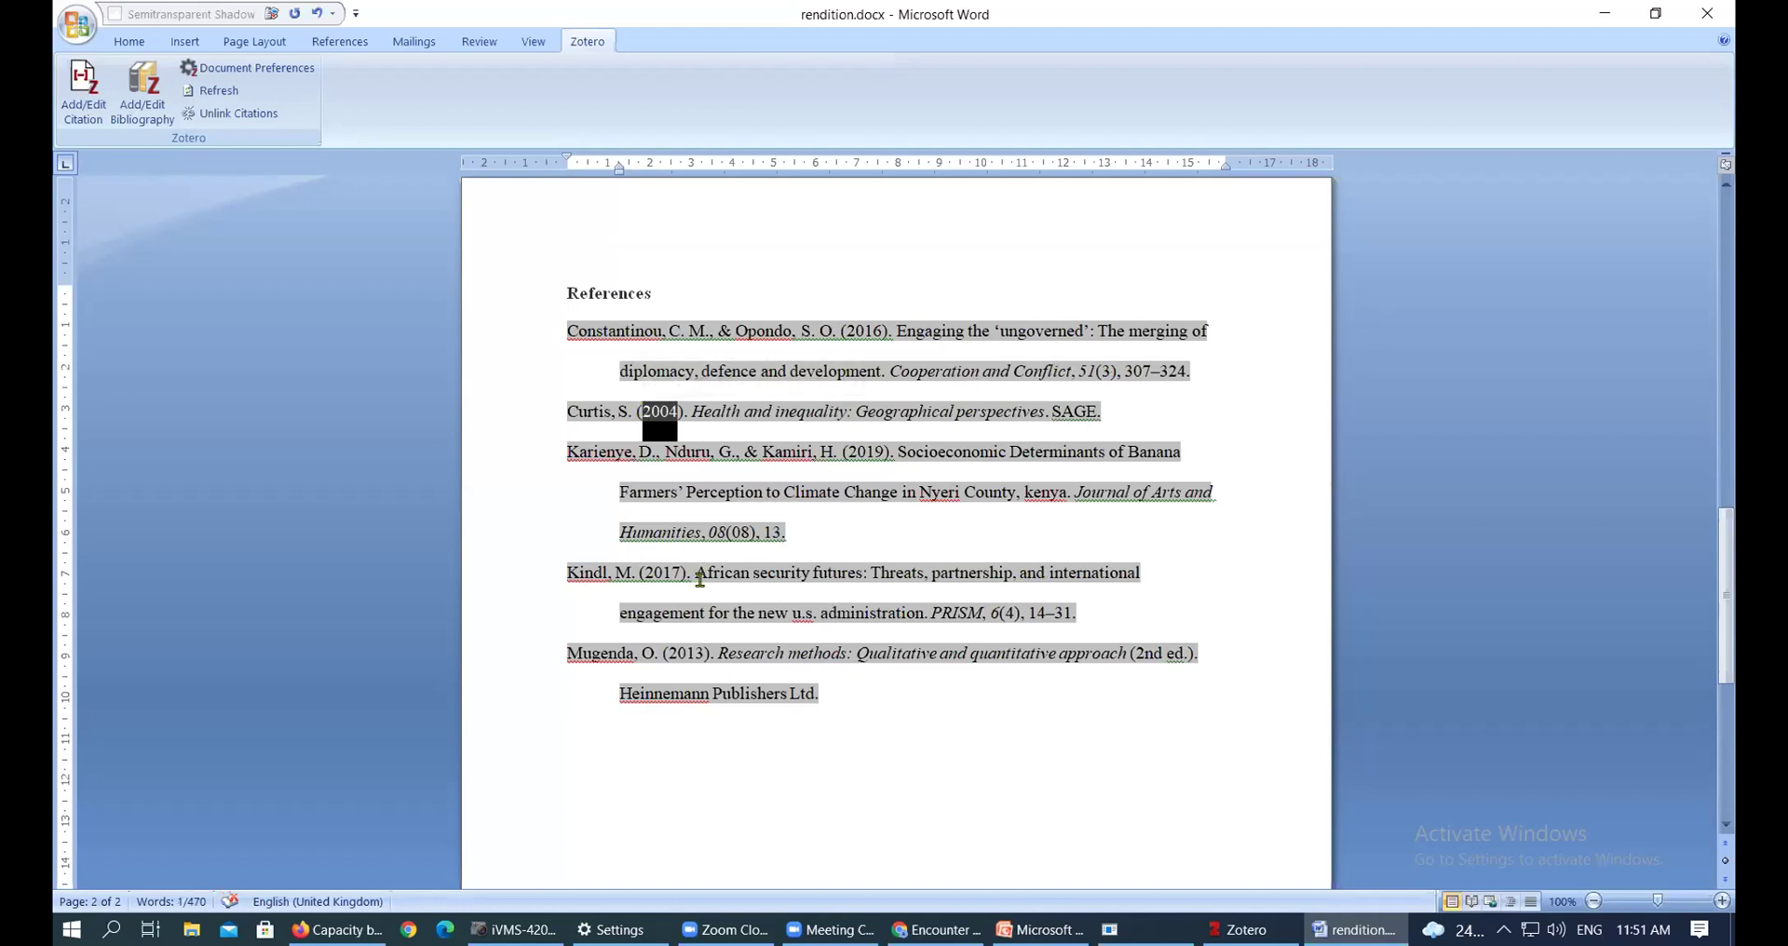
{"action": "left_click", "coordinate": [780, 533]}
{"action": "double_click", "coordinate": [753, 451]}
{"action": "left_click_drag", "start_coordinate": [724, 448], "coordinate": [639, 450]}
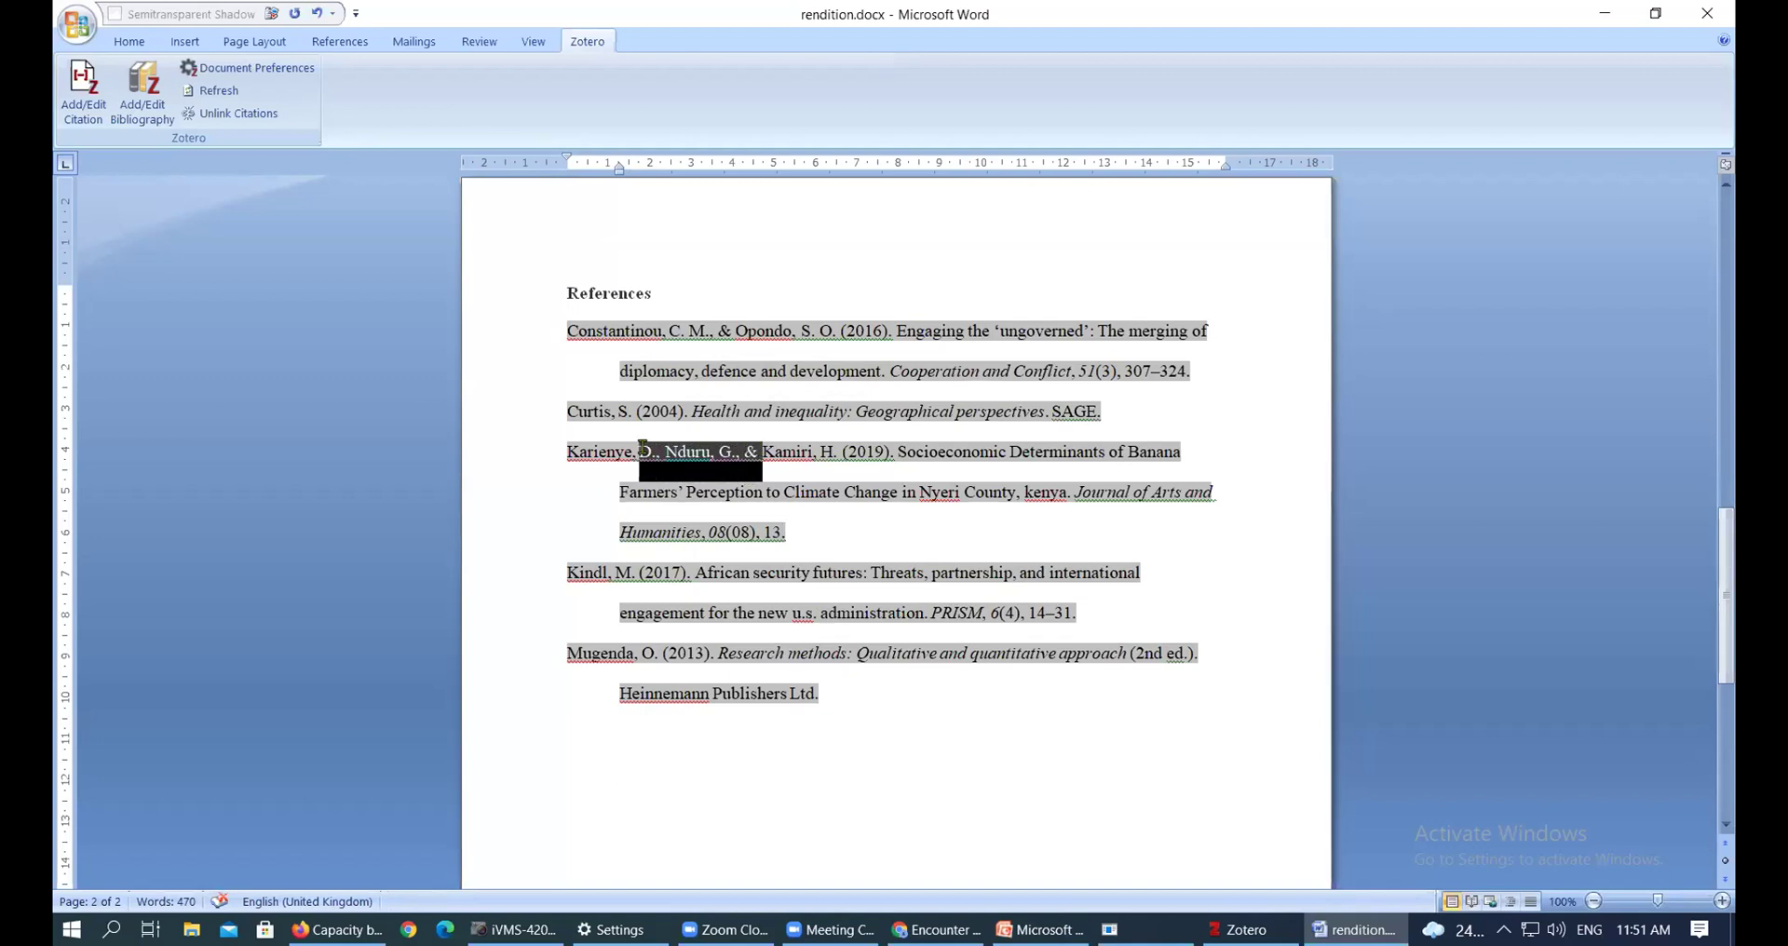
{"action": "left_click", "coordinate": [794, 468]}
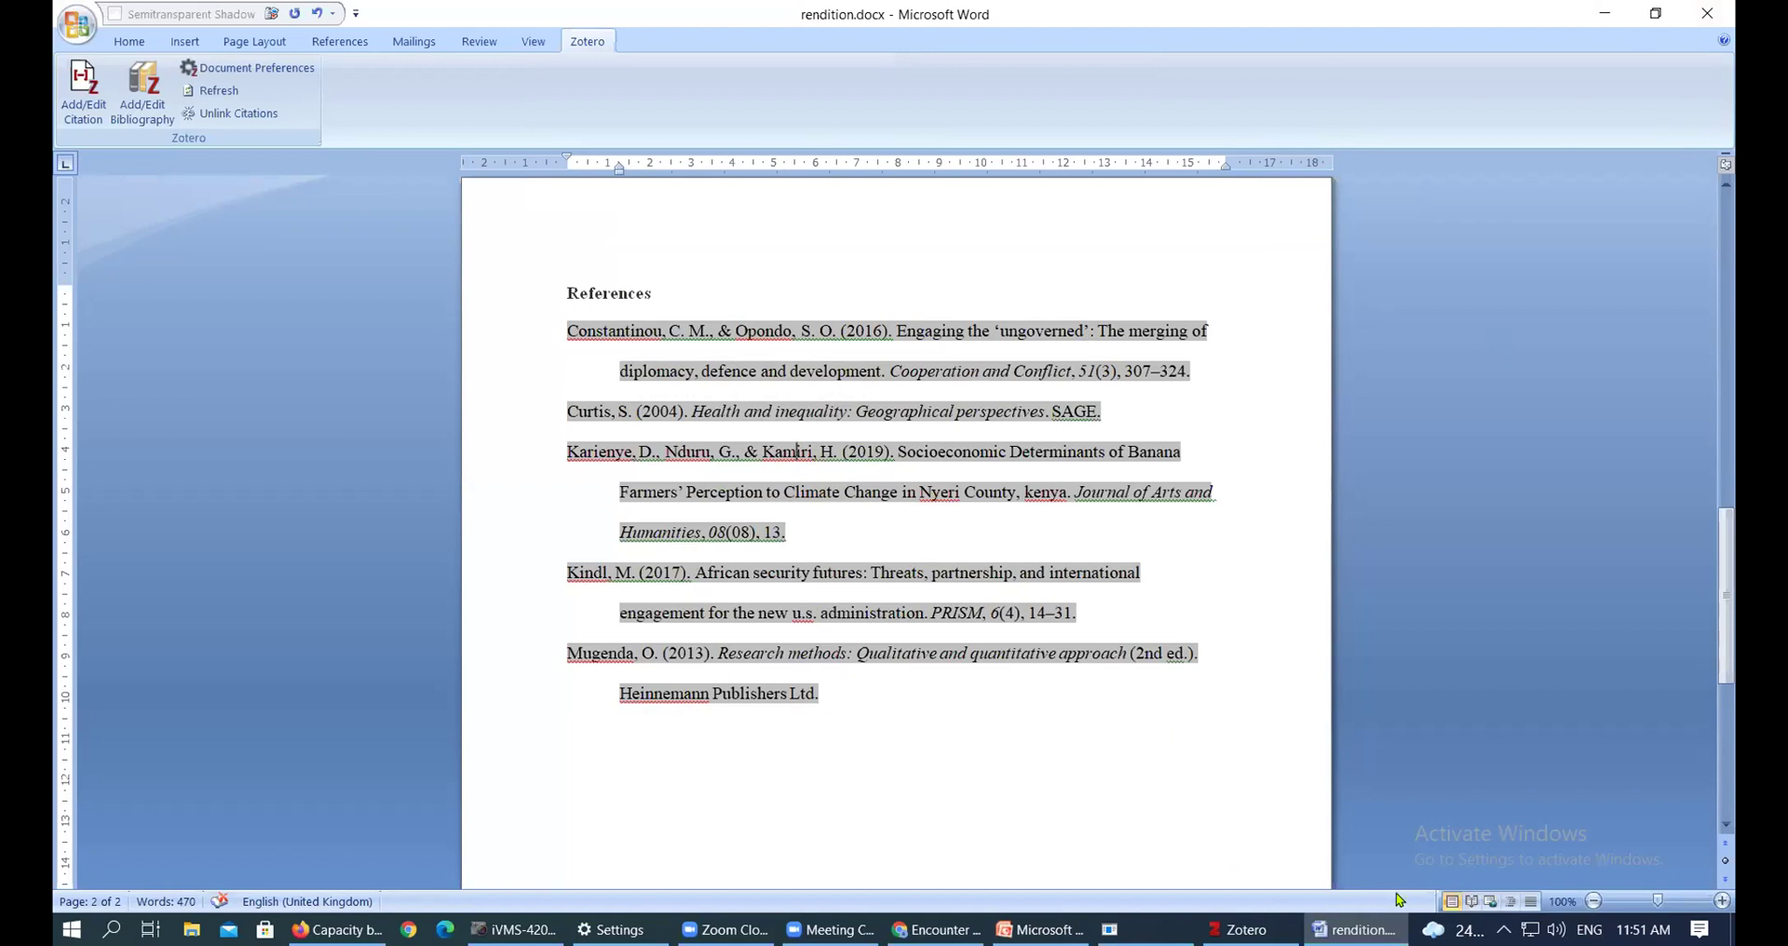
Manually change 'kenya' to 'Kenya' in the third (Karienye) reference
{"action": "mouse_move", "coordinate": [1243, 929]}
{"action": "double_click", "coordinate": [1041, 491]}
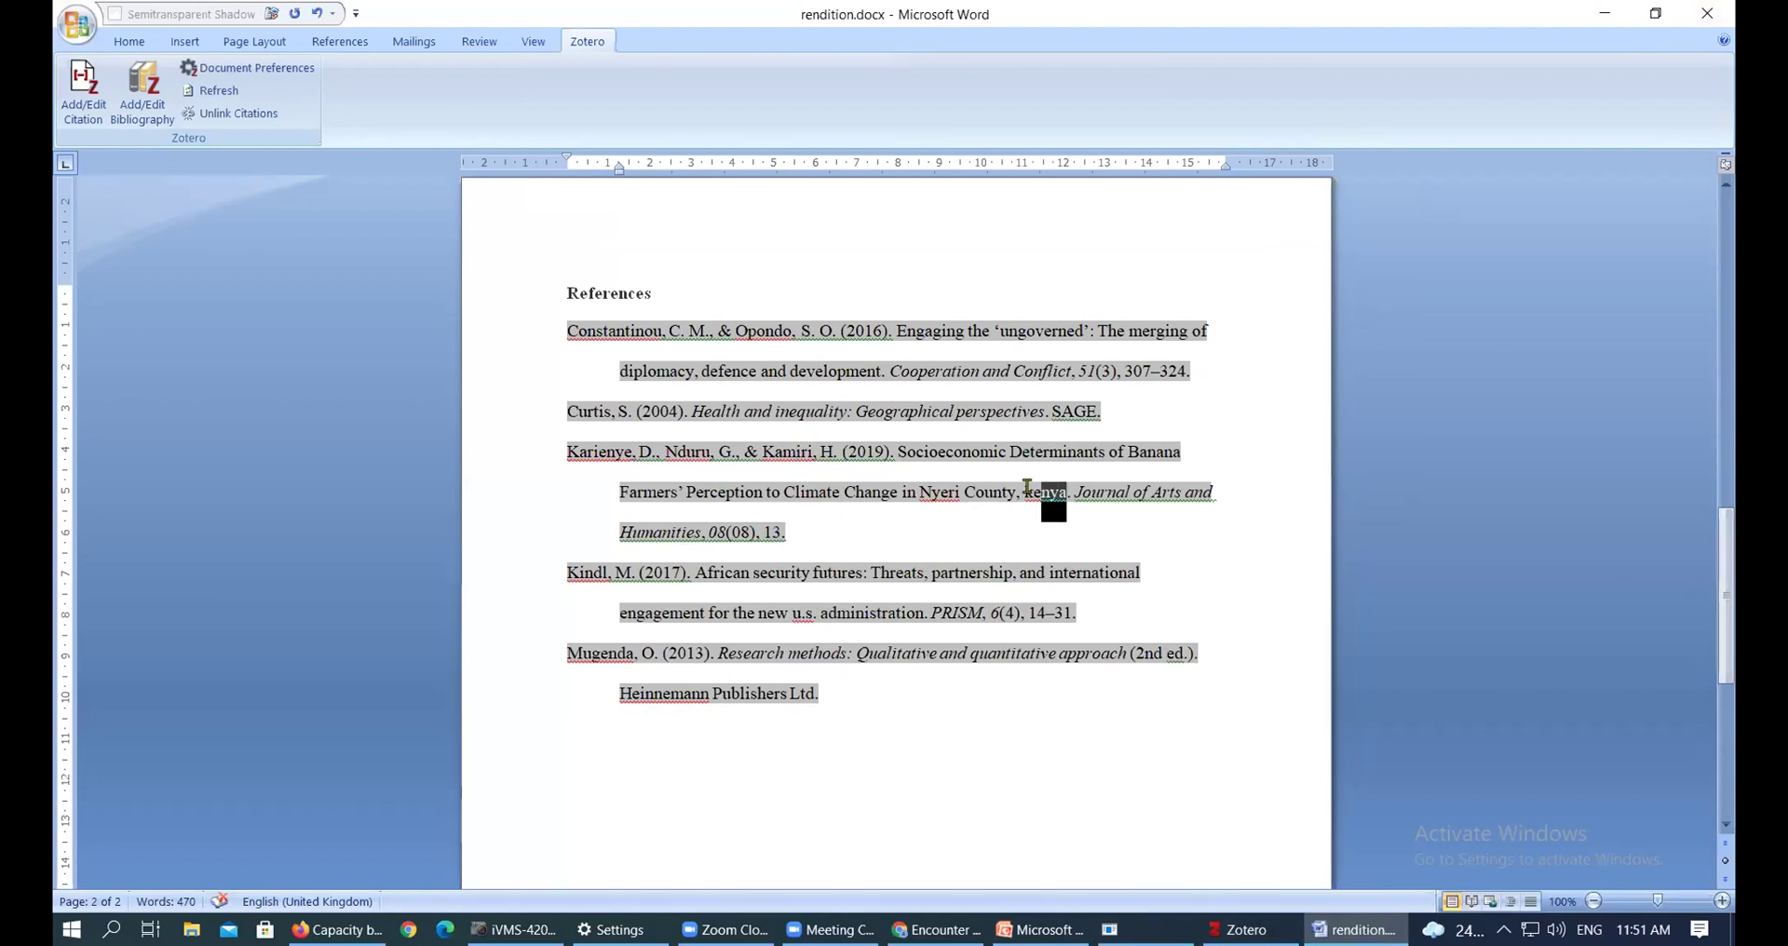
{"action": "left_click", "coordinate": [1022, 498]}
{"action": "double_click", "coordinate": [1028, 492]}
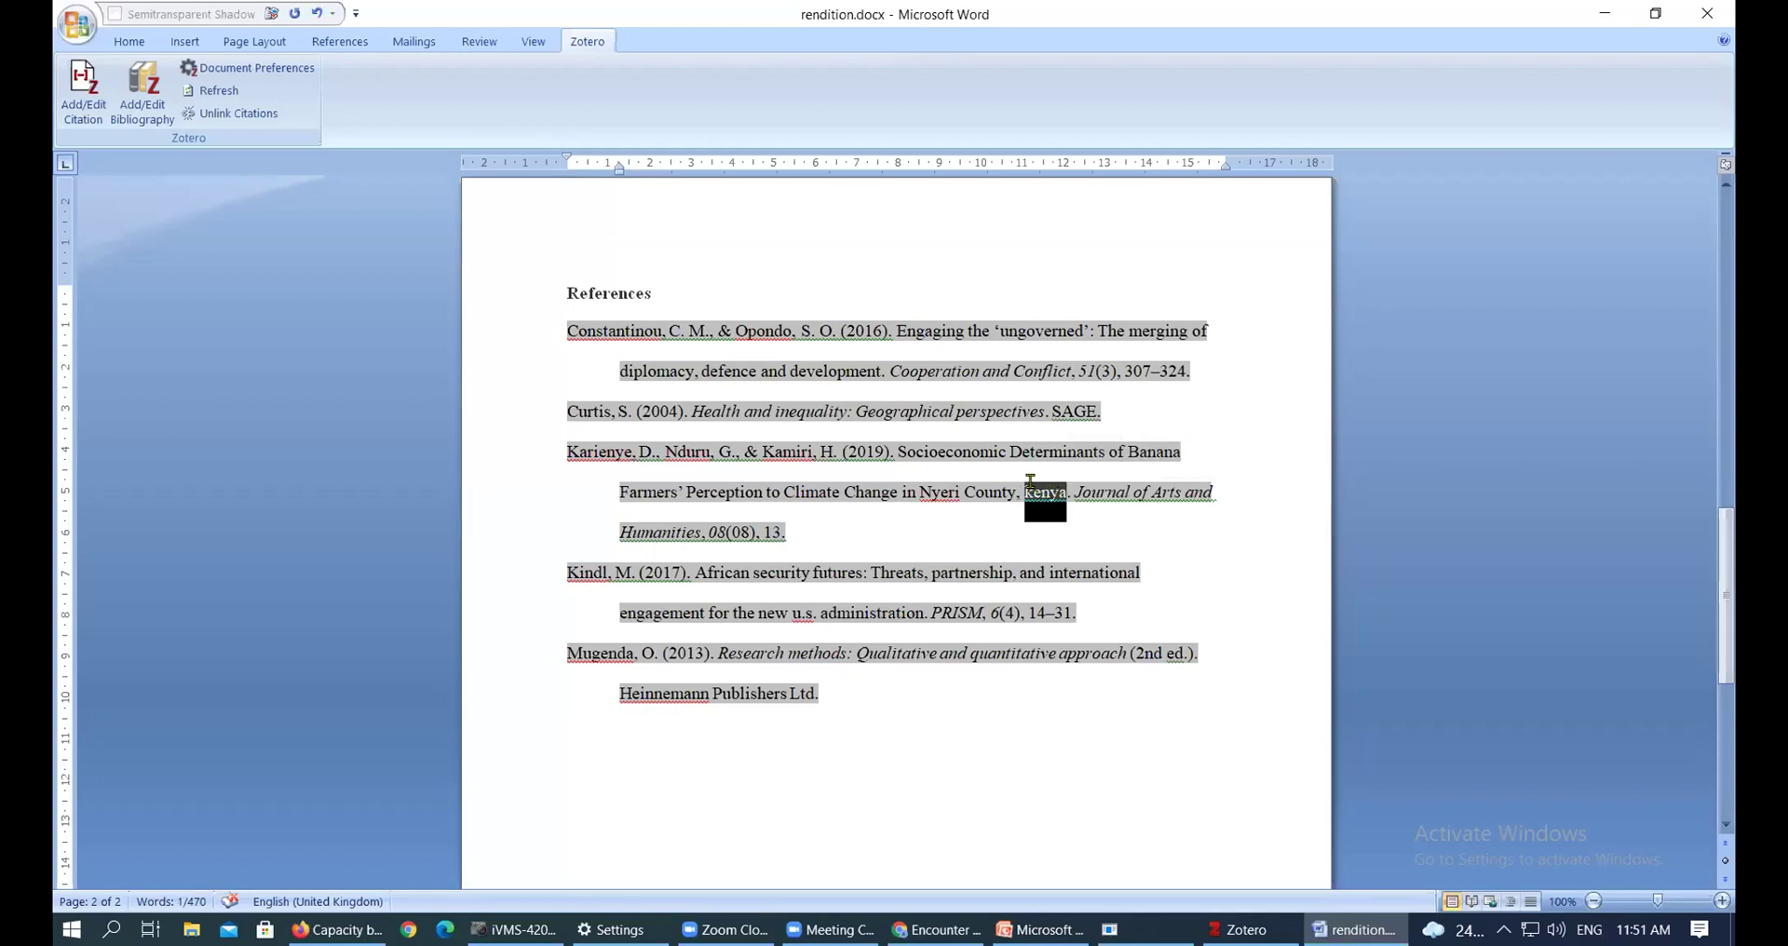
{"action": "left_click", "coordinate": [1030, 486]}
{"action": "left_click_drag", "start_coordinate": [1027, 492], "coordinate": [1033, 493]}
{"action": "type", "text": "K"}
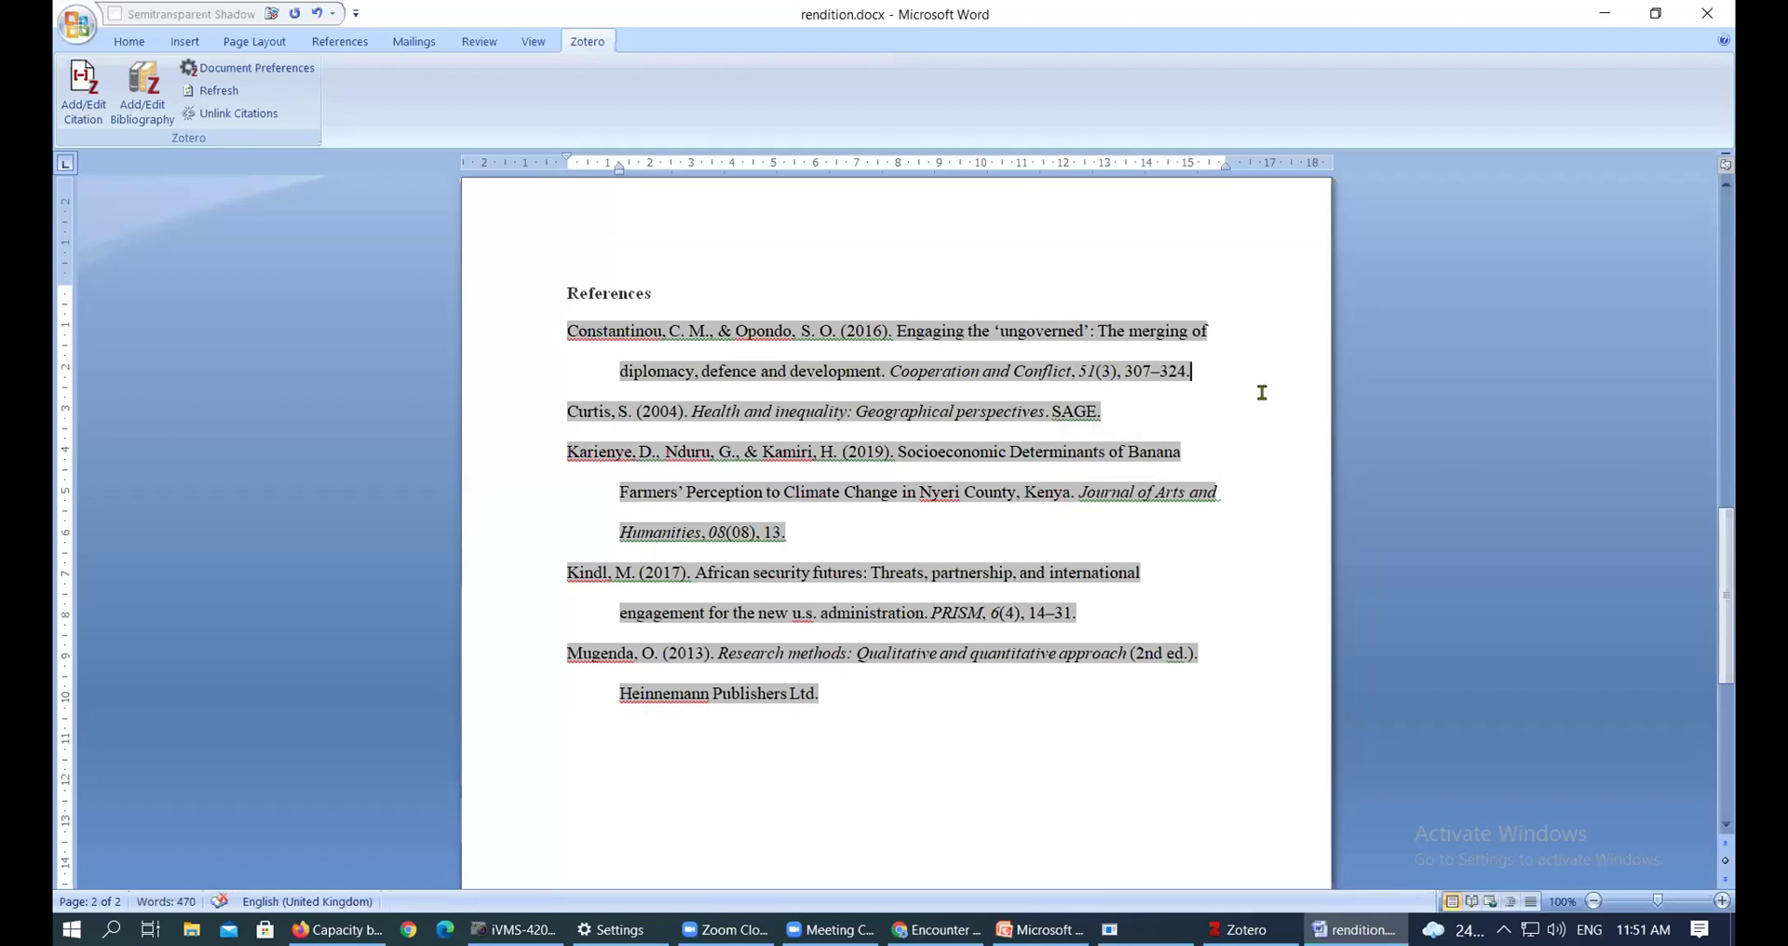
Refresh citations, delete the five entries, and reinsert the Zotero bibliography below References
{"action": "left_click", "coordinate": [206, 95]}
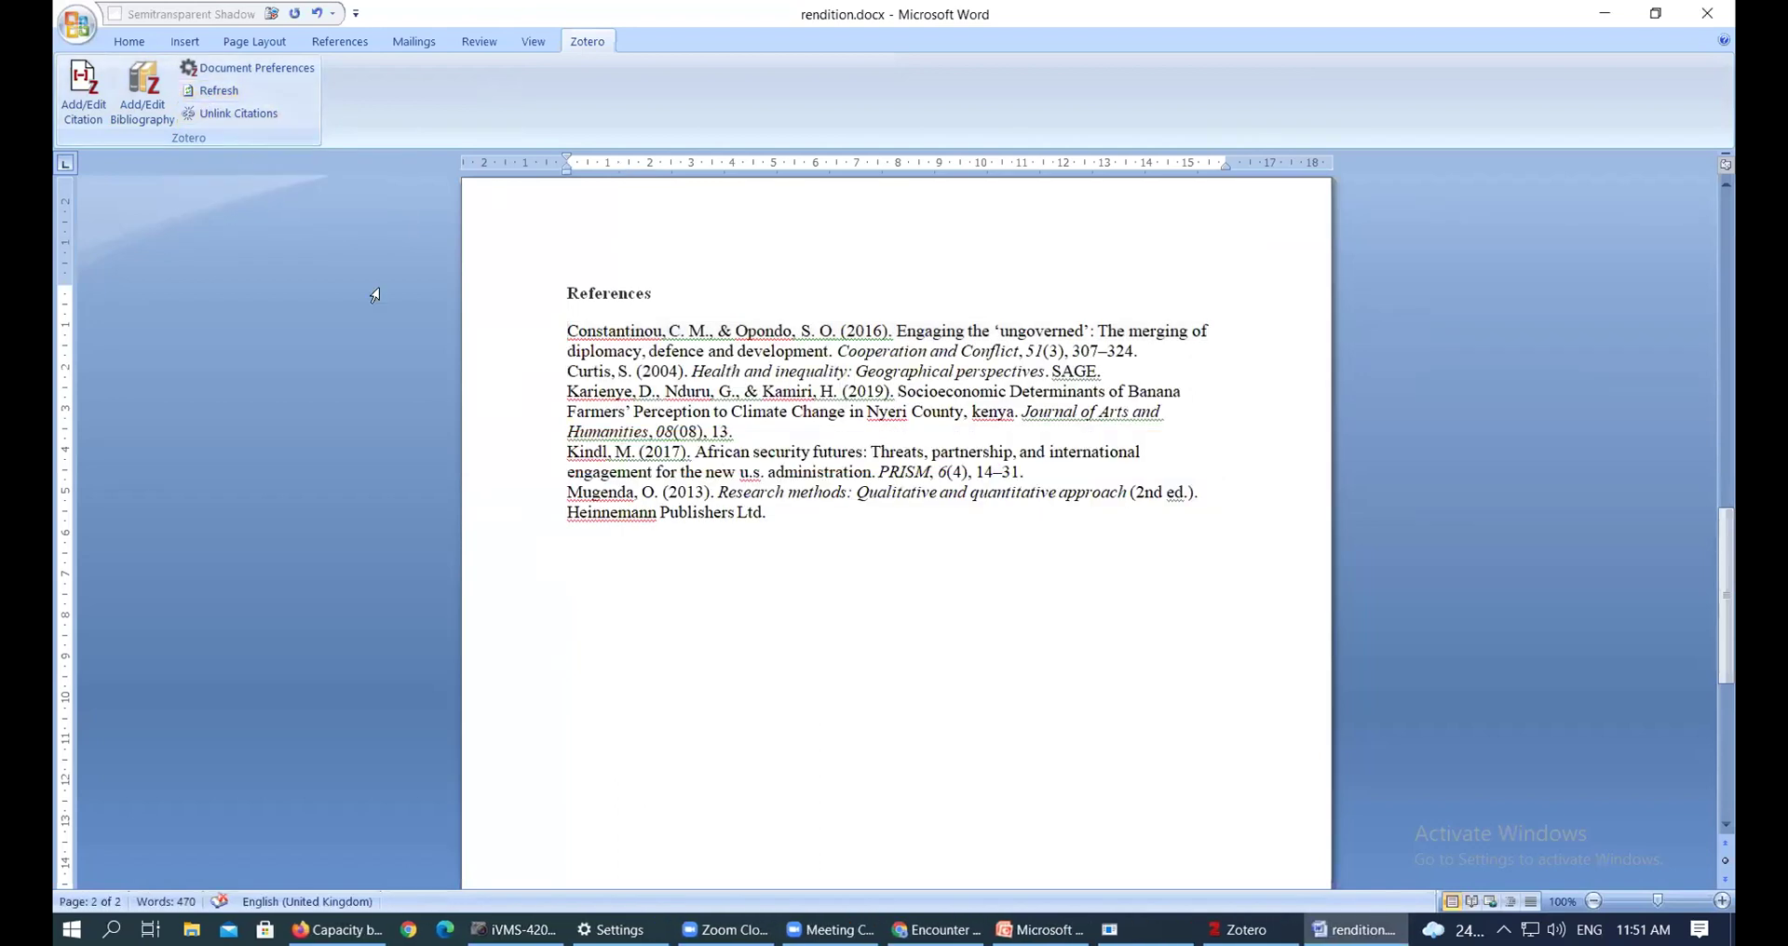
{"action": "left_click_drag", "start_coordinate": [567, 330], "coordinate": [1043, 526]}
{"action": "key", "text": "Delete"}
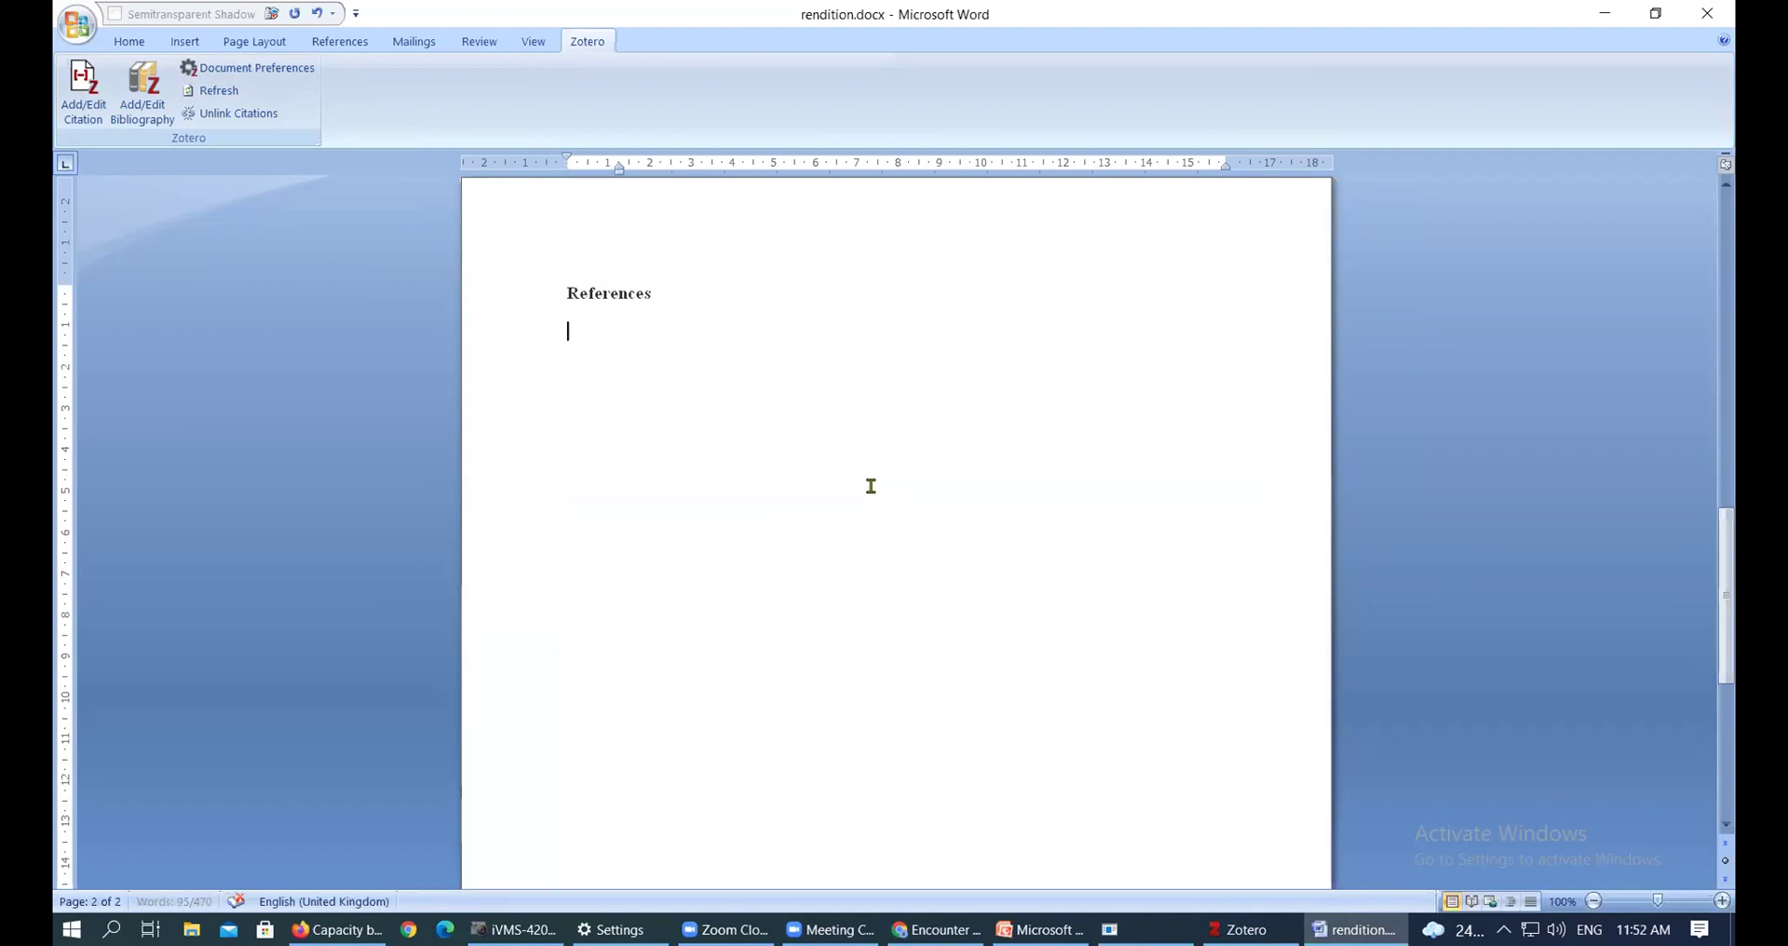
{"action": "left_click", "coordinate": [240, 99]}
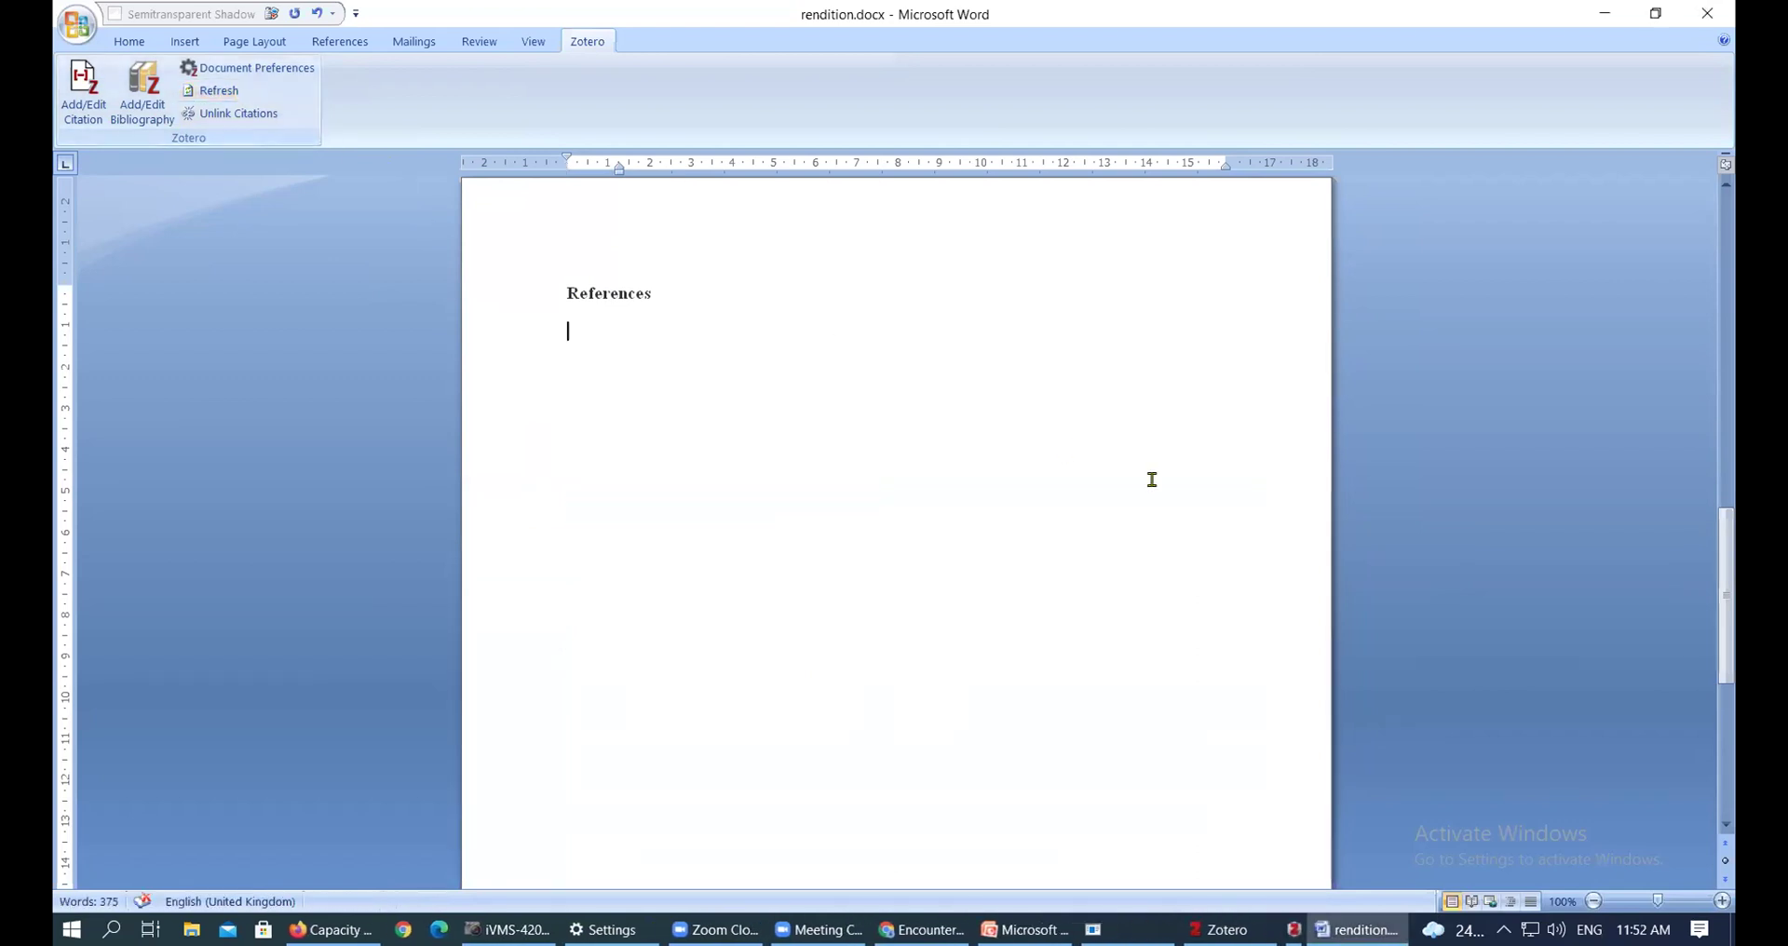
{"action": "left_click", "coordinate": [142, 89]}
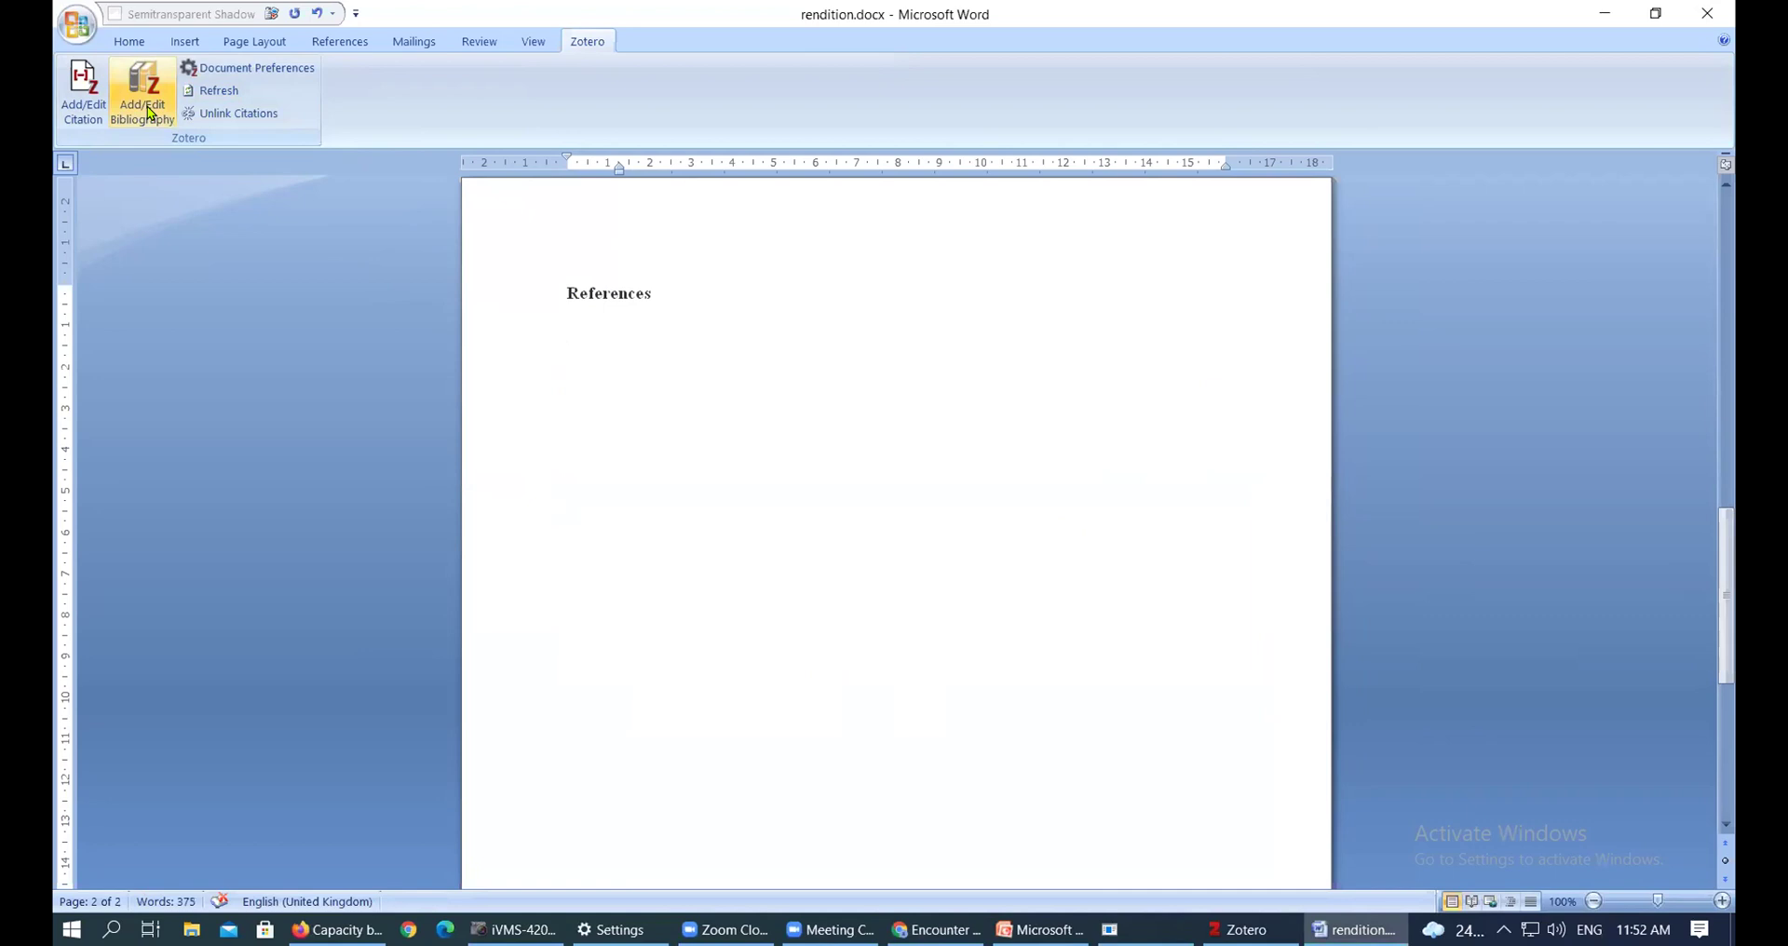
{"action": "left_click", "coordinate": [1058, 493]}
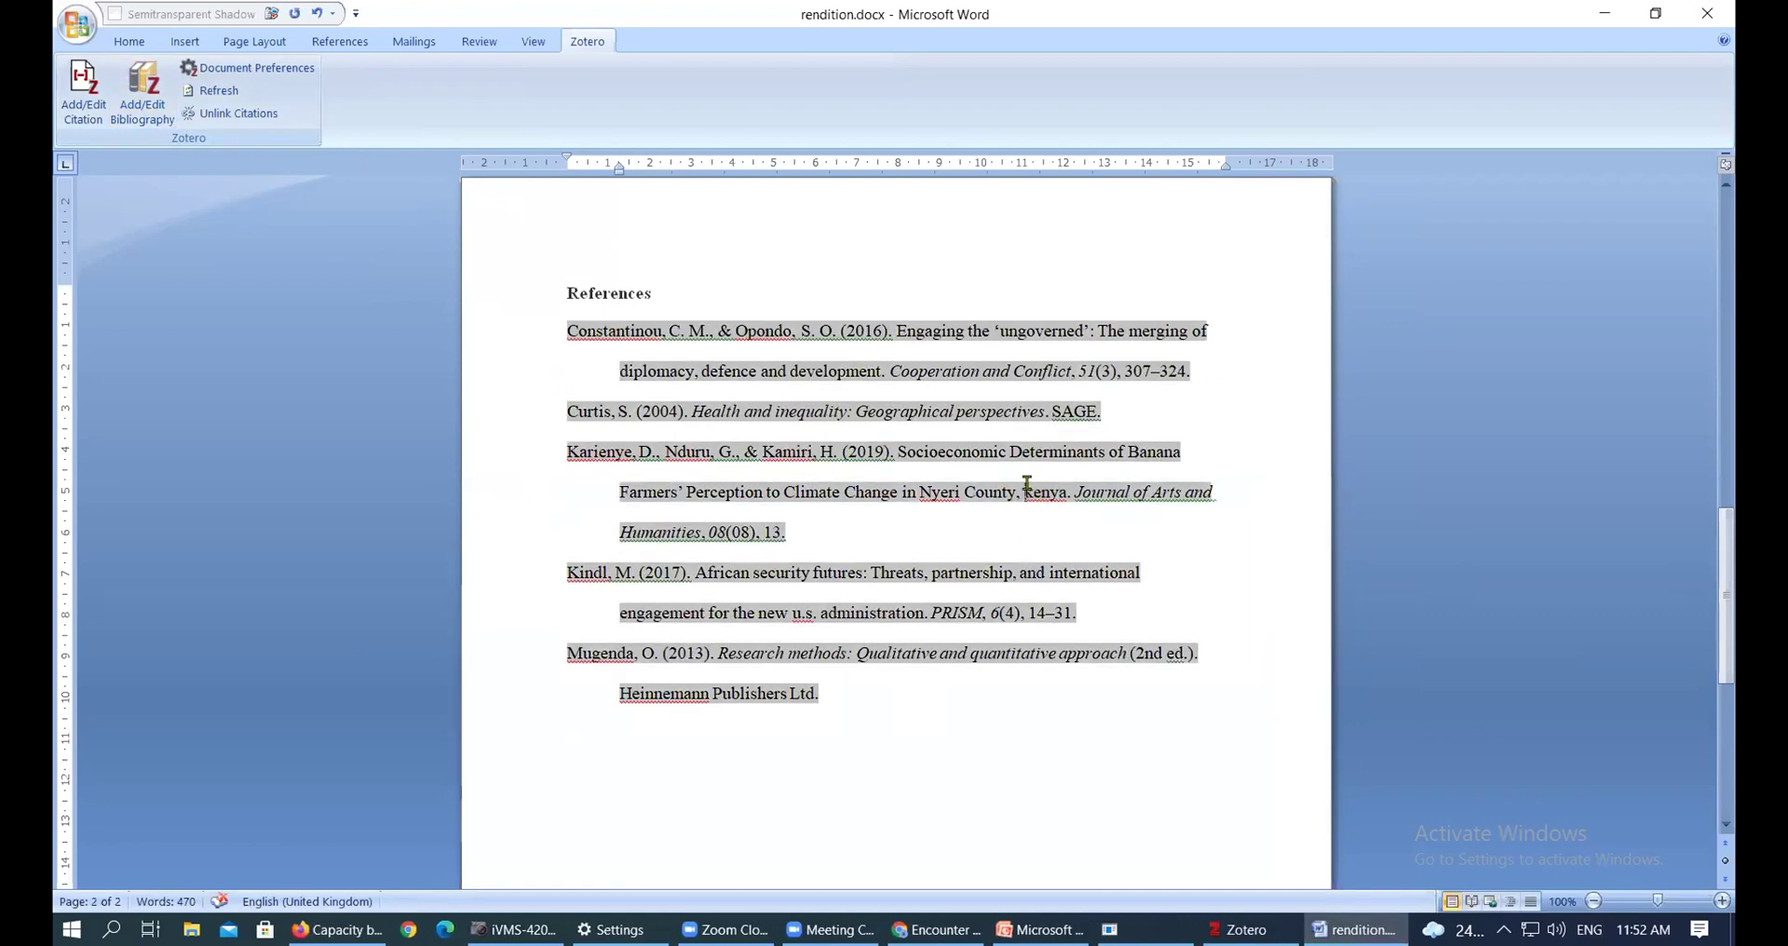
Open the Karienye et al. banana-farmers article record in the Zotero library
{"action": "left_click_drag", "start_coordinate": [1026, 492], "coordinate": [1031, 492]}
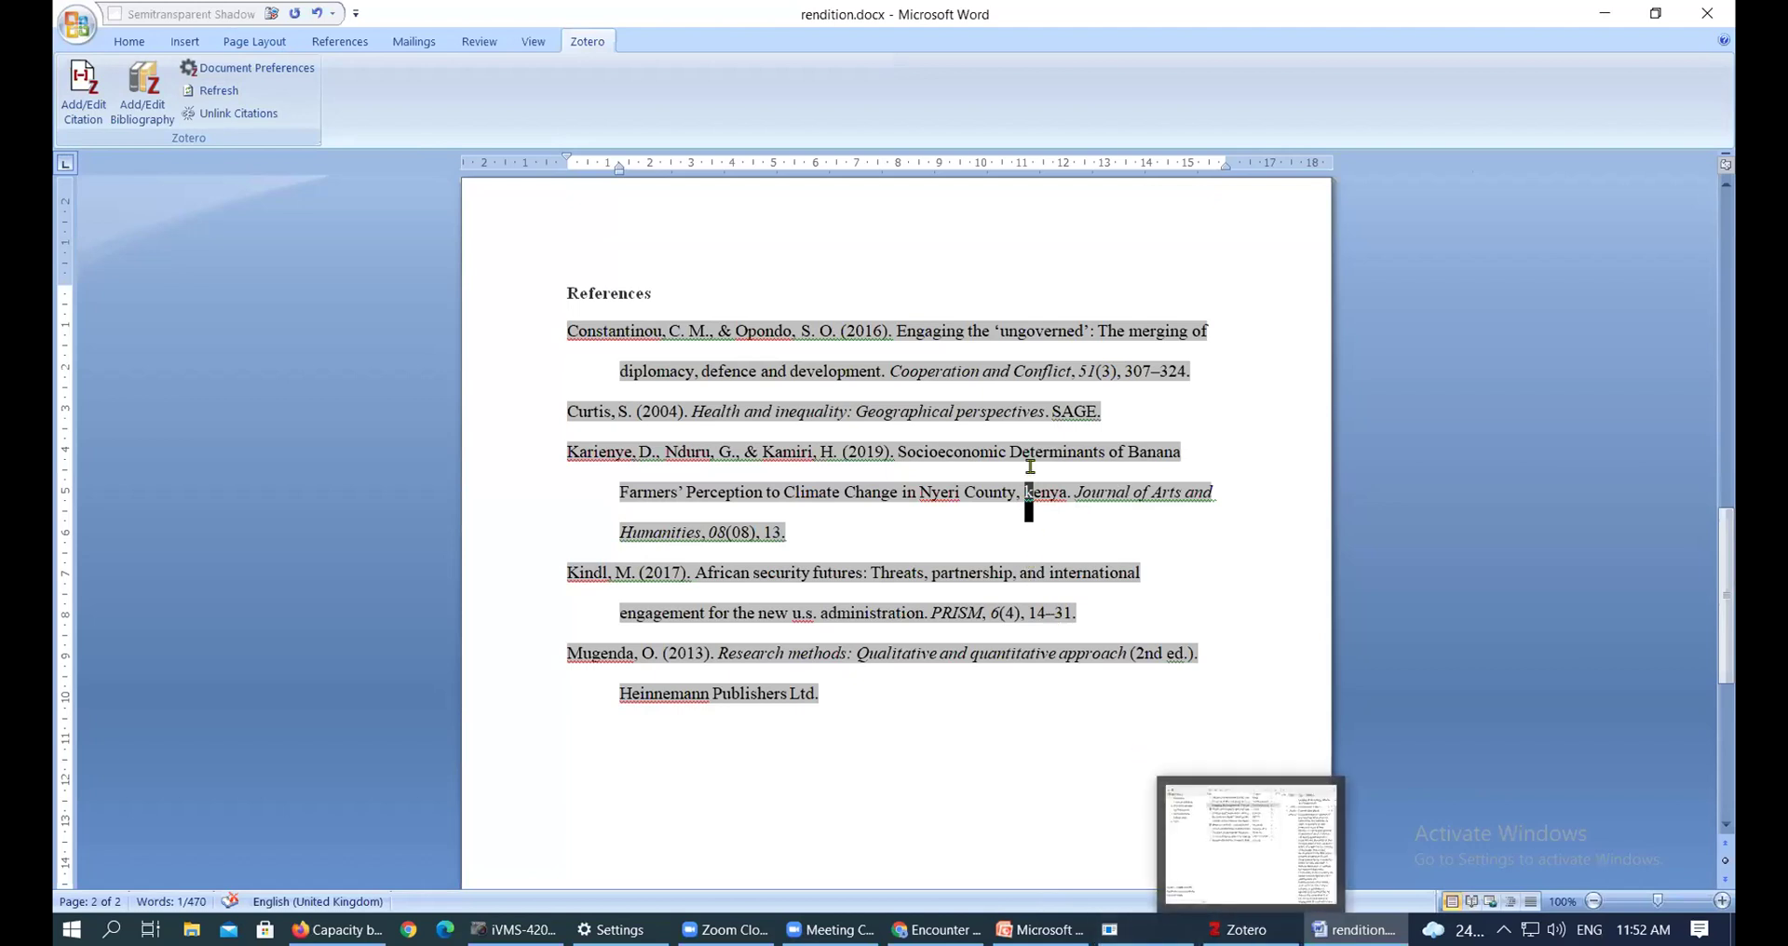
{"action": "left_click", "coordinate": [1041, 501]}
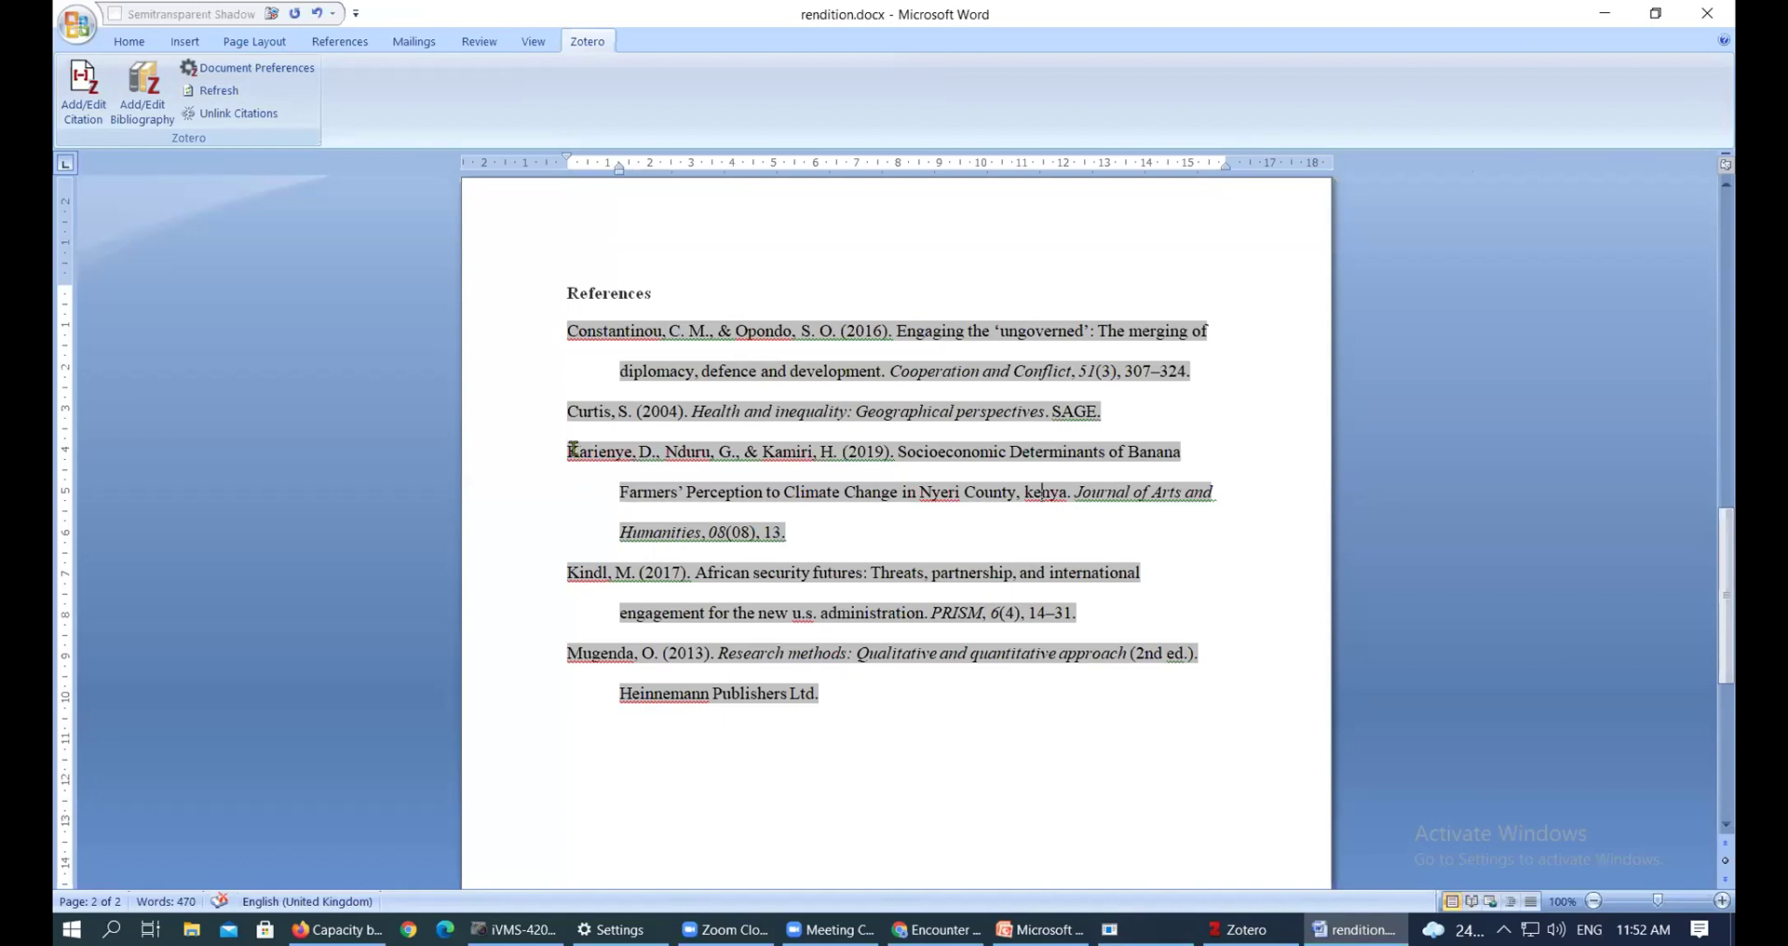
{"action": "left_click_drag", "start_coordinate": [565, 450], "coordinate": [858, 451]}
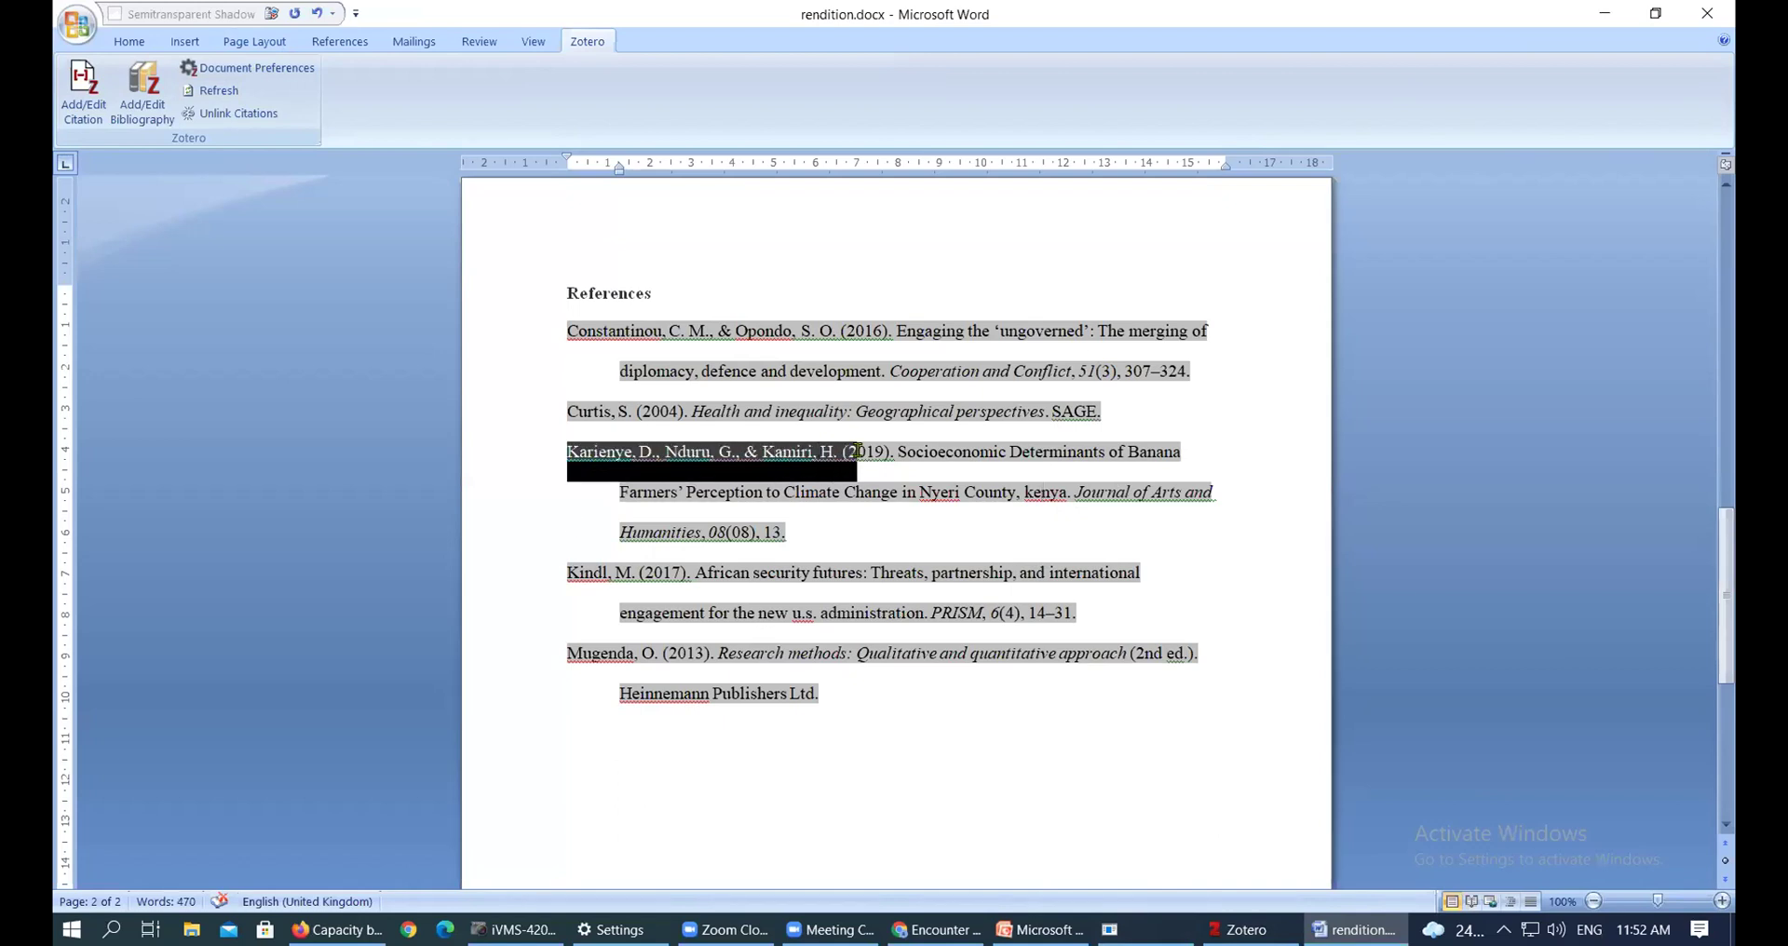
{"action": "left_click", "coordinate": [1238, 929]}
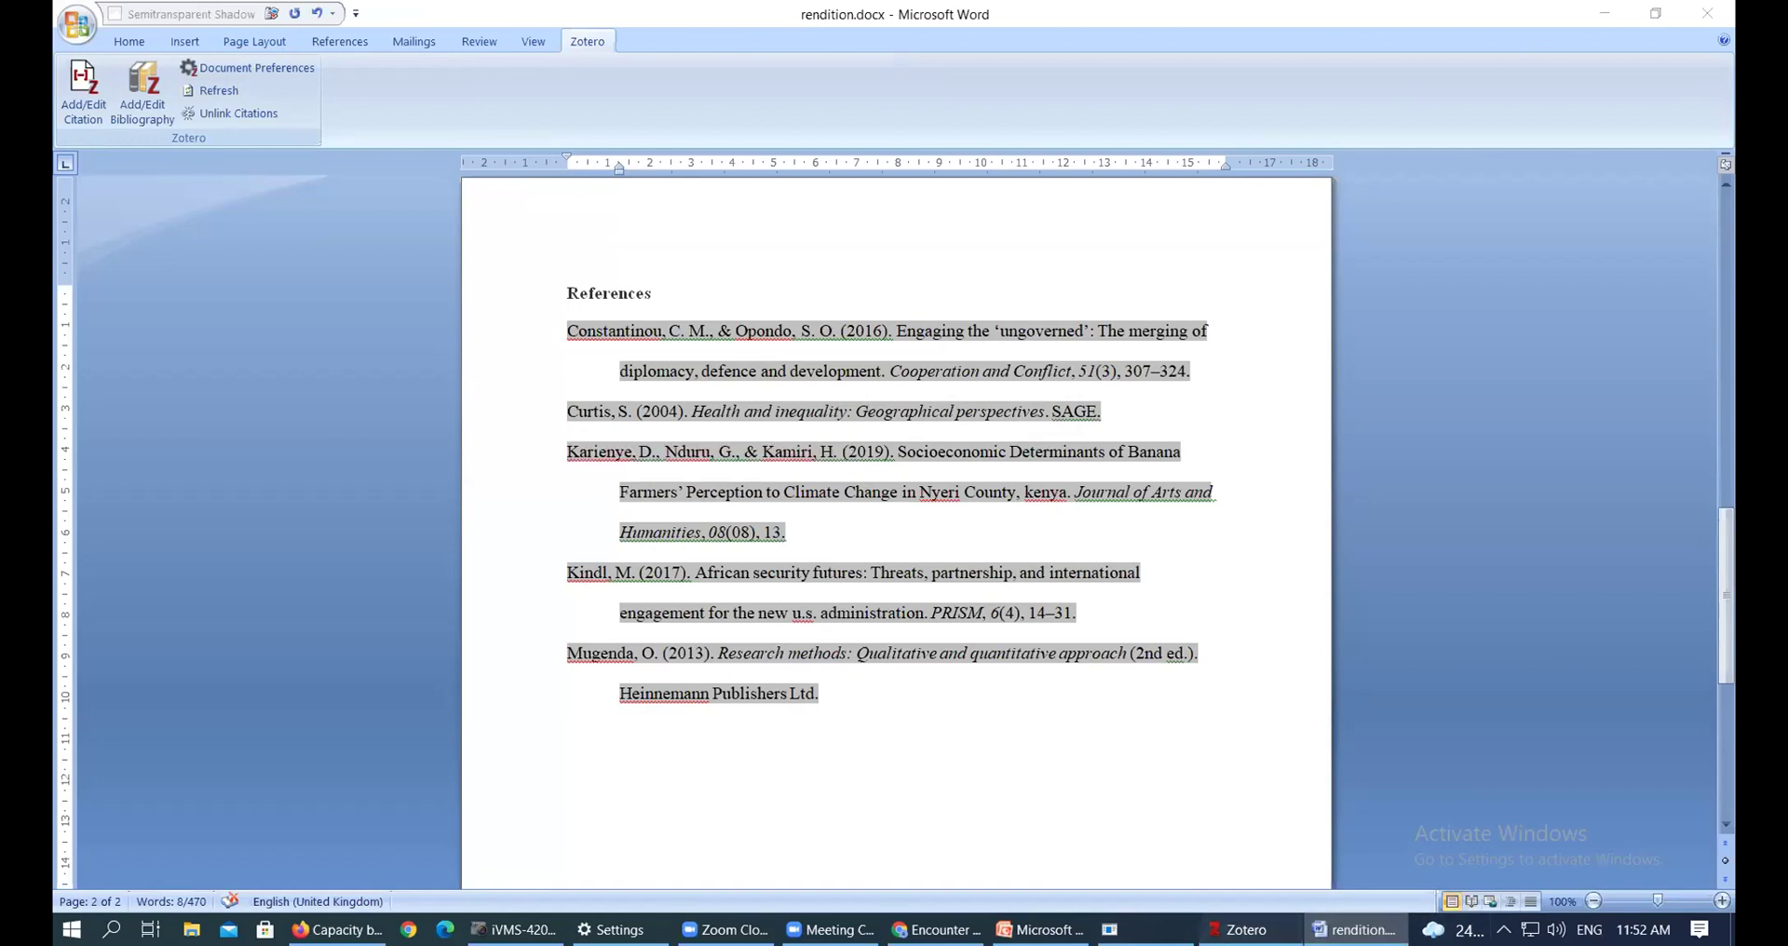
{"action": "left_click", "coordinate": [764, 363]}
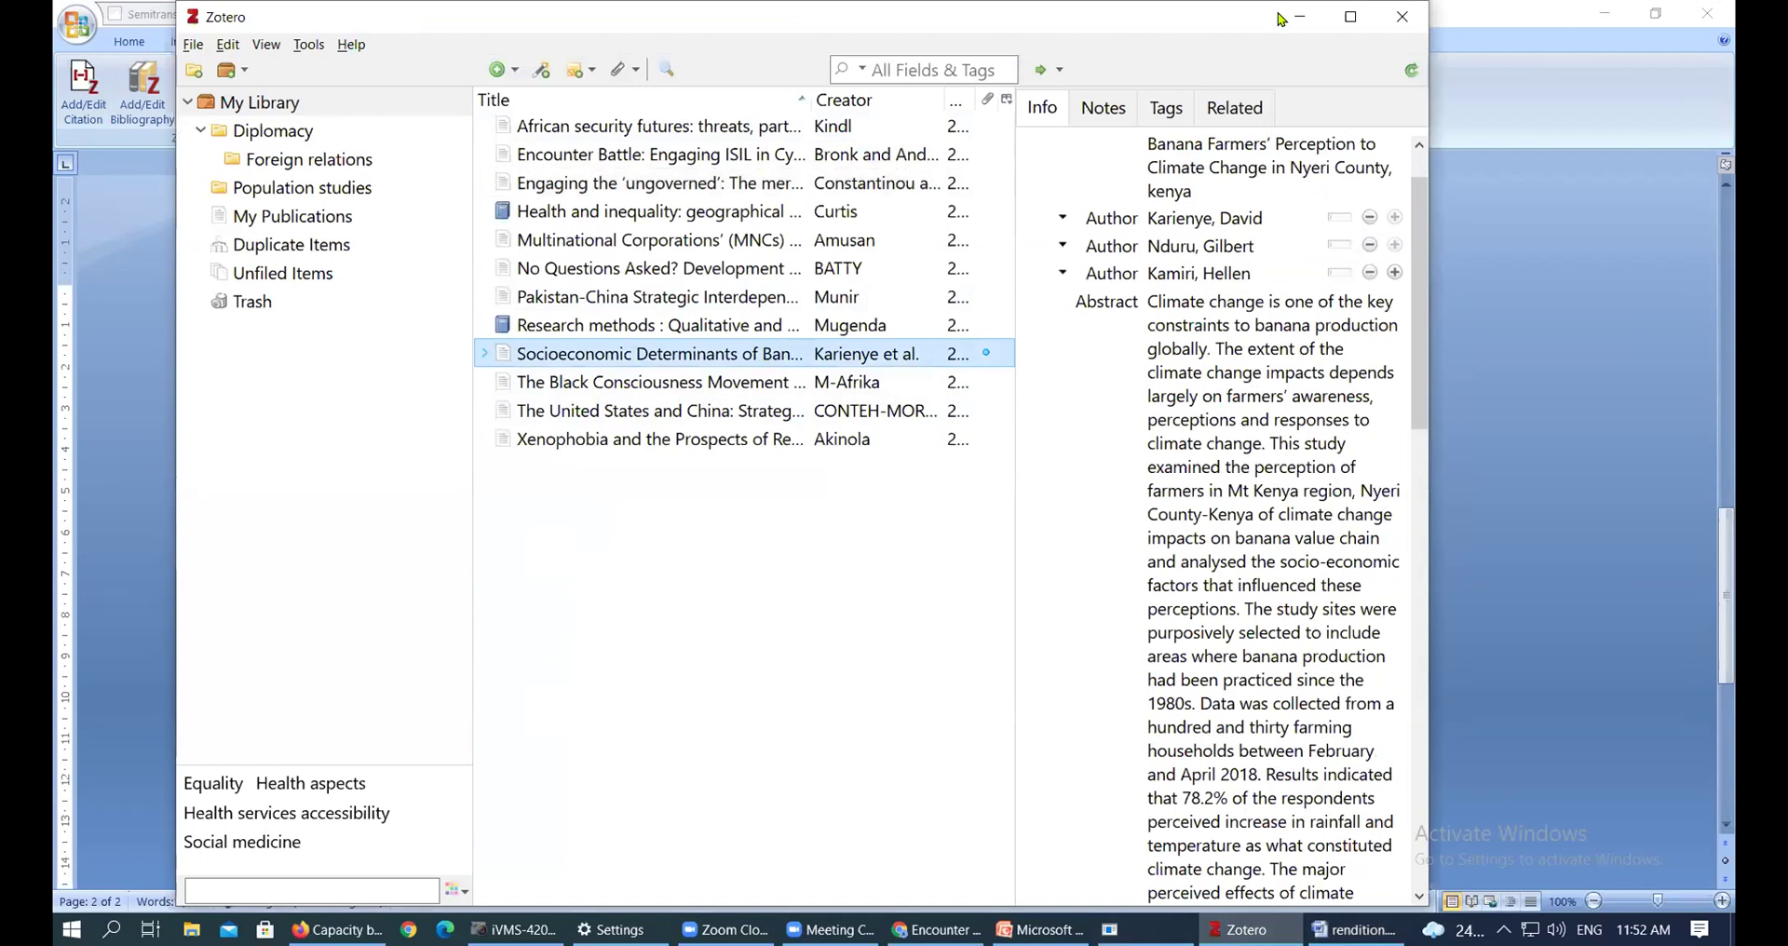
In the maximised Zotero window, change the title's final 'kenya' to 'Kenya'
{"action": "left_click", "coordinate": [1350, 17]}
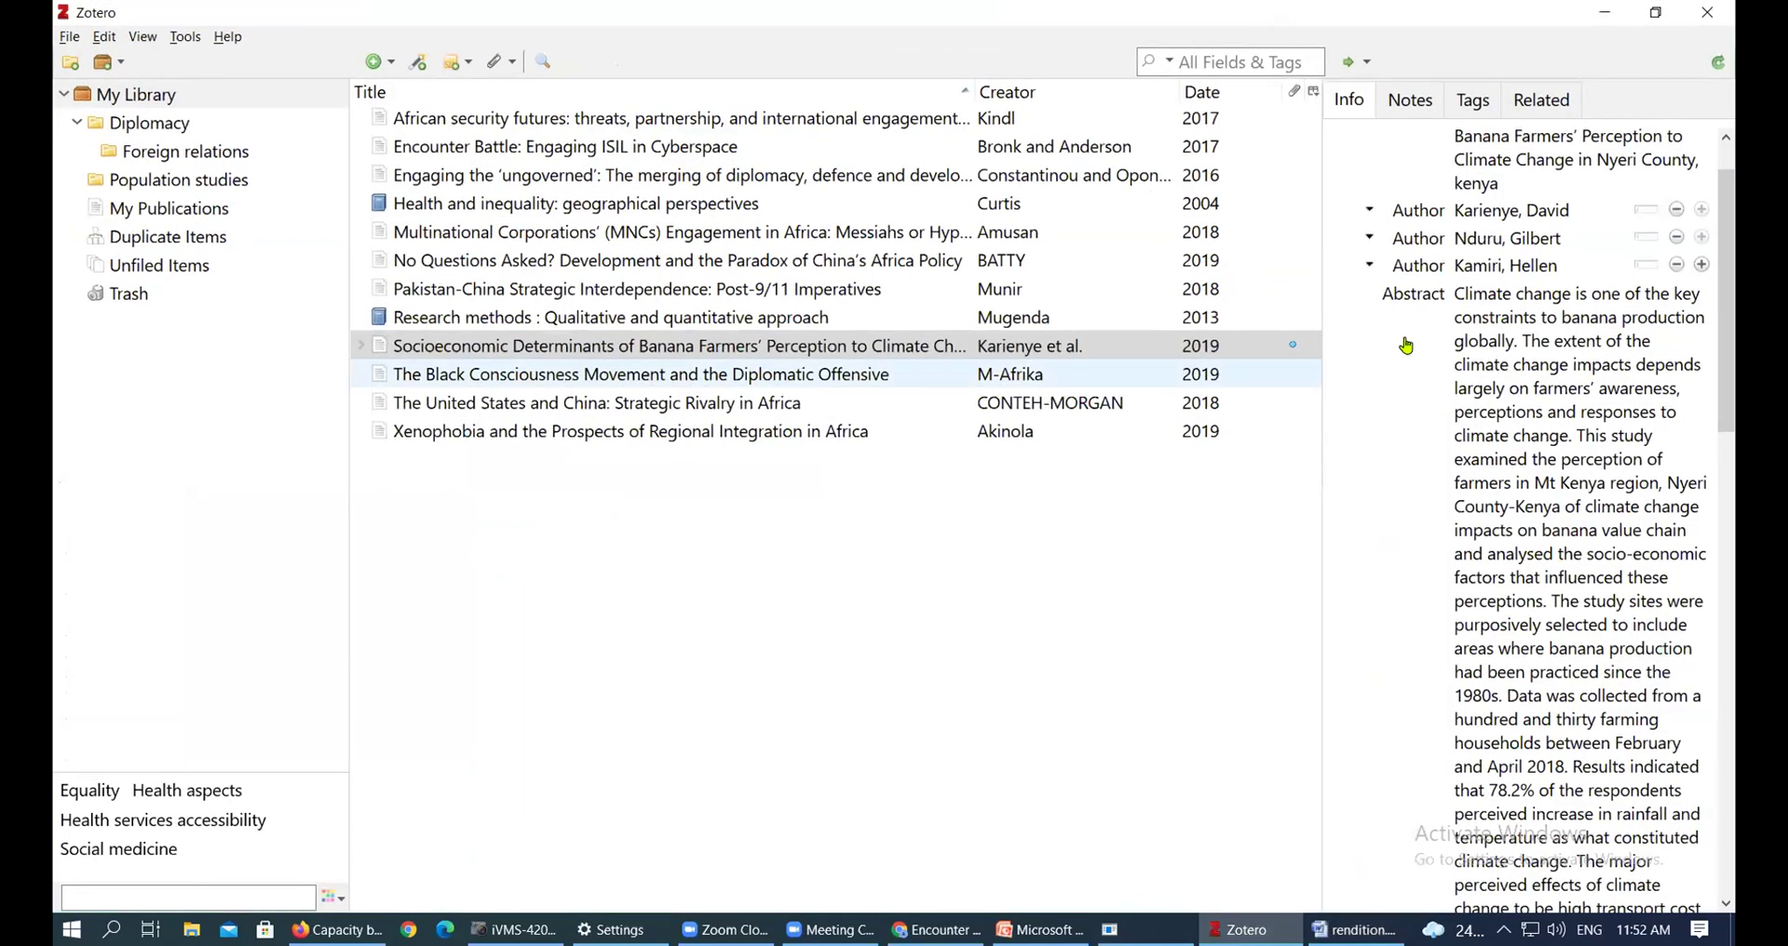
{"action": "left_click", "coordinate": [1406, 346]}
{"action": "left_click", "coordinate": [1510, 210]}
{"action": "left_click", "coordinate": [1459, 182]}
{"action": "left_click", "coordinate": [1459, 182]}
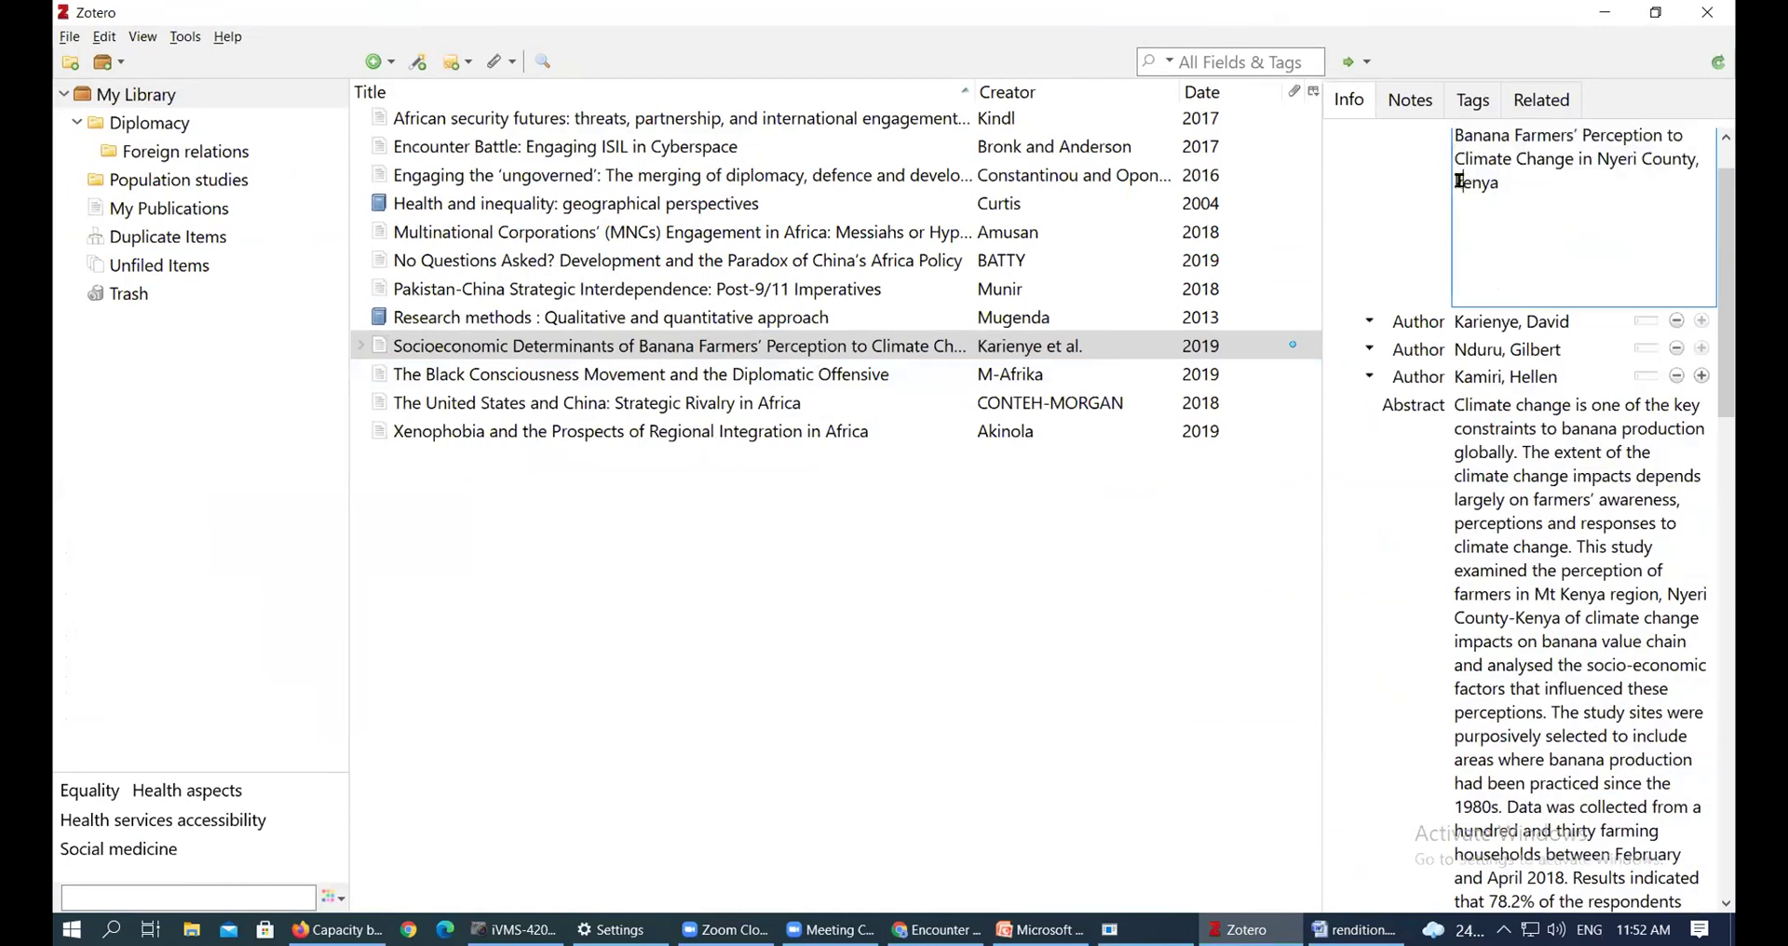
{"action": "key", "text": "BackSpace"}
{"action": "type", "text": "k"}
{"action": "key", "text": "BackSpace"}
{"action": "type", "text": "K"}
{"action": "left_click", "coordinate": [1262, 601]}
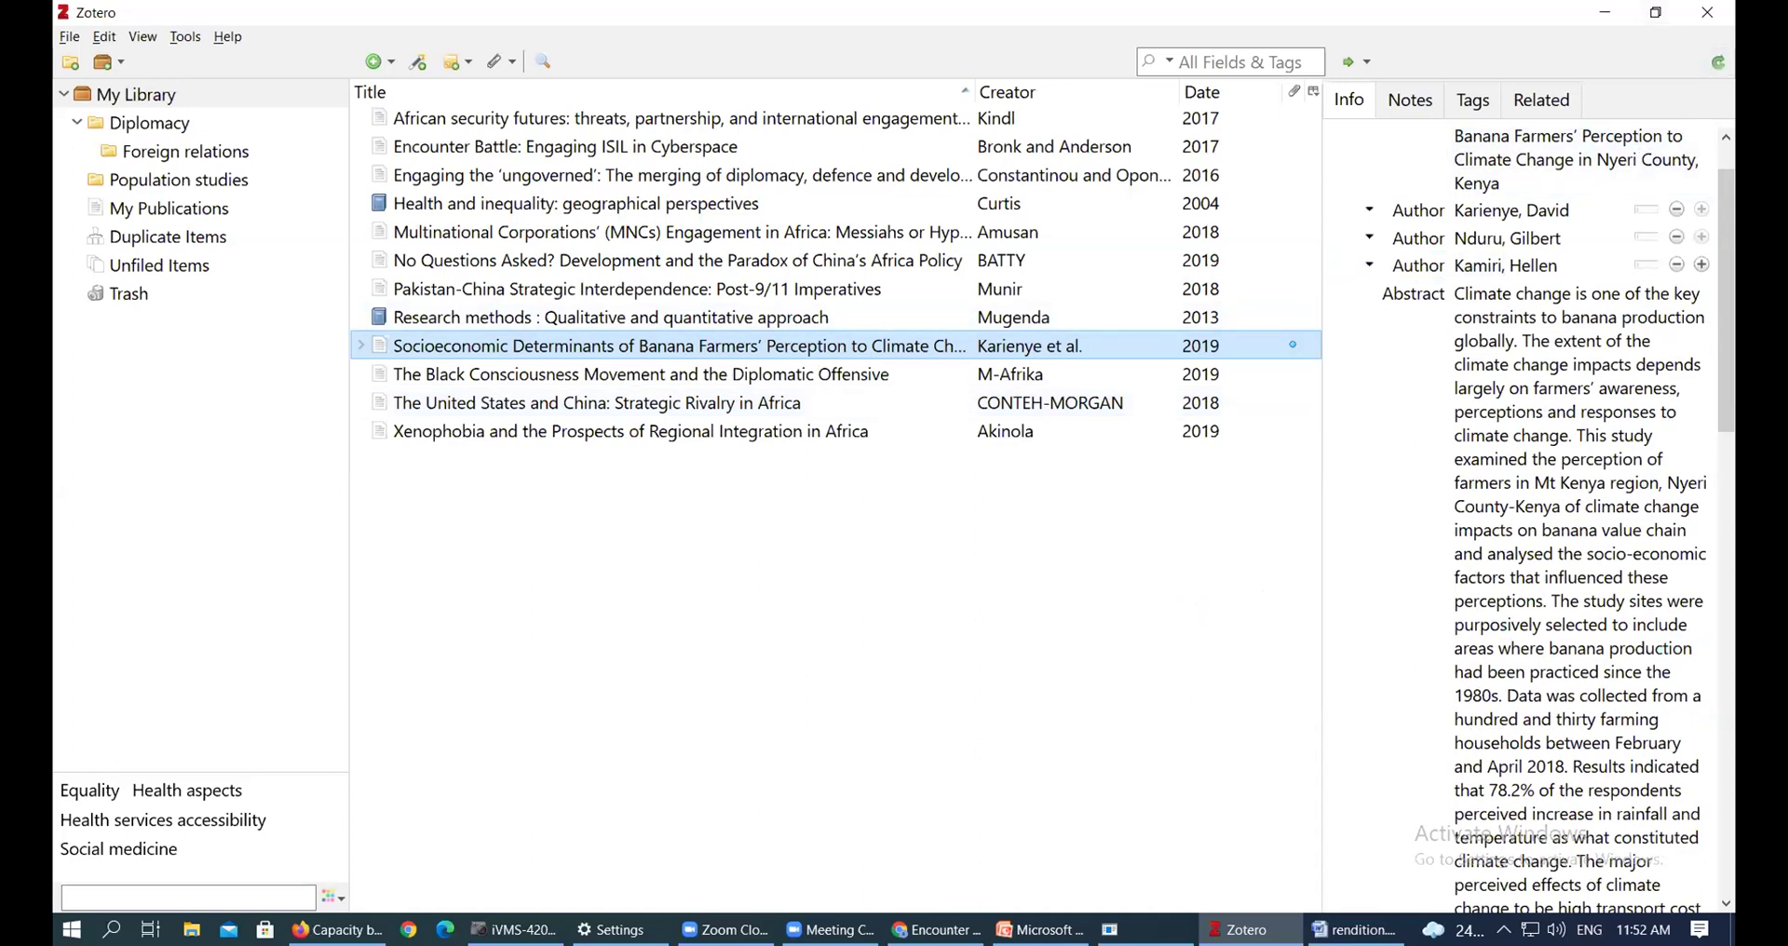
Back in rendition.docx, refresh Zotero citations so Karienye shows 'Kenya', then select the bibliography
{"action": "left_click", "coordinate": [1355, 929]}
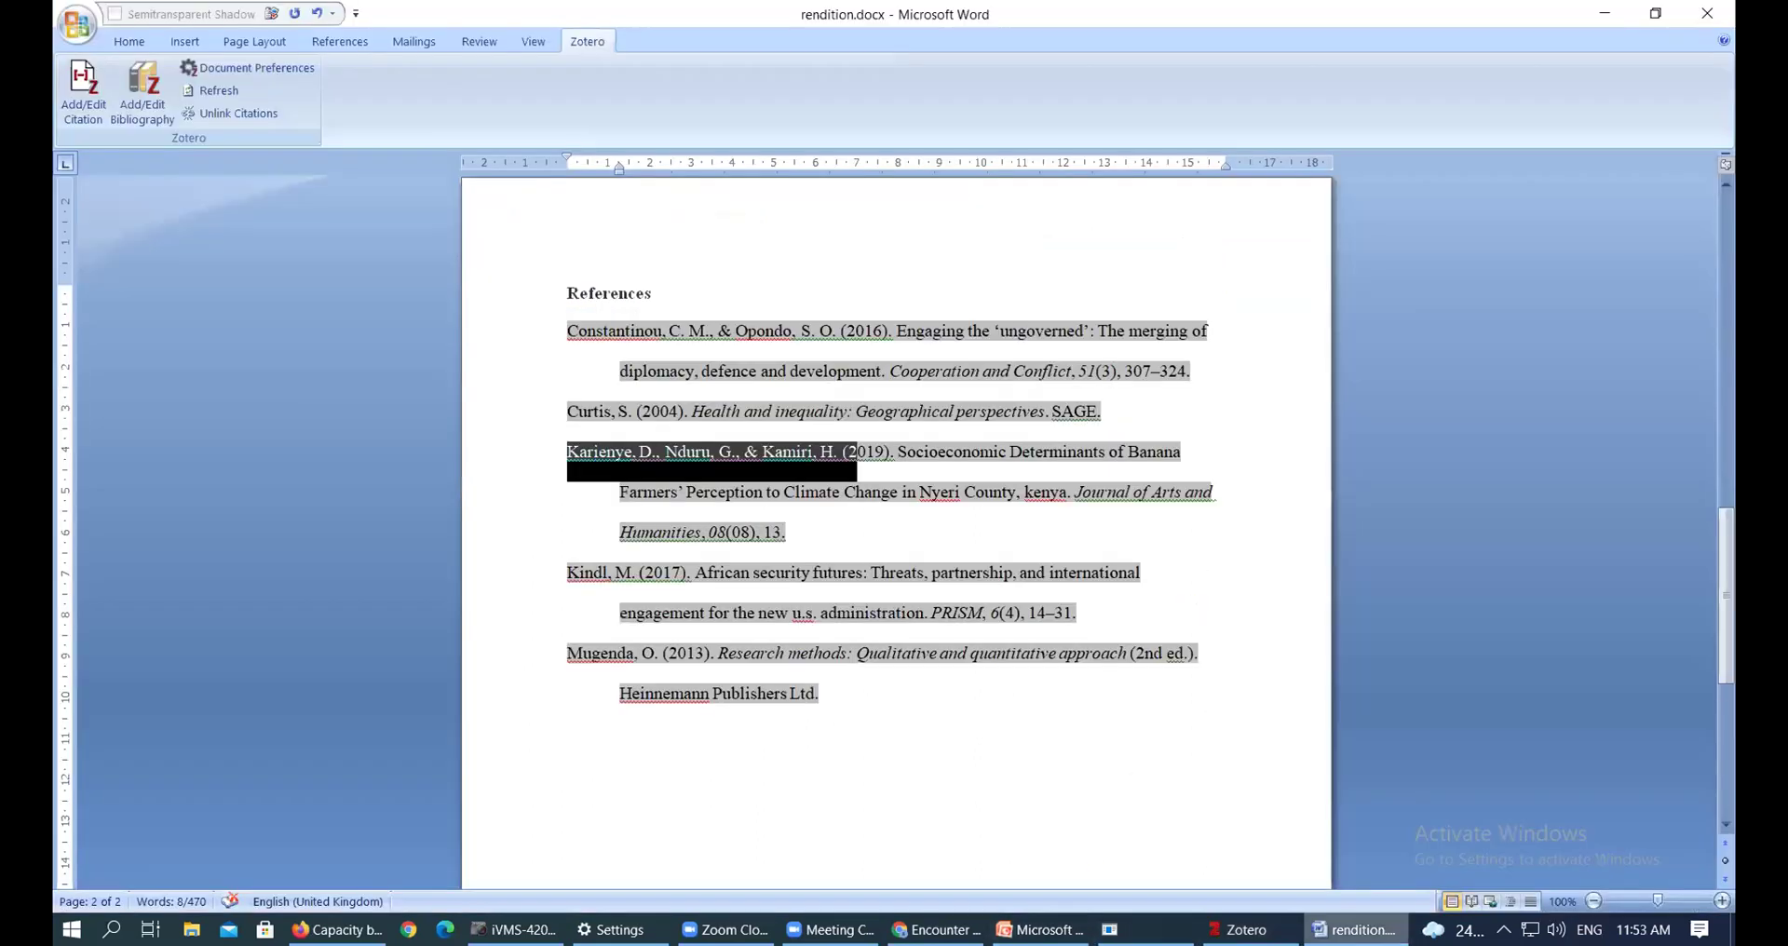
{"action": "double_click", "coordinate": [1061, 492]}
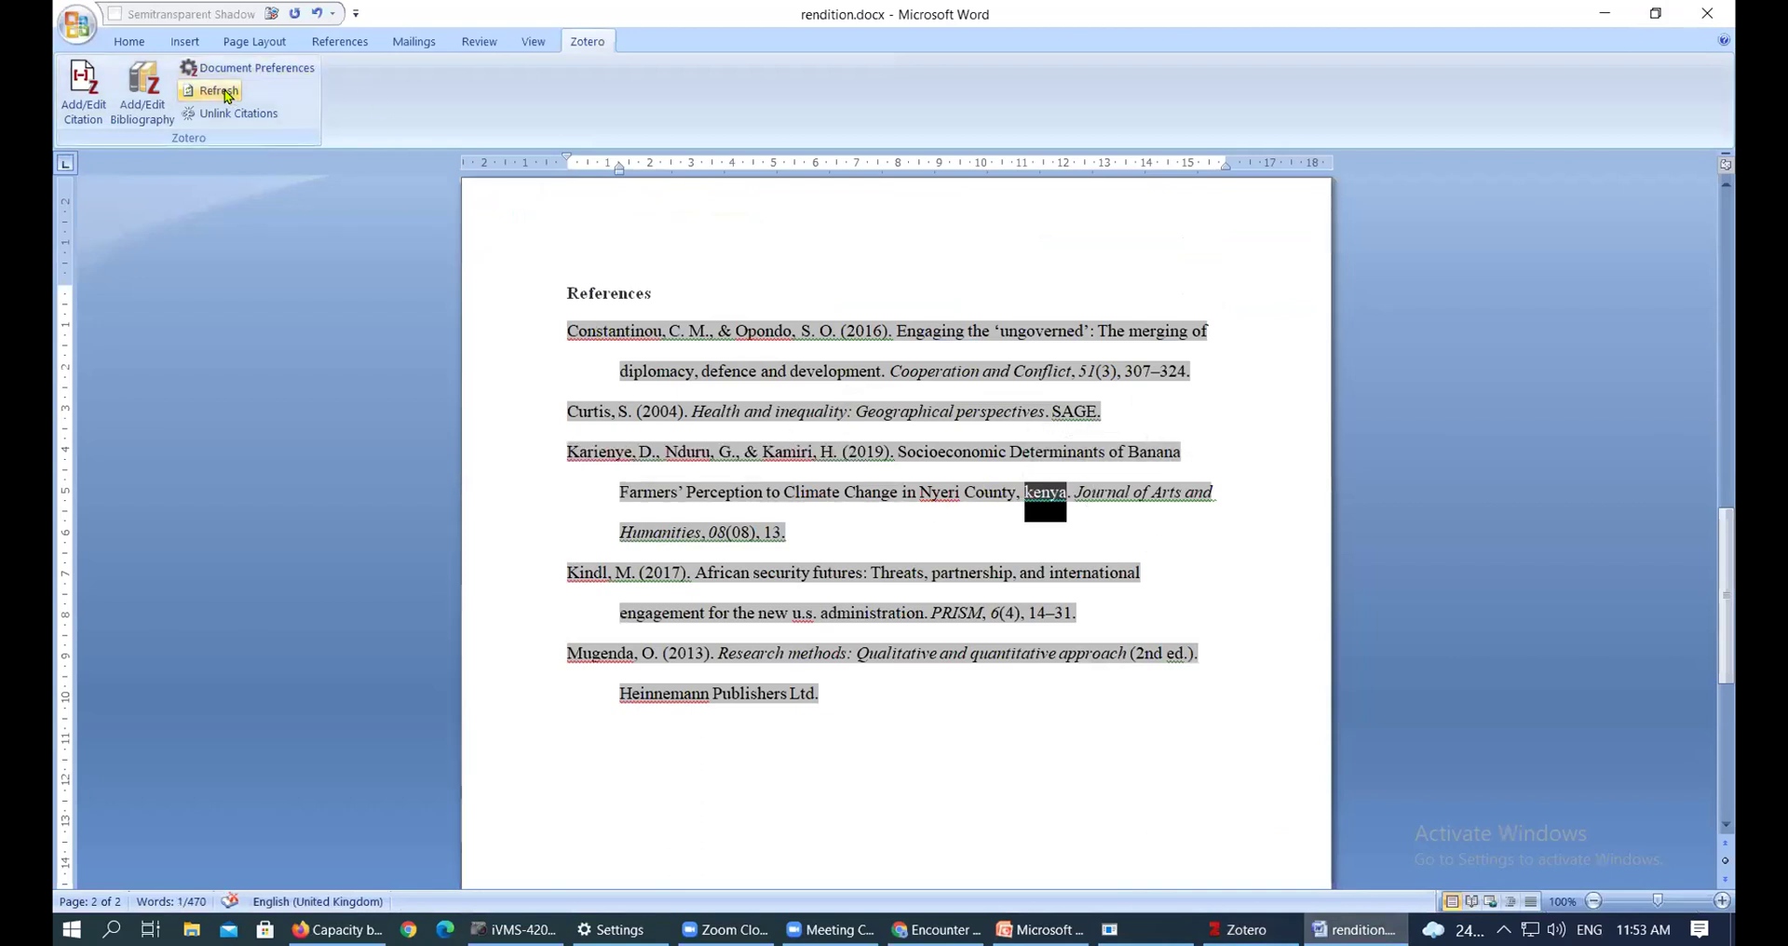
{"action": "left_click", "coordinate": [220, 91]}
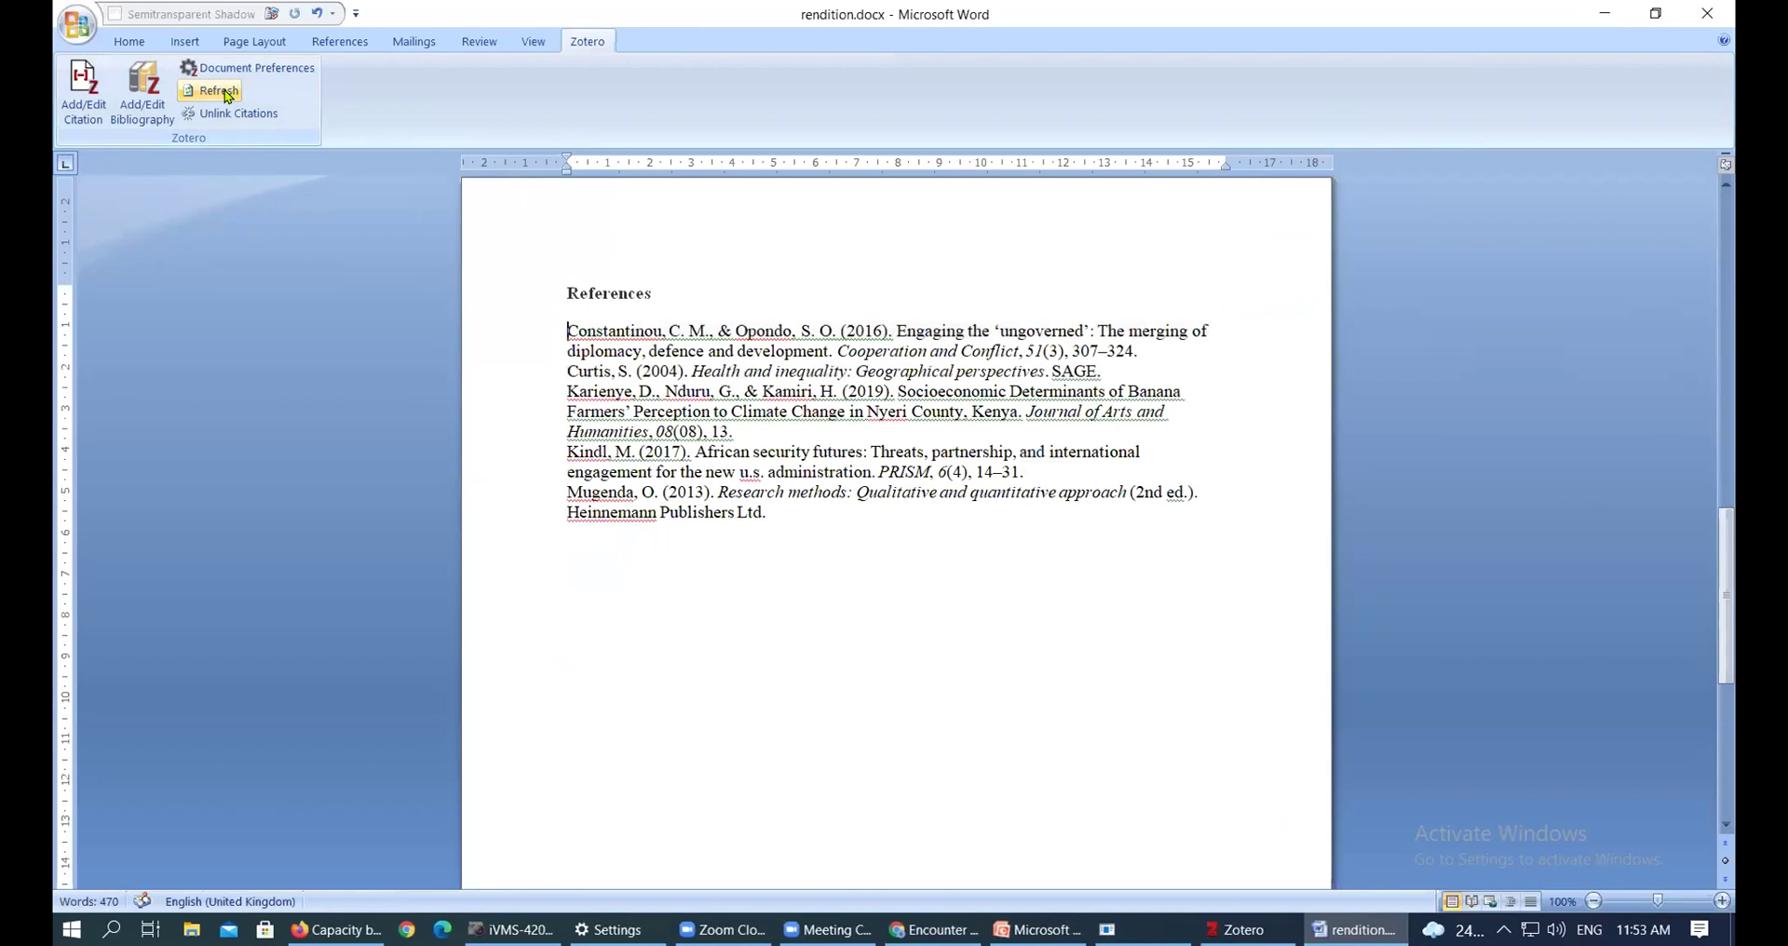
{"action": "left_click_drag", "start_coordinate": [790, 511], "coordinate": [549, 331]}
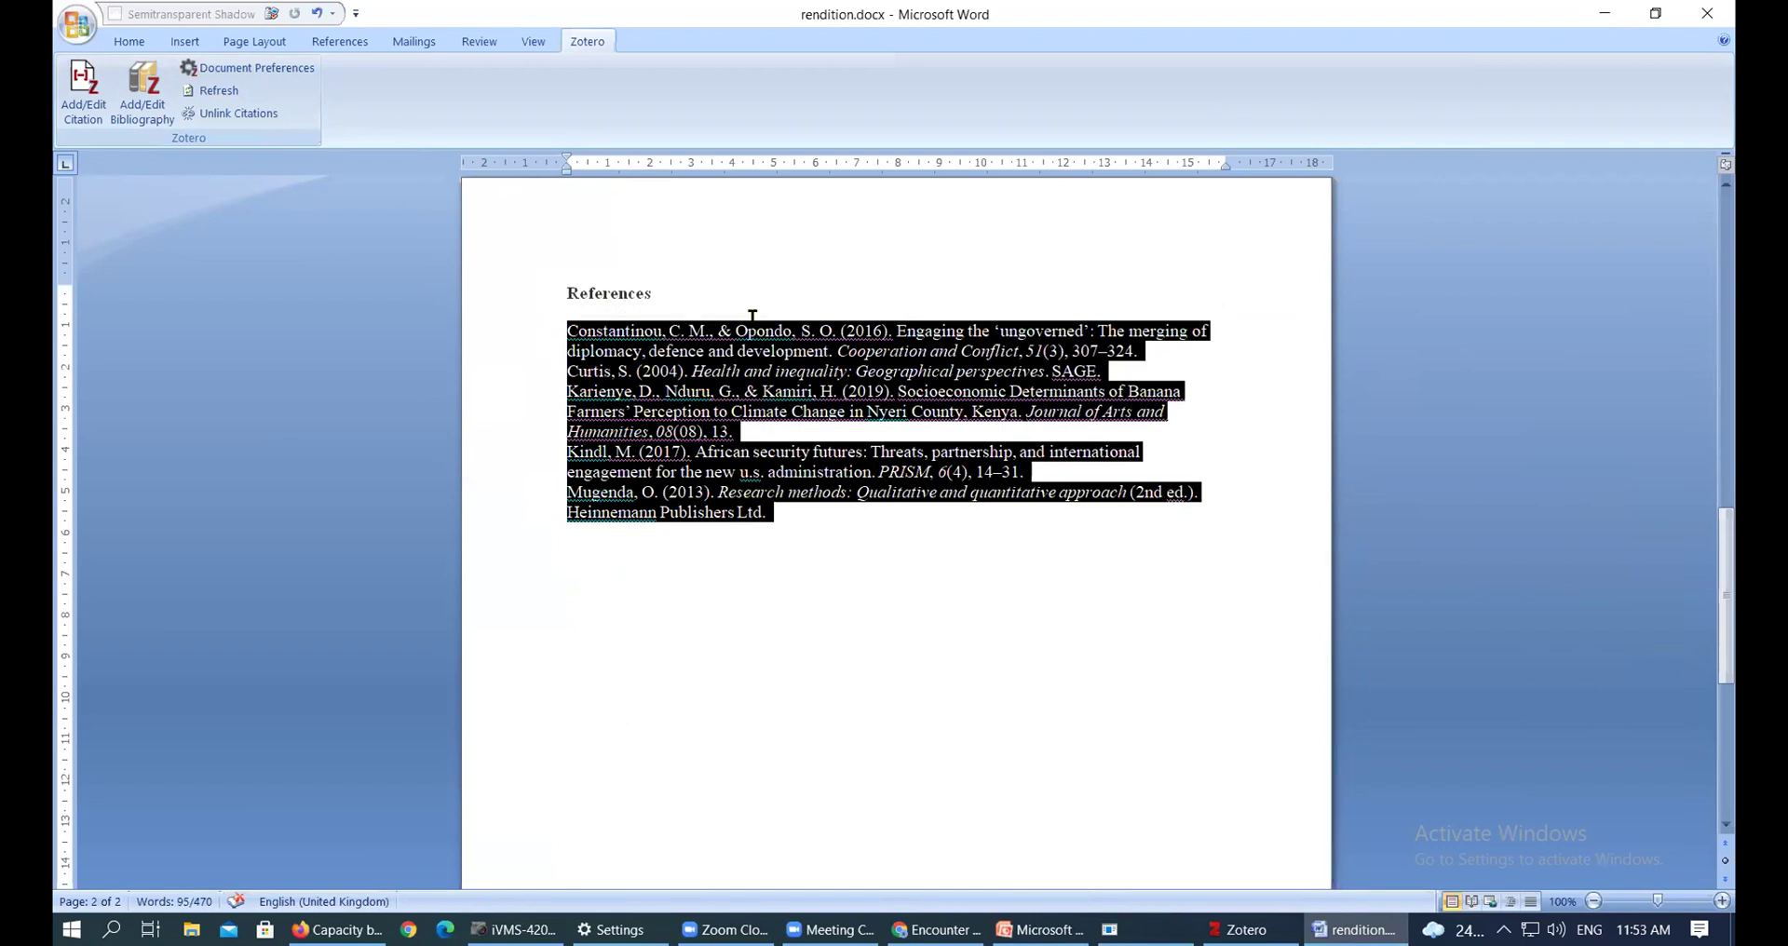
Delete the selected bibliography and insert a freshly regenerated one, confirming 'Kenya' is capitalised
{"action": "scroll", "coordinate": [791, 451], "scroll_direction": "up", "scroll_amount": 3}
{"action": "scroll", "coordinate": [792, 451], "scroll_direction": "down", "scroll_amount": 4}
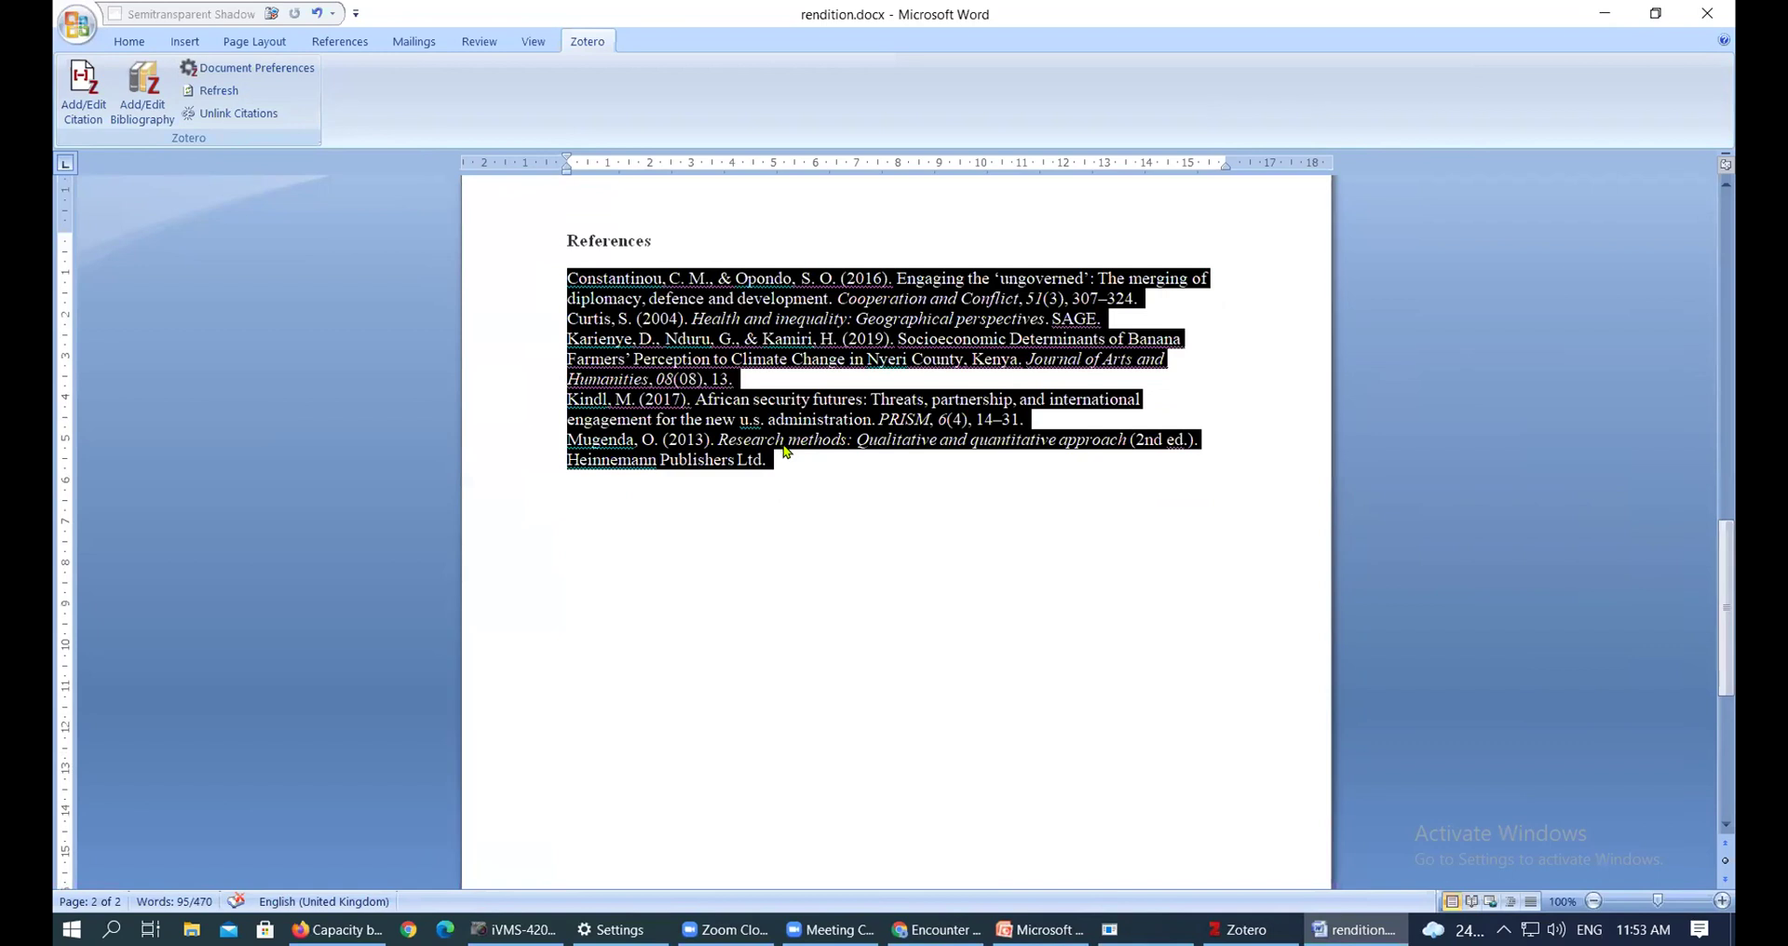
{"action": "key", "text": "Delete"}
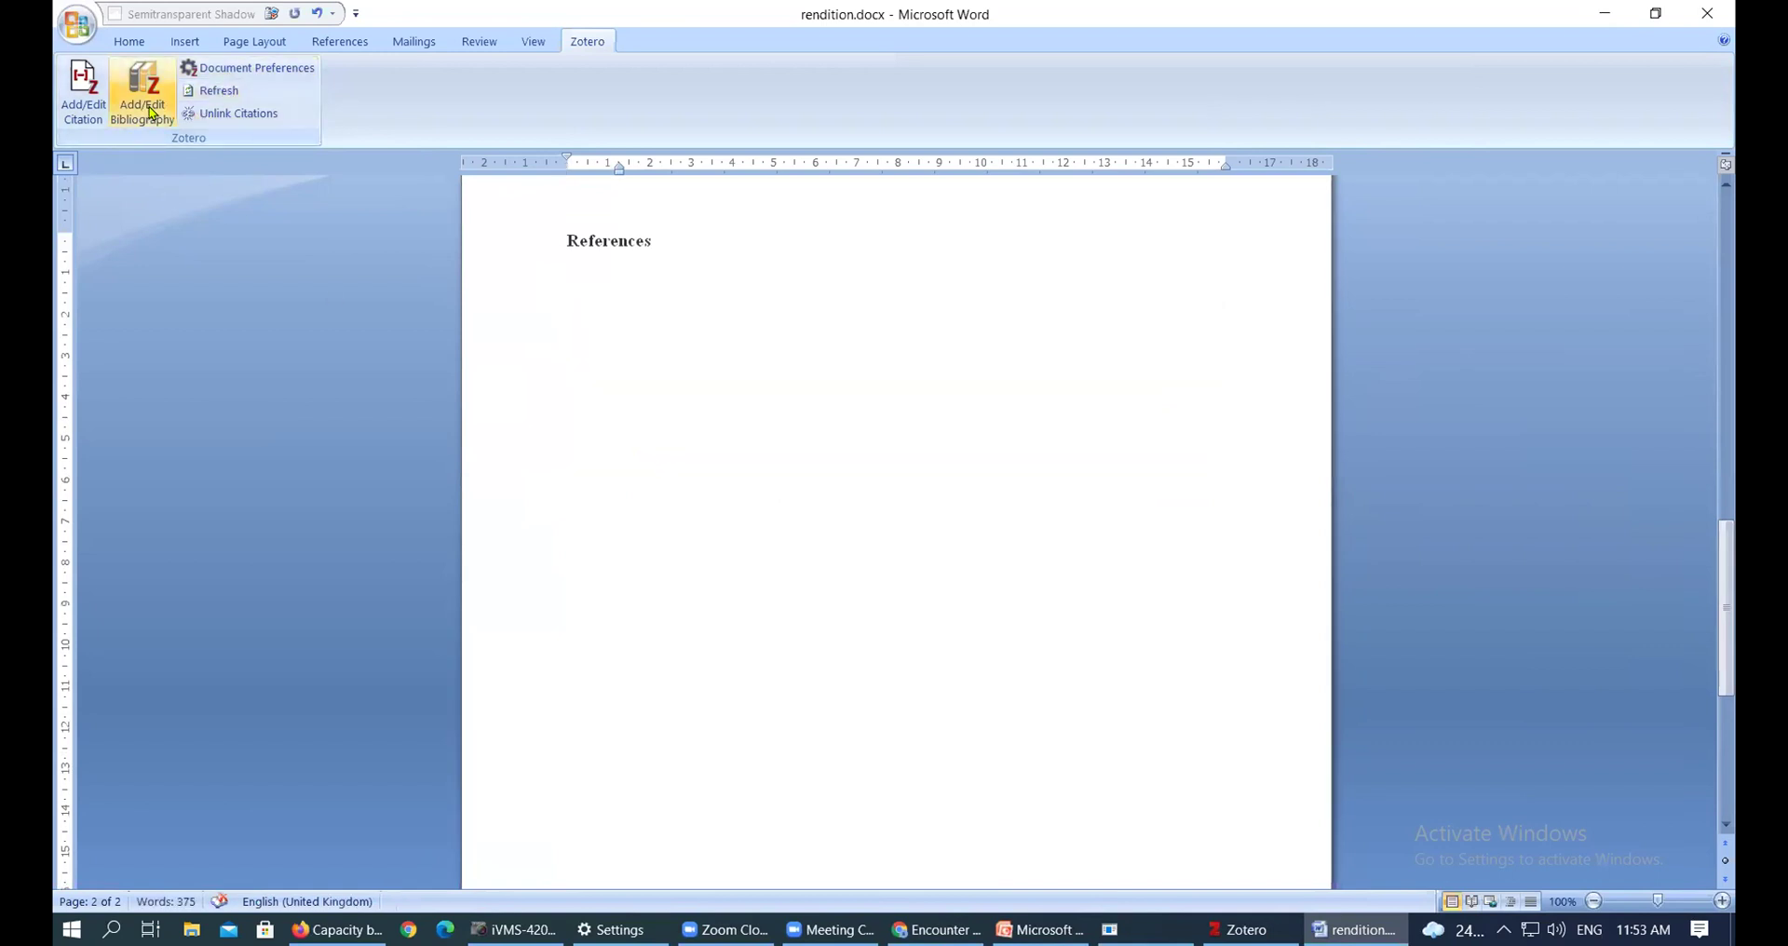
{"action": "left_click", "coordinate": [150, 112]}
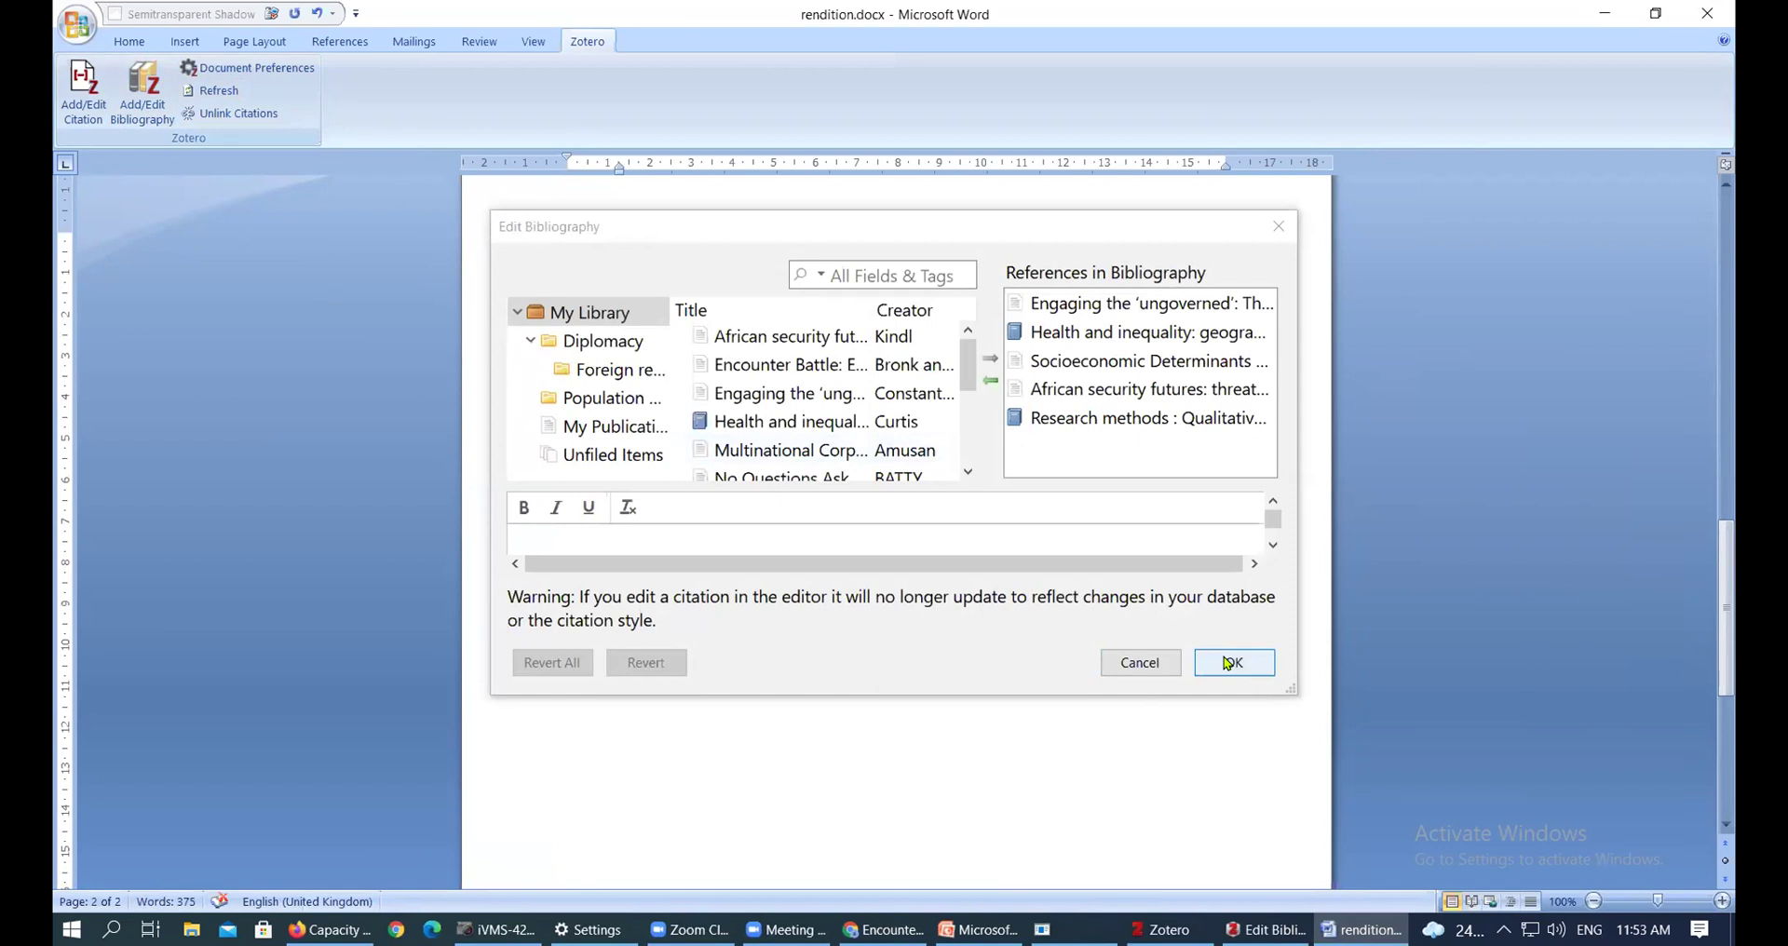
{"action": "left_click", "coordinate": [1228, 662]}
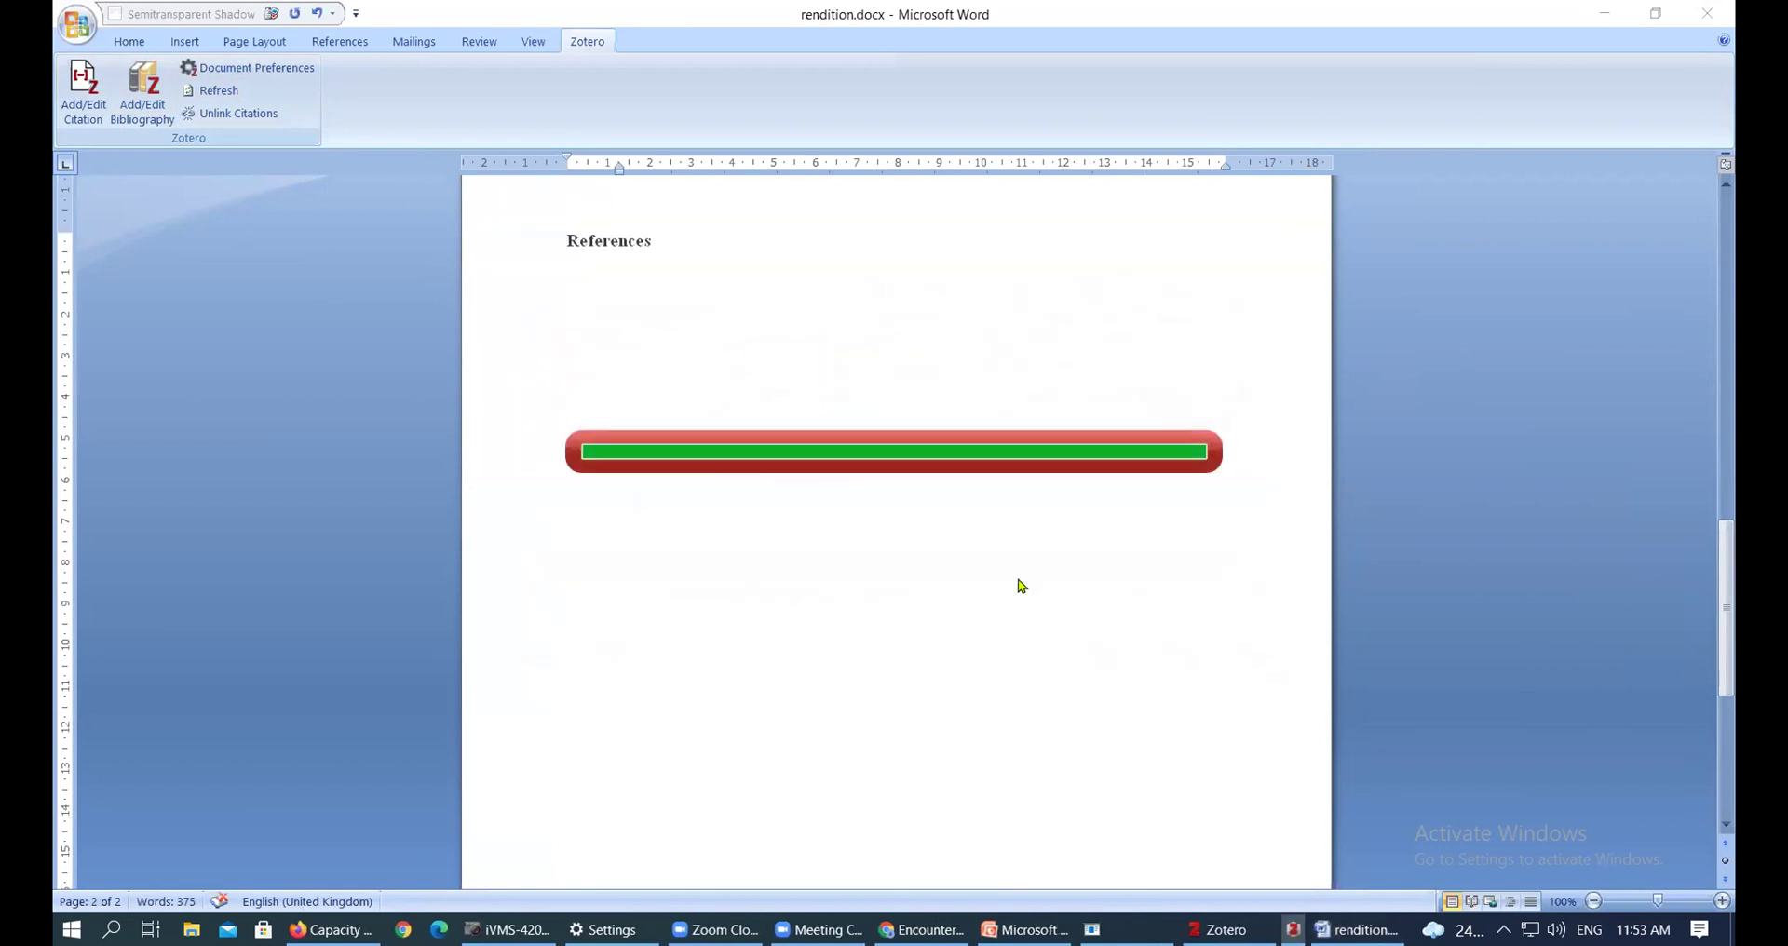
{"action": "left_click", "coordinate": [156, 115]}
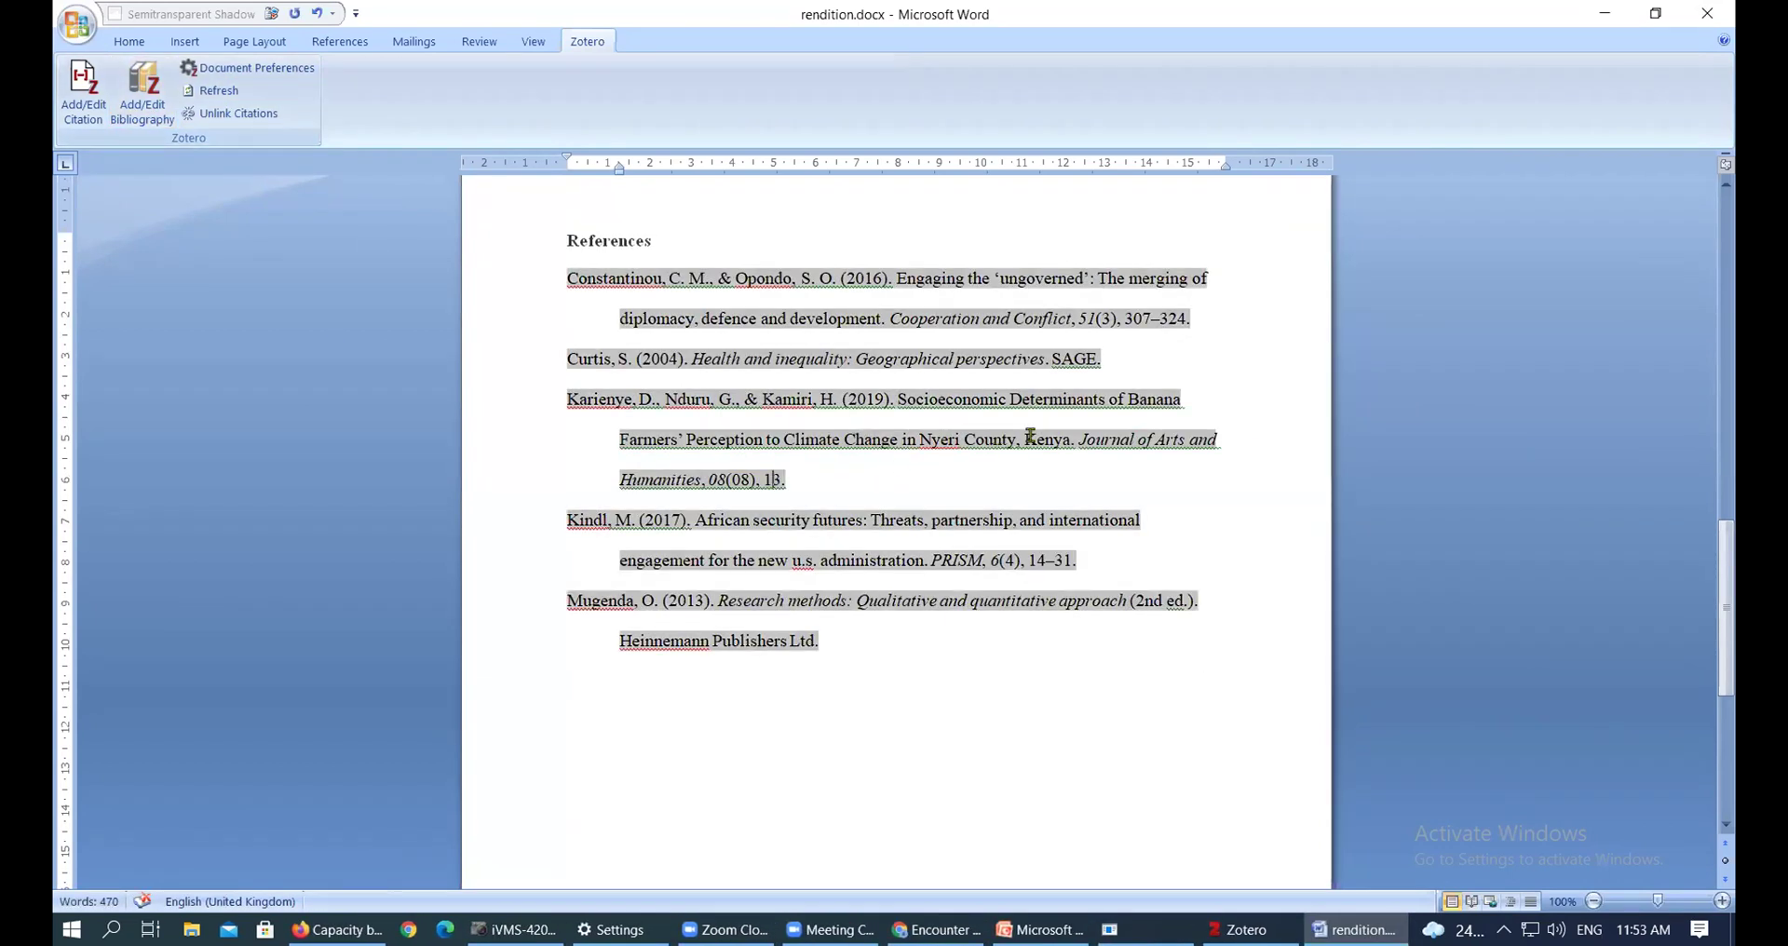
{"action": "left_click_drag", "start_coordinate": [1026, 439], "coordinate": [1036, 439]}
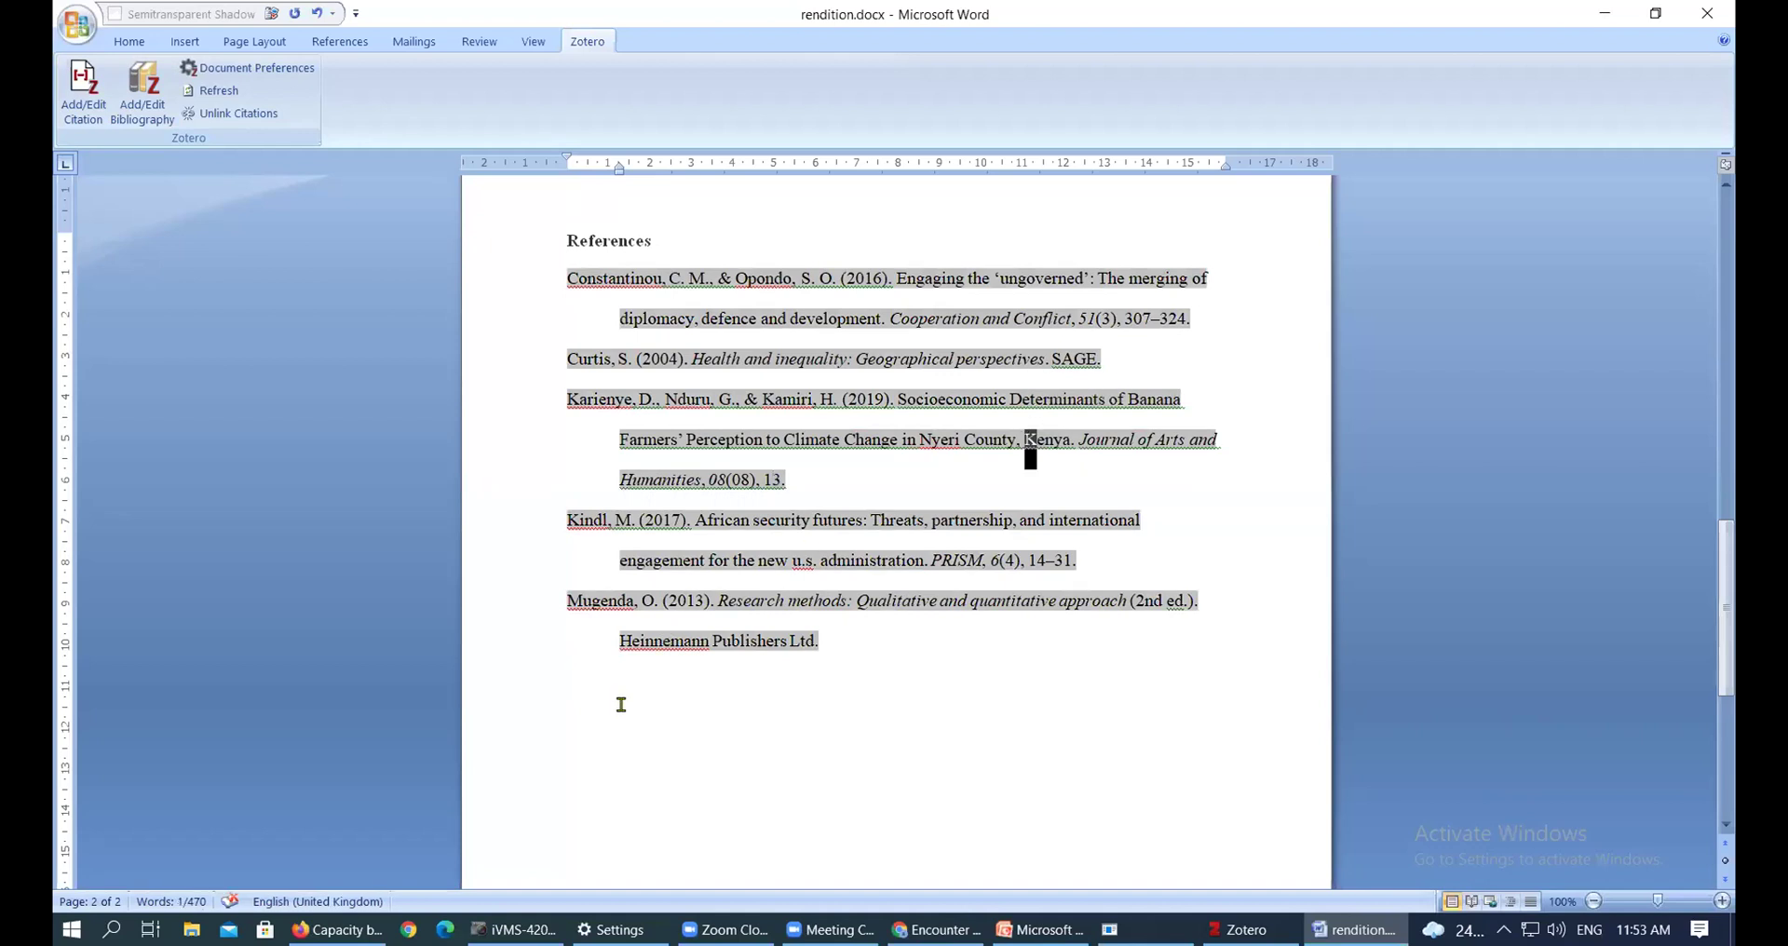
{"action": "left_click", "coordinate": [1025, 438]}
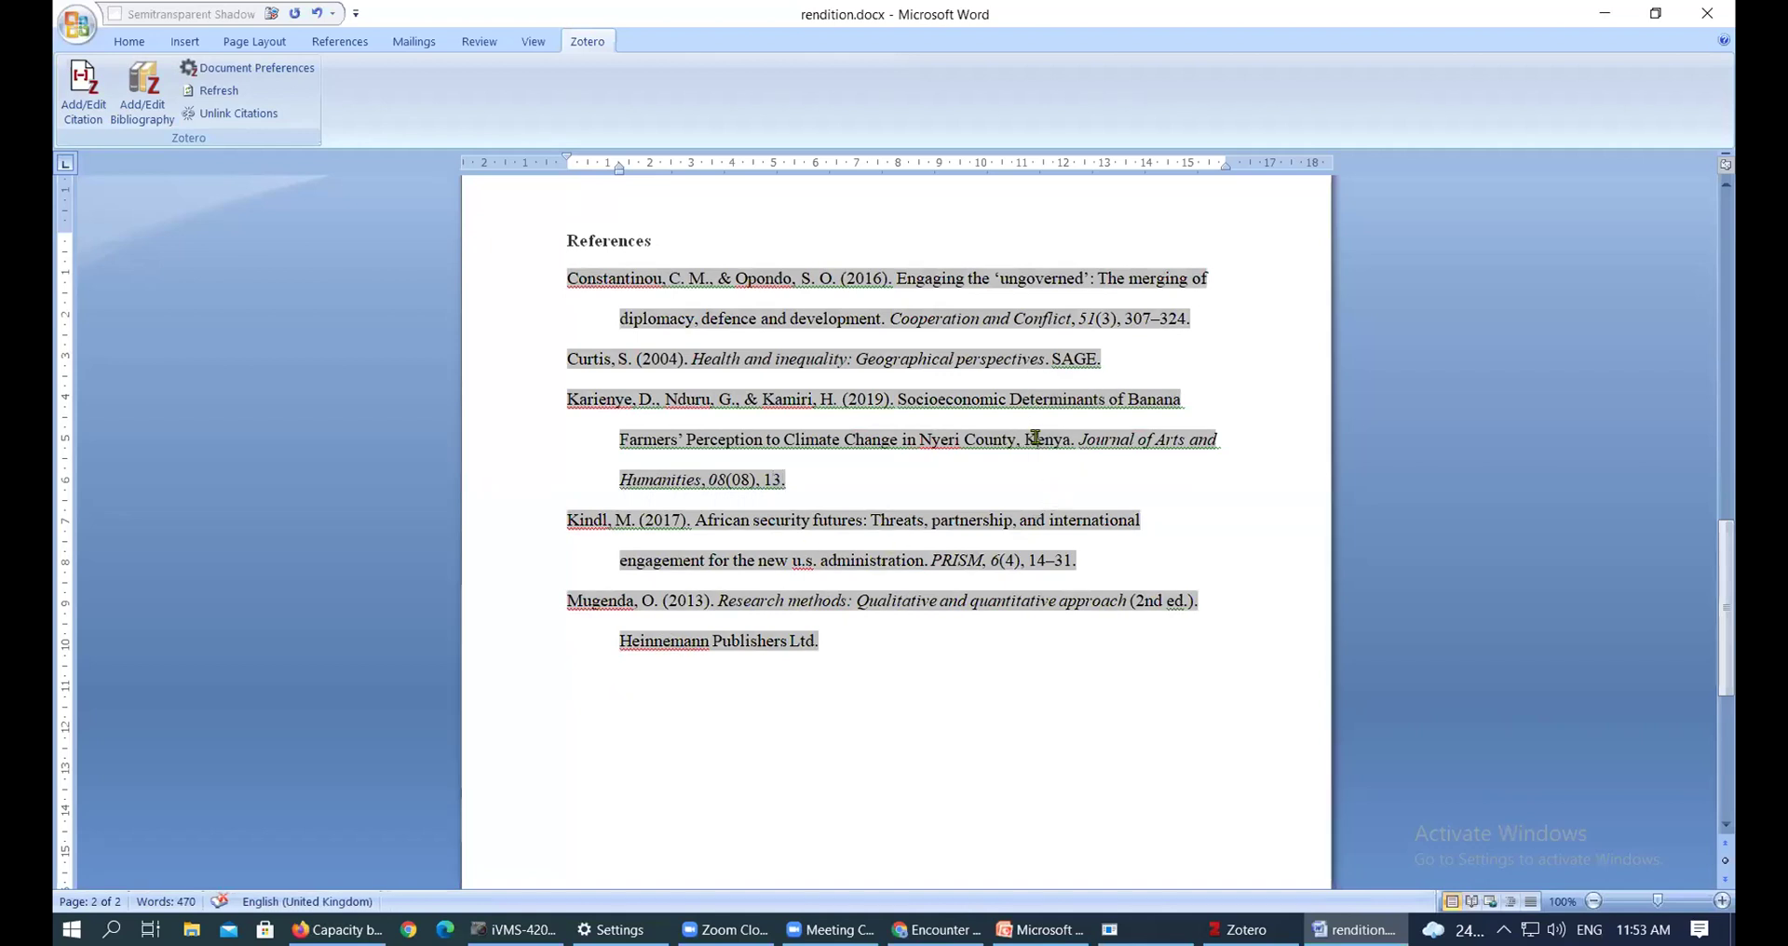
{"action": "left_click", "coordinate": [1052, 438]}
Select 'u.s.' in the Kindl reference and bring the Zotero library to the front
{"action": "left_click_drag", "start_coordinate": [818, 557], "coordinate": [795, 557]}
{"action": "left_click", "coordinate": [1244, 930]}
{"action": "left_click", "coordinate": [1245, 929]}
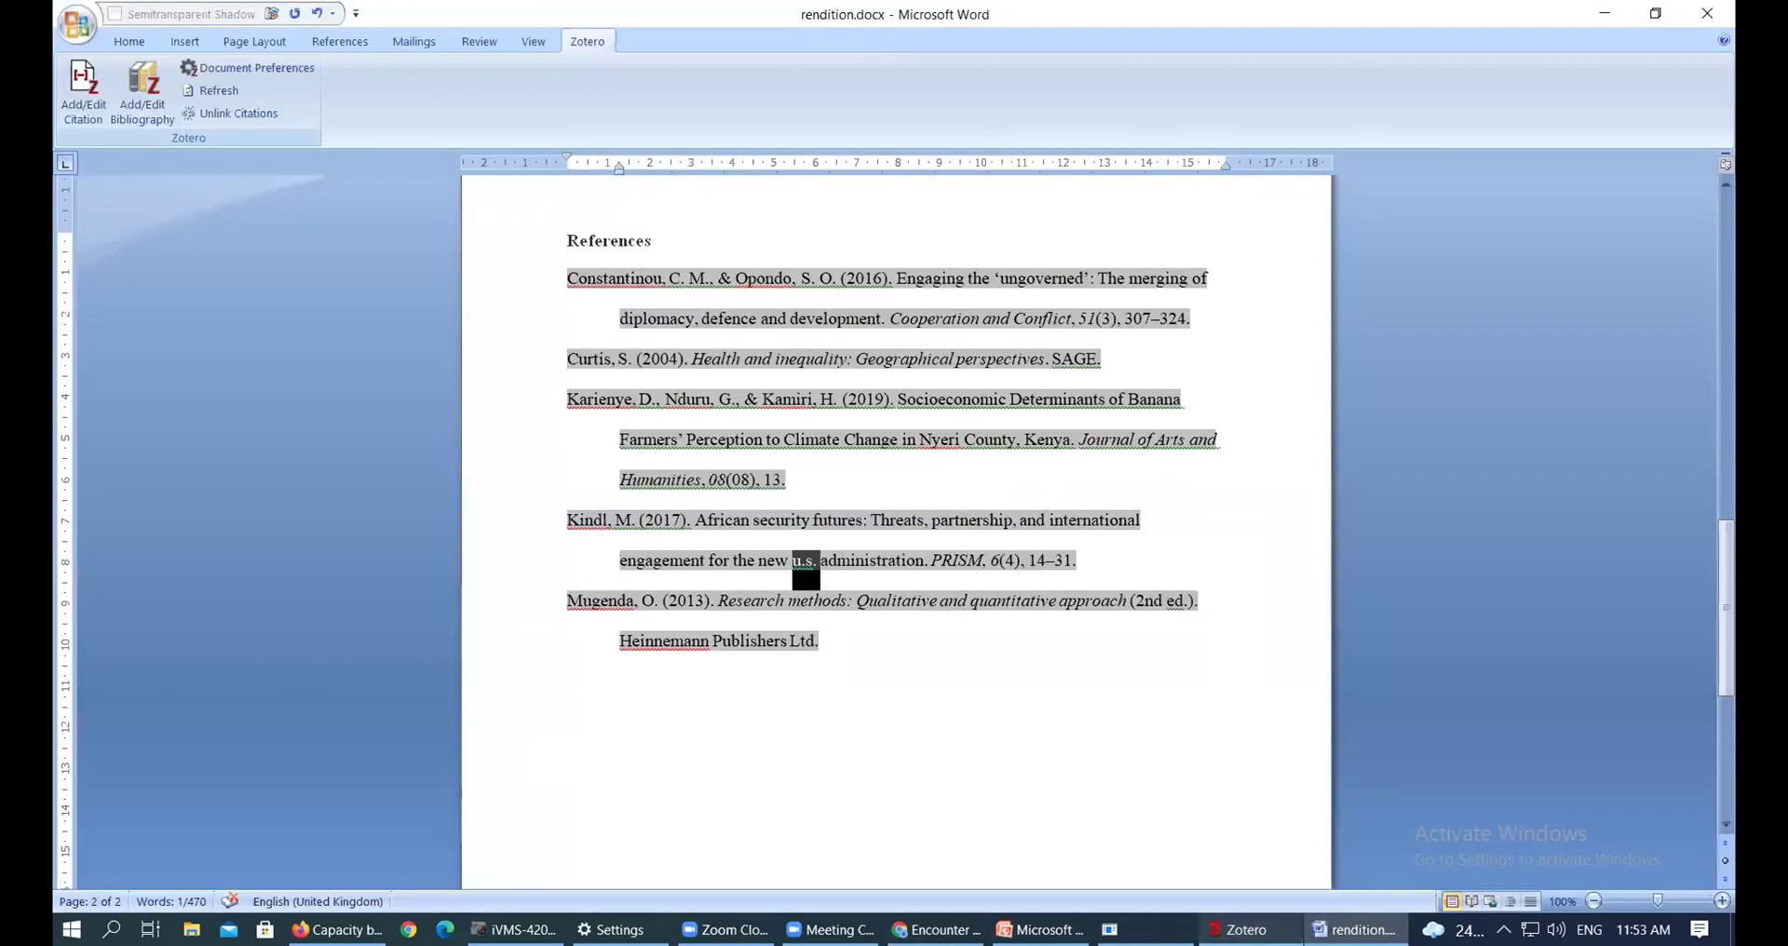
{"action": "key", "text": "alt+Tab"}
Correct 'u.s.' to 'U.S.' in the Kindl African security futures title in Zotero
{"action": "left_click", "coordinate": [1015, 119]}
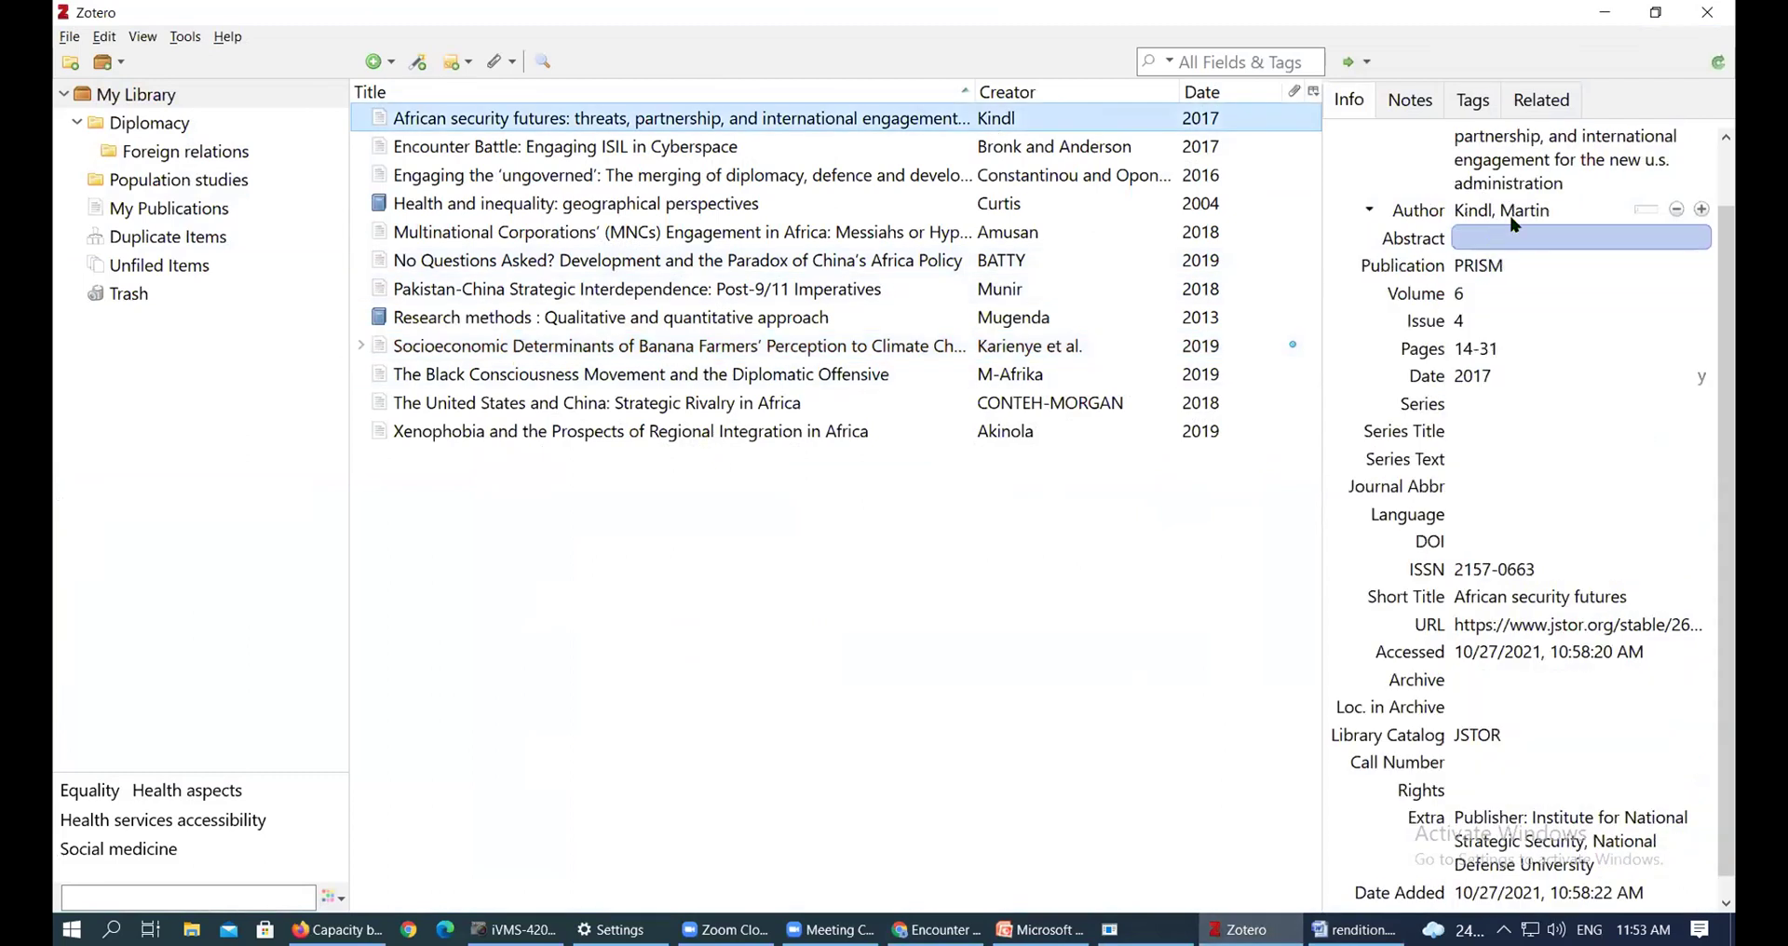
{"action": "scroll", "coordinate": [1528, 261], "scroll_direction": "up", "scroll_amount": 2}
{"action": "left_click", "coordinate": [1666, 220]}
{"action": "left_click_drag", "start_coordinate": [1673, 223], "coordinate": [1645, 222]}
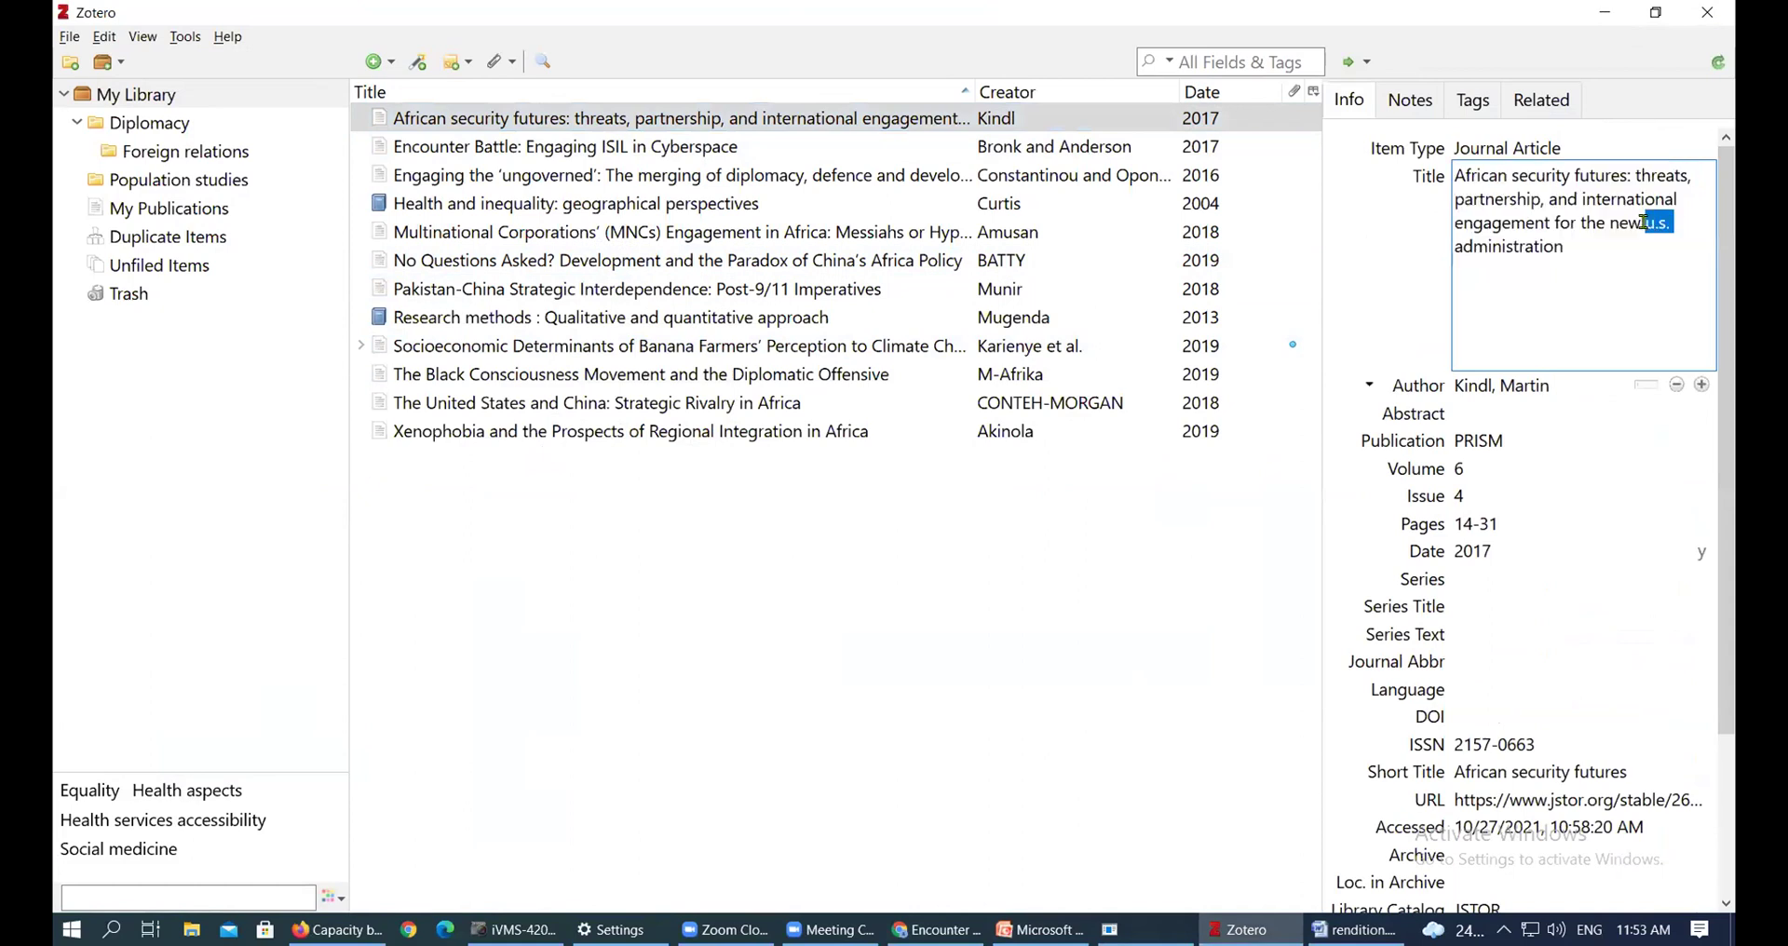
{"action": "type", "text": "u.s."}
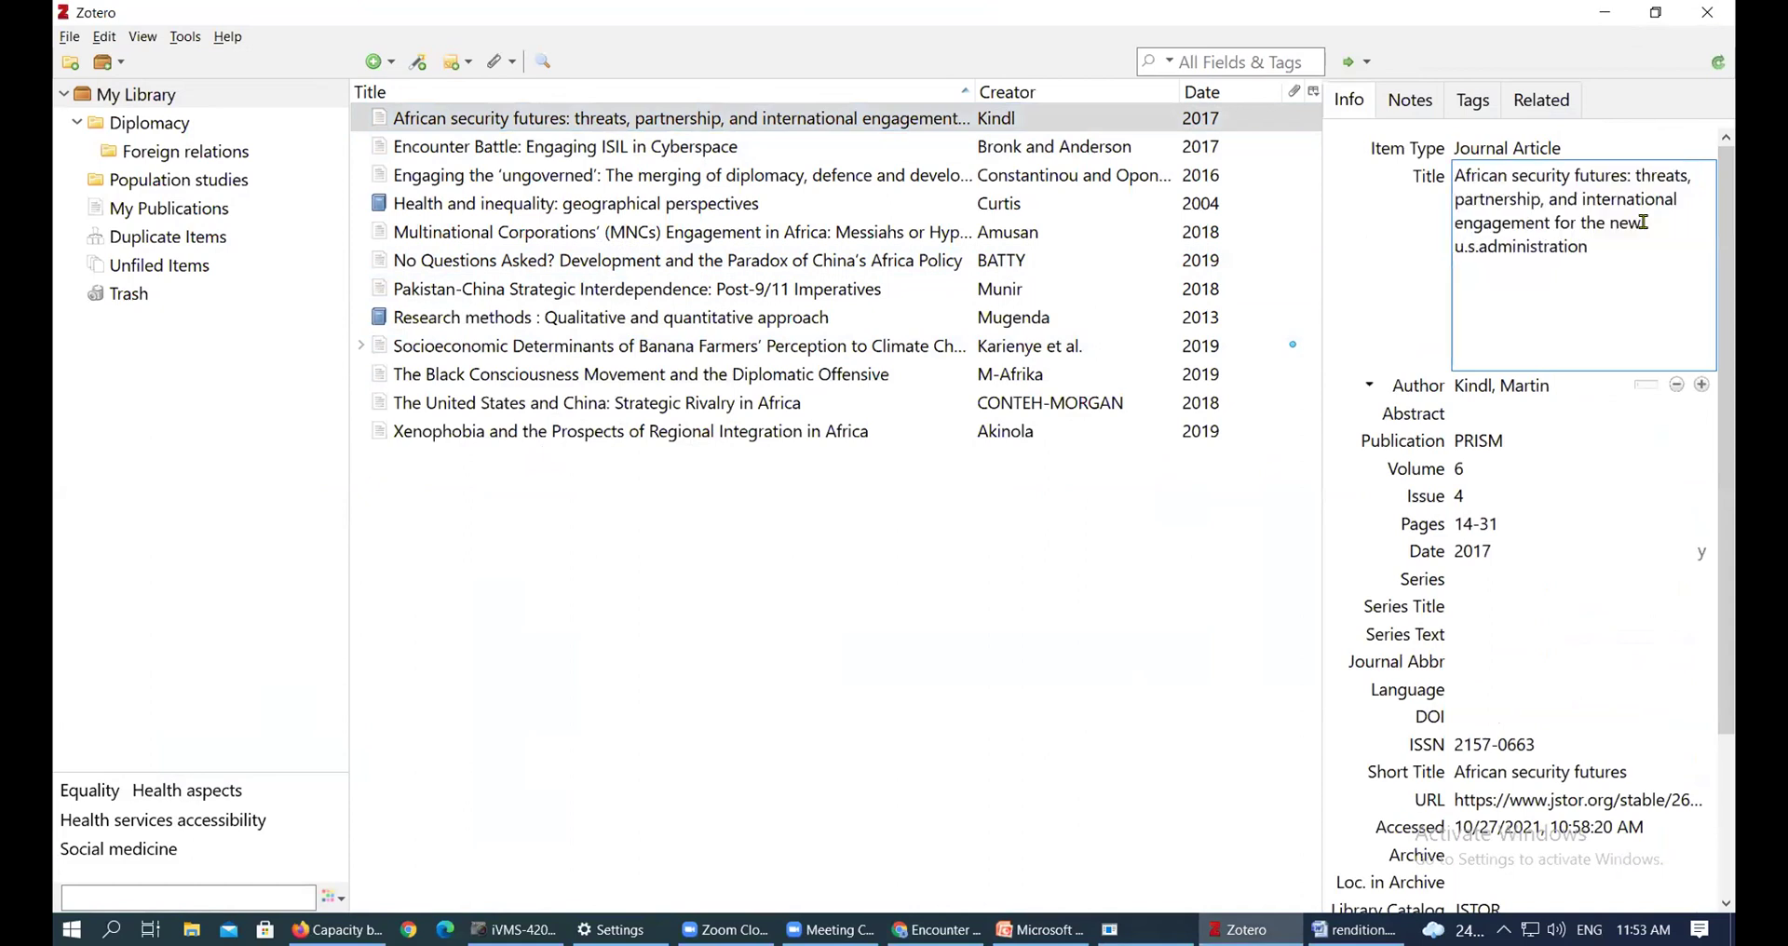
{"action": "key", "text": "BackSpace"}
{"action": "key", "text": "BackSpace"}
{"action": "key", "text": "BackSpace"}
{"action": "type", "text": "U."}
{"action": "key", "text": "BackSpace"}
{"action": "key", "text": "BackSpace"}
{"action": "key", "text": "BackSpace"}
{"action": "type", "text": "U.S."}
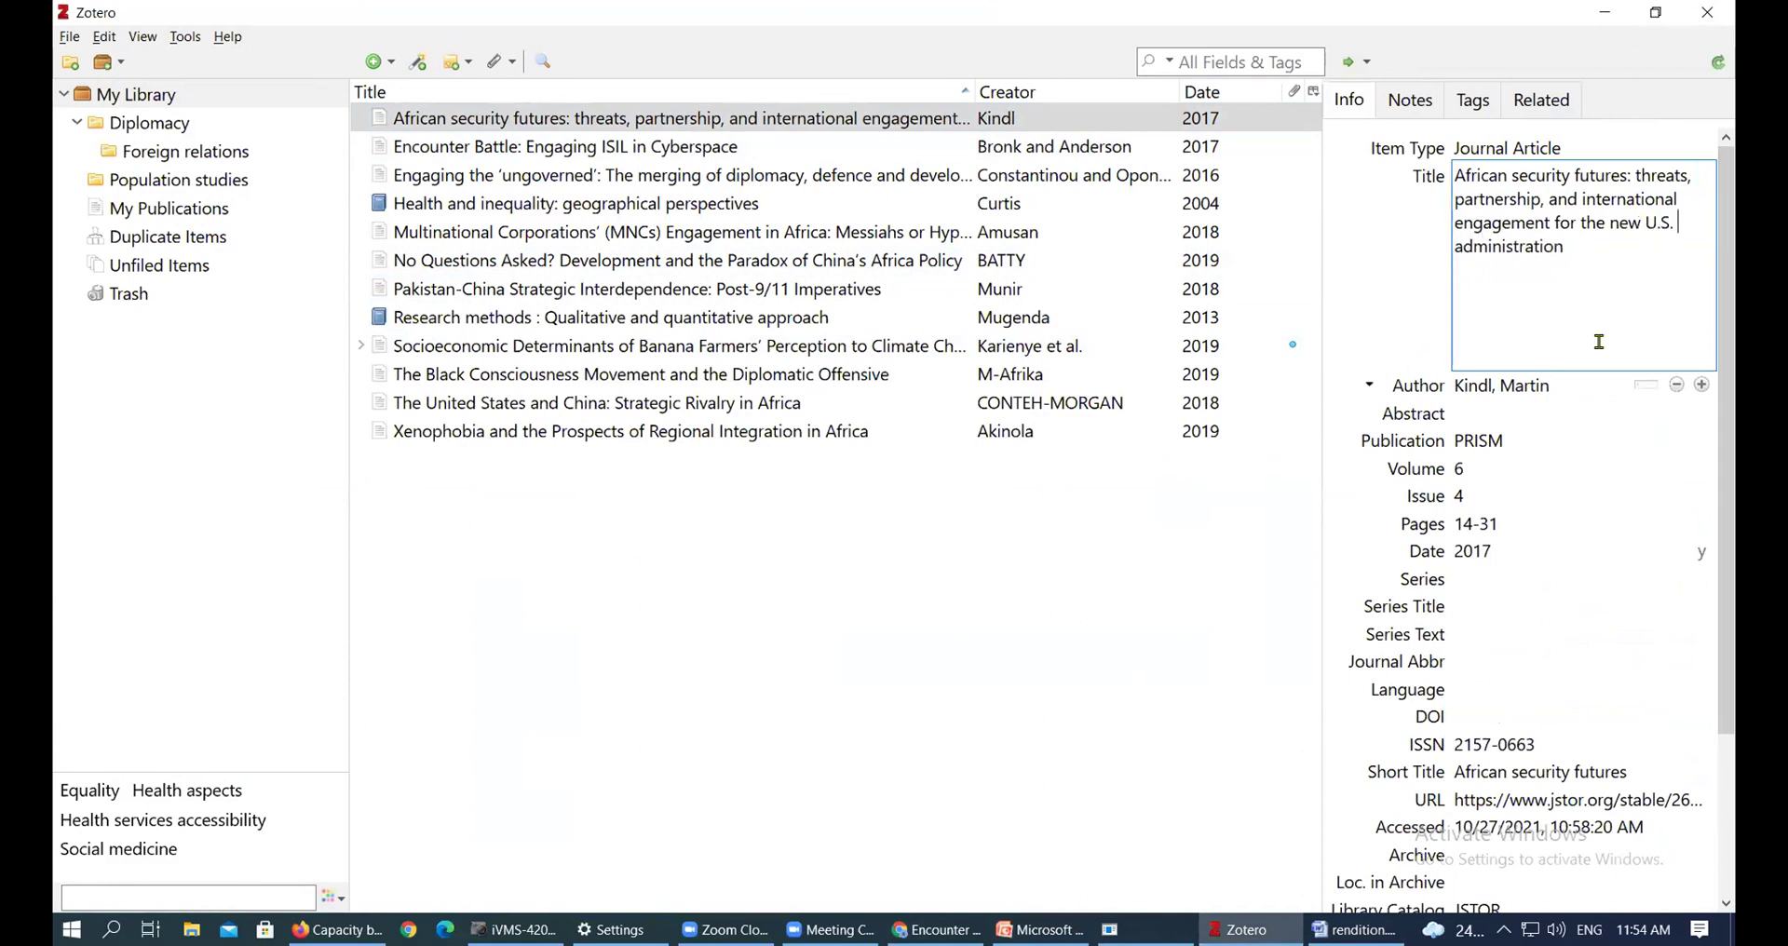
{"action": "key", "text": "Return"}
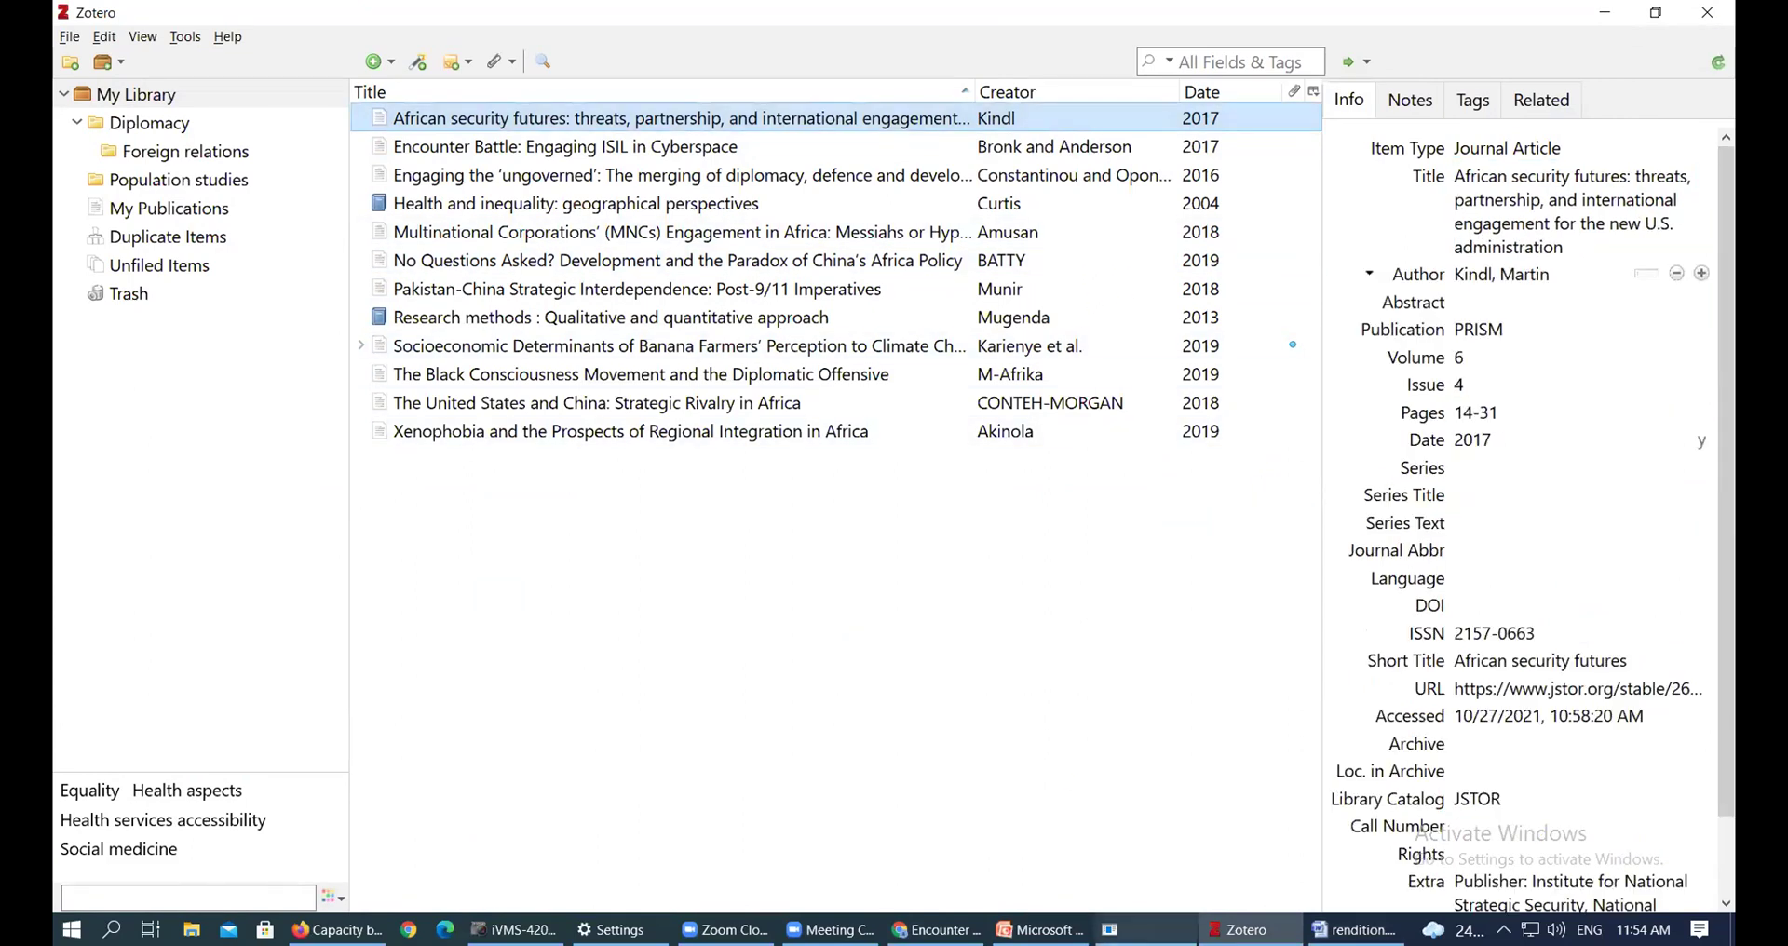
{"action": "left_click", "coordinate": [1355, 930]}
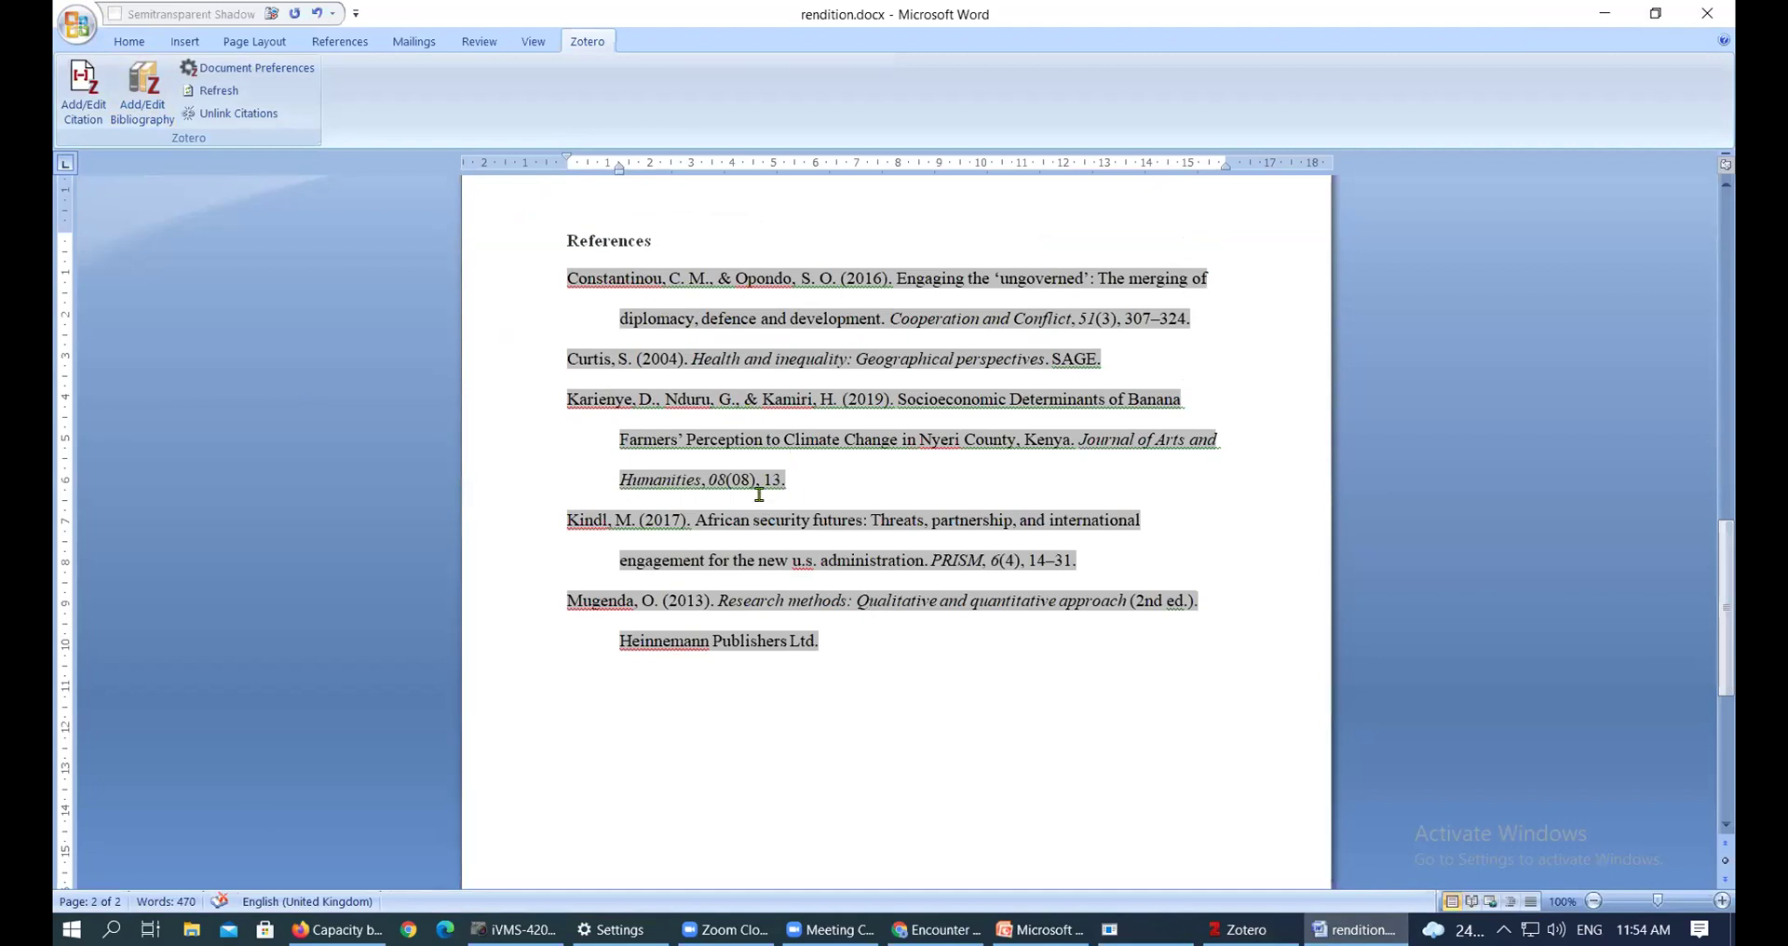
Refresh citations, then delete and restore the reference list, undoing a stray red highlight
{"action": "left_click", "coordinate": [232, 93]}
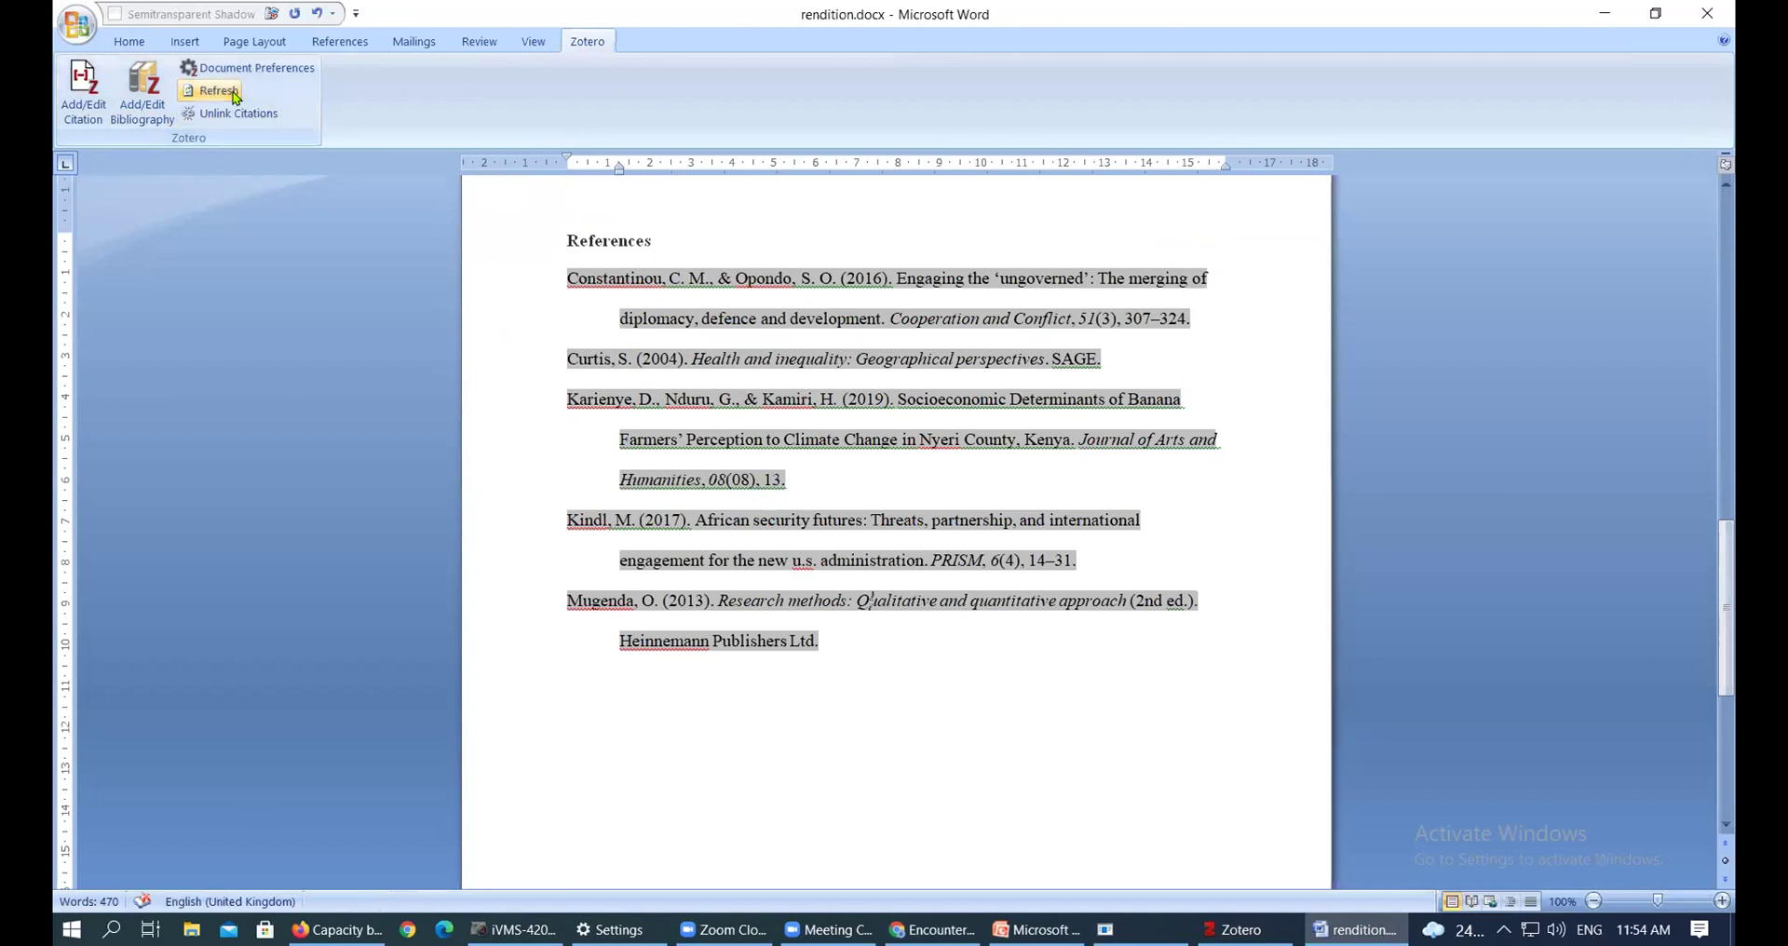
{"action": "left_click_drag", "start_coordinate": [742, 463], "coordinate": [527, 291]}
{"action": "key", "text": "Delete"}
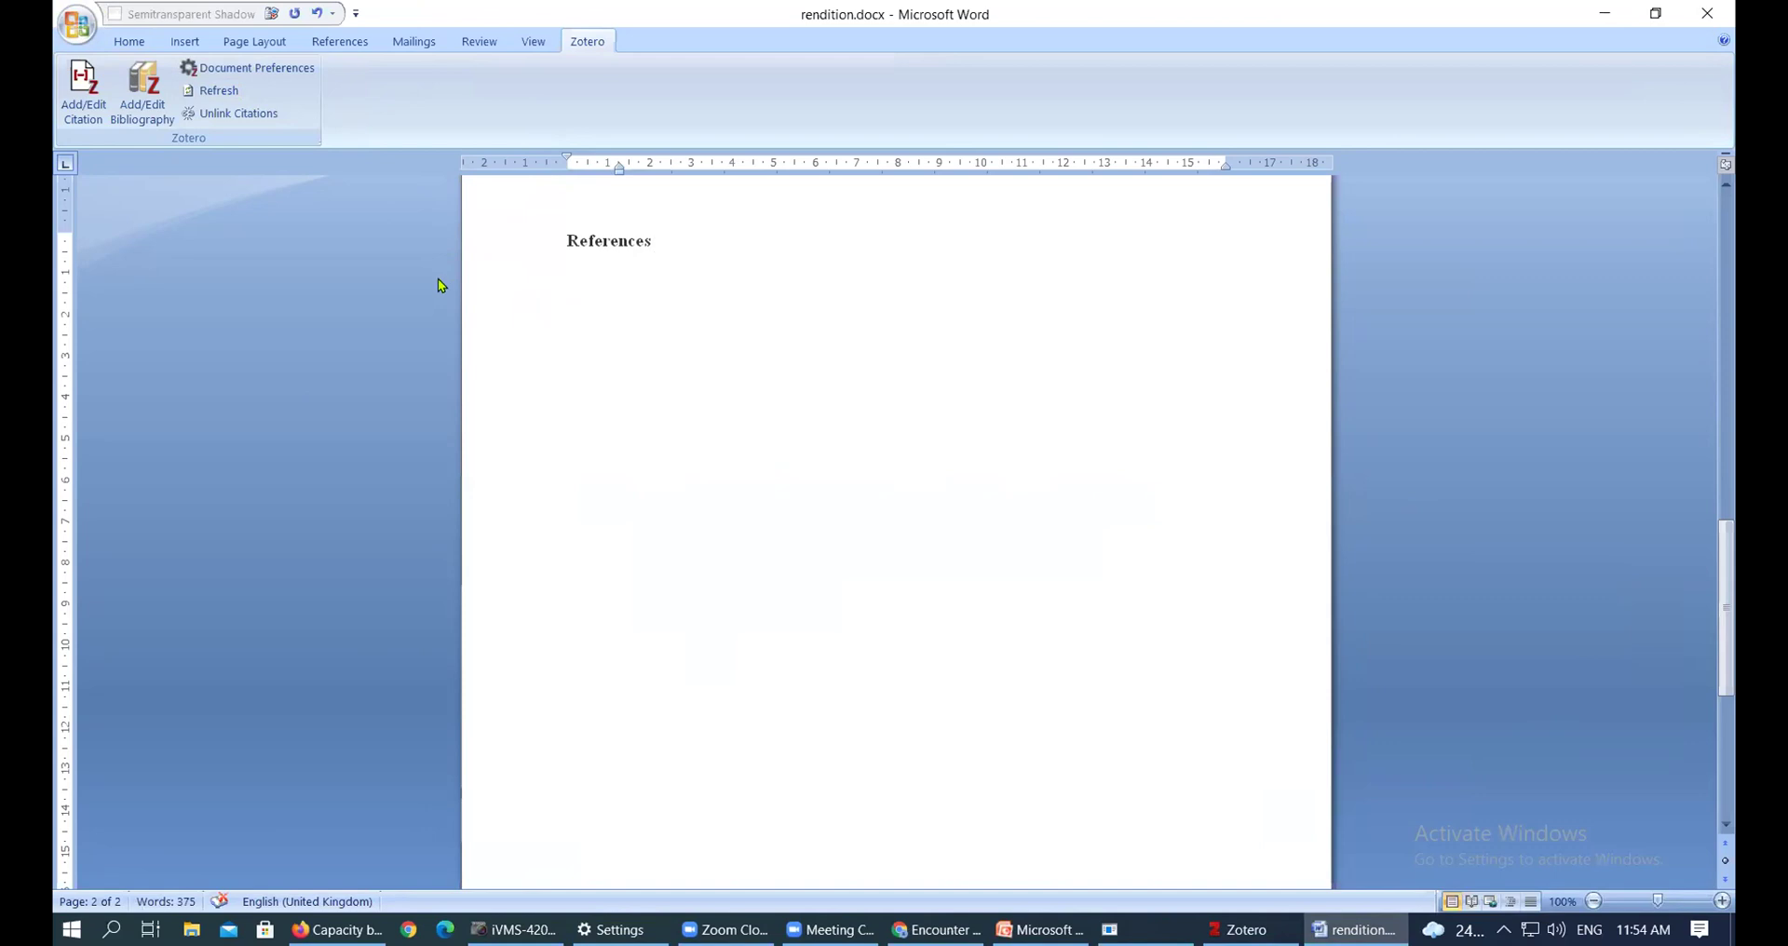
{"action": "key", "text": "ctrl+z"}
{"action": "left_click", "coordinate": [573, 282]}
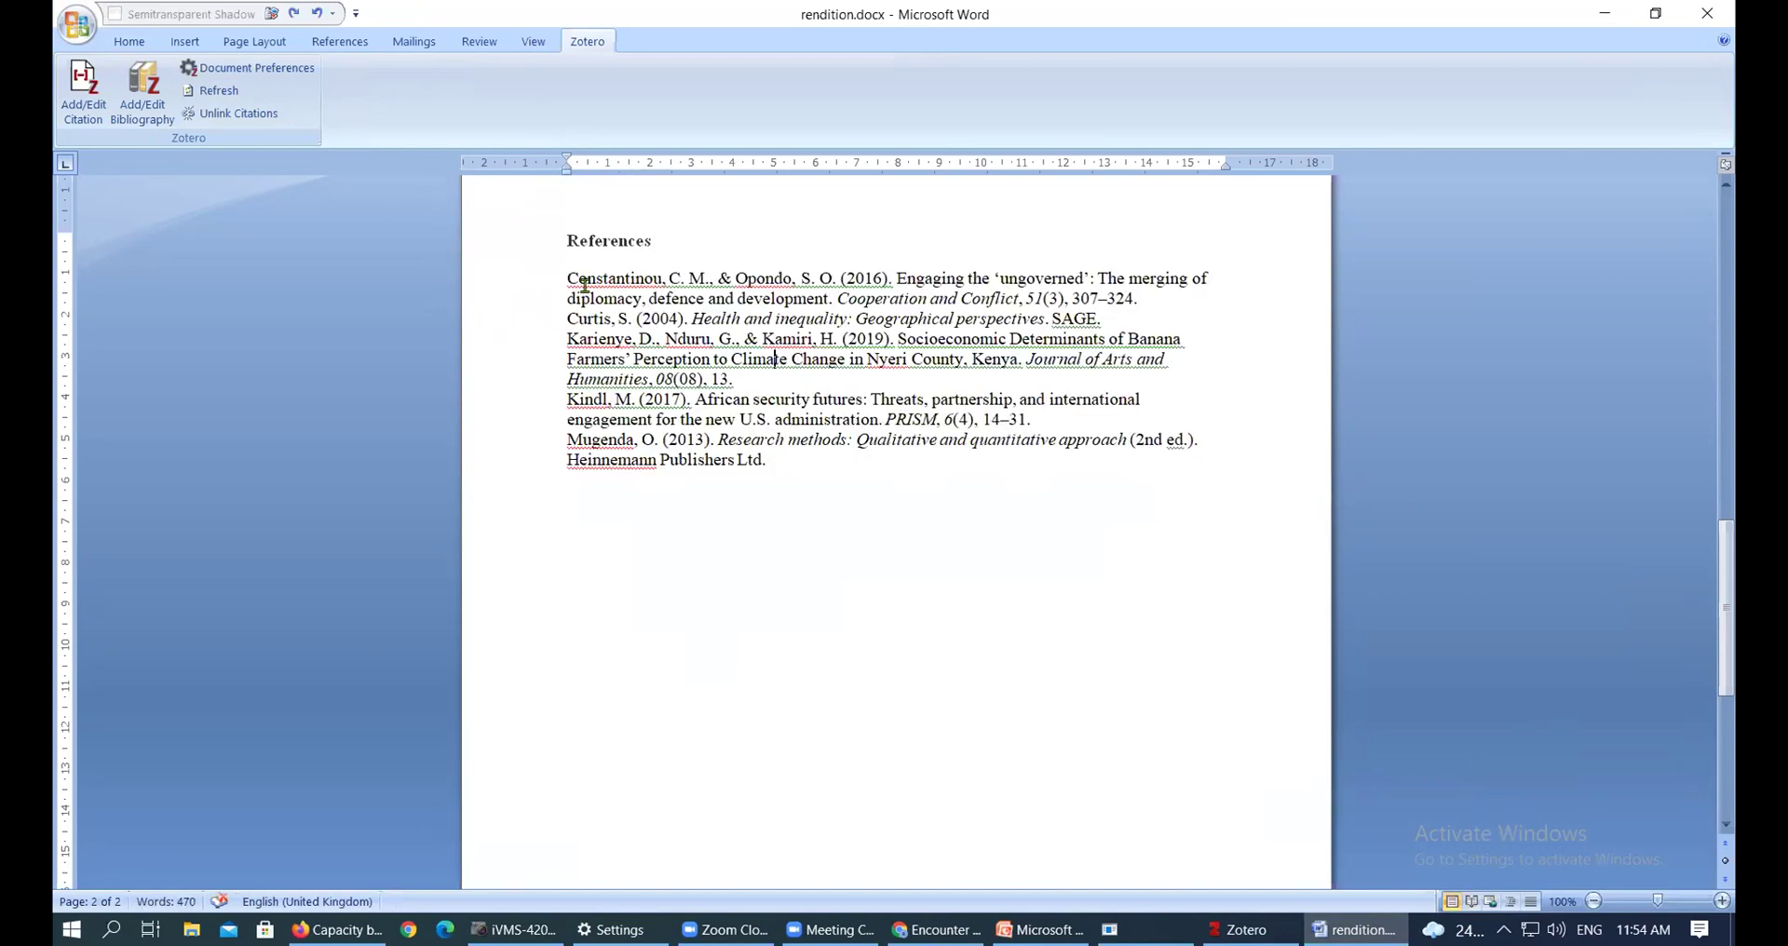
{"action": "left_click_drag", "start_coordinate": [569, 280], "coordinate": [745, 498]}
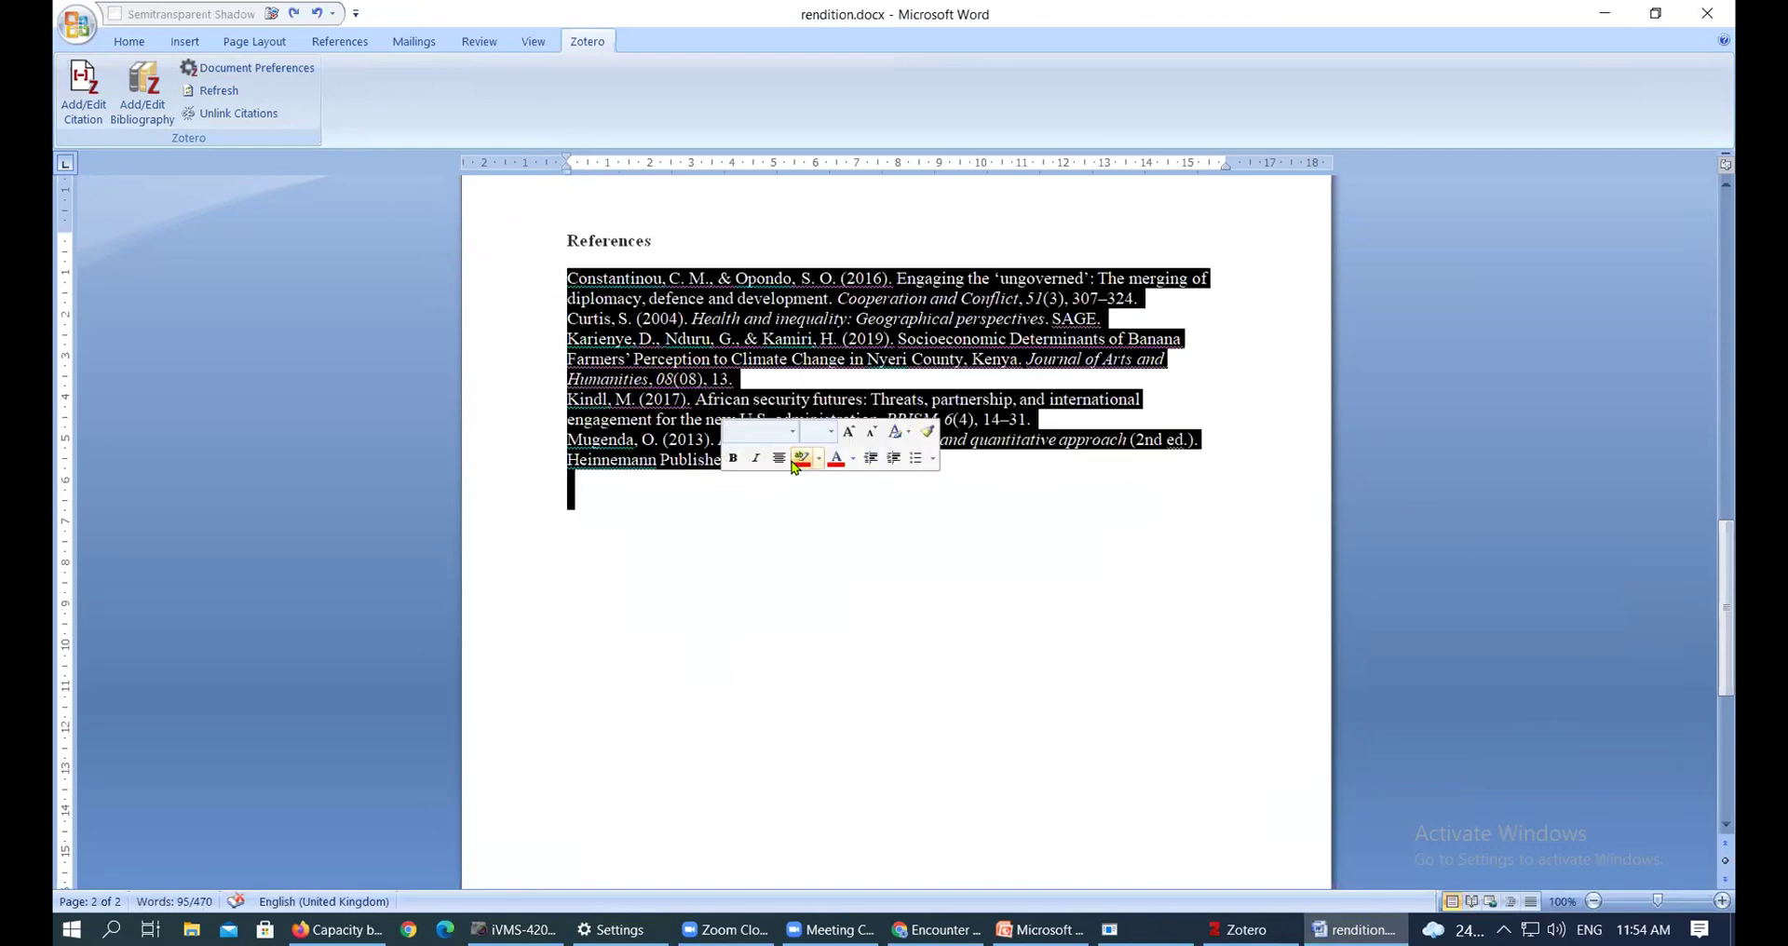
{"action": "left_click", "coordinate": [798, 461]}
{"action": "left_click", "coordinate": [719, 475]}
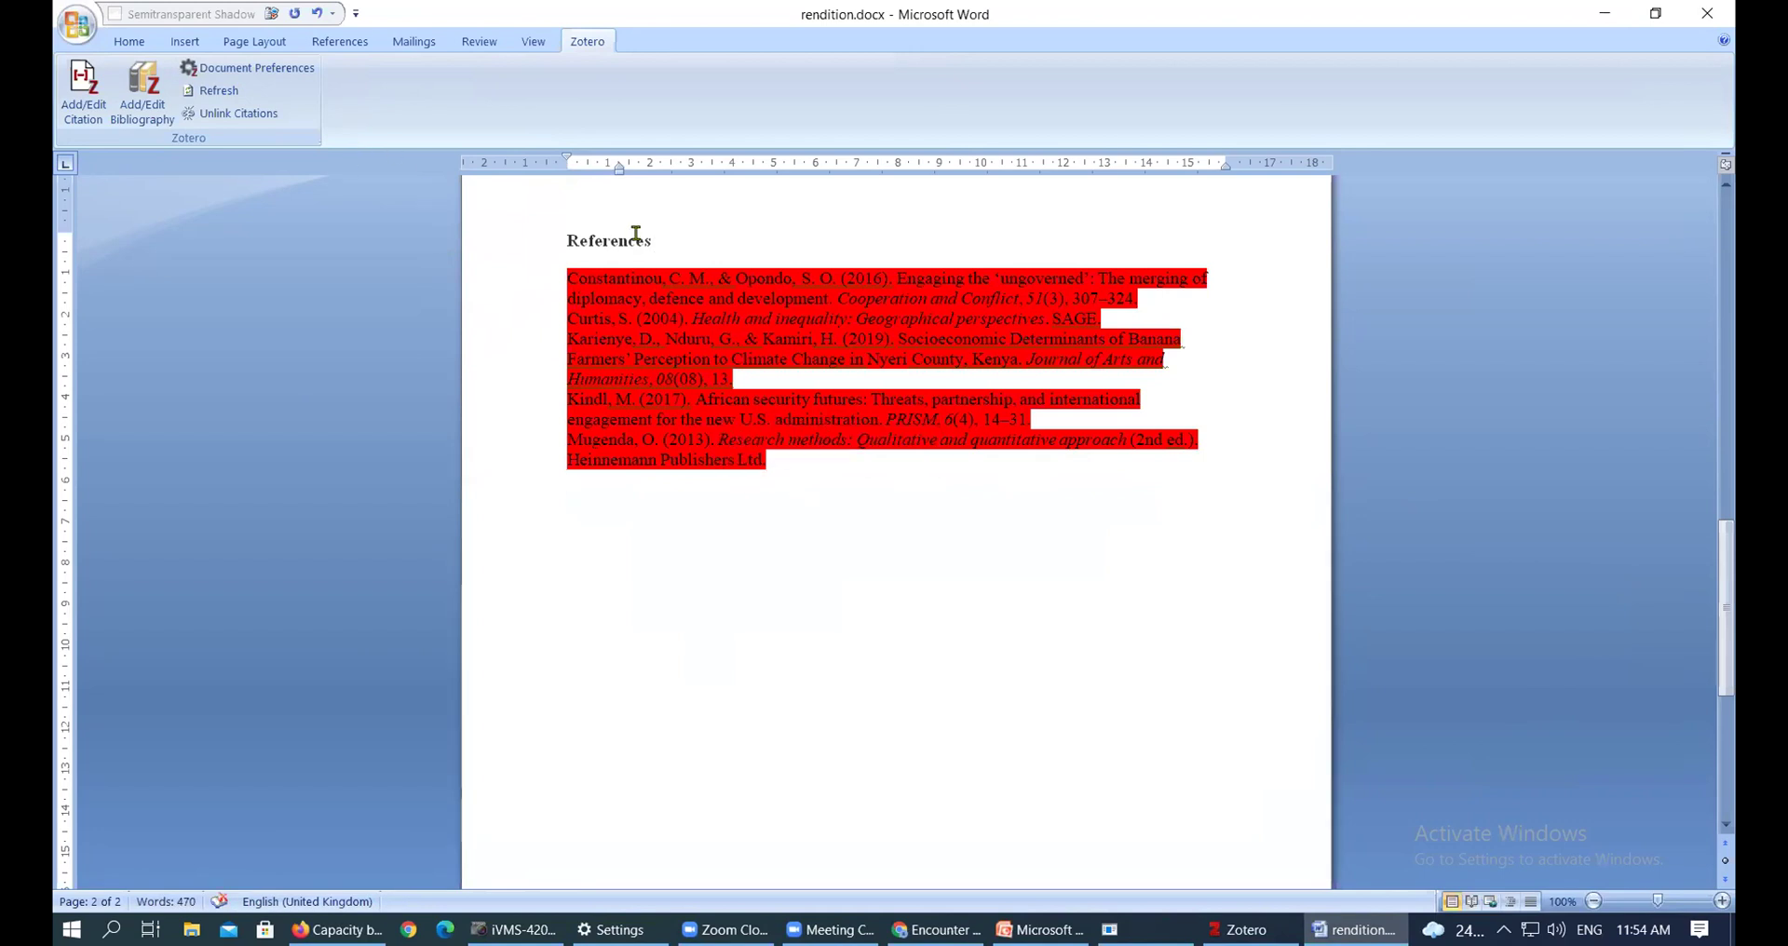
{"action": "key", "text": "ctrl+z"}
{"action": "left_click", "coordinate": [773, 380]}
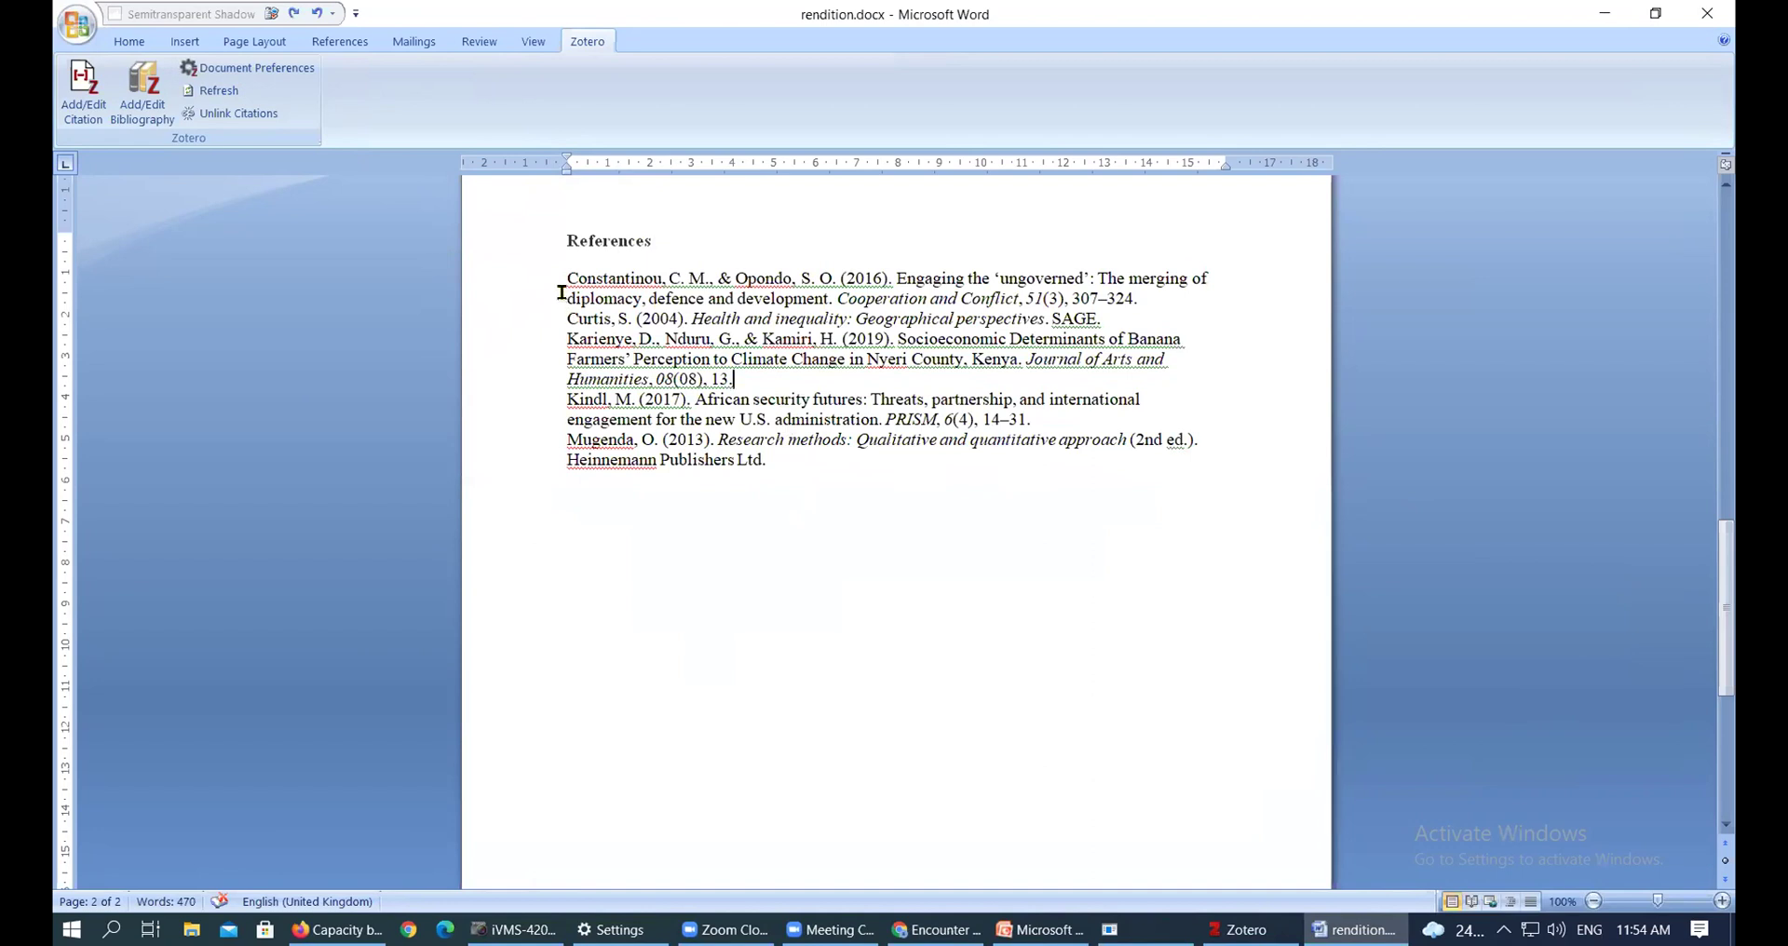
Replace the selected reference list with a freshly formatted Zotero bibliography showing 'U.S.'
{"action": "left_click_drag", "start_coordinate": [566, 298], "coordinate": [927, 300]}
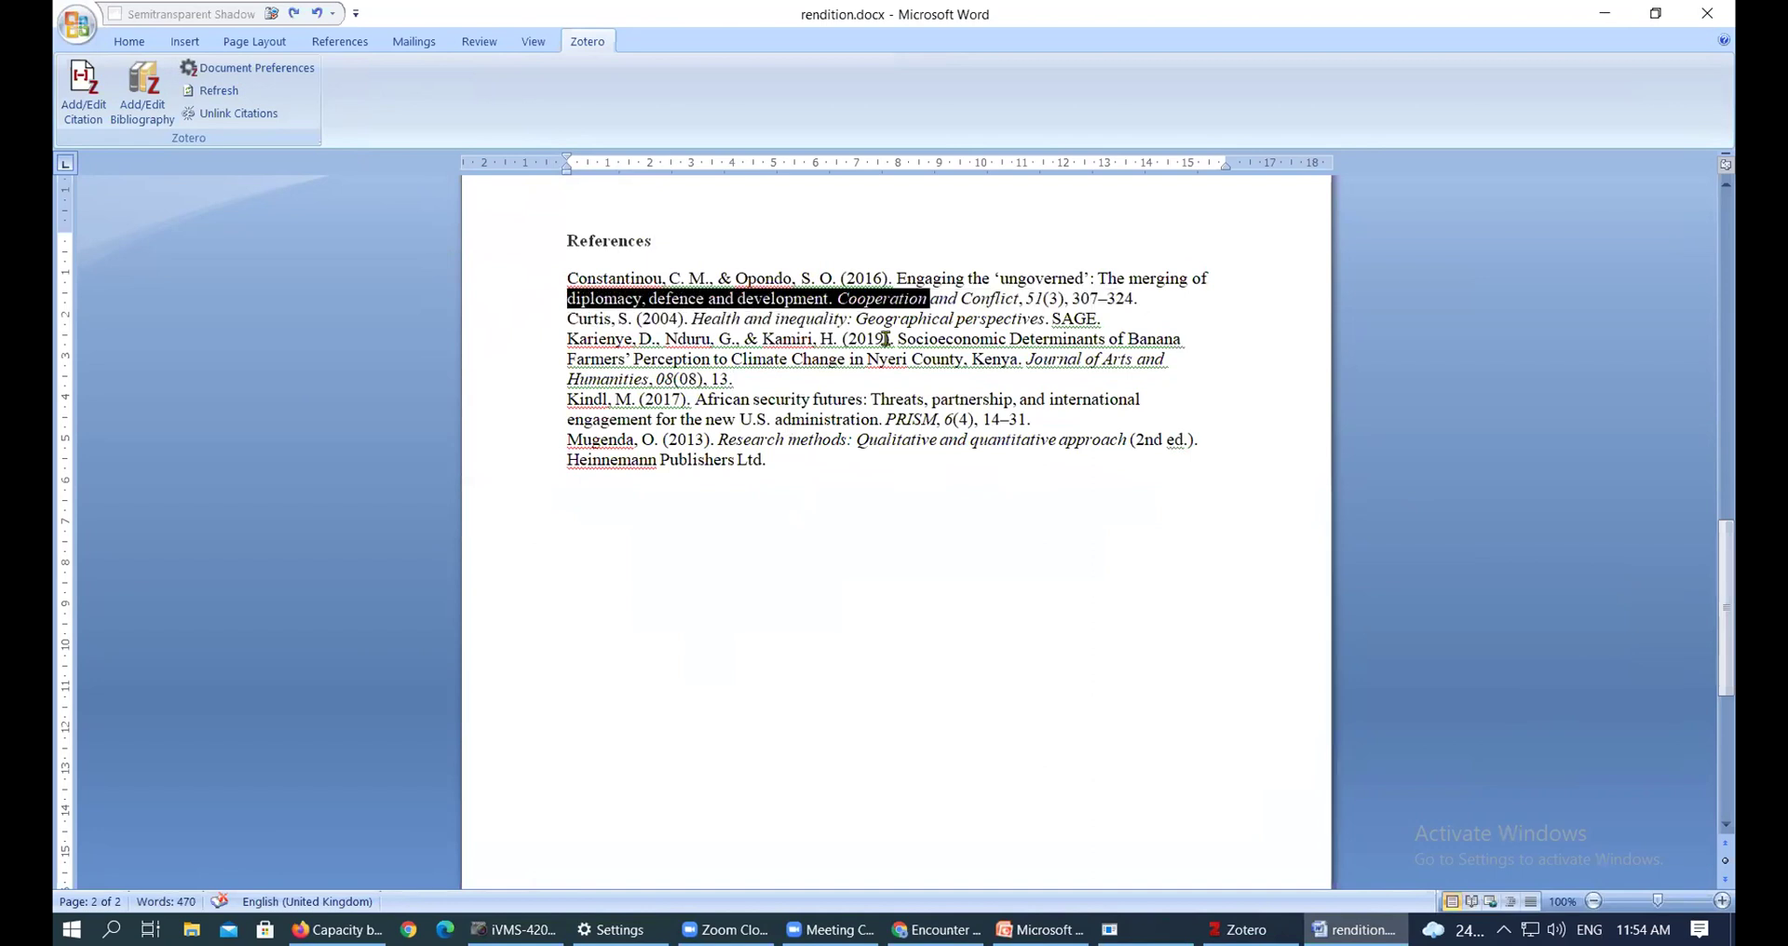
{"action": "left_click_drag", "start_coordinate": [777, 466], "coordinate": [519, 285]}
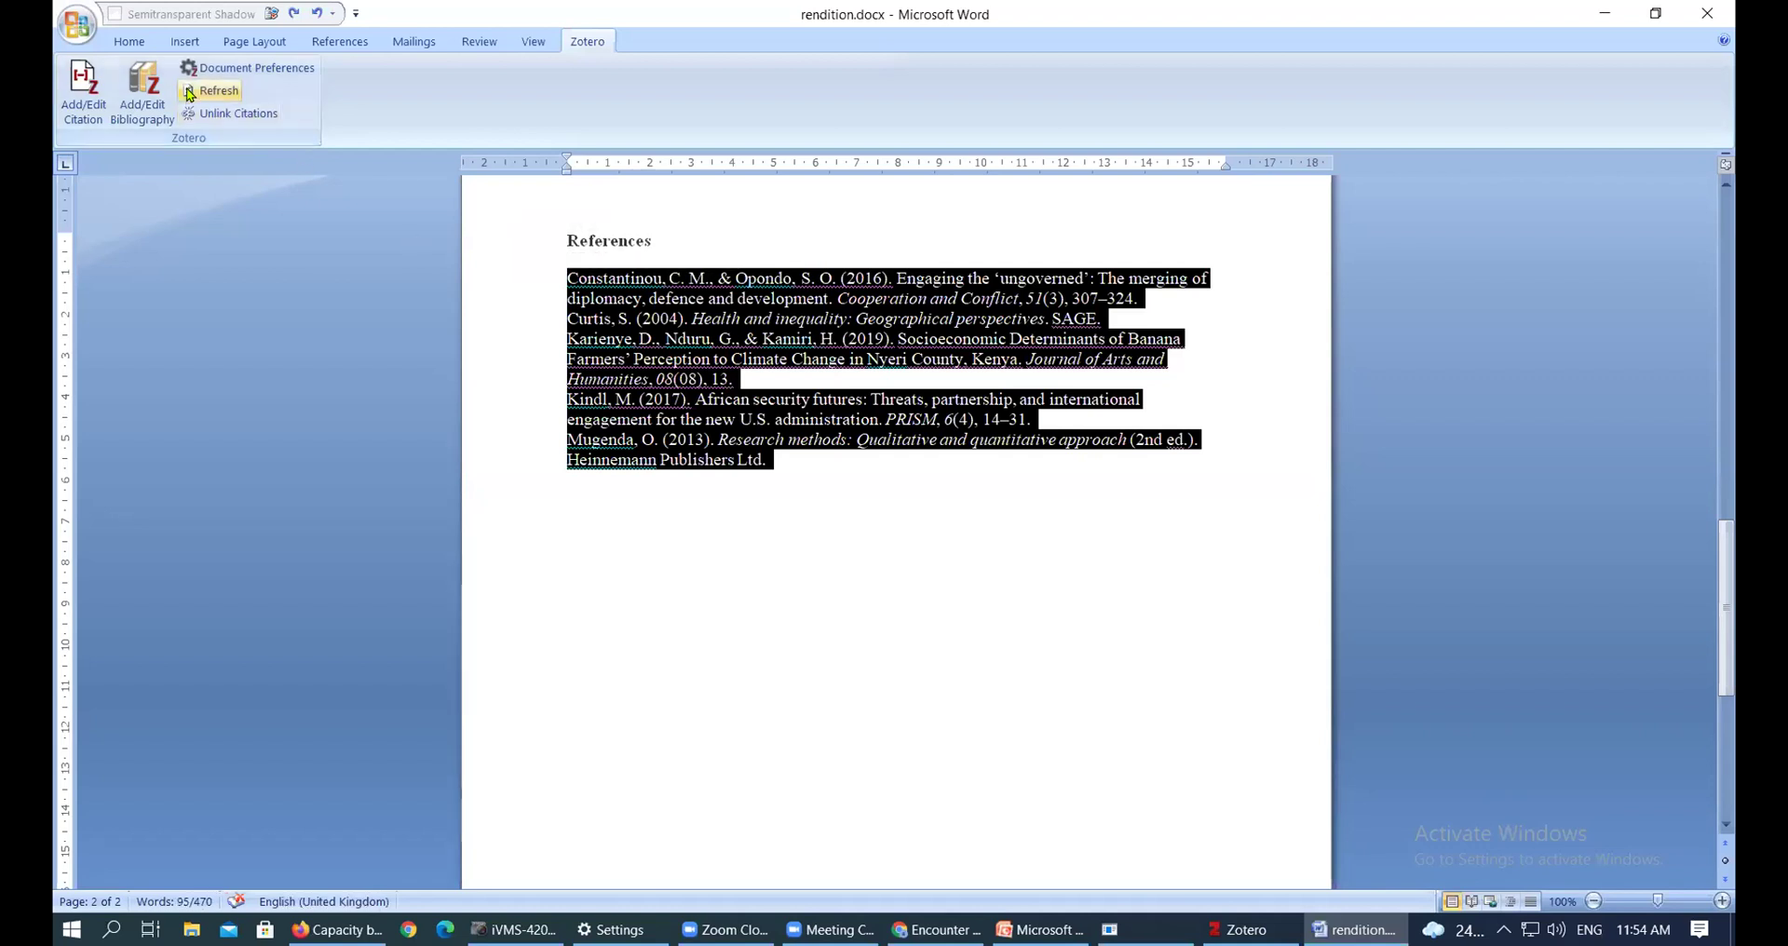
{"action": "left_click", "coordinate": [147, 104]}
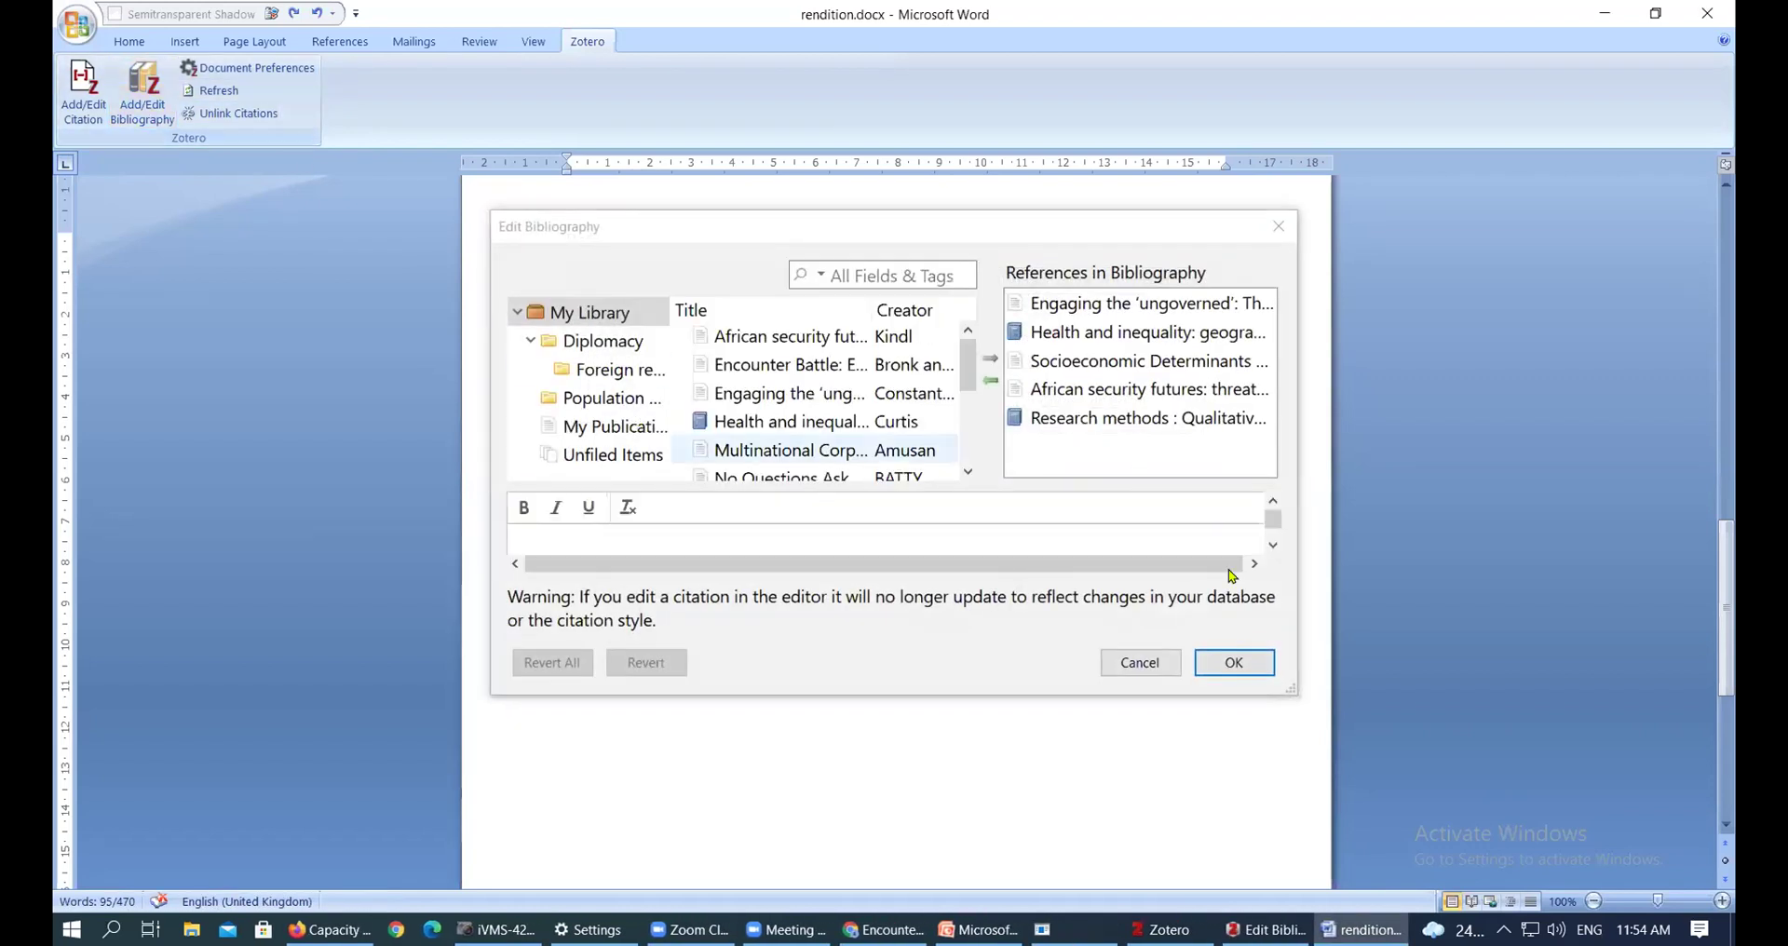
{"action": "left_click", "coordinate": [1142, 660]}
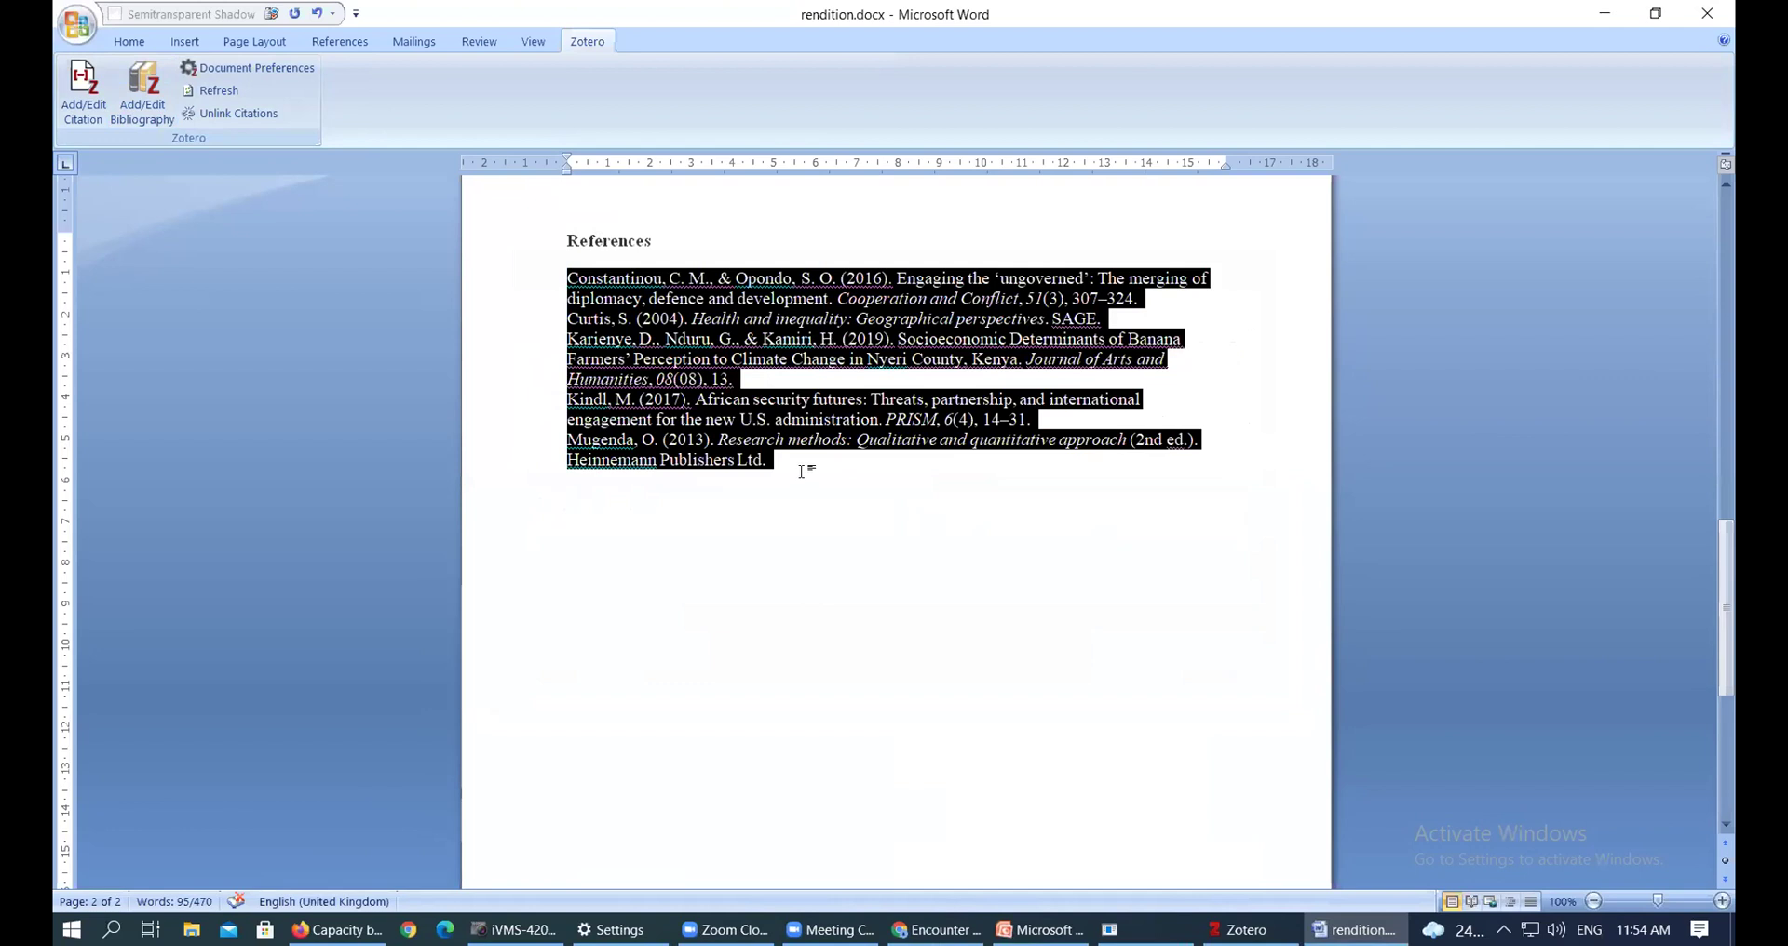
{"action": "key", "text": "Delete"}
{"action": "left_click", "coordinate": [143, 88]}
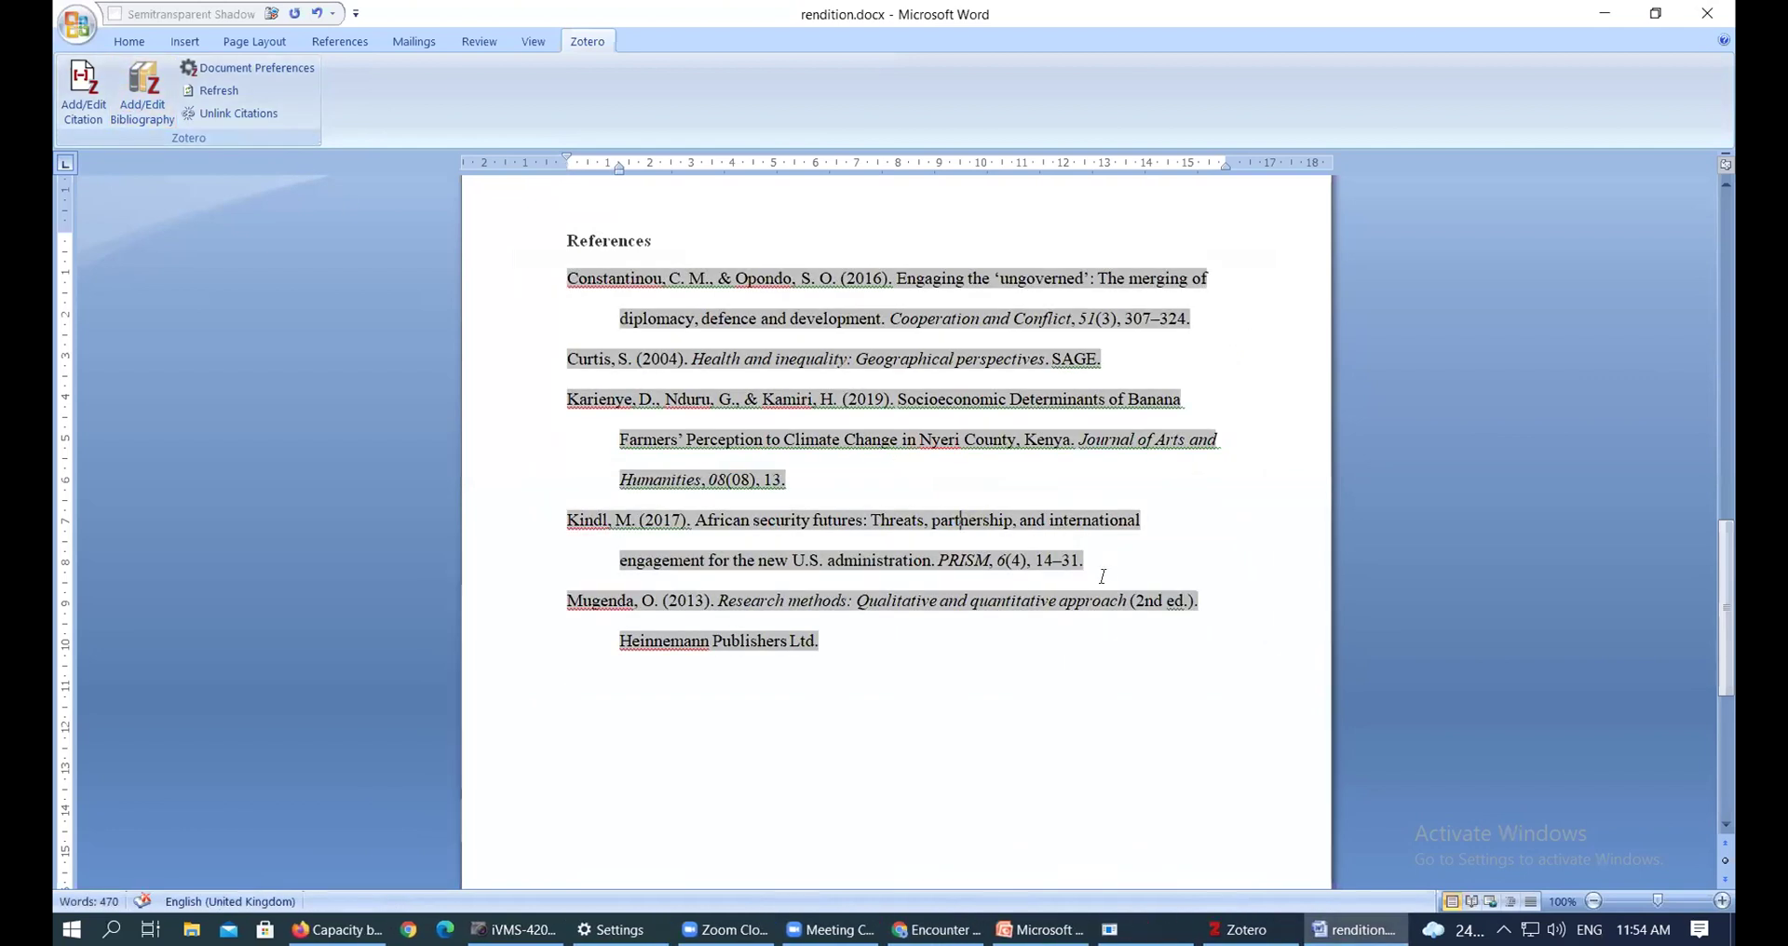
{"action": "double_click", "coordinate": [815, 563]}
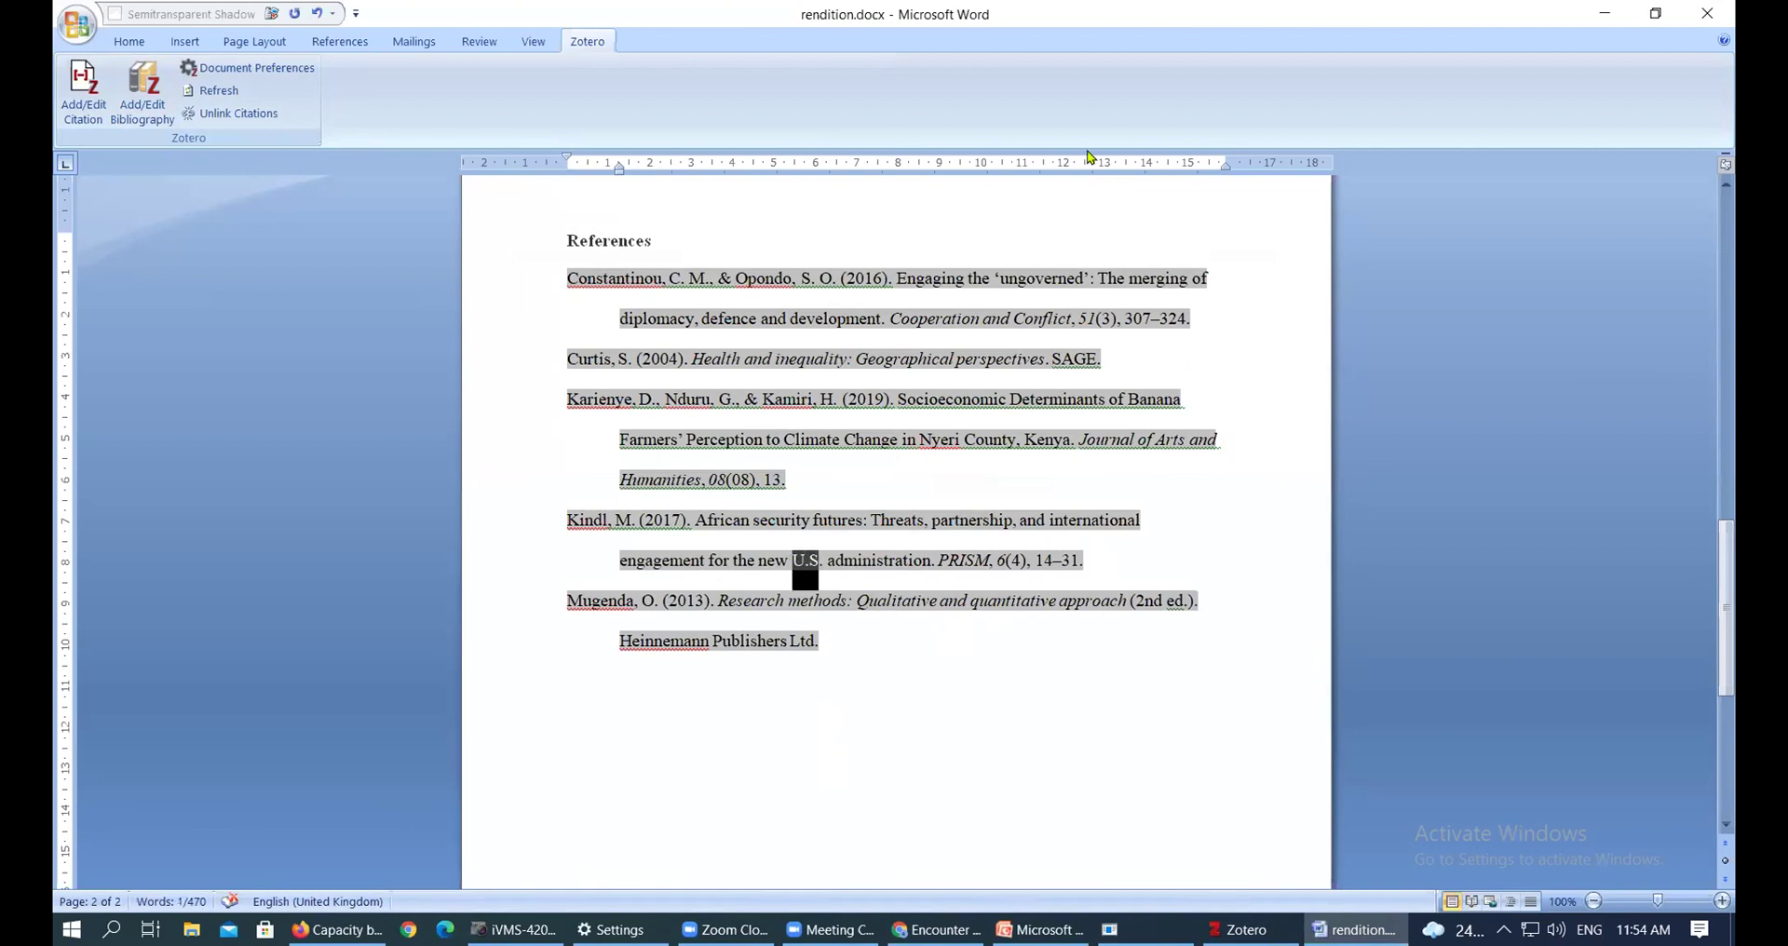
{"action": "left_click_drag", "start_coordinate": [1724, 604], "coordinate": [1728, 272]}
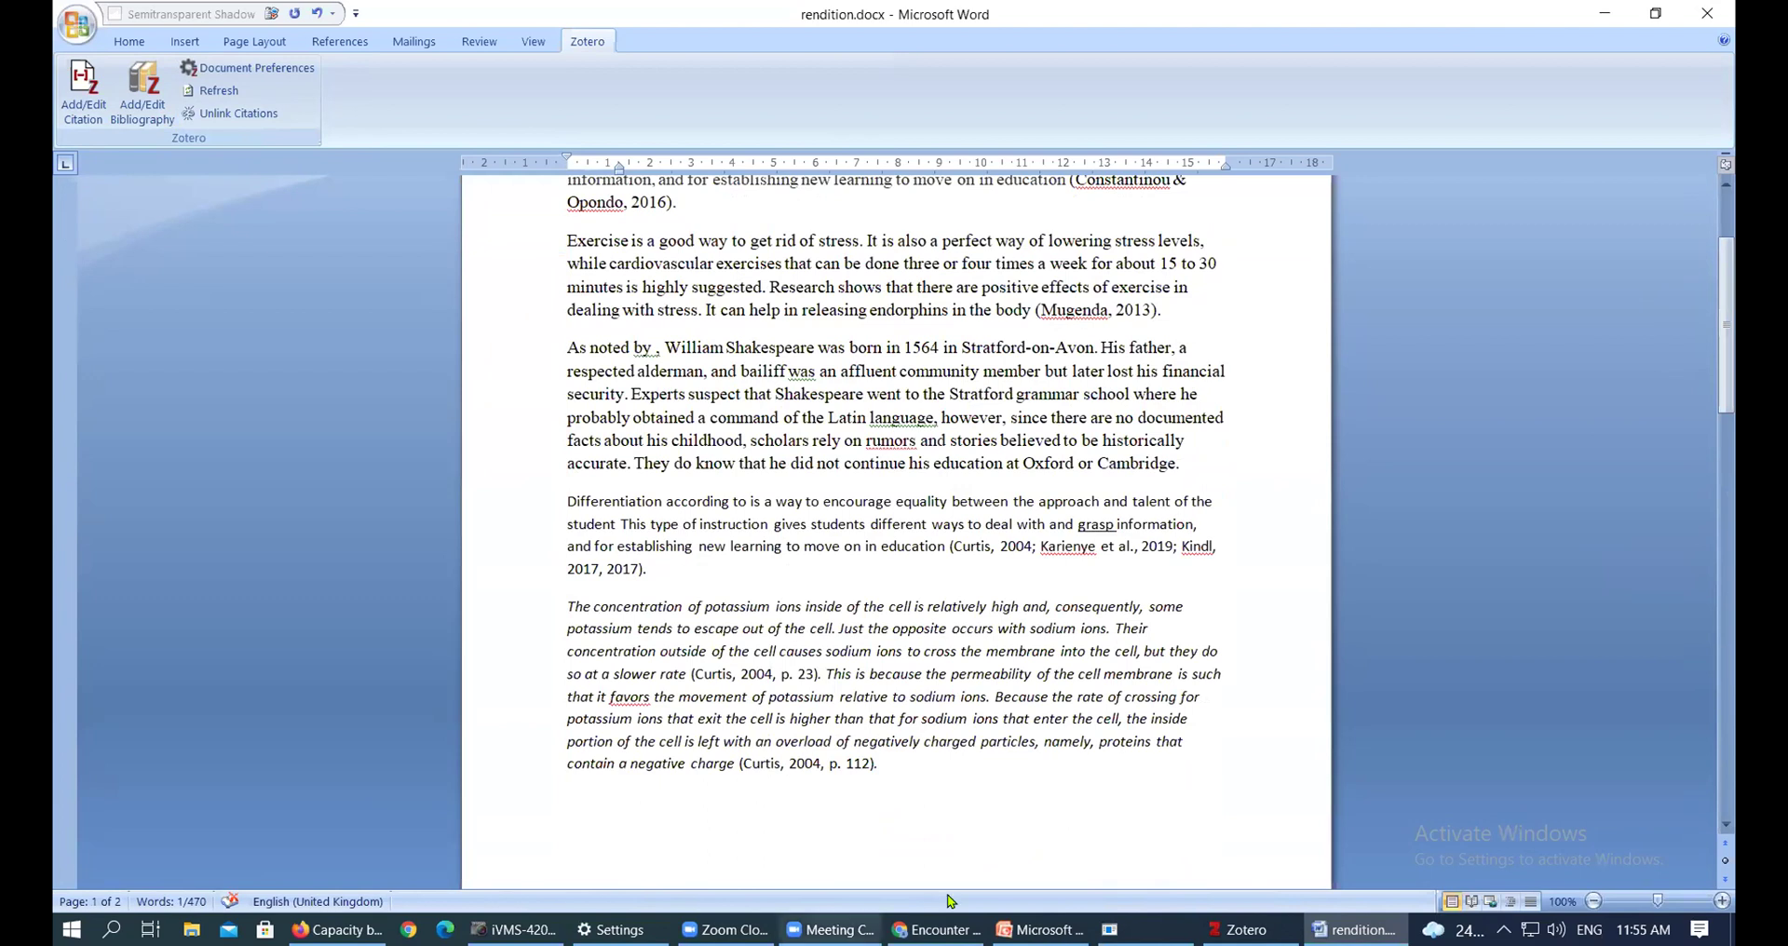
Switch from Word to the browser showing the JSTOR article on ISIL and U.S. Cyber Command
{"action": "left_click", "coordinate": [936, 930]}
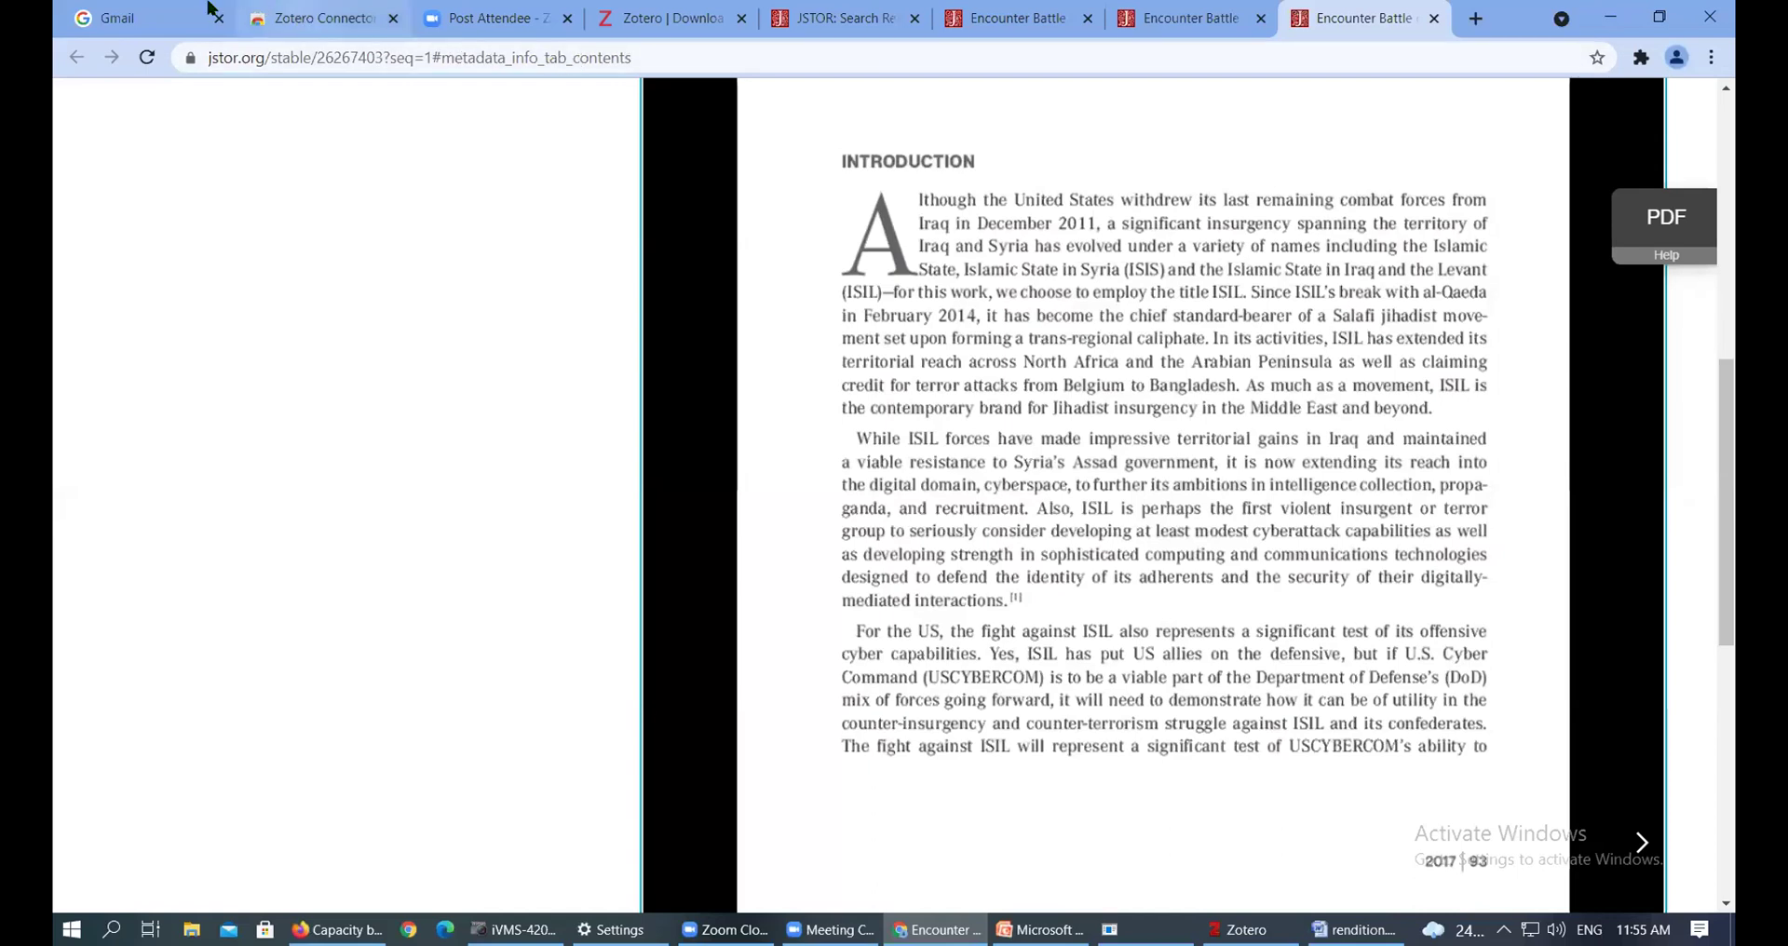
Preview 'The United States and China: Strategic Rivalry in Africa' from the JSTOR results, then return
{"action": "left_click", "coordinate": [820, 19]}
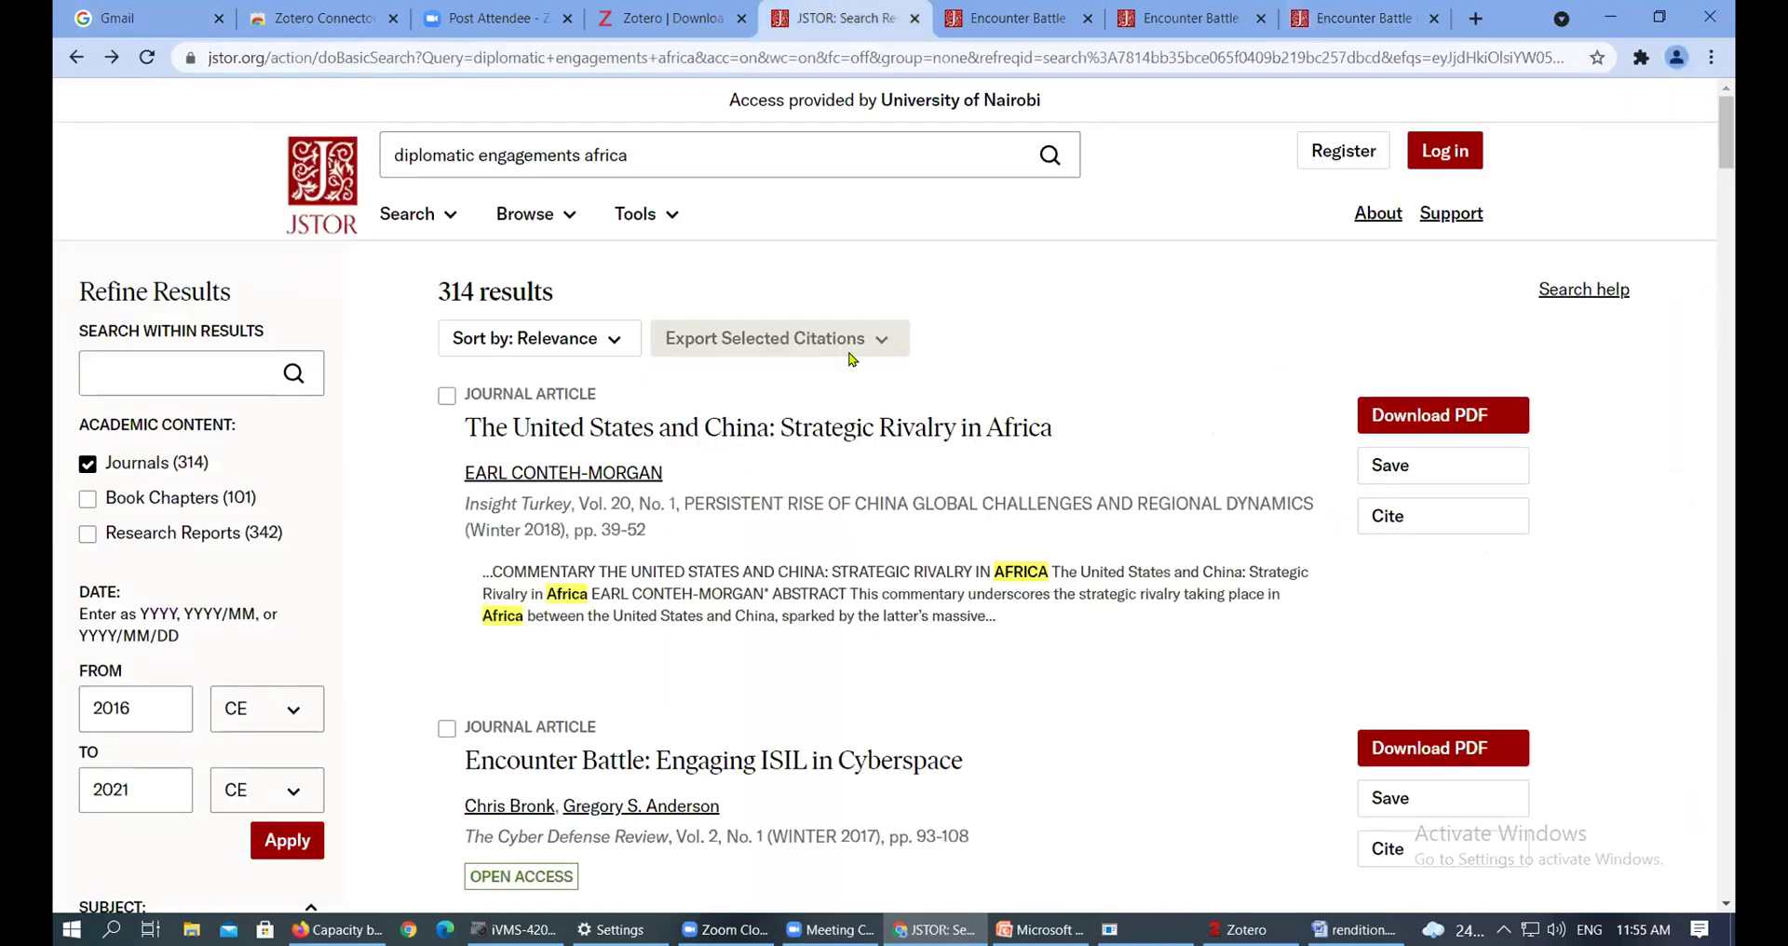
{"action": "left_click", "coordinate": [820, 429]}
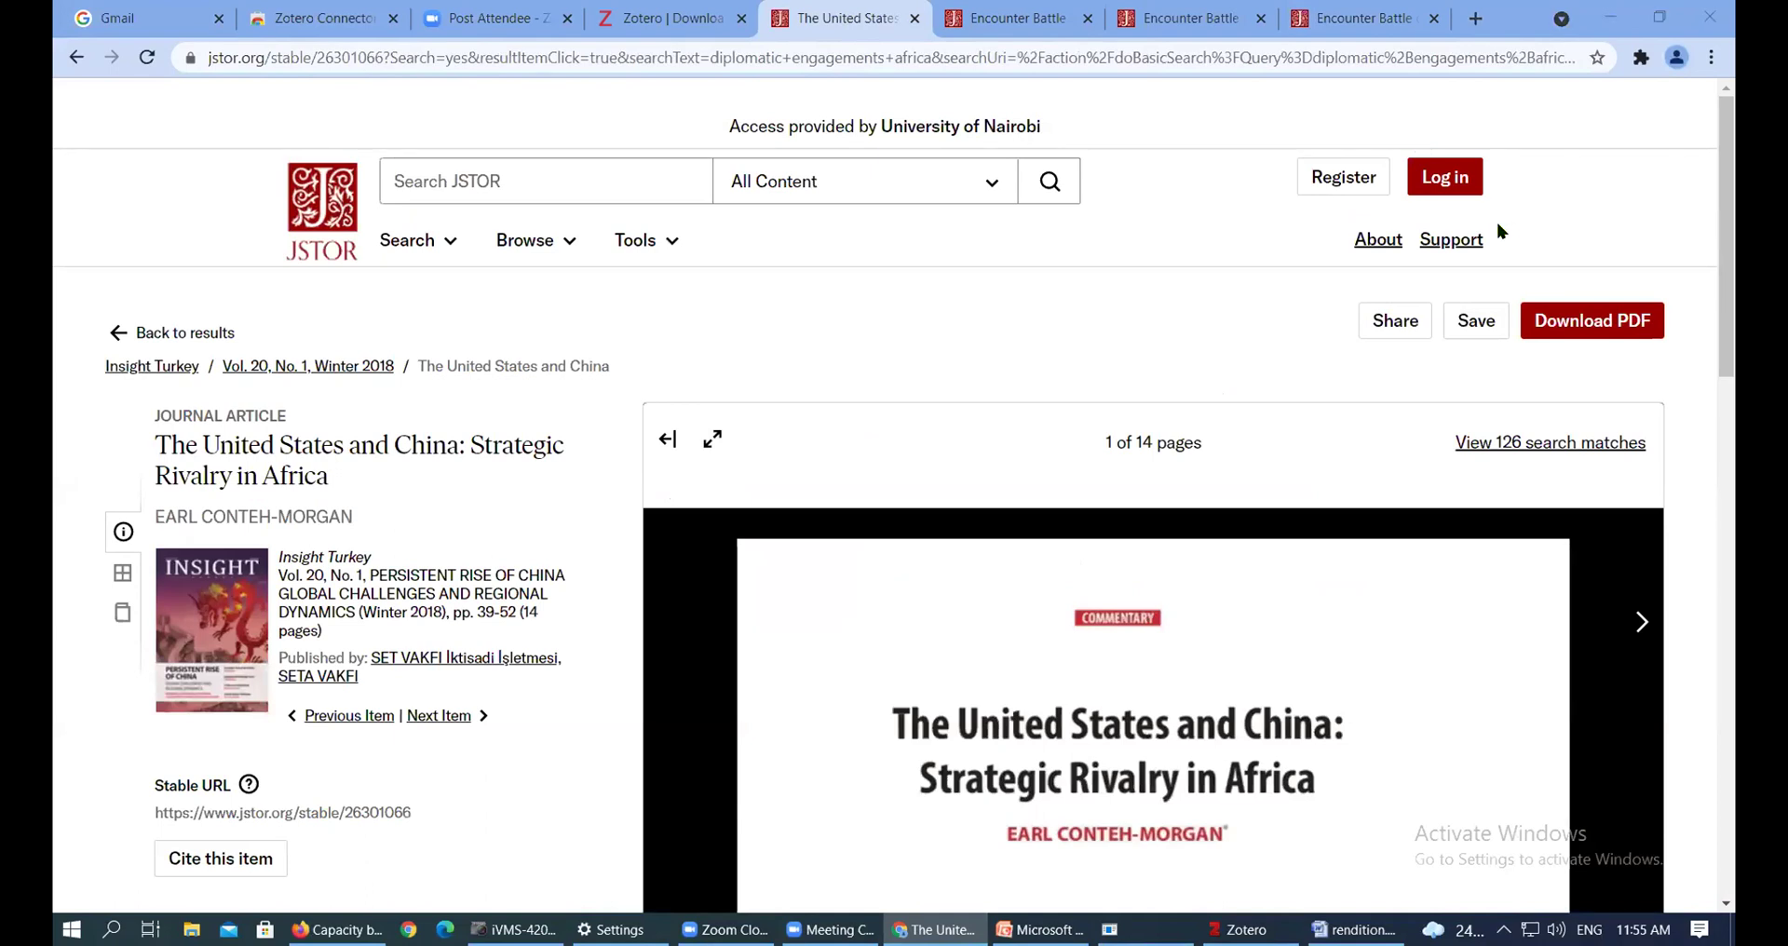
{"action": "scroll", "coordinate": [1397, 335], "scroll_direction": "down", "scroll_amount": 5}
{"action": "scroll", "coordinate": [1395, 310], "scroll_direction": "up", "scroll_amount": 2}
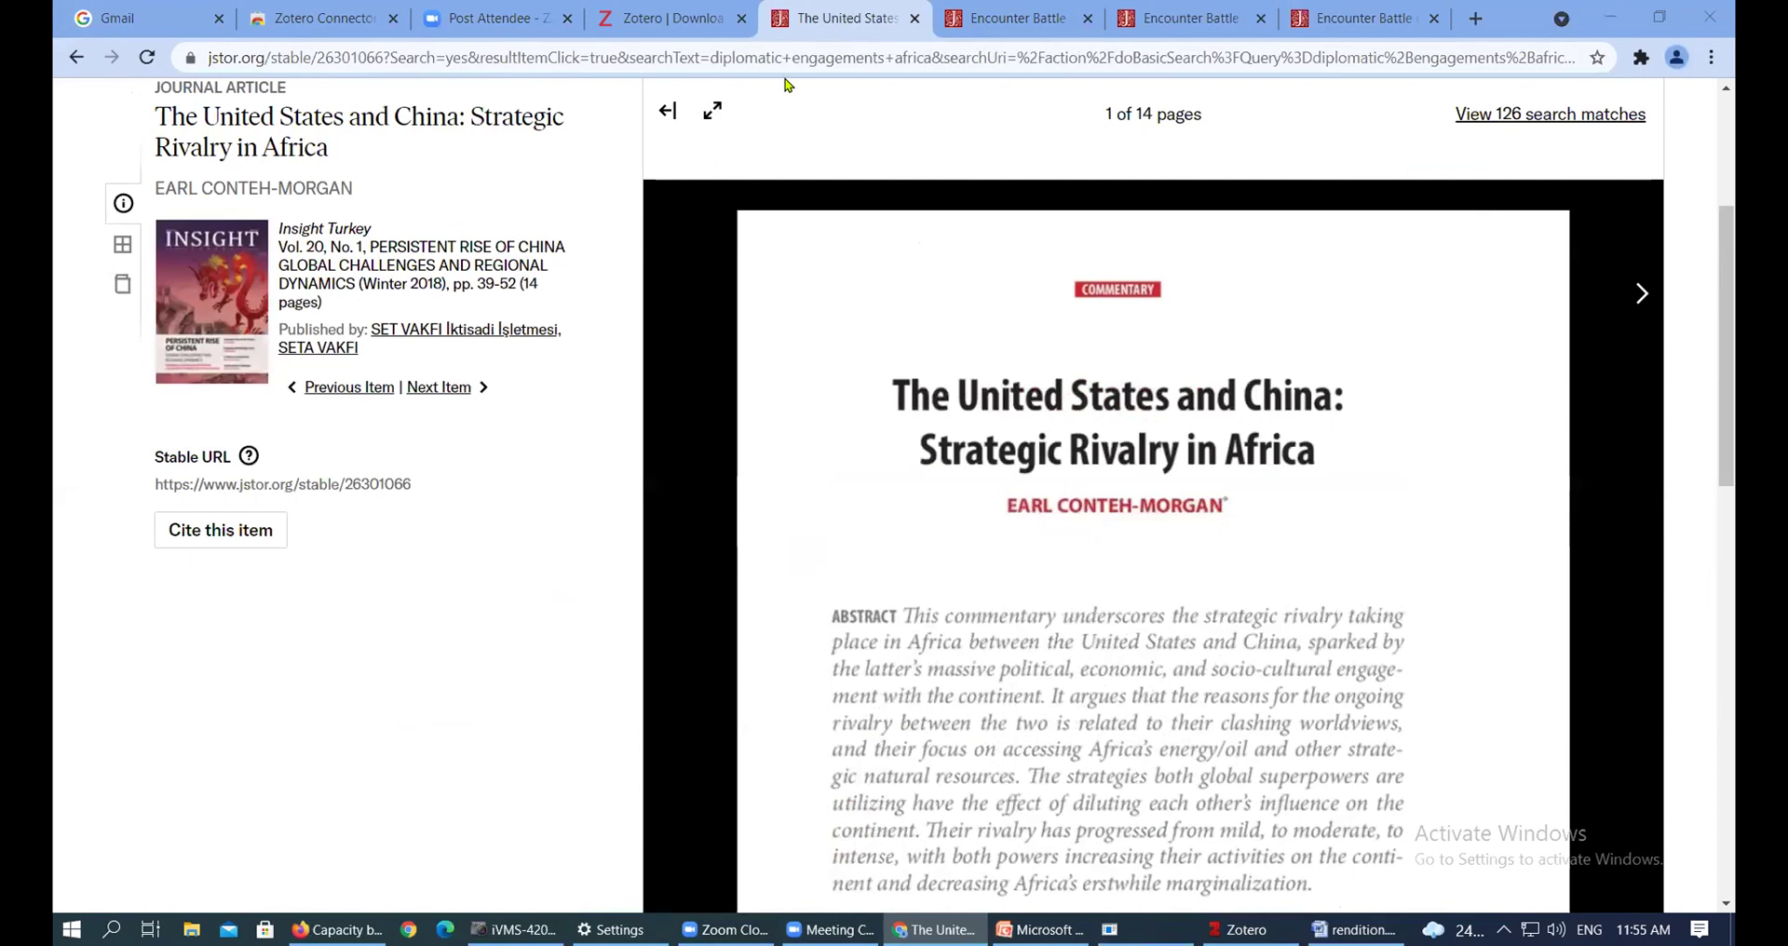
{"action": "left_click", "coordinate": [75, 59]}
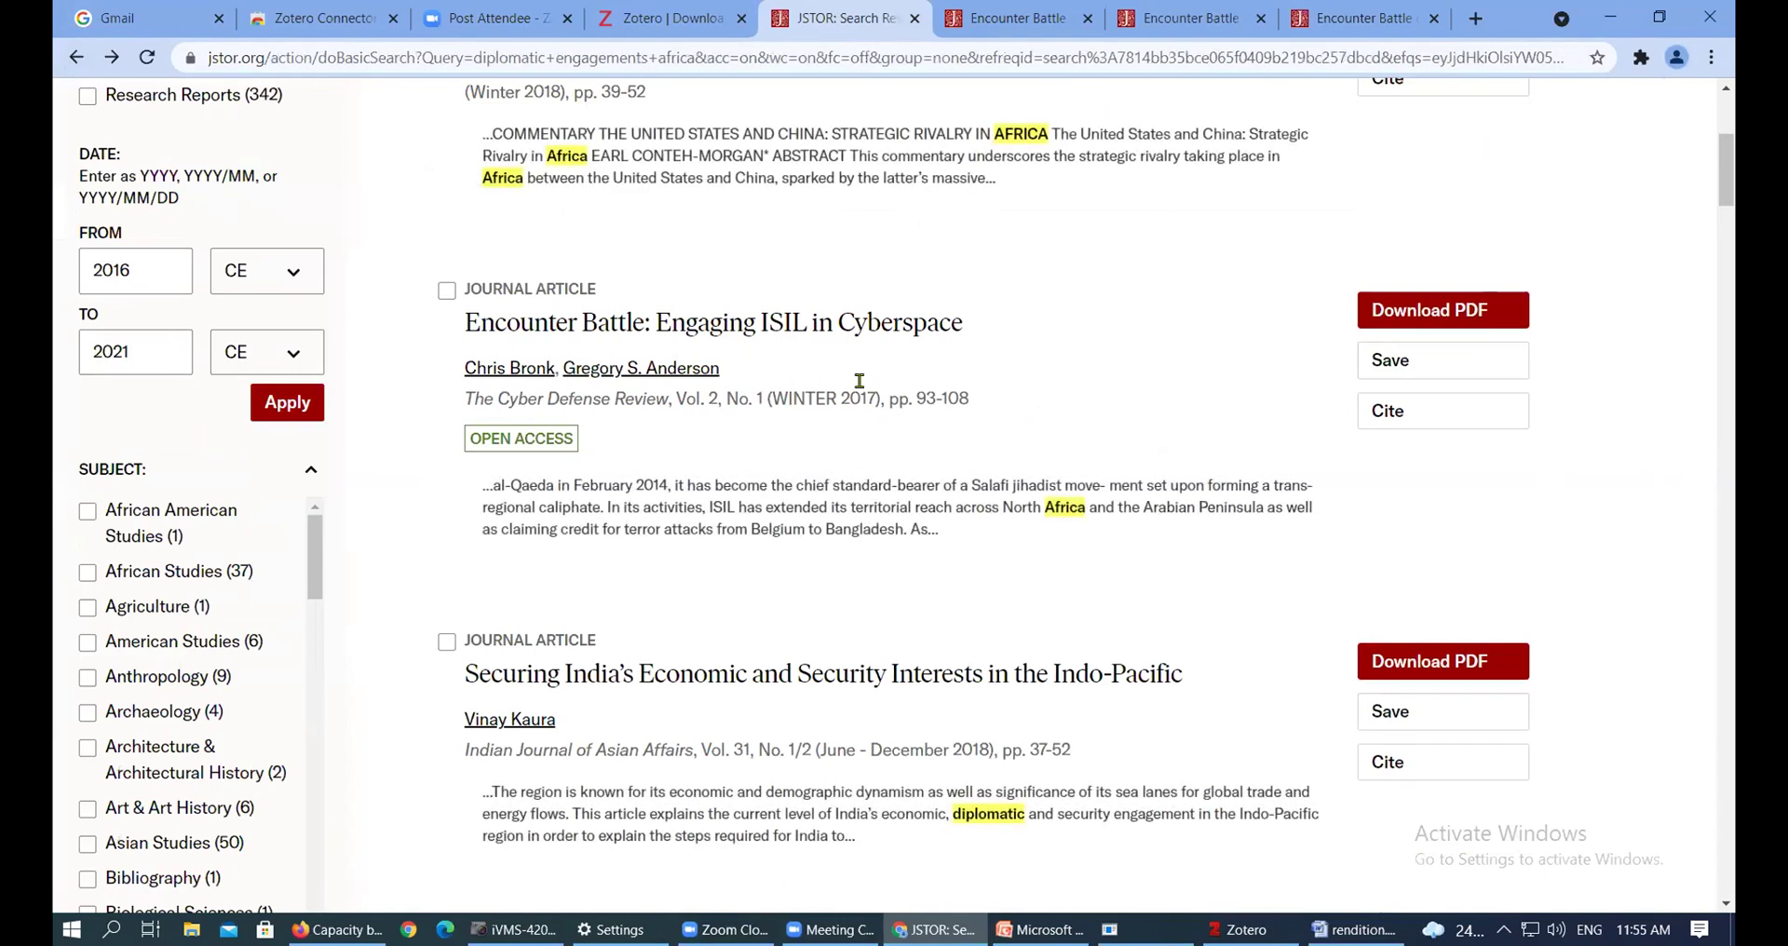
Open 'The Black Consciousness Movement and the Diplomatic Offensive' further down the results
{"action": "scroll", "coordinate": [880, 372], "scroll_direction": "down", "scroll_amount": 4}
{"action": "scroll", "coordinate": [885, 350], "scroll_direction": "down", "scroll_amount": 12}
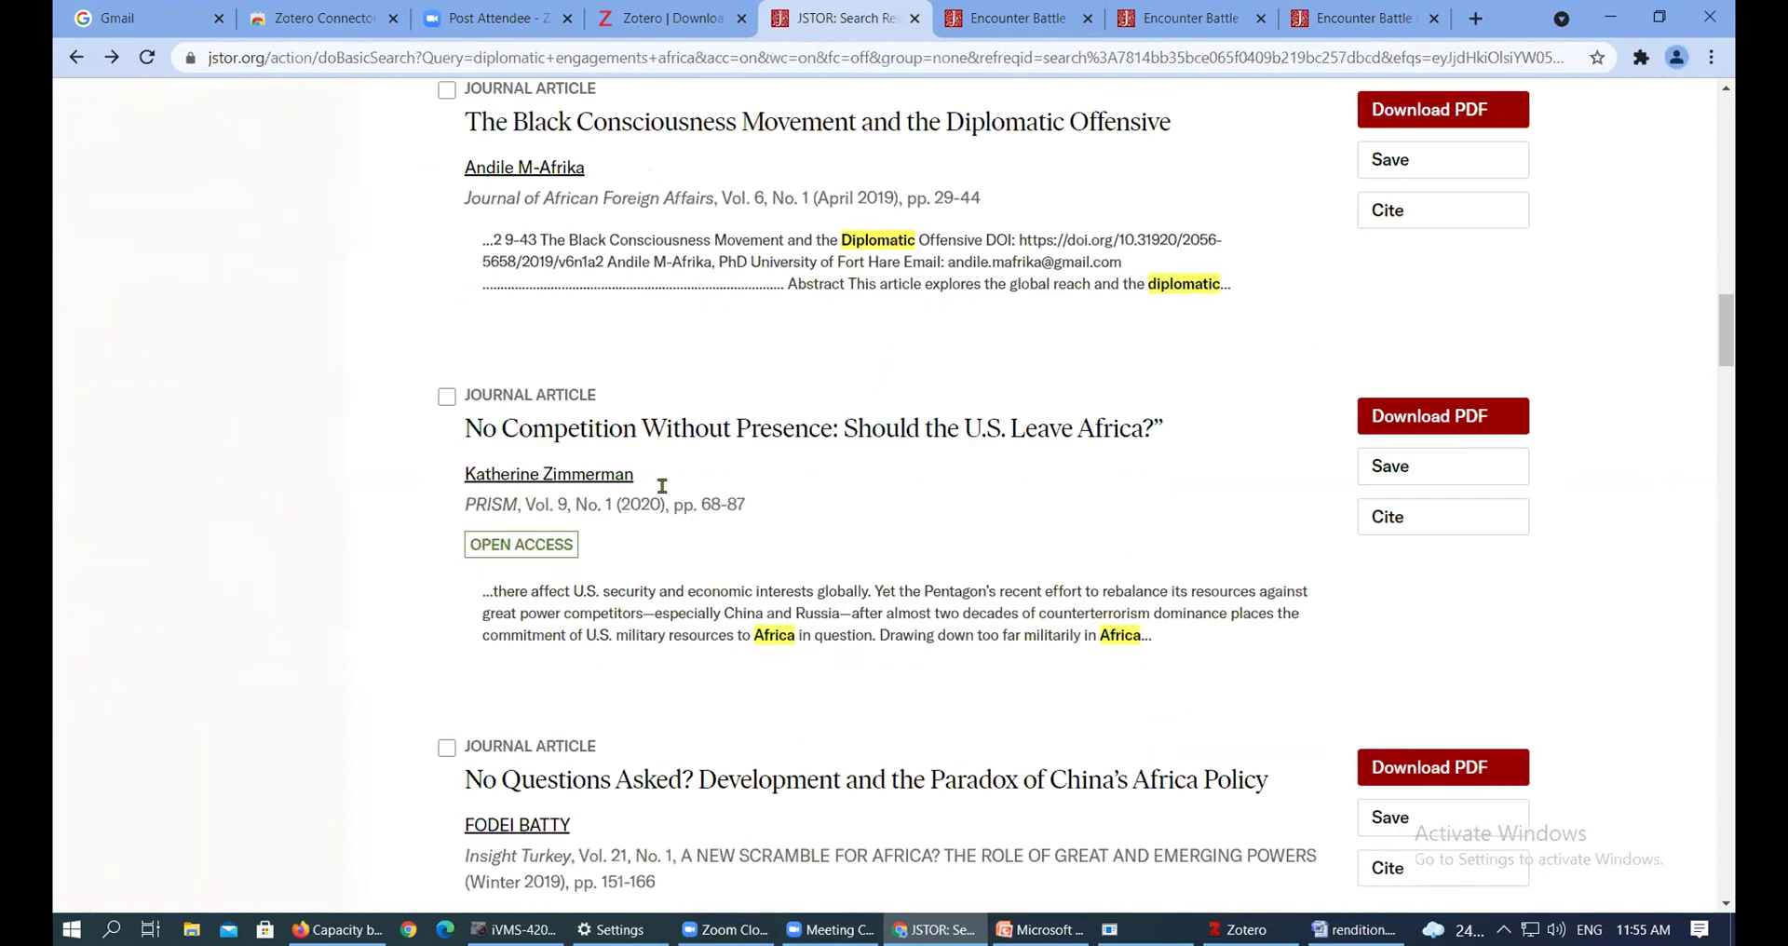
{"action": "scroll", "coordinate": [608, 369], "scroll_direction": "up", "scroll_amount": 1}
{"action": "left_click", "coordinate": [678, 233]}
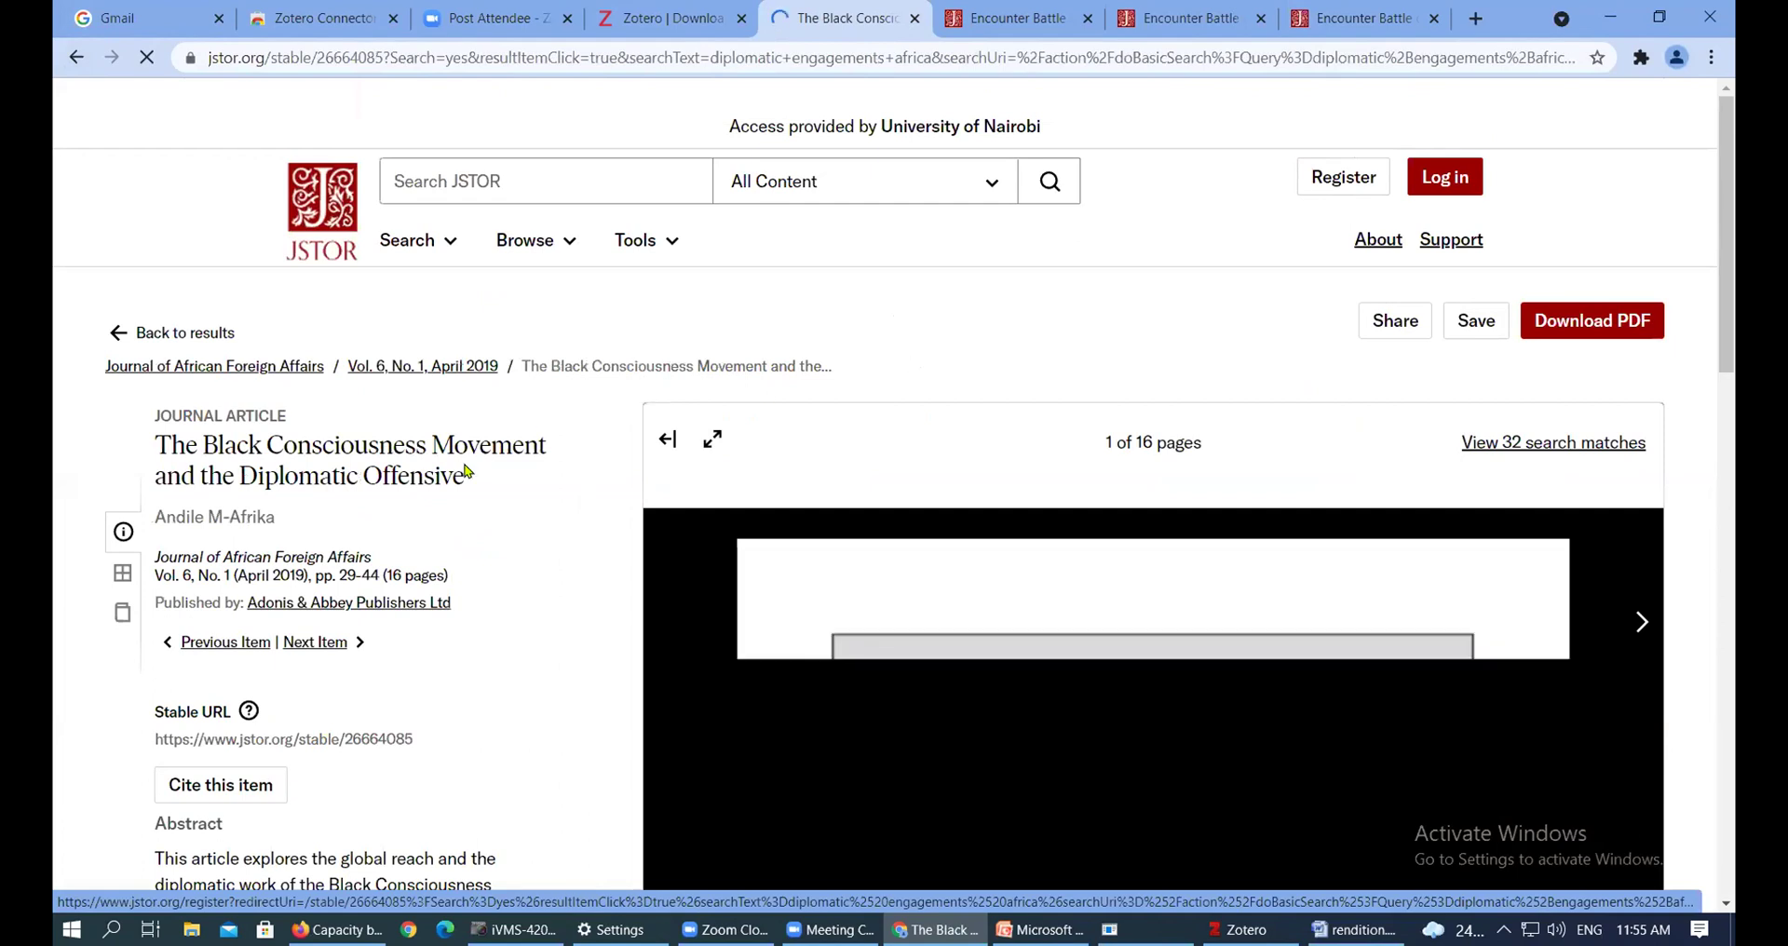
Glance at the Encounter Battle article, then go back to the Black Consciousness Movement page
{"action": "scroll", "coordinate": [895, 466], "scroll_direction": "down", "scroll_amount": 5}
{"action": "left_click", "coordinate": [851, 703]}
{"action": "left_click", "coordinate": [996, 15]}
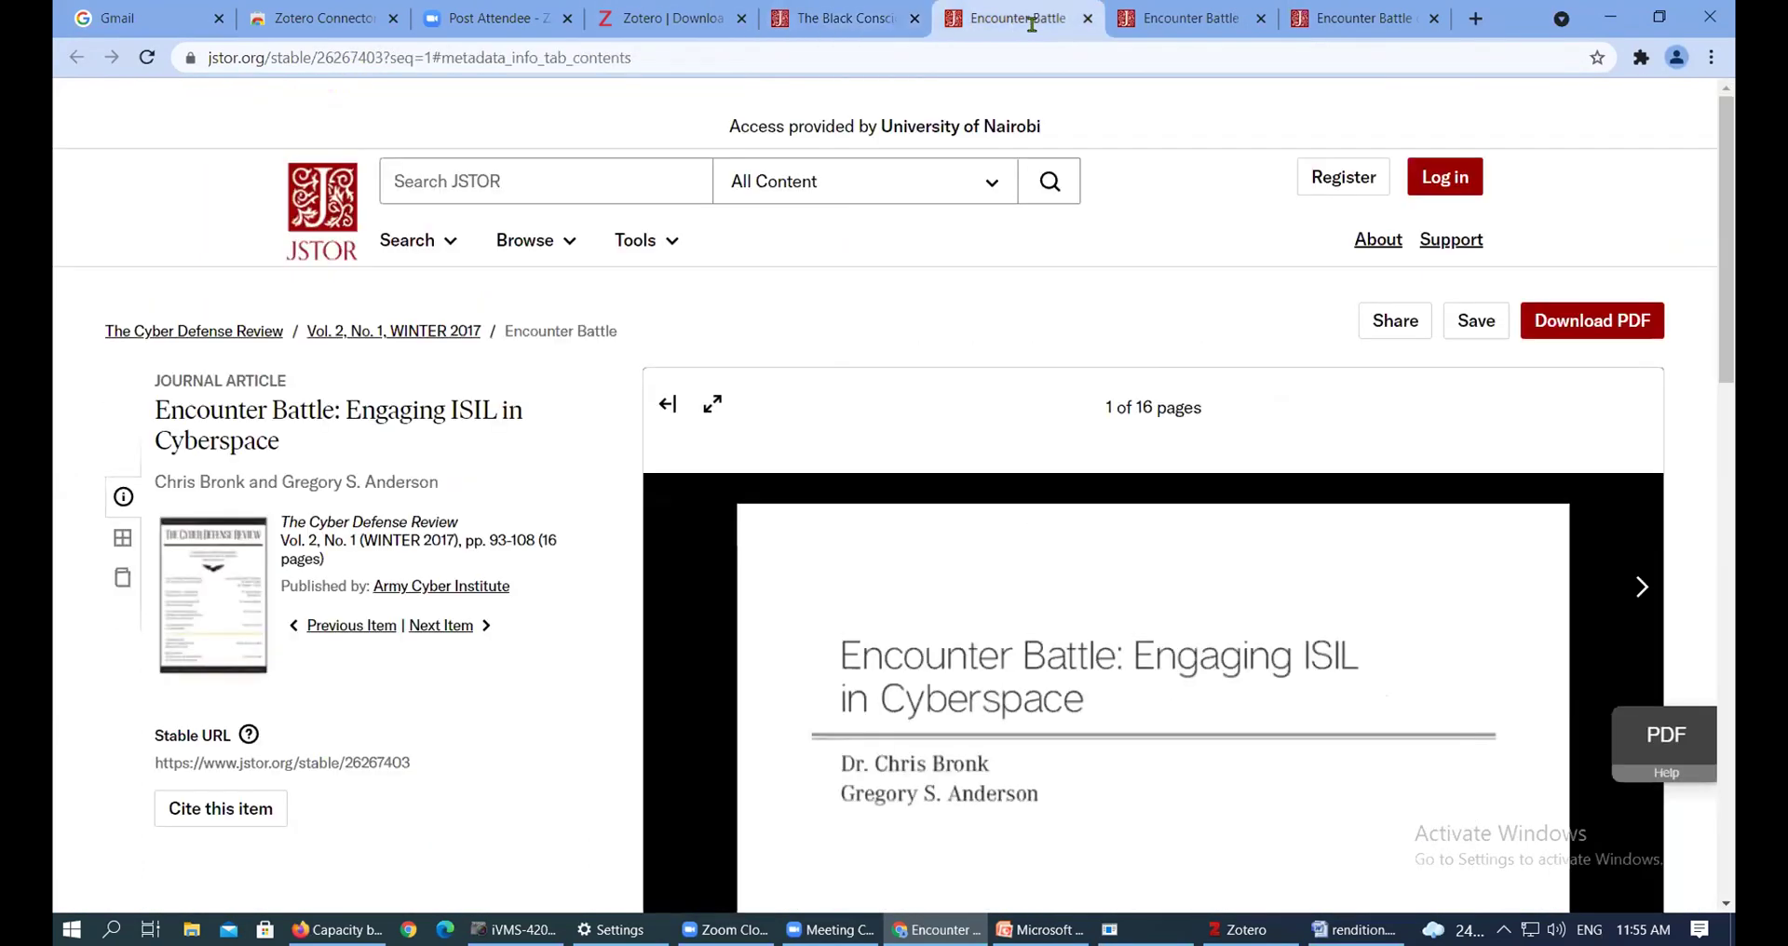
{"action": "left_click", "coordinate": [866, 17]}
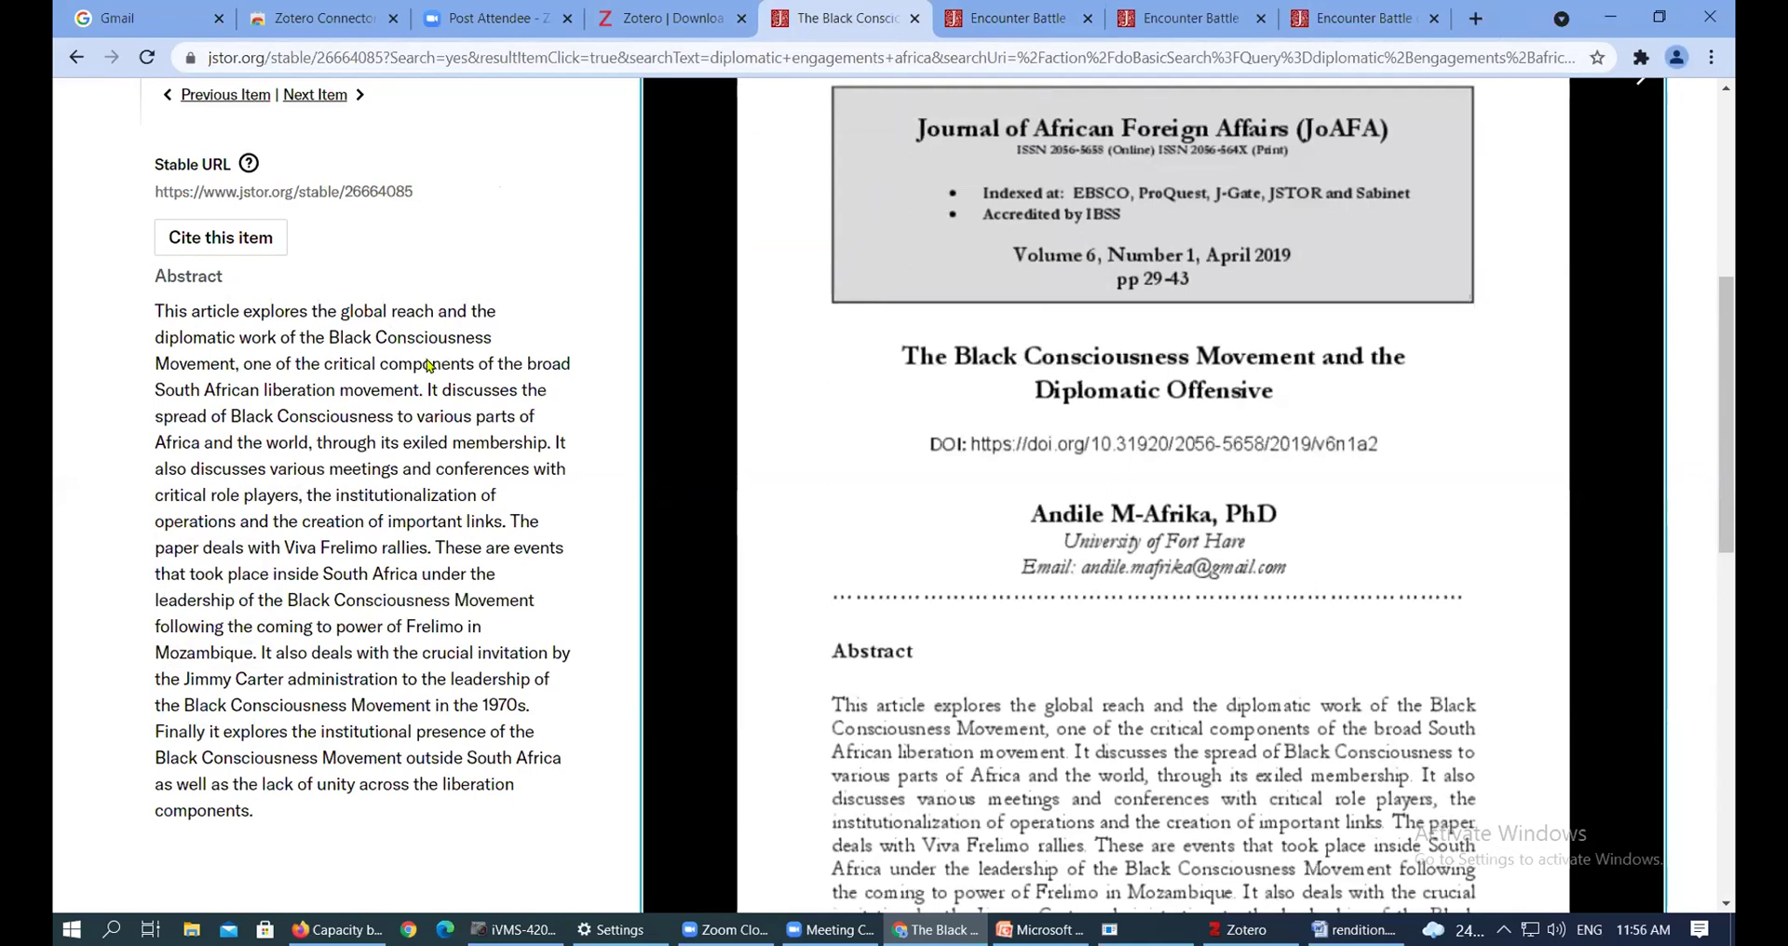
Highlight the abstract's closing sentences, from 'The paper deals' through 'components.'
{"action": "scroll", "coordinate": [346, 376], "scroll_direction": "up", "scroll_amount": 4}
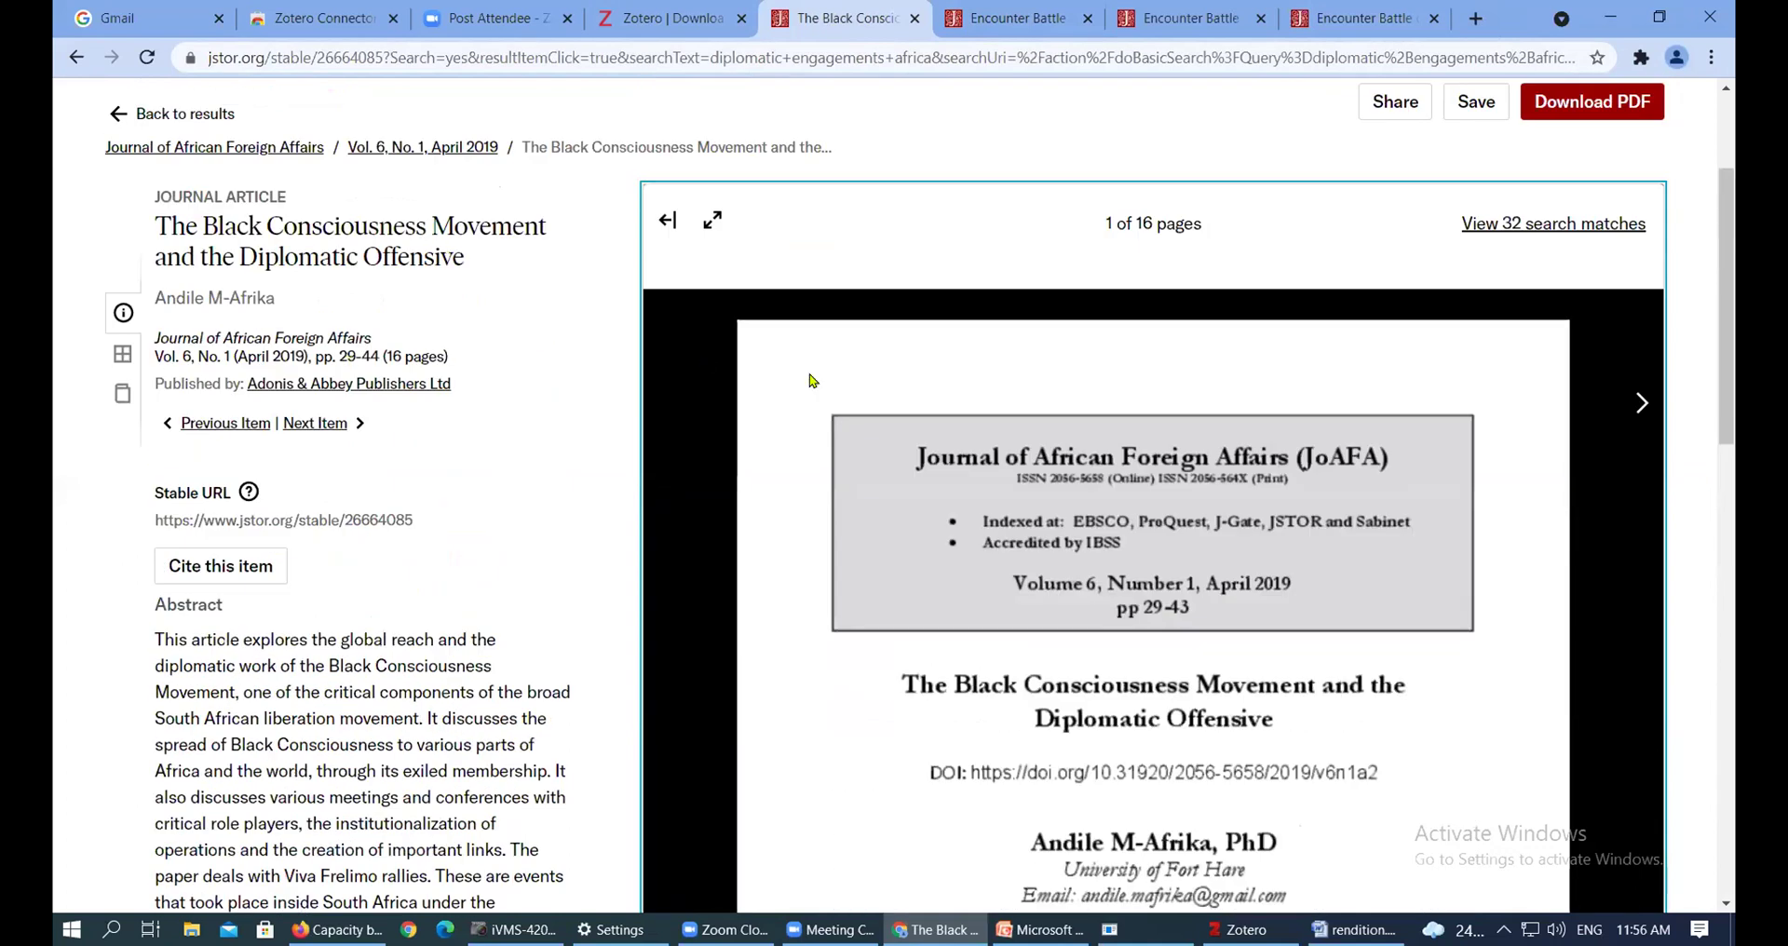
{"action": "scroll", "coordinate": [207, 270], "scroll_direction": "up", "scroll_amount": 3}
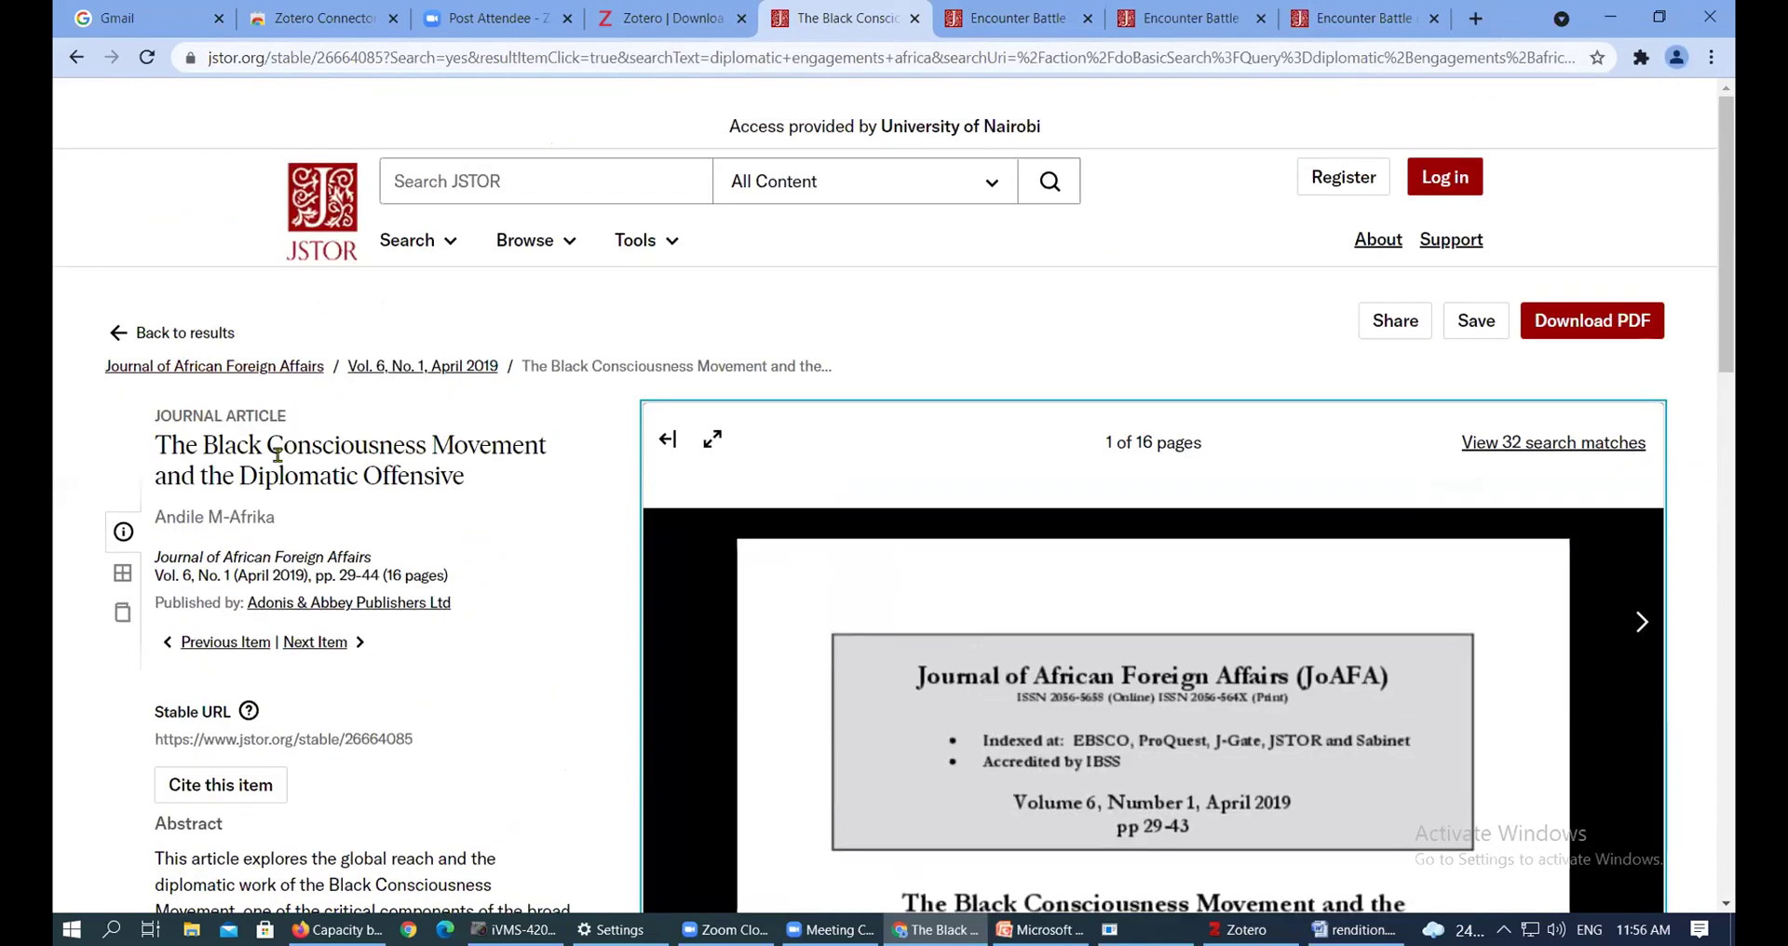
{"action": "scroll", "coordinate": [308, 545], "scroll_direction": "down", "scroll_amount": 1}
{"action": "scroll", "coordinate": [307, 544], "scroll_direction": "down", "scroll_amount": 3}
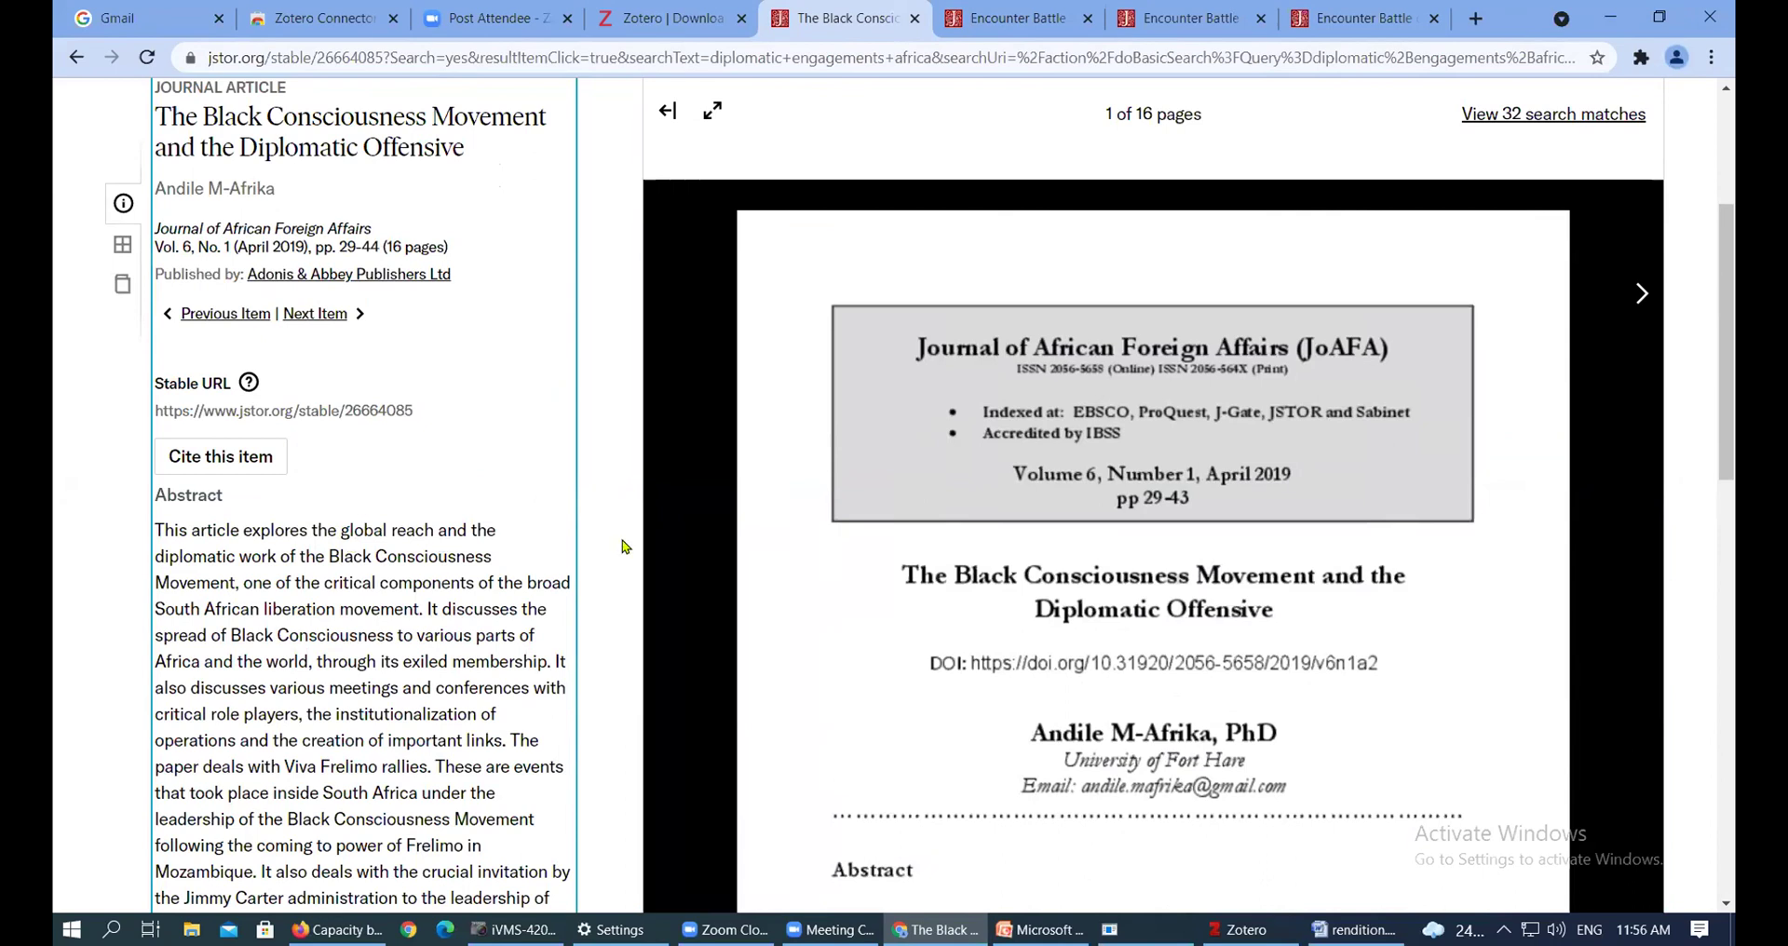
{"action": "scroll", "coordinate": [792, 568], "scroll_direction": "up", "scroll_amount": 3}
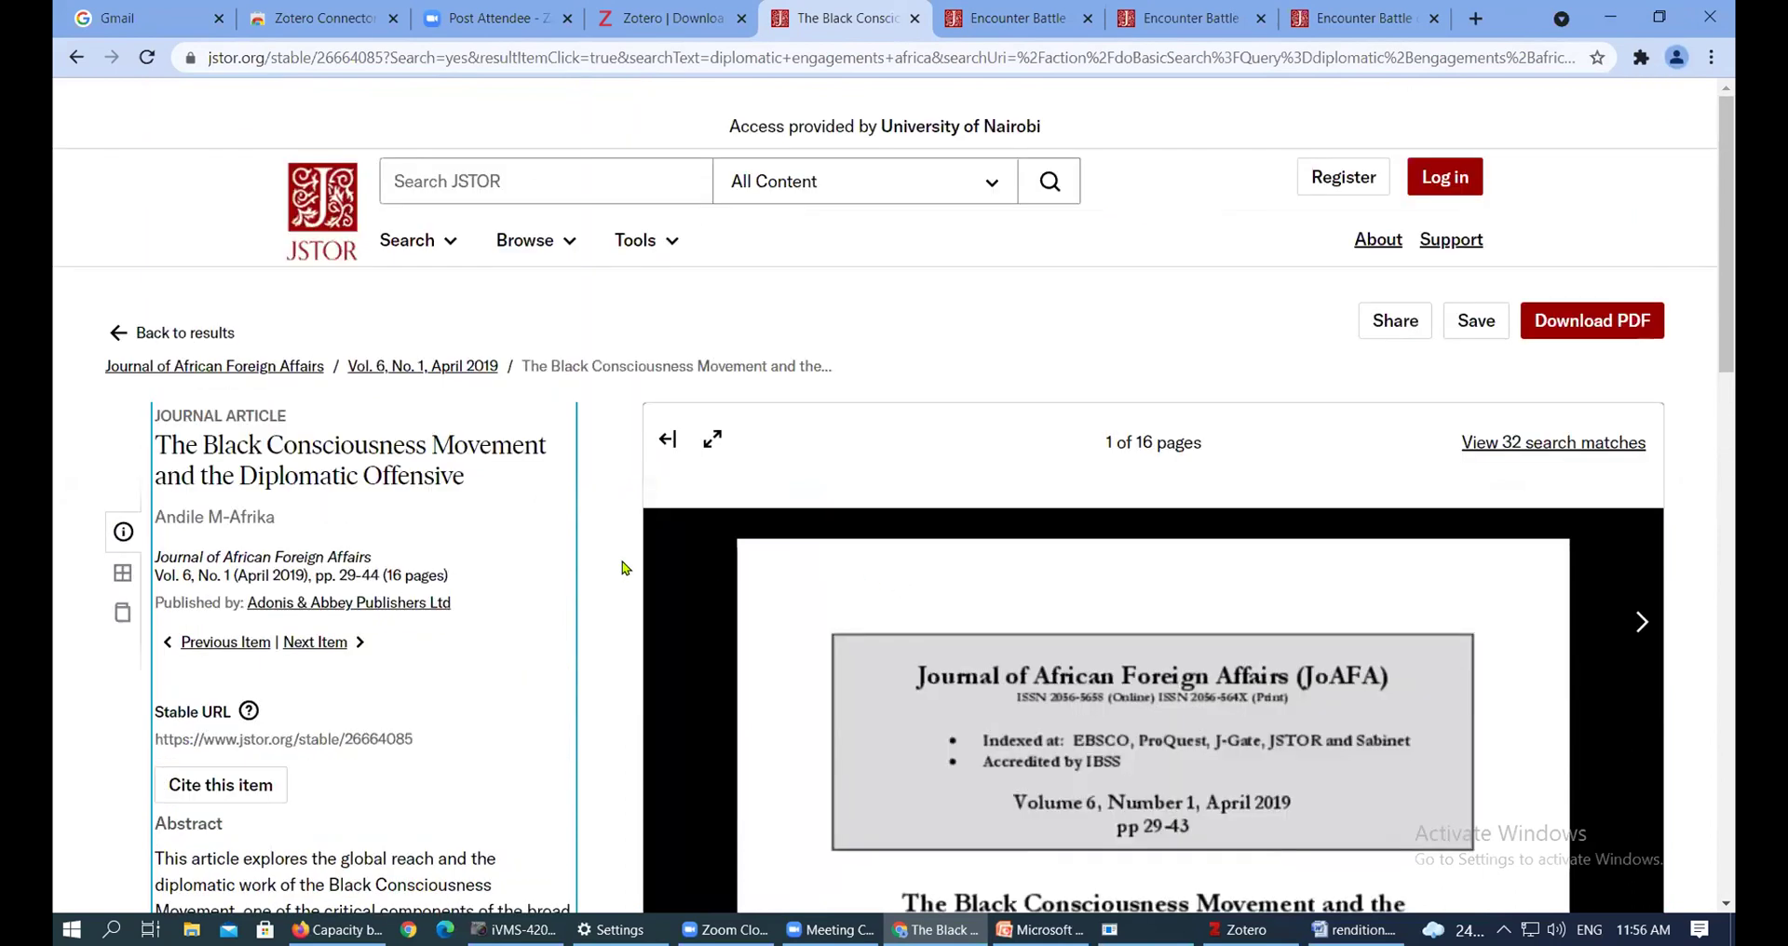
{"action": "scroll", "coordinate": [622, 571], "scroll_direction": "down", "scroll_amount": 4}
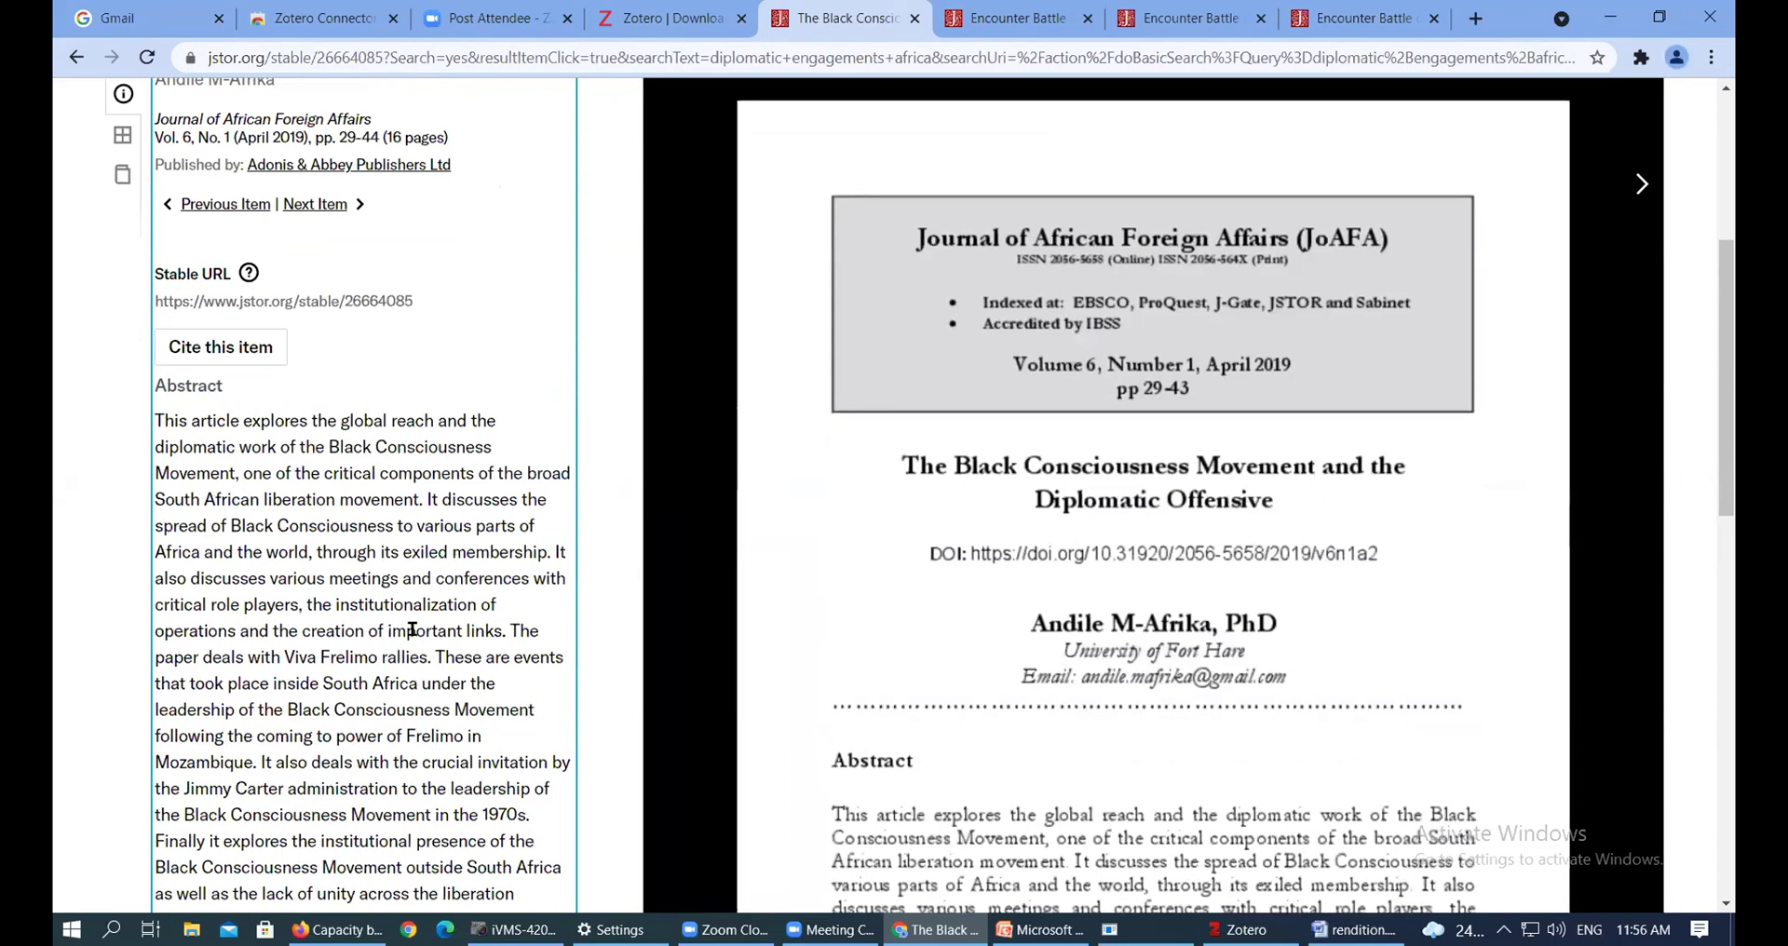
{"action": "left_click_drag", "start_coordinate": [511, 630], "coordinate": [262, 767]}
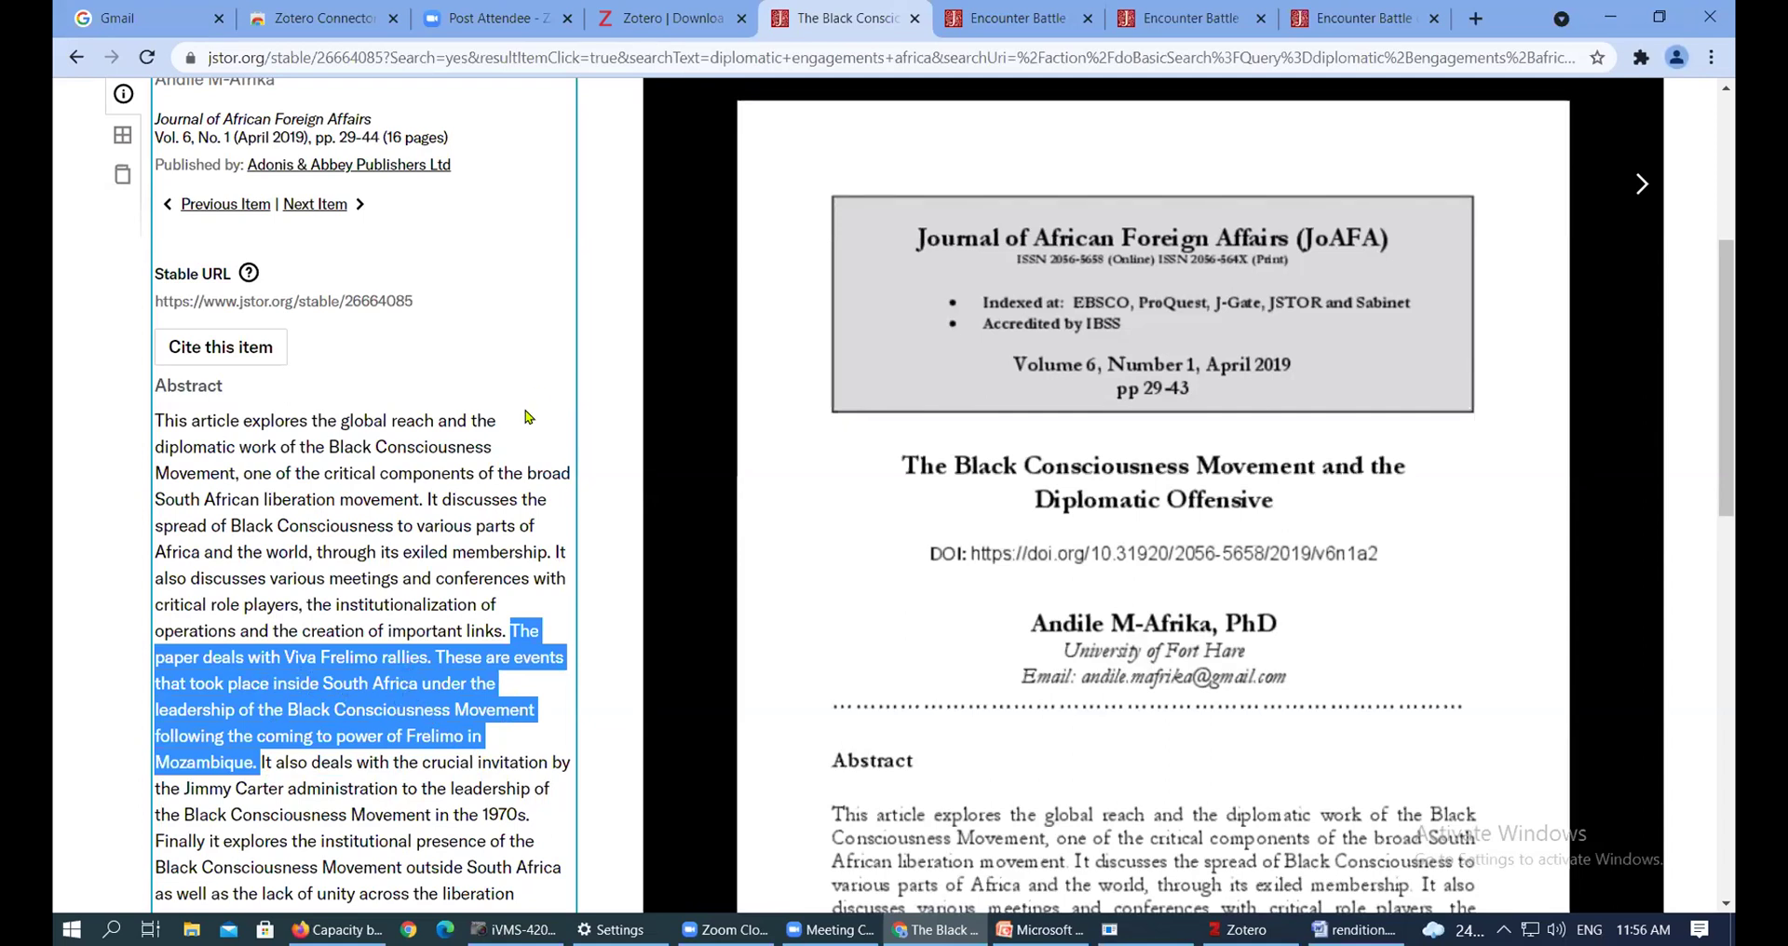
{"action": "scroll", "coordinate": [497, 455], "scroll_direction": "down", "scroll_amount": 3}
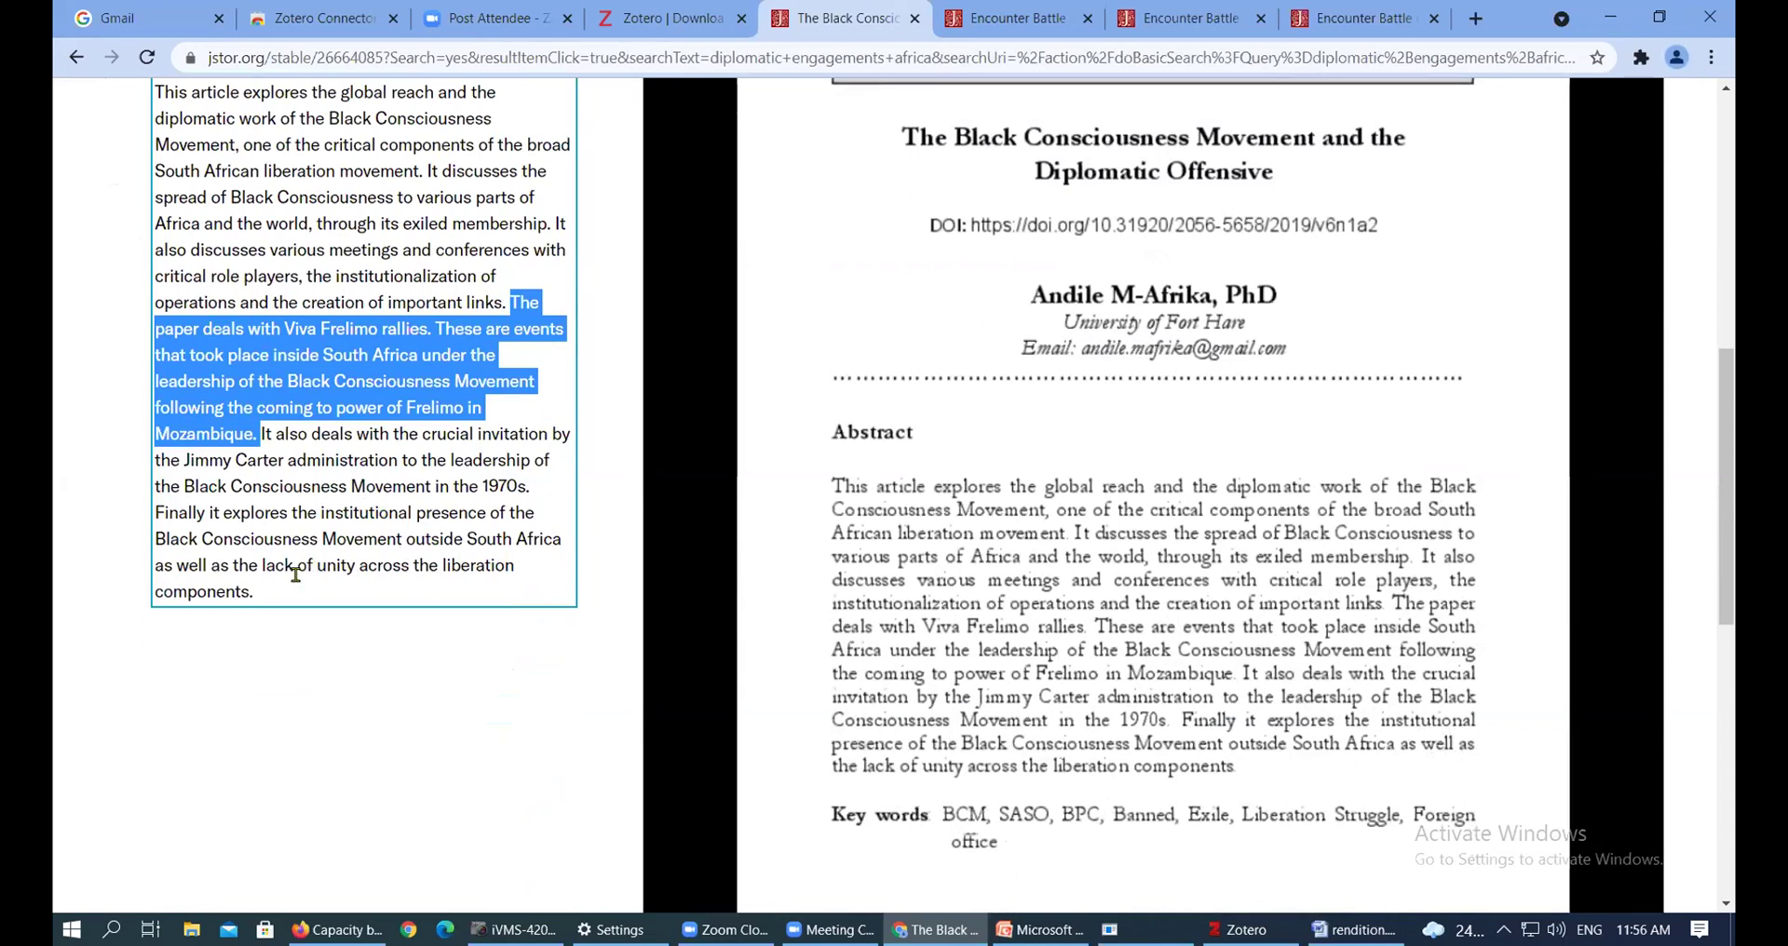
{"action": "left_click_drag", "start_coordinate": [254, 593], "coordinate": [514, 295]}
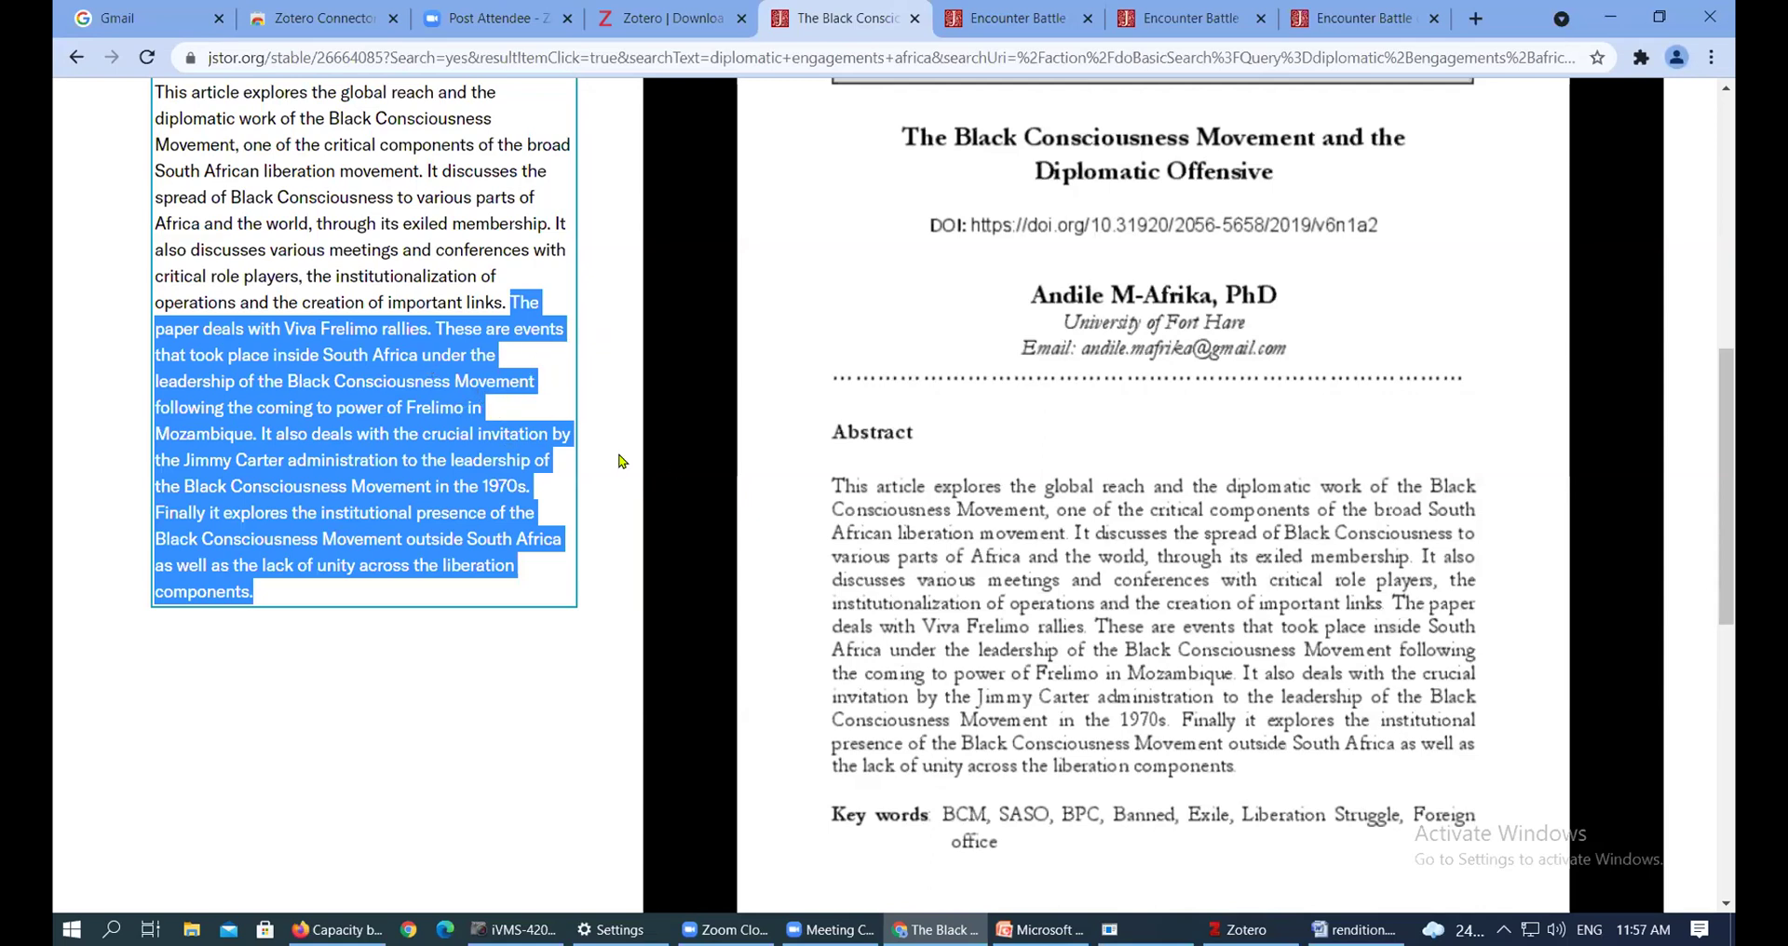
On the Black Consciousness Movement article page, open Chrome's Extensions list
{"action": "scroll", "coordinate": [624, 461], "scroll_direction": "up", "scroll_amount": 3}
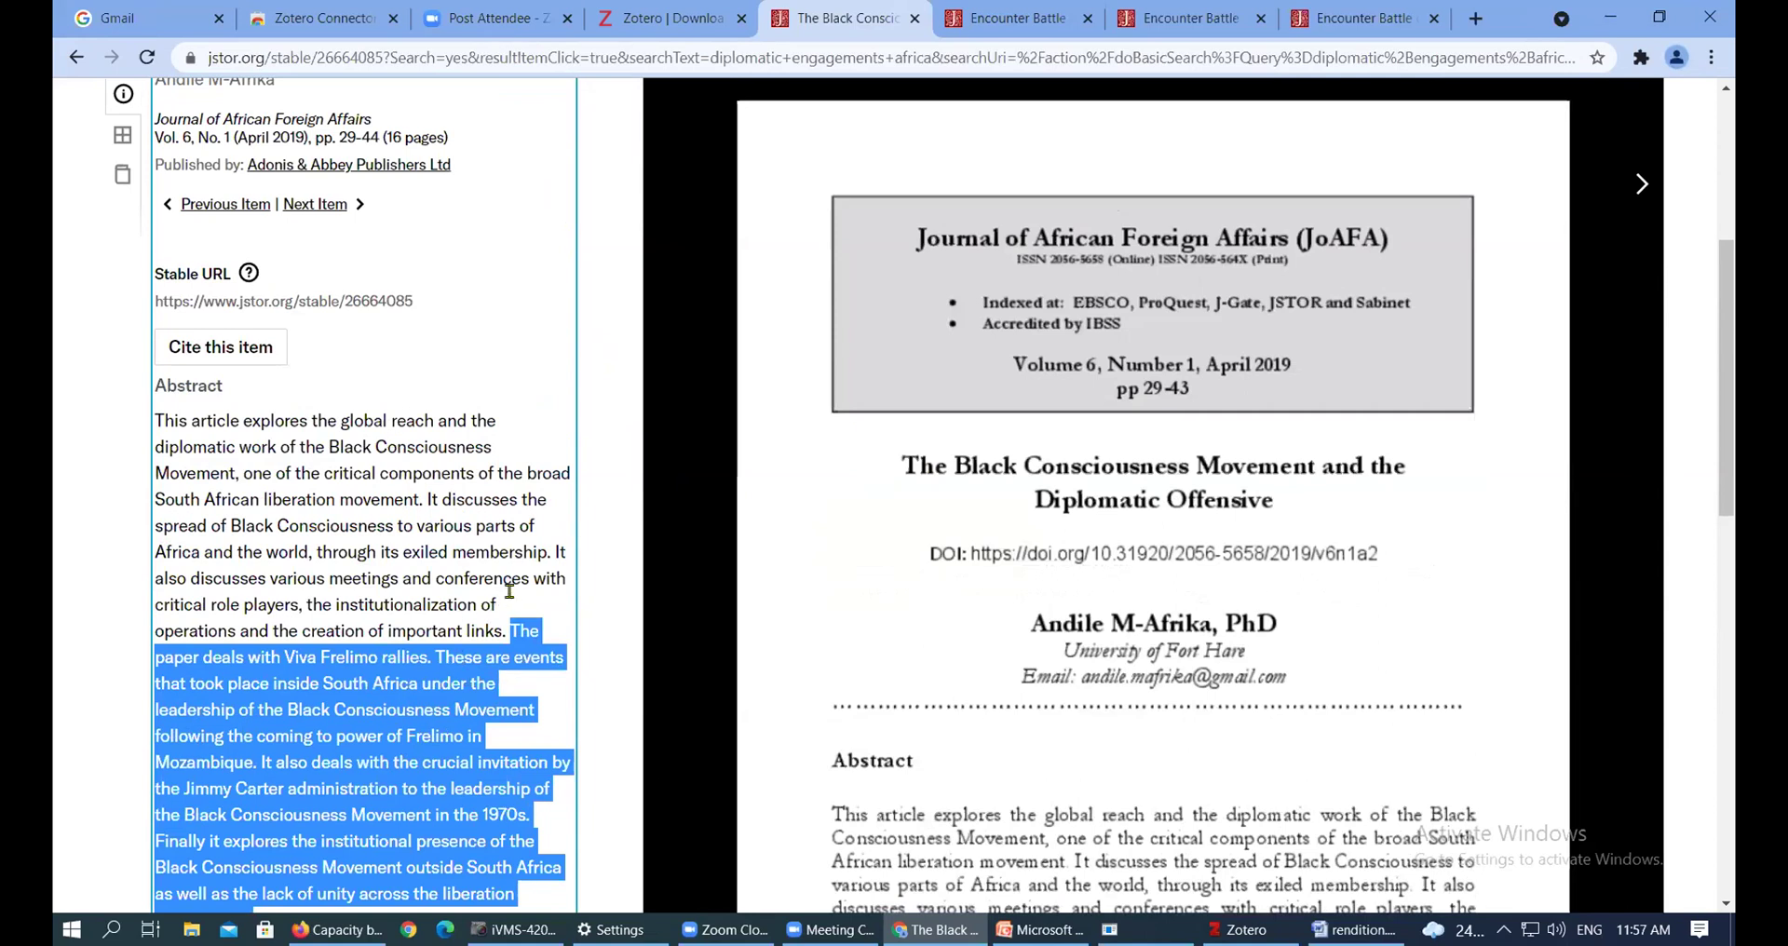
{"action": "scroll", "coordinate": [512, 598], "scroll_direction": "down", "scroll_amount": 4}
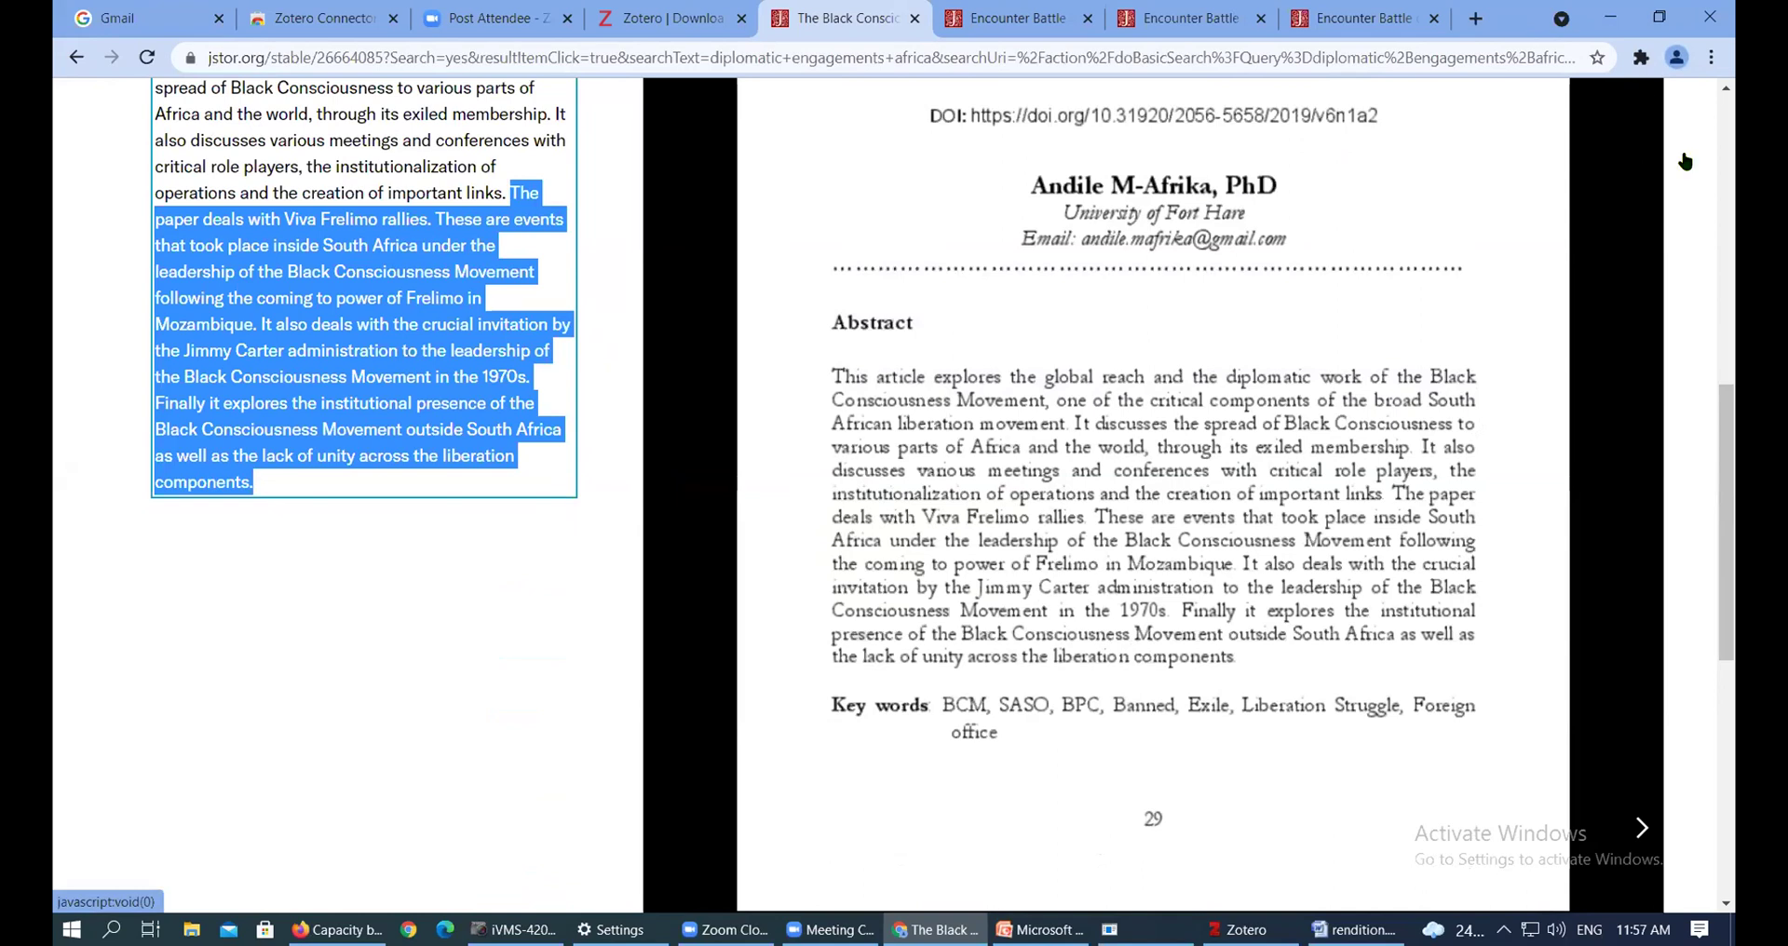
{"action": "left_click", "coordinate": [1640, 58]}
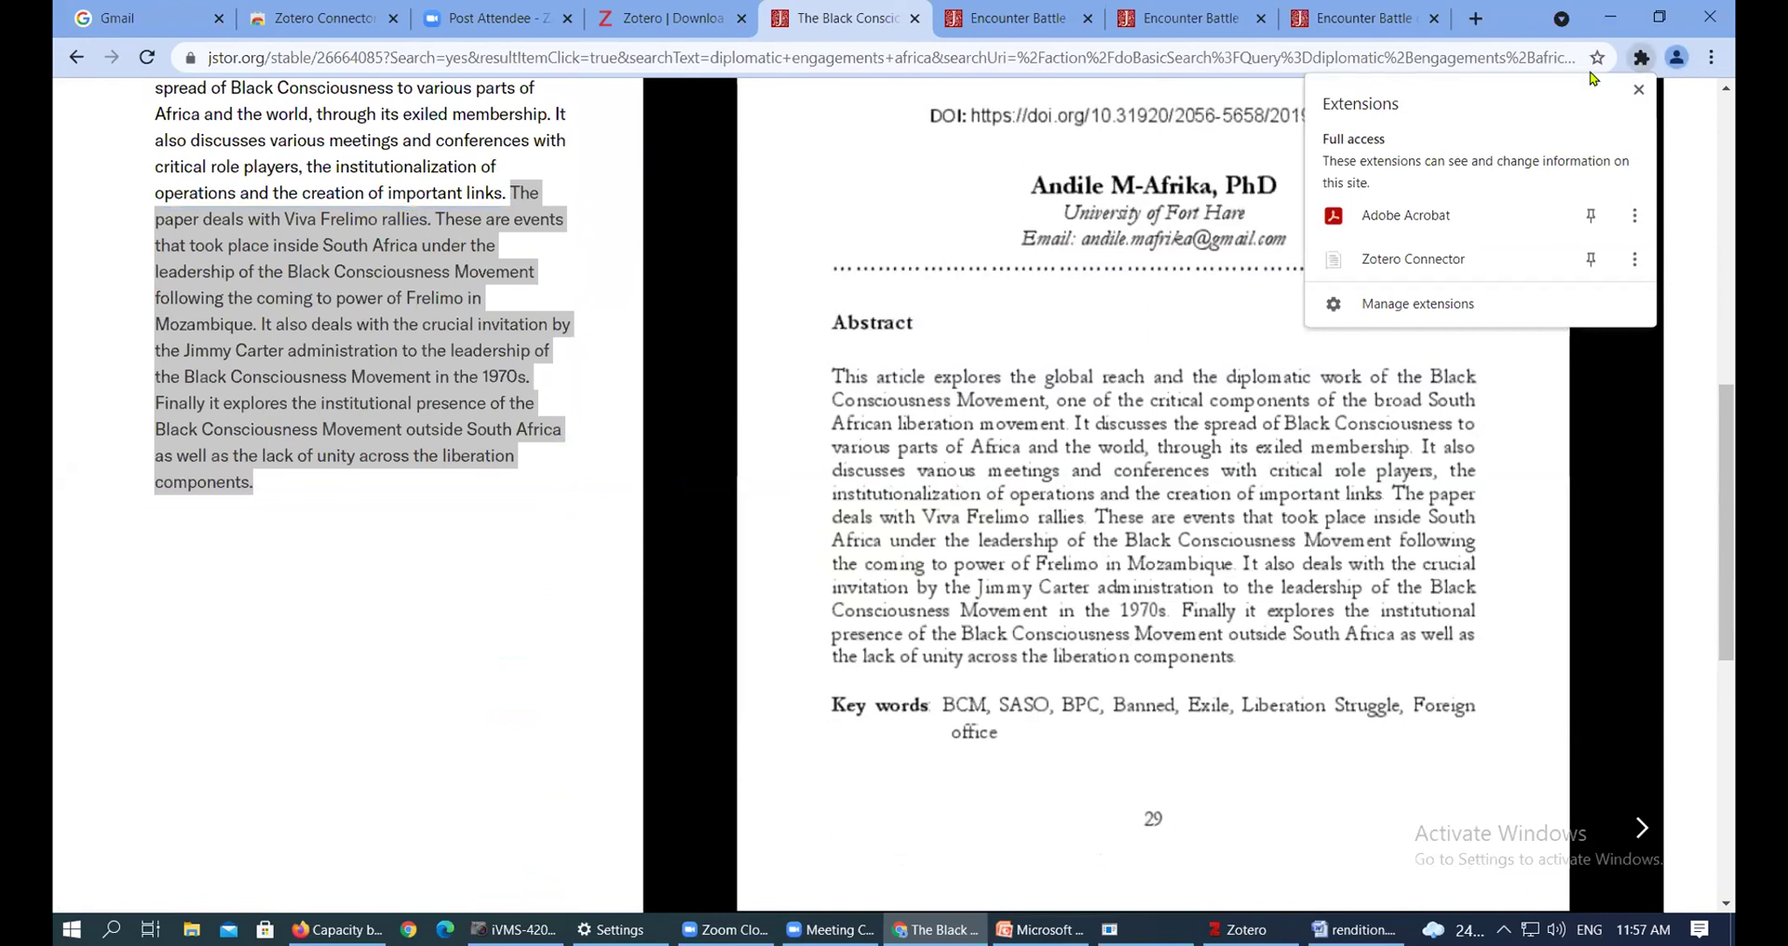
Save the article and its full-text PDF to My Library with Zotero Connector, then view it in Zotero
{"action": "left_click", "coordinate": [1444, 268]}
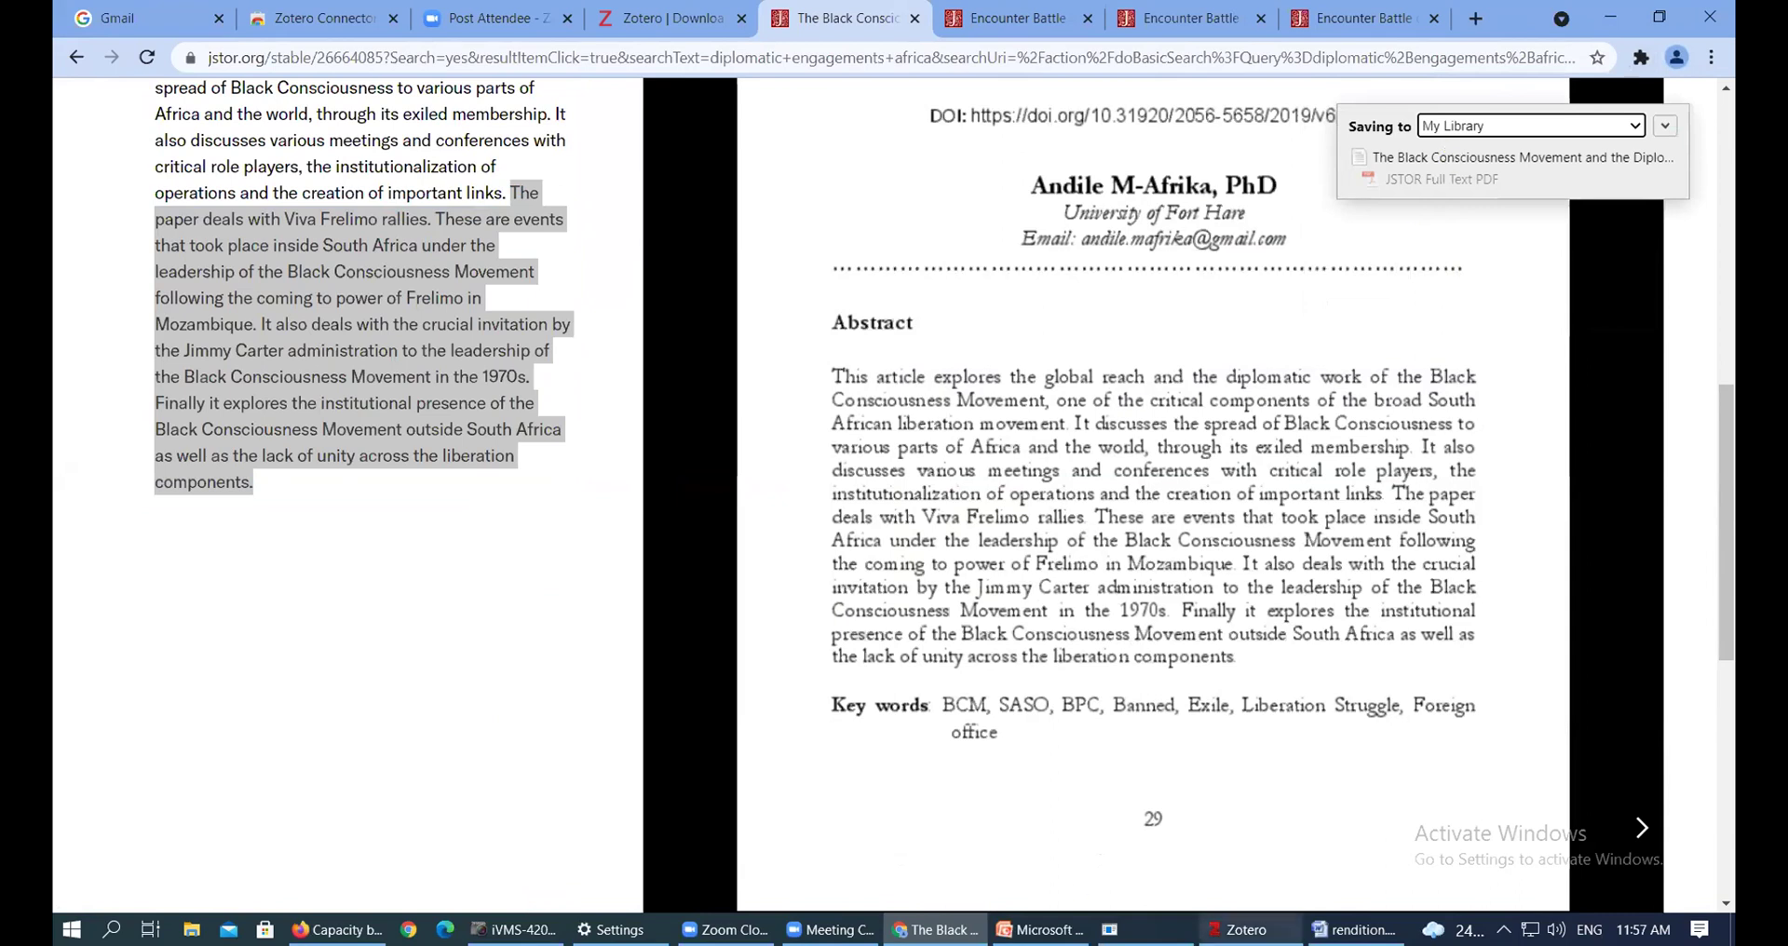
{"action": "left_click", "coordinate": [1238, 929]}
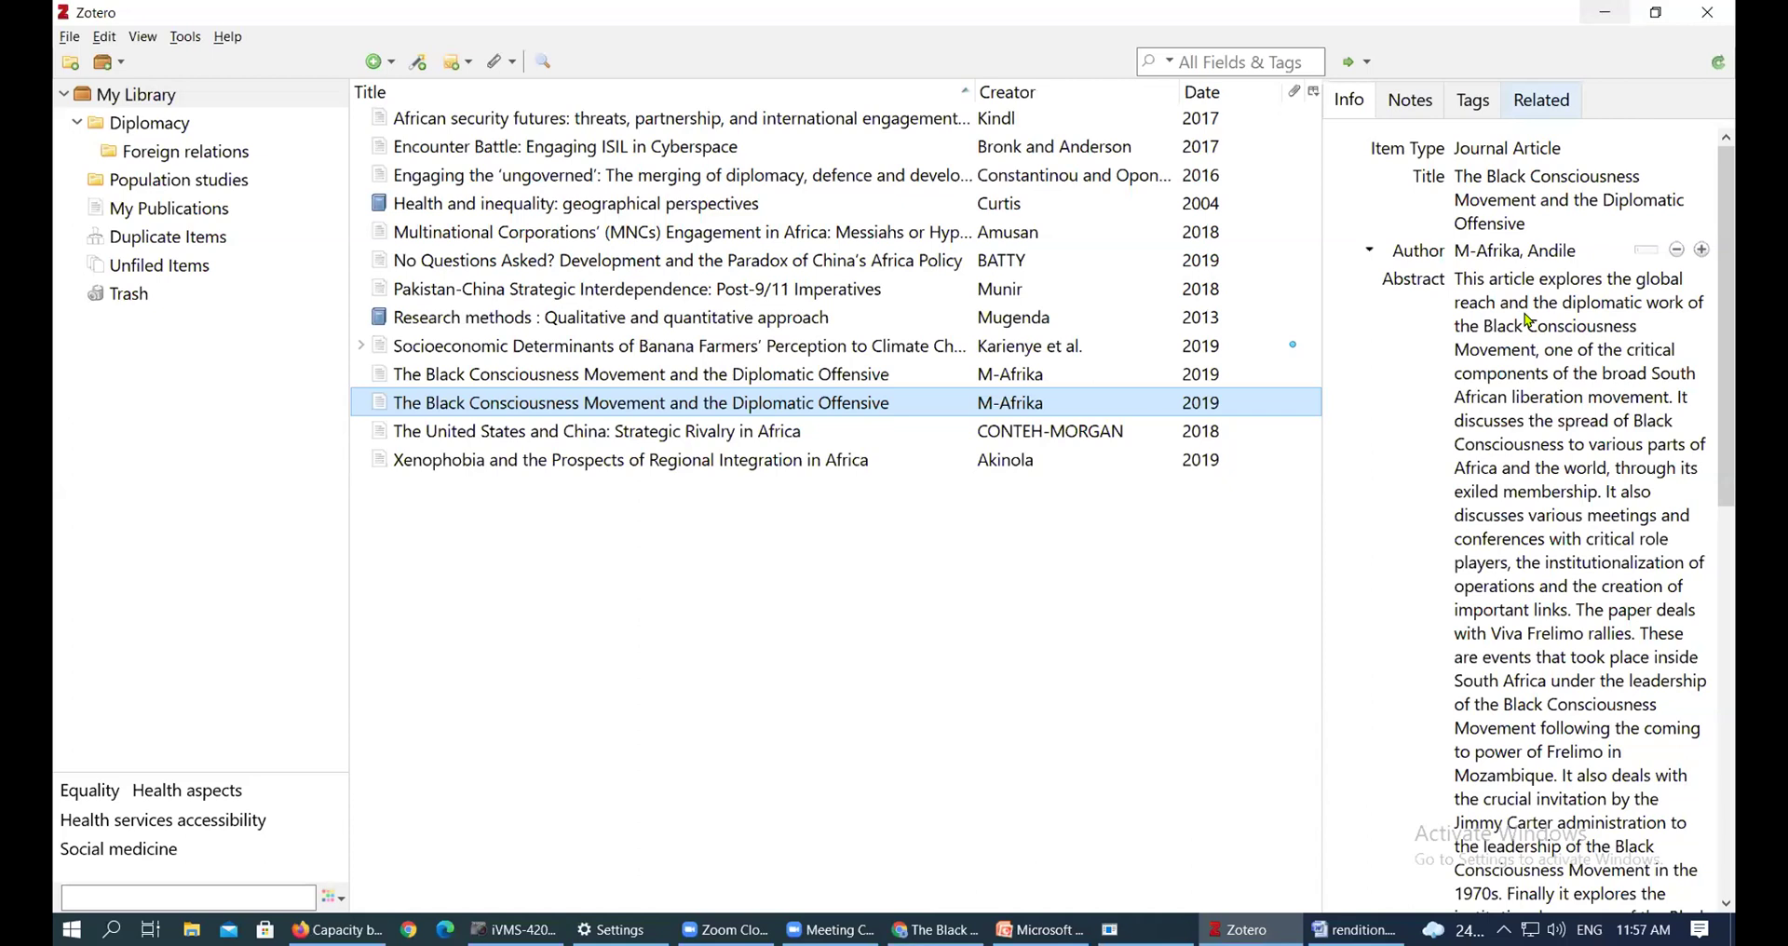
Copy the abstract passage 'The paper deals with Viva Frelimo rallies…' and minimize Chrome to reveal rendition.docx
{"action": "left_click", "coordinate": [1610, 15]}
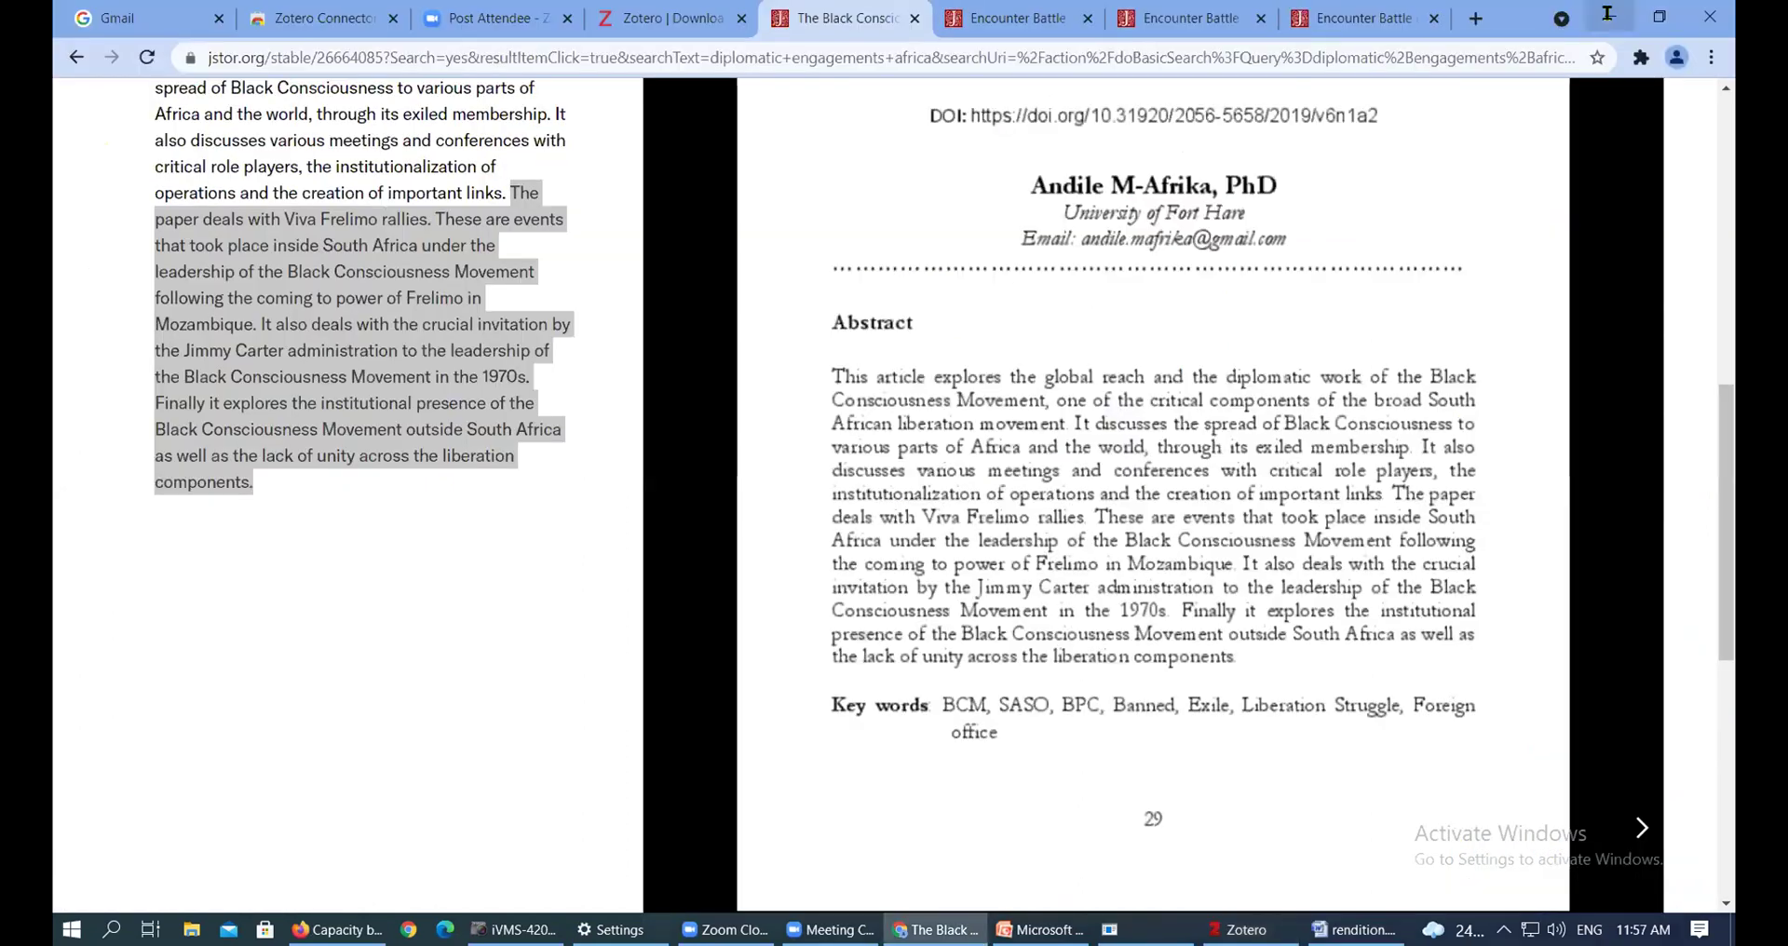
{"action": "right_click", "coordinate": [403, 303]}
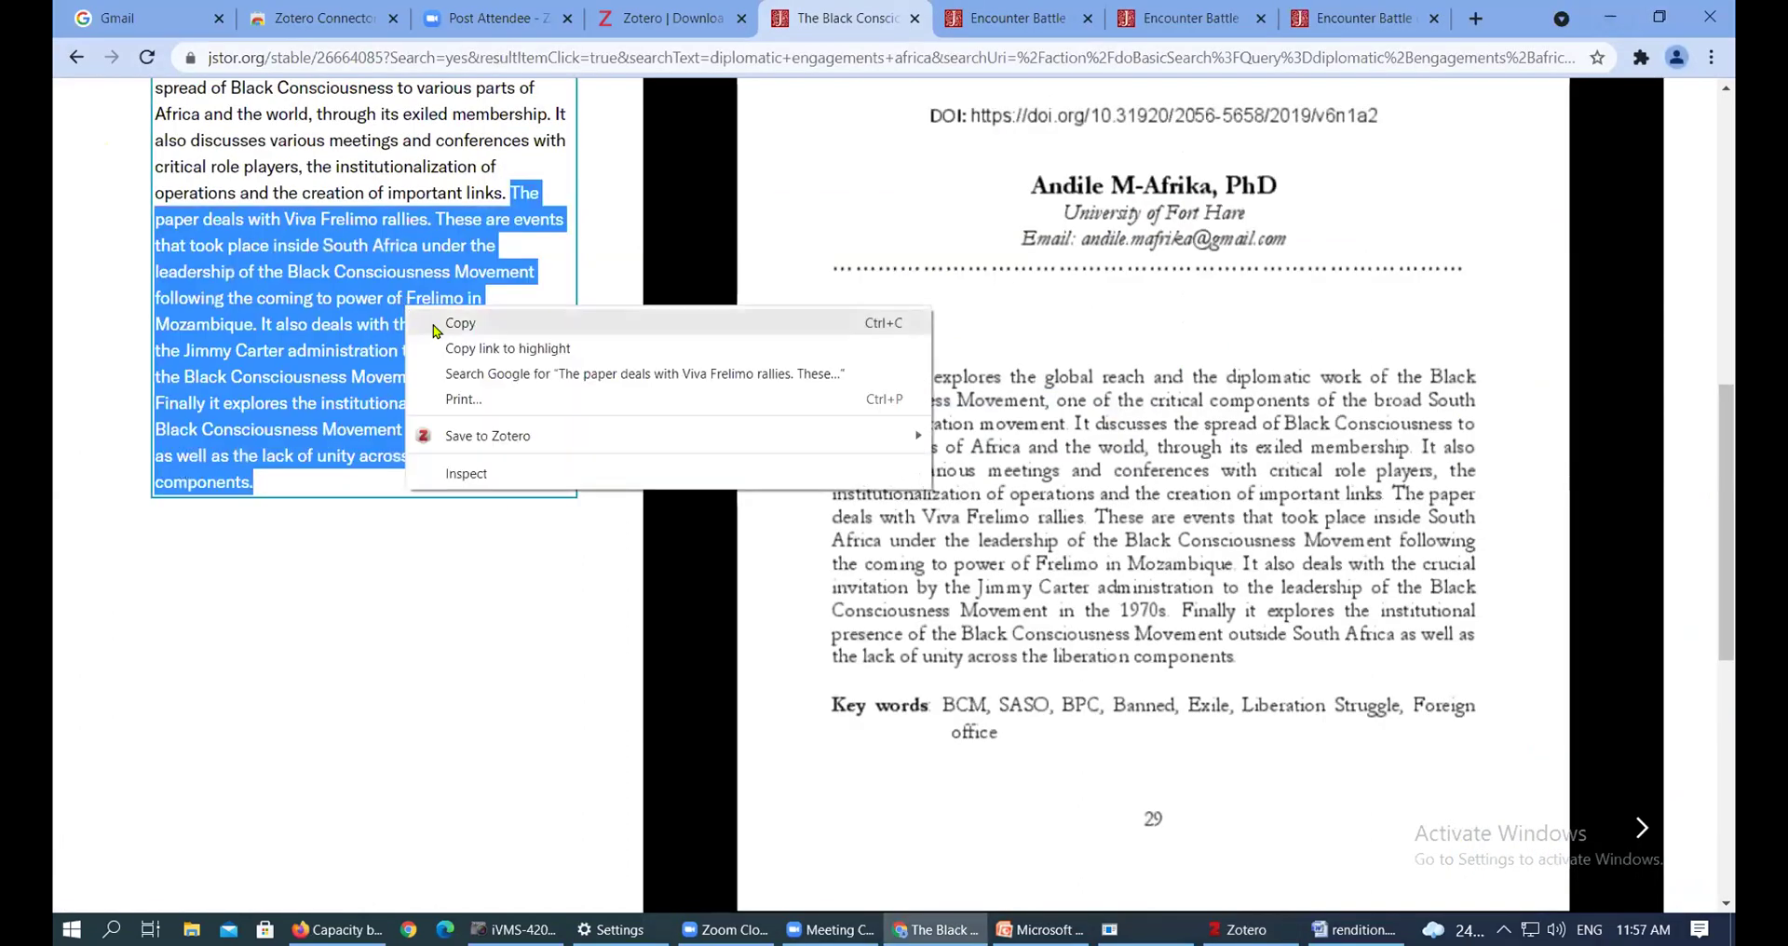
{"action": "left_click", "coordinate": [437, 325]}
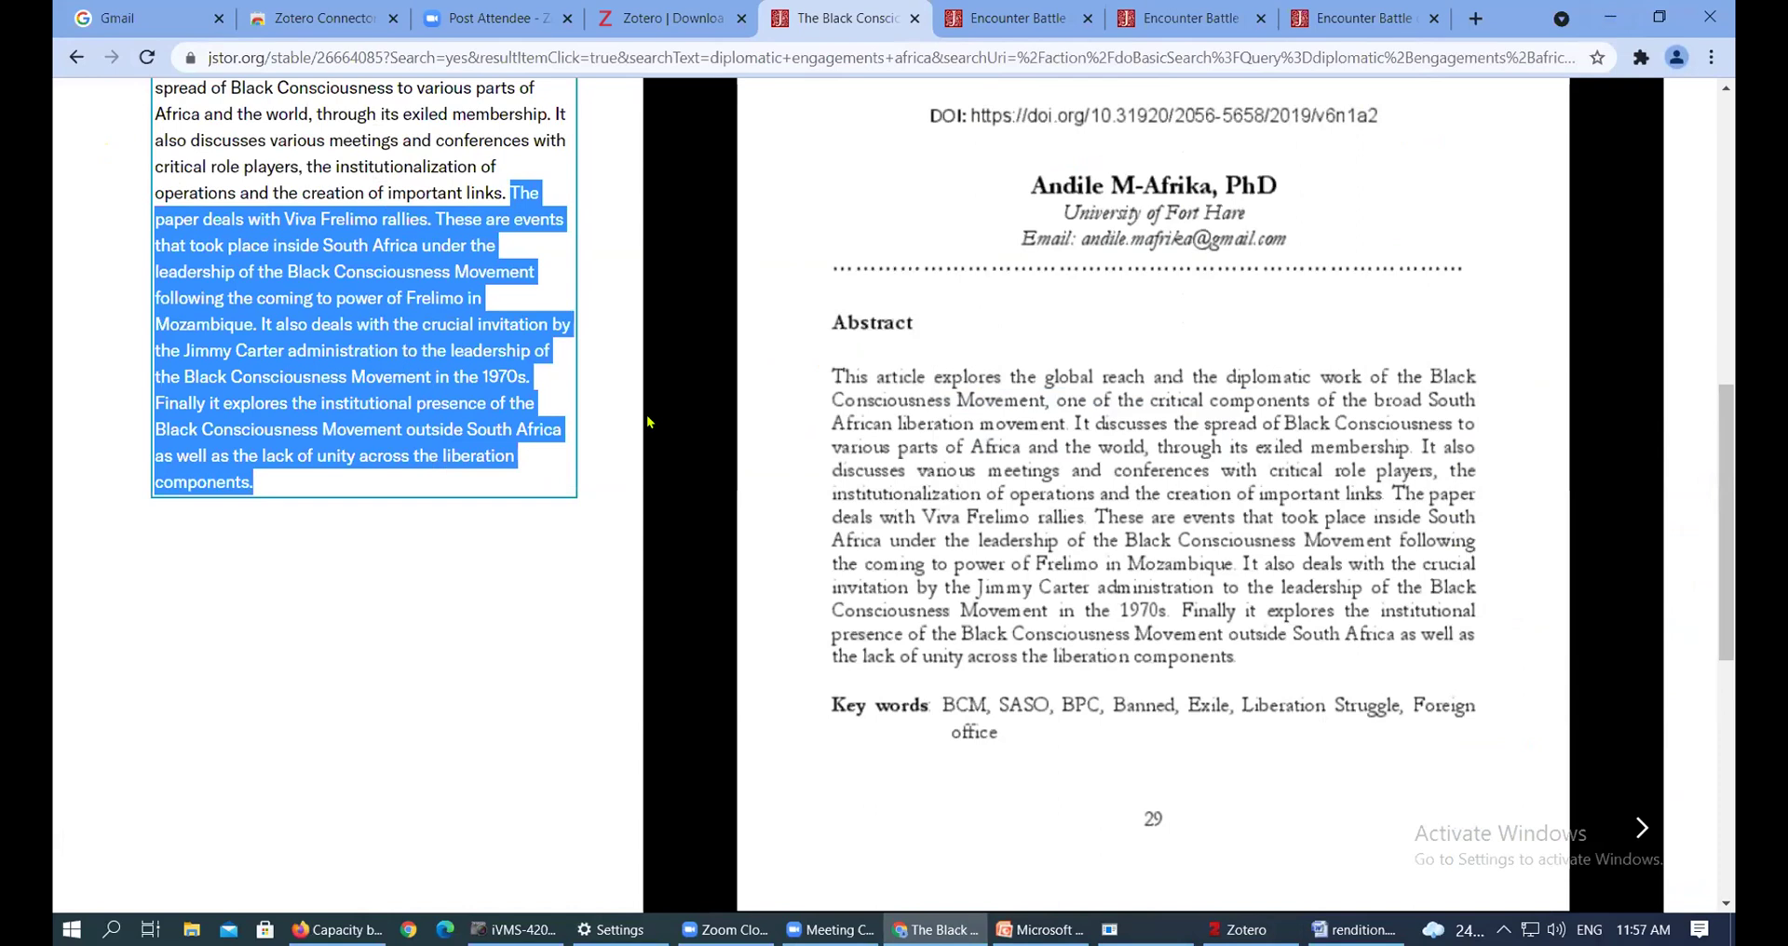
{"action": "right_click", "coordinate": [456, 312]}
{"action": "left_click", "coordinate": [475, 312]}
{"action": "left_click", "coordinate": [1614, 18]}
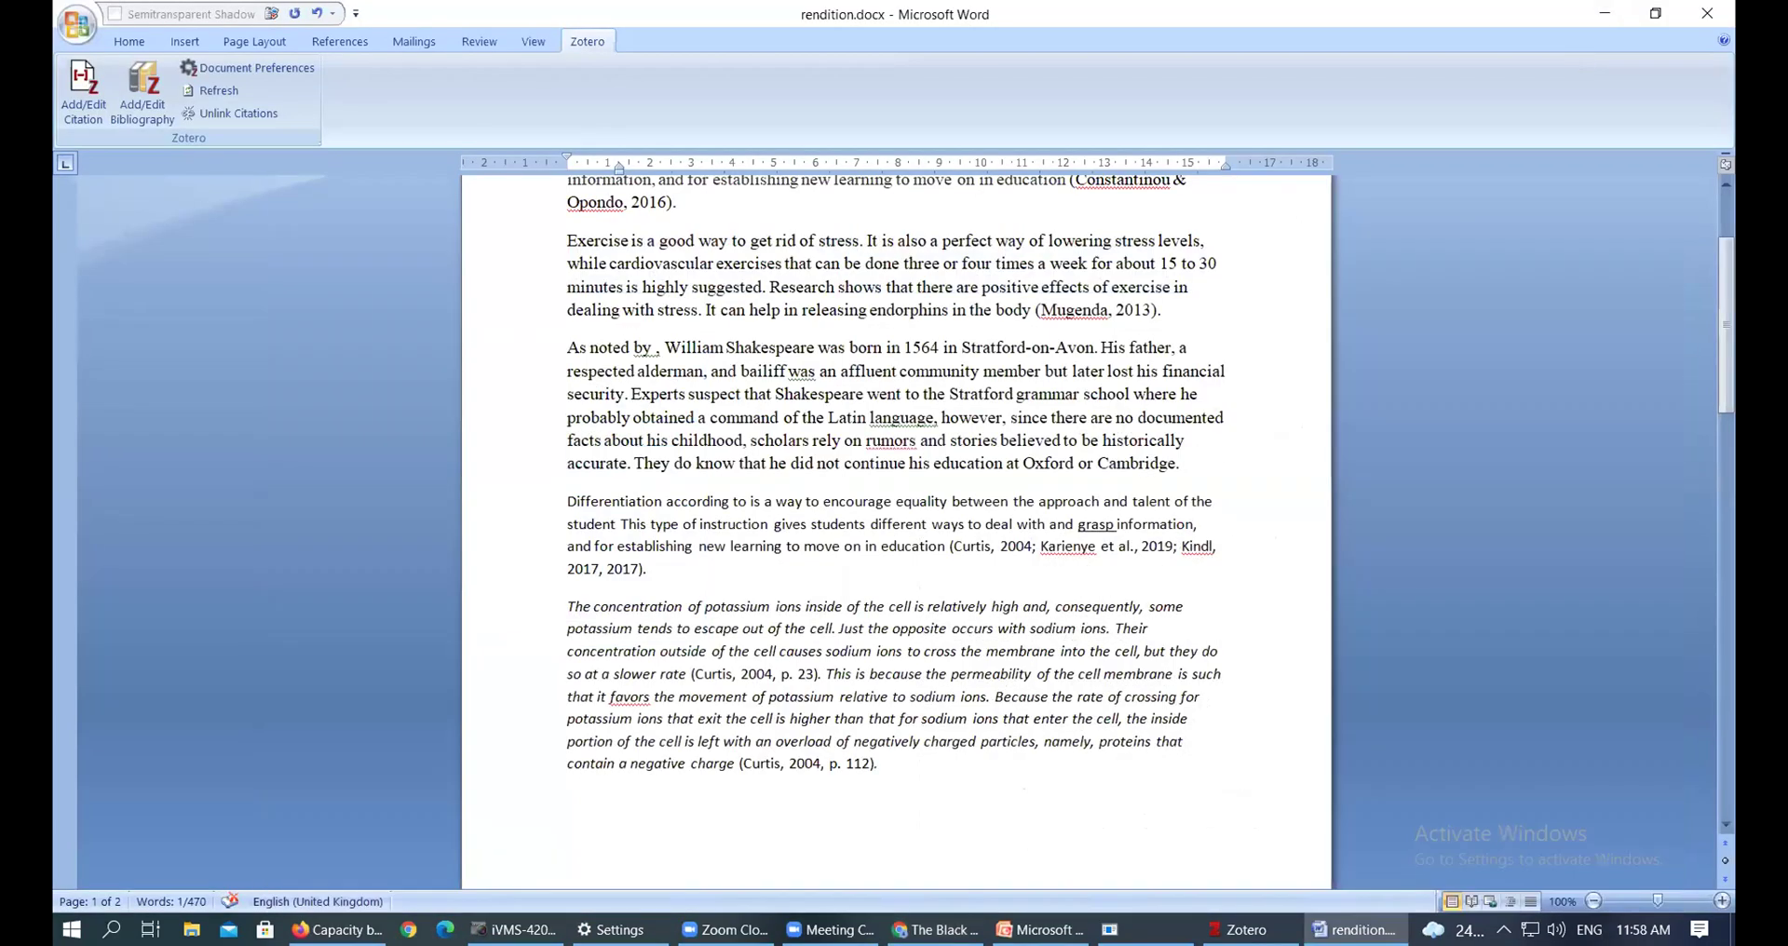
Widen Zotero's item pane and show the Black Consciousness Movement article's Notes tab, which has 0 notes
{"action": "left_click", "coordinate": [1605, 13]}
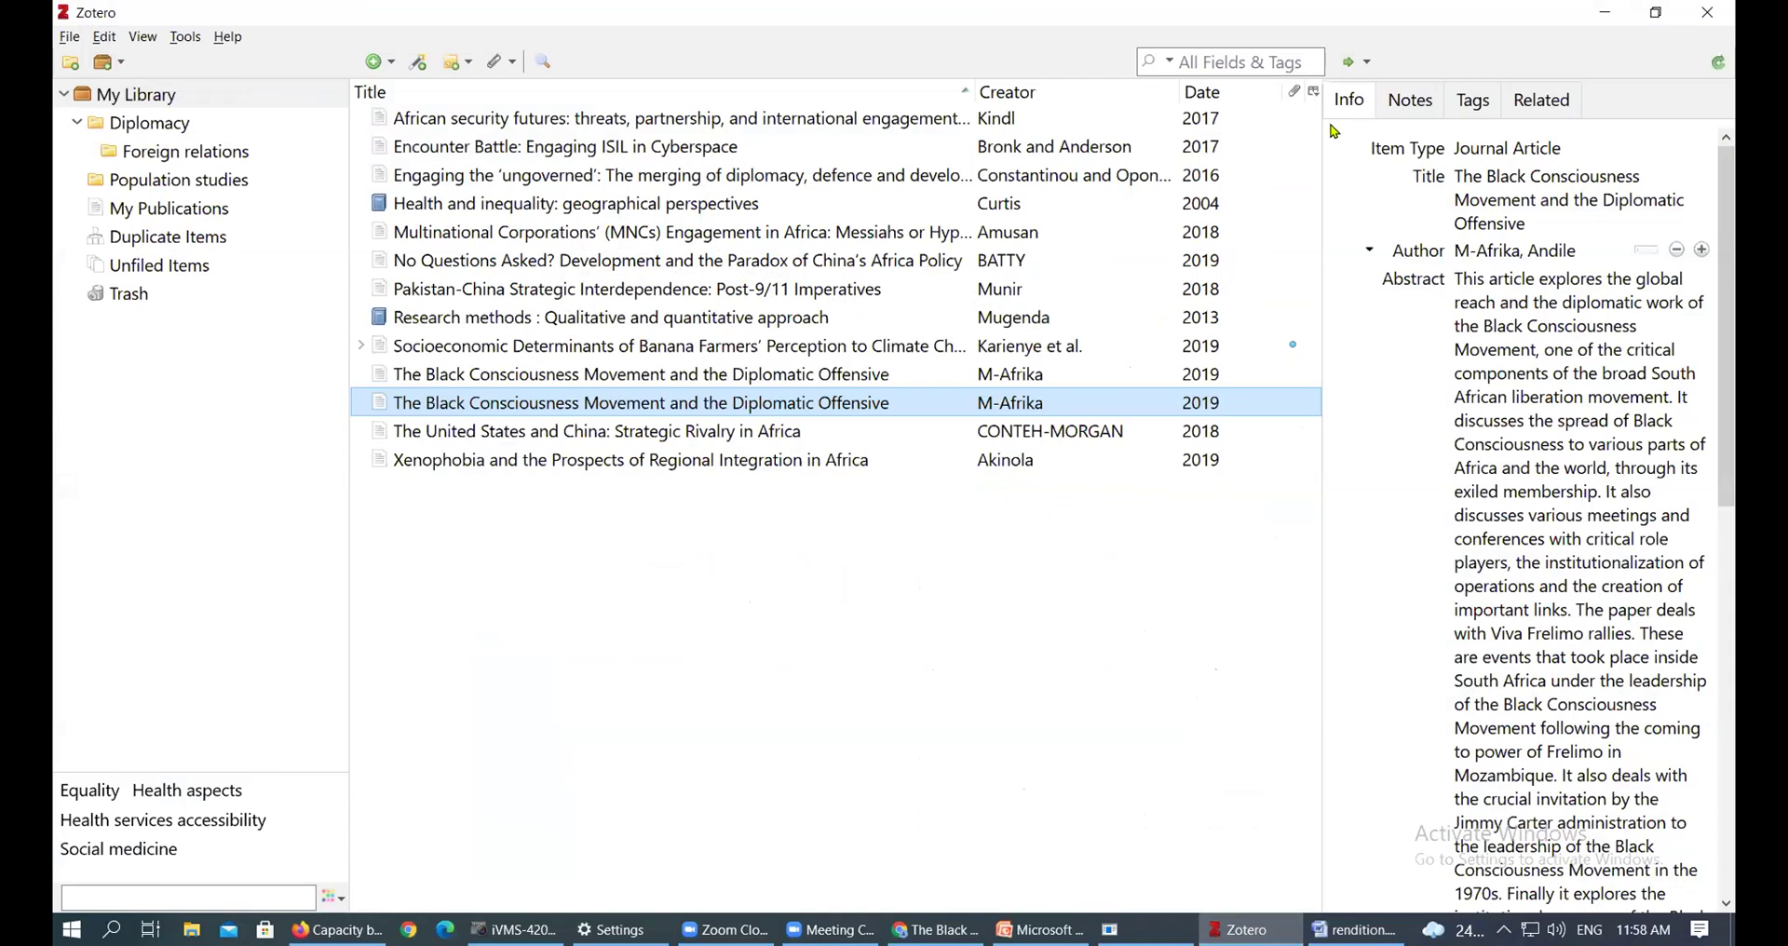
{"action": "left_click_drag", "start_coordinate": [1318, 145], "coordinate": [1162, 145]}
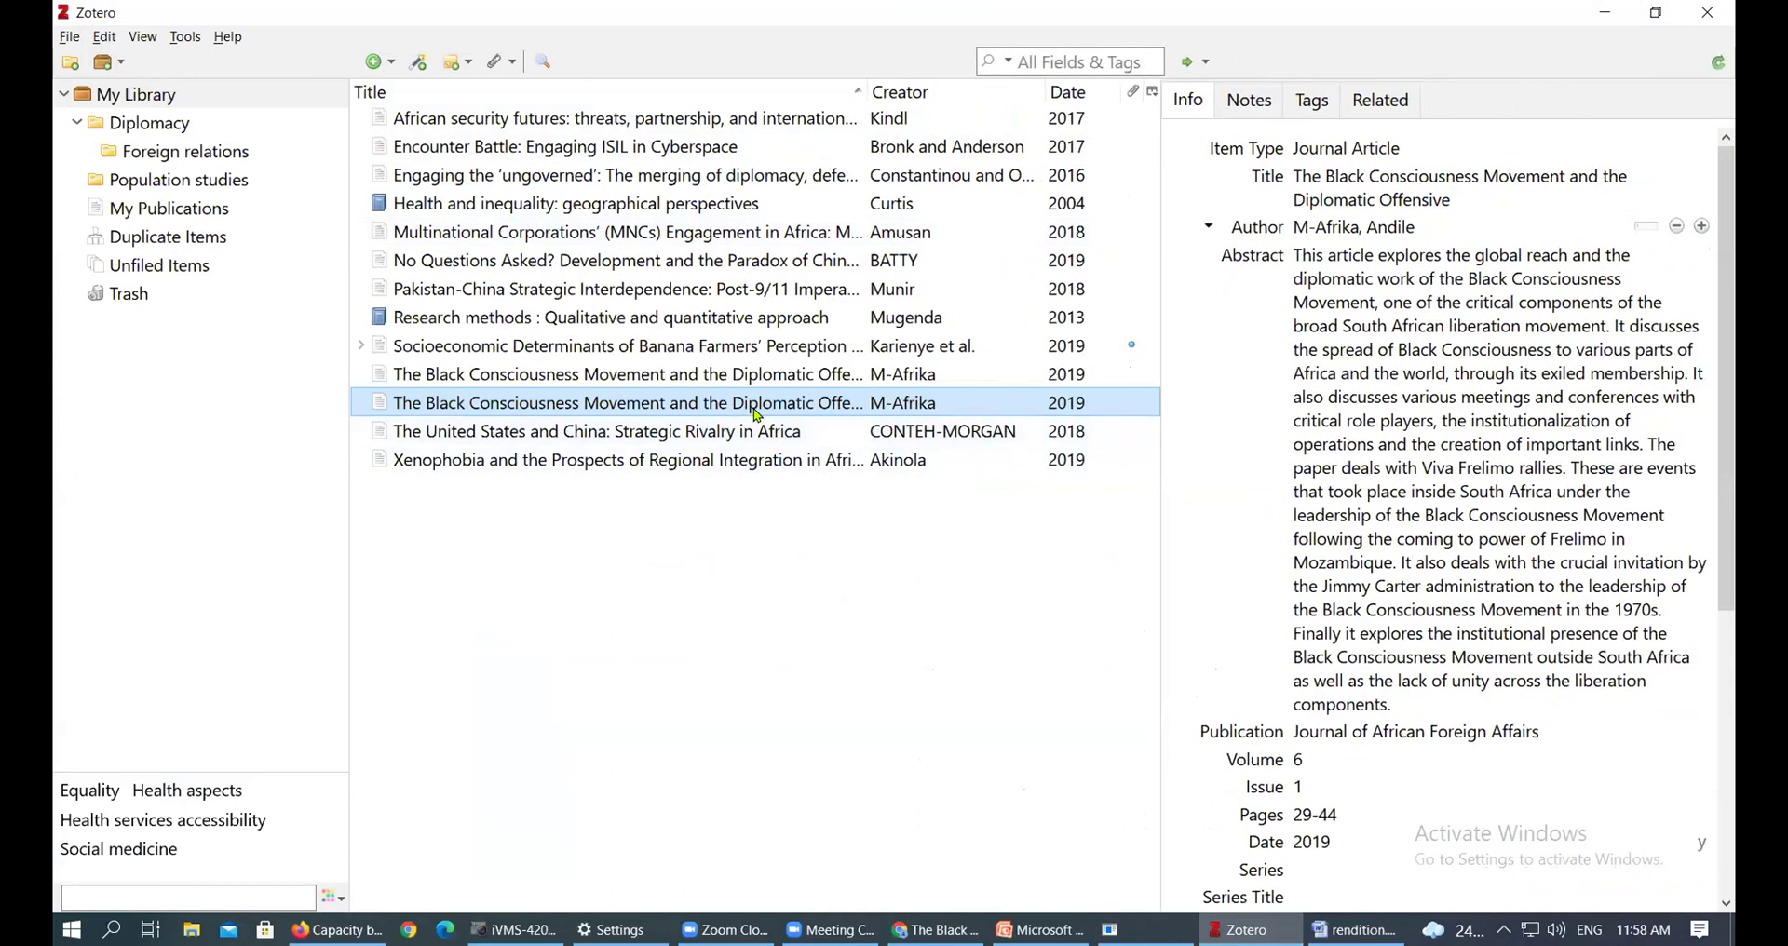
{"action": "scroll", "coordinate": [1490, 392], "scroll_direction": "down", "scroll_amount": 5}
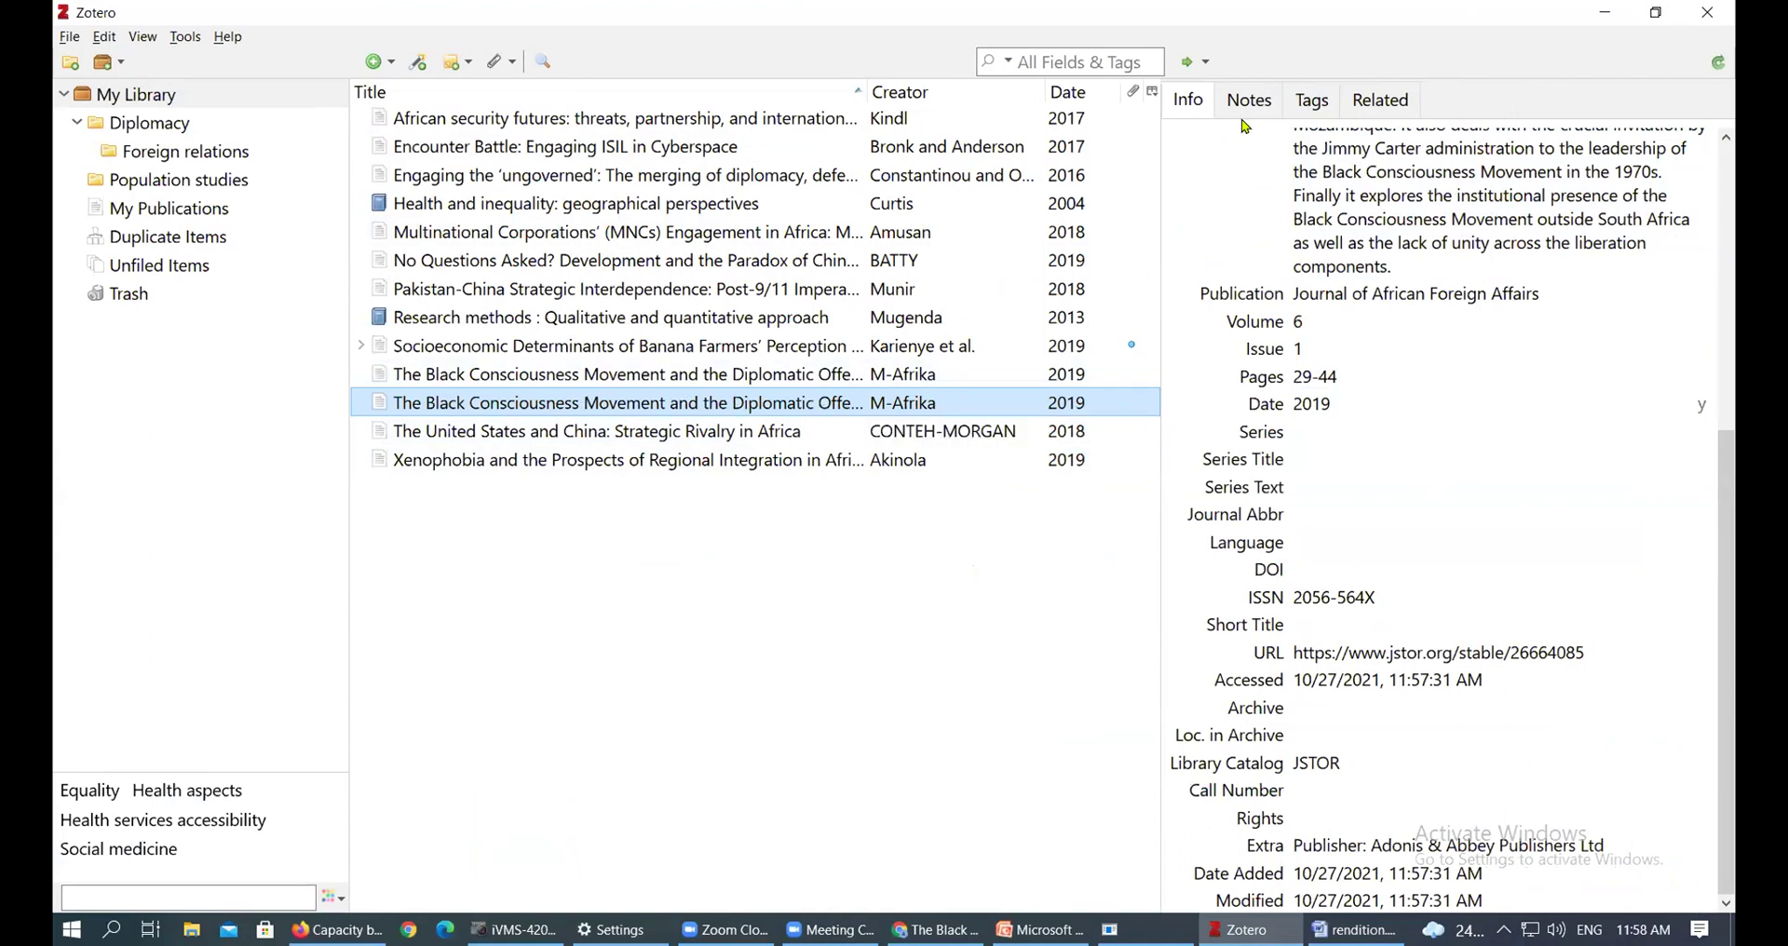
{"action": "left_click", "coordinate": [1185, 102]}
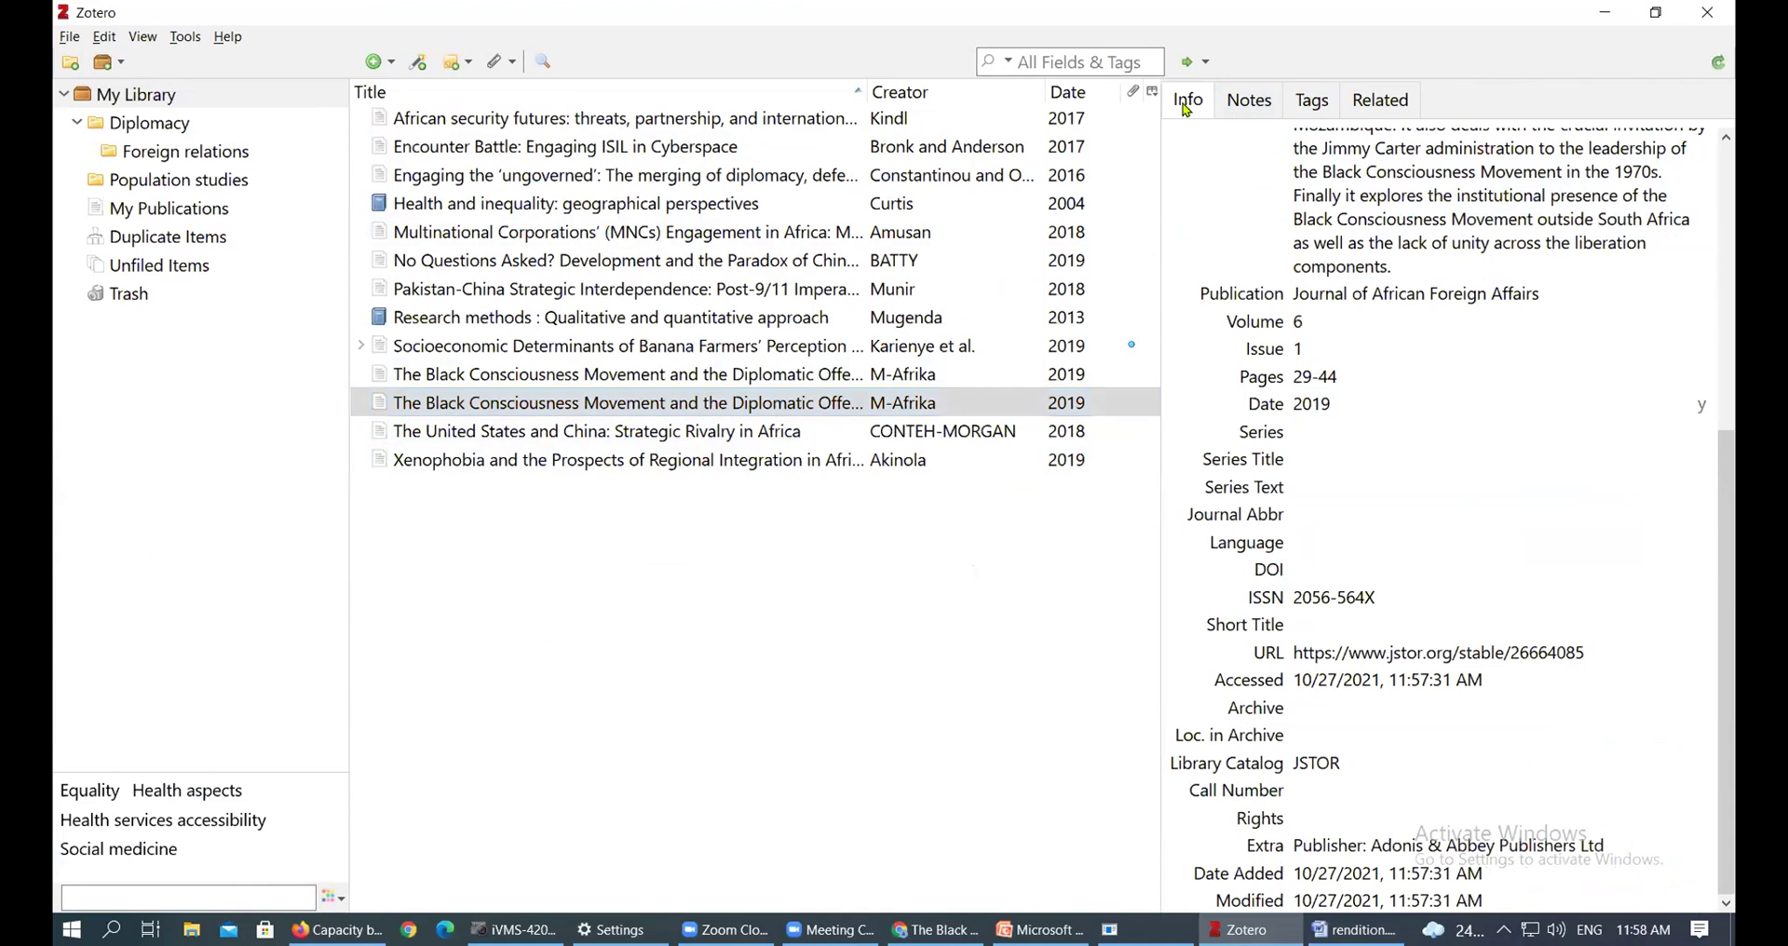
{"action": "left_click", "coordinate": [1256, 108]}
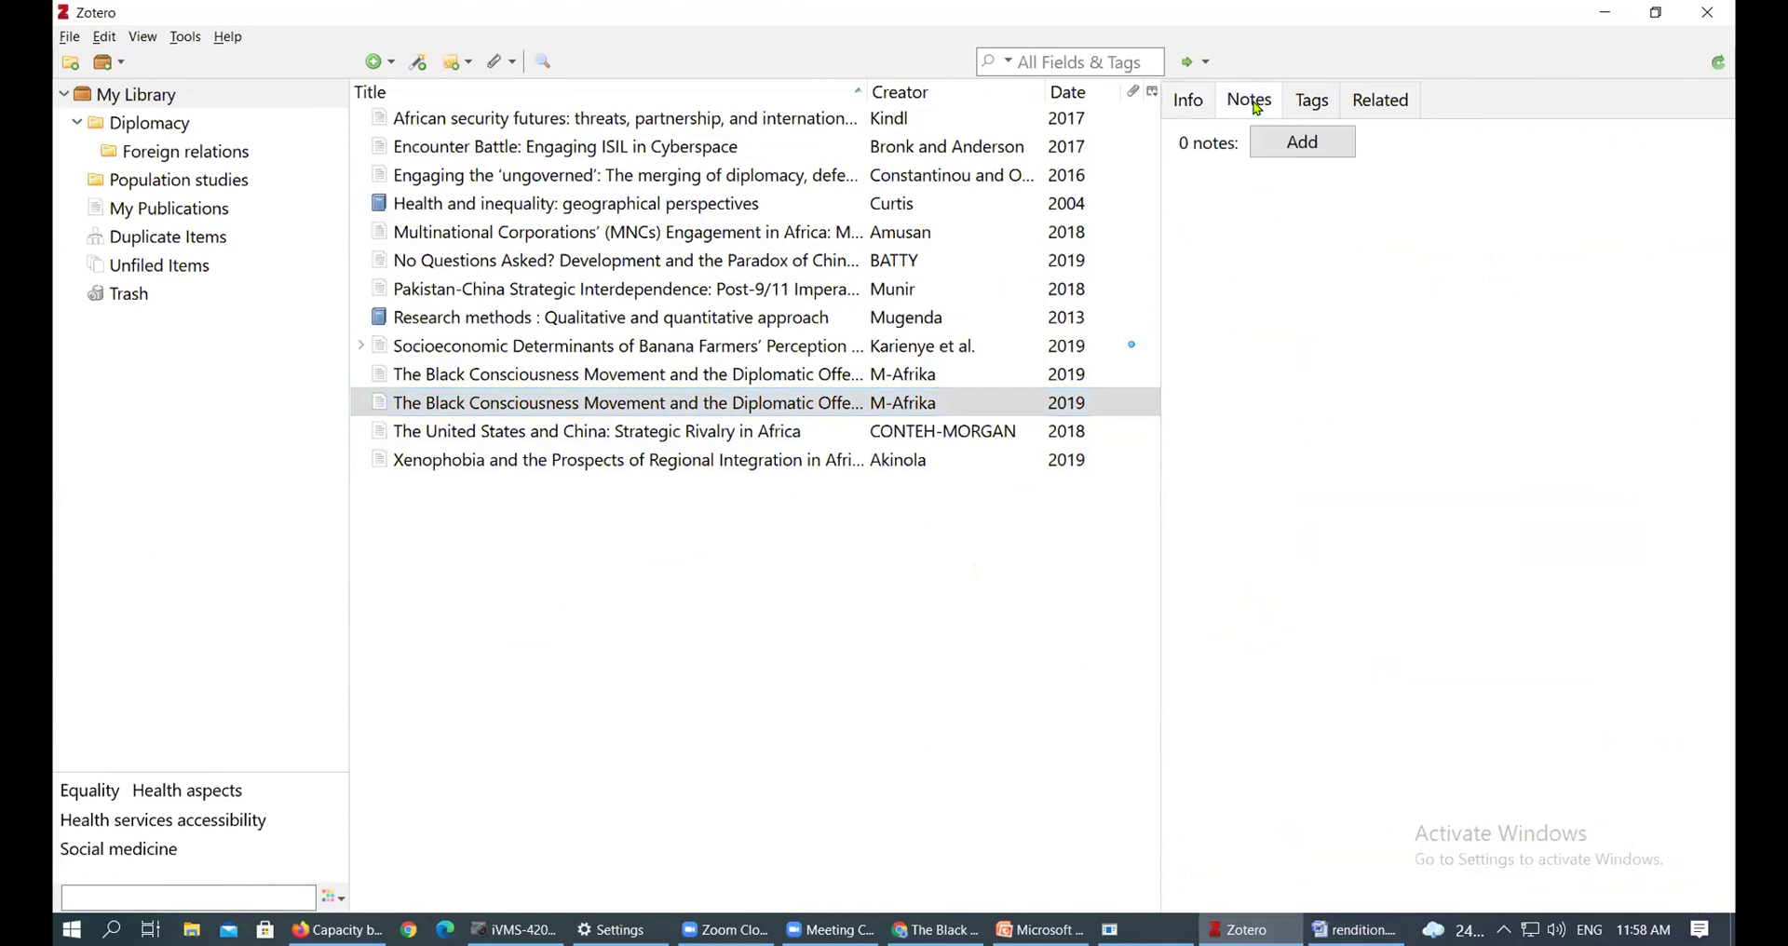
Add a child note holding the pasted Viva Frelimo abstract, then check the article's Info and Notes tabs
{"action": "left_click", "coordinate": [1307, 145]}
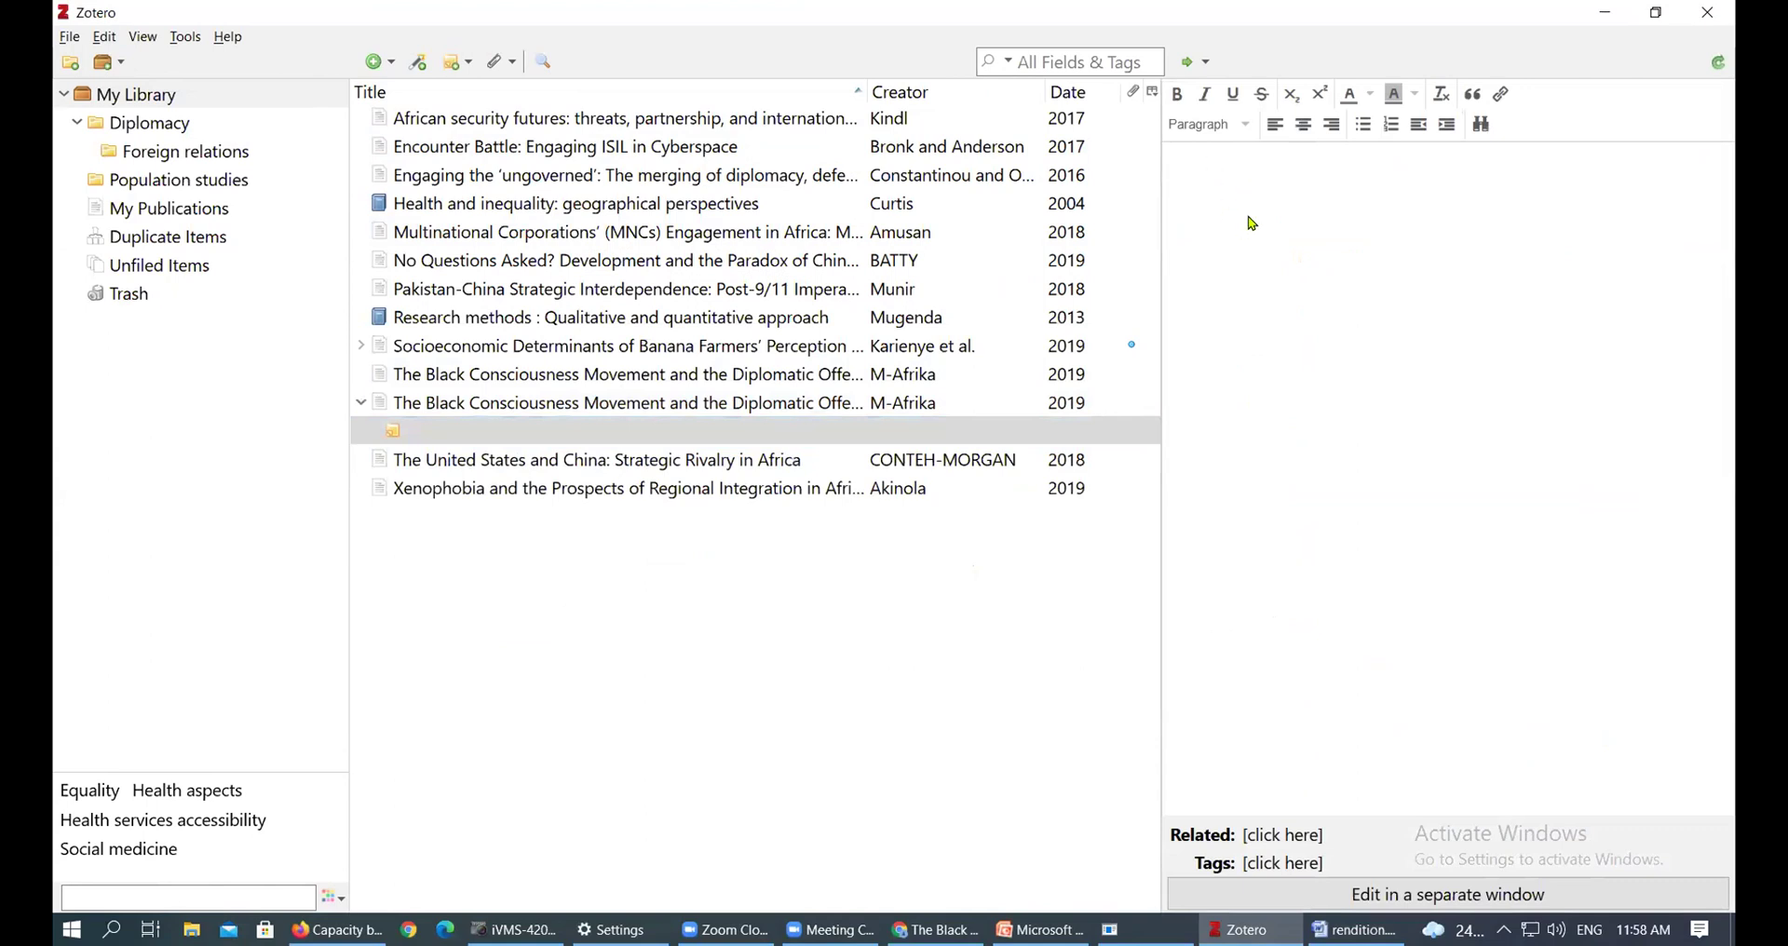
{"action": "key", "text": "ctrl+v"}
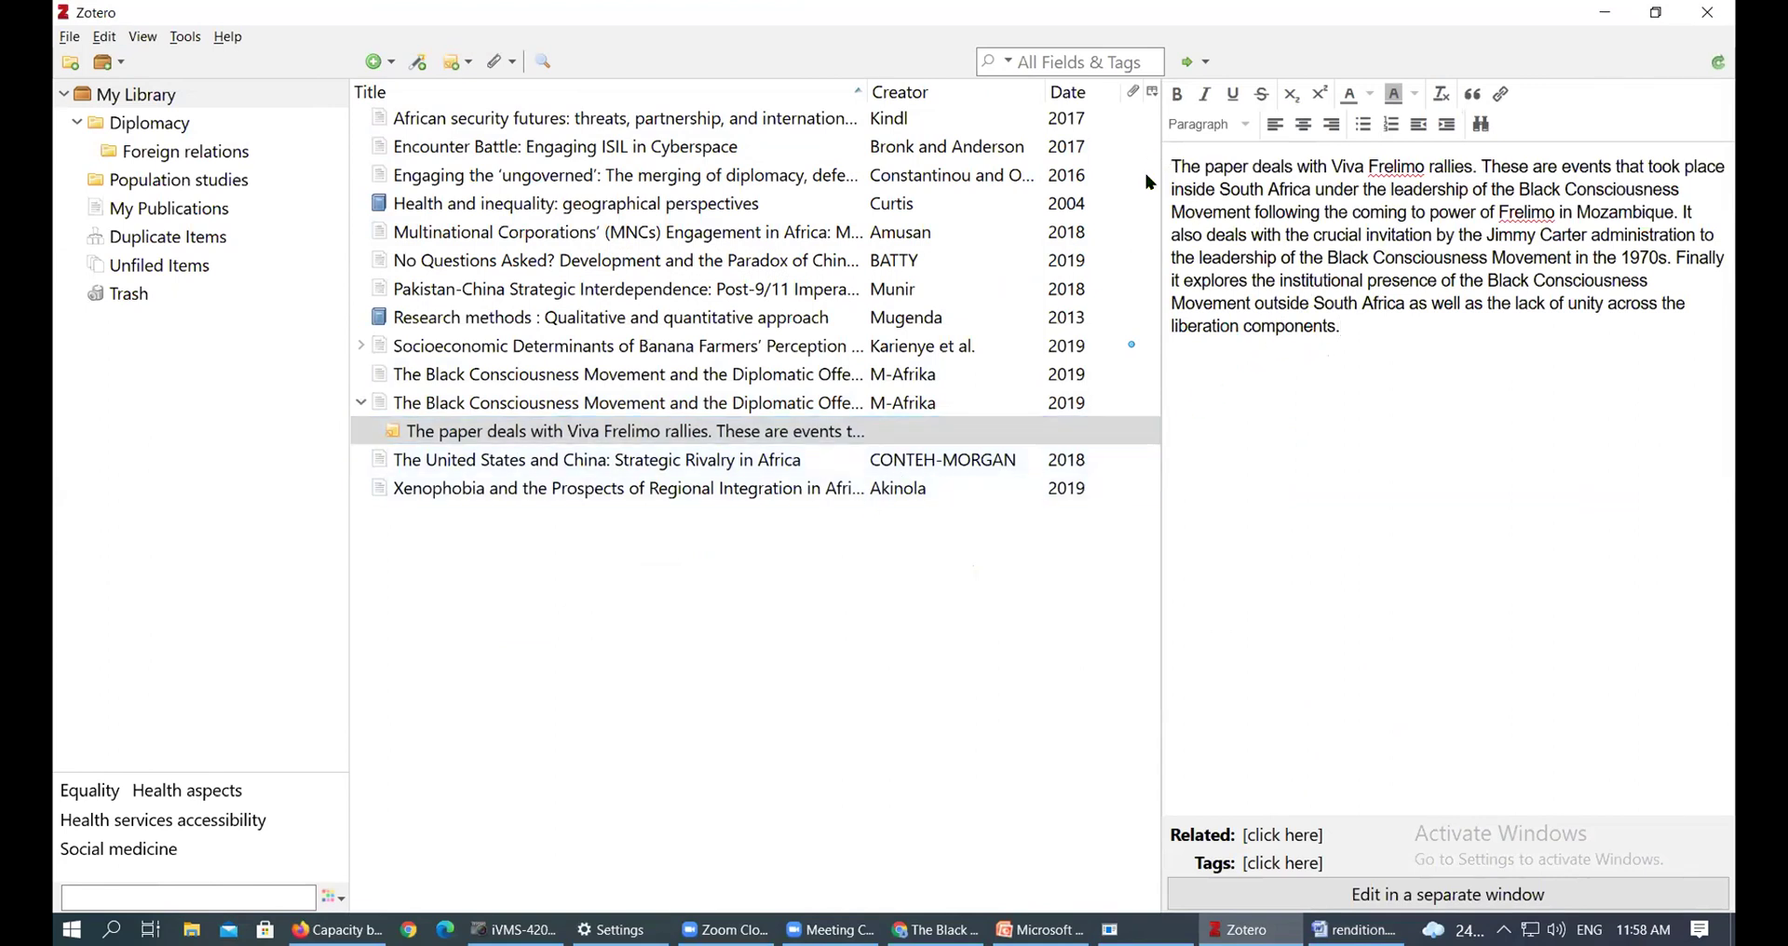
{"action": "left_click", "coordinate": [451, 408]}
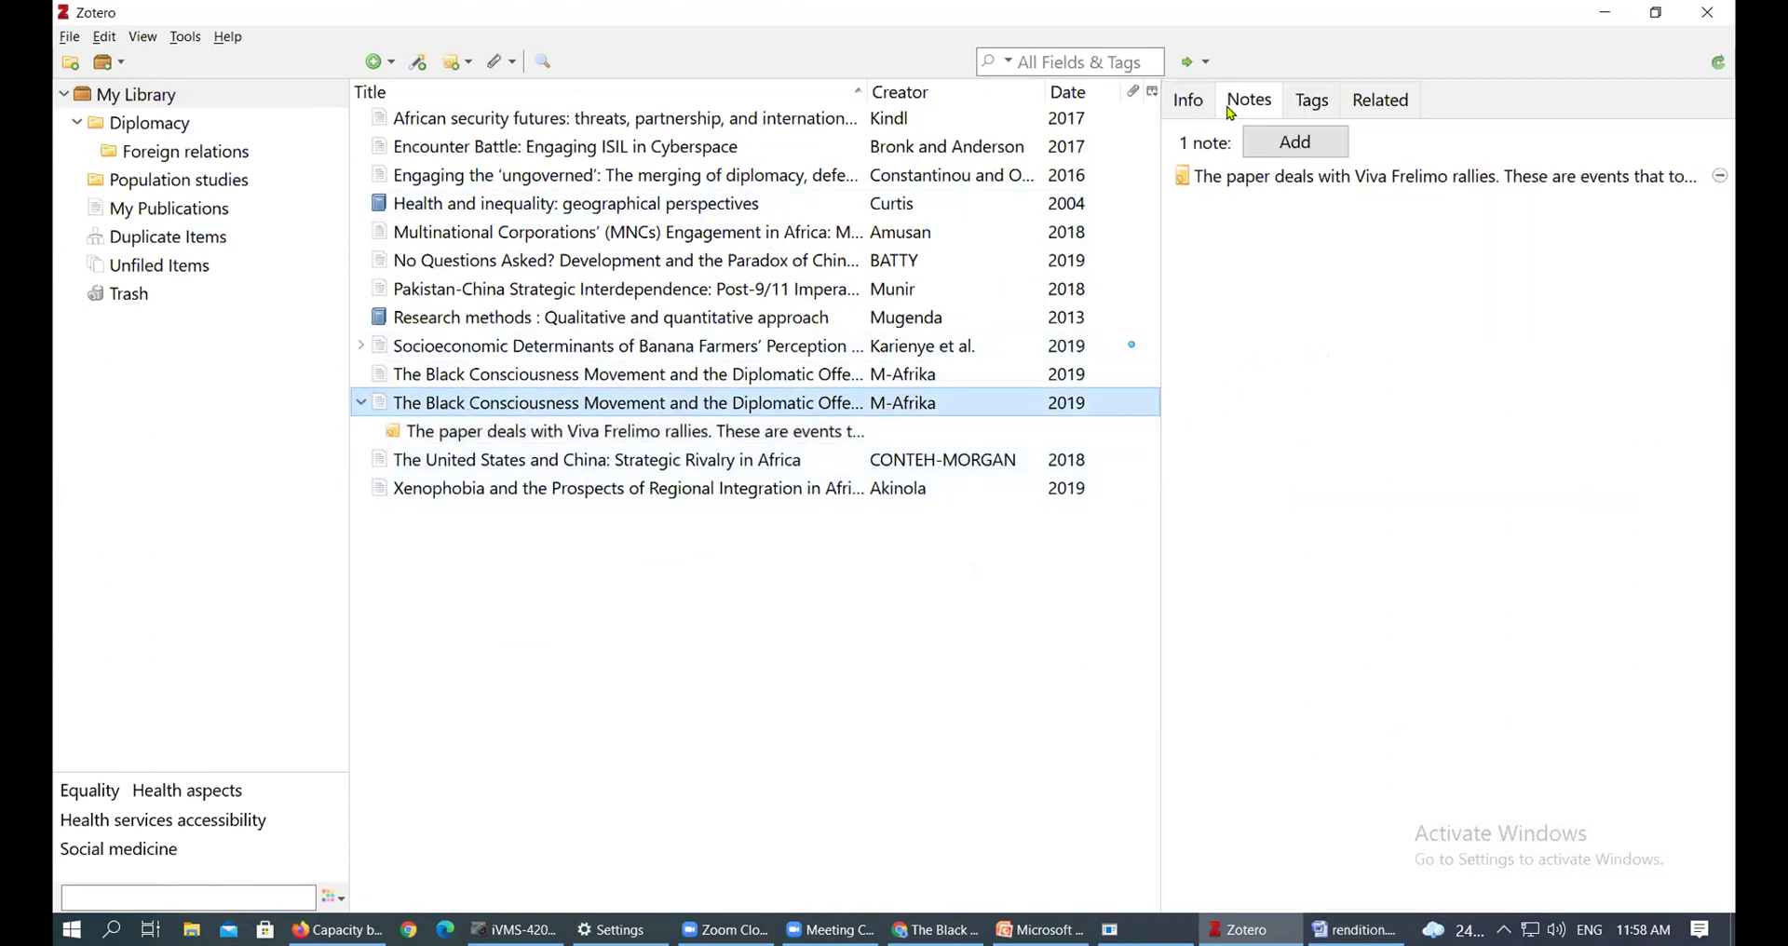
{"action": "left_click", "coordinate": [1194, 103]}
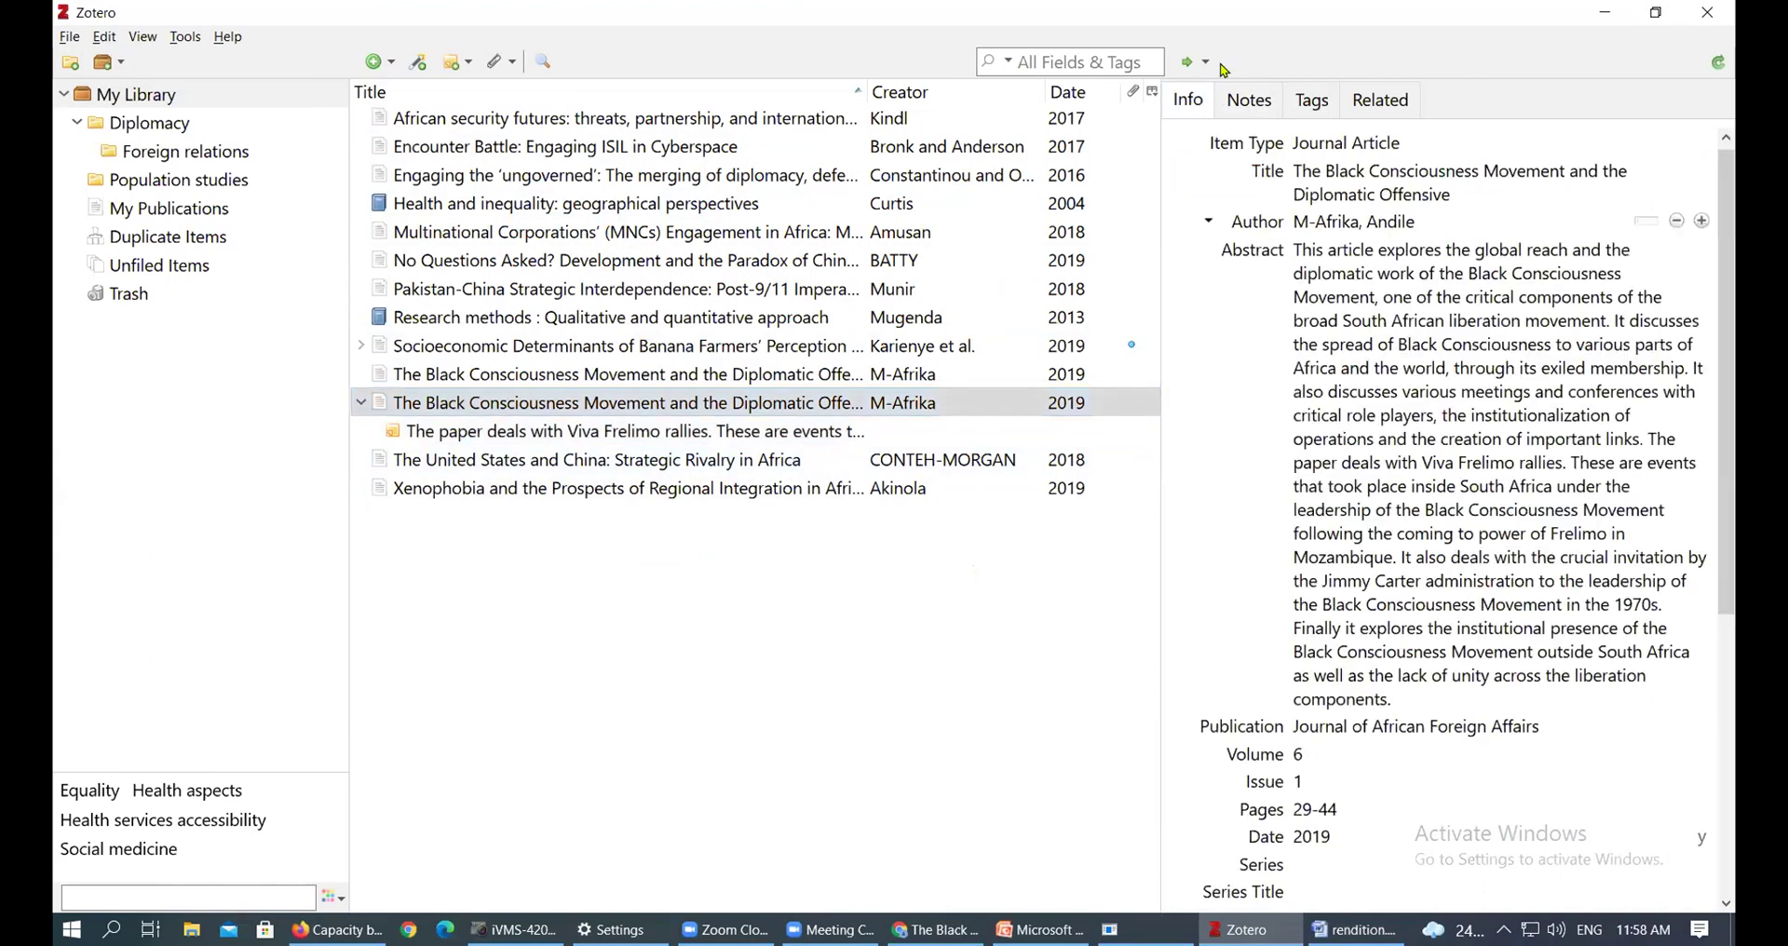
{"action": "left_click", "coordinate": [1257, 101]}
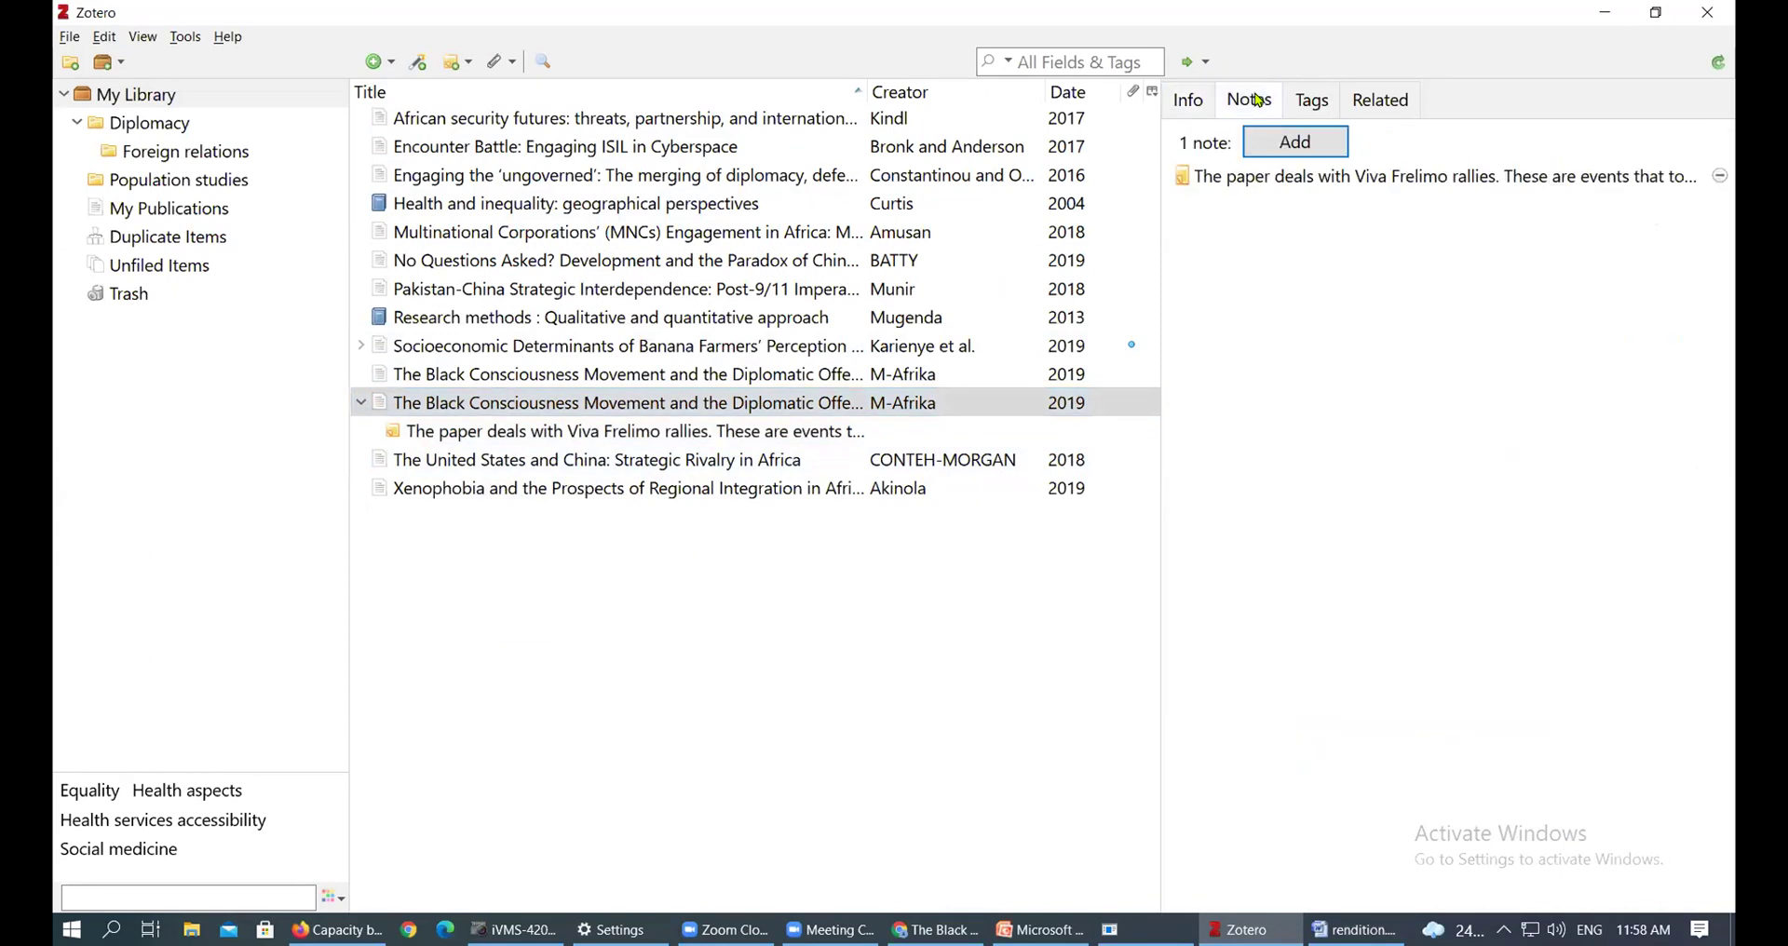
{"action": "left_click", "coordinate": [1188, 102]}
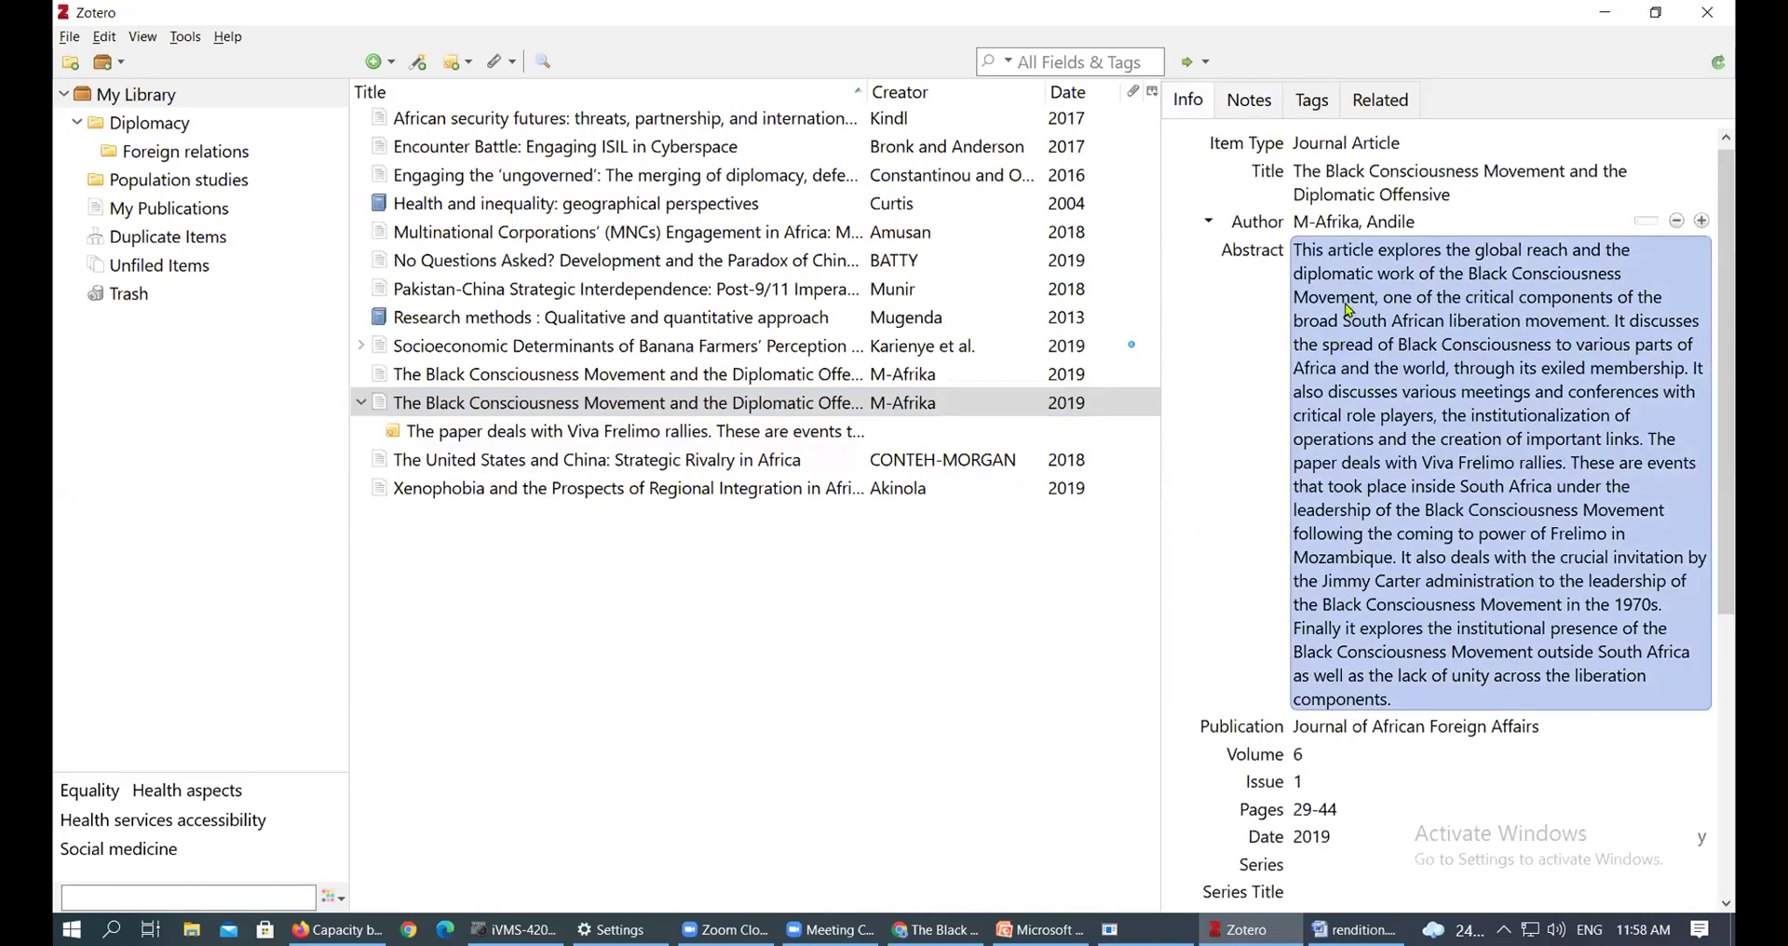
{"action": "left_click", "coordinate": [424, 403]}
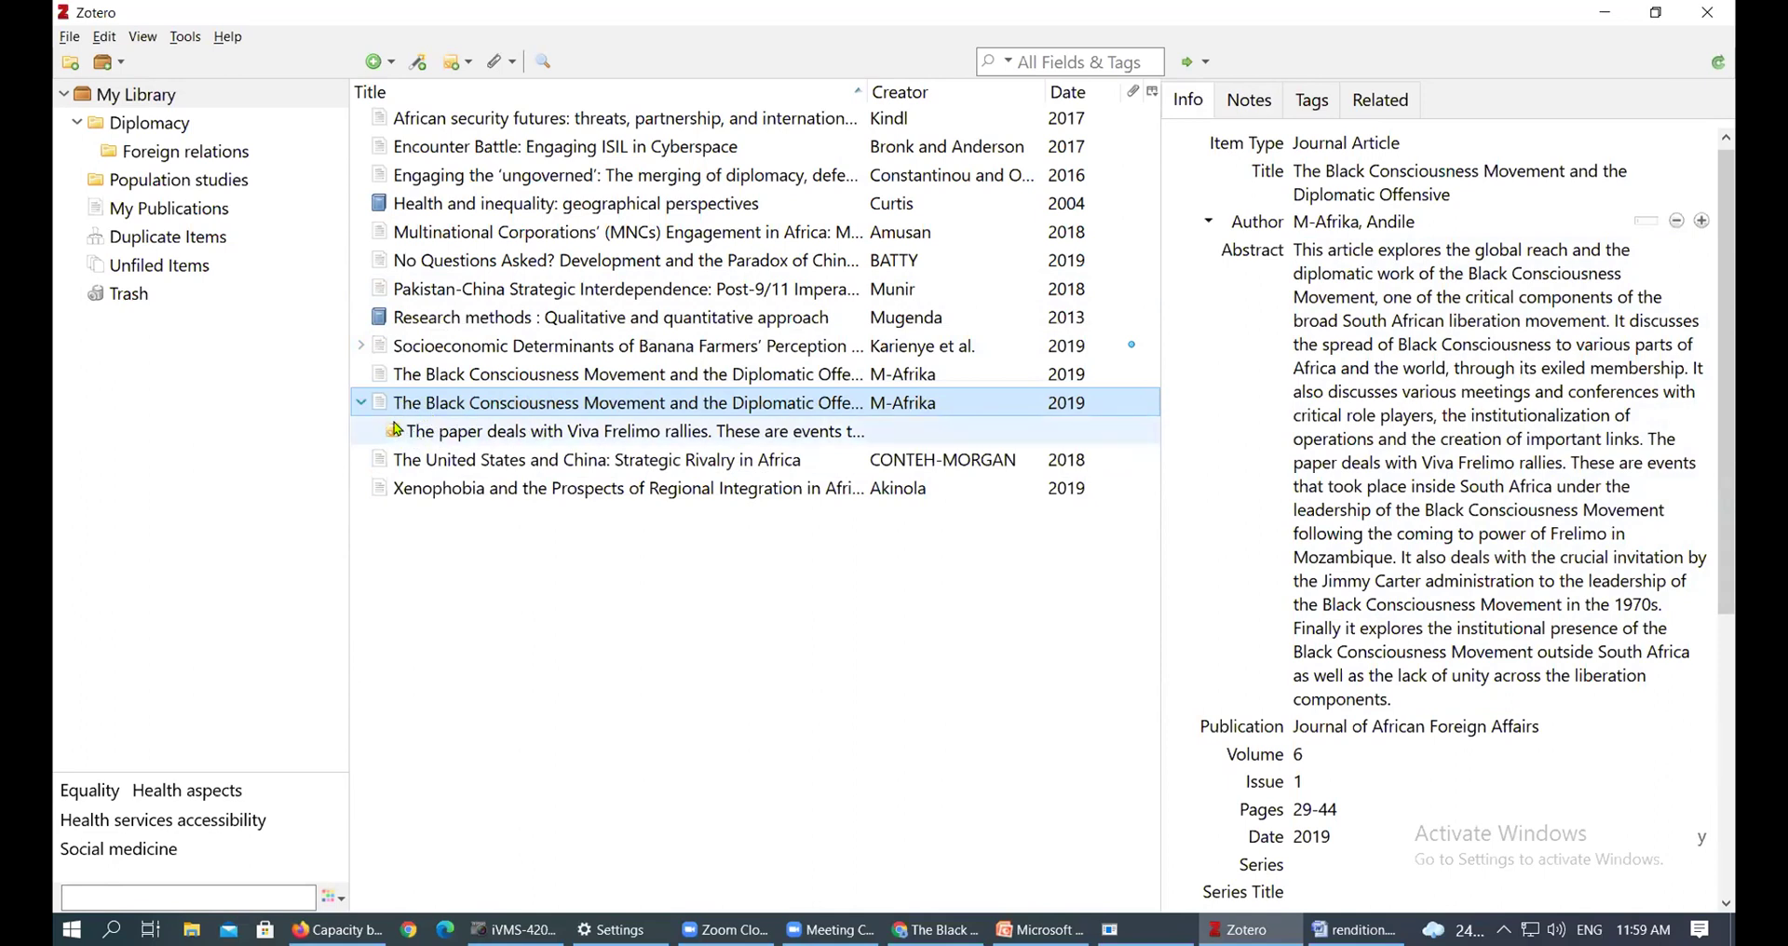
Review the Viva Frelimo child note alongside the parent article's details and notes list
{"action": "left_click", "coordinate": [453, 435]}
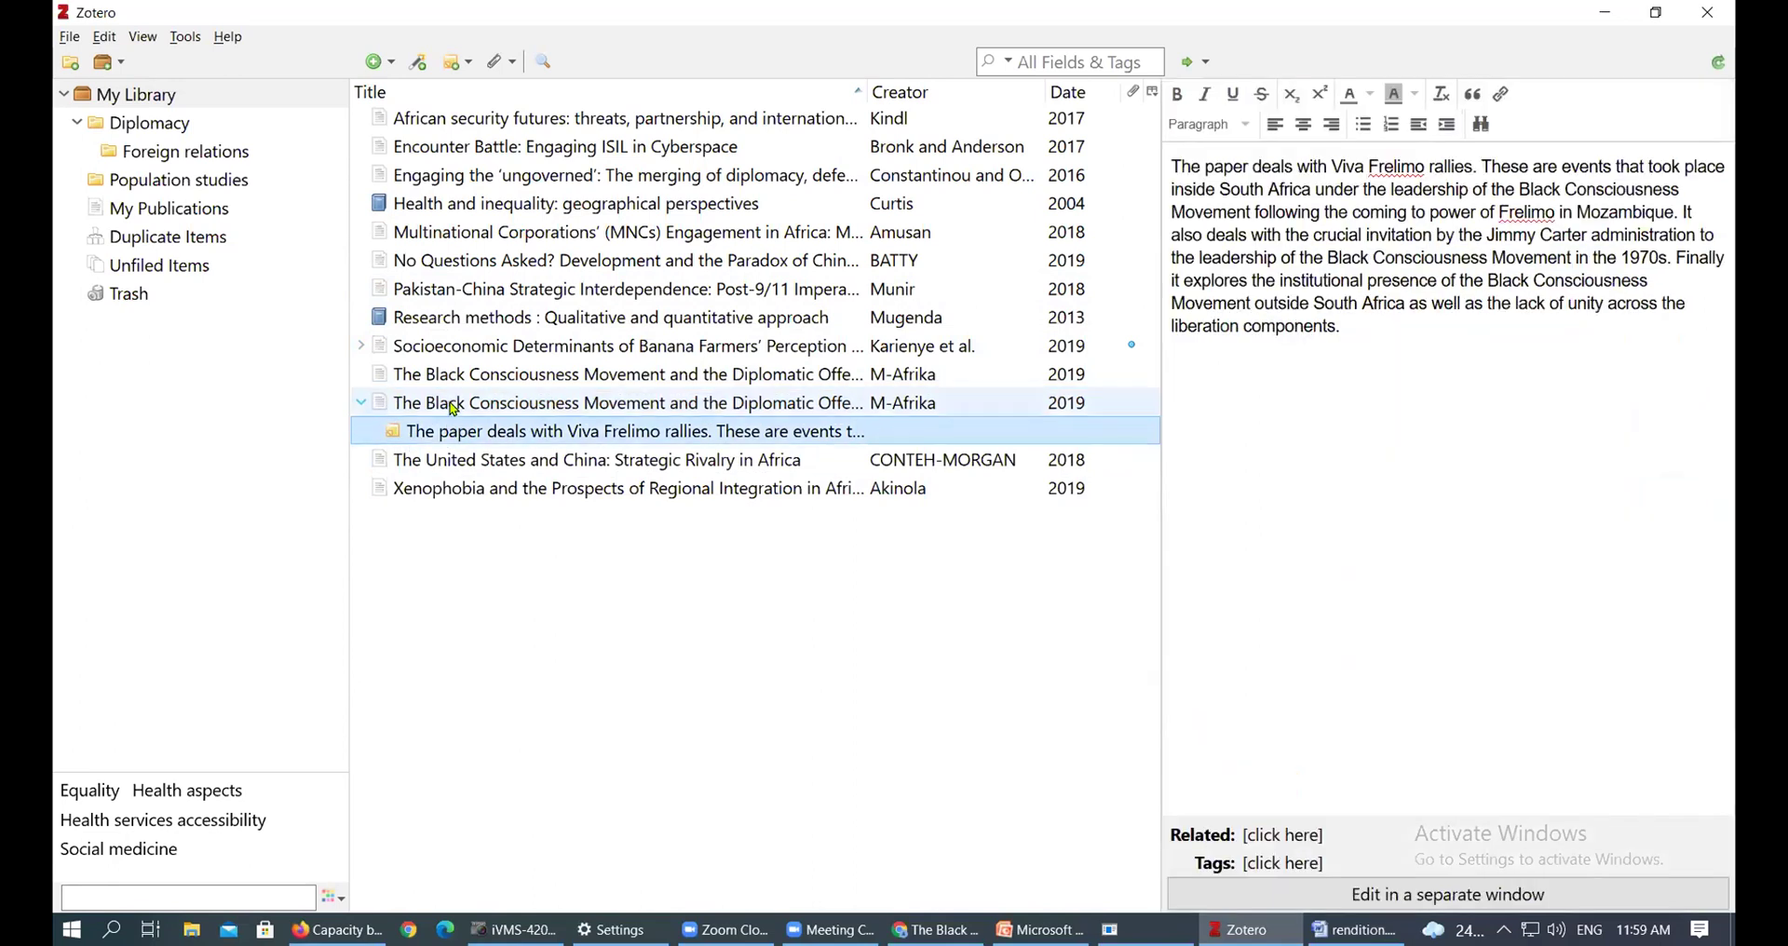
{"action": "left_click", "coordinate": [449, 404]}
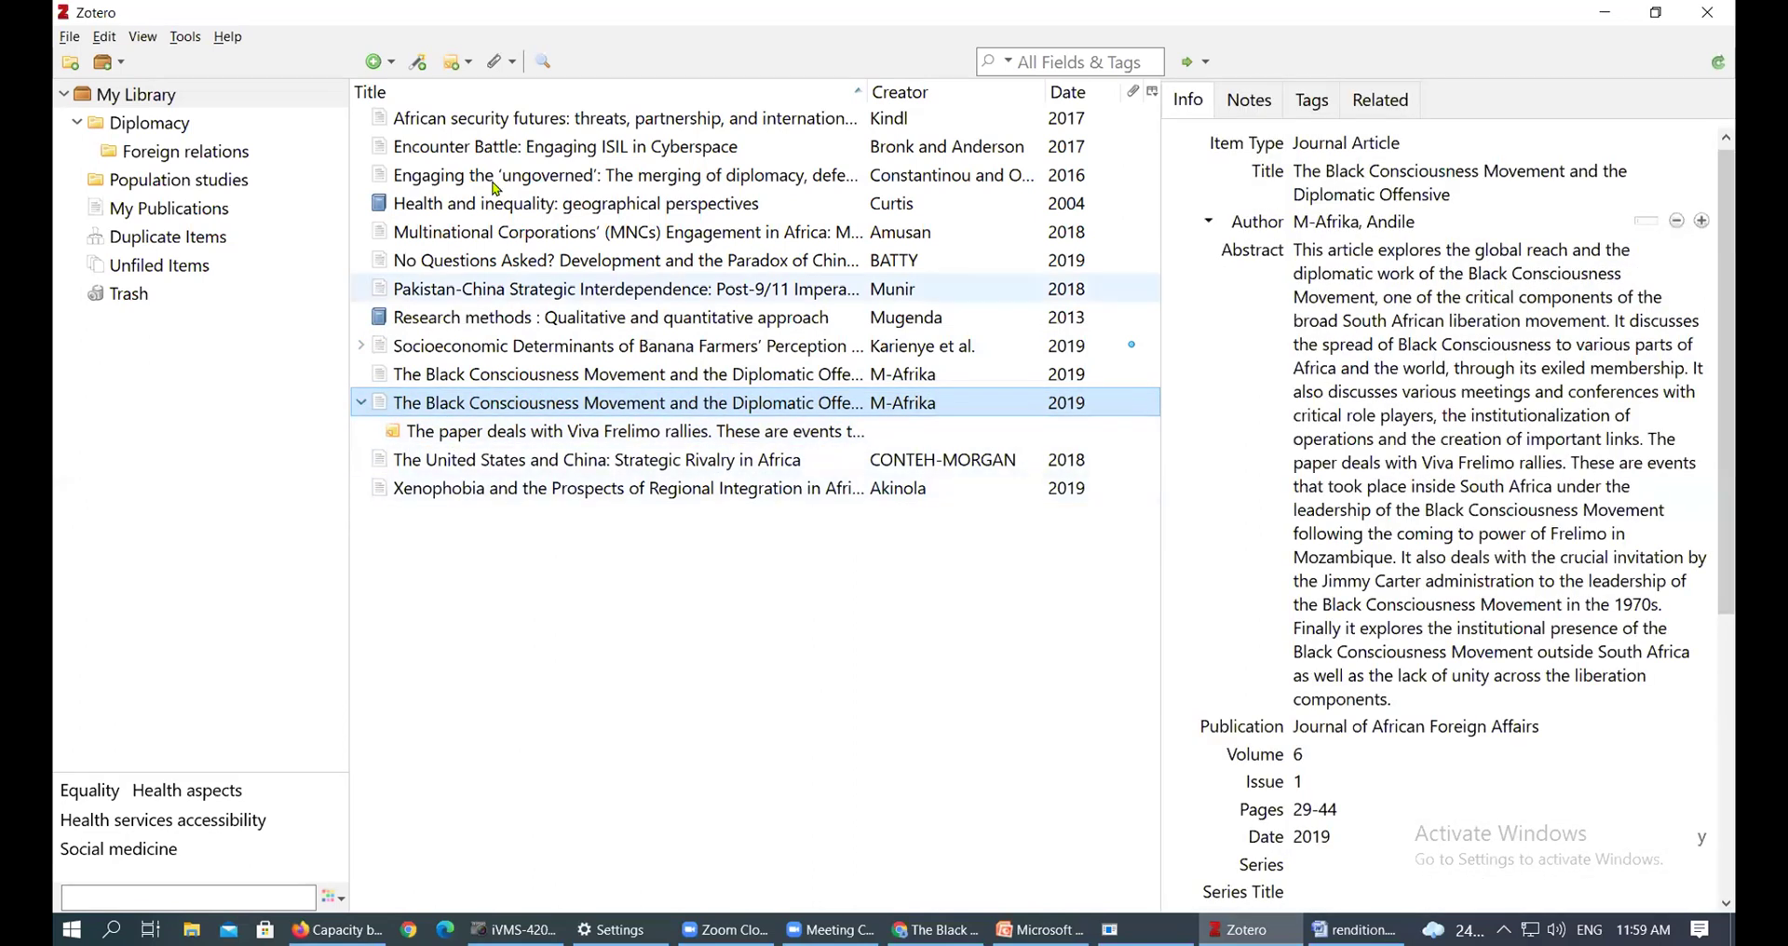
{"action": "left_click", "coordinate": [477, 176]}
{"action": "left_click", "coordinate": [447, 438]}
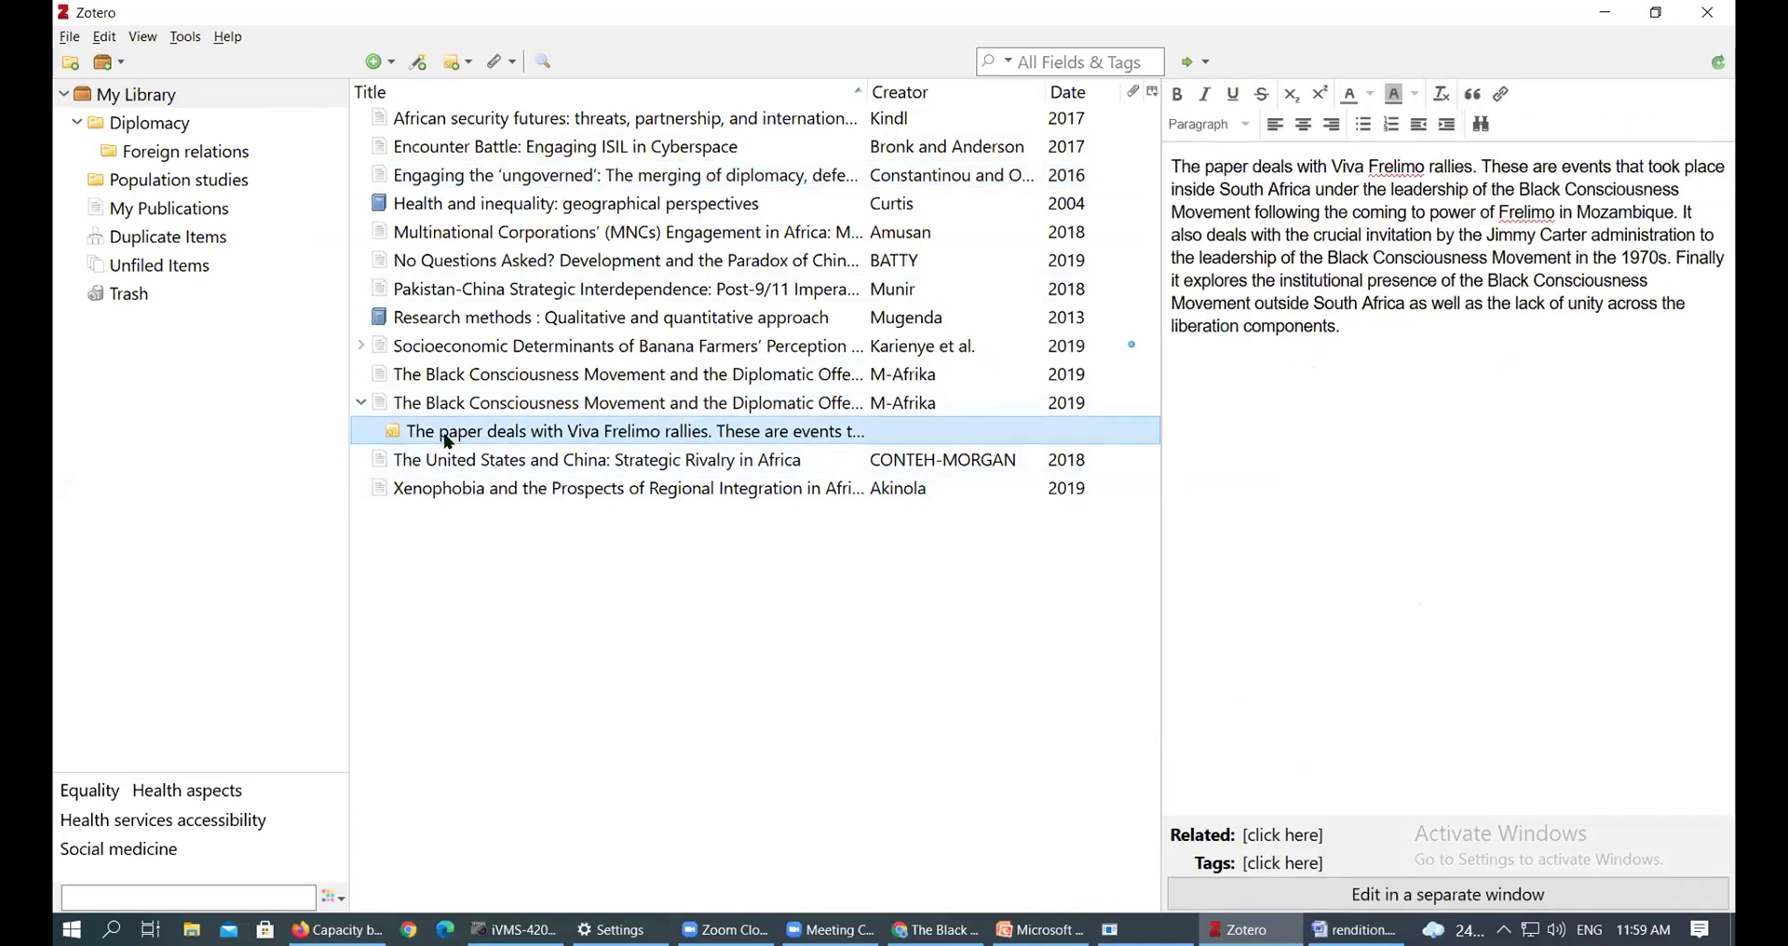
{"action": "left_click", "coordinate": [494, 404]}
{"action": "left_click", "coordinate": [1318, 258]}
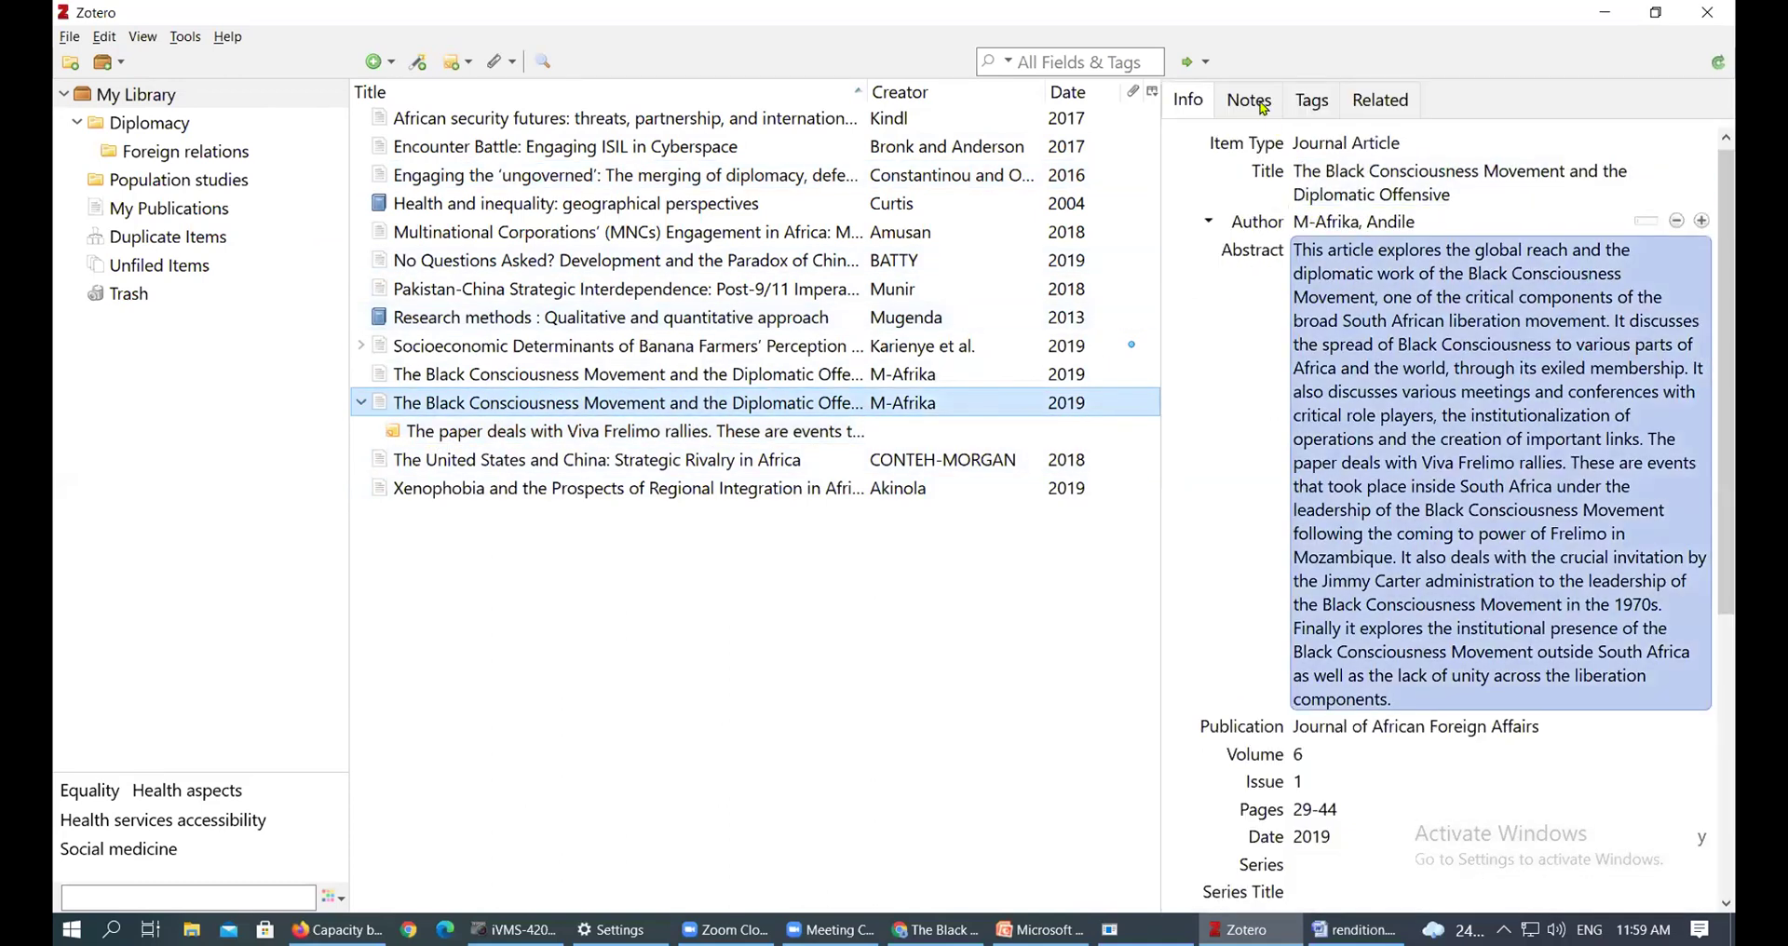
{"action": "left_click", "coordinate": [1263, 103]}
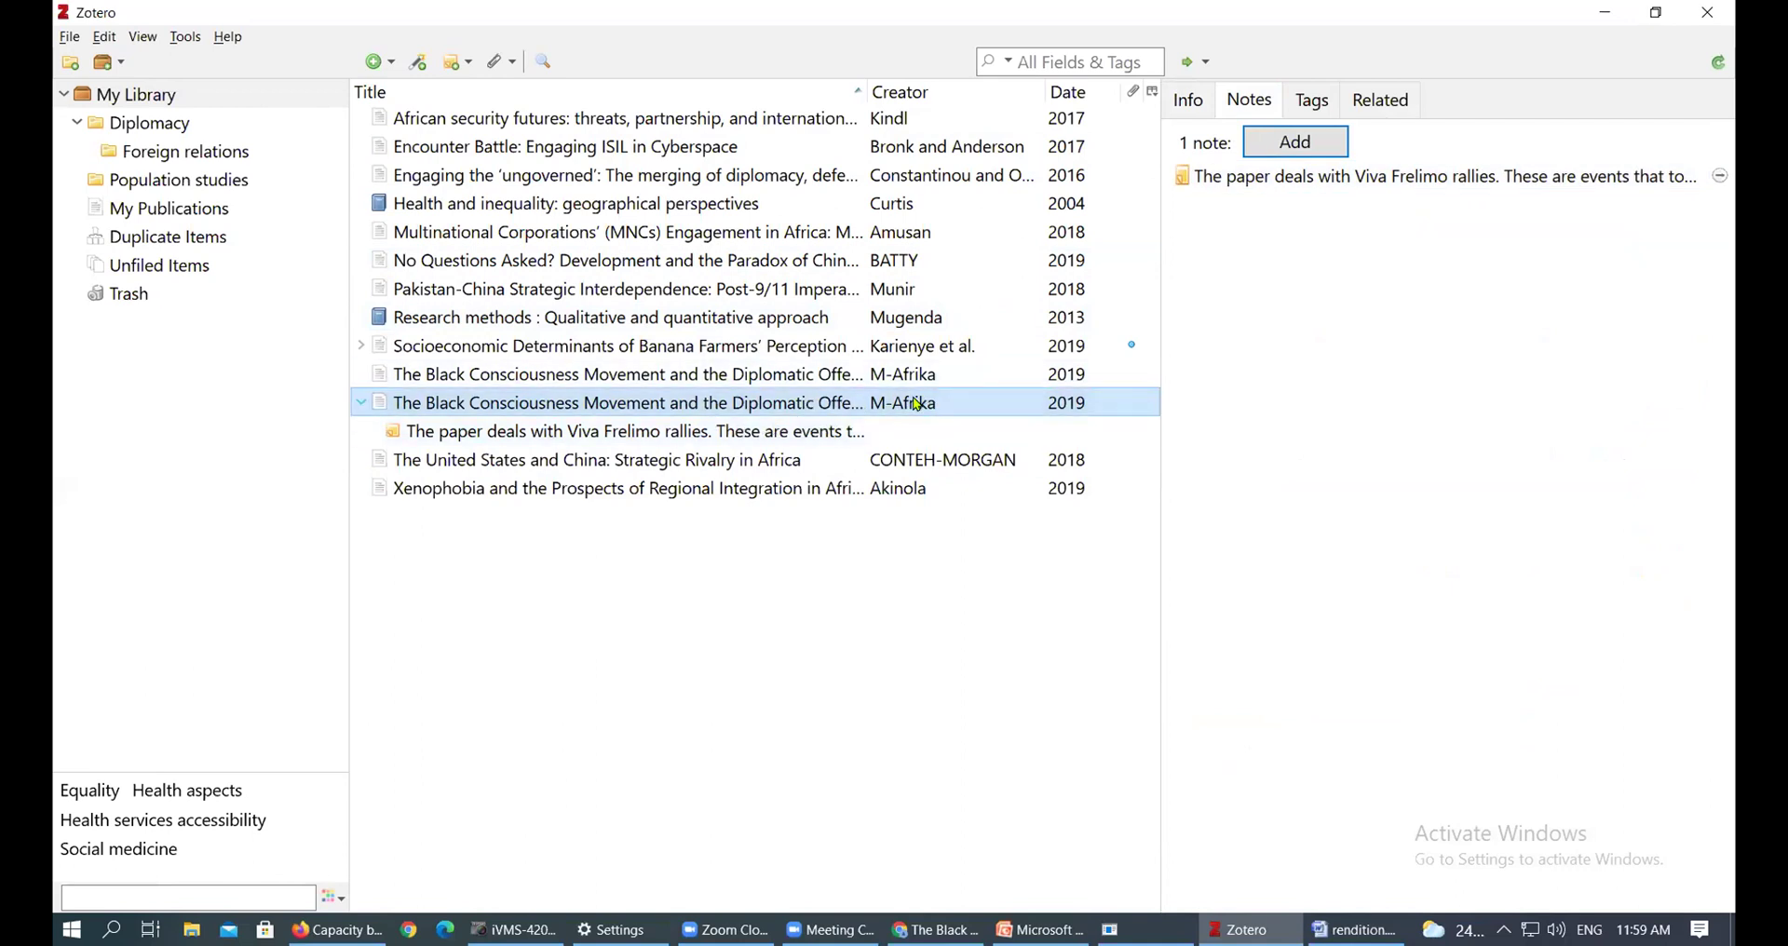
Select then deselect the note's paragraph, and bring Chrome forward on the zotero.org/download page
{"action": "left_click", "coordinate": [1347, 177]}
{"action": "left_click_drag", "start_coordinate": [1361, 331], "coordinate": [1152, 169]}
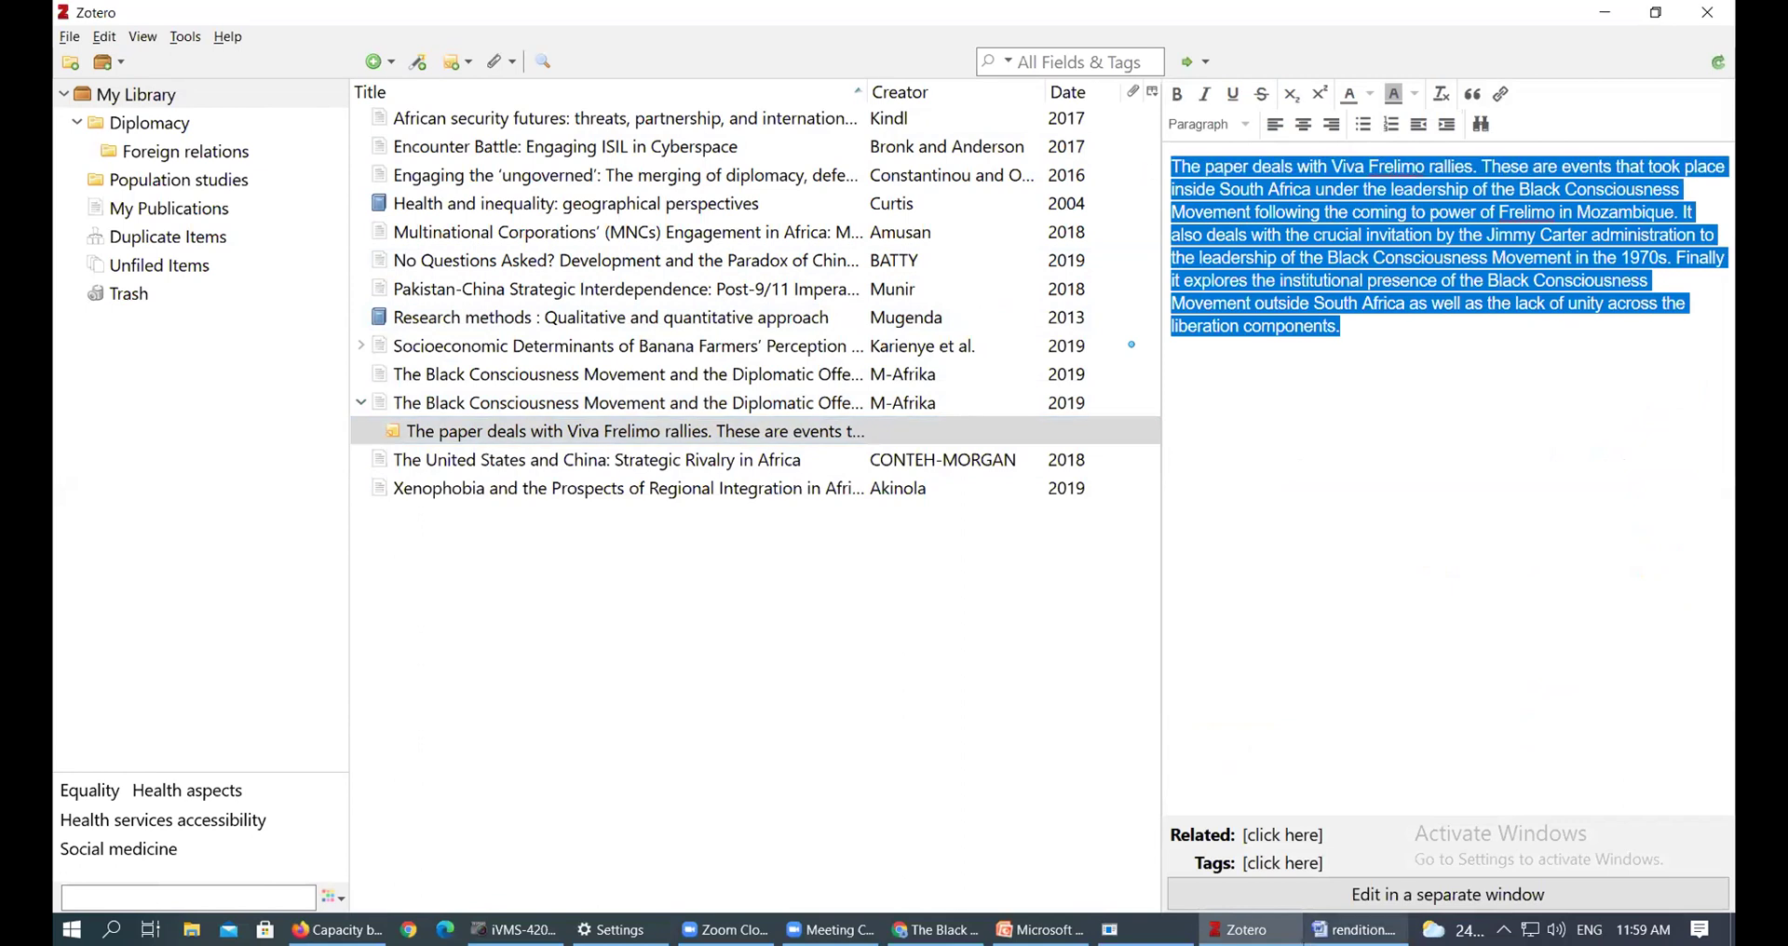
{"action": "mouse_move", "coordinate": [1353, 929]}
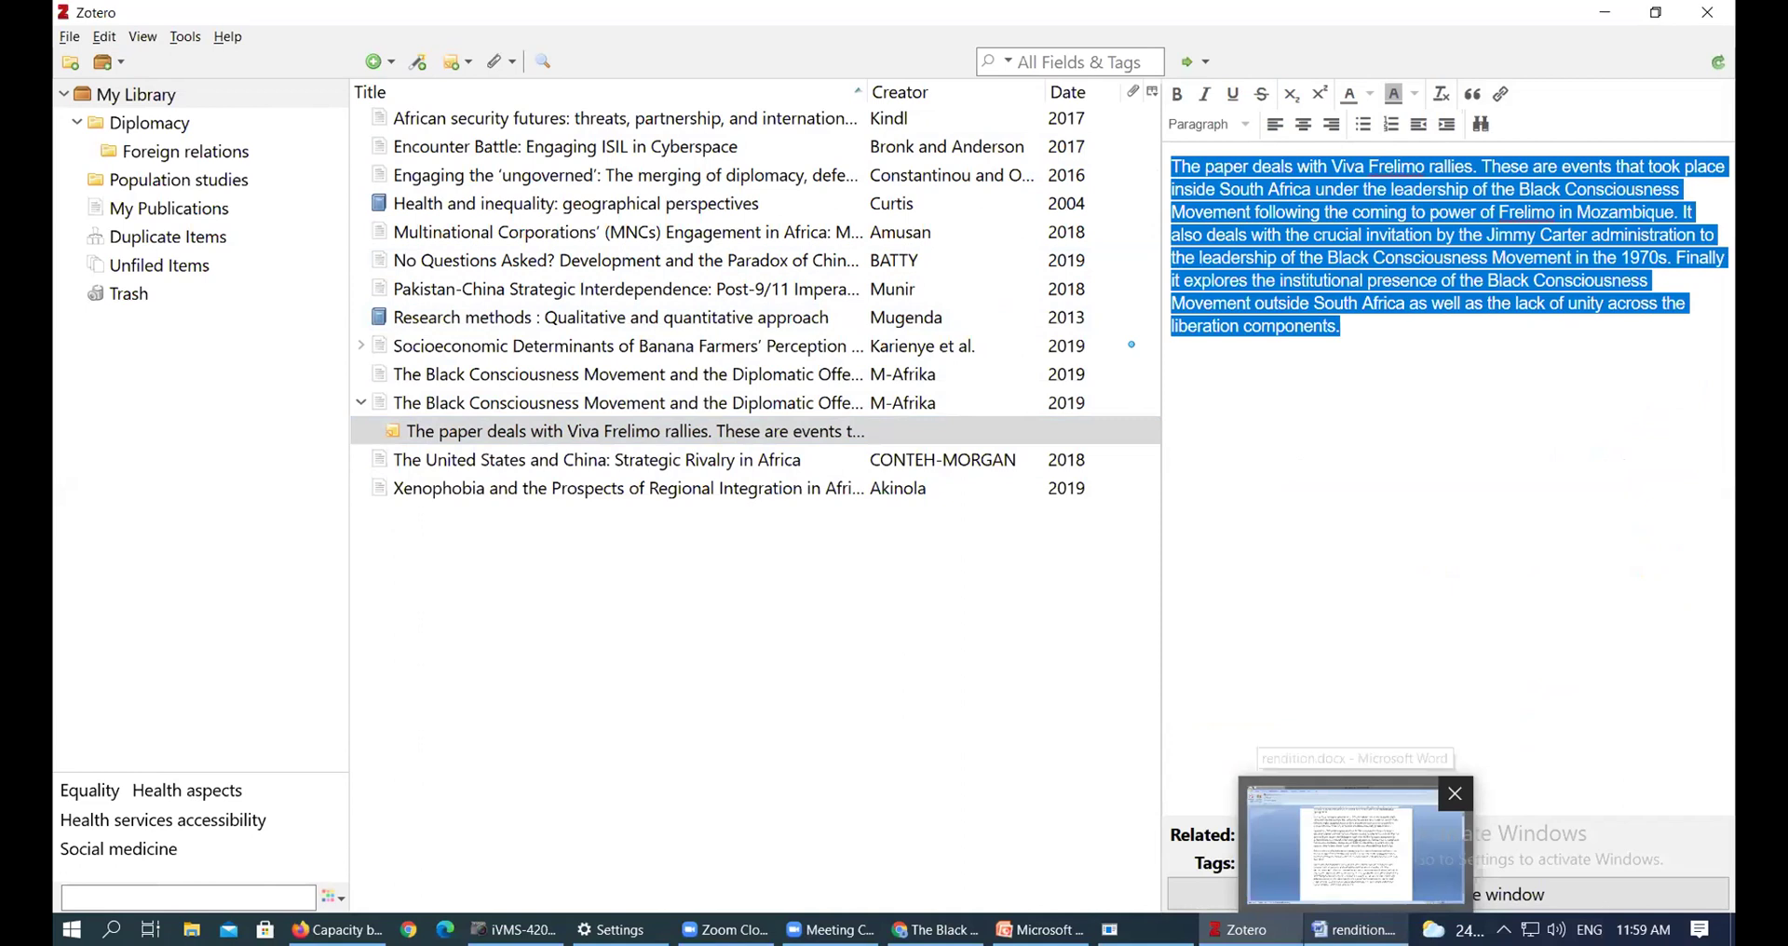
{"action": "left_click", "coordinate": [1453, 483]}
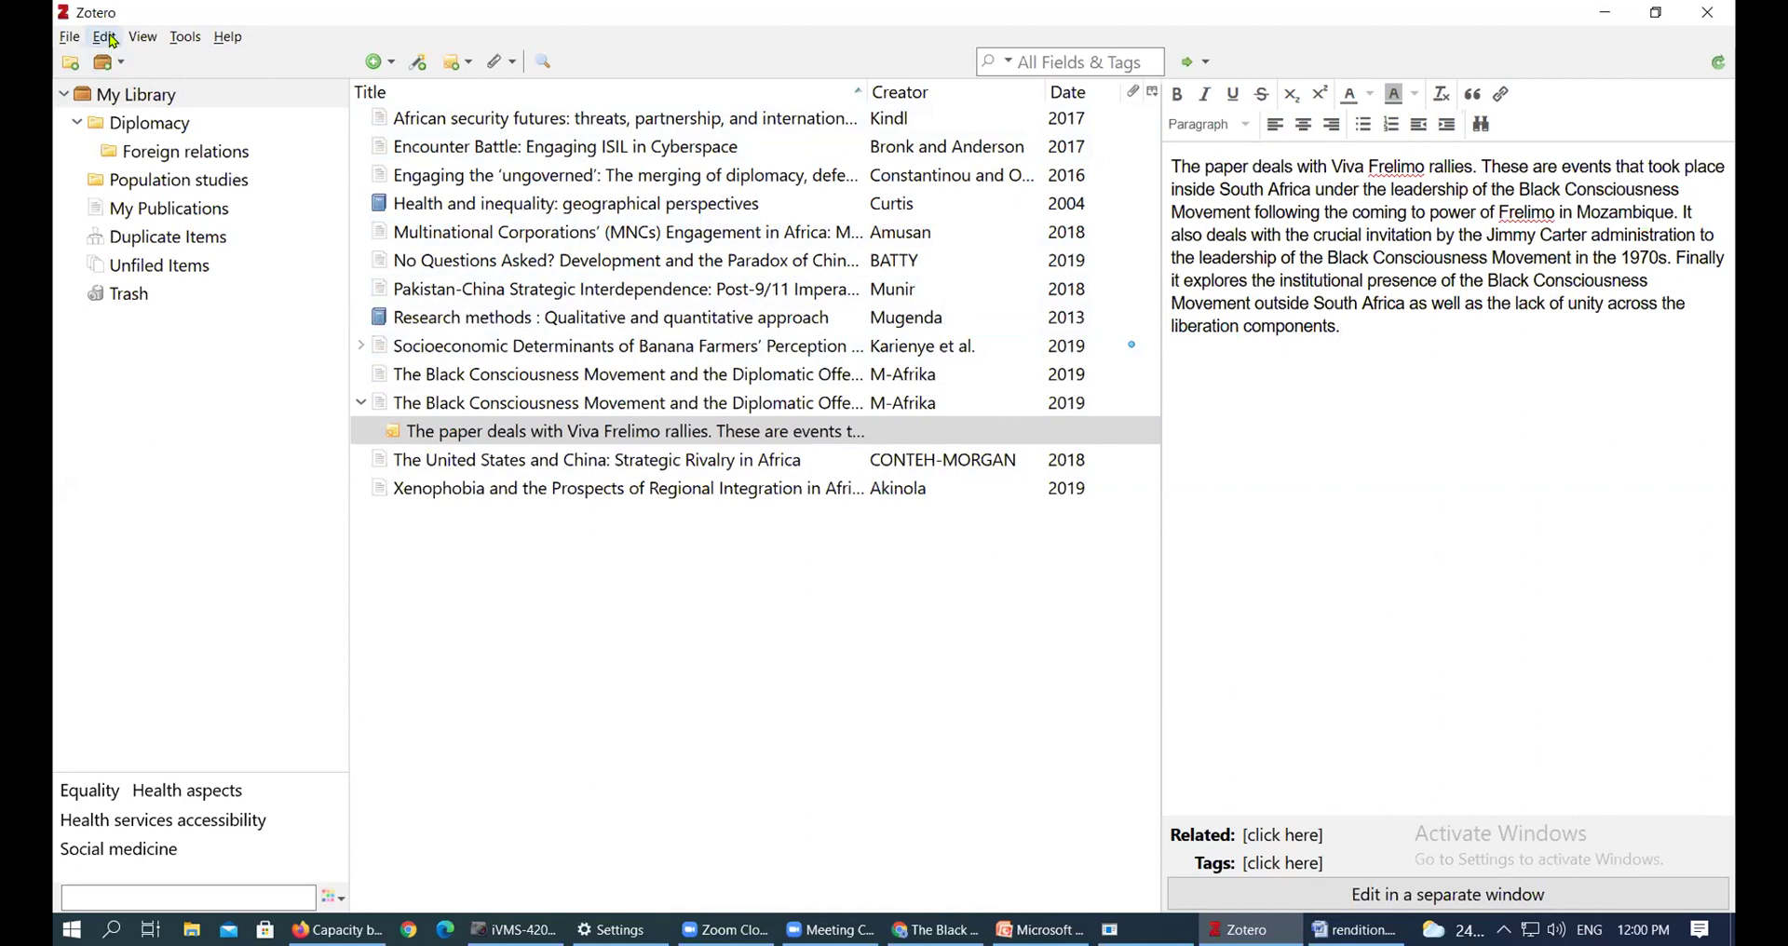
{"action": "left_click", "coordinate": [936, 930]}
Go back from the Zotero download page to zotero.org and reach the account login form
{"action": "left_click", "coordinate": [668, 25]}
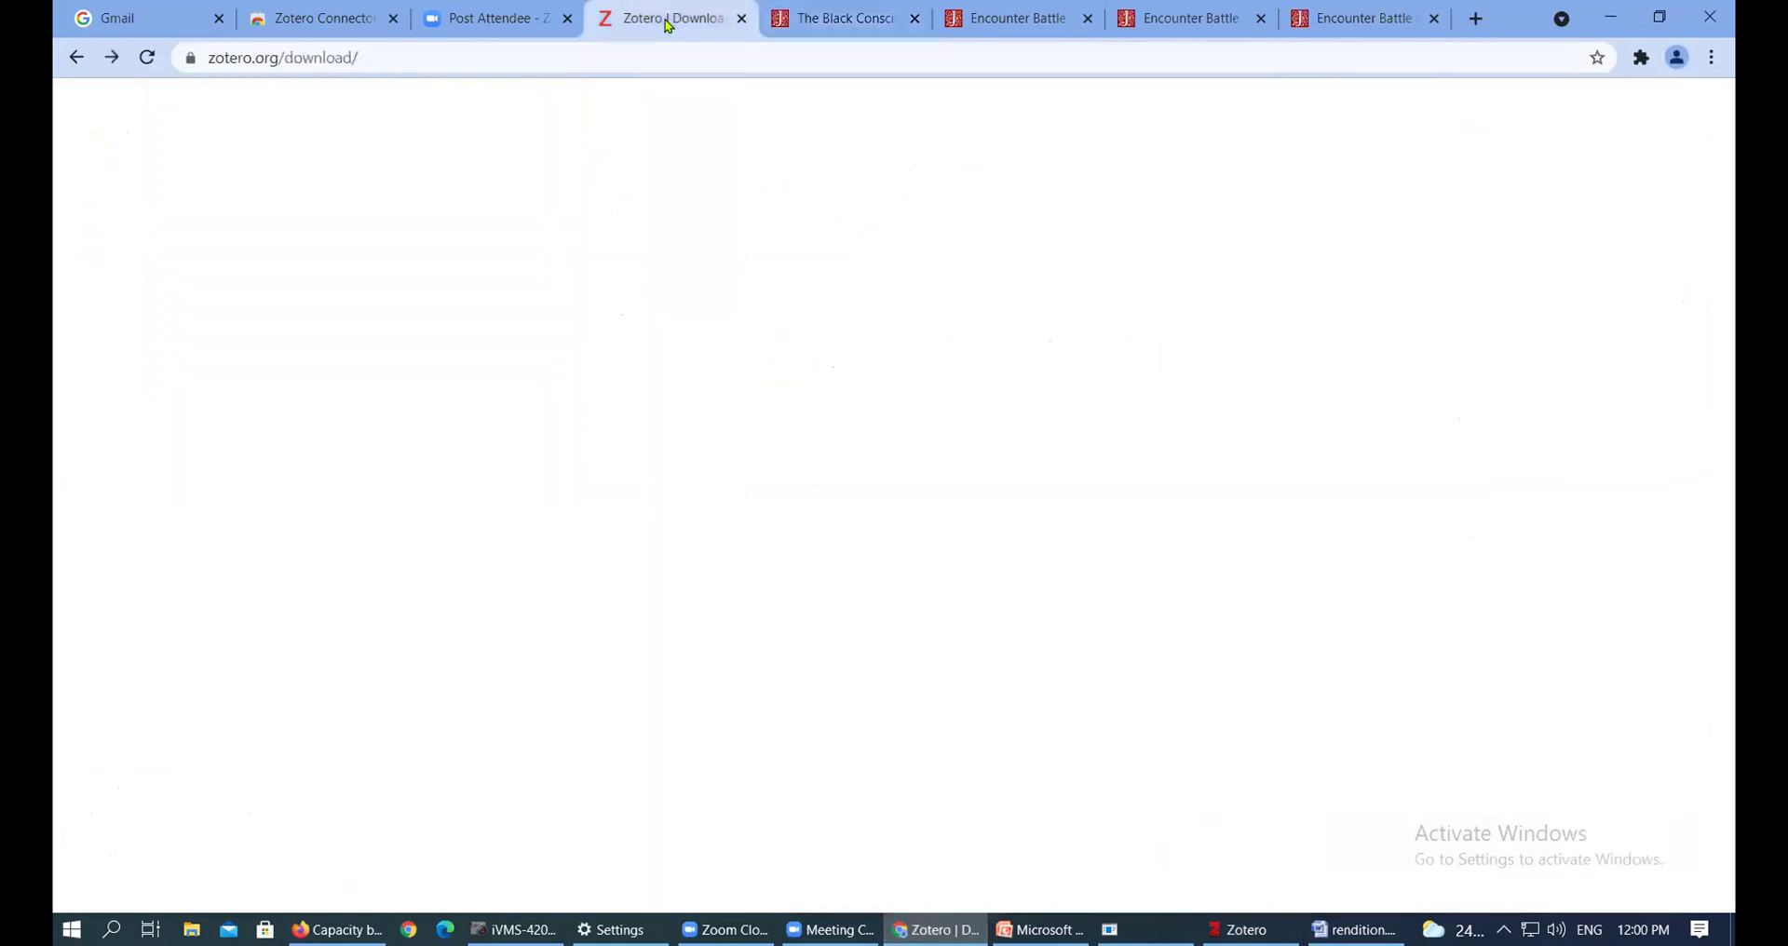
{"action": "left_click", "coordinate": [77, 60]}
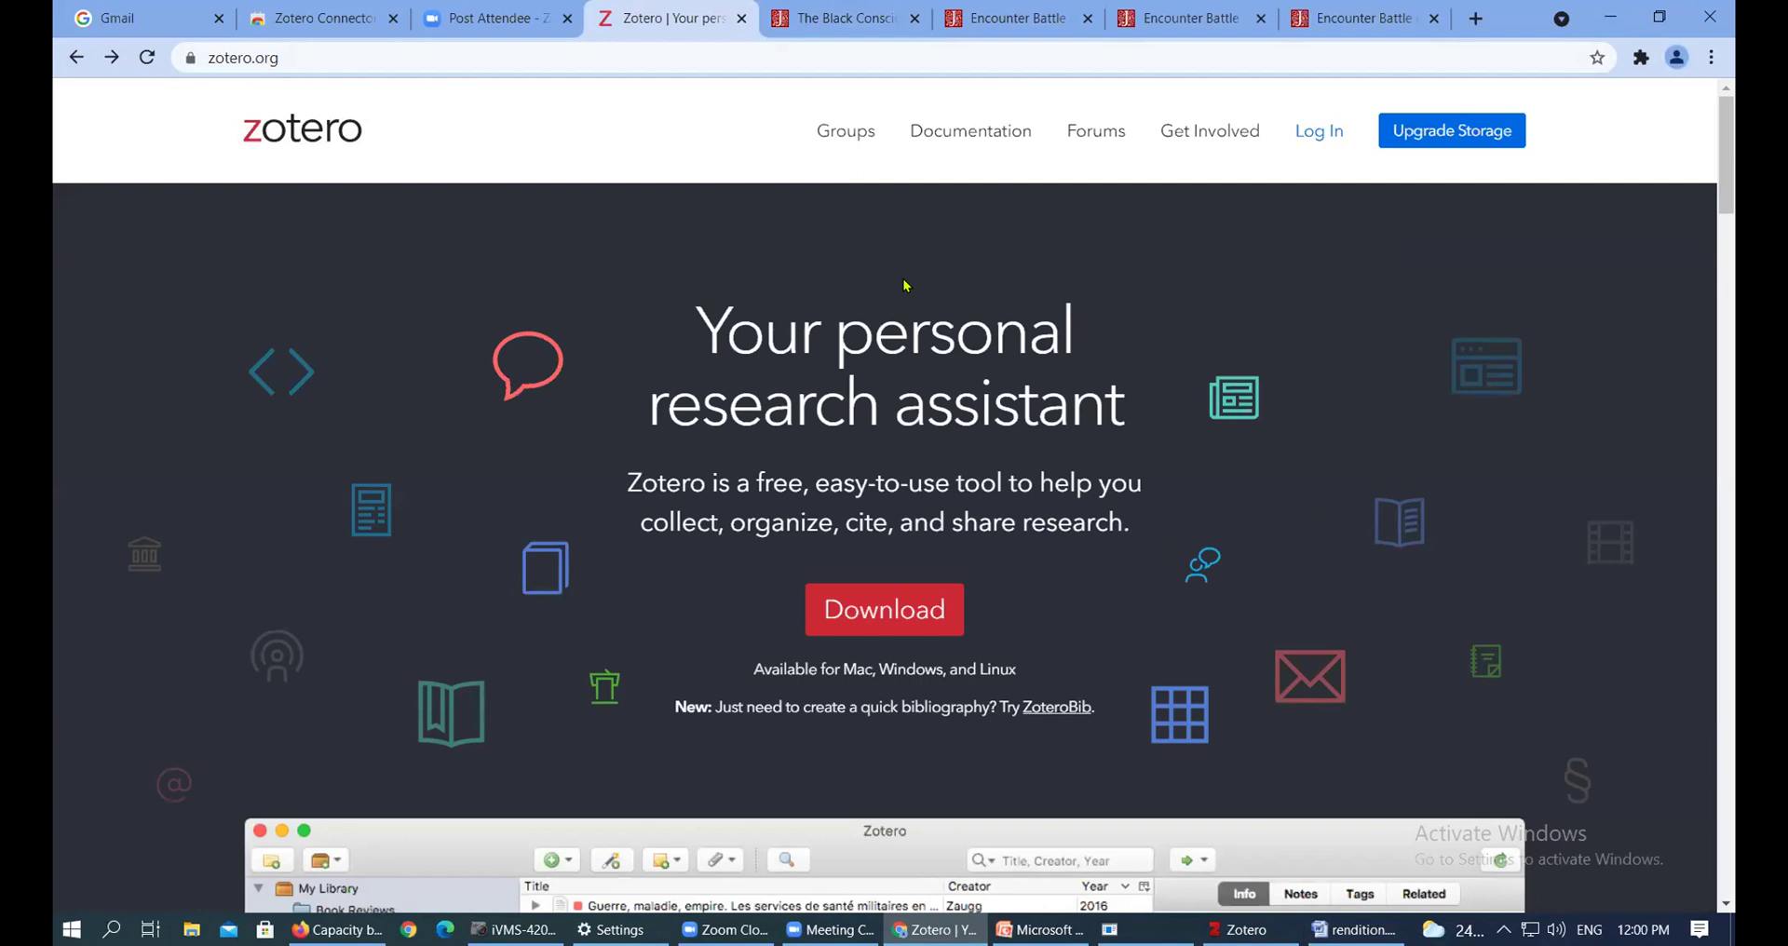
{"action": "left_click", "coordinate": [280, 58]}
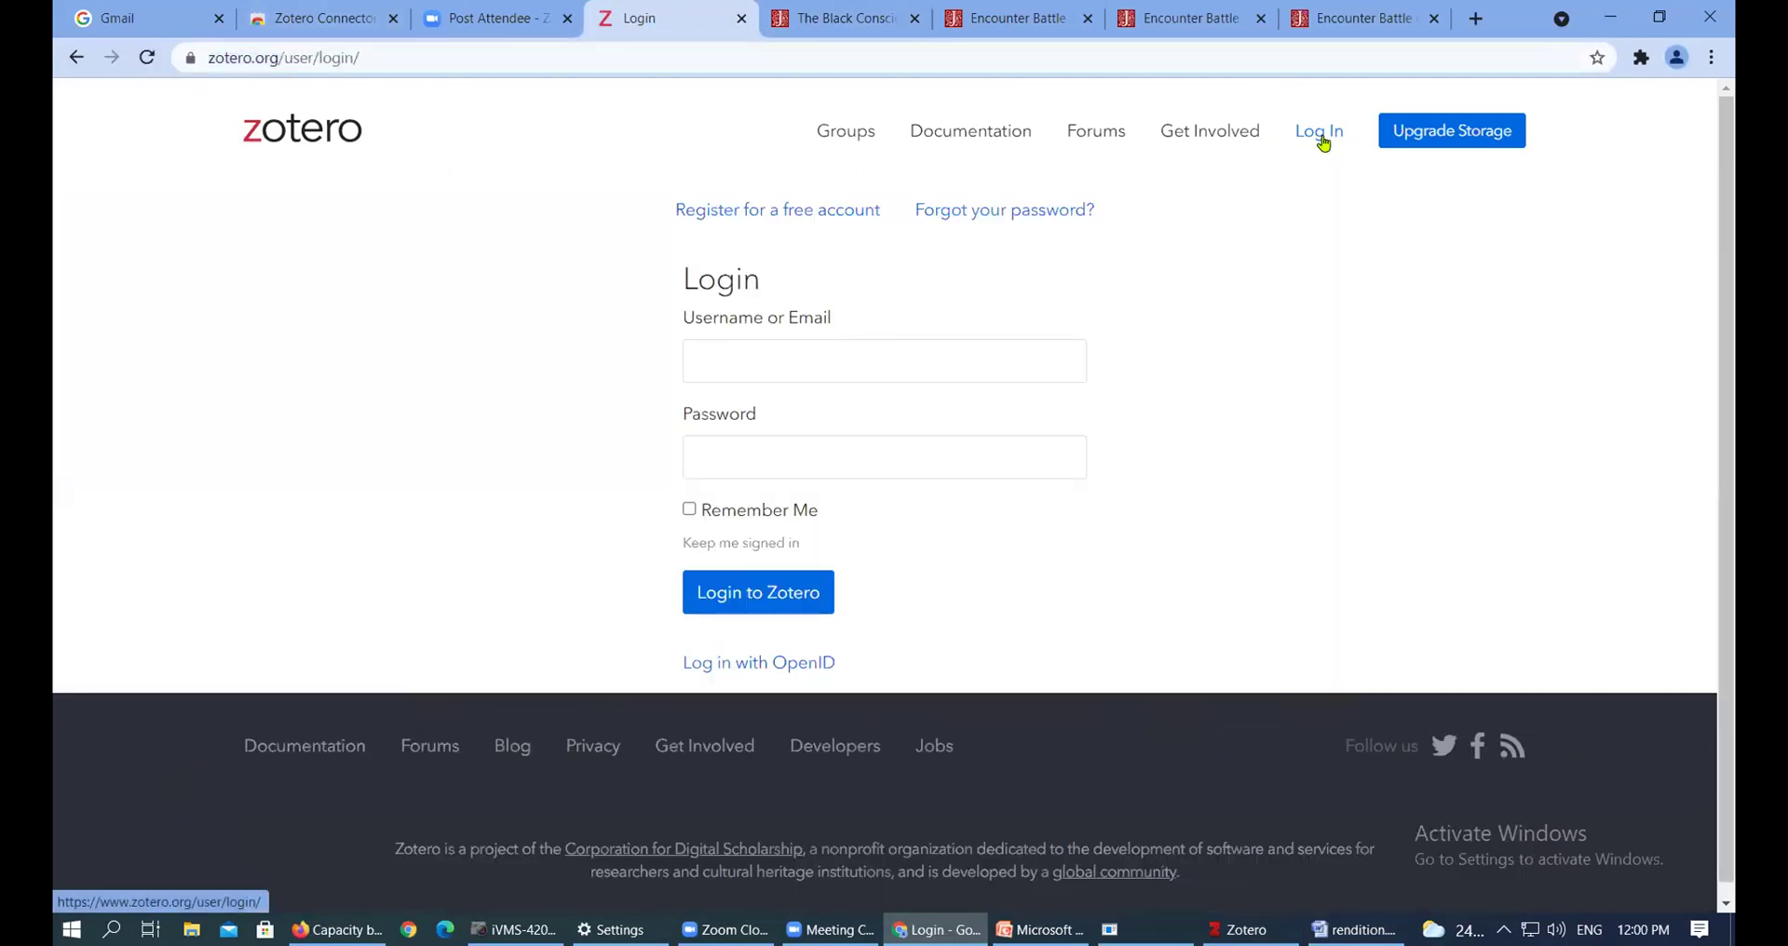
{"action": "scroll", "coordinate": [1220, 228], "scroll_direction": "down", "scroll_amount": 1}
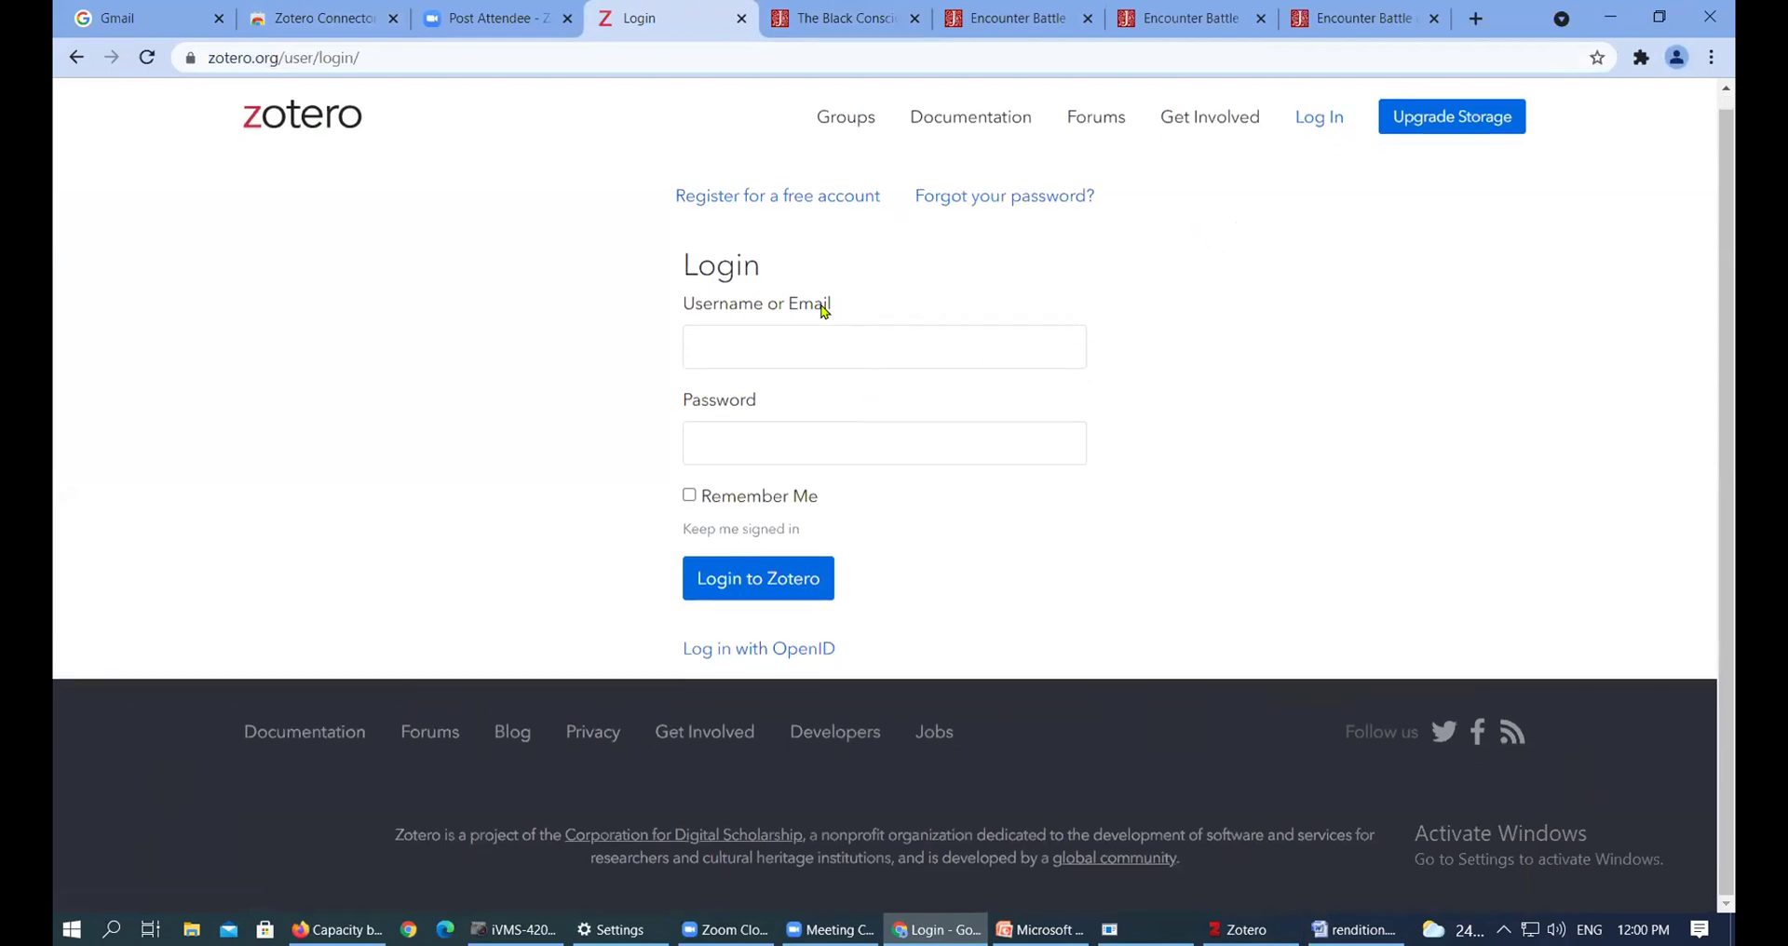
Open the zotero.org free-account registration form and try its Username, Email and Confirm Email fields
{"action": "left_click", "coordinate": [805, 206]}
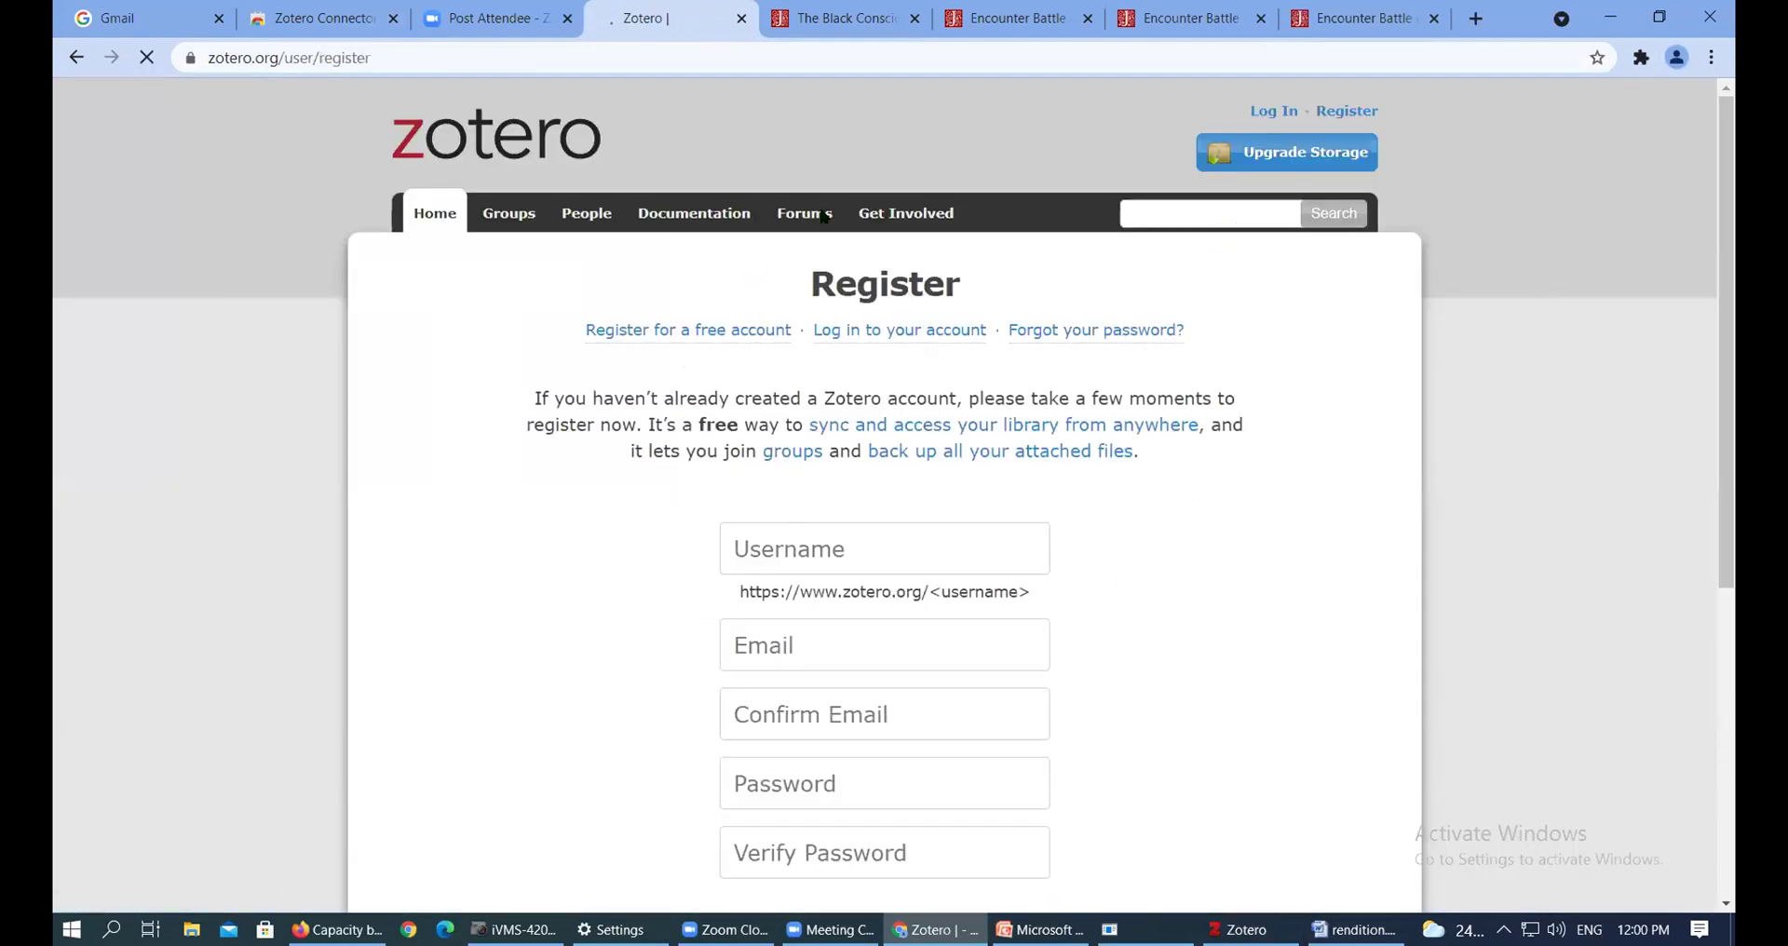
{"action": "scroll", "coordinate": [898, 283], "scroll_direction": "down", "scroll_amount": 5}
{"action": "scroll", "coordinate": [914, 367], "scroll_direction": "up", "scroll_amount": 1}
{"action": "scroll", "coordinate": [925, 299], "scroll_direction": "up", "scroll_amount": 3}
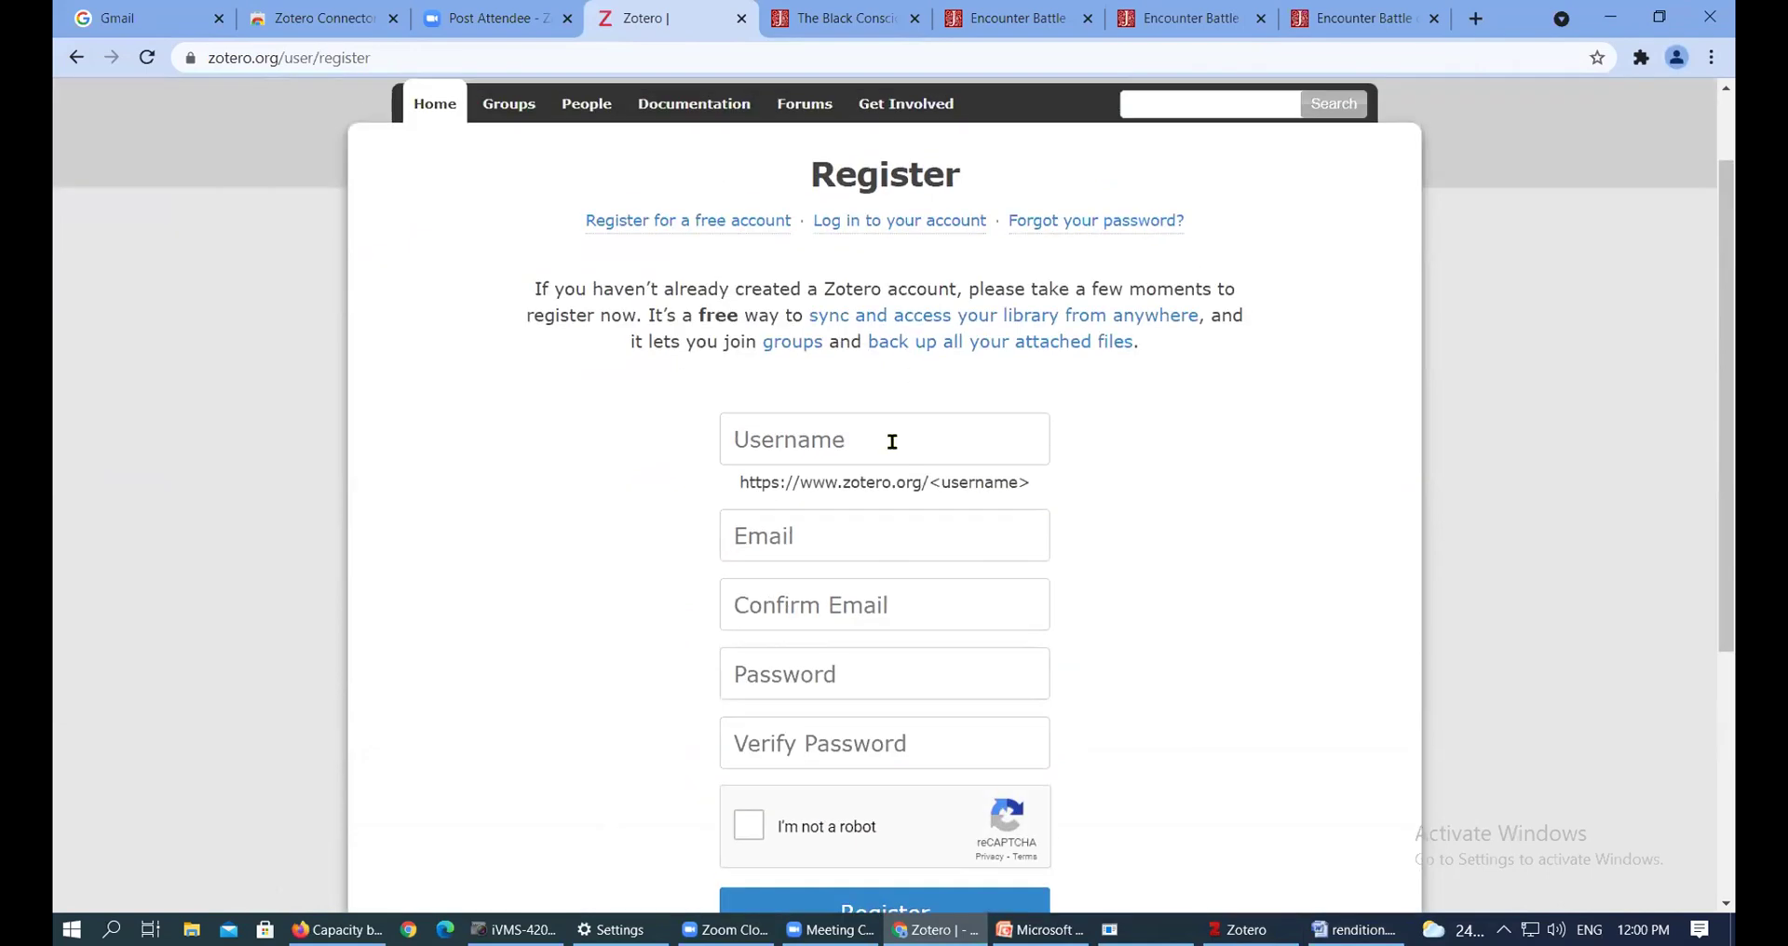
{"action": "left_click", "coordinate": [883, 442]}
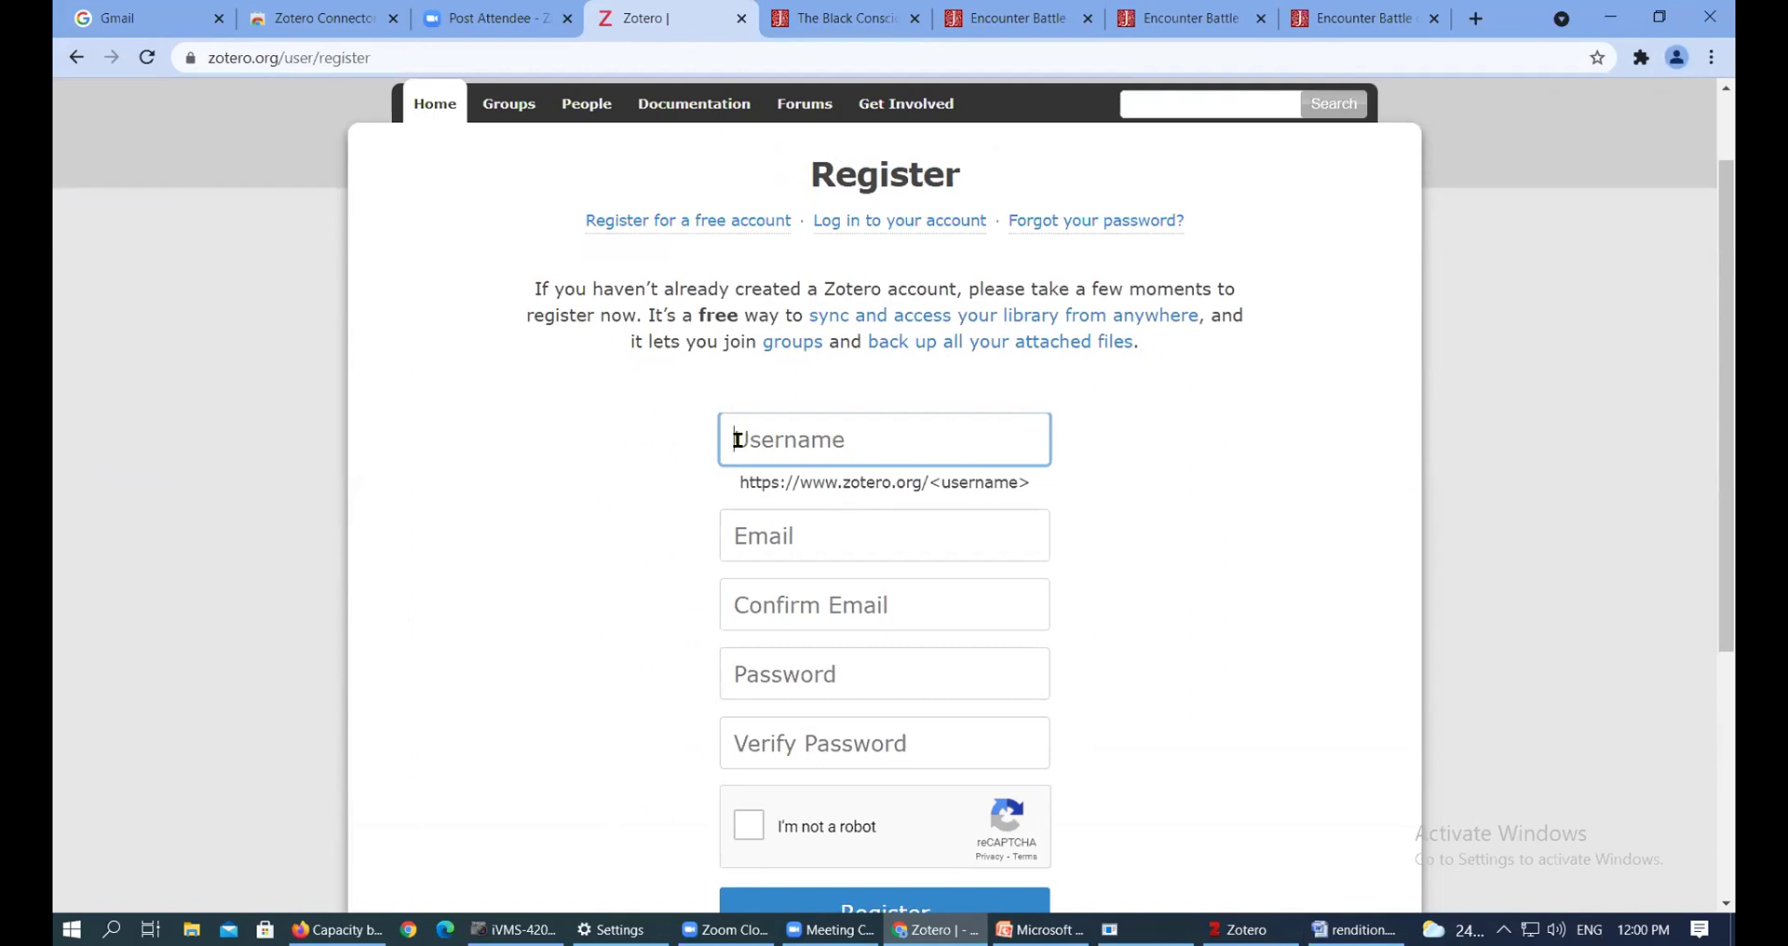
{"action": "left_click", "coordinate": [904, 537]}
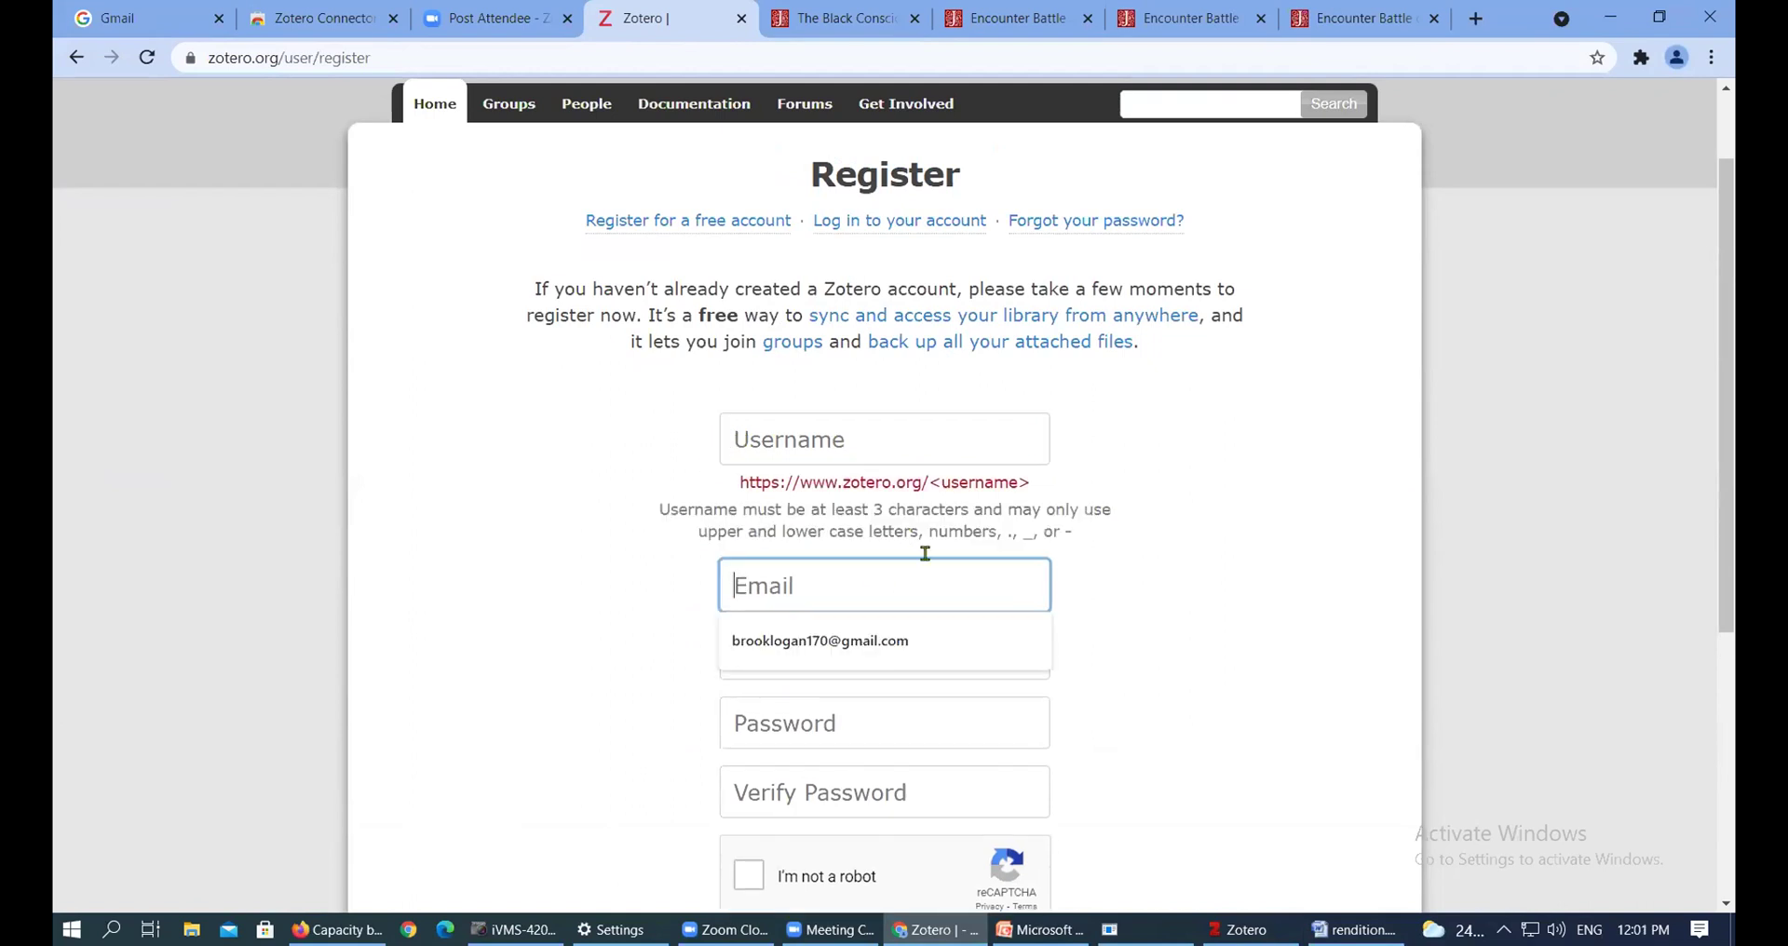
{"action": "left_click", "coordinate": [1384, 671]}
{"action": "left_click", "coordinate": [910, 663]}
{"action": "left_click", "coordinate": [1261, 606]}
{"action": "scroll", "coordinate": [1269, 578], "scroll_direction": "down", "scroll_amount": 5}
Try the Password field and reCAPTCHA, close the image challenge, and revisit the Email field without submitting
{"action": "left_click", "coordinate": [845, 270]}
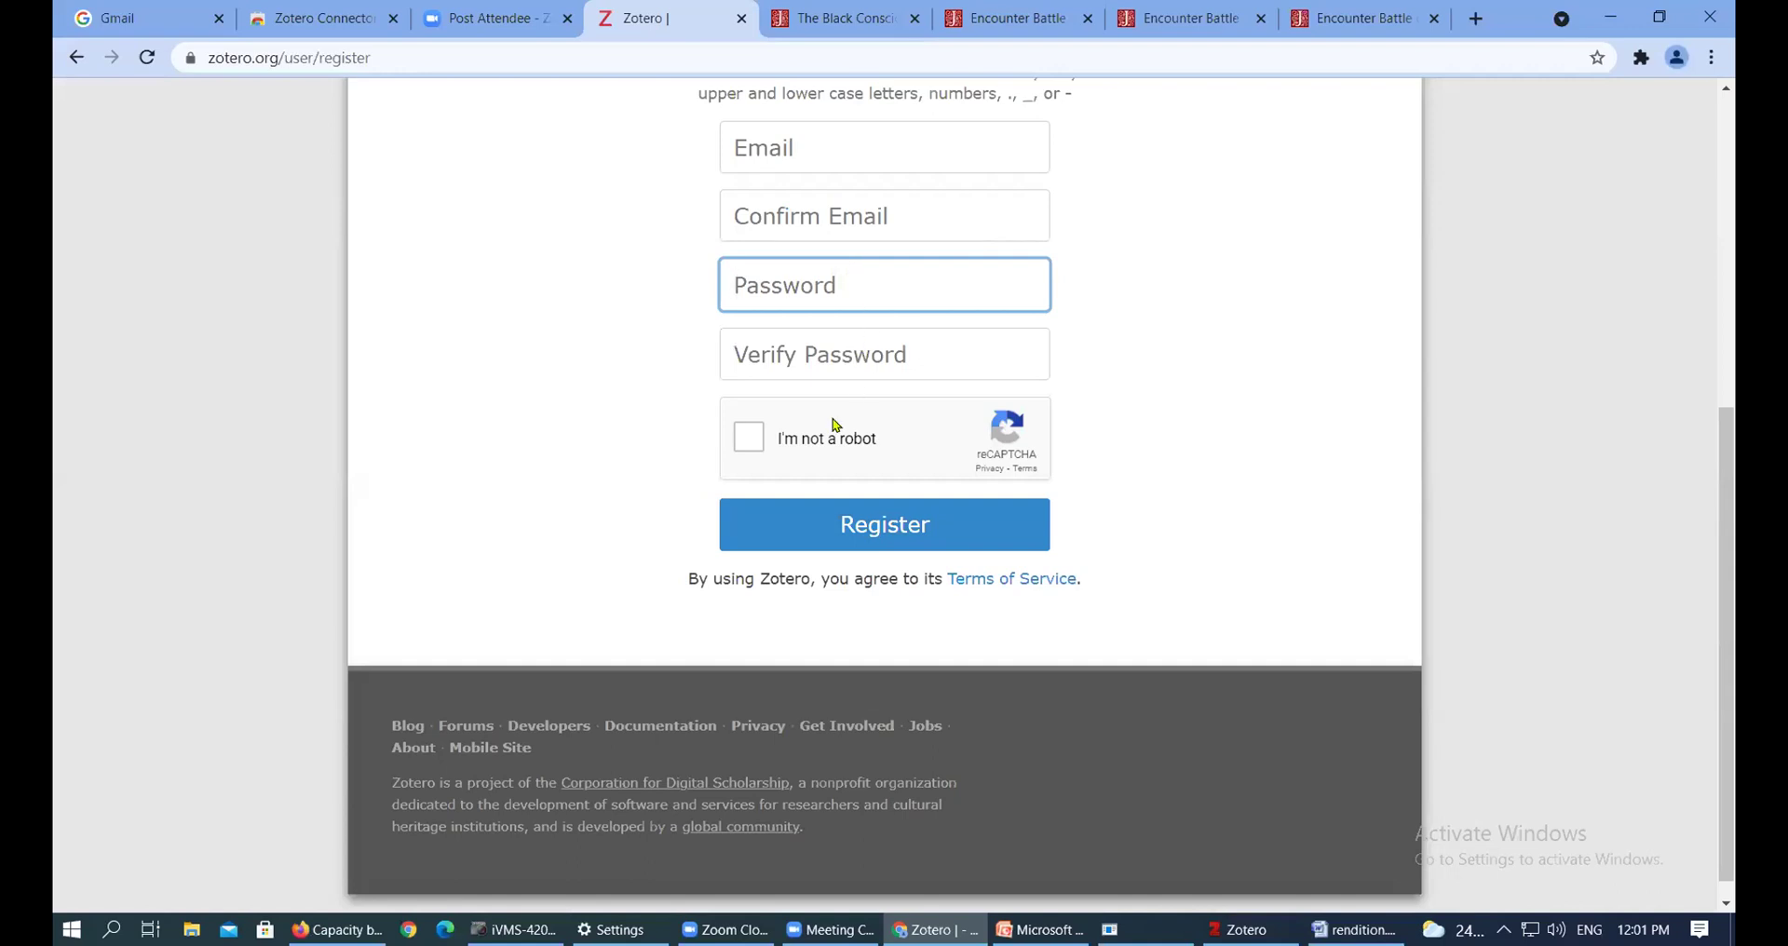
{"action": "left_click", "coordinate": [748, 445]}
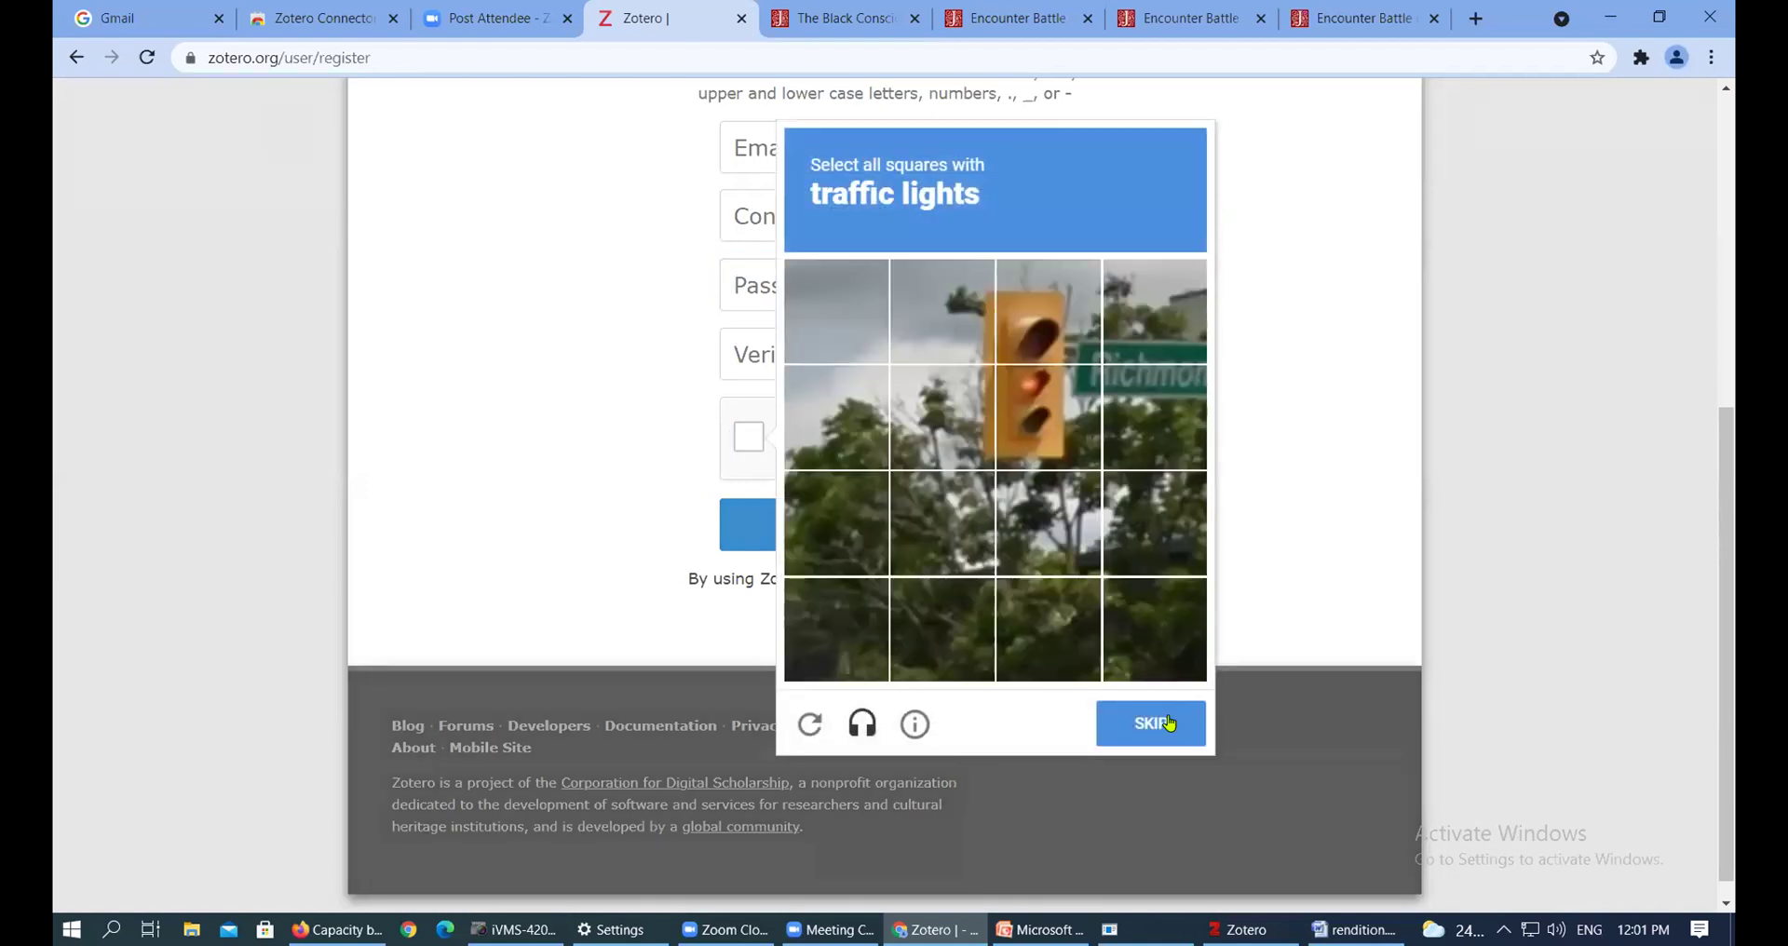
{"action": "left_click", "coordinate": [1335, 209]}
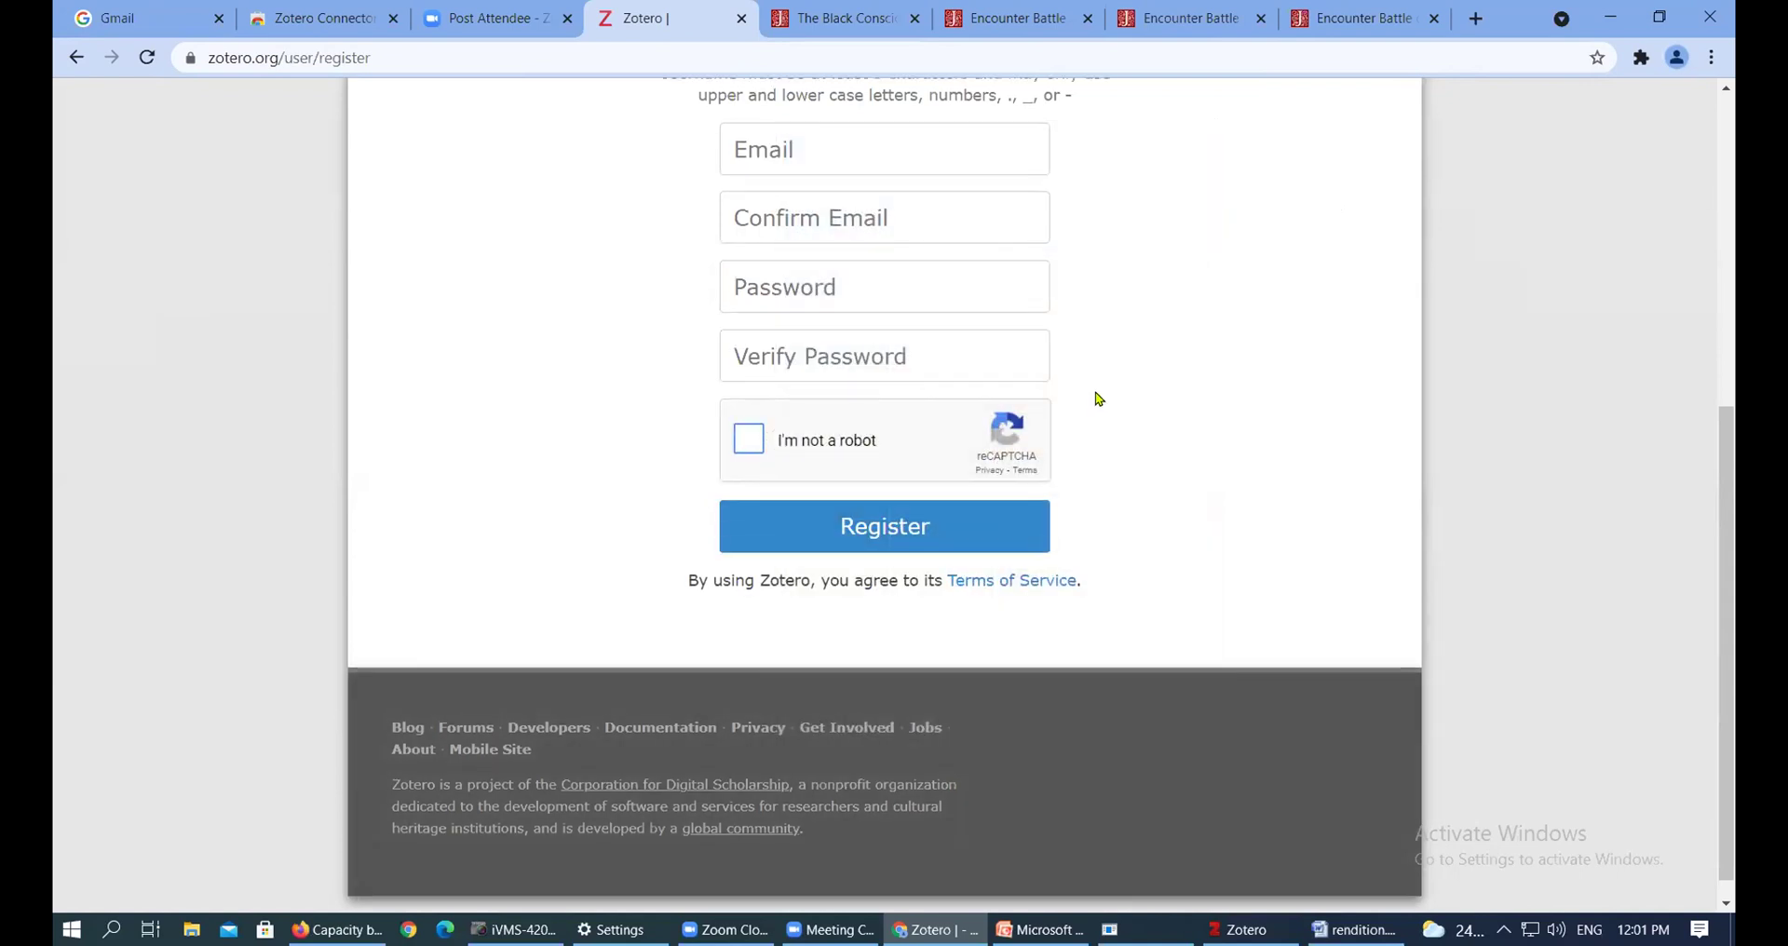
{"action": "scroll", "coordinate": [850, 471], "scroll_direction": "up", "scroll_amount": 3}
{"action": "left_click", "coordinate": [870, 476]}
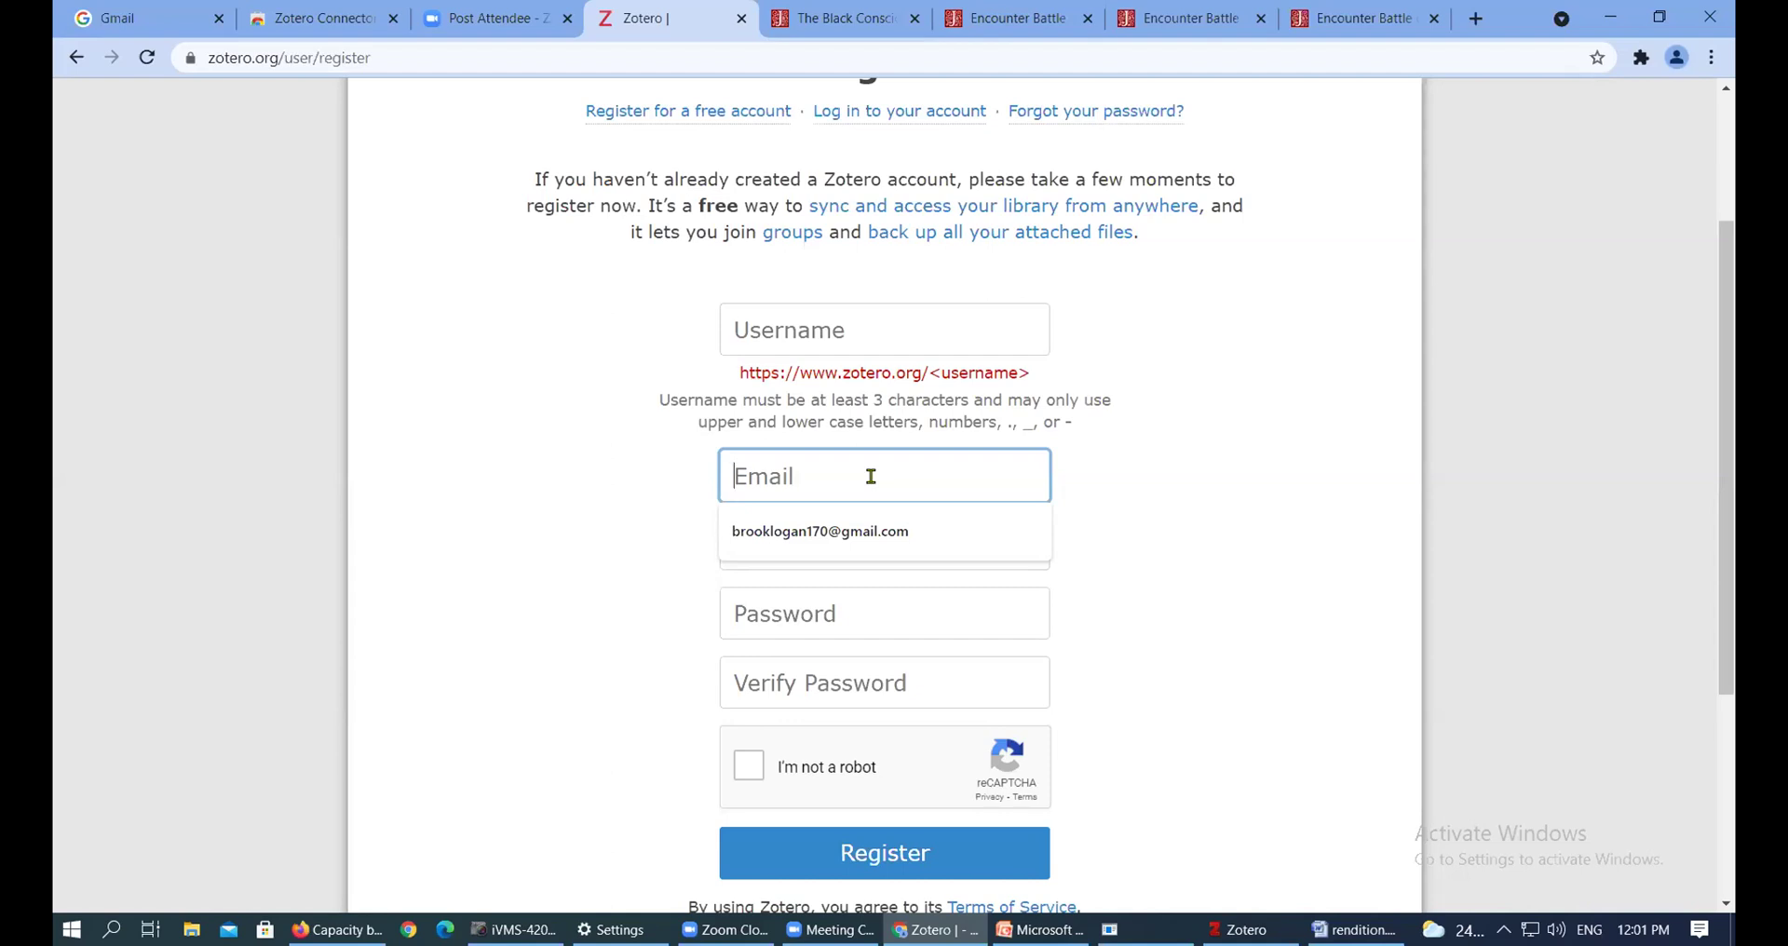
{"action": "left_click", "coordinate": [1371, 461]}
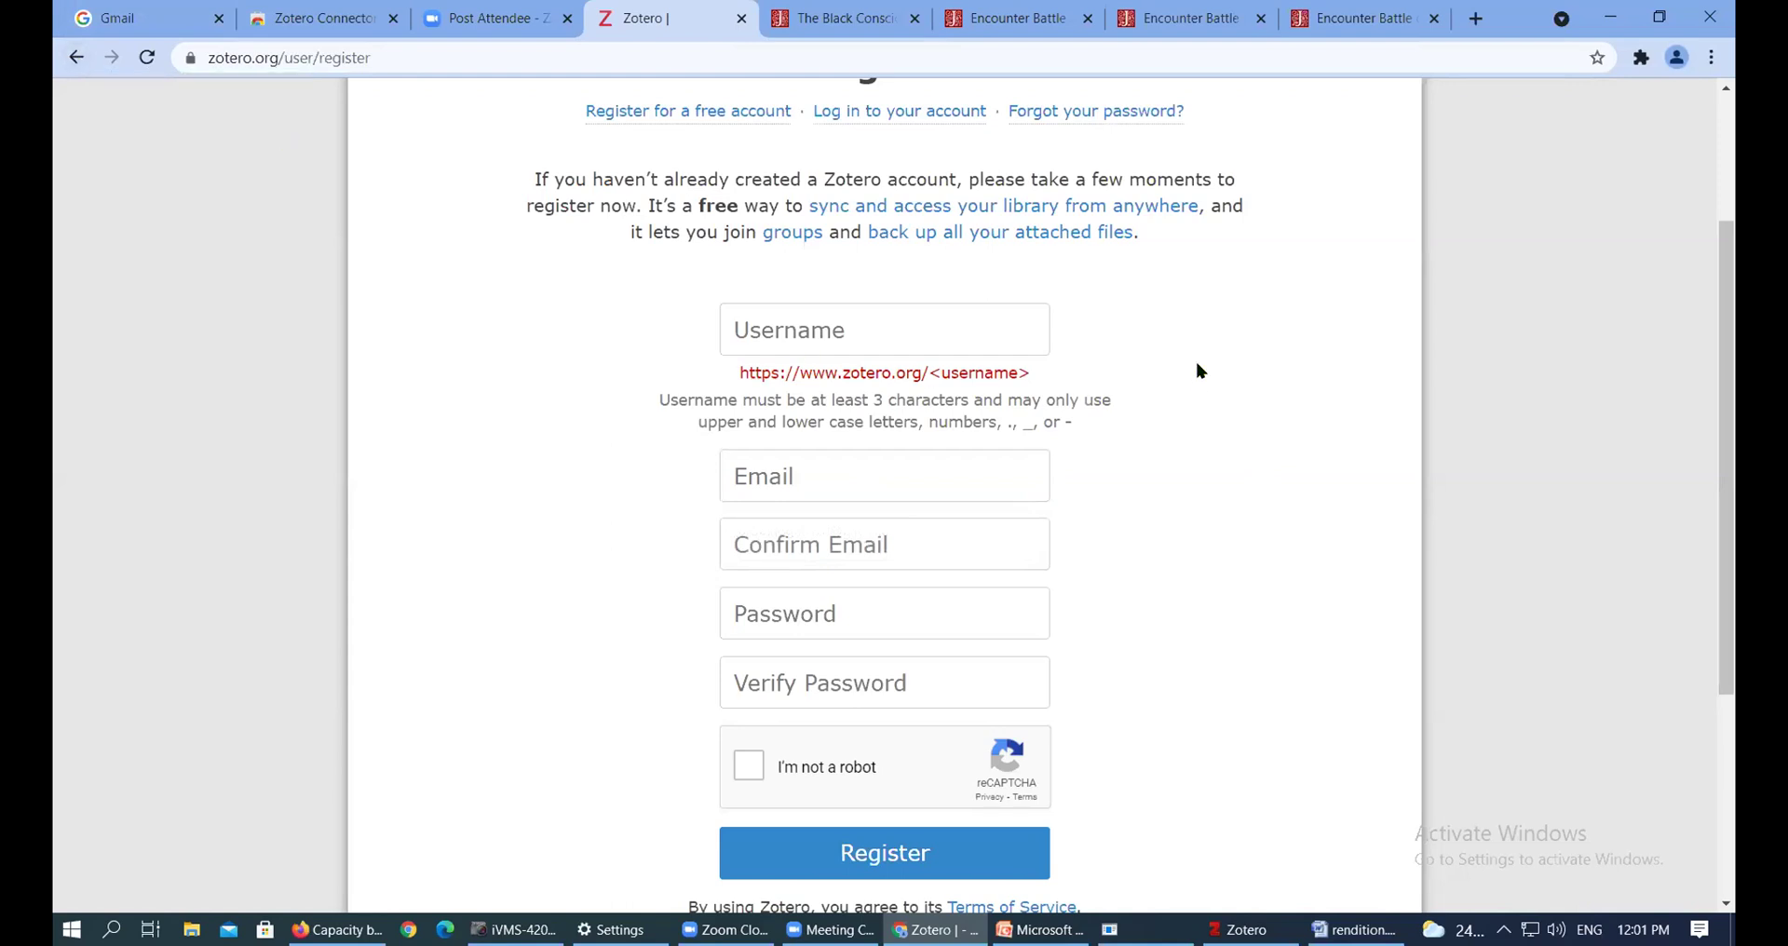
{"action": "scroll", "coordinate": [1201, 365], "scroll_direction": "down", "scroll_amount": 2}
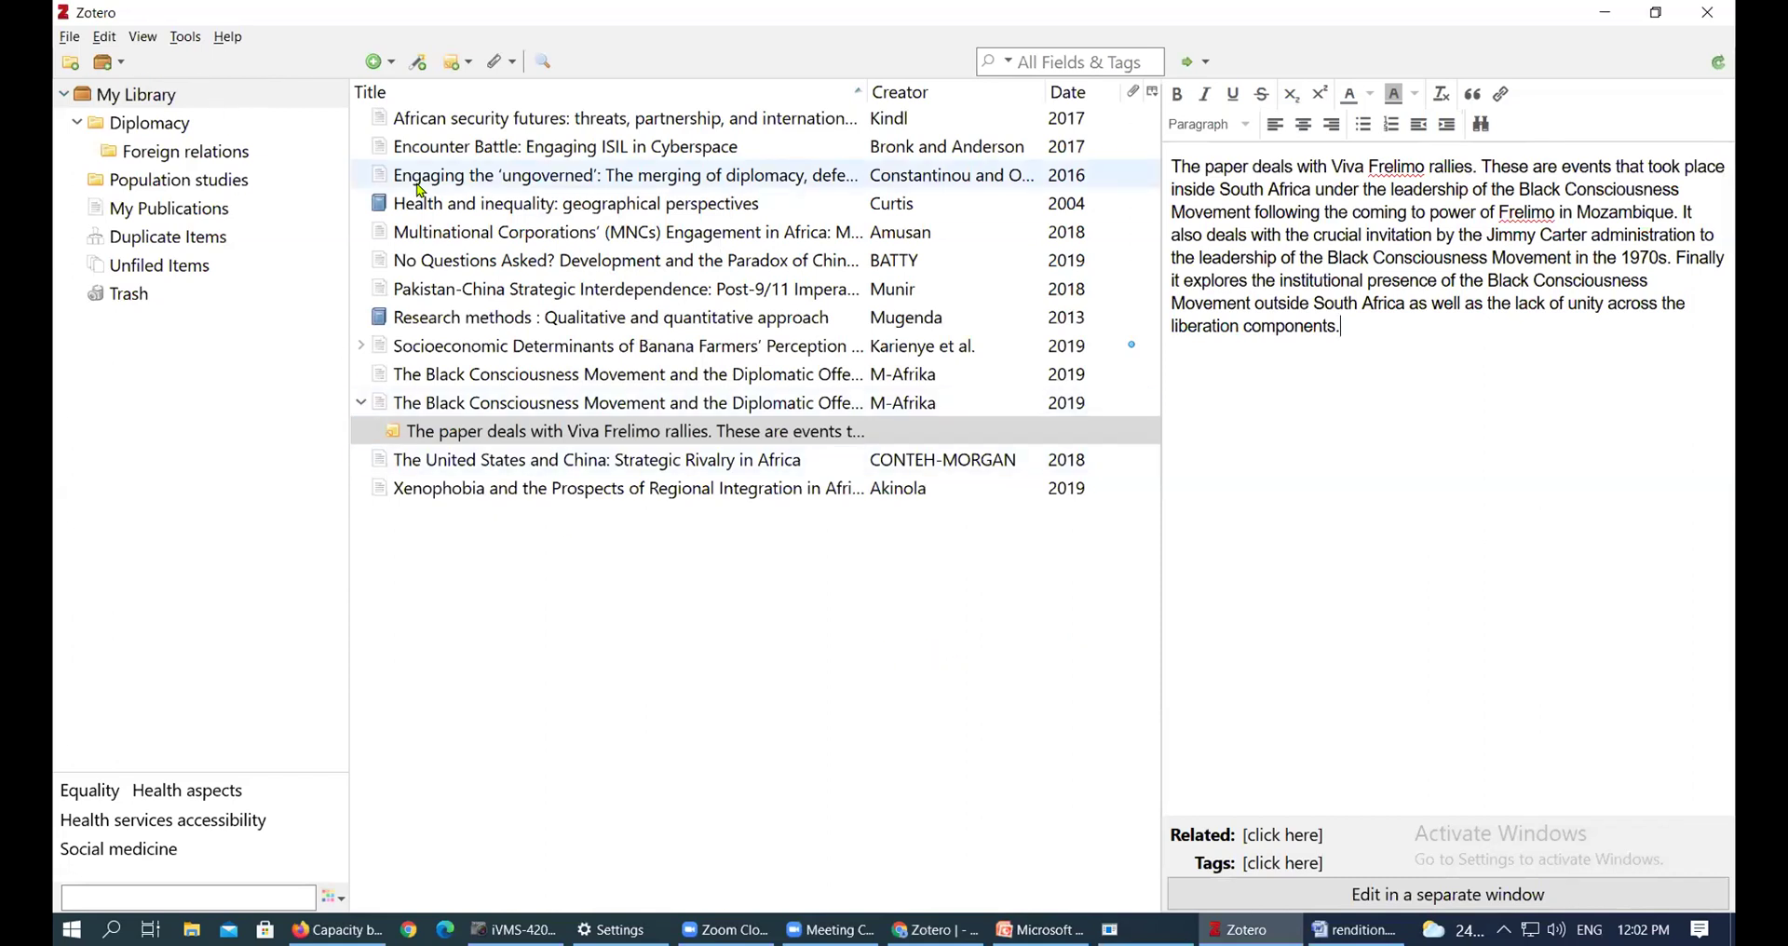
Open Zotero Preferences from the Edit menu, landing on the Sync pane
{"action": "left_click", "coordinate": [70, 39]}
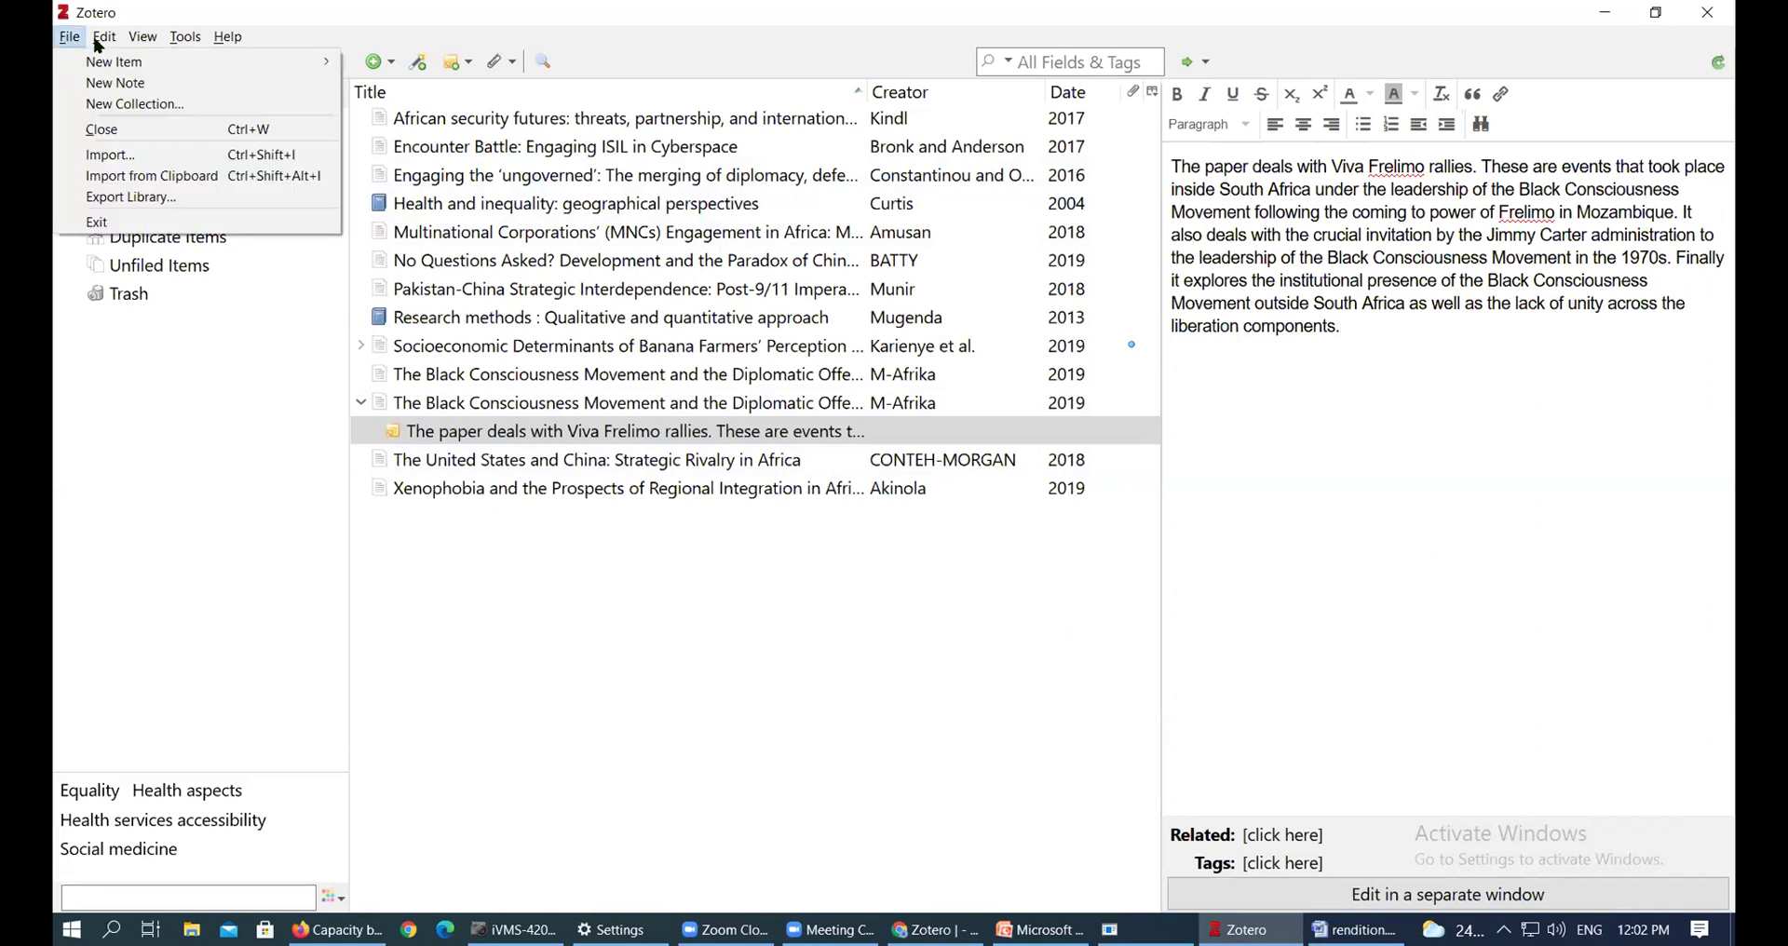
{"action": "left_click", "coordinate": [103, 37]}
{"action": "left_click", "coordinate": [70, 39]}
{"action": "left_click", "coordinate": [104, 38]}
{"action": "left_click", "coordinate": [104, 37]}
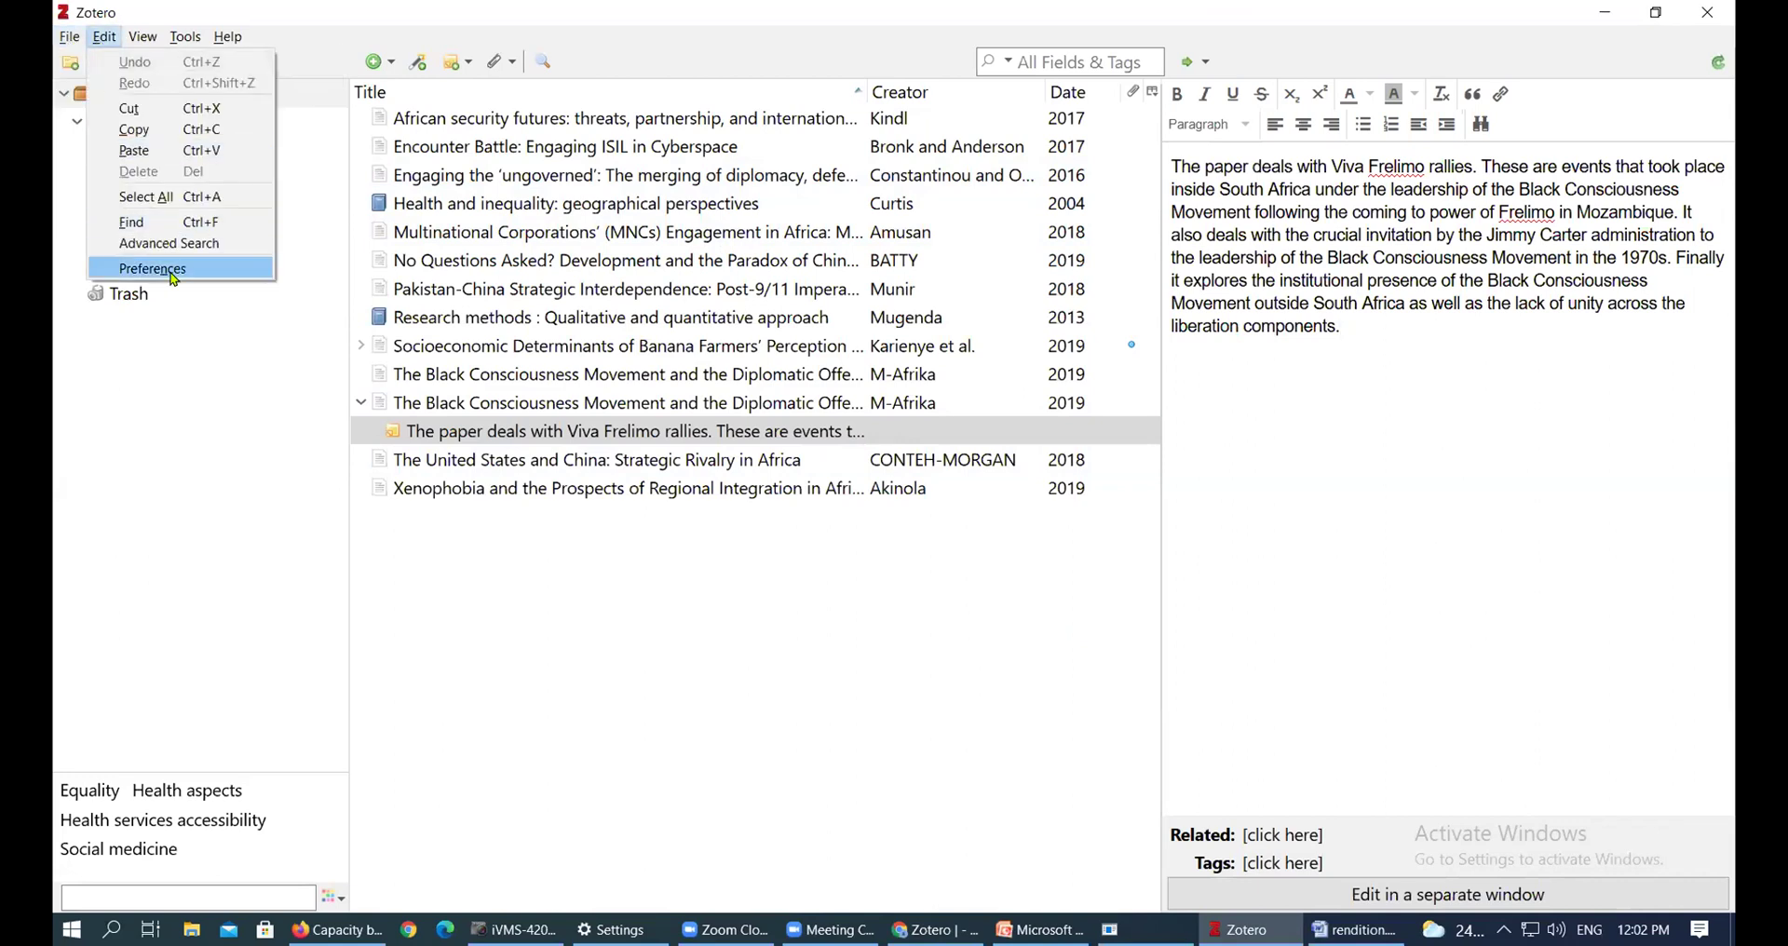
{"action": "left_click", "coordinate": [153, 269]}
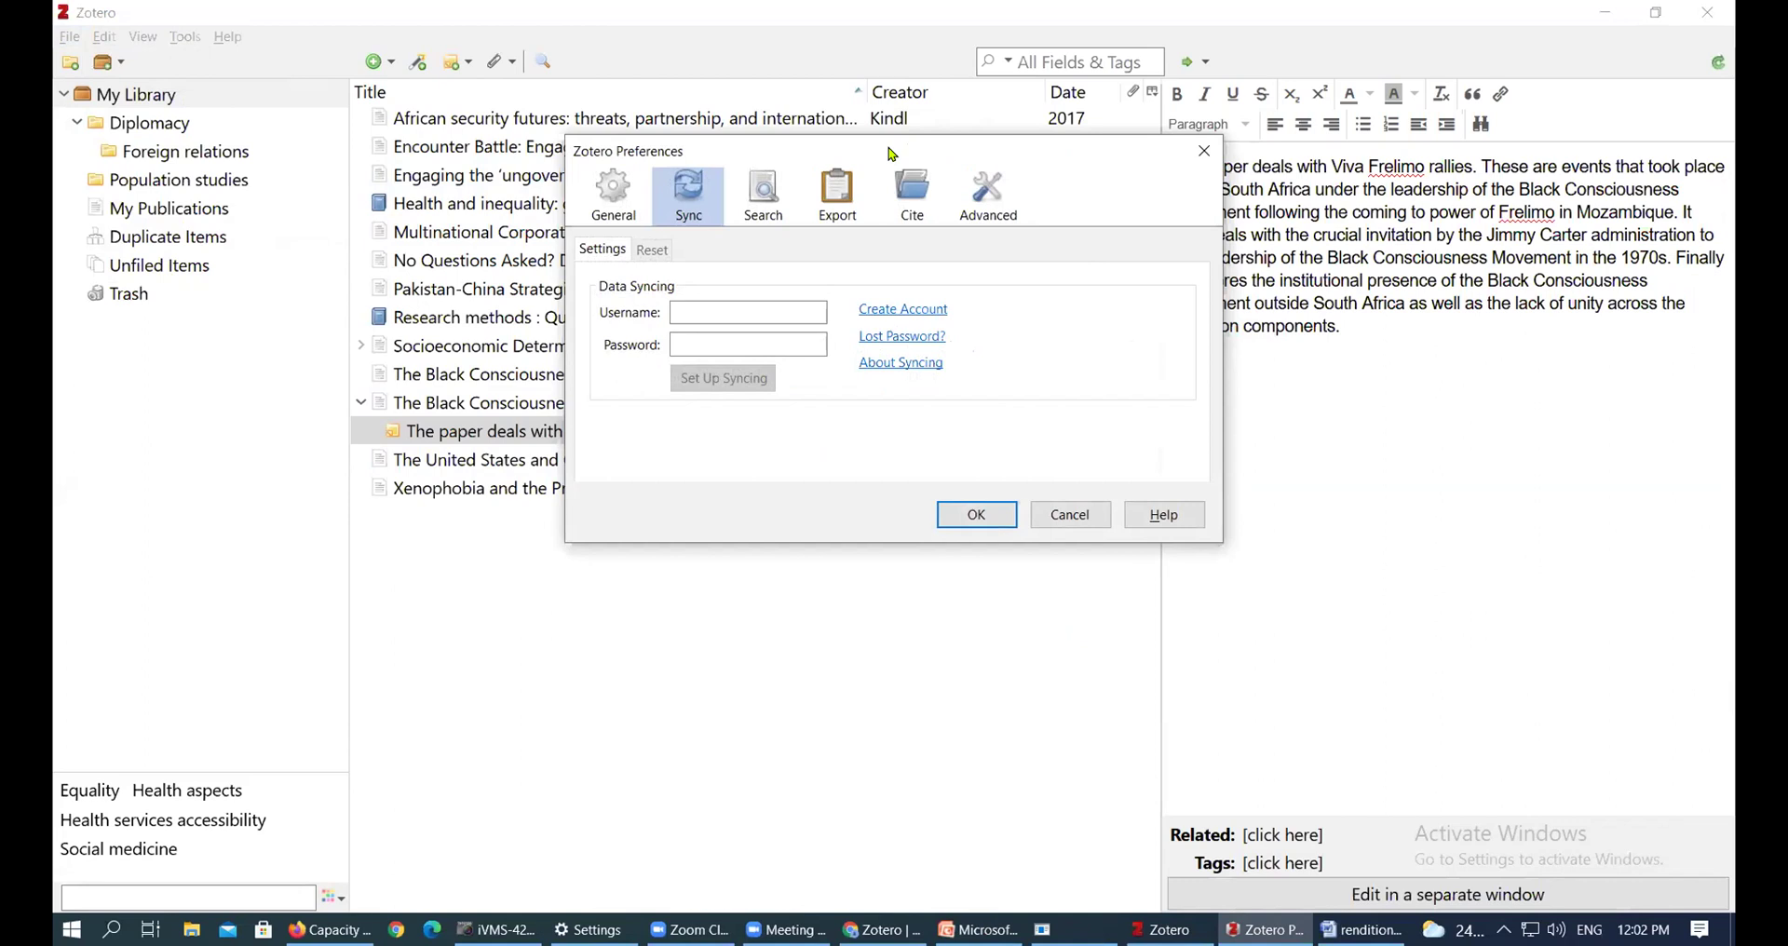
Reposition the Preferences dialog and browse the General, Search, Export, Cite and Advanced panes before returning to Sync
{"action": "left_click_drag", "start_coordinate": [892, 154], "coordinate": [765, 128]}
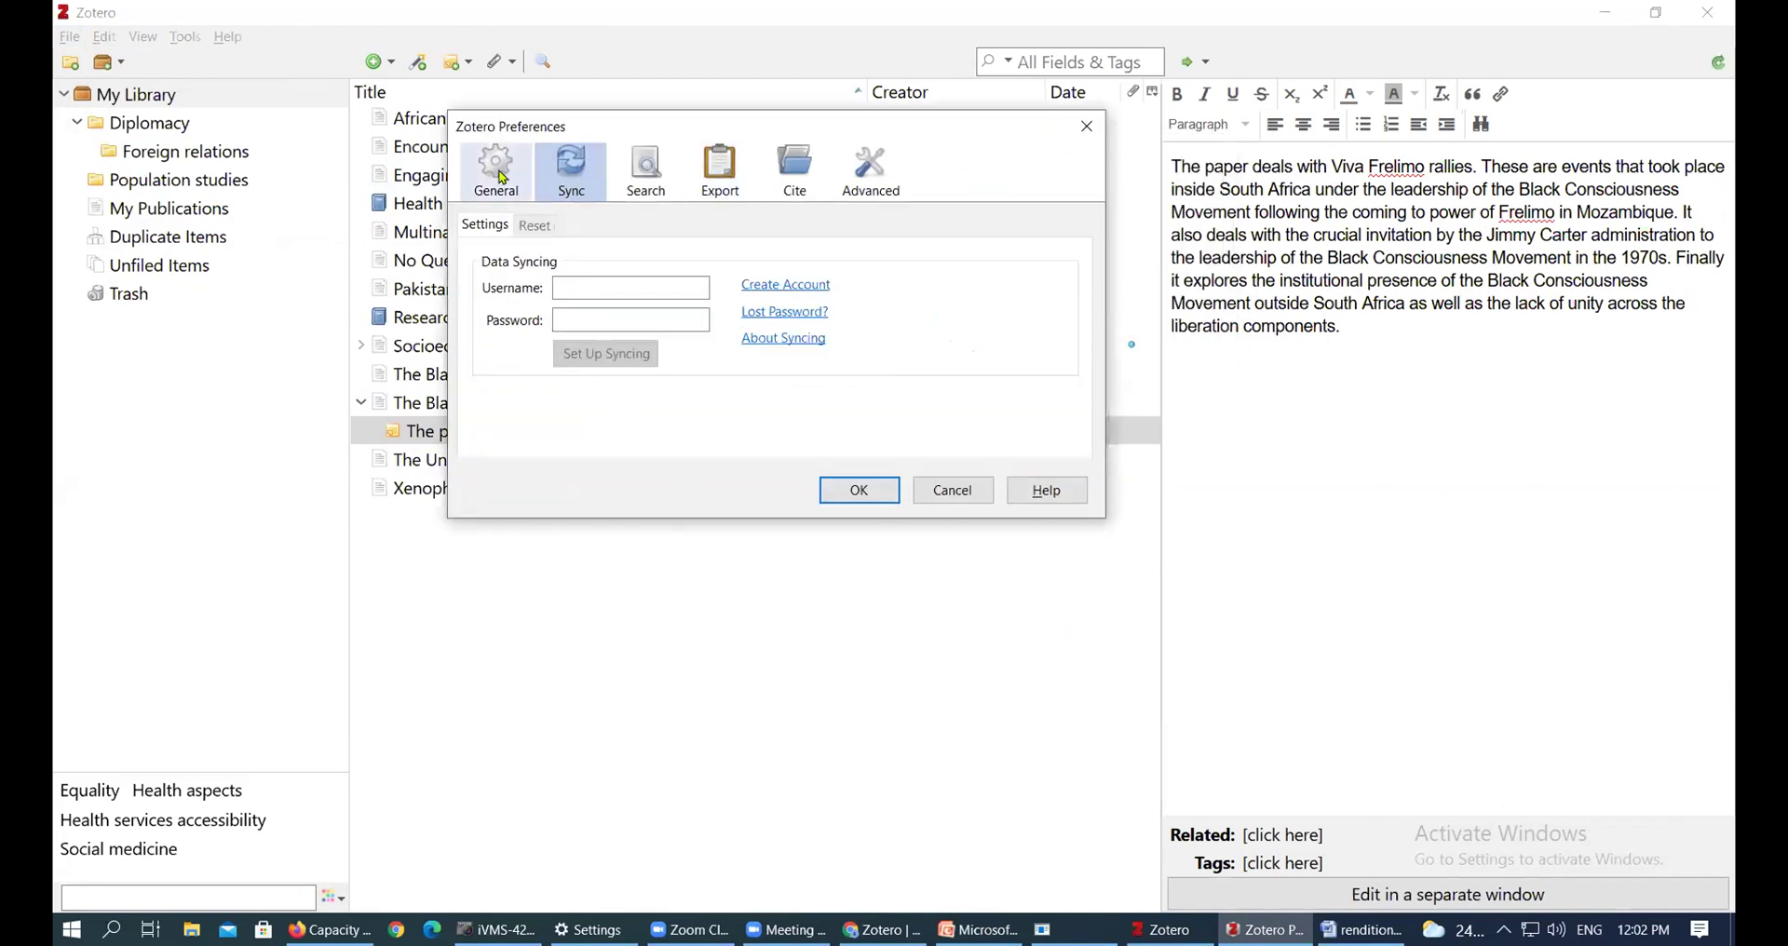
{"action": "left_click", "coordinate": [502, 173]}
{"action": "left_click", "coordinate": [646, 171]}
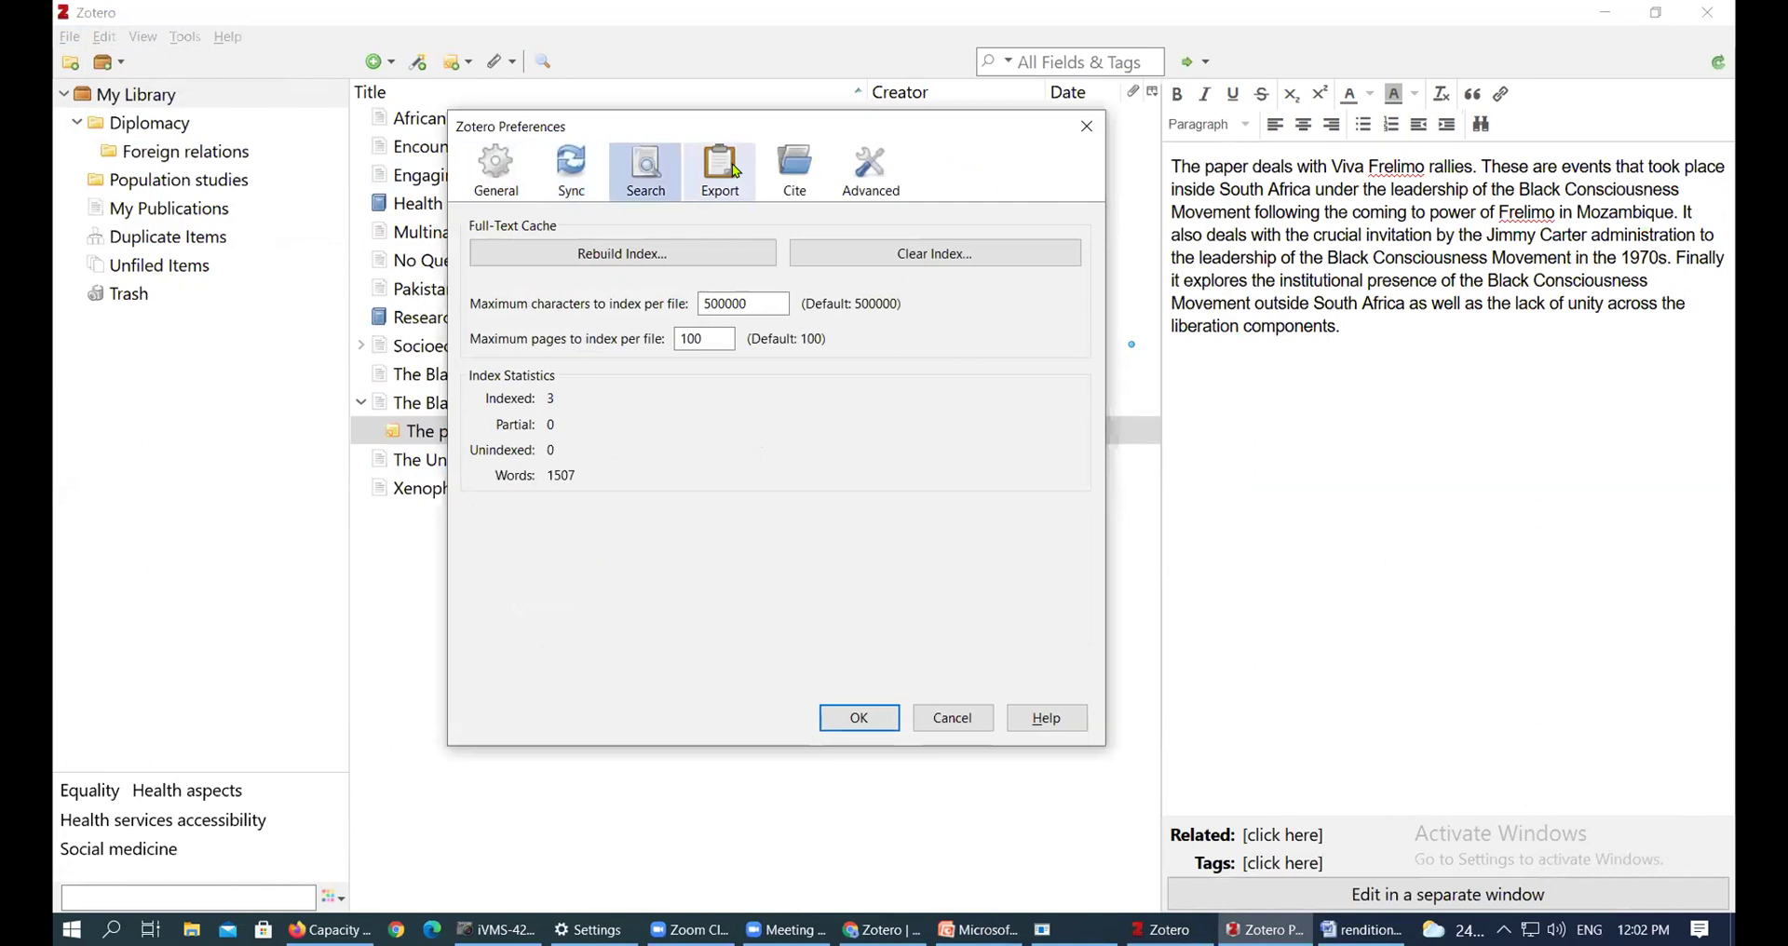
{"action": "left_click", "coordinate": [722, 171]}
{"action": "left_click", "coordinate": [793, 168]}
{"action": "left_click", "coordinate": [871, 170]}
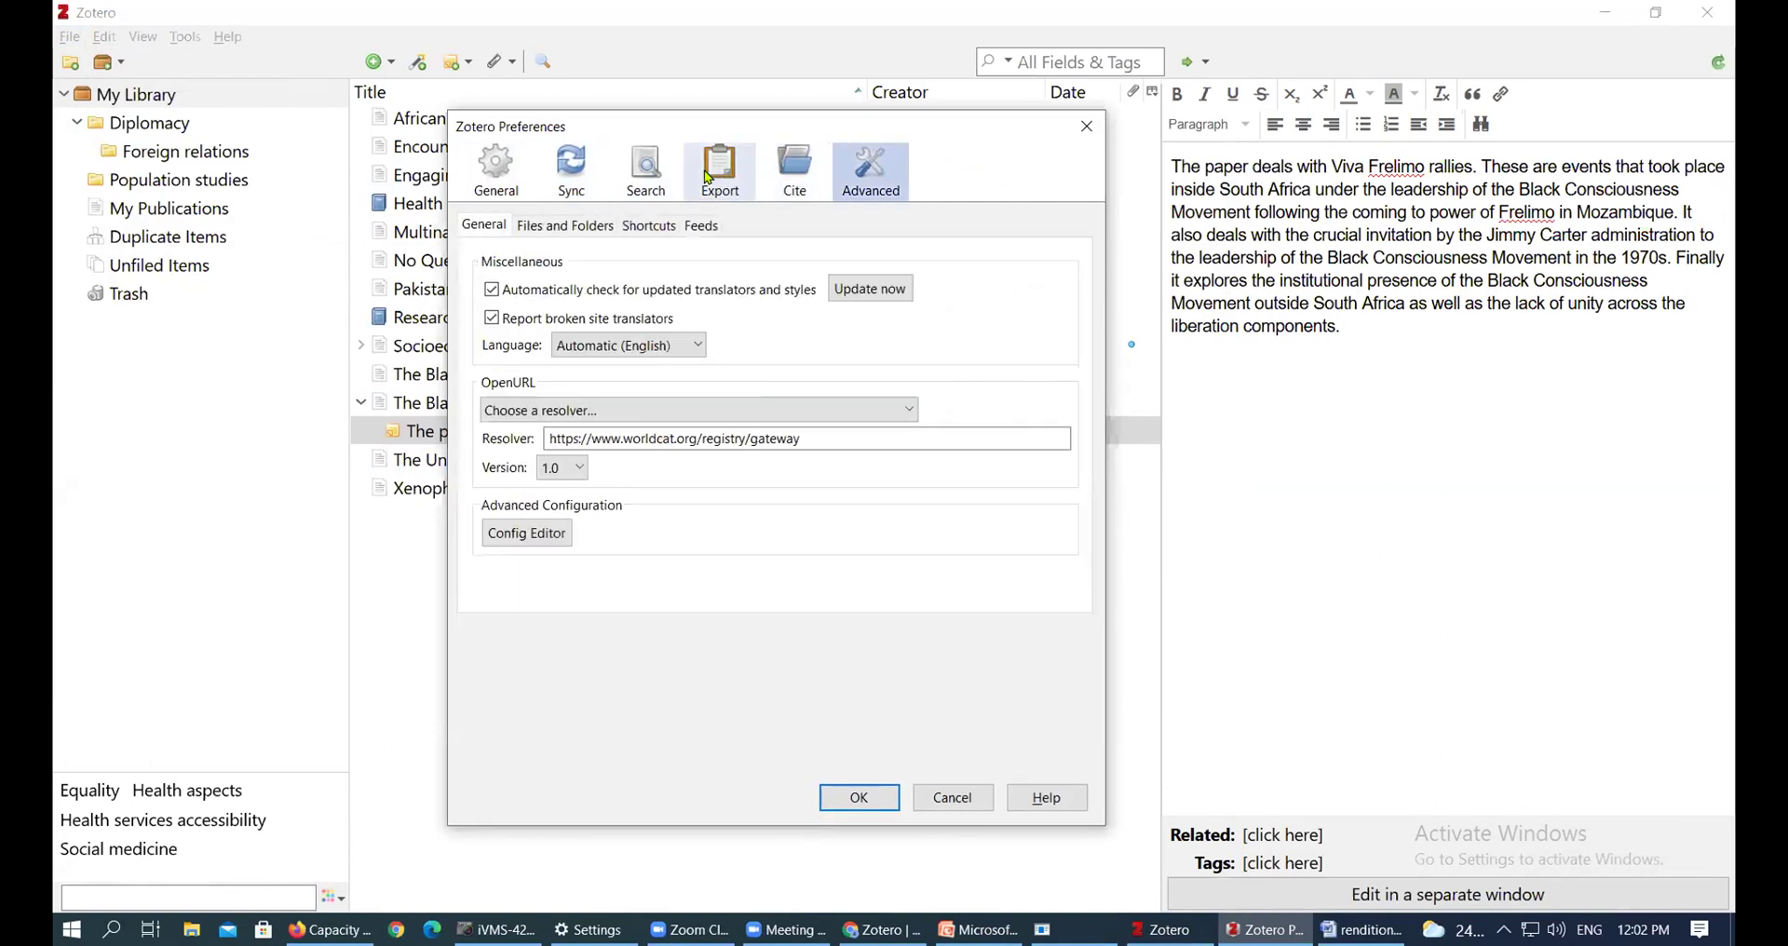
{"action": "left_click", "coordinate": [719, 171]}
{"action": "left_click", "coordinate": [593, 178]}
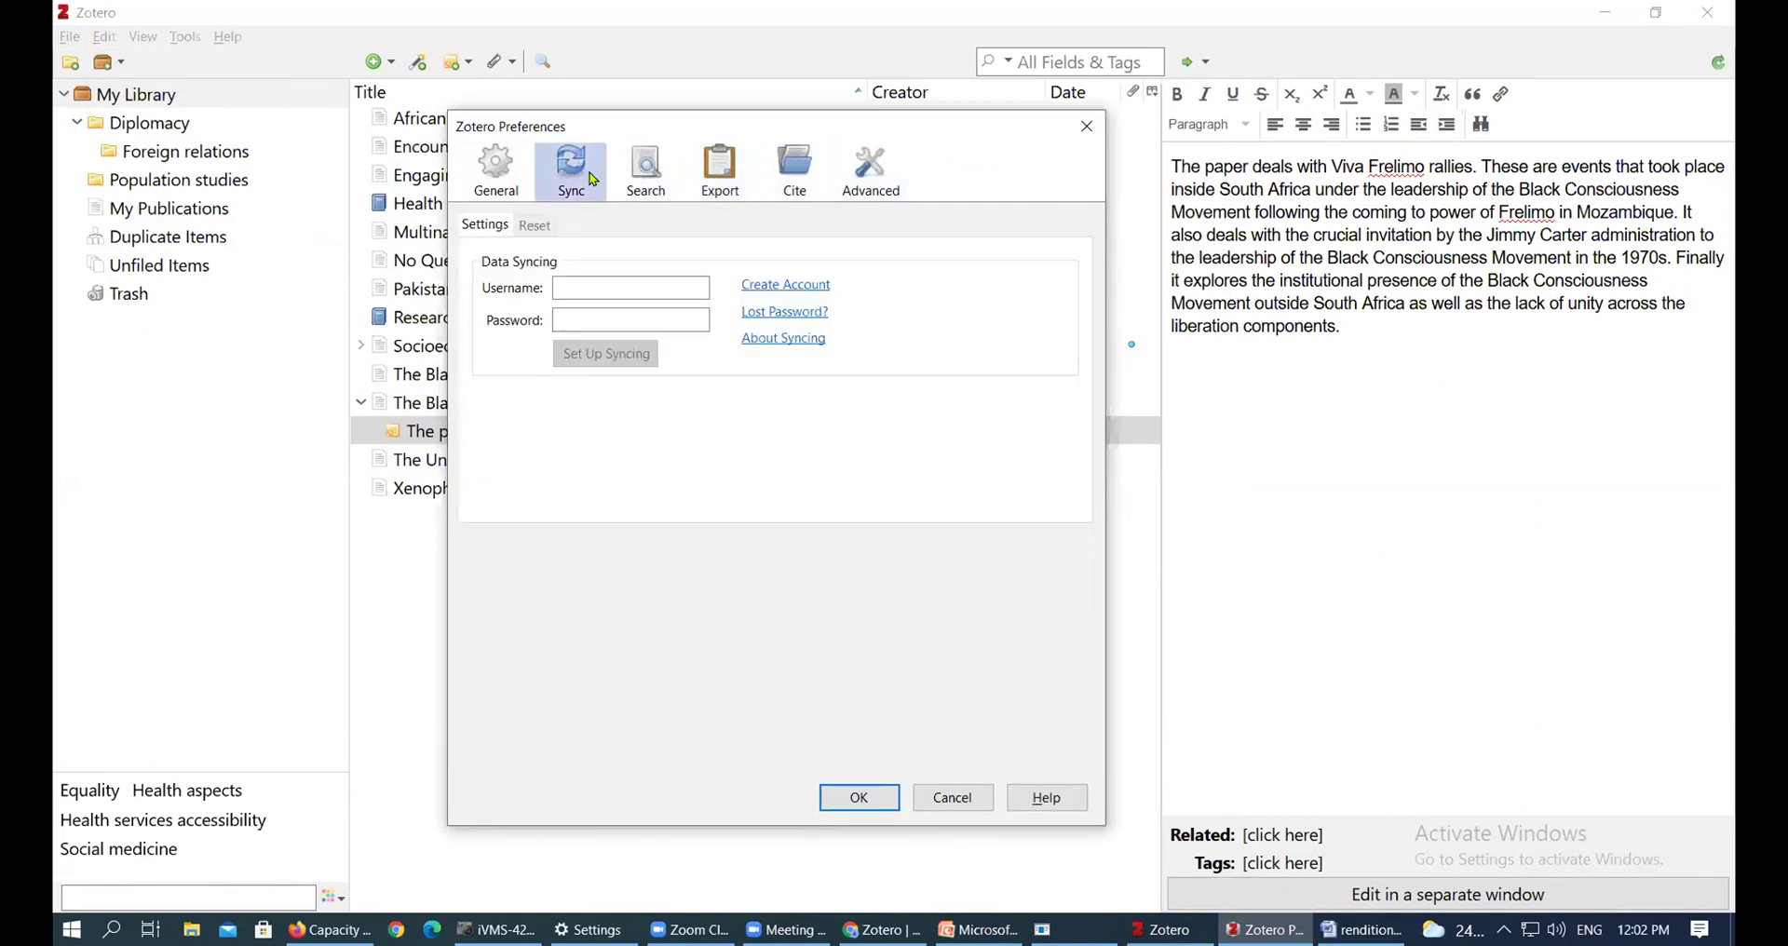
Enter the sync account's email and password, then re-enter the password after an invalid-login error to link the account
{"action": "left_click", "coordinate": [603, 288]}
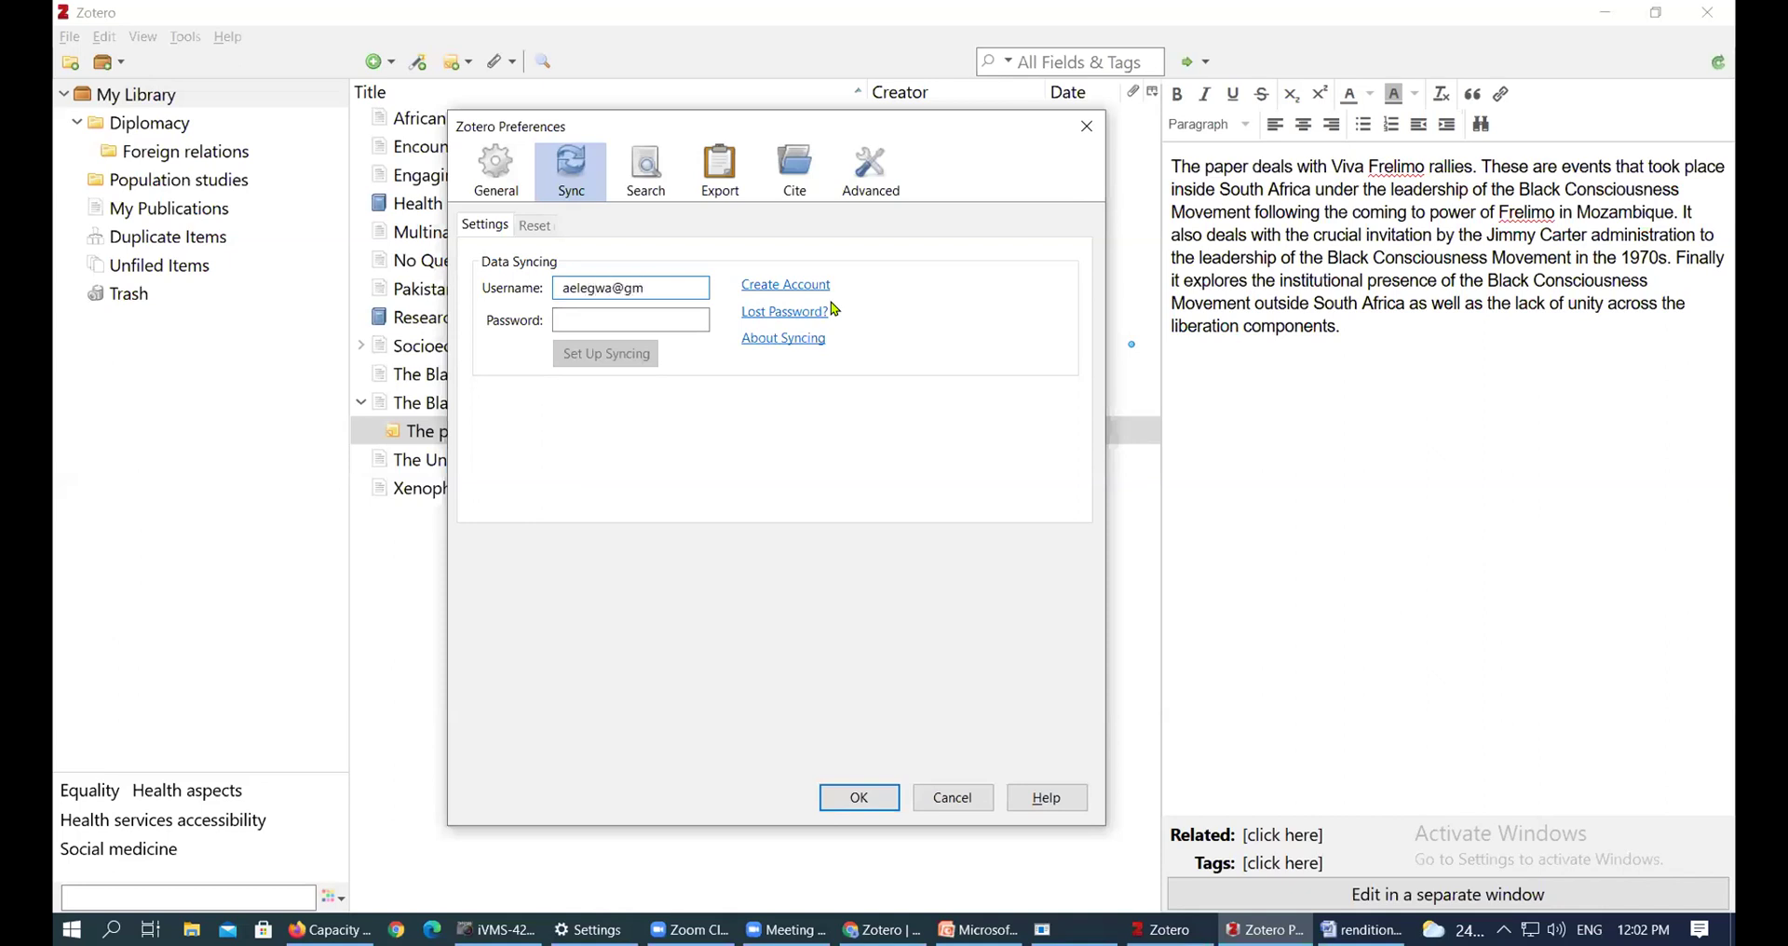
{"action": "key", "text": "Tab"}
{"action": "type", "text": "a********"}
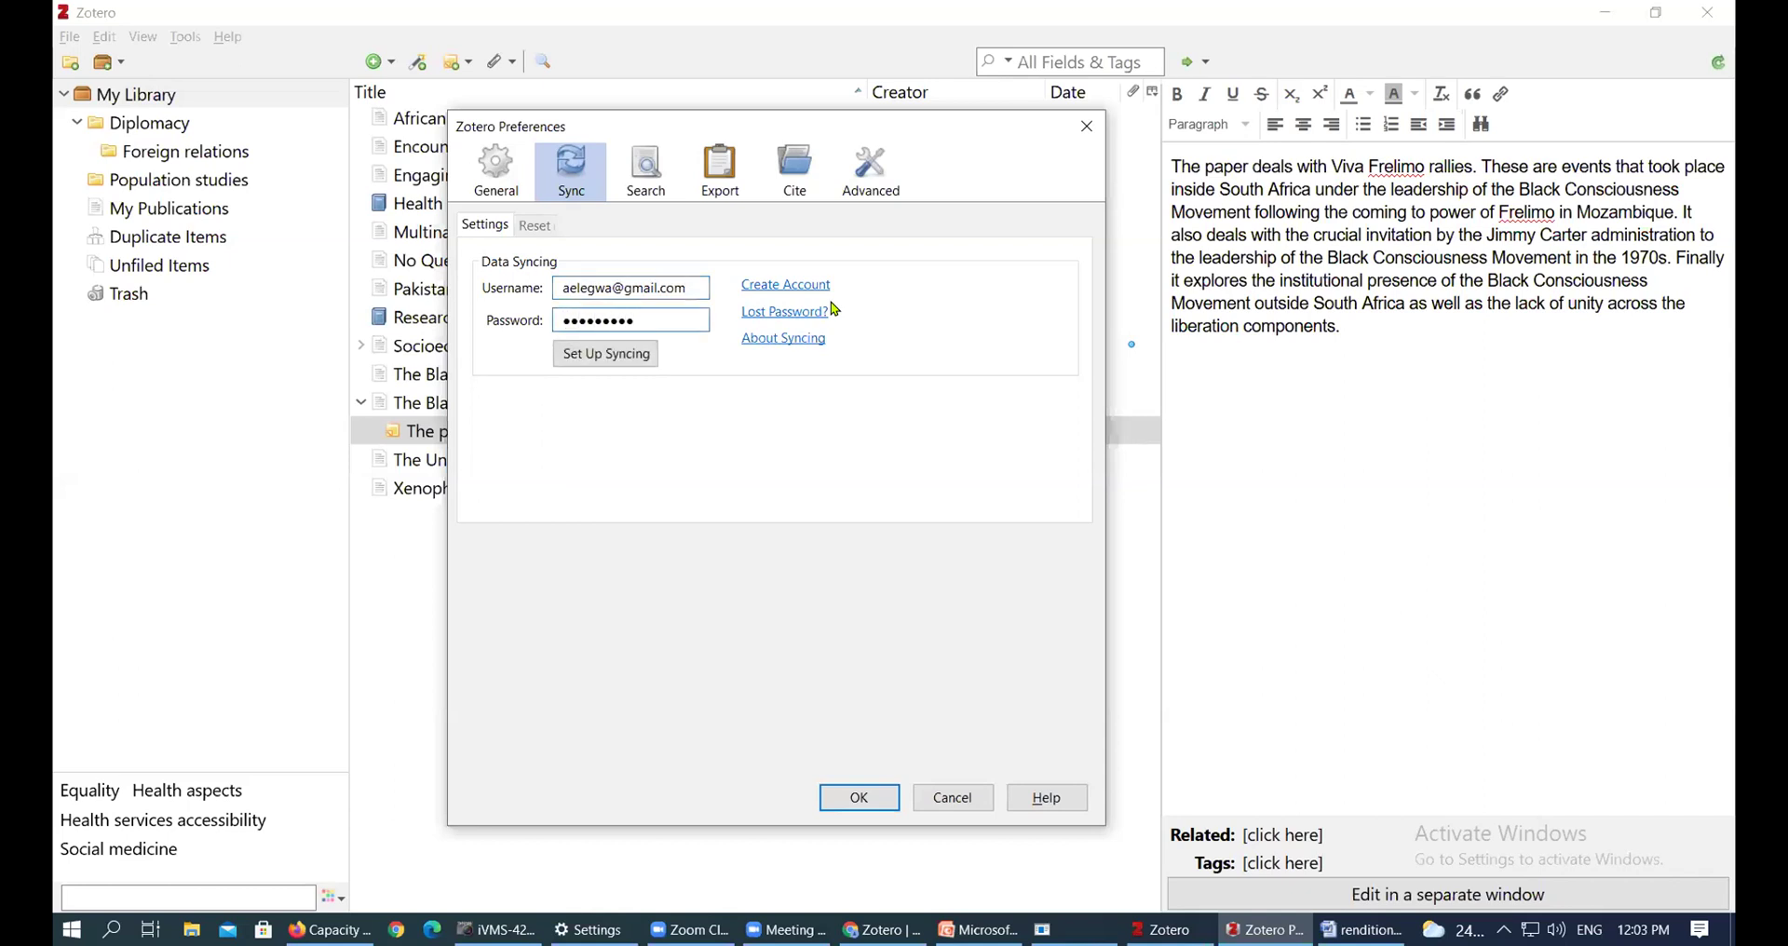
{"action": "type", "text": "***"}
{"action": "left_click", "coordinate": [640, 358]}
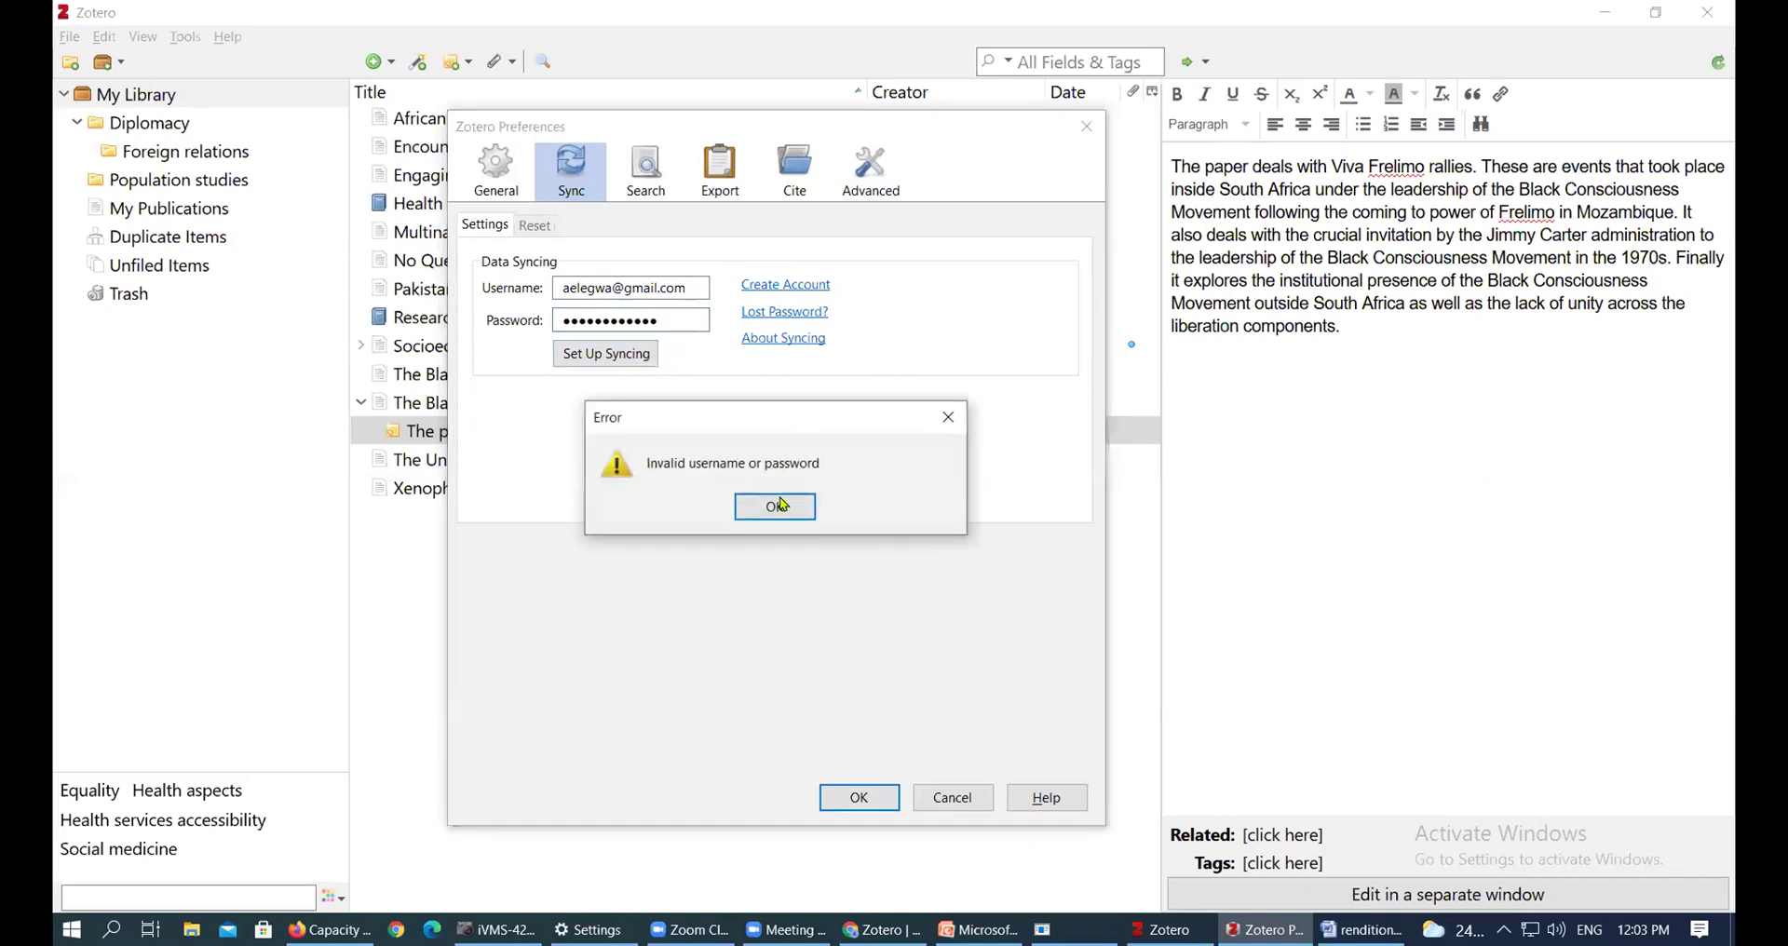
{"action": "left_click", "coordinate": [776, 507]}
{"action": "left_click_drag", "start_coordinate": [689, 319], "coordinate": [366, 321]}
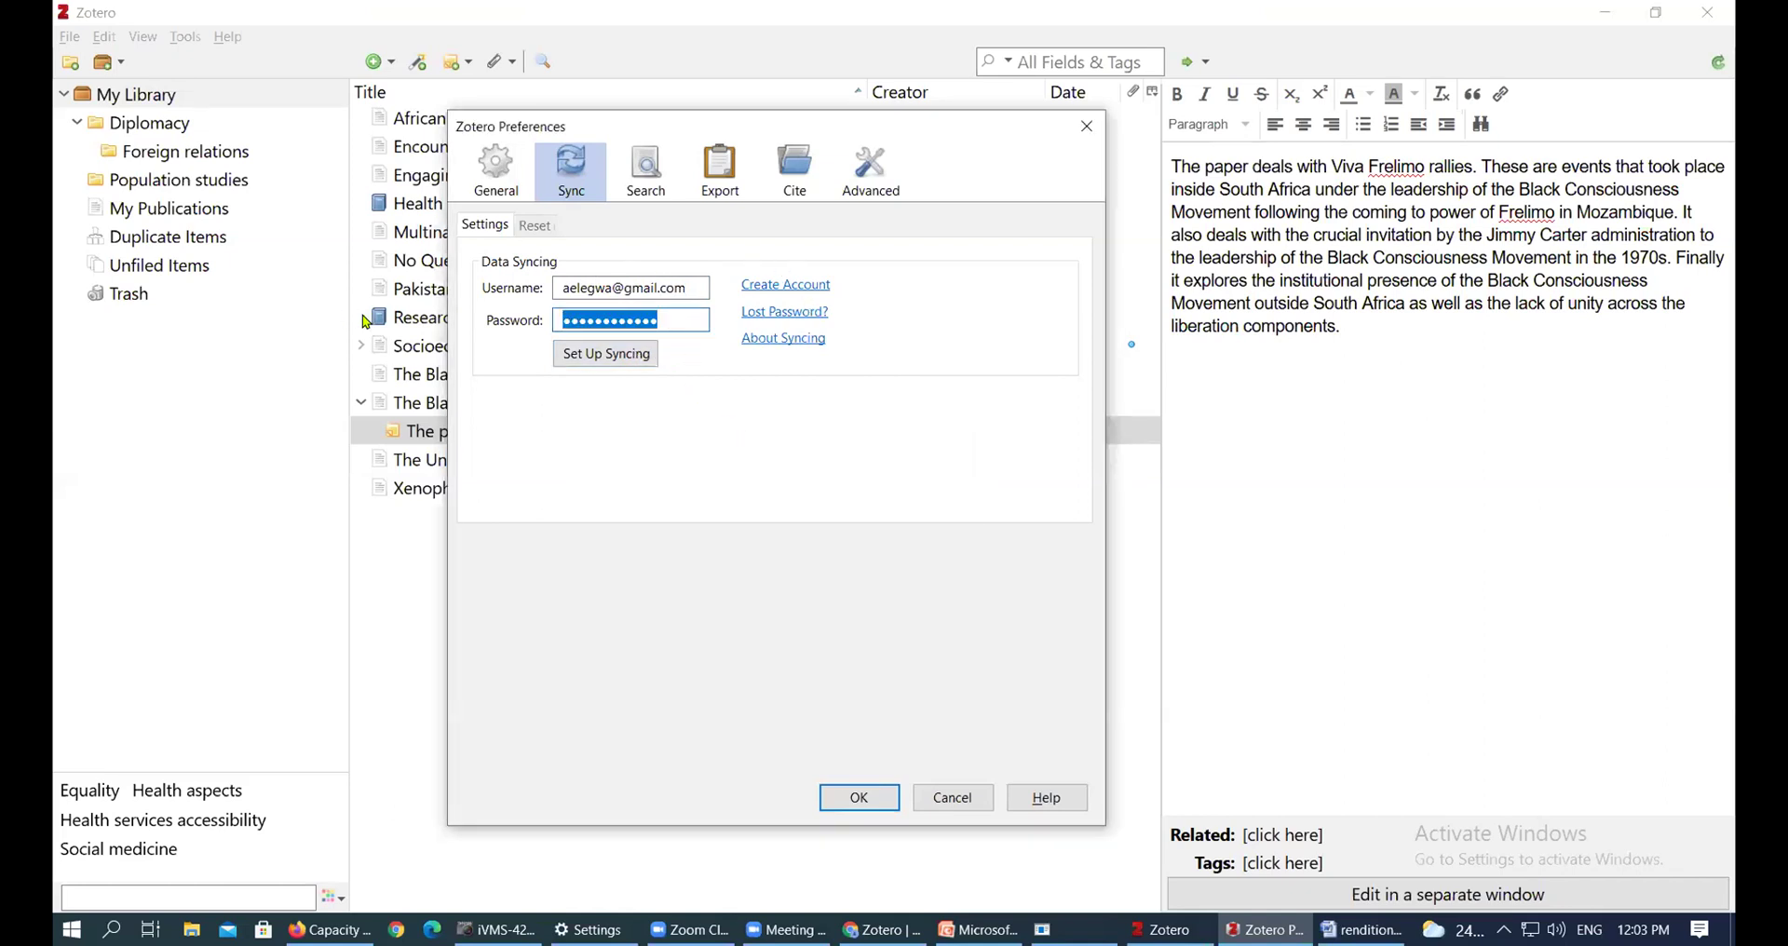
{"action": "type", "text": "***********"}
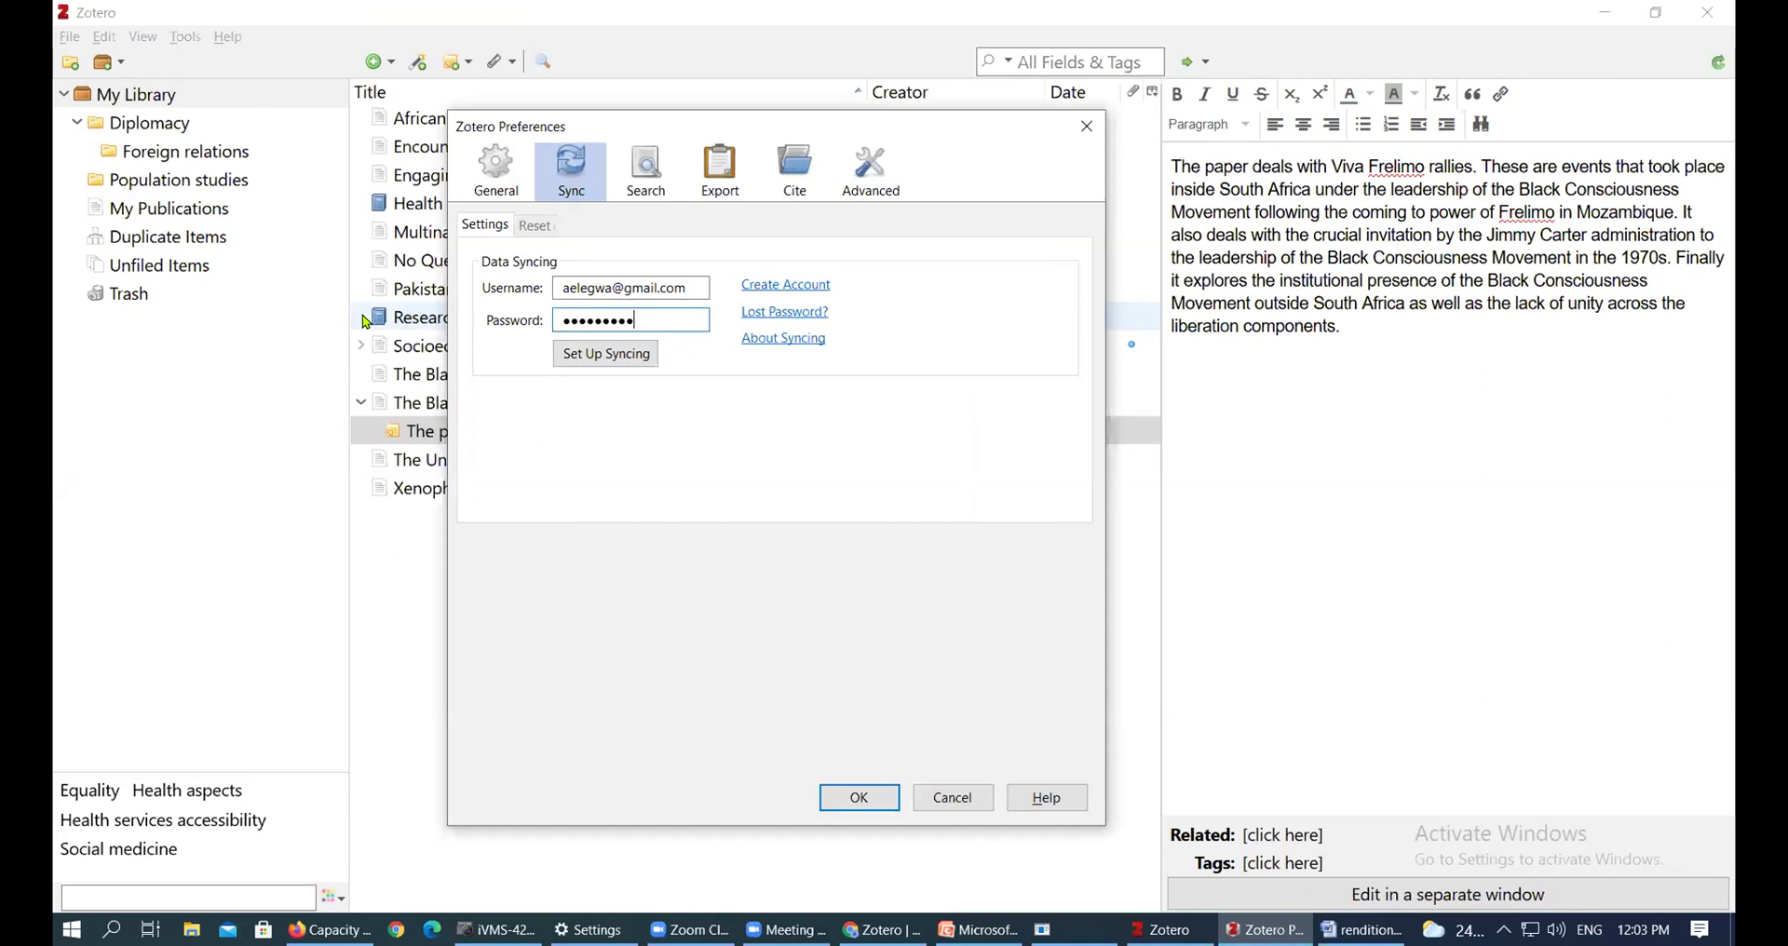
{"action": "key", "text": "Return"}
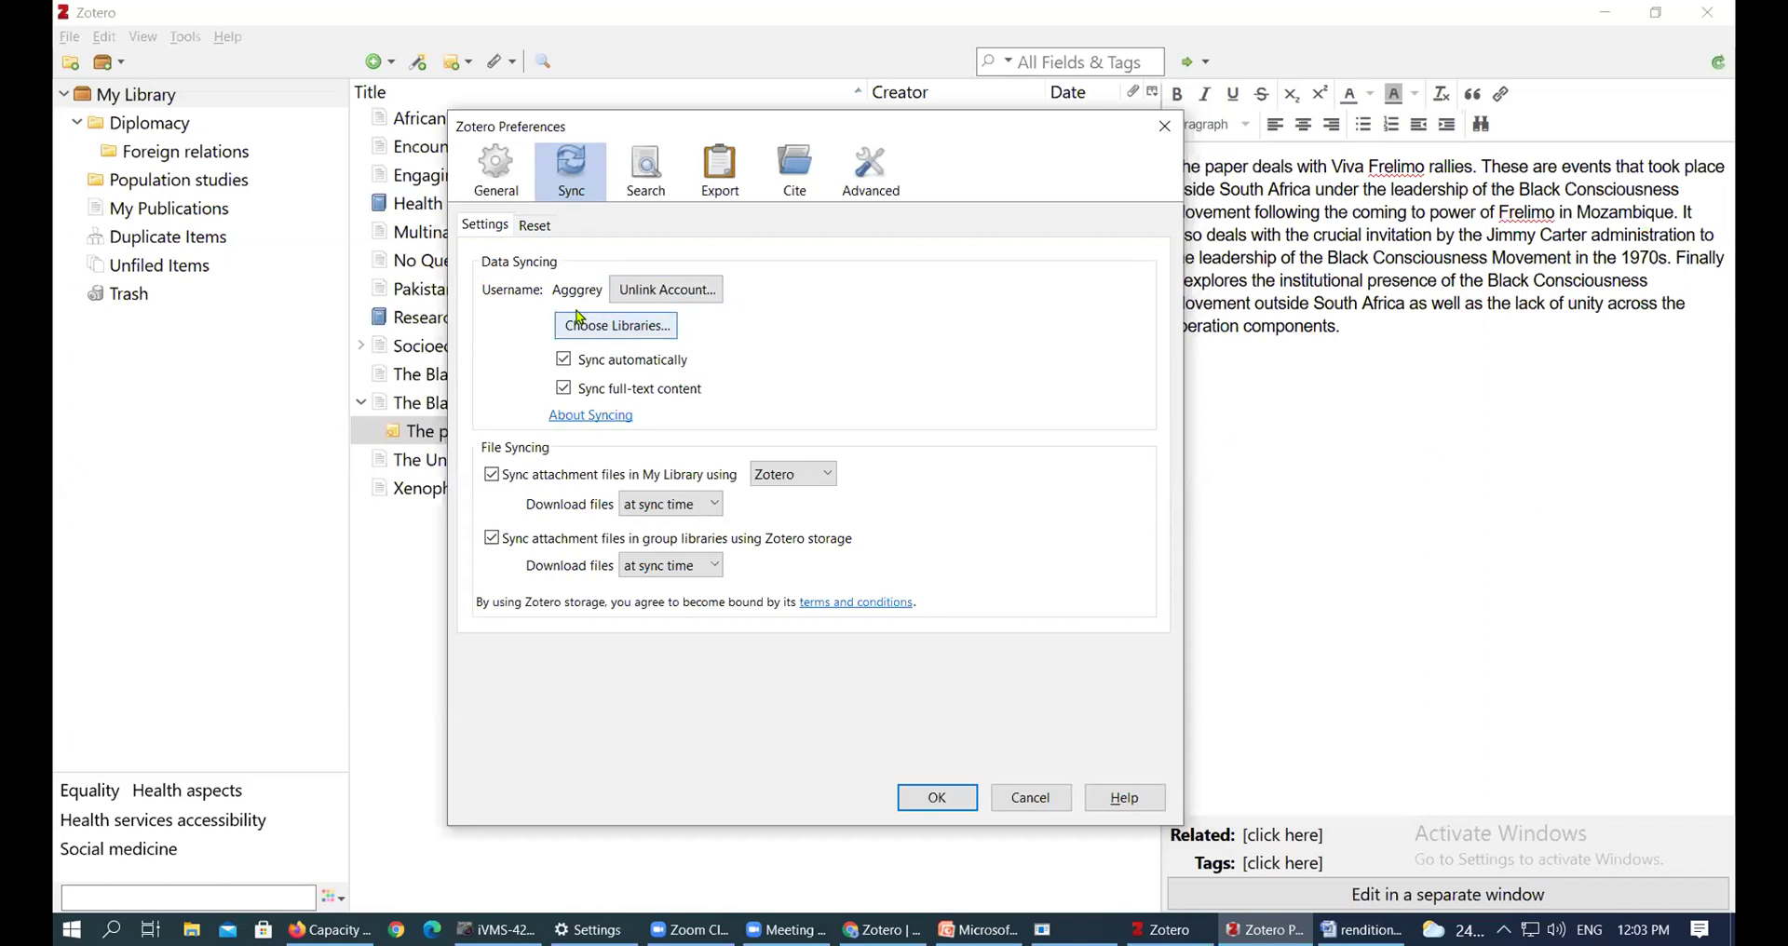
Close Zotero Preferences, keeping file sync through Zotero storage at sync time
{"action": "left_click", "coordinate": [937, 799]}
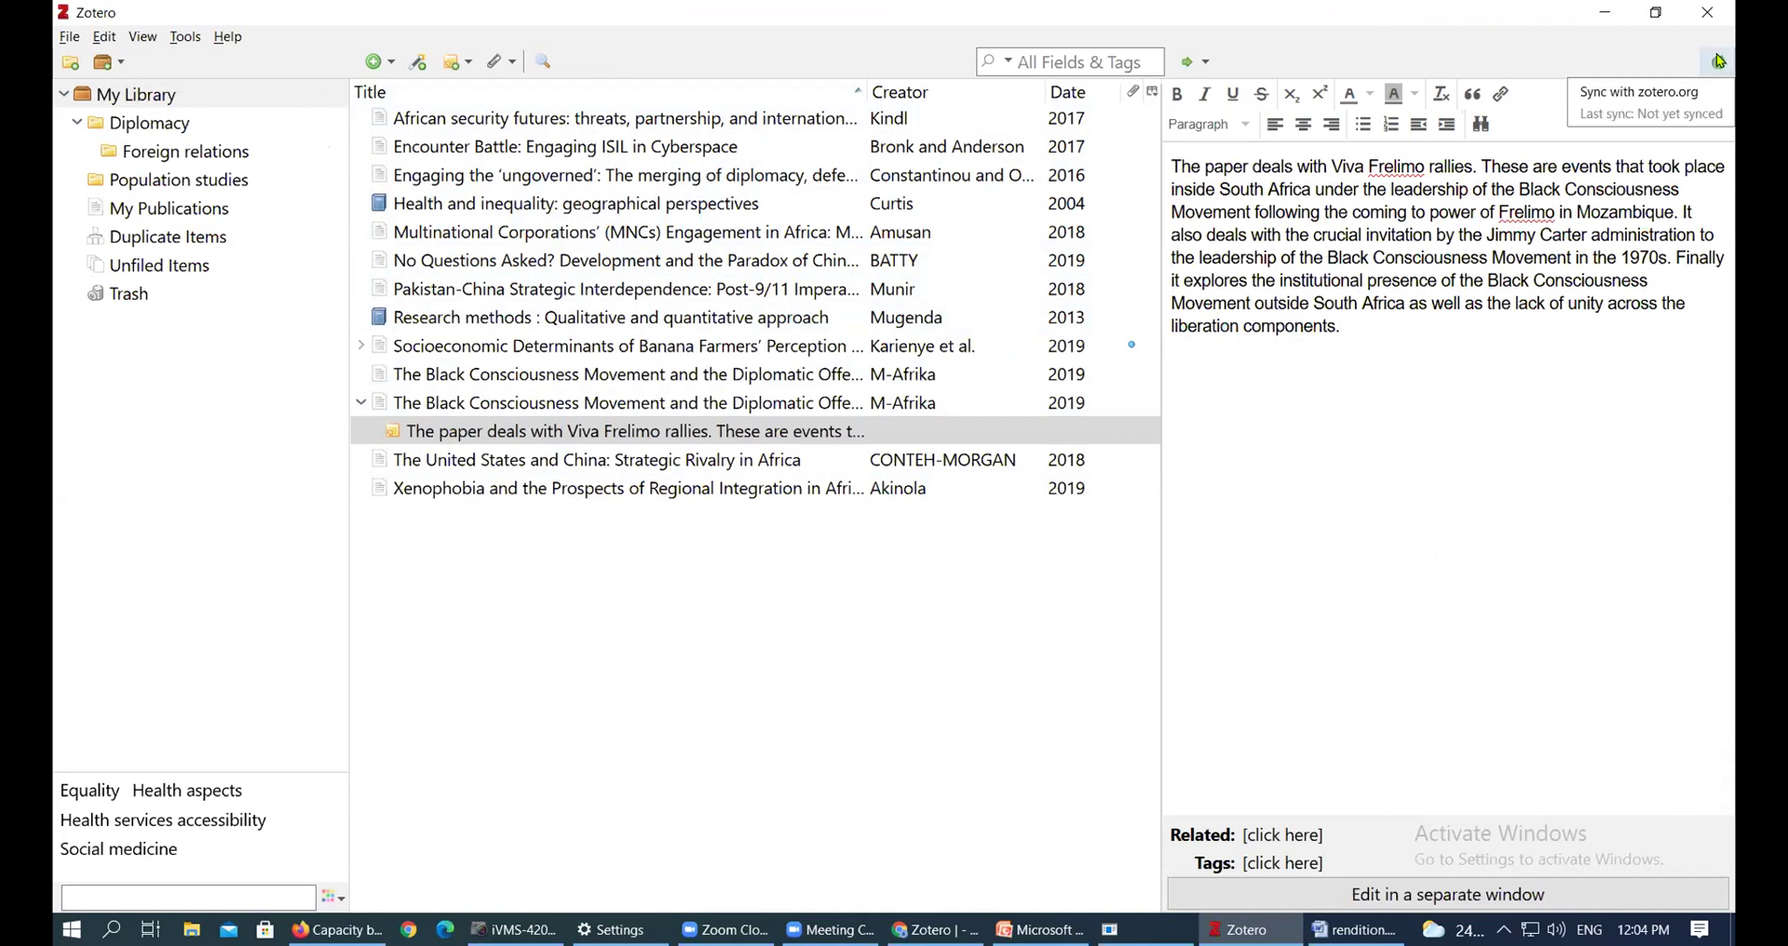
Sync My Library with zotero.org and wait for the online collections and items to download
{"action": "left_click", "coordinate": [1722, 60]}
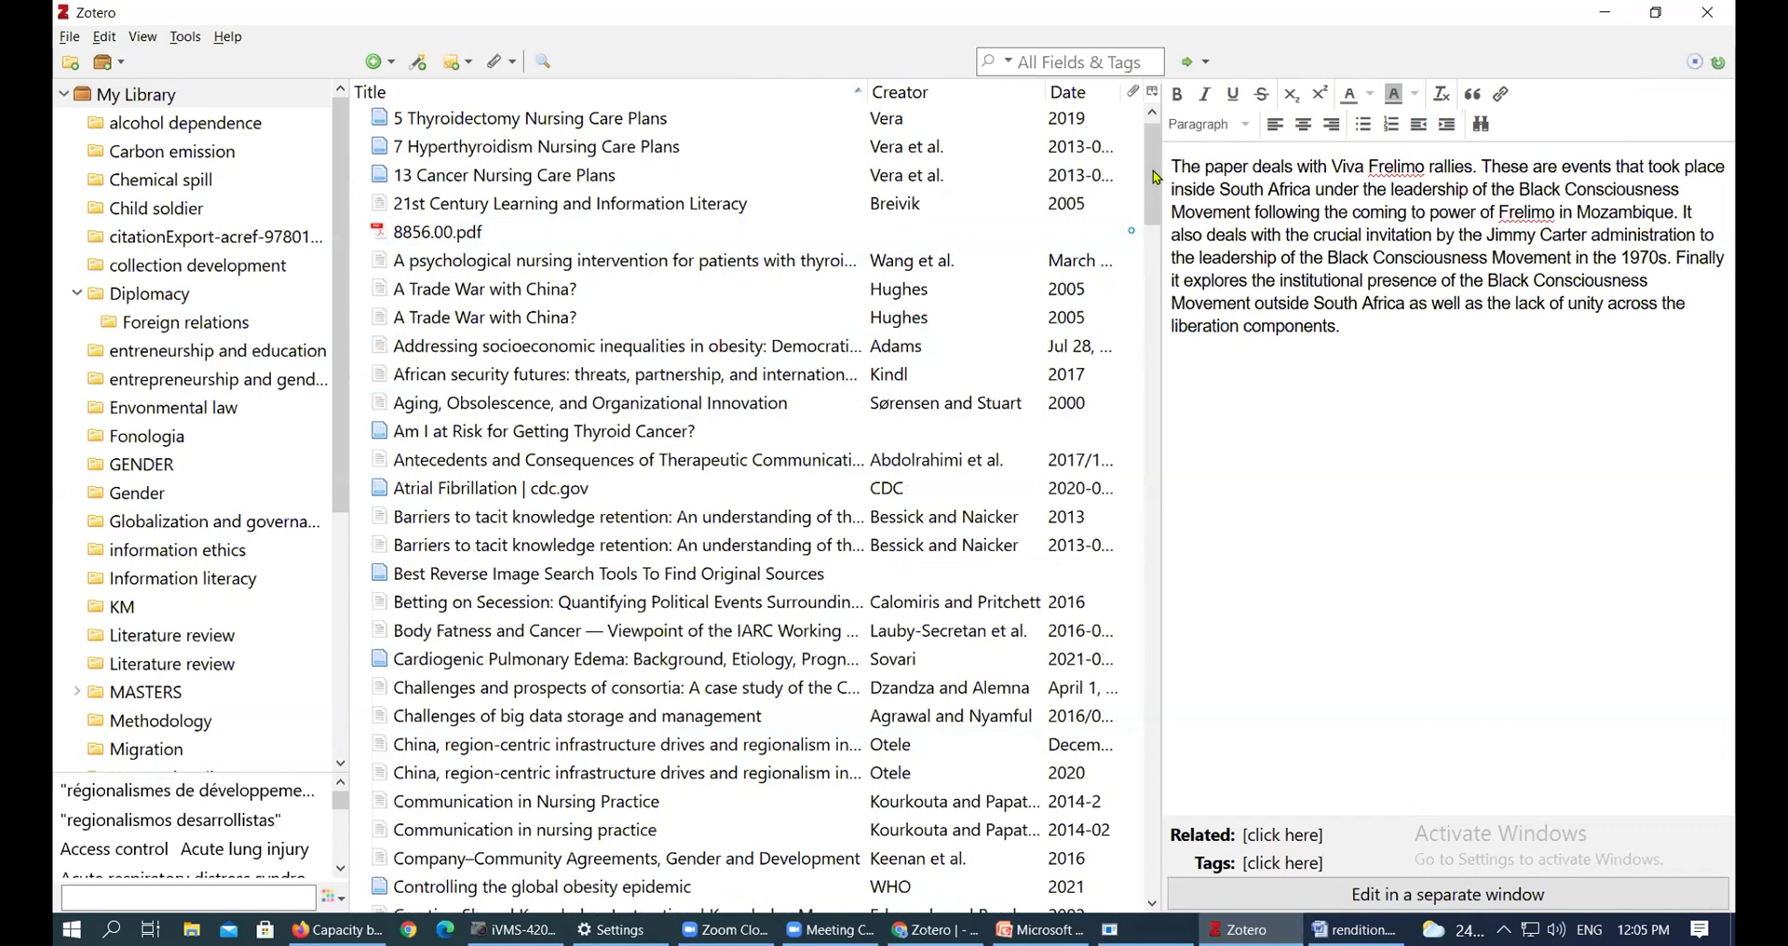
{"action": "mouse_move", "coordinate": [1155, 177]}
{"action": "left_mouse_down"}
{"action": "mouse_move", "coordinate": [1158, 193]}
{"action": "mouse_move", "coordinate": [1157, 165]}
{"action": "left_mouse_up"}
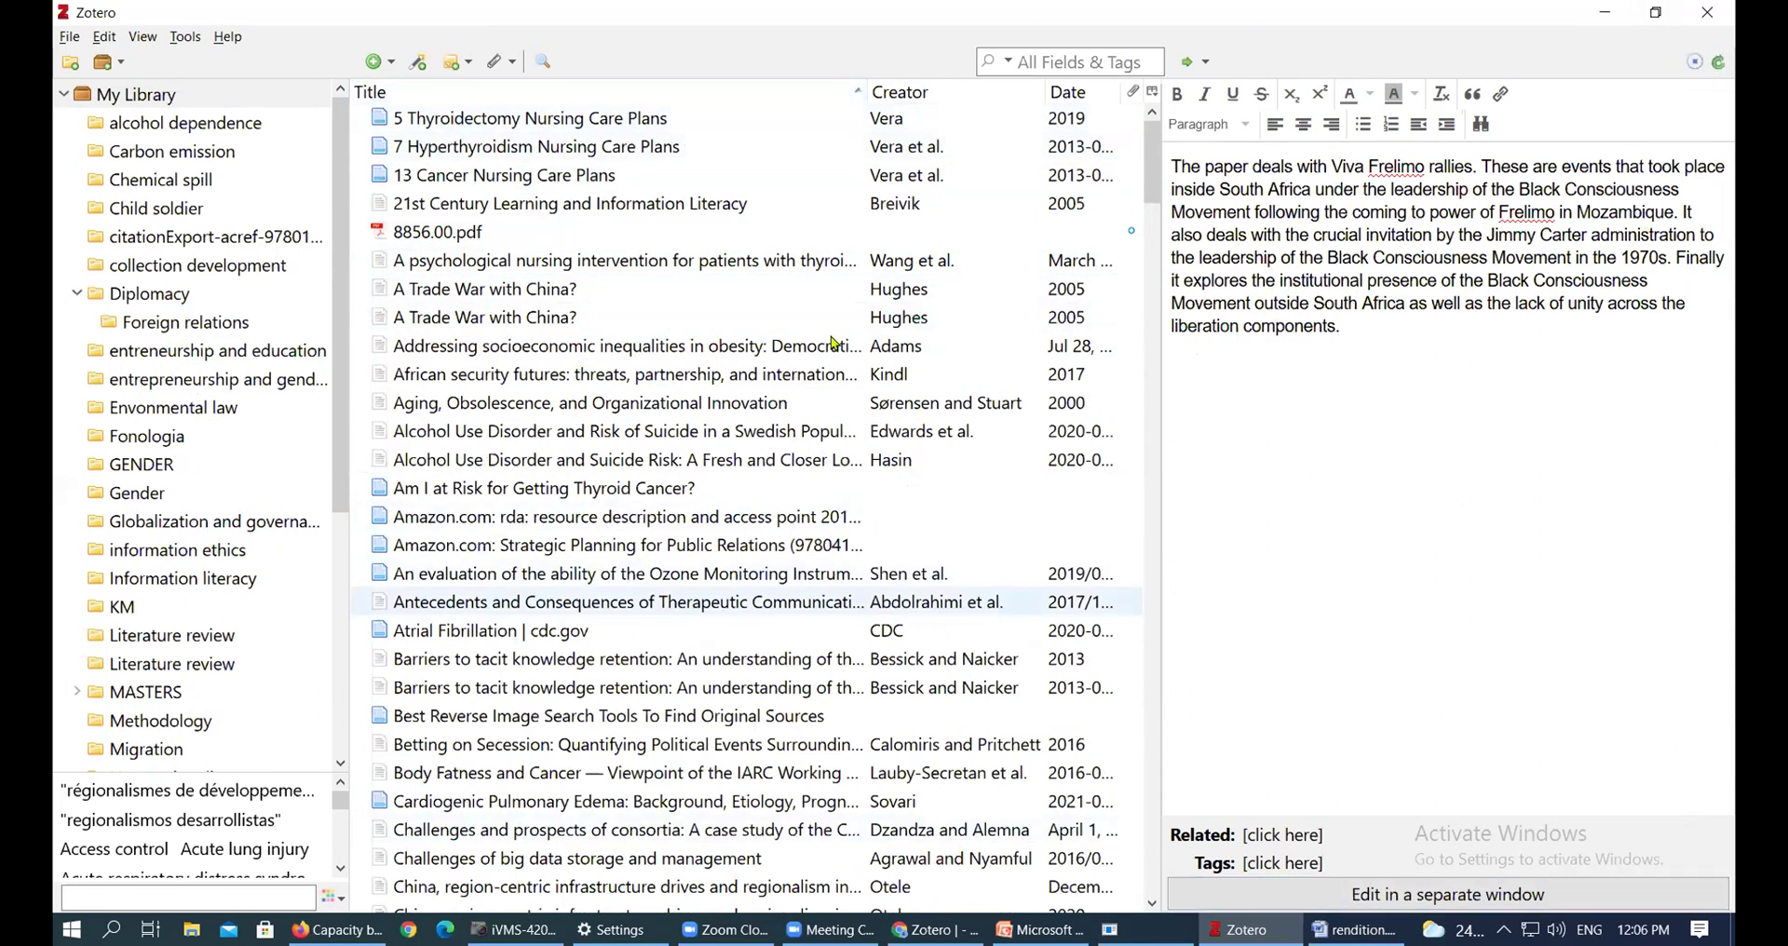
In Sync preferences, unlink the account with 'Remove my Zotero data from this computer' ticked
{"action": "left_click", "coordinate": [69, 39]}
{"action": "mouse_move", "coordinate": [105, 44]}
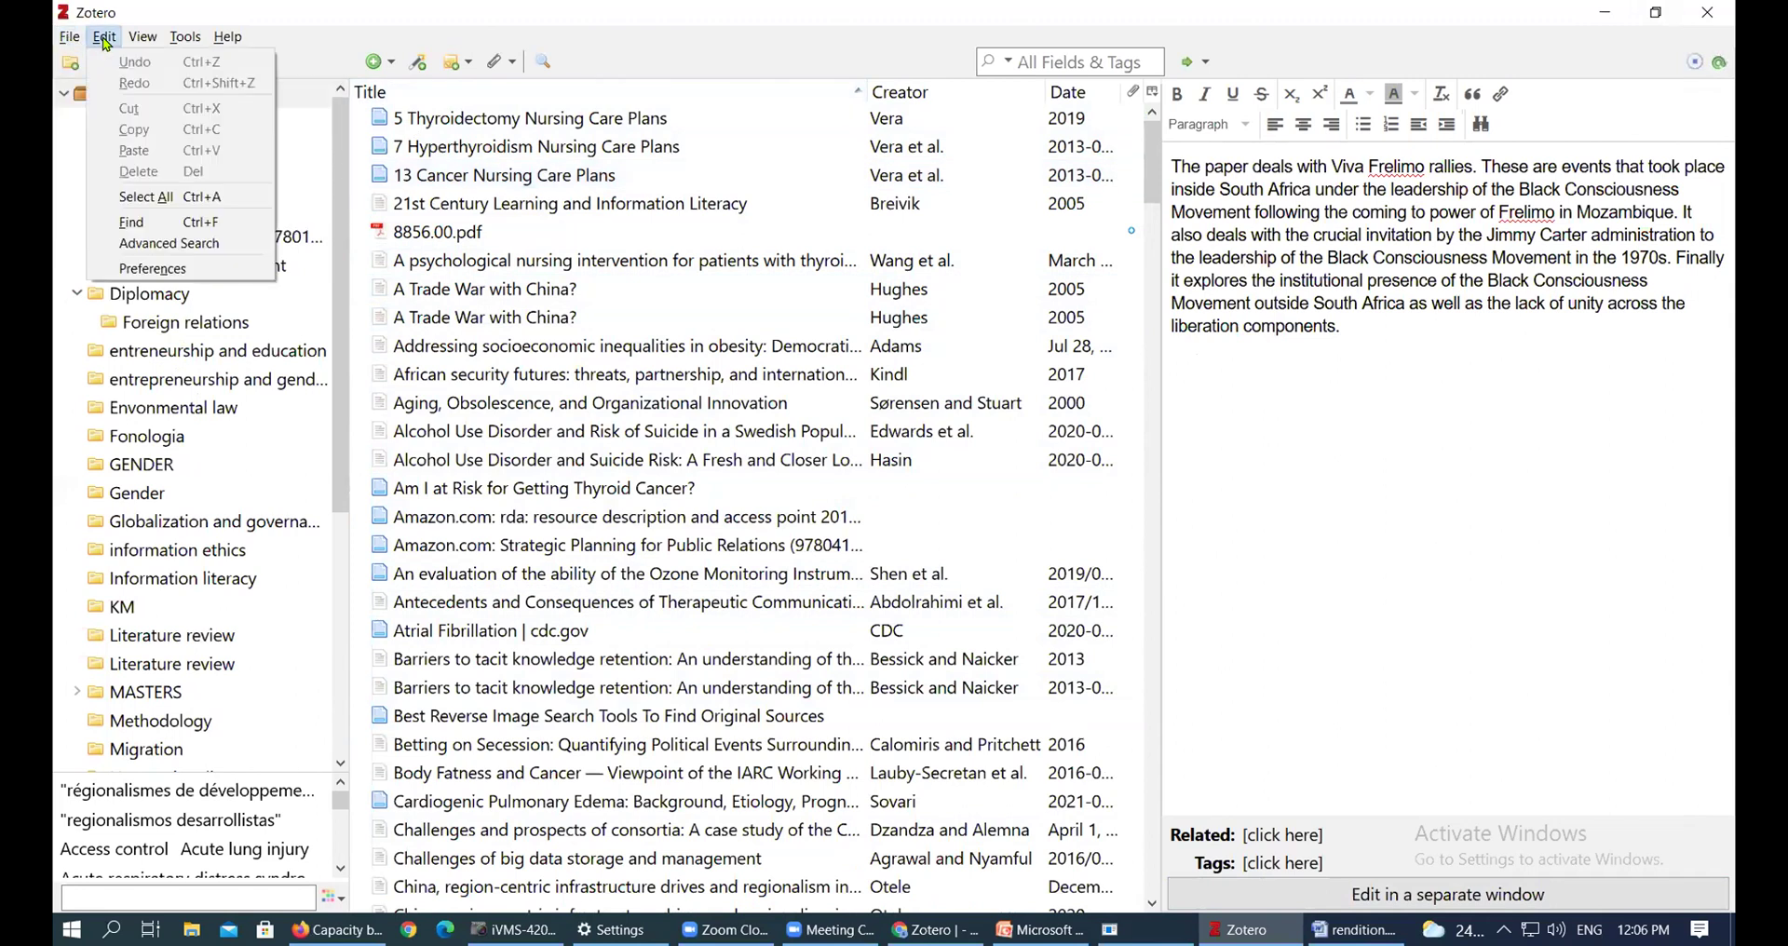
{"action": "left_click", "coordinate": [149, 269]}
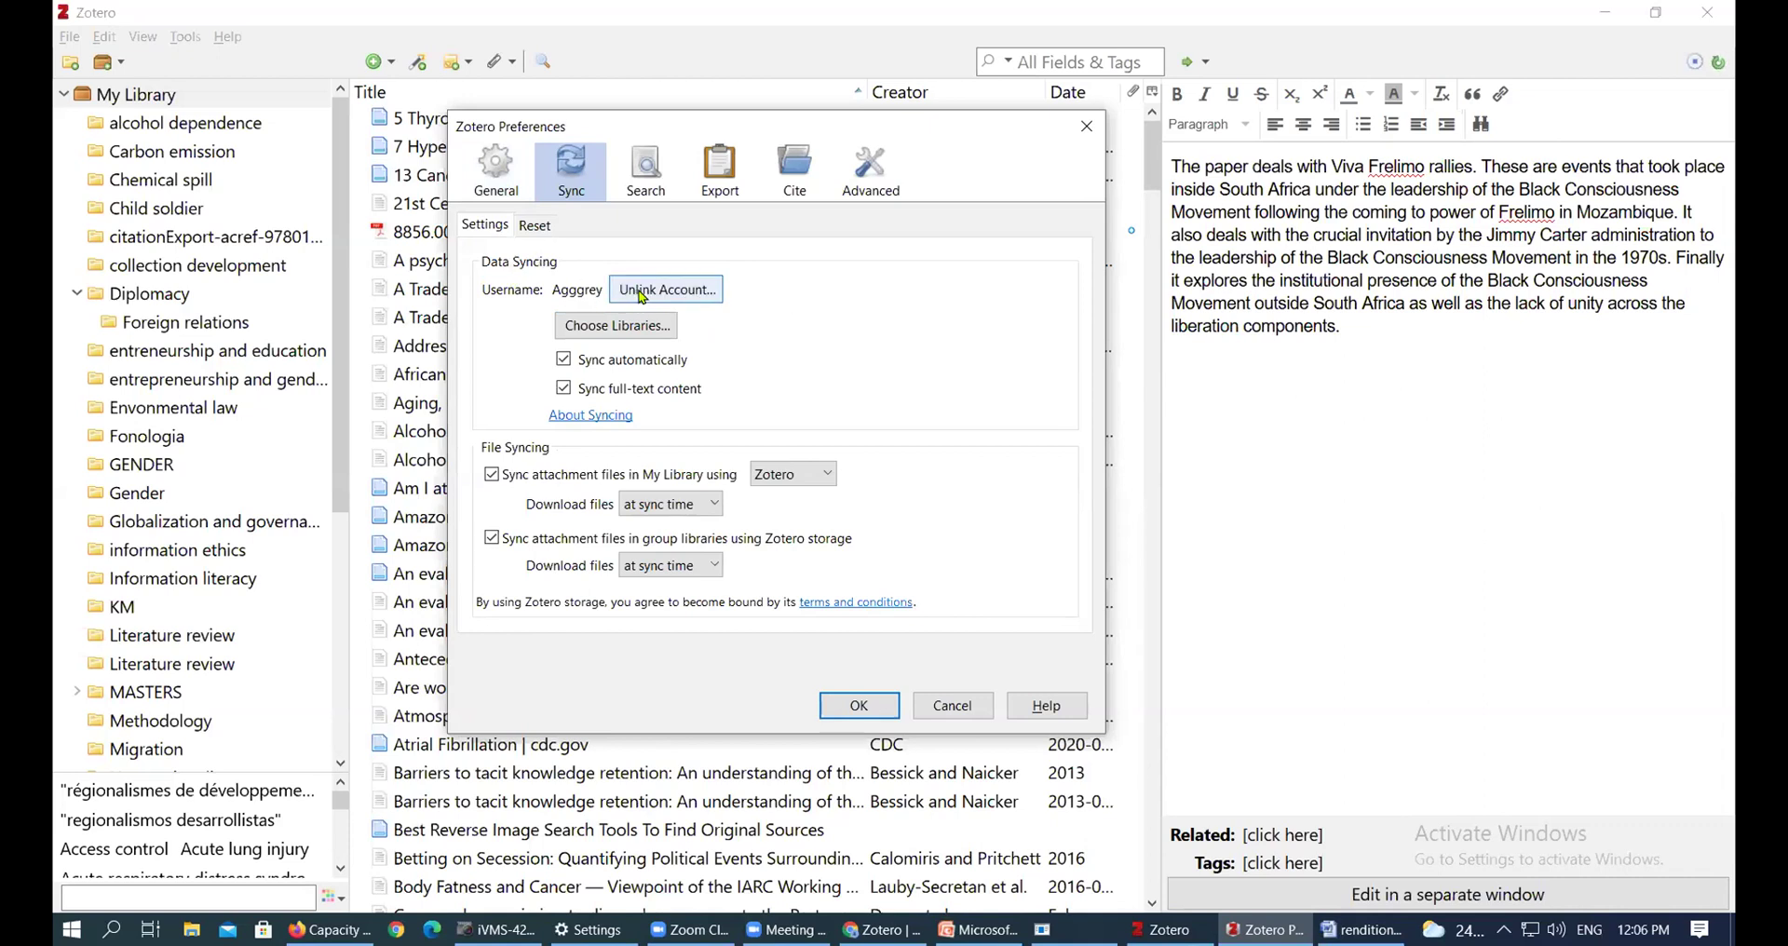
{"action": "left_click", "coordinate": [654, 296]}
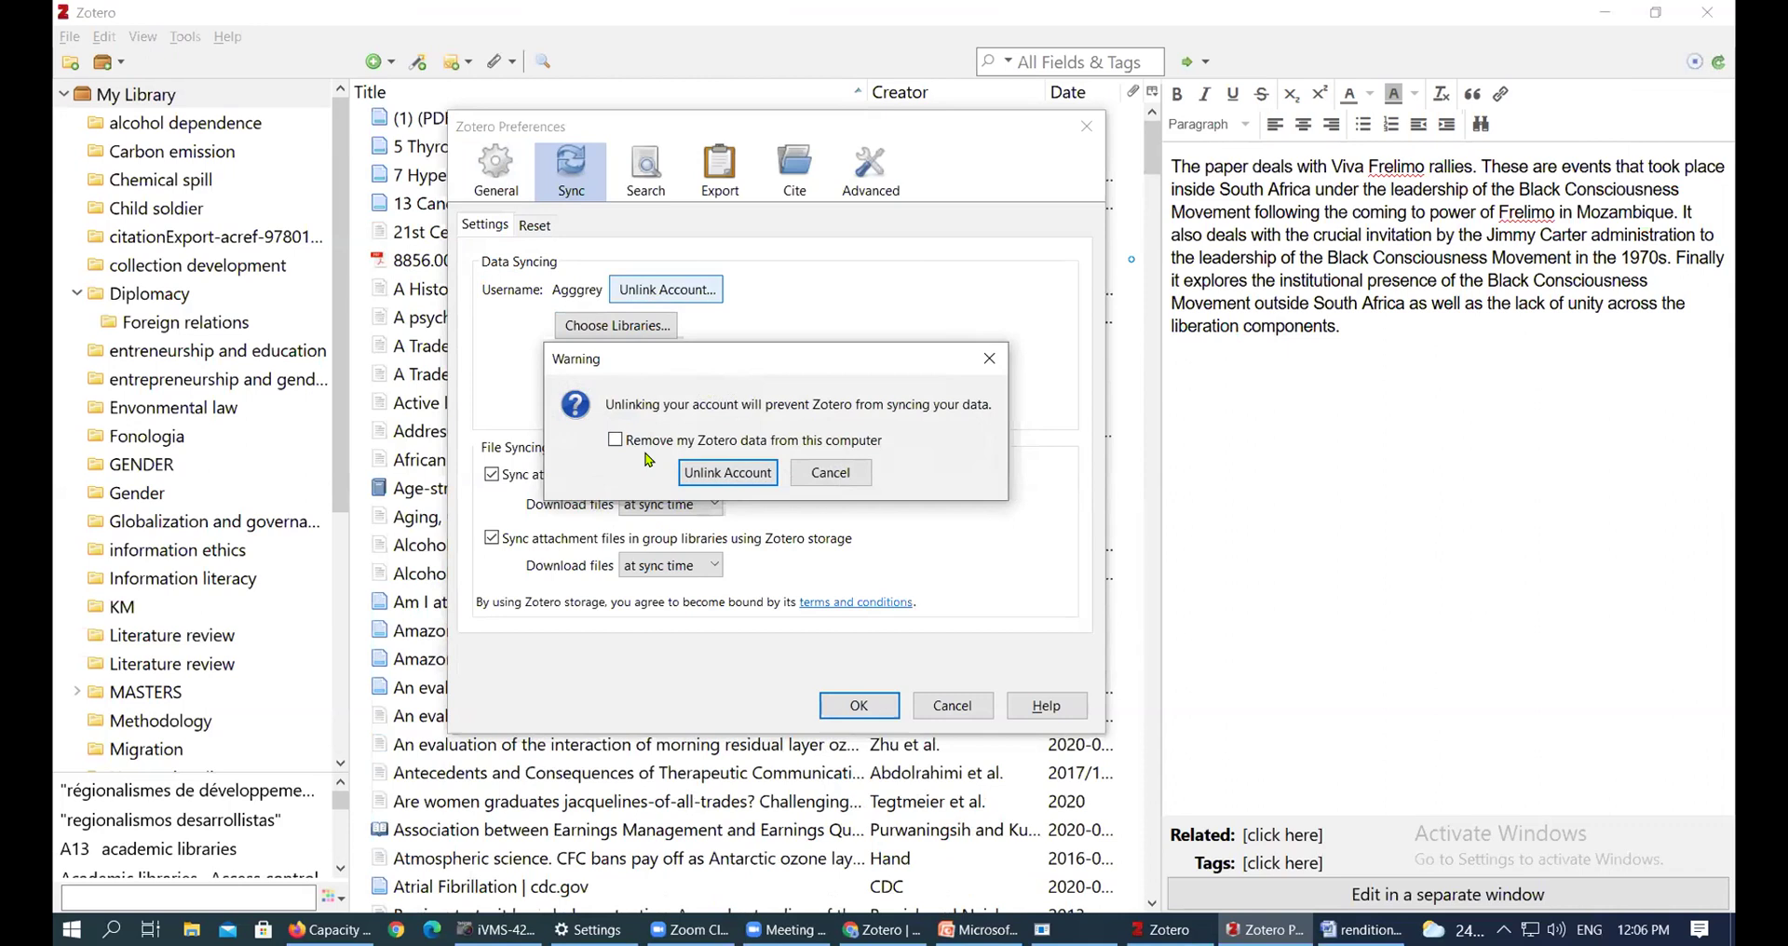
{"action": "left_click", "coordinate": [617, 441]}
{"action": "left_click", "coordinate": [733, 475]}
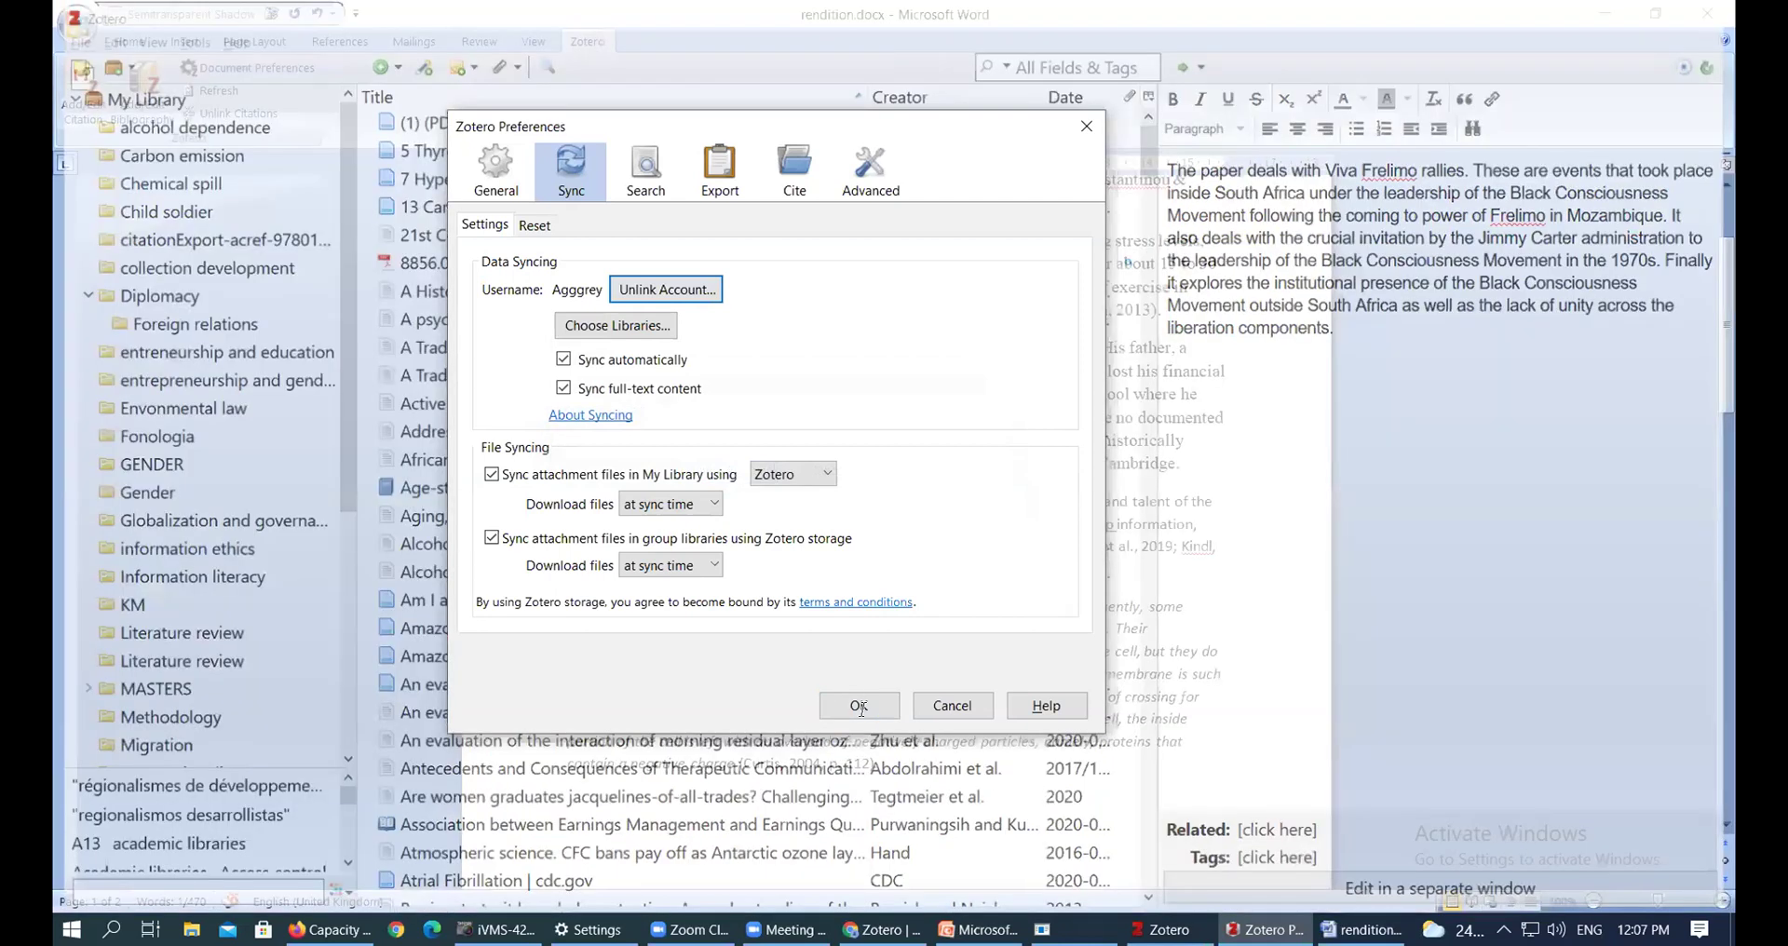
{"action": "left_click", "coordinate": [859, 706]}
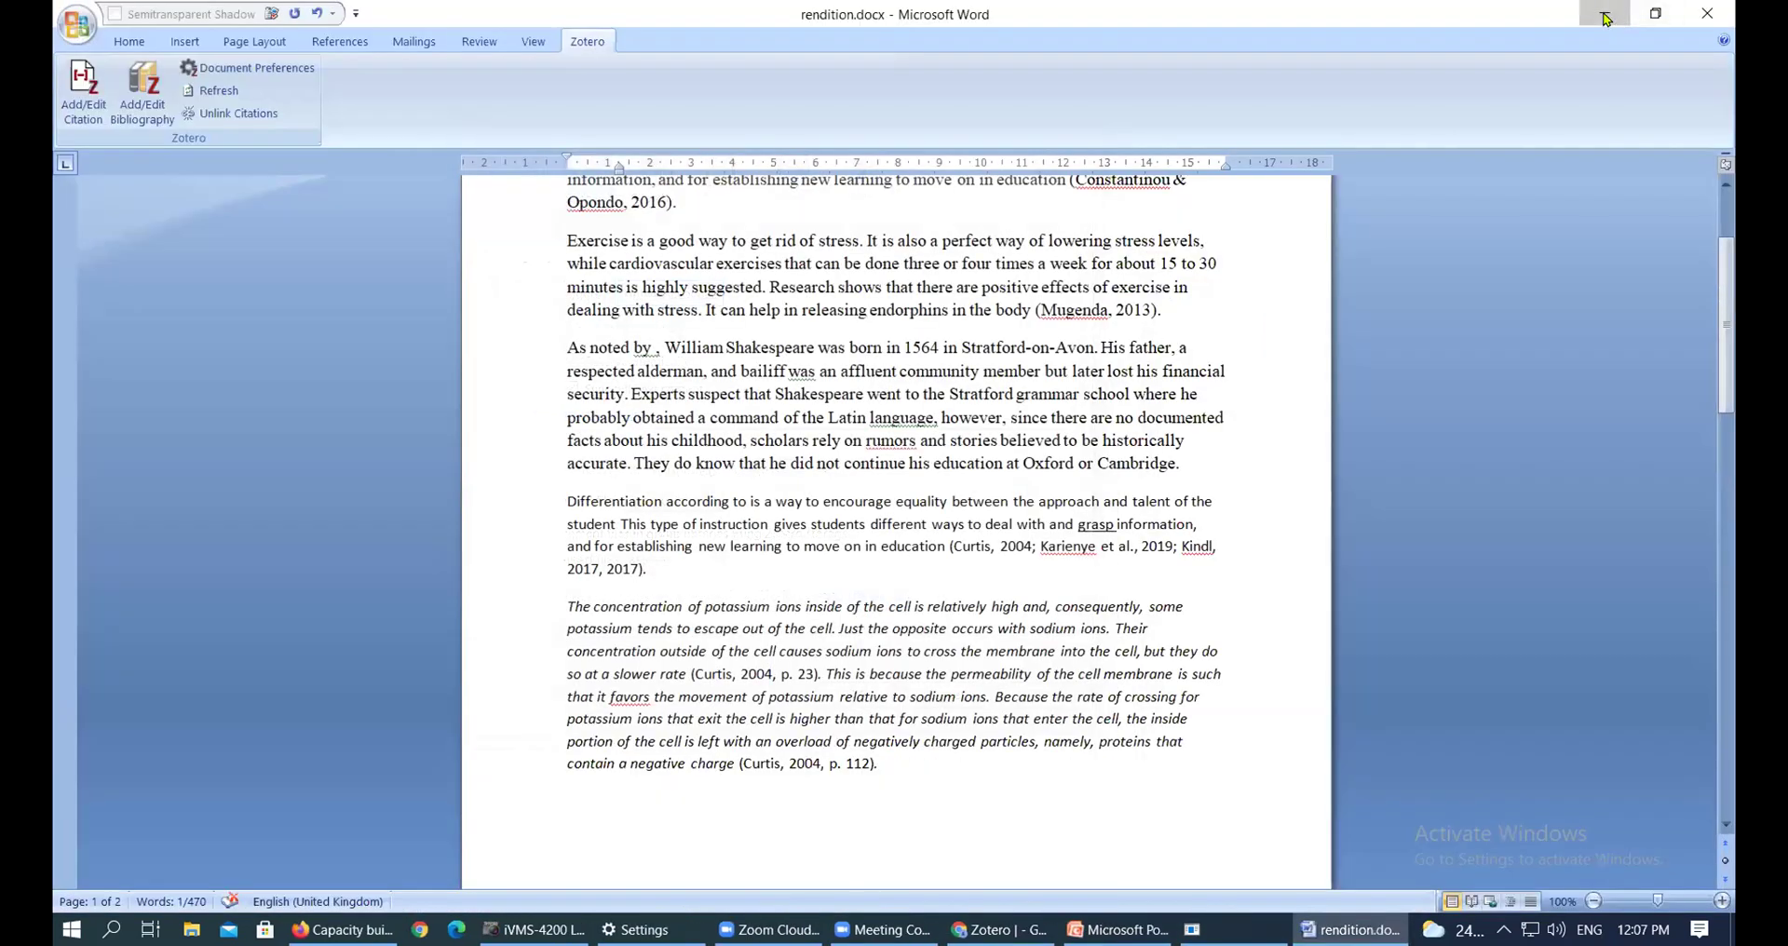
Minimize Word and set up Zotero syncing again with the account e-mail and password
{"action": "left_click", "coordinate": [1607, 18]}
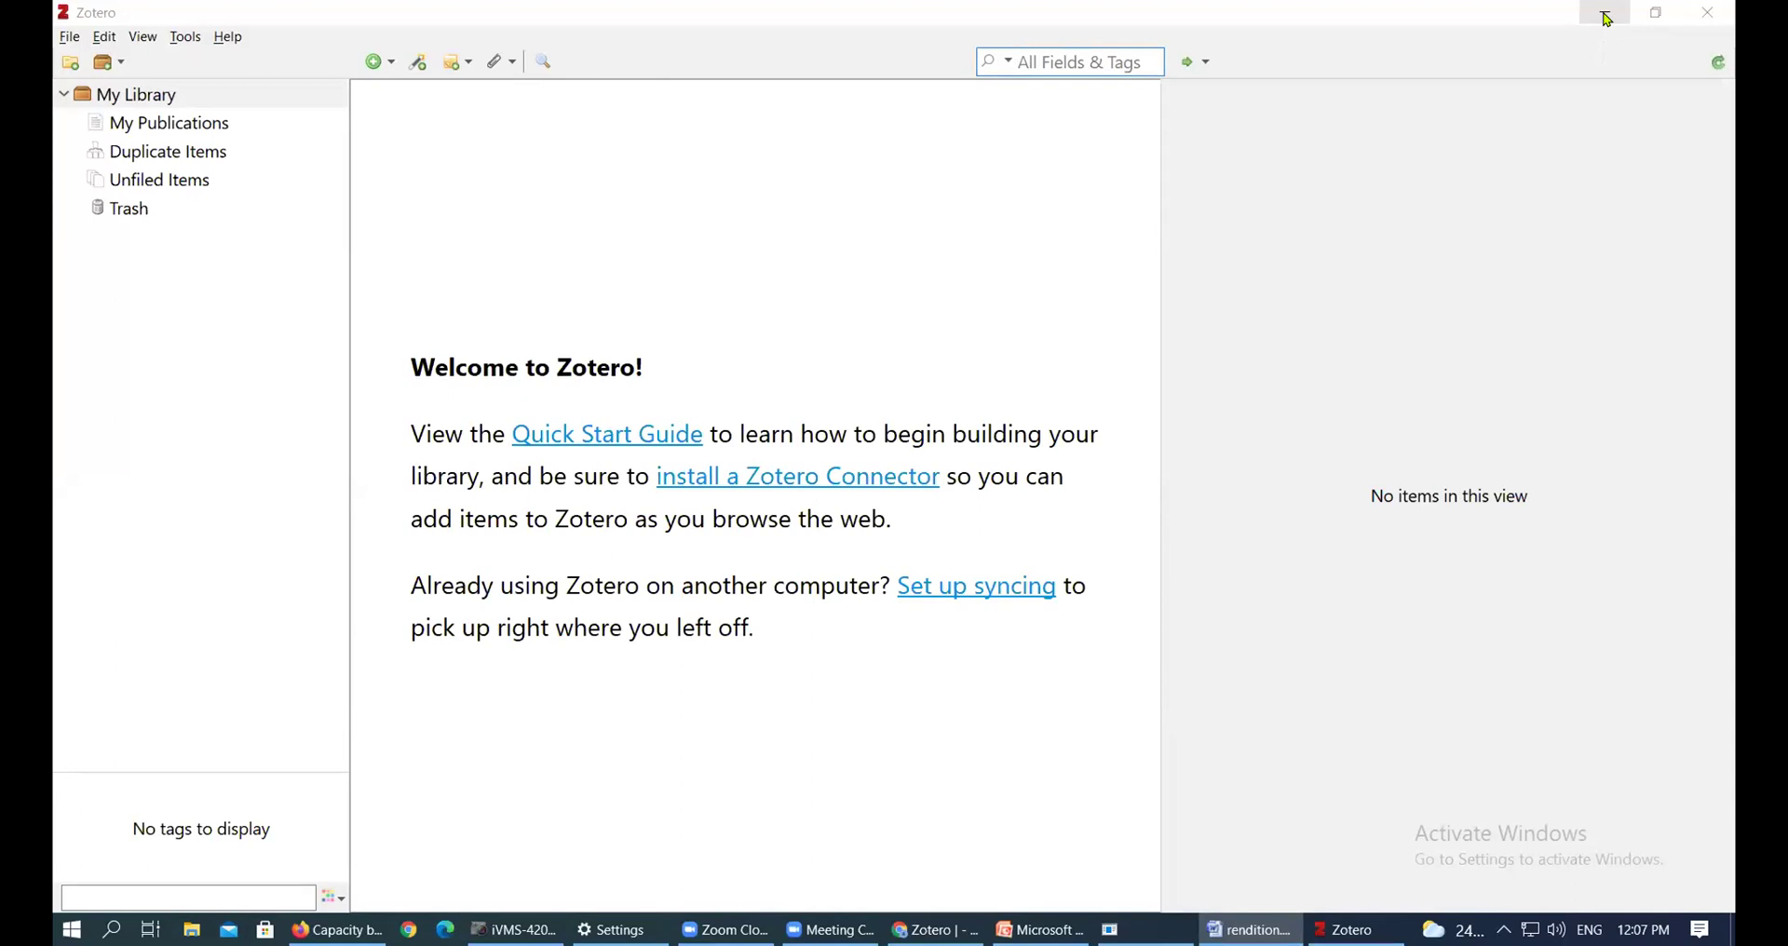
{"action": "left_click", "coordinate": [104, 37]}
{"action": "left_click", "coordinate": [147, 268]}
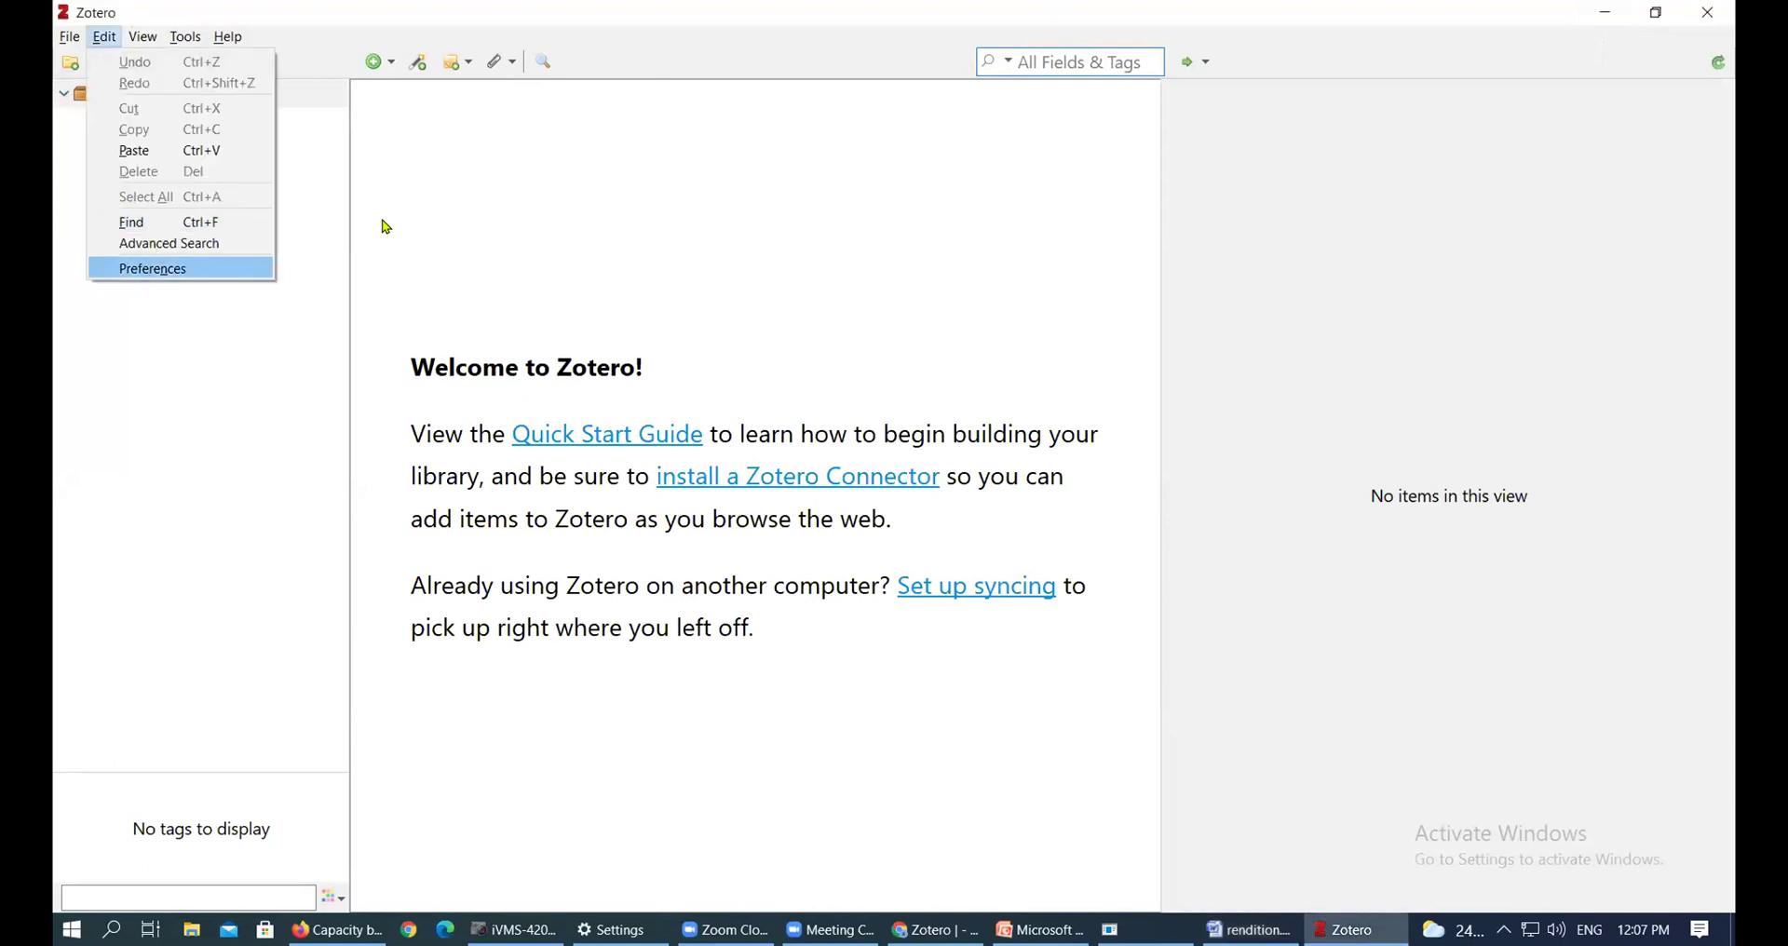
{"action": "left_click", "coordinate": [669, 287]}
{"action": "type", "text": "aleg"}
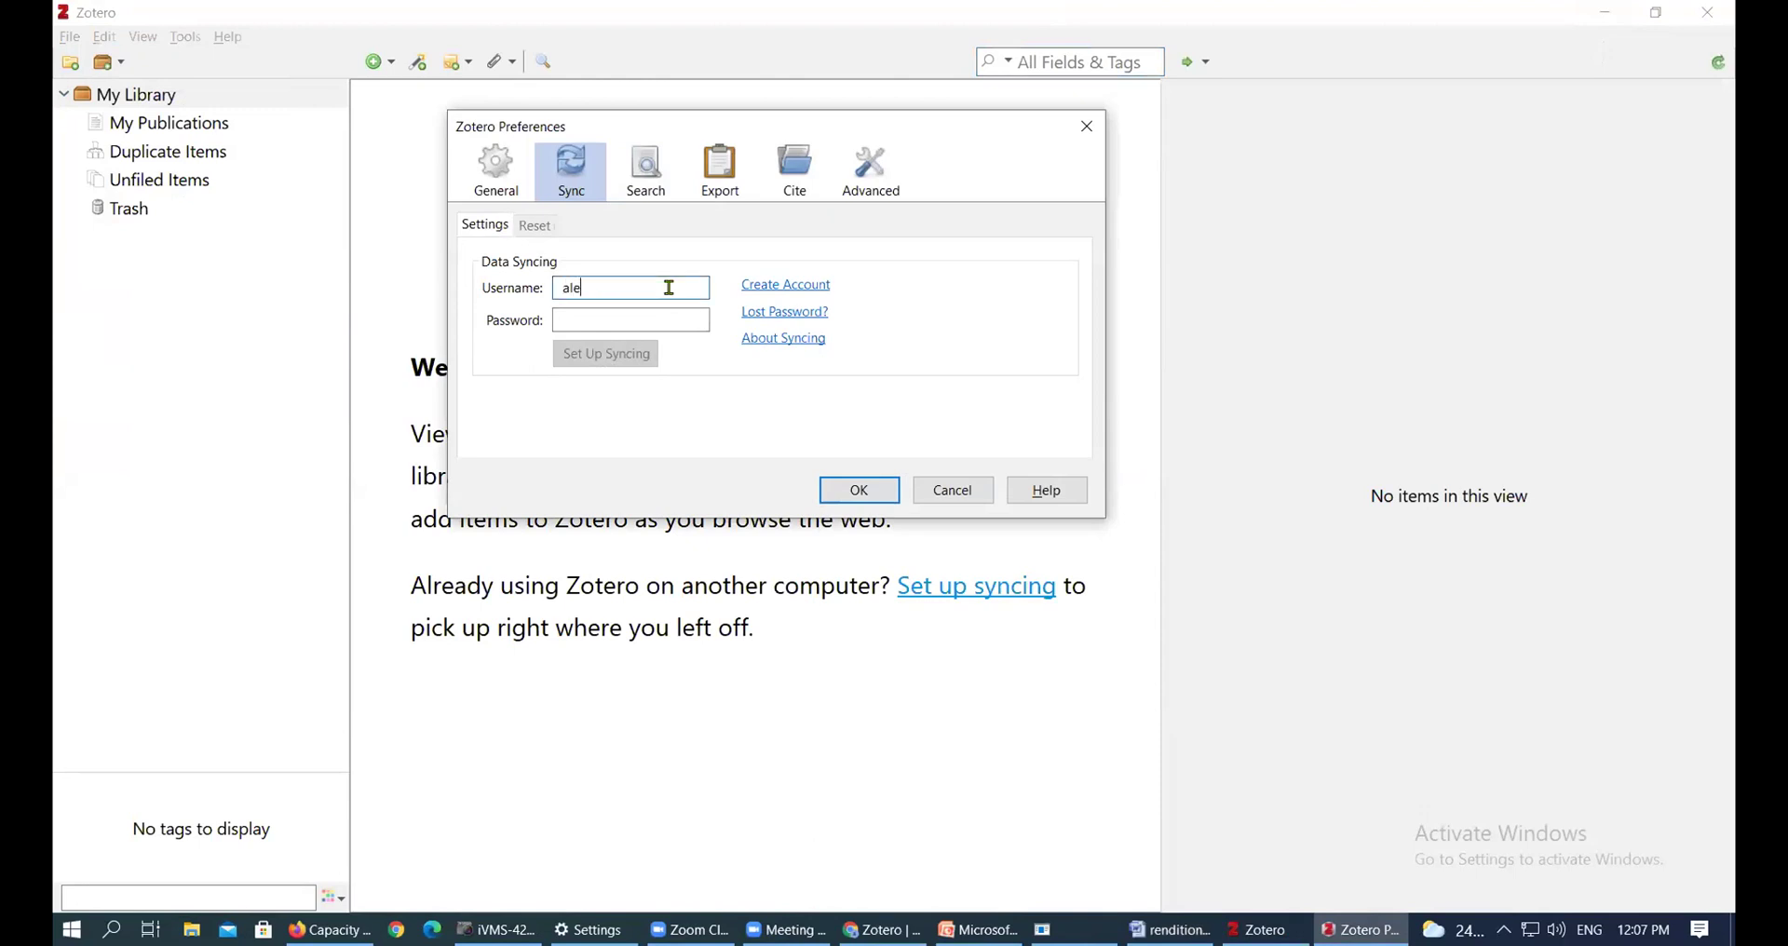
{"action": "key", "text": "BackSpace"}
{"action": "key", "text": "BackSpace"}
{"action": "key", "text": "BackSpace"}
{"action": "key", "text": "Tab"}
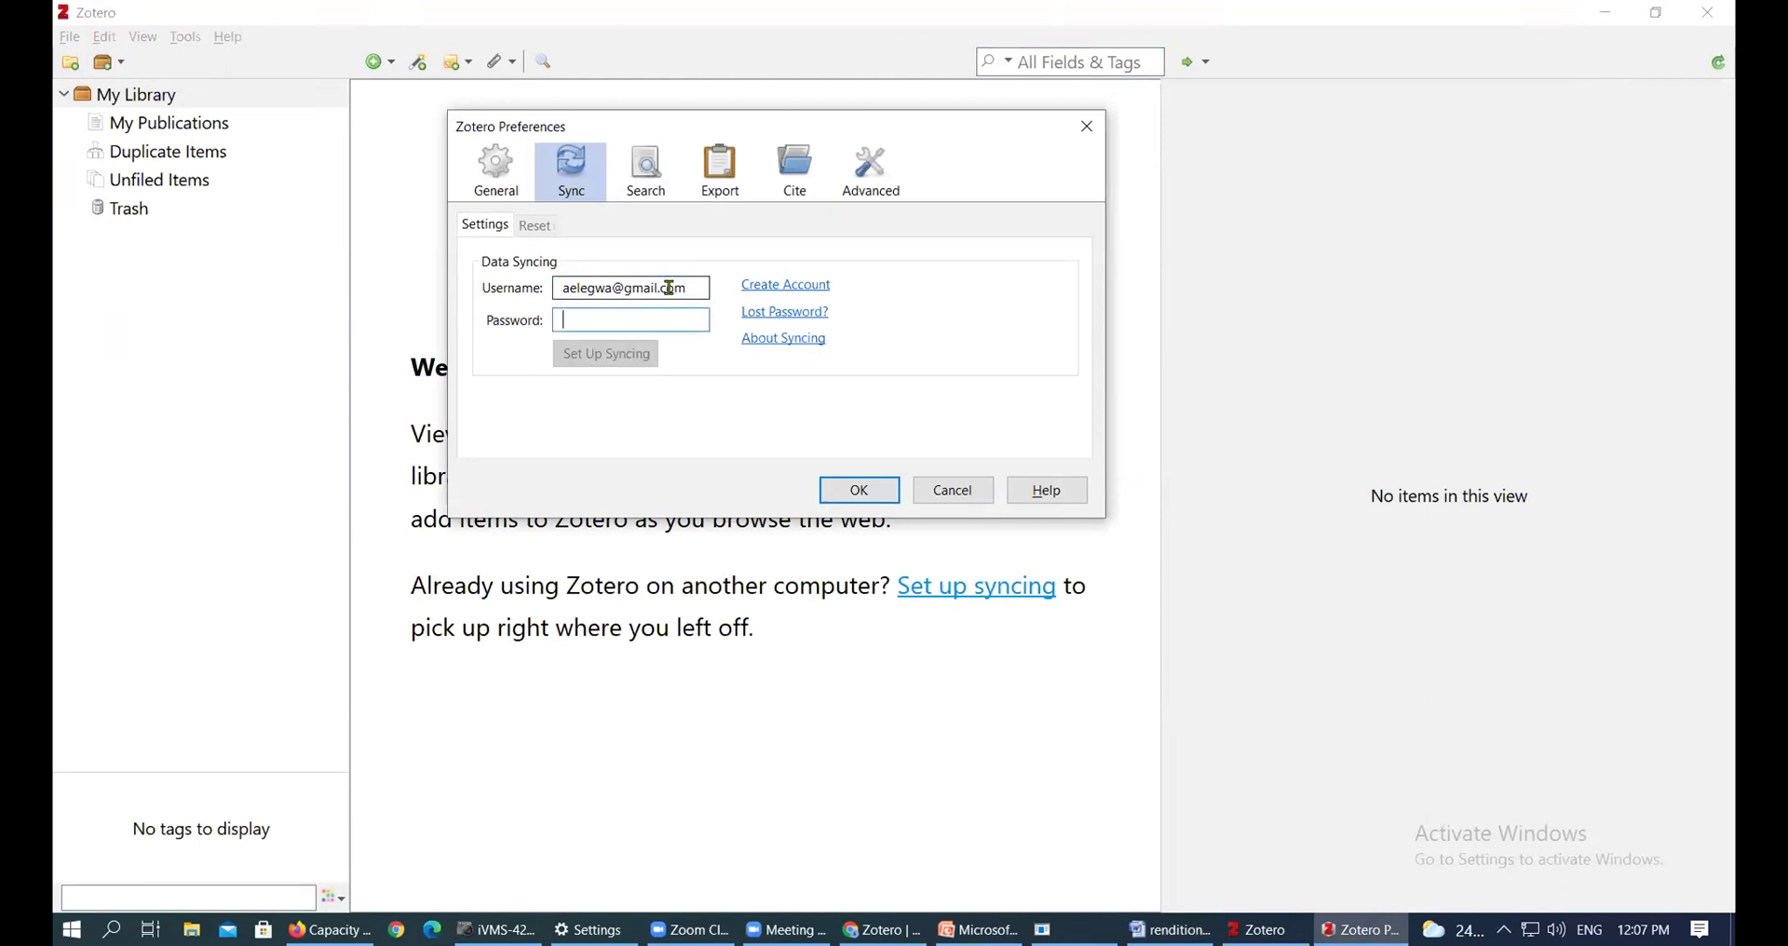
{"action": "type", "text": "•••••••••••"}
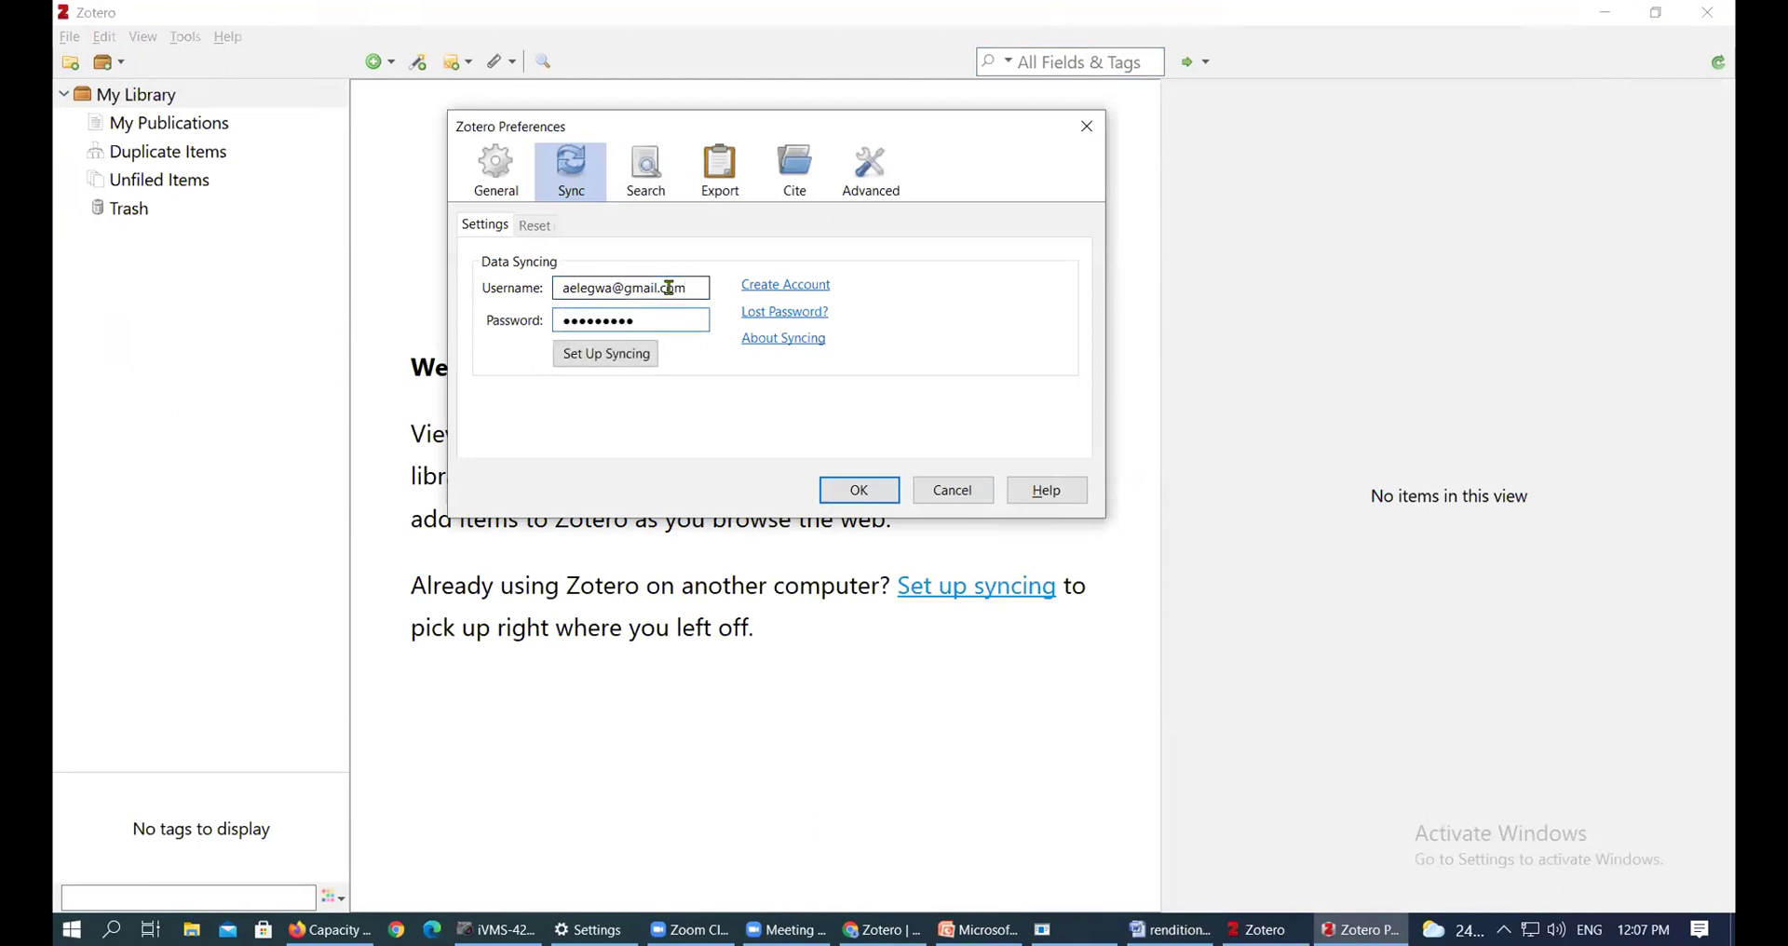
{"action": "type", "text": "•"}
{"action": "left_click", "coordinate": [624, 357]}
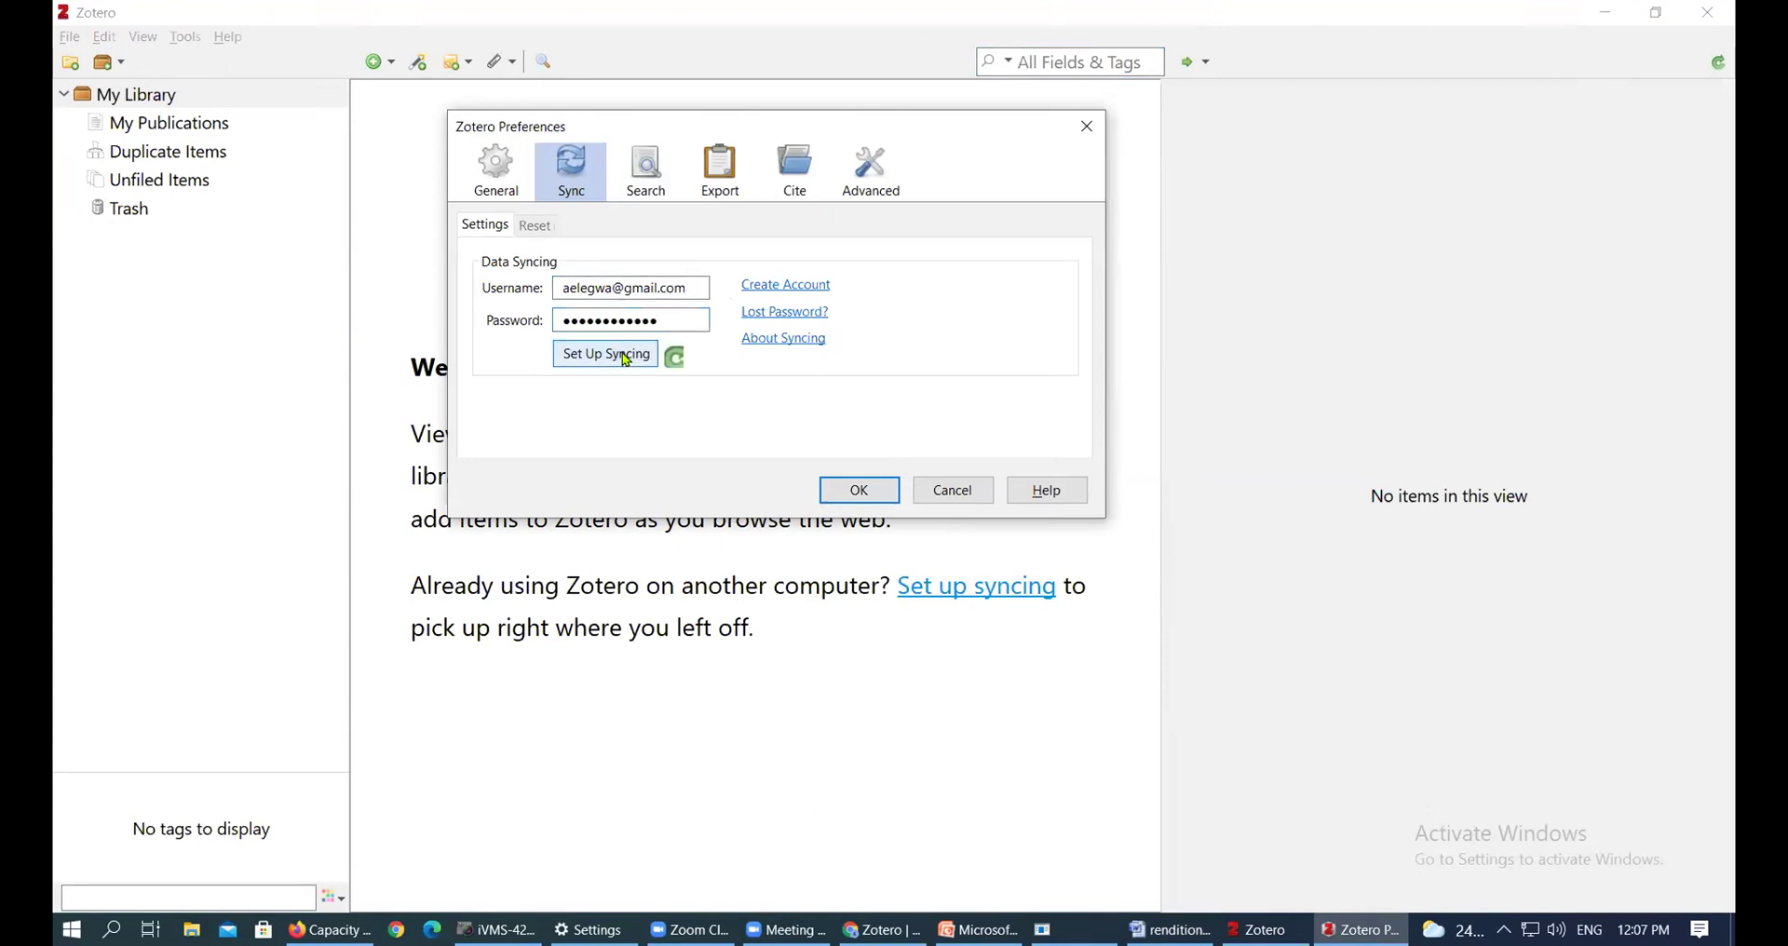
Close Preferences so the sync restores the collections and 150 items
{"action": "left_click", "coordinate": [879, 495]}
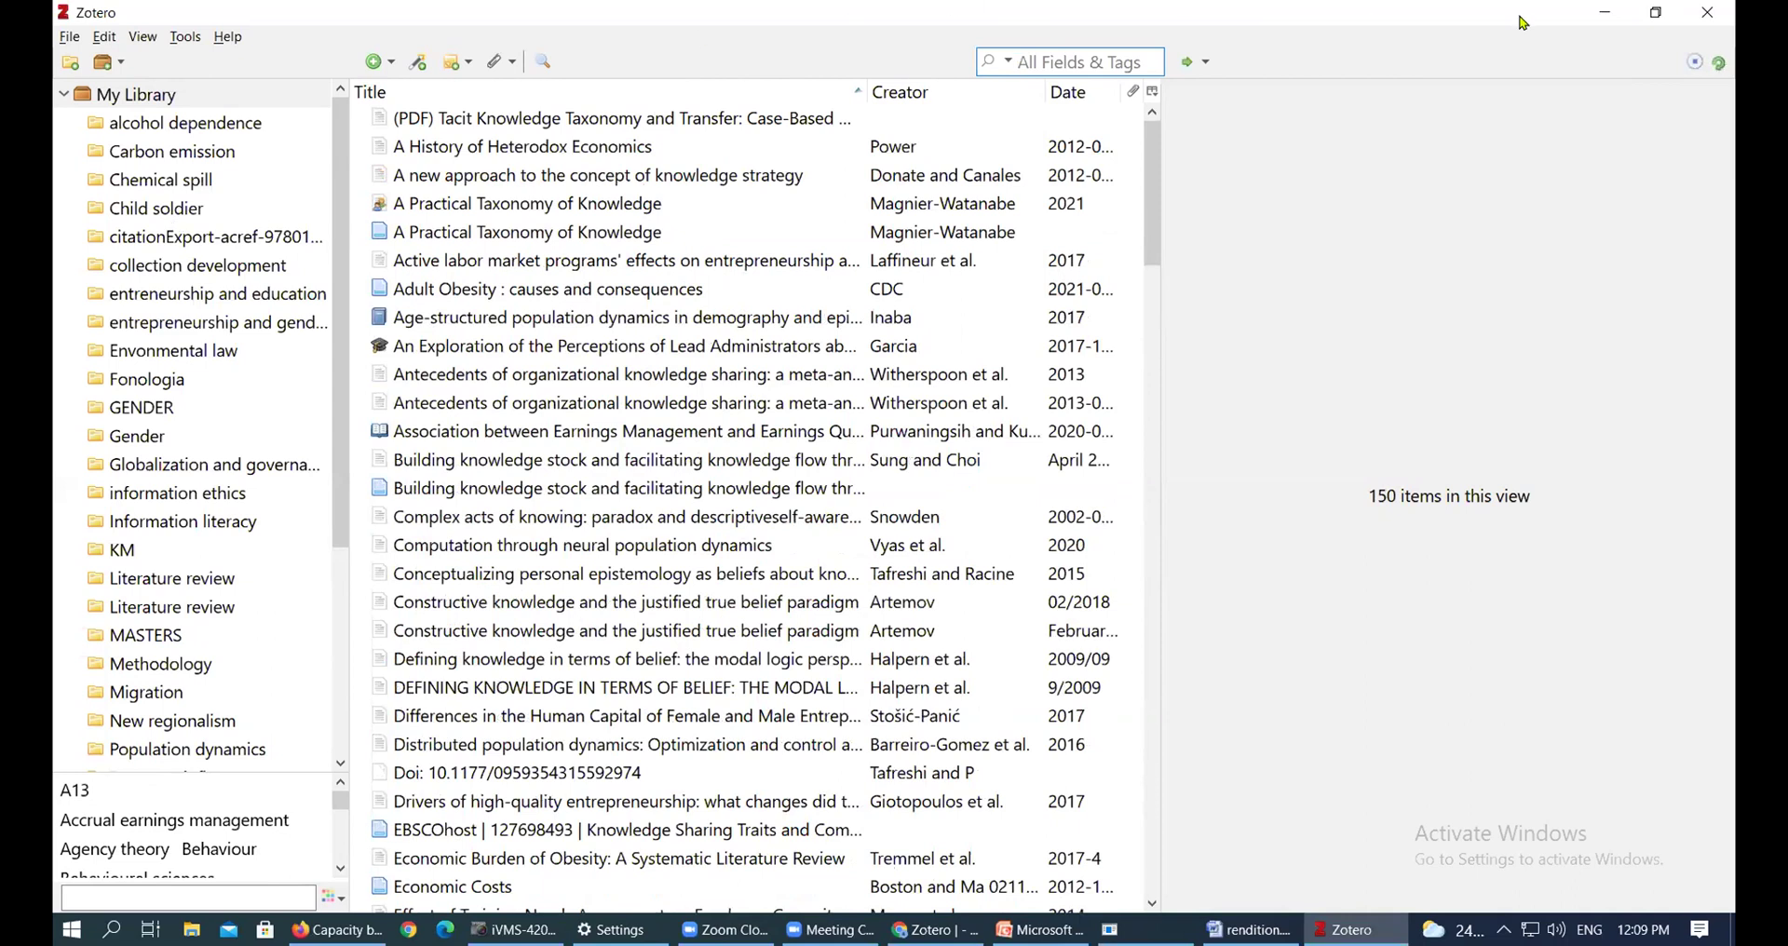
Return to rendition.docx and zoom out to about 74% so two pages sit side by side
{"action": "left_click", "coordinate": [1599, 20]}
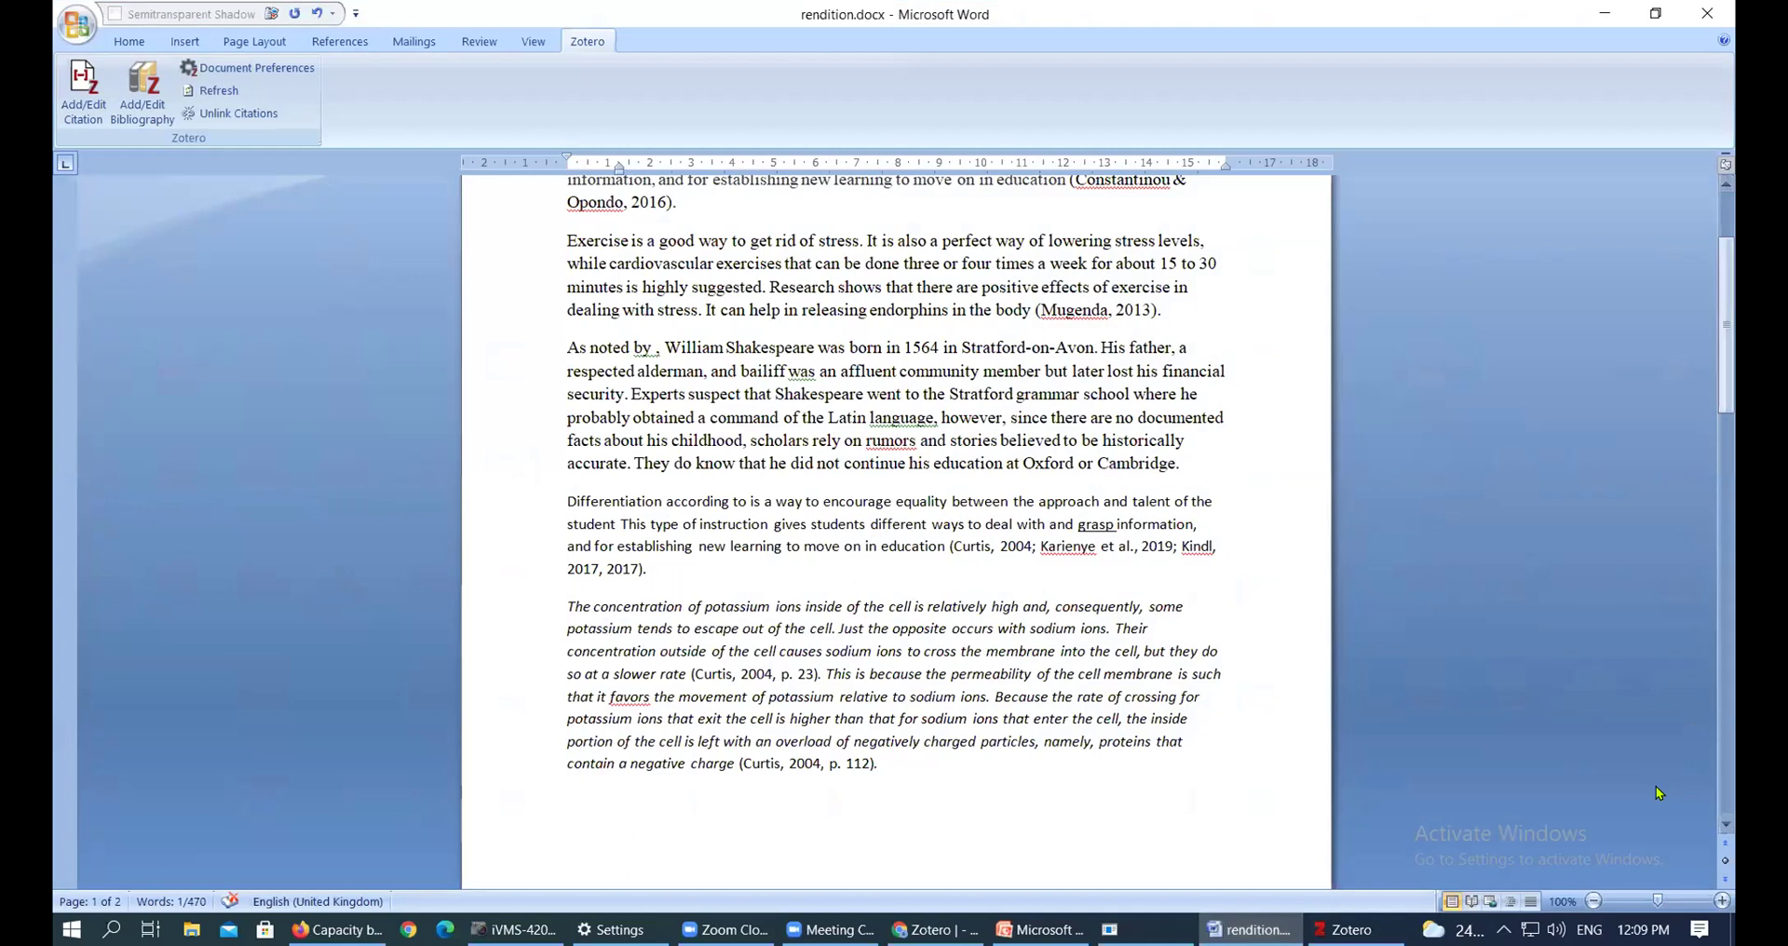
{"action": "left_click_drag", "start_coordinate": [1657, 904], "coordinate": [1643, 903]}
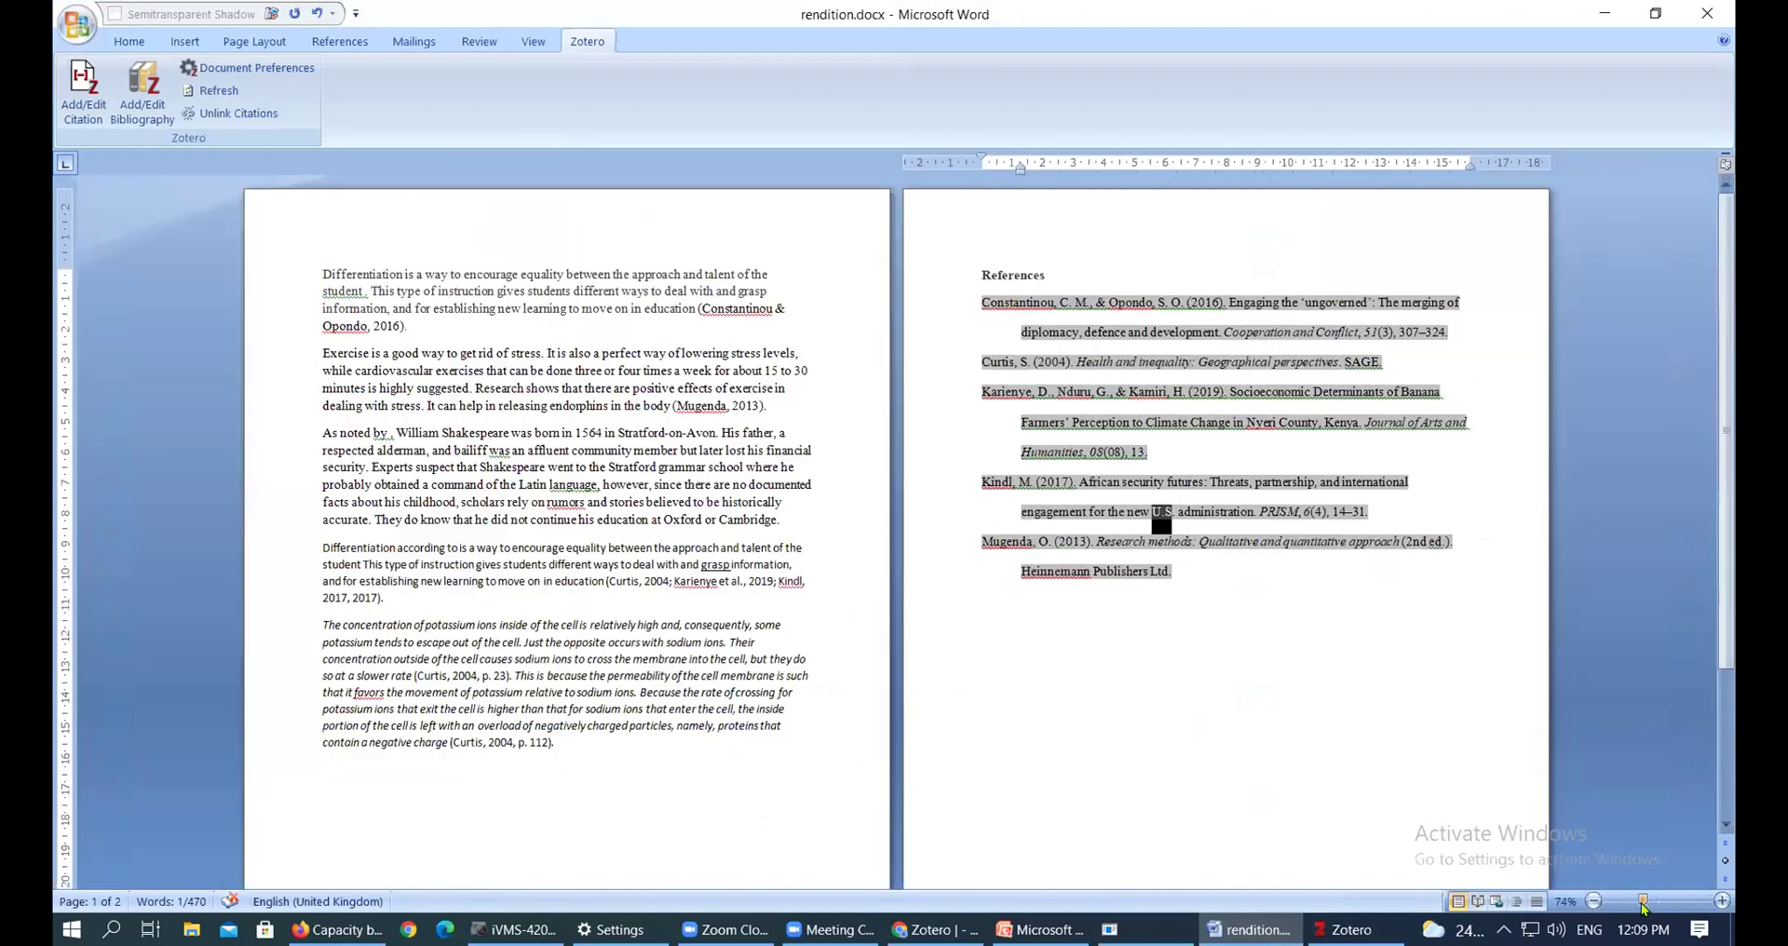
{"action": "scroll", "coordinate": [816, 592], "scroll_direction": "up", "scroll_amount": 1}
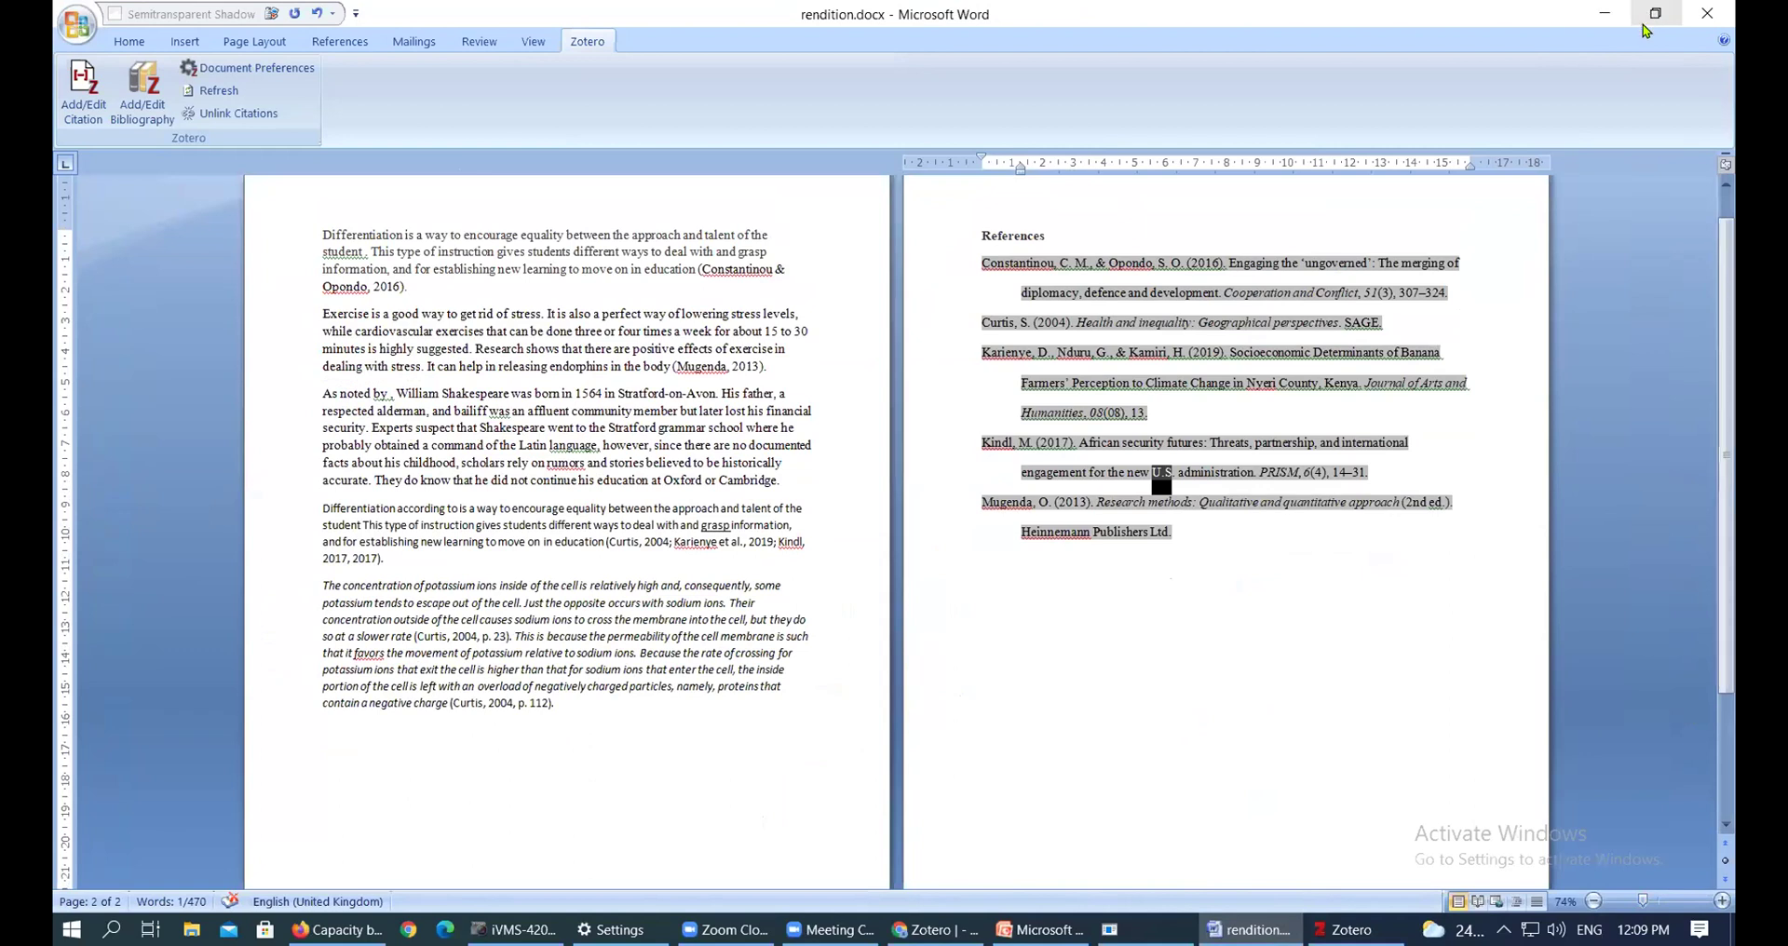
Minimize the rendition document and focus the Windows desktop
{"action": "left_click", "coordinate": [1612, 12]}
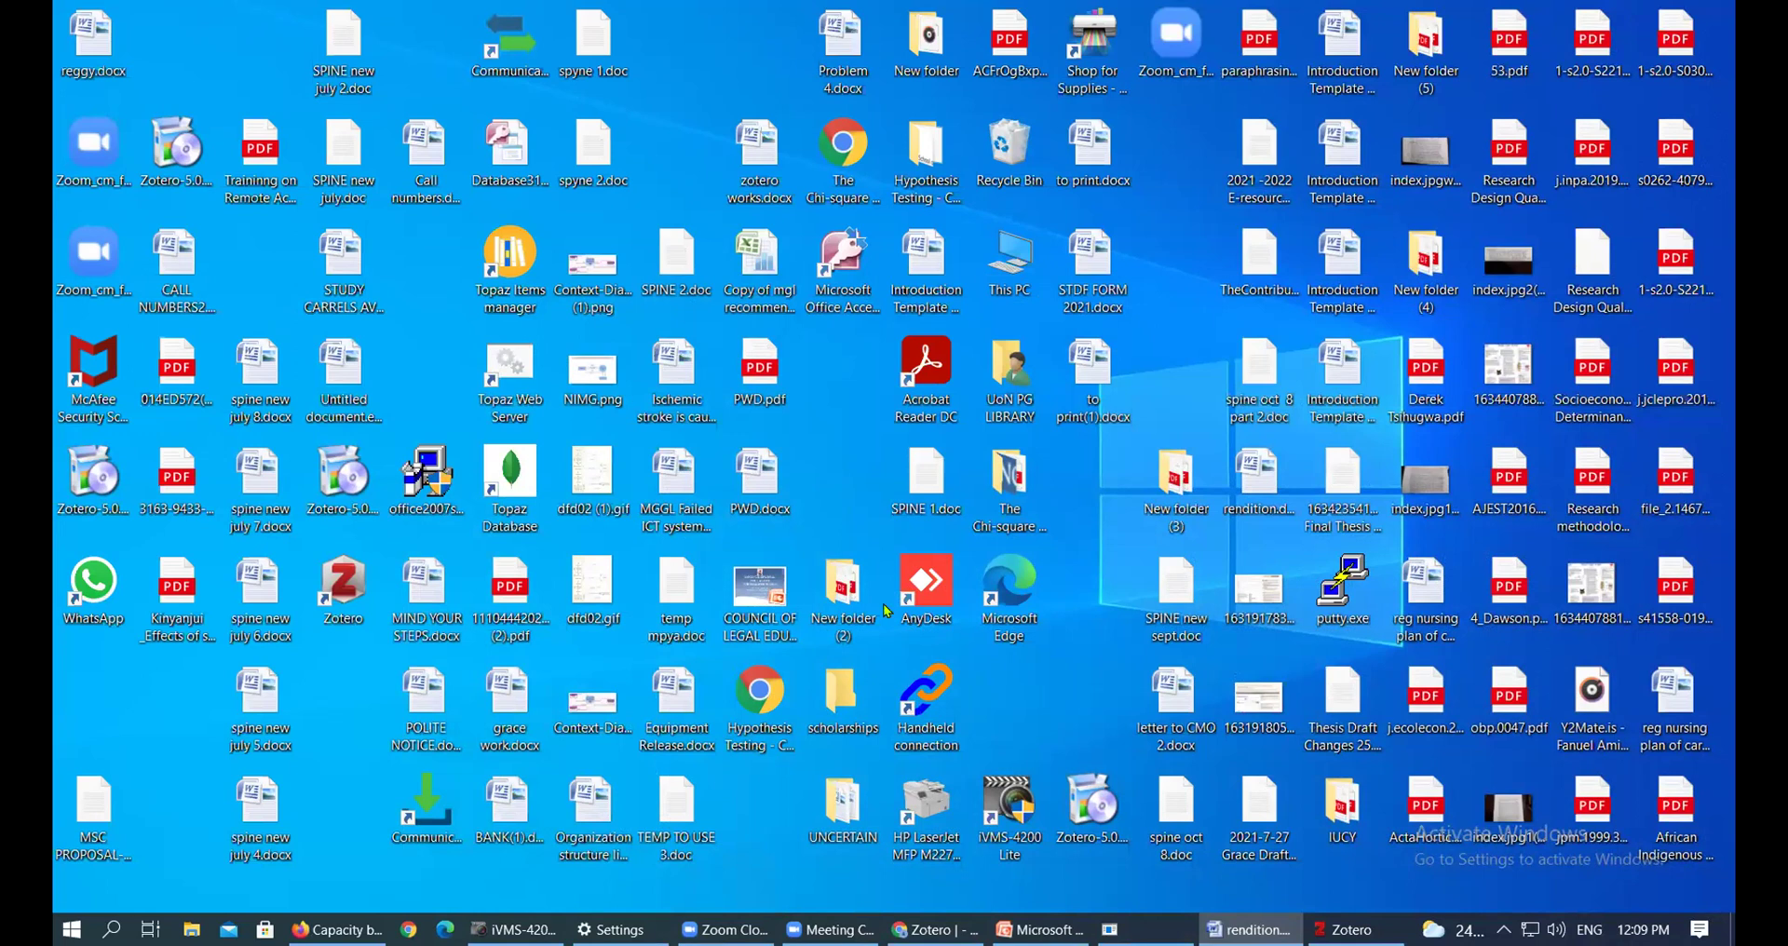
{"action": "left_click", "coordinate": [846, 537]}
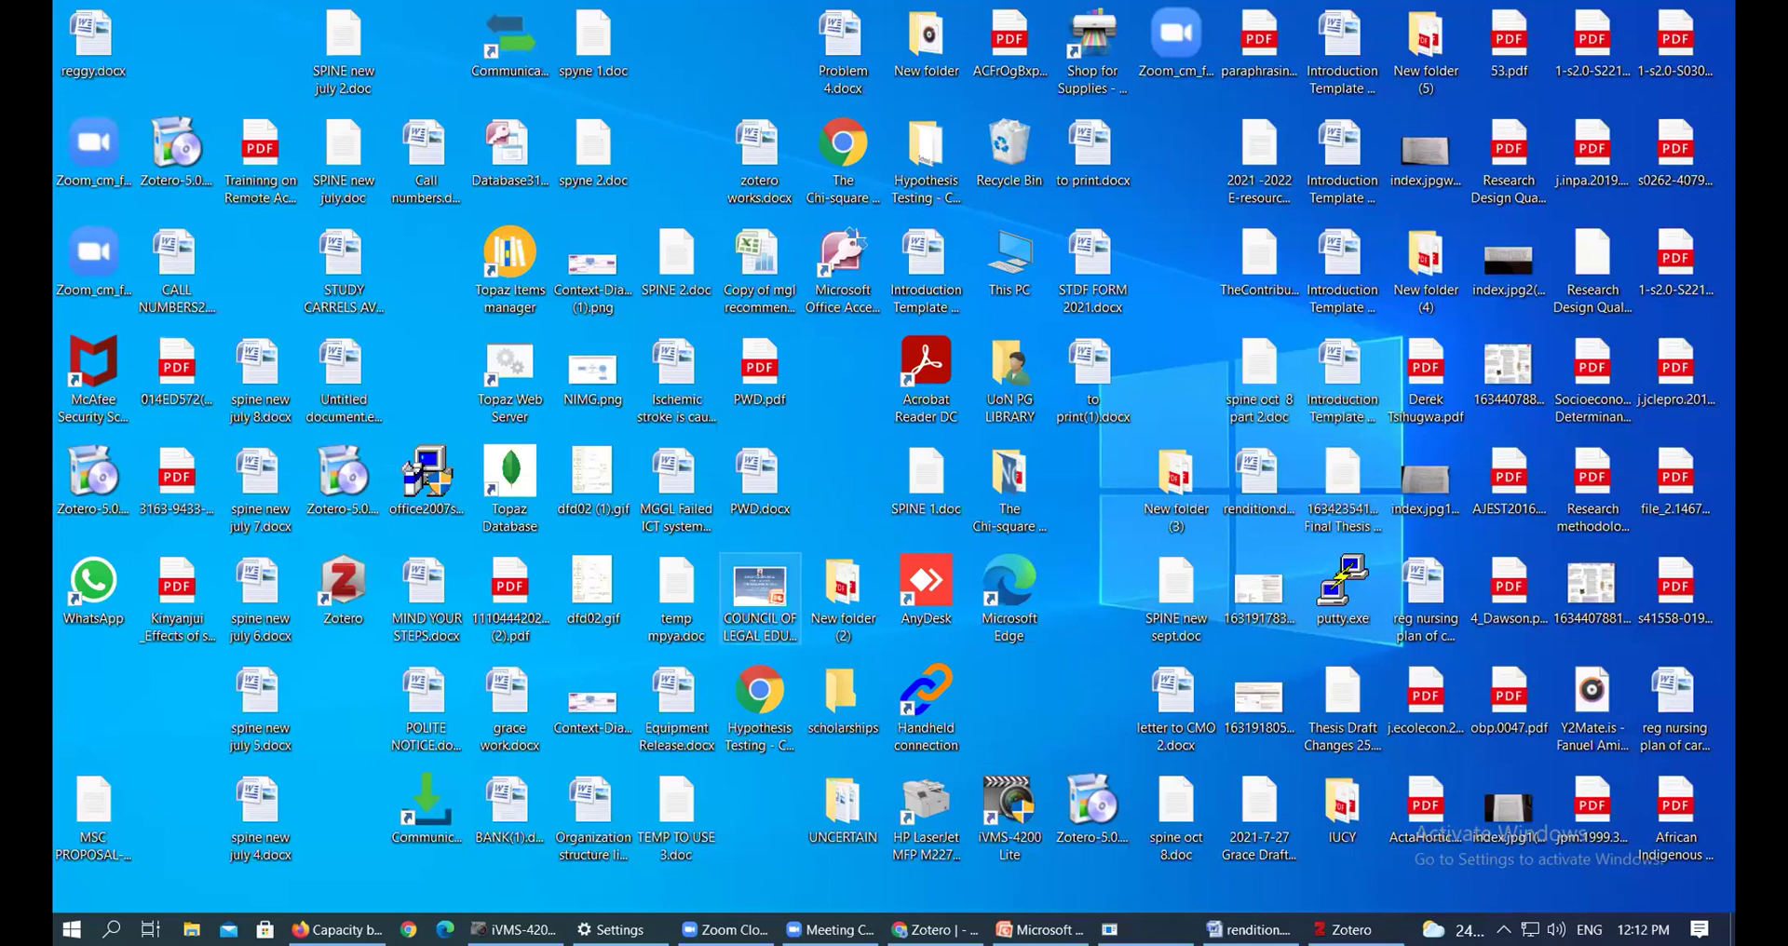
{"action": "mouse_move", "coordinate": [515, 930]}
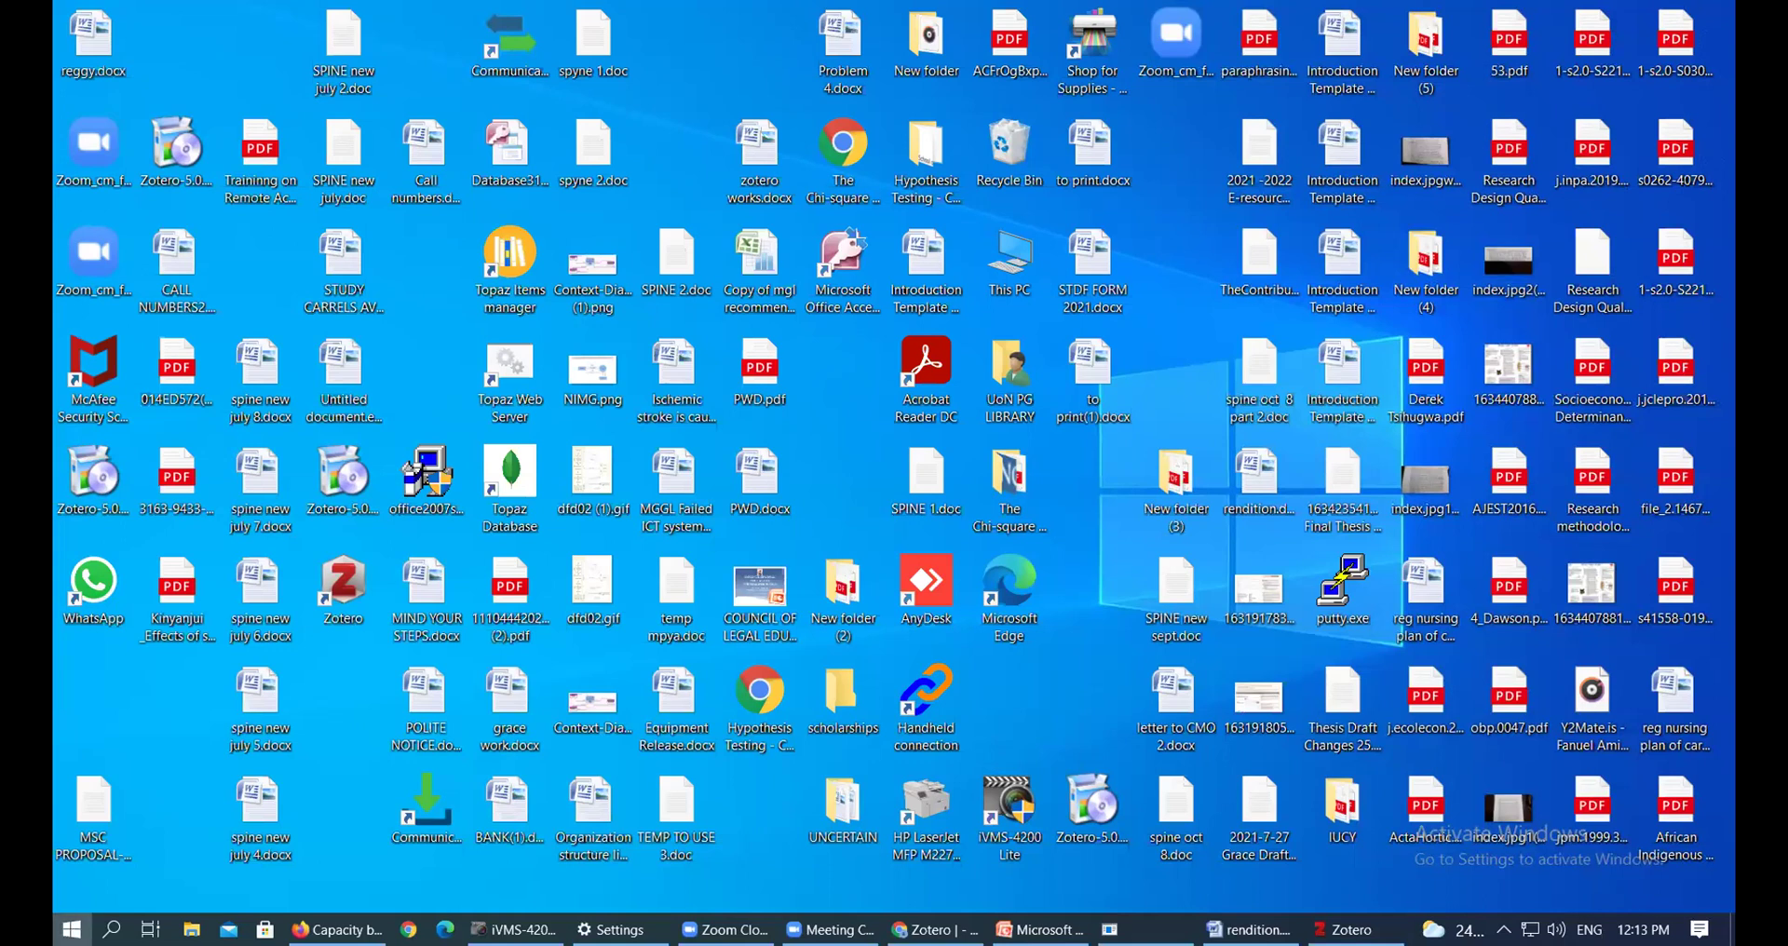
Dismiss the Start menu, maximize the new blank document, and tile both Word windows side by side
{"action": "left_click", "coordinate": [72, 929]}
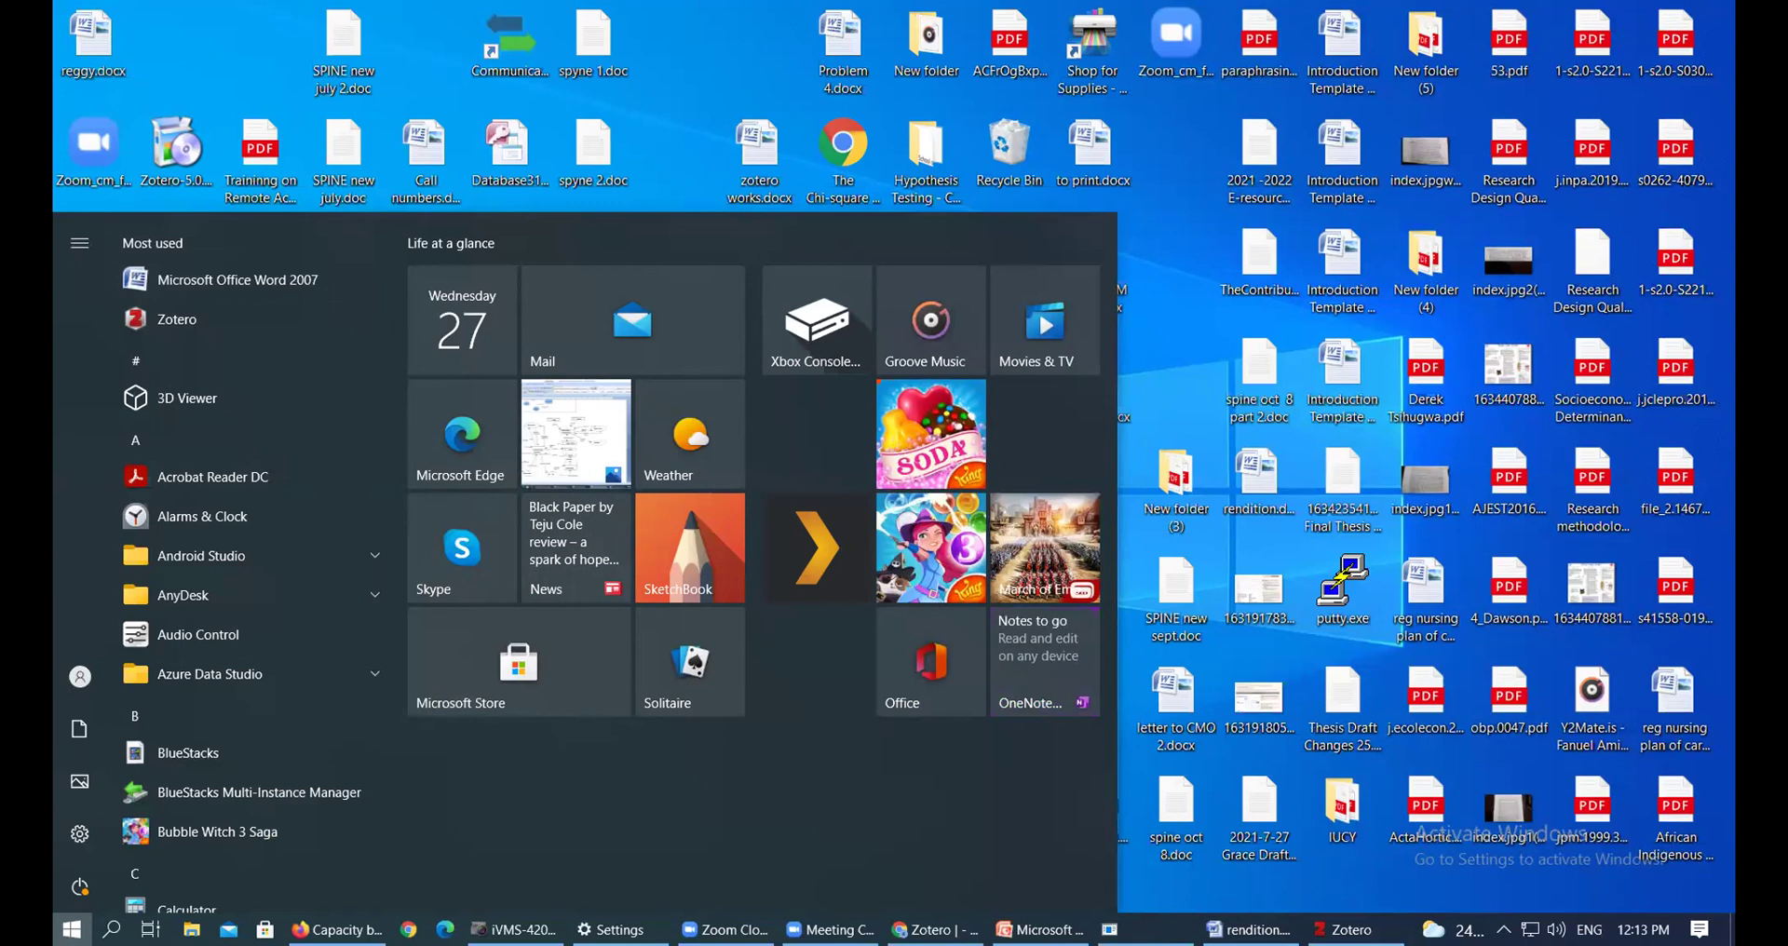
{"action": "key", "text": "Escape"}
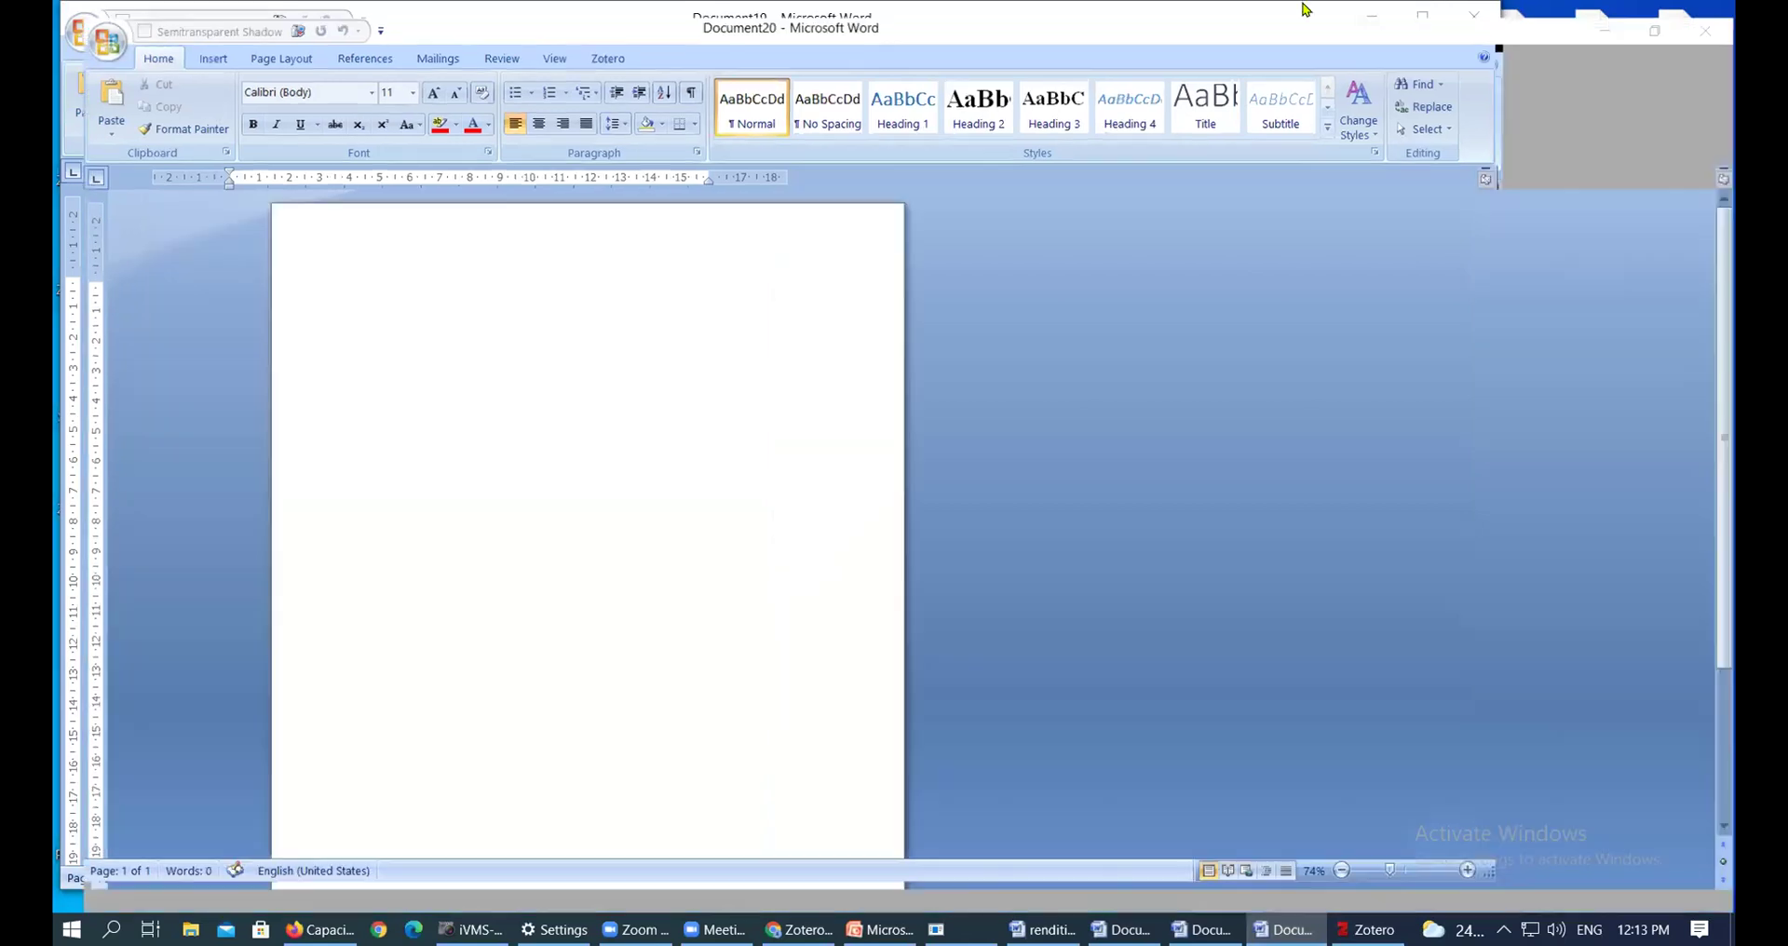
{"action": "left_click", "coordinate": [1422, 16]}
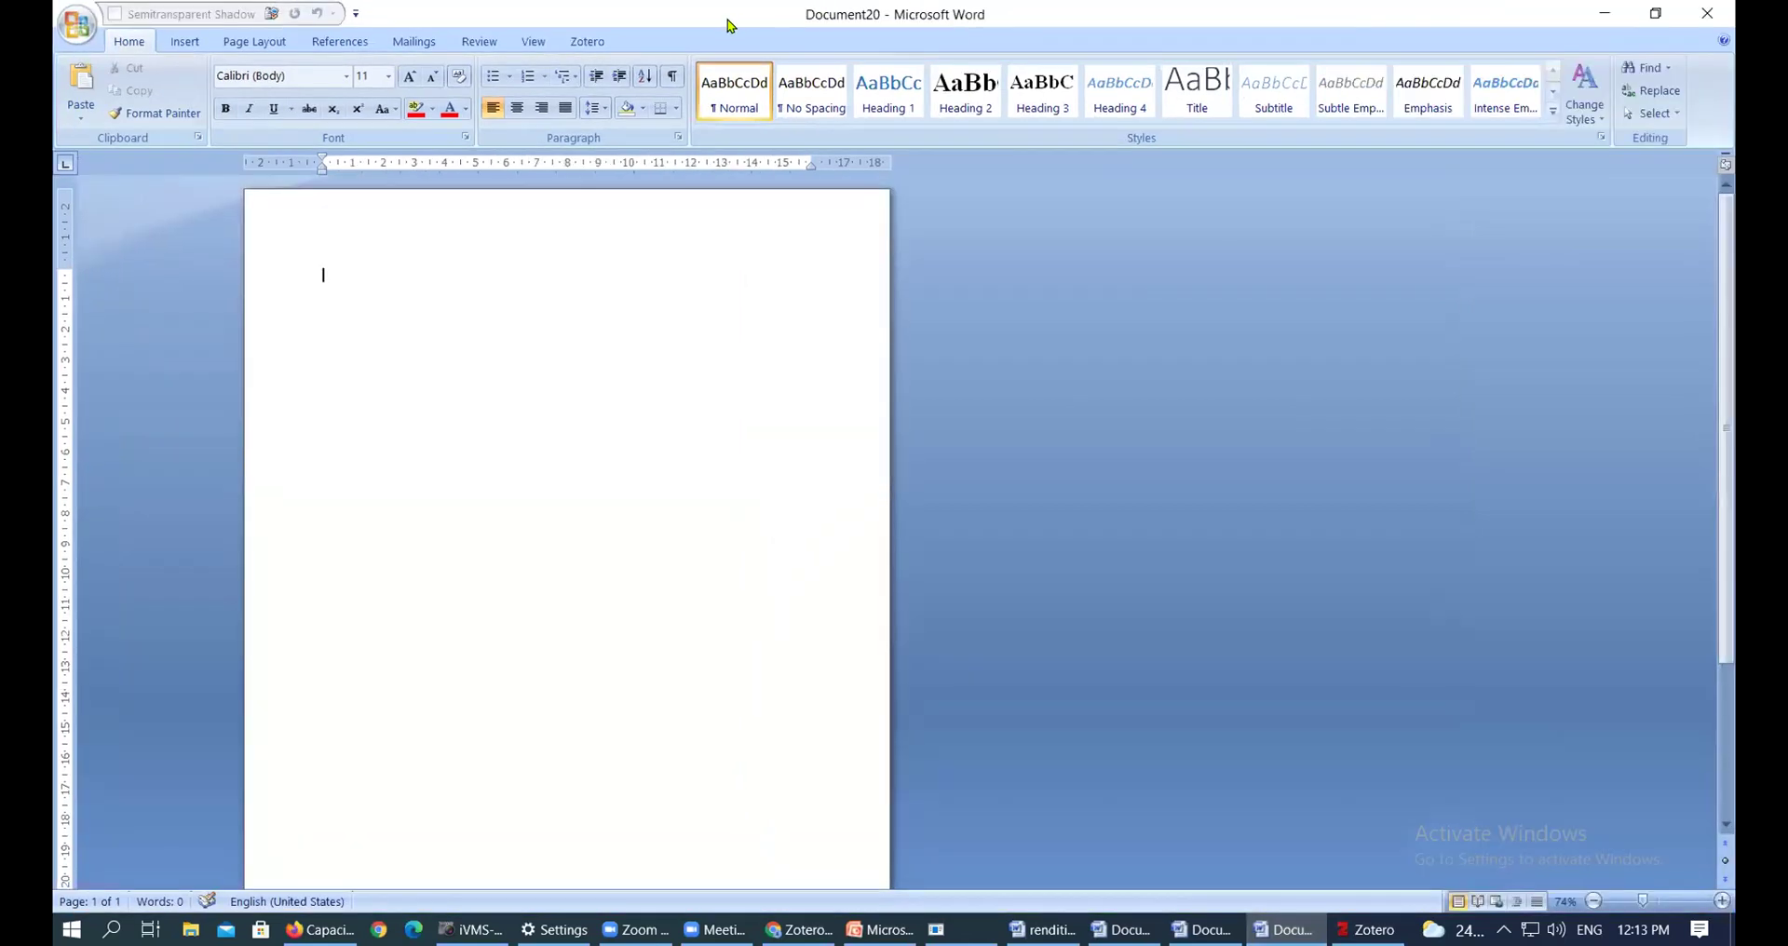
{"action": "left_click", "coordinate": [1658, 14]}
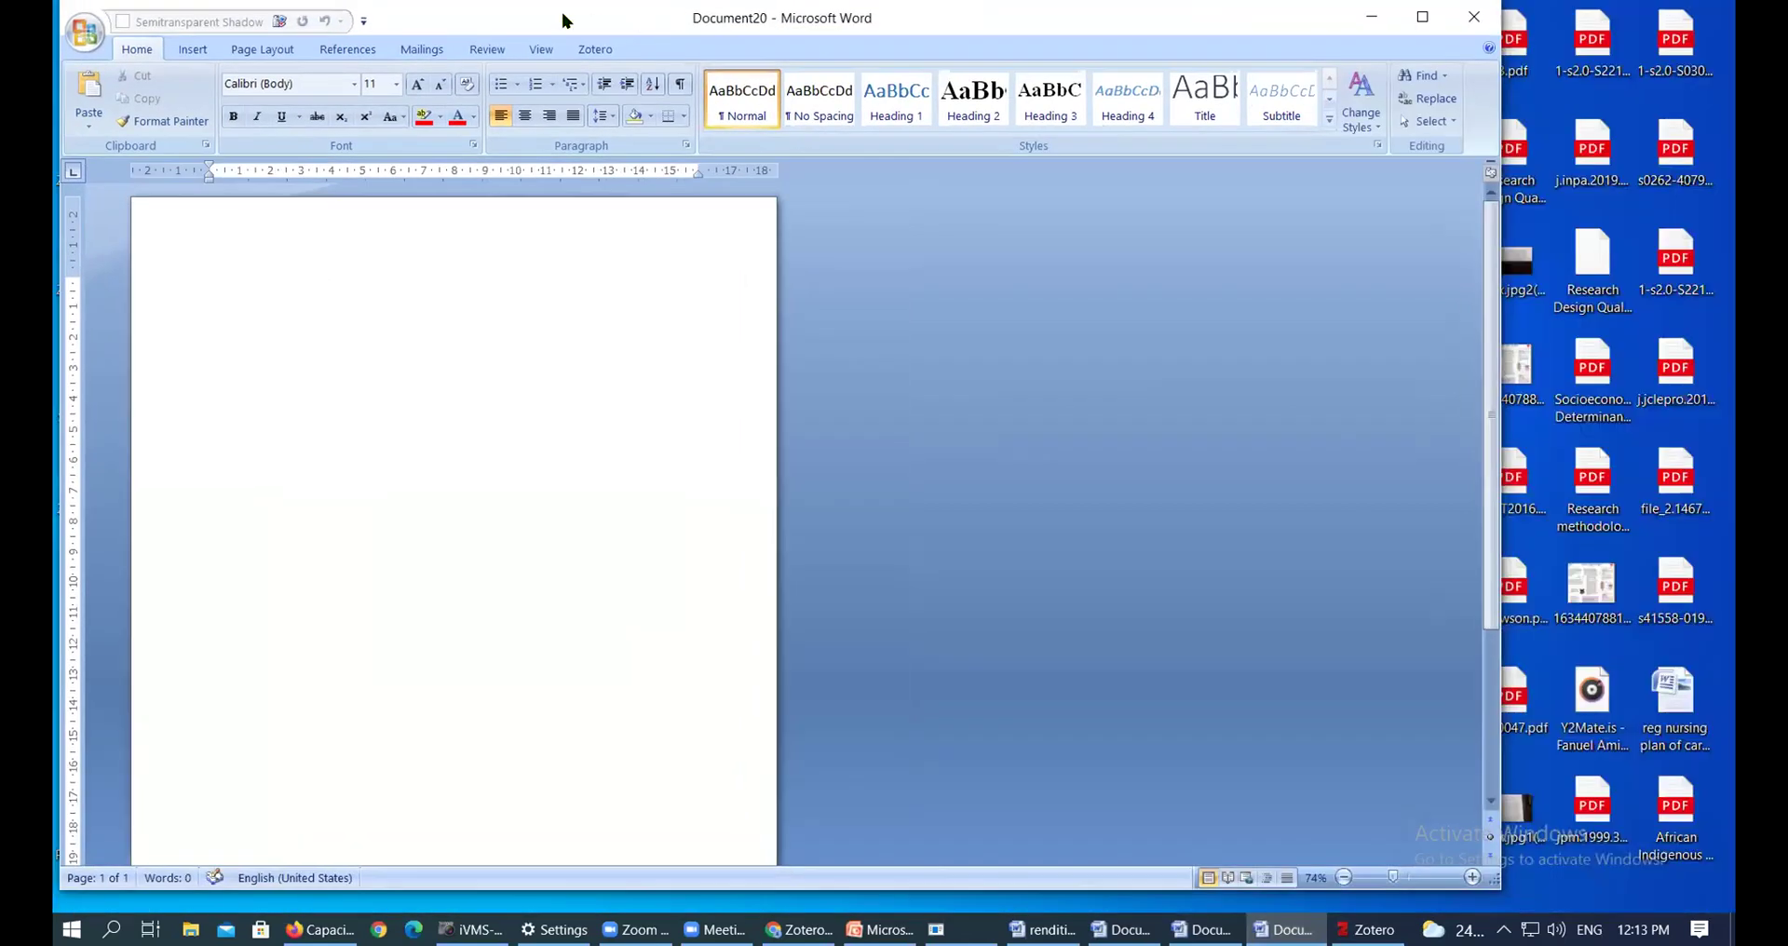
Paste the first four participant addresses, each on its own line and auto-formatted as a hyperlink
{"action": "key", "text": "ctrl+v"}
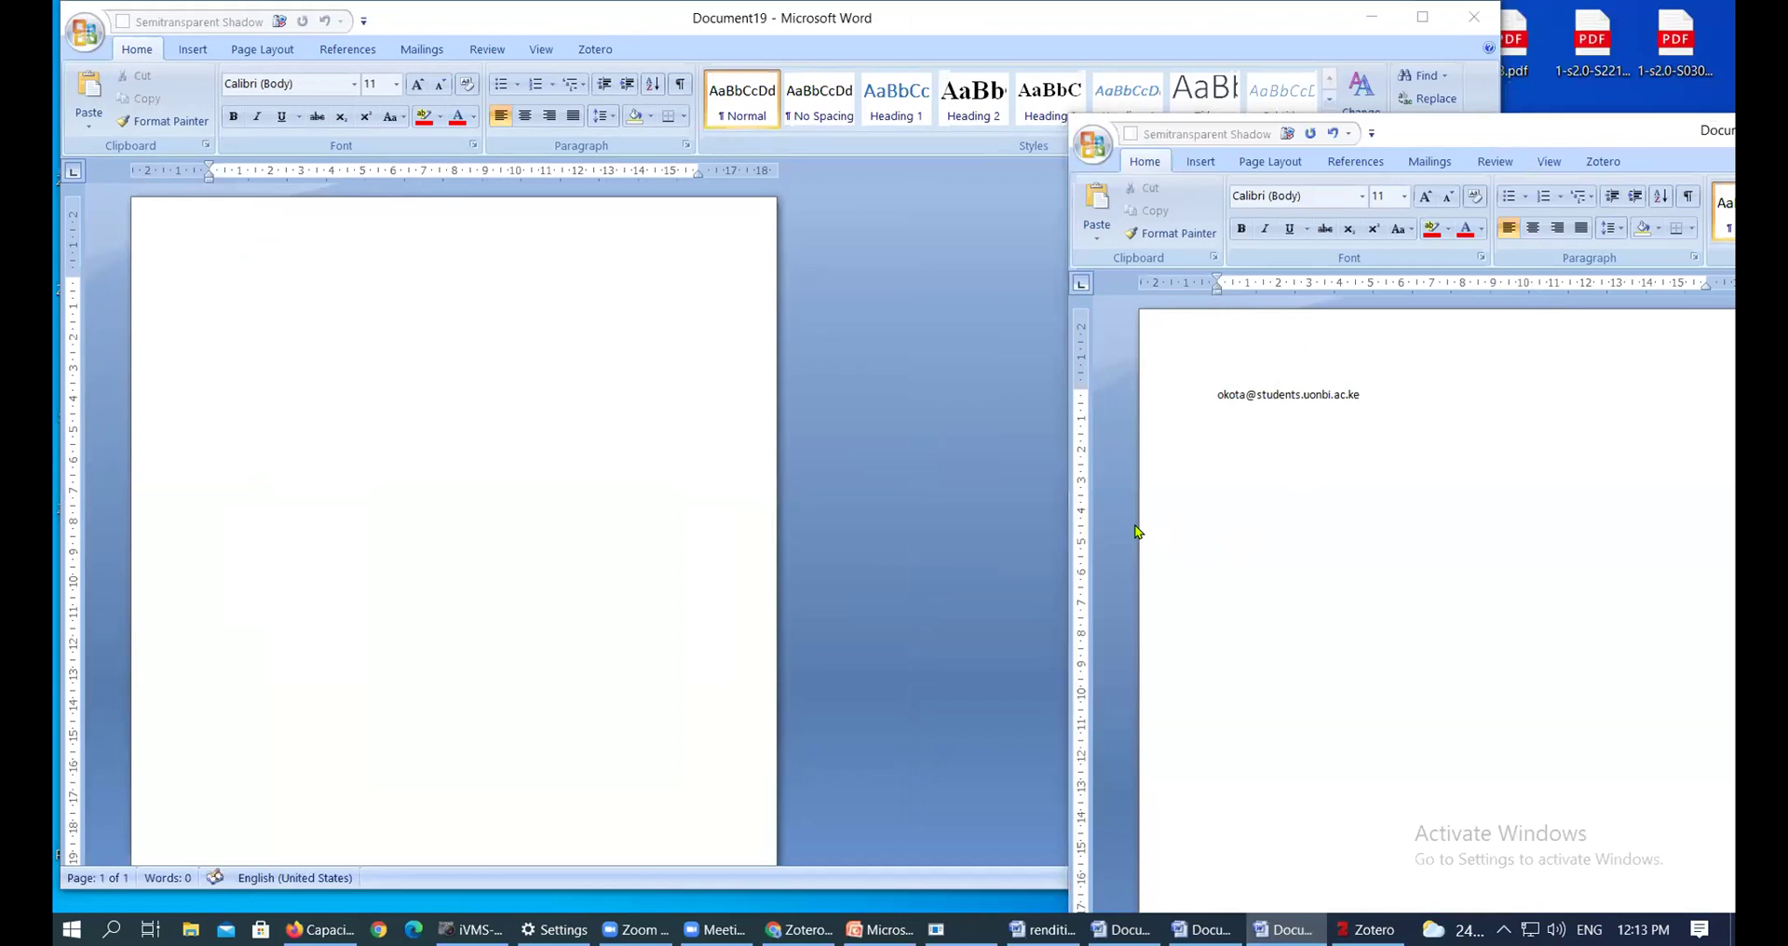
{"action": "key", "text": "Return"}
{"action": "key", "text": "ctrl+v"}
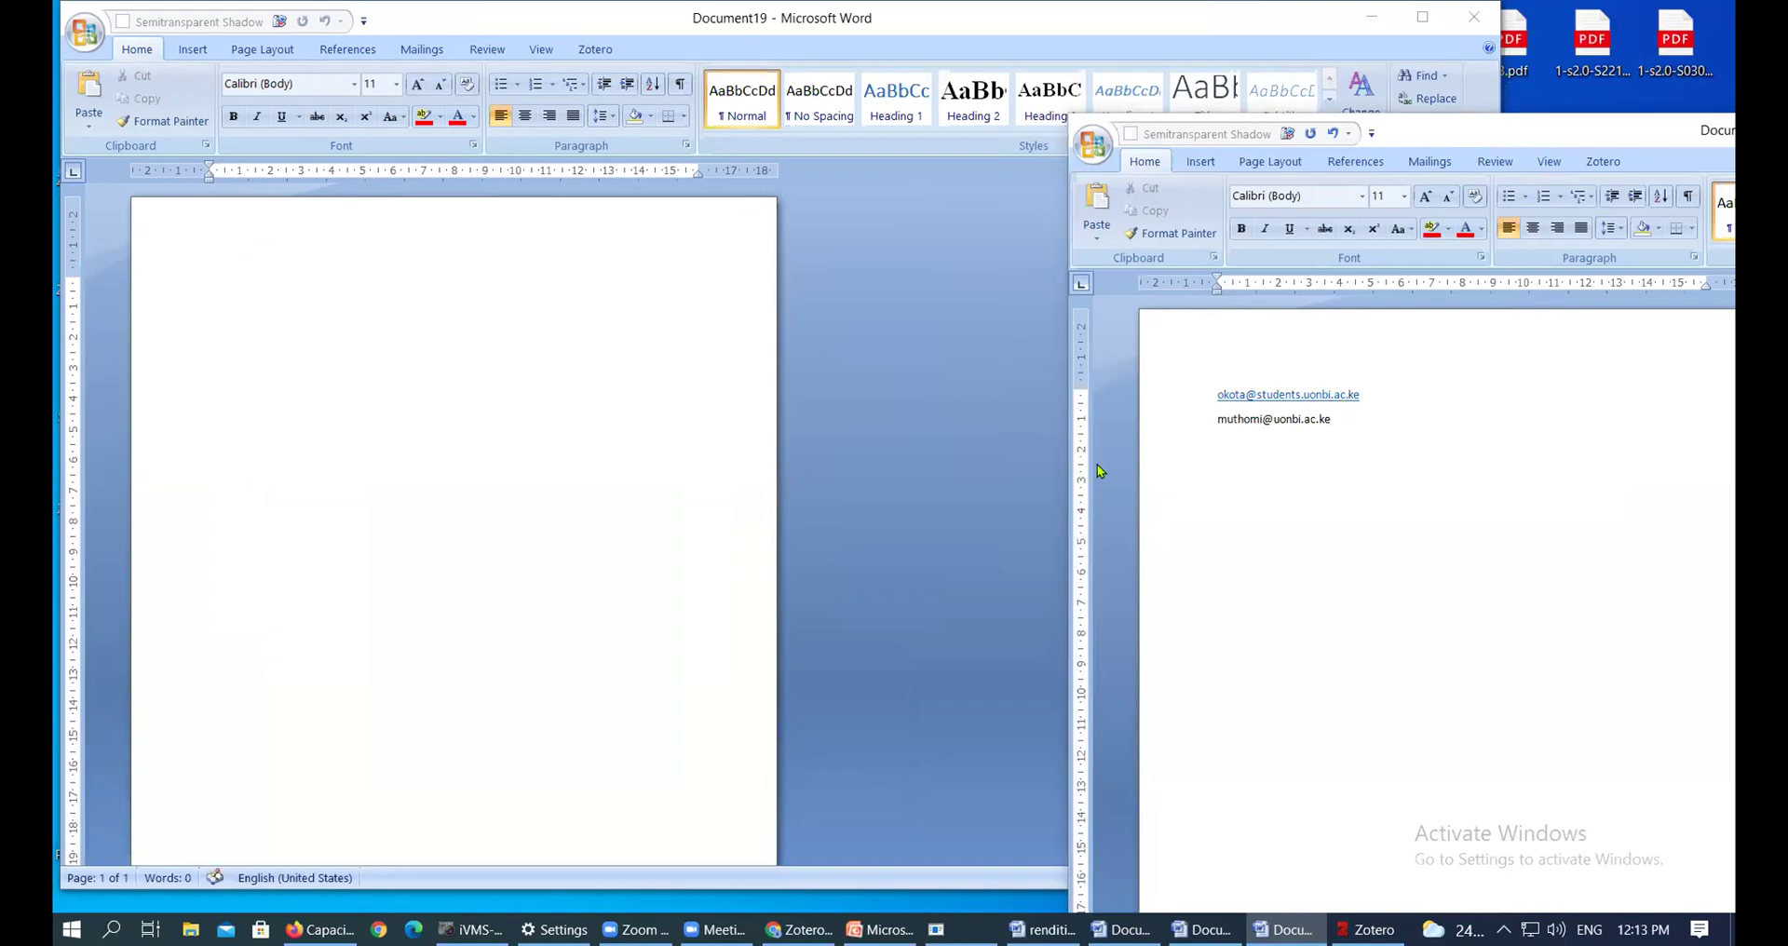
{"action": "left_click", "coordinate": [1365, 427]}
{"action": "key", "text": "Return"}
{"action": "key", "text": "ctrl+v"}
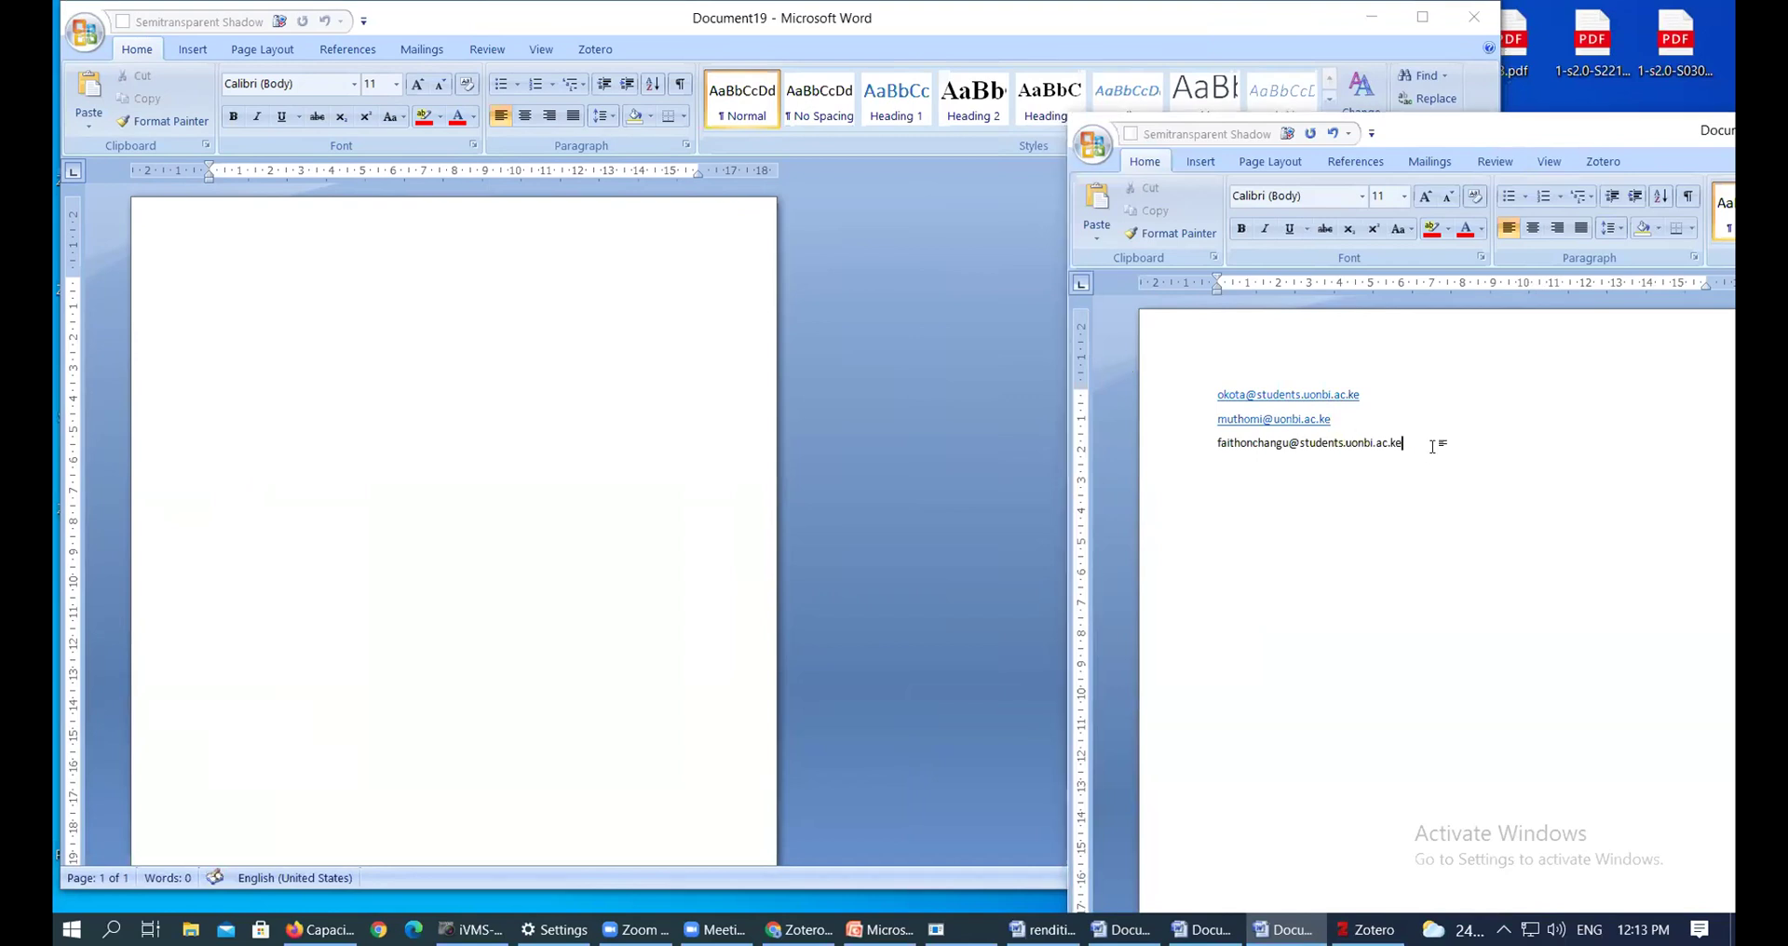
{"action": "key", "text": "Return"}
{"action": "key", "text": "ctrl+v"}
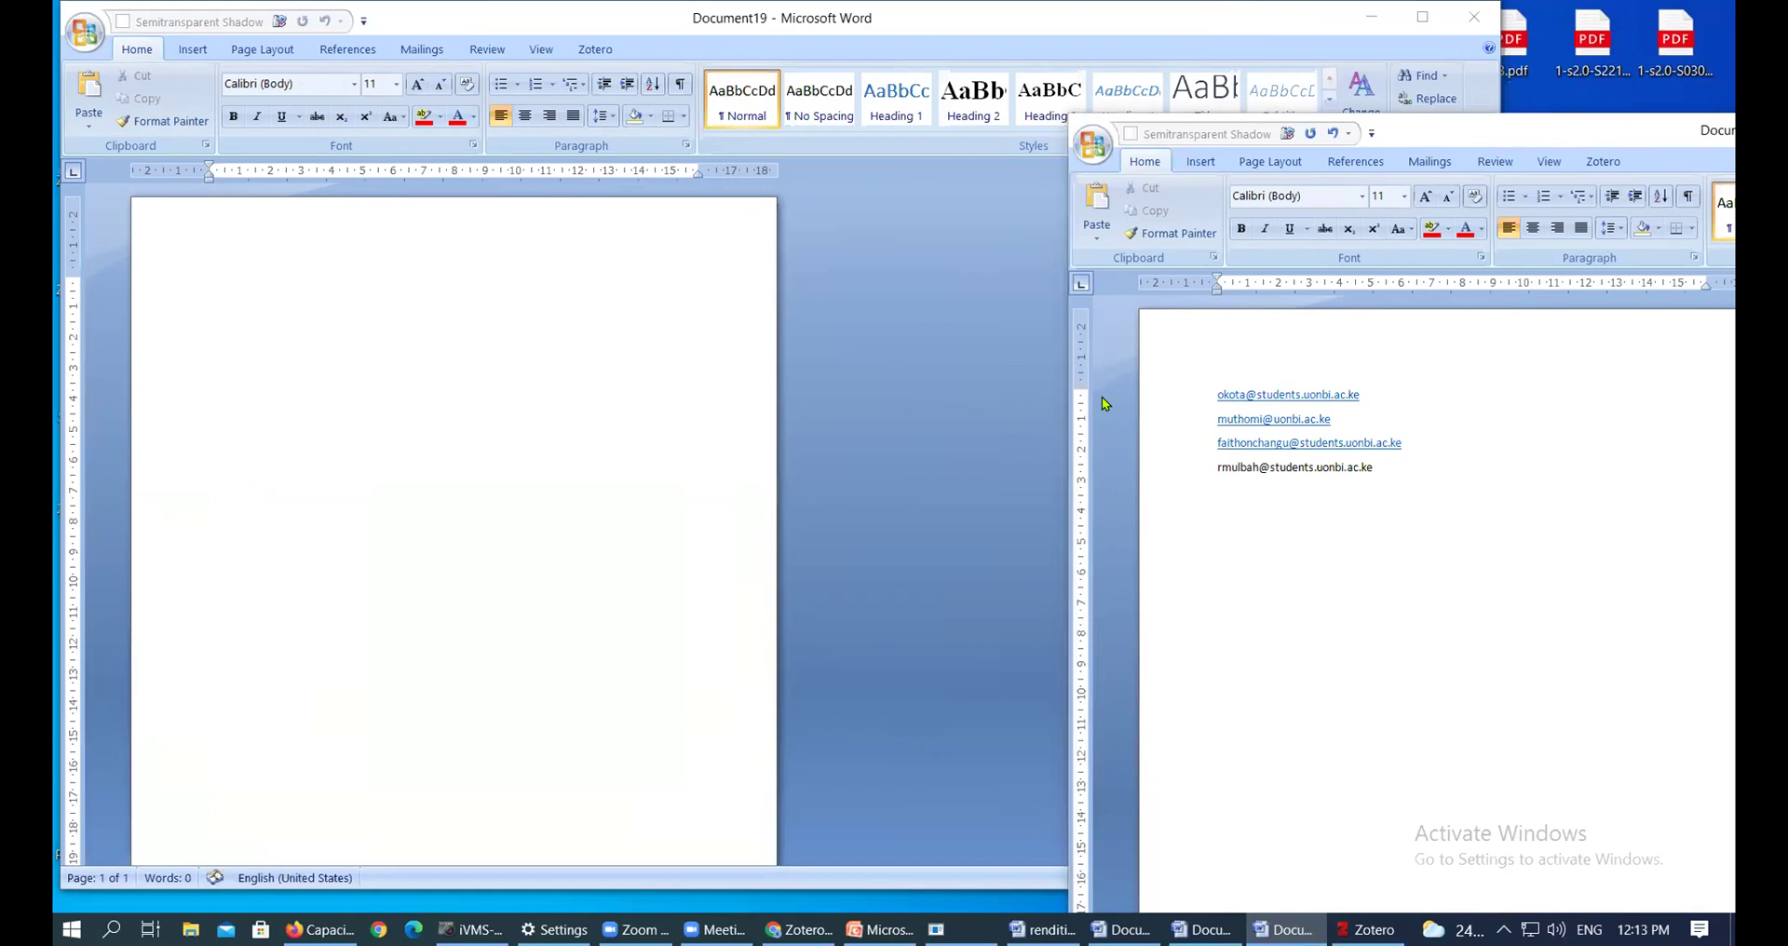
{"action": "left_click", "coordinate": [1469, 473]}
{"action": "key", "text": "Return"}
Paste participant addresses five through eight, ending each line so it becomes a hyperlink
{"action": "key", "text": "ctrl+v"}
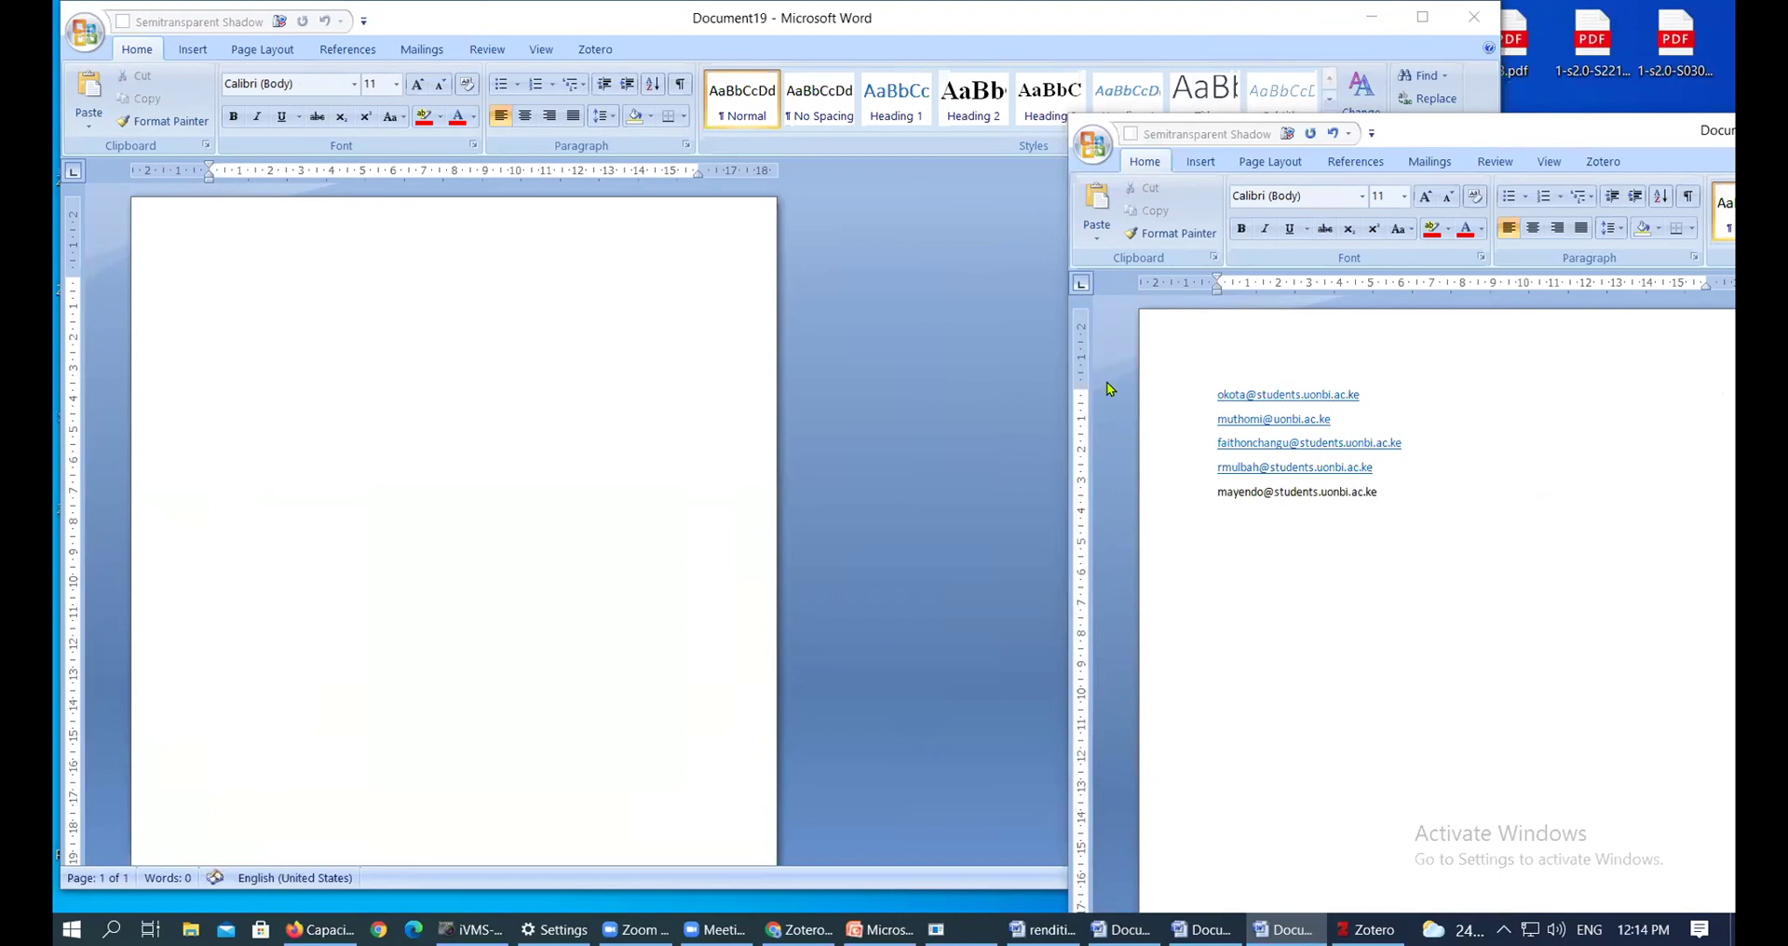
{"action": "left_click", "coordinate": [1389, 494]}
{"action": "key", "text": "Return"}
{"action": "key", "text": "ctrl+v"}
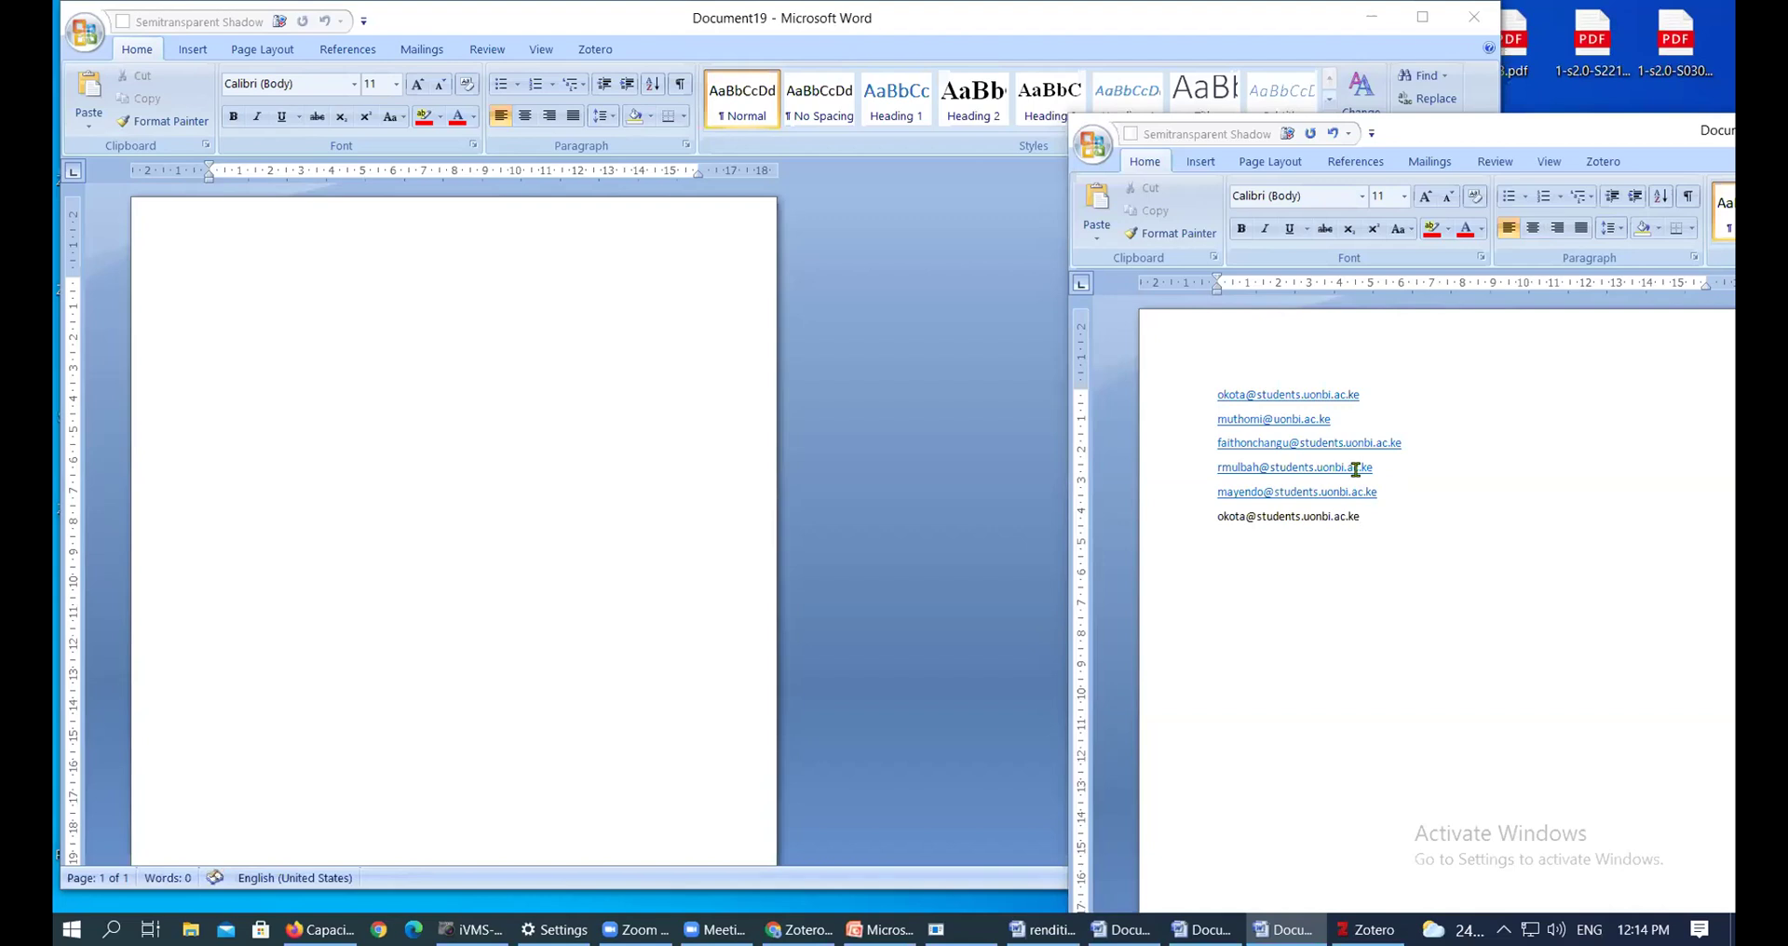
{"action": "key", "text": "Return"}
{"action": "key", "text": "ctrl+v"}
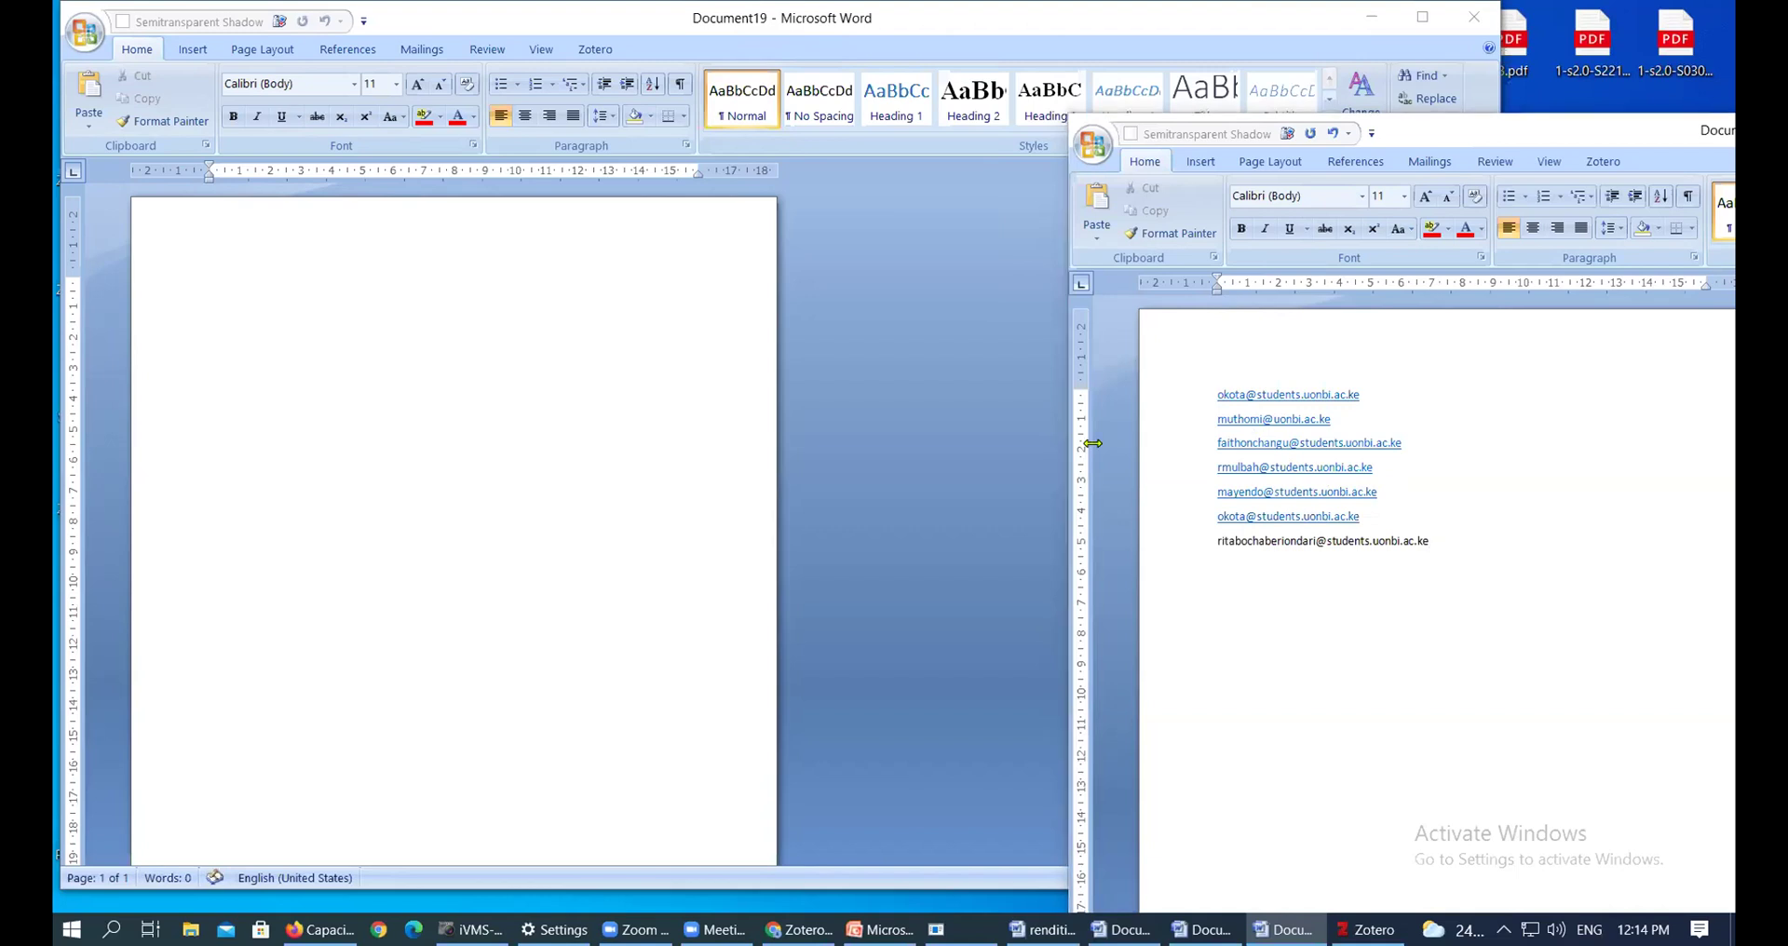
{"action": "left_click", "coordinate": [1437, 539]}
{"action": "key", "text": "Return"}
{"action": "key", "text": "ctrl+v"}
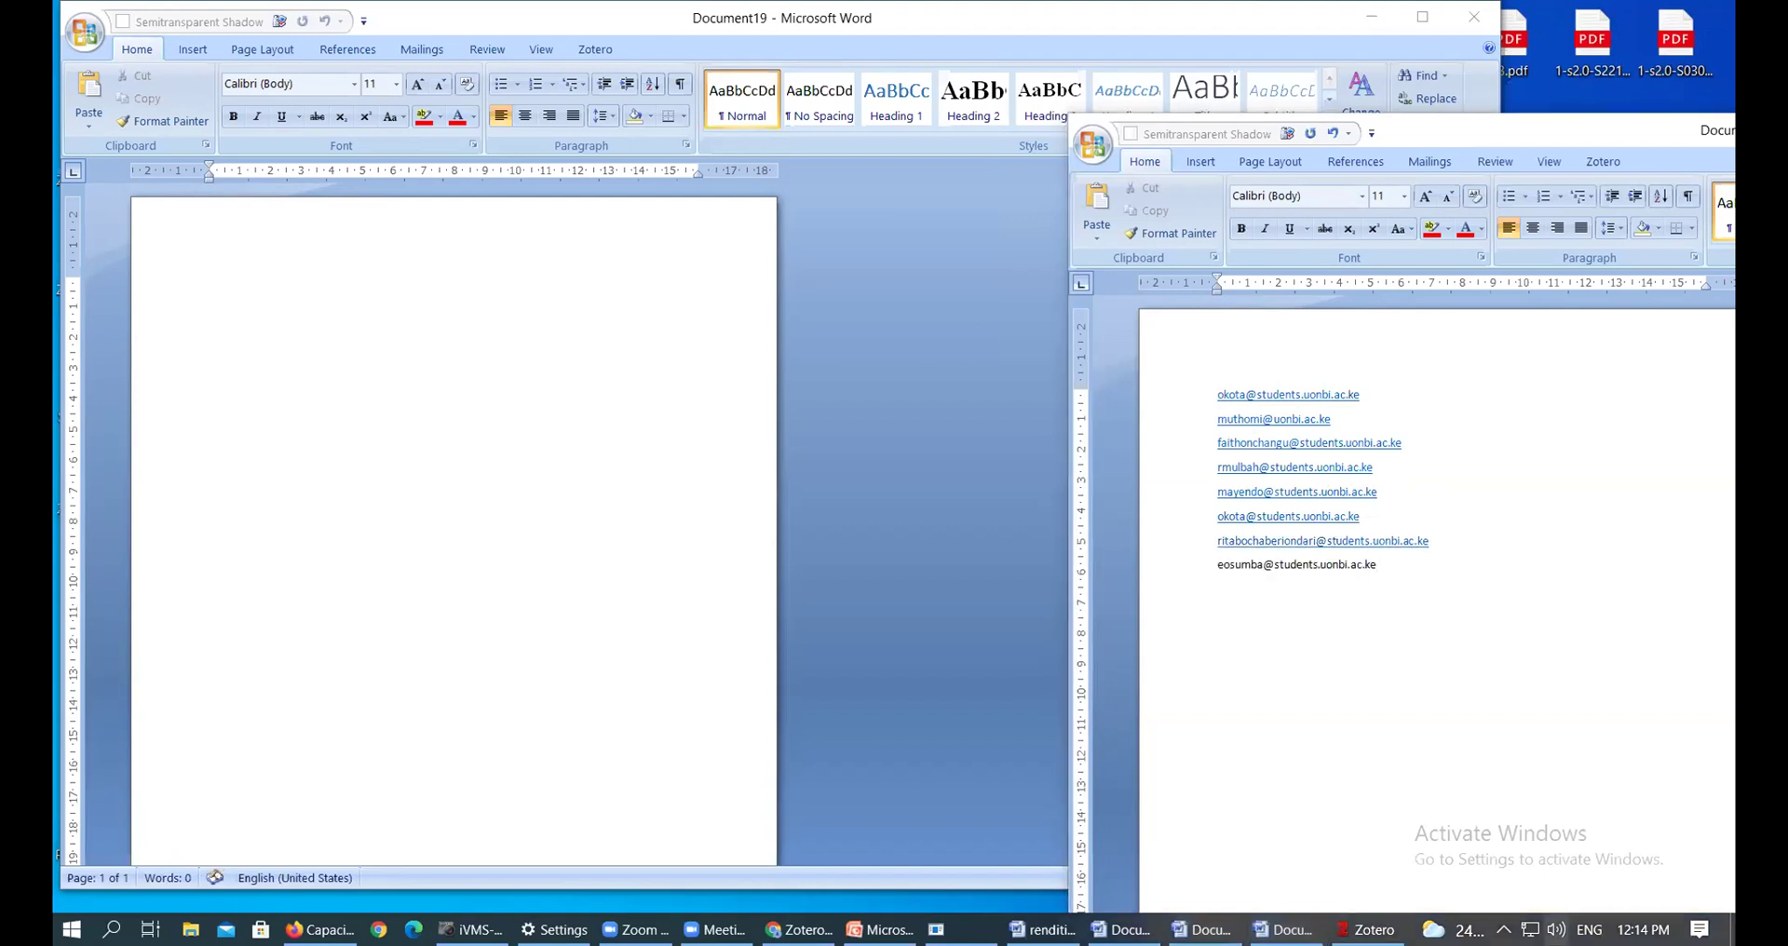
Set the speaker volume to 35 and put the caret back after the last address
{"action": "left_click", "coordinate": [1555, 930]}
{"action": "left_click", "coordinate": [1481, 882]}
{"action": "left_click", "coordinate": [1503, 881]}
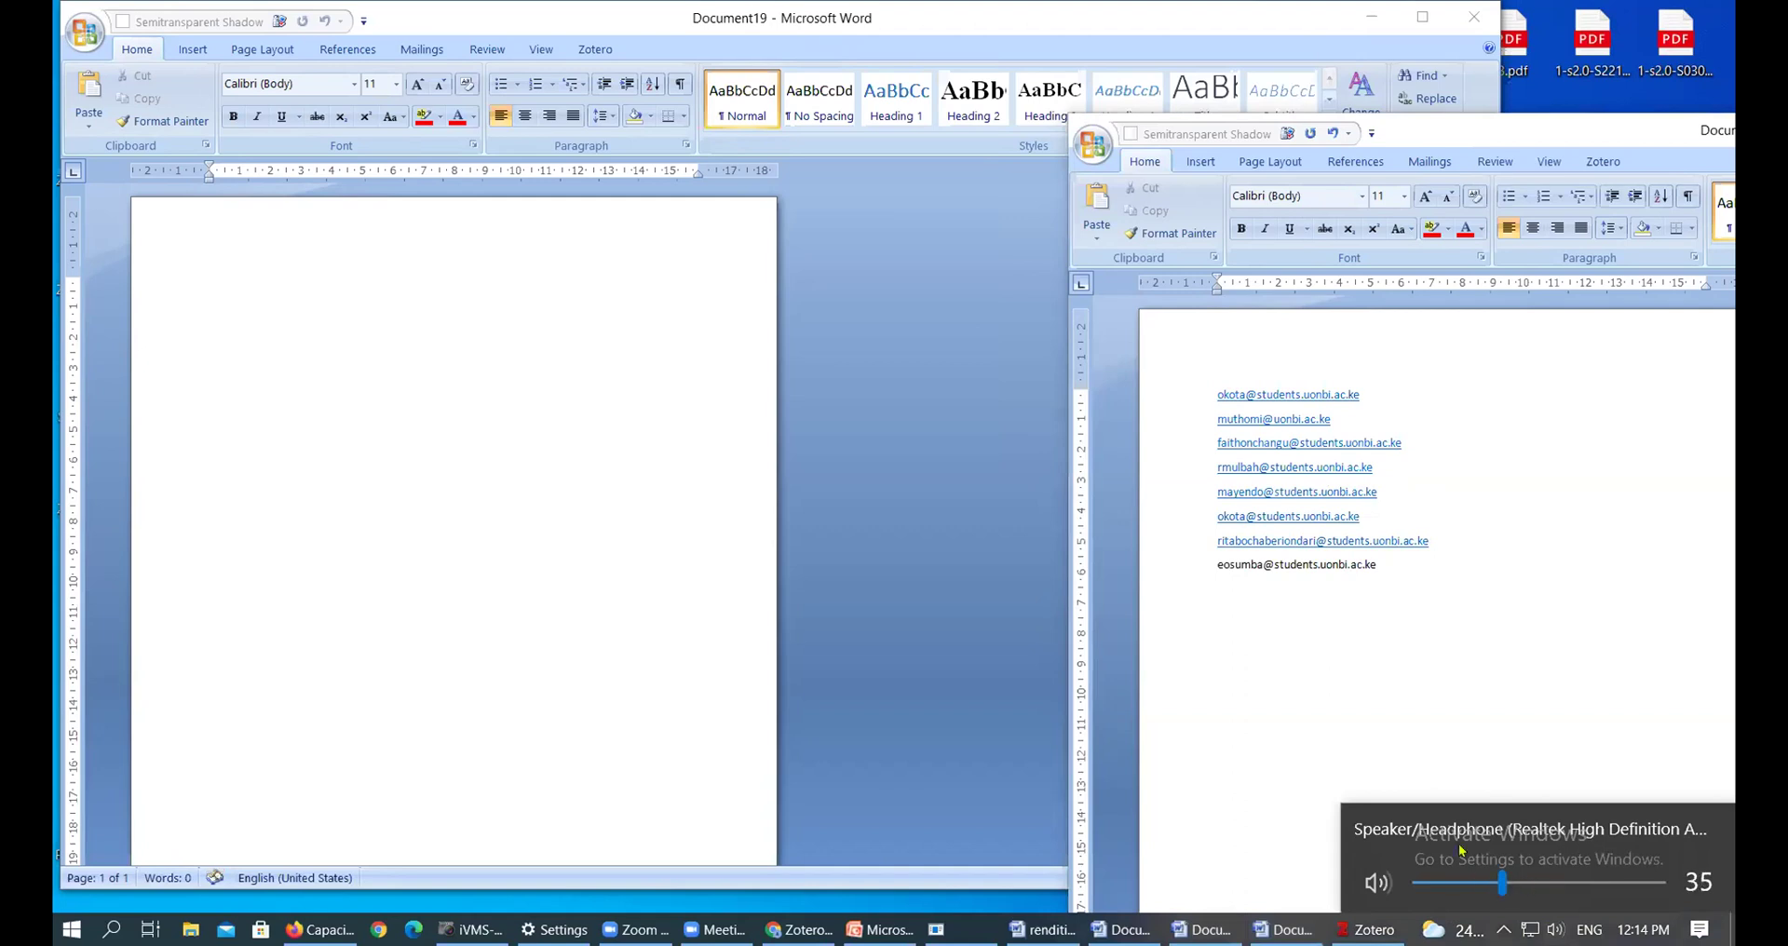
{"action": "left_click", "coordinate": [1094, 430]}
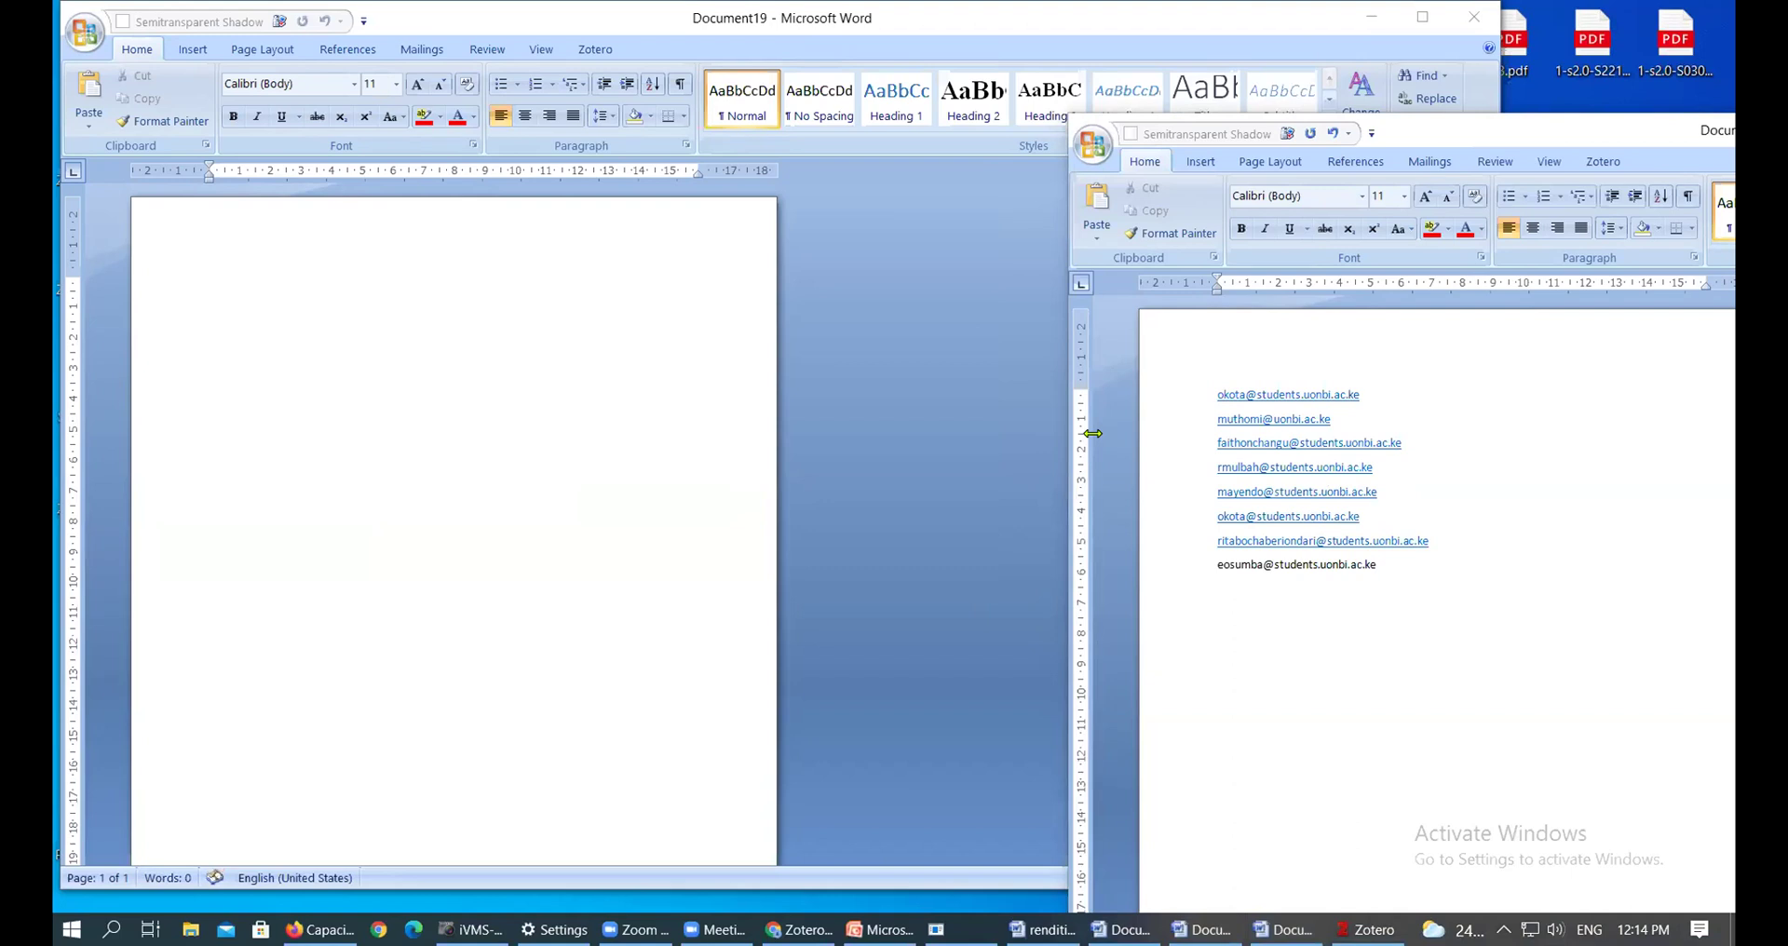
{"action": "left_click", "coordinate": [1412, 570]}
Link the eighth address, then paste further addresses, one repeated, each on a new hyperlinked line
{"action": "key", "text": "Return"}
{"action": "key", "text": "ctrl+v"}
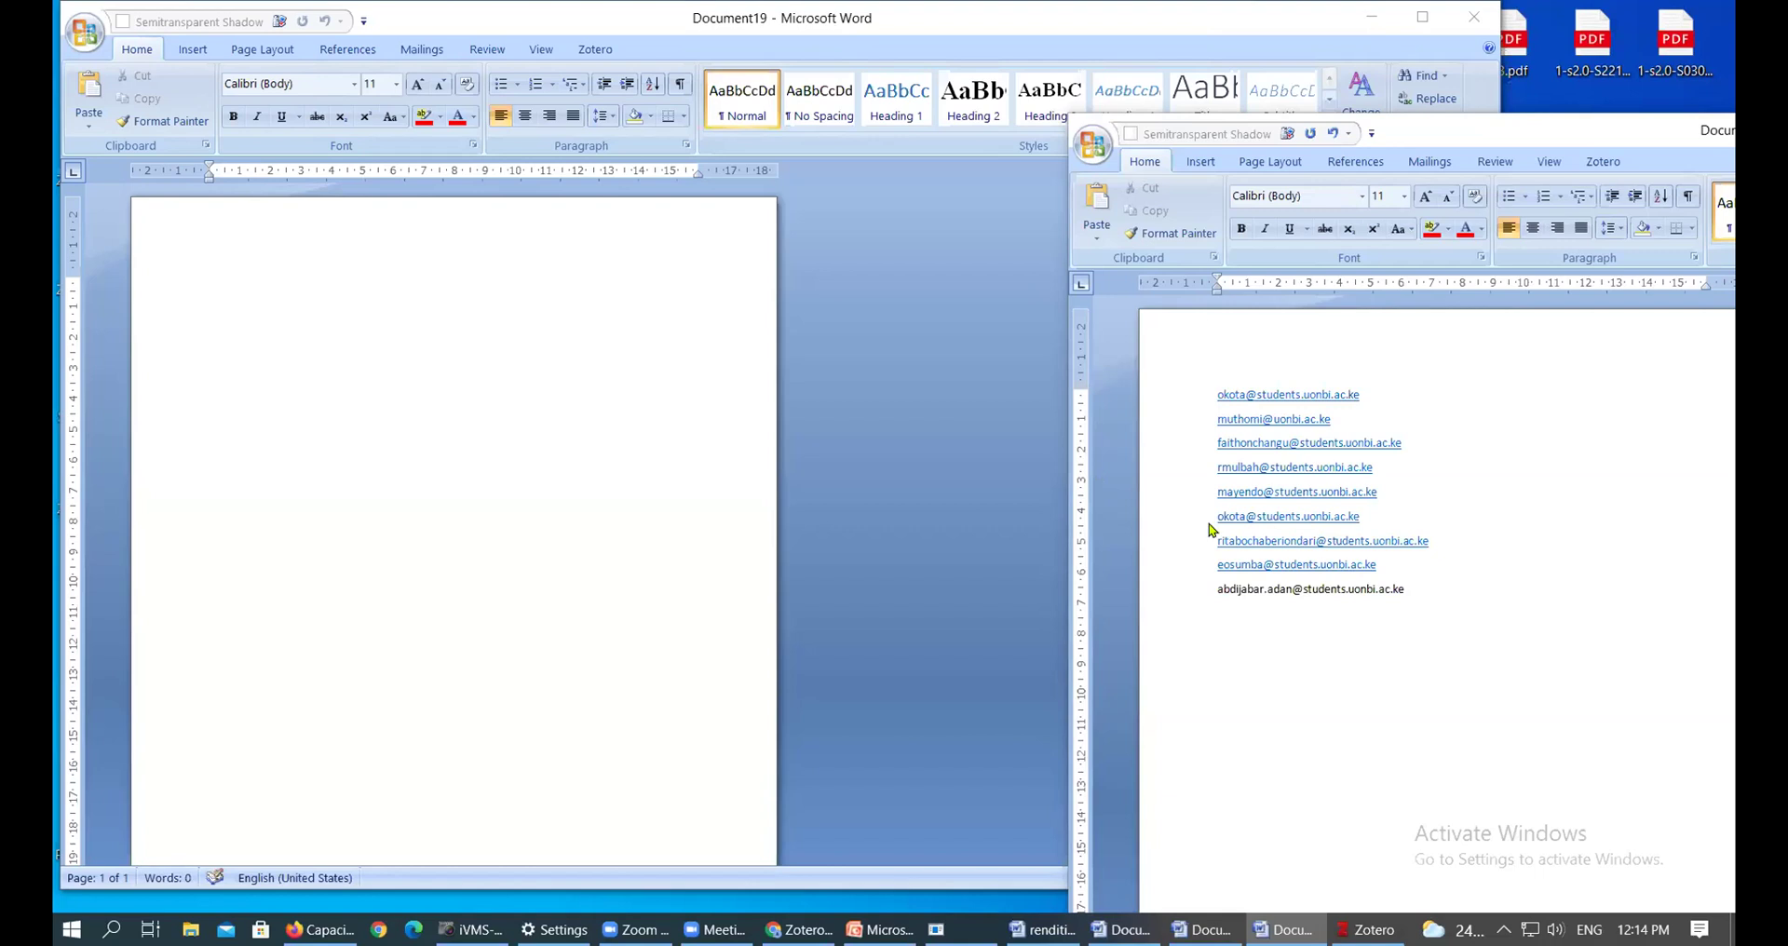
{"action": "left_click", "coordinate": [1423, 594]}
{"action": "key", "text": "Return"}
{"action": "key", "text": "ctrl+v"}
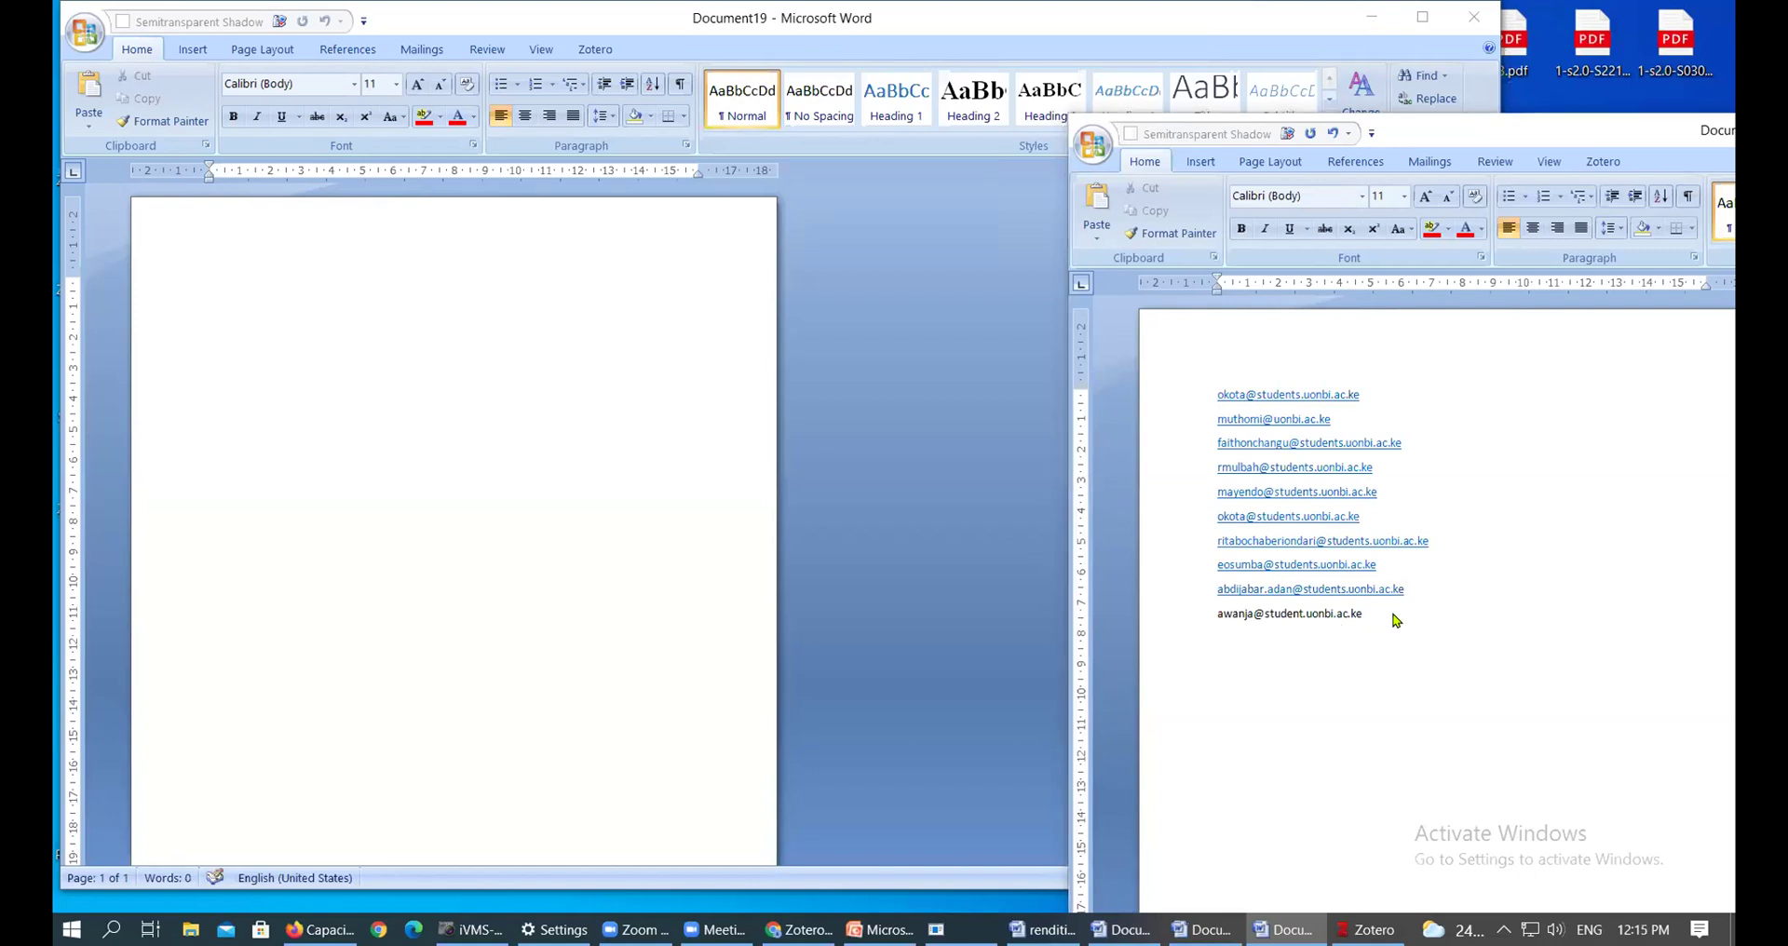
{"action": "key", "text": "Return"}
{"action": "key", "text": "ctrl+v"}
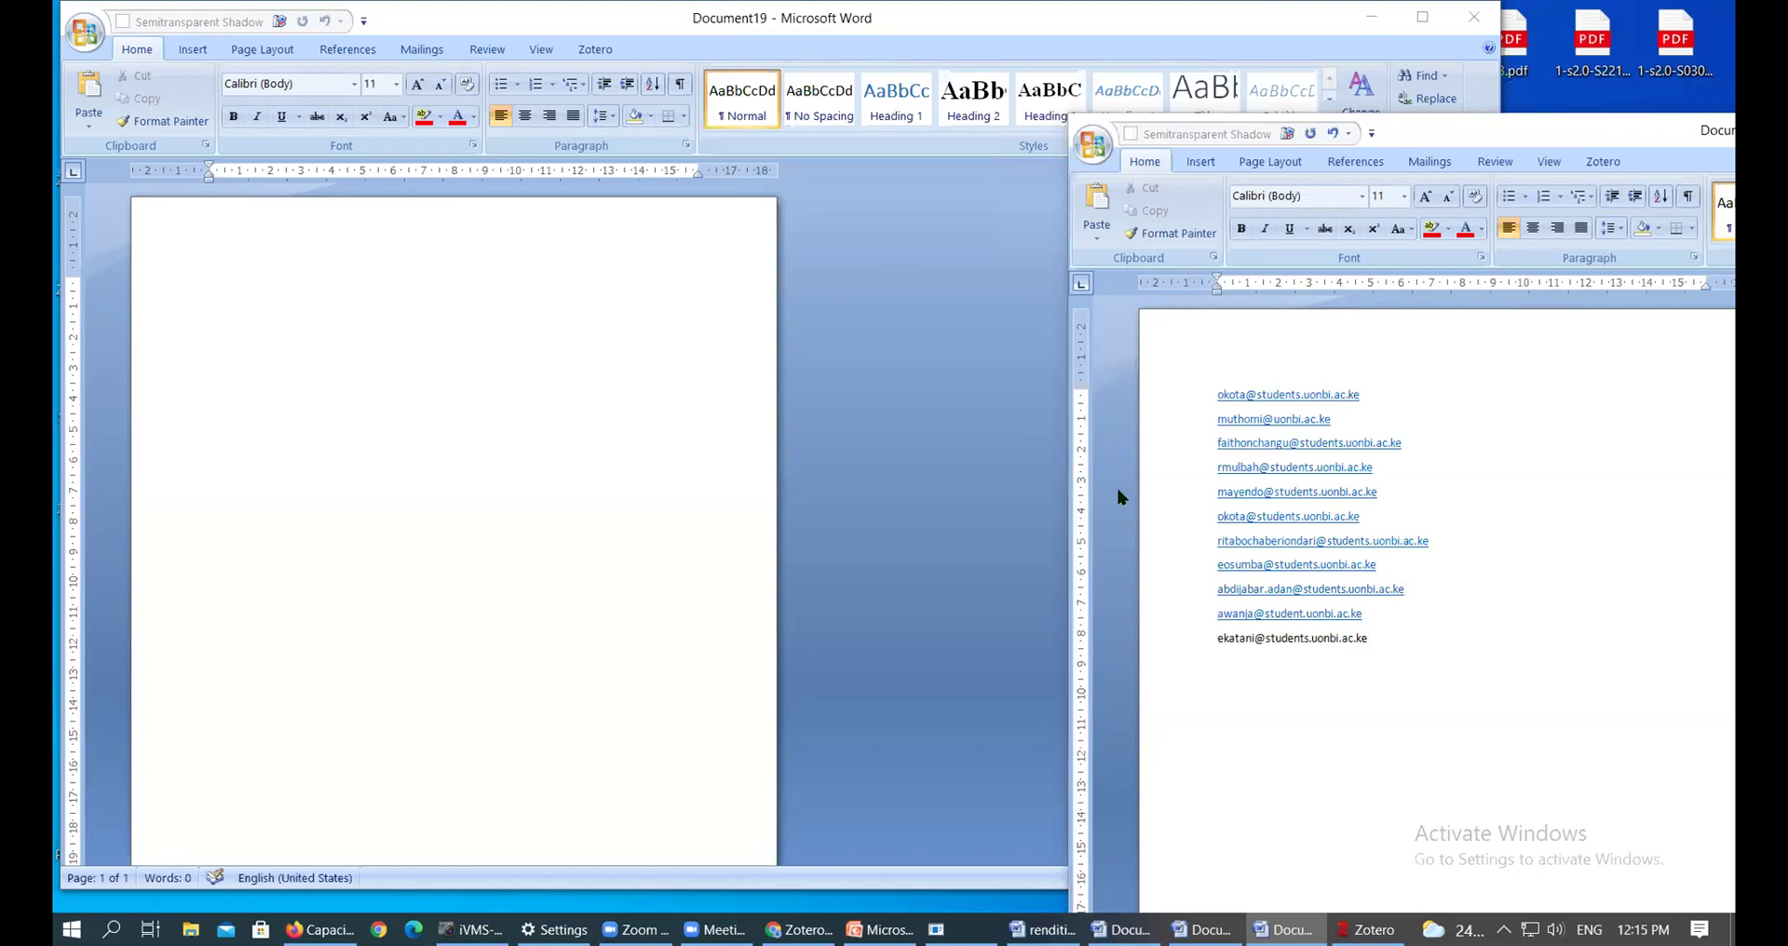
{"action": "key", "text": "Return"}
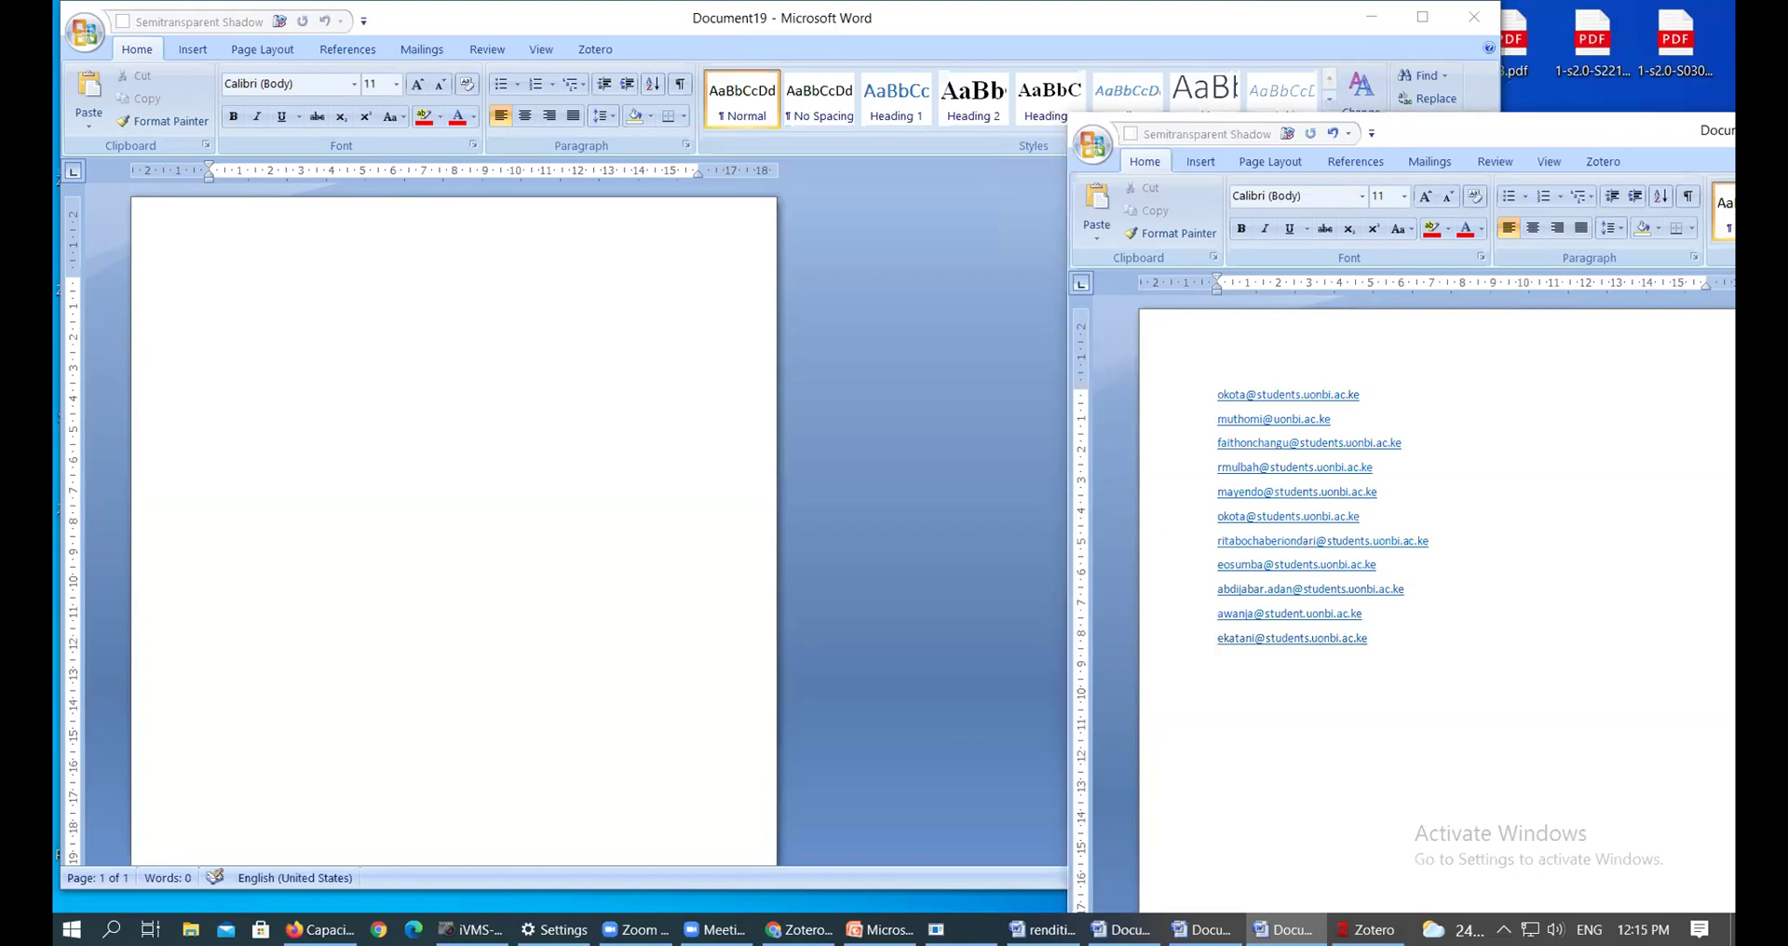
{"action": "key", "text": "ctrl+v"}
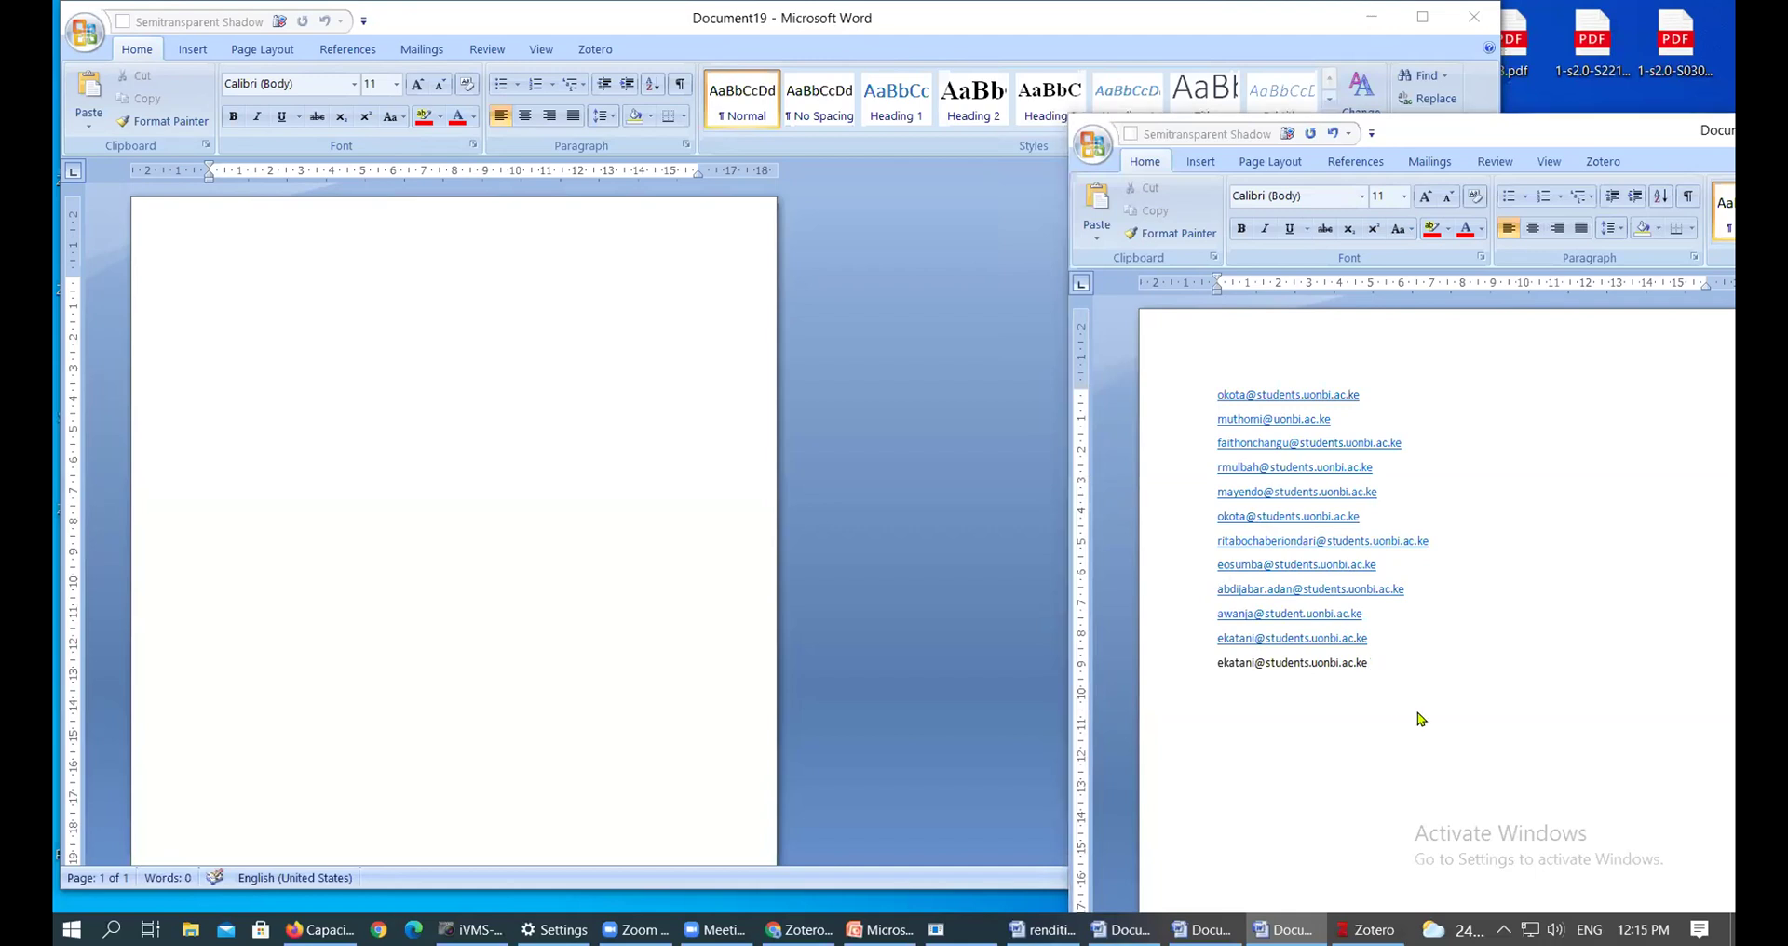
{"action": "key", "text": "Return"}
{"action": "key", "text": "ctrl+v"}
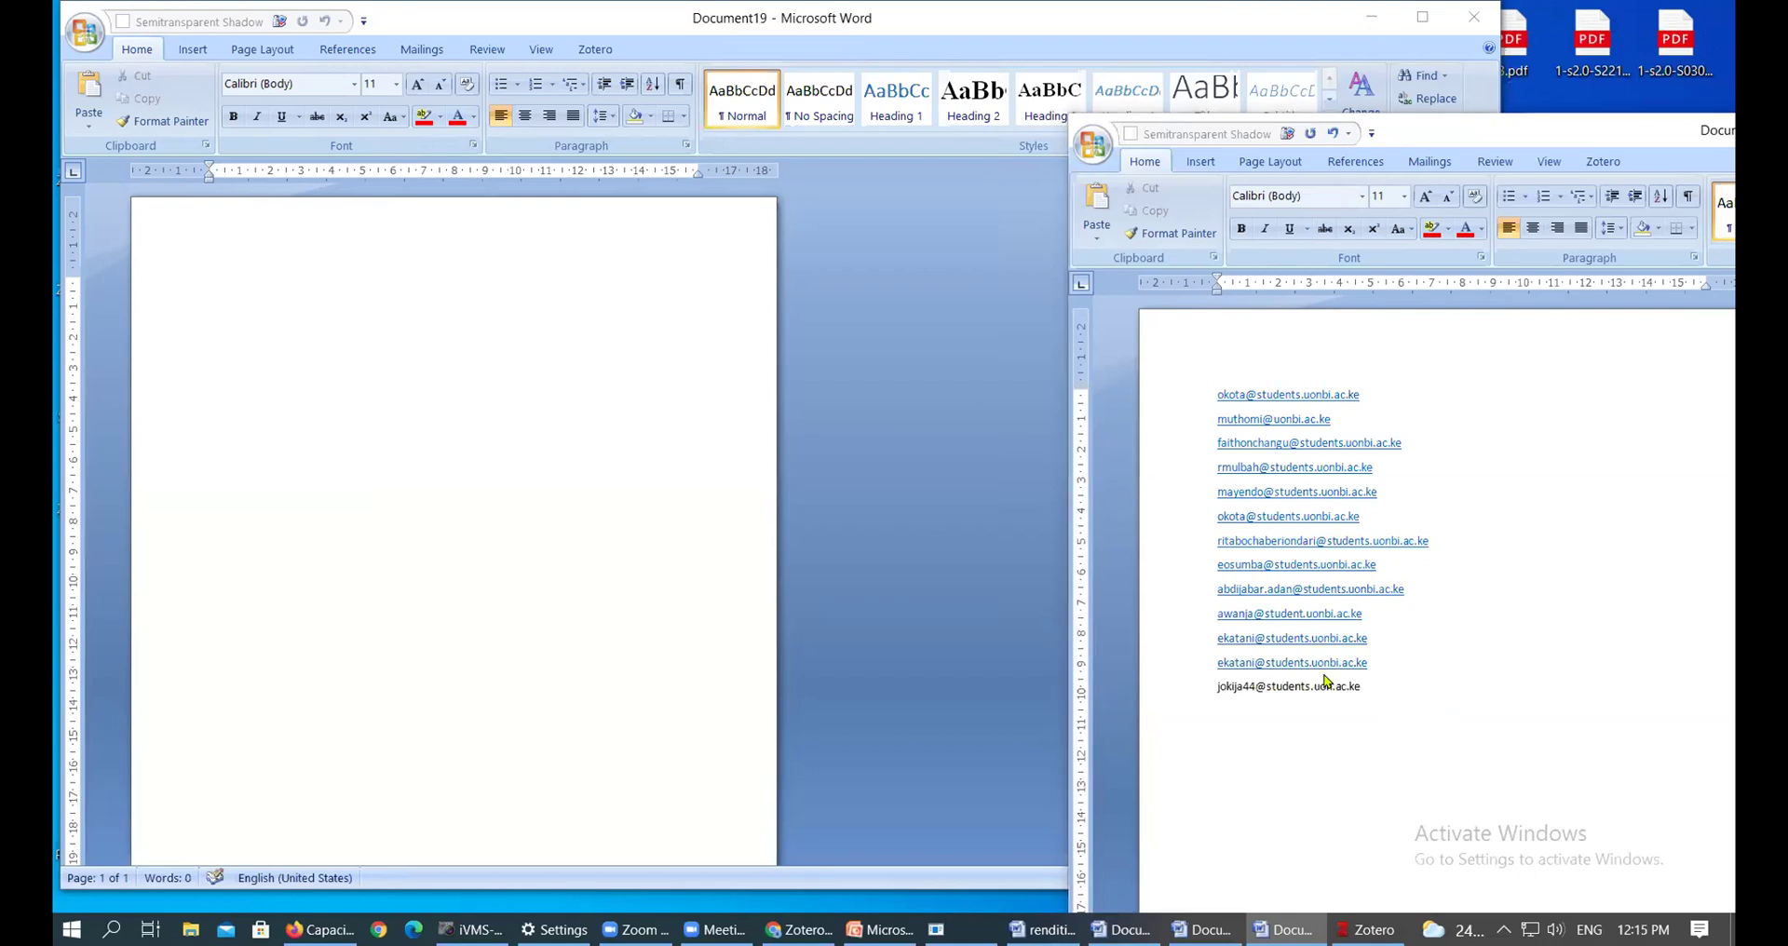
{"action": "key", "text": "Return"}
{"action": "key", "text": "ctrl+v"}
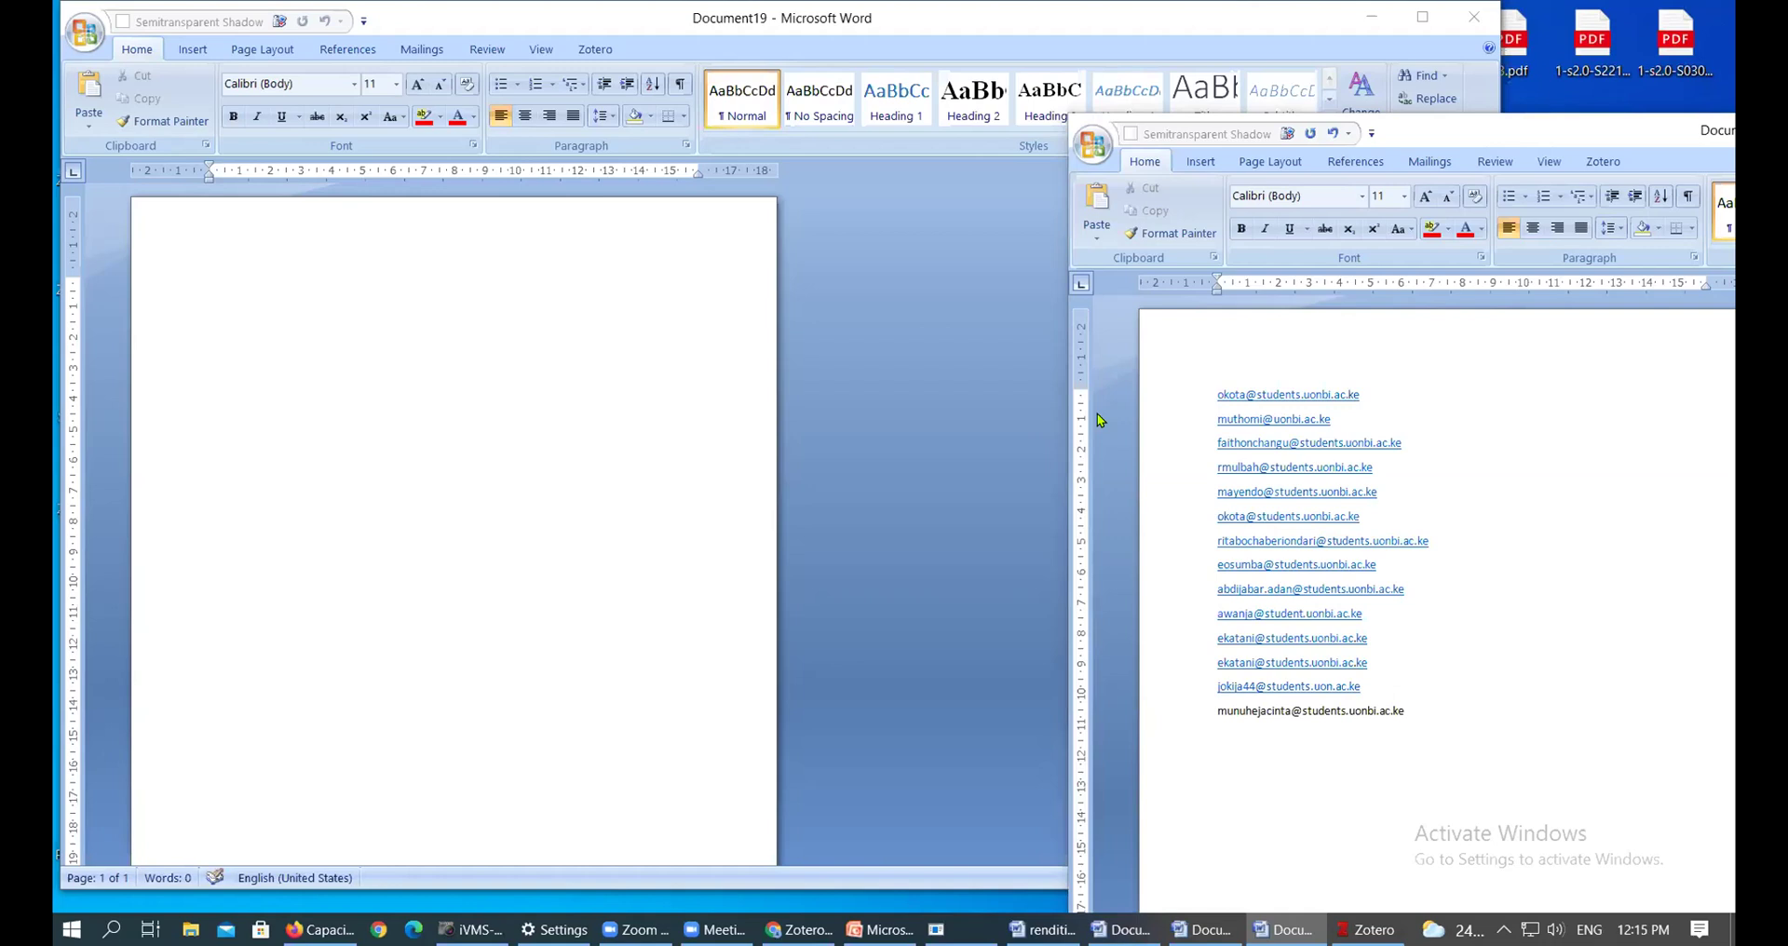
{"action": "left_click", "coordinate": [1429, 722]}
Paste four more participant email addresses, each on its own line, so the earlier ones turn into hyperlinks
{"action": "key", "text": "Return"}
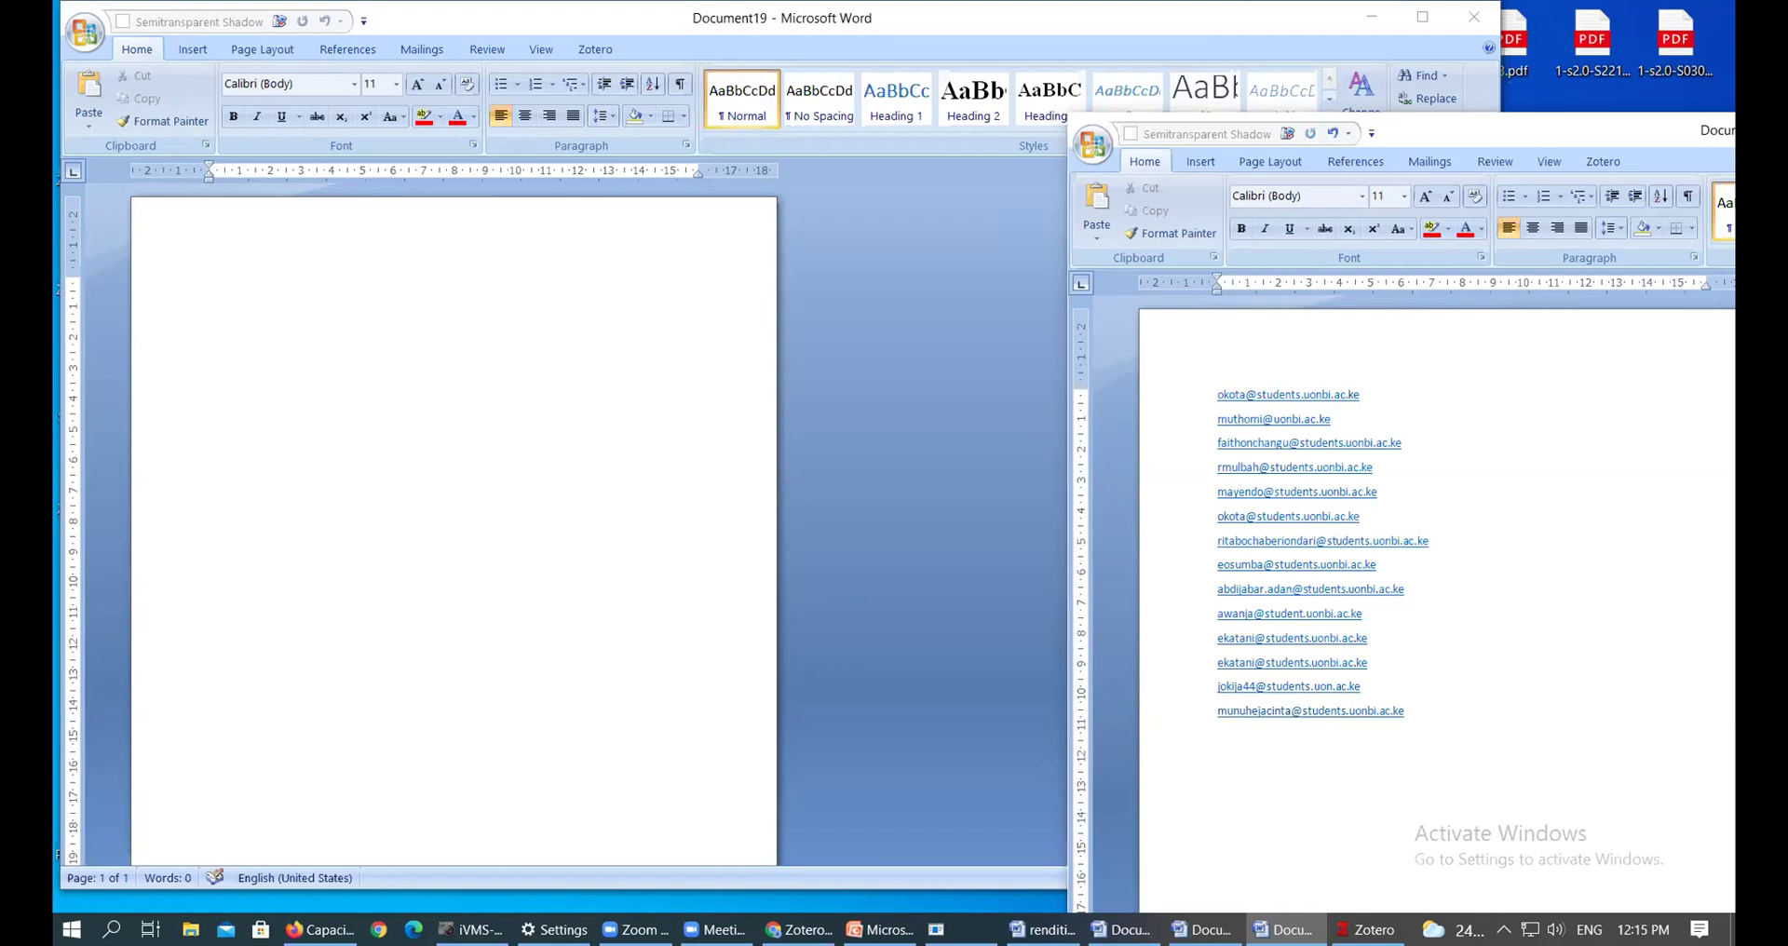
{"action": "key", "text": "ctrl+v"}
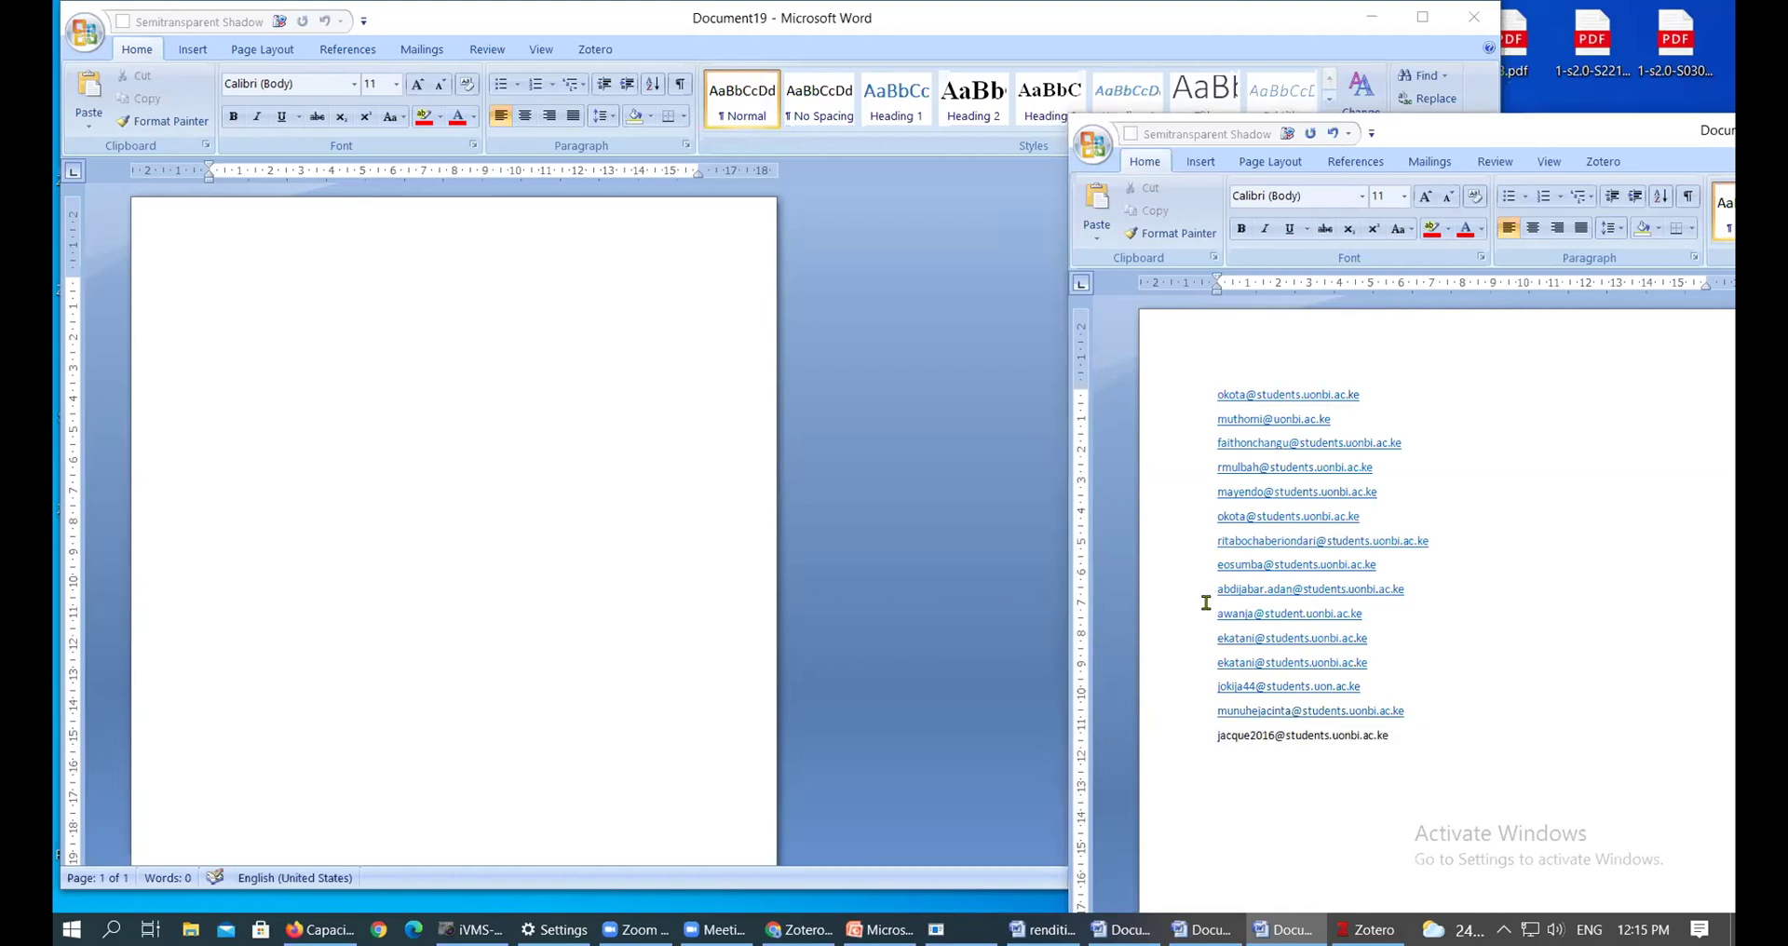
{"action": "key", "text": "Return"}
{"action": "key", "text": "ctrl+v"}
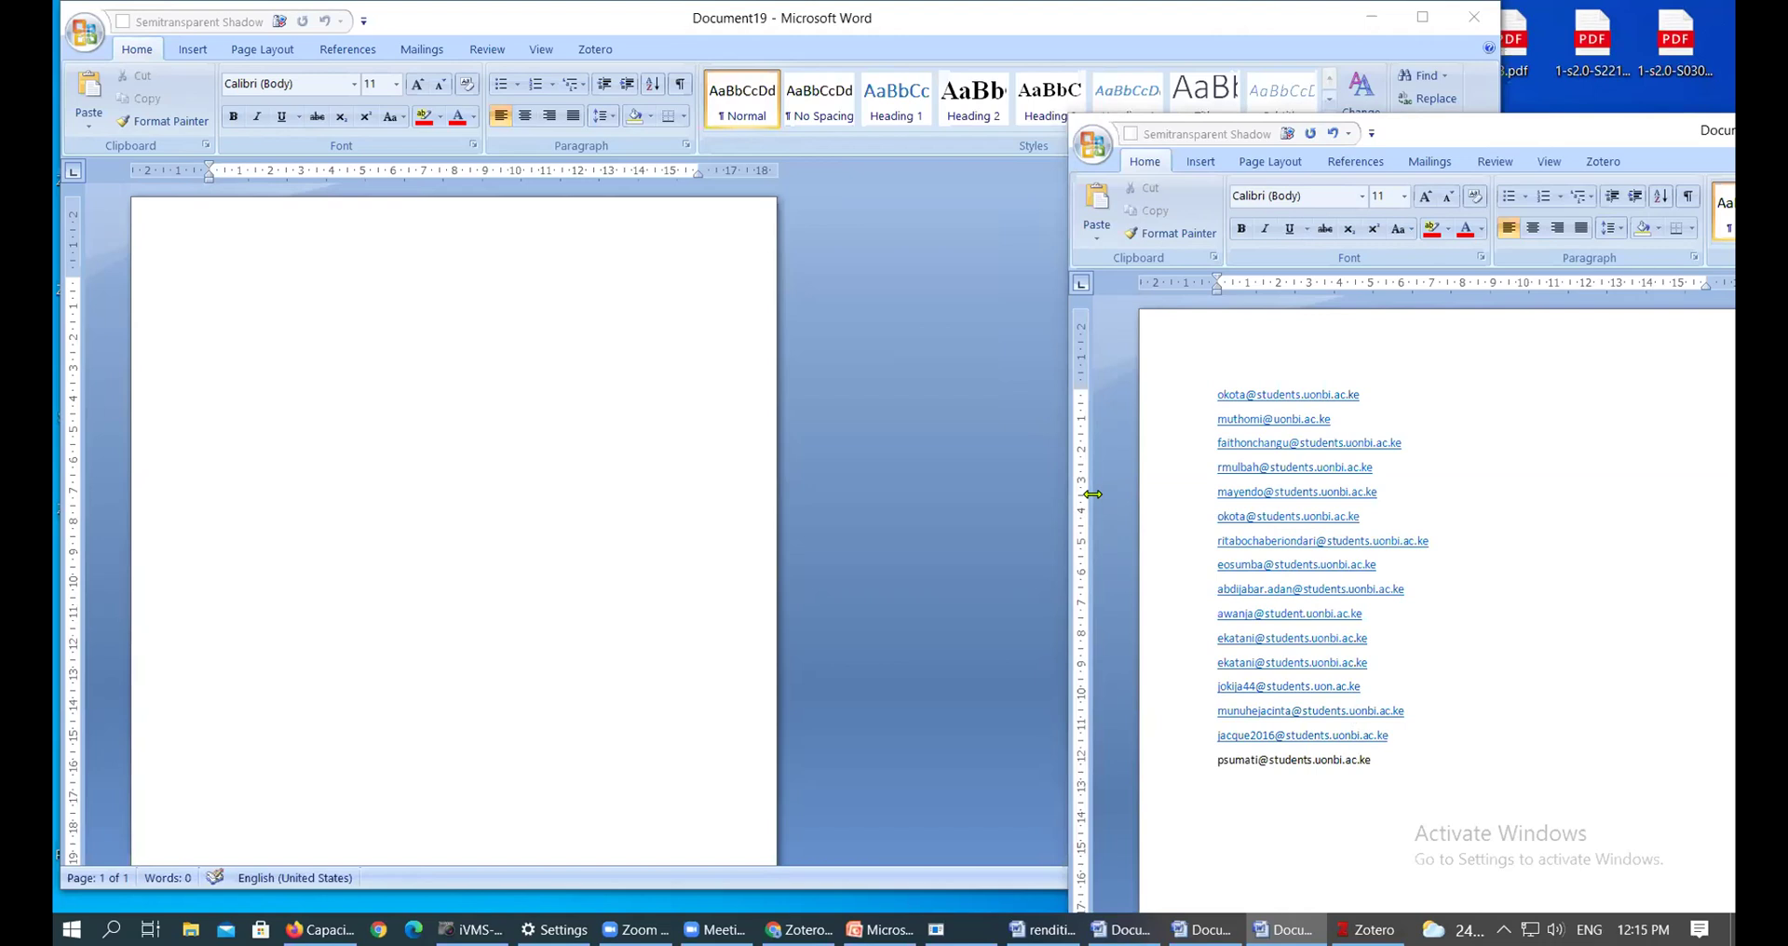
{"action": "key", "text": "Return"}
{"action": "key", "text": "ctrl+v"}
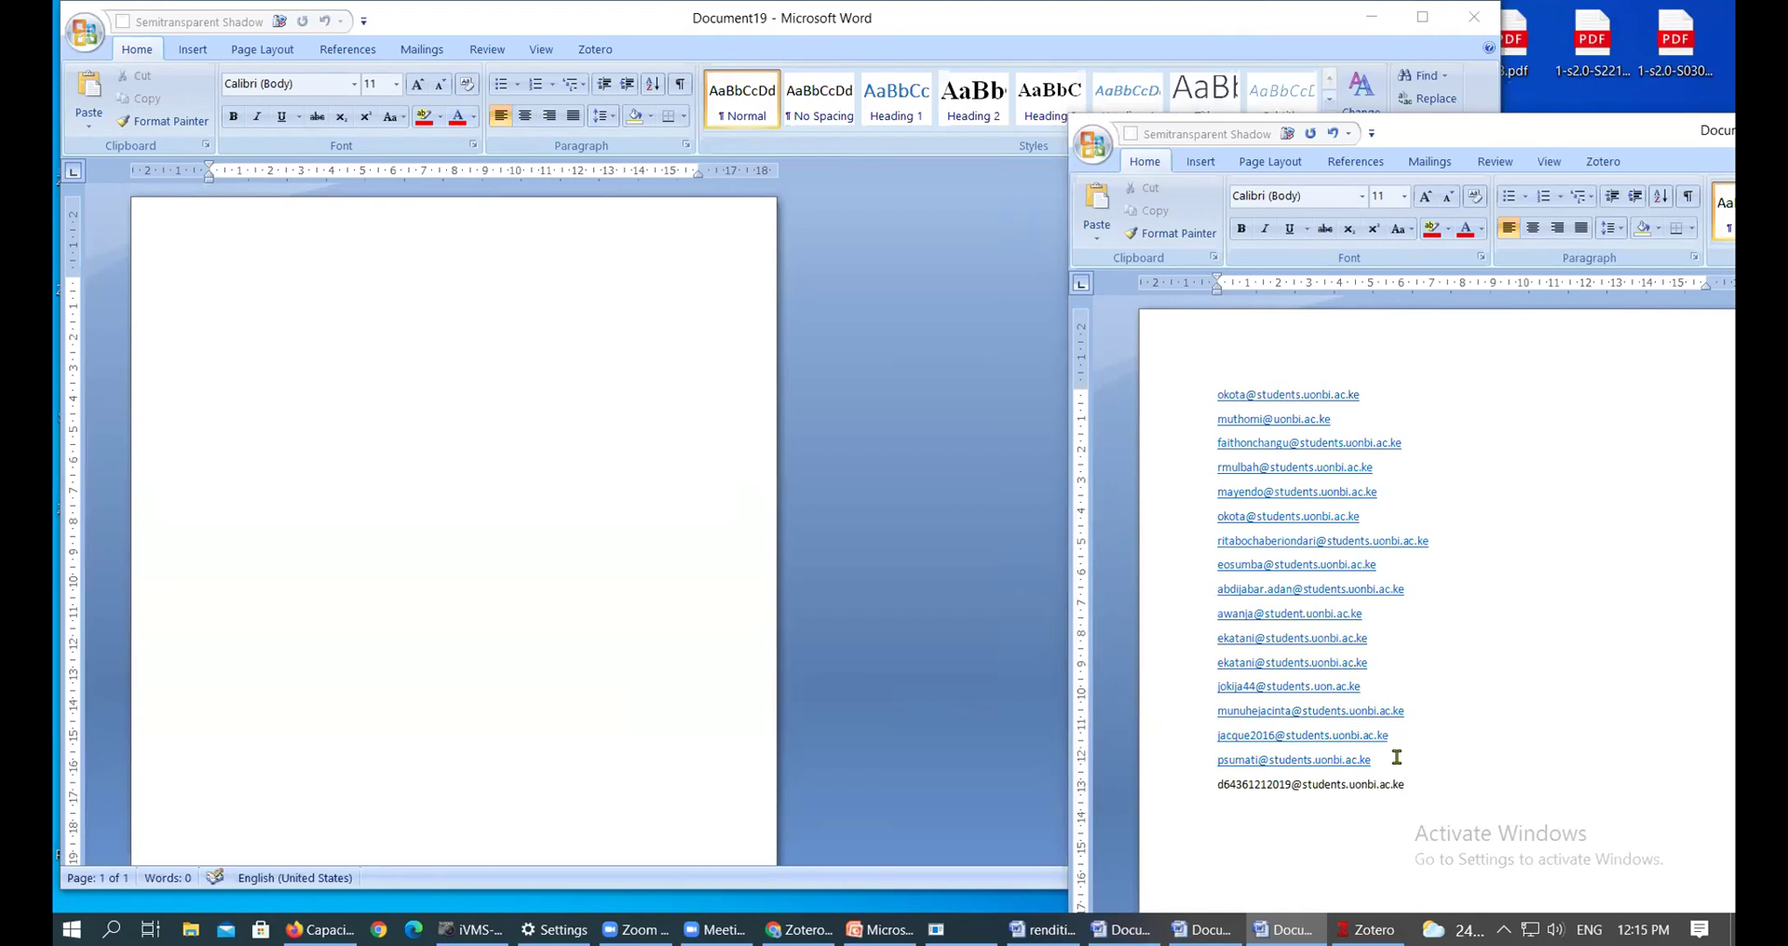
{"action": "key", "text": "Return"}
{"action": "key", "text": "ctrl+v"}
{"action": "scroll", "coordinate": [901, 218], "scroll_direction": "down", "scroll_amount": 1}
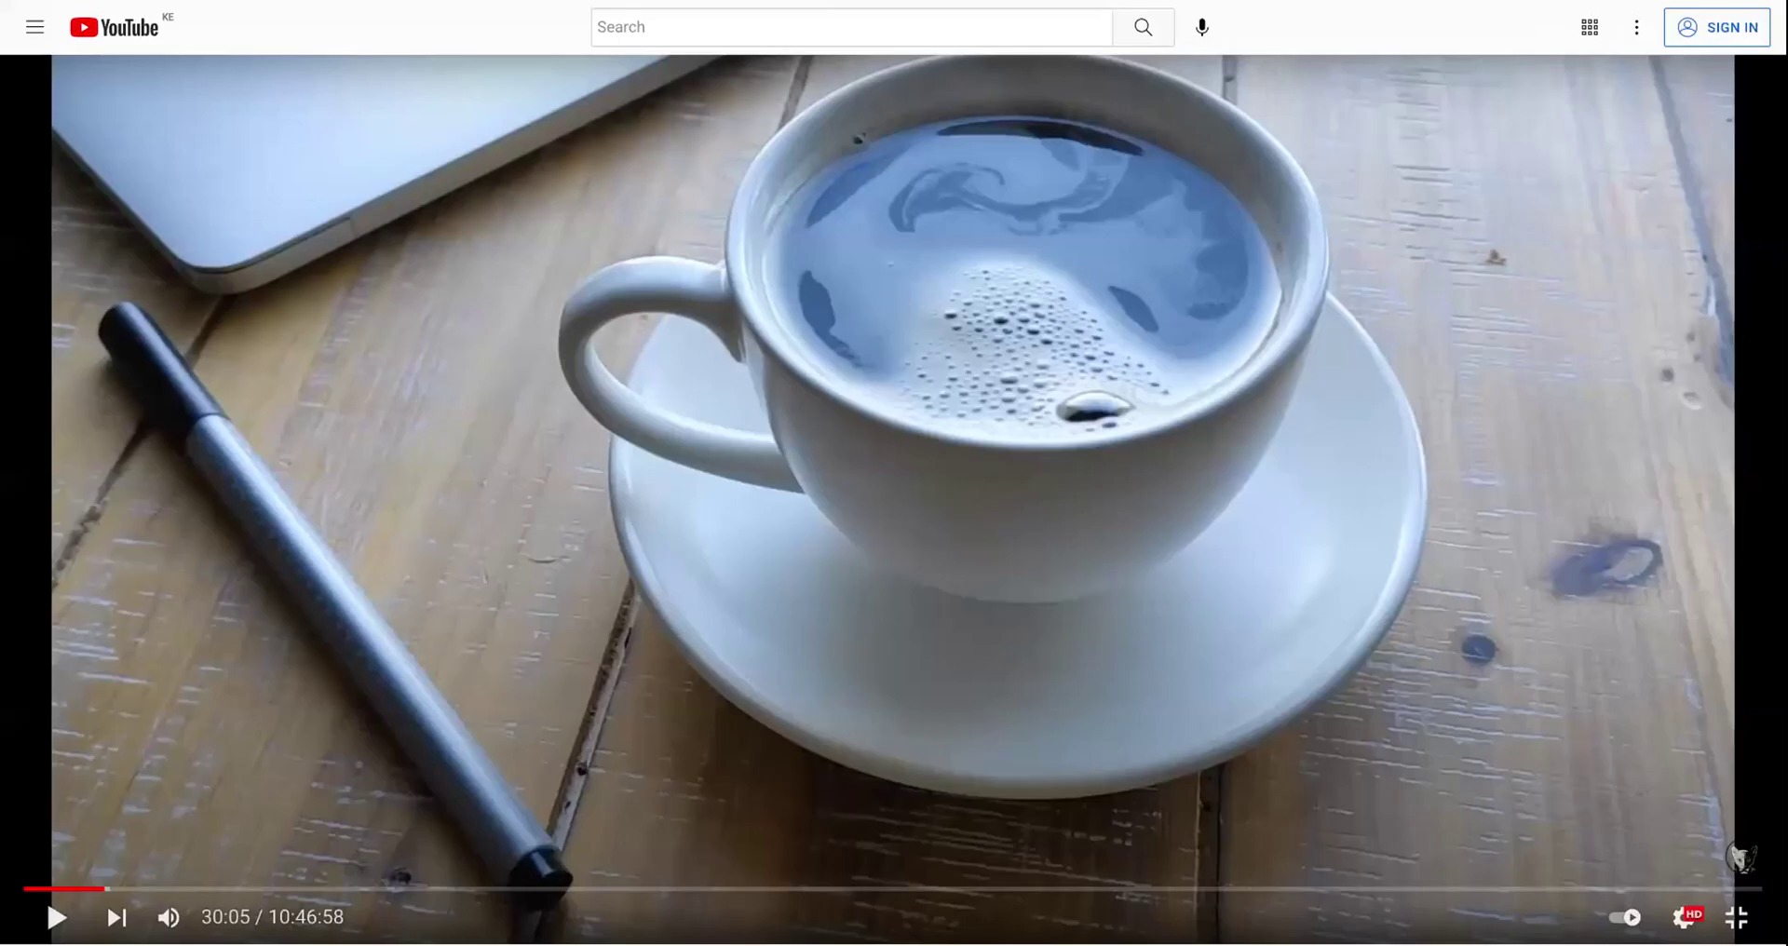
Resume the paused coffee-cup YouTube video at 30:05
{"action": "left_click", "coordinate": [111, 914]}
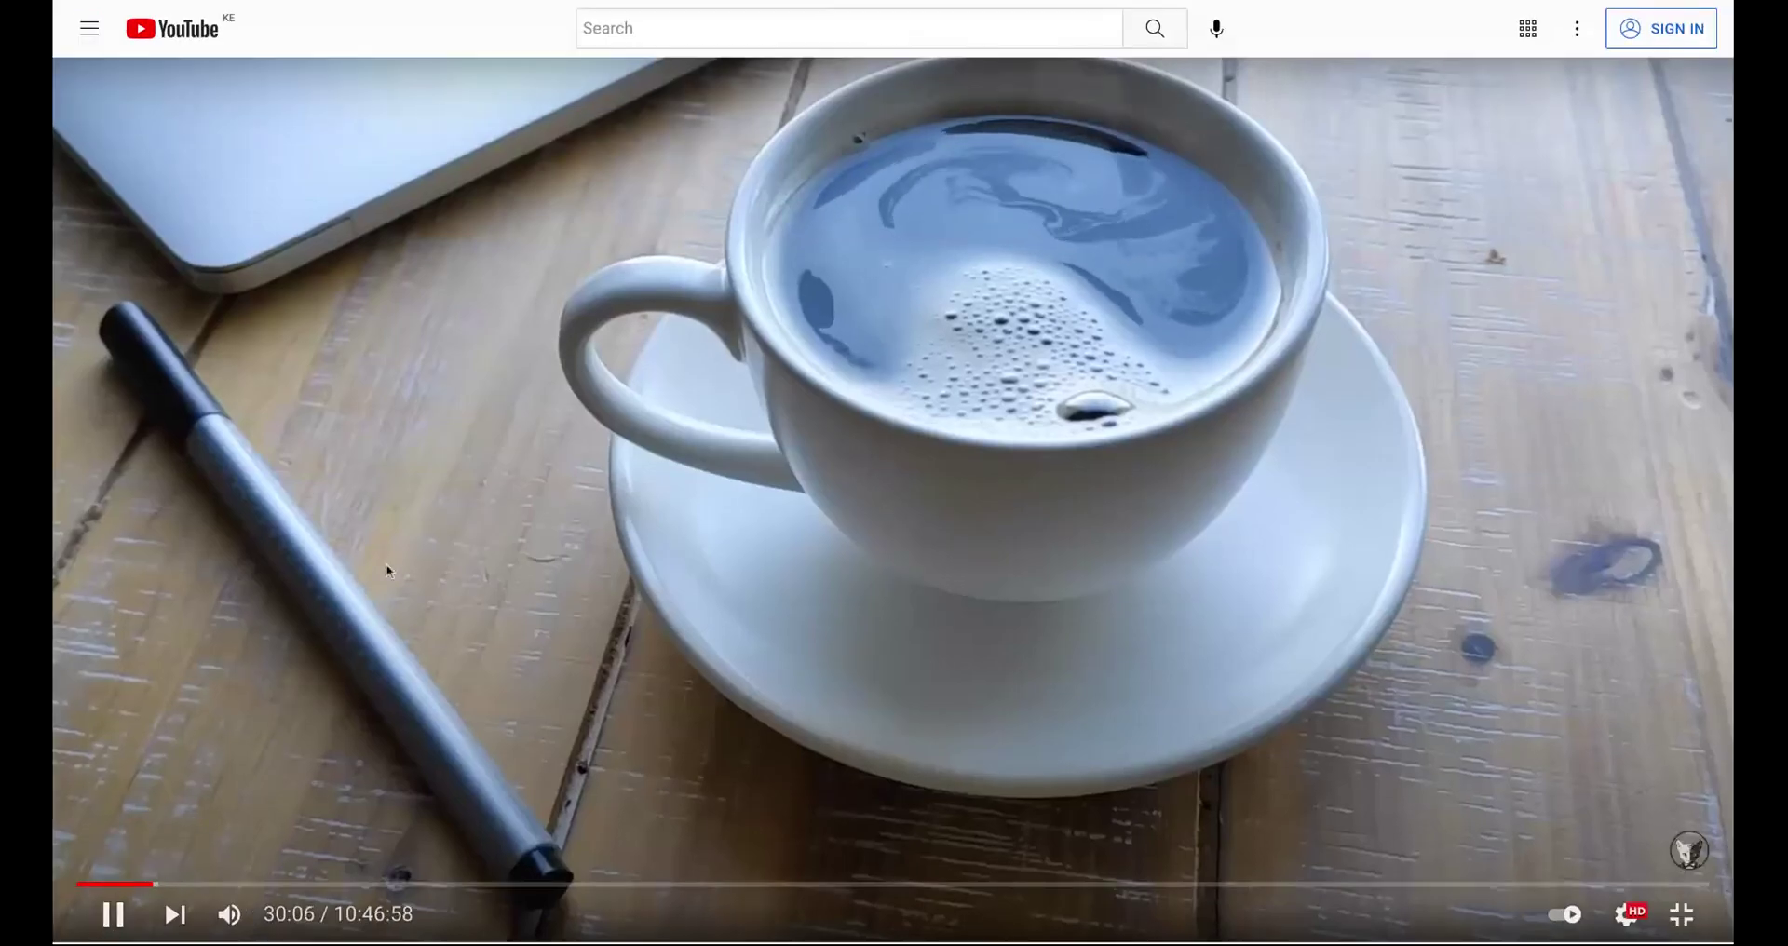